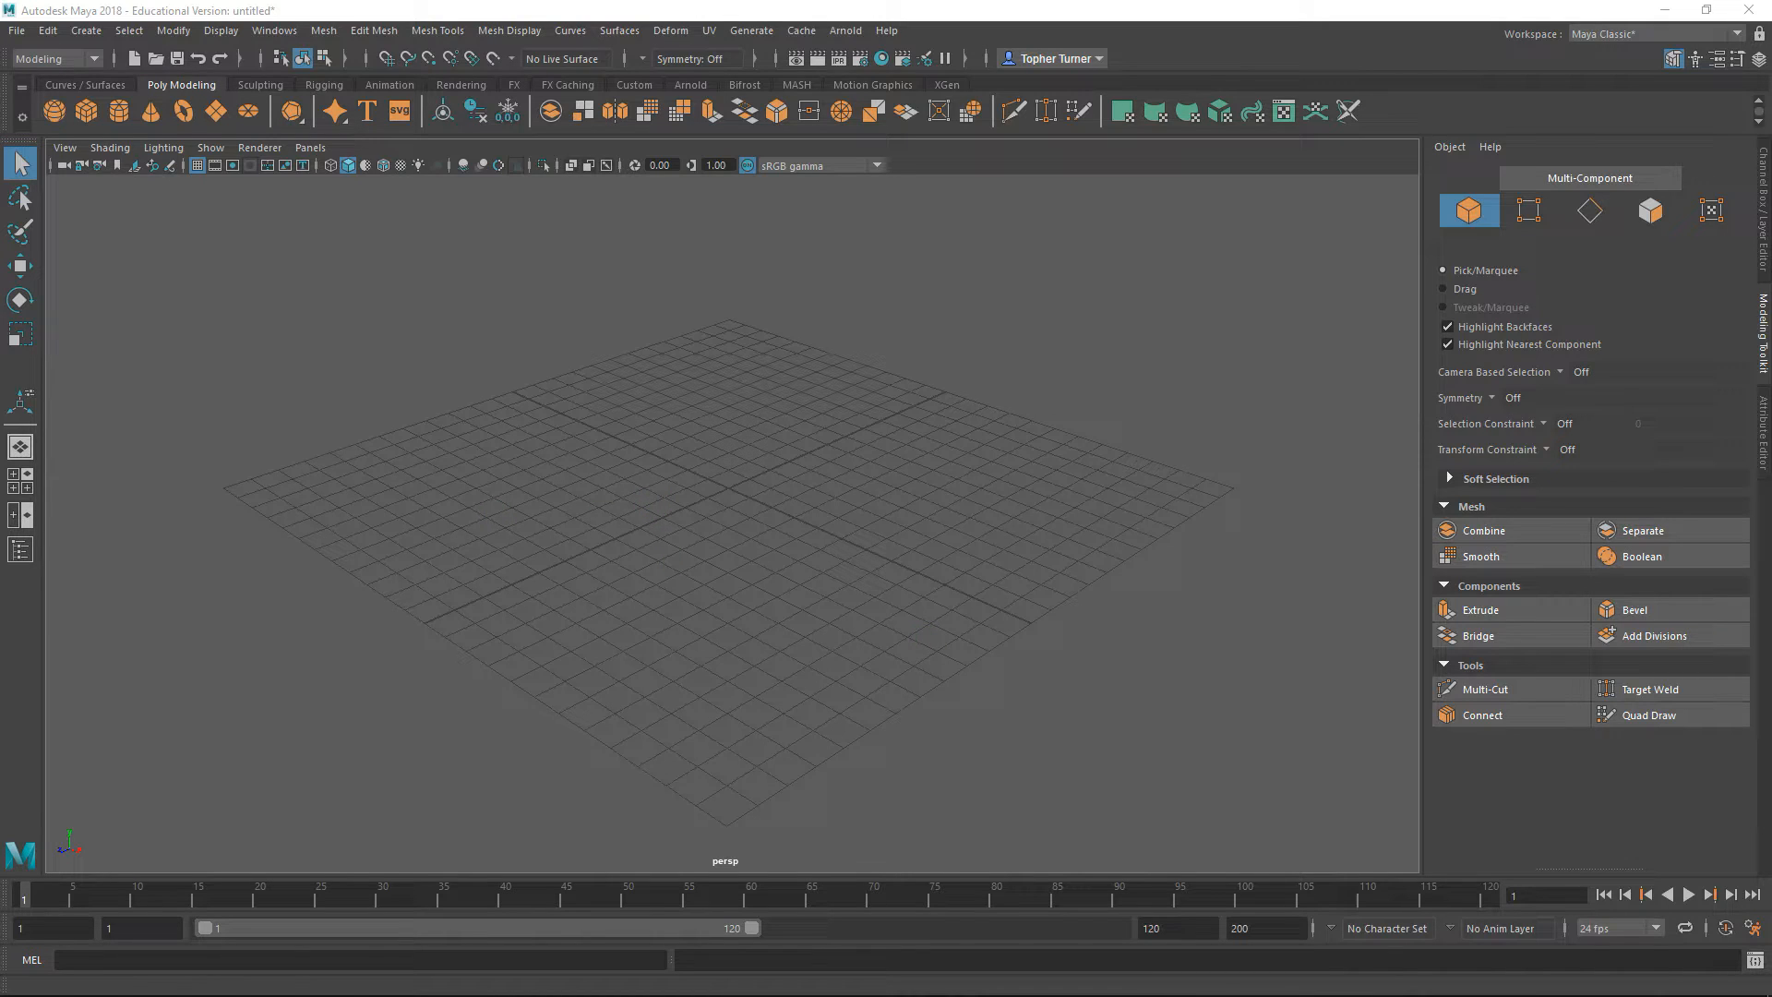
- Find a dumpster photo in the browser, view garbage-dumpster-2.jpg as modeling reference, and return to Maya
key(d)
key(u)
key(p)
key(s)
key(r)
key(Return)
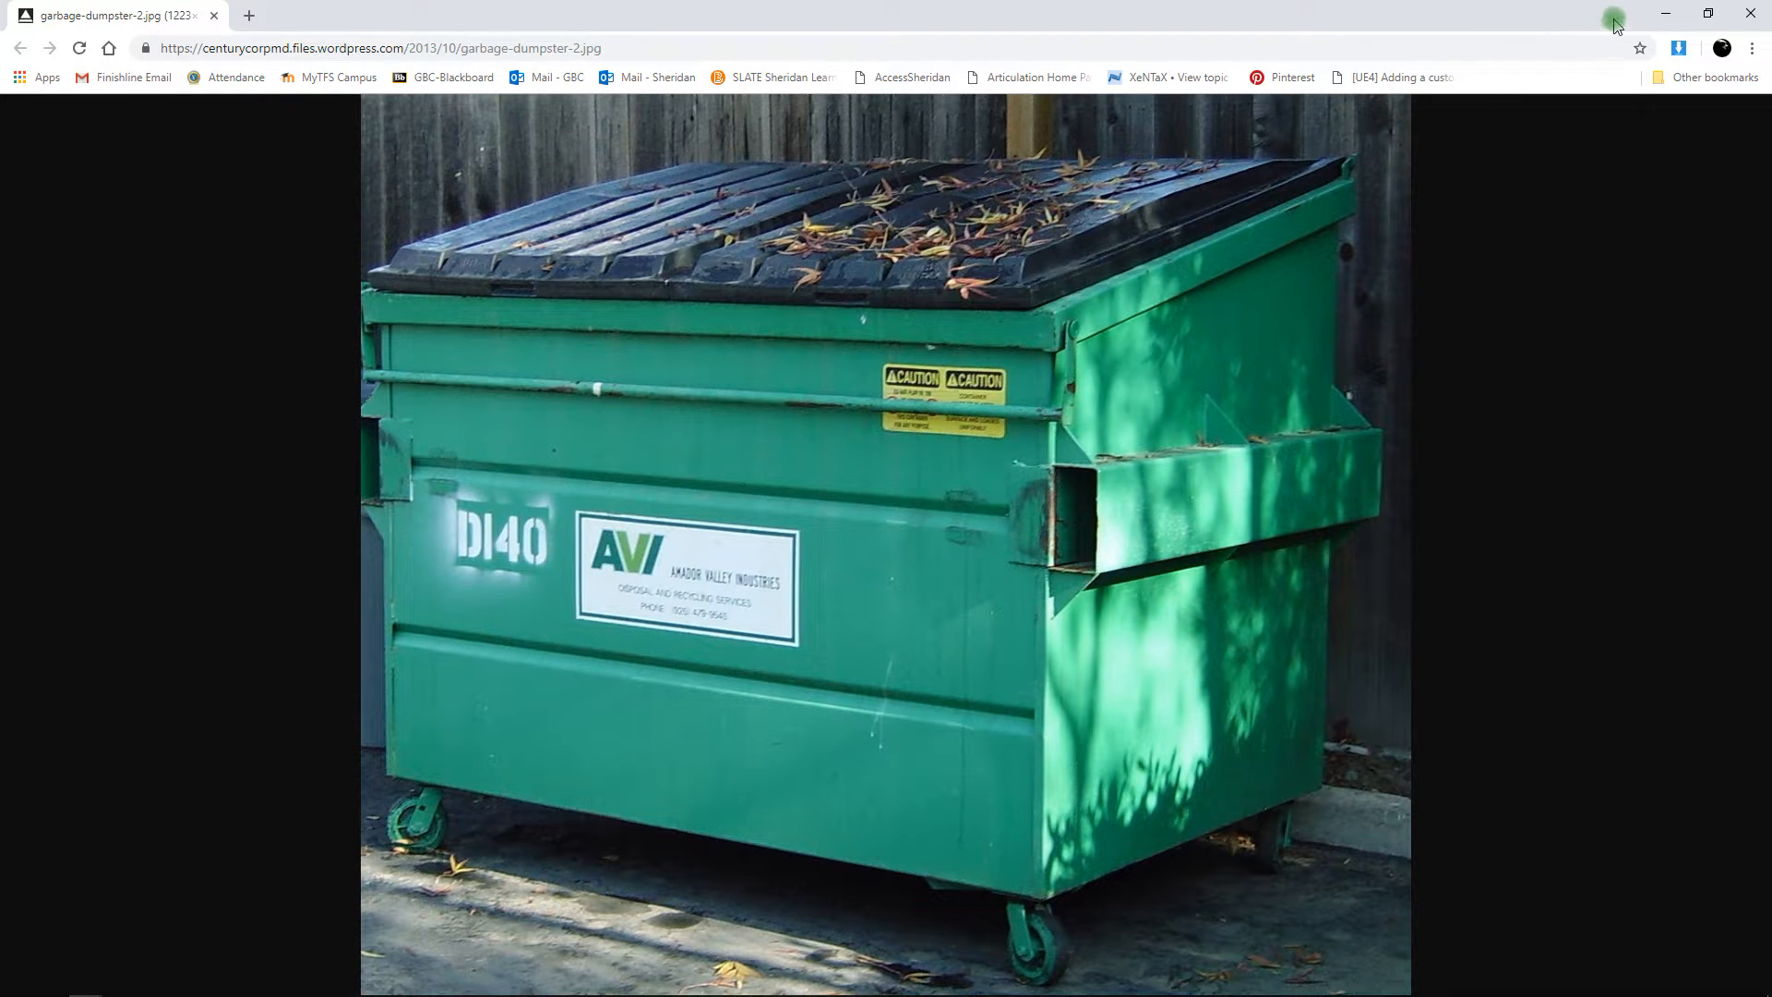
click(929, 17)
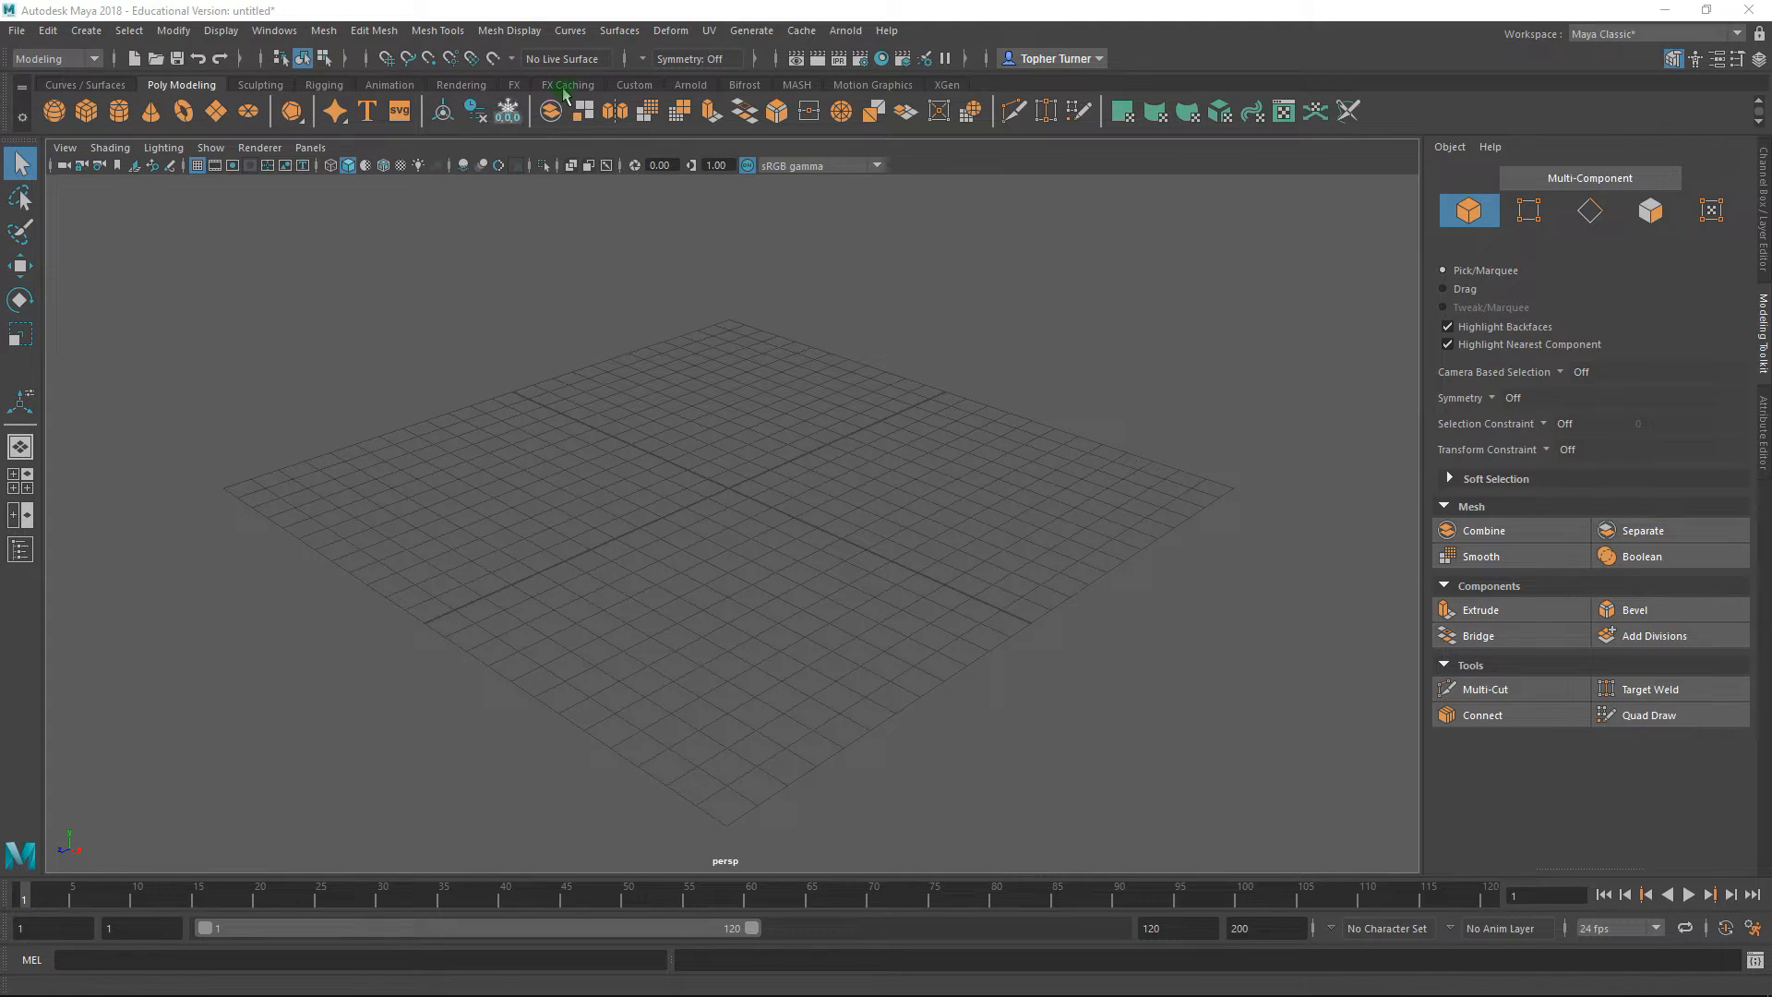
click(938, 13)
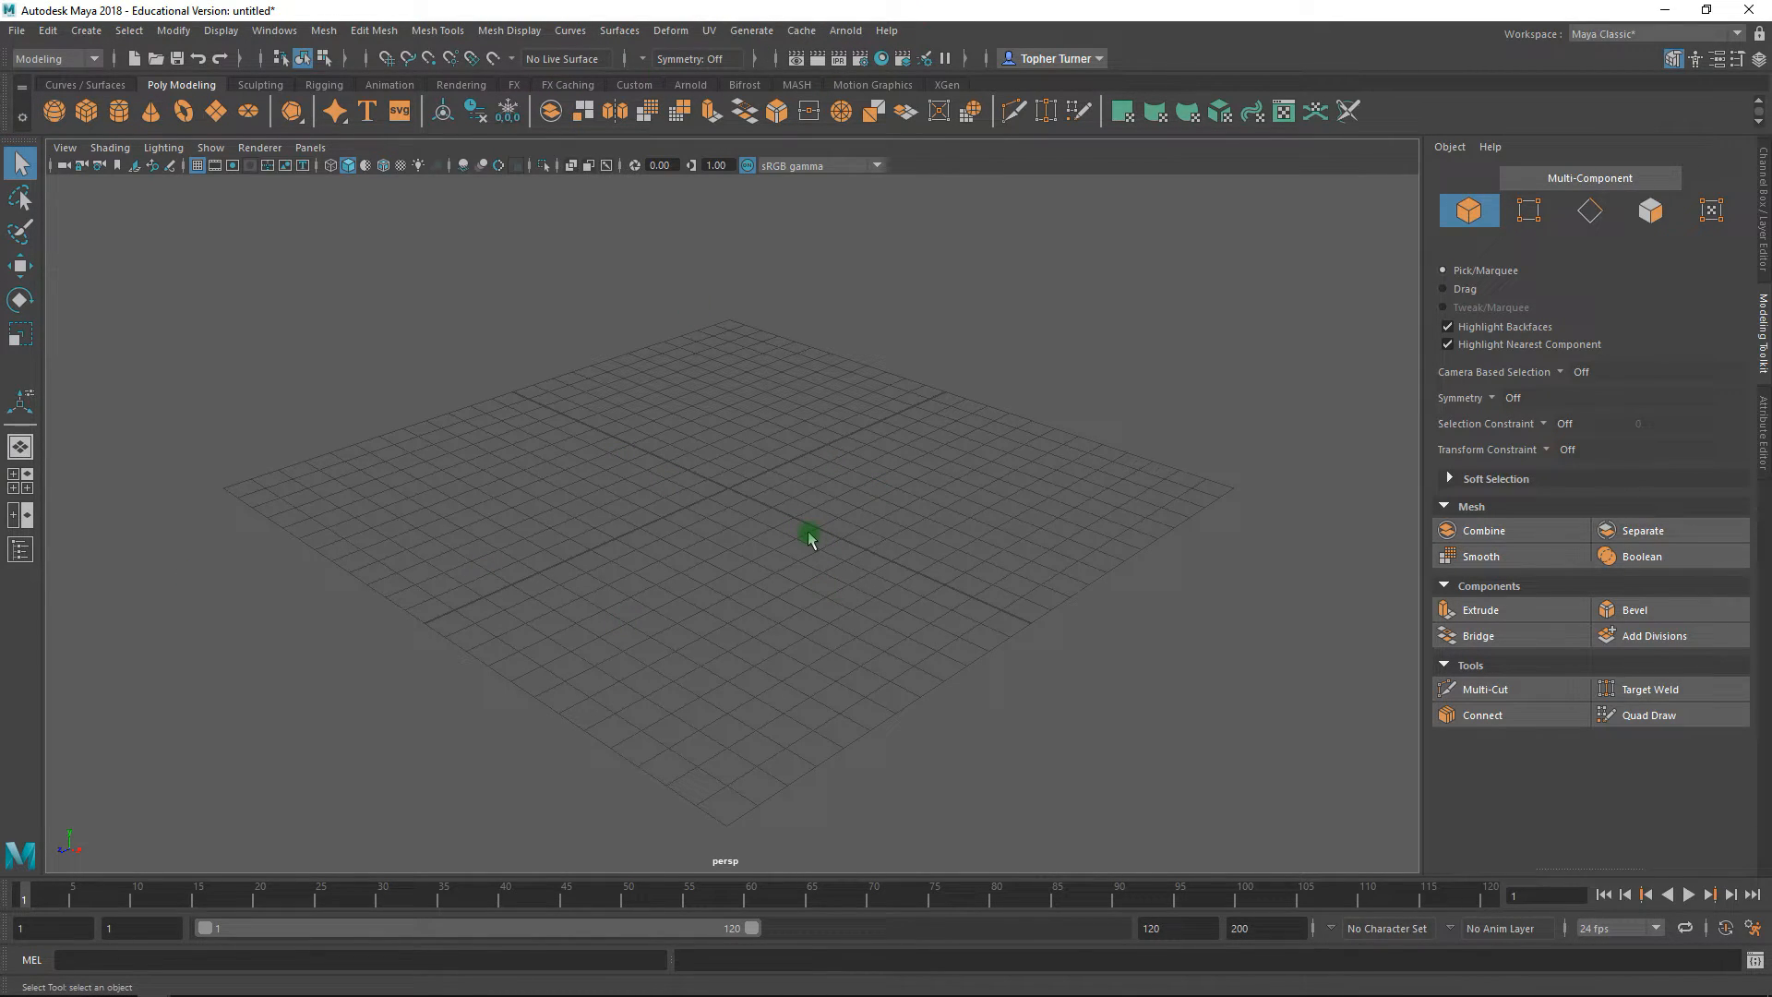
- Switch to the four-view layout and show the grid in the front, top and side views
key(space)
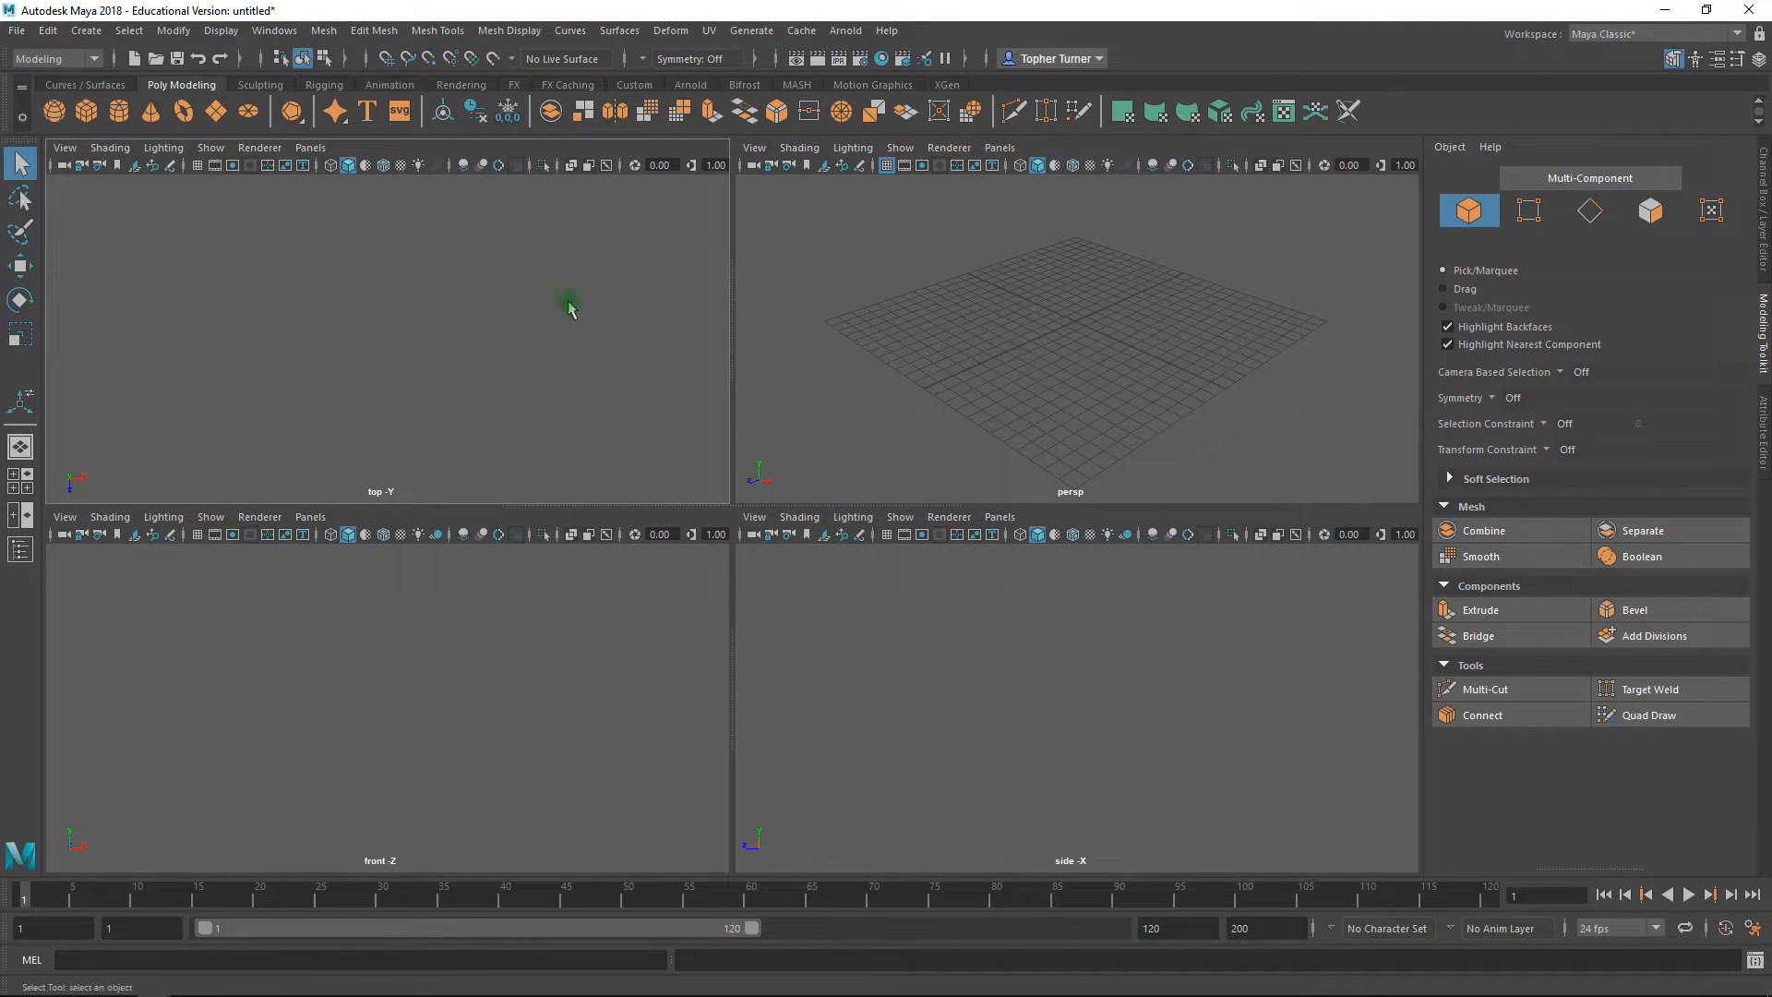
click(514, 646)
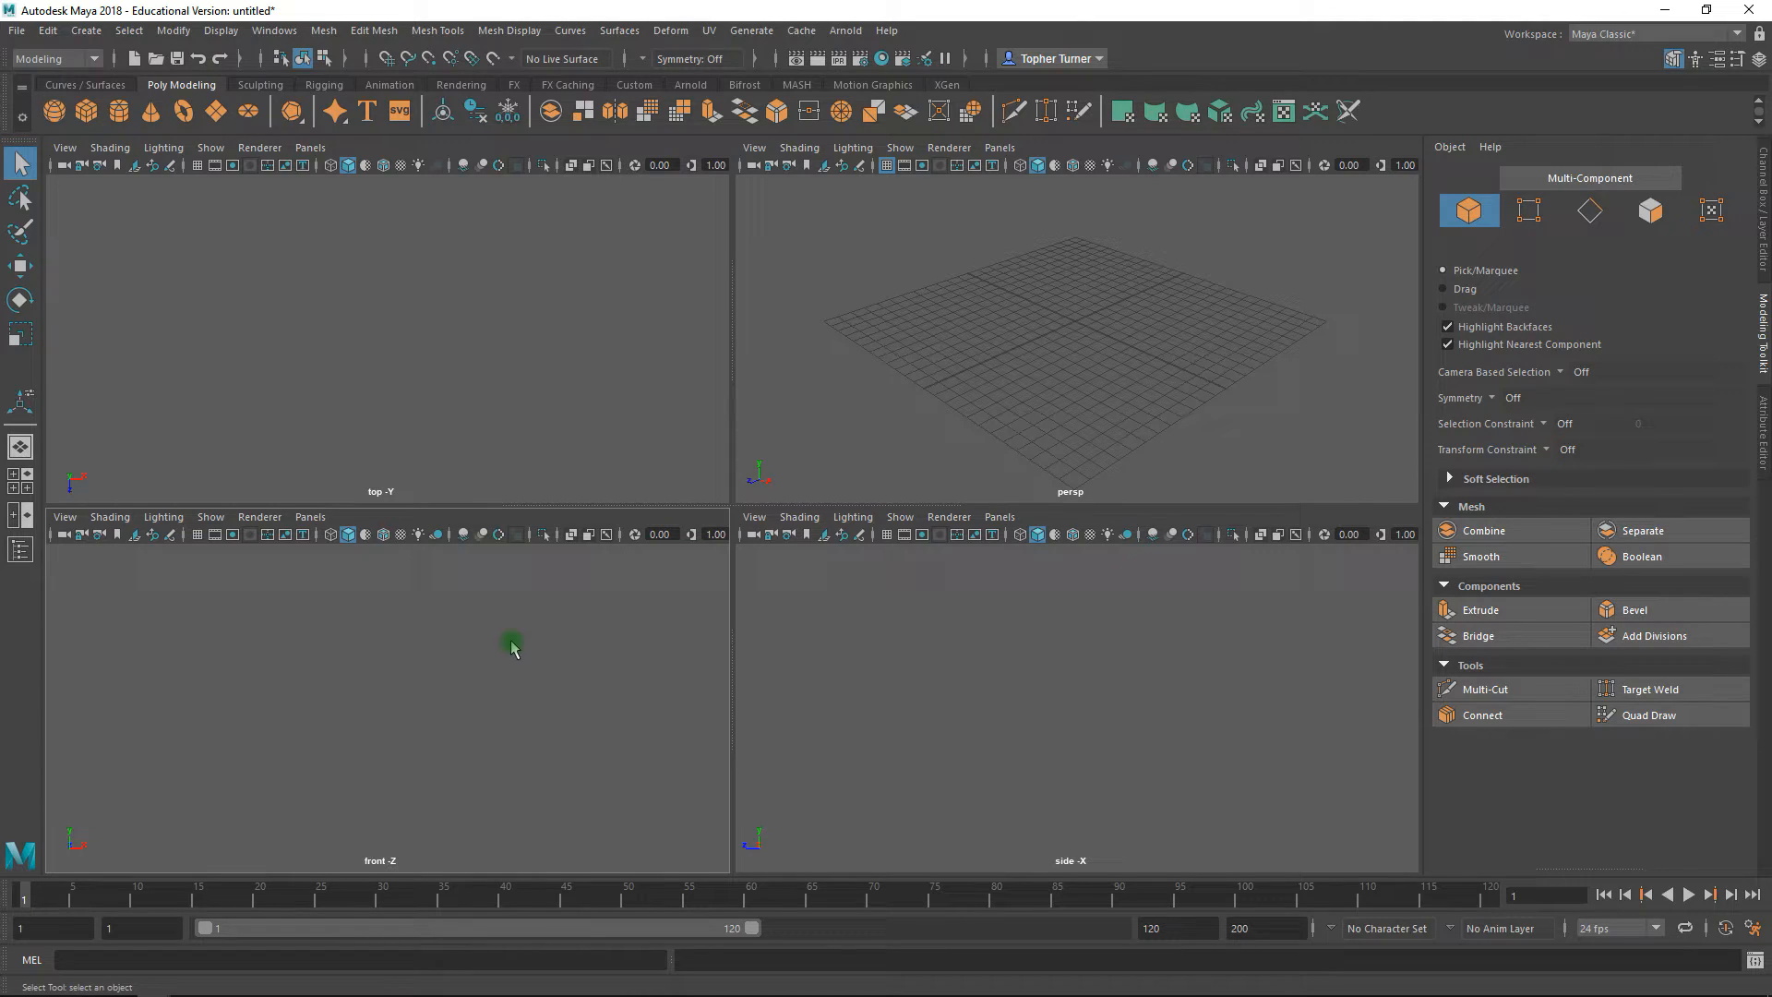
click(197, 535)
click(196, 166)
click(888, 537)
click(845, 432)
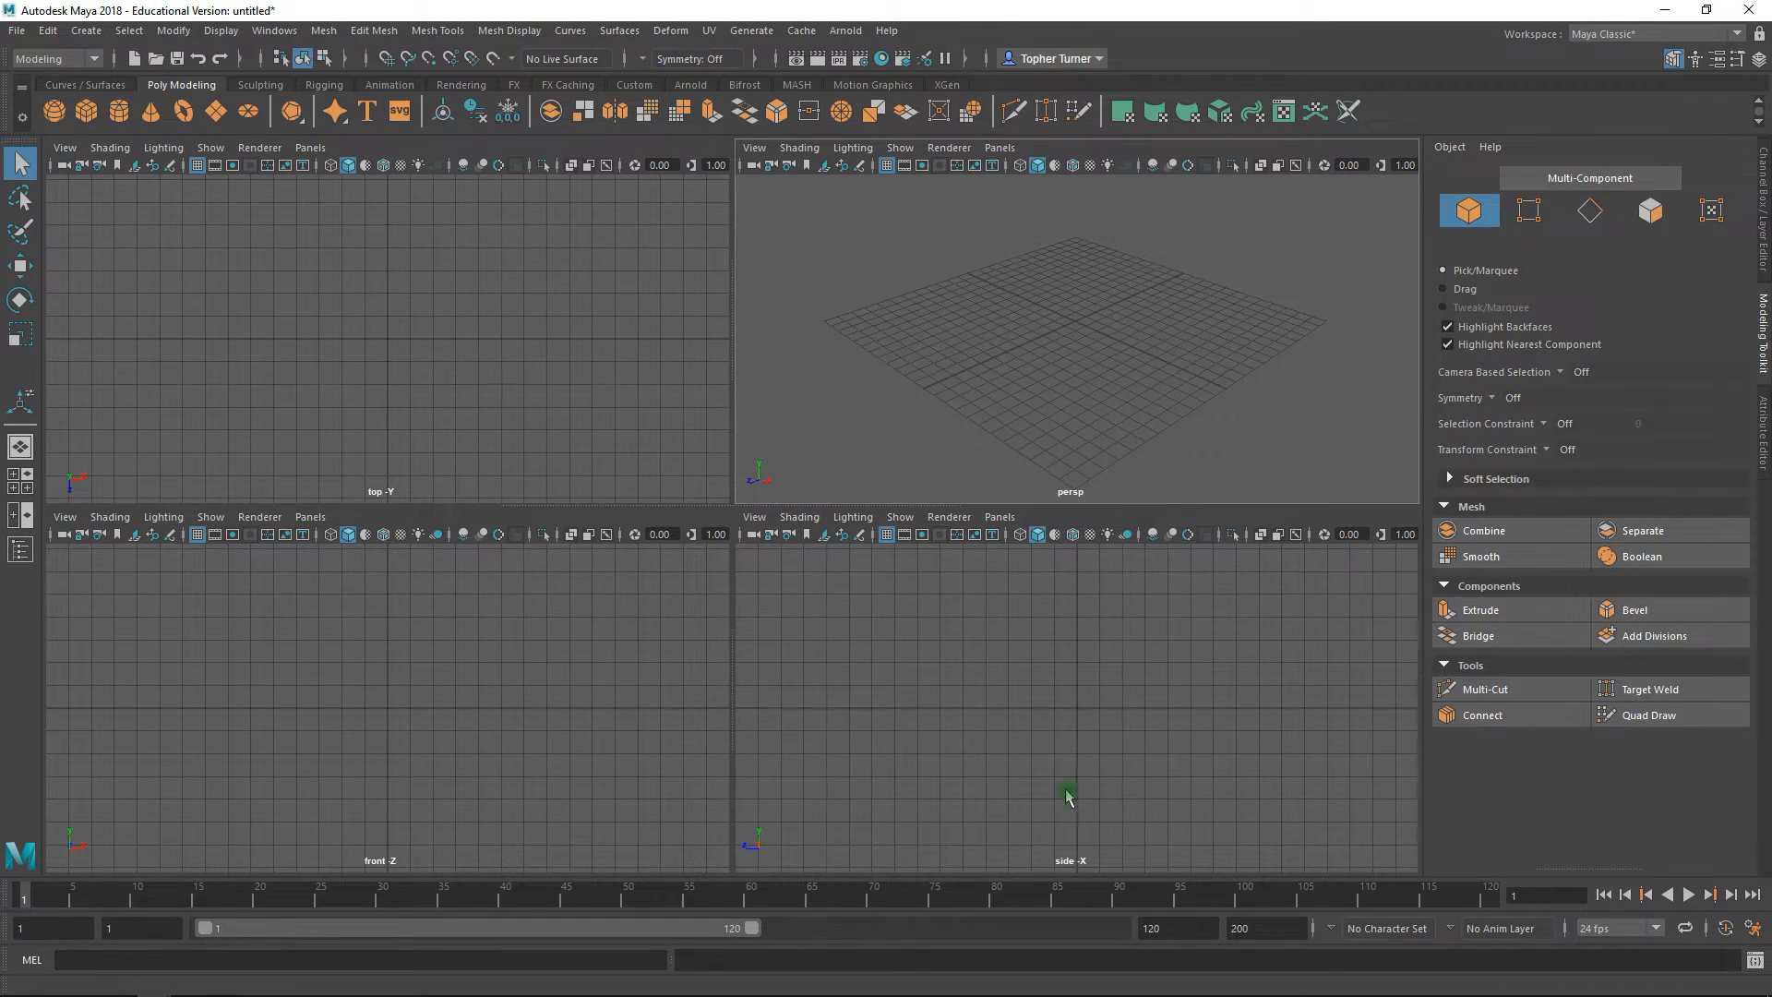
- In the front view, import Dumpster_Silhouette_F.jpg from E:\School\Sheridan\Fundamentals of 3D Modeling for Games\Week 04 as an image plane
click(459, 696)
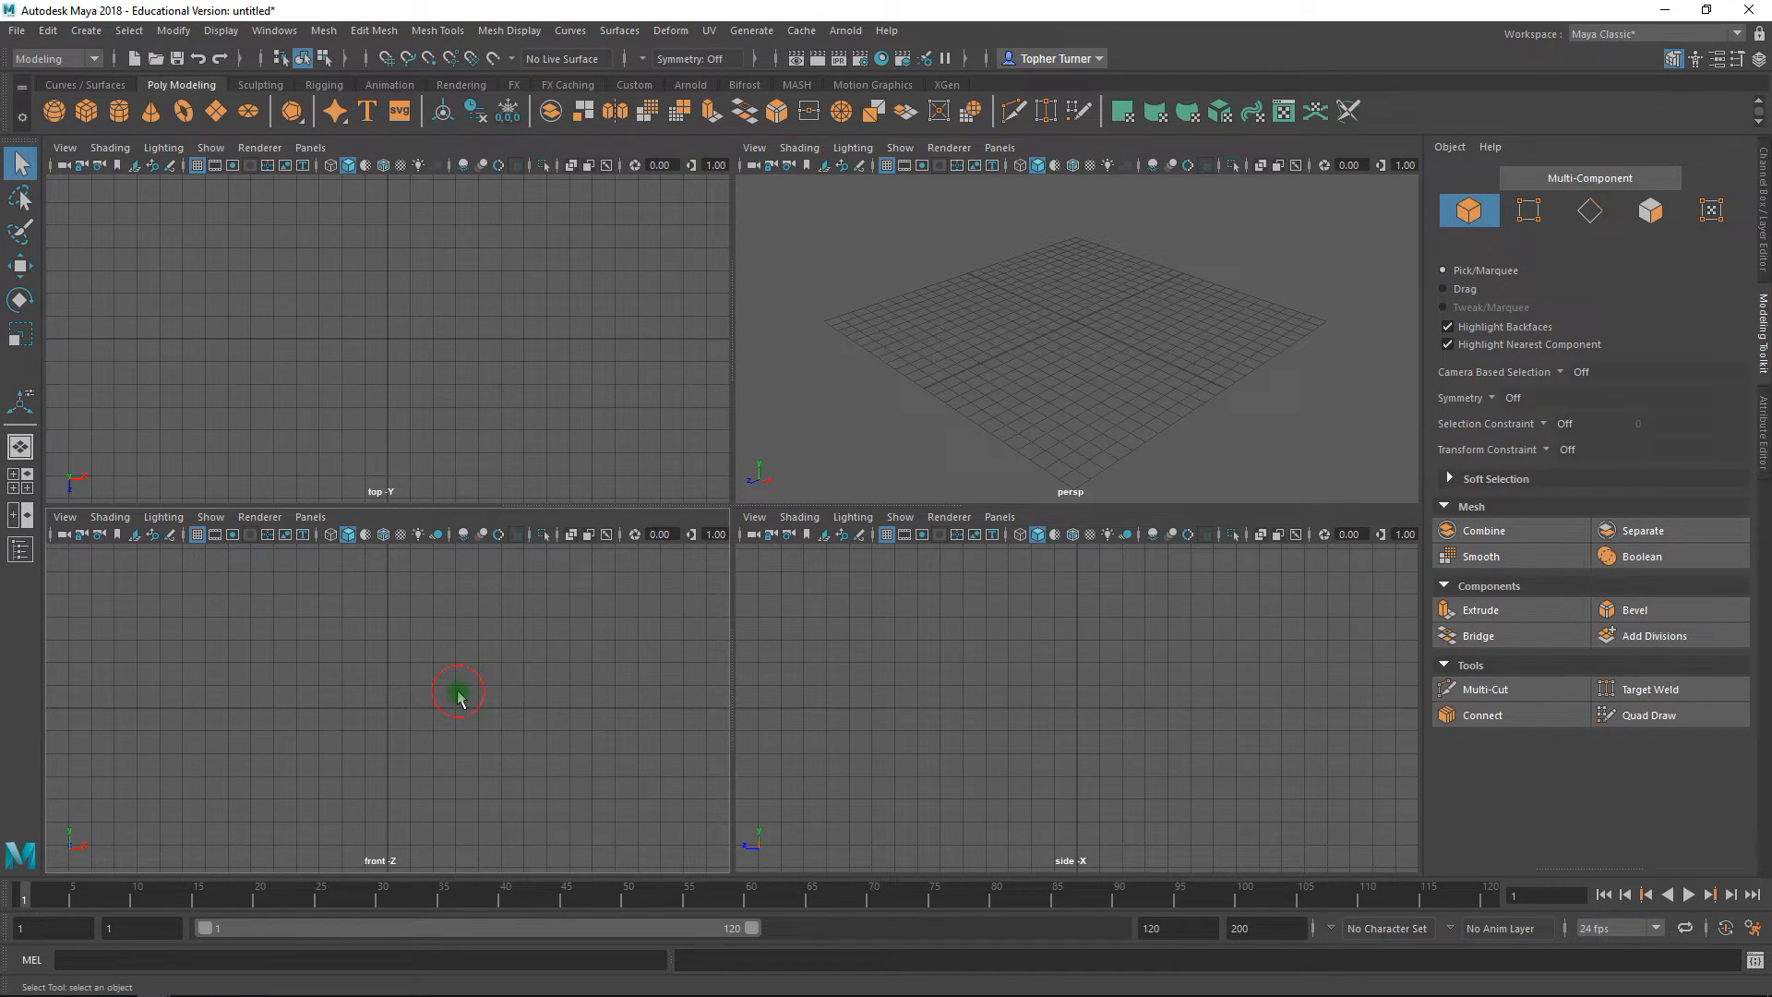
key(space)
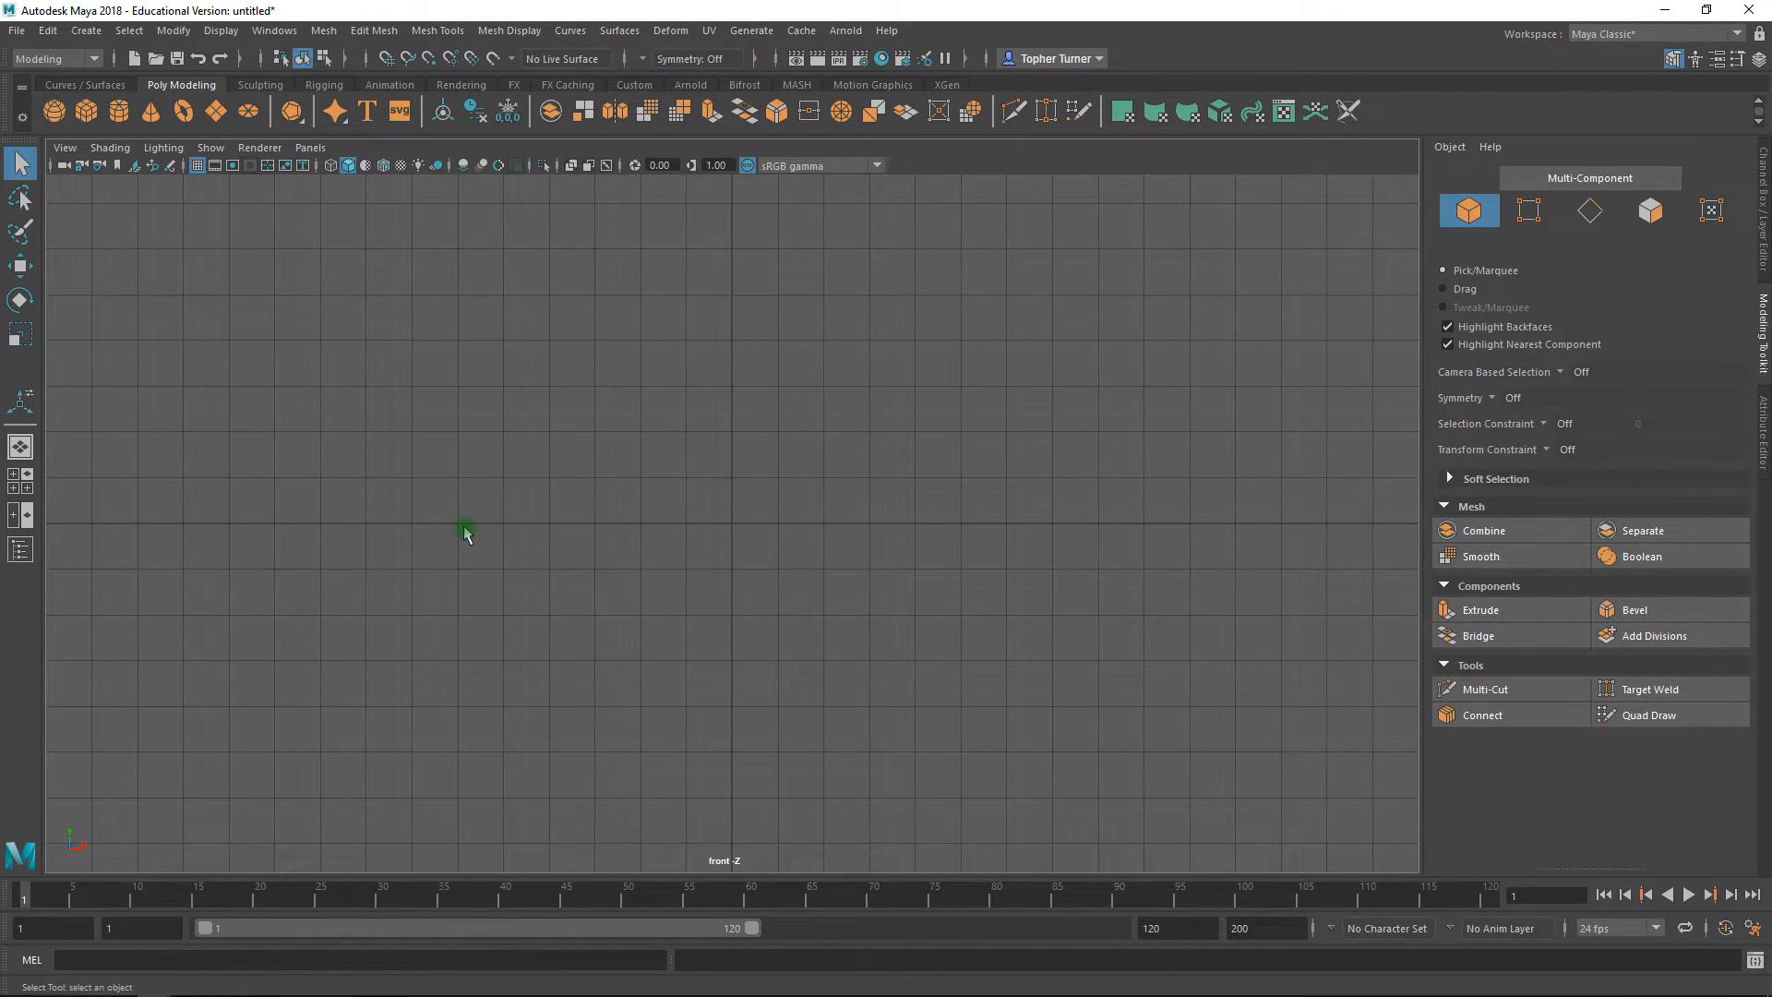
click(65, 148)
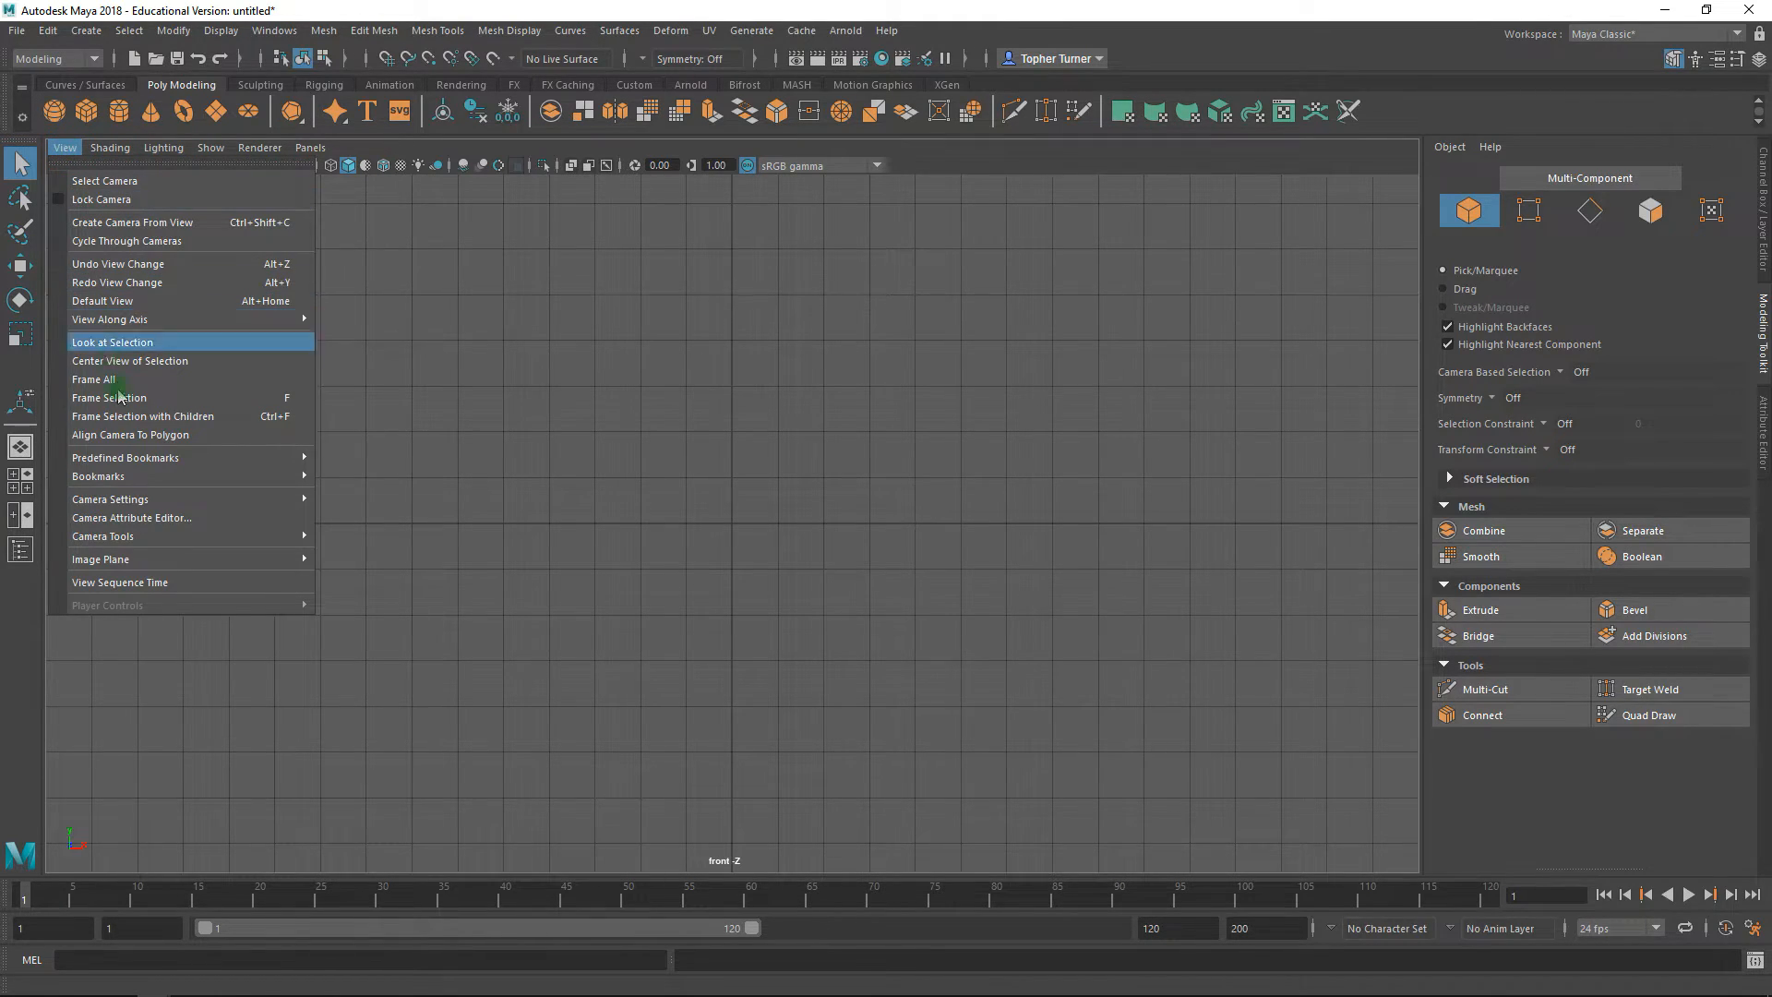
click(124, 560)
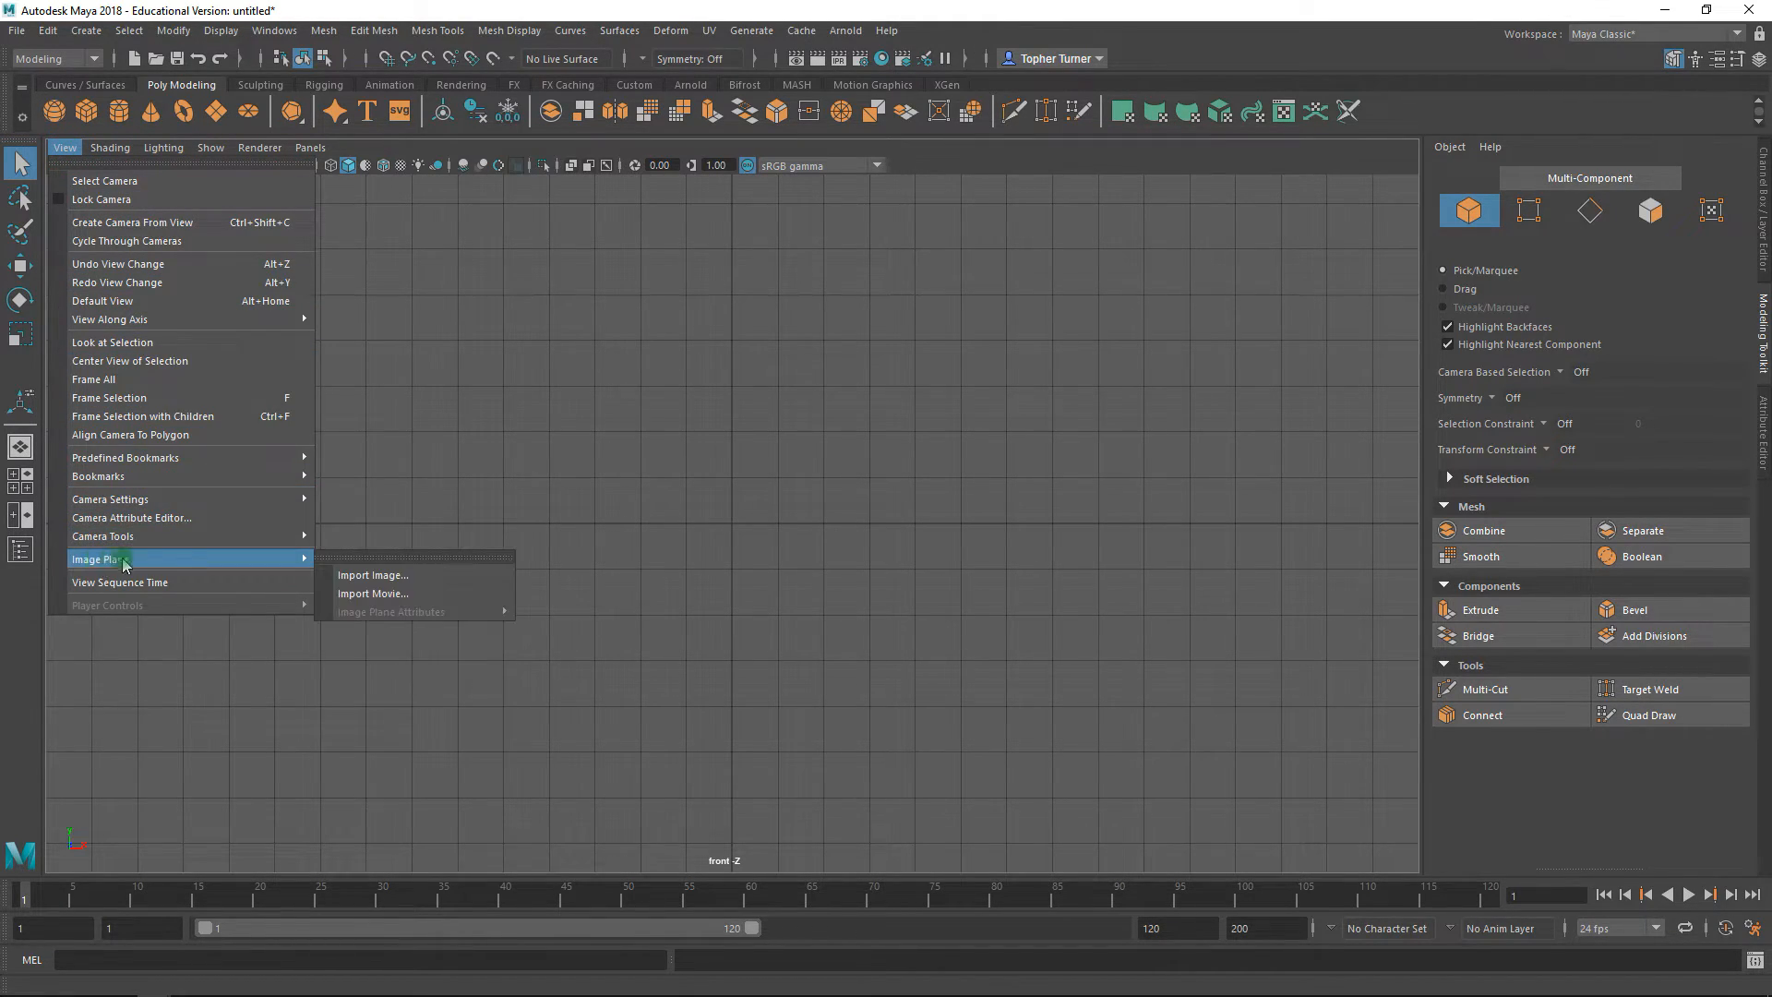
click(396, 580)
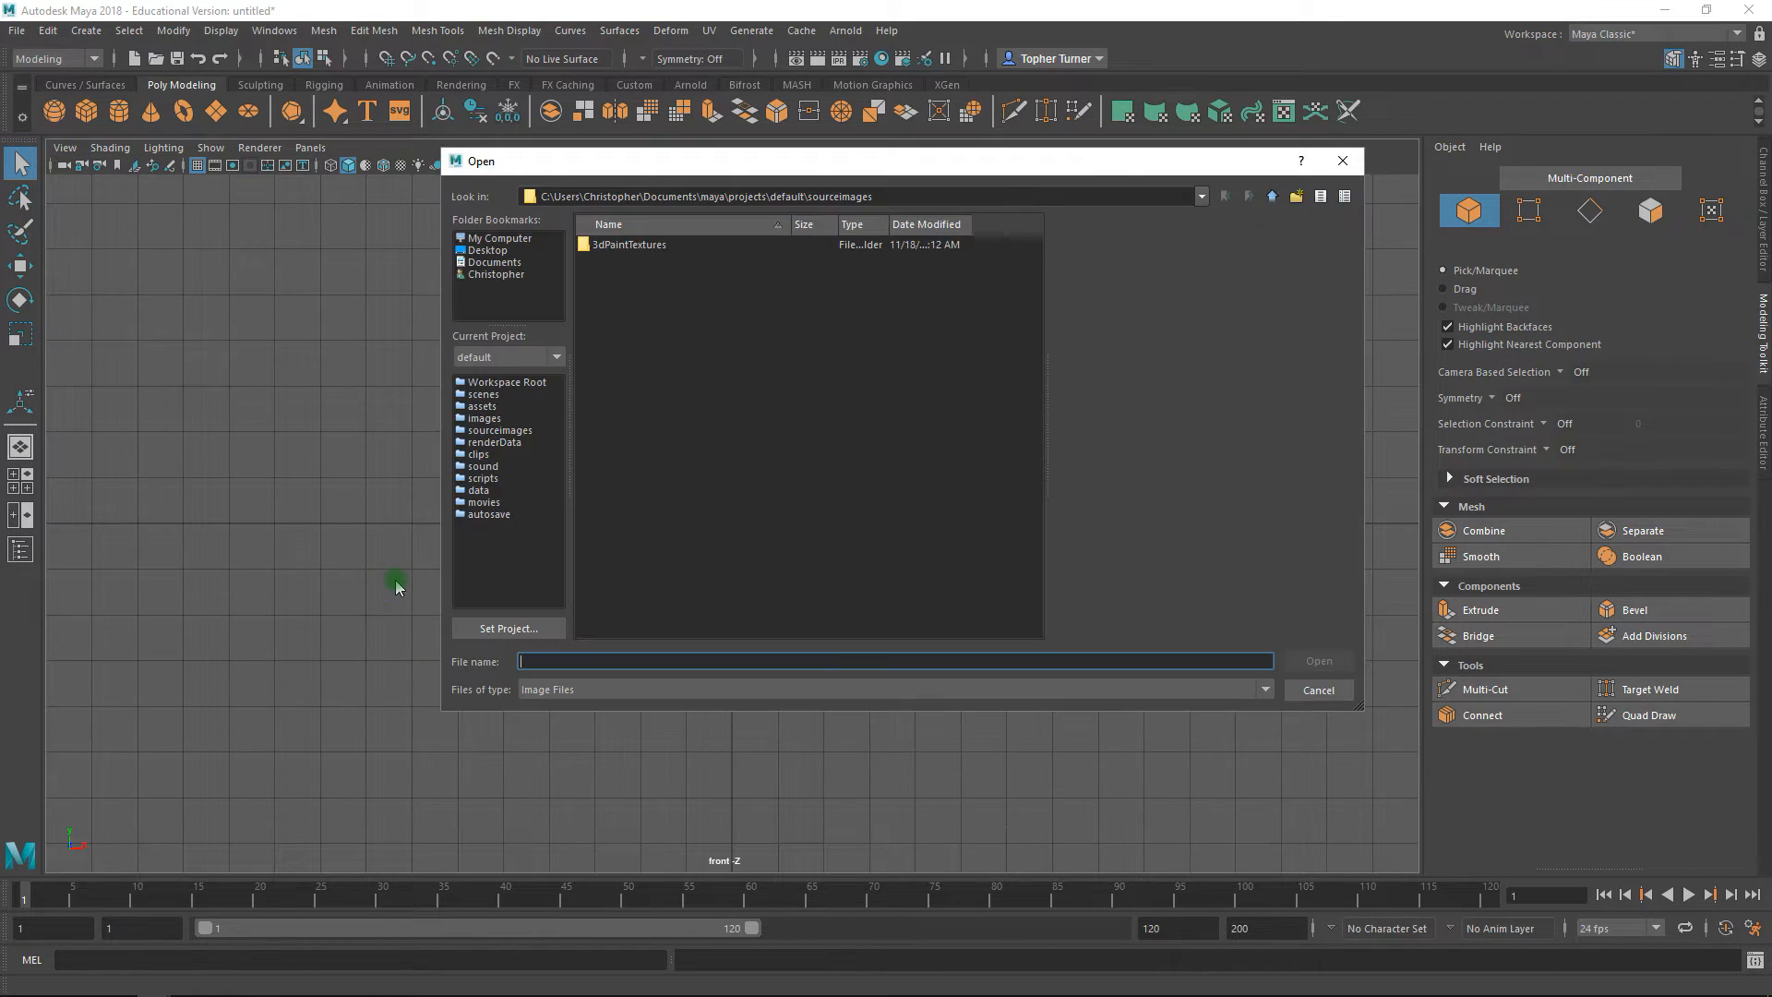
click(489, 251)
double_click(626, 257)
double_click(611, 379)
click(609, 407)
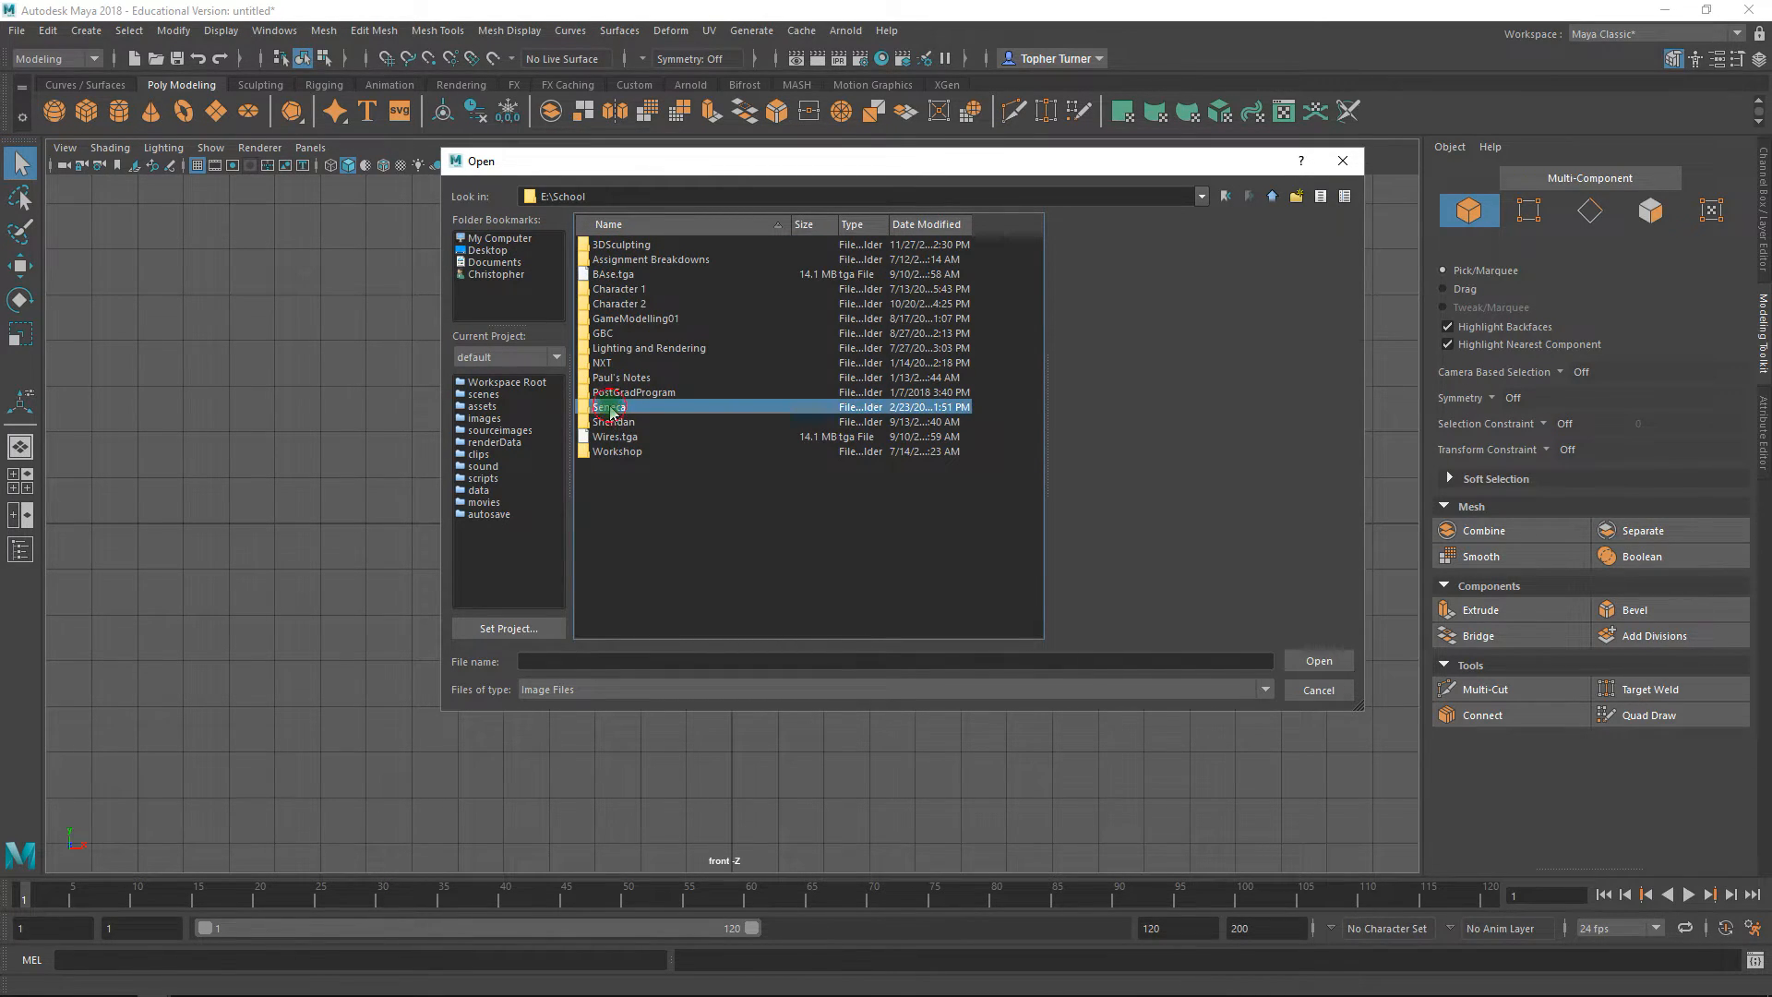
double_click(613, 422)
double_click(618, 275)
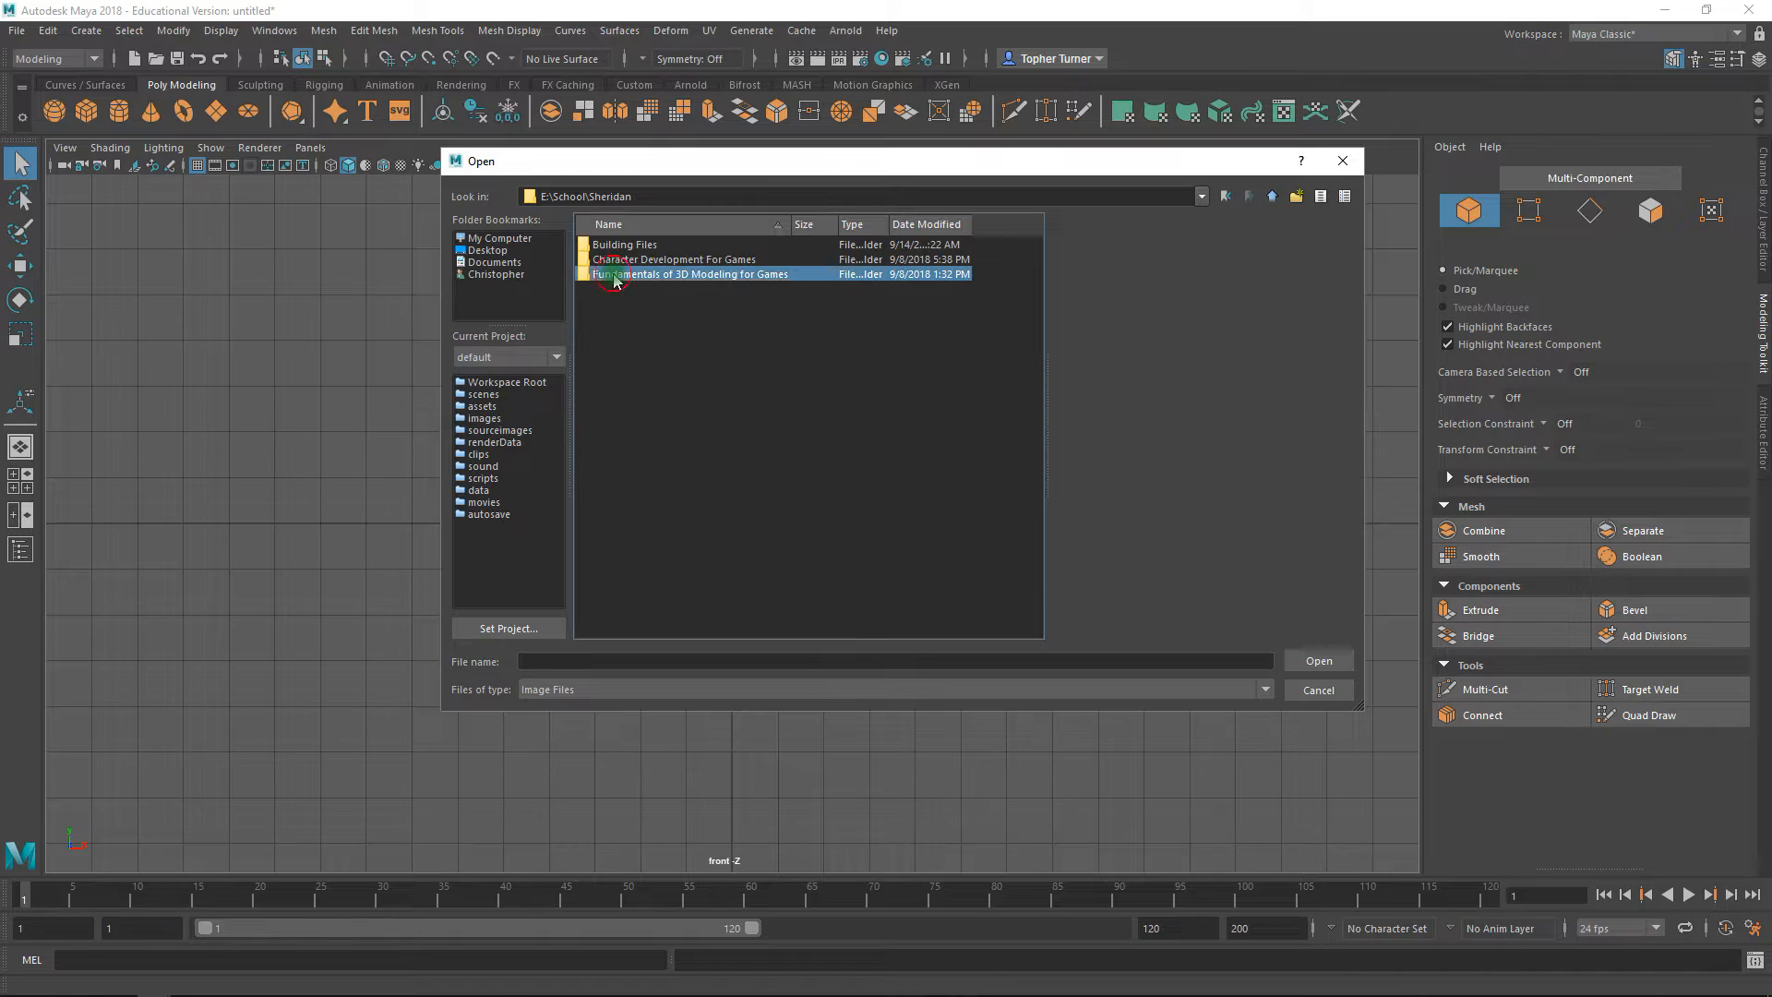
double_click(614, 304)
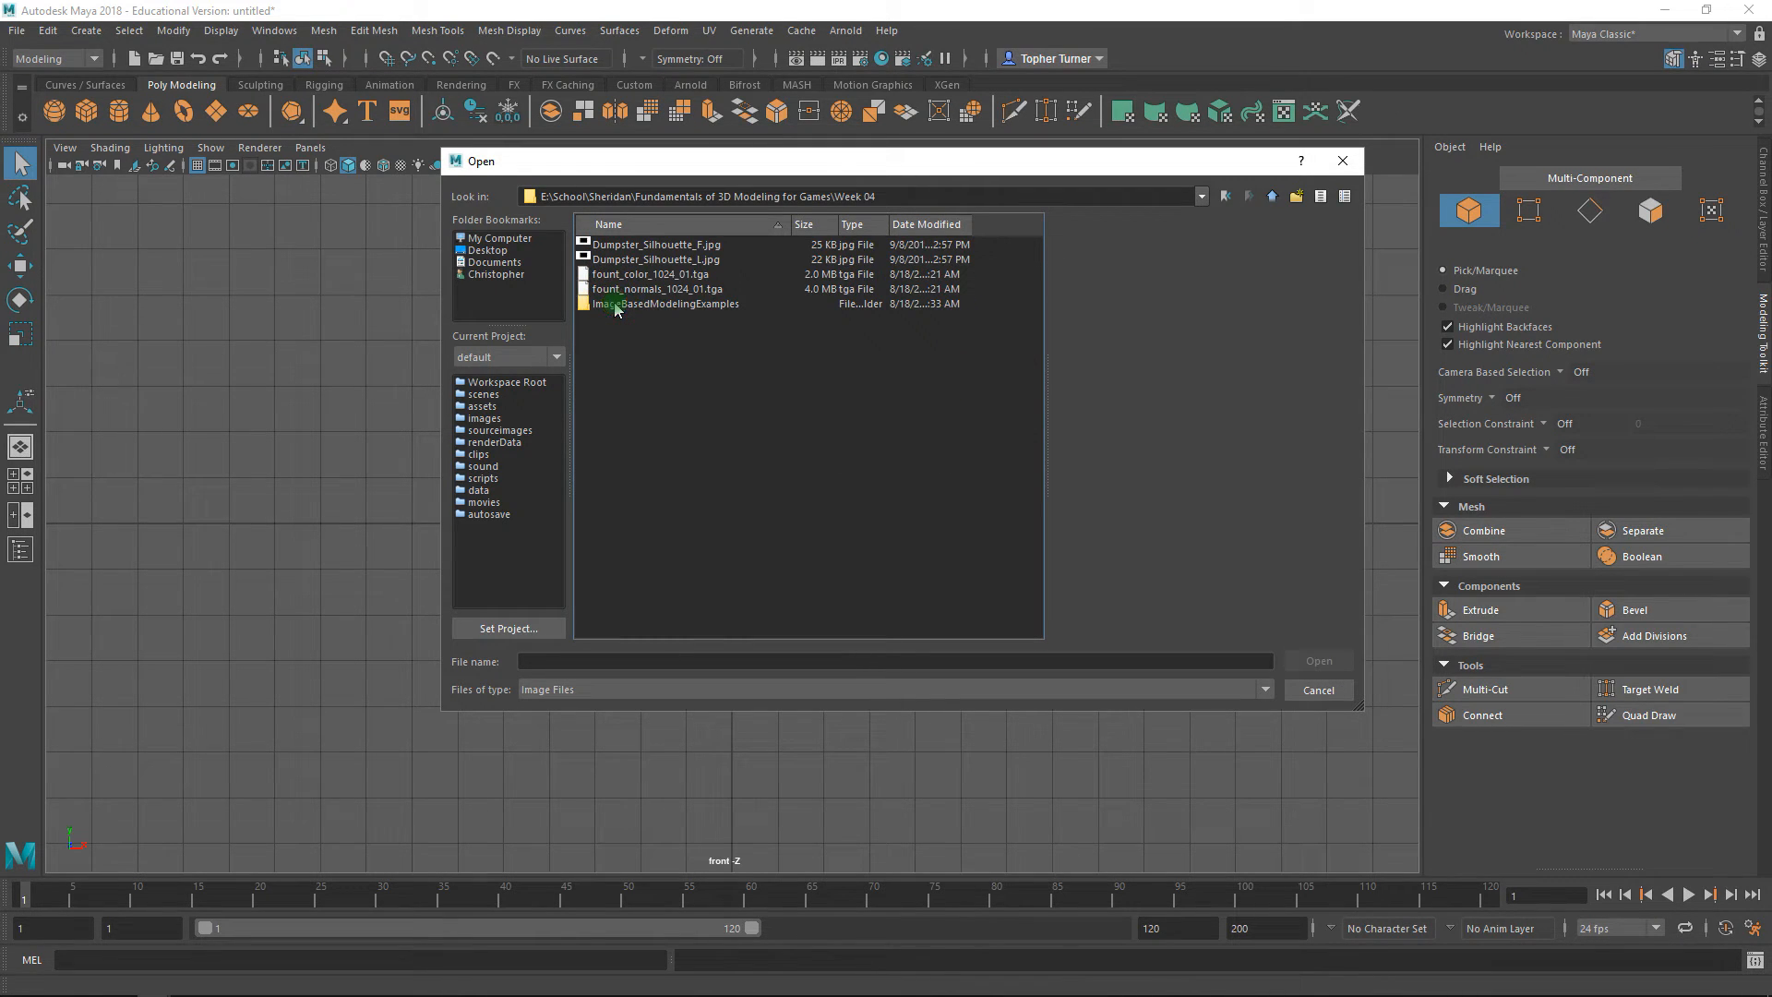
click(636, 246)
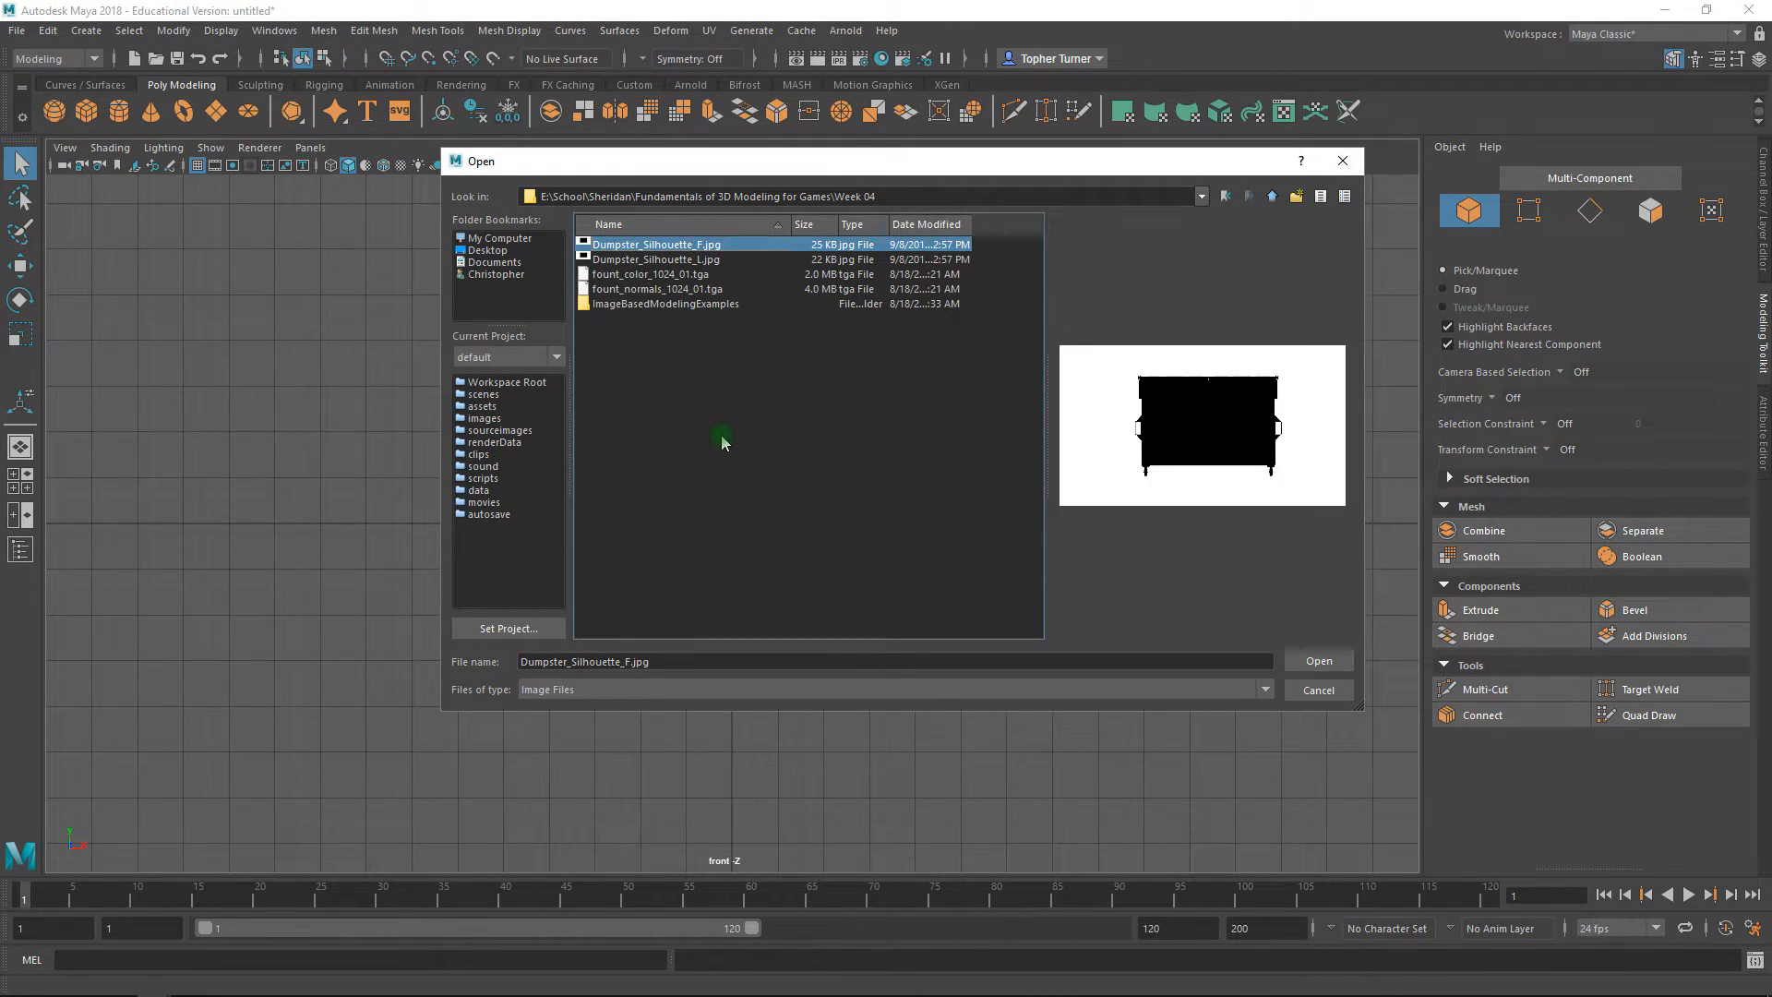
click(1319, 663)
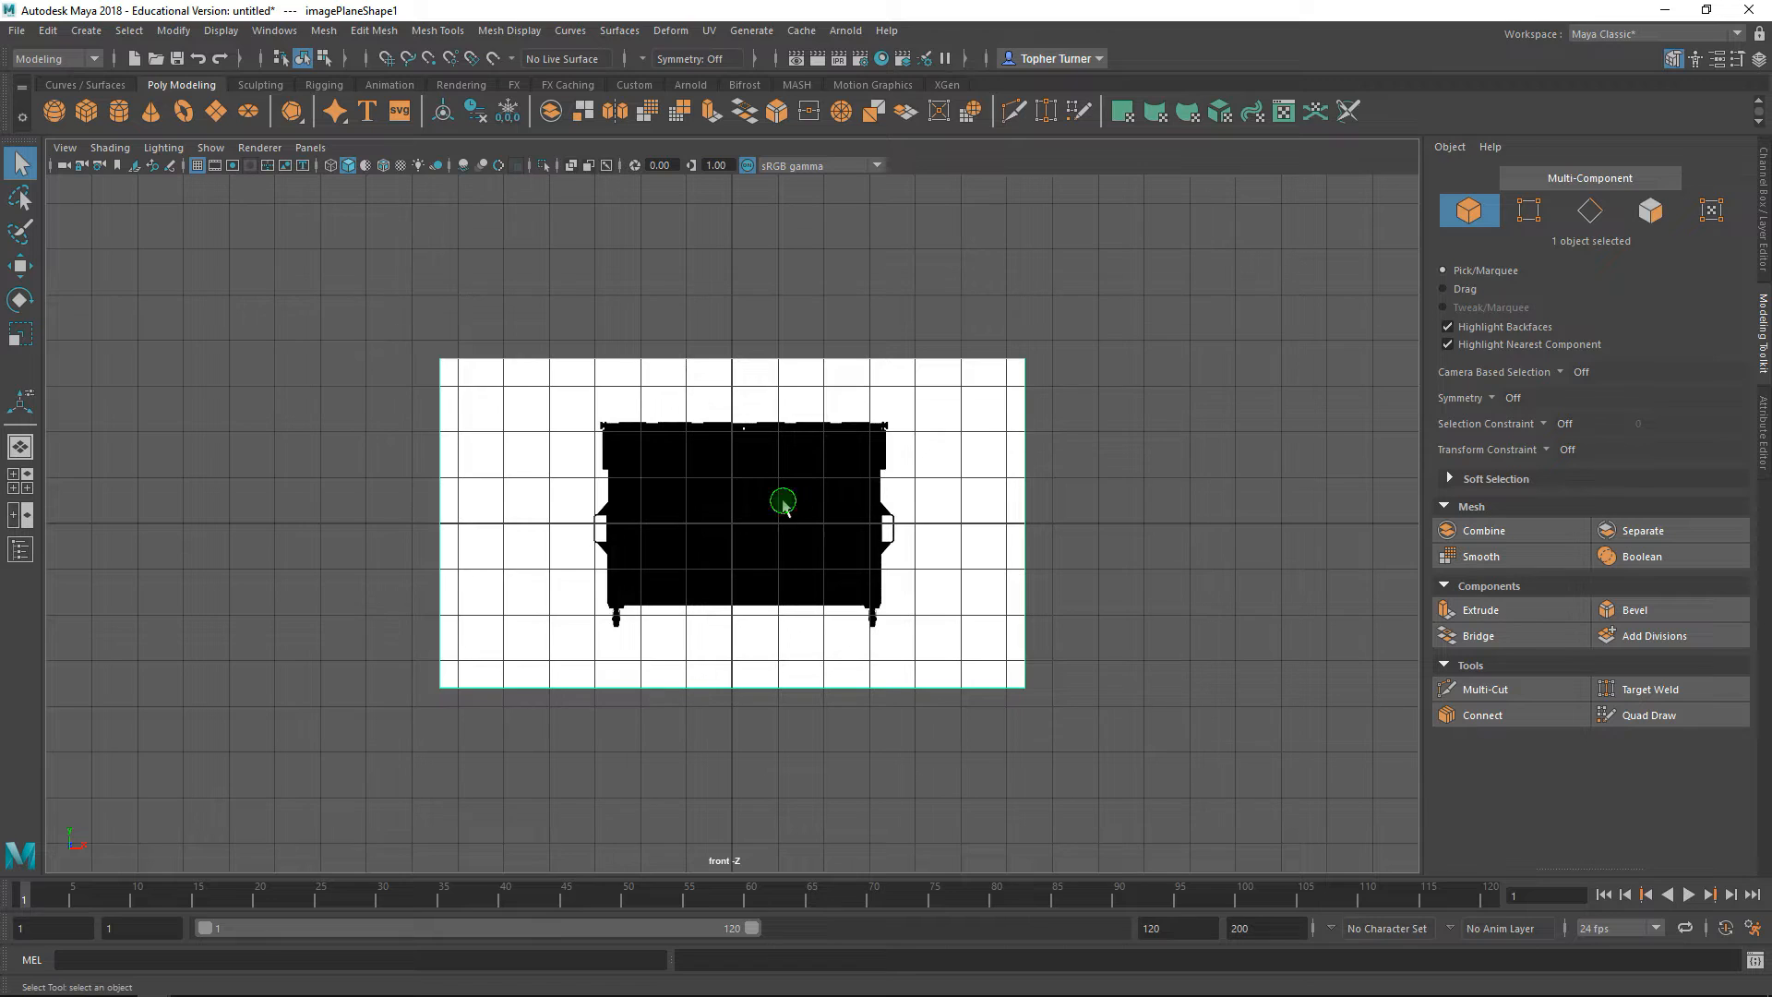
- Examine the dumpster silhouette in the front view, comparing the small white mark near its upper edge with the grid's center line
scroll(678, 523, up, 6)
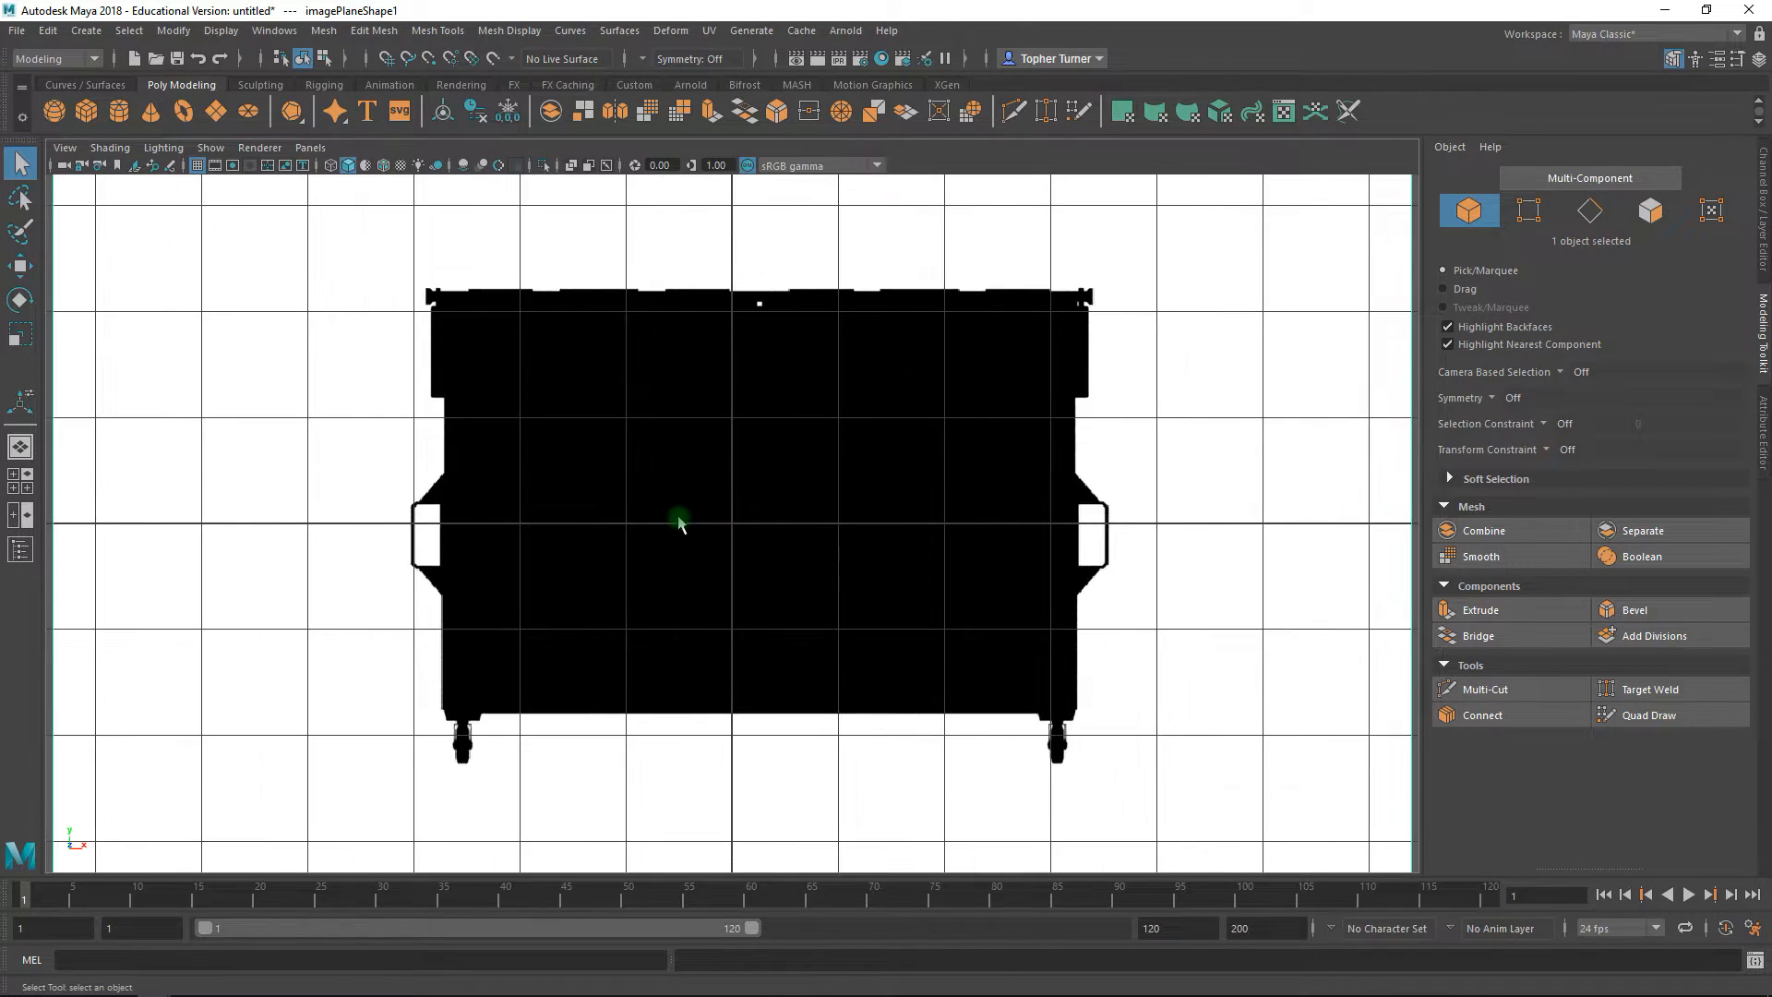
scroll(678, 523, down, 5)
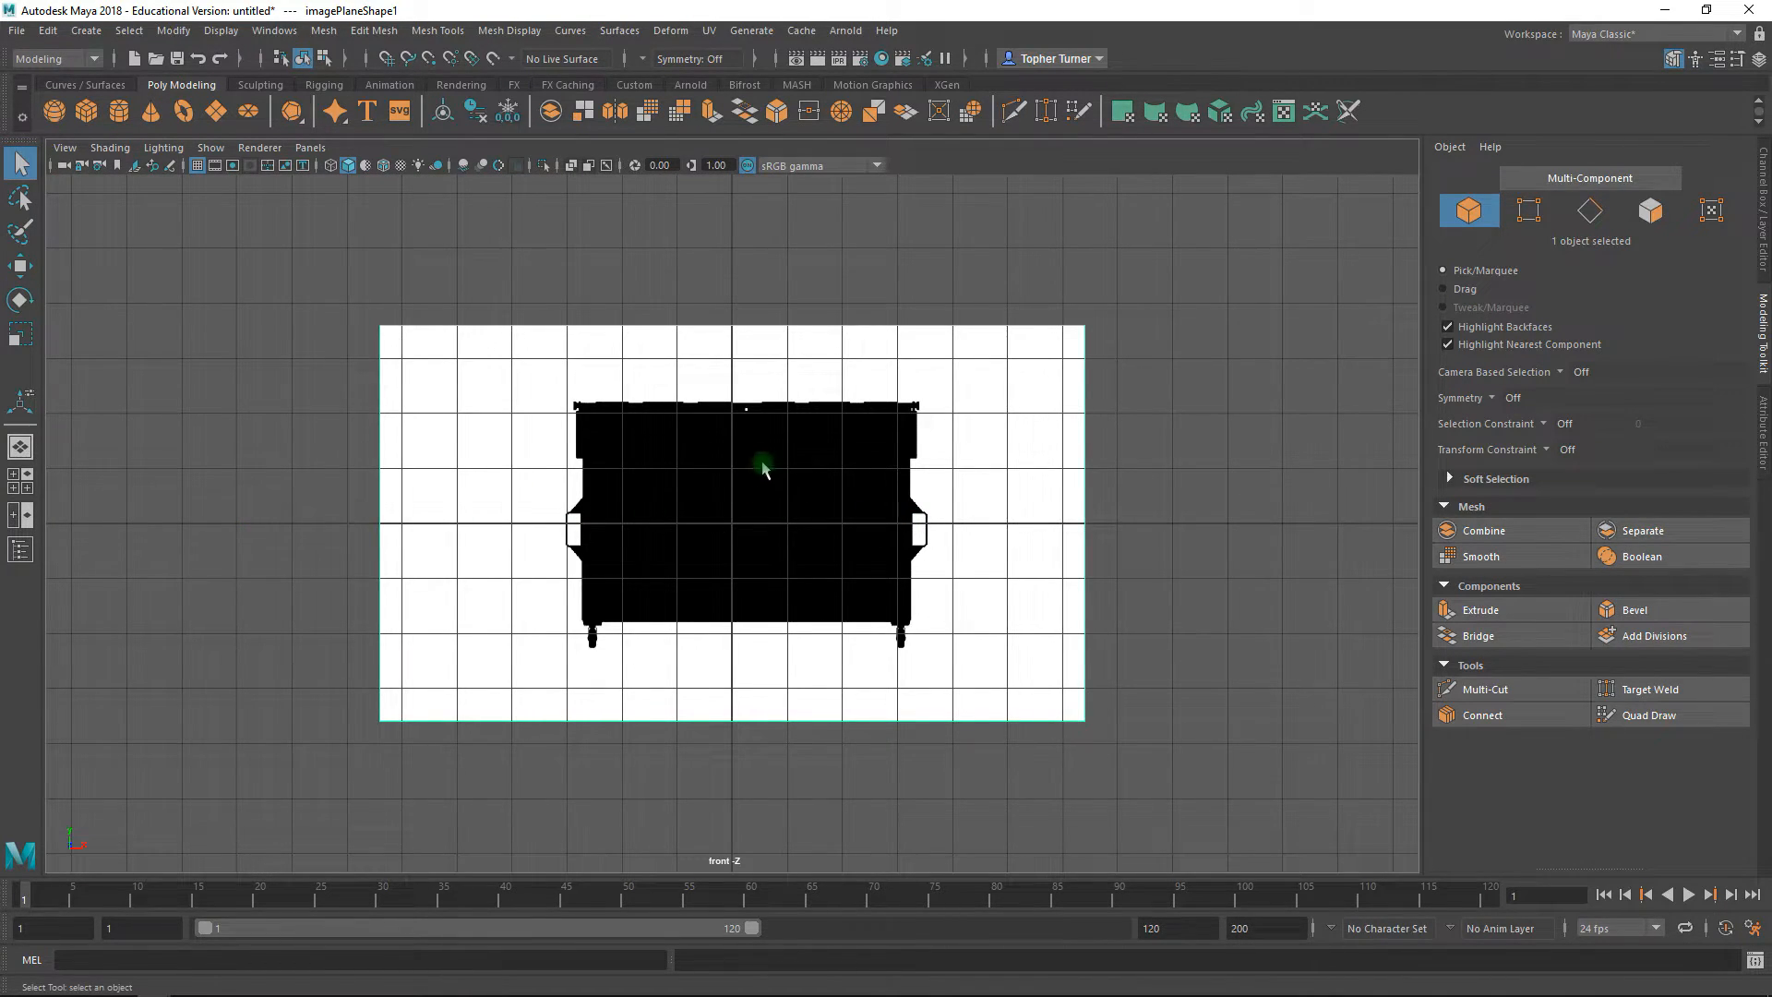
scroll(762, 470, up, 5)
alt+middle_drag(928, 269, 850, 459)
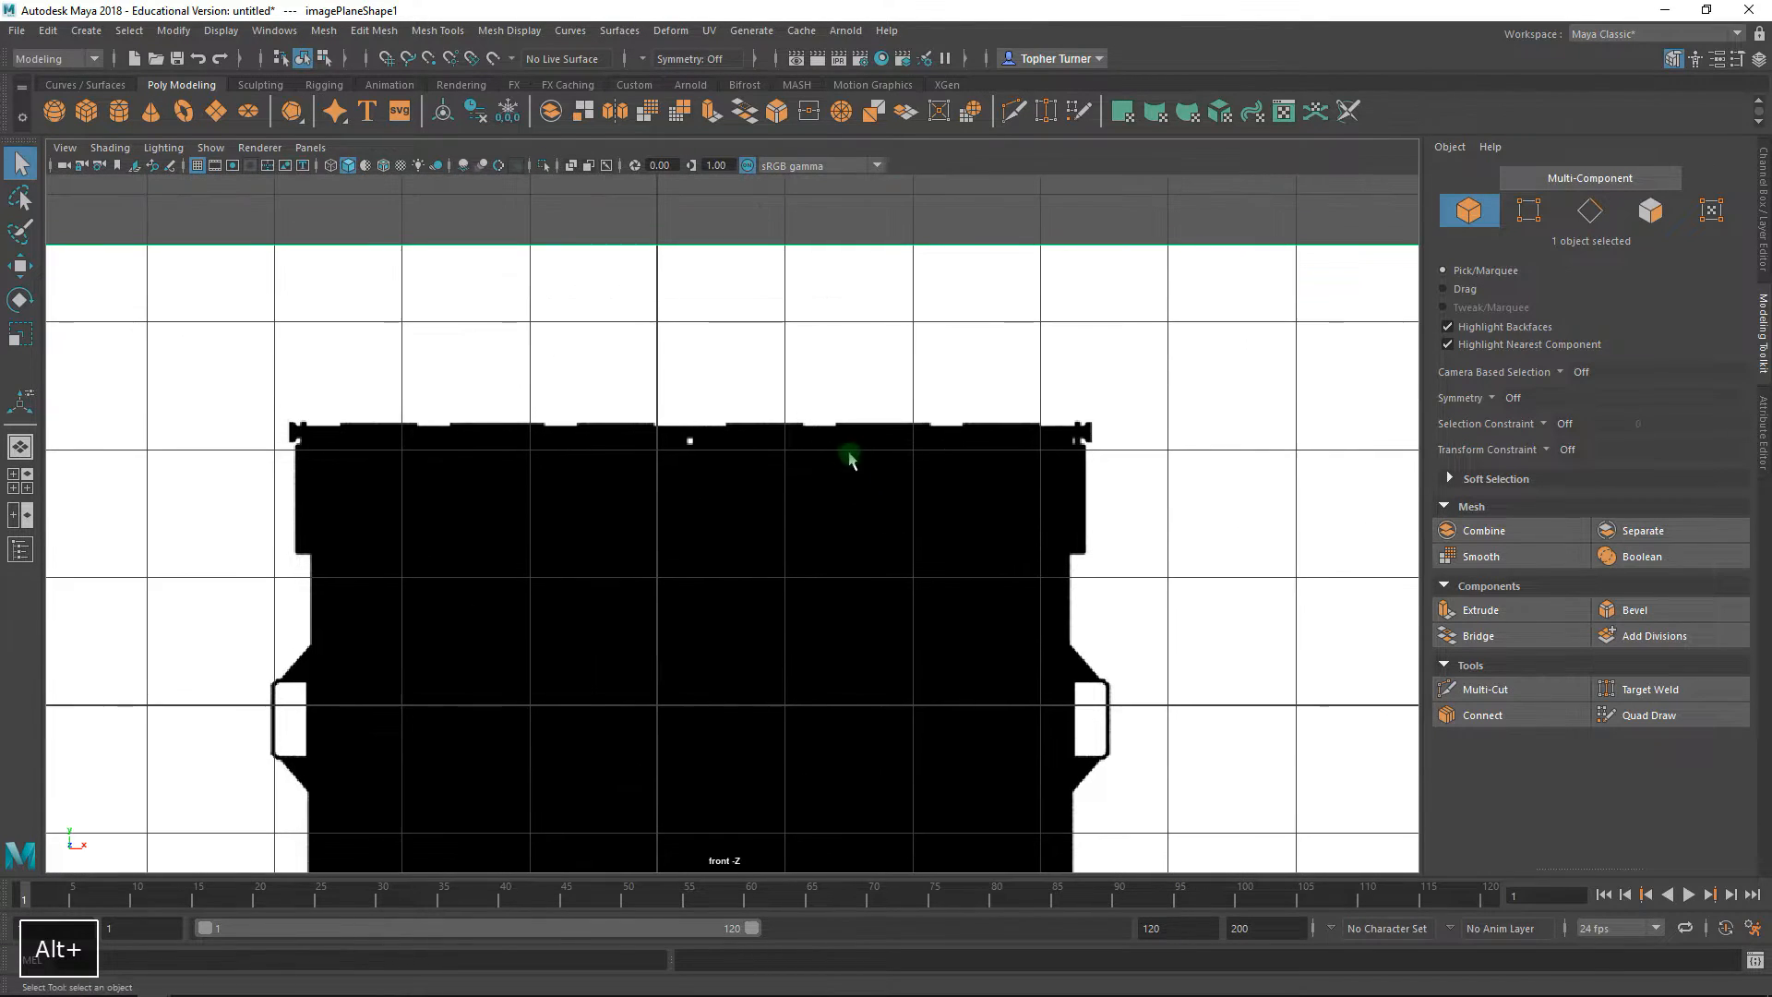
scroll(751, 490, up, 5)
alt+middle_drag(645, 348, 704, 495)
scroll(685, 639, up, 5)
scroll(664, 518, down, 8)
scroll(670, 522, up, 10)
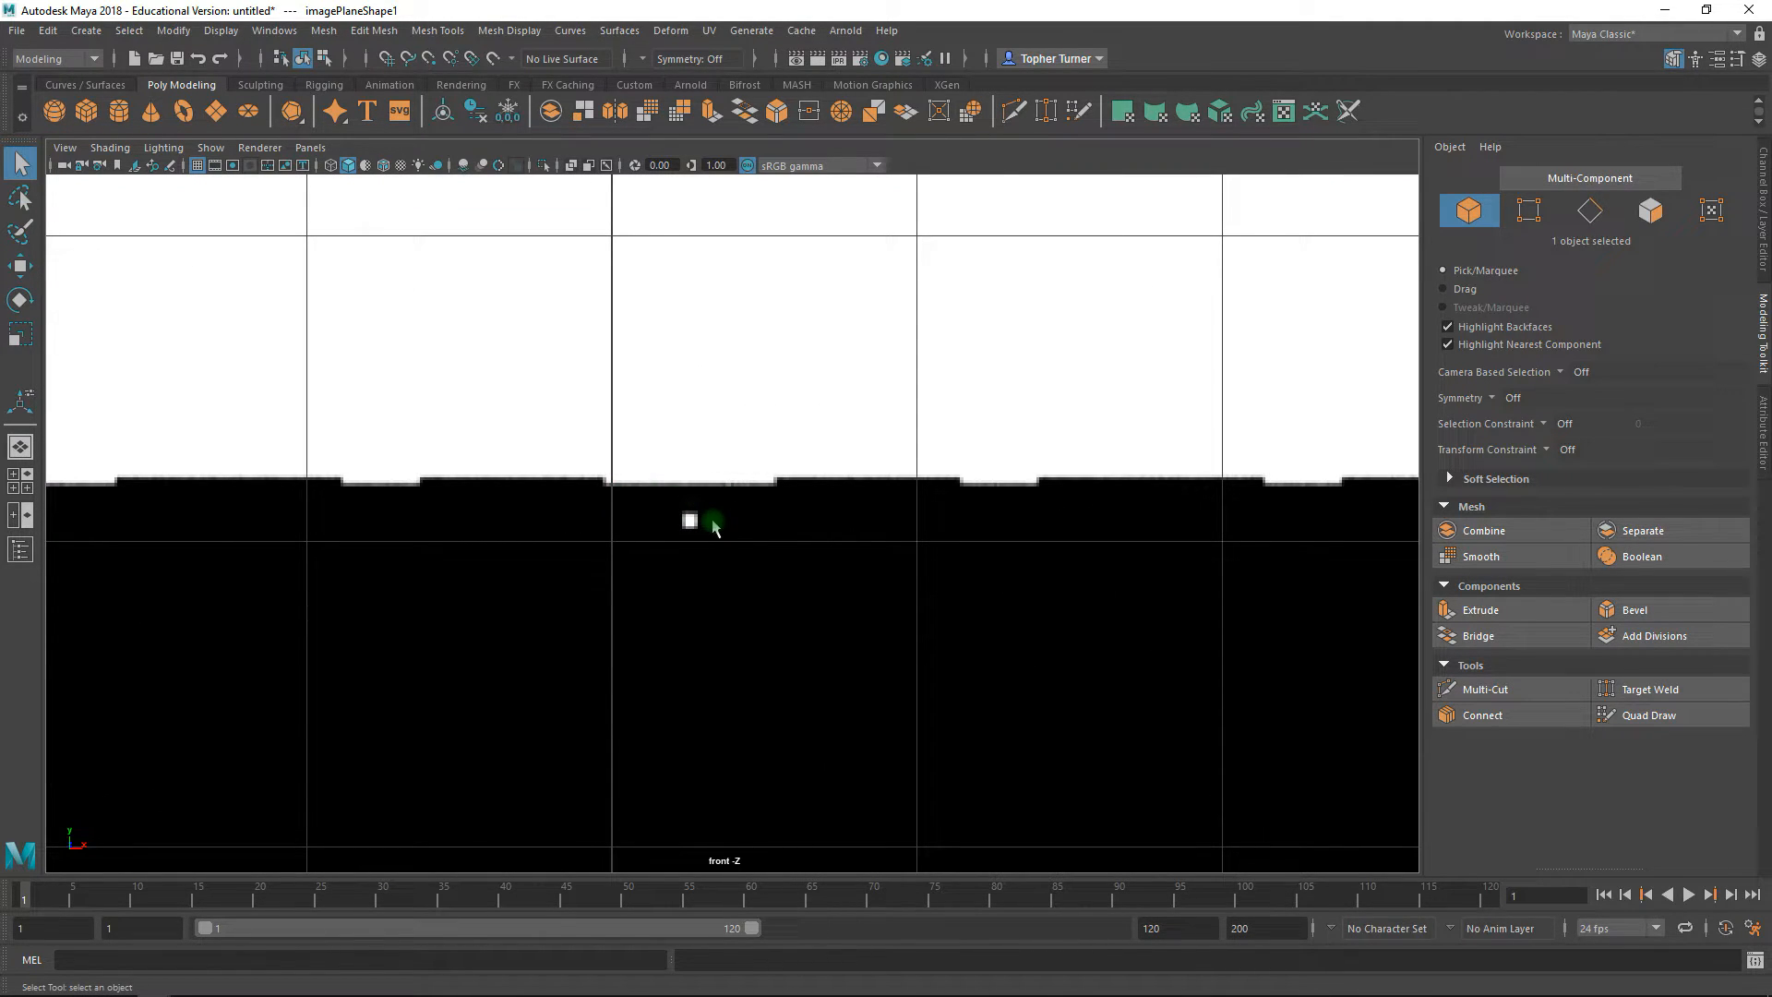
scroll(643, 420, down, 8)
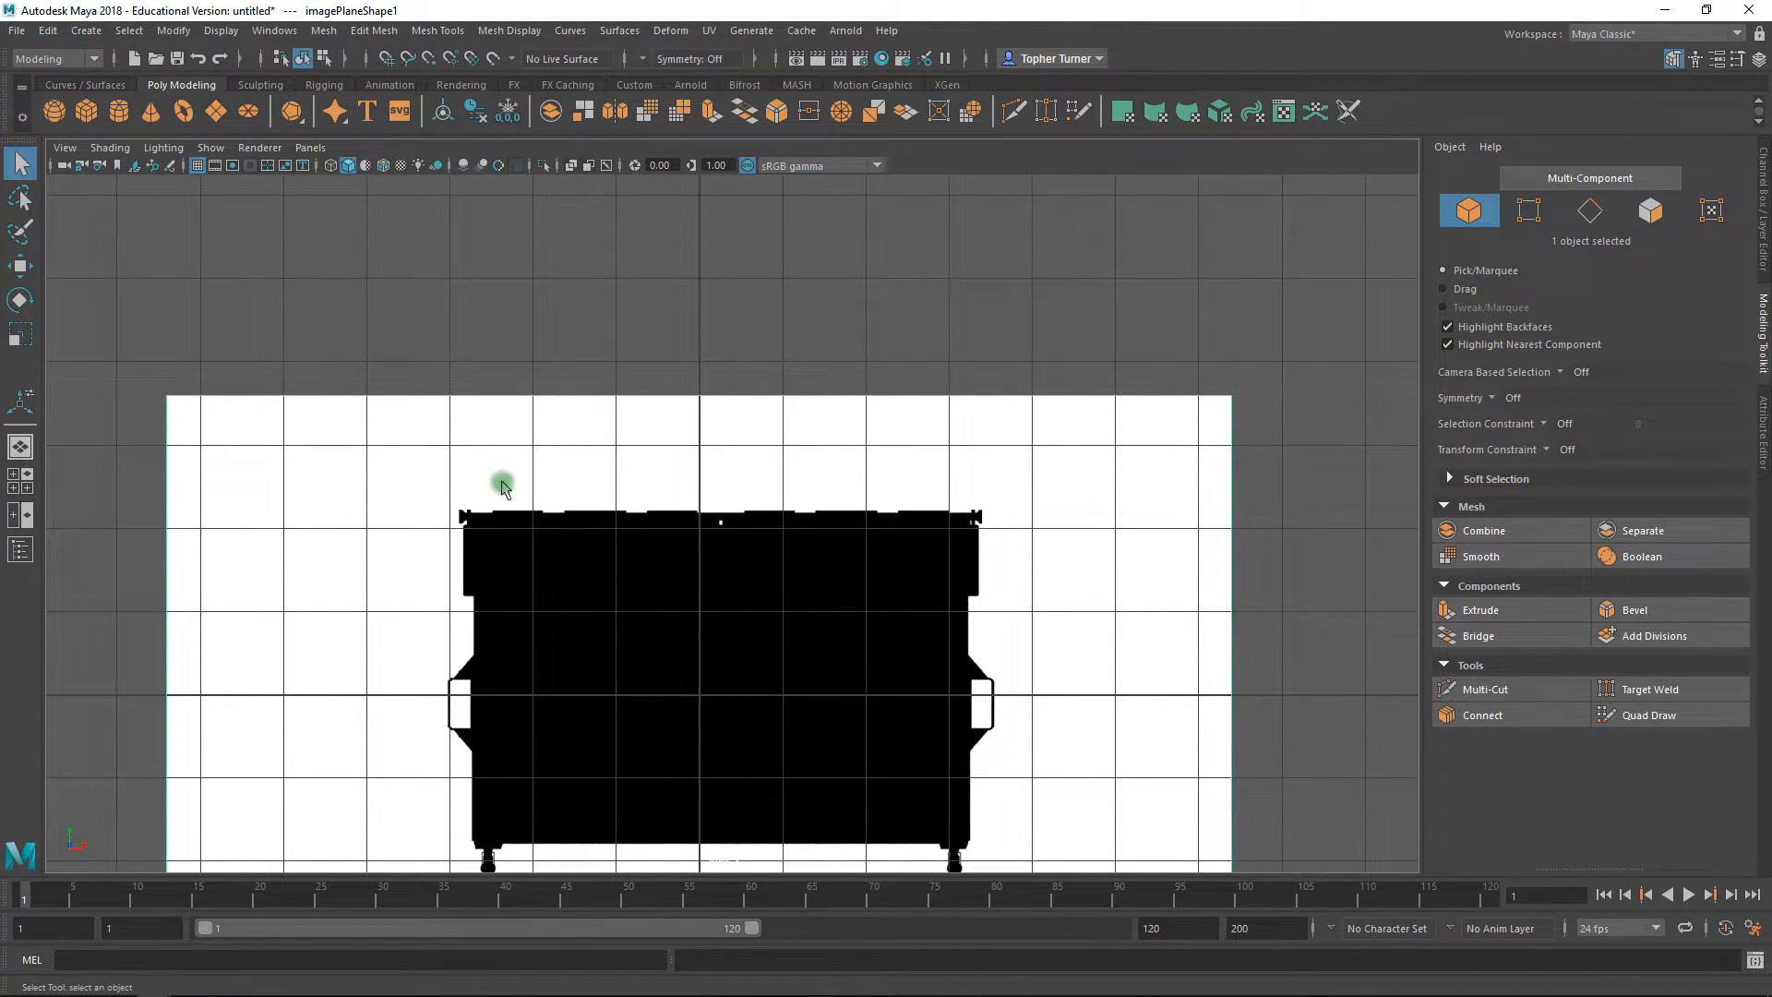
alt+middle_drag(917, 600, 684, 445)
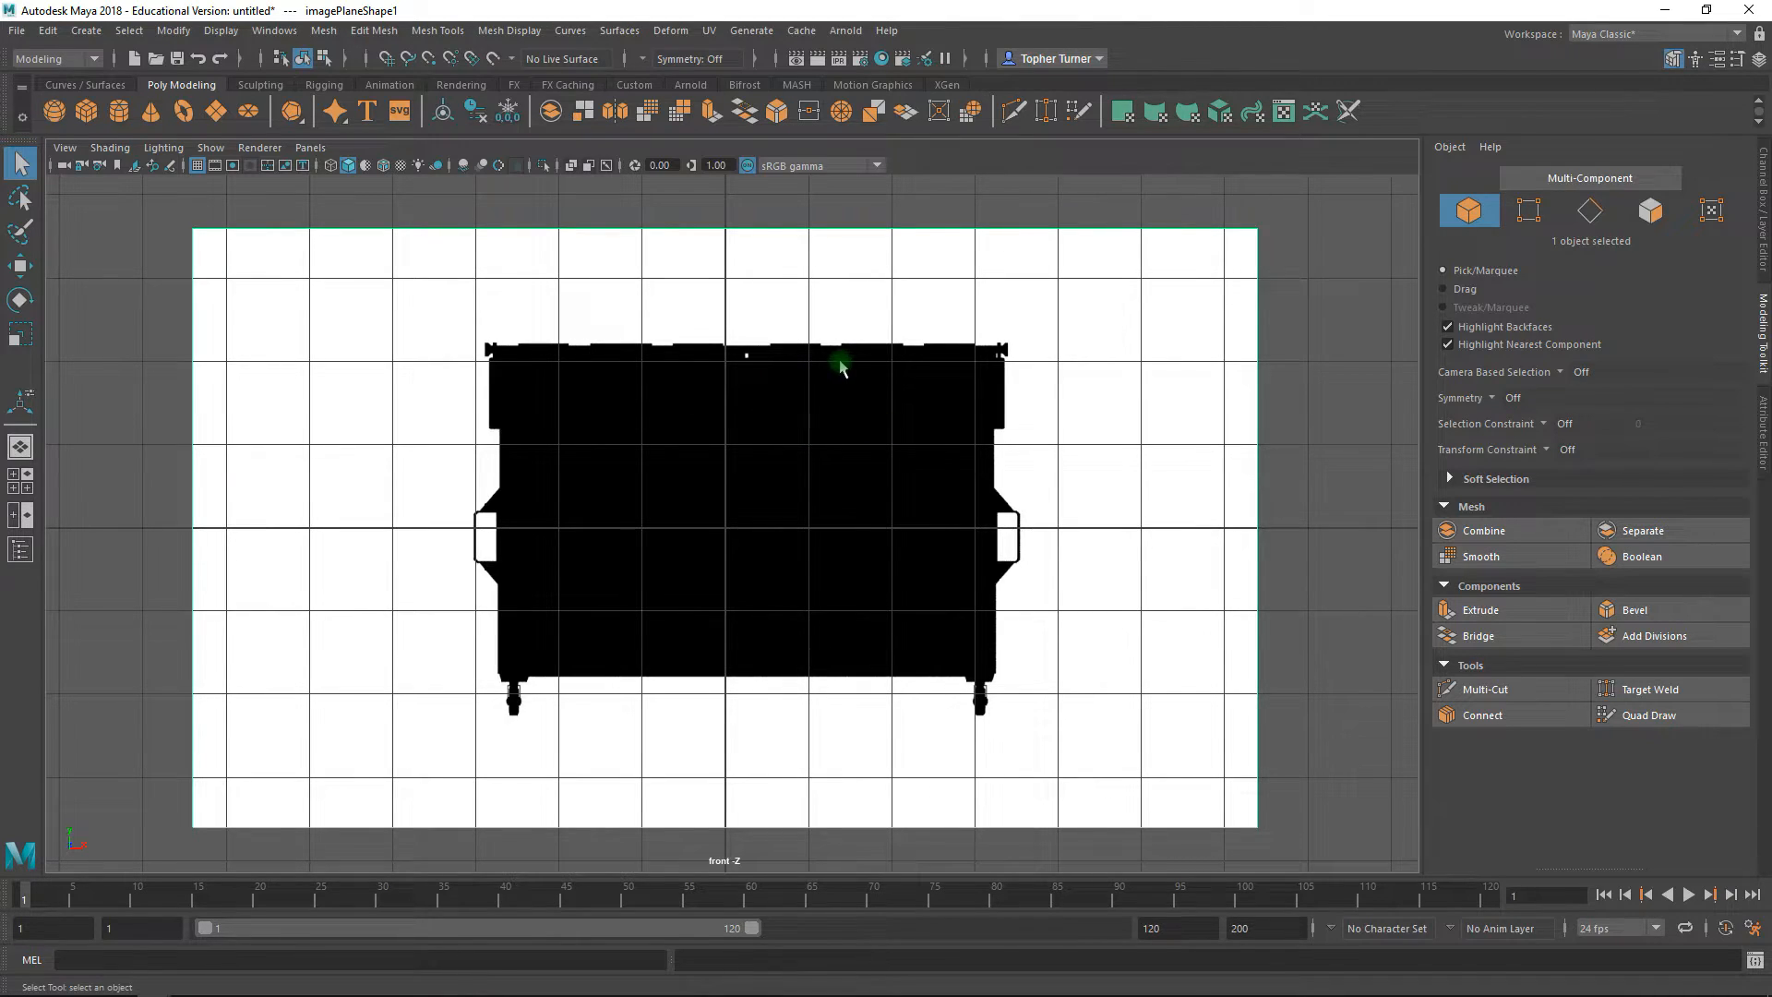
- In the perspective view, move the dumpster image plane back along Z to about -12.65, behind the grid
key(space)
key(space)
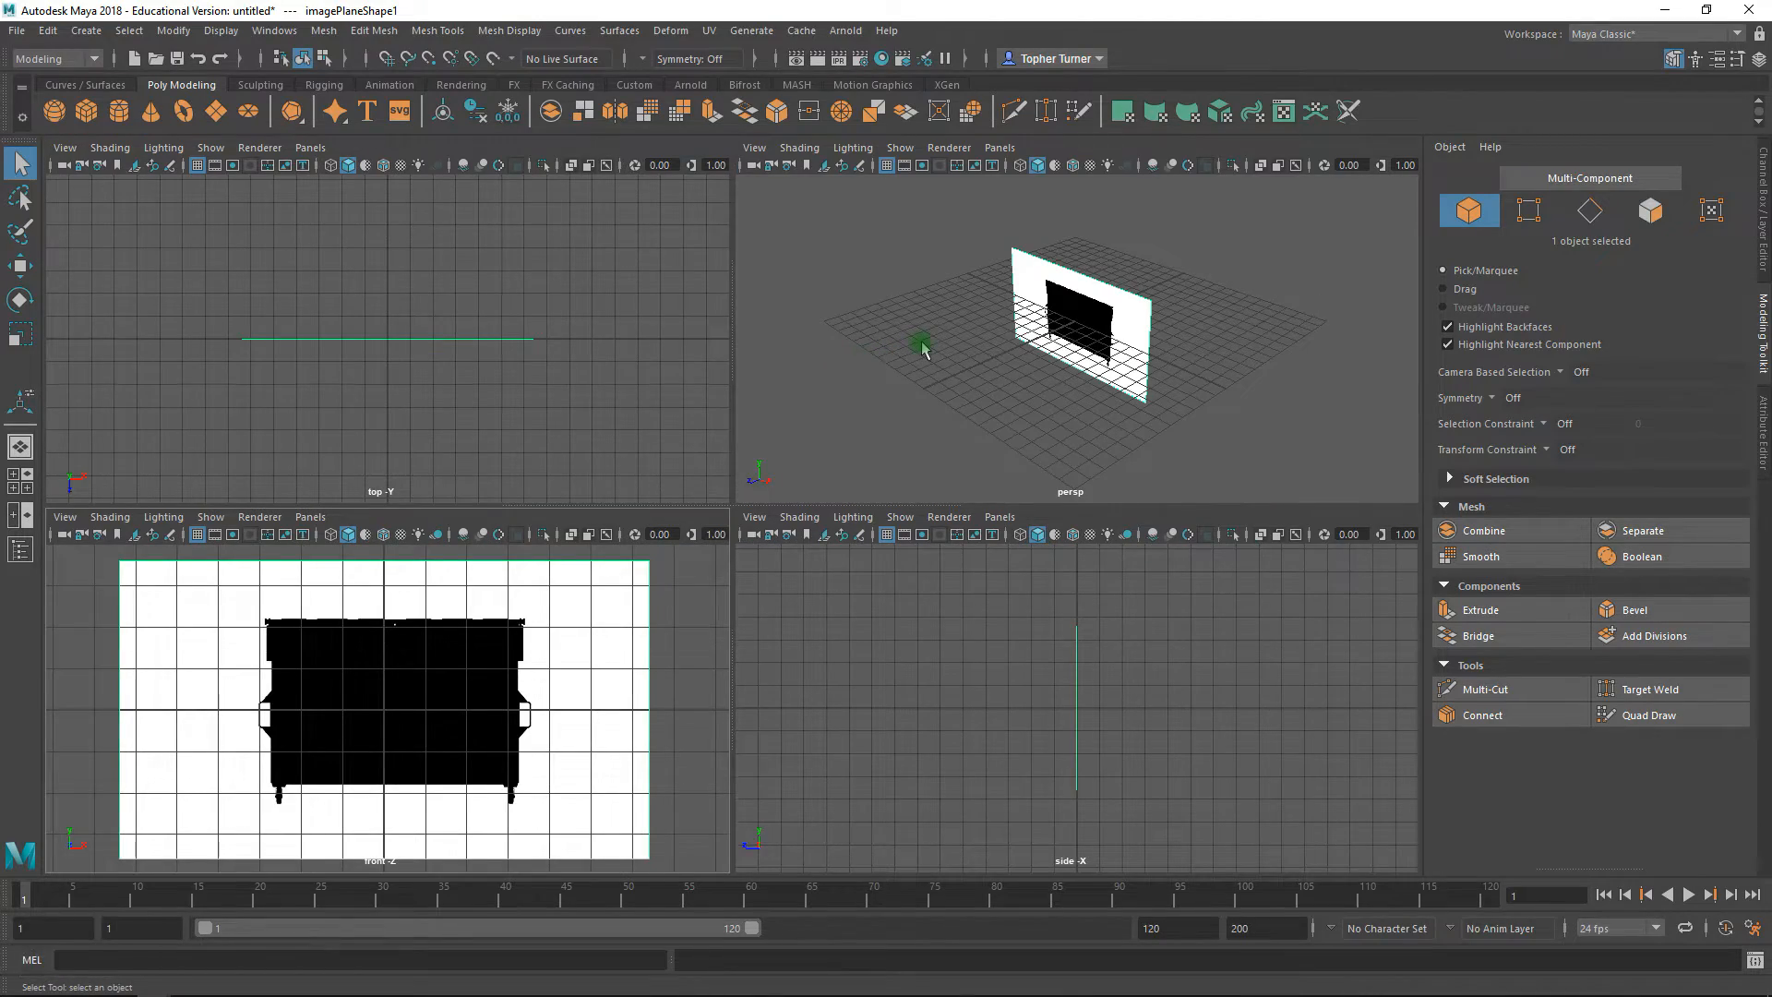
alt+drag(861, 467, 987, 508)
click(866, 466)
key(w)
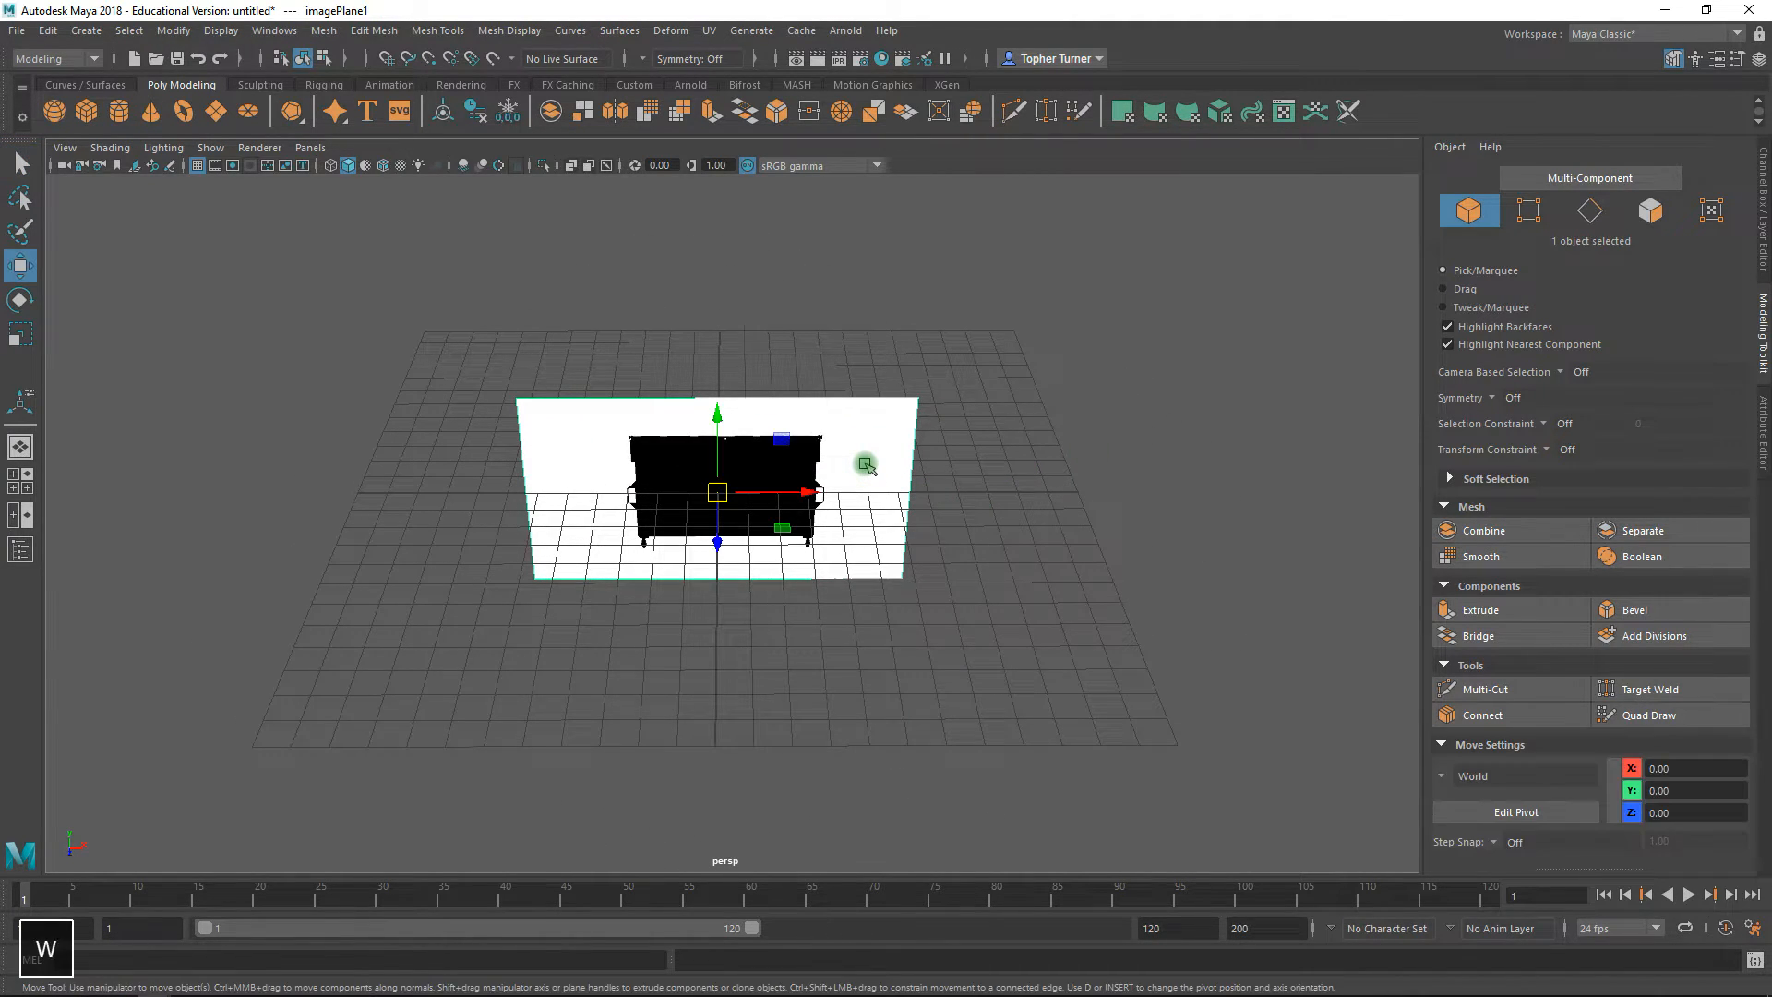
alt+drag(933, 430, 833, 567)
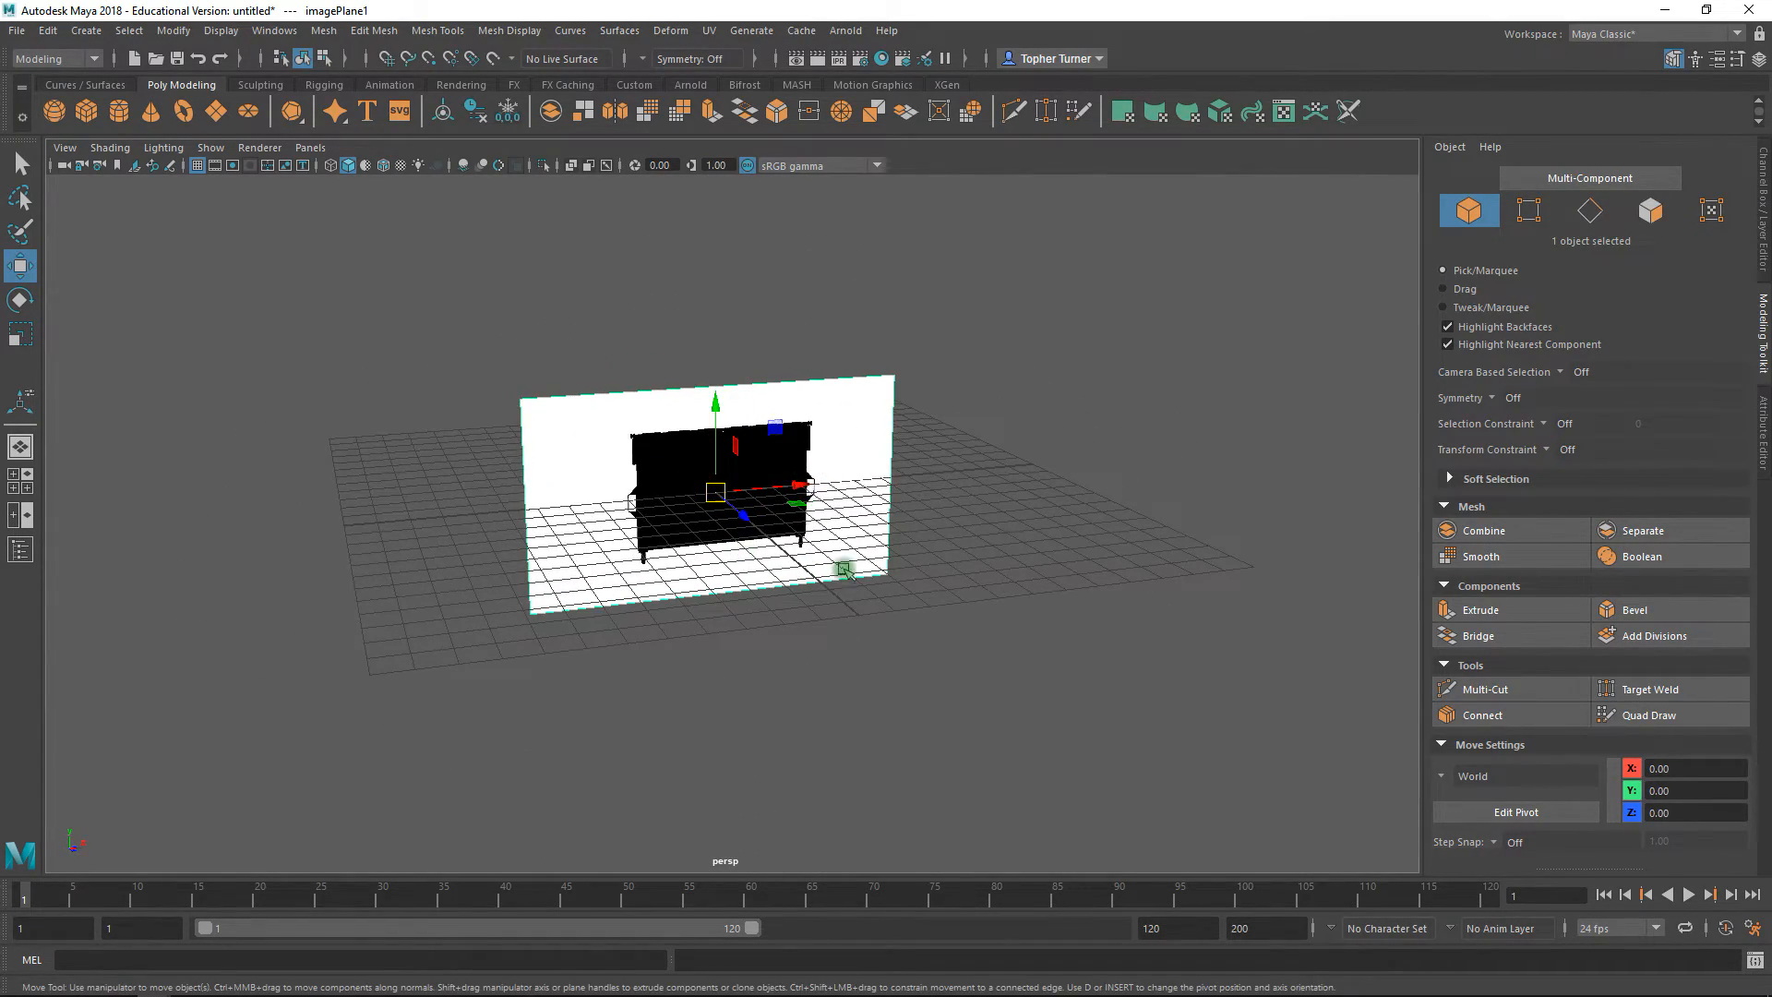
alt+drag(819, 562, 787, 495)
alt+right_drag(787, 495, 786, 397)
alt+drag(807, 415, 858, 448)
alt+right_drag(858, 447, 787, 407)
alt+middle_drag(788, 407, 801, 375)
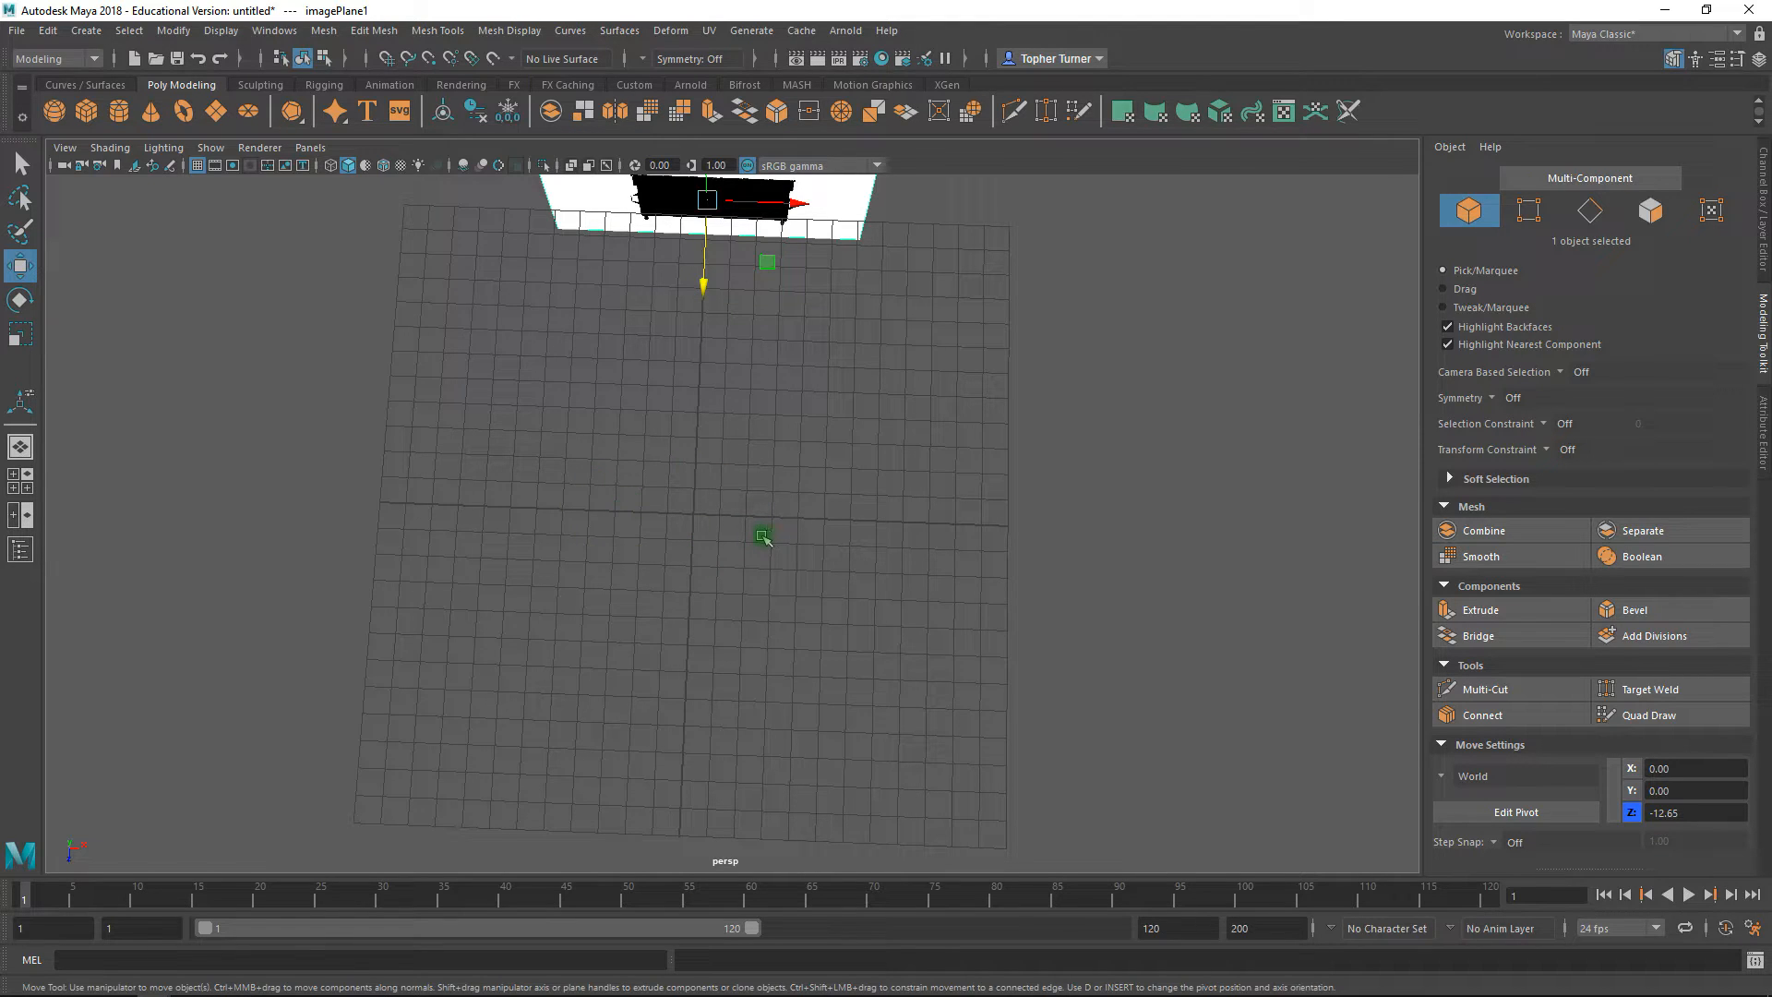
- Check the placement of the moved image plane in the front and perspective views
key(space)
key(space)
alt+right_drag(759, 641, 544, 434)
alt+middle_drag(846, 527, 834, 568)
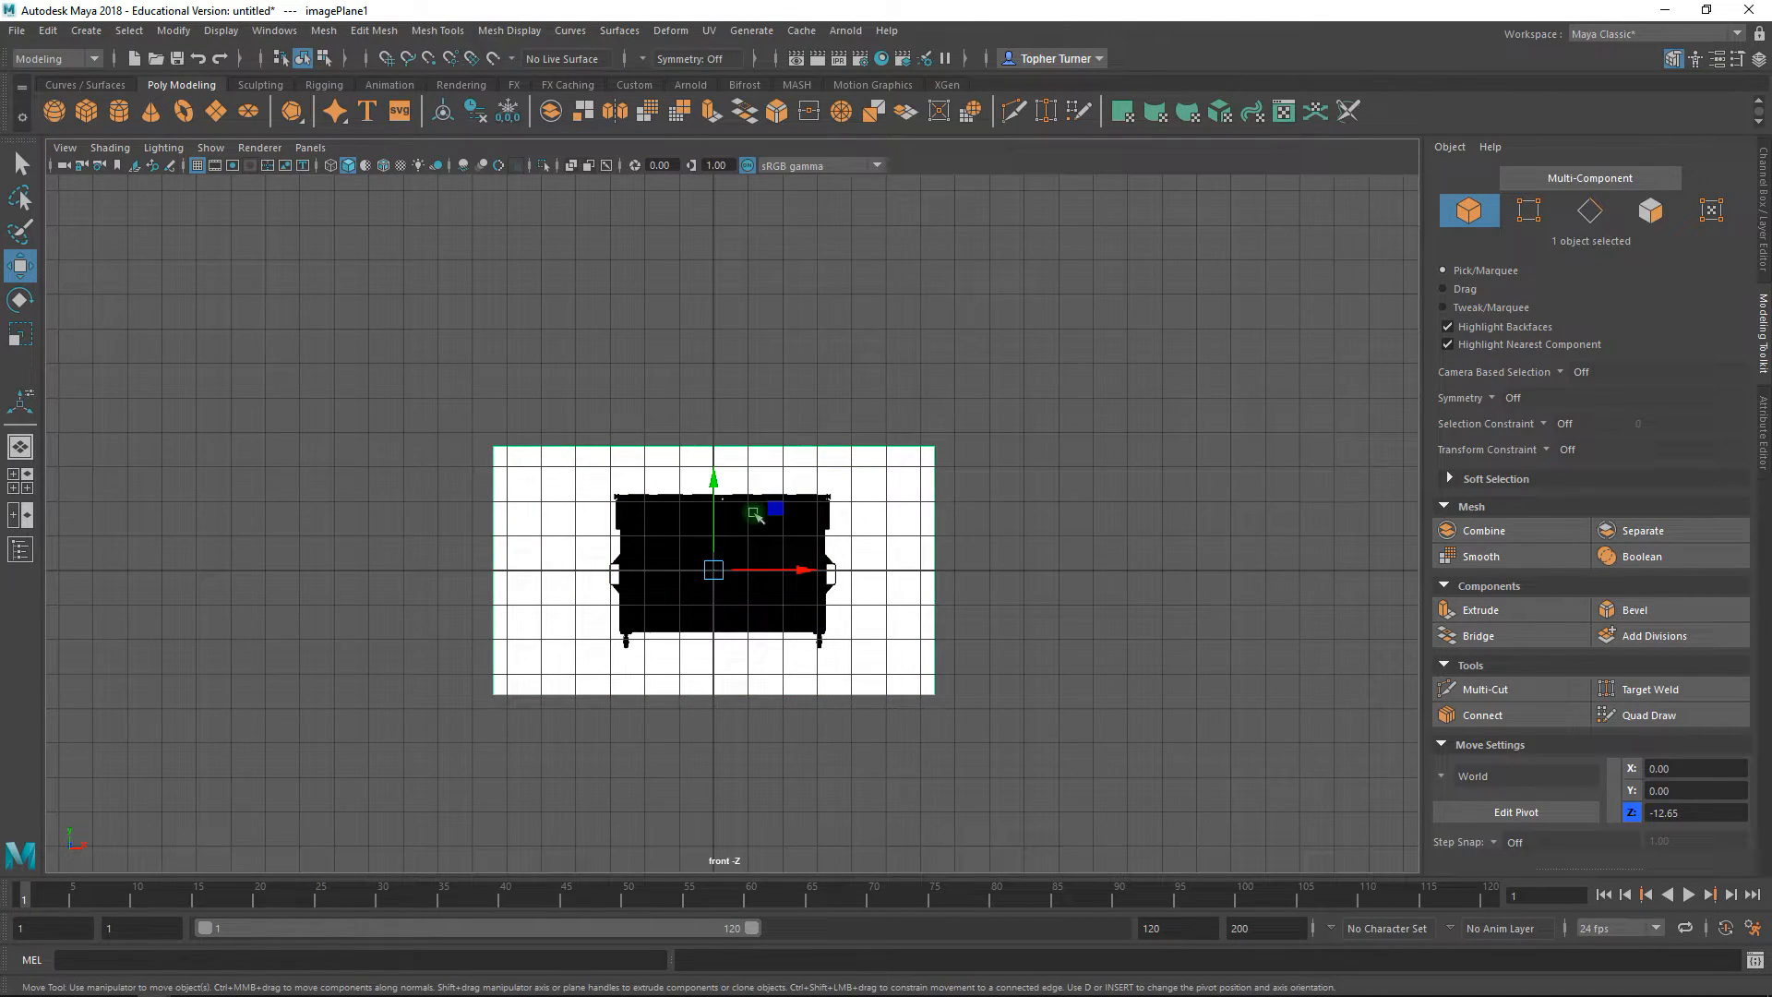
key(space)
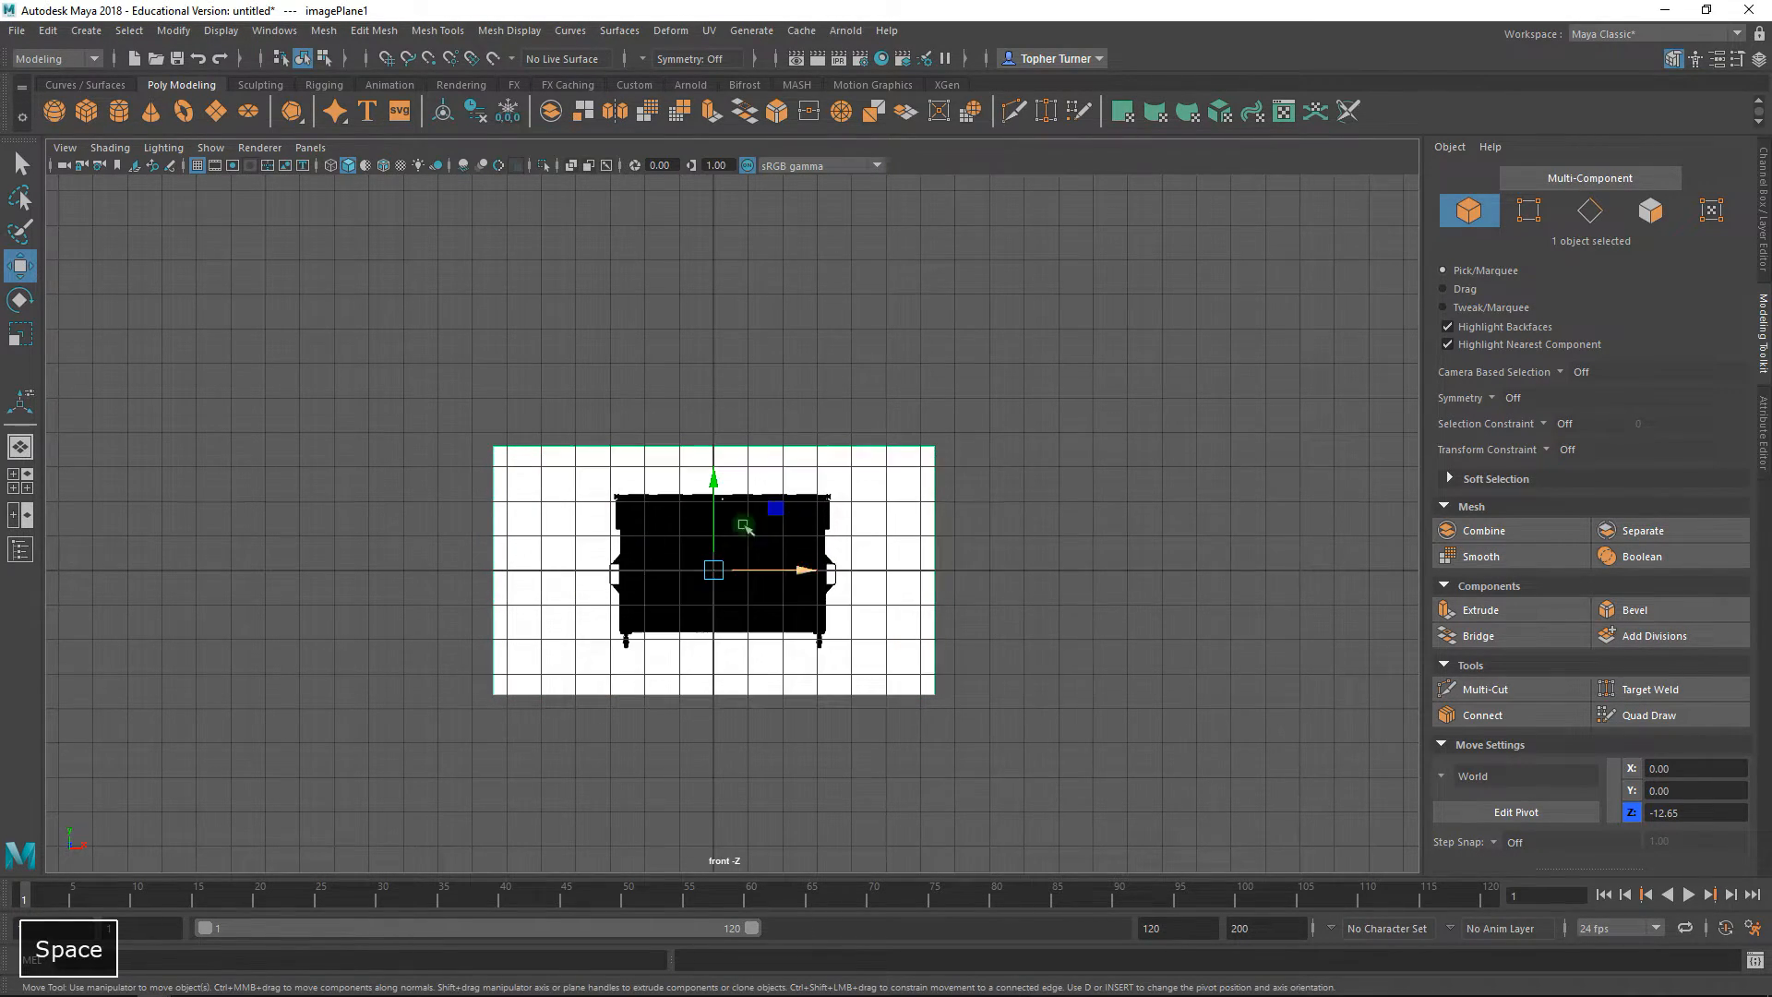
key(space)
alt+right_drag(953, 383, 558, 494)
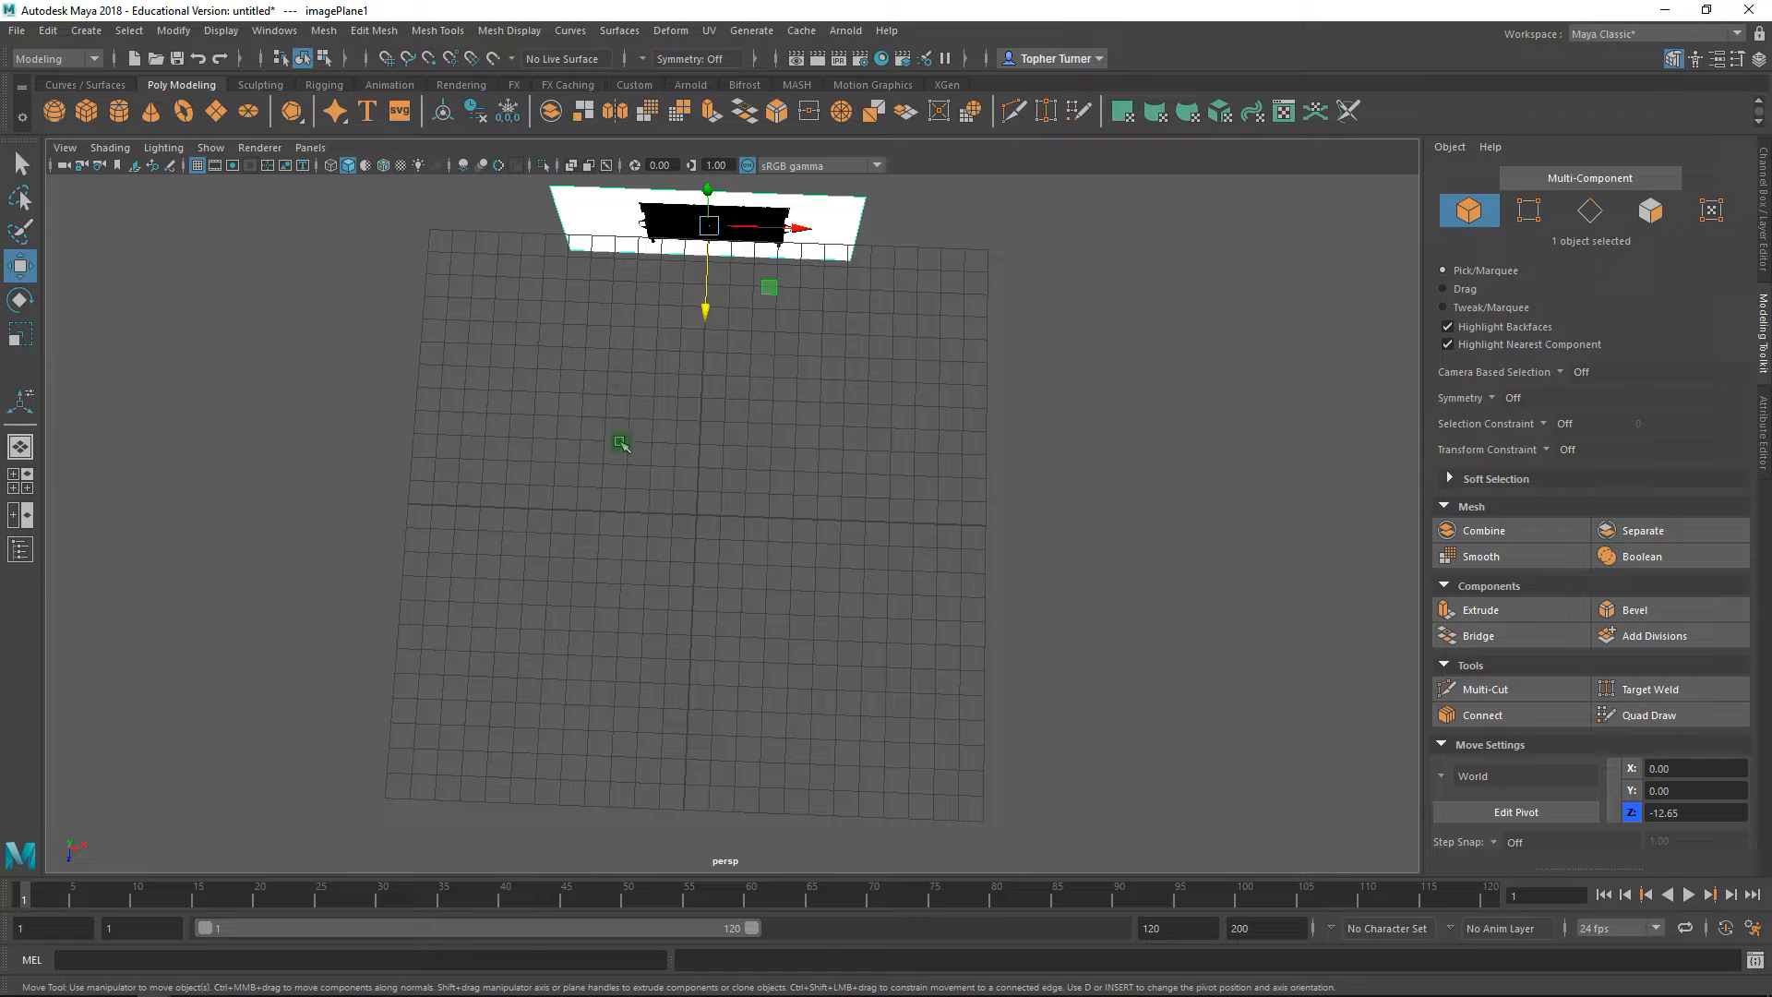
alt+drag(790, 517, 822, 447)
key(space)
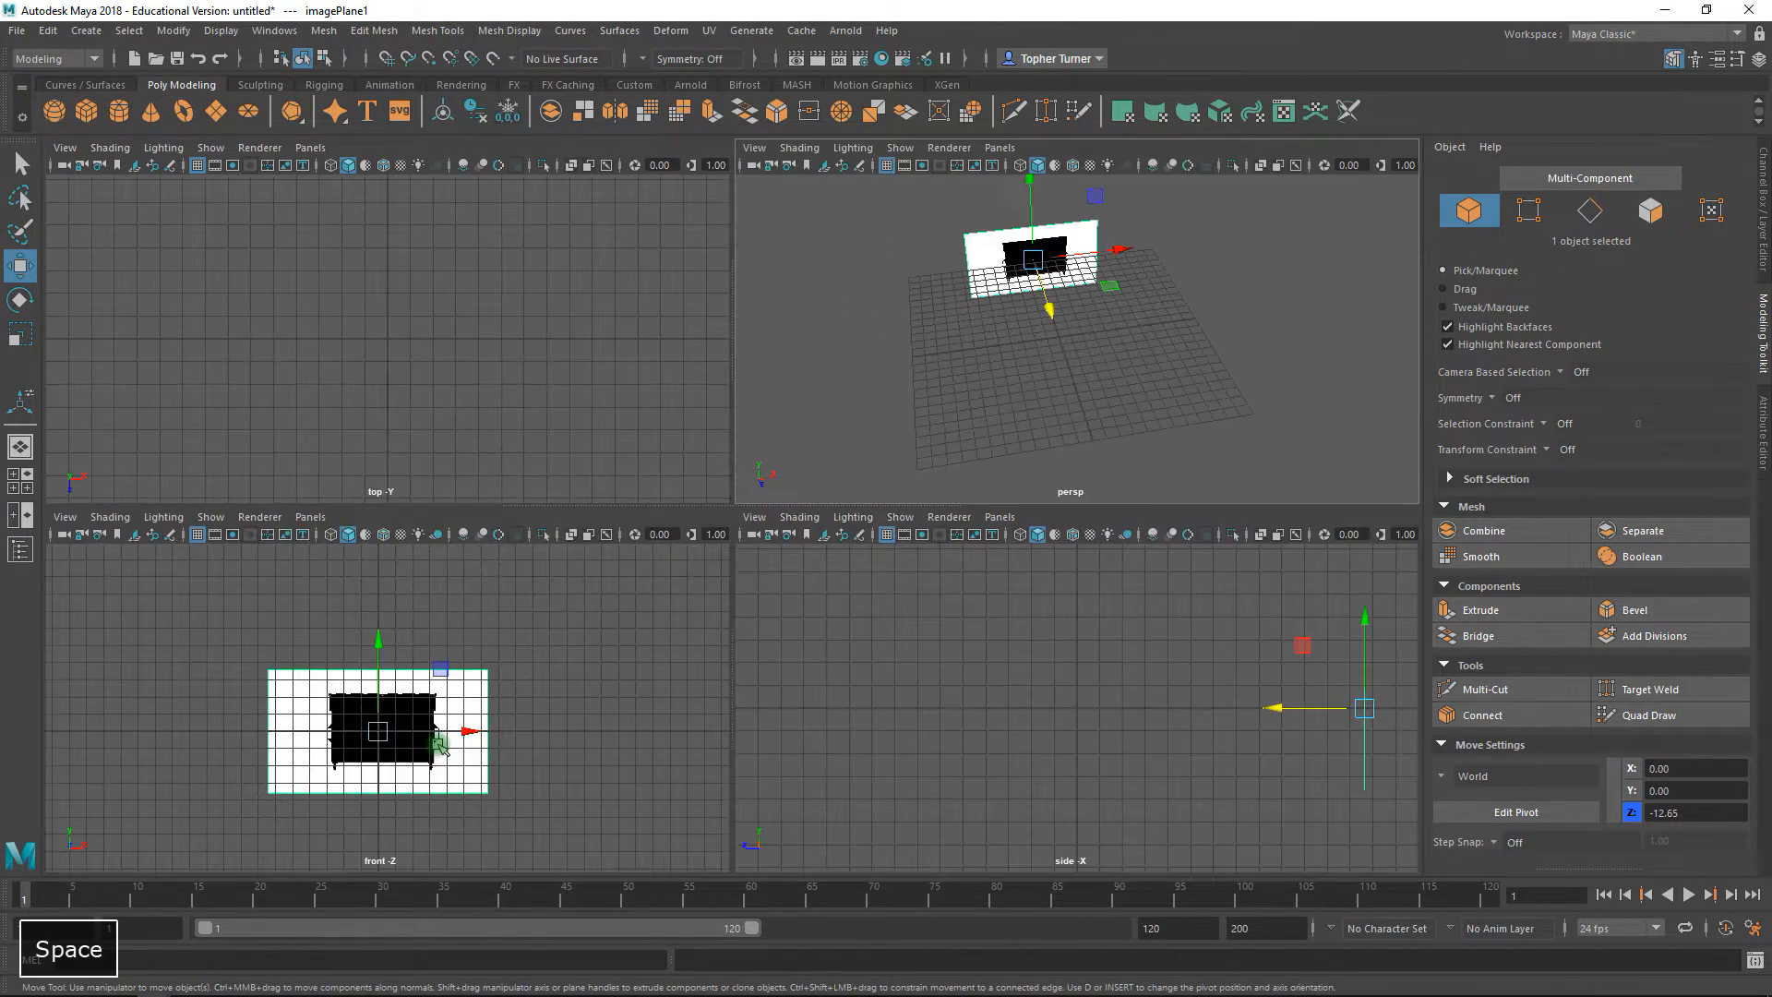
- In the front view, shift the image plane along X to about -0.24 to bring its white mark to the center line
key(space)
alt+right_drag(700, 588, 981, 725)
alt+middle_drag(866, 697, 902, 534)
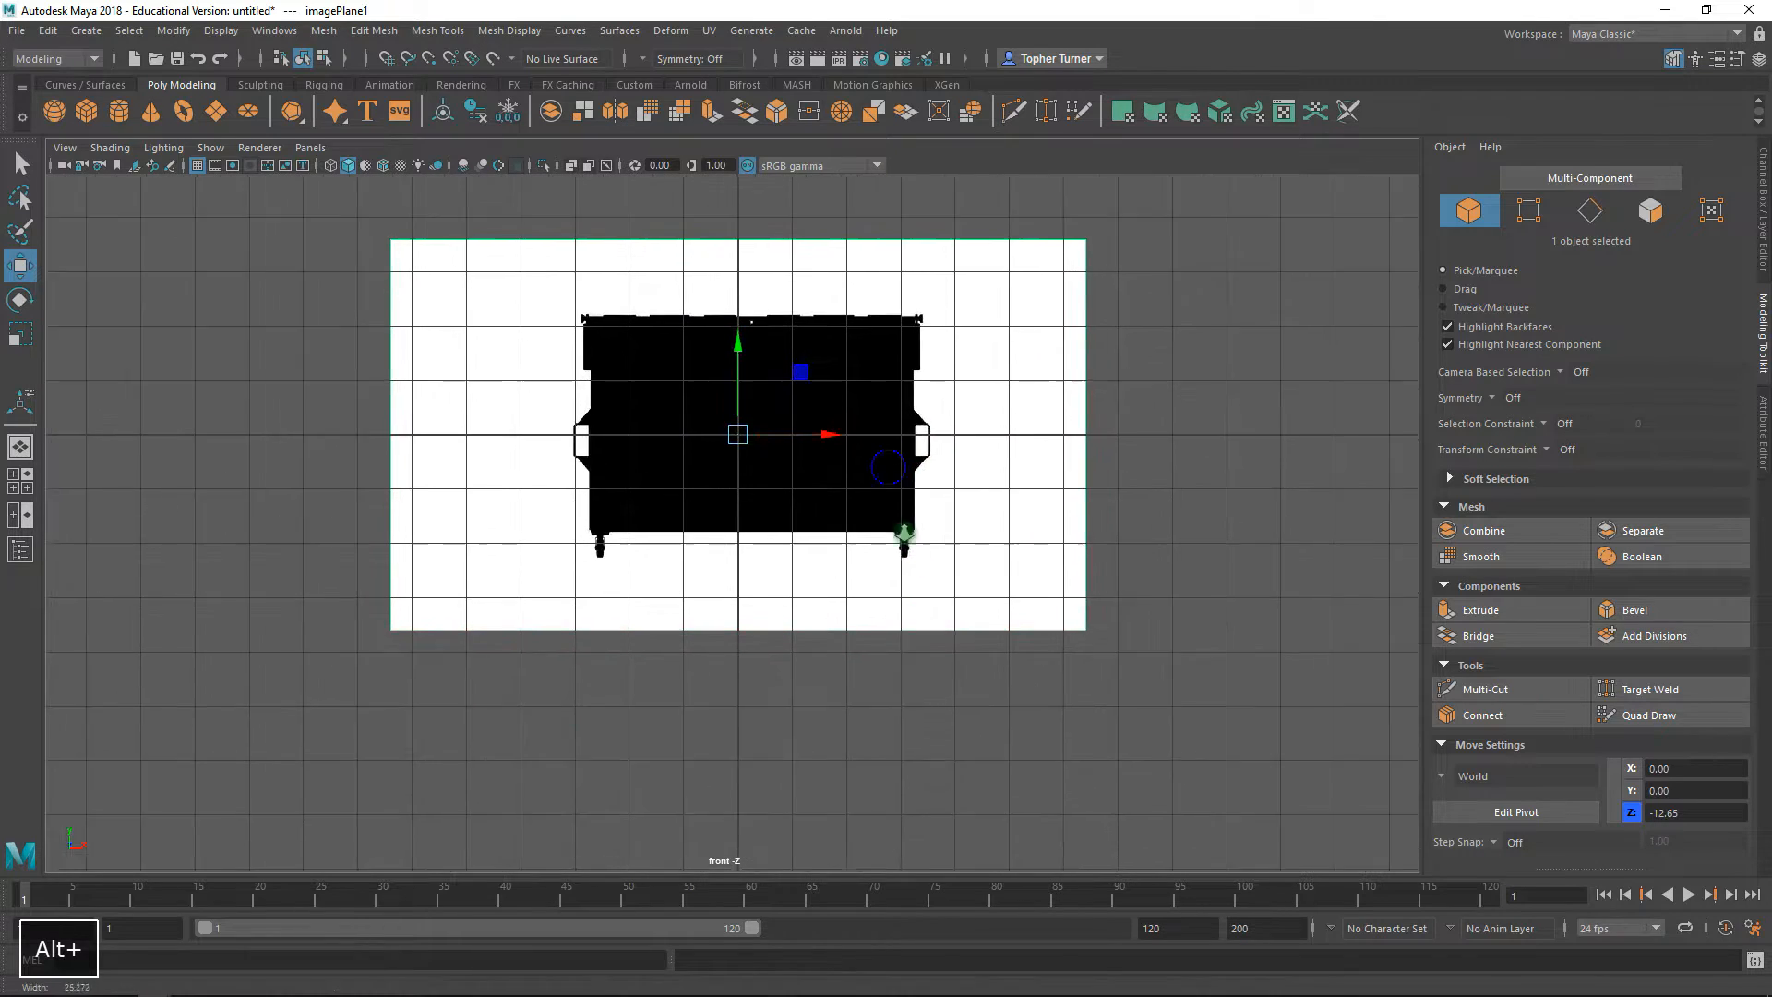
alt+right_drag(901, 535, 965, 503)
alt+middle_drag(965, 500, 941, 664)
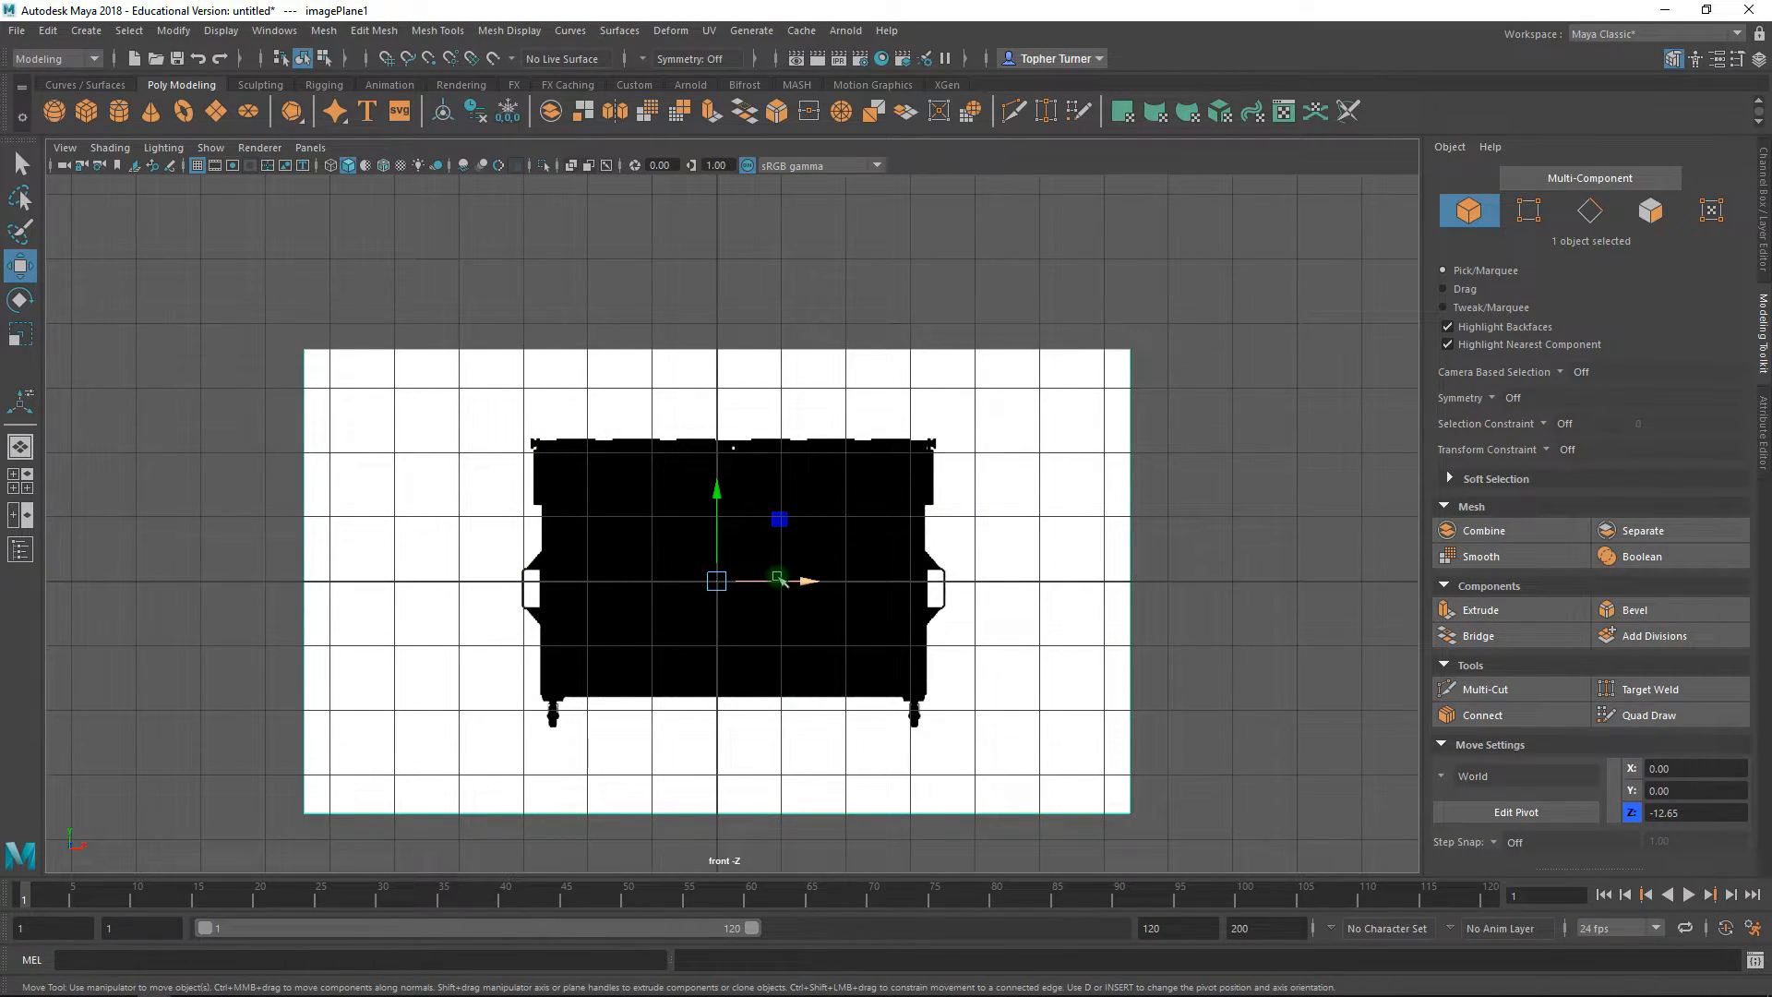
alt+right_drag(778, 577, 1171, 740)
drag(763, 701, 716, 712)
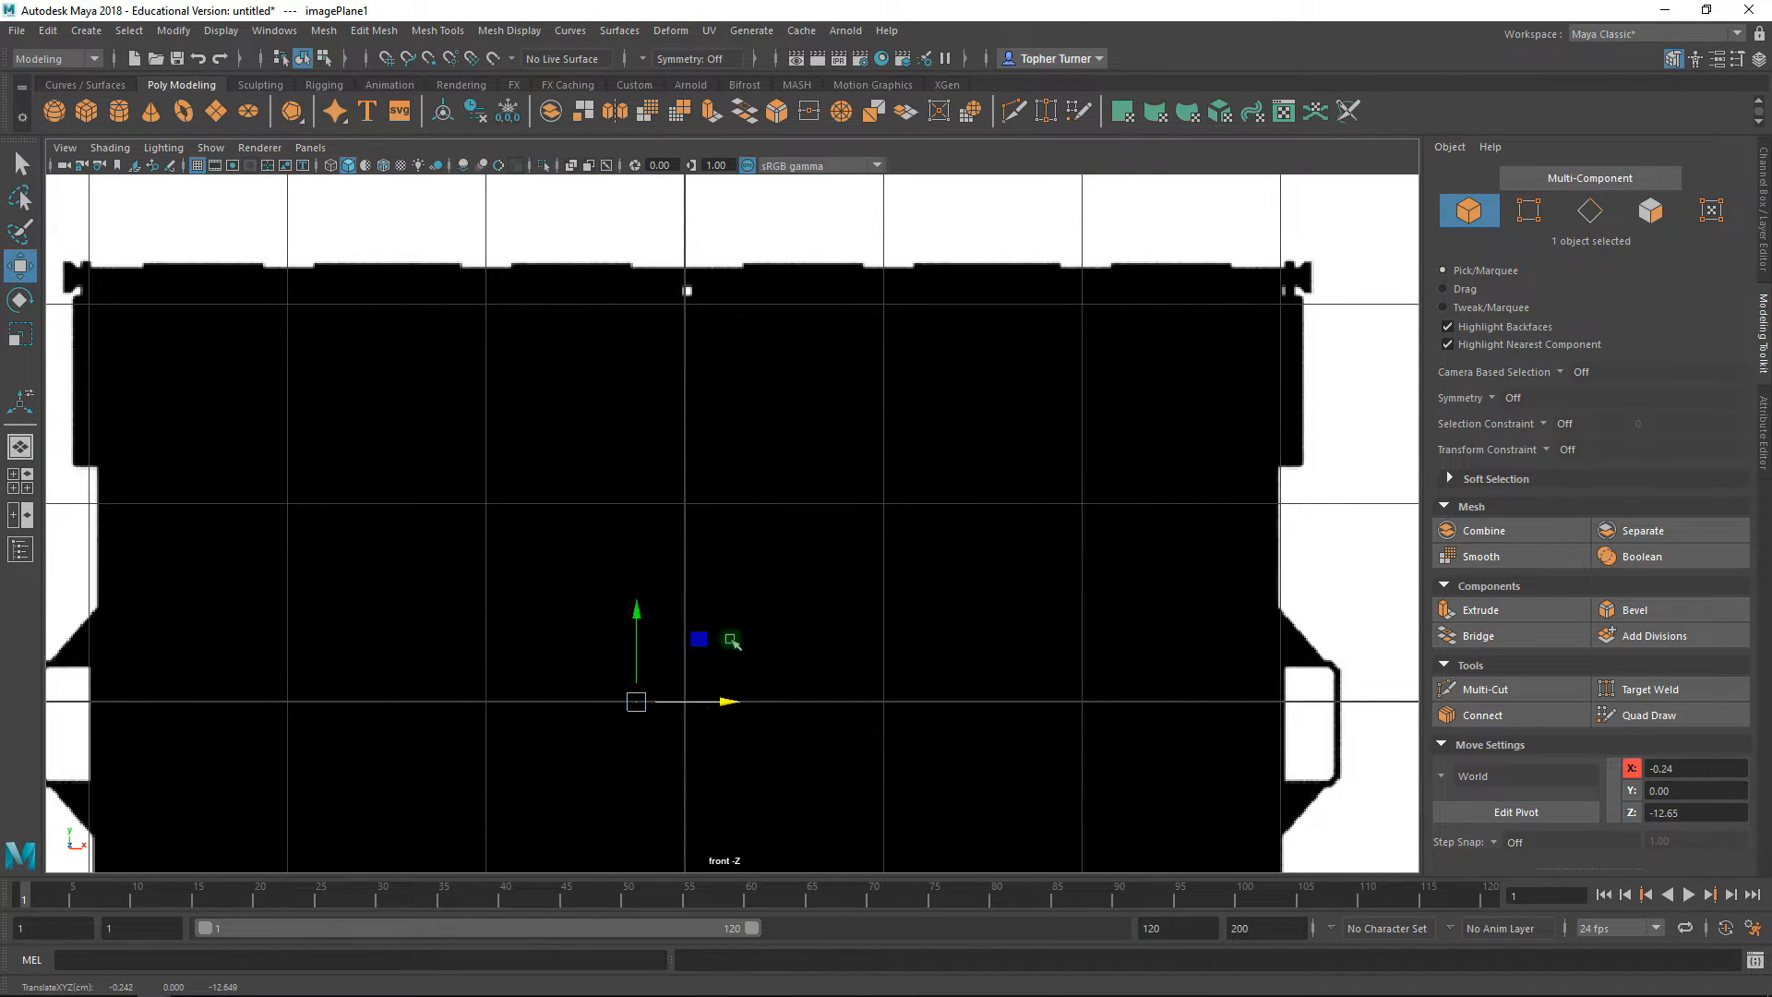
- Fine-tune the image plane's X position to about -0.25 so the vertical center line runs through the middle of the white mark
alt+right_drag(724, 676, 898, 511)
alt+middle_drag(898, 510, 957, 845)
alt+middle_drag(744, 404, 748, 441)
alt+right_drag(747, 443, 839, 557)
alt+middle_drag(839, 558, 969, 558)
middle_drag(1091, 519, 1064, 526)
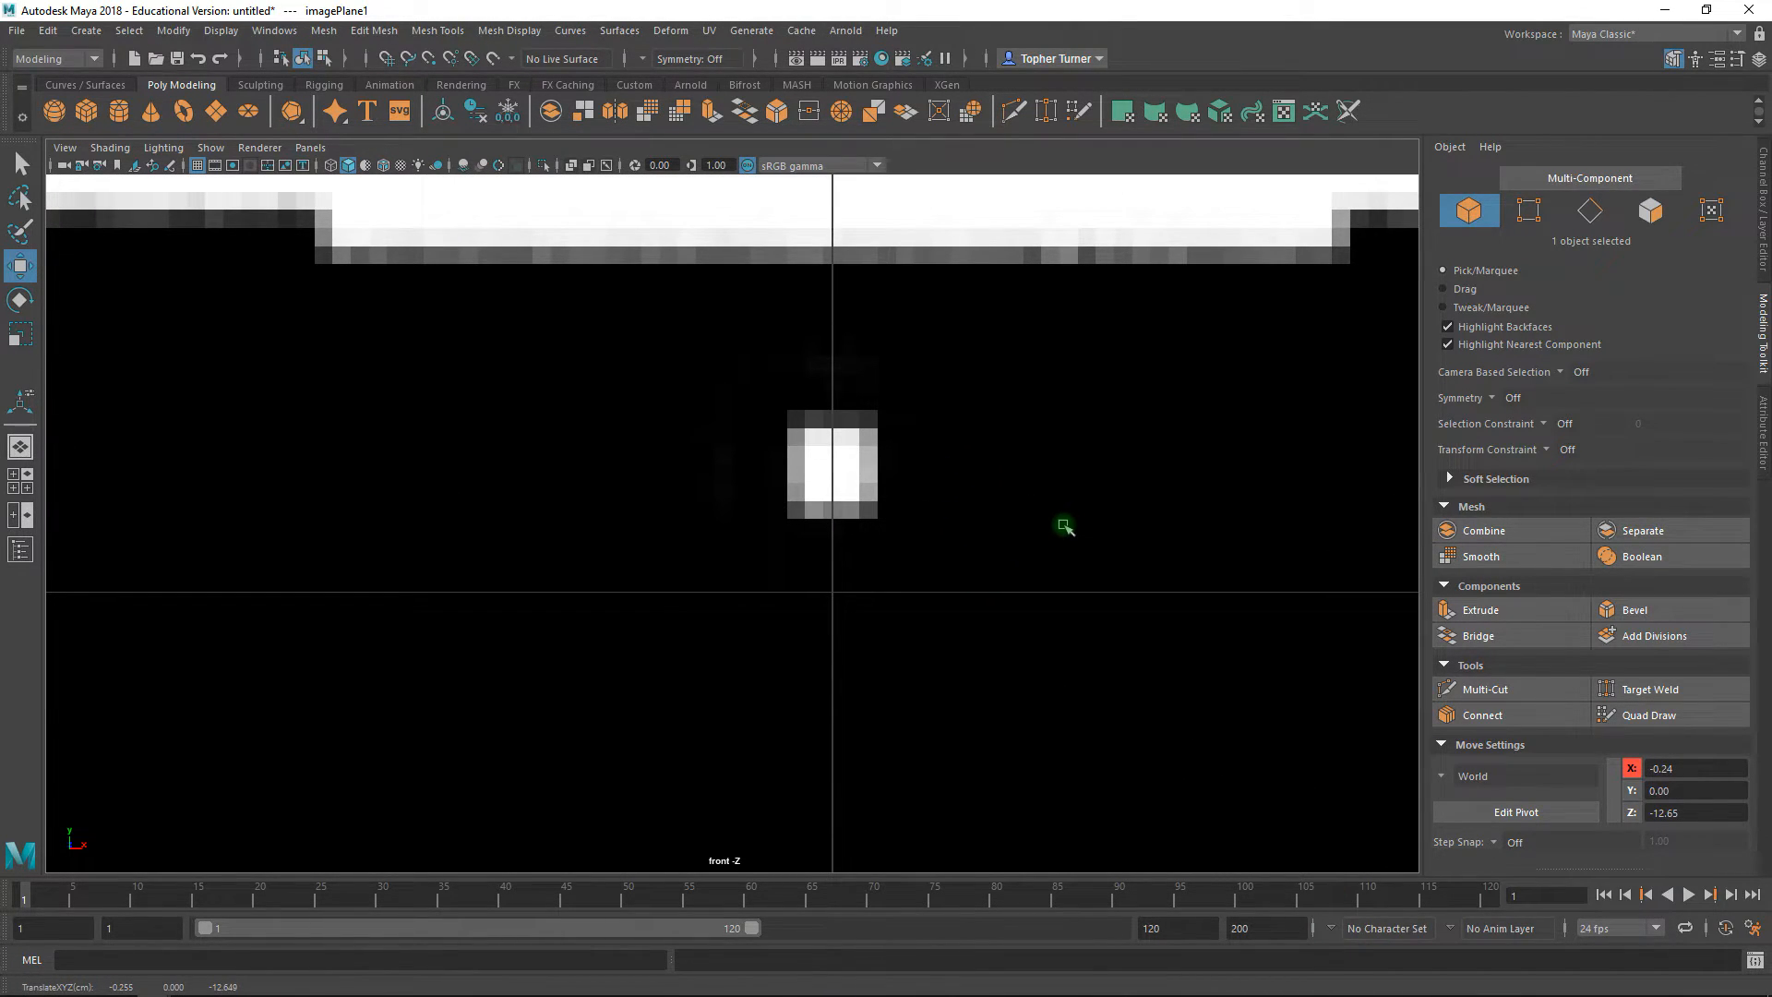
alt+right_drag(1024, 535, 912, 428)
alt+middle_drag(973, 554, 808, 345)
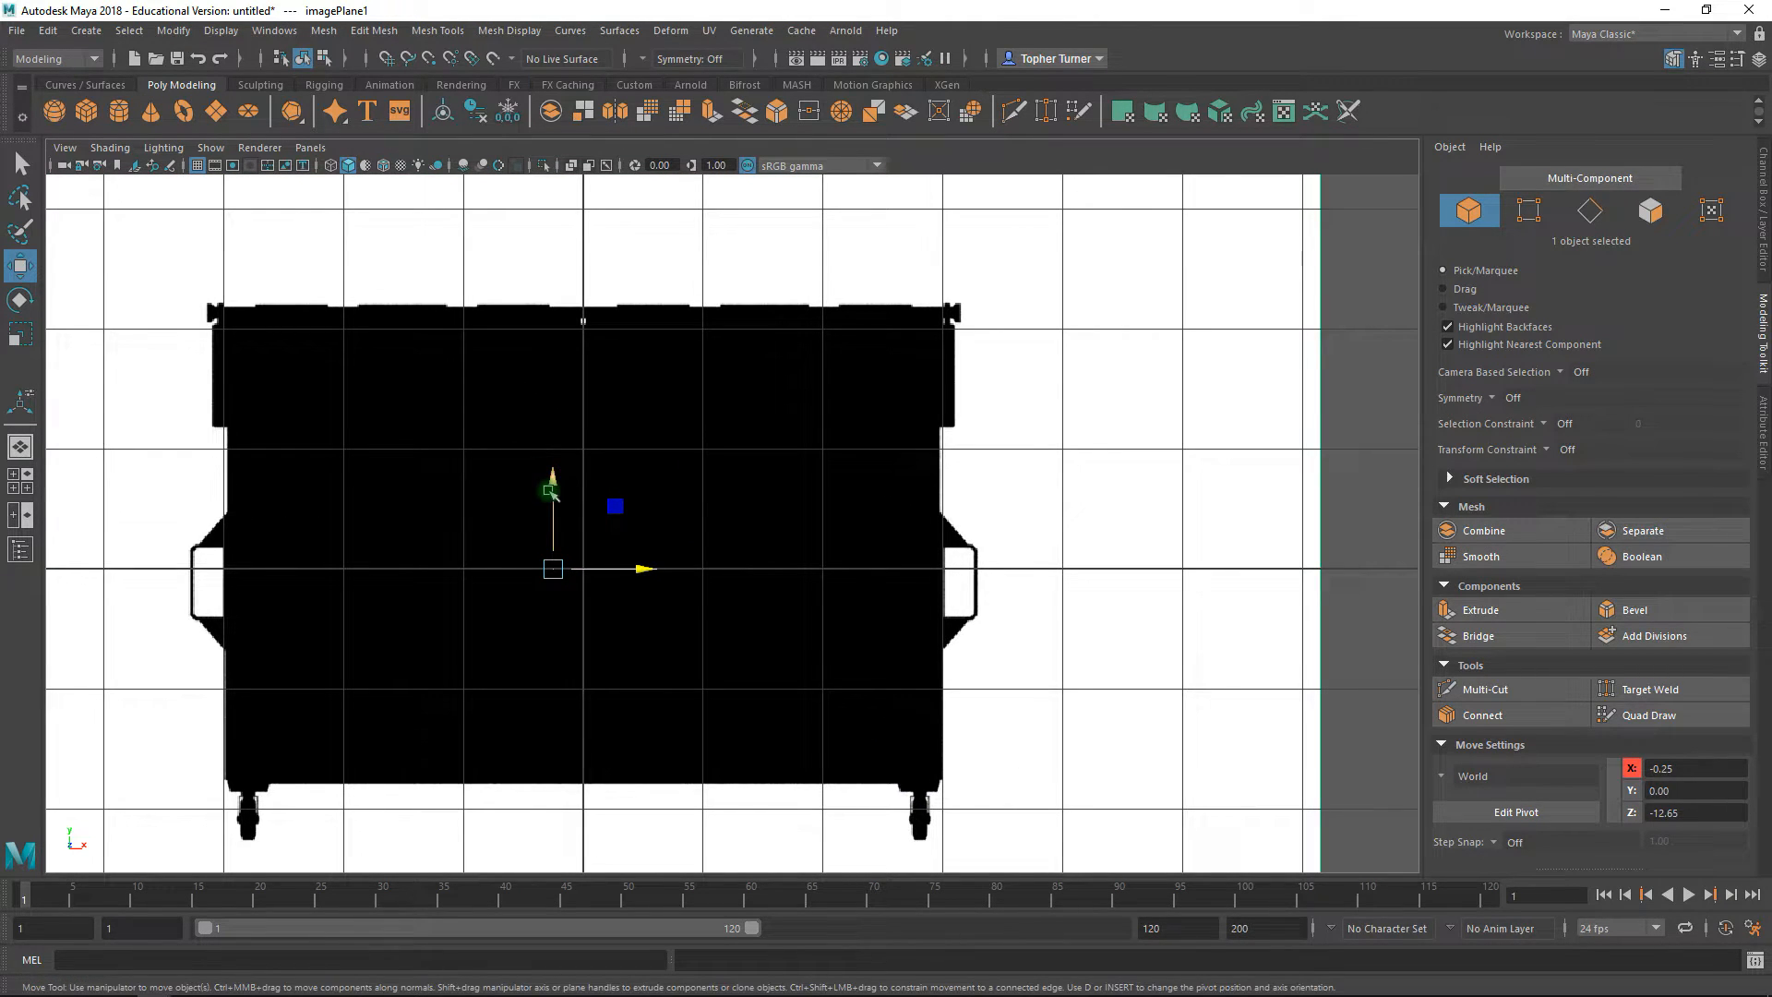
- In the front view, raise the dumpster image plane along Y to about 2.24, bringing the wheel bottoms near the horizontal center line
drag(551, 481, 550, 324)
alt+middle_drag(238, 590, 708, 427)
alt+right_drag(710, 430, 1095, 866)
alt+middle_drag(772, 446, 718, 628)
alt+right_drag(718, 628, 839, 653)
alt+middle_drag(736, 384, 732, 483)
middle_drag(645, 645, 633, 313)
alt+right_drag(718, 628, 941, 710)
alt+middle_drag(606, 391, 739, 537)
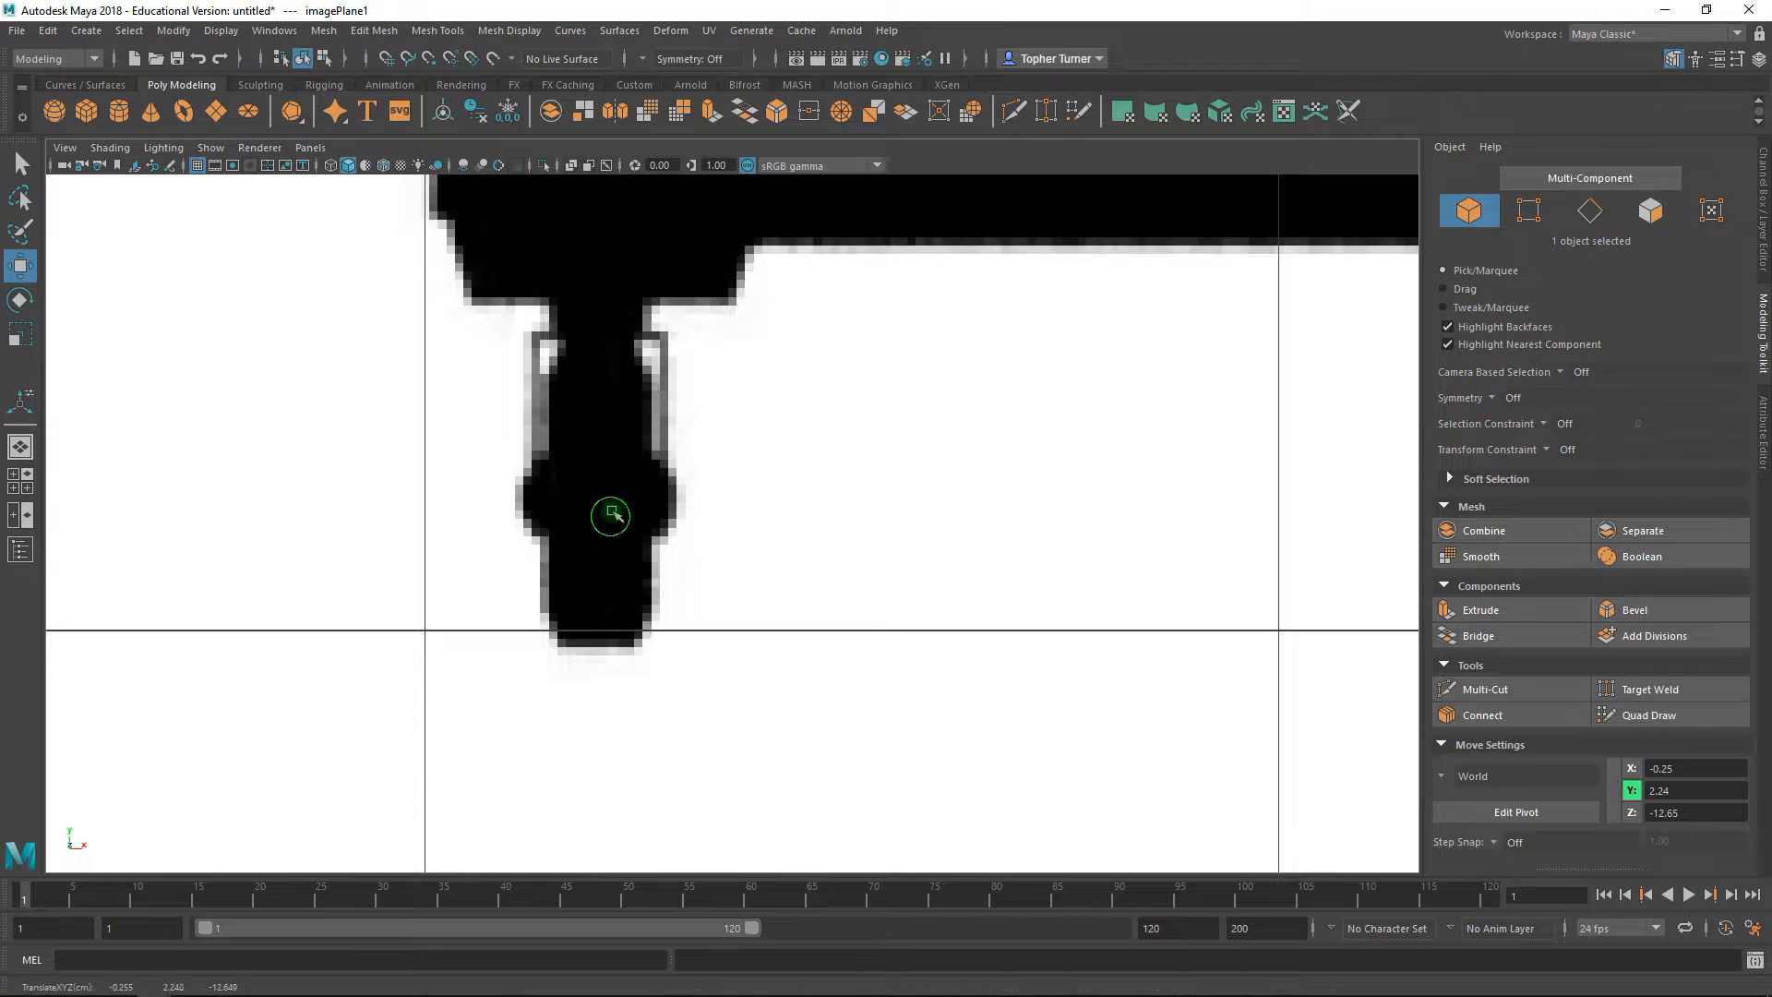
- Fine-tune the front image plane's Y position to about 2.26 so the wheels rest on the ground line
middle_drag(613, 514, 615, 498)
alt+right_drag(723, 527, 571, 389)
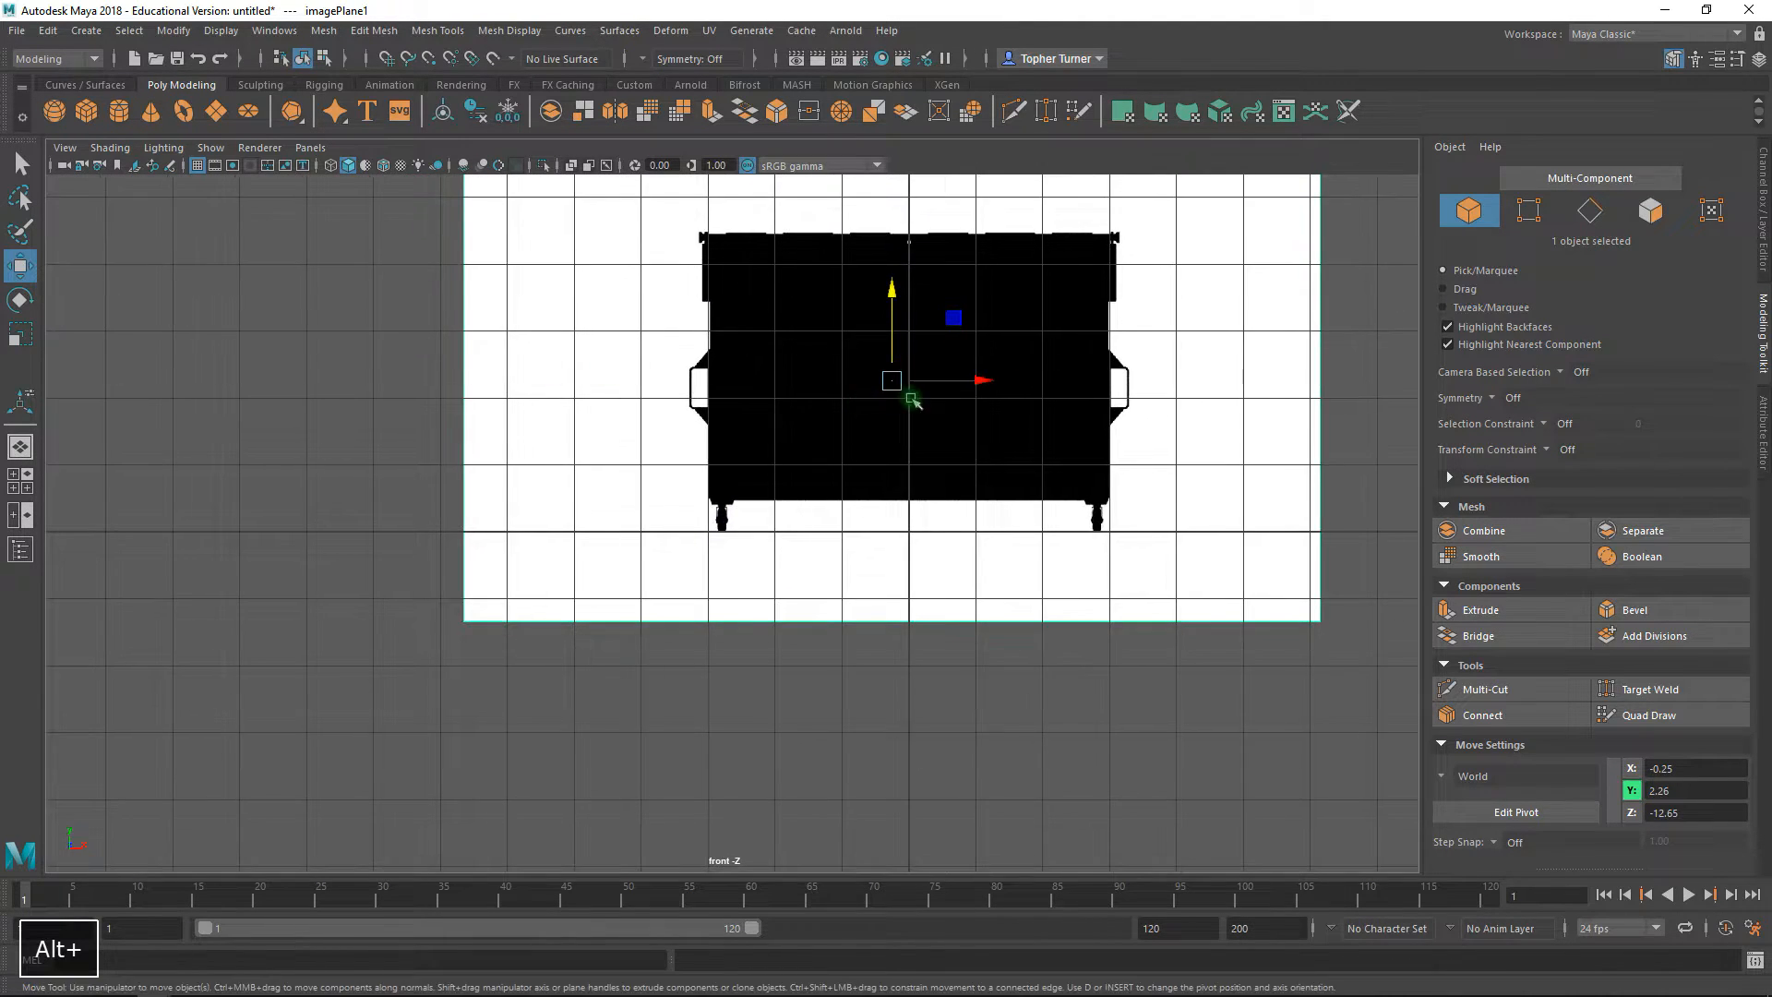
alt+middle_drag(916, 411, 751, 458)
alt+middle_drag(847, 371, 831, 458)
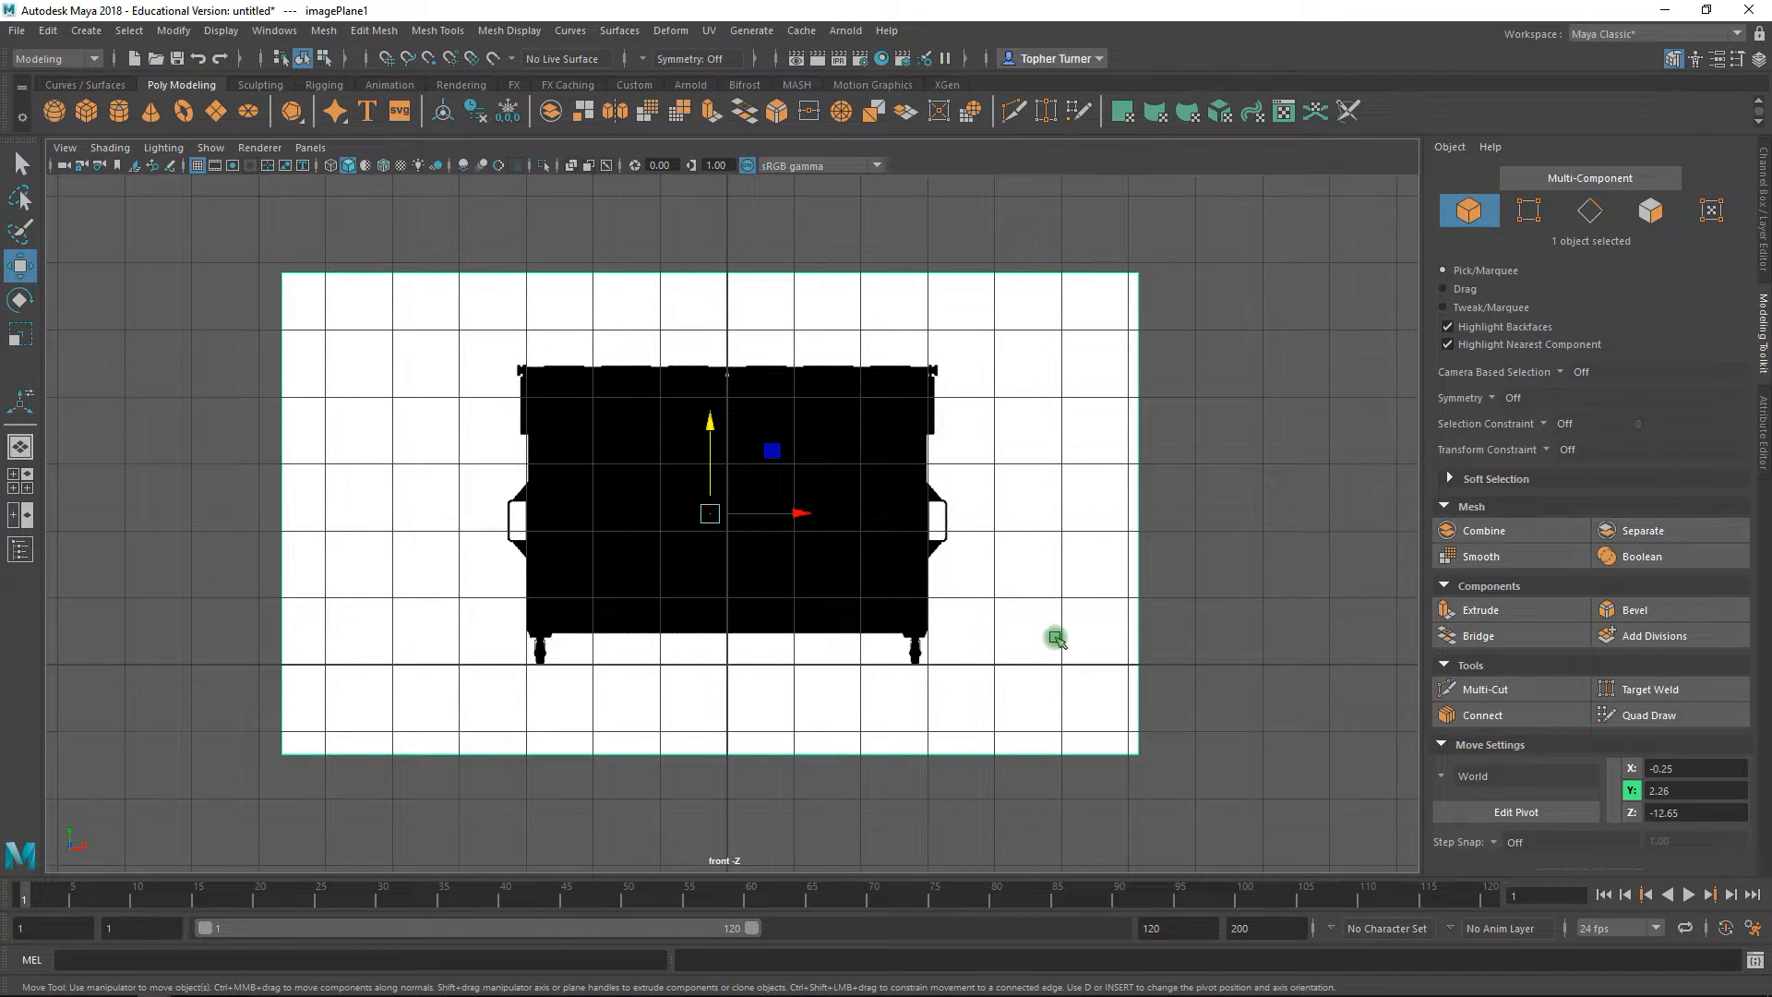
- Deselect the image plane and check its placement relative to the grid in the perspective view
key(space)
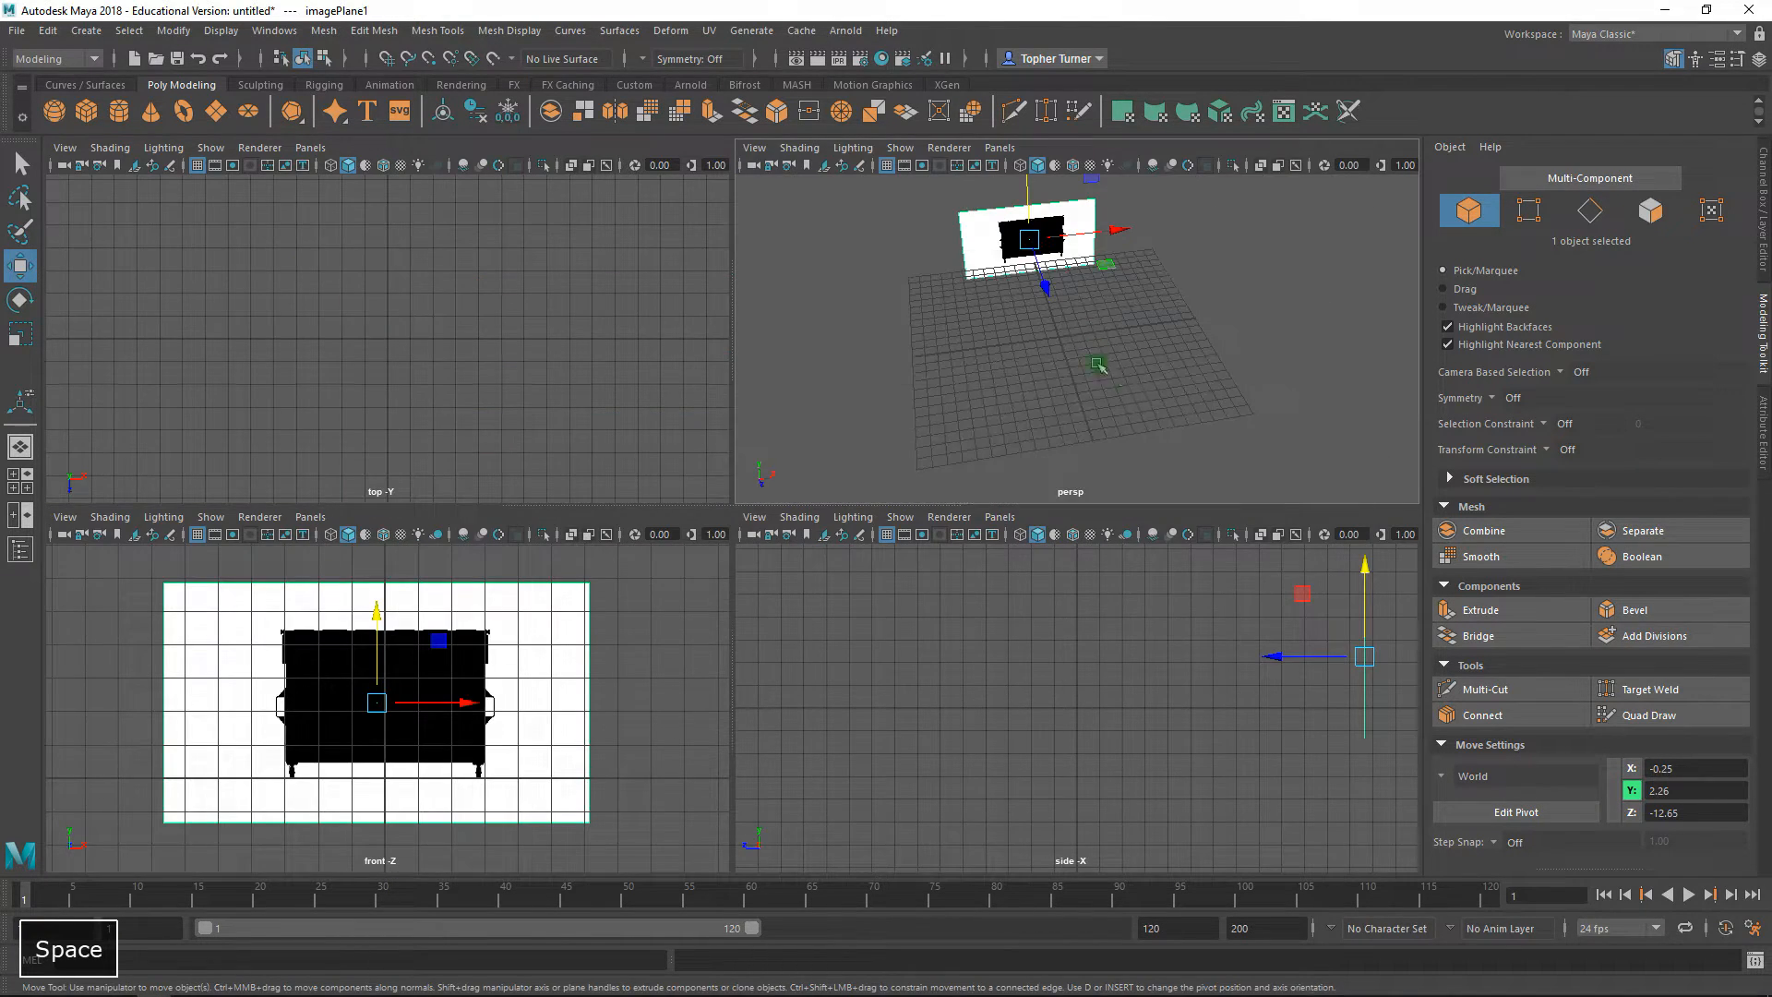
key(space)
alt+drag(1096, 384, 1136, 387)
click(960, 447)
alt+drag(862, 502, 923, 469)
alt+middle_drag(861, 507, 928, 548)
alt+drag(928, 548, 486, 420)
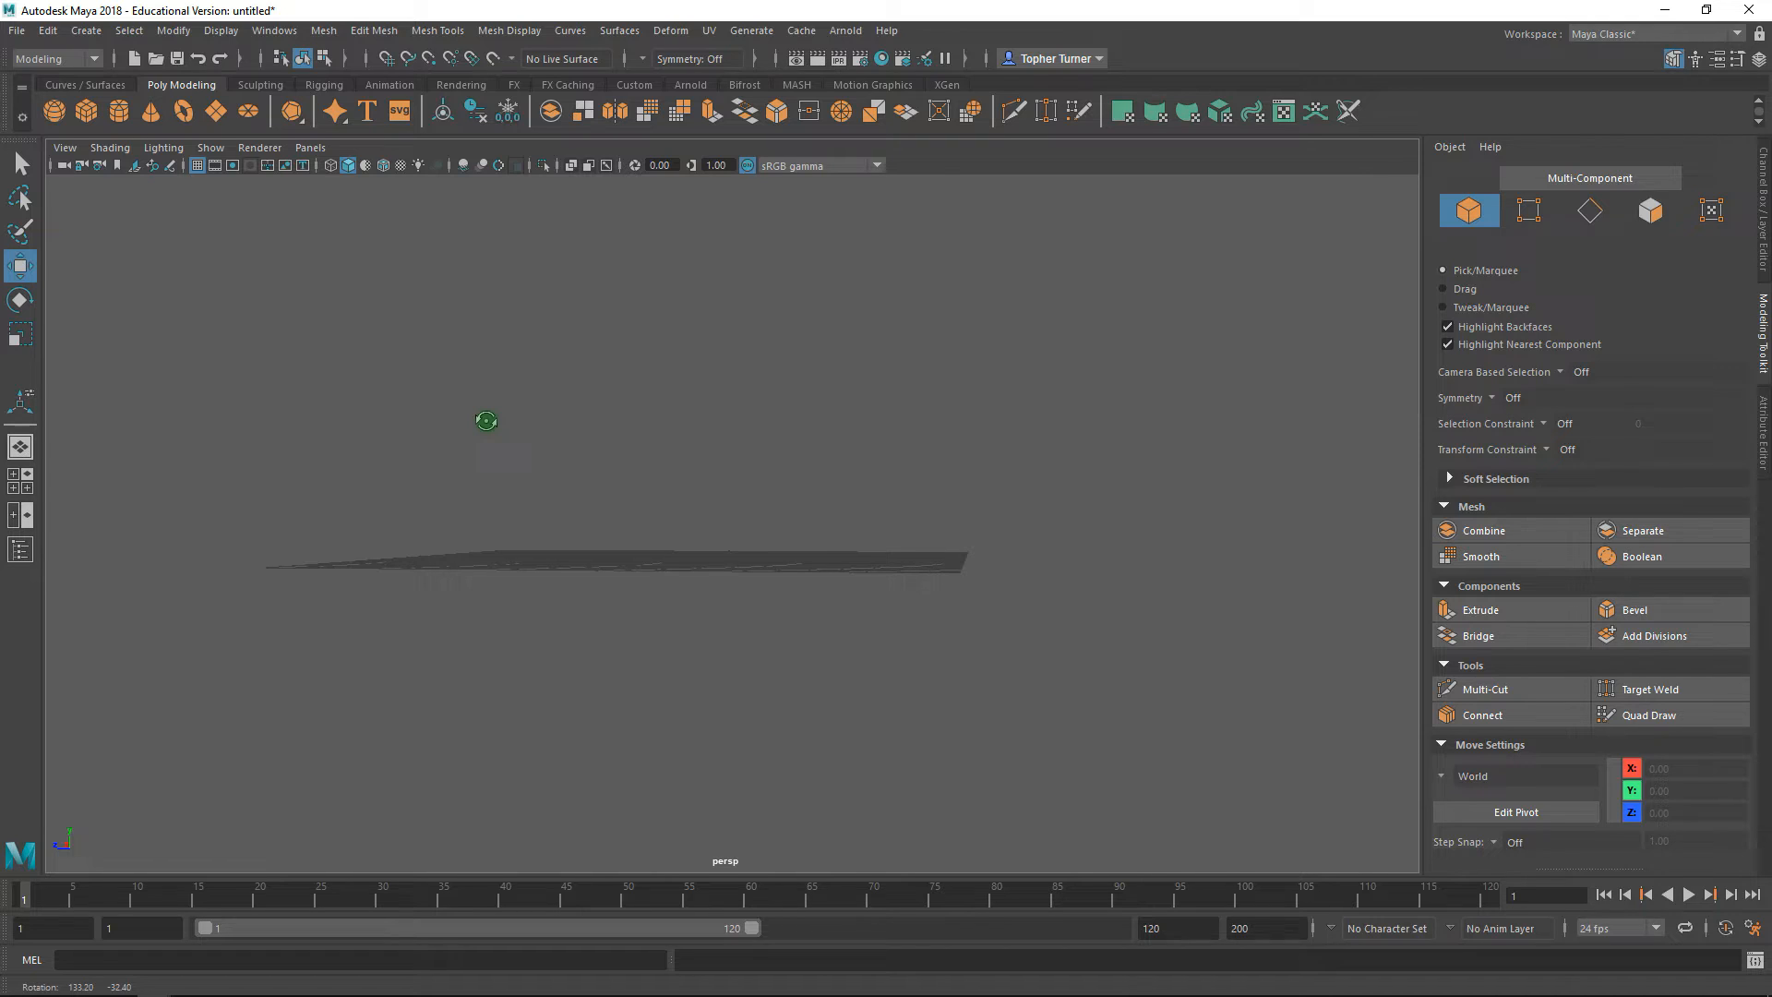
alt+drag(669, 696, 866, 636)
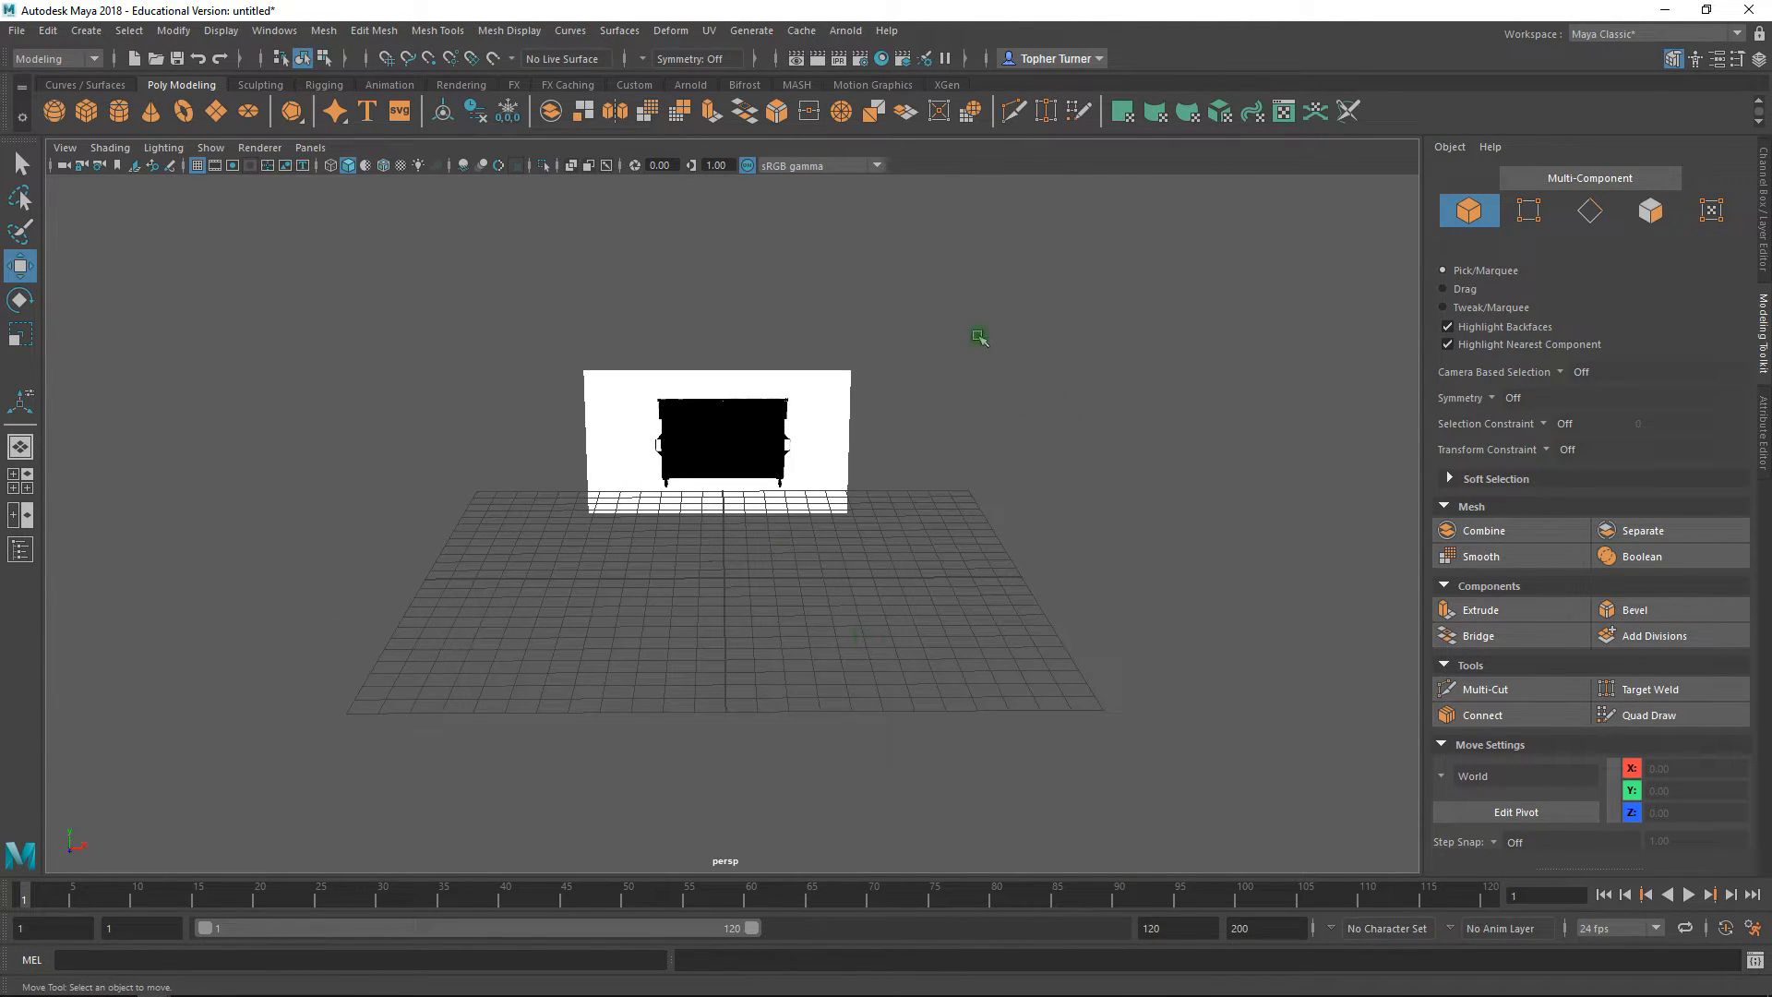
- In the side view, start importing an image as an image plane
key(space)
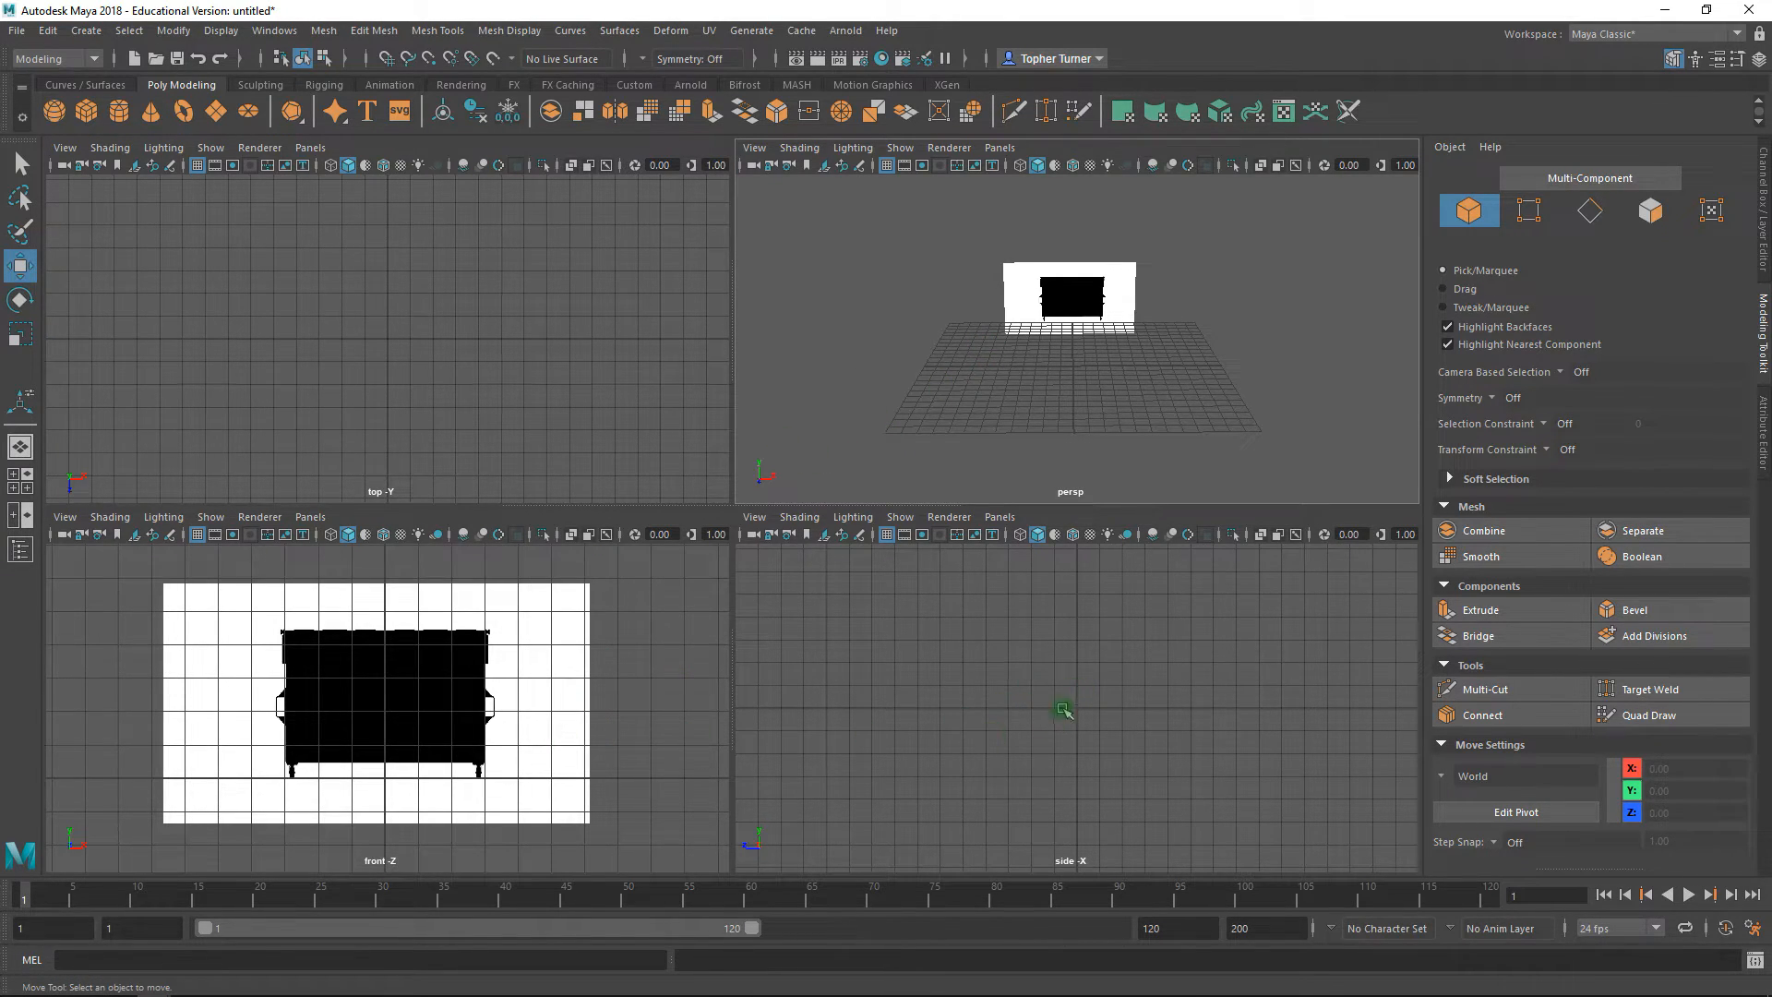
click(1062, 710)
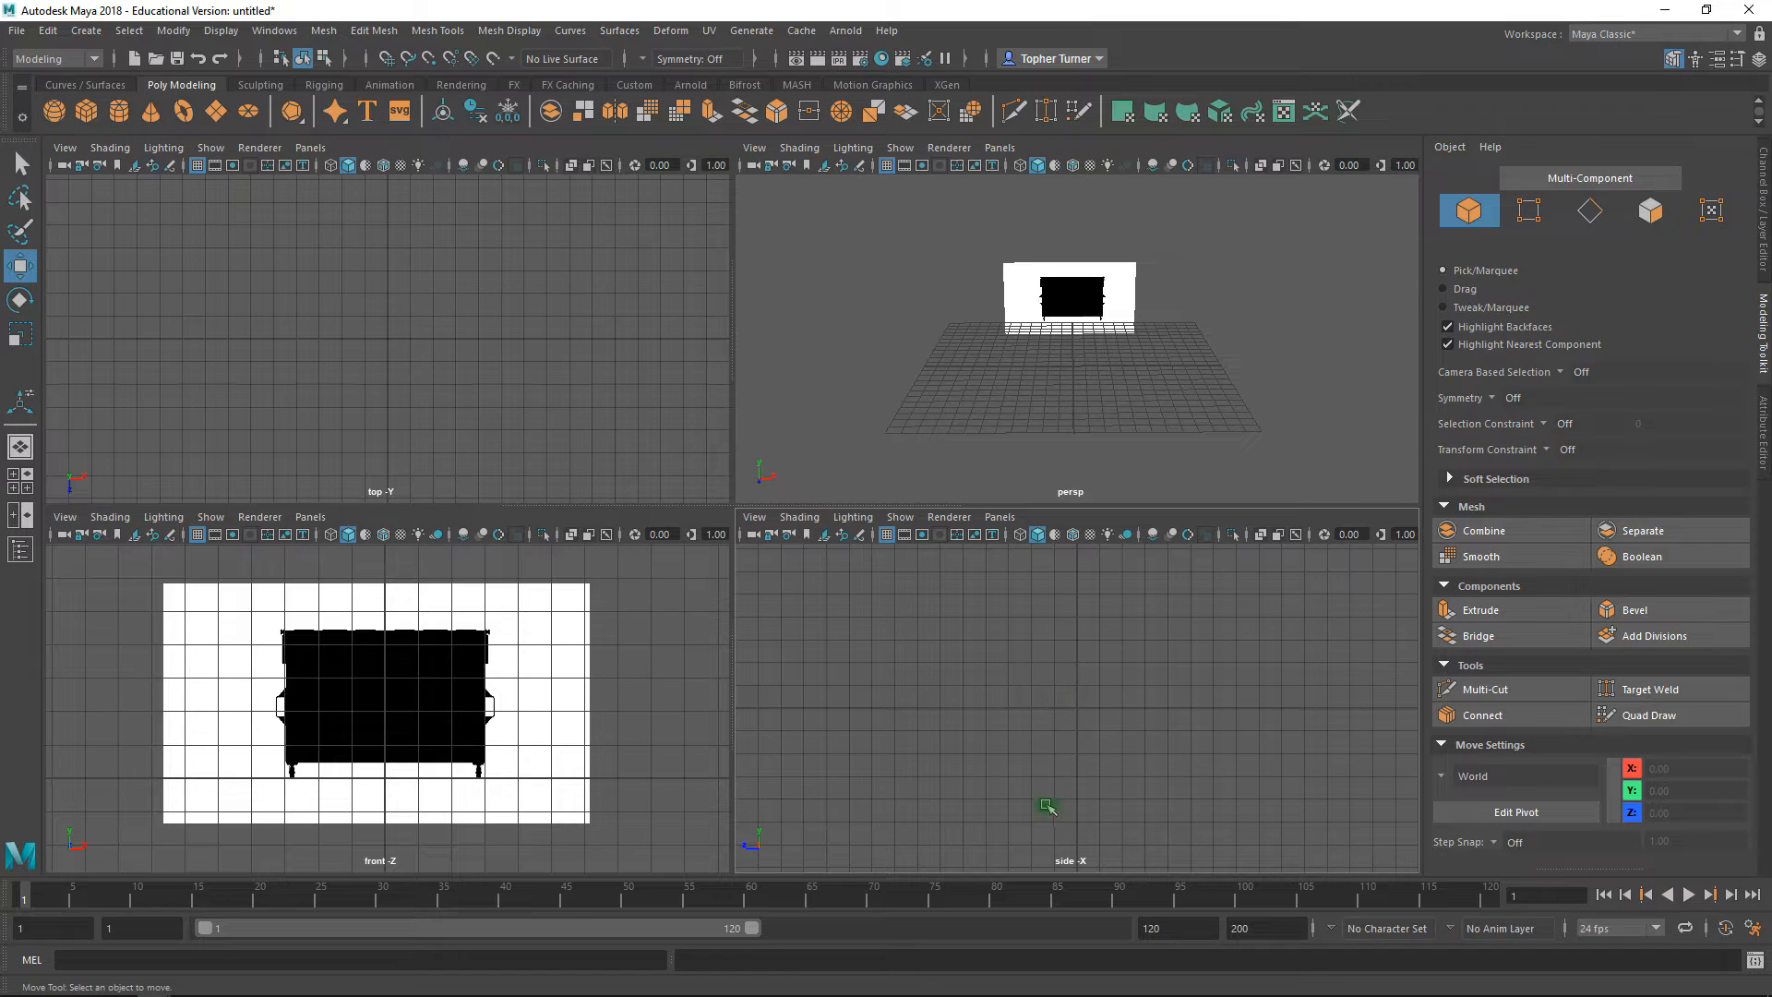
key(space)
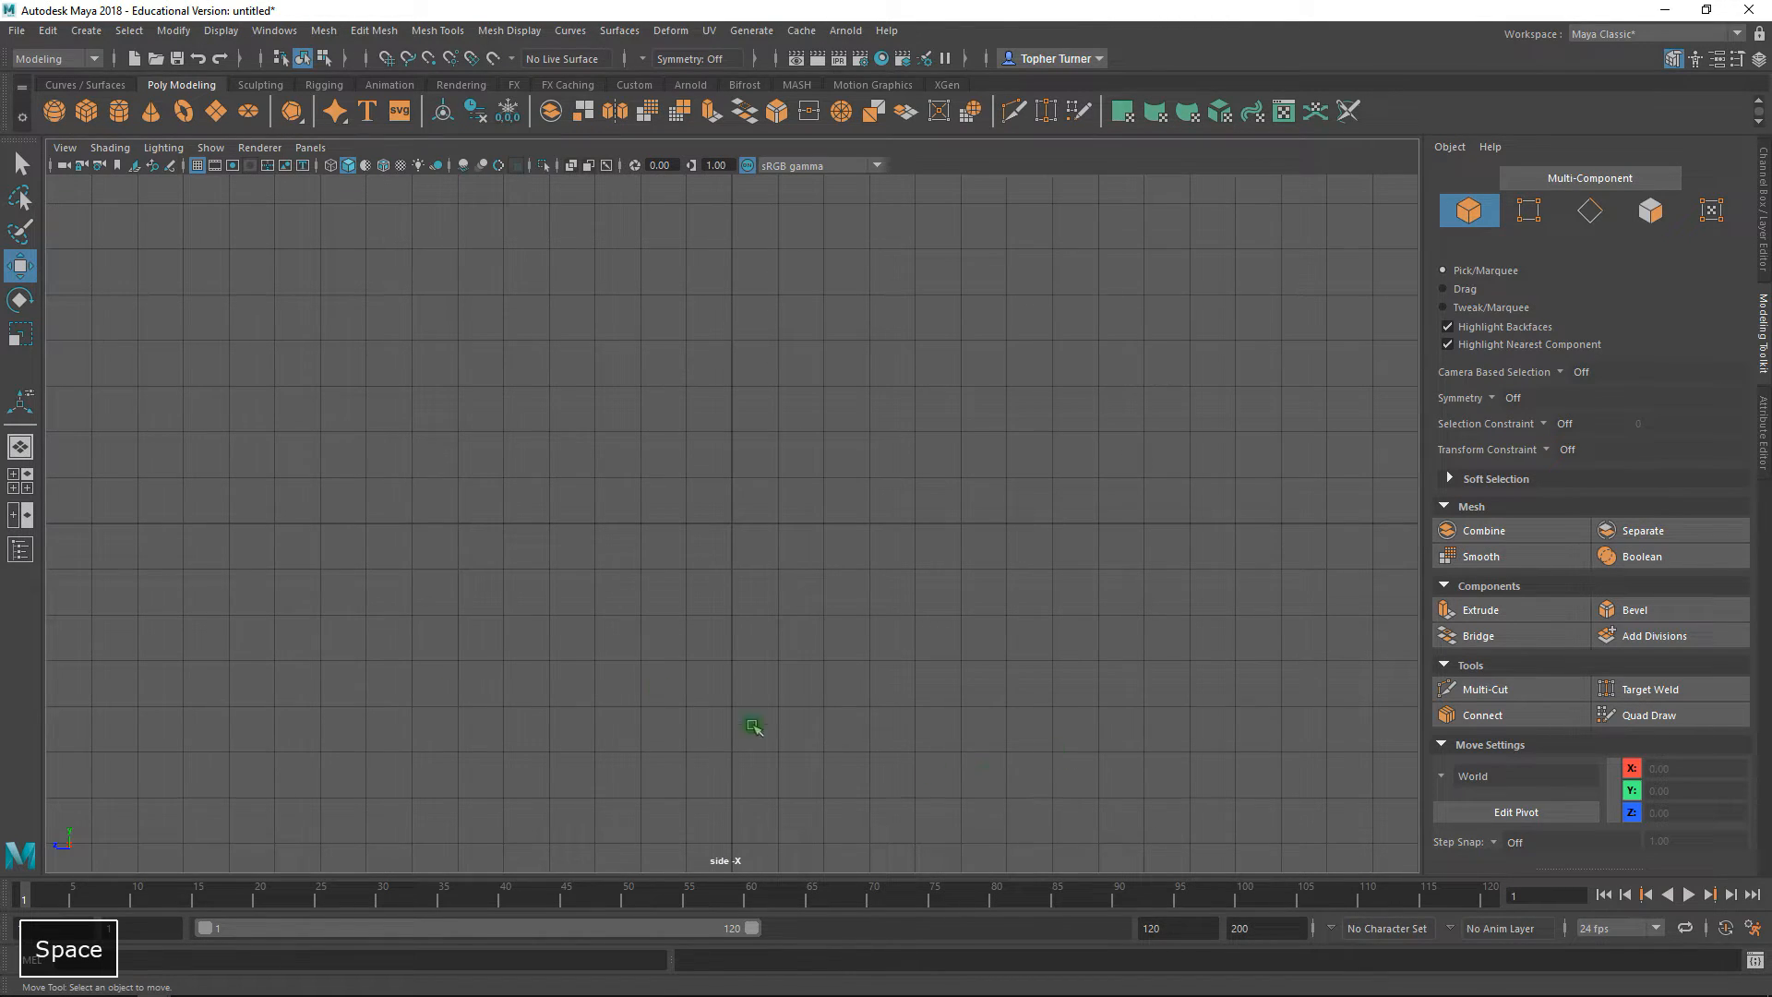
click(61, 148)
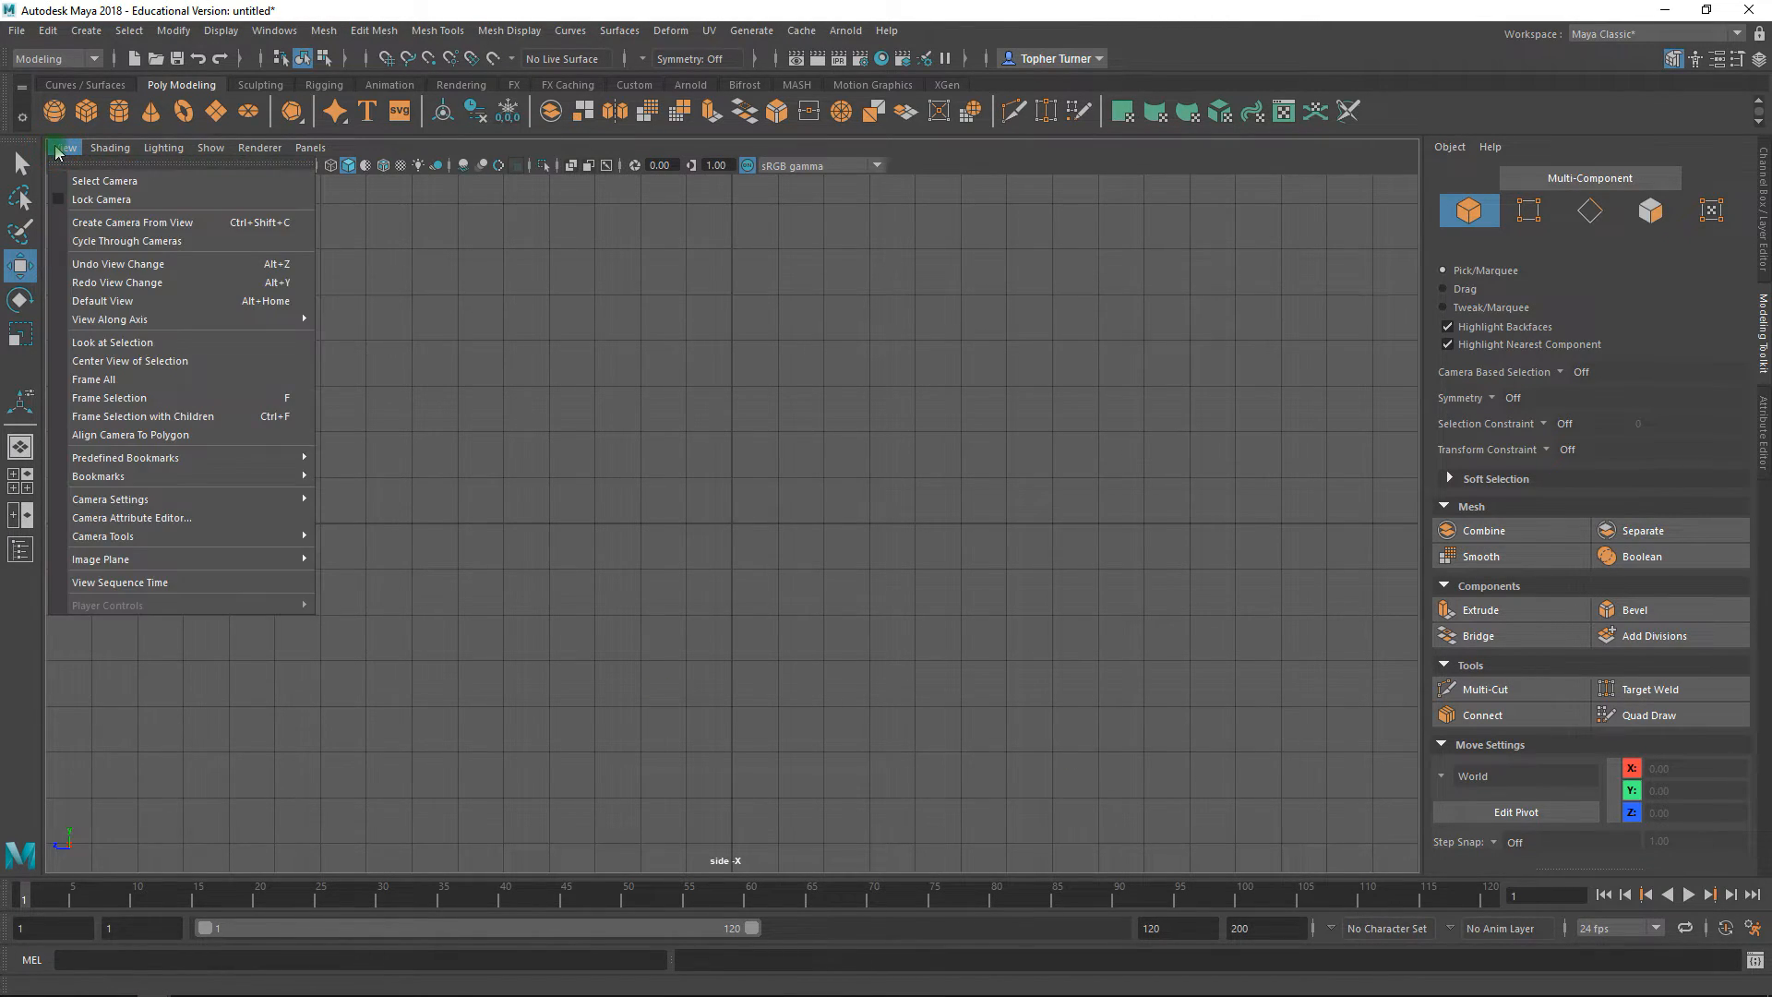
mouse_move(187, 560)
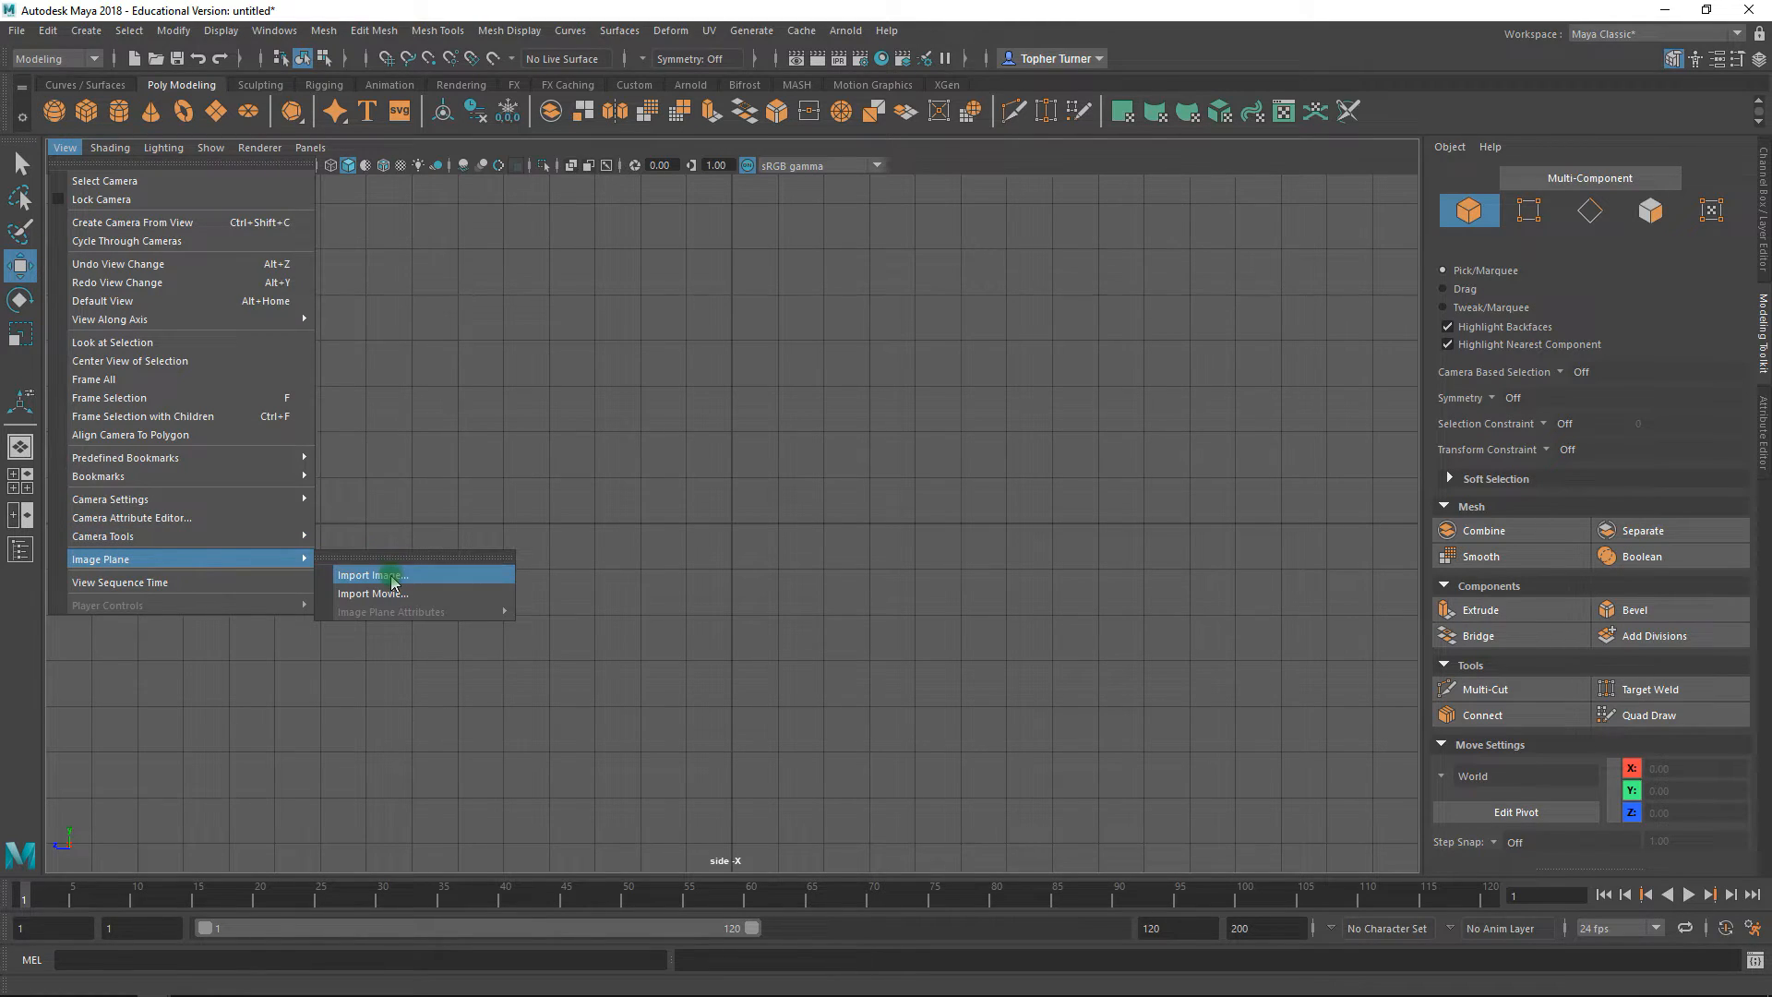
click(388, 573)
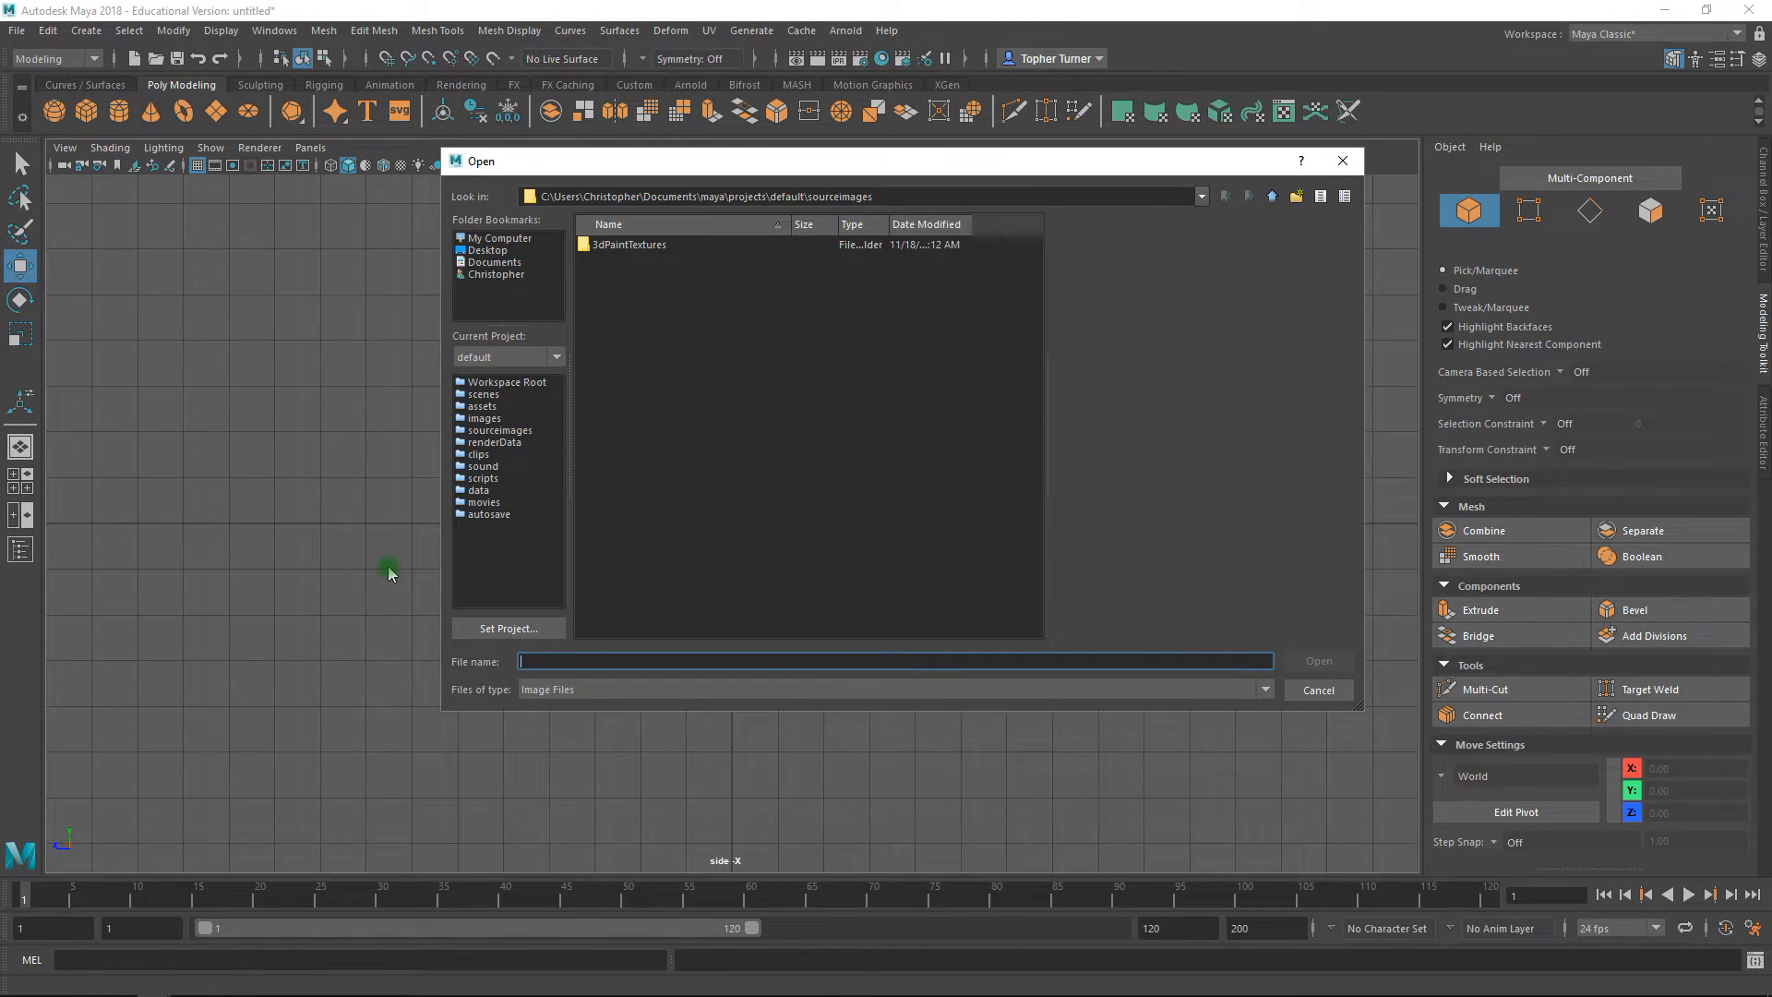
- Load Dumpster_Silhouette_L.jpg from the Week 04 folder of Fundamentals of 3D Modeling for Games as the side image plane
click(489, 239)
double_click(607, 248)
double_click(608, 378)
double_click(614, 422)
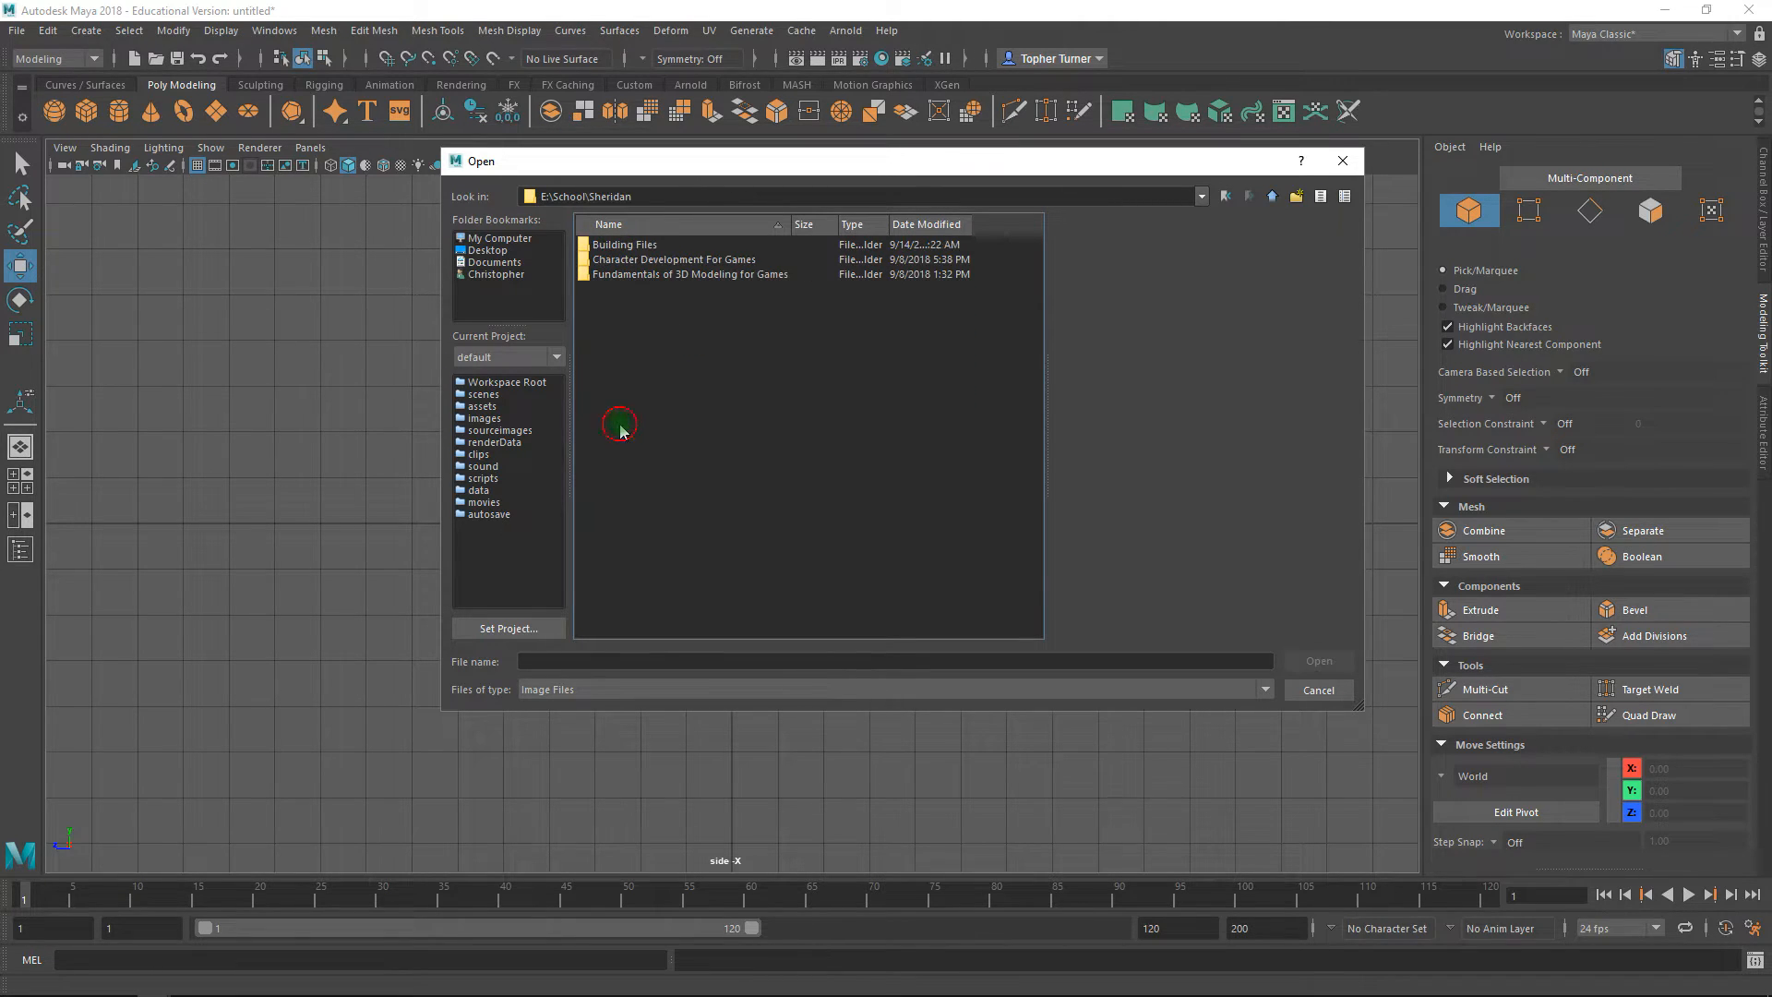
double_click(609, 276)
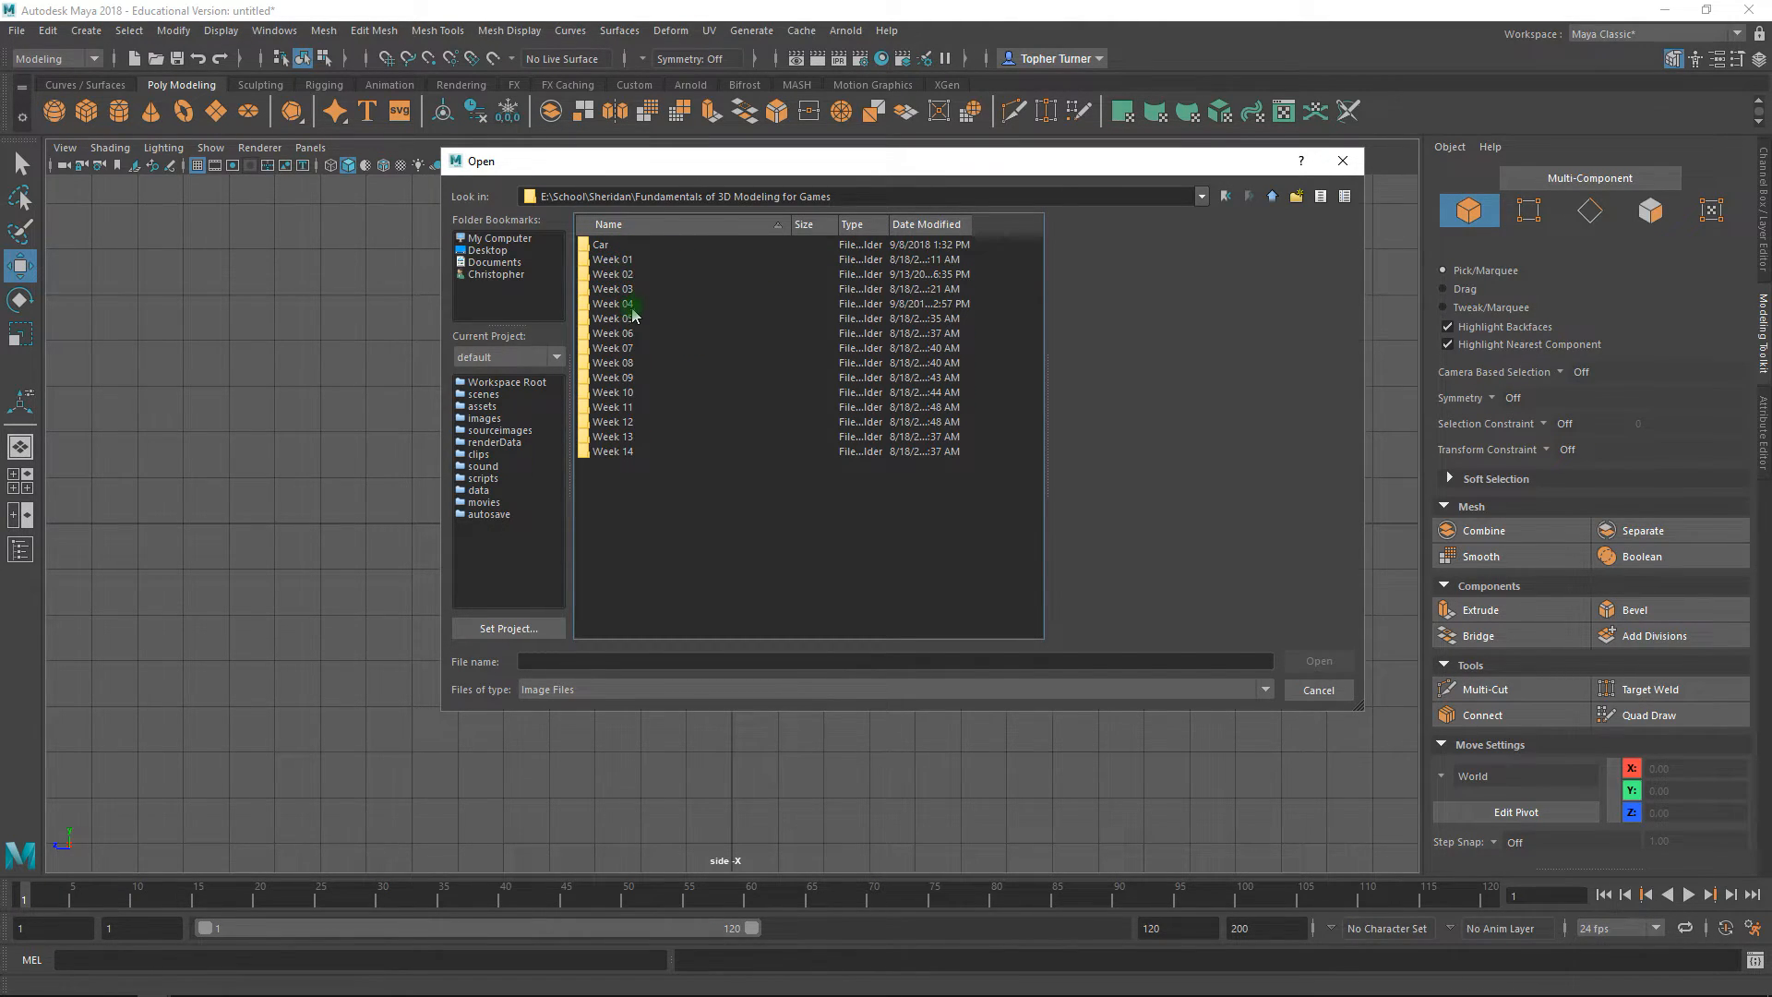
double_click(614, 304)
click(657, 259)
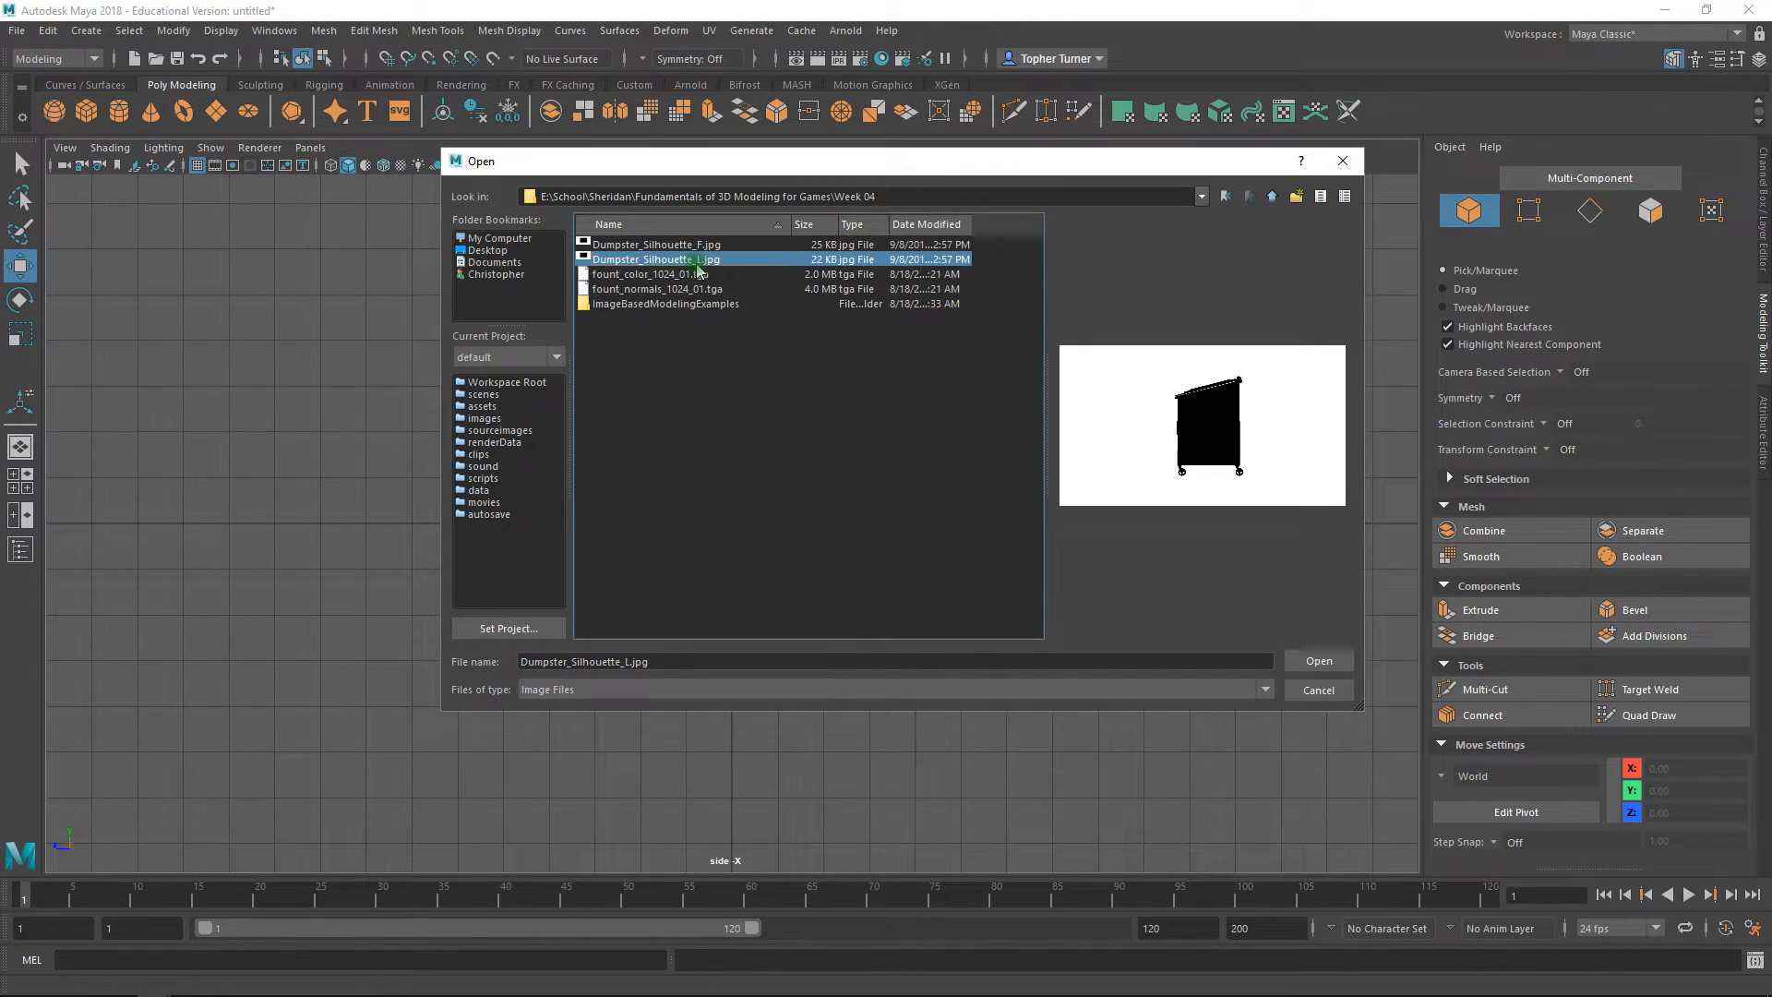
click(1318, 661)
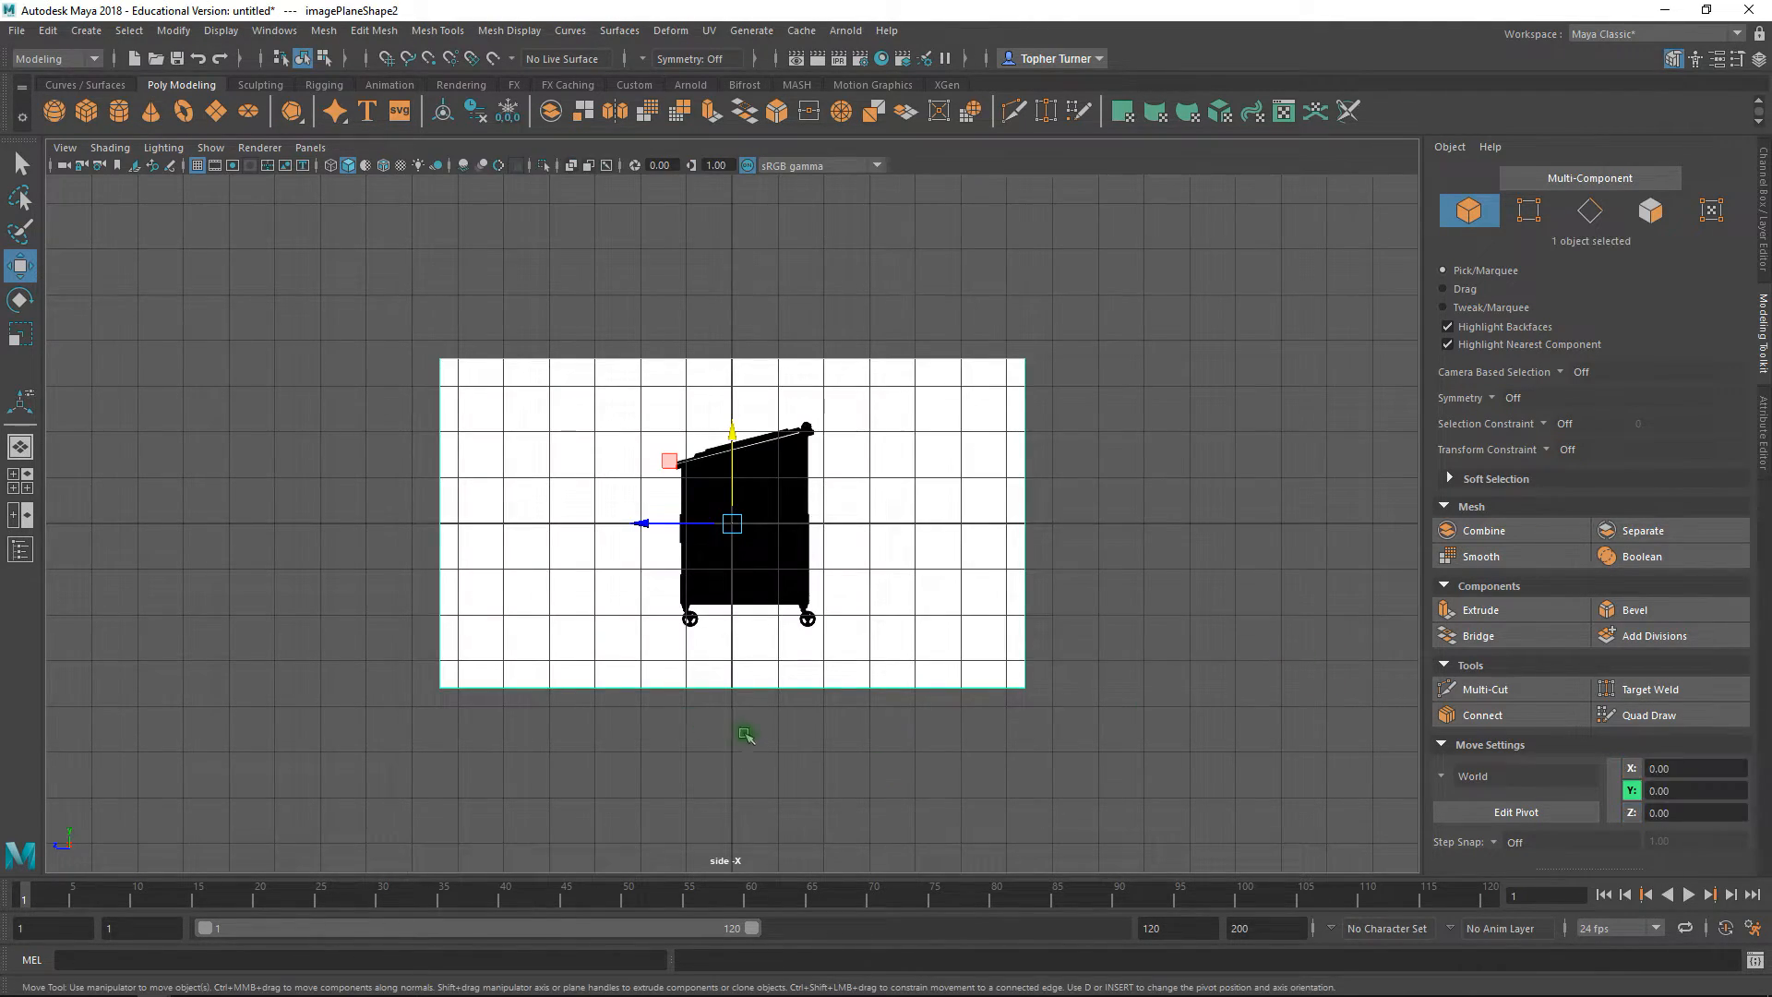
- Raise the side image plane along Y to about 2.26 so the dumpster's wheels rest on the ground line
drag(732, 445, 730, 380)
scroll(711, 527, up, 4)
scroll(684, 561, up, 3)
middle_drag(732, 586, 740, 459)
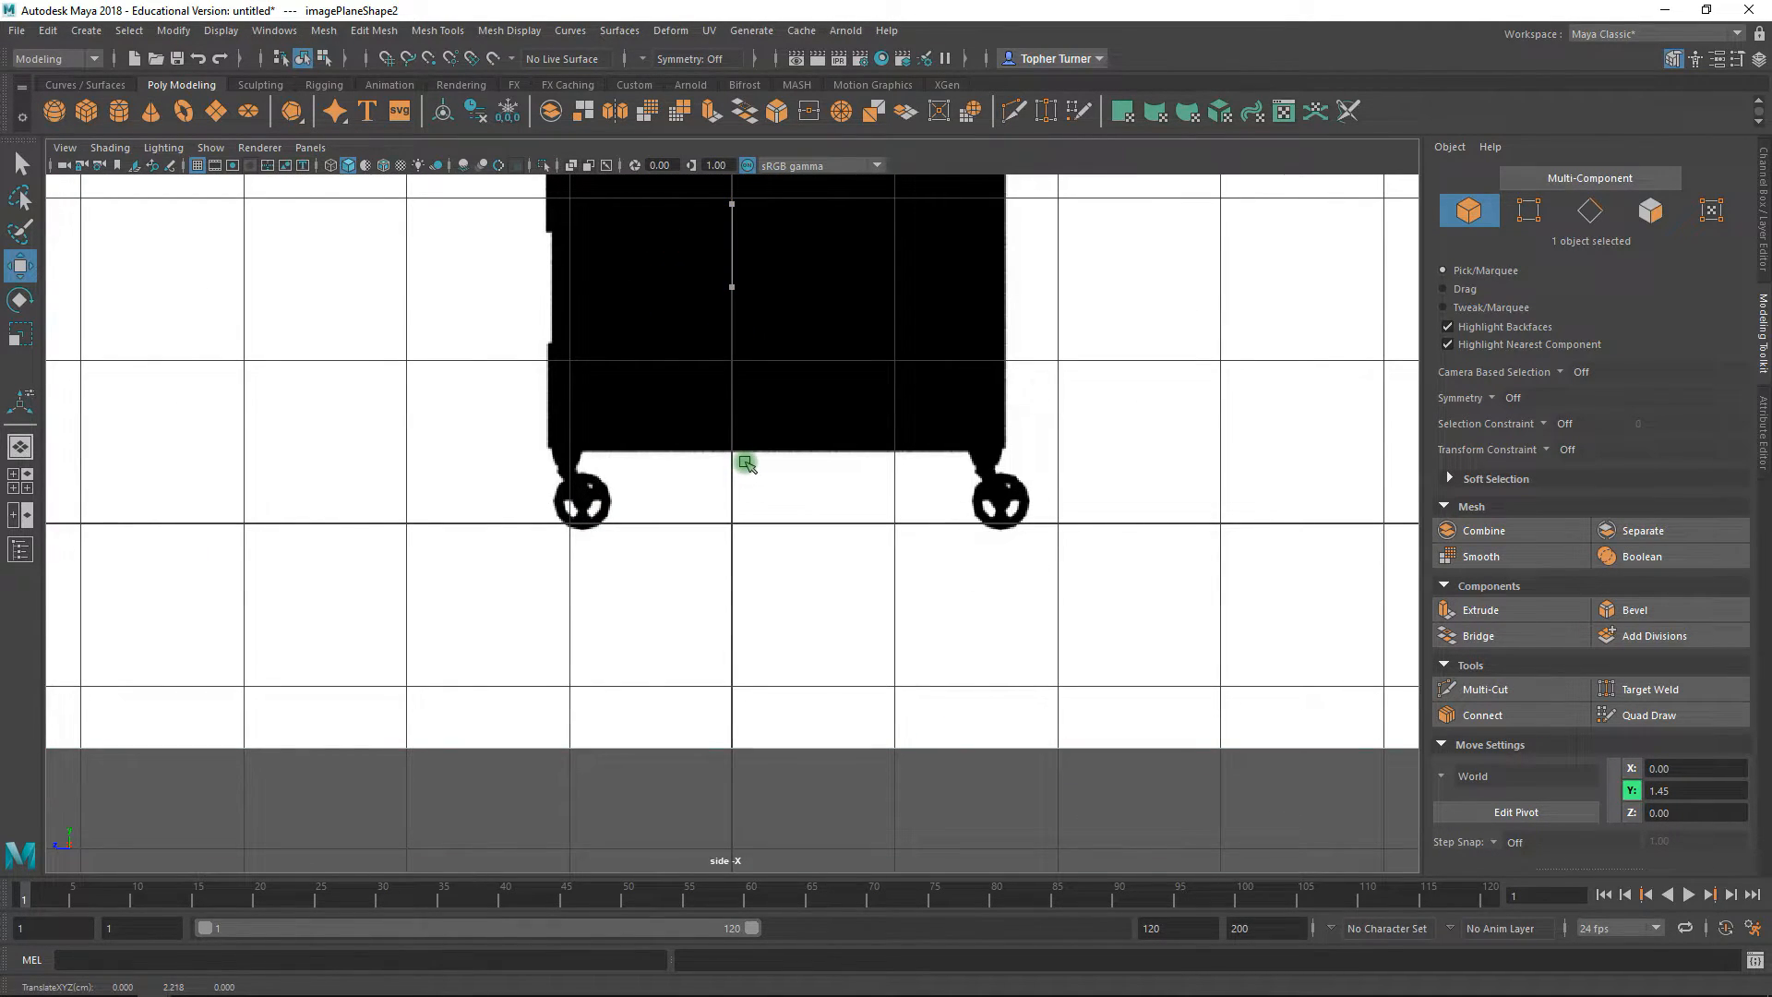
scroll(628, 524, up, 4)
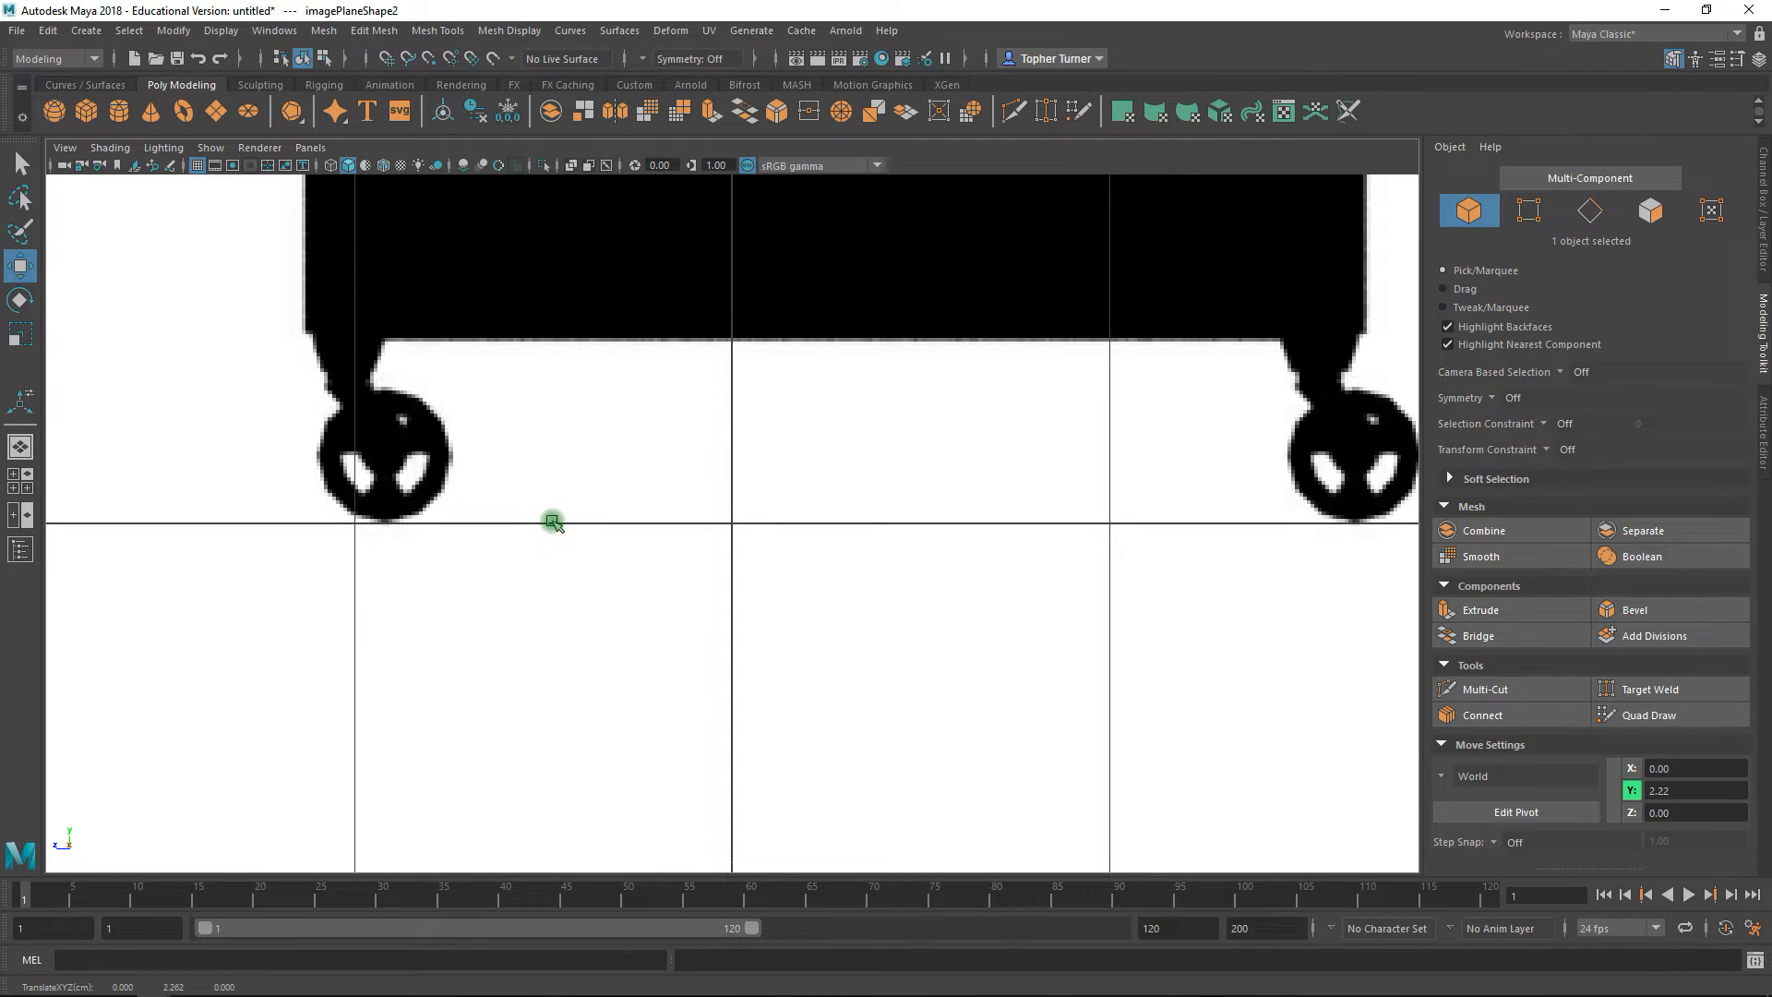
middle_drag(551, 524, 546, 518)
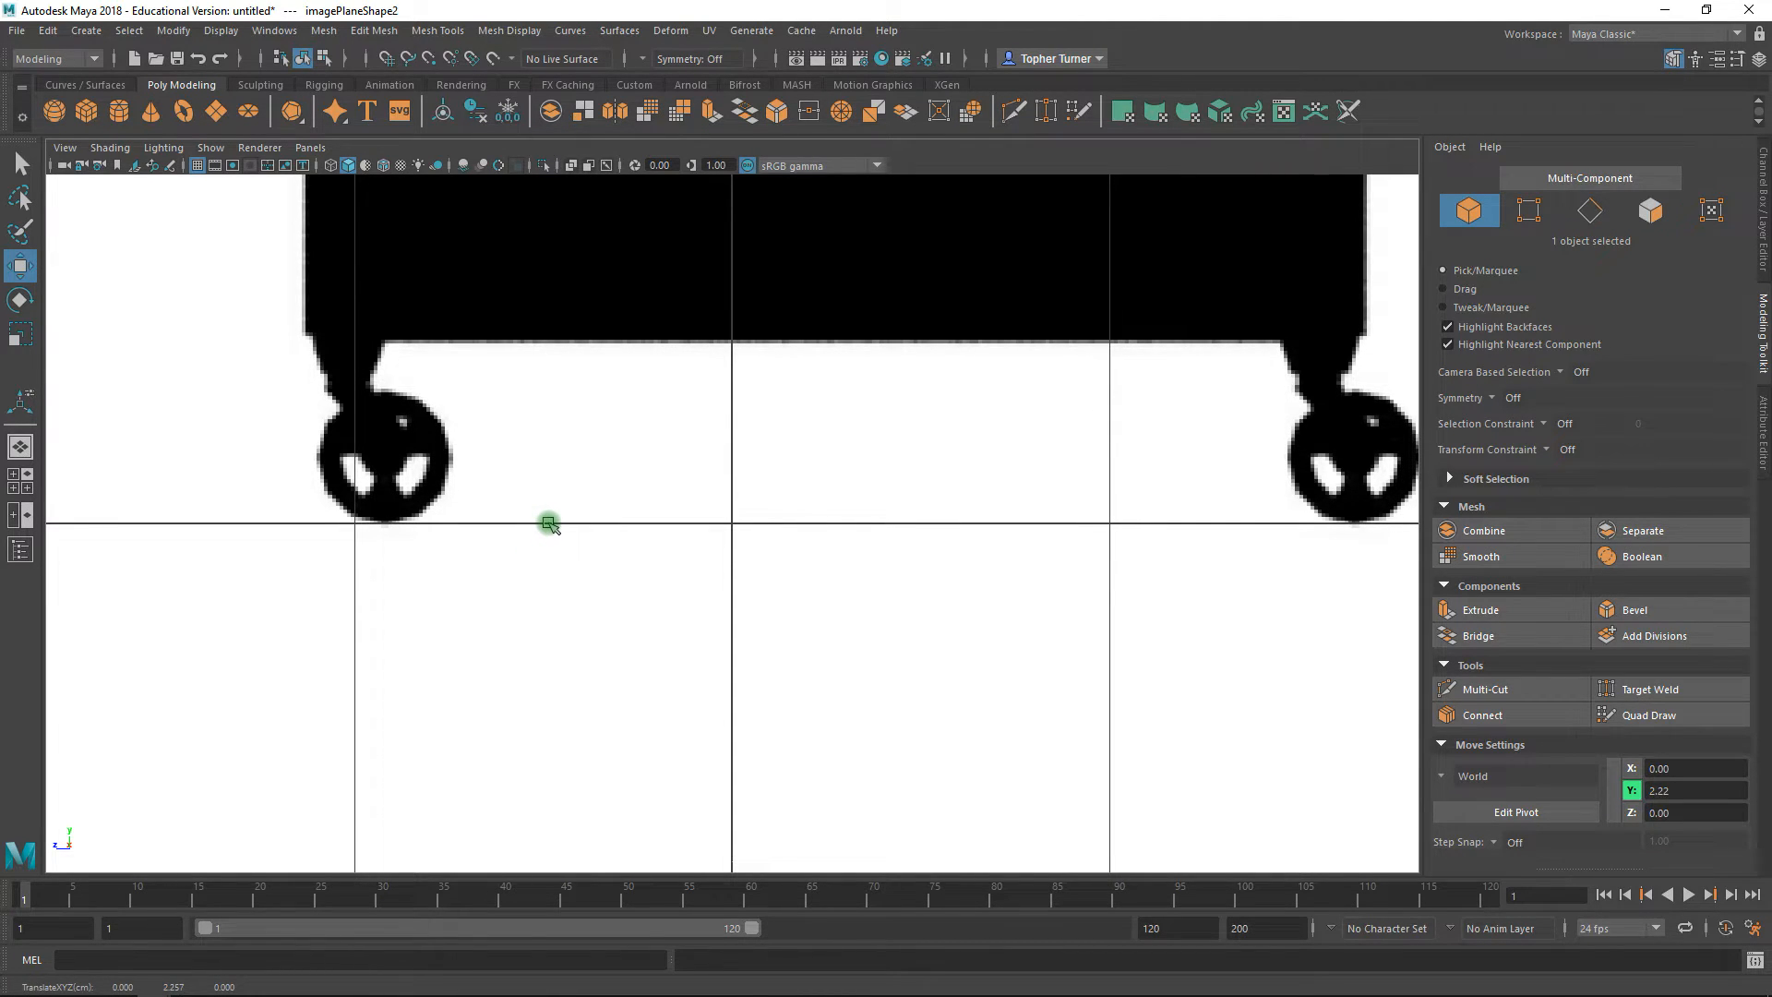
- Shift the side image plane along Z to about 0.27 to center the dumpster silhouette on the vertical grid line
scroll(736, 558, down, 5)
alt+middle_drag(832, 518, 850, 613)
scroll(812, 489, up, 4)
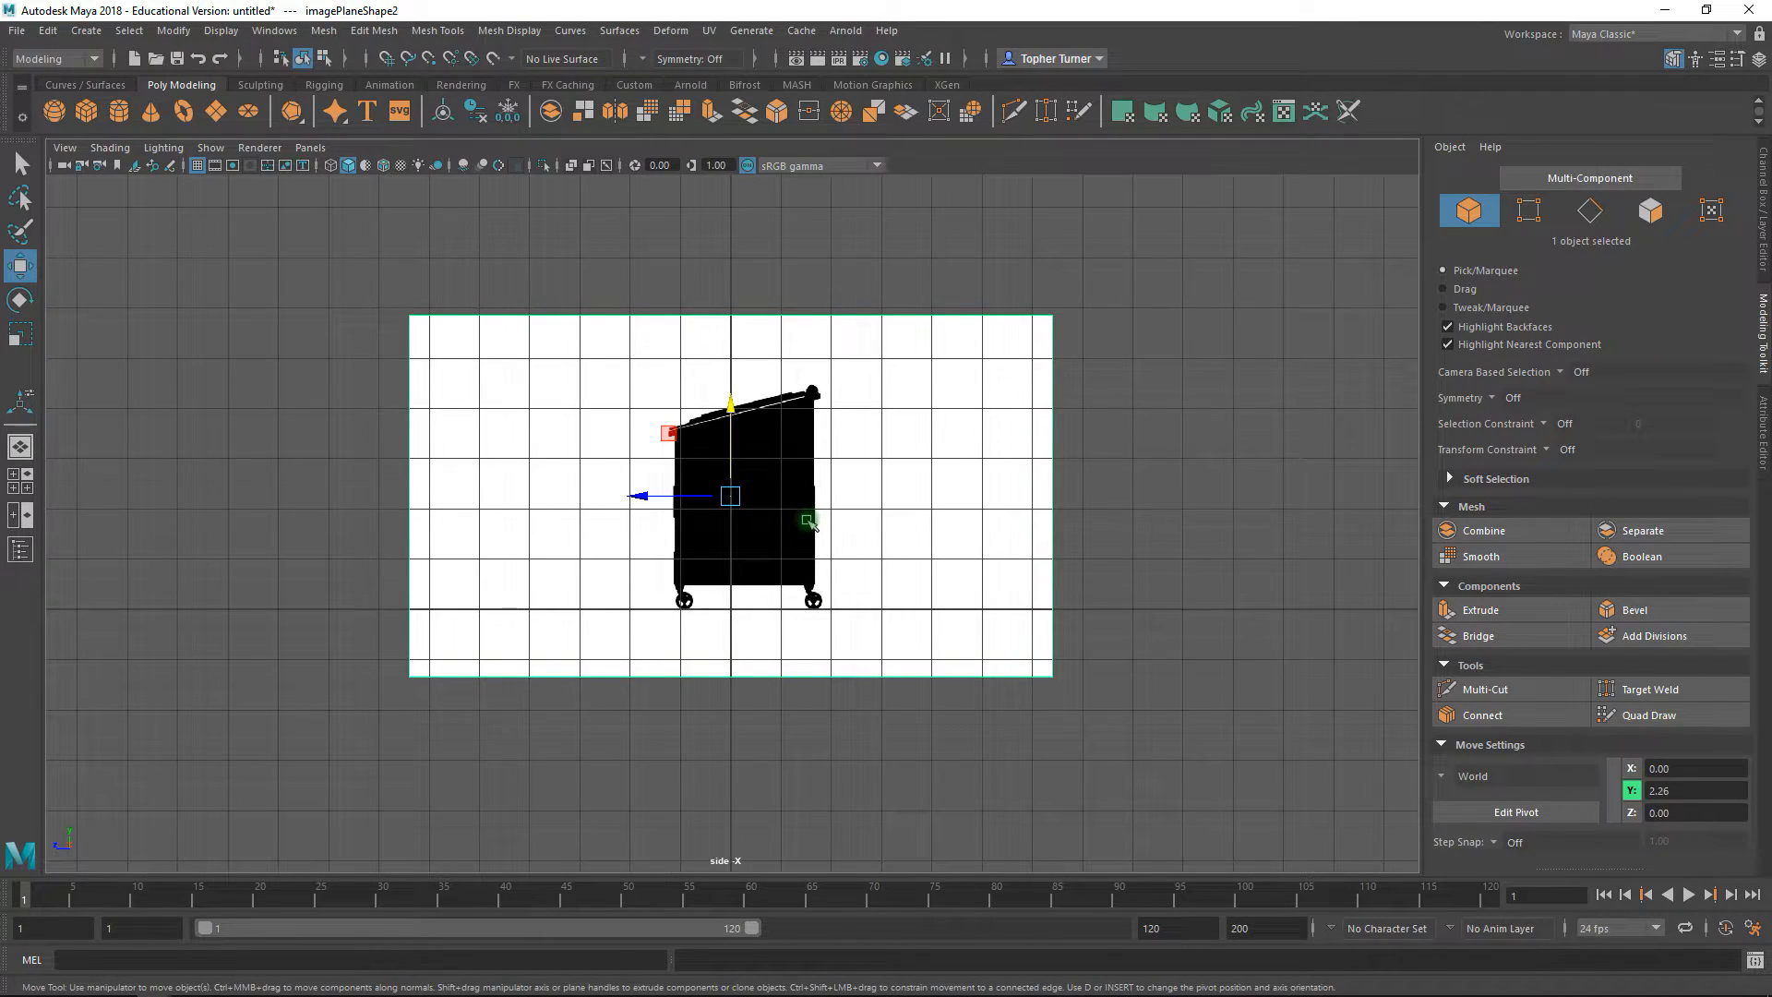
mouse_move(651, 477)
mouse_down()
mouse_move(594, 485)
mouse_move(628, 495)
mouse_up()
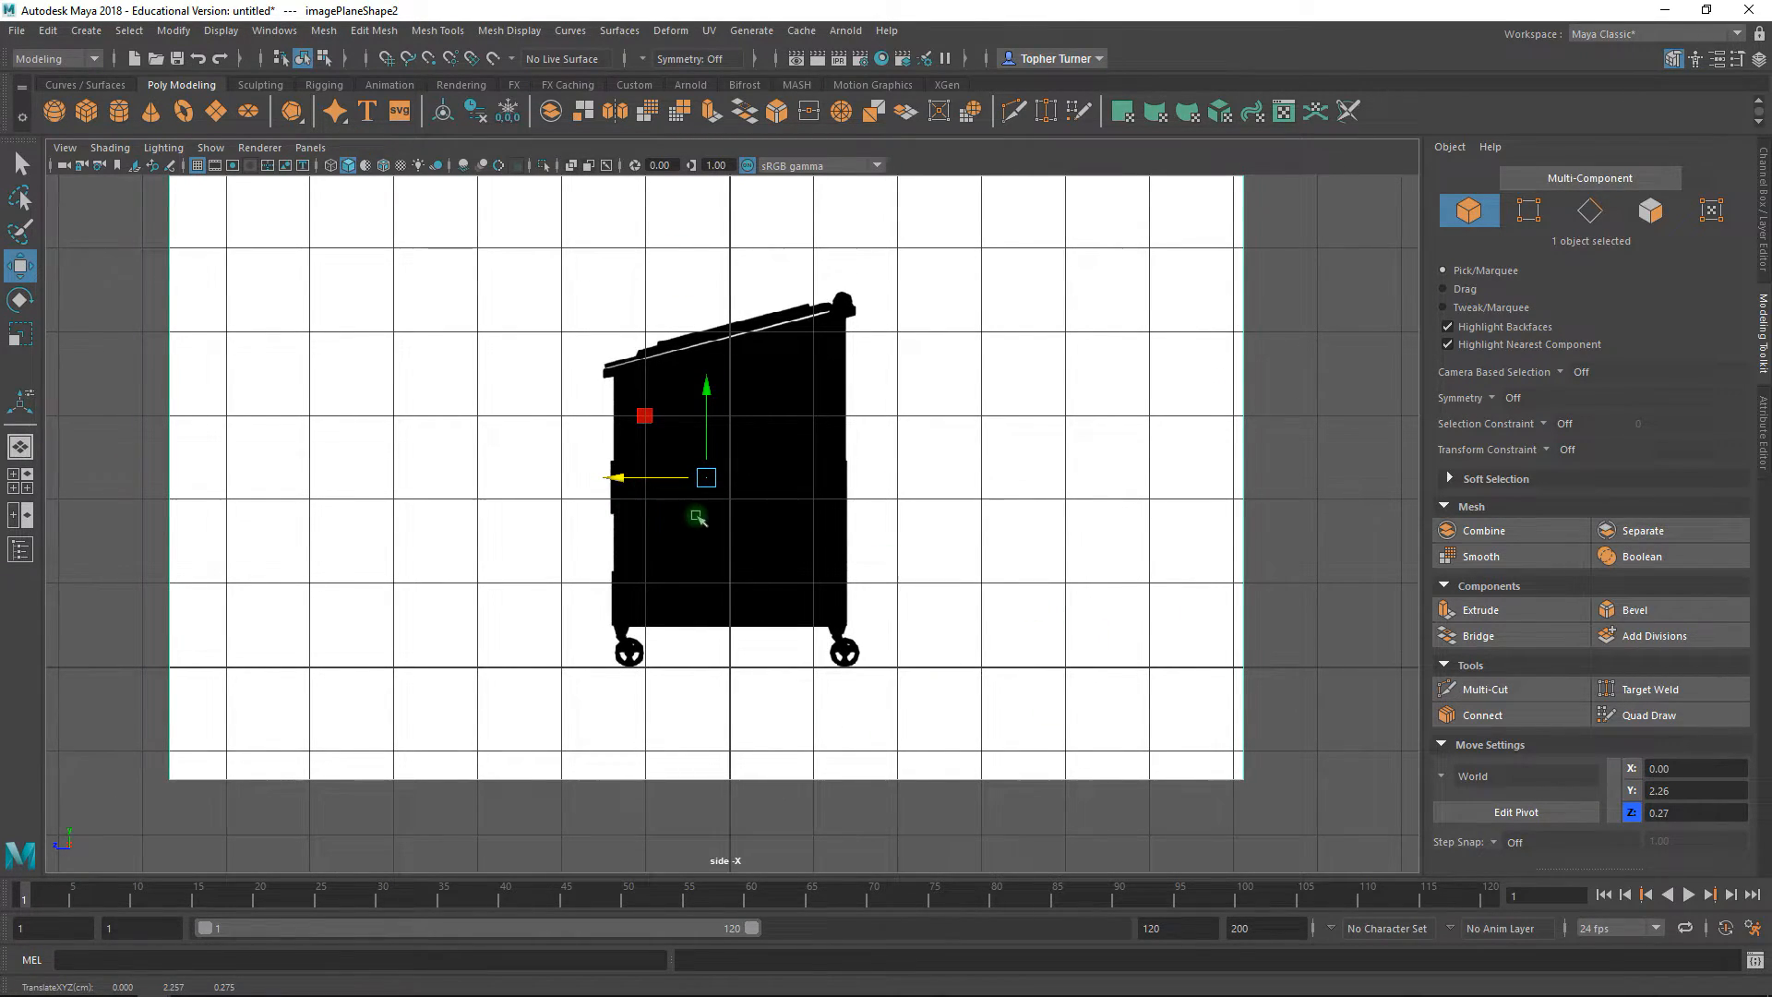
- In the perspective view, move the side image plane along X to about -12.51, beyond the edge of the grid
key(space)
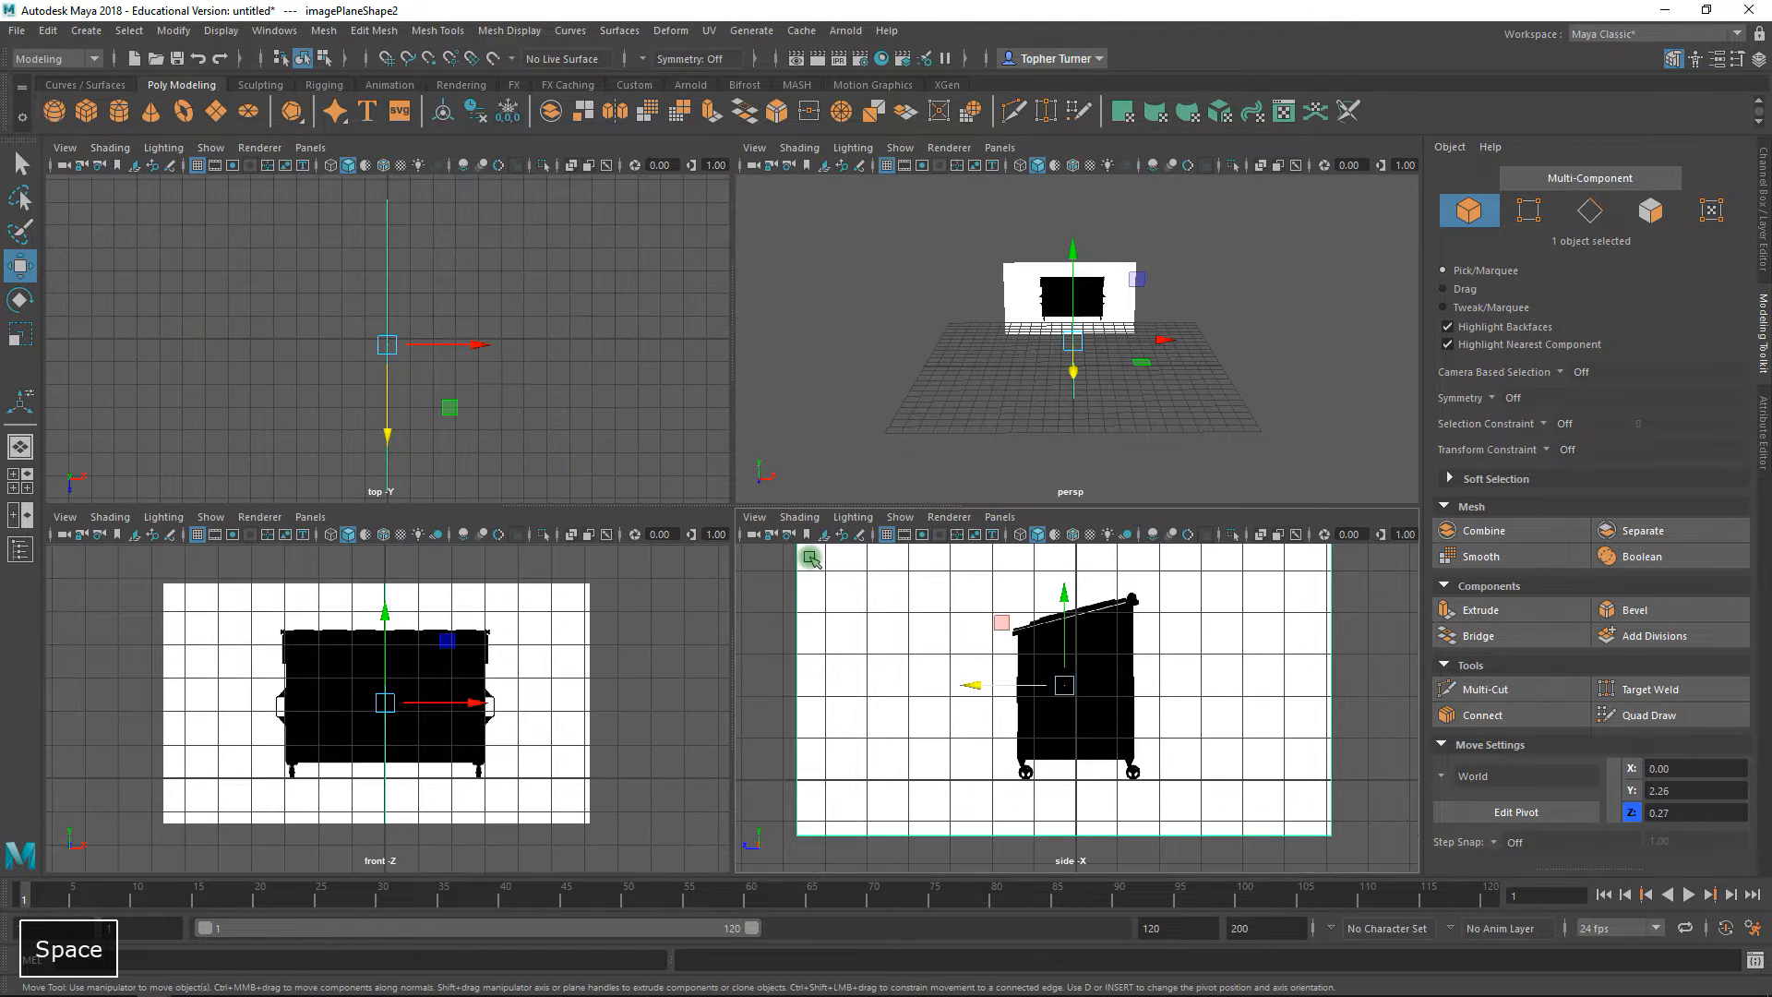
key(space)
alt+drag(1060, 505, 960, 539)
drag(701, 605, 759, 474)
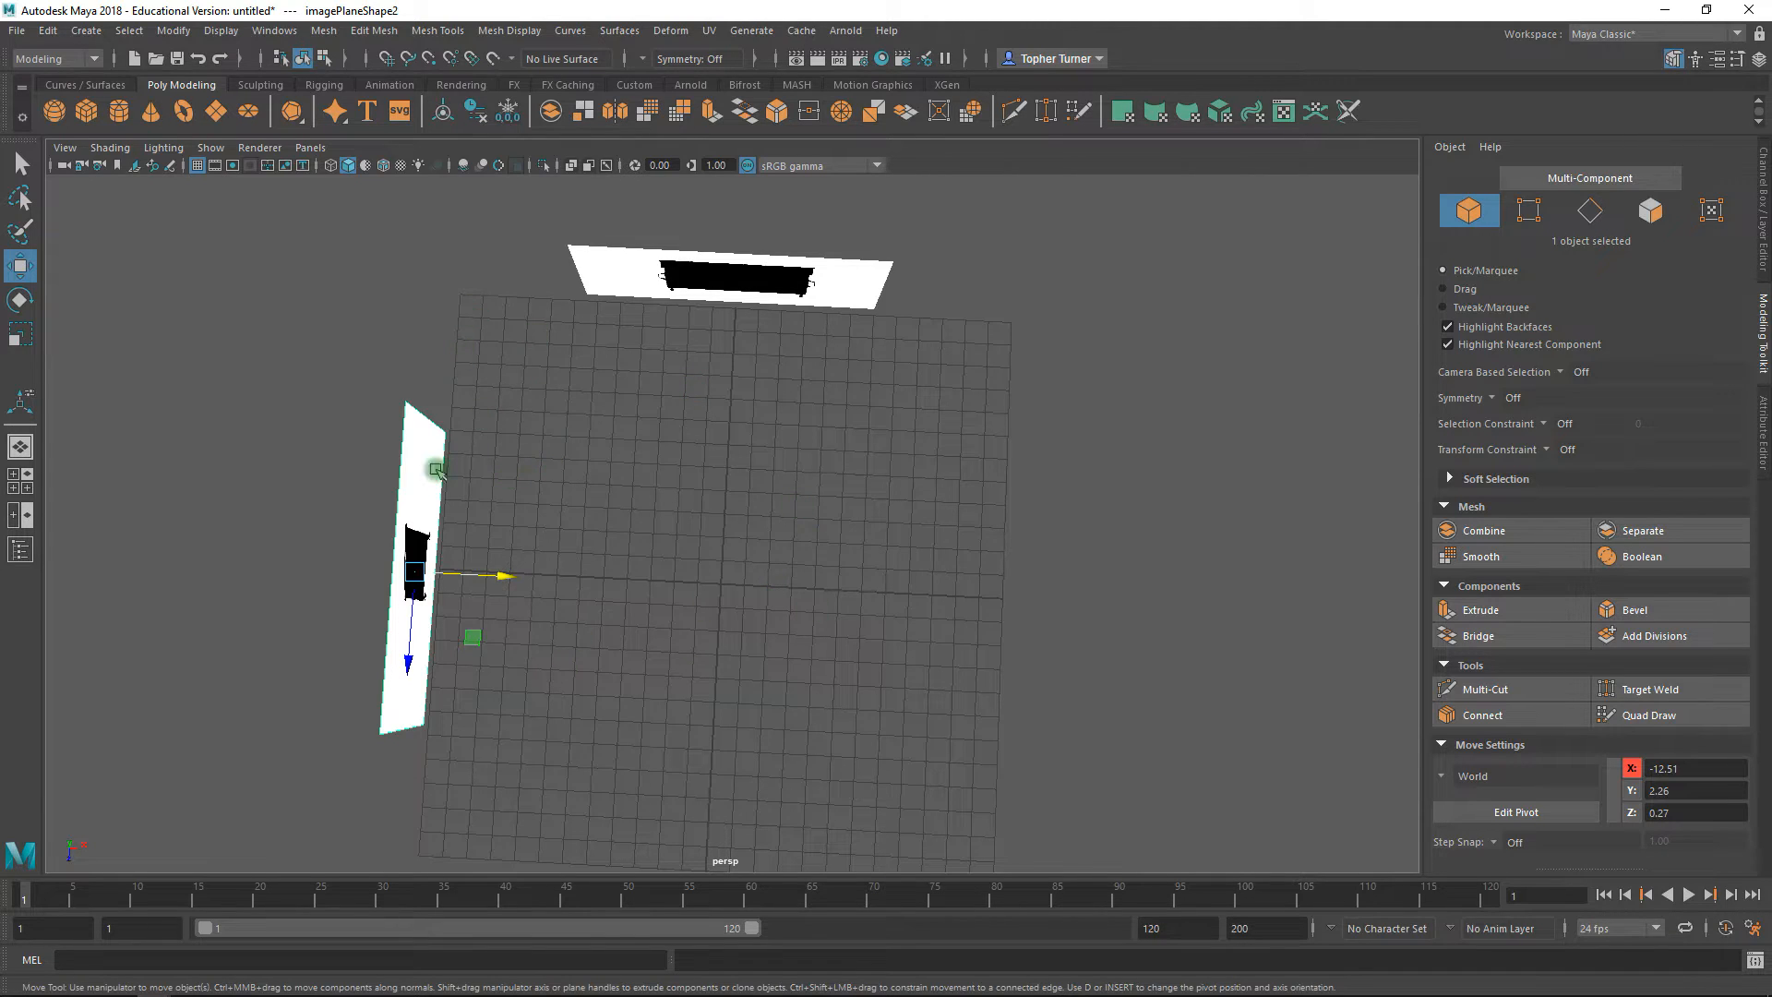
- Deselect the side image plane and examine both dumpster silhouettes around the grid in the perspective view
click(515, 384)
alt+drag(515, 384, 734, 458)
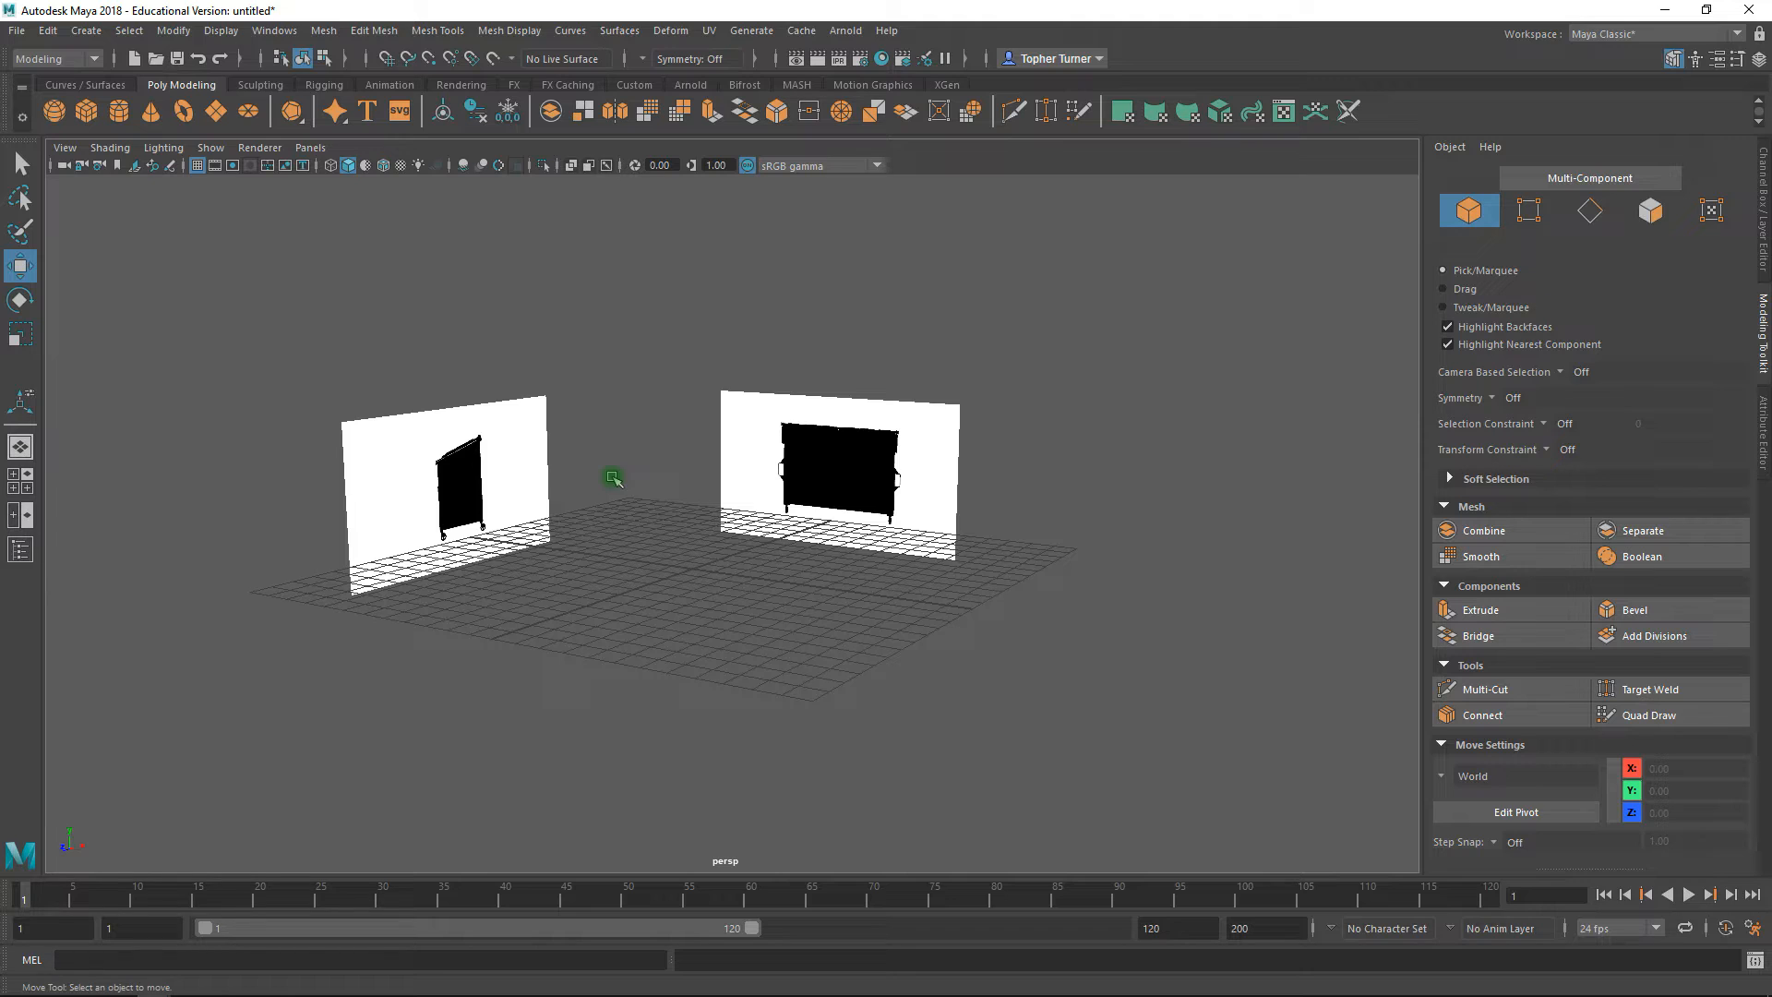
alt+right_drag(778, 516, 993, 636)
alt+drag(994, 637, 830, 411)
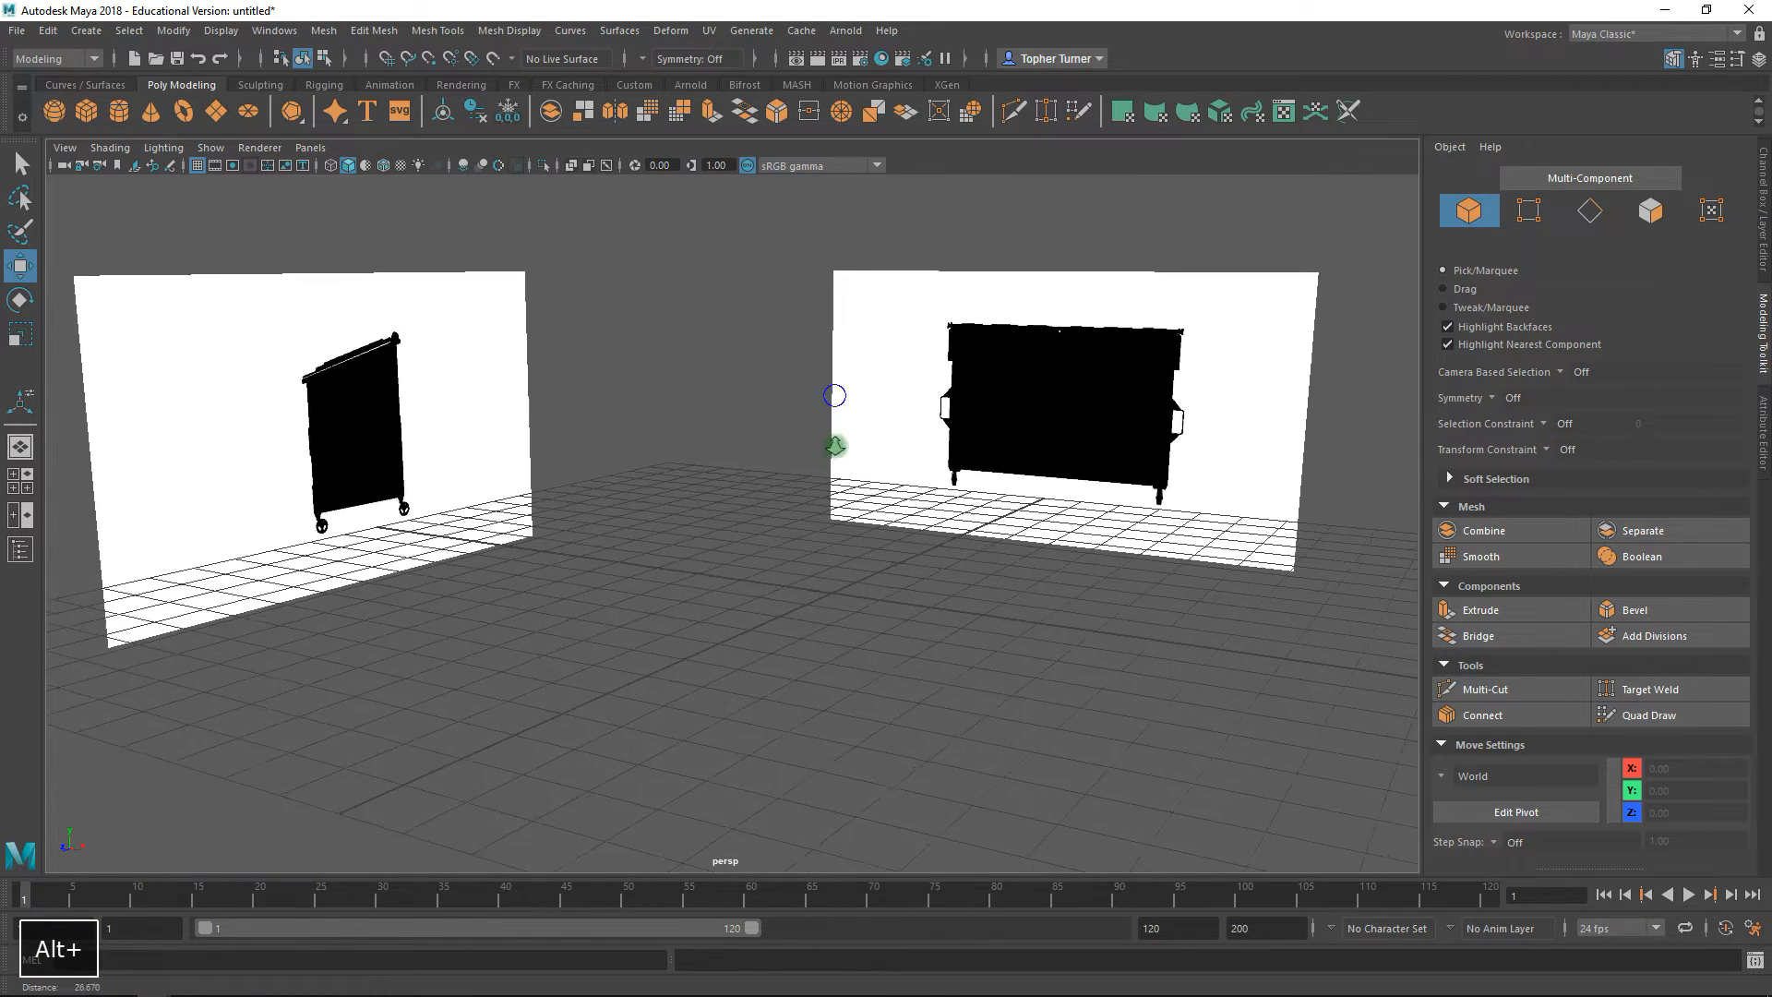
alt+right_drag(830, 412, 899, 611)
alt+middle_drag(842, 463, 632, 494)
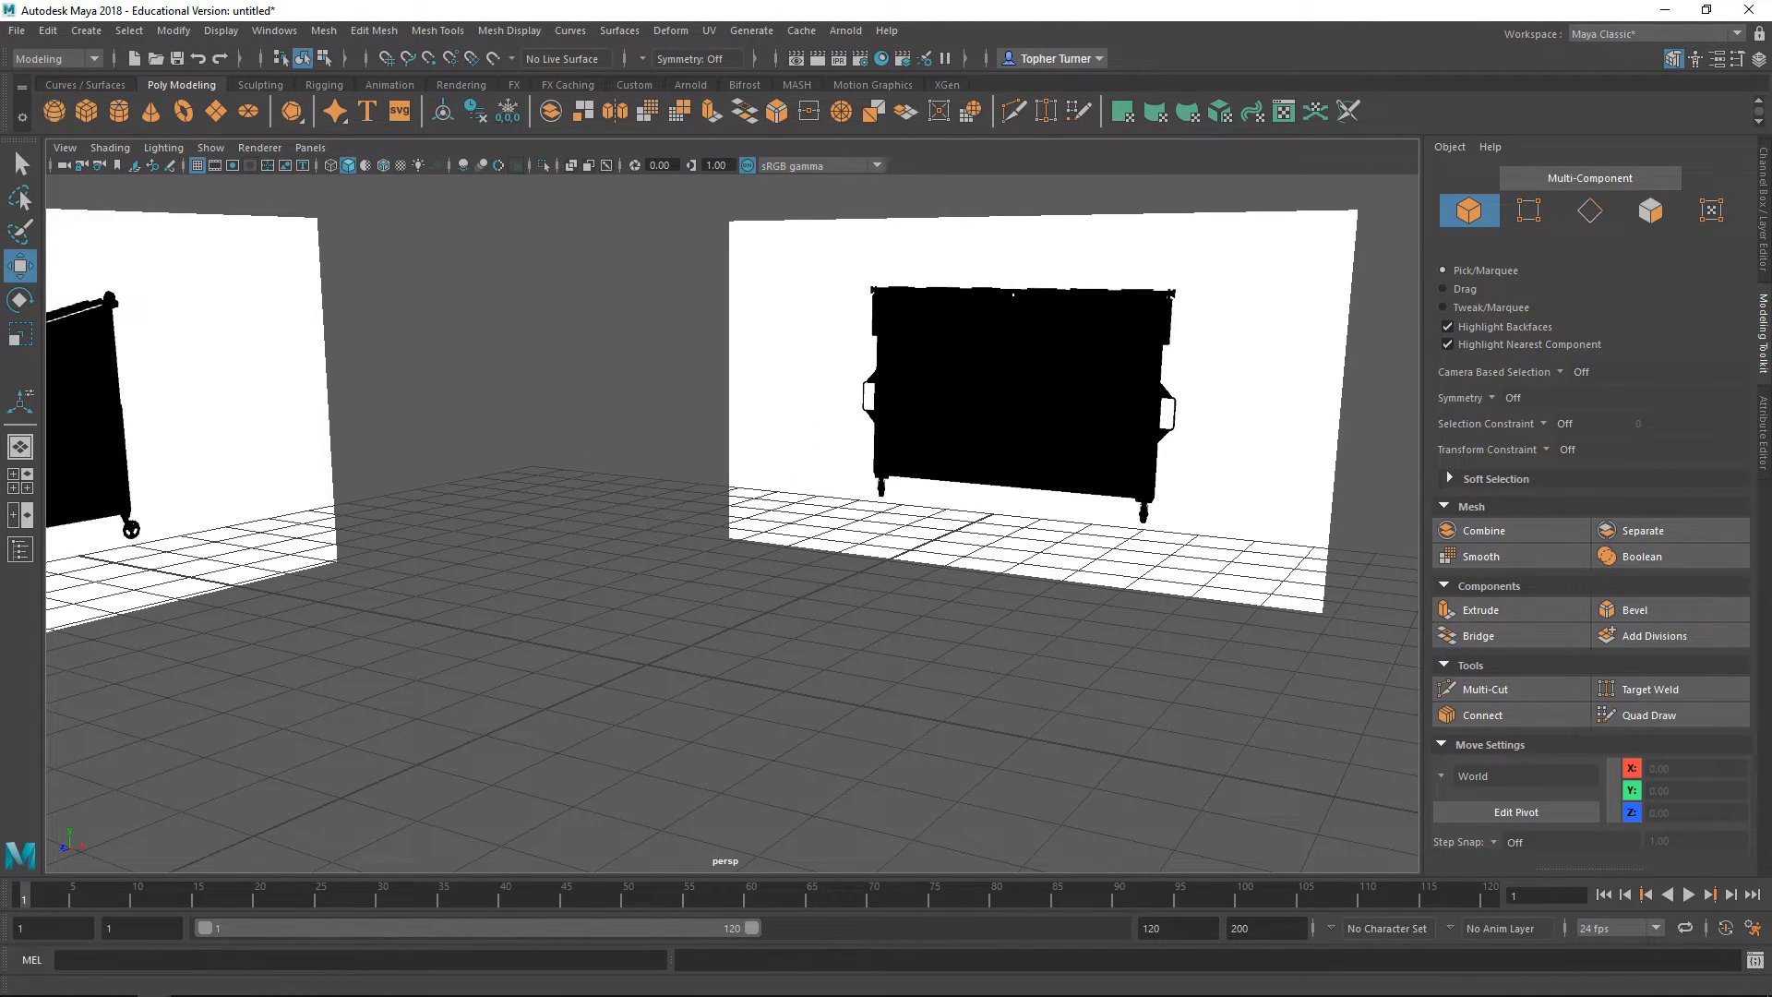
key(alt+Tab)
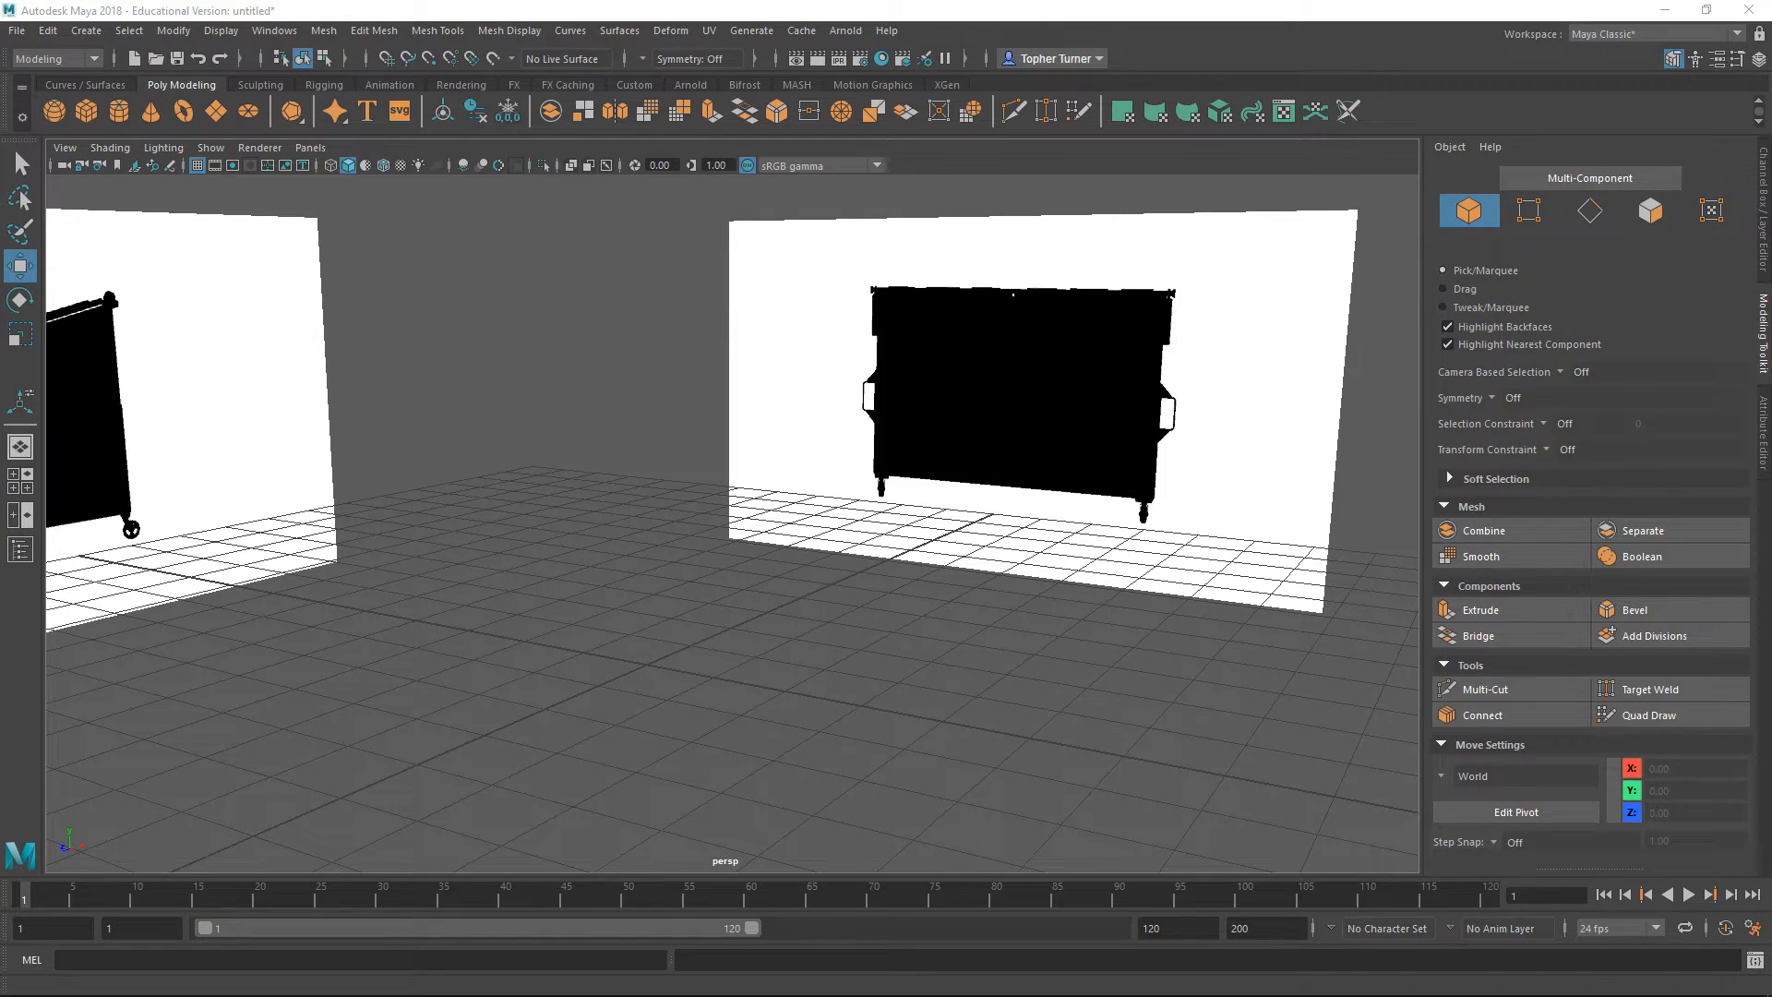
- Create a polygon cube at the grid origin
alt+drag(766, 627, 653, 498)
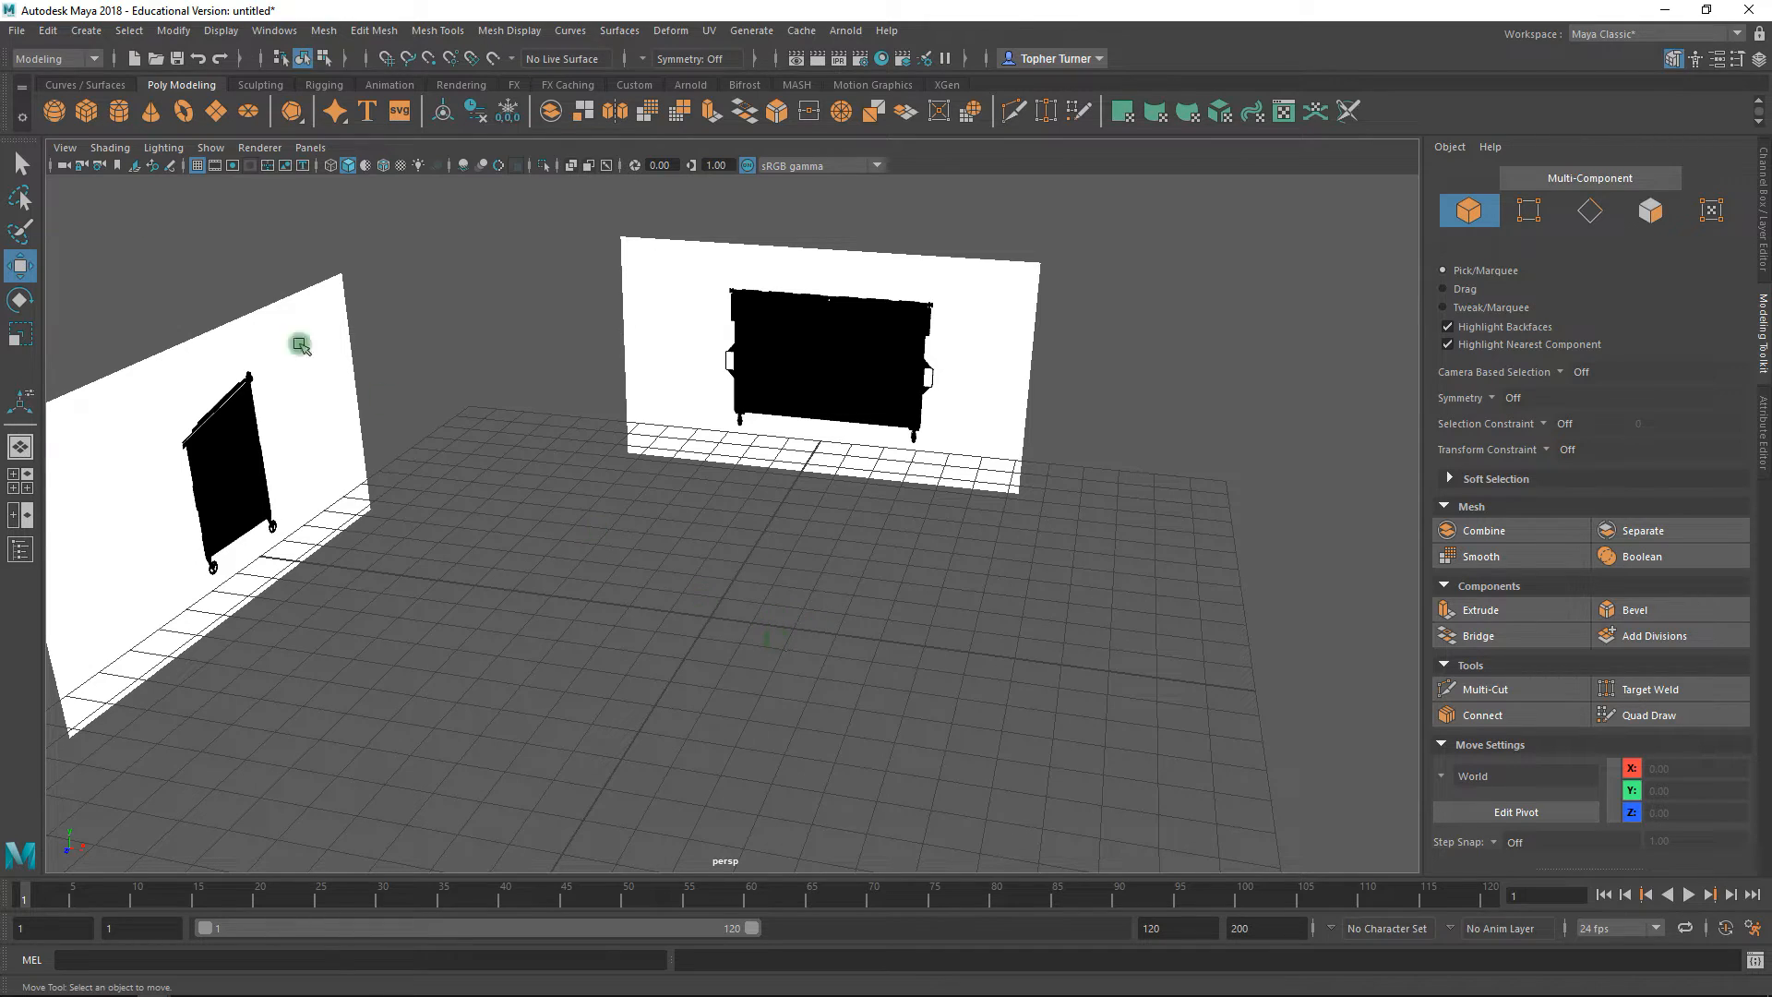
click(90, 113)
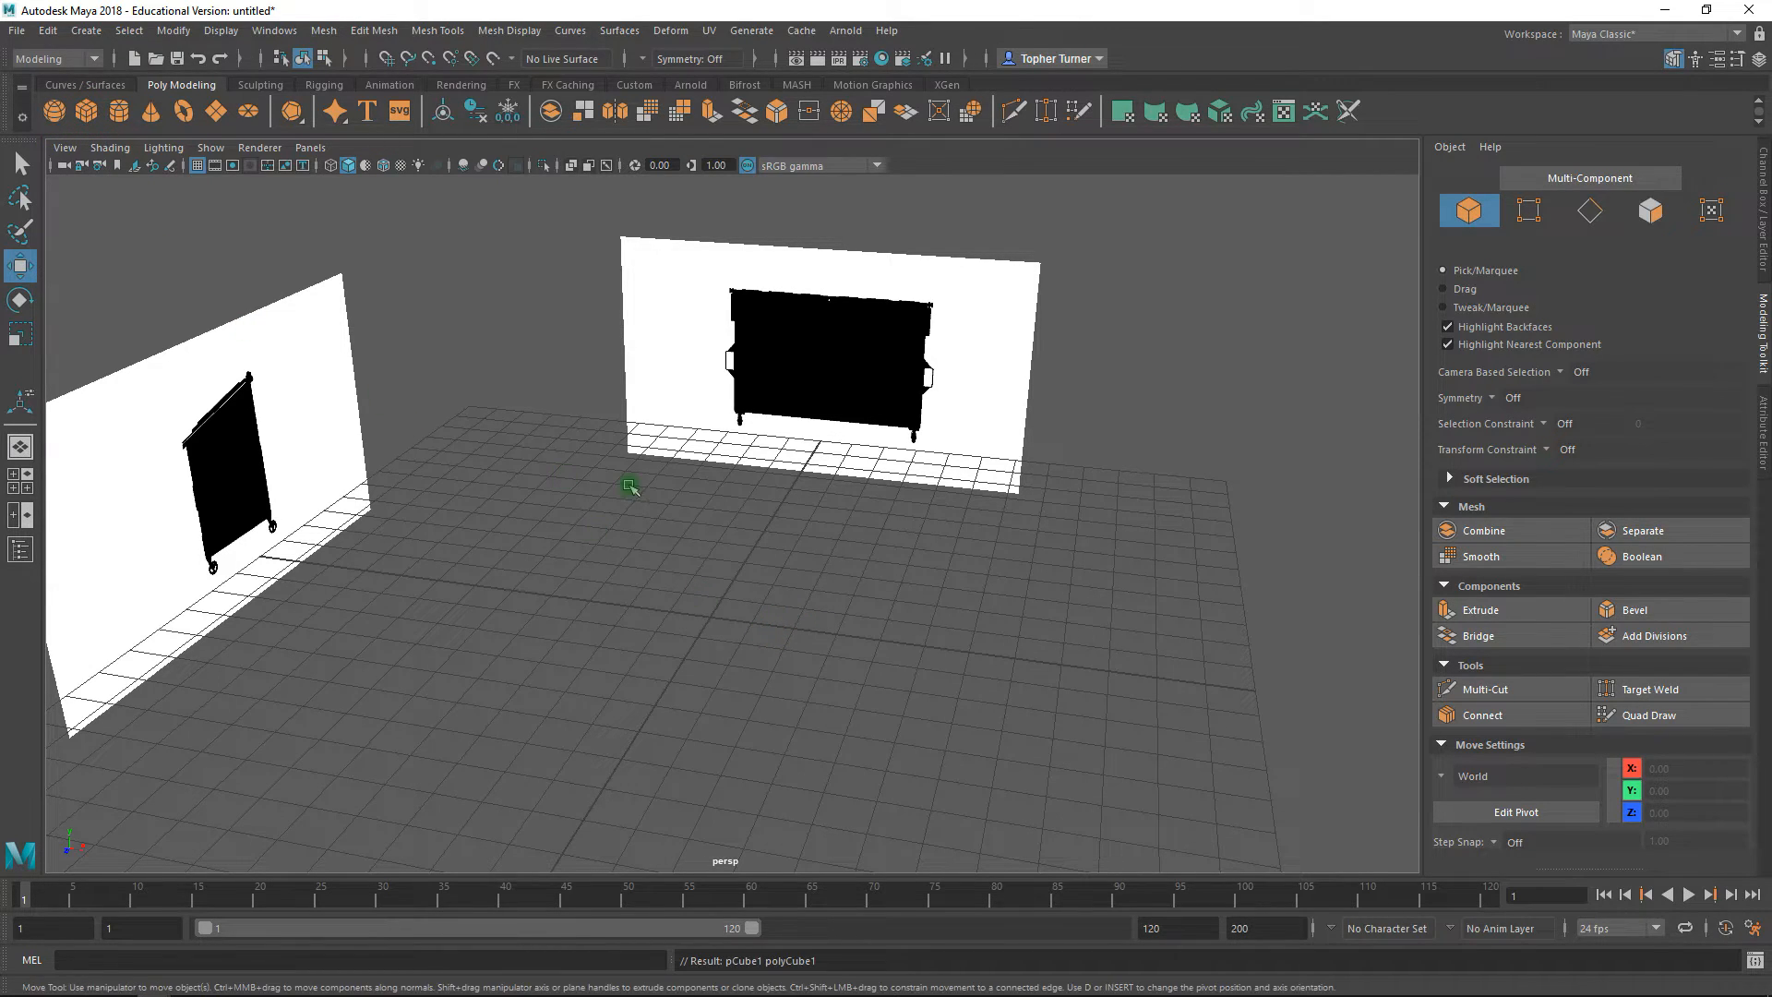
click(628, 486)
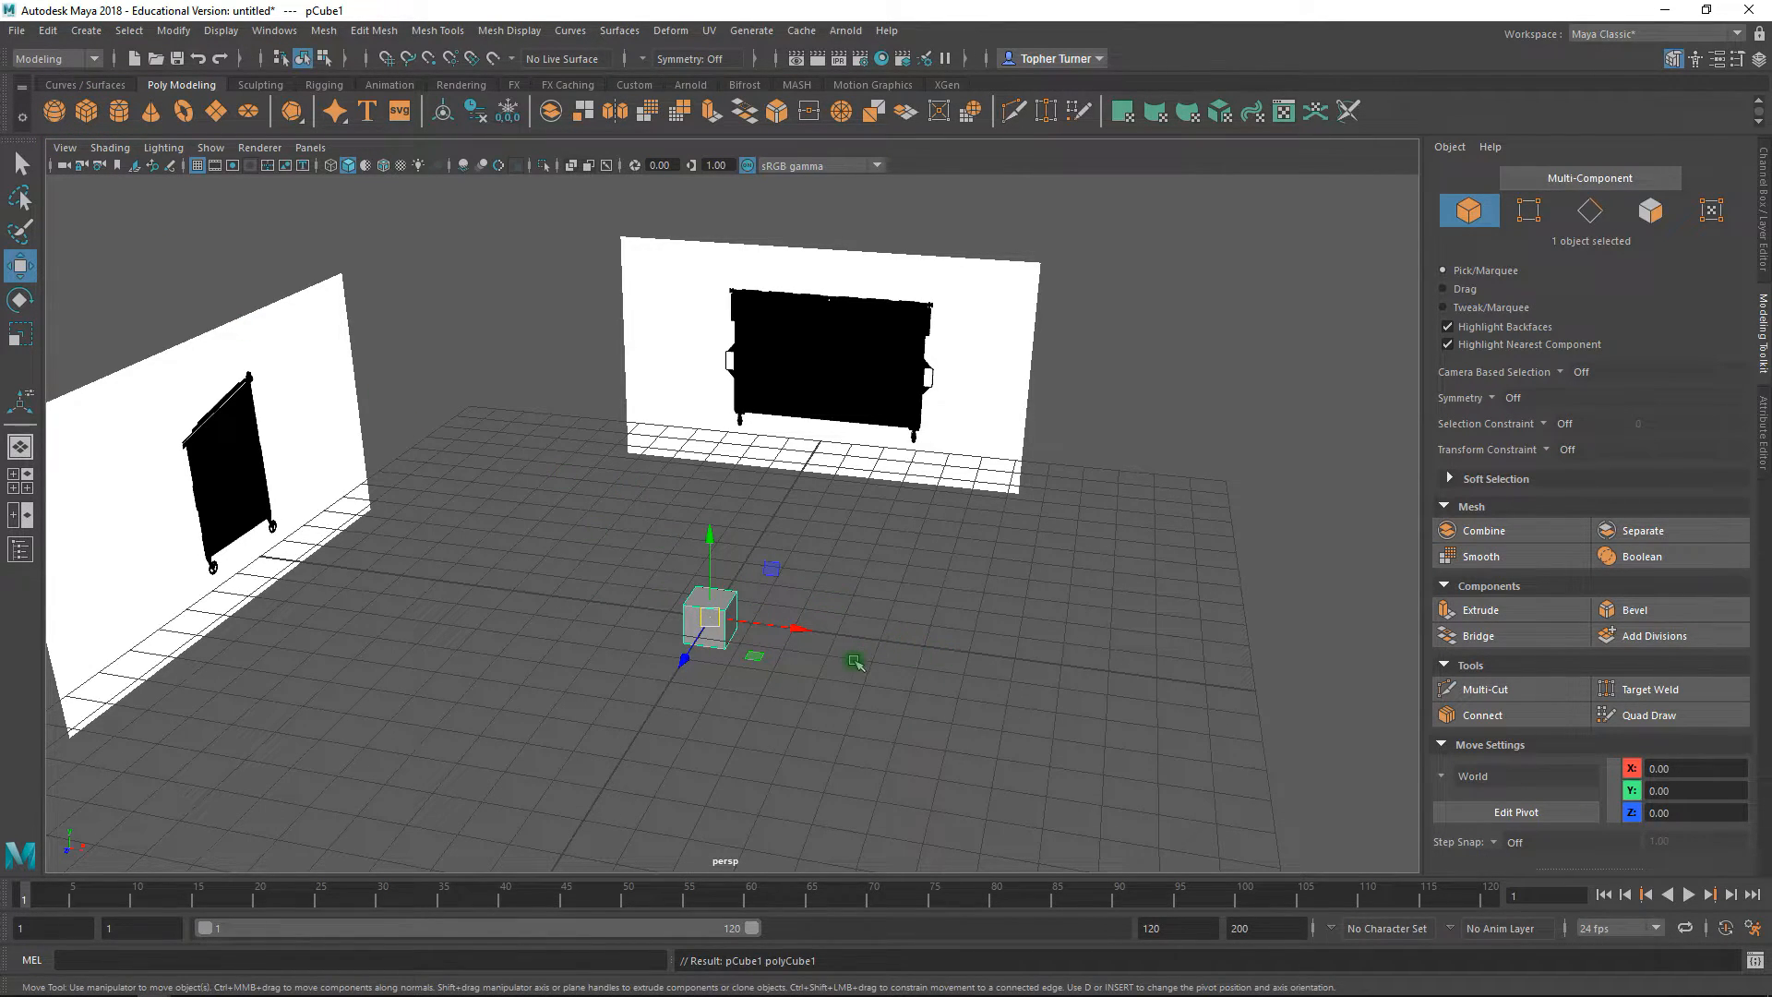
- Hide the grid in the side view, with the cube framed against the dumpster silhouette
key(space)
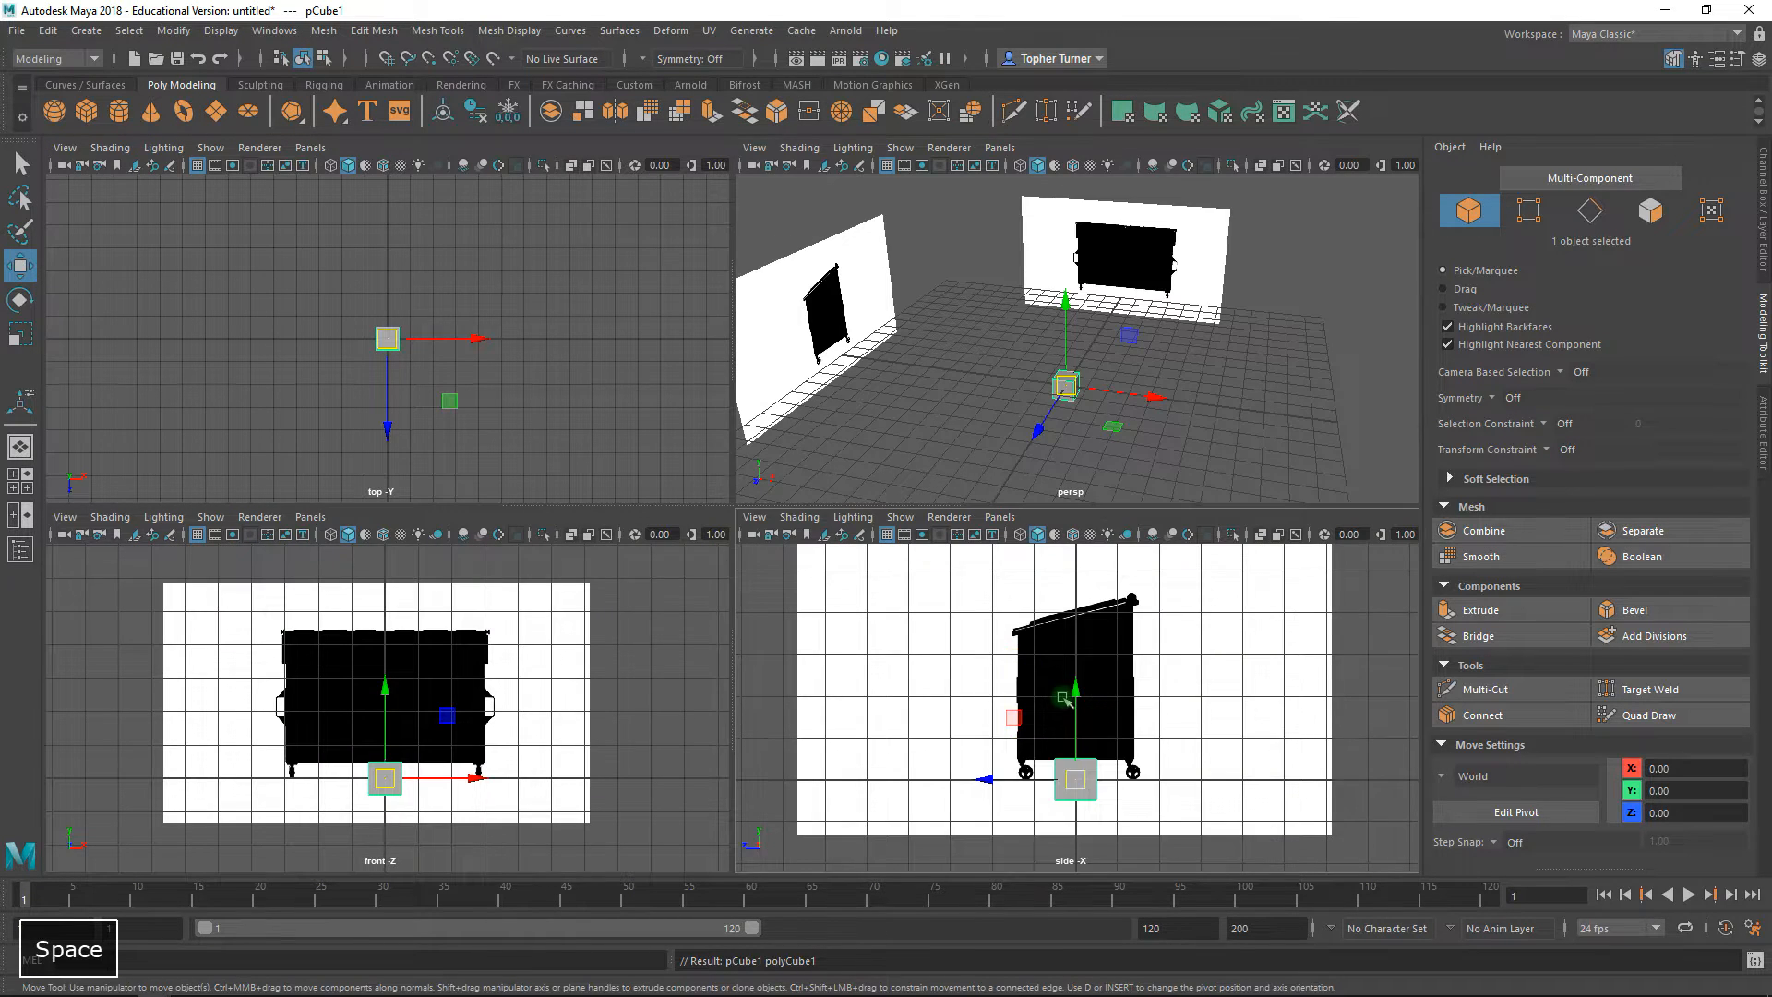
key(space)
alt+right_drag(987, 648, 933, 634)
mouse_move(908, 600)
alt+middle_down()
mouse_move(932, 685)
mouse_move(913, 633)
alt+middle_up()
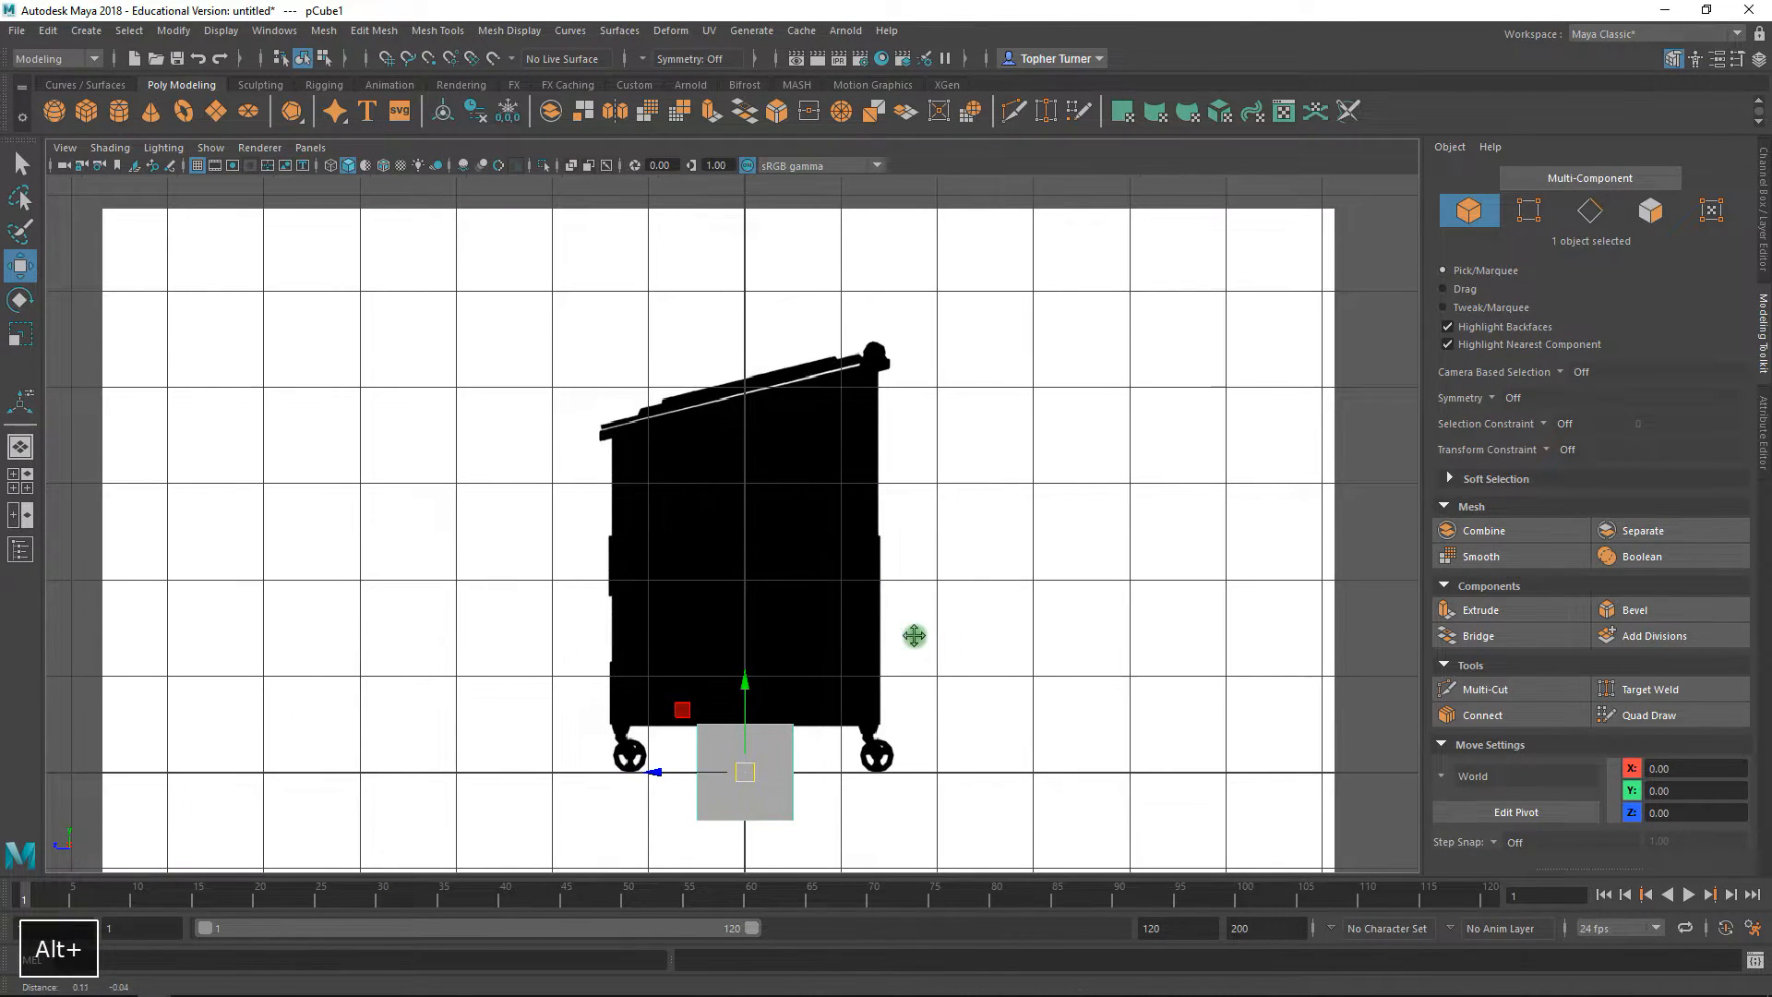
alt+scroll(293, 201, down, 2)
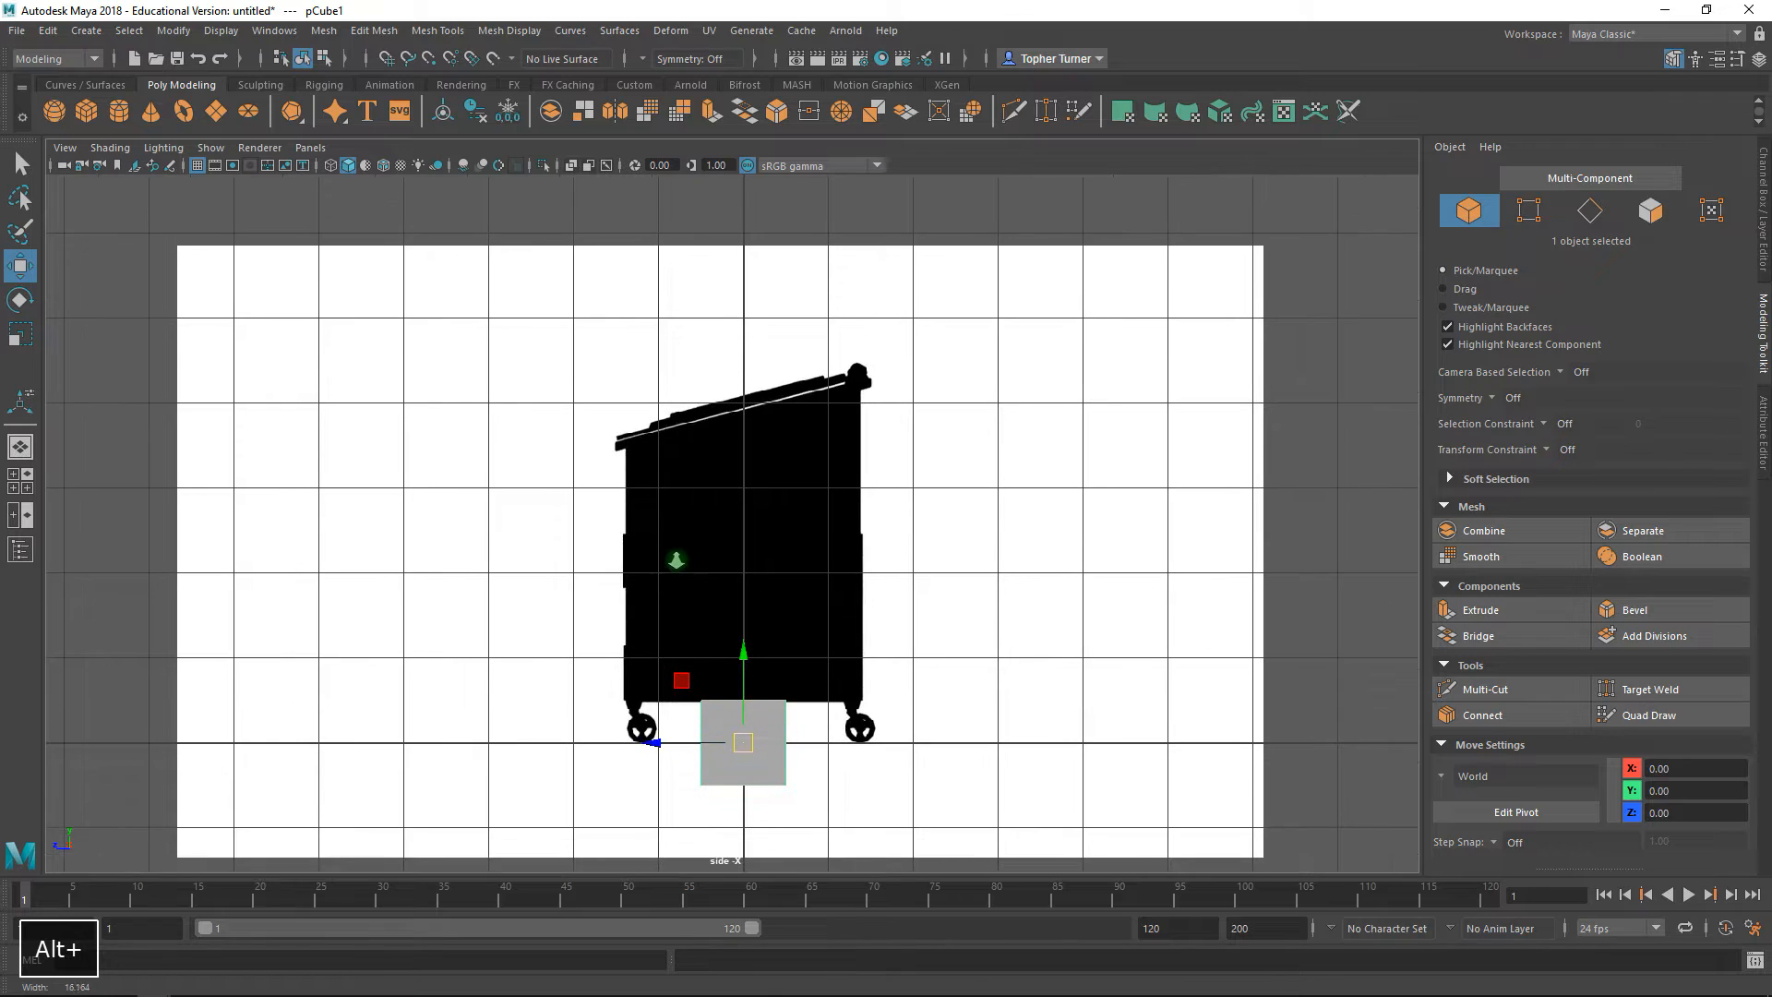
click(197, 167)
- In the side view, move the cube to the silhouette's lower rear corner, at about Y 0.33 and Z -1.27
alt+right_drag(923, 668, 818, 533)
alt+right_drag(744, 436, 880, 683)
drag(706, 660, 865, 623)
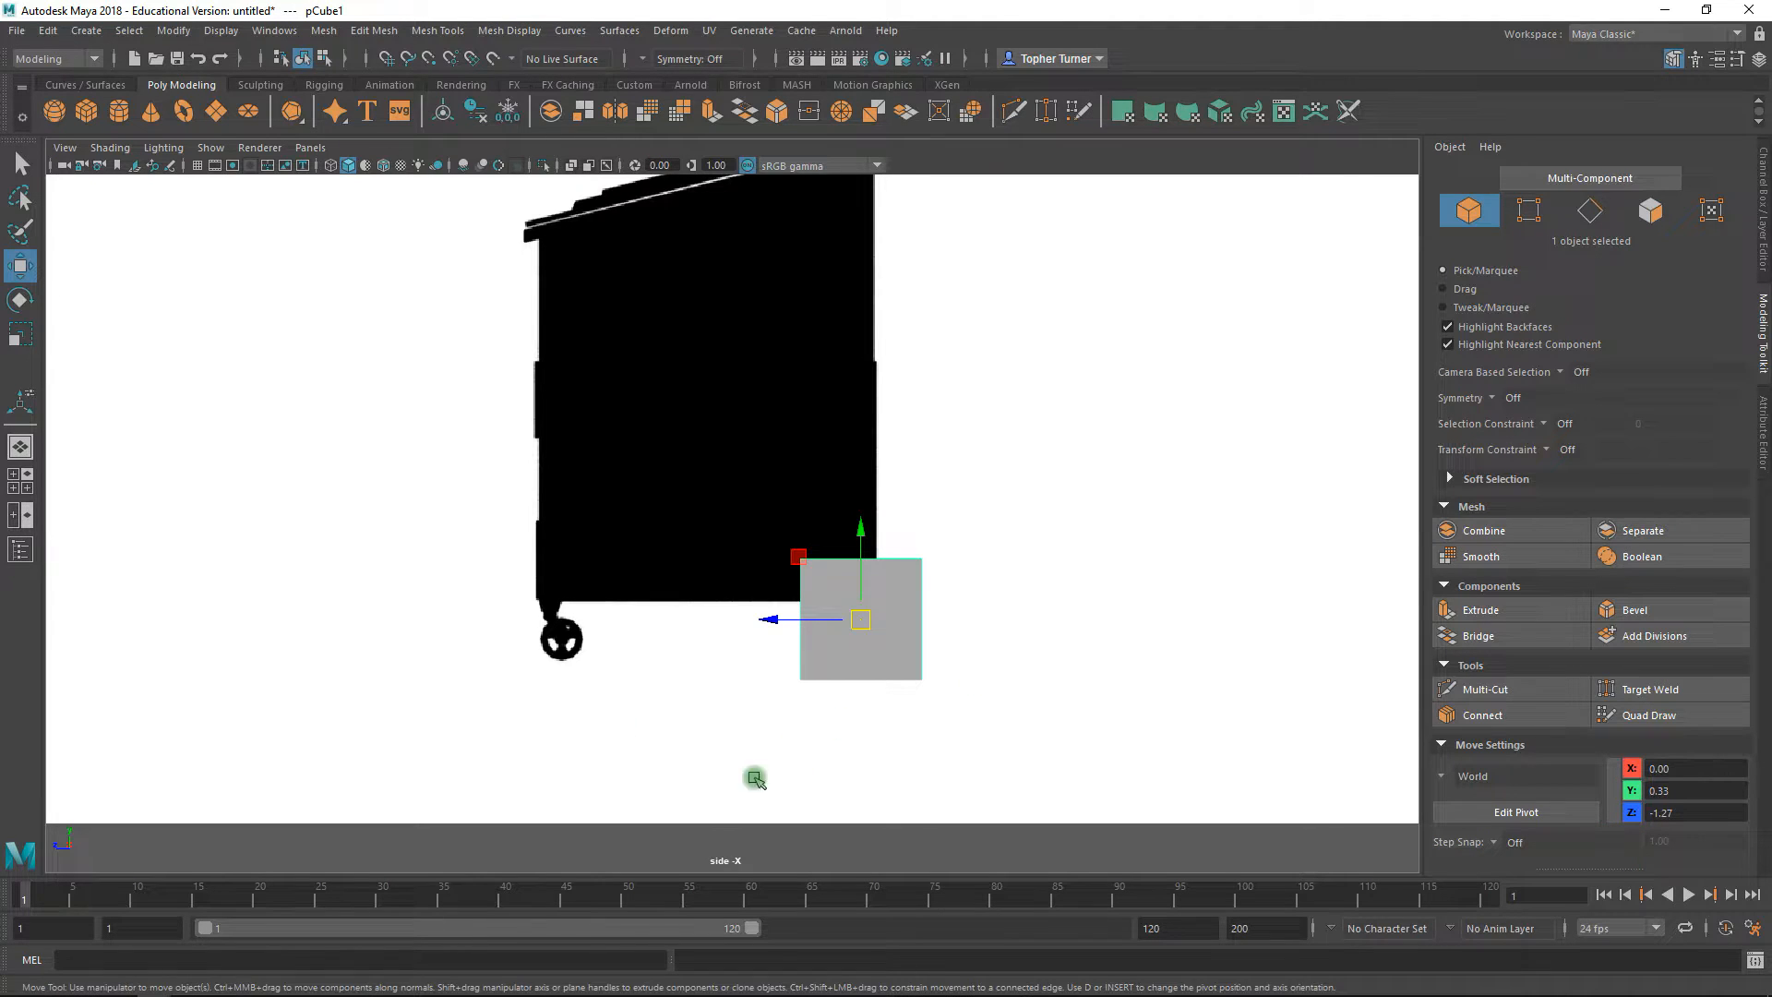
- Examine how the cube overlaps the lower rear corner and caster of the dumpster silhouette in the side view
alt+right_drag(933, 550, 1171, 692)
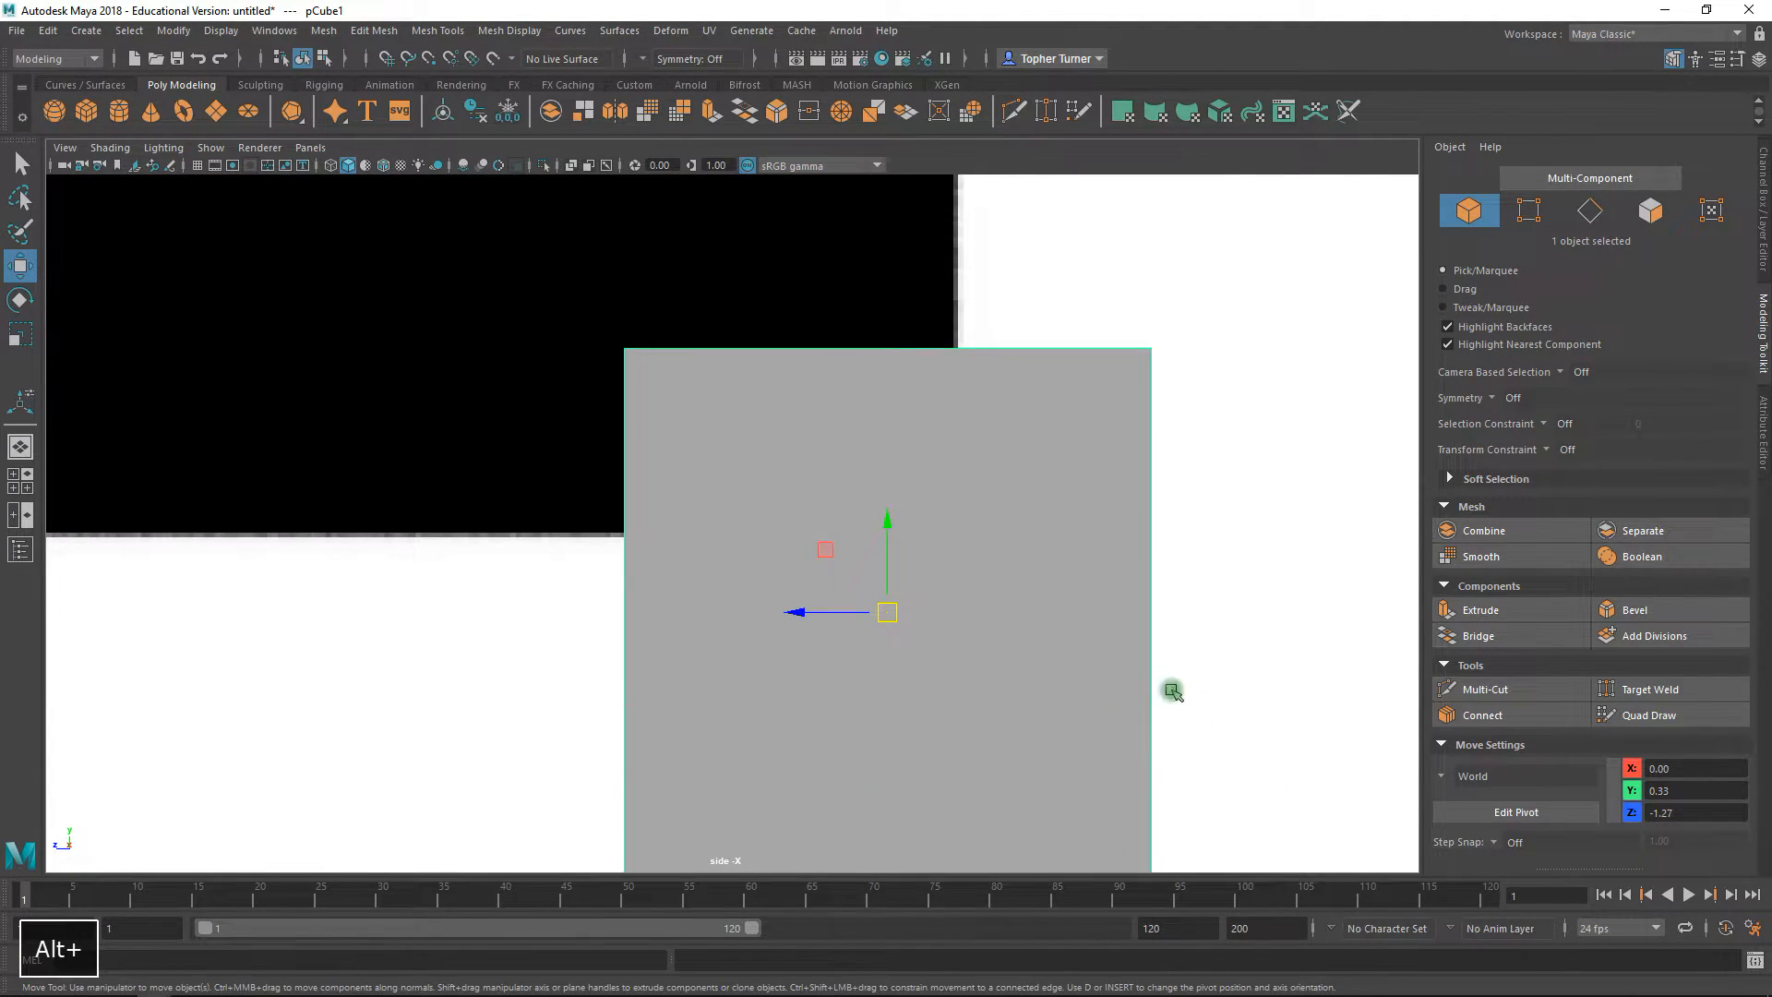
alt+middle_drag(1171, 692, 695, 507)
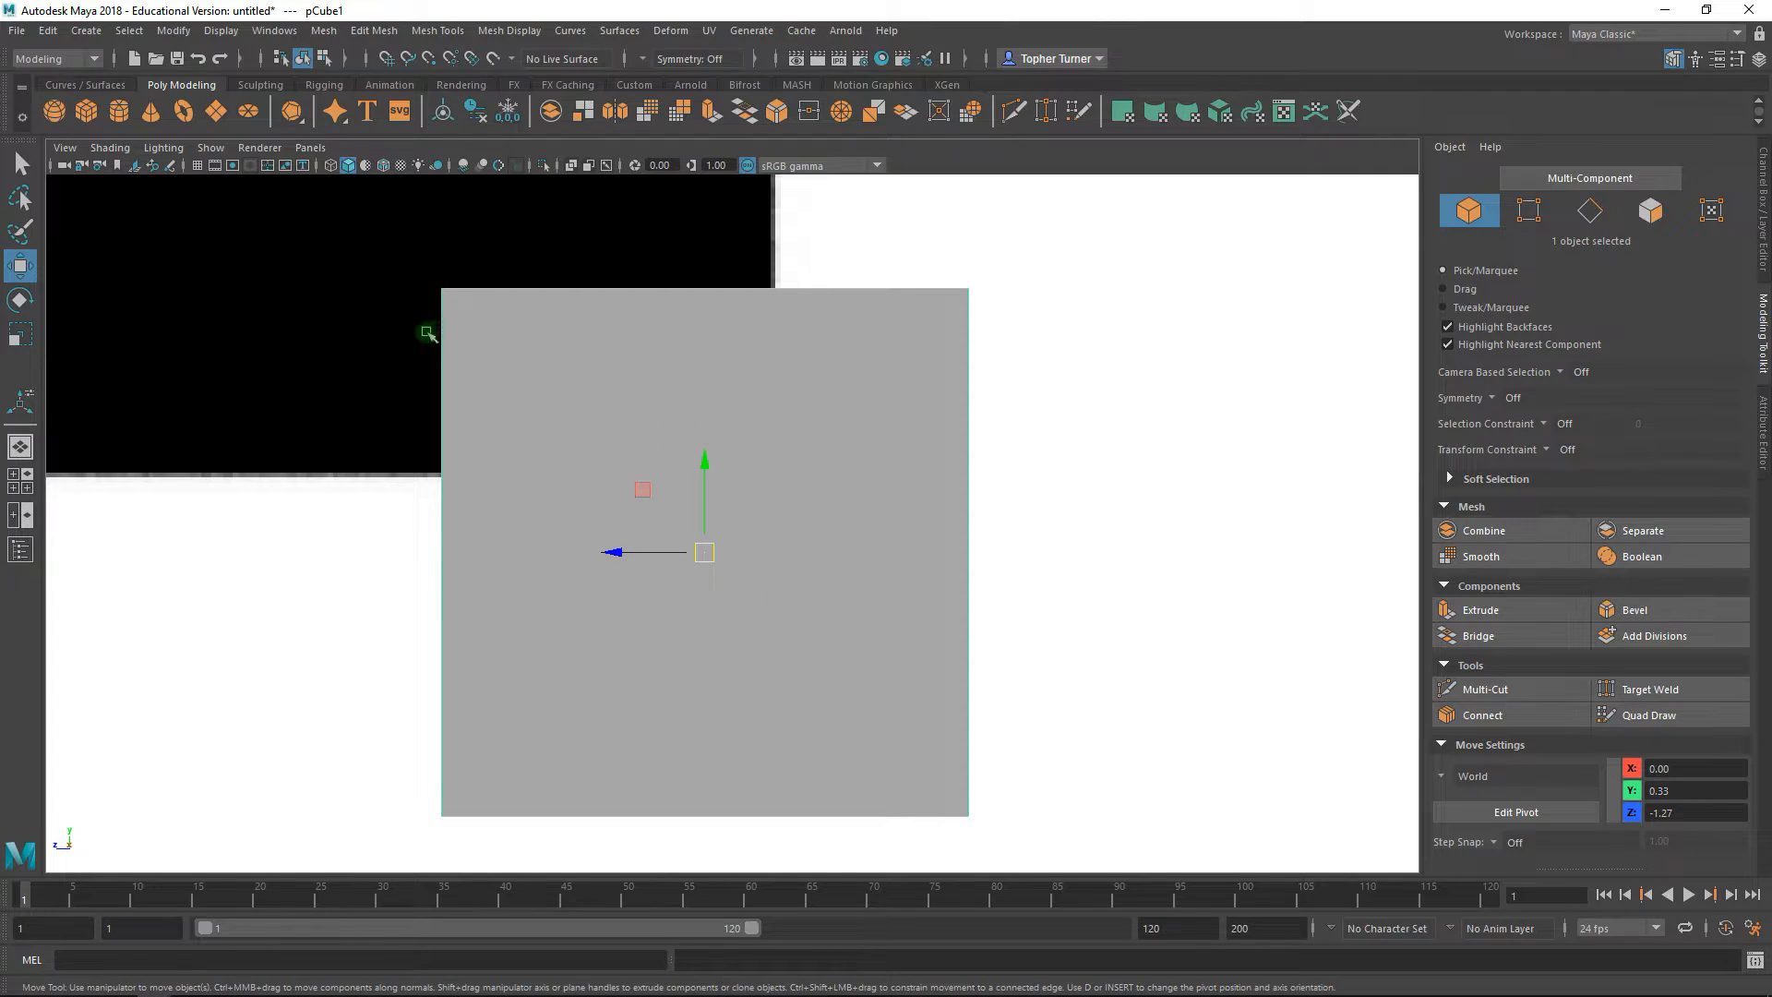
alt+right_drag(878, 538, 717, 434)
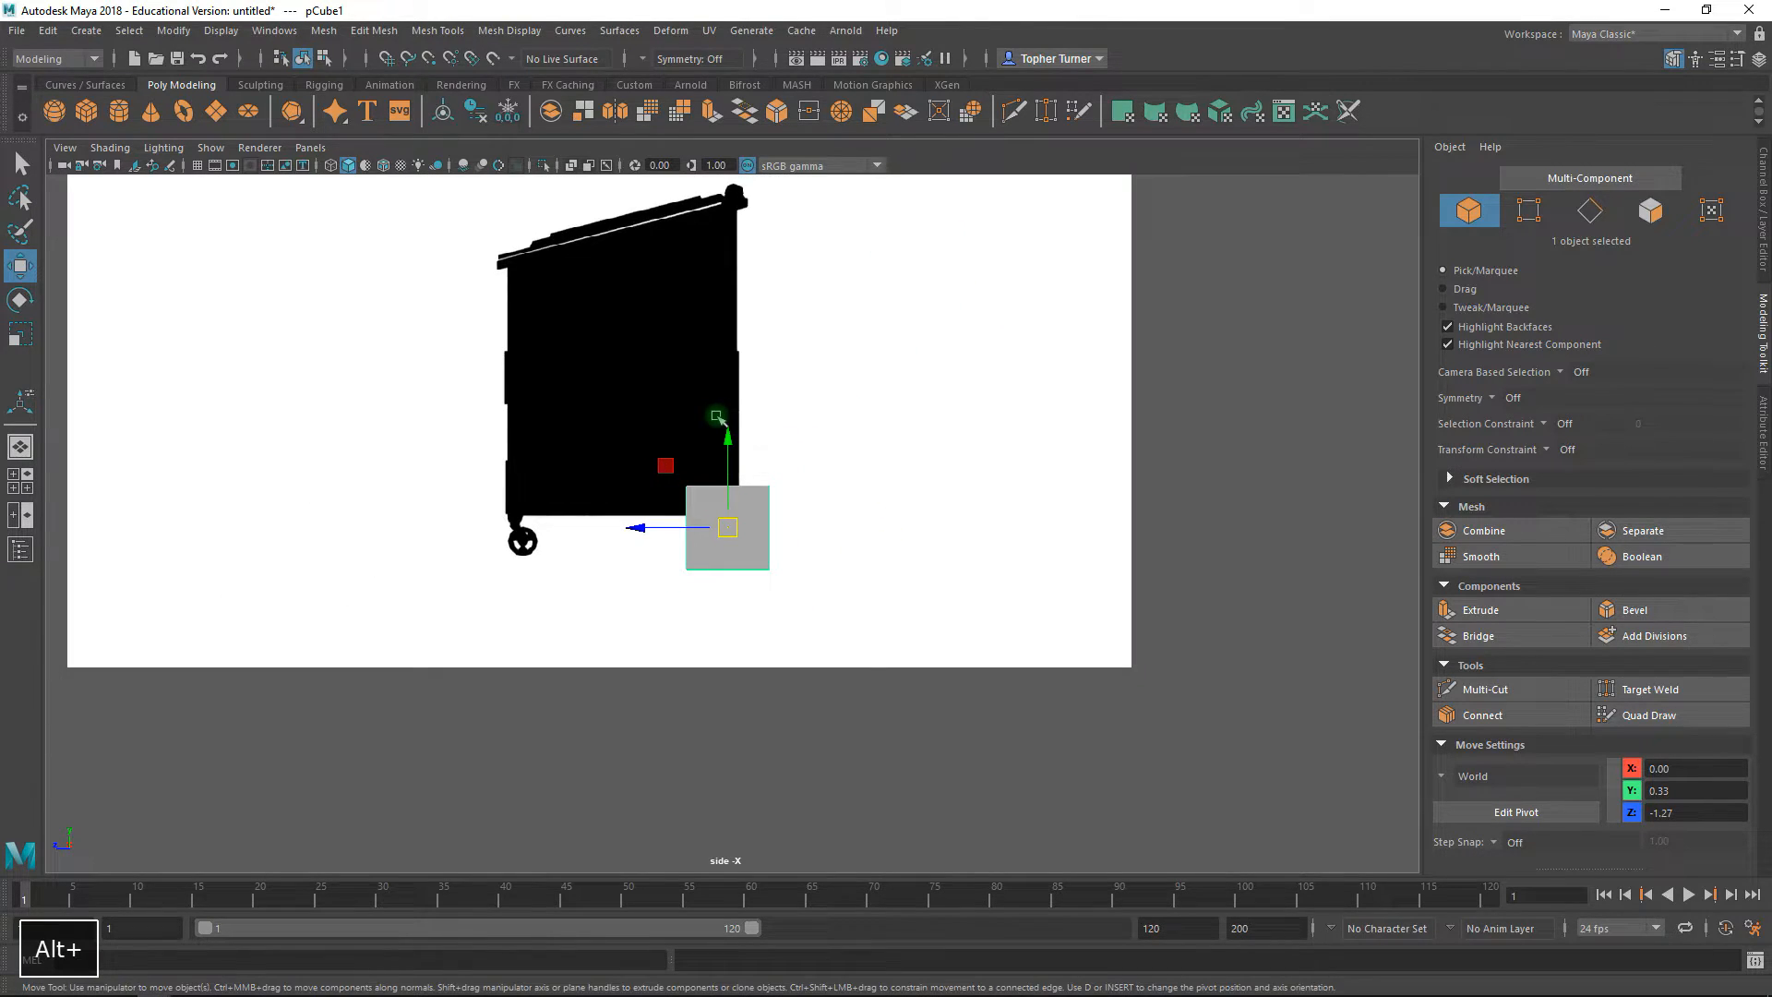
alt+right_drag(606, 377, 756, 475)
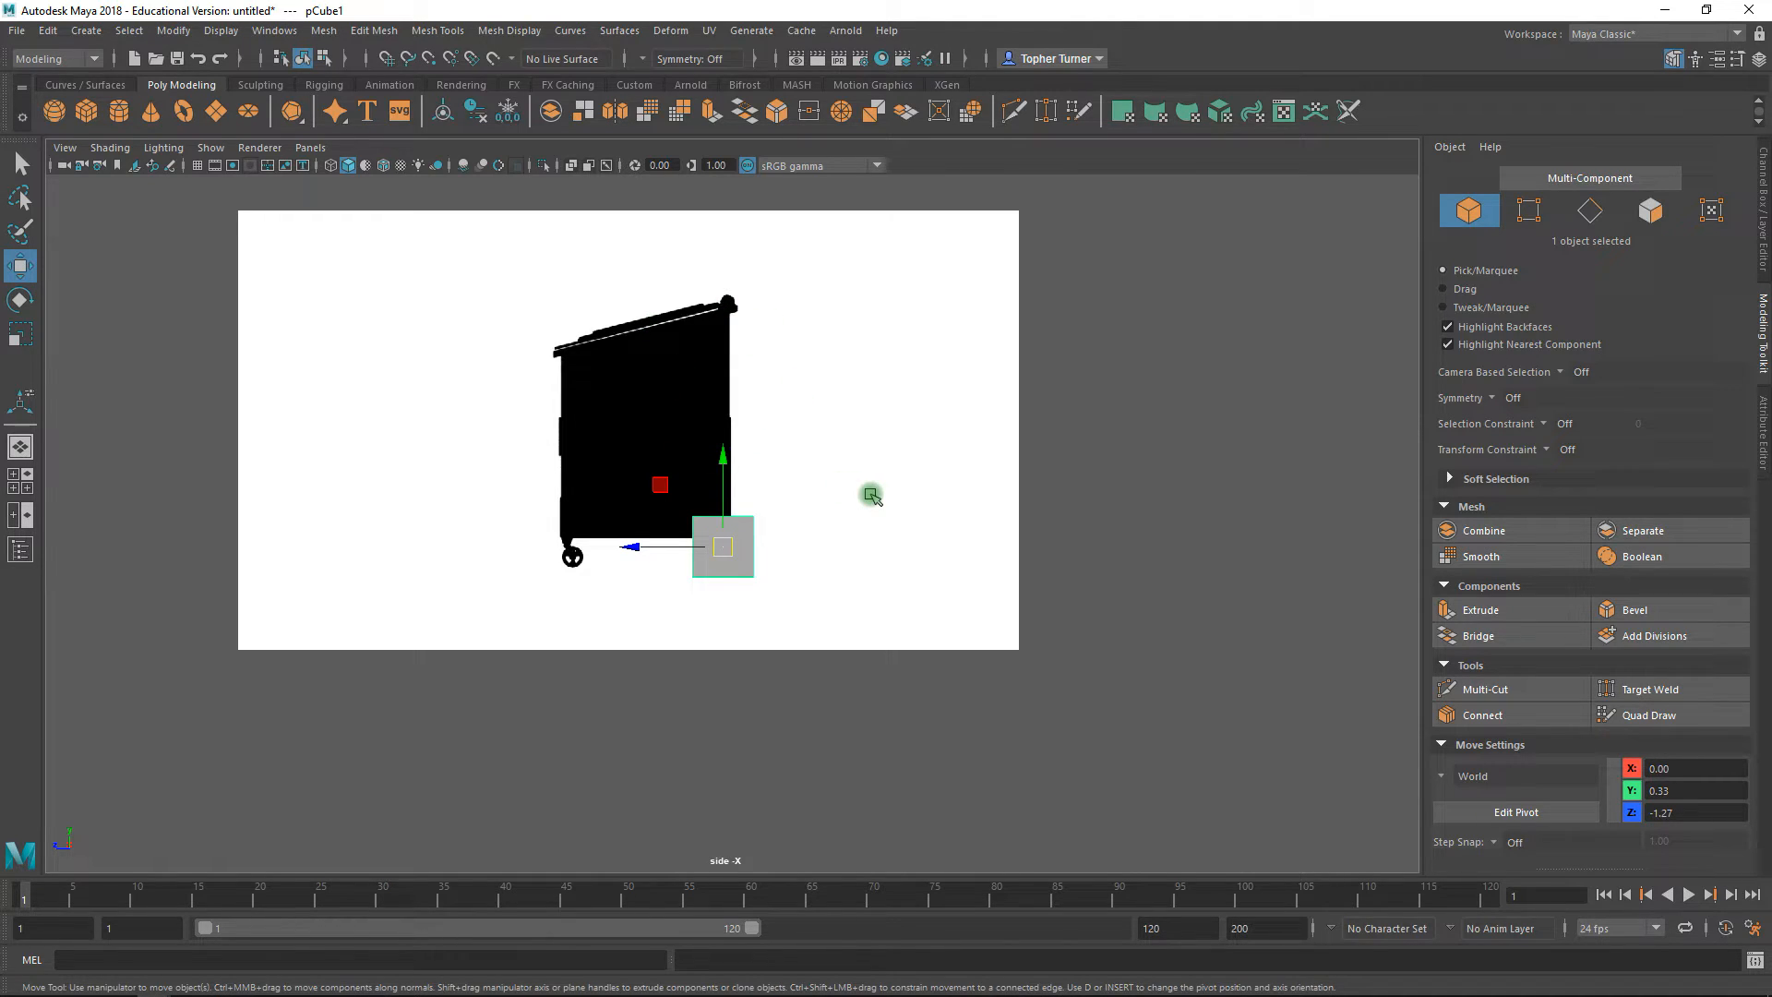
alt+right_drag(827, 495, 1006, 748)
alt+middle_drag(810, 514, 878, 604)
alt+right_drag(882, 610, 890, 562)
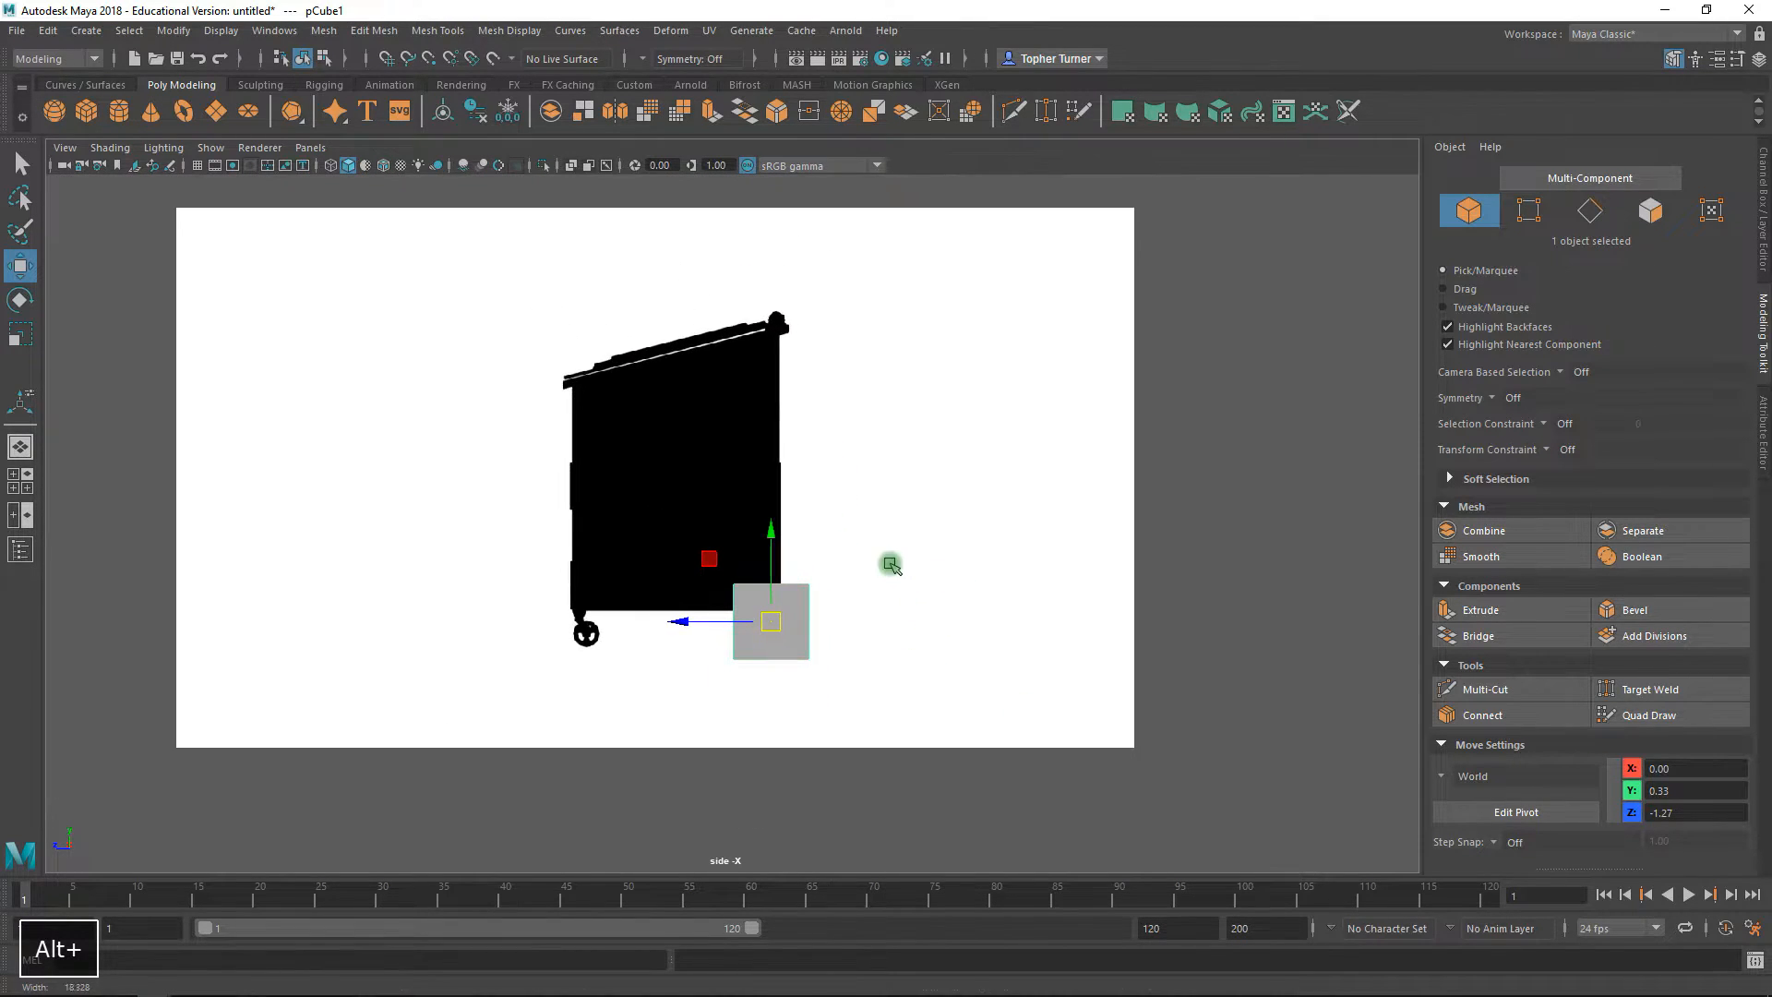
alt+middle_drag(833, 448, 846, 503)
alt+right_drag(847, 503, 862, 573)
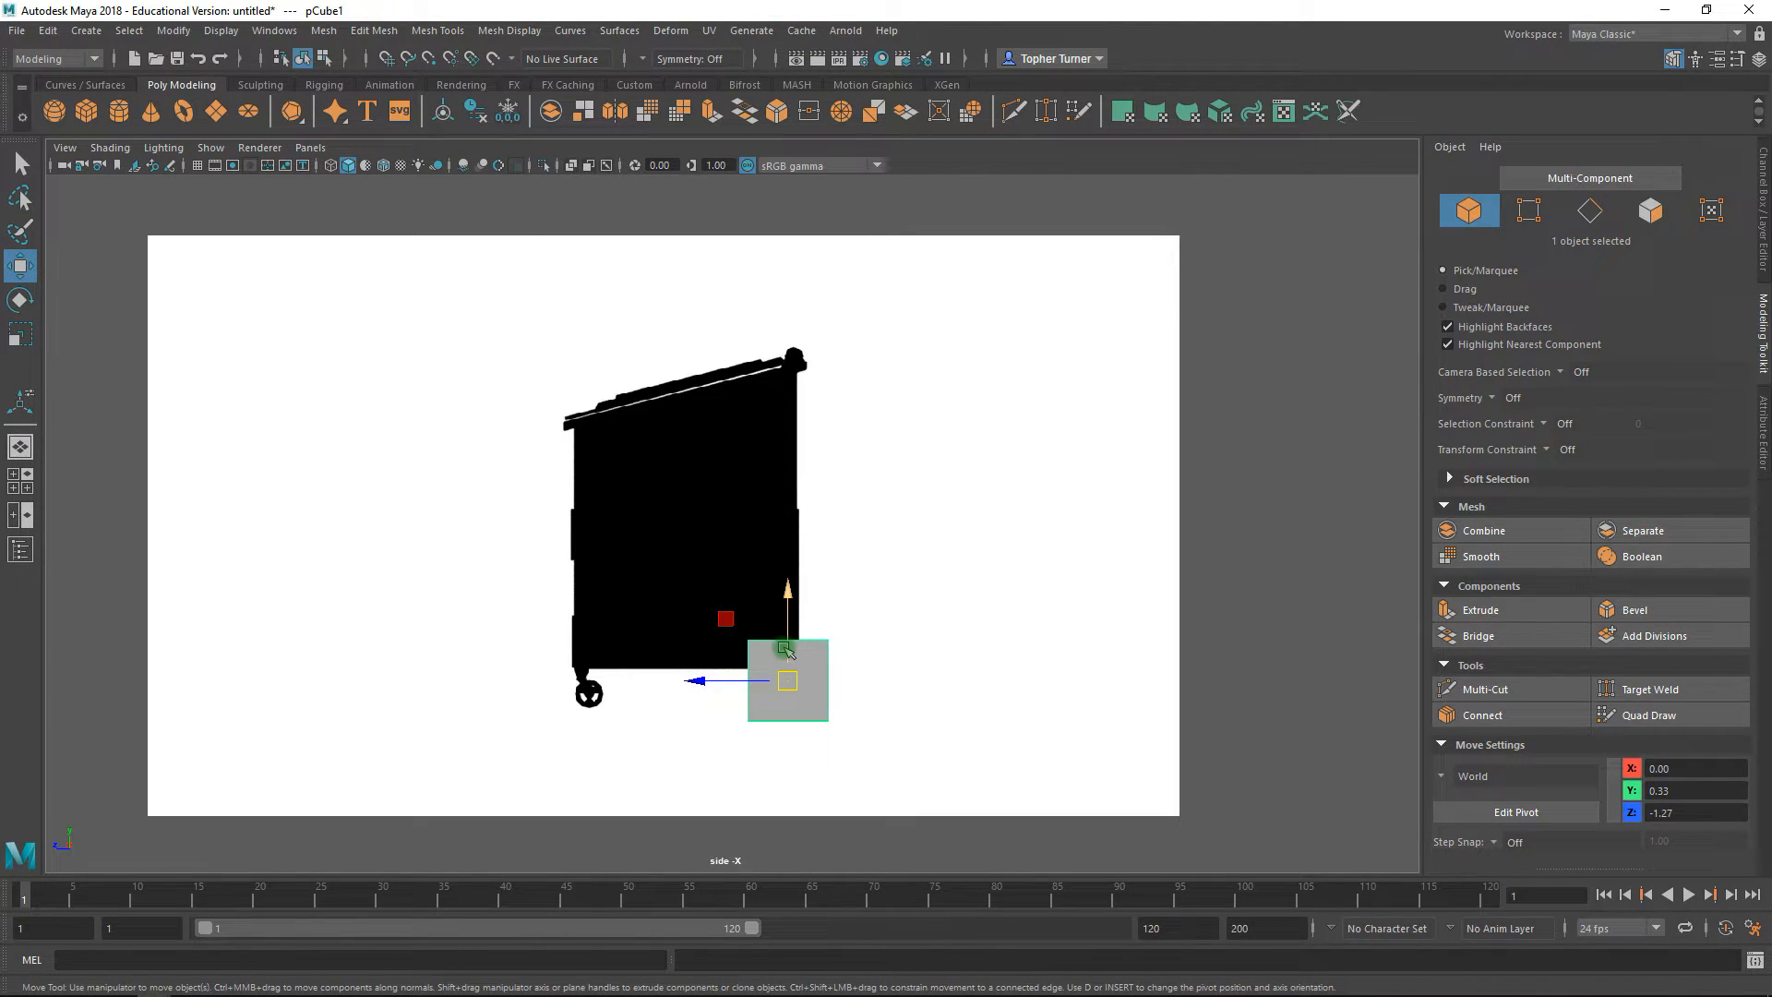
- Turn on X-Ray shading in the side view to see the silhouette's rear caster through the cube
click(108, 150)
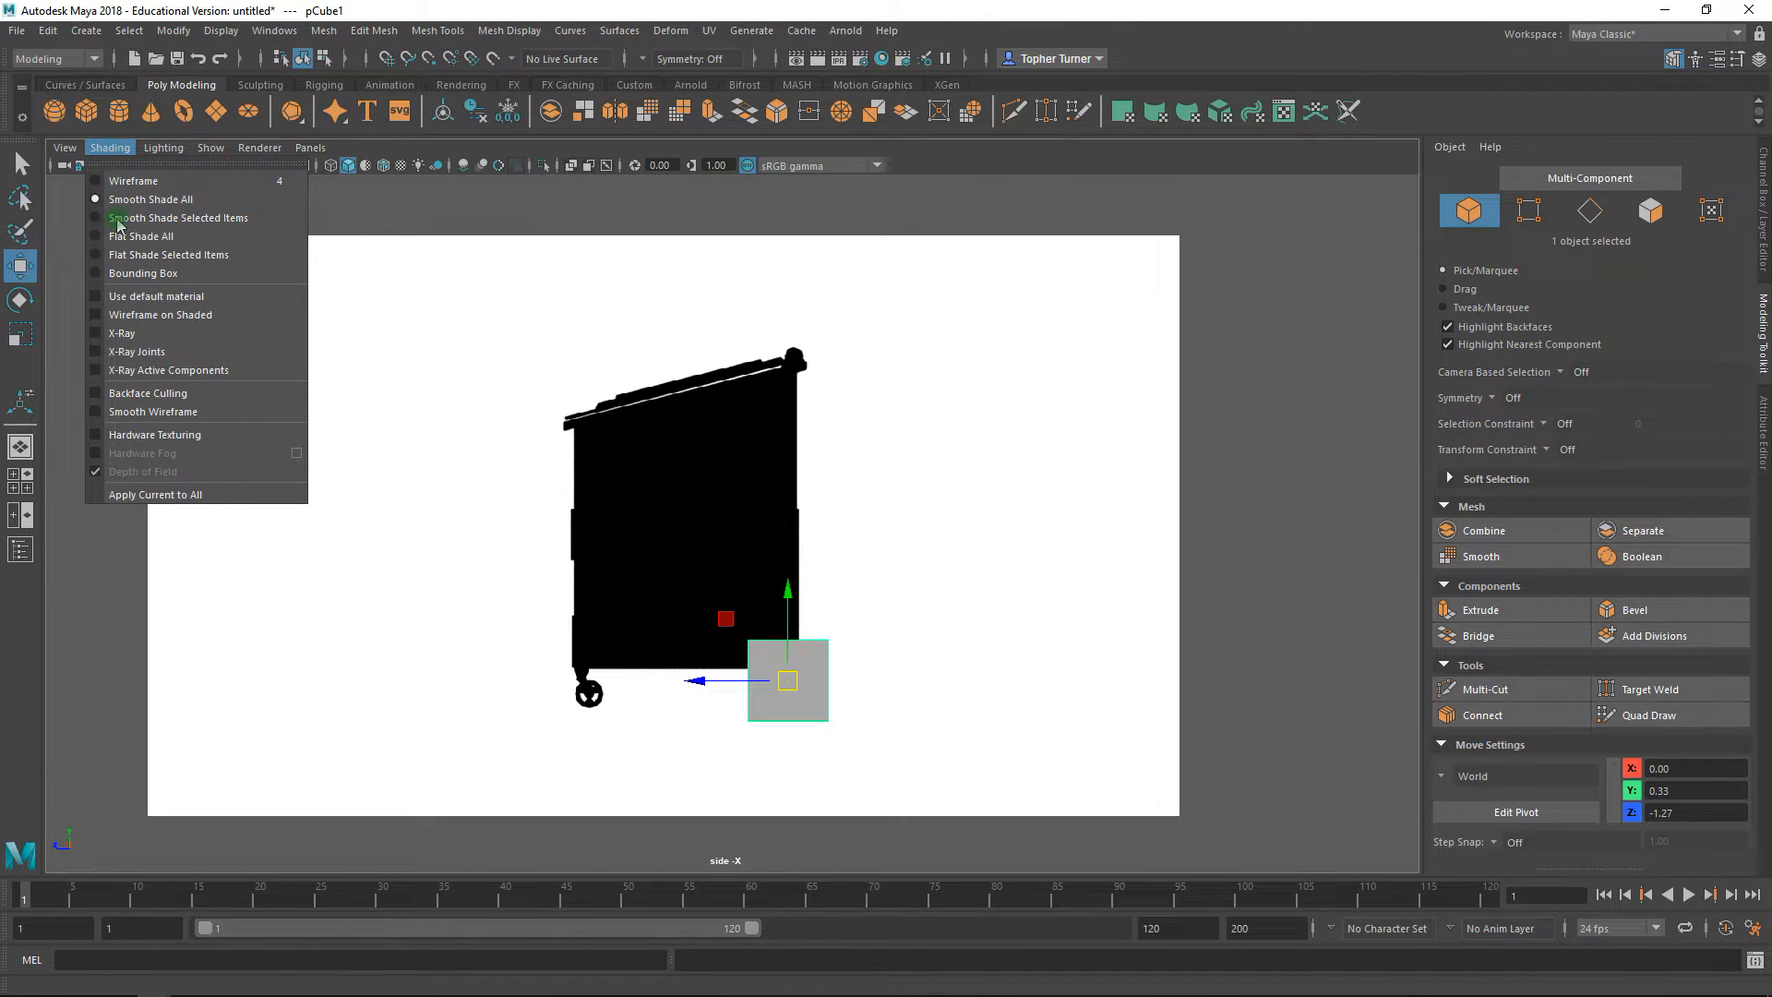
click(124, 337)
mouse_move(878, 732)
alt+right_down()
mouse_move(746, 343)
mouse_move(737, 367)
alt+right_up()
alt+middle_drag(714, 516, 933, 617)
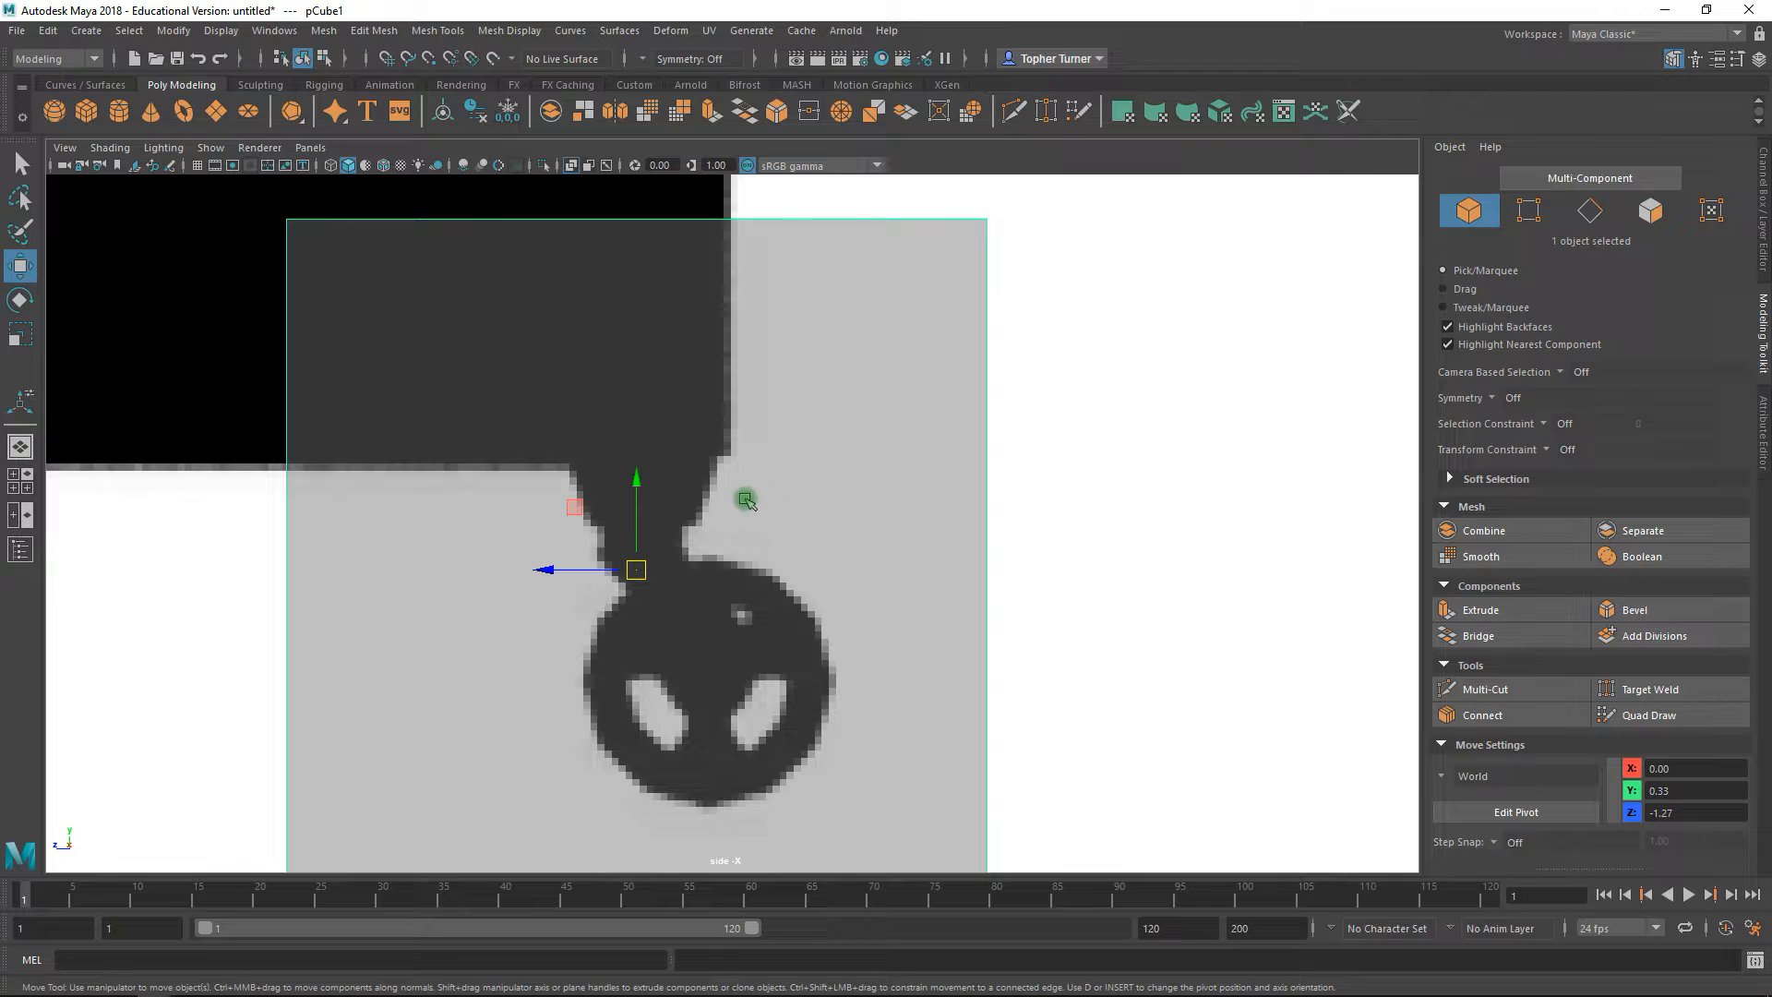
alt+right_drag(910, 573, 681, 399)
alt+middle_drag(680, 400, 831, 572)
- Align the cube with the lower front corner of the silhouette's body, at about Y 0.98 and Z 0.89
alt+drag(914, 652, 464, 587)
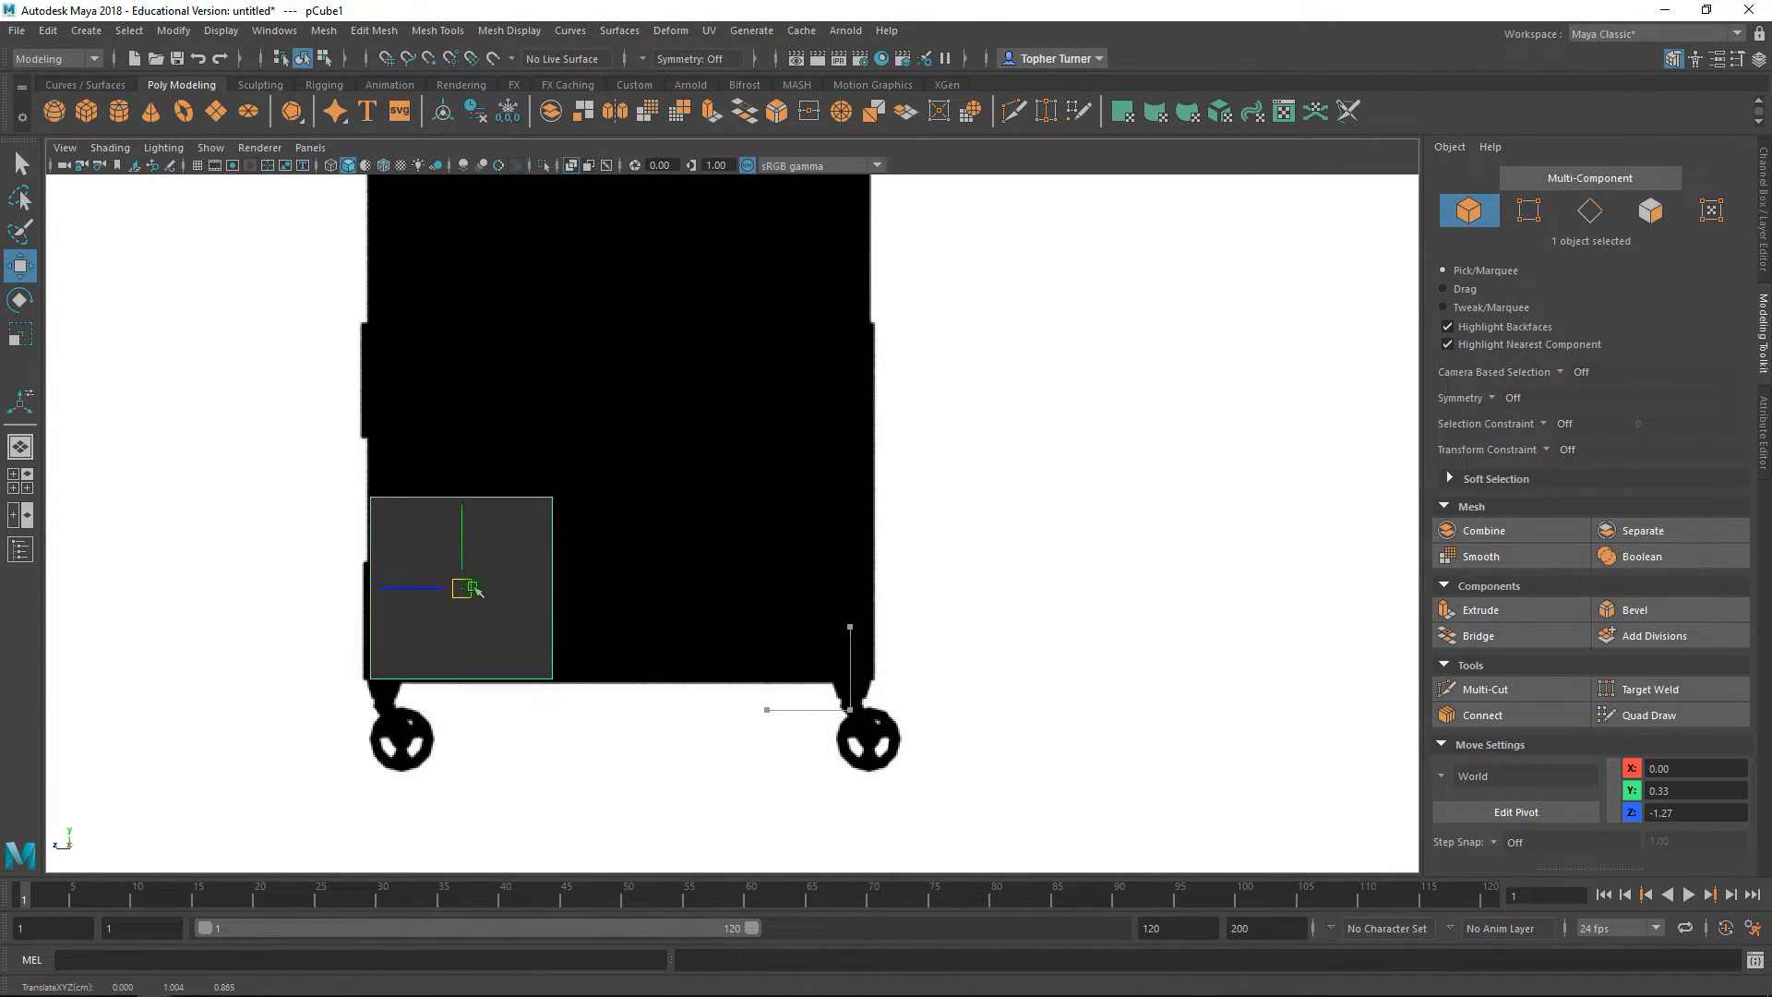
alt+right_drag(447, 556, 557, 558)
alt+middle_drag(557, 558, 1075, 415)
alt+right_drag(819, 396, 877, 517)
alt+middle_drag(729, 510, 881, 558)
drag(882, 559, 874, 560)
drag(867, 486, 866, 494)
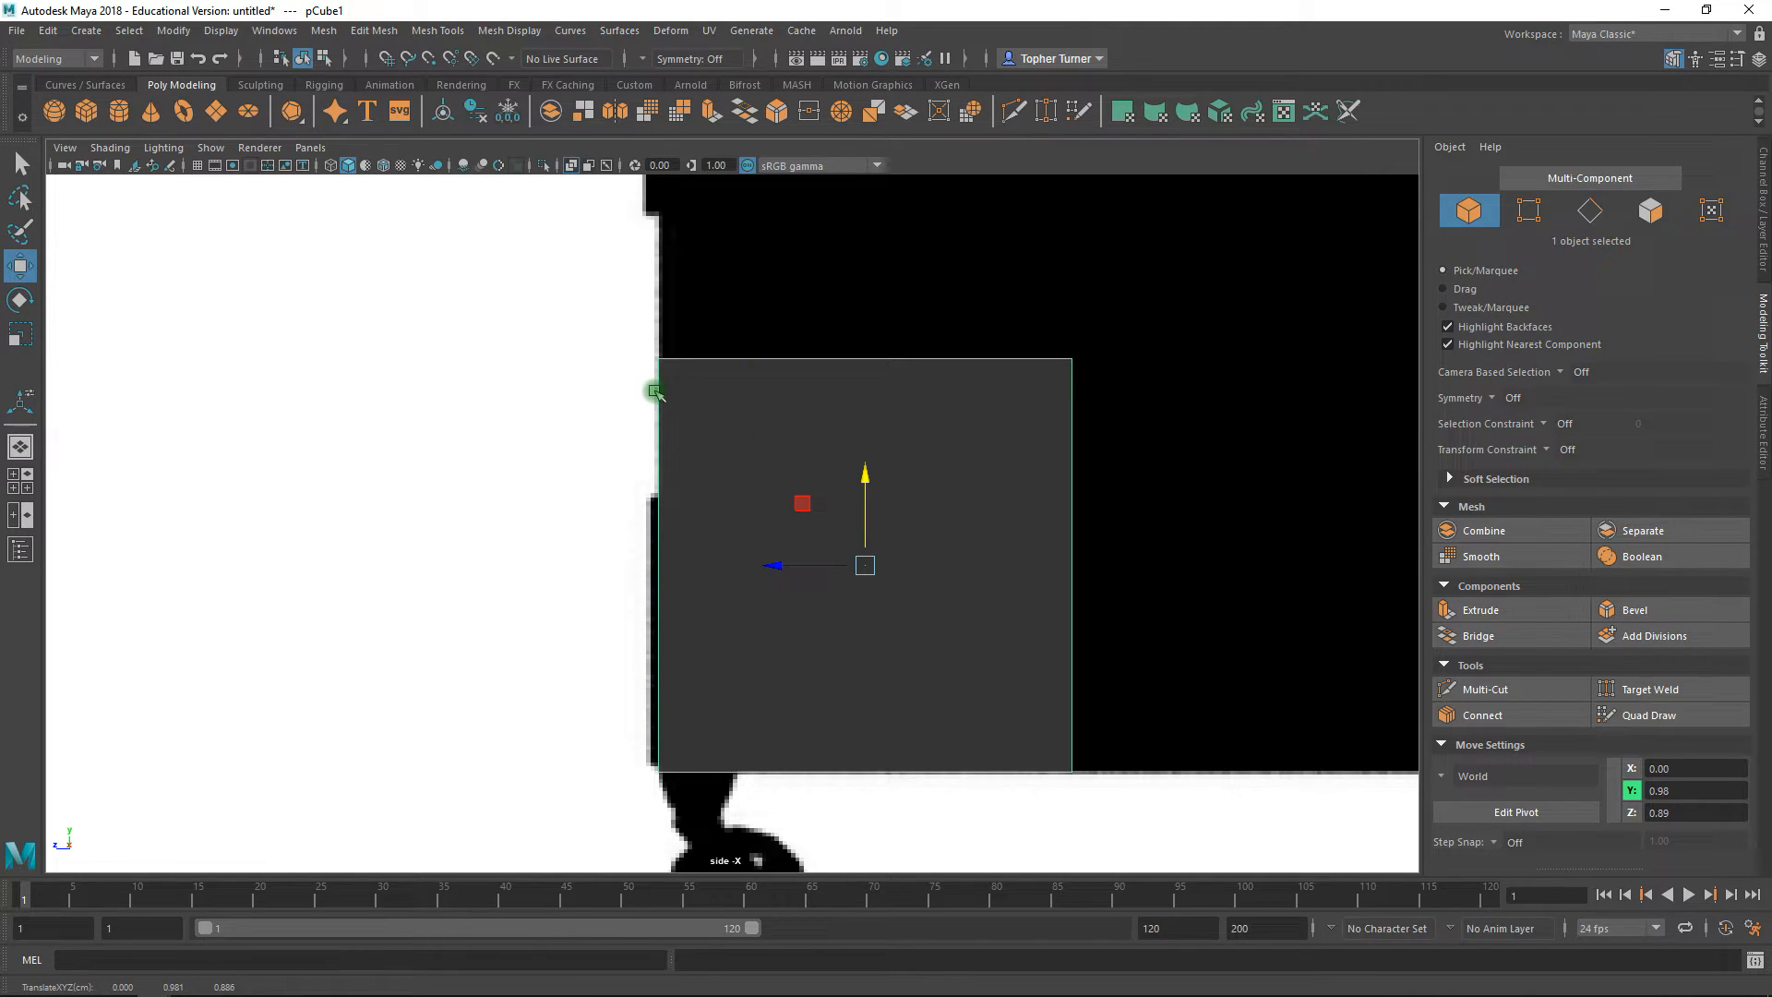
- Hide the grid in the front view, with the cube framed against the front dumpster silhouette
alt+middle_drag(968, 549, 974, 366)
alt+right_drag(965, 406, 1028, 661)
alt+middle_drag(768, 193, 726, 356)
alt+right_drag(978, 554, 850, 542)
alt+middle_drag(938, 436, 682, 569)
alt+right_drag(802, 571, 755, 466)
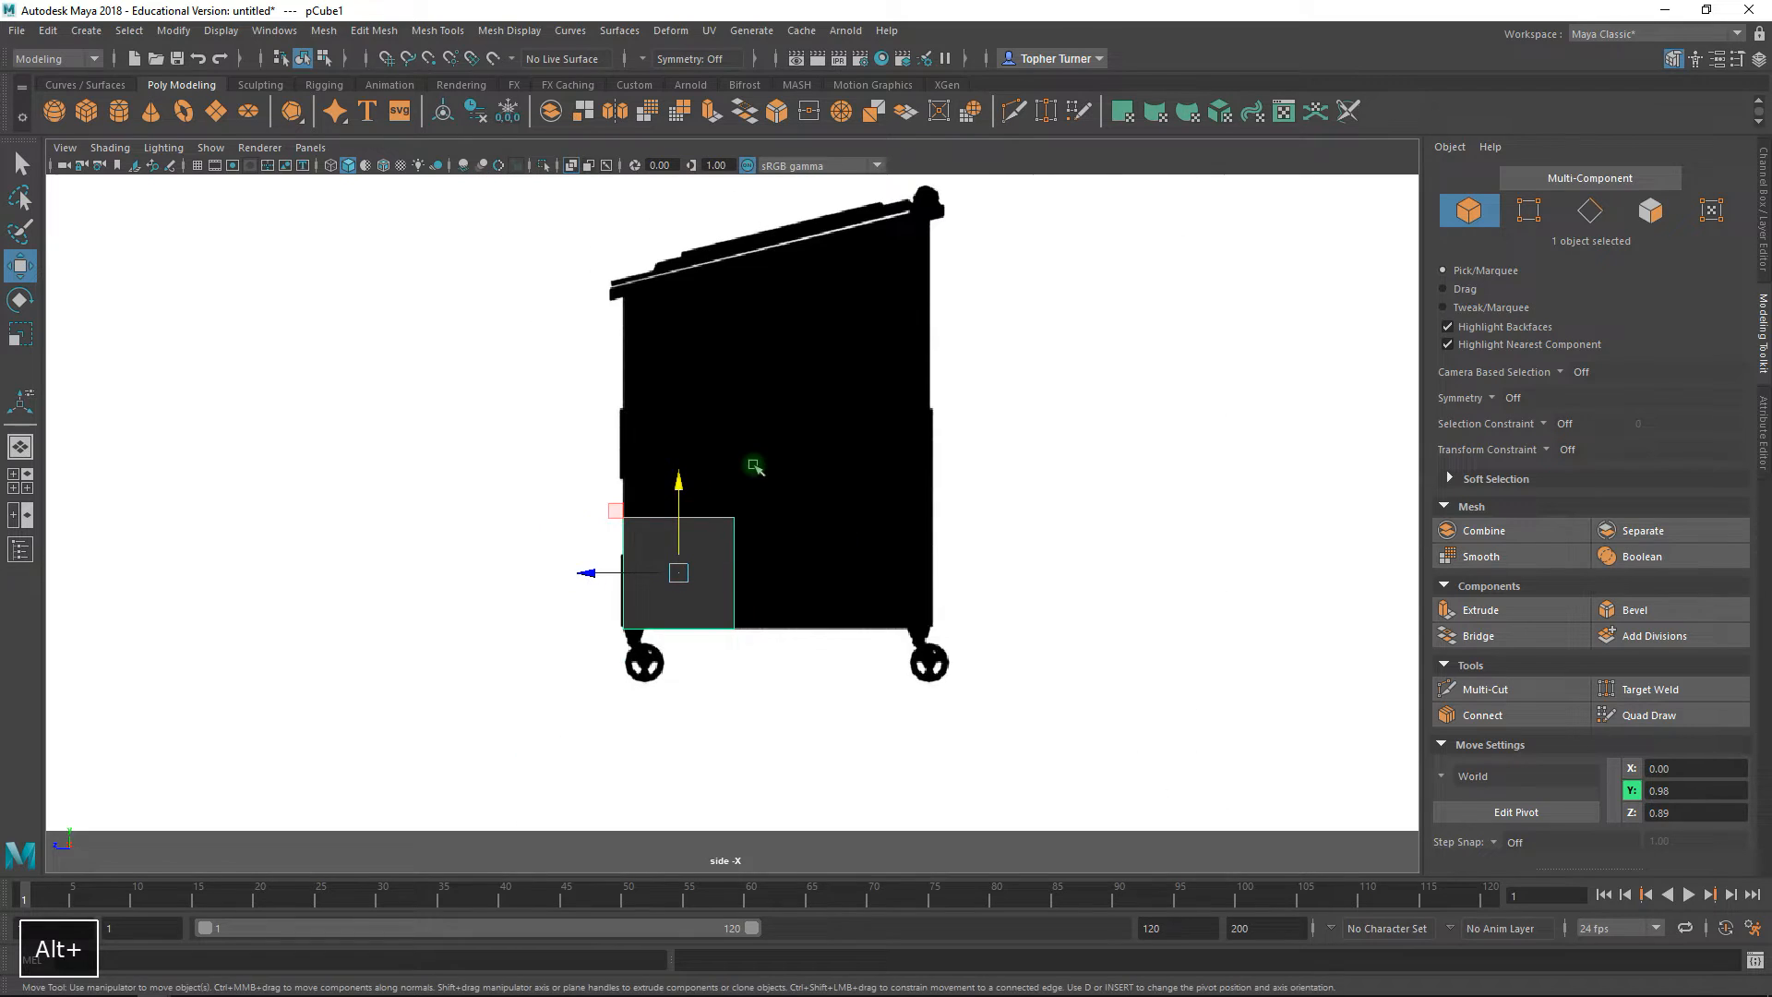
key(space)
key(space)
alt+right_drag(711, 538, 952, 751)
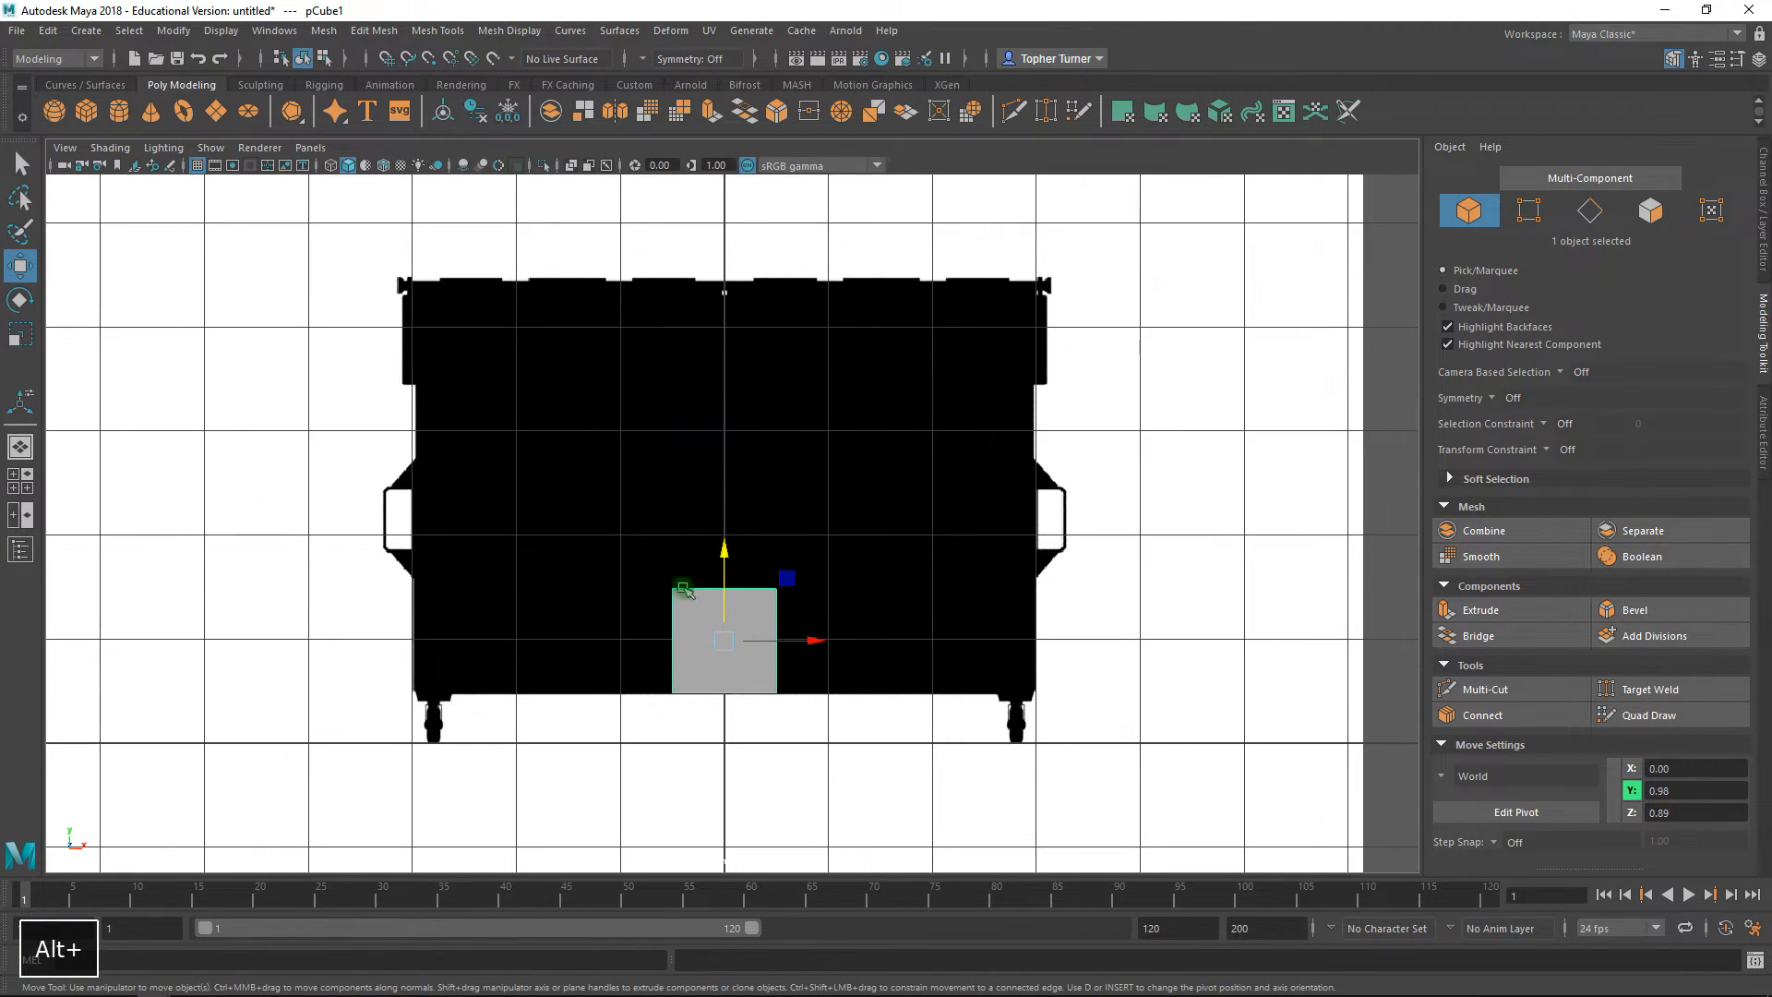
click(198, 166)
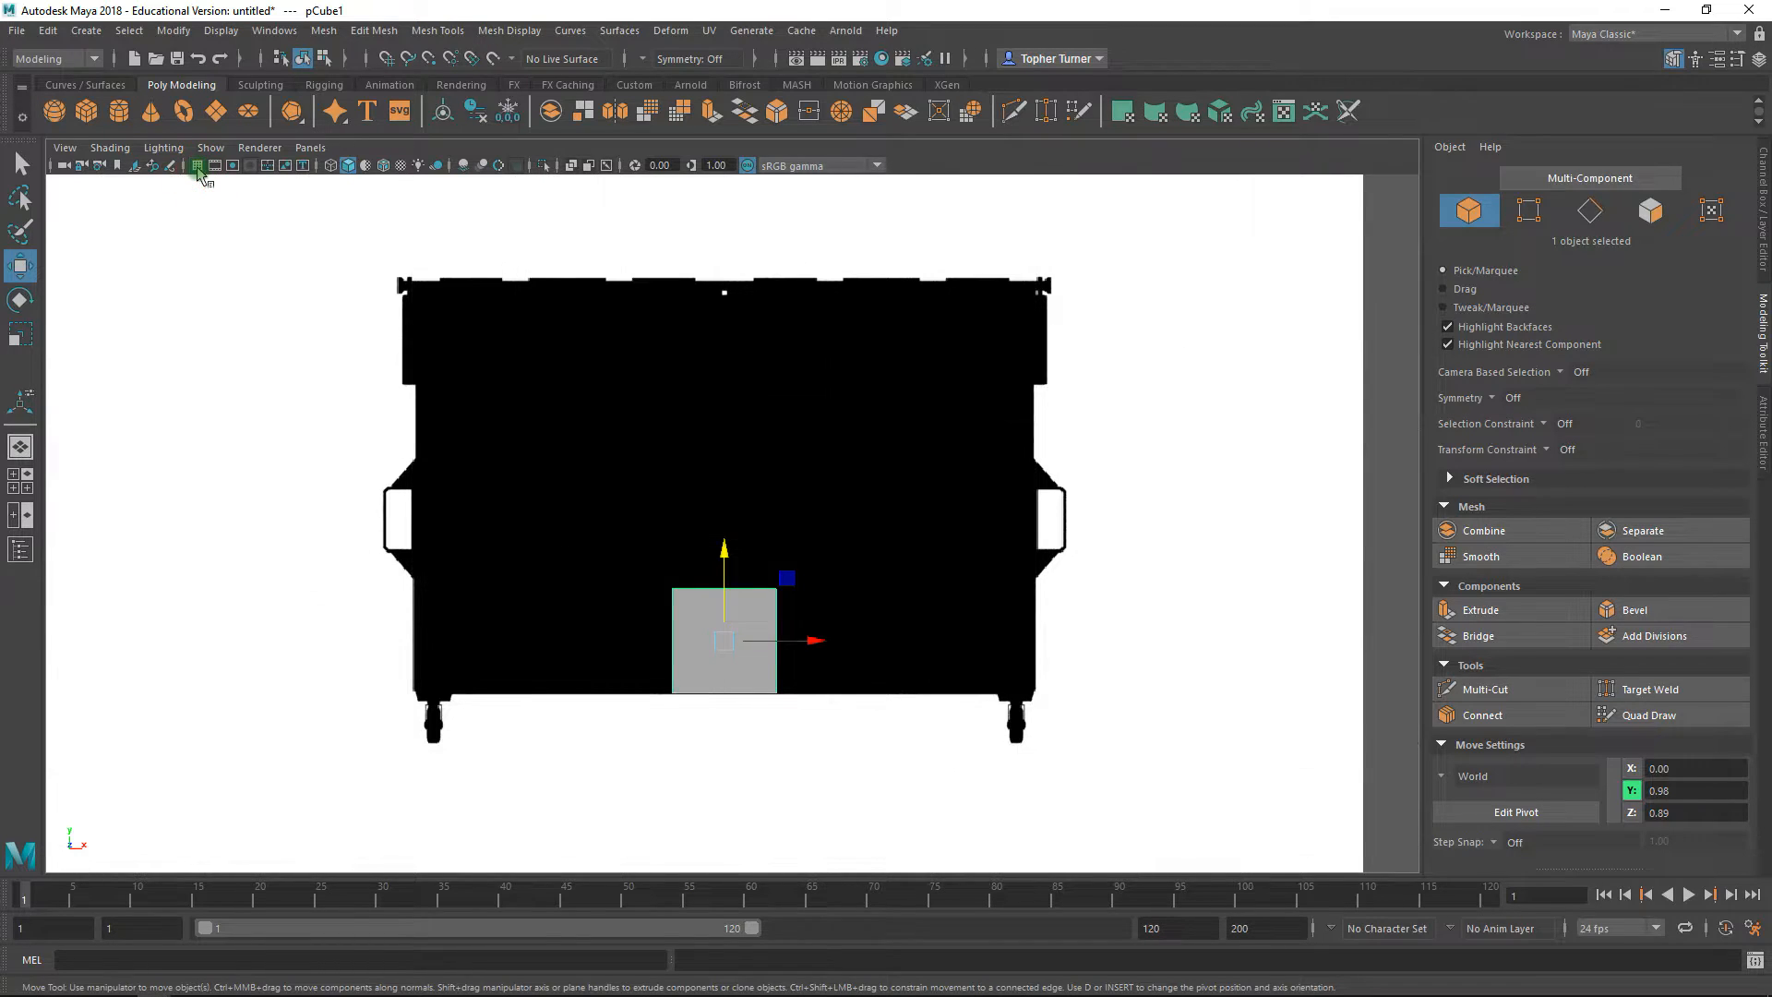
alt+right_drag(815, 455, 799, 585)
alt+middle_drag(822, 550, 705, 535)
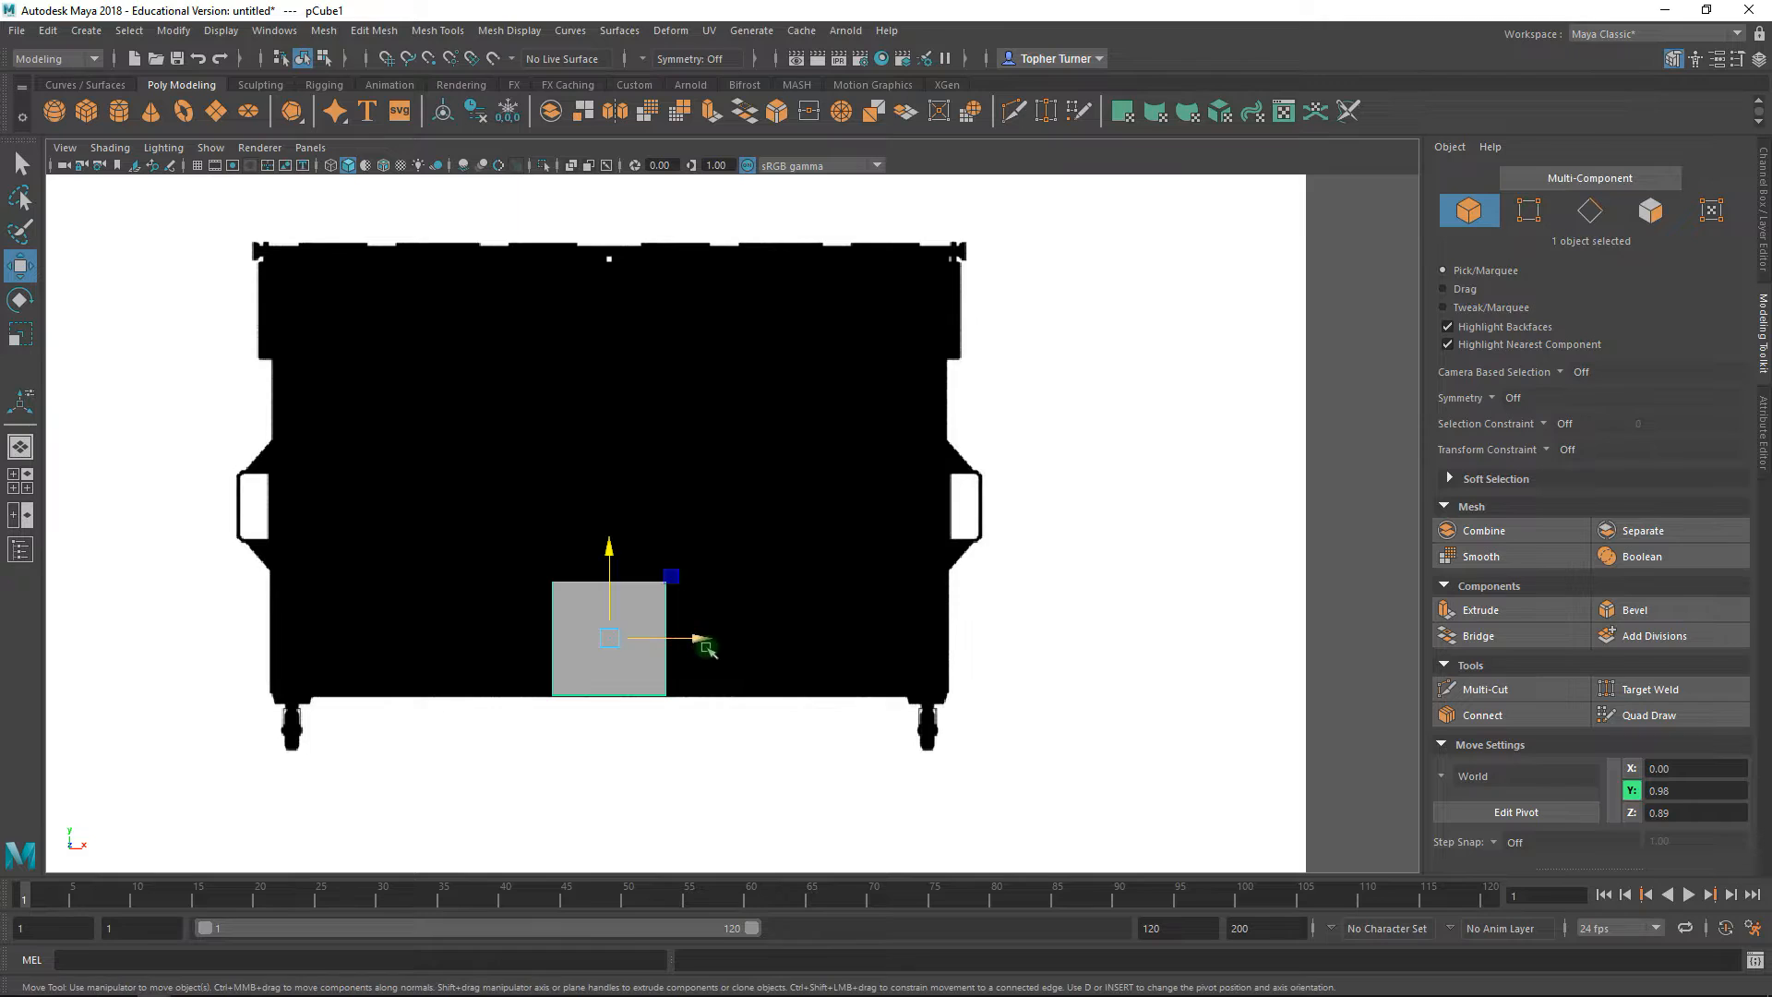
- Shift the cube along positive X and pull its right-side vertices out toward the right edge of the front silhouette
drag(694, 638, 842, 637)
click(1513, 215)
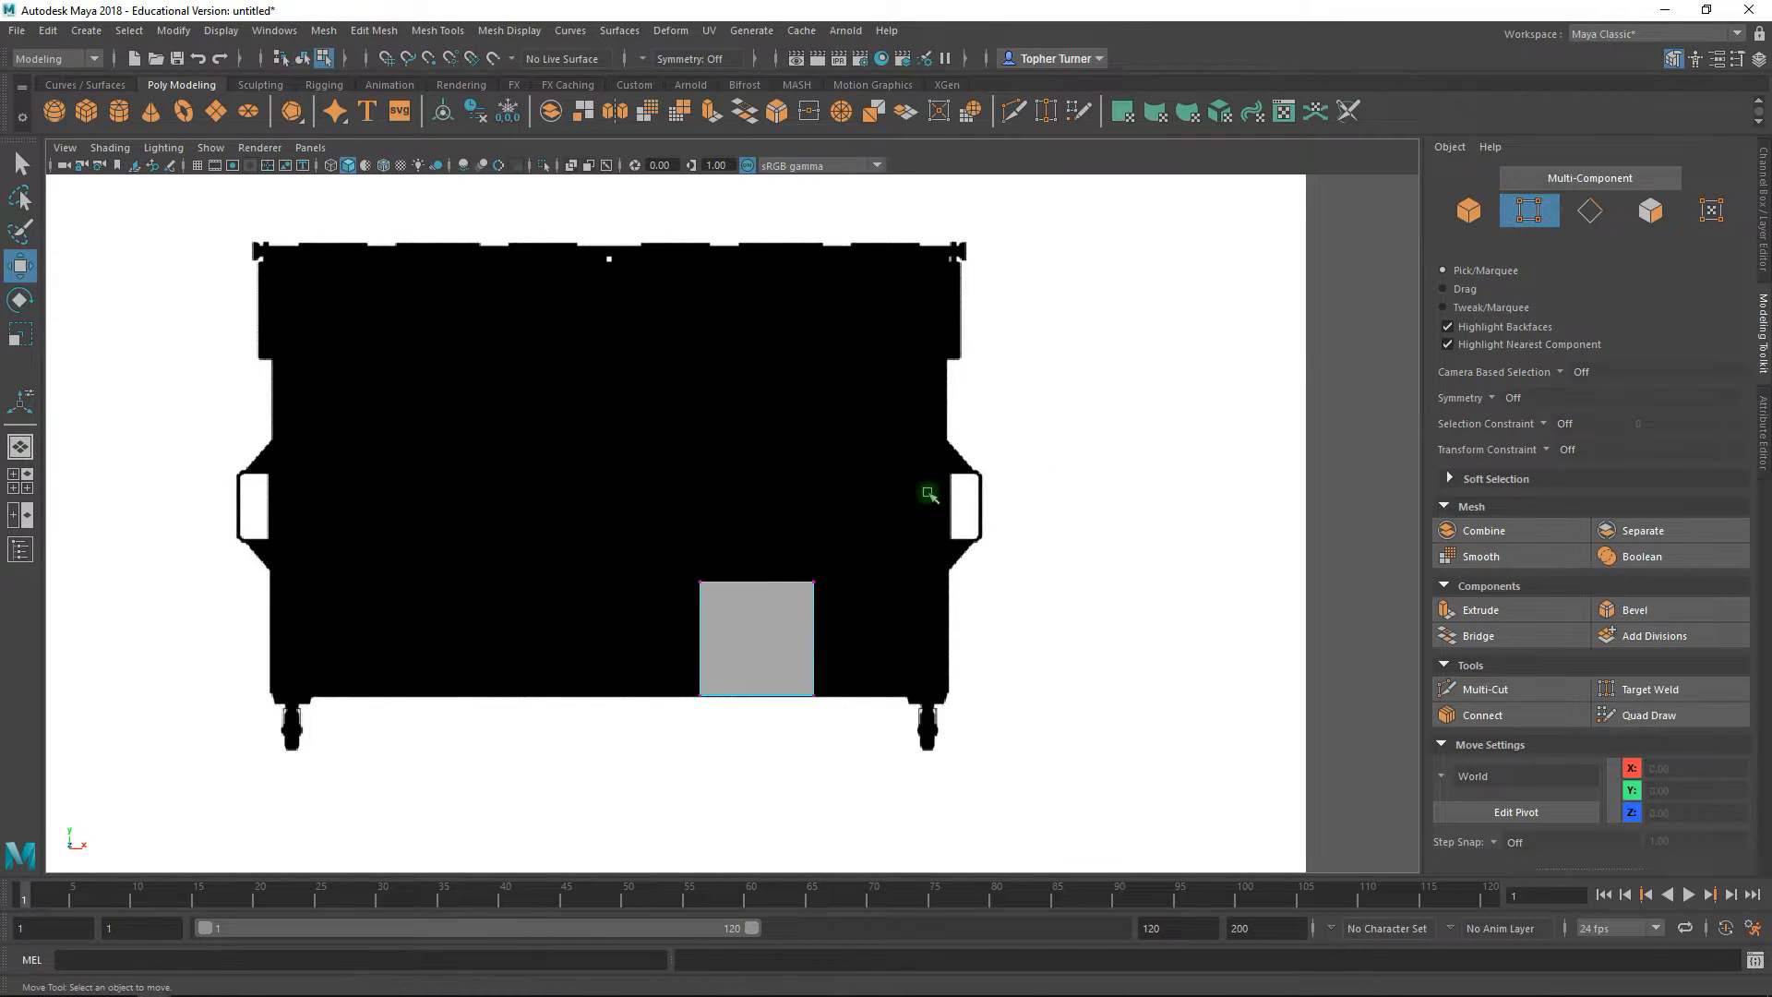
drag(923, 768, 771, 546)
drag(888, 644, 999, 638)
drag(798, 517, 860, 764)
drag(845, 637, 997, 617)
- Fine-tune the right-side vertices onto the right edge of the dumpster body, at about X 3.00
alt+right_drag(996, 616, 1258, 720)
alt+middle_drag(1241, 678, 903, 452)
alt+right_drag(950, 553, 1033, 574)
alt+middle_drag(1033, 573, 1005, 461)
mouse_move(967, 479)
mouse_down()
mouse_move(948, 482)
mouse_move(963, 481)
mouse_up()
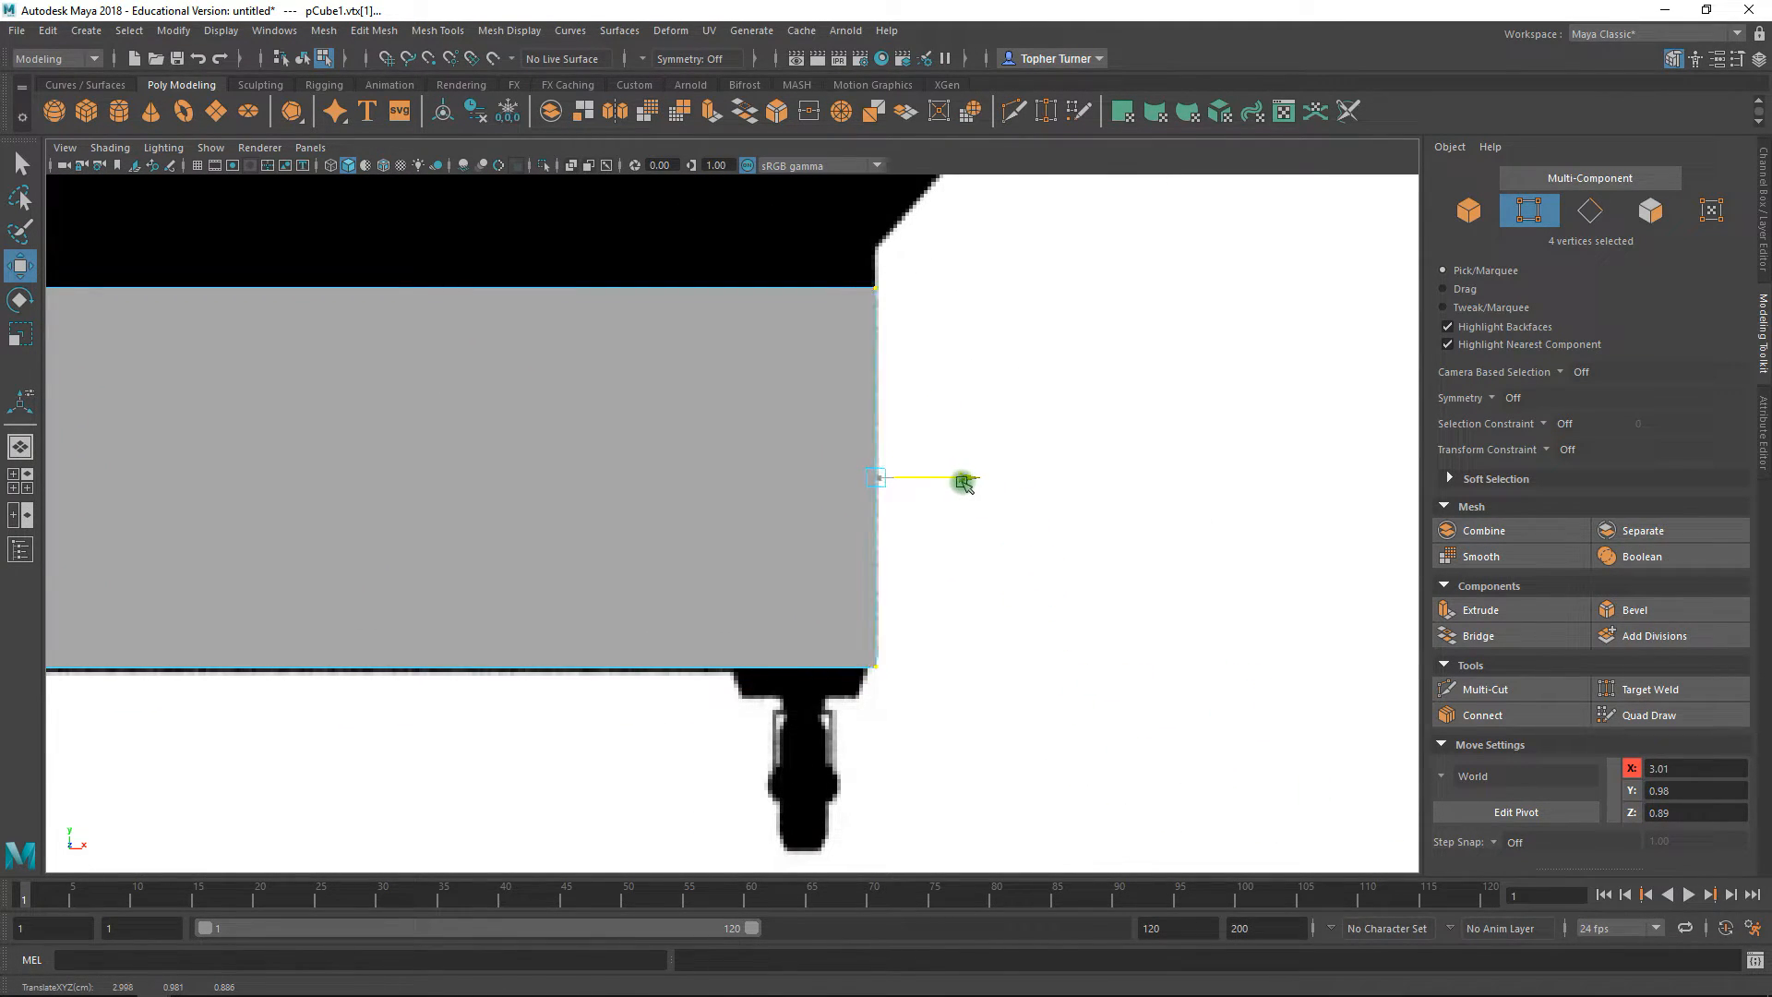
- Move the cube's left-side vertices to the left edge of the front silhouette, at about X -2.99
alt+right_drag(990, 509, 902, 467)
drag(455, 384, 629, 672)
alt+middle_drag(388, 510, 726, 618)
drag(922, 602, 507, 606)
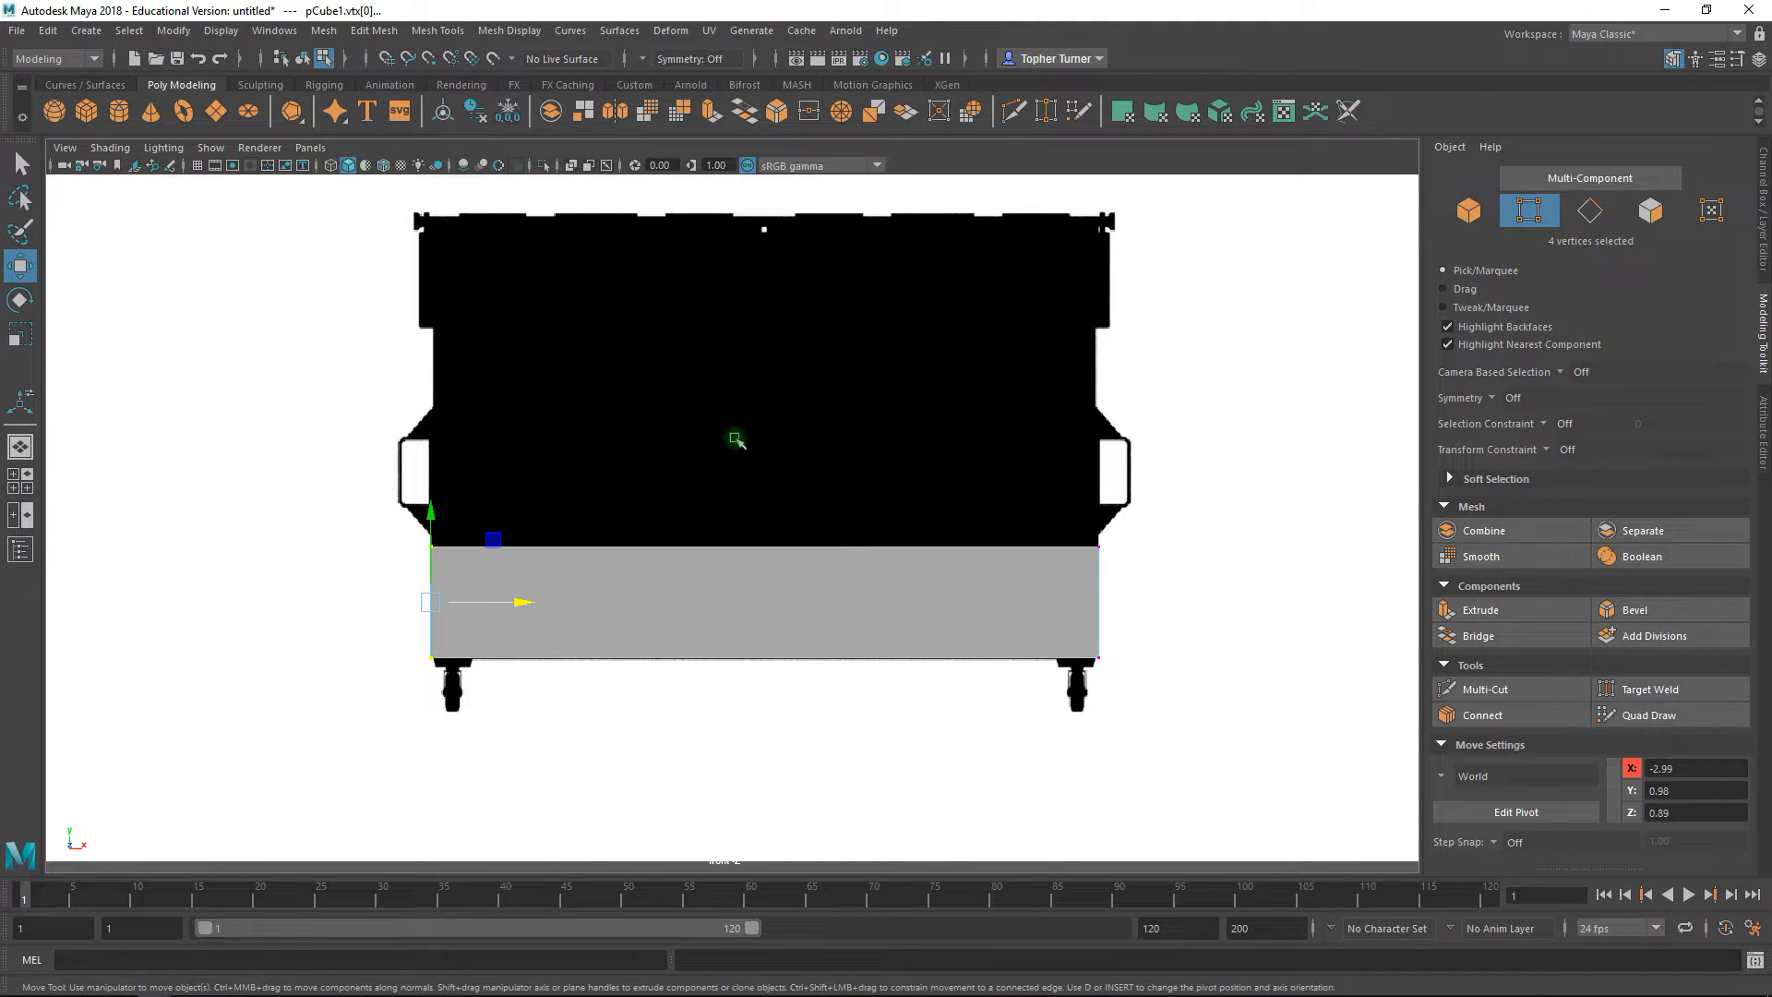
- Bring the left-side vertices back to the silhouette's centre and set their X position to exactly 0
drag(513, 607, 844, 602)
click(1703, 770)
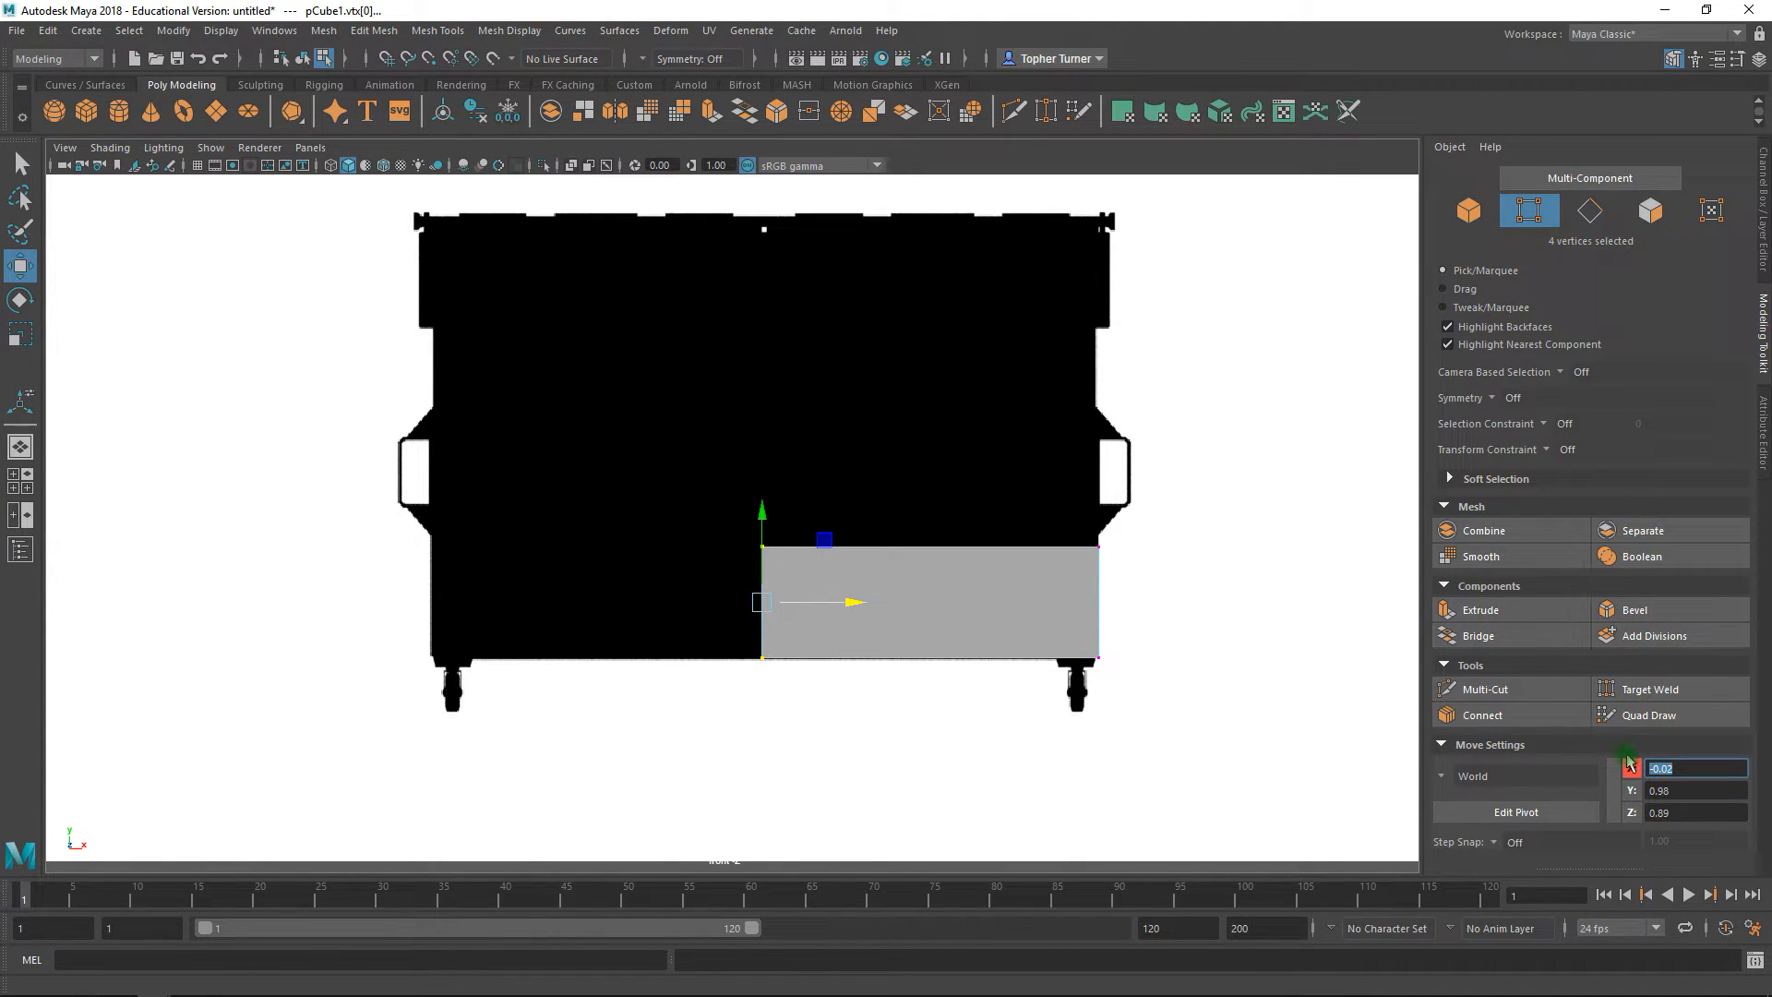
text(0)
key(Return)
alt+right_drag(926, 760, 1220, 940)
alt+middle_drag(877, 601, 712, 573)
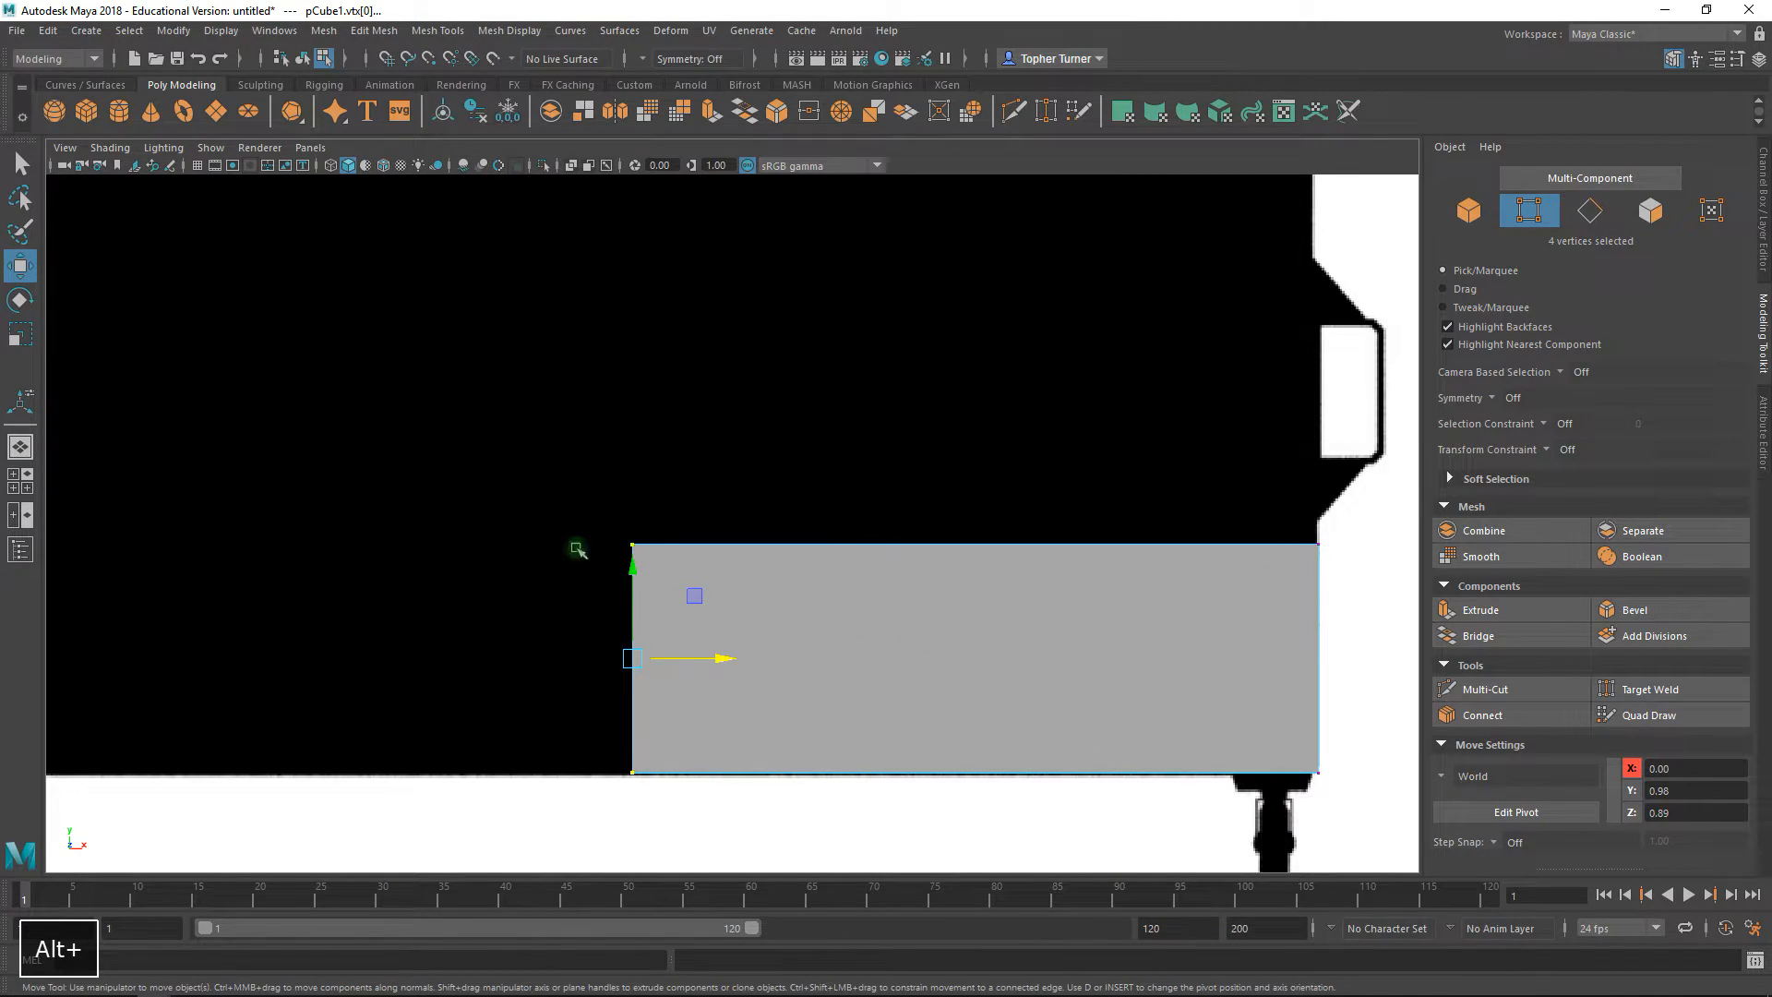
alt+right_drag(743, 709, 685, 536)
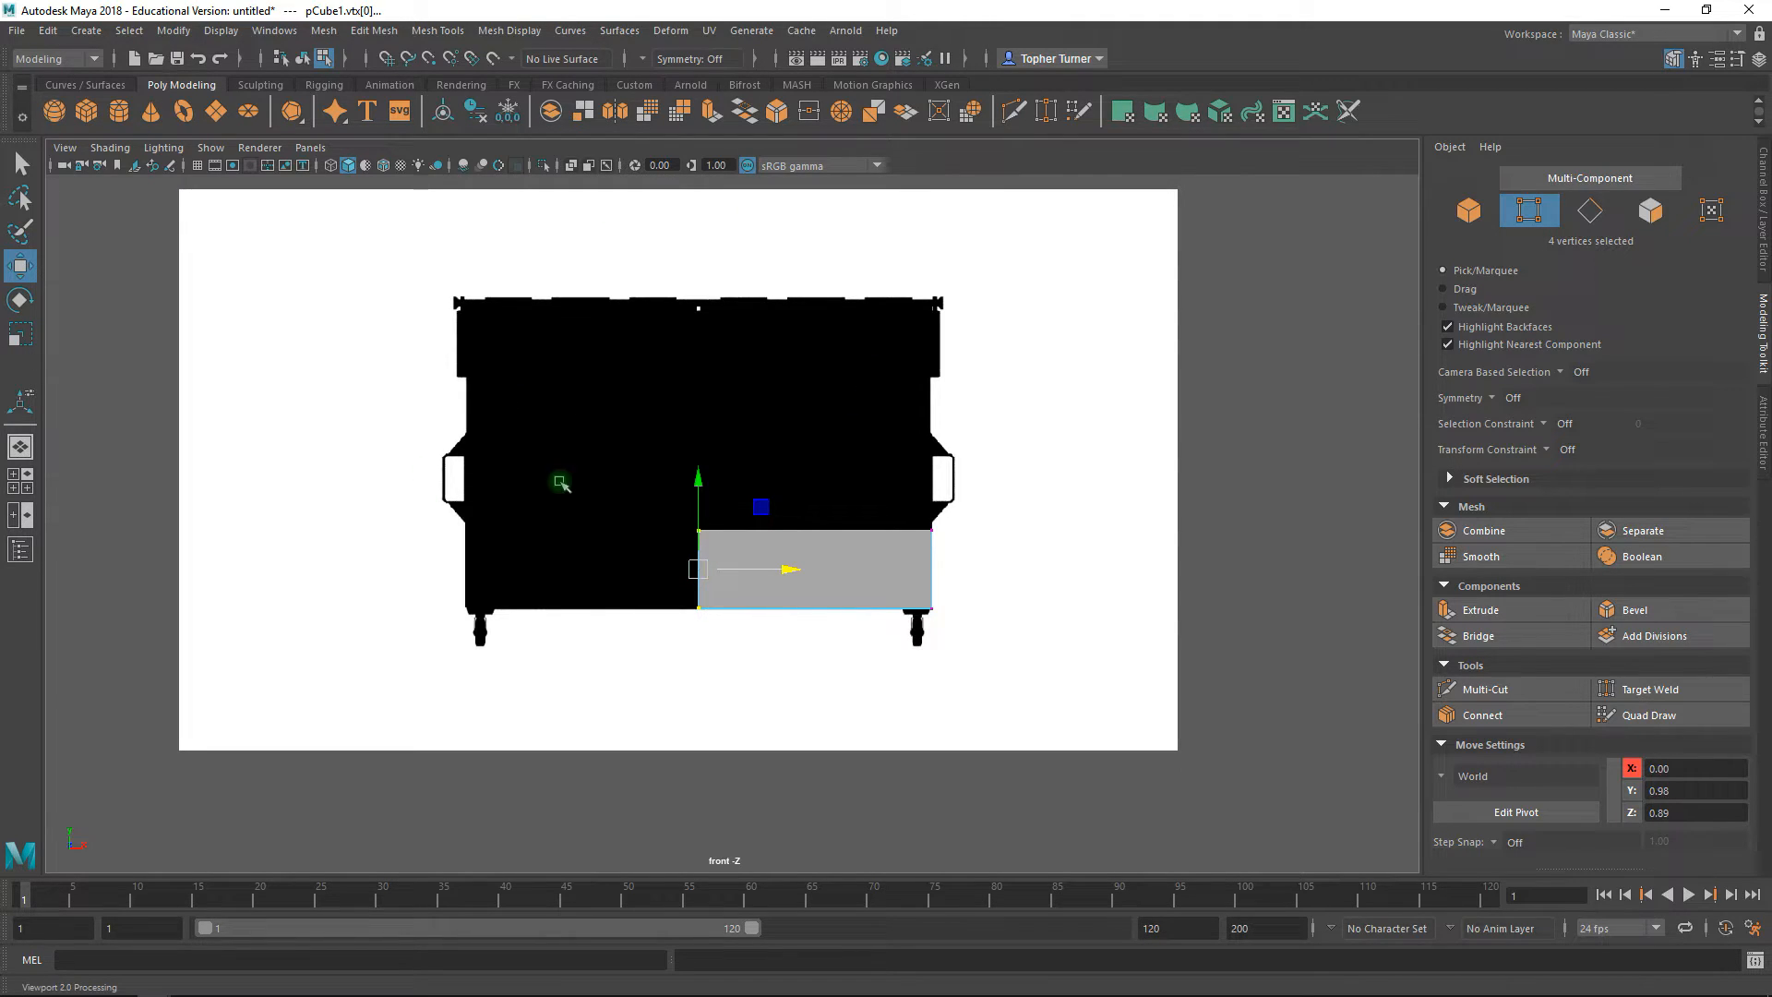
click(527, 471)
drag(656, 395, 730, 660)
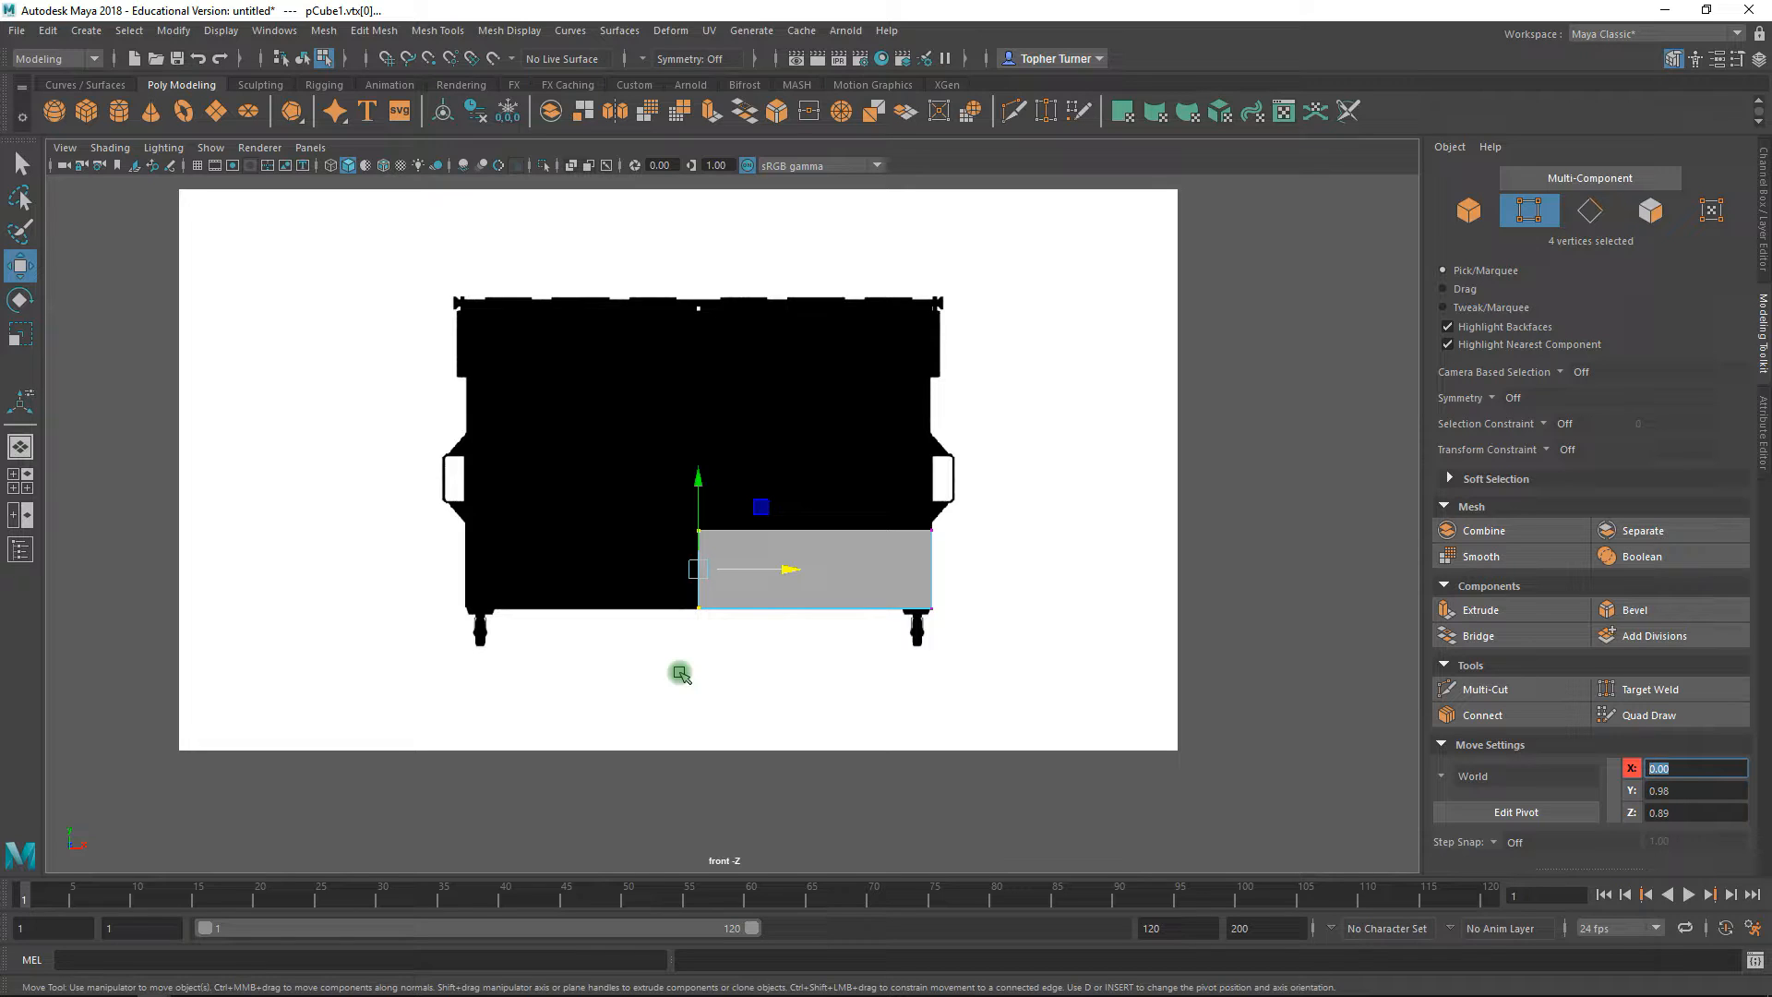
- In the side view, move the cube's rear vertices to the rear edge of the silhouette, at about Z -1.34
key(space)
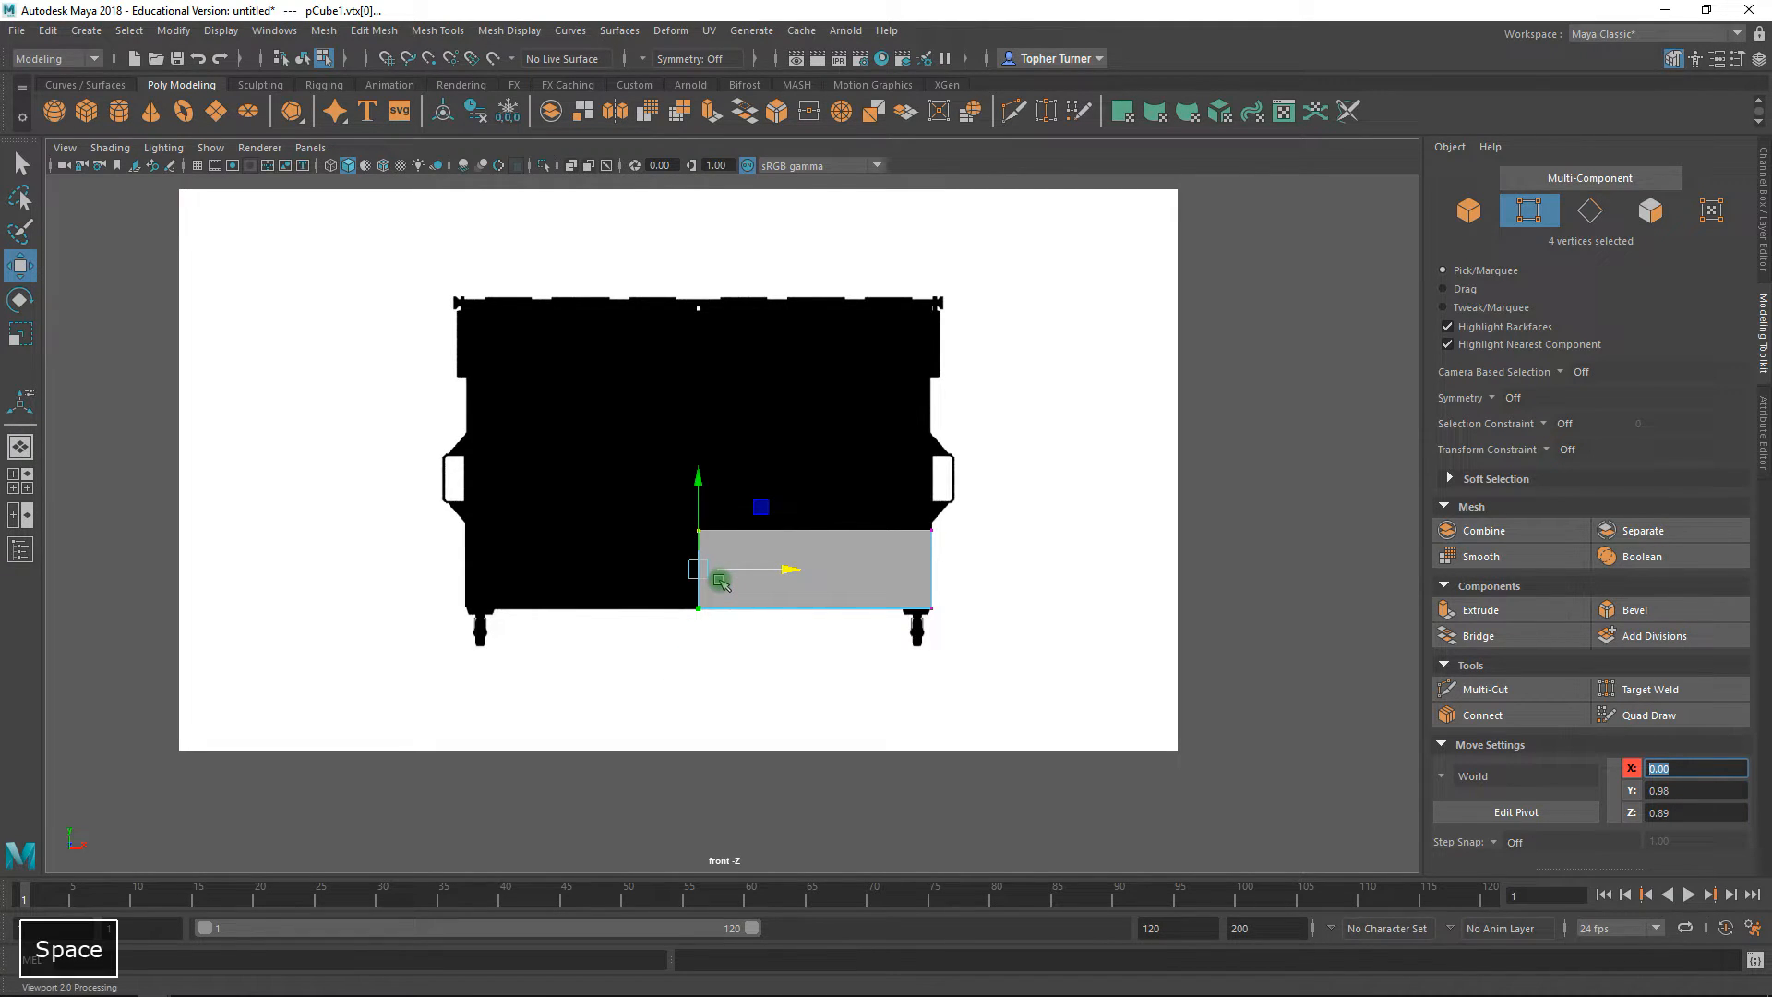
key(space)
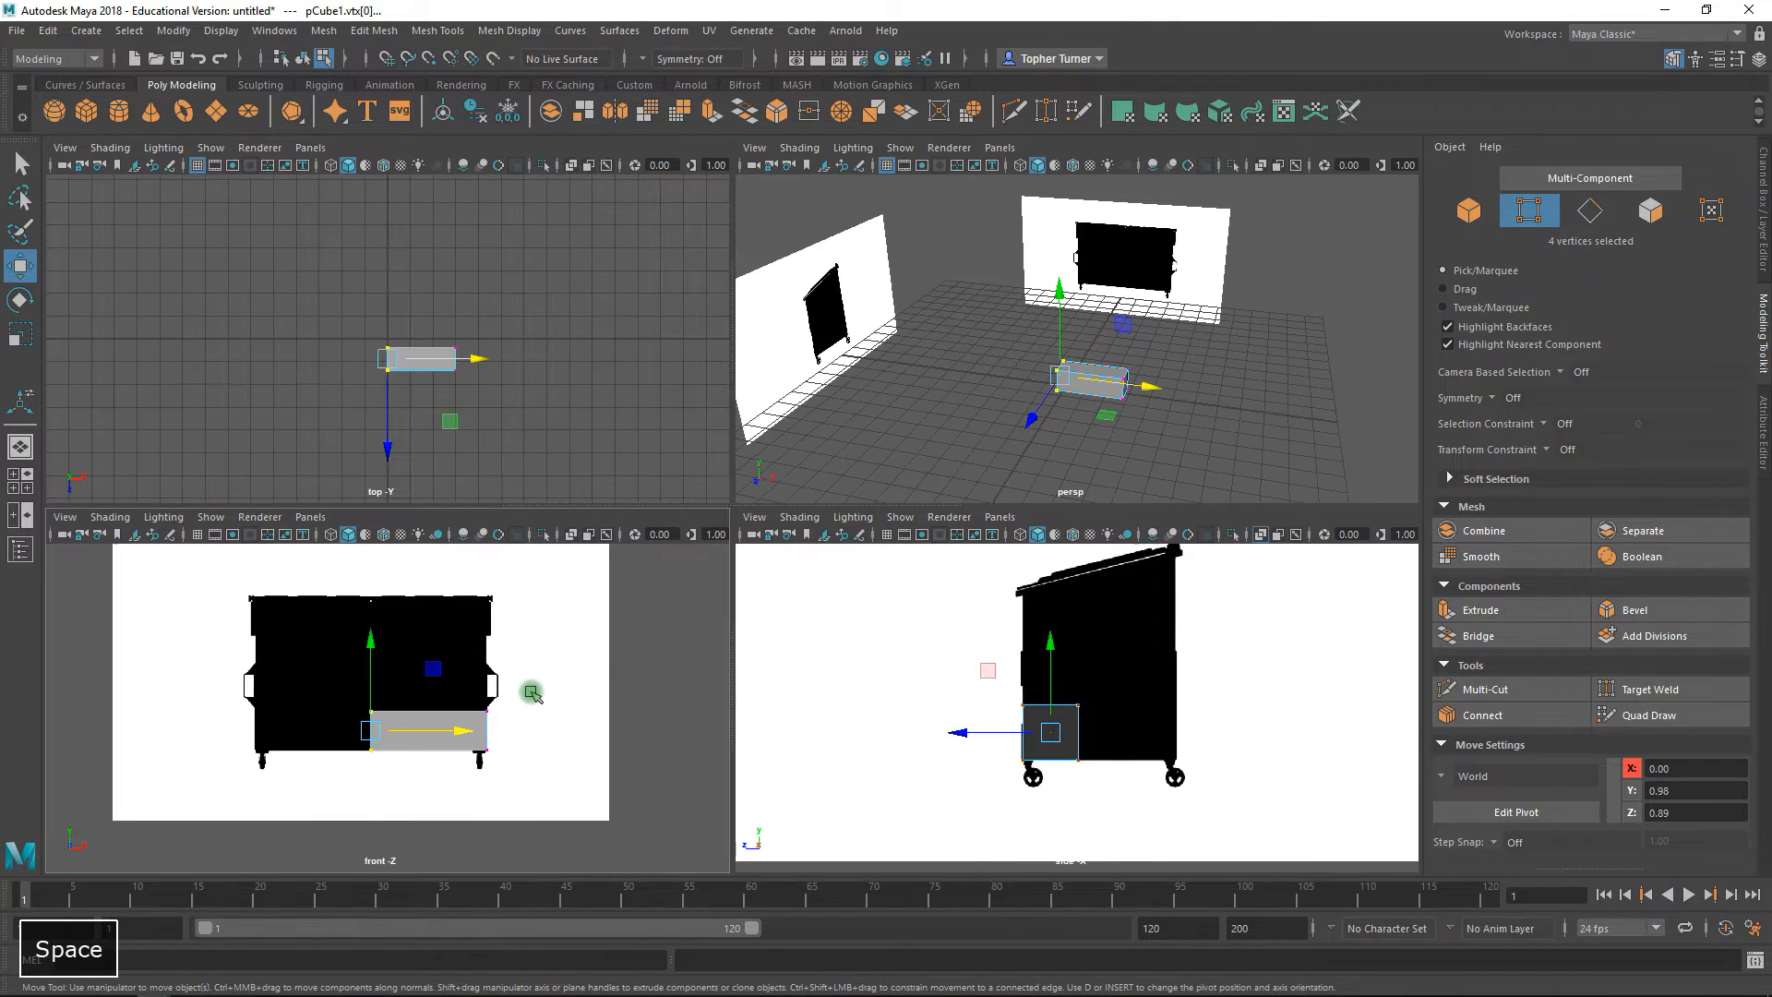
key(space)
drag(867, 432, 704, 723)
drag(681, 575, 873, 566)
alt+right_drag(1089, 692, 1165, 670)
alt+middle_drag(1164, 667, 901, 605)
alt+right_drag(842, 535, 902, 641)
alt+middle_drag(775, 507, 902, 606)
- Raise all the top vertices to the underside of the silhouette's front lid edge, at about Y 3.46
drag(950, 471, 158, 566)
alt+middle_drag(447, 438, 596, 829)
drag(701, 817, 723, 360)
- Shift the upper and lower rear vertices along Z to about -1.38, flush with the silhouette's rear edge
drag(945, 342, 1185, 659)
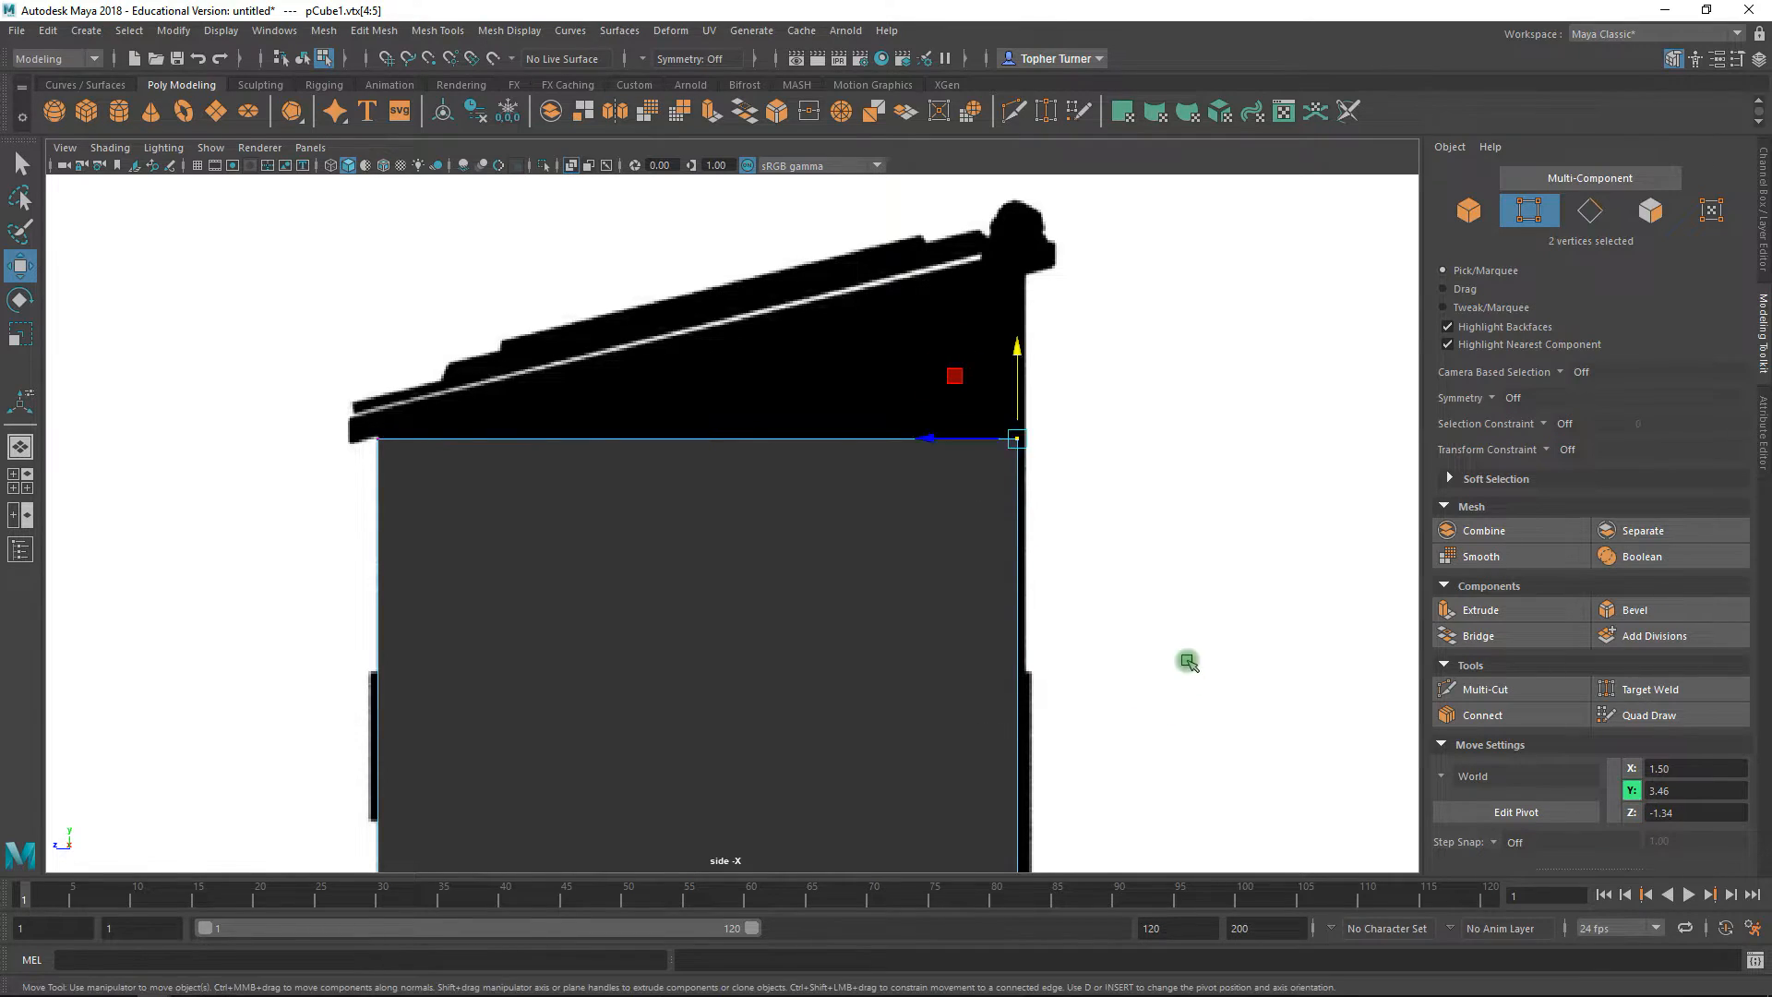
middle_drag(1186, 658, 1182, 364)
key(ctrl+z)
alt+middle_drag(1084, 662, 842, 295)
shift+drag(693, 671, 814, 794)
alt+middle_drag(900, 514, 808, 588)
drag(716, 651, 723, 656)
- Raise the two top rear vertices to about Y 4.16, so the top edge follows the slope under the lid
alt+middle_drag(735, 335, 754, 586)
drag(755, 588, 784, 337)
alt+middle_drag(791, 360, 708, 556)
alt+right_drag(815, 507, 1362, 948)
alt+middle_drag(646, 630, 839, 413)
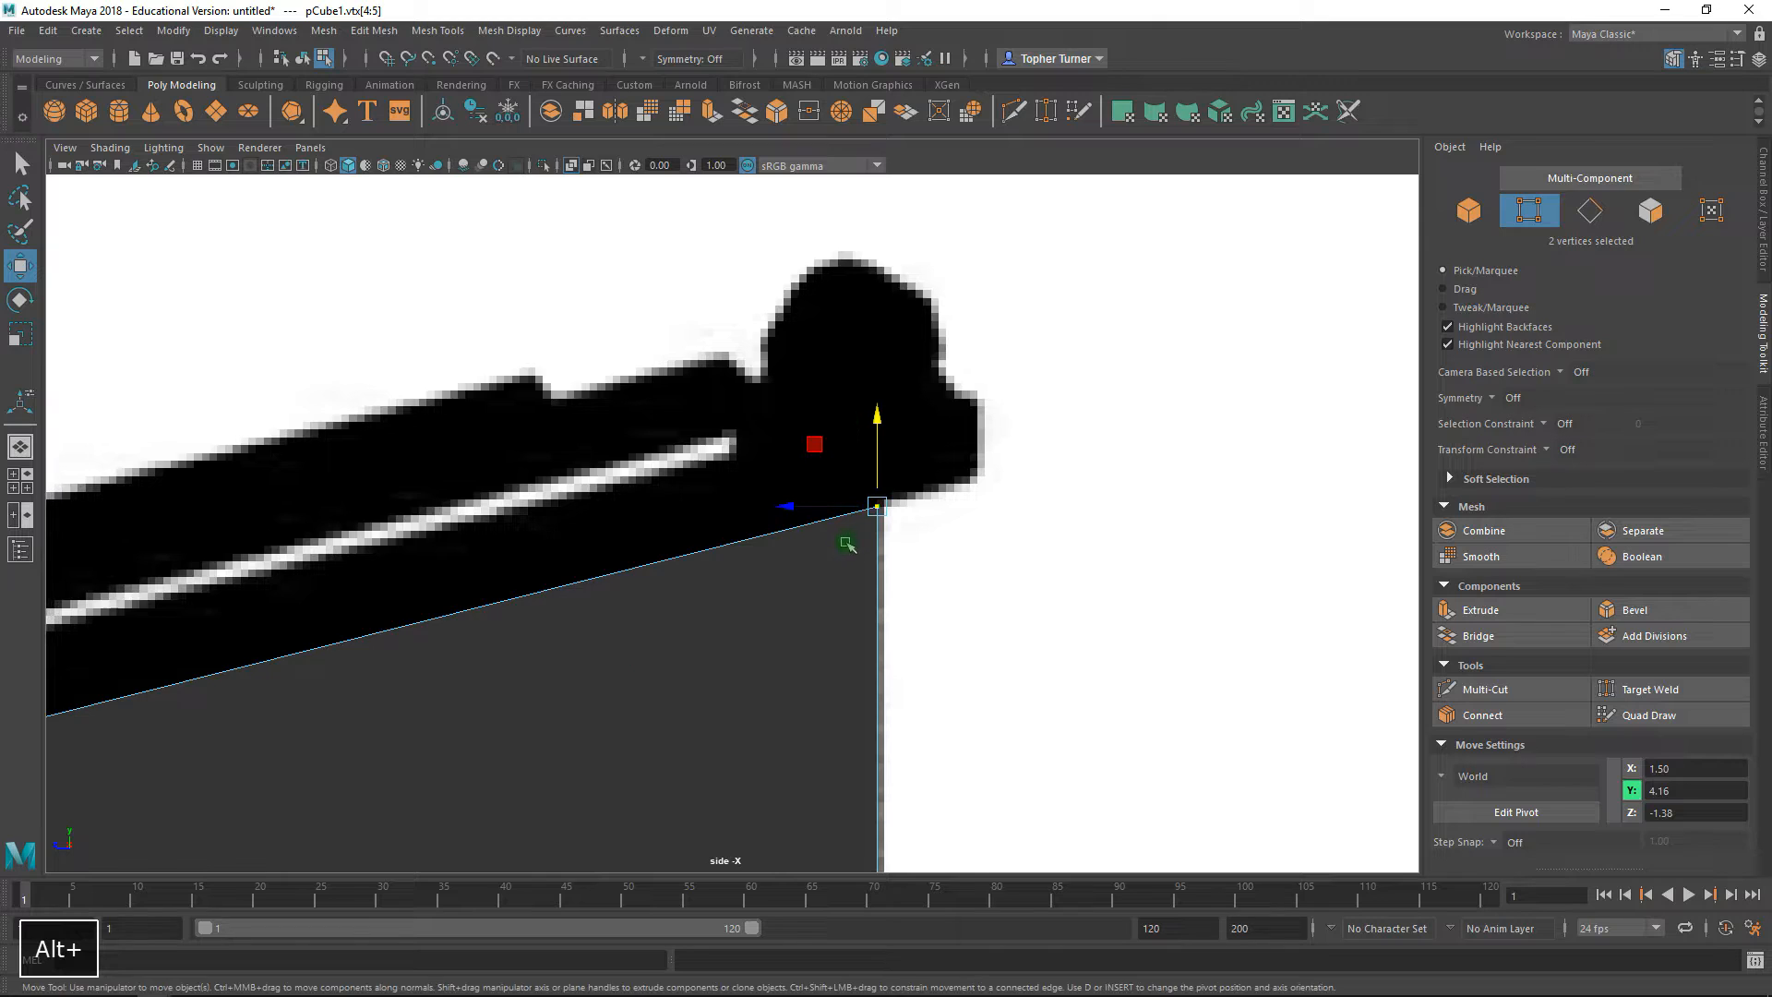
alt+right_drag(944, 641, 728, 498)
alt+middle_drag(499, 503, 724, 451)
alt+right_drag(723, 452, 1071, 788)
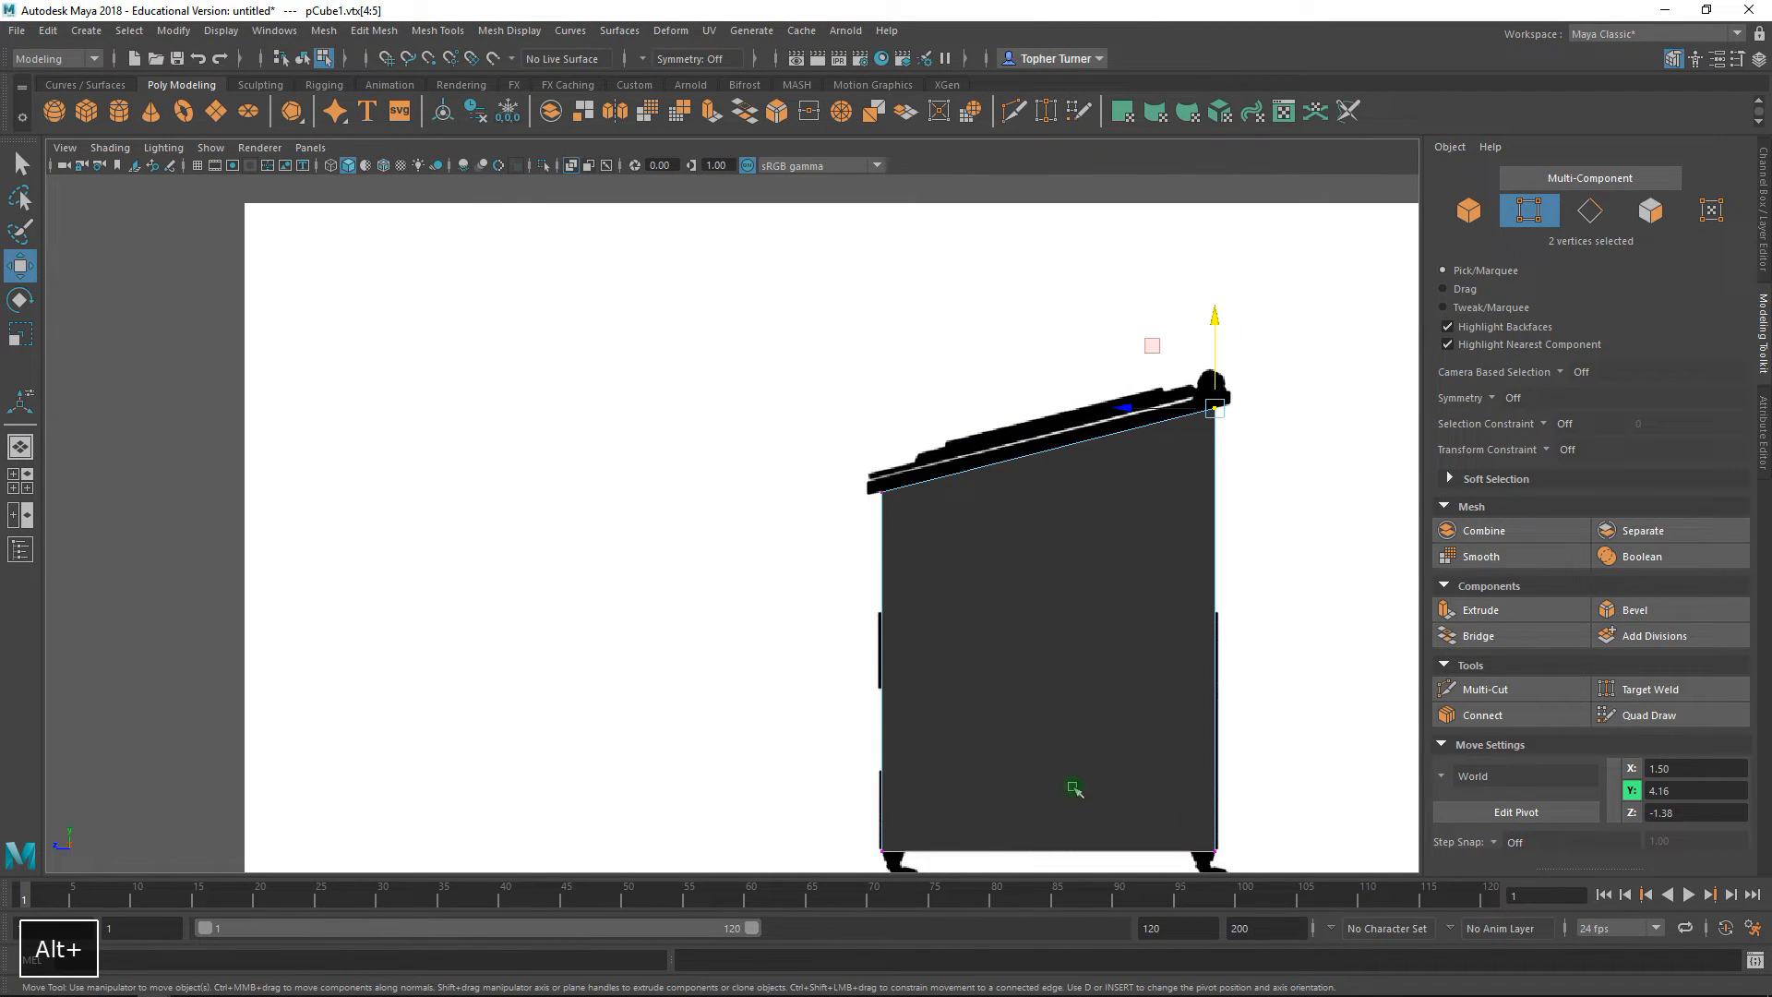
alt+middle_drag(1141, 721, 590, 456)
click(659, 616)
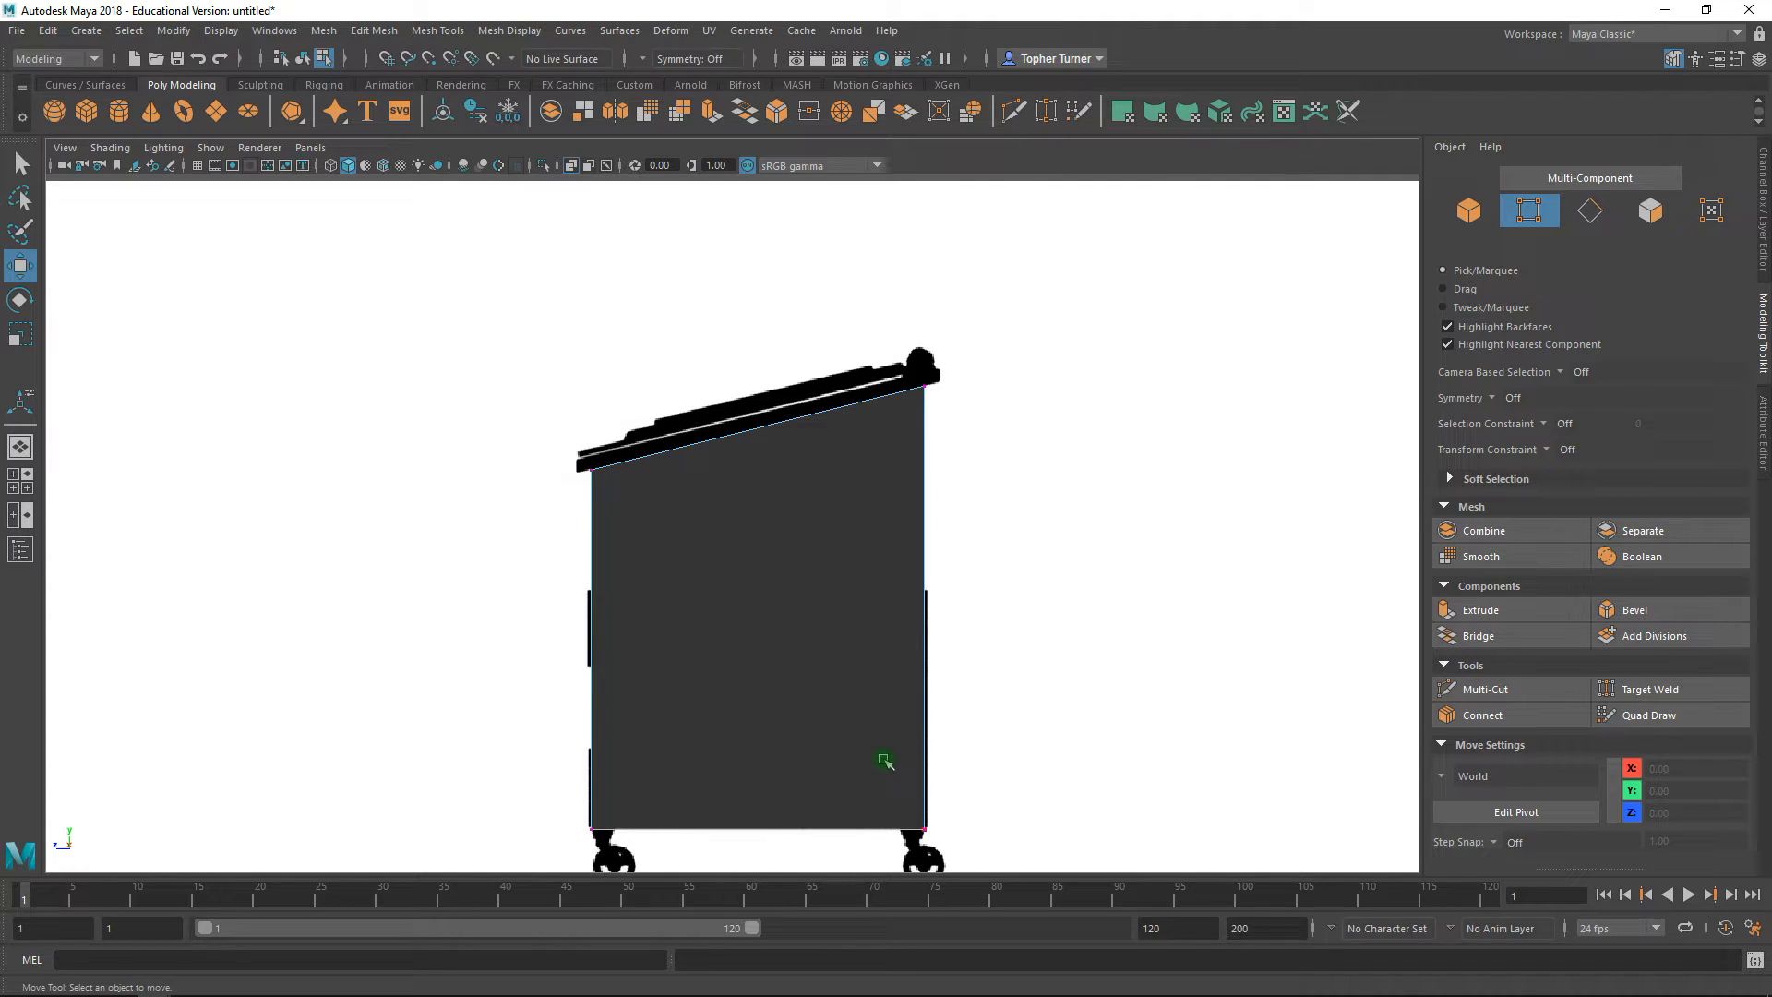
- Nudge the two top front vertices to about Y 3.47, meeting the underside of the lid
alt+right_drag(673, 384, 718, 545)
alt+middle_drag(719, 546, 482, 559)
drag(420, 454, 489, 584)
alt+middle_drag(483, 578, 709, 623)
alt+right_drag(709, 623, 724, 688)
drag(665, 572, 669, 567)
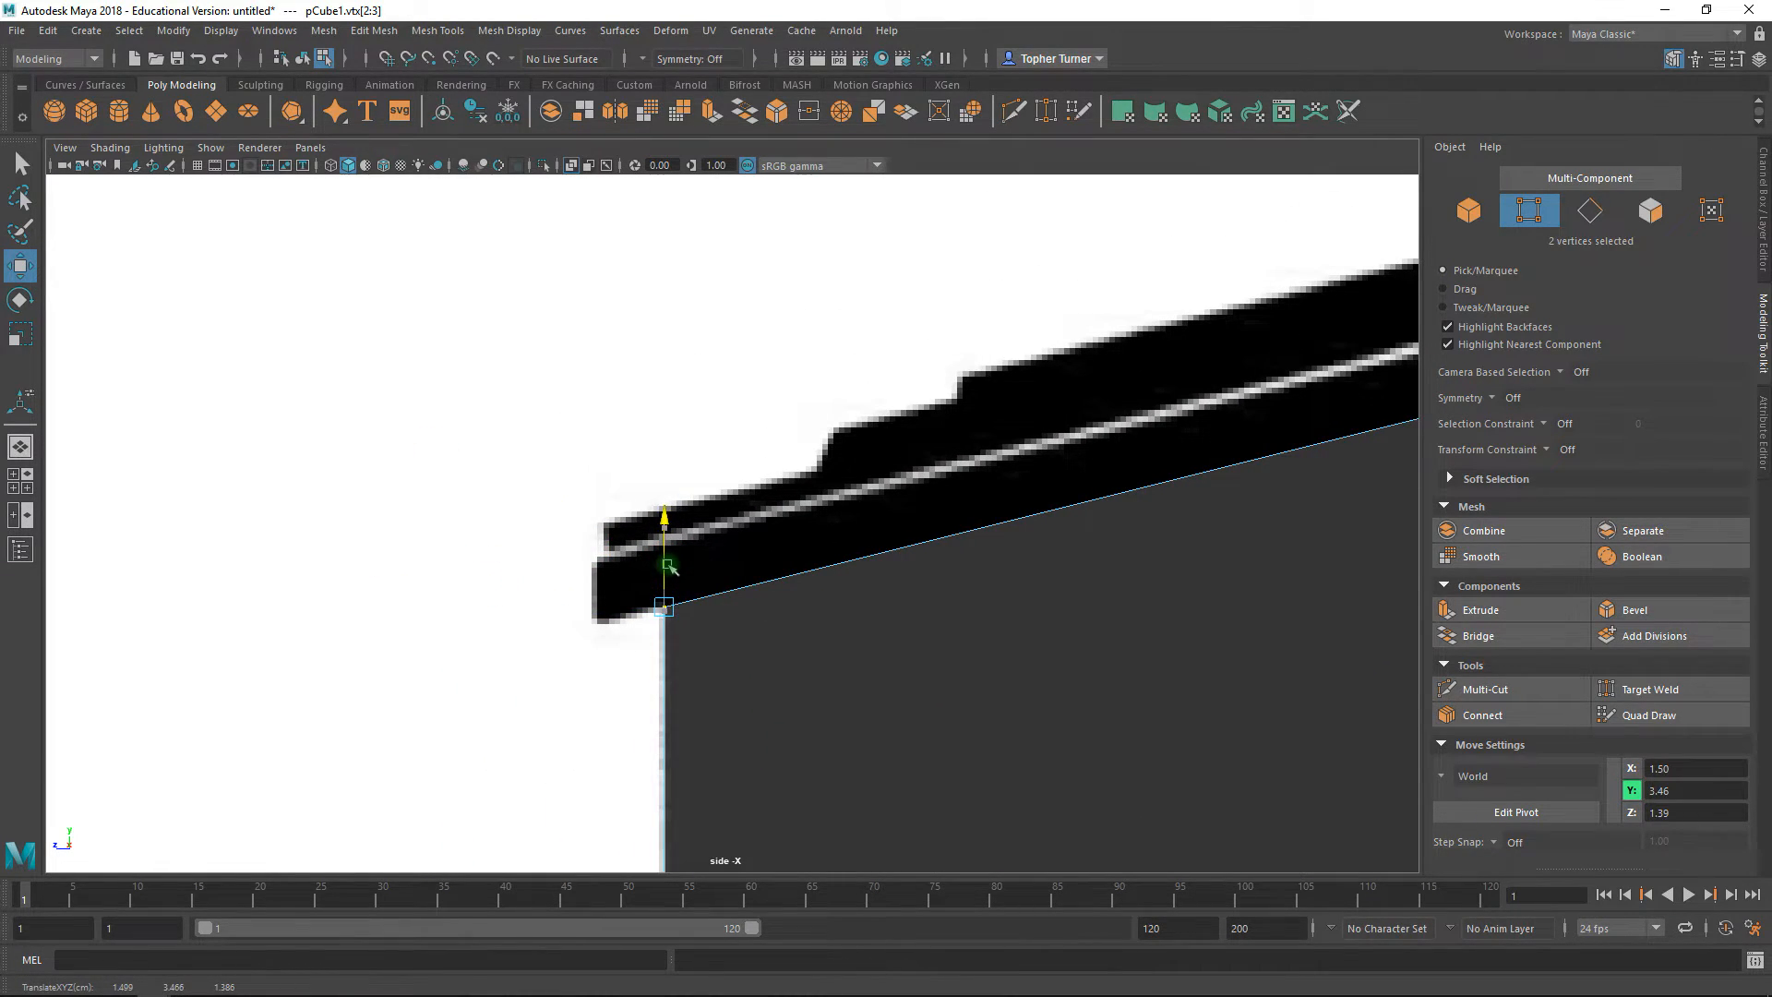
- Select only the box's sloped top face and inspect it in the perspective view
alt+right_drag(1016, 536, 941, 474)
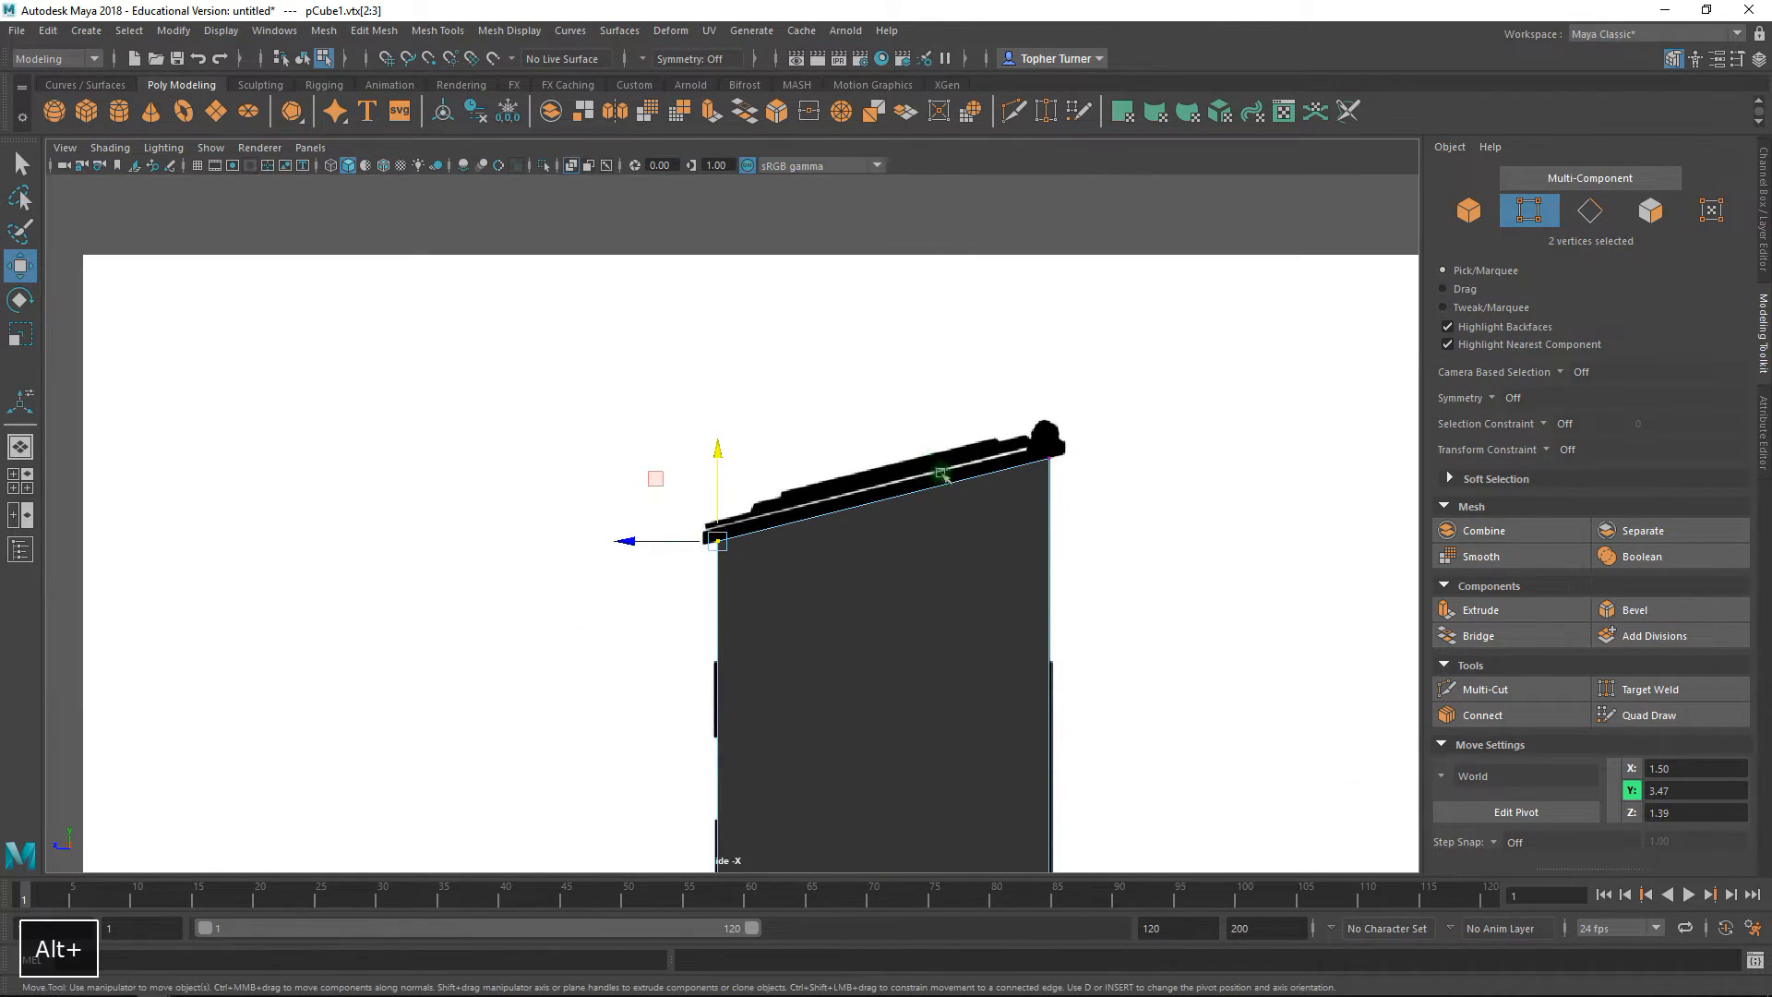
click(1652, 212)
drag(1139, 382, 439, 645)
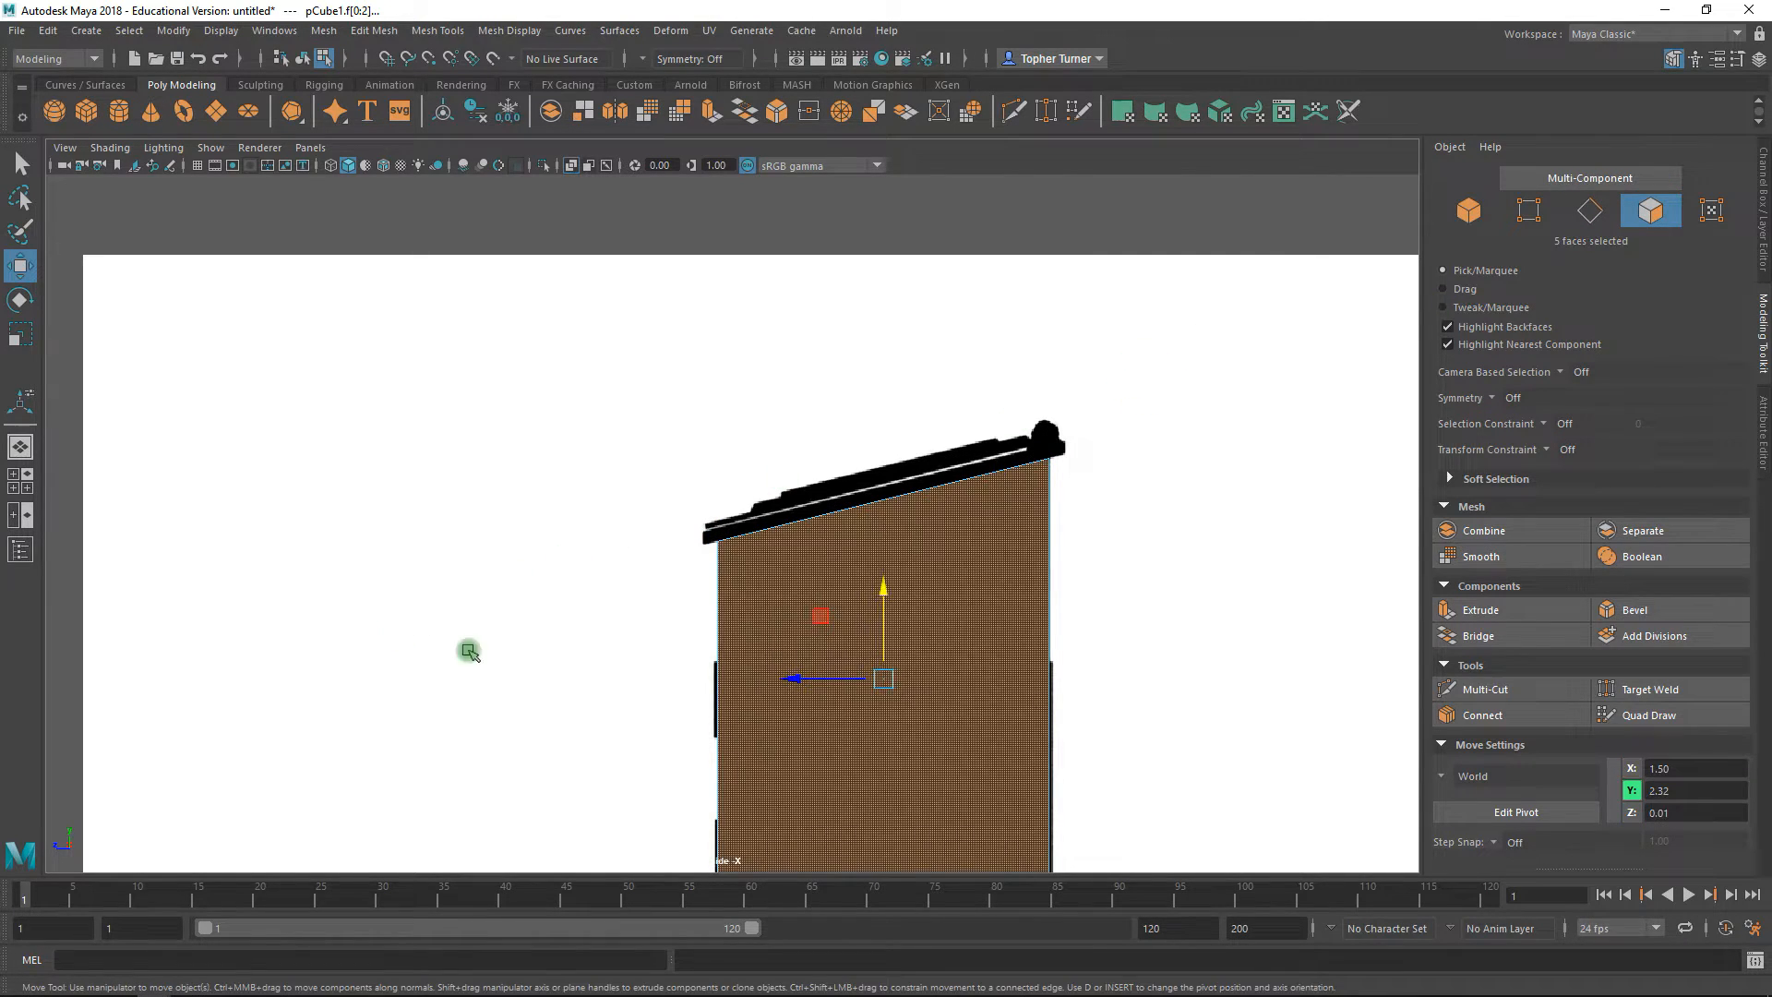
click(1047, 565)
alt+middle_drag(949, 430, 891, 396)
alt+right_drag(664, 379, 759, 618)
key(space)
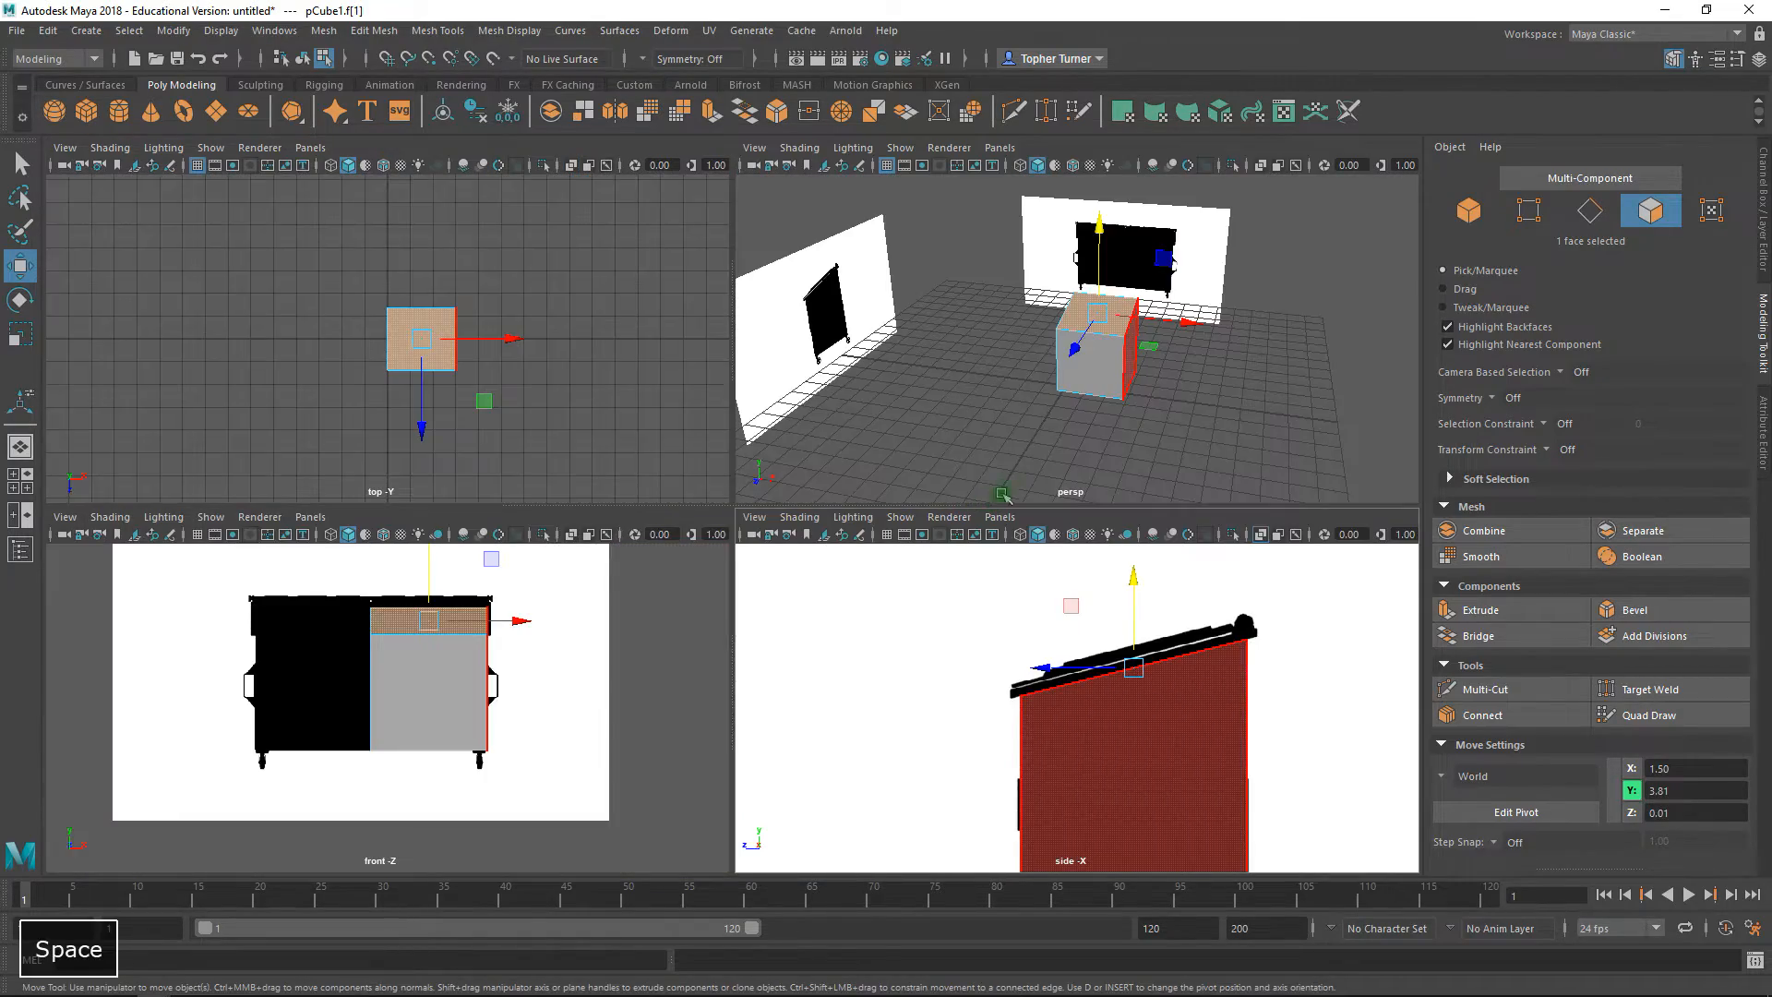
key(space)
alt+drag(1154, 382, 1048, 415)
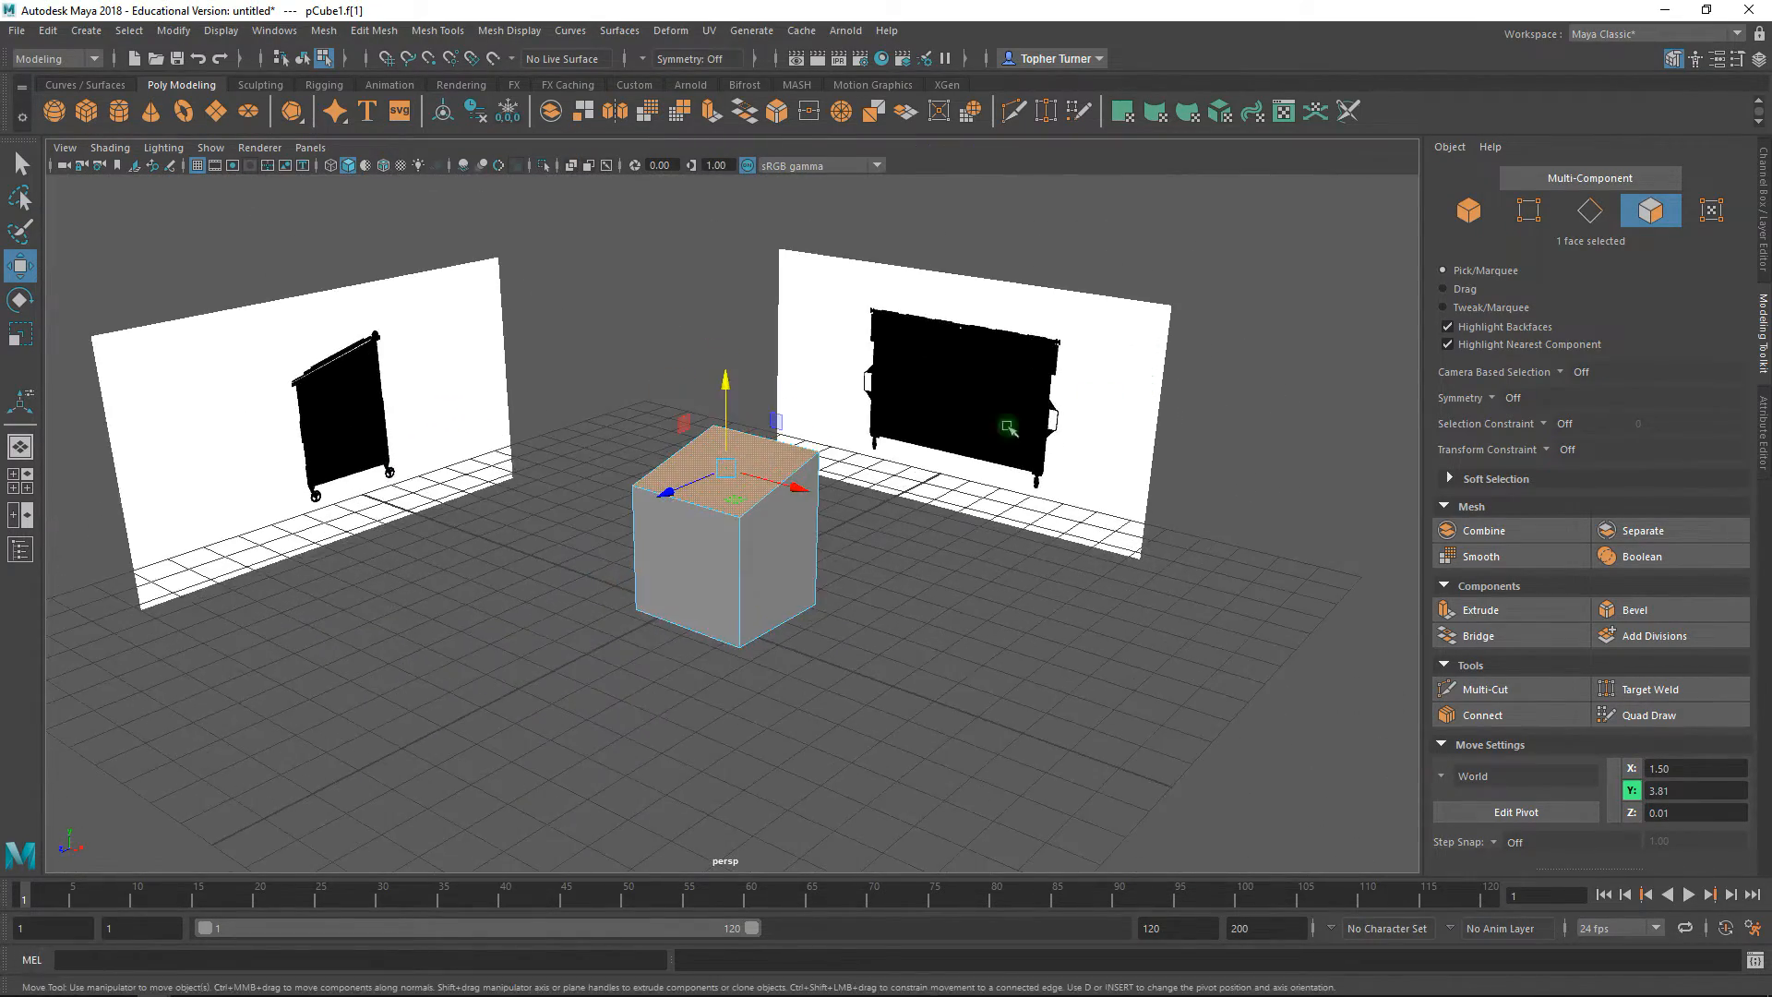
alt+right_drag(1049, 416, 1295, 784)
alt+right_drag(998, 527, 715, 434)
- Examine the silhouette's rear lid hinge above the box's top rear corner up close in the side view
key(space)
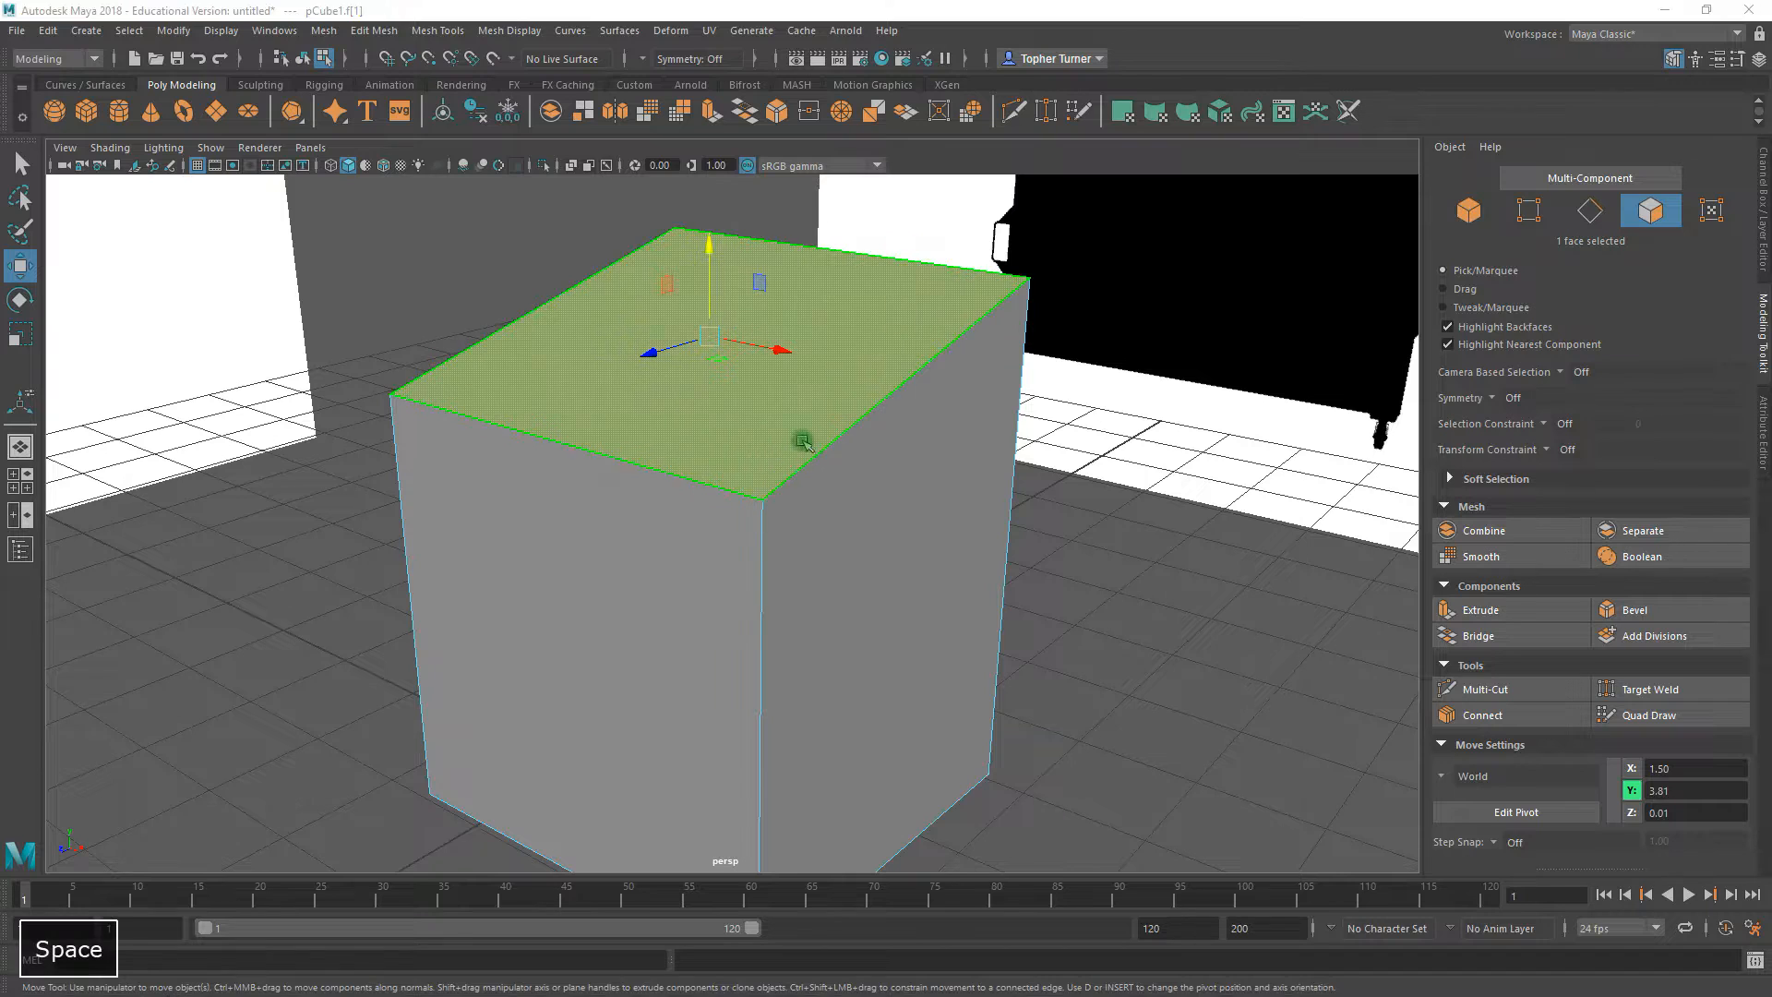
key(space)
alt+right_drag(1099, 566, 1060, 389)
alt+middle_drag(685, 527, 664, 550)
alt+right_drag(738, 516, 997, 886)
alt+middle_drag(744, 336, 611, 292)
alt+right_drag(557, 446, 701, 702)
alt+middle_drag(540, 470, 625, 593)
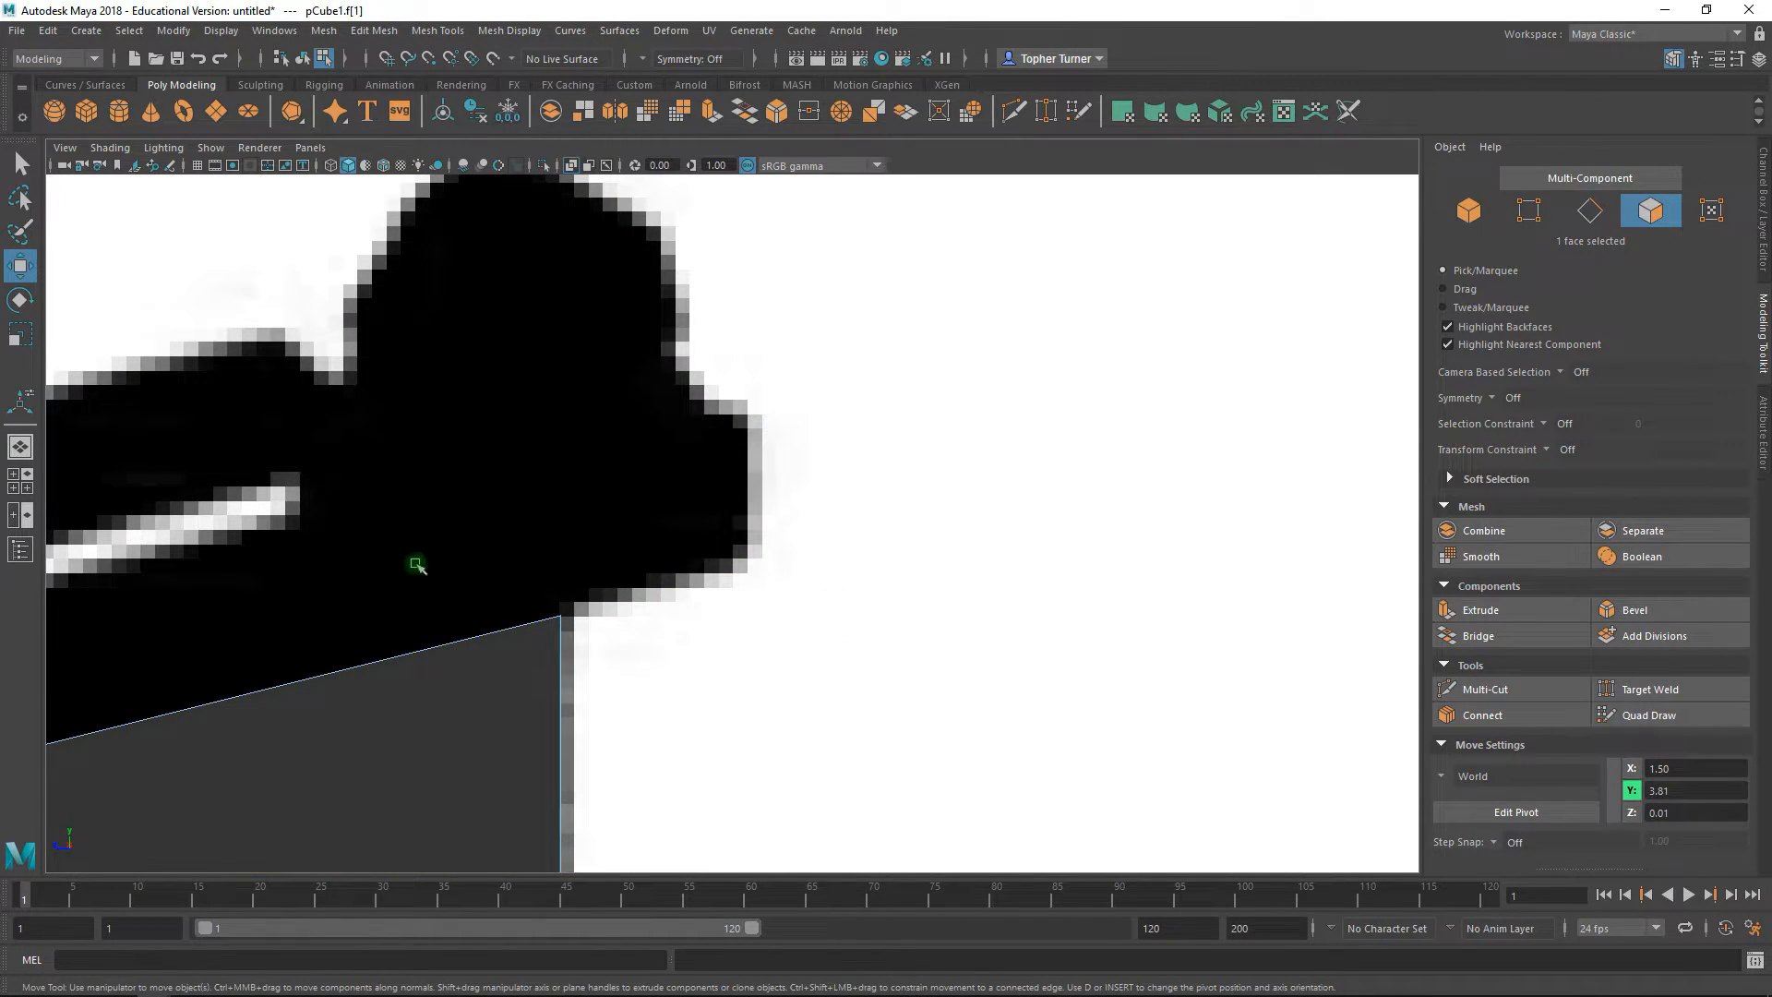
- Extrude the box's sloped top face with a trial offset of 3.1 and check its outline in the side and perspective views
click(1447, 612)
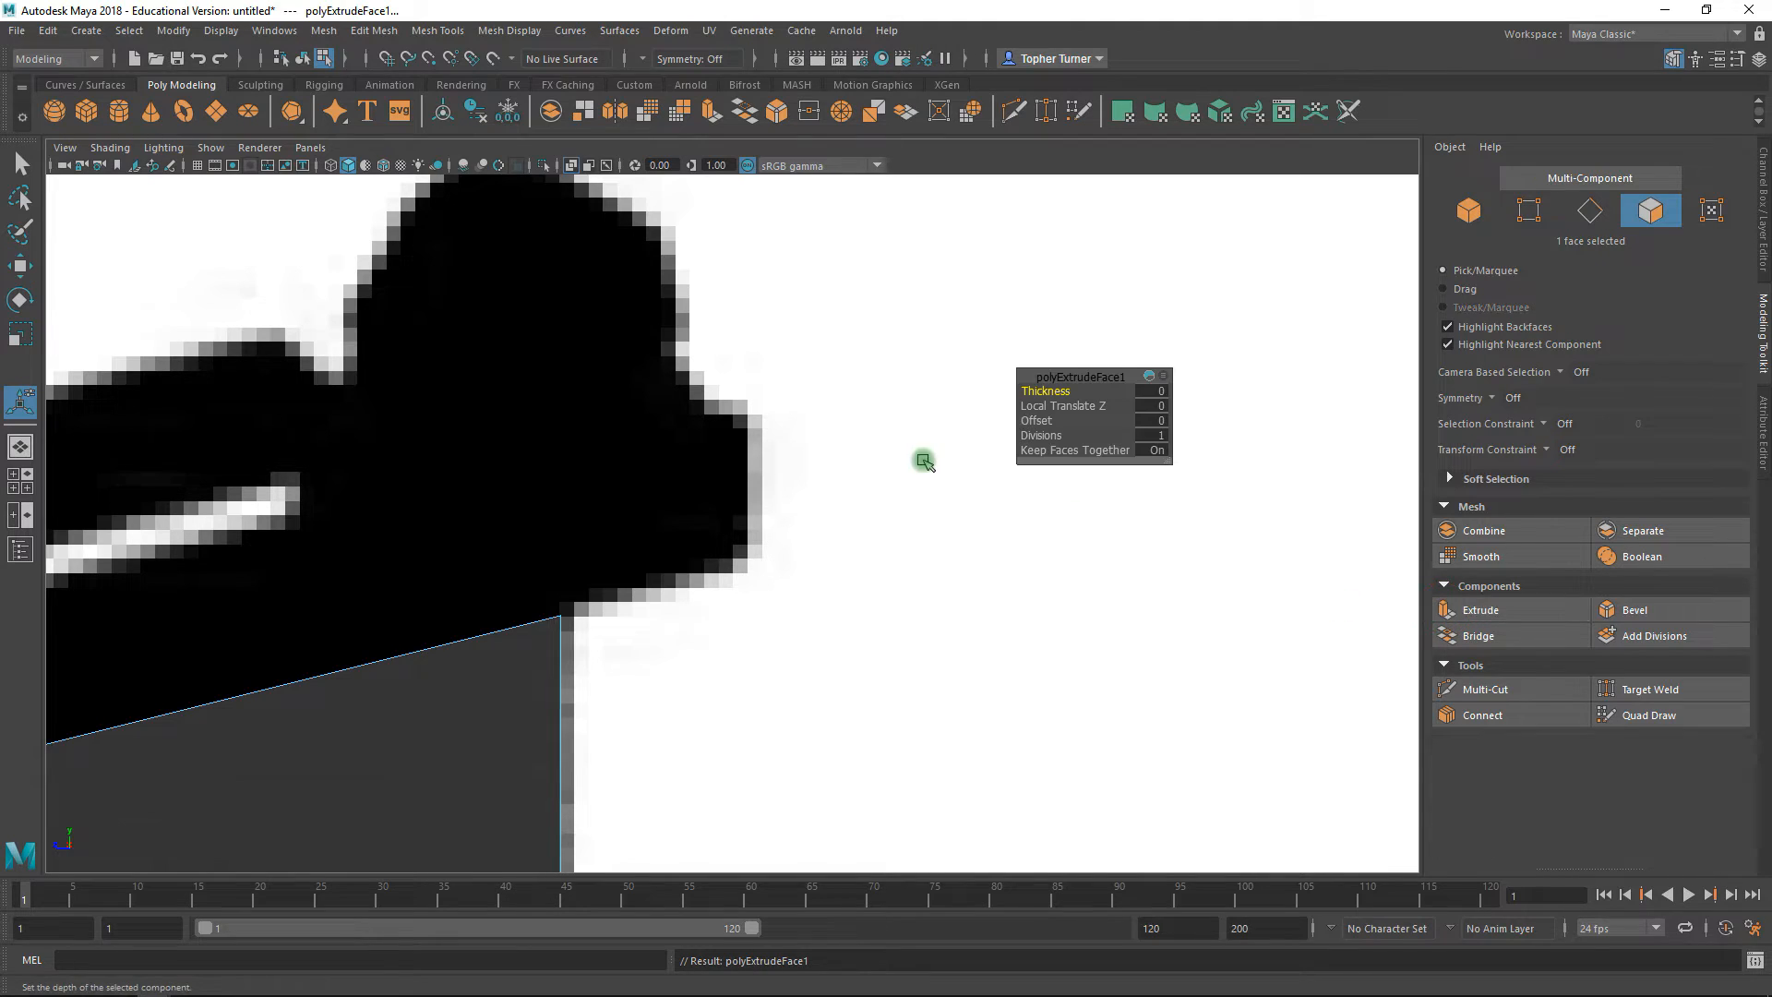
click(1036, 421)
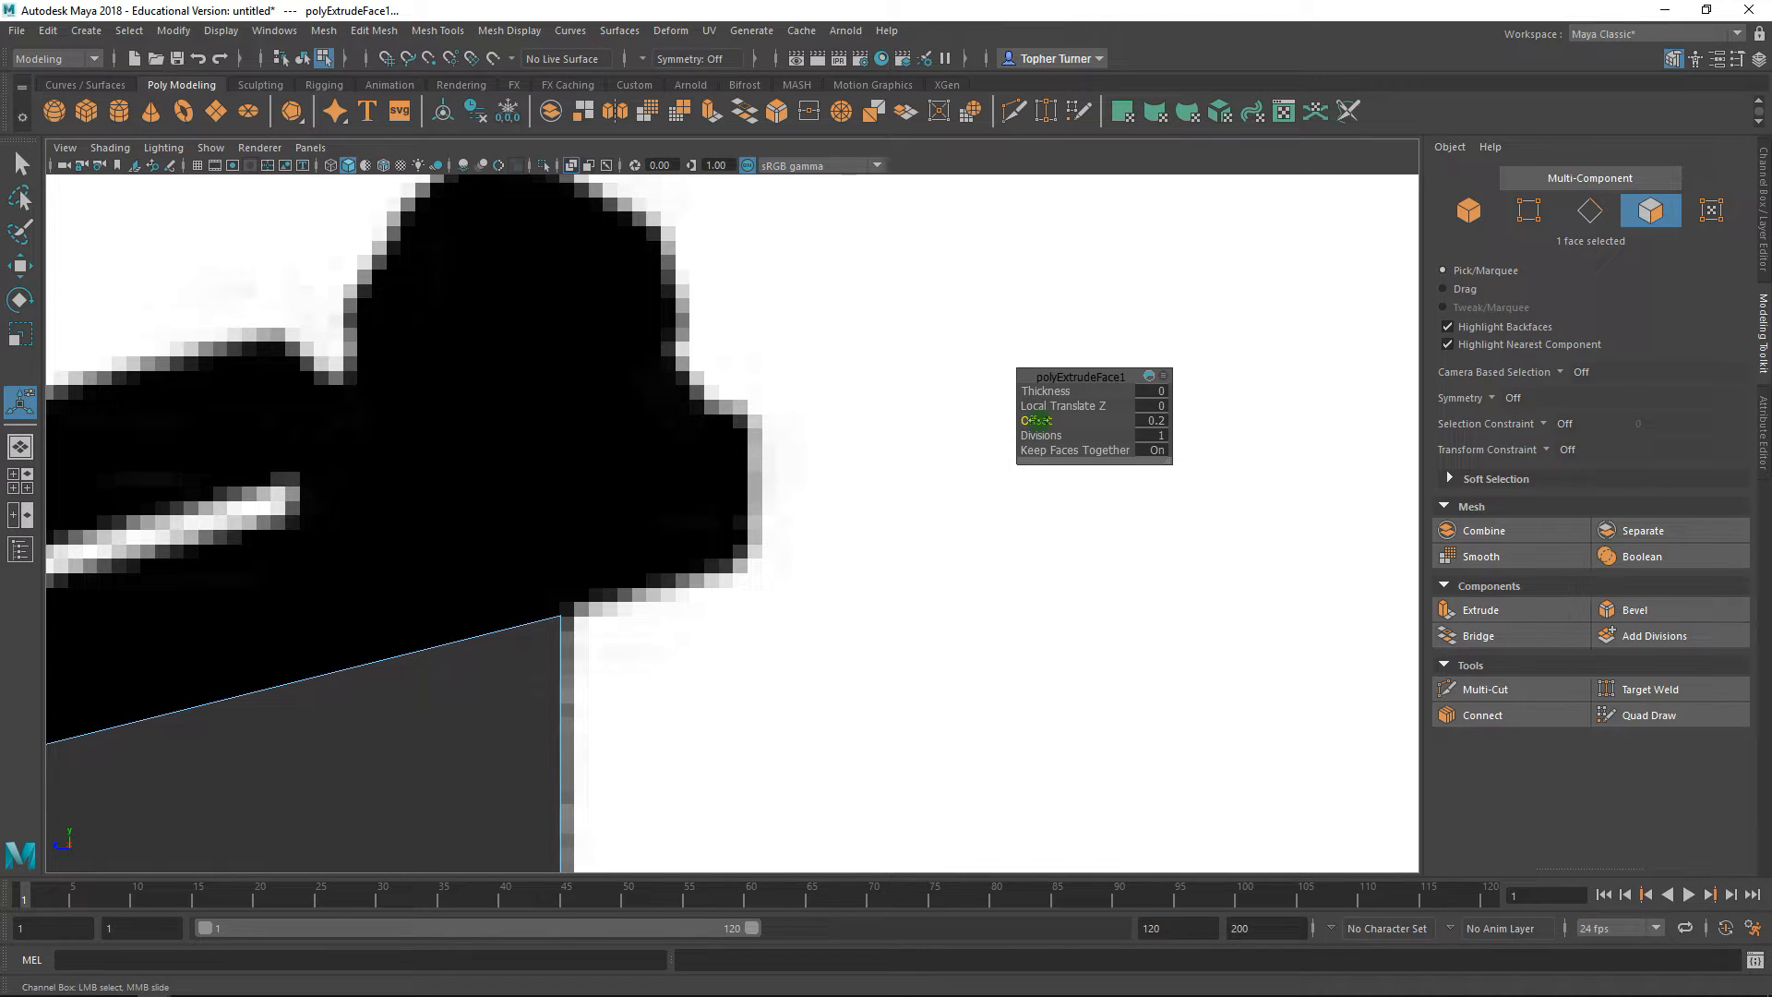
alt+right_drag(950, 507, 811, 475)
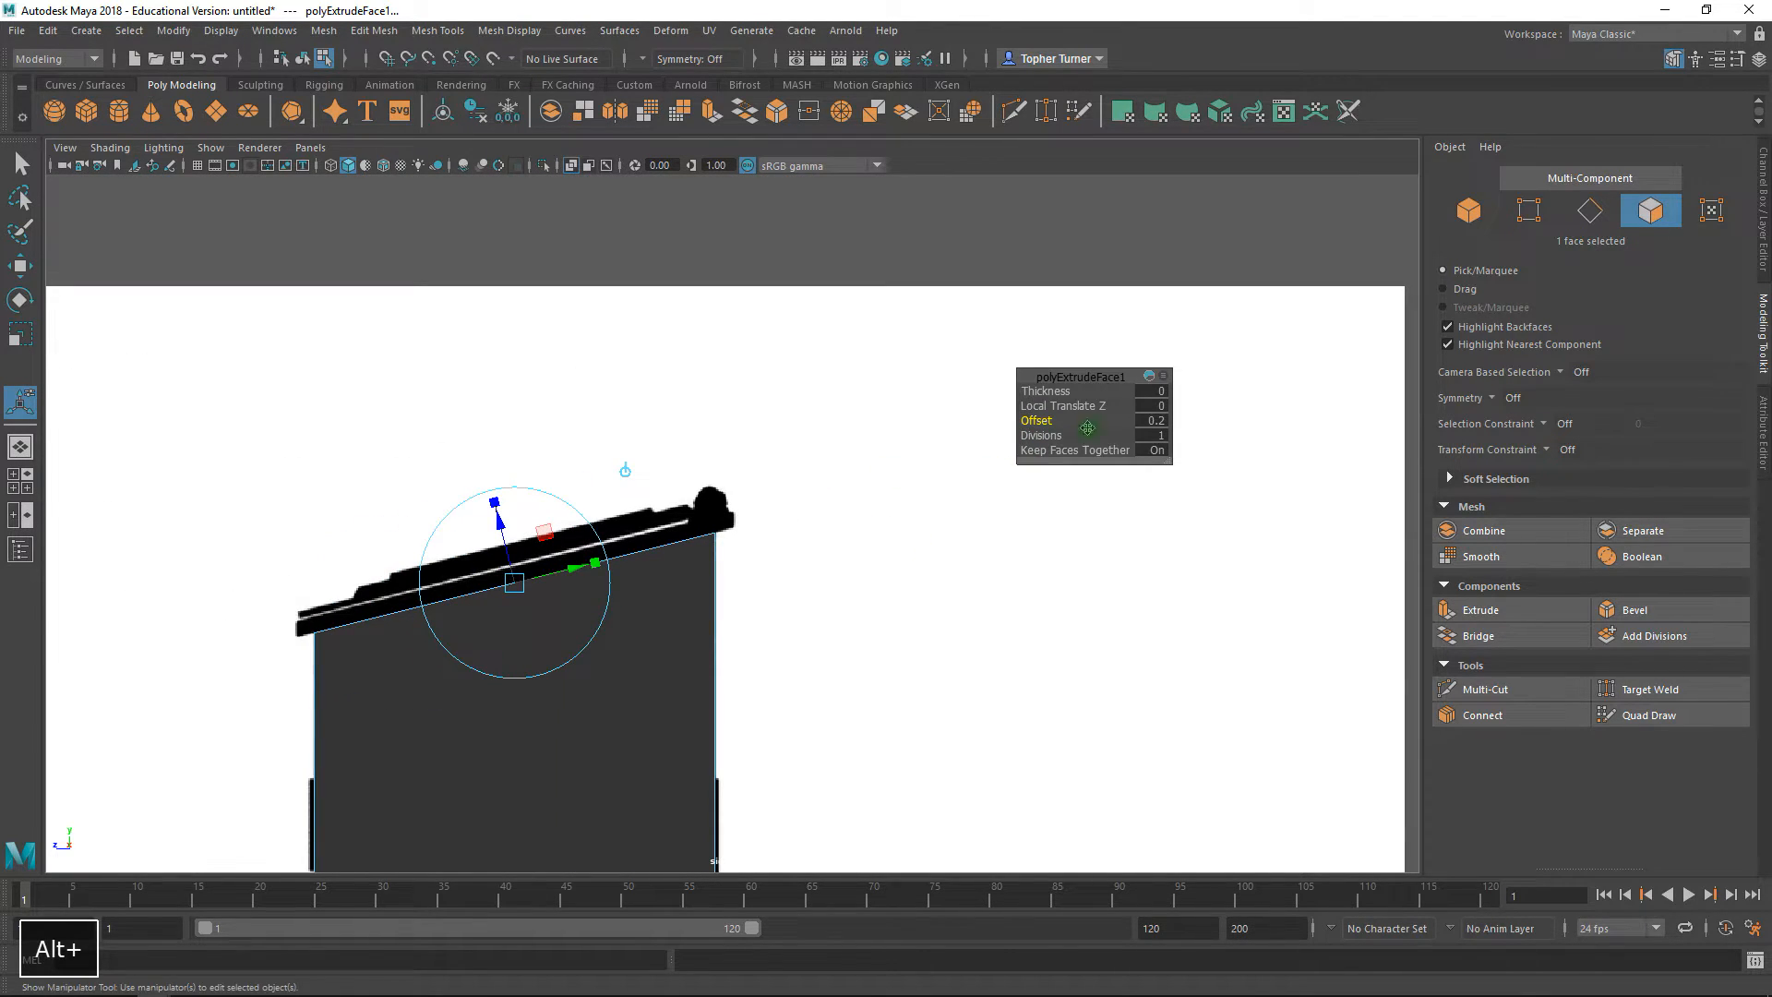
alt+right_drag(1022, 394, 1123, 502)
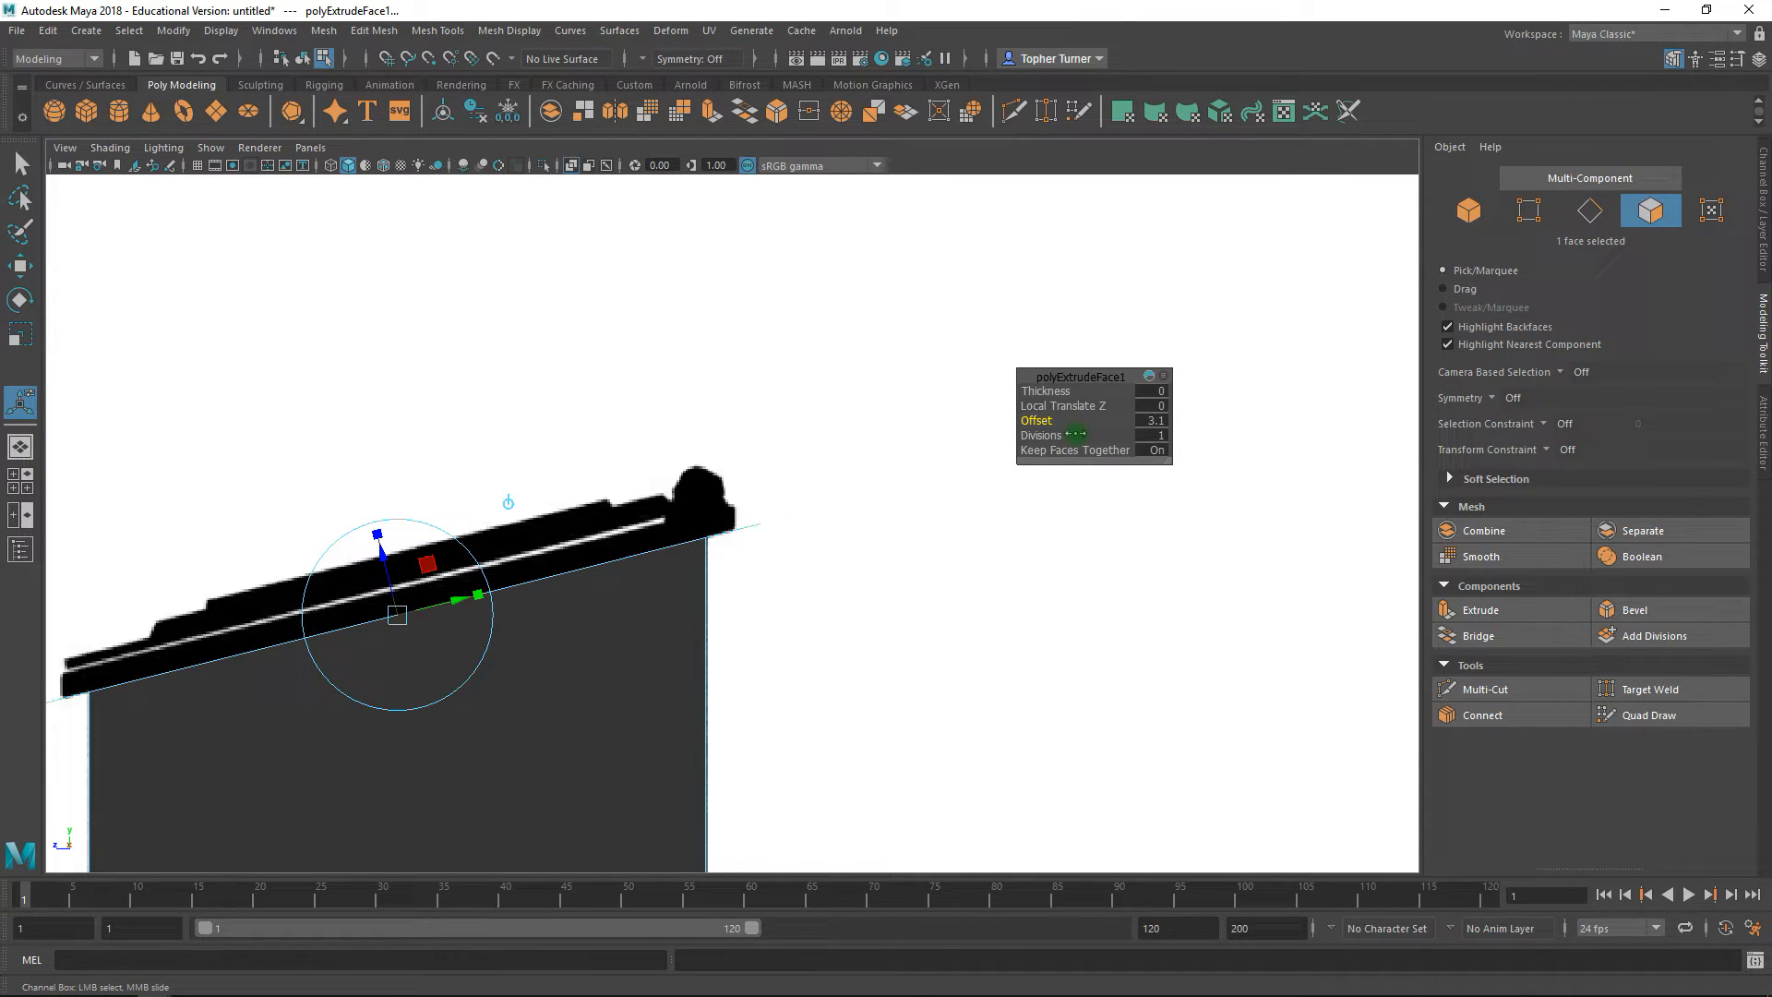
alt+right_drag(799, 462, 719, 528)
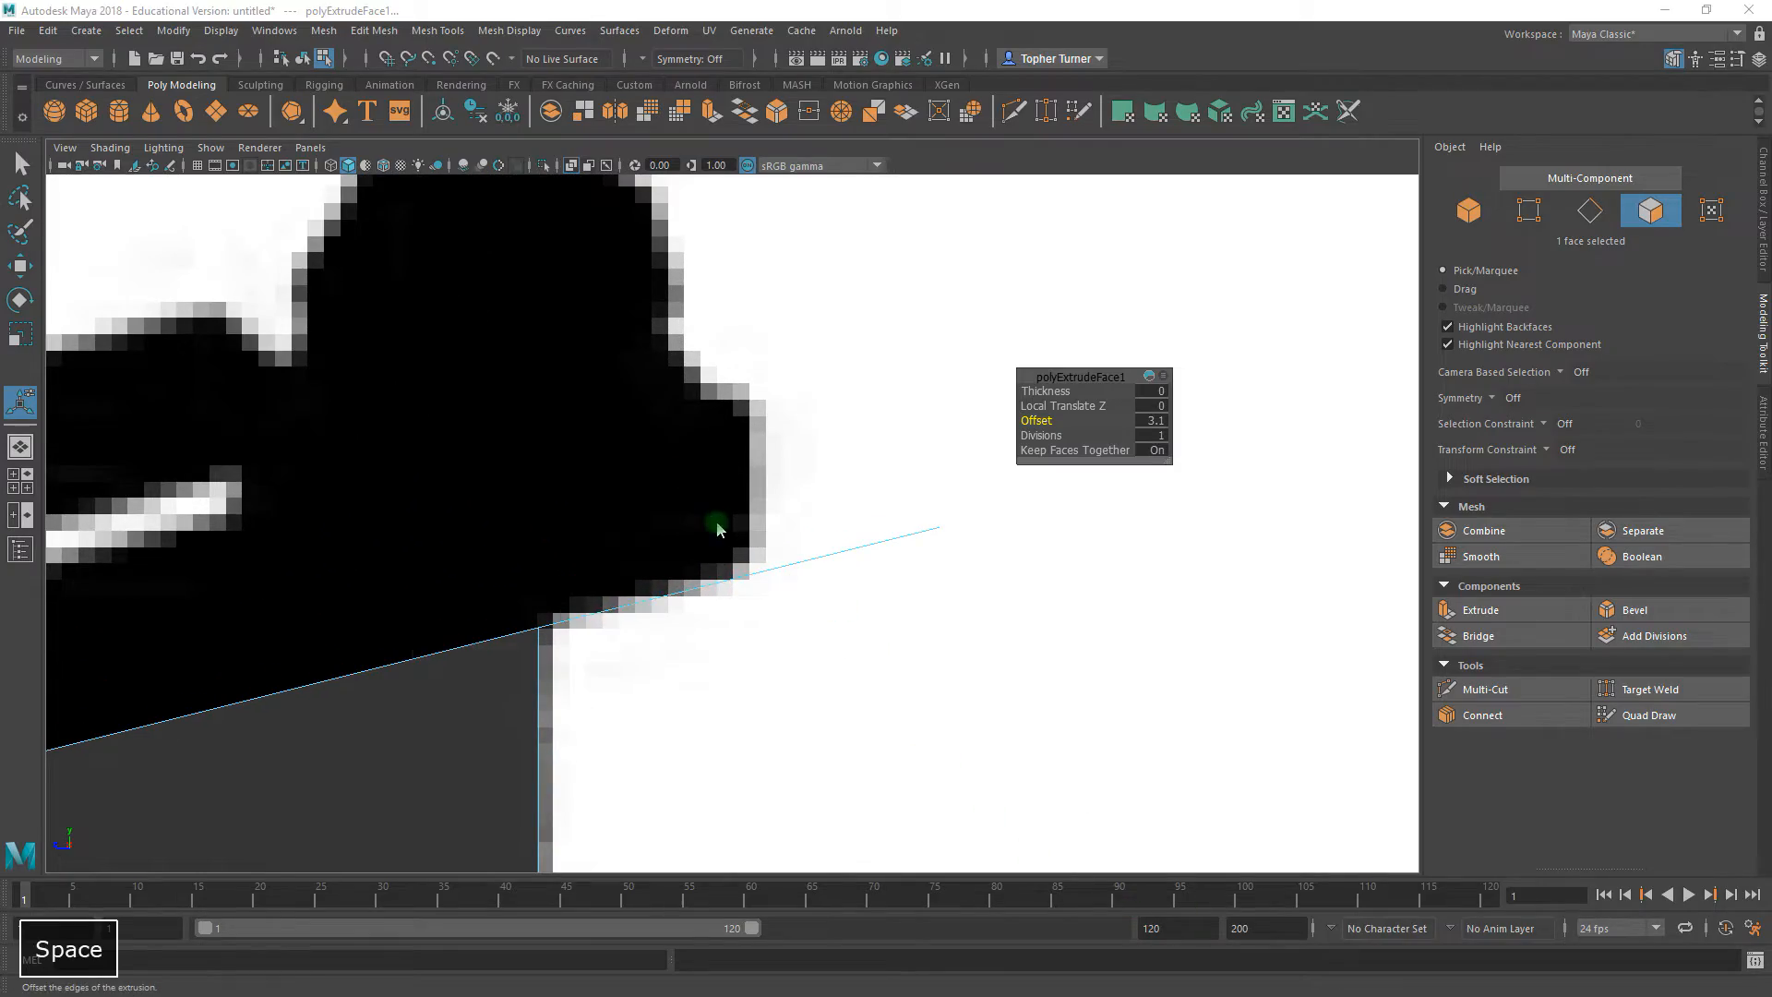
key(space)
key(space)
alt+right_drag(757, 335, 740, 382)
alt+drag(819, 343, 791, 424)
alt+middle_drag(771, 591, 1024, 369)
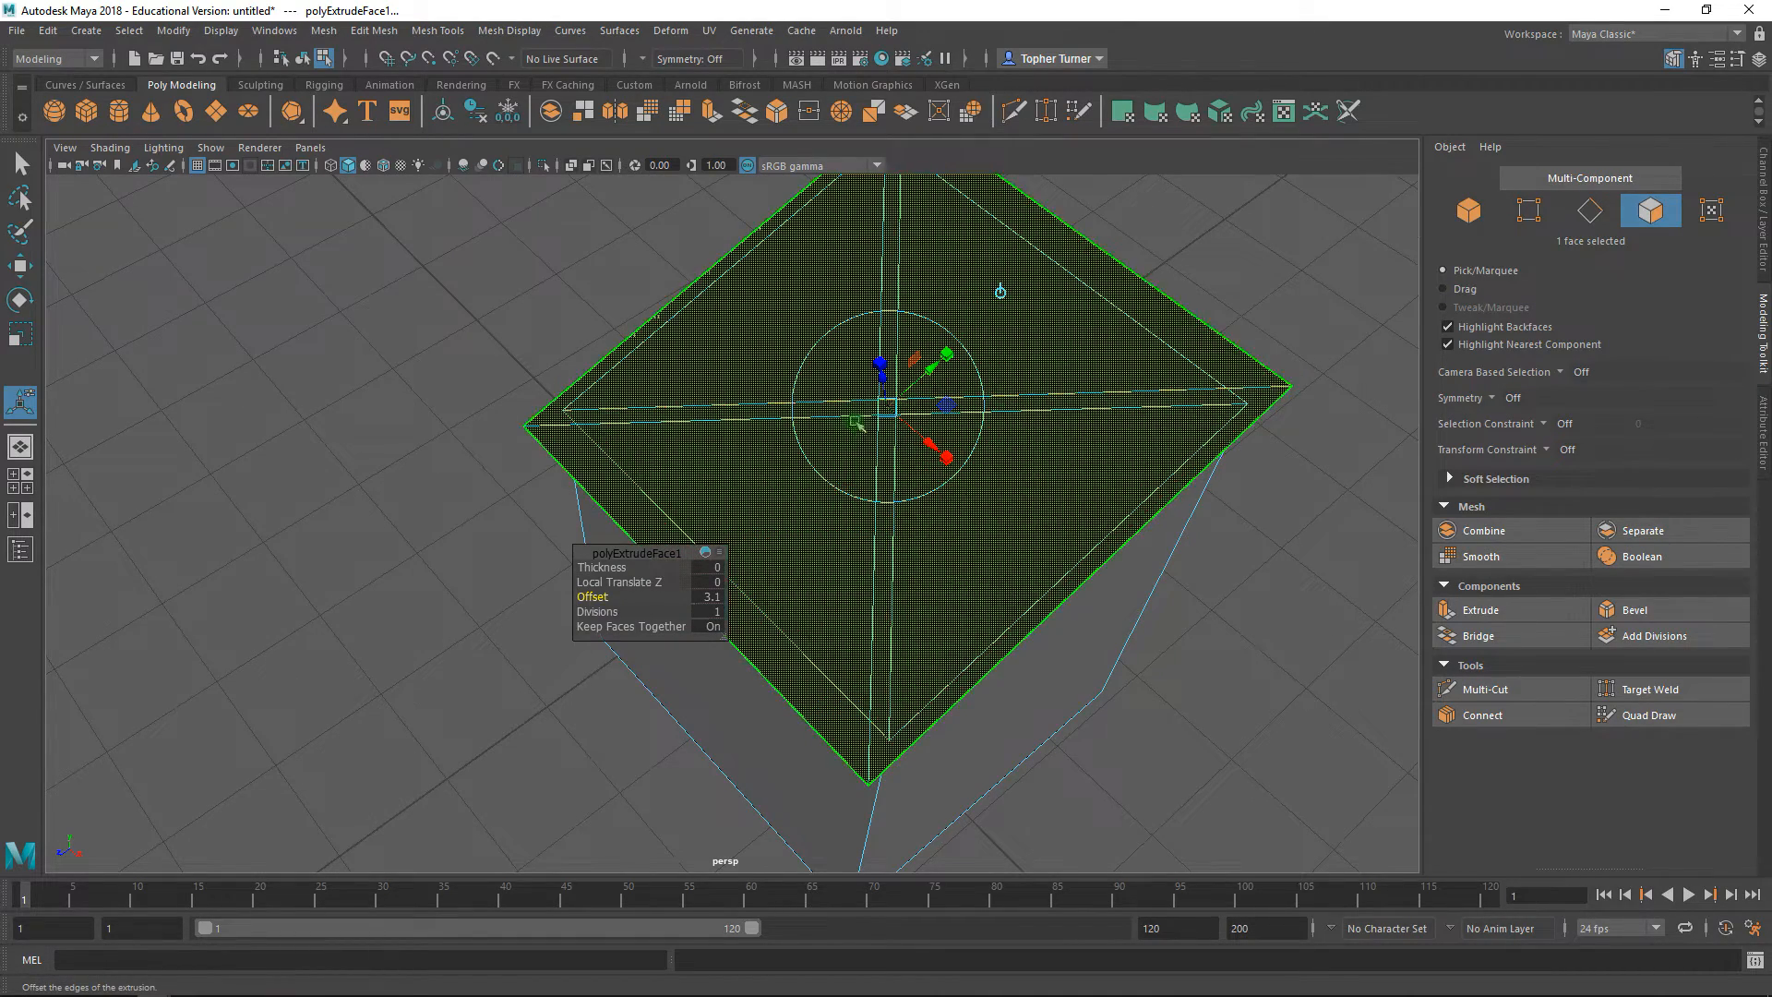
alt+middle_drag(877, 269, 842, 453)
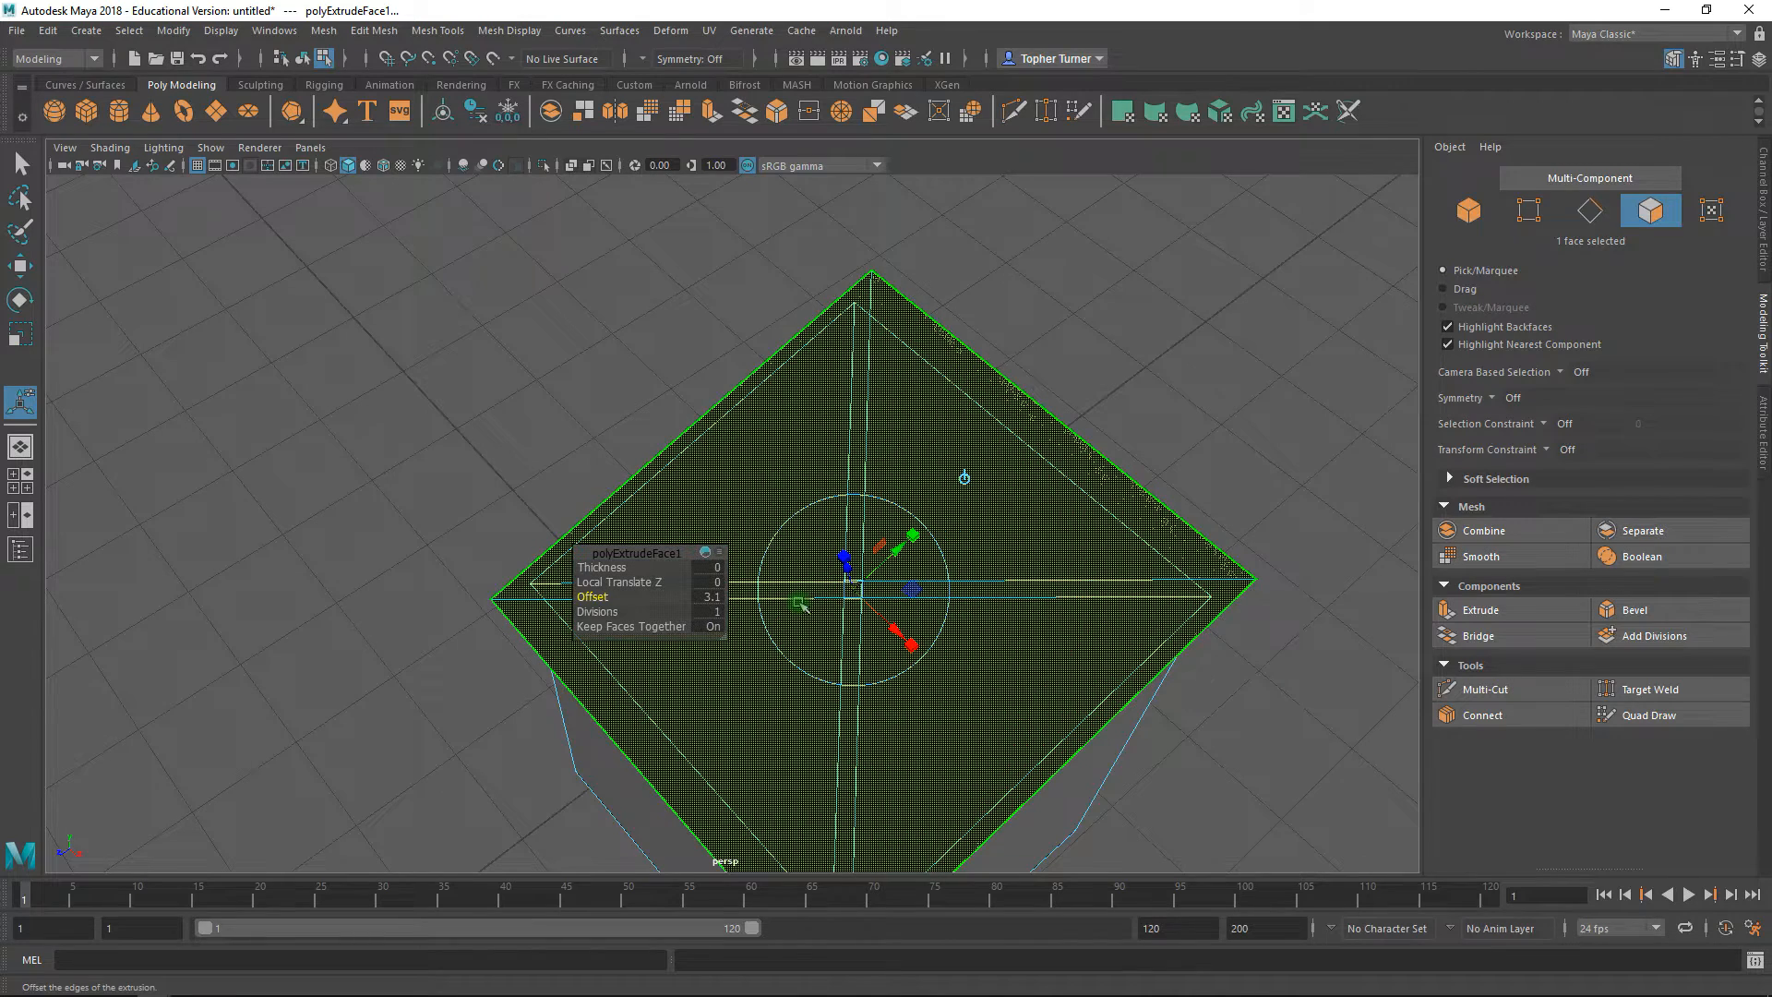
- Set the extrusion's offset to -0.1 and check how the top face overhangs the walls in the perspective view
click(709, 598)
key(BackSpace)
key(BackSpace)
key(BackSpace)
key(BackSpace)
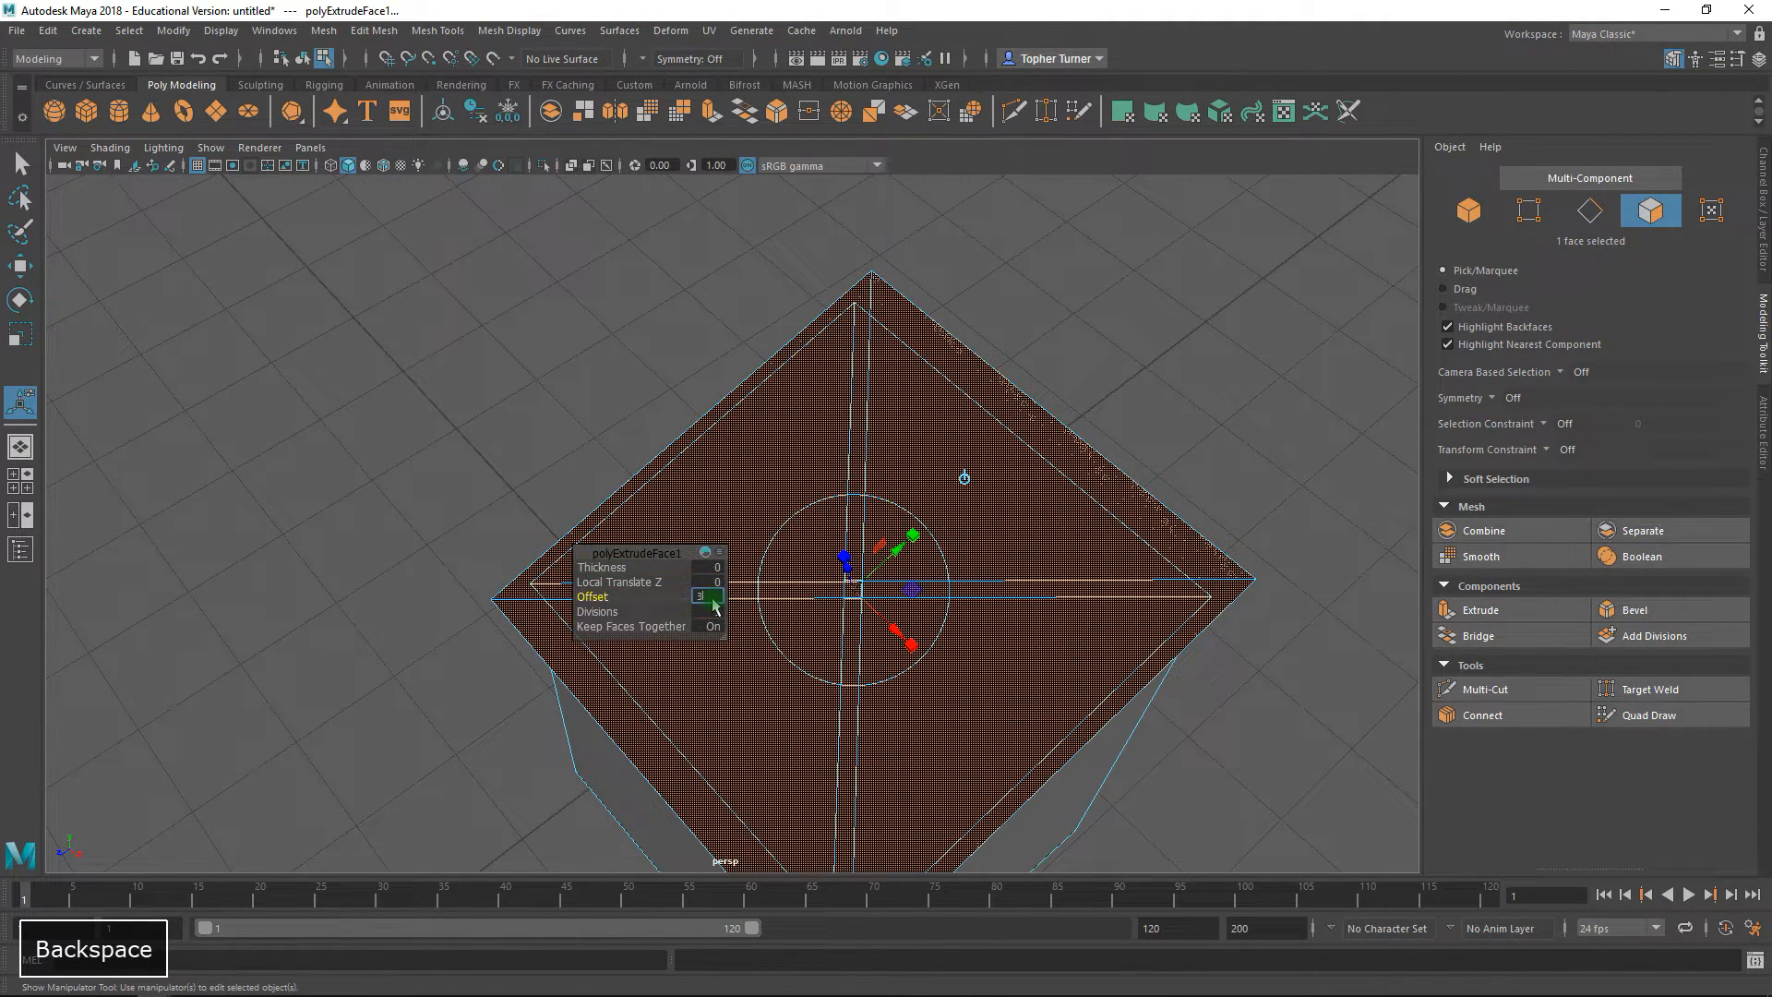
text(-0.1)
key(Return)
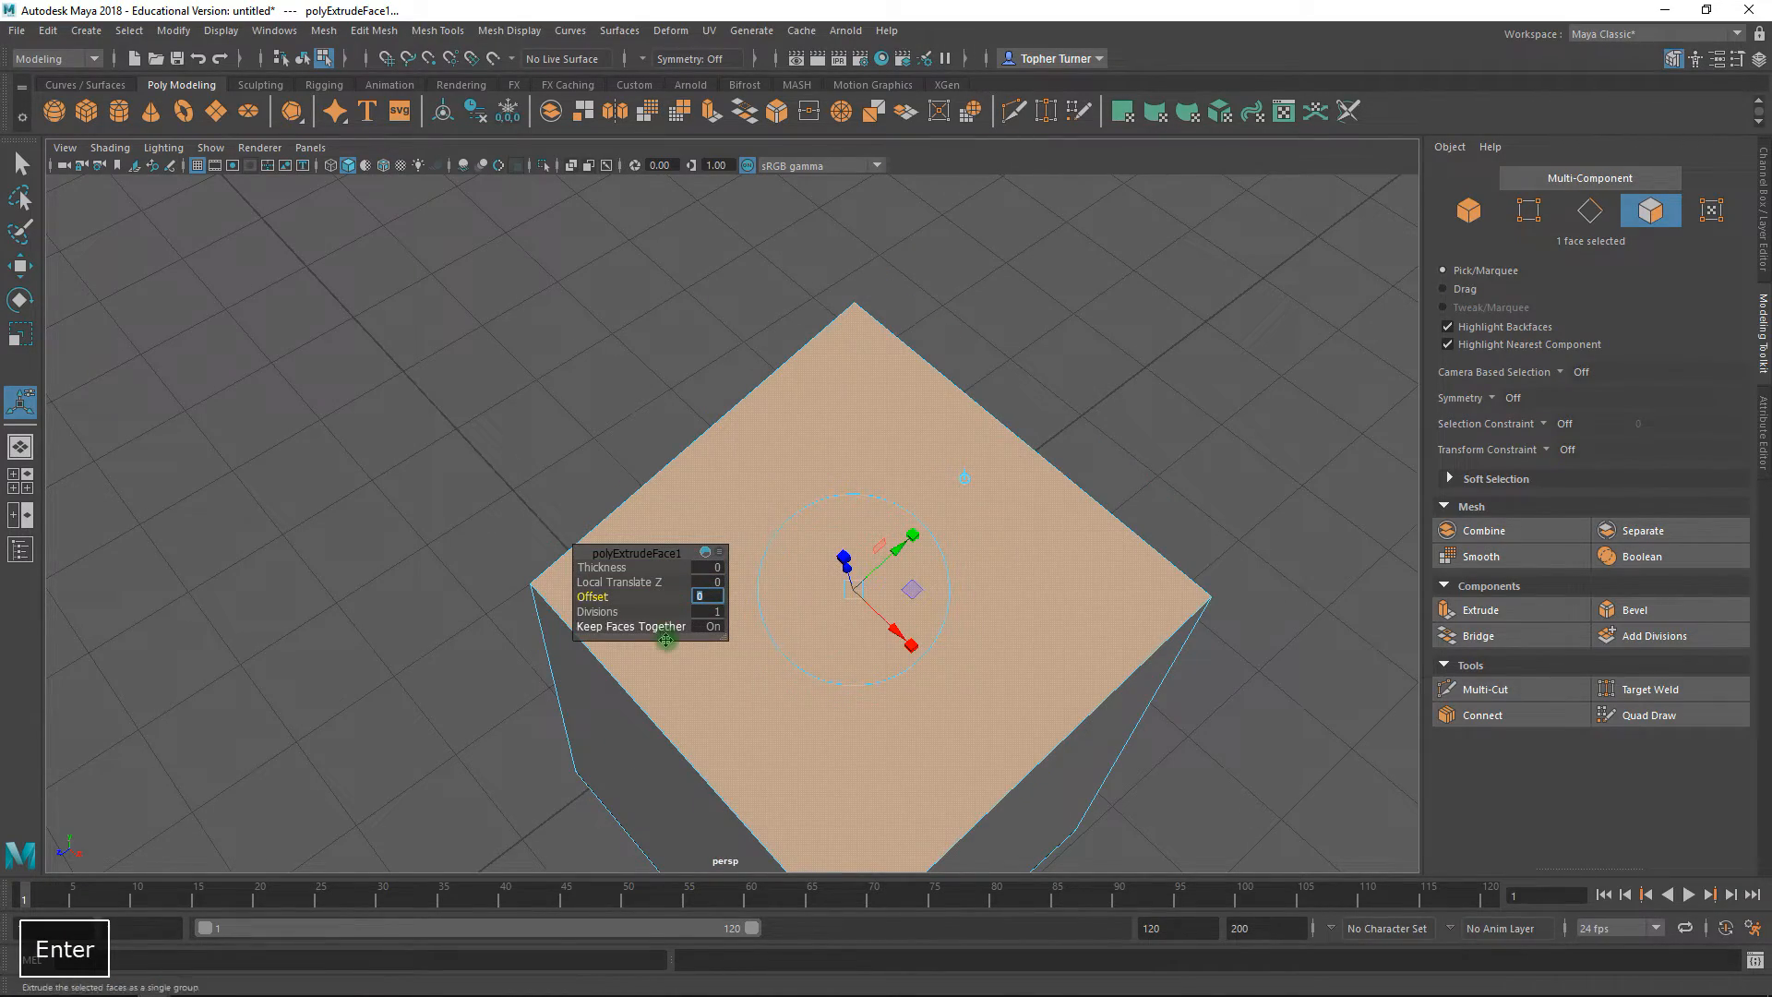
alt+drag(1088, 534, 888, 596)
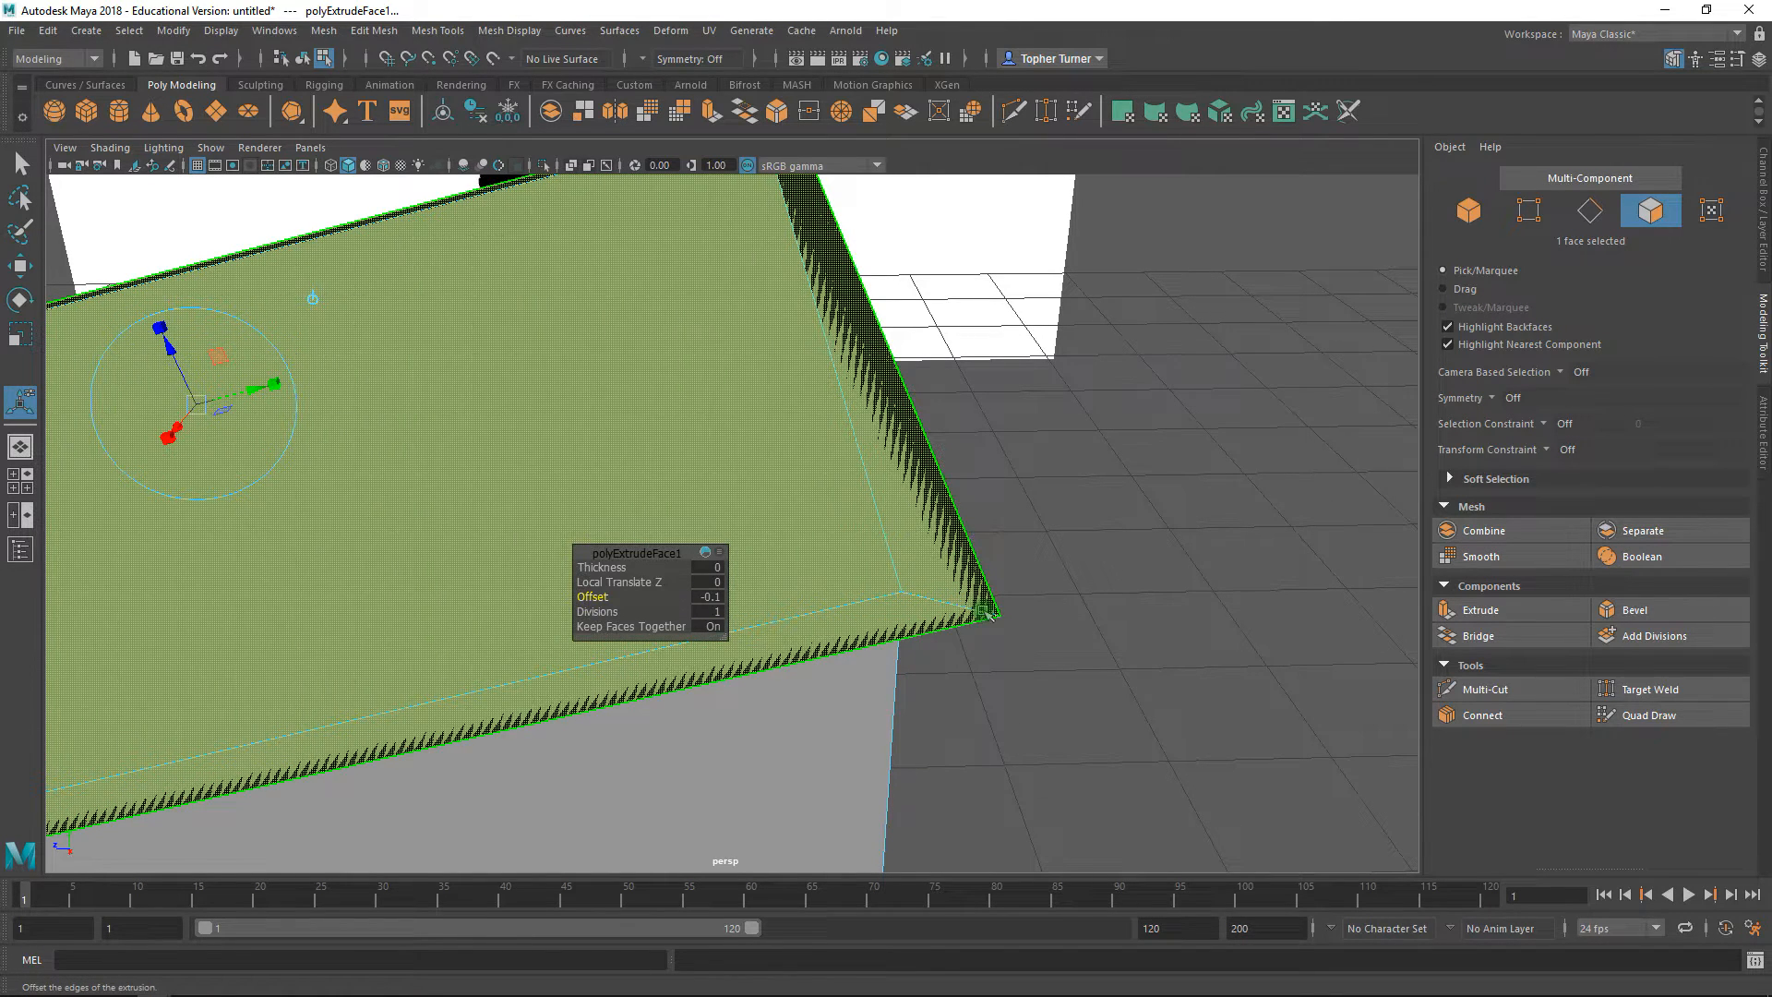
- Compare the overhang with the silhouette's rear lid corner in the side view and try an offset of -0.254
key(space)
key(space)
alt+right_drag(1129, 656, 1515, 985)
alt+middle_drag(905, 538, 1095, 336)
alt+right_drag(1058, 363, 1016, 431)
alt+middle_drag(1012, 416, 882, 680)
mouse_move(882, 680)
alt+right_down()
mouse_move(884, 650)
mouse_move(888, 692)
alt+right_up()
drag(663, 553, 961, 425)
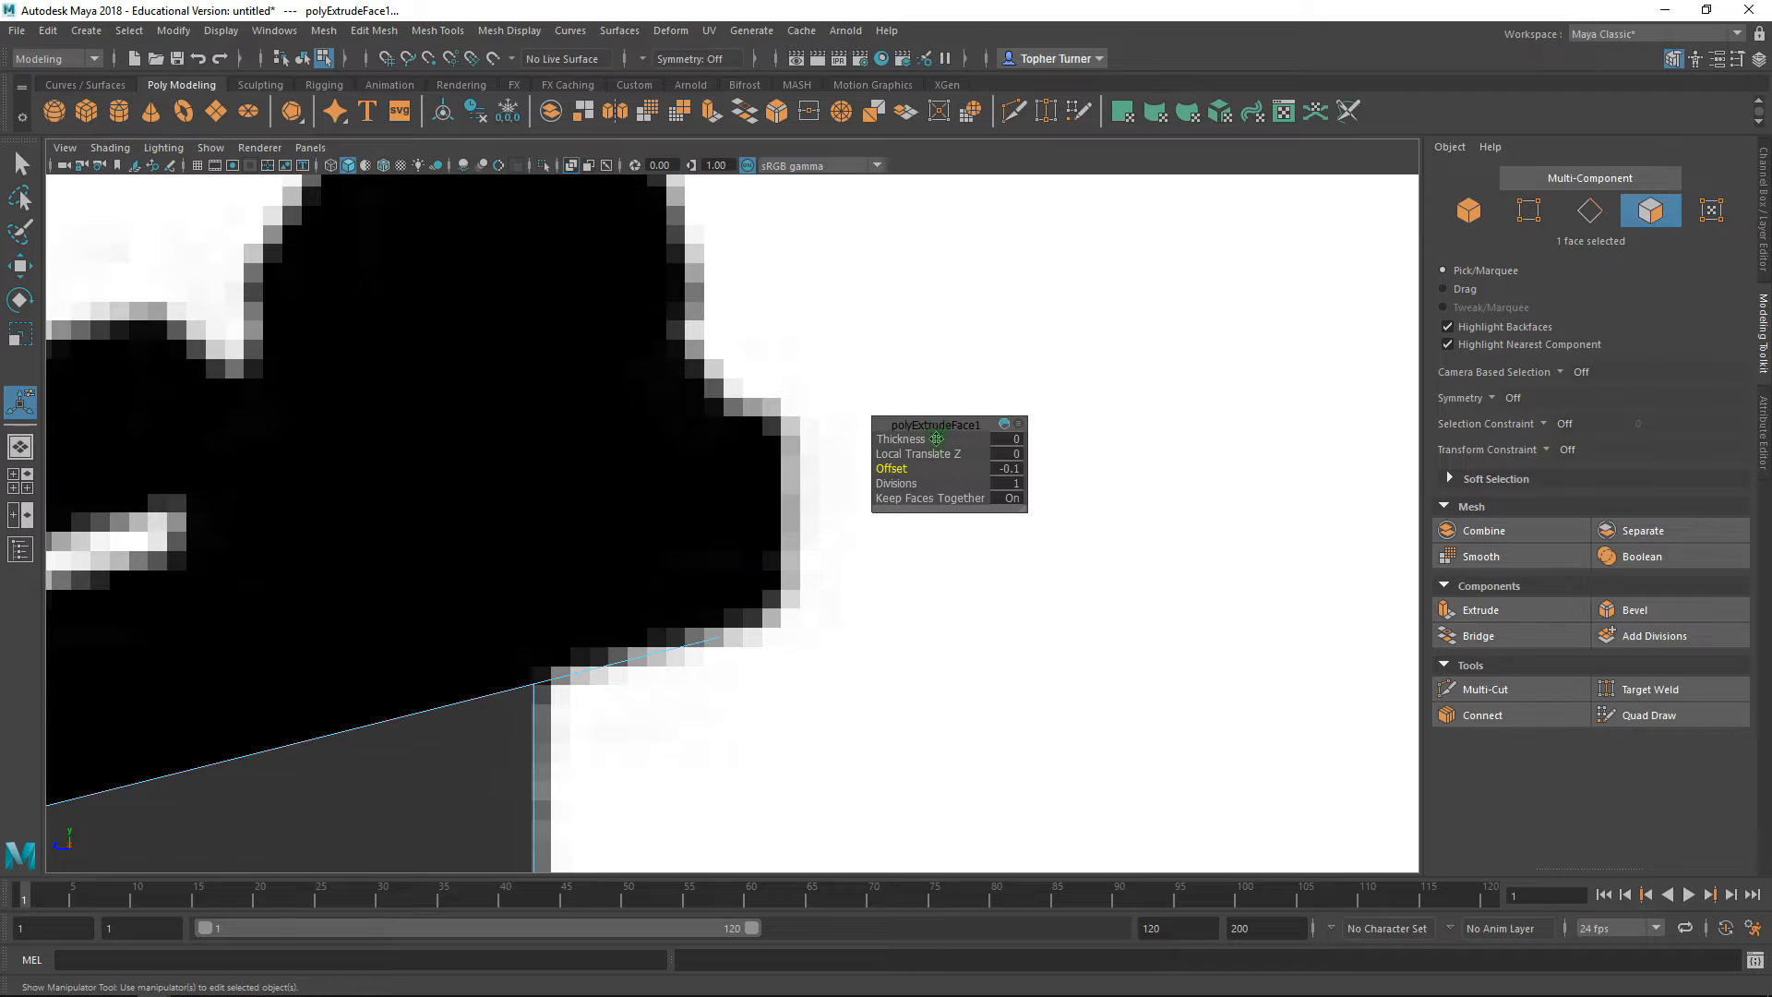
click(1006, 468)
drag(1008, 468, 1239, 478)
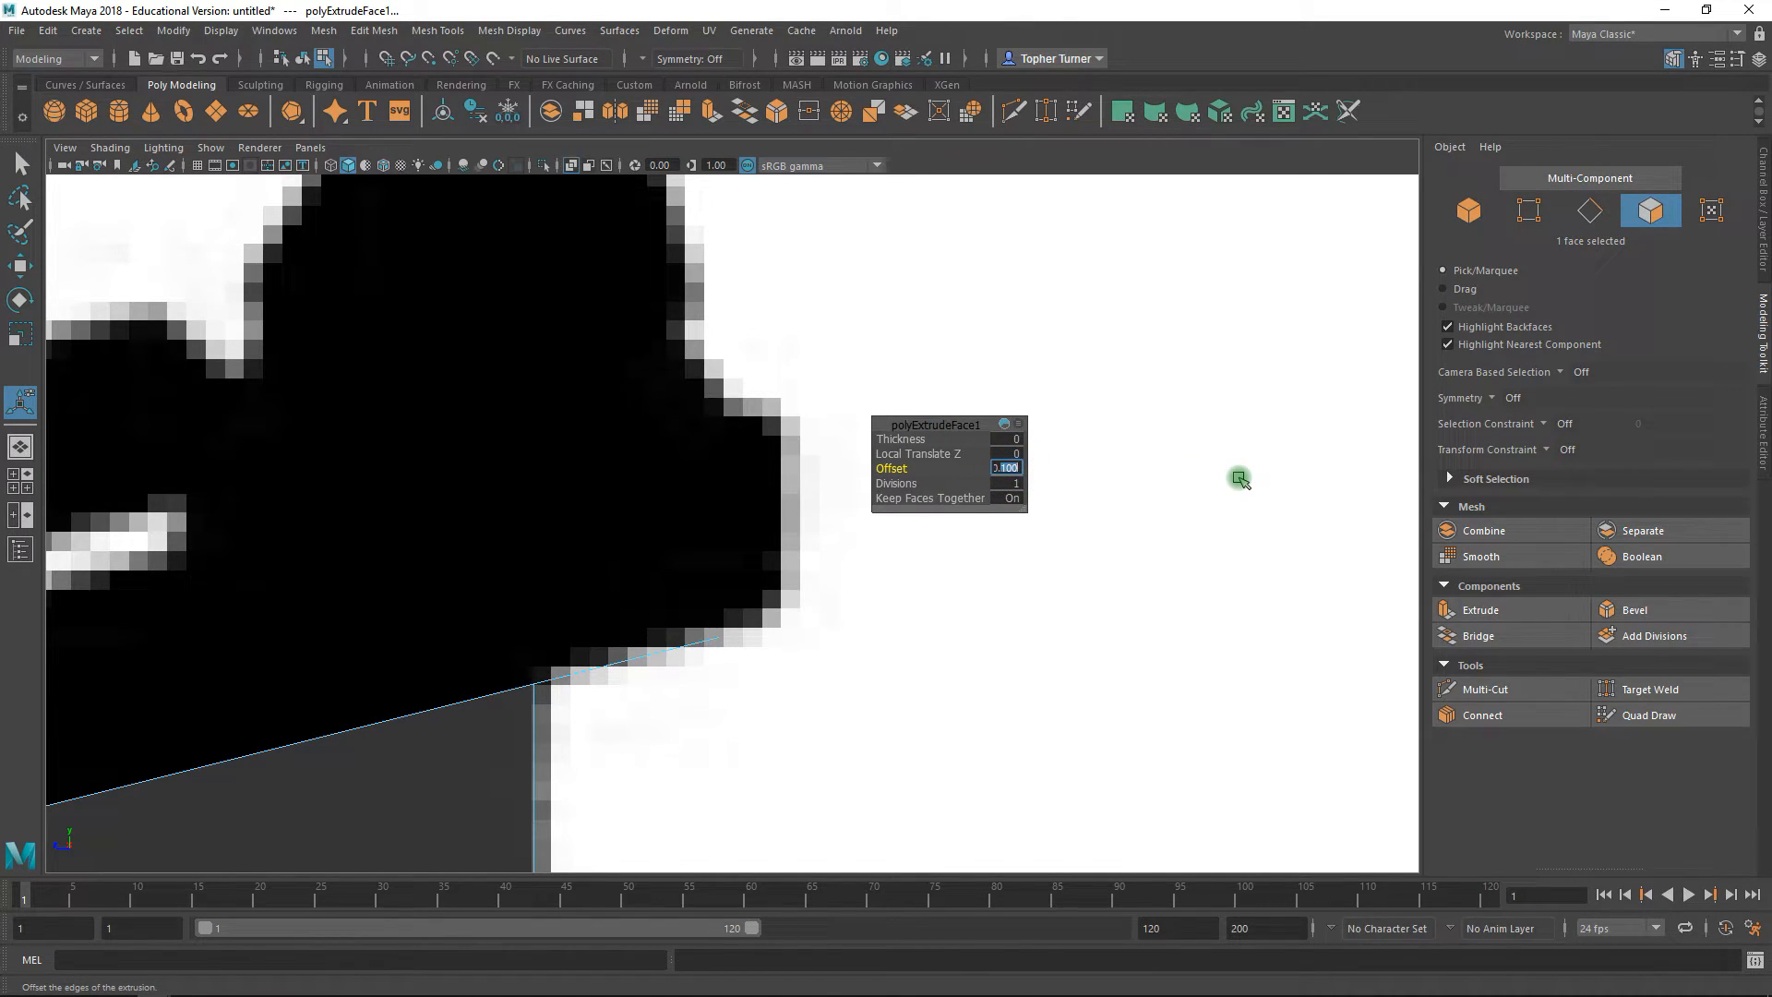
text(254)
key(Return)
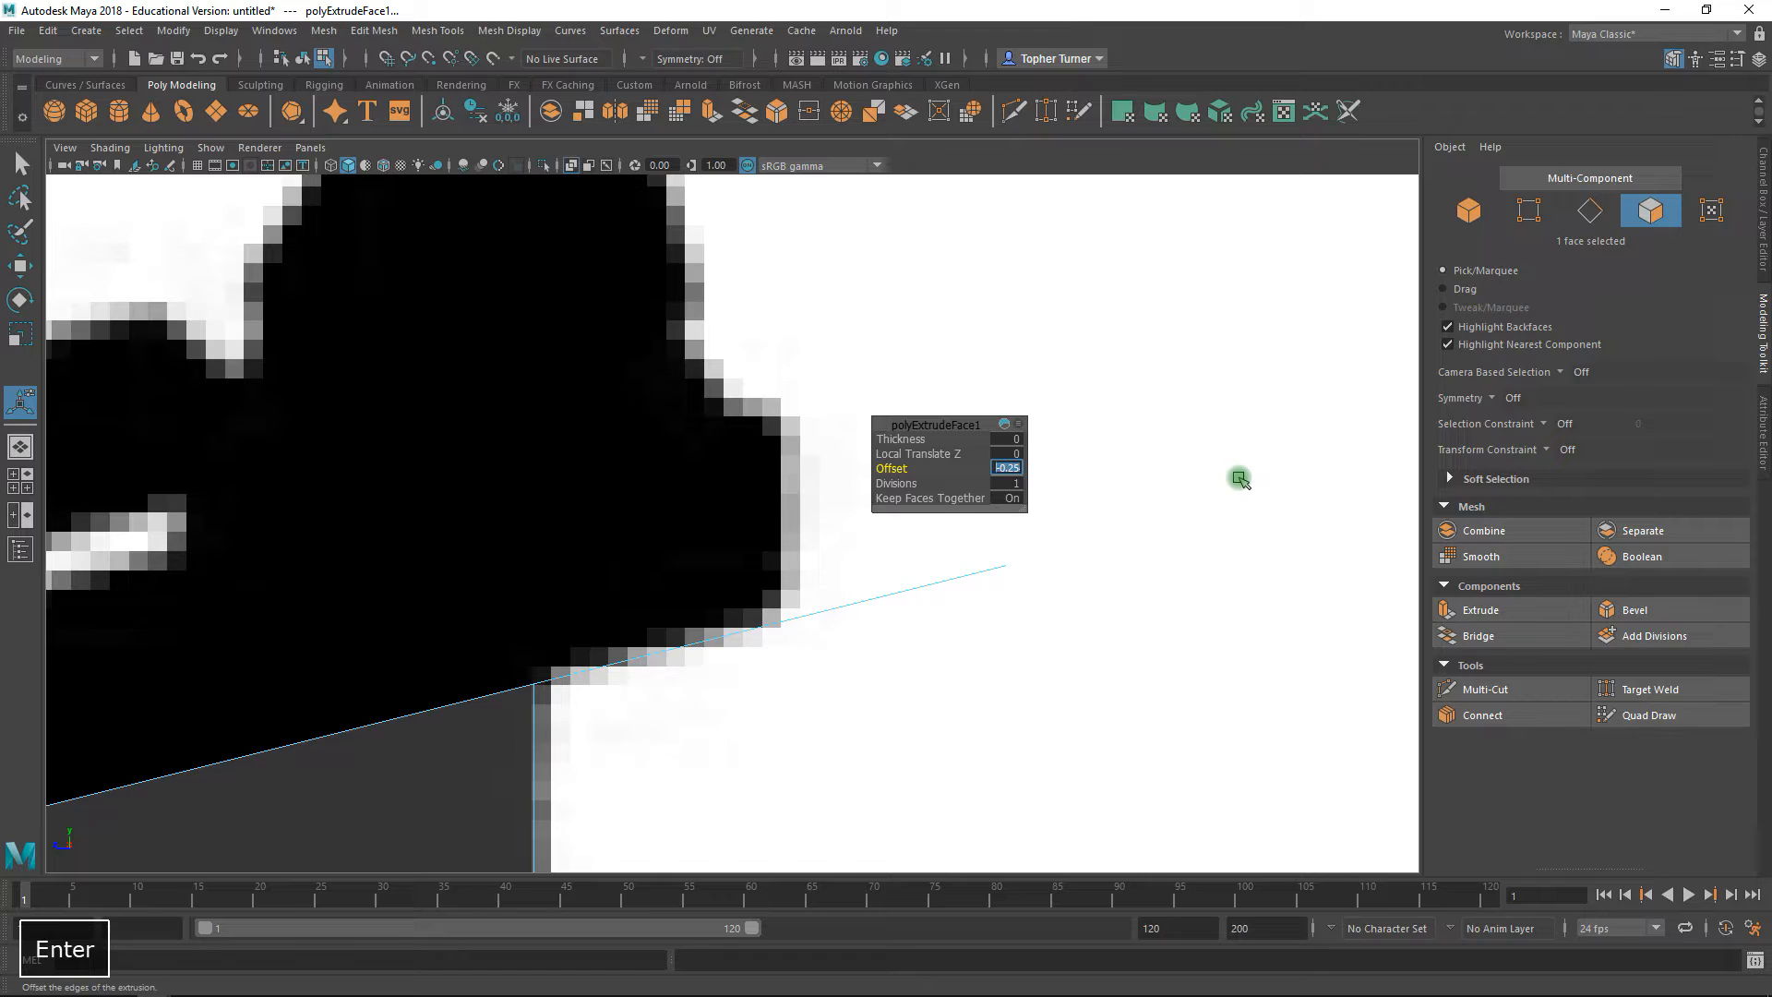
- Try offsets of -0.12 and -0.125 to bring the extruded edge to the silhouette's rear lid corner
click(1012, 469)
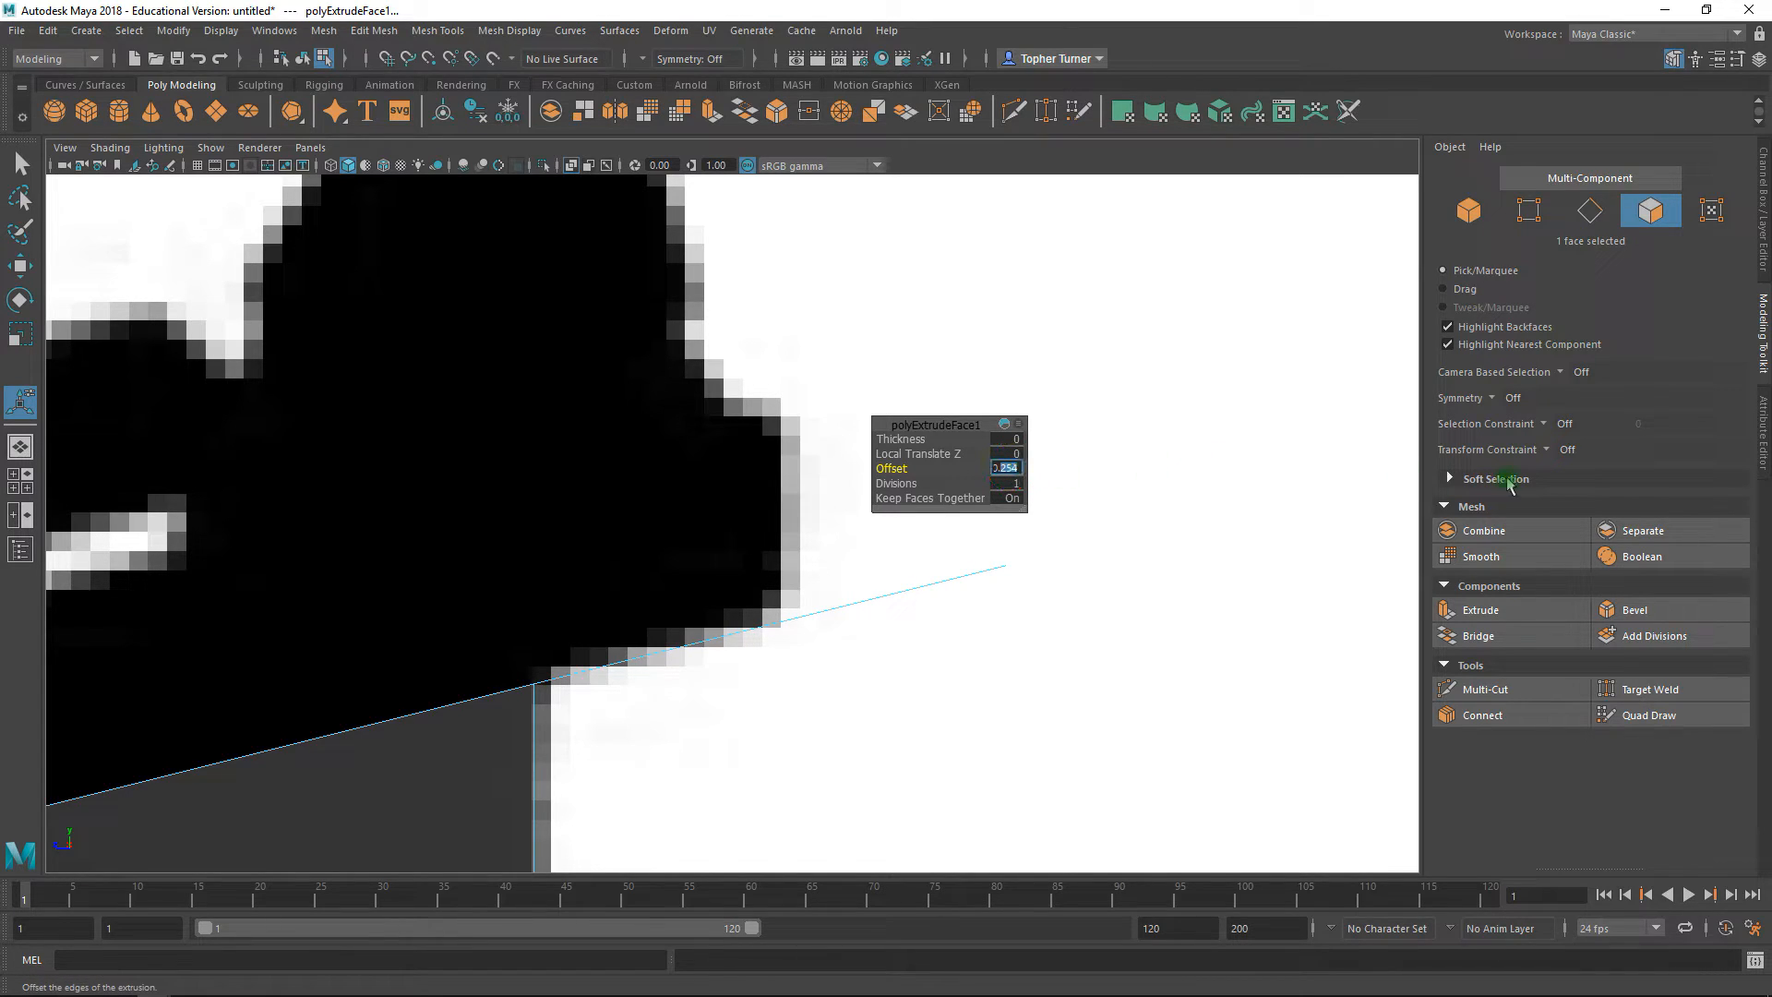
text(-0.12)
key(Return)
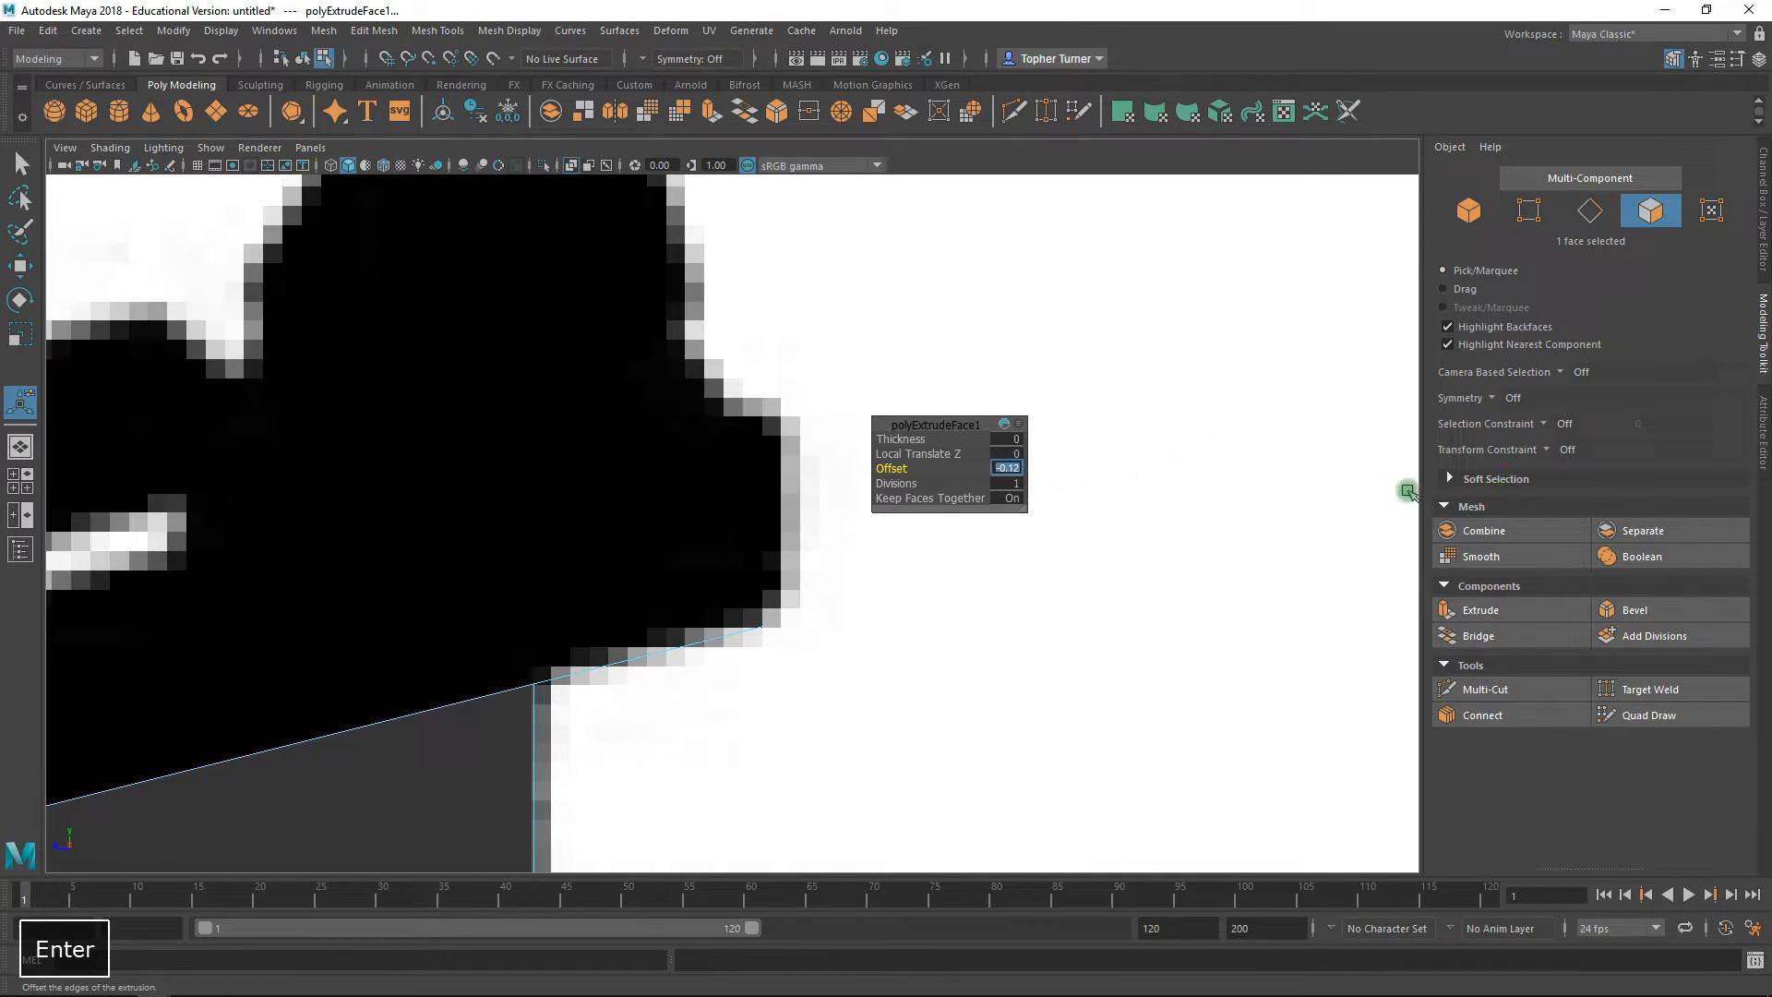
alt+right_drag(867, 554, 800, 724)
click(1008, 467)
drag(1012, 468, 1108, 471)
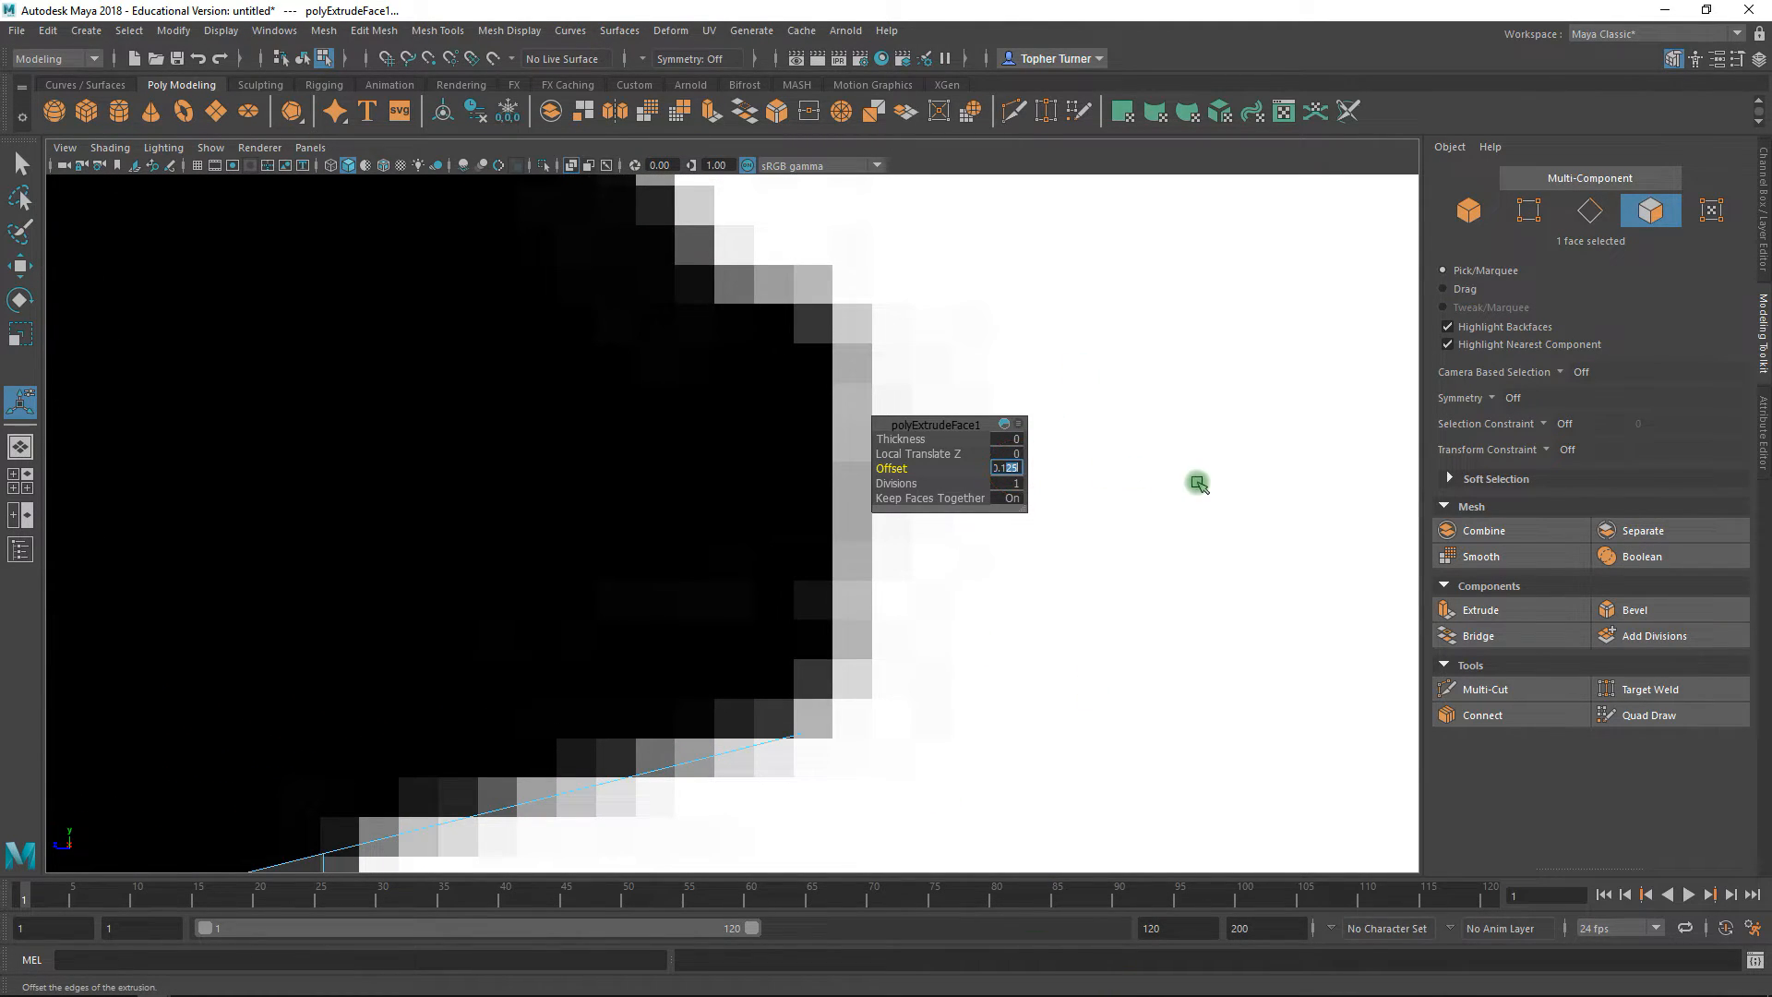
text(5)
key(Return)
- Set the offset to -0.145 and compare the overhang with both ends of the lid silhouette
text(45)
key(Return)
alt+right_drag(1033, 565, 722, 632)
alt+middle_drag(722, 632, 1168, 582)
alt+right_drag(1208, 573, 859, 625)
alt+middle_drag(740, 589, 1073, 490)
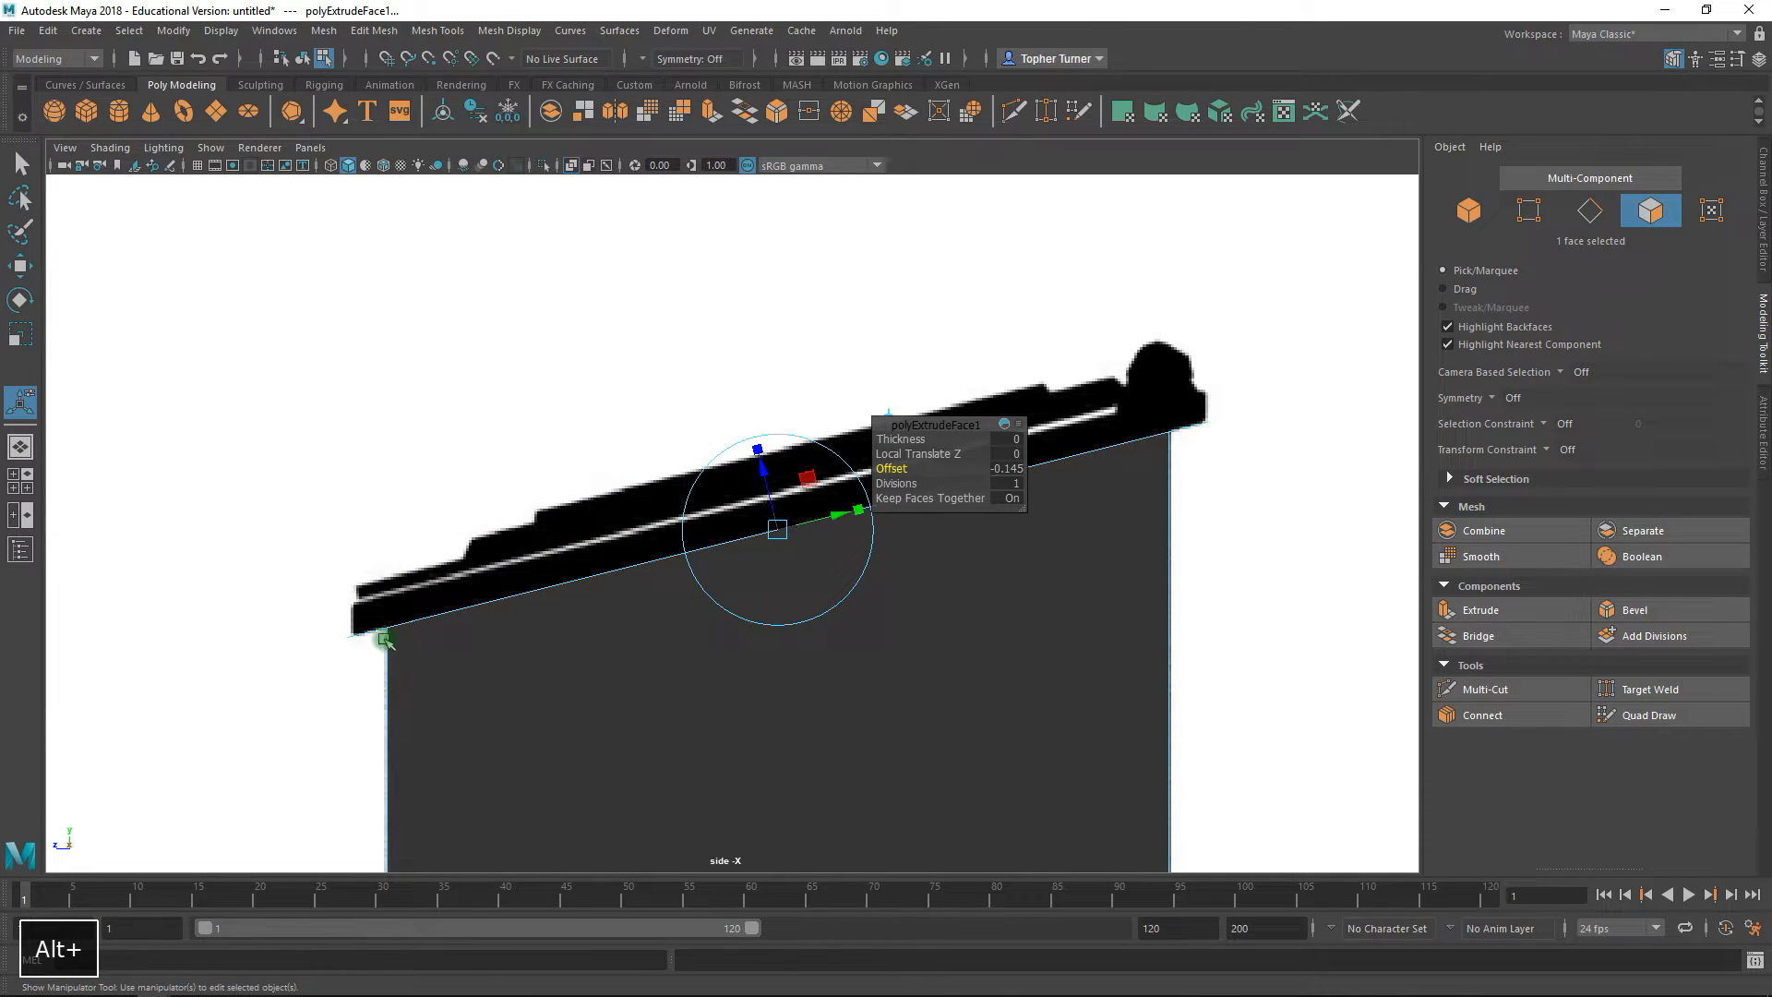
- Set the extrusion's offset to -0.14 so the overhang fits the silhouette at the front and rear
alt+right_drag(384, 638, 605, 842)
click(1007, 469)
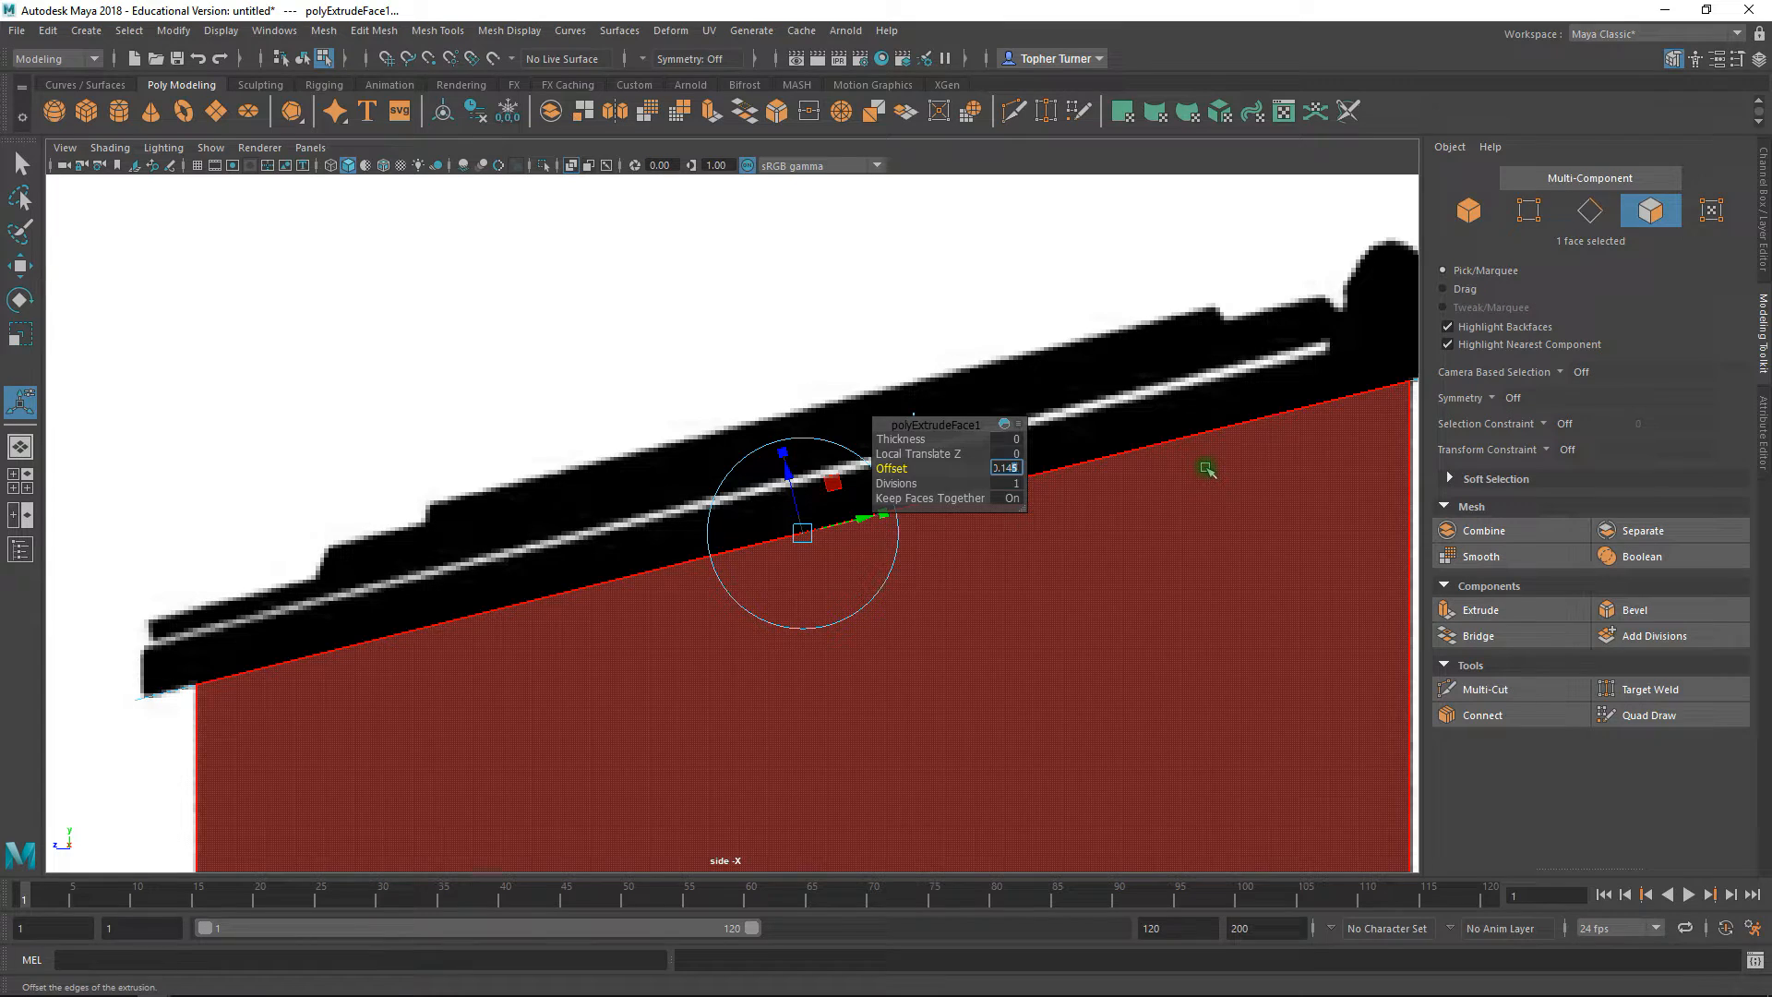
key(BackSpace)
key(Return)
alt+right_drag(1197, 465, 953, 723)
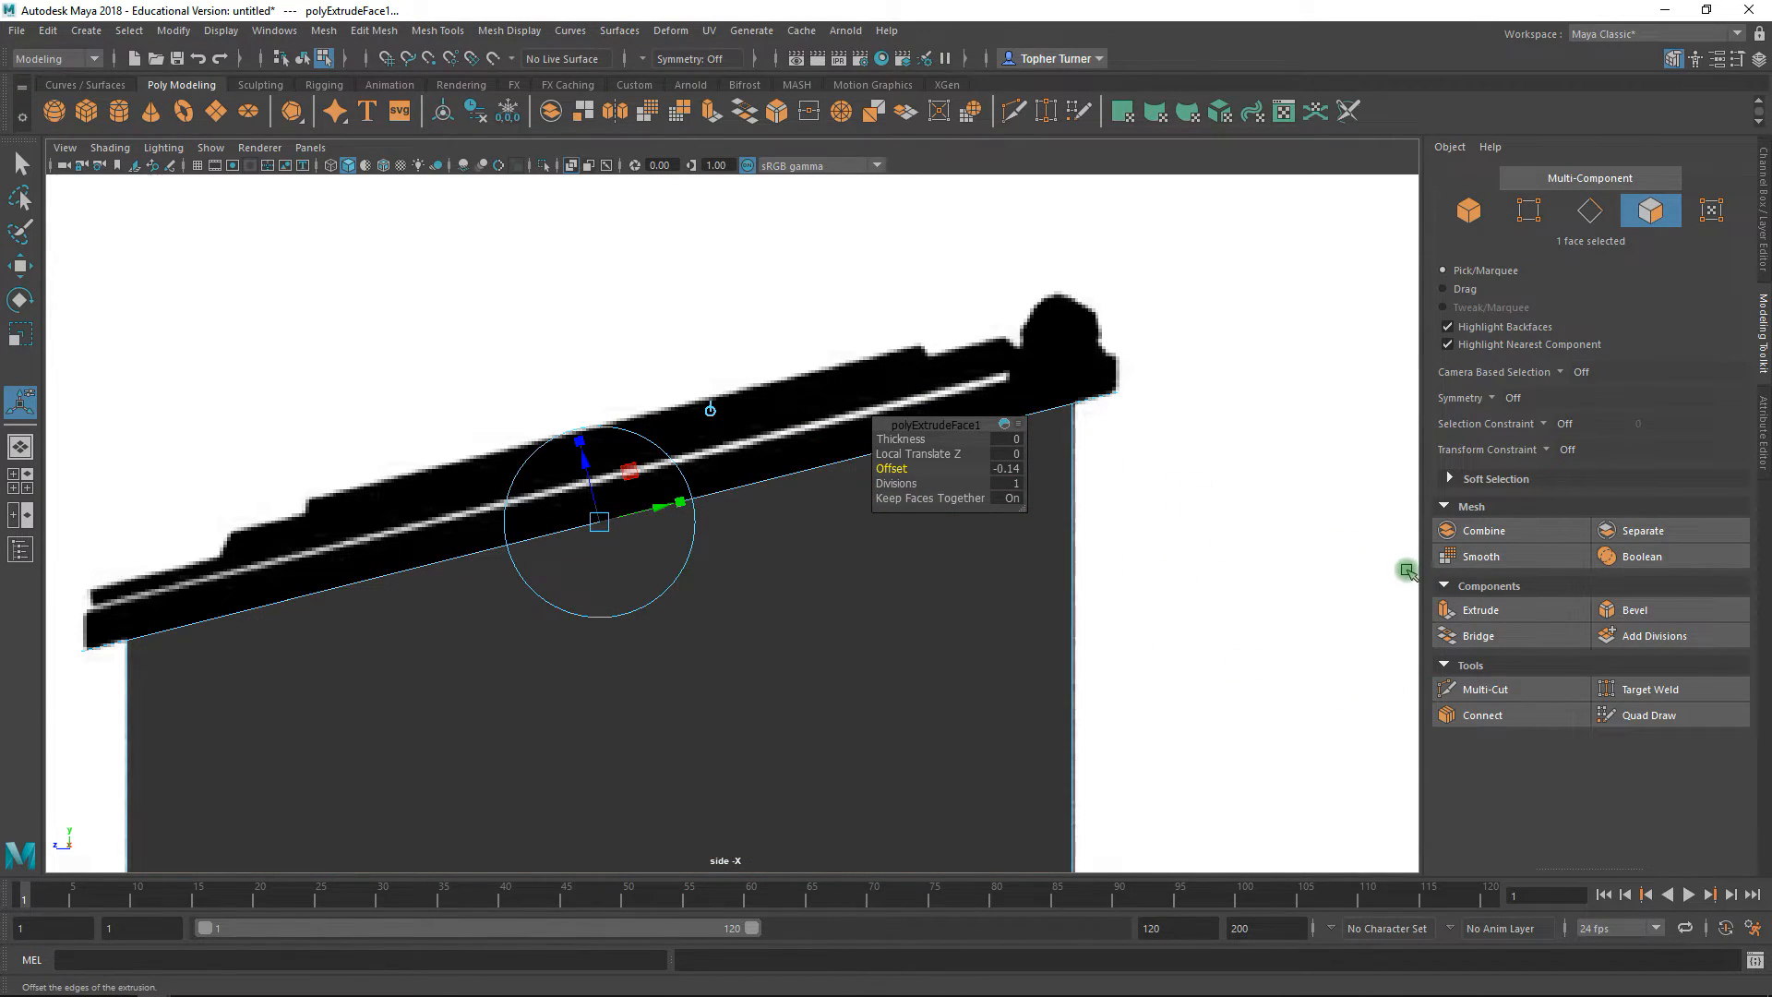
- Extrude the widened top face again, try pulling it out along its local Z axis, and undo those moves
click(1451, 601)
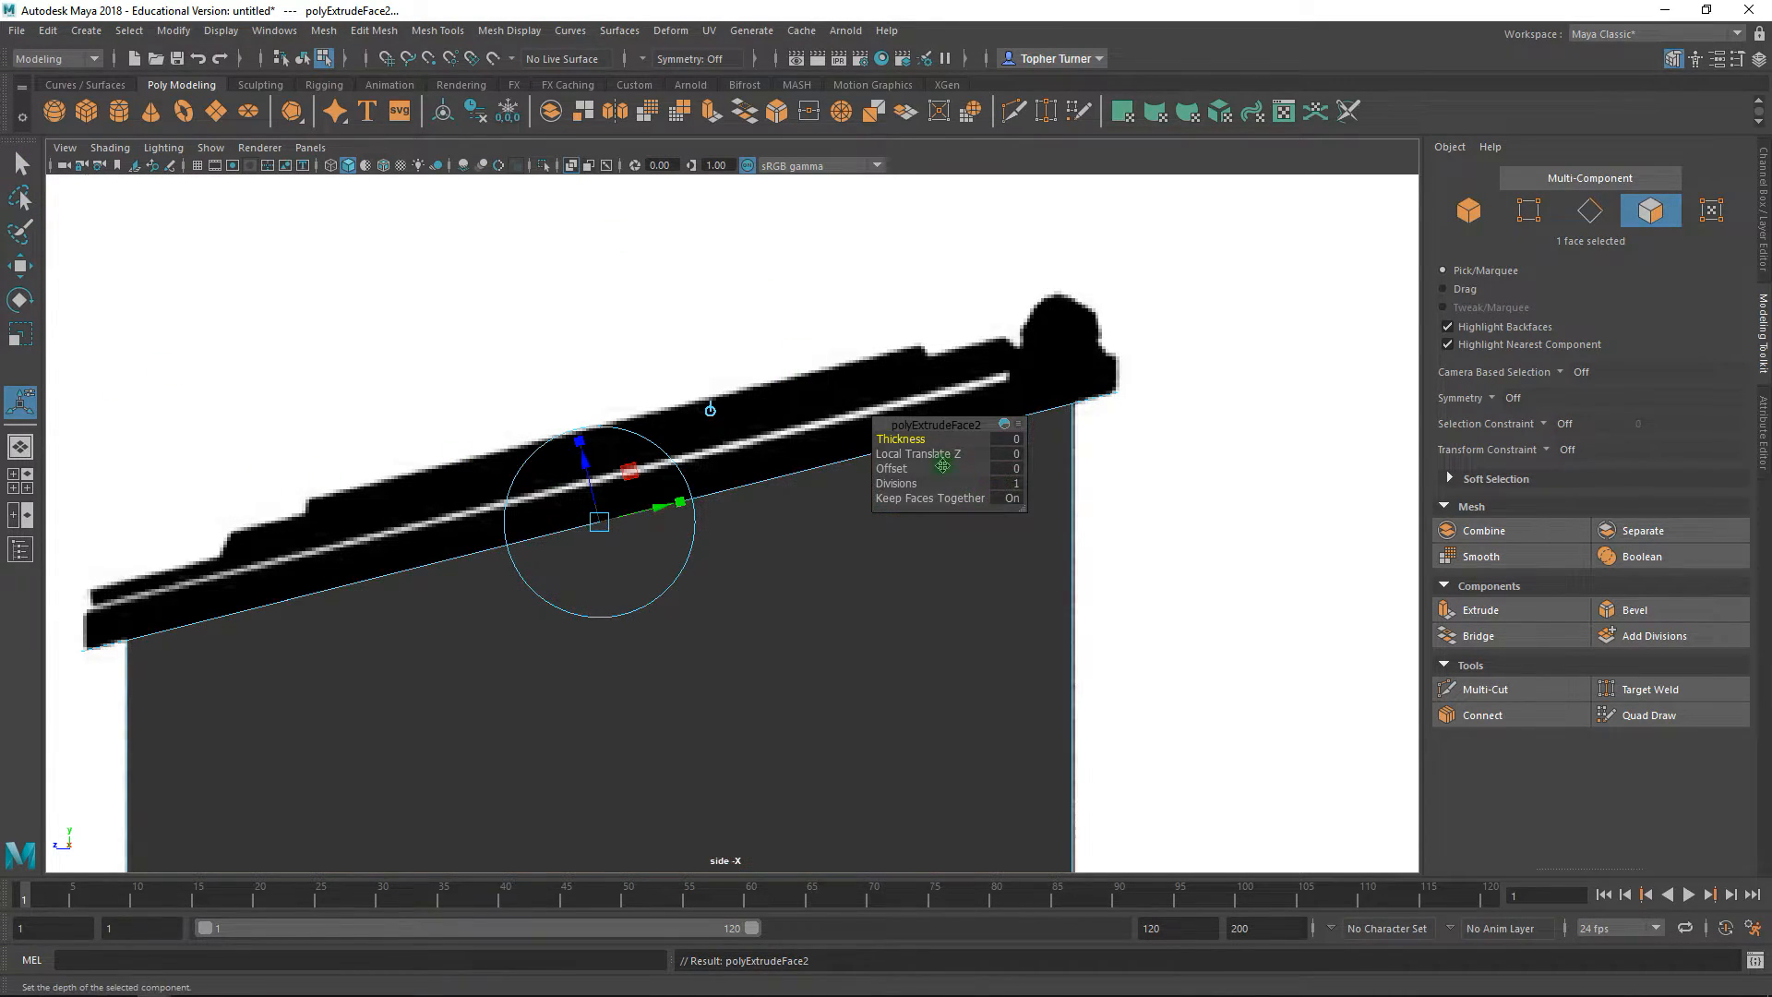
drag(928, 458, 932, 459)
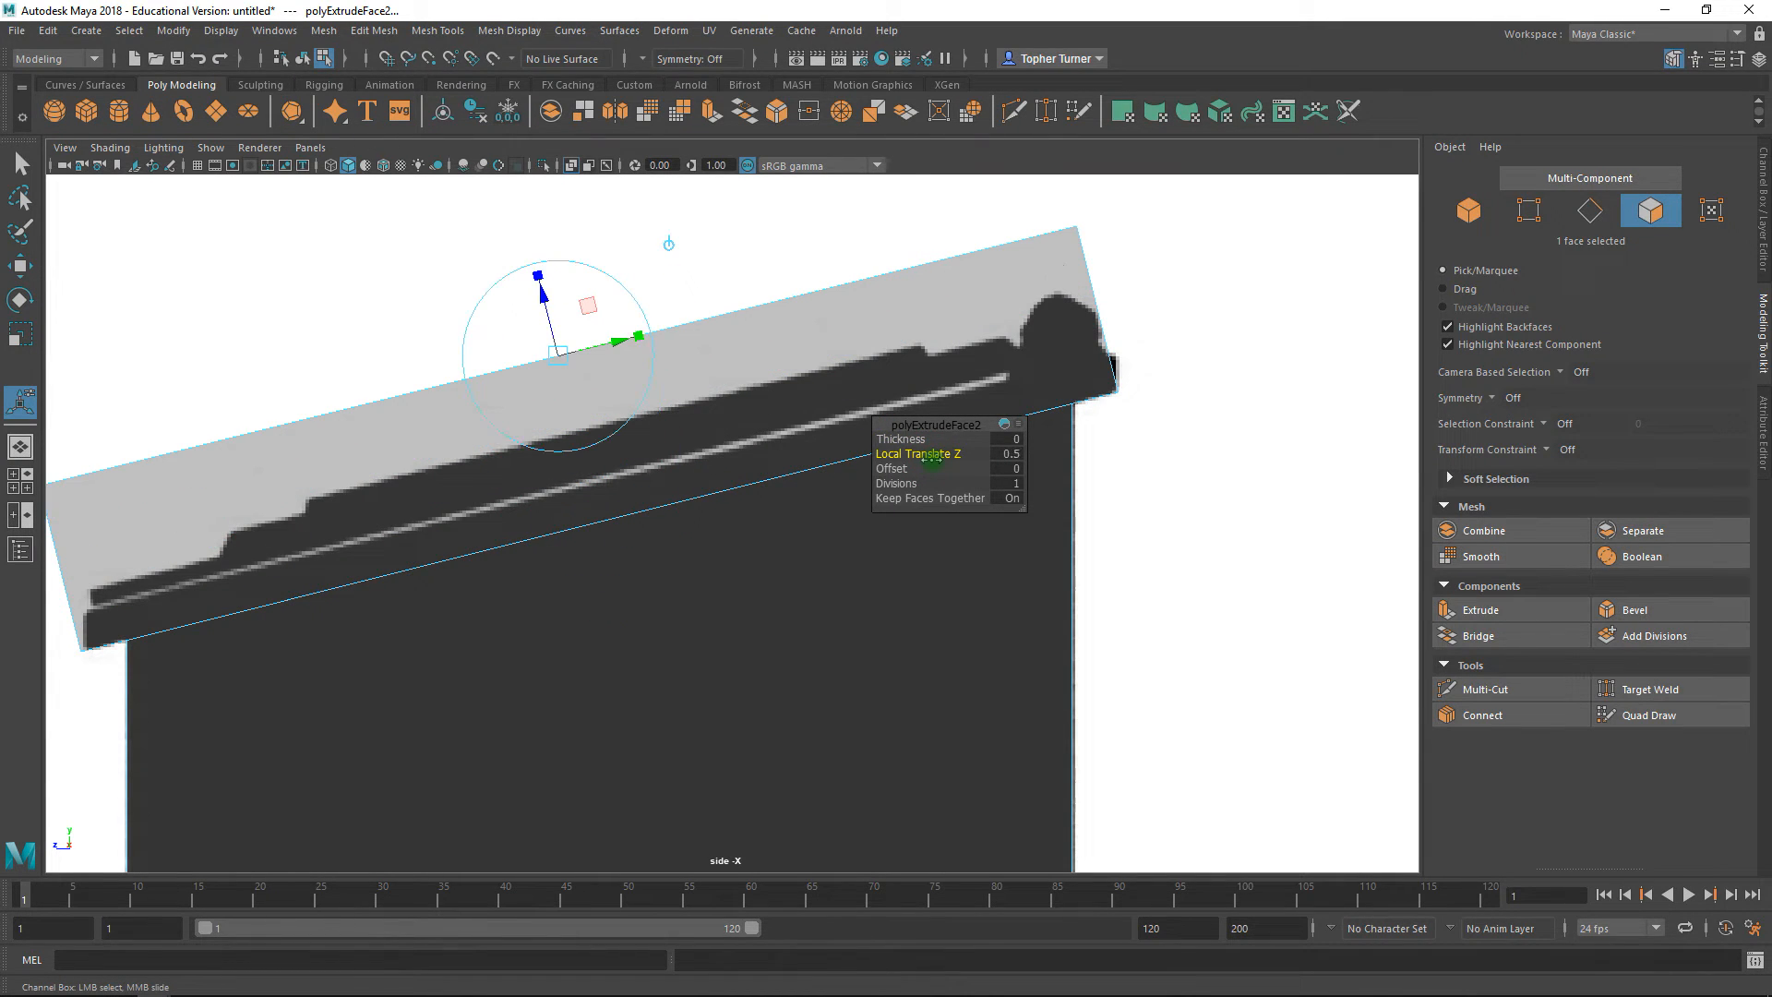
key(ctrl+z)
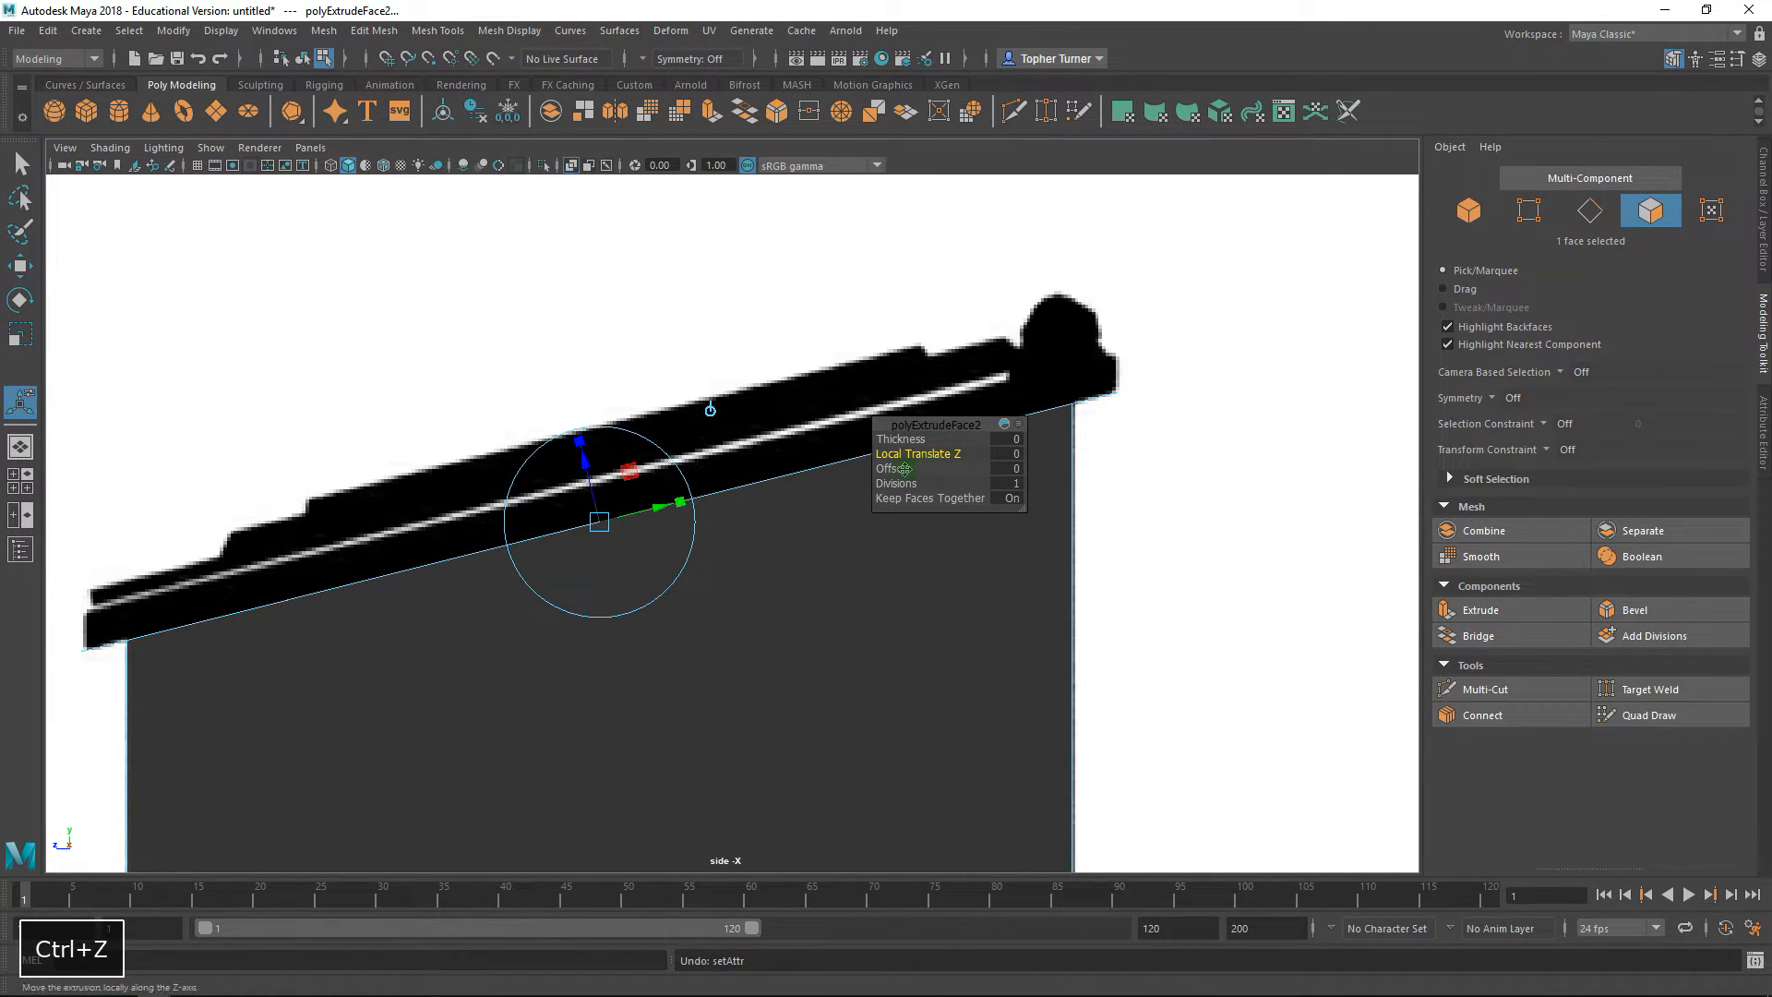
mouse_move(580, 443)
mouse_down()
mouse_move(573, 463)
mouse_move(578, 420)
mouse_up()
key(ctrl+z)
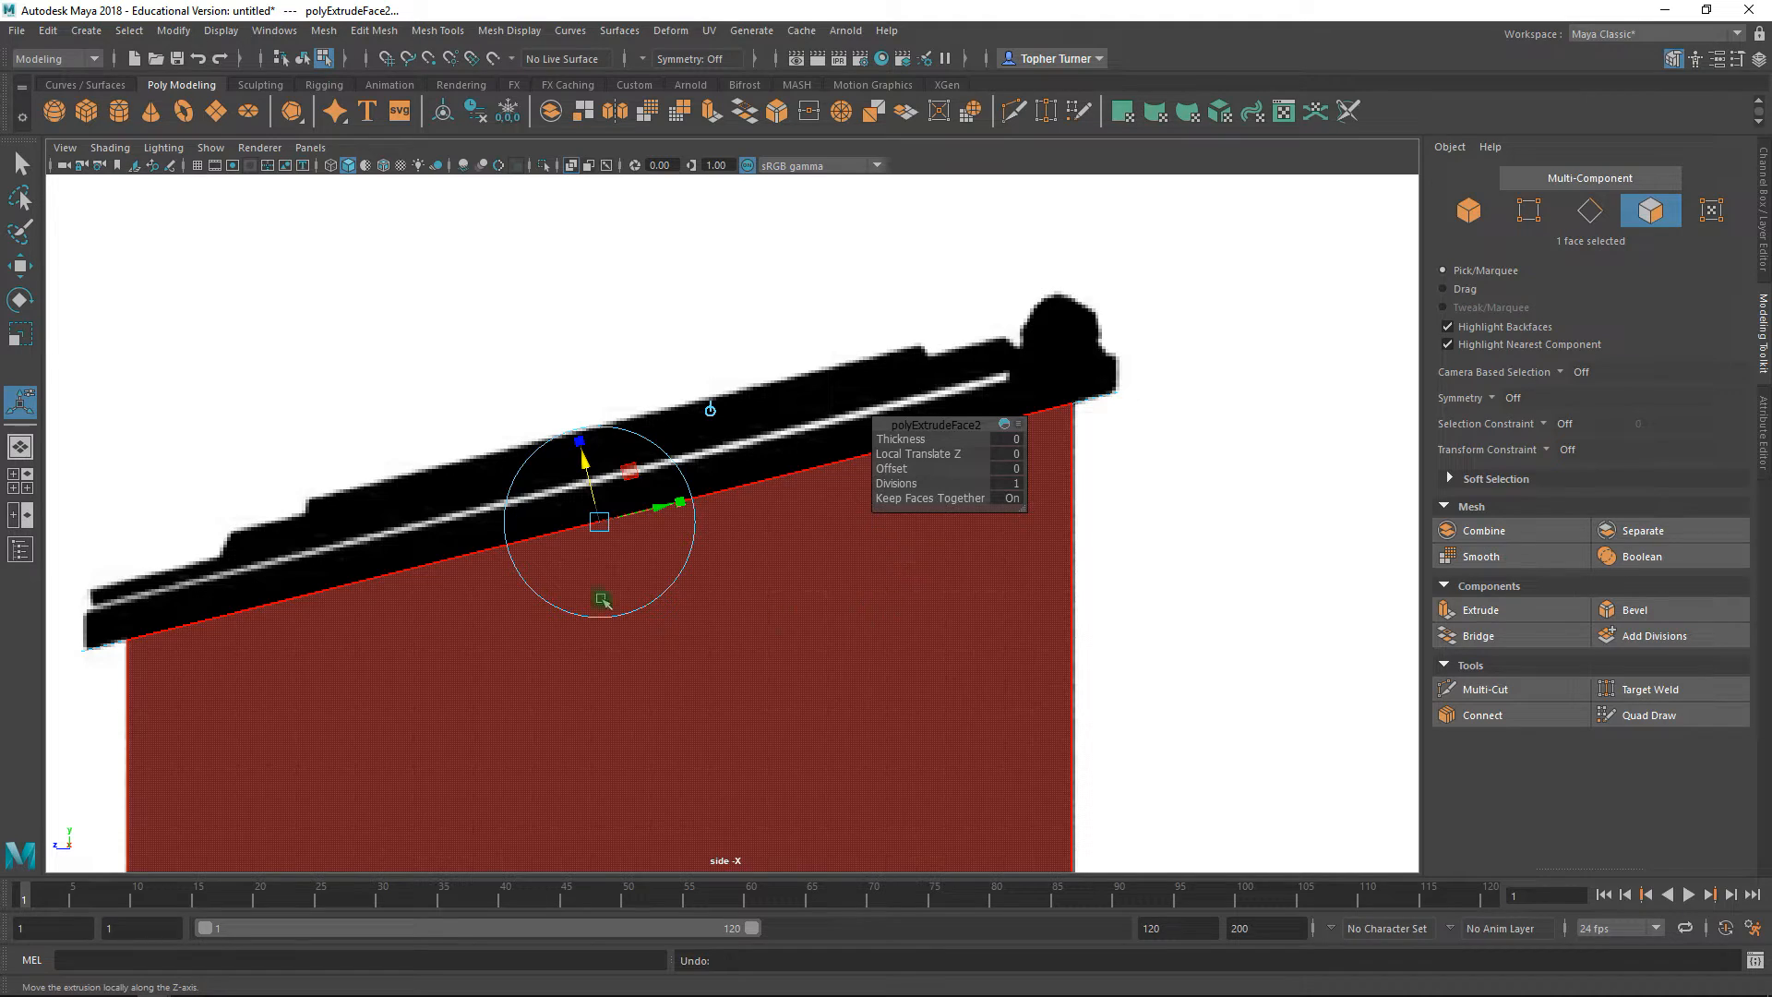
- Raise the newly extruded face vertically to about Y 3.93, forming a rim that follows the silhouette's lower lid band
key(q)
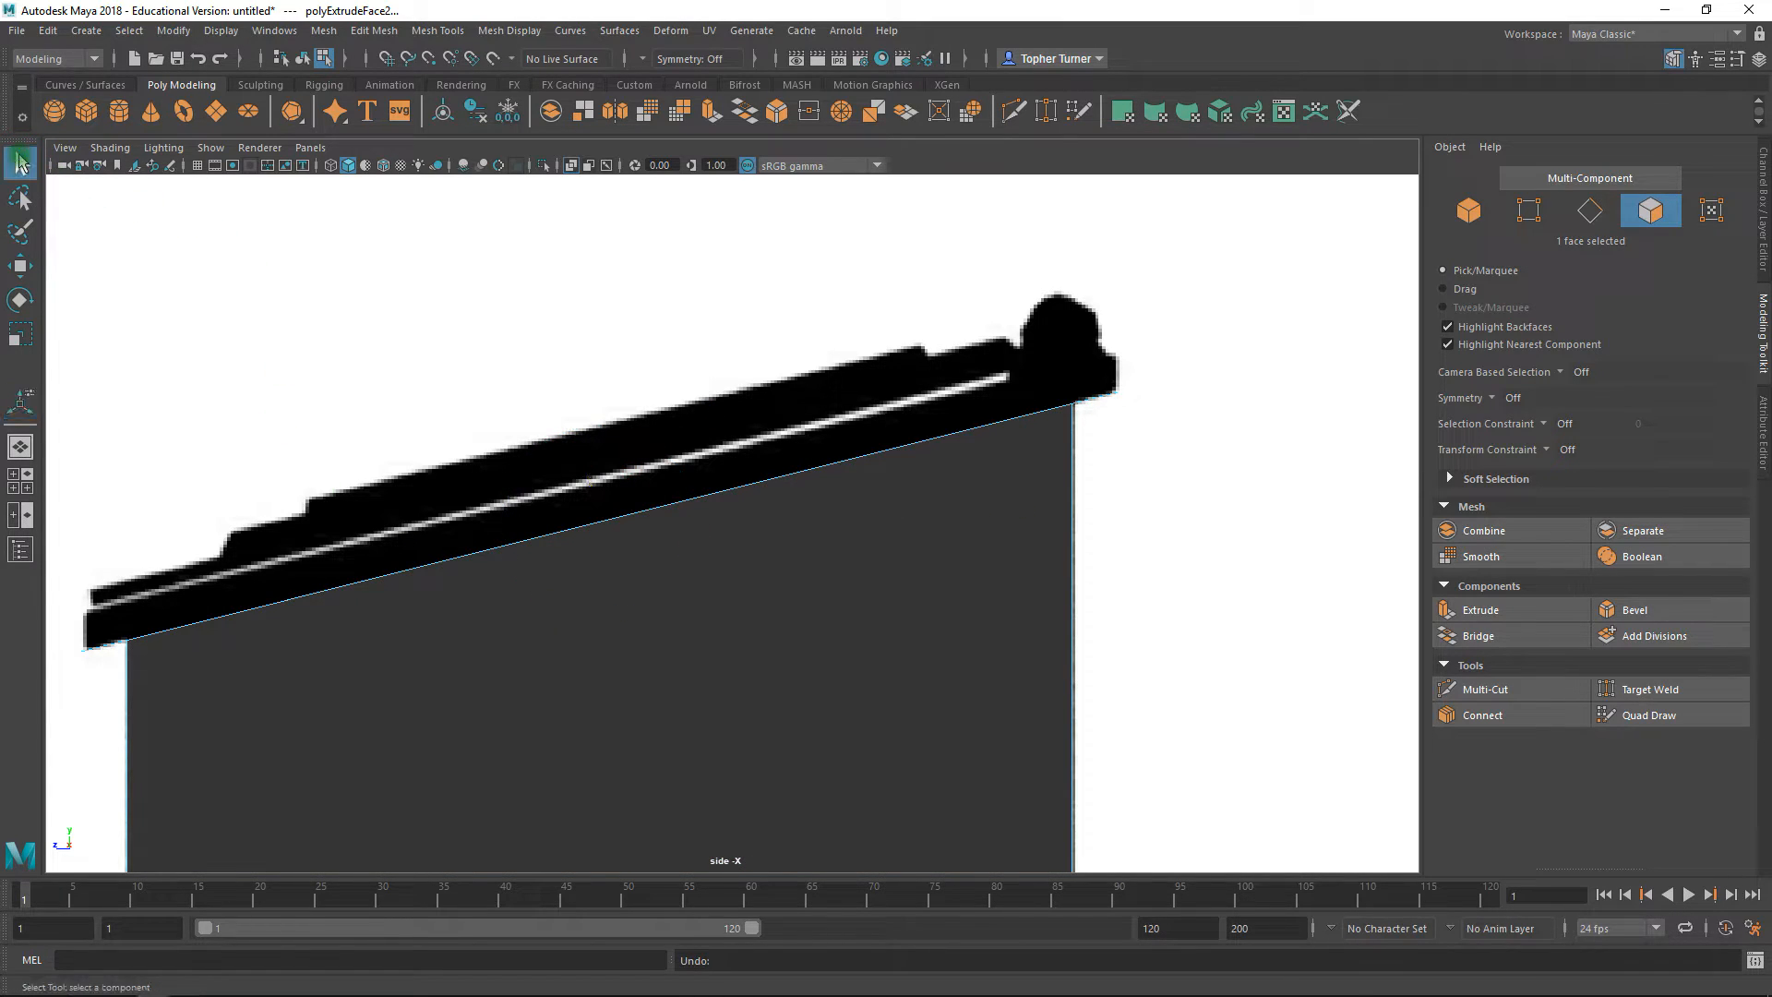
key(w)
drag(596, 458, 601, 418)
alt+middle_drag(712, 467, 878, 415)
alt+right_drag(773, 489, 913, 683)
alt+middle_drag(522, 500, 1070, 459)
alt+right_drag(572, 418, 771, 784)
alt+middle_drag(570, 561, 825, 455)
alt+right_drag(517, 499, 566, 621)
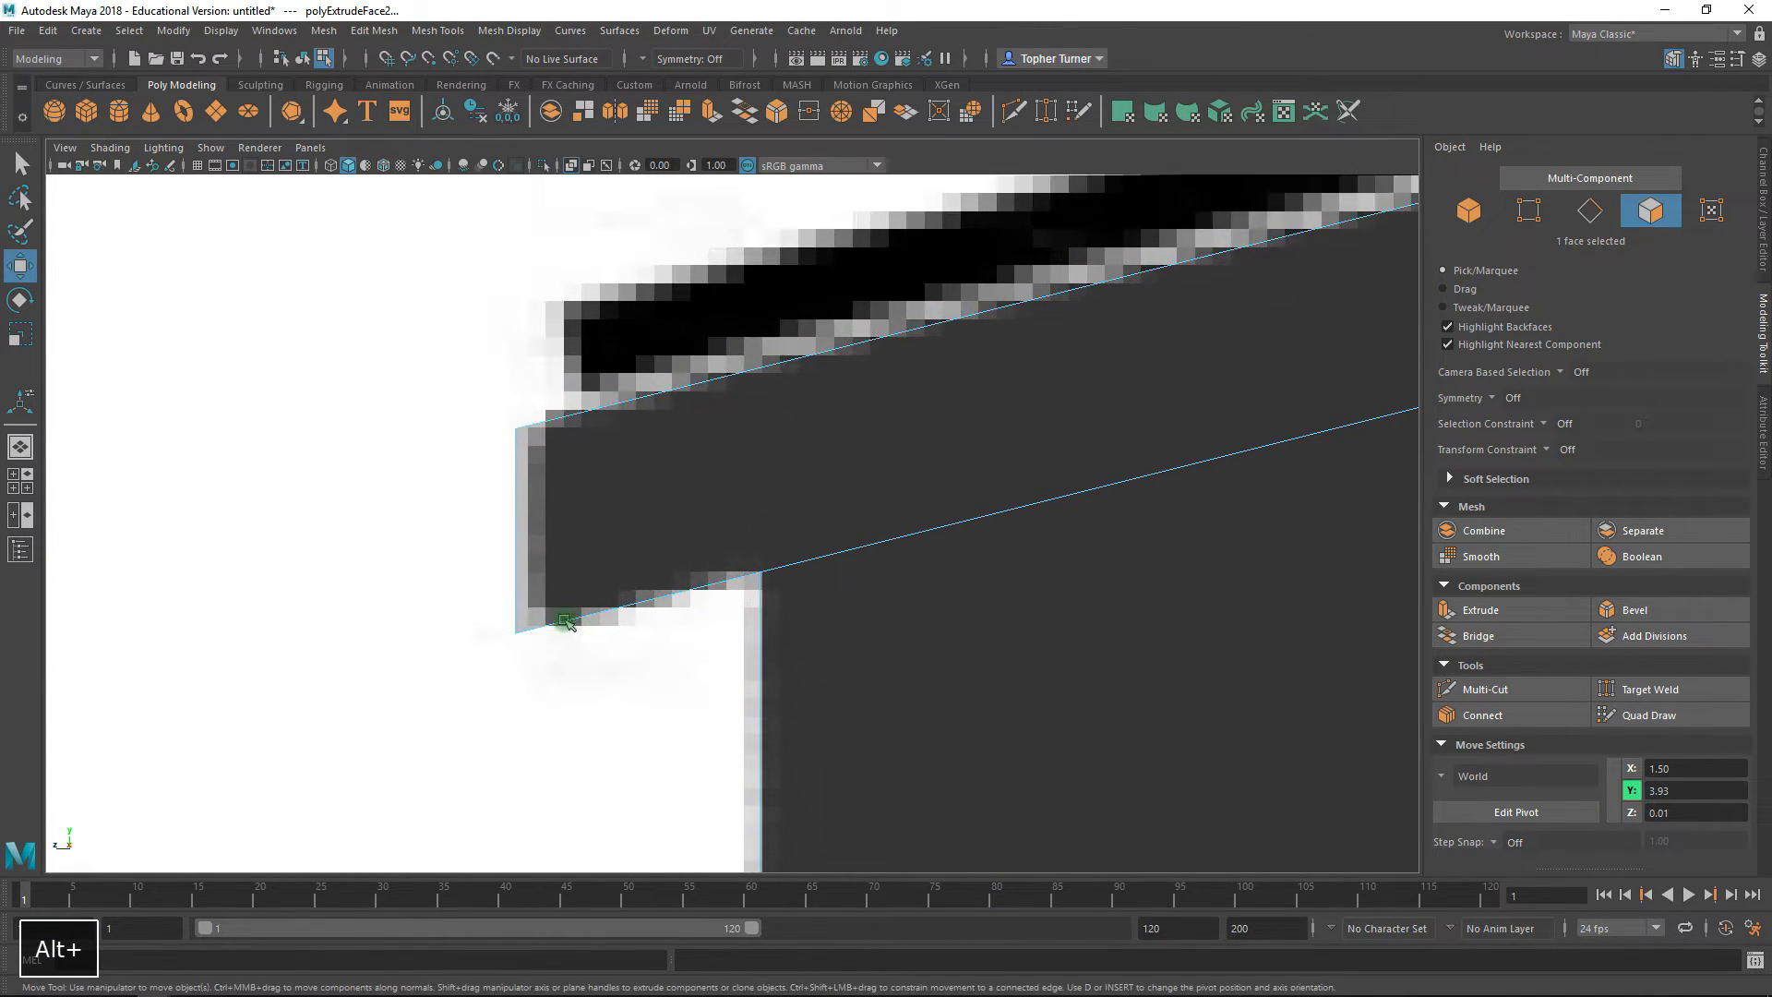
alt+right_drag(908, 563, 610, 392)
alt+right_drag(1010, 693, 1078, 812)
alt+middle_drag(1034, 563, 797, 564)
alt+right_drag(1010, 784, 1074, 878)
alt+right_drag(821, 465, 764, 637)
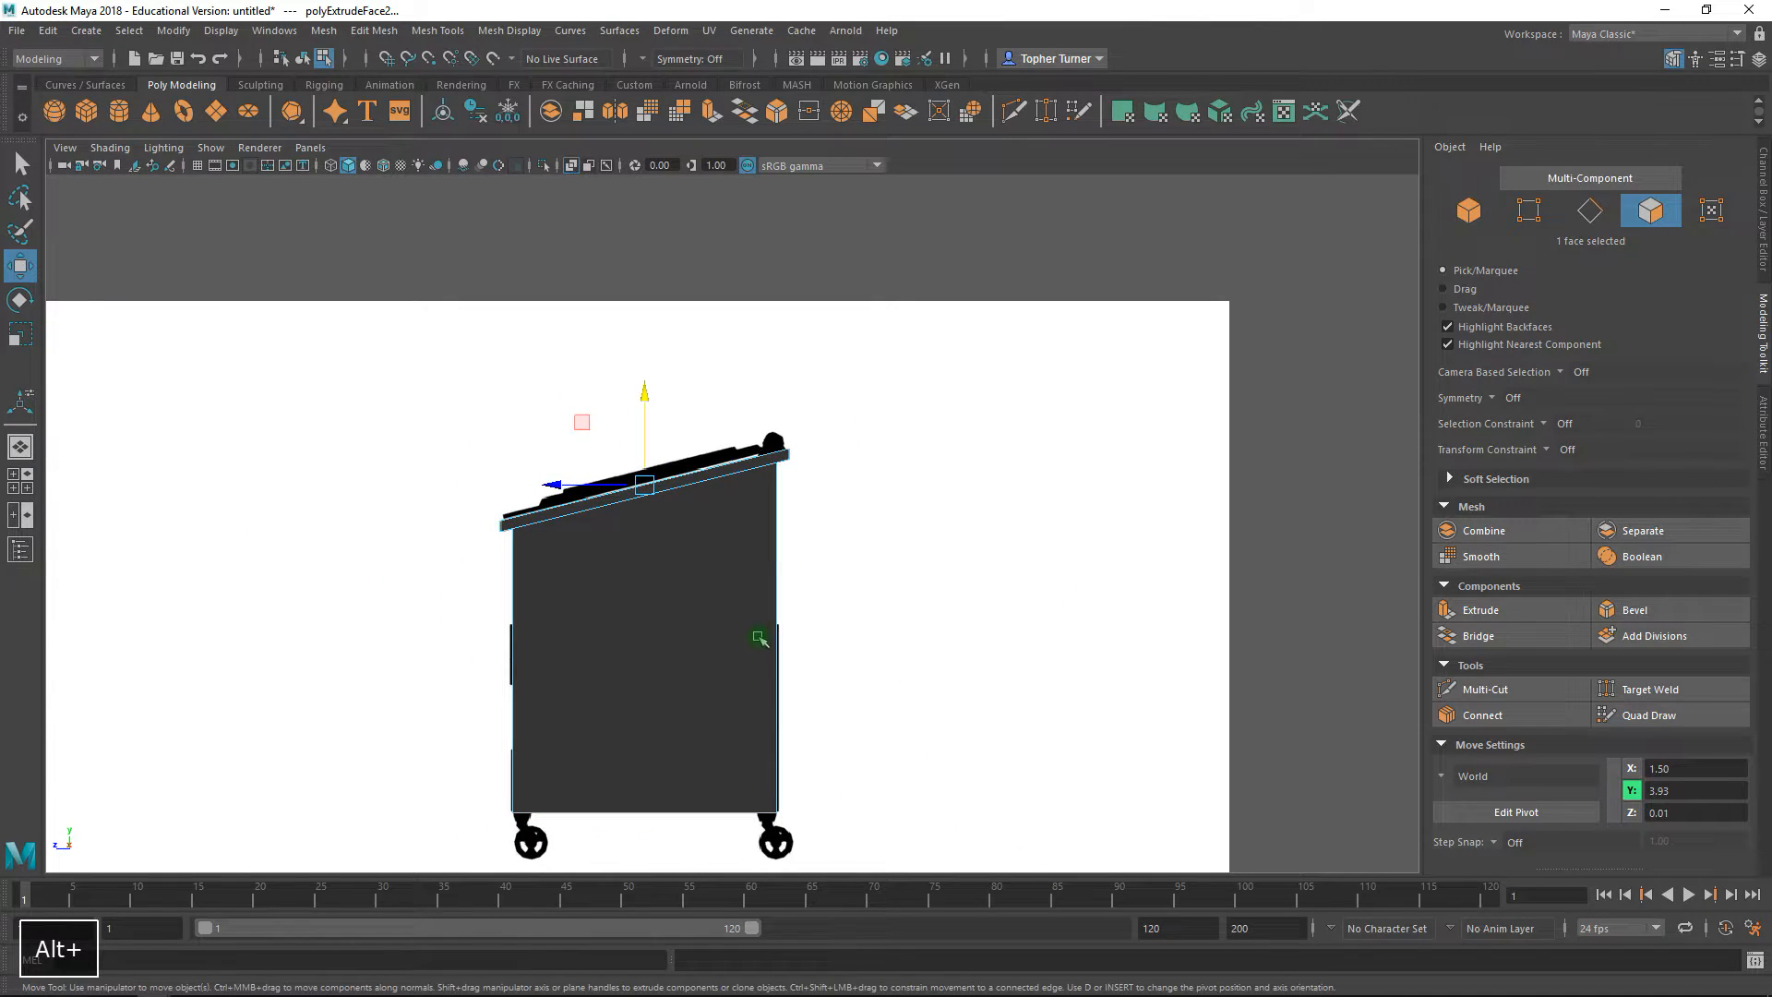
- Examine the new overhanging rim and the box from several sides in the perspective view
key(space)
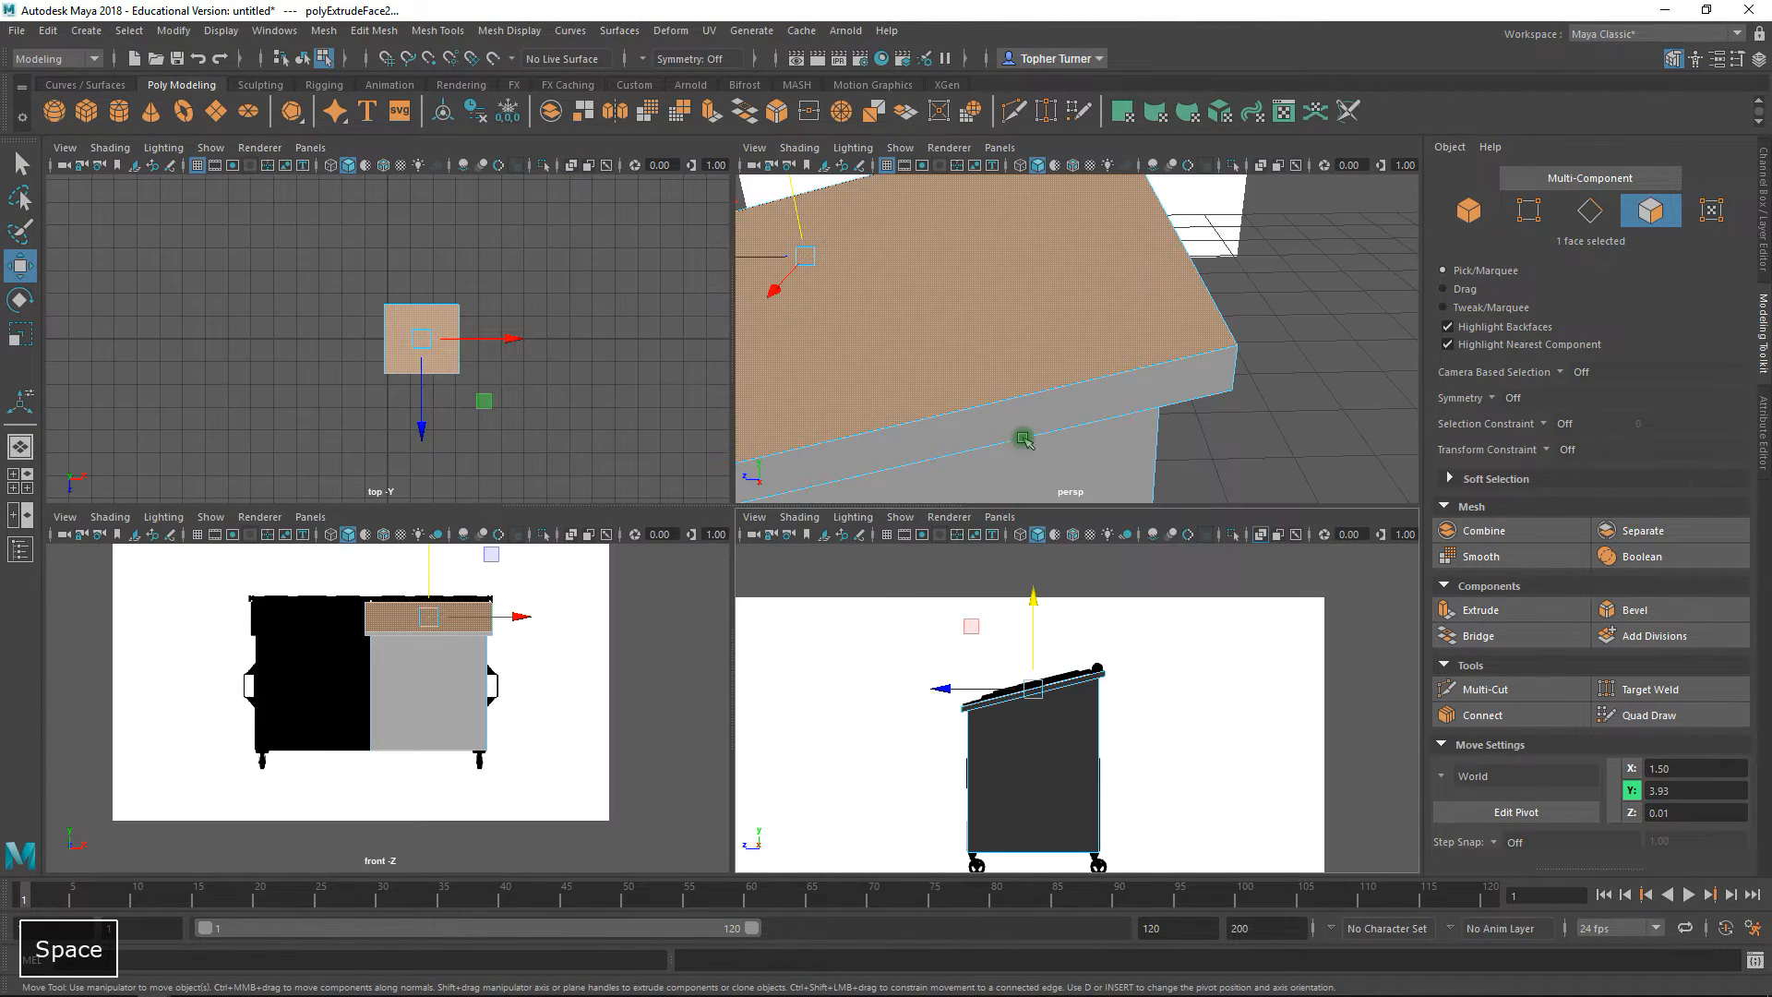
key(space)
alt+right_drag(1143, 426, 874, 356)
alt+drag(863, 471, 1036, 423)
alt+drag(868, 302, 1020, 393)
alt+middle_drag(1020, 392, 729, 240)
alt+right_drag(1013, 412, 882, 420)
alt+drag(1044, 499, 997, 407)
alt+right_drag(997, 408, 1041, 545)
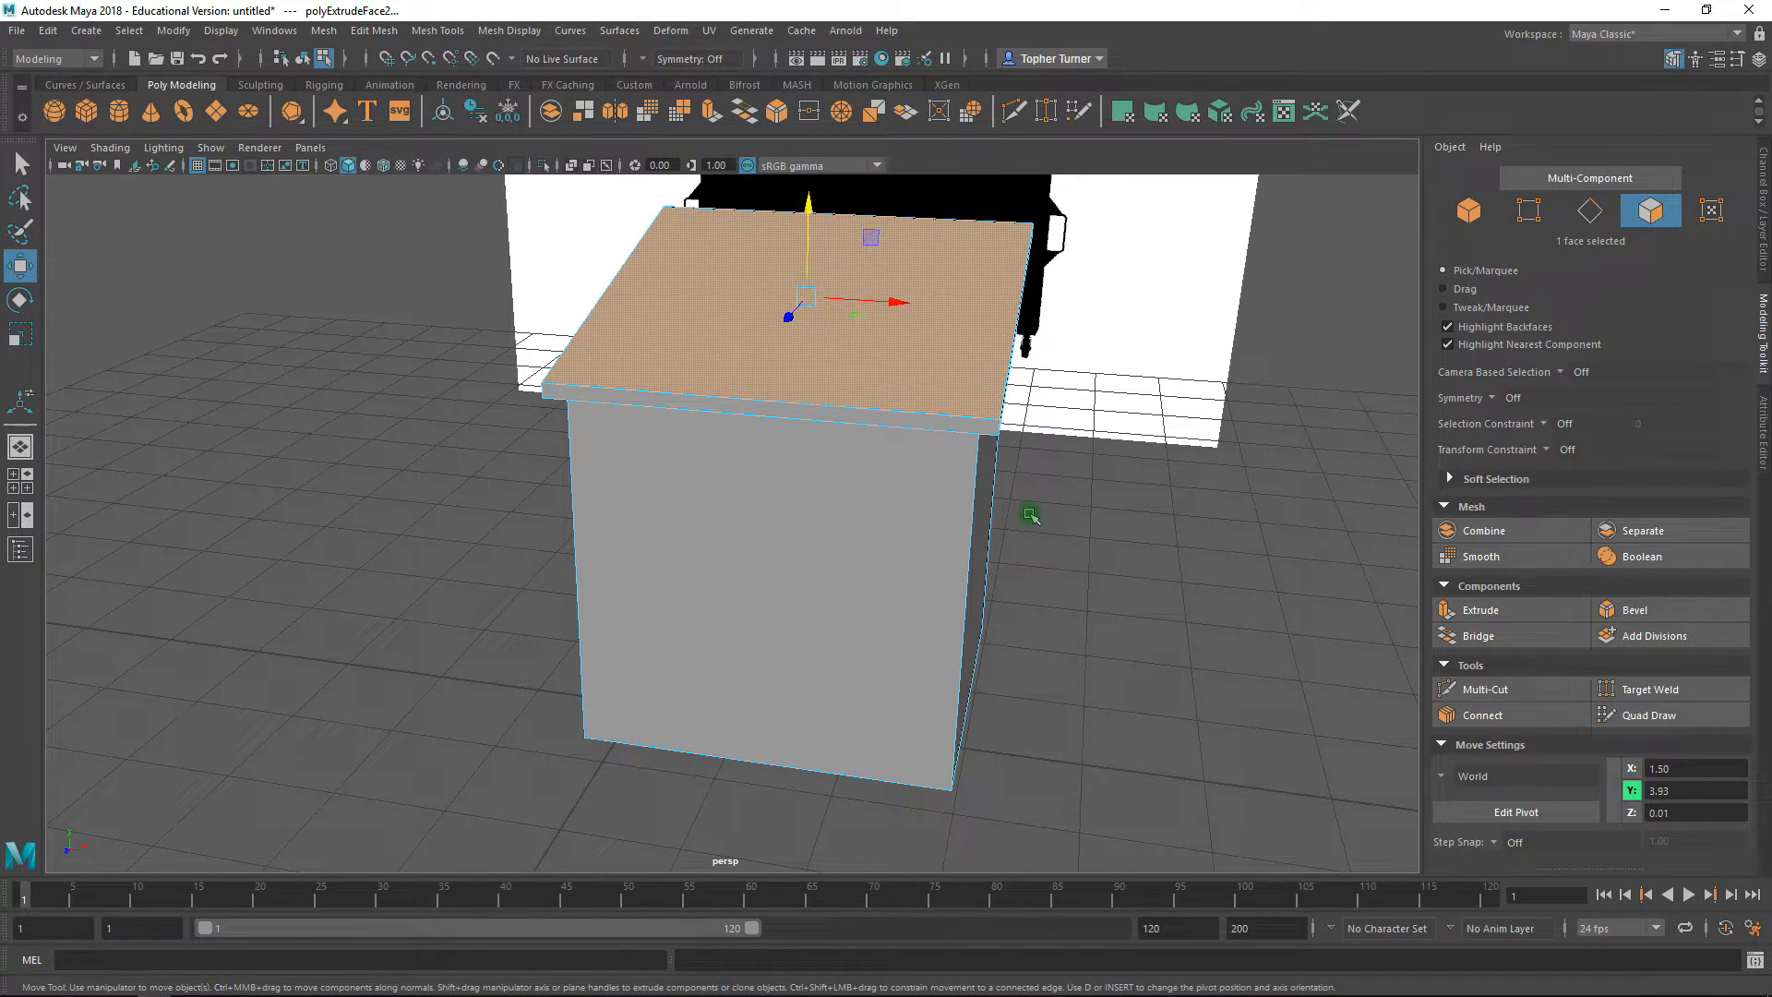
alt+drag(913, 342, 1019, 432)
alt+right_drag(1019, 432, 628, 332)
alt+drag(652, 352, 869, 369)
alt+right_drag(870, 369, 932, 523)
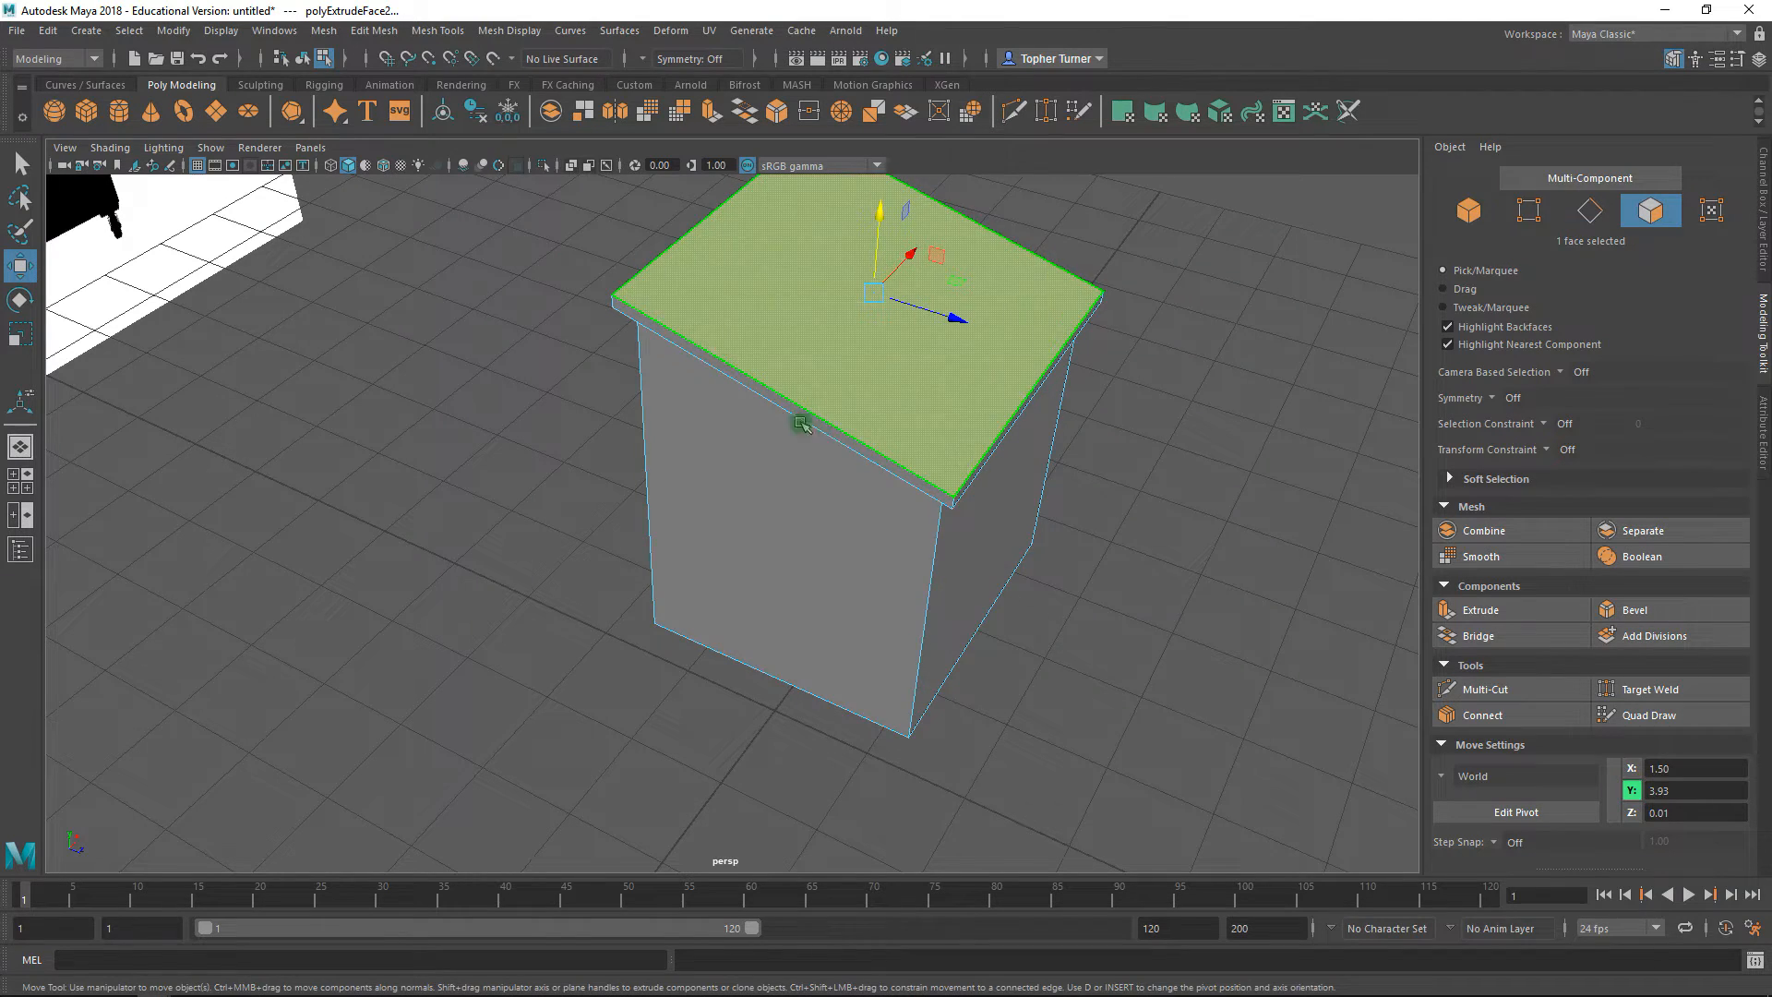
alt+drag(976, 351, 861, 338)
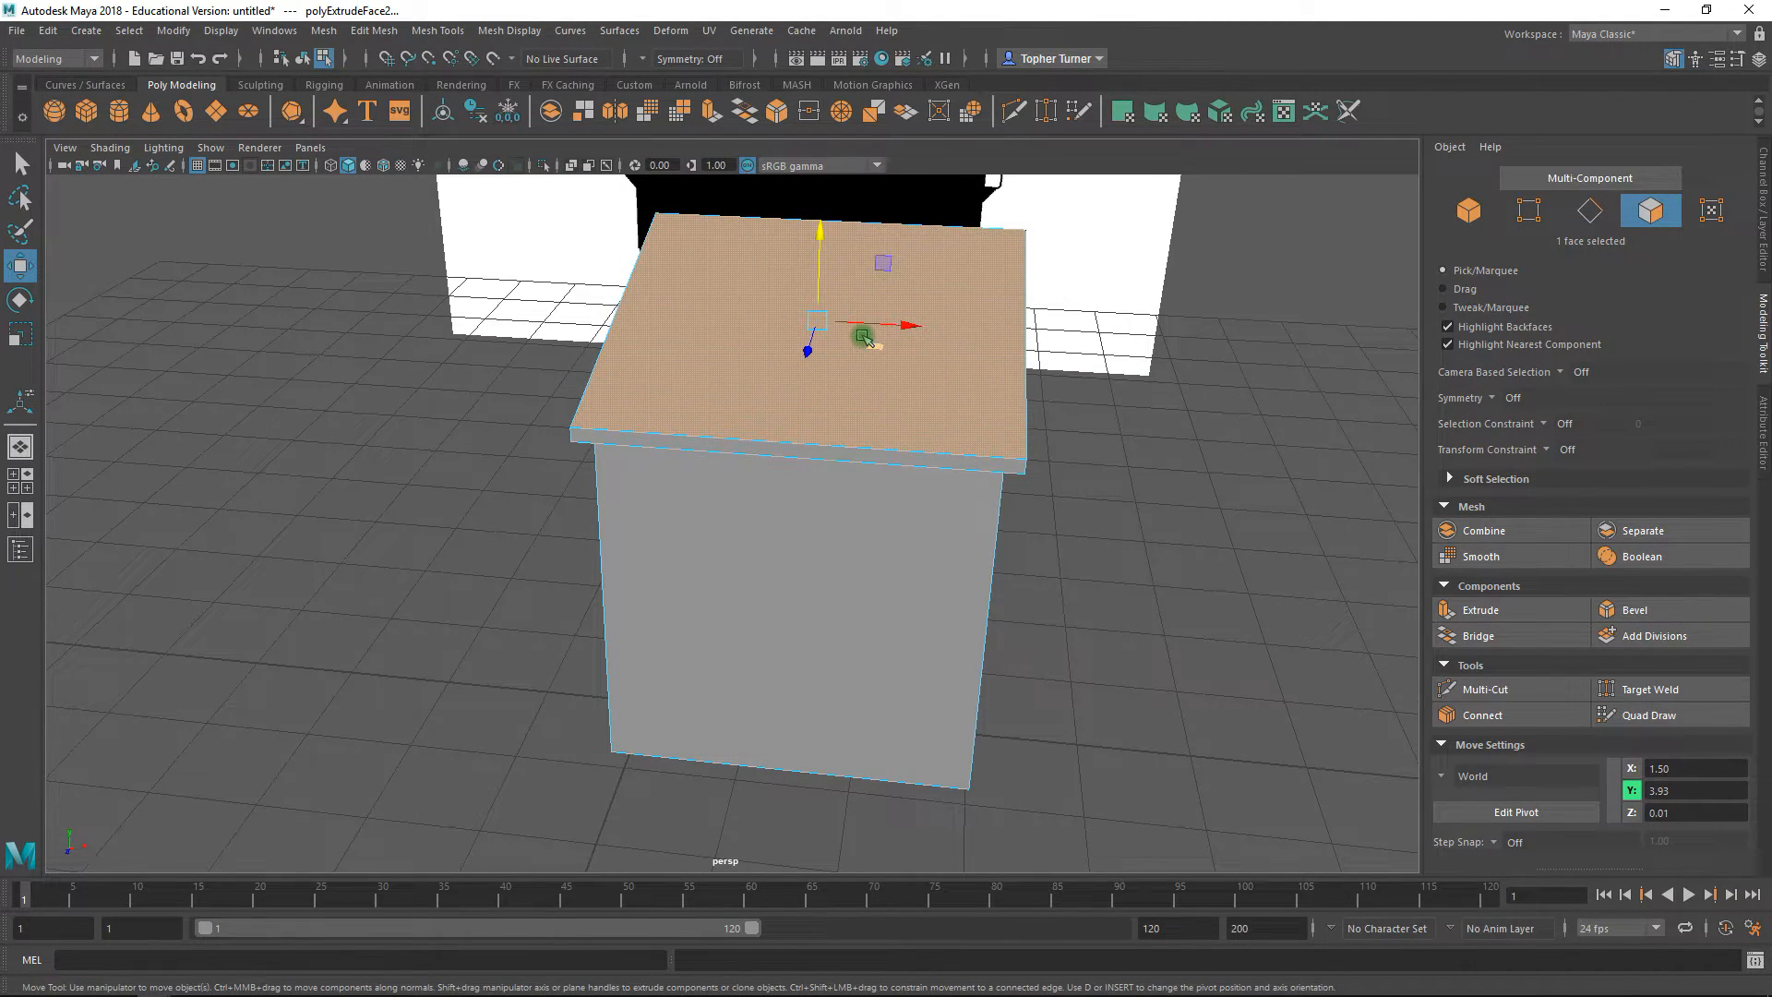
- Hide the grid and show wireframe in the top view, and inspect the rim's rear corner up close
key(space)
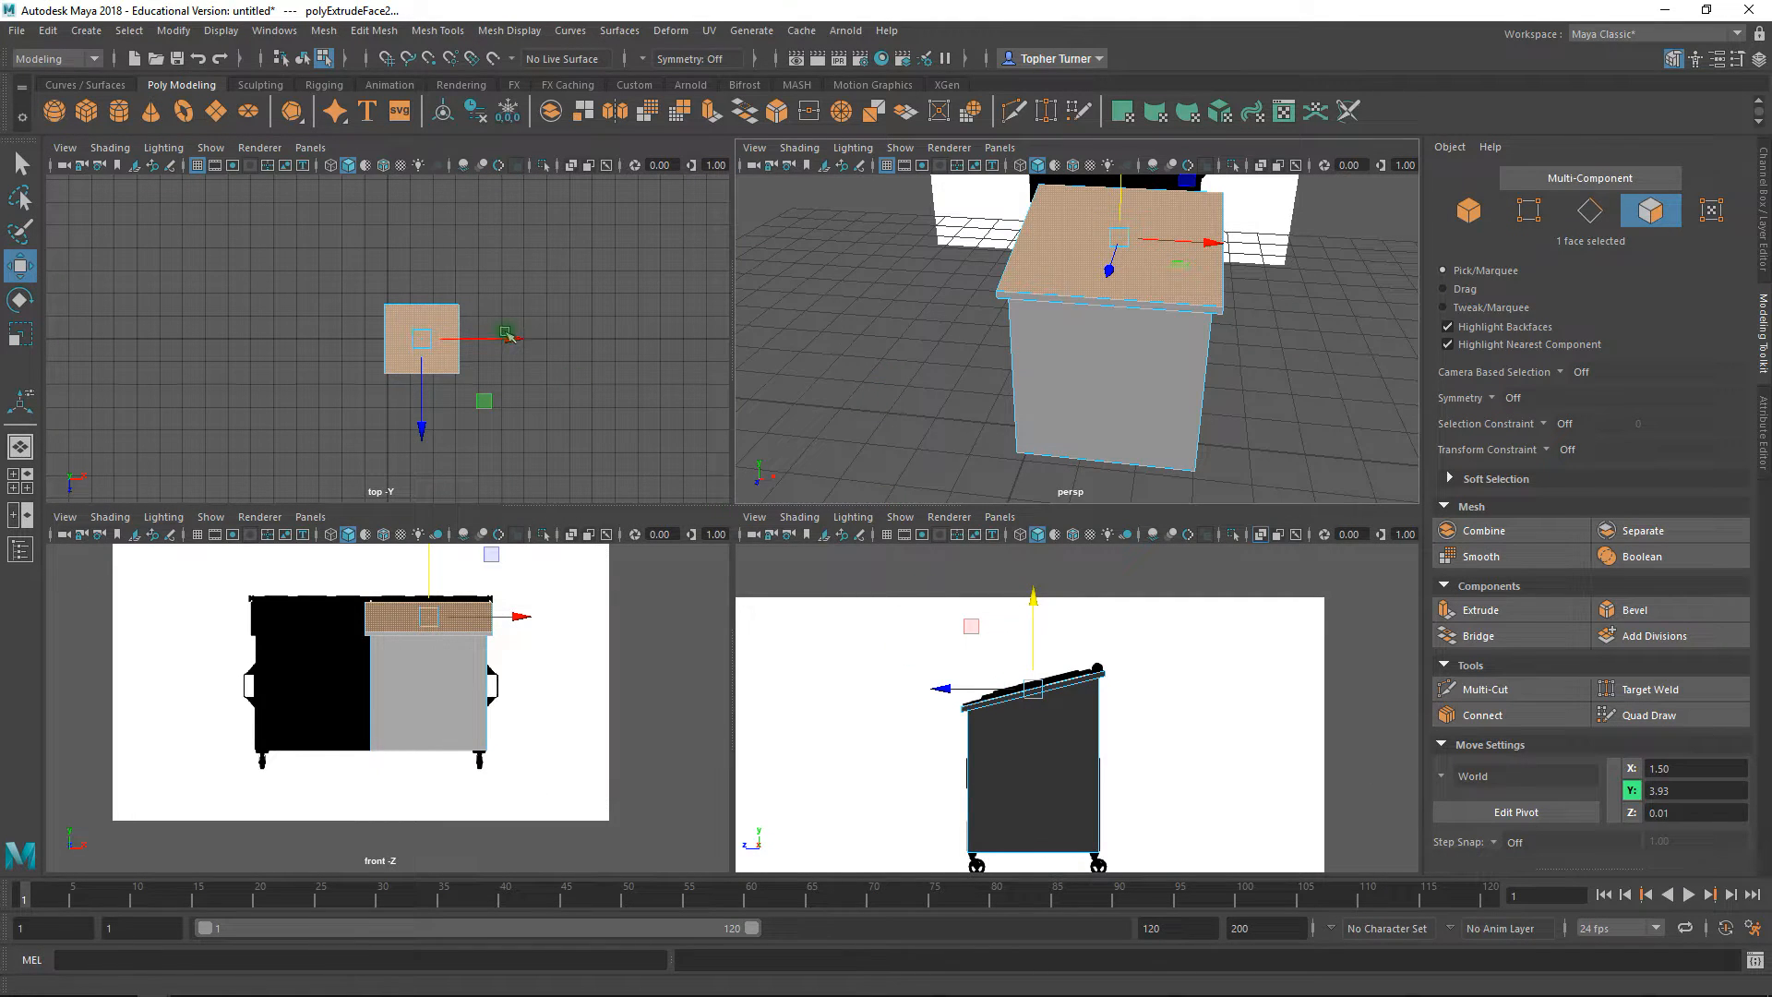
key(space)
alt+right_drag(831, 516, 1090, 568)
alt+middle_drag(1027, 530, 760, 508)
click(197, 167)
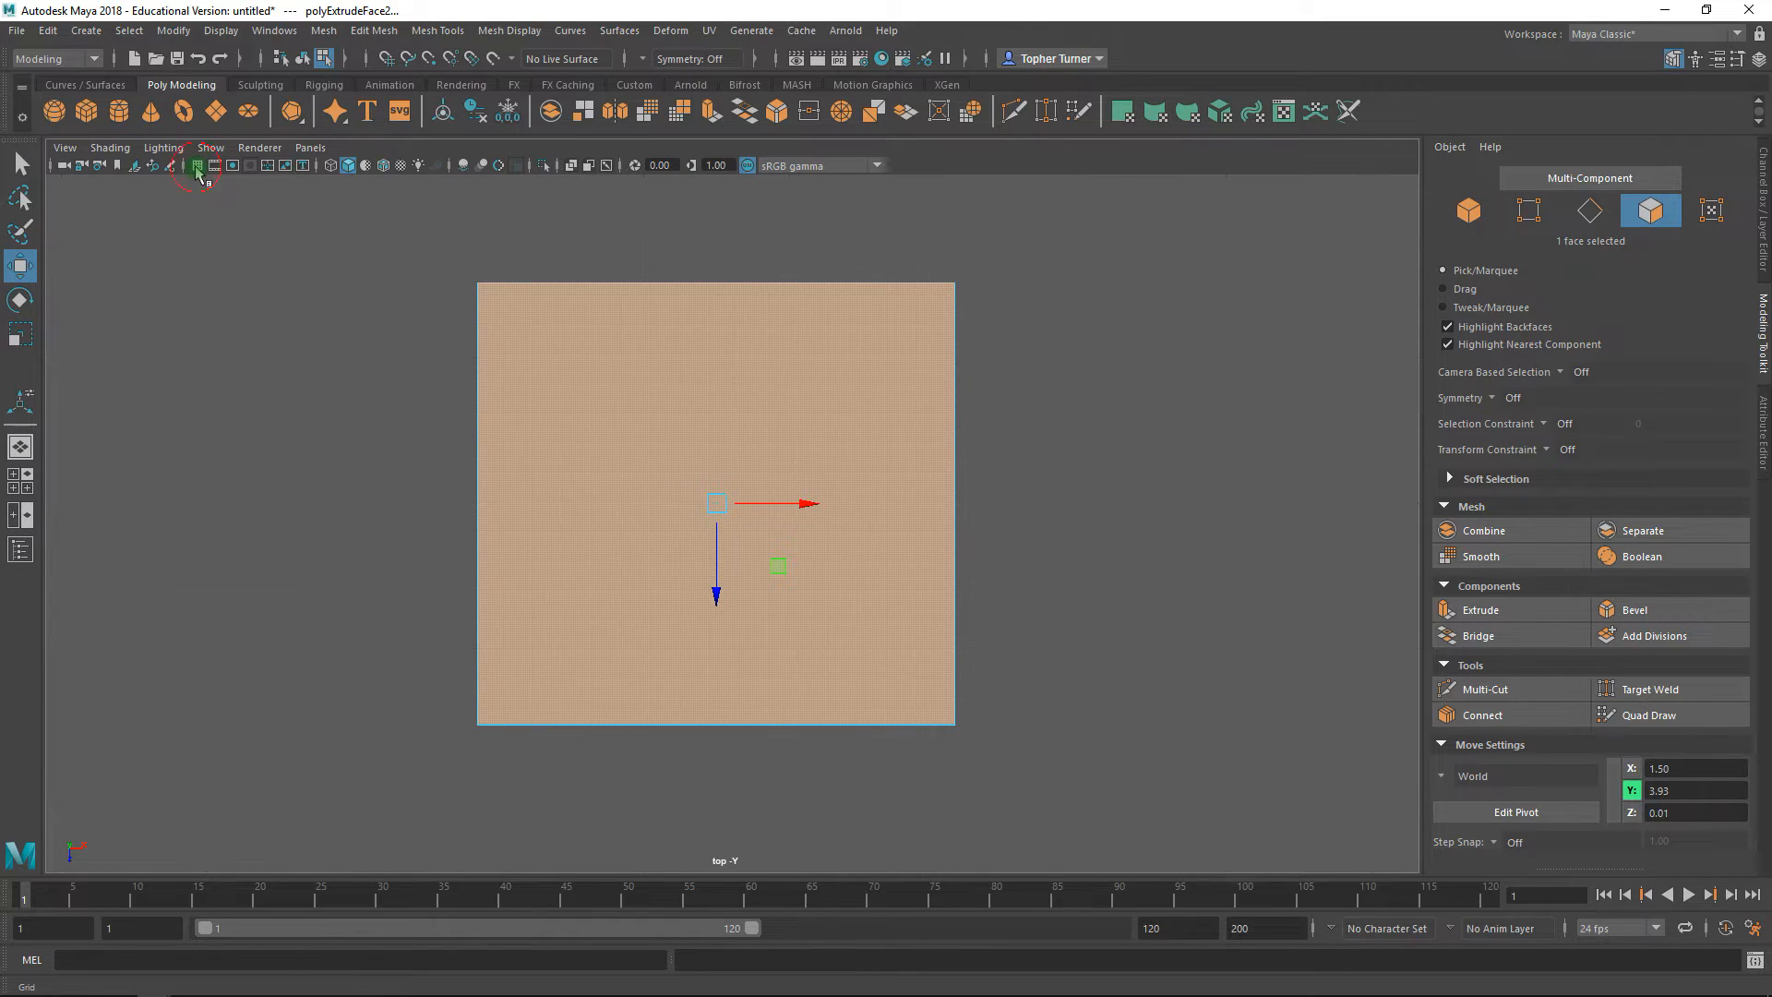
click(333, 167)
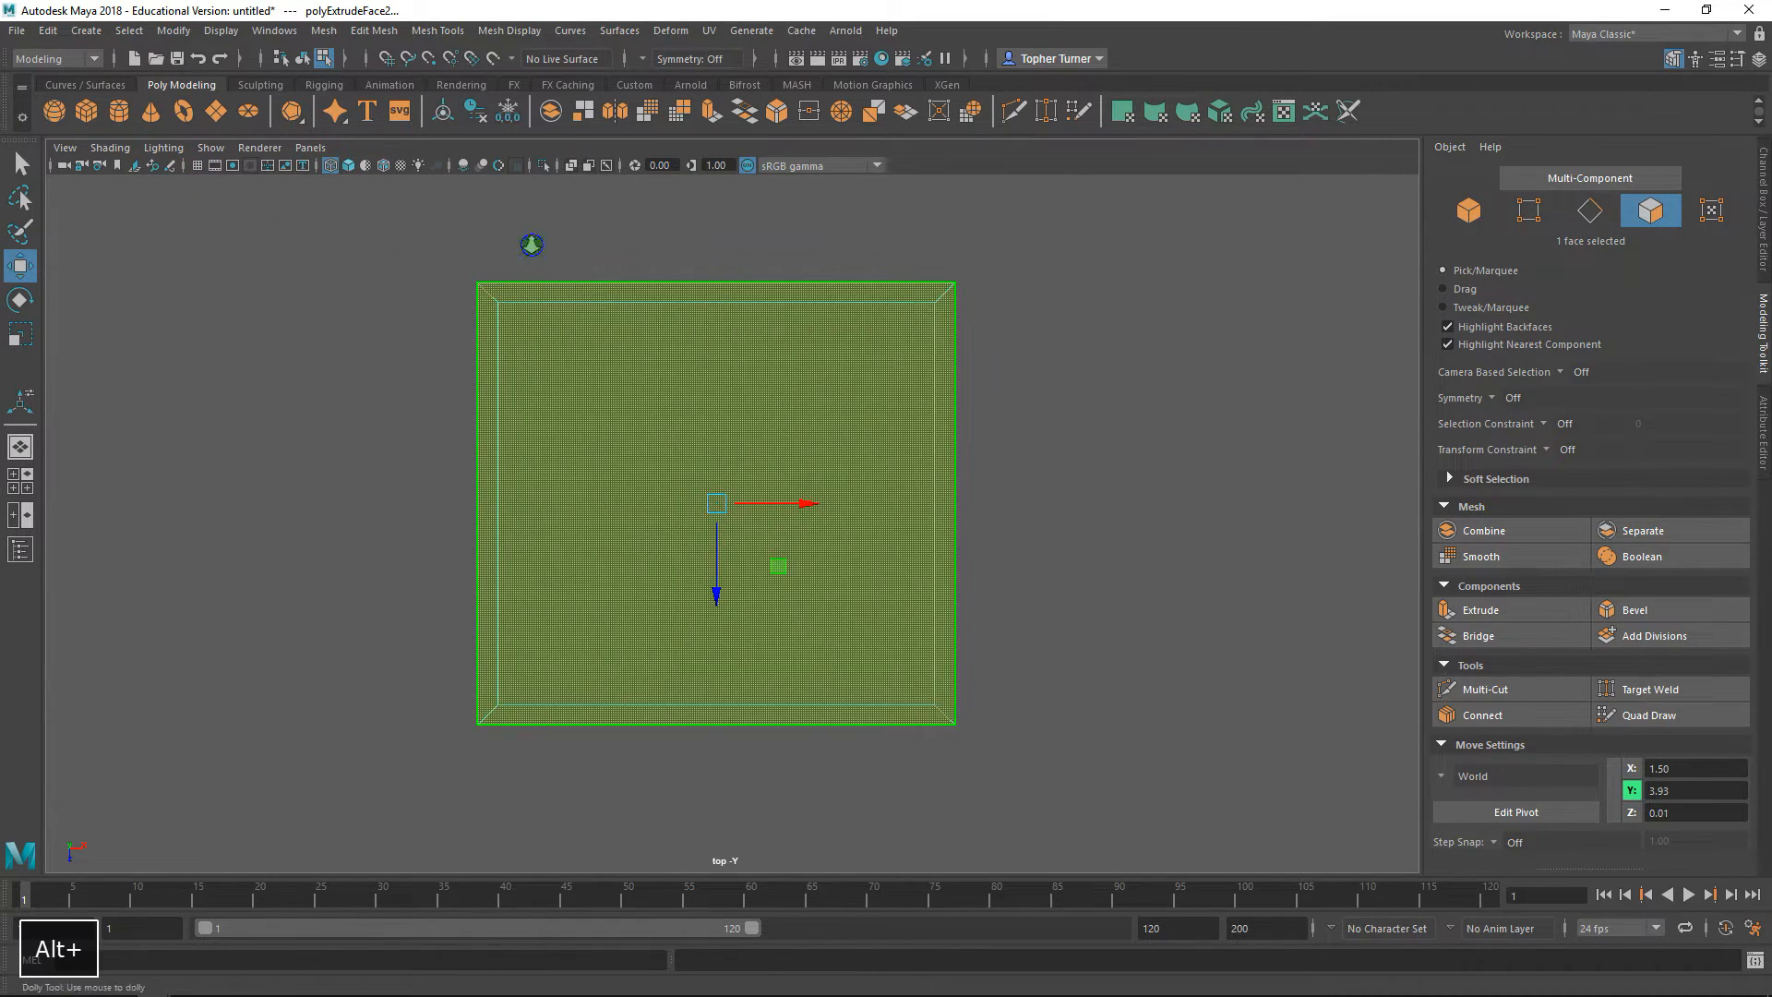
alt+right_drag(530, 246, 681, 323)
alt+middle_drag(680, 323, 805, 528)
alt+right_drag(469, 351, 562, 368)
alt+middle_drag(593, 403, 973, 594)
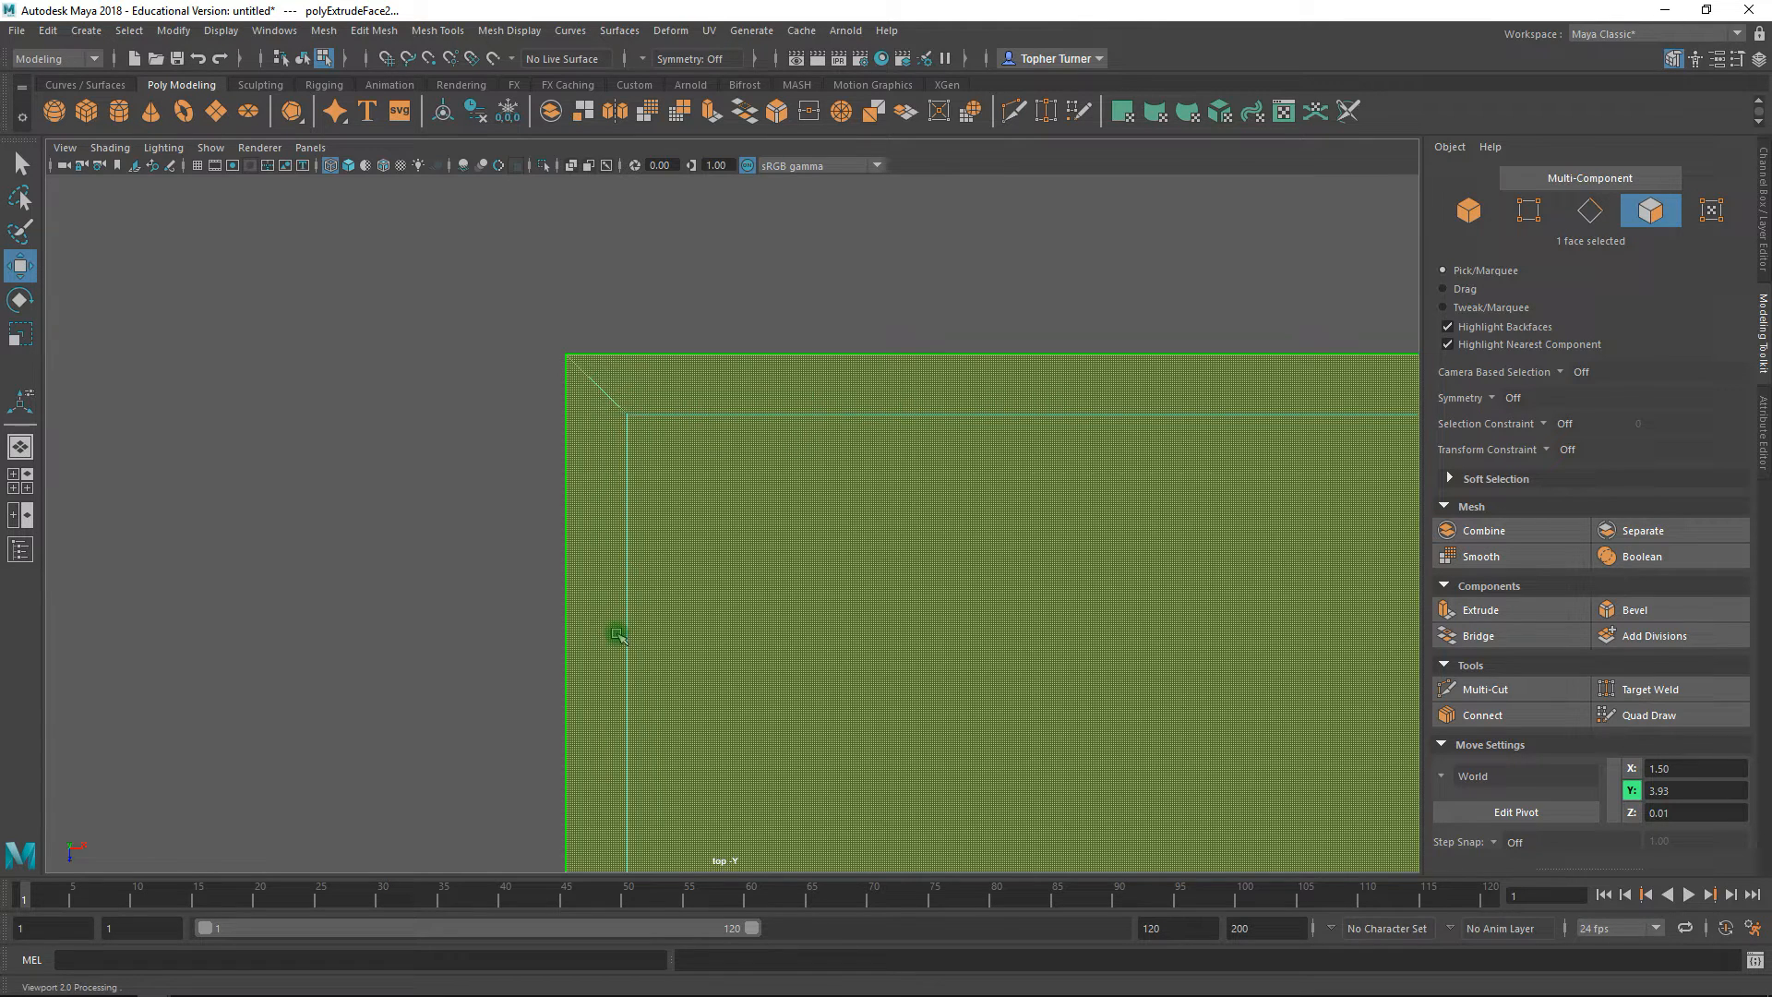
alt+middle_drag(474, 368, 286, 277)
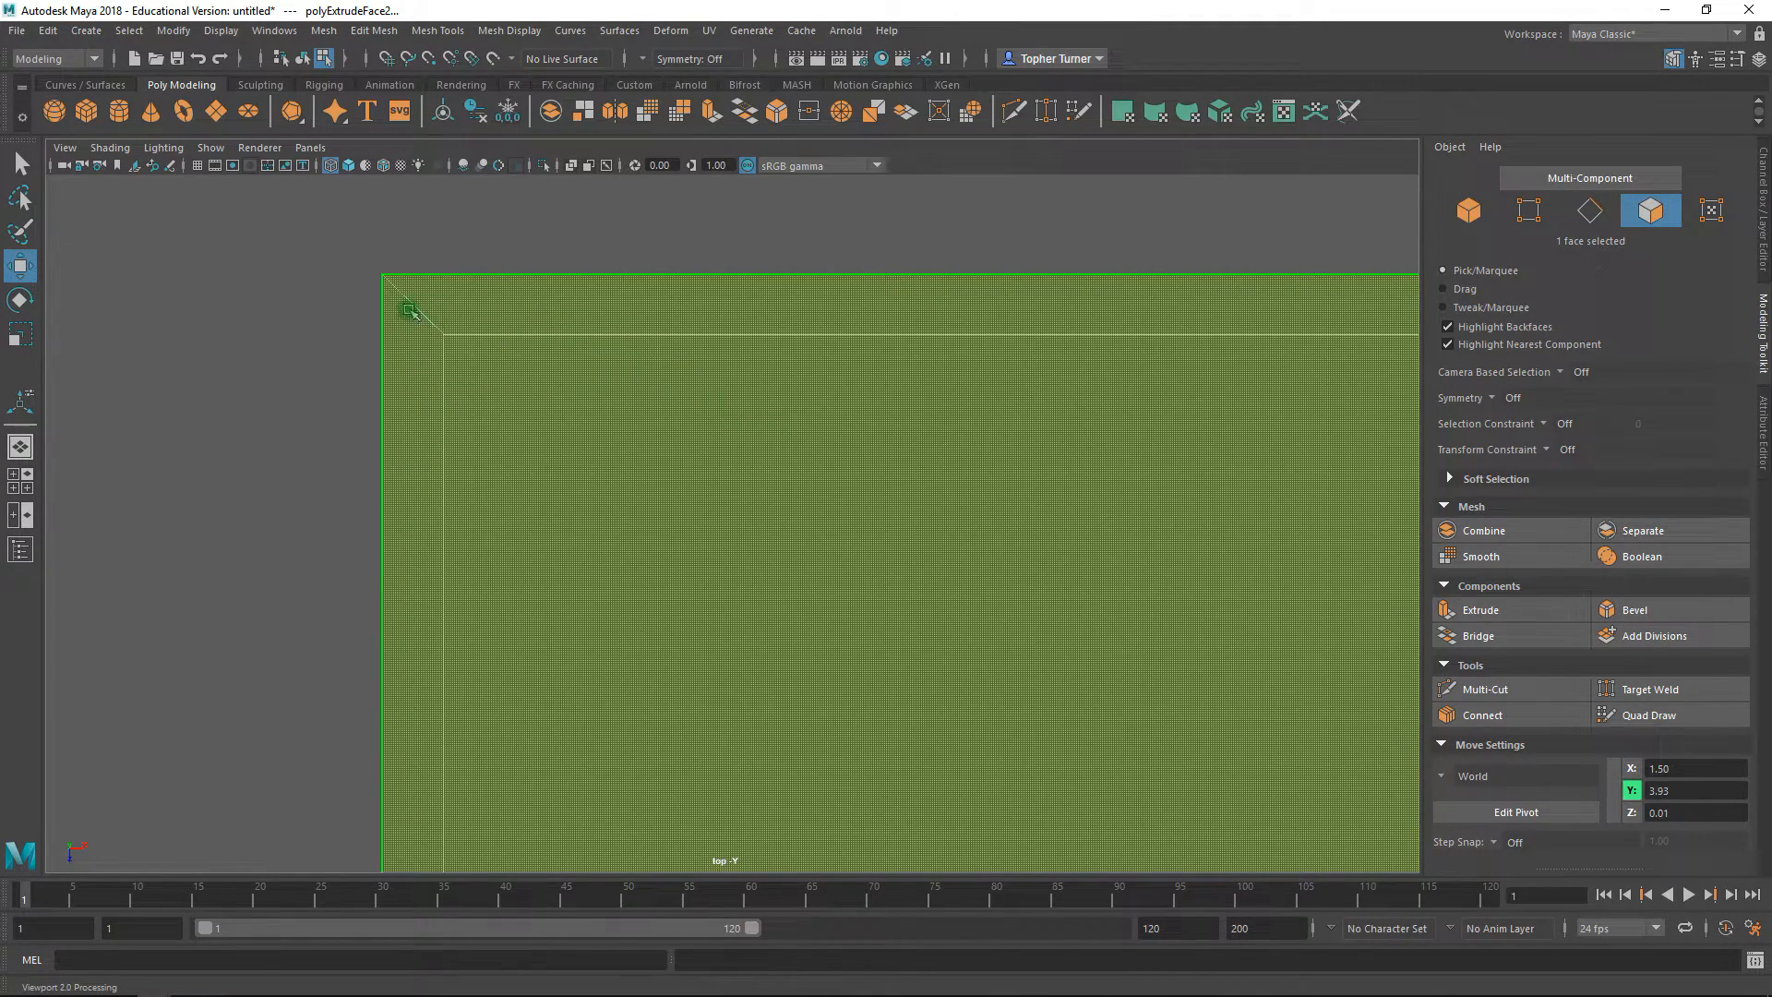
- Extrude the box's top face inward with an offset of 0.2 to form the rim's inner border
click(1449, 613)
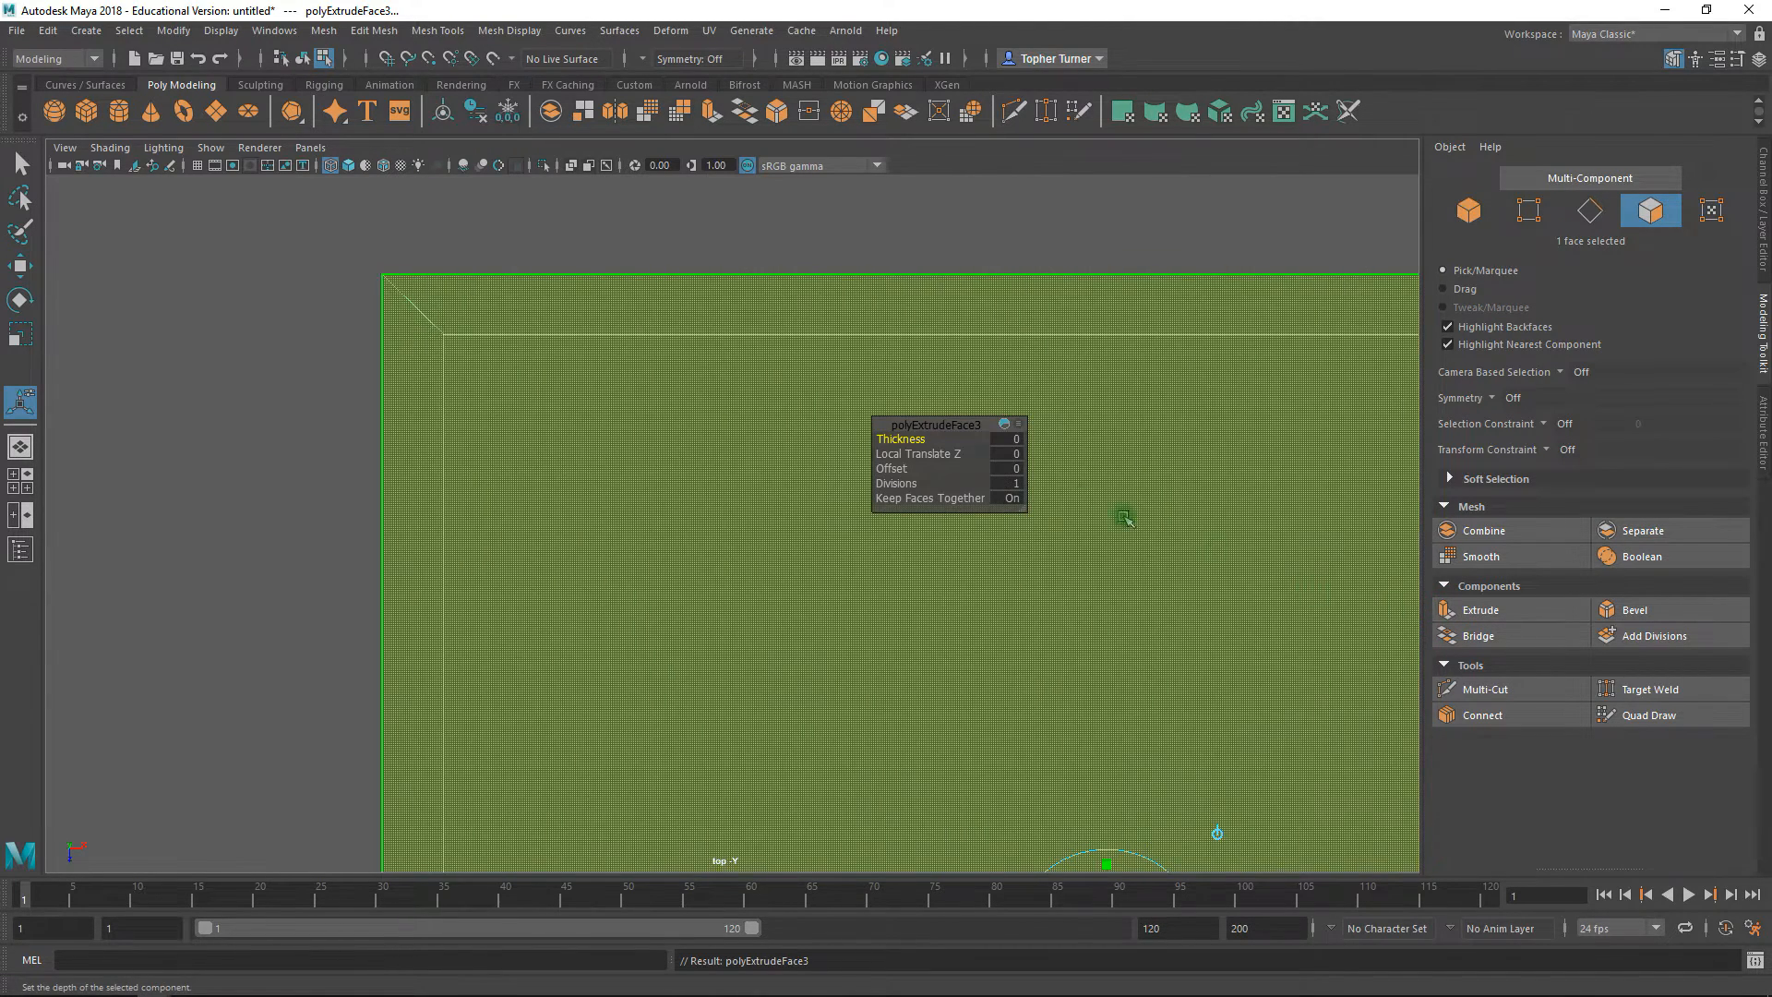
drag(900, 470, 903, 471)
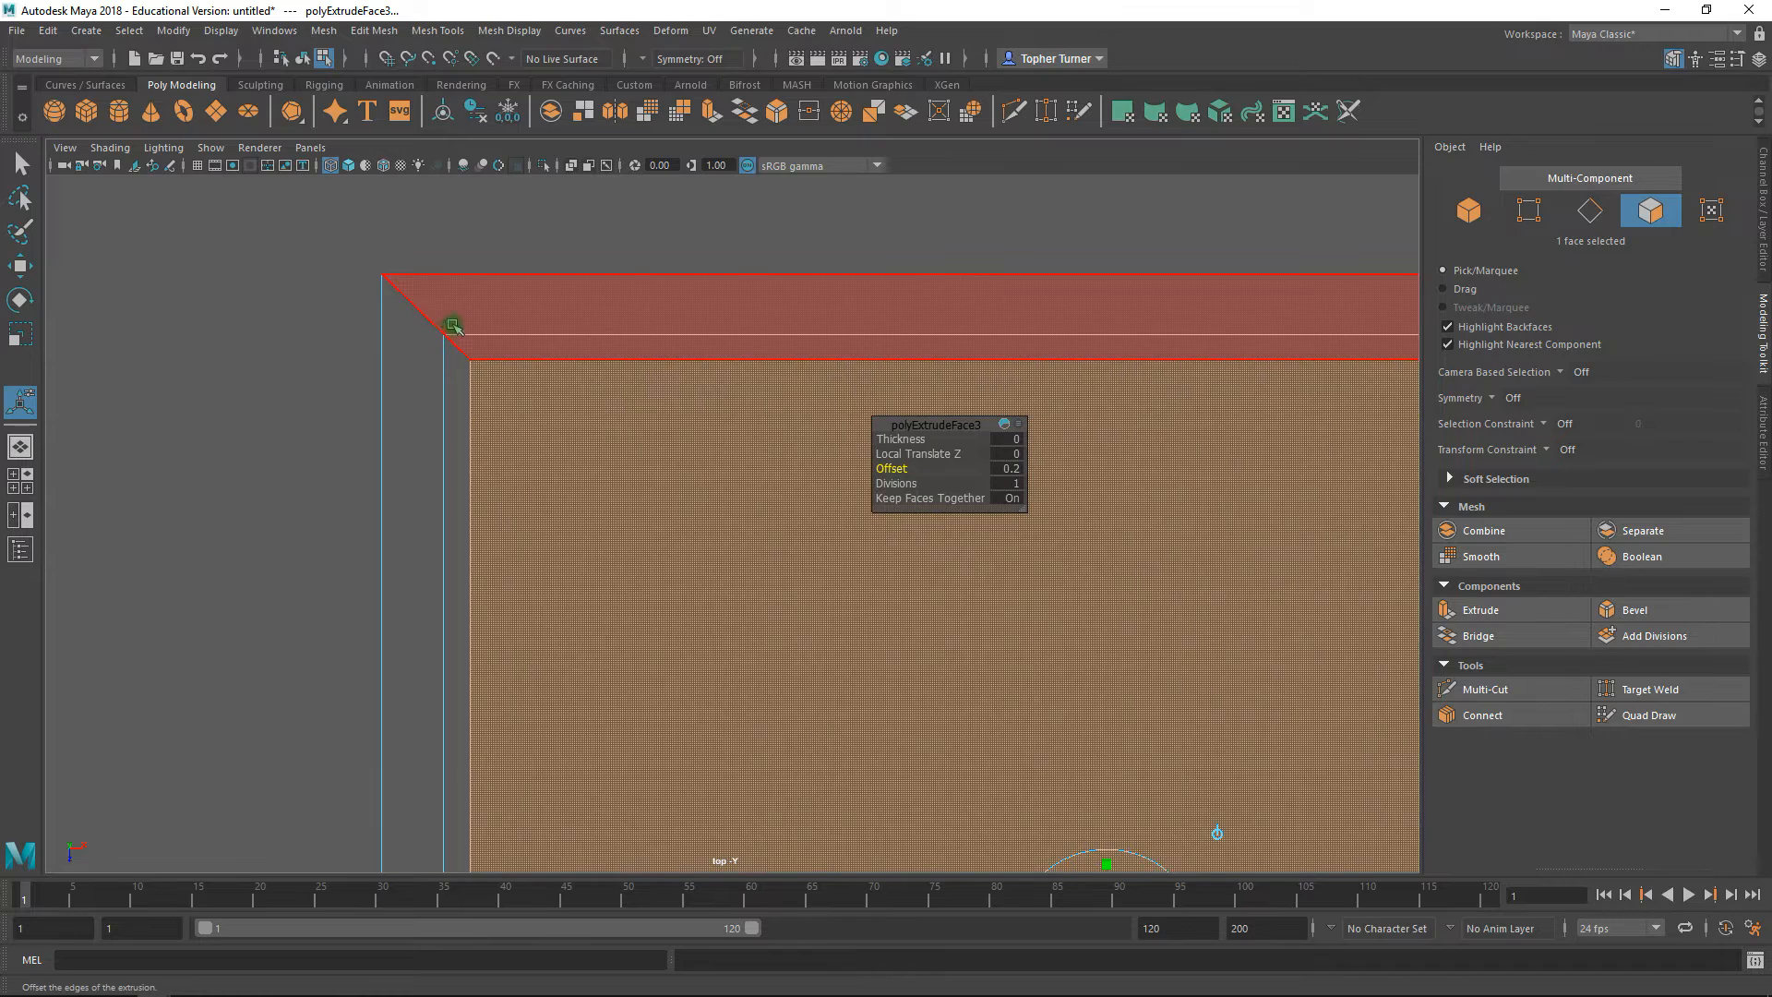
- Examine how the inset edge lines up with the wall edge at the rim's corners in the top view
alt+right_drag(450, 326, 538, 404)
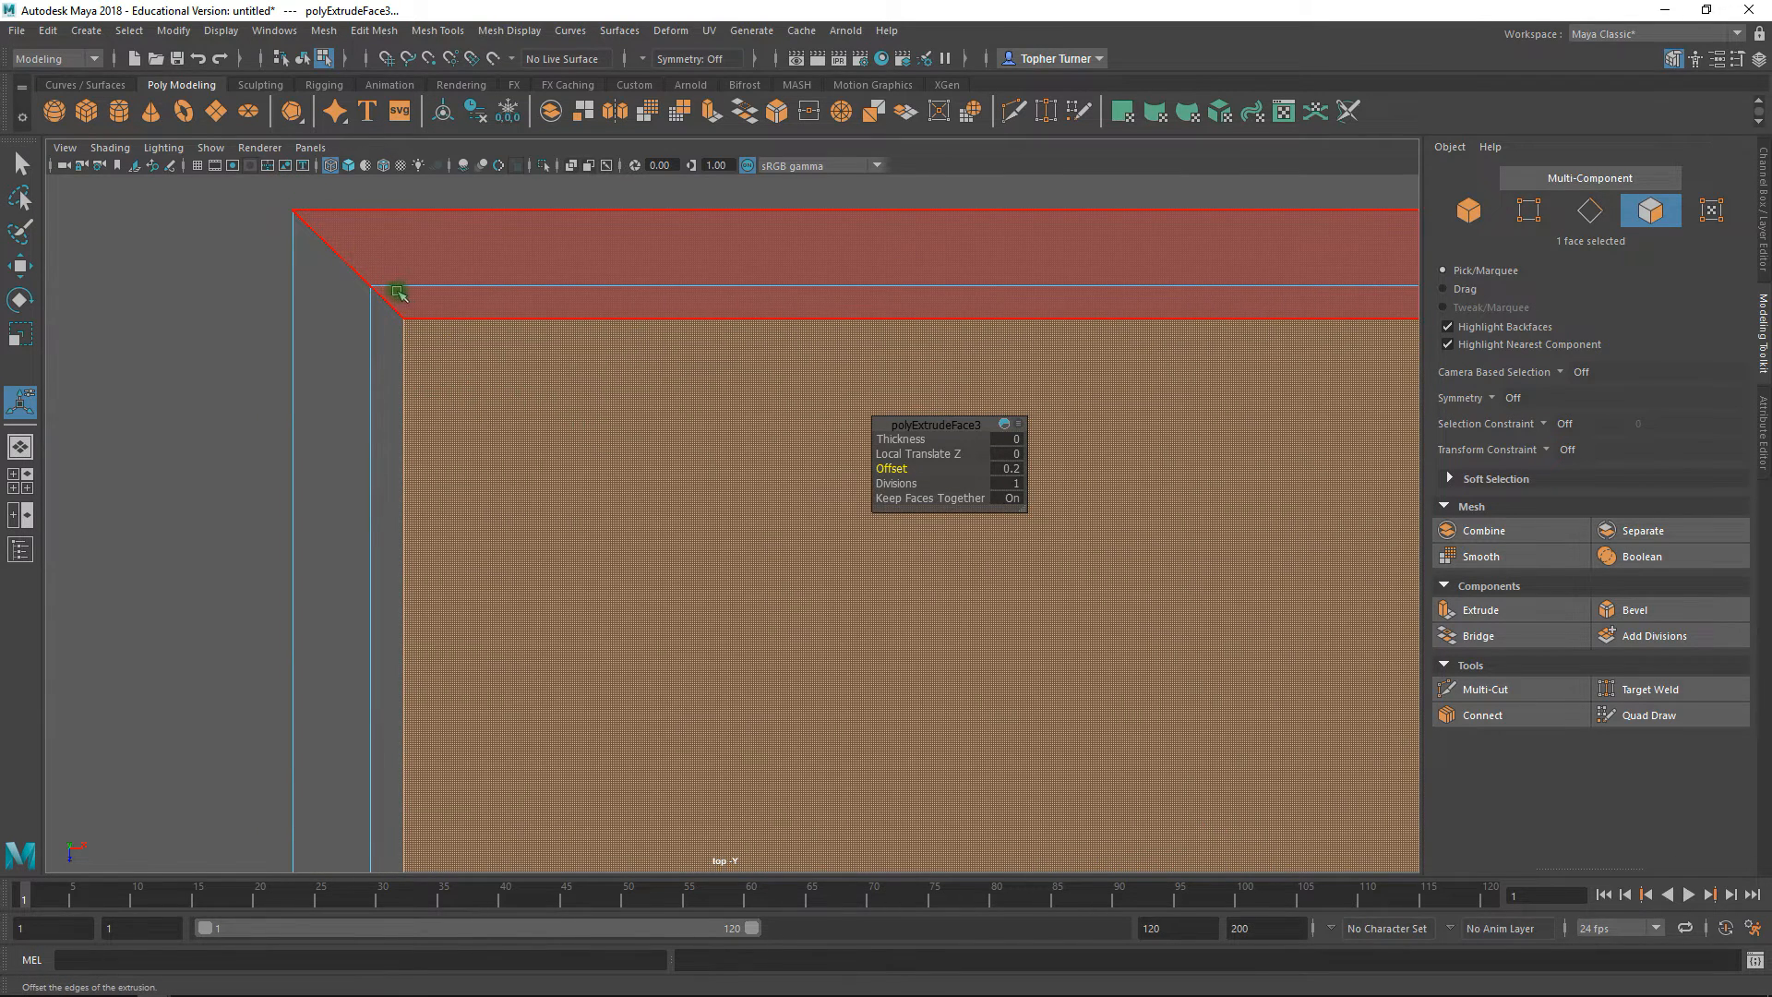
mouse_move(390, 472)
alt+right_down()
mouse_move(499, 645)
mouse_move(624, 643)
alt+right_up()
alt+middle_drag(624, 644, 653, 641)
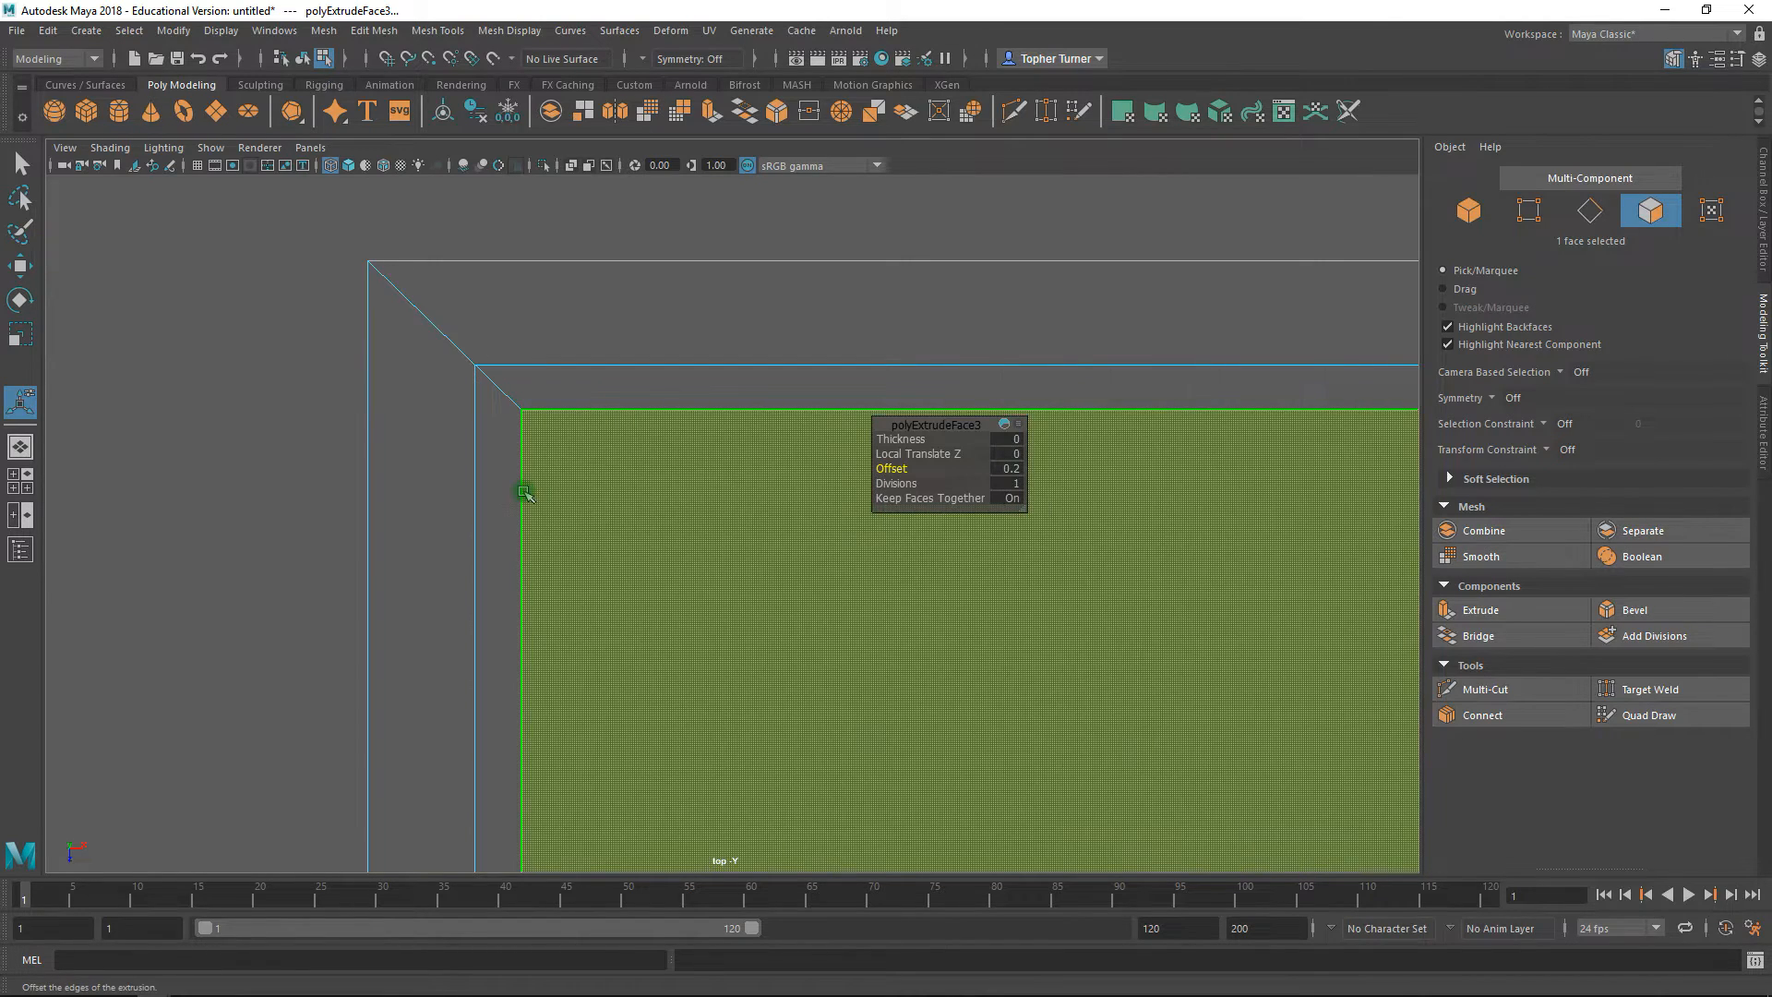
alt+right_drag(614, 513, 519, 433)
alt+middle_drag(595, 477, 358, 363)
alt+right_drag(688, 451, 951, 738)
alt+middle_drag(774, 460, 646, 596)
alt+right_drag(405, 487, 684, 677)
alt+middle_drag(411, 499, 771, 518)
alt+right_drag(609, 503, 753, 630)
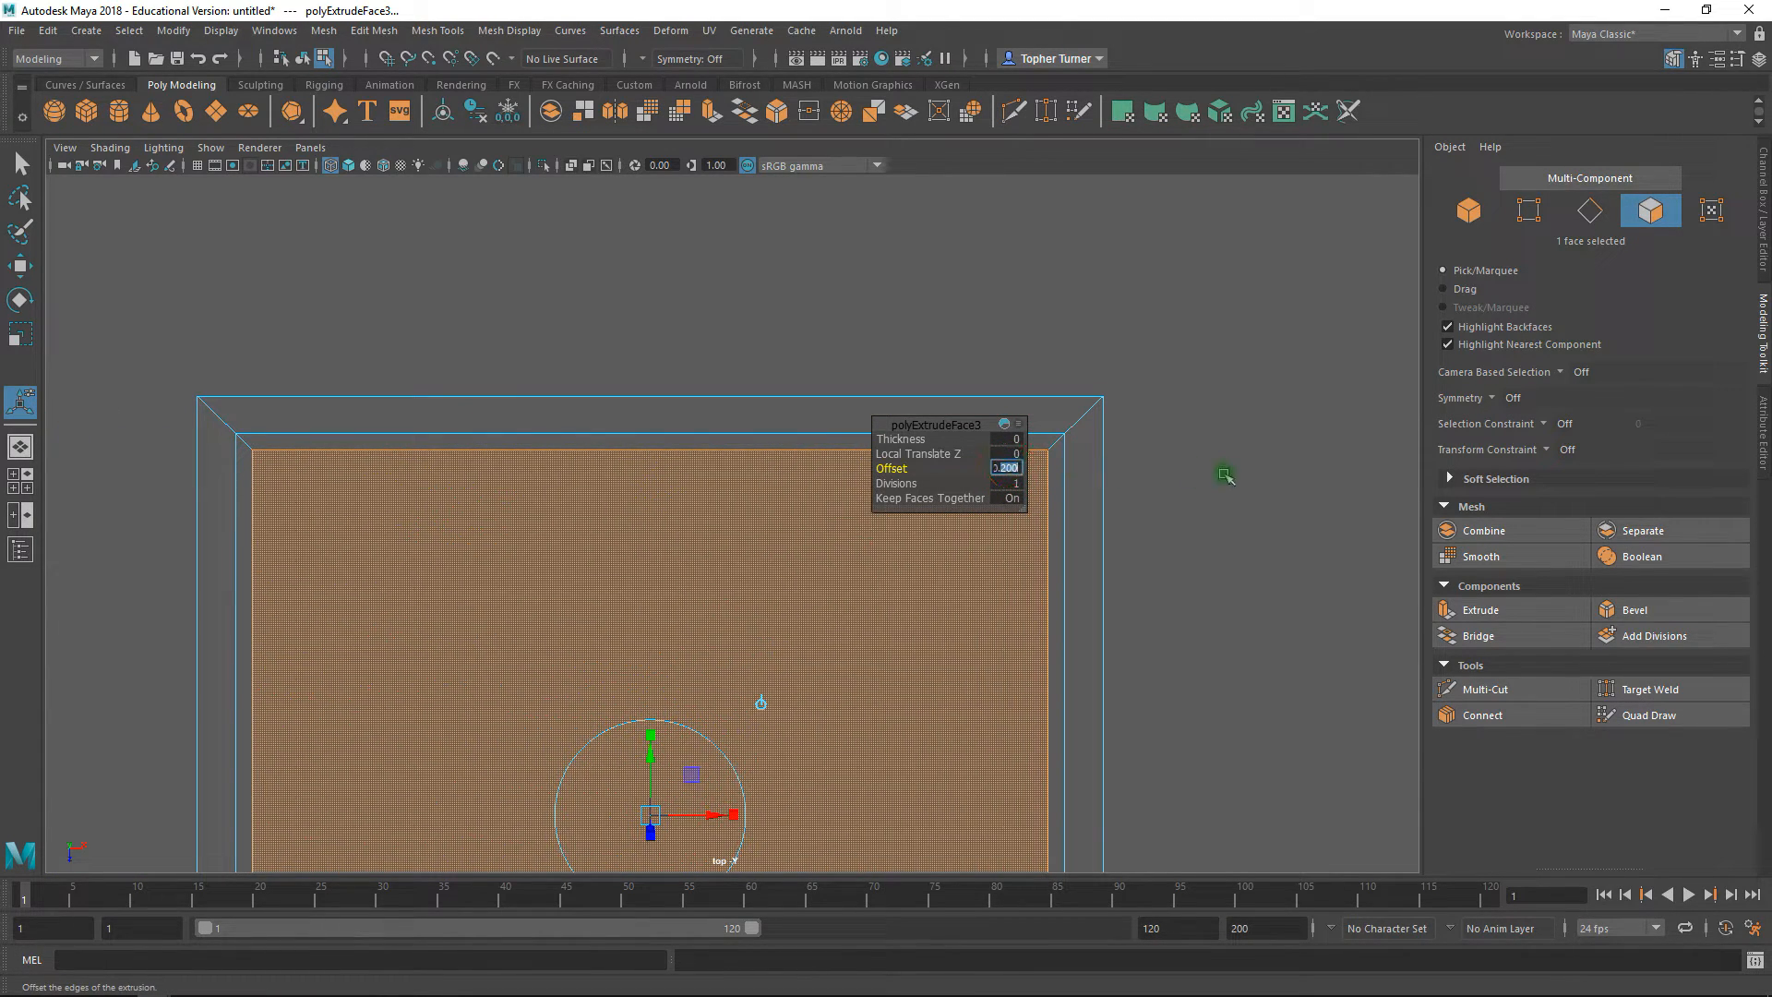
- Try a smaller offset on the inset extrusion, restore it to 0.2 and leave the Extrude tool
key(Return)
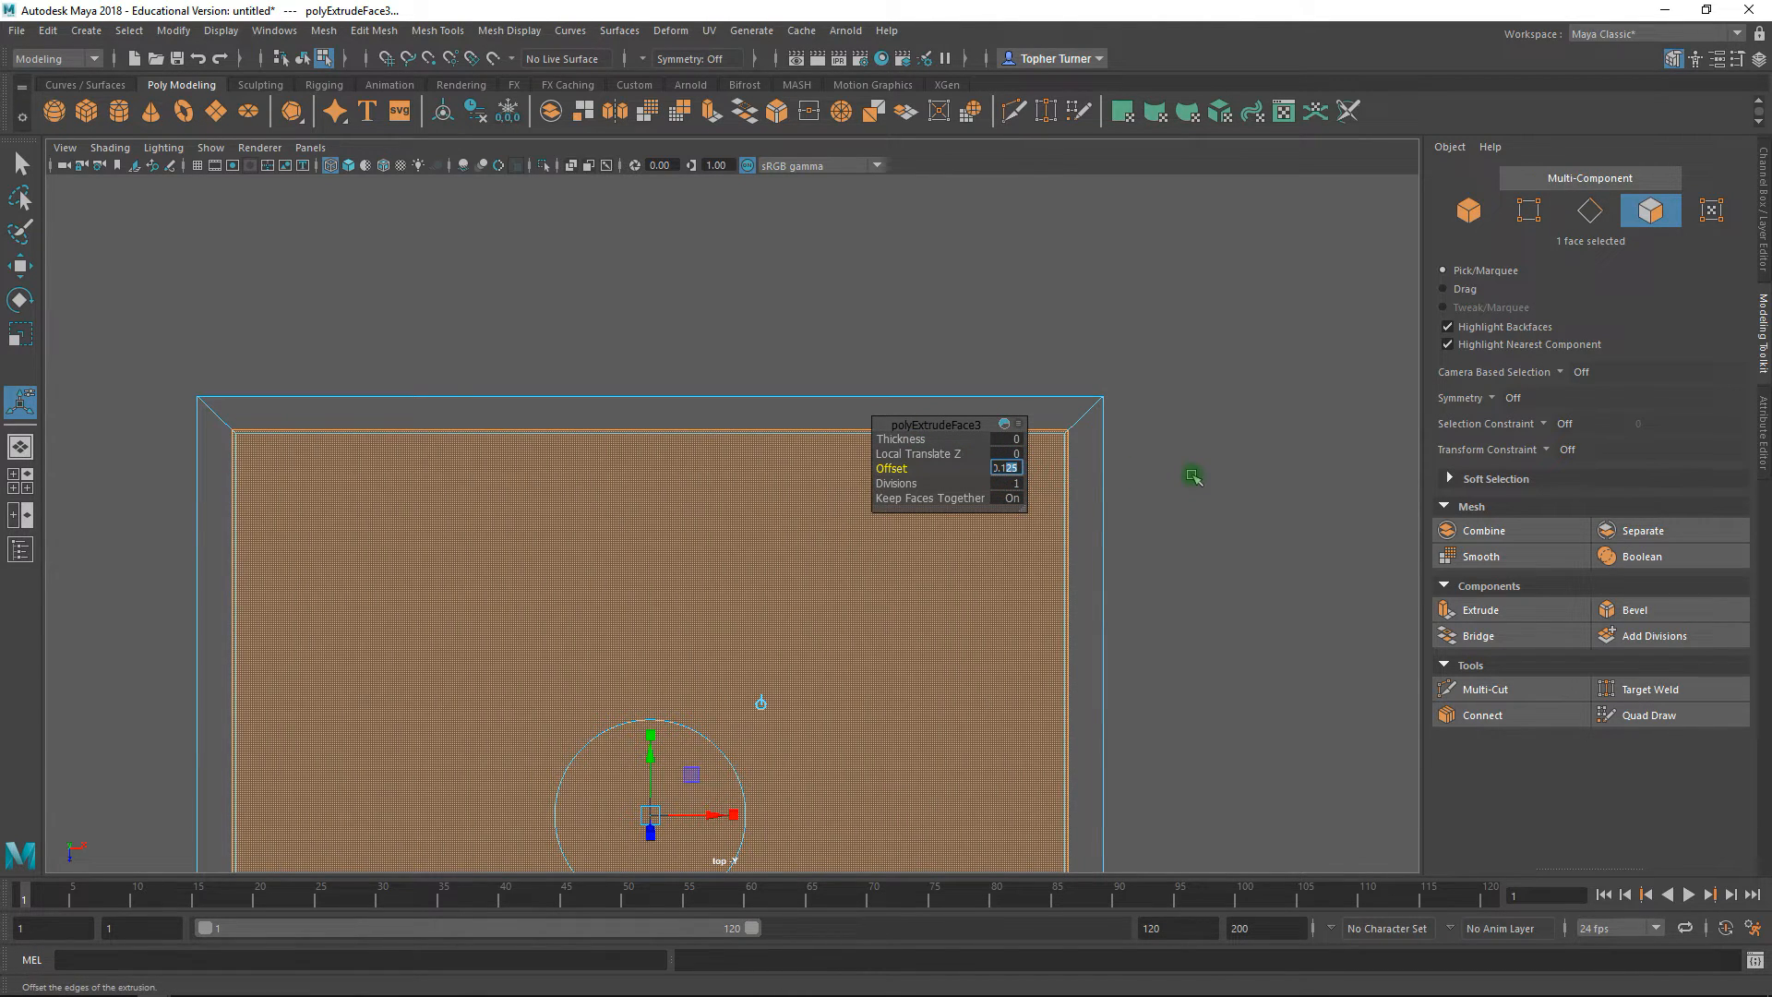
key(BackSpace)
text(2)
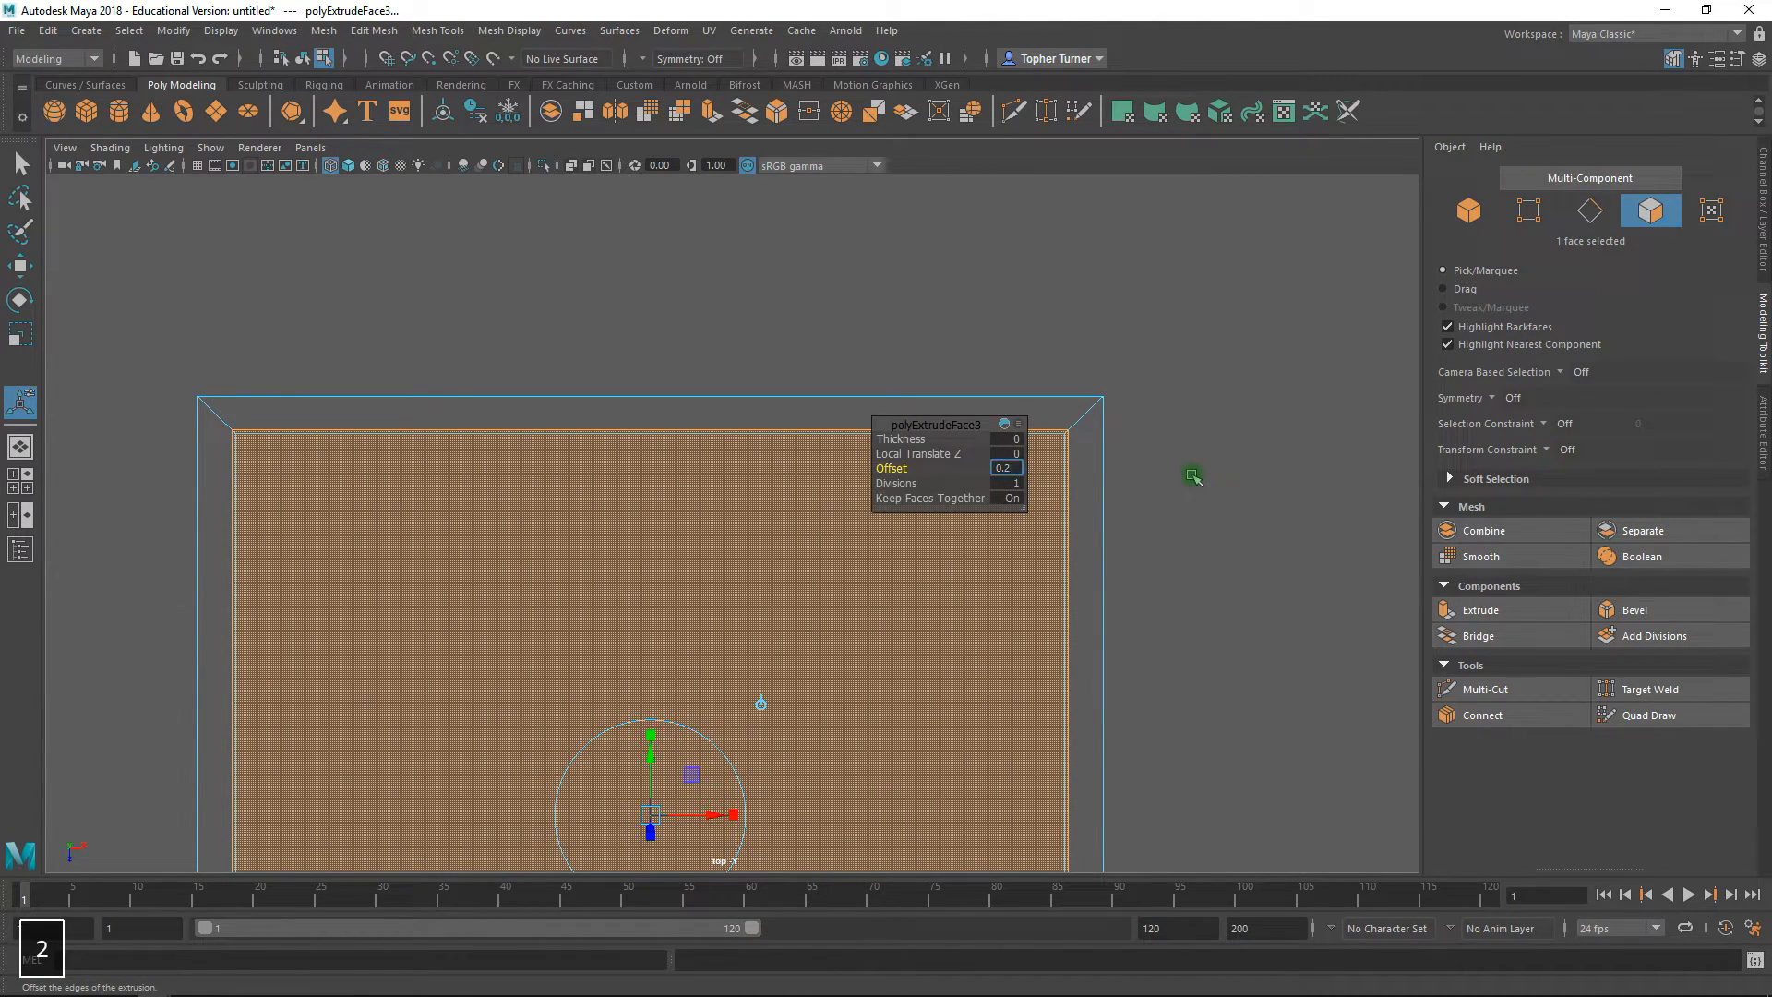
key(Return)
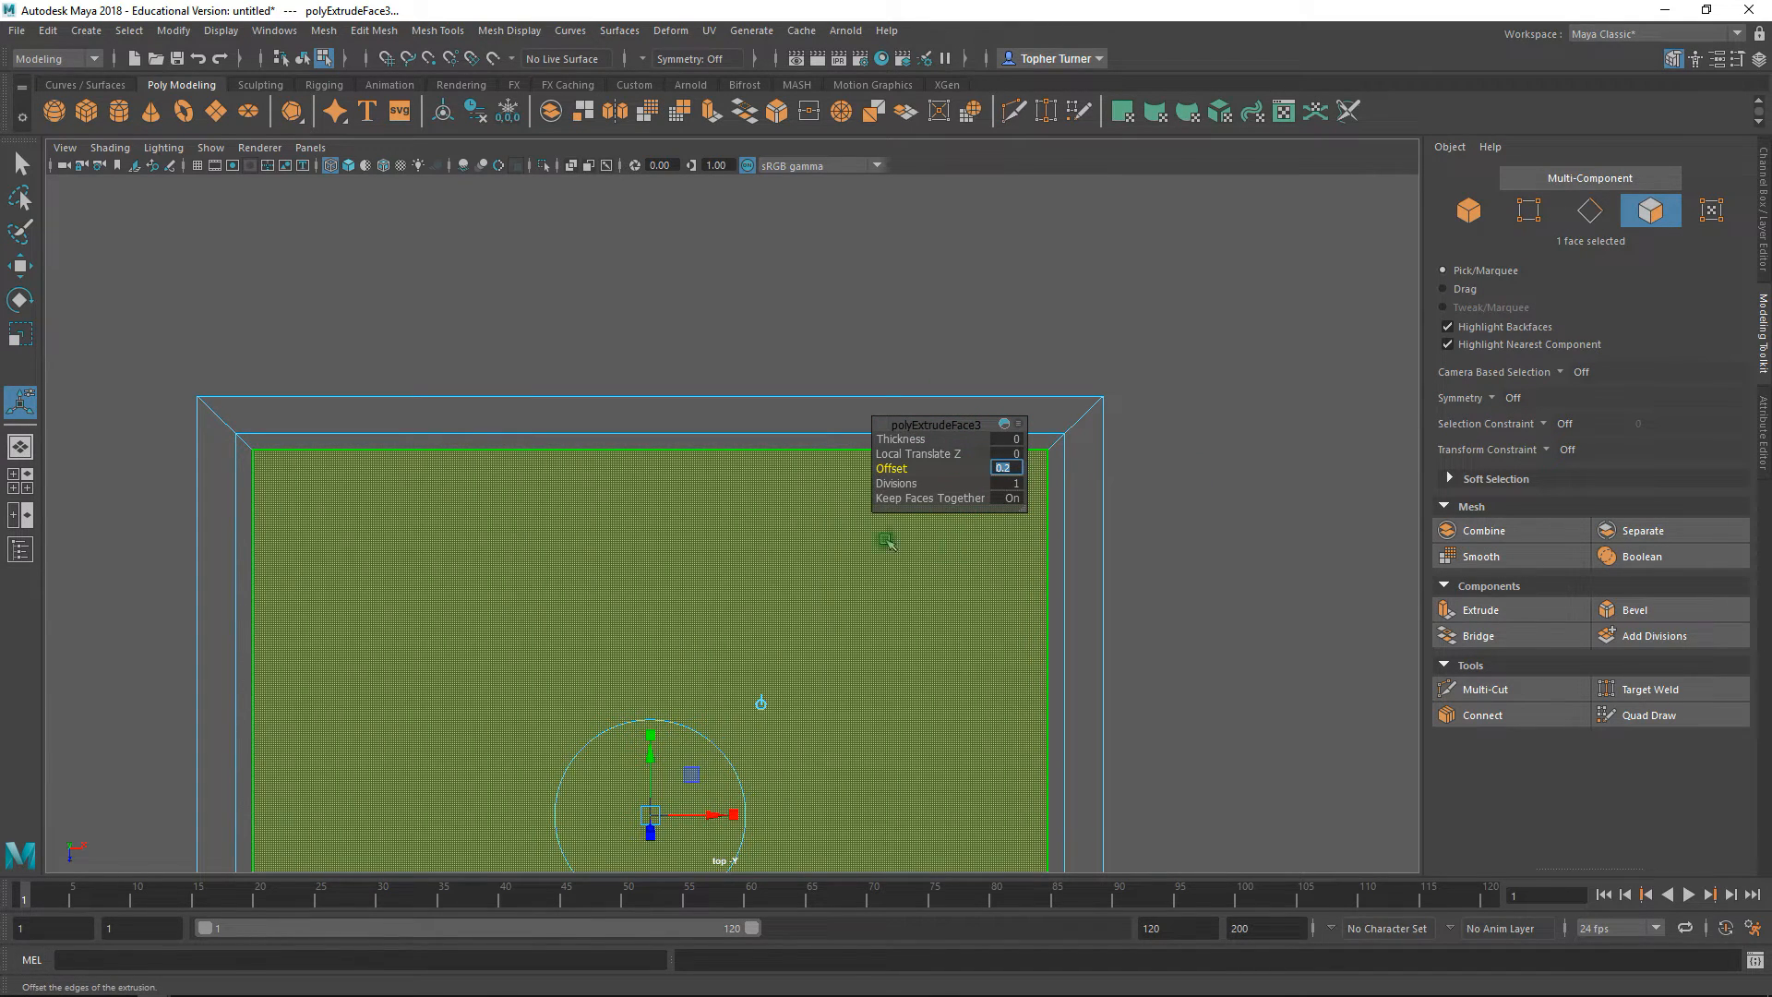
click(22, 172)
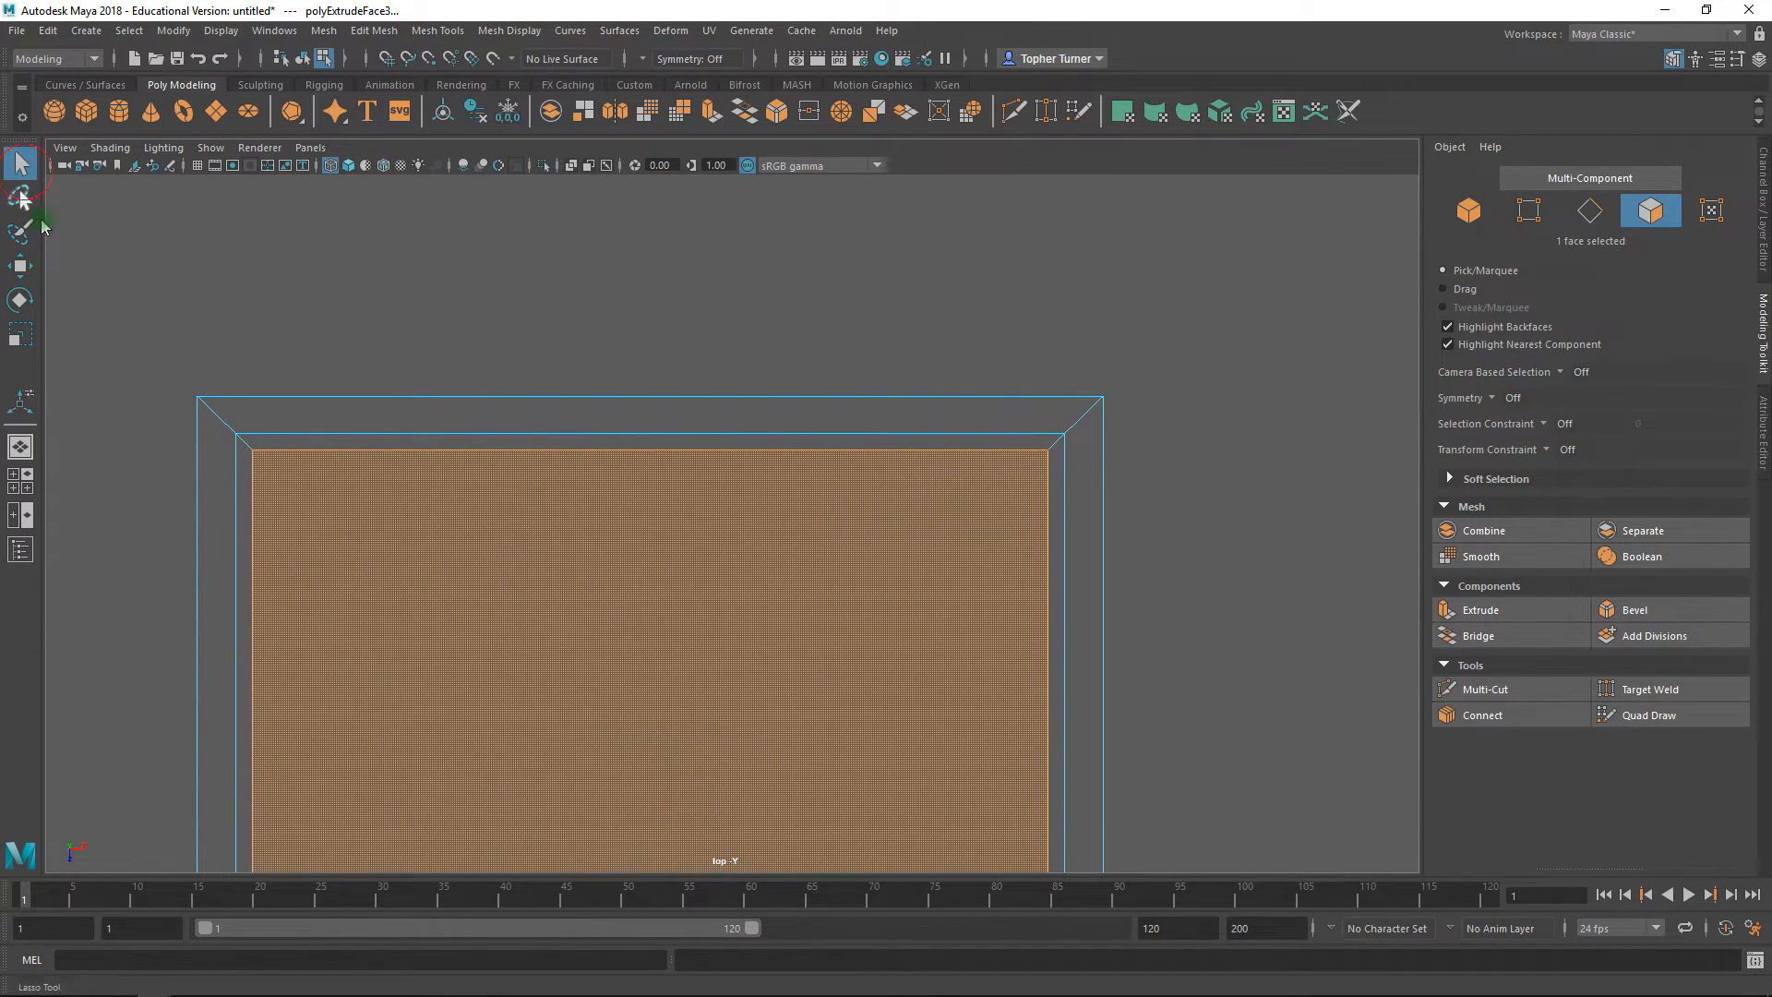
- Examine the inset top face and its surrounding rim from several angles in the perspective view
alt+right_drag(744, 467, 929, 428)
key(space)
key(space)
alt+drag(1095, 403, 917, 364)
alt+right_drag(917, 366, 1095, 515)
alt+middle_drag(919, 376, 1041, 566)
alt+right_drag(680, 424, 736, 526)
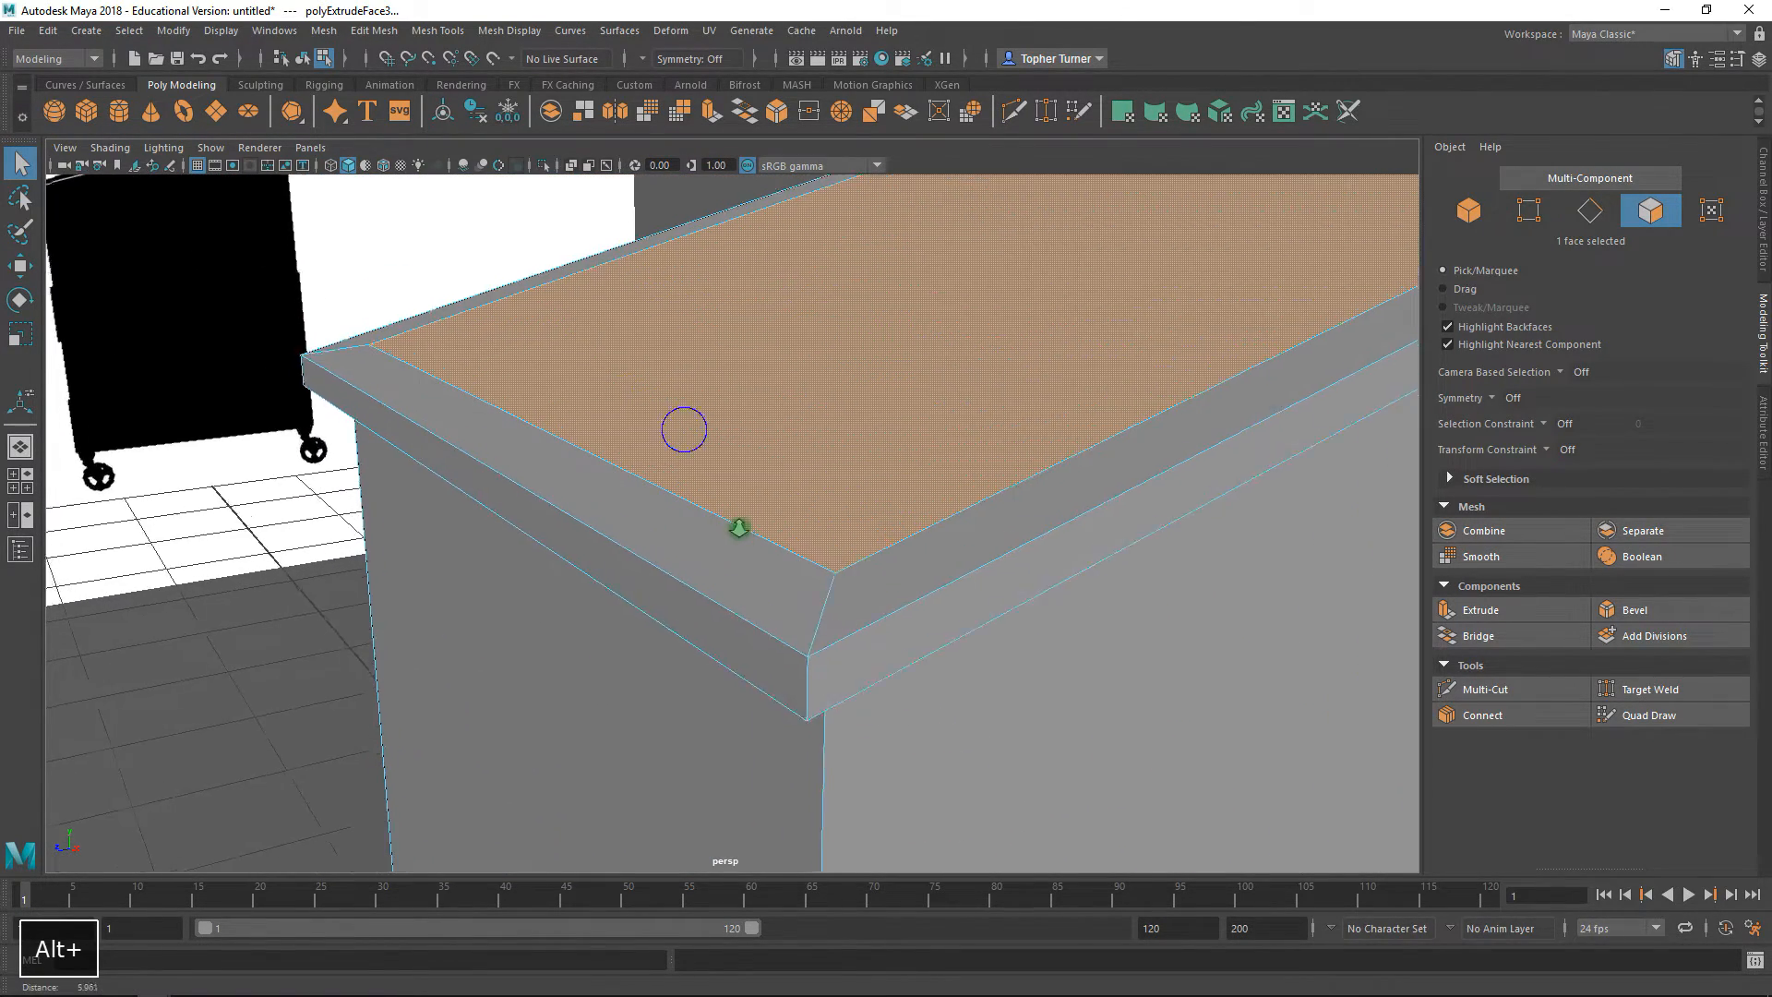
mouse_move(1180, 442)
right_down()
mouse_move(1134, 427)
mouse_move(1171, 447)
right_up()
alt+drag(1172, 446, 647, 289)
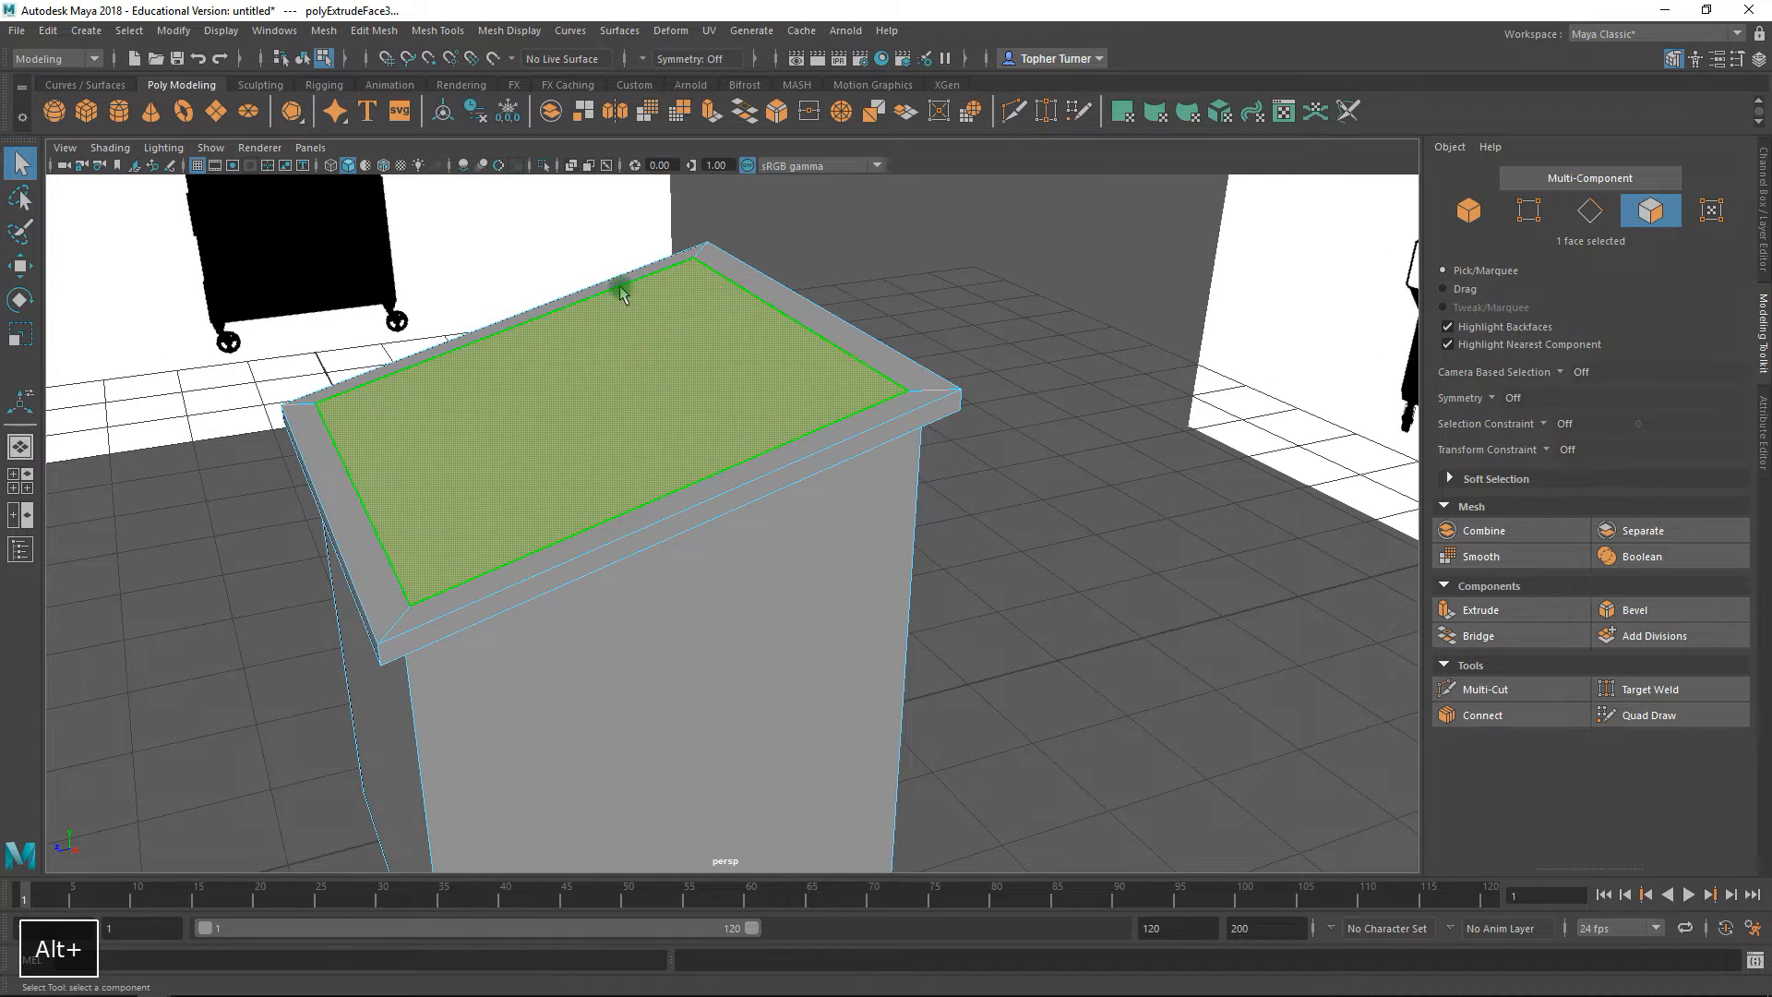
- Extrude the inset top face again and move it straight down inside the box to about Y 1.75
click(1478, 611)
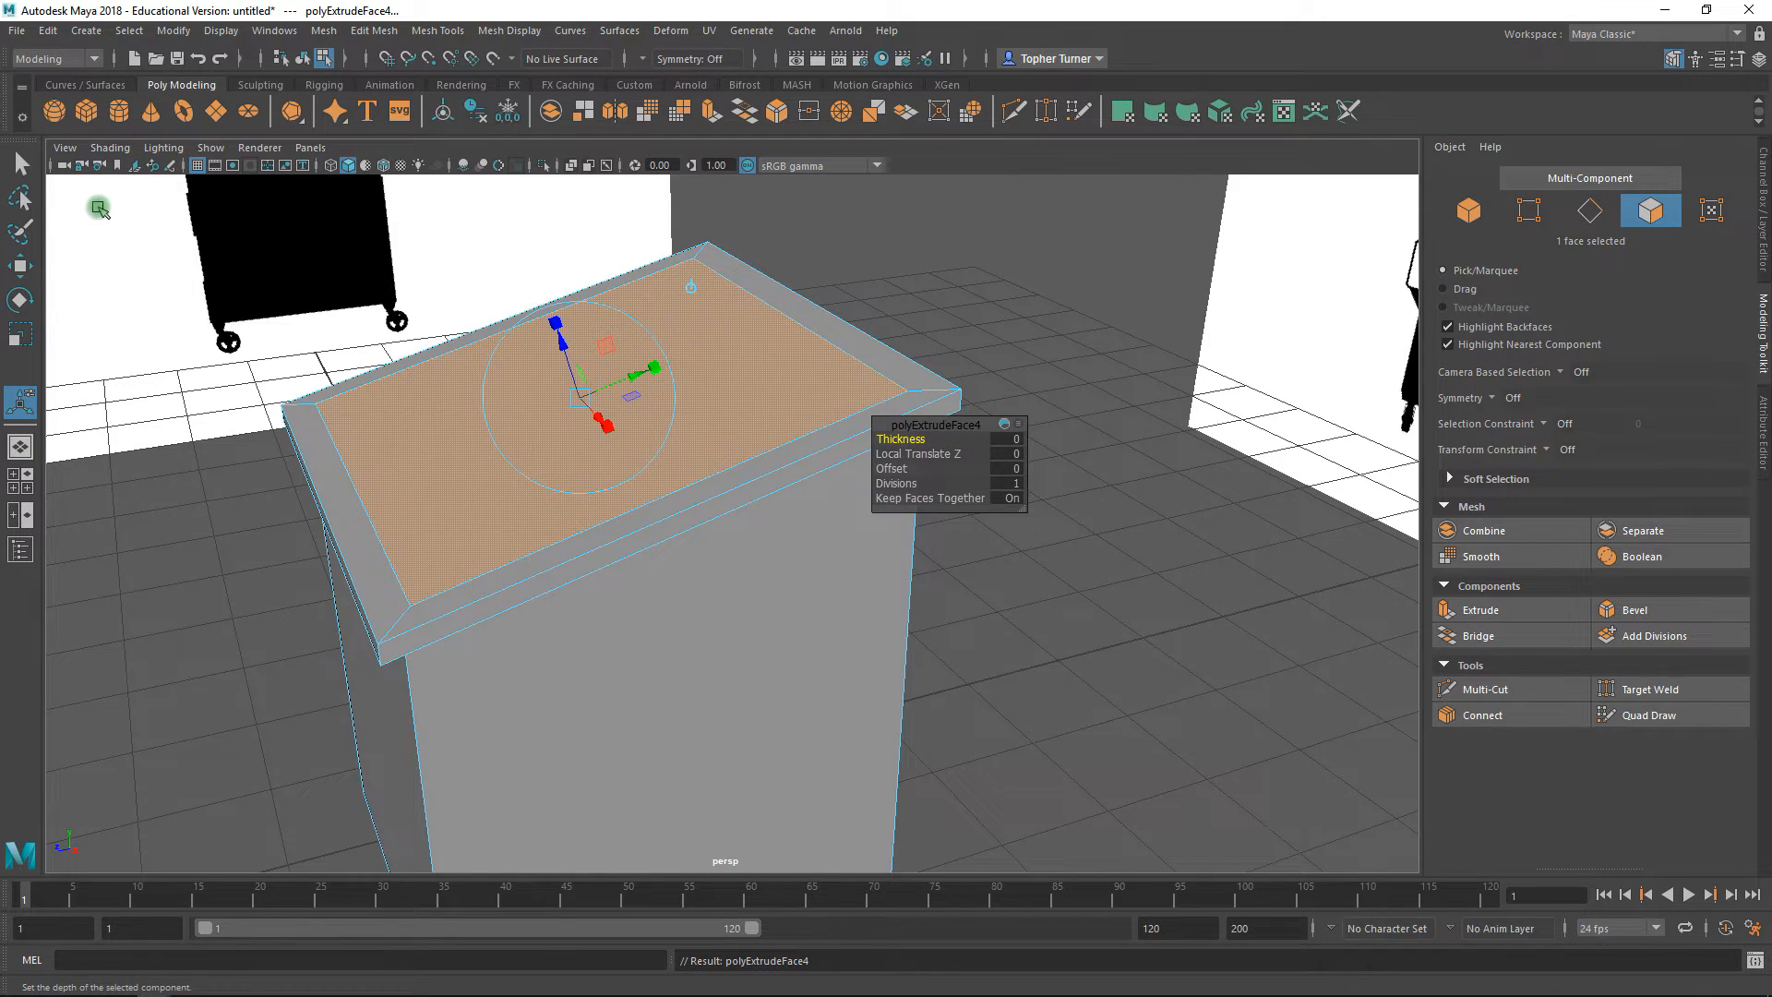
click(19, 166)
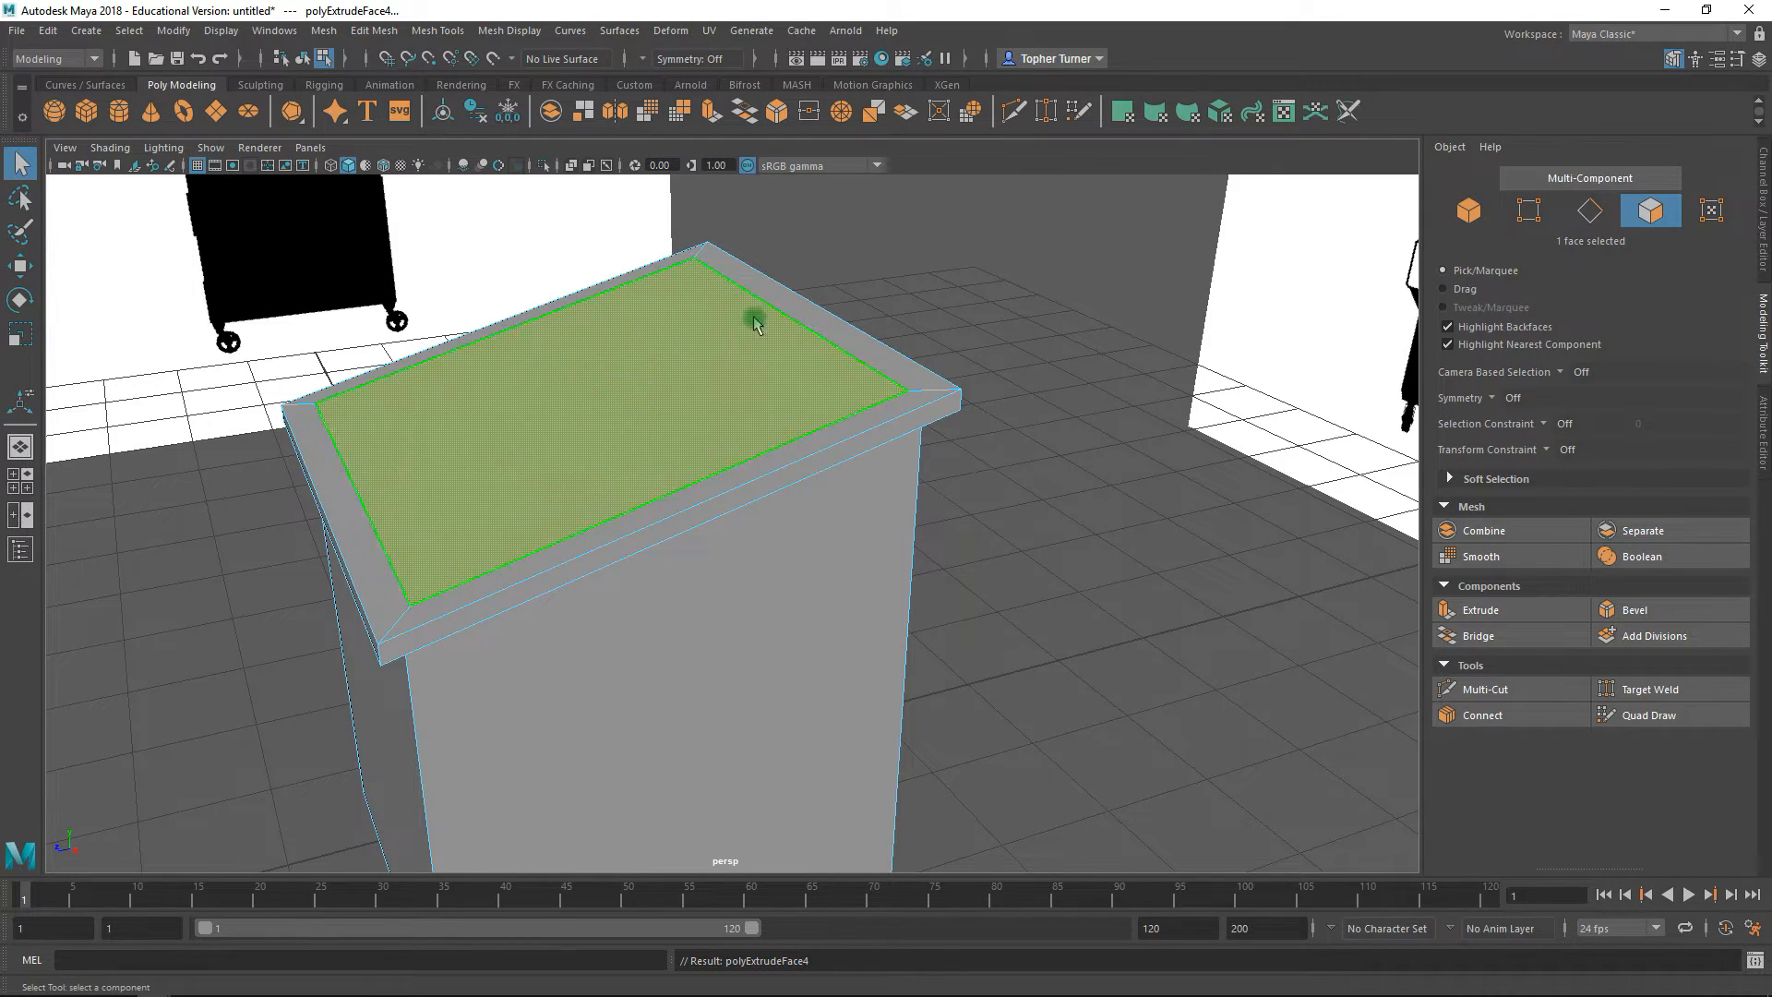
click(20, 268)
drag(578, 320, 586, 646)
alt+drag(585, 647, 582, 368)
alt+drag(1013, 506, 780, 475)
- Flatten the lowered inner face horizontally in the side view by scaling it vertically to zero
key(space)
key(space)
alt+right_drag(799, 550, 914, 752)
alt+middle_drag(840, 673, 995, 440)
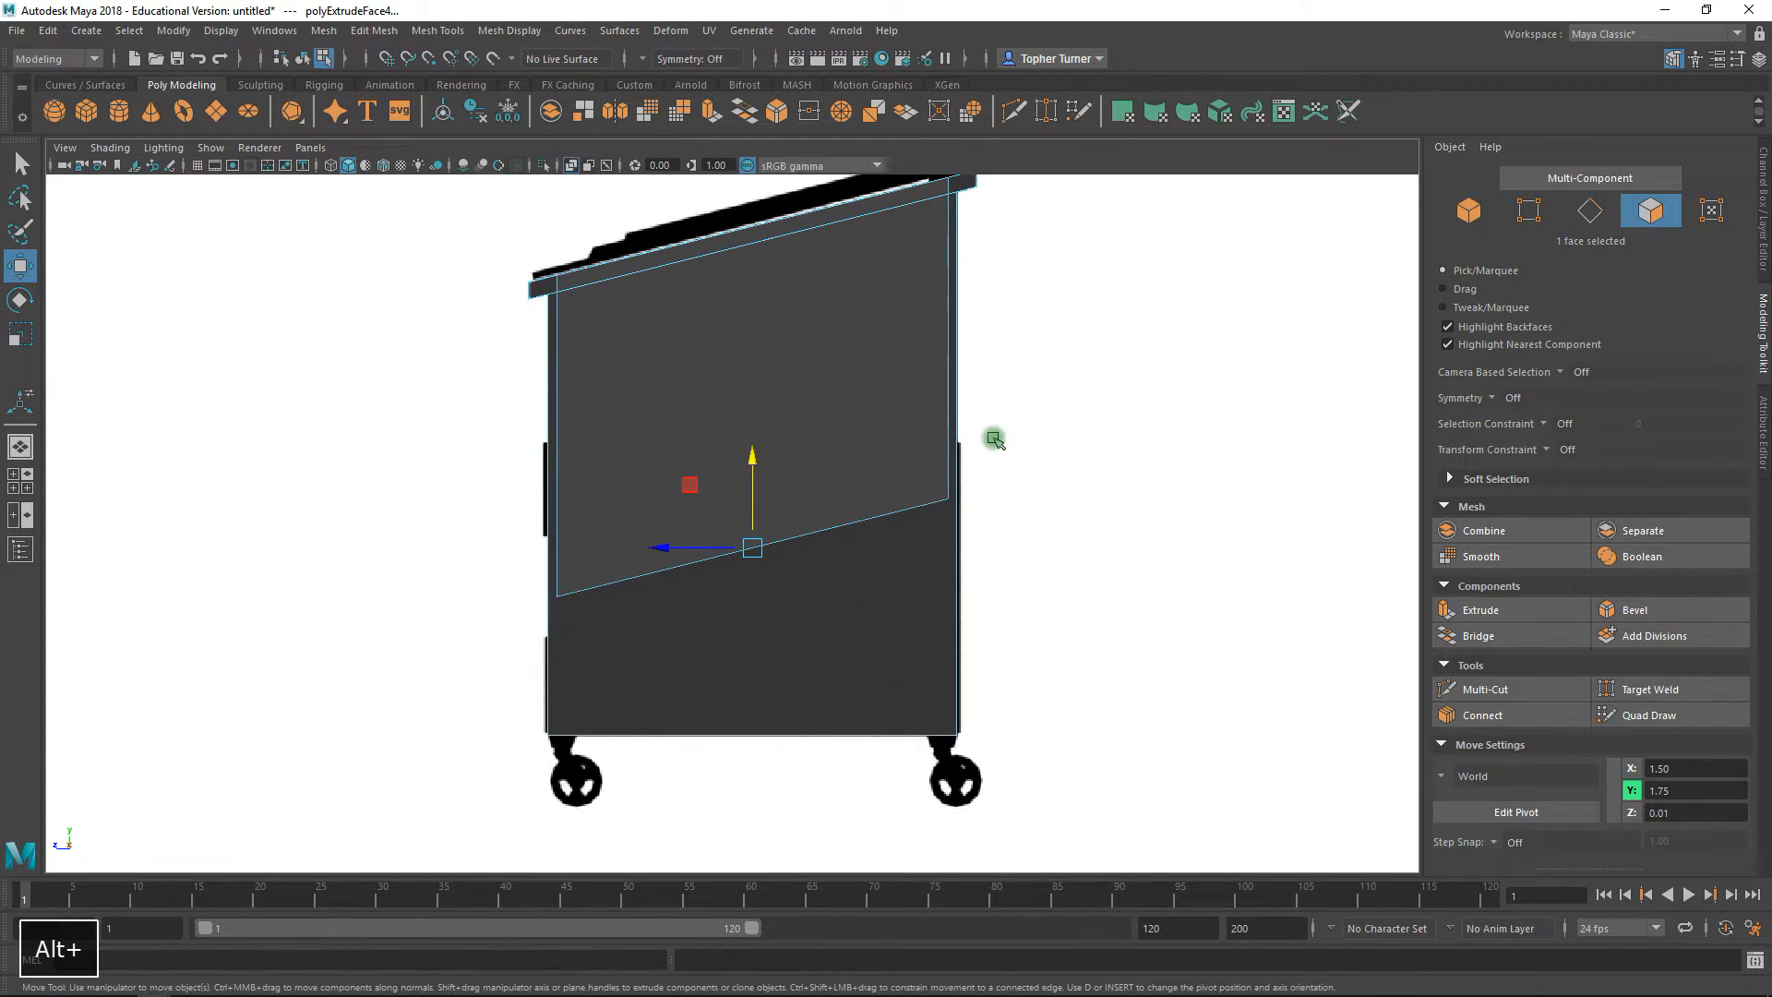
alt+right_drag(904, 489, 950, 657)
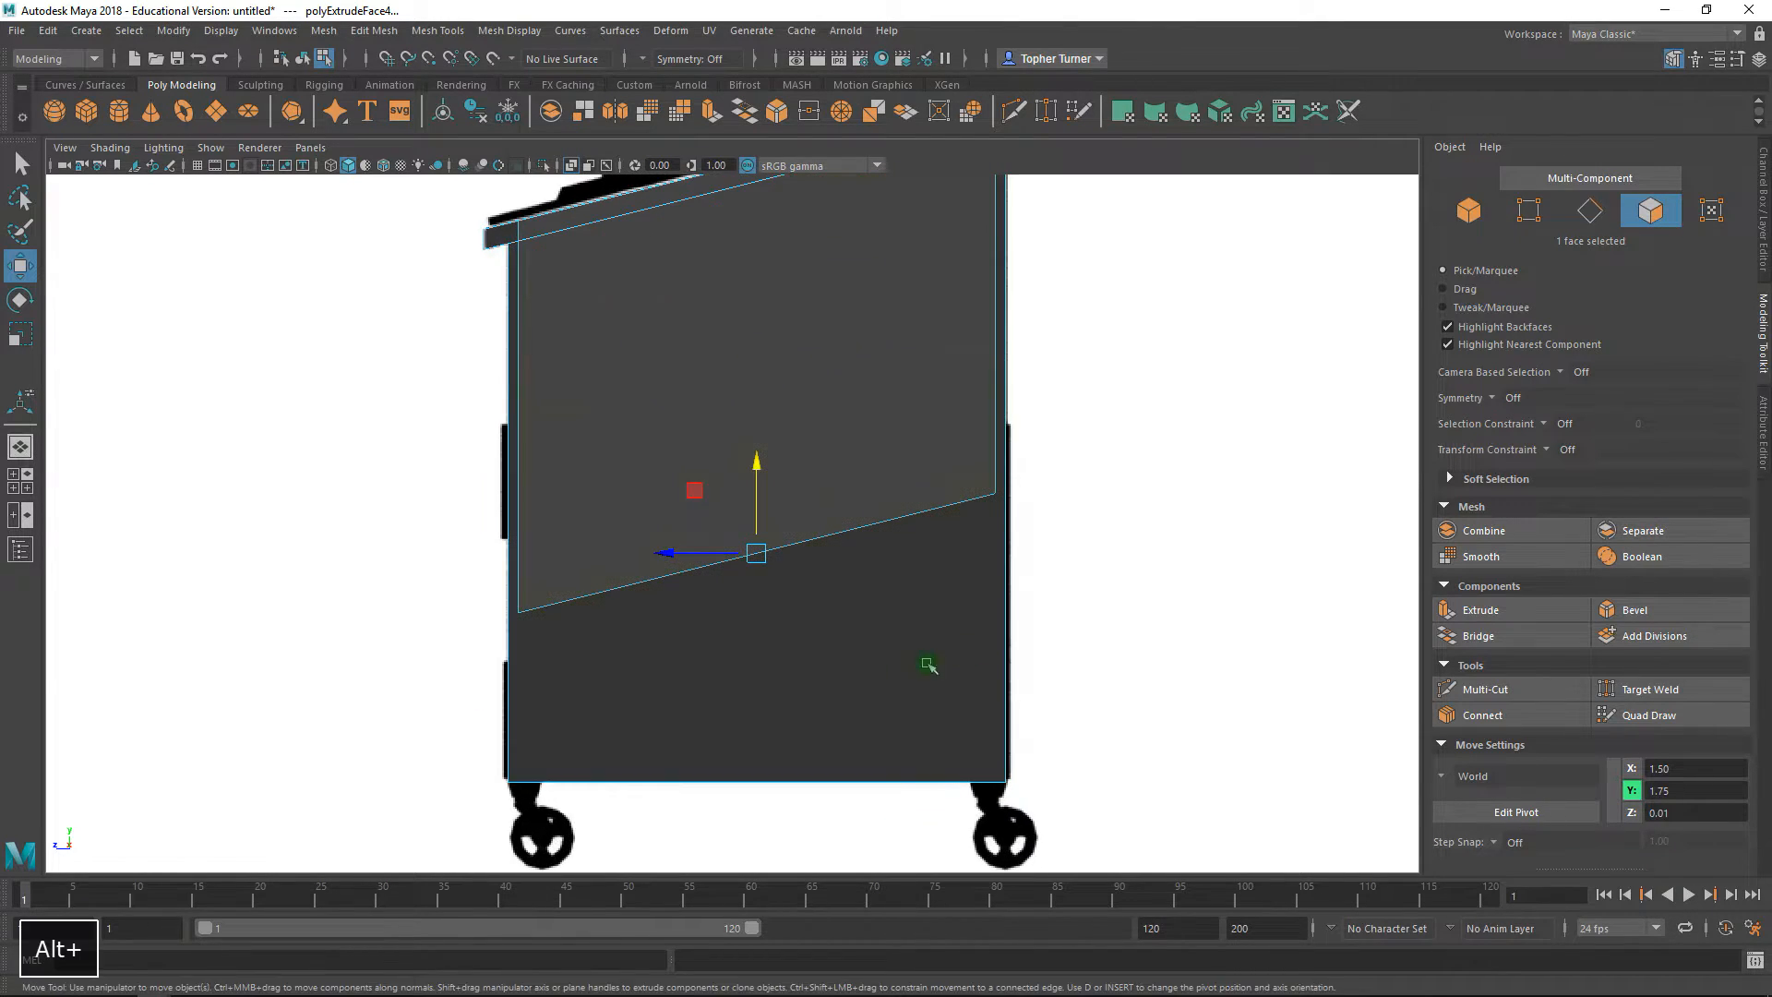
alt+middle_drag(635, 714, 646, 645)
alt+right_drag(1011, 485, 950, 538)
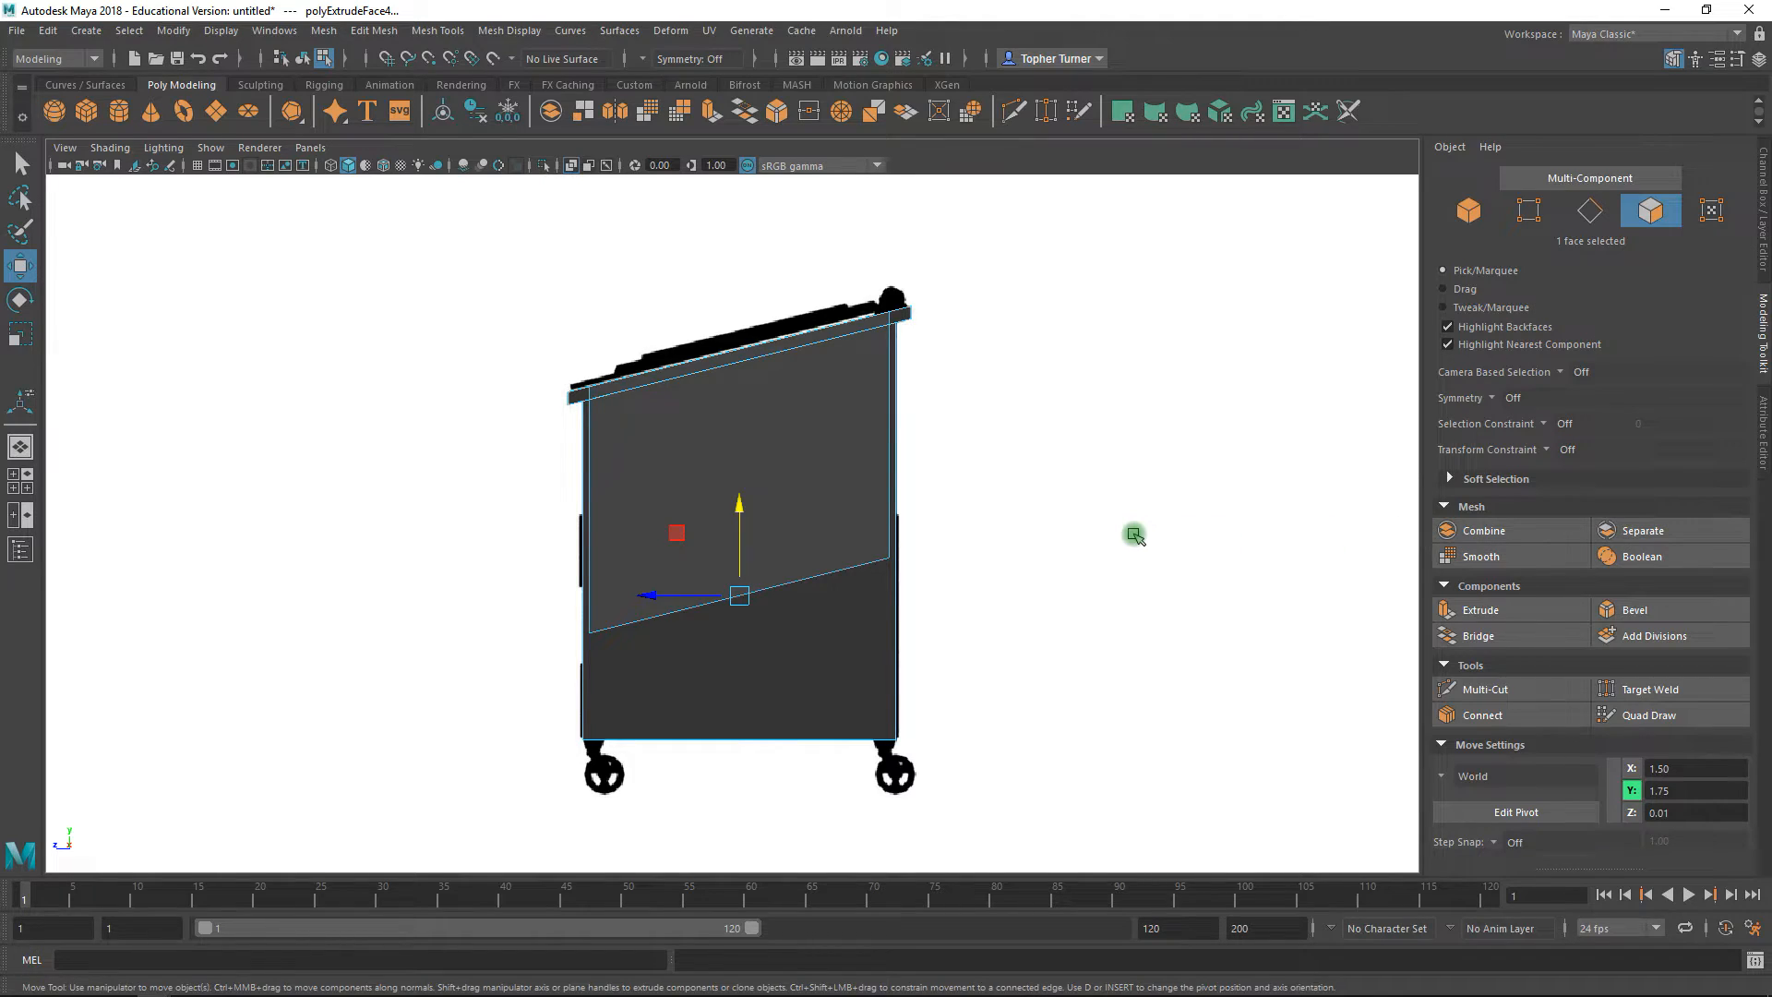
key(e)
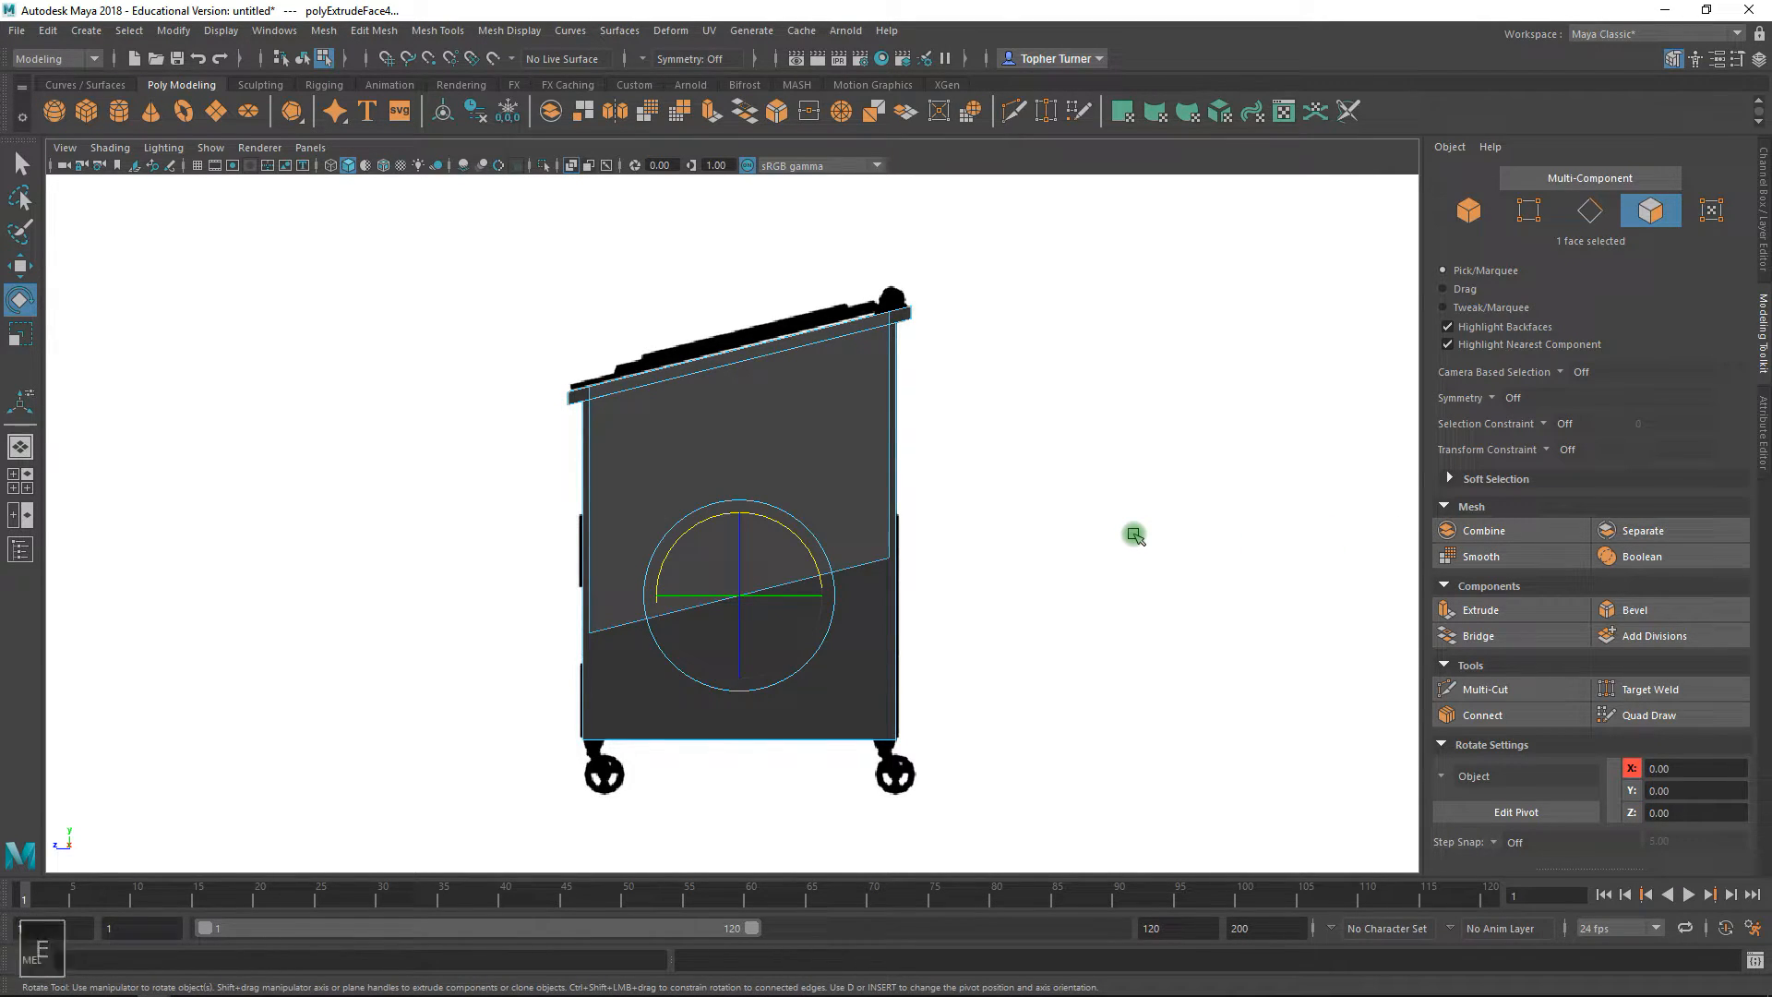
key(r)
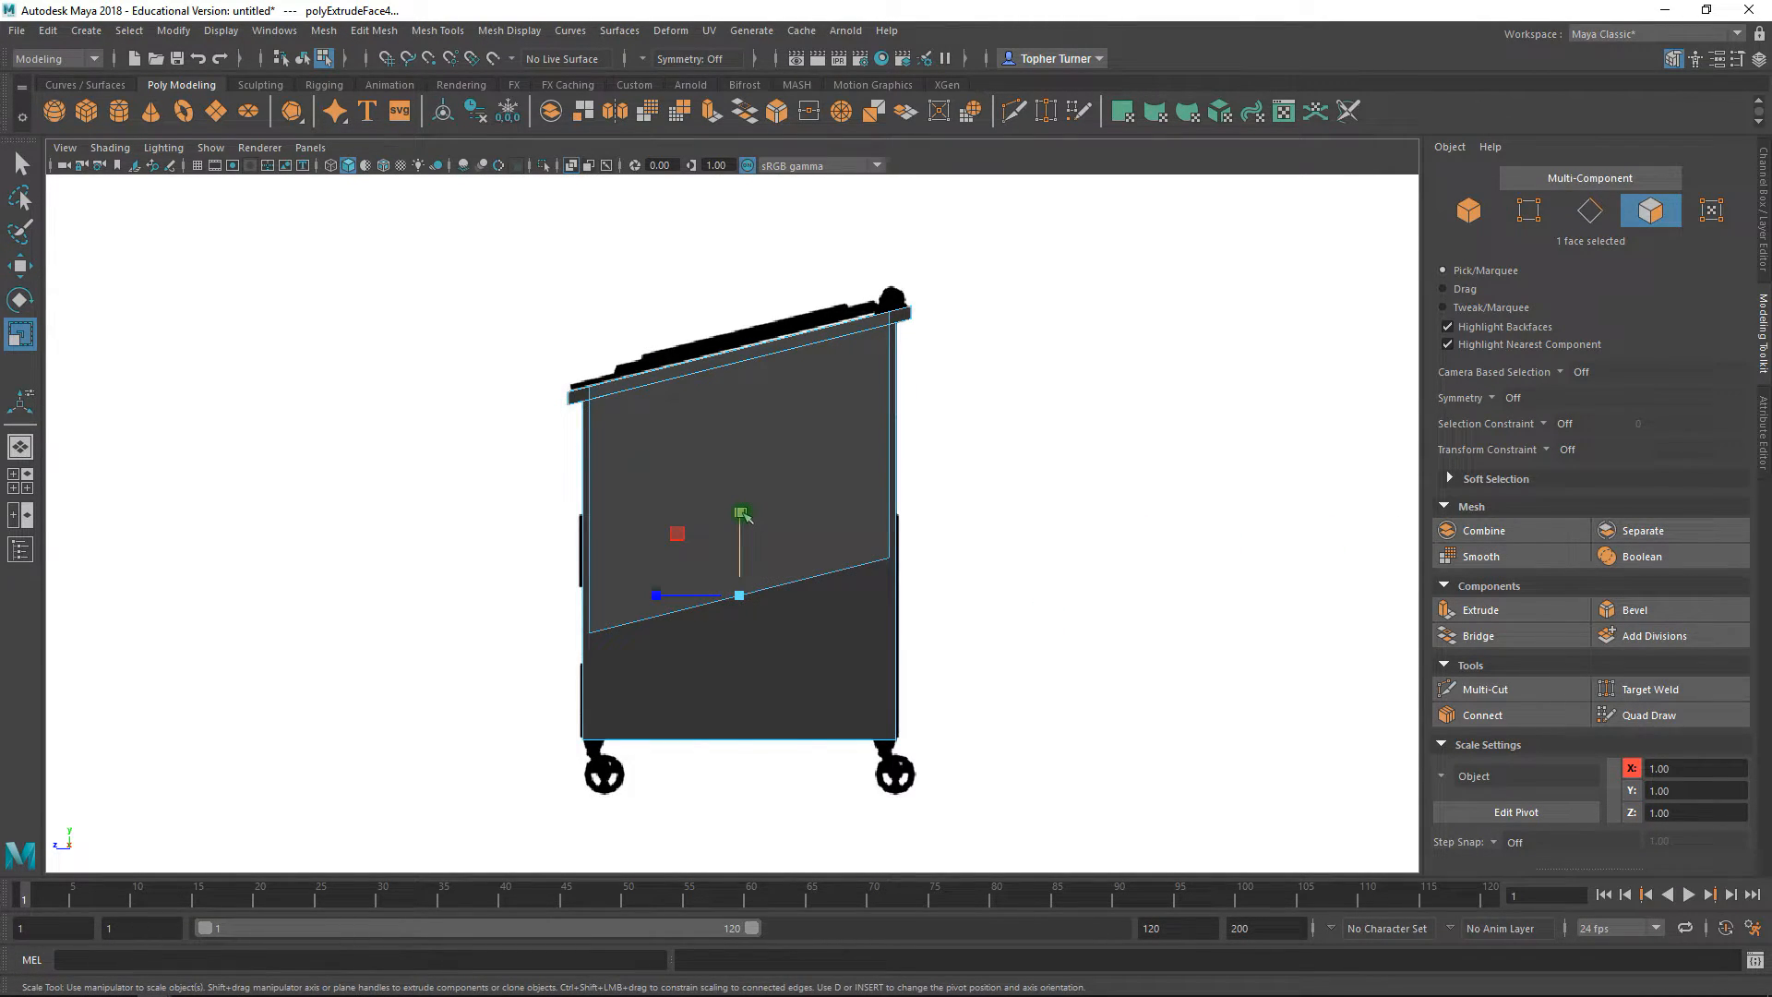
drag(744, 515, 747, 620)
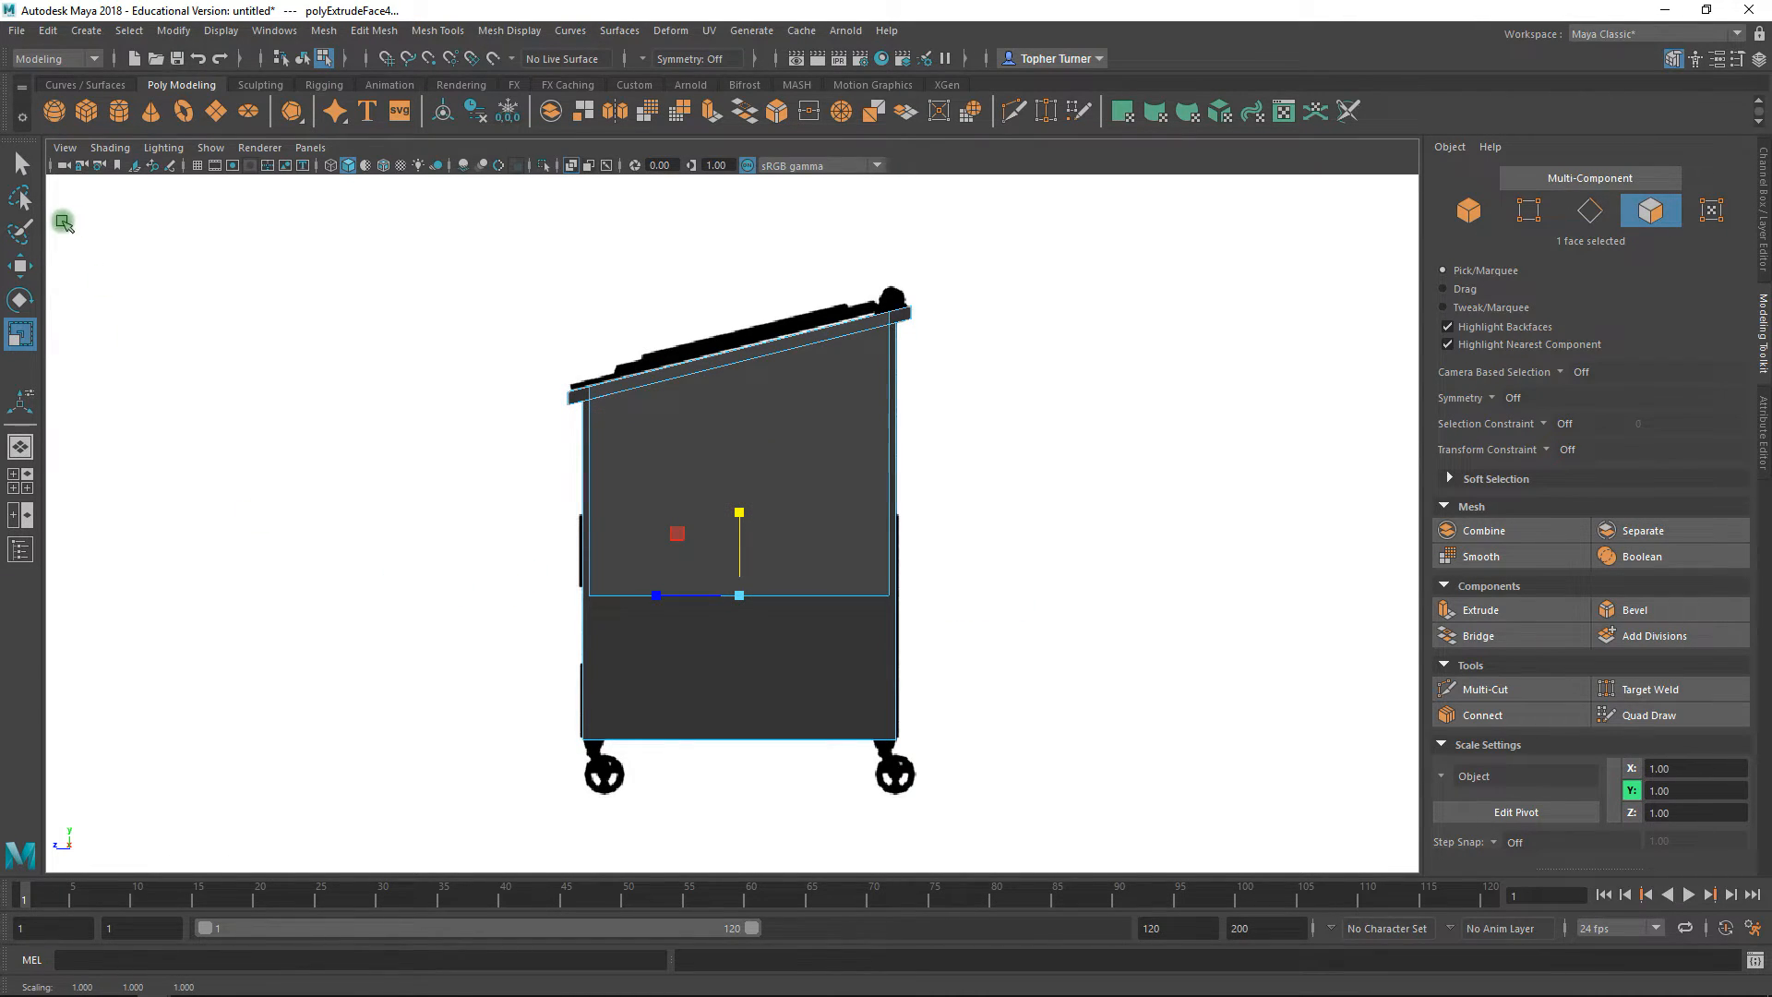
click(23, 165)
- Select the inner floor's four vertices and lower them to Y 0.55, just above the box's bottom
alt+right_drag(542, 495, 779, 495)
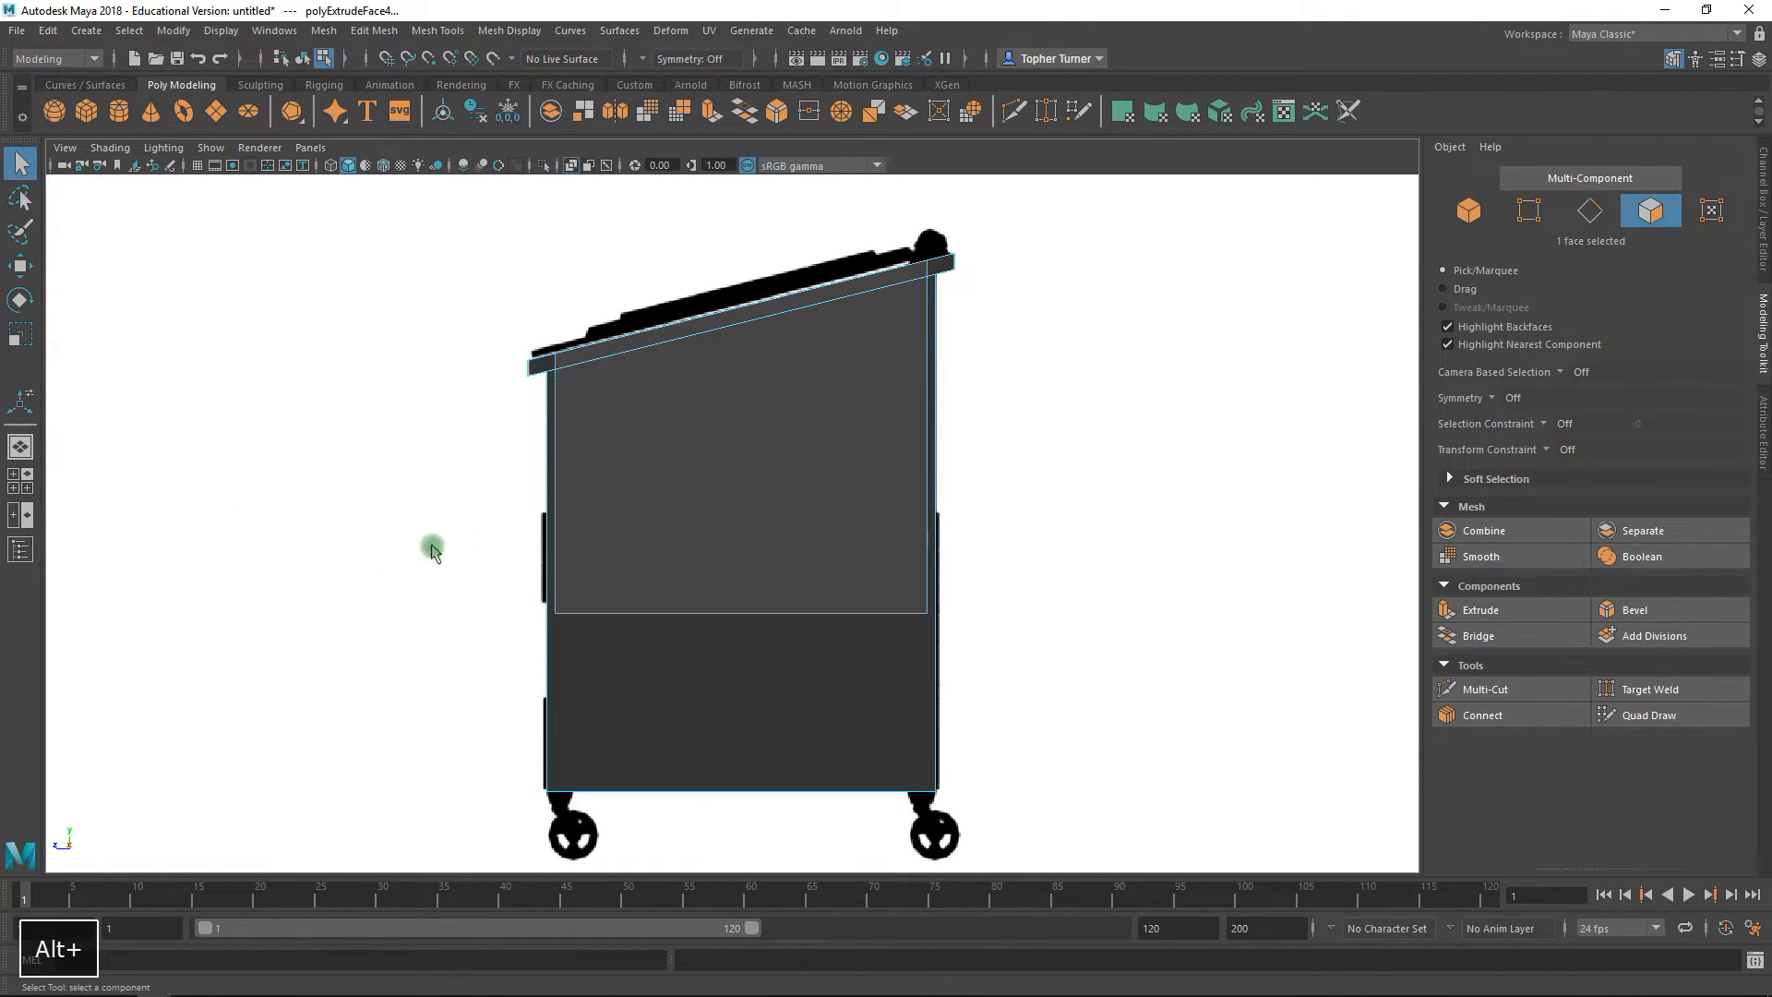
click(1531, 212)
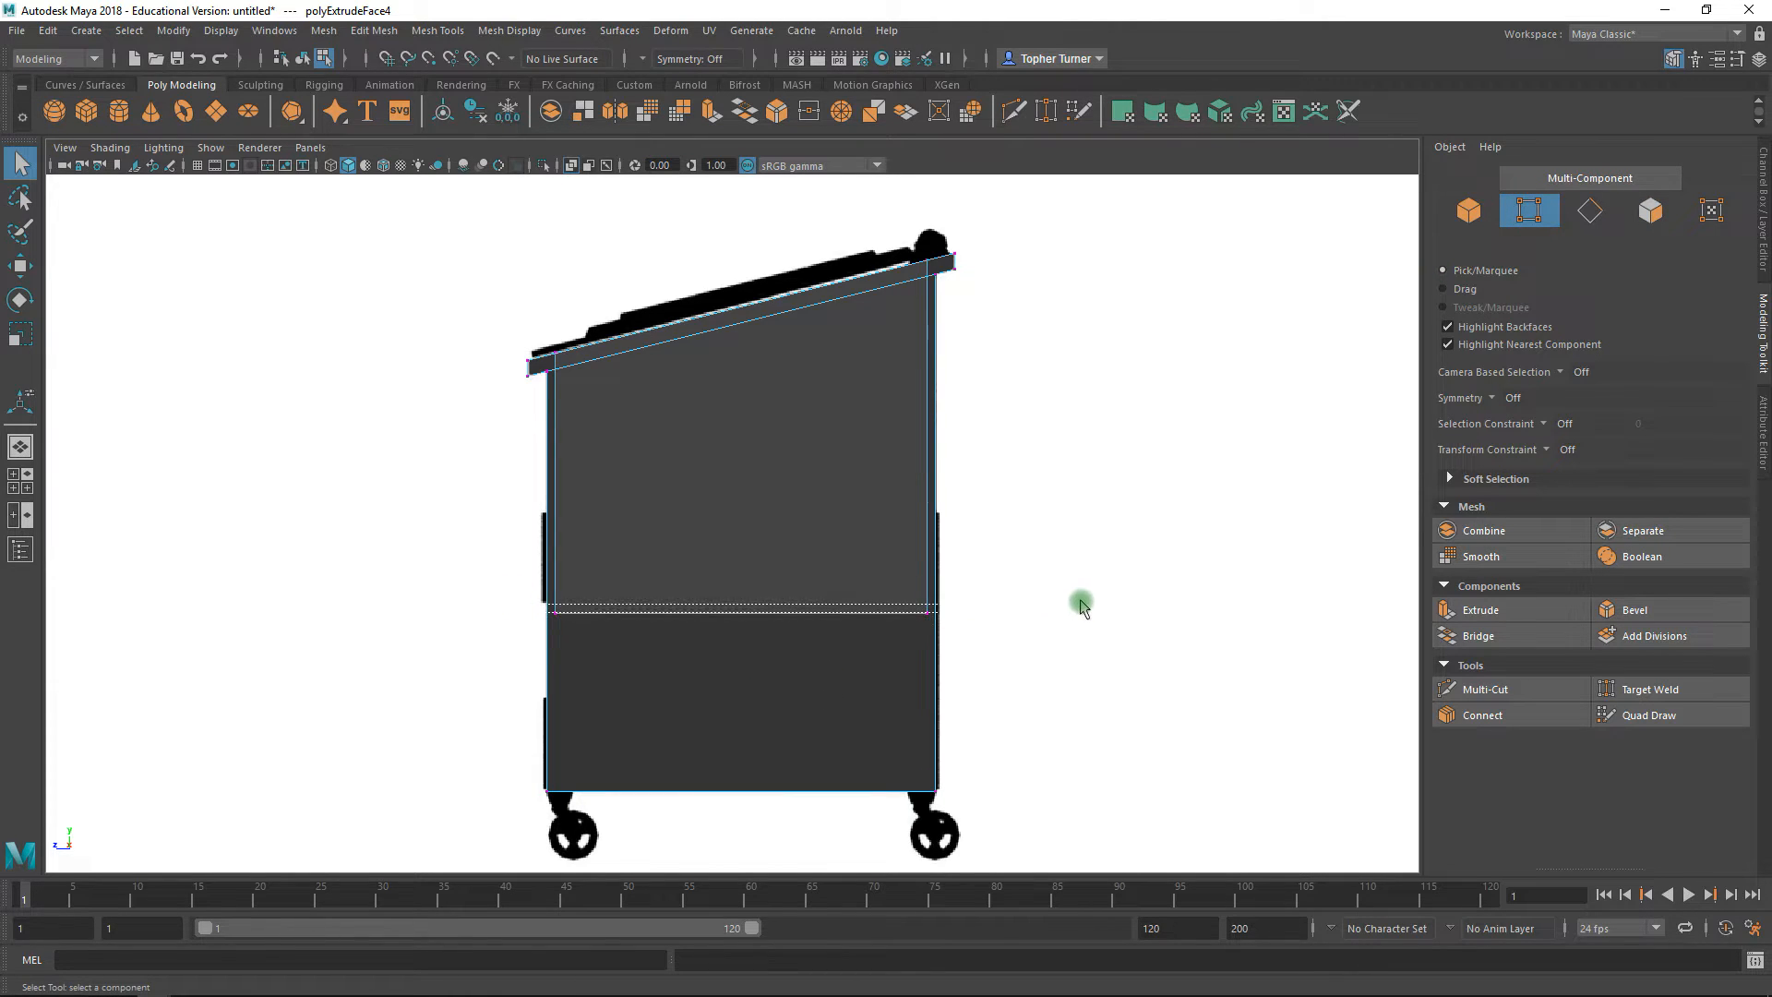
drag(393, 672, 395, 671)
mouse_move(712, 653)
alt+right_down()
mouse_move(693, 621)
mouse_move(711, 673)
alt+right_up()
key(w)
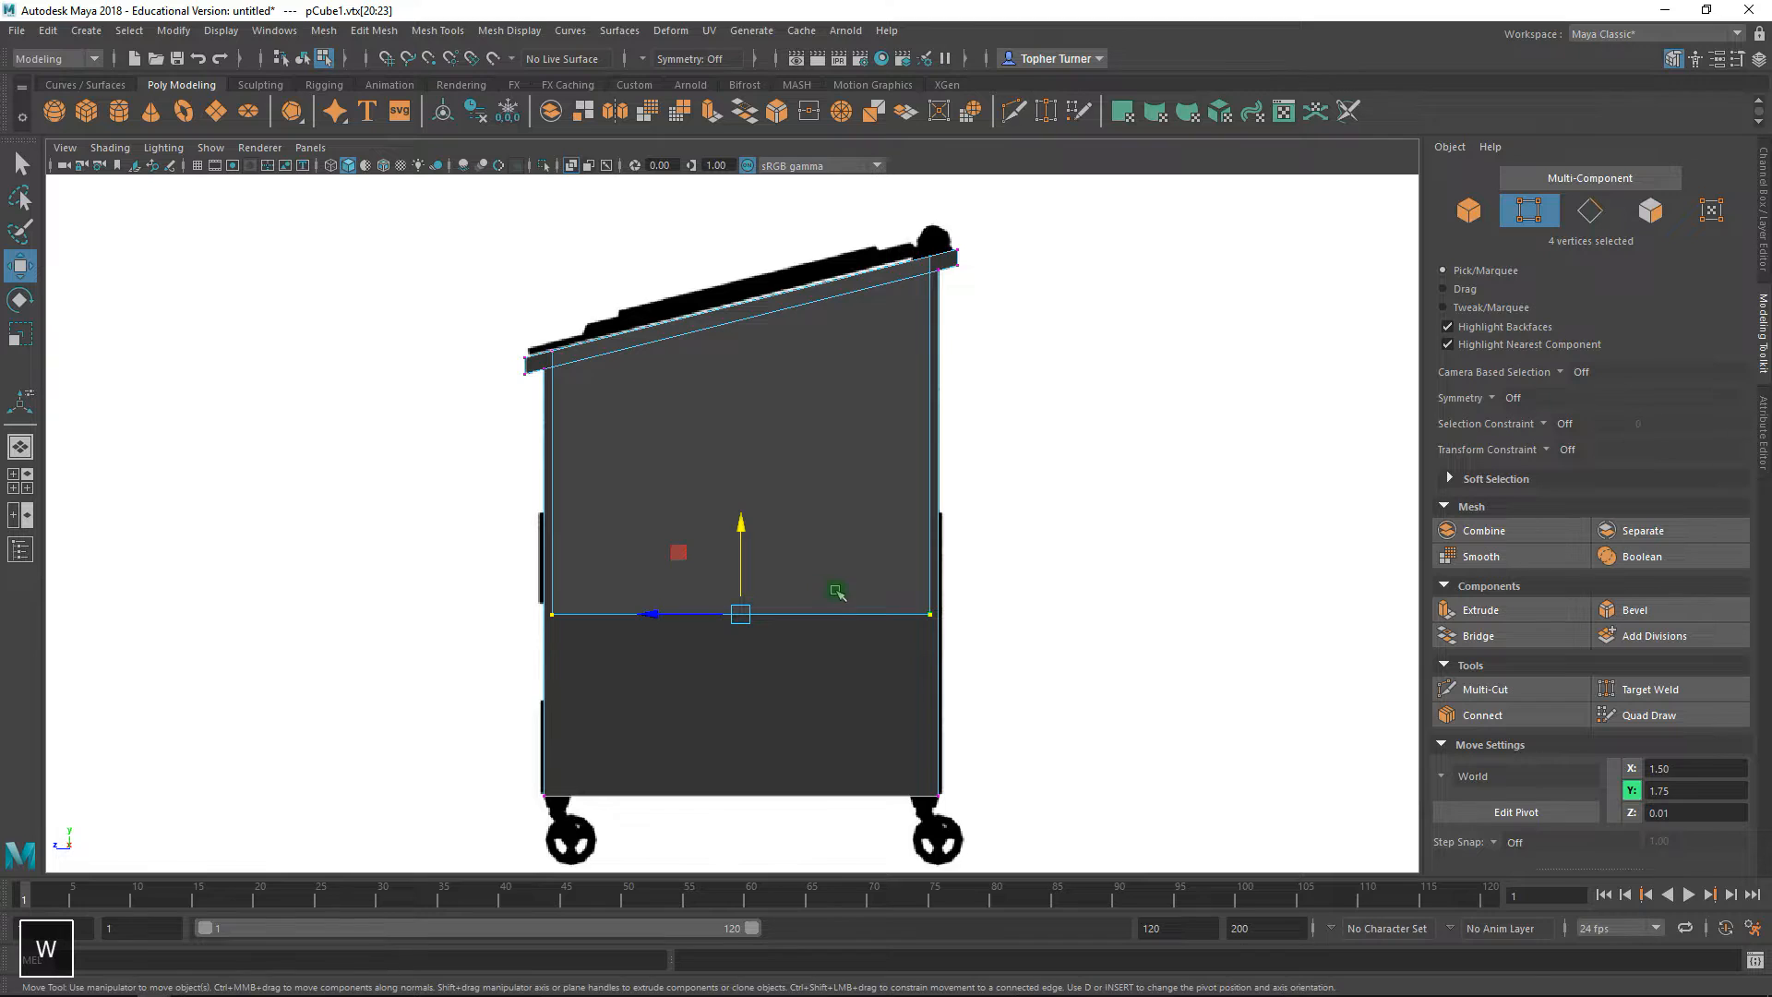
alt+middle_drag(837, 592, 868, 455)
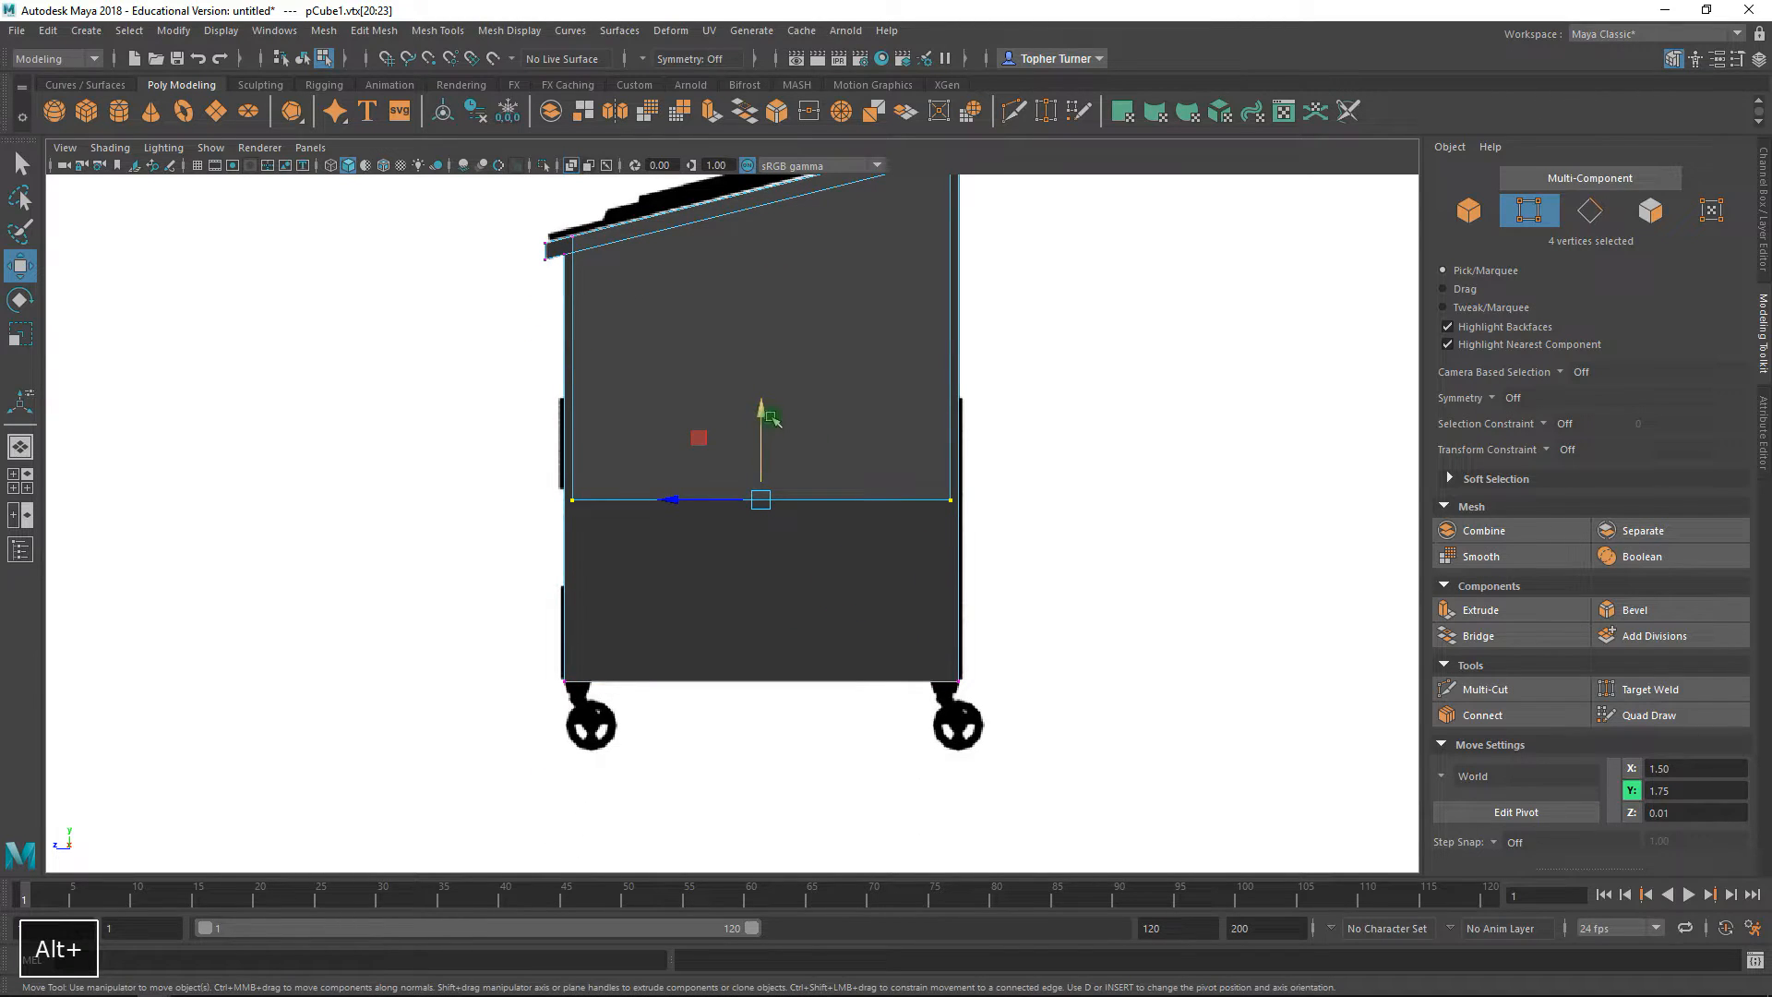
drag(772, 419, 758, 588)
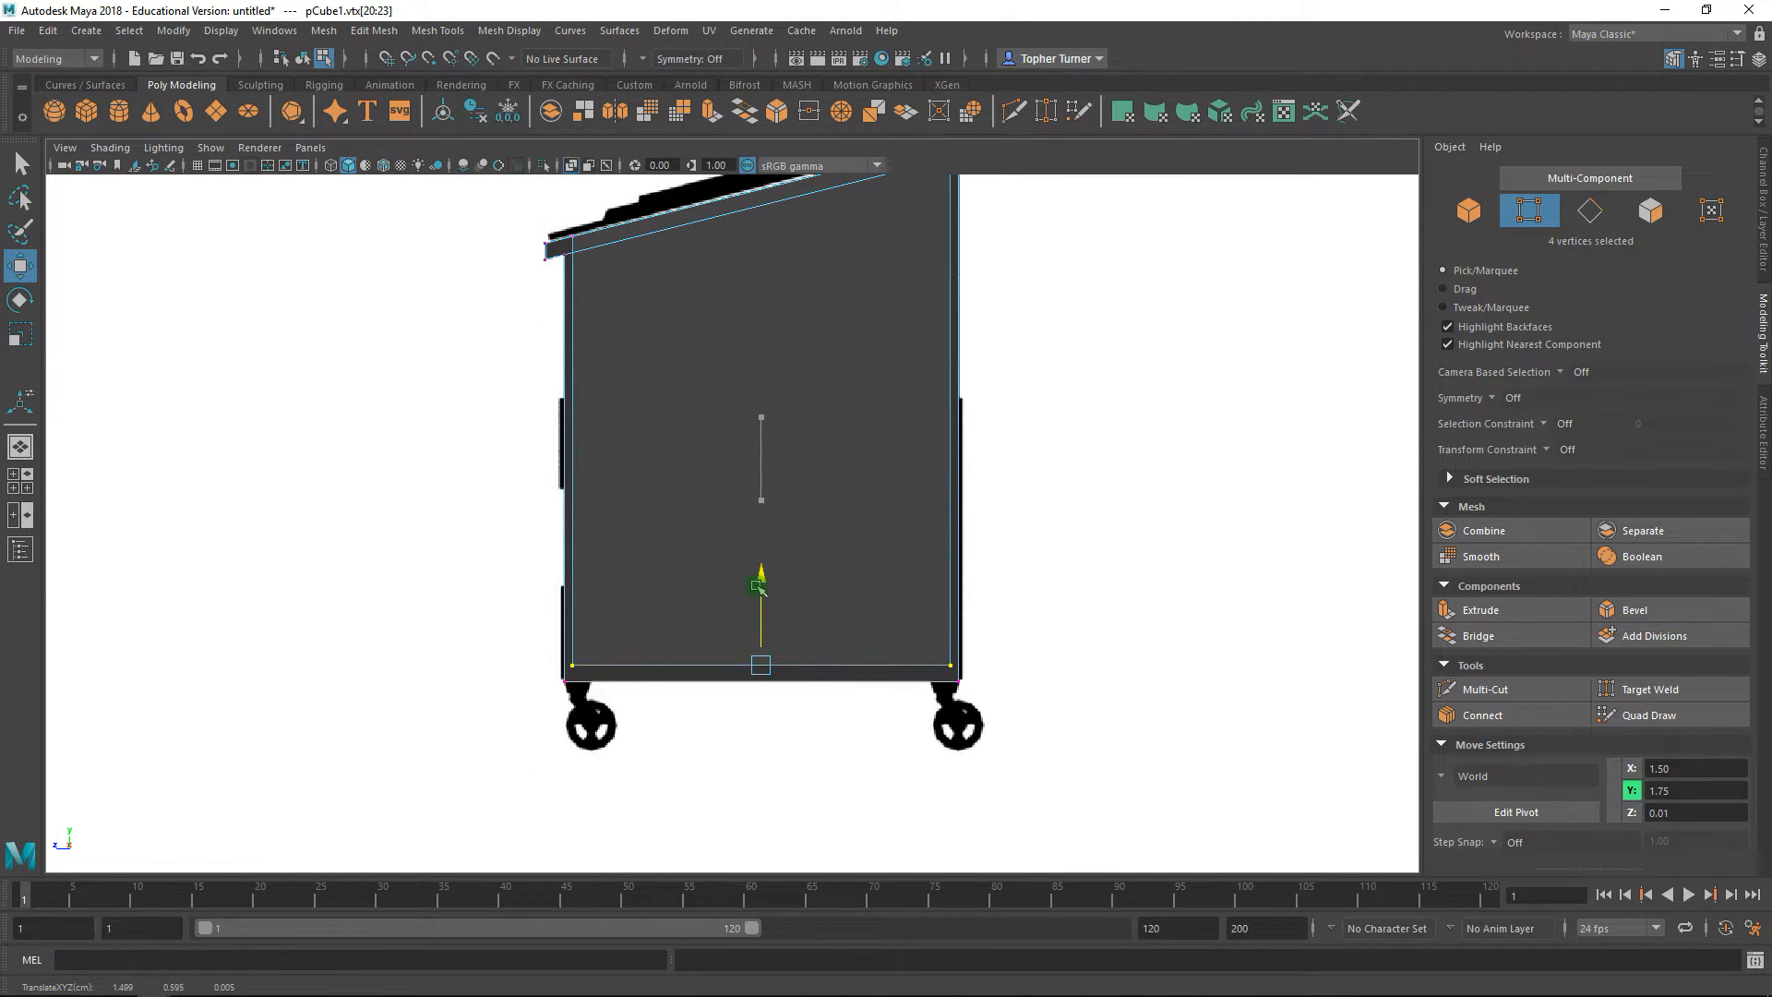
alt+right_drag(759, 593, 839, 779)
alt+middle_drag(839, 779, 1085, 576)
alt+right_drag(677, 510, 906, 892)
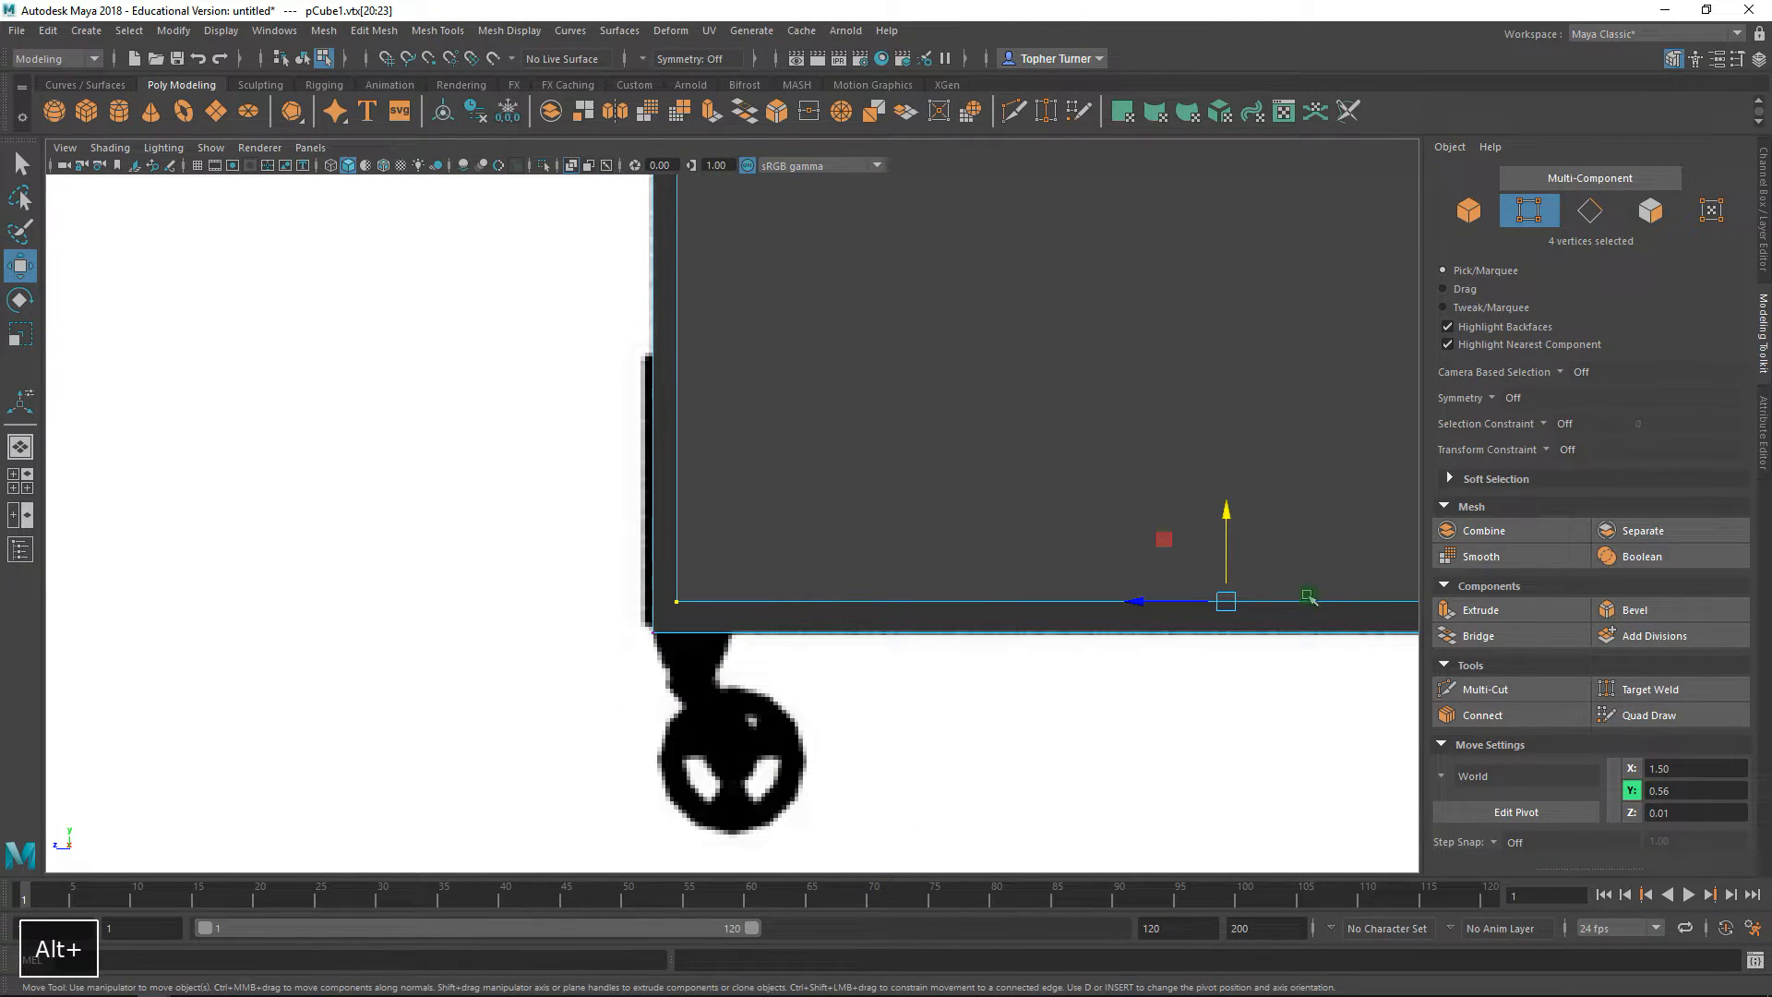
drag(1238, 538, 1234, 541)
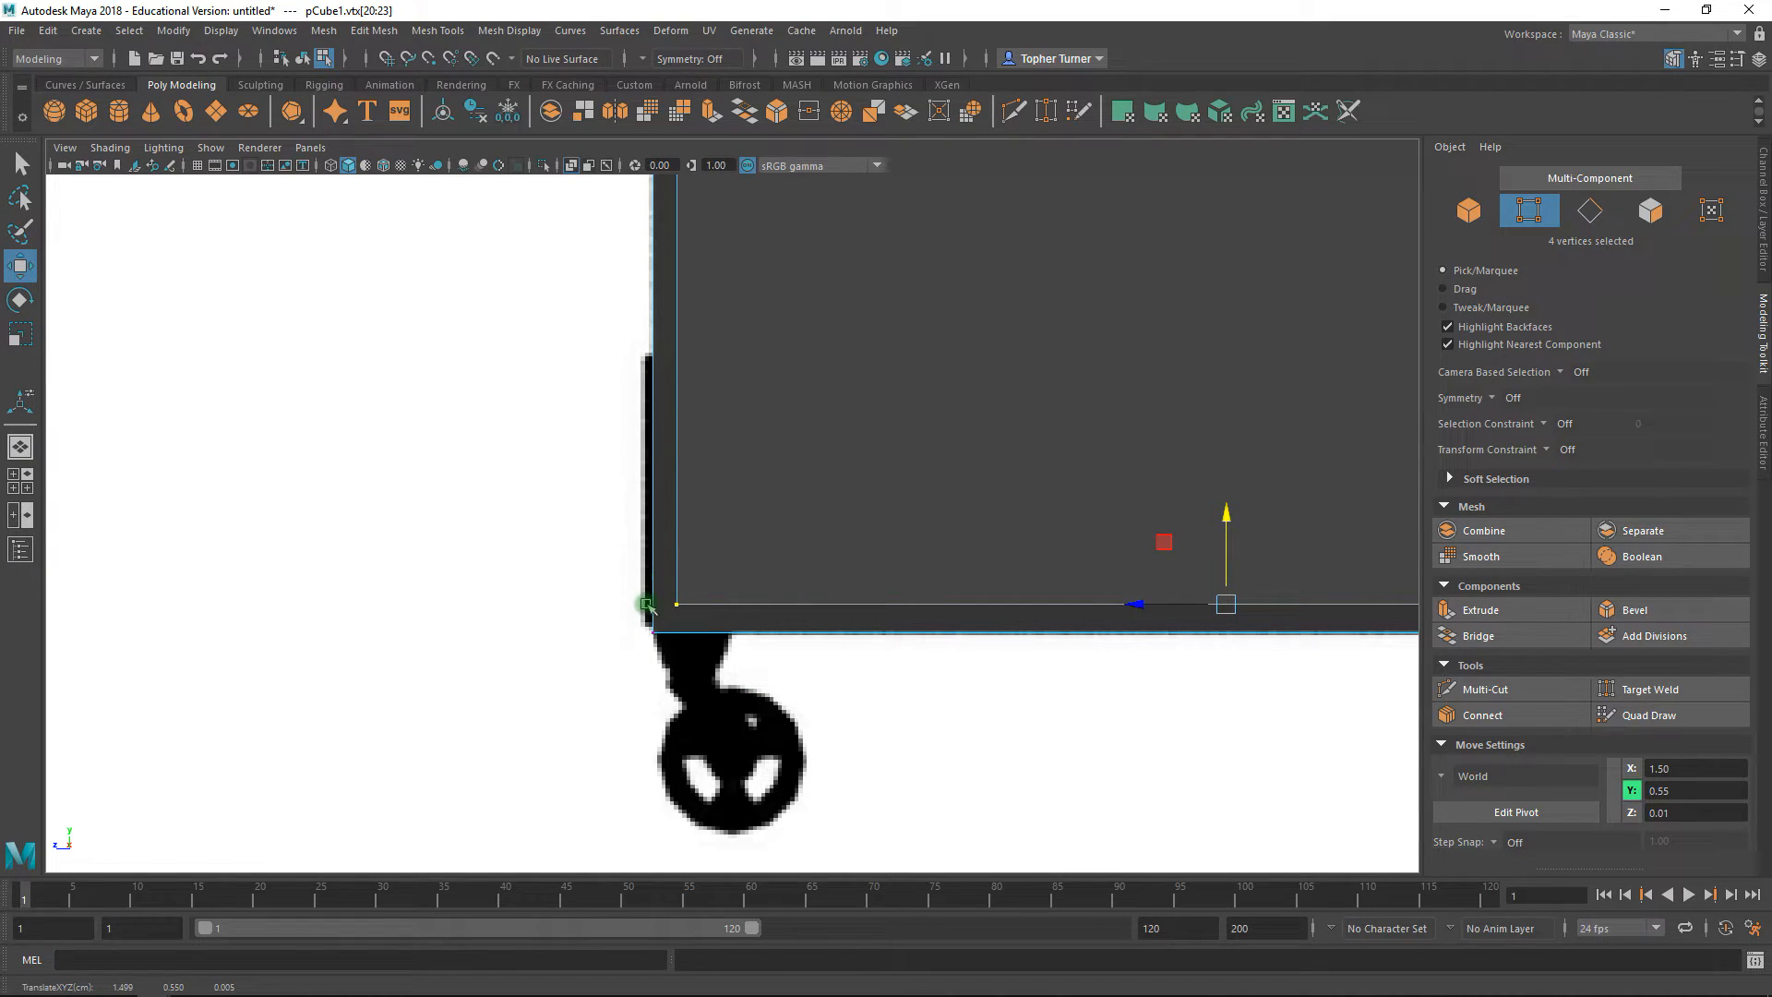
- Select the five faces on the box's center-facing side, including rim and inner wall, and delete them
alt+right_drag(997, 734, 837, 581)
alt+middle_drag(764, 309, 762, 587)
key(space)
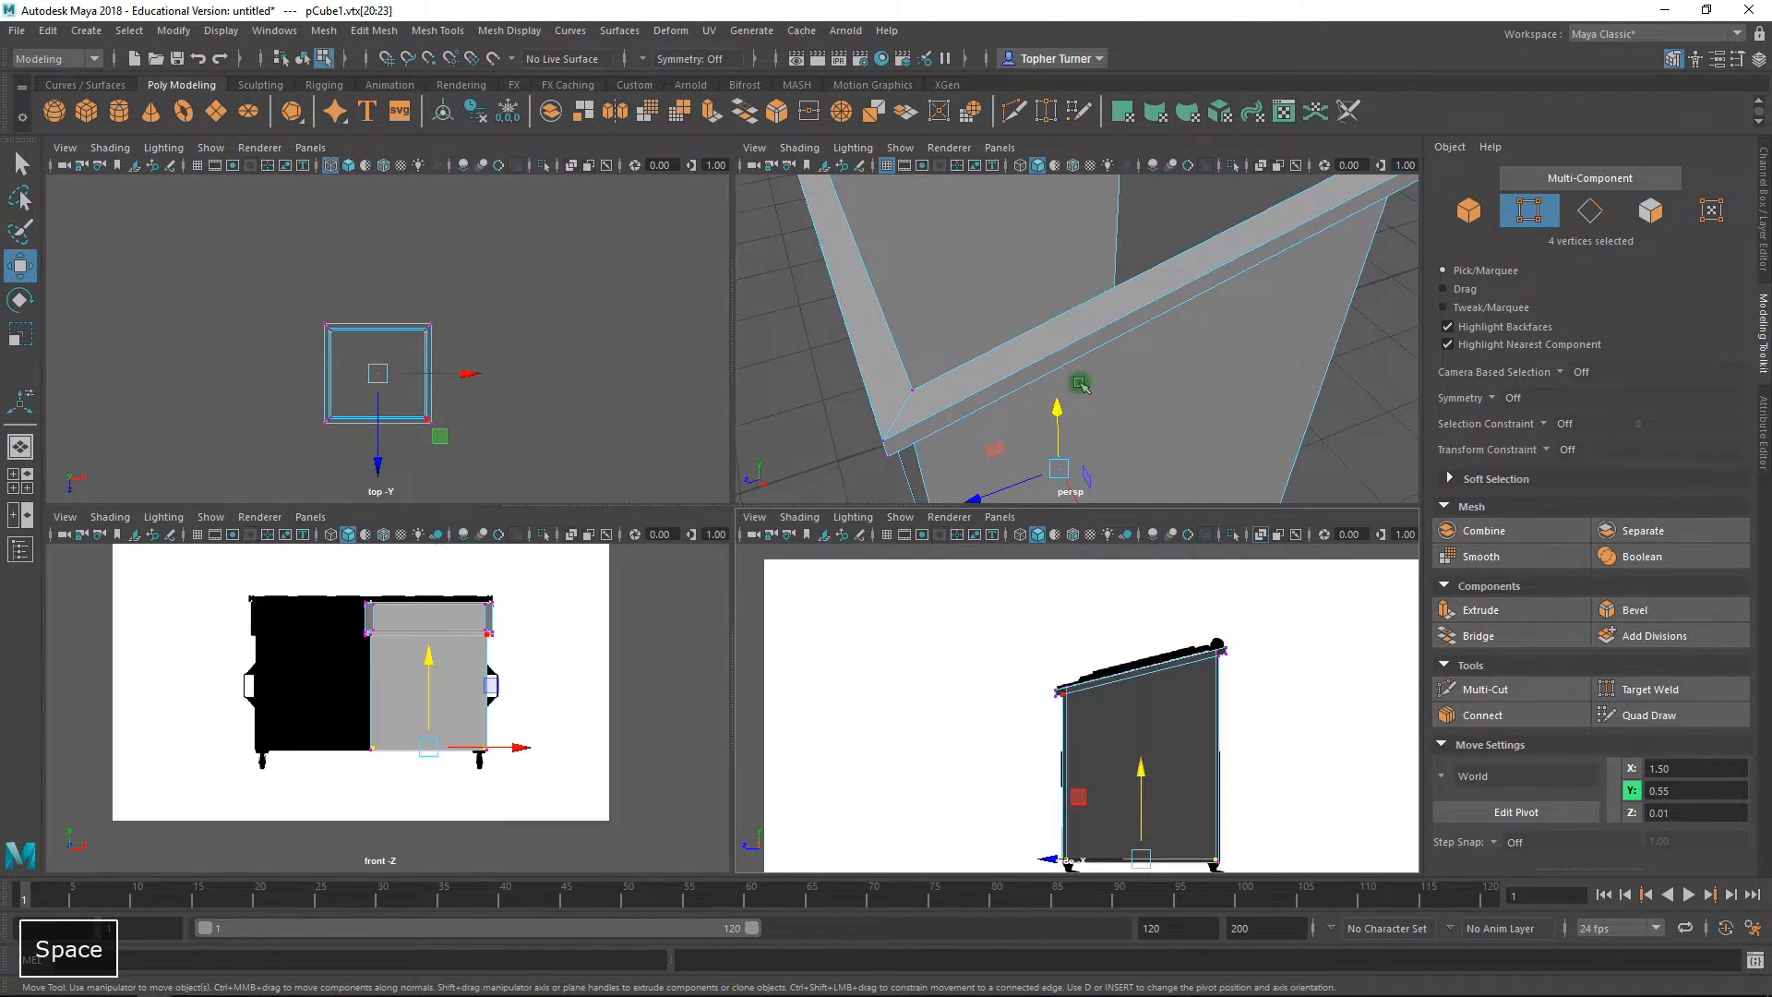
key(space)
alt+drag(1068, 443, 500, 274)
alt+drag(1016, 428, 1135, 470)
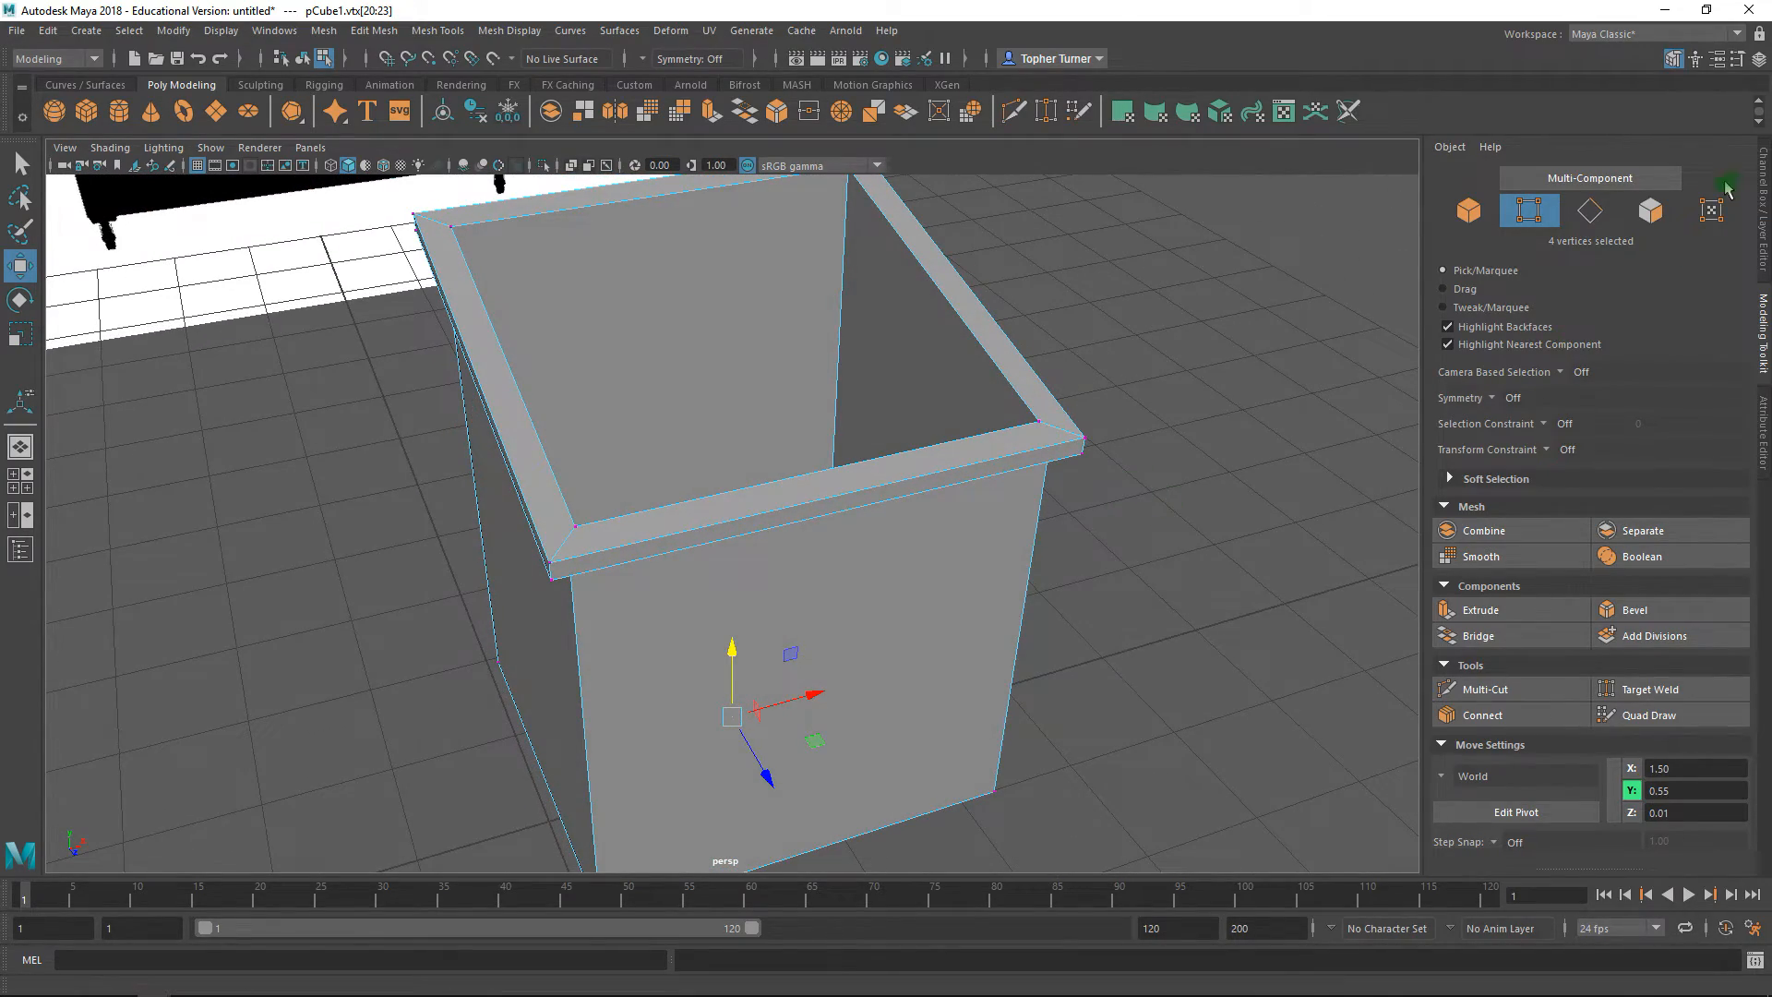
click(1651, 210)
alt+drag(1062, 387, 534, 170)
alt+drag(564, 339, 1008, 448)
alt+right_drag(1009, 447, 635, 441)
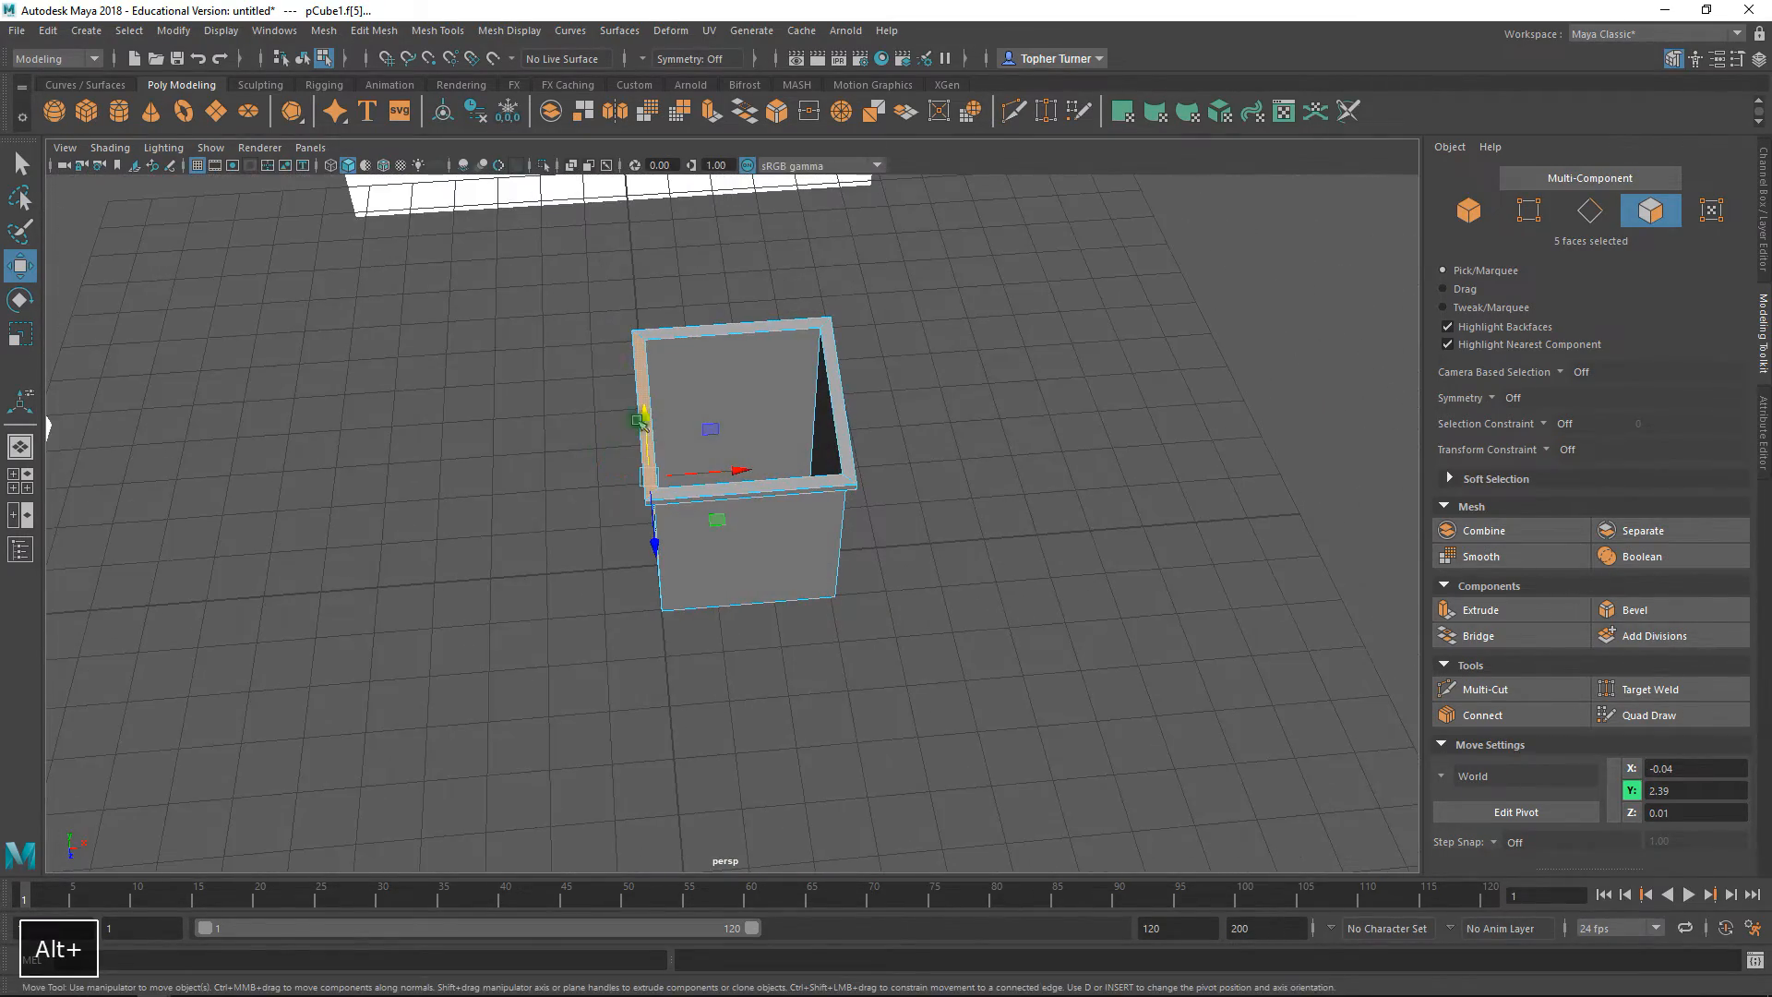
alt+drag(702, 563, 766, 587)
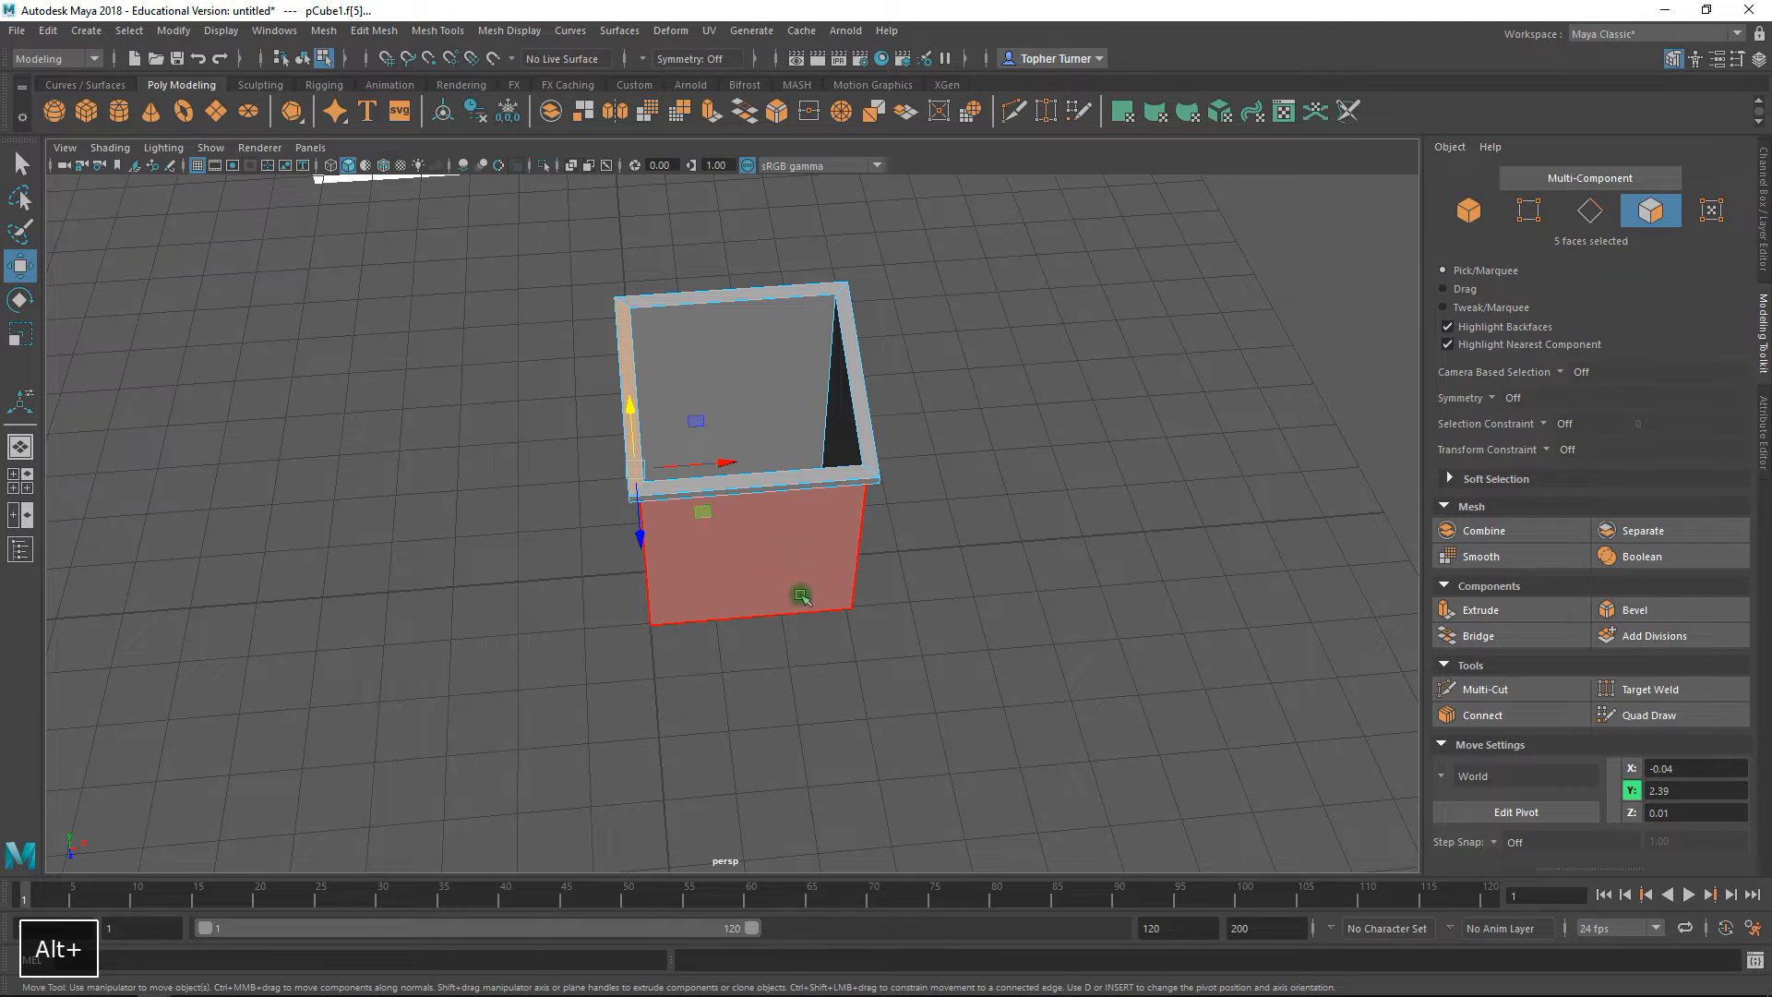
alt+drag(819, 467, 800, 532)
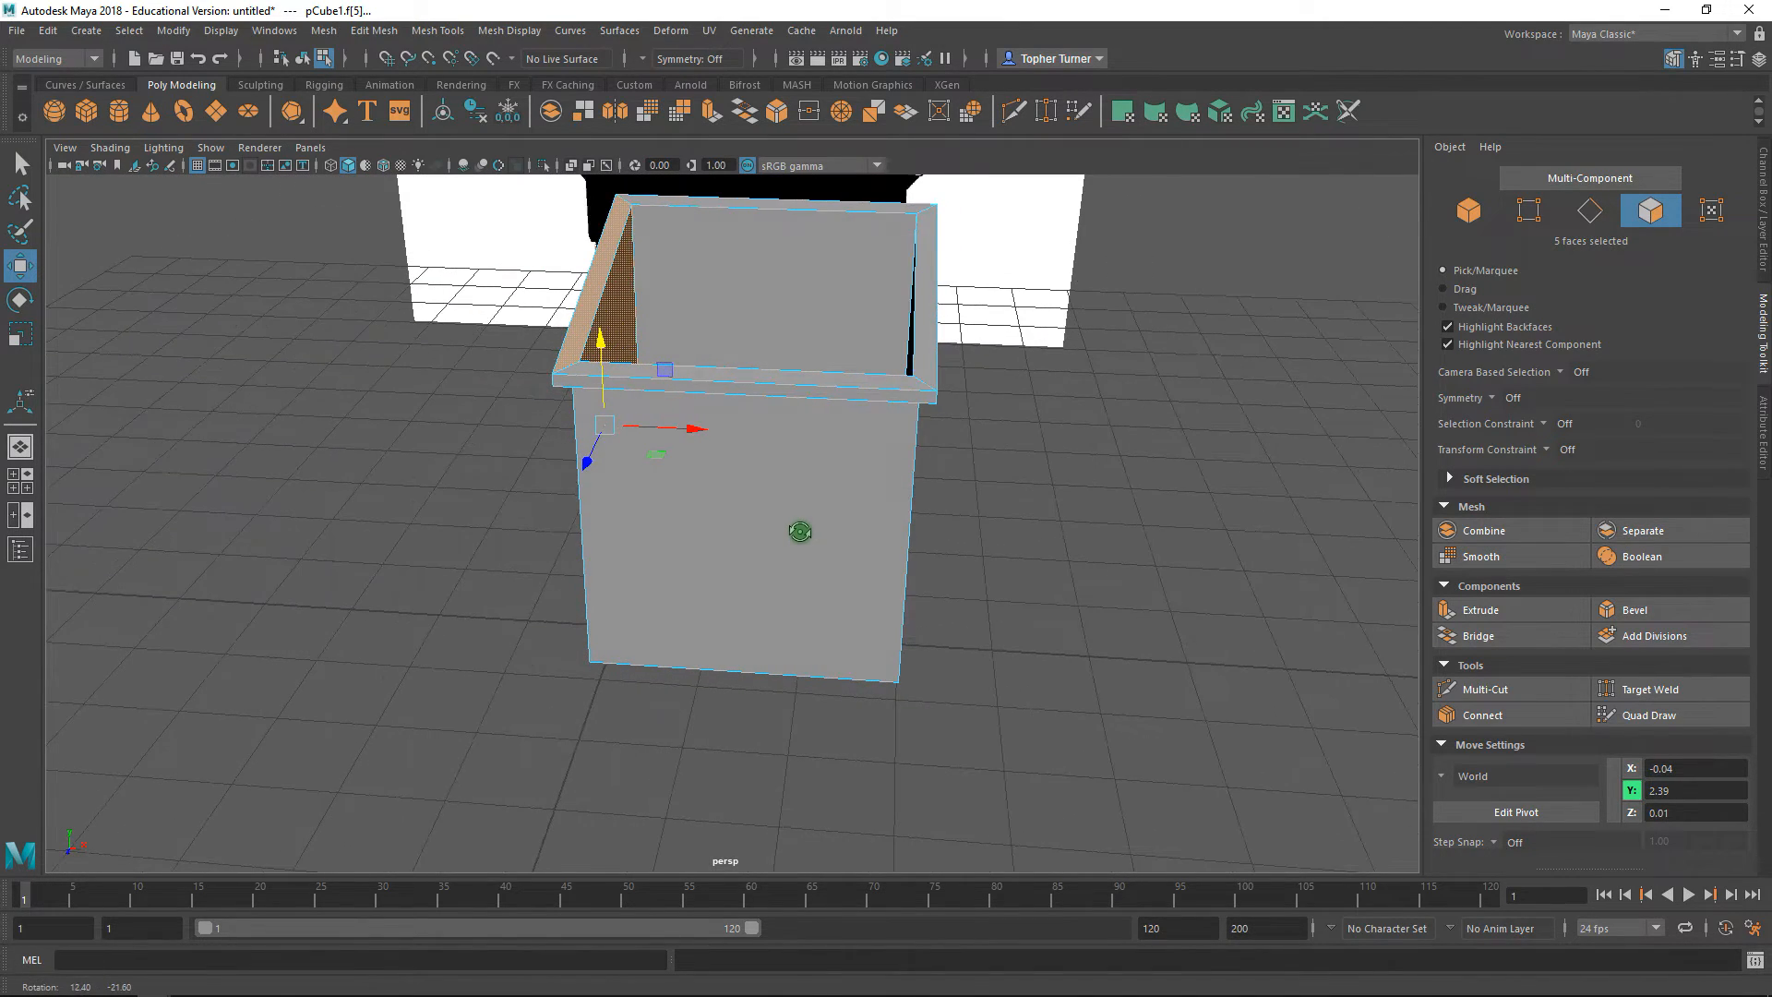
key(Delete)
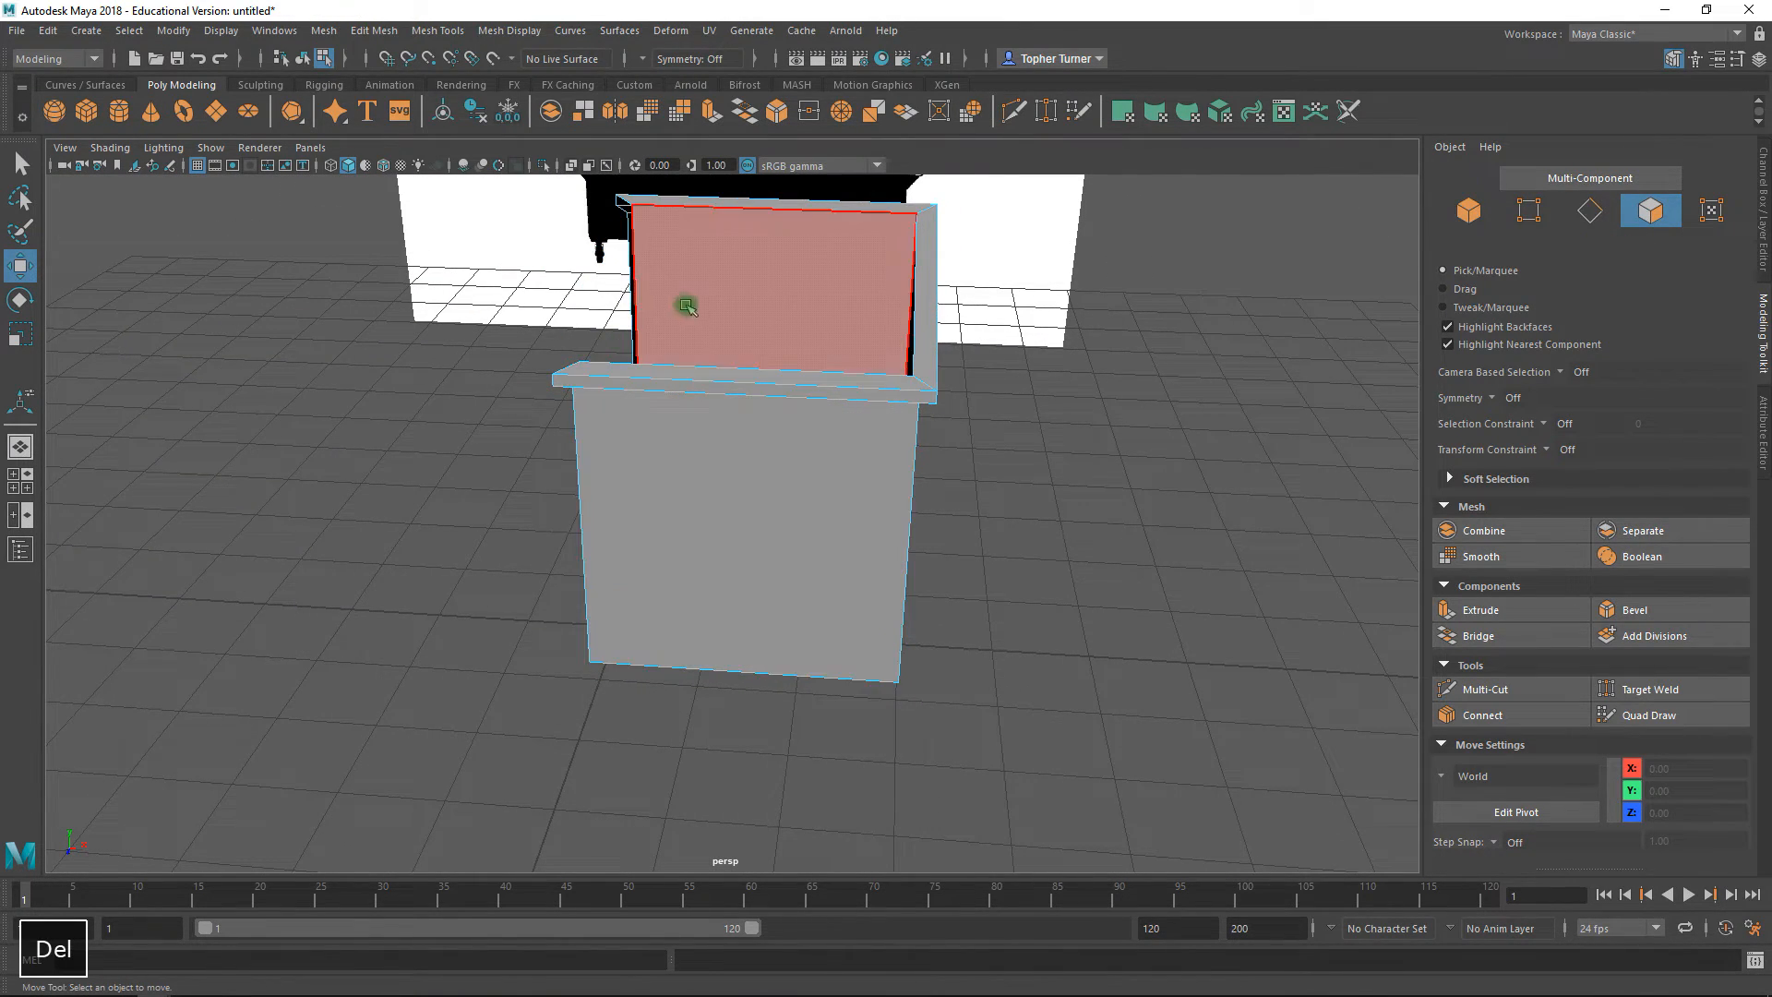
- Select the 12 vertices along the open side of the box and scale them flat along the X axis
alt+drag(680, 314, 862, 319)
alt+drag(894, 400, 946, 471)
alt+right_drag(923, 518, 979, 522)
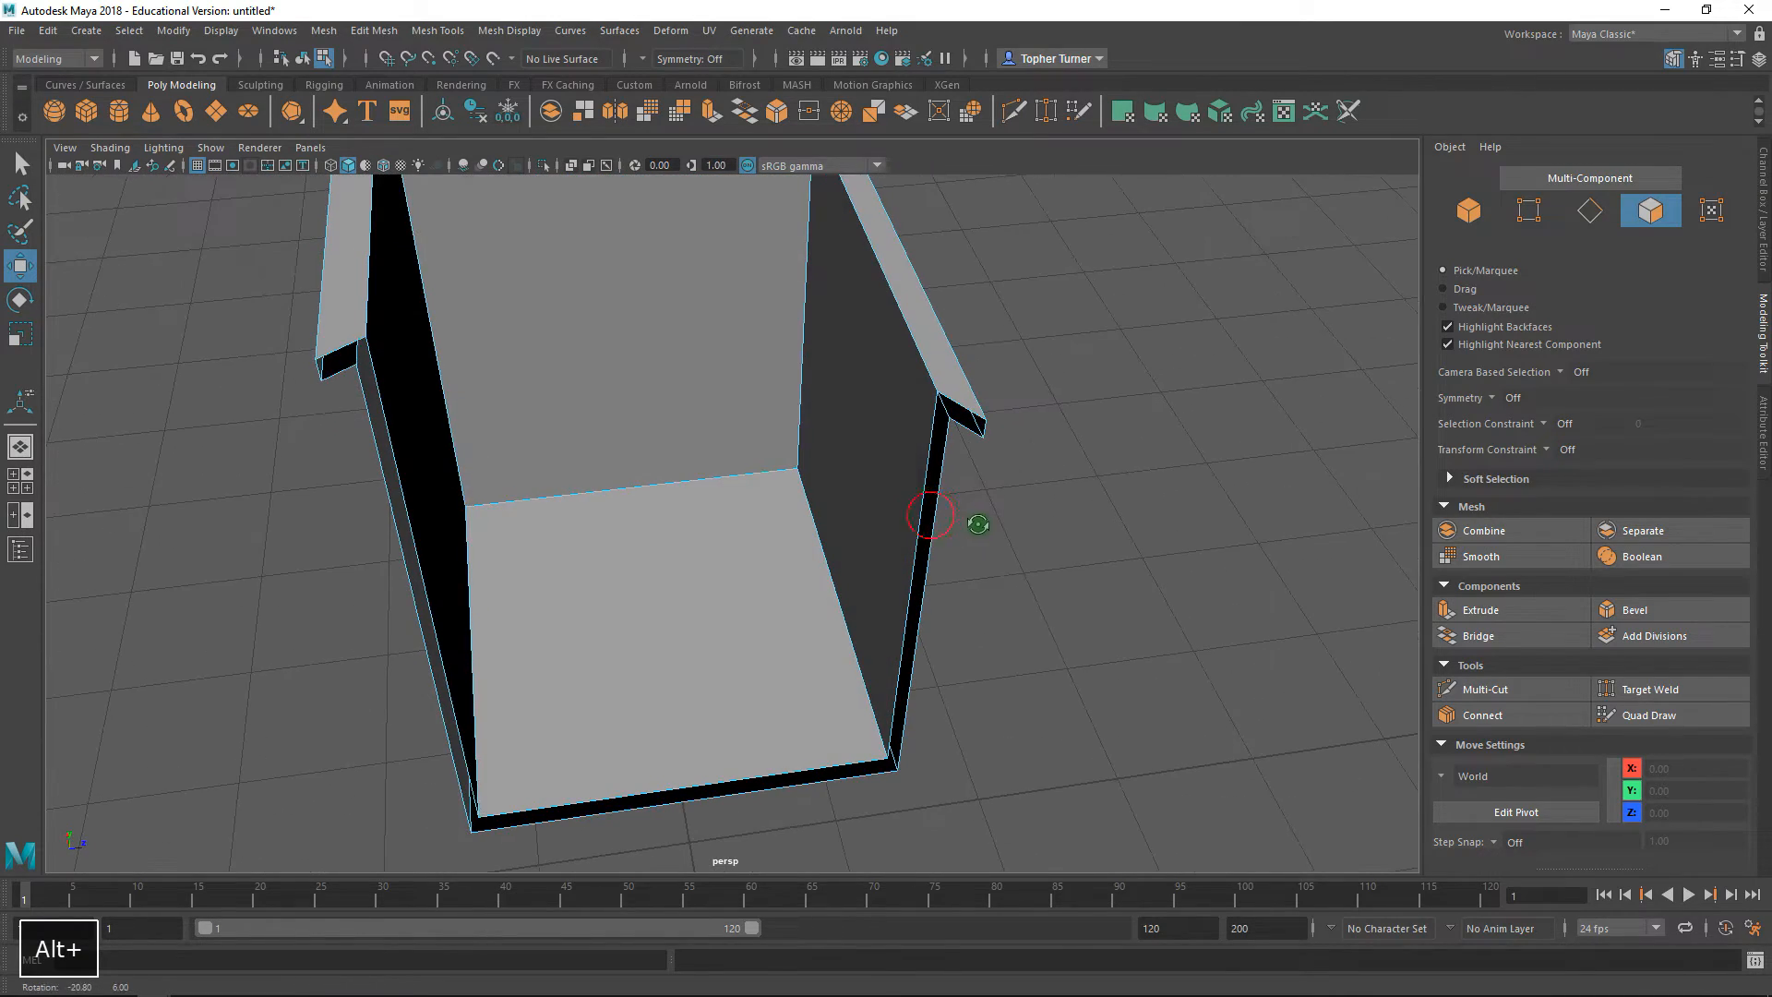
alt+drag(858, 739, 917, 475)
click(1529, 210)
alt+right_drag(1104, 621, 605, 434)
drag(544, 295, 708, 666)
alt+right_drag(791, 645, 873, 774)
key(r)
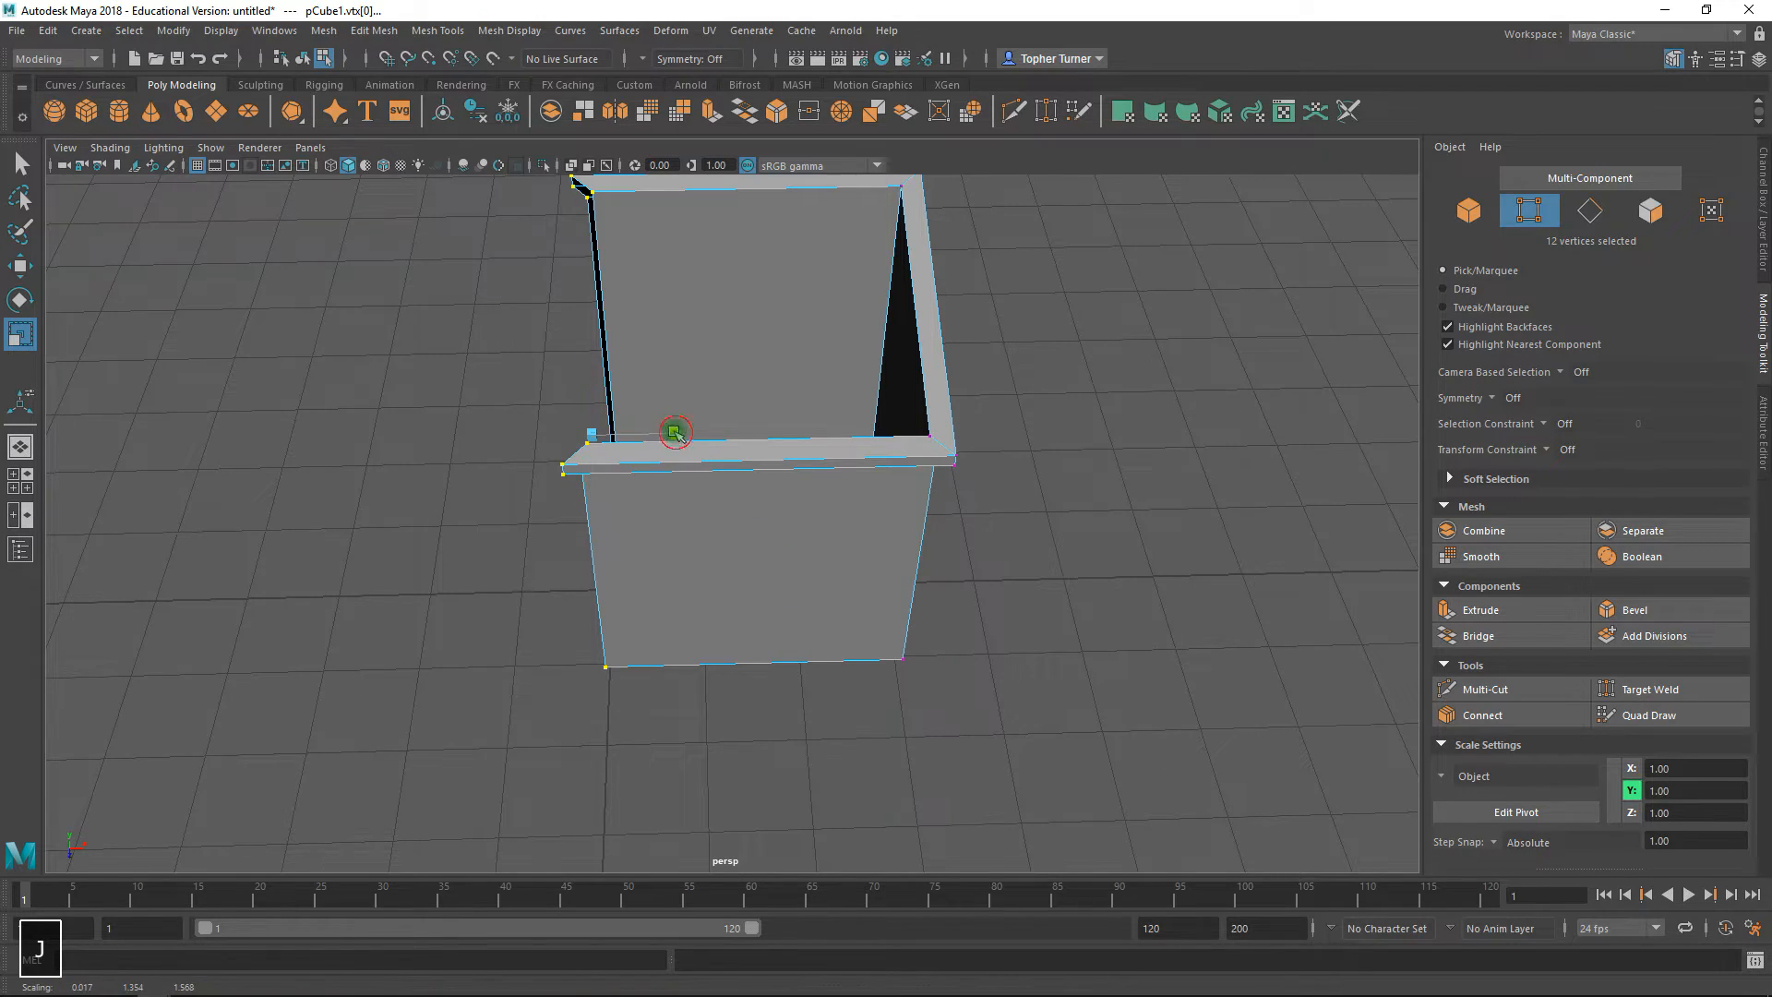
drag(675, 430, 425, 423)
- Move the 12 vertices along the open side of the box to X 0
alt+drag(716, 560, 780, 562)
key(w)
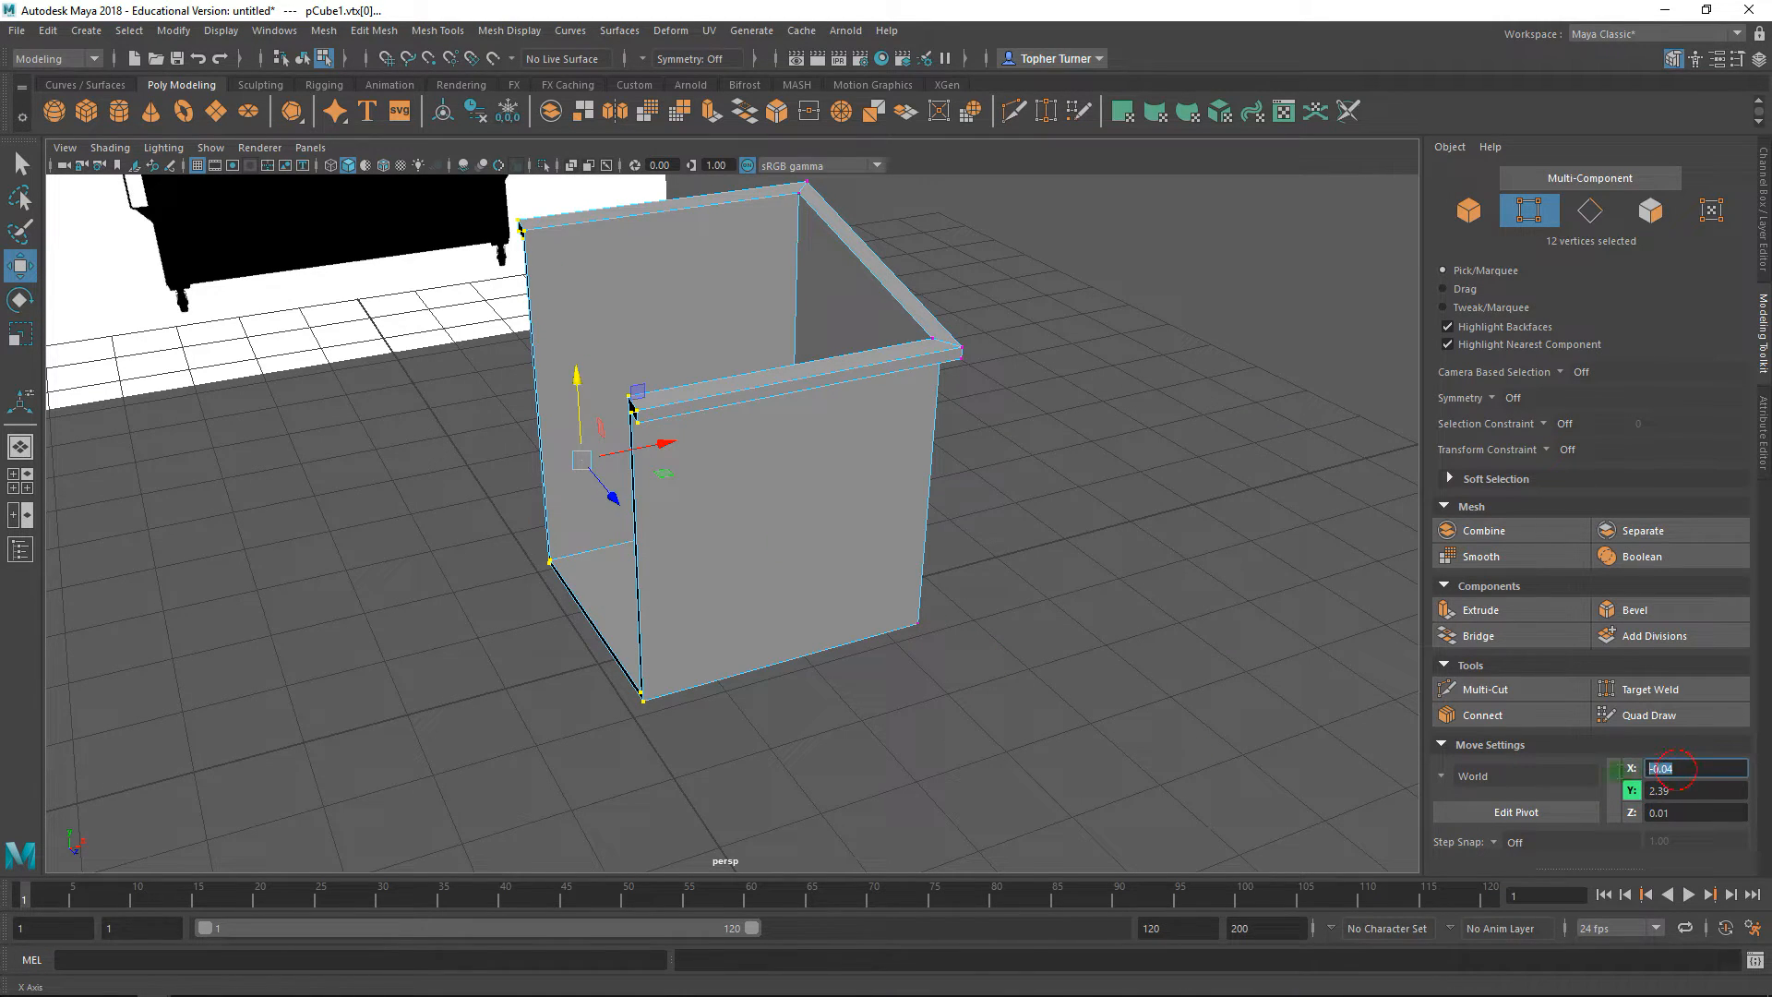
text(0)
key(Return)
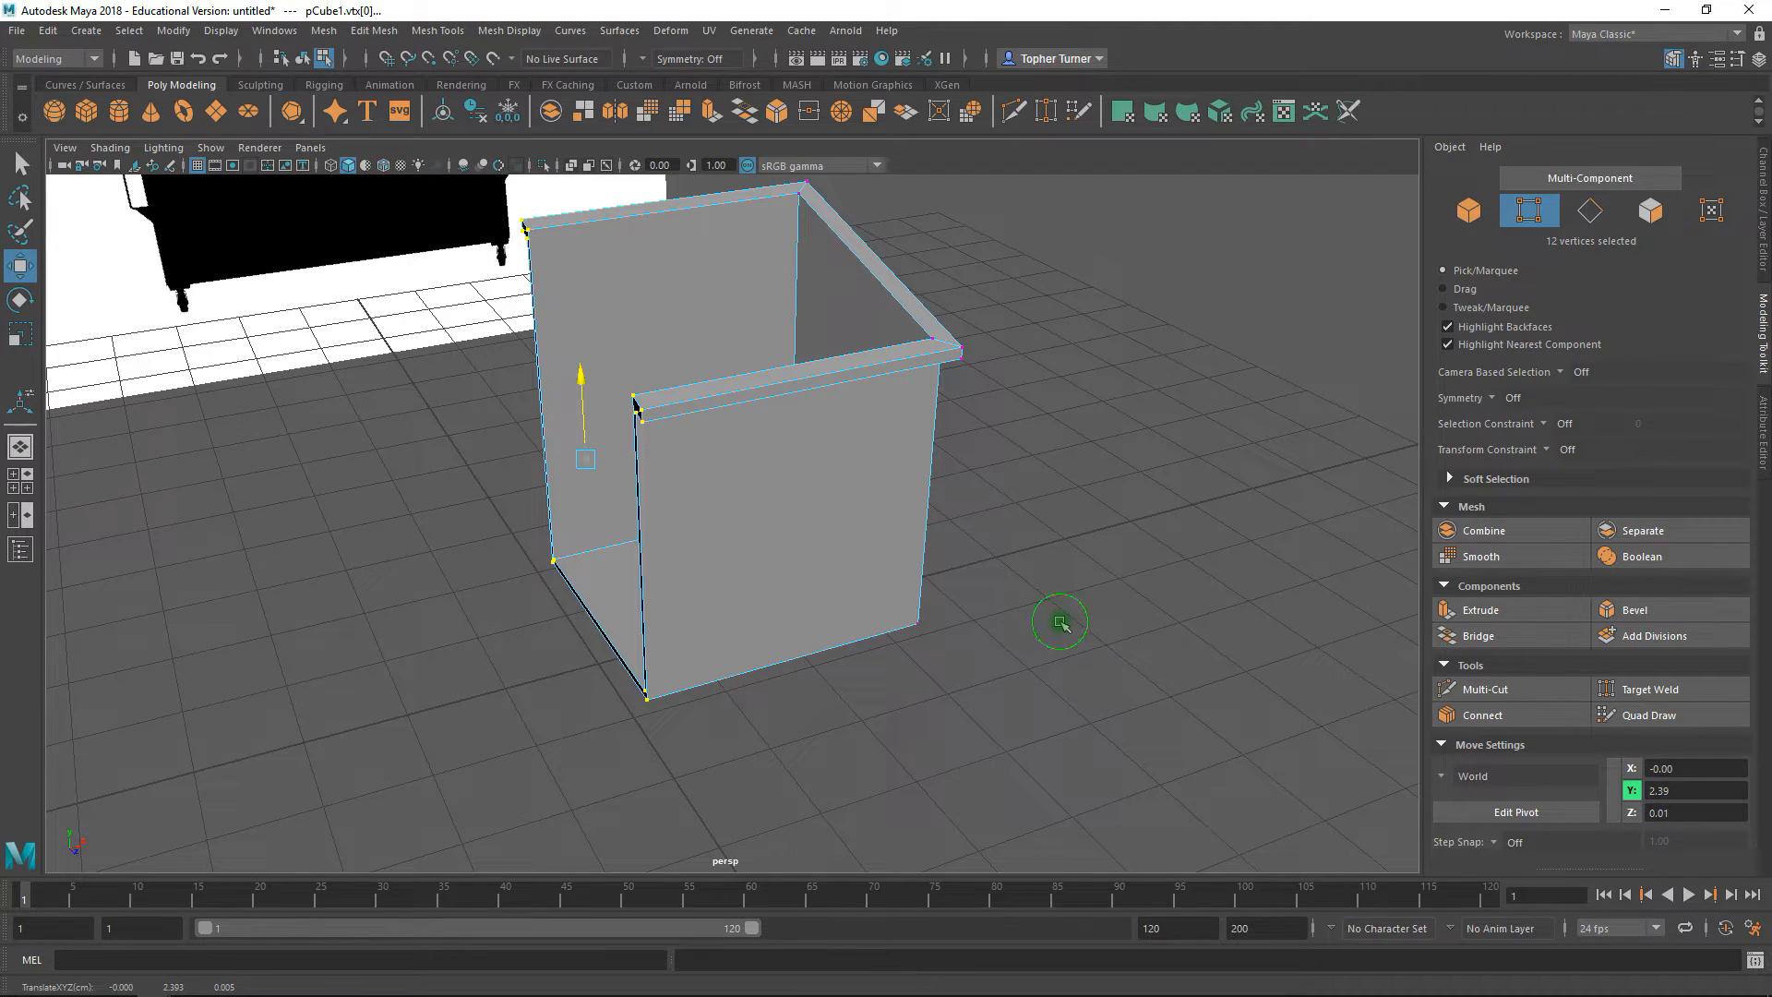
- Show the grid in the front view and check the open side's alignment with the center line
key(space)
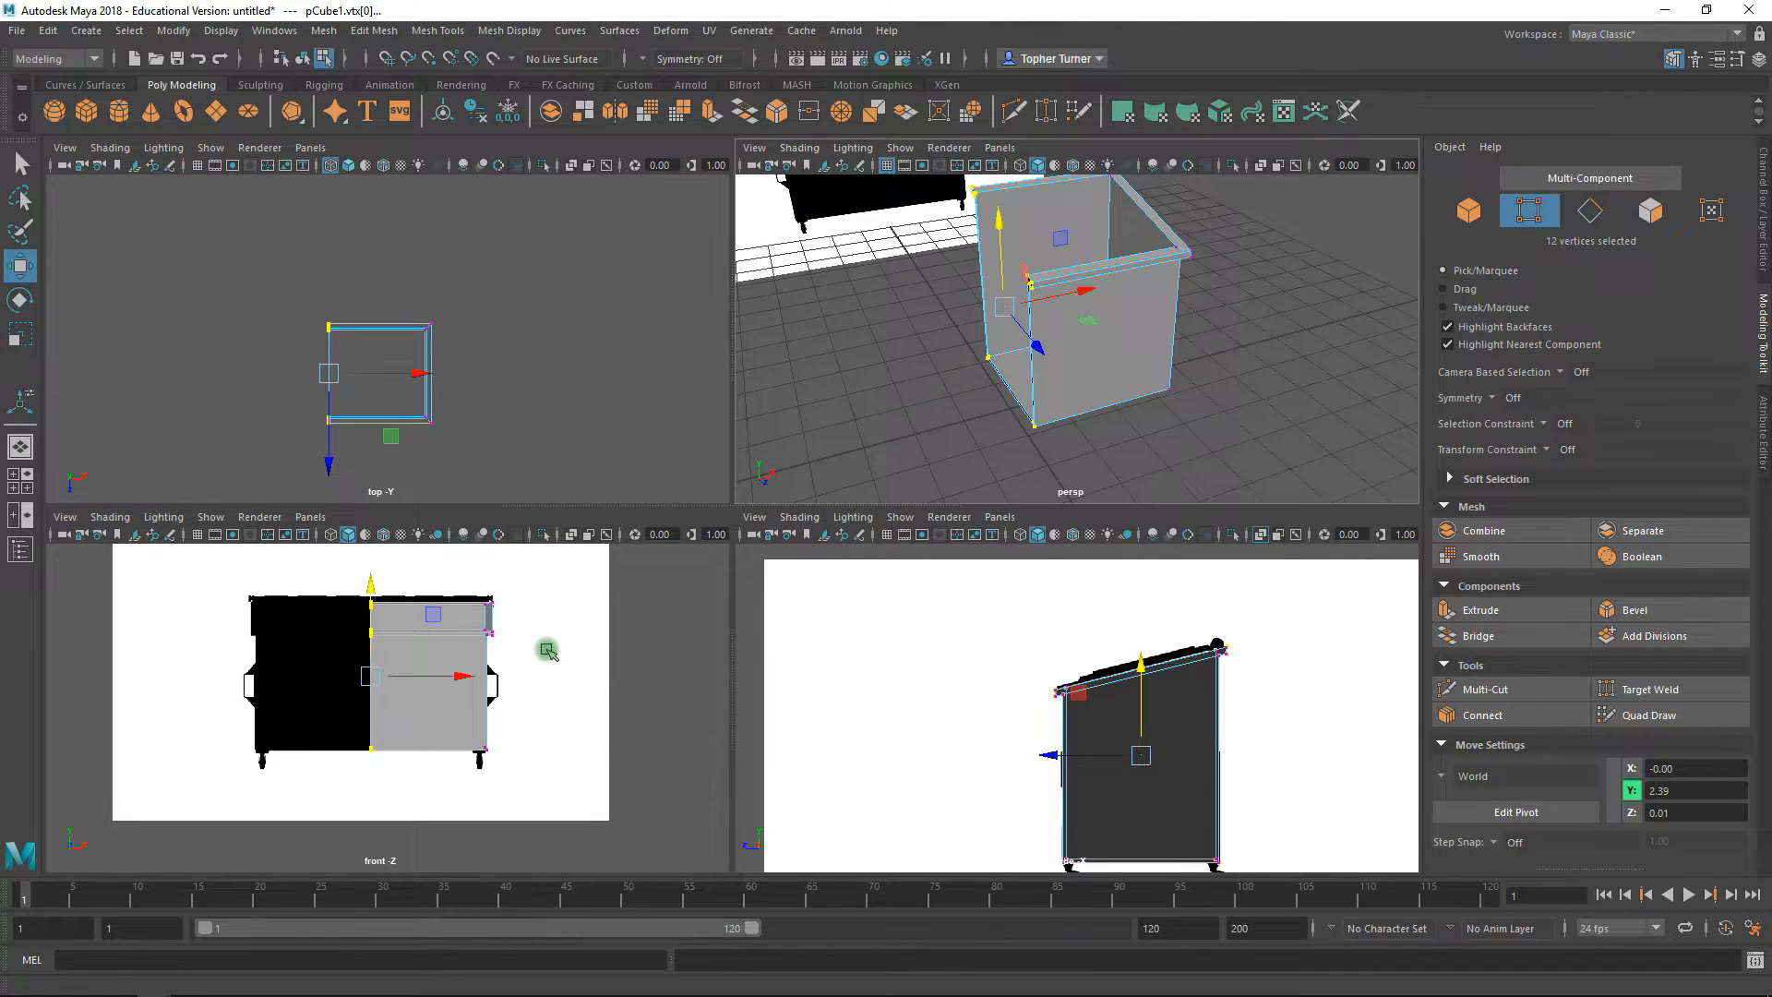
key(space)
alt+right_drag(502, 728, 279, 207)
click(197, 166)
alt+right_drag(685, 280, 822, 727)
alt+middle_drag(641, 671, 688, 435)
alt+right_drag(689, 435, 673, 565)
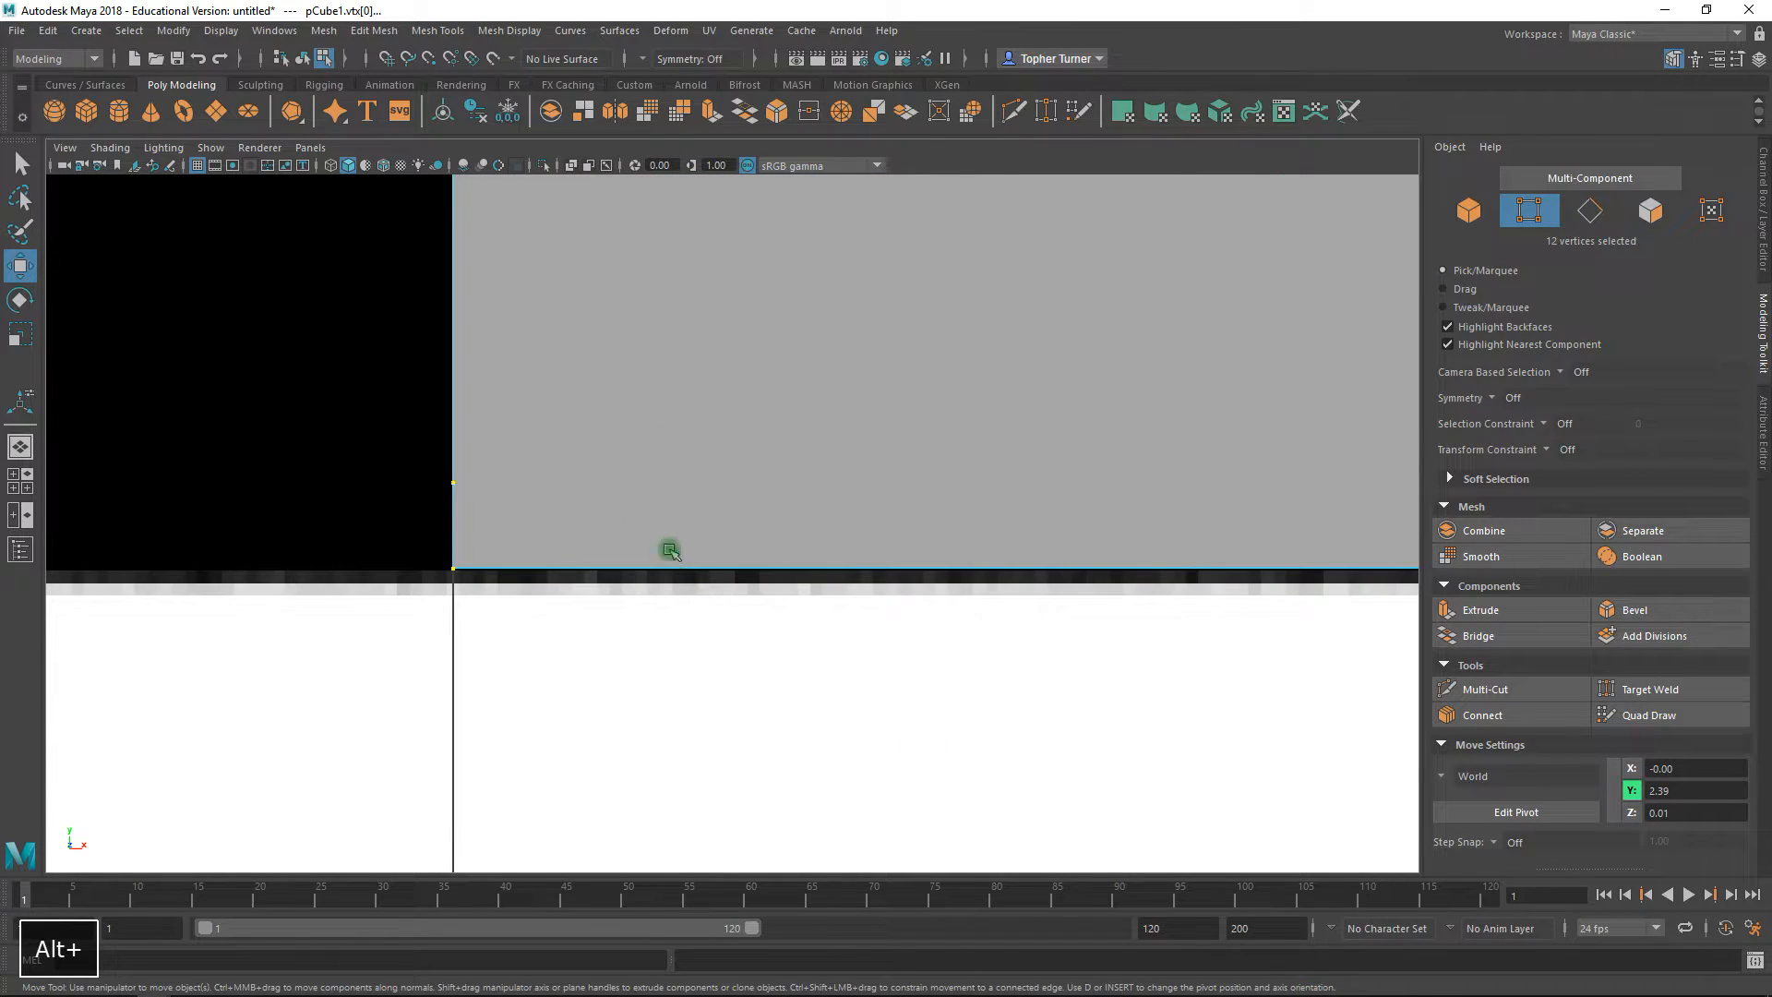
alt+middle_drag(443, 558, 680, 496)
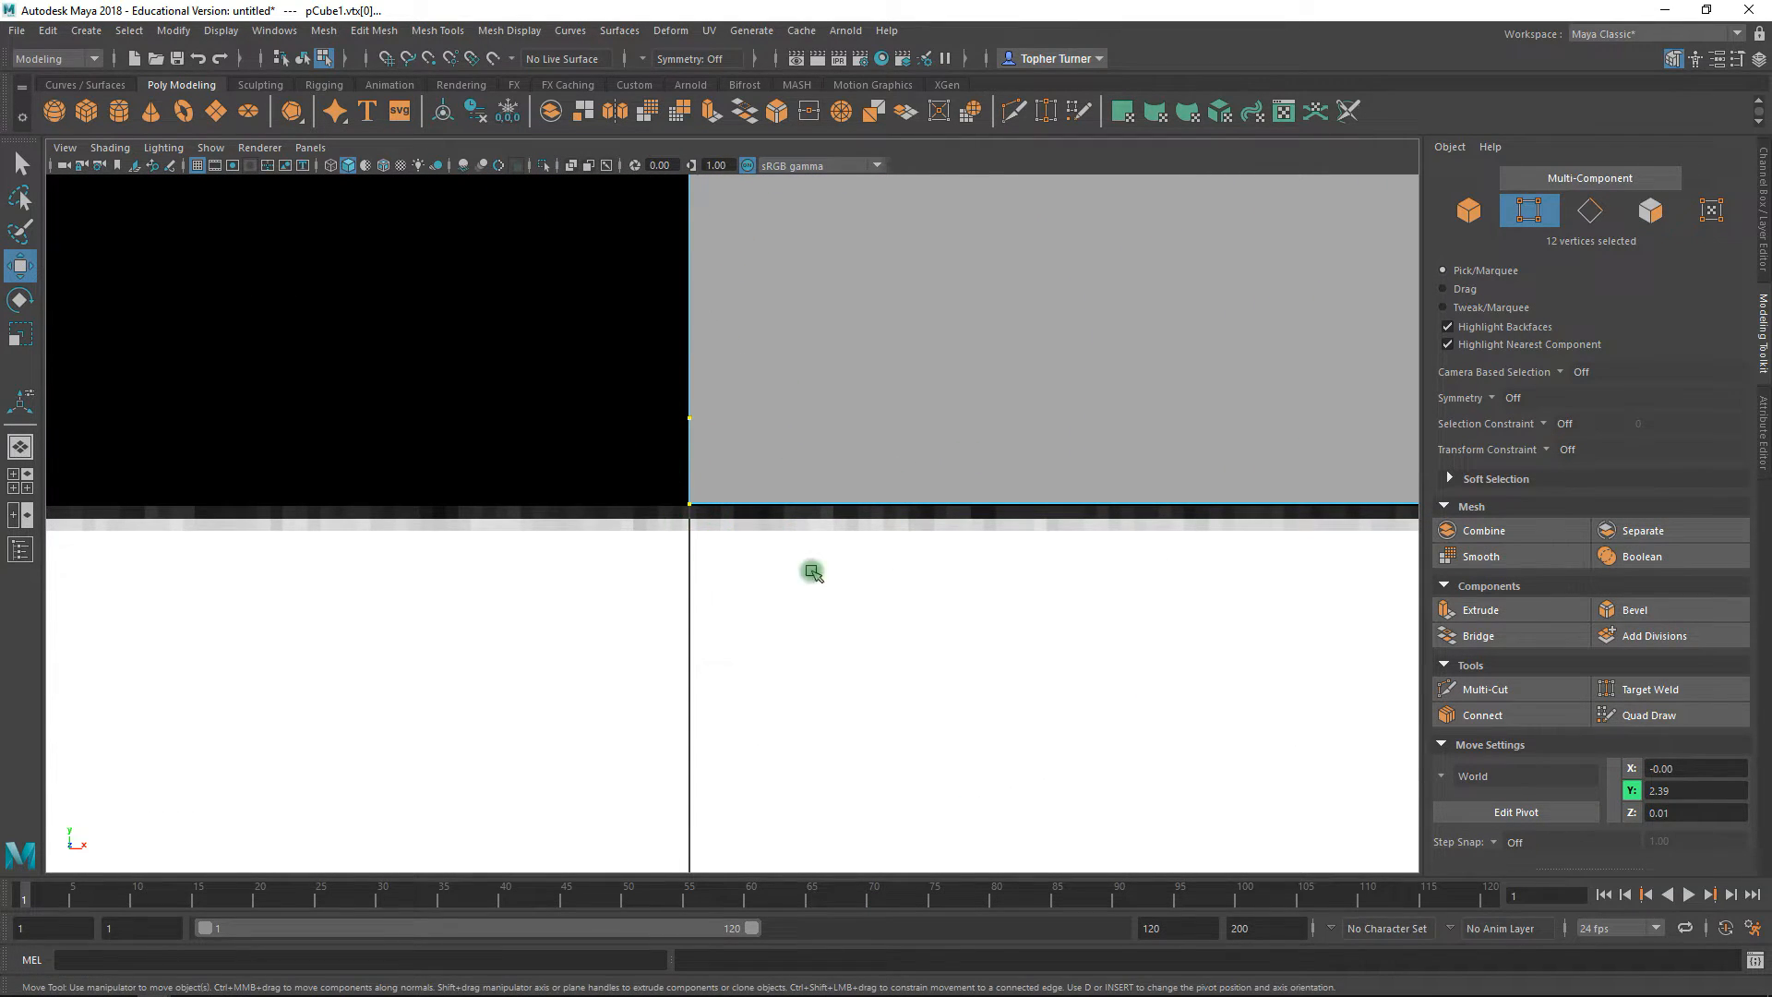
alt+right_drag(812, 572, 925, 452)
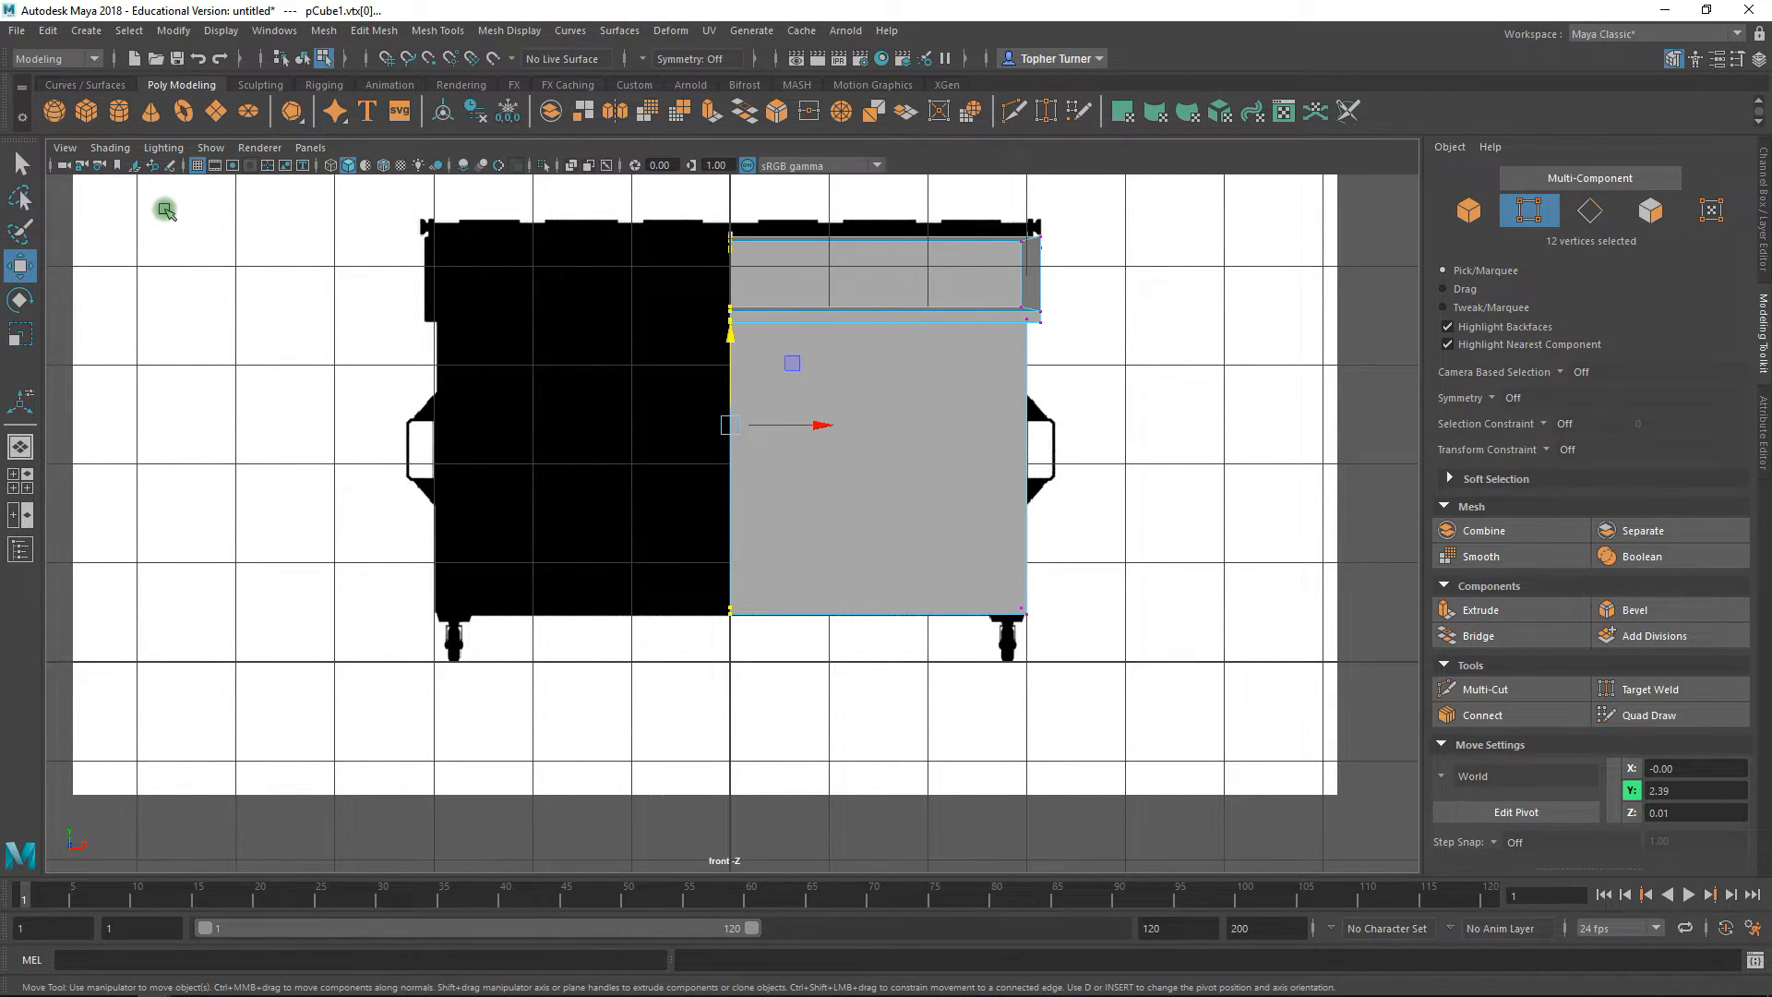
- Examine the raised bands of the dumpster reference against the box walls in the side view
key(space)
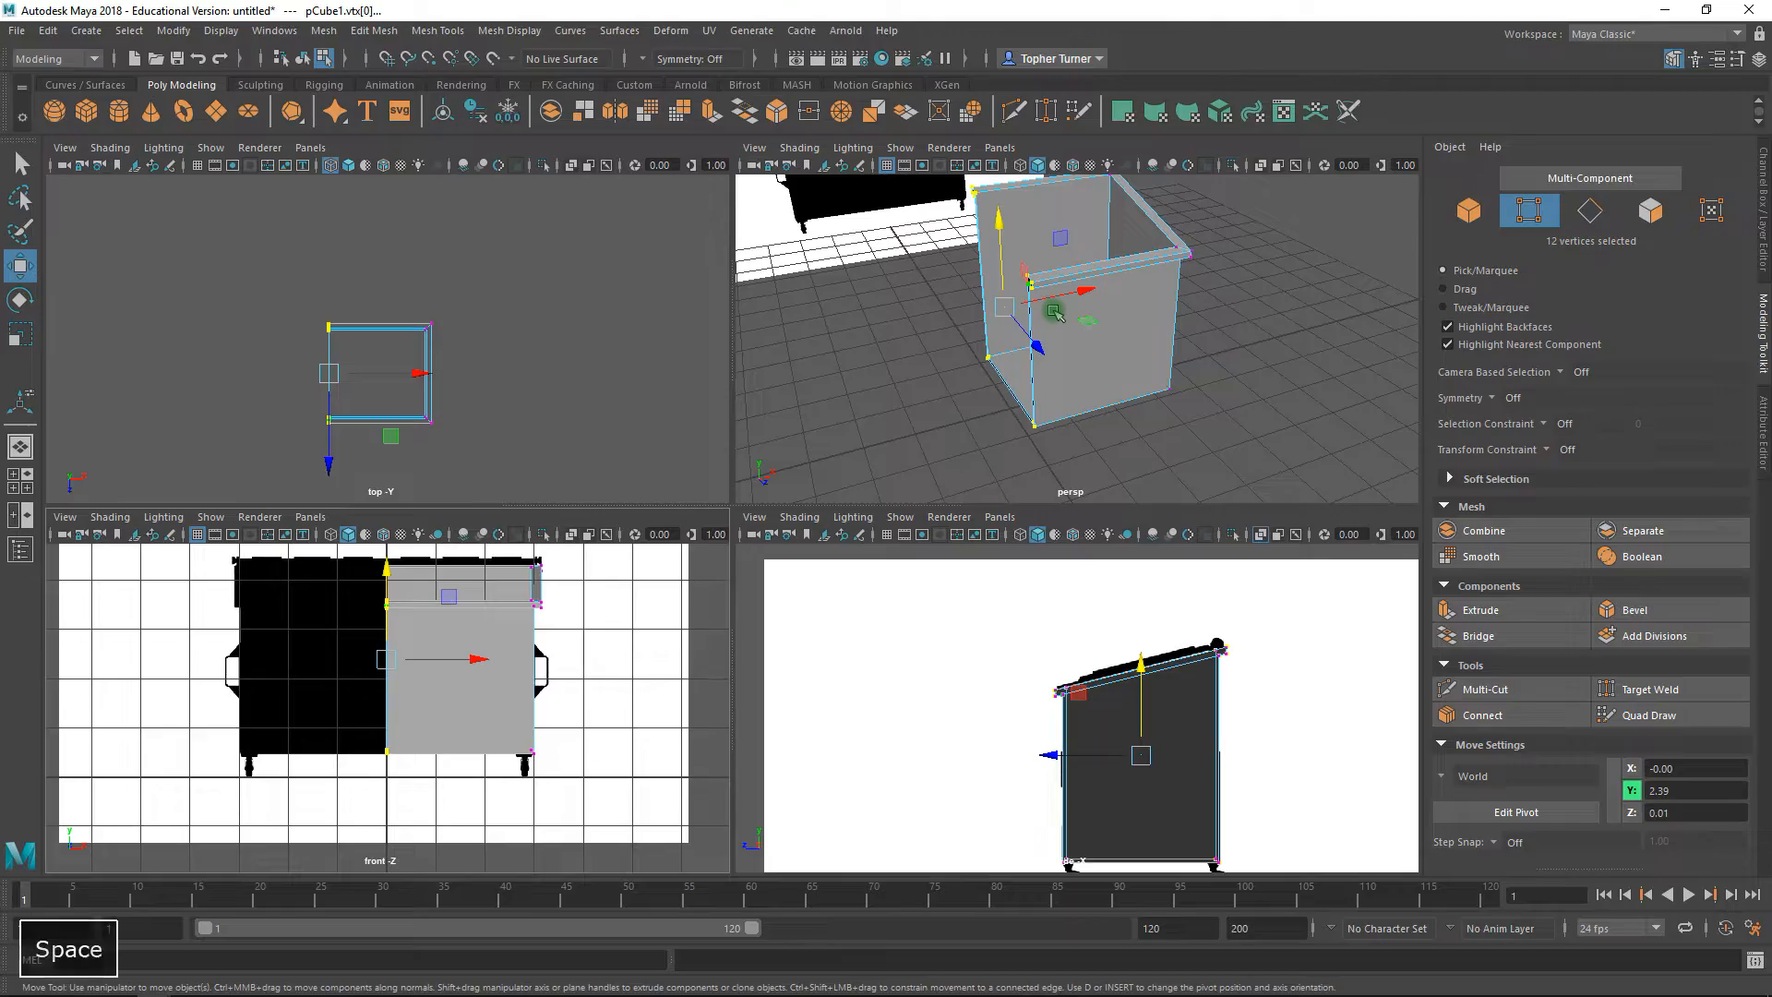
key(space)
alt+drag(960, 360, 894, 479)
key(space)
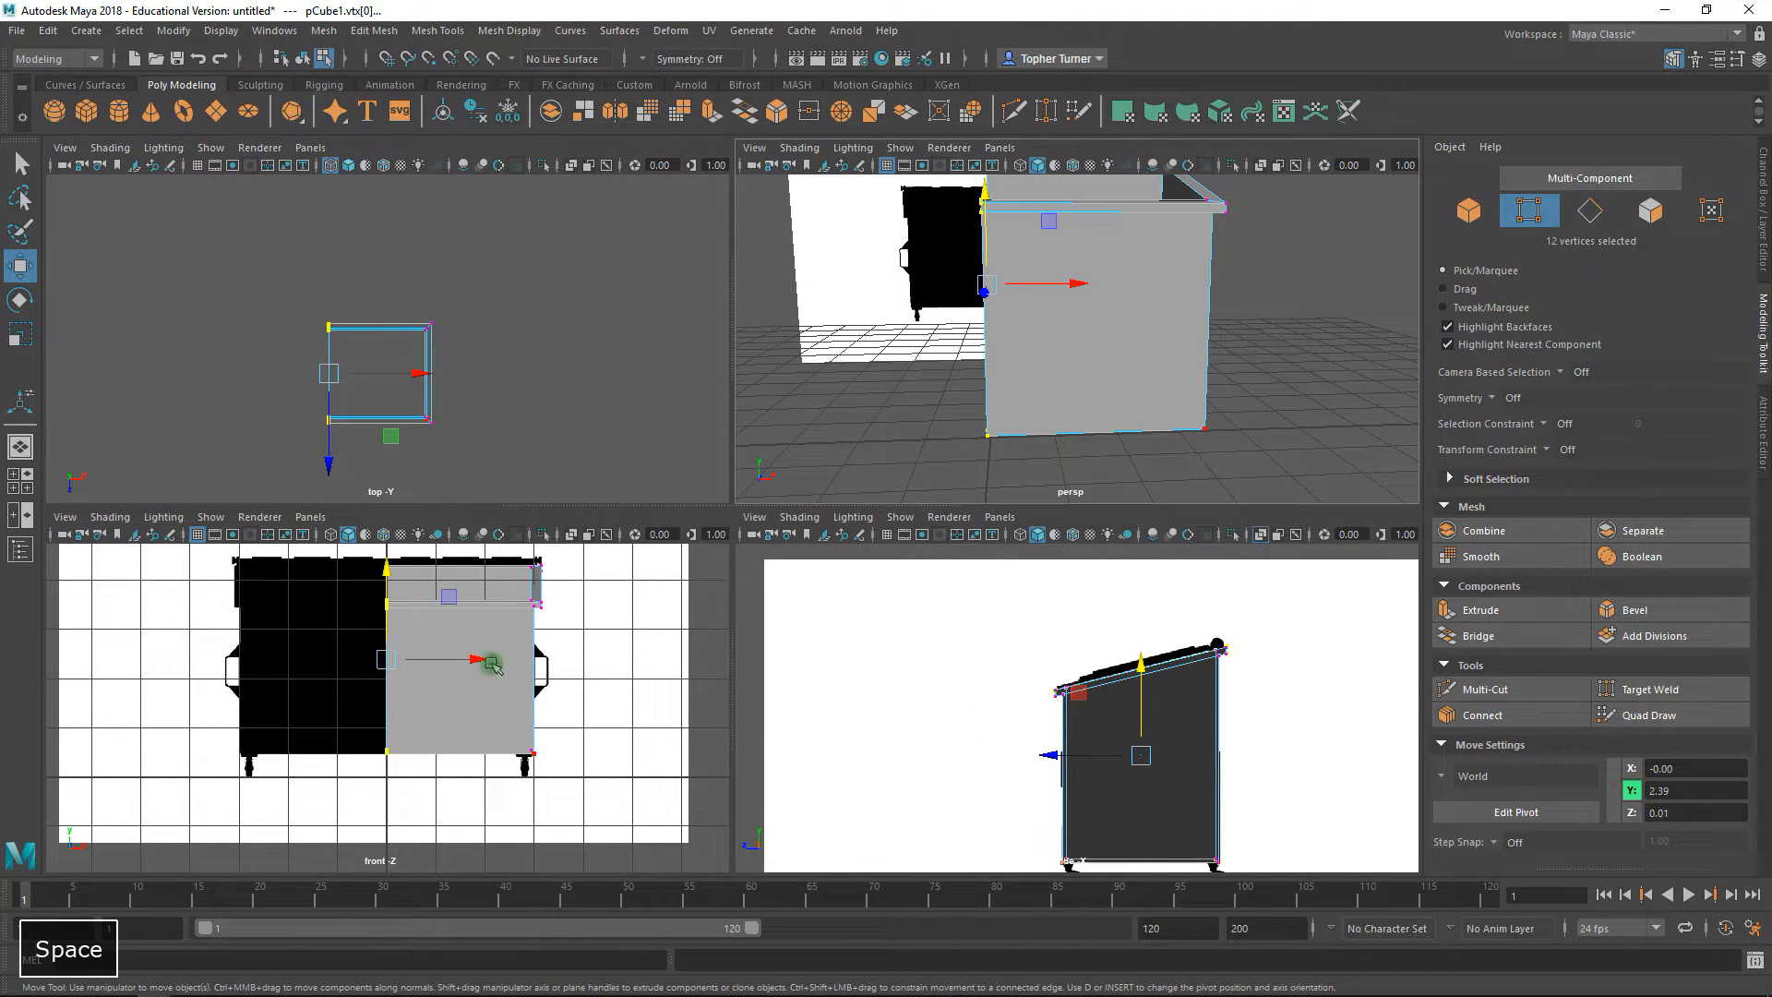
key(space)
alt+right_drag(969, 668, 661, 567)
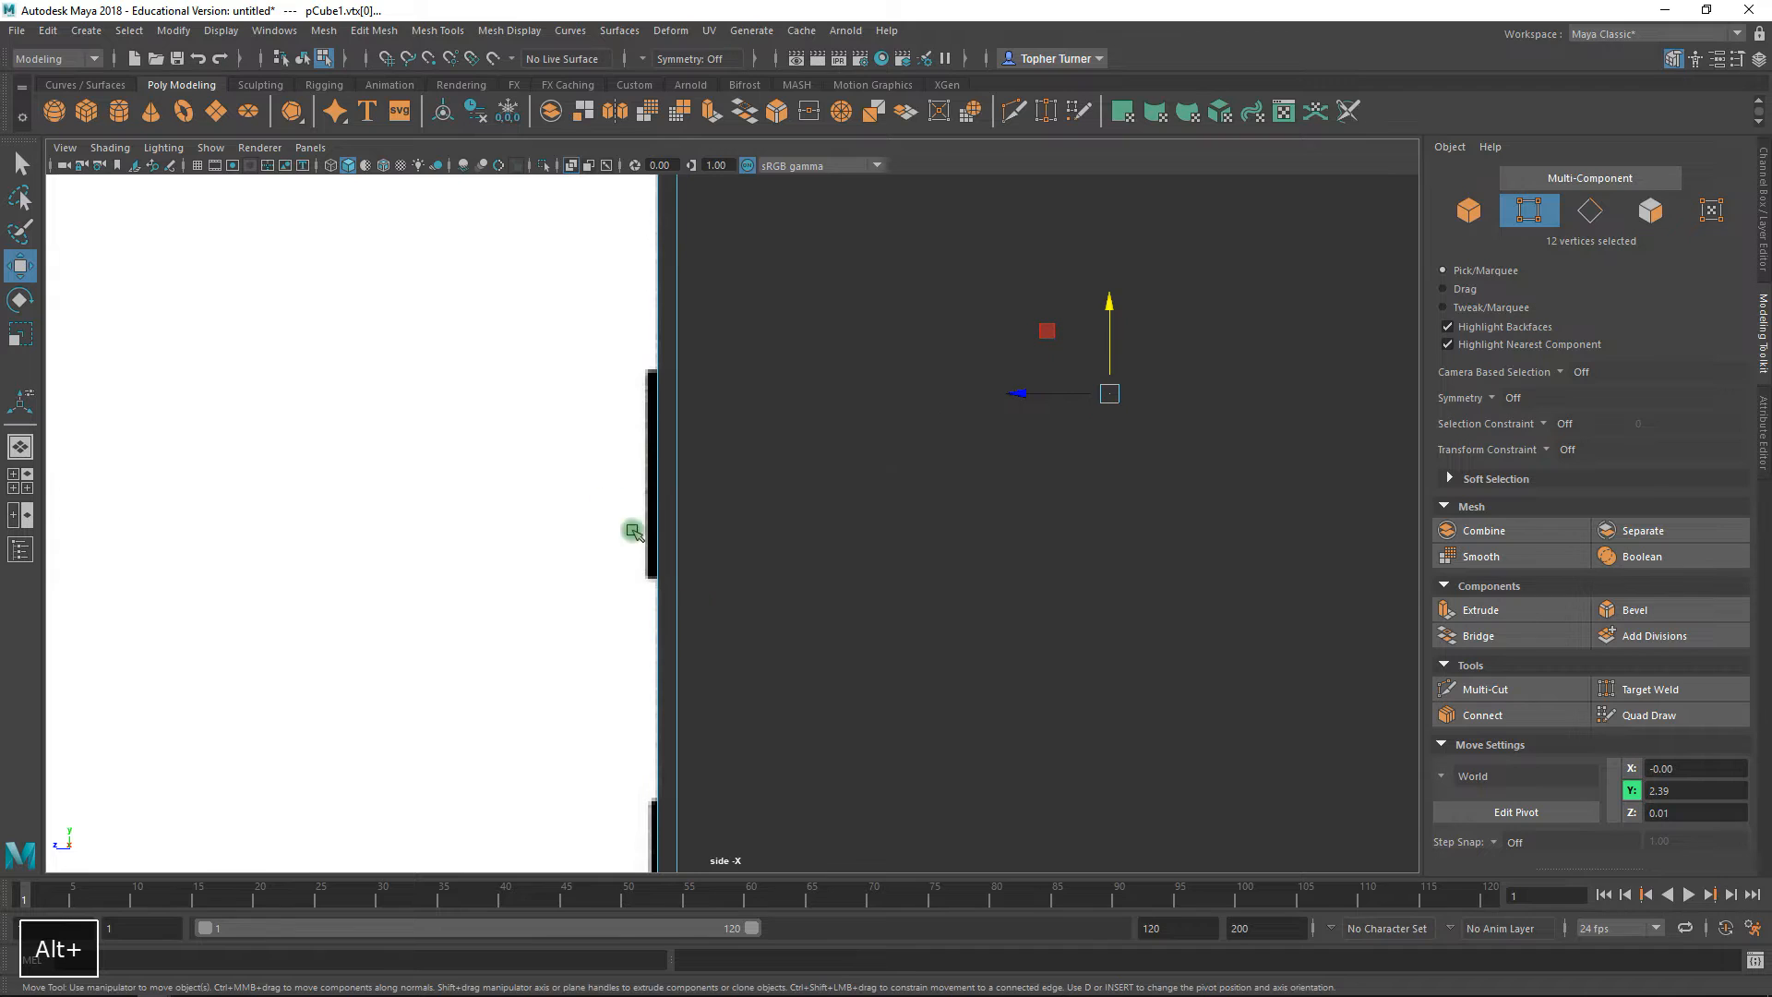
alt+right_drag(661, 382, 681, 554)
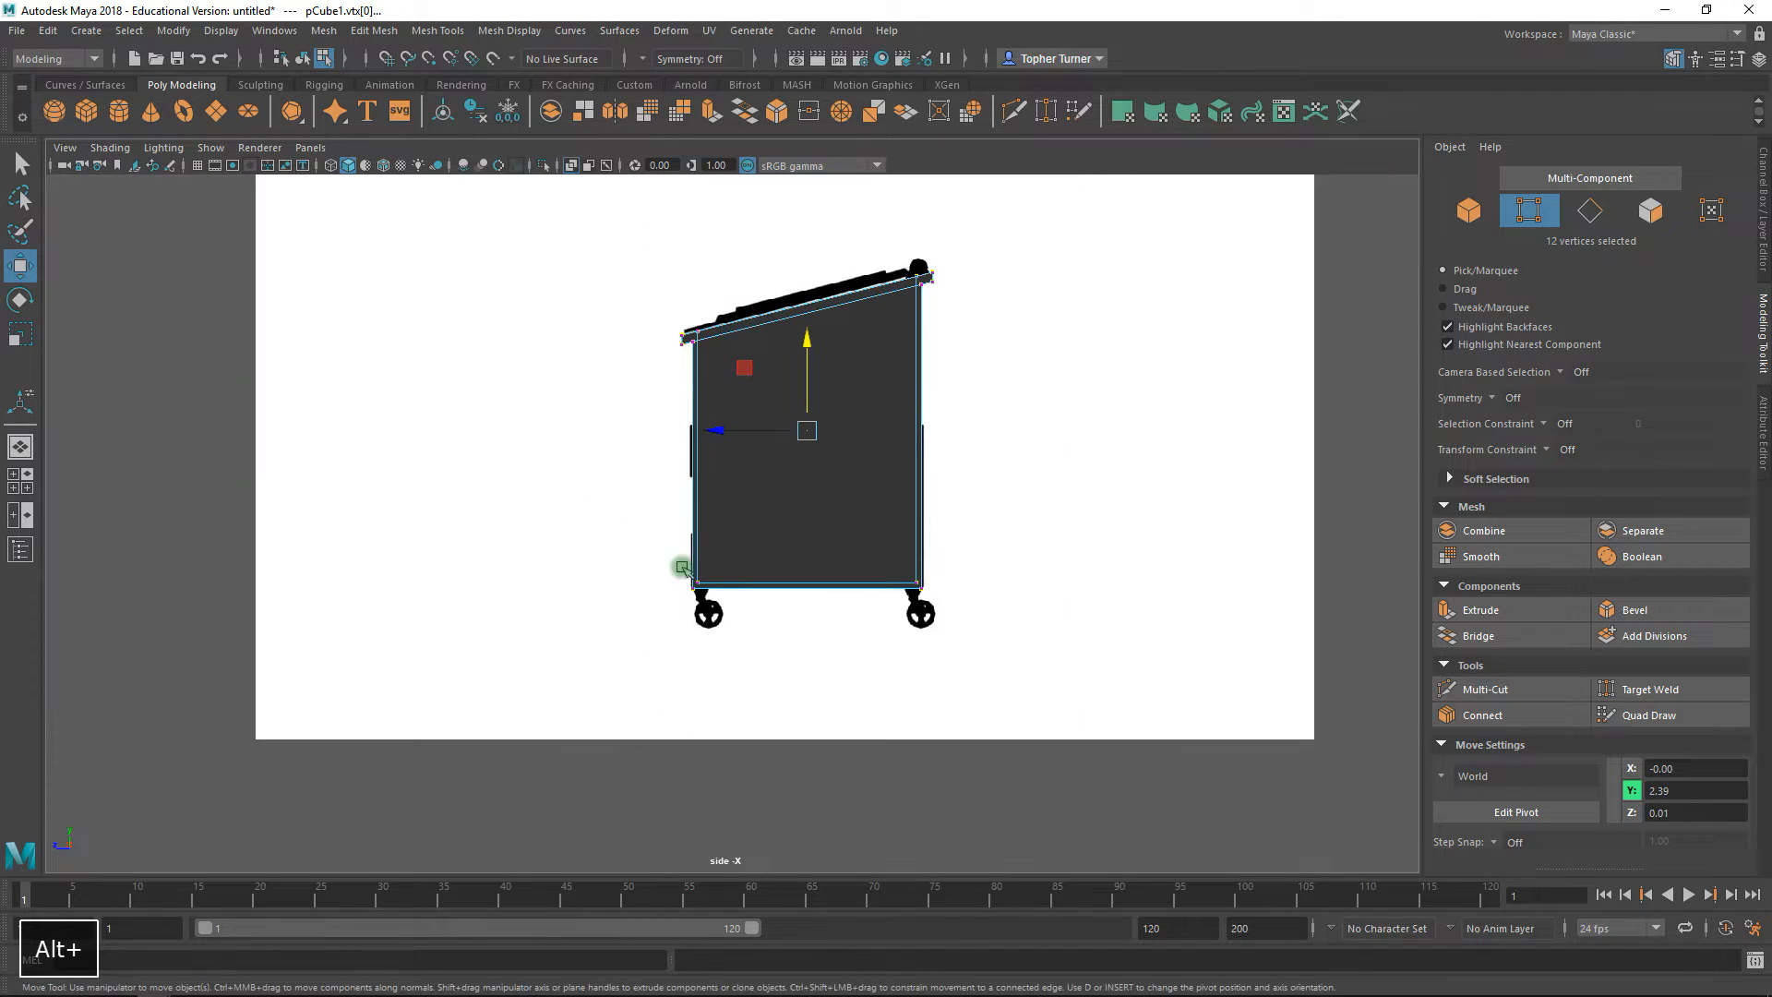
alt+right_drag(1073, 358, 1228, 823)
alt+middle_drag(1193, 484, 850, 542)
alt+right_drag(851, 541, 927, 757)
alt+middle_drag(927, 757, 1166, 672)
- Select the four outer vertical edges of the box walls below the rim
click(1590, 210)
key(space)
key(space)
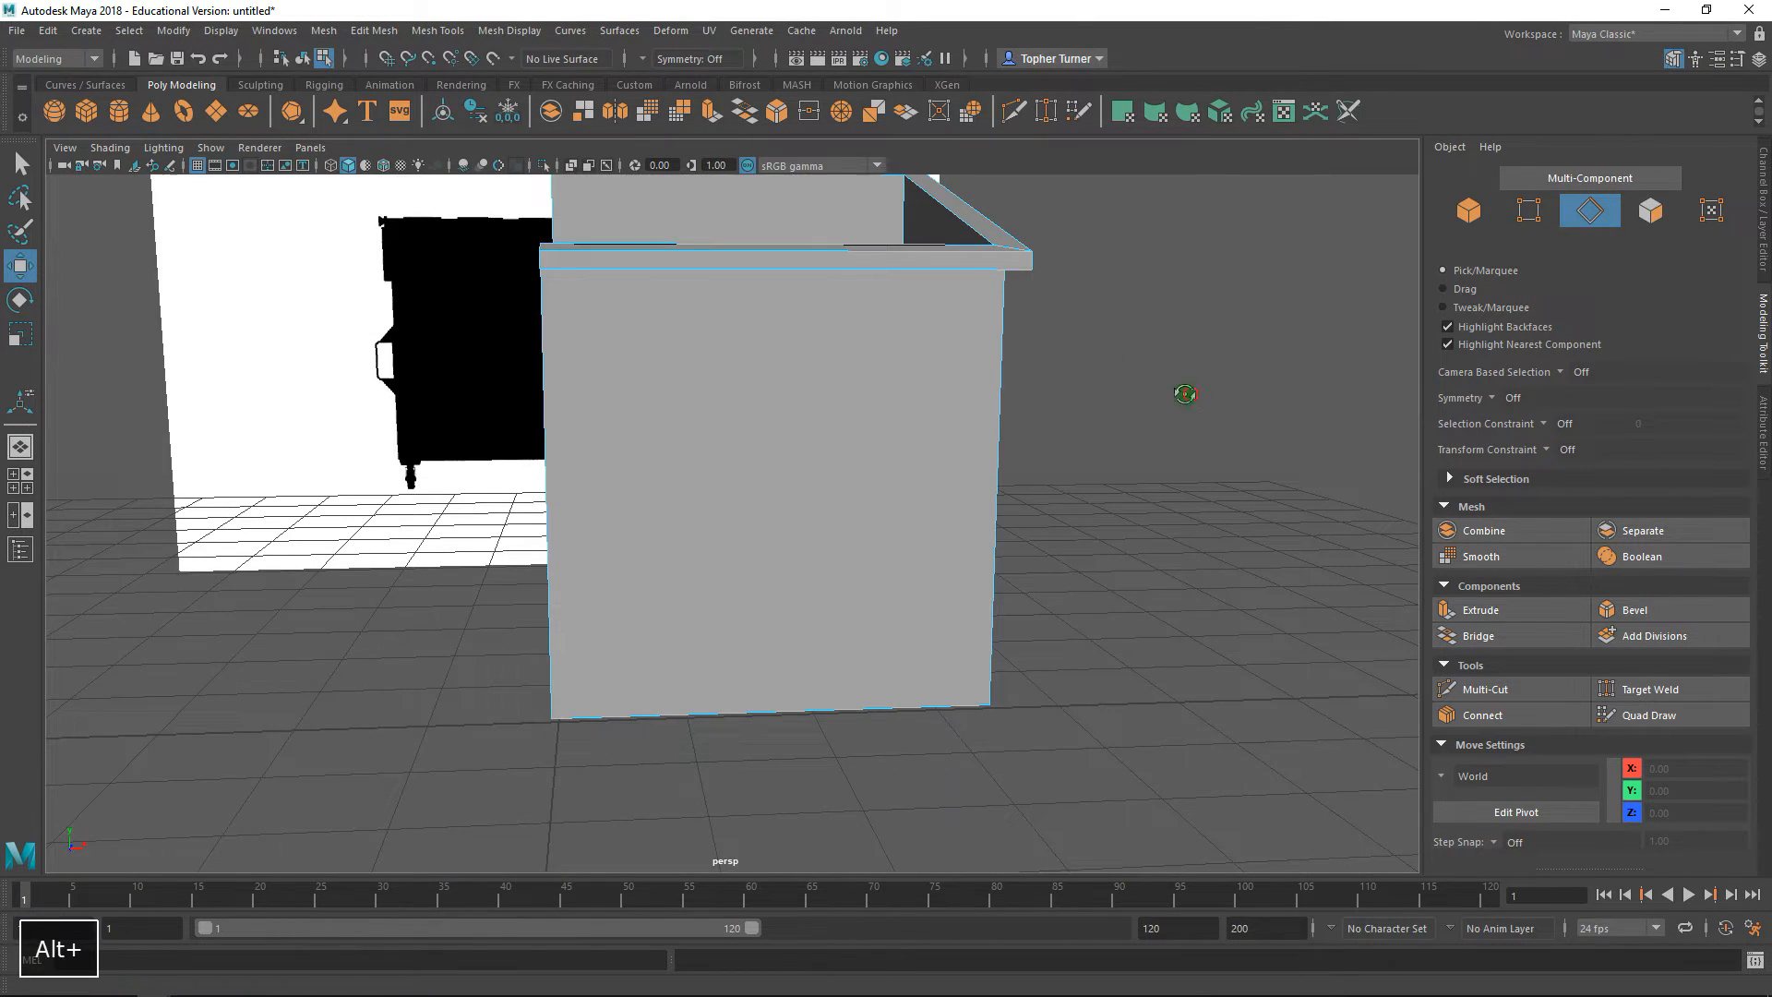
alt+drag(1179, 396, 1065, 422)
click(836, 506)
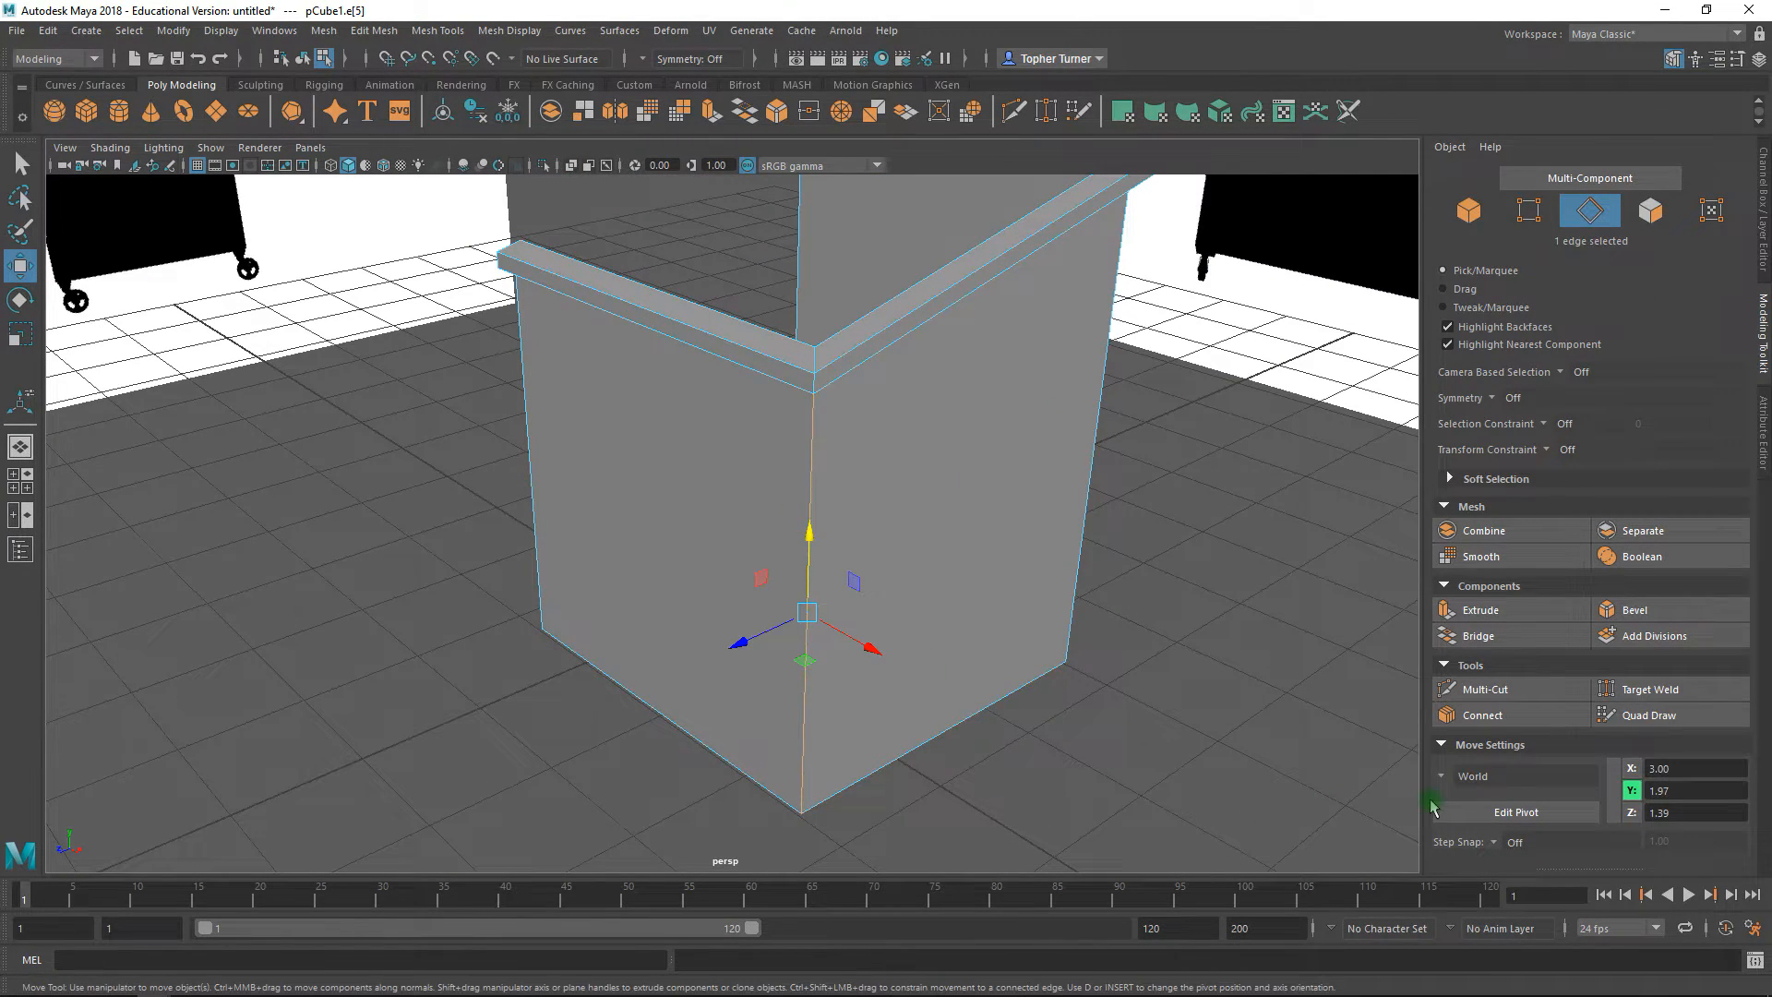
alt+drag(1094, 609, 526, 364)
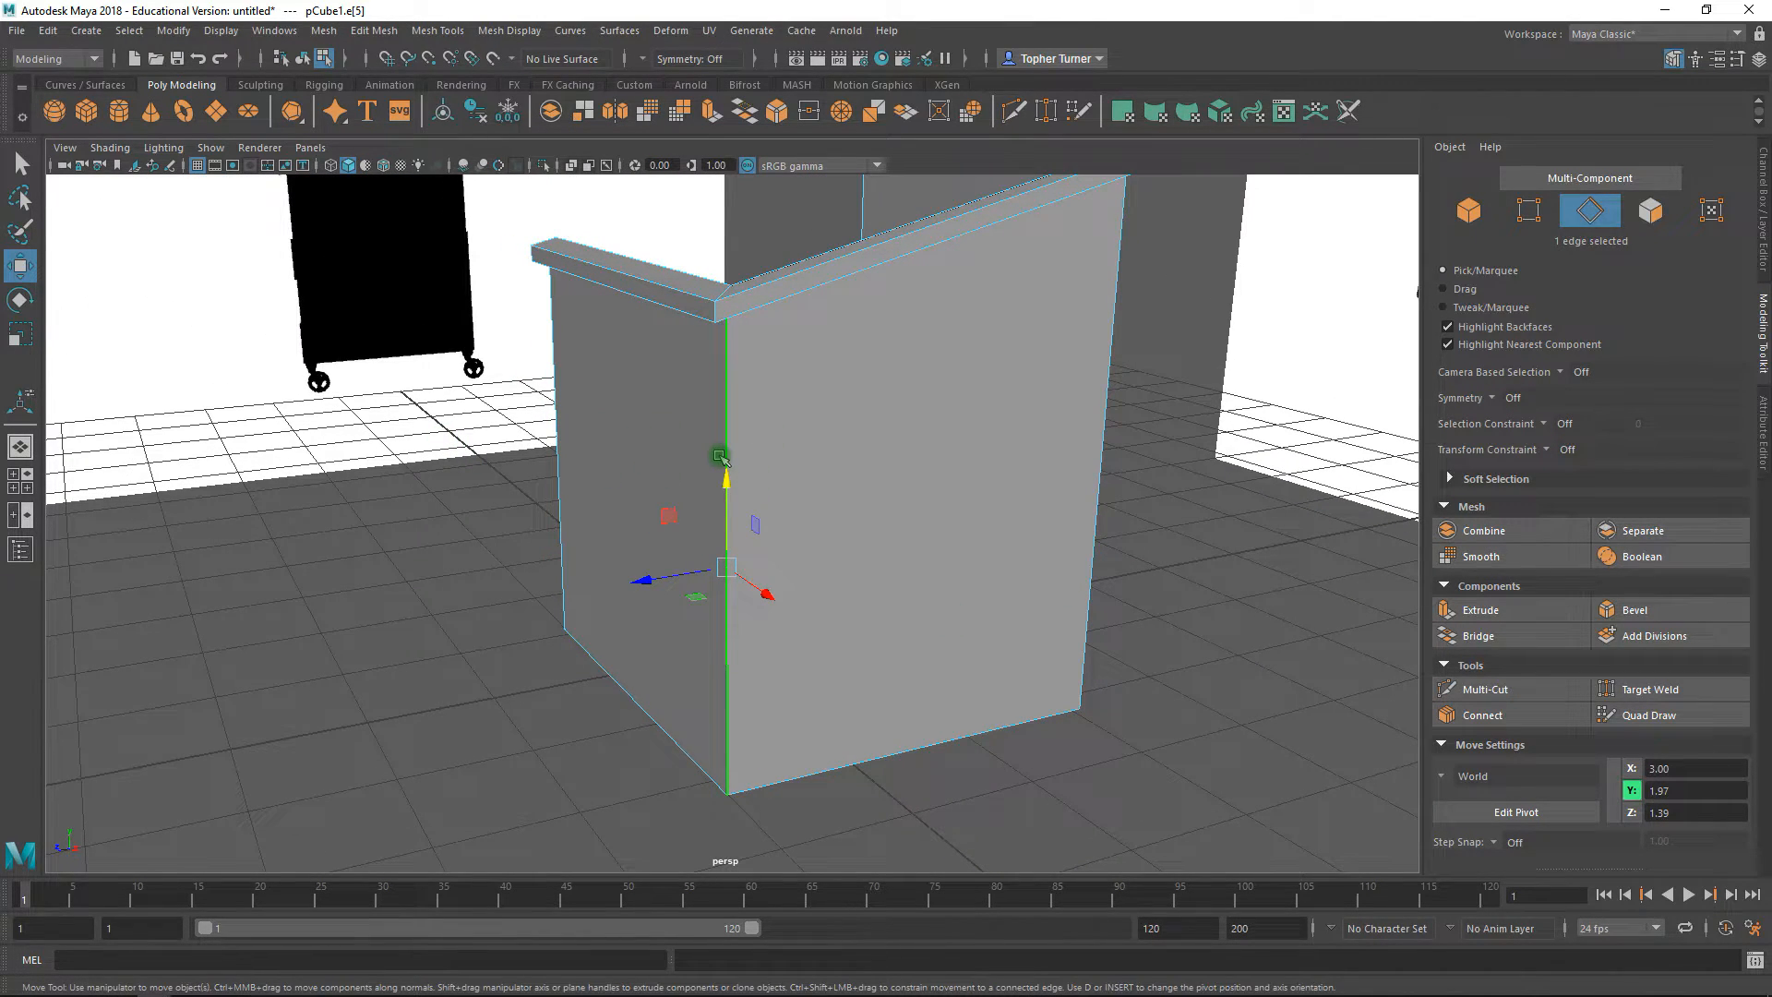
shift+click(1107, 452)
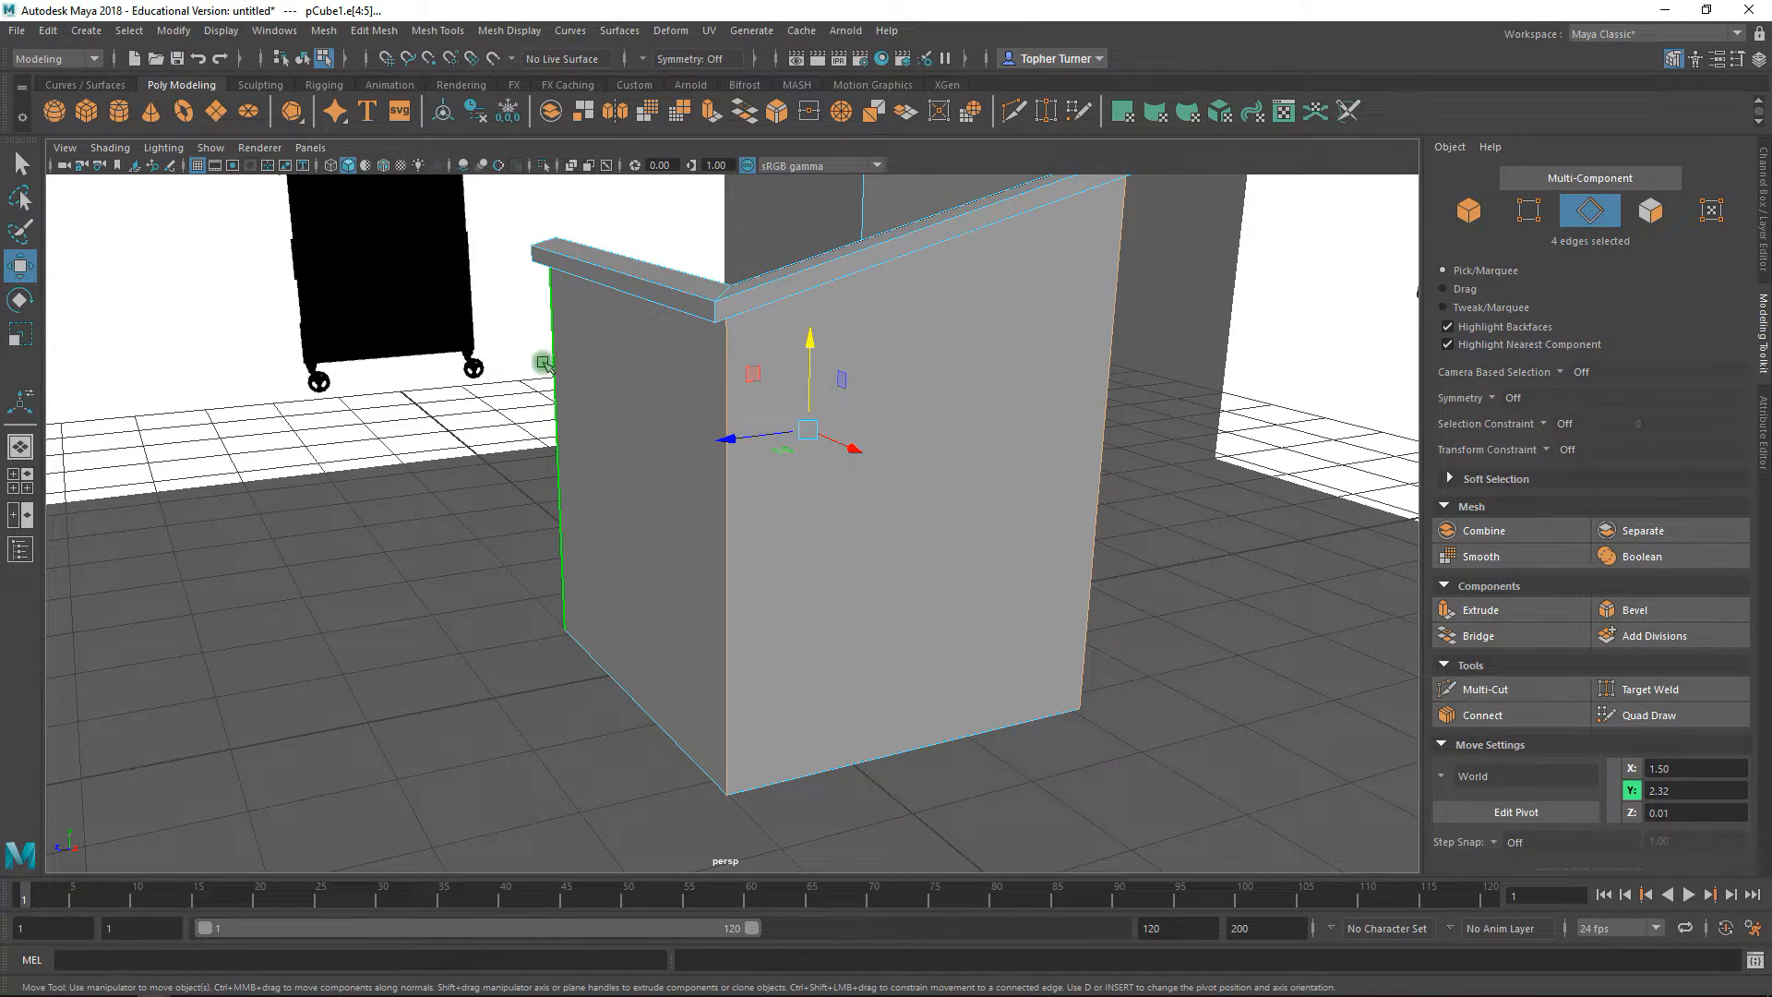
- Connect the four vertical edges with one segment at slide 0.50 around the outer walls
mouse_move(1260, 418)
alt+mouse_down()
mouse_move(1120, 435)
mouse_move(1297, 411)
mouse_move(1245, 418)
alt+mouse_up()
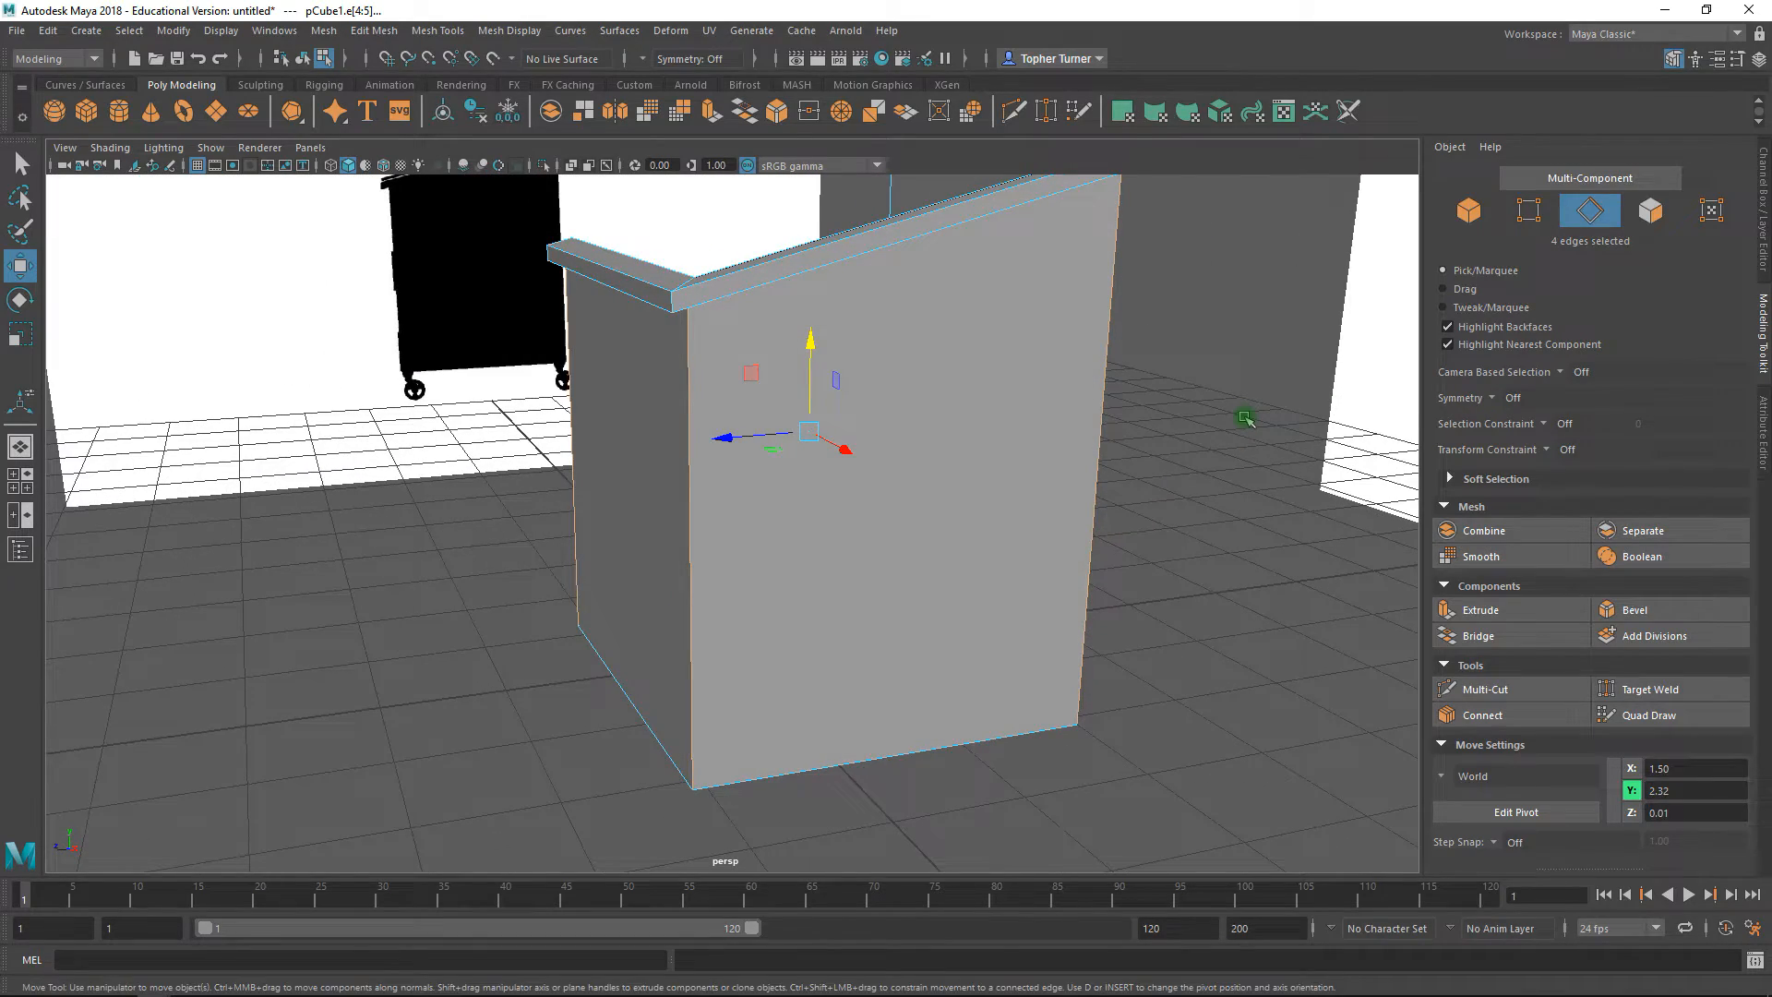
alt+drag(594, 427, 843, 591)
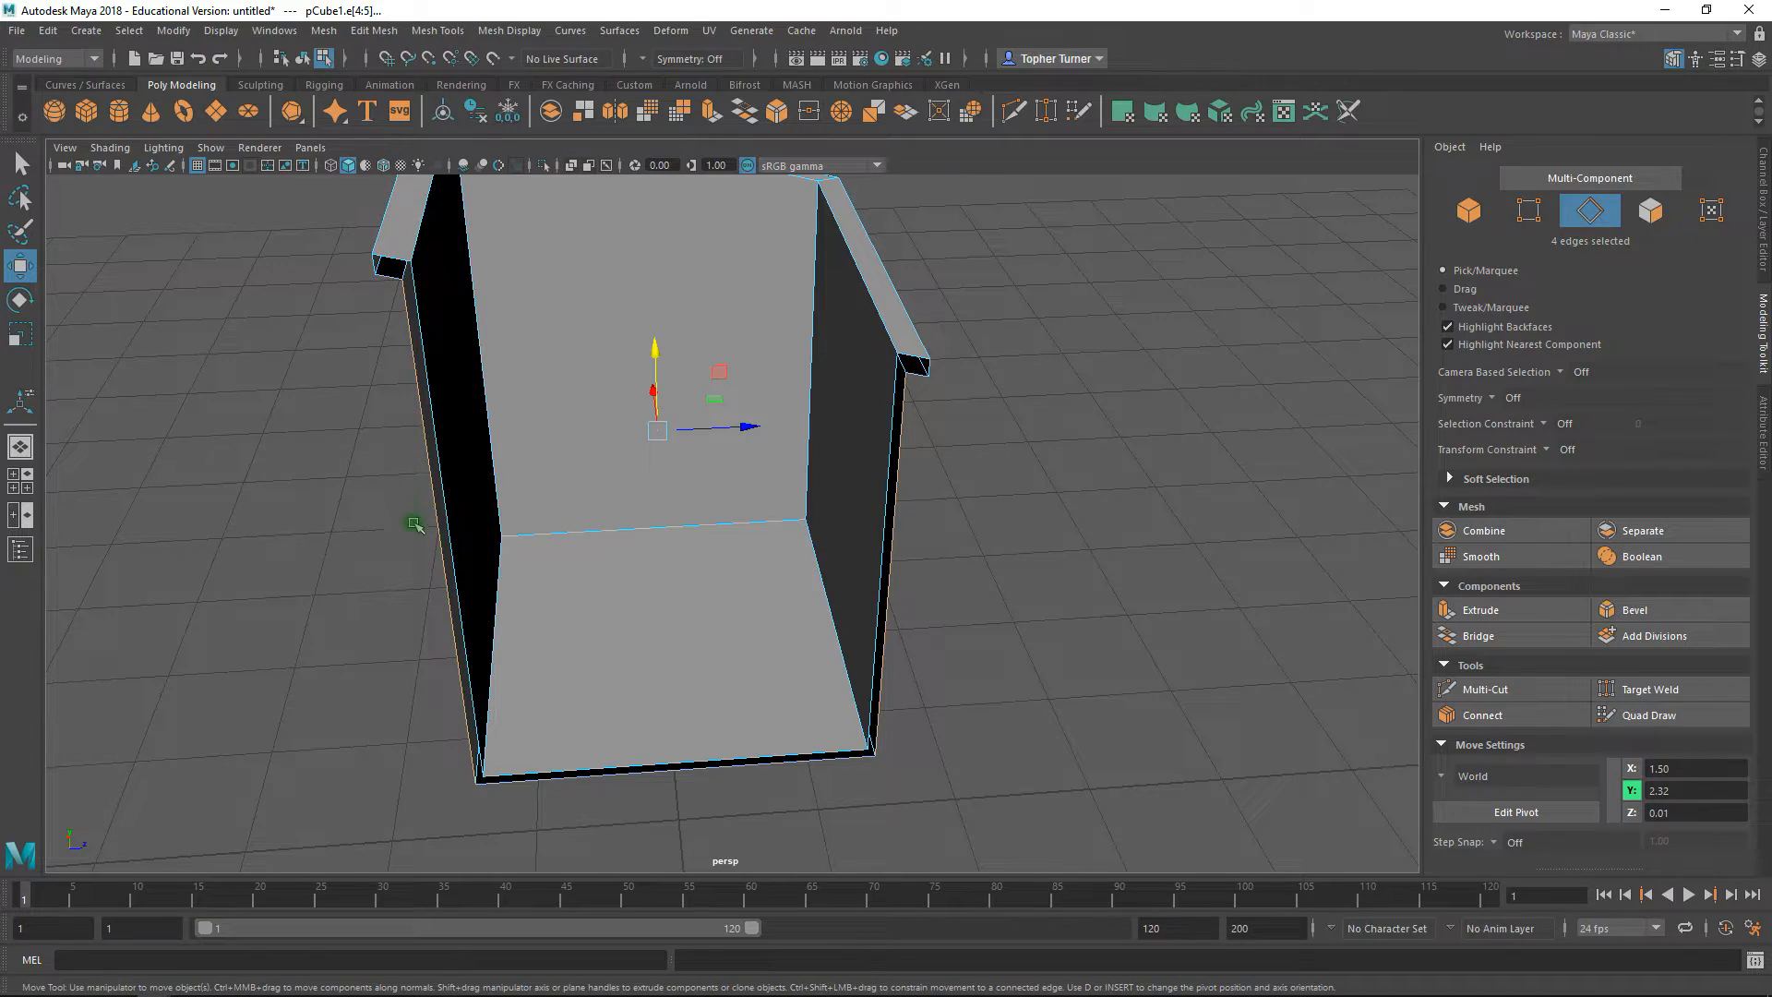
alt+drag(506, 515, 816, 546)
alt+drag(945, 528, 624, 436)
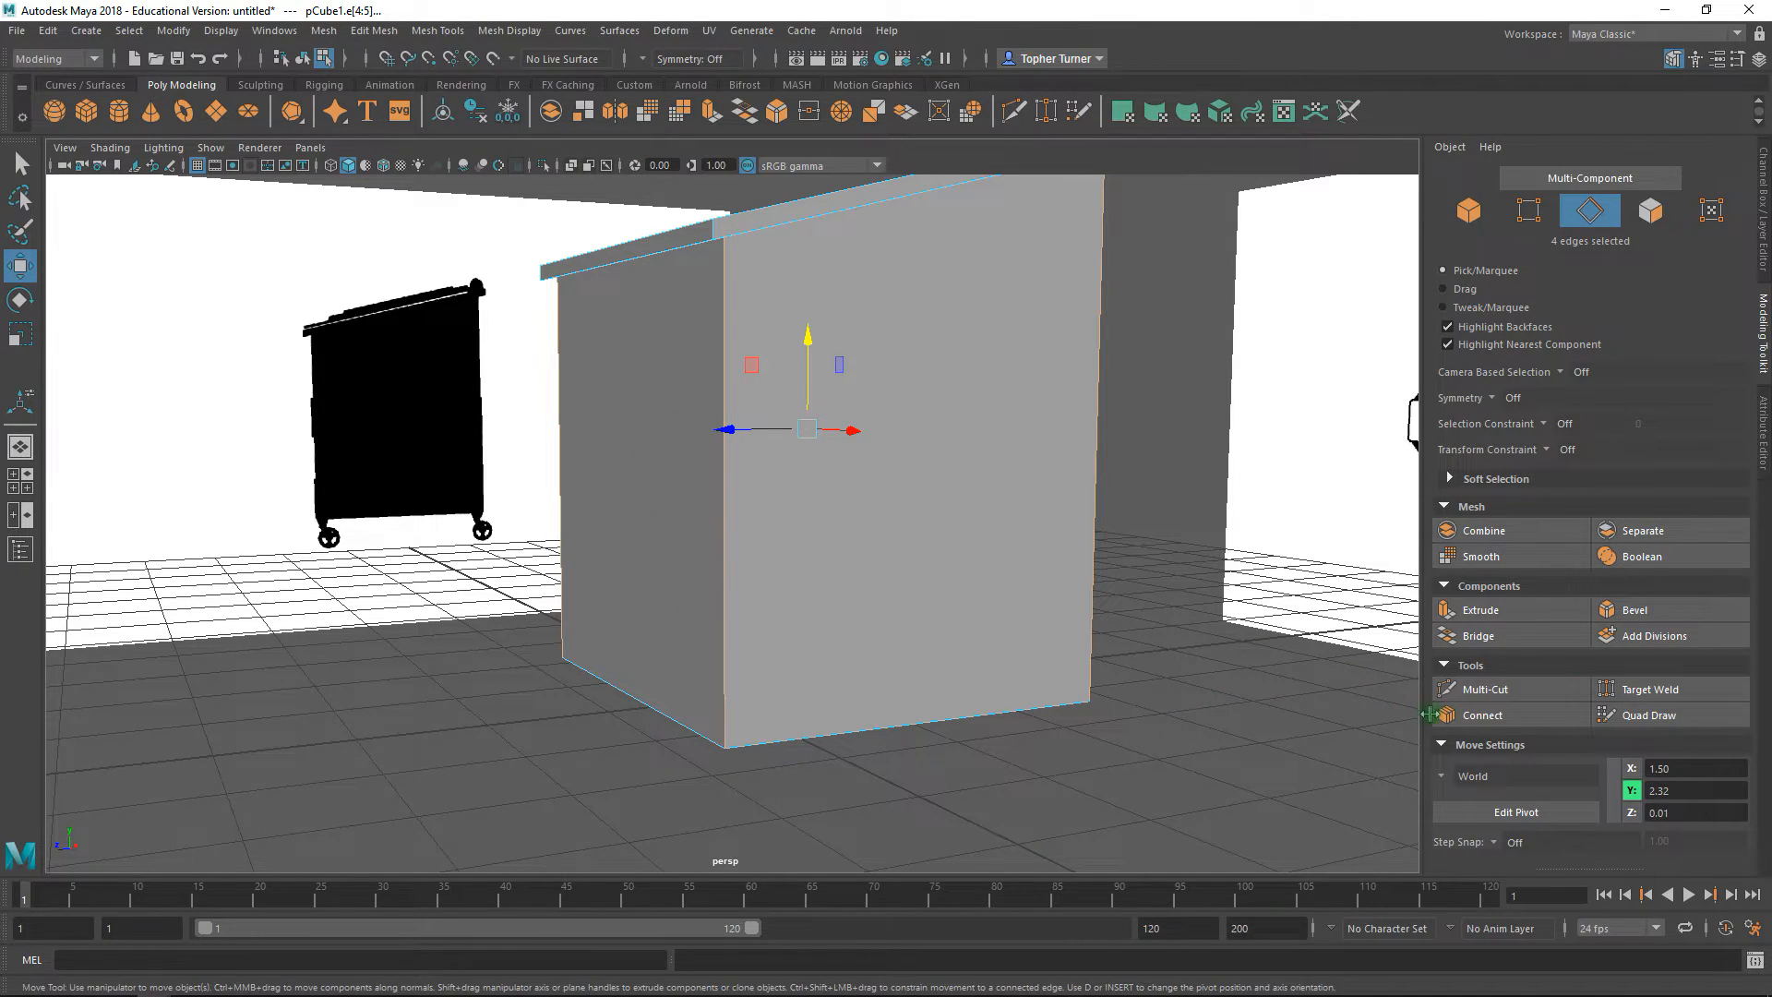
click(1460, 720)
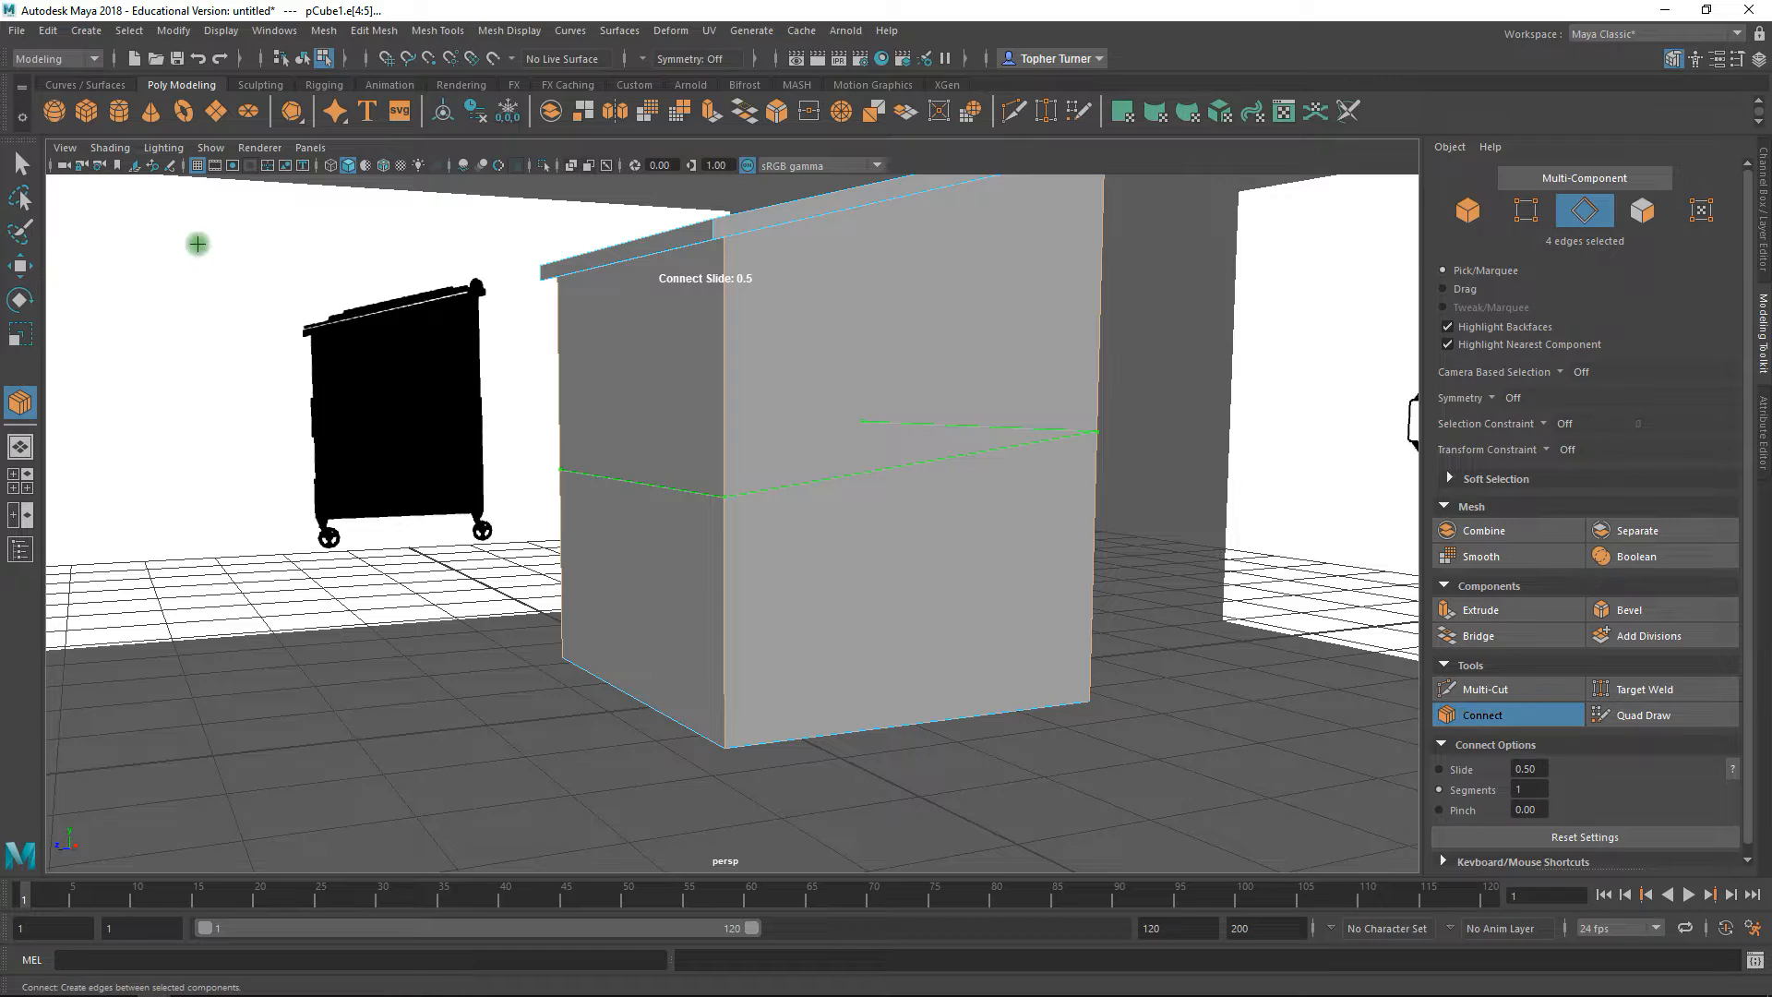
click(20, 266)
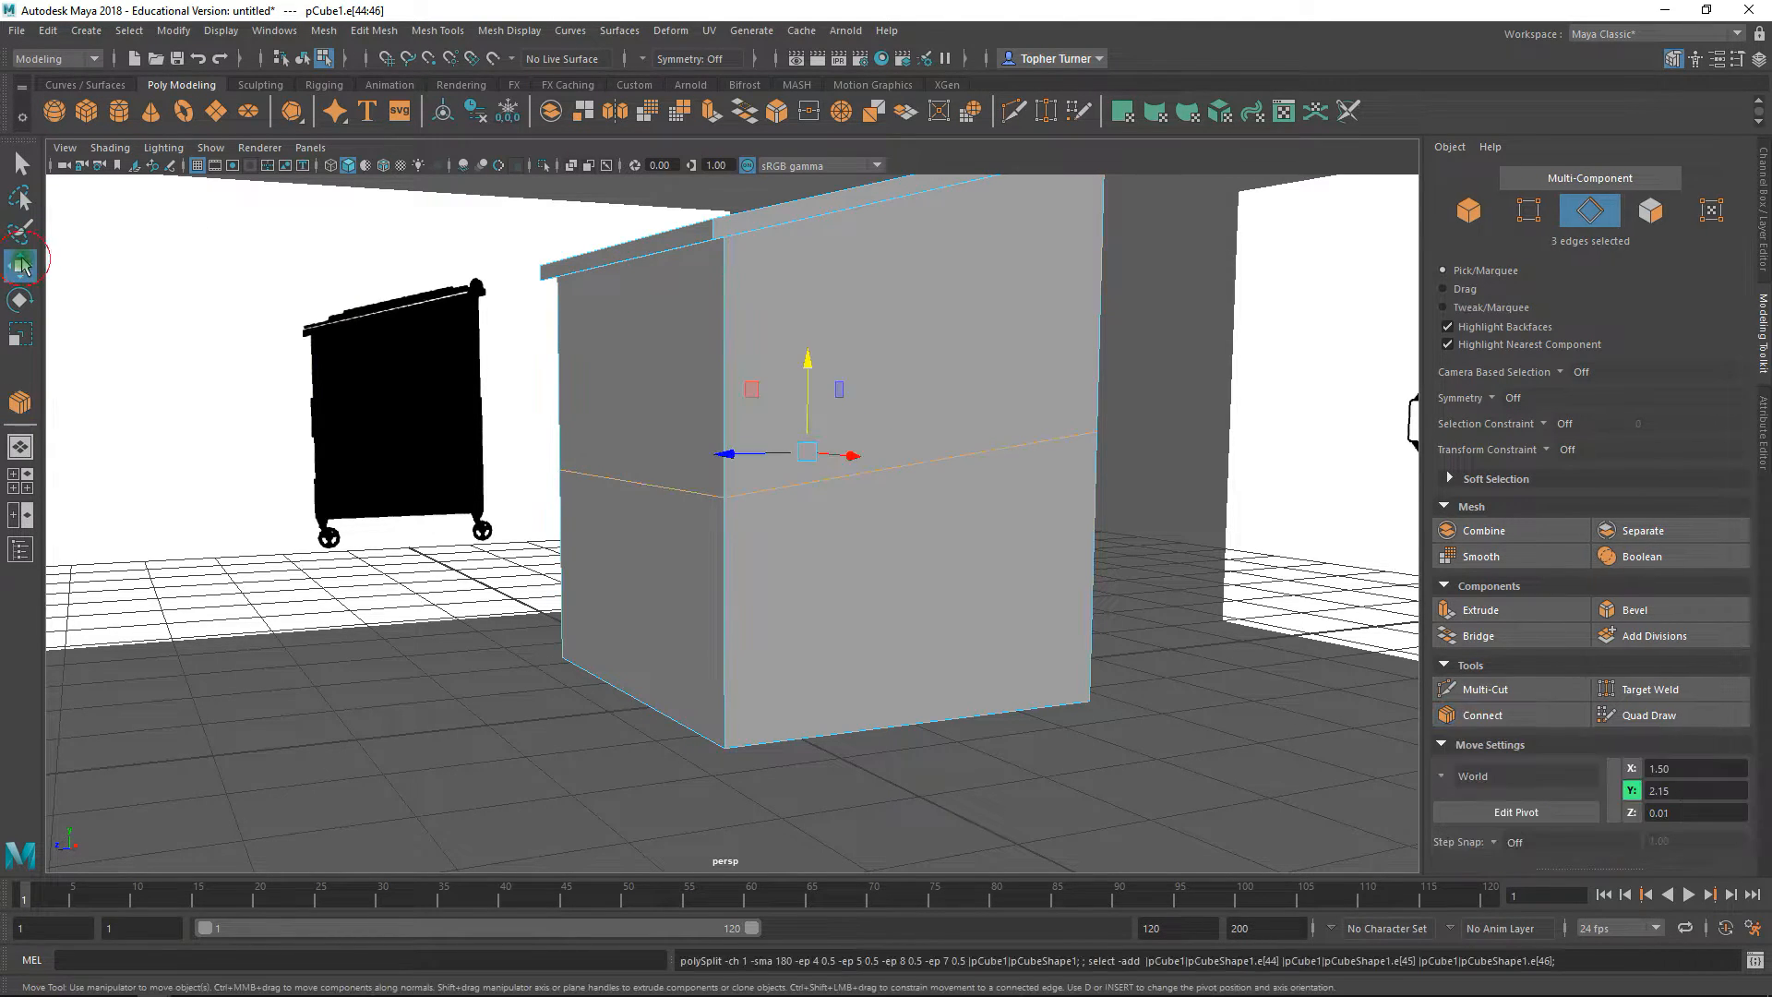
- Raise the new edges to Y 2.32 and flatten them horizontally by scaling vertically to zero in the side view
alt+drag(795, 557, 771, 454)
drag(807, 386, 803, 364)
key(space)
key(space)
alt+right_drag(1068, 633, 1134, 801)
alt+middle_drag(950, 574, 1050, 534)
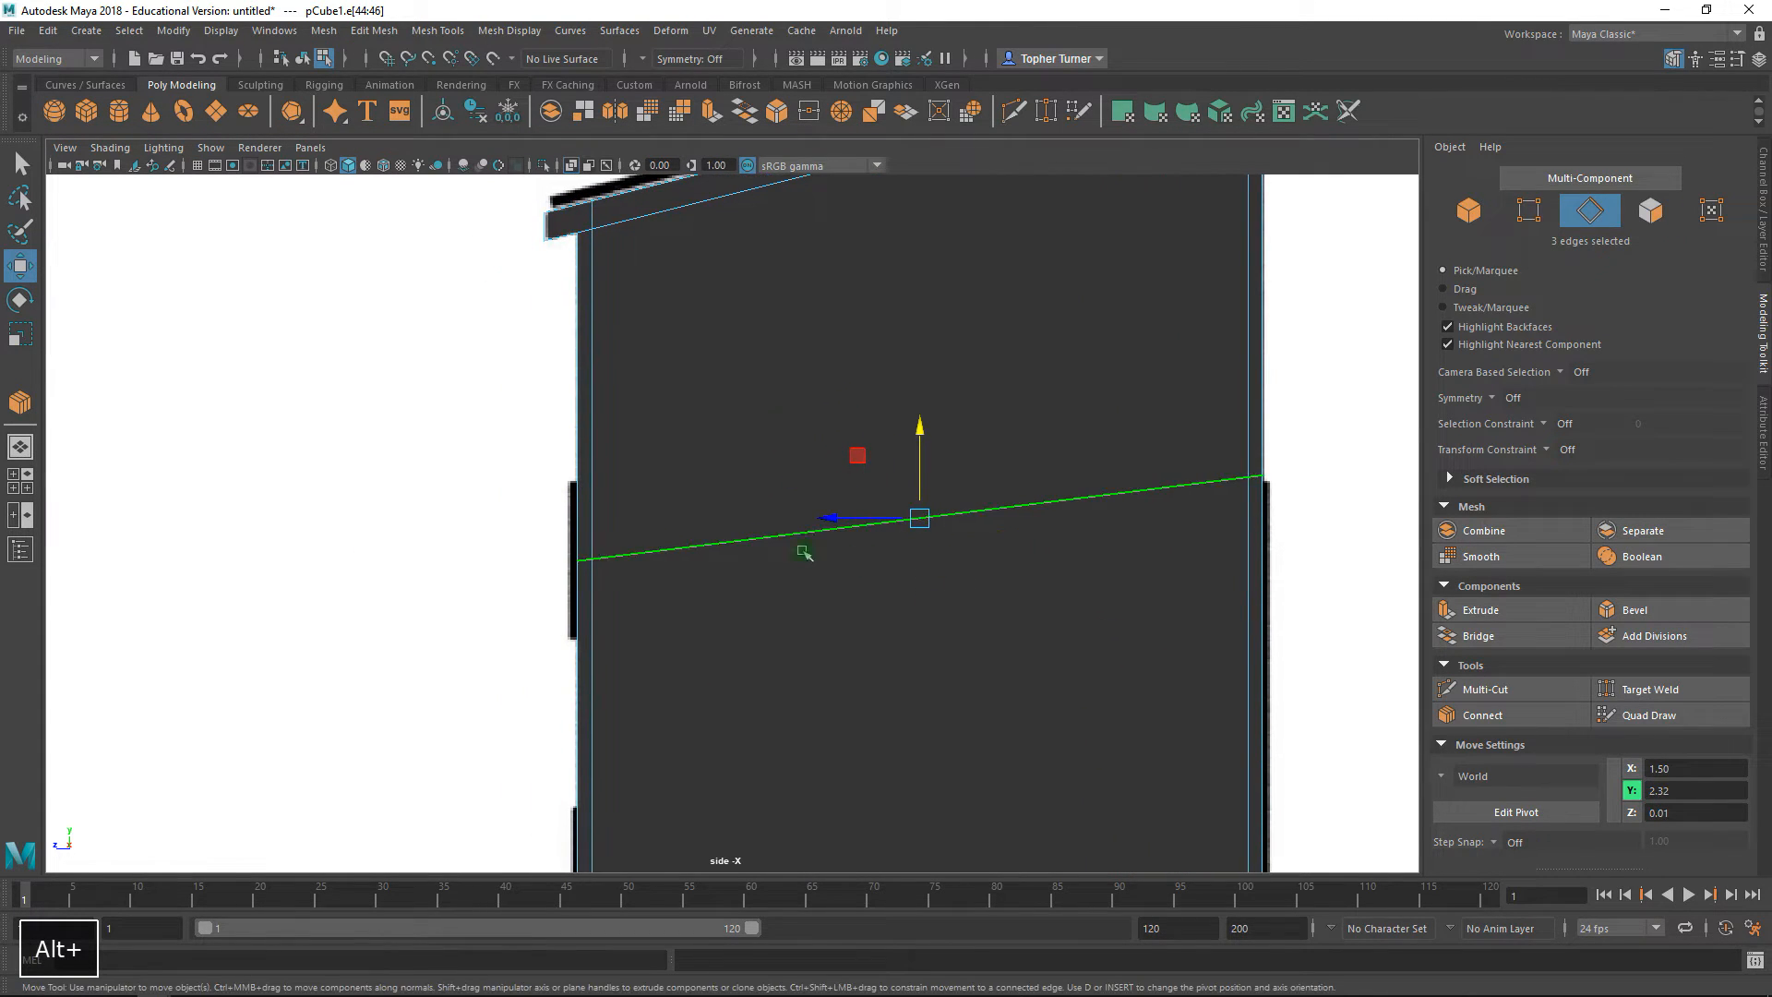
key(r)
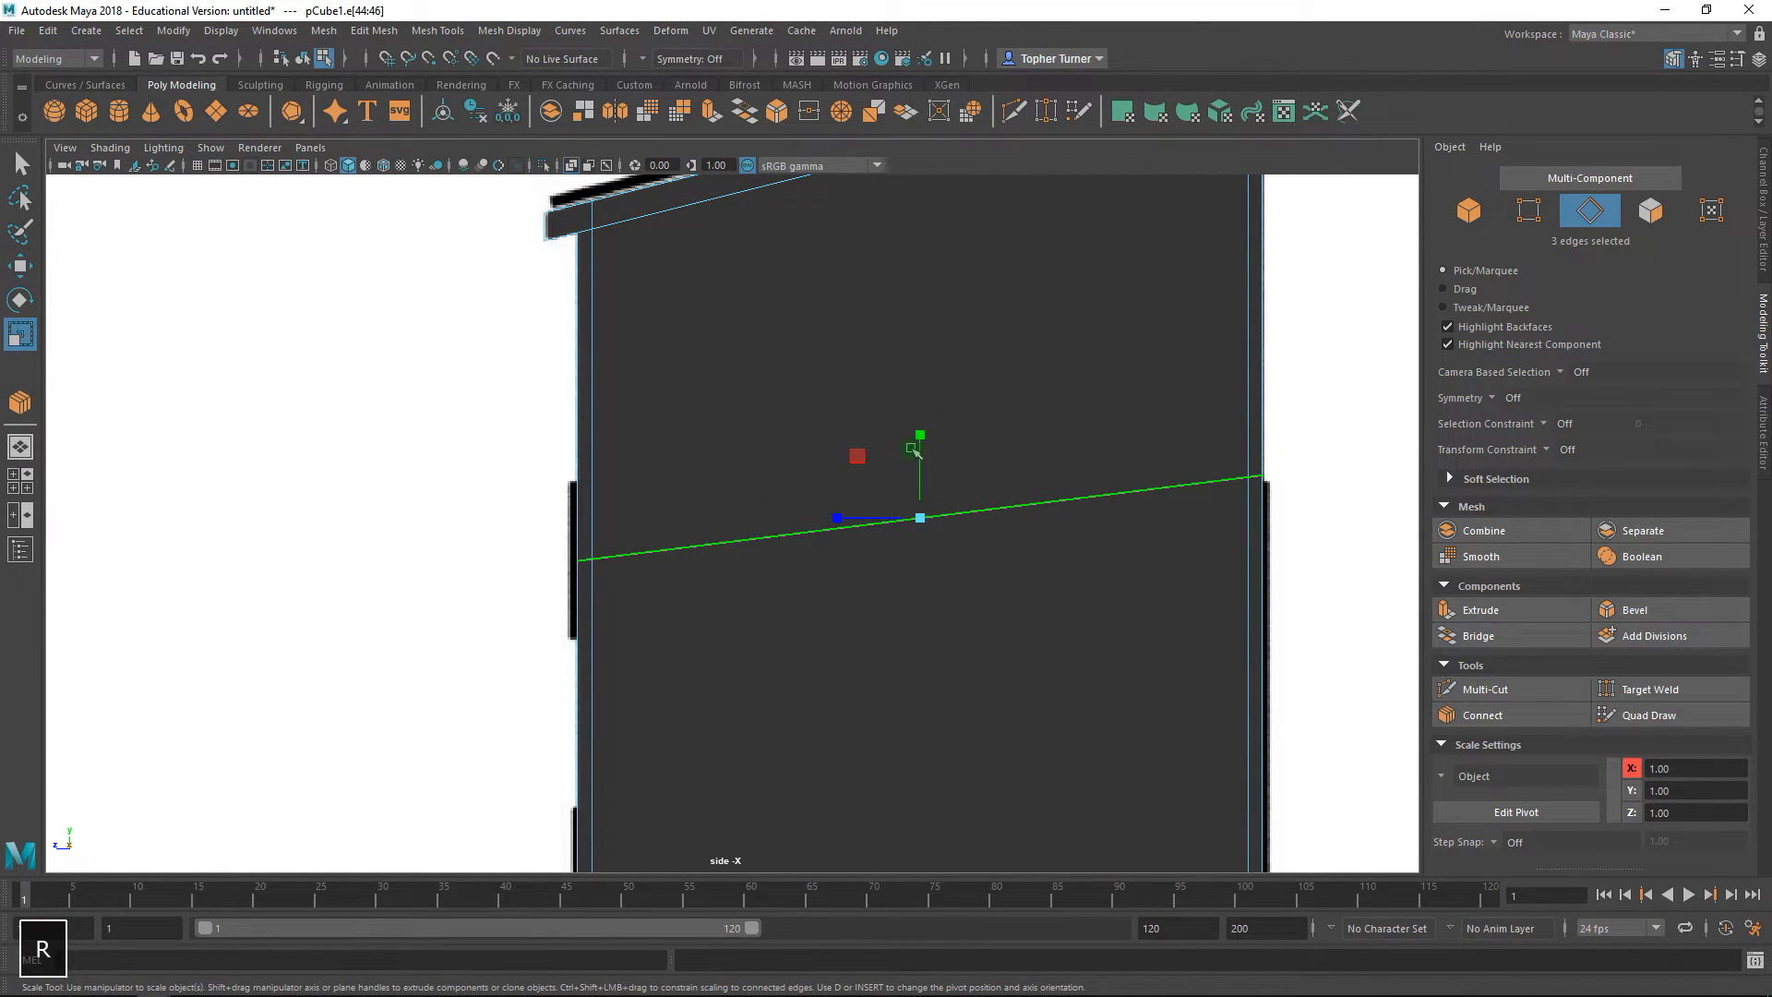
drag(920, 433, 925, 489)
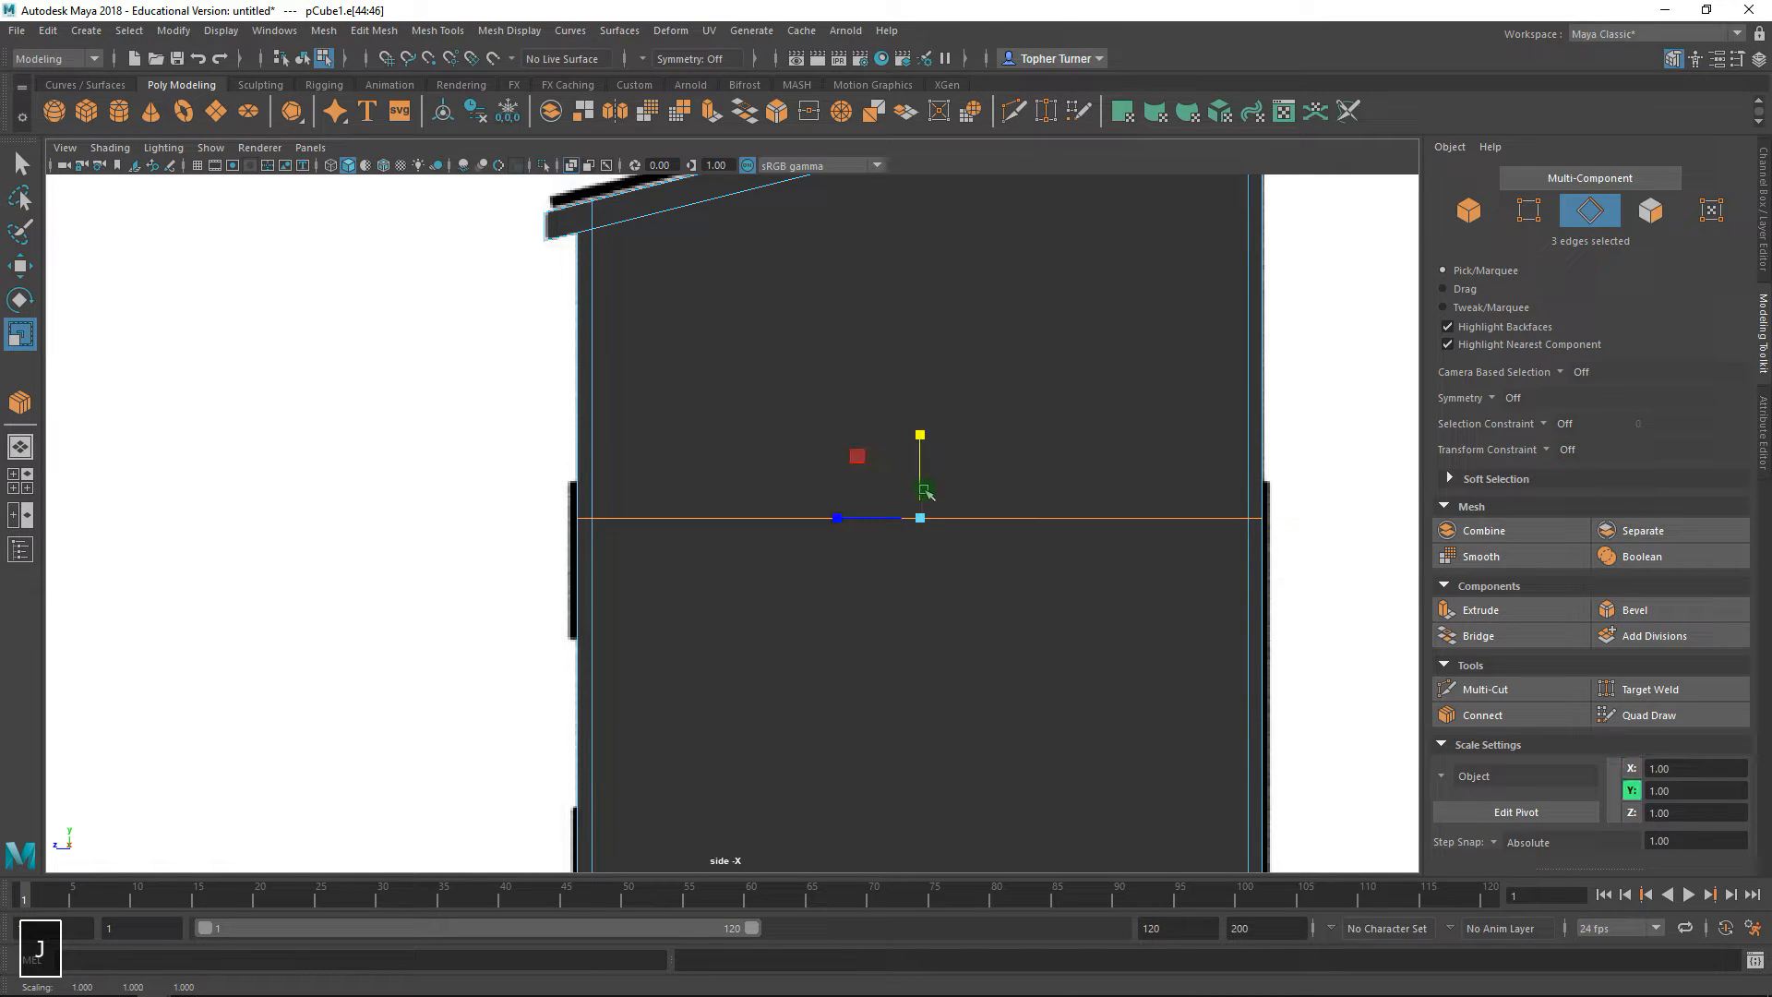
- Raise the flattened edges to Y 2.46, matching the top of the reference's upper band
key(w)
drag(924, 482, 911, 443)
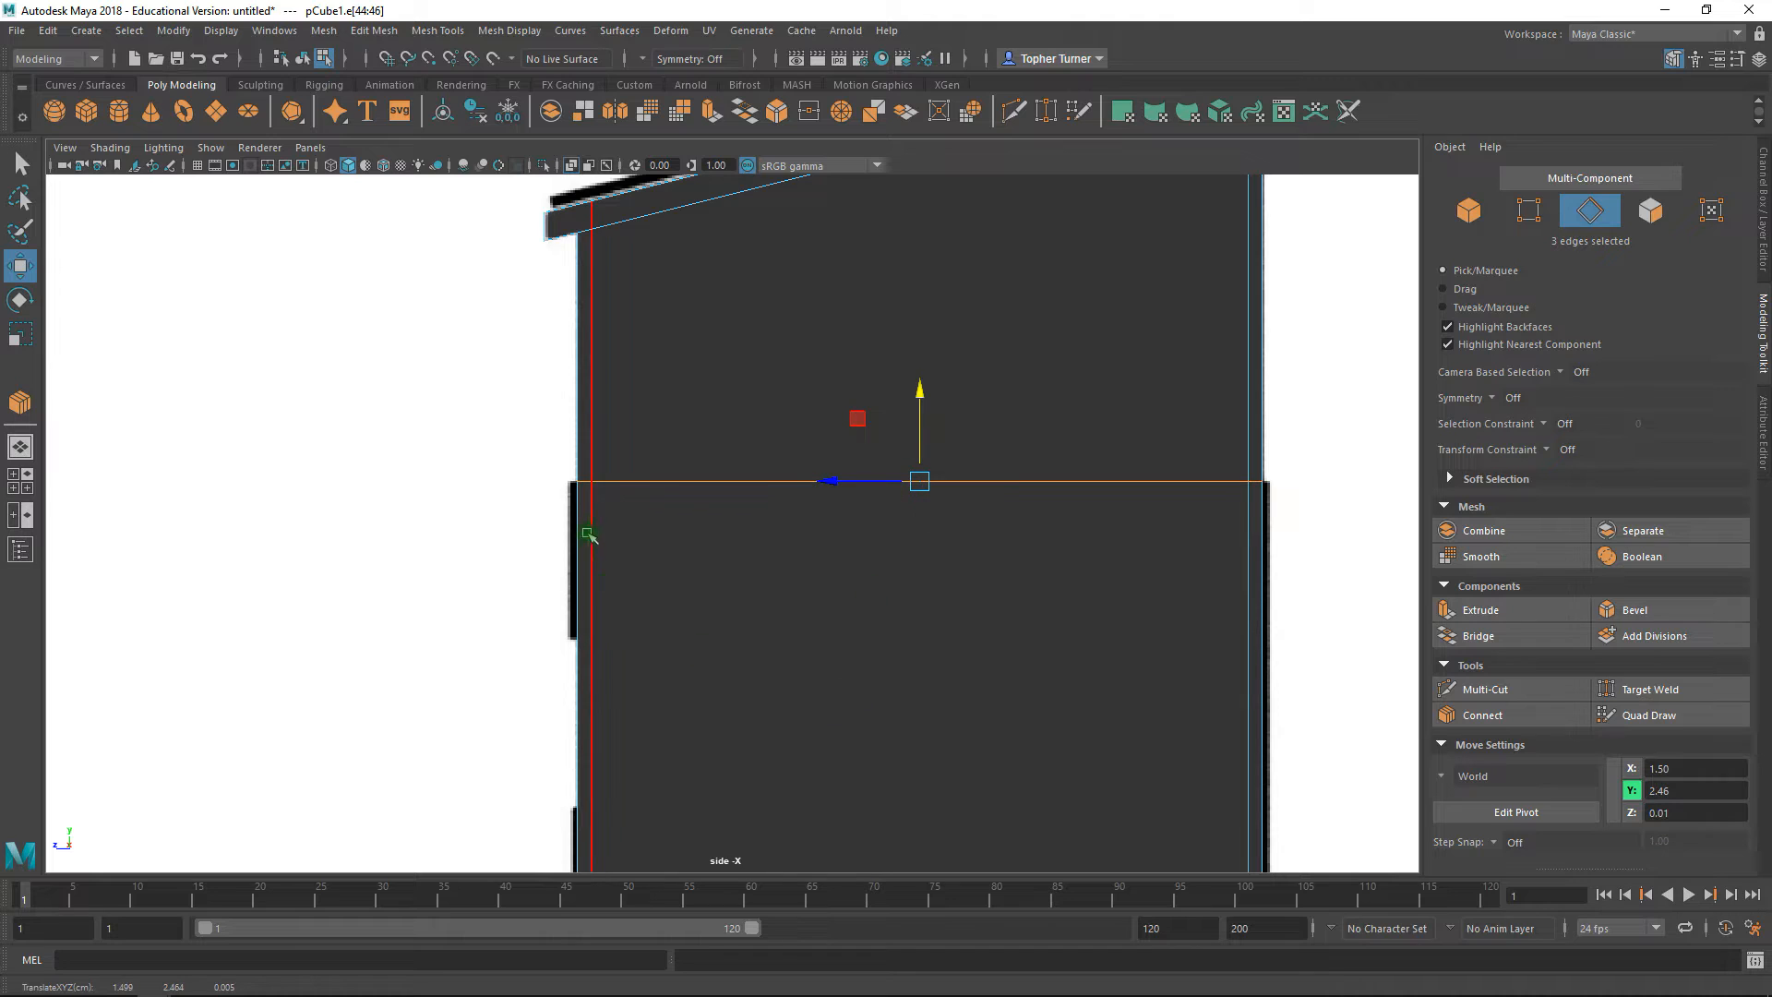
alt+right_drag(1288, 552, 1077, 526)
- Select the four outer vertical edges below the new cut and connect them with a second horizontal edge line
key(space)
key(space)
click(780, 544)
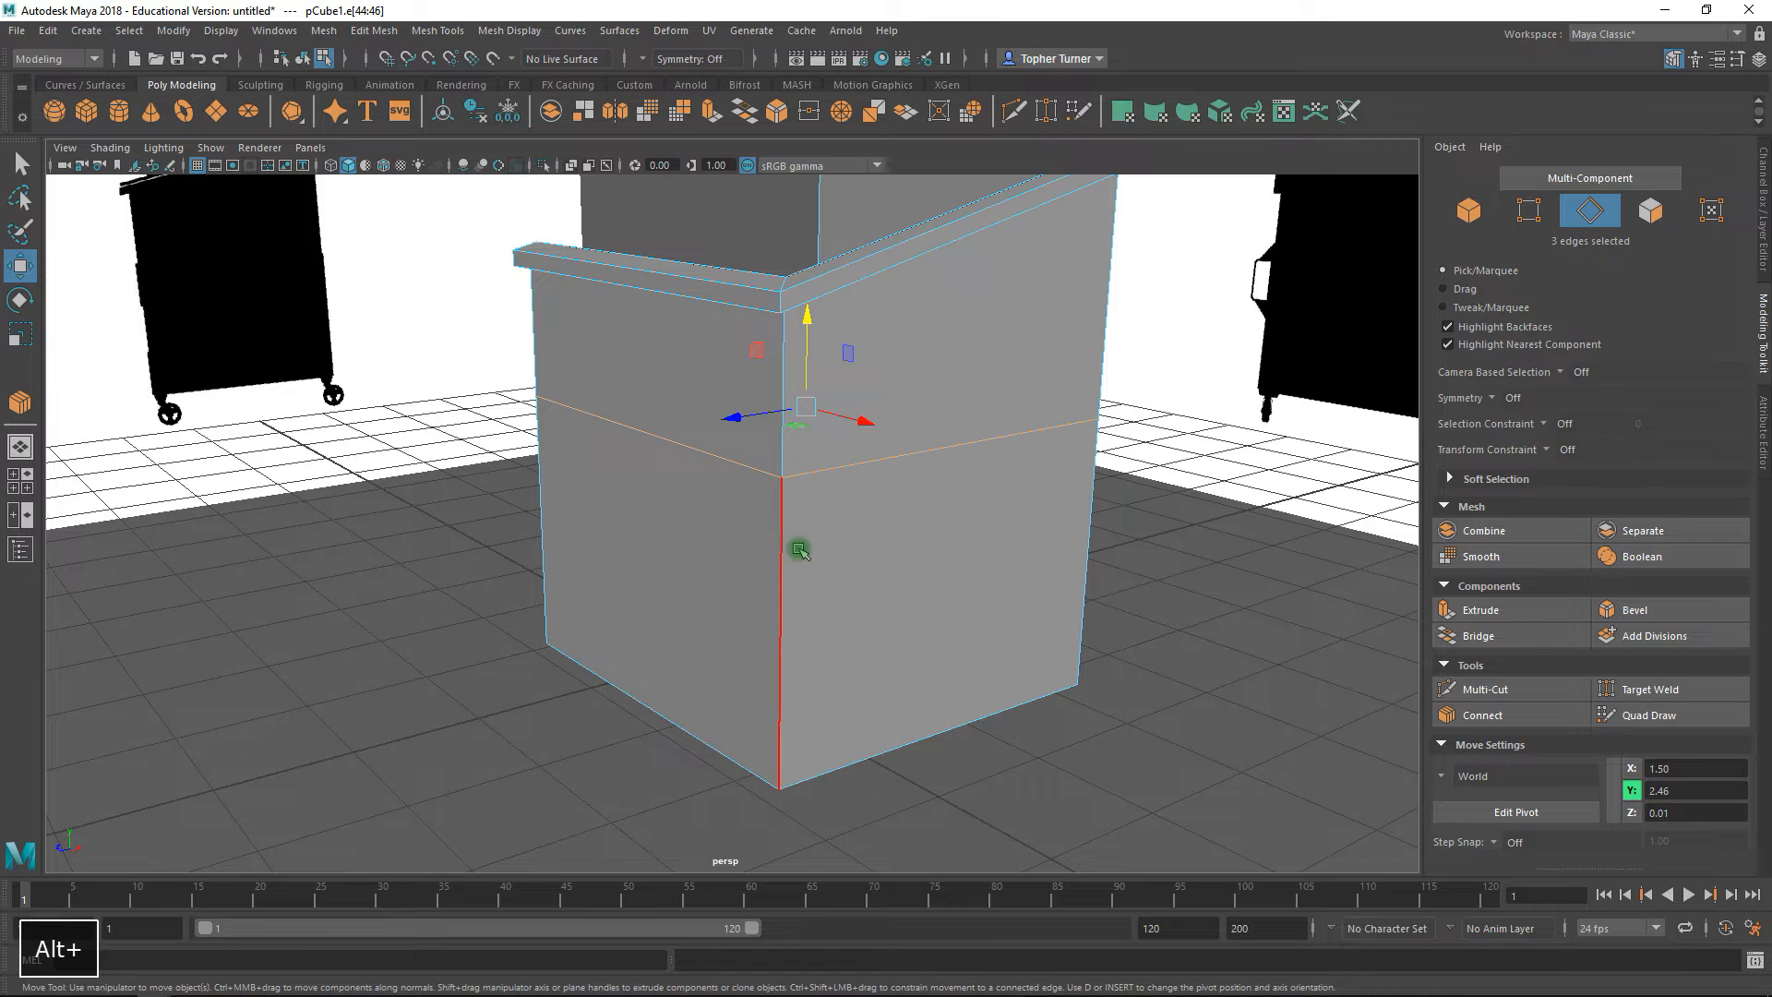
shift+click(1094, 546)
alt+drag(1165, 568, 1178, 645)
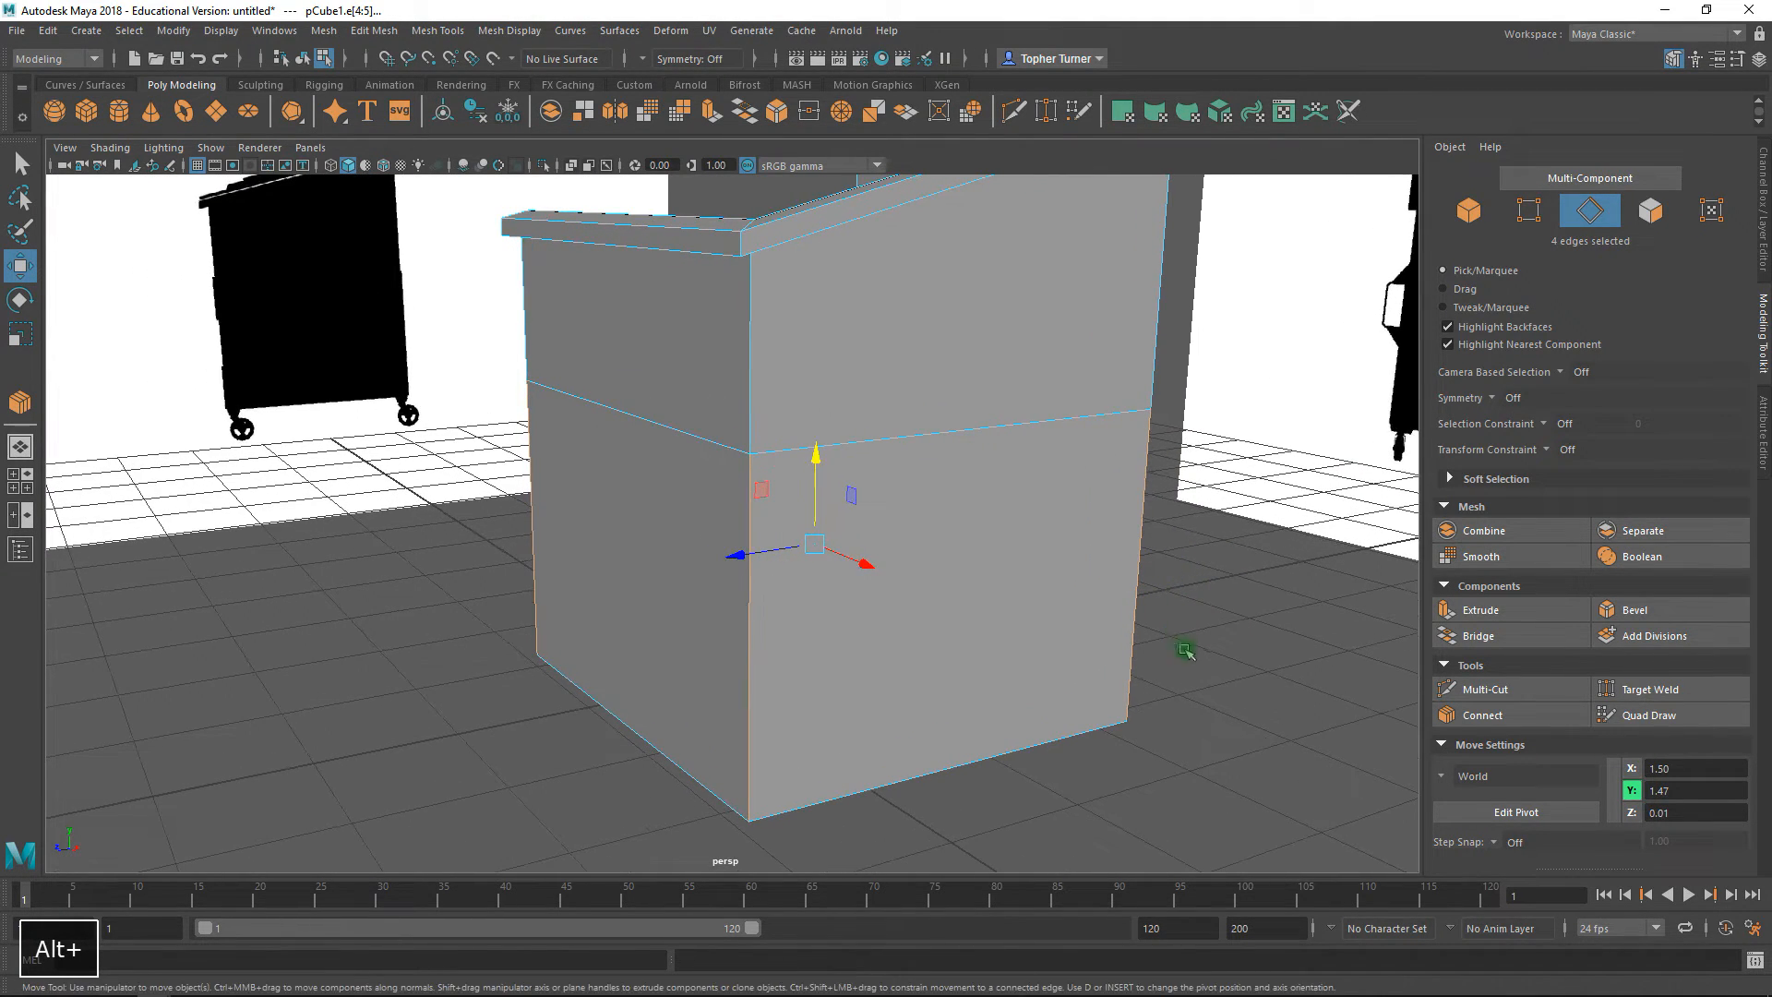
click(1482, 714)
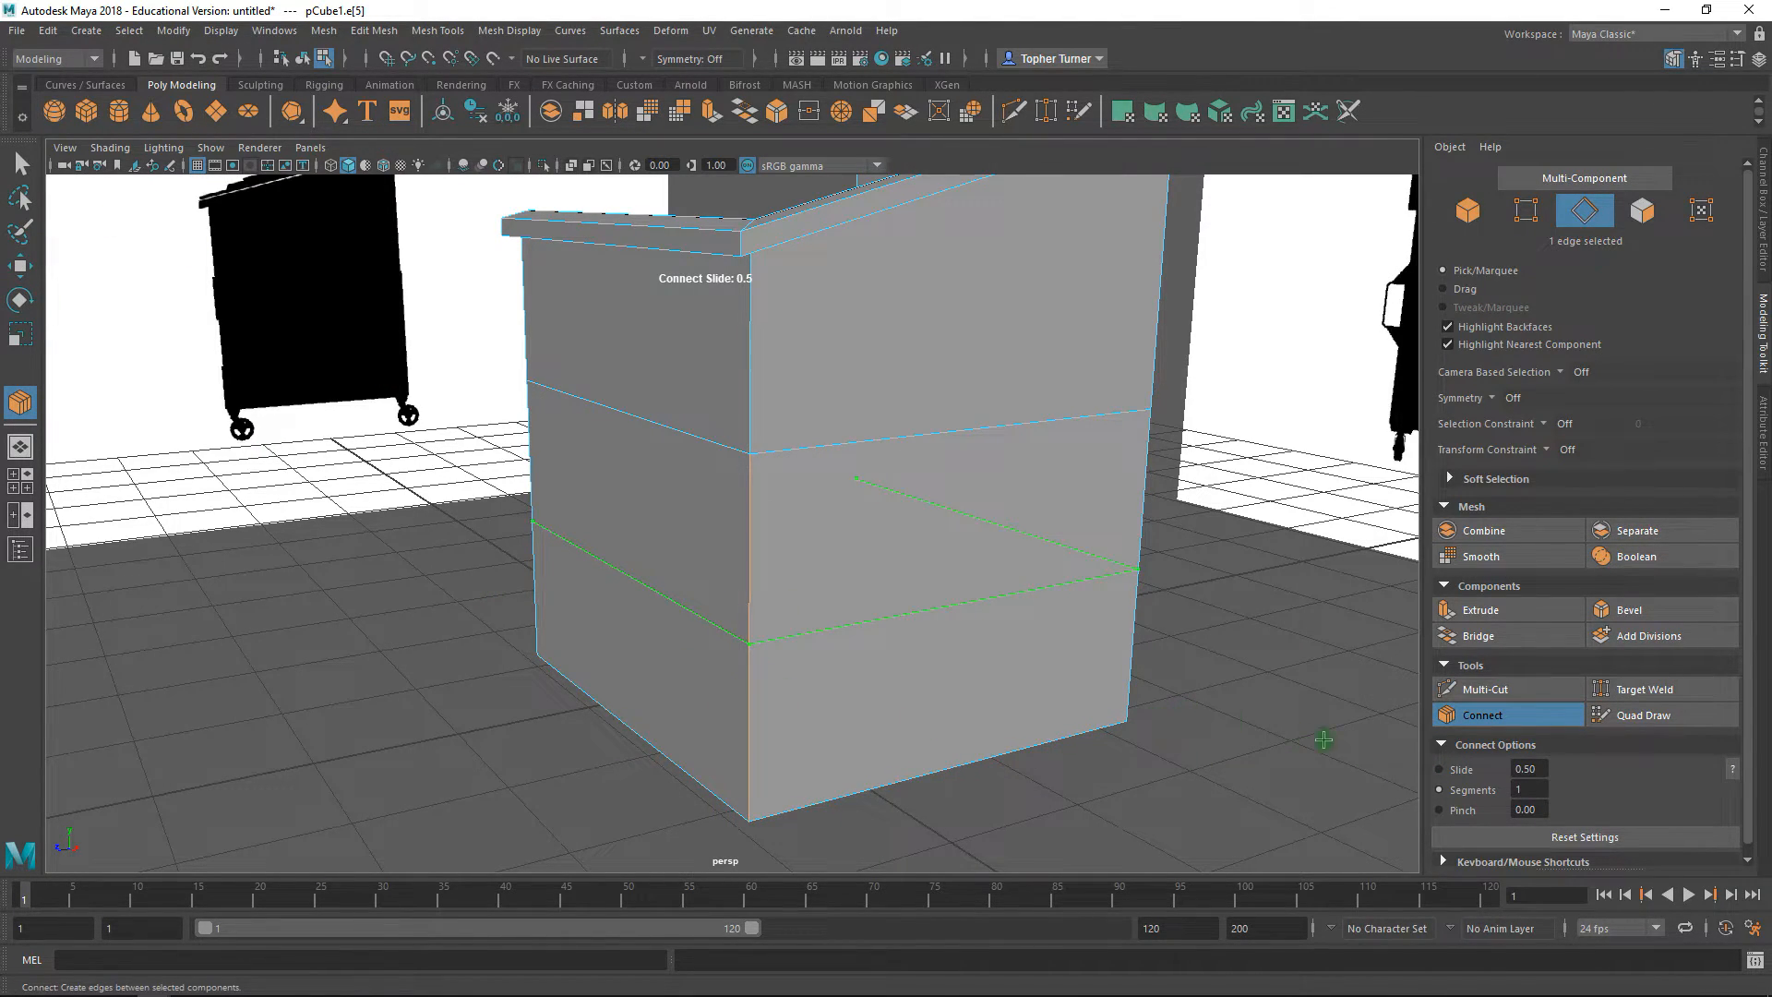
click(1141, 572)
shift+click(747, 590)
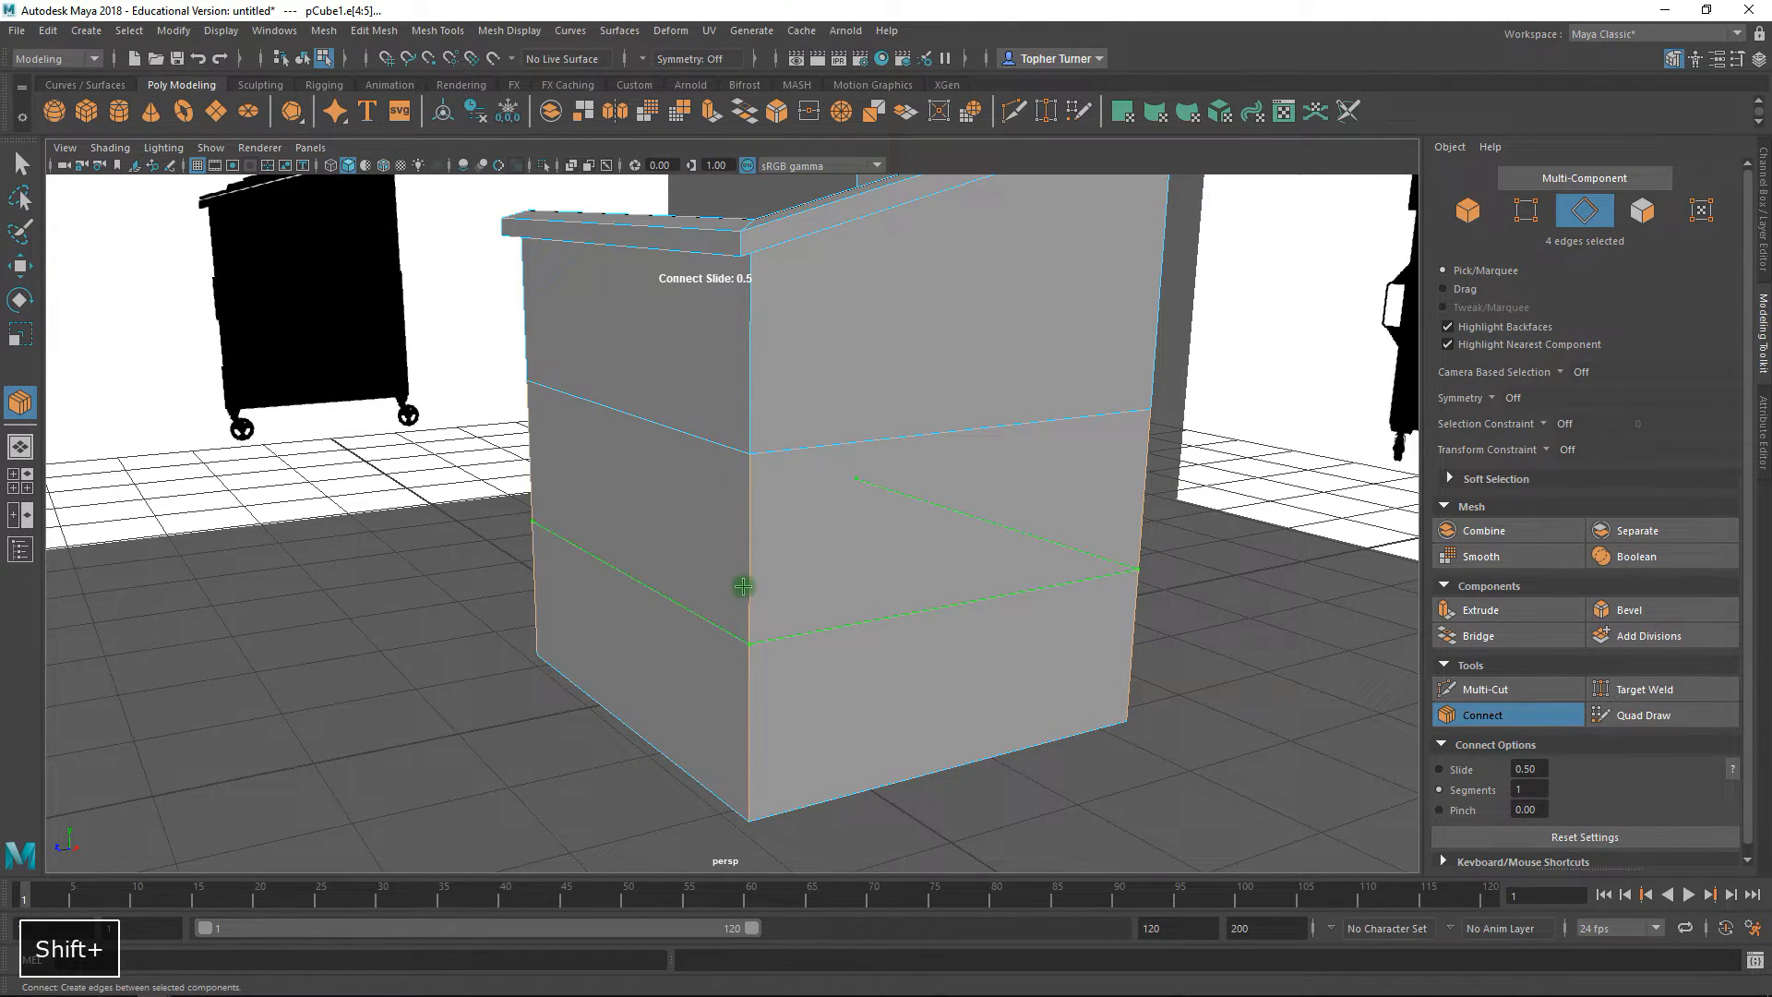
click(20, 165)
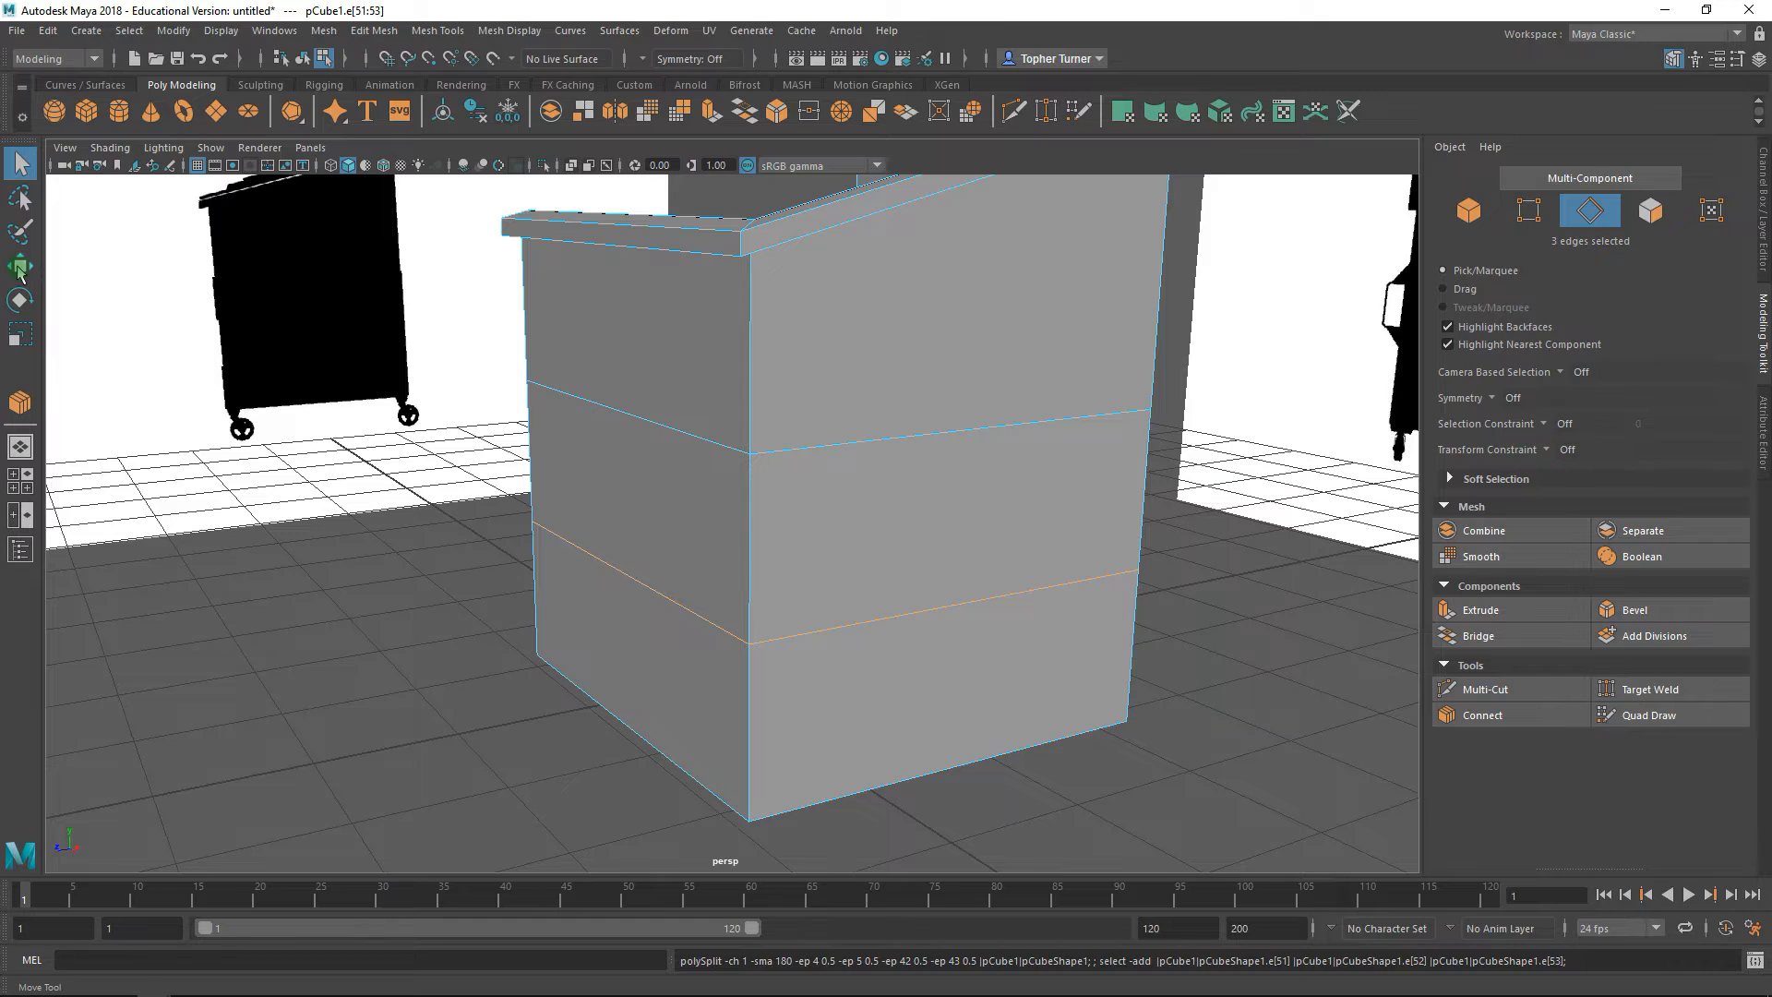
- Connect the four lowest outer vertical edges with a third horizontal edge line
shift+click(1138, 635)
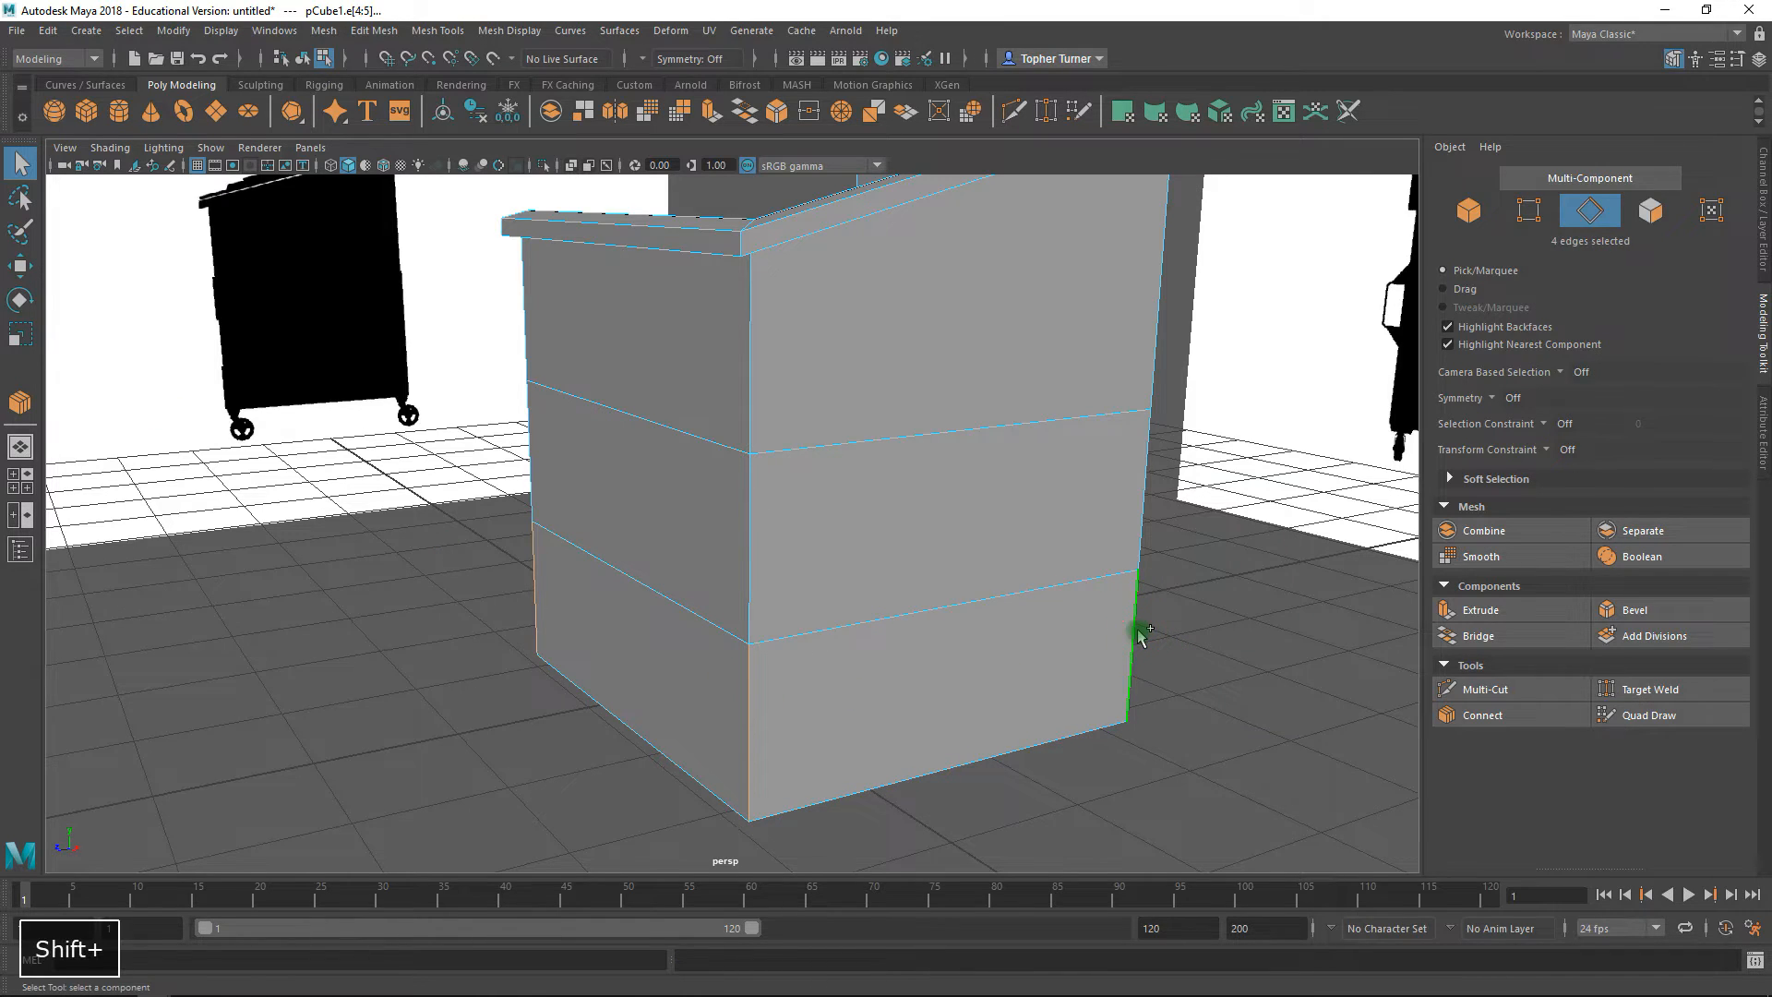
click(1492, 716)
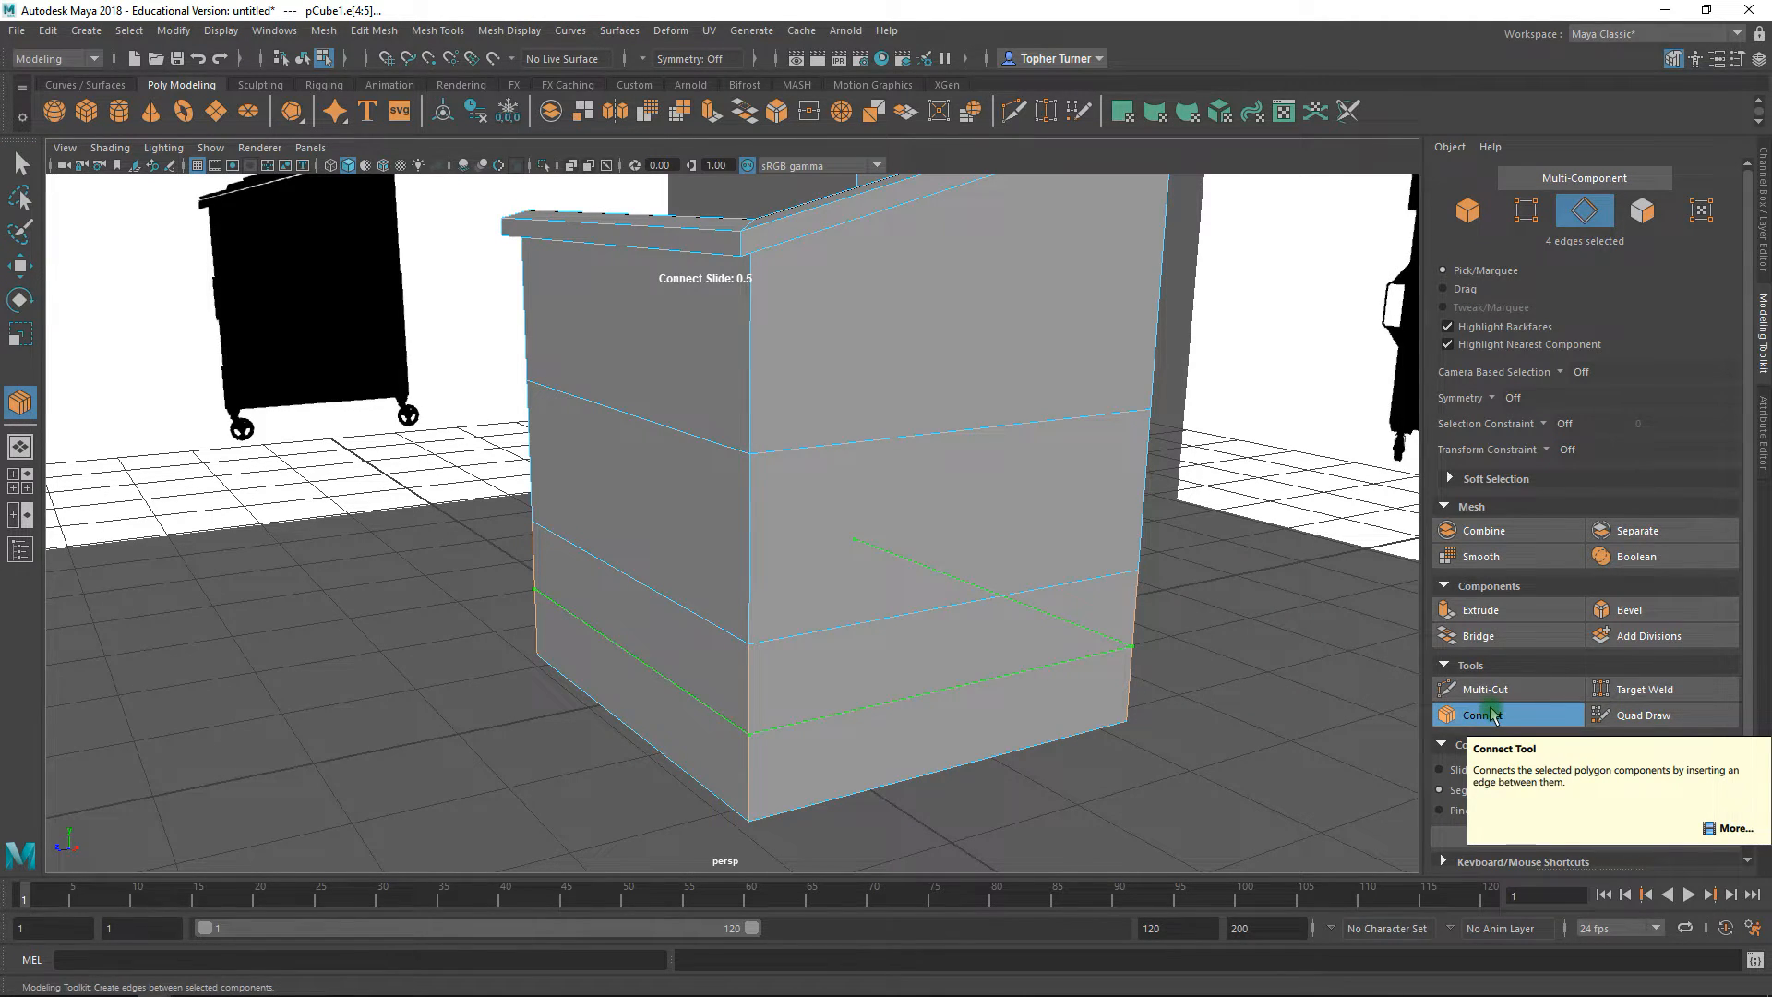
click(16, 177)
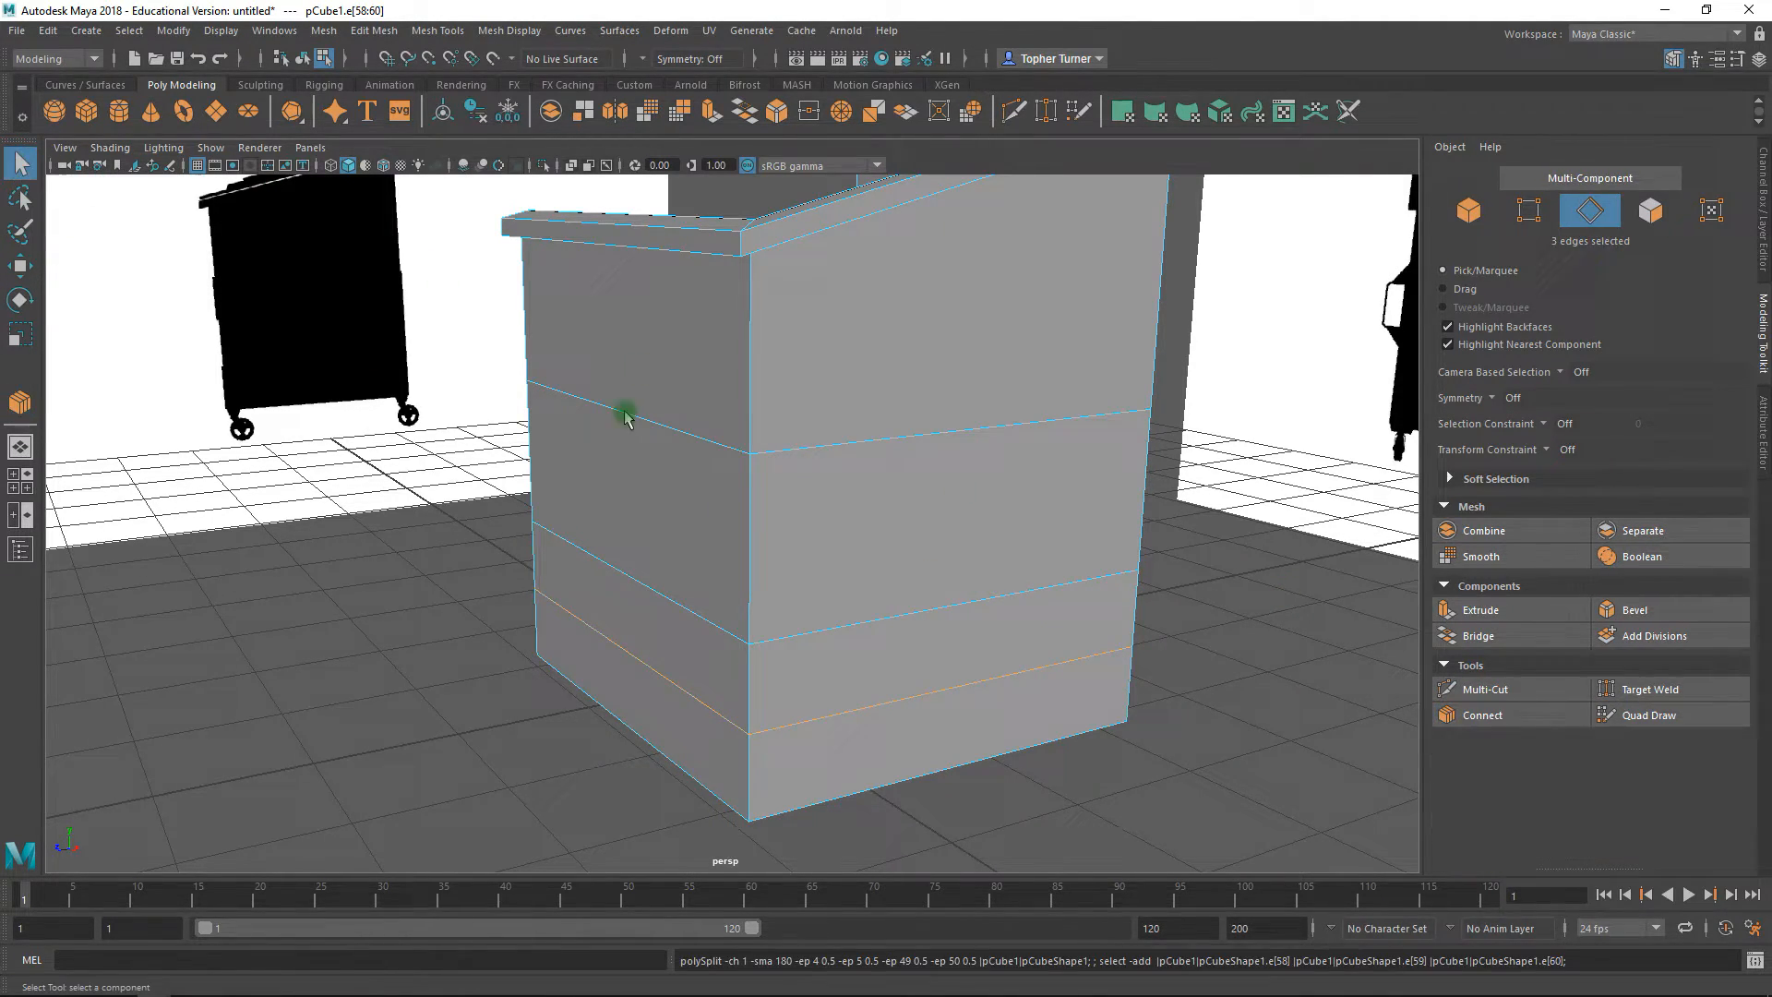
- Raise the middle horizontal edge line to Y 1.83, matching the bottom of the reference's upper band
key(space)
key(space)
alt+right_drag(953, 613, 1055, 764)
alt+middle_drag(891, 634, 973, 572)
double_click(861, 599)
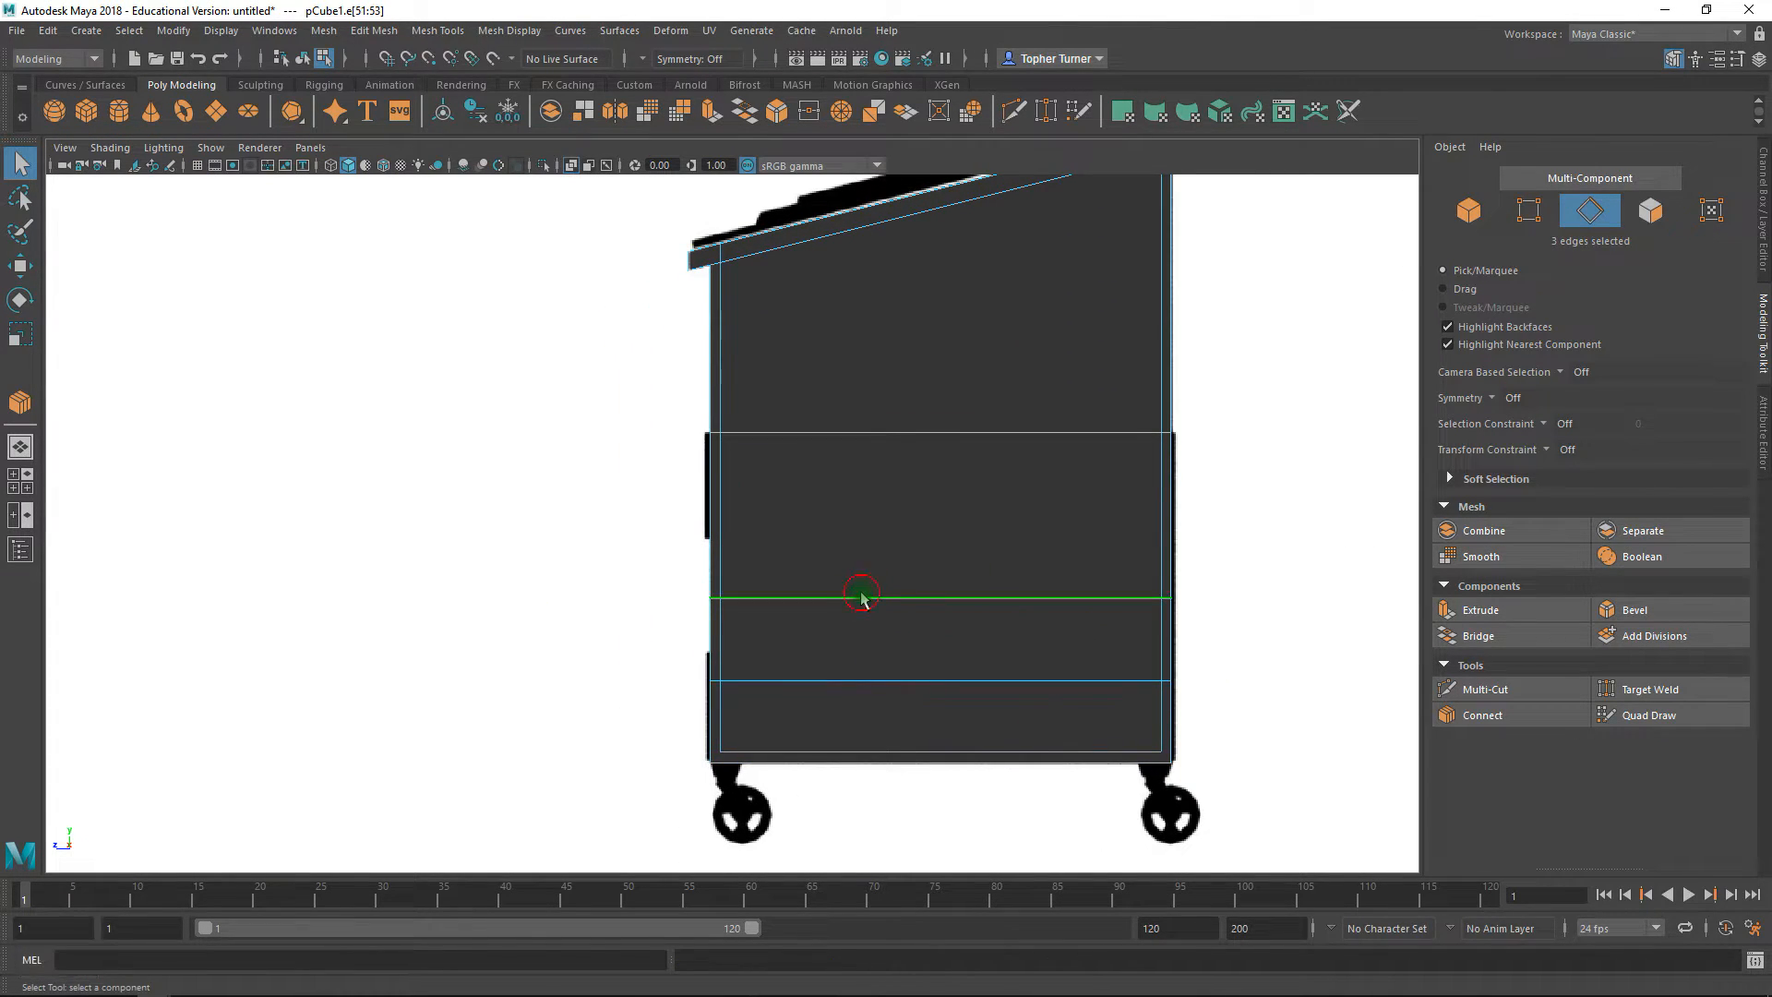
key(w)
drag(959, 544, 944, 486)
- Raise the lowest horizontal edge line to Y 1.15, matching the top of the reference's lower band
double_click(834, 680)
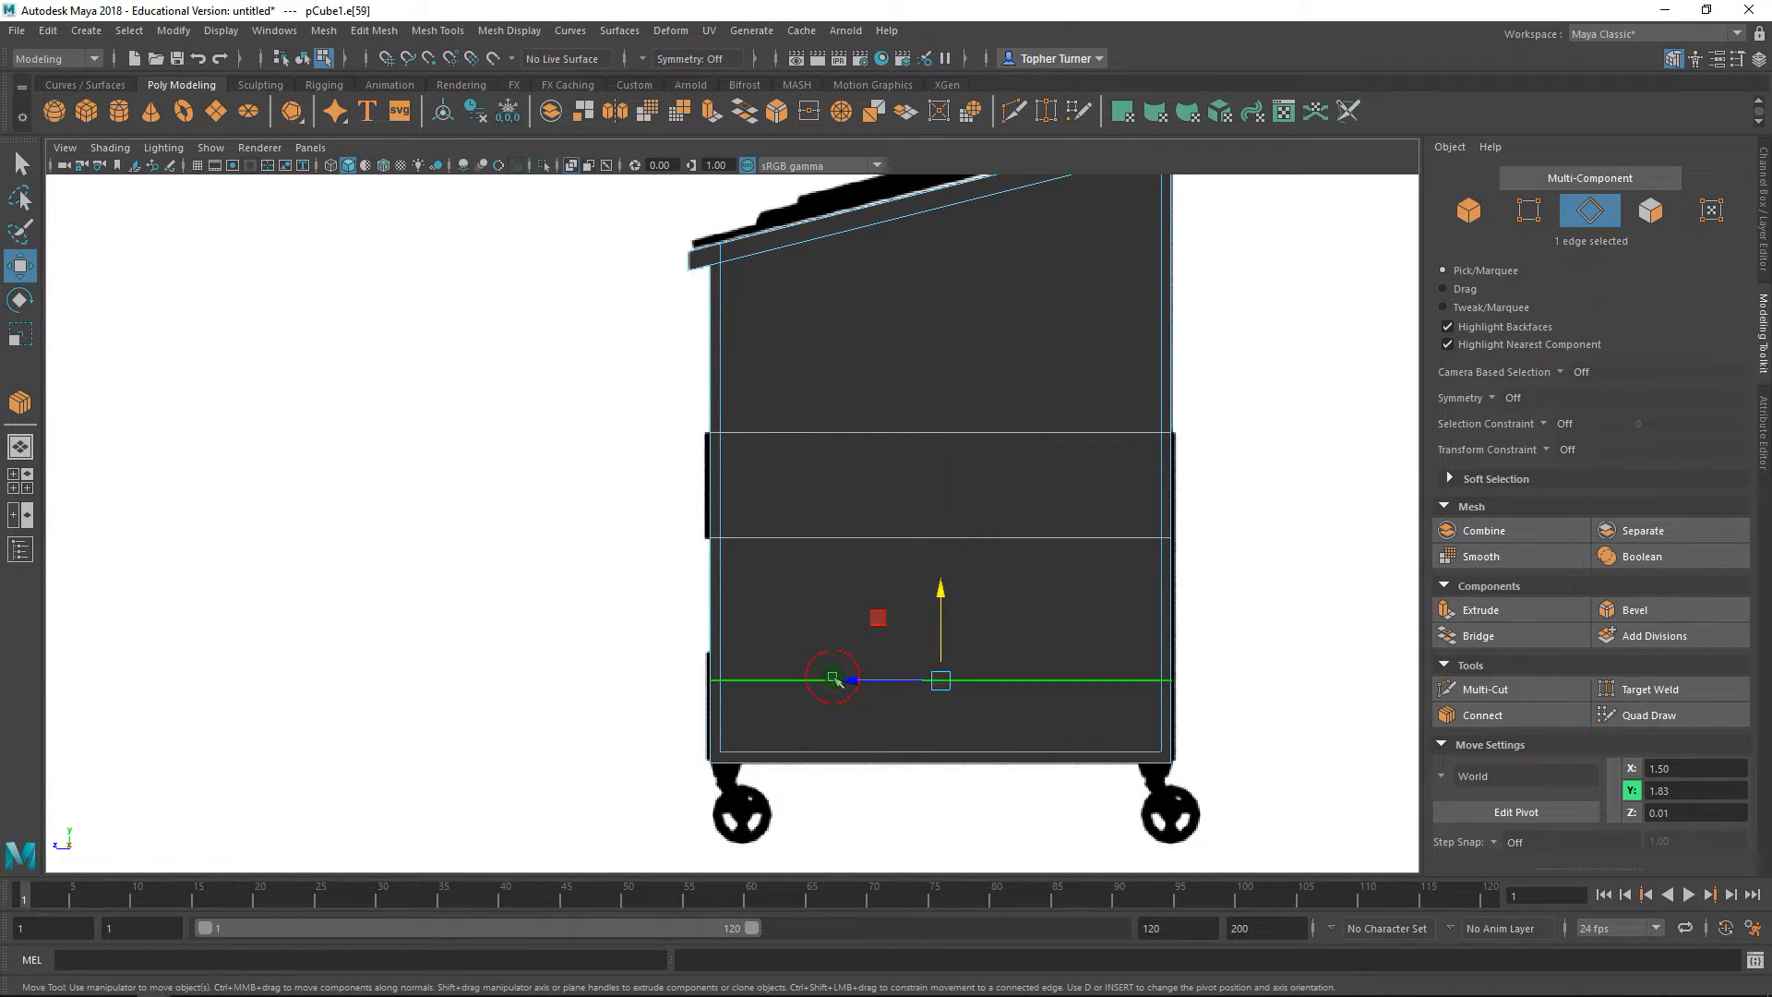
alt+right_drag(934, 597, 1262, 866)
alt+middle_drag(874, 593, 663, 467)
drag(937, 624, 937, 568)
alt+right_drag(585, 703, 518, 711)
key(space)
key(space)
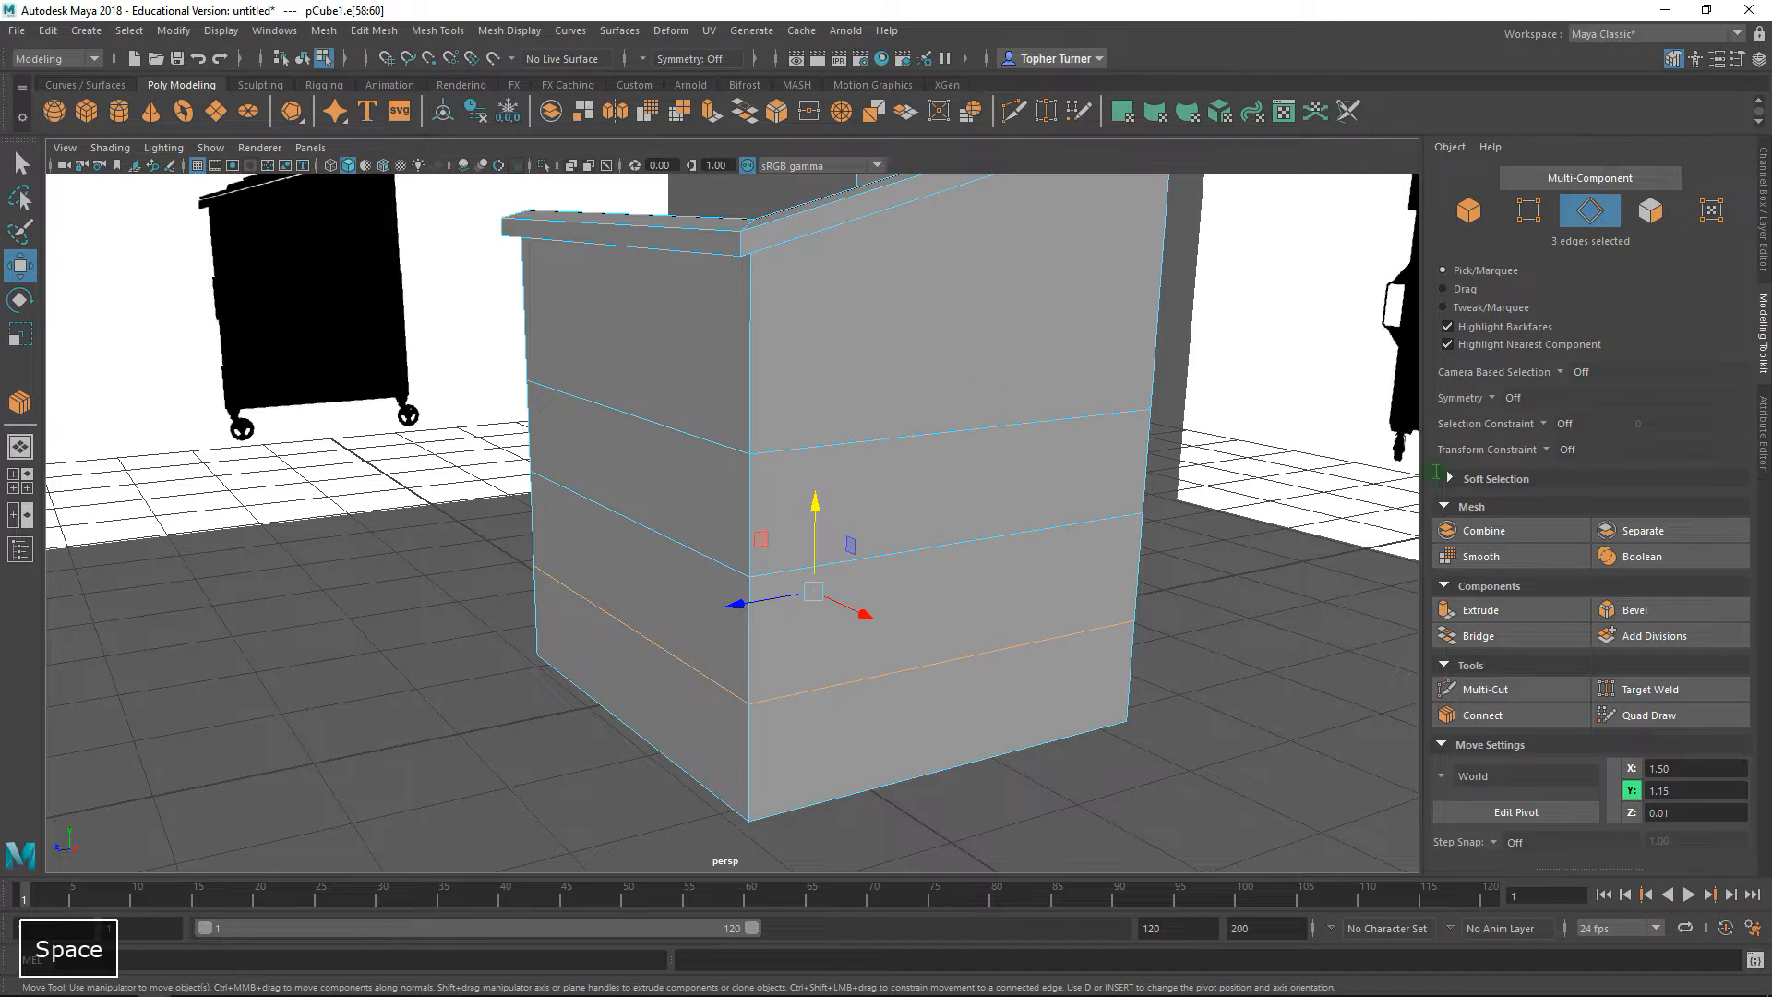
click(1651, 210)
click(689, 494)
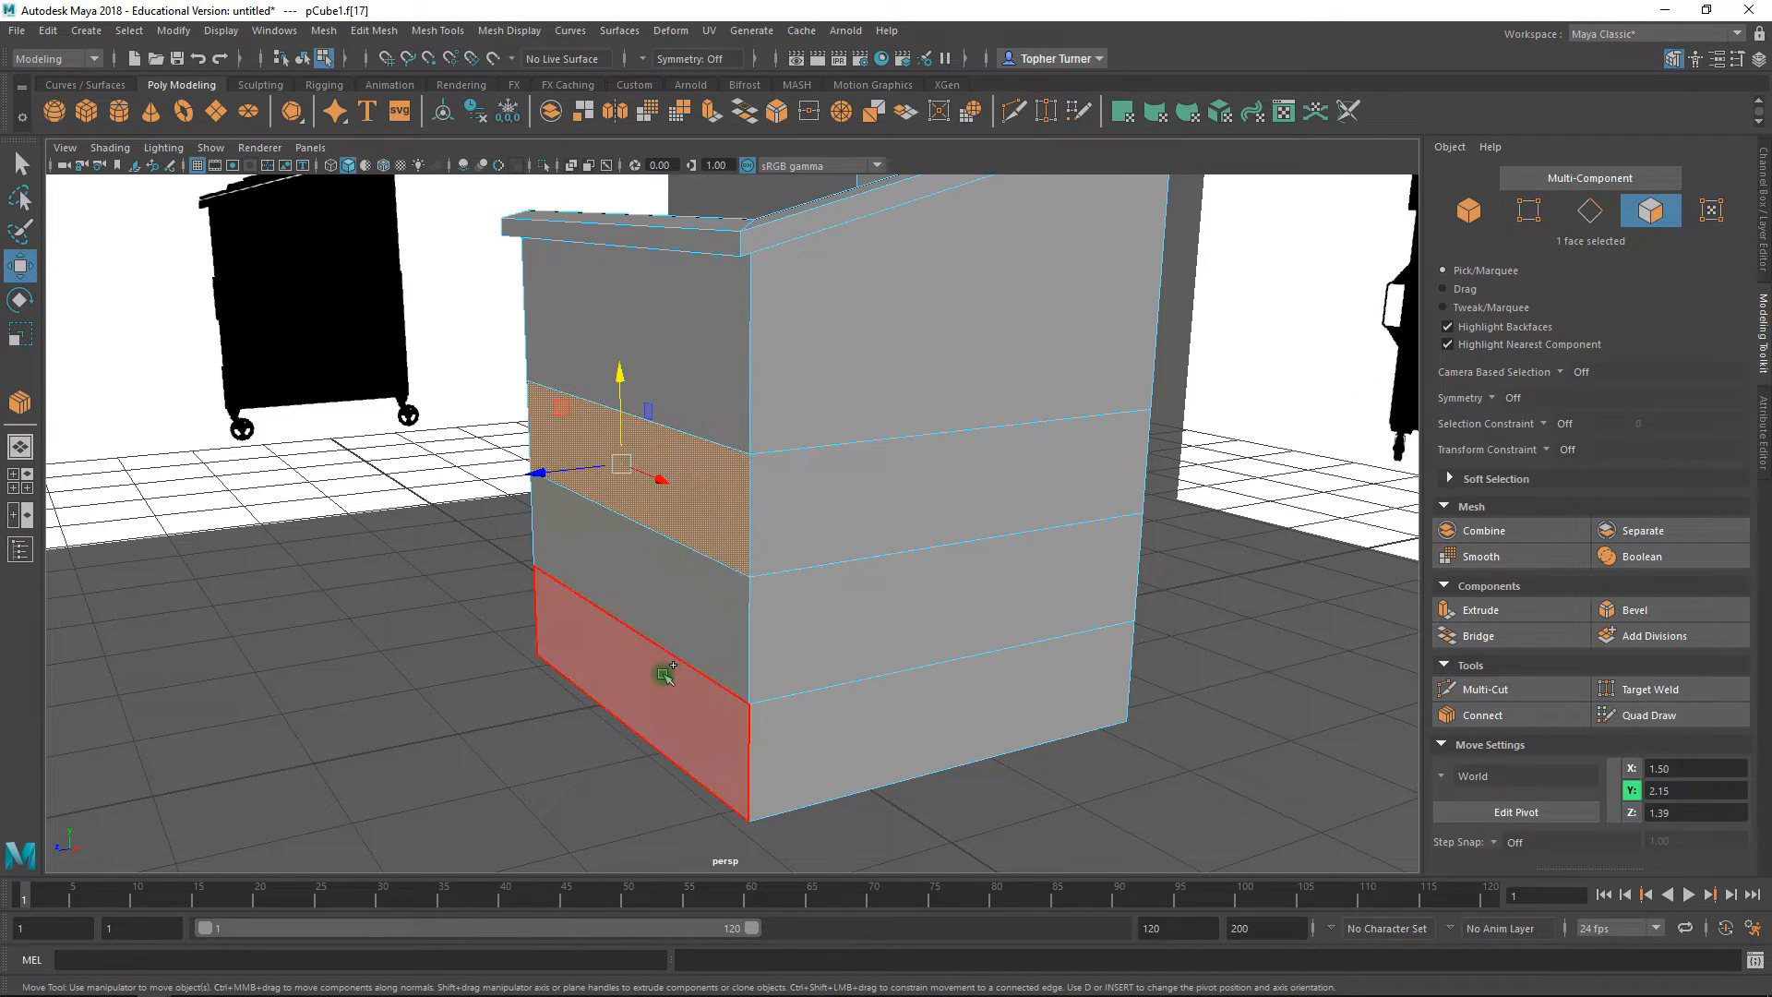
shift+click(662, 675)
alt+drag(1056, 585, 780, 472)
shift+click(942, 463)
shift+click(923, 533)
shift+click(920, 632)
click(731, 471)
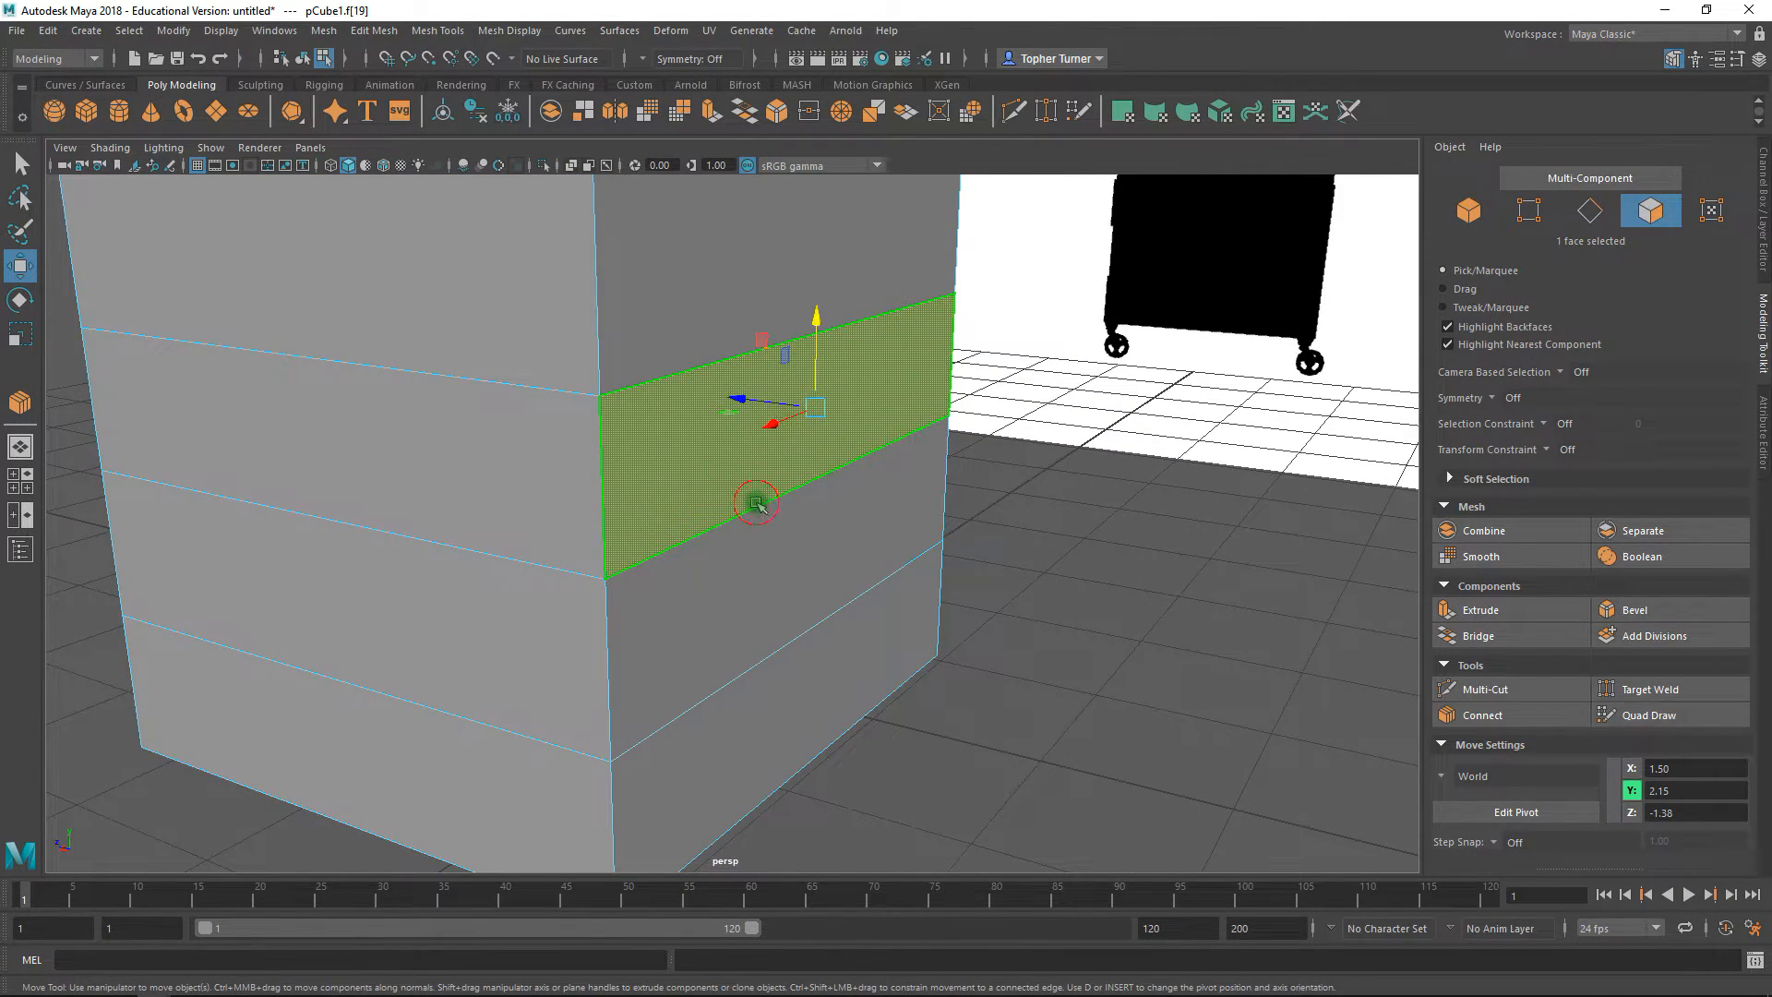
click(761, 528)
click(839, 645)
click(1147, 763)
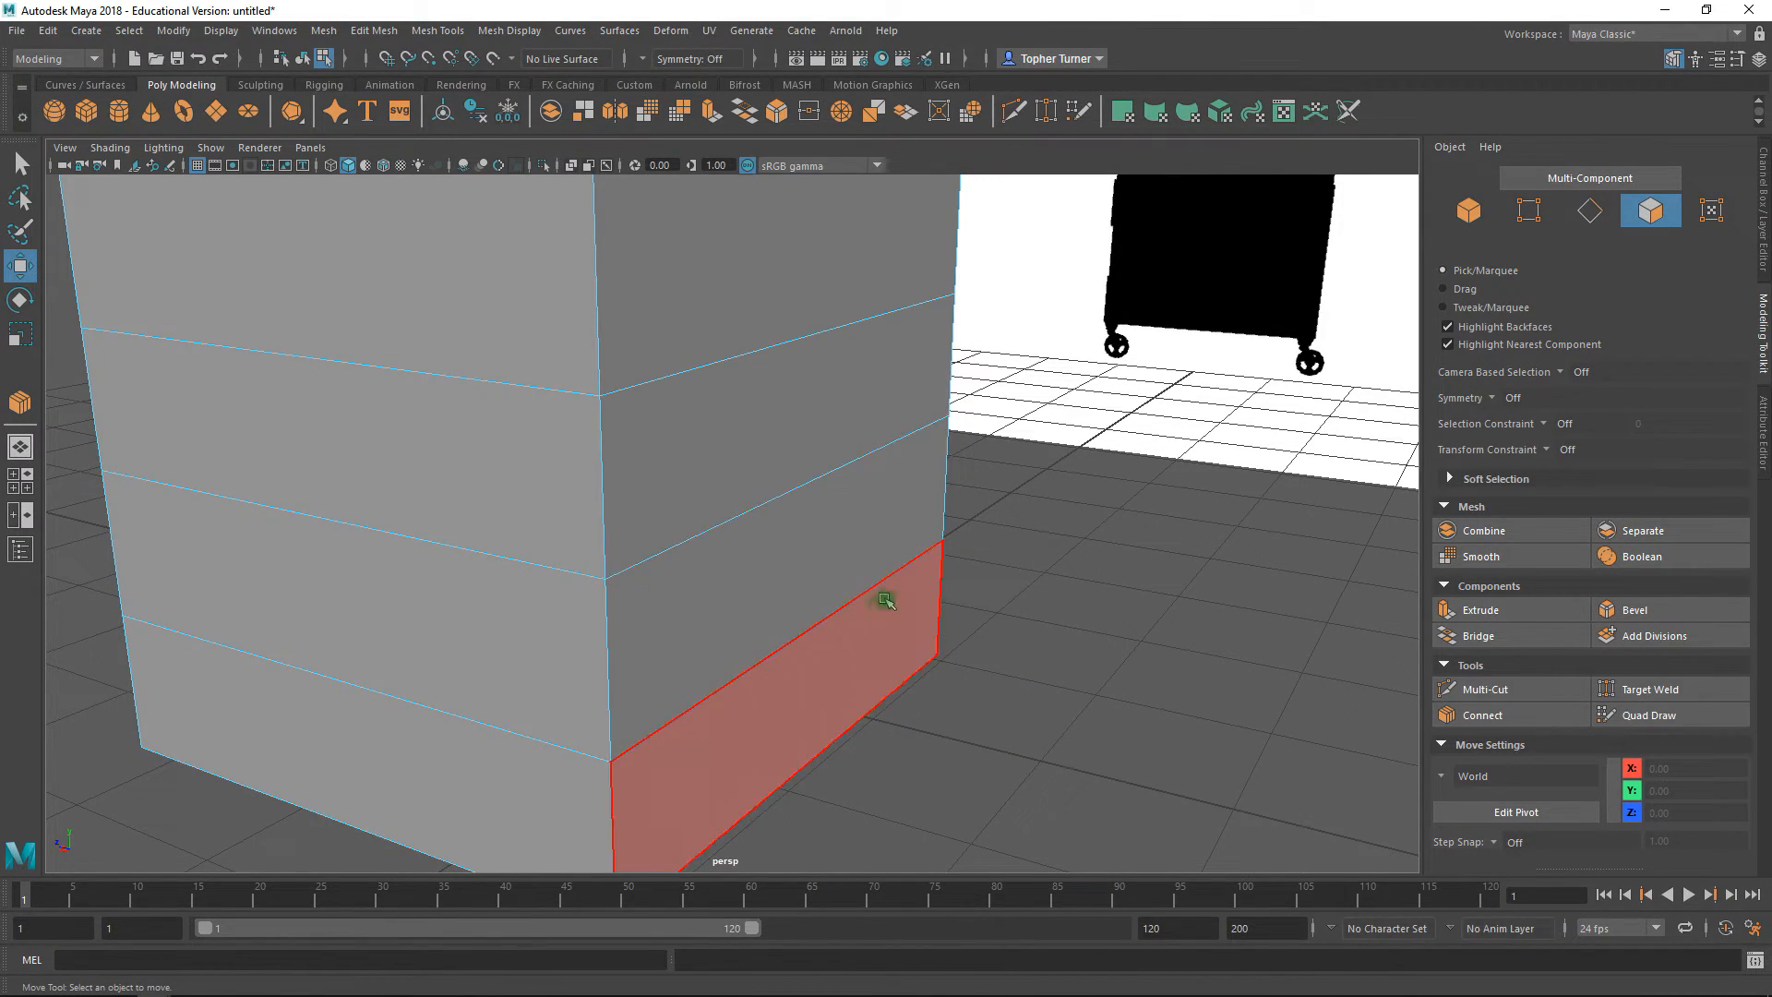
- Target-weld the rear outer corner's middle vertex to the upper one and its lowest band vertex to the bottom corner
click(1529, 211)
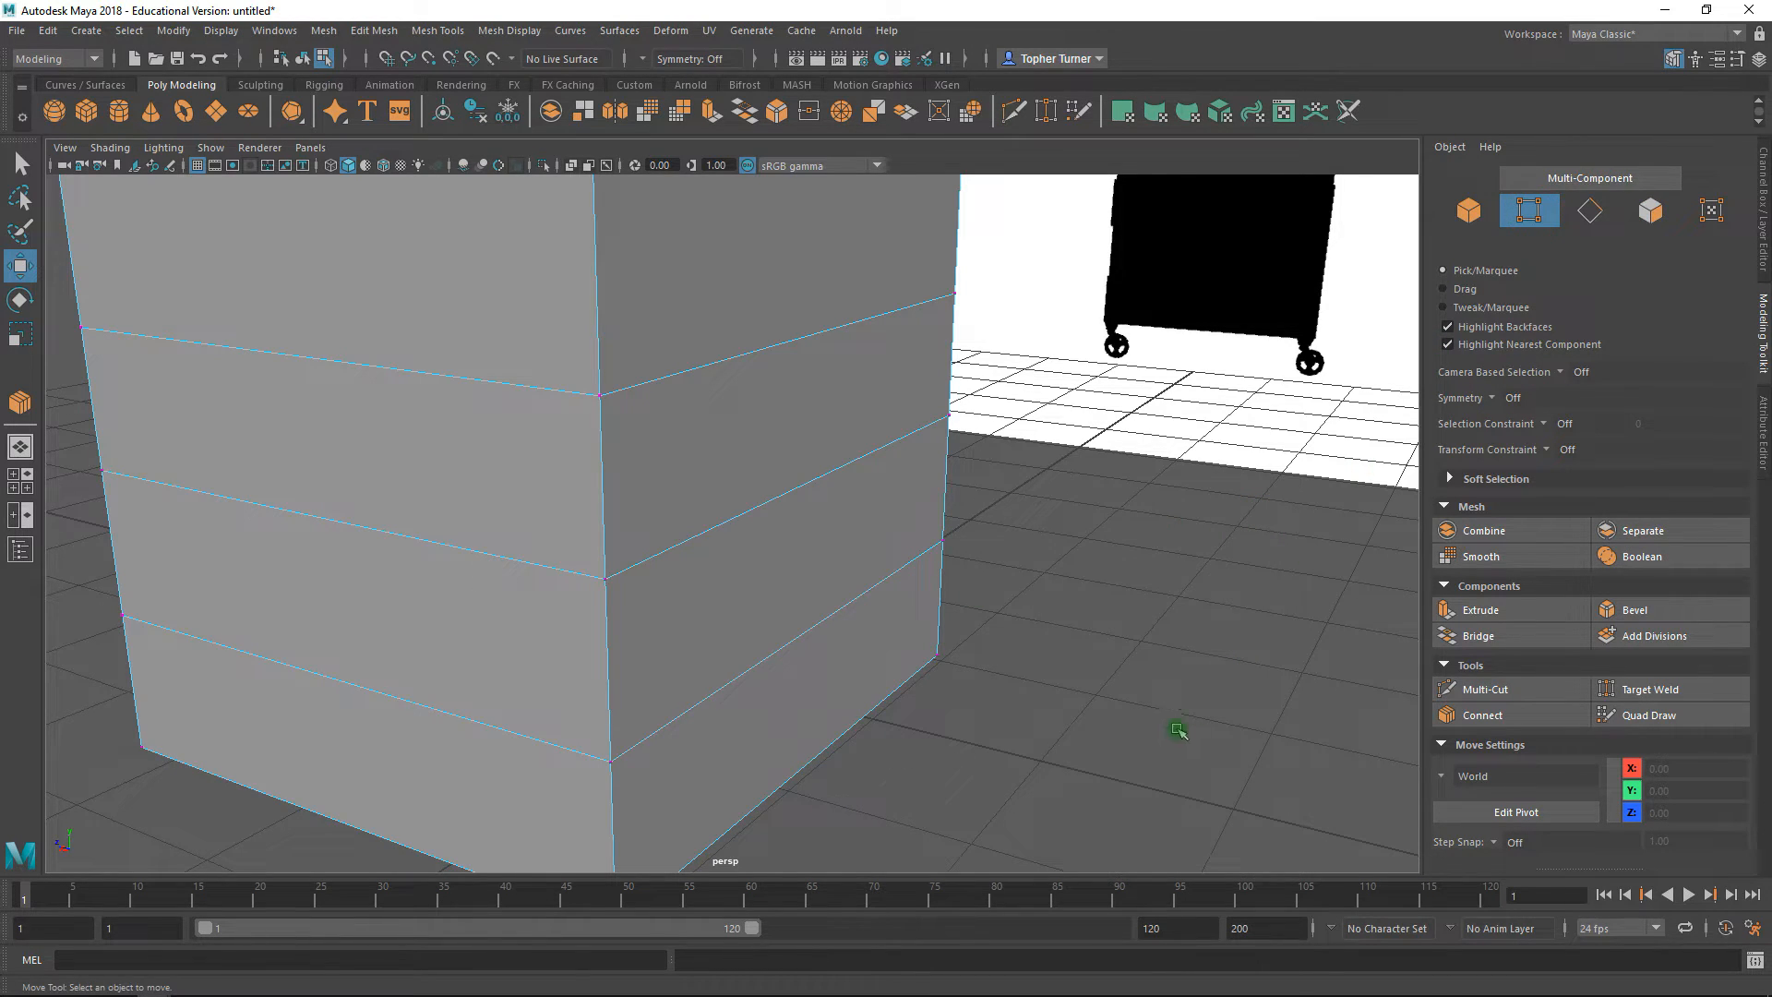
alt+drag(1172, 724, 1033, 507)
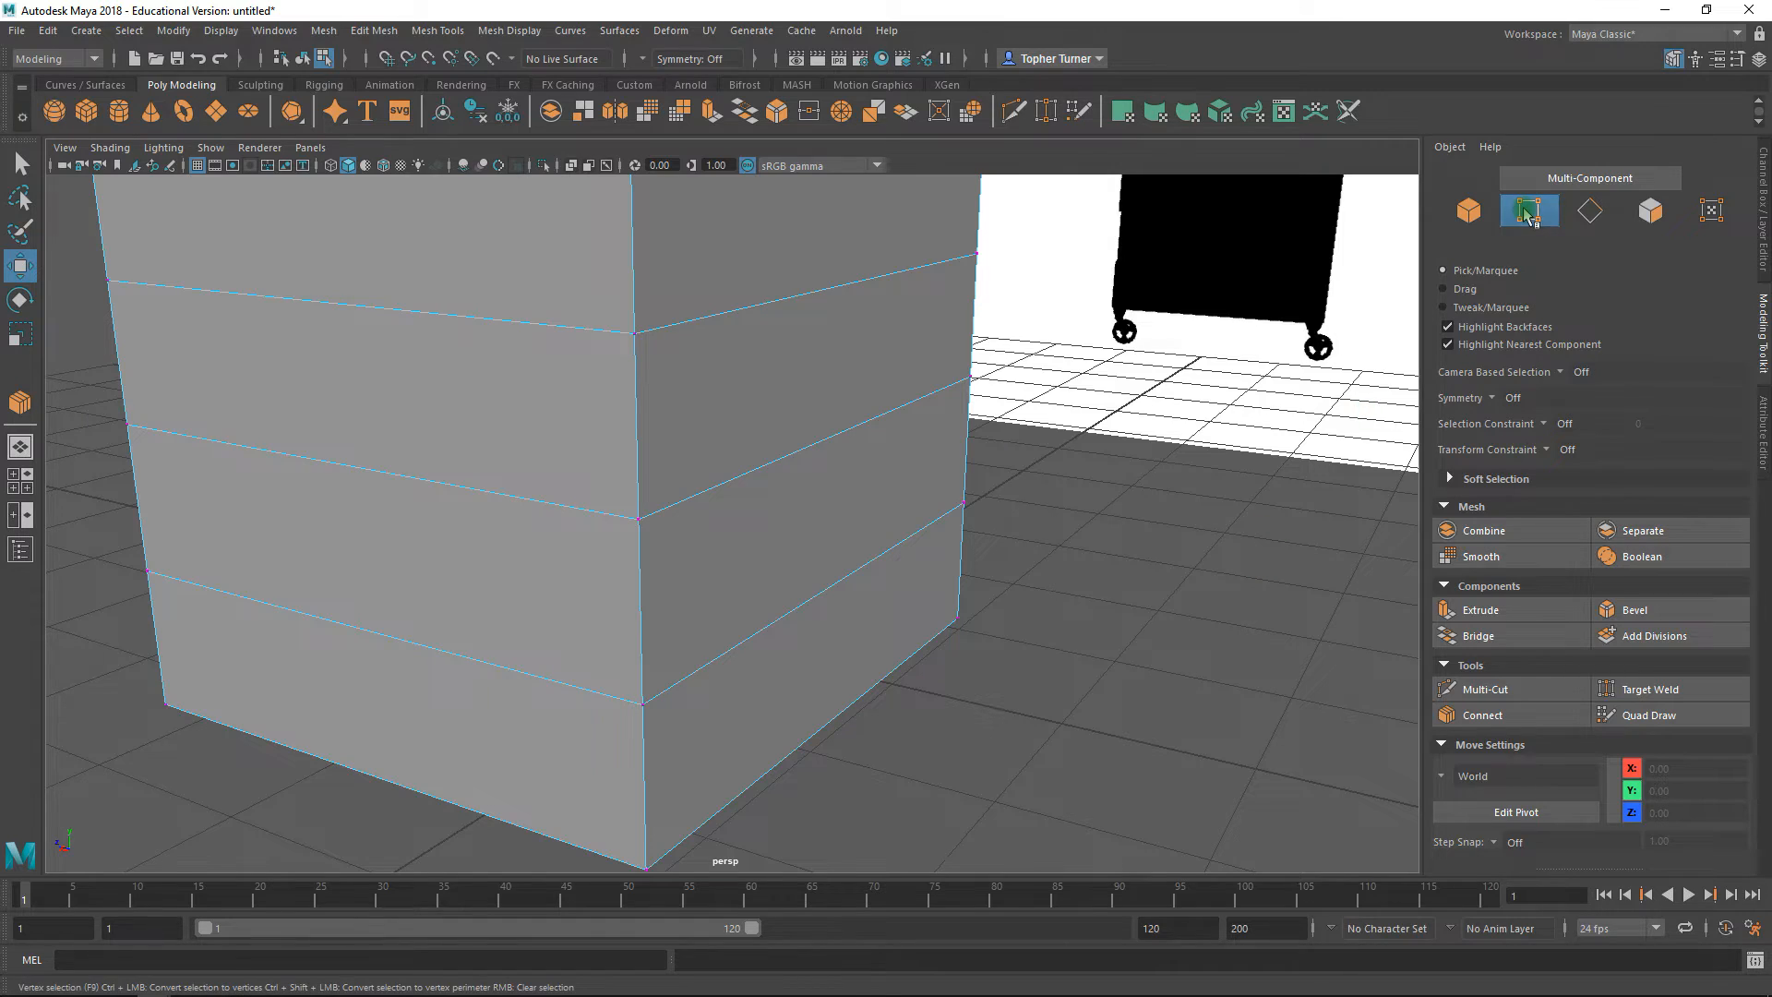
click(1629, 689)
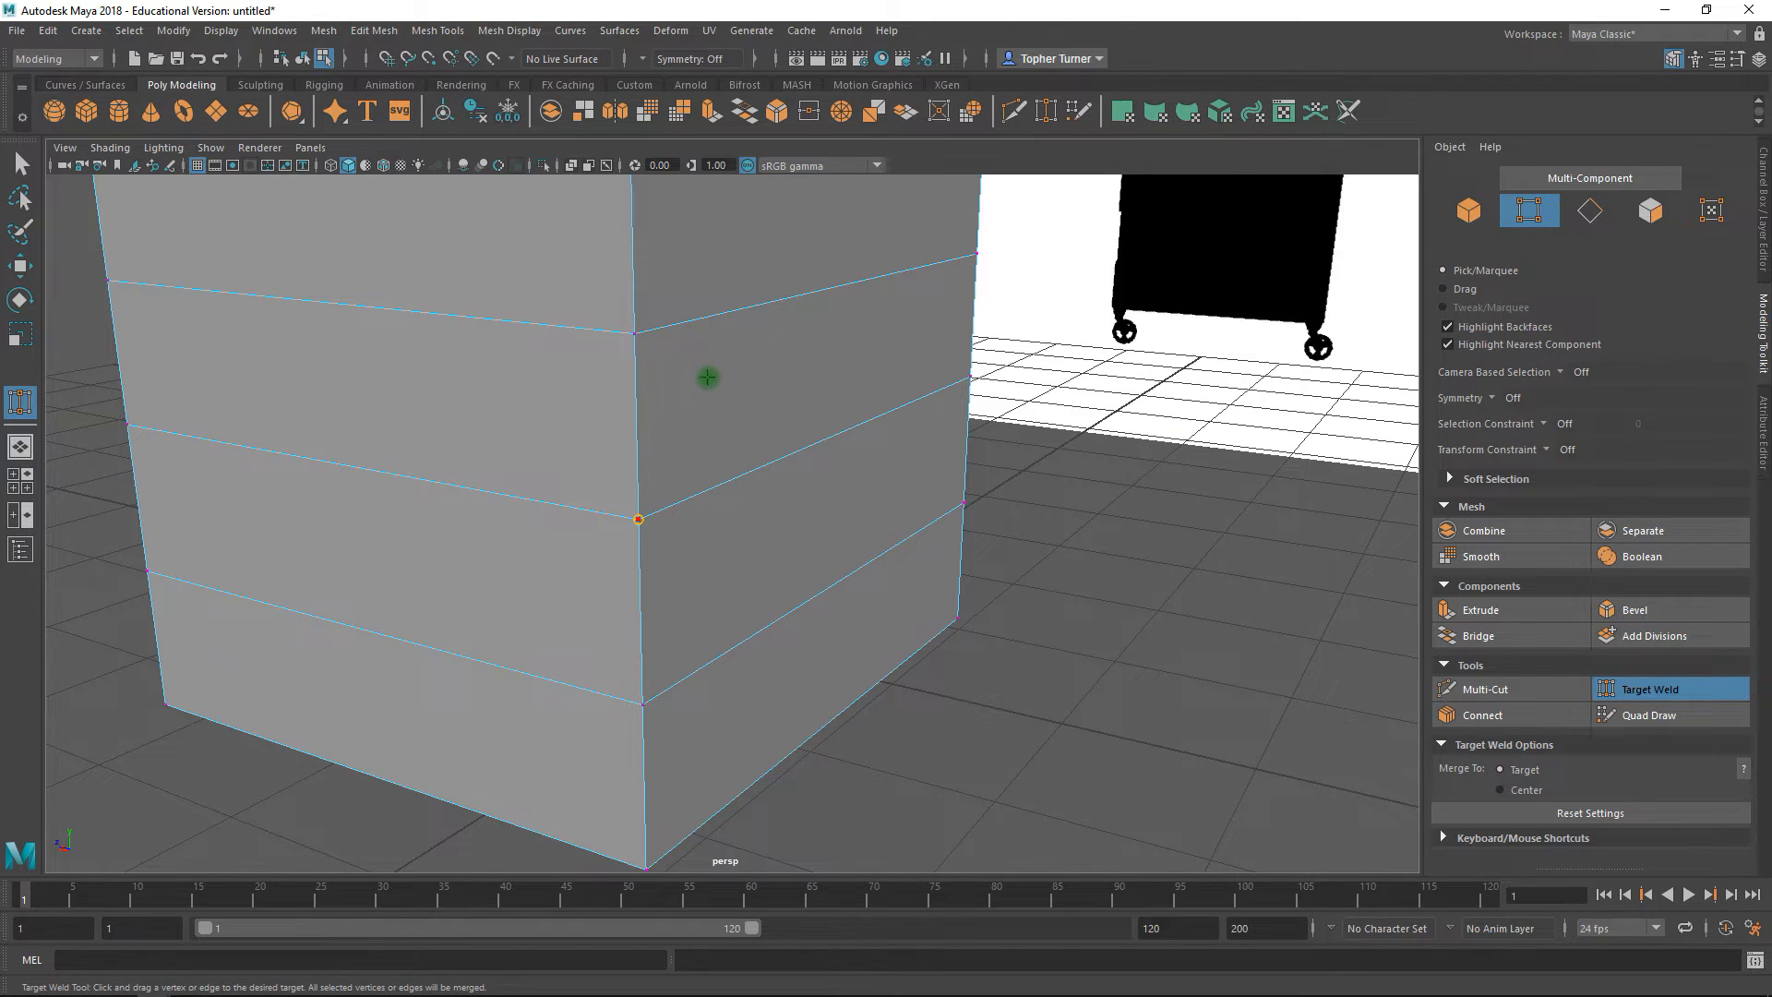
drag(635, 327, 635, 328)
drag(657, 863, 653, 863)
- Target-weld the matching middle and lowest vertices on the rear wall's open edge to the upper and bottom vertices
alt+drag(720, 735, 430, 450)
alt+drag(922, 446, 746, 501)
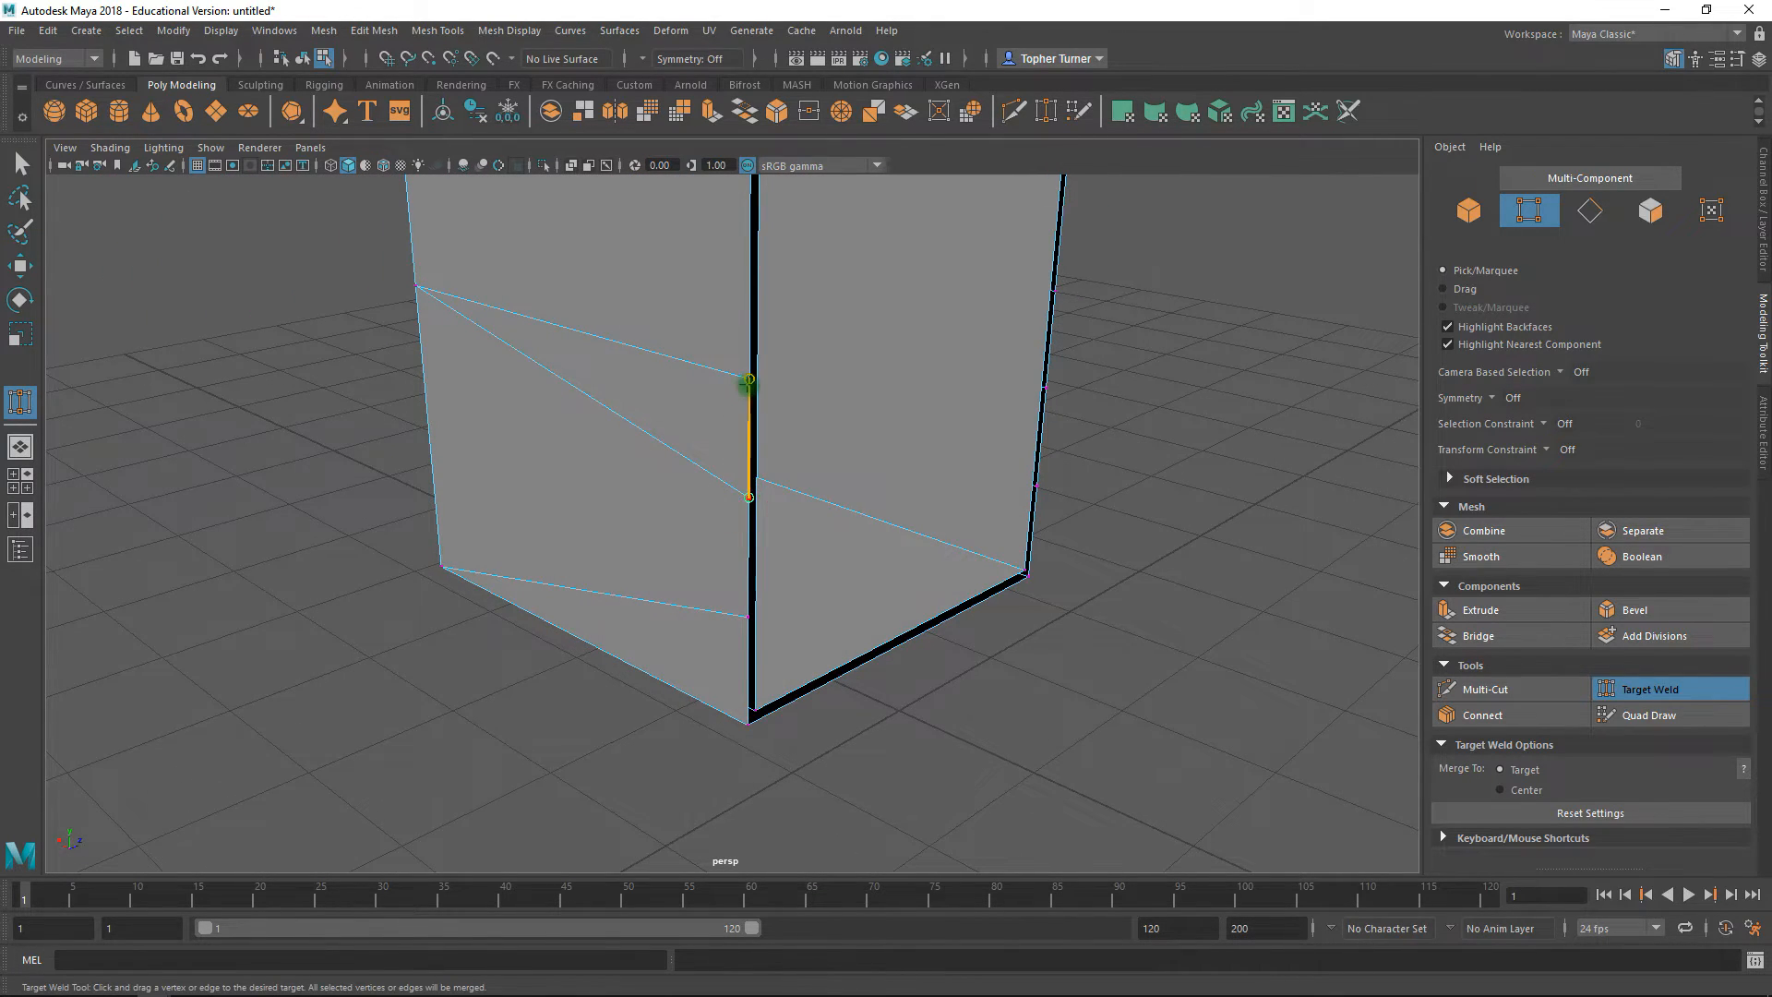
alt+drag(745, 723, 870, 649)
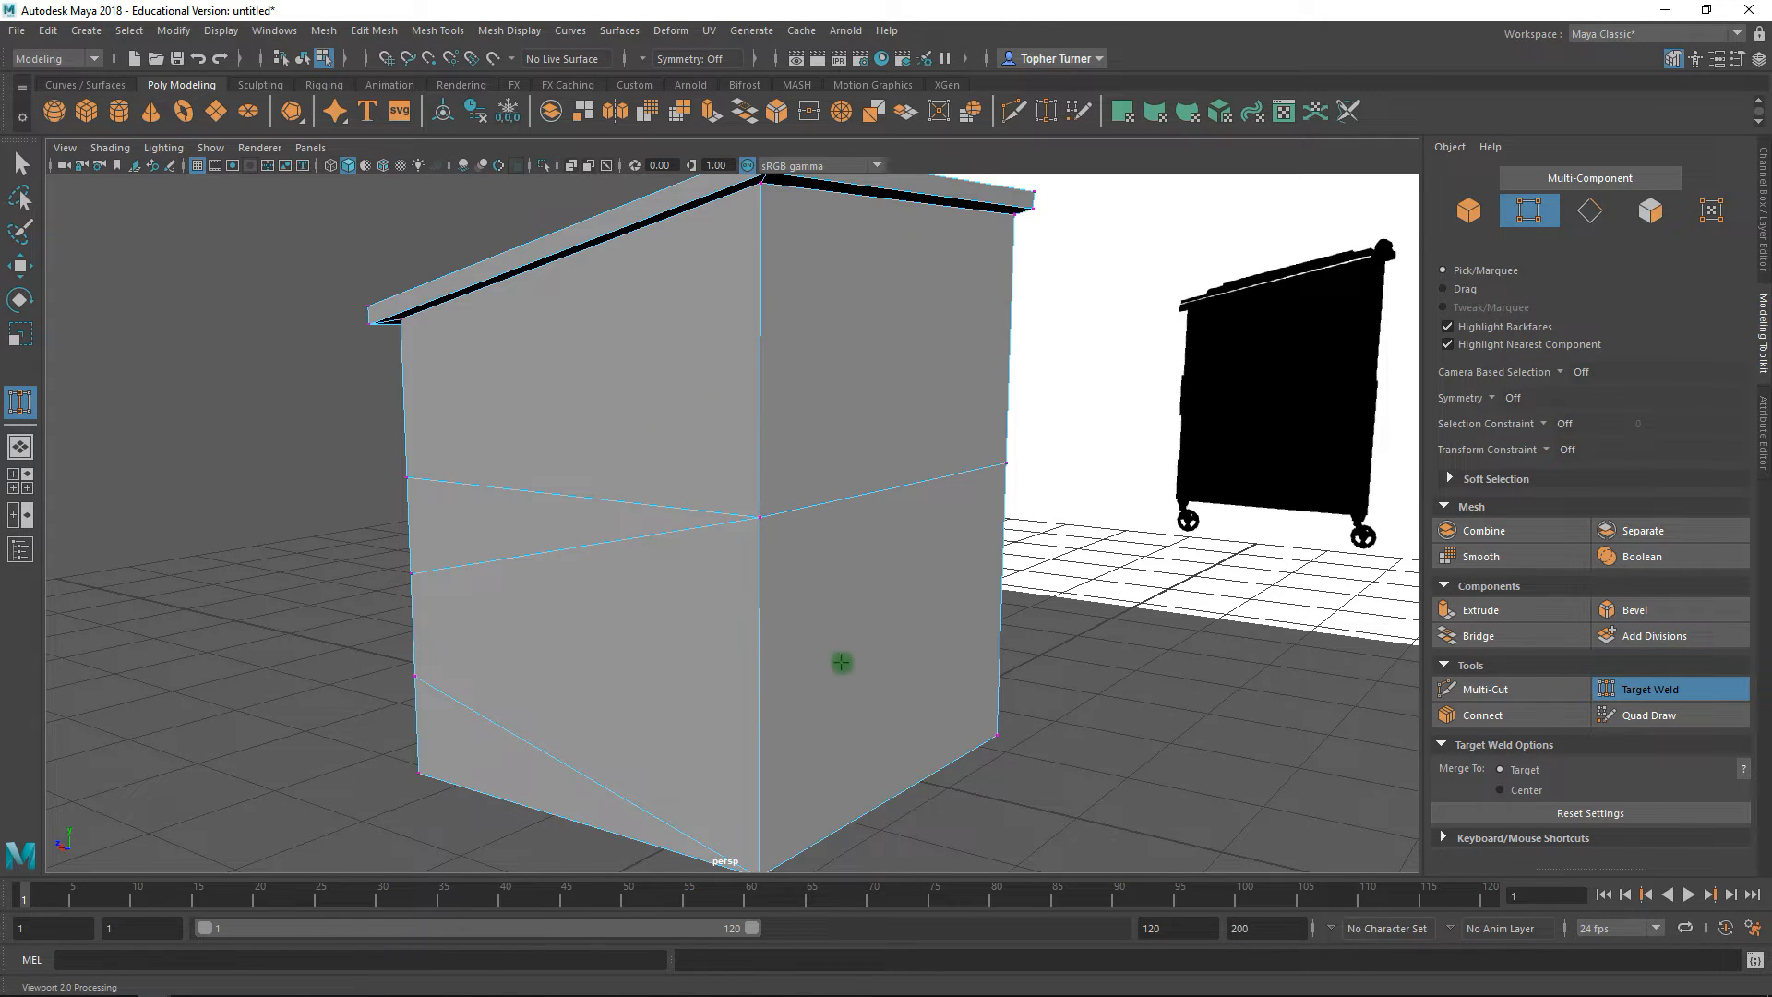
alt+drag(746, 618, 673, 596)
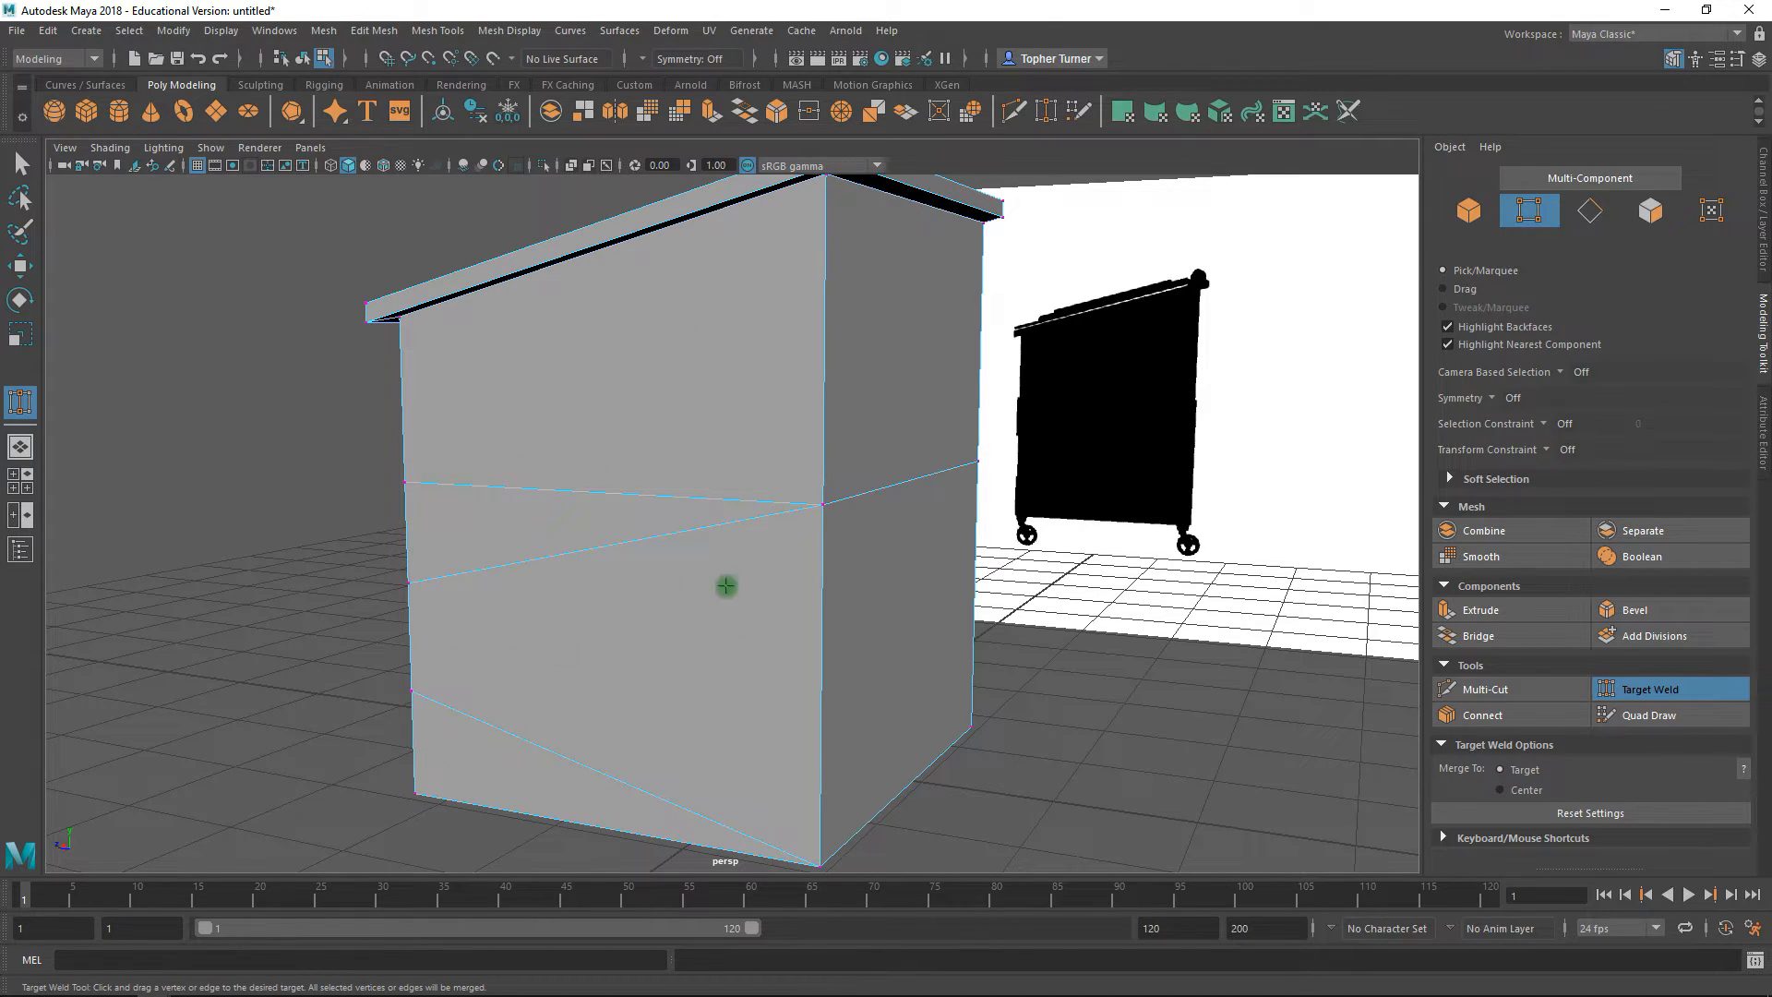
alt+drag(528, 680, 659, 662)
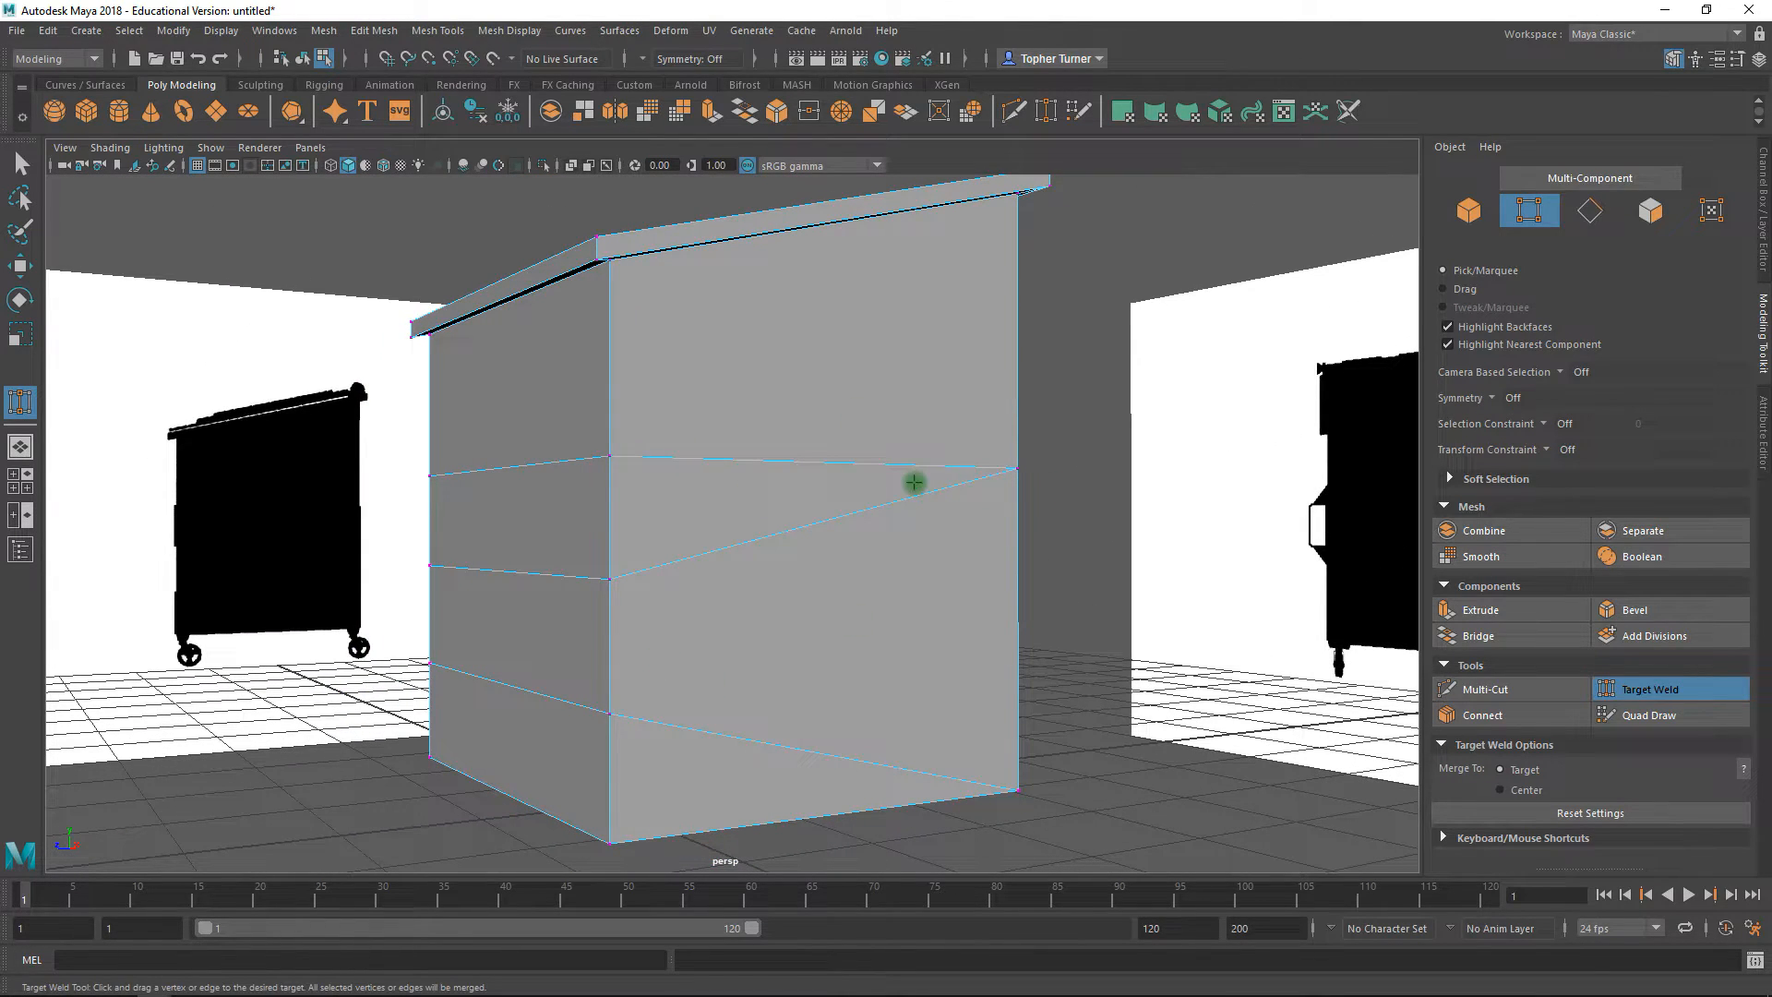
- Select the front wall's upper and lower band faces together with the large lower face of the rear wall
key(F11)
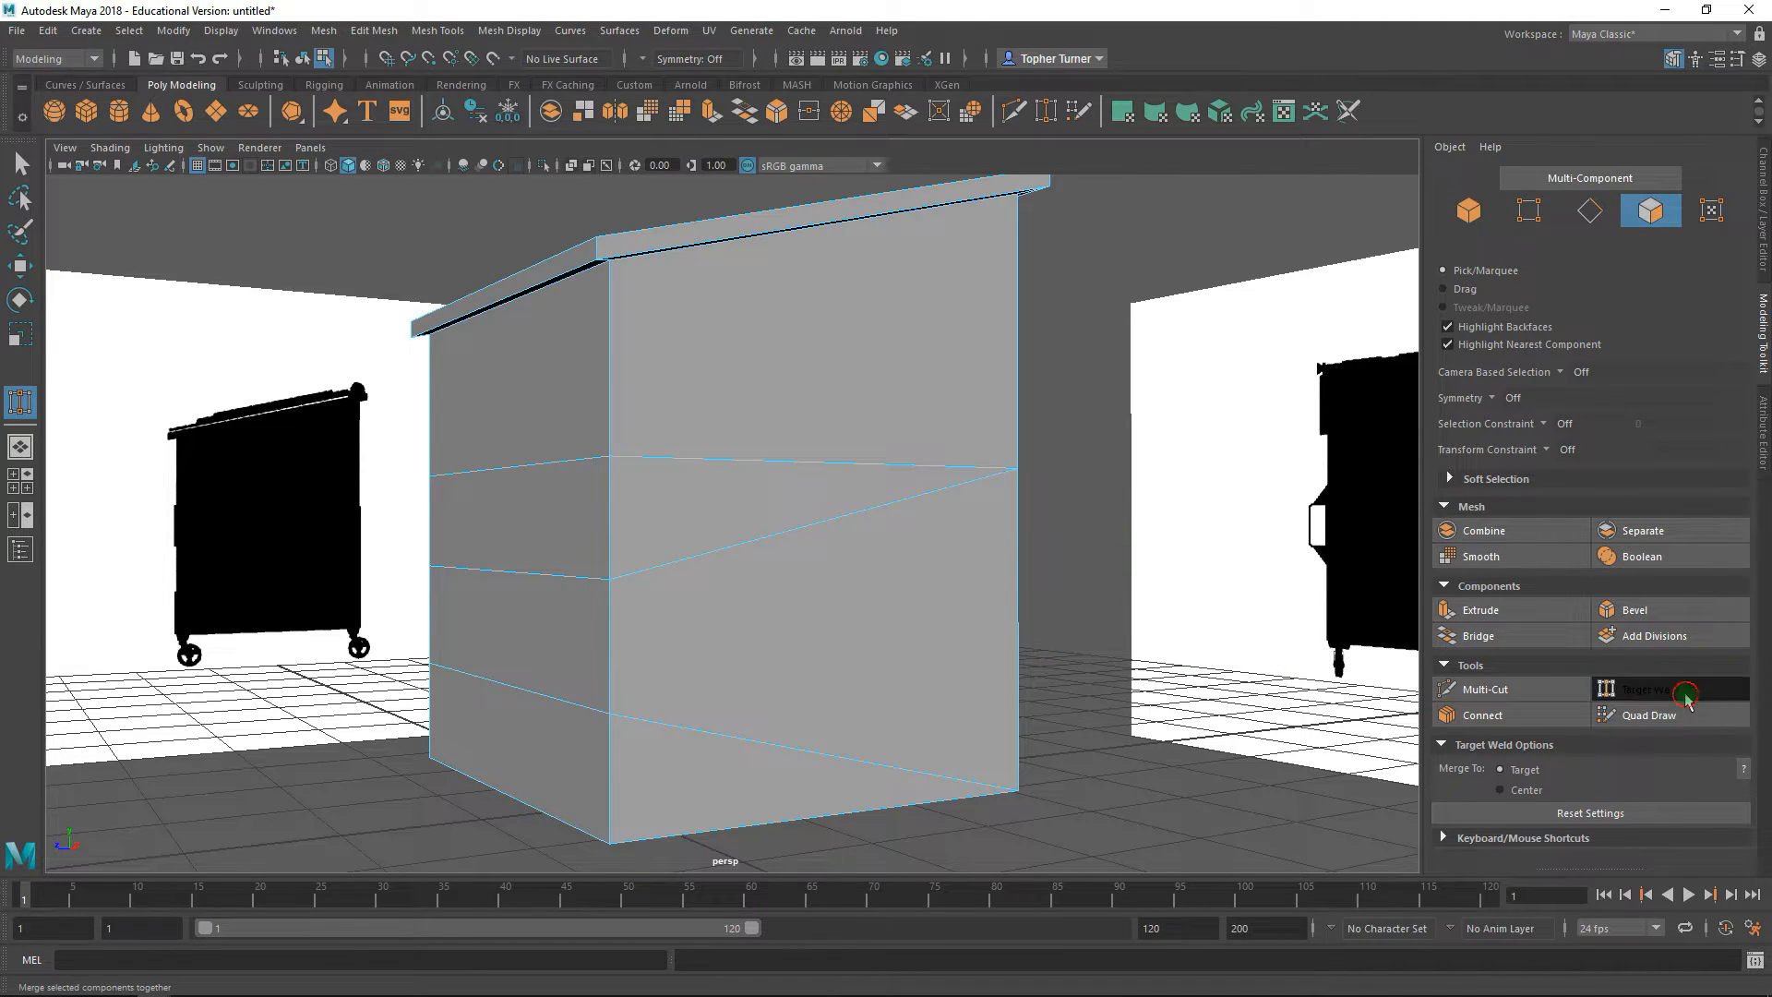
click(1639, 689)
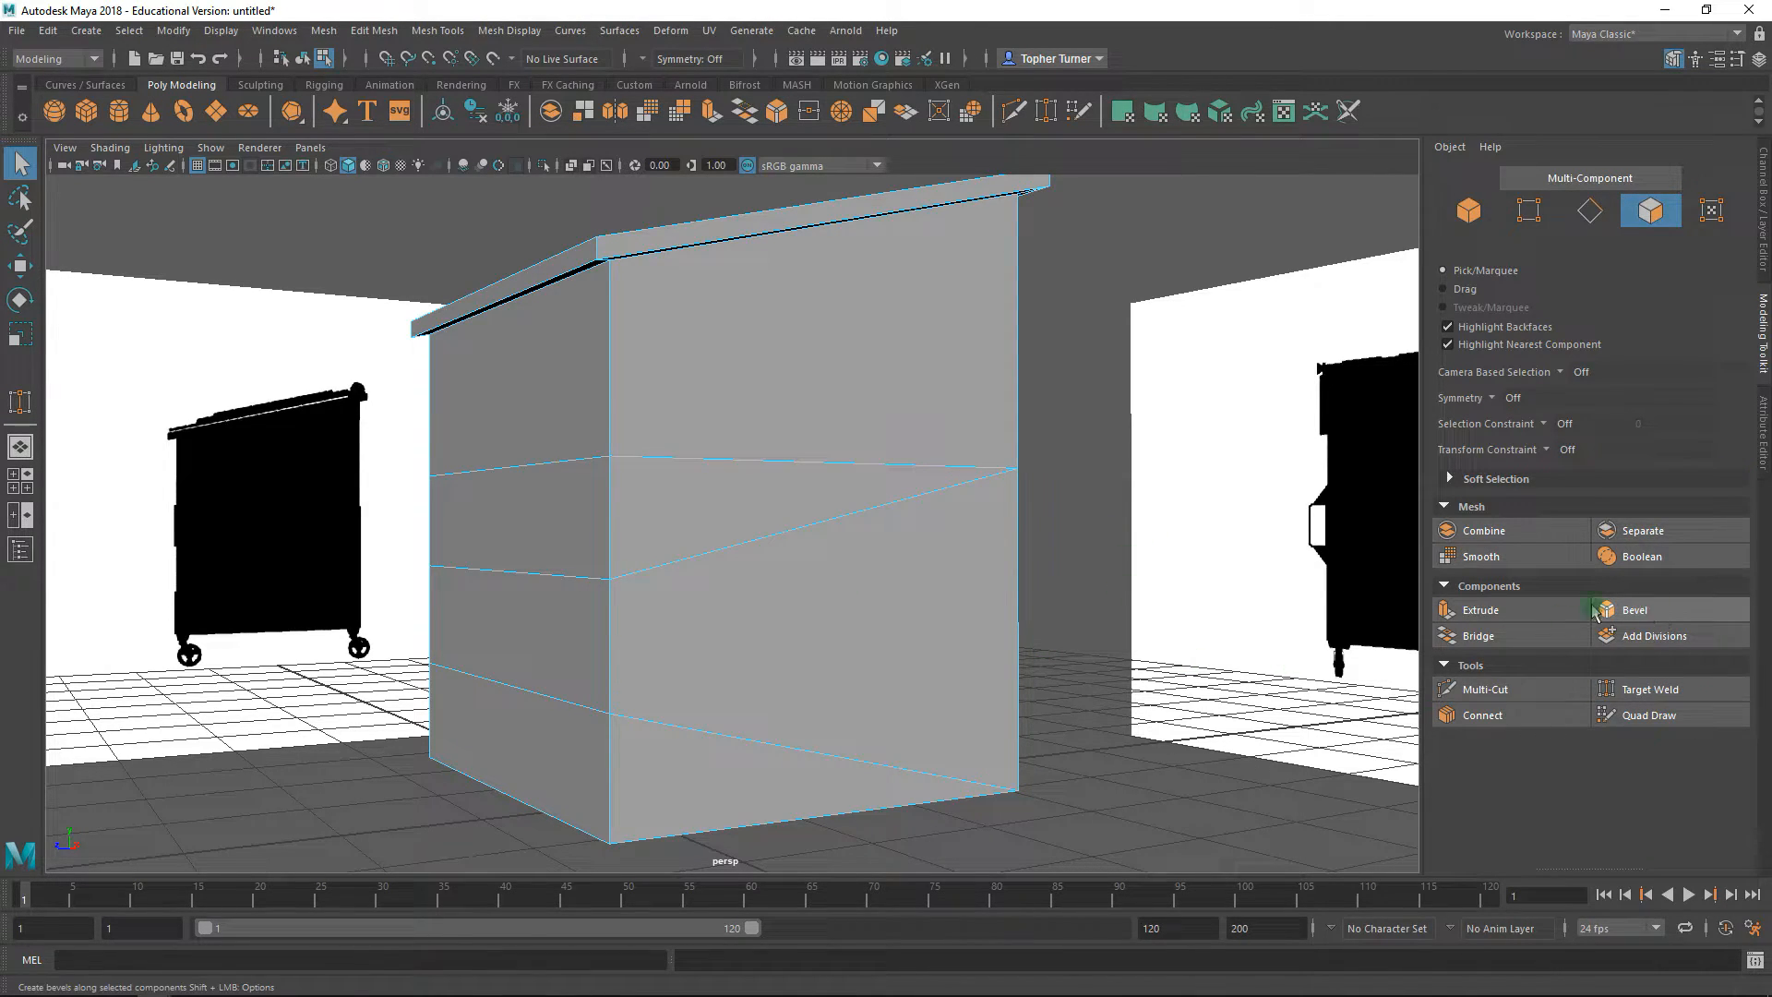
click(550, 646)
shift+click(554, 718)
alt+drag(842, 680, 739, 656)
shift+click(728, 612)
- Extrude the three selected faces outward to a Local Translate Z of about 0.03, matching the raised bands in the side reference
key(space)
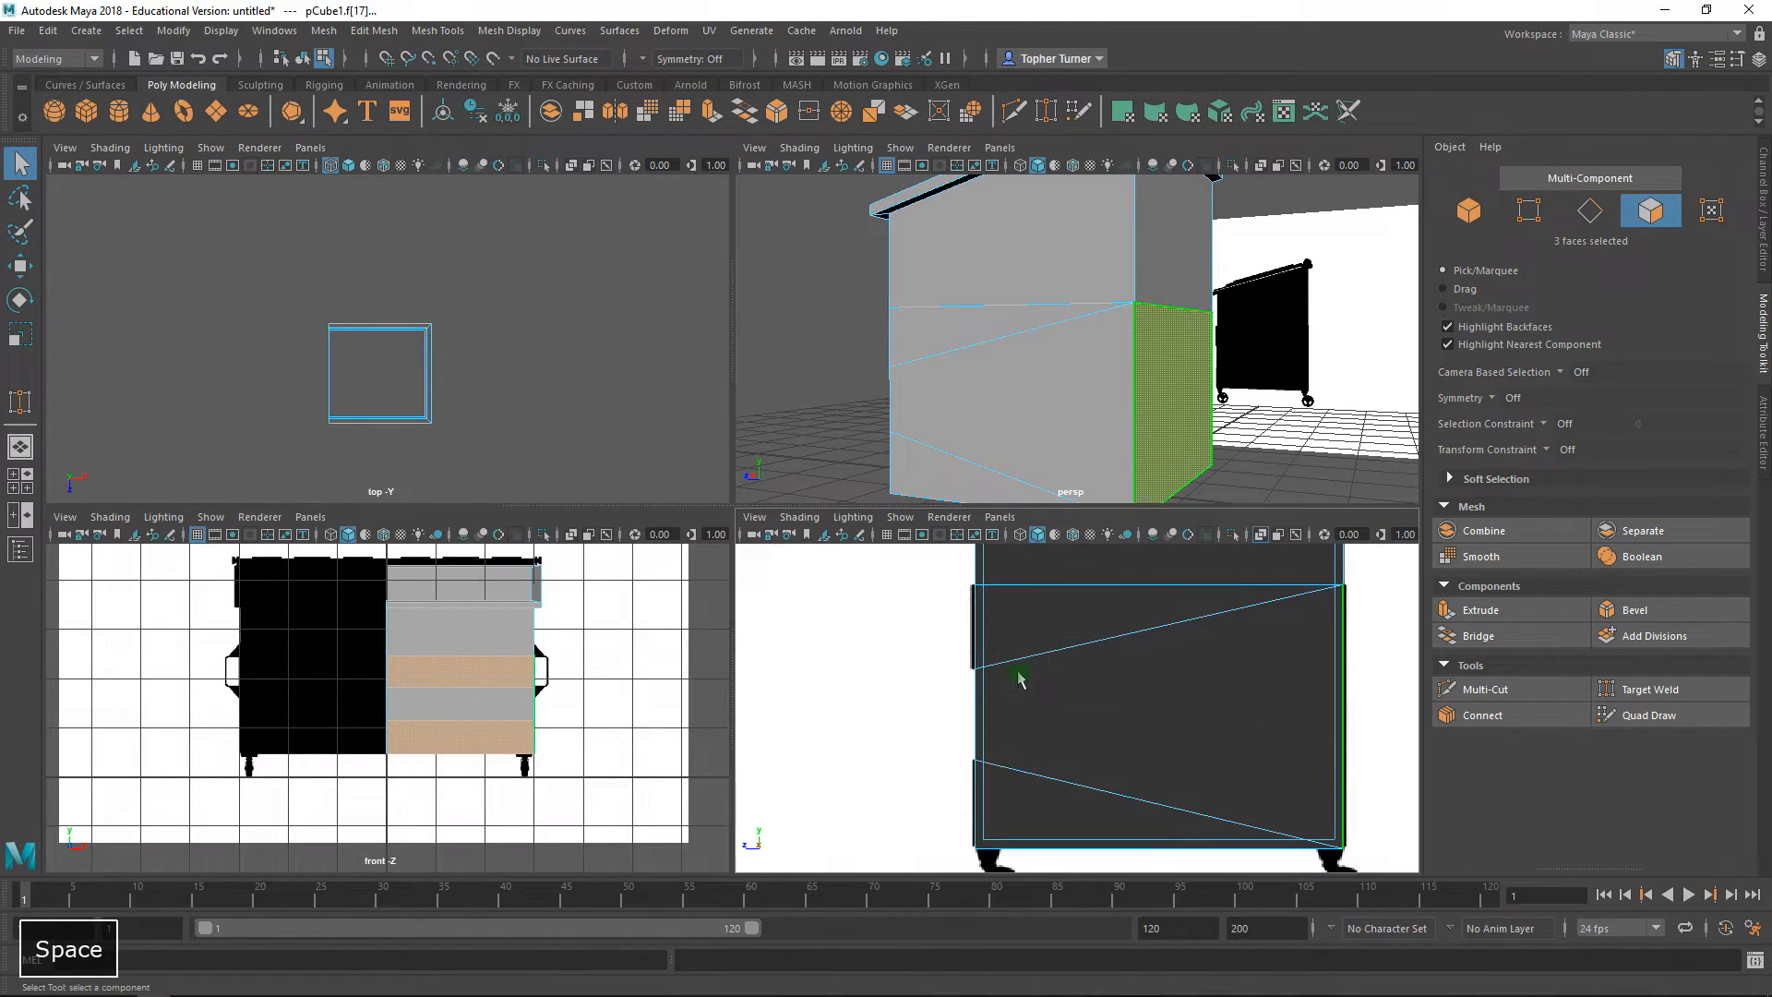
key(space)
scroll(739, 531, up, 4)
alt+middle_drag(582, 357, 745, 440)
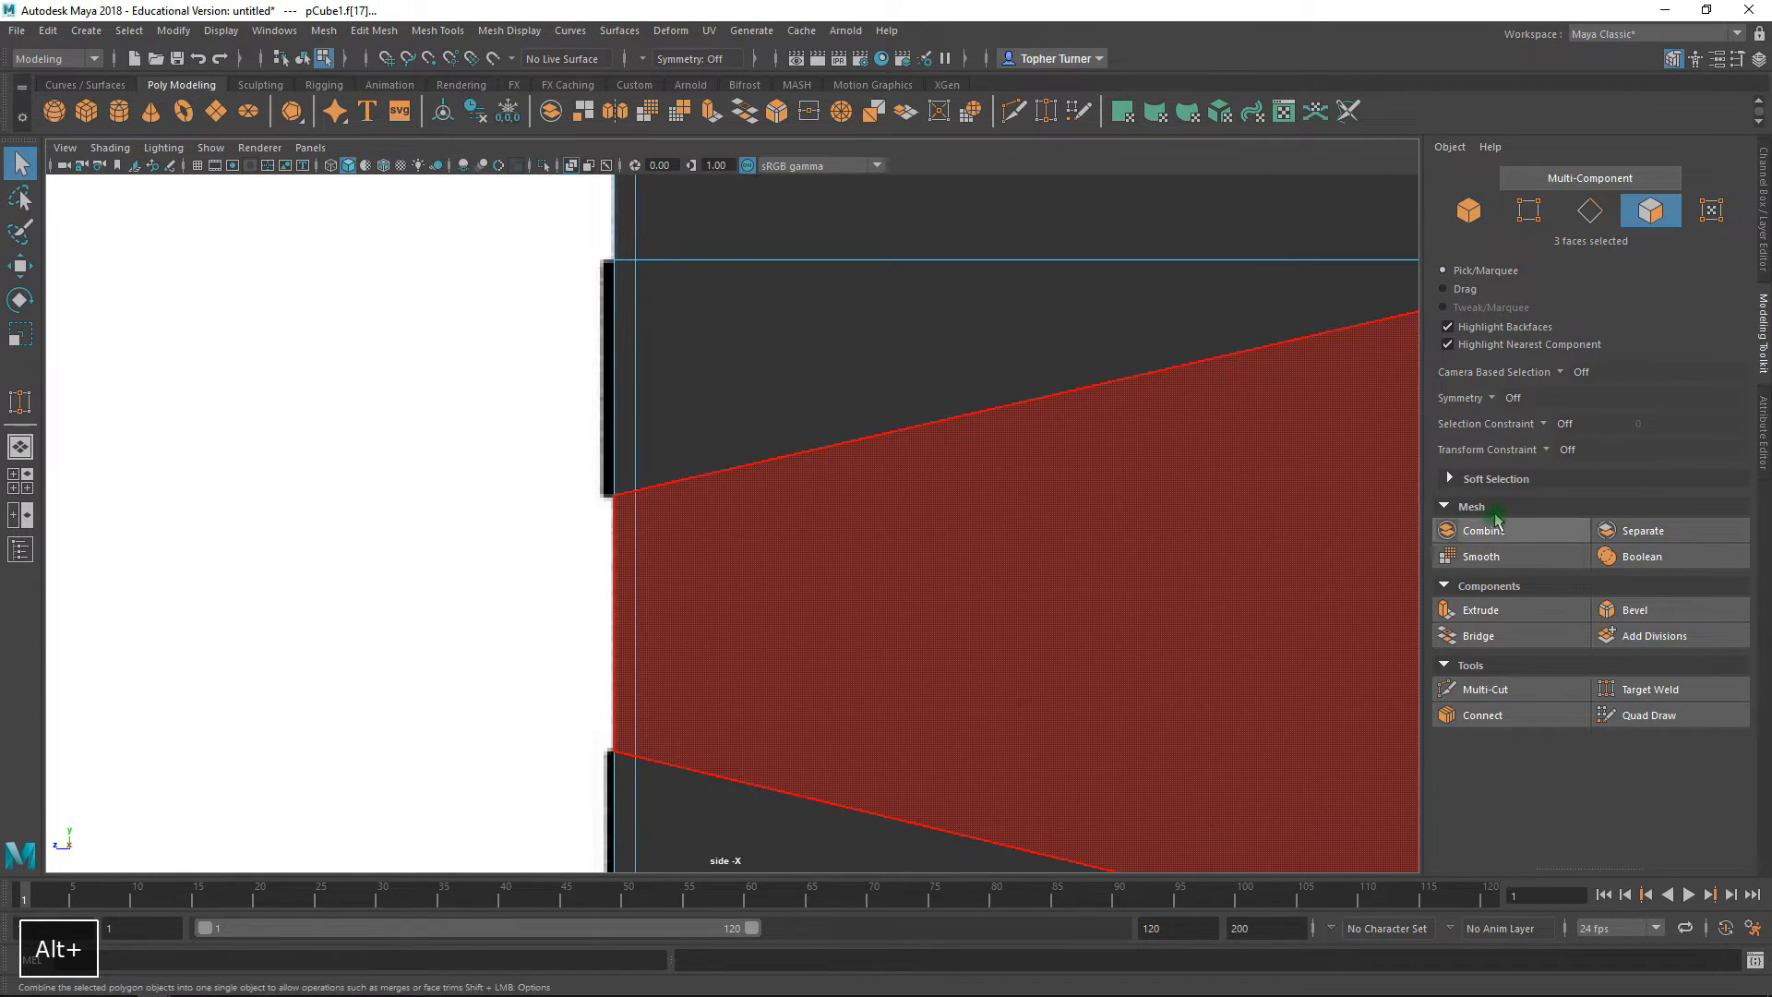
click(1468, 615)
scroll(834, 644, up, 2)
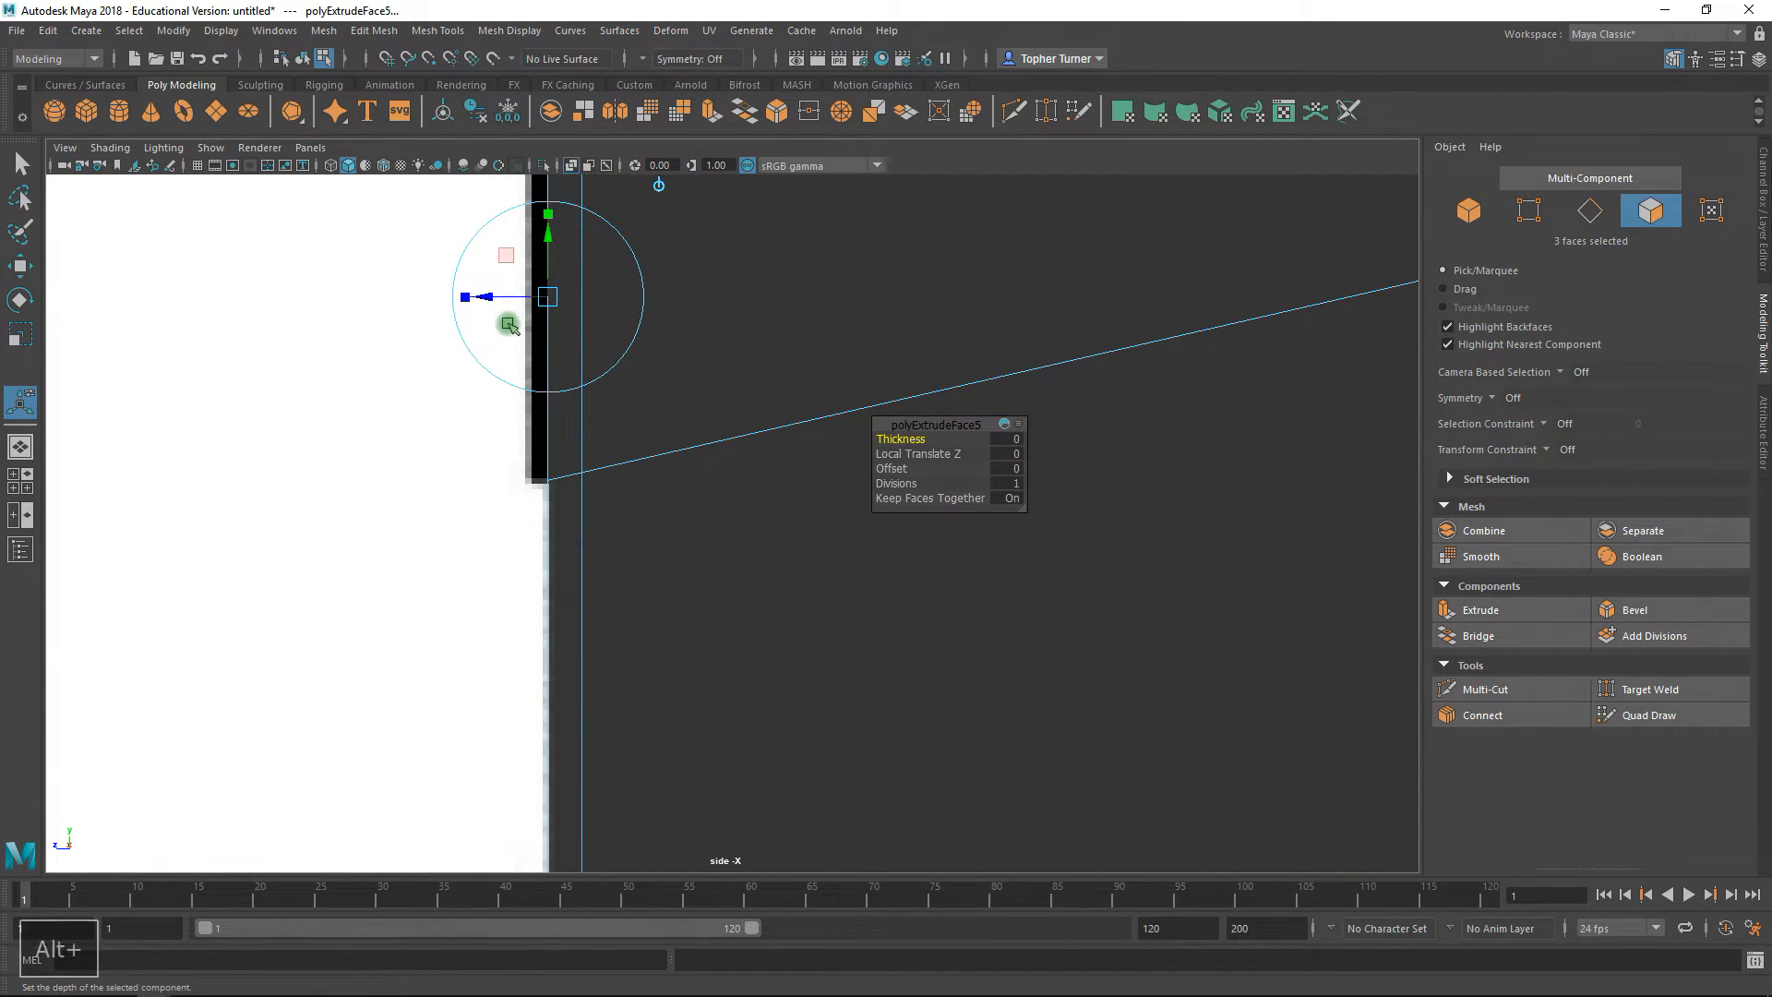
drag(480, 298, 476, 304)
alt+right_drag(731, 517, 669, 490)
alt+middle_drag(739, 506, 795, 630)
alt+right_drag(673, 503, 1037, 817)
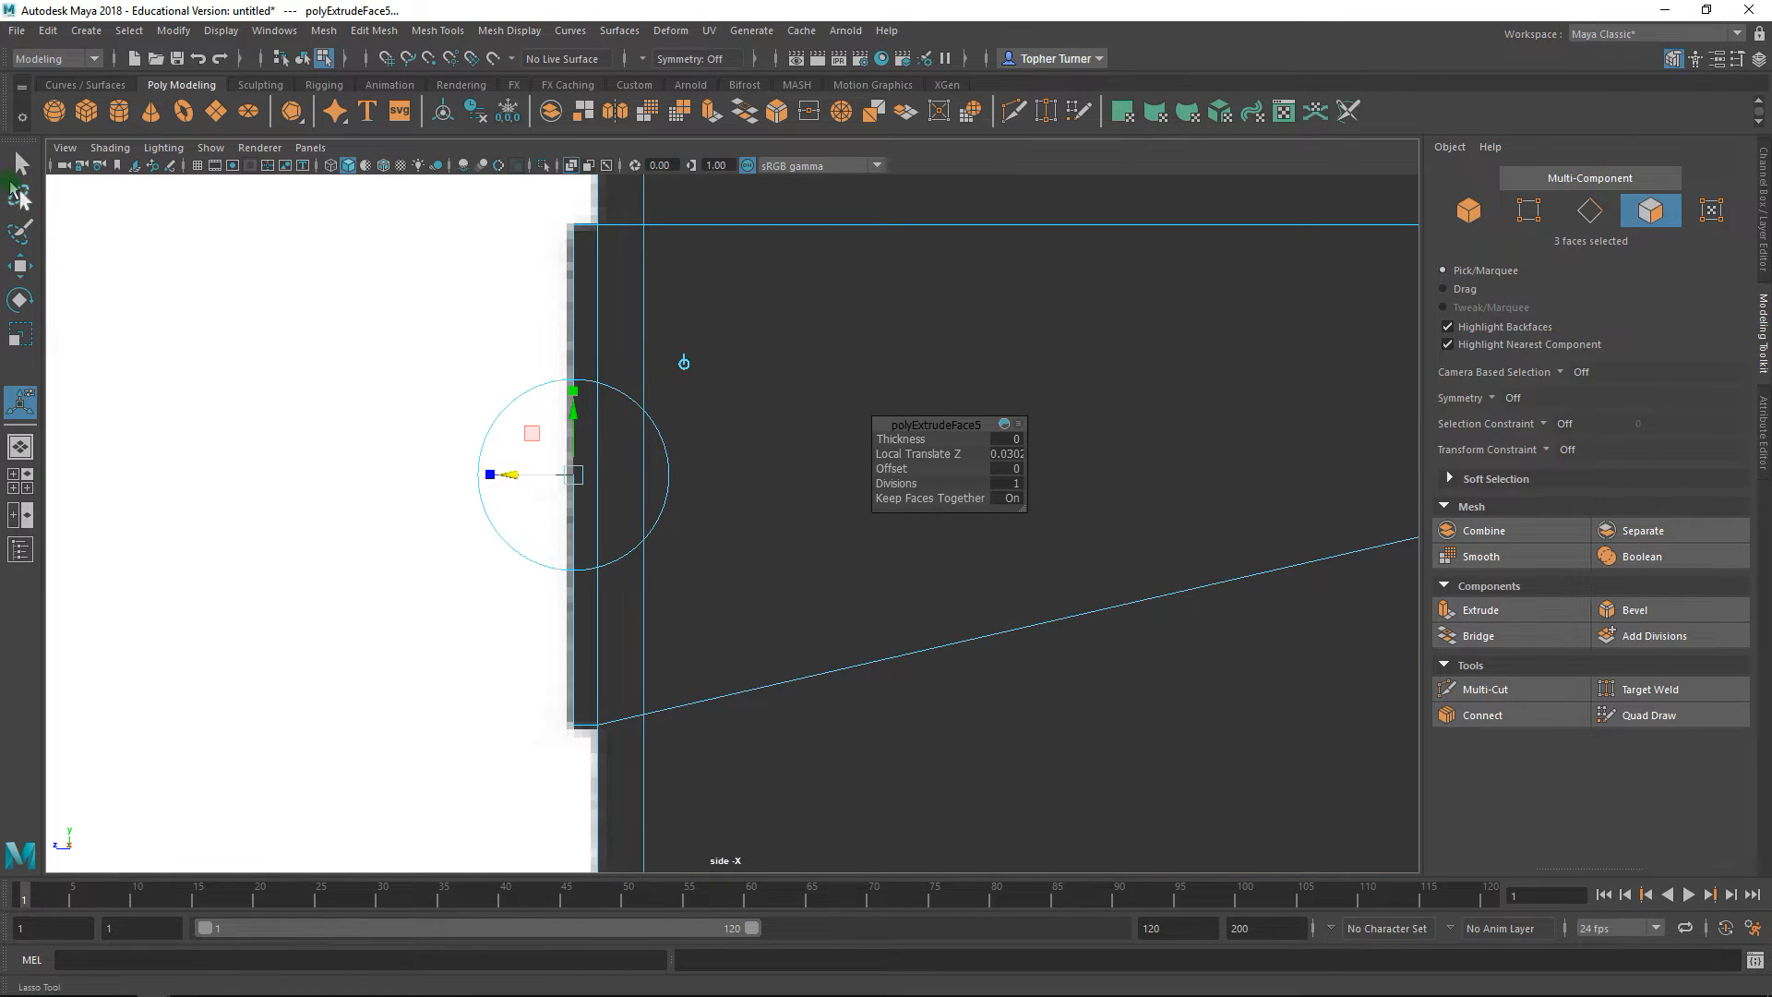
click(23, 169)
key(space)
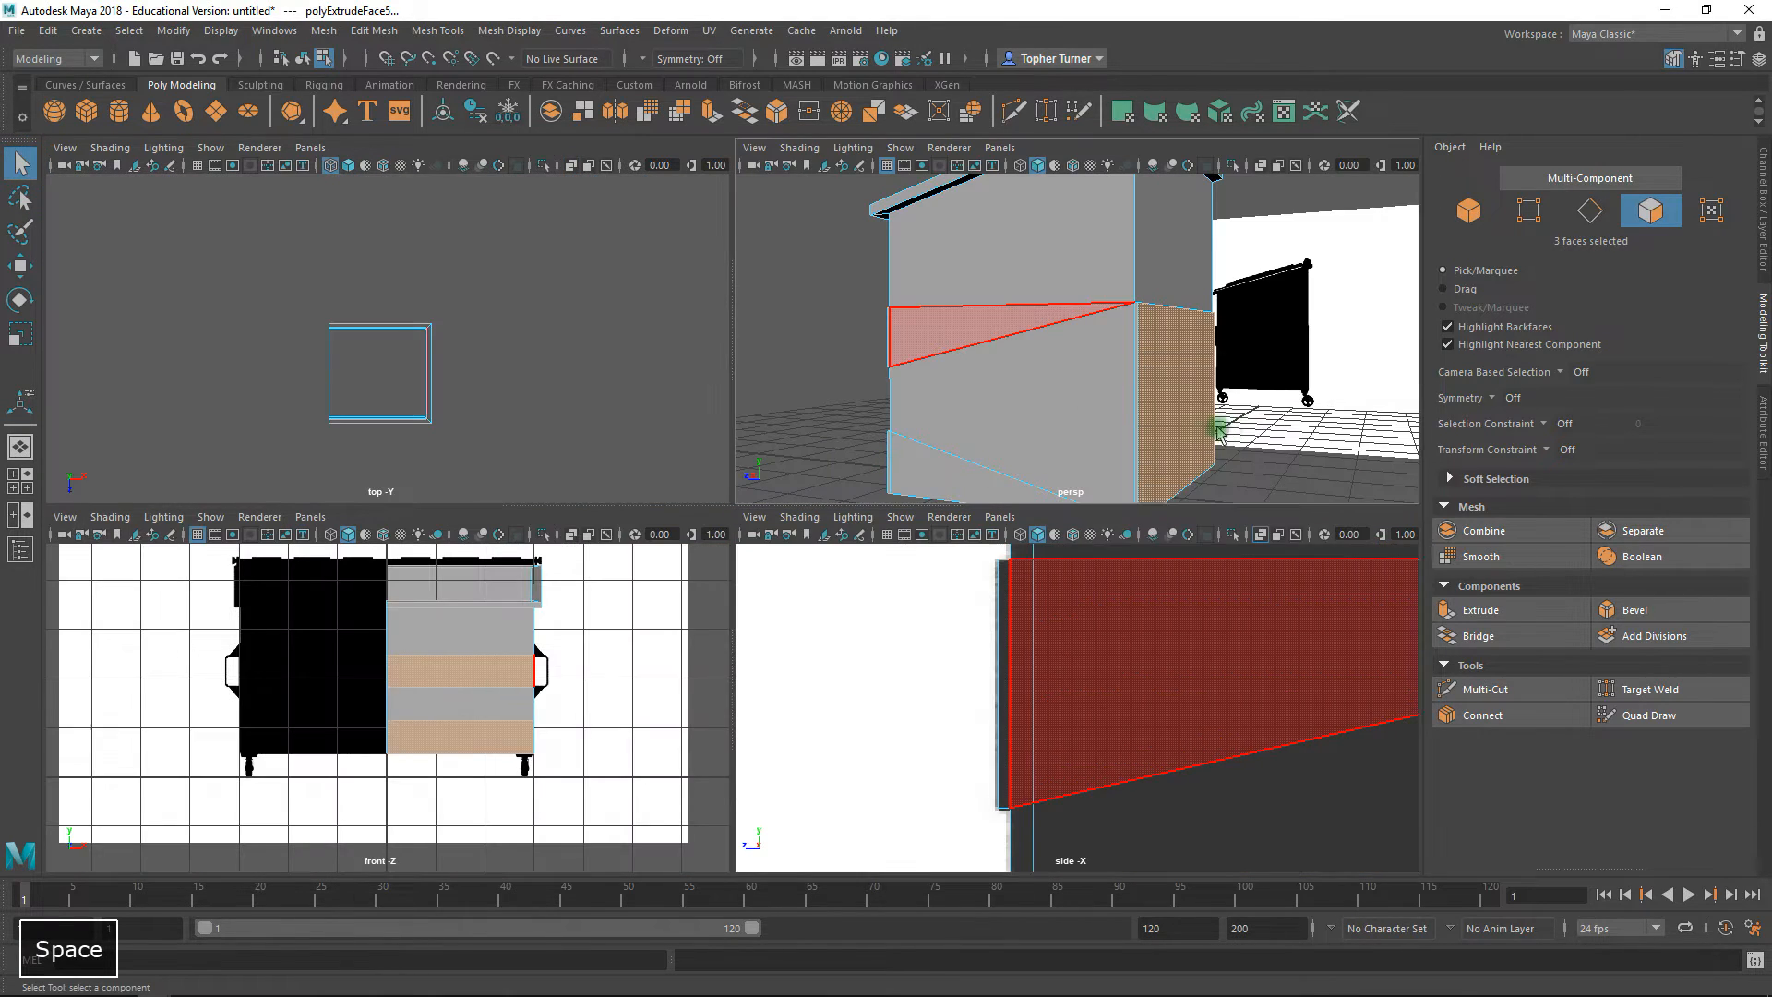
key(space)
alt+drag(948, 356, 1105, 386)
click(1220, 621)
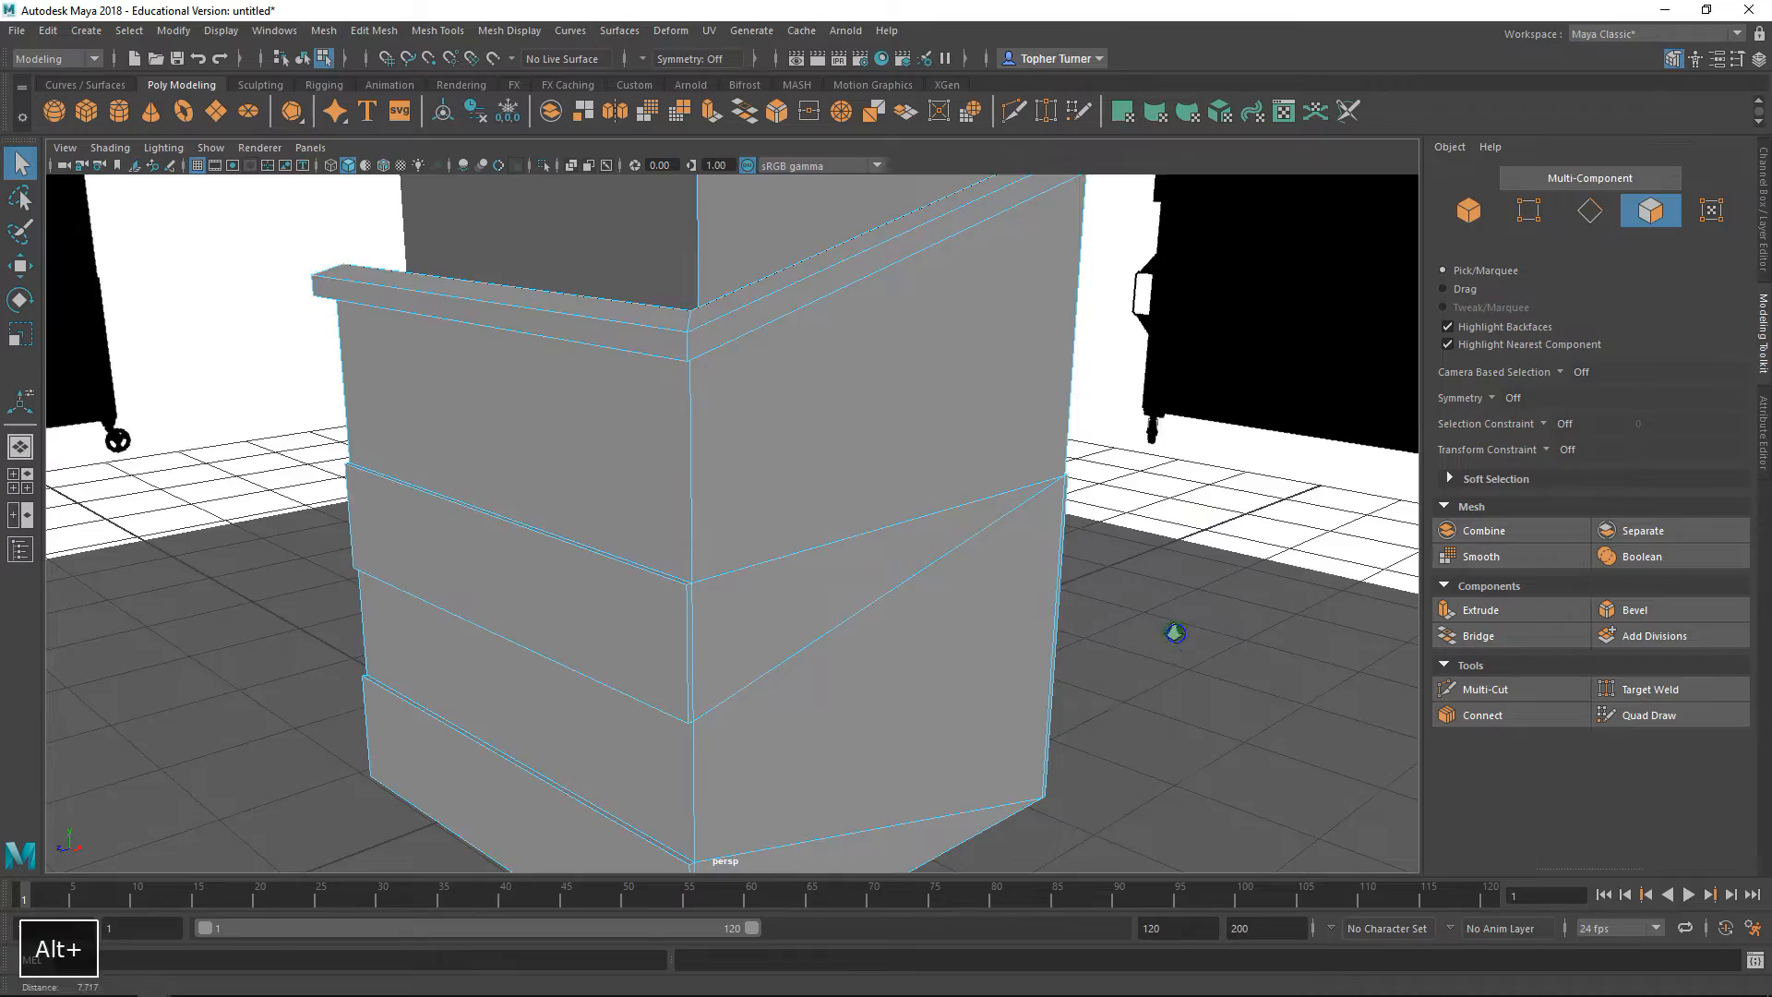
- Target-weld the doubled vertices along the bottom edge of the extruded rear panel
alt+right_drag(1173, 632, 805, 384)
alt+drag(804, 384, 747, 399)
alt+right_drag(747, 399, 861, 519)
alt+drag(884, 508, 977, 454)
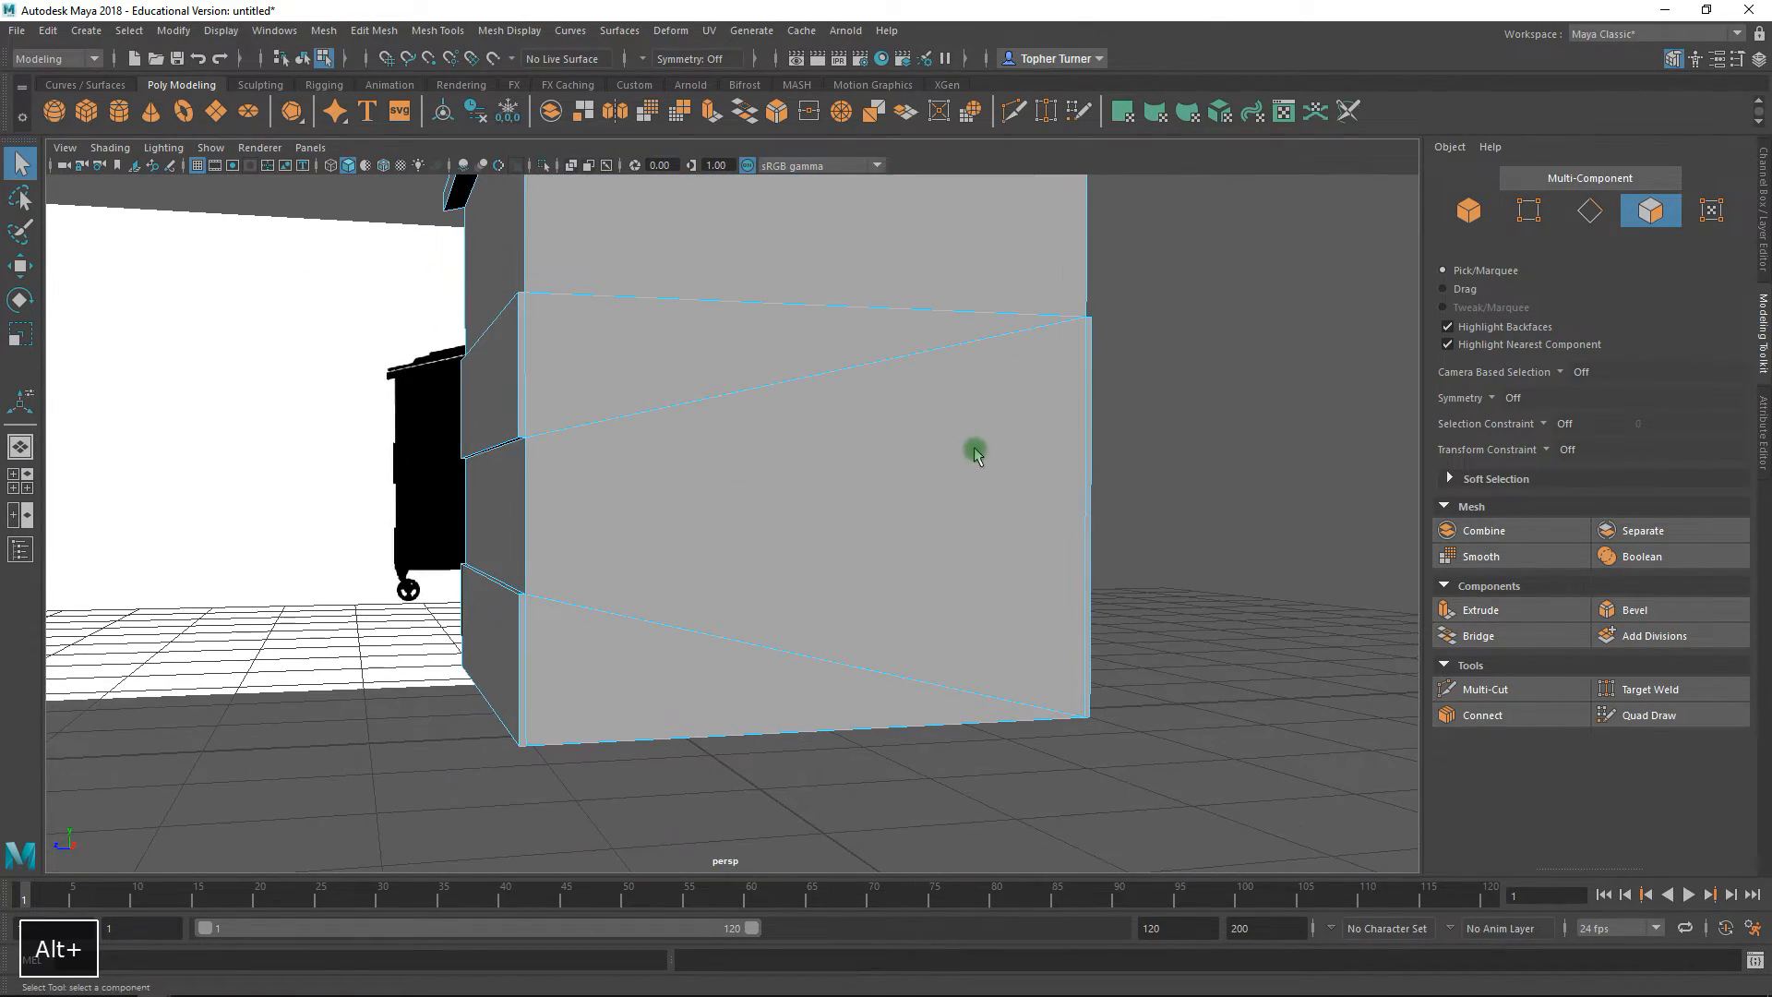
alt+drag(846, 451, 855, 463)
key(F10)
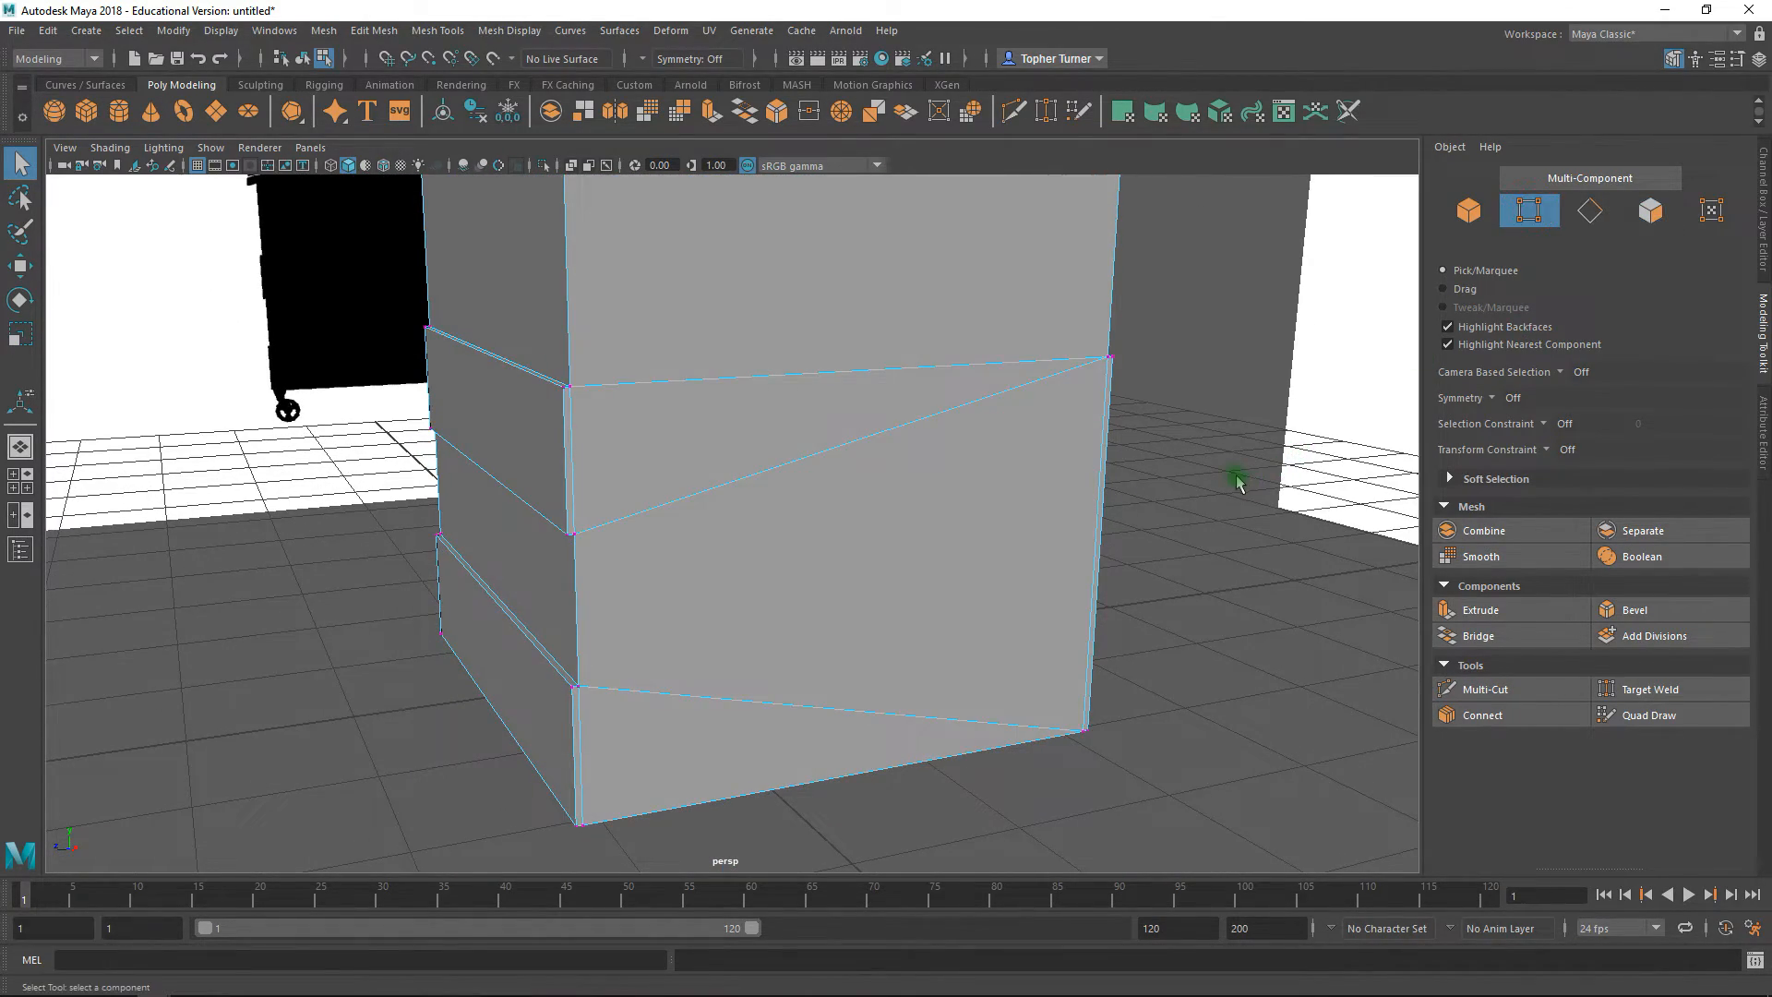
alt+middle_drag(1211, 466, 1052, 374)
alt+drag(1053, 374, 1057, 607)
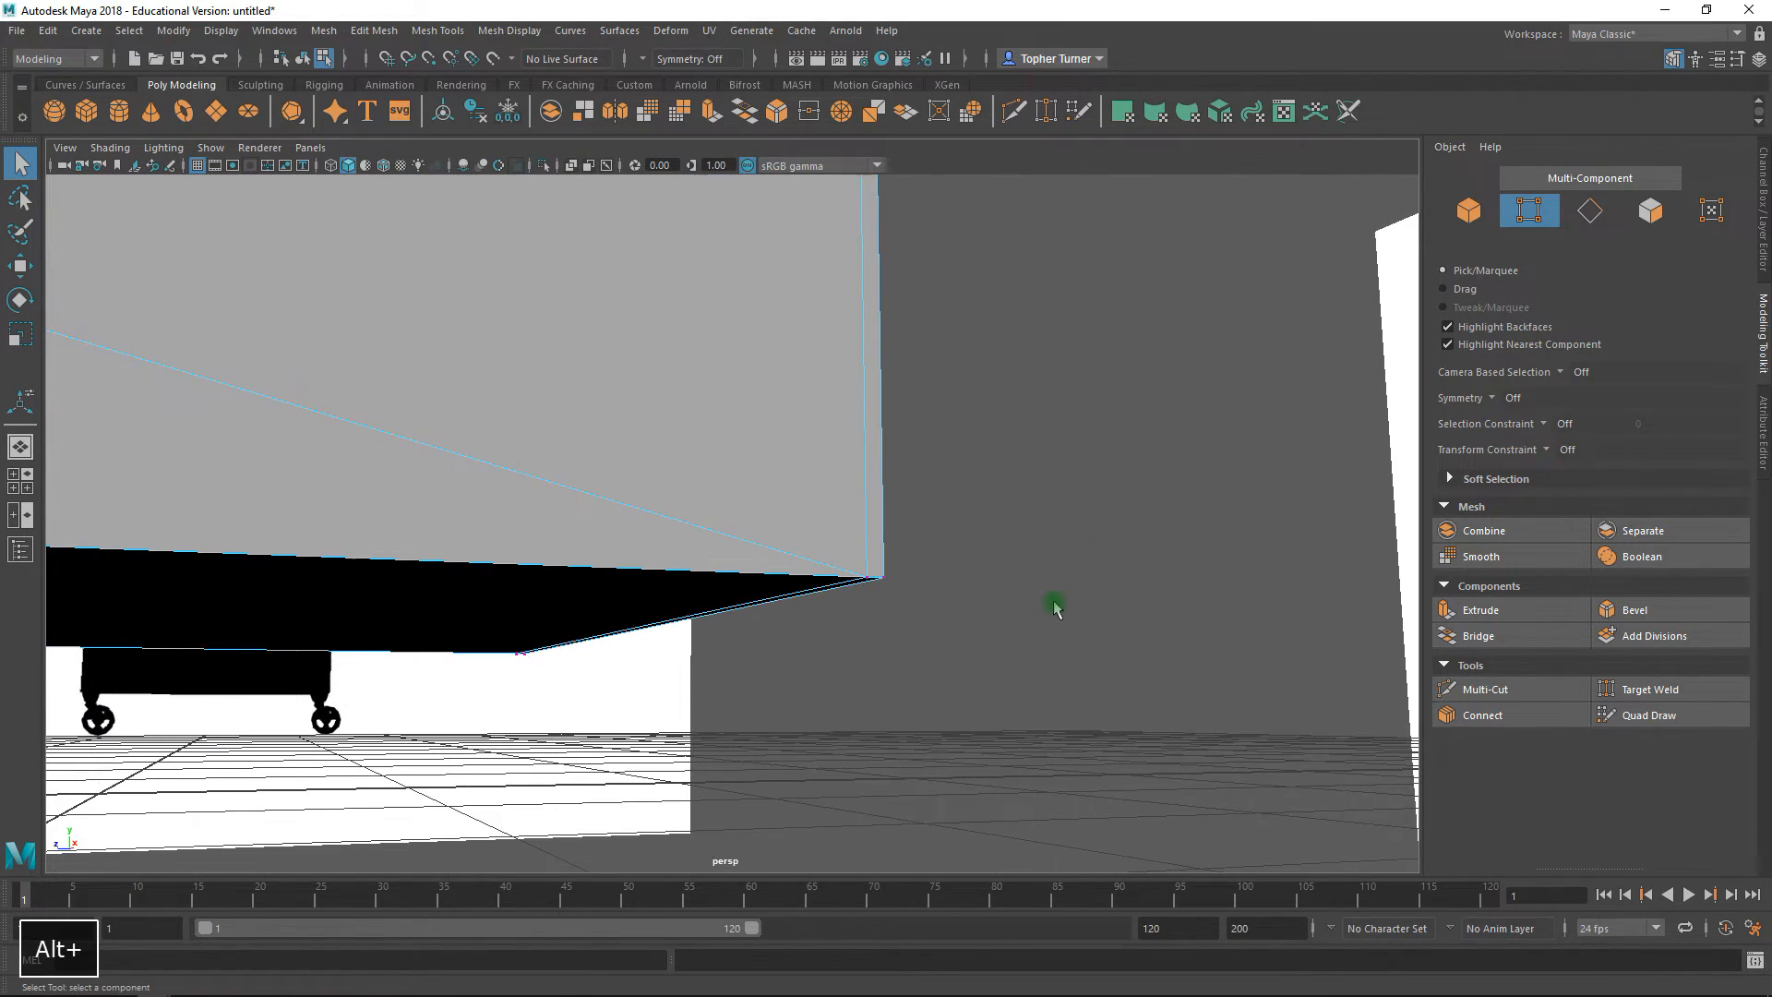
alt+drag(706, 543, 1127, 595)
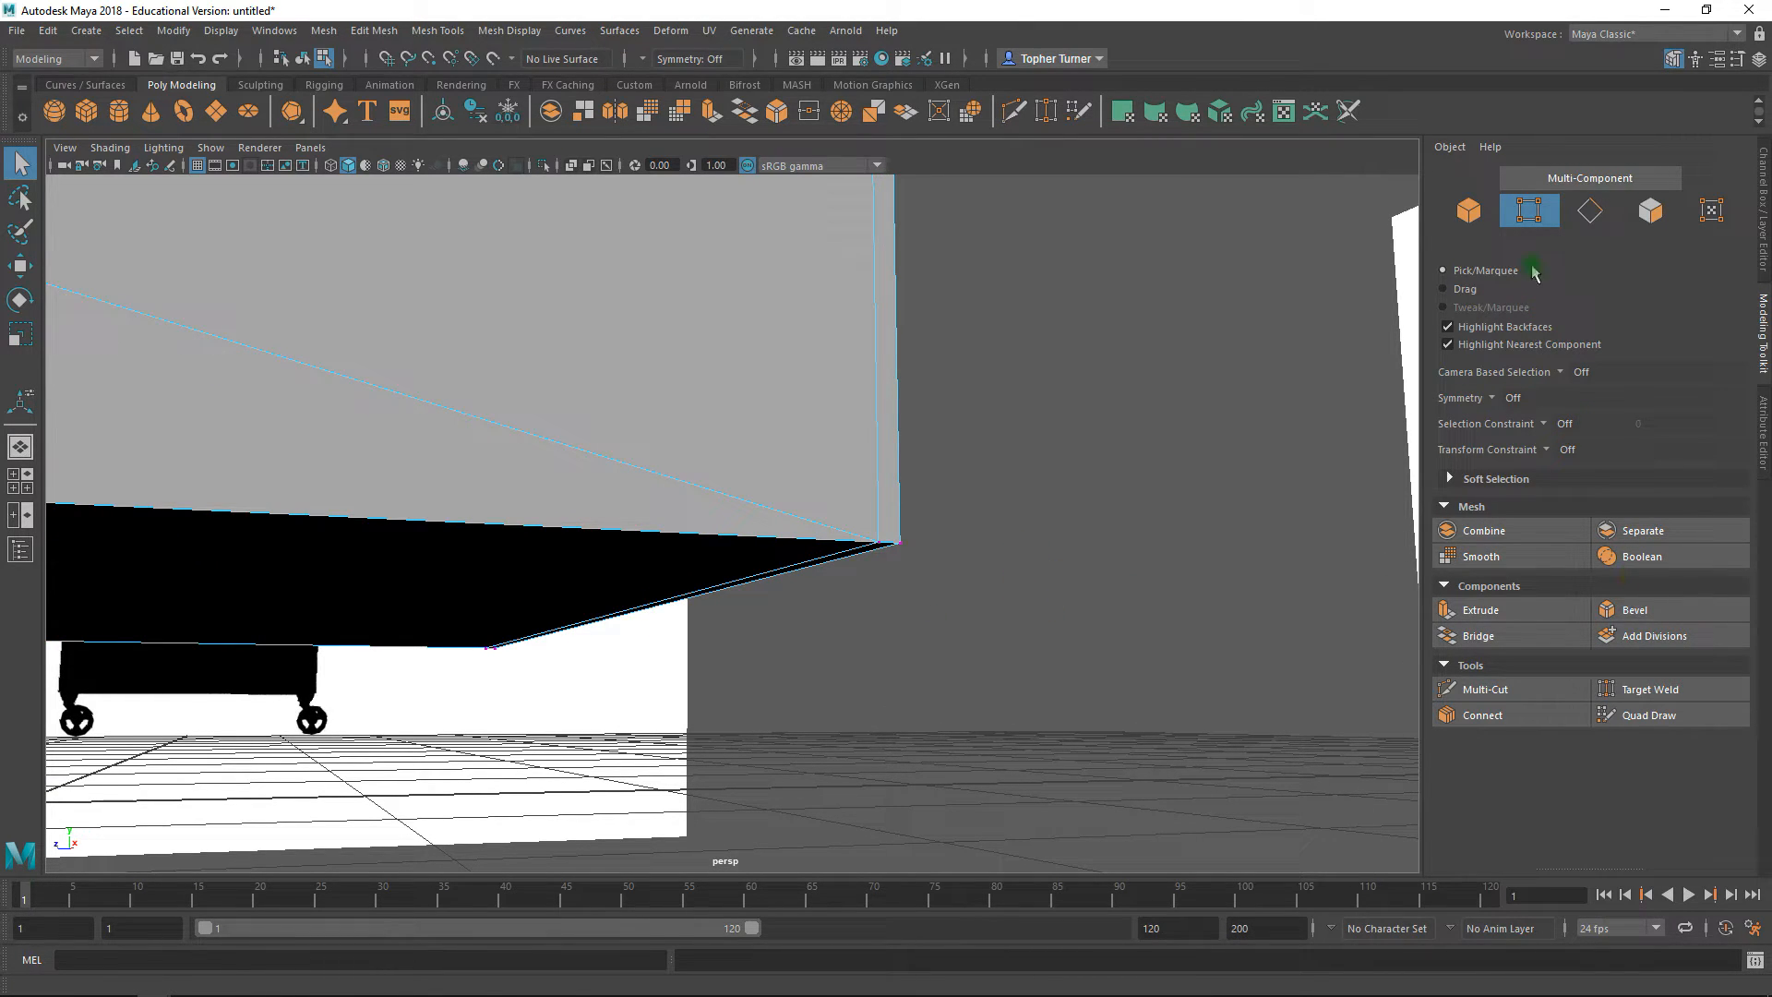
click(1624, 692)
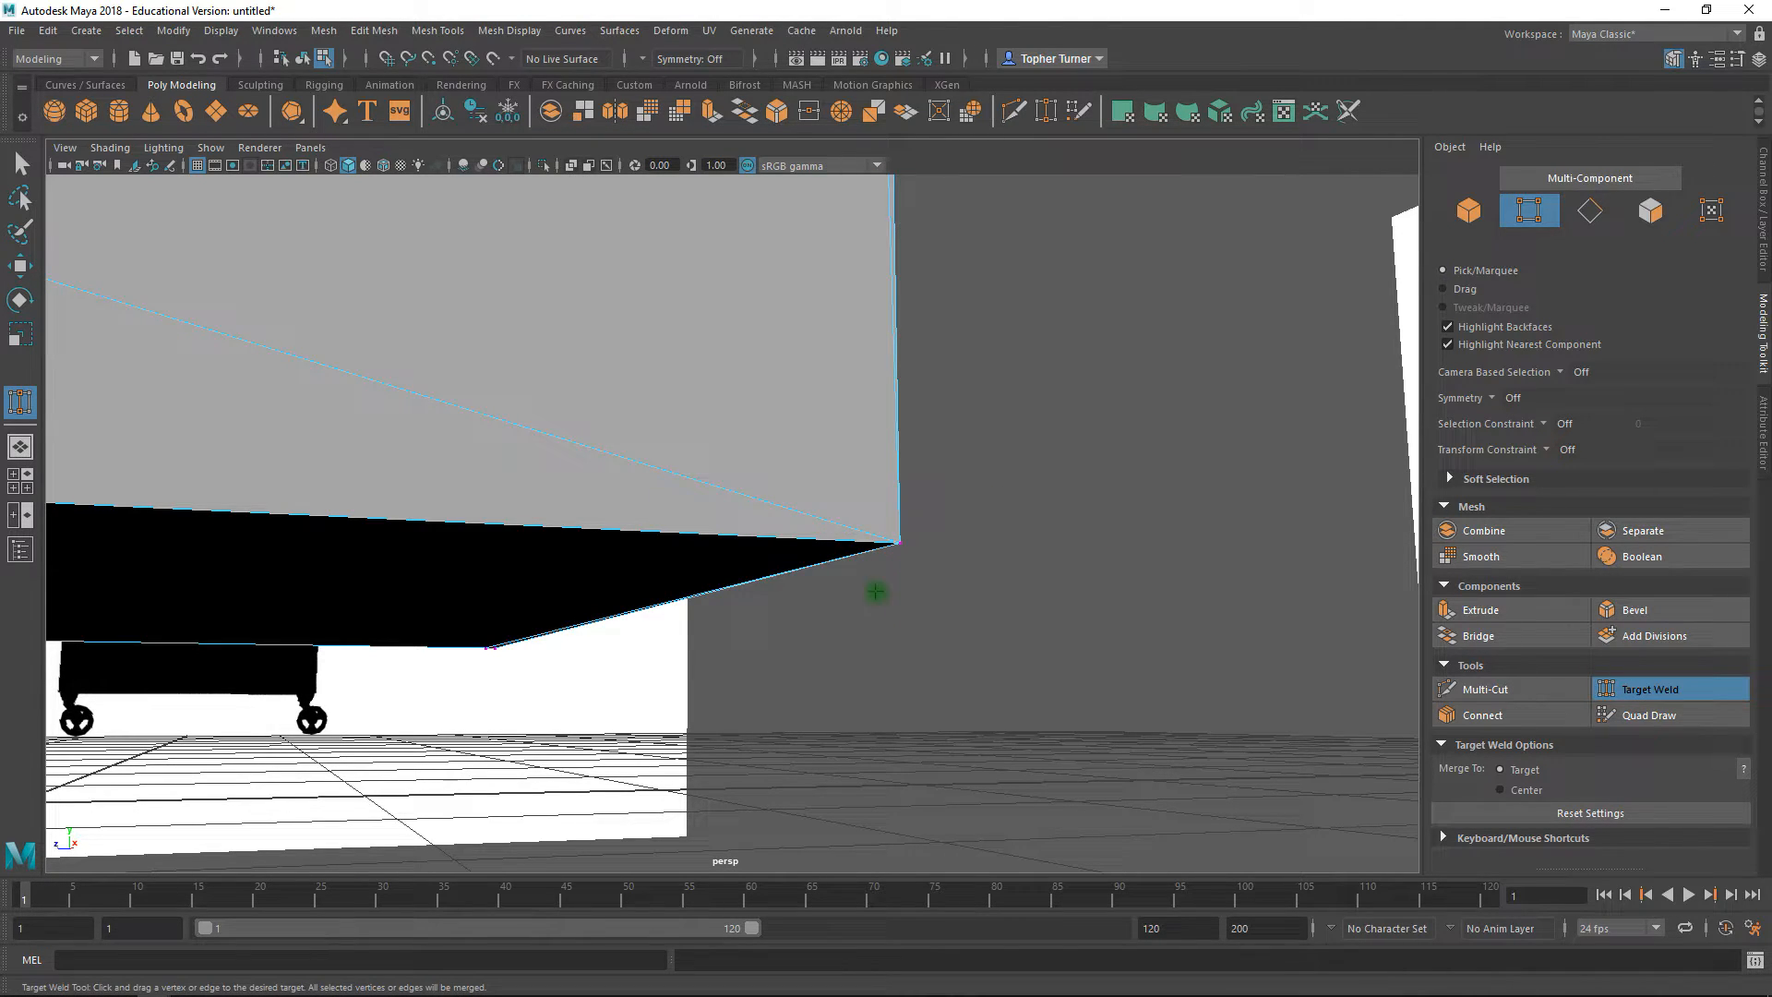
alt+drag(858, 594, 997, 757)
alt+drag(1132, 495, 769, 459)
alt+drag(1050, 533, 951, 637)
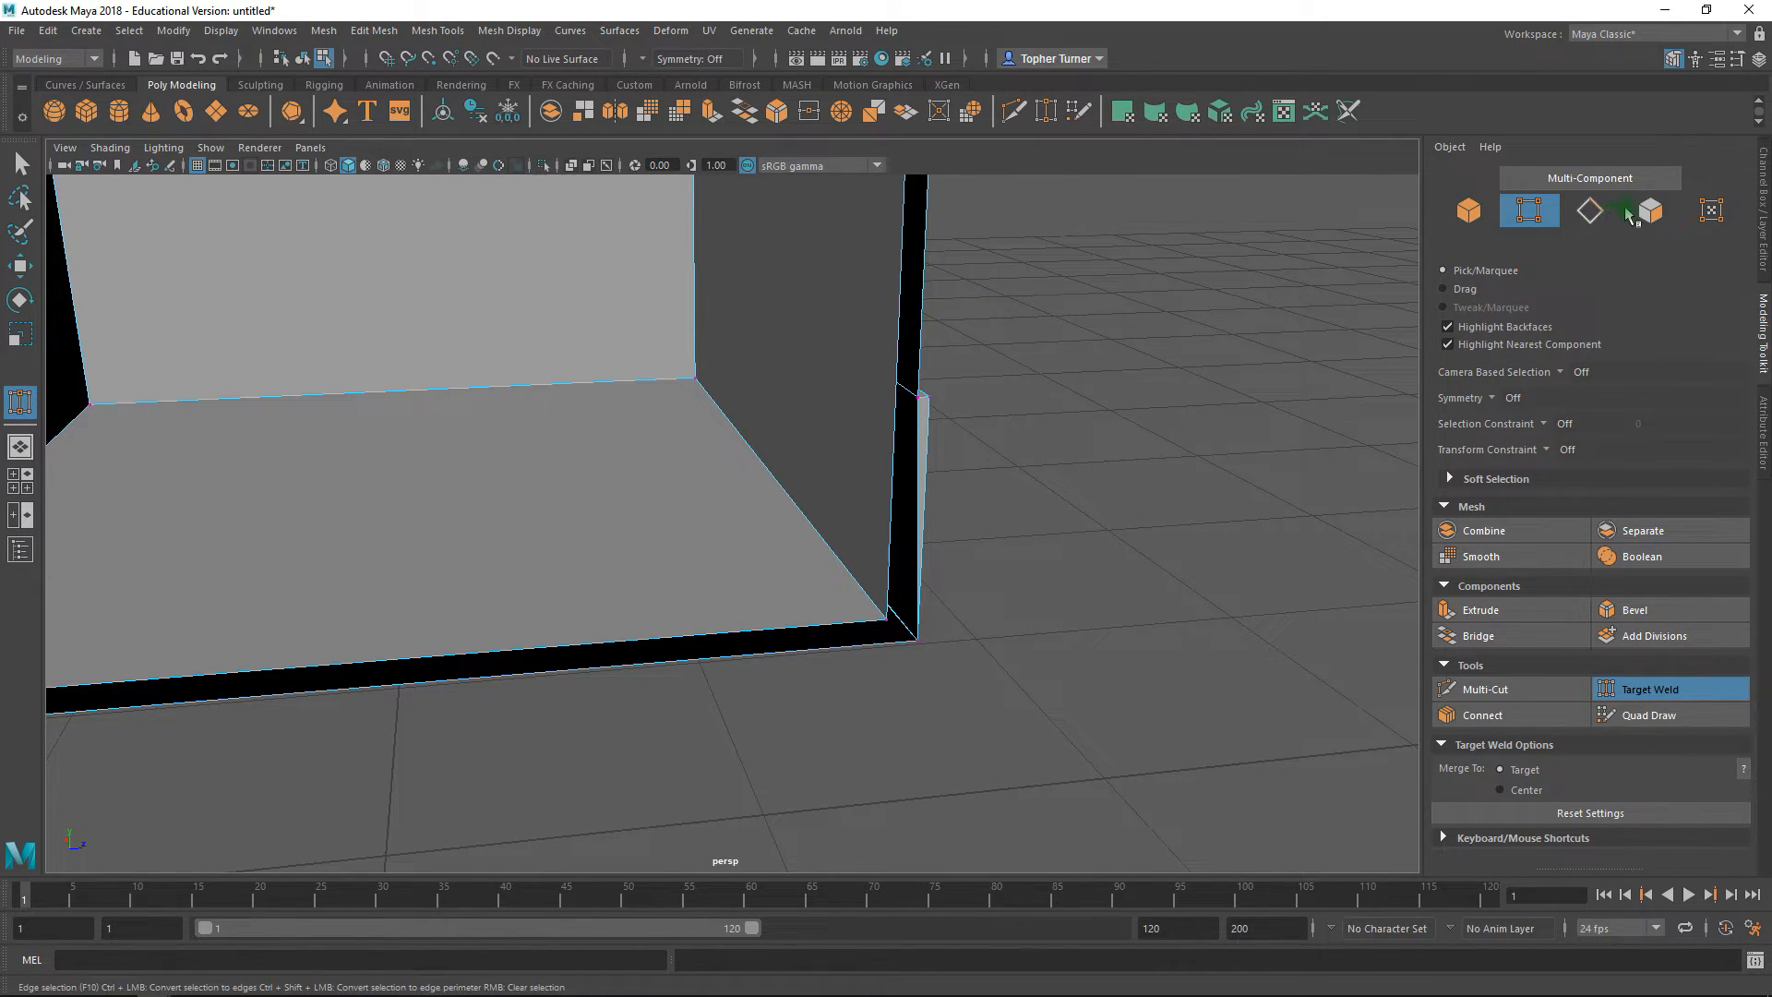
- Delete the three narrow end-cap faces of the extruded bands and rear panel along the open mirror side
click(1648, 689)
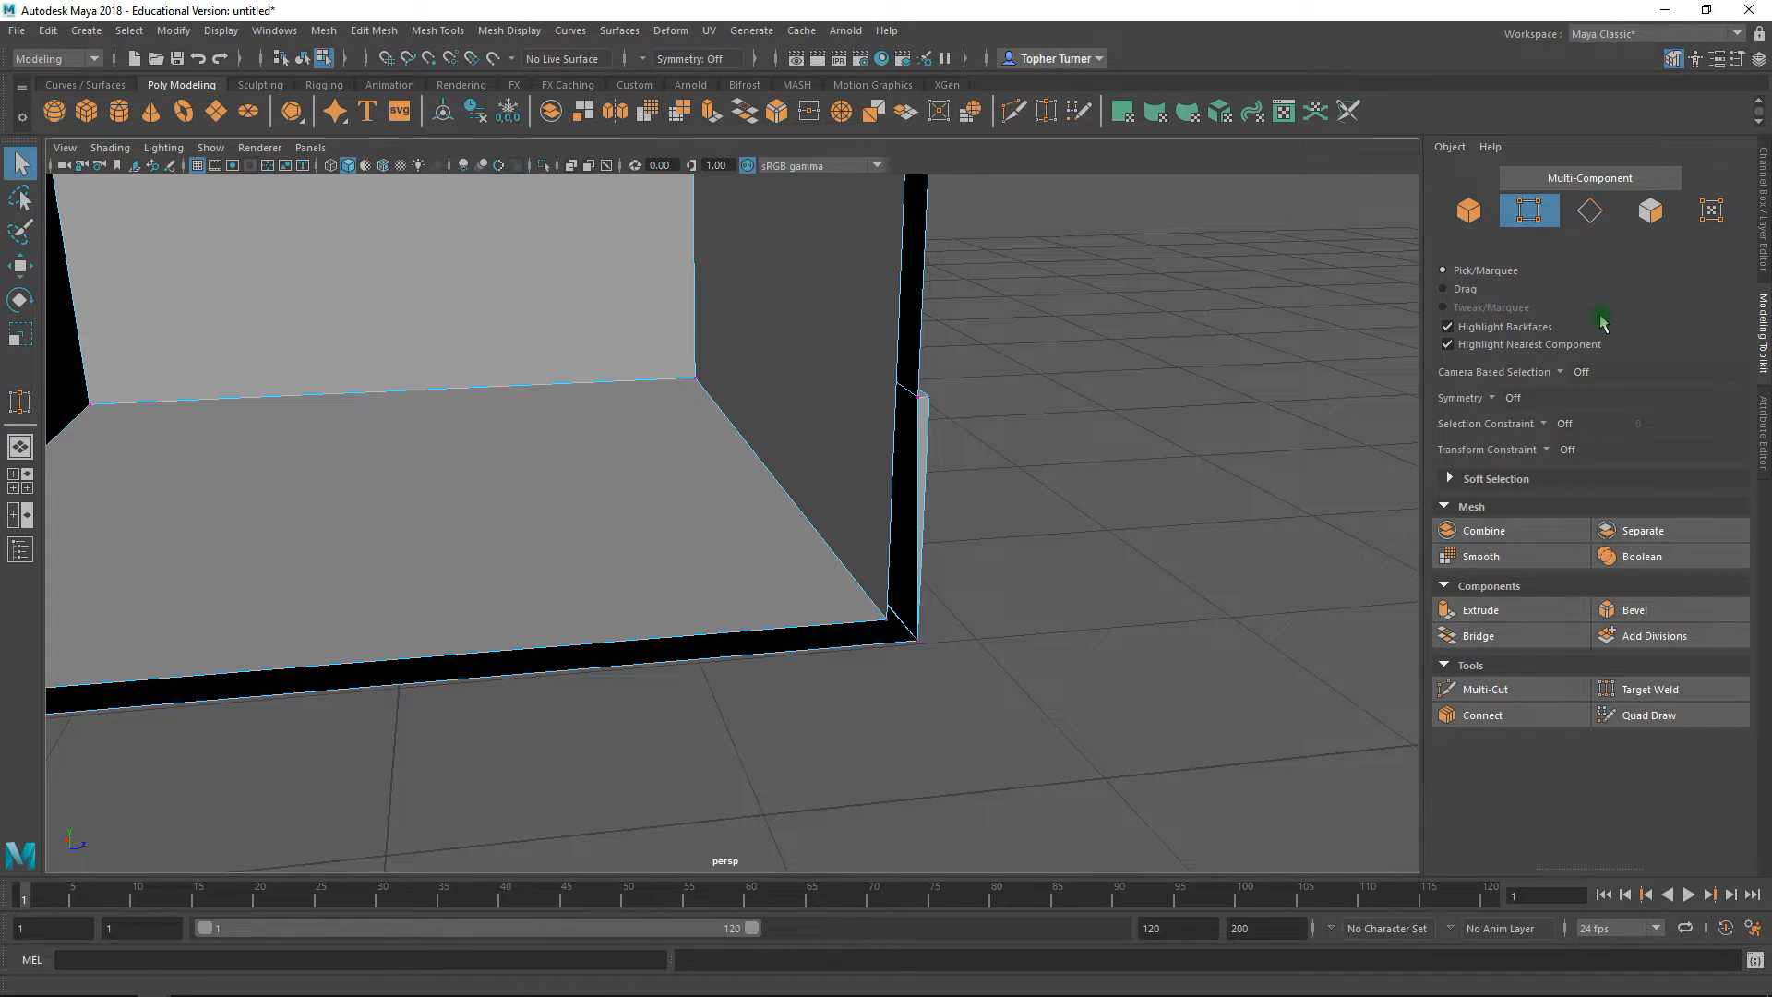
click(1650, 210)
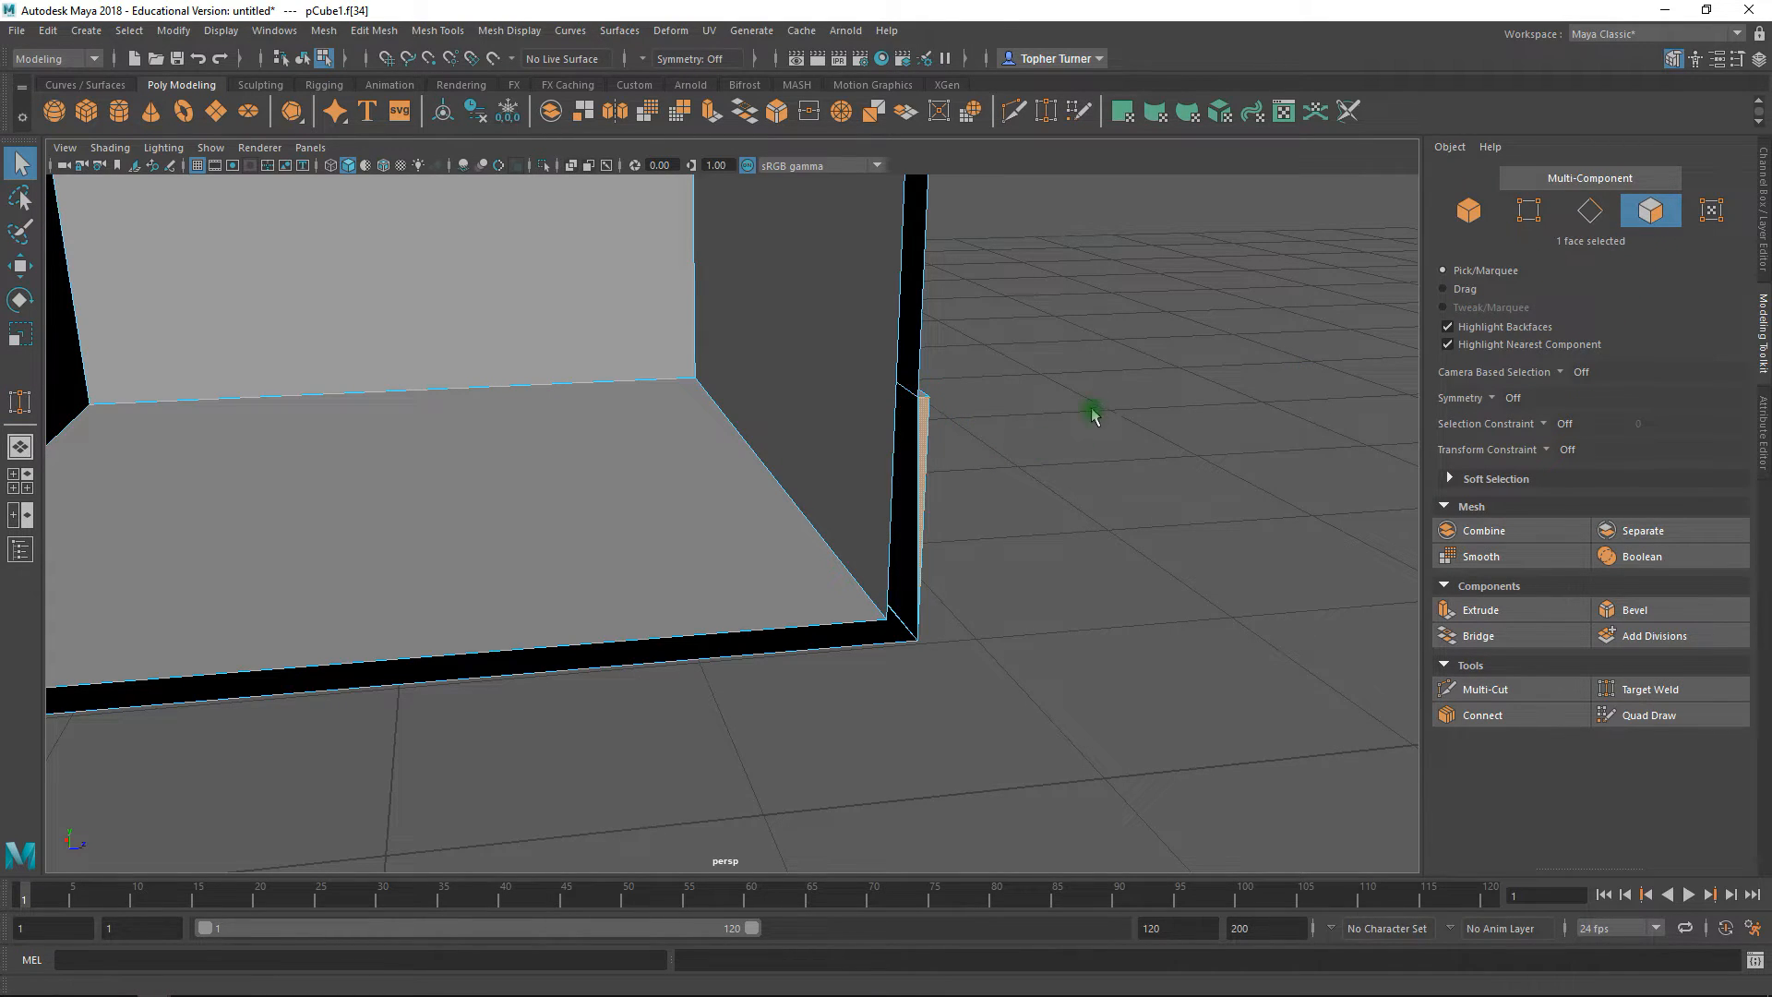
alt+drag(1092, 415, 859, 384)
shift+click(384, 411)
alt+drag(384, 412, 891, 444)
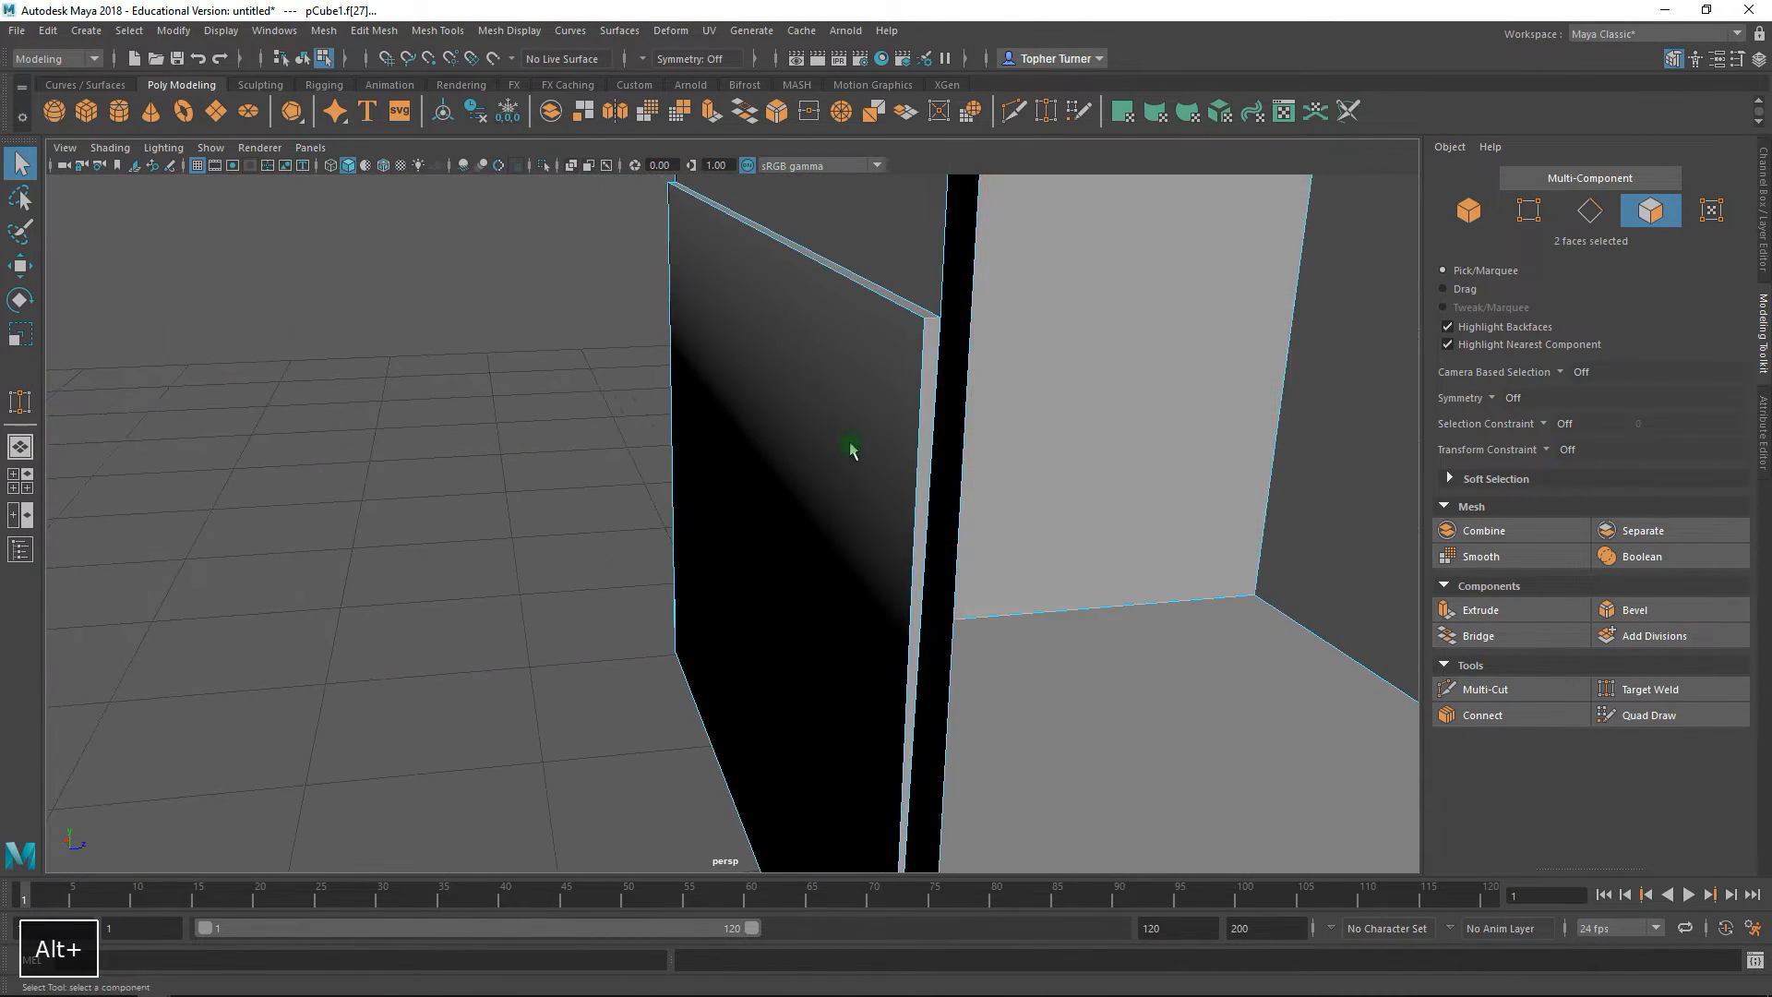
shift+click(934, 341)
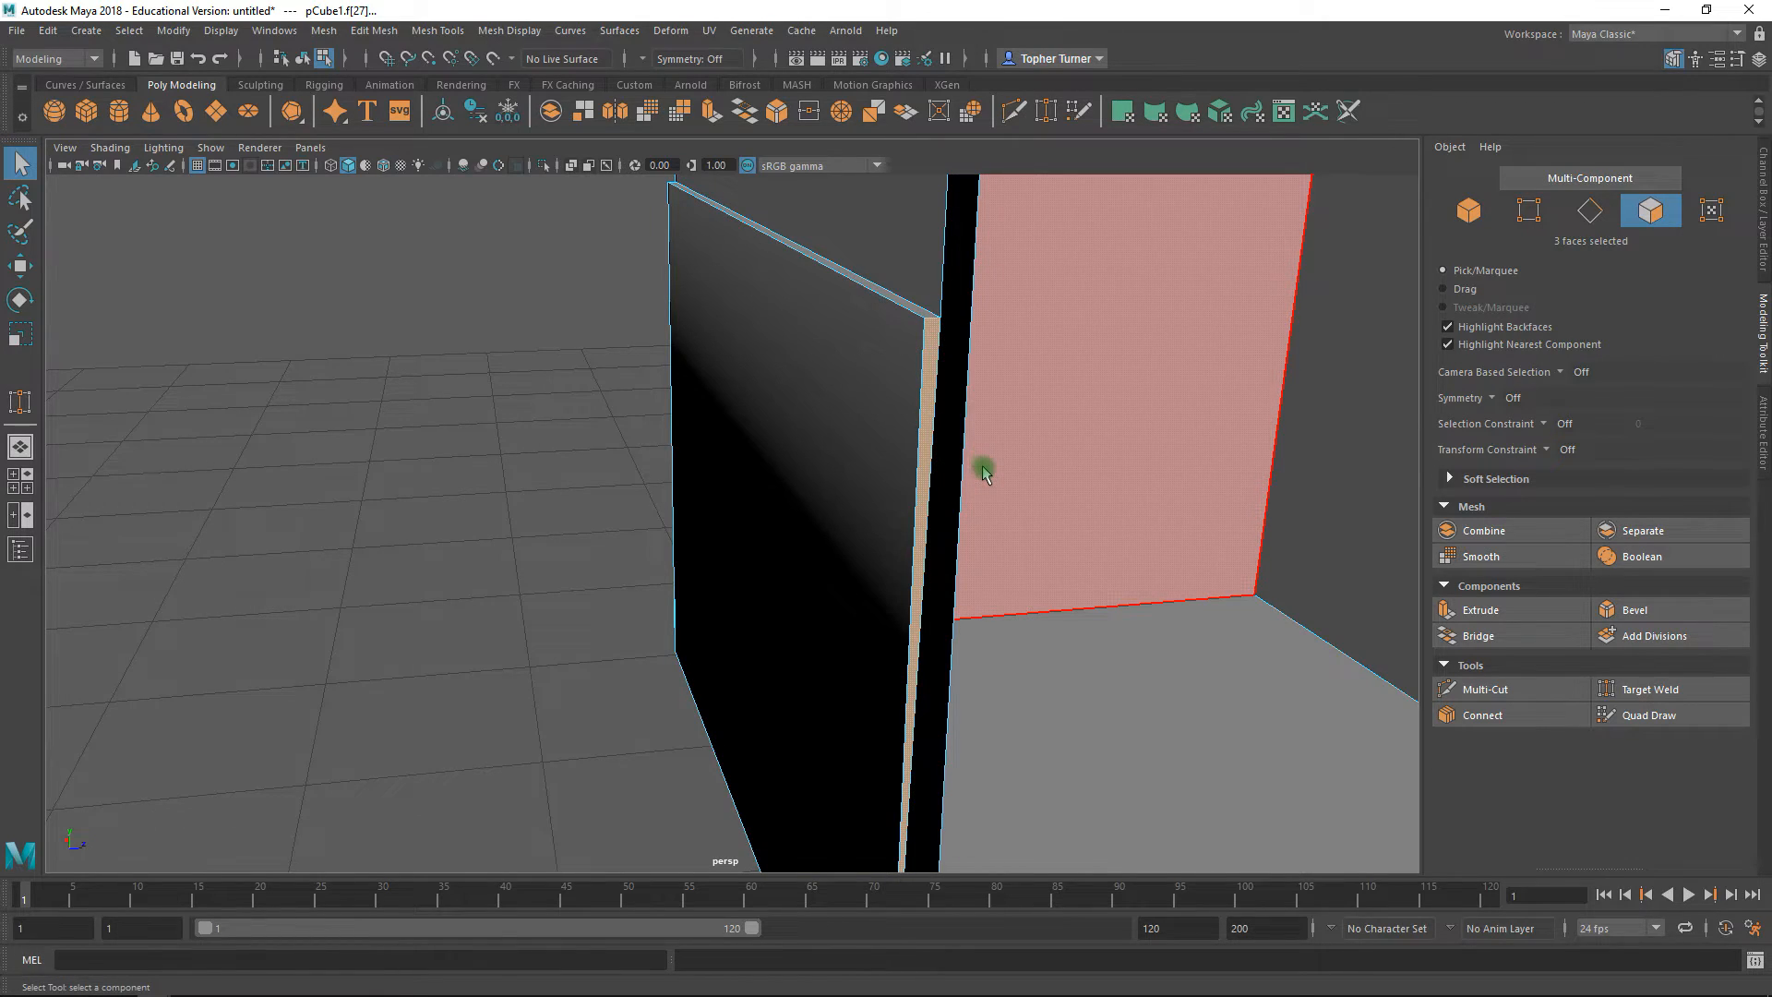
key(Delete)
- Examine the body's outer walls, corners and underside in object mode for shading problems
alt+drag(811, 506, 930, 452)
alt+right_drag(930, 452, 1055, 625)
click(1652, 216)
click(1465, 214)
alt+drag(1162, 416, 1135, 388)
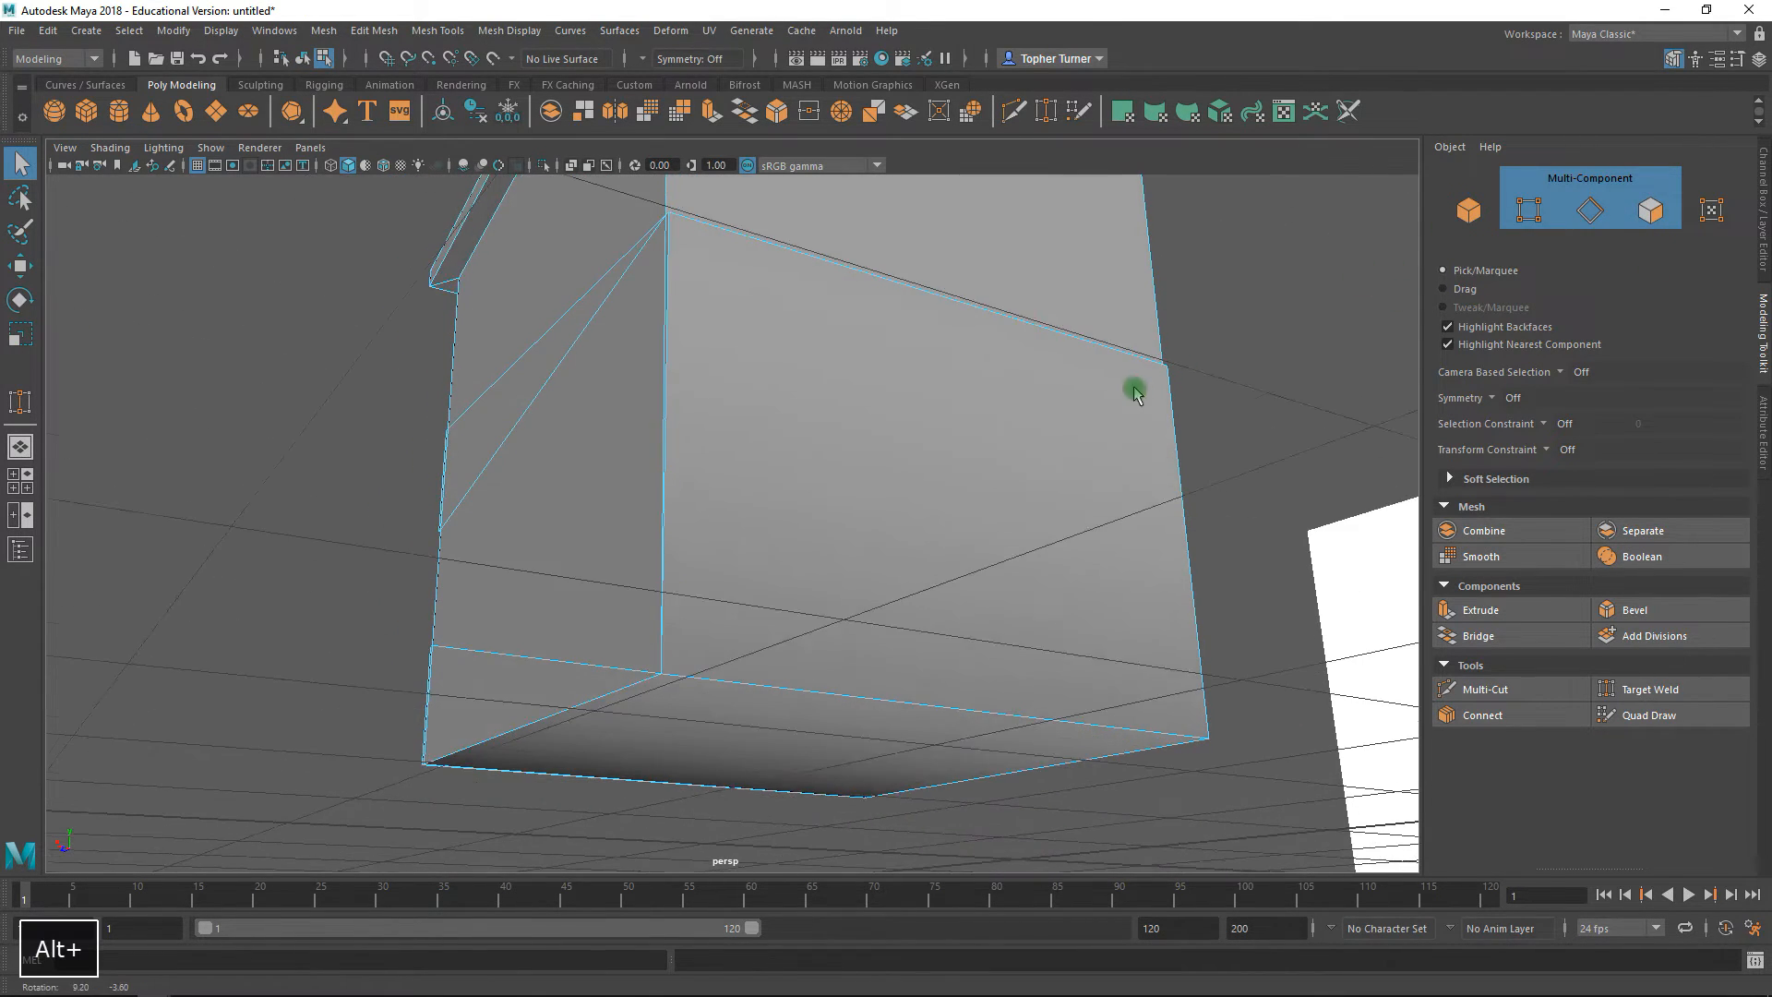
click(1468, 210)
click(1316, 259)
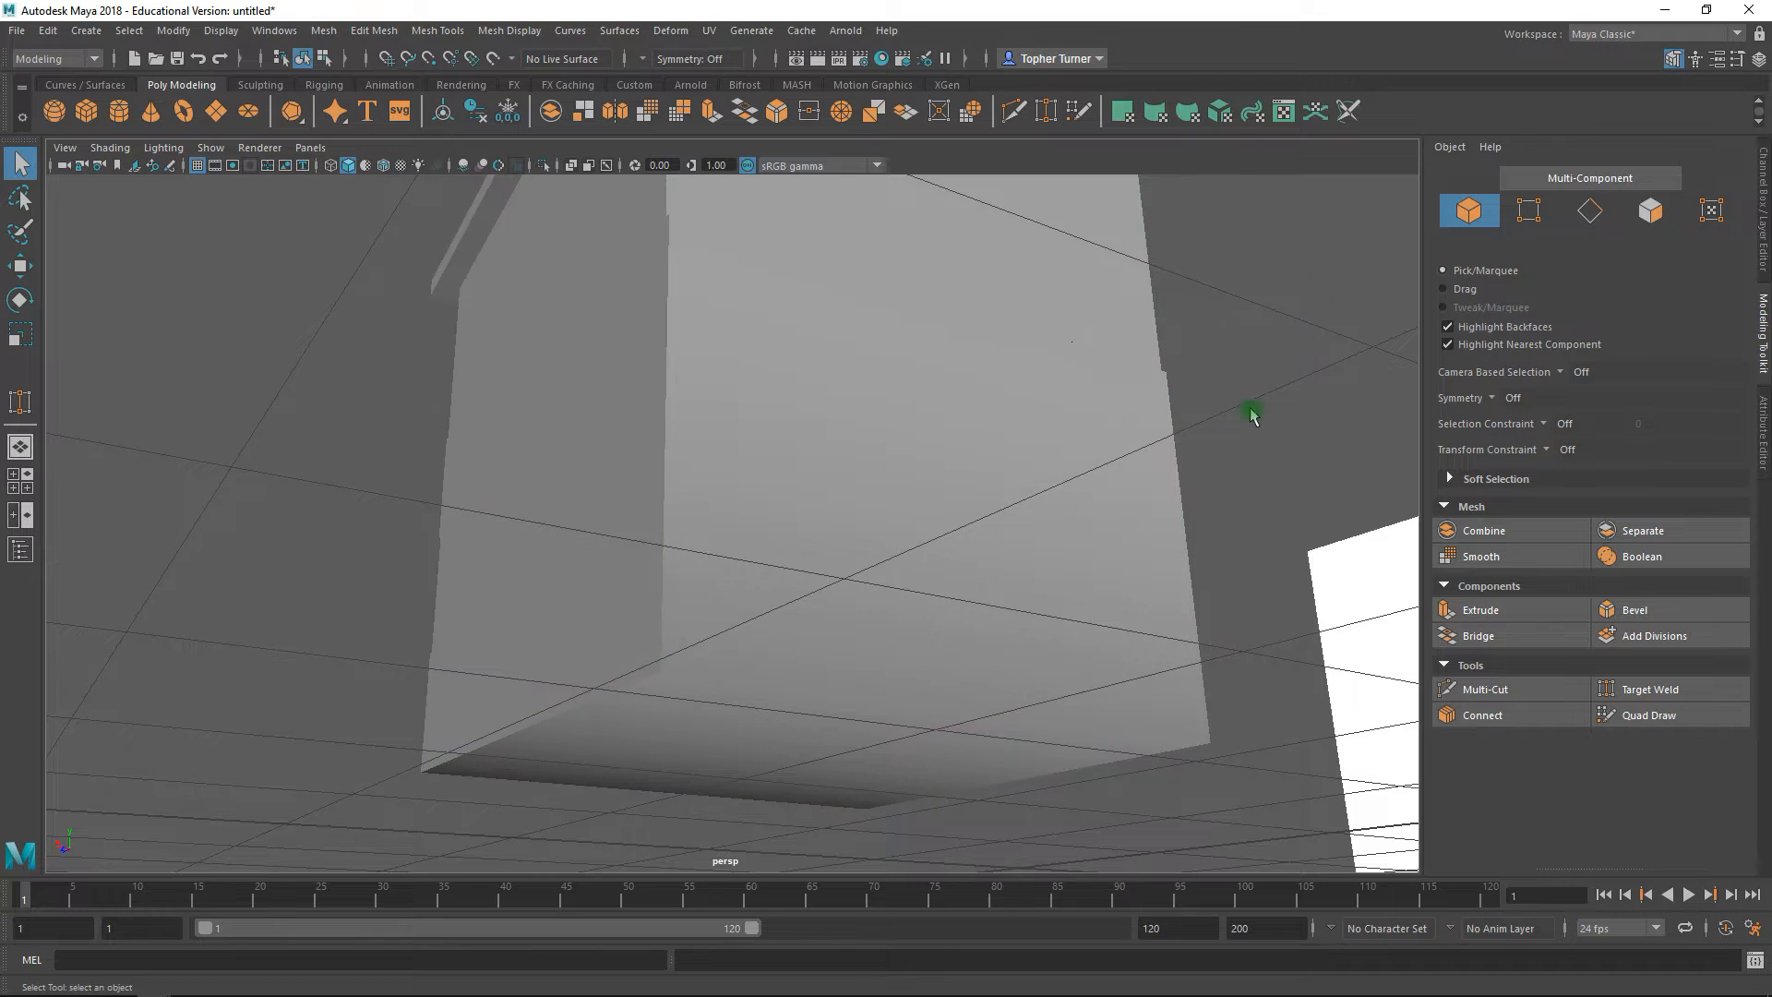
alt+drag(1261, 395, 1235, 398)
alt+drag(1011, 338, 707, 320)
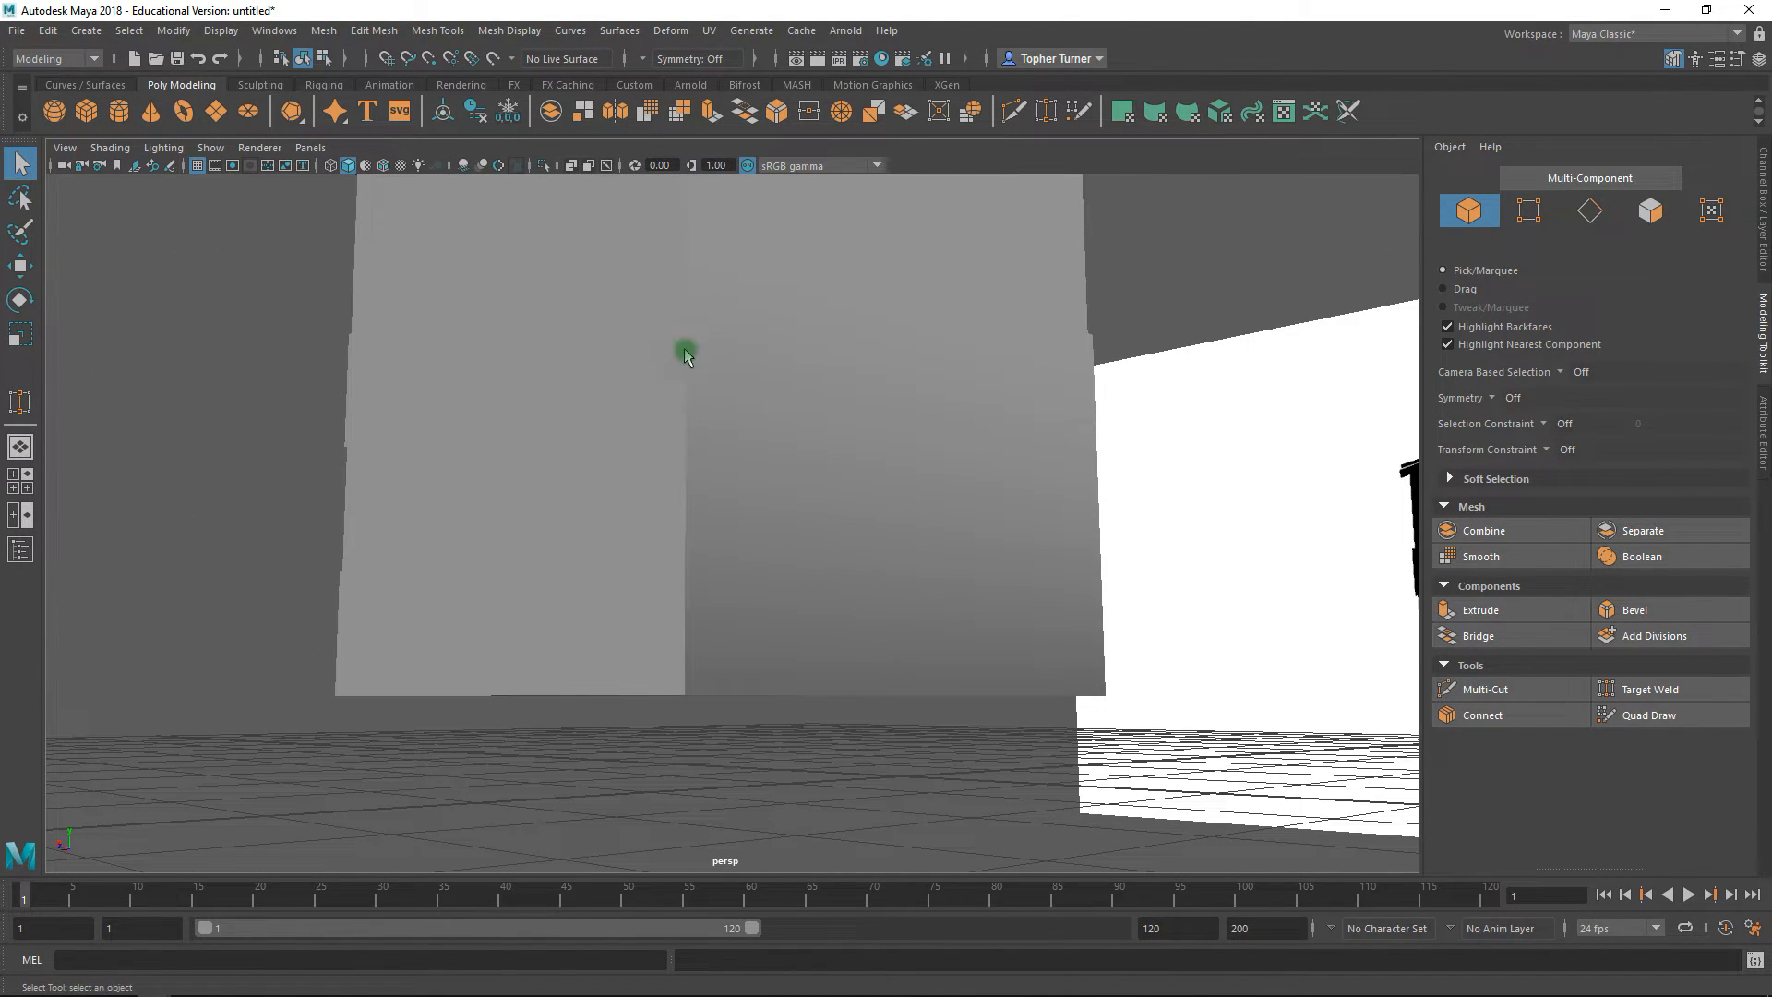
alt+drag(692, 443, 701, 372)
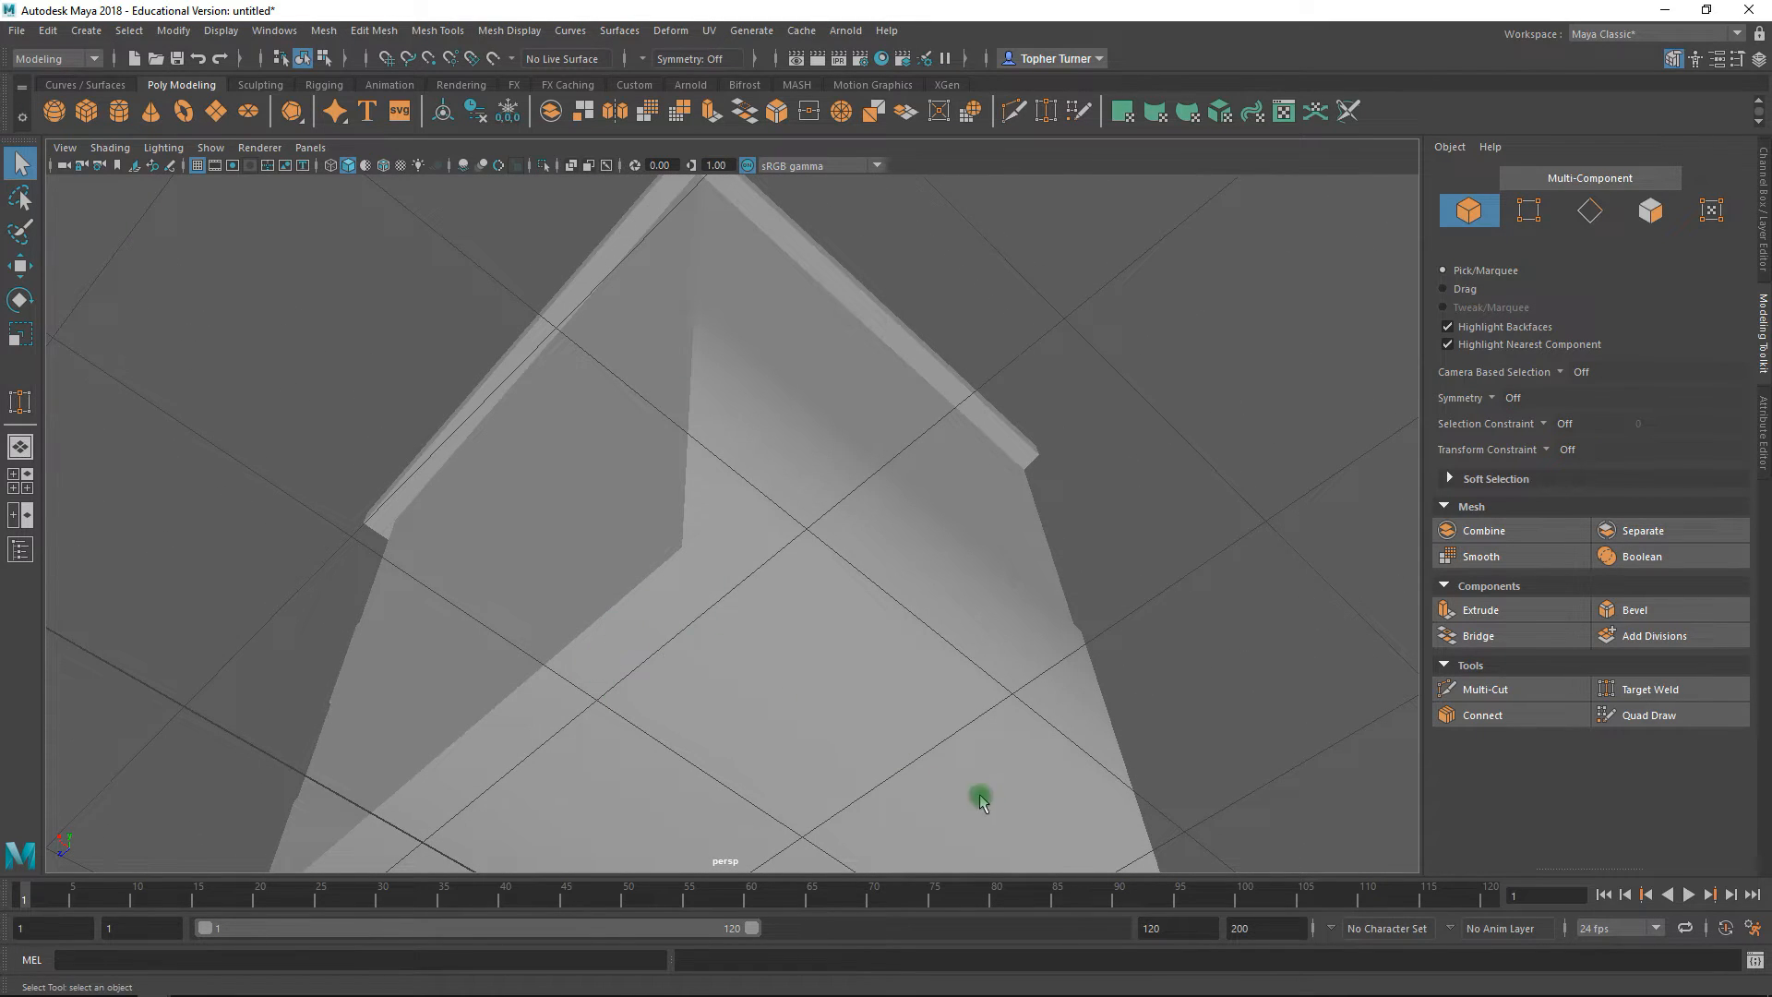
alt+drag(662, 558, 412, 309)
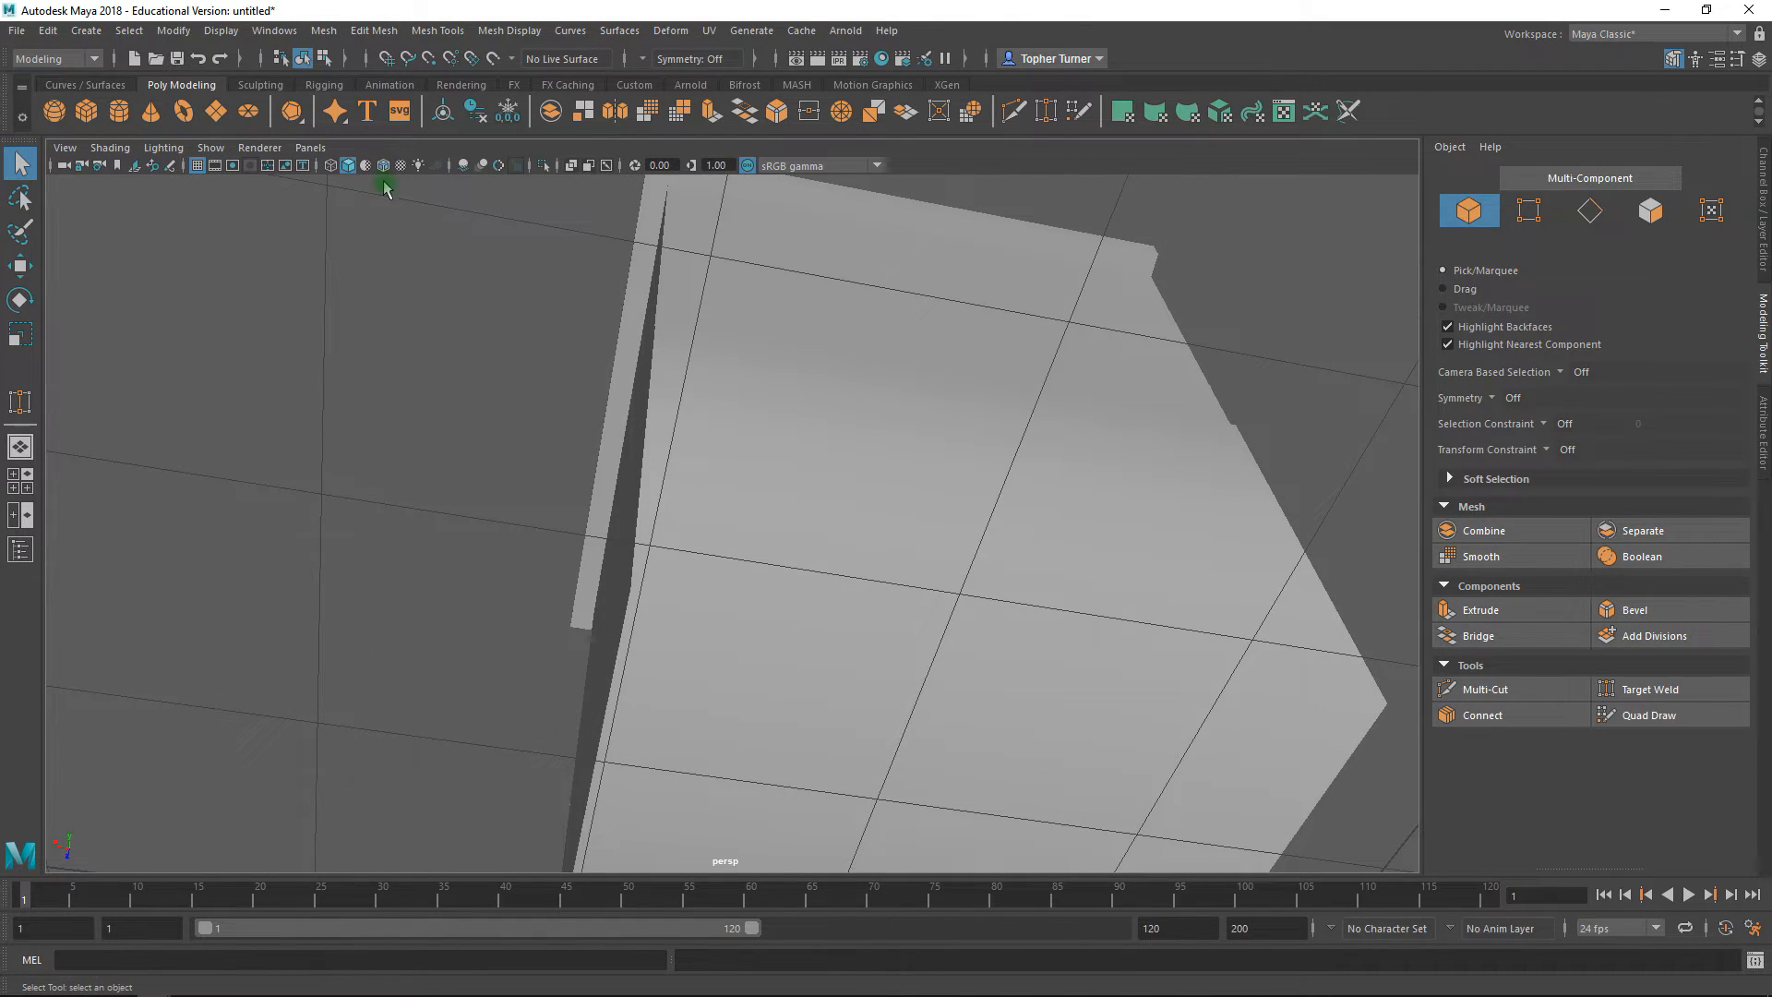
- Hide the perspective grid, select the body's bottom rear edge and try to unlock its normals
click(196, 166)
mouse_move(840, 439)
alt+mouse_down()
mouse_move(780, 396)
mouse_move(514, 332)
mouse_move(854, 435)
alt+mouse_up()
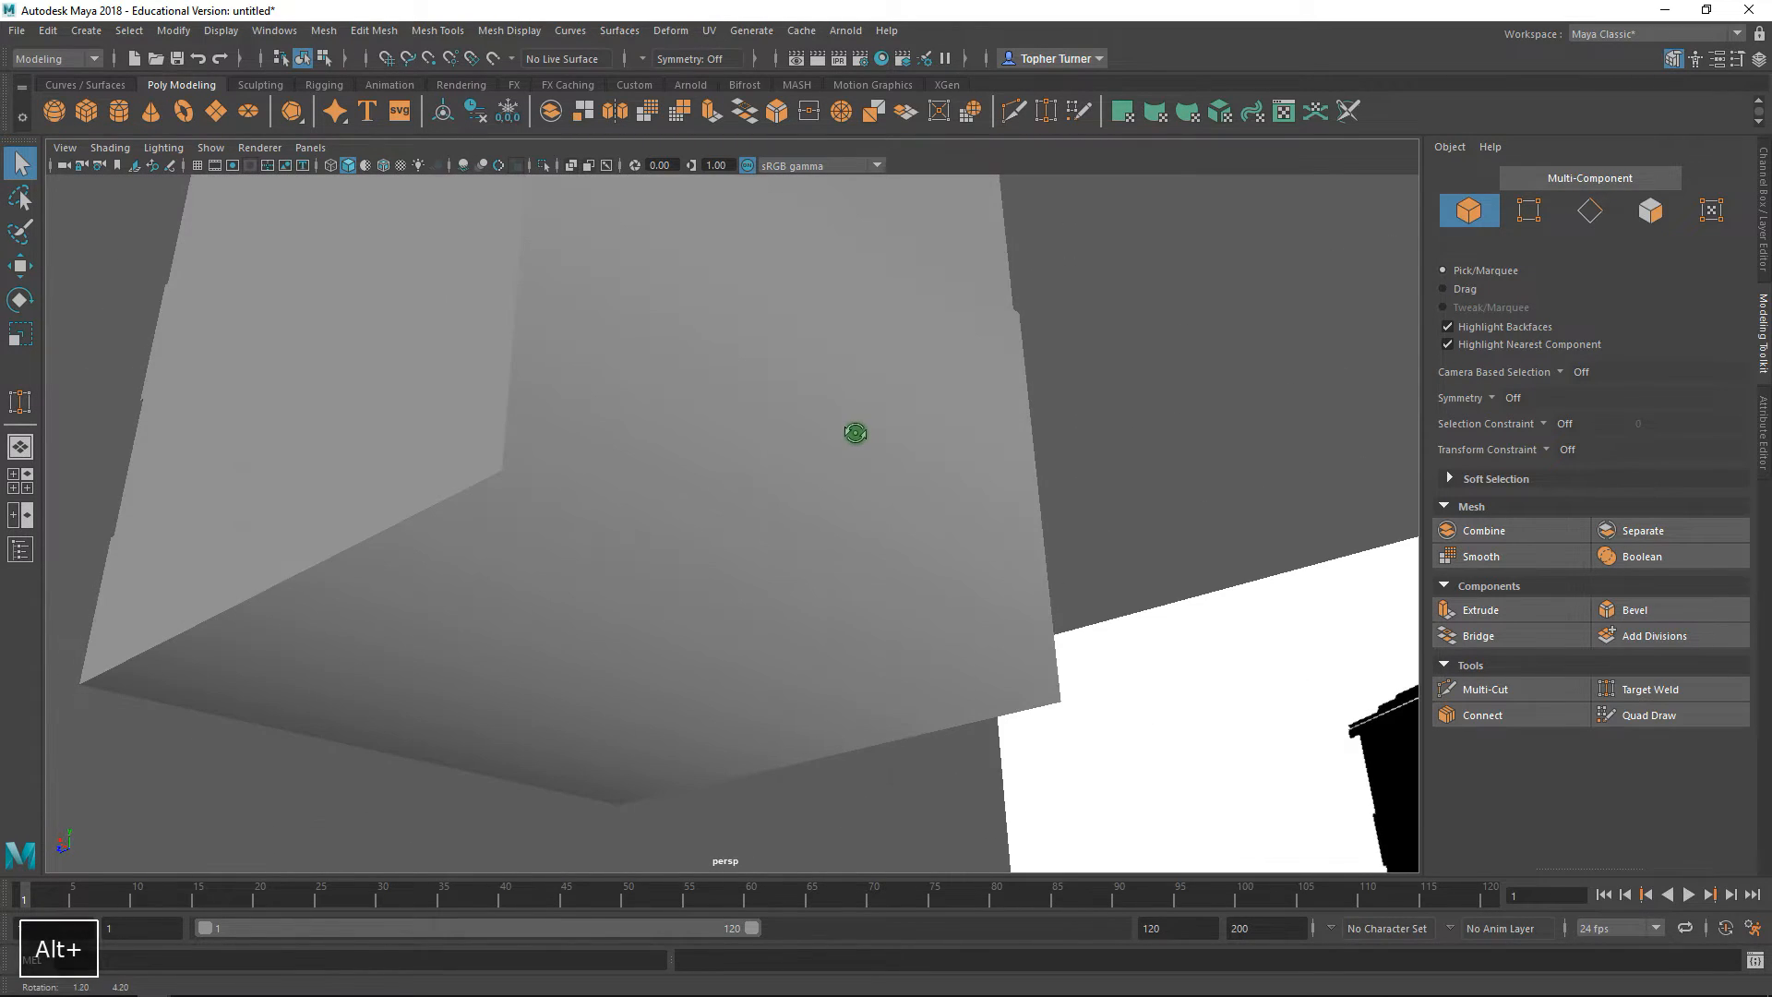
click(1589, 210)
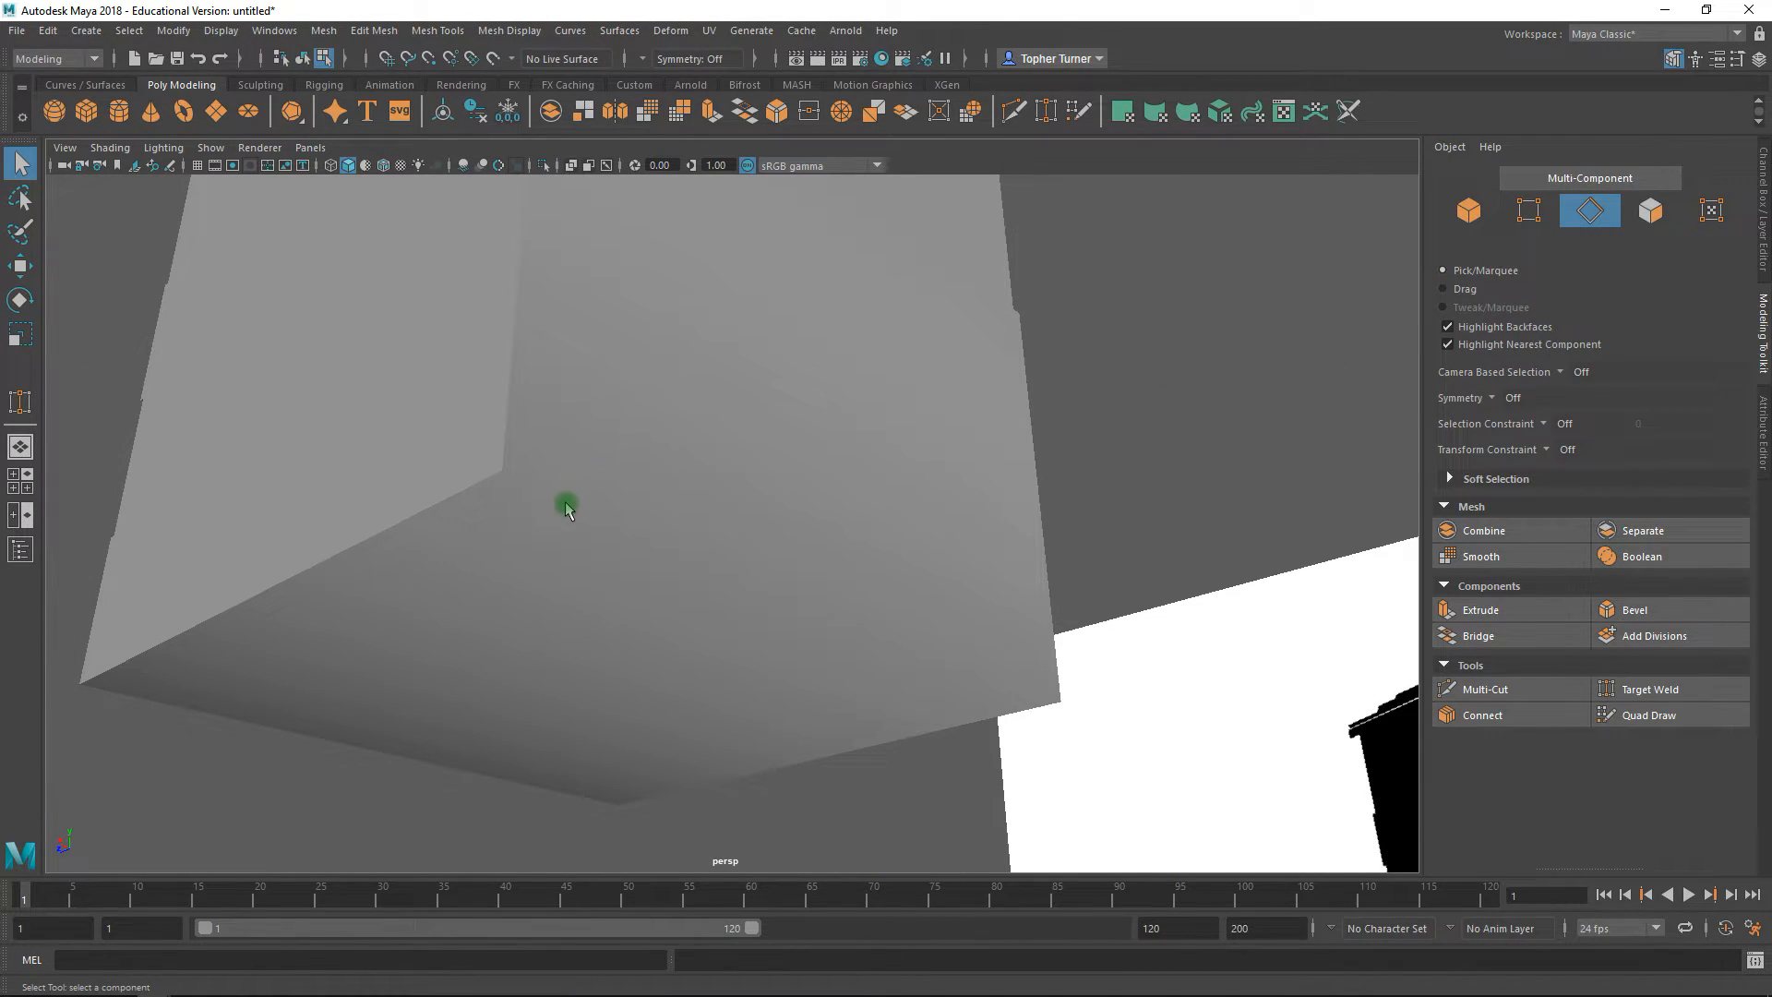
click(611, 514)
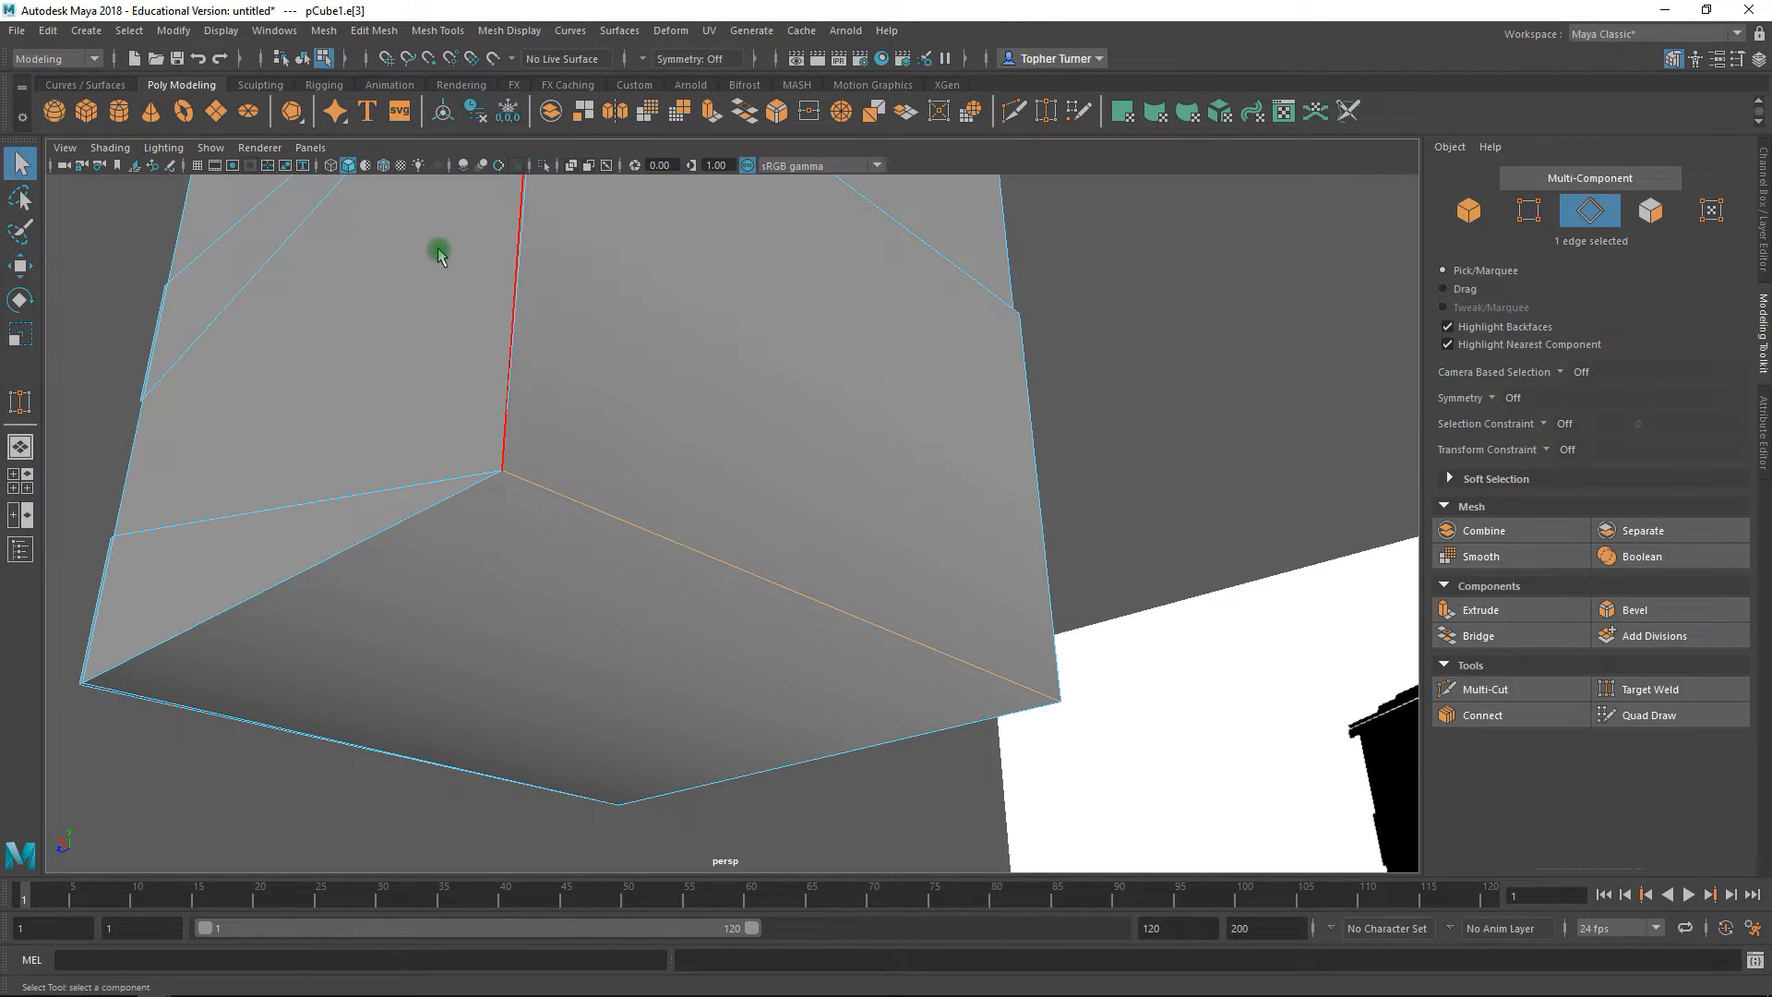
click(380, 32)
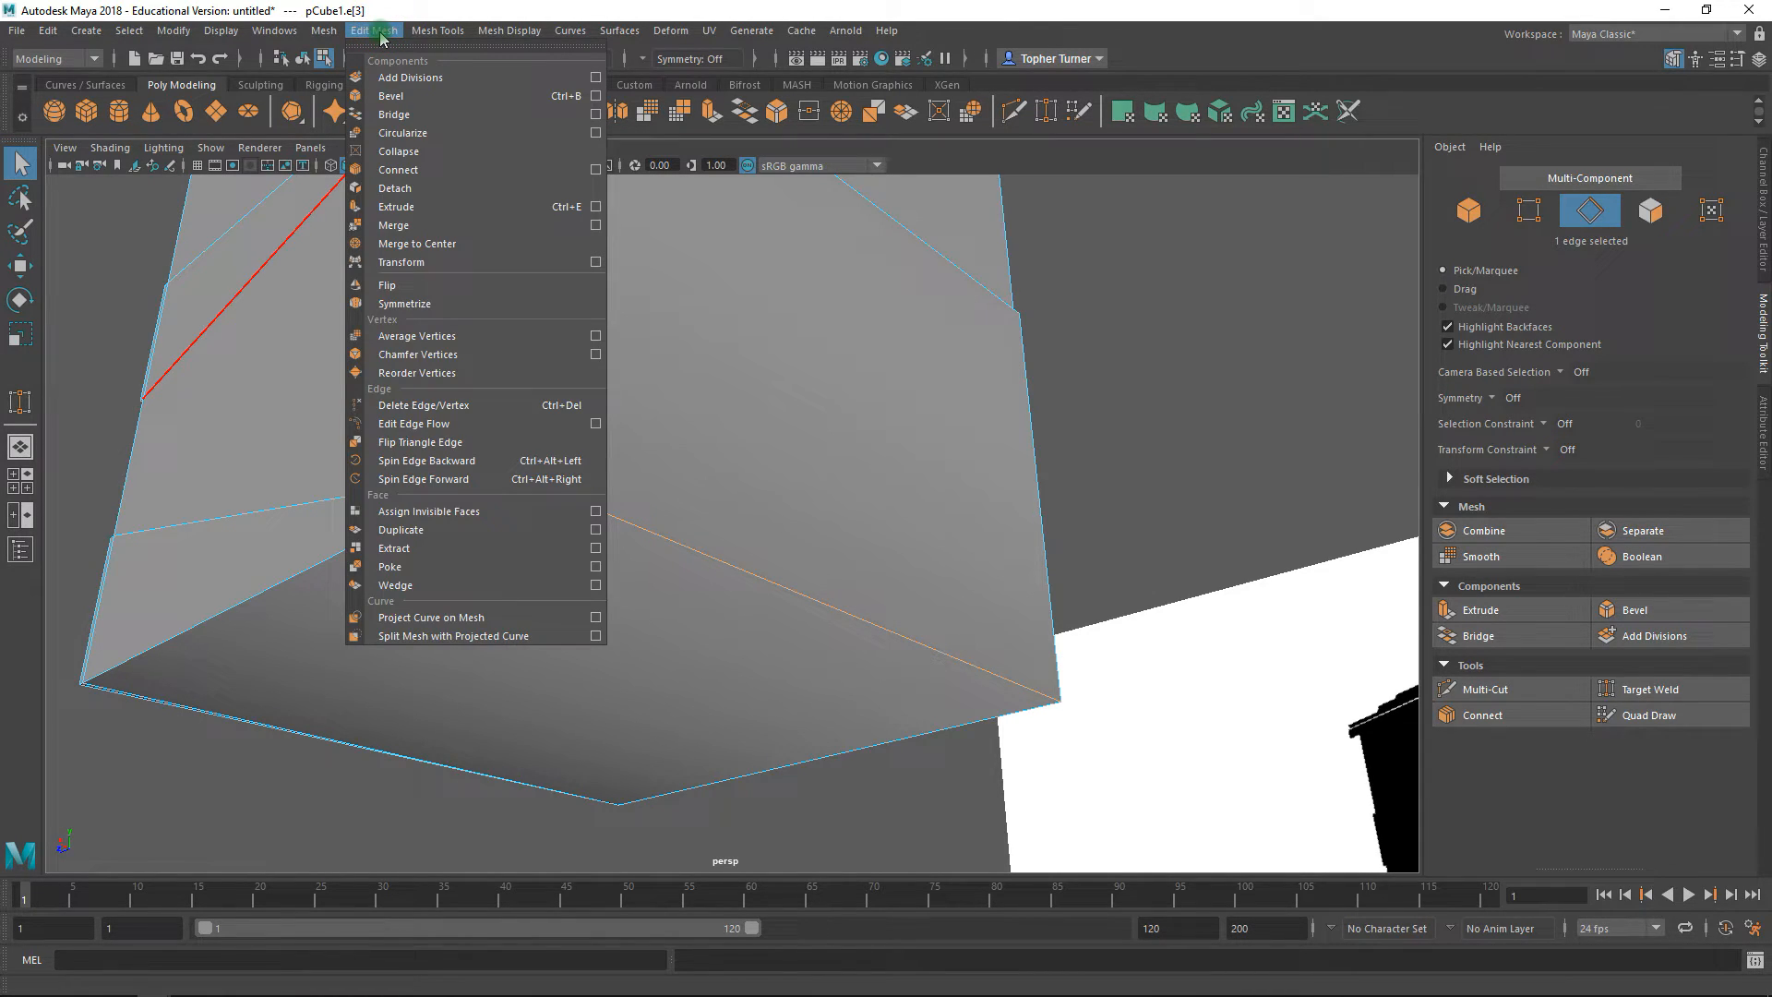
mouse_move(424, 32)
mouse_move(328, 33)
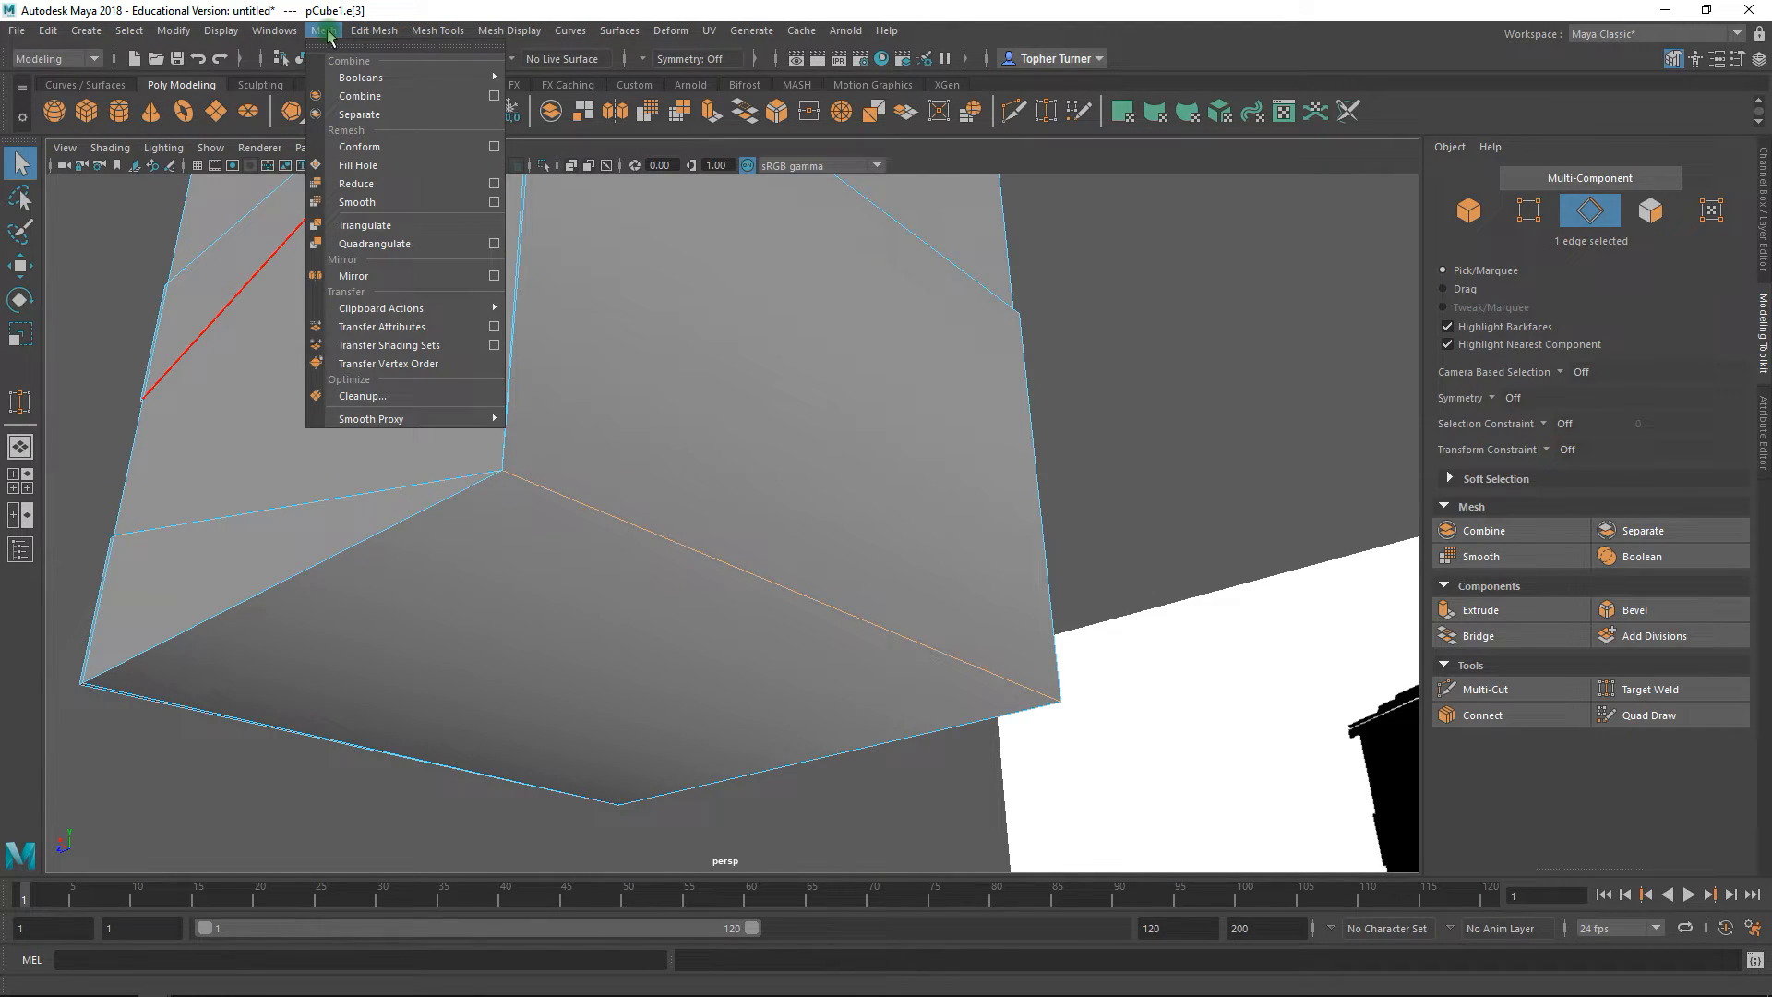
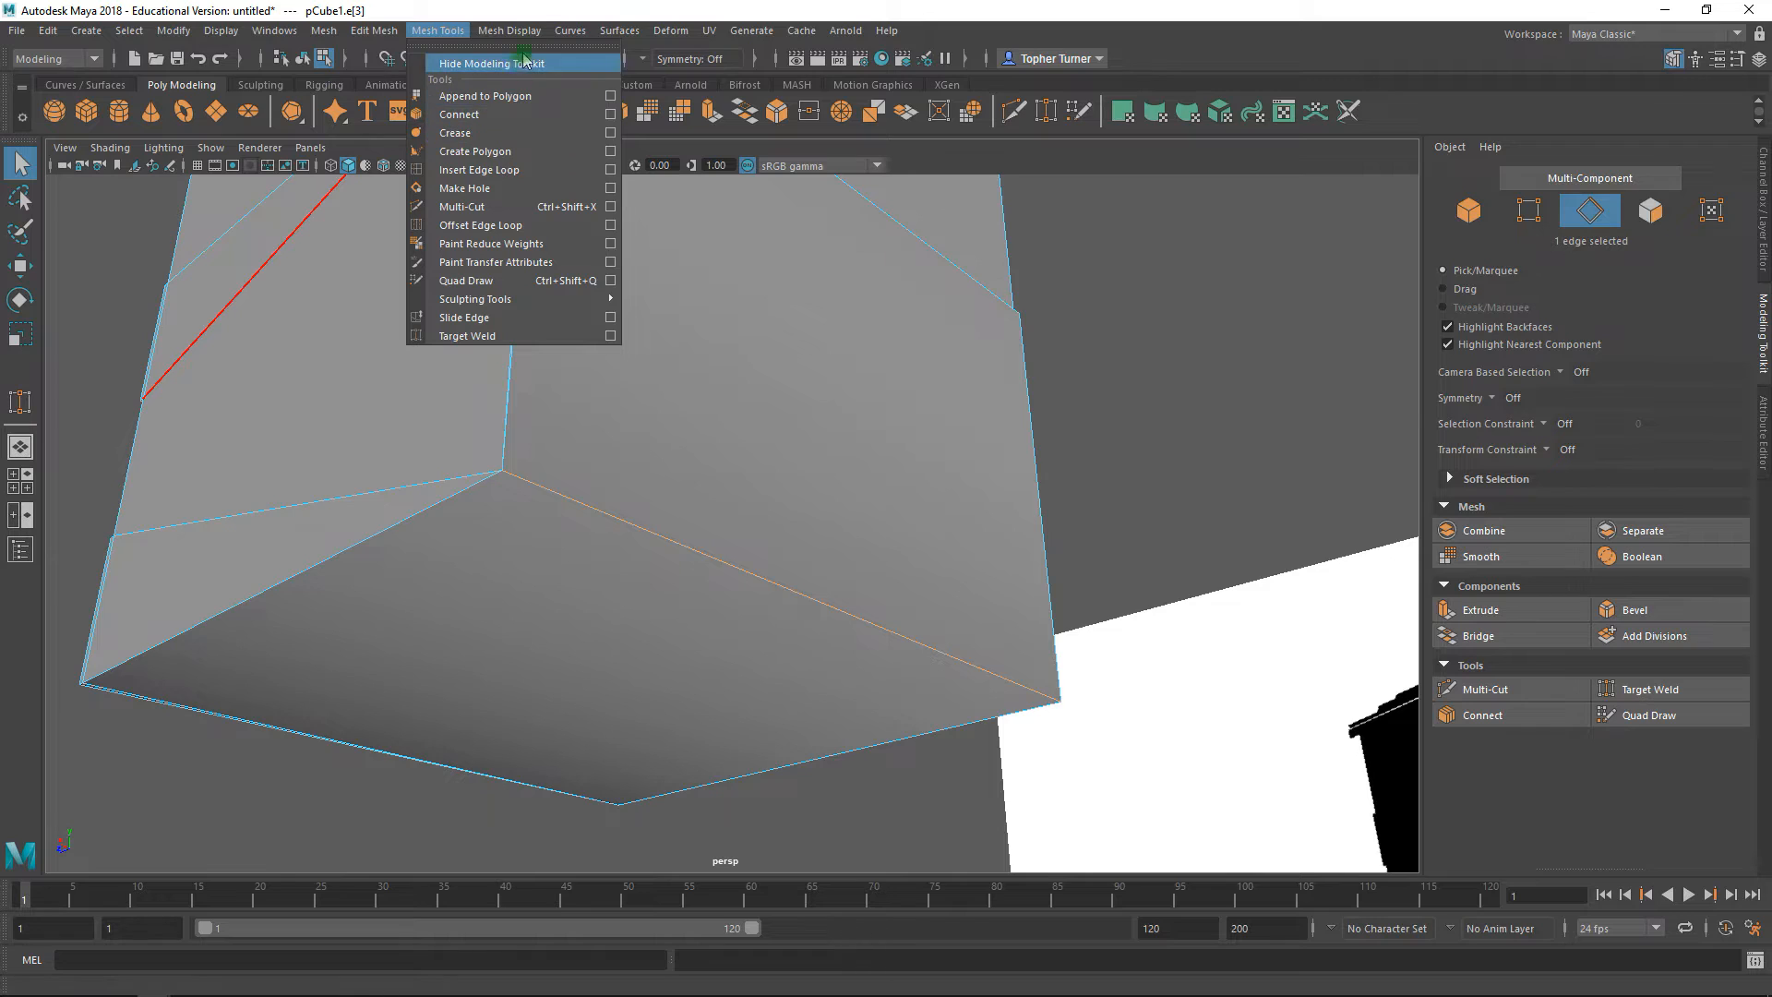
mouse_move(510, 32)
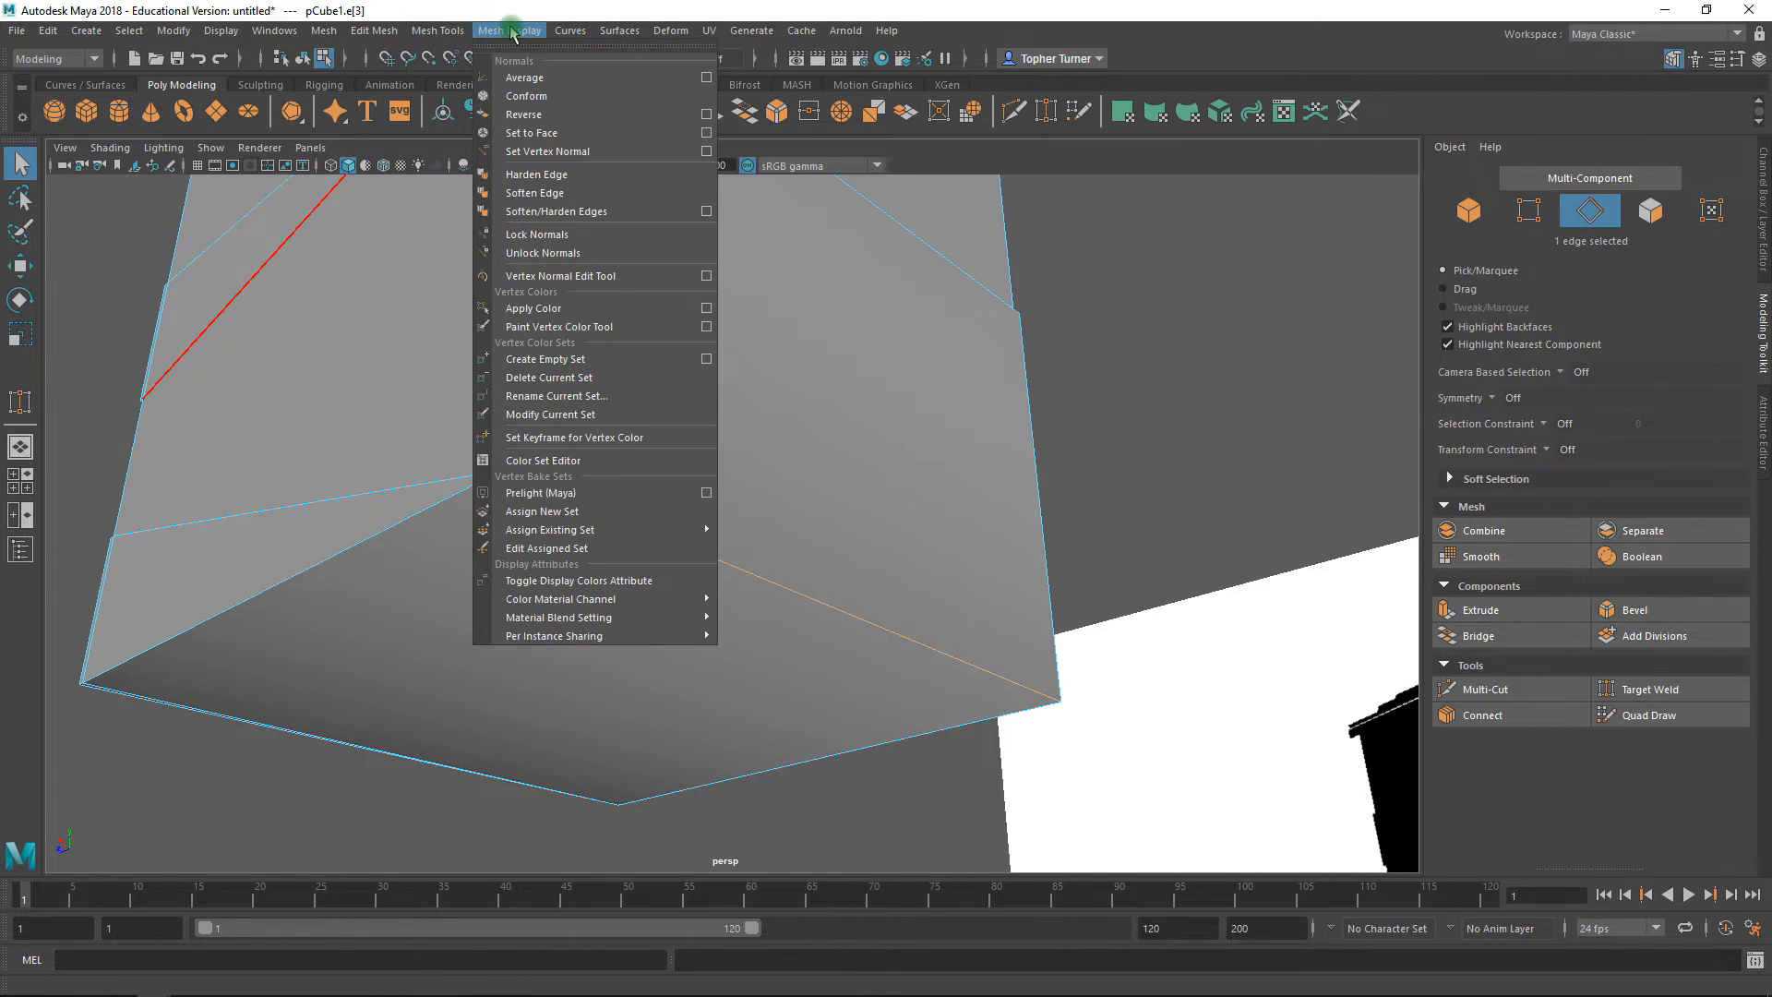
click(546, 253)
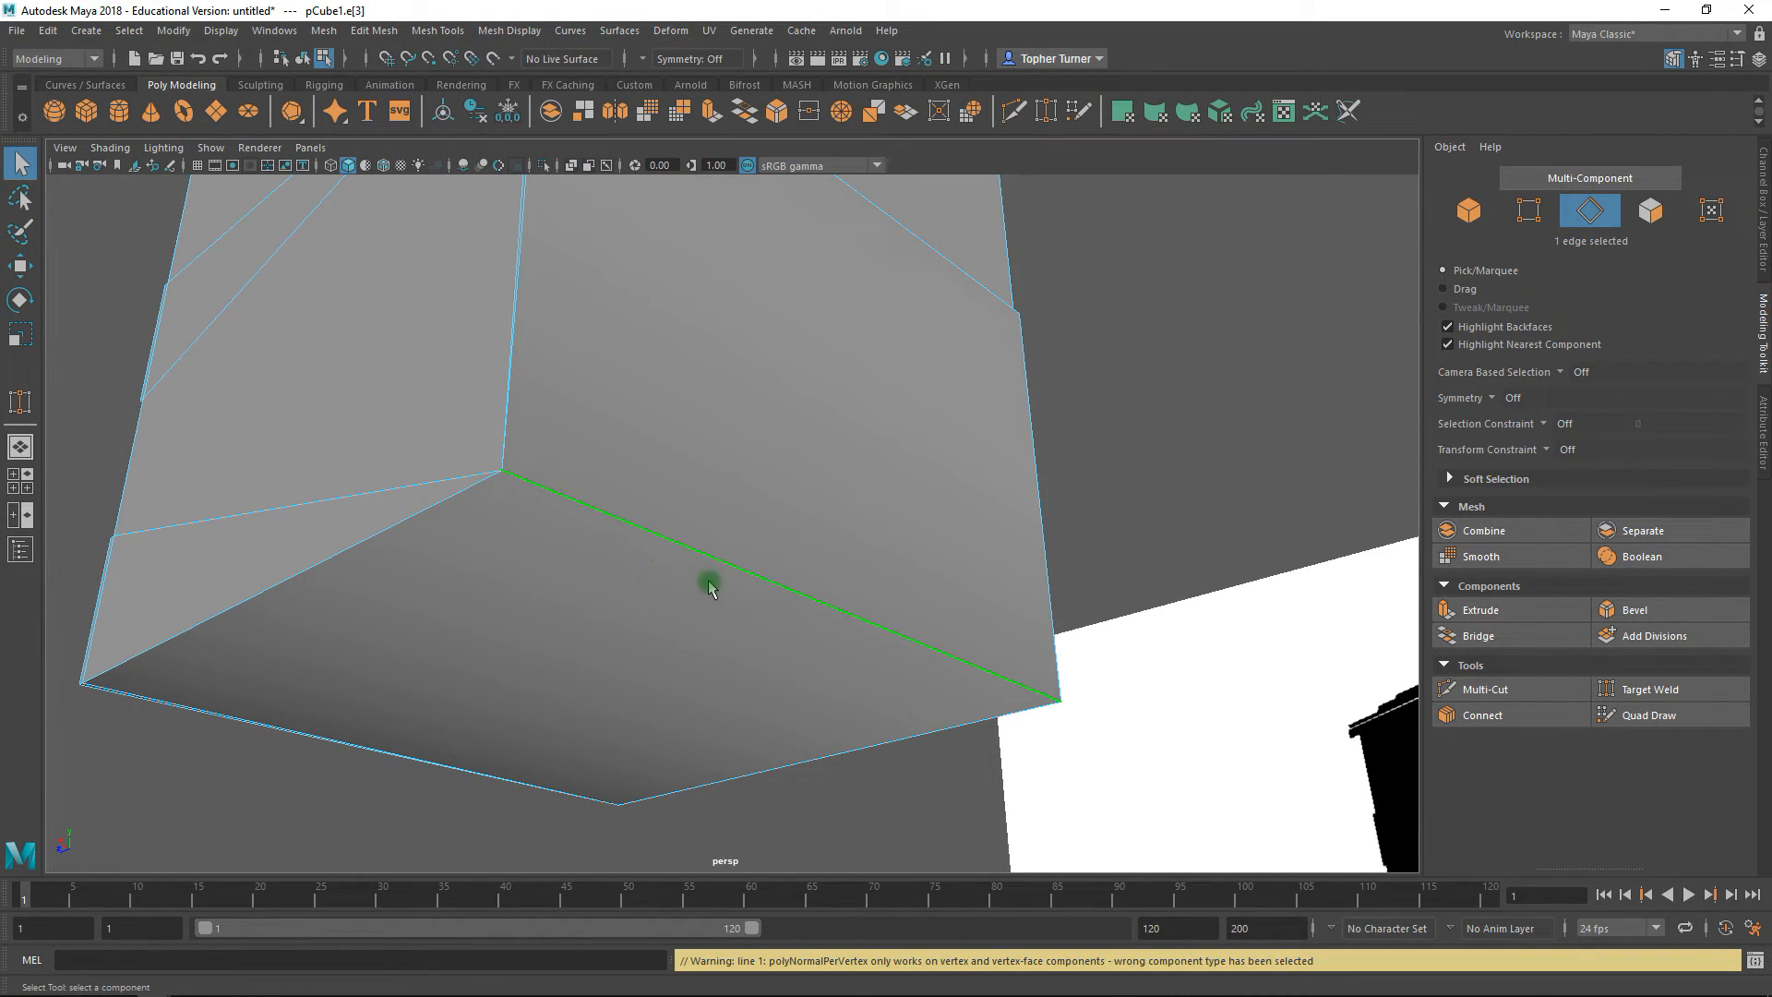
- Apply Soften/Harden Edges to the selected bottom rear edge with an angle of 15
click(437, 30)
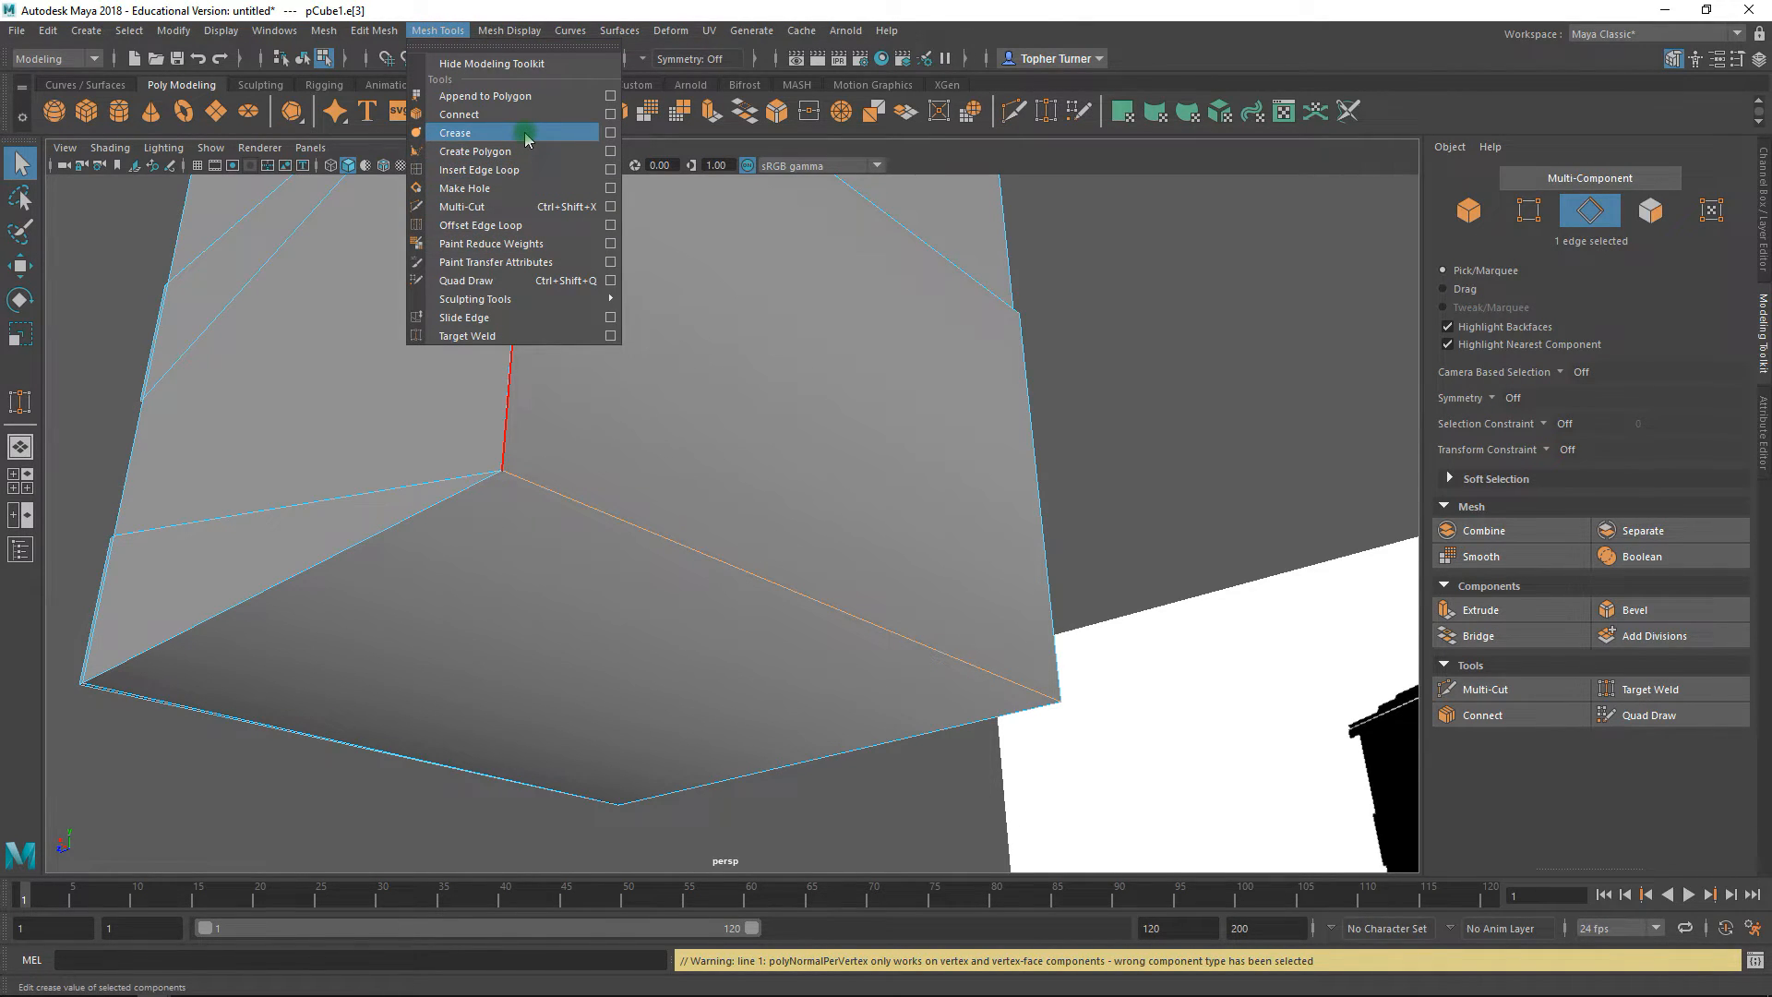
mouse_move(508, 31)
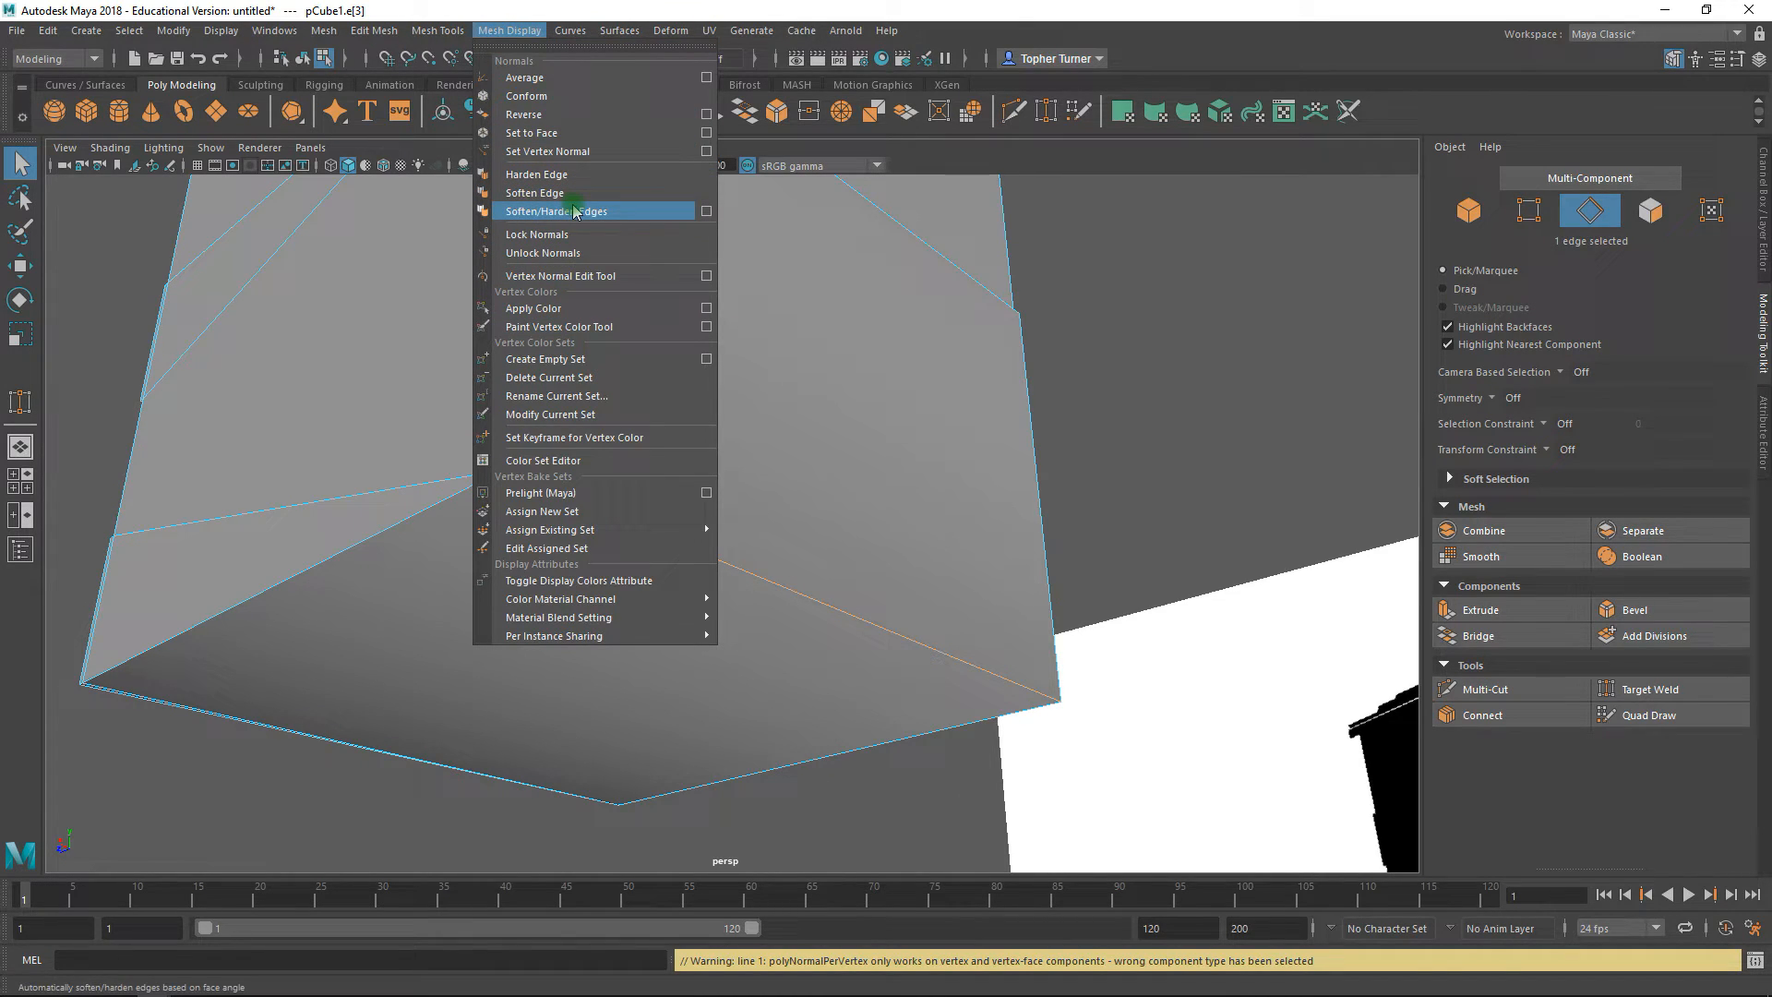
click(706, 212)
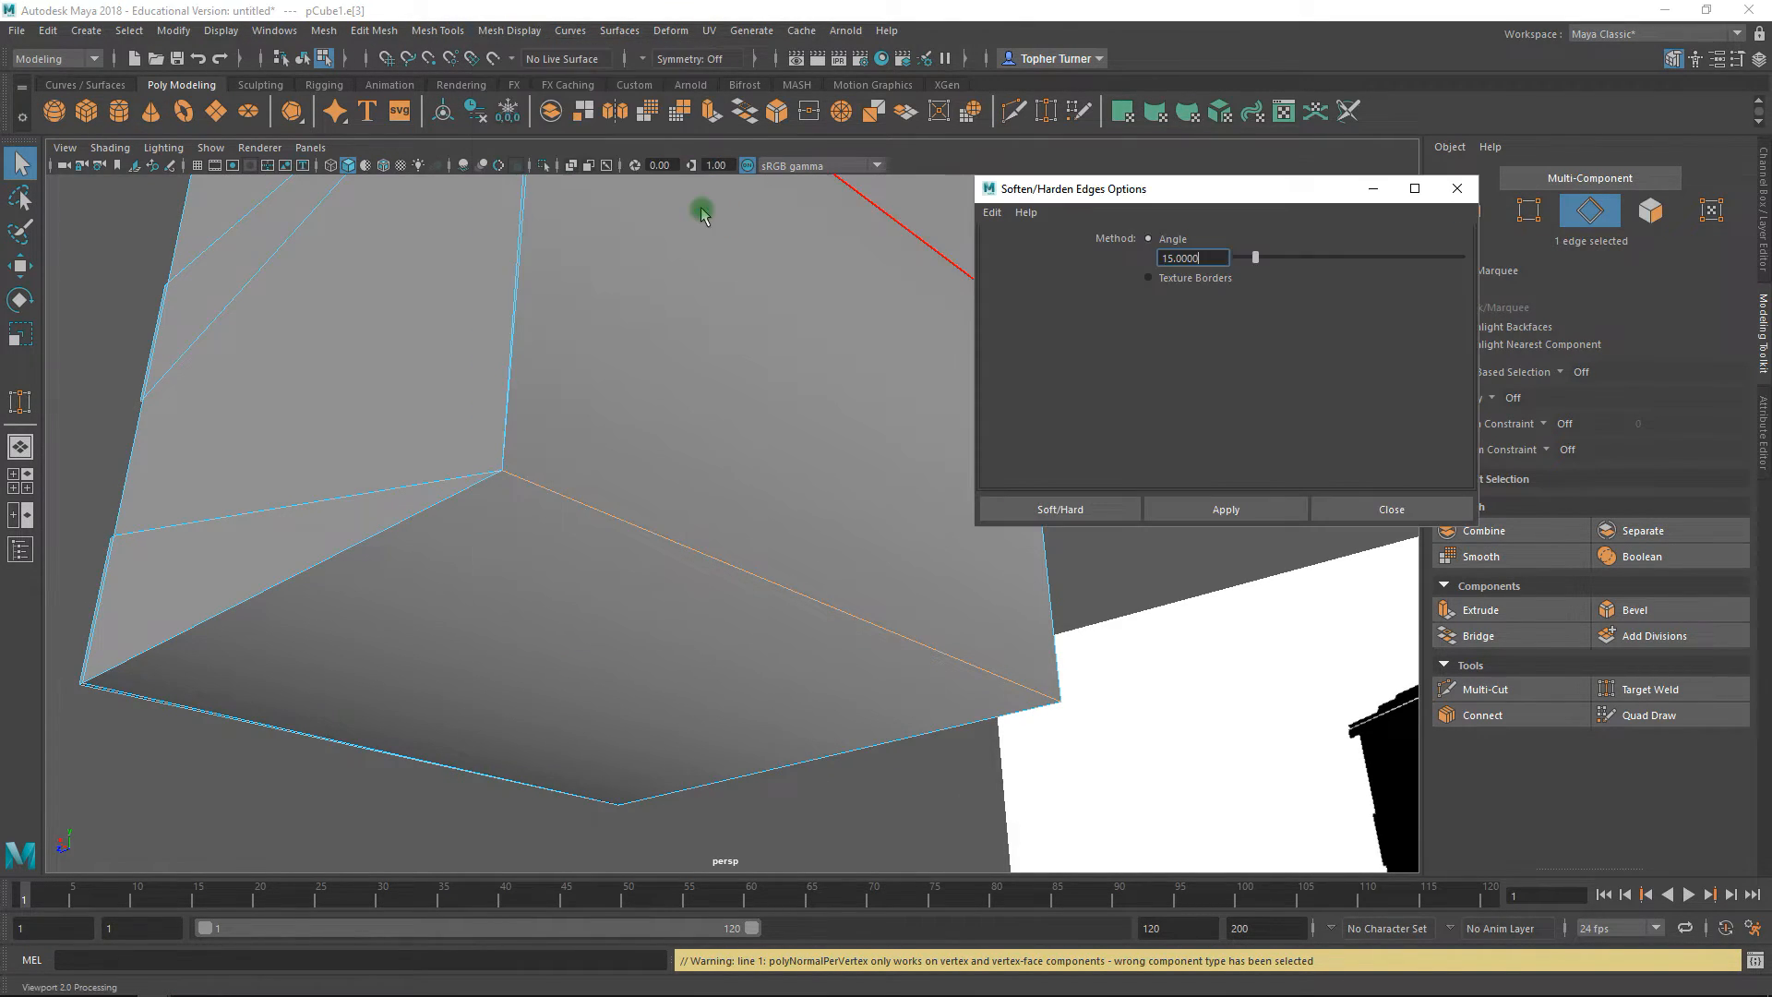
click(1212, 505)
click(1457, 188)
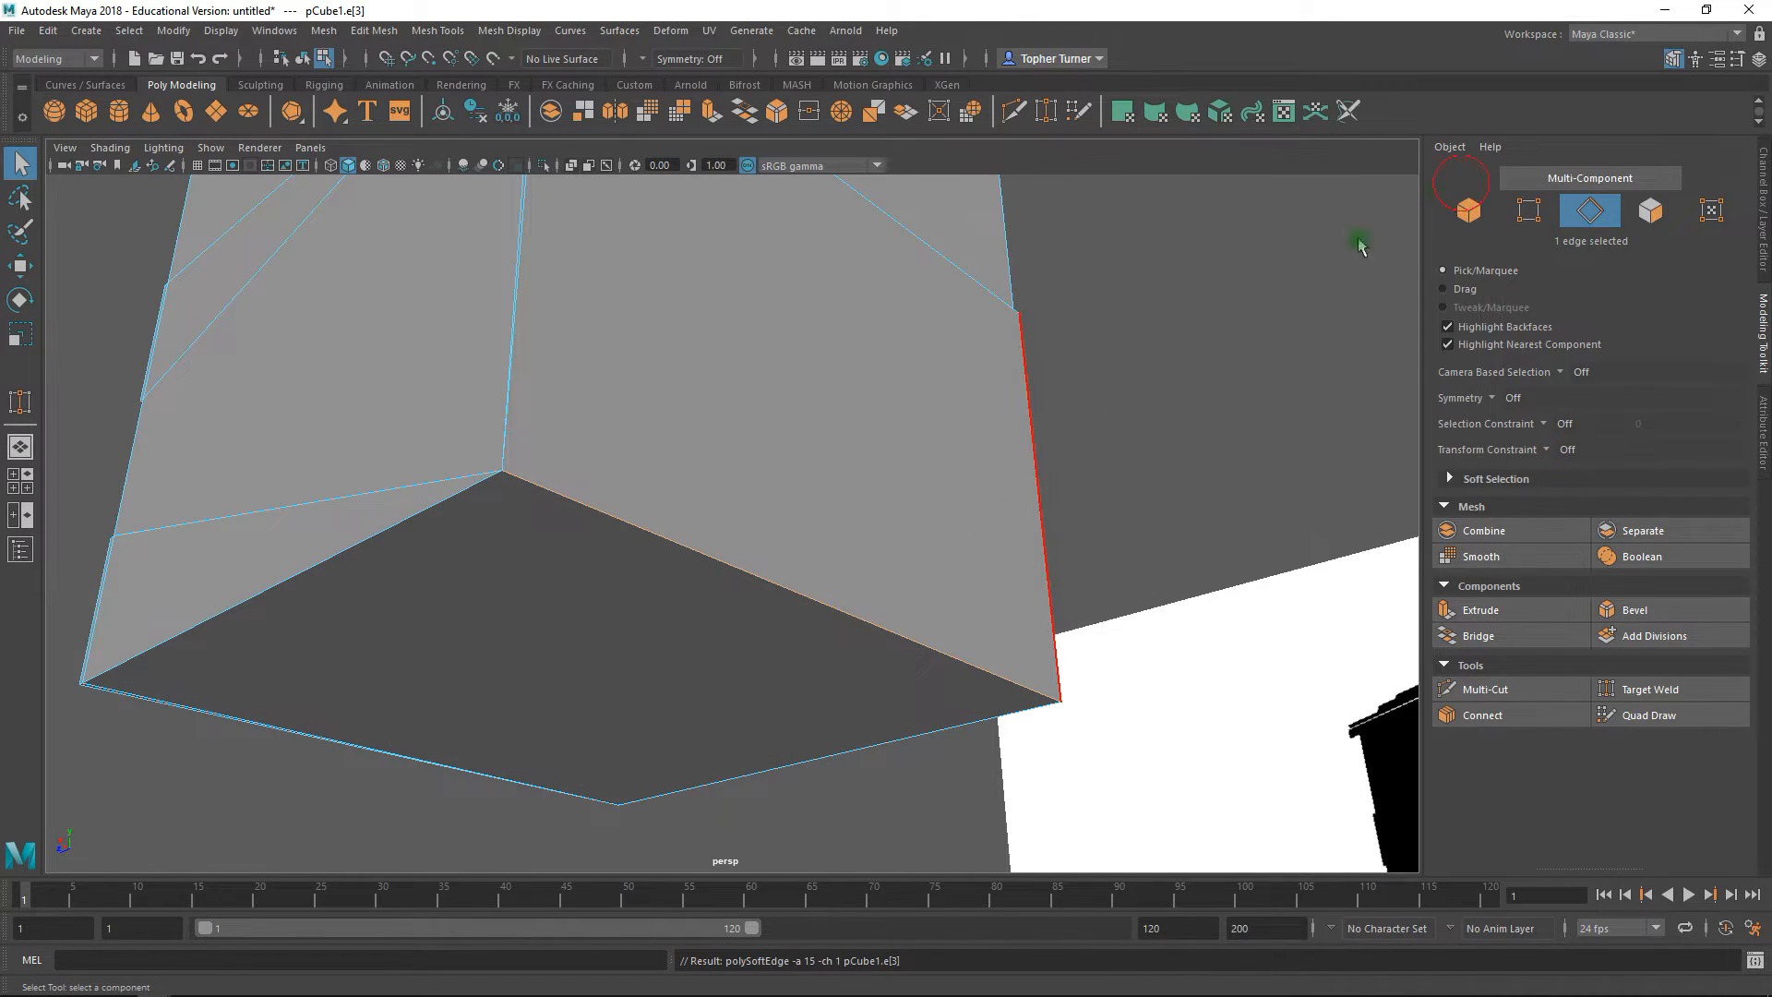
- Examine the body's shading in object mode from the rear, front, side and open interior
click(1468, 210)
click(1107, 489)
alt+drag(1107, 489, 941, 503)
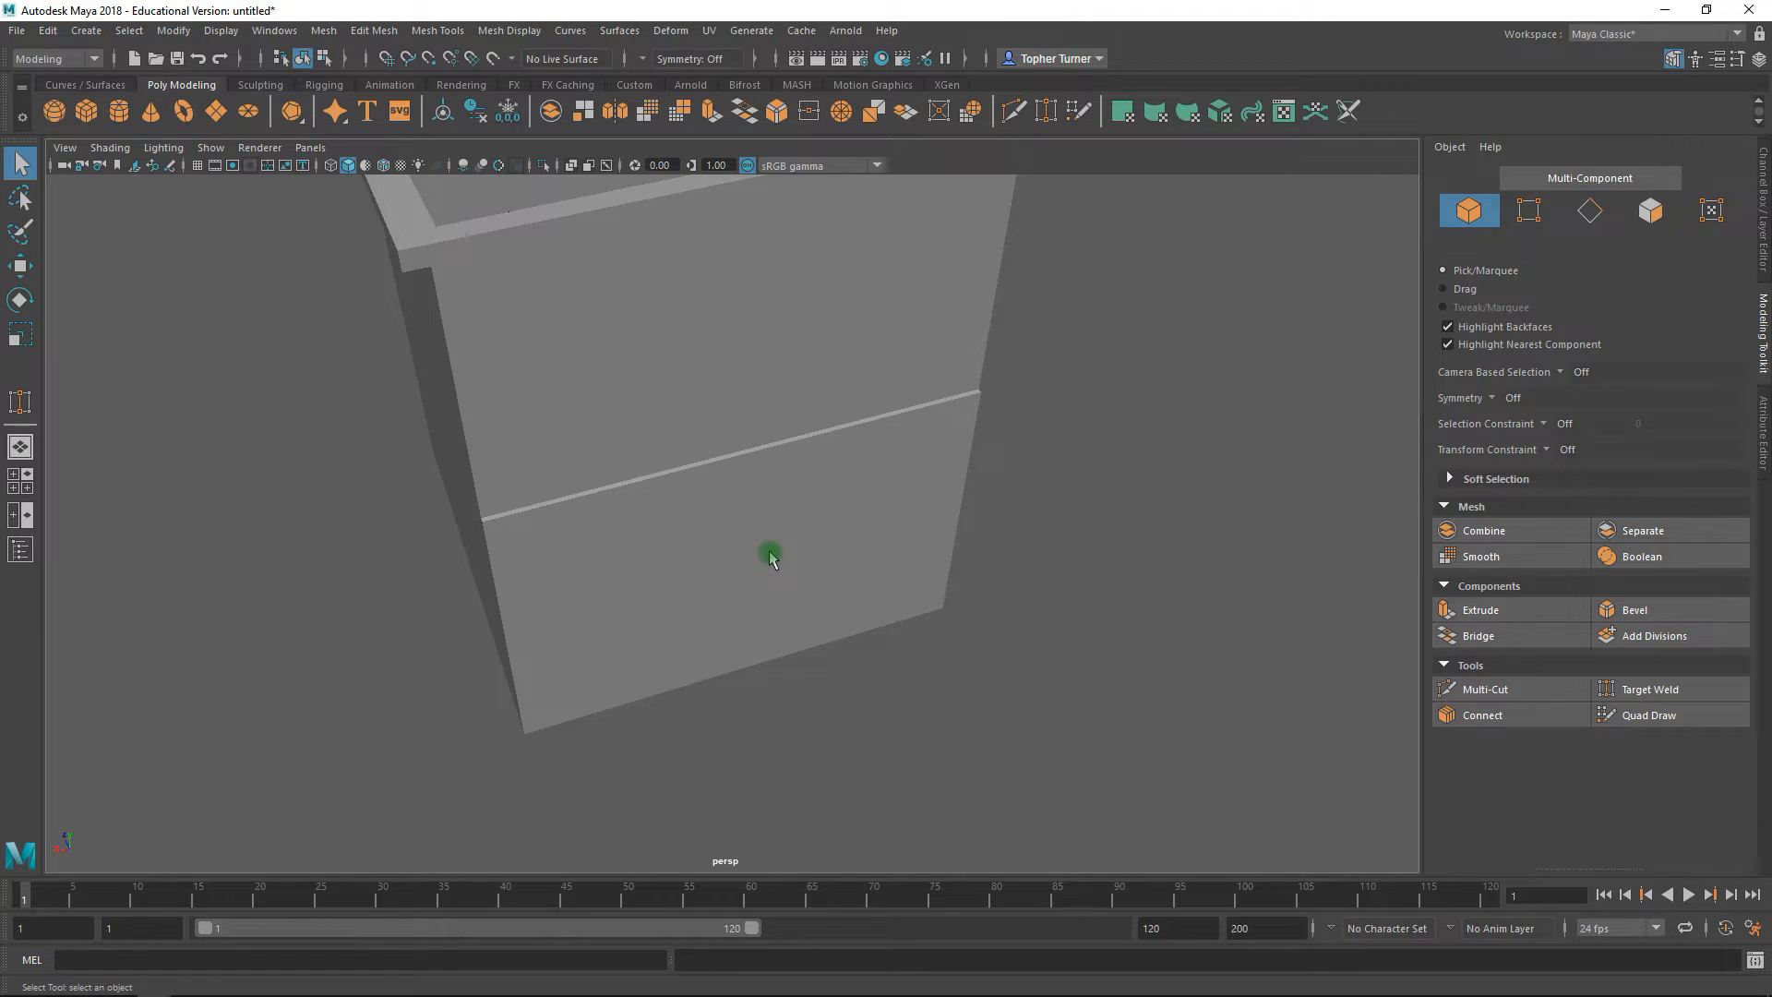
alt+drag(613, 447, 673, 380)
click(673, 380)
alt+drag(917, 446, 1011, 448)
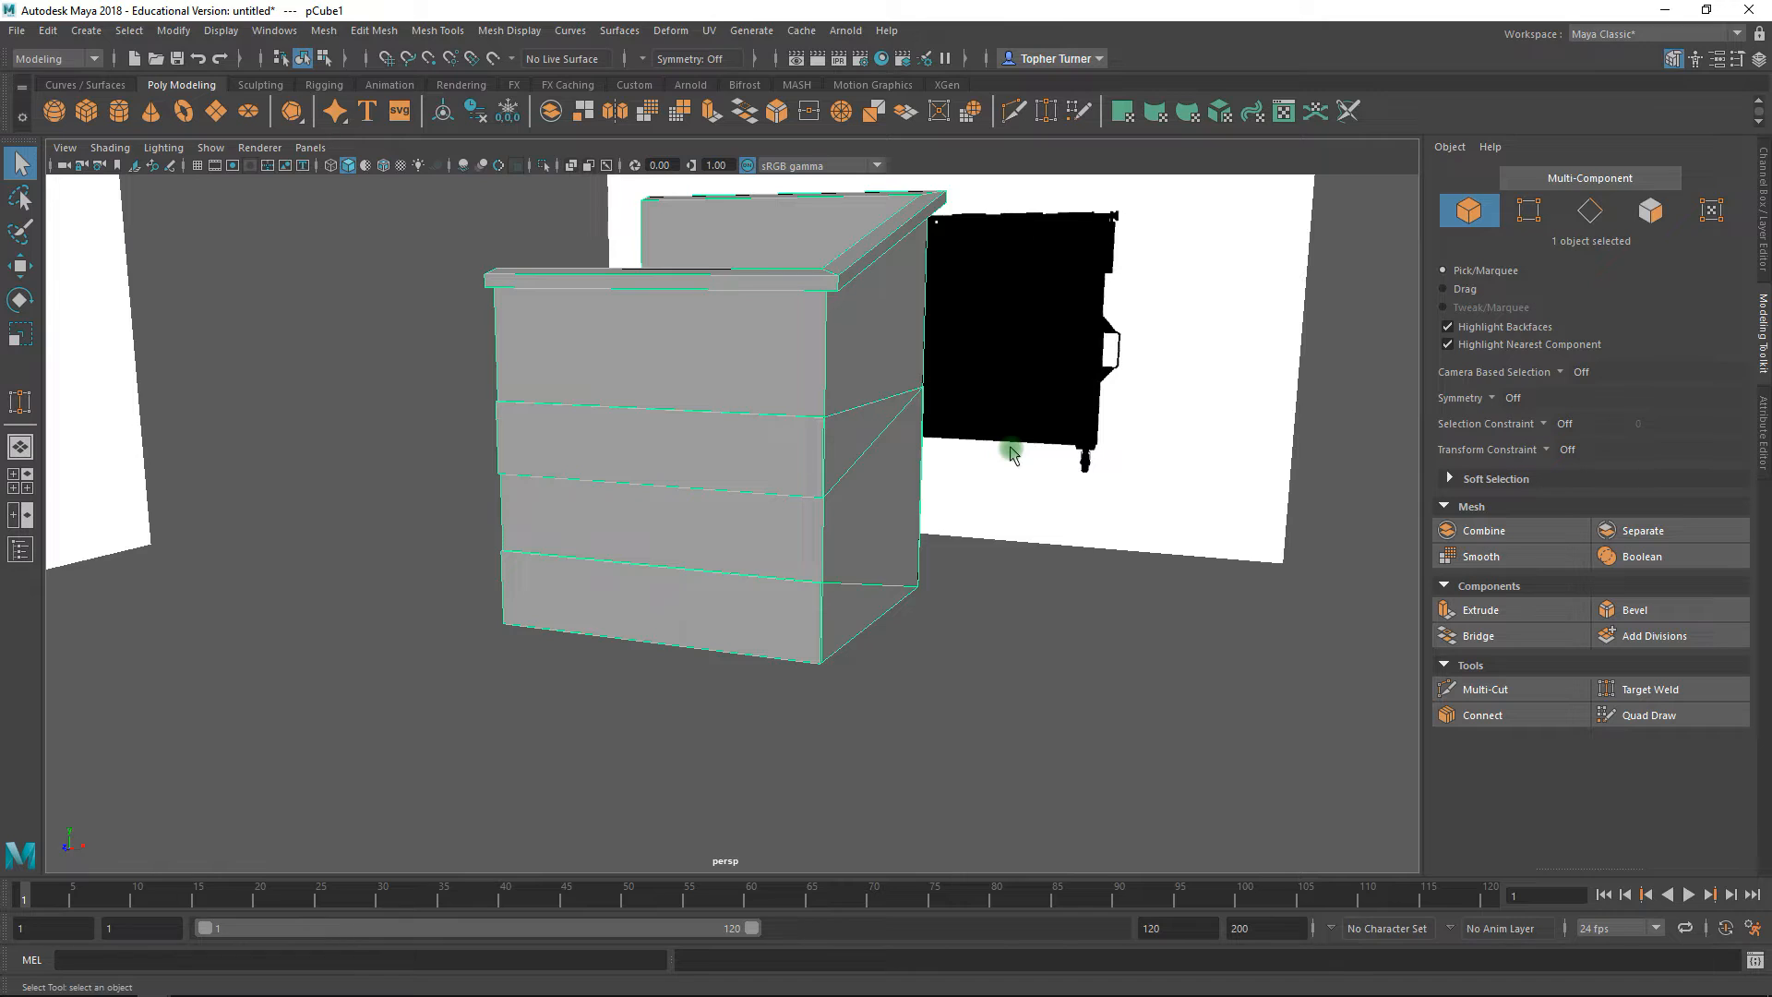
alt+drag(858, 360, 835, 358)
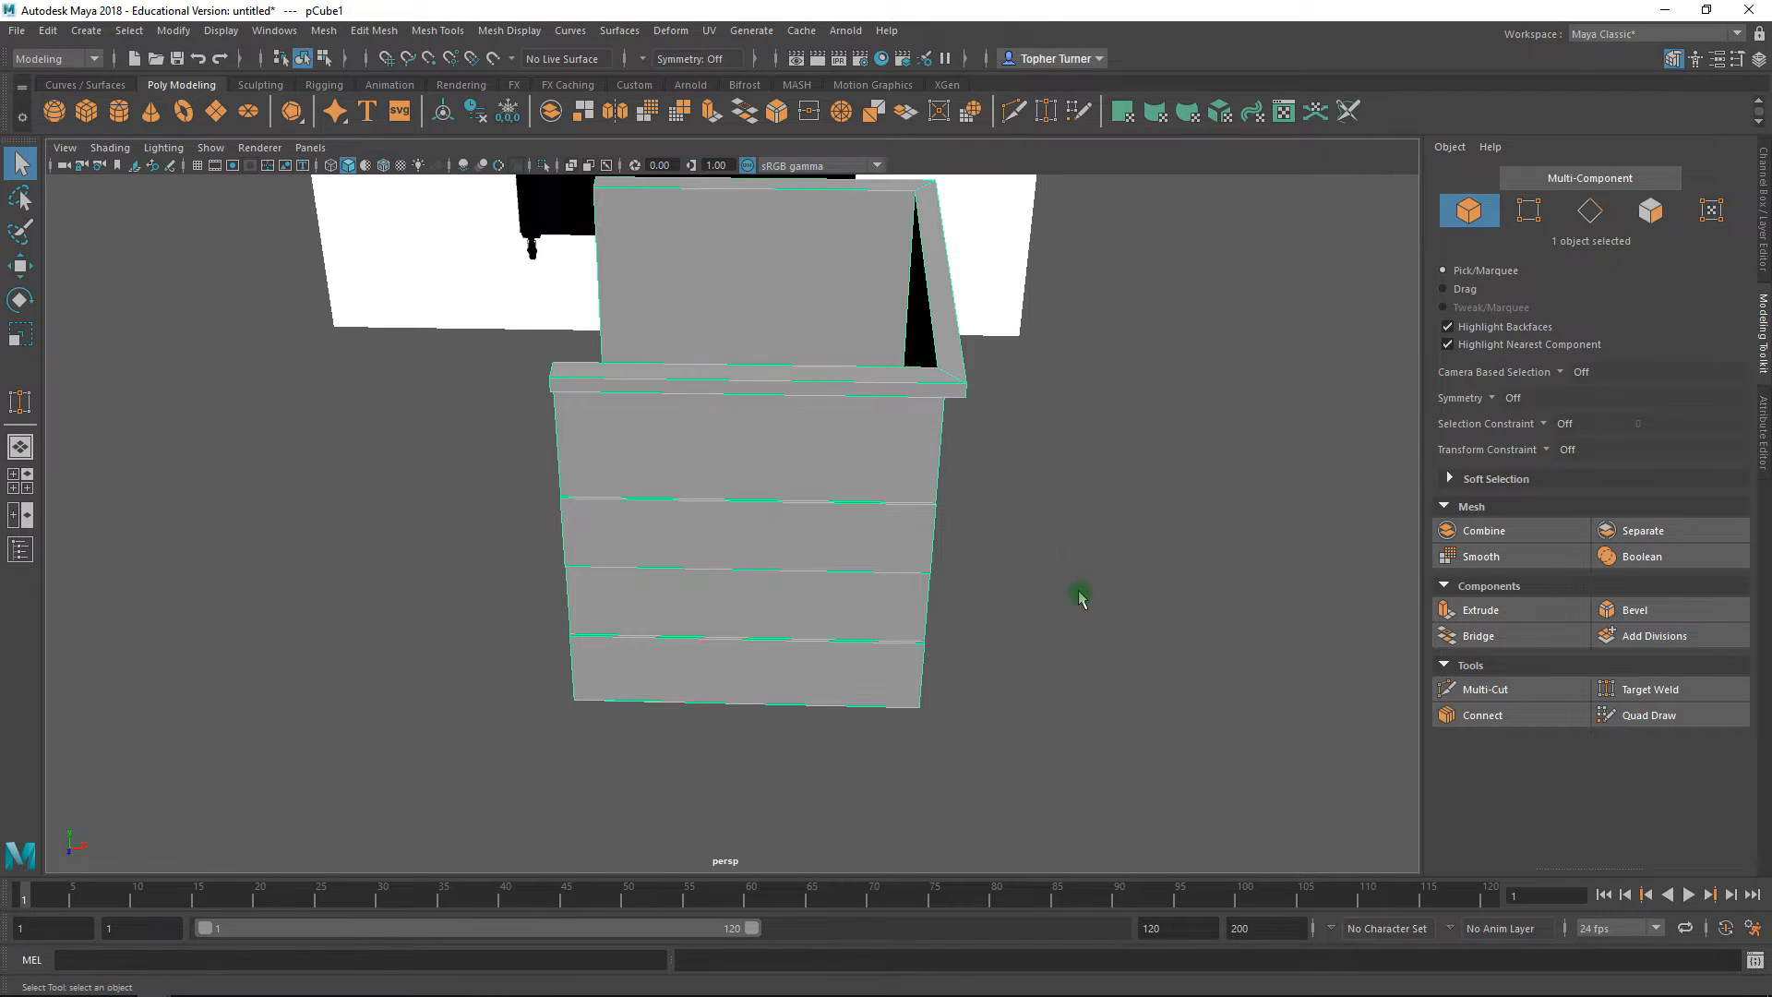
alt+drag(1064, 605, 1021, 546)
alt+drag(774, 325, 712, 479)
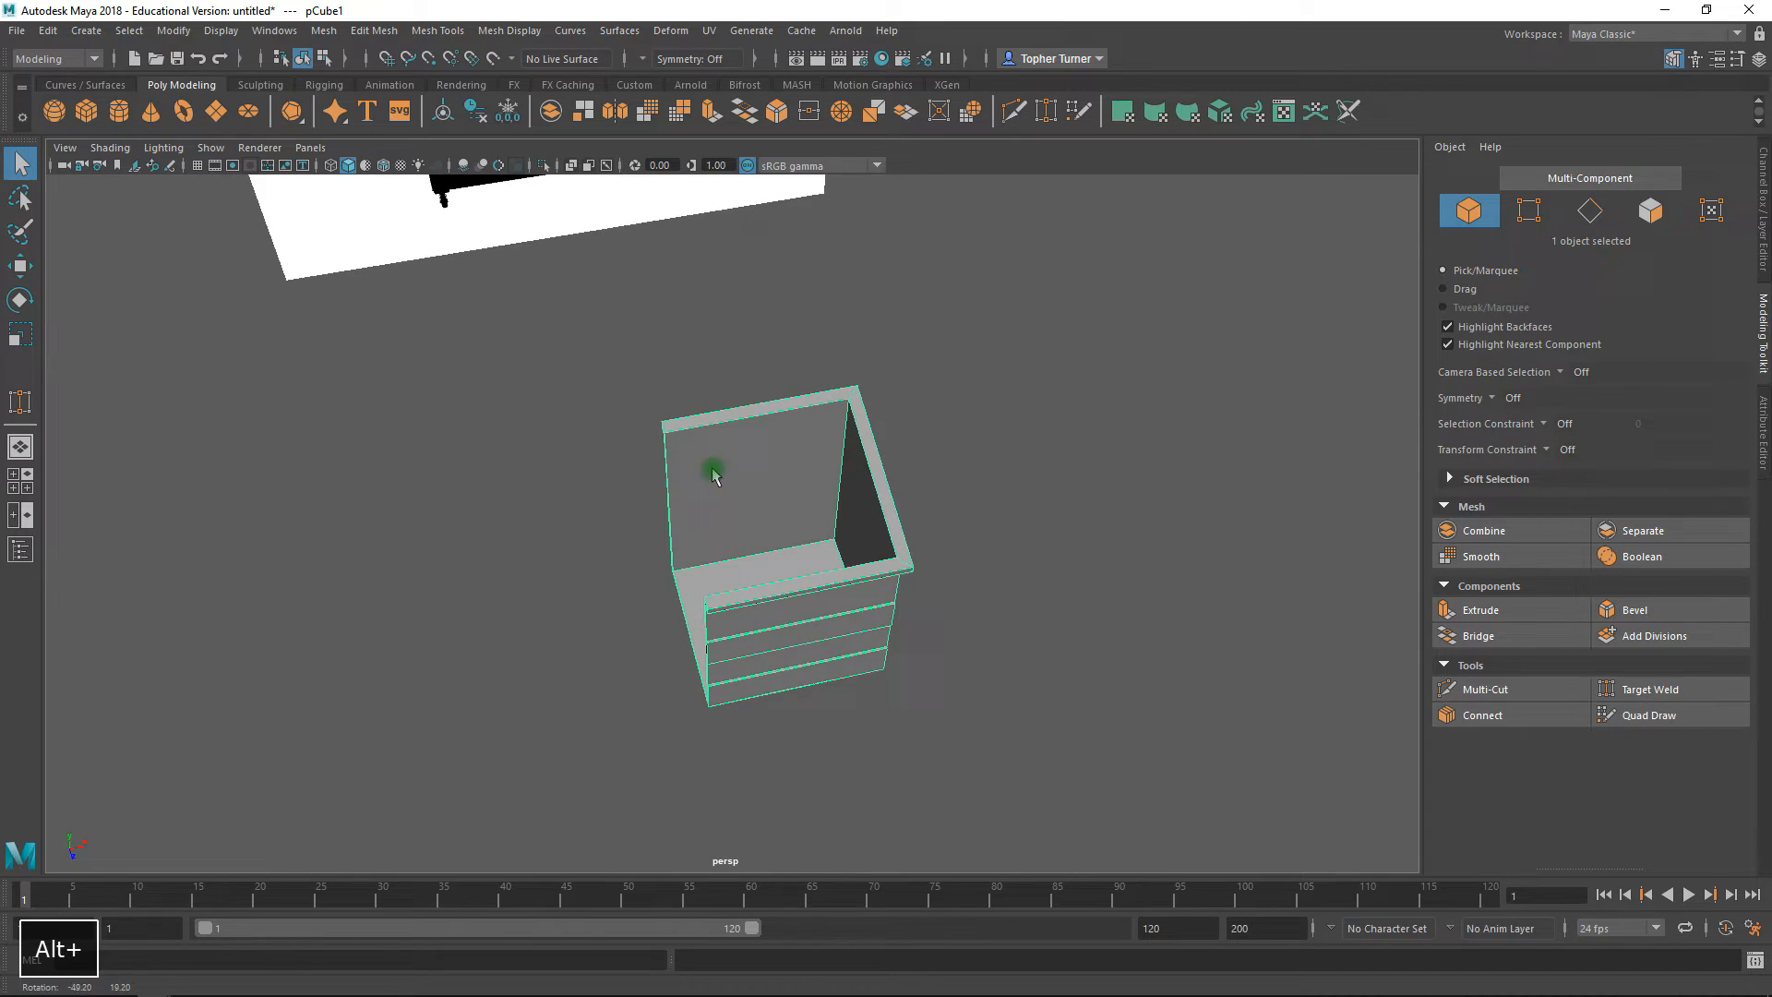
alt+drag(823, 428, 757, 407)
alt+drag(820, 460, 854, 495)
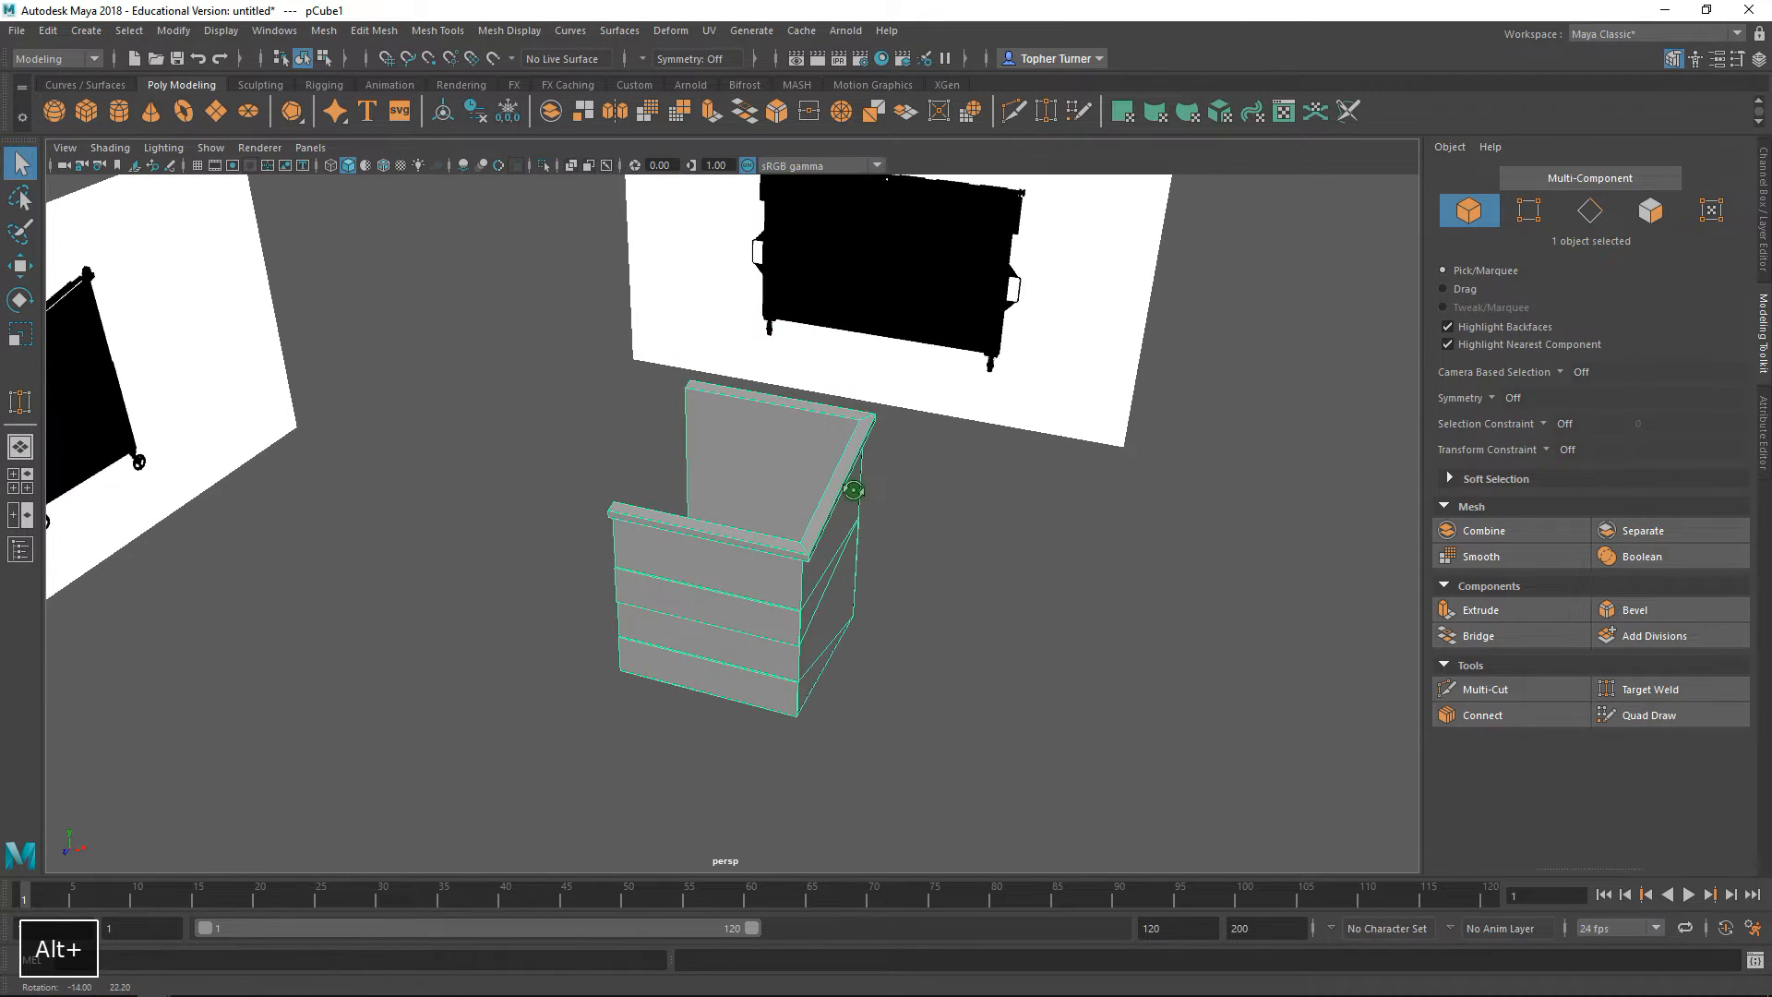
alt+drag(1046, 471, 1061, 461)
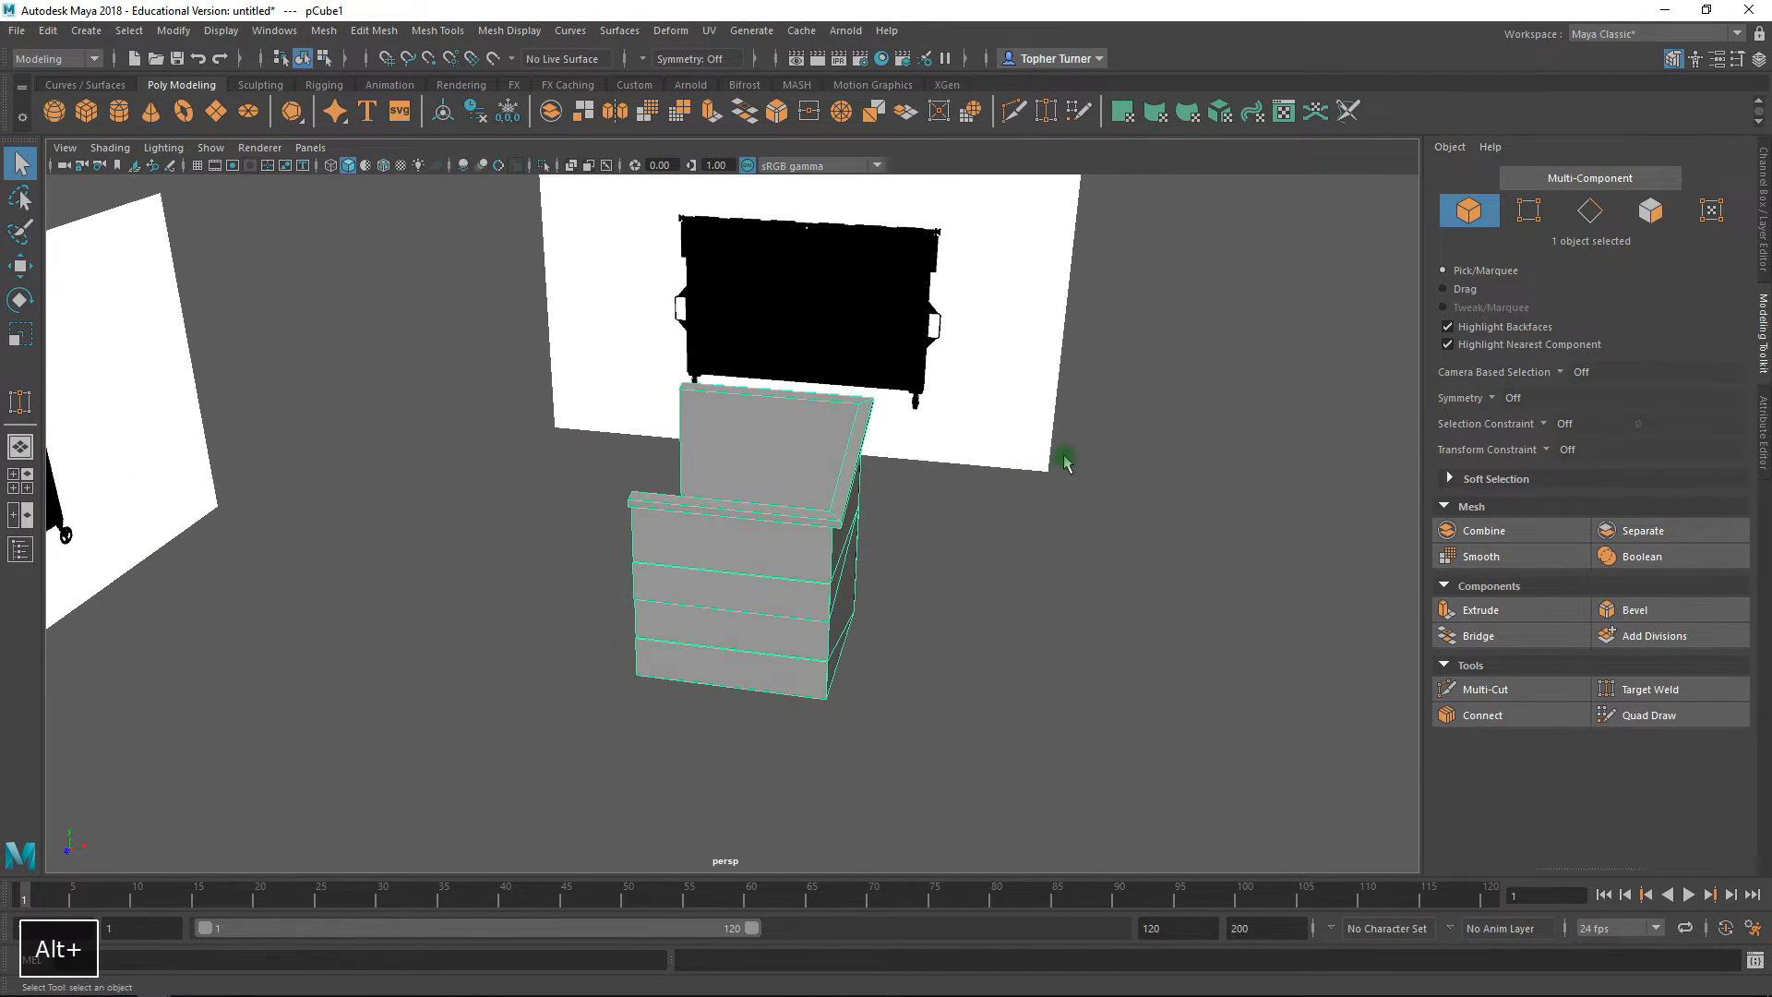
- Hide the grid in the front view and frame the side fork pocket of the reference image
key(space)
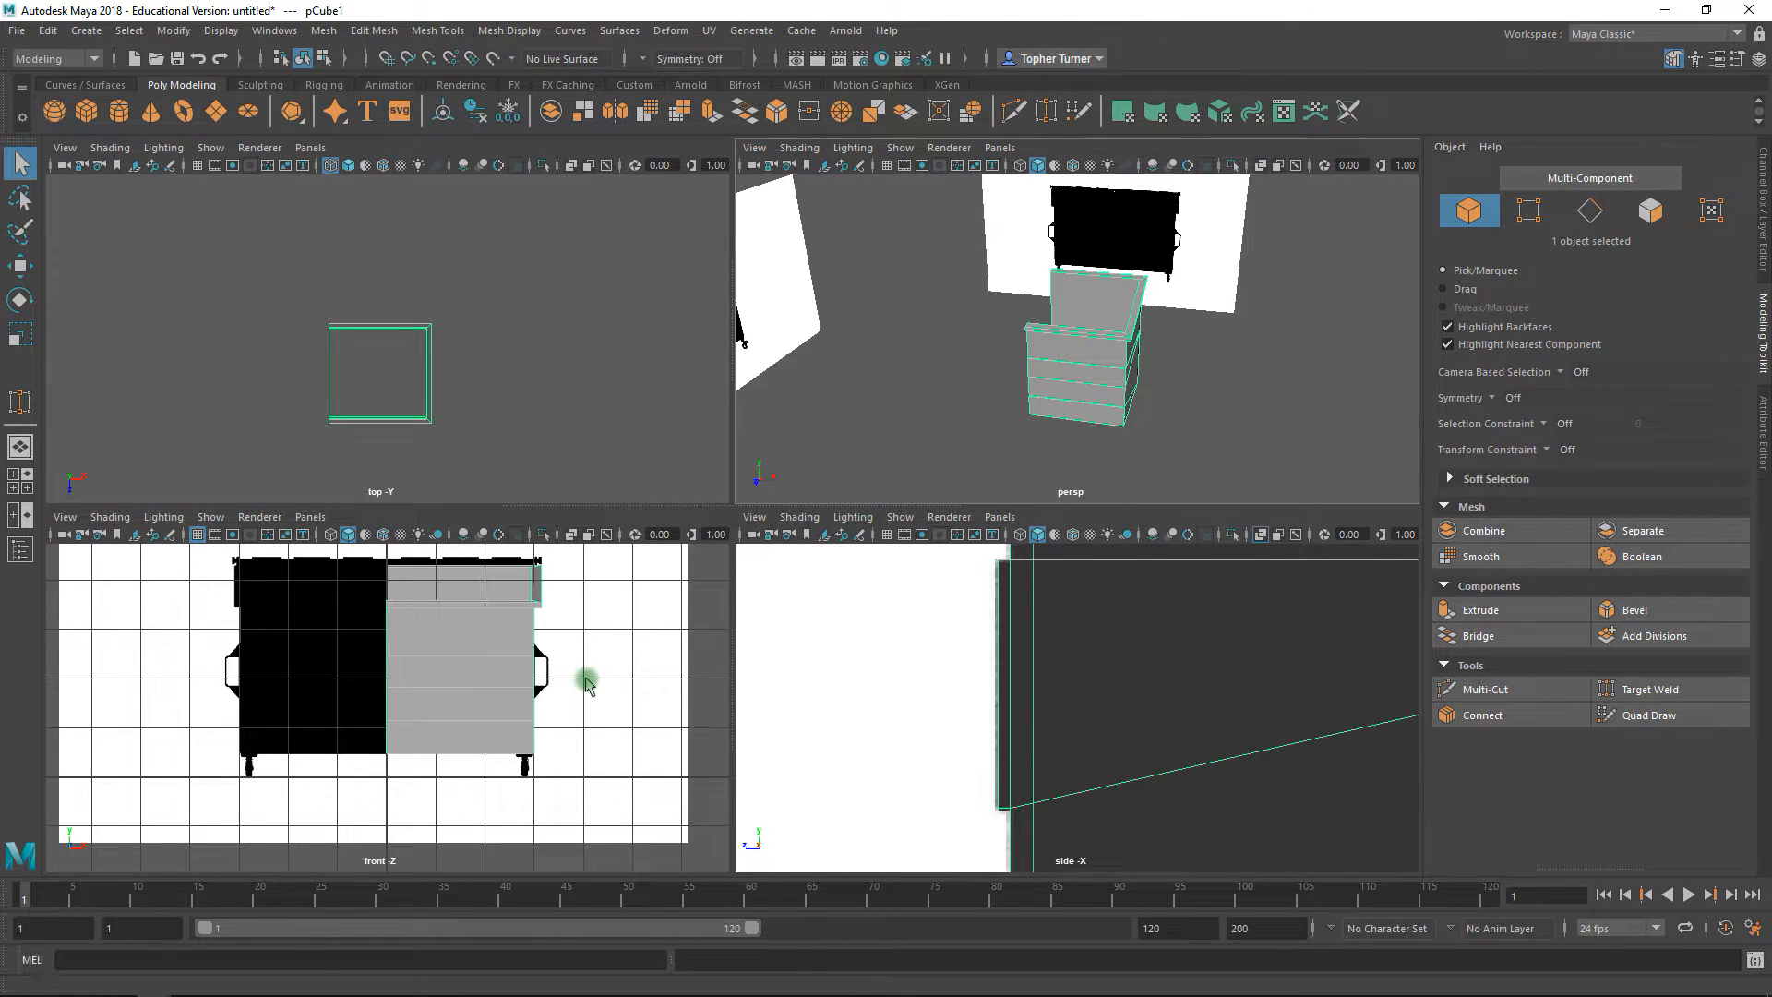
key(space)
alt+right_drag(653, 634, 821, 669)
click(231, 168)
alt+right_drag(238, 210, 822, 587)
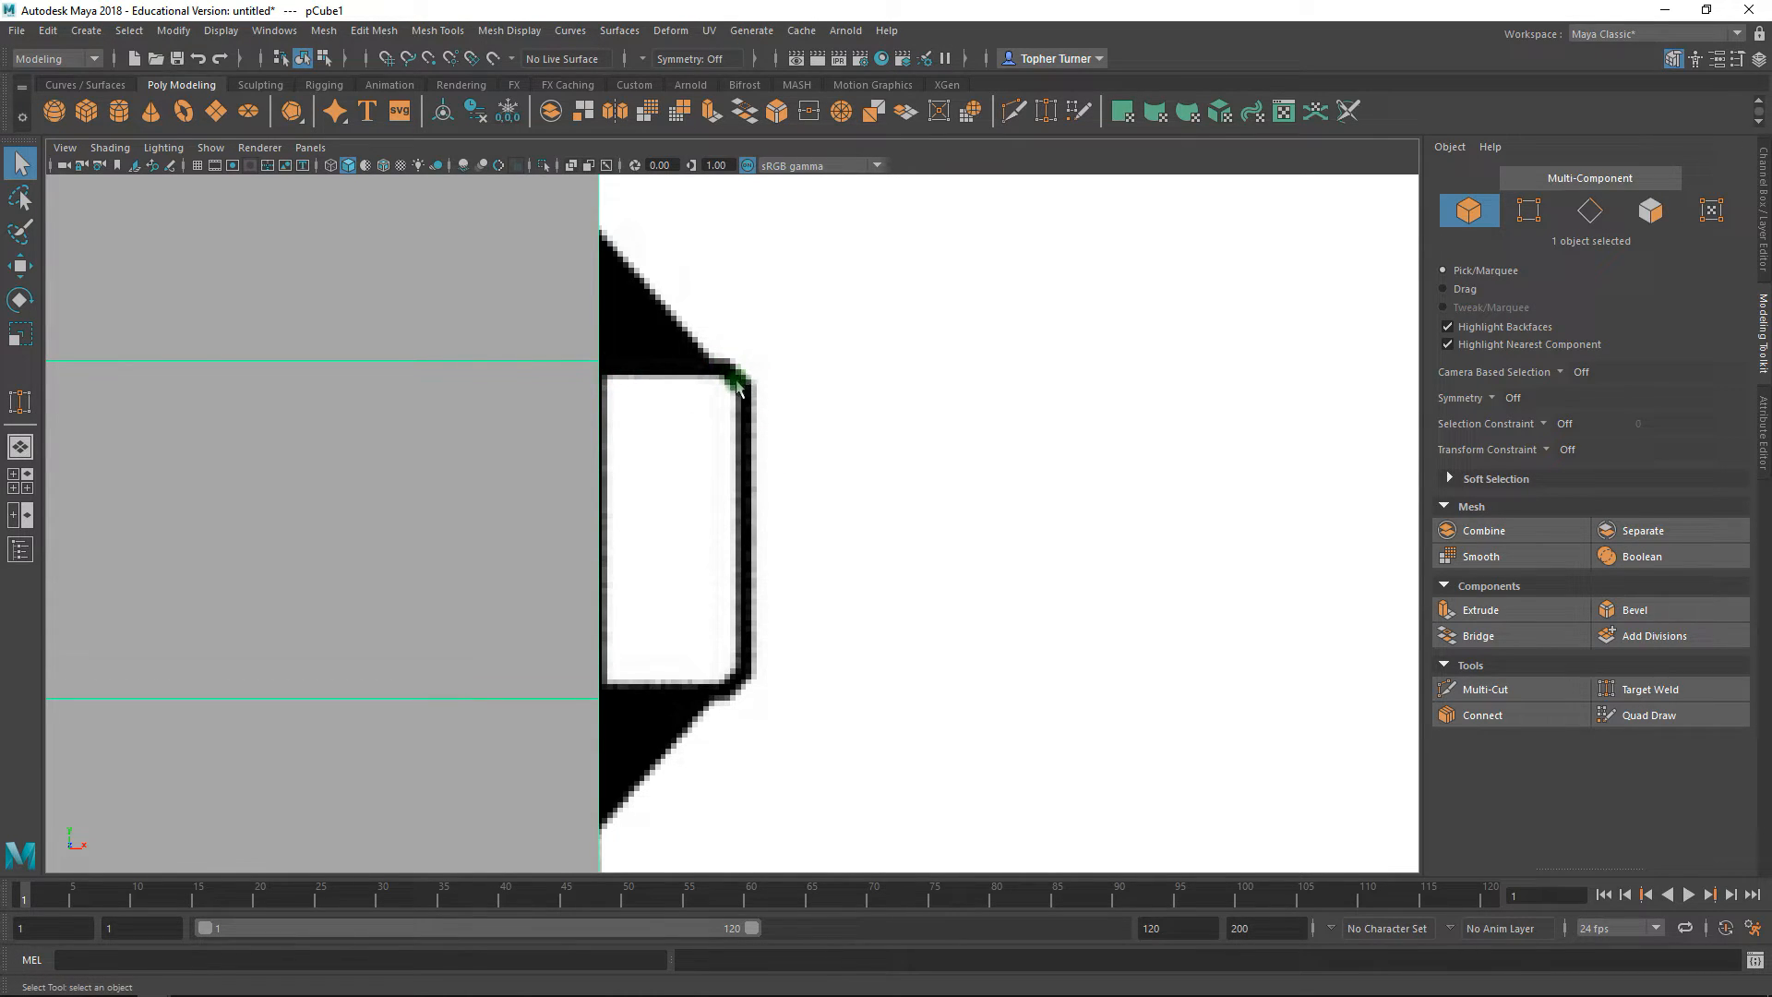
- Study the fork pocket's shape and position in the dumpster photo and in the front and side references
alt+right_drag(784, 618, 673, 409)
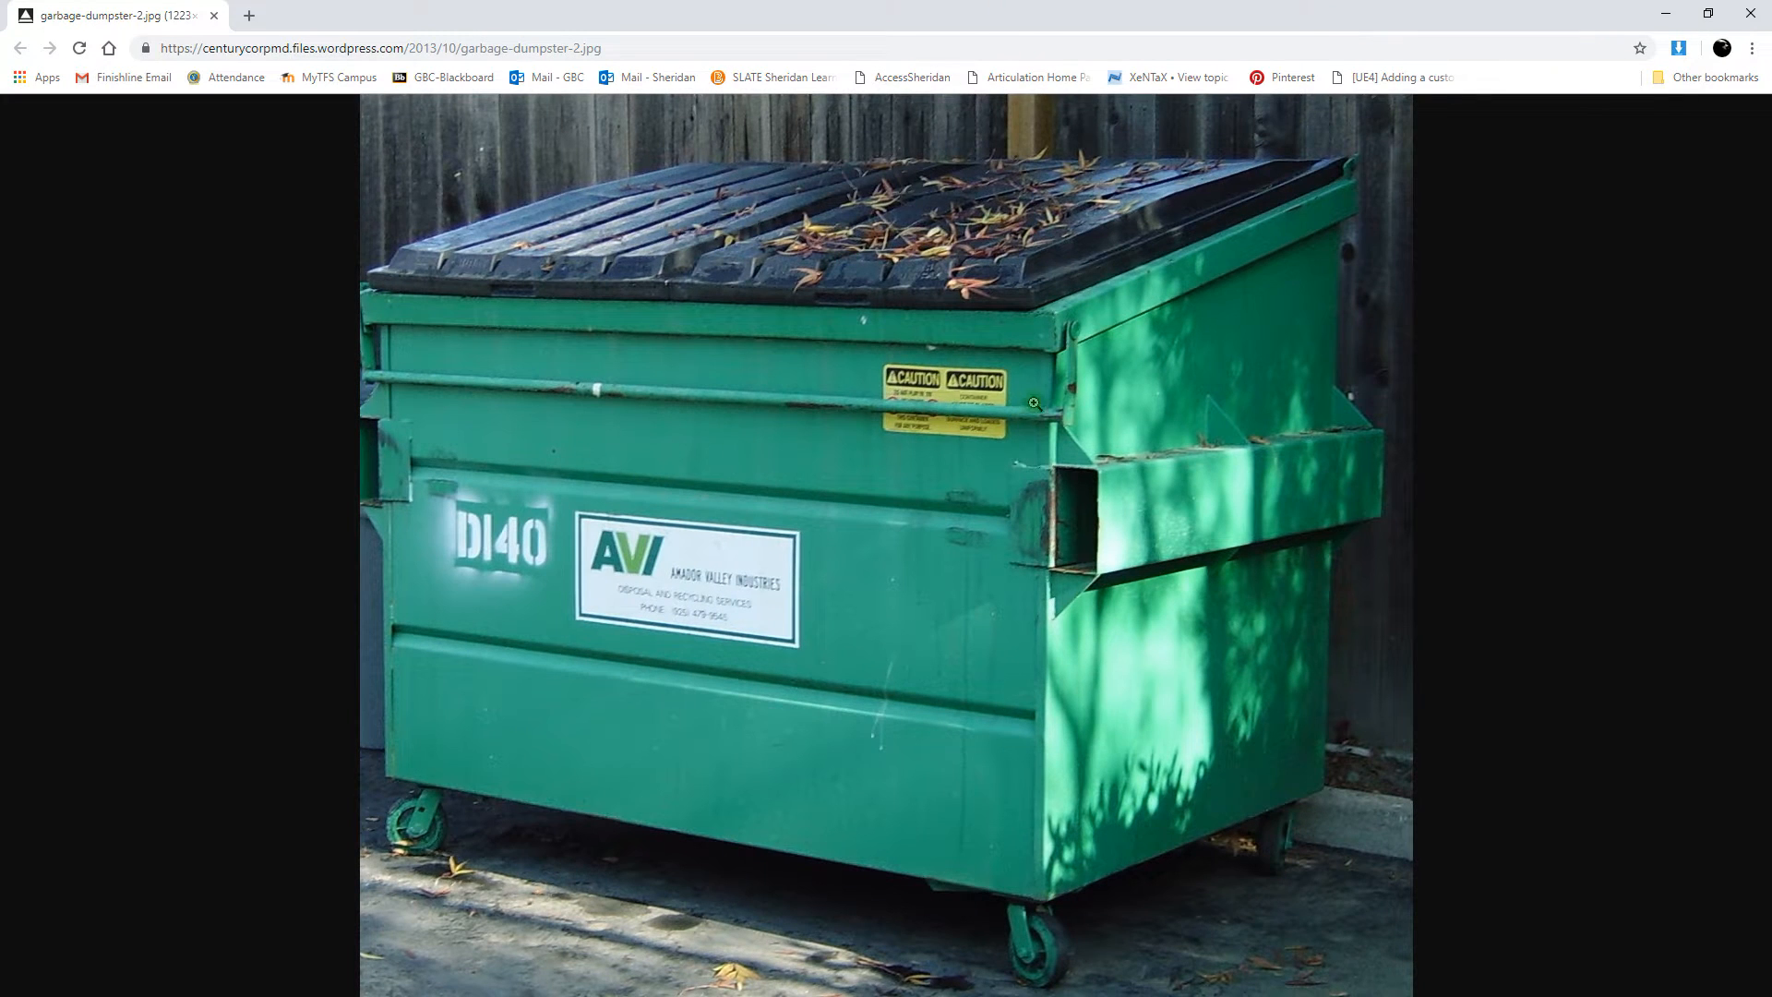
click(1269, 423)
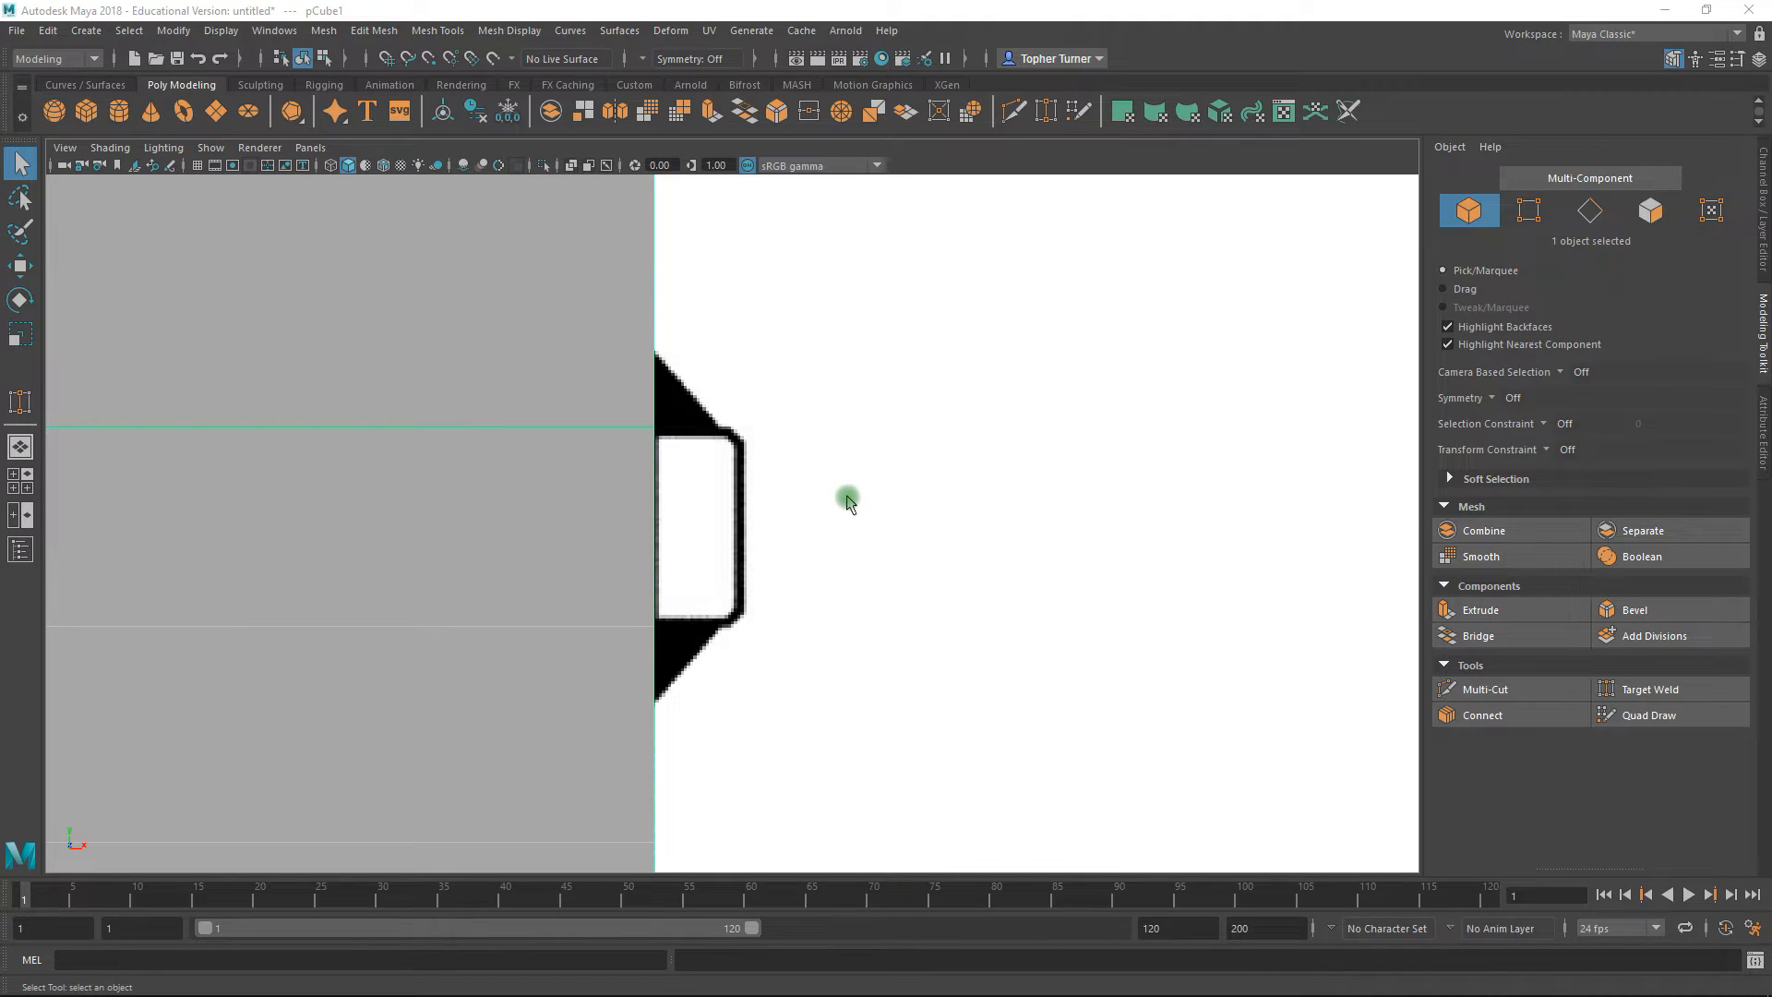
alt+right_drag(717, 439, 953, 591)
alt+middle_drag(684, 286, 863, 342)
alt+right_drag(771, 378, 827, 427)
key(space)
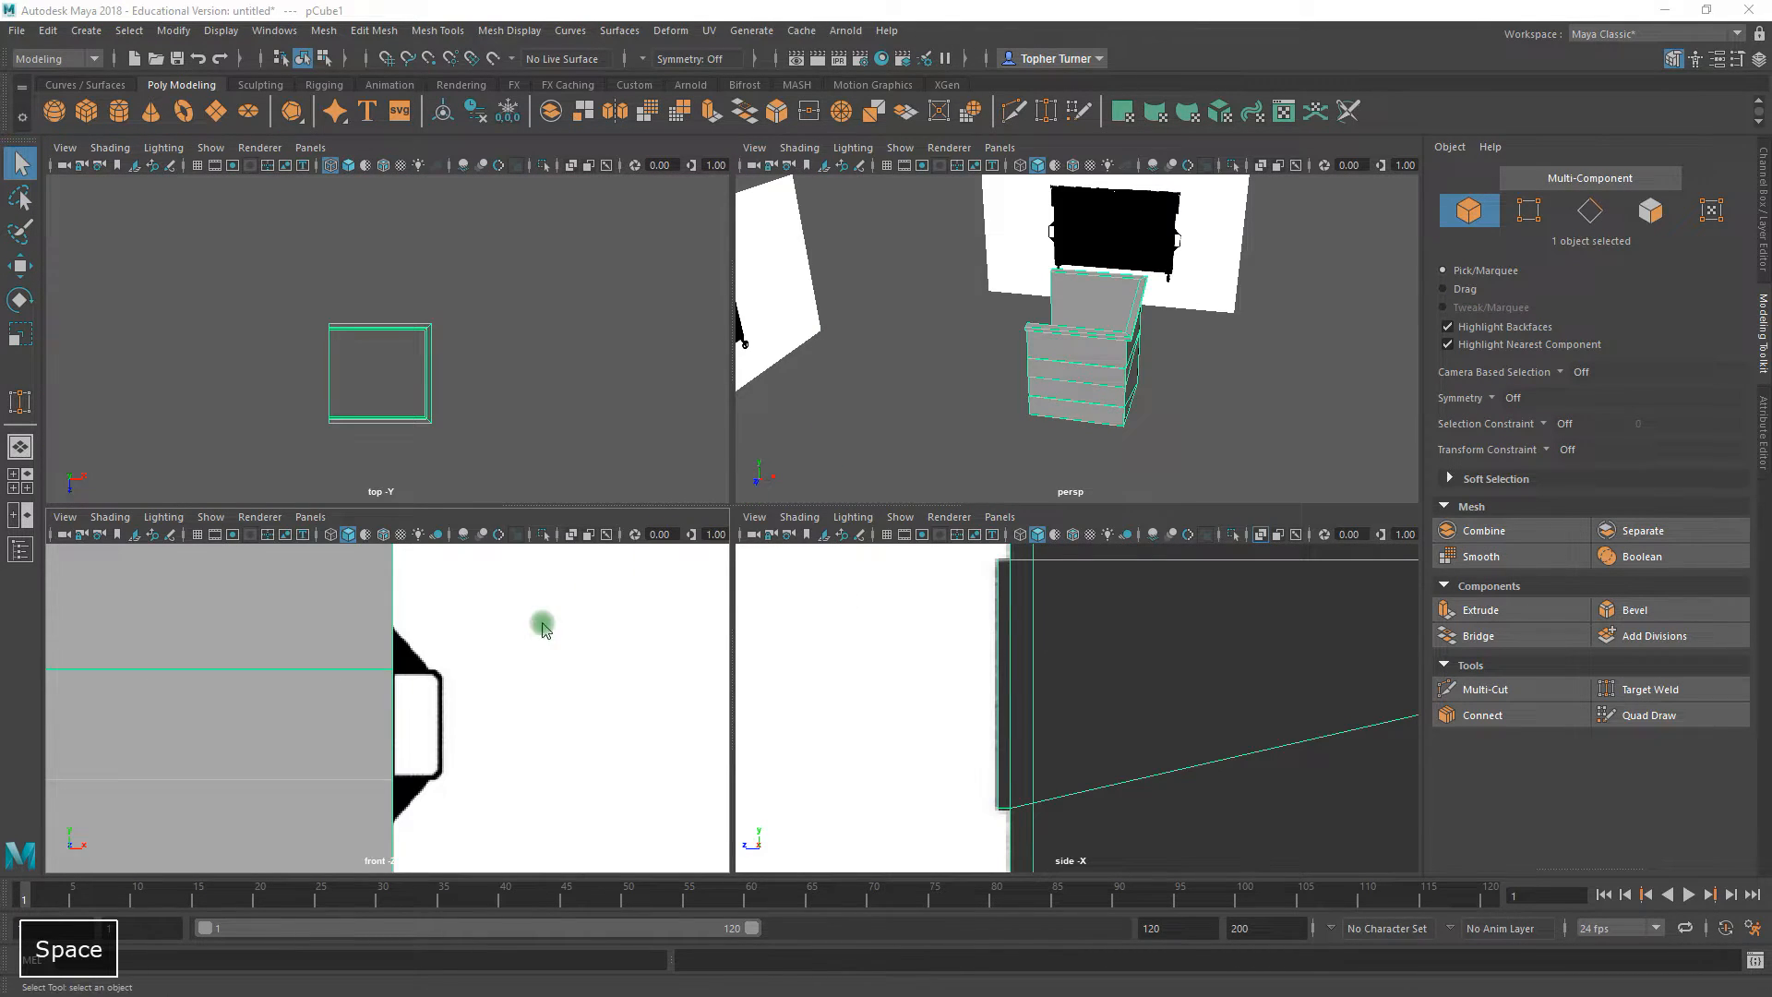
key(space)
key(space)
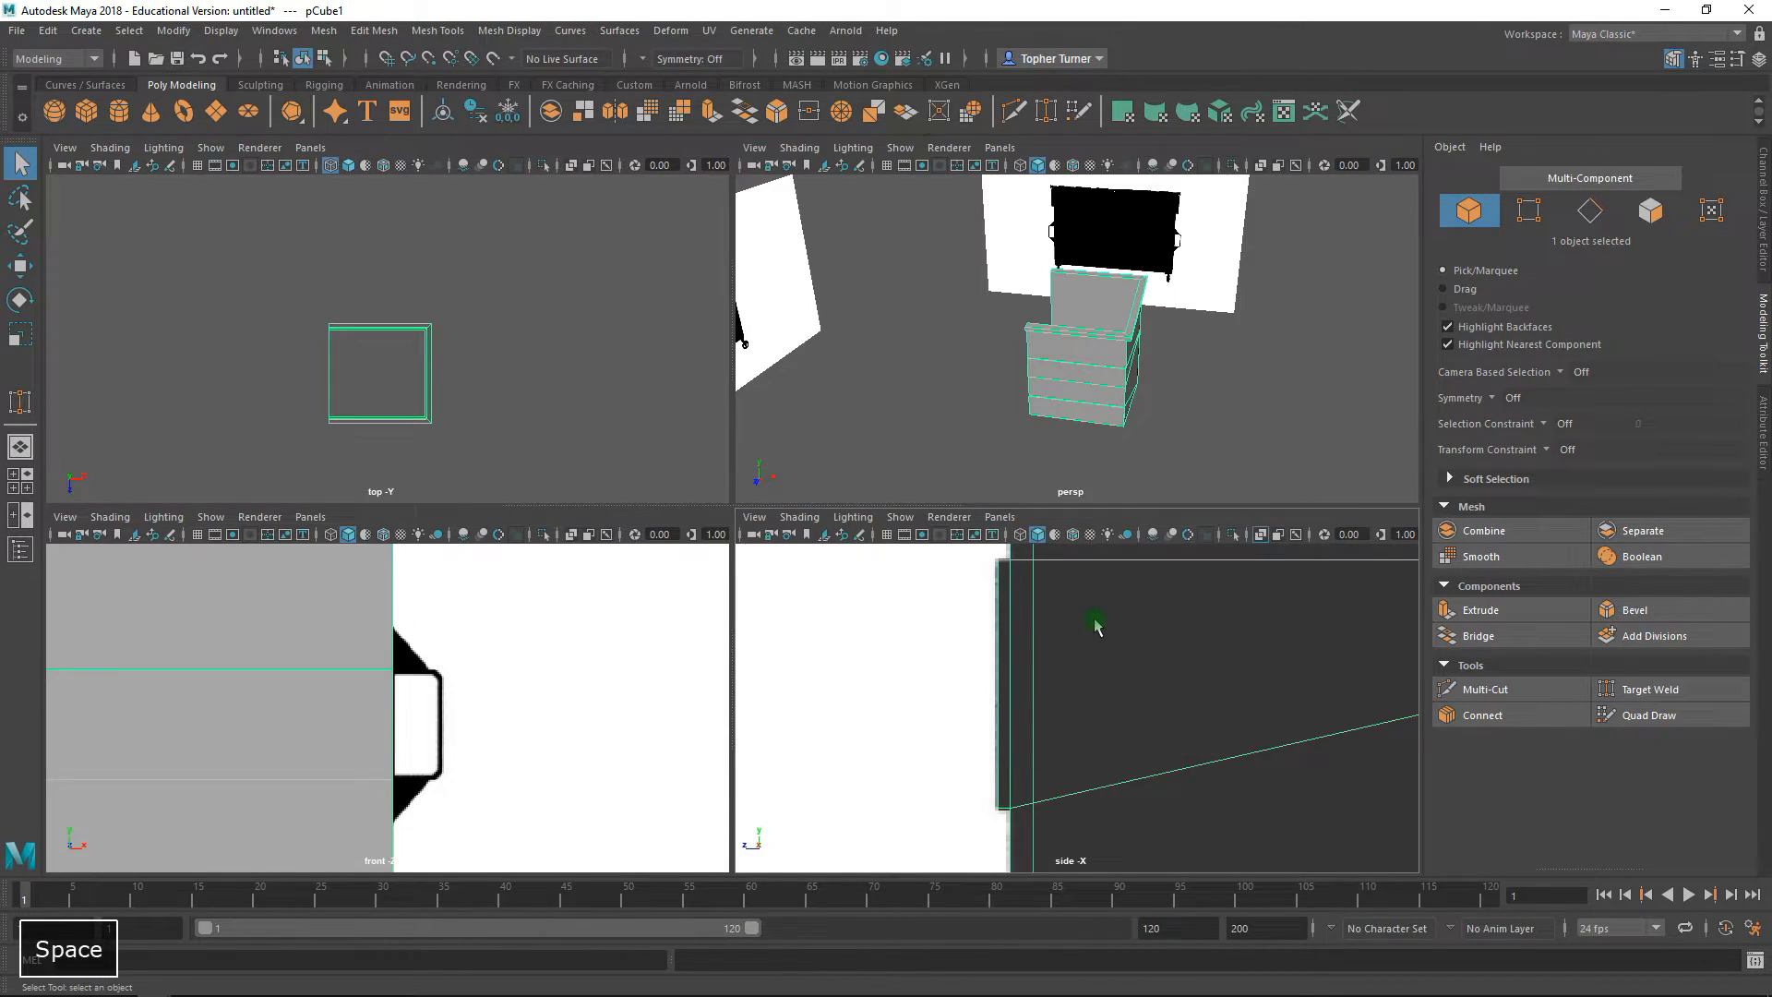
key(space)
alt+right_drag(950, 519, 585, 470)
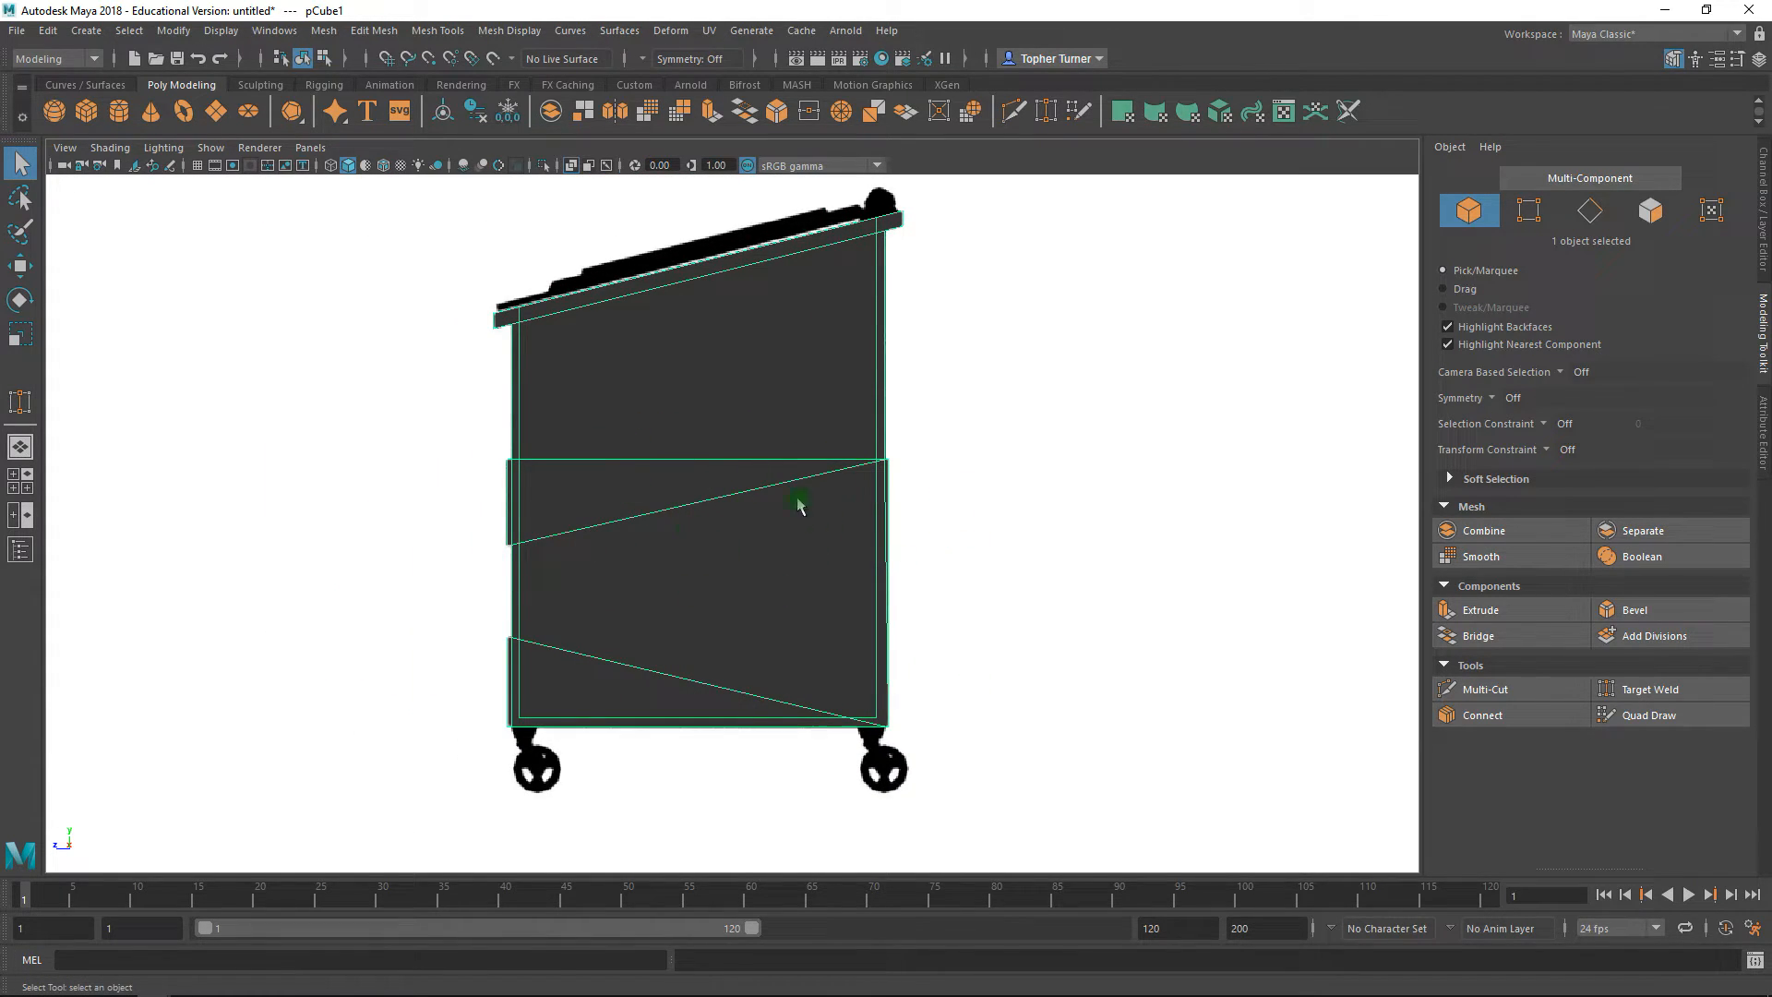
key(space)
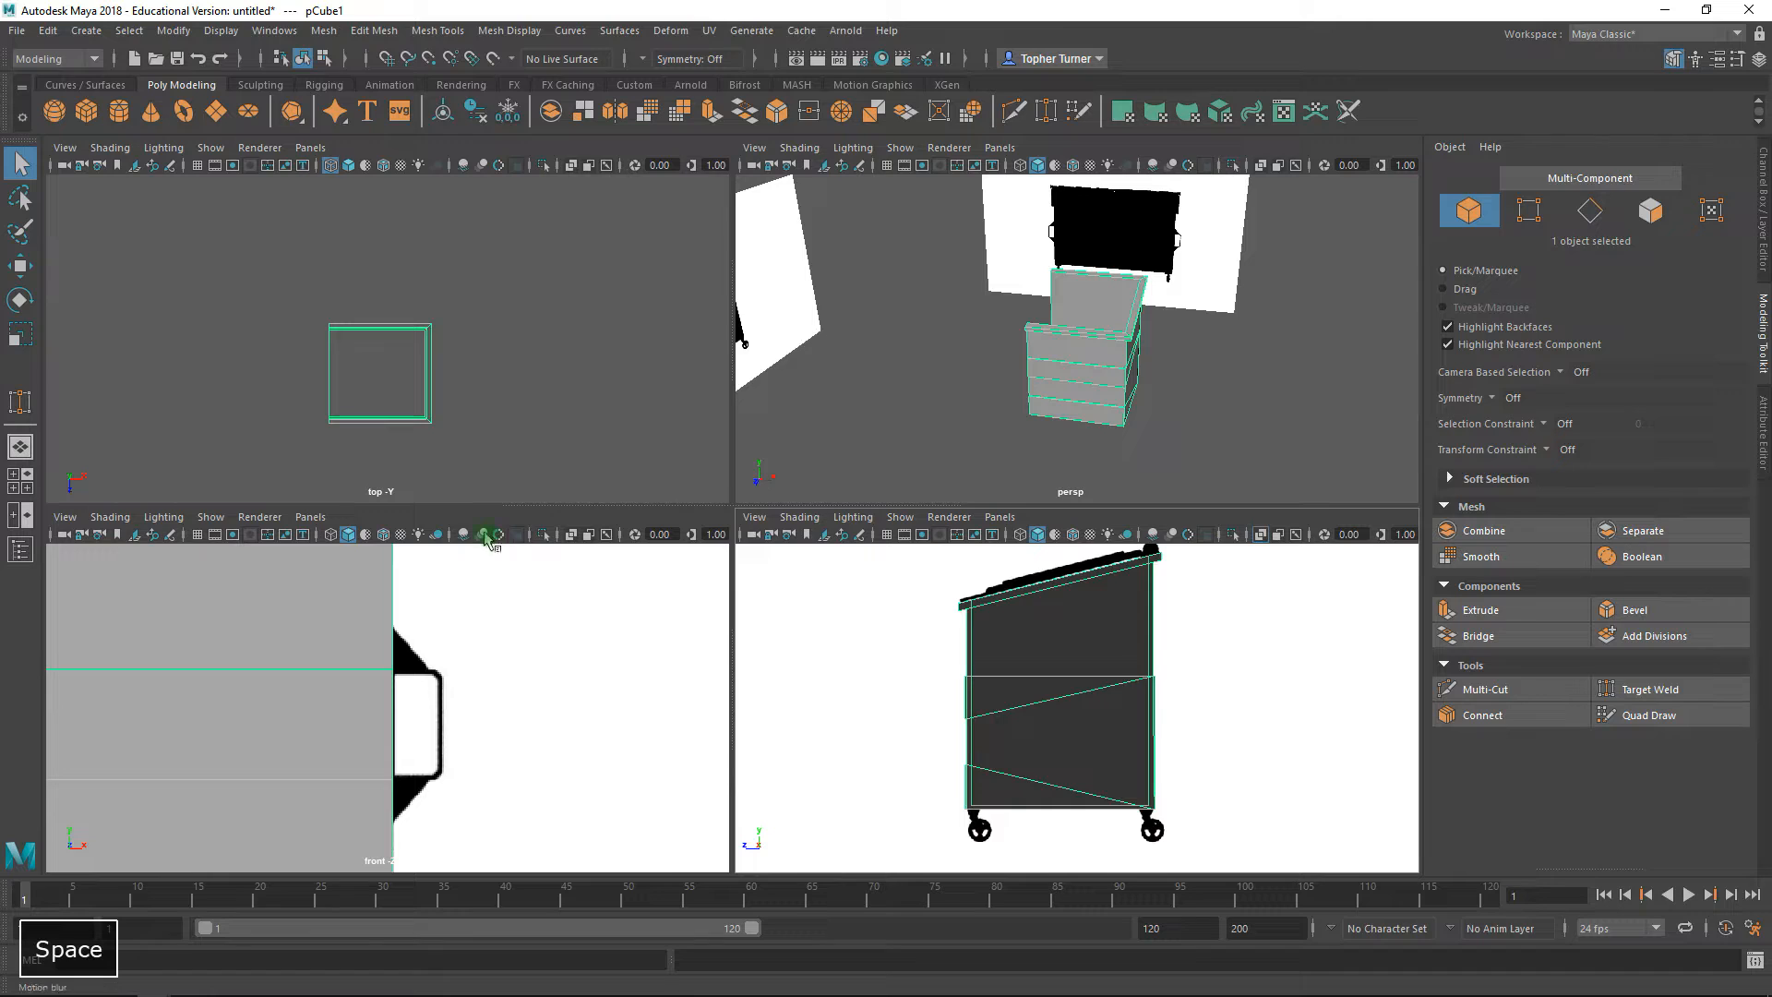
key(space)
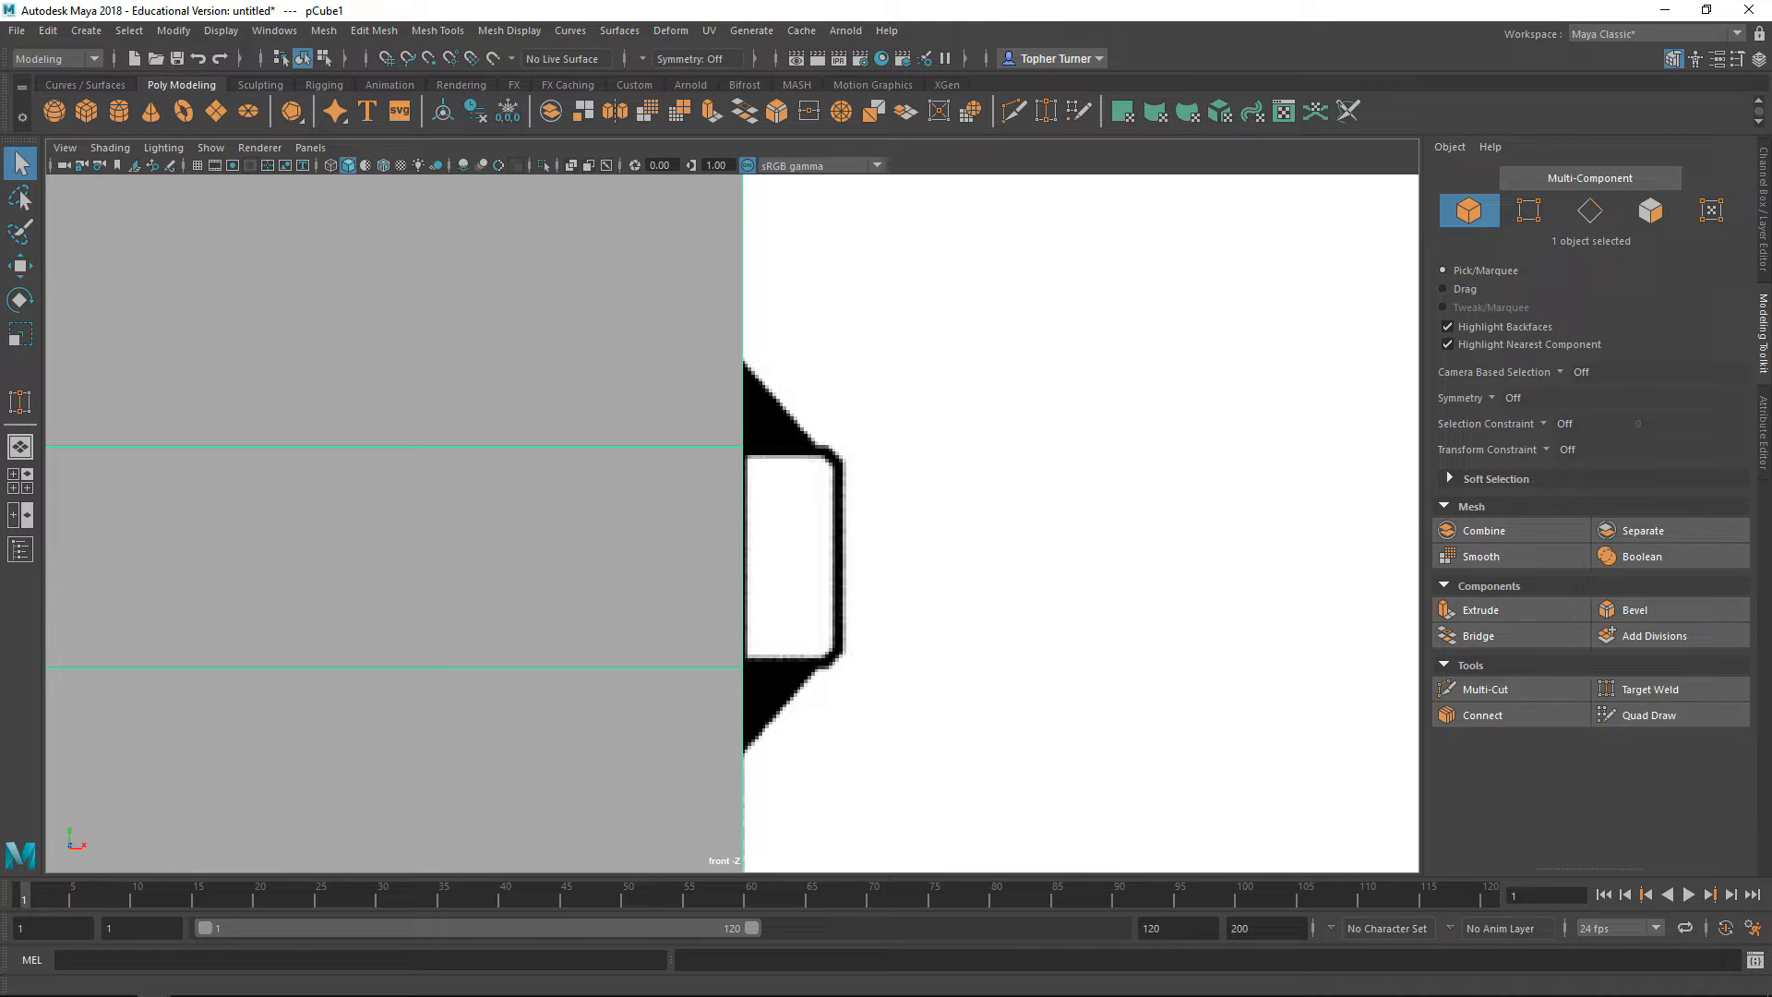
- Create a polygon cube and move it beside the fork pocket in the front view, at about X 3.57, Y 2.18
alt+right_drag(969, 502, 884, 483)
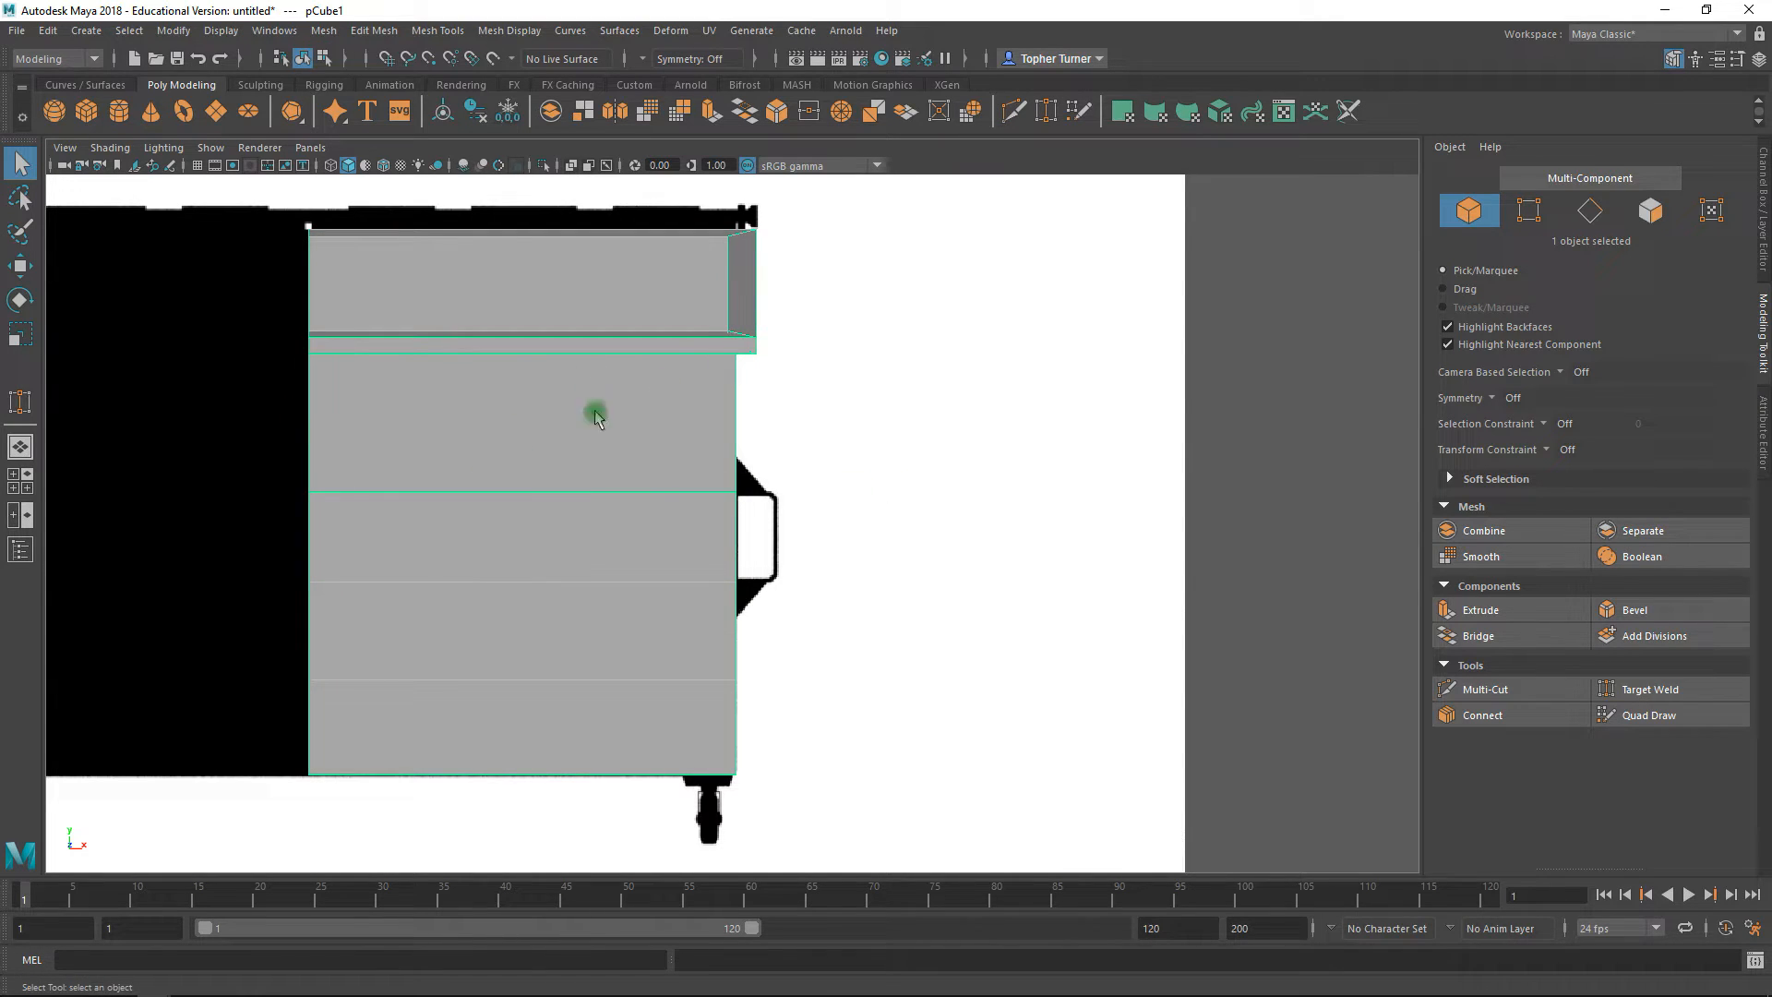
click(86, 110)
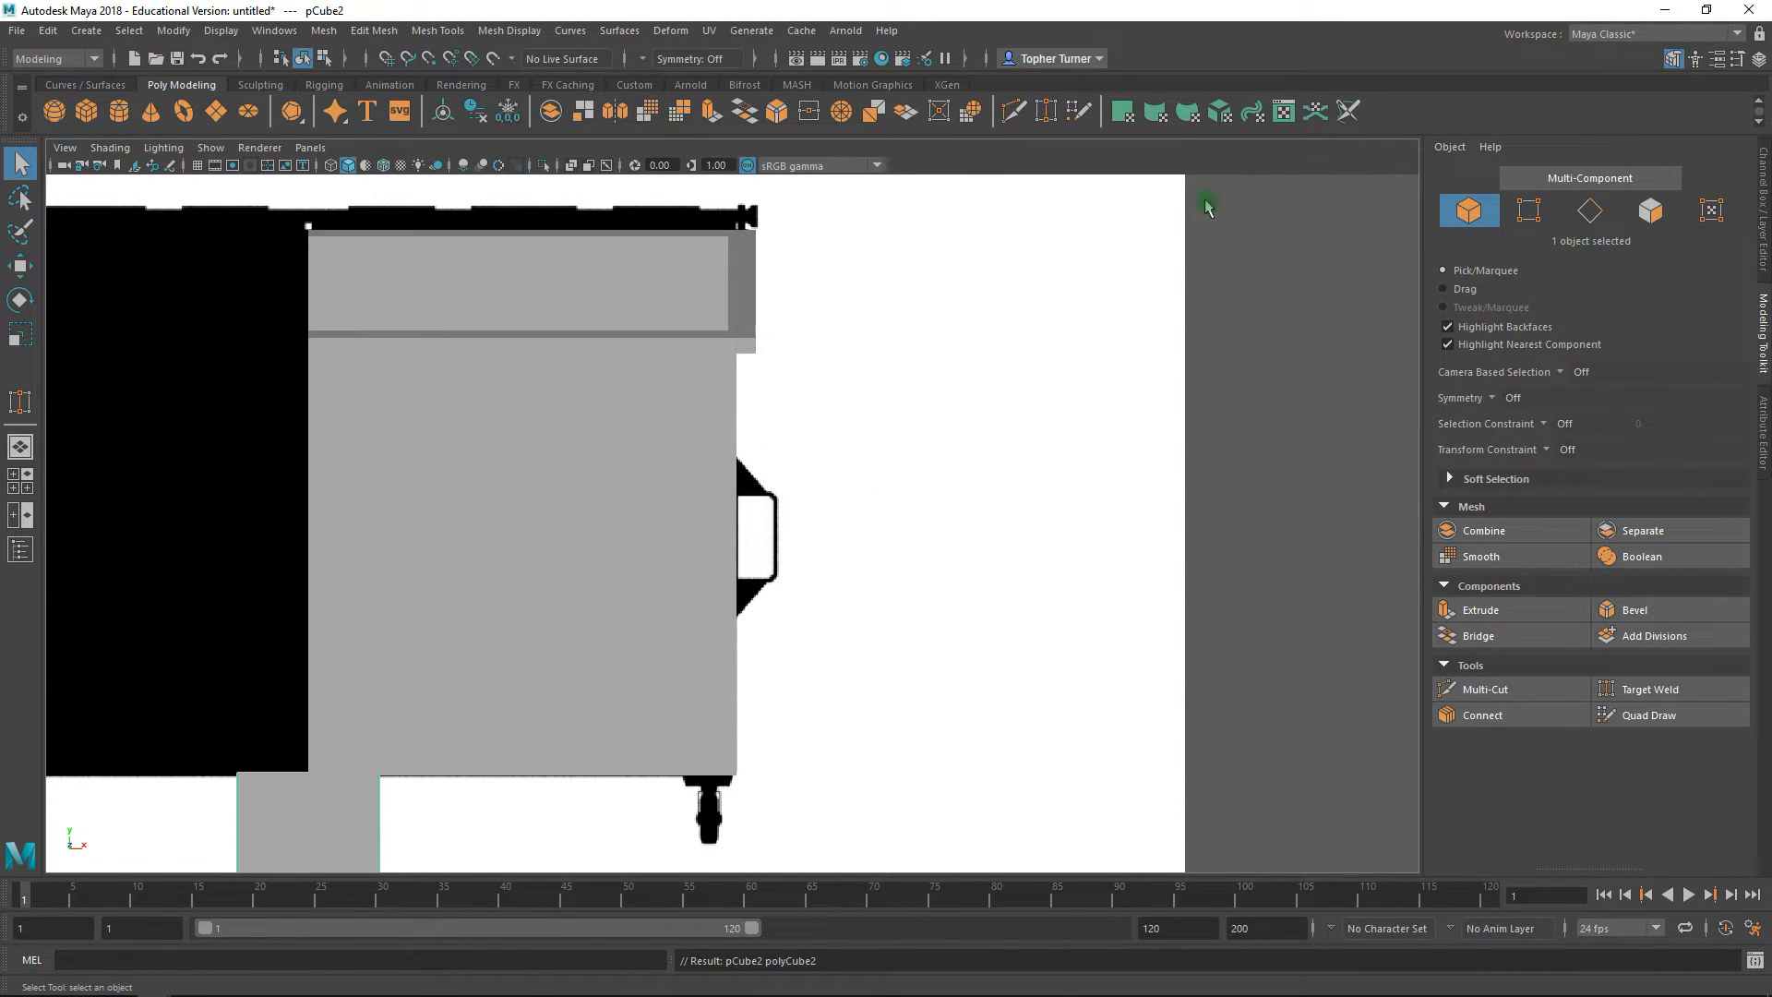
alt+right_drag(895, 499, 891, 463)
alt+right_drag(574, 642, 572, 609)
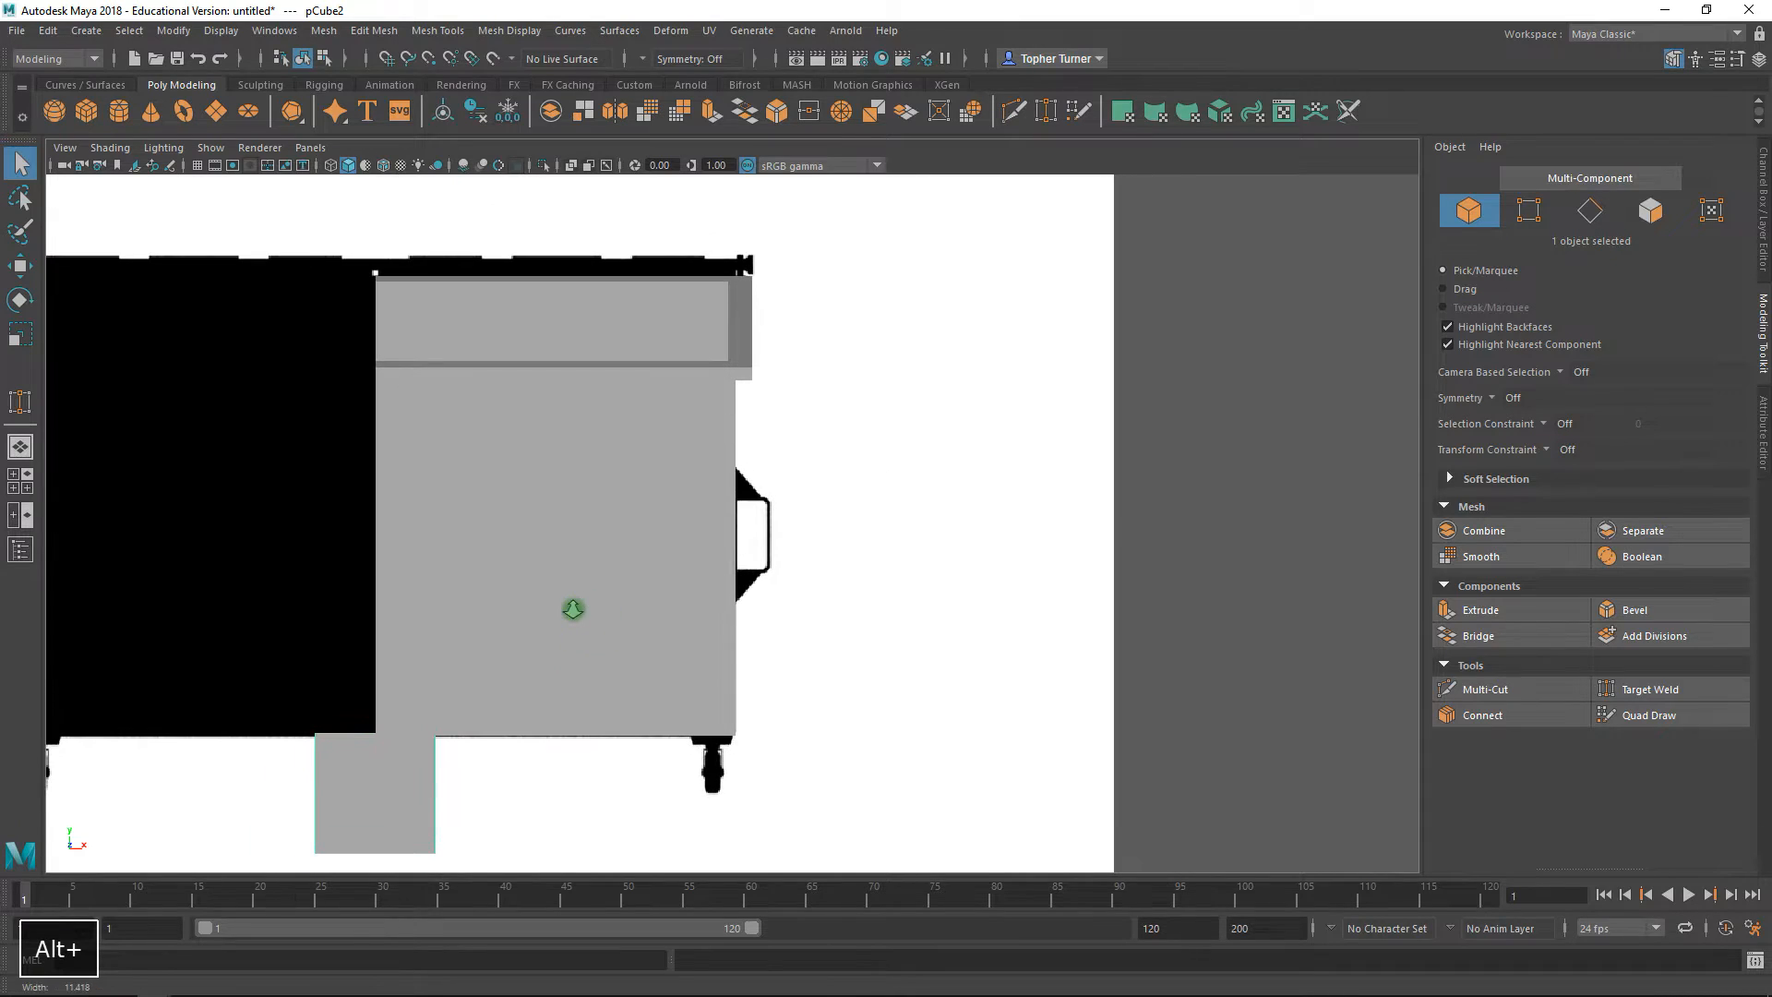
key(w)
drag(379, 798, 808, 537)
alt+right_drag(808, 537, 1606, 865)
alt+right_drag(955, 488, 534, 443)
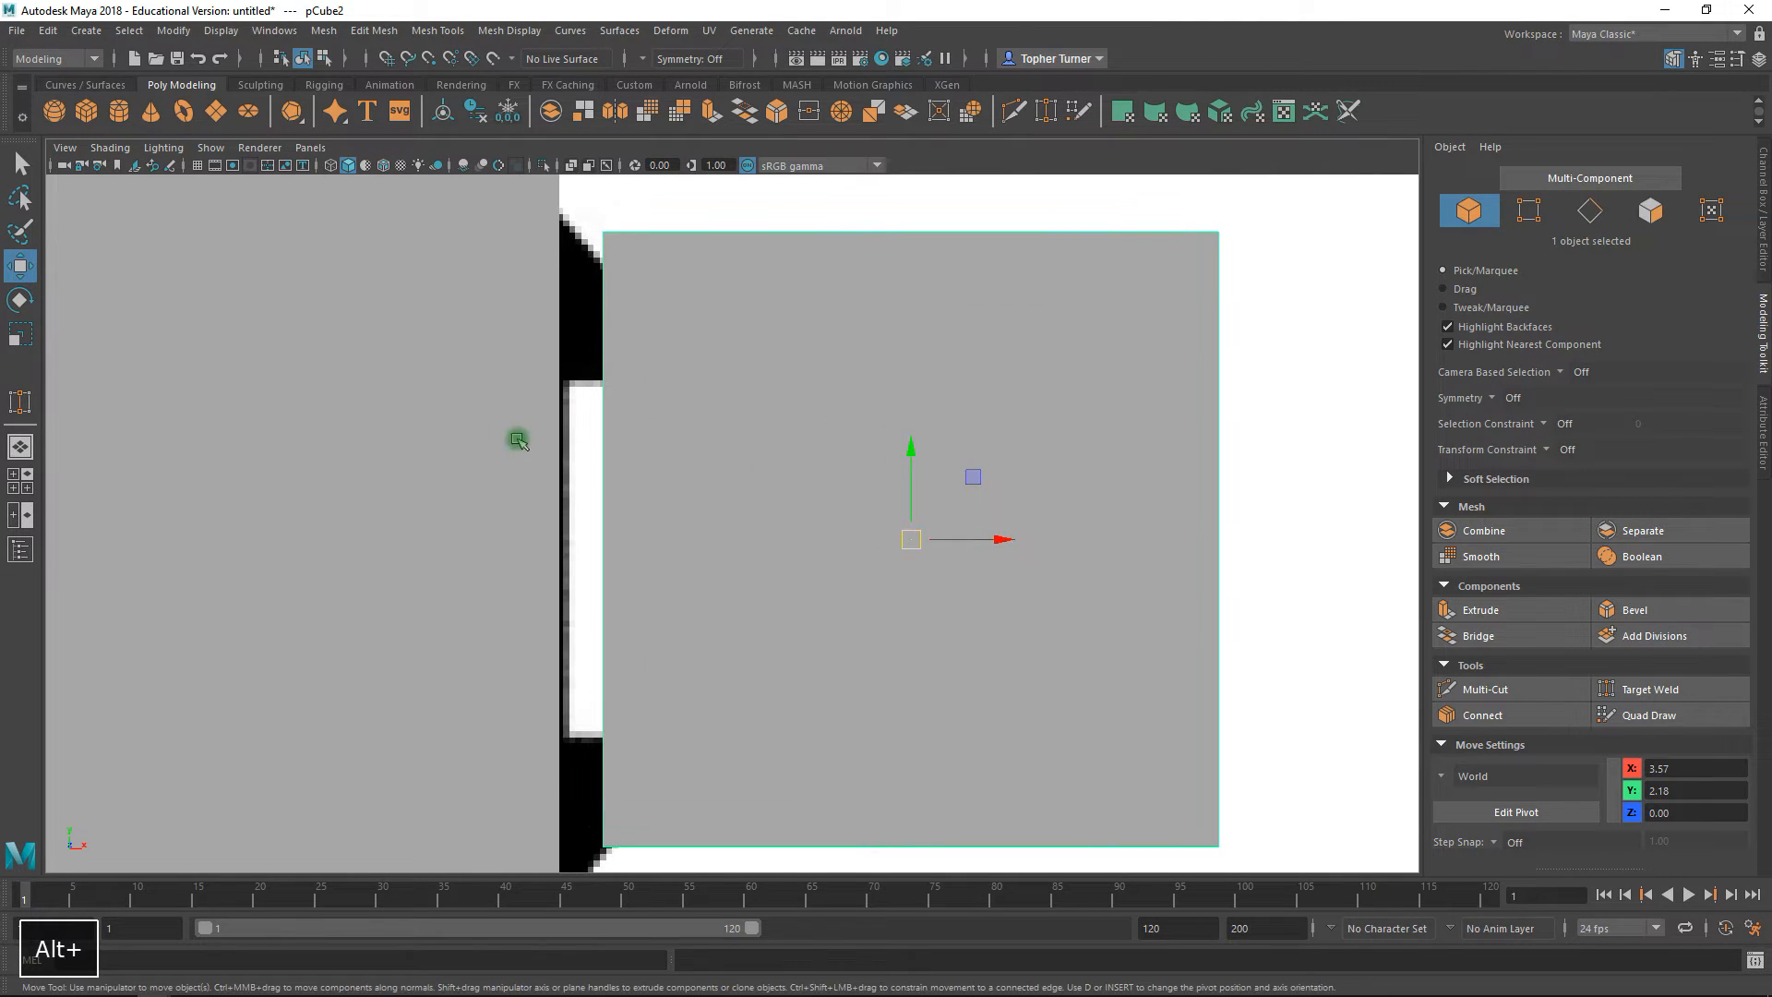
- Turn on X-Ray shading in the front view so the pocket reference shows through the cube
alt+right_drag(716, 451, 580, 368)
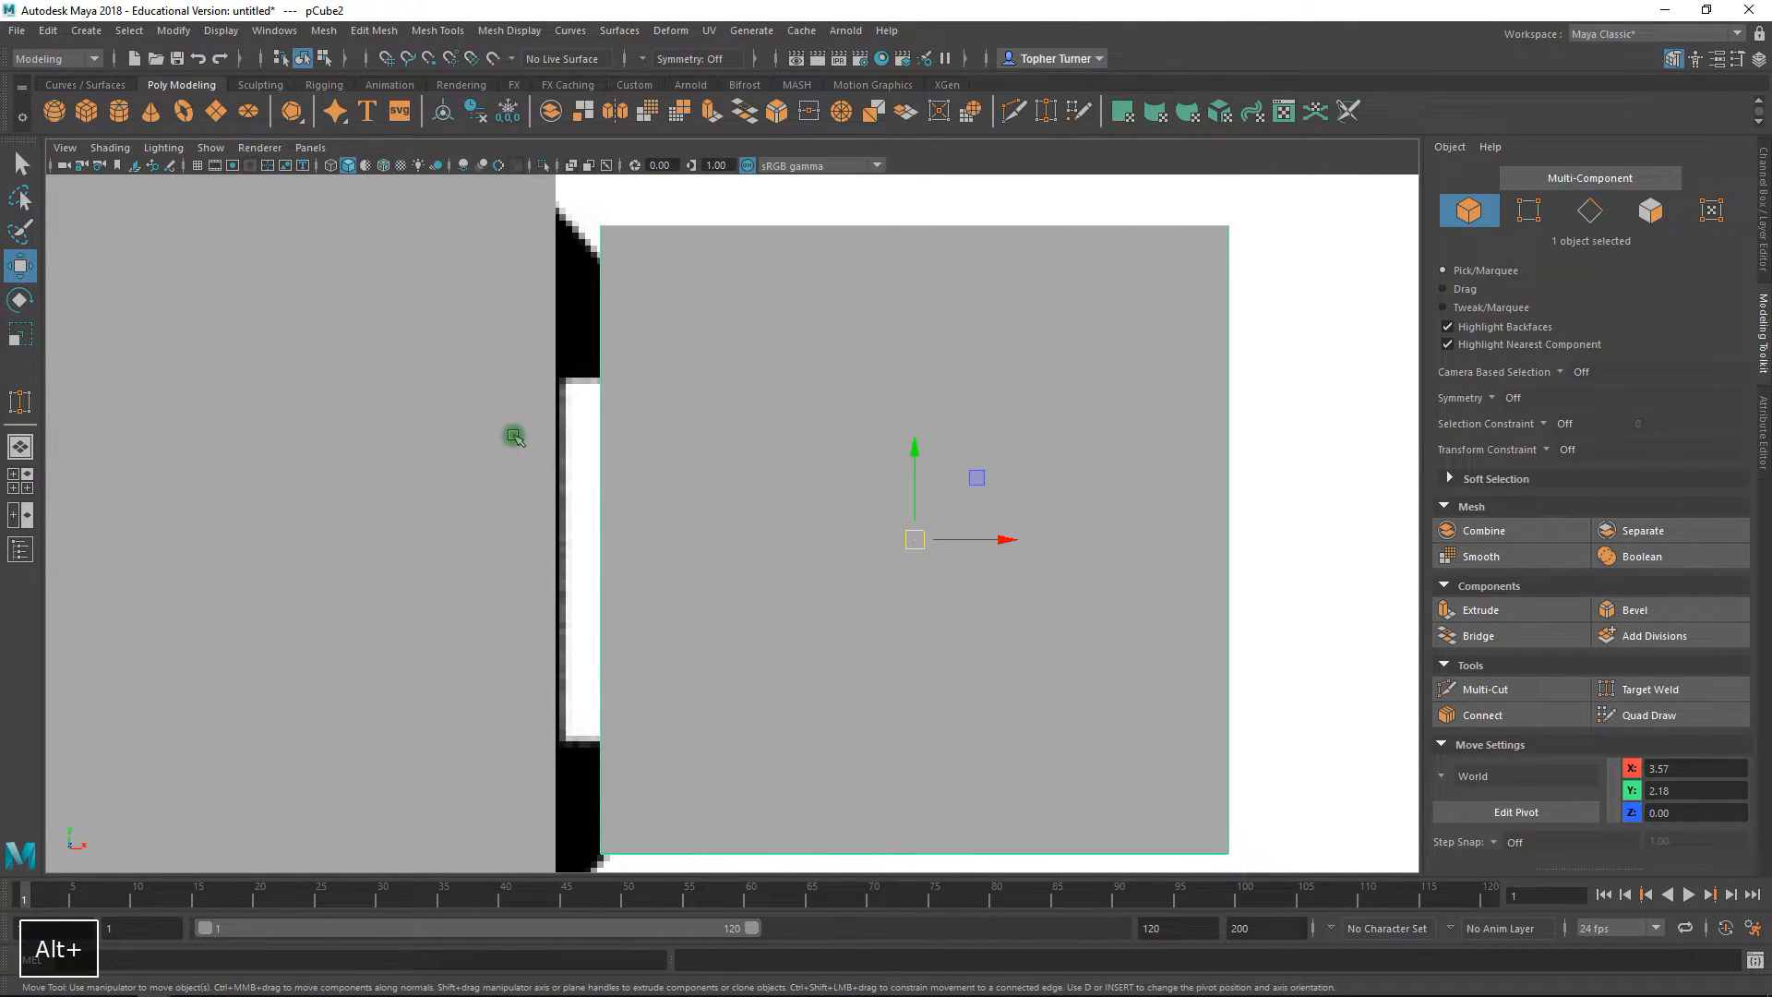
alt+right_drag(860, 507, 819, 451)
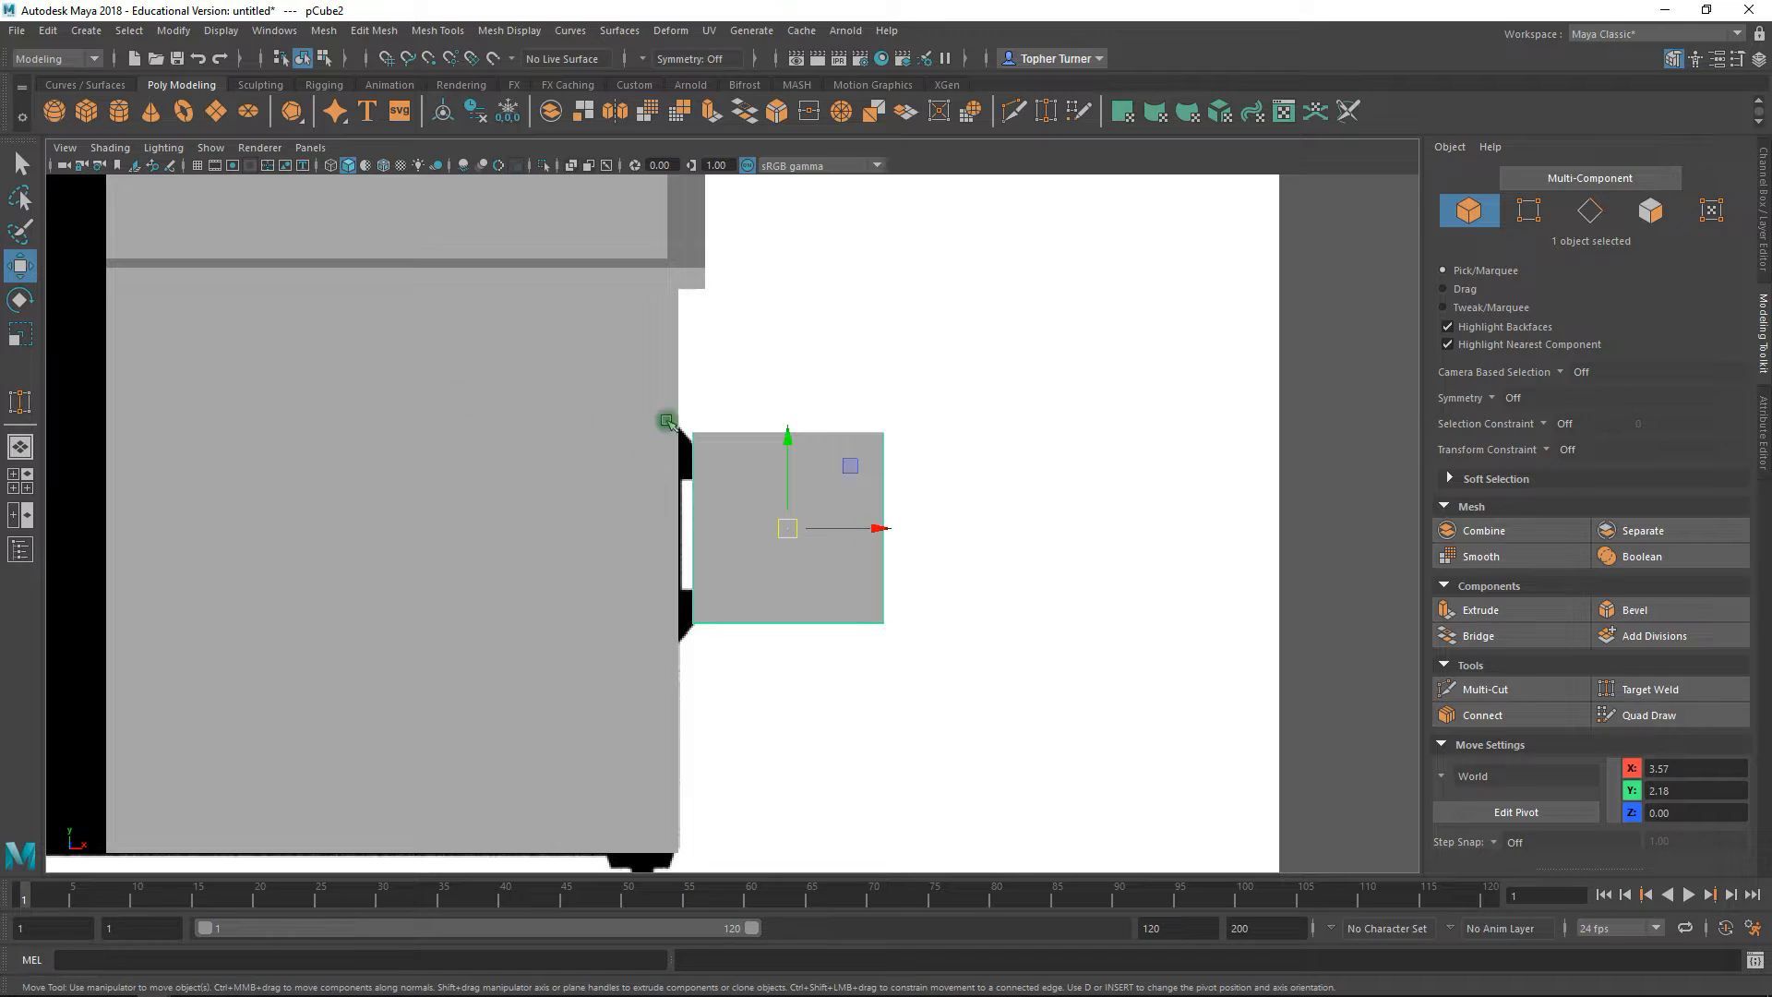
click(93, 150)
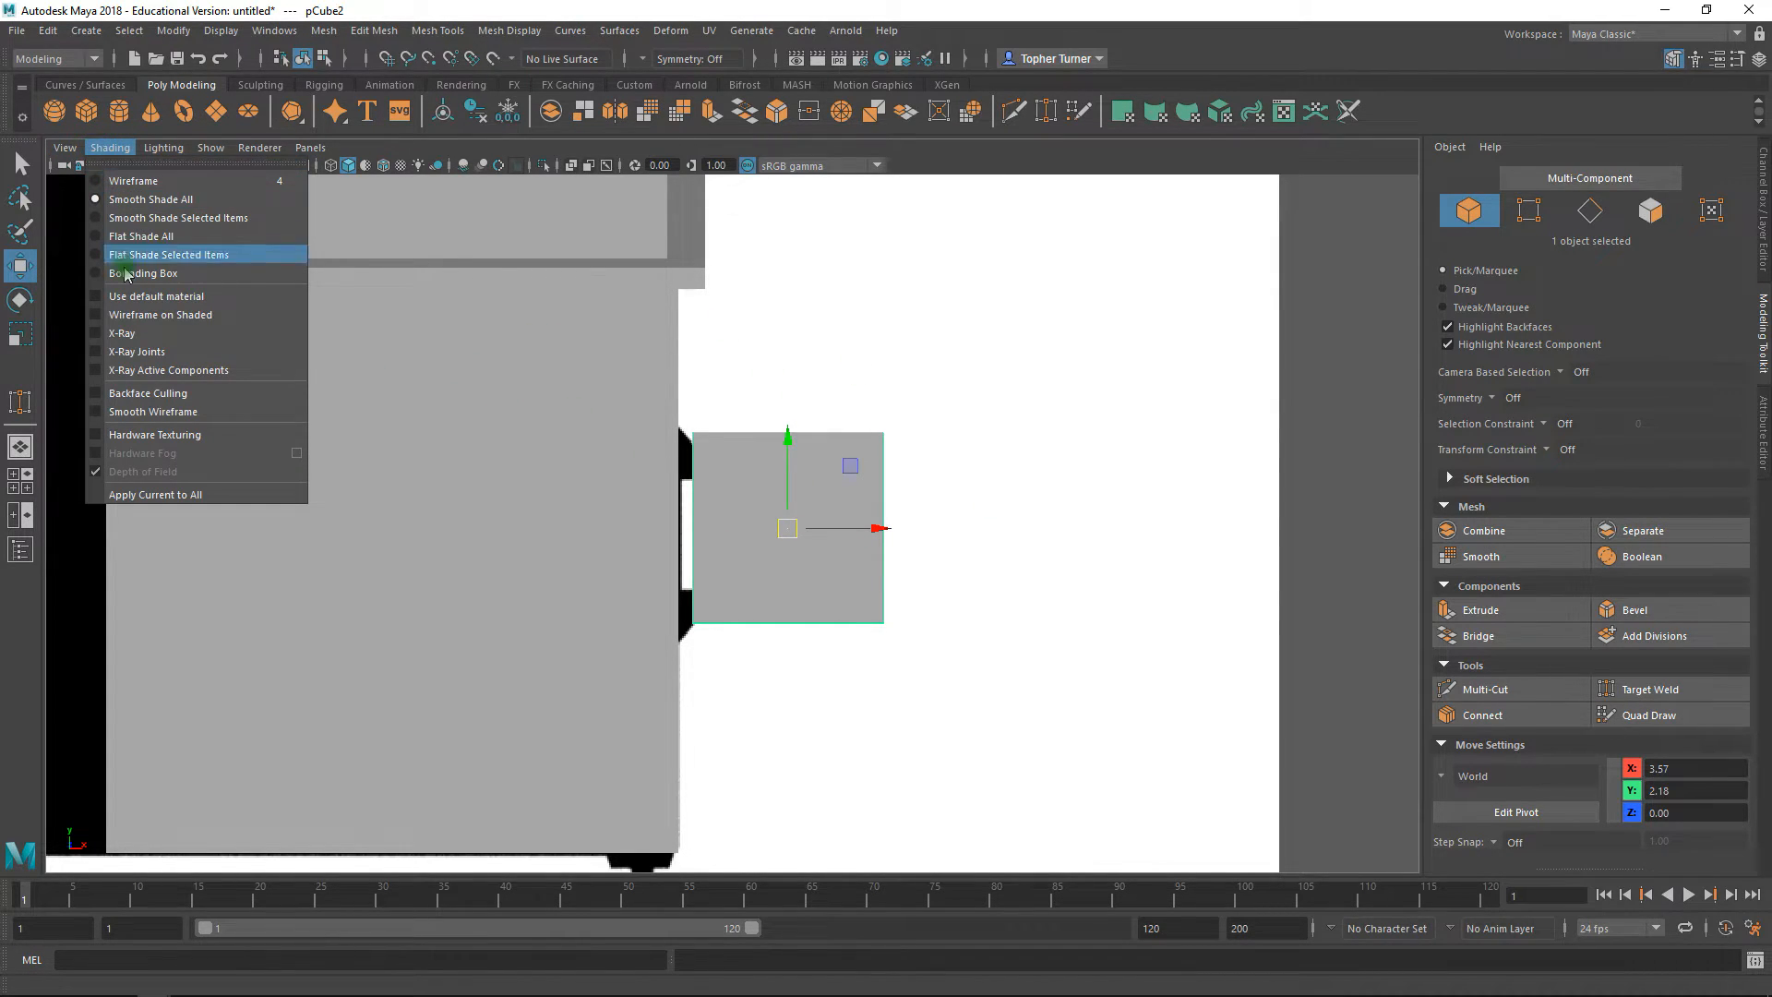
click(128, 333)
alt+right_drag(678, 402, 1233, 771)
alt+middle_drag(688, 431, 881, 451)
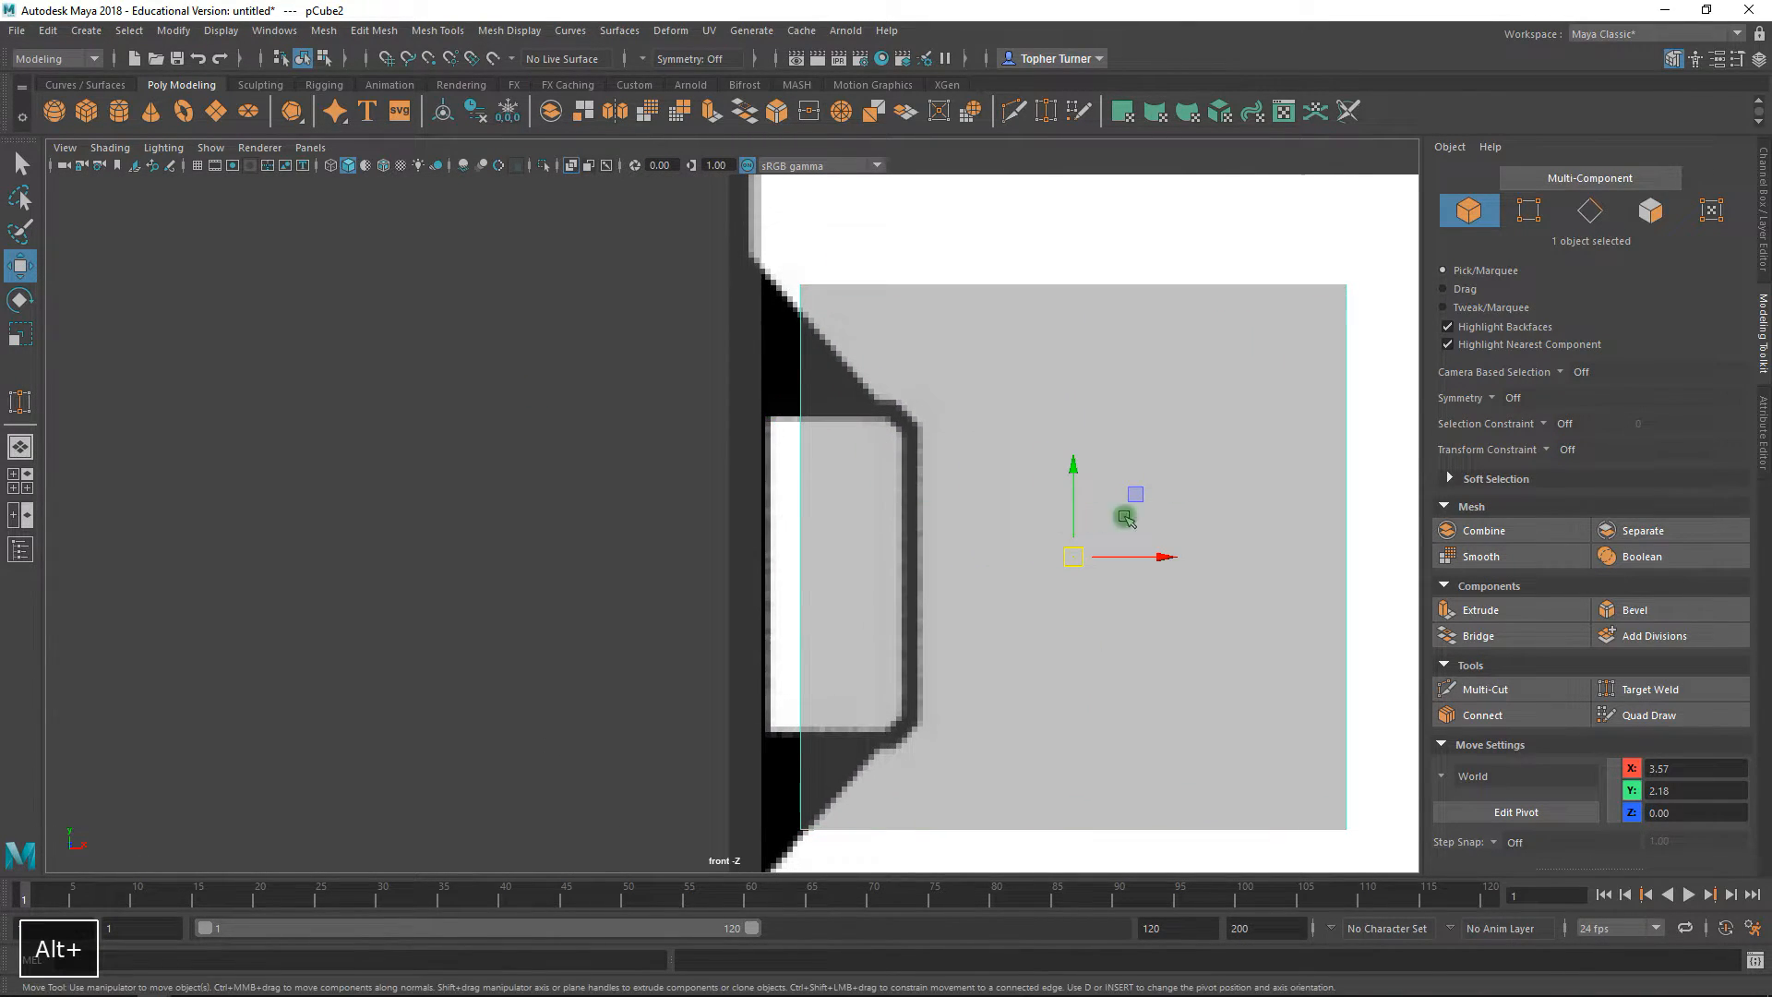
- Check the X coordinate of the dumpster body's outer side-wall vertex beside the fork pocket
drag(1137, 496, 1130, 494)
alt+right_drag(788, 307, 742, 350)
click(741, 348)
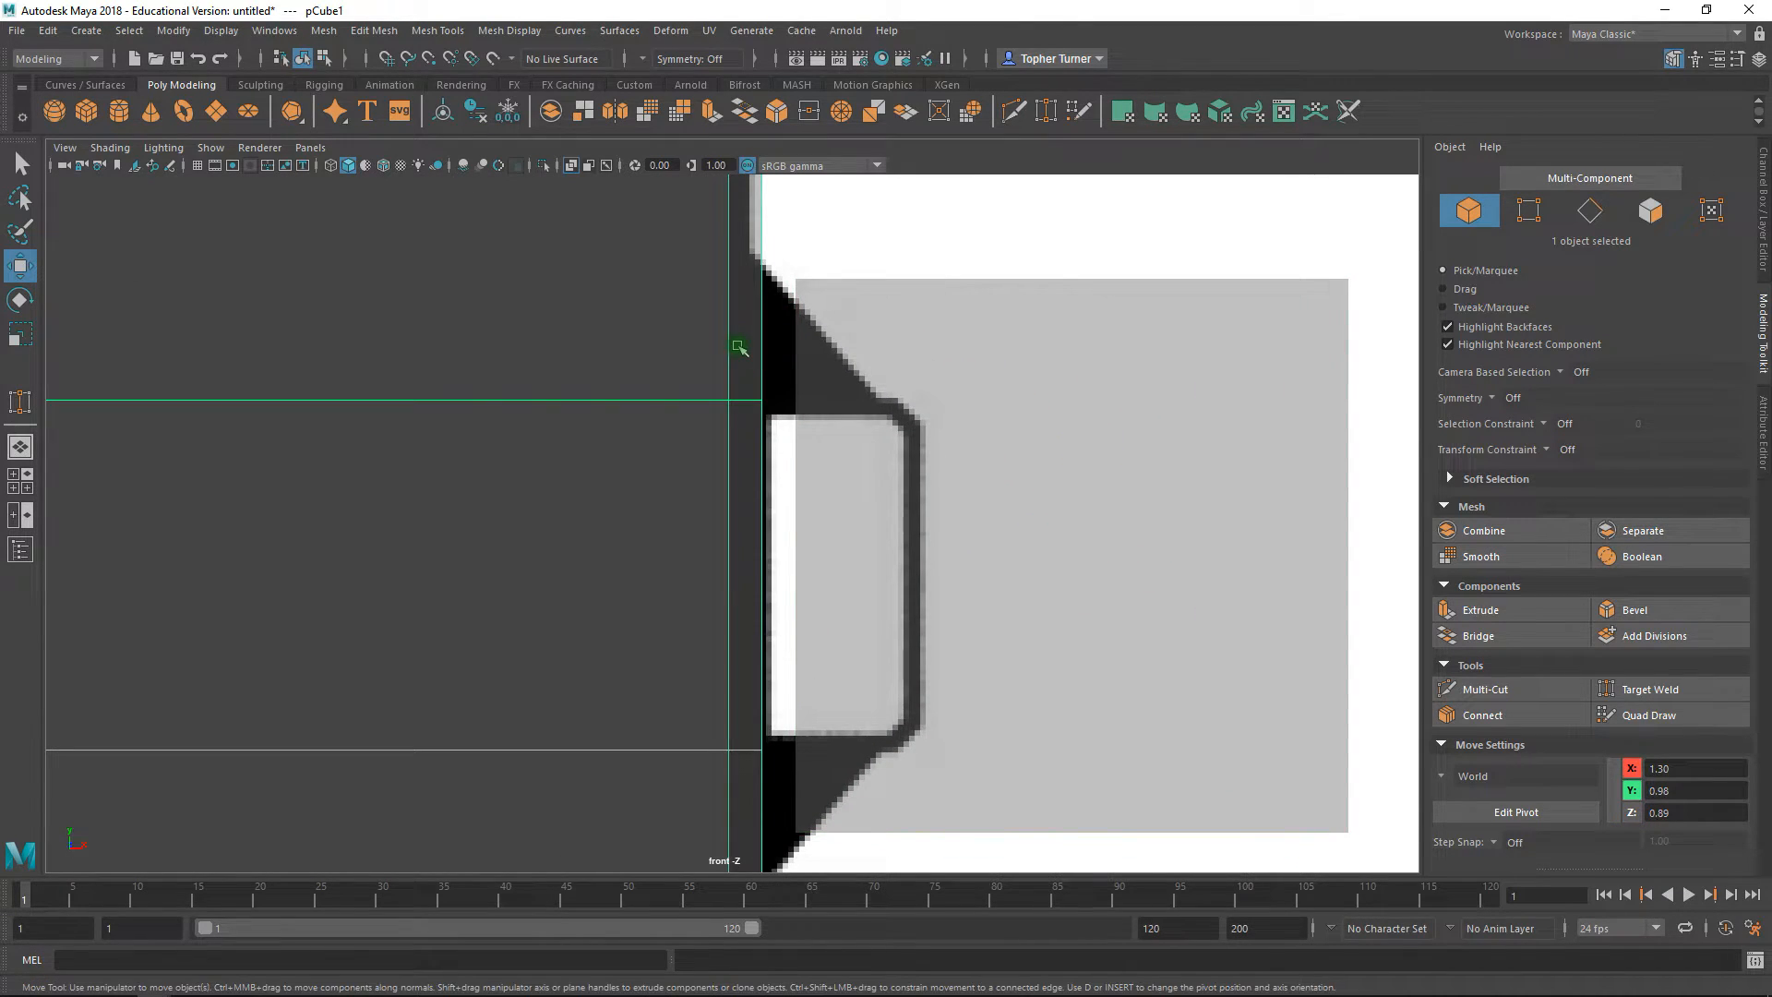
click(1529, 212)
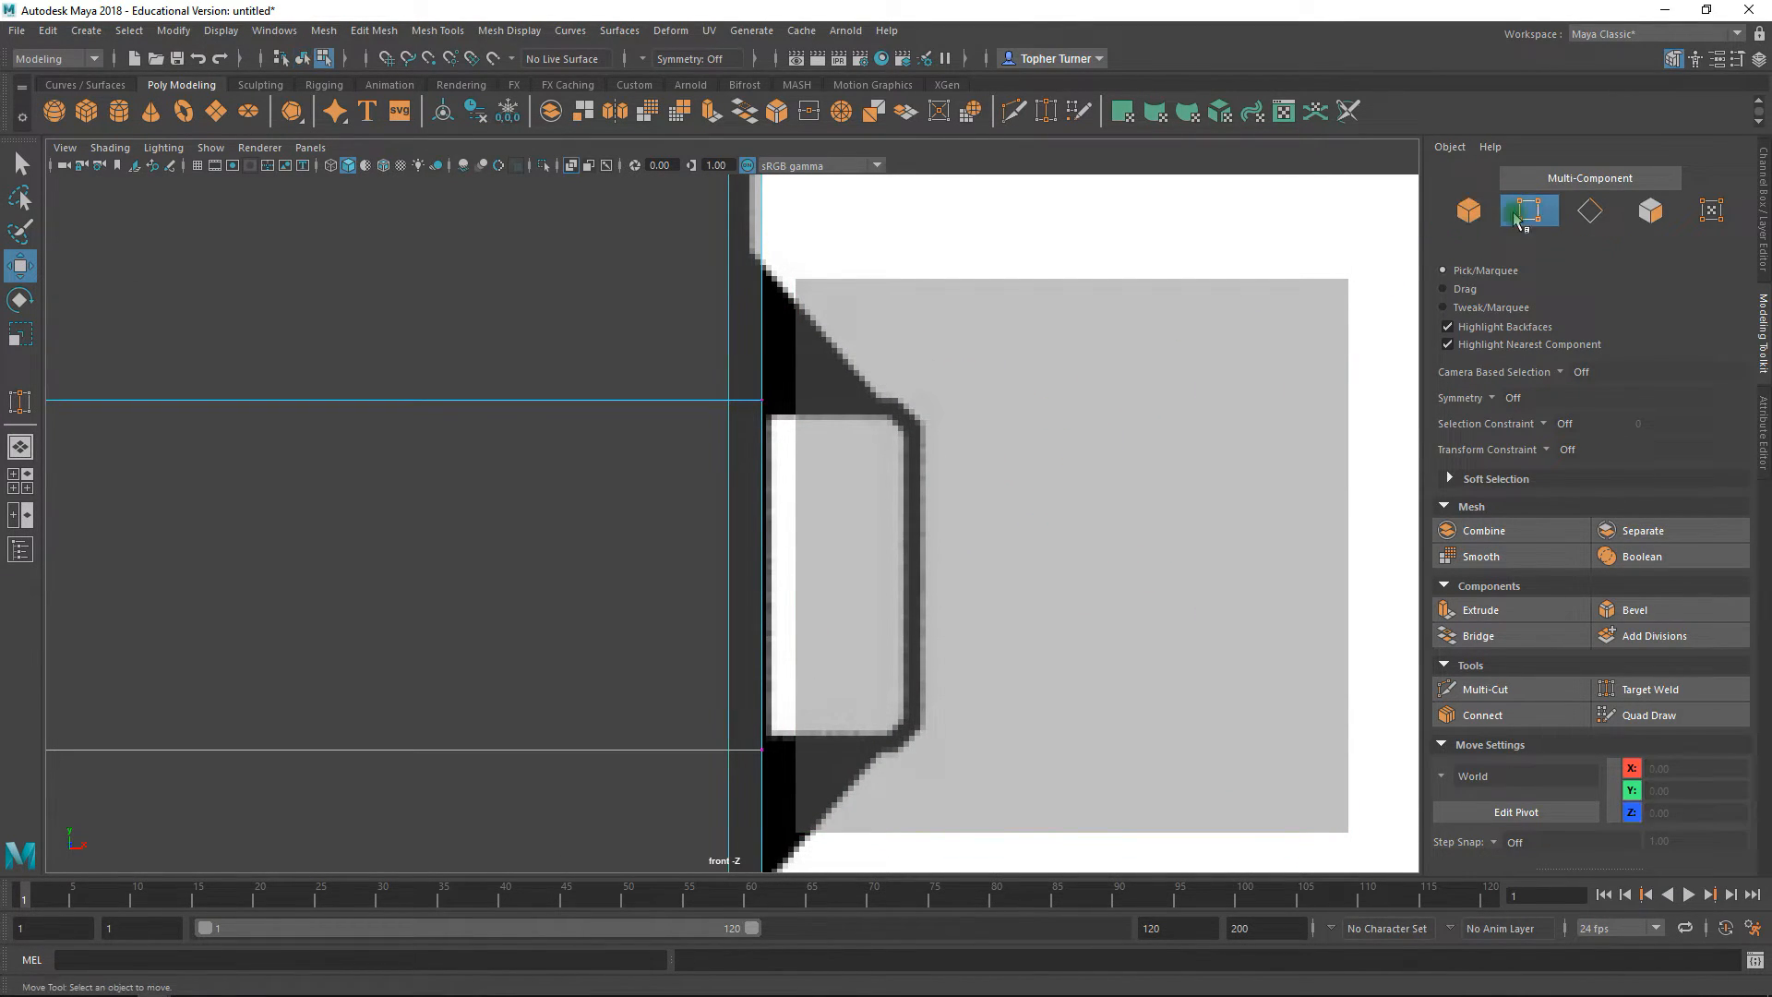
click(766, 400)
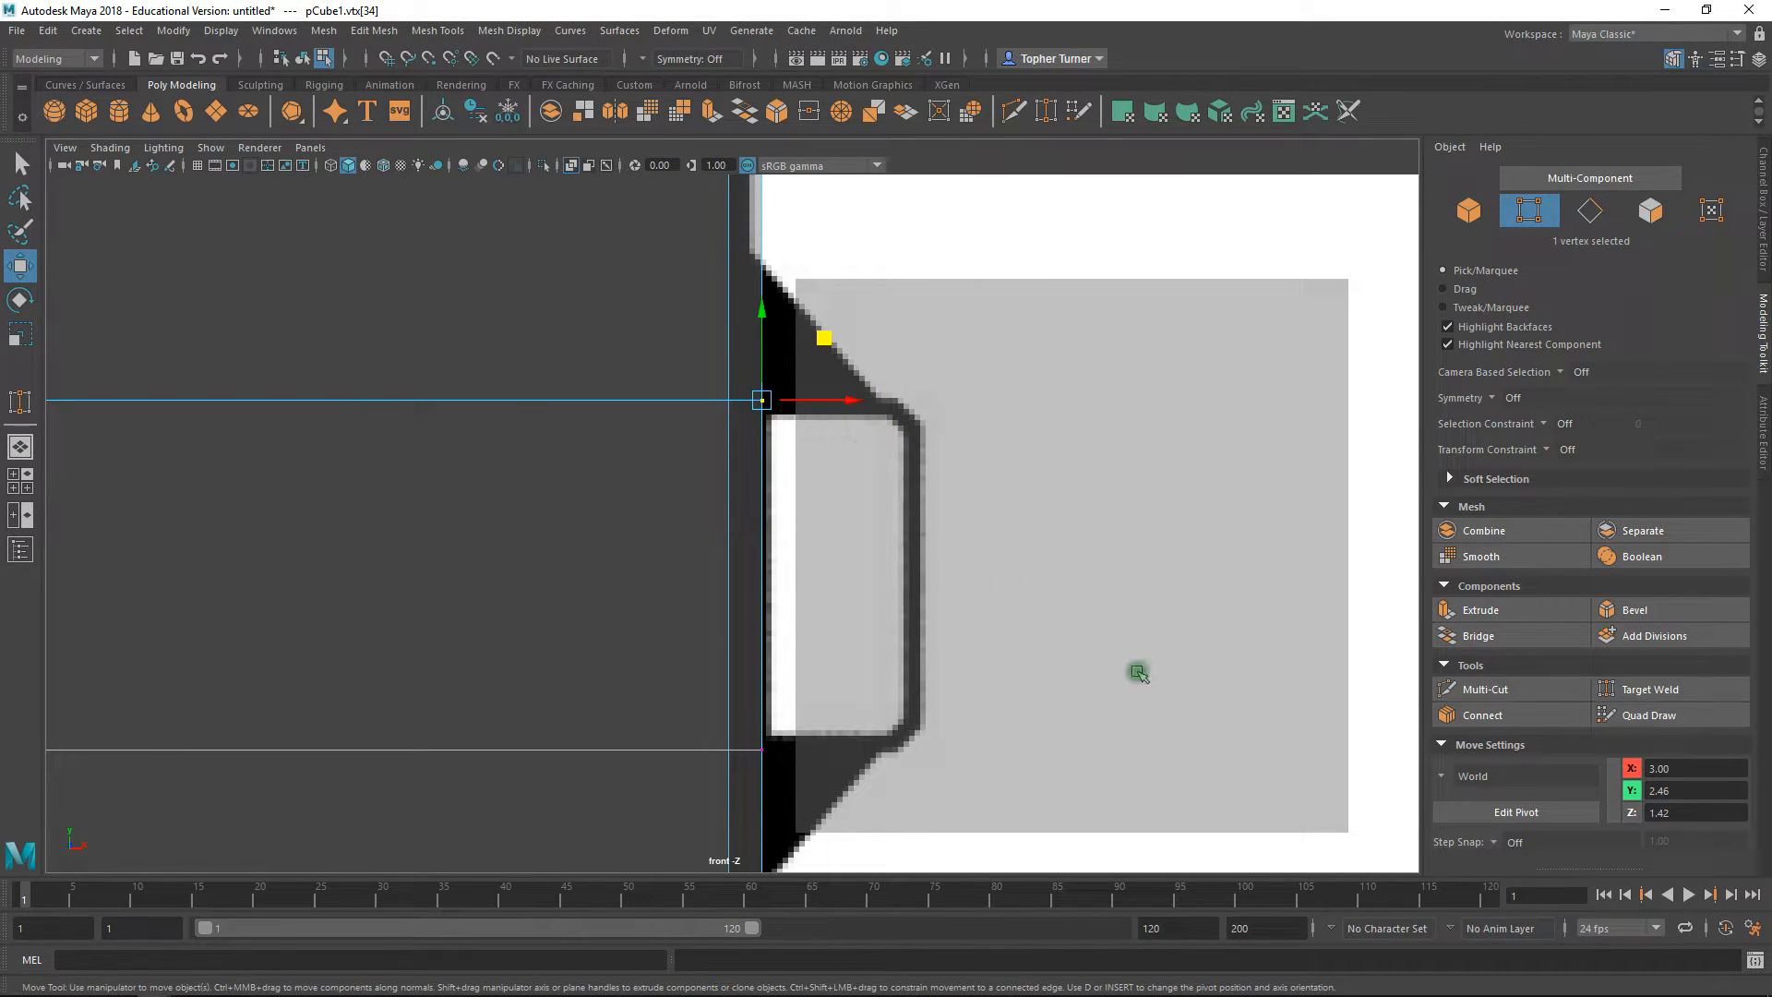
click(1684, 765)
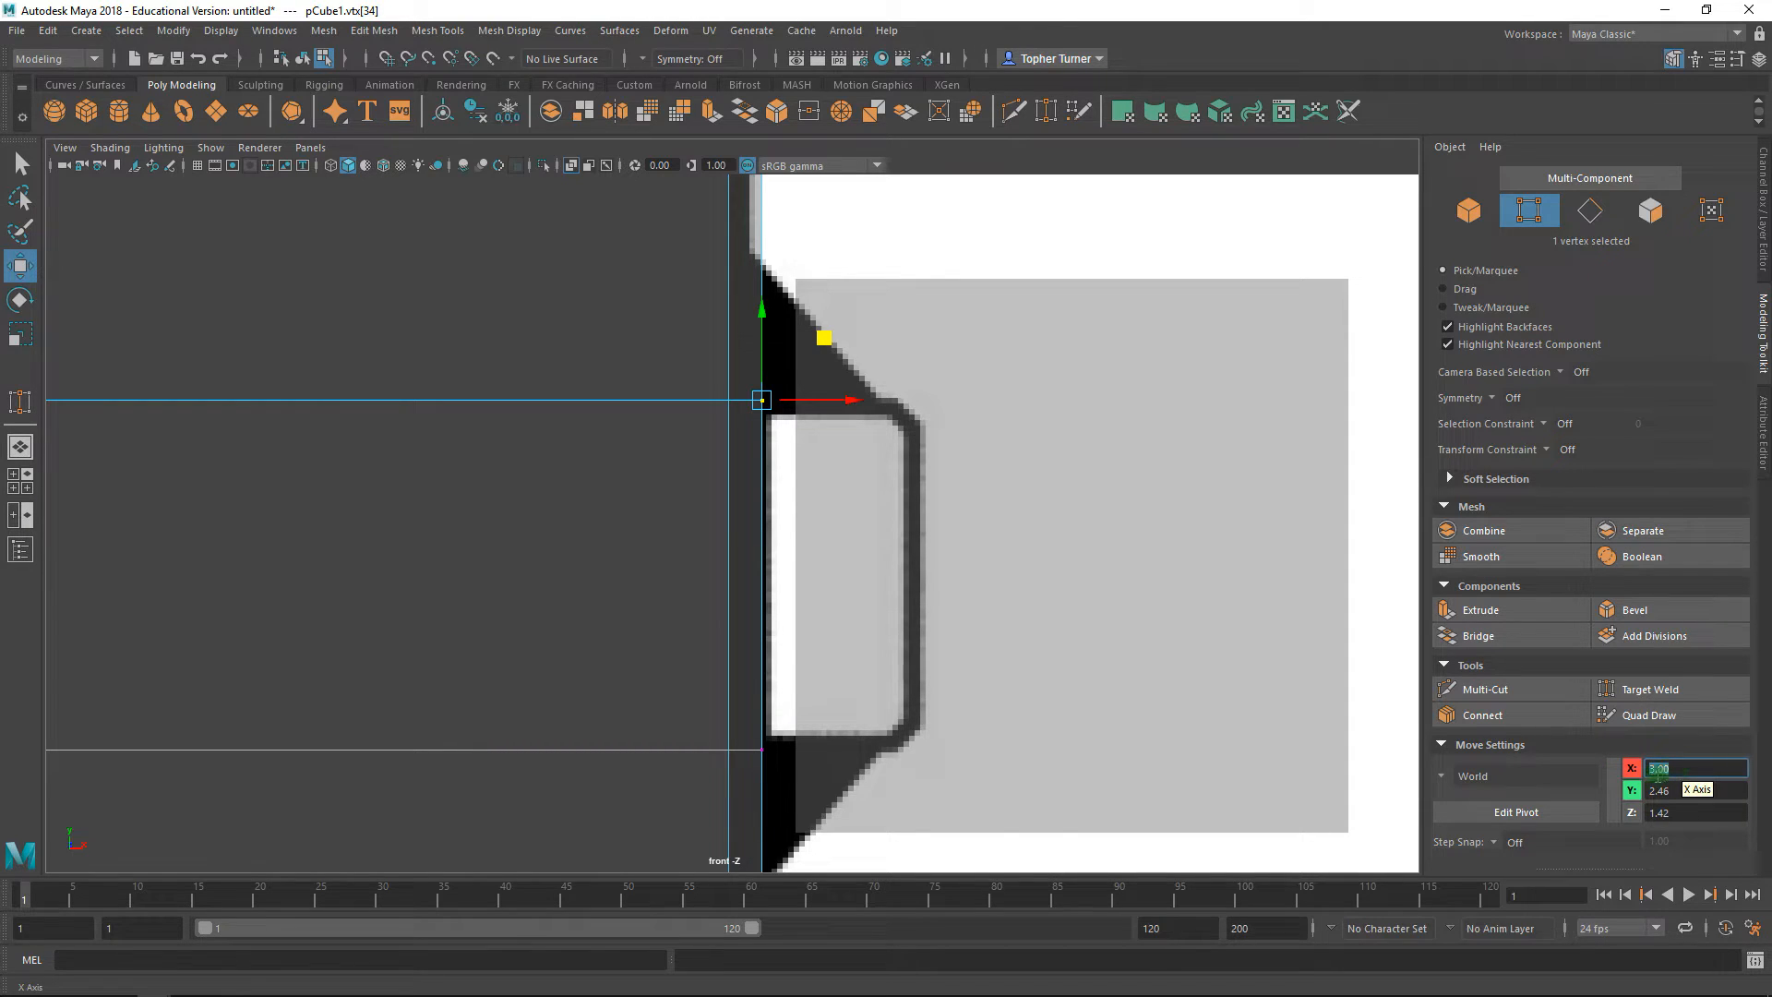
- Set the X position of the new cube's four inner-side vertices to 3 so they sit flush with the body wall
key(F8)
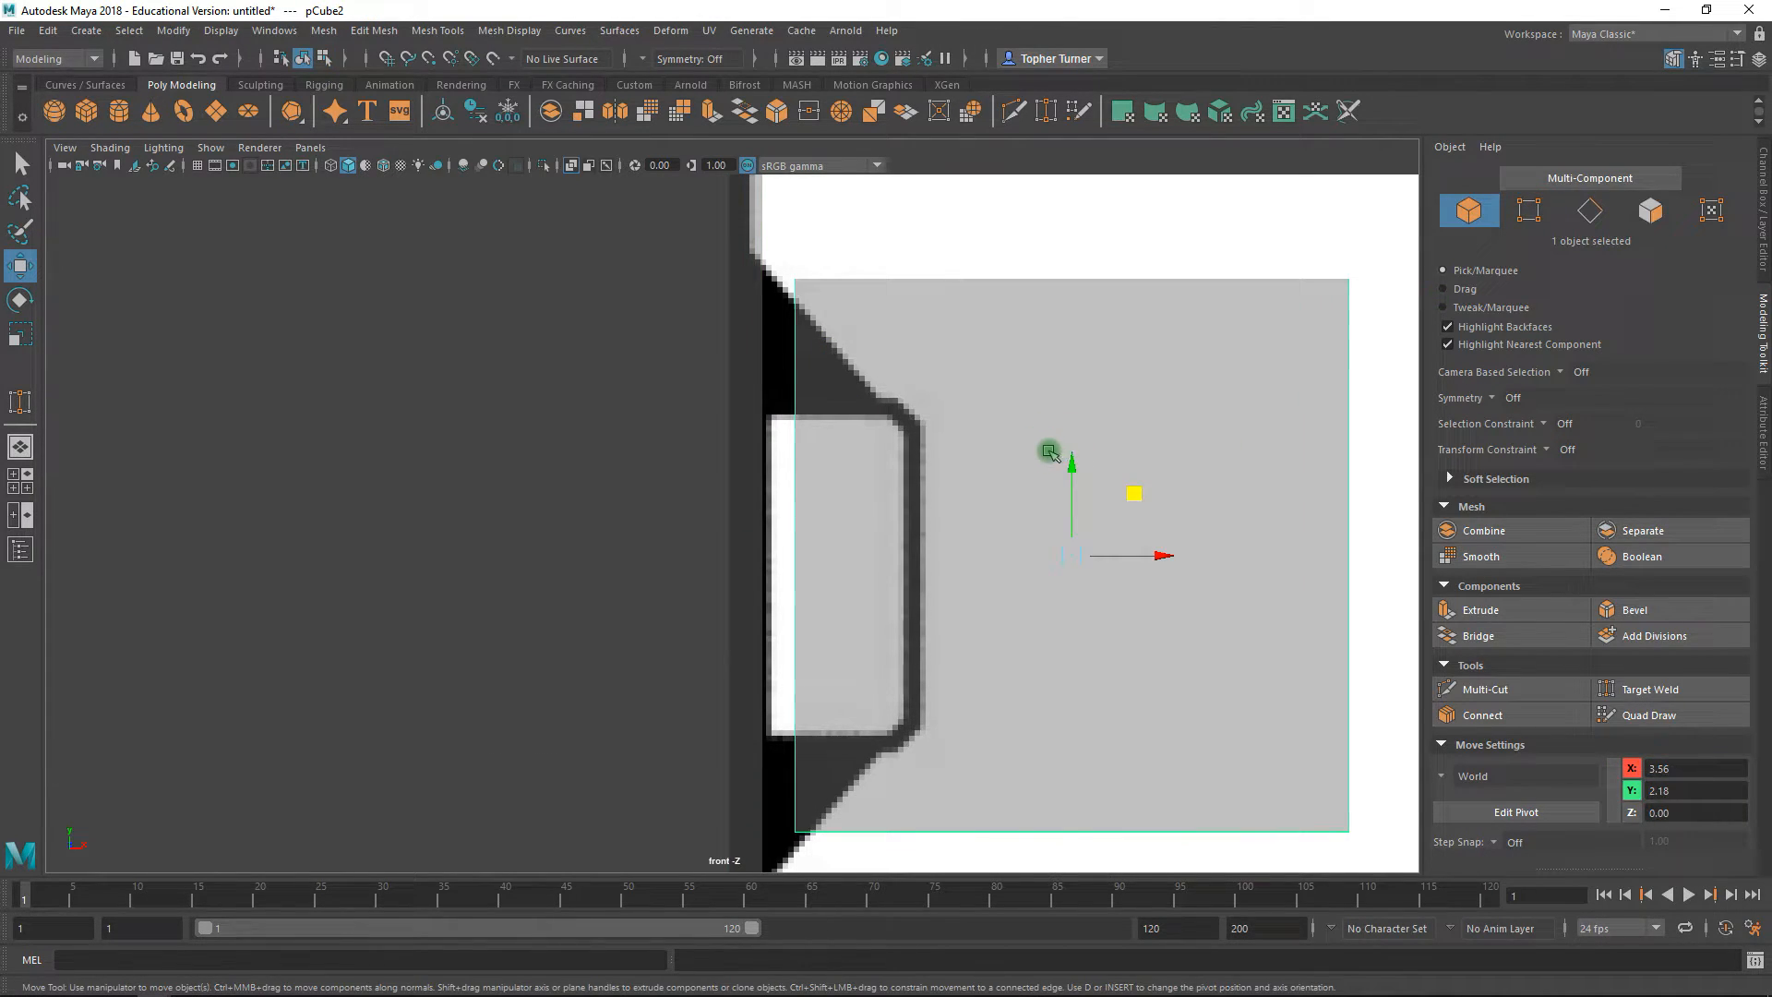
click(1529, 211)
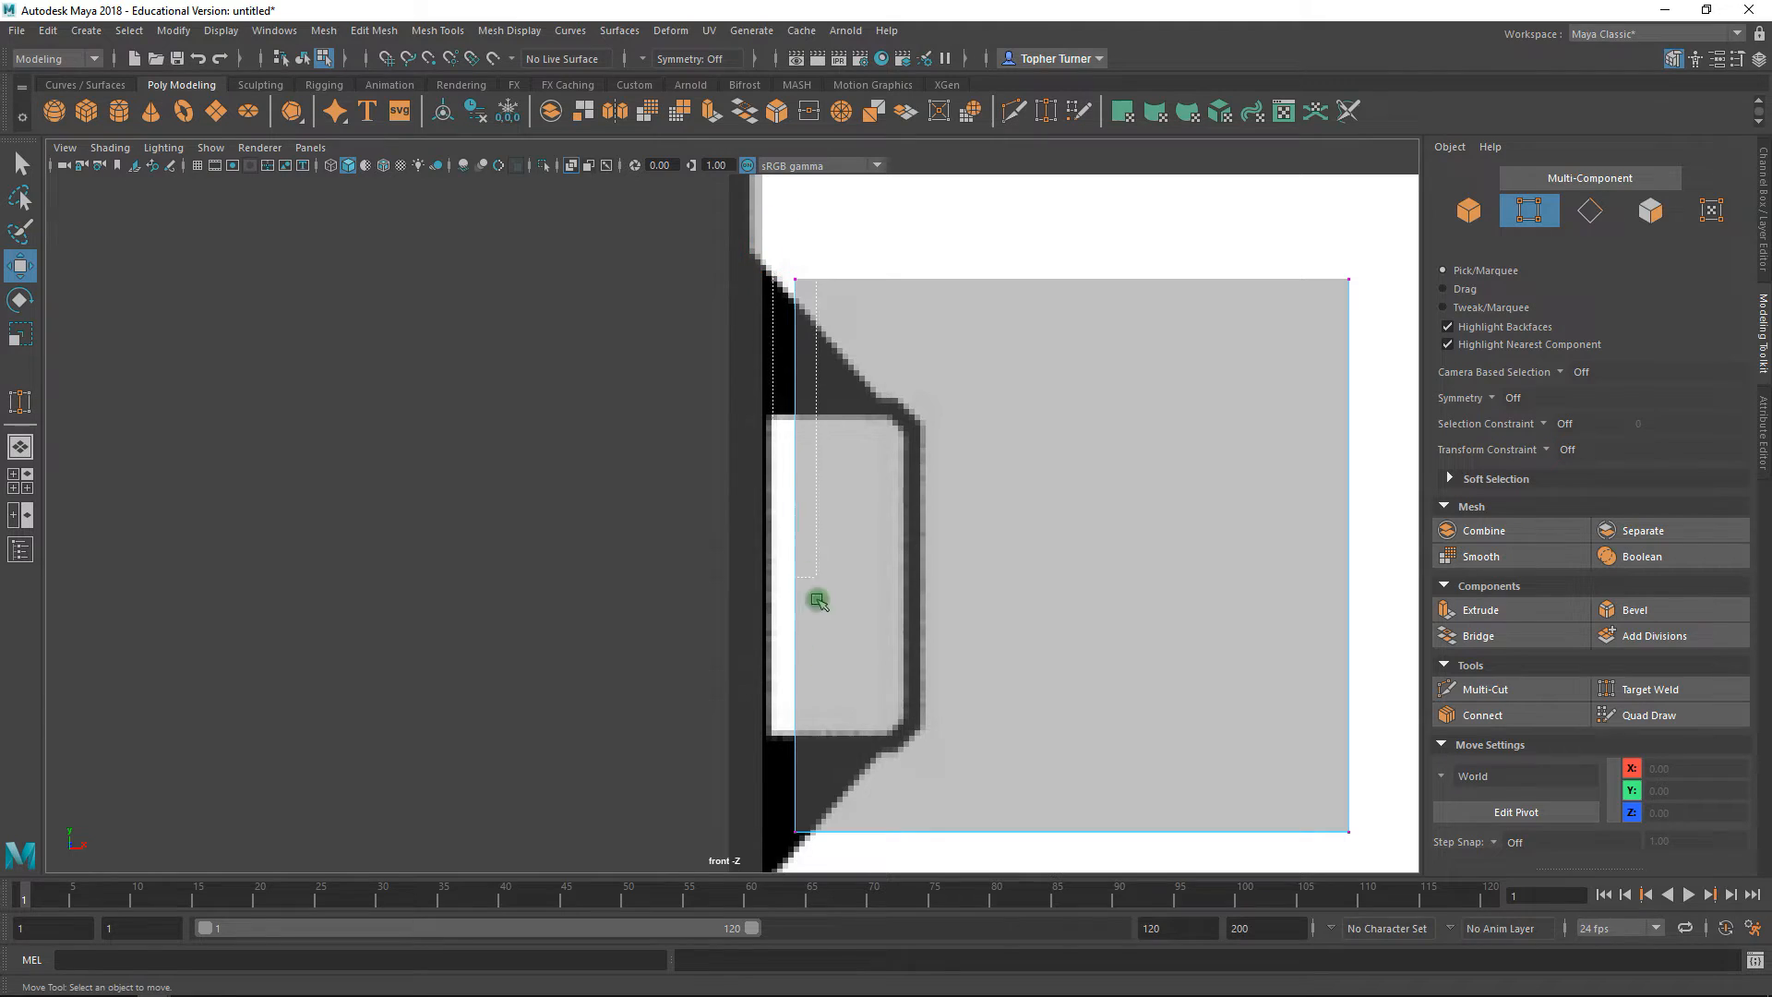
drag(858, 854, 859, 853)
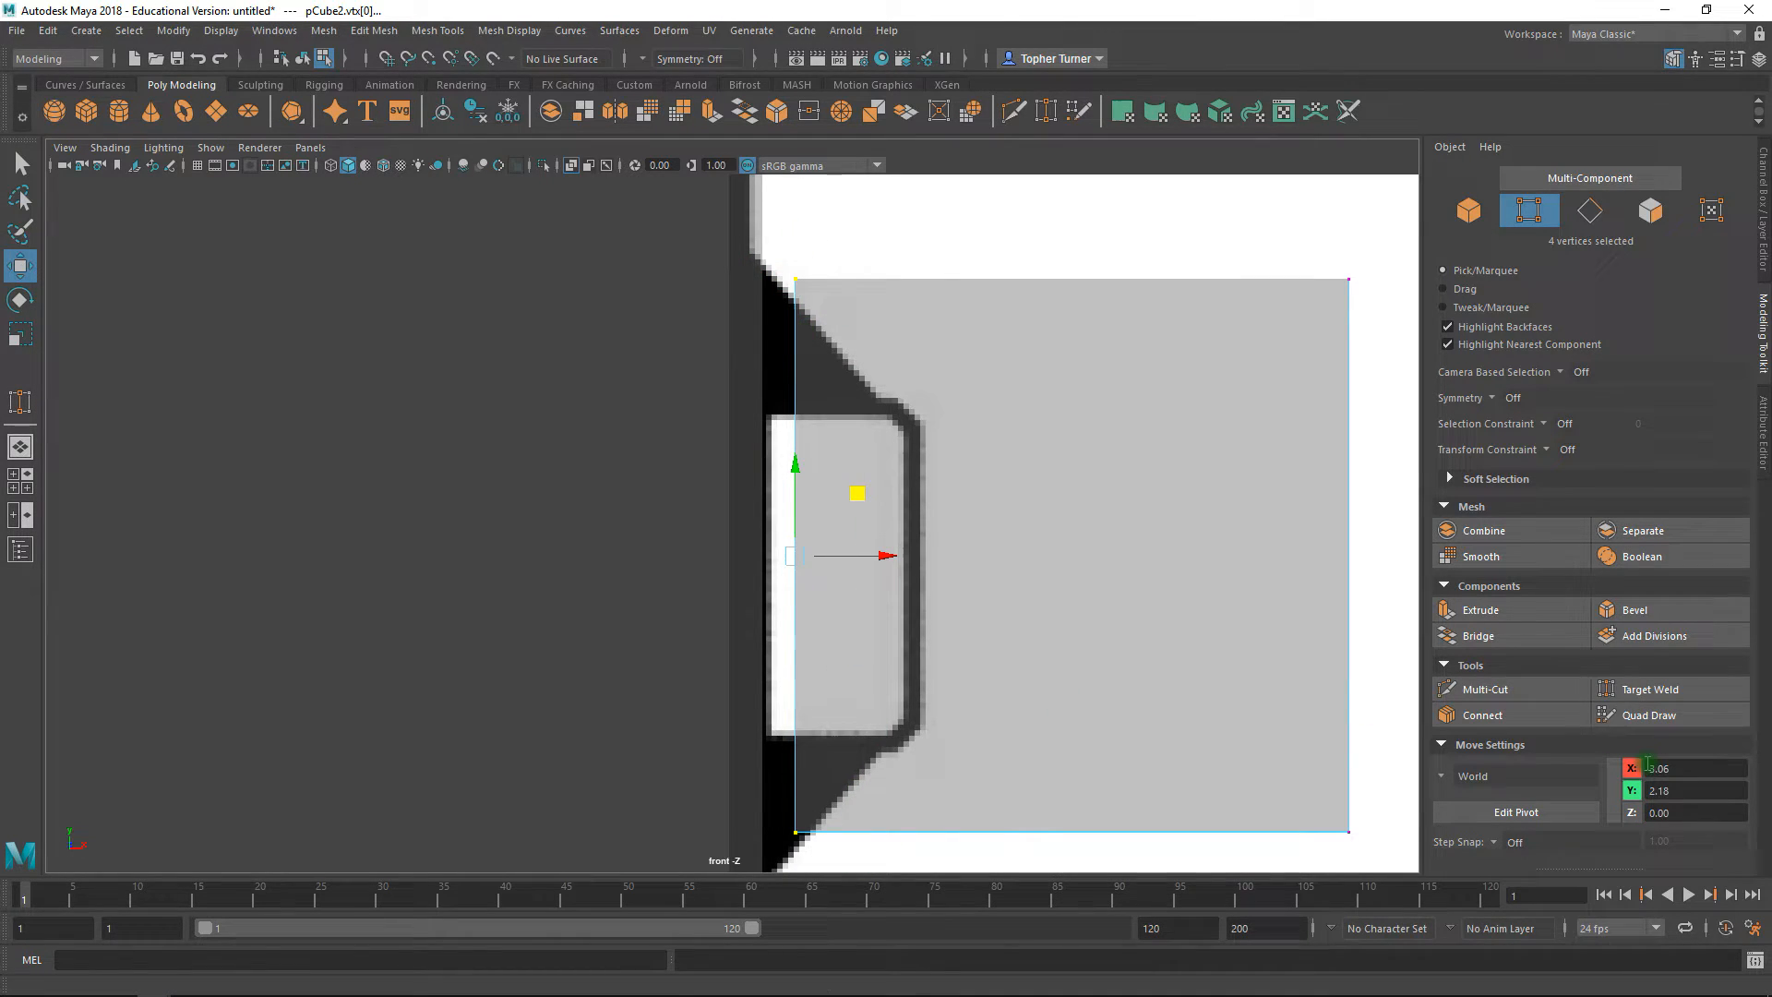
text(3)
key(Return)
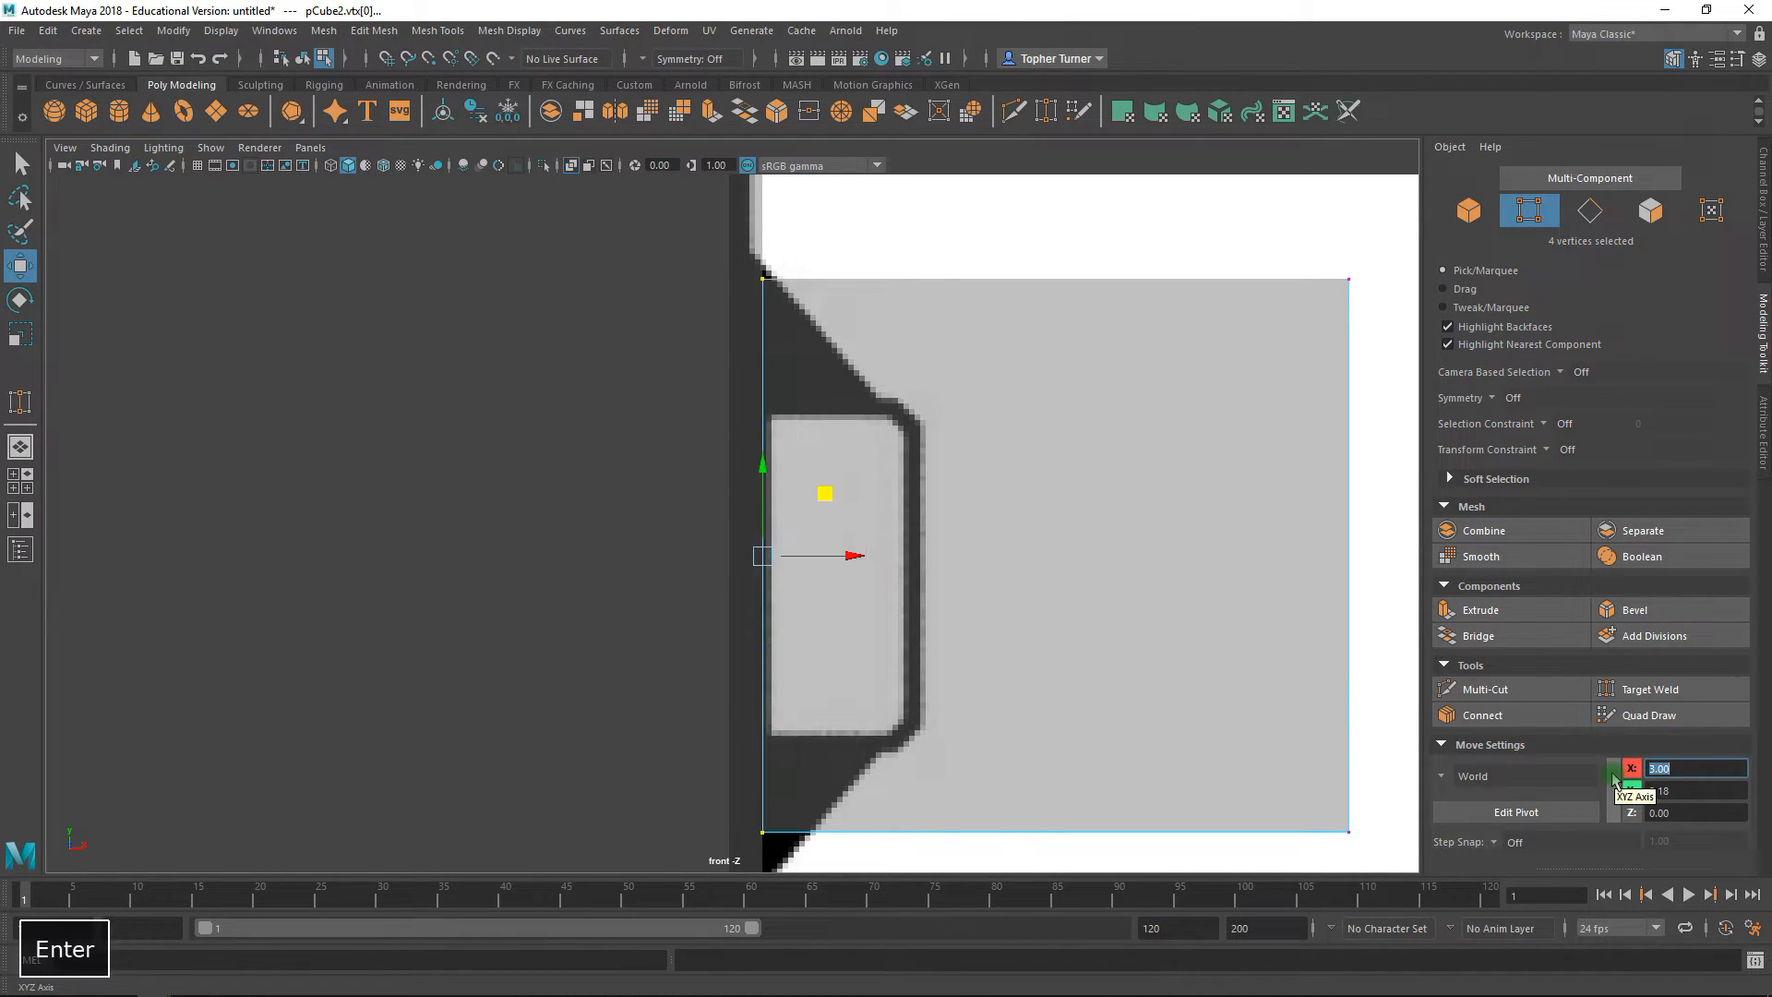
- Move the cube's four outer-side vertices inward along X to about 3.28, matching the reference pocket's outer edge
alt+right_drag(808, 336, 869, 534)
drag(957, 332, 1052, 709)
alt+right_drag(1085, 565, 1288, 750)
drag(1242, 551, 945, 584)
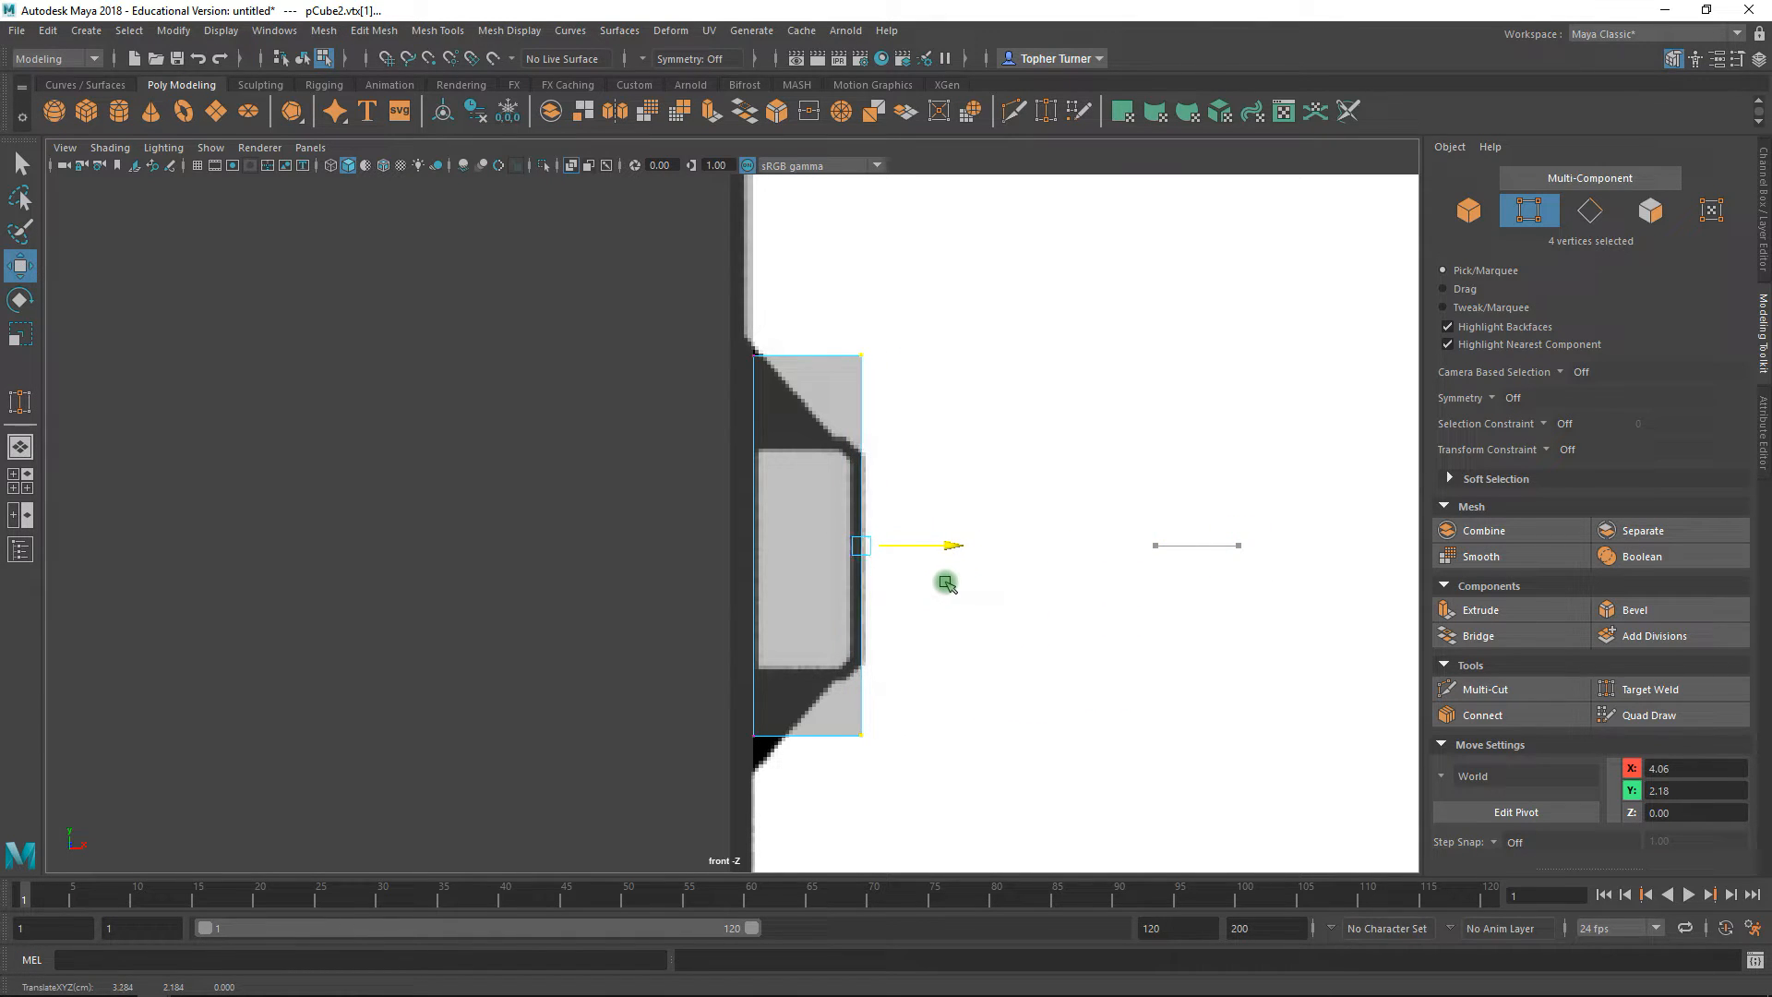
- Lower the cube's top vertices and raise its bottom vertices to about Y 1.83 to match the reference pocket's height
drag(966, 343, 656, 429)
alt+right_drag(656, 429, 911, 447)
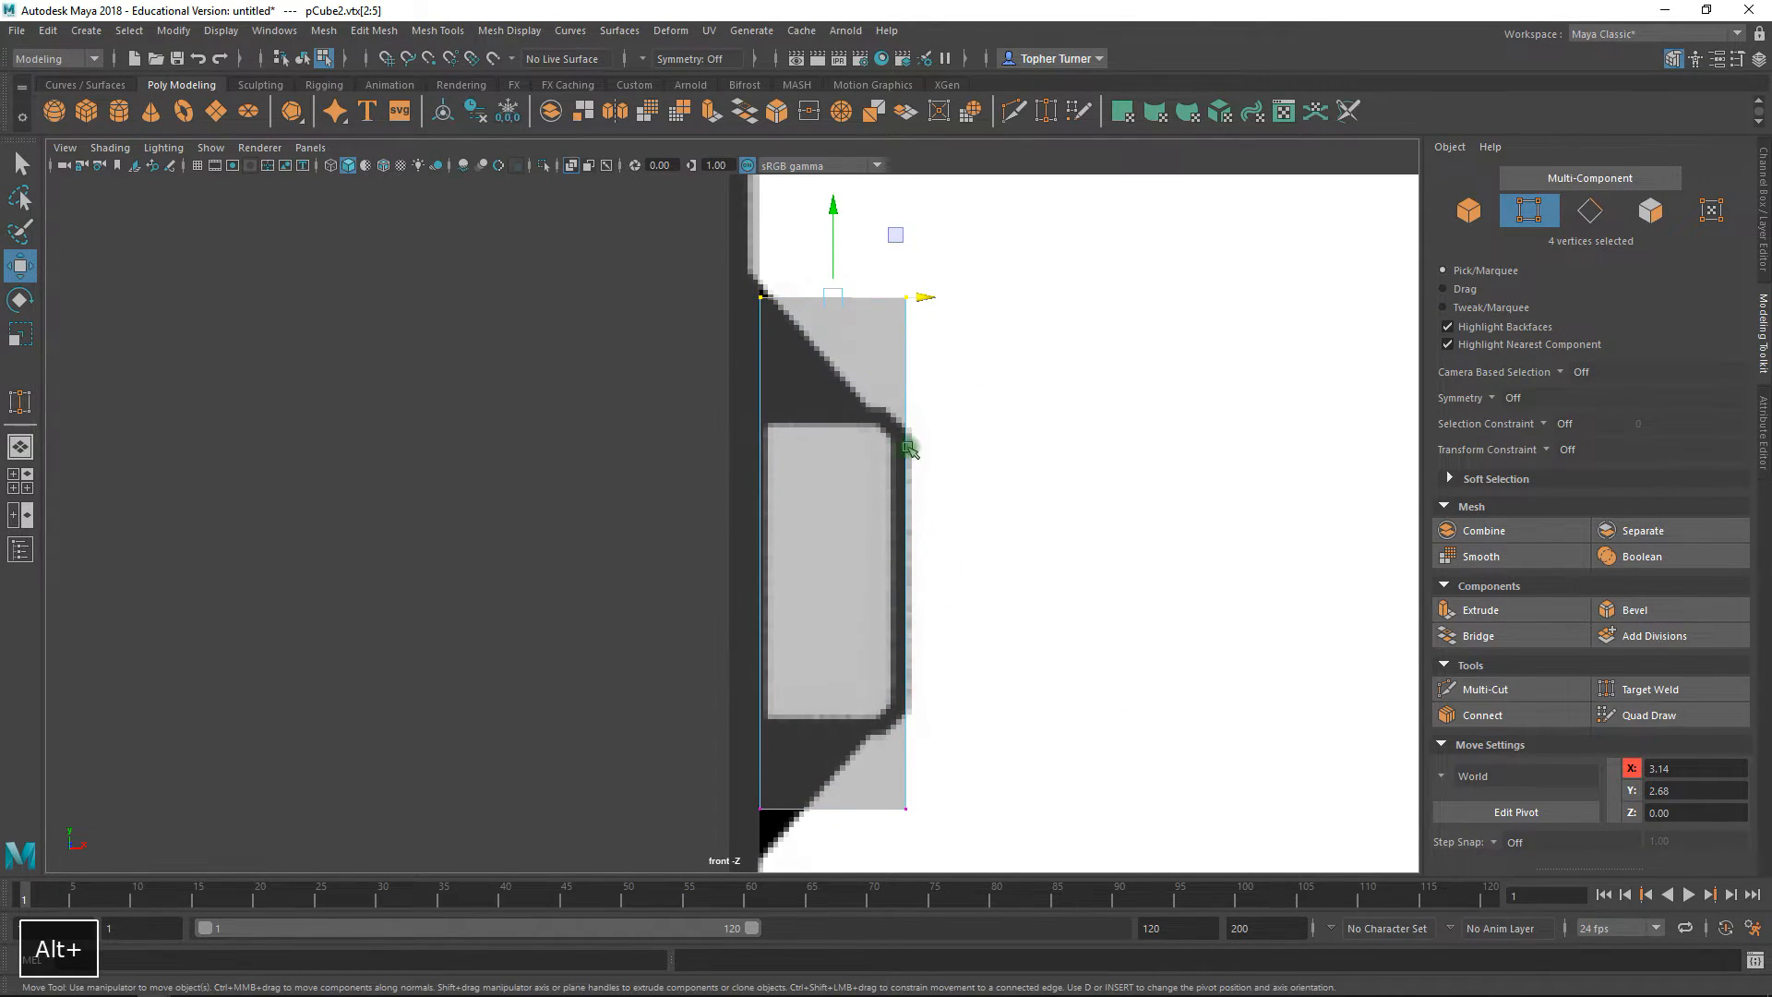
drag(837, 218, 838, 329)
drag(637, 773, 923, 838)
drag(843, 742, 822, 672)
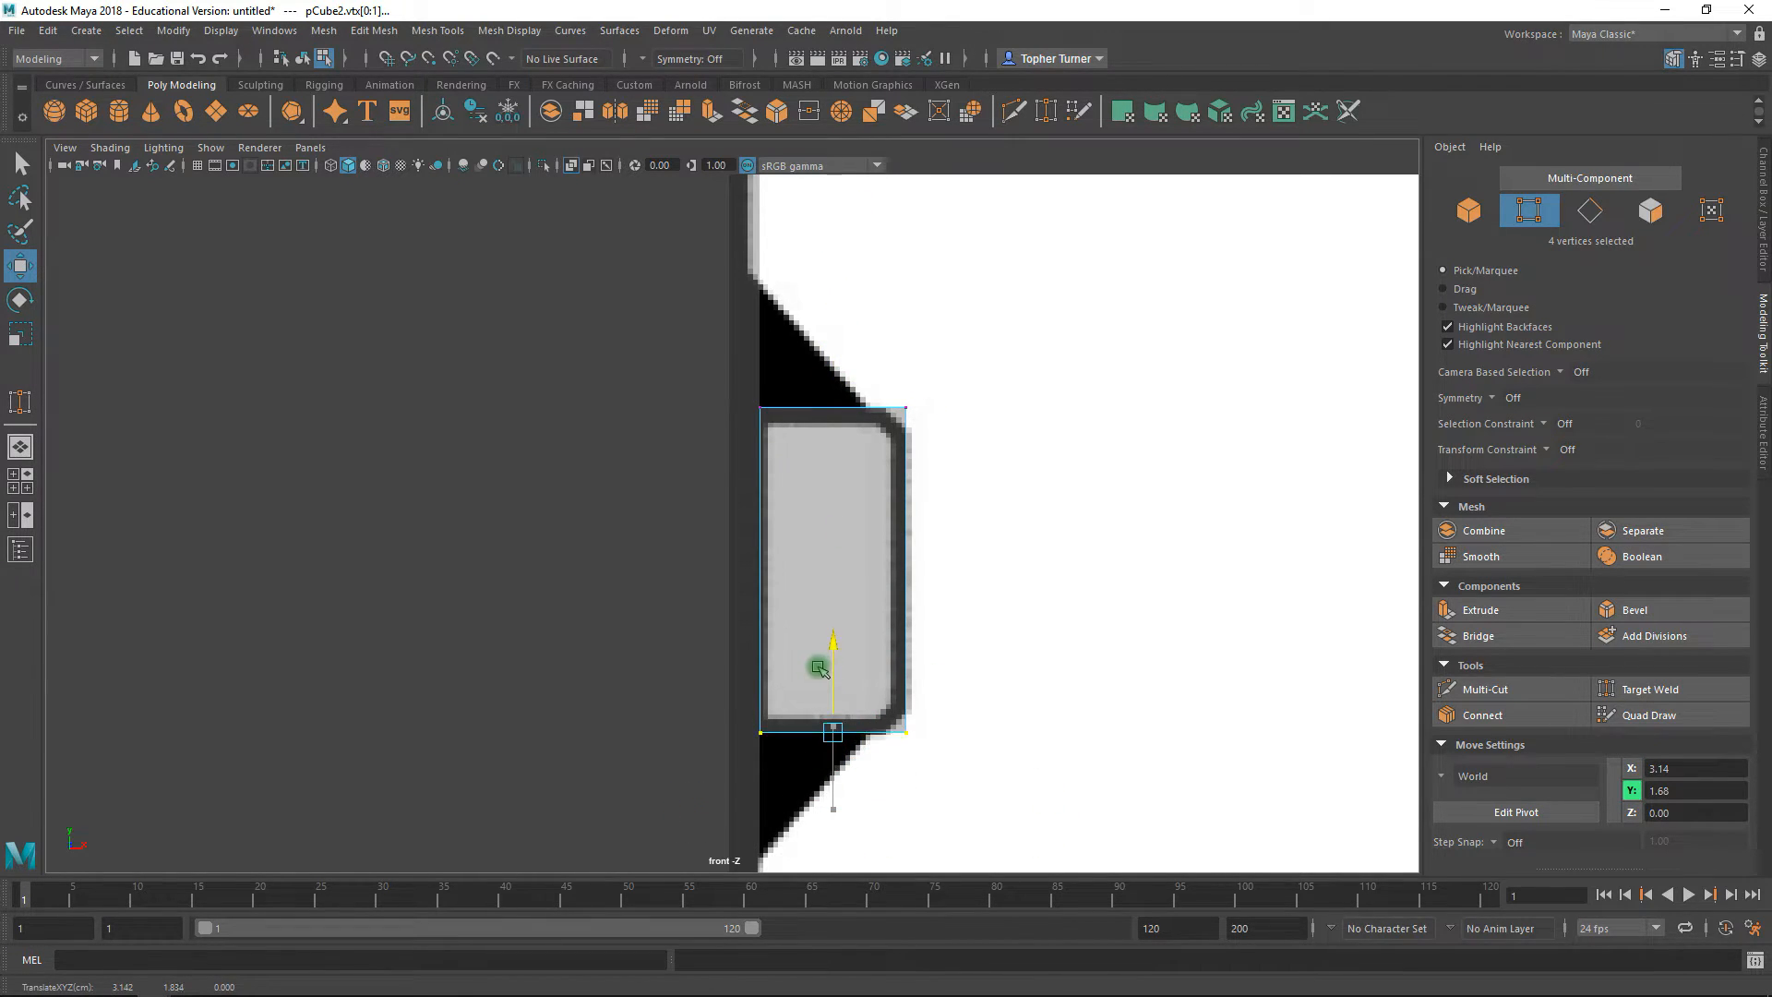
- Select only the cube's two long outer edges, upper and lower, and check the selection in the perspective view
alt+right_drag(888, 636, 1084, 656)
alt+middle_drag(1084, 657, 799, 478)
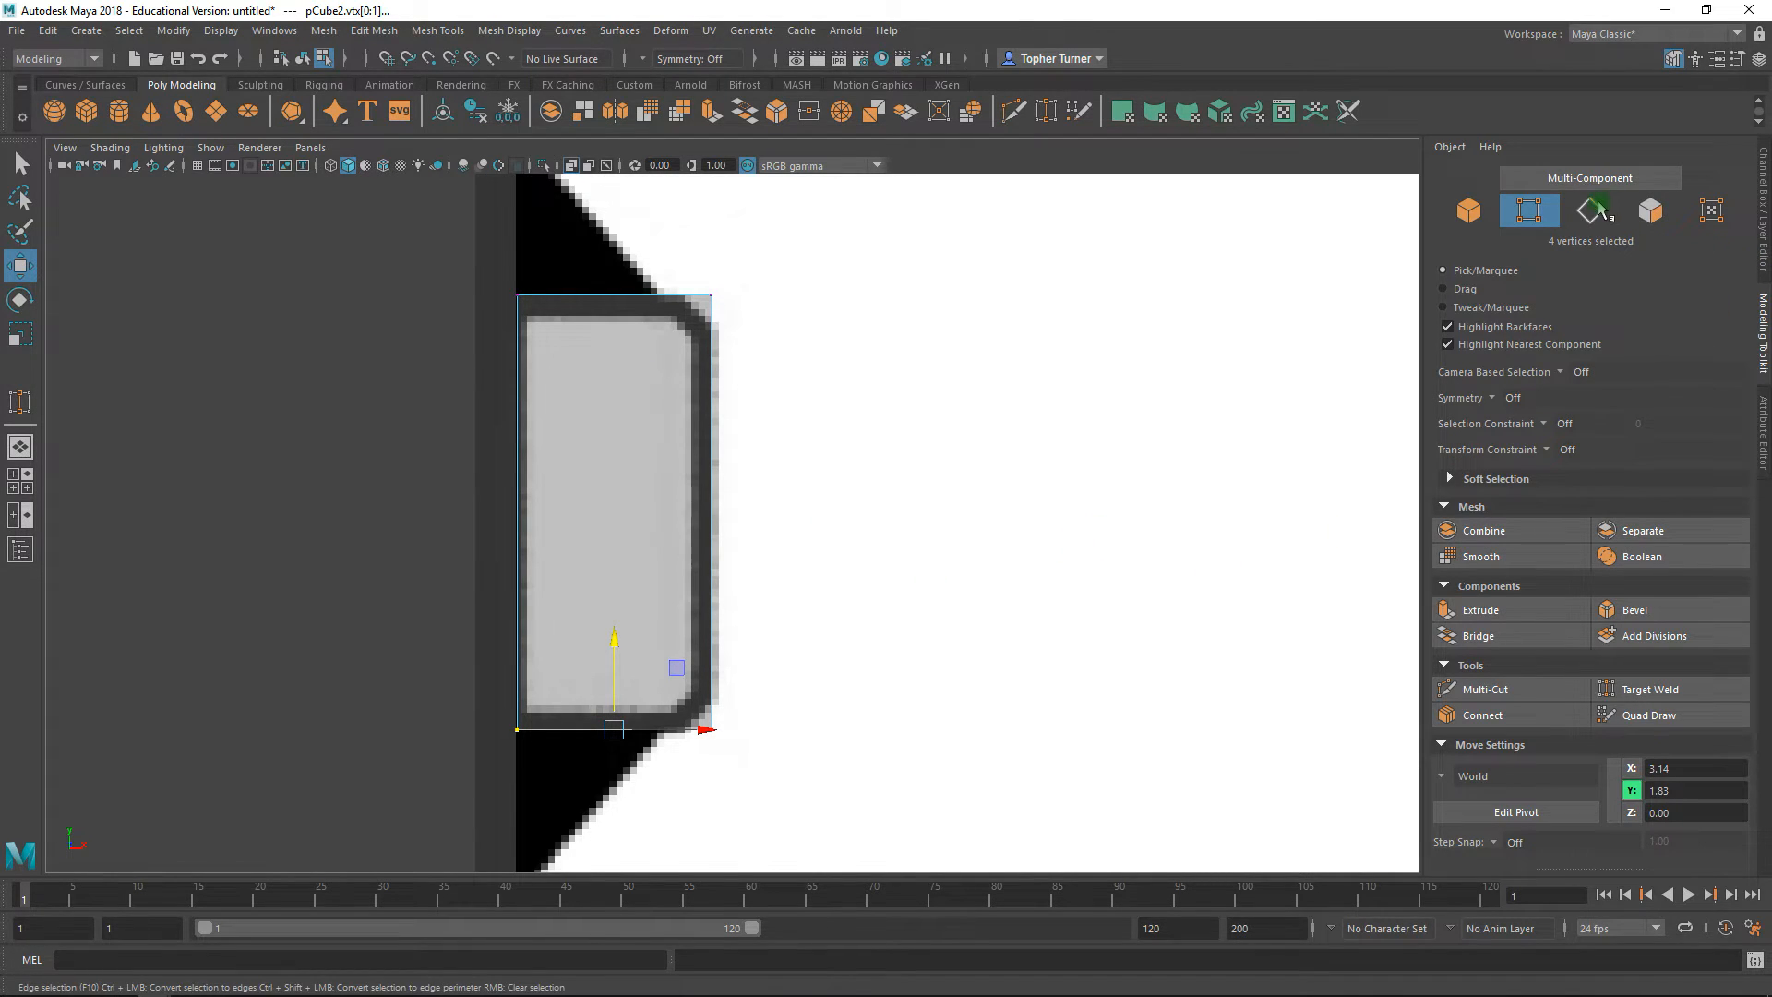
key(F10)
drag(608, 846, 607, 848)
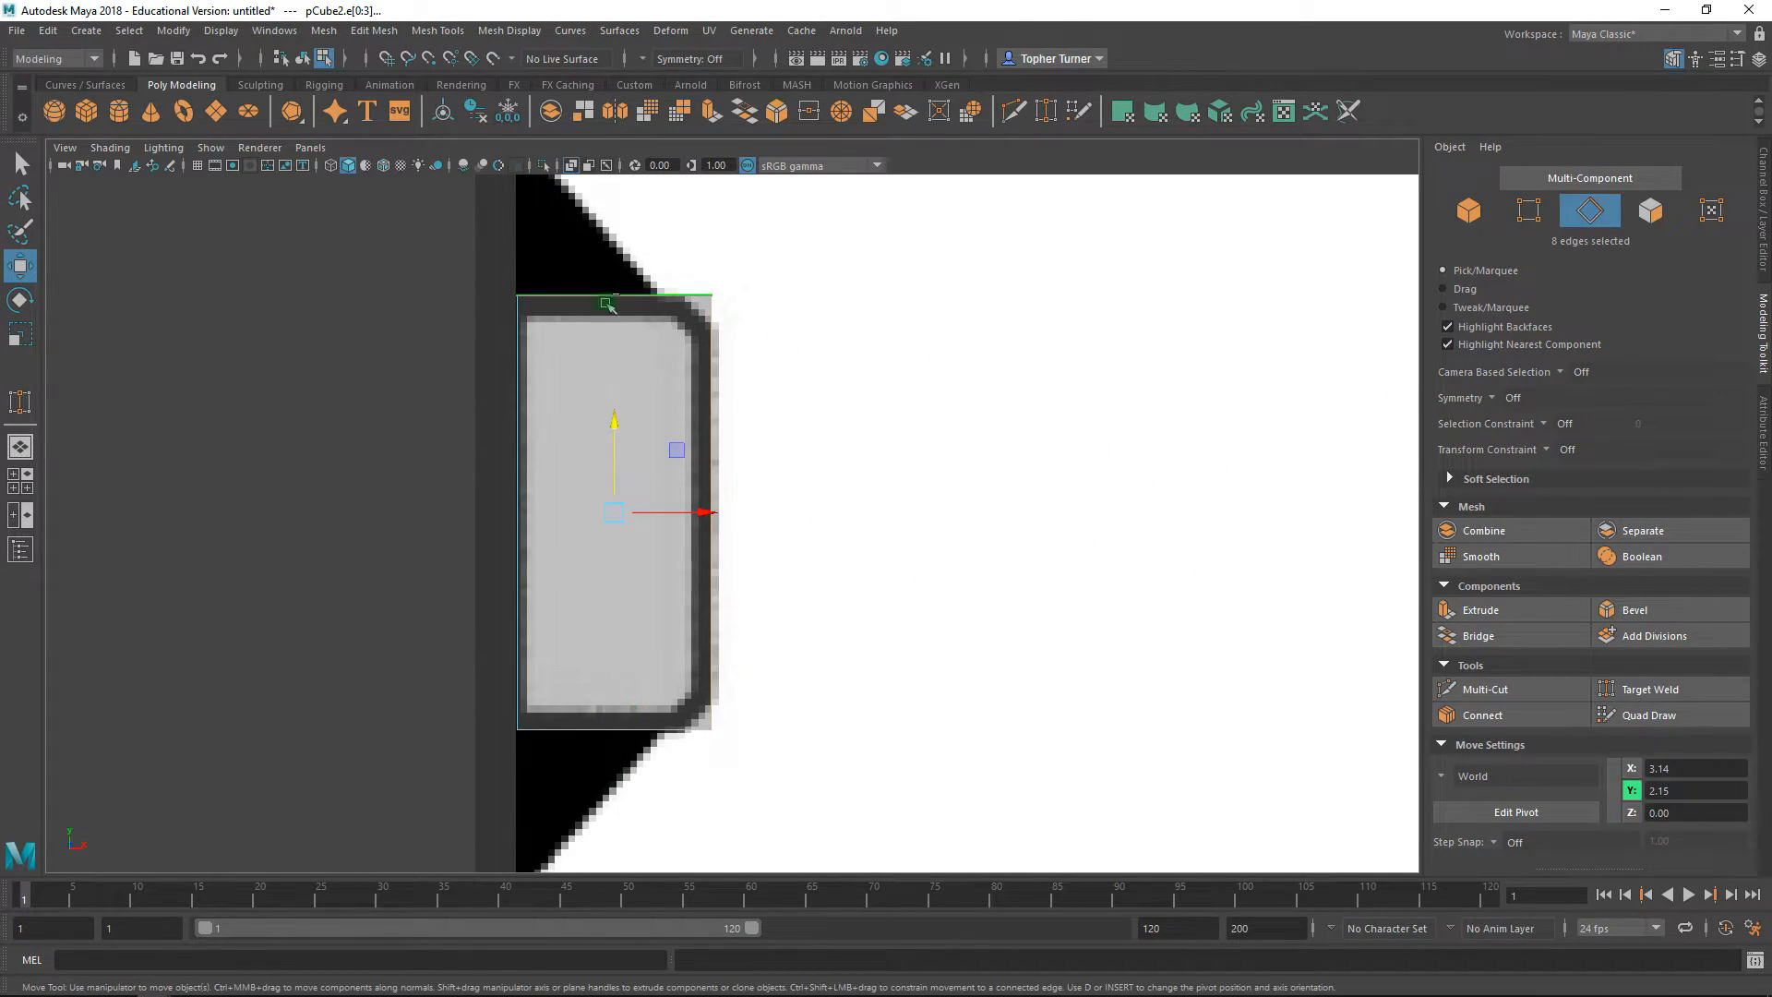
shift+drag(606, 270, 640, 459)
shift+drag(570, 614, 599, 828)
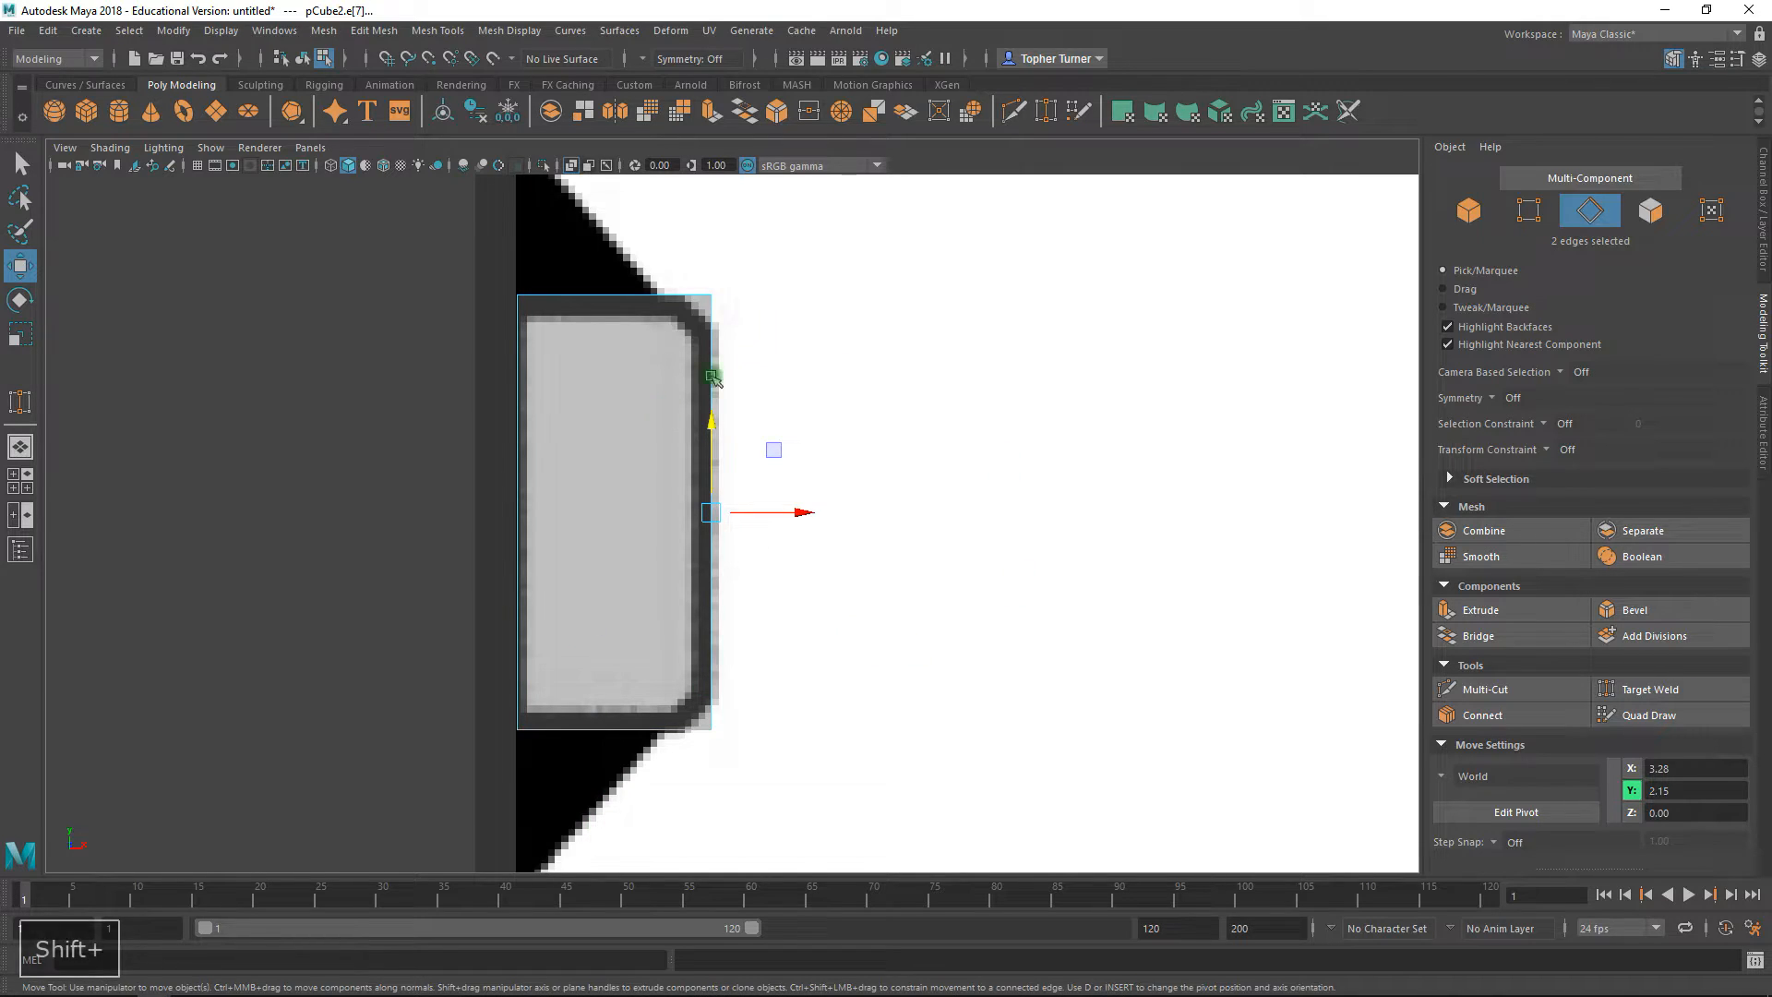
key(space)
key(space)
alt+drag(1147, 384, 1048, 362)
alt+right_drag(1049, 362, 1257, 832)
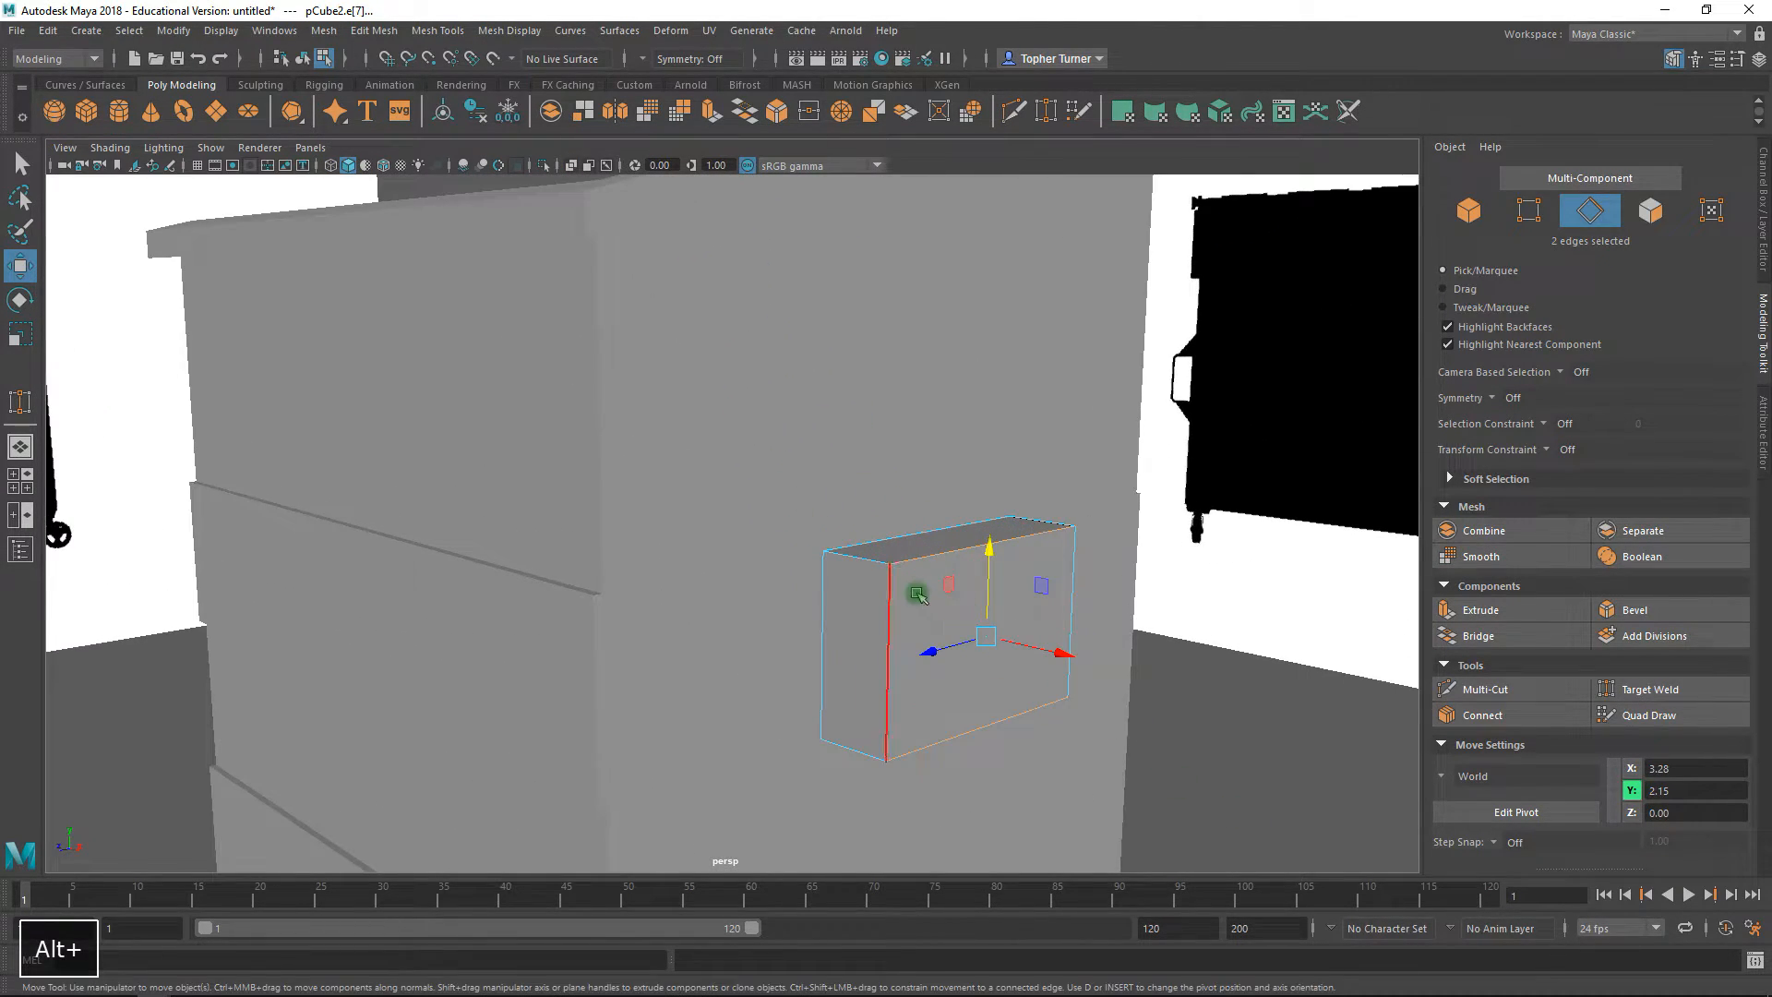
key(space)
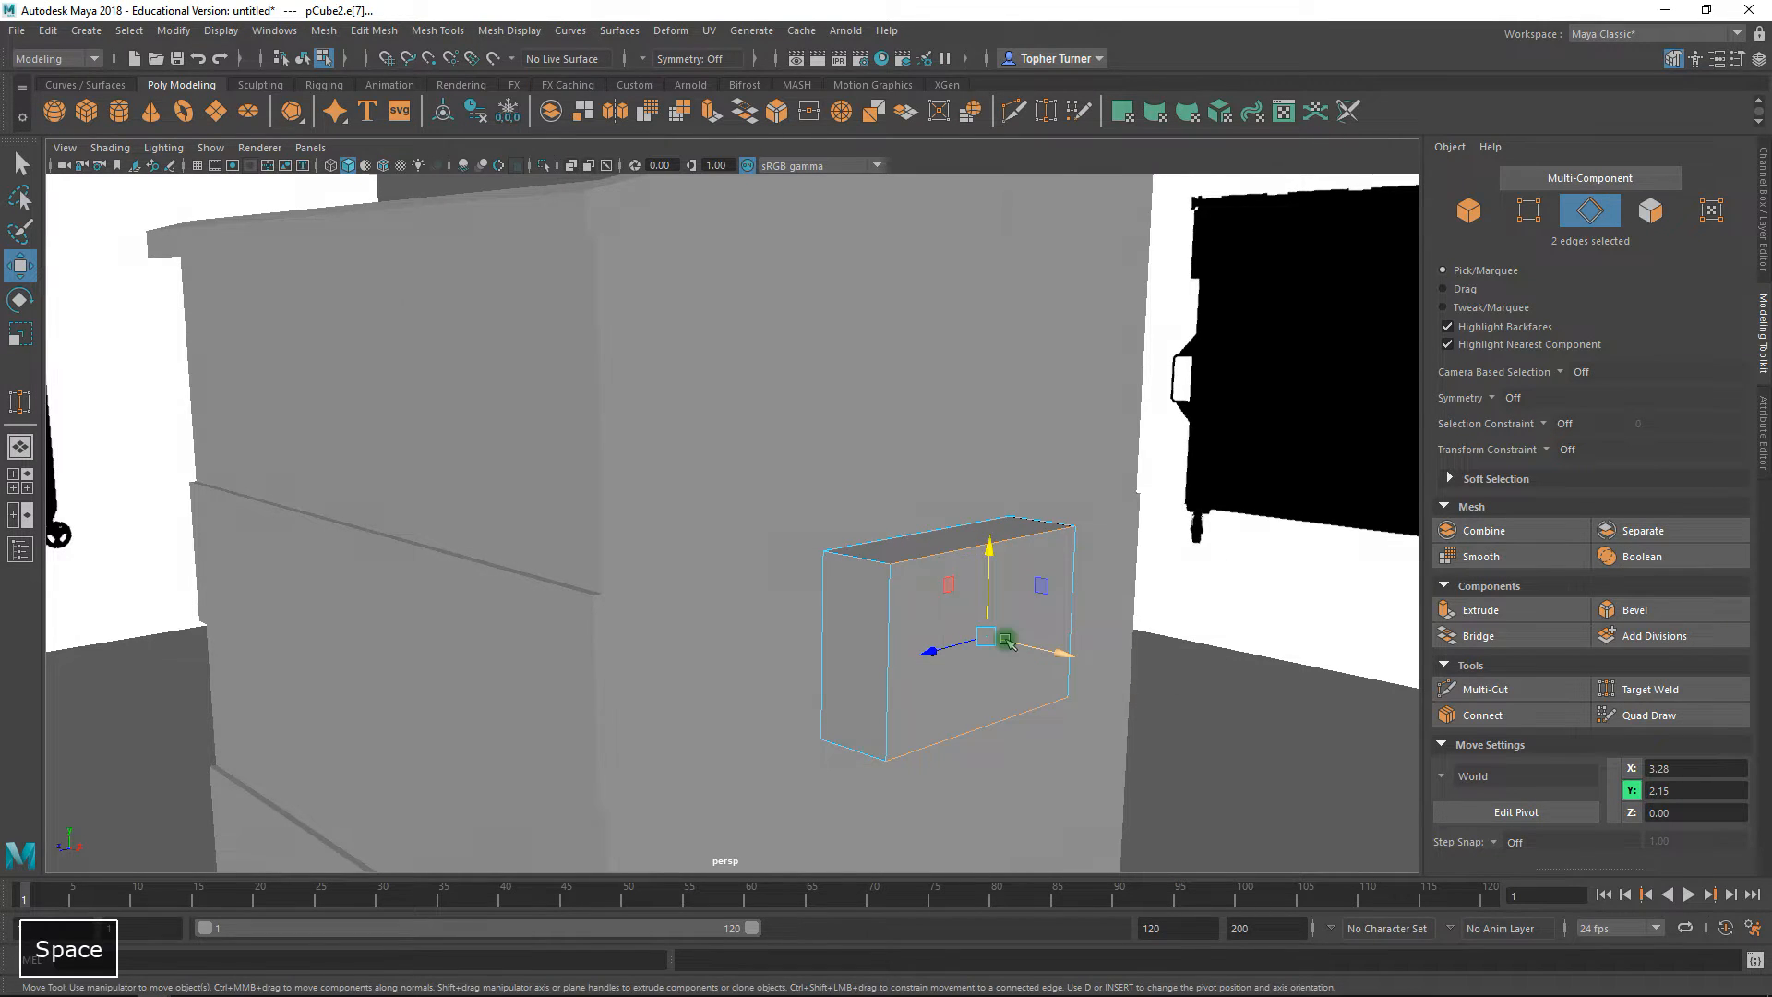
key(space)
- Bevel the two selected outer edges with a fraction of 0.125 to match the reference pocket's chamfered corners
alt+right_drag(636, 573, 919, 685)
alt+middle_drag(919, 685, 1075, 706)
alt+right_drag(1036, 621, 1130, 688)
click(1637, 611)
middle_drag(1288, 574, 1133, 528)
alt+middle_drag(1126, 514, 1016, 551)
alt+right_drag(1048, 596, 1340, 850)
alt+middle_drag(872, 344, 565, 403)
alt+right_drag(567, 410, 764, 669)
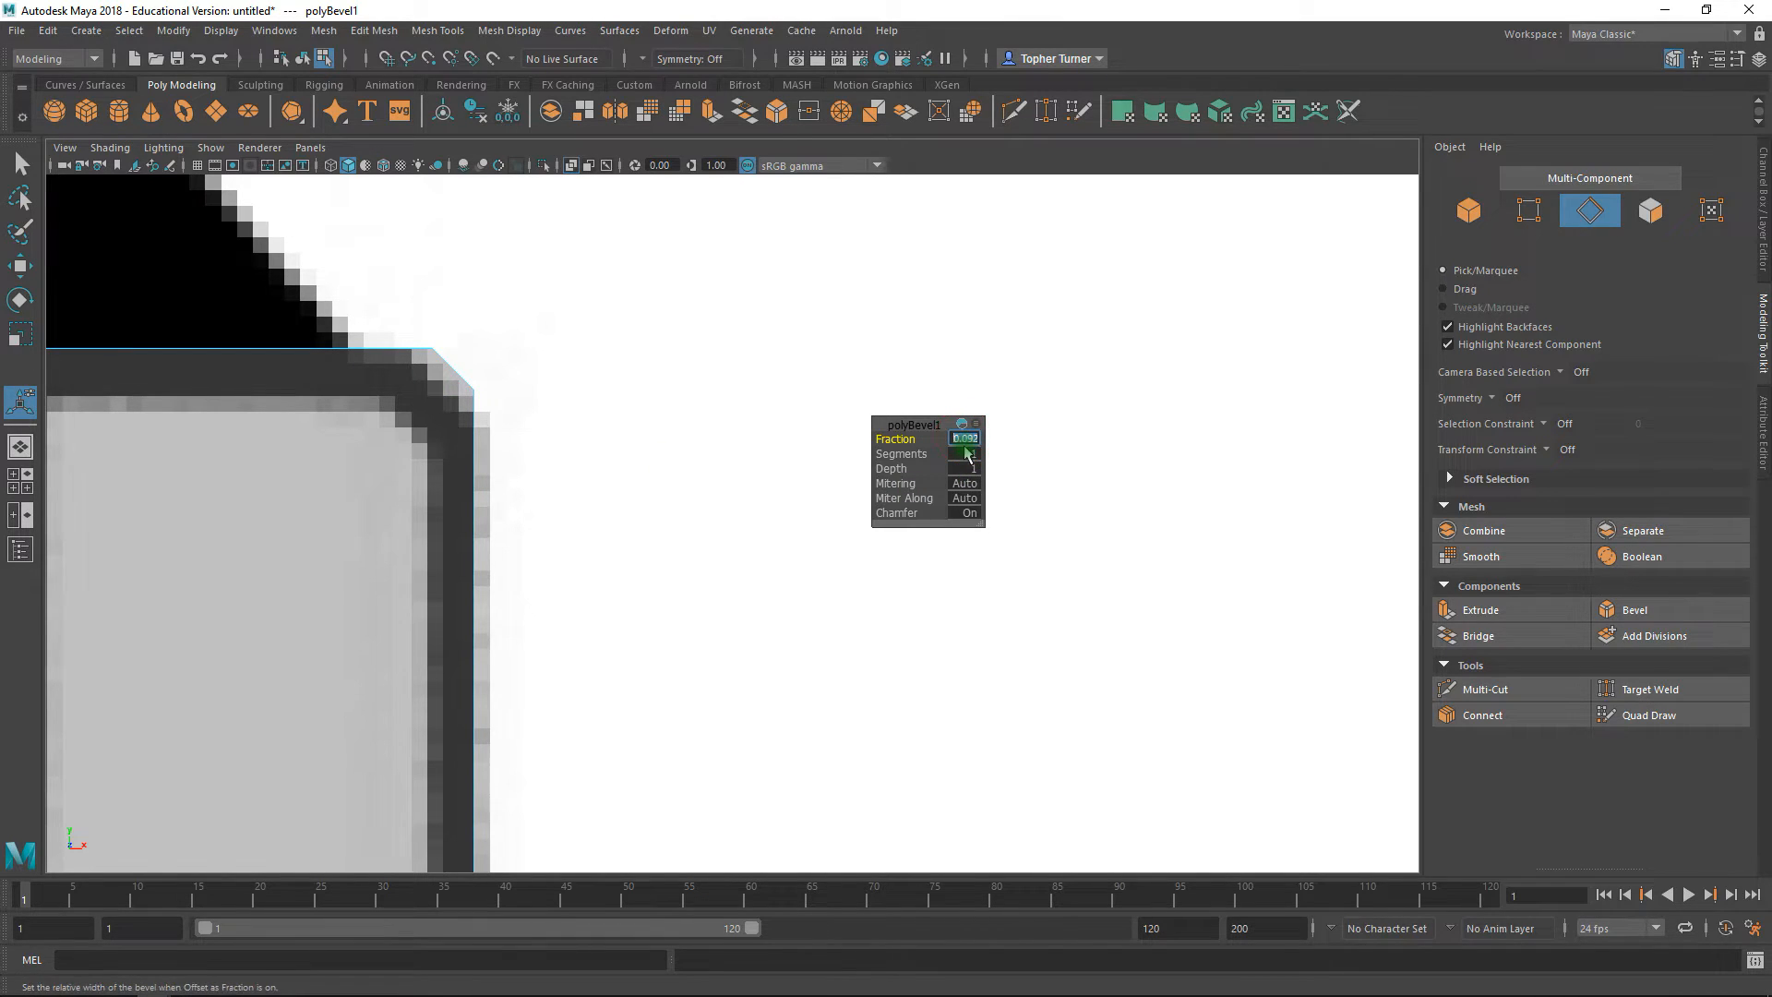
text(0.125)
key(Return)
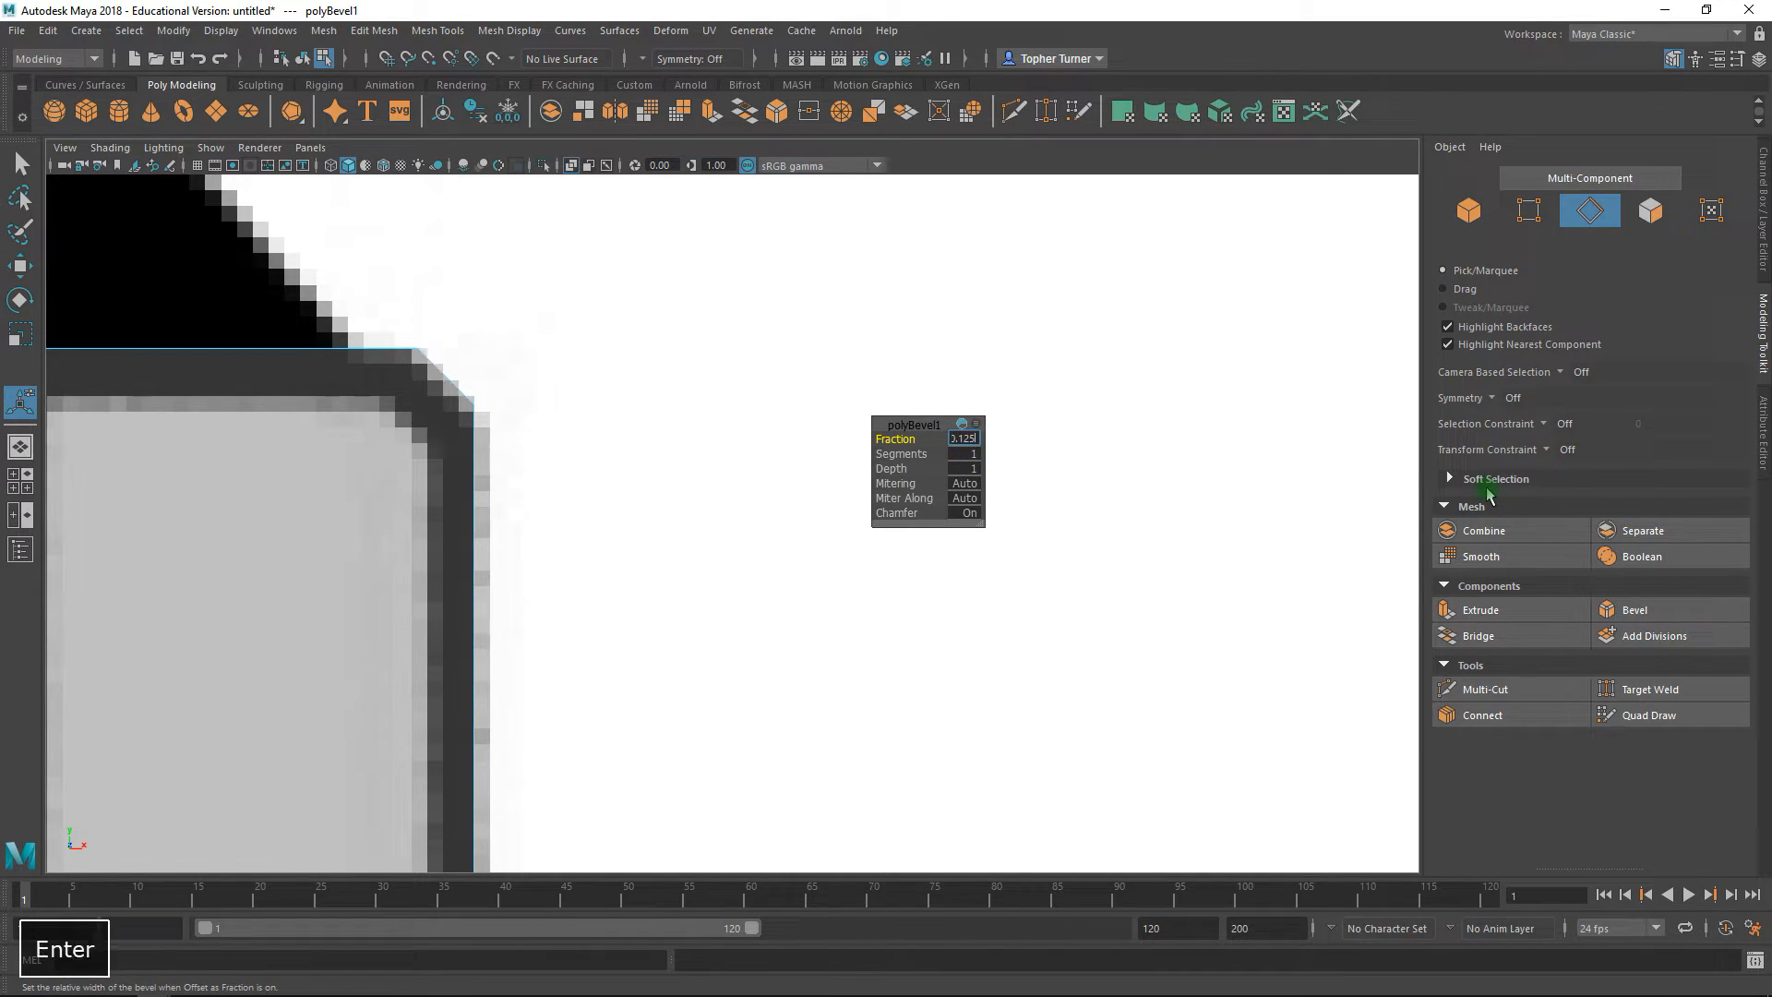
alt+right_drag(653, 462, 704, 533)
alt+middle_drag(704, 534, 643, 615)
alt+right_drag(671, 372, 763, 625)
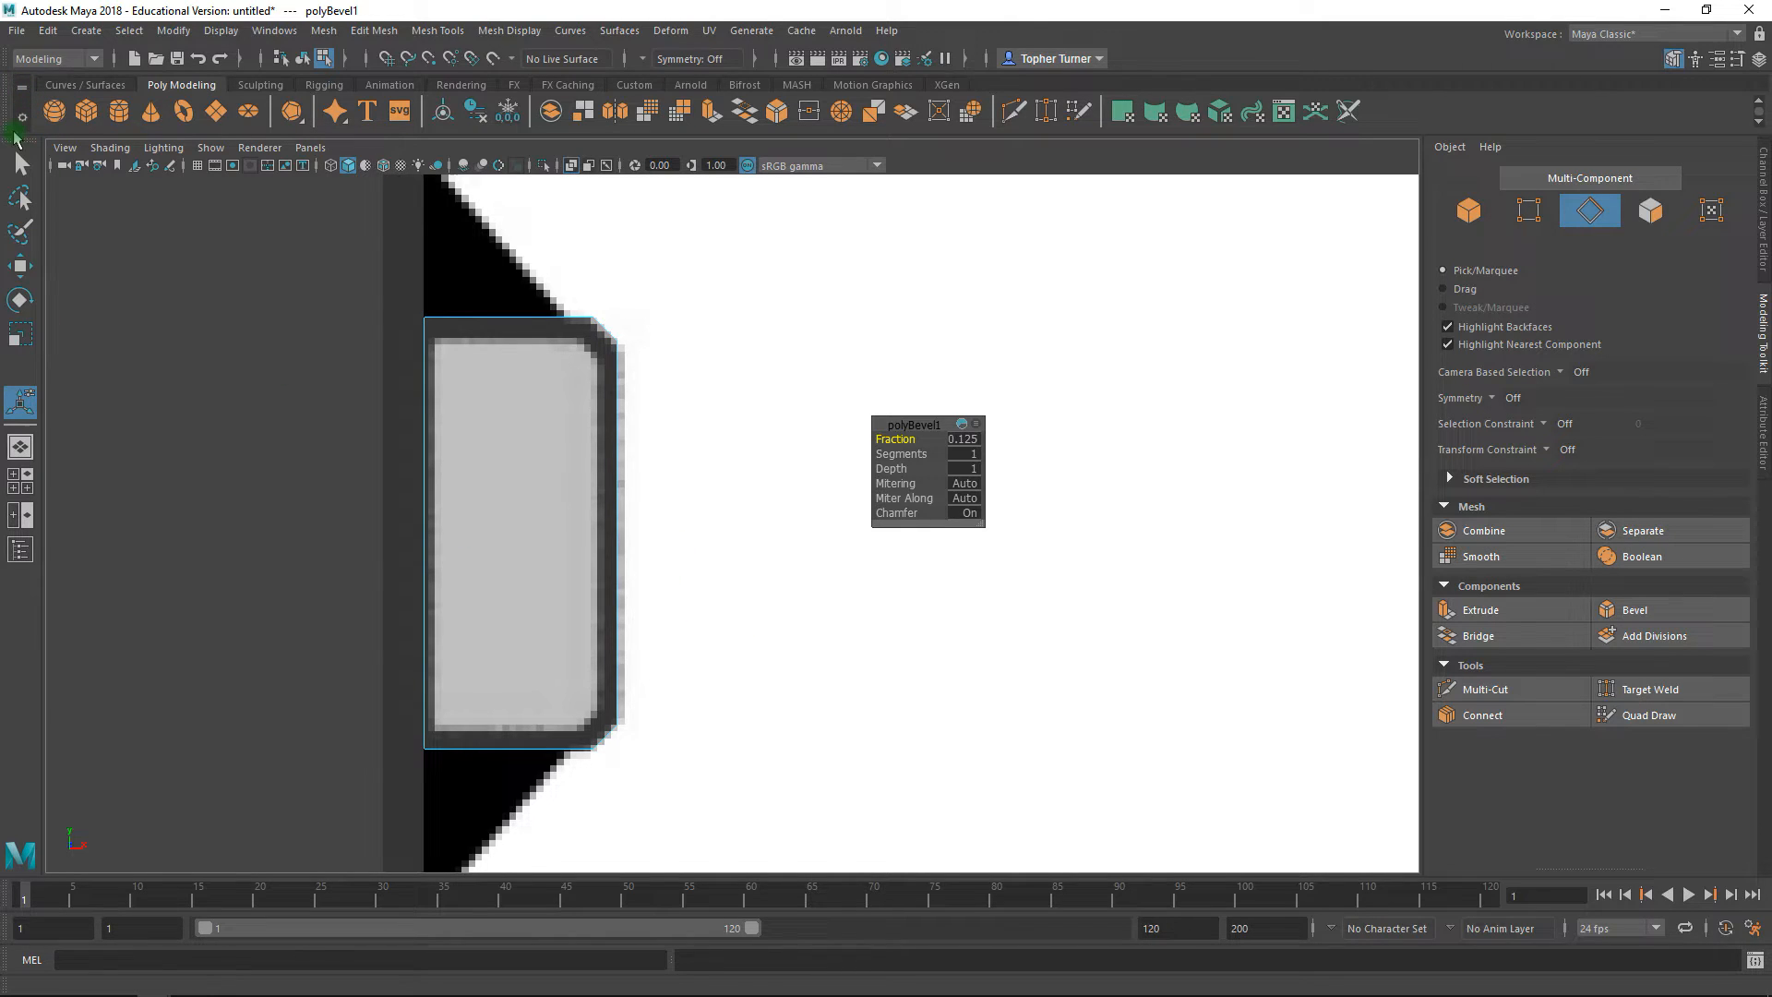
click(20, 164)
- Extrude the pocket's front and back end faces together with an inward offset of 0.01
alt+middle_drag(685, 401, 671, 392)
click(515, 492)
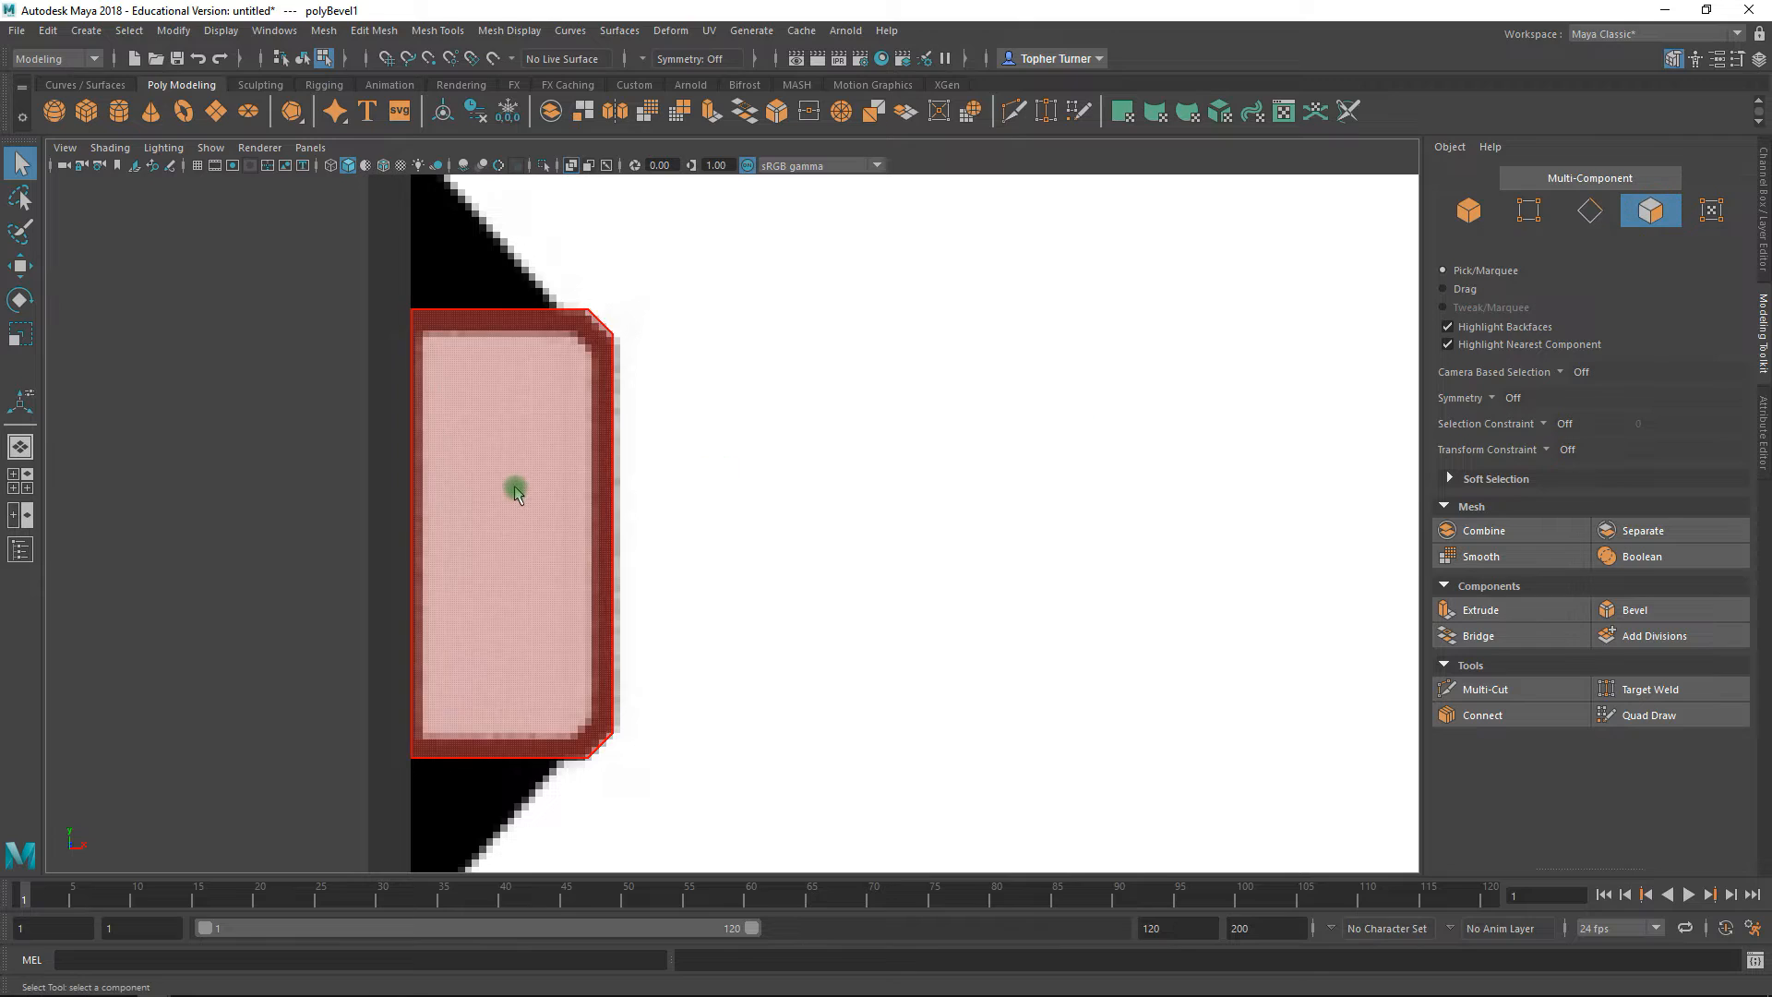
click(536, 528)
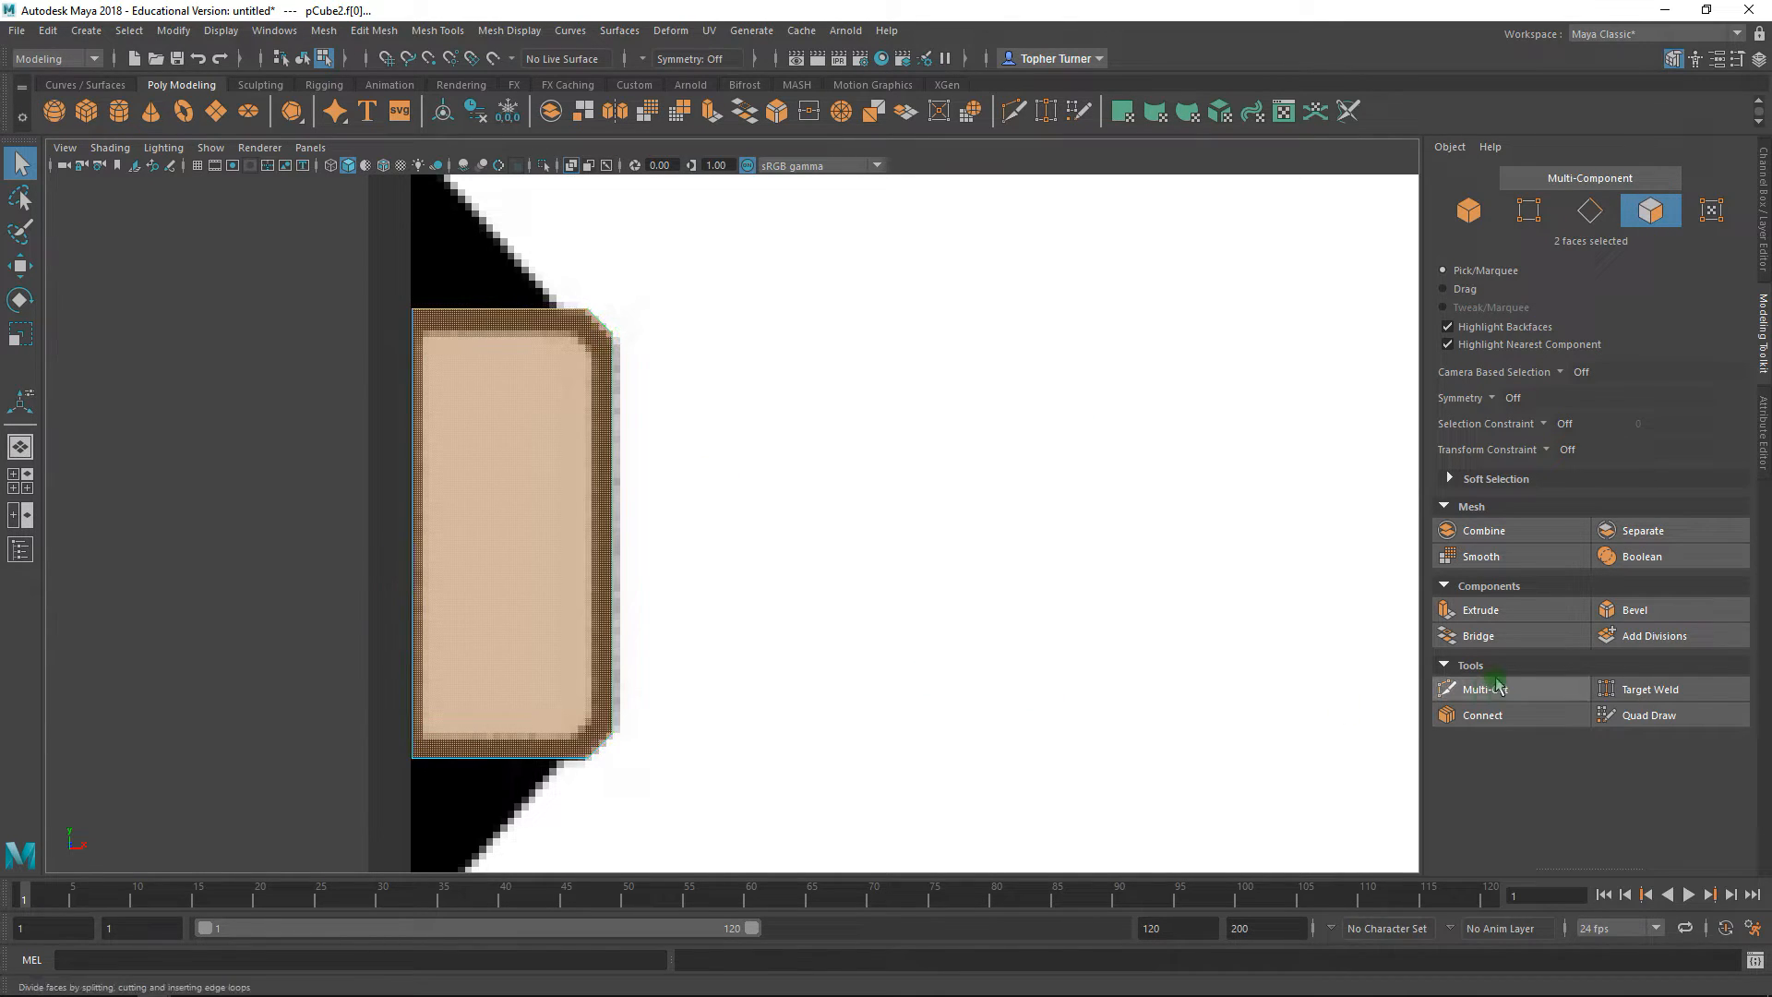
click(1481, 609)
drag(901, 469, 902, 470)
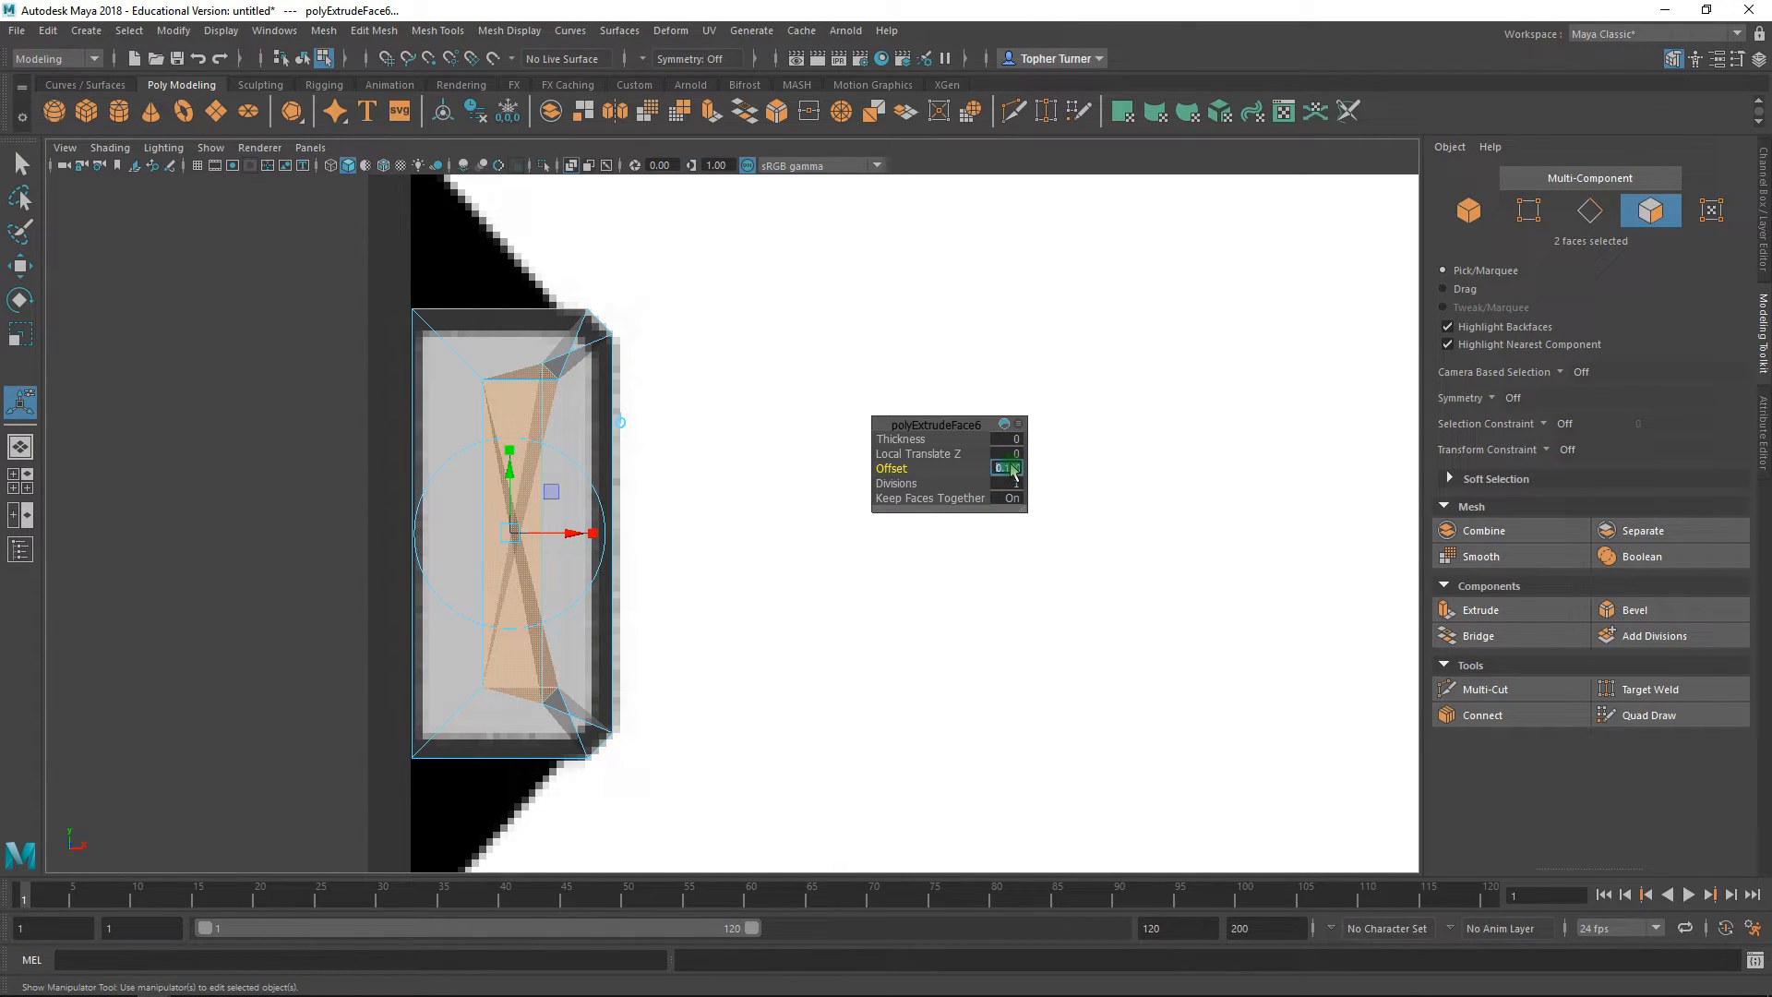
text(.01)
key(BackSpace)
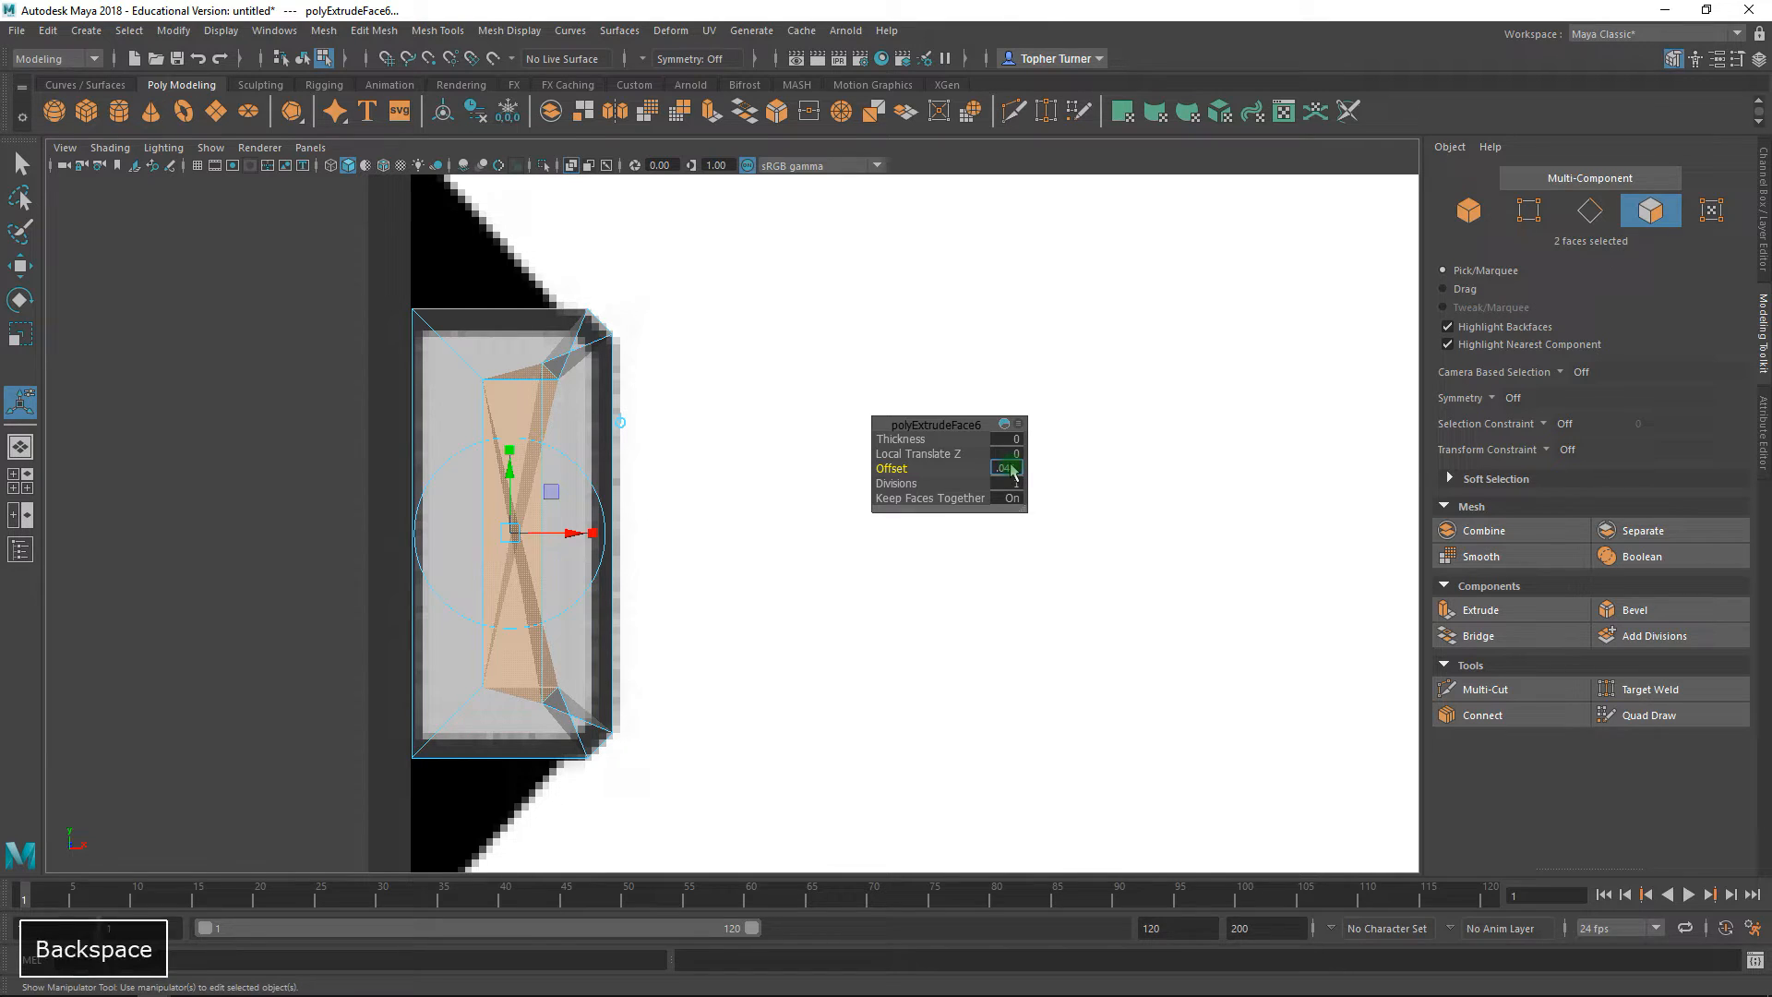
text(1)
key(Return)
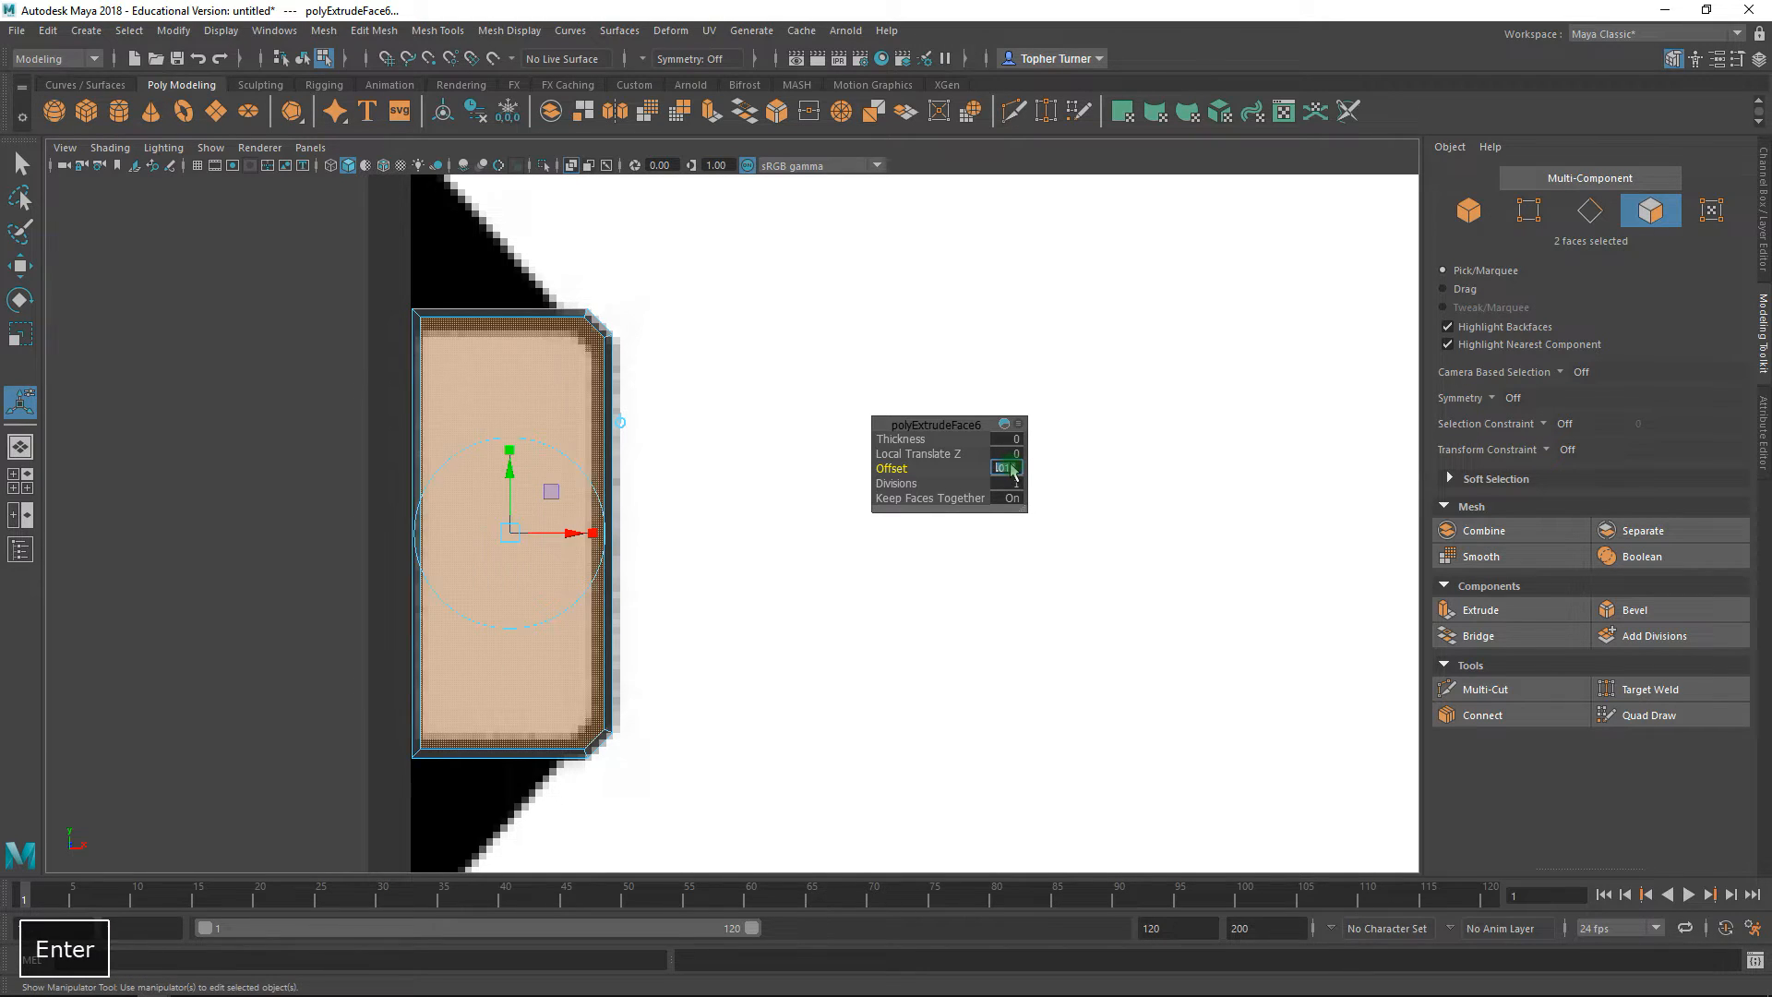
- Set the end-face extrusion's offset to 0.025 to match the wall thickness in the reference
alt+right_drag(590, 430, 785, 530)
alt+middle_drag(660, 397, 791, 462)
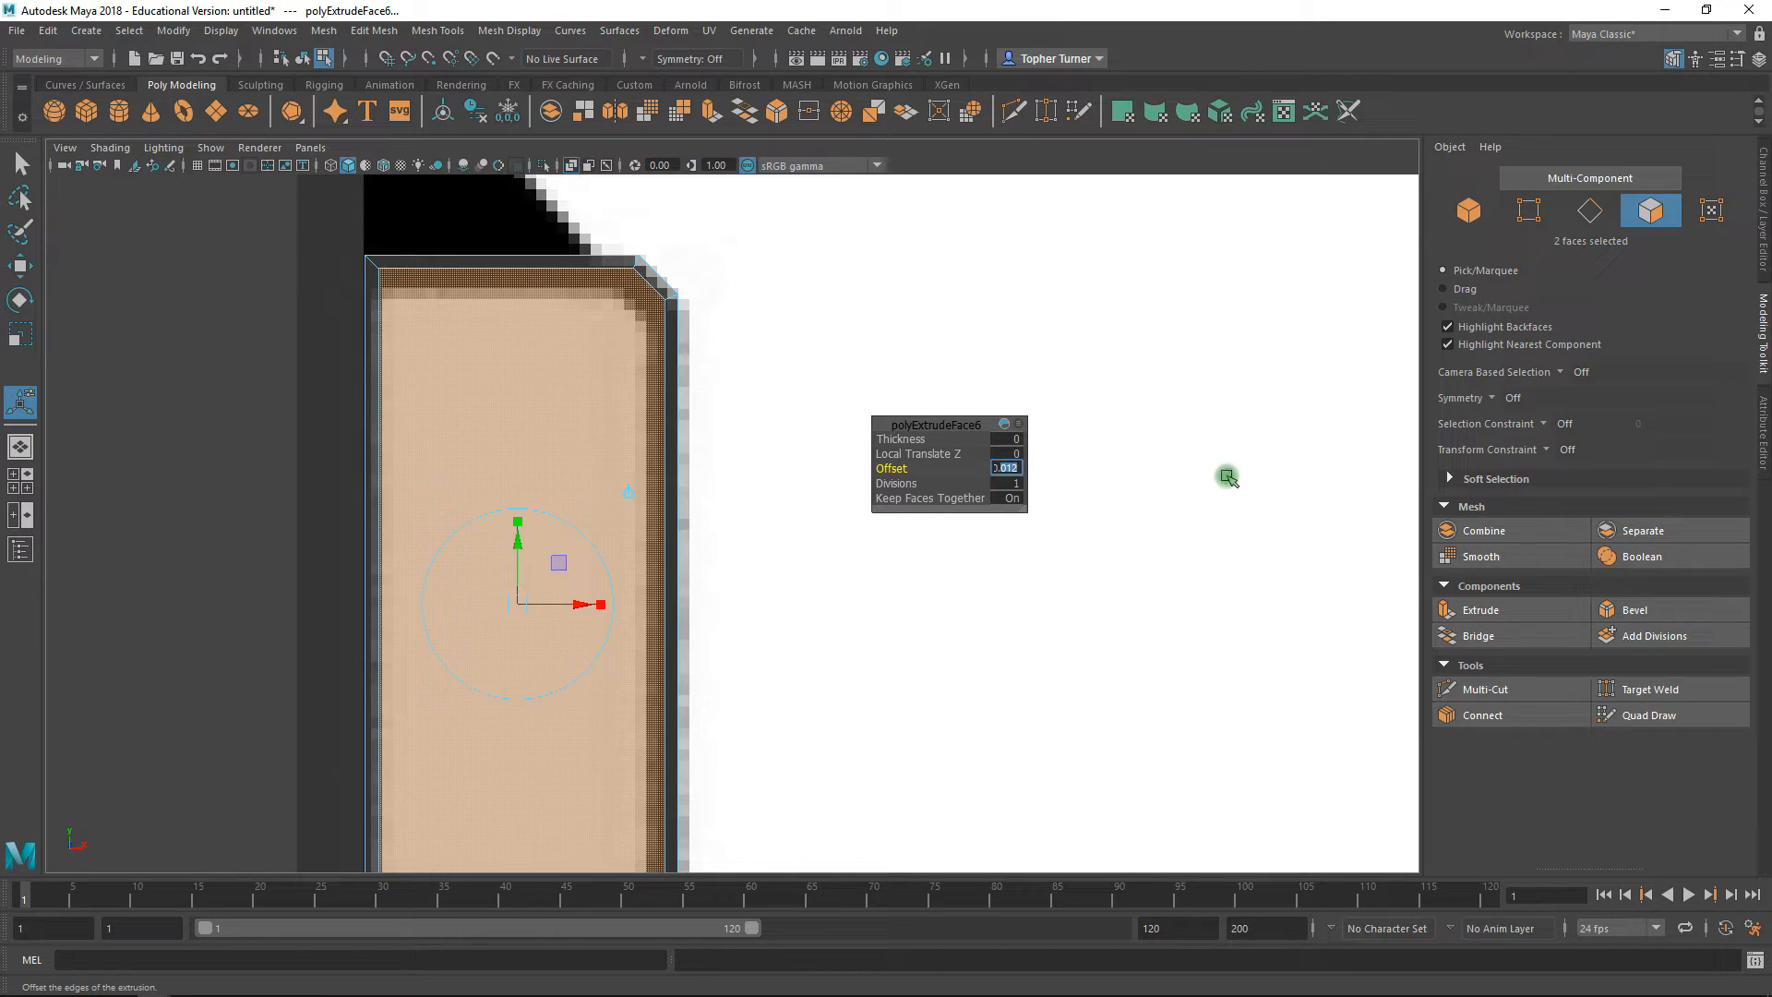
text(0.025)
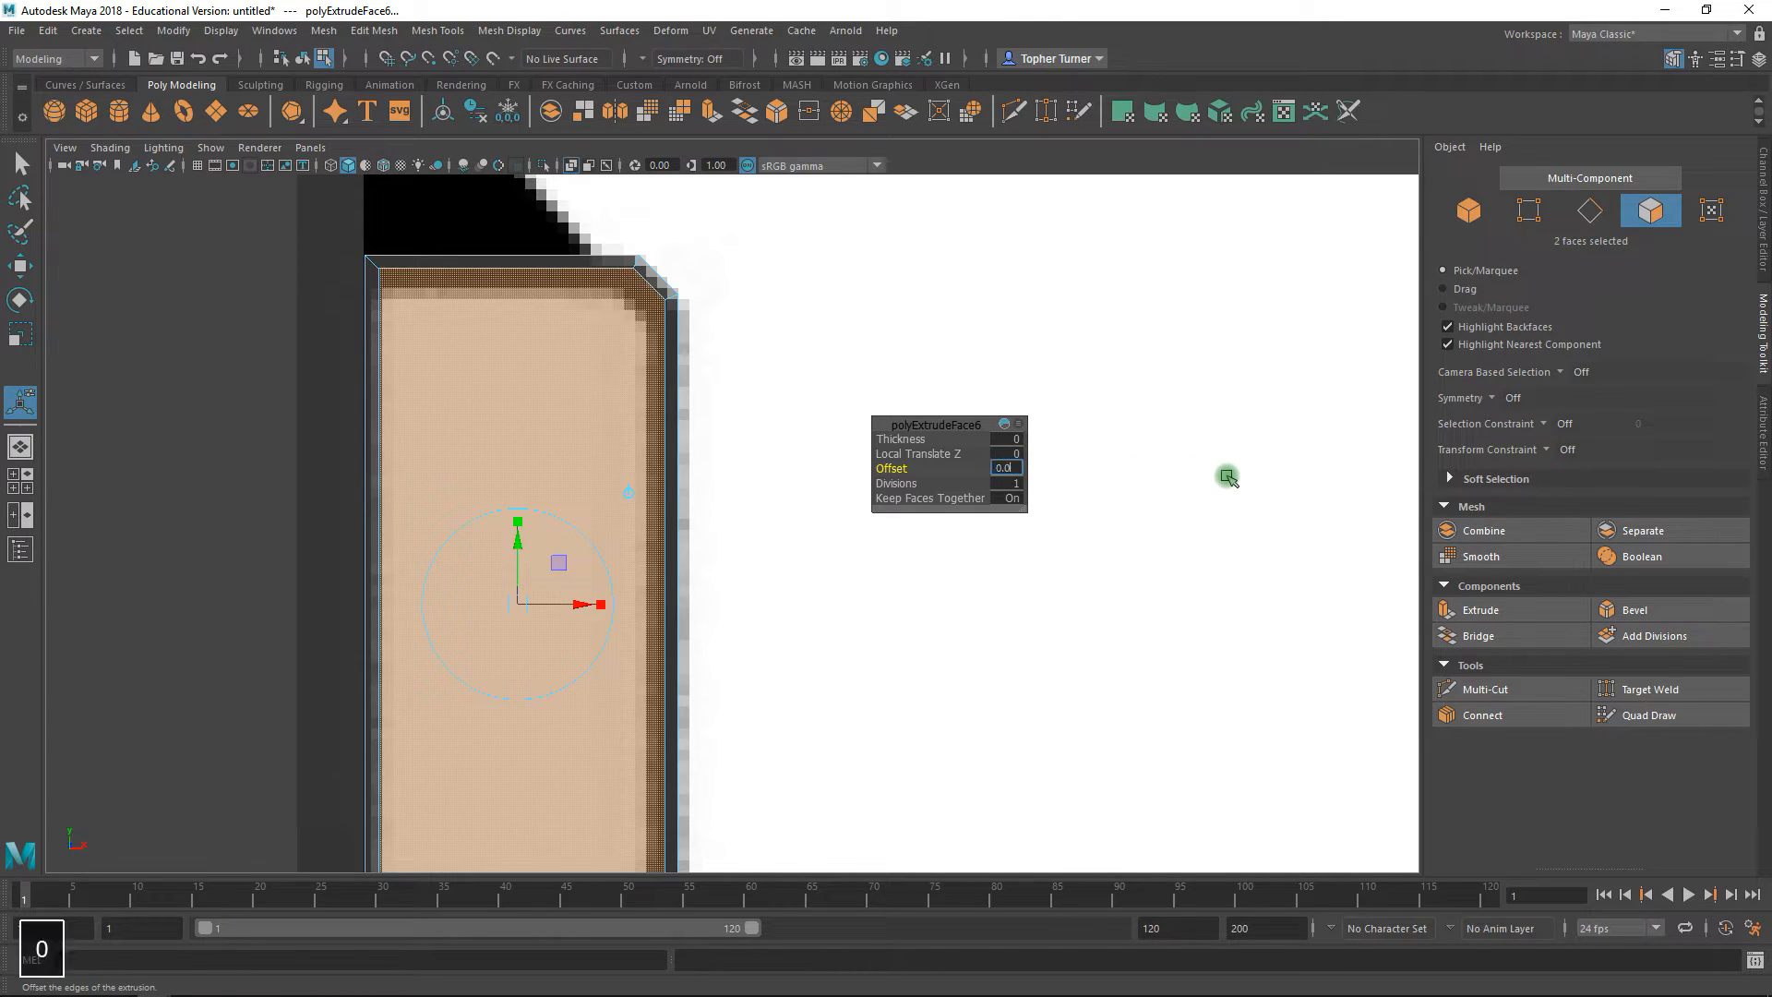
key(Return)
alt+middle_drag(772, 661, 703, 324)
alt+right_drag(703, 324, 704, 452)
alt+middle_drag(644, 412, 749, 734)
click(24, 166)
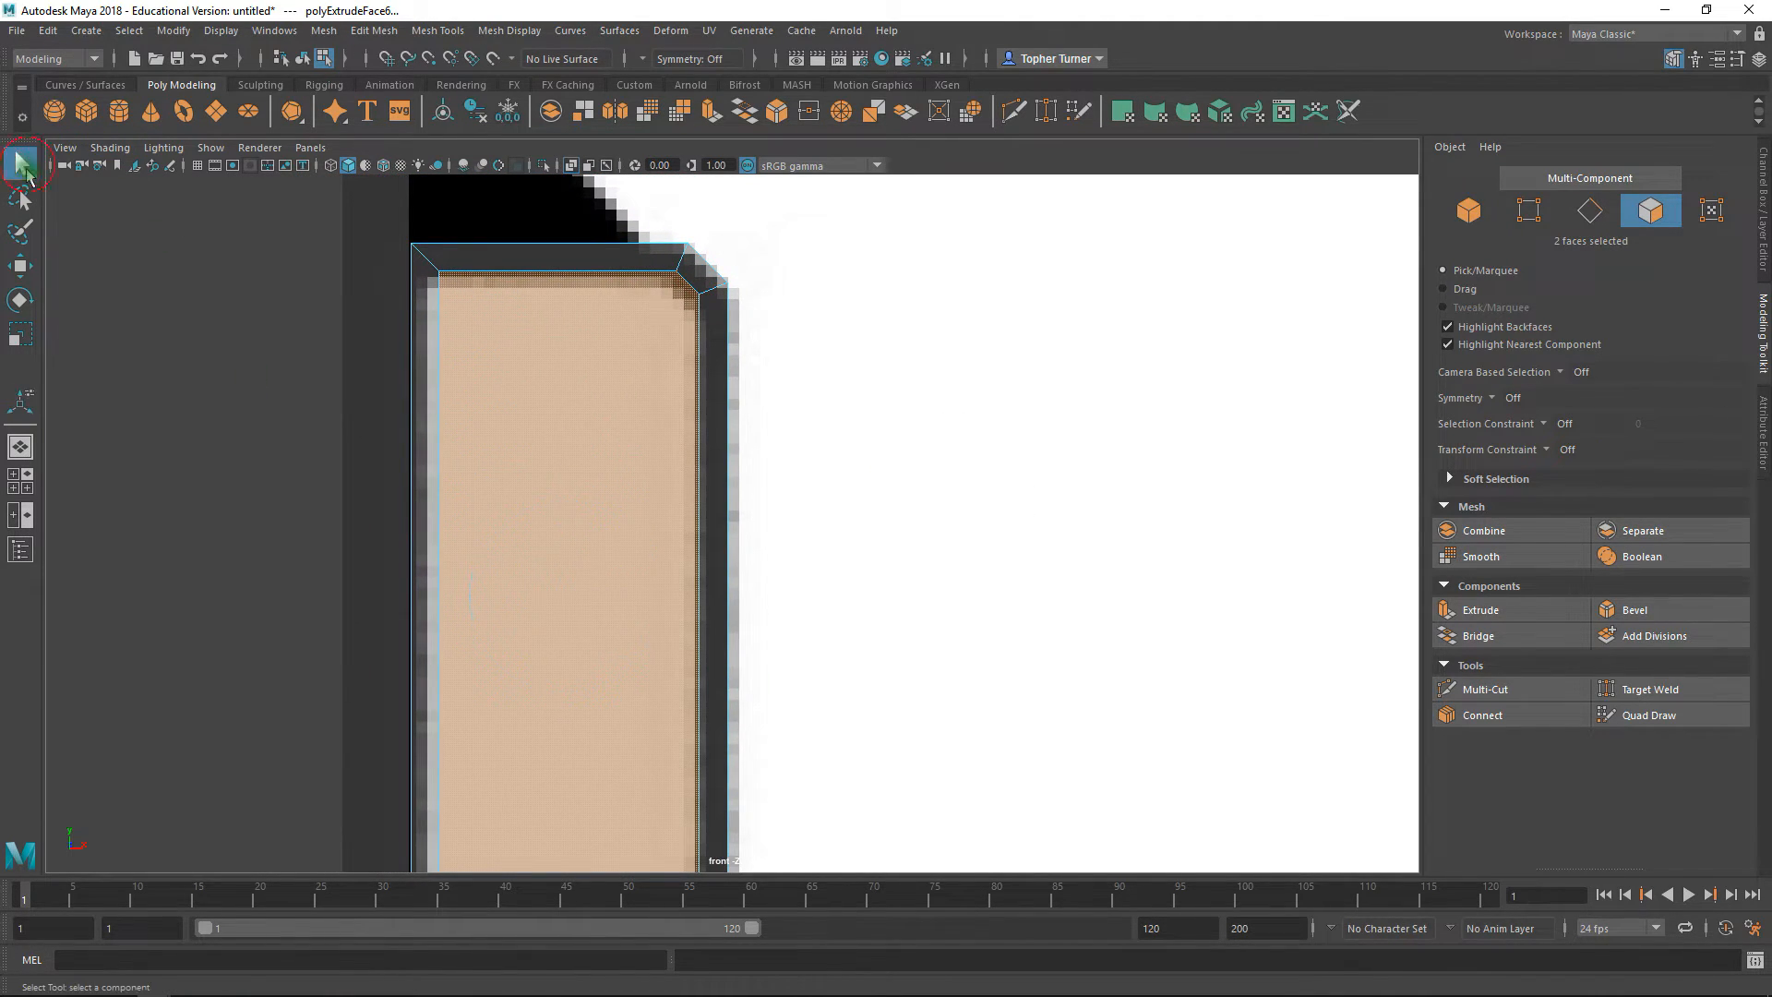
- Delete the two inset end faces so the fork pocket is open at both ends
key(space)
key(space)
alt+drag(1096, 396, 950, 396)
alt+drag(1048, 358, 1134, 376)
key(Delete)
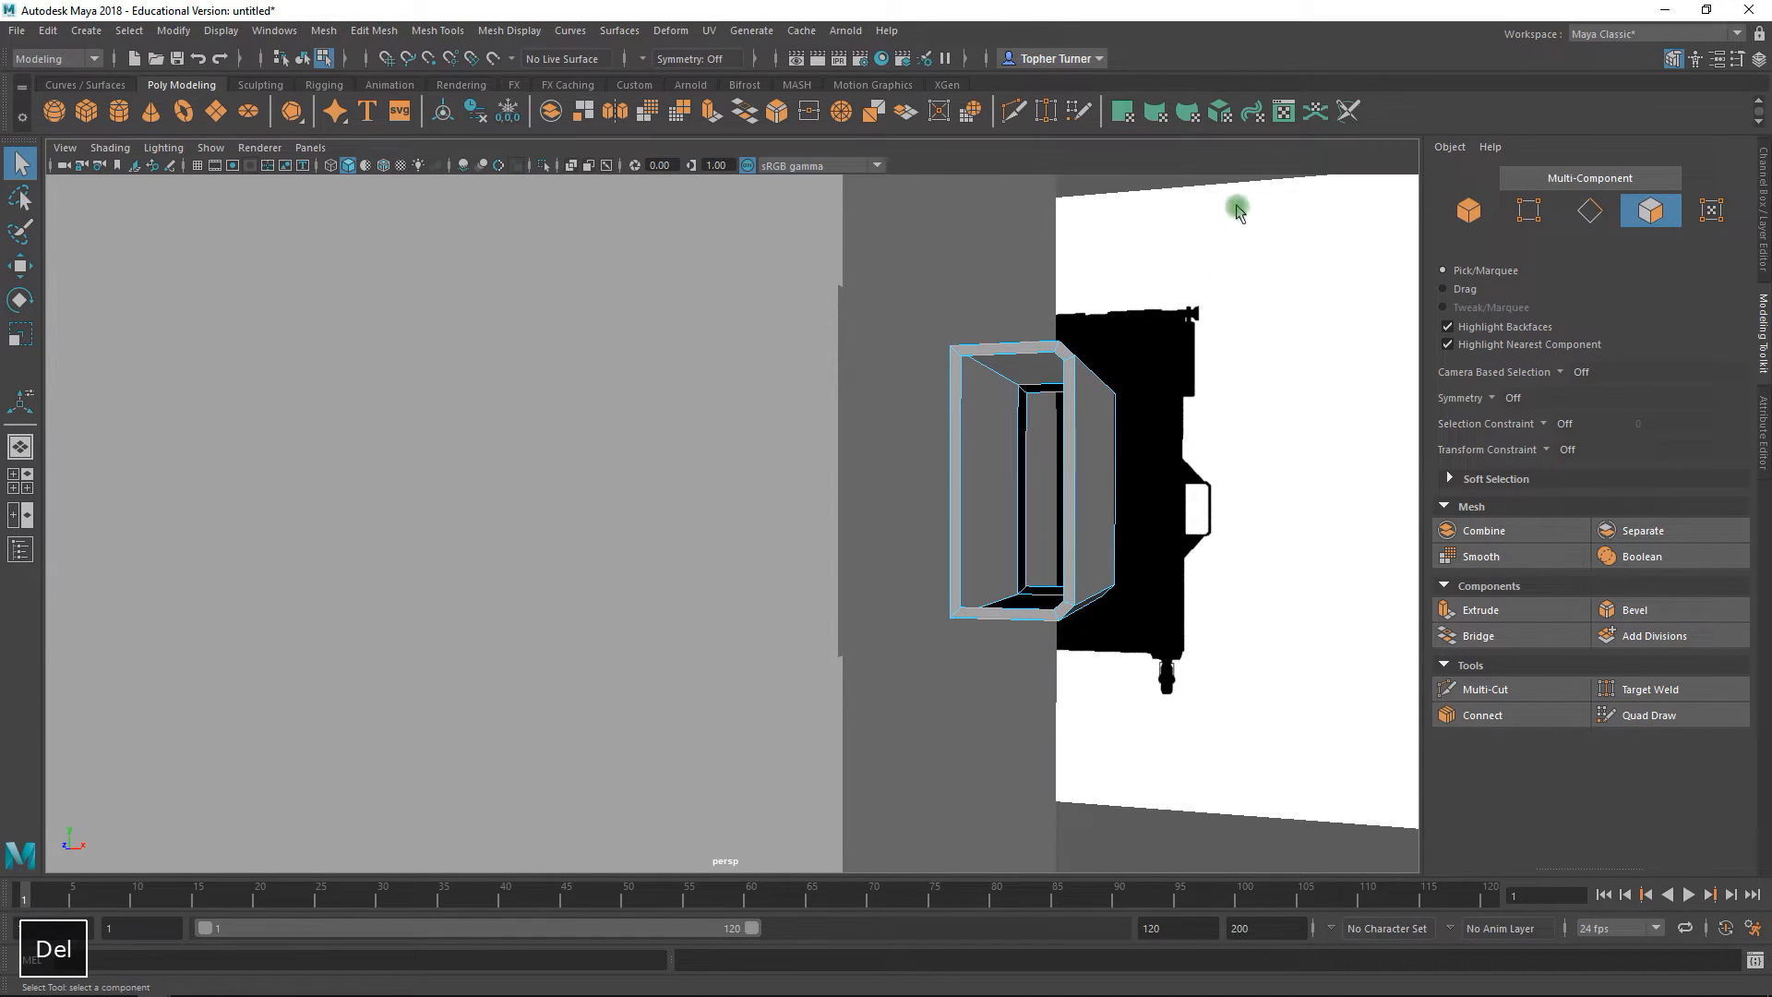
- Bridge the inner border edge loops at both pocket openings to form the inside walls, with 0 divisions
alt+drag(1009, 336, 1127, 376)
click(1587, 214)
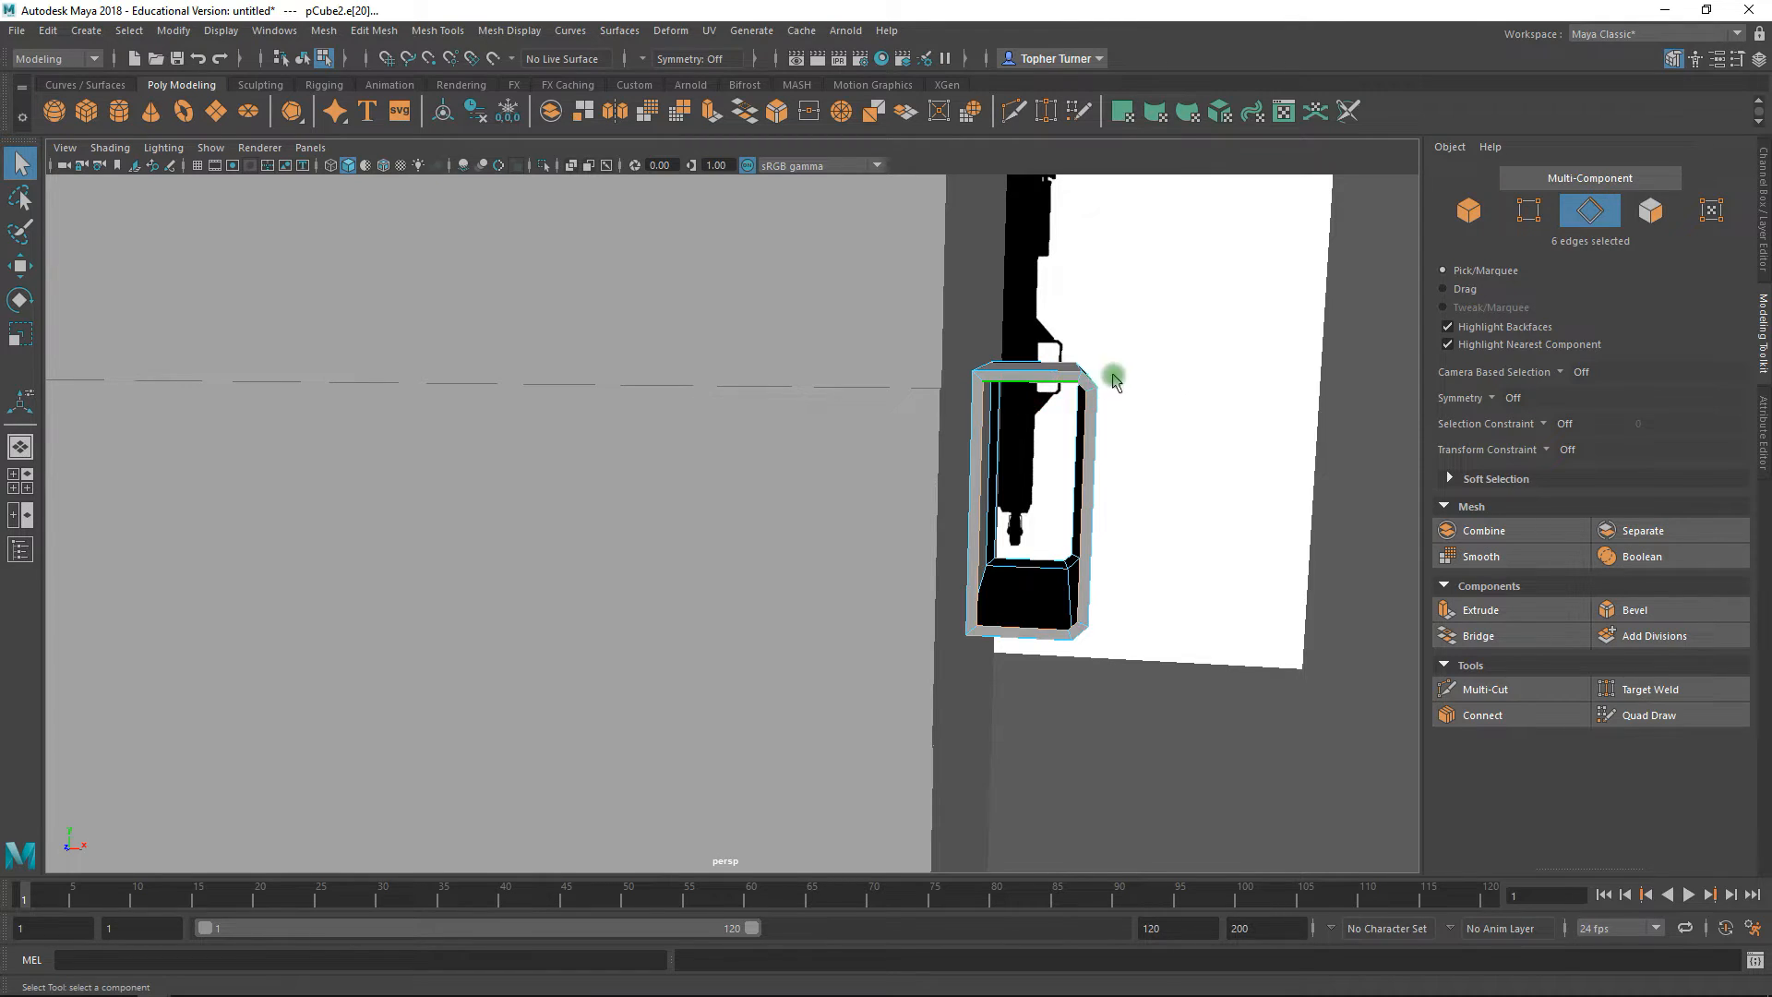
alt+right_drag(1096, 383, 1258, 541)
alt+drag(1258, 542, 1182, 551)
alt+middle_drag(1182, 550, 953, 455)
alt+right_drag(954, 455, 1055, 632)
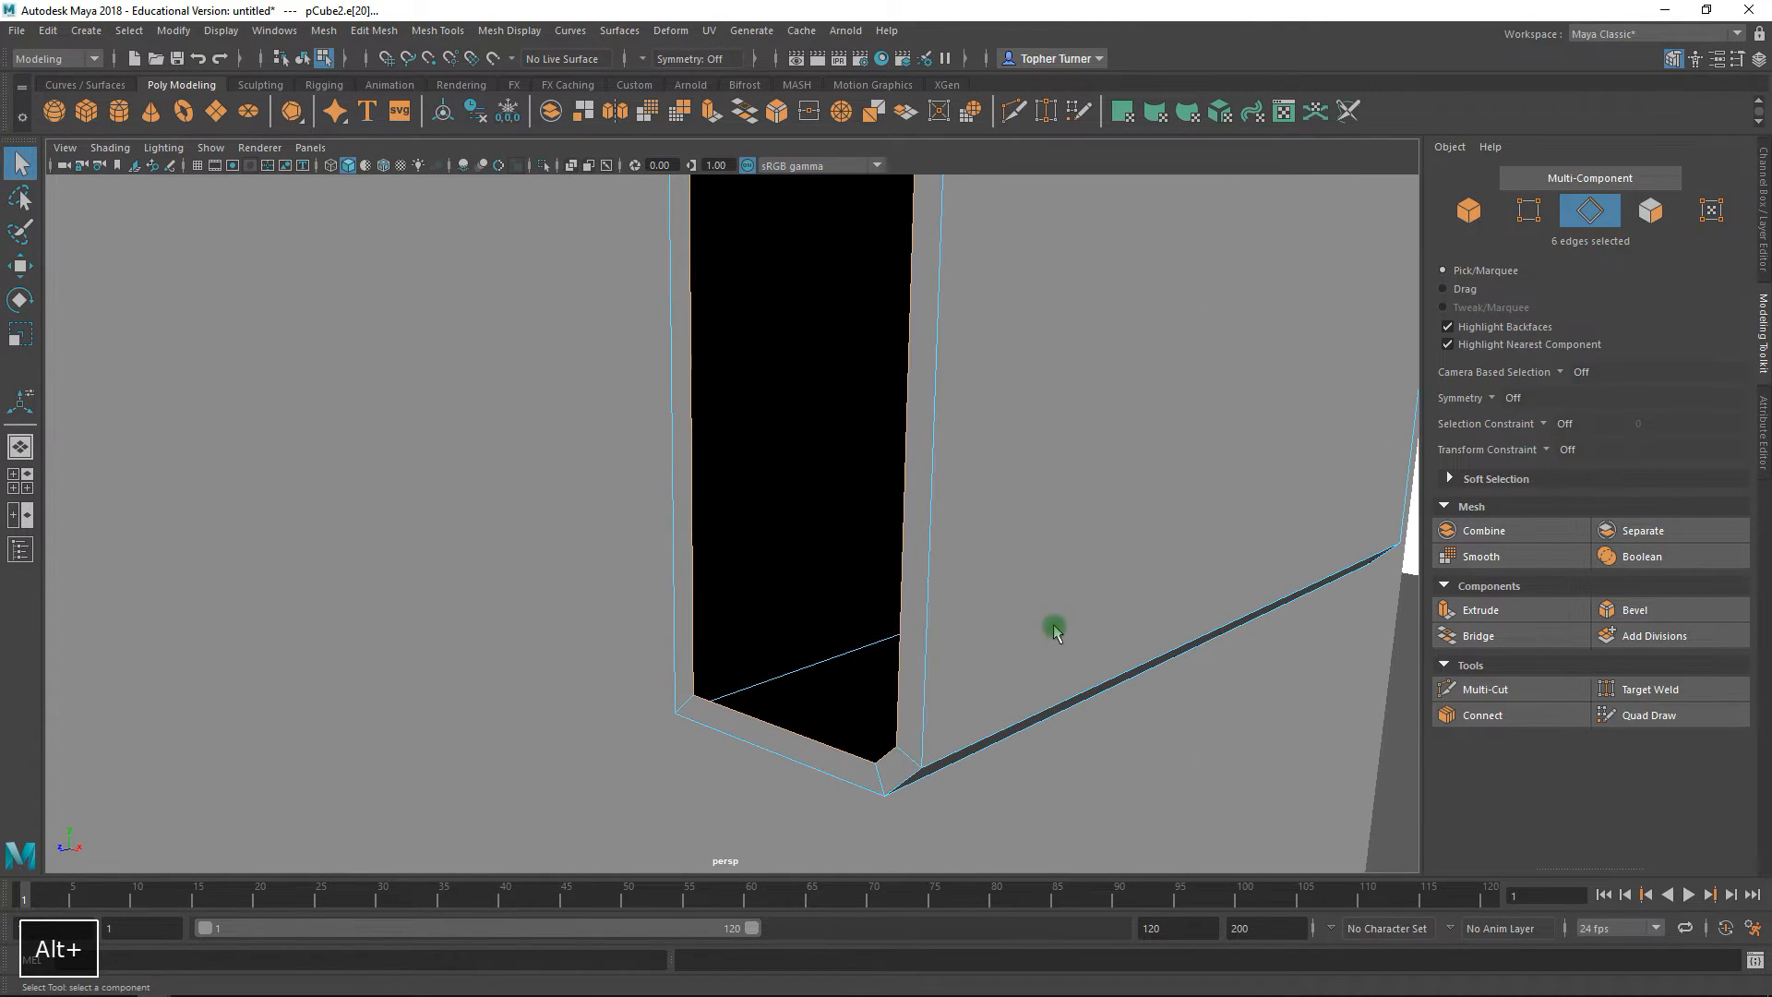
mouse_move(1020, 614)
alt+mouse_down()
mouse_move(1061, 641)
mouse_move(926, 672)
mouse_move(1021, 593)
alt+mouse_up()
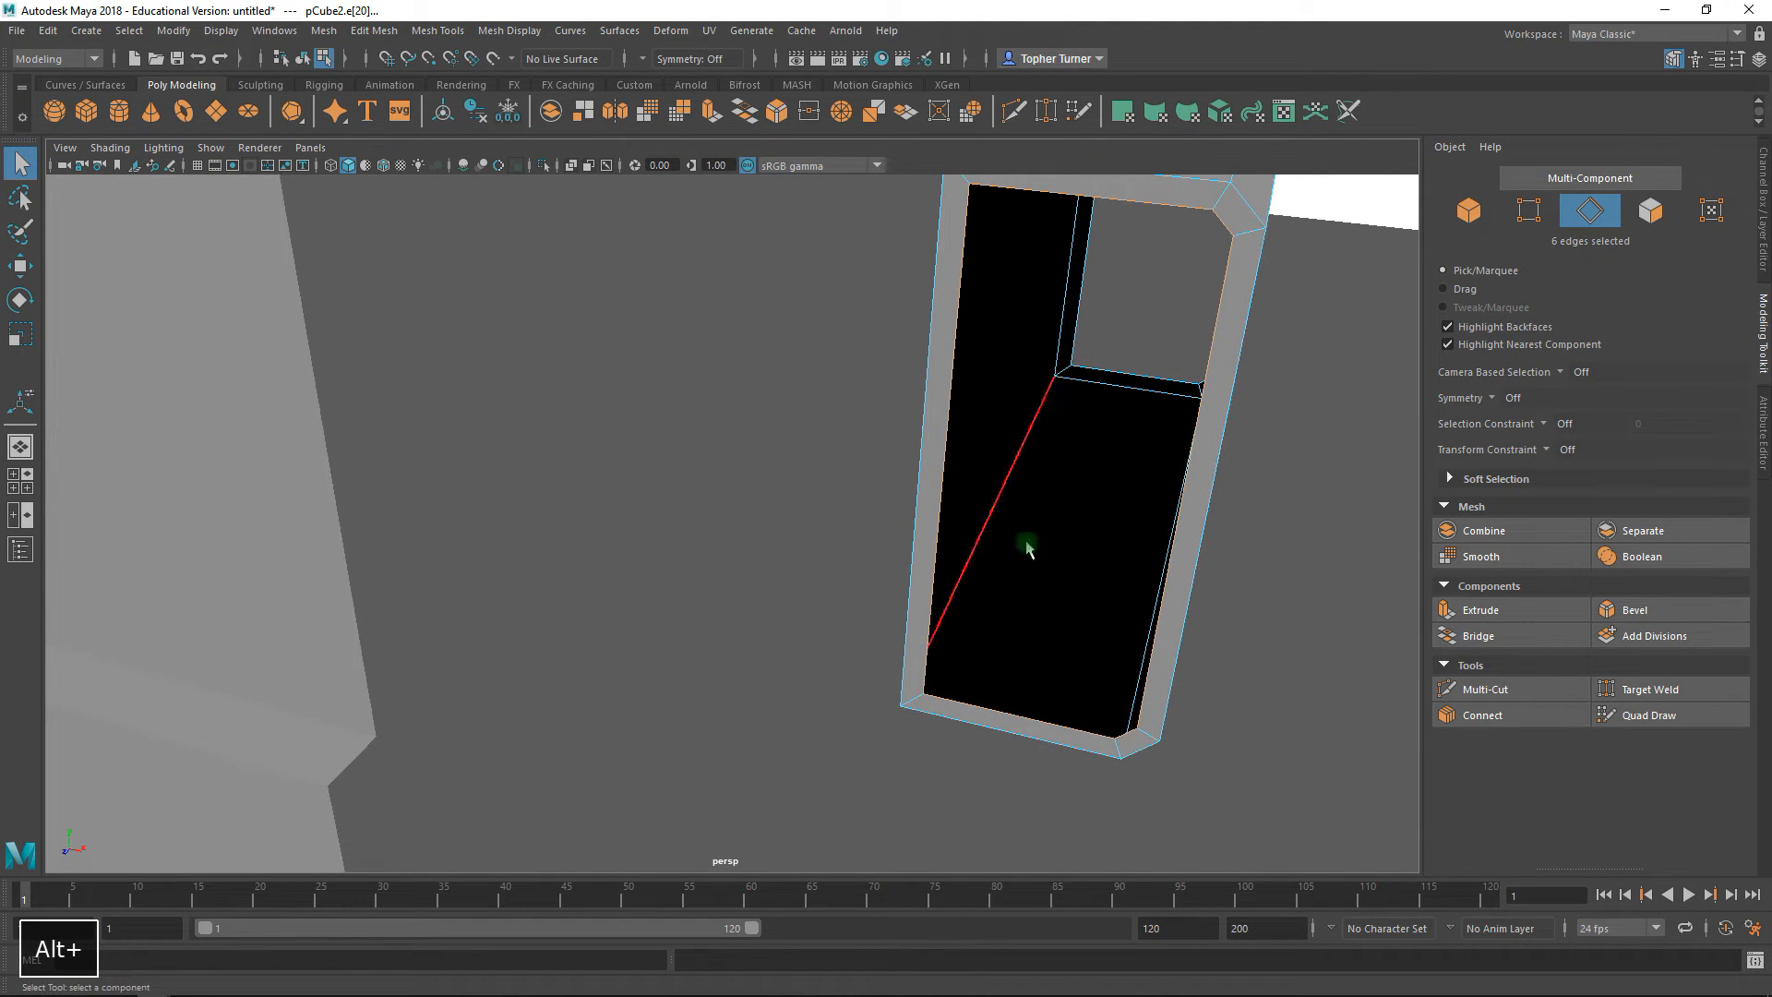
mouse_move(1228, 666)
alt+mouse_down()
mouse_move(1246, 665)
mouse_move(1223, 662)
alt+mouse_up()
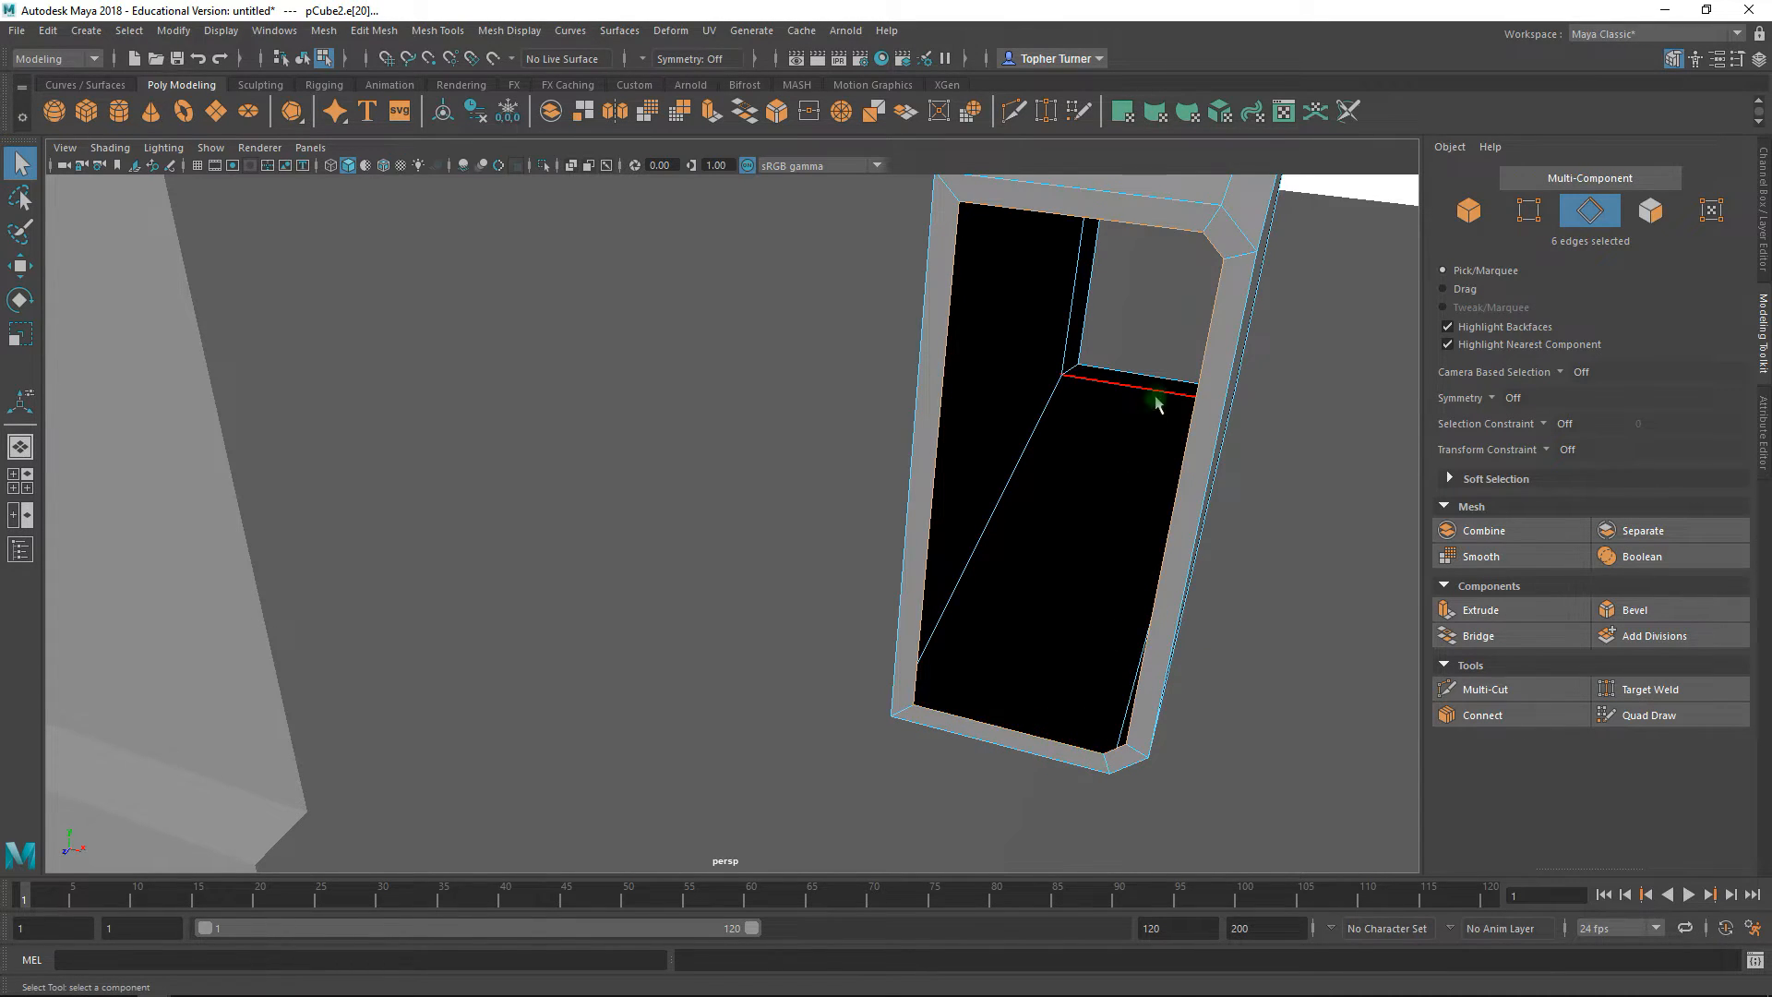
shift+click(1132, 373)
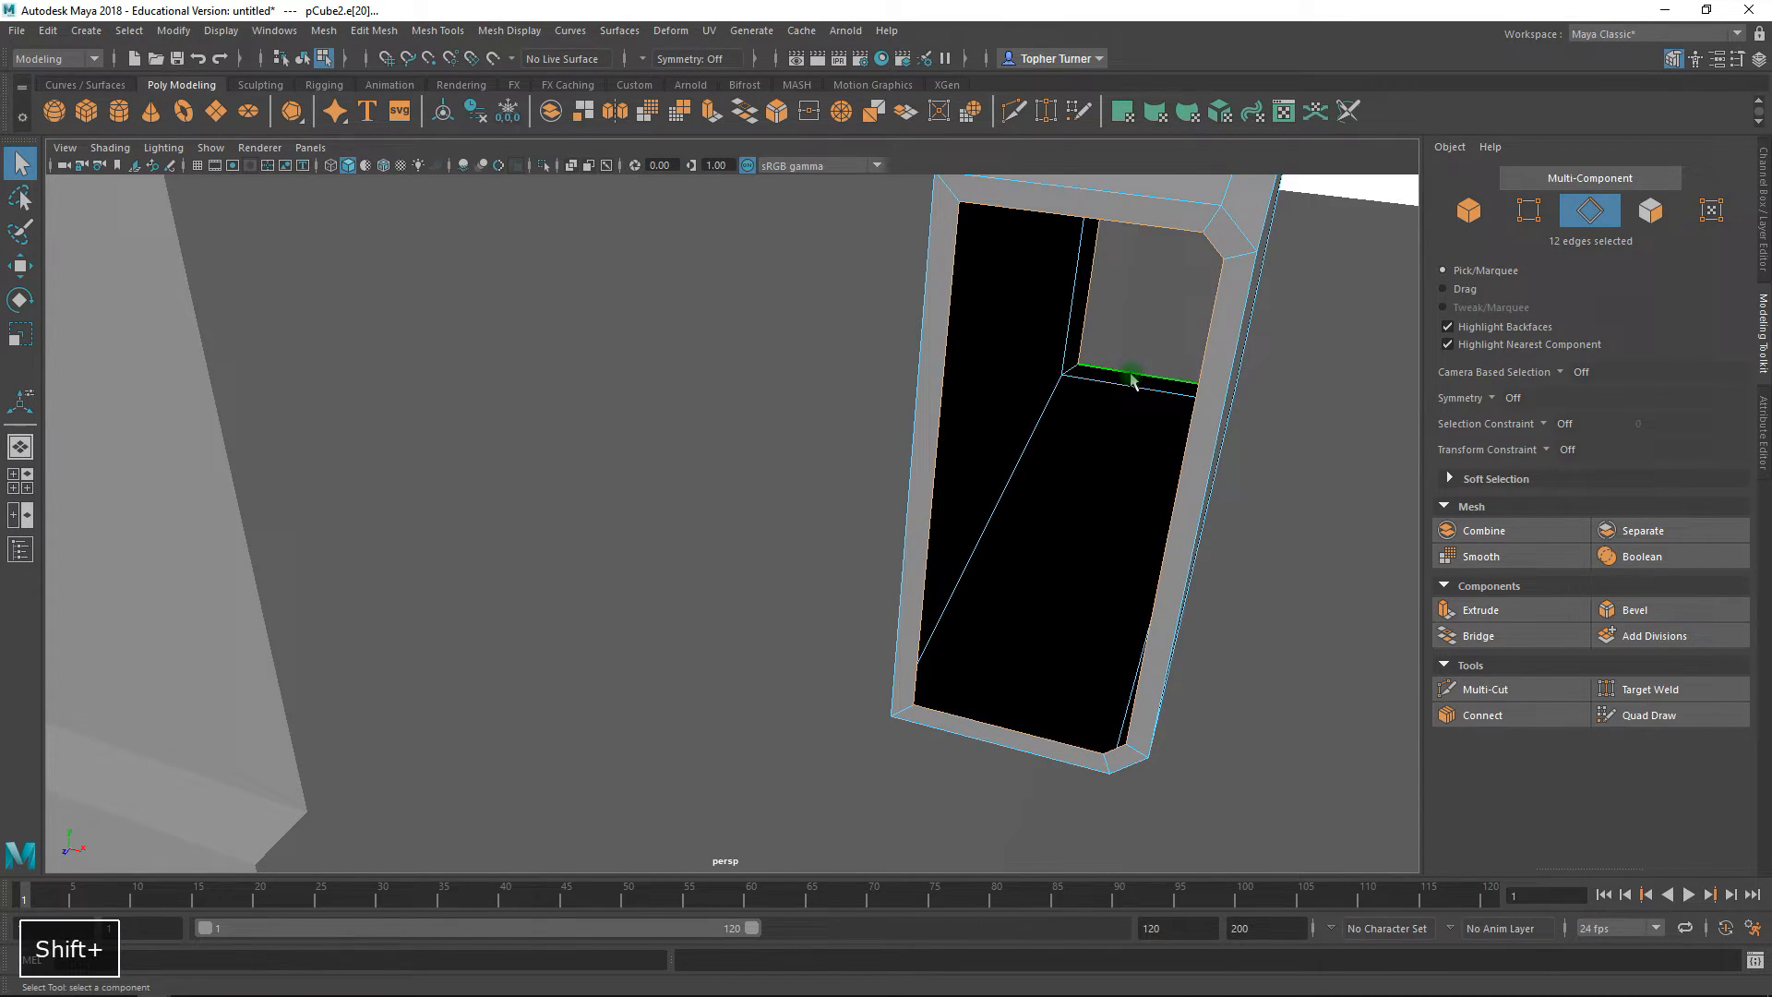
click(1454, 637)
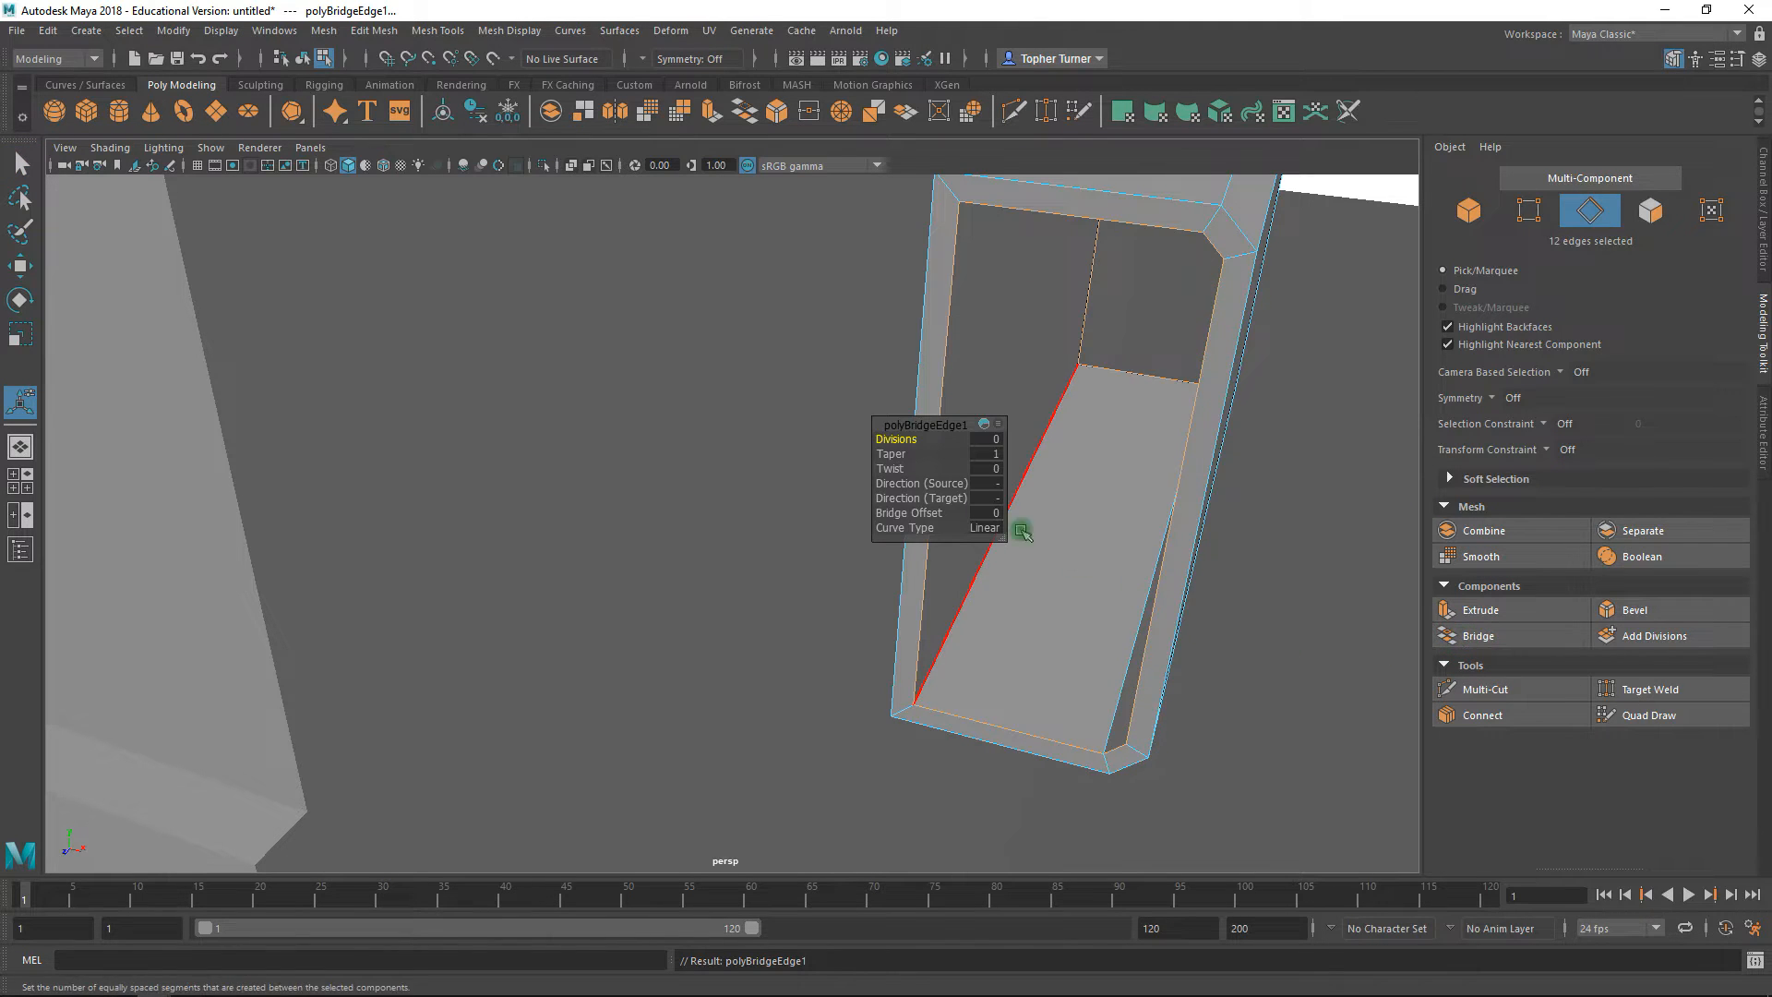
click(20, 163)
alt+drag(838, 549, 883, 444)
alt+right_drag(883, 444, 700, 335)
alt+drag(700, 335, 657, 579)
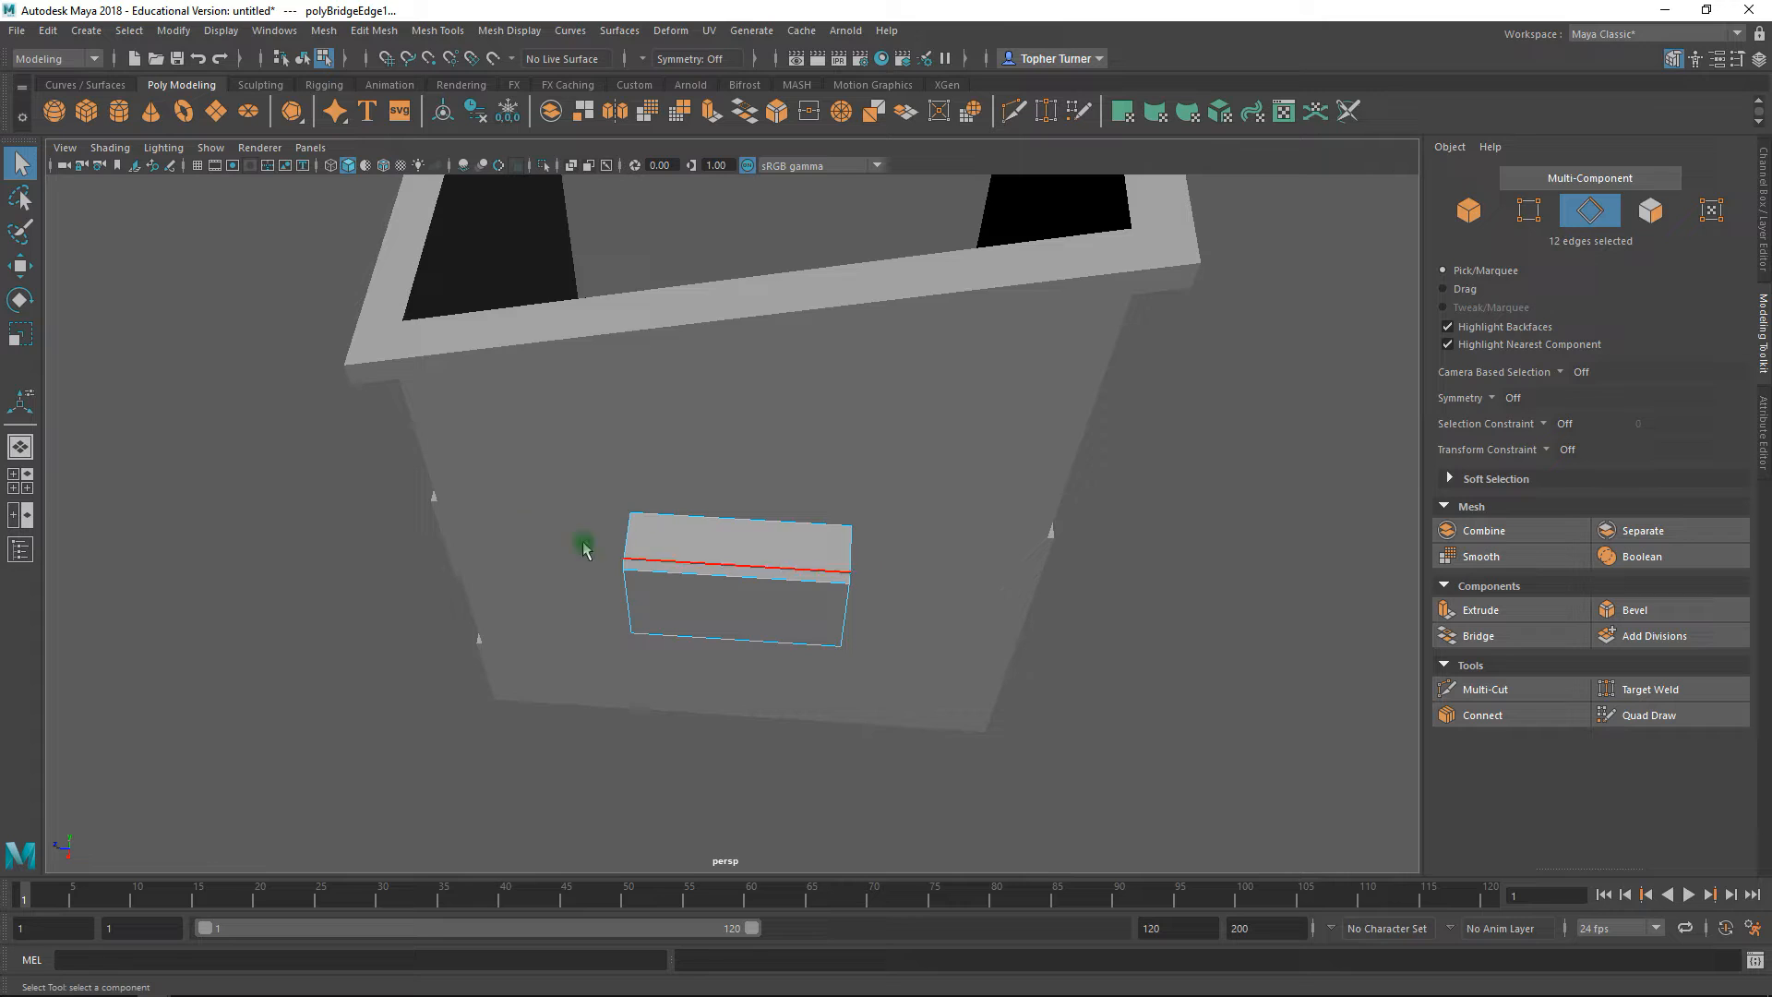
- Select the vertical edge at the dumpster wall's front corner and copy its Z position
alt+drag(472, 517, 960, 589)
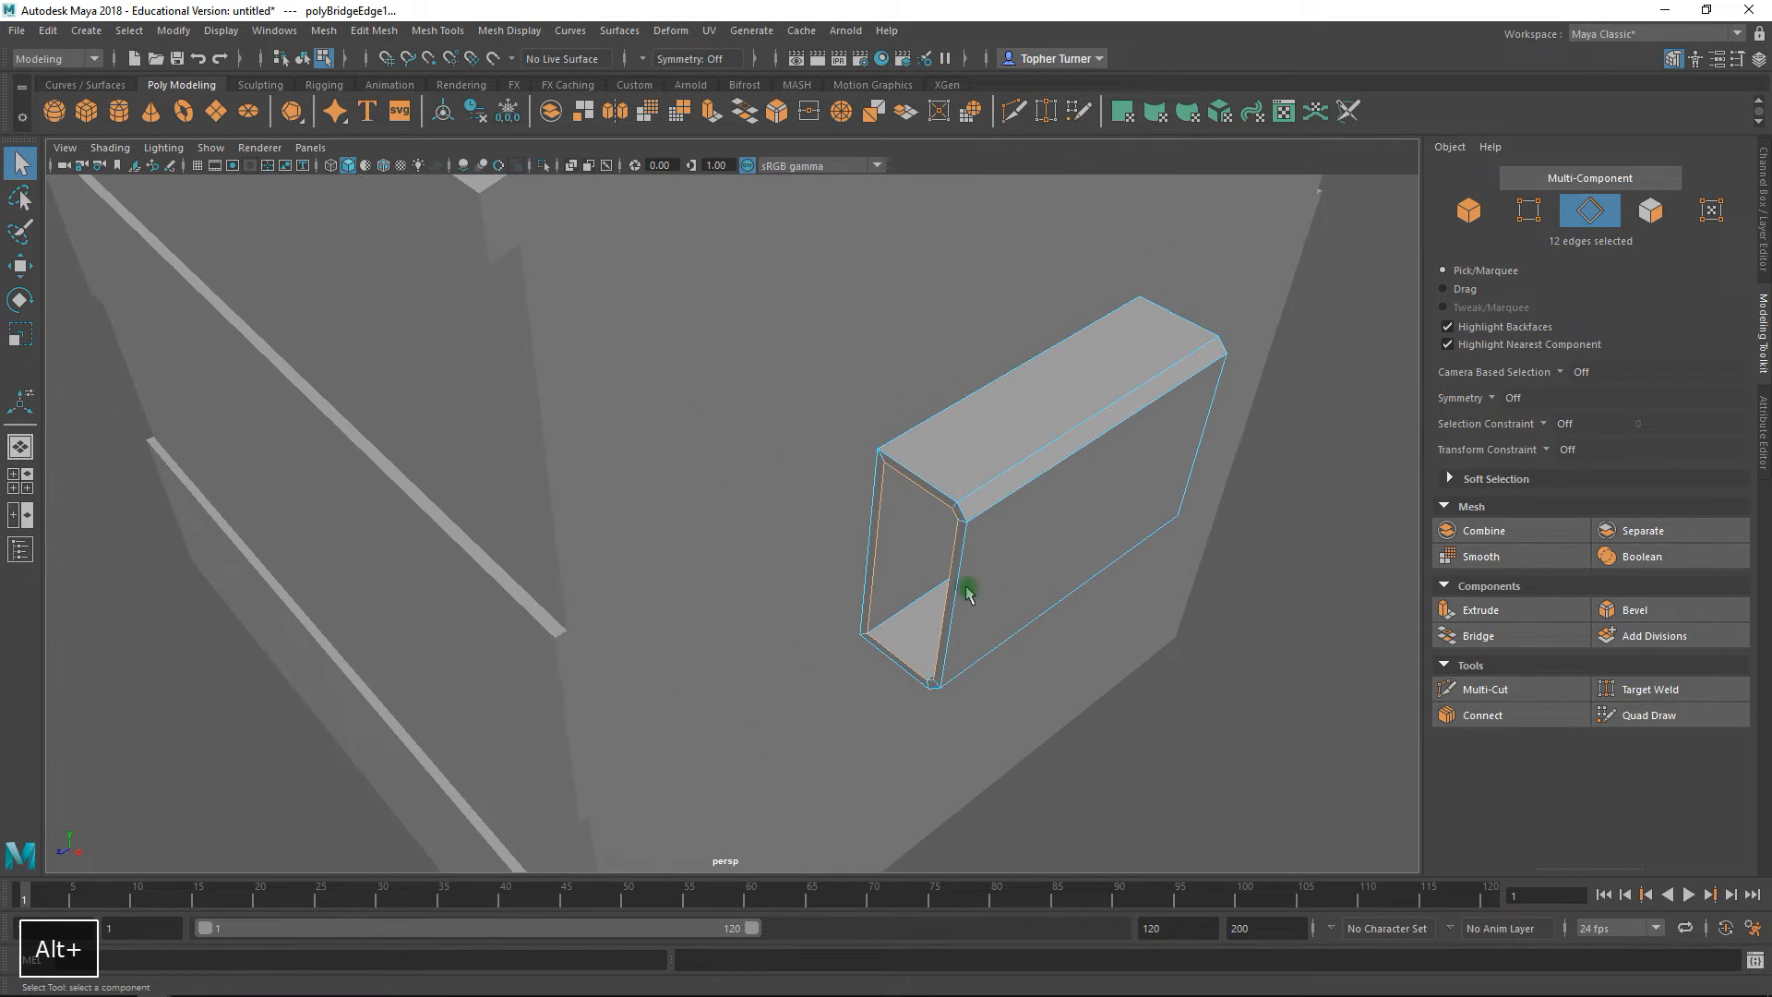
click(674, 486)
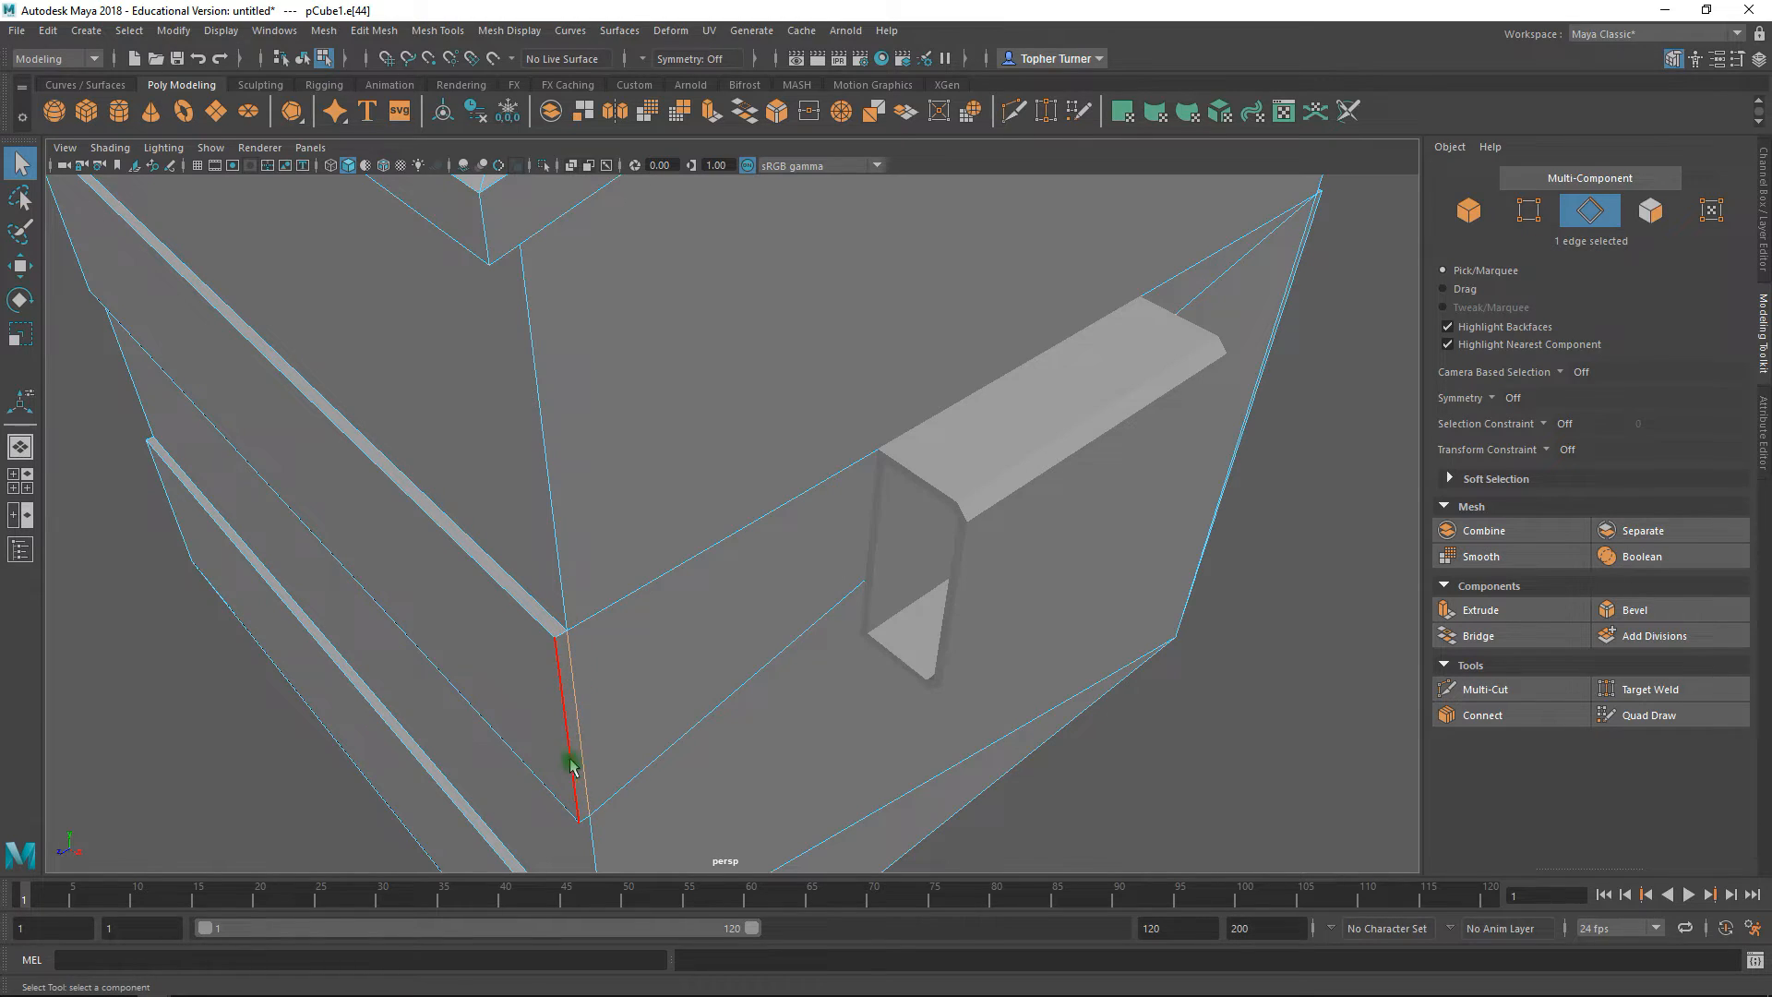
key(w)
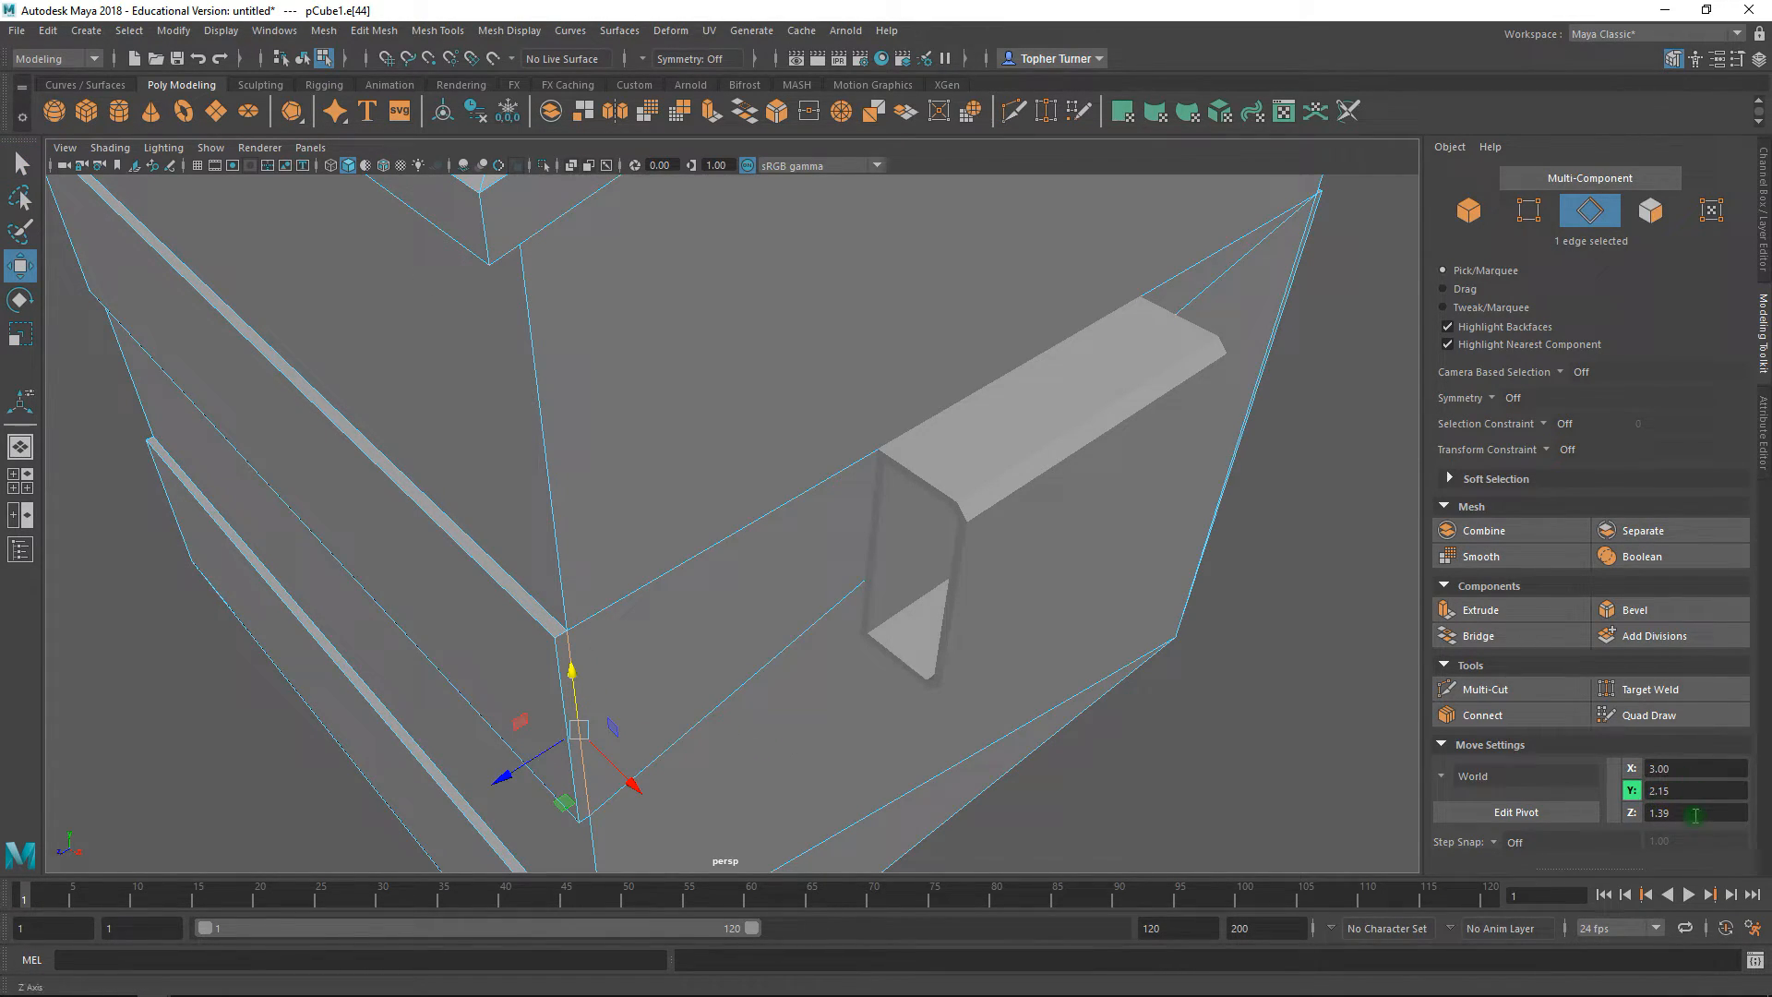
key(ctrl+c)
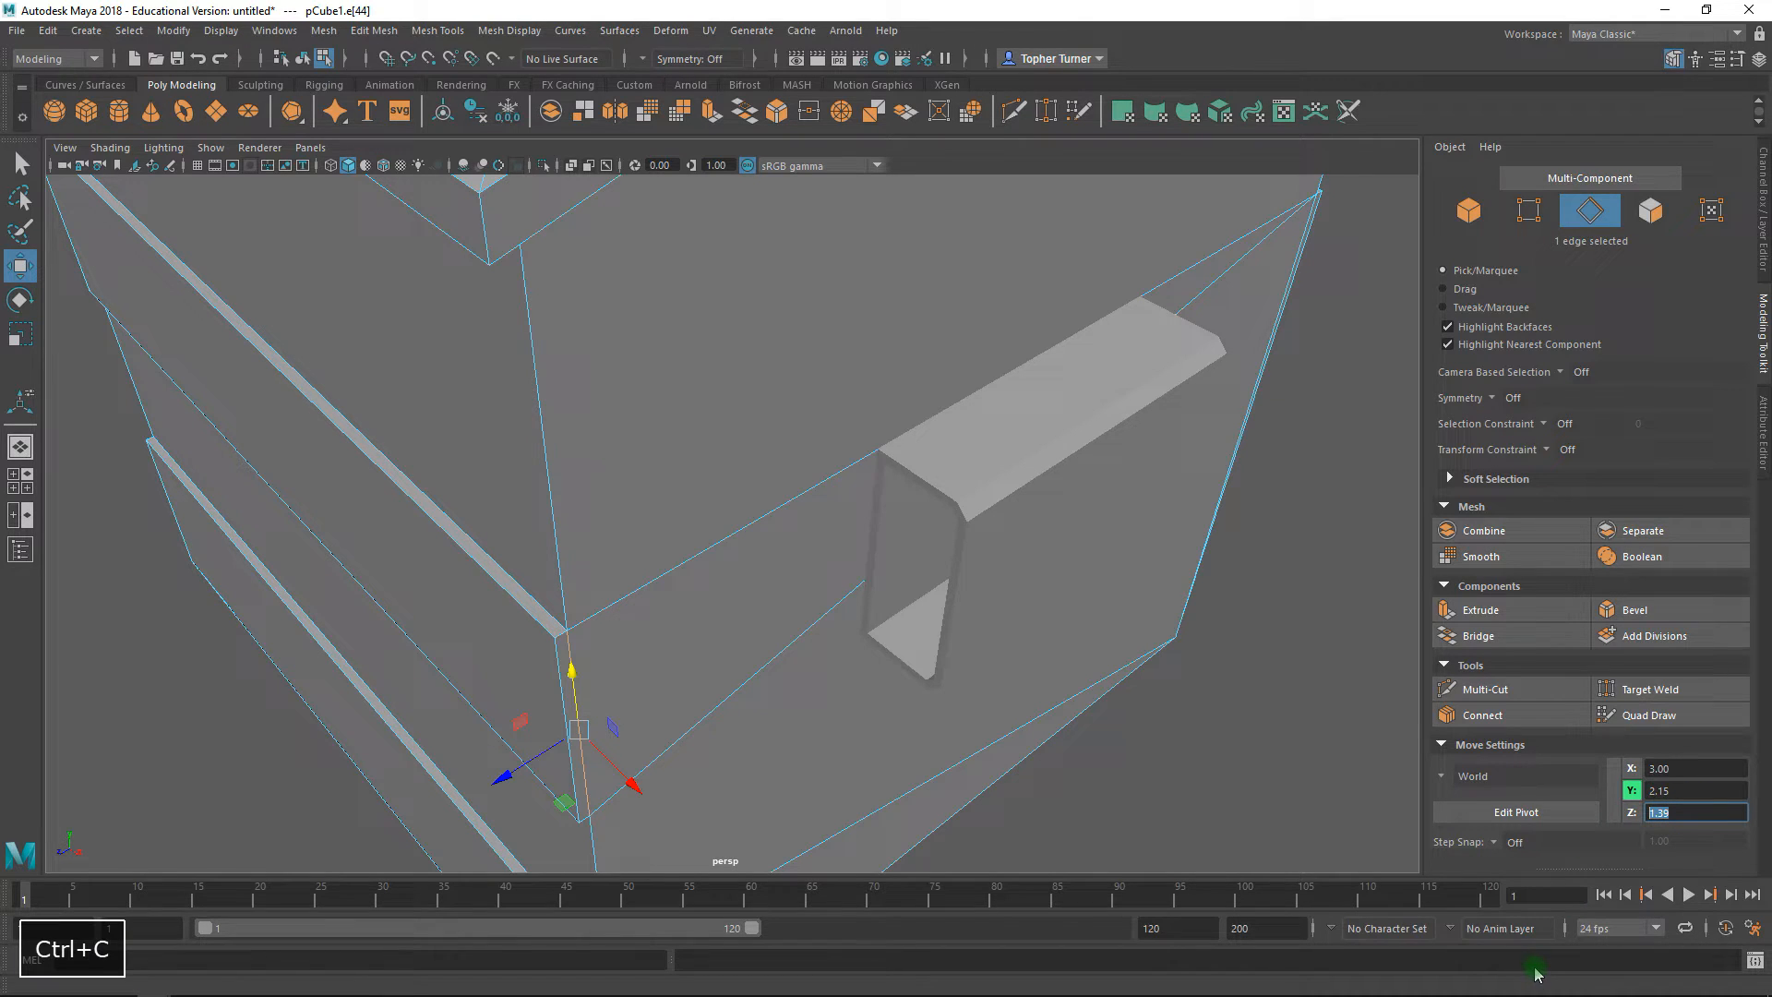
- Move the 12 vertices at the fork pocket's front end to Z 1.39, in line with the dumpster's front corner
alt+drag(1170, 527, 1233, 518)
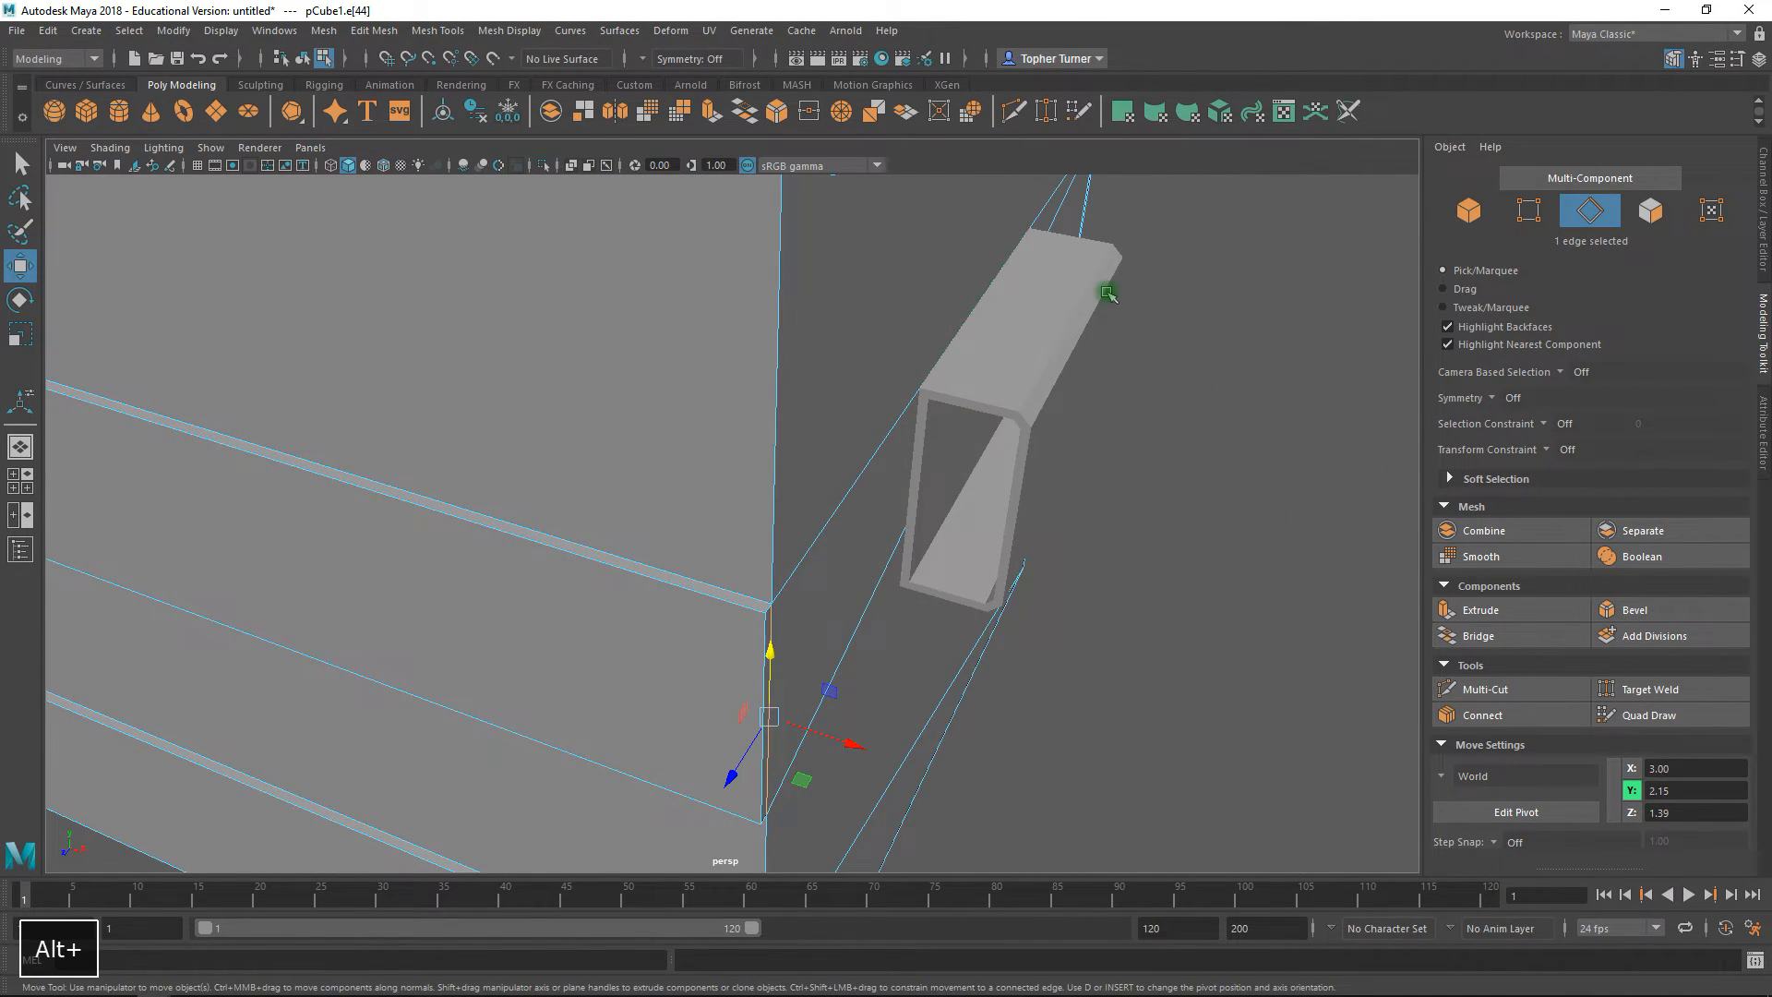
double_click(1106, 291)
click(1529, 213)
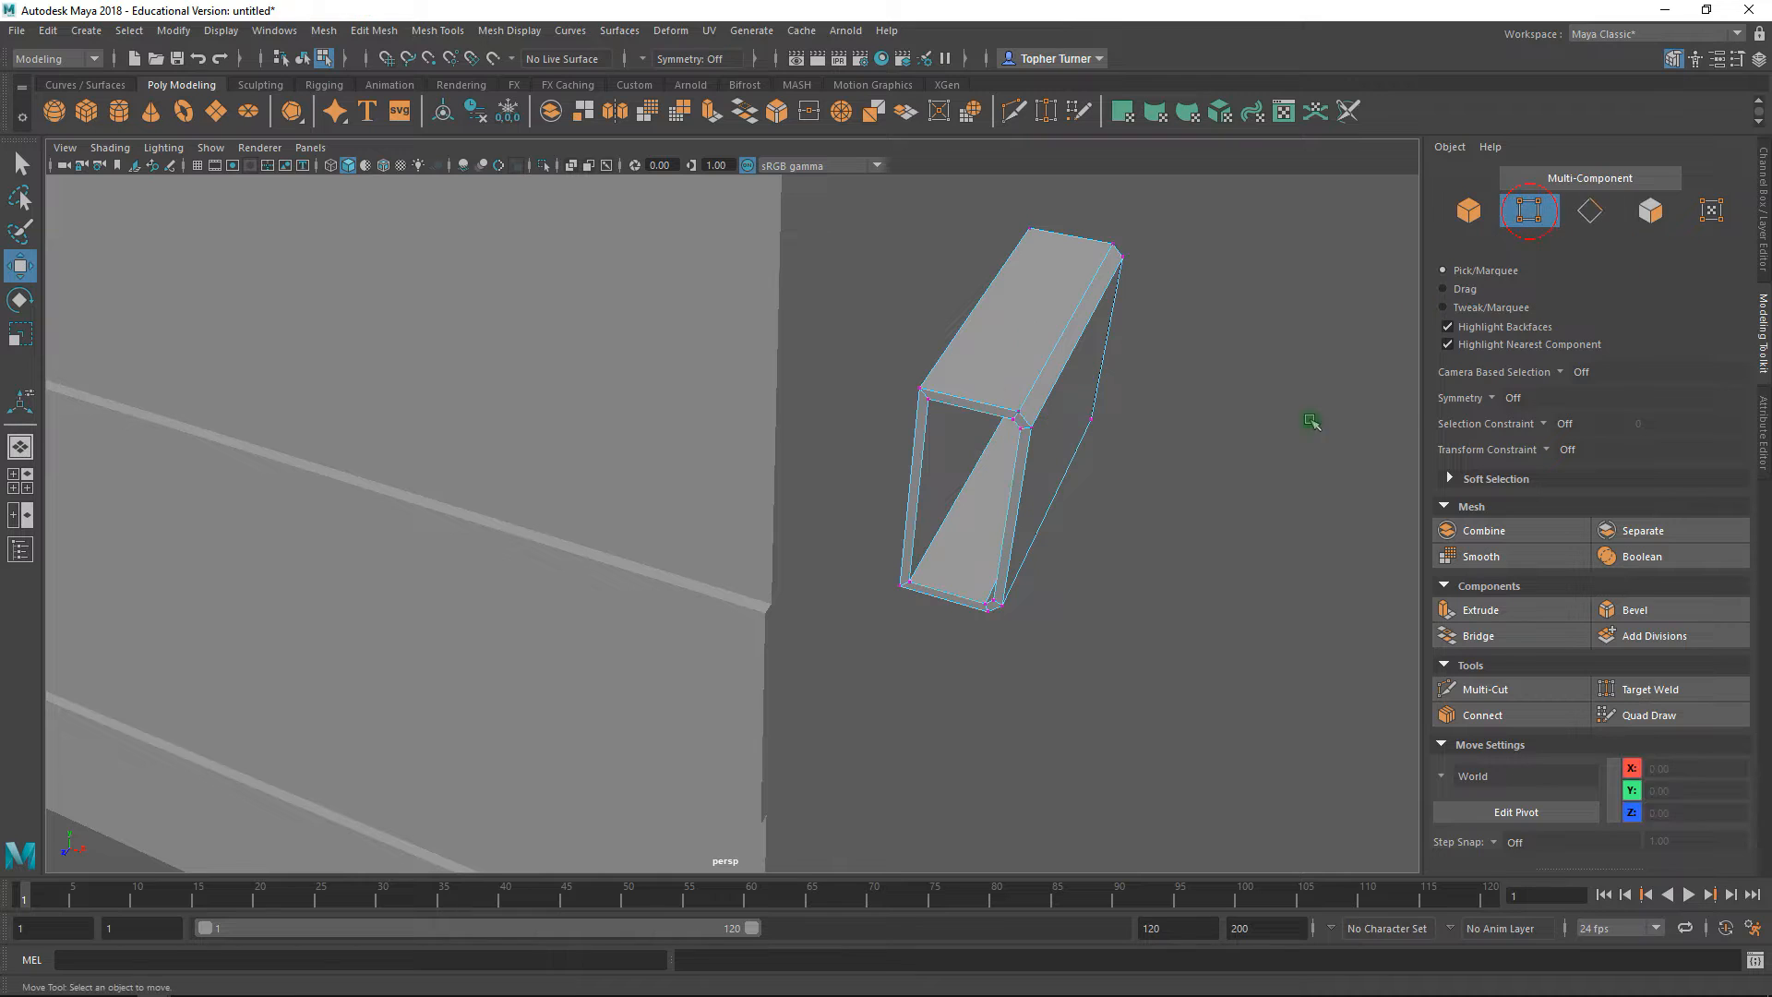
alt+drag(1285, 518, 1145, 529)
drag(657, 447, 803, 838)
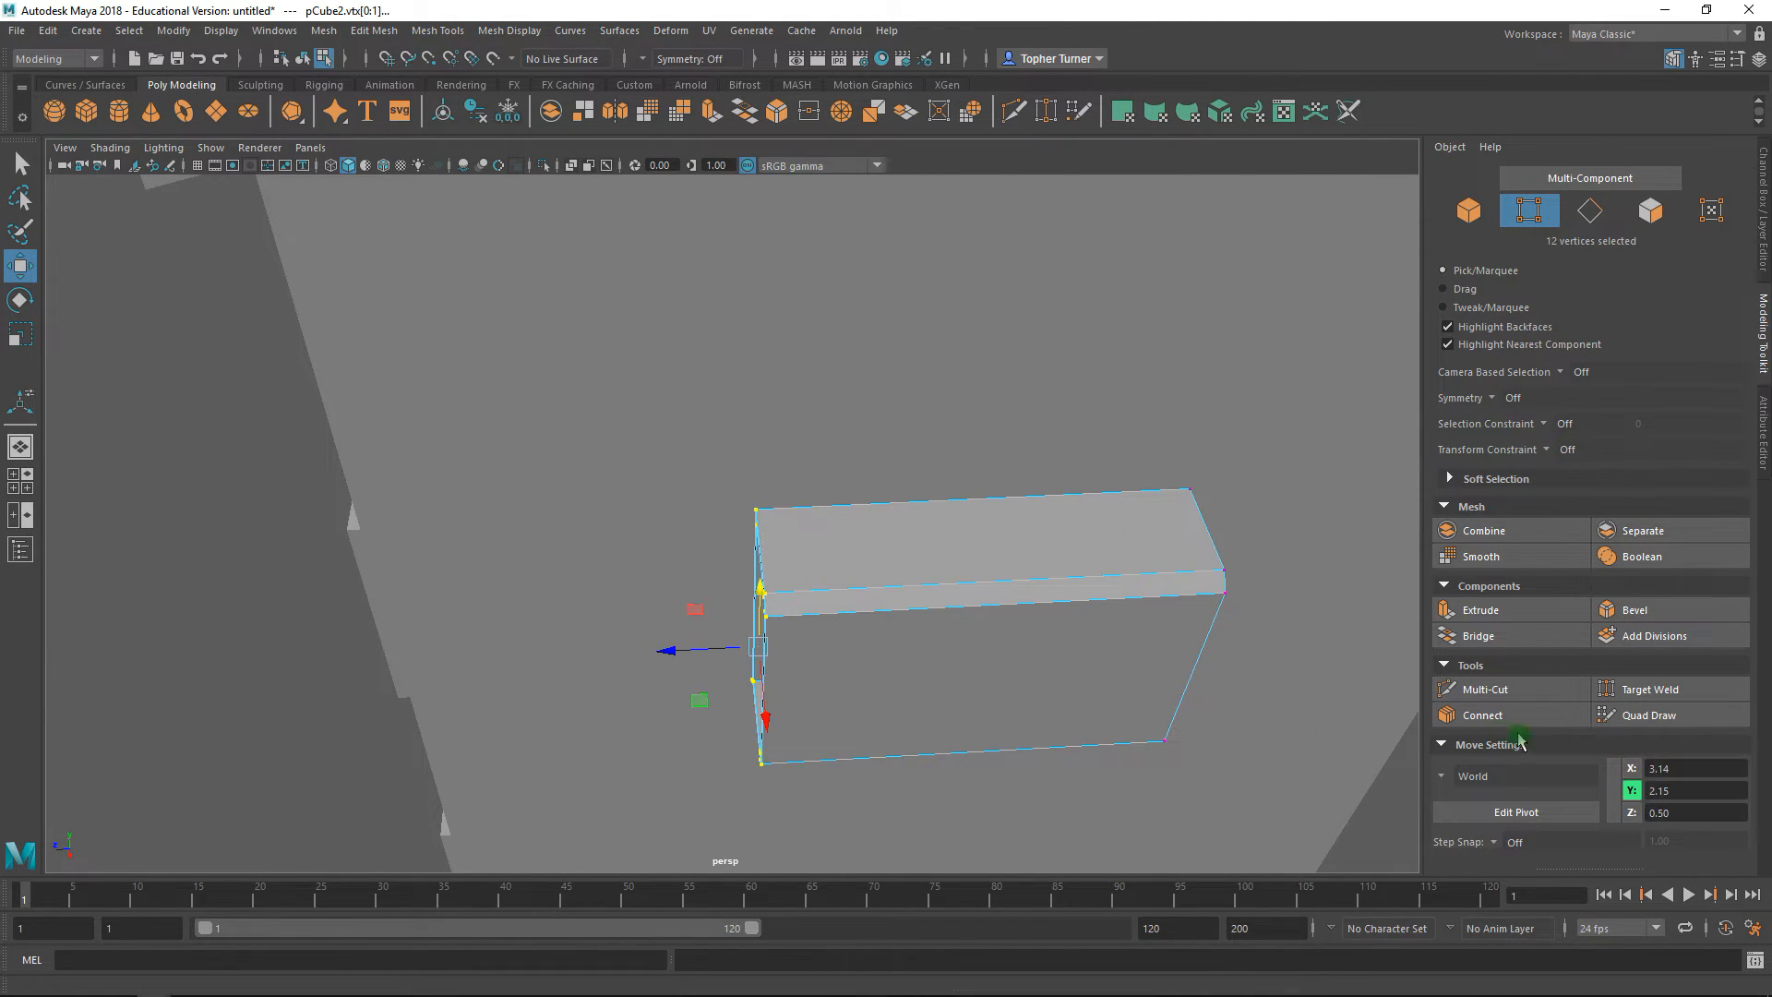
key(Return)
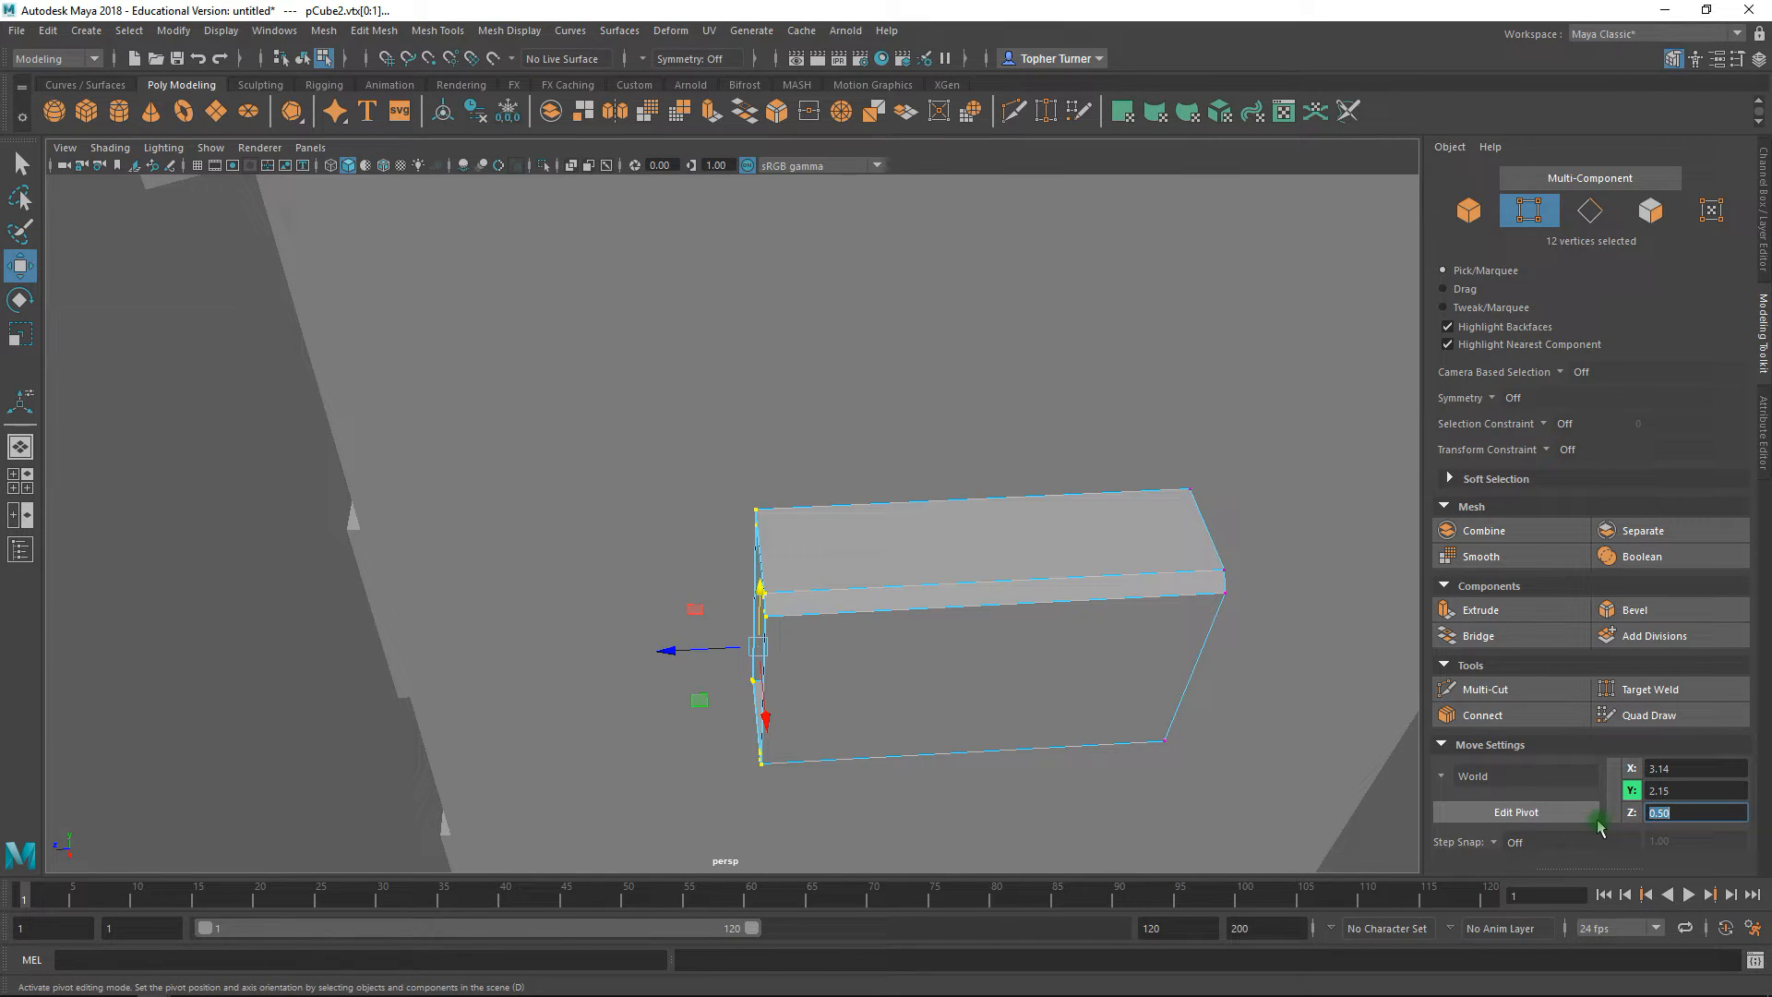
key(ctrl+v)
drag(720, 655, 661, 662)
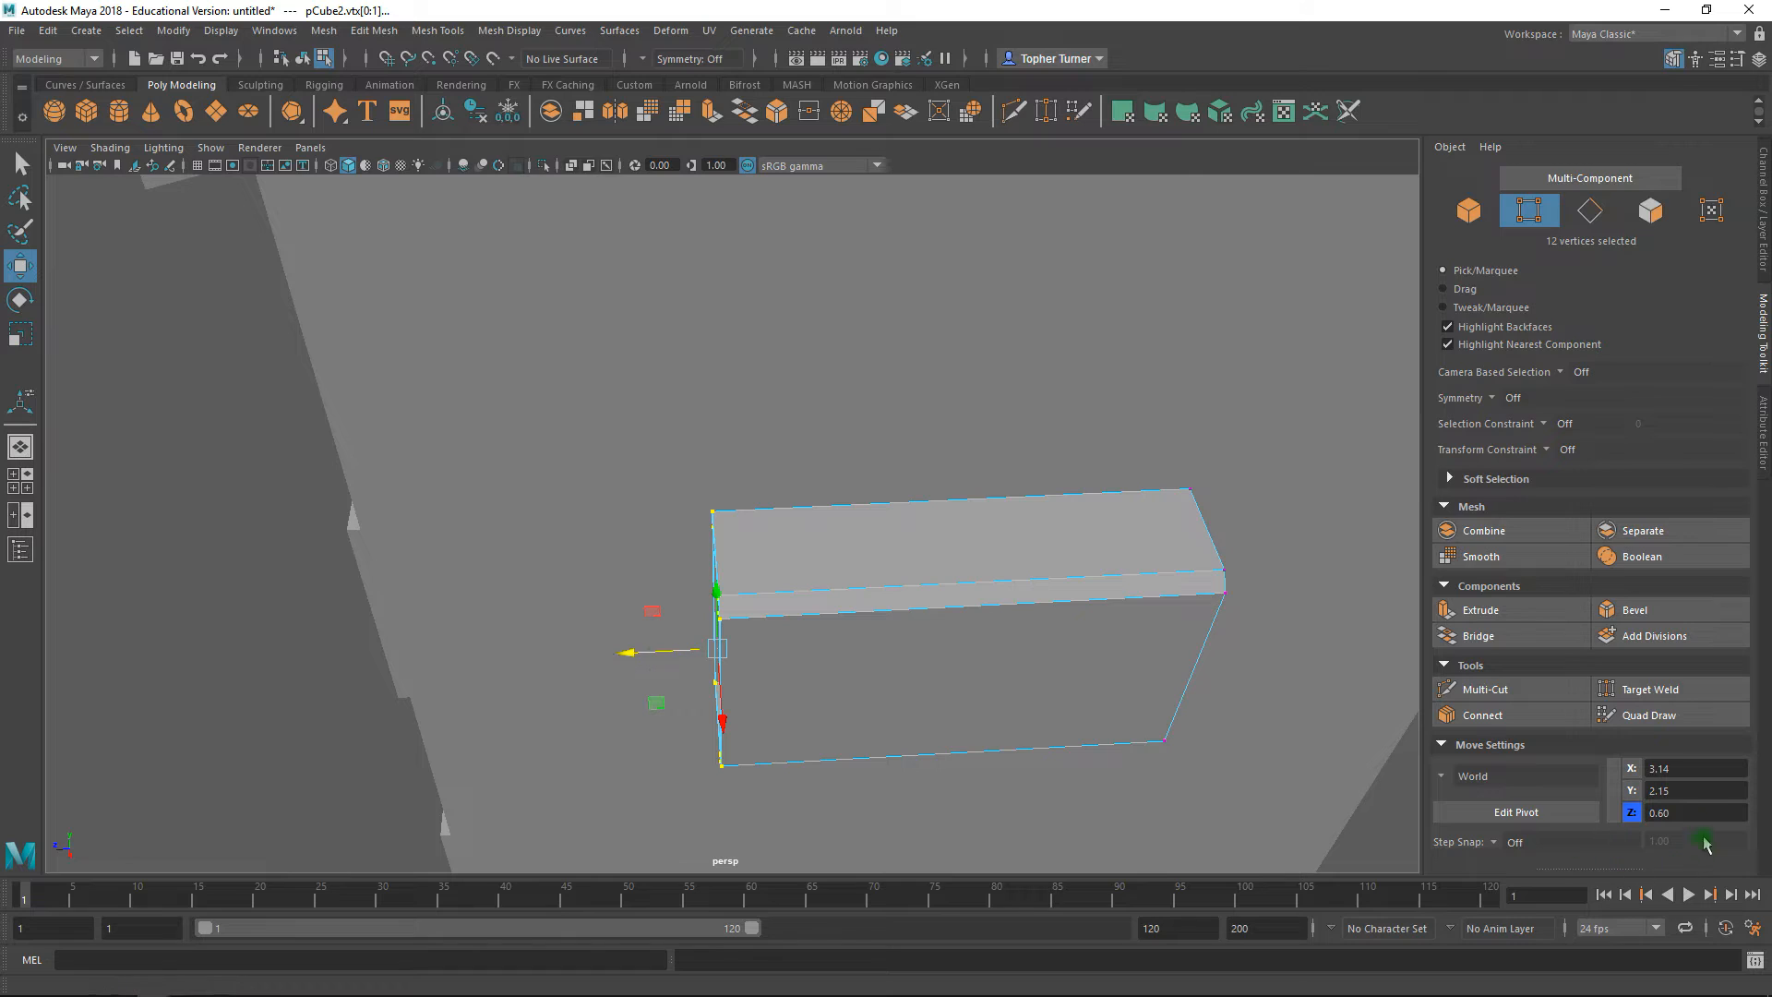
key(ctrl+v)
key(Return)
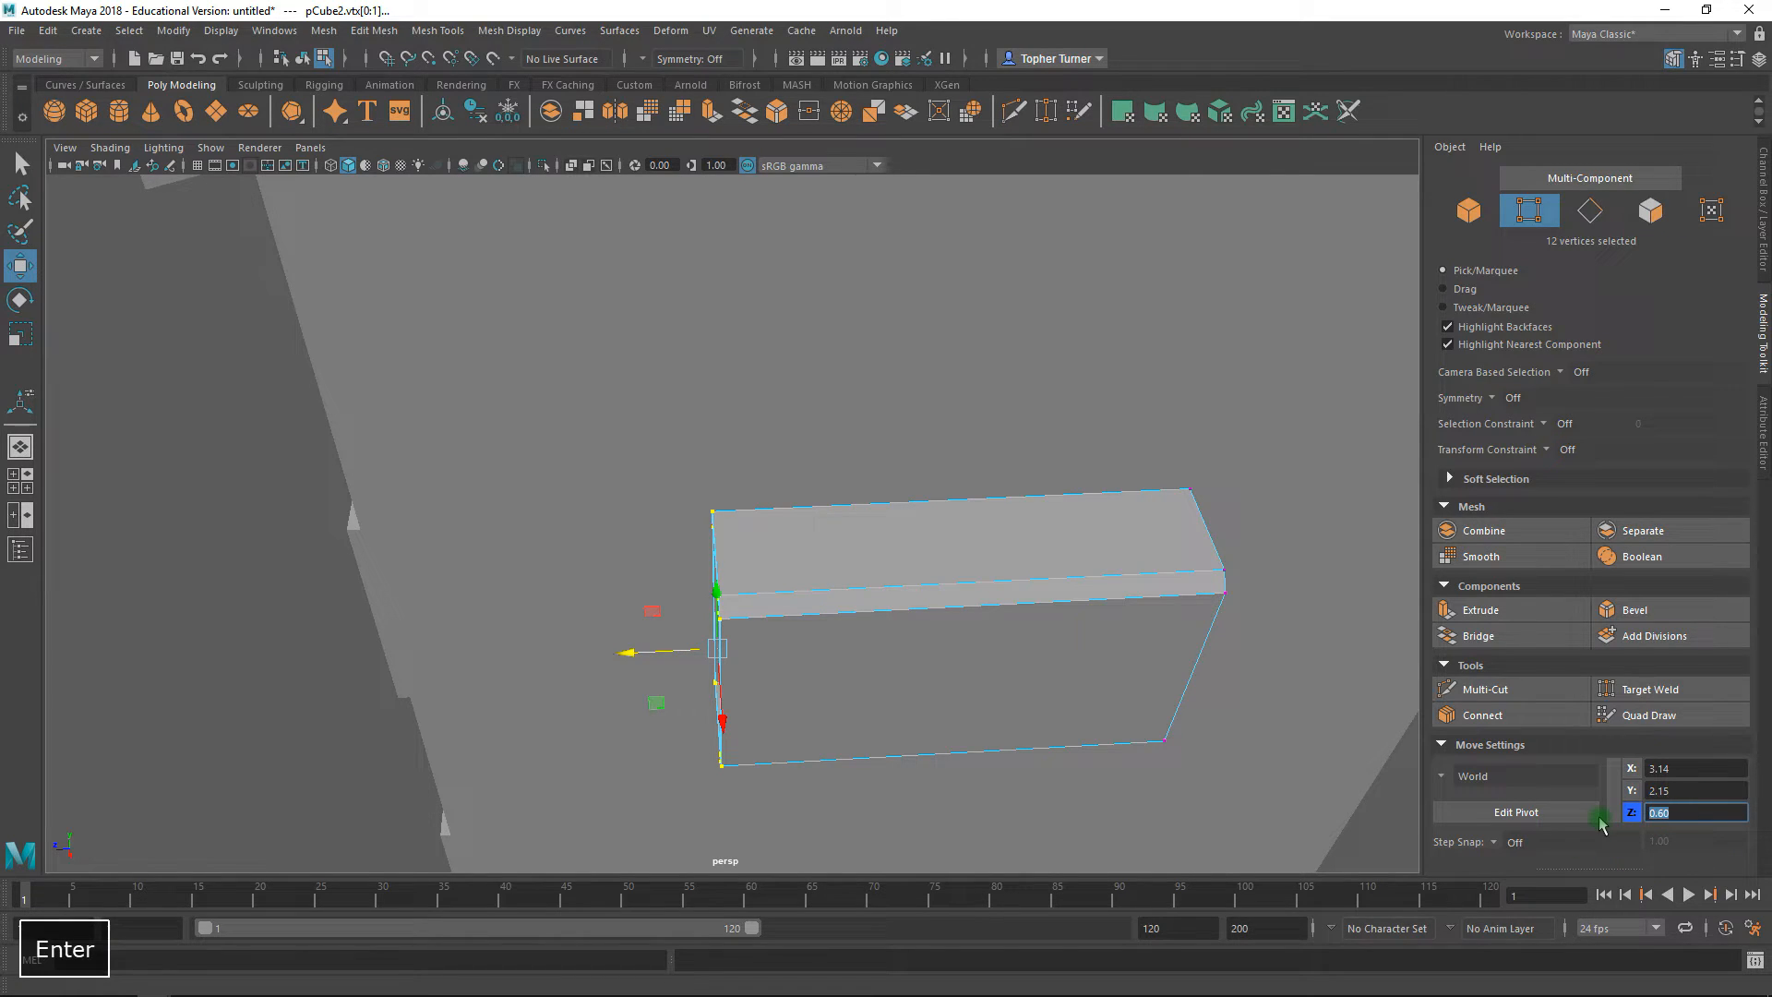
key(ctrl+v)
key(ctrl+Return)
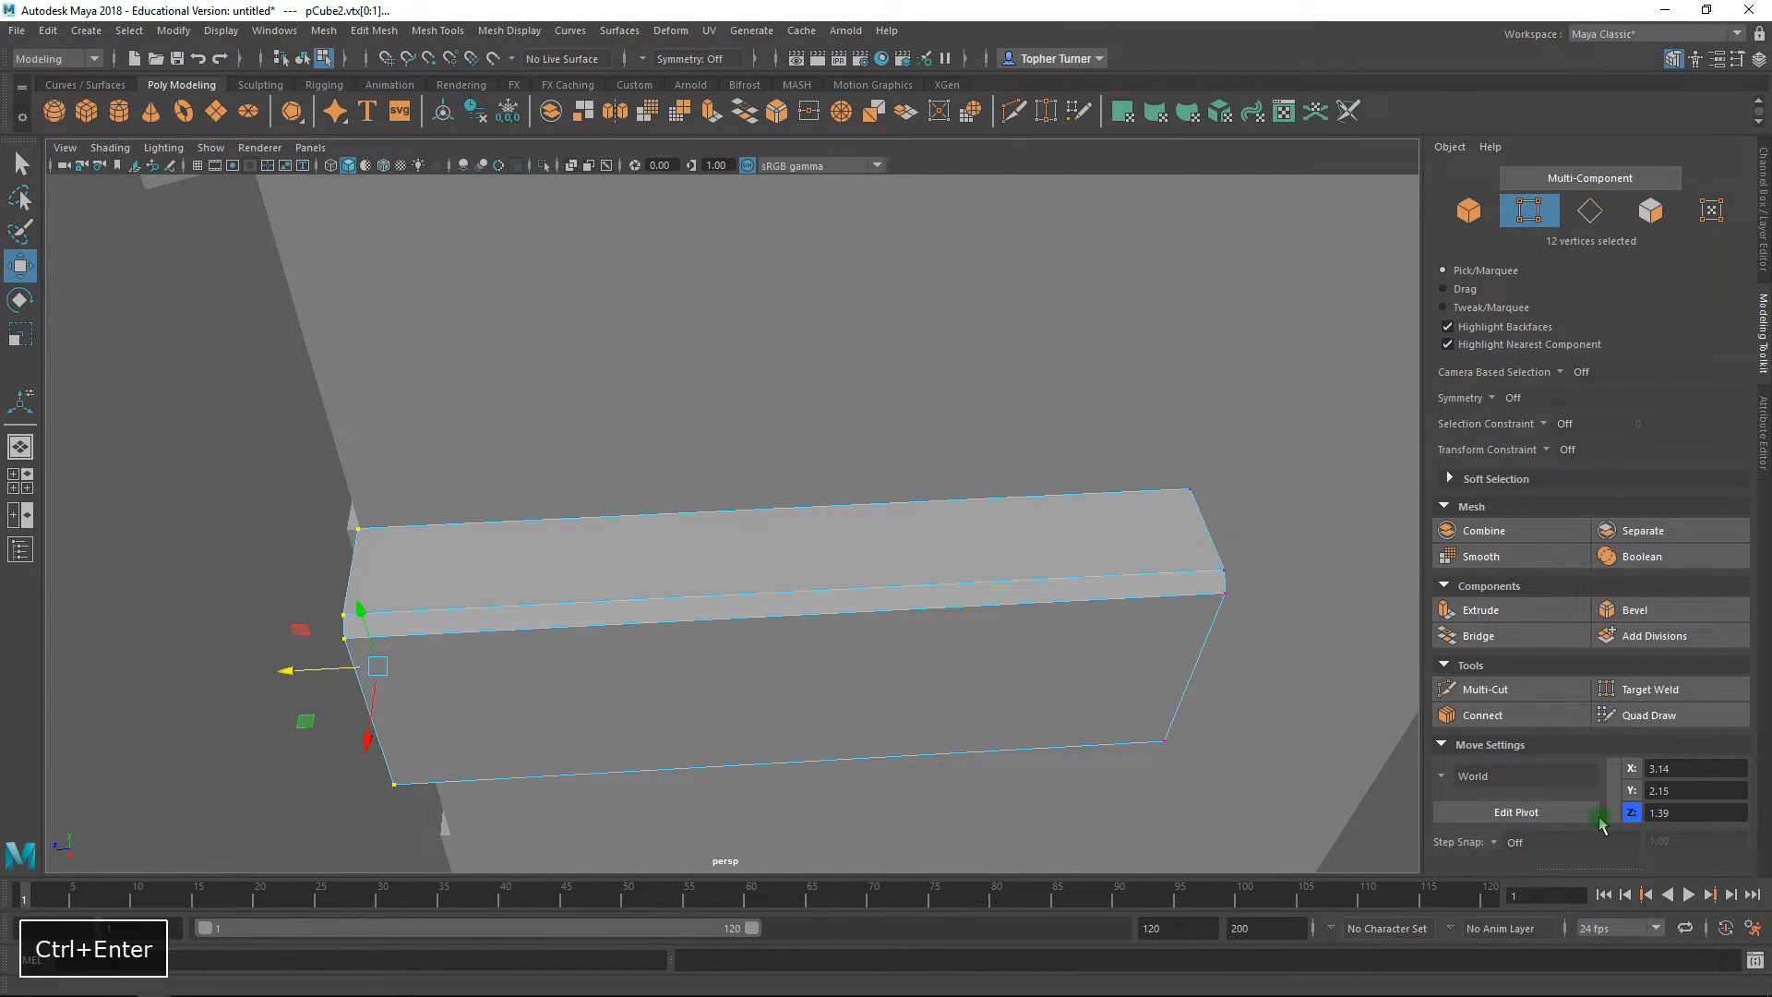
- Get the Z position of the dumpster's back corner vertex and move the pocket's 12 back-end vertices to Z -1.38
alt+drag(886, 526, 755, 503)
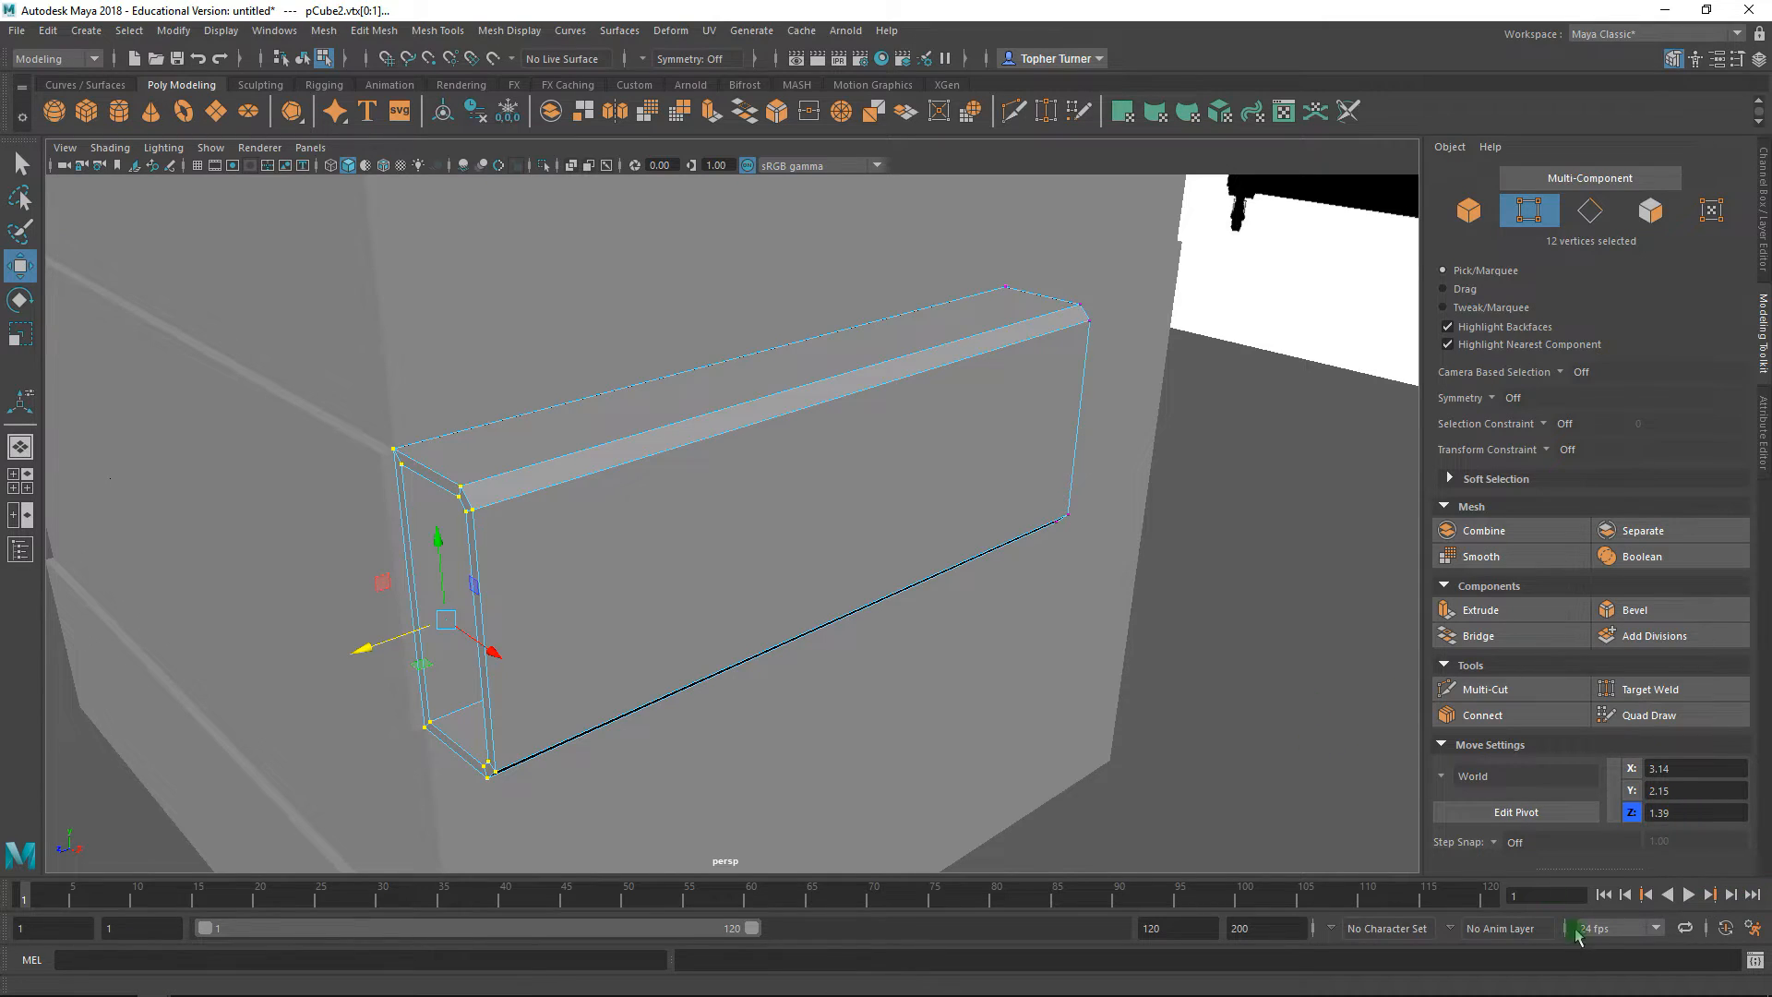
alt+drag(1054, 316, 1016, 483)
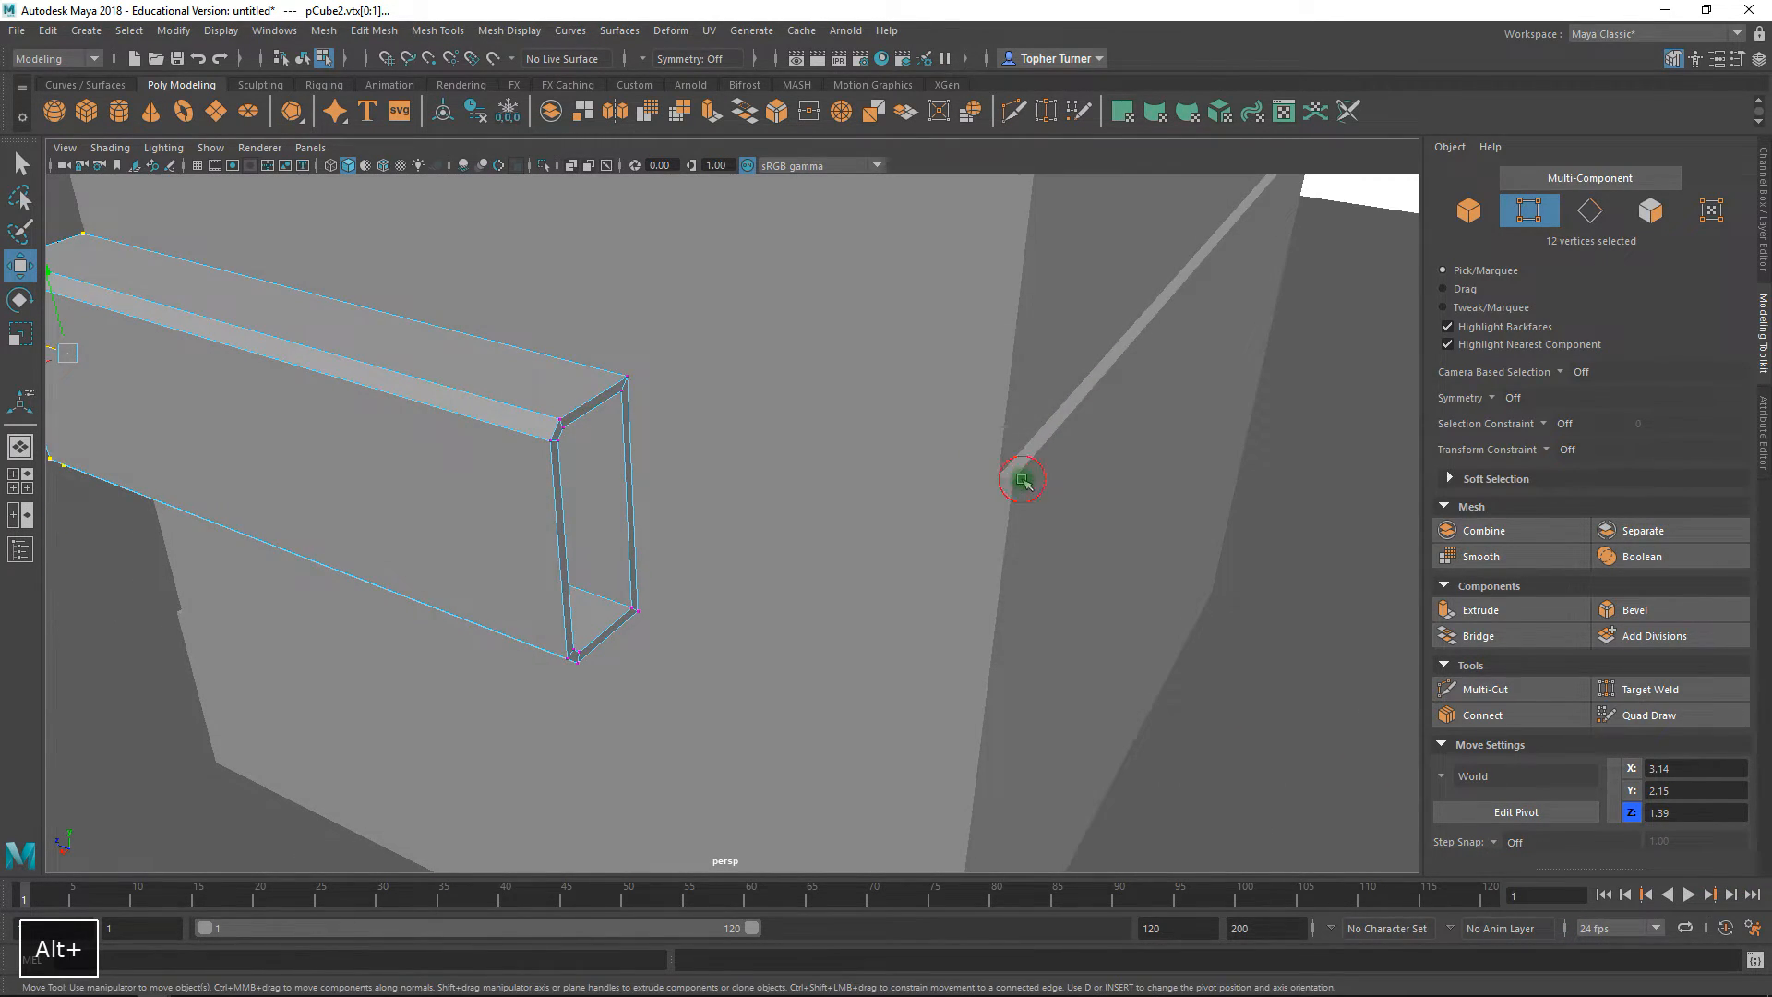
click(1021, 481)
click(997, 476)
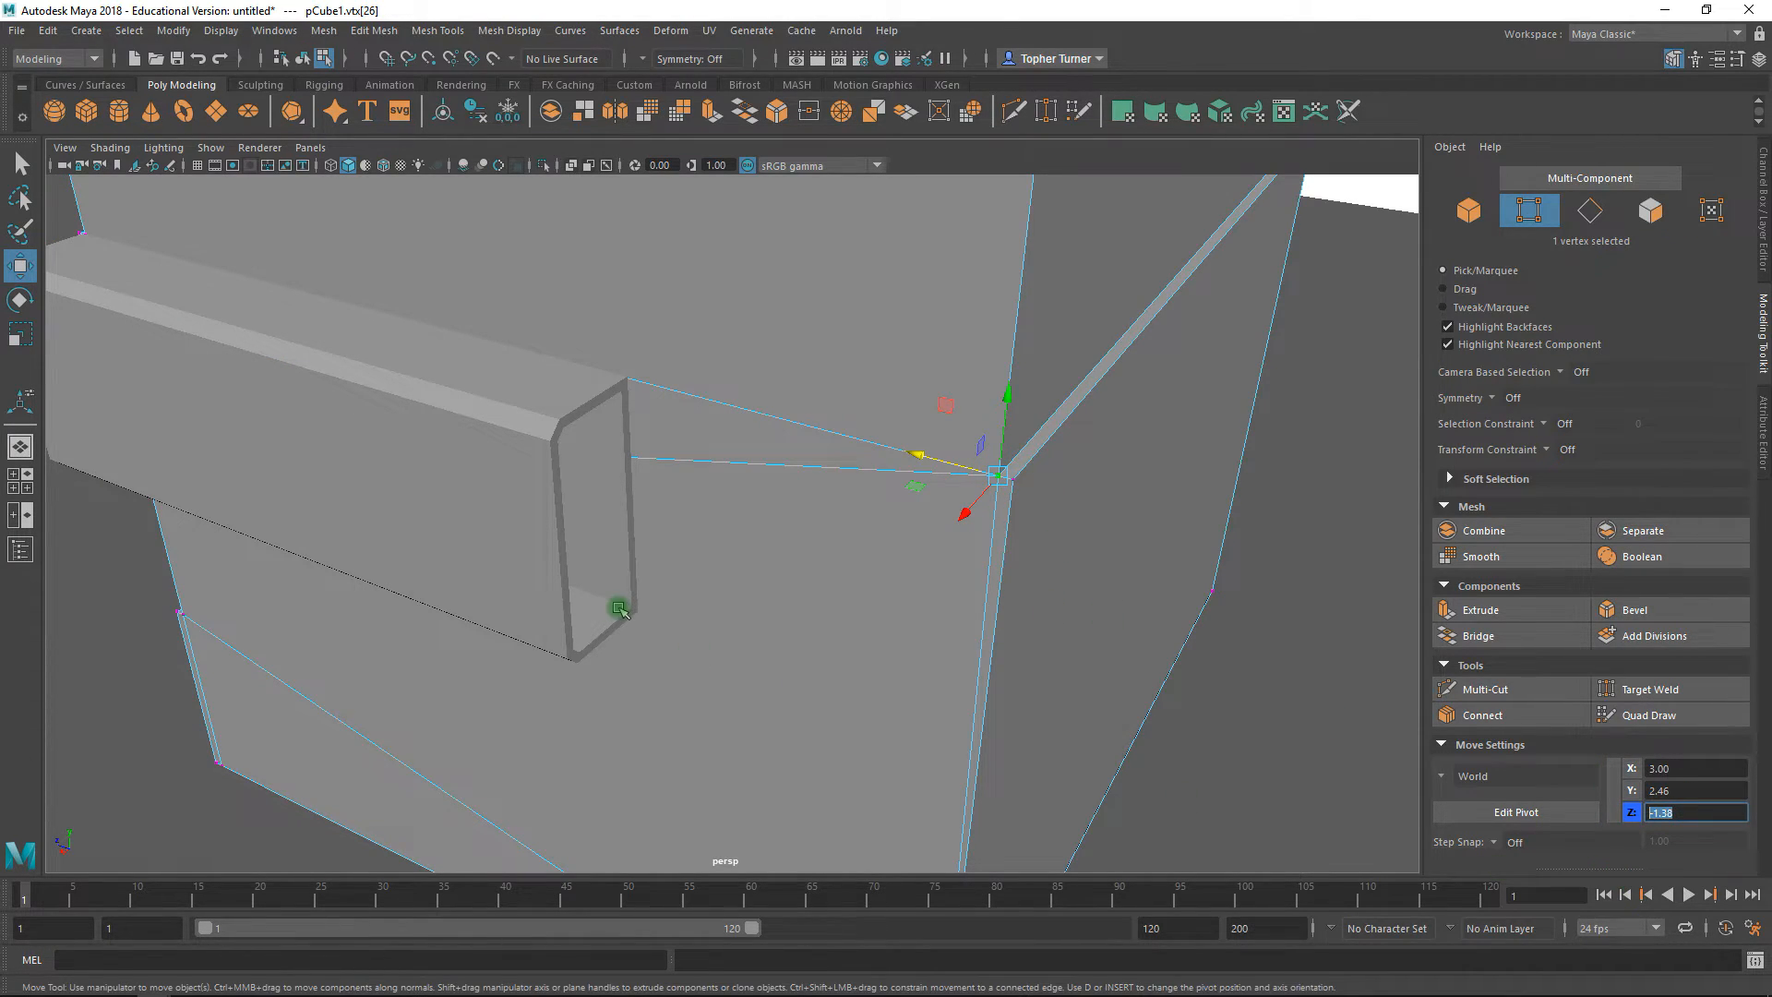
click(424, 424)
click(60, 264)
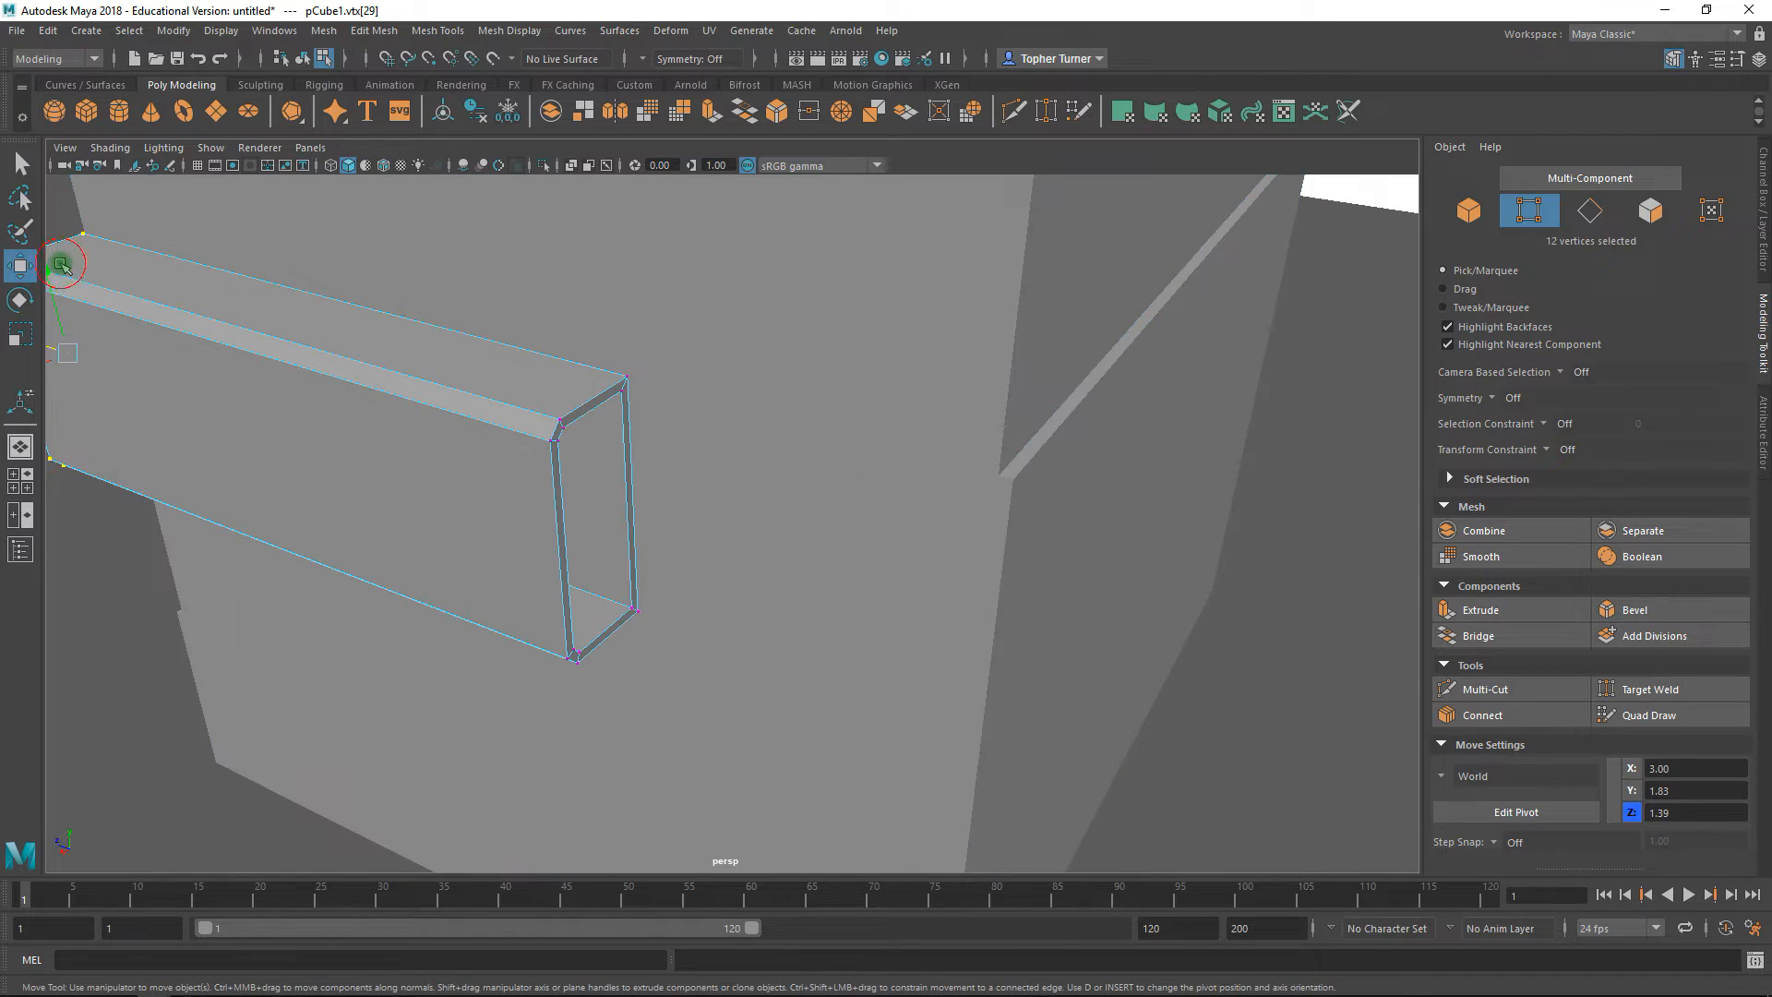
drag(482, 338, 716, 712)
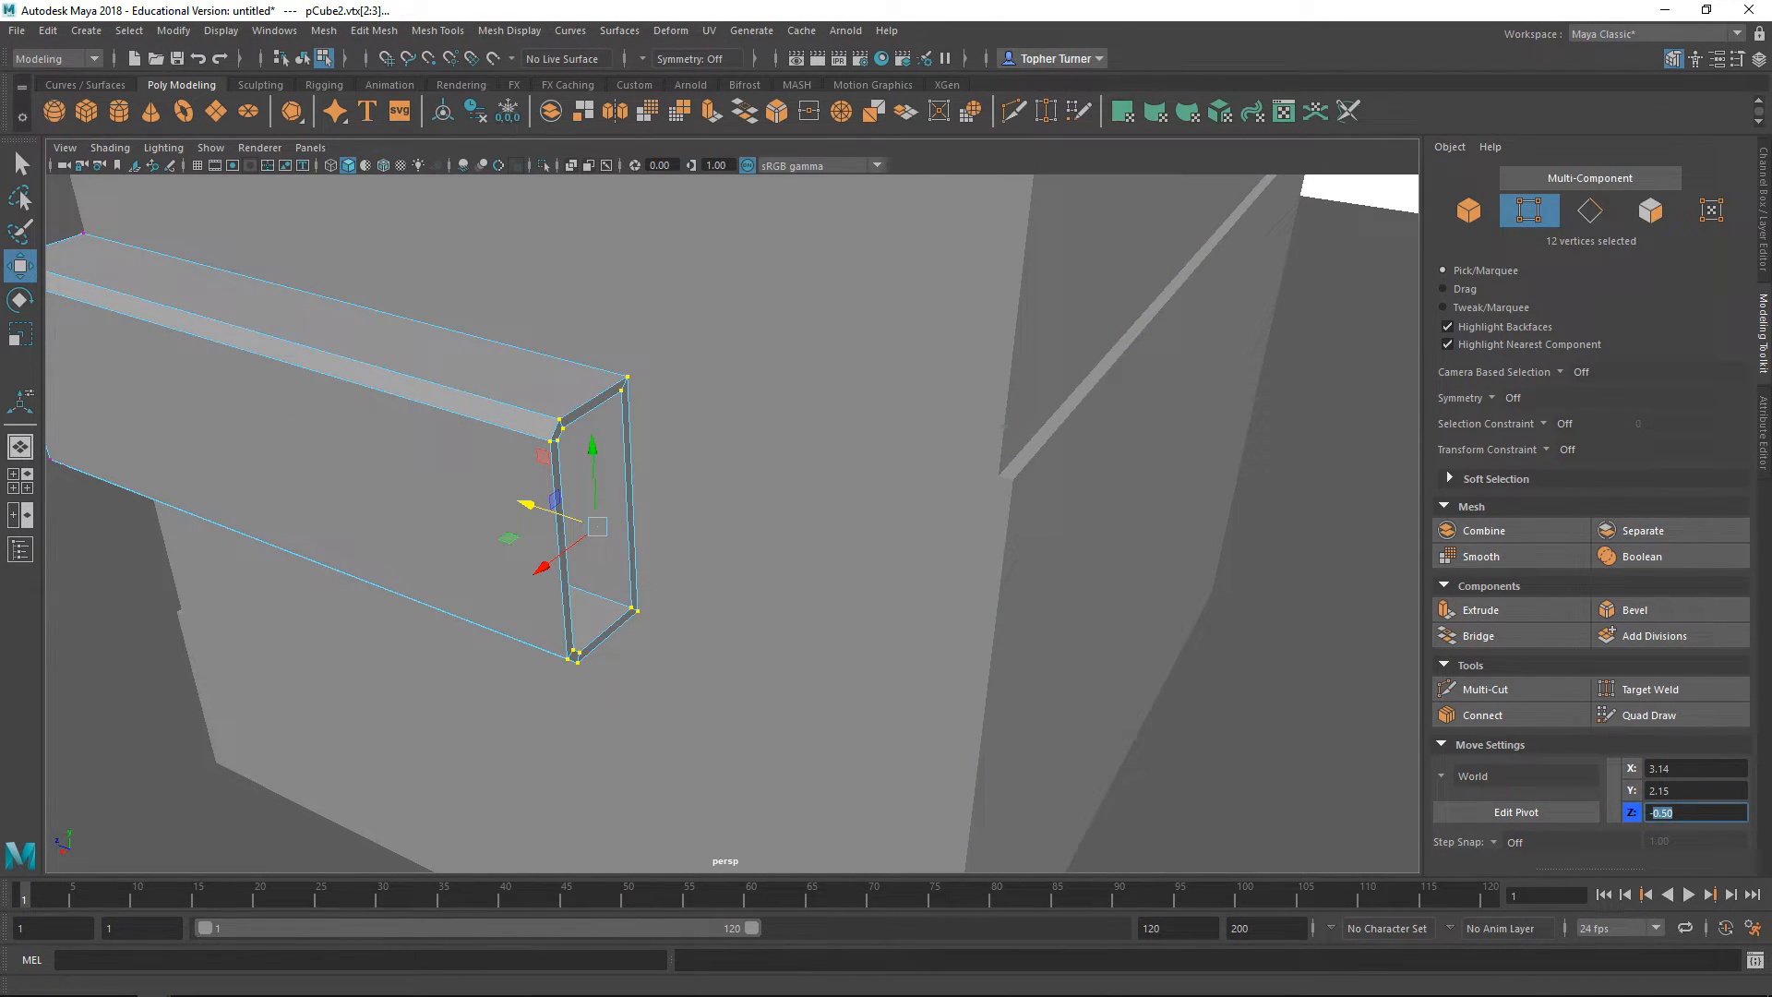
text(-1.38)
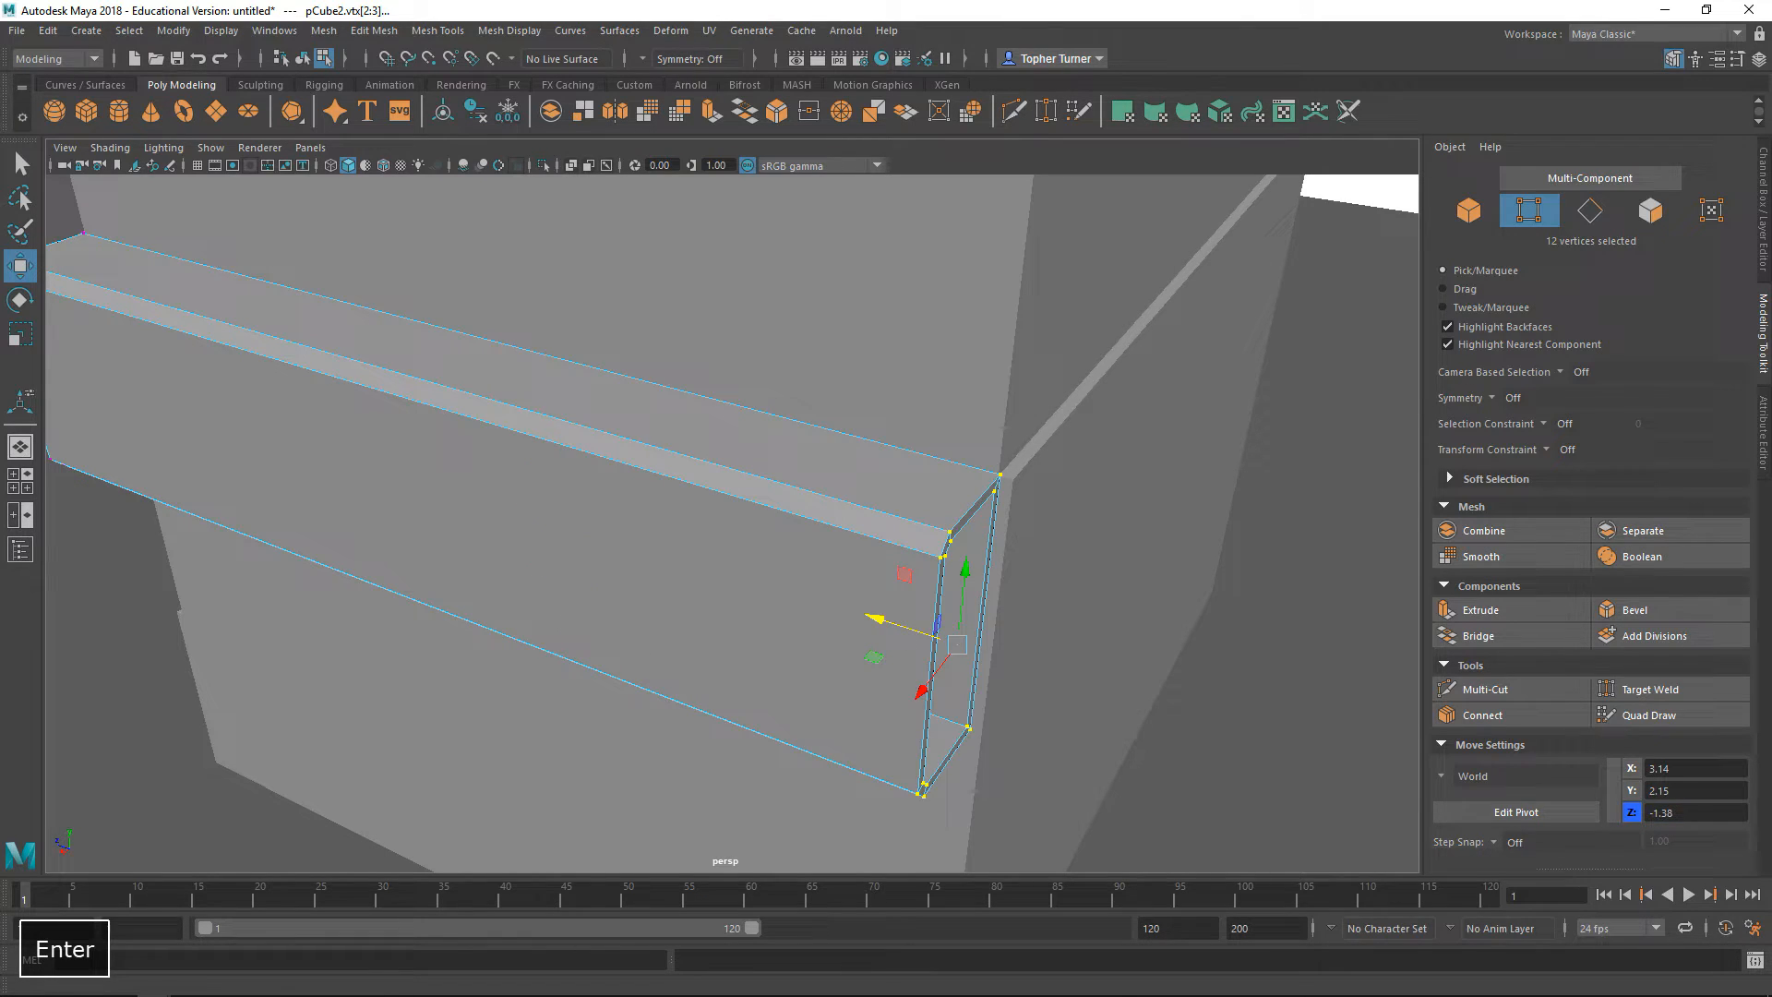
- Examine from several angles how the lengthened fork pocket fits against the dumpster's side wall and corners
alt+drag(950, 609, 951, 566)
alt+drag(831, 305, 784, 432)
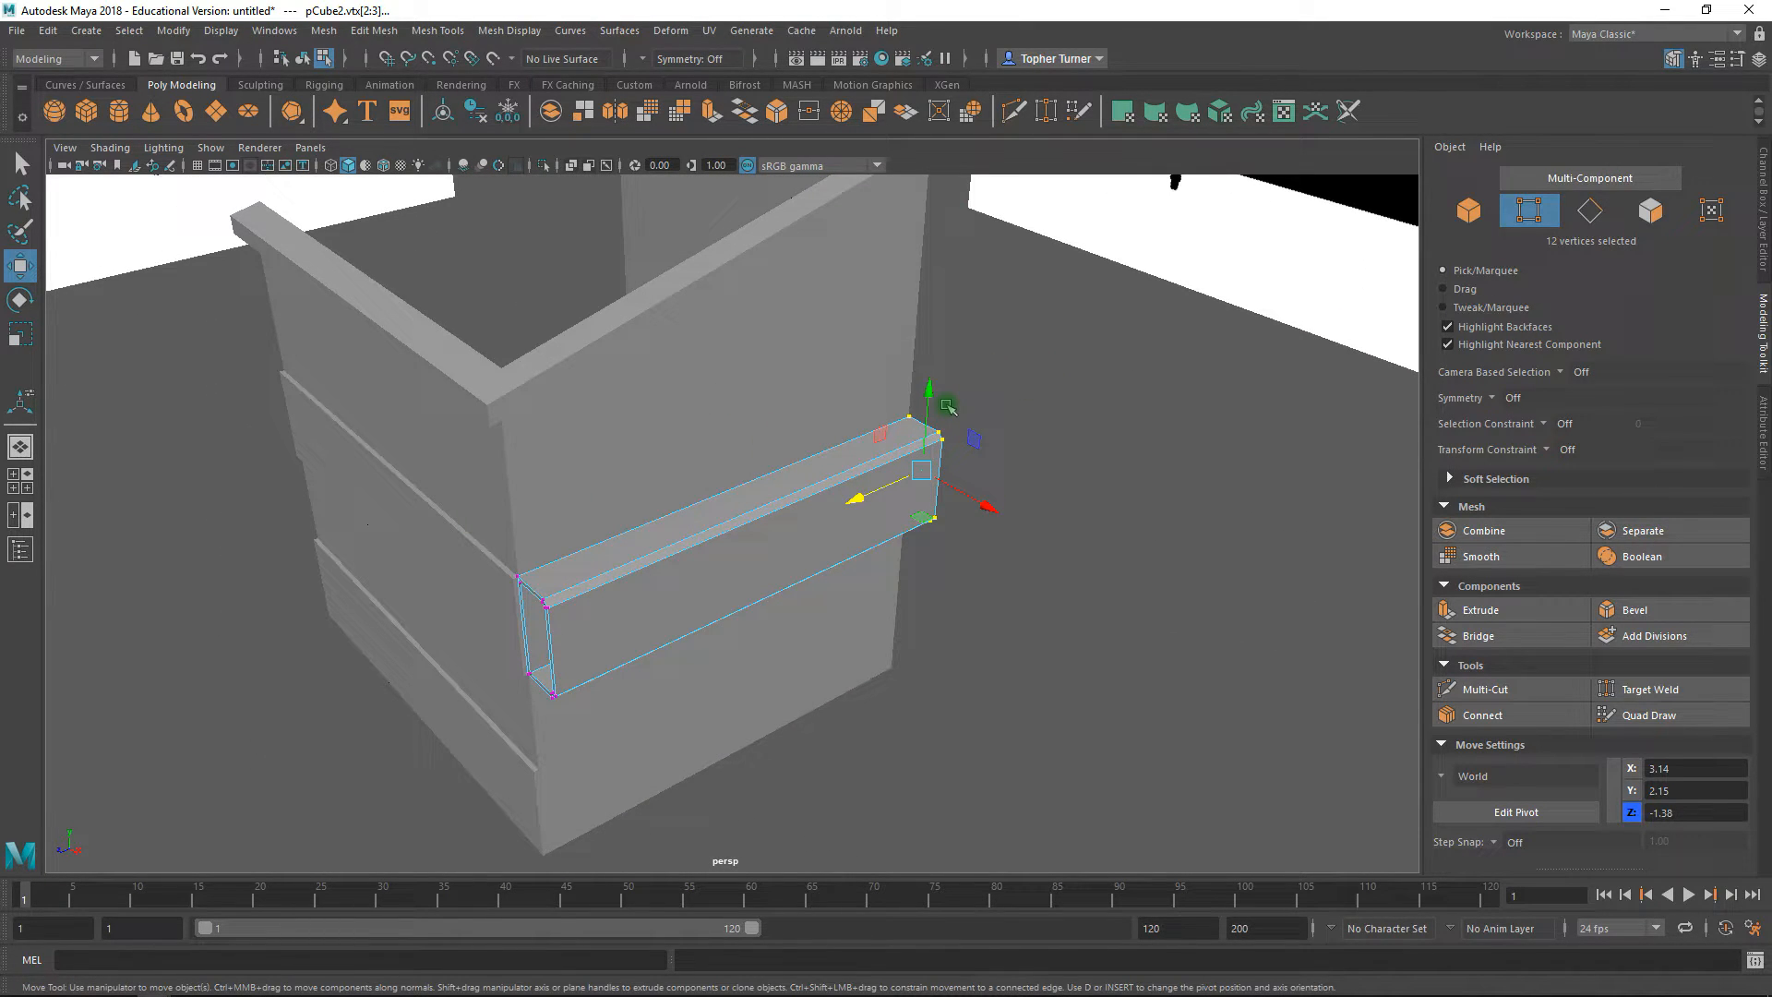
alt+drag(744, 545, 715, 404)
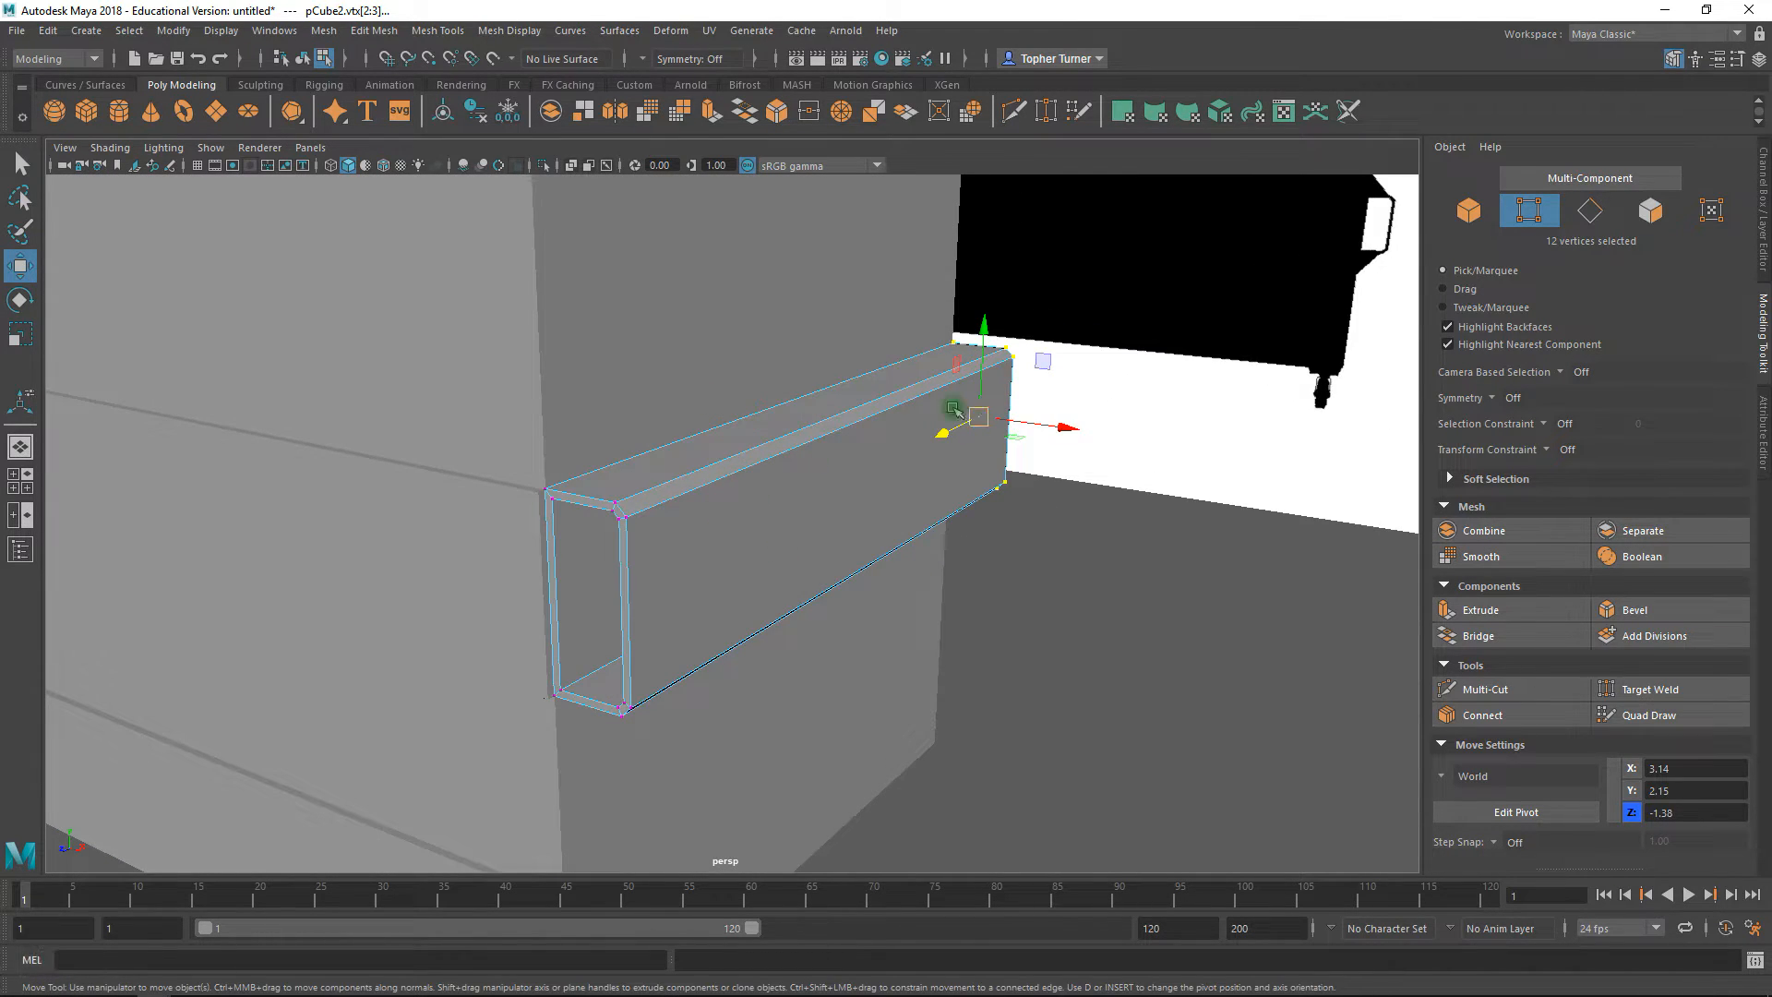
alt+drag(903, 647, 783, 518)
alt+drag(760, 716, 651, 442)
alt+drag(1106, 421, 905, 514)
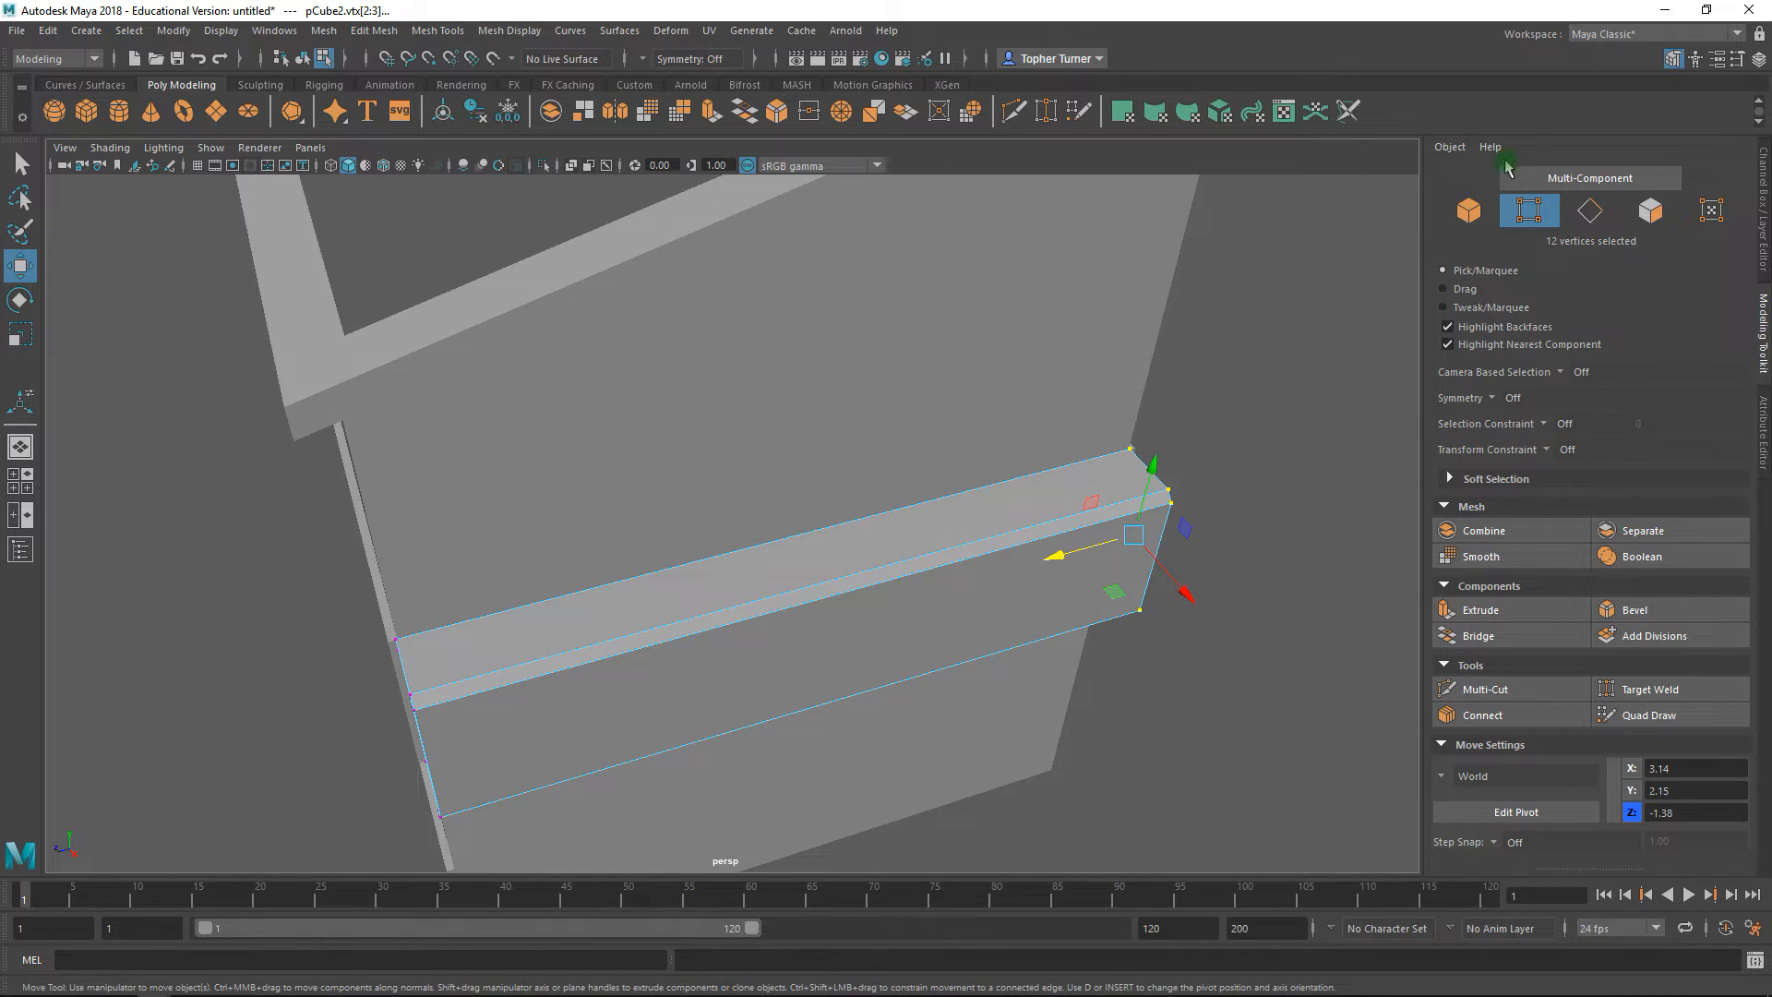
- Select the six outer lengthwise edges of the hollow rectangular sleeve on the bin's side
click(1589, 210)
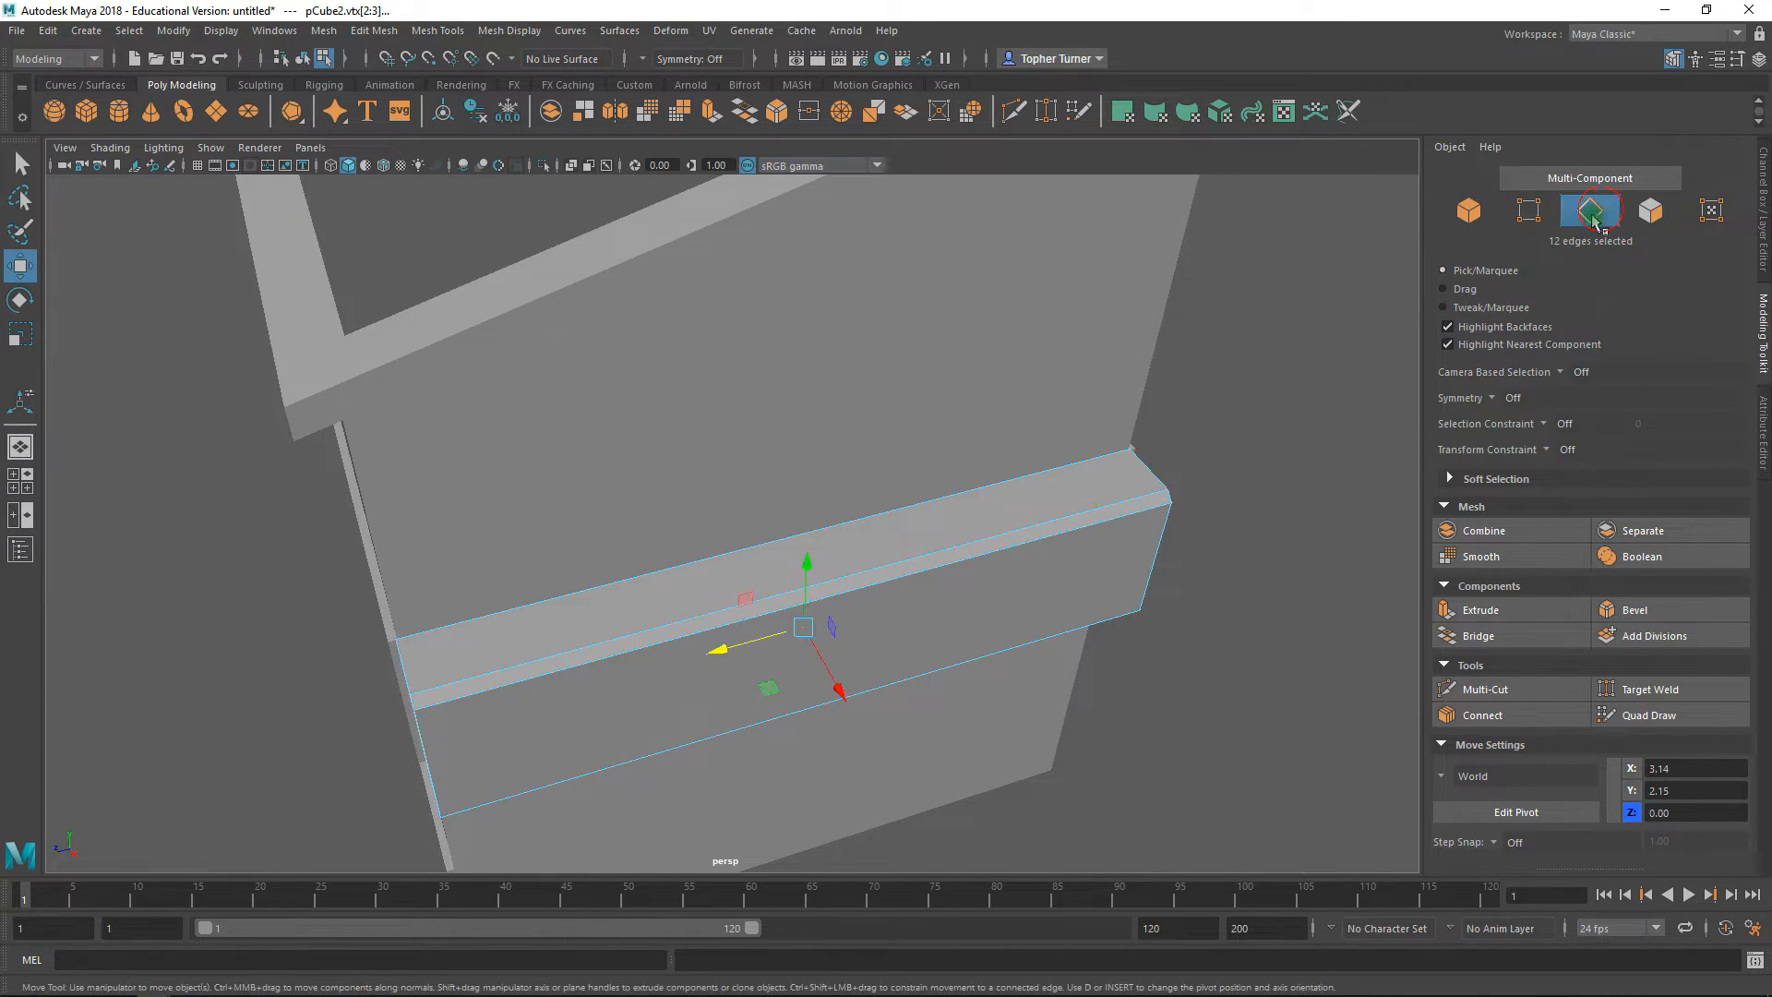
click(1326, 514)
click(771, 592)
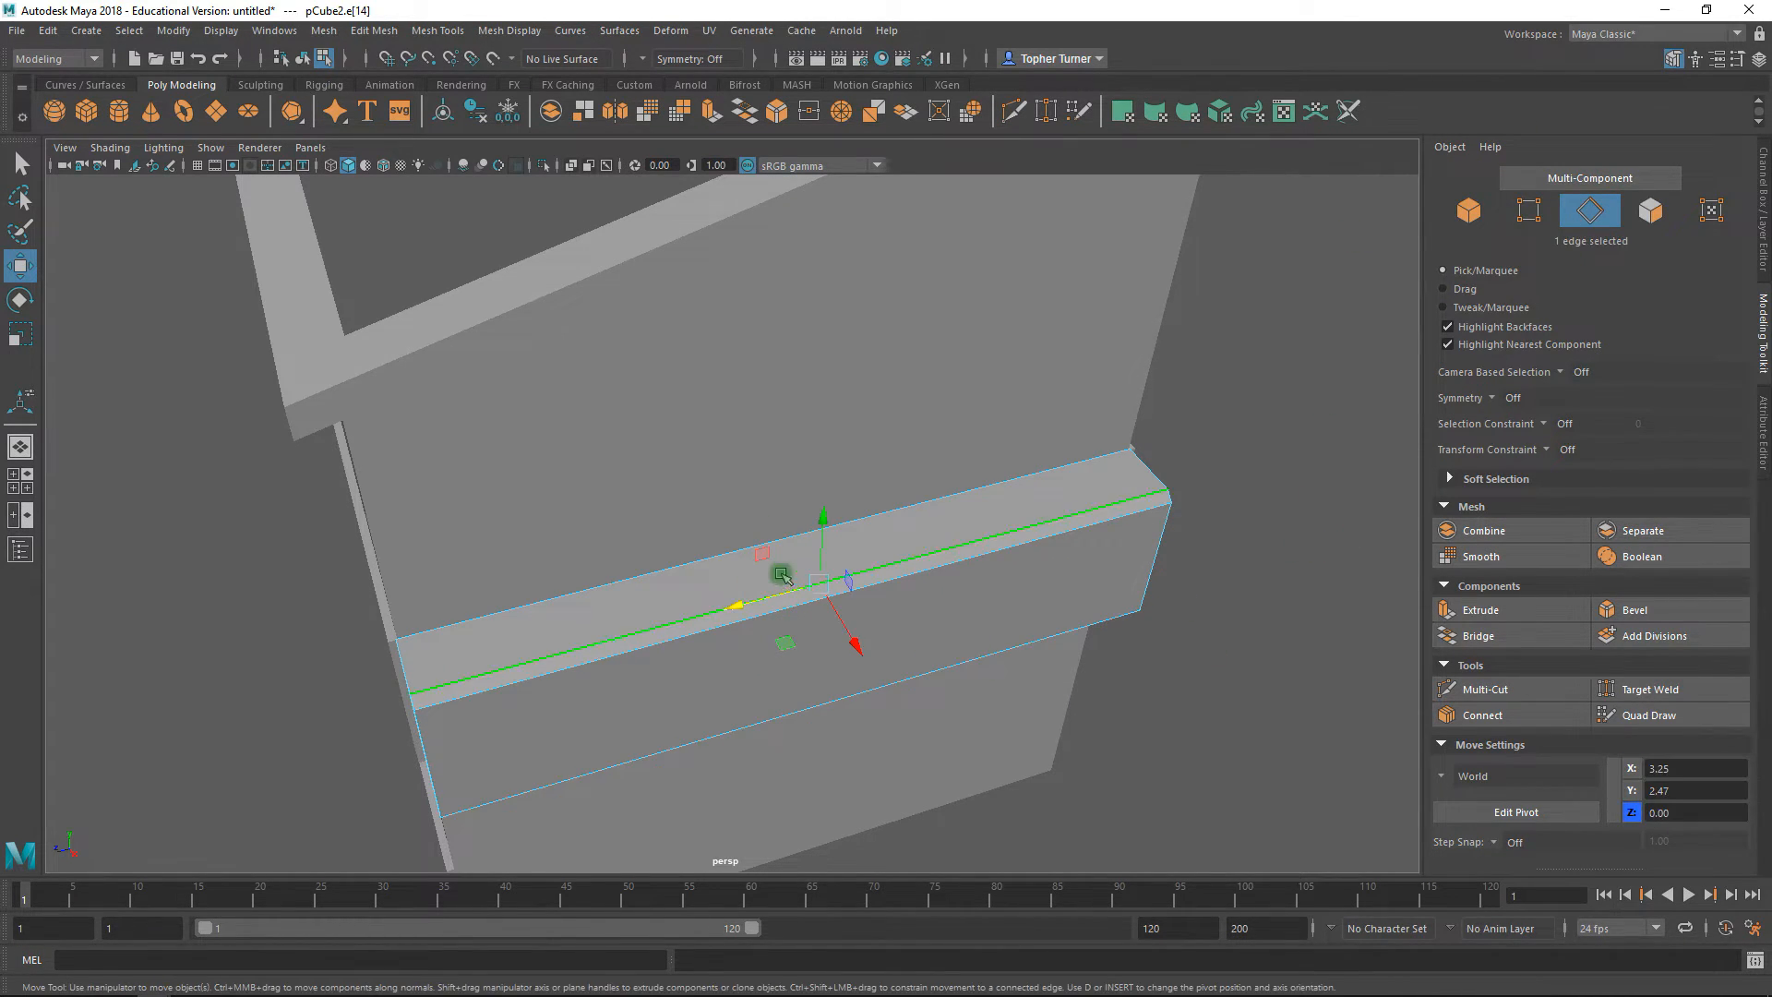
shift+double_click(910, 581)
alt+drag(1059, 678, 1064, 625)
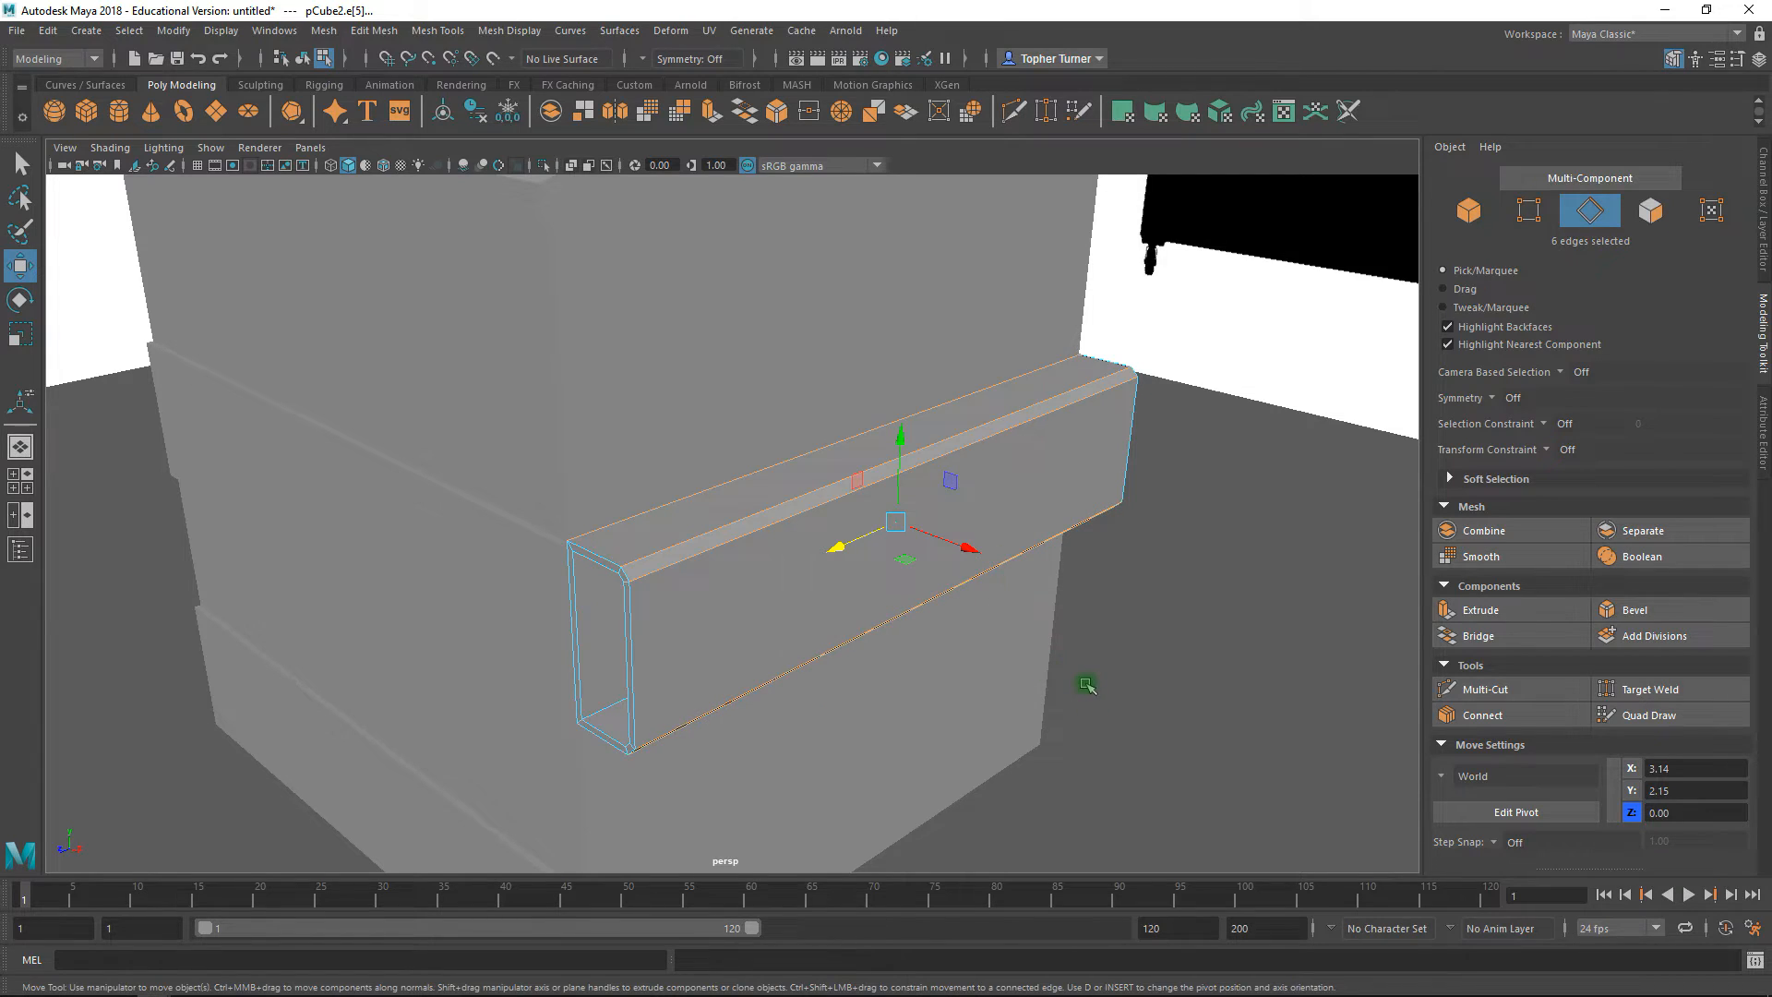
- Connect the selected lengthwise edges of the sleeve with 3 segments
click(1514, 715)
alt+drag(1194, 613, 1021, 684)
alt+right_drag(1021, 684, 930, 668)
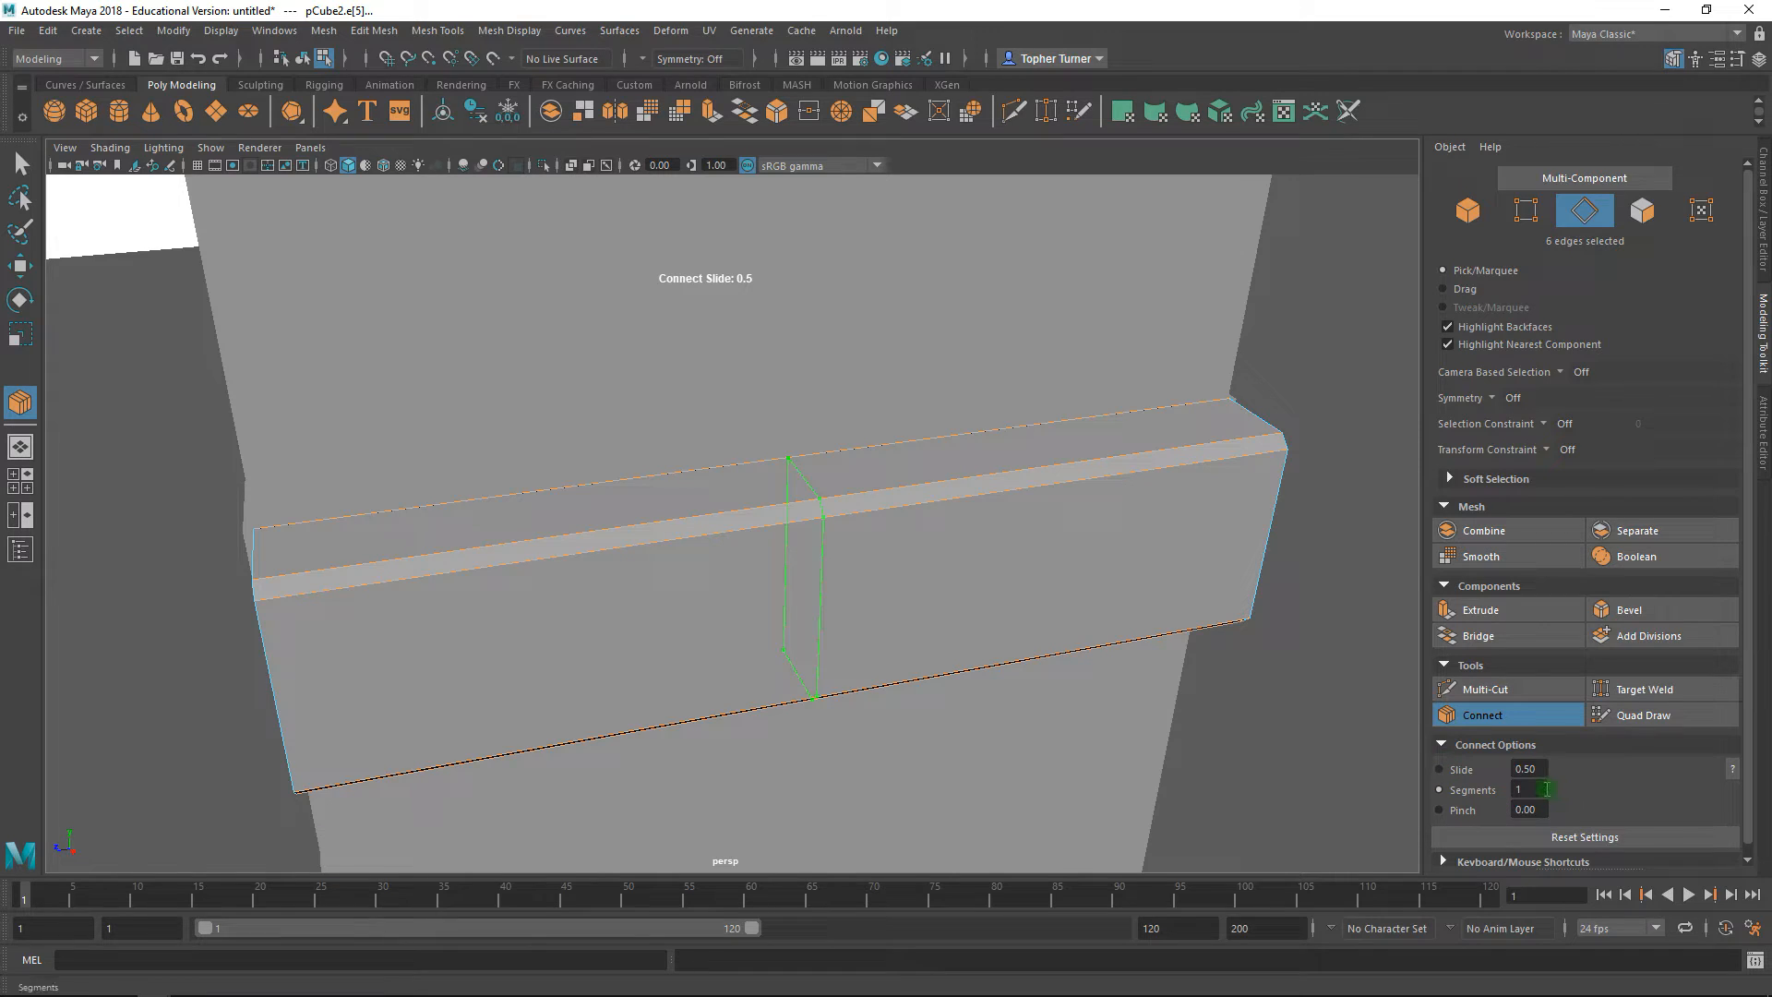
text(3)
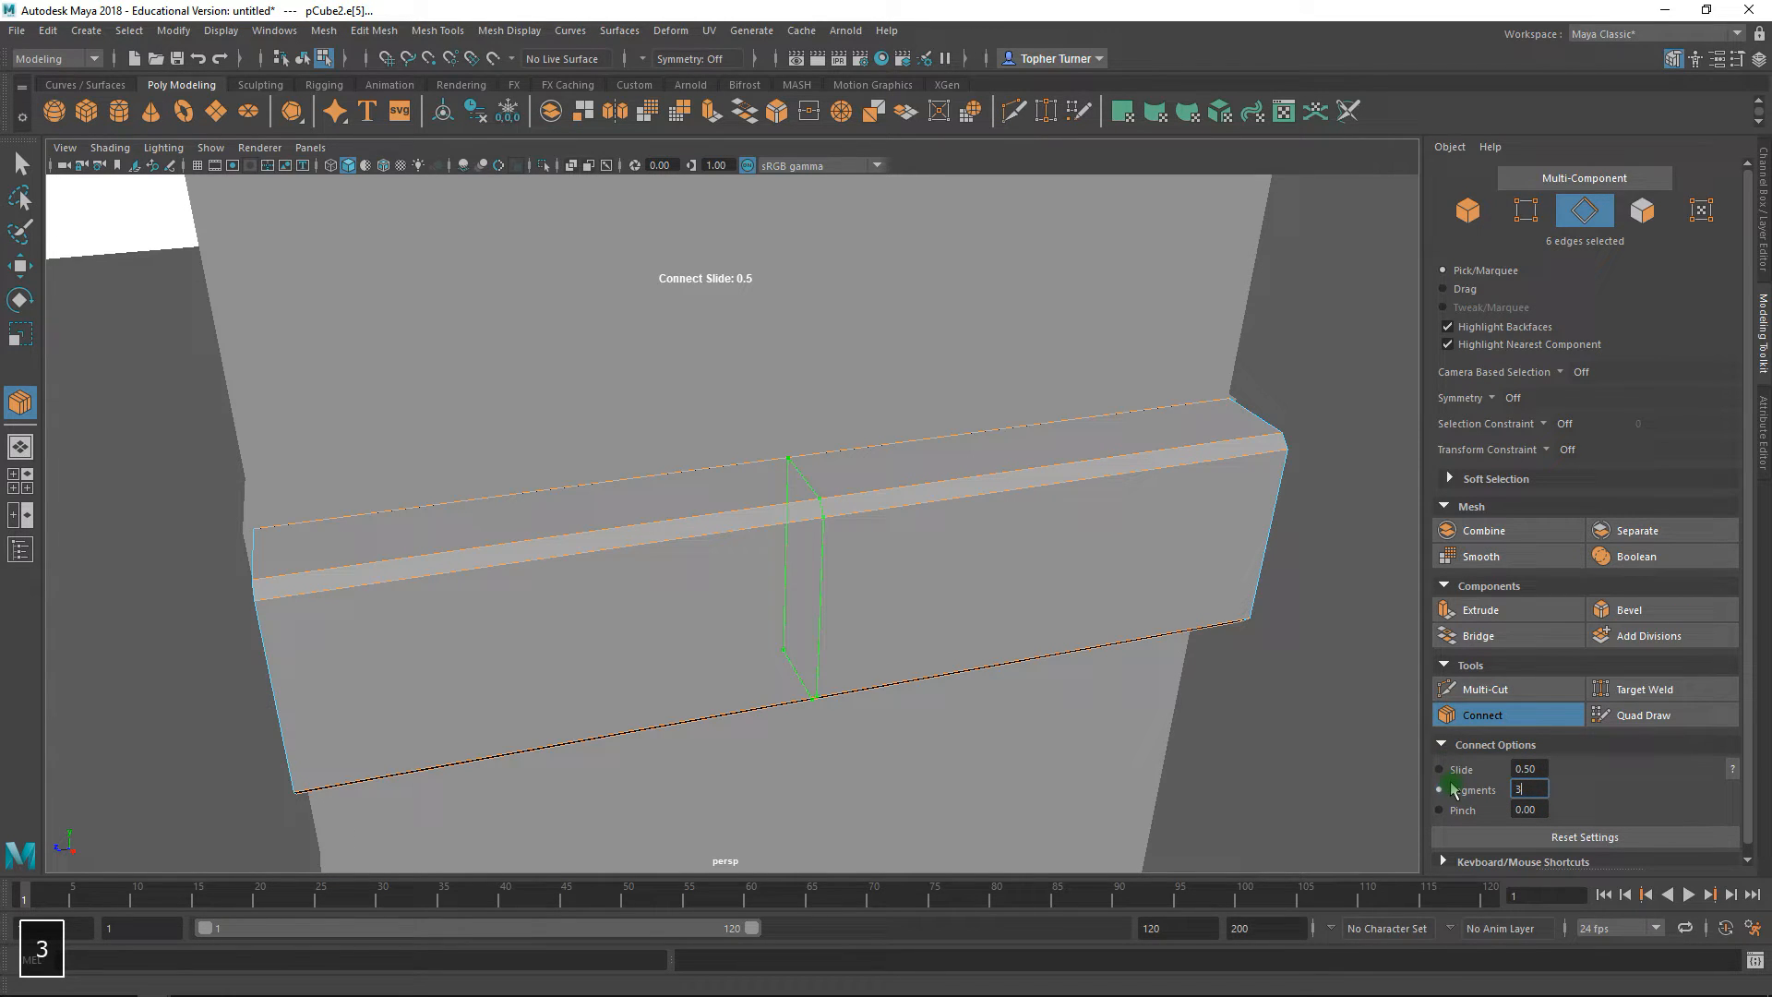
key(Return)
alt+drag(1044, 586, 1262, 566)
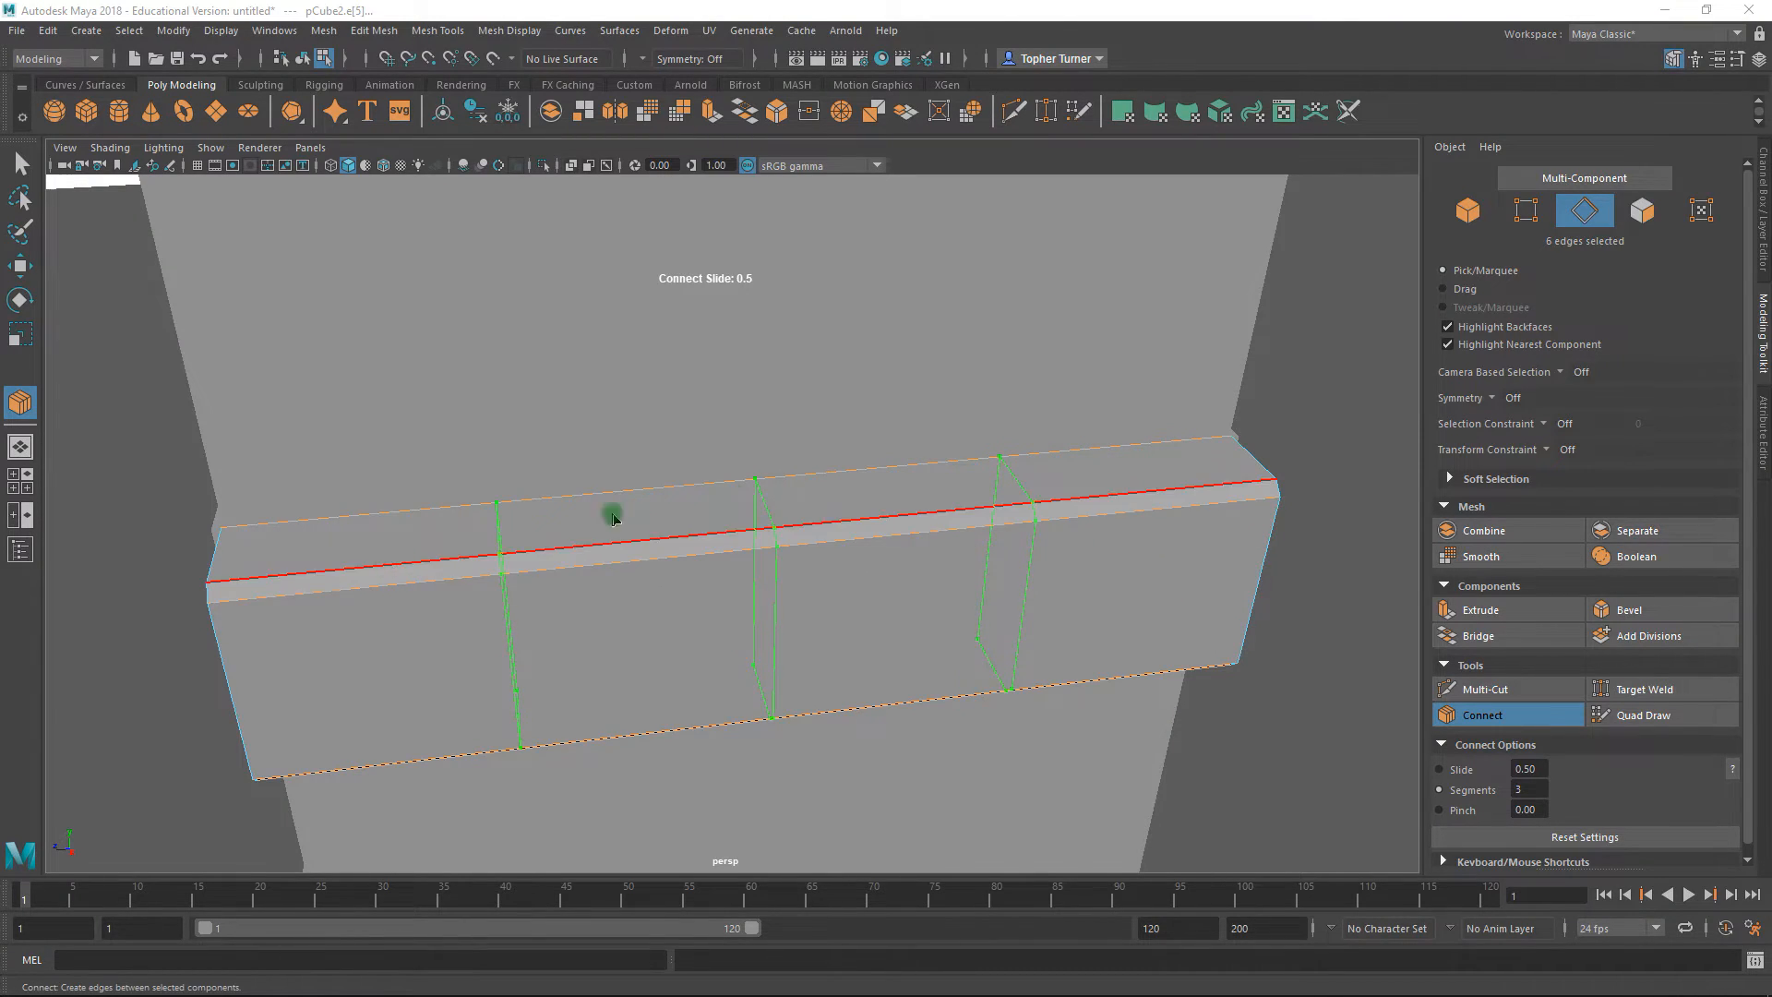
- Try pinch values of 0.7 and 0.05 for the sleeve's connecting loops
click(1535, 810)
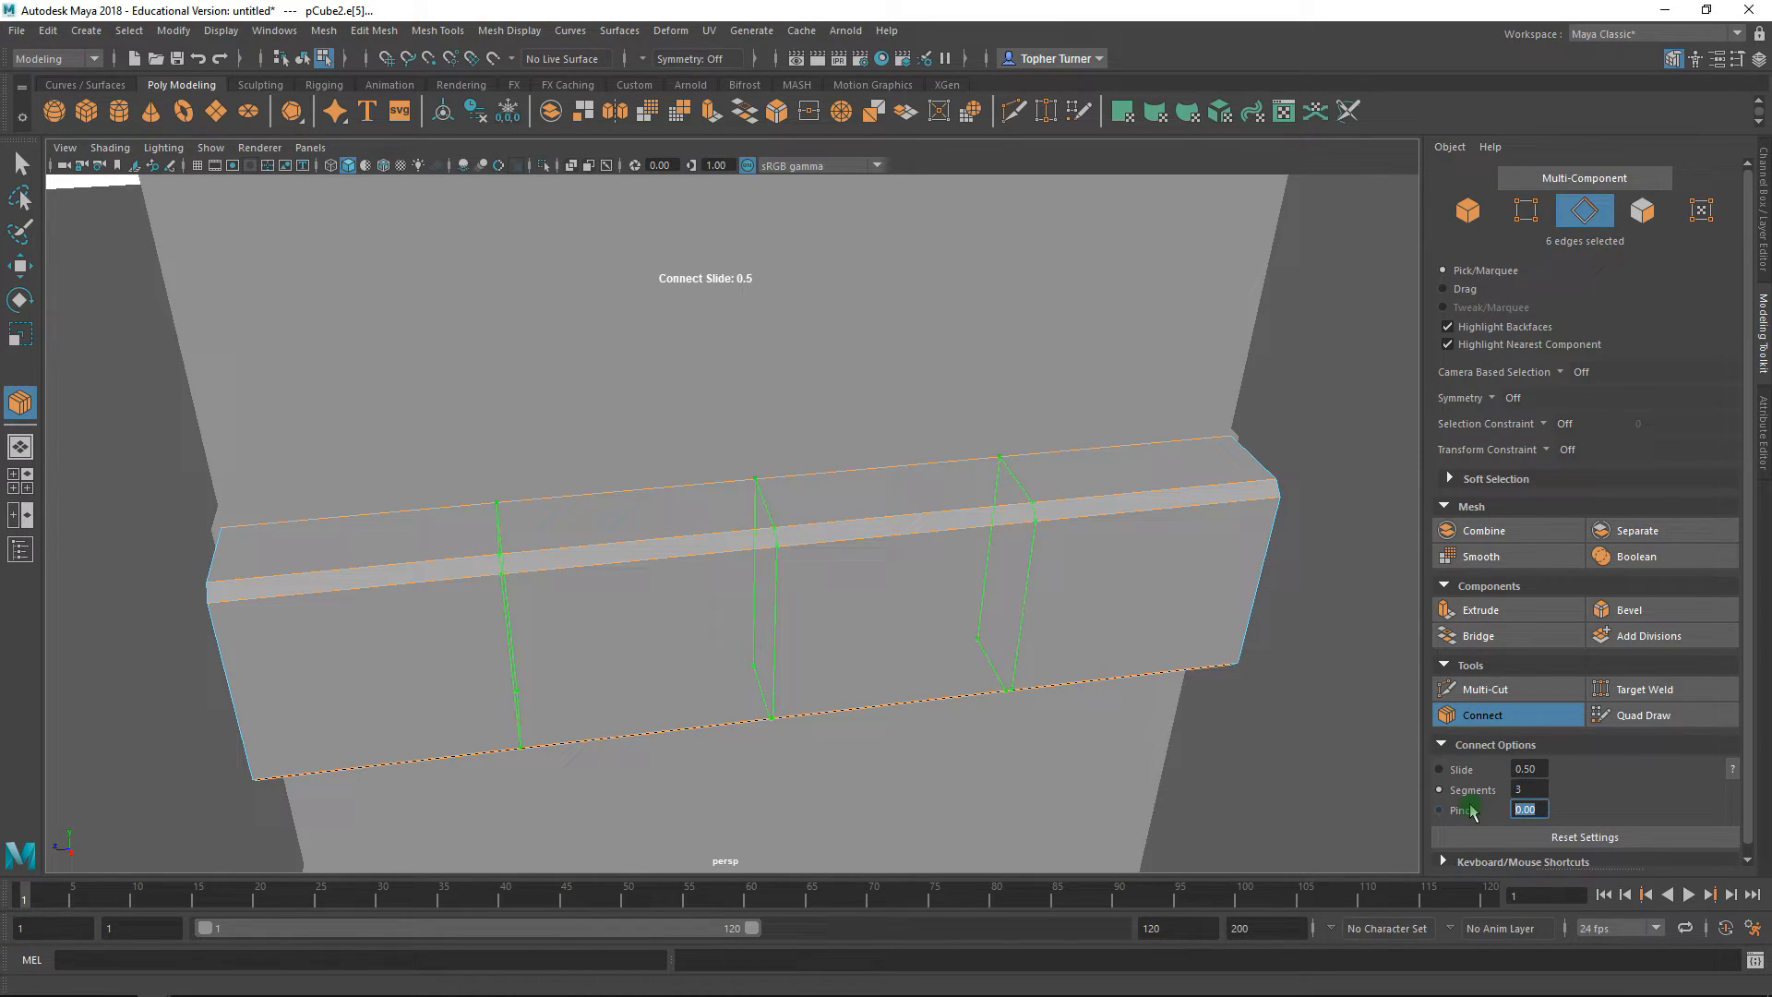
text(7)
key(BackSpace)
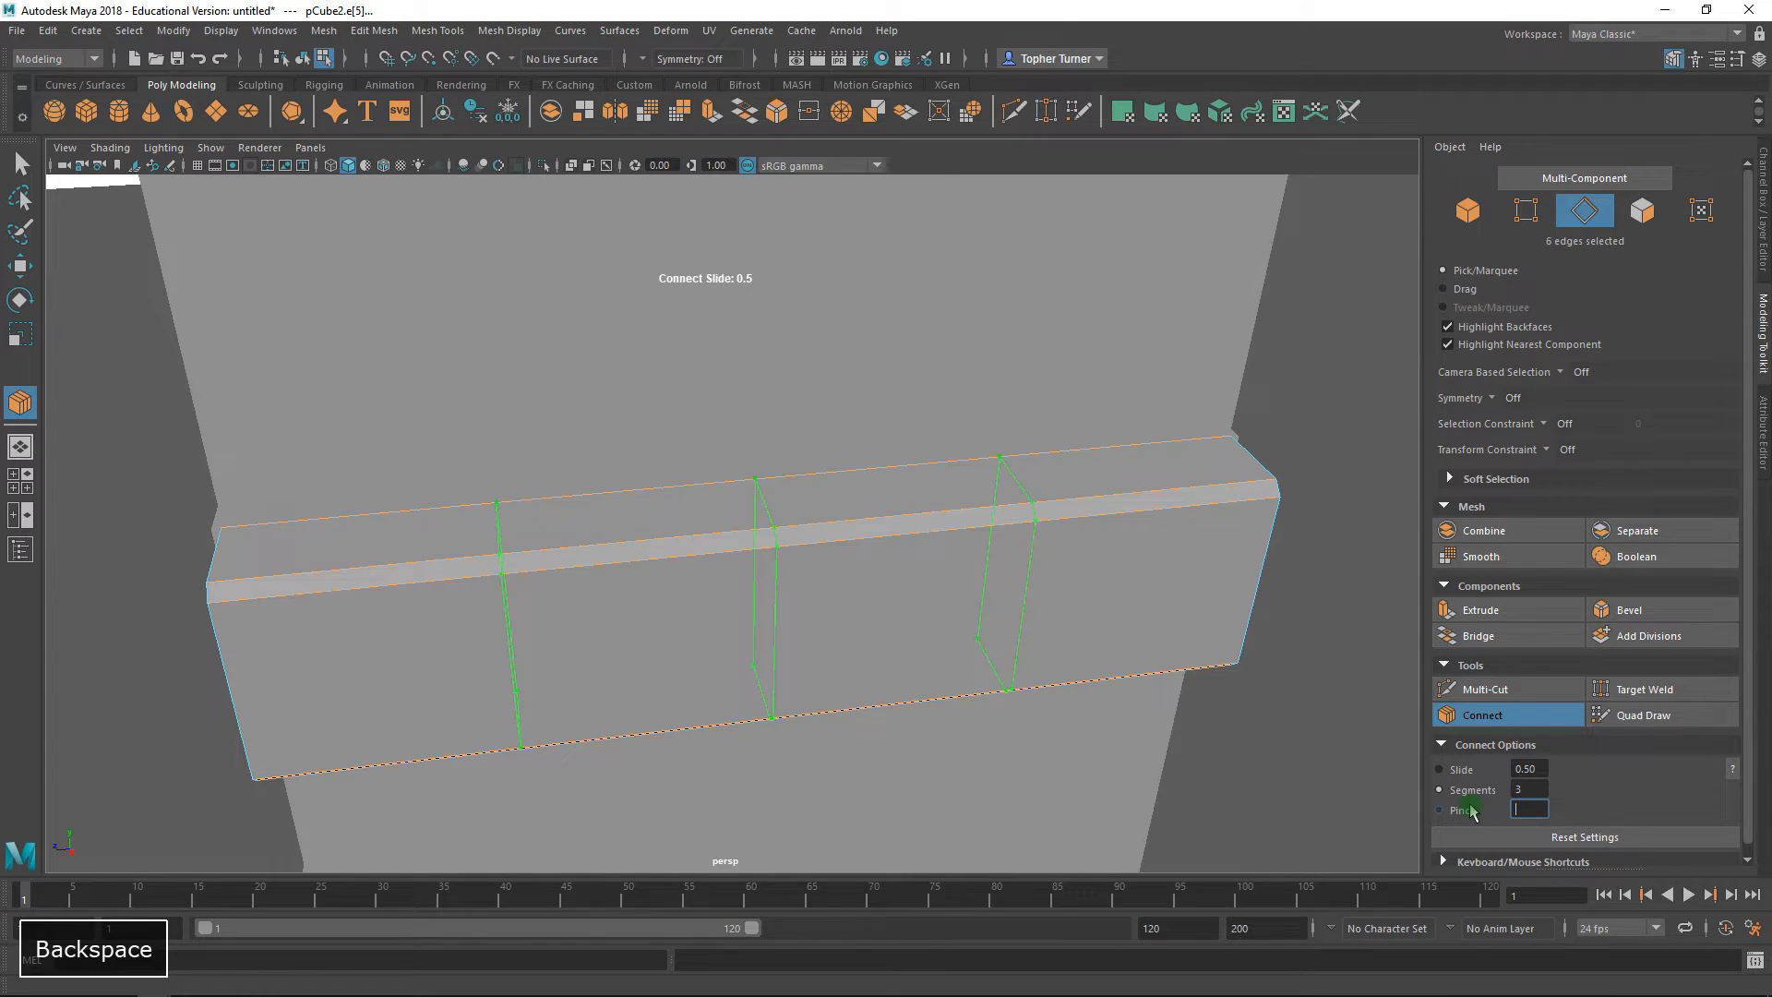
text(.7)
key(Return)
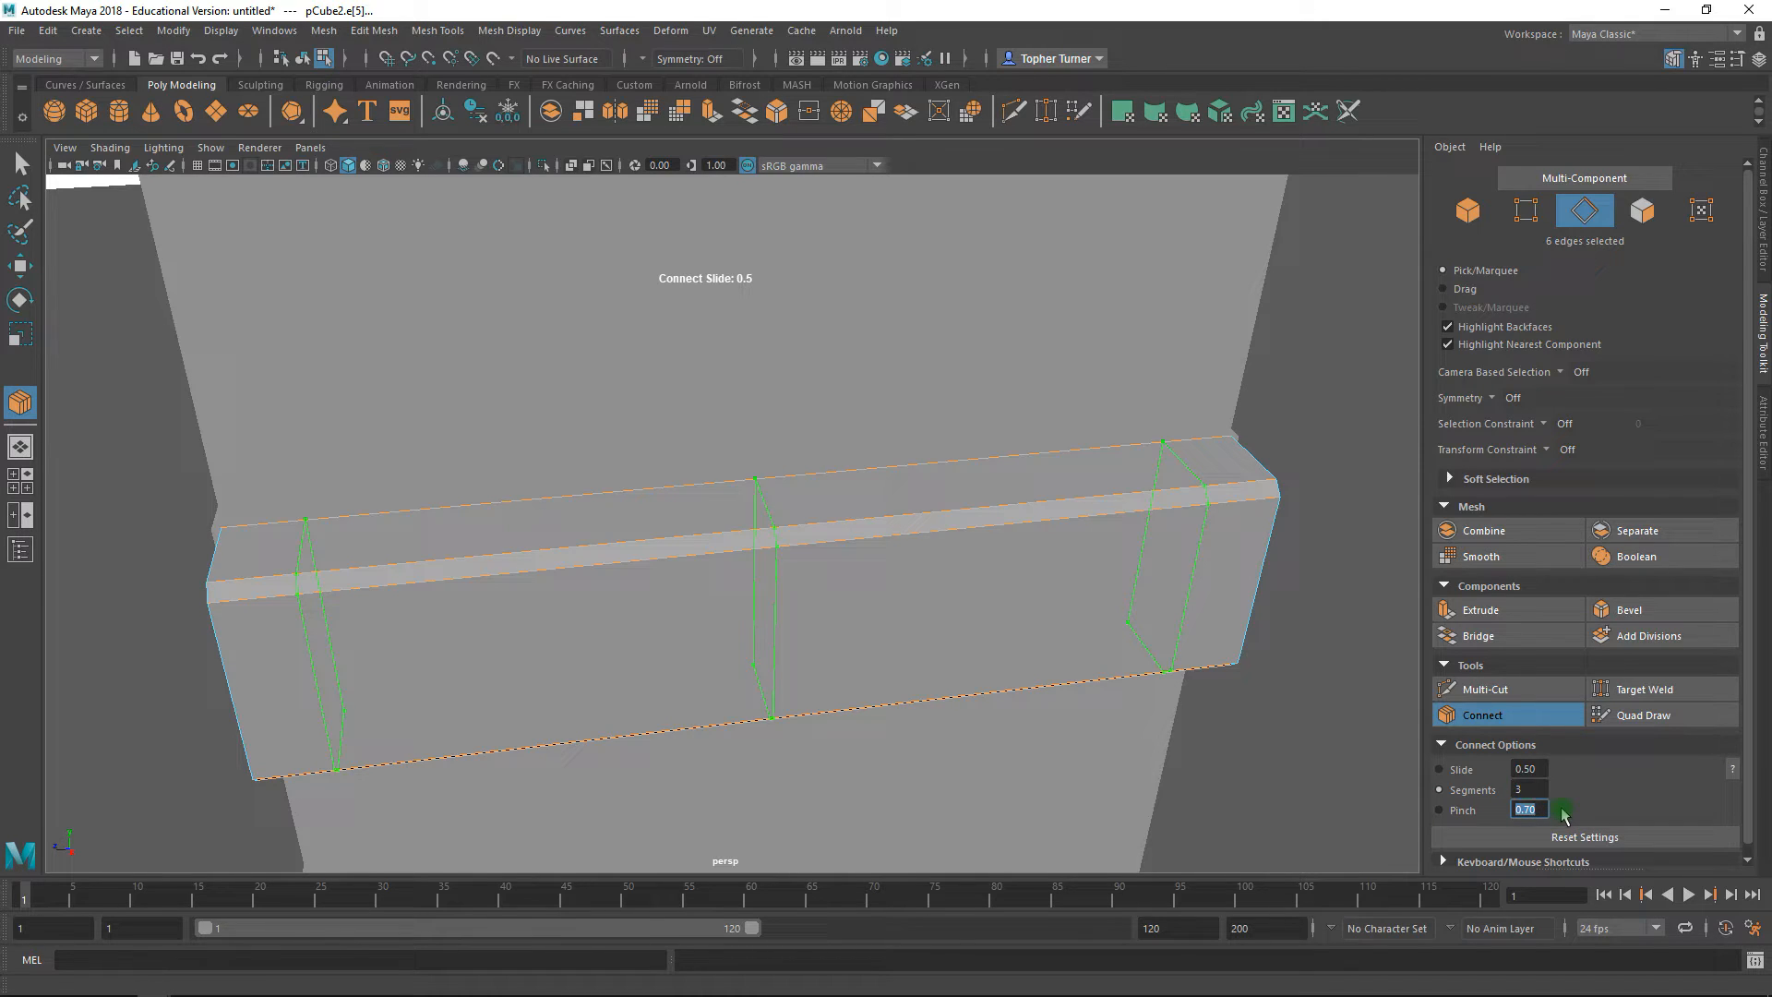
key(BackSpace)
text(.05)
key(Return)
- Raise the connection's pinch to about 0.93 and examine the loop spacing near the sleeve's open end
ctrl+drag(1525, 809, 1658, 778)
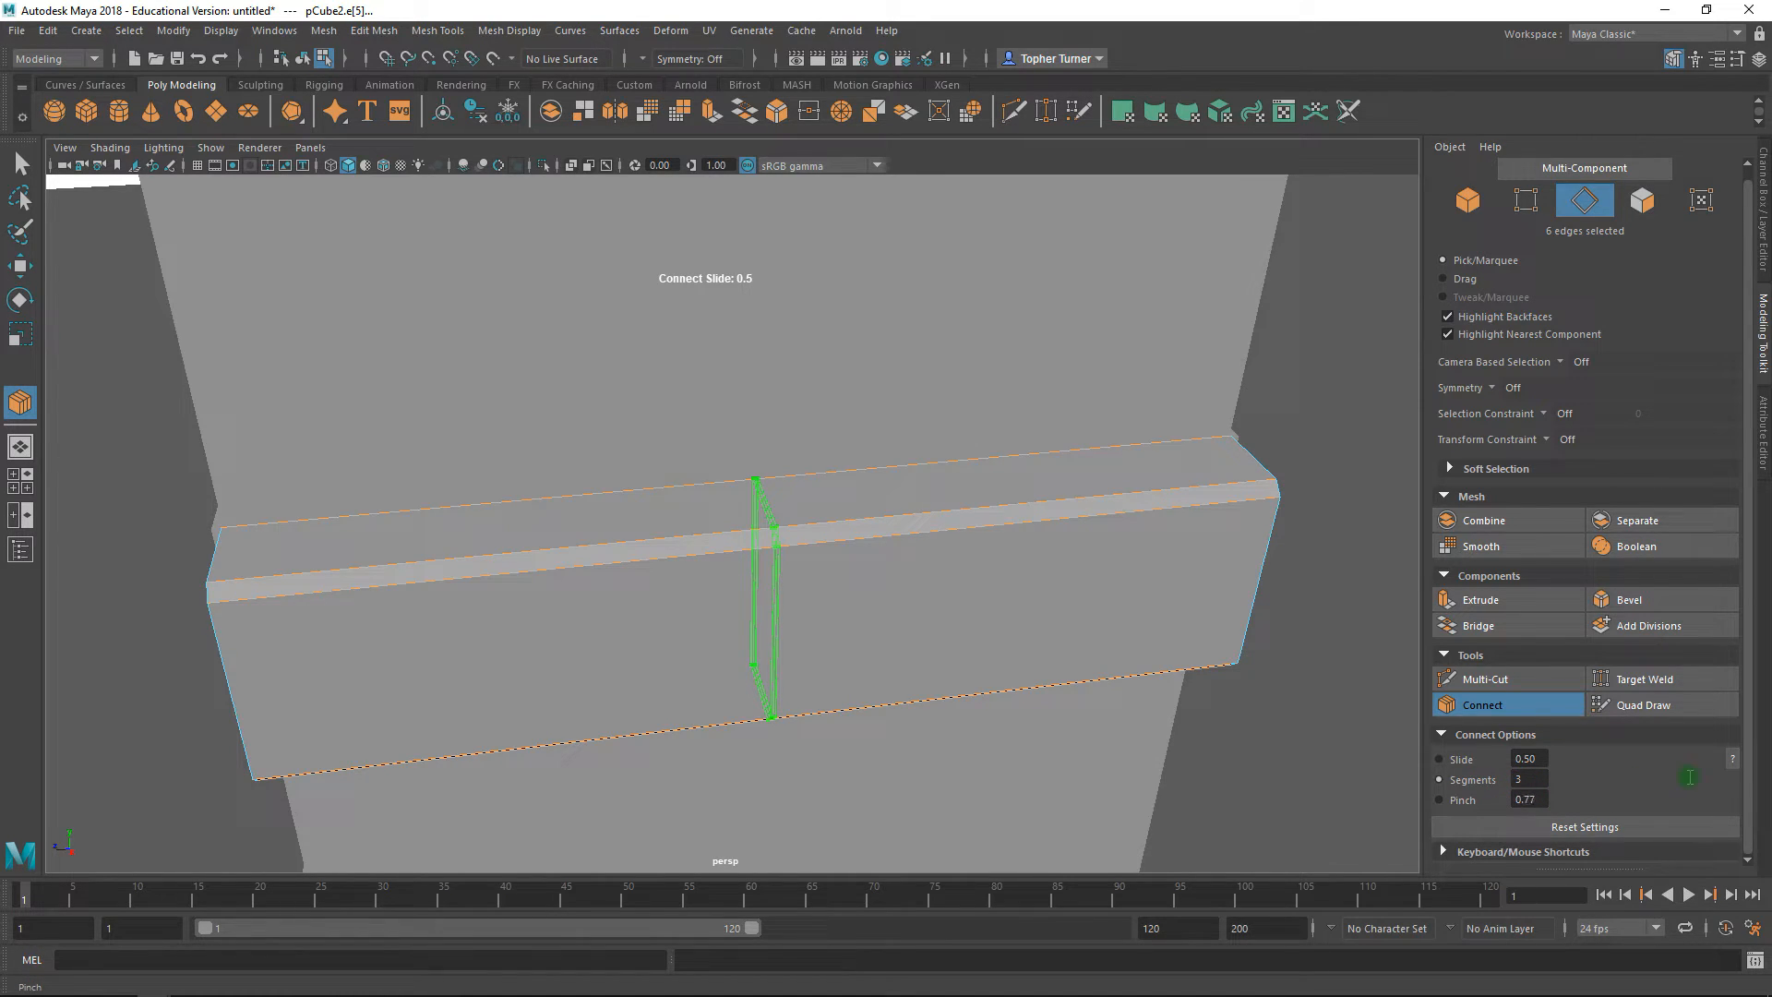
ctrl+drag(1704, 776, 1706, 782)
alt+drag(526, 633, 569, 616)
alt+right_drag(569, 617, 652, 688)
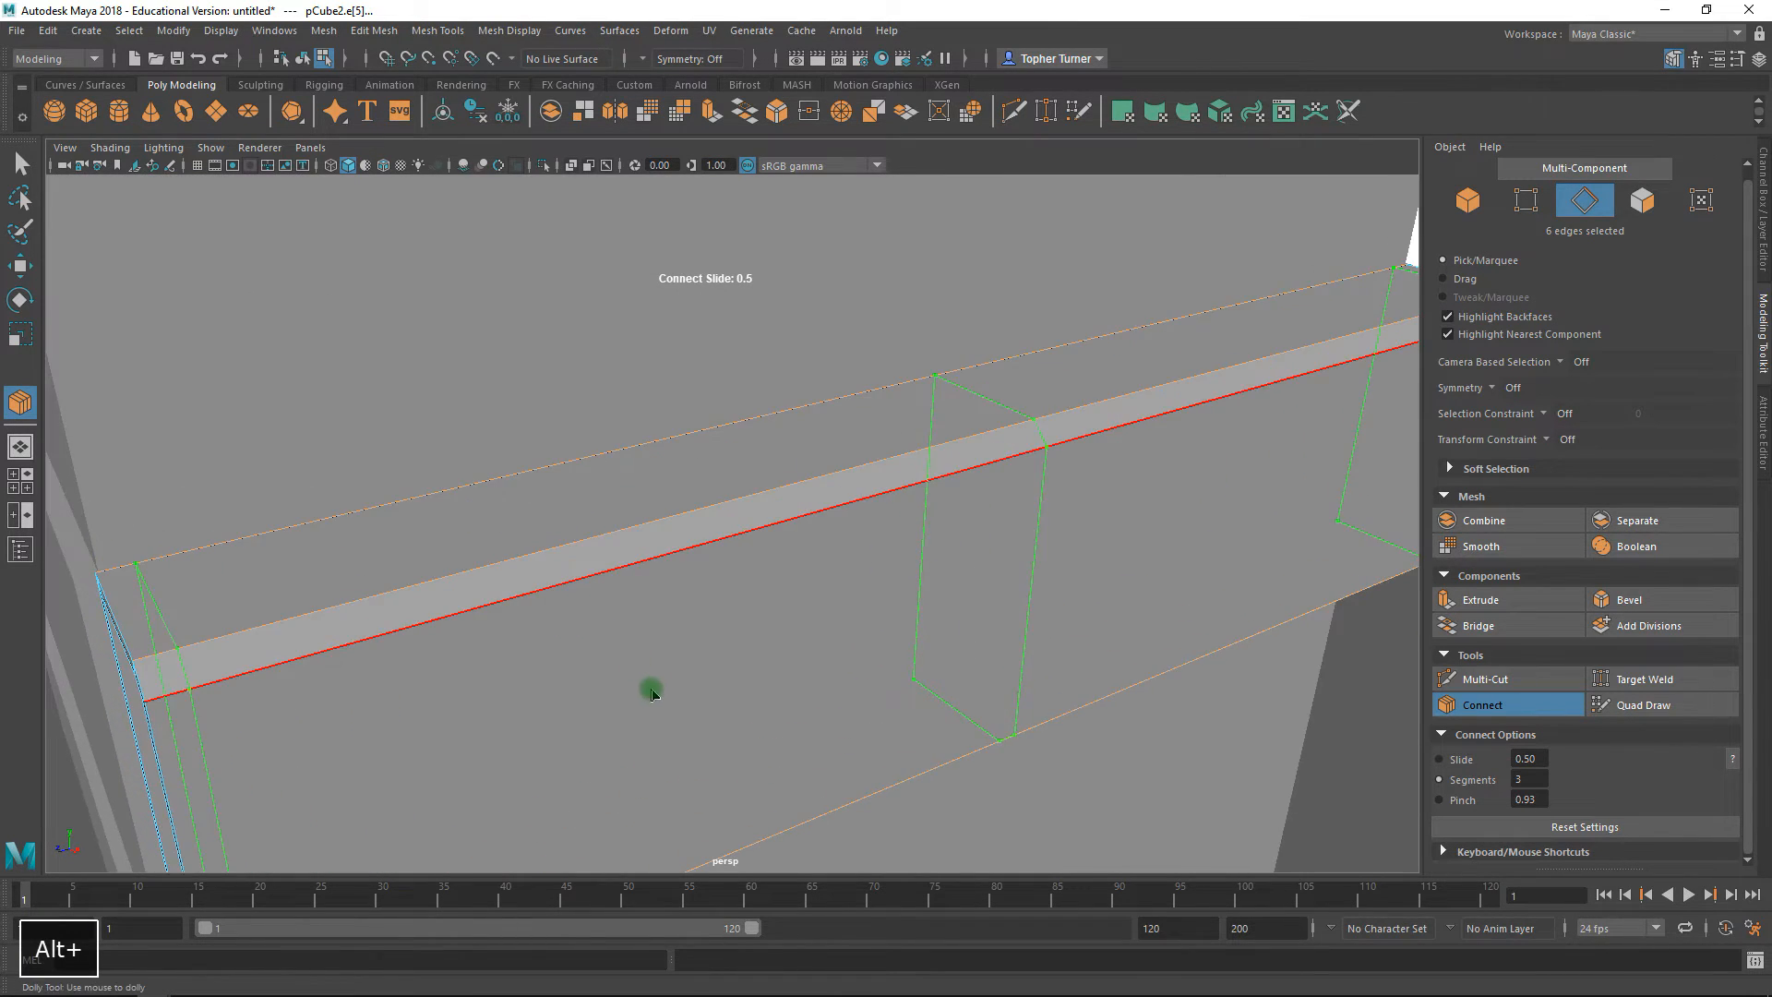
alt+middle_drag(453, 676, 712, 542)
drag(1544, 799, 1442, 853)
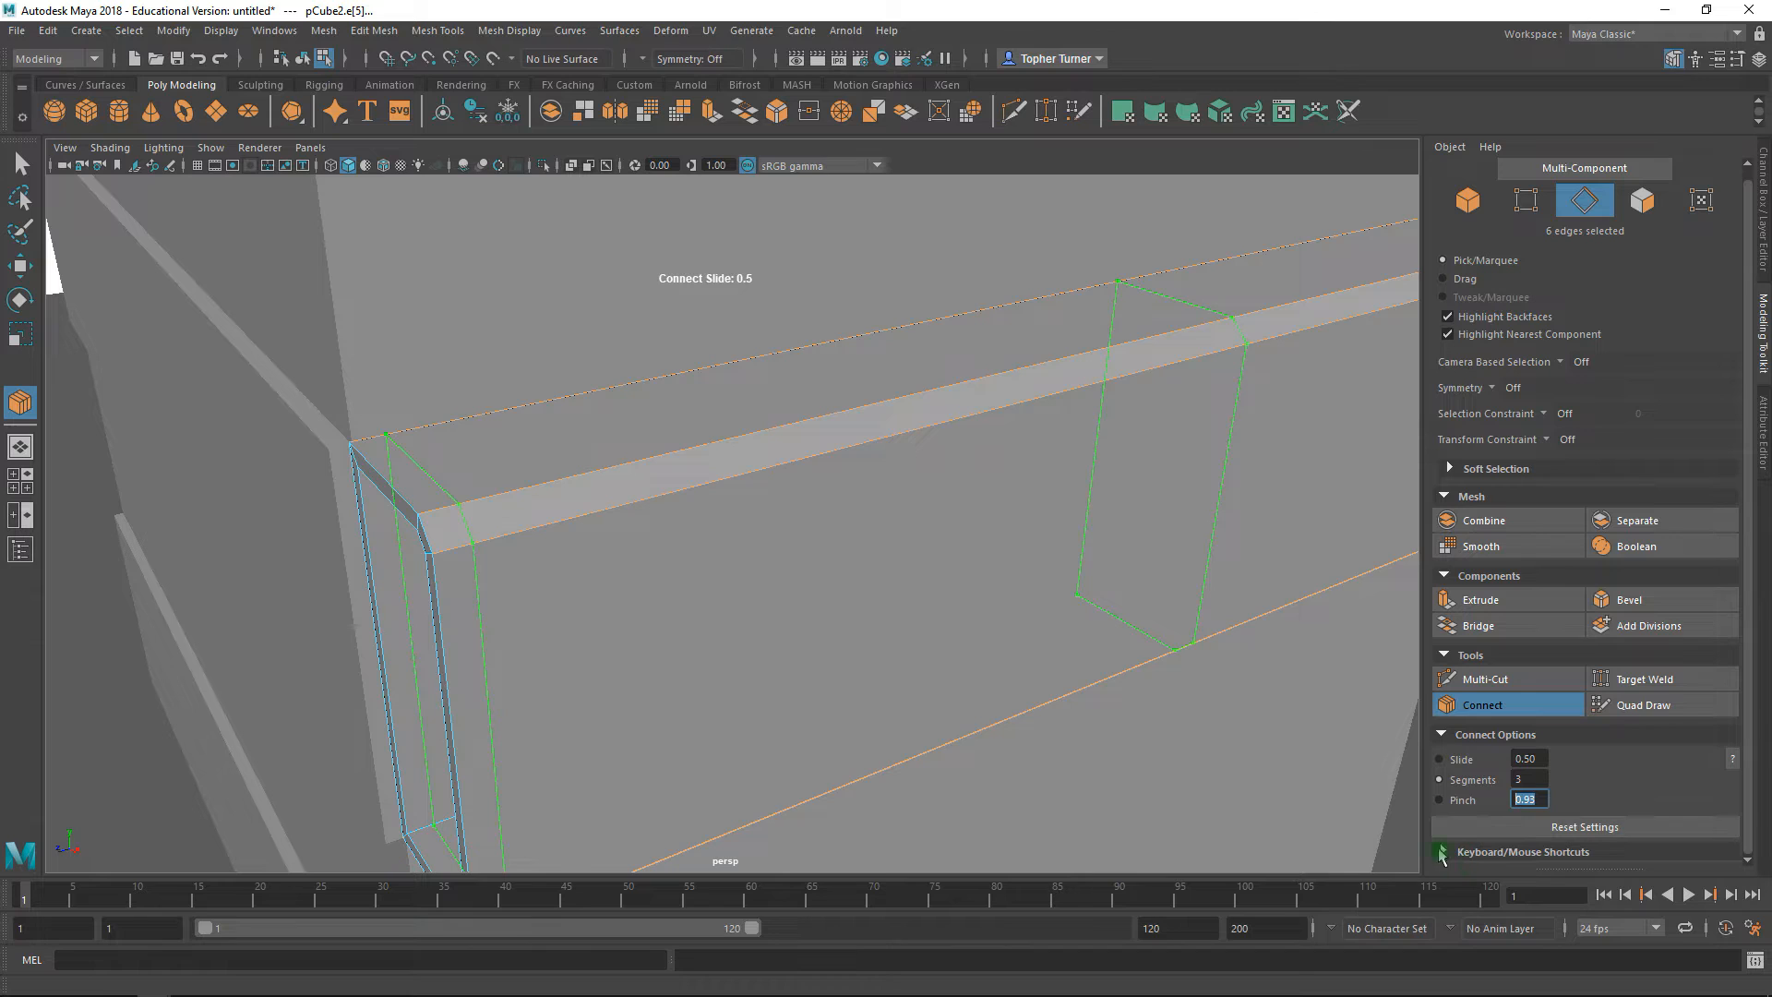
alt+right_drag(637, 503, 597, 468)
alt+drag(597, 464, 578, 487)
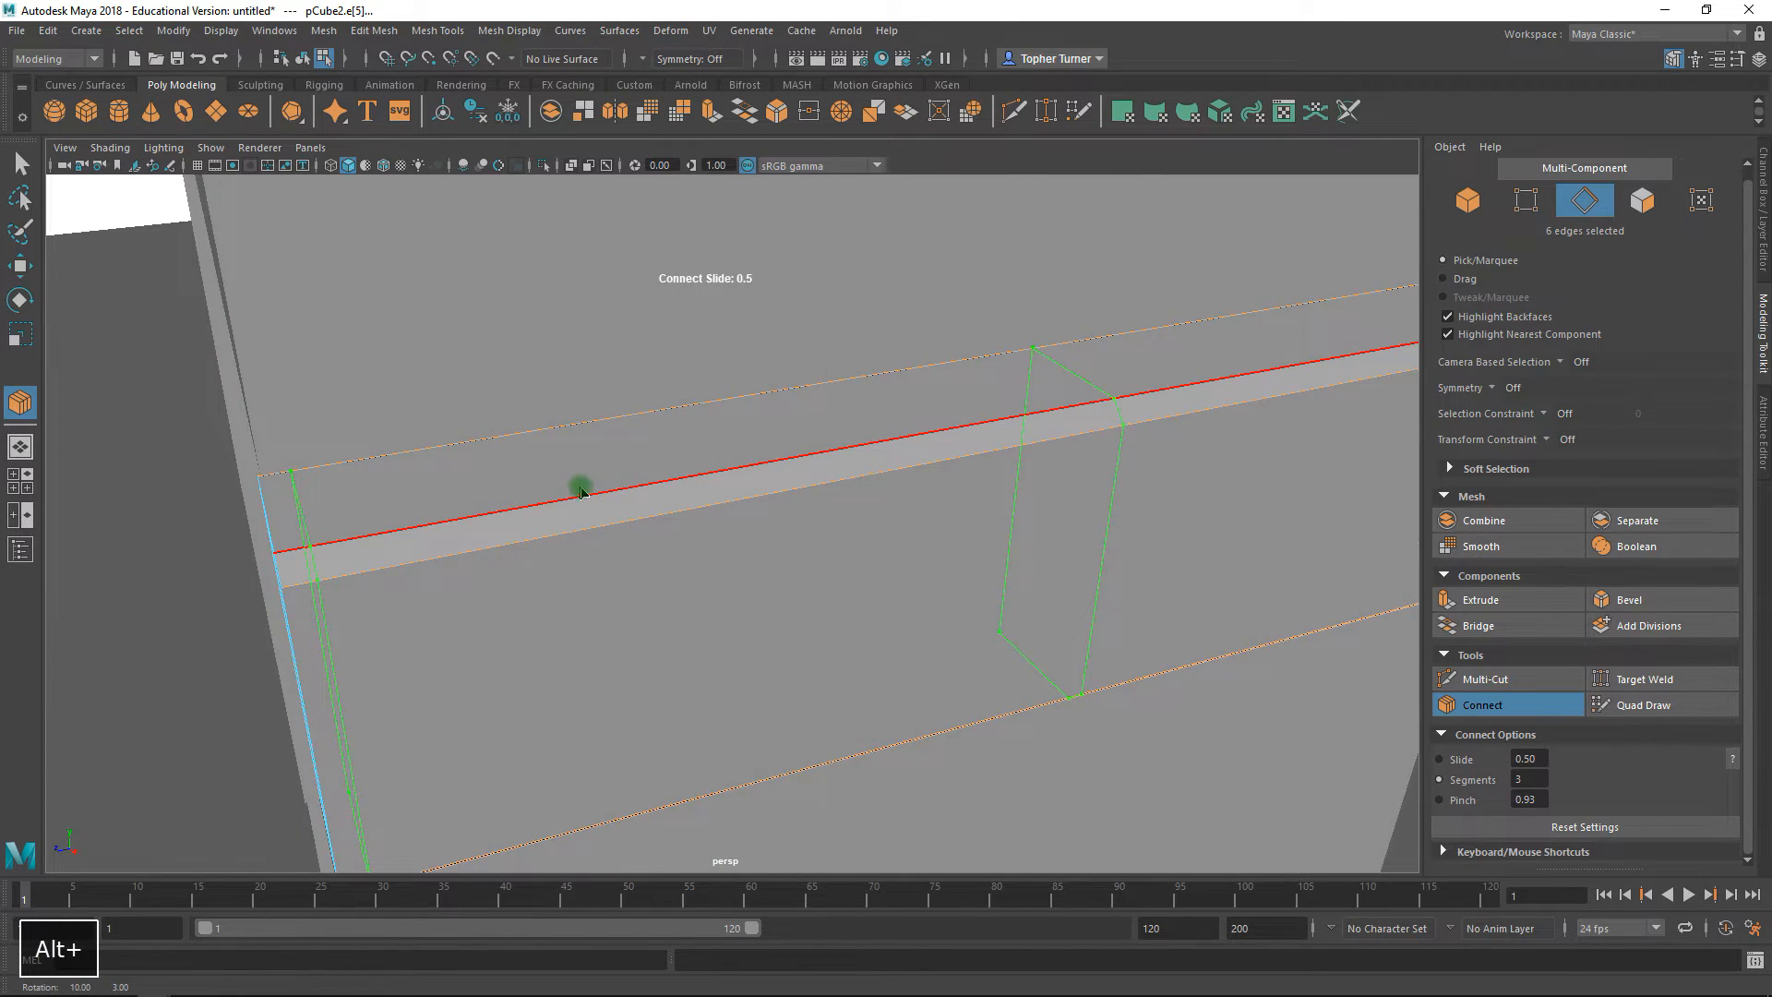
alt+right_drag(858, 581, 878, 598)
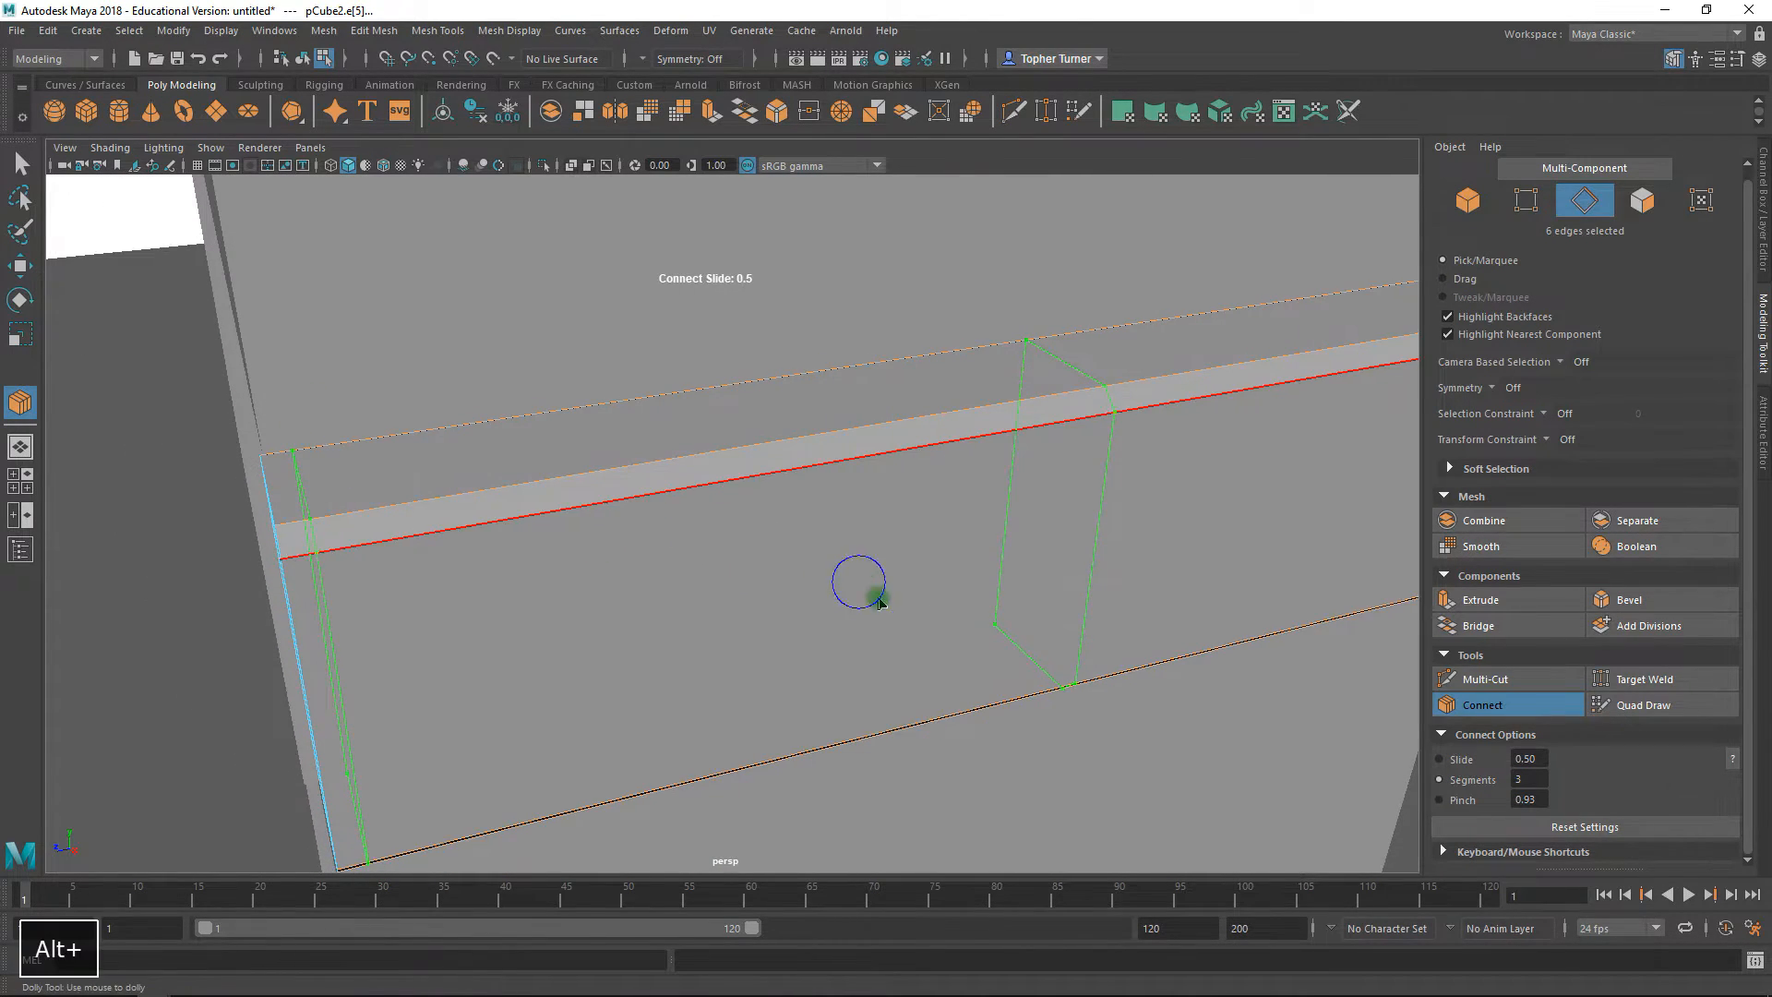
- Set the connection's pinch to 0.9 and finish the Connect operation
click(1527, 799)
text(9)
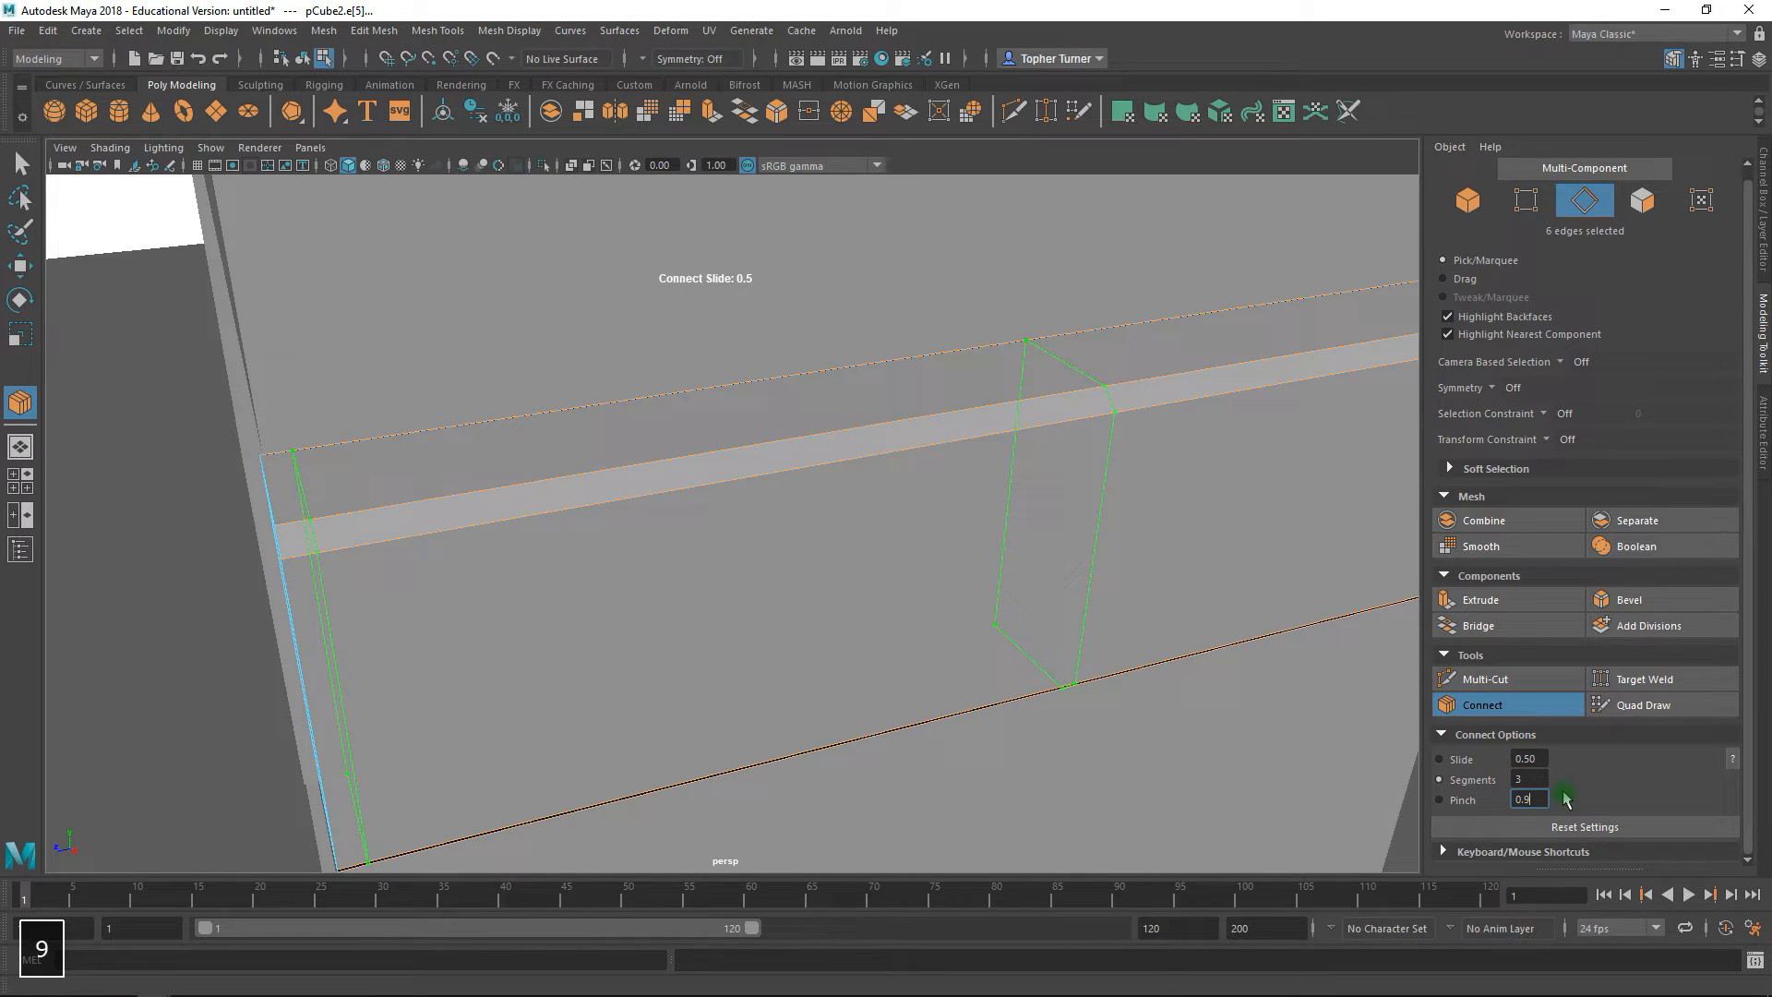
key(Return)
alt+right_drag(981, 507, 724, 527)
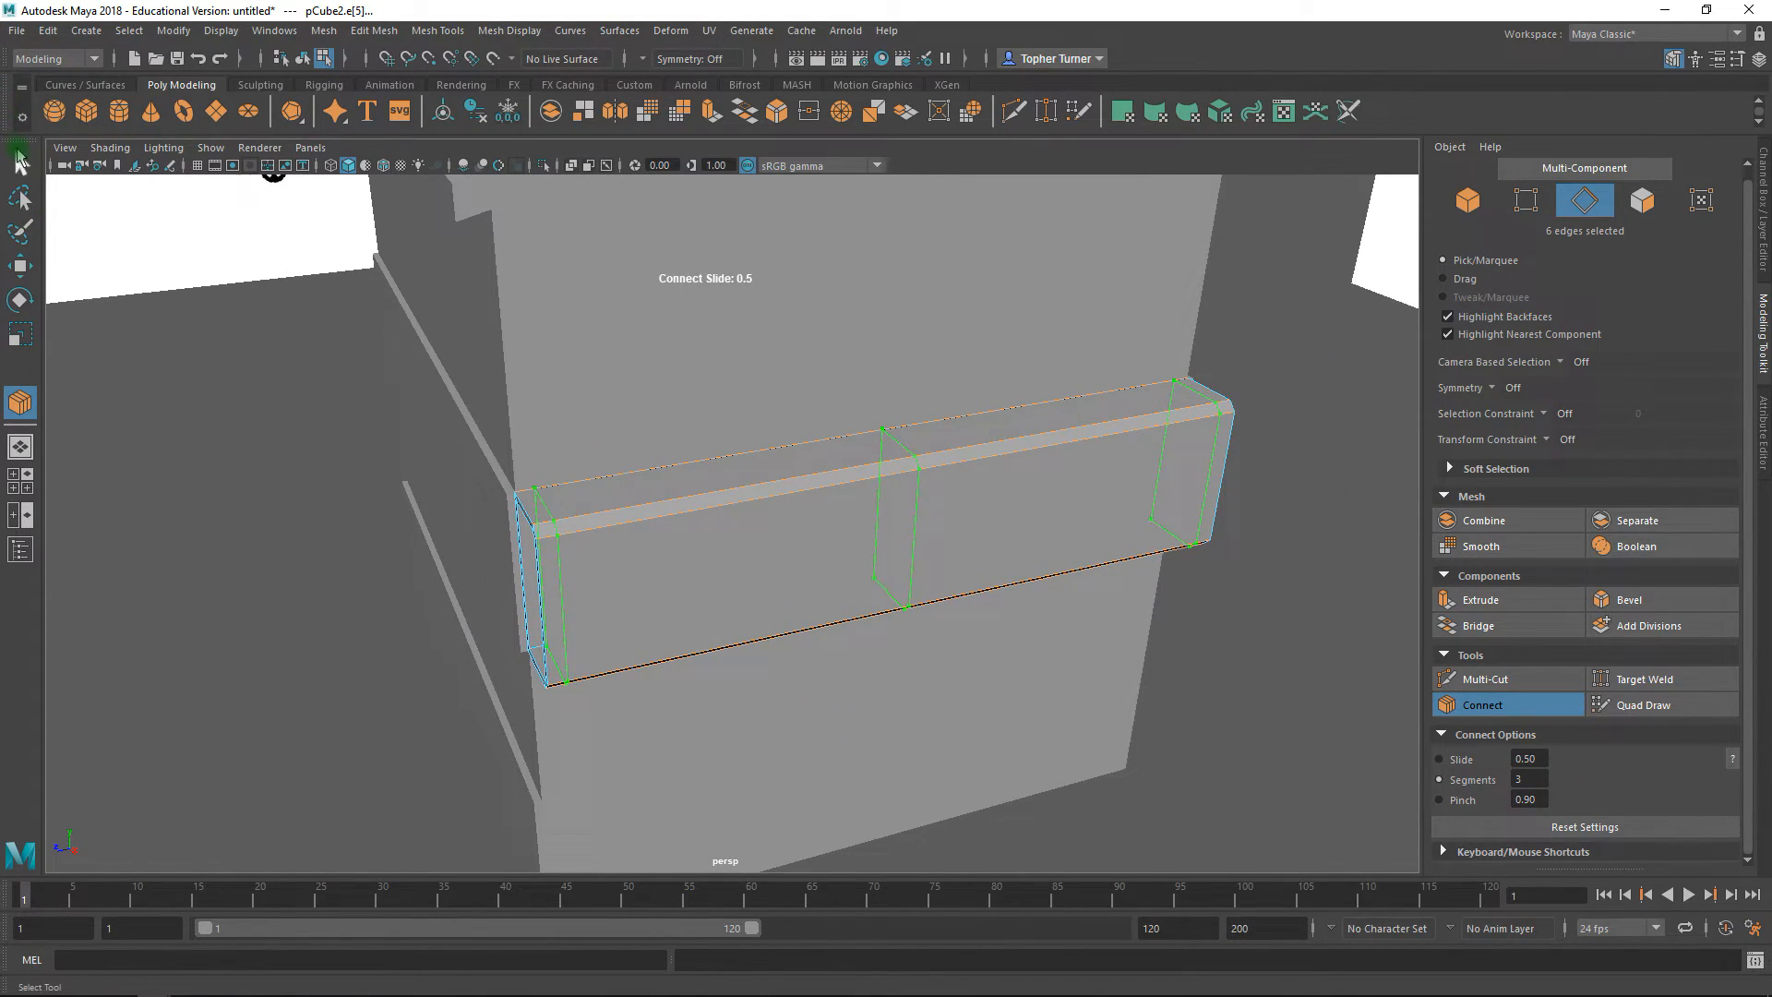
click(21, 164)
- Bevel the three new edge loops around the sleeve with a fraction of 0.125
alt+drag(1315, 554, 1120, 554)
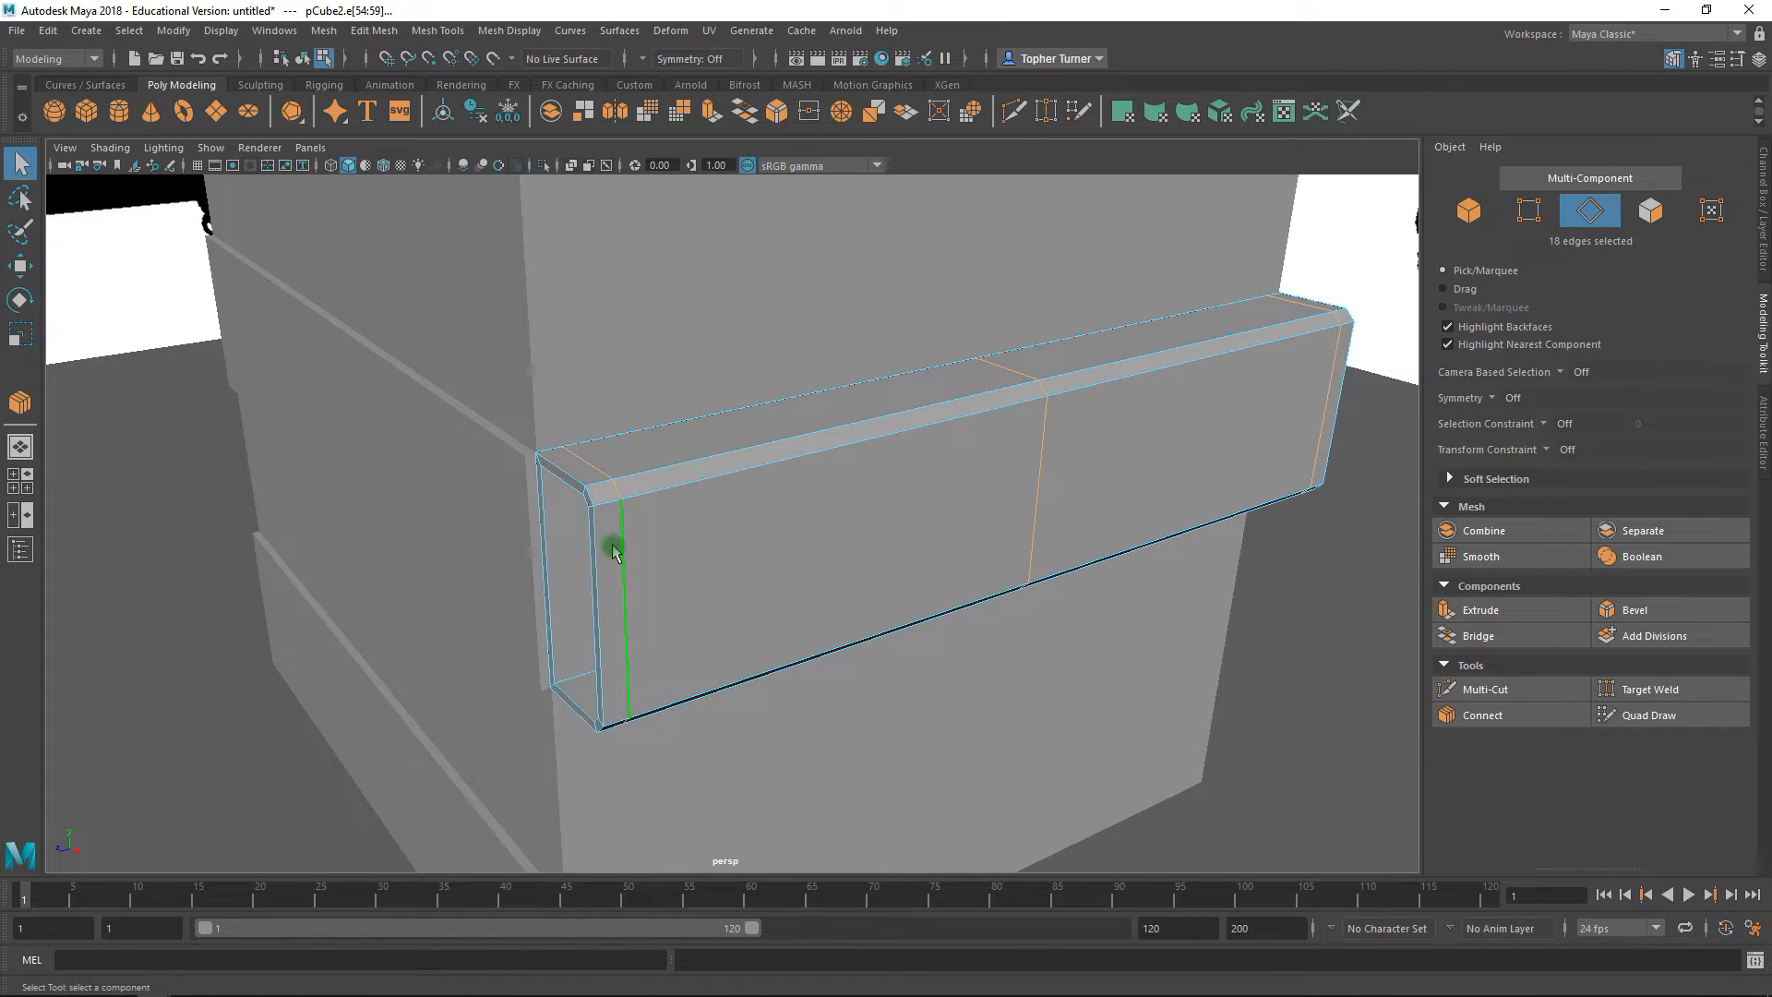
alt+drag(1155, 511, 942, 487)
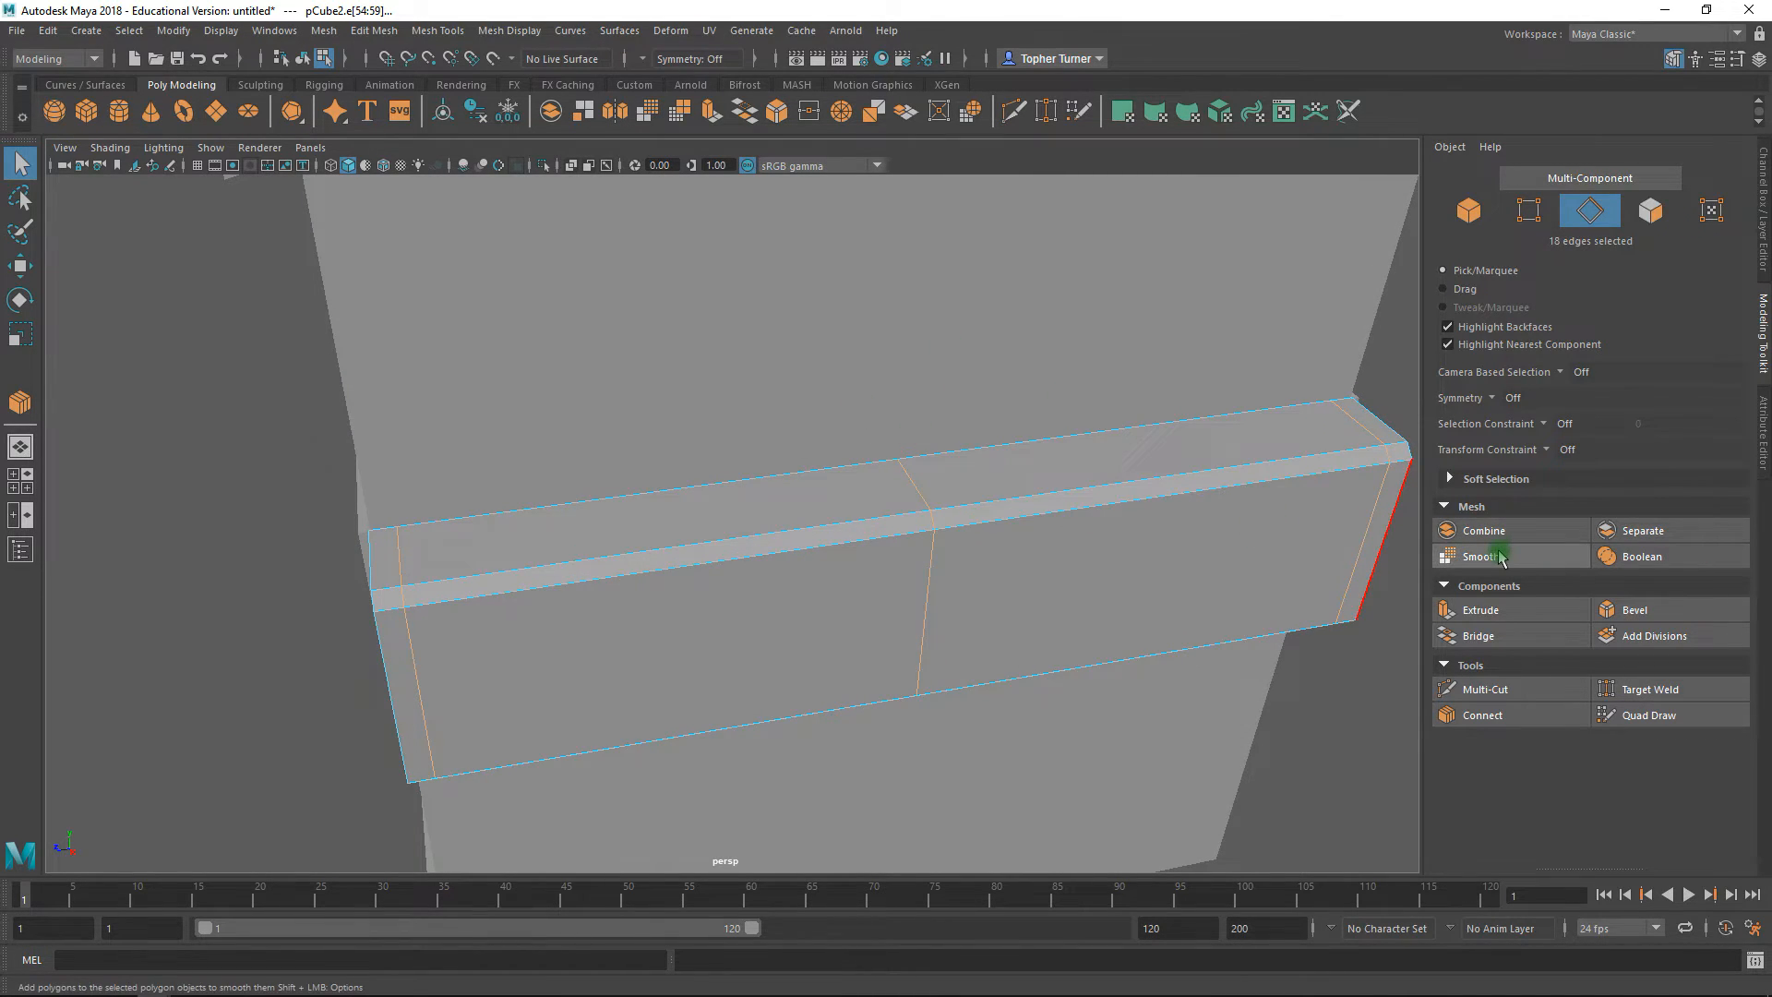
click(1630, 610)
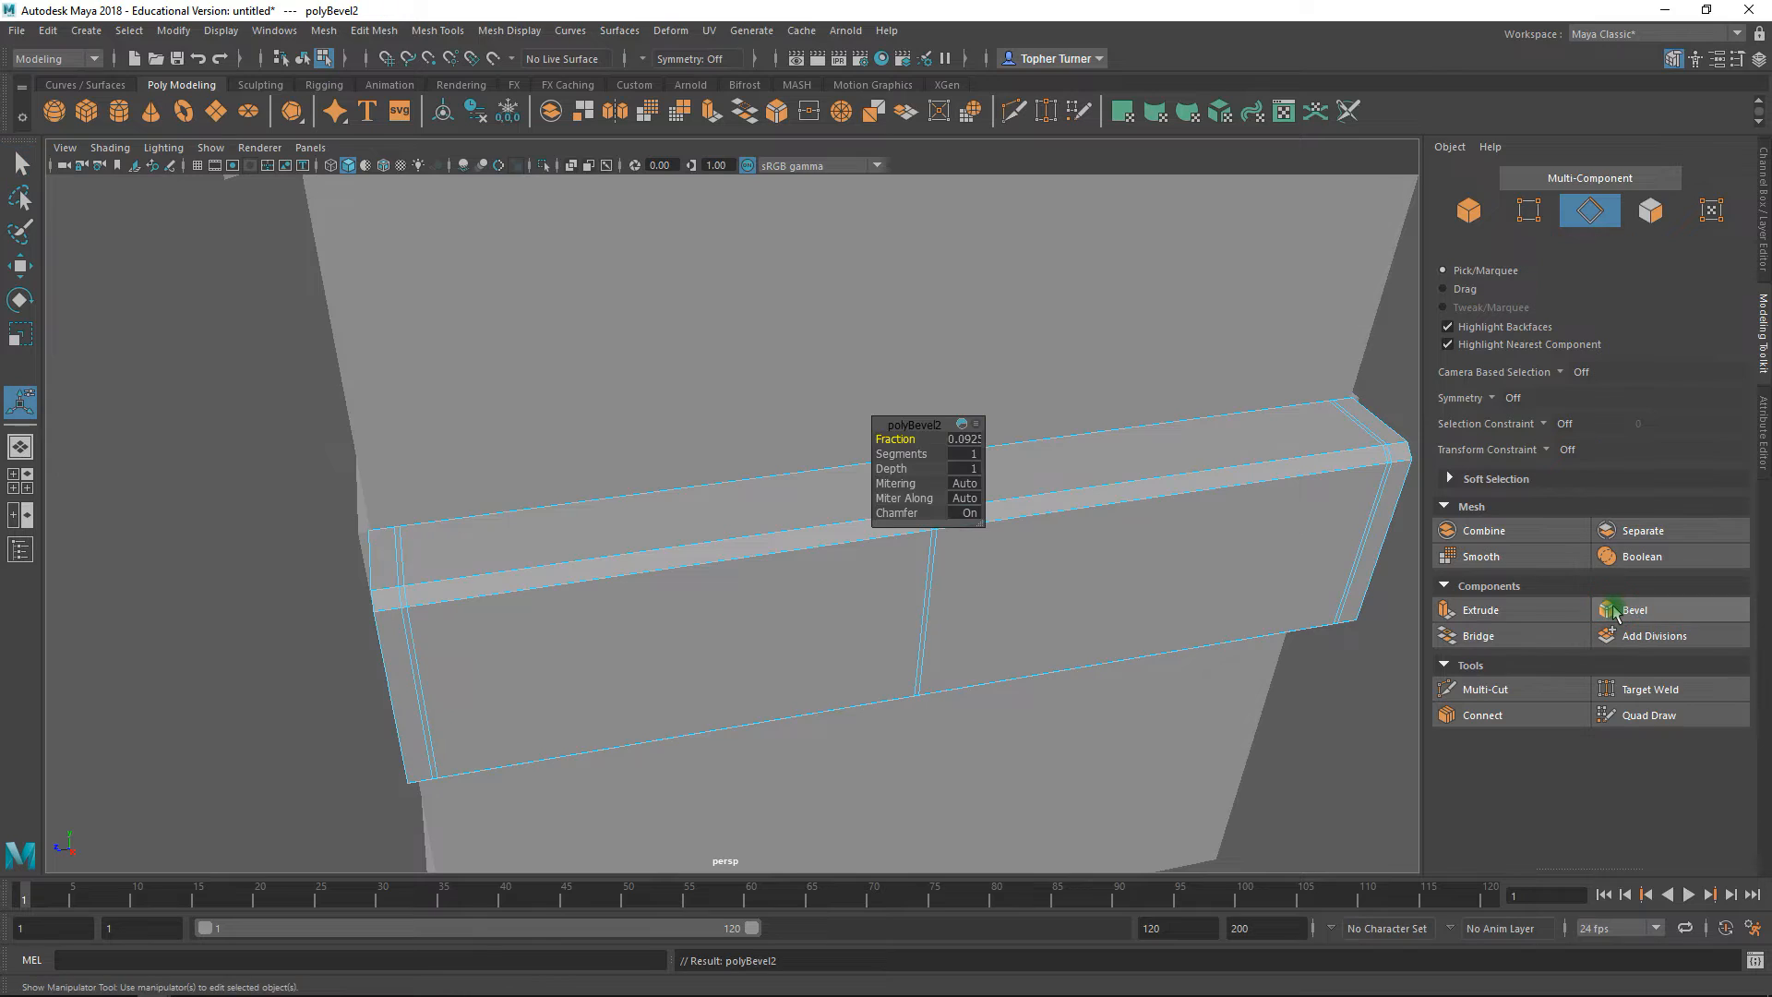
click(967, 443)
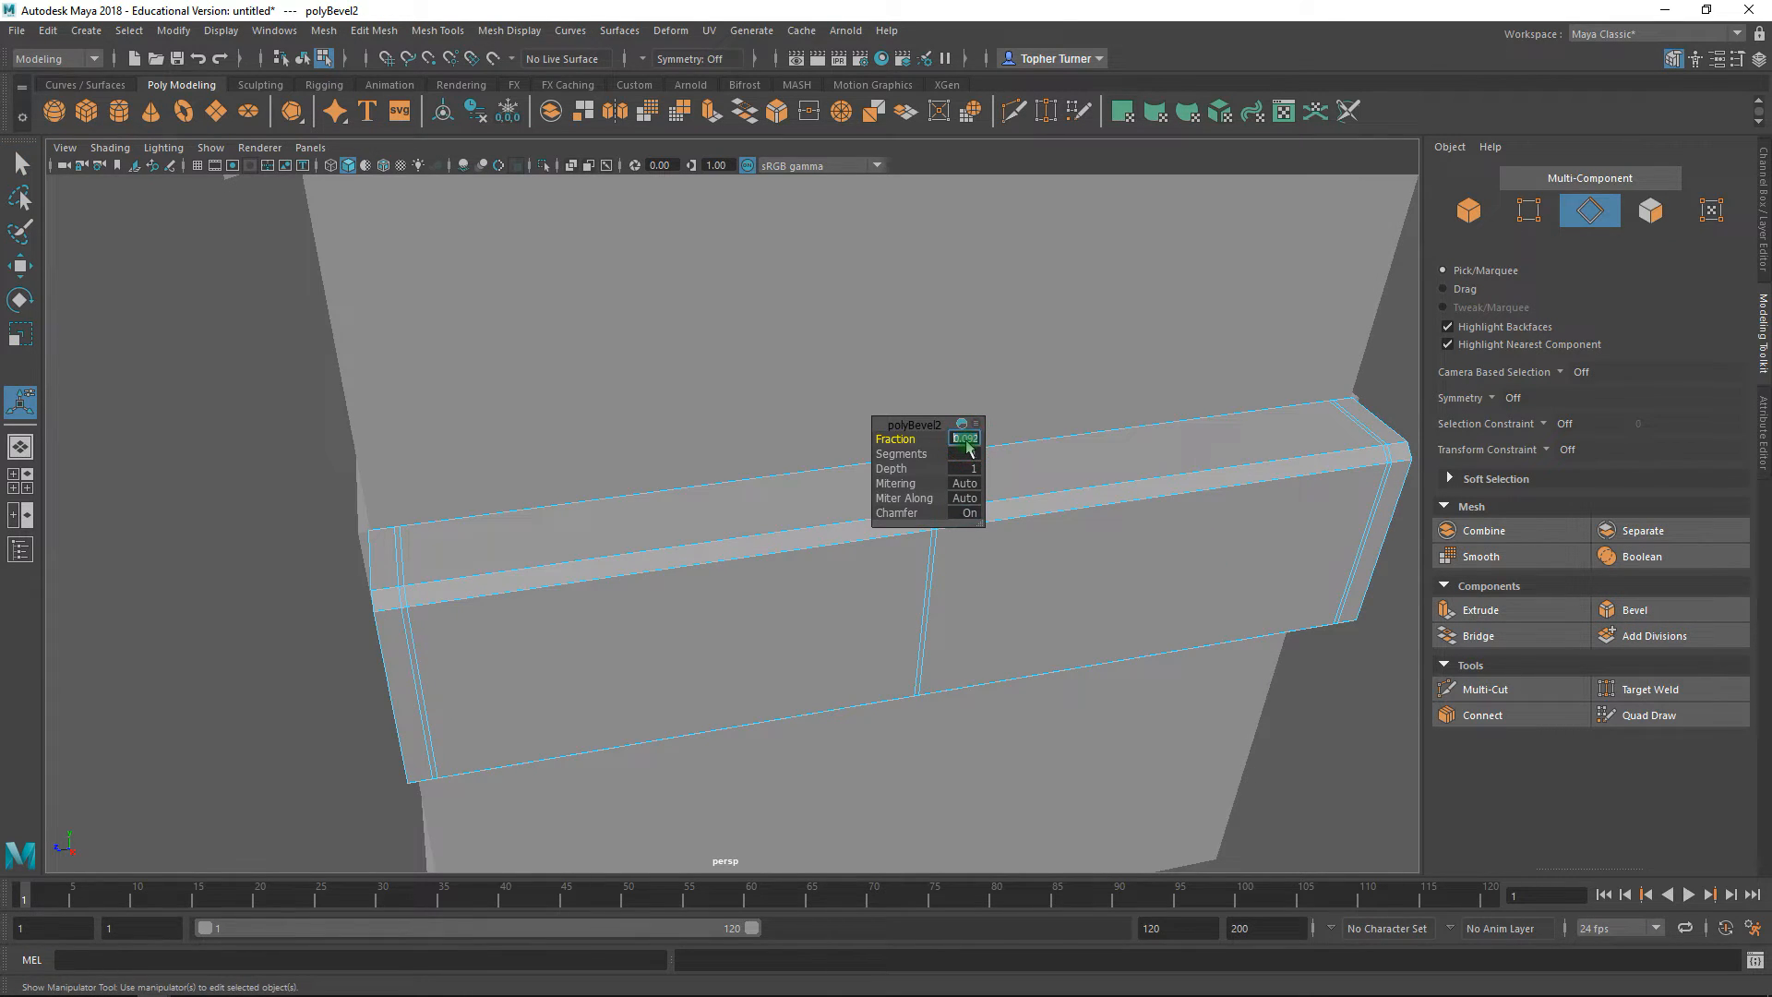
text(.125)
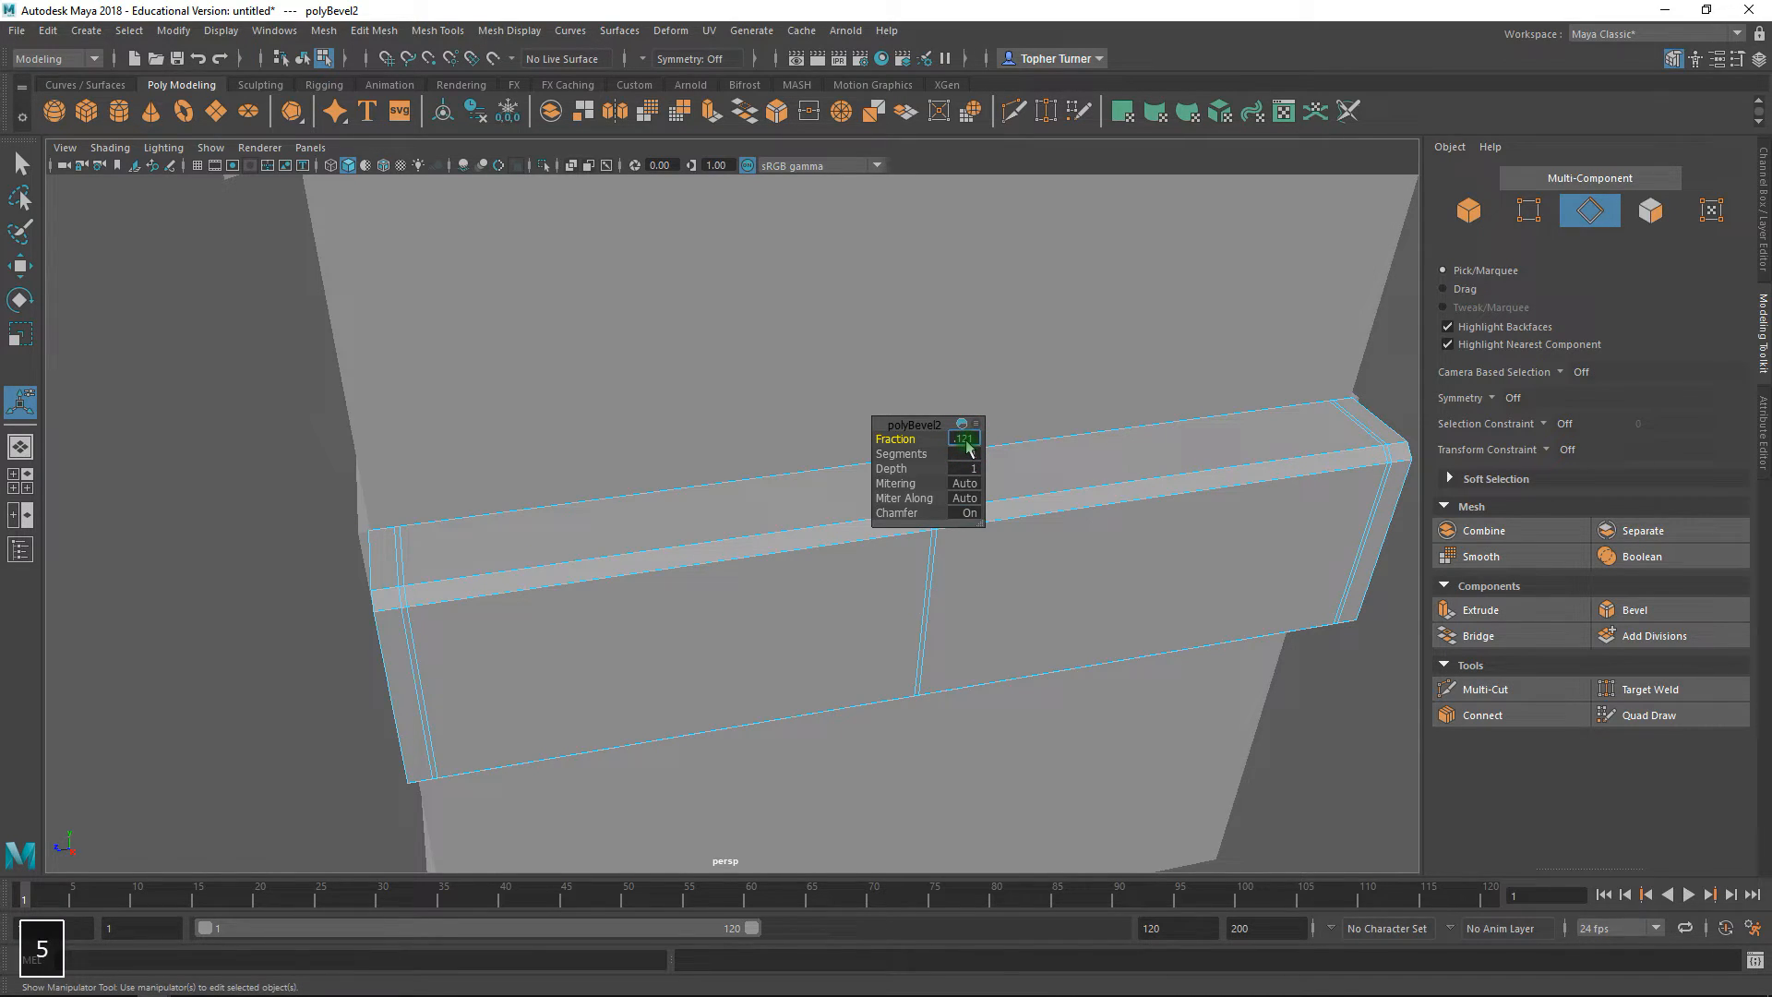
click(966, 443)
text(.1)
key(Return)
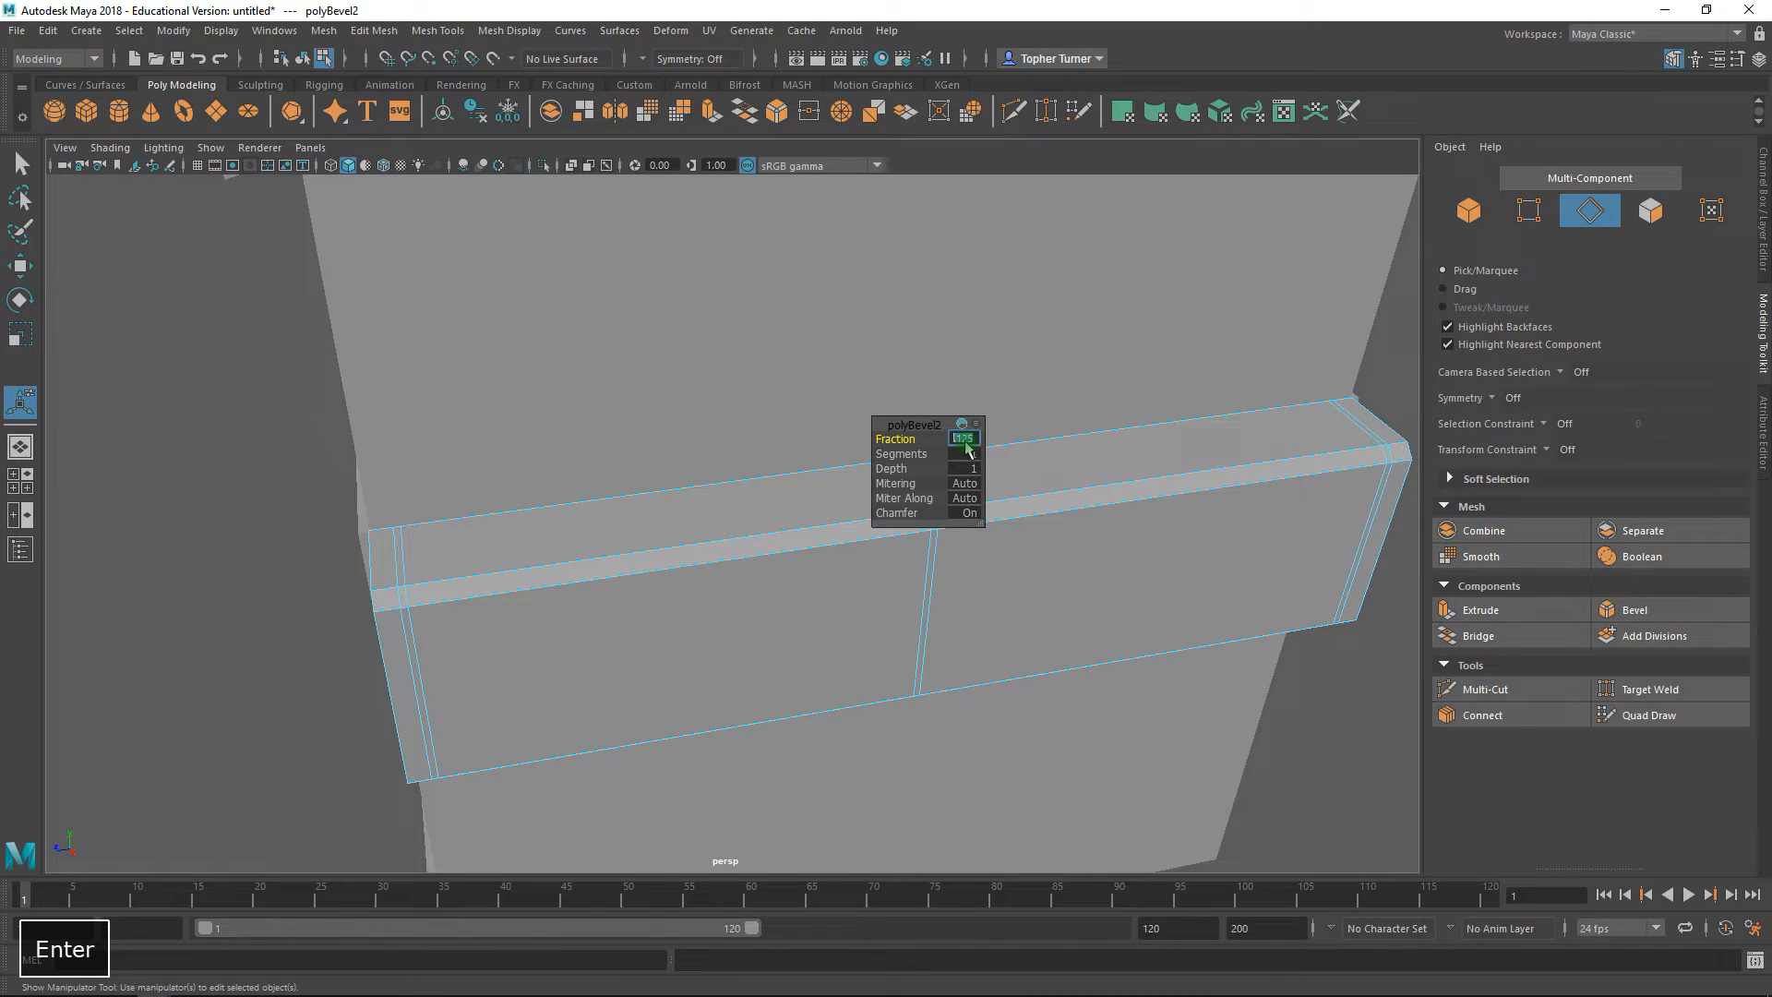
- Try bevel fractions of 0.225 and 0.125, comparing the band width near the sleeve's end
mouse_move(609, 462)
alt+mouse_down()
mouse_move(545, 459)
mouse_move(637, 459)
mouse_move(604, 442)
alt+mouse_up()
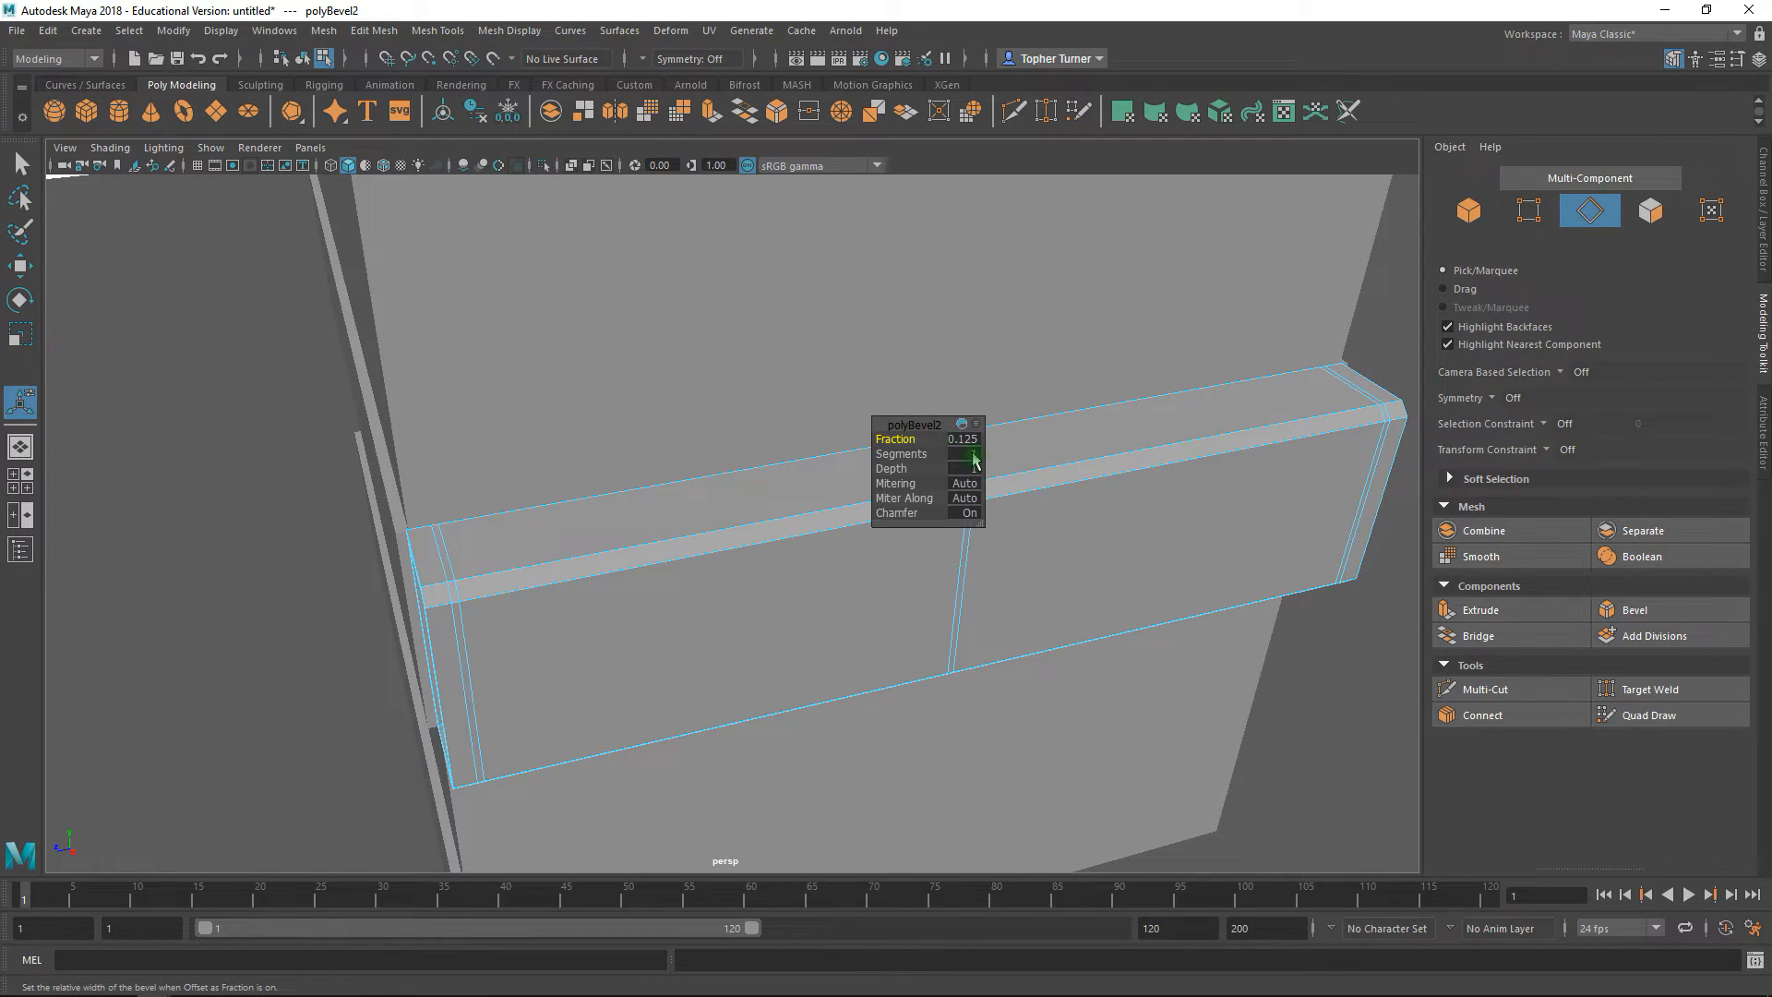
drag(901, 440, 928, 439)
alt+drag(630, 406, 676, 403)
alt+right_drag(676, 404, 732, 502)
alt+drag(732, 502, 615, 504)
alt+right_drag(614, 505, 609, 517)
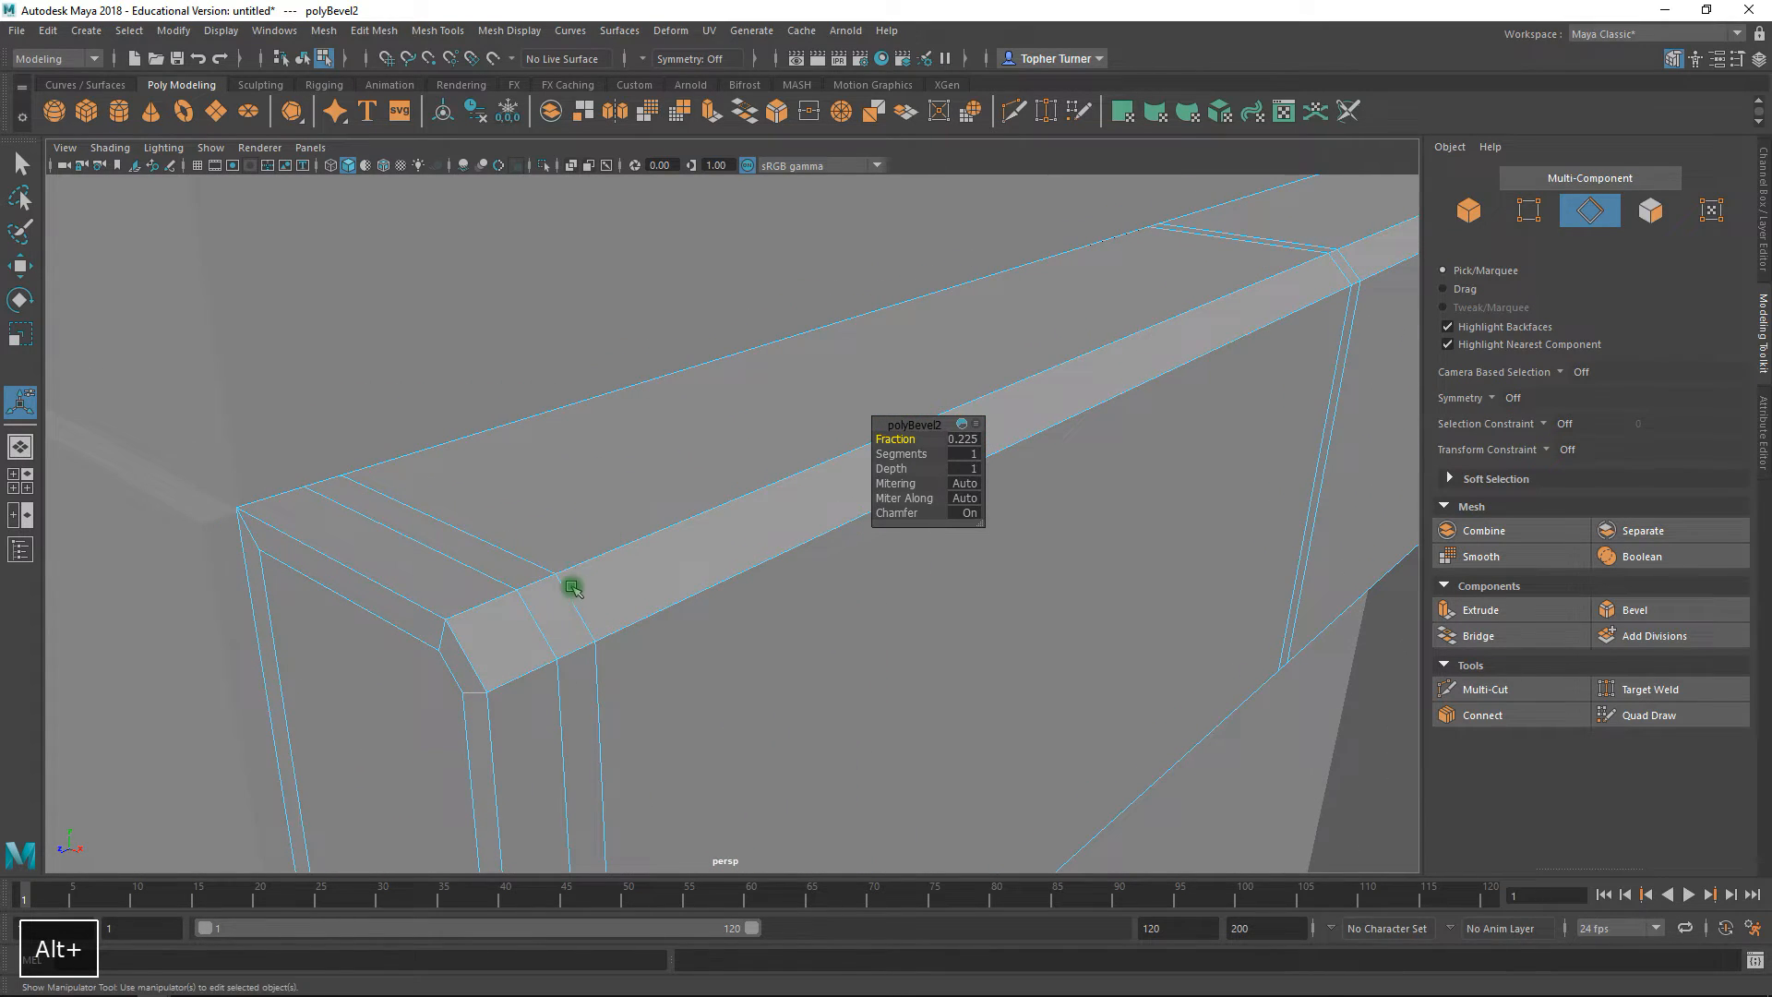
drag(923, 441, 906, 442)
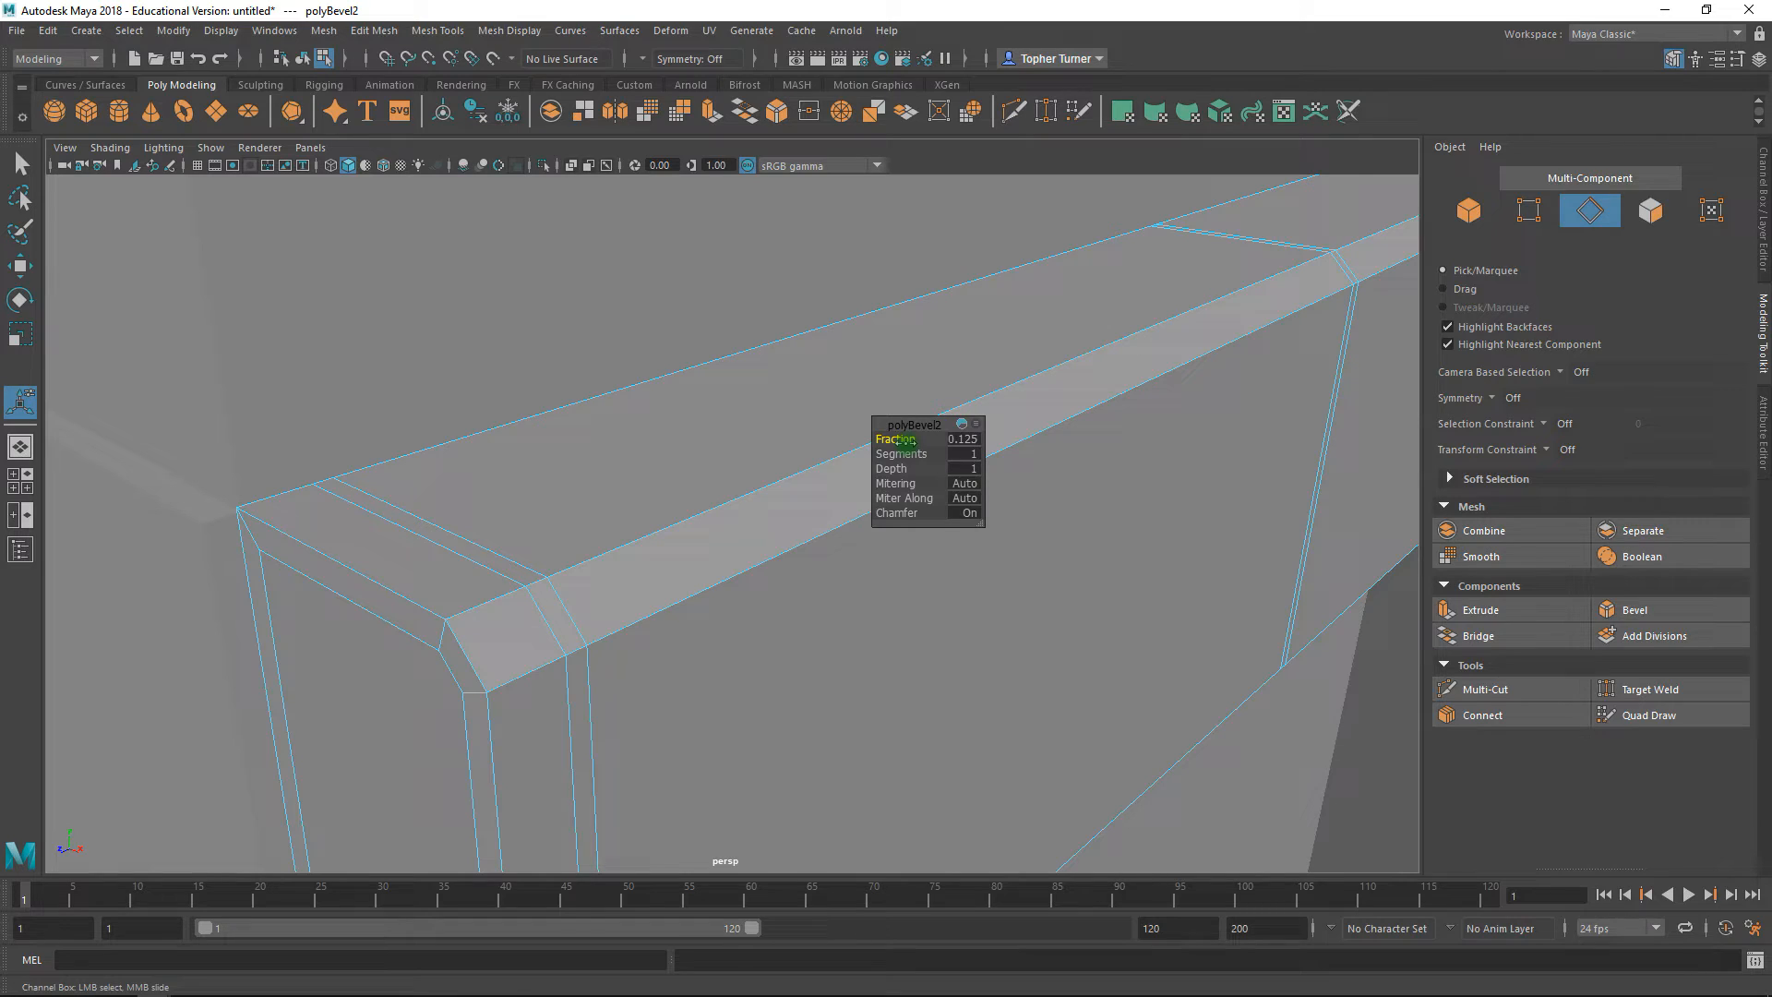
drag(905, 441, 984, 443)
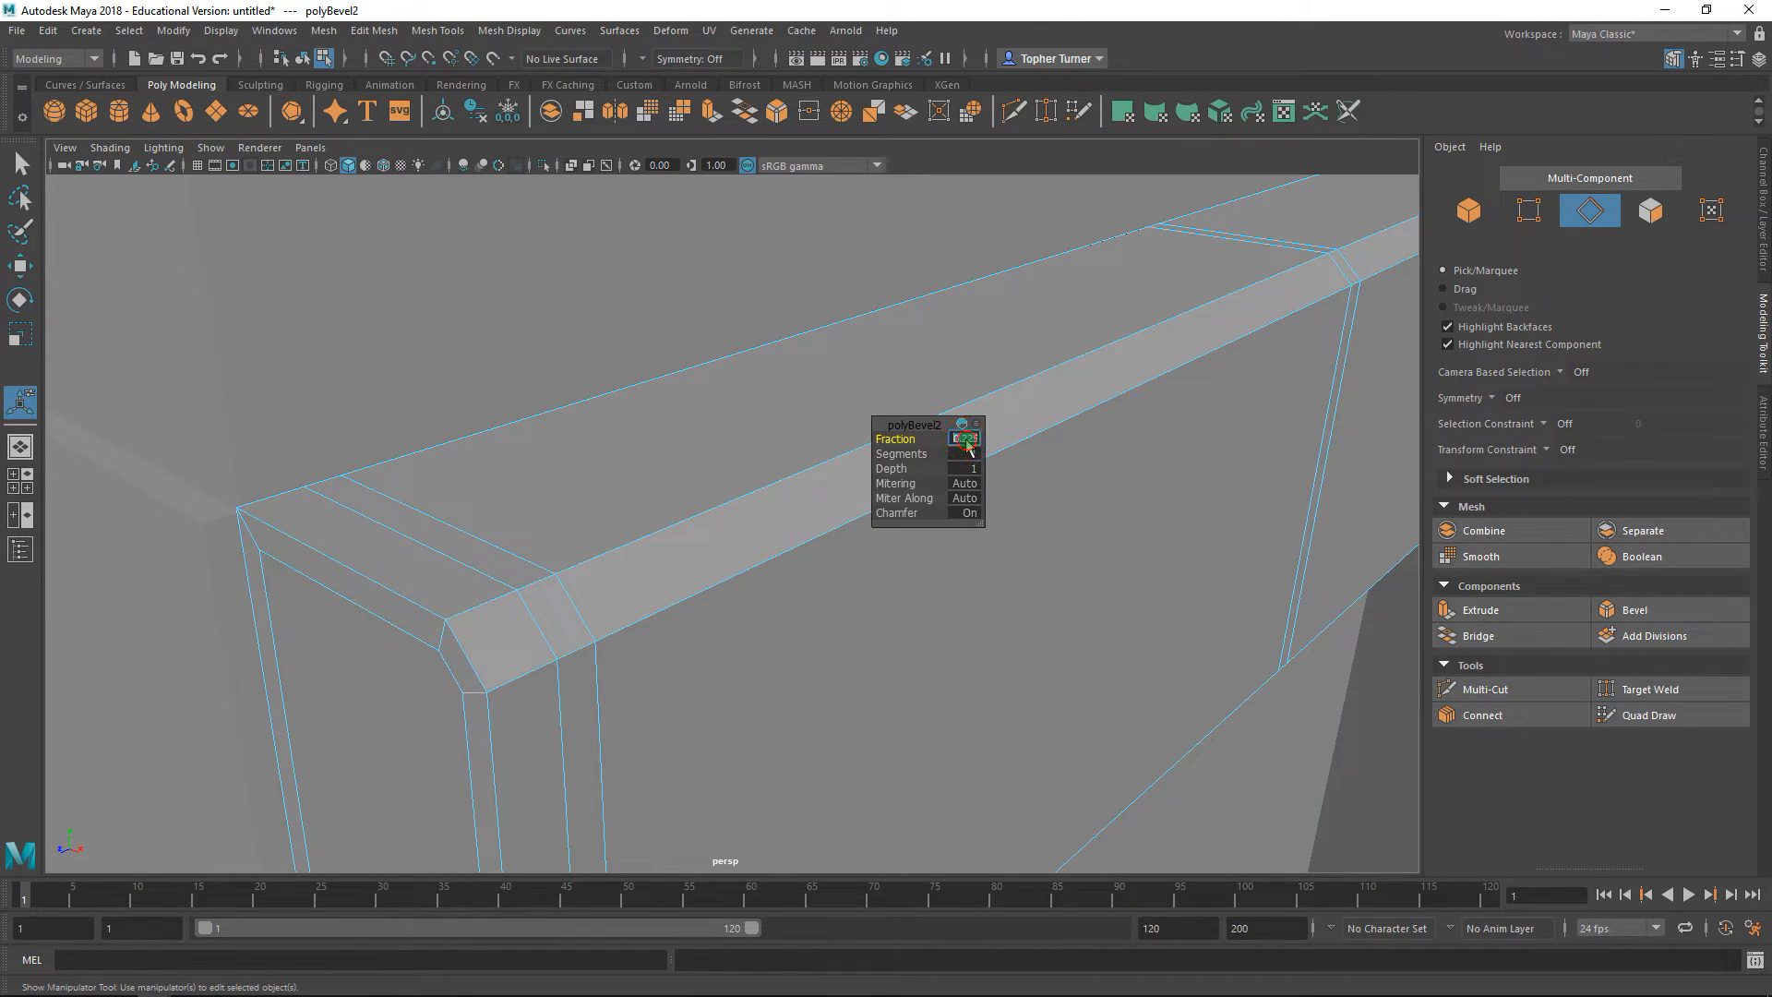
- Set the bevel fraction to 0.15 and finish the Bevel operation
text(0.15)
key(Return)
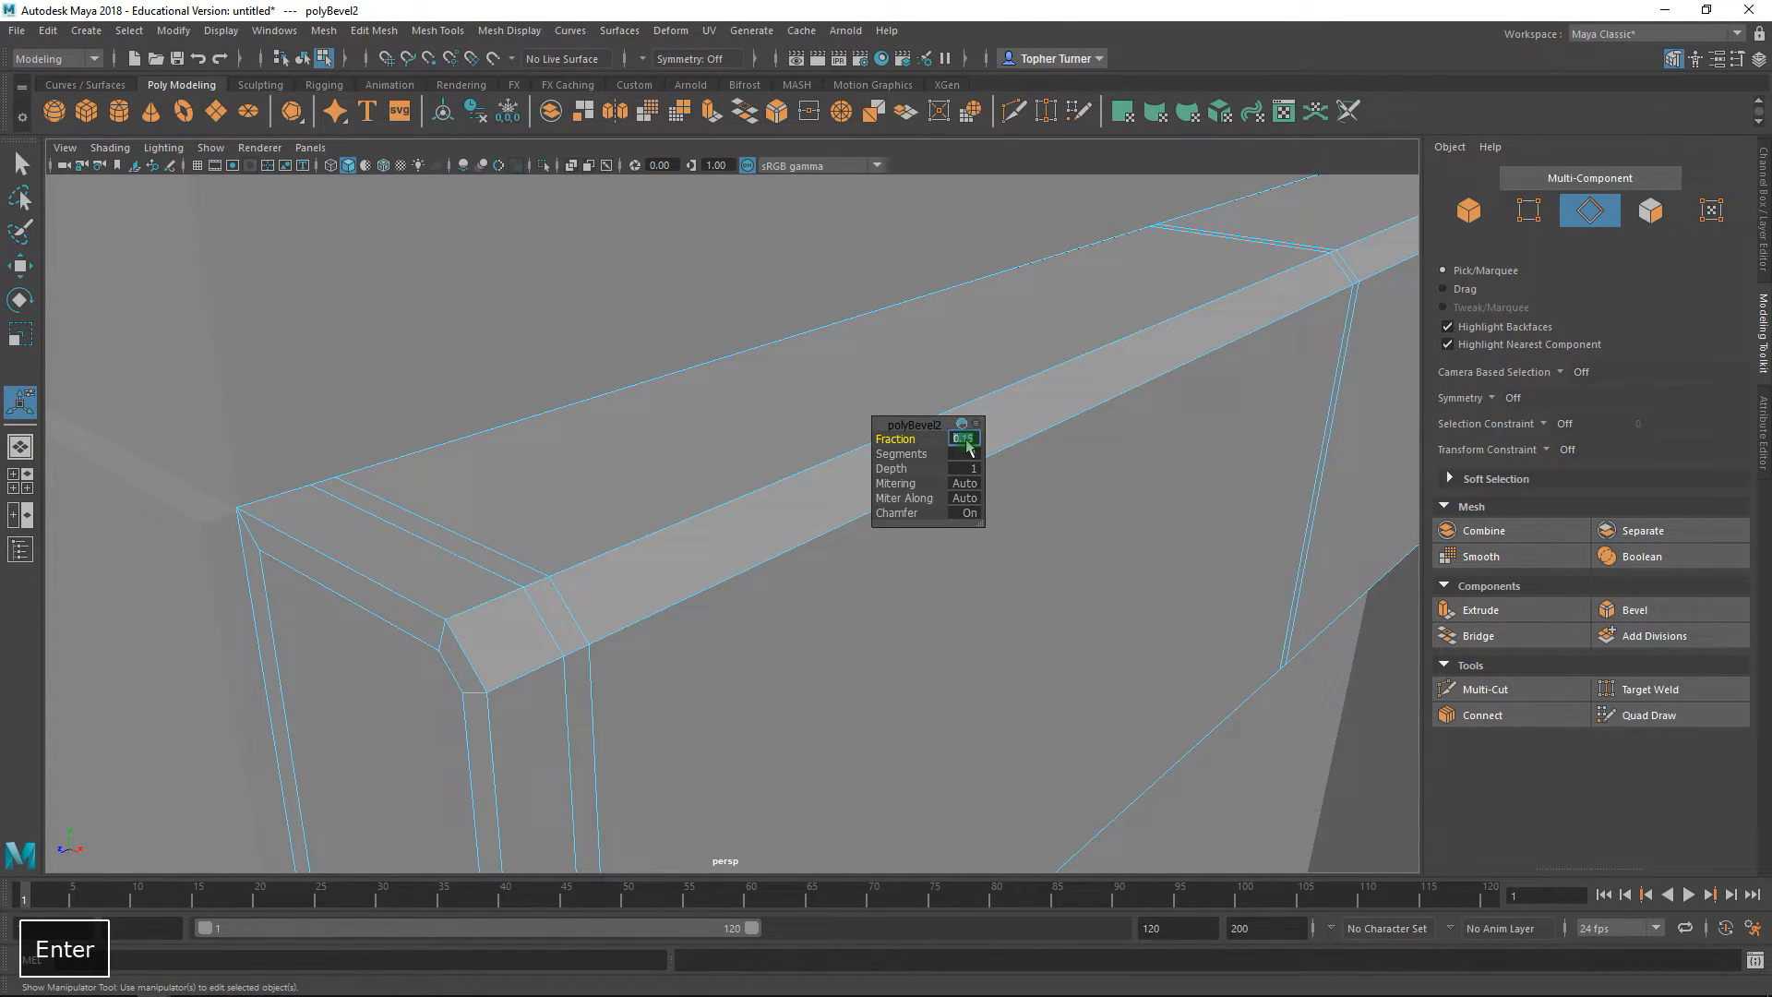
alt+drag(542, 258, 635, 568)
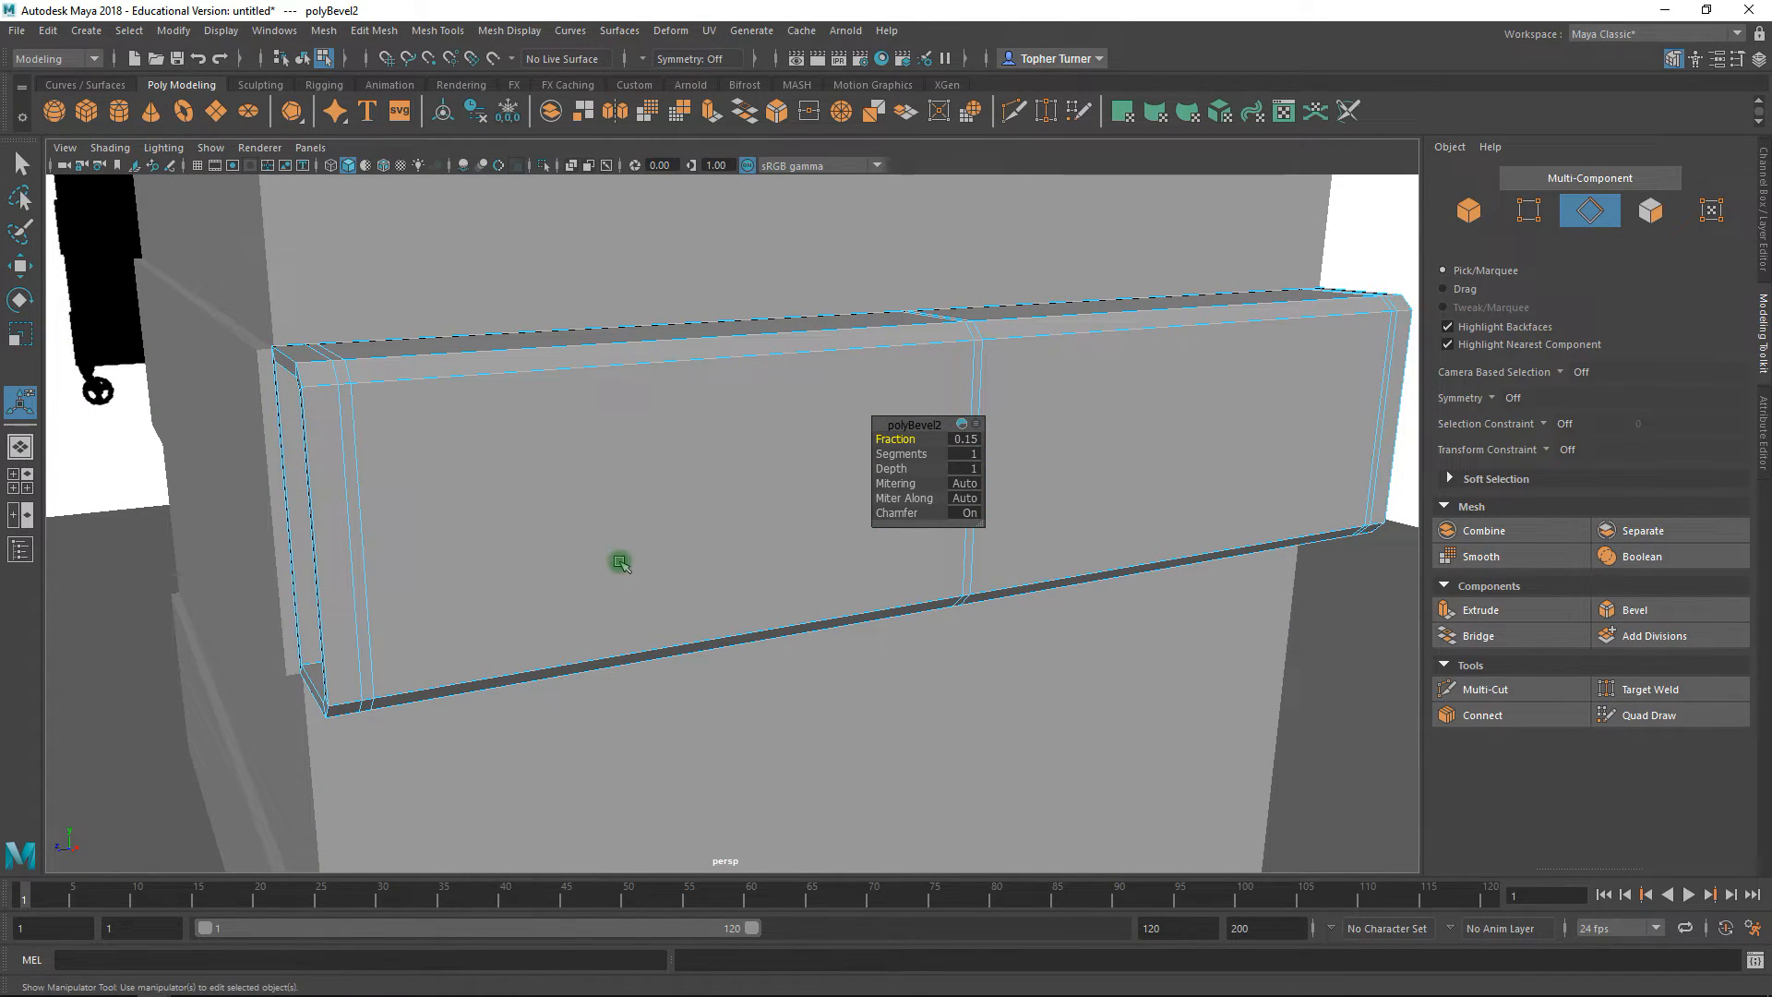
click(21, 166)
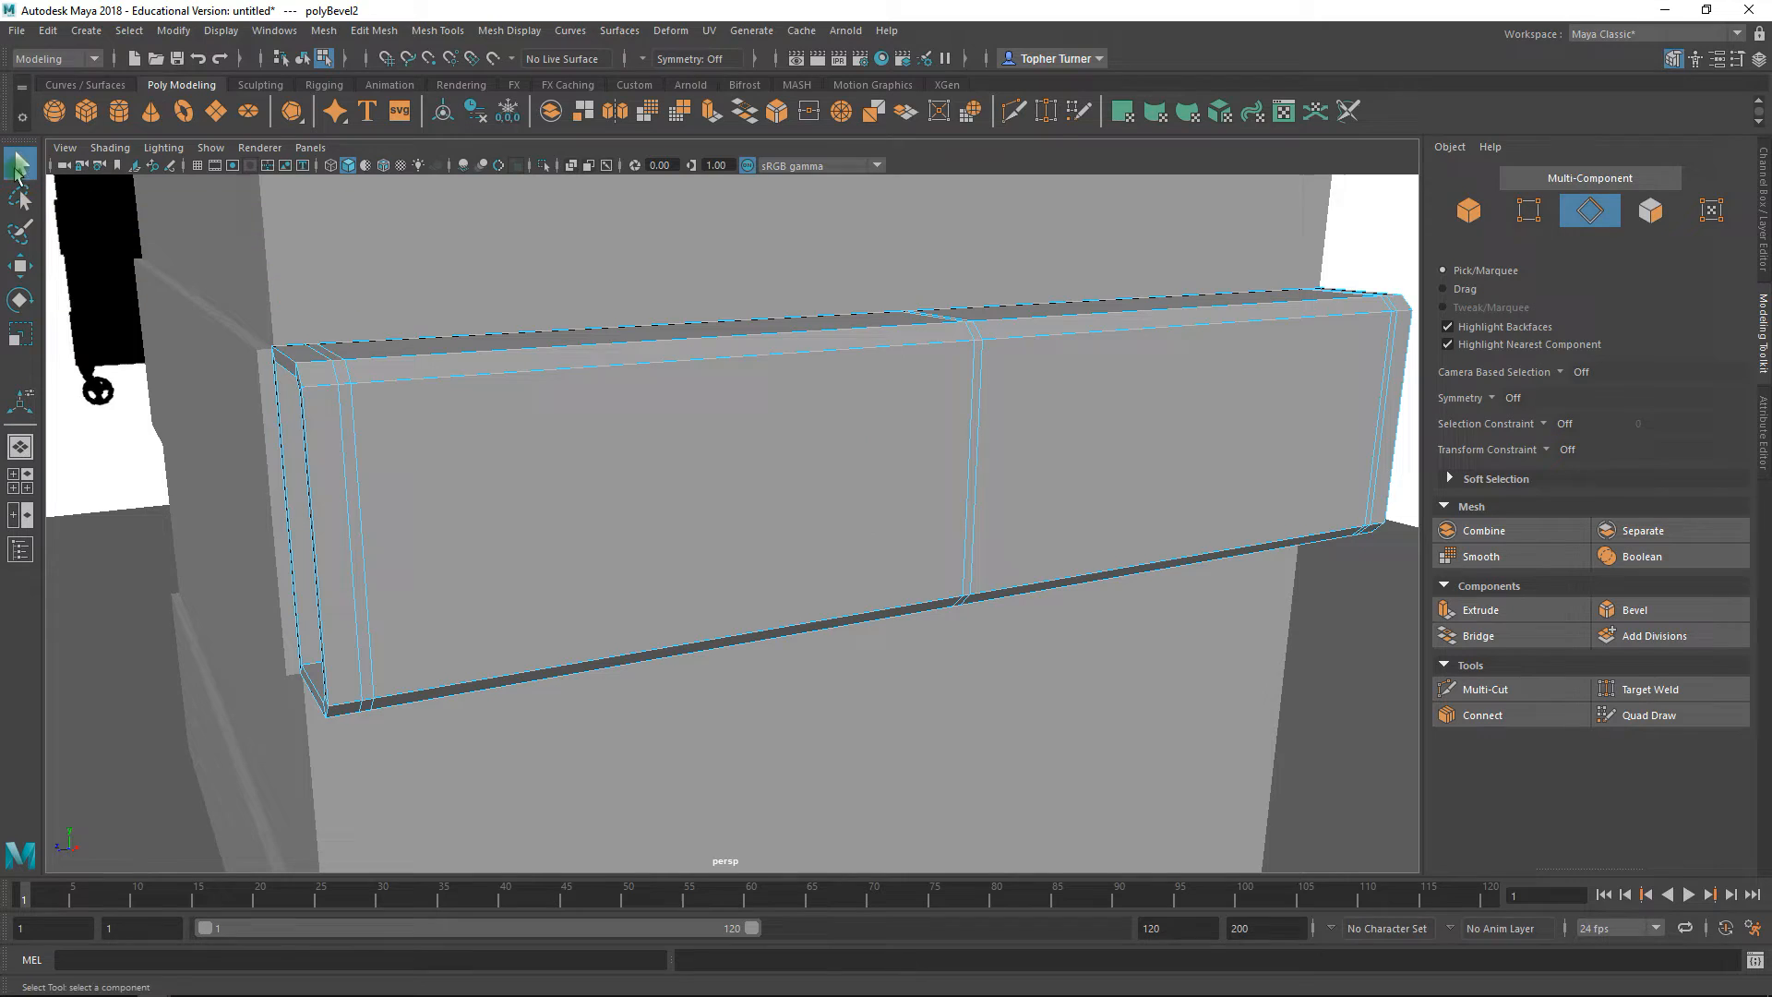
- Select the three narrow faces between the beveled loops on the sleeve's upper surface
alt+drag(732, 446, 859, 478)
click(1652, 210)
alt+drag(1128, 543, 1032, 573)
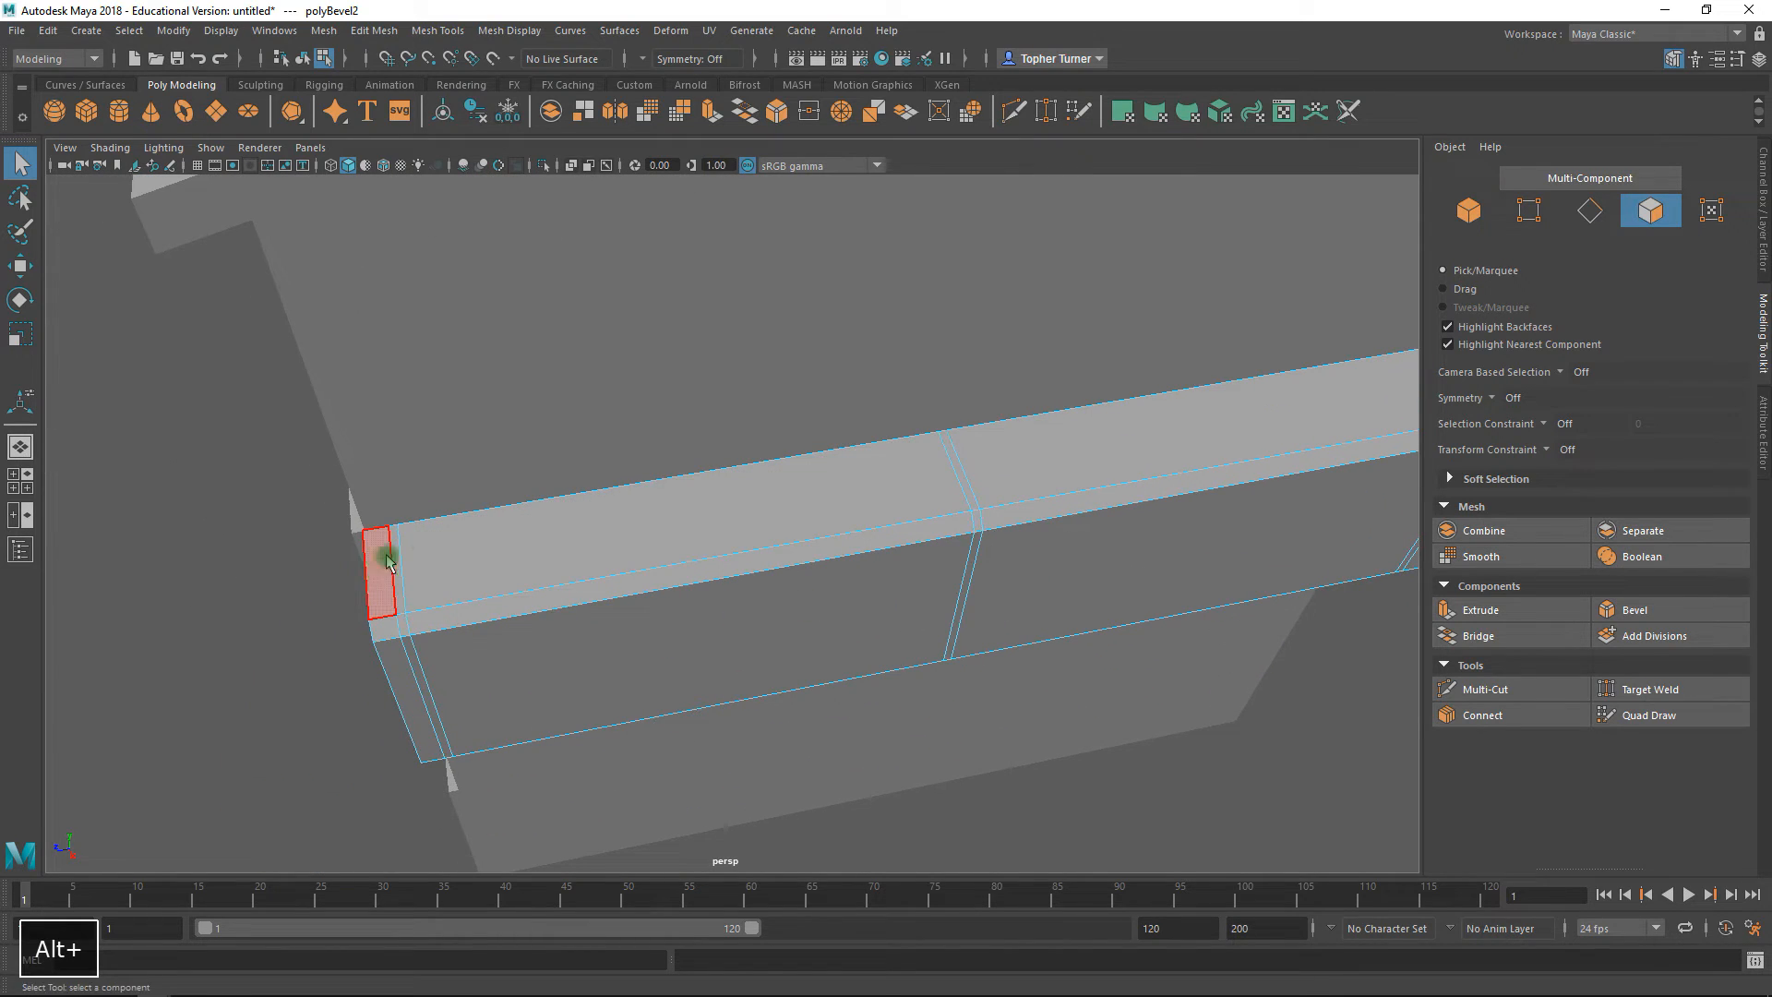
click(984, 497)
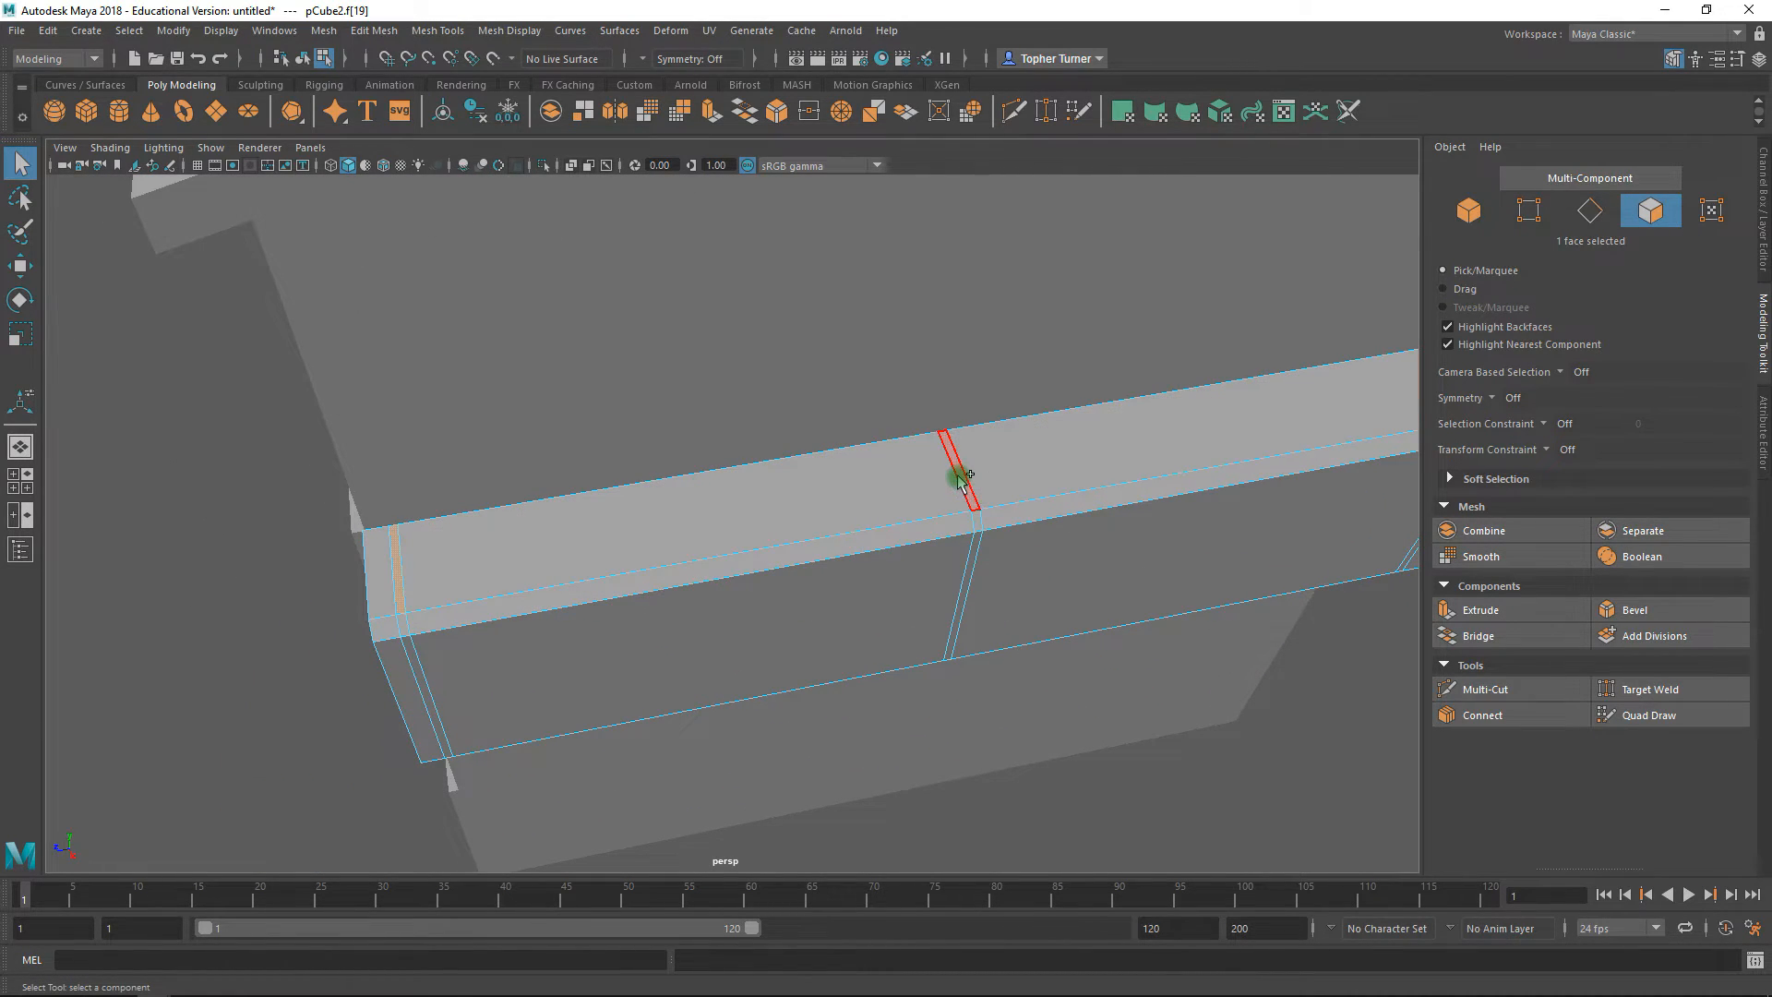
shift+click(951, 473)
alt+drag(952, 473, 1234, 452)
shift+click(1234, 452)
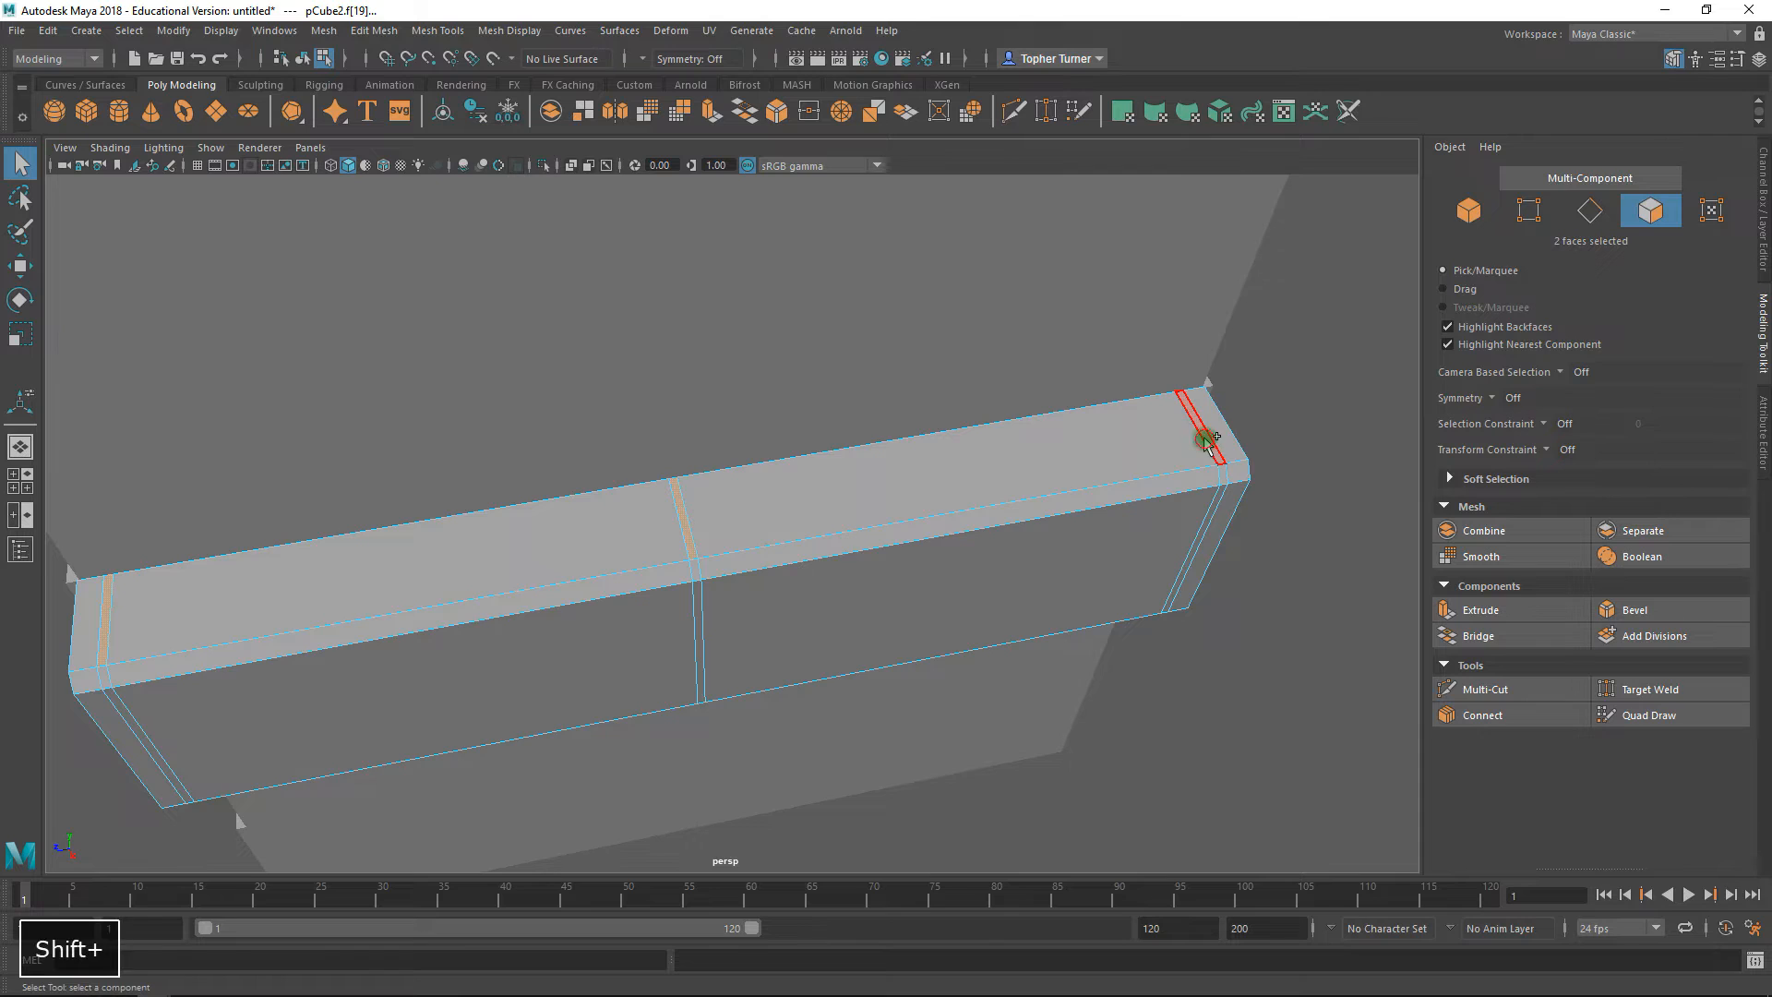
- Add the three matching narrow faces on the sleeve's underside to the face selection
alt+drag(958, 566, 1013, 545)
alt+drag(871, 591, 812, 489)
shift+click(261, 257)
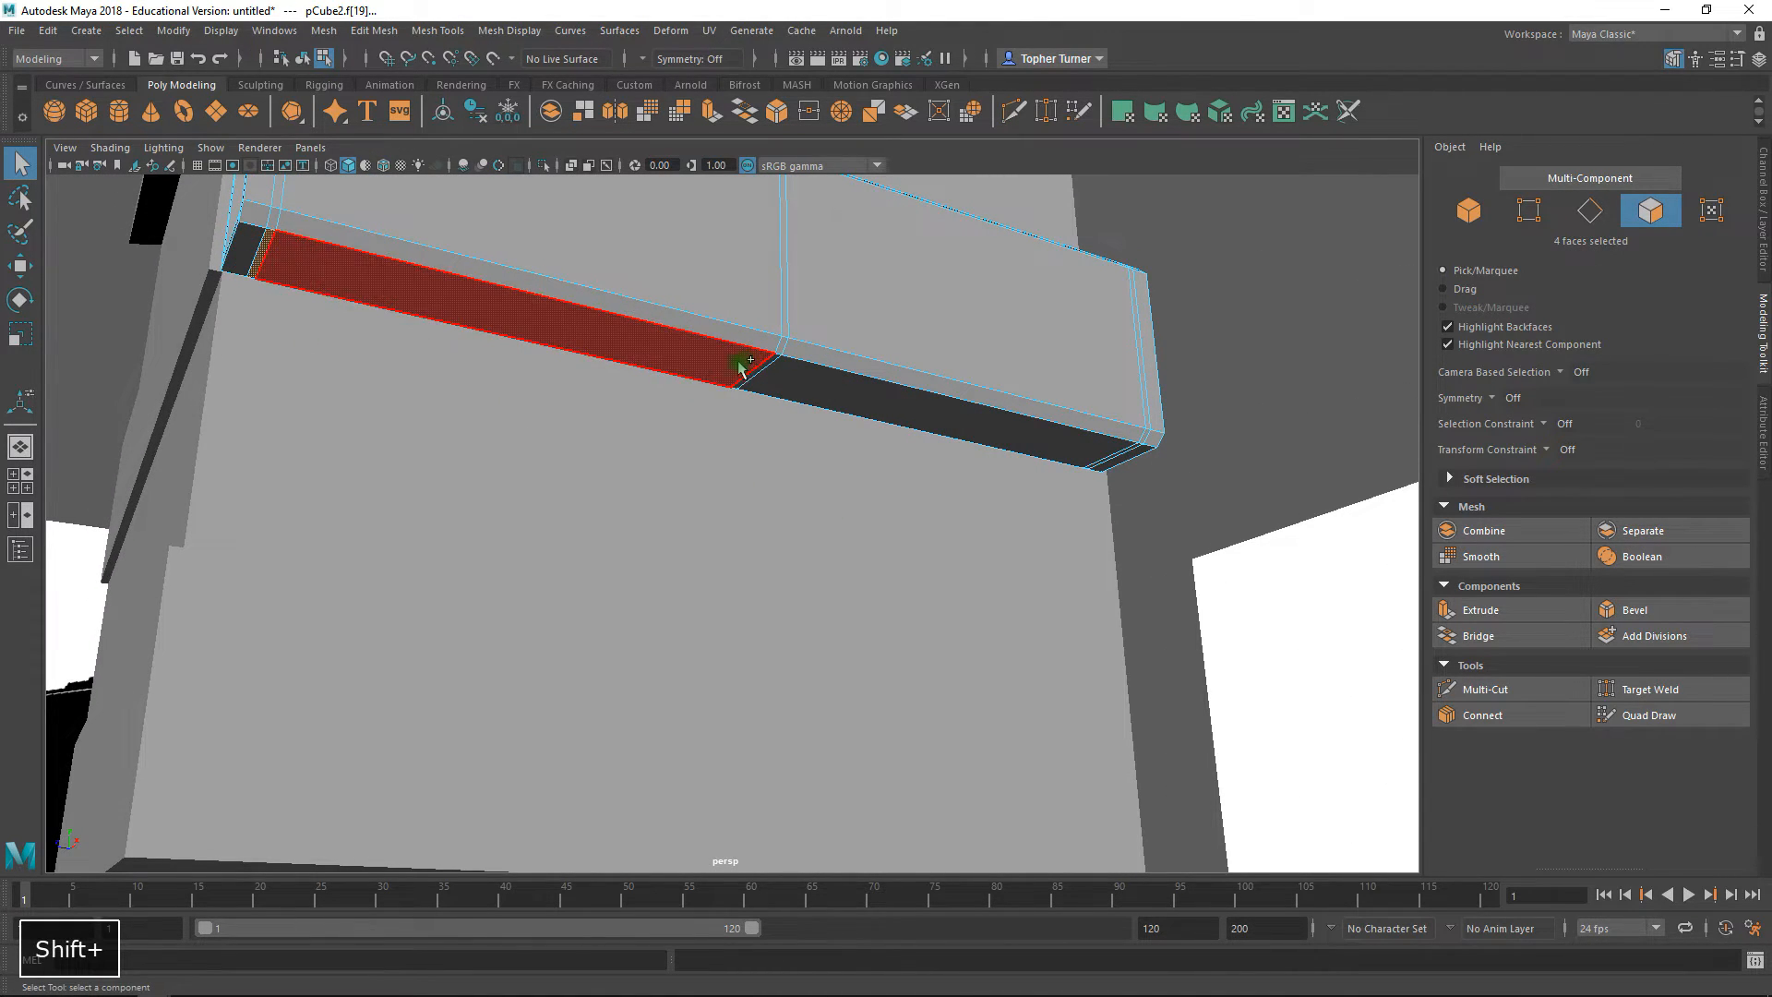
shift+click(764, 374)
shift+click(1115, 477)
- Extrude the six selected narrow faces above and below the sleeve to a Local Translate Z of about 0.256, matching the front-view reference
key(space)
key(space)
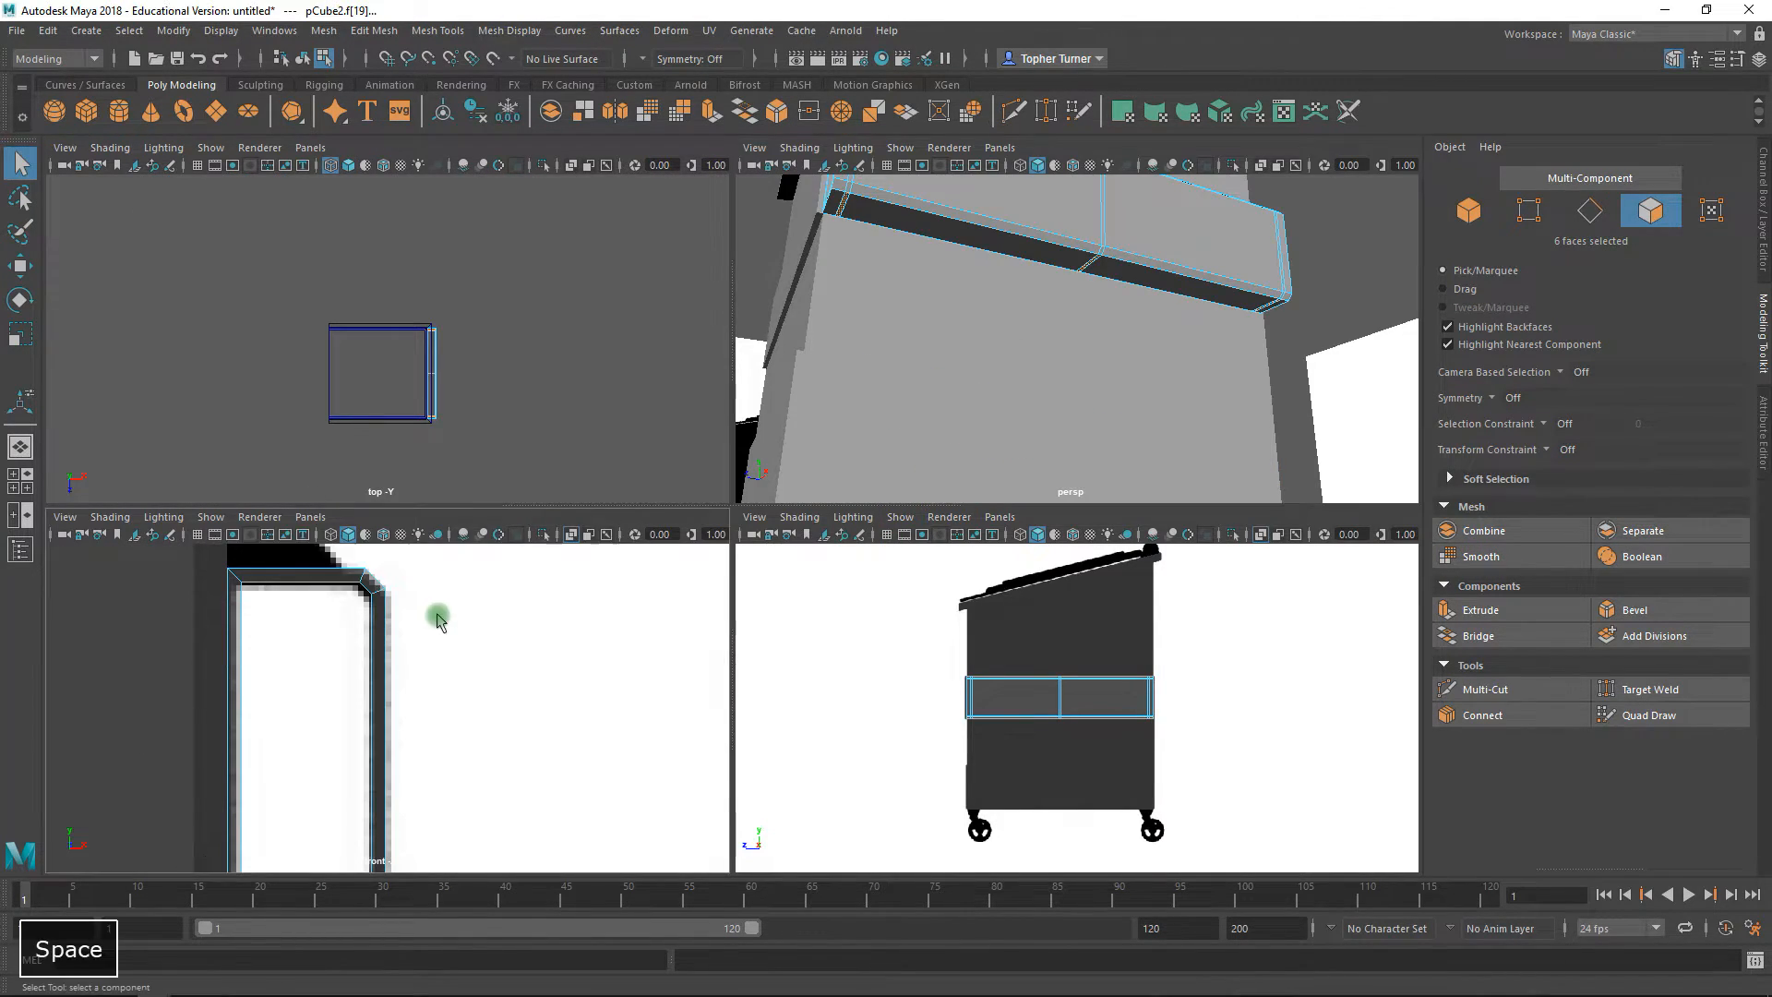
alt+right_drag(568, 588, 671, 554)
alt+middle_drag(671, 558, 704, 517)
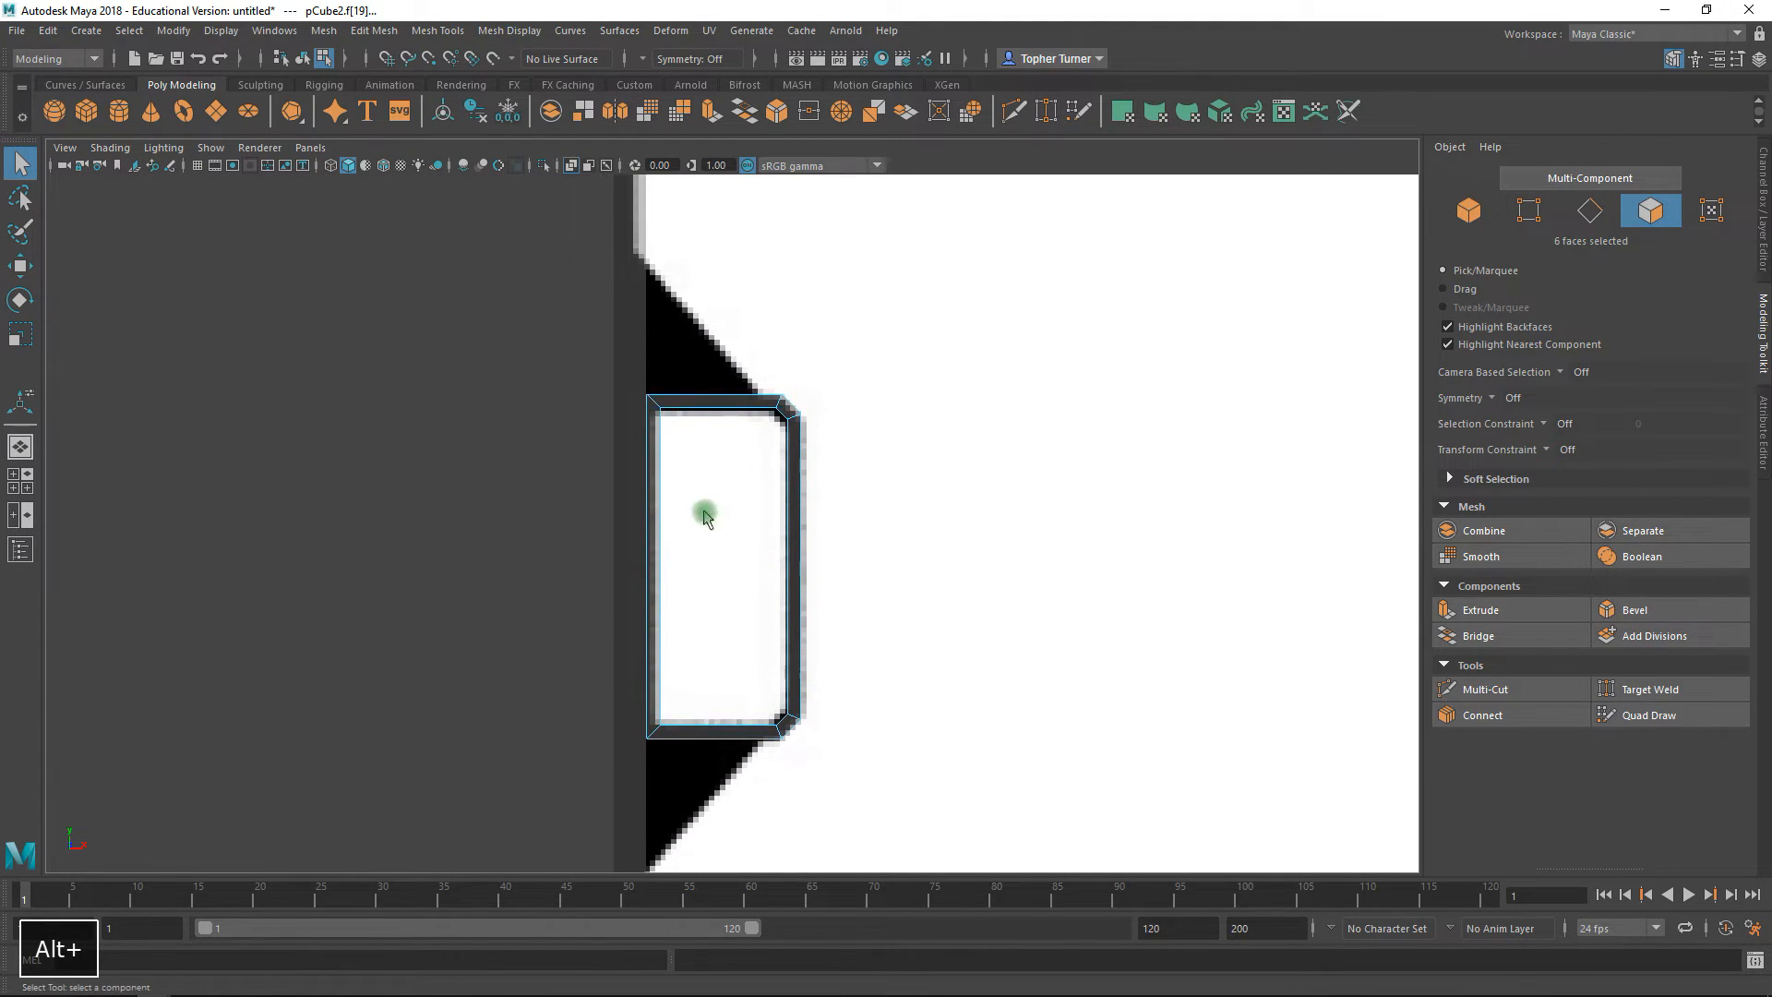
click(1480, 609)
drag(717, 344, 727, 208)
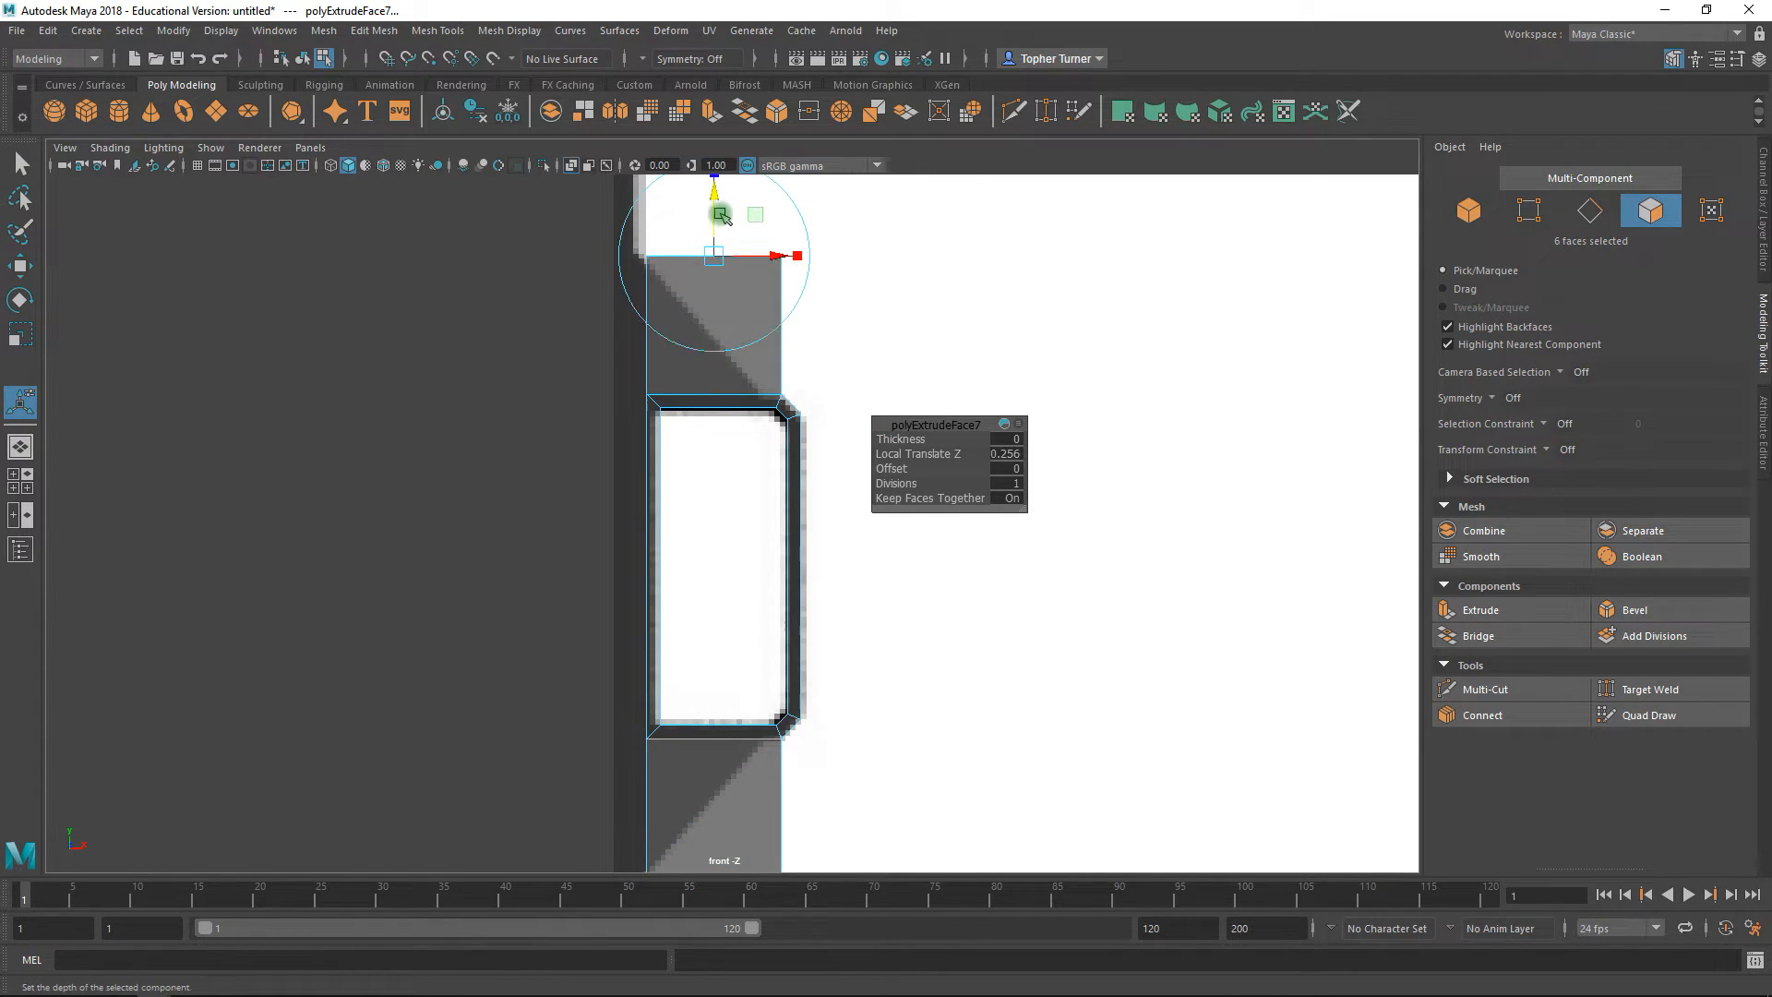
click(31, 175)
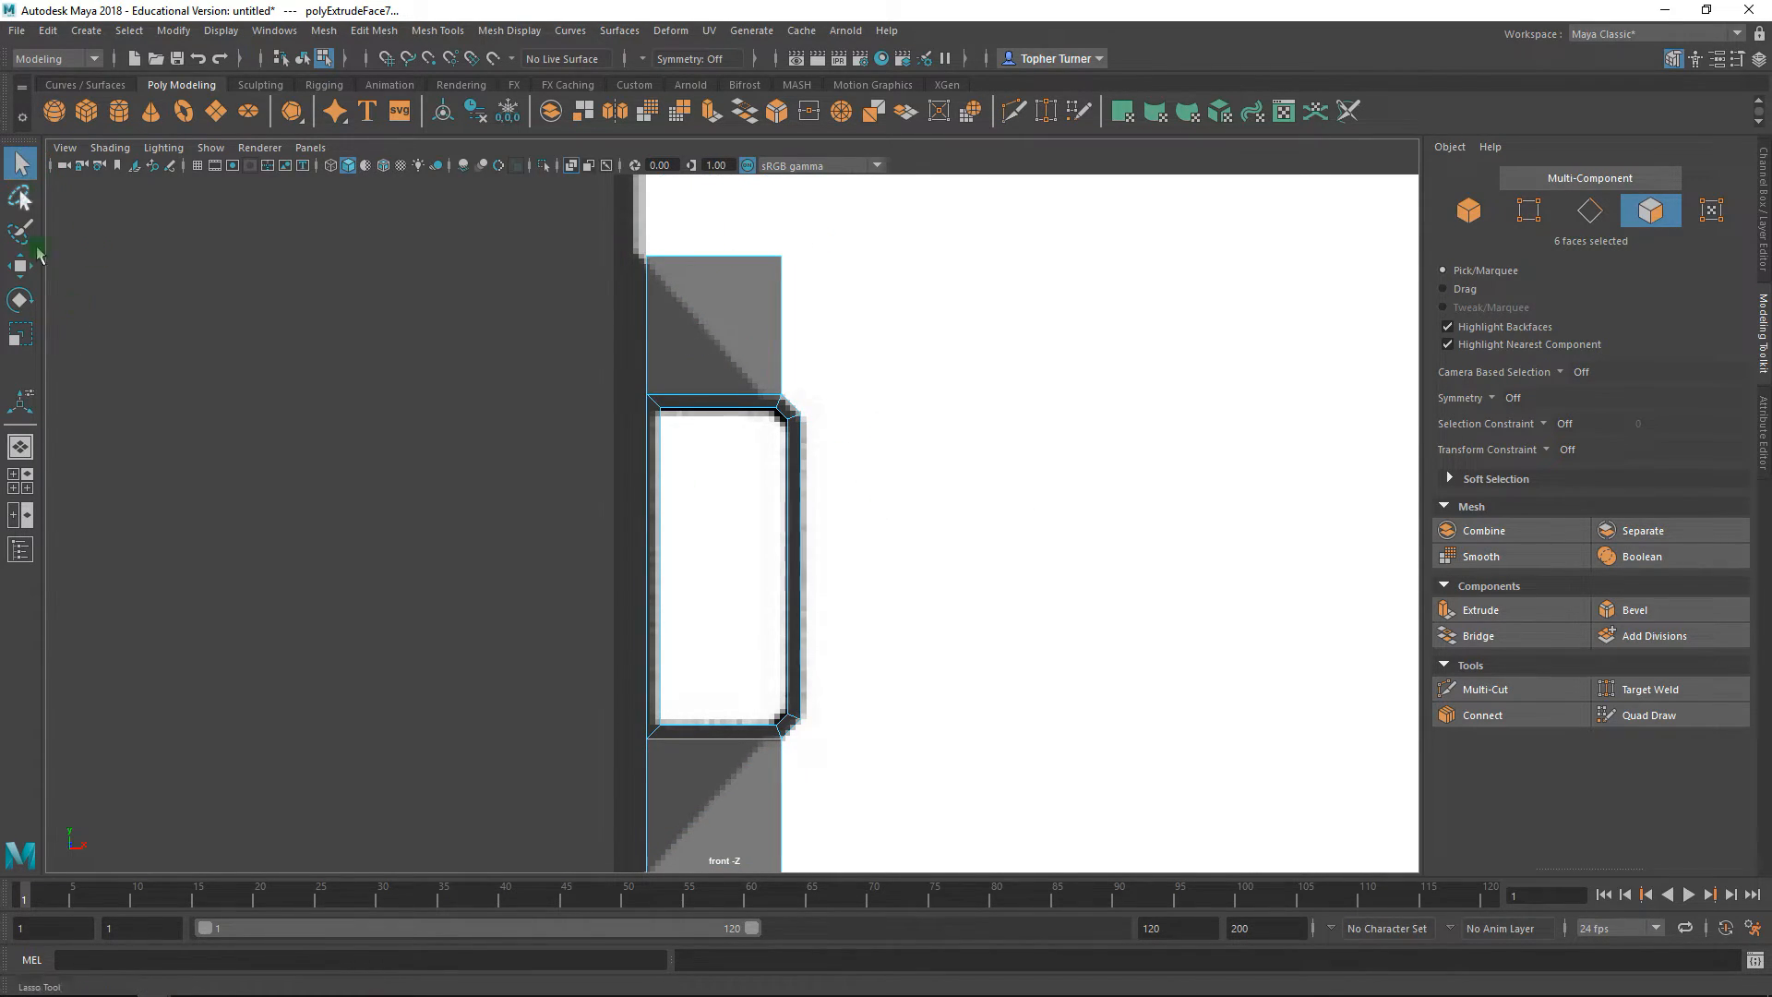
key(space)
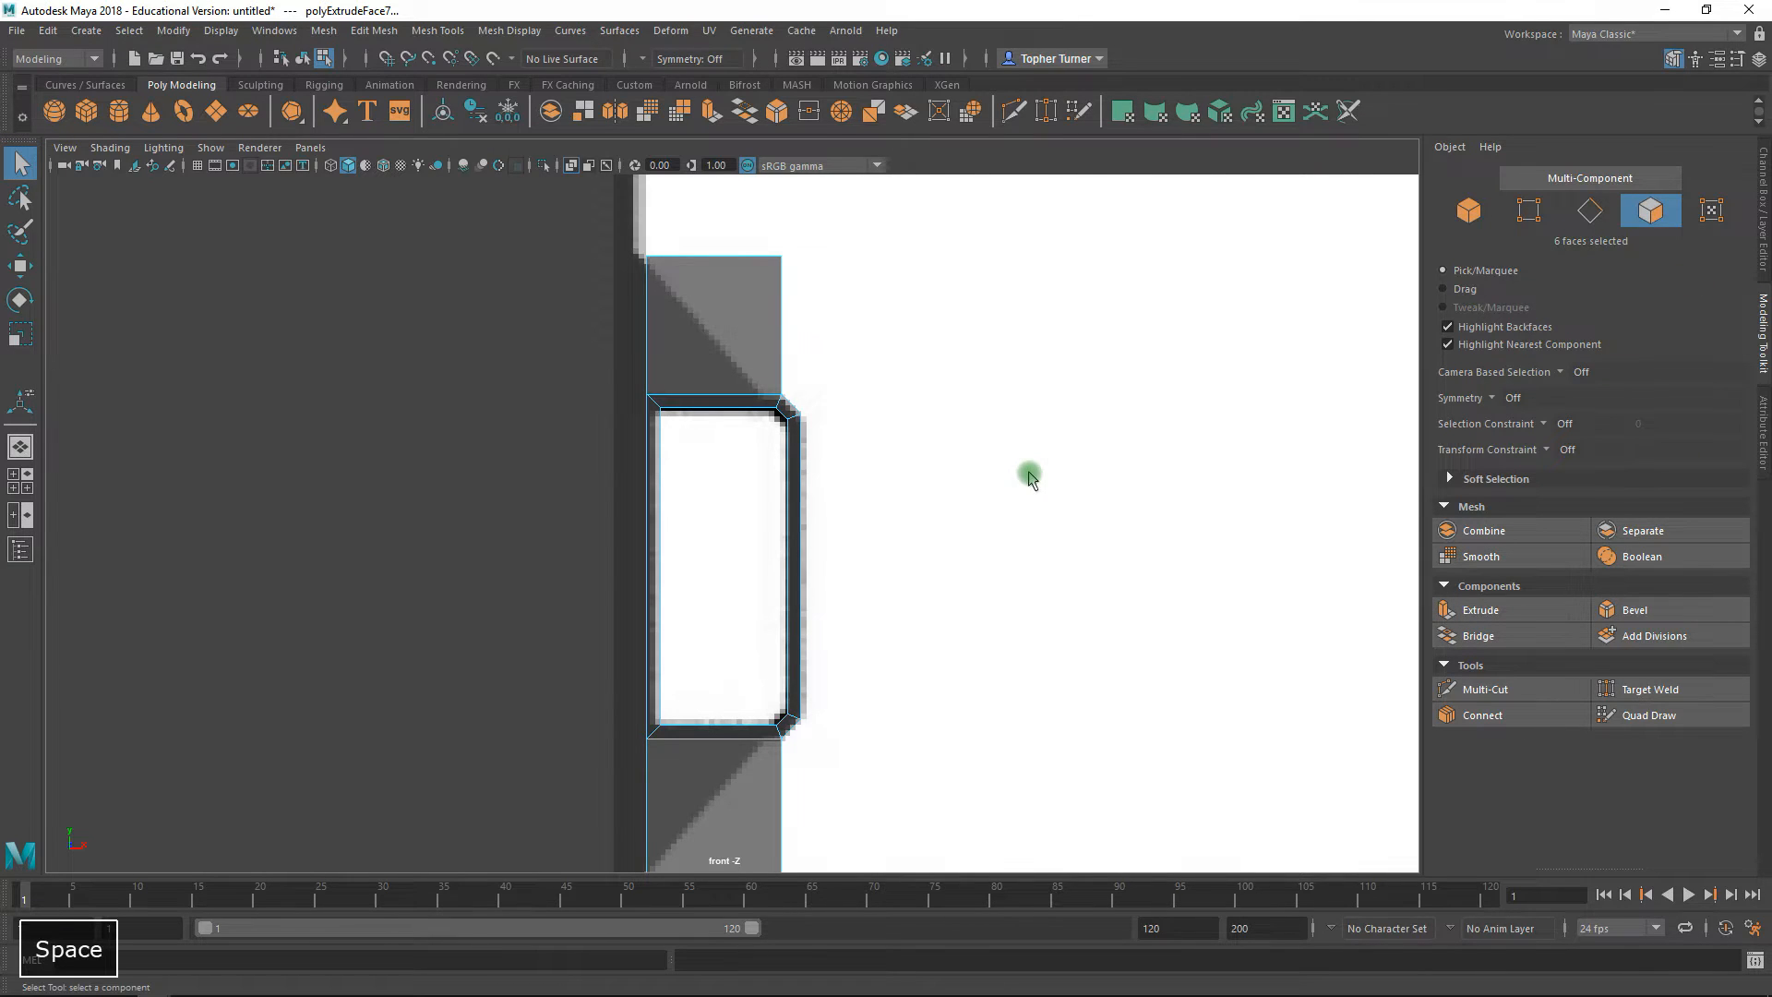
key(space)
alt+drag(1000, 396, 1011, 458)
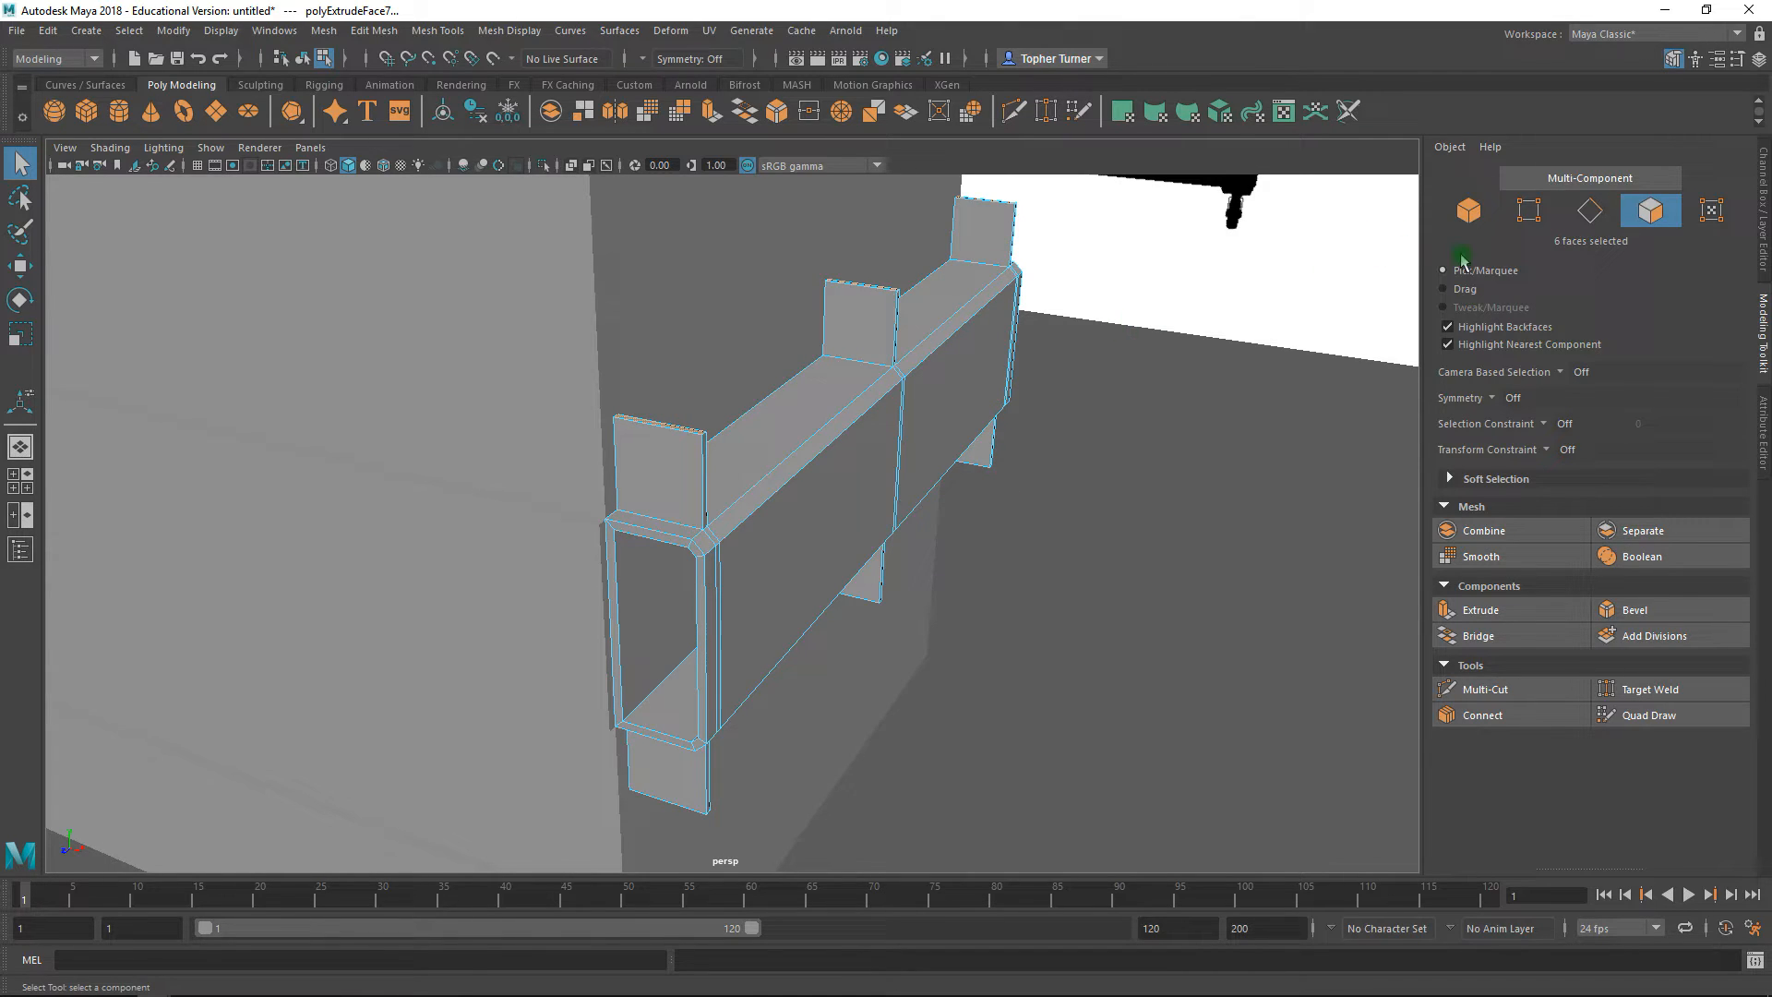
- Delete the short outer corner edges of the three upper and three lower tabs, turning each tab into a triangular support
key(space)
key(space)
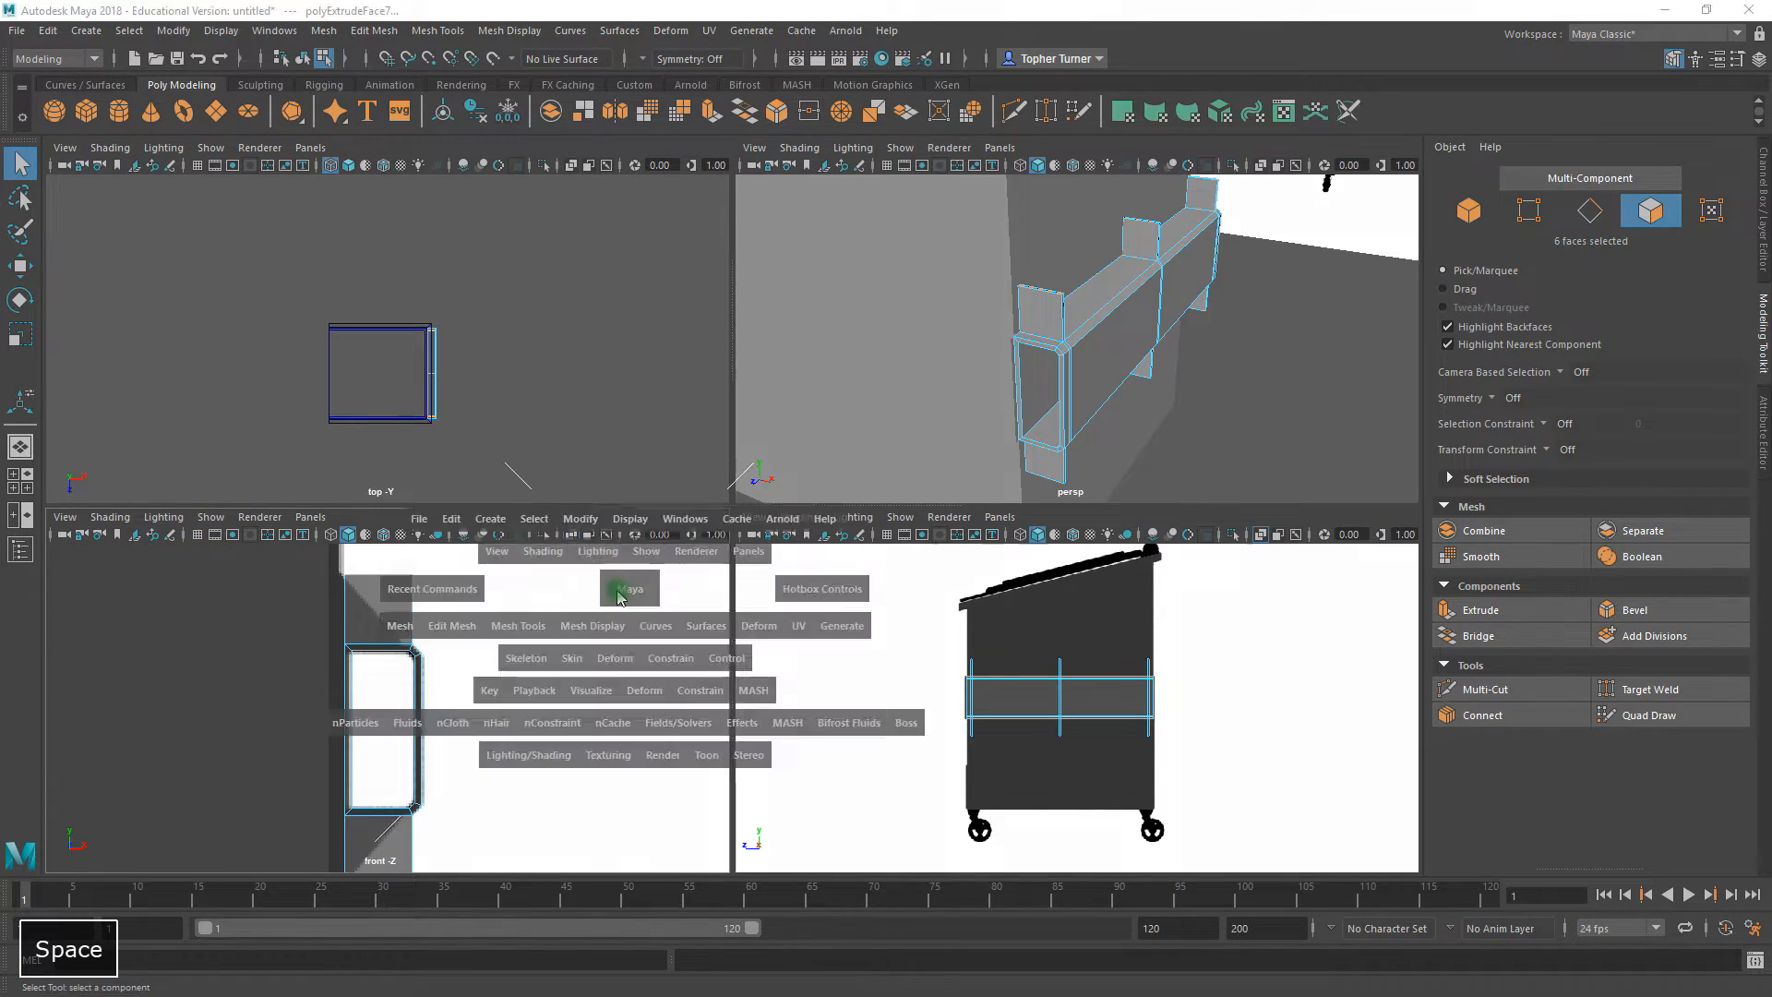
click(1589, 210)
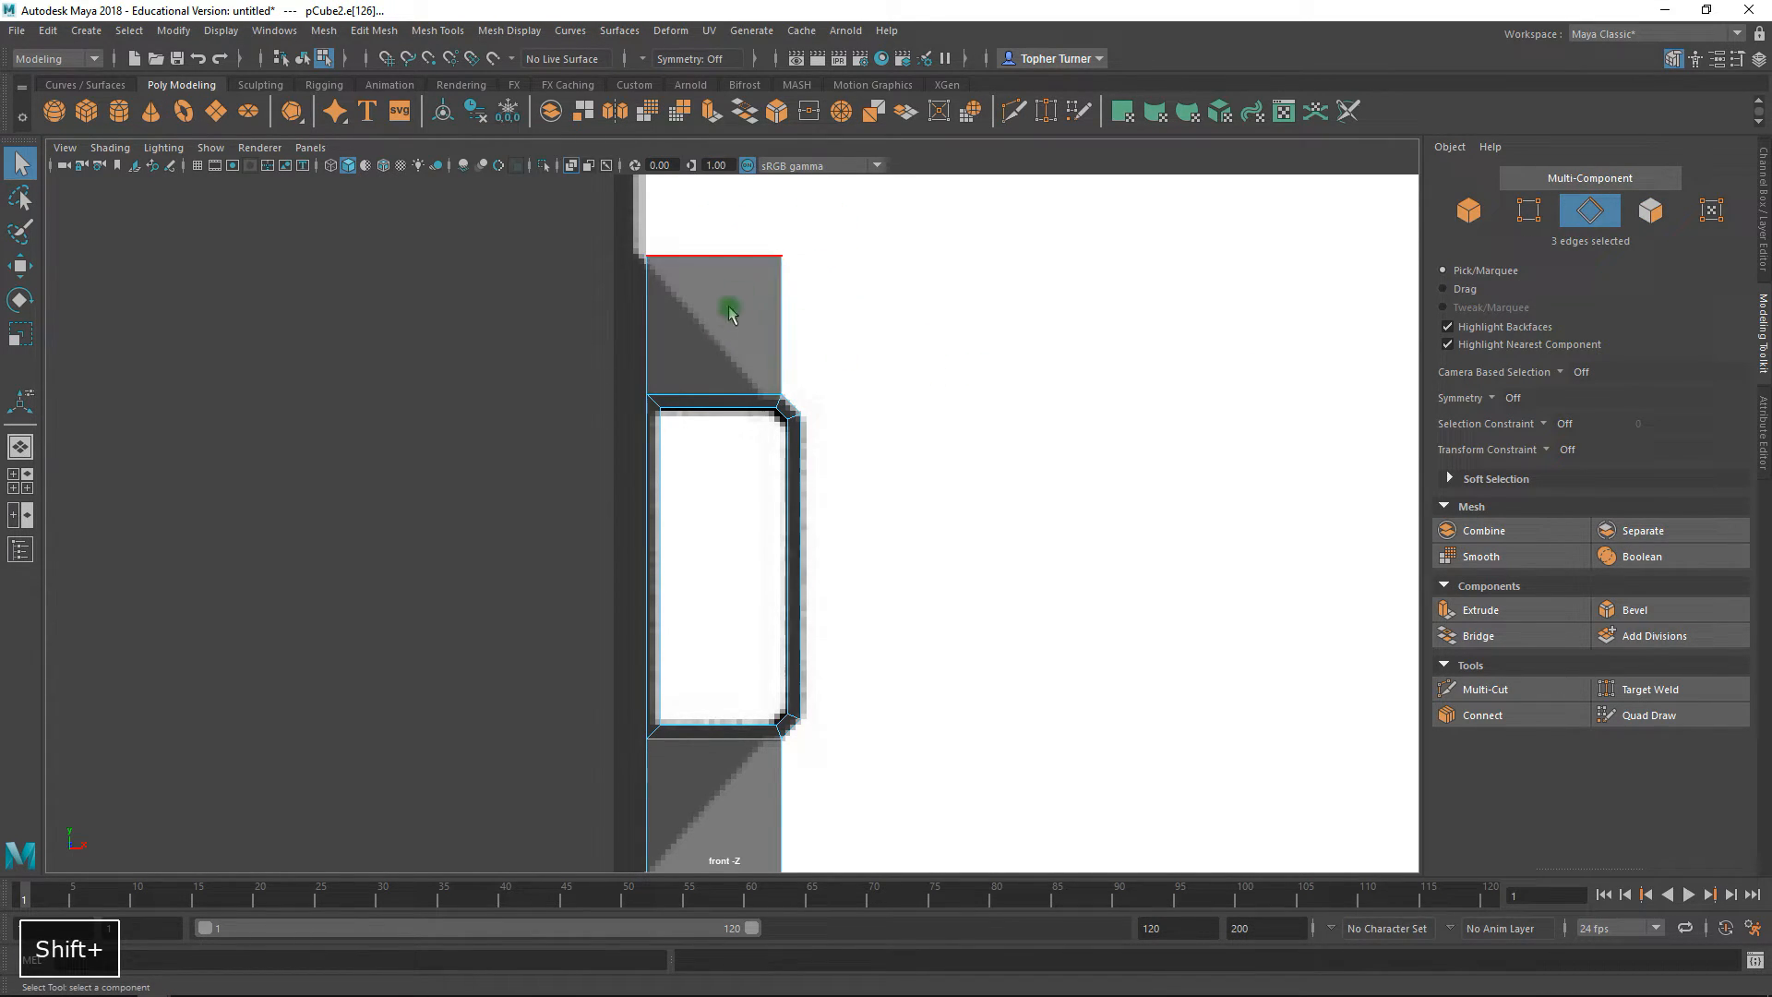
alt+middle_drag(959, 652, 1034, 358)
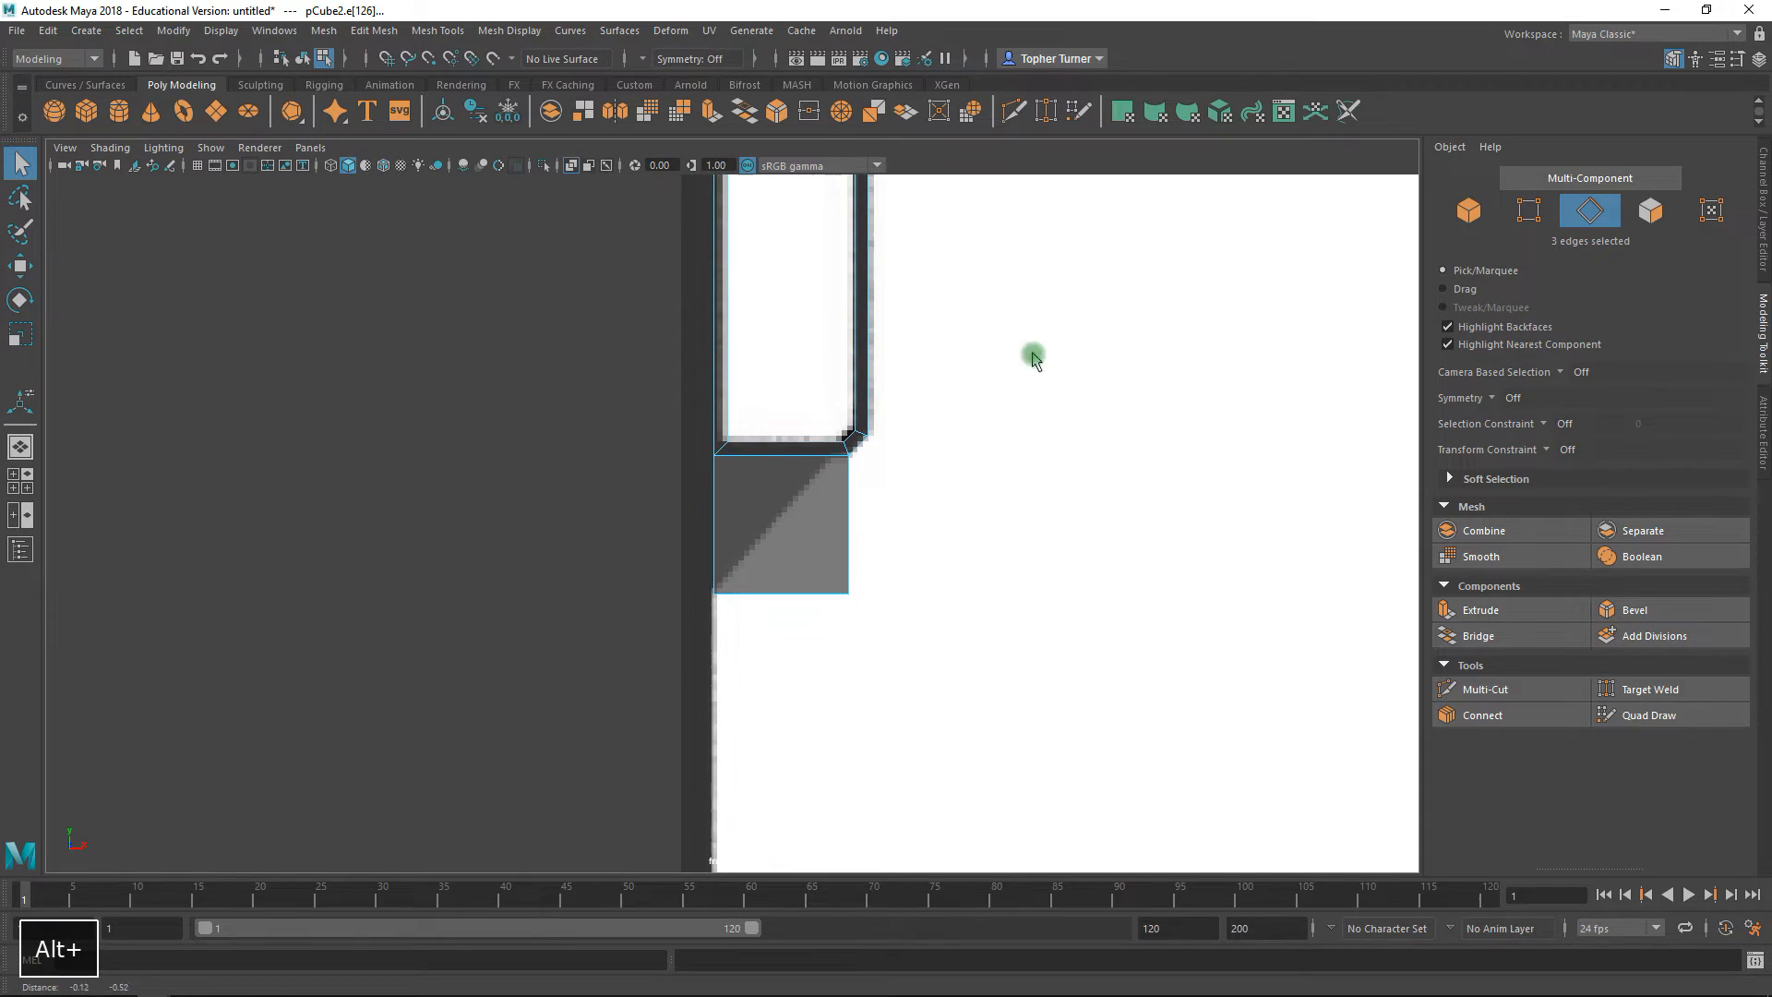
shift+drag(890, 561, 834, 632)
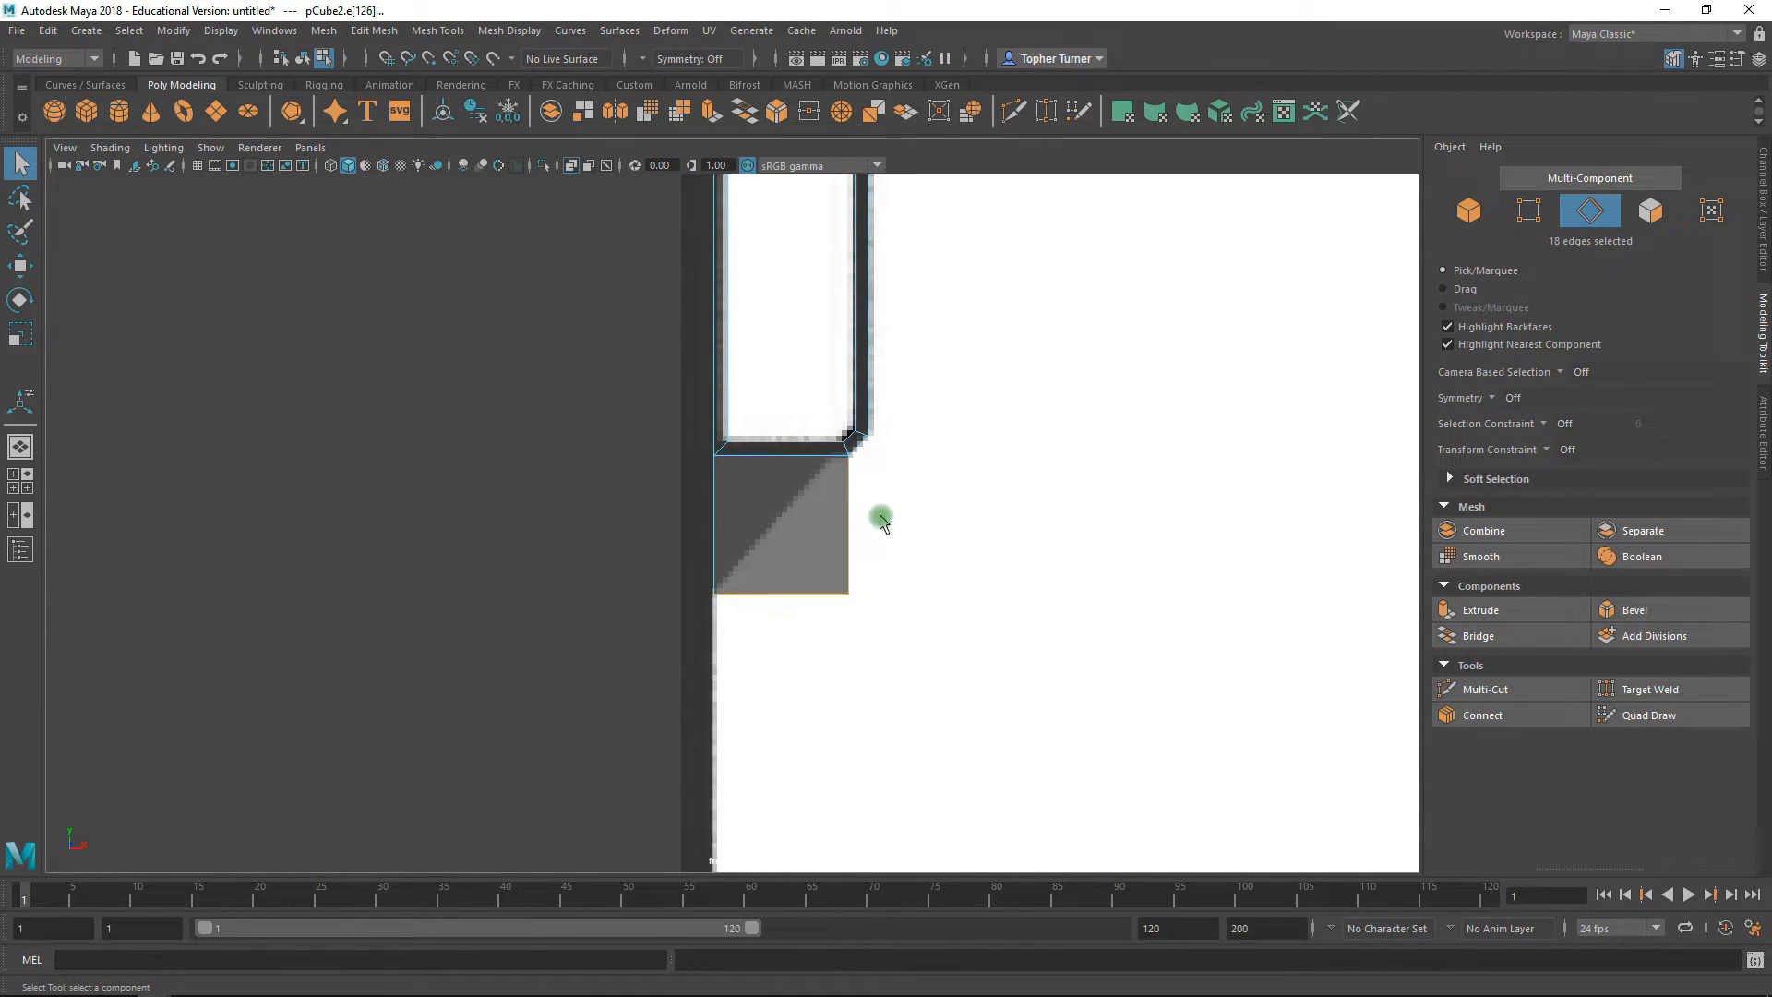
shift+drag(895, 512, 780, 529)
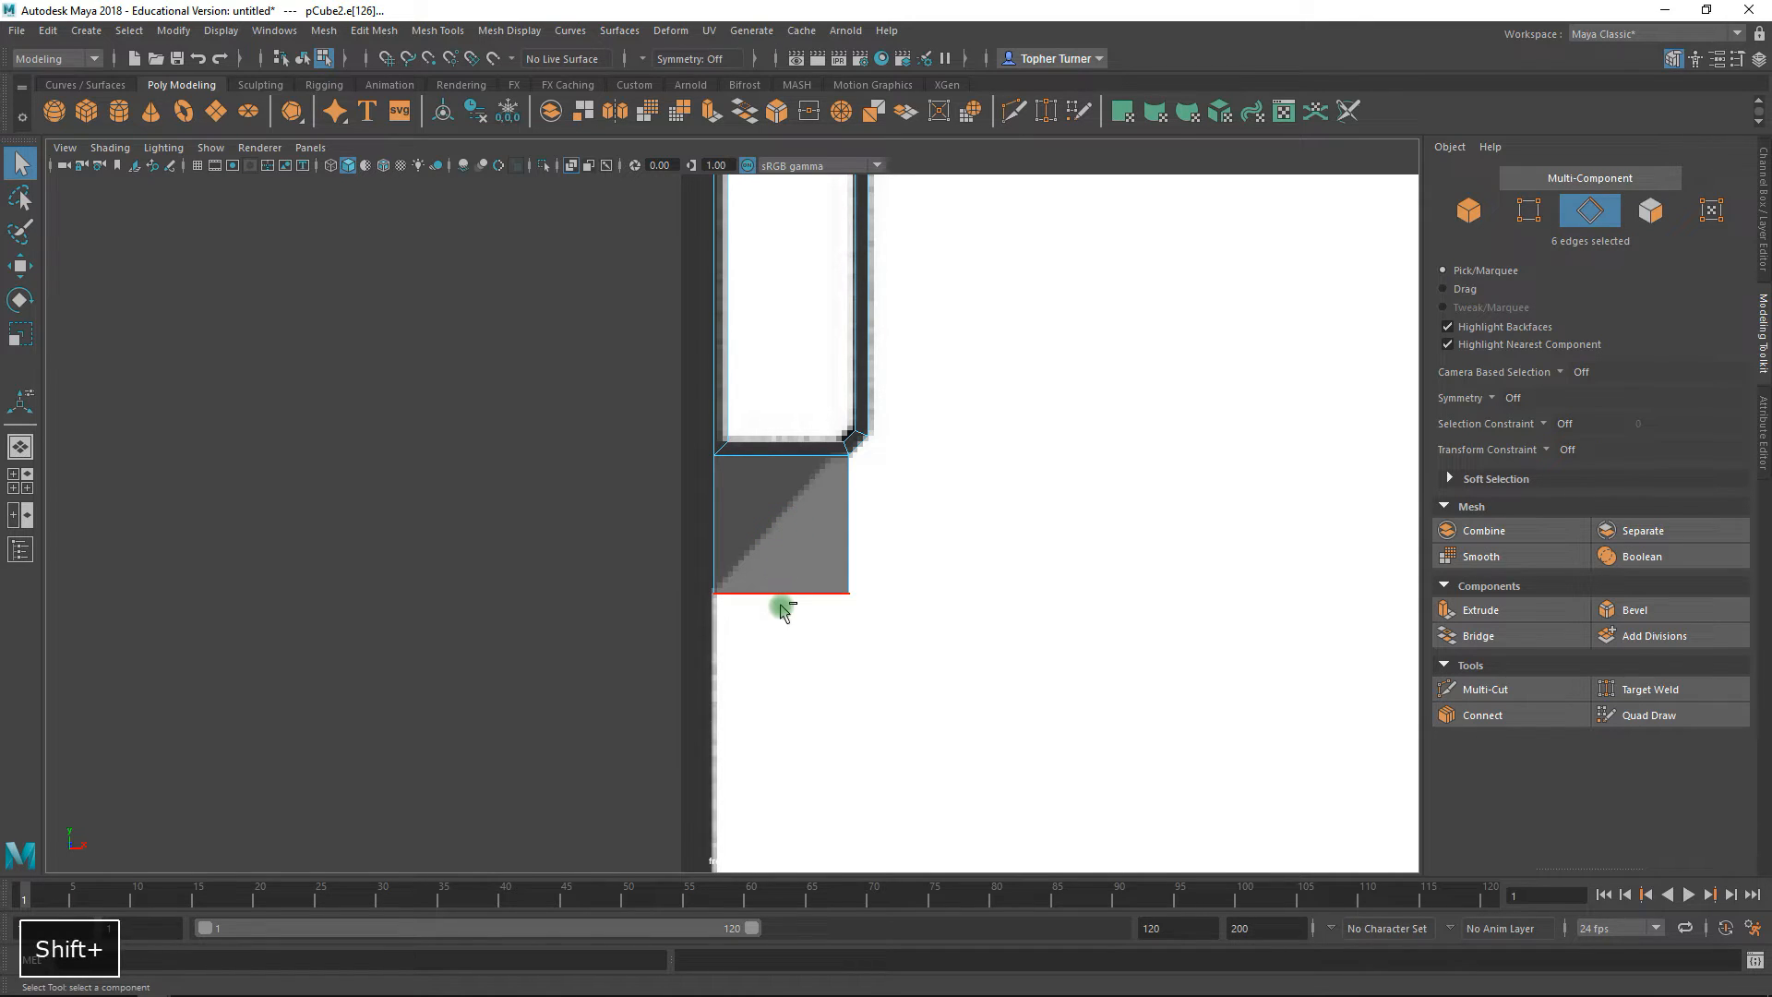
key(space)
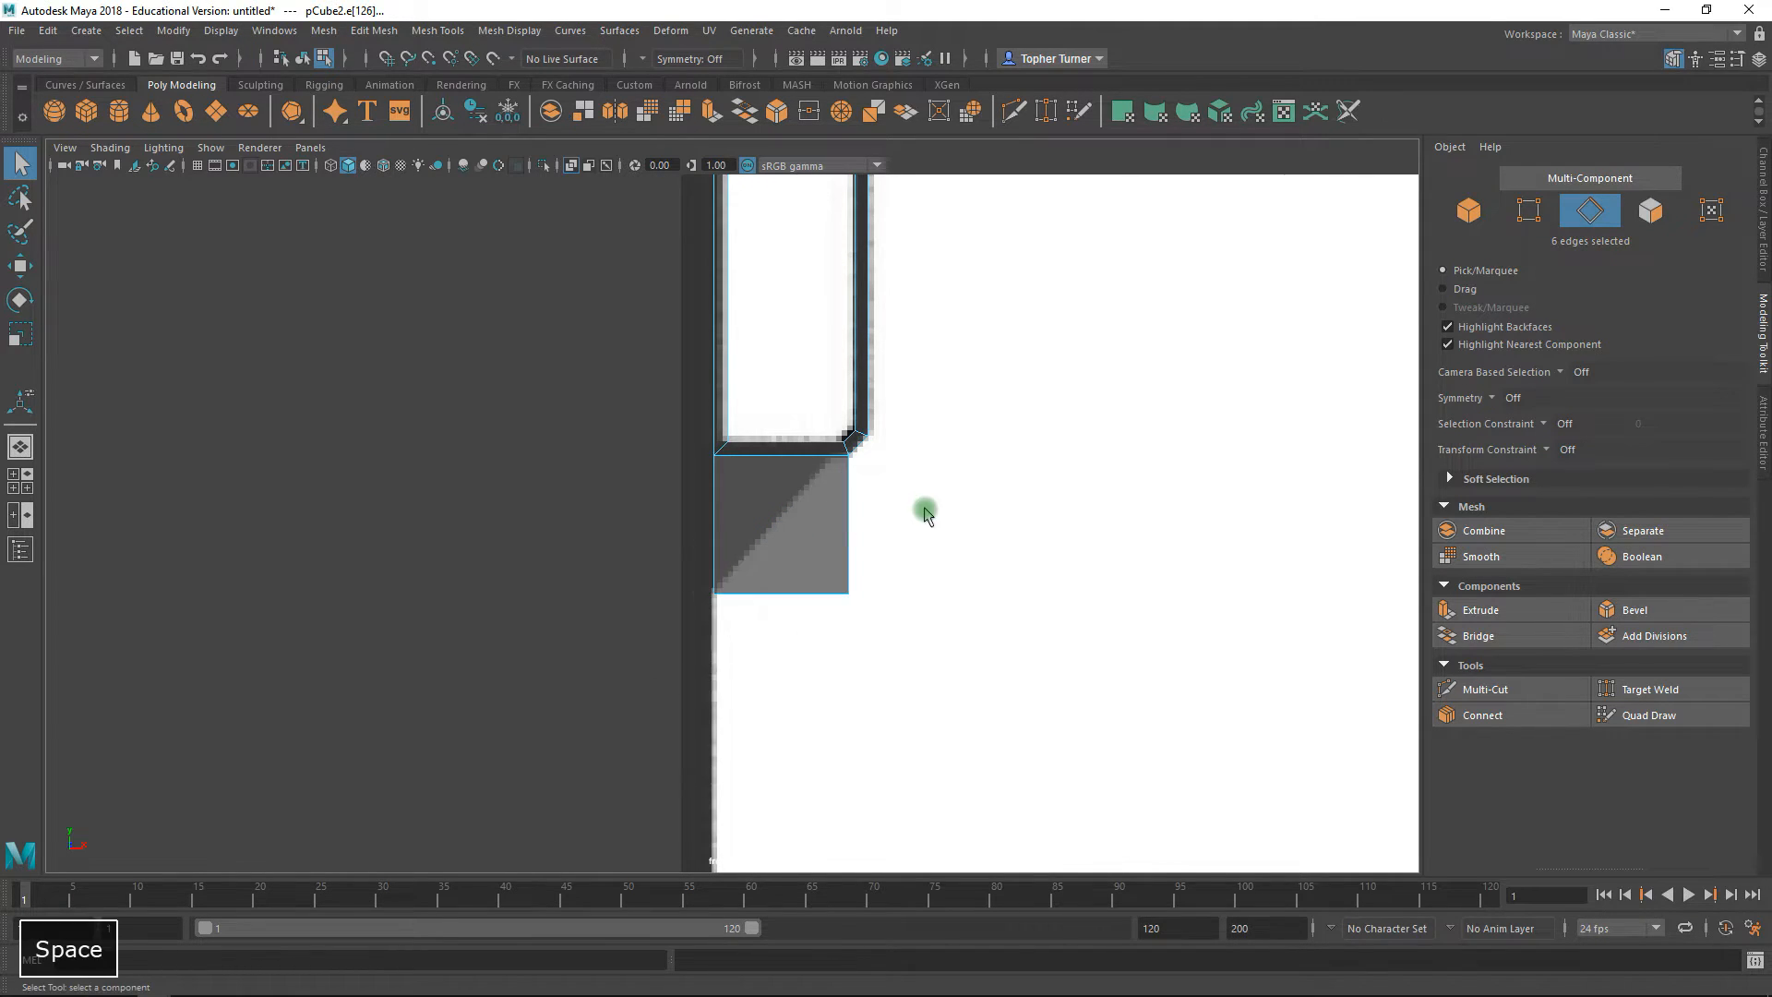
key(space)
alt+right_drag(811, 366, 921, 681)
alt+middle_drag(708, 344, 708, 454)
alt+right_drag(1041, 379, 780, 258)
alt+right_drag(1004, 427, 934, 389)
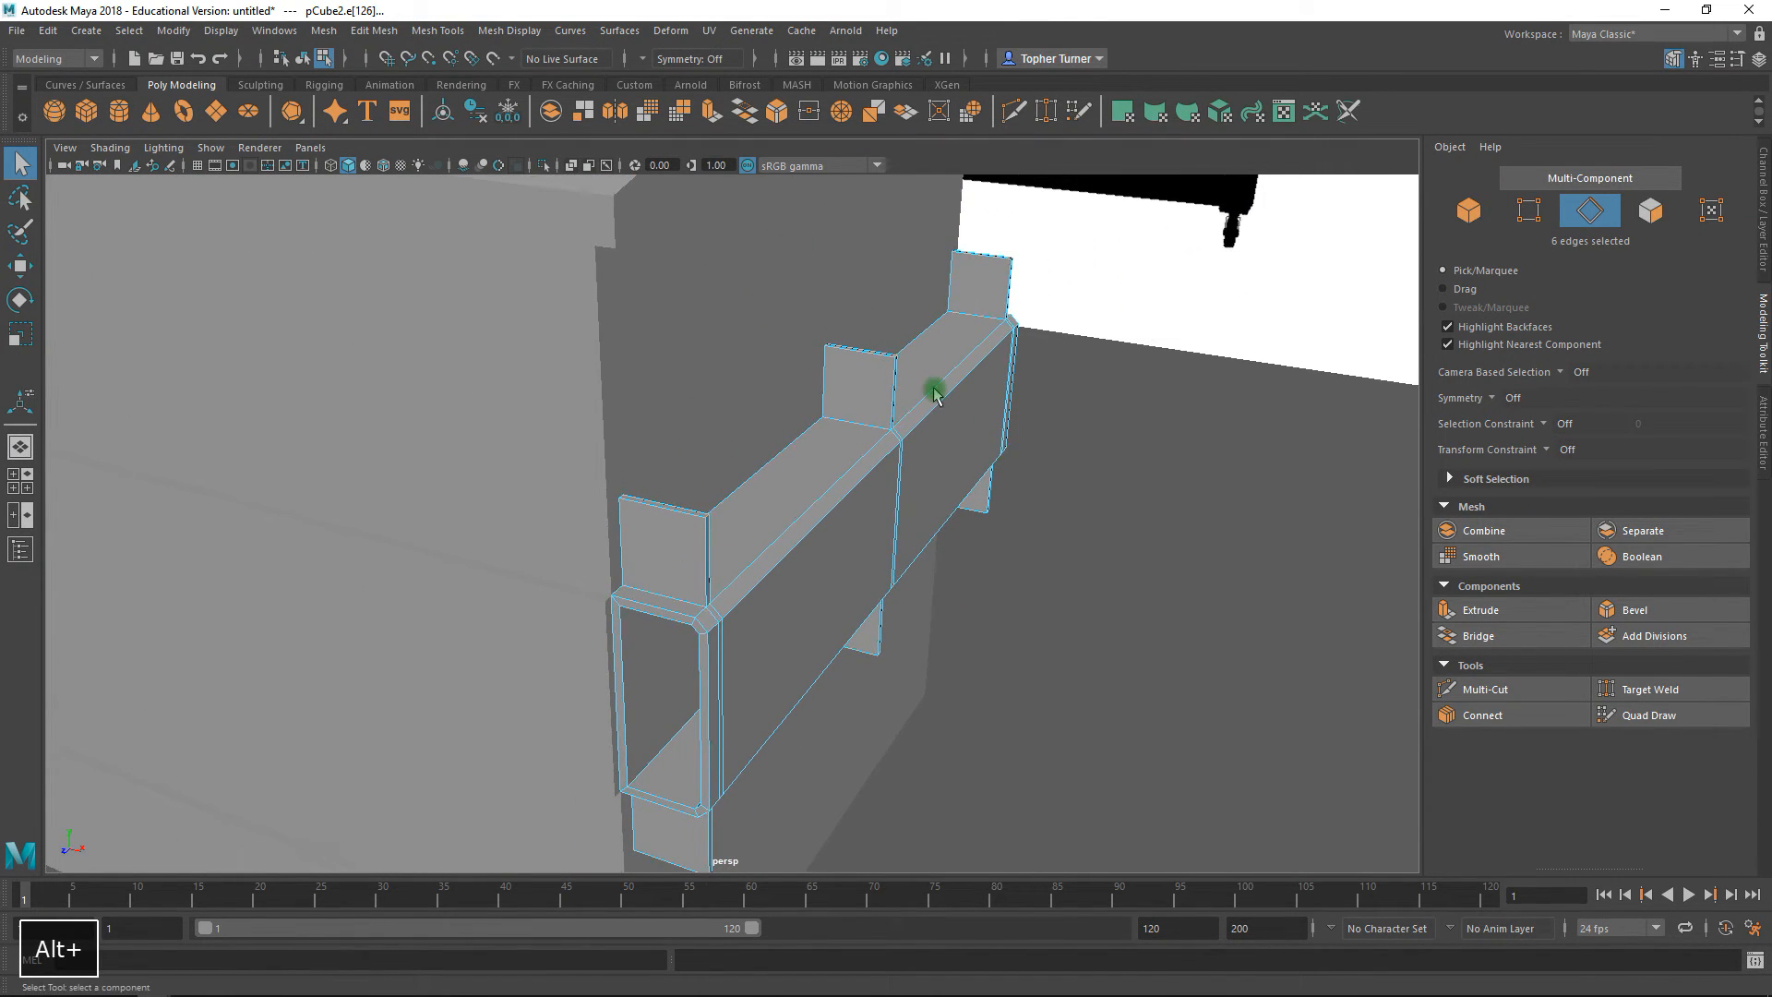
key(ctrl+BackSpace)
alt+drag(932, 408, 806, 425)
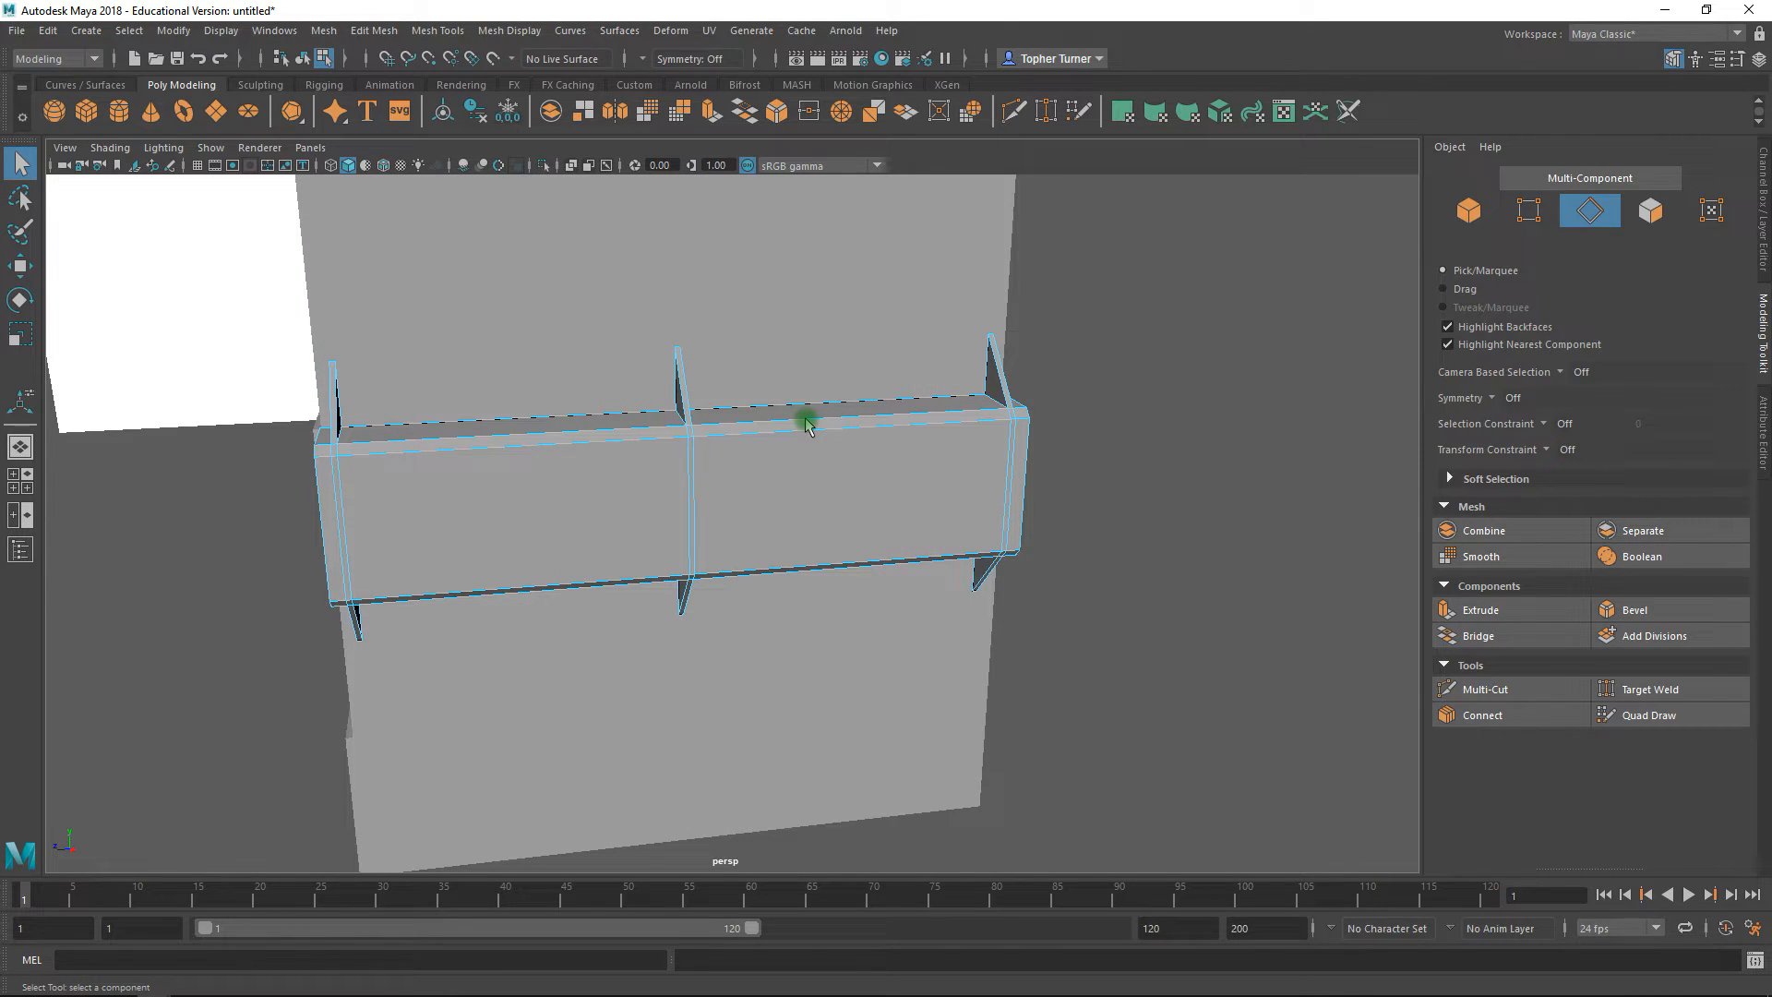
- Select the short edges across the three narrow bands along the upper border of the sleeve's outer face
alt+drag(828, 431, 813, 493)
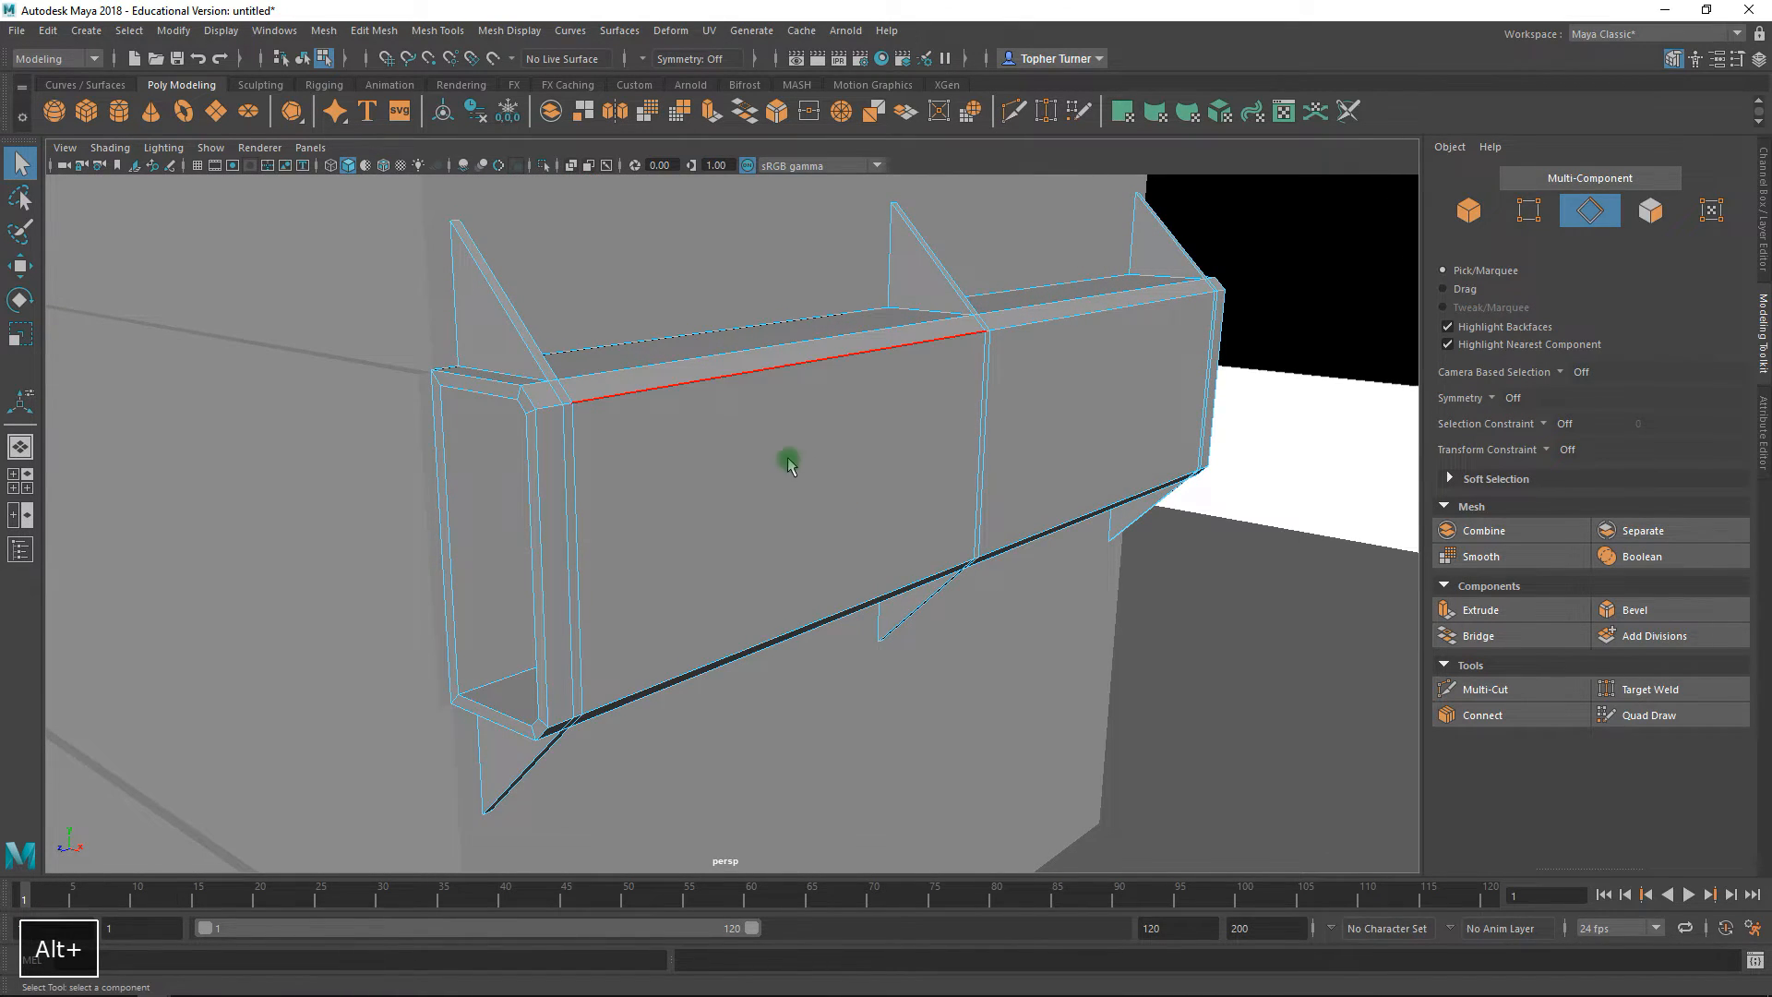
alt+right_drag(780, 463, 680, 404)
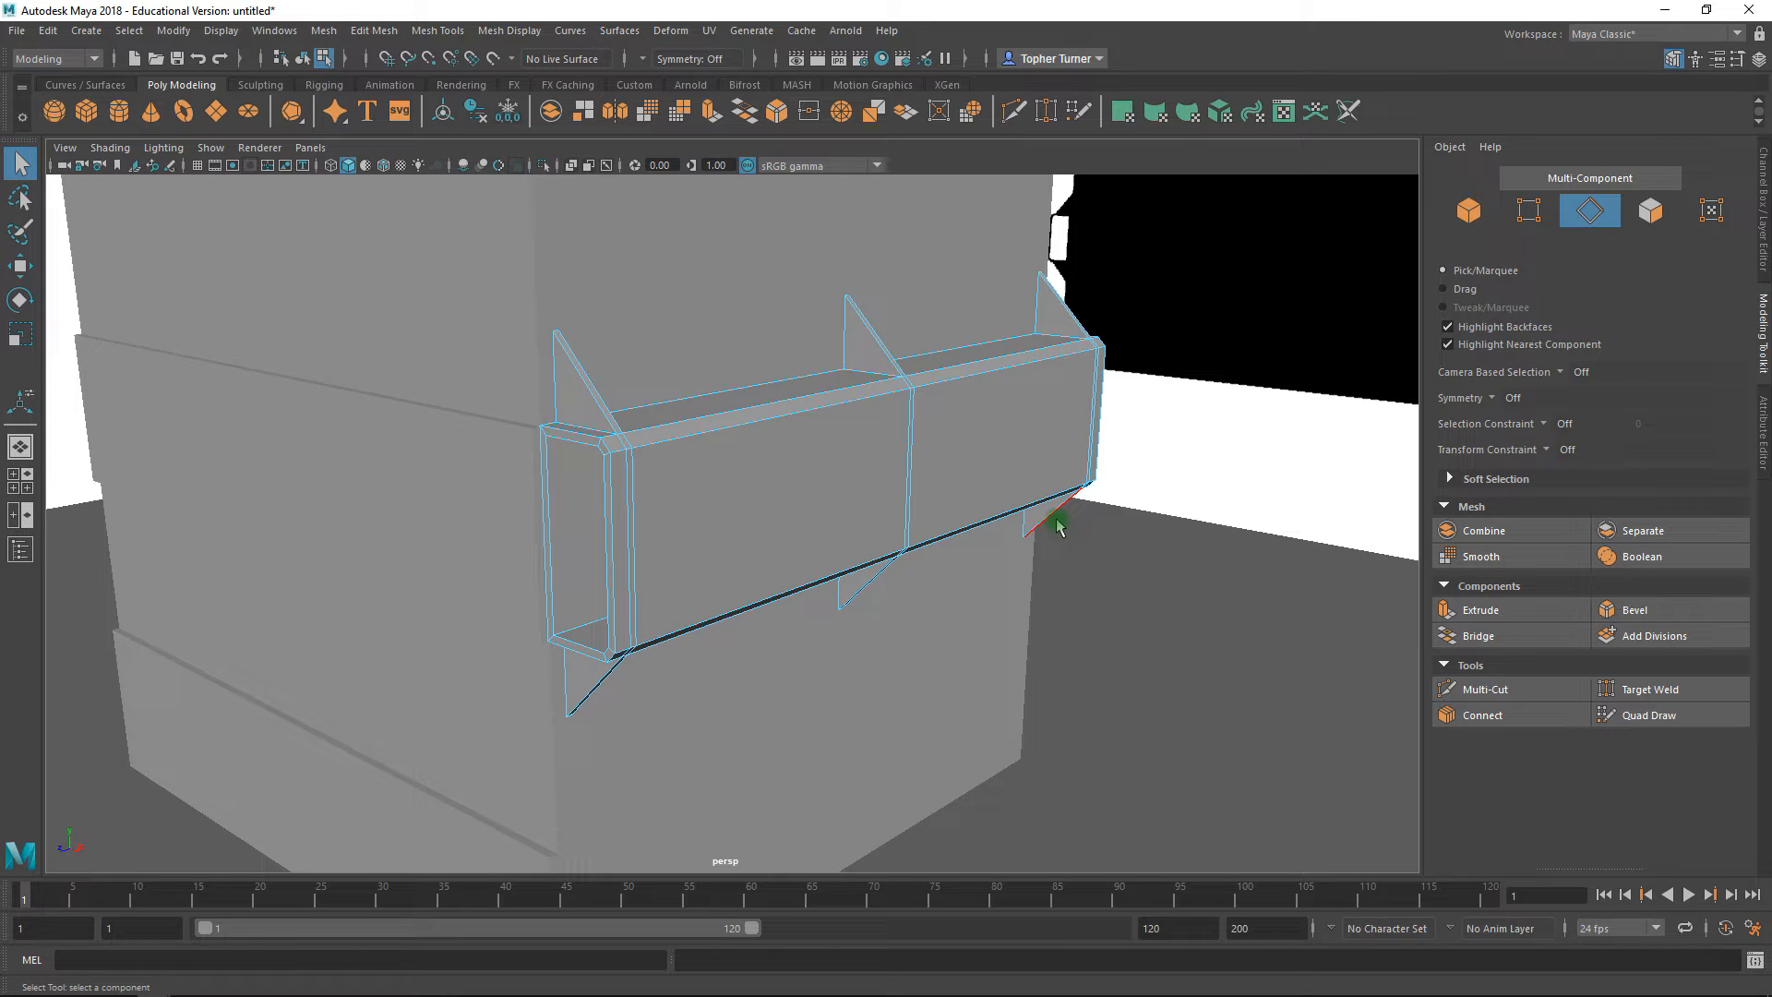
alt+drag(943, 503, 855, 514)
alt+right_drag(855, 514, 758, 593)
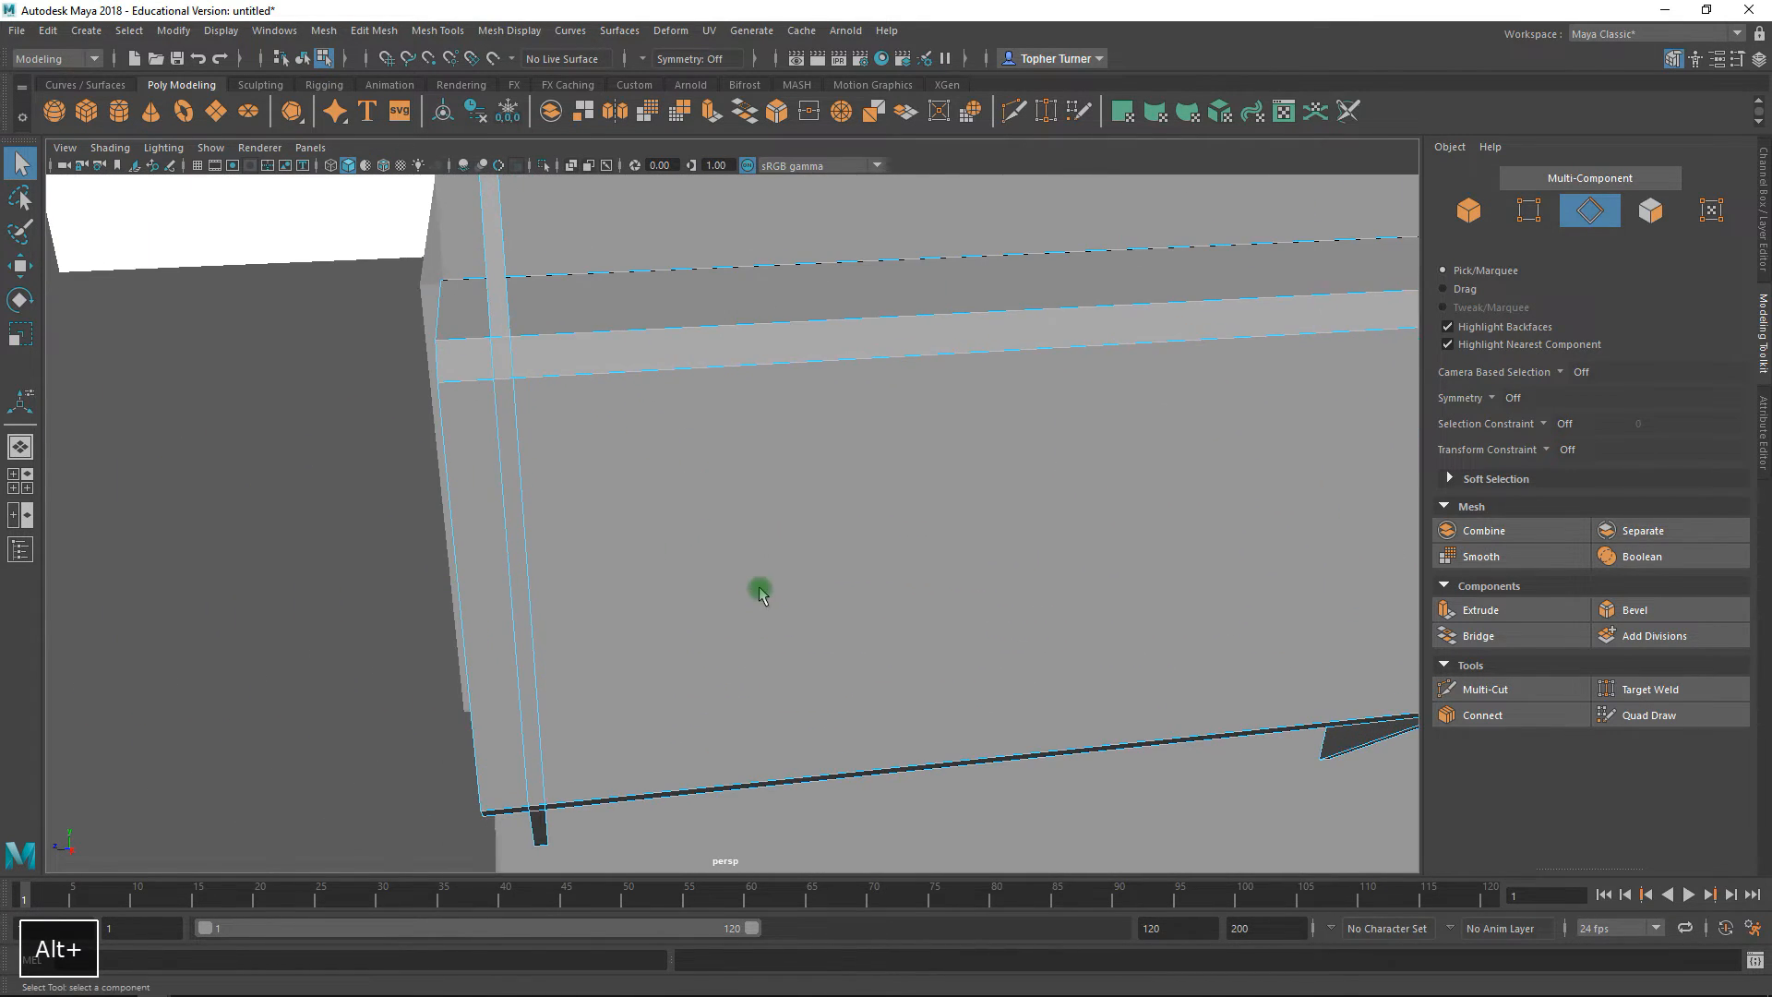
click(505, 378)
alt+drag(504, 378, 791, 446)
alt+right_drag(791, 446, 772, 474)
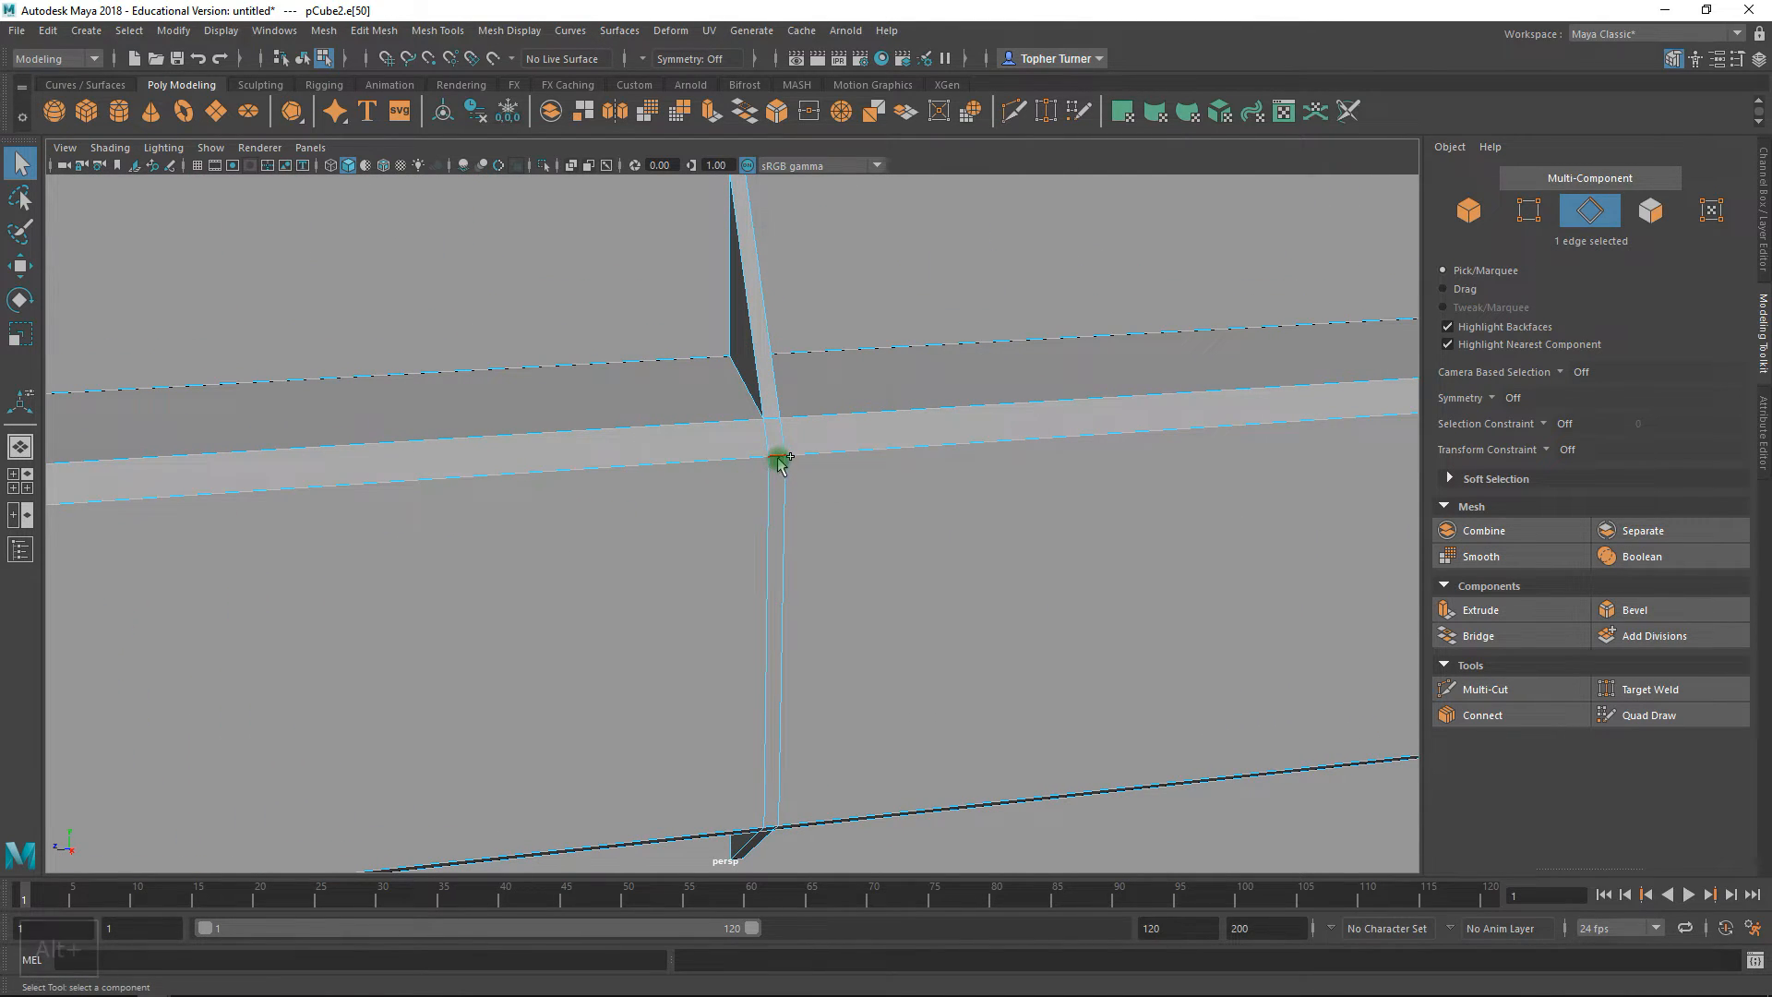
alt+right_drag(931, 513, 889, 517)
shift+click(1003, 476)
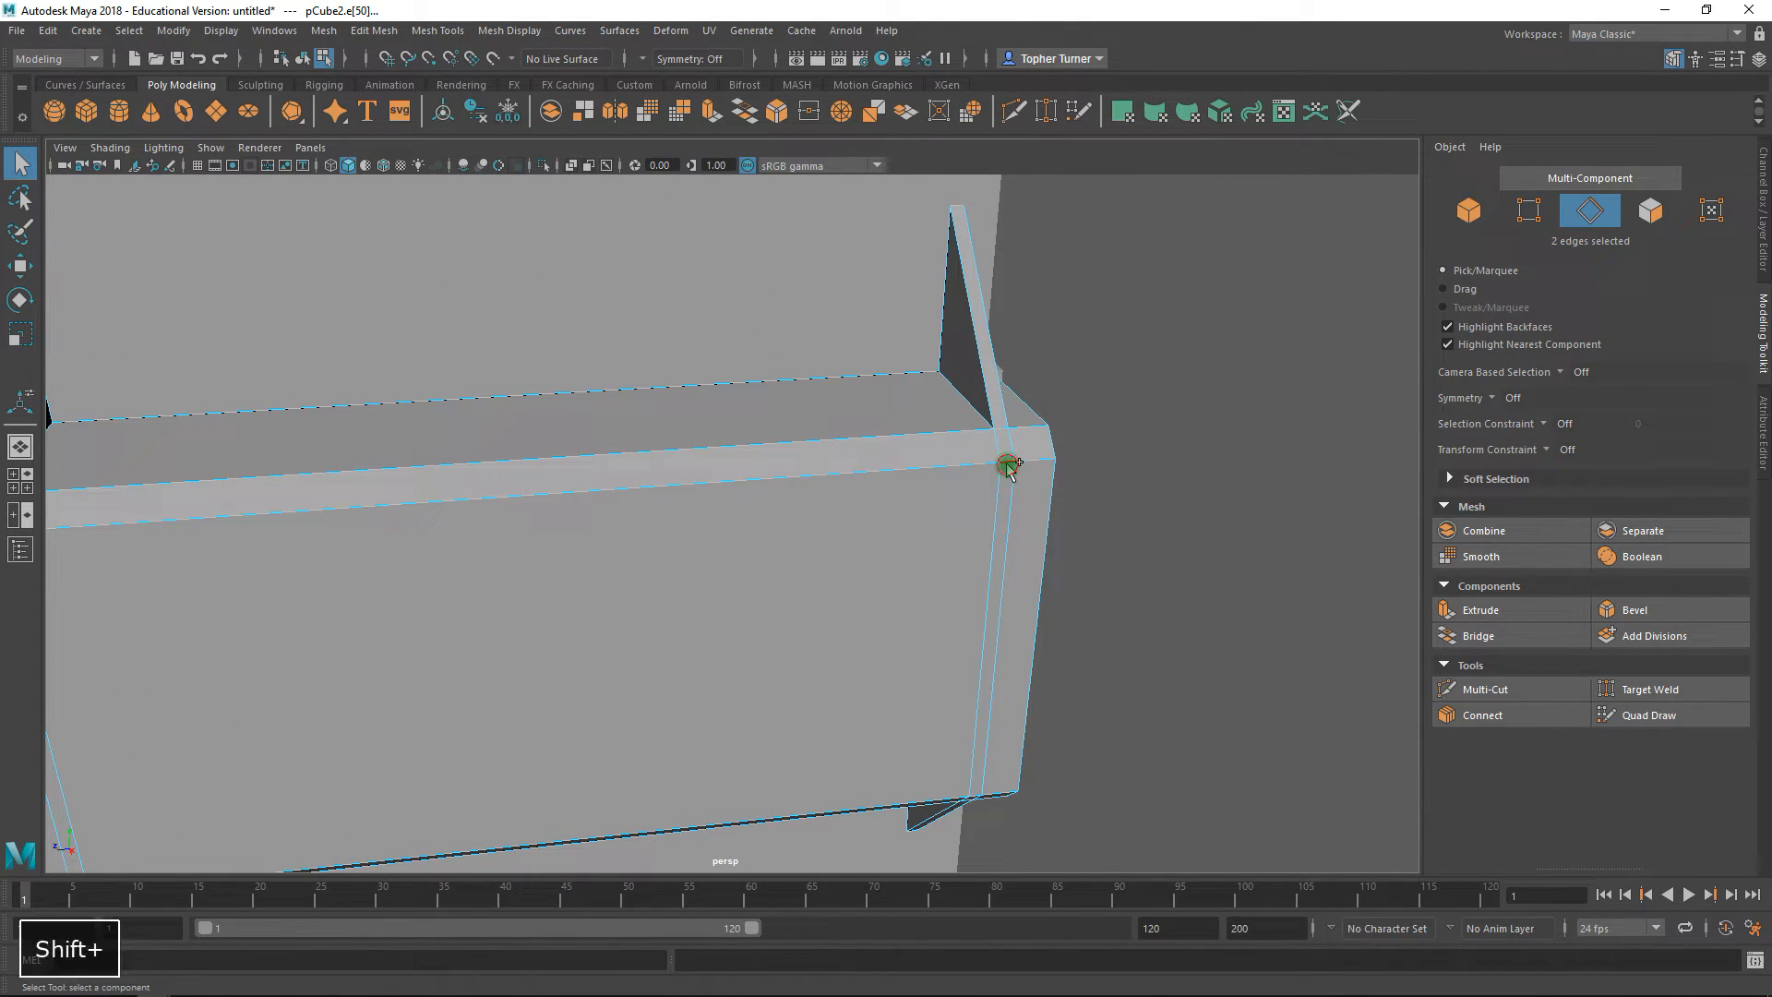
- Add the three matching short edges along the lower border to the selection and collapse all six edges
alt+drag(988, 621, 997, 554)
shift+click(974, 331)
alt+middle_drag(621, 419, 1089, 574)
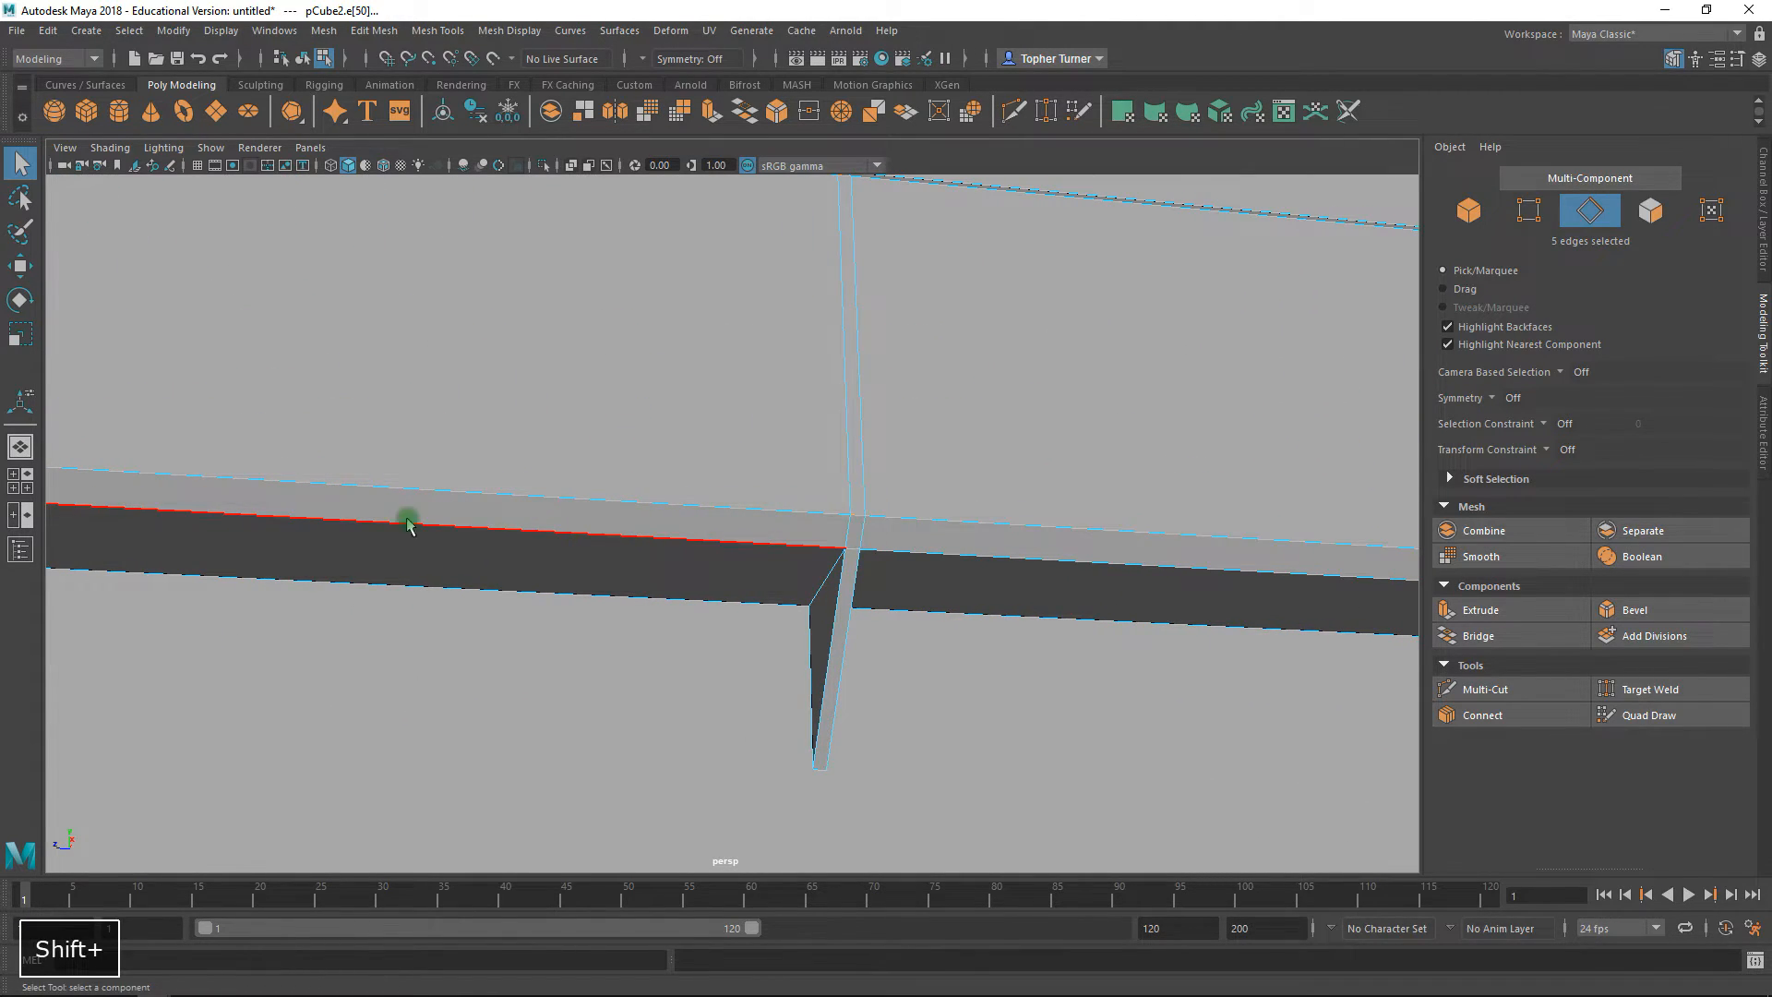
shift+click(408, 514)
alt+drag(408, 514, 515, 586)
shift+click(350, 526)
mouse_move(704, 553)
alt+mouse_down()
mouse_move(728, 511)
mouse_move(808, 601)
mouse_move(906, 613)
mouse_move(673, 565)
alt+mouse_up()
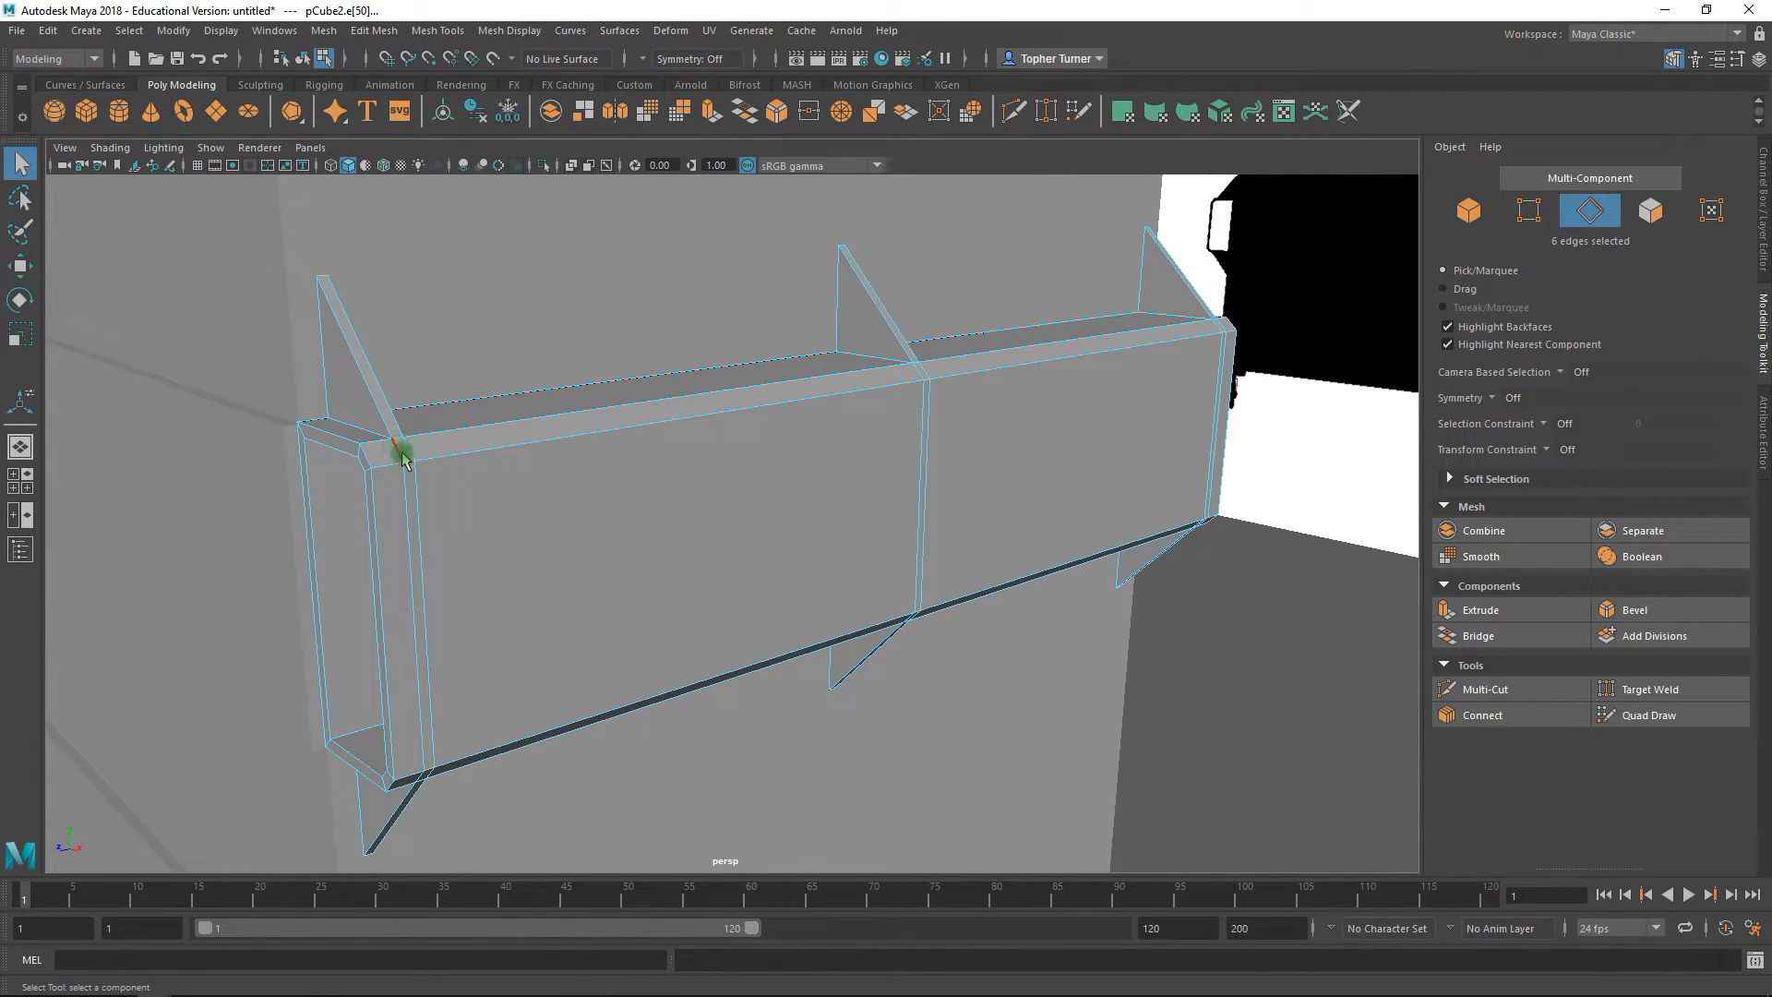
click(373, 30)
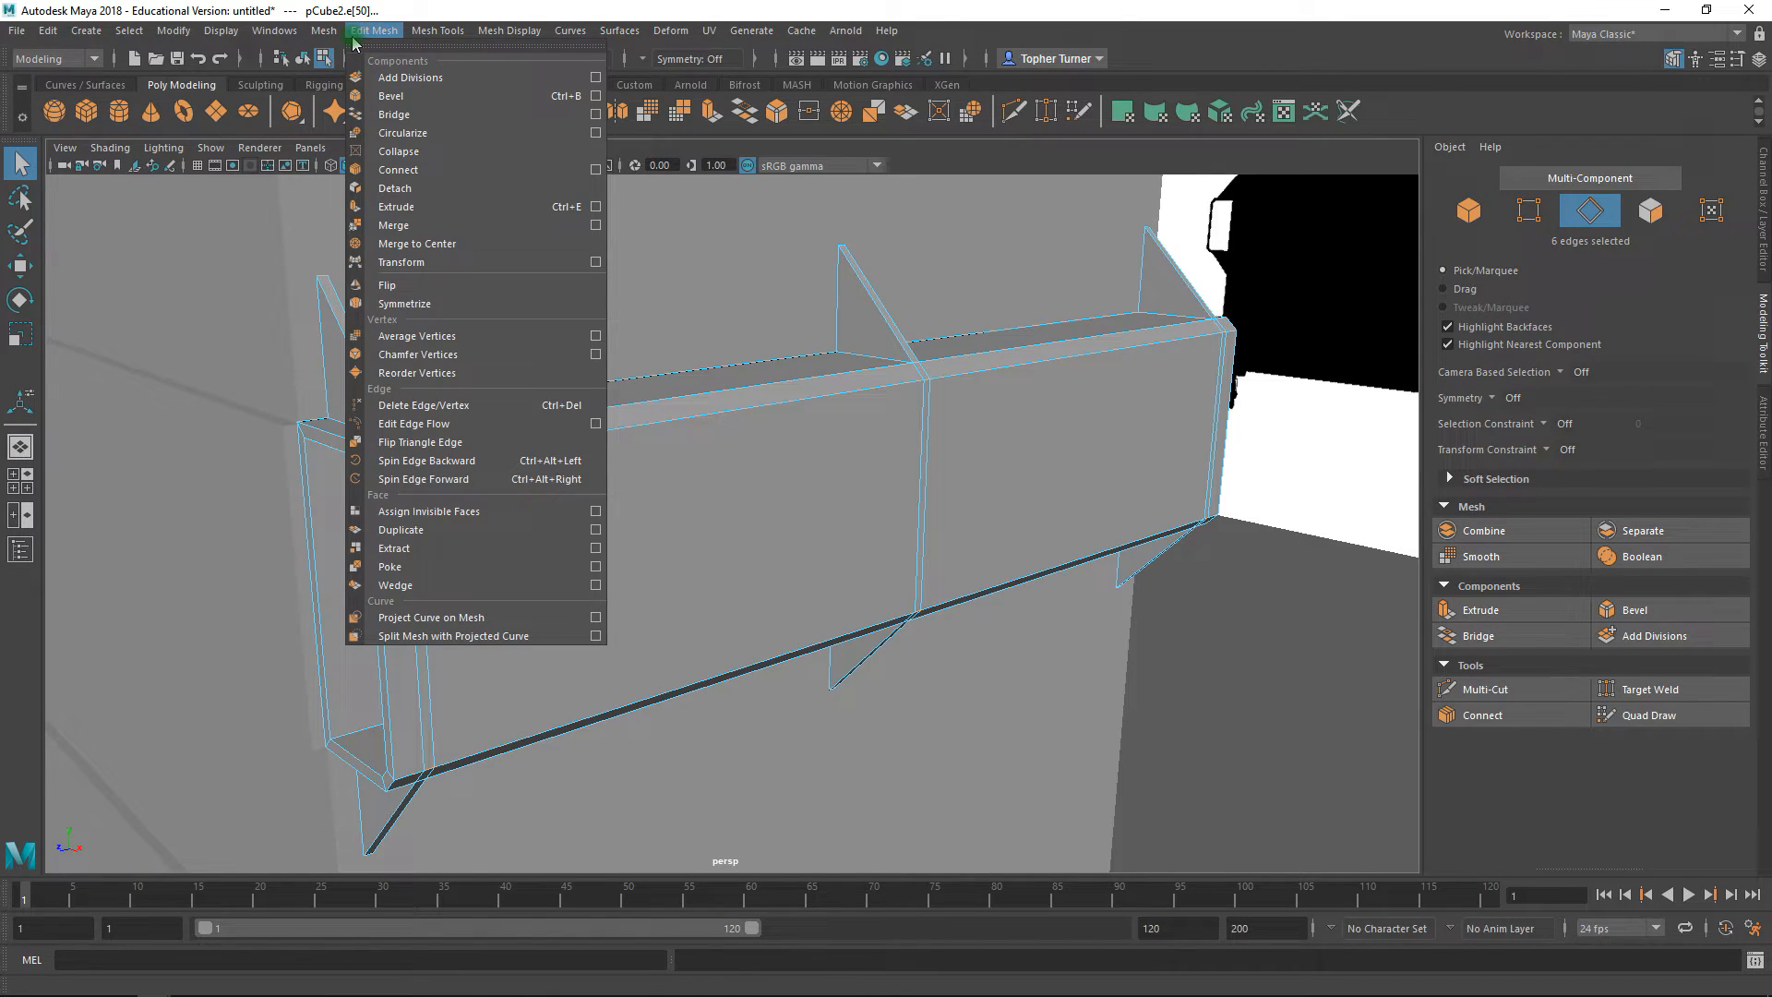
click(397, 150)
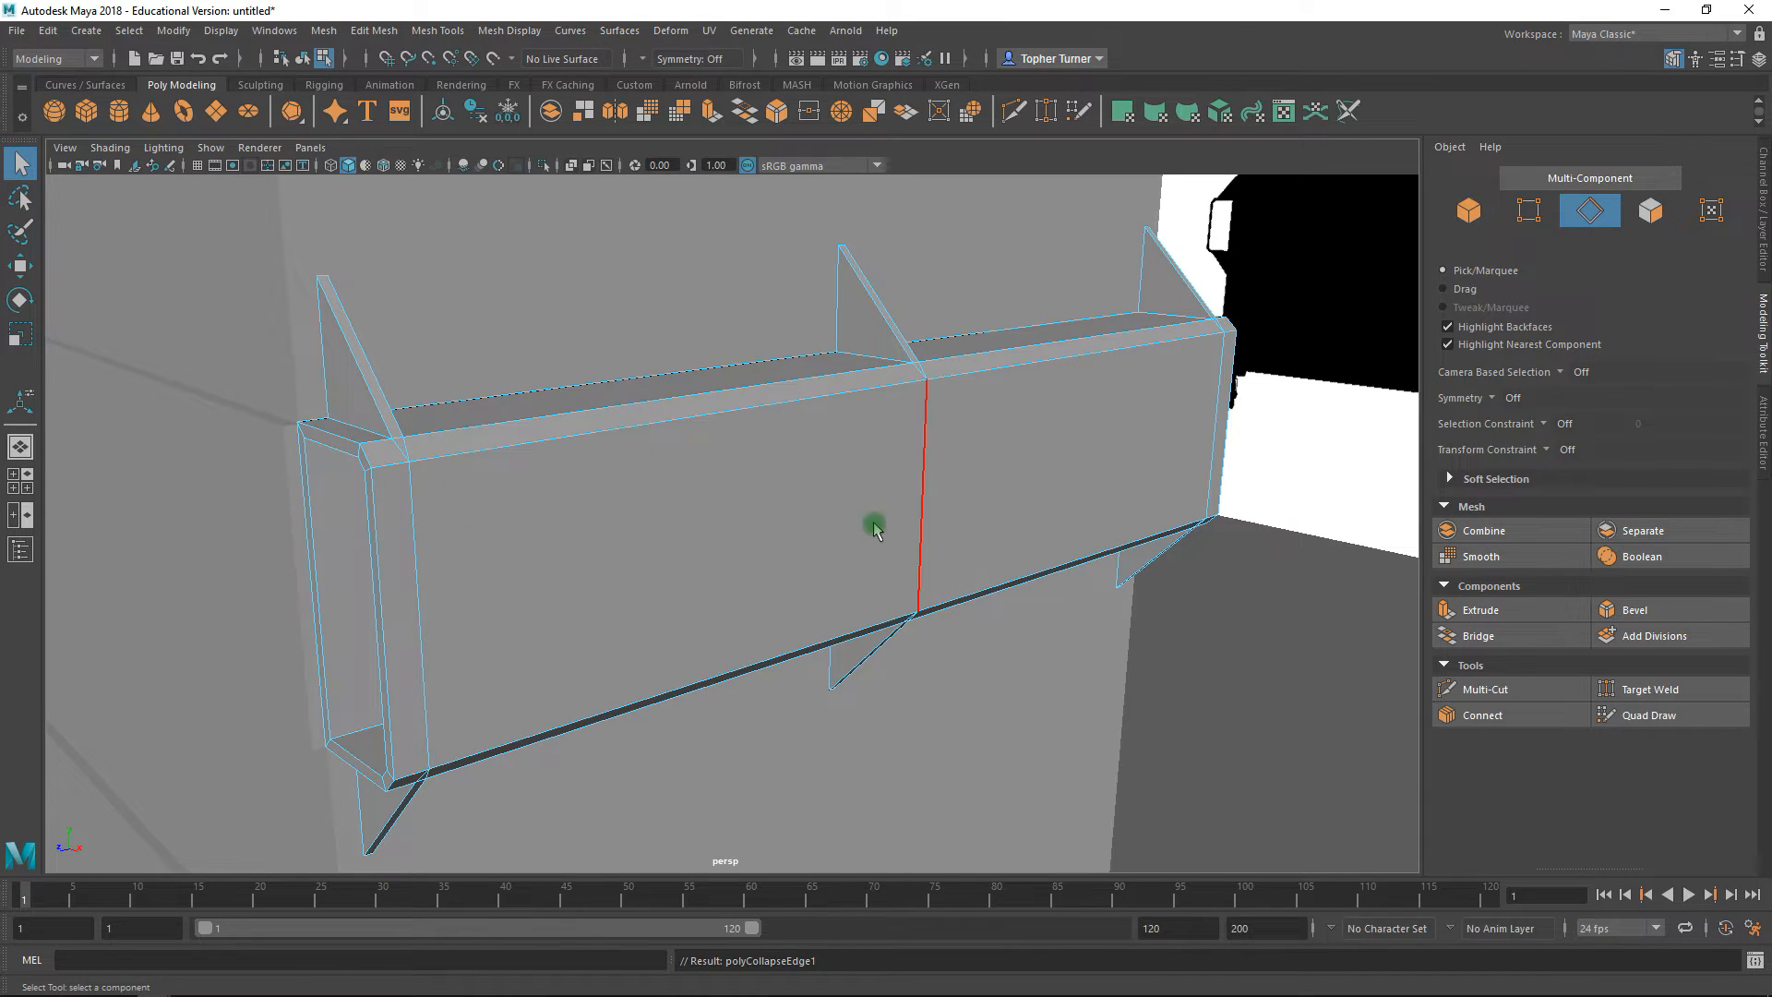
- Try to move the middle vertical edge of the sleeve's outer face, undo the move and deselect the edge
key(w)
drag(873, 506, 835, 490)
key(ctrl+z)
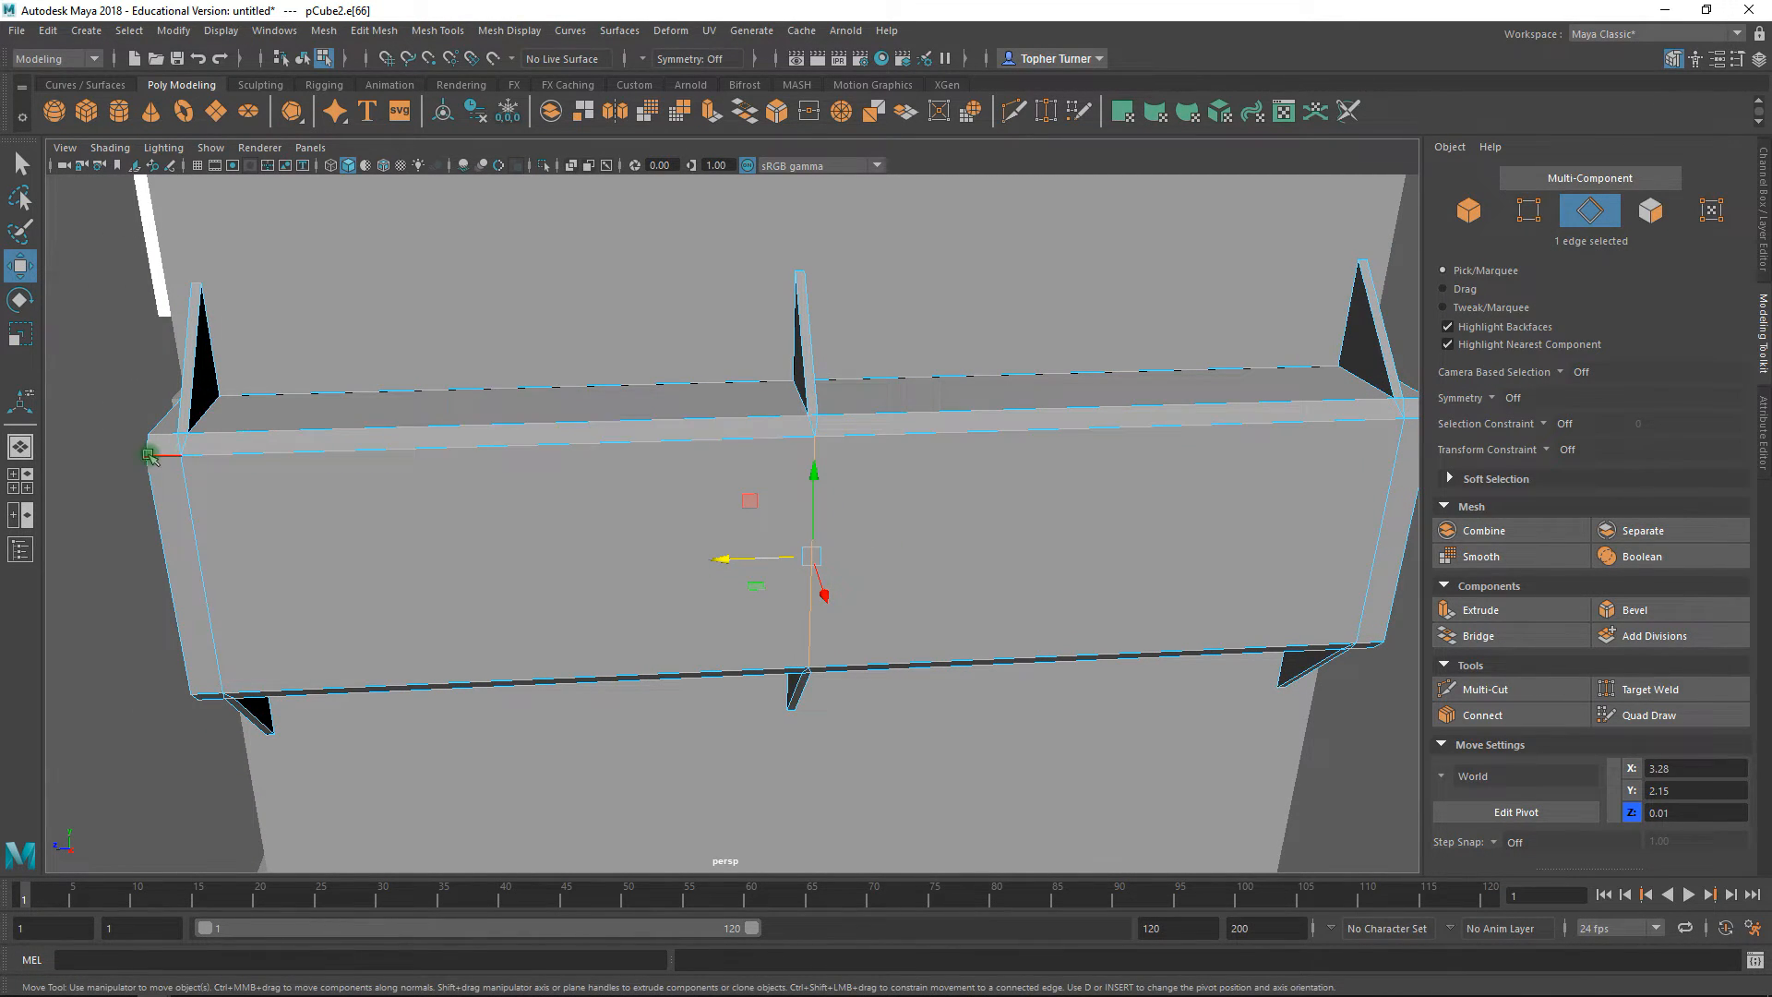
alt+drag(592, 409, 721, 455)
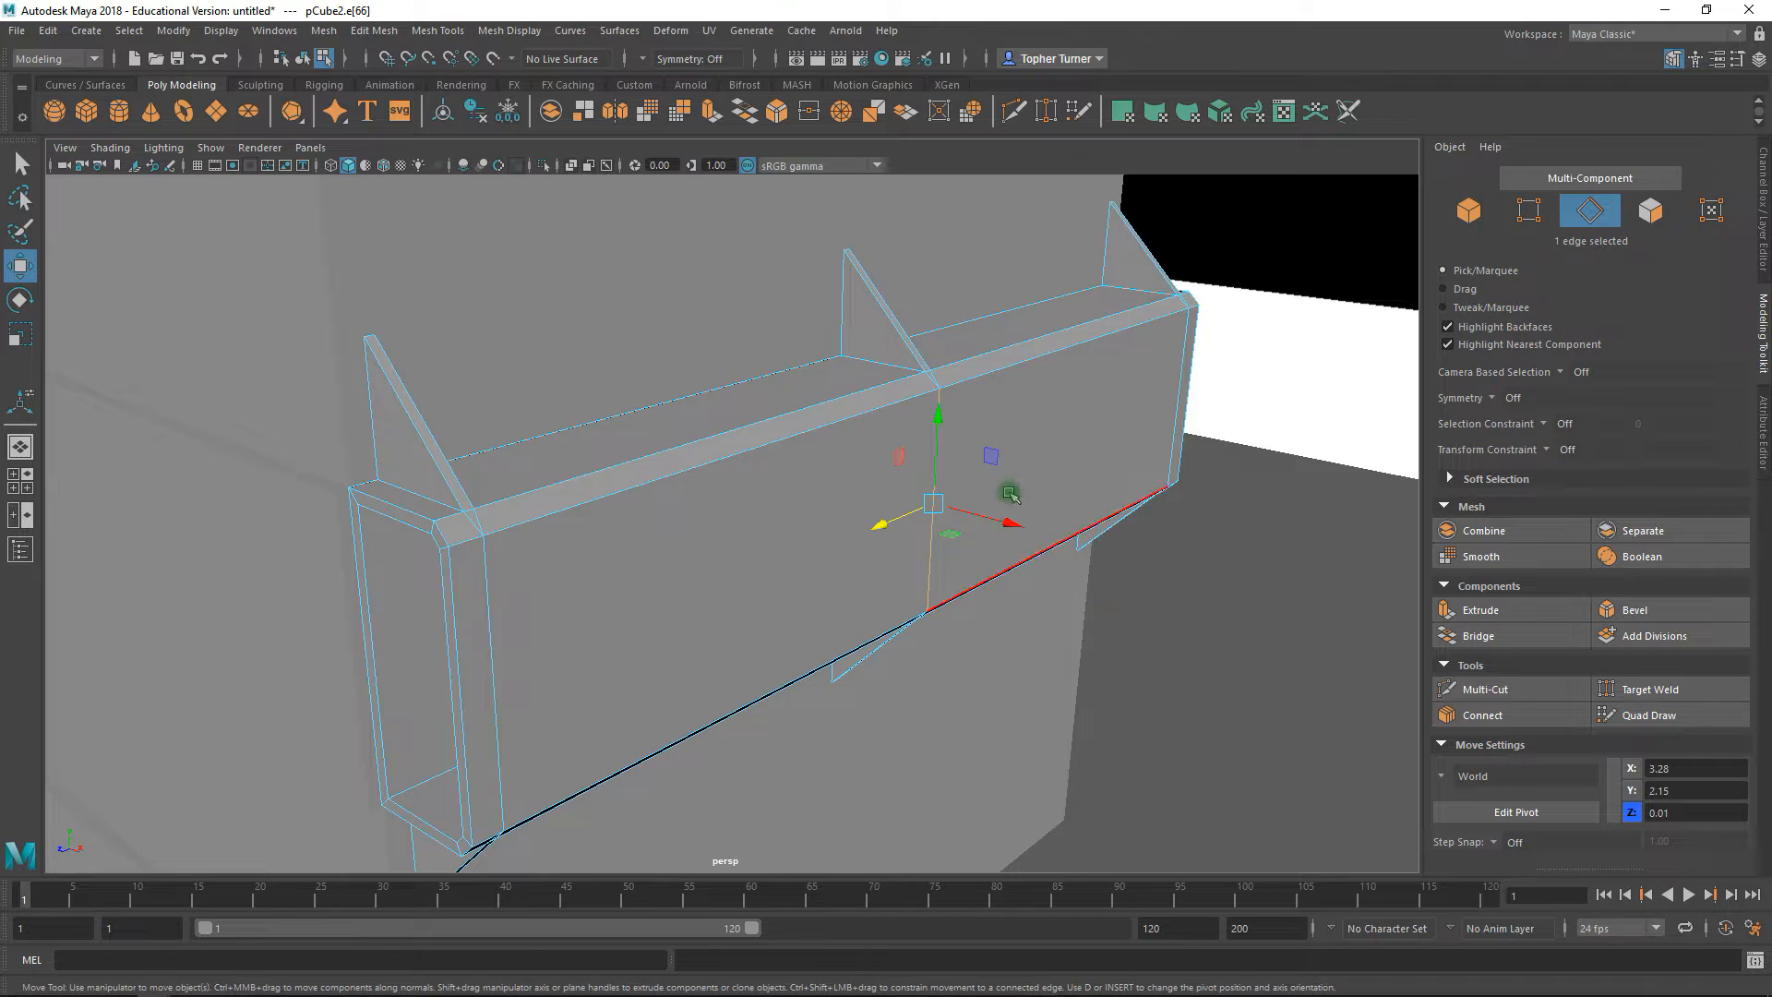
click(1209, 739)
- Copy the whole sleeve's Translate X value and move the sleeve clear of the bin to a Translate X of about 4.77
alt+drag(1029, 542, 806, 415)
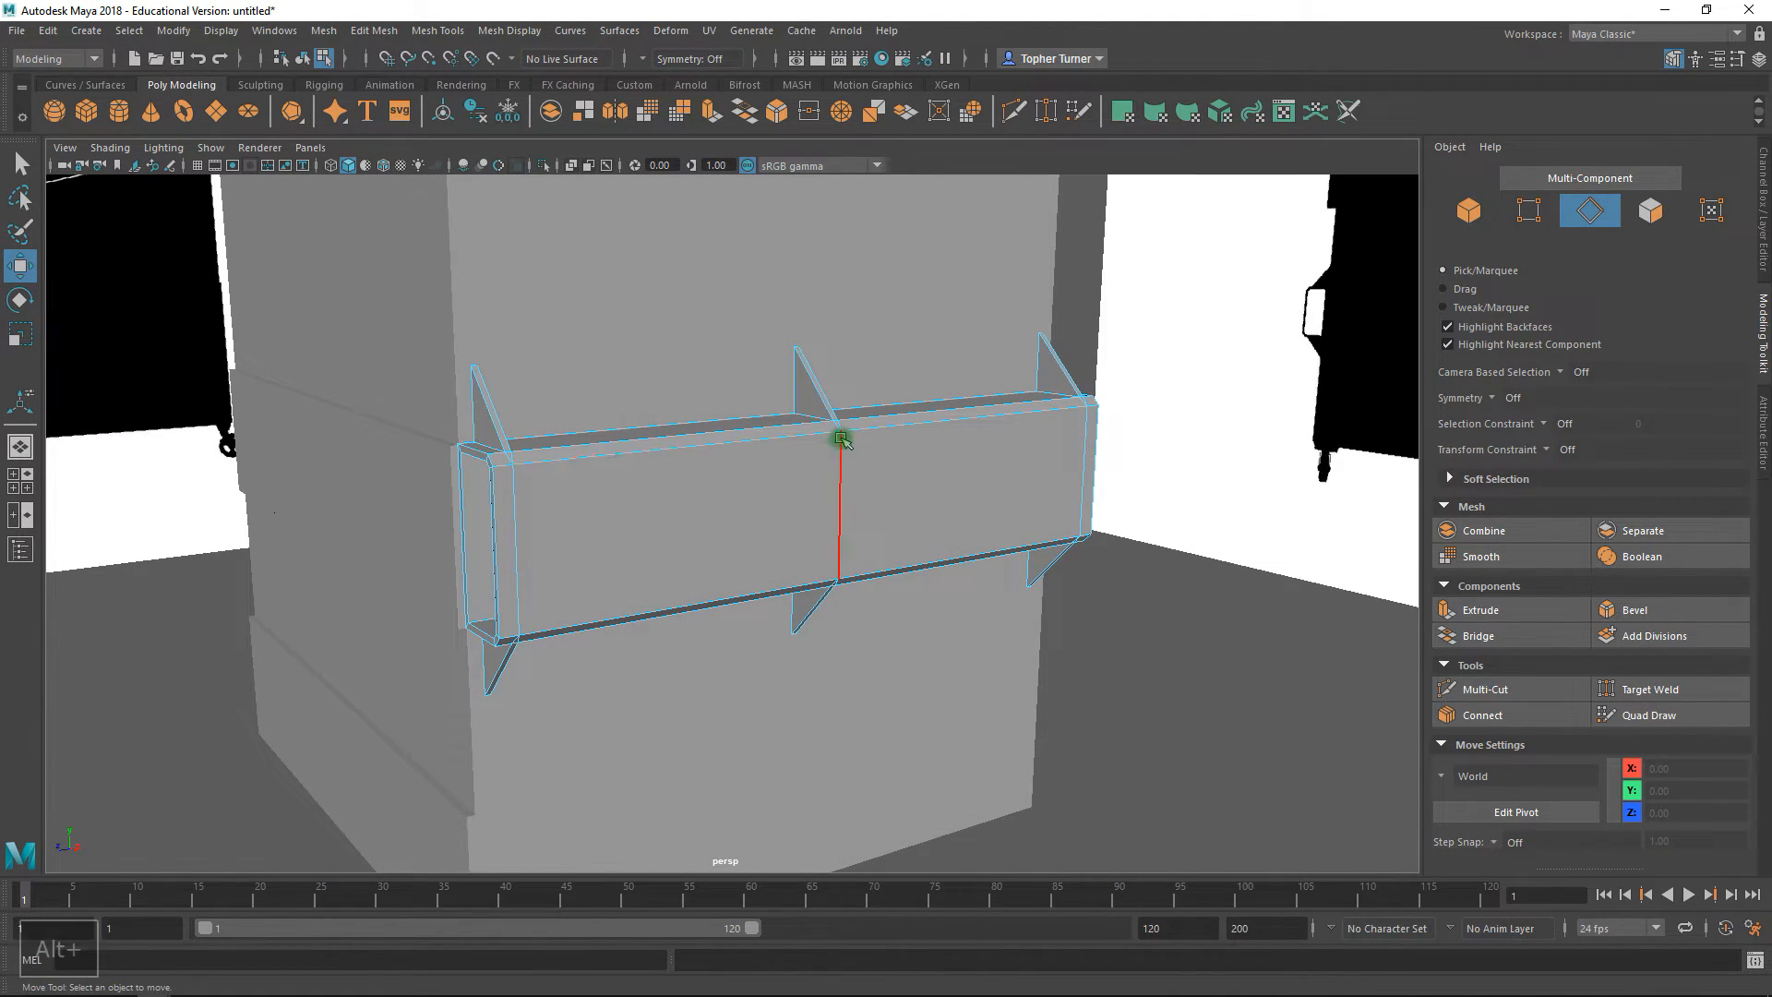
alt+drag(729, 486, 780, 481)
mouse_move(949, 554)
alt+mouse_down()
mouse_move(917, 566)
mouse_move(940, 568)
alt+mouse_up()
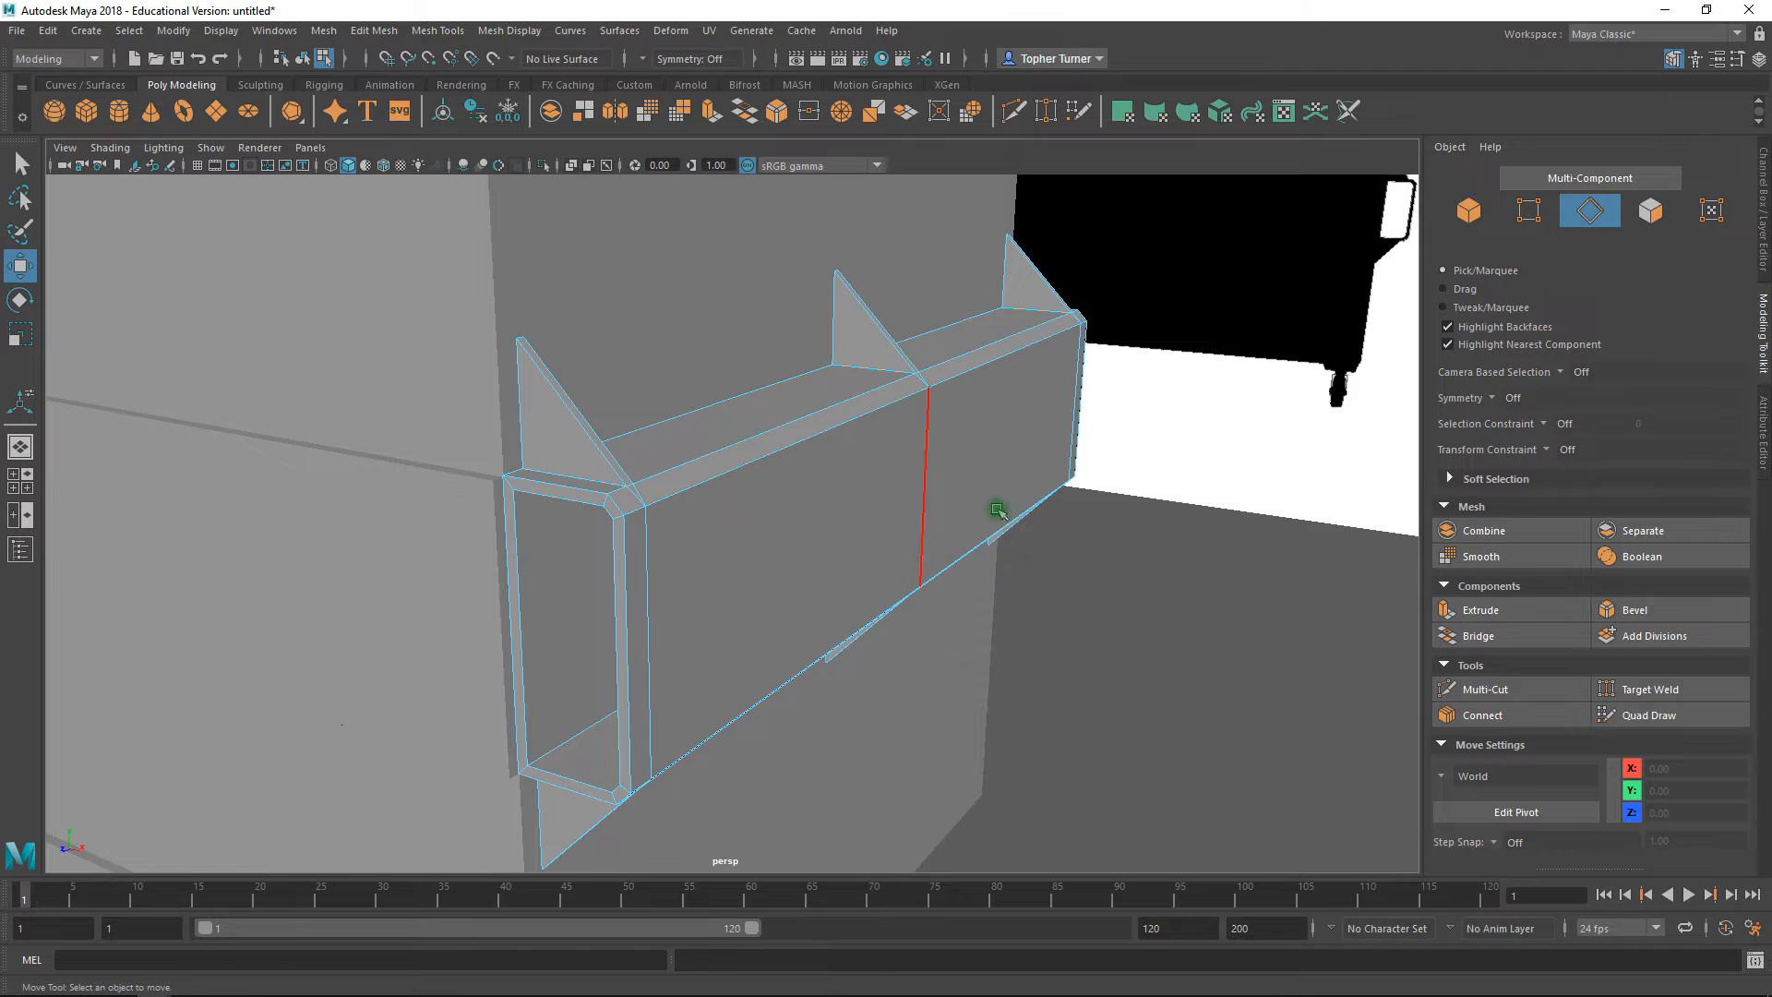
alt+right_drag(1060, 466, 1435, 317)
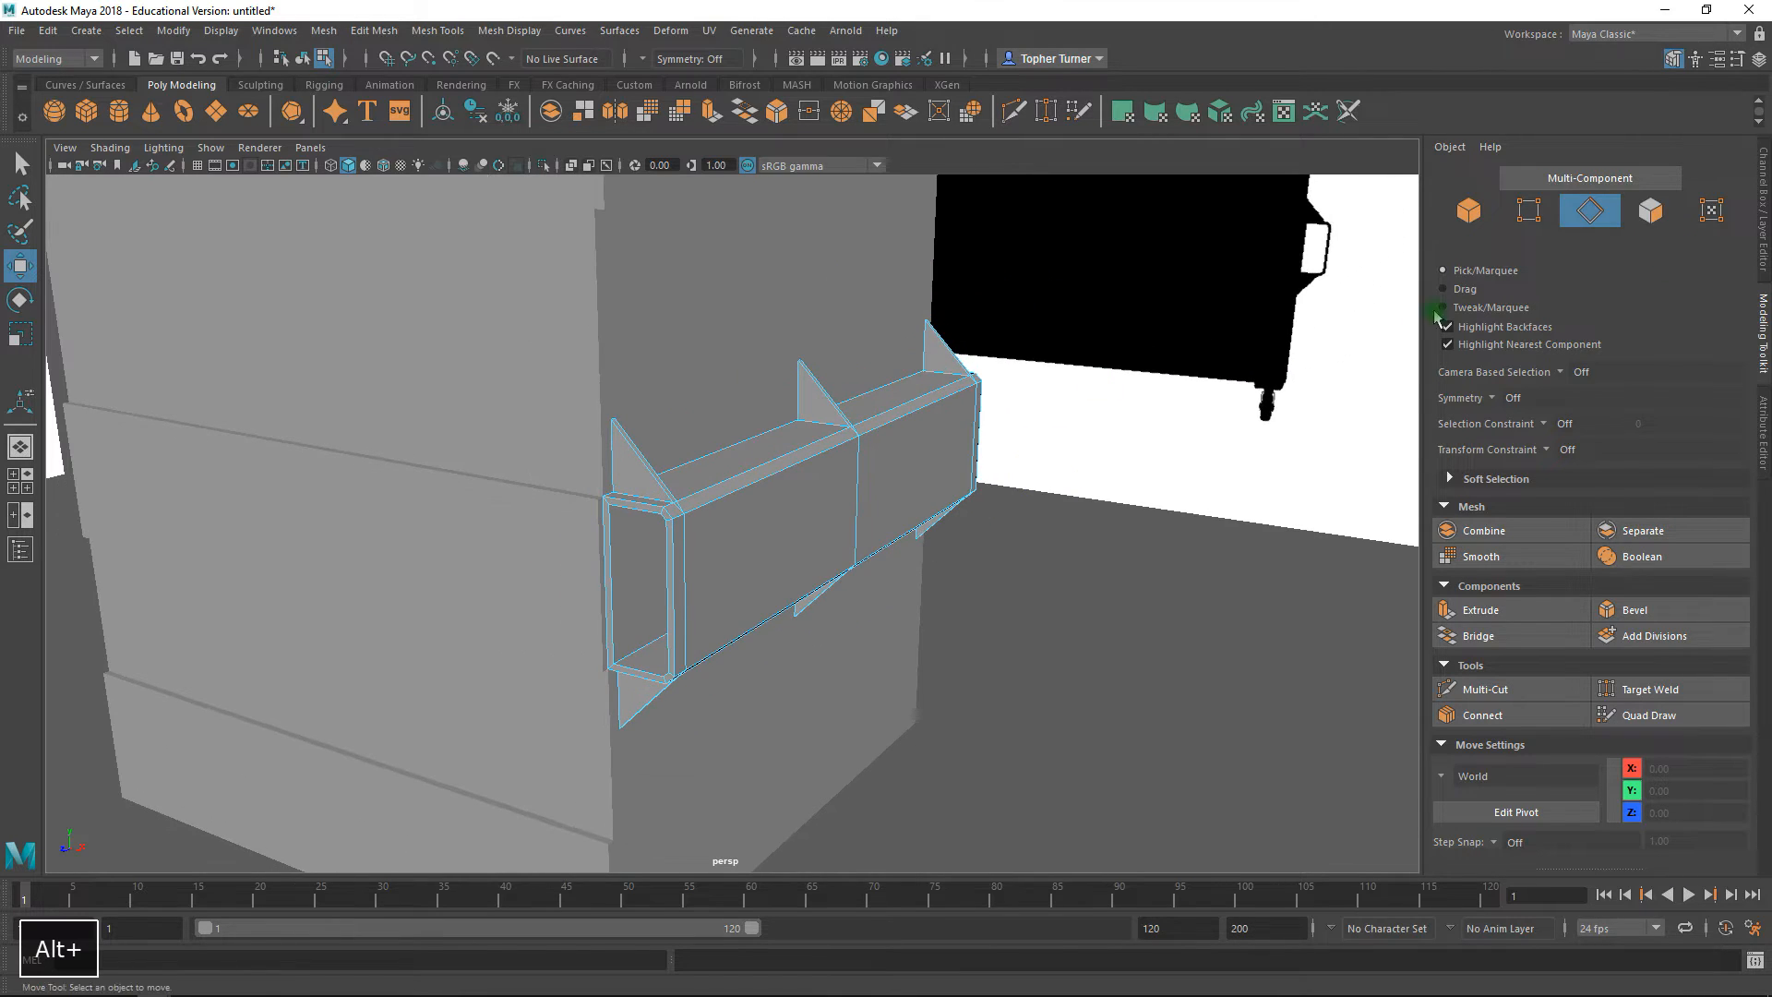
click(1471, 212)
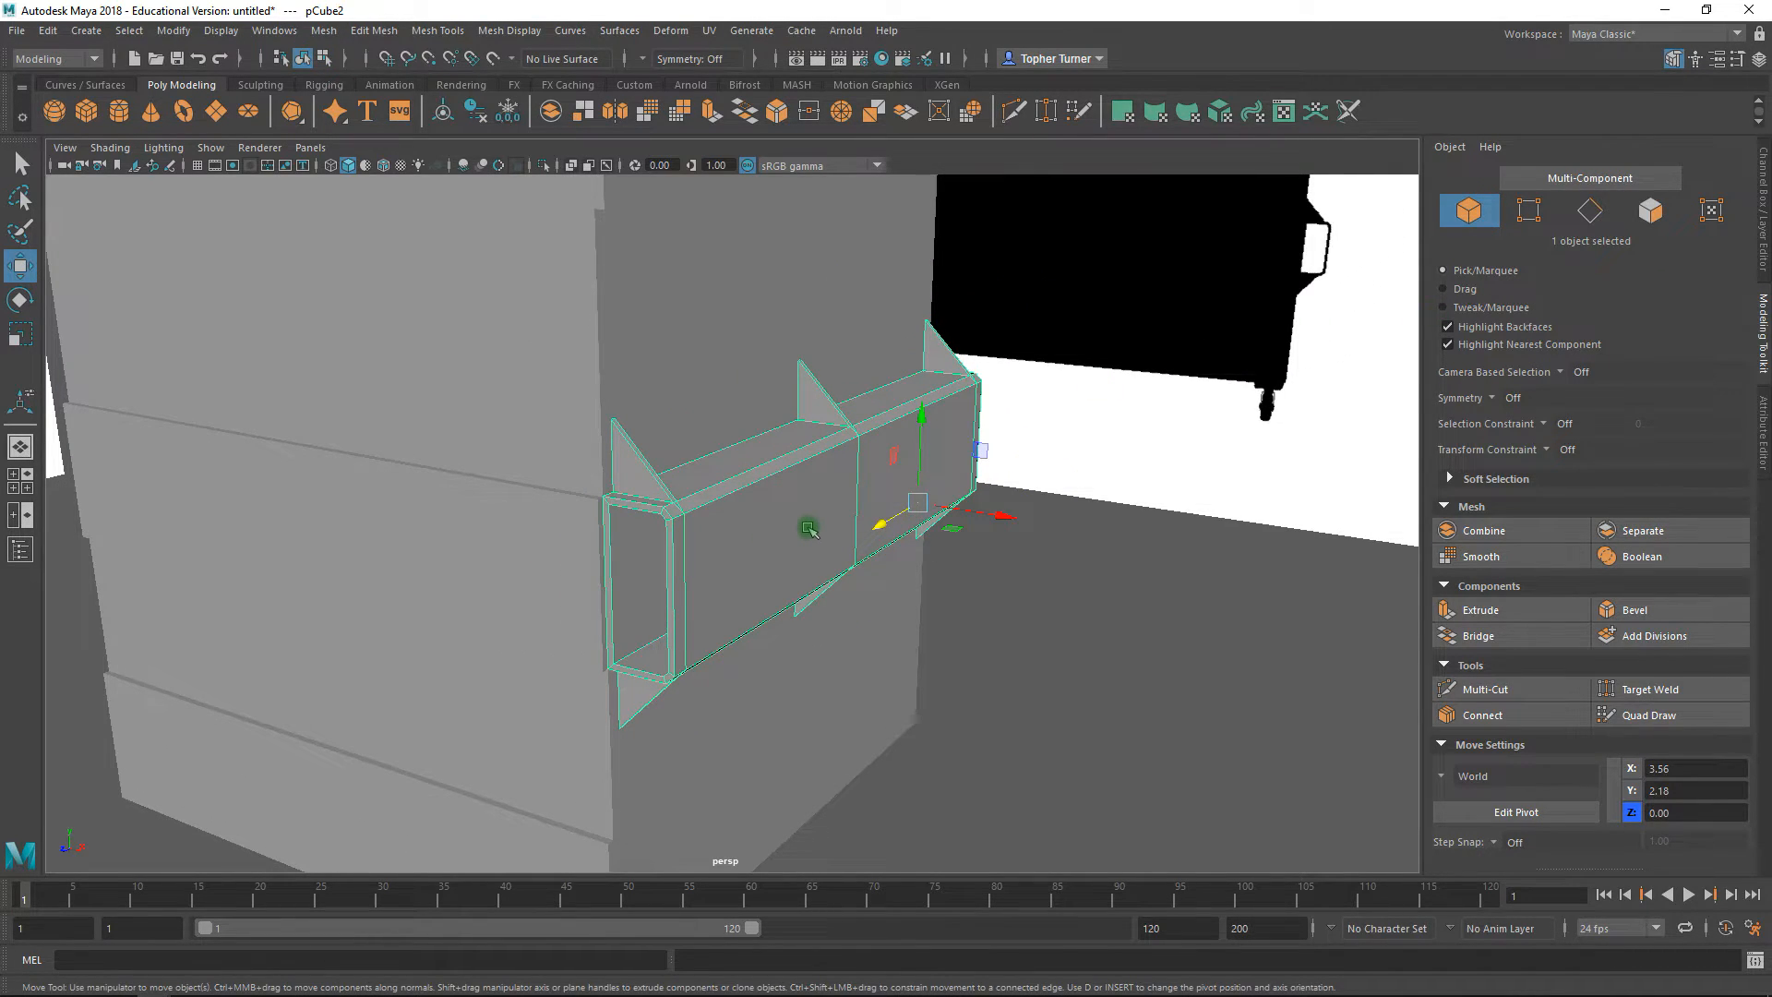
click(1763, 224)
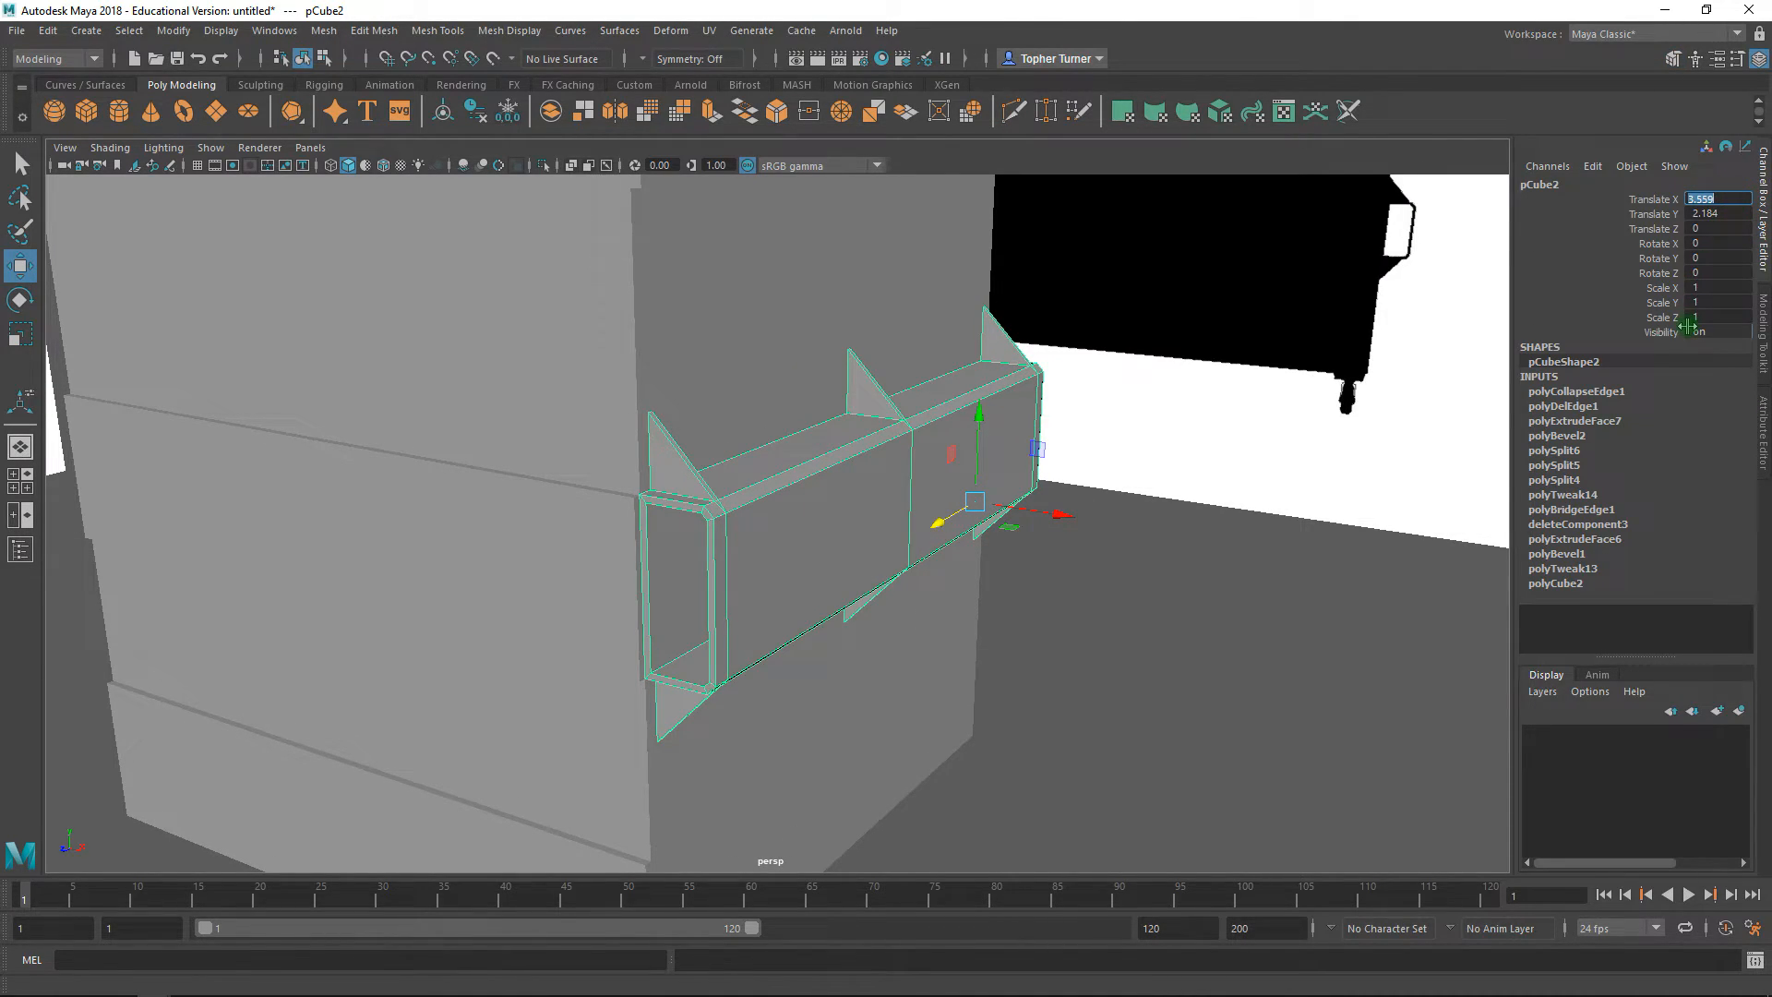
key(ctrl+c)
drag(1039, 506, 1366, 558)
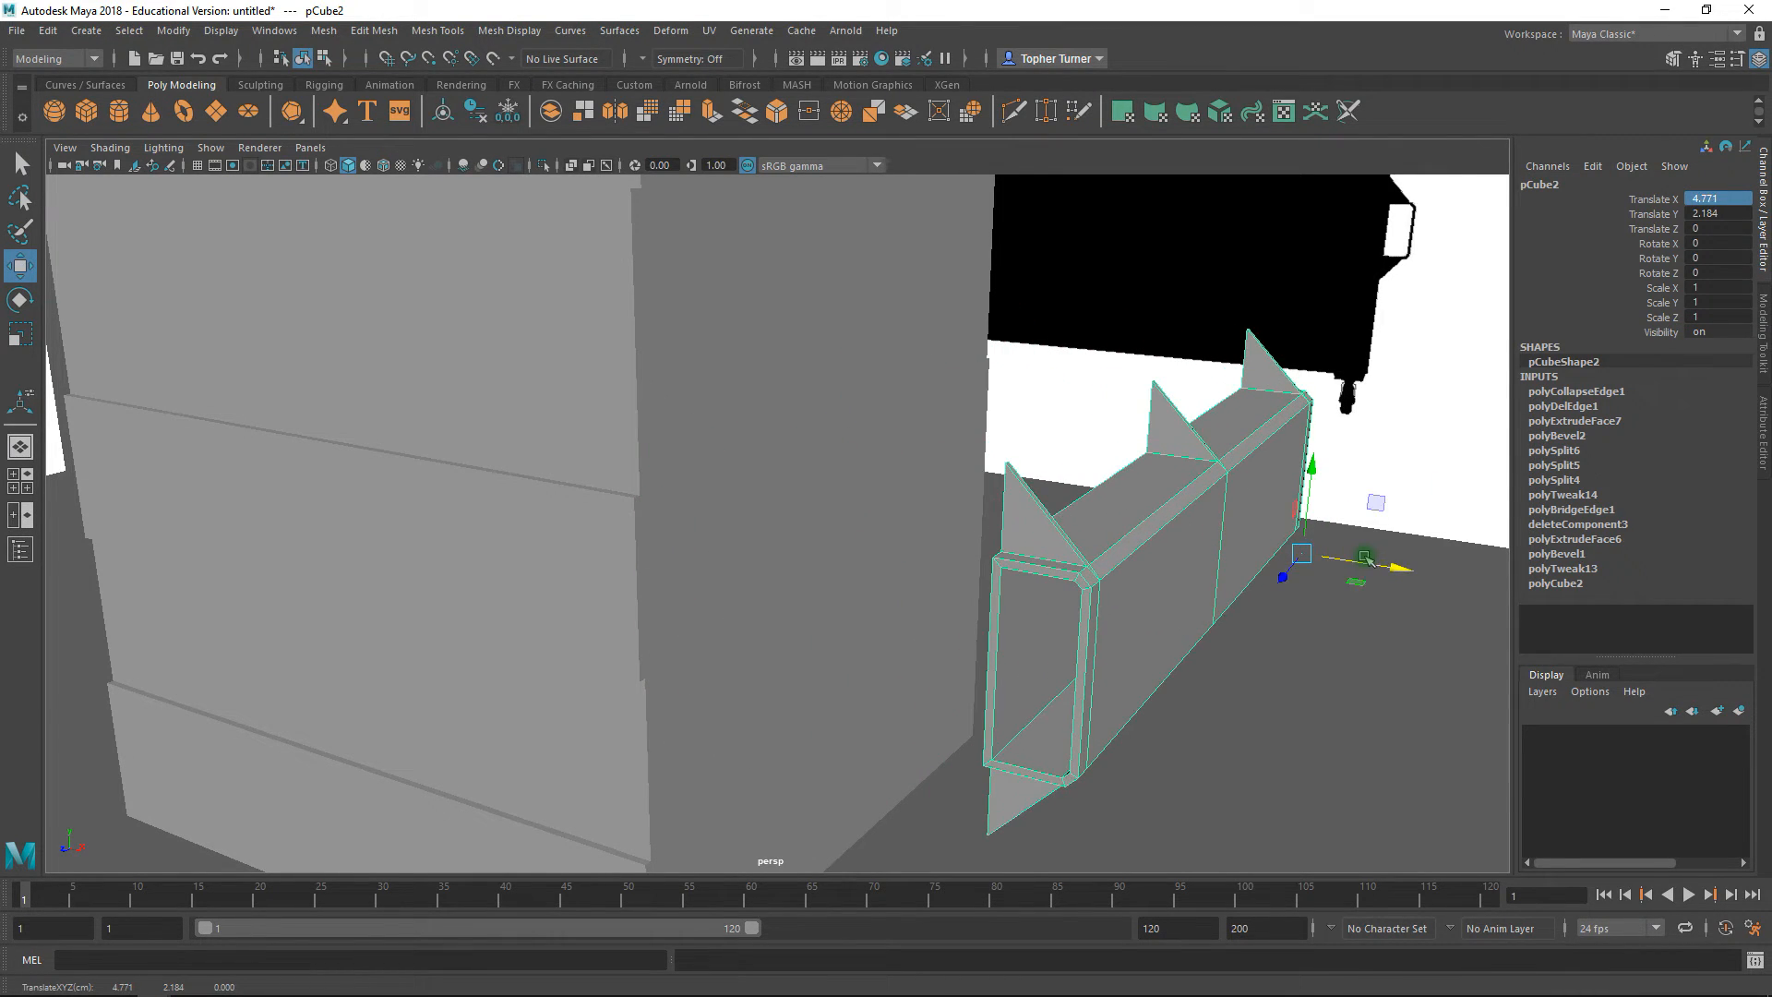
- Select the bin-facing faces at one end of the sleeve: the end strip, the upper support's back, the narrow band and the adjoining panel
click(1763, 339)
alt+drag(1070, 407, 1278, 395)
alt+middle_drag(1277, 395, 1150, 408)
alt+right_drag(1150, 408, 1321, 527)
alt+drag(1321, 526, 1293, 474)
alt+middle_drag(1293, 475, 1175, 495)
click(1646, 204)
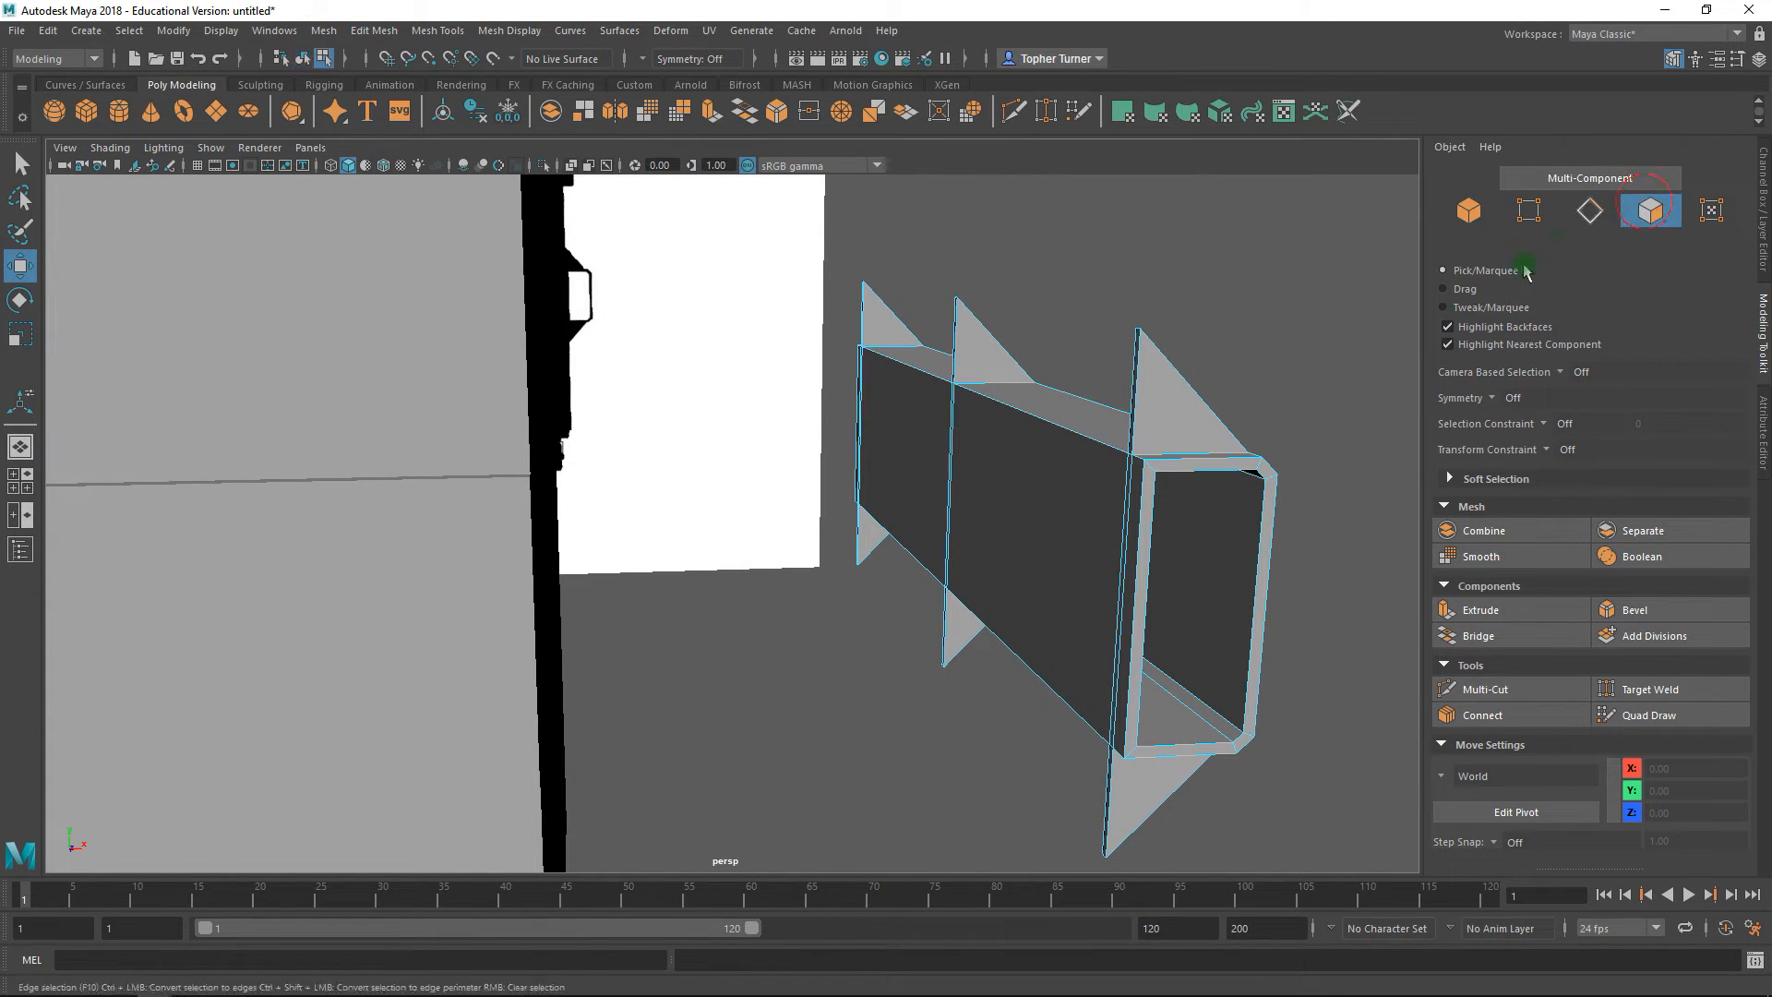
click(1133, 469)
alt+drag(1082, 477, 1175, 435)
alt+right_drag(1175, 435, 1329, 535)
alt+middle_drag(1330, 536, 1008, 538)
shift+click(1131, 380)
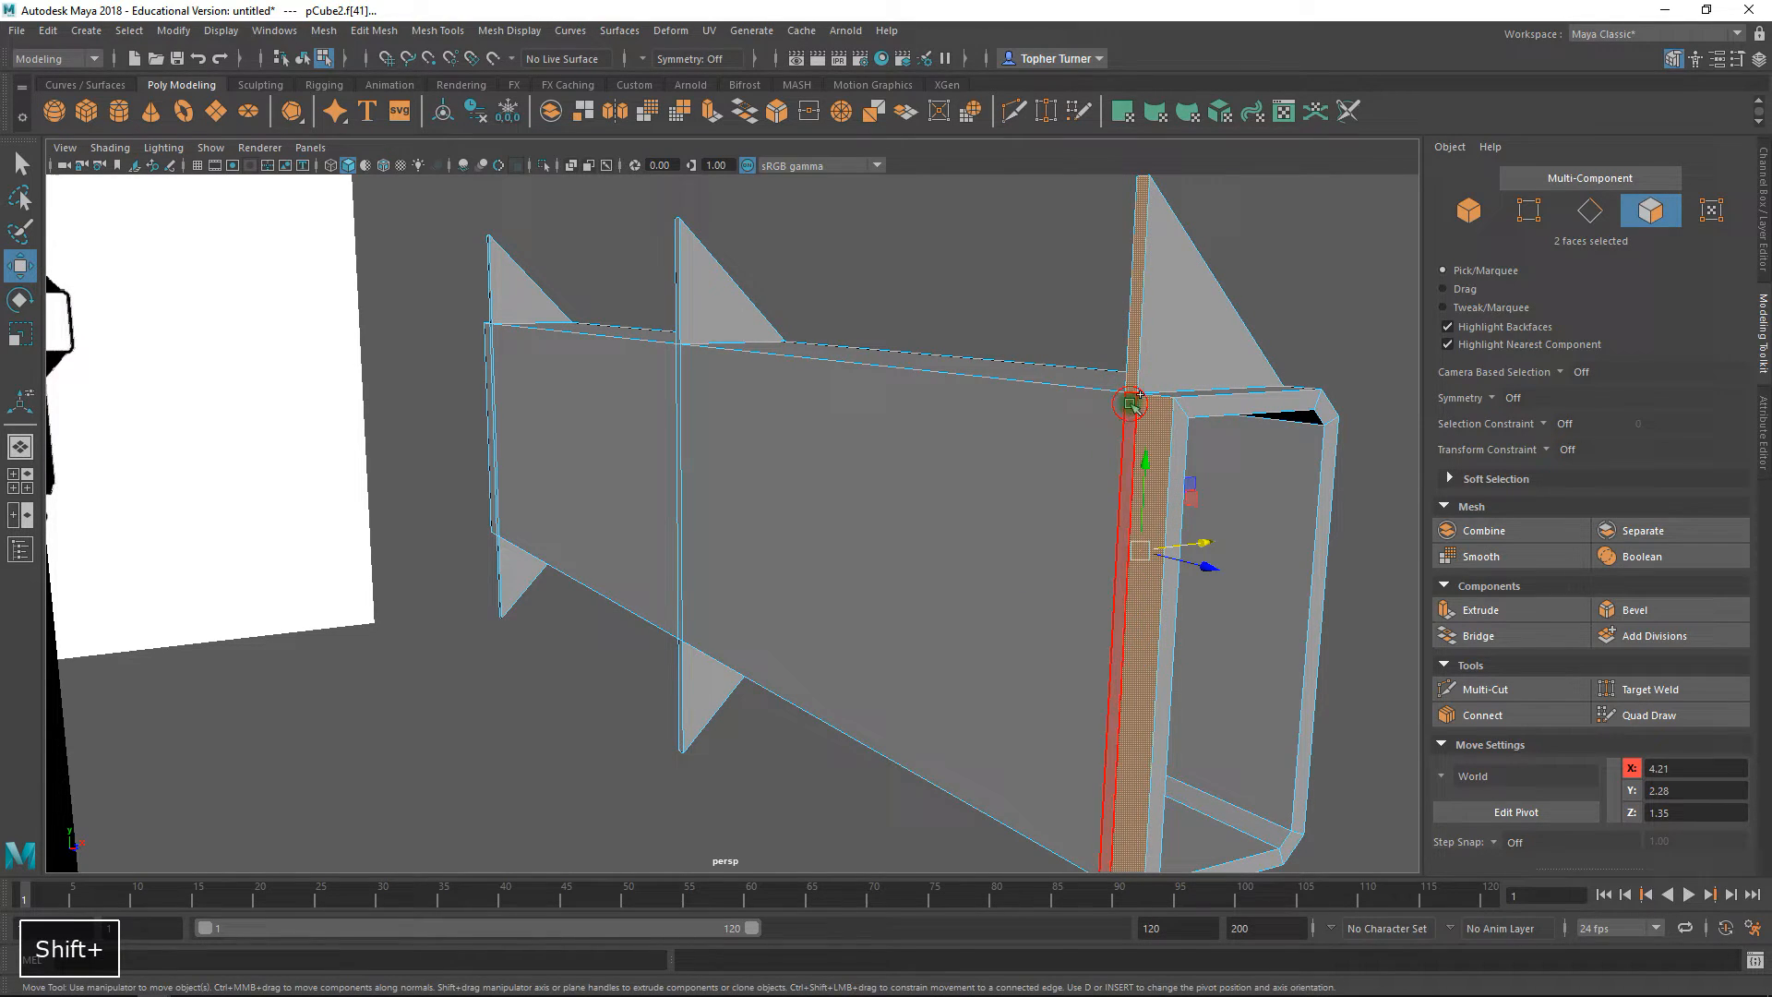
shift+click(1130, 403)
shift+click(1104, 447)
- Add that end's lower support back, the second large panel, the middle band and the middle supports' back faces to the selection
alt+middle_drag(1135, 490, 1087, 366)
shift+click(1015, 605)
shift+click(625, 466)
shift+click(611, 434)
alt+drag(612, 433, 736, 407)
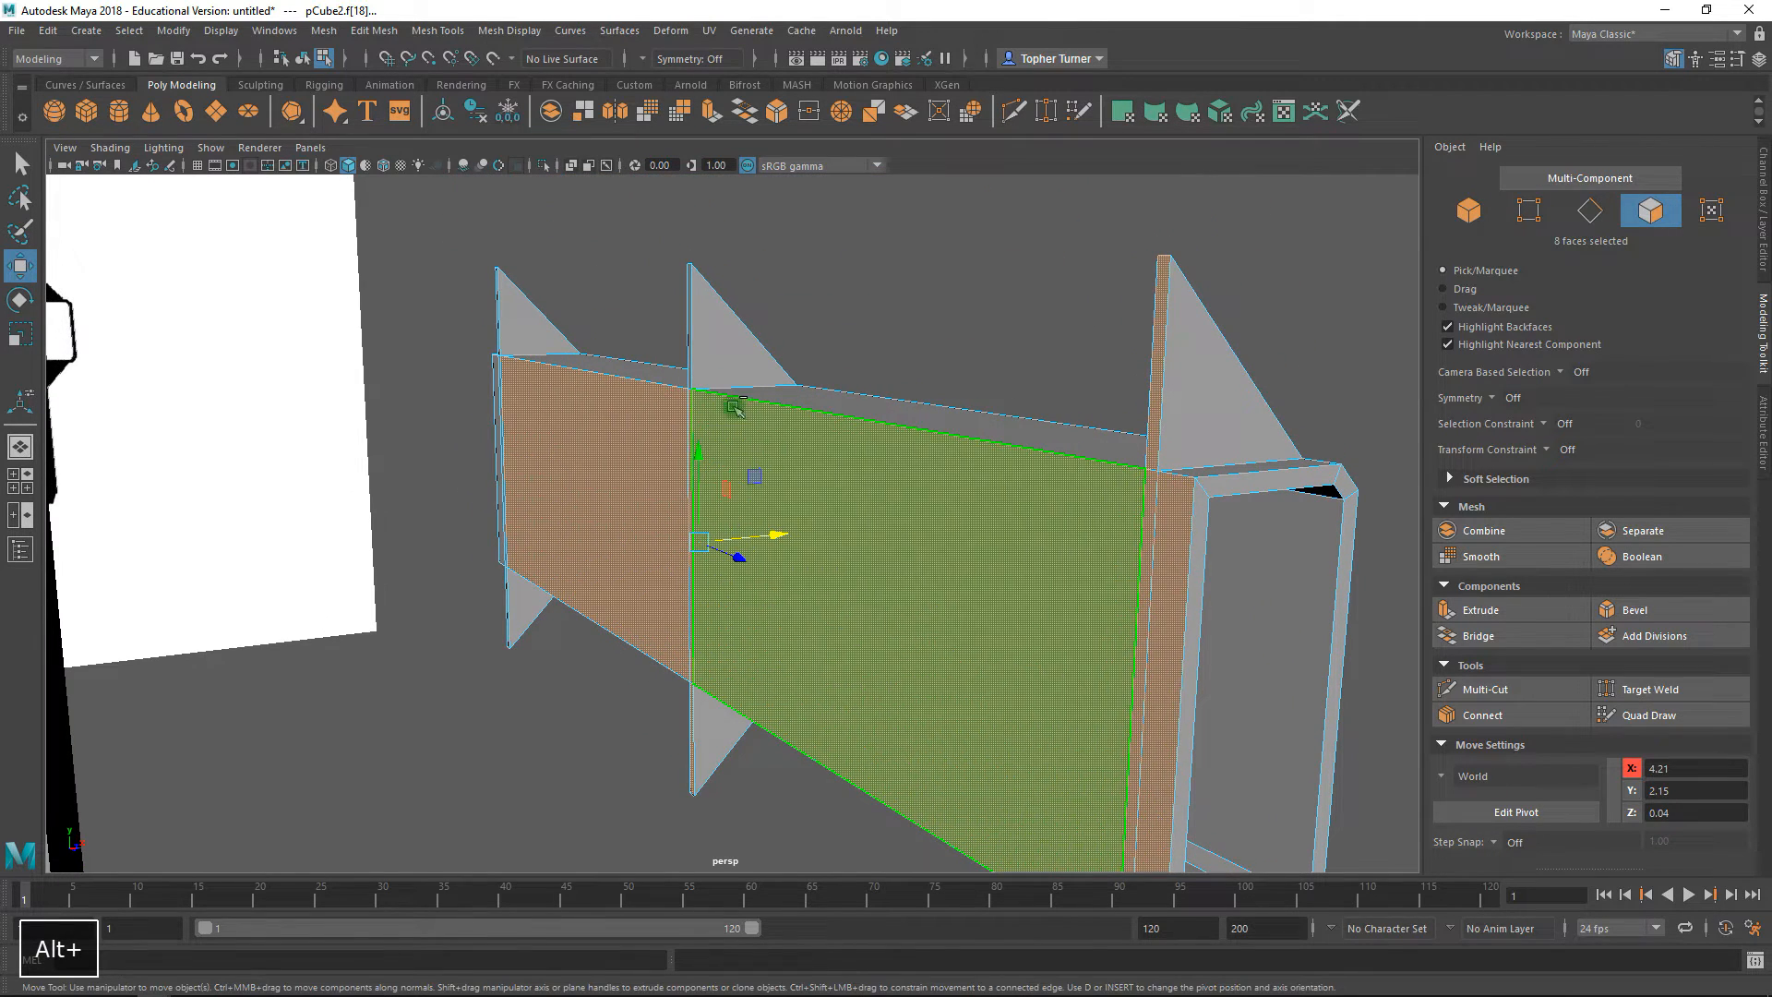
shift+click(690, 360)
- Add the opposite end's strip, narrow band and upper and lower support backs to the bin-facing face selection
alt+drag(558, 448, 964, 466)
scroll(720, 548, down, 5)
alt+drag(749, 551, 610, 567)
shift+click(589, 572)
shift+click(589, 590)
shift+click(576, 593)
alt+middle_drag(654, 627, 651, 441)
shift+click(650, 441)
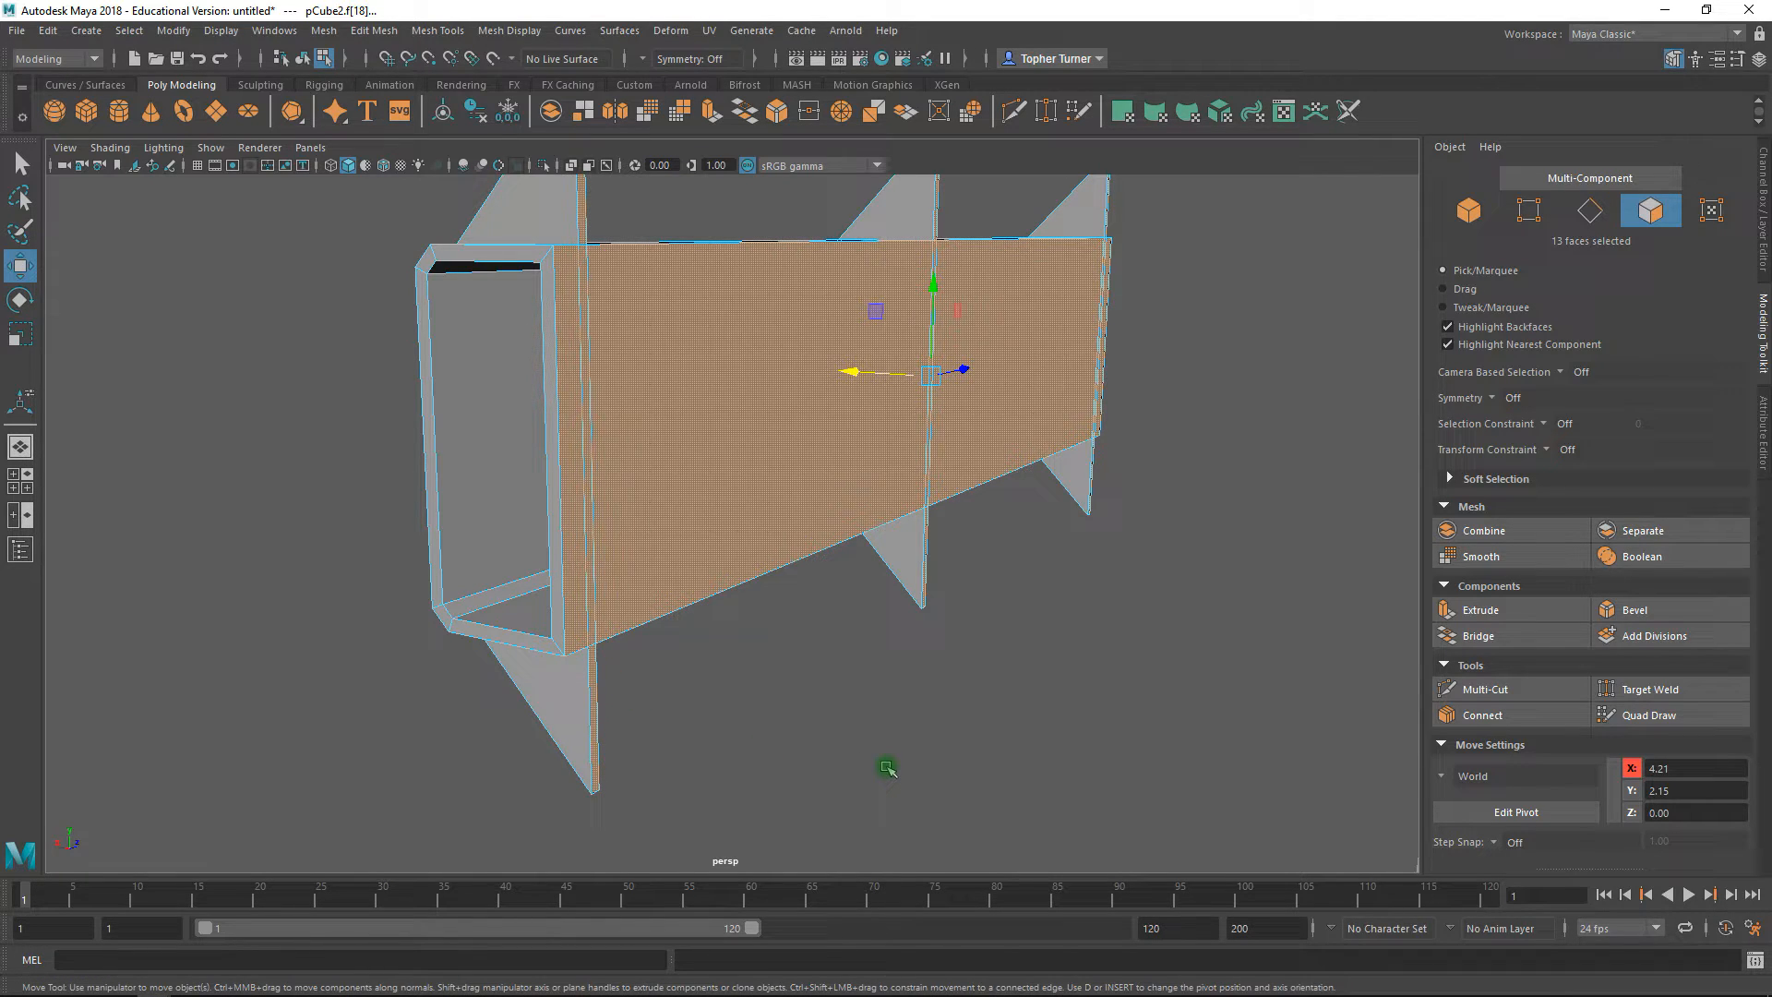
- Delete the selected bin-facing faces and move the whole sleeve back against the bin with a Translate X of 3.559
key(Delete)
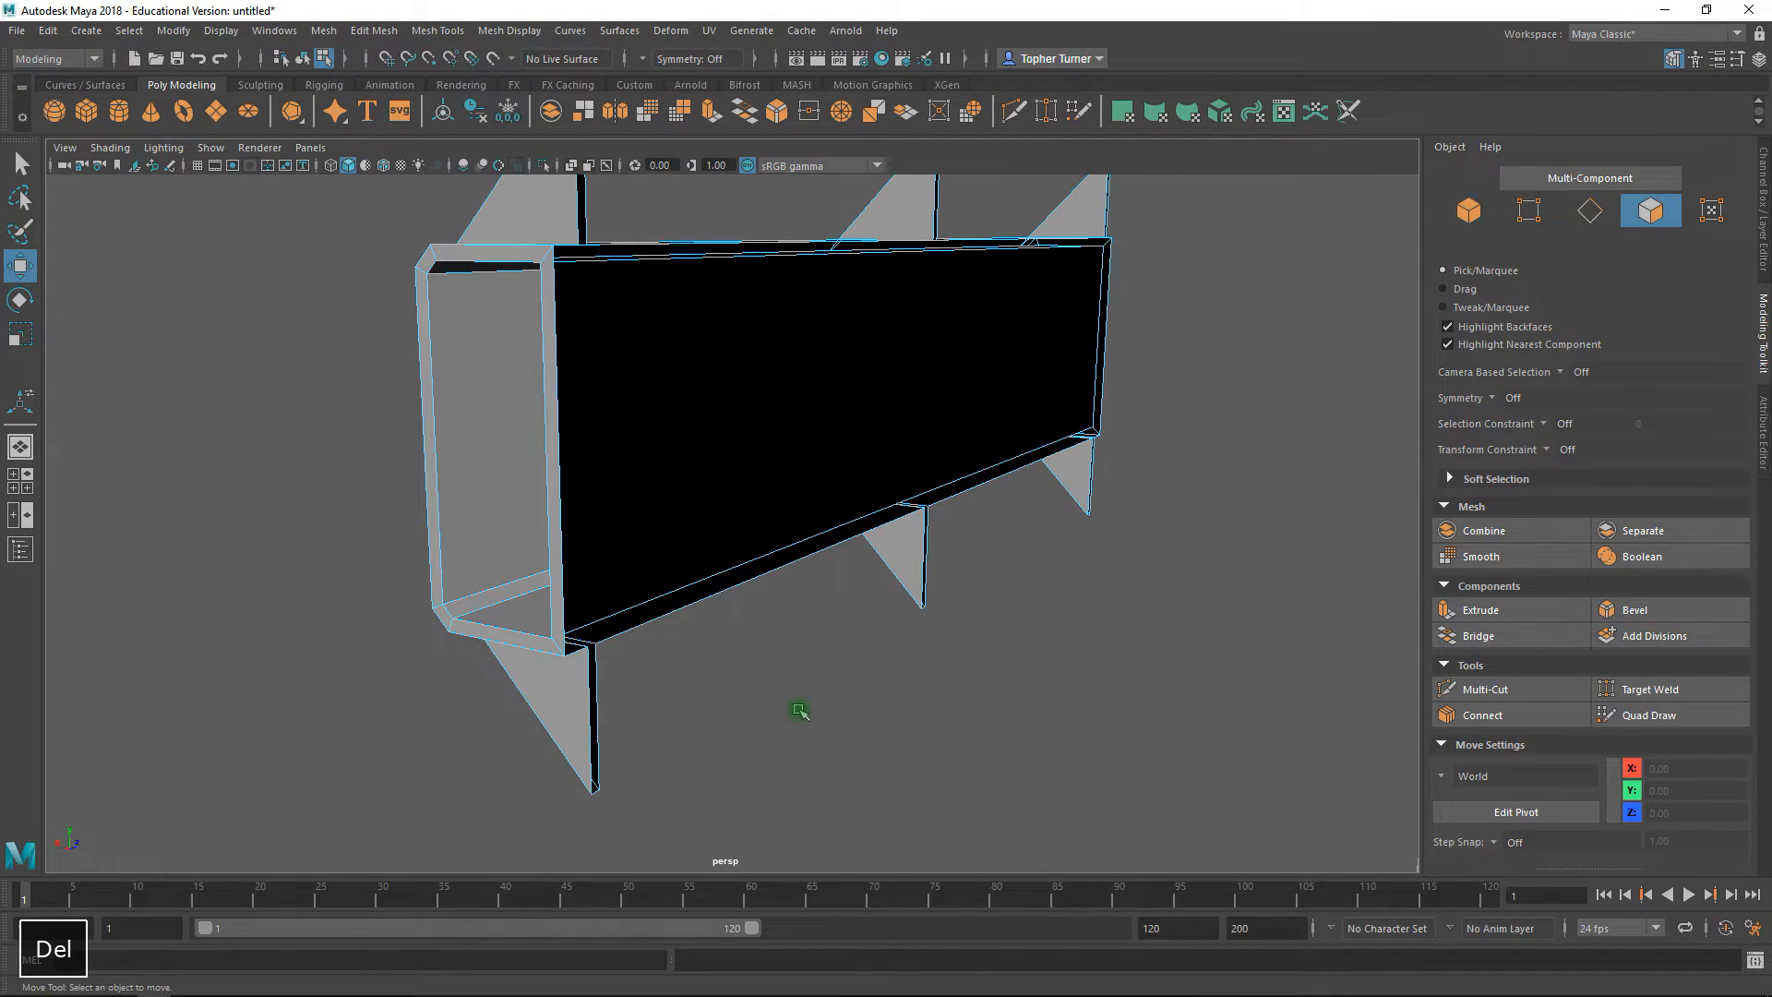
alt+drag(878, 655, 1092, 485)
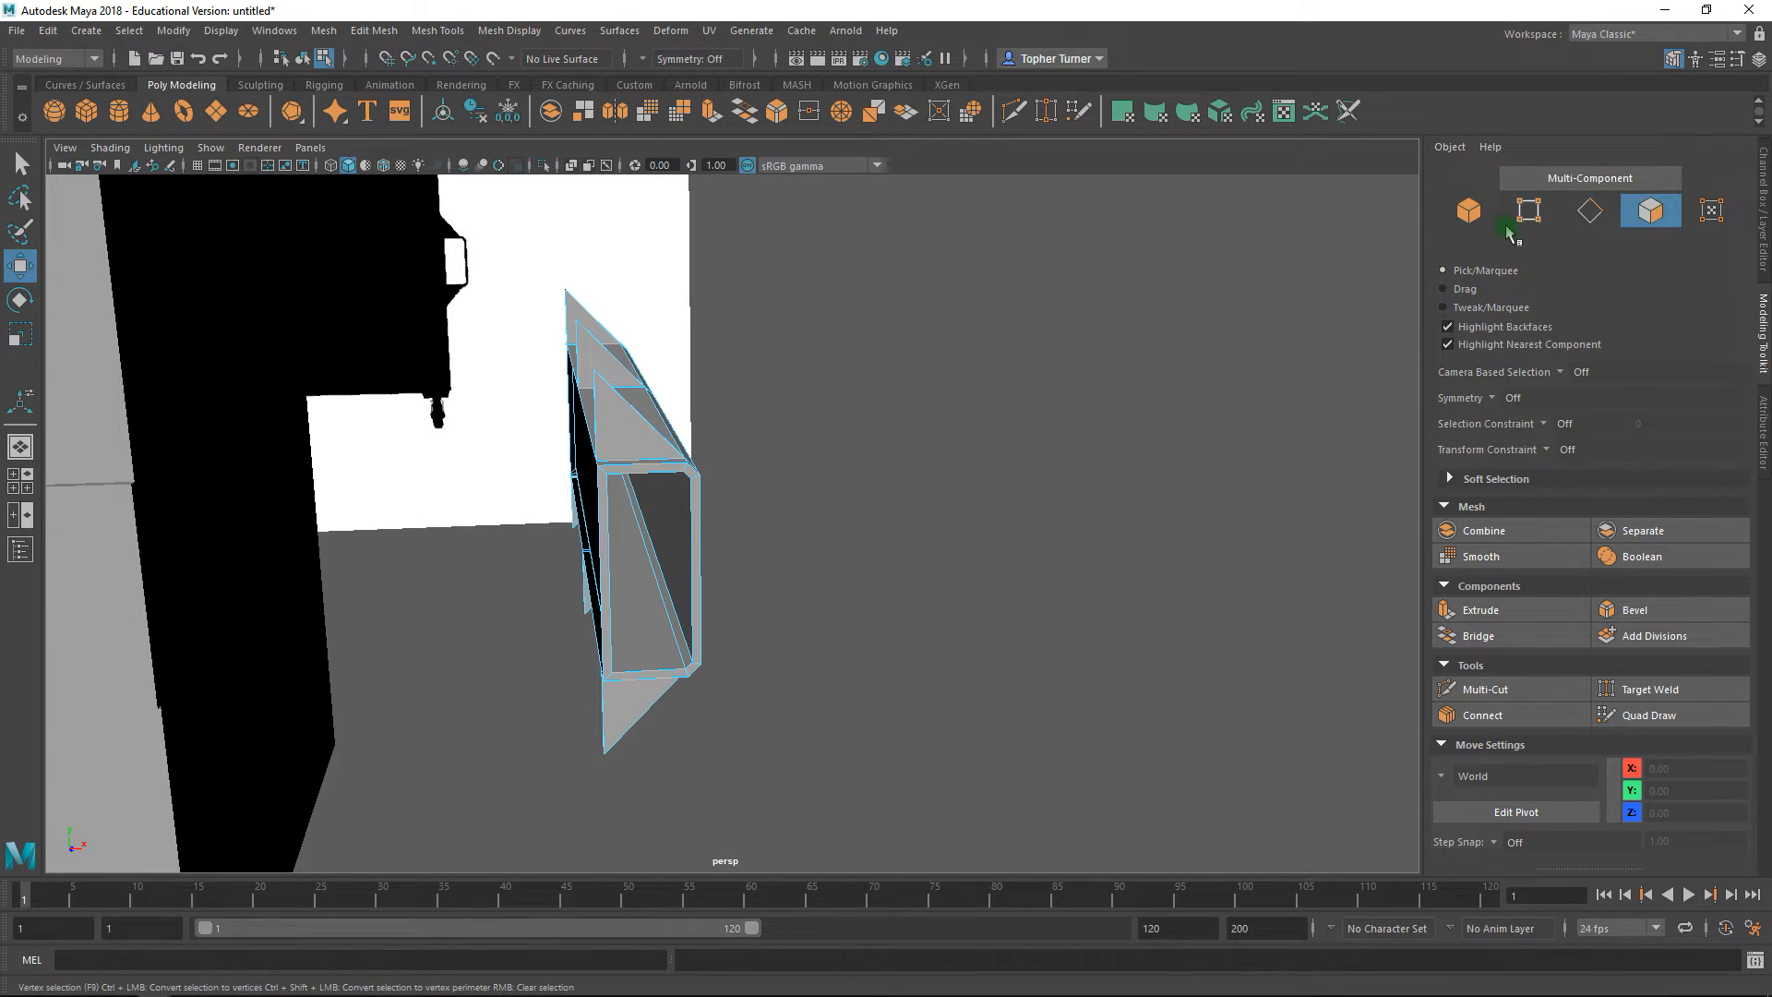
click(1477, 216)
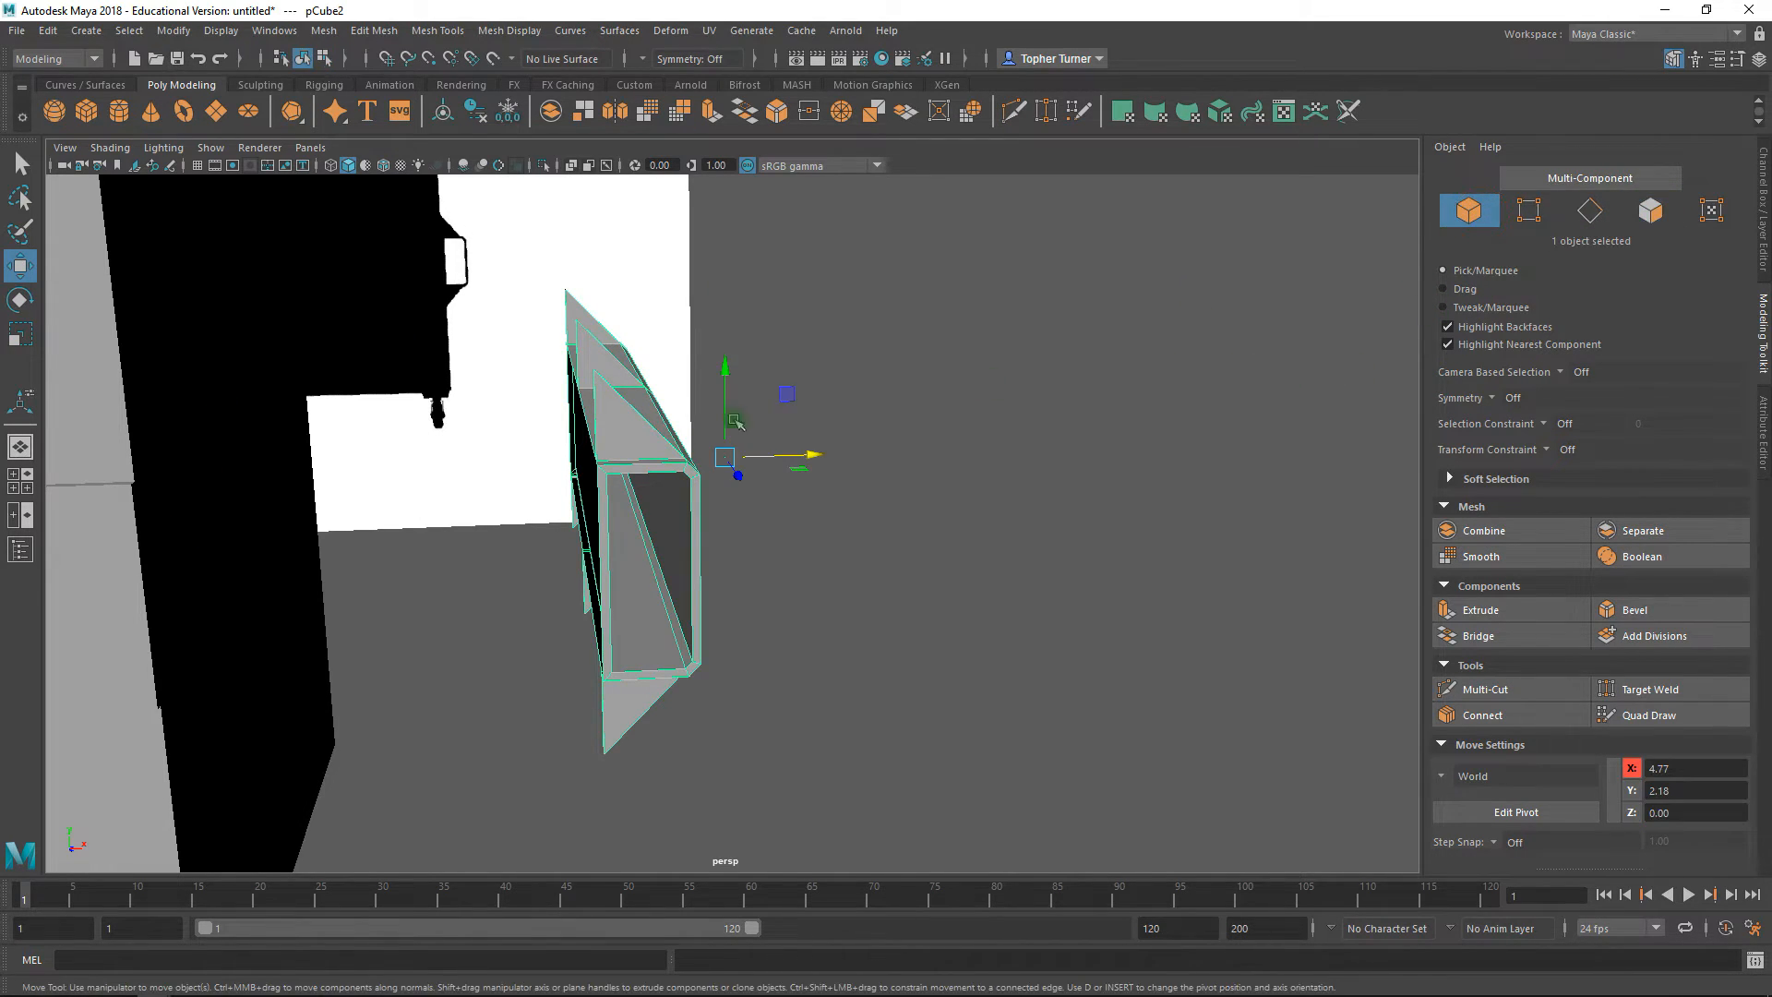
click(1765, 220)
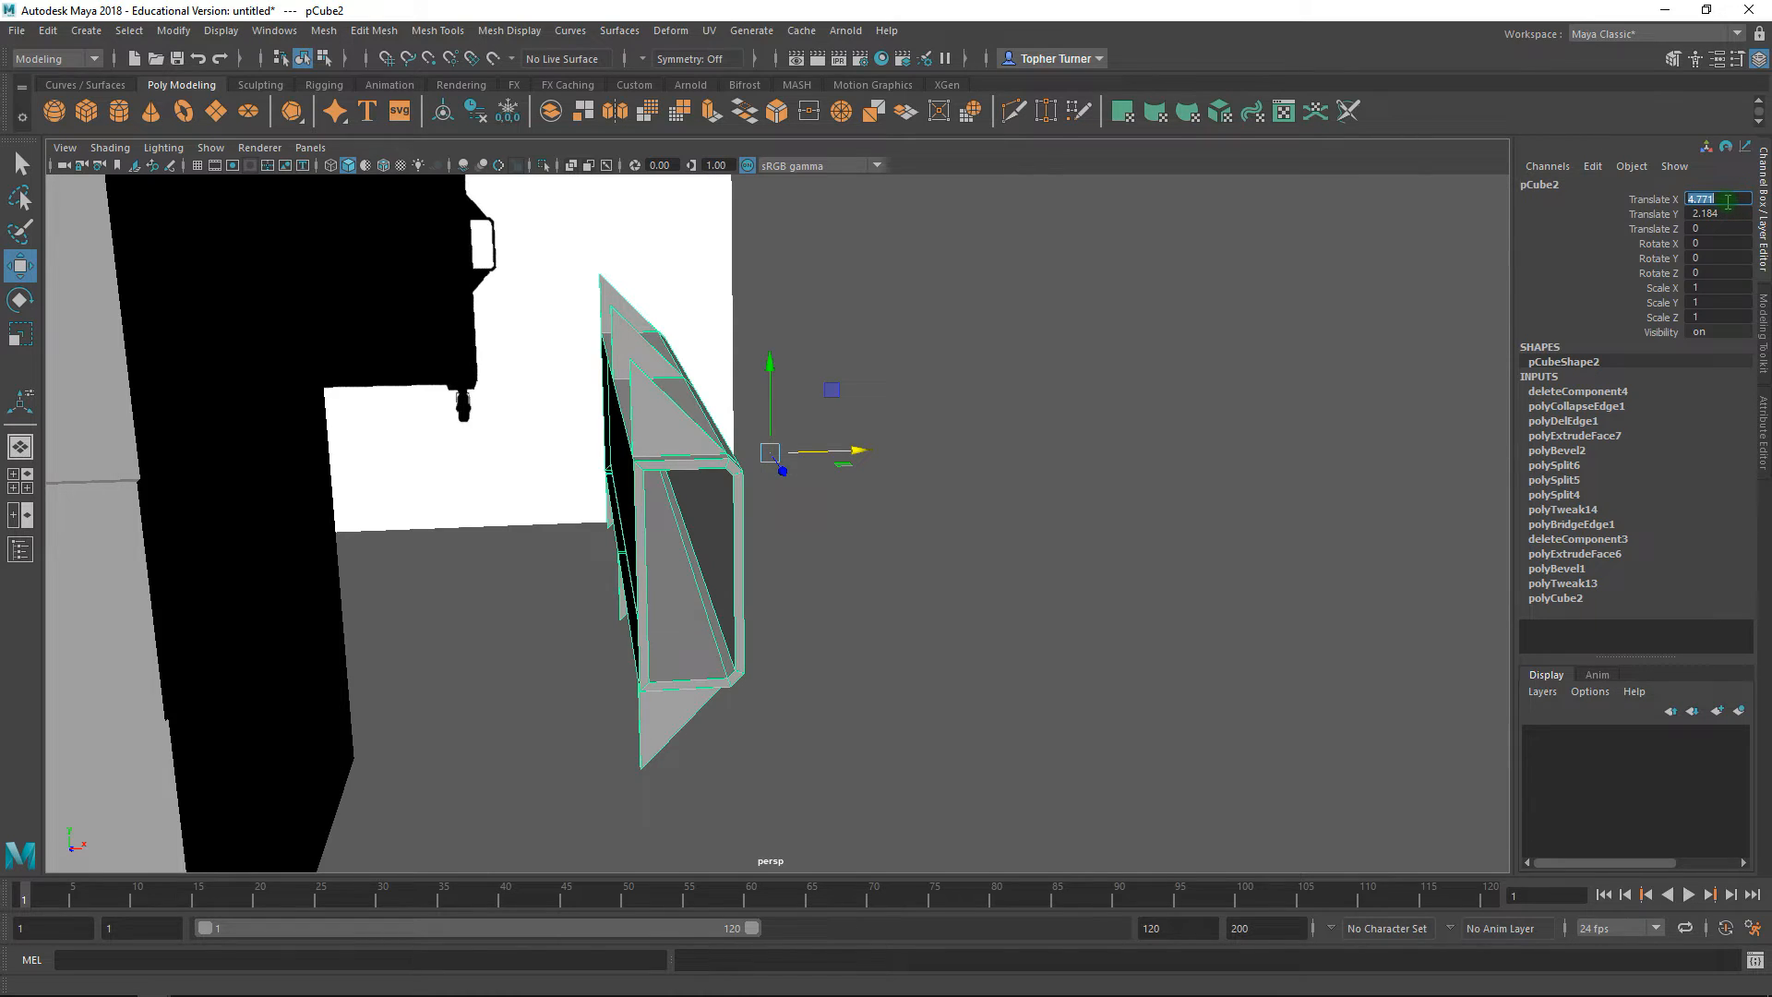
text(3.559)
key(Return)
- Examine how the sleeve and its upper and lower triangular supports sit against the bin, with both objects' wireframes highlighted
alt+drag(644, 299, 868, 574)
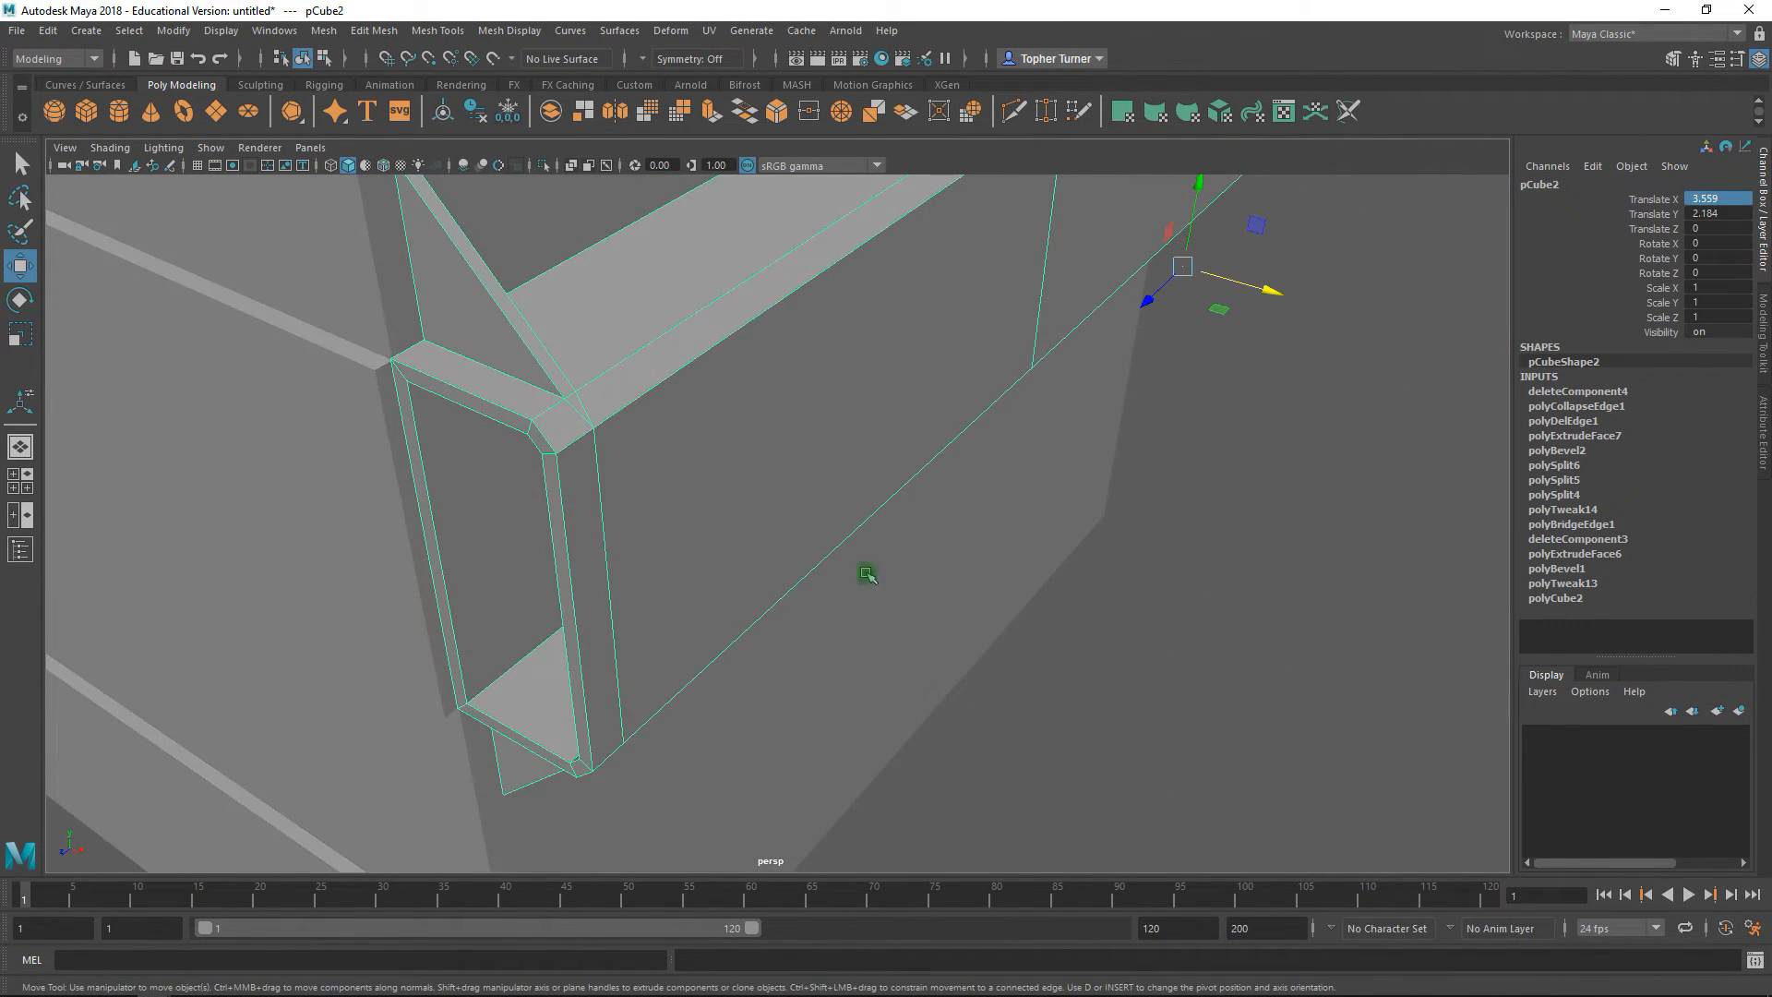
click(1159, 657)
alt+right_drag(1158, 656, 930, 526)
alt+drag(1006, 518, 1047, 483)
alt+middle_drag(1049, 485, 1102, 519)
alt+right_drag(1104, 521, 863, 490)
alt+drag(863, 490, 817, 512)
alt+middle_drag(819, 514, 319, 476)
click(656, 335)
shift+click(634, 469)
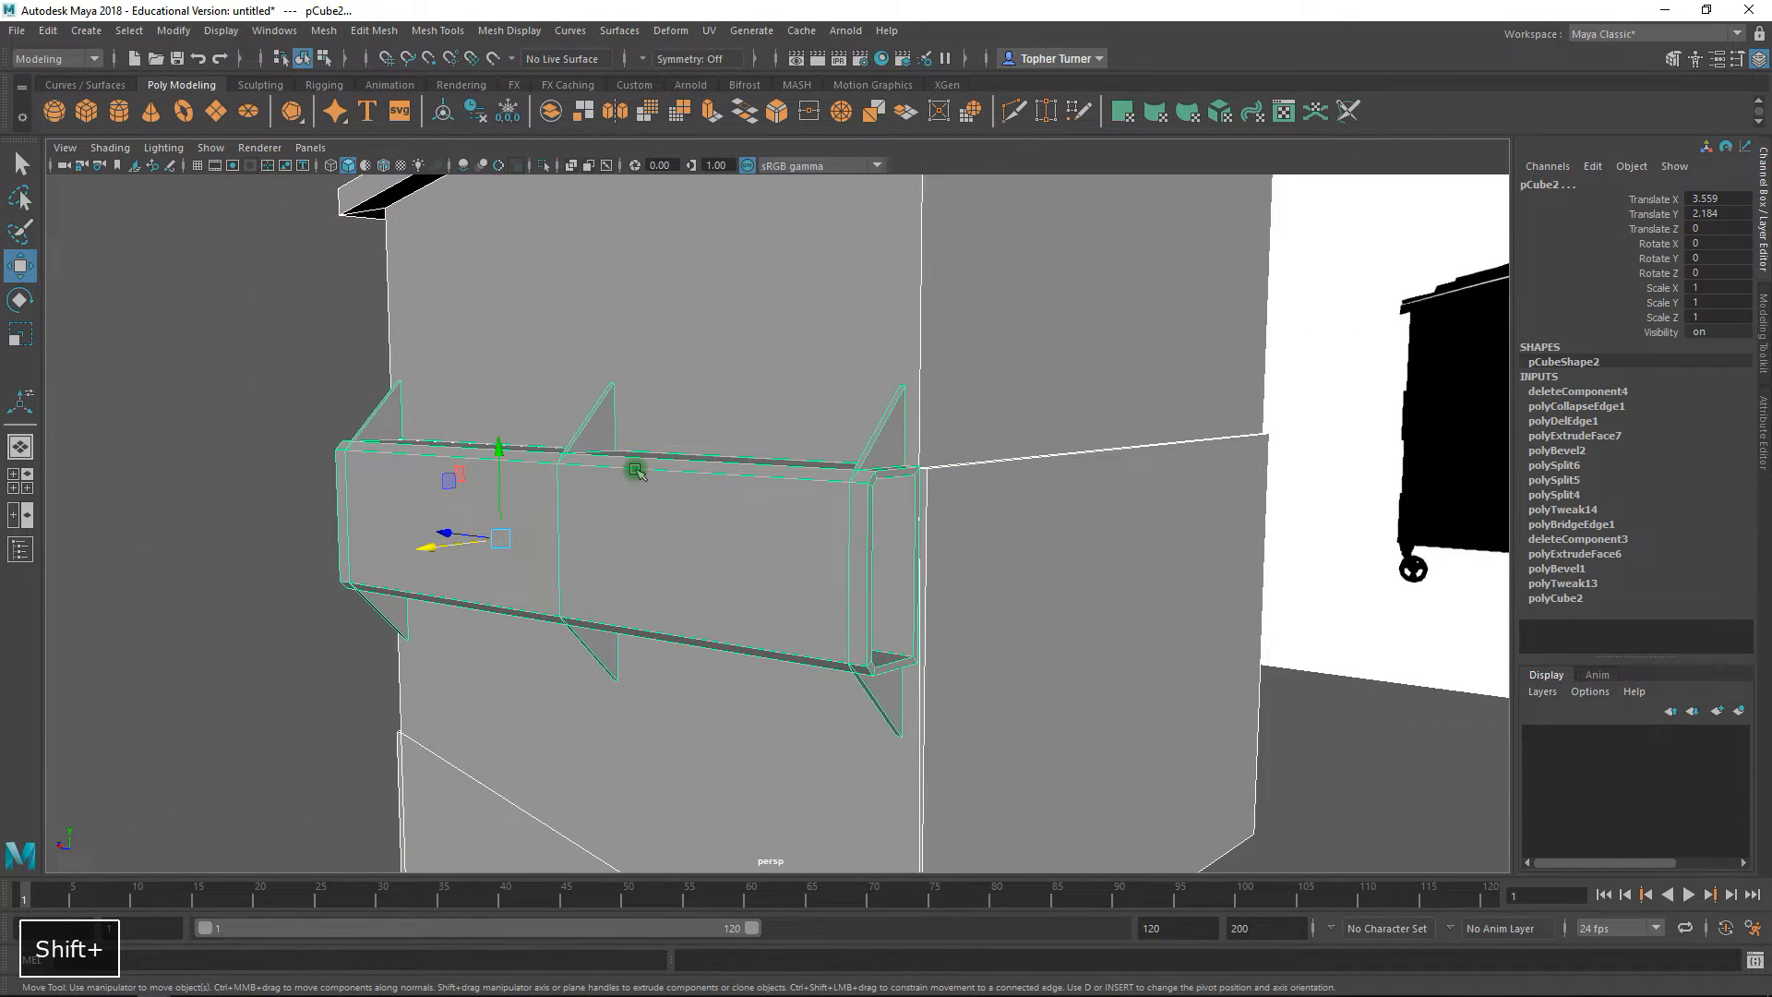
alt+drag(634, 469, 751, 511)
alt+right_drag(753, 513, 997, 637)
alt+middle_drag(646, 392, 1099, 622)
alt+right_drag(1048, 590, 839, 496)
alt+middle_drag(1038, 521, 850, 578)
alt+drag(850, 578, 859, 562)
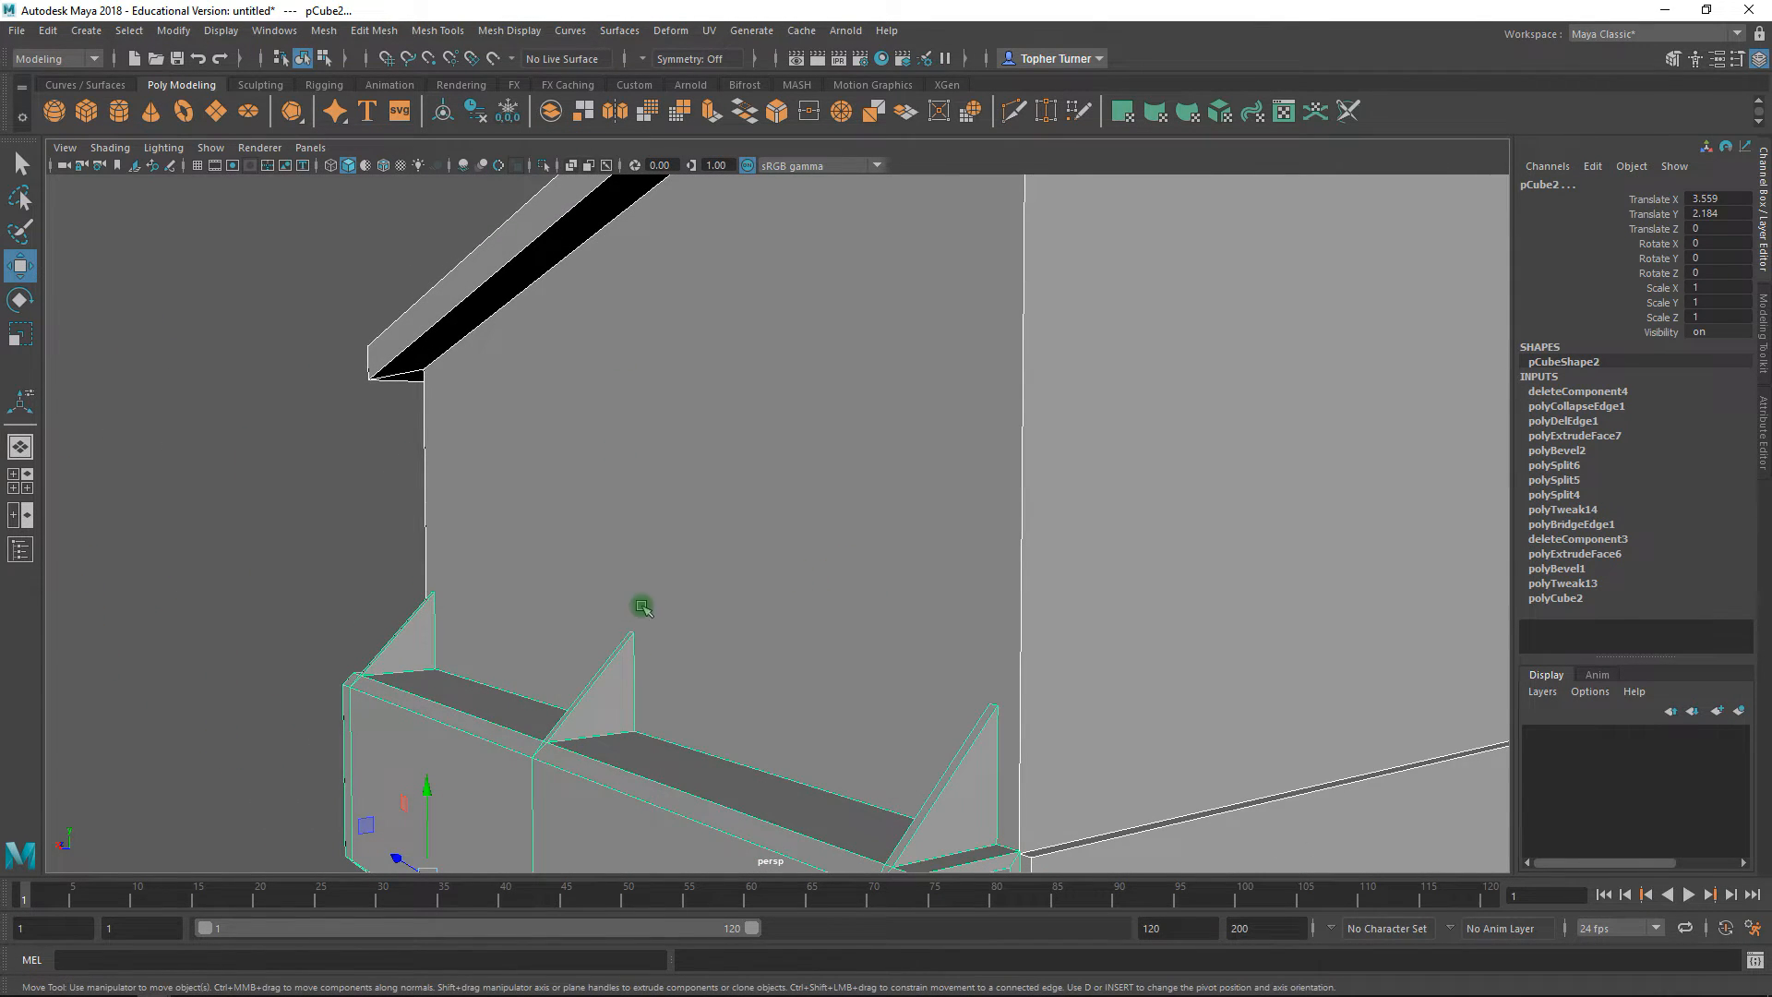
alt+drag(960, 725, 948, 428)
alt+drag(842, 728, 882, 606)
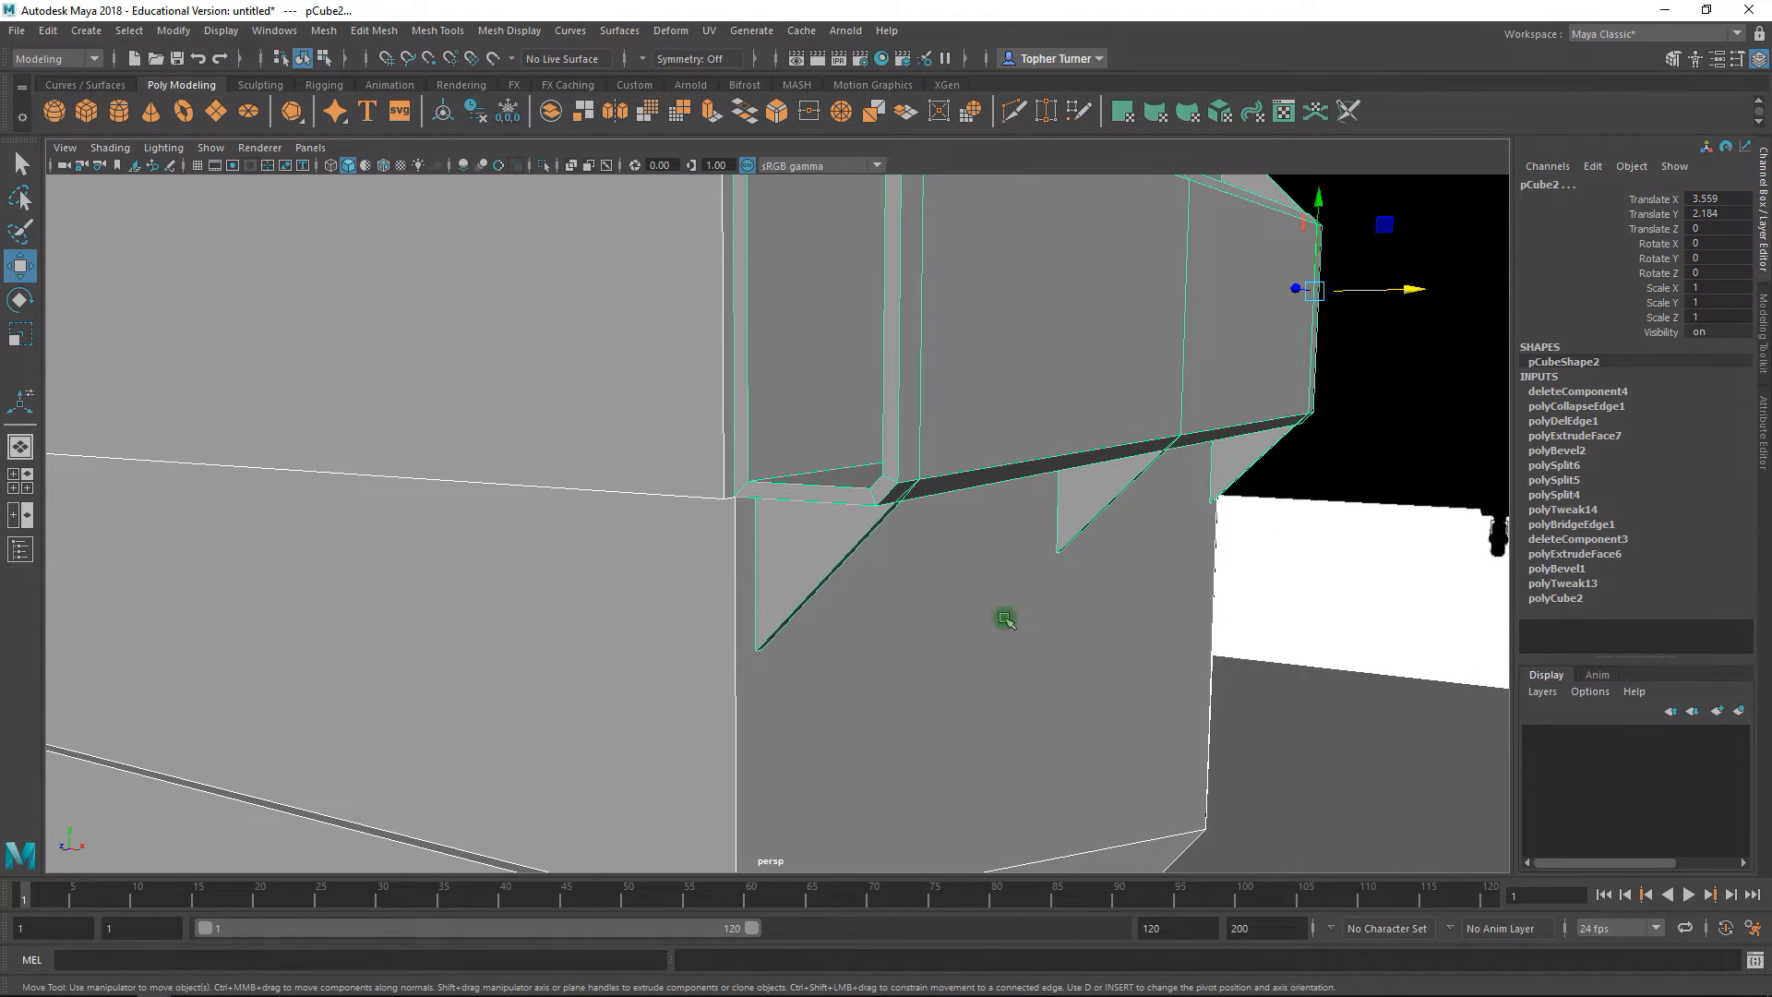
mouse_move(979, 646)
alt+mouse_down()
mouse_move(843, 589)
mouse_move(827, 629)
mouse_move(970, 680)
alt+mouse_up()
alt+drag(927, 601, 946, 667)
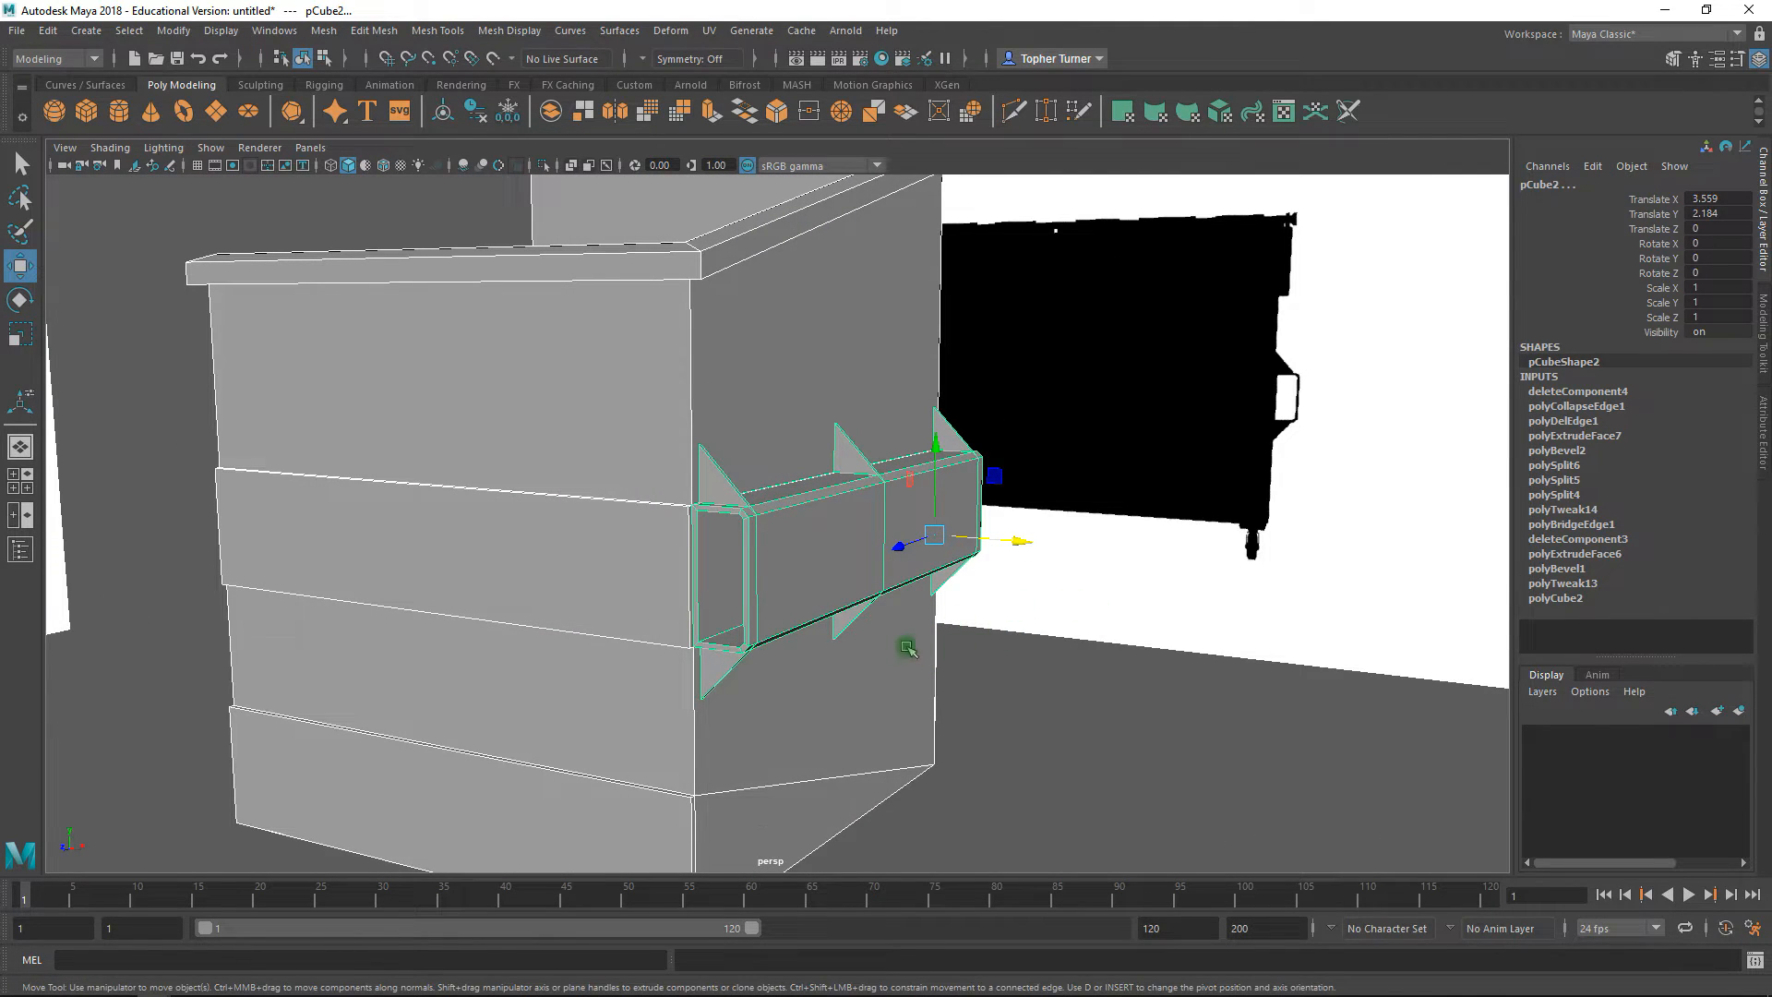
- Check the sleeve alone and then the whole unselected bin from several sides against the reference images
alt+drag(796, 462, 916, 528)
click(1107, 477)
click(892, 447)
alt+drag(892, 447, 888, 490)
click(888, 490)
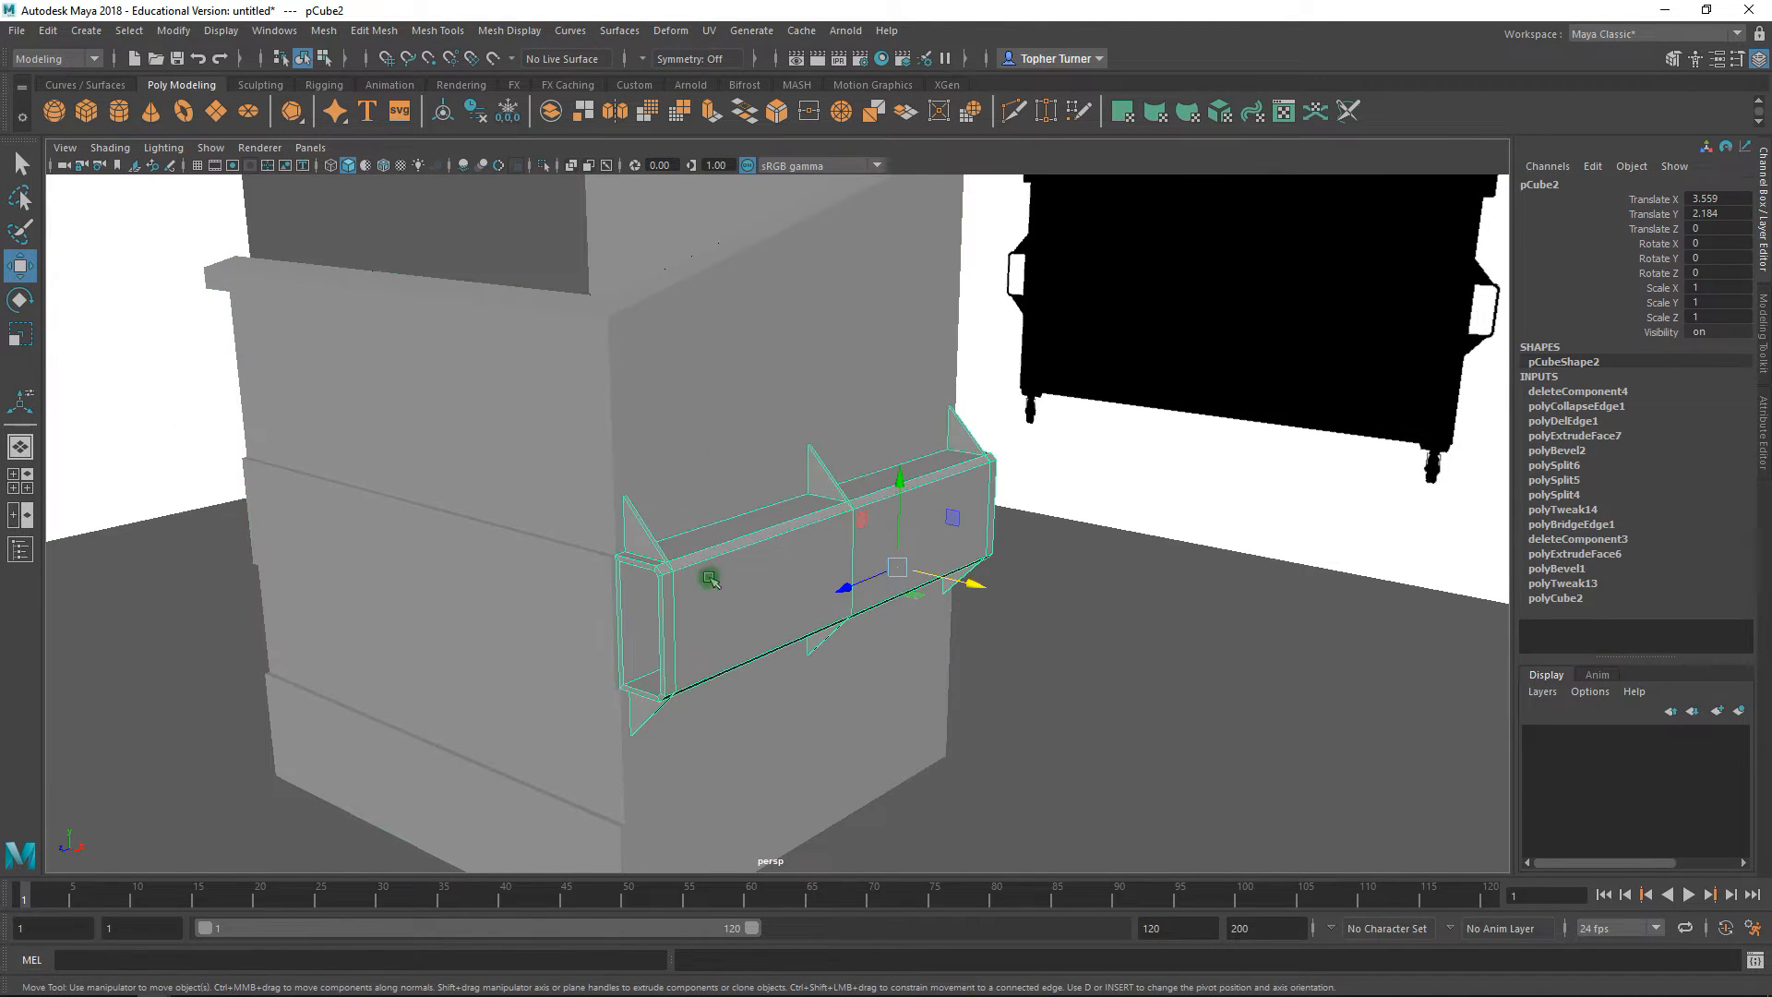
alt+drag(680, 498, 455, 270)
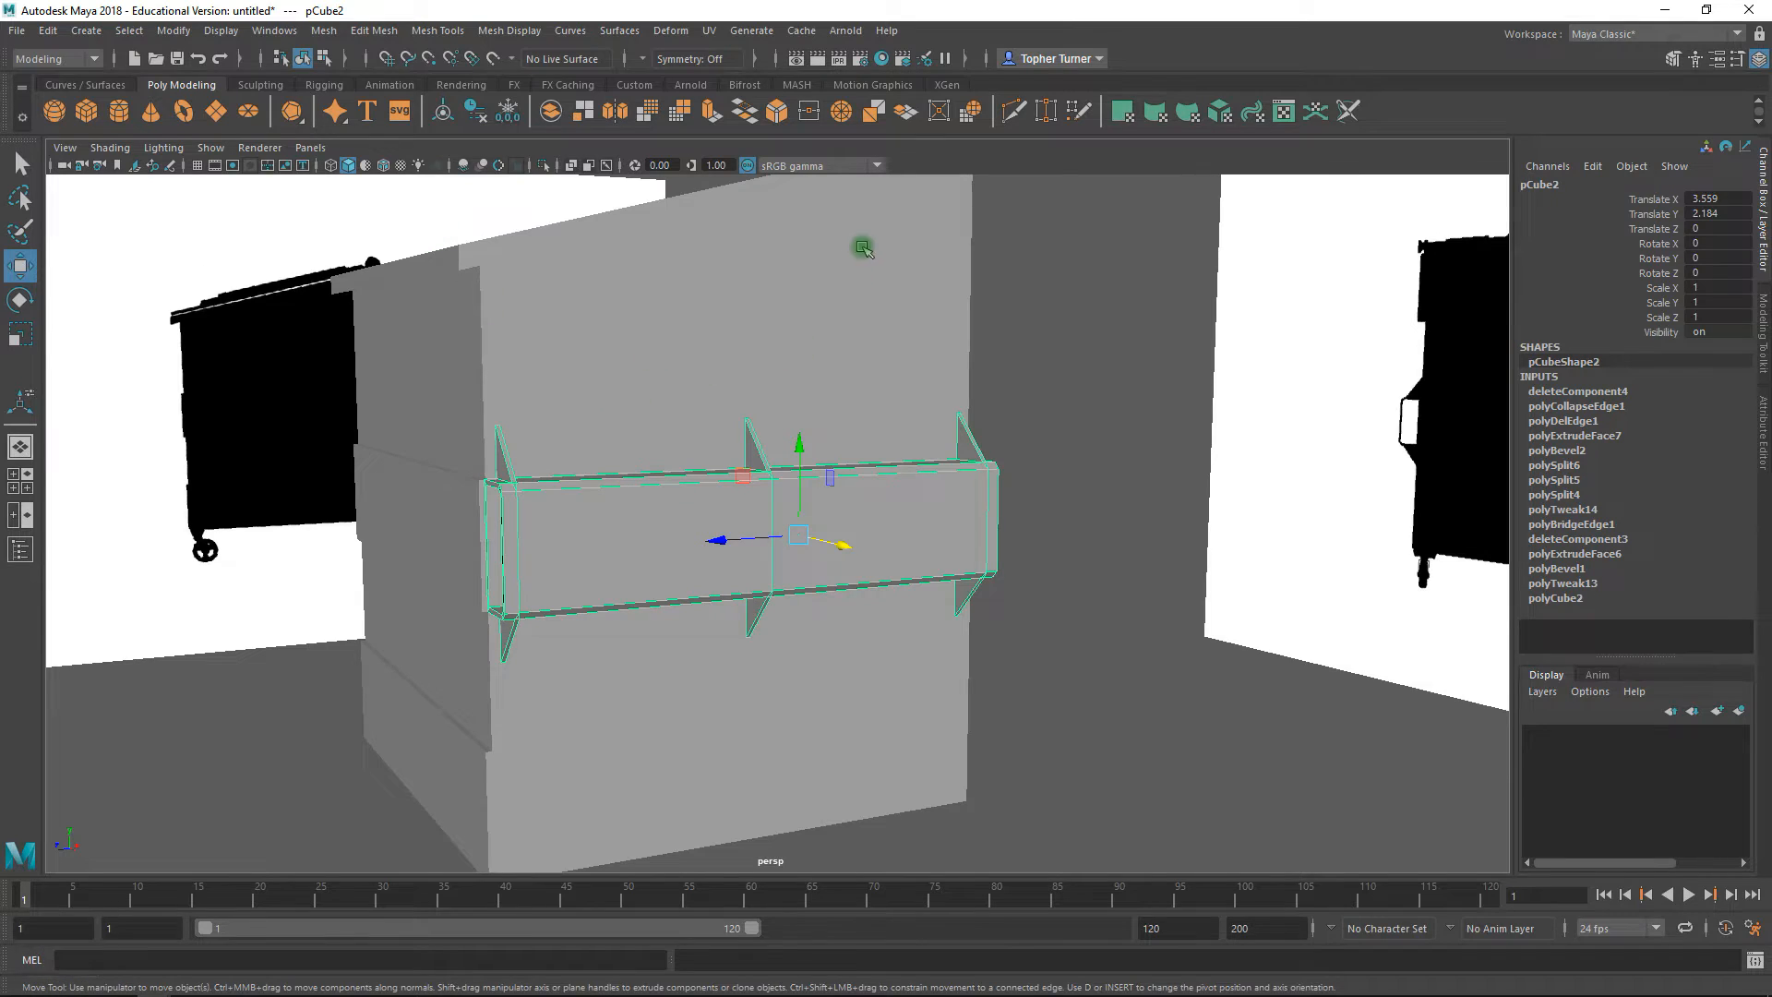
alt+drag(737, 486, 832, 539)
click(1138, 625)
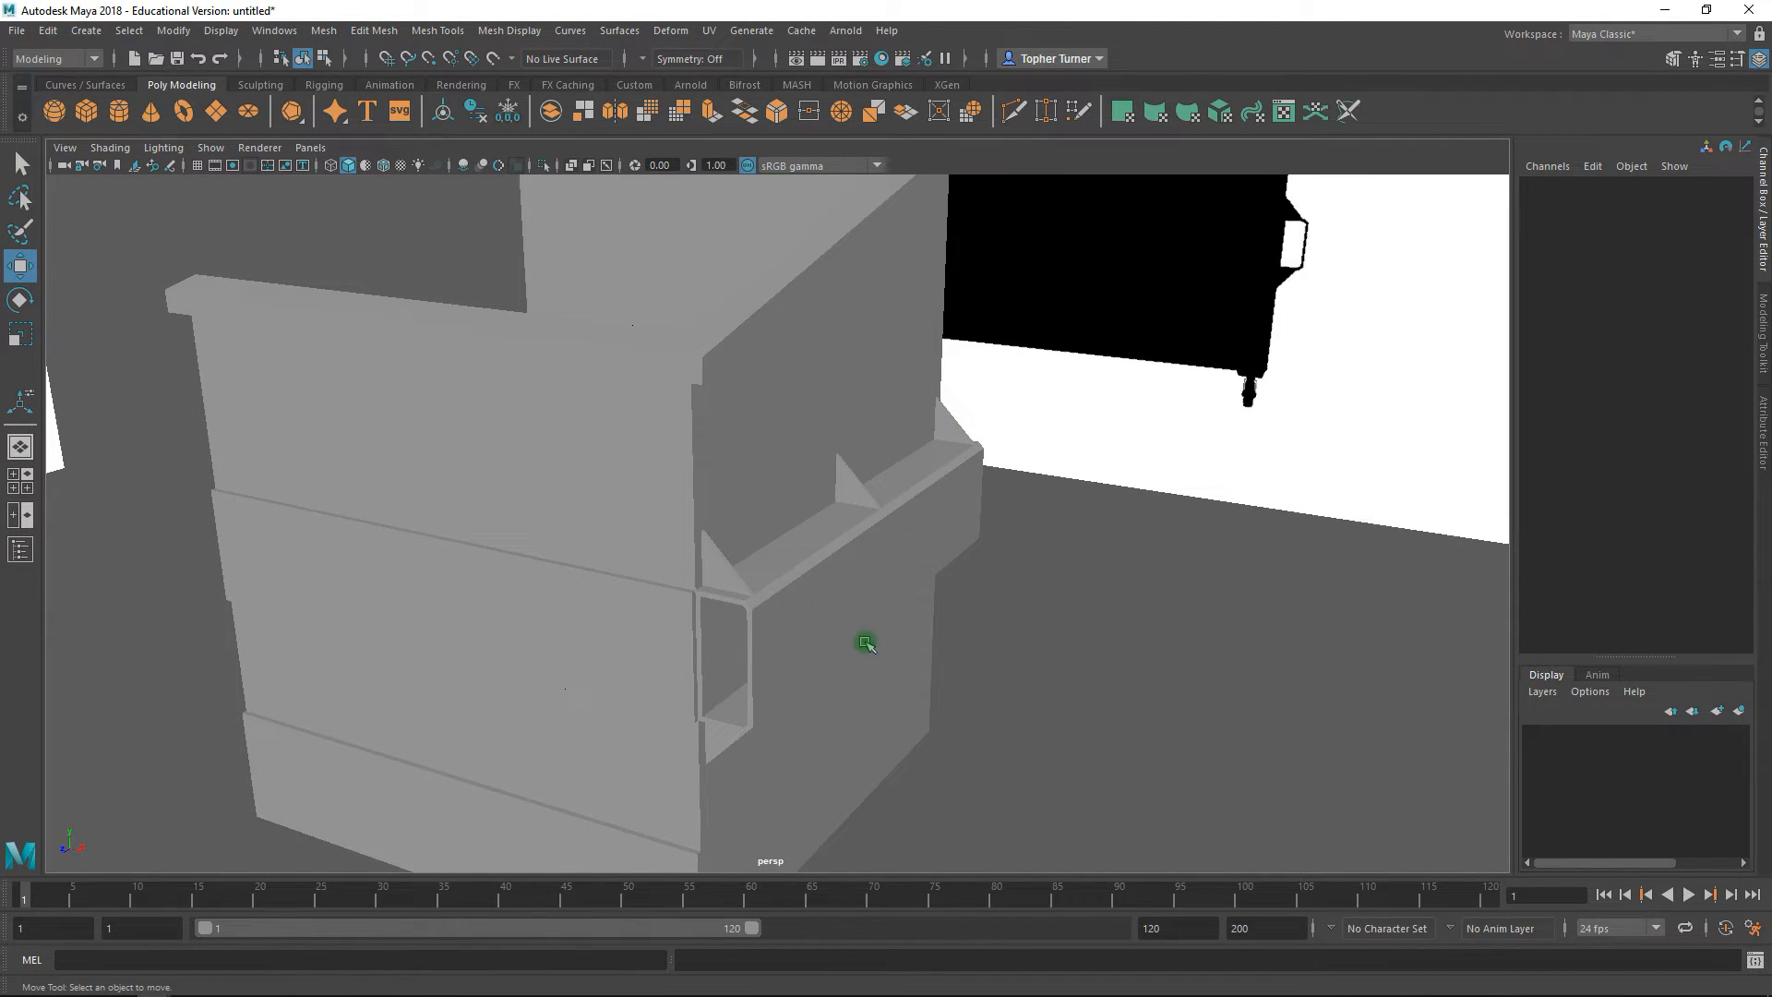
alt+drag(661, 527, 661, 490)
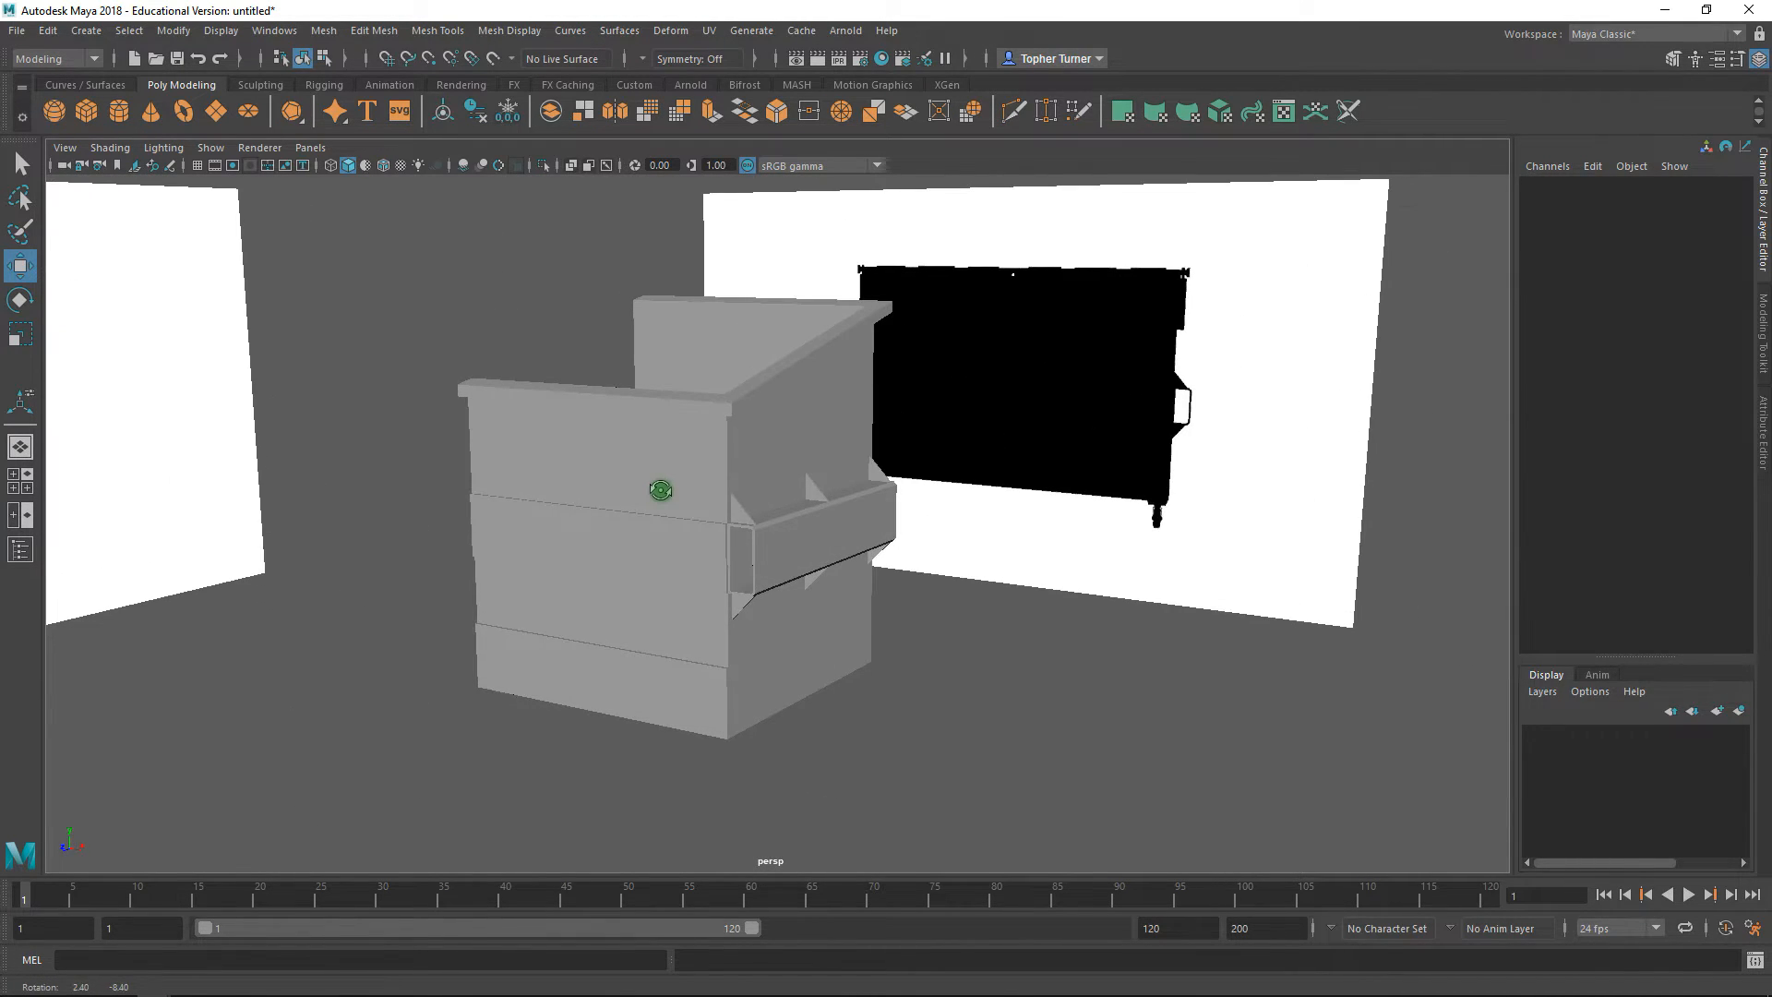
alt+drag(849, 576, 412, 420)
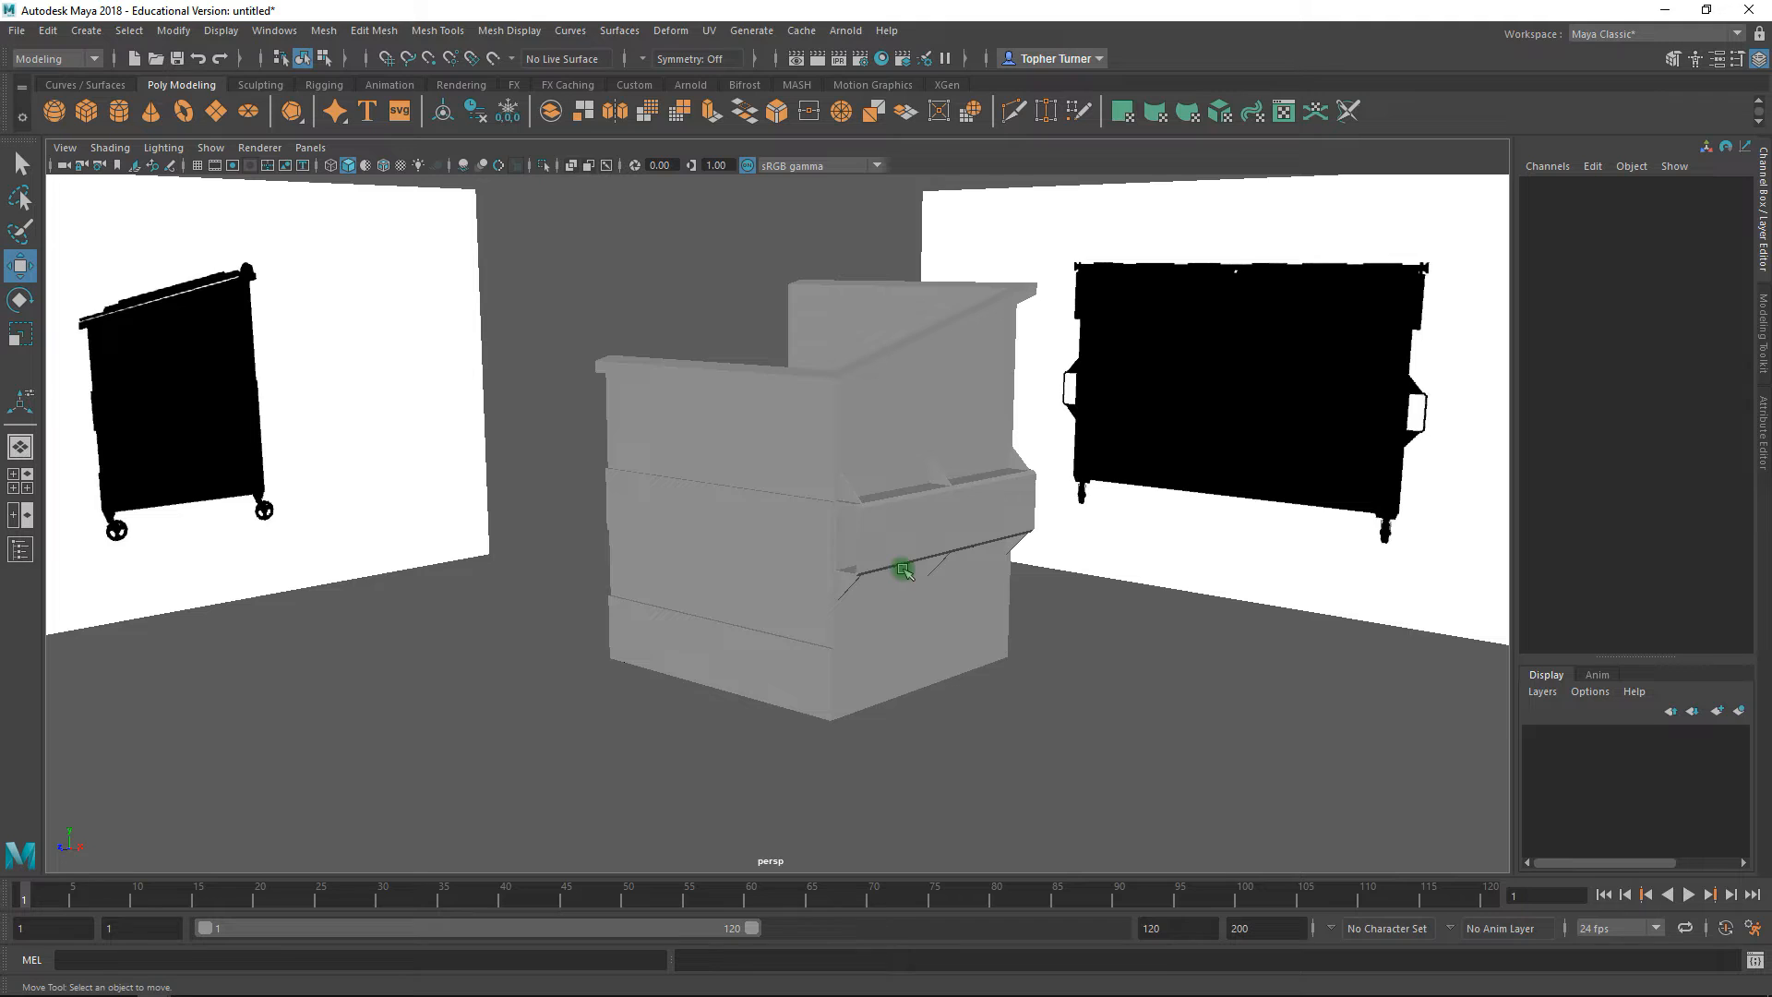
- Switch to the side view and find the reference's caster wheel beneath the bin's front lower corner
mouse_move(879, 567)
alt+mouse_down()
mouse_move(858, 542)
mouse_move(889, 541)
alt+mouse_up()
key(space)
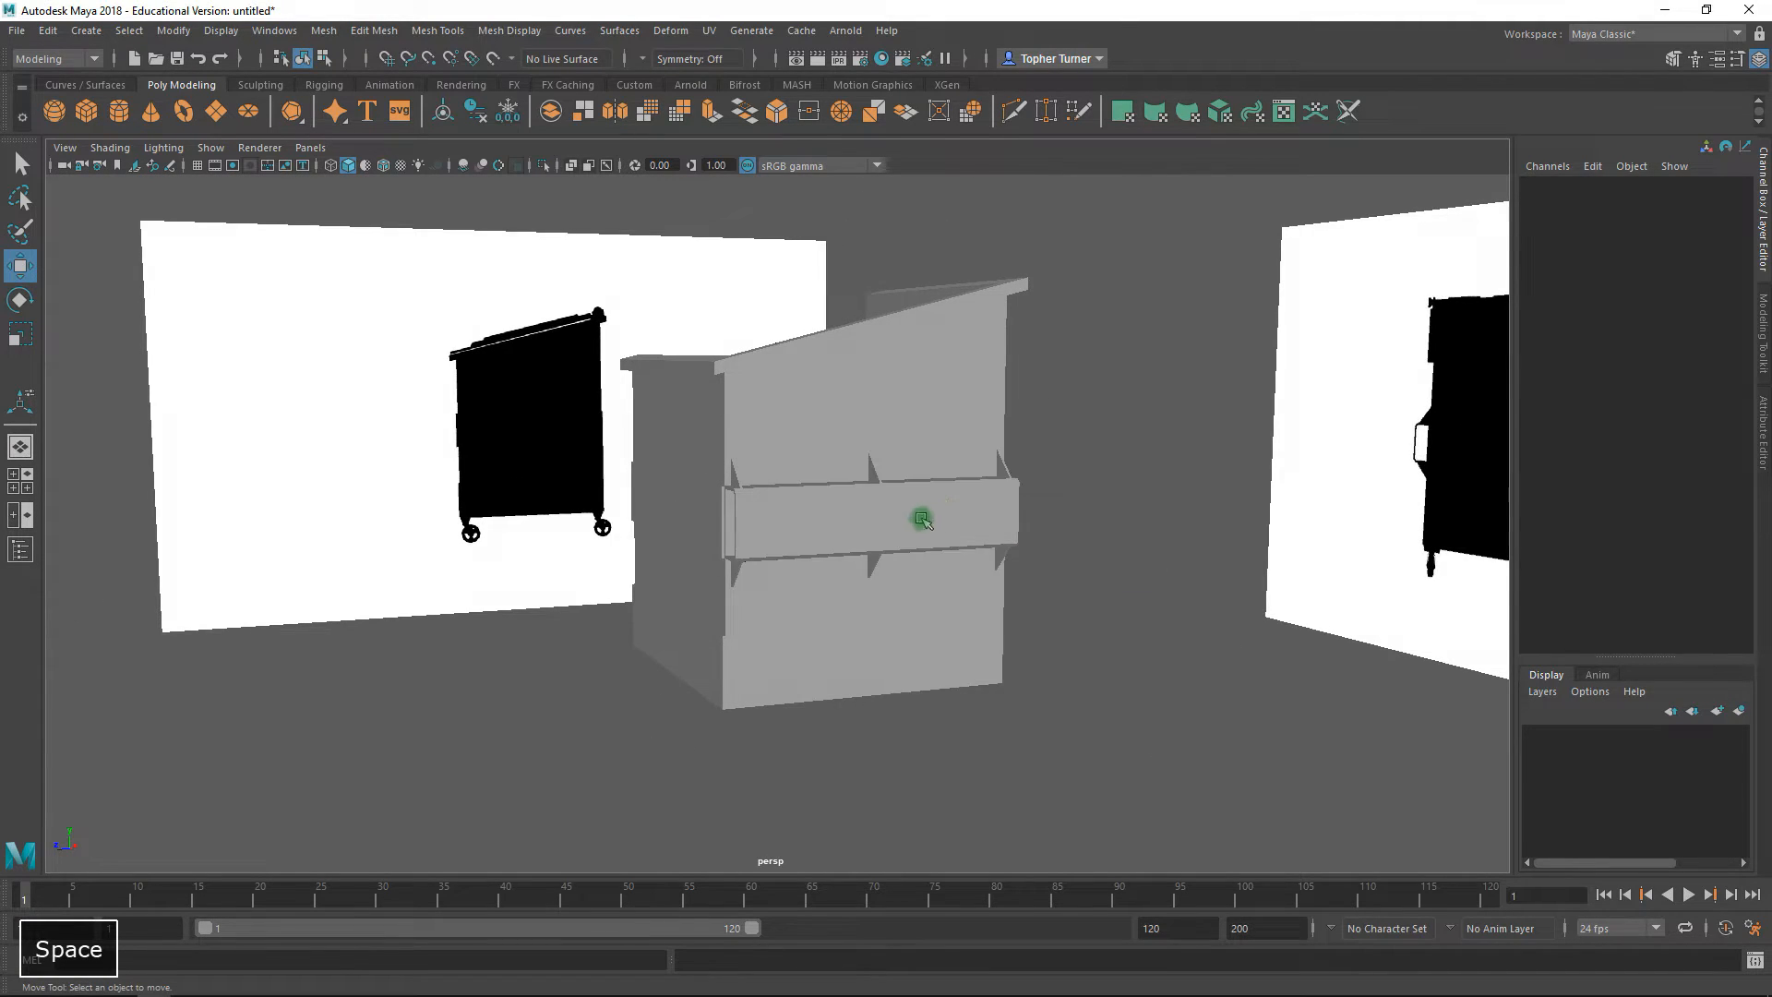
key(space)
alt+right_drag(1012, 715, 1078, 779)
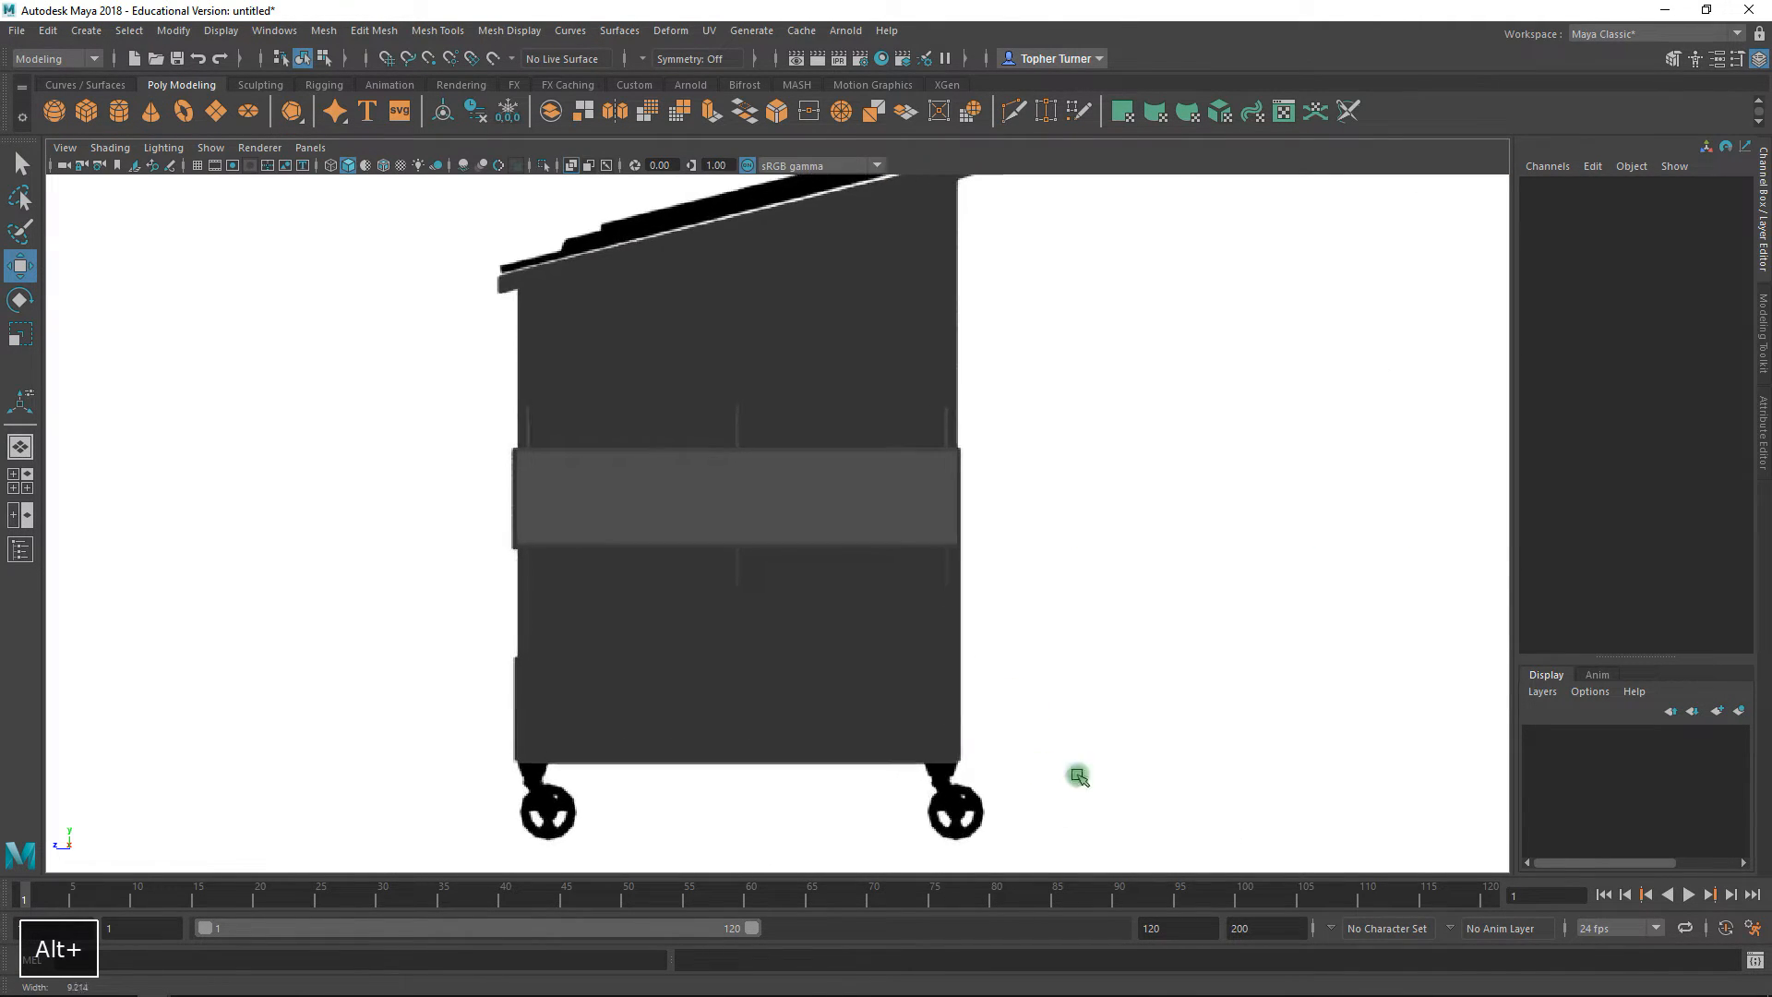
alt+middle_drag(731, 720, 856, 440)
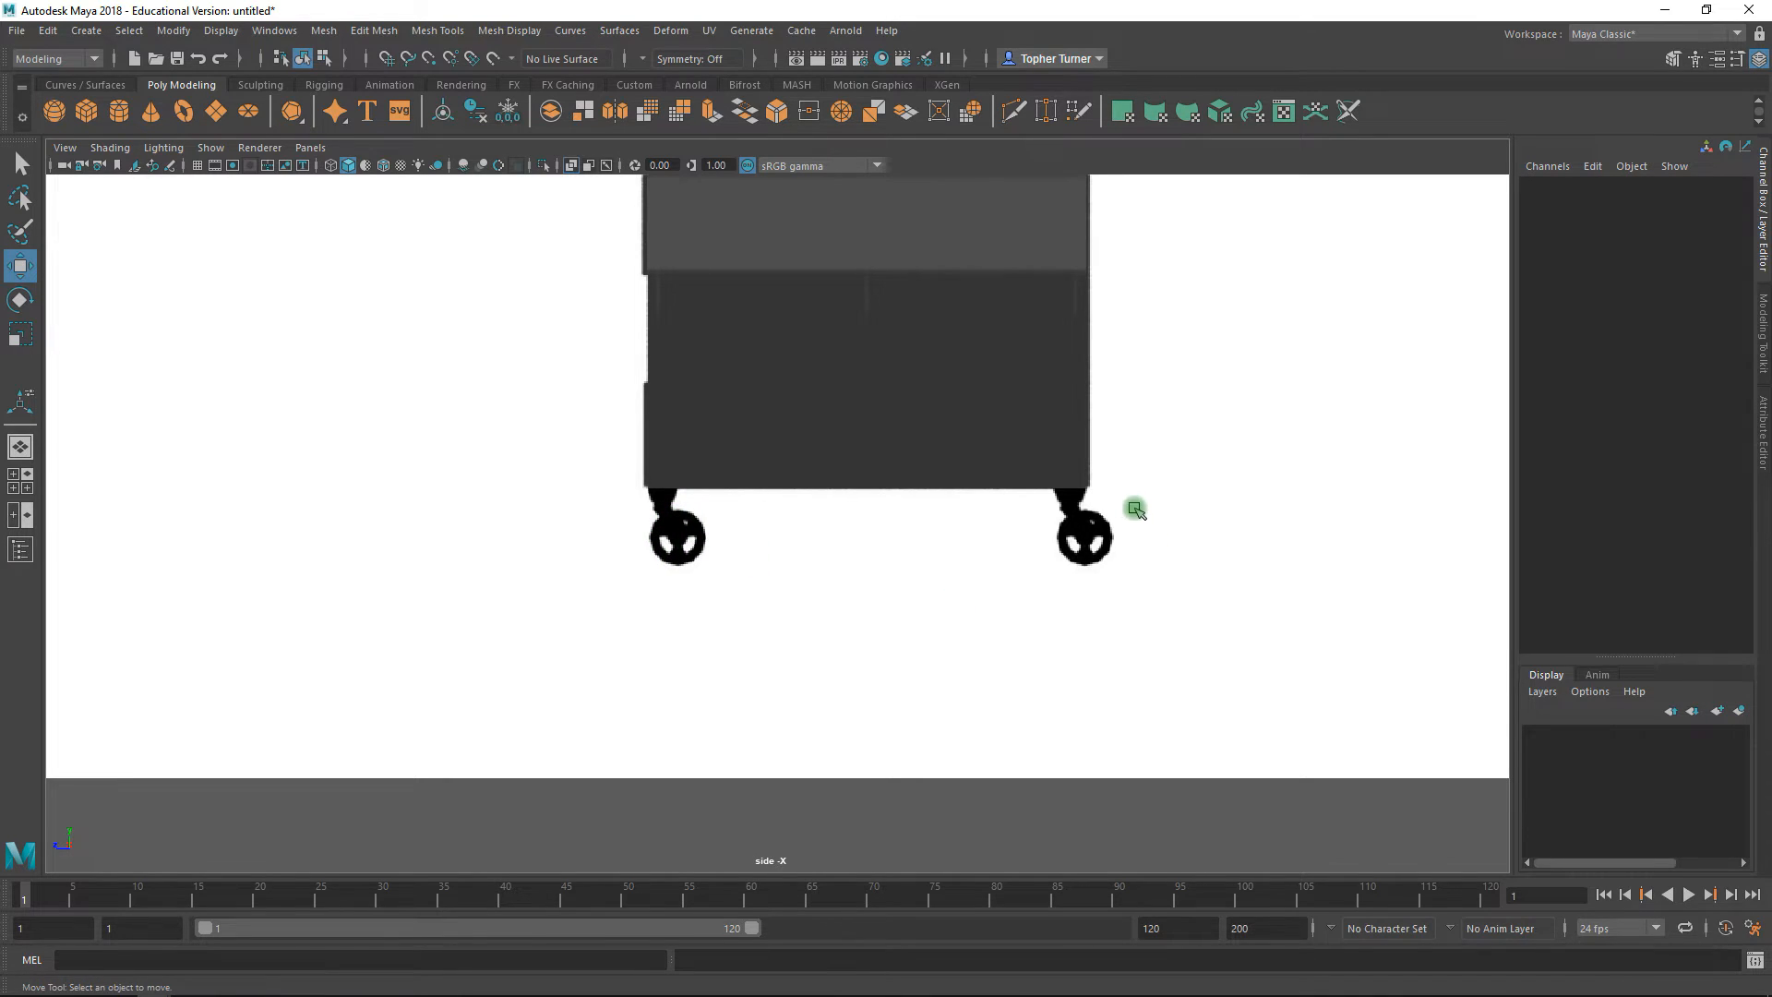
alt+right_drag(649, 470, 988, 803)
alt+middle_drag(532, 465, 876, 436)
alt+right_drag(759, 424, 1096, 730)
alt+middle_drag(1016, 594, 928, 626)
alt+right_drag(878, 601, 908, 662)
alt+middle_drag(864, 549, 813, 565)
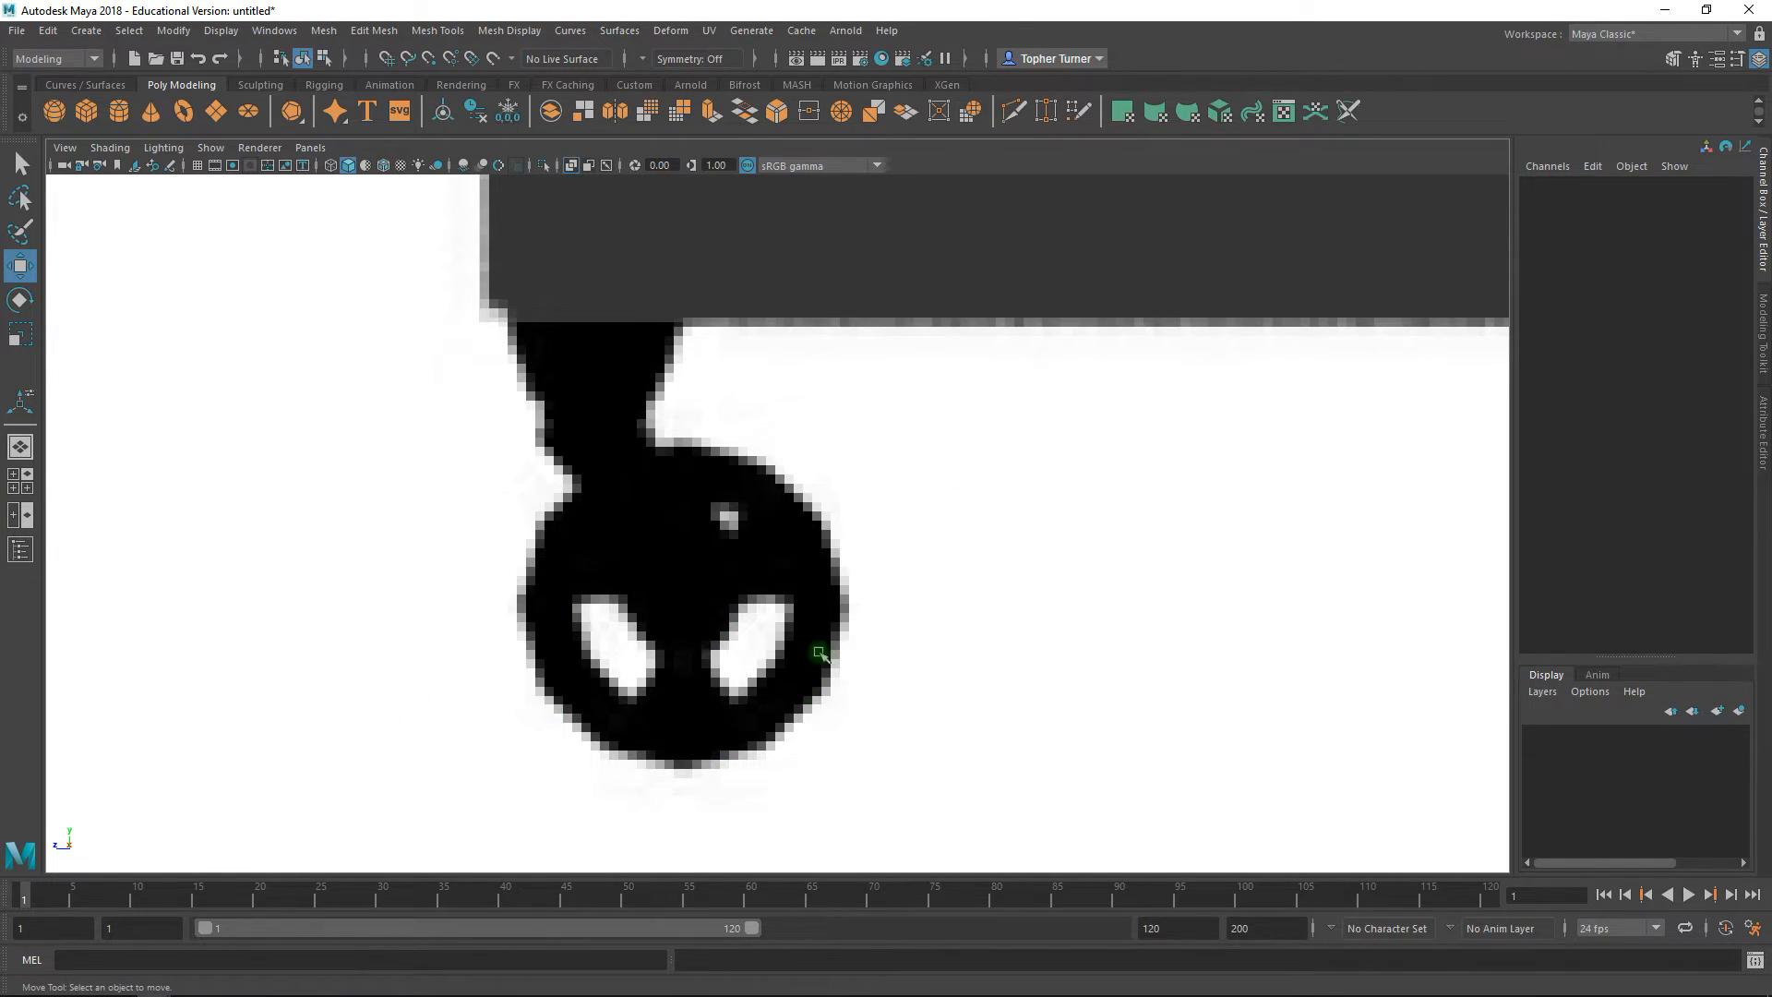
- Examine the reference wheel's round outline, spoke openings and hub close up
alt+right_drag(732, 514, 816, 696)
alt+middle_drag(816, 696, 878, 574)
alt+right_drag(692, 621, 855, 692)
alt+middle_drag(854, 692, 927, 587)
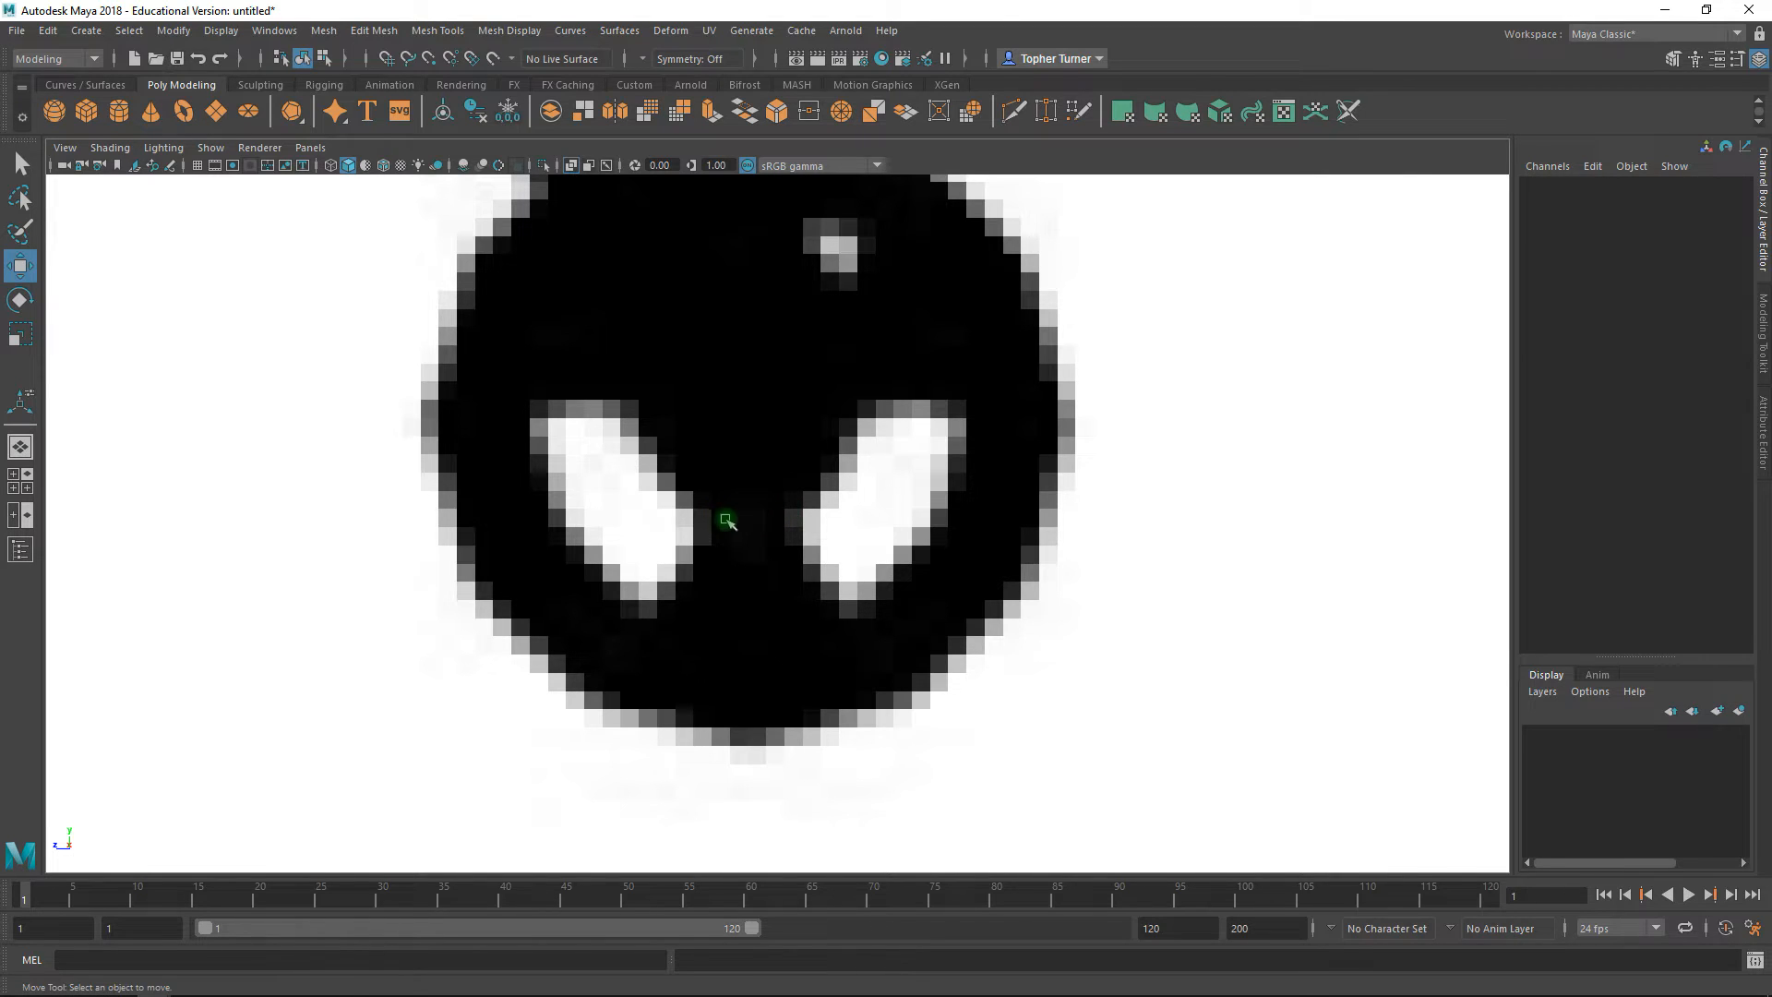
mouse_move(843, 506)
alt+right_down()
mouse_move(791, 479)
mouse_move(831, 536)
alt+right_up()
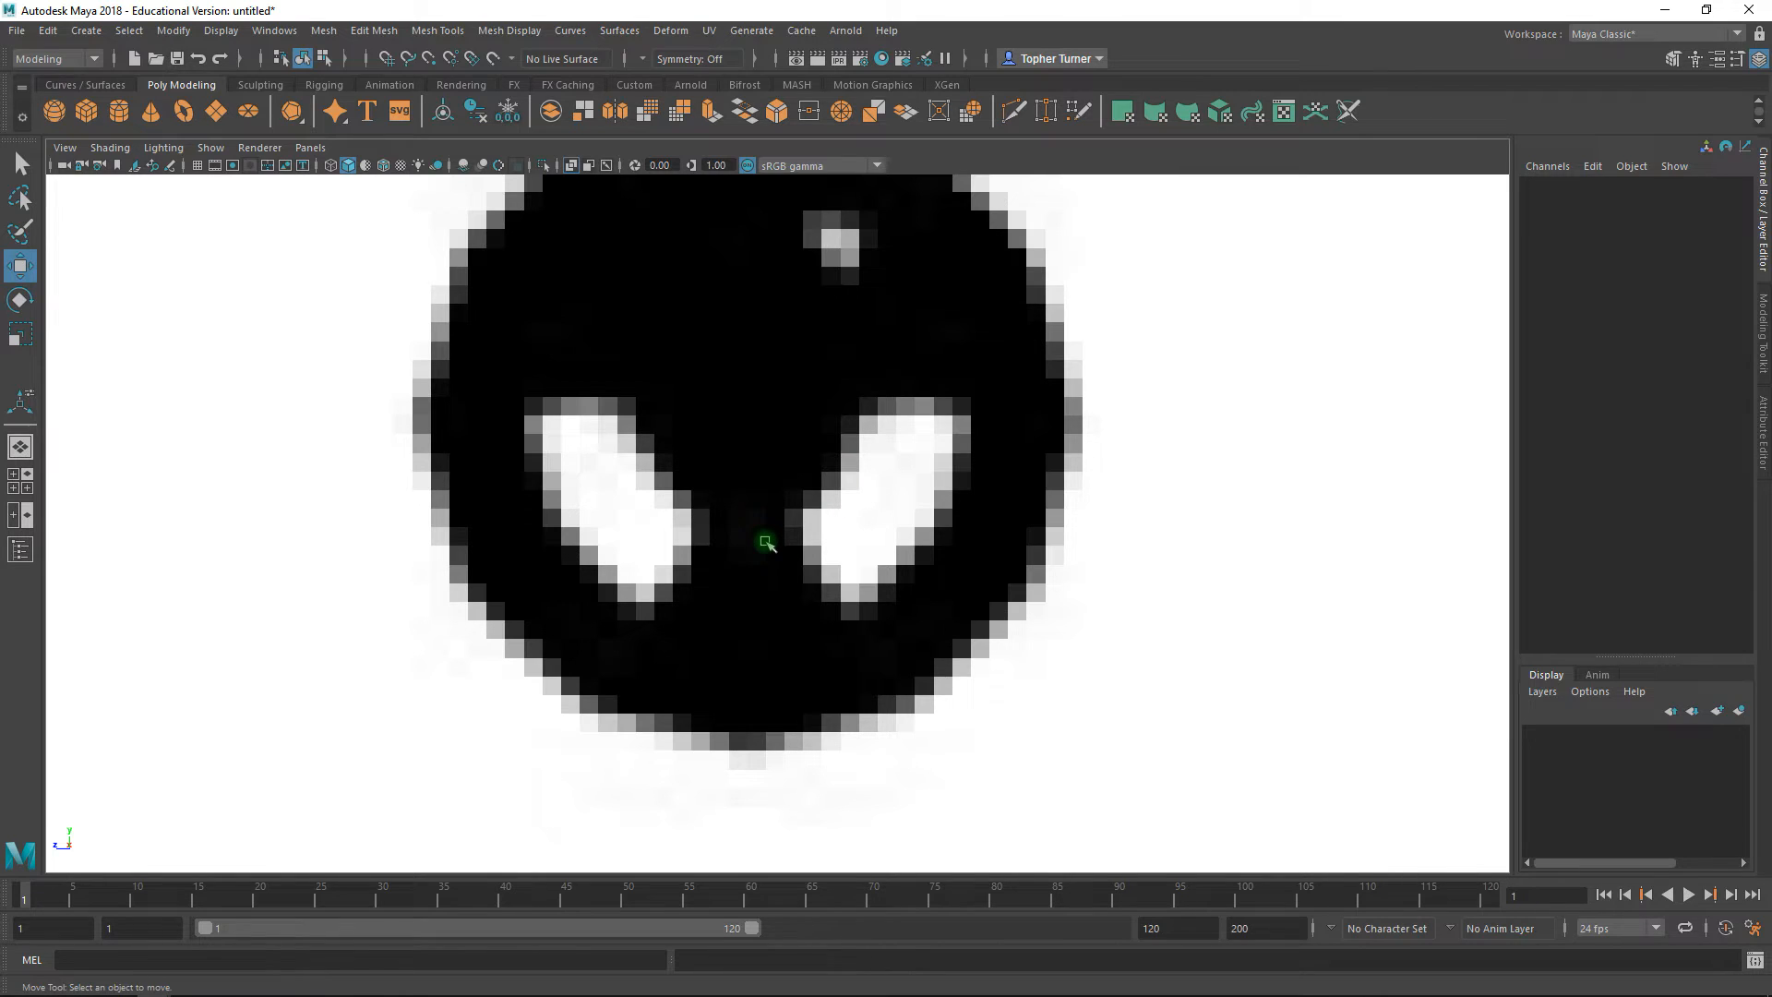
alt+right_drag(839, 427, 832, 471)
alt+middle_drag(851, 452, 814, 573)
alt+right_drag(860, 558, 850, 546)
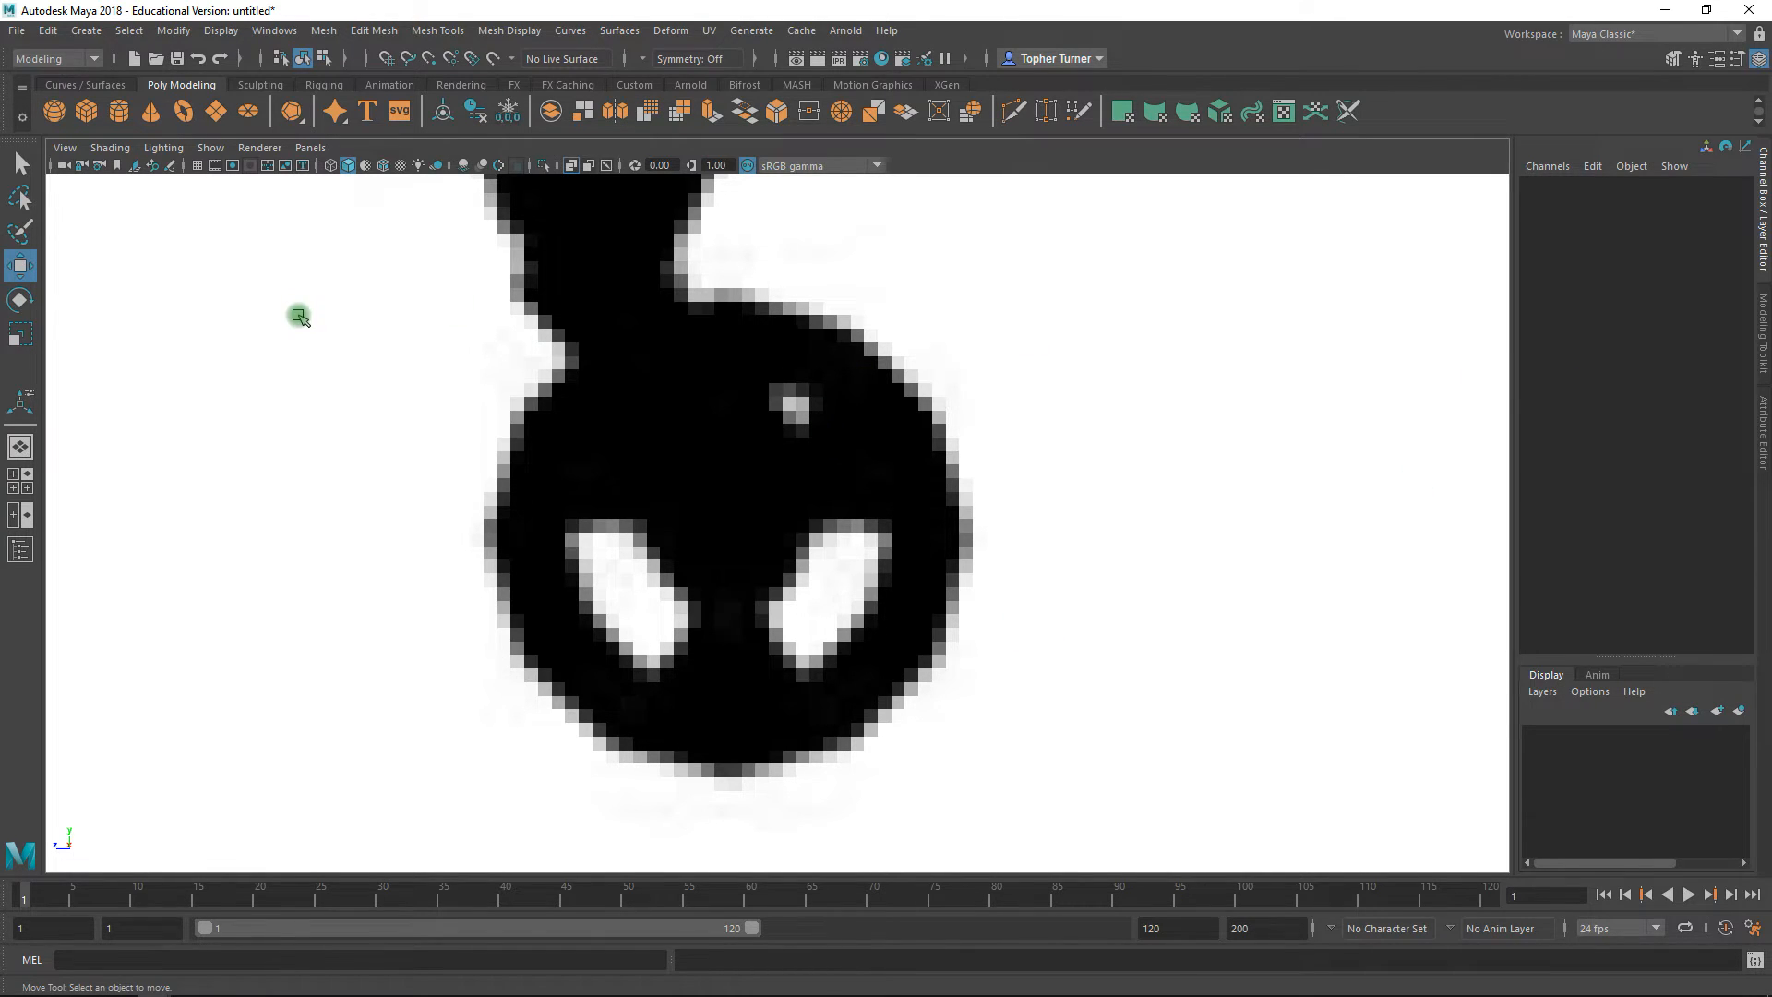
- Create a polygon cylinder, place it over the reference wheel at about Y 0.214, Z 1.204, and set its Z rotation to -90 degrees
click(118, 110)
alt+right_drag(998, 551, 906, 491)
drag(913, 553, 720, 528)
drag(770, 466, 770, 428)
alt+right_drag(997, 665, 1183, 814)
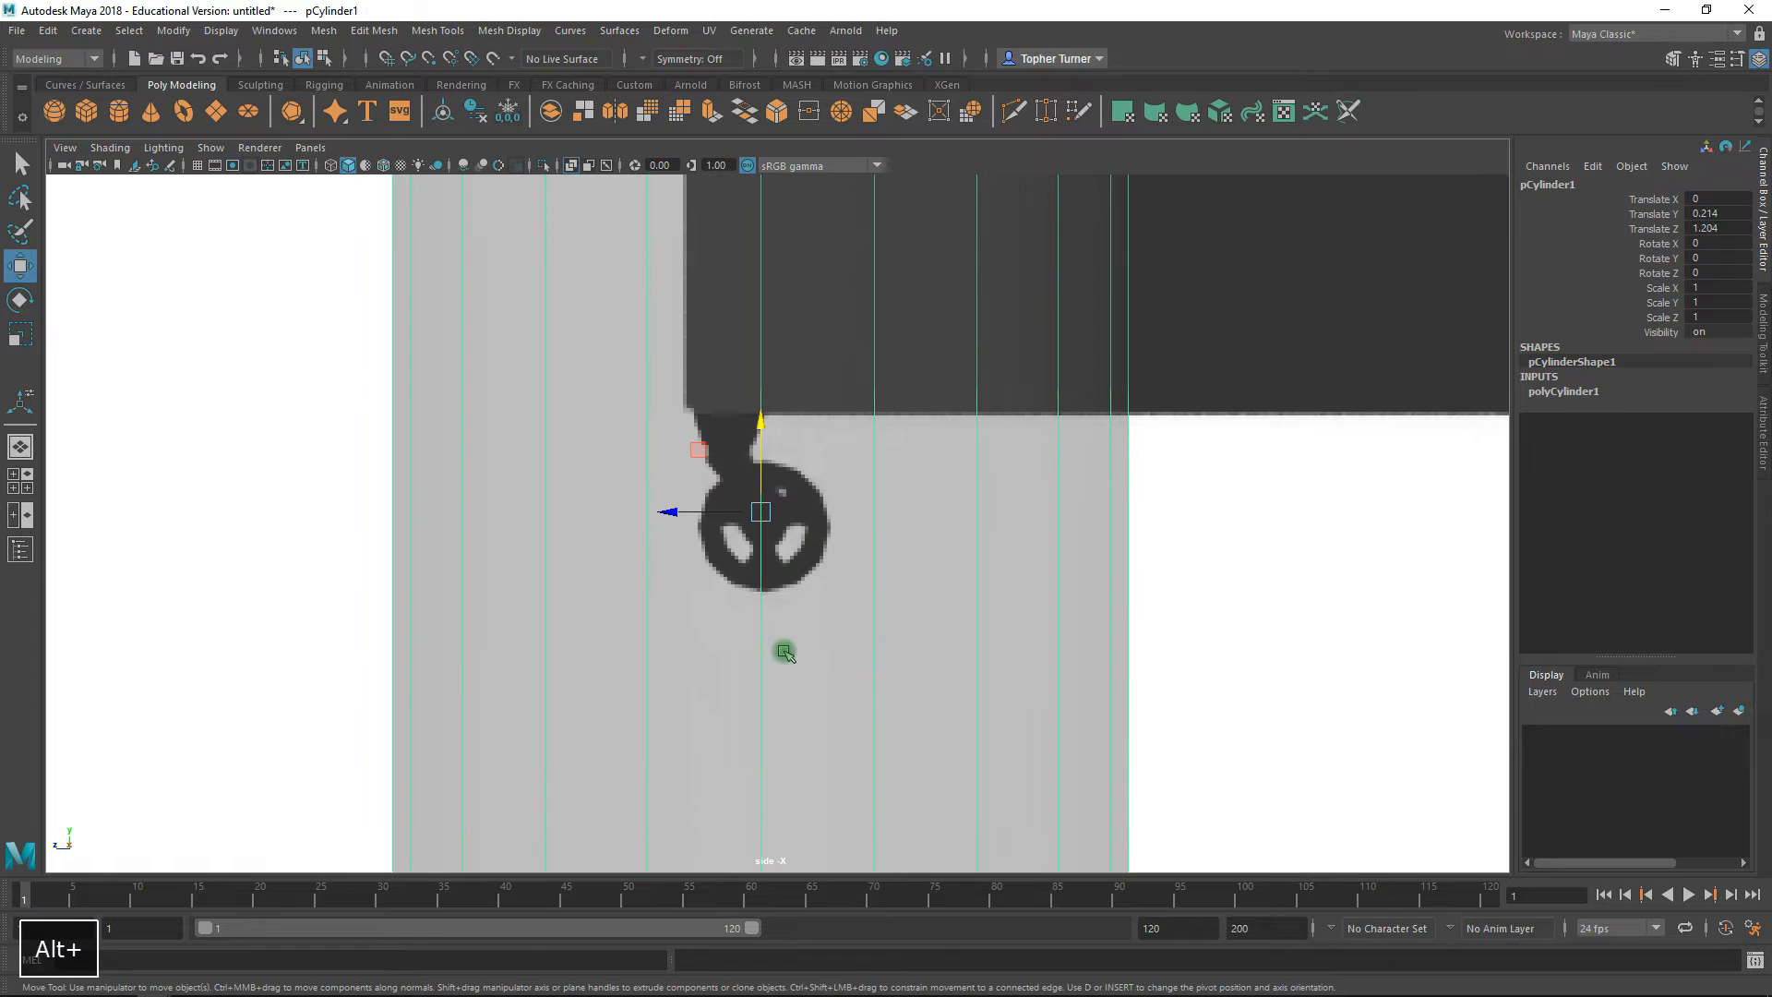
key(e)
drag(794, 444, 760, 563)
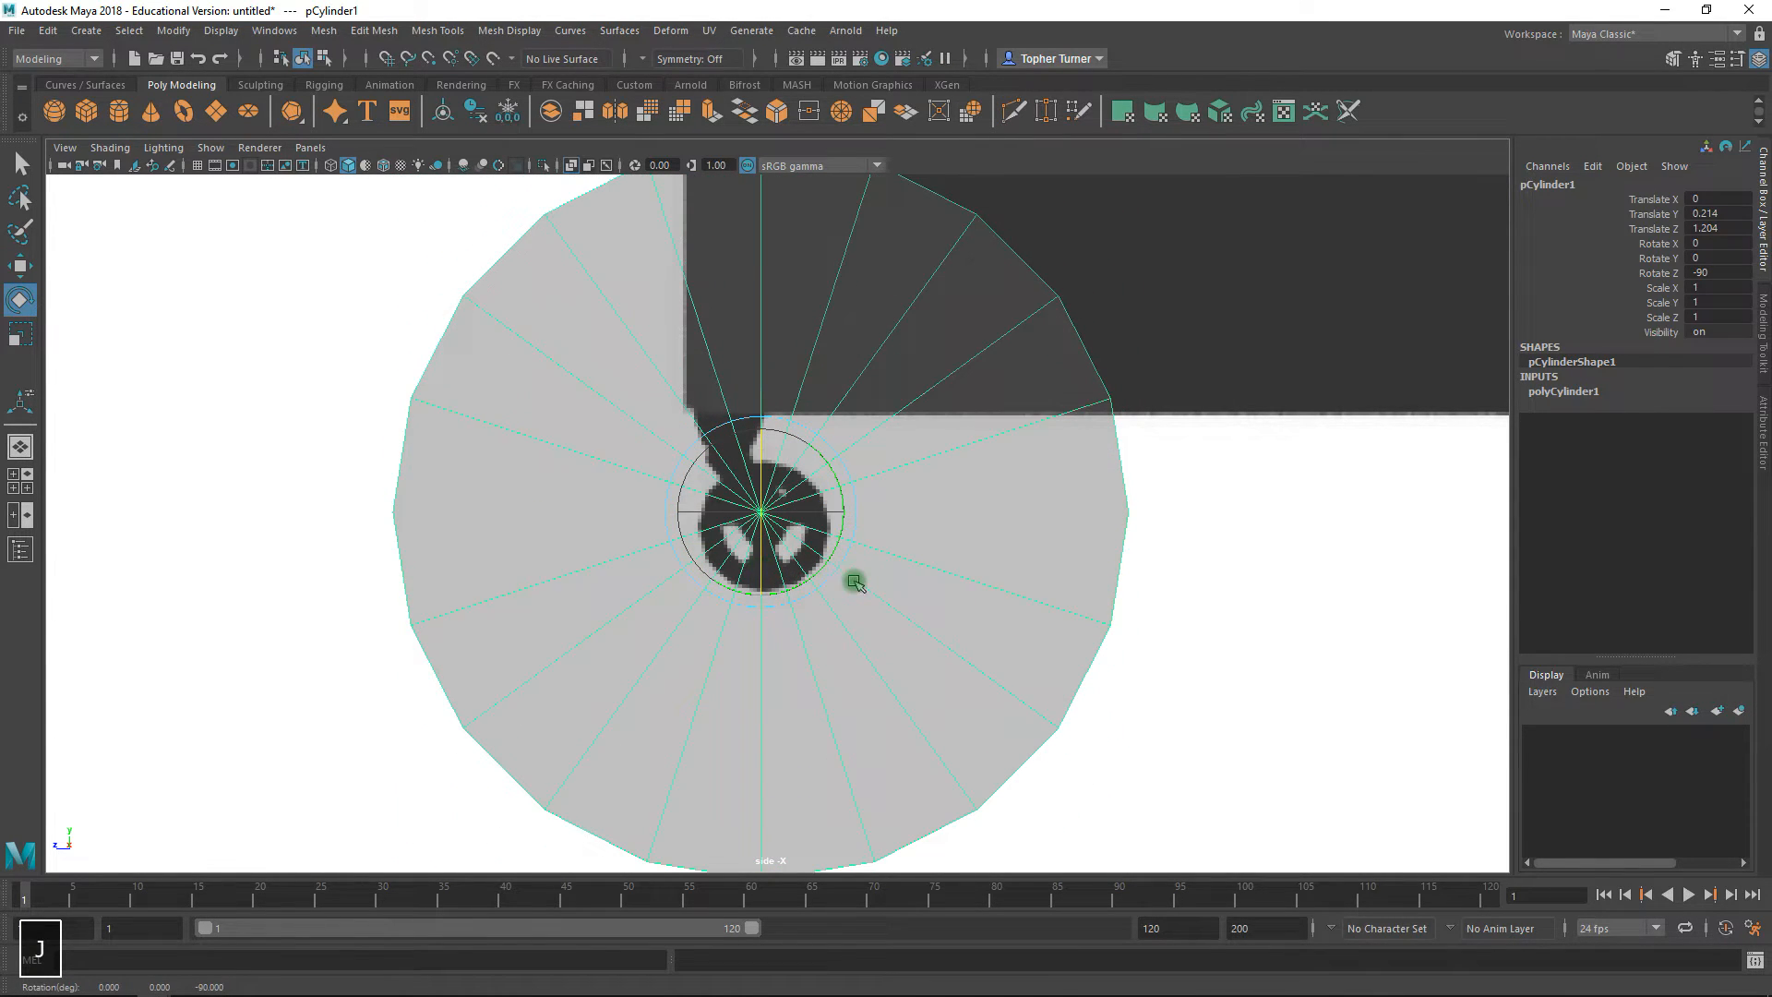
- Centre the cylinder on the reference wheel at about Y 0.176, Z 1.196 and scale it uniformly to about 0.177 to match the outline
alt+right_drag(936, 646, 1172, 858)
key(w)
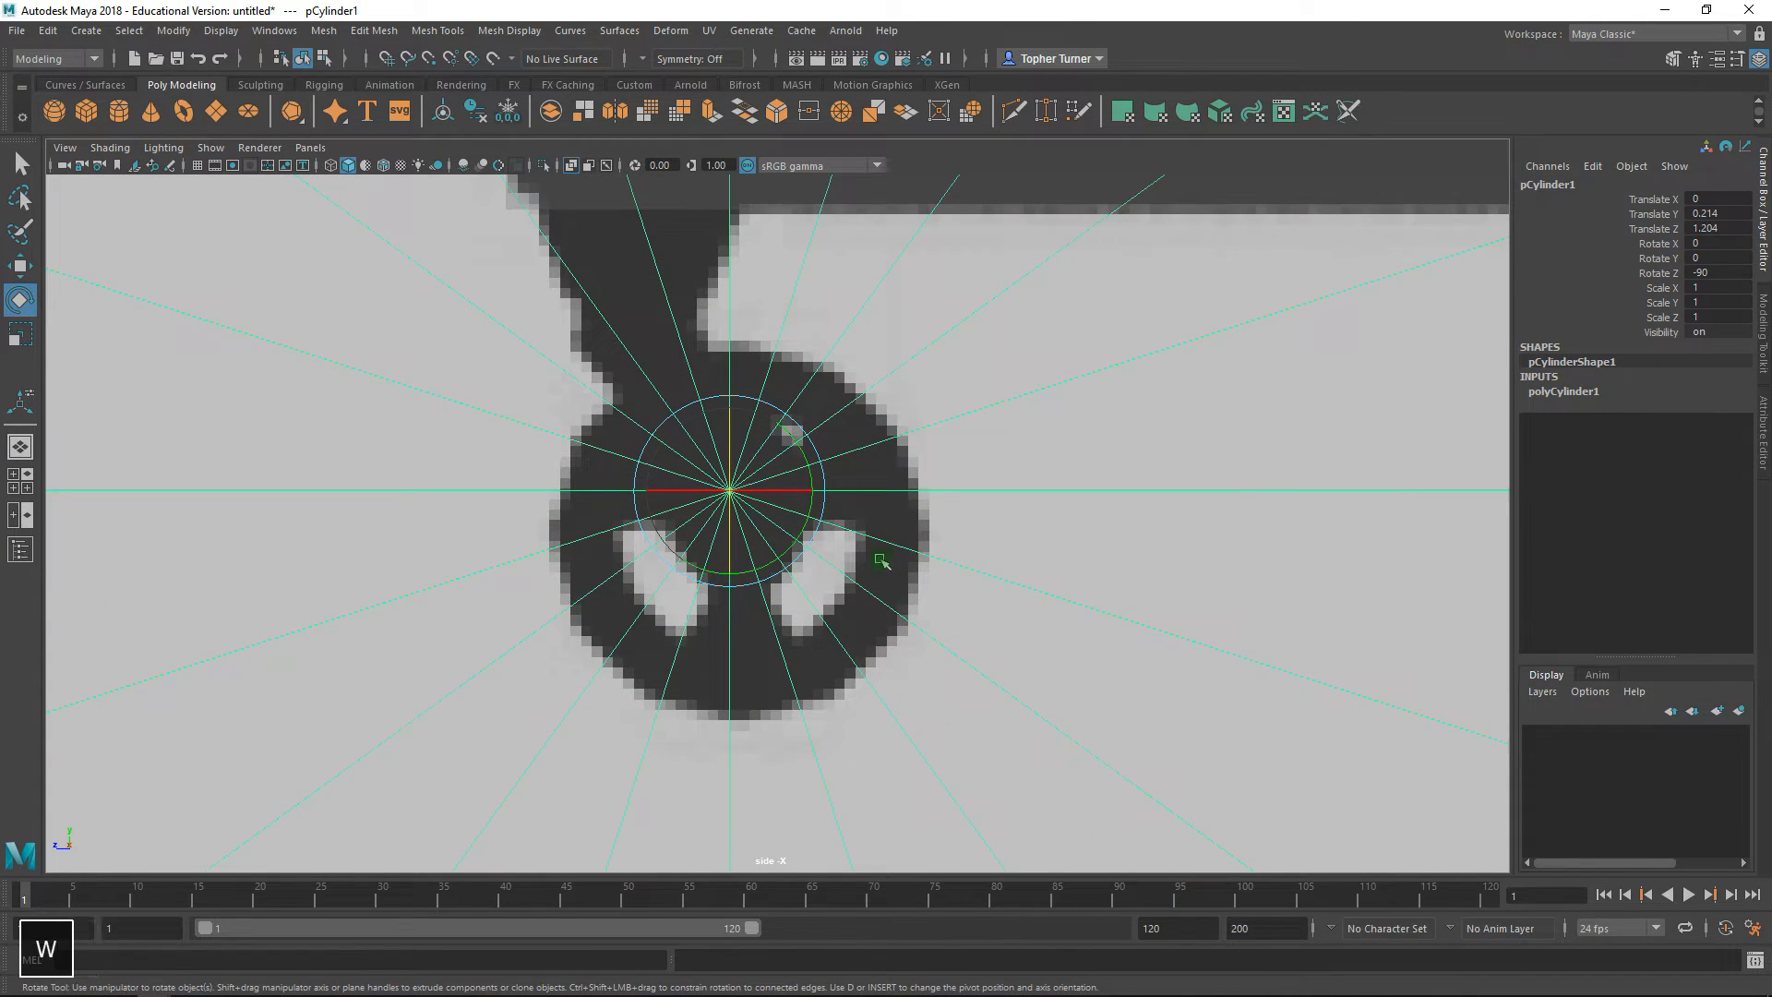
drag(736, 496, 489, 203)
key(r)
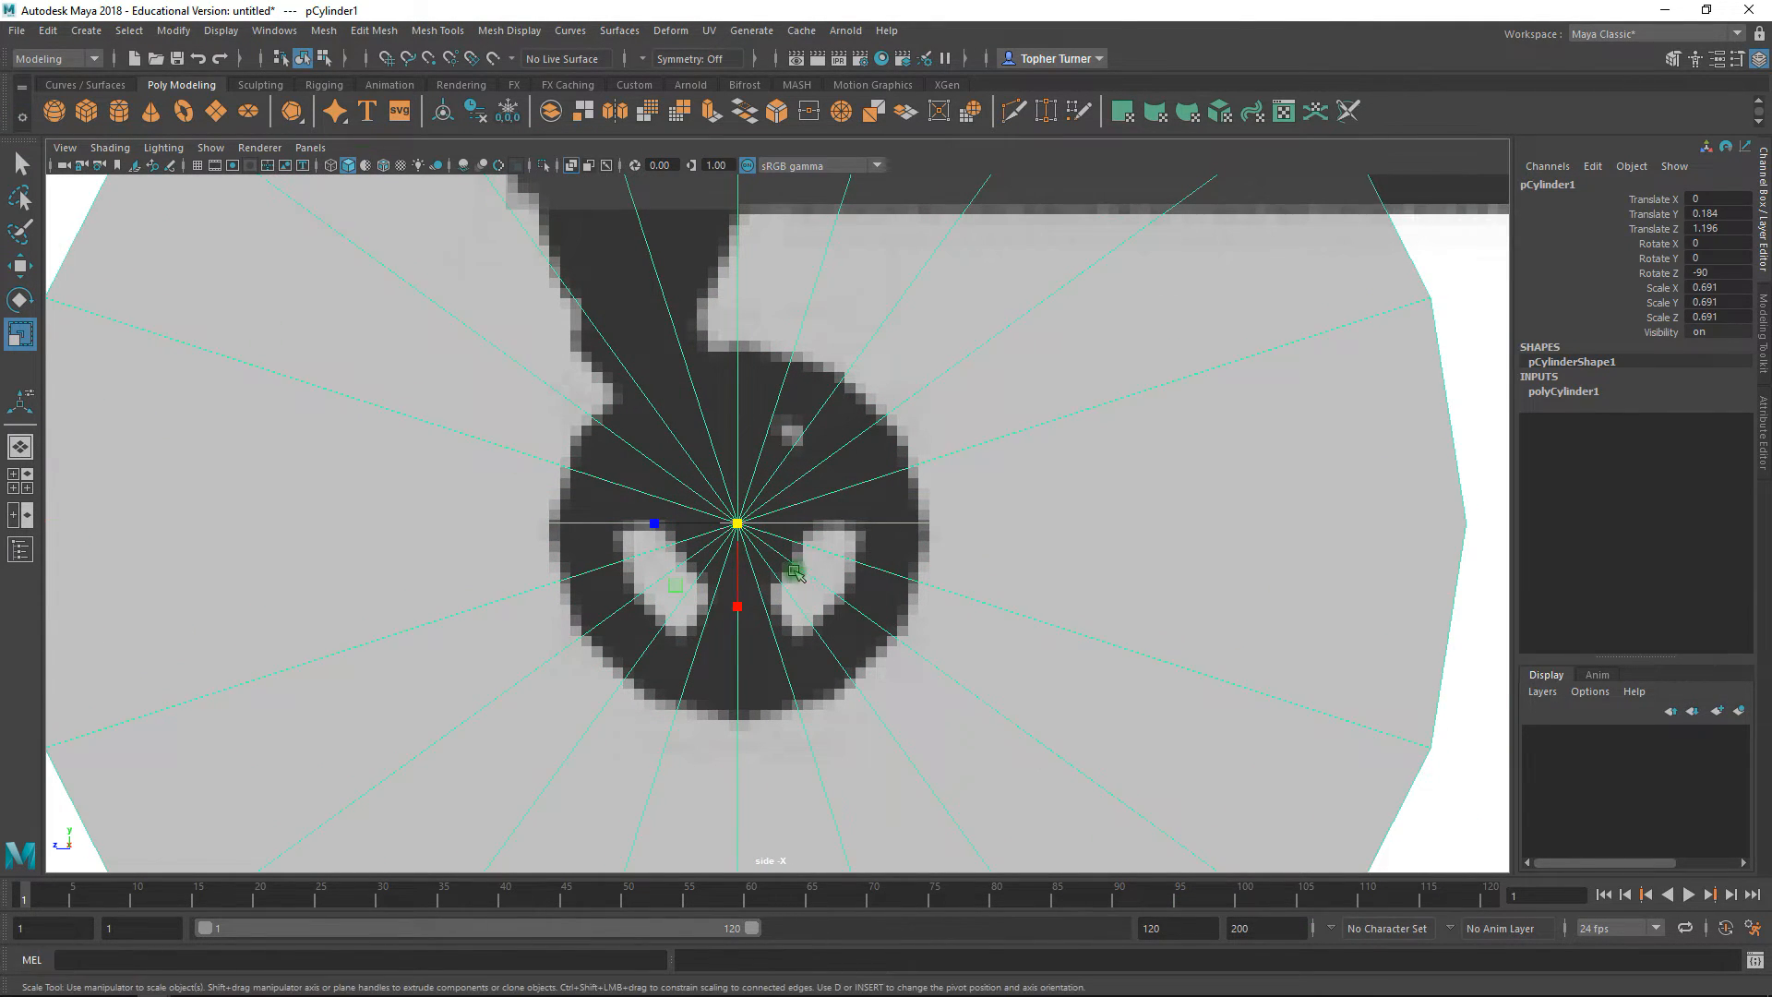
drag(745, 528, 56, 693)
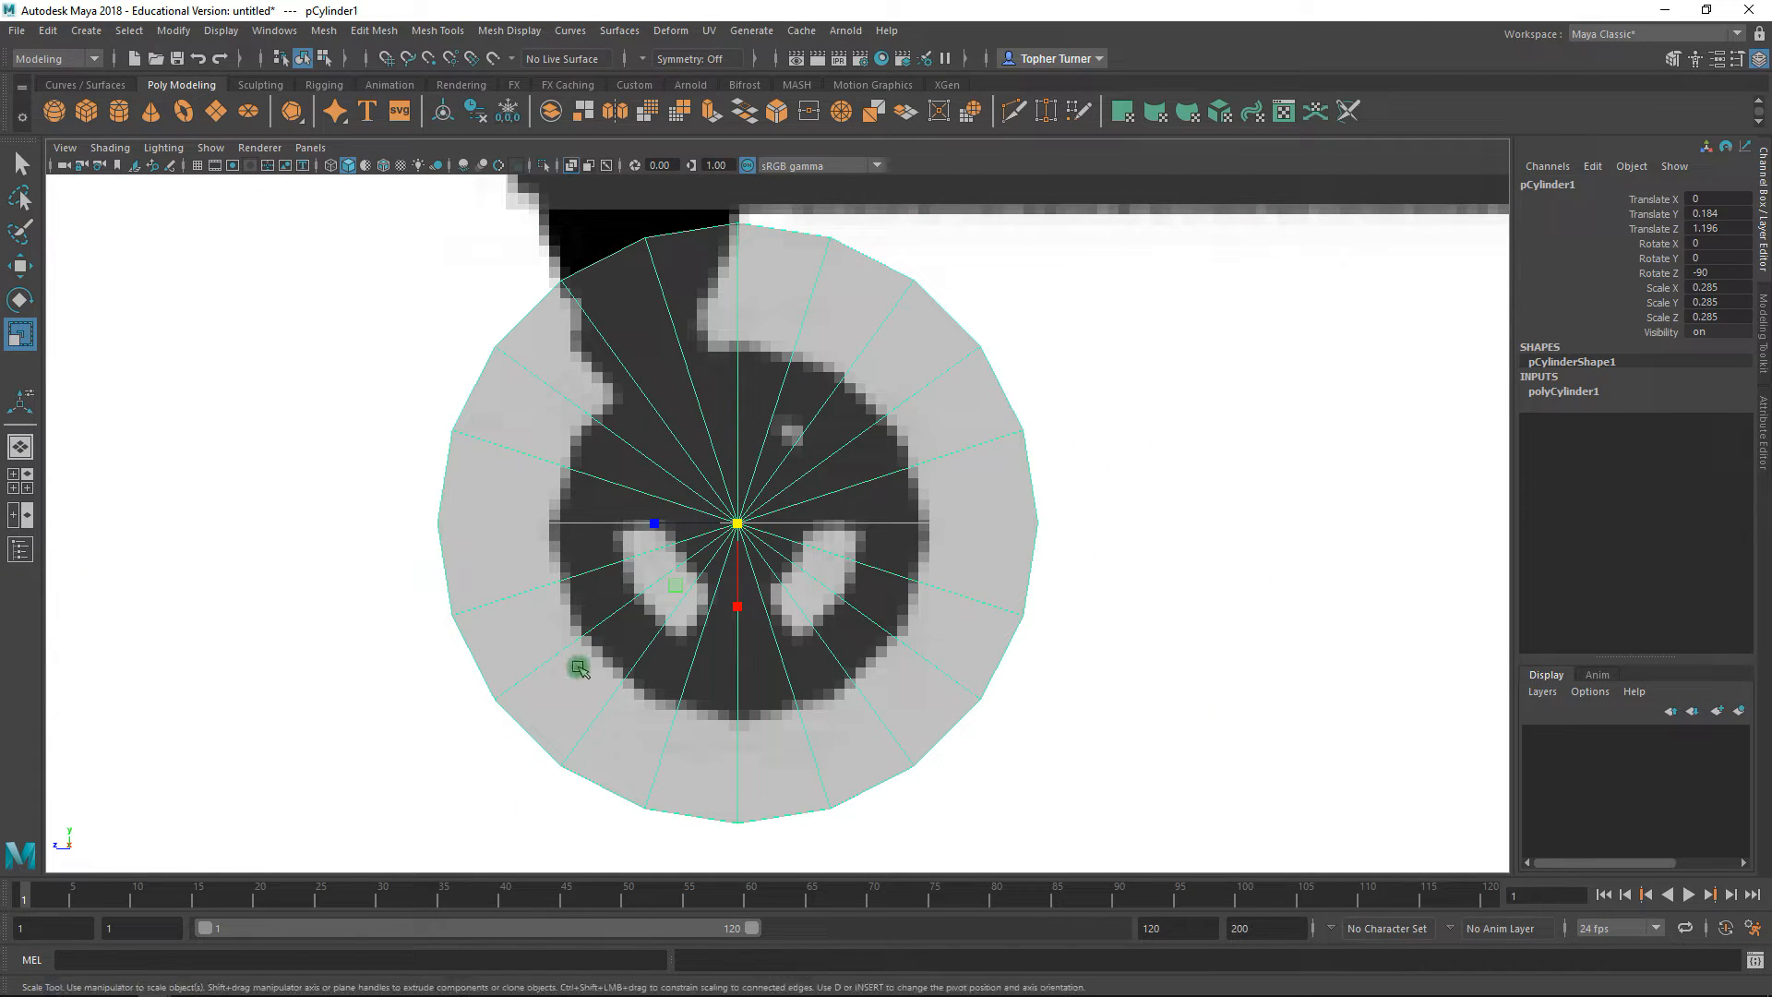
drag(744, 528, 546, 552)
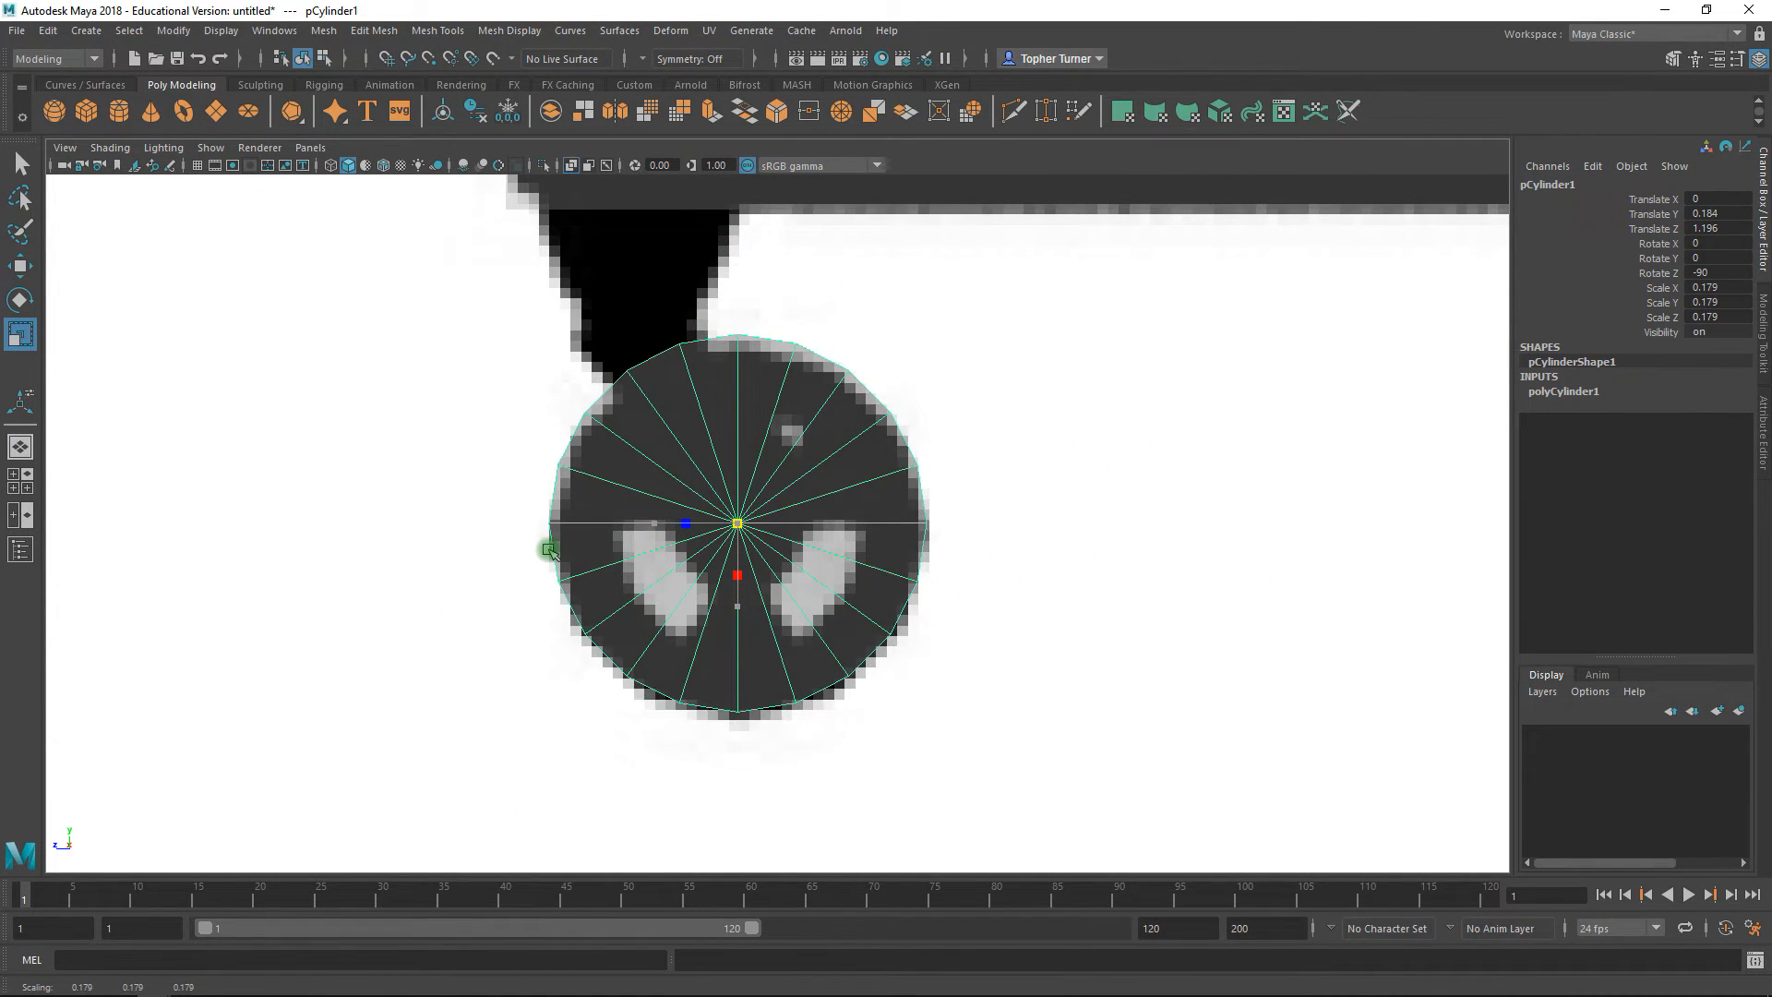
key(w)
drag(736, 475, 736, 484)
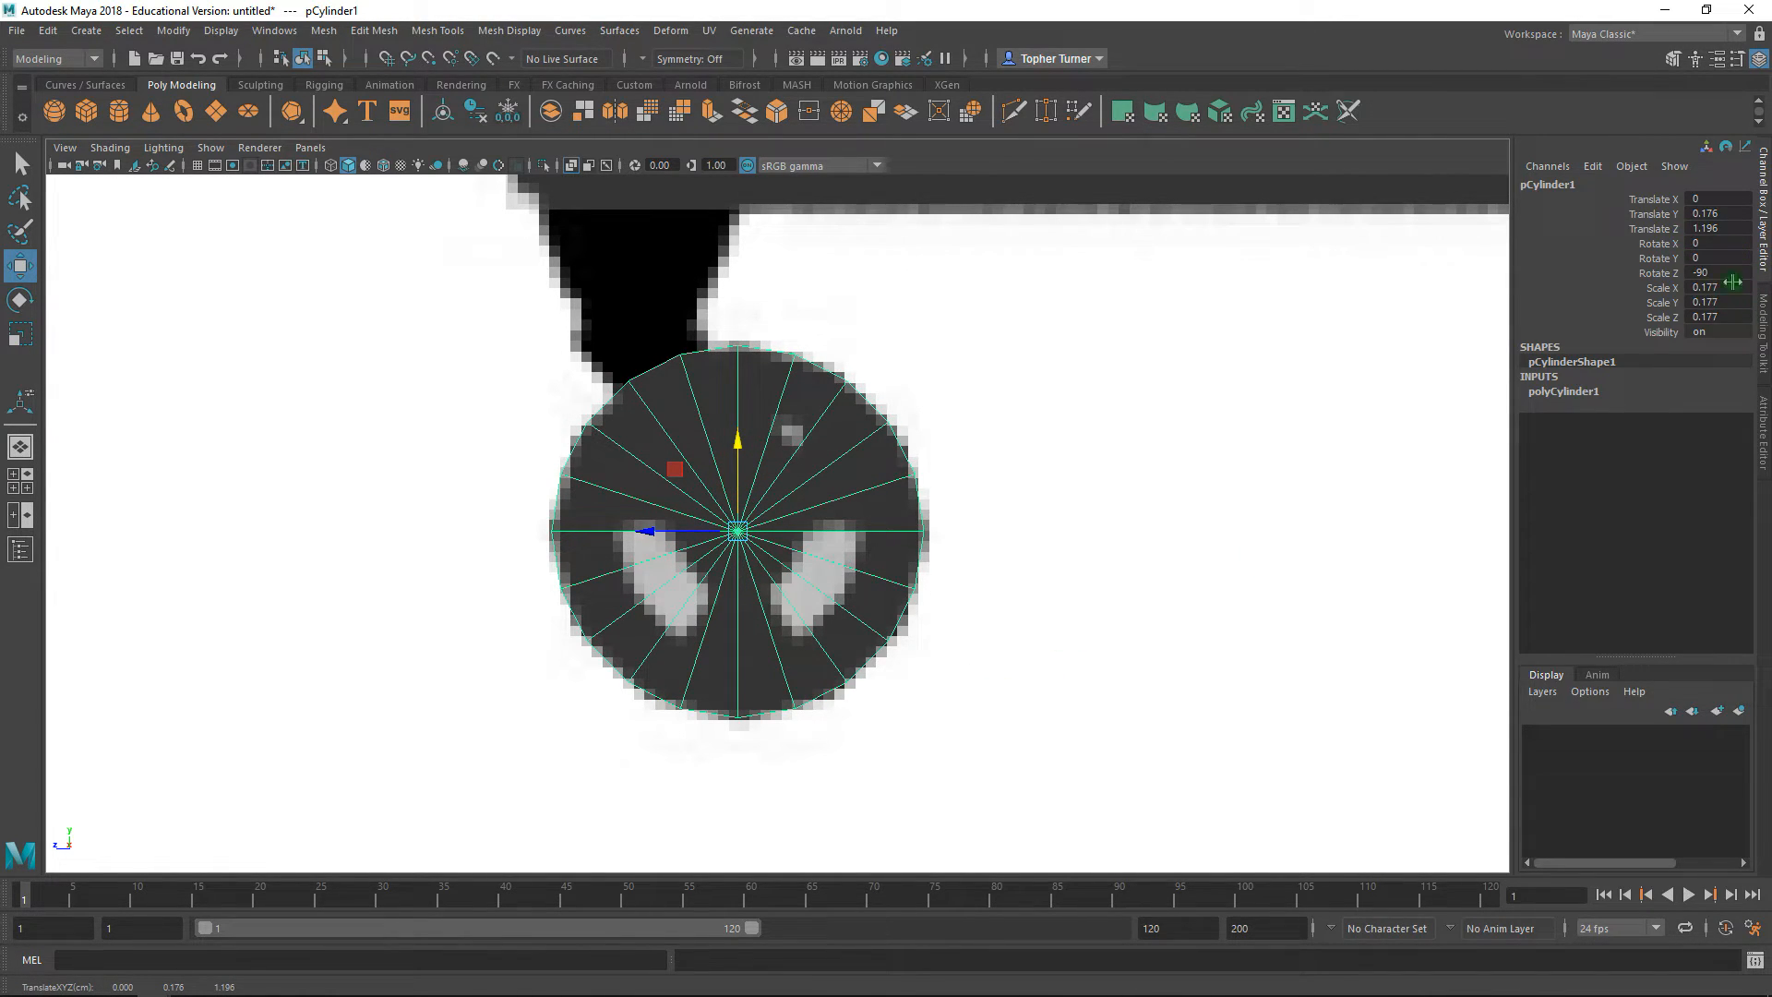
- Set the wheel cylinder's Subdivisions Axis to 18
click(1764, 434)
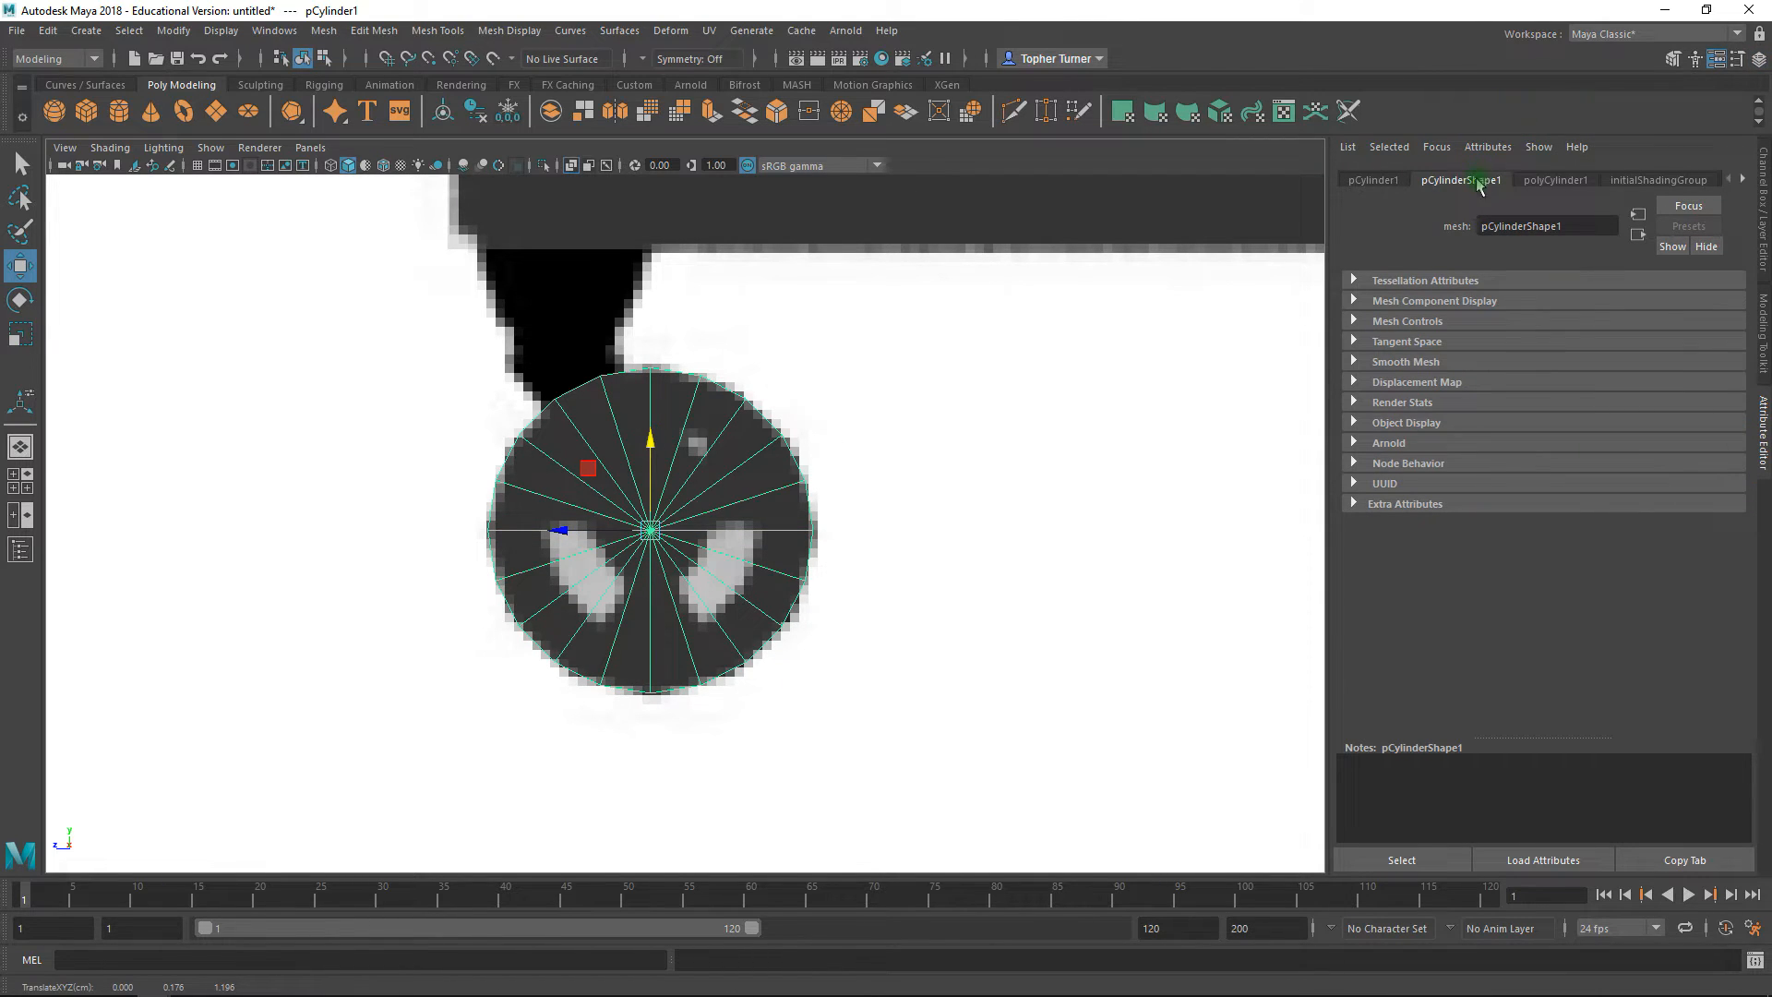
click(1553, 182)
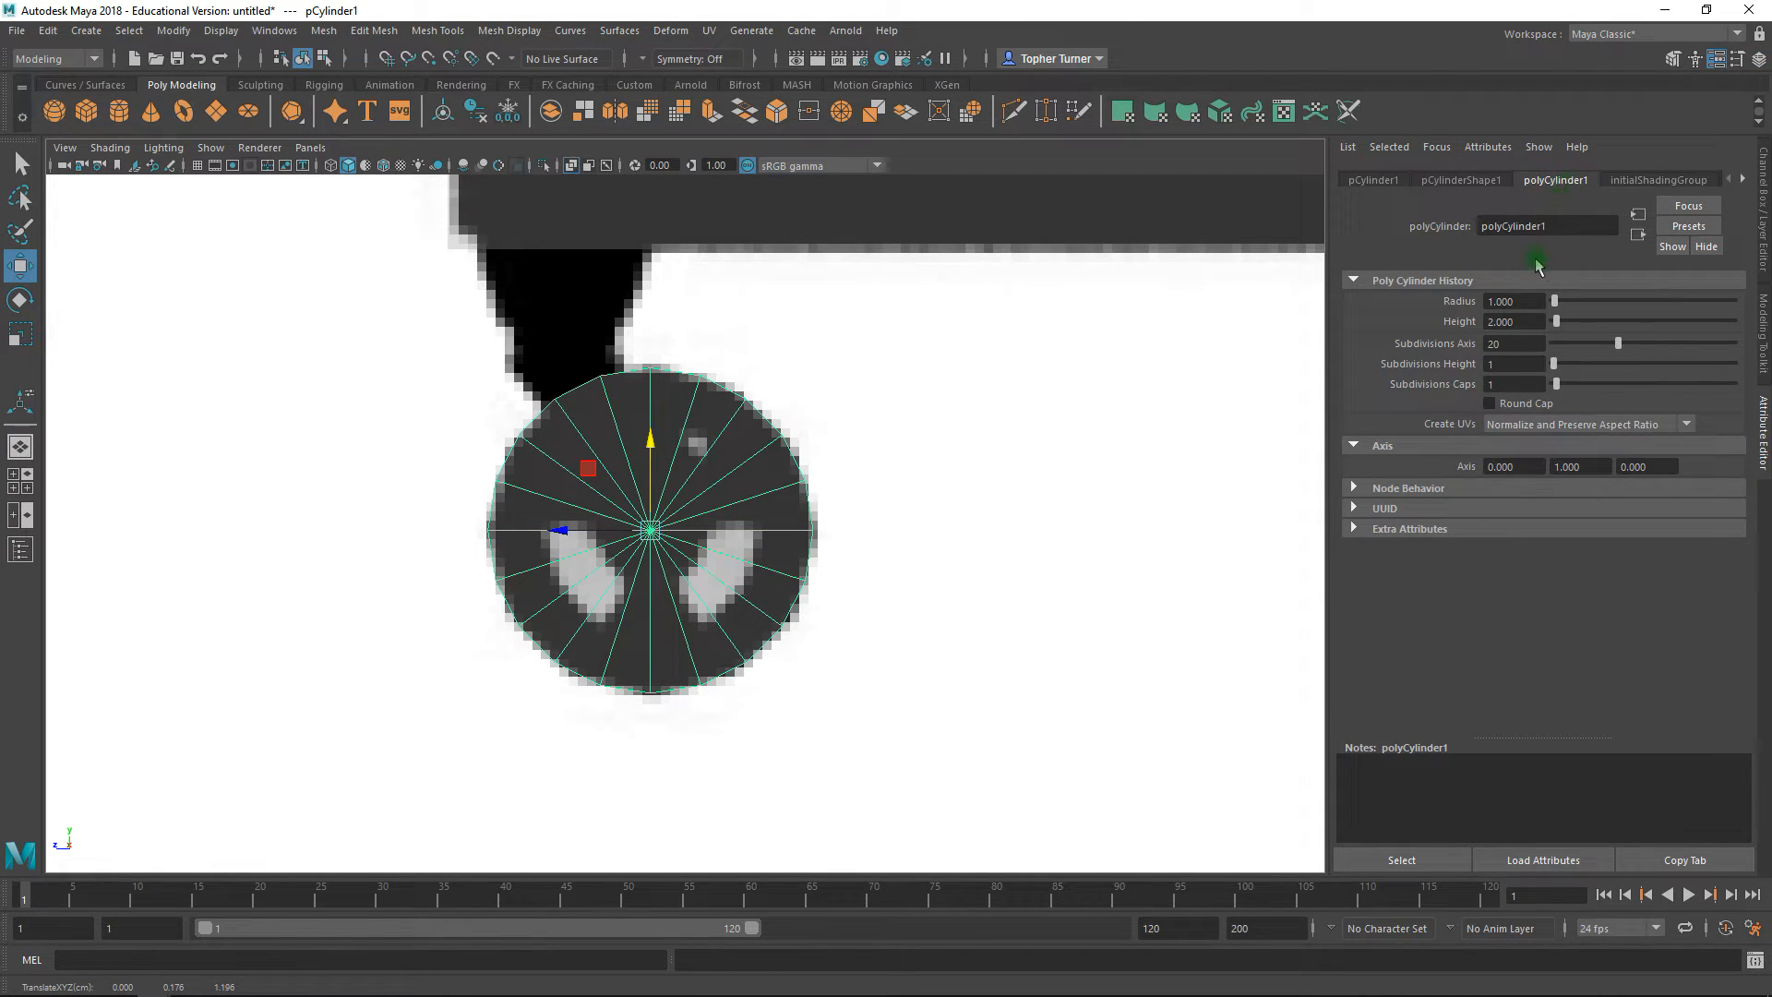
click(1505, 343)
text(18)
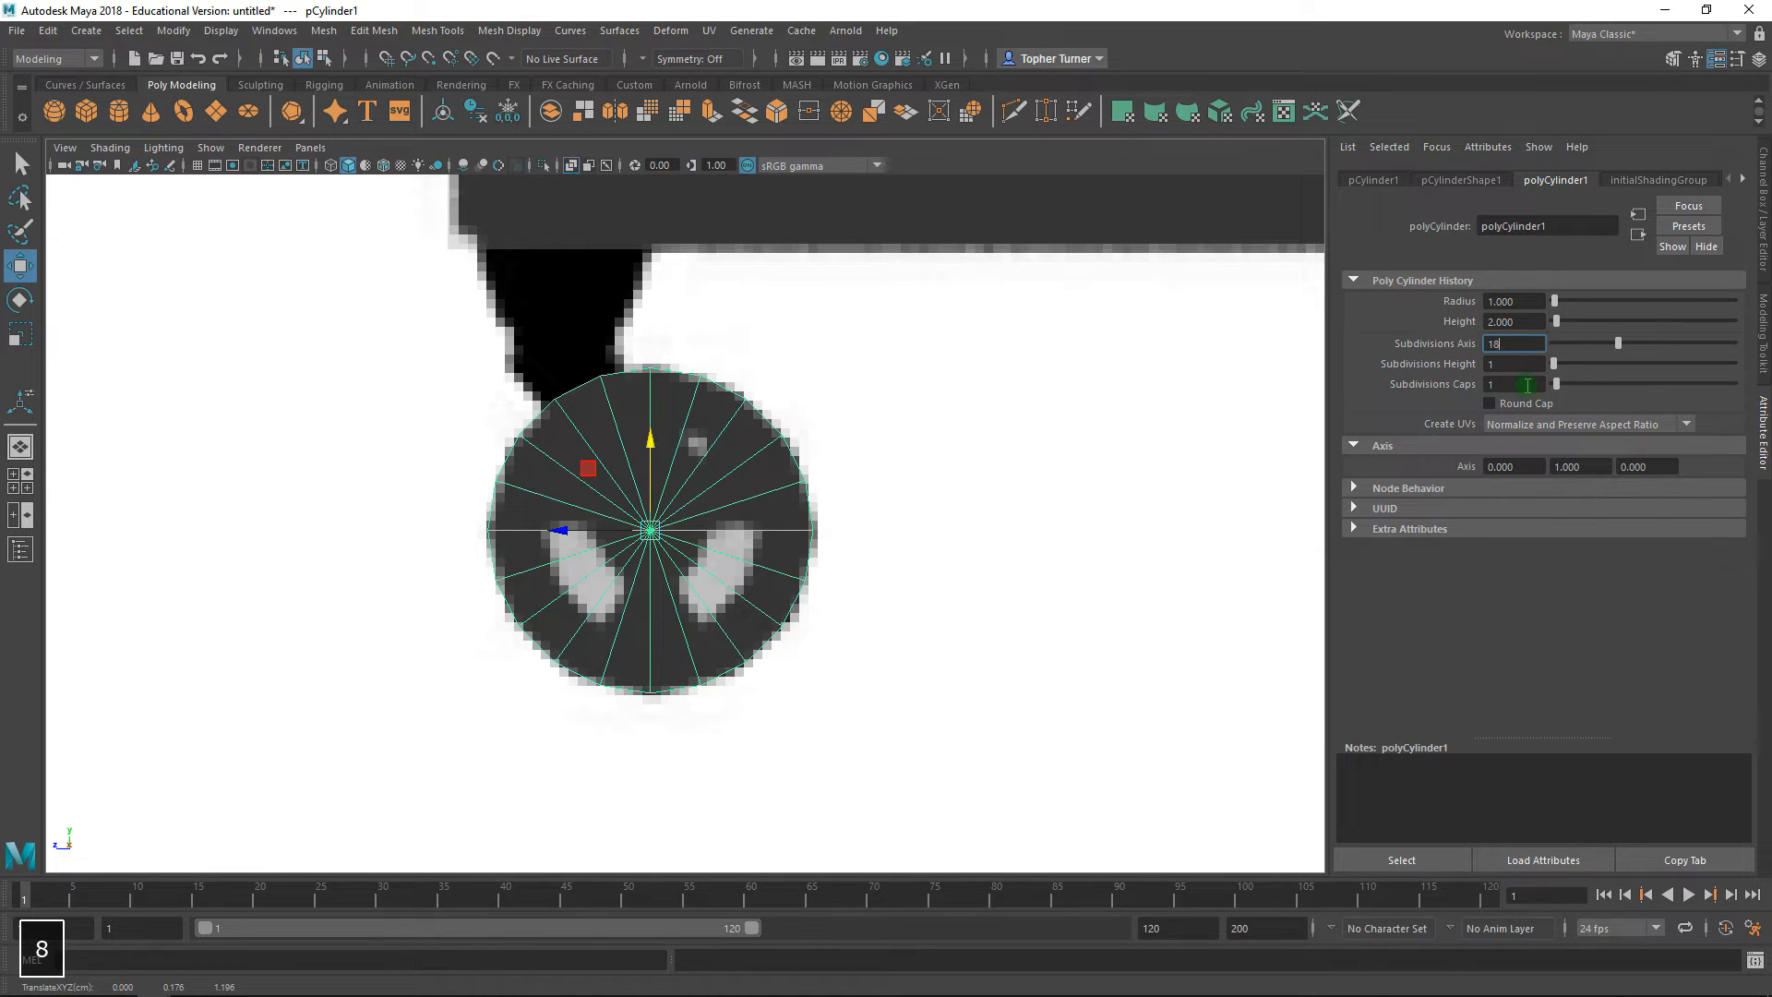
key(Return)
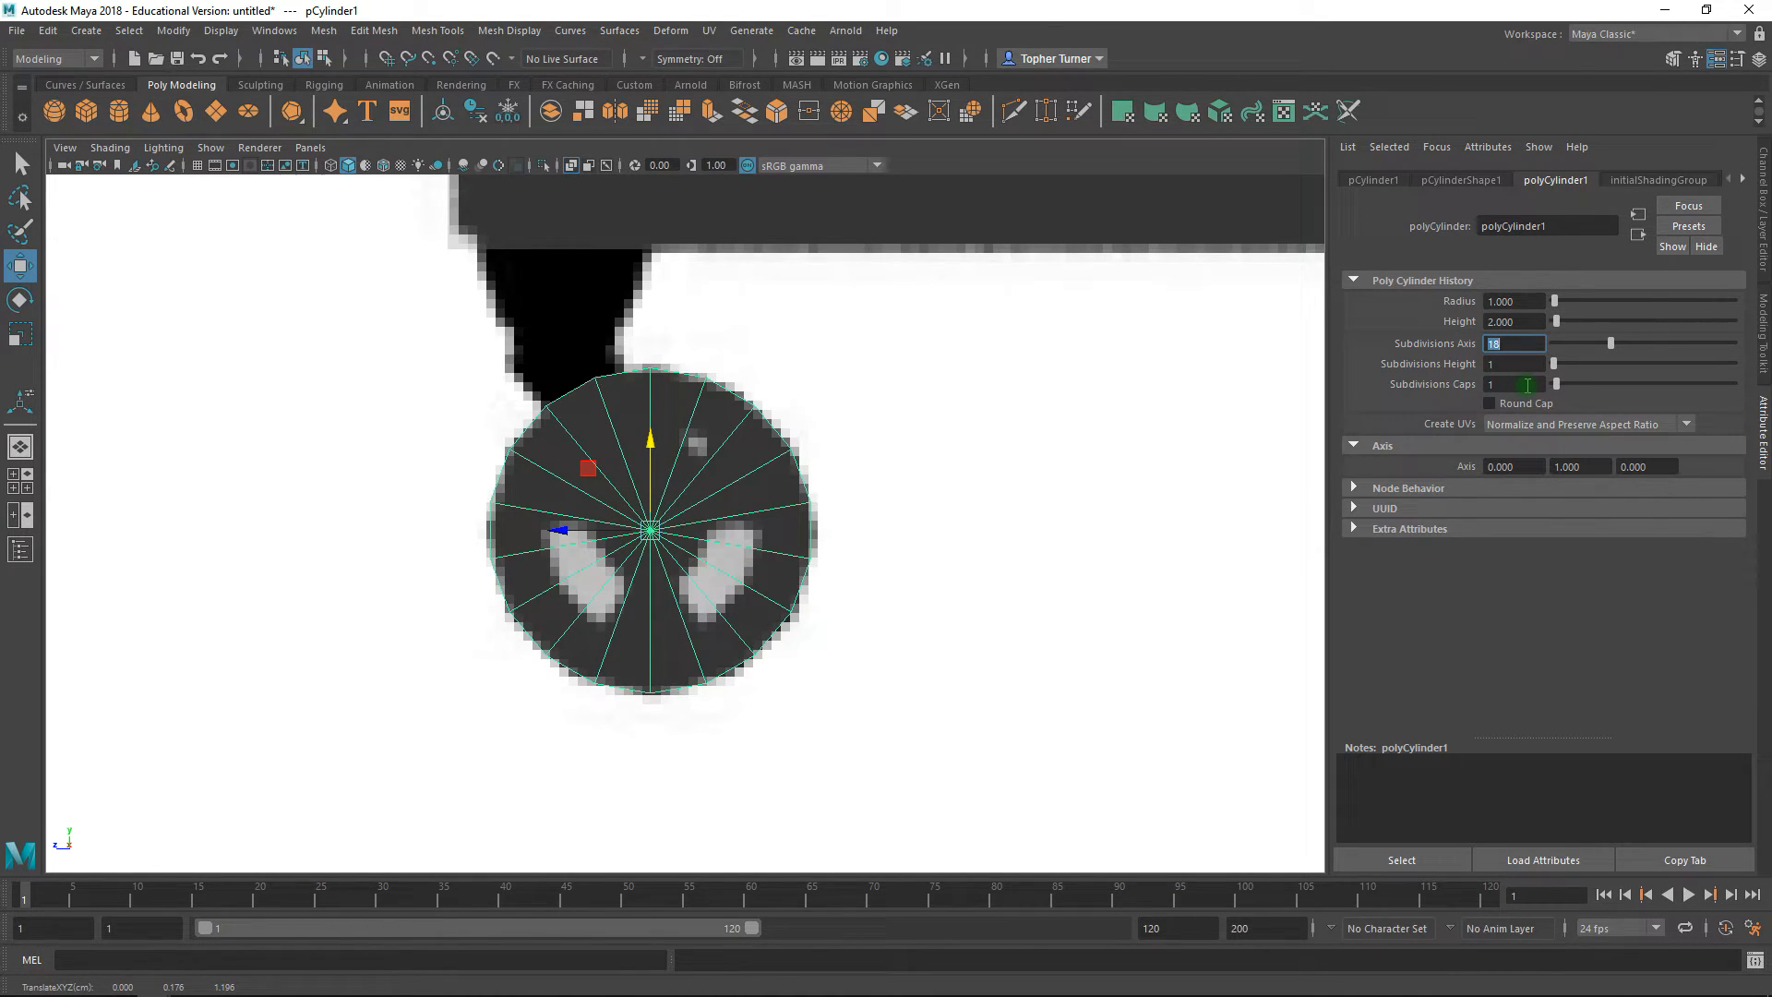
- Set the wheel cylinder's Subdivisions Caps to 3 to add rings around the reference's spoke openings
alt+right_drag(774, 358, 1050, 734)
alt+middle_drag(840, 551, 928, 537)
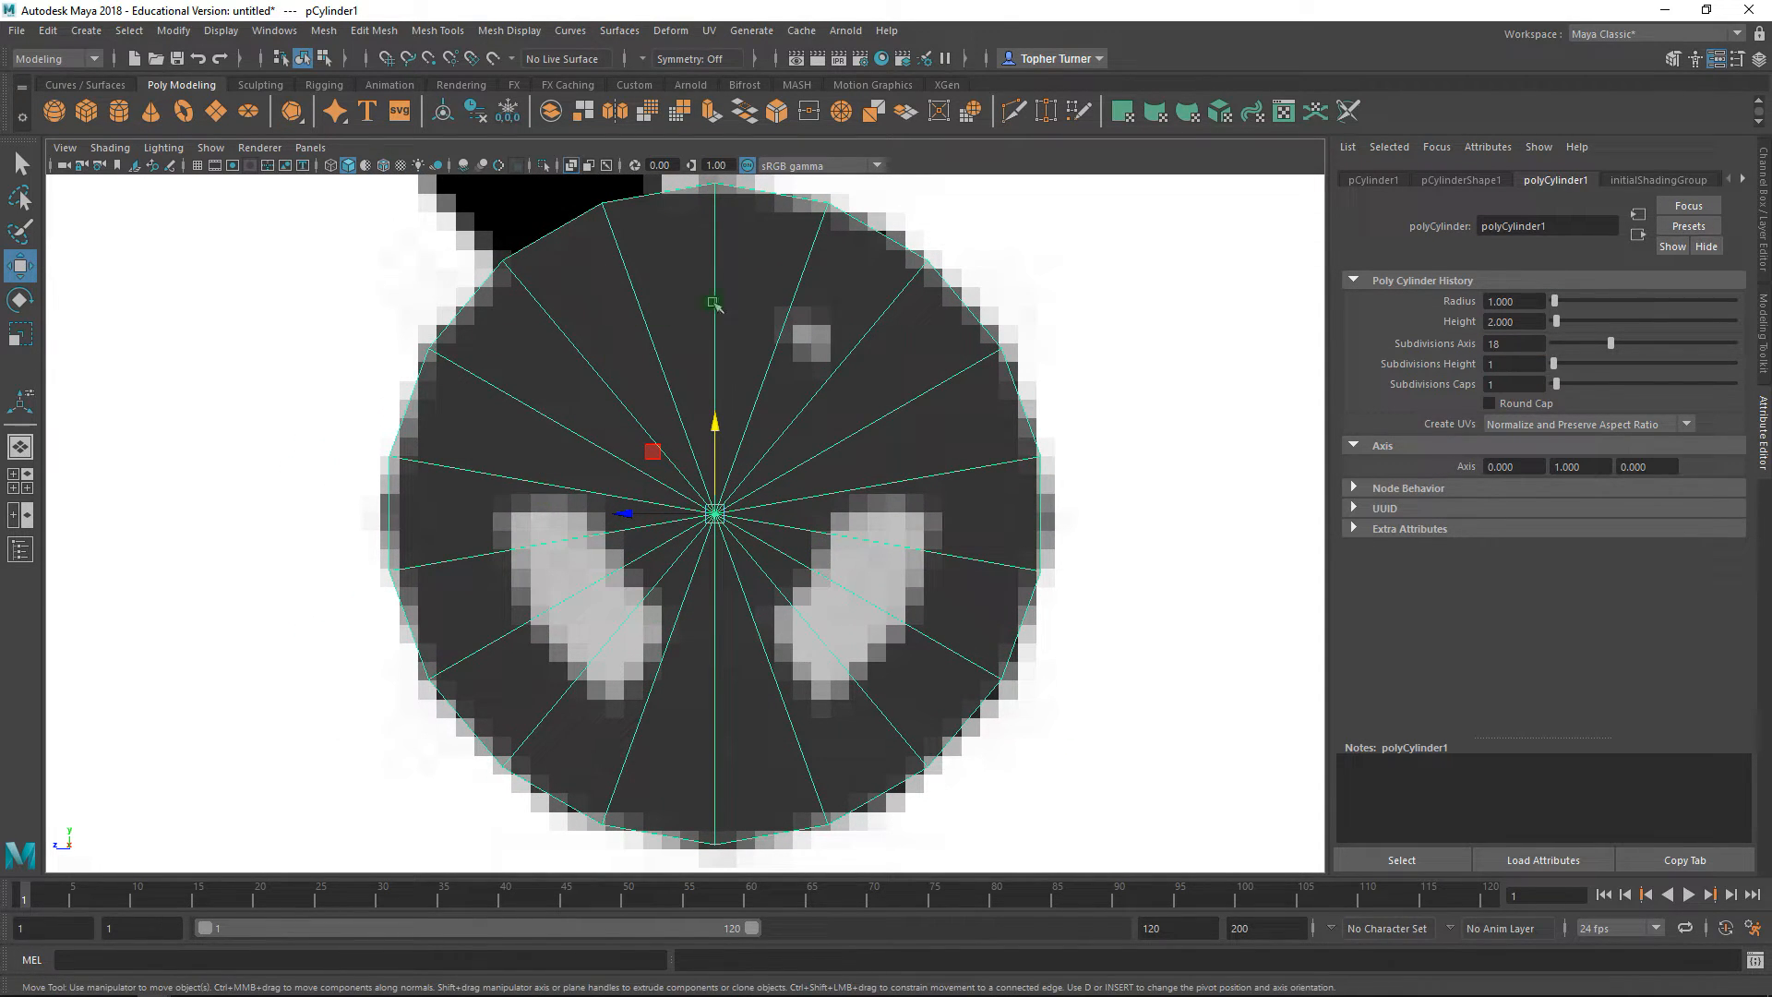
click(1516, 386)
text(3)
key(Return)
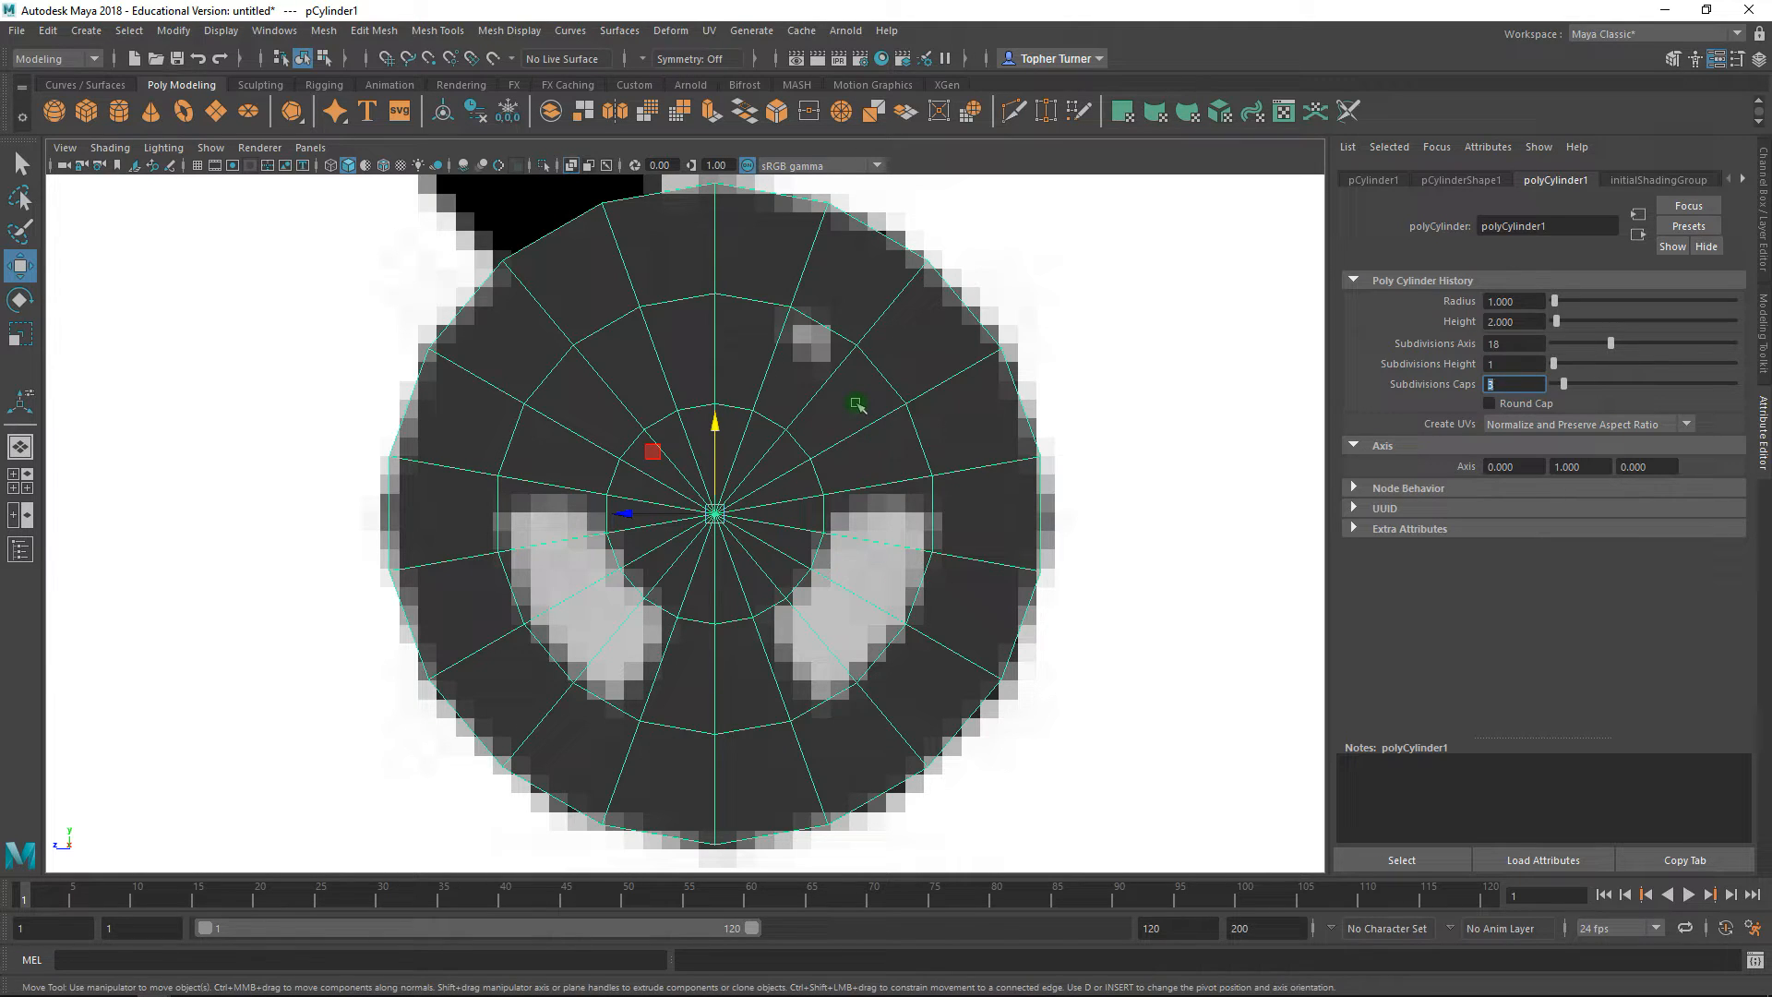
key(space)
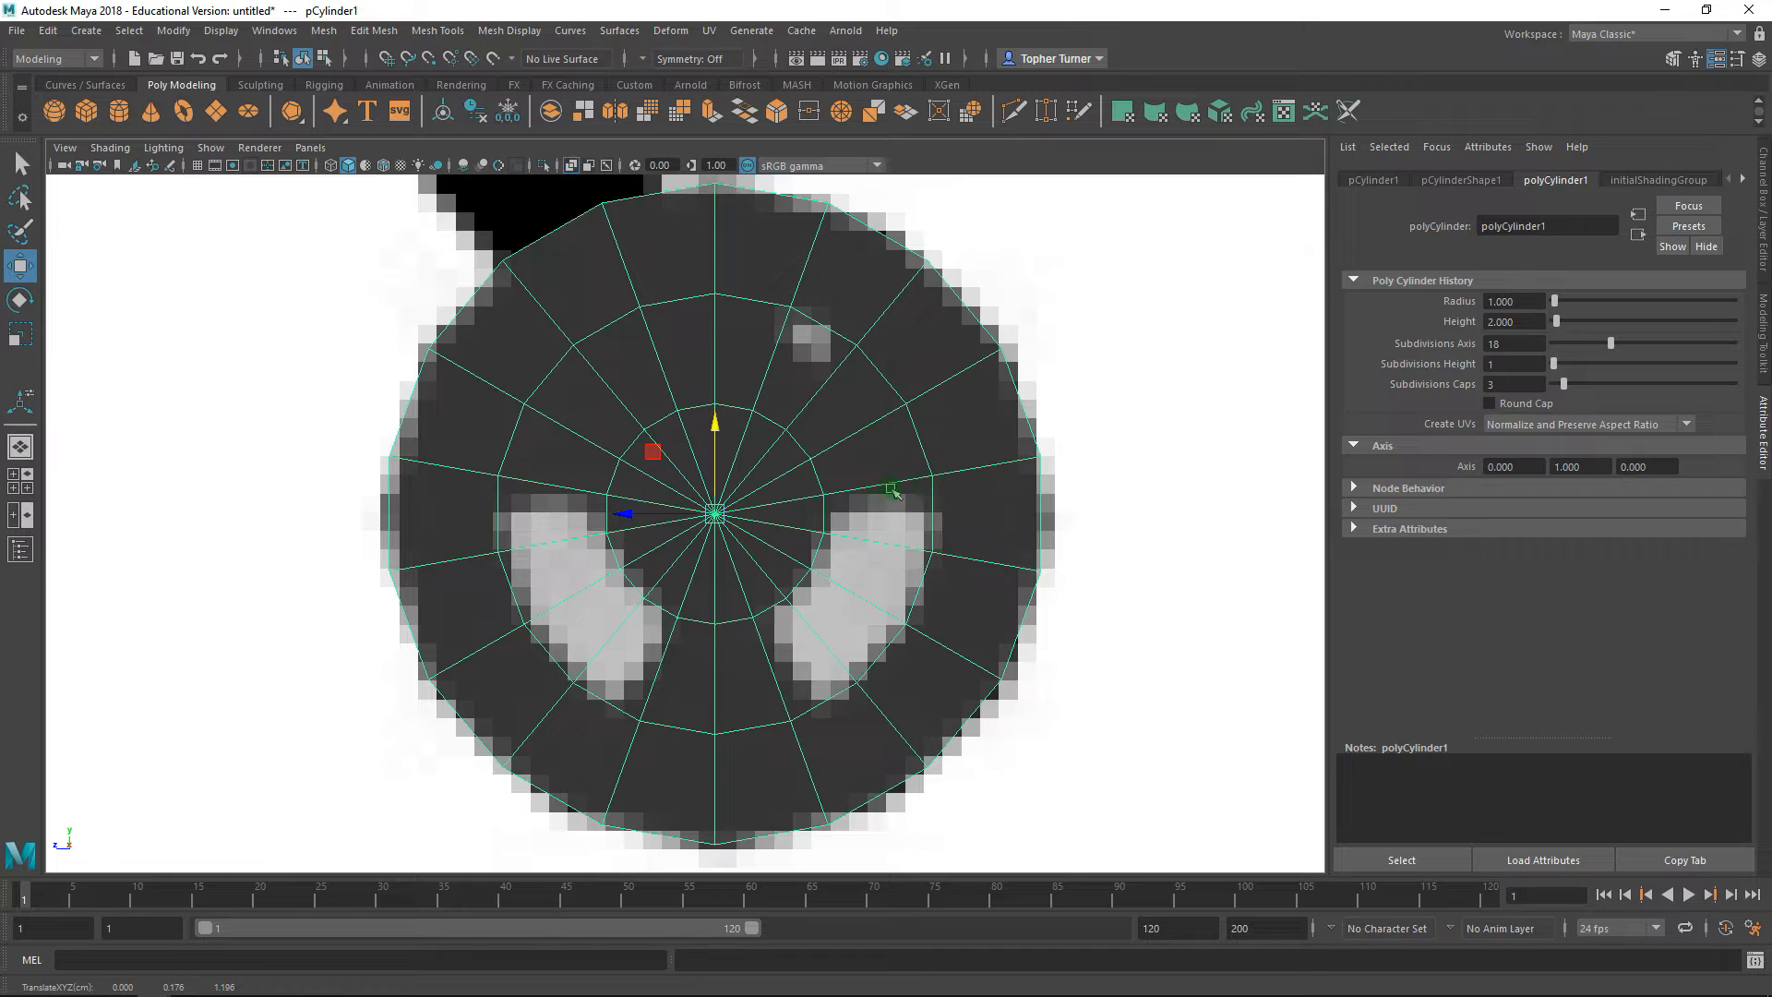
- Move the wheel cylinder along X so it is centred on the caster wheel in the front-view reference
key(space)
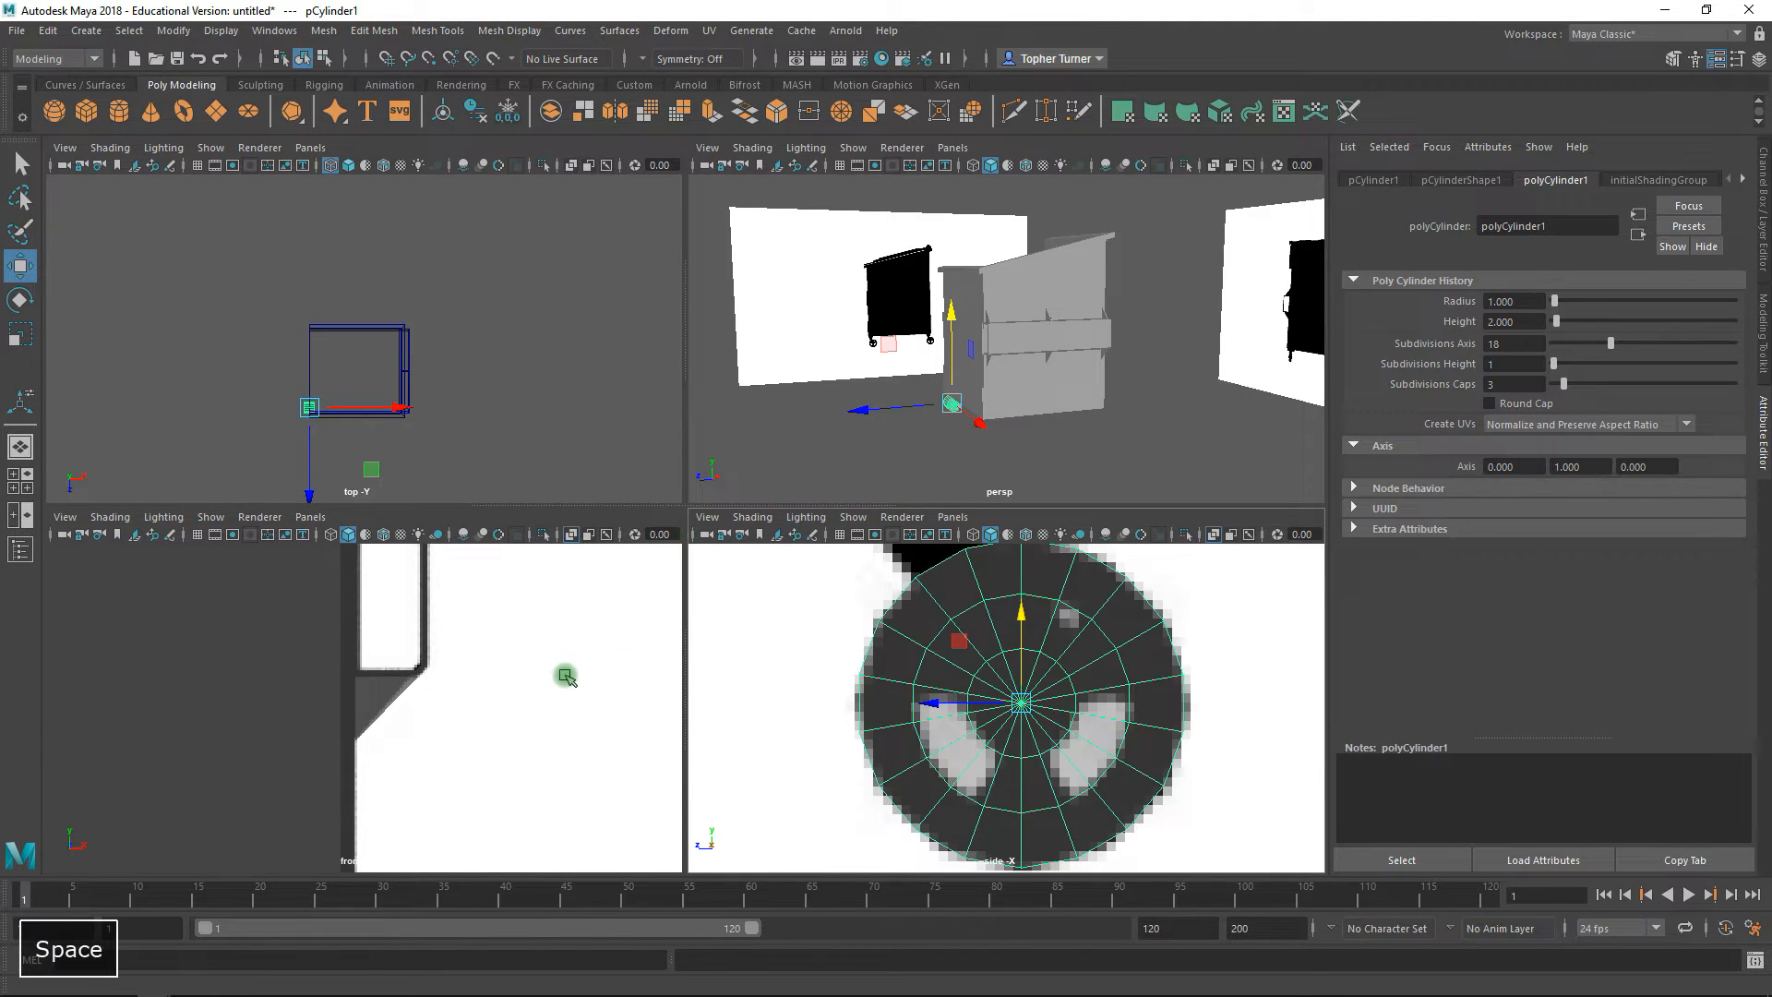
key(space)
alt+right_drag(801, 668, 527, 575)
drag(672, 577, 741, 575)
alt+right_drag(749, 580, 974, 656)
alt+middle_drag(791, 348, 773, 414)
alt+right_drag(773, 414, 1056, 751)
alt+middle_drag(1009, 506, 771, 522)
alt+right_drag(772, 522, 817, 649)
alt+middle_drag(759, 560, 948, 593)
drag(936, 556, 828, 563)
- Scale the wheel cylinder's width along its Y axis to about 0.057 to match the front-view reference
key(r)
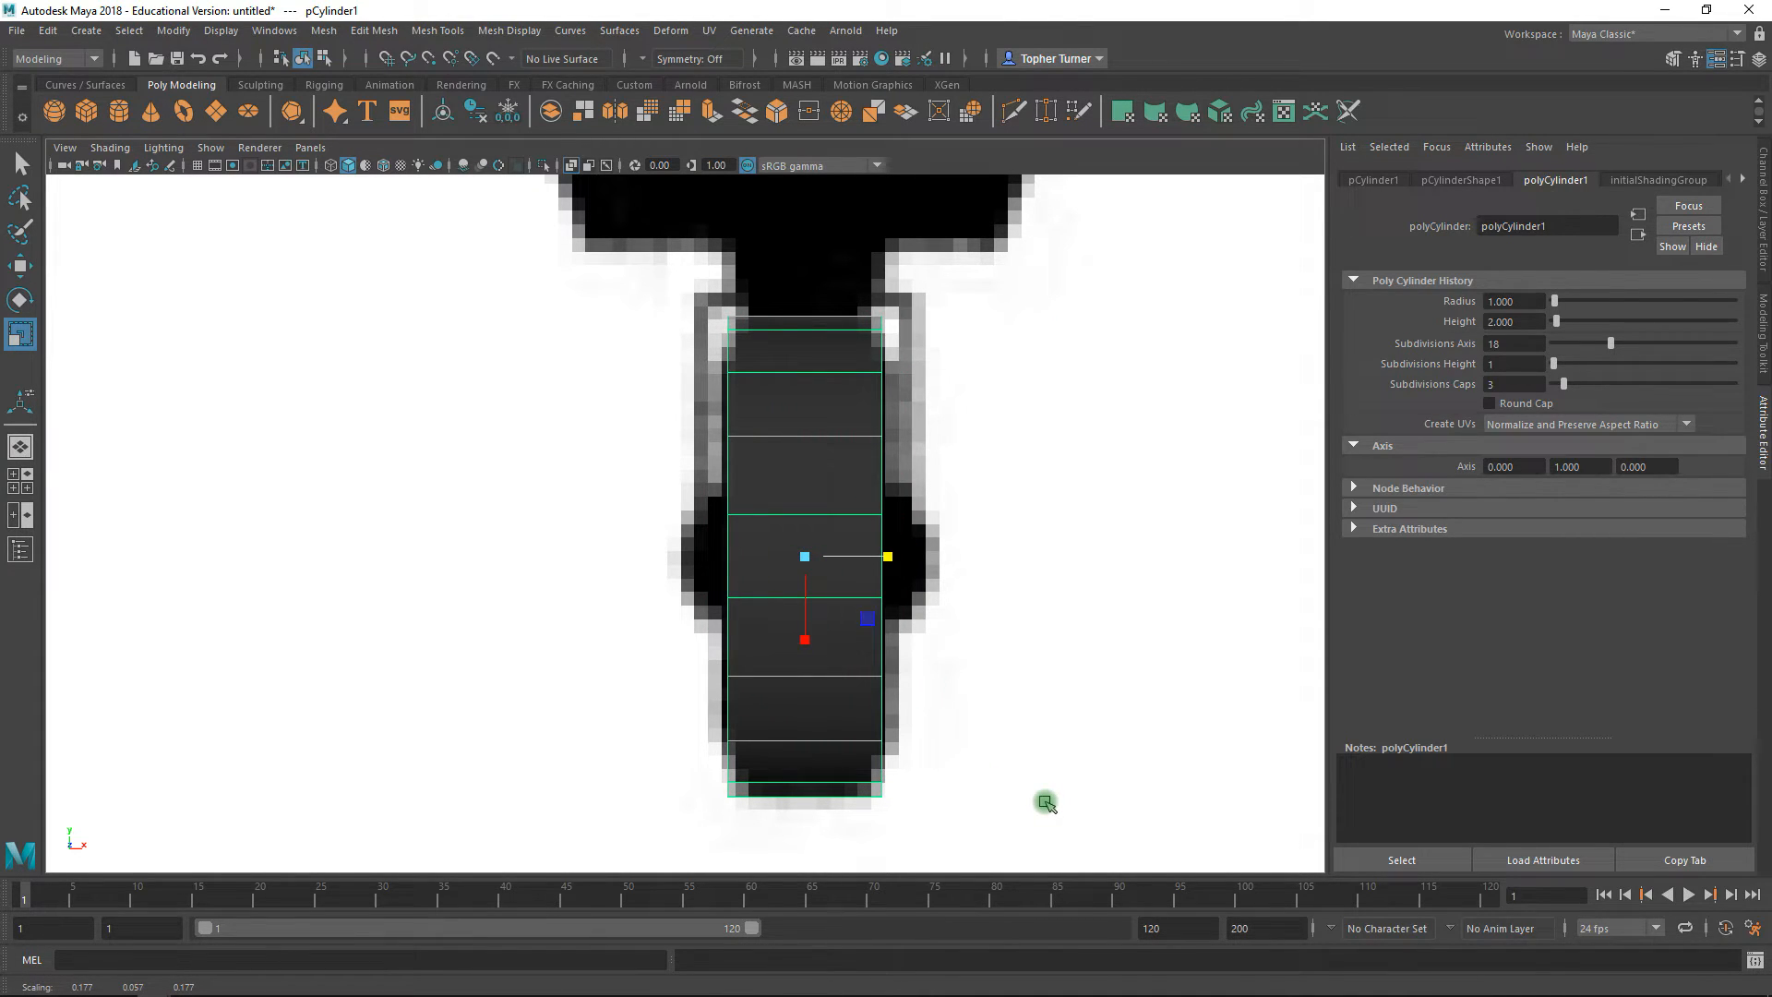
alt+middle_drag(985, 475, 949, 610)
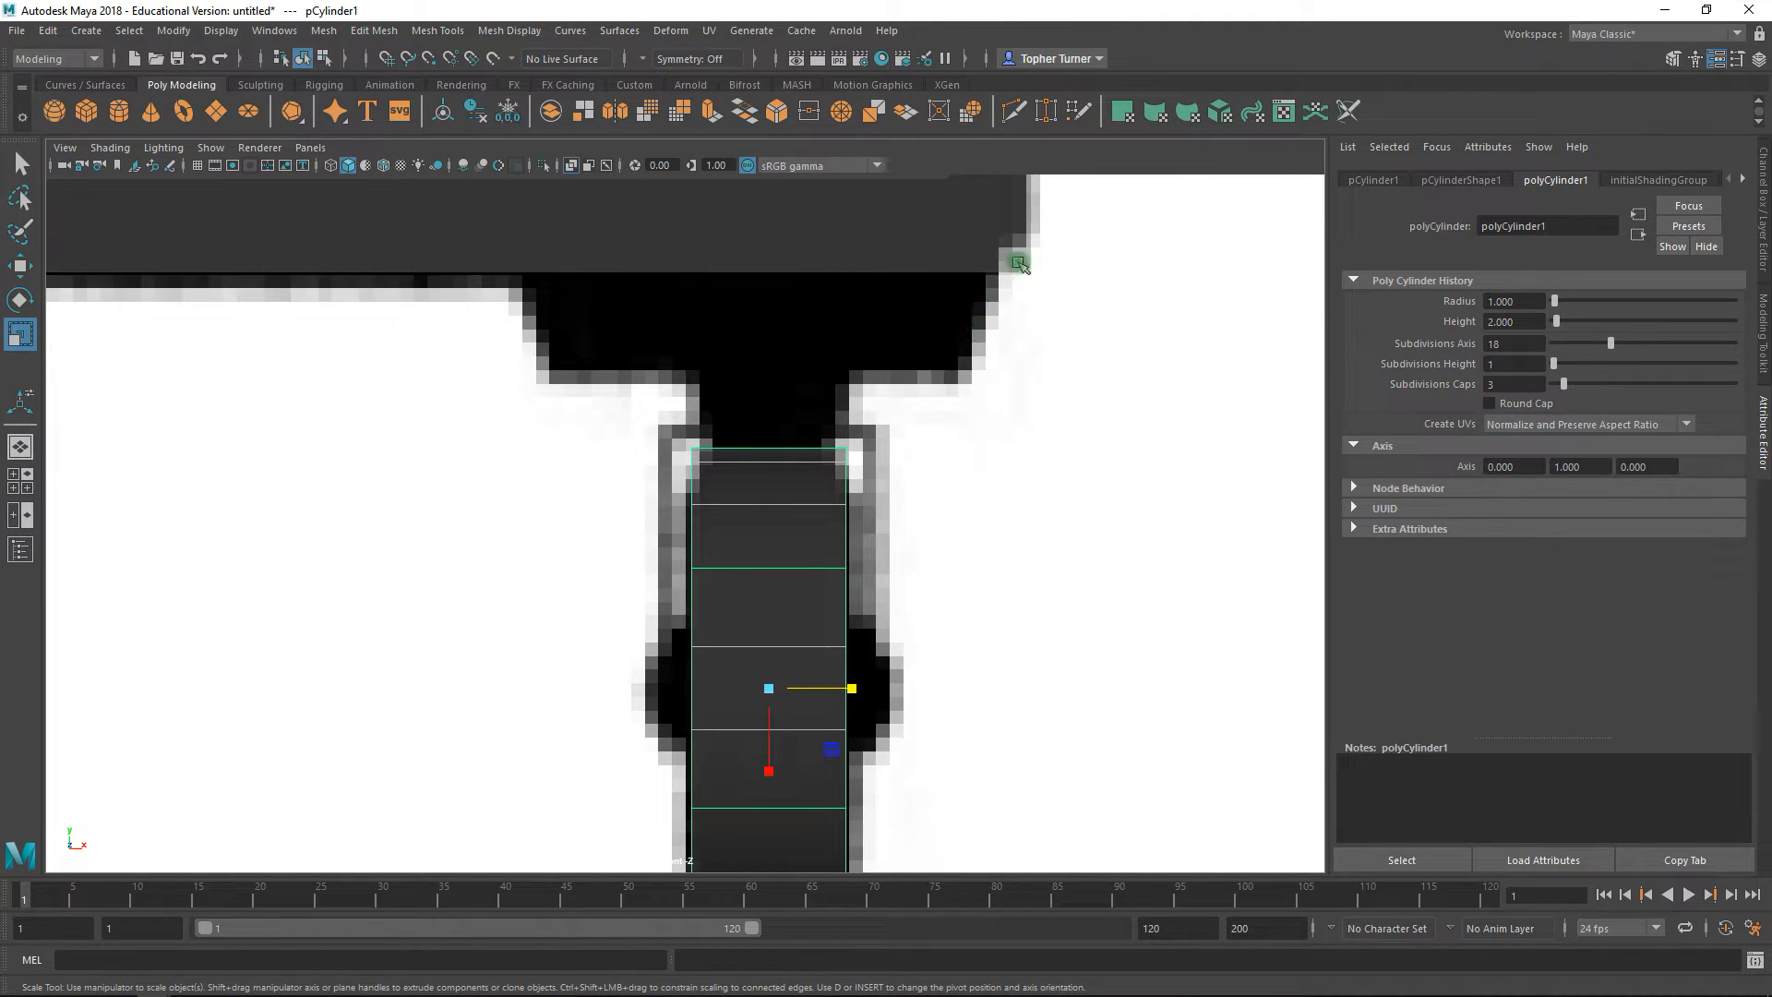
mouse_move(925, 557)
alt+right_down()
mouse_move(914, 523)
mouse_move(932, 569)
alt+right_up()
- Delete the cap faces over the wheel's lower-left spoke opening on both sides of the cylinder, following the side-view reference
key(space)
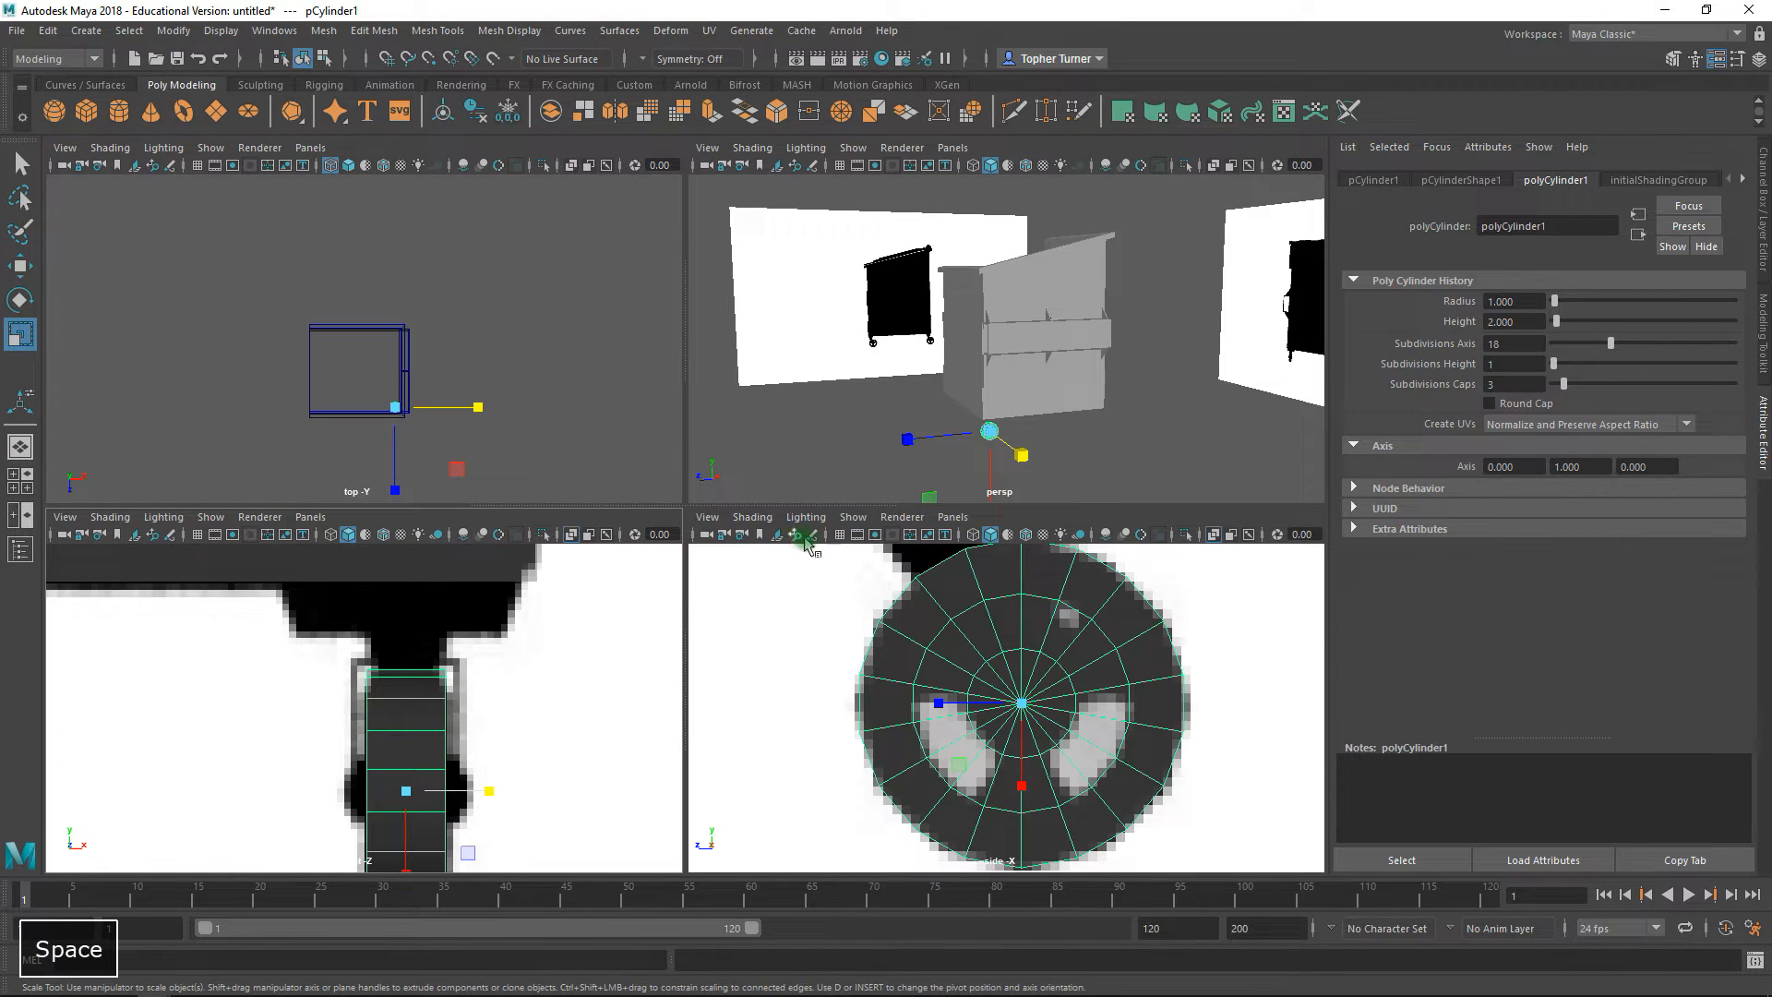
key(space)
alt+right_drag(900, 632, 906, 655)
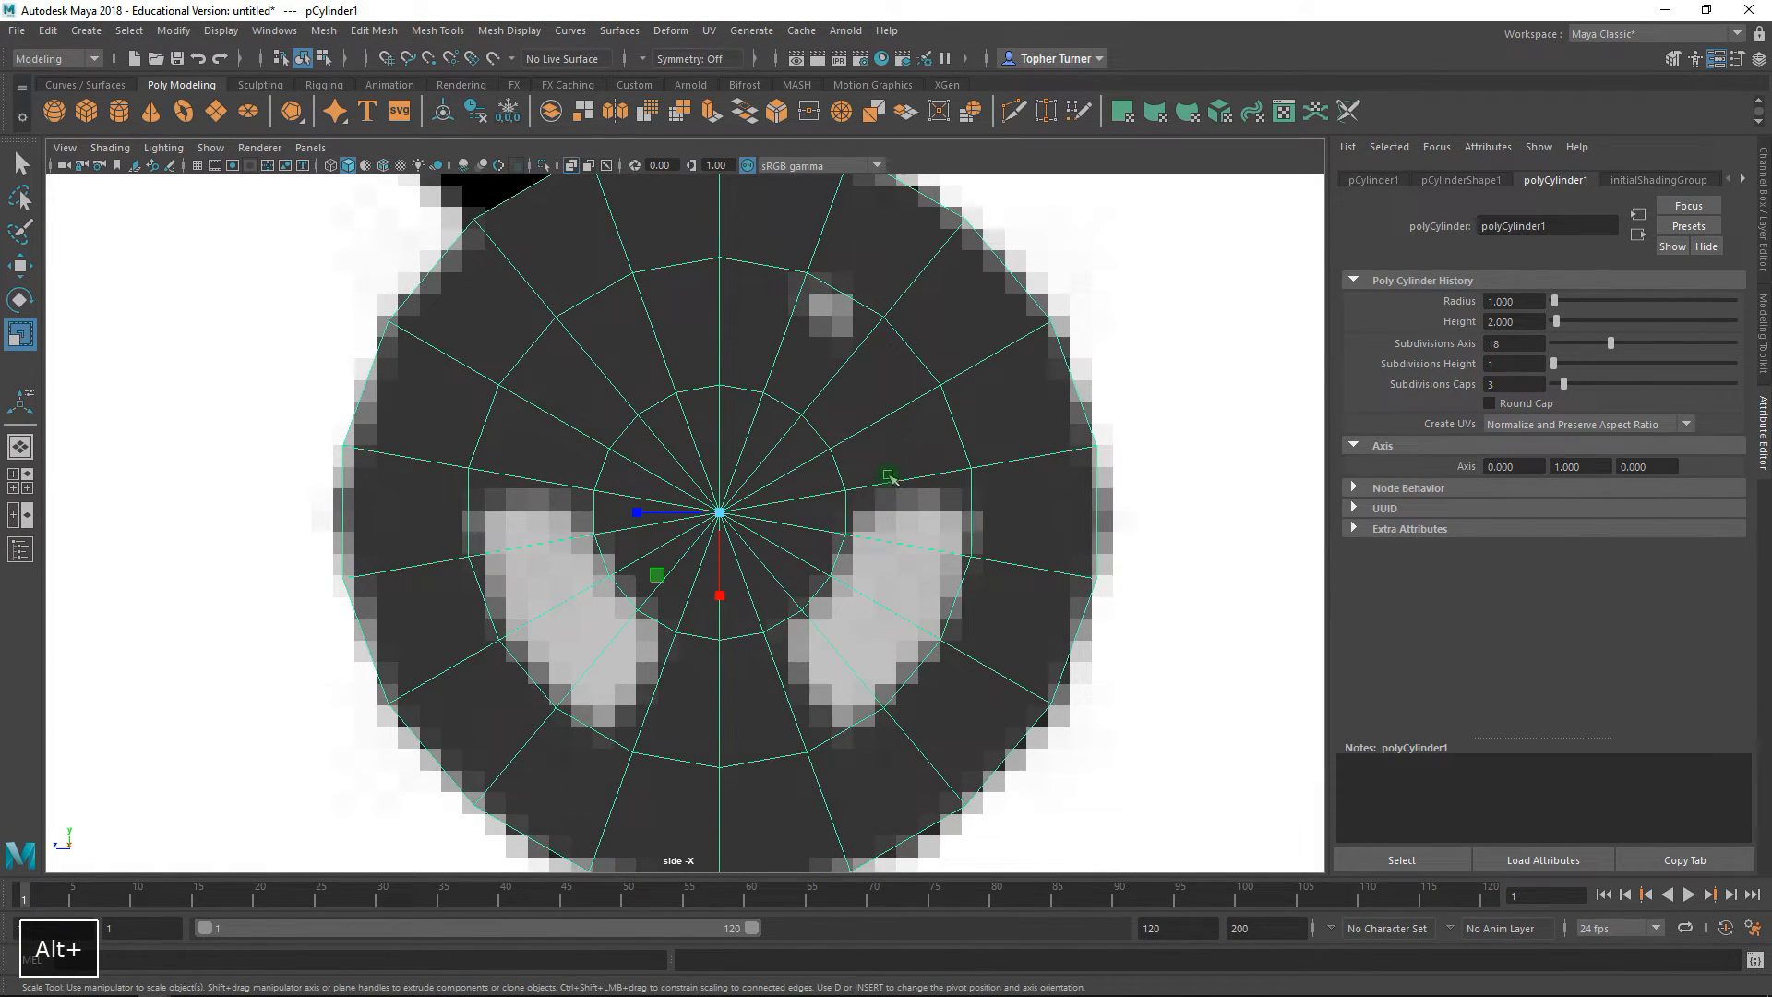
alt+middle_drag(857, 470, 851, 527)
click(1763, 337)
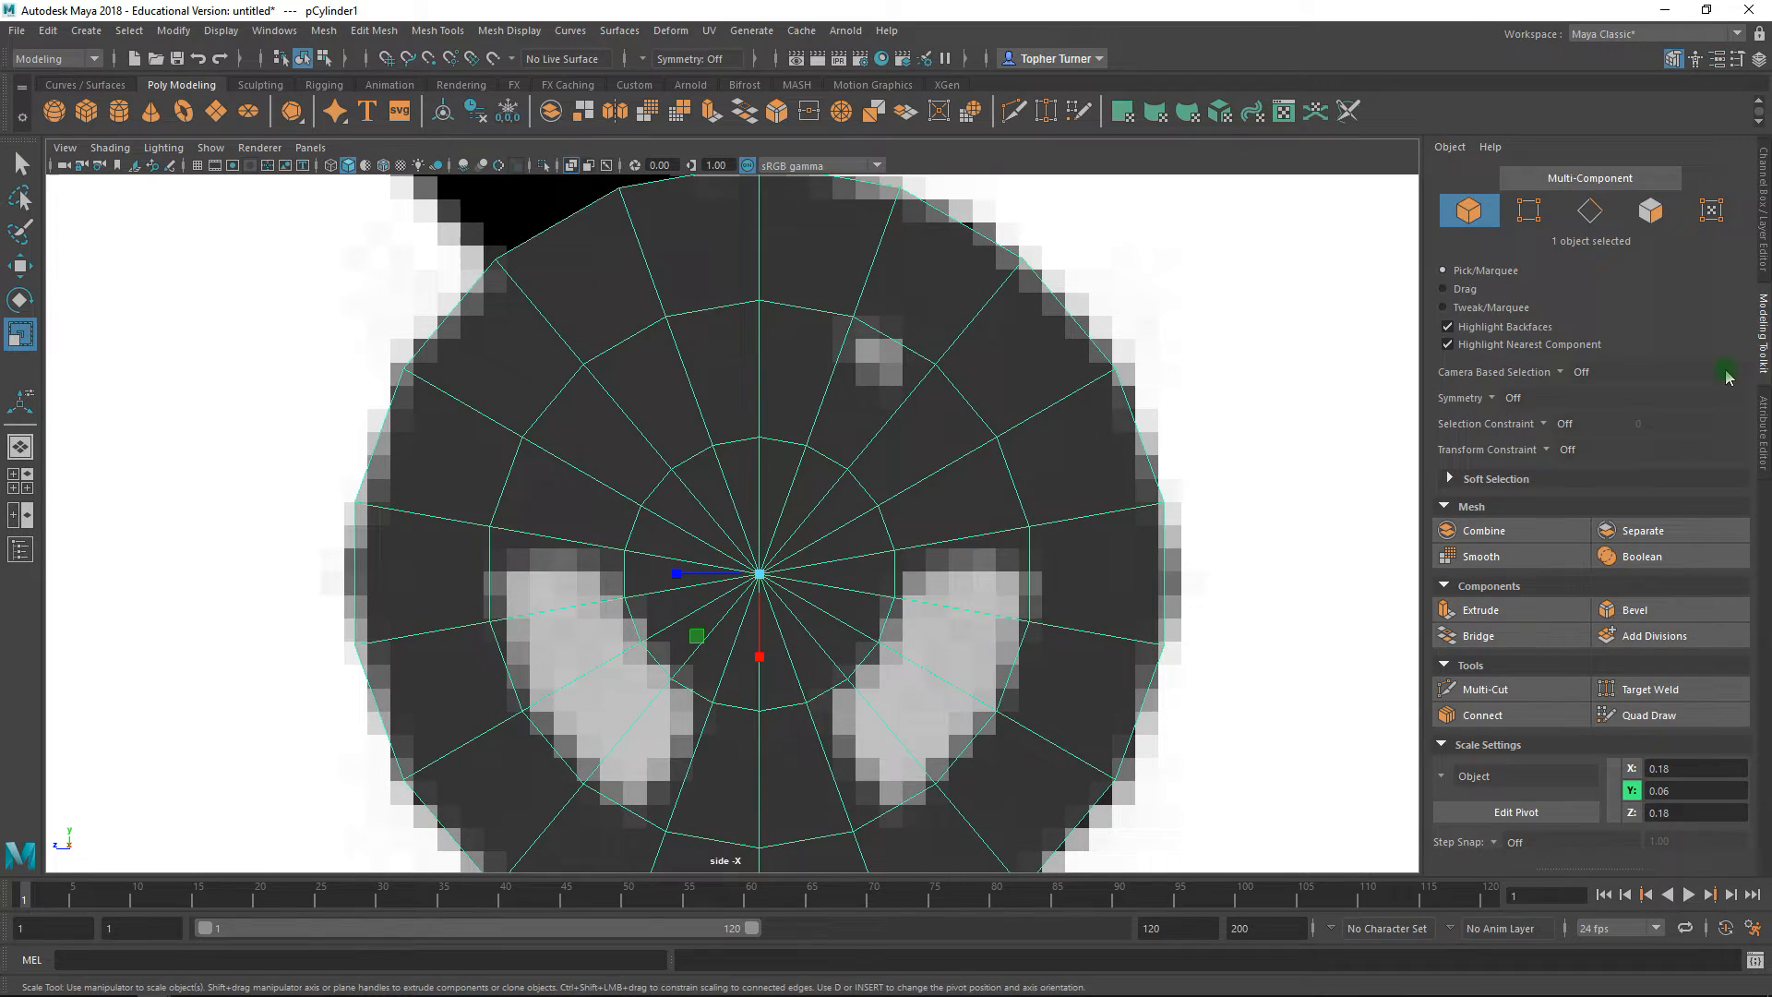
alt+middle_drag(1108, 471, 1049, 362)
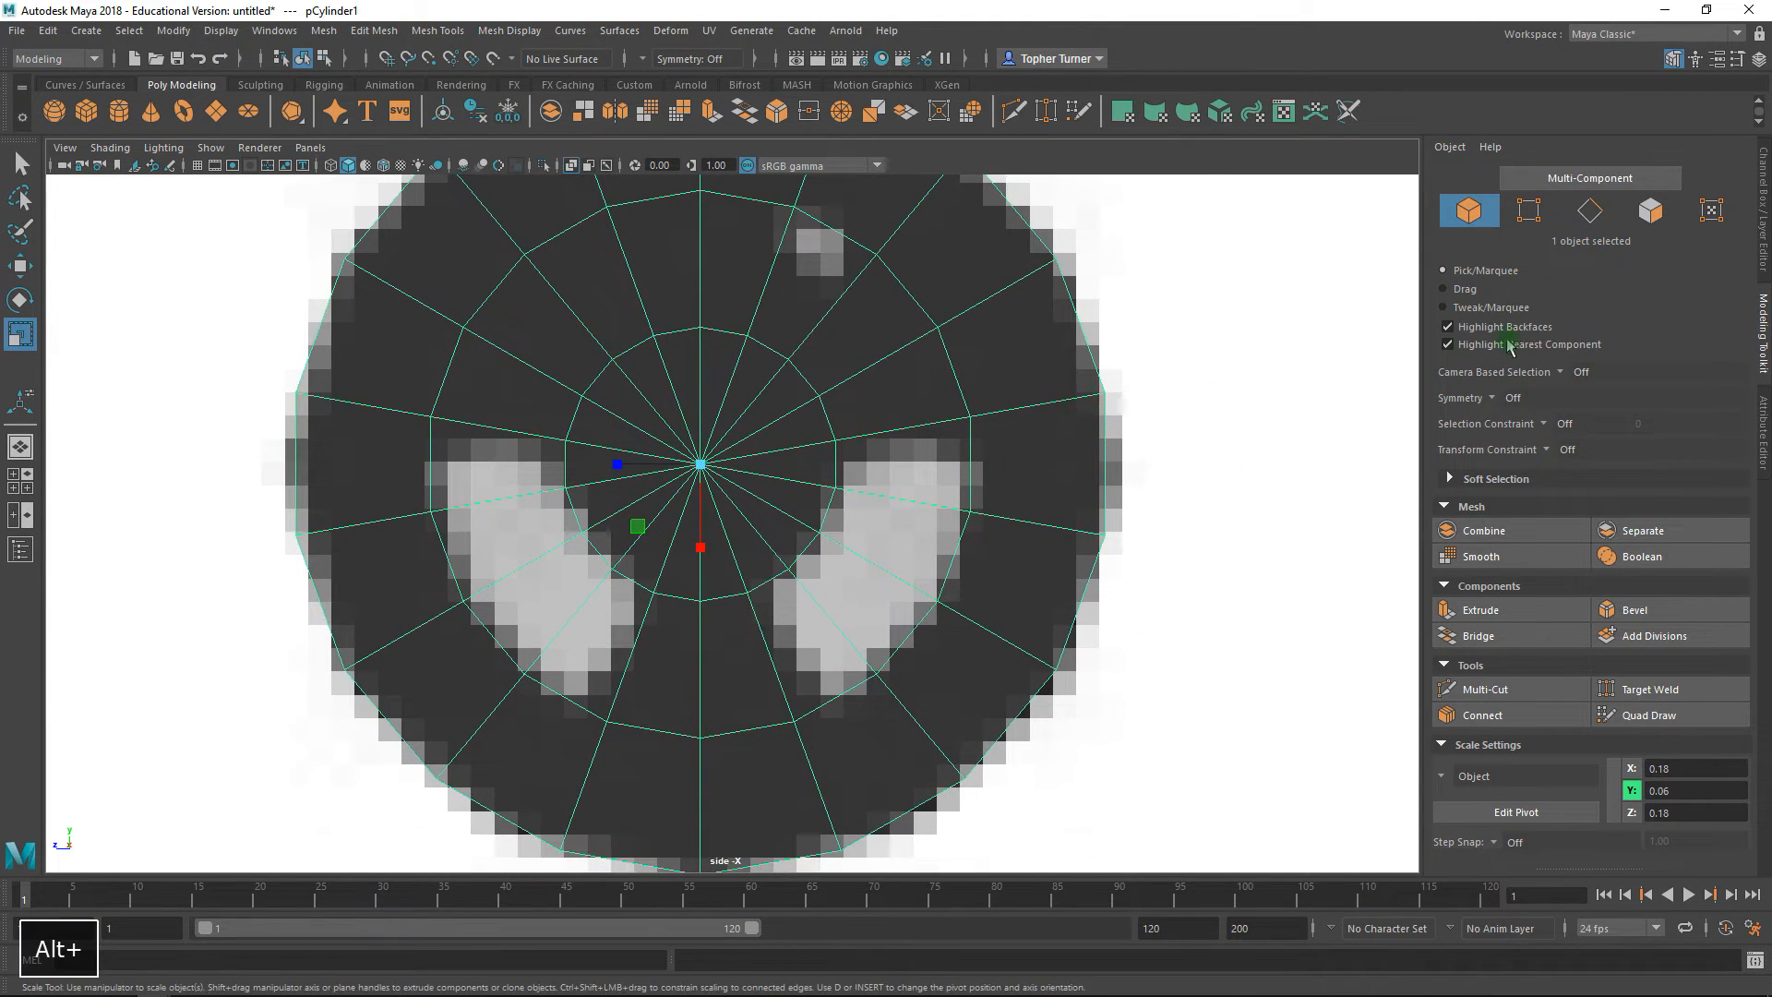
click(1650, 211)
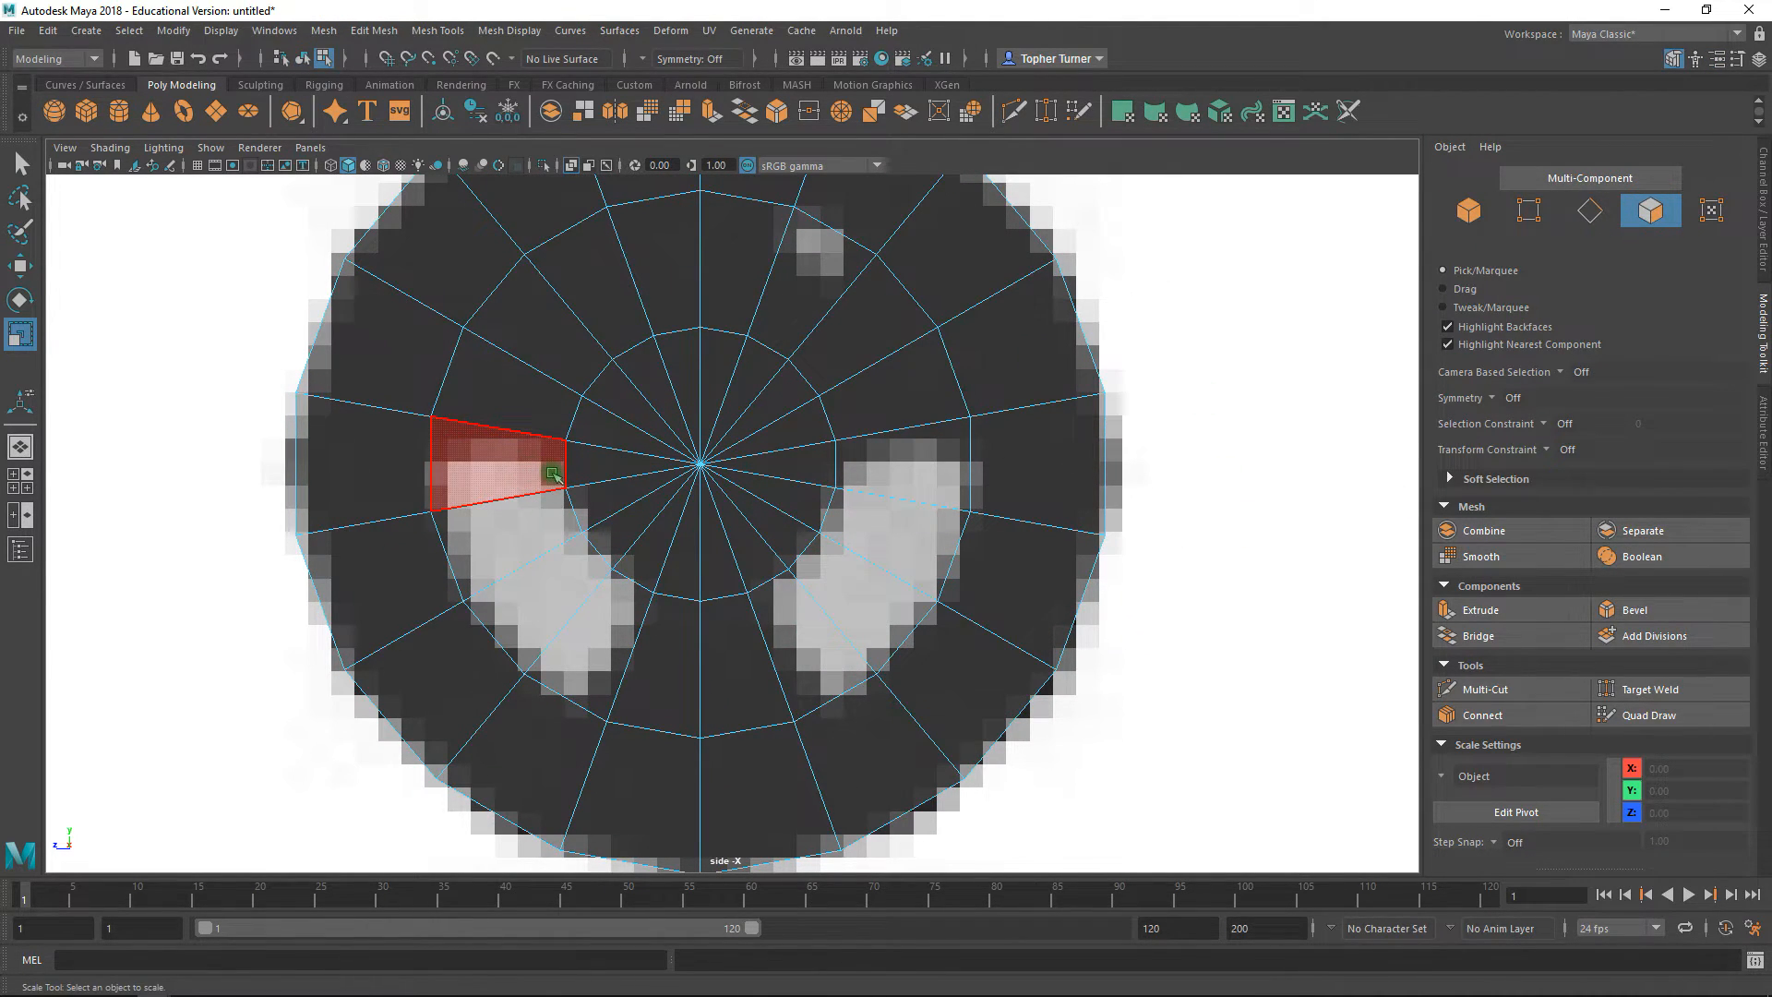
drag(546, 661, 548, 665)
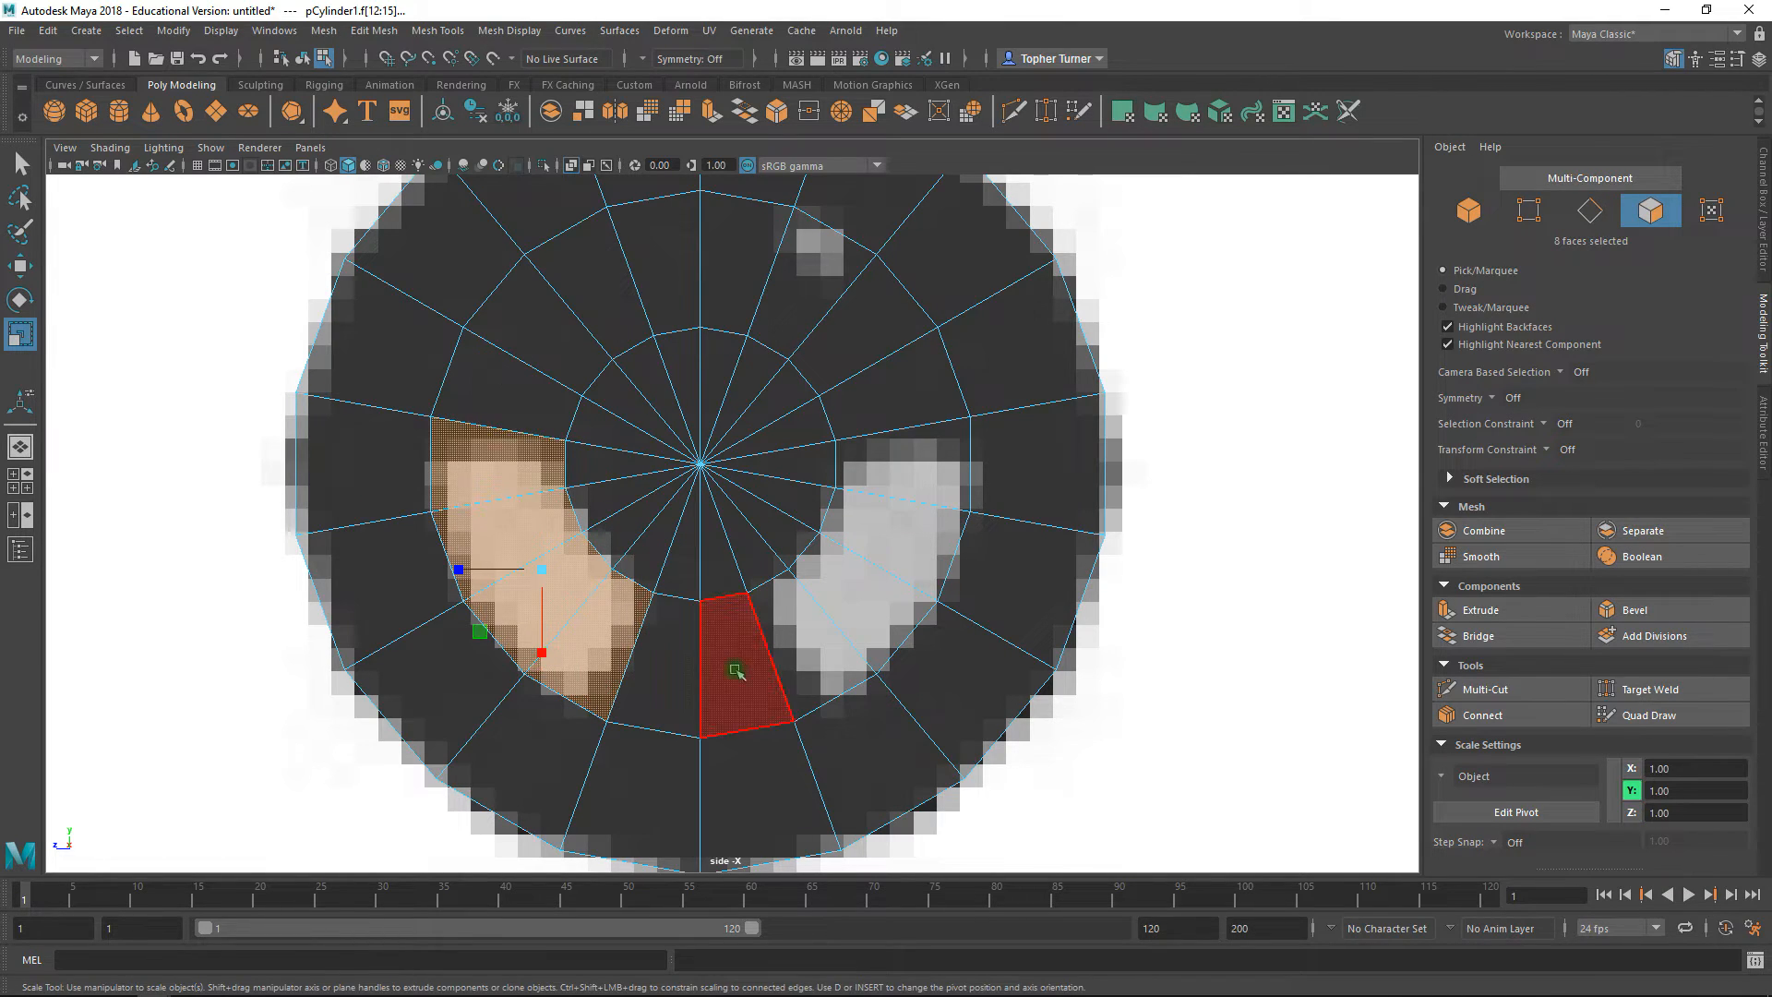
key(Delete)
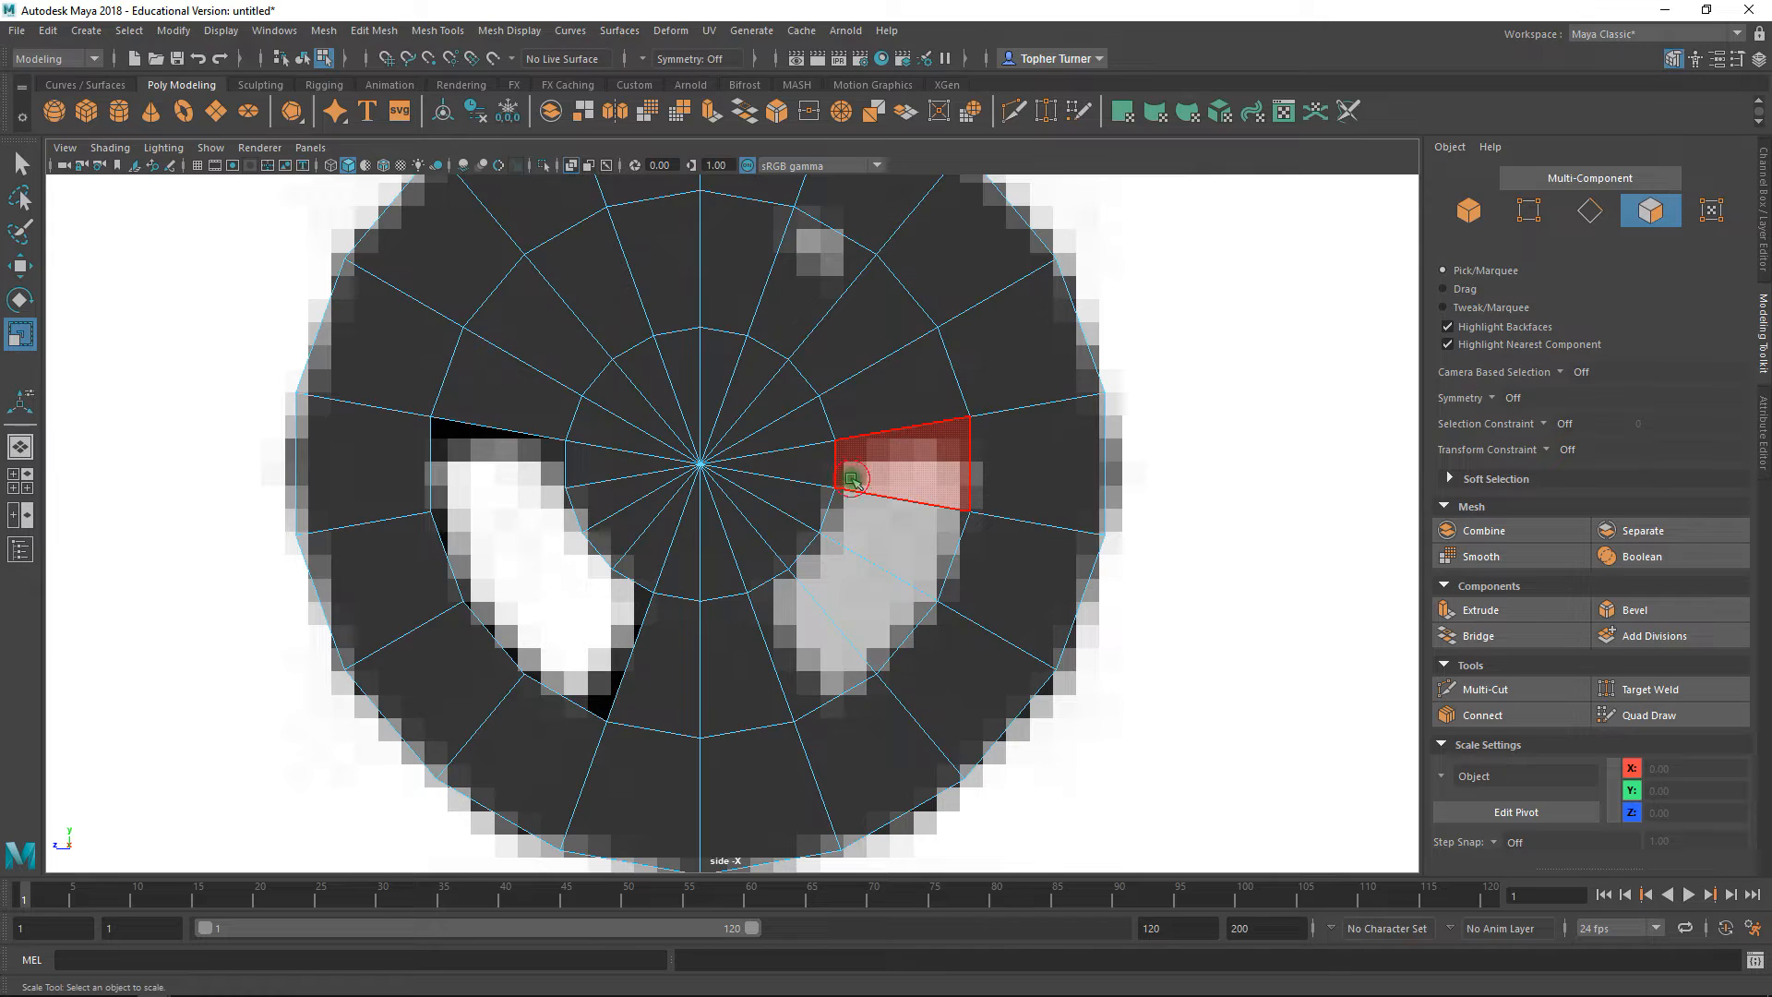
- Delete the cap faces over the lower-right spoke opening and the matching upper opening on both sides of the wheel
drag(846, 656, 873, 651)
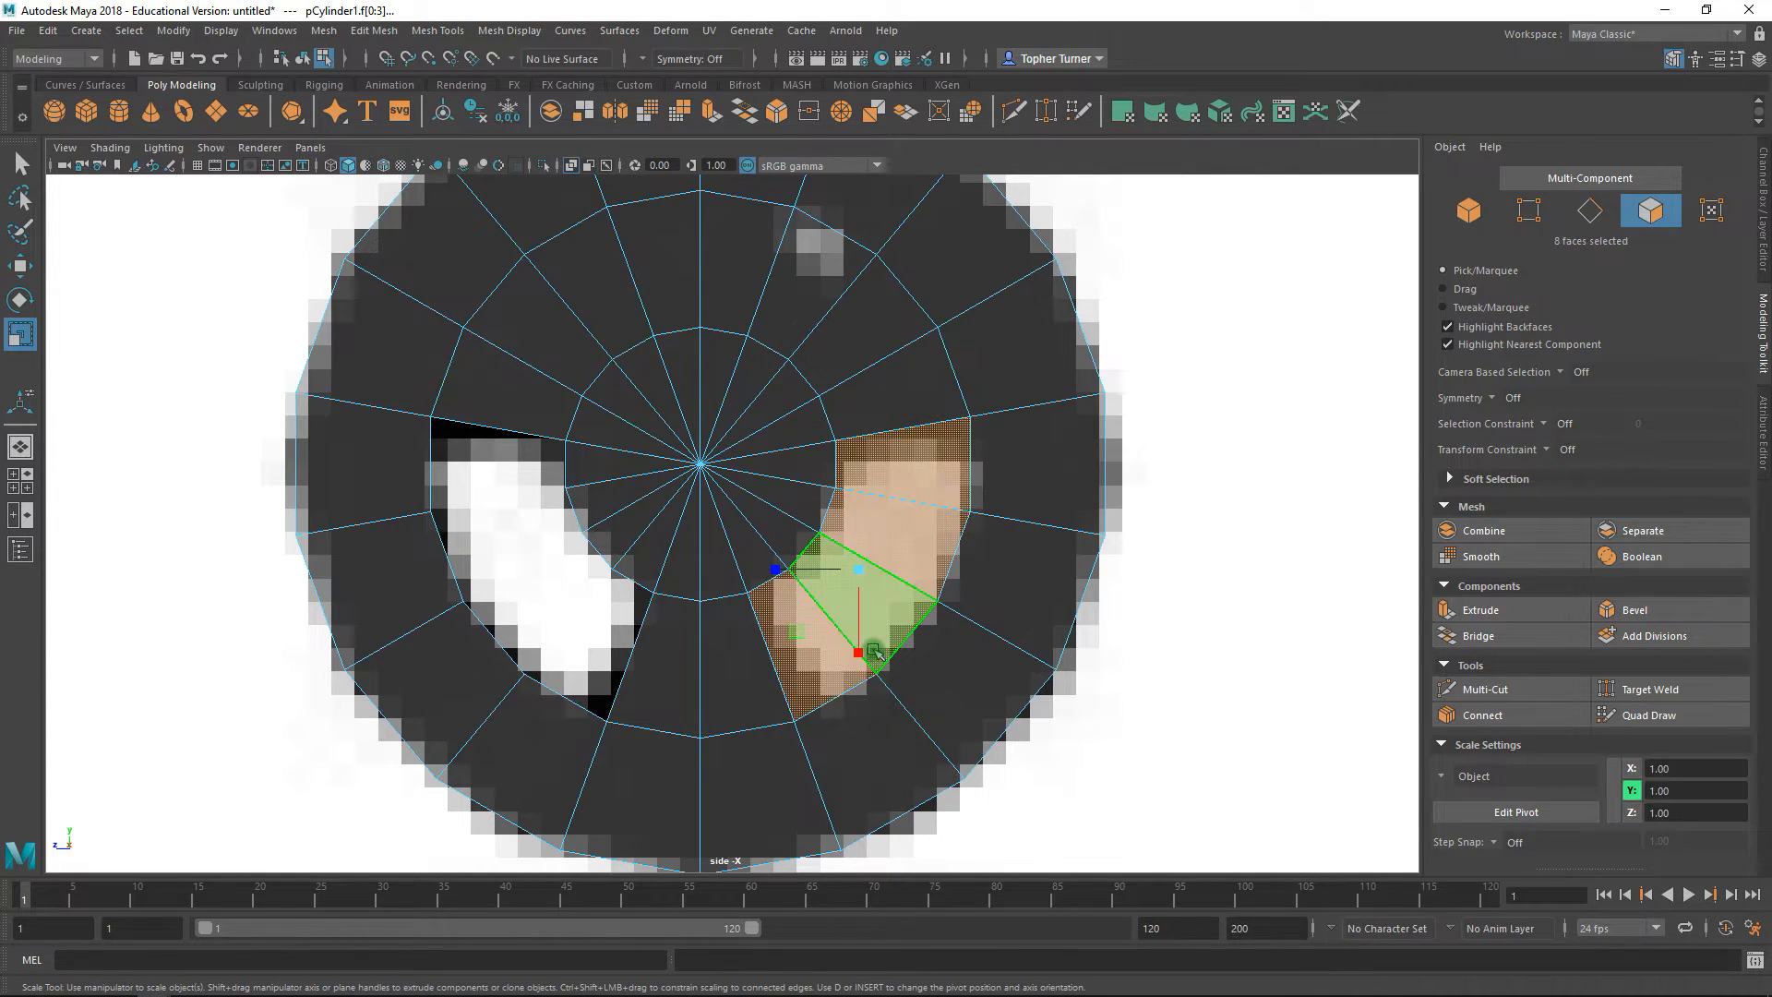
key(Delete)
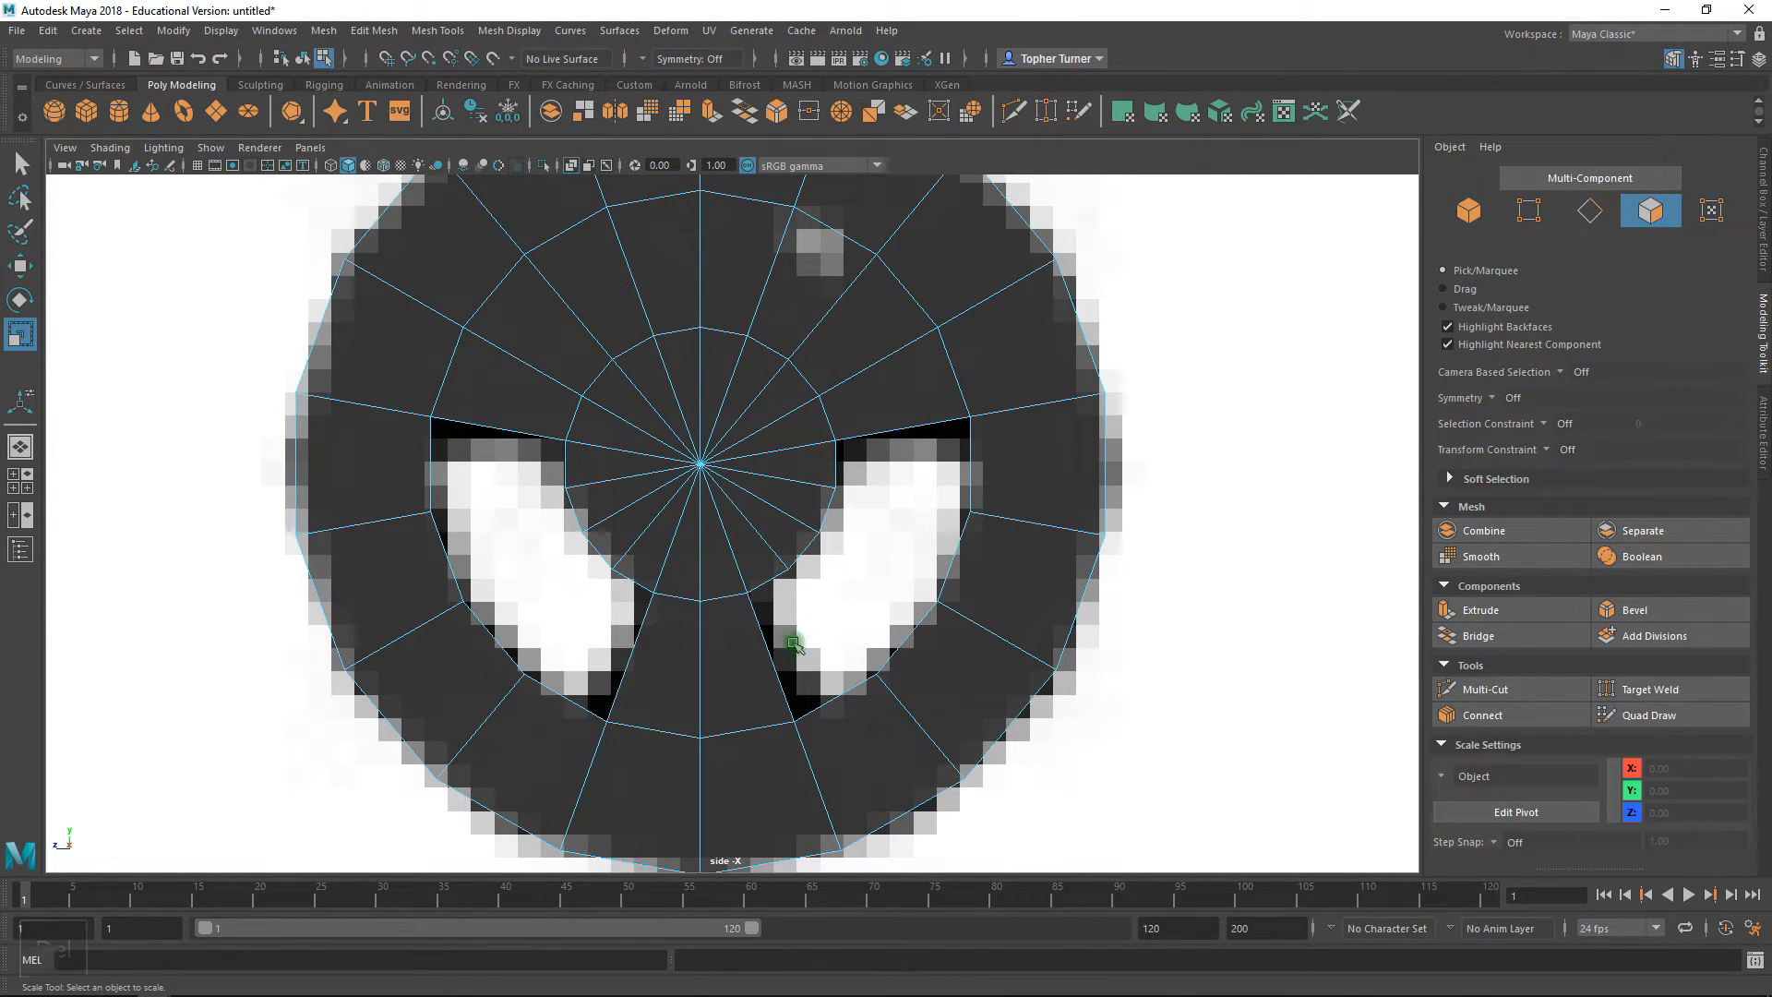
alt+middle_drag(864, 555, 854, 645)
drag(608, 383, 808, 398)
key(Delete)
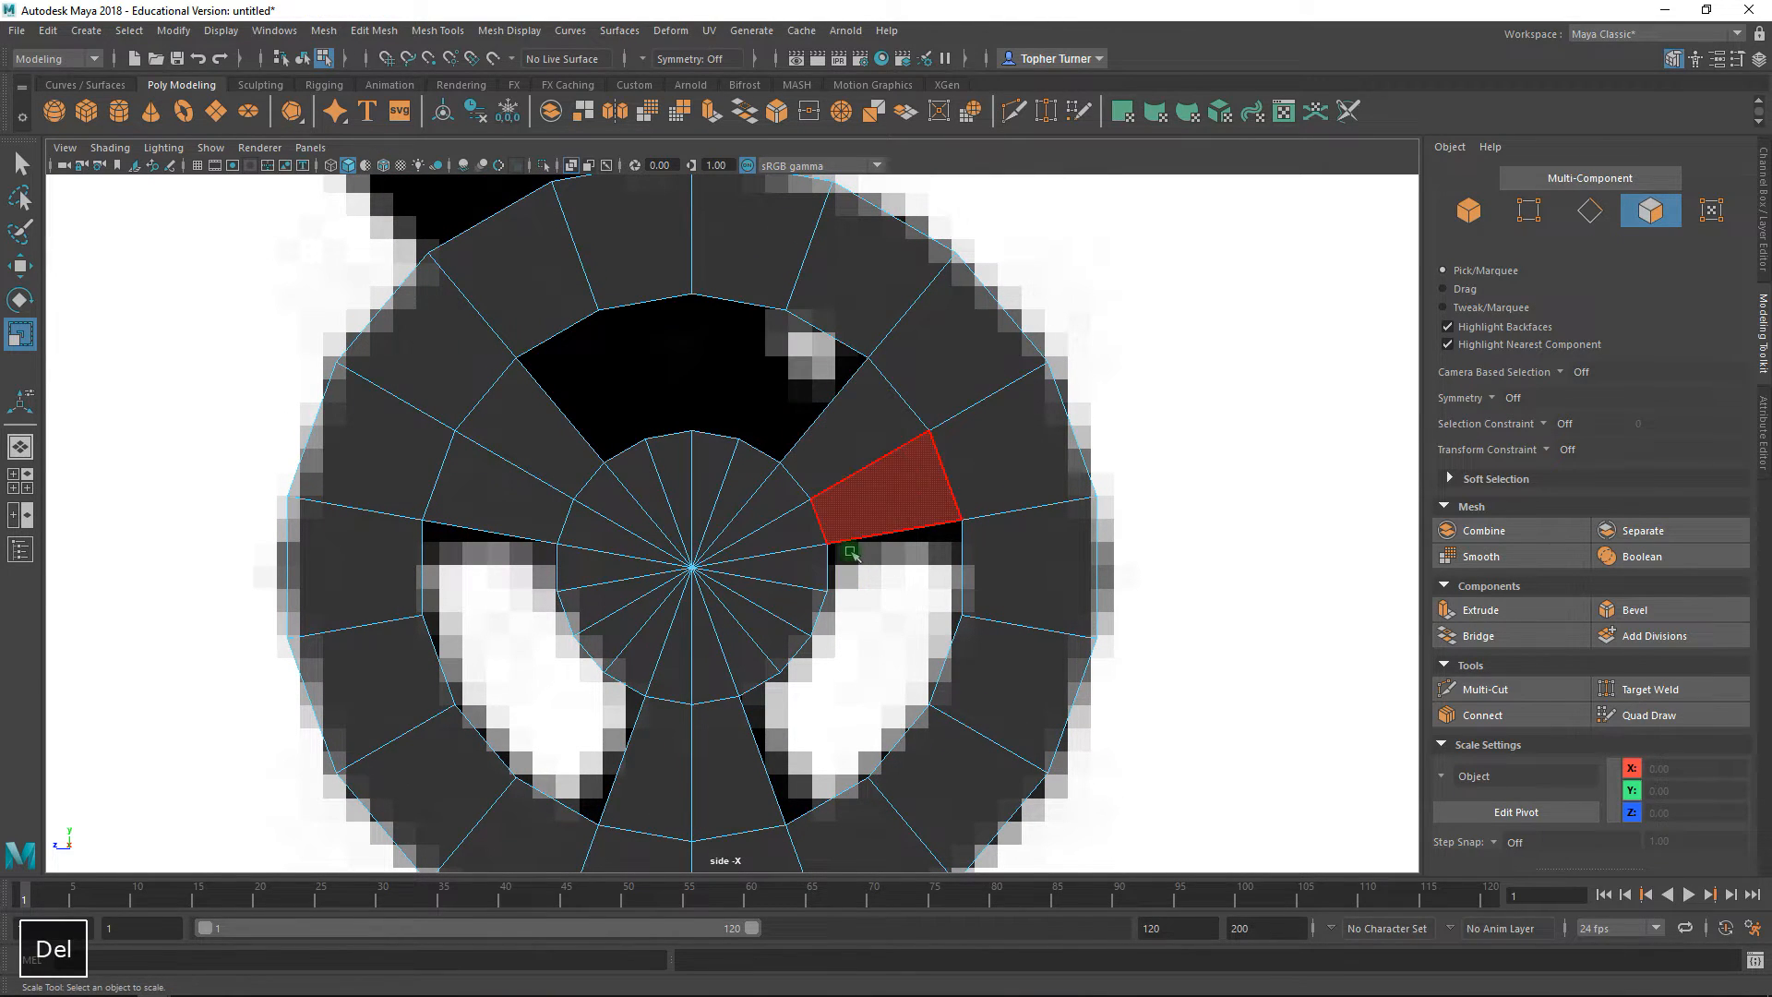
- Bridge the front and back border edges of the wheel's upper spoke opening
key(space)
key(space)
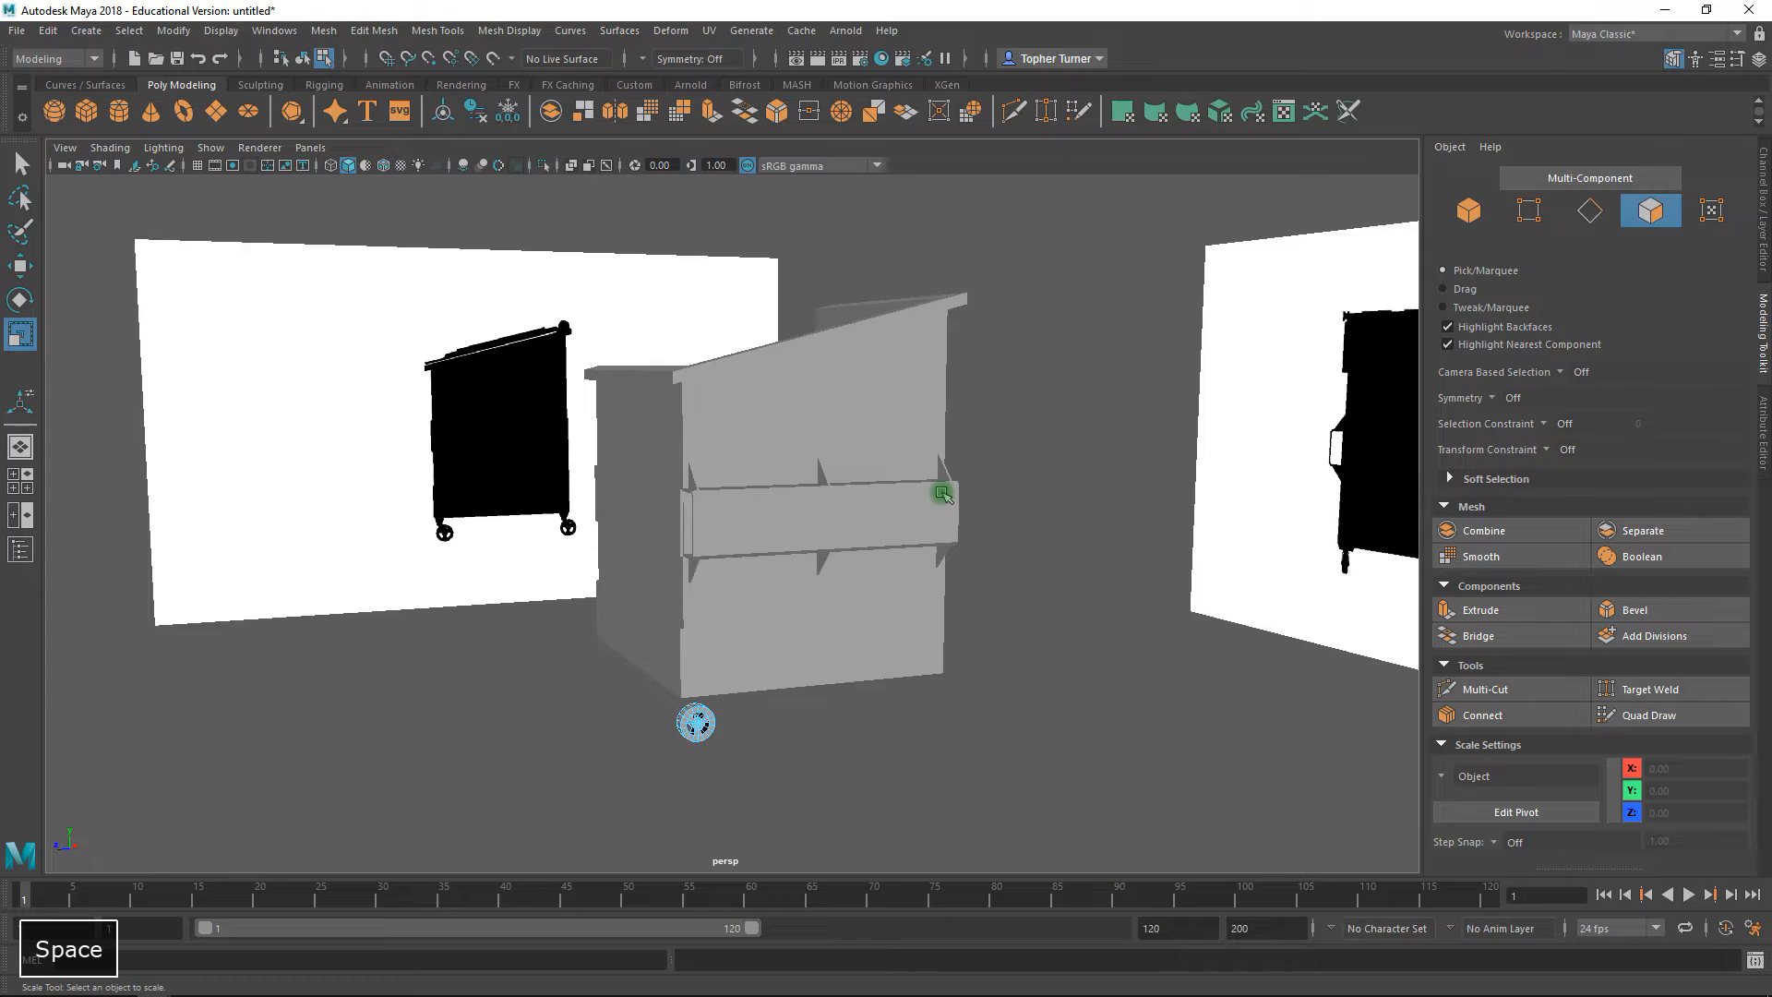
key(f)
alt+right_drag(781, 560, 829, 555)
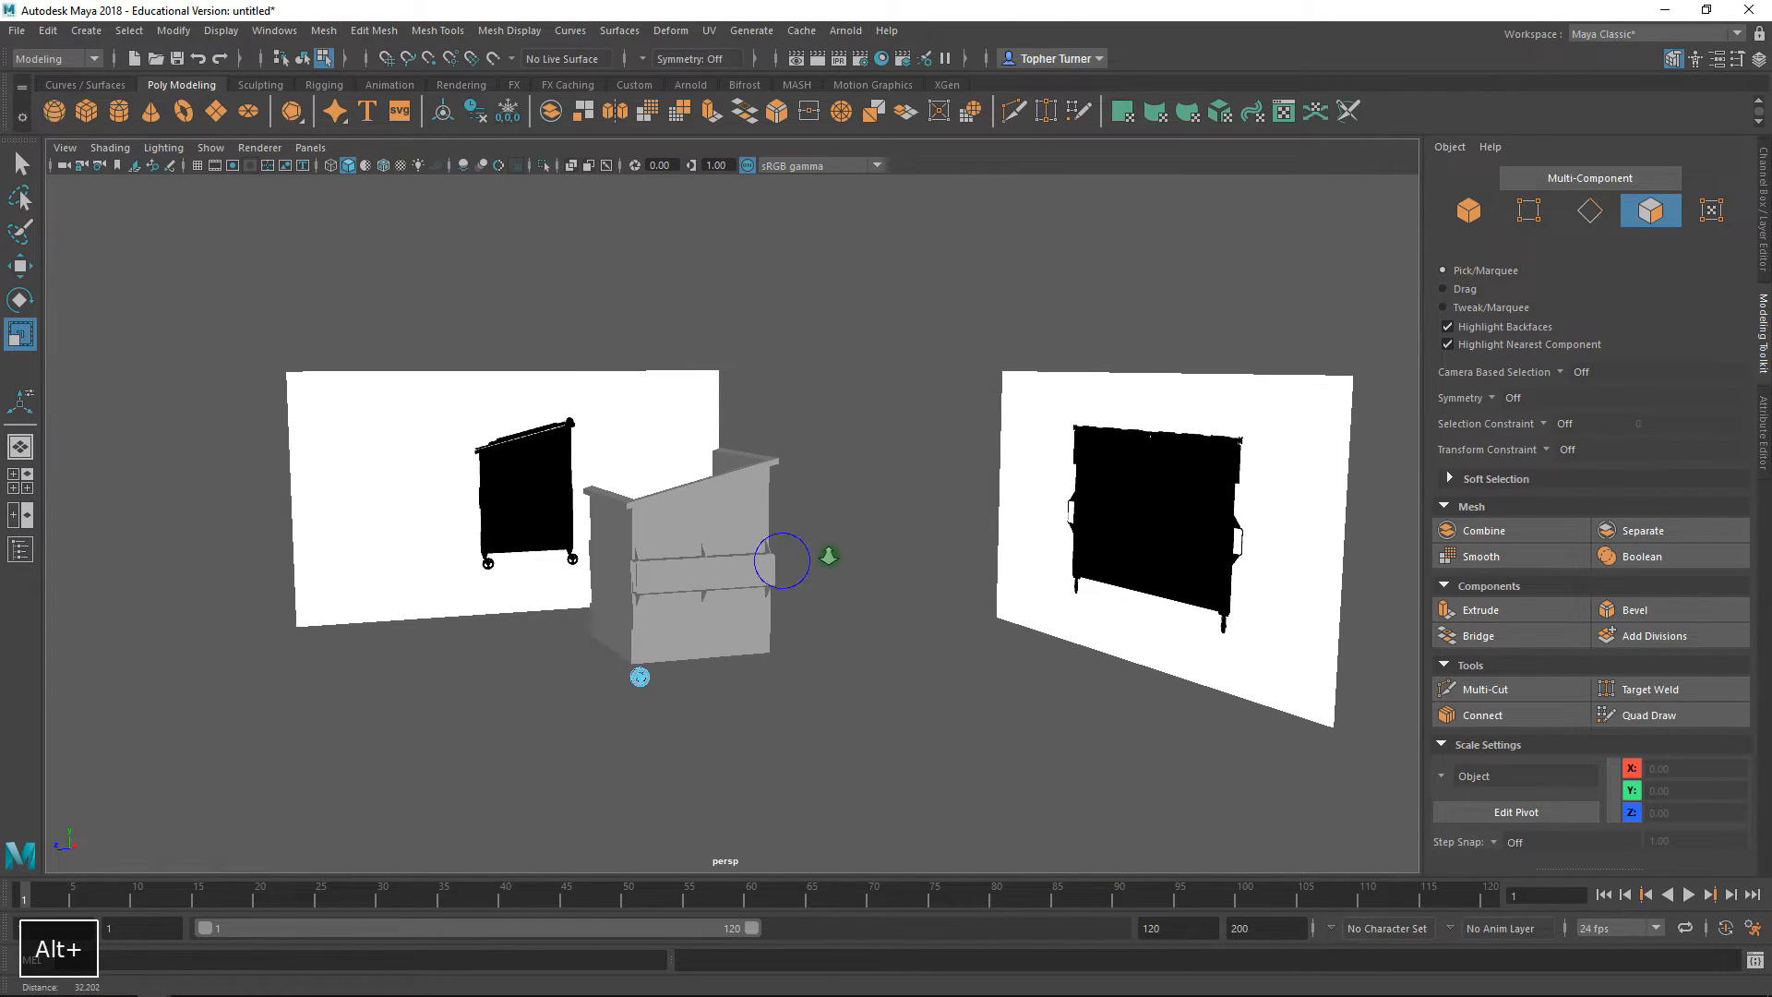
click(633, 707)
key(f)
alt+drag(757, 617, 801, 625)
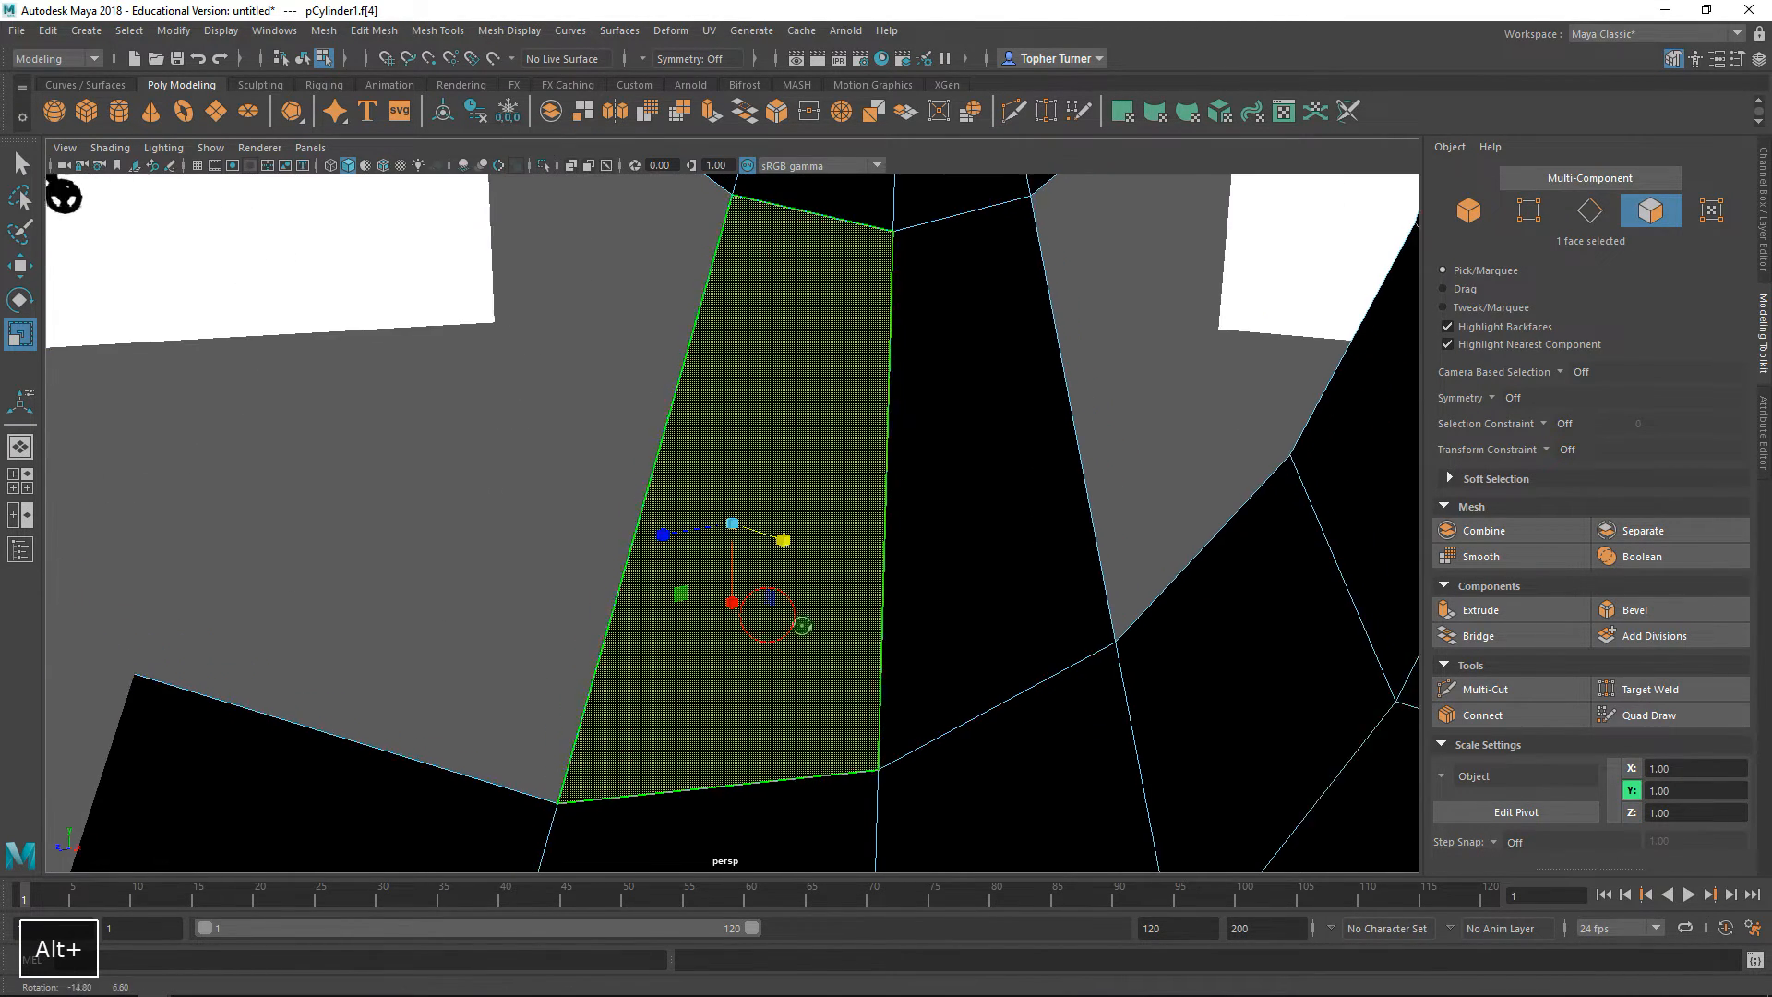
alt+right_drag(801, 625, 772, 412)
alt+drag(884, 467, 821, 473)
alt+right_drag(818, 482, 981, 645)
alt+drag(861, 575, 803, 606)
click(1590, 211)
alt+drag(1124, 503, 817, 532)
double_click(752, 516)
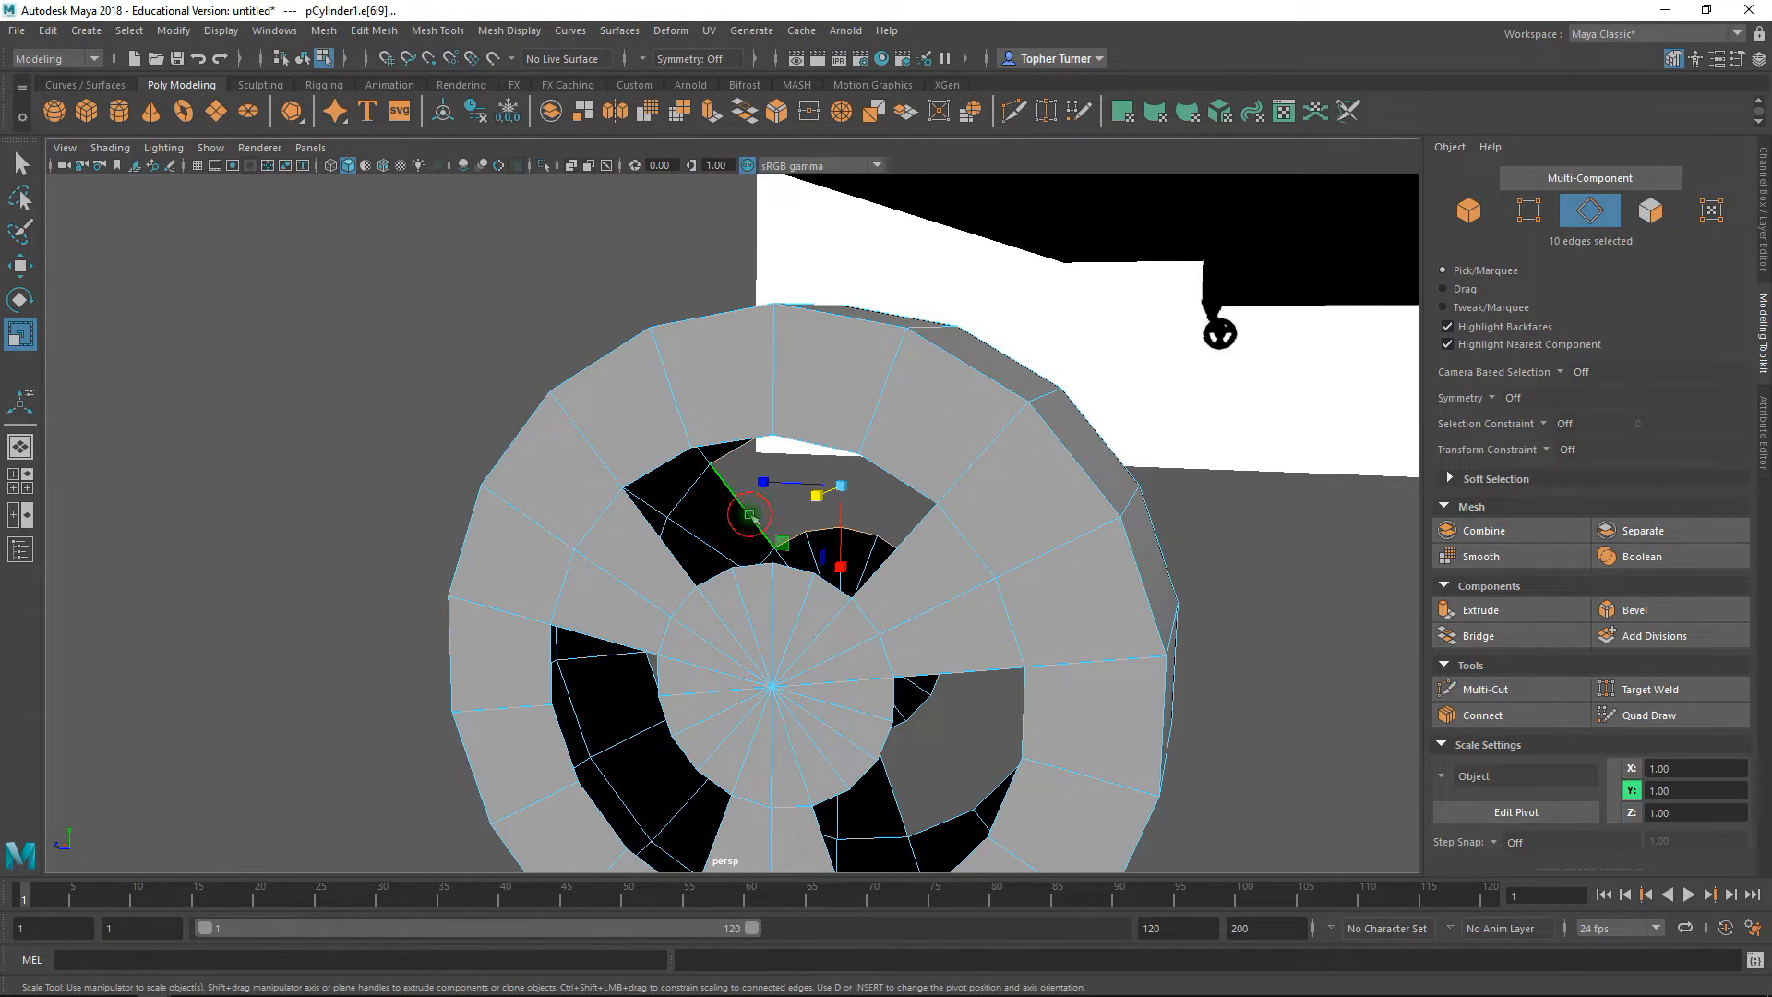
alt+right_drag(752, 515, 771, 559)
shift+double_click(658, 547)
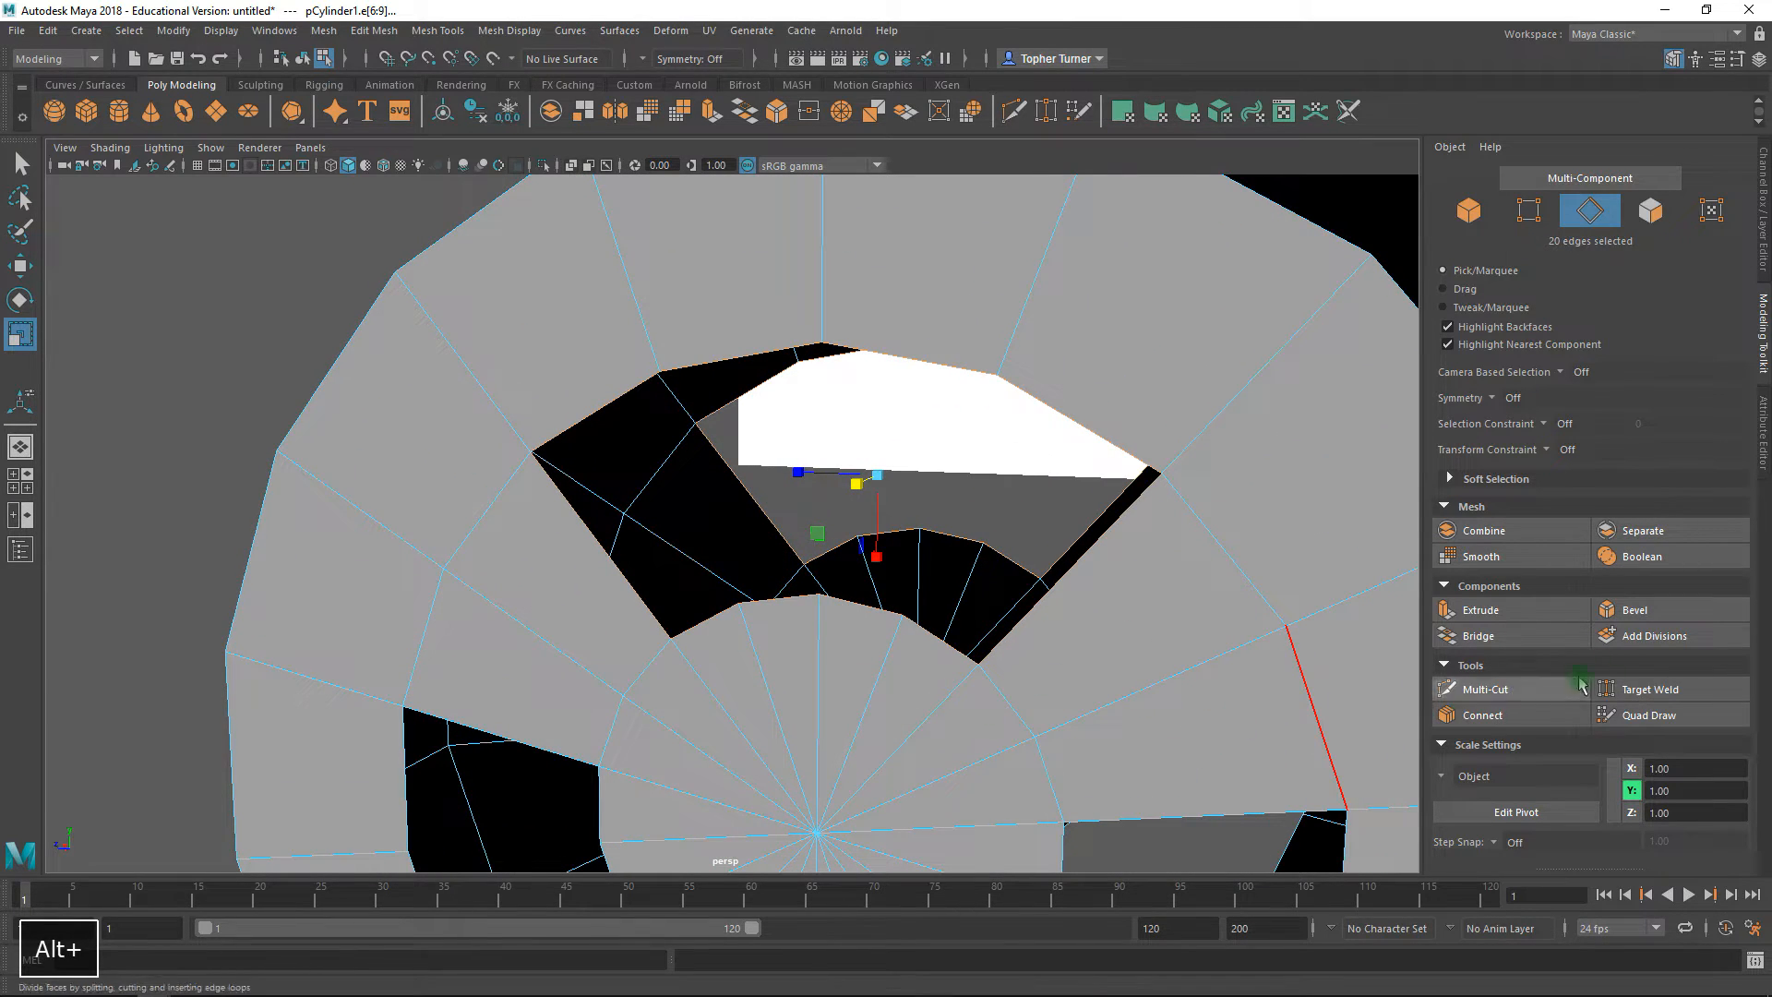
click(1527, 636)
- Set the upper opening's Bridge Offset to 2 so its inner walls run straight through the wheel
alt+drag(861, 589, 823, 549)
alt+middle_drag(638, 418, 621, 553)
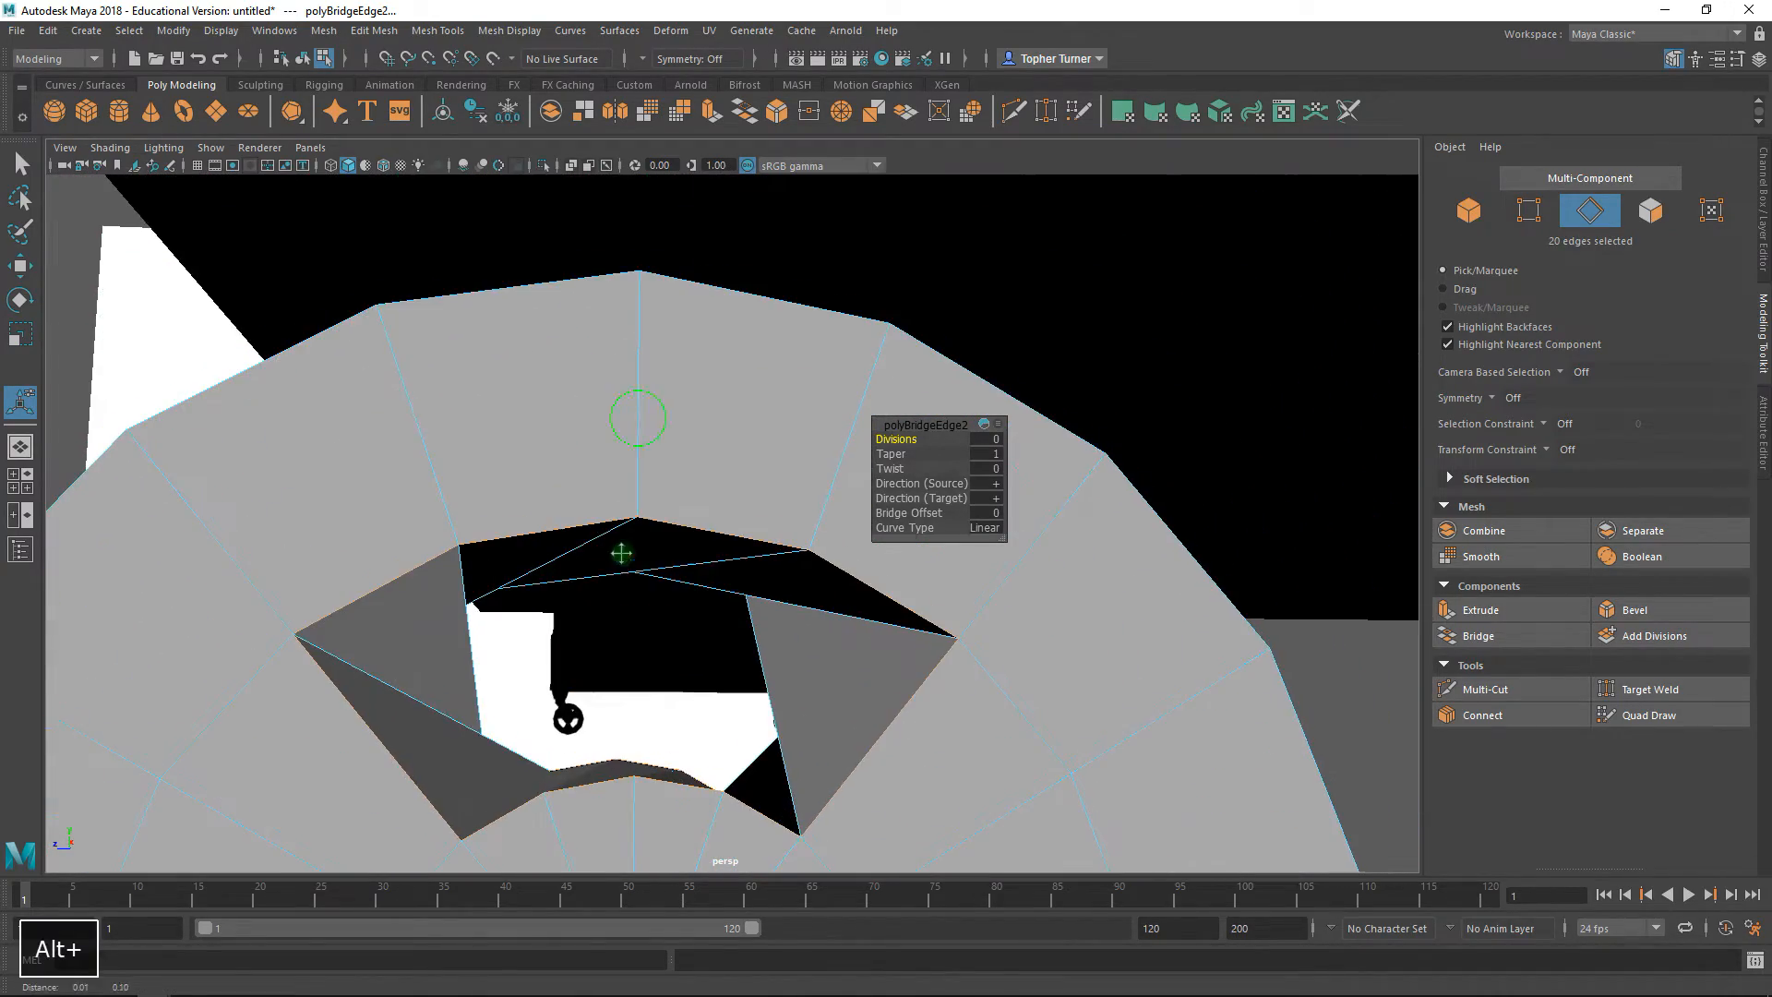
alt+drag(628, 533, 627, 520)
alt+drag(648, 455, 634, 455)
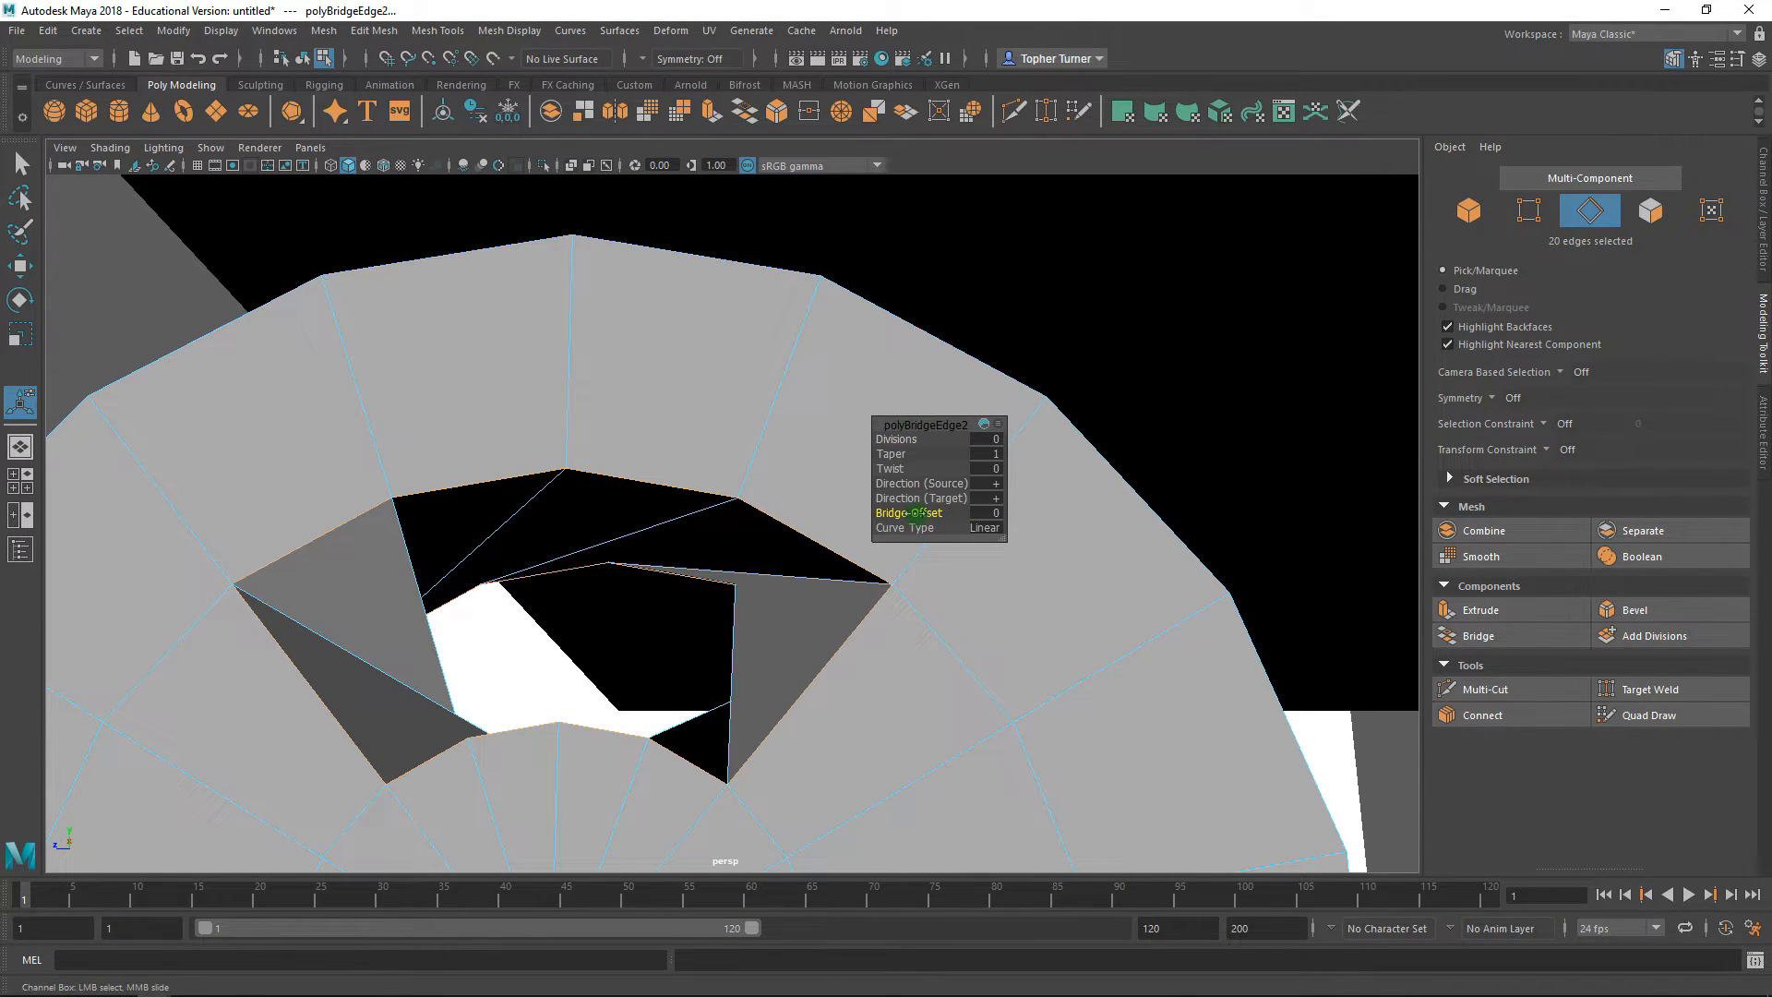
middle_drag(920, 513, 930, 513)
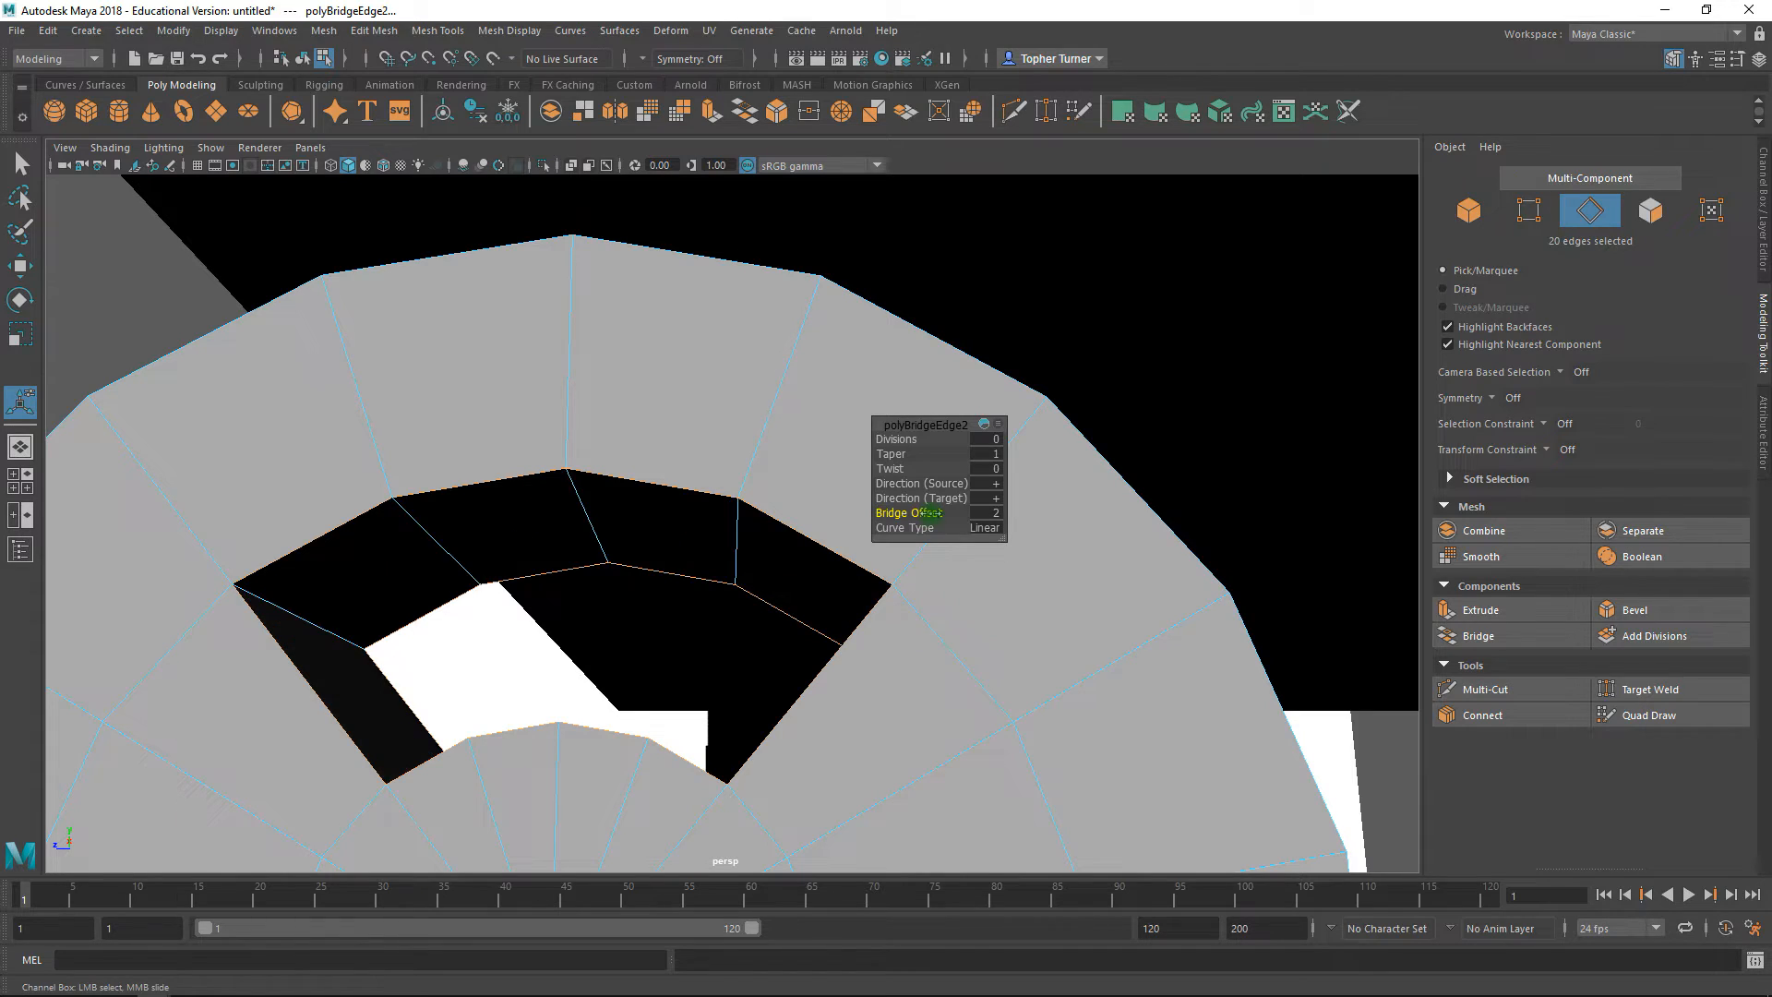
alt+drag(724, 576, 712, 590)
alt+right_drag(711, 589, 679, 550)
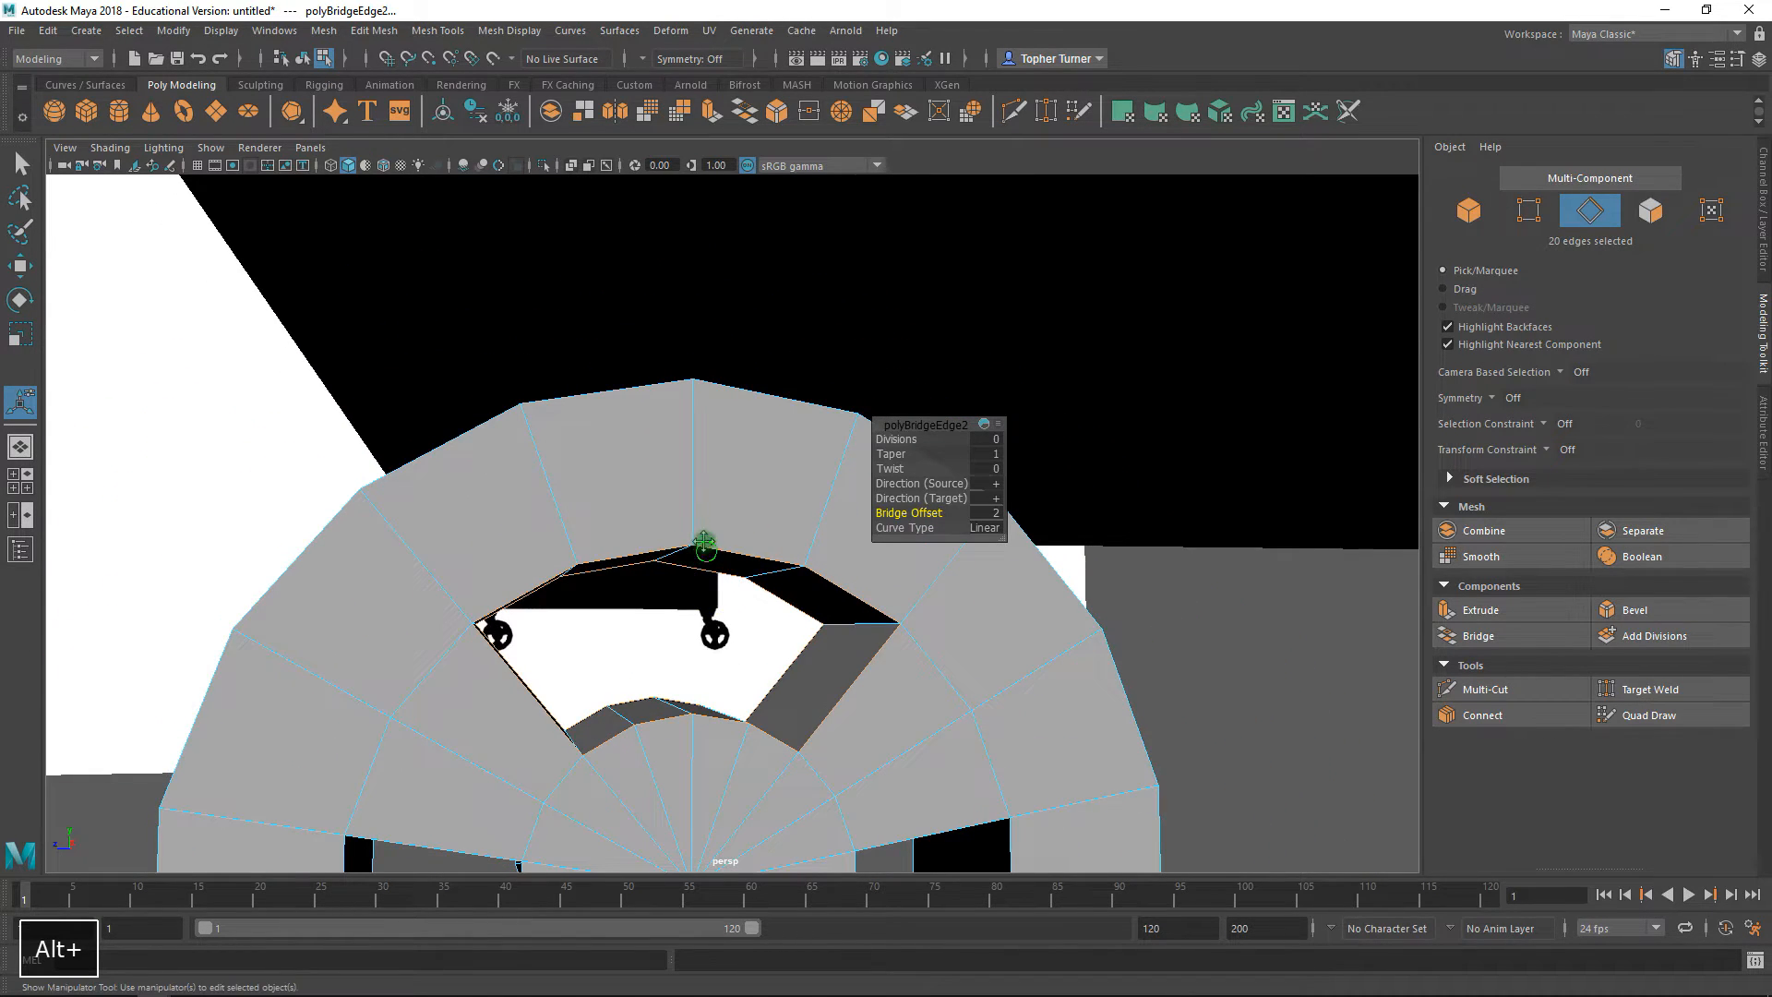
alt+middle_drag(703, 544, 683, 485)
alt+drag(743, 510, 666, 514)
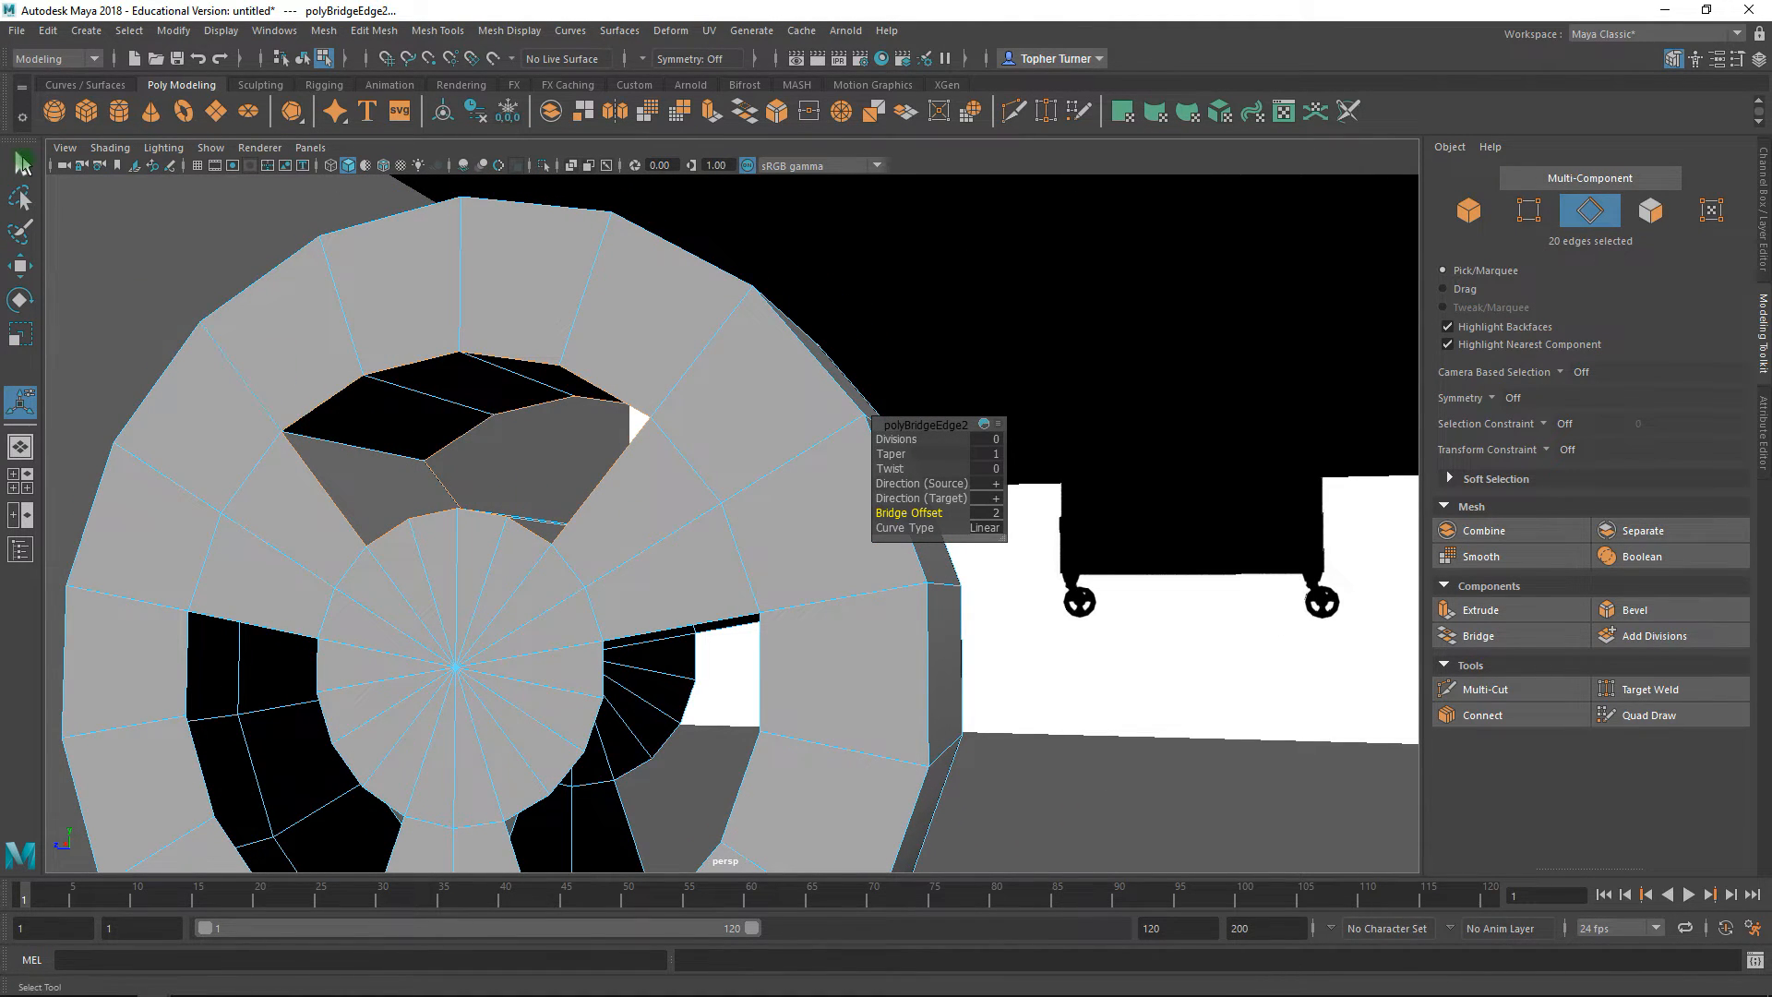
click(22, 163)
- Bridge the border edges of the lower-right spoke opening and adjust the Bridge Offset until its walls run straight through
alt+drag(703, 572, 757, 536)
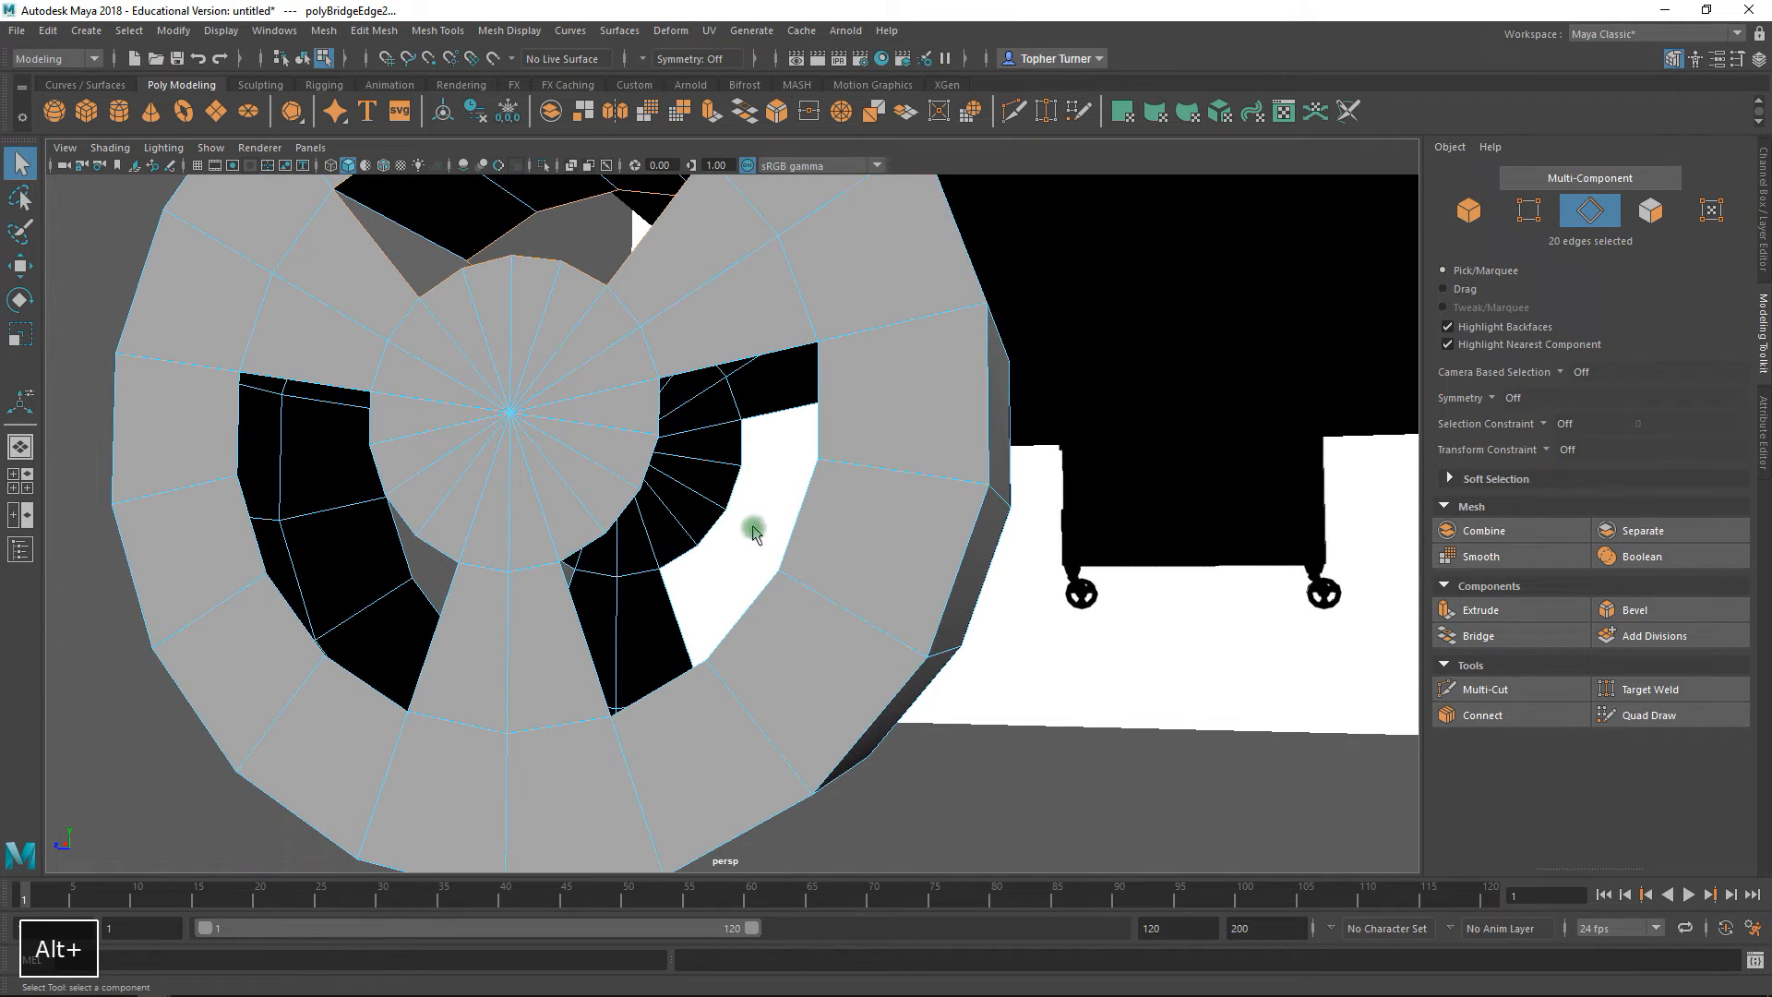
double_click(728, 494)
shift+click(656, 461)
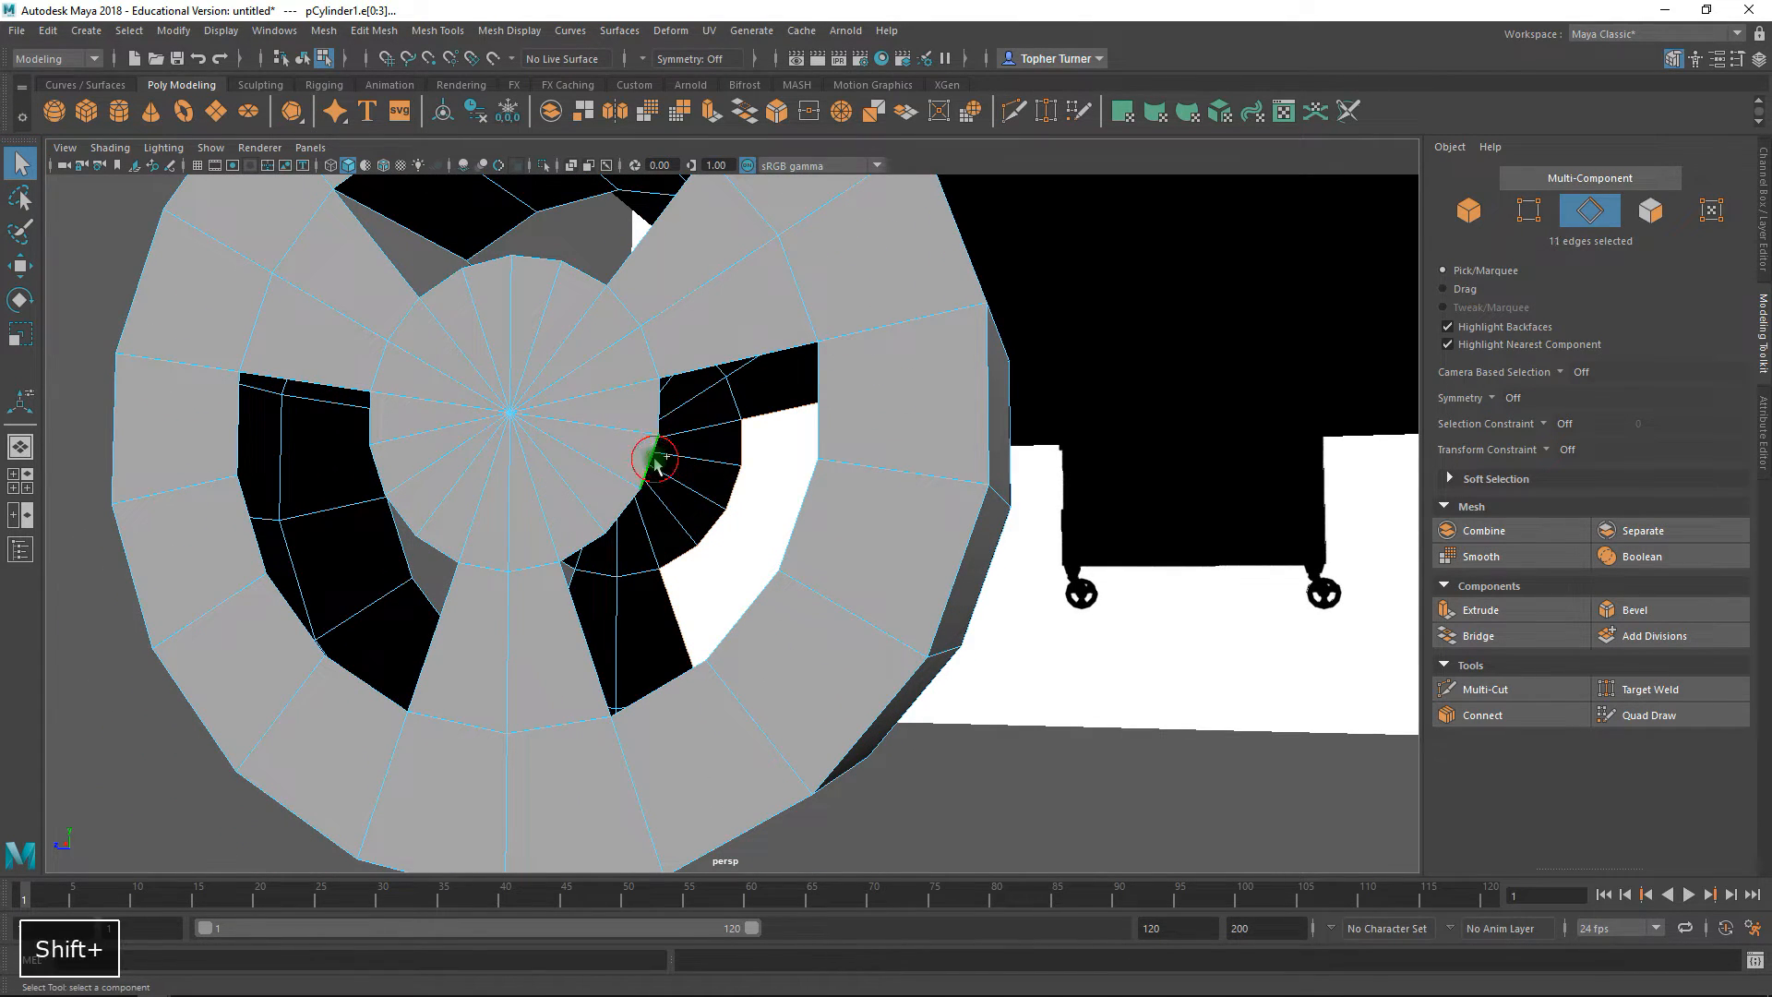
click(1477, 636)
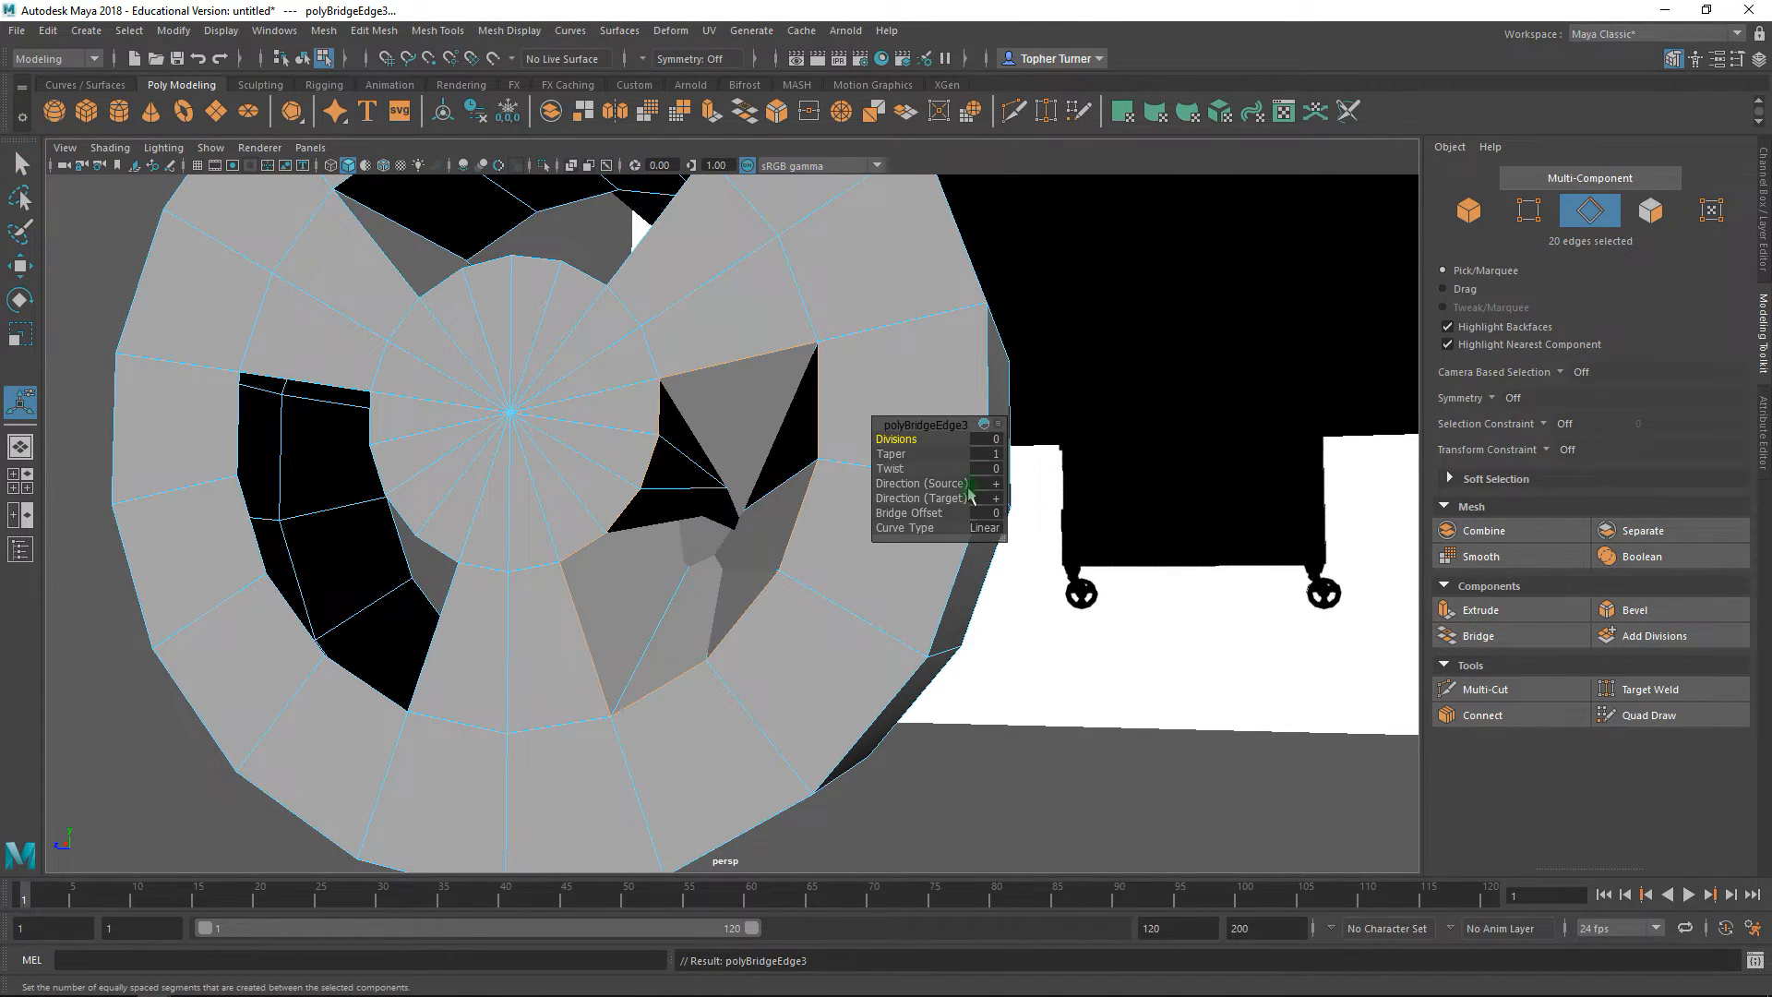
drag(903, 514, 957, 508)
mouse_move(712, 514)
alt+mouse_down()
mouse_move(763, 515)
mouse_move(730, 517)
alt+mouse_up()
click(20, 166)
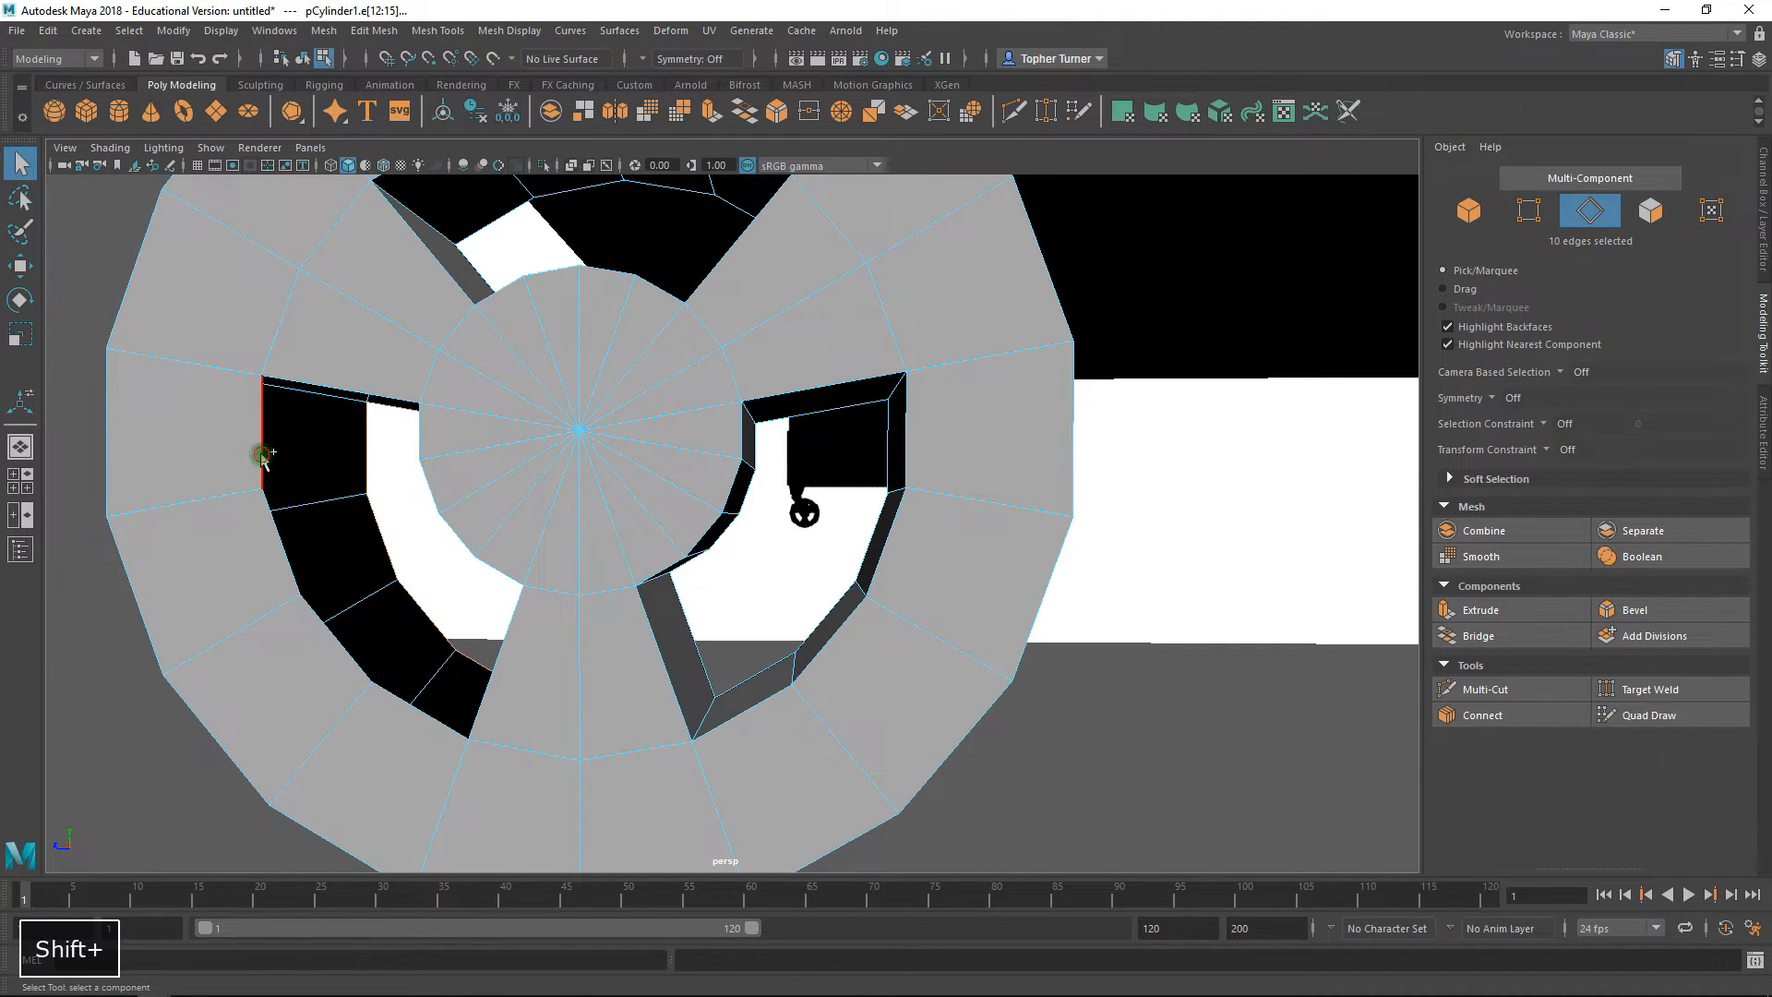
- Bridge the front and back border edges of the lower-left spoke opening with a Bridge Offset of 0
click(1478, 636)
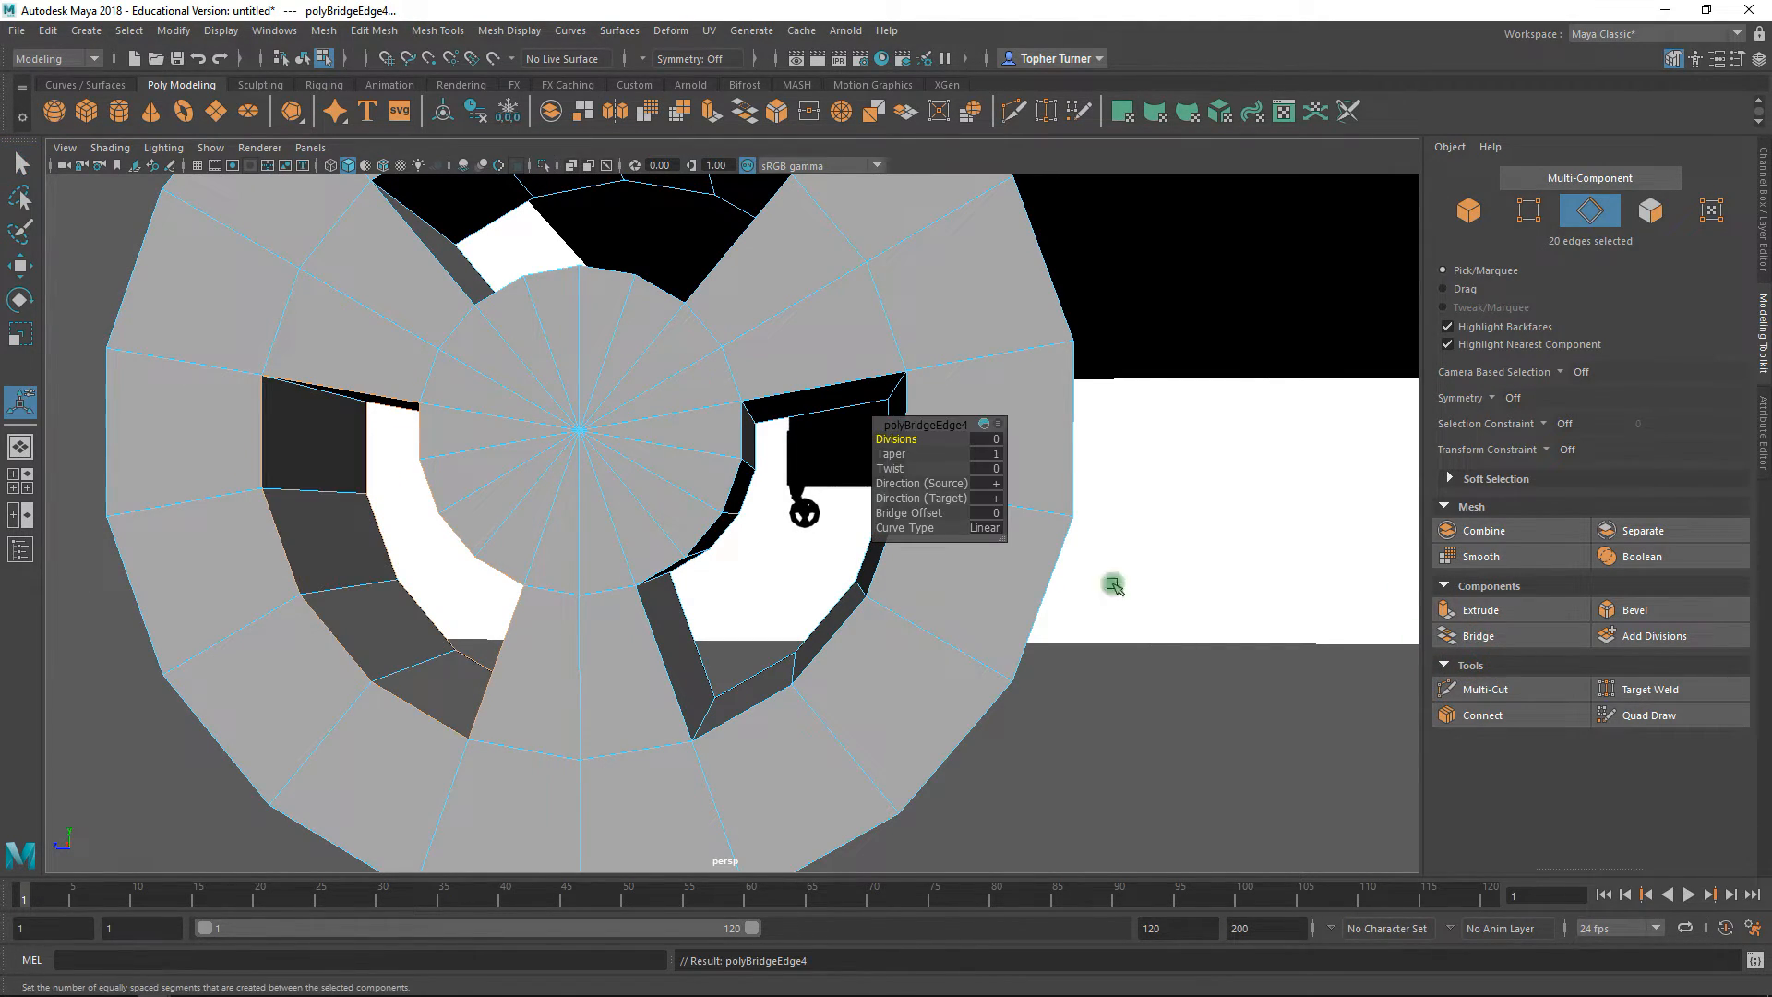
alt+drag(458, 504, 949, 569)
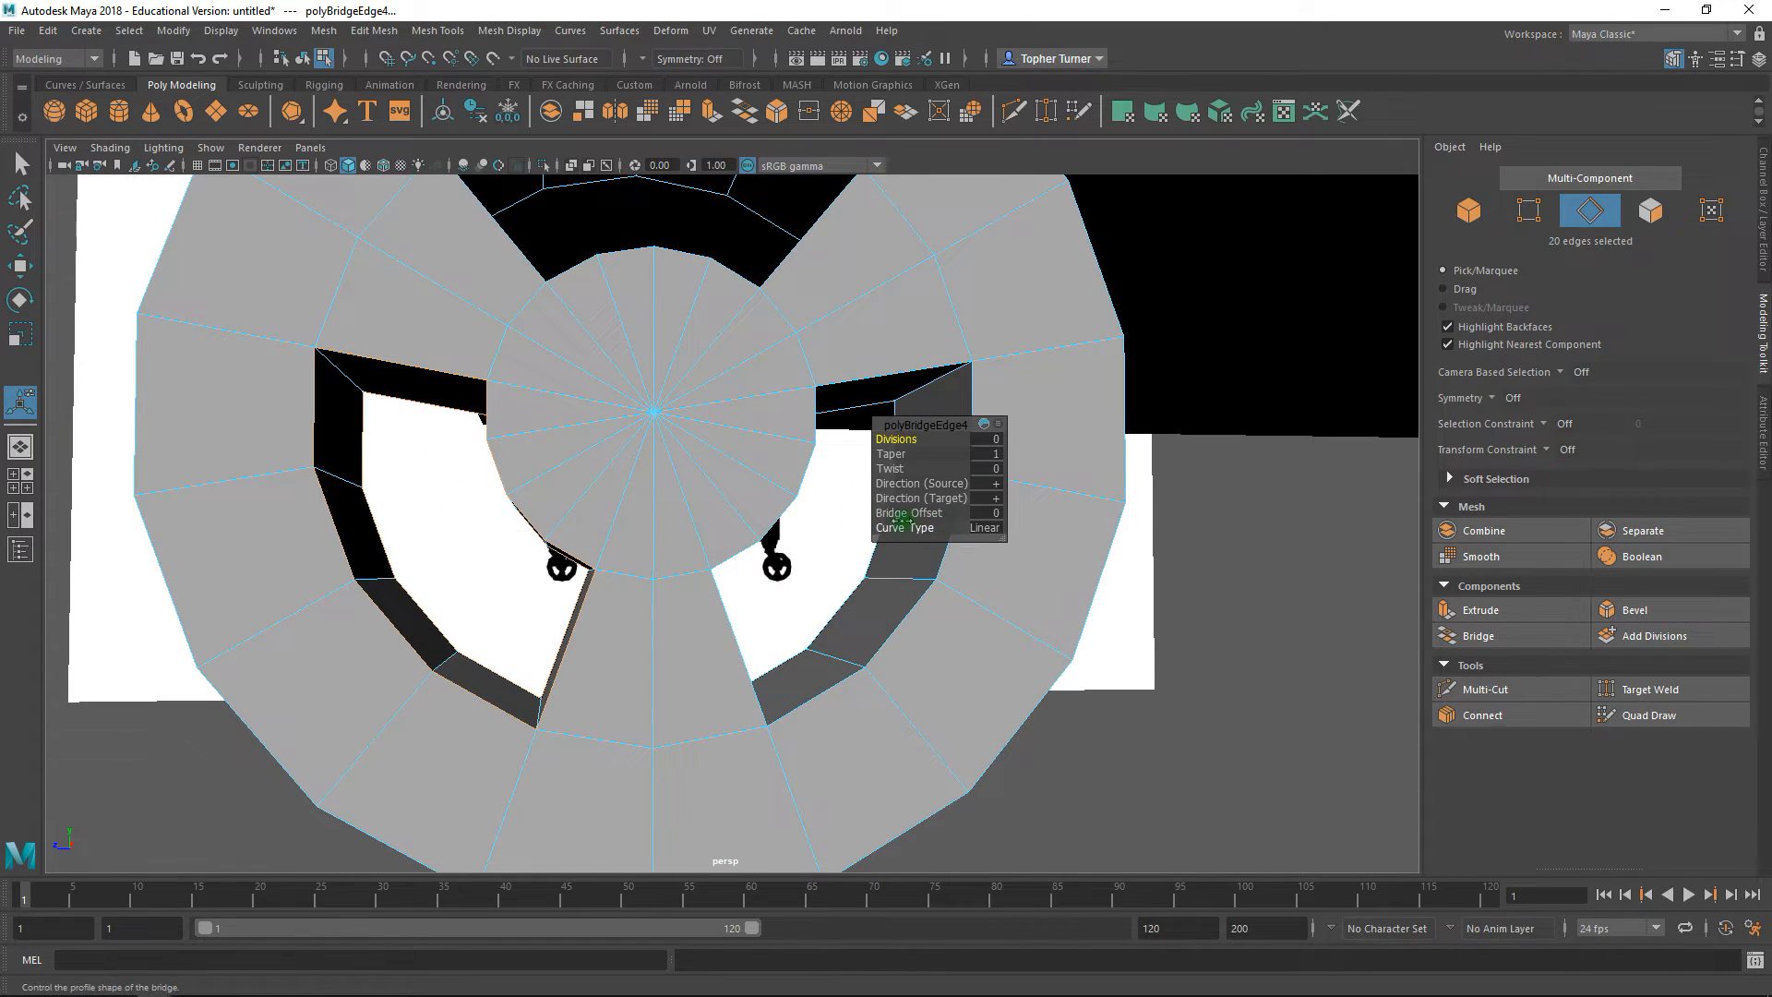
click(21, 164)
- Examine the bridged spoke openings and the wheel's profile from several angles
alt+drag(850, 503, 1128, 617)
alt+right_drag(1128, 617, 1222, 661)
alt+drag(1222, 661, 920, 583)
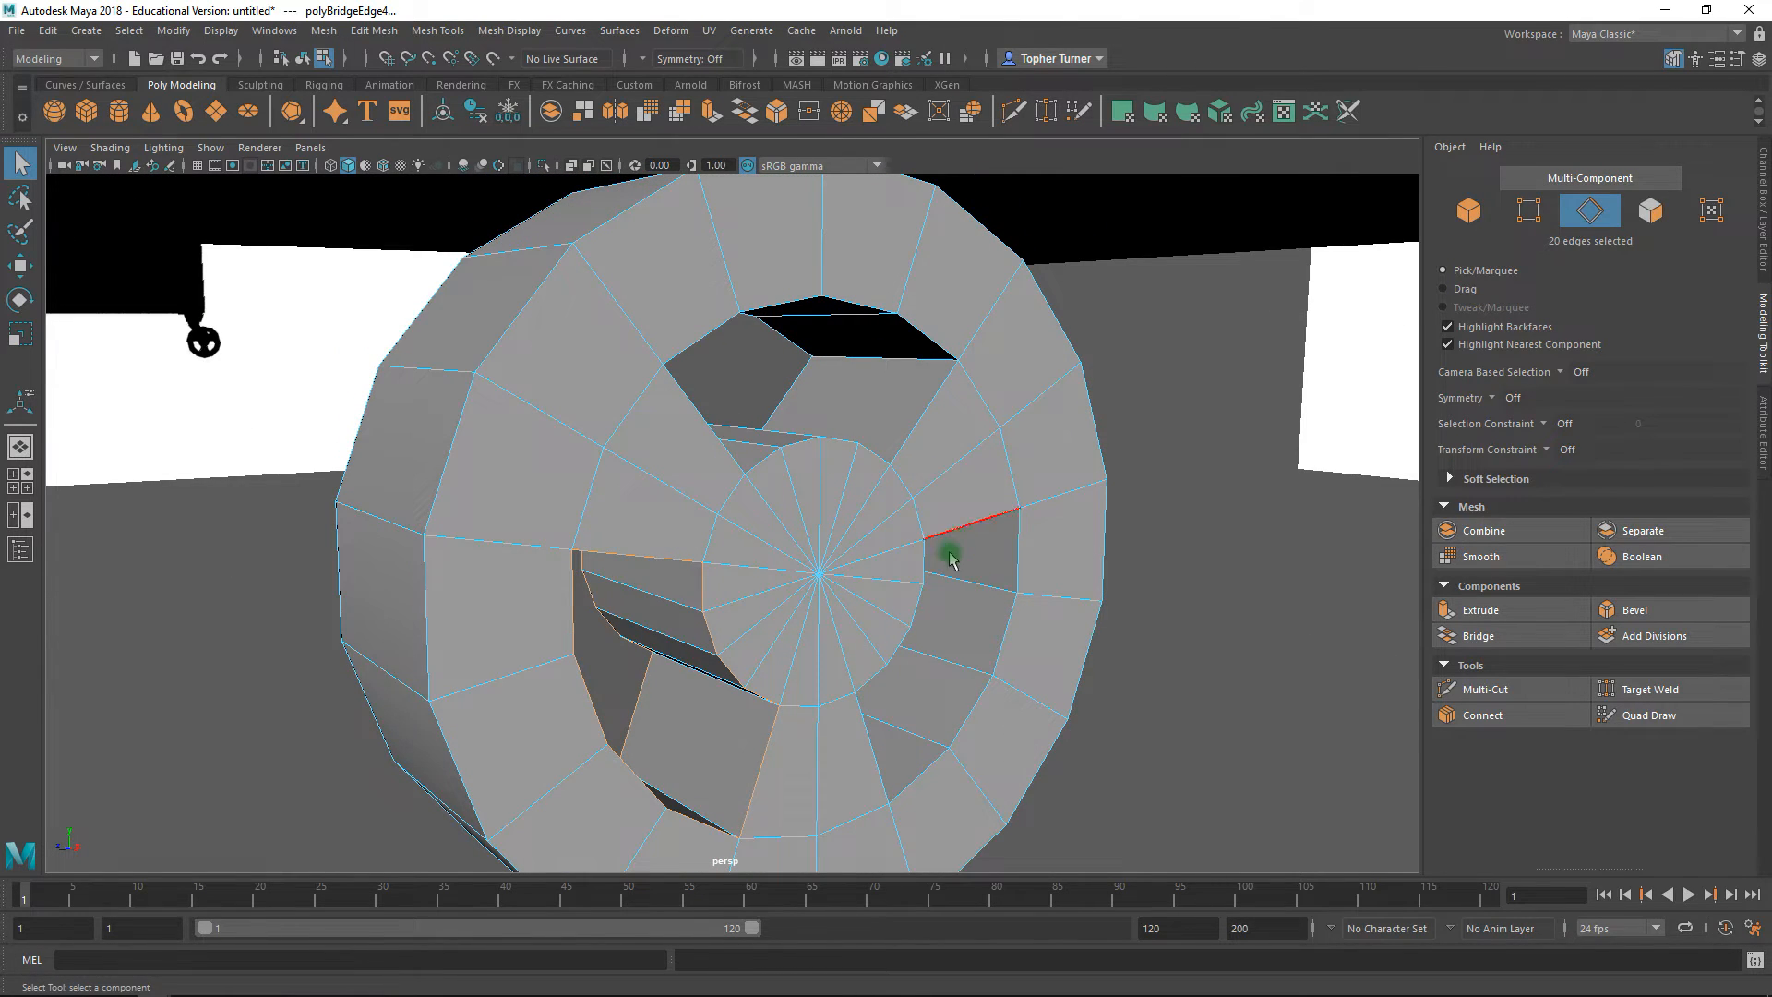
alt+right_drag(1020, 542, 910, 501)
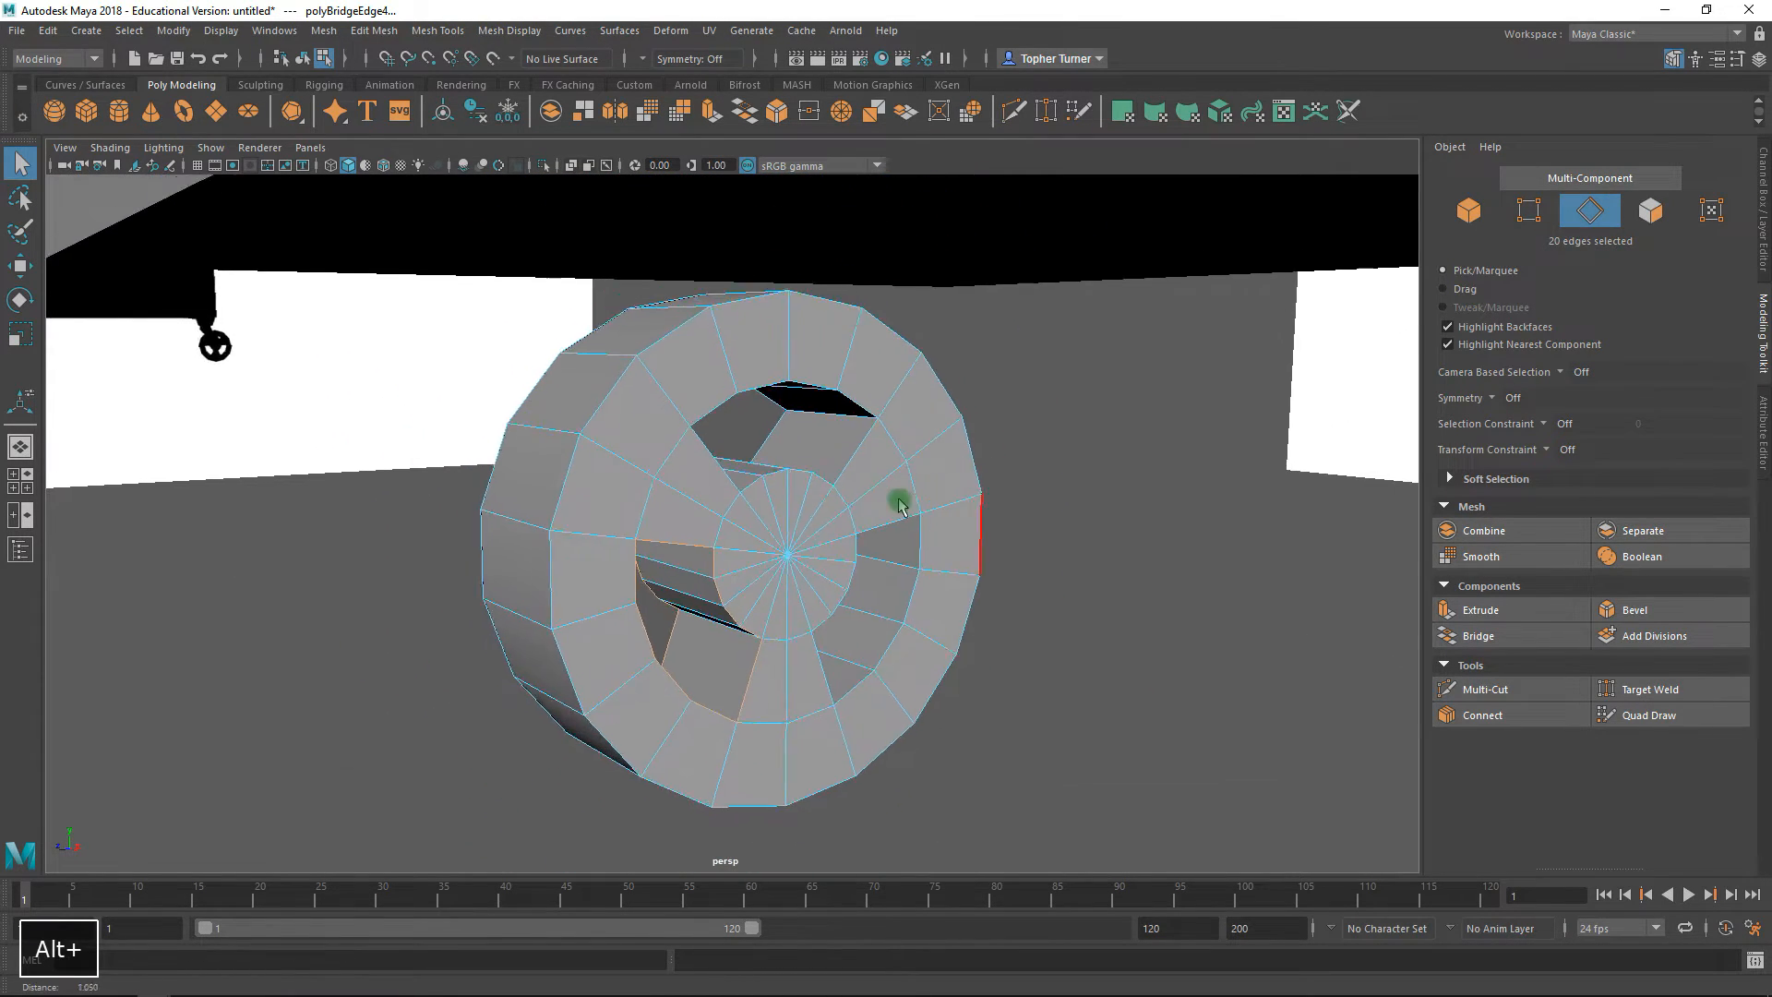
alt+drag(910, 500, 977, 498)
alt+right_drag(977, 498, 1012, 553)
alt+drag(1012, 554, 898, 565)
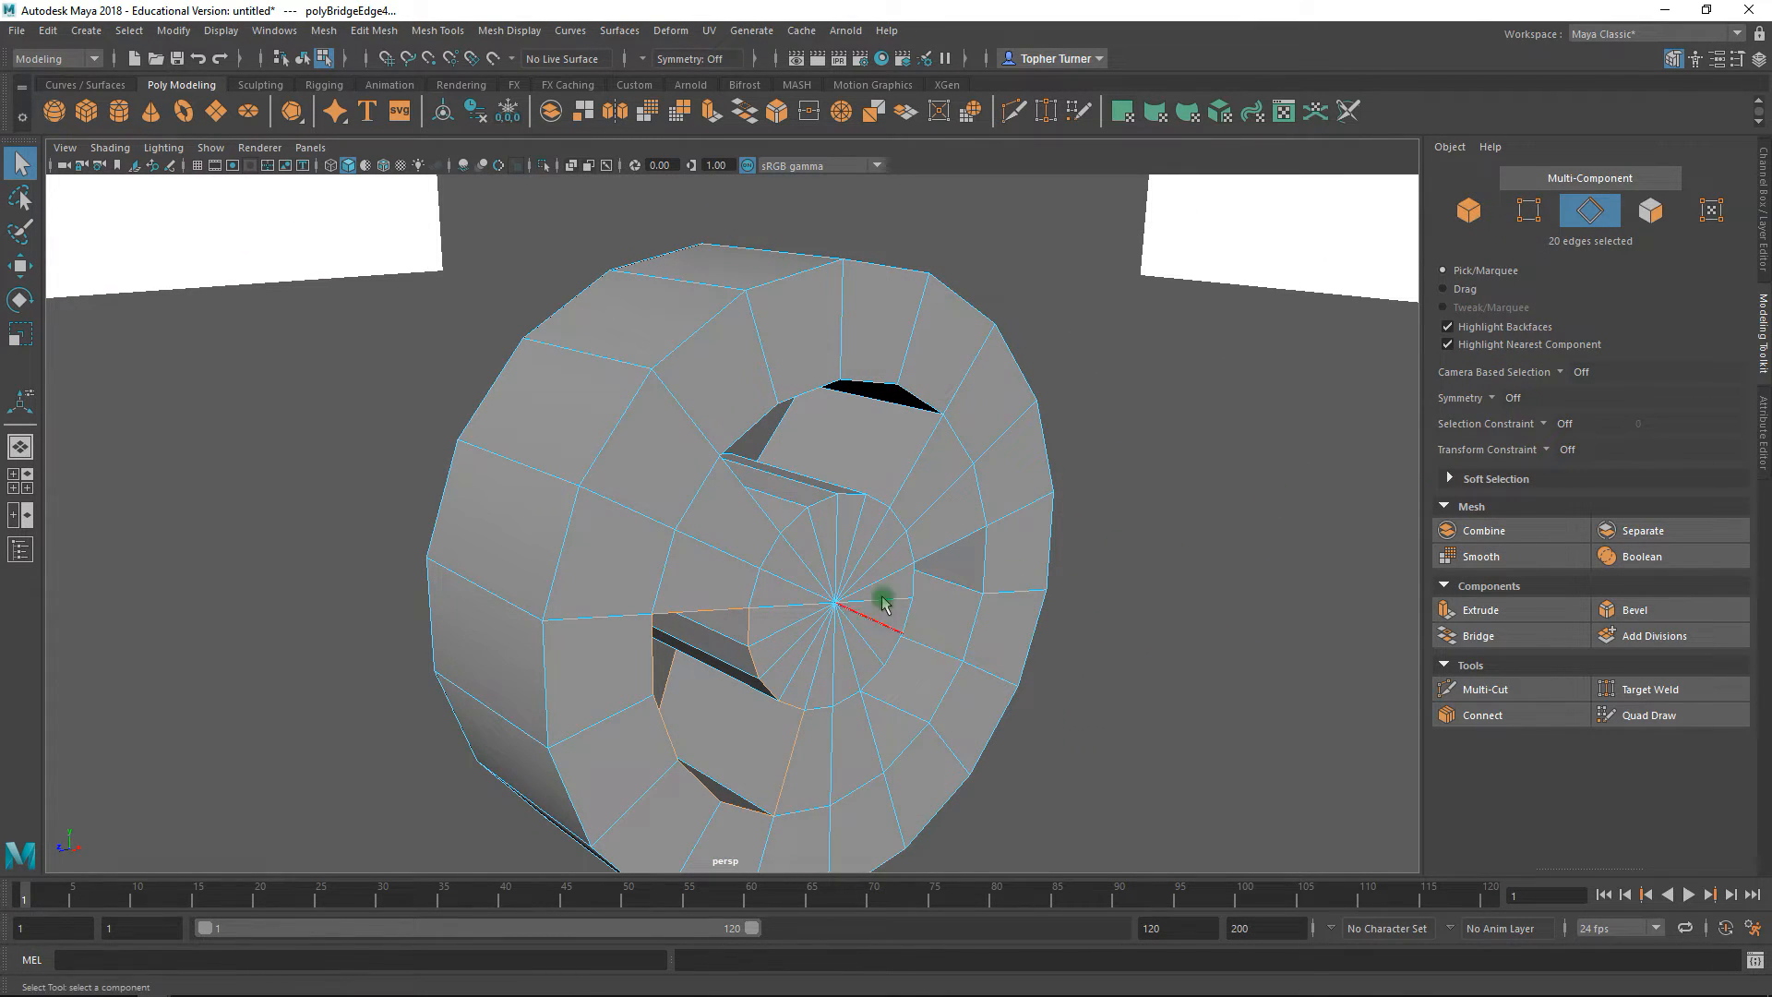
- Select the hub faces on both sides from their centre vertices and scale them inward along the axle
click(1528, 210)
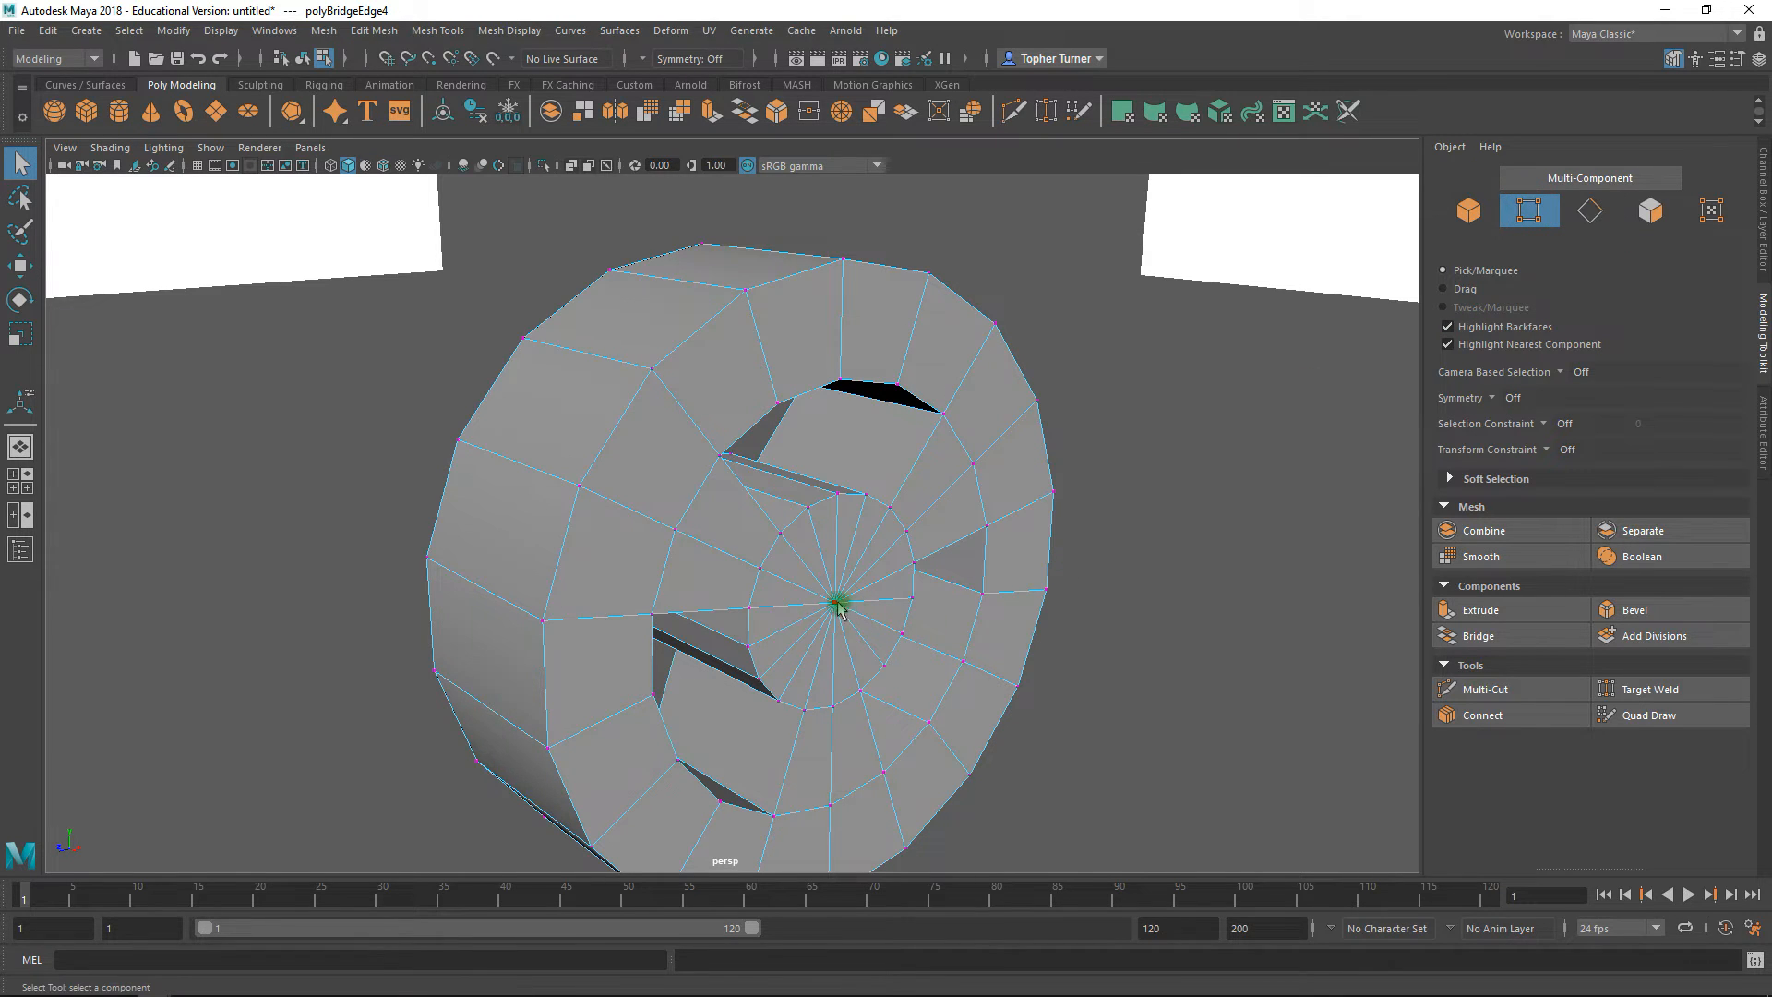
alt+drag(787, 640, 1032, 569)
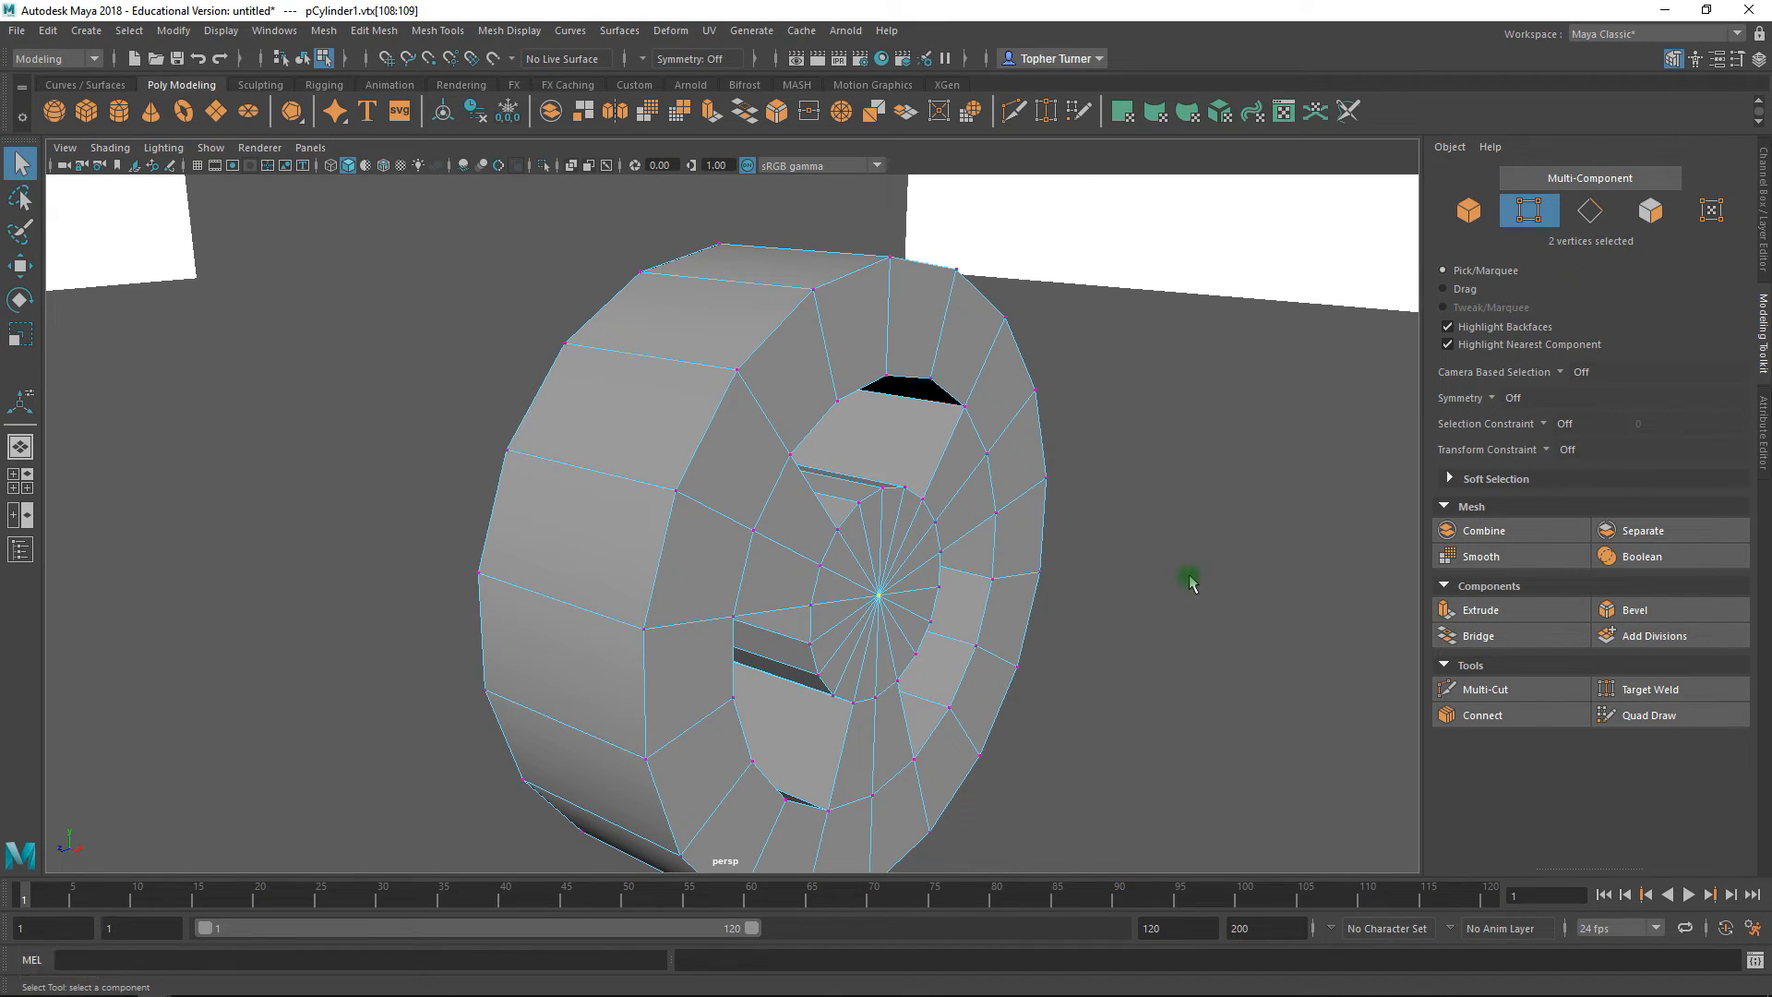
ctrl+click(1651, 211)
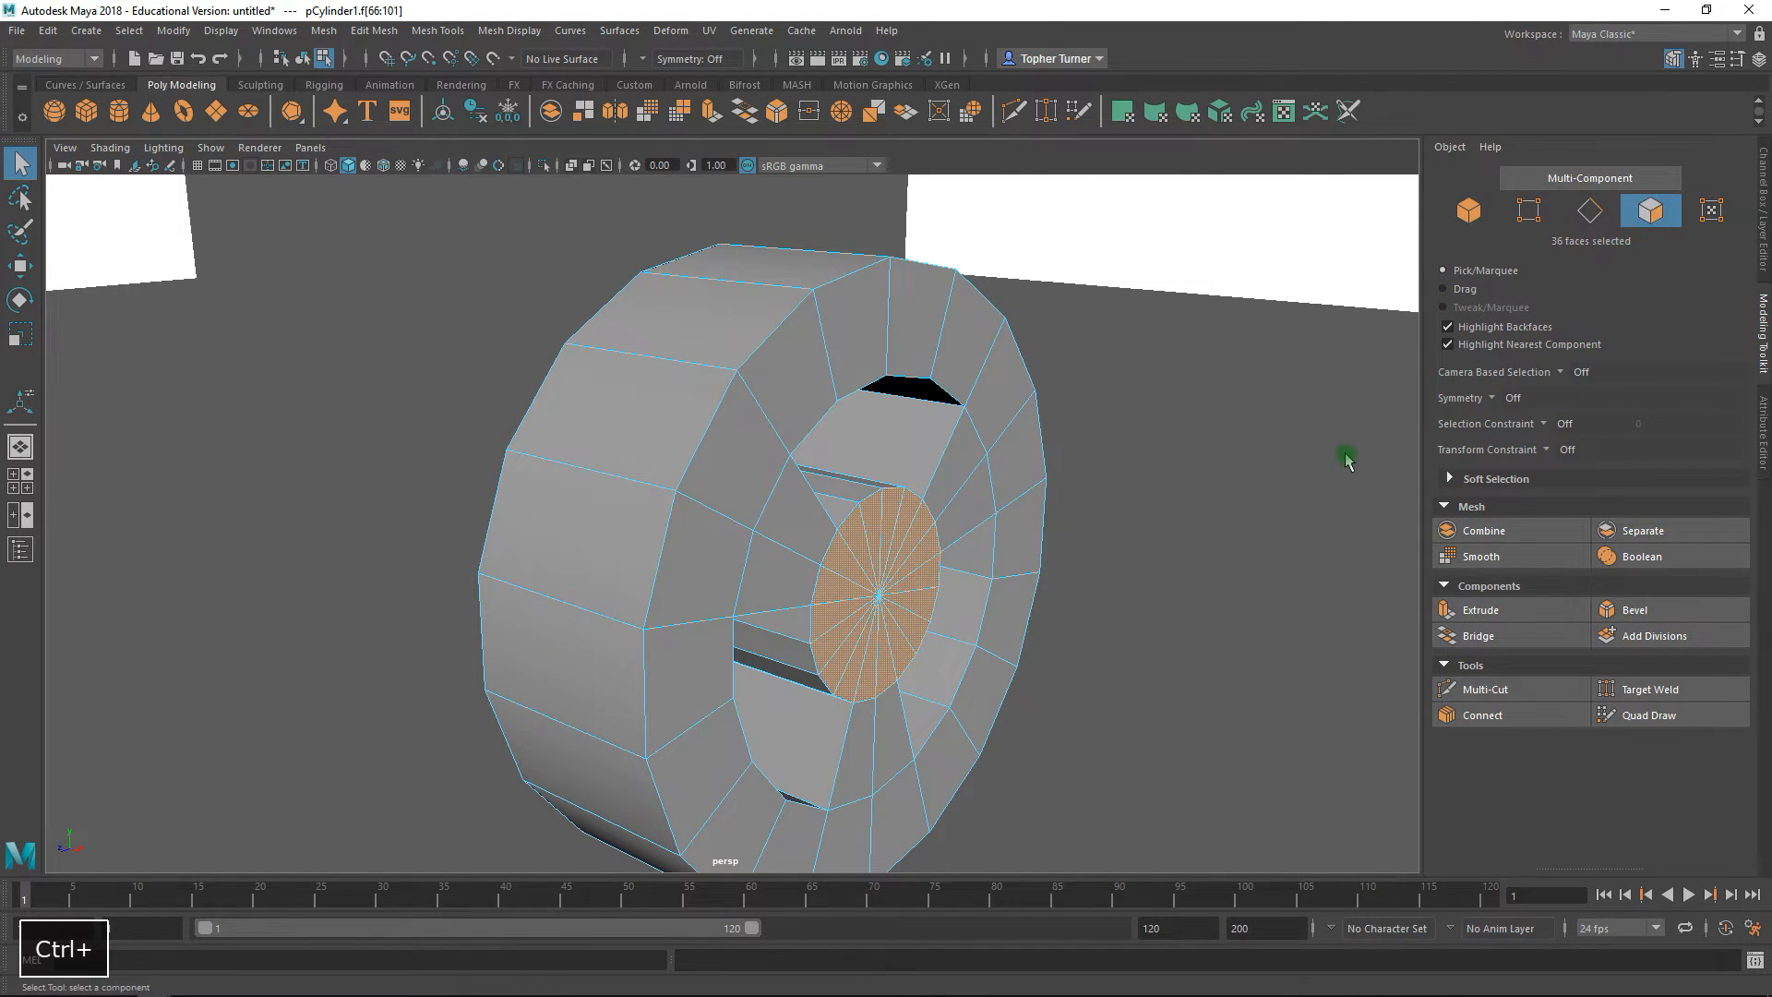
alt+drag(1141, 467, 1156, 465)
key(r)
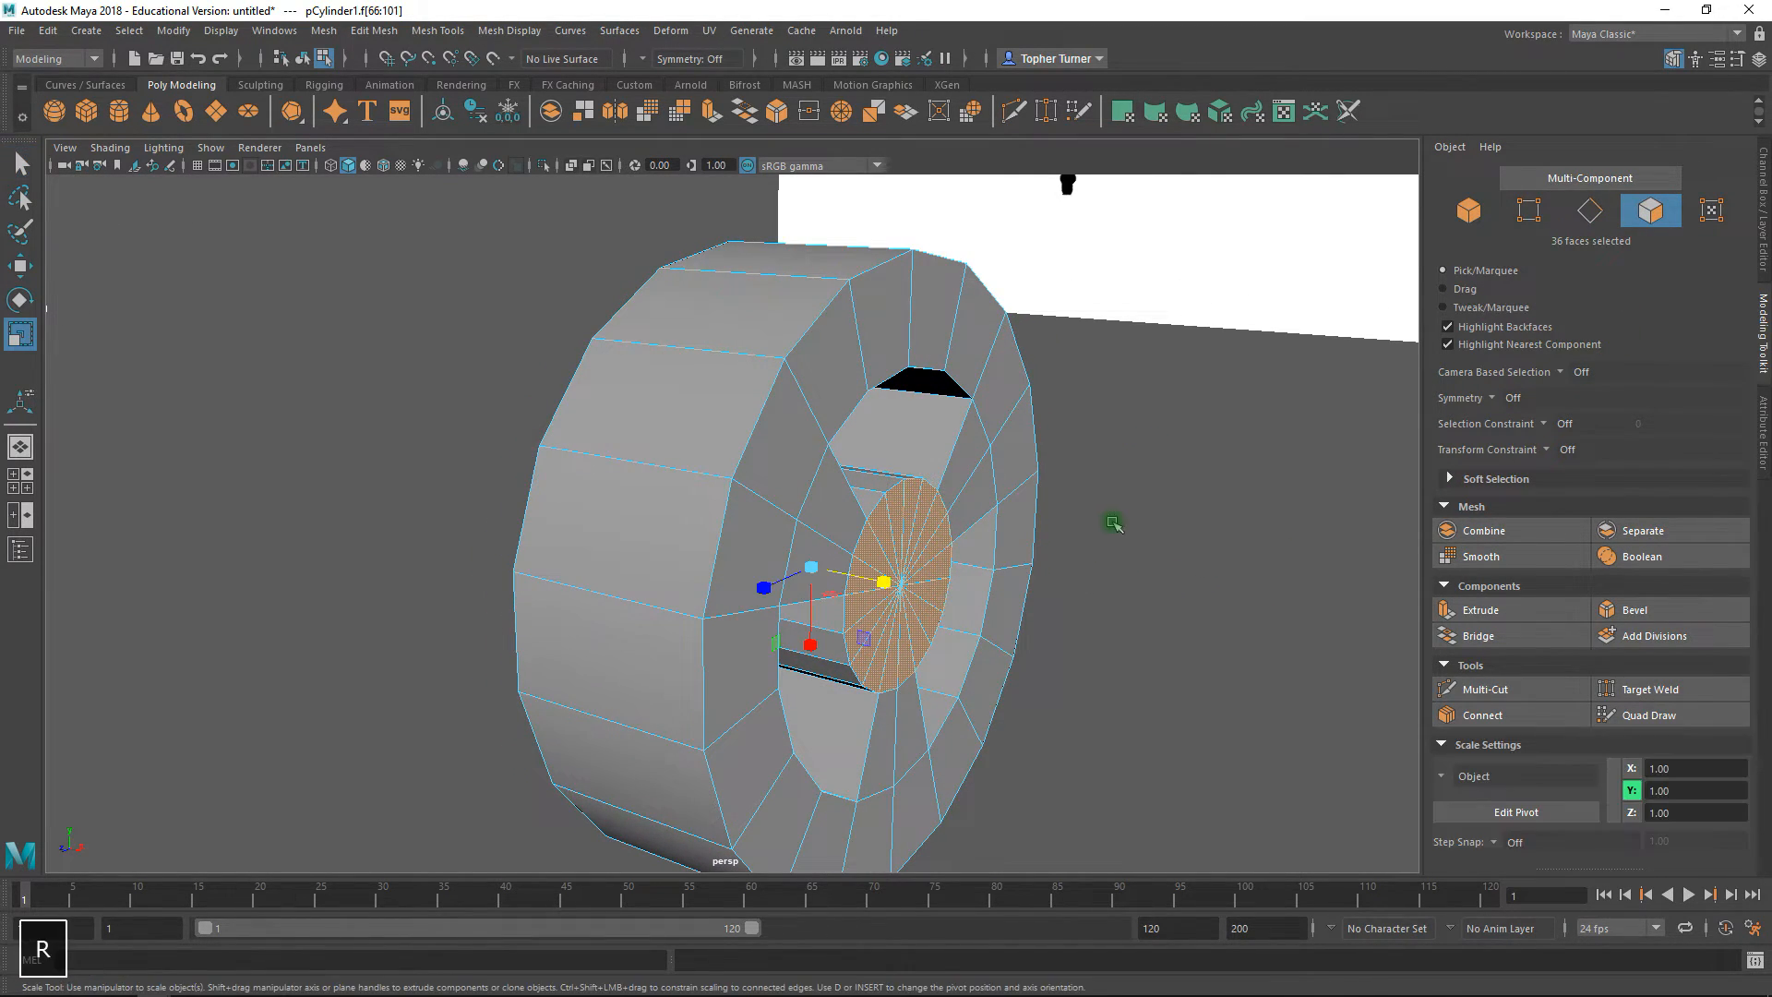
drag(882, 596, 841, 592)
alt+drag(960, 536, 1068, 424)
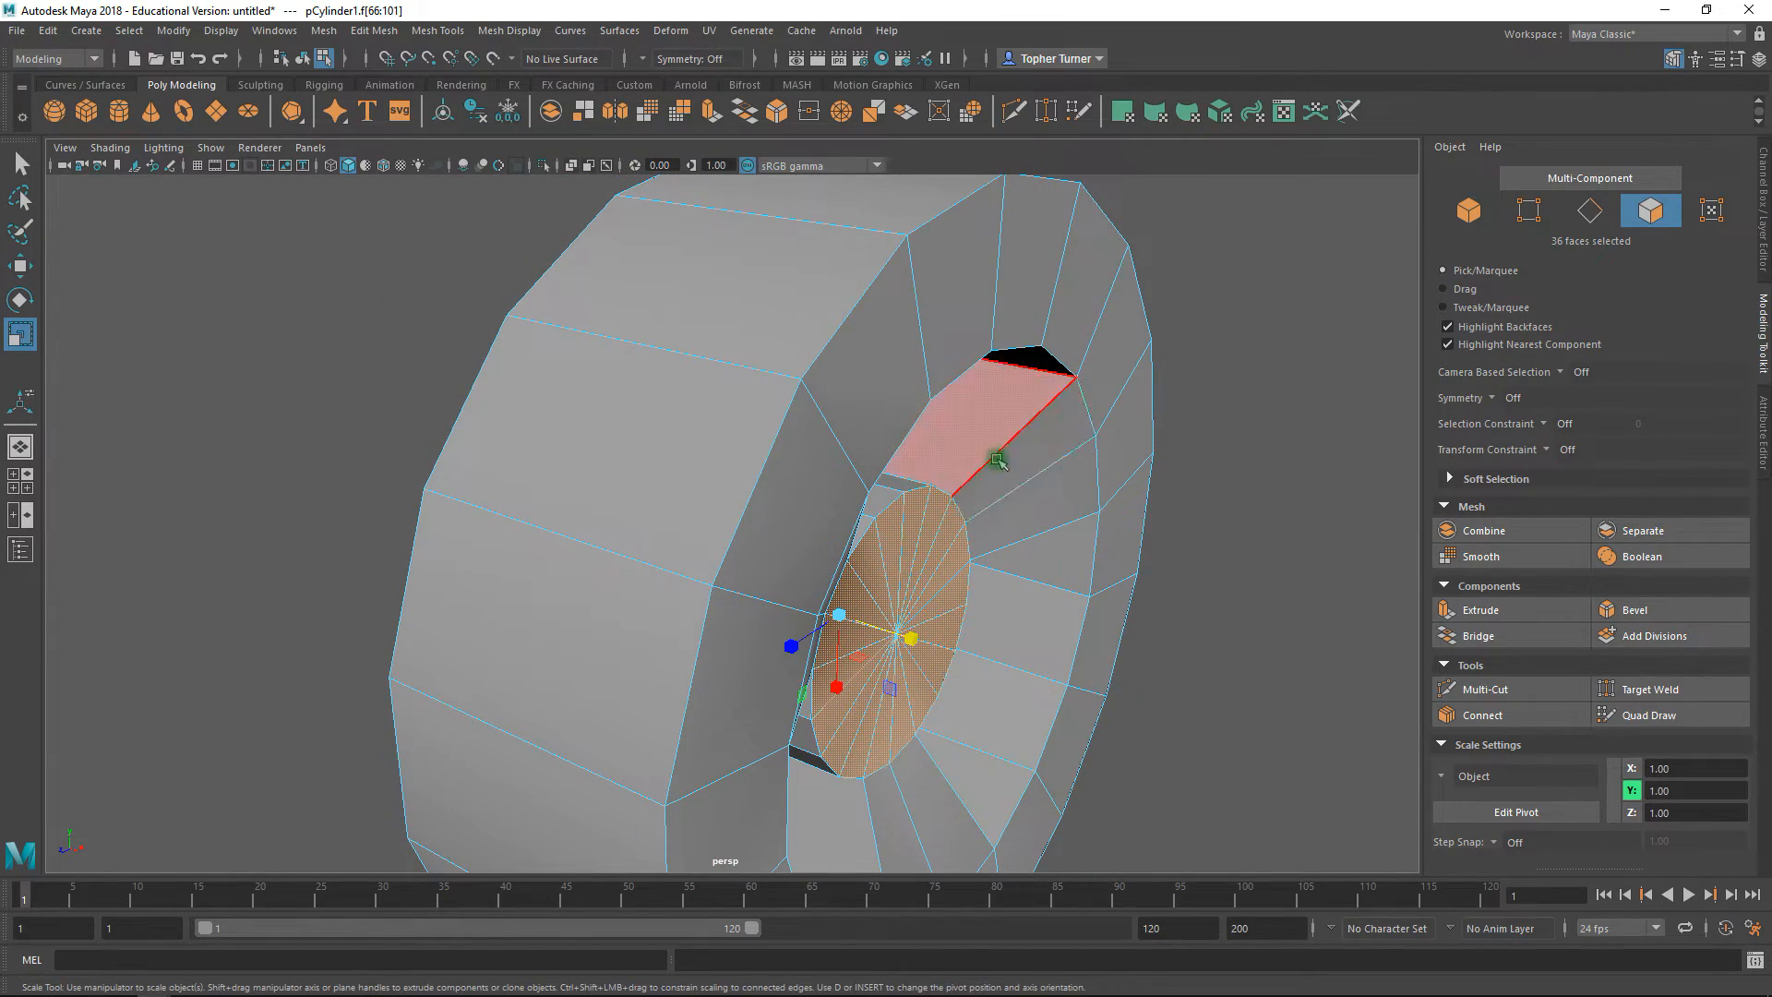
alt+drag(976, 628, 1122, 540)
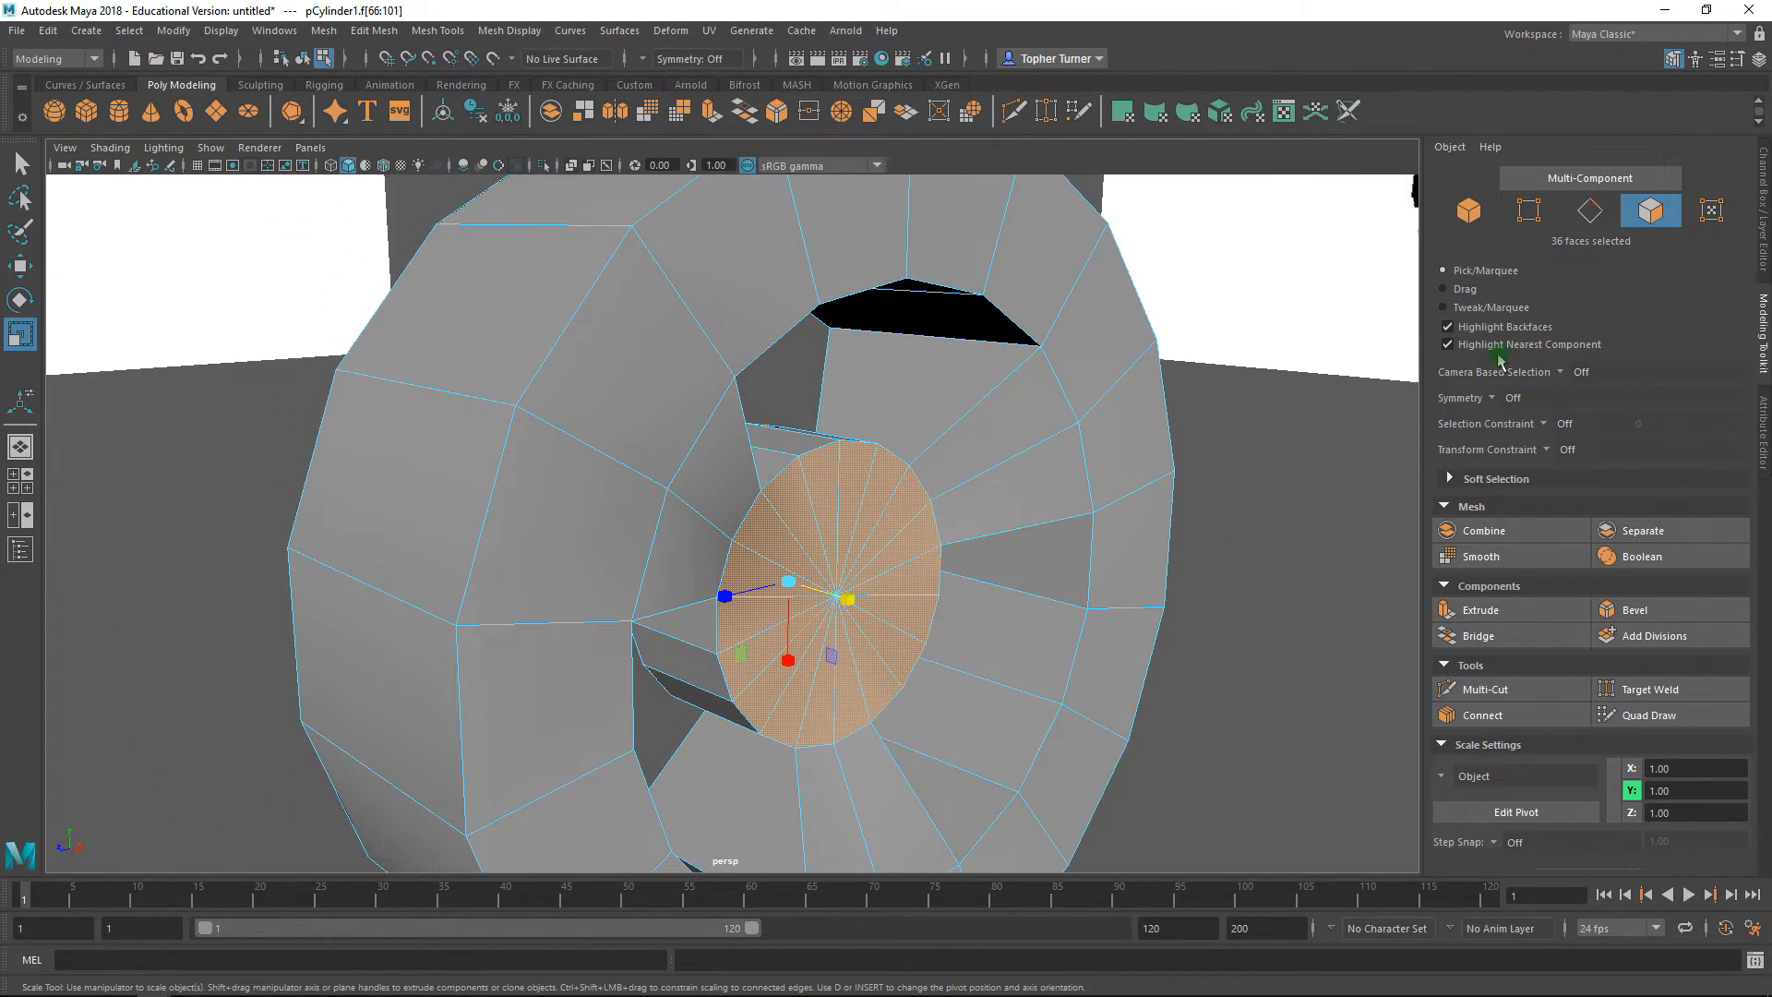
- Bevel the wheel's front and back outer rim edge loops with a Fraction of 0.292 to match the reference tyre
click(1574, 219)
click(595, 302)
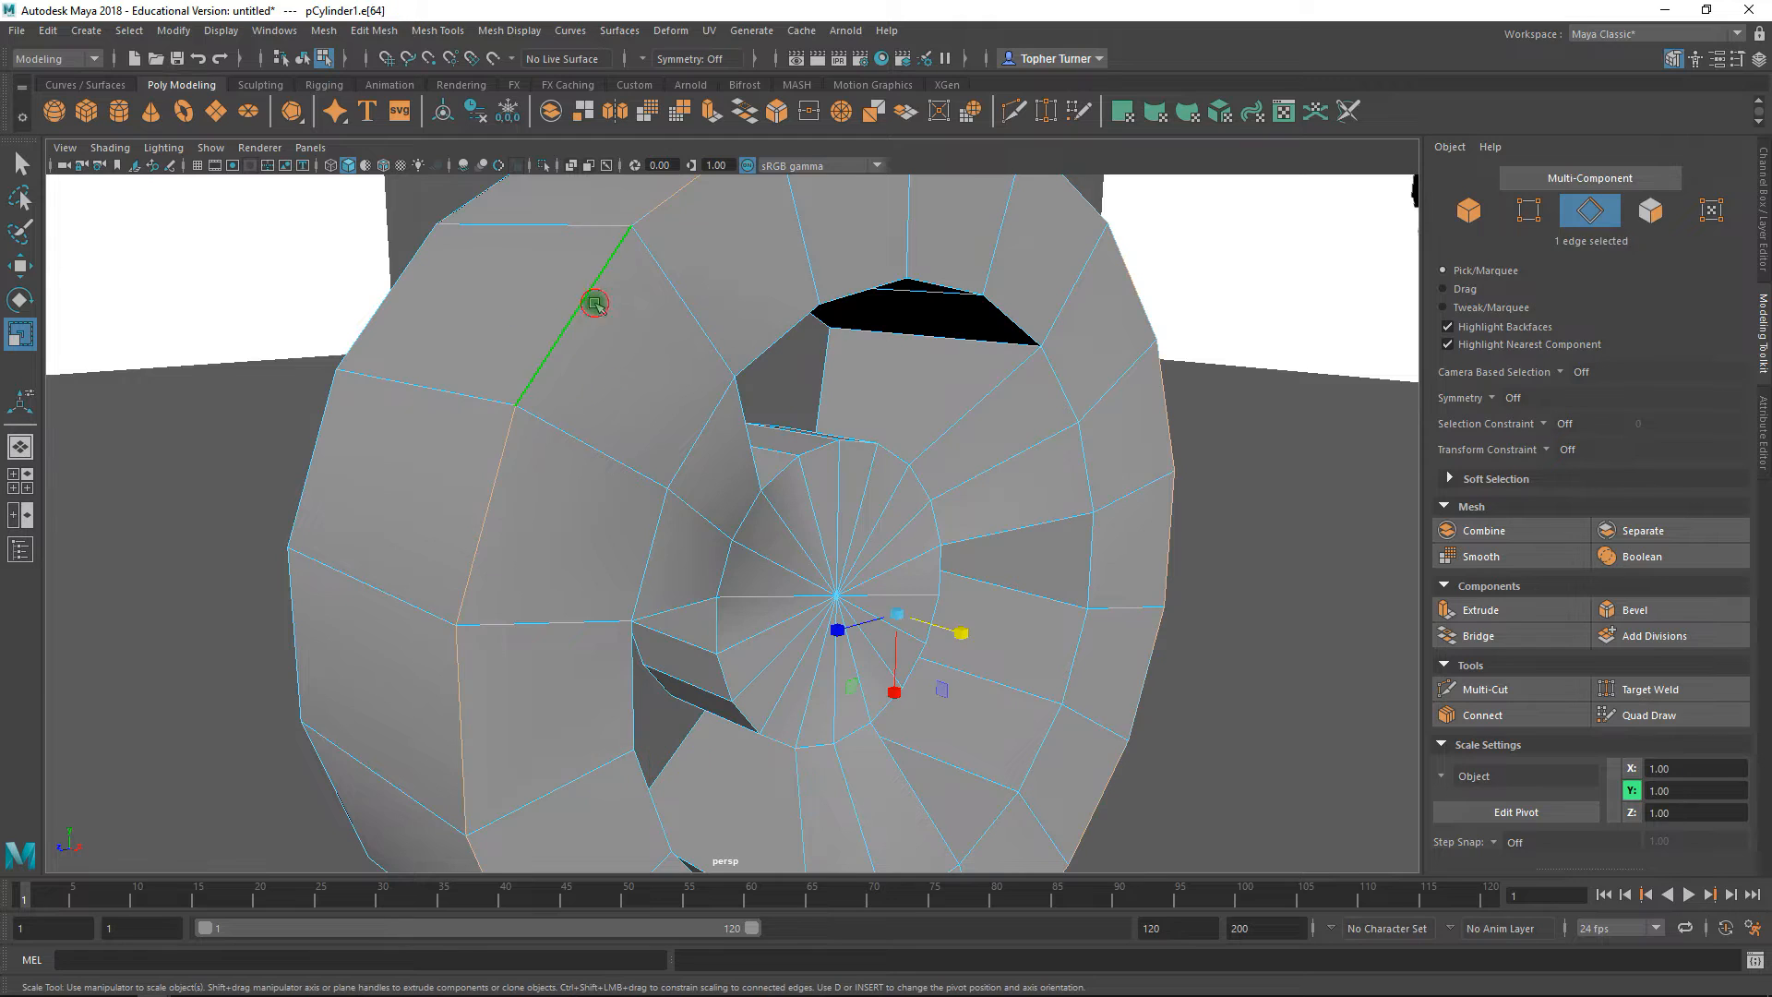
shift+double_click(394, 287)
alt+drag(388, 276, 909, 423)
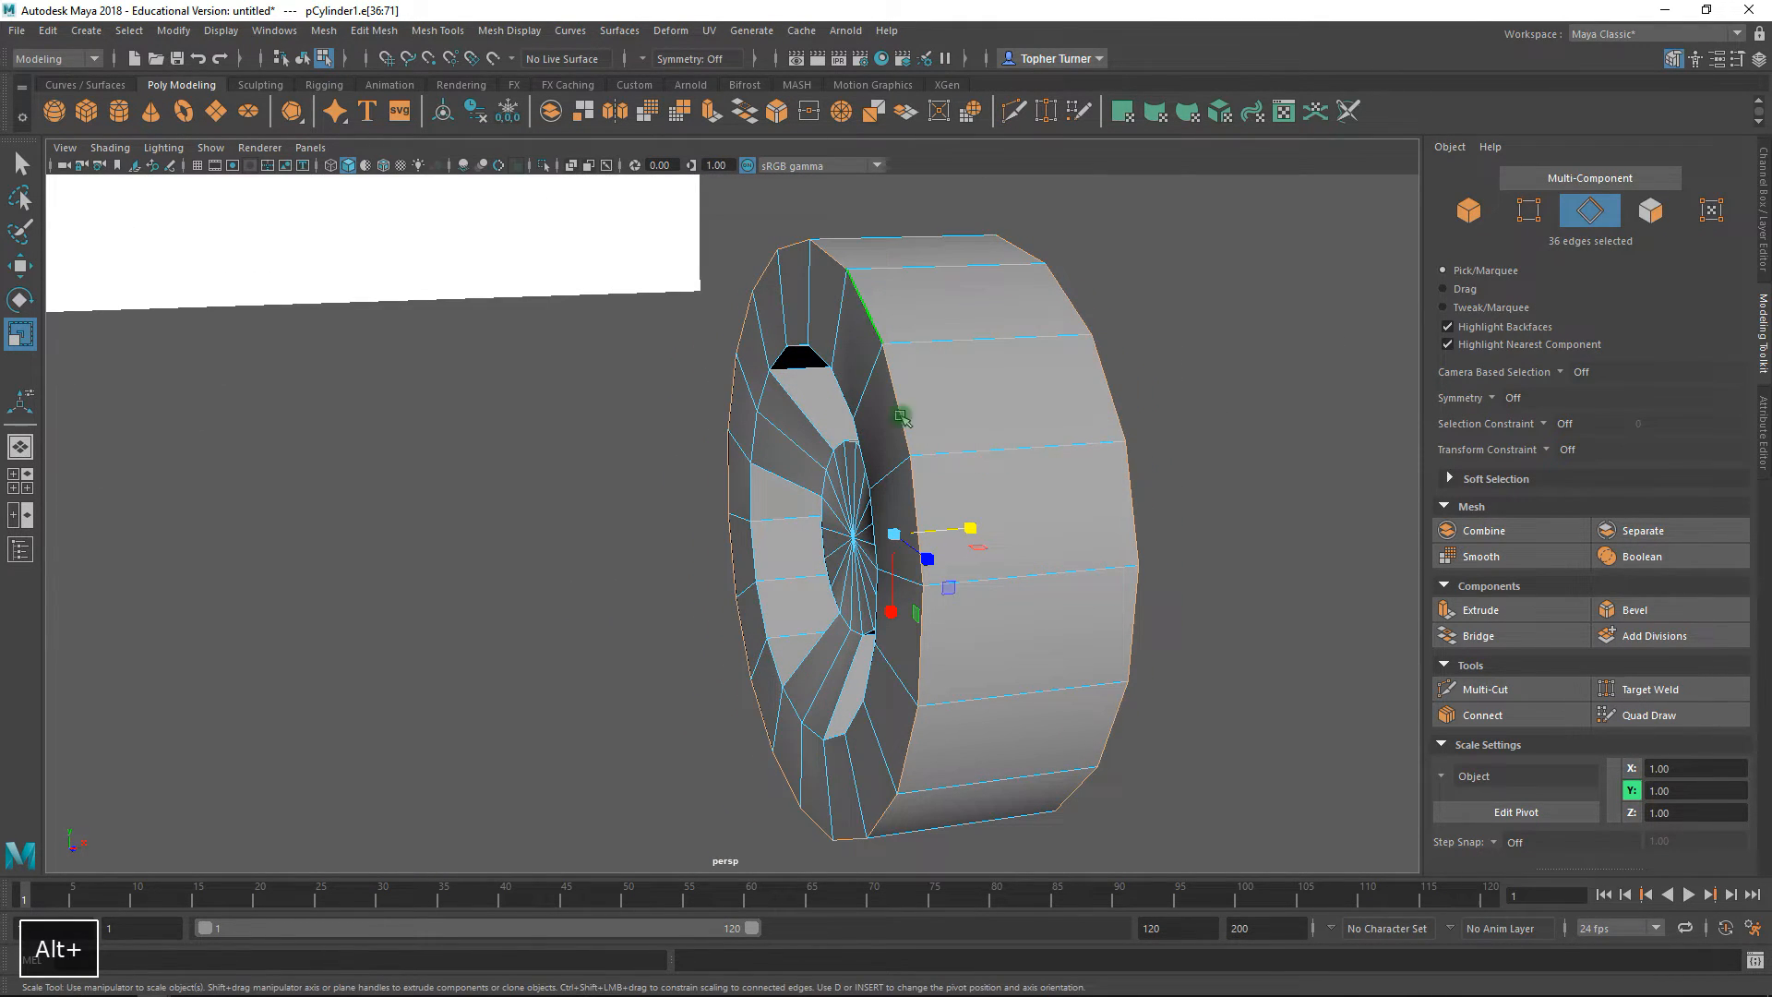
key(space)
key(space)
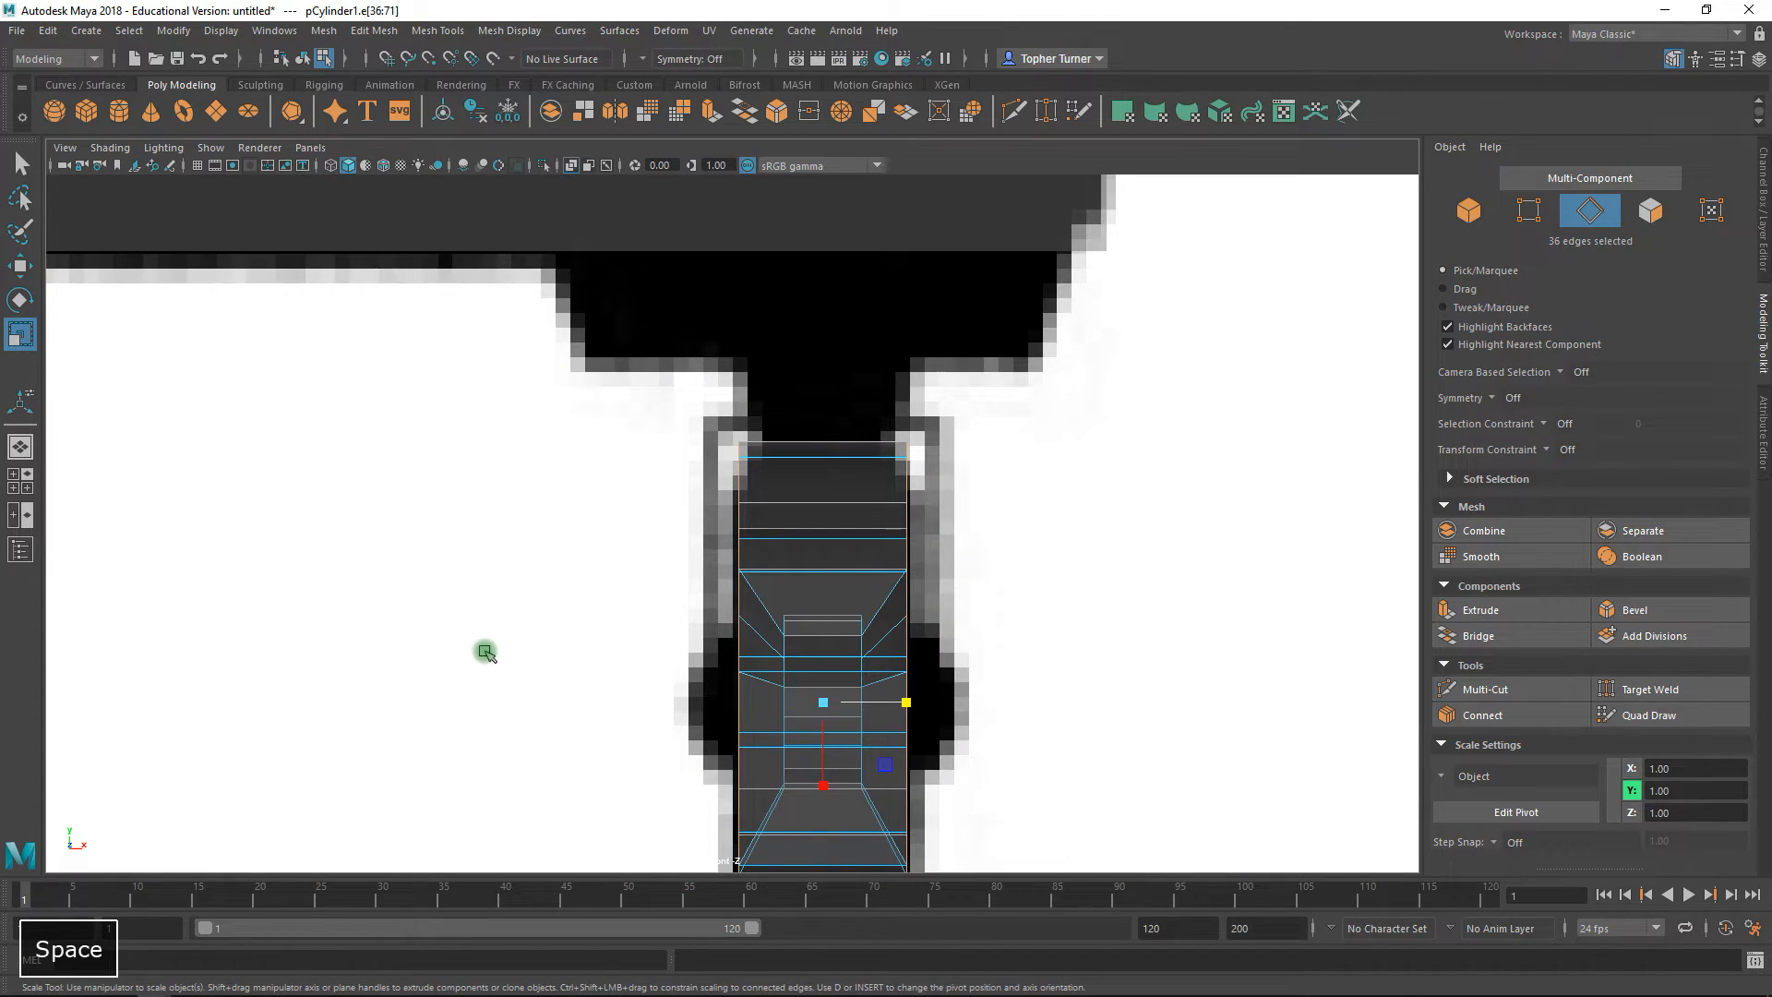
alt+middle_drag(801, 735, 719, 456)
alt+right_drag(692, 661, 845, 713)
alt+middle_drag(821, 717, 795, 625)
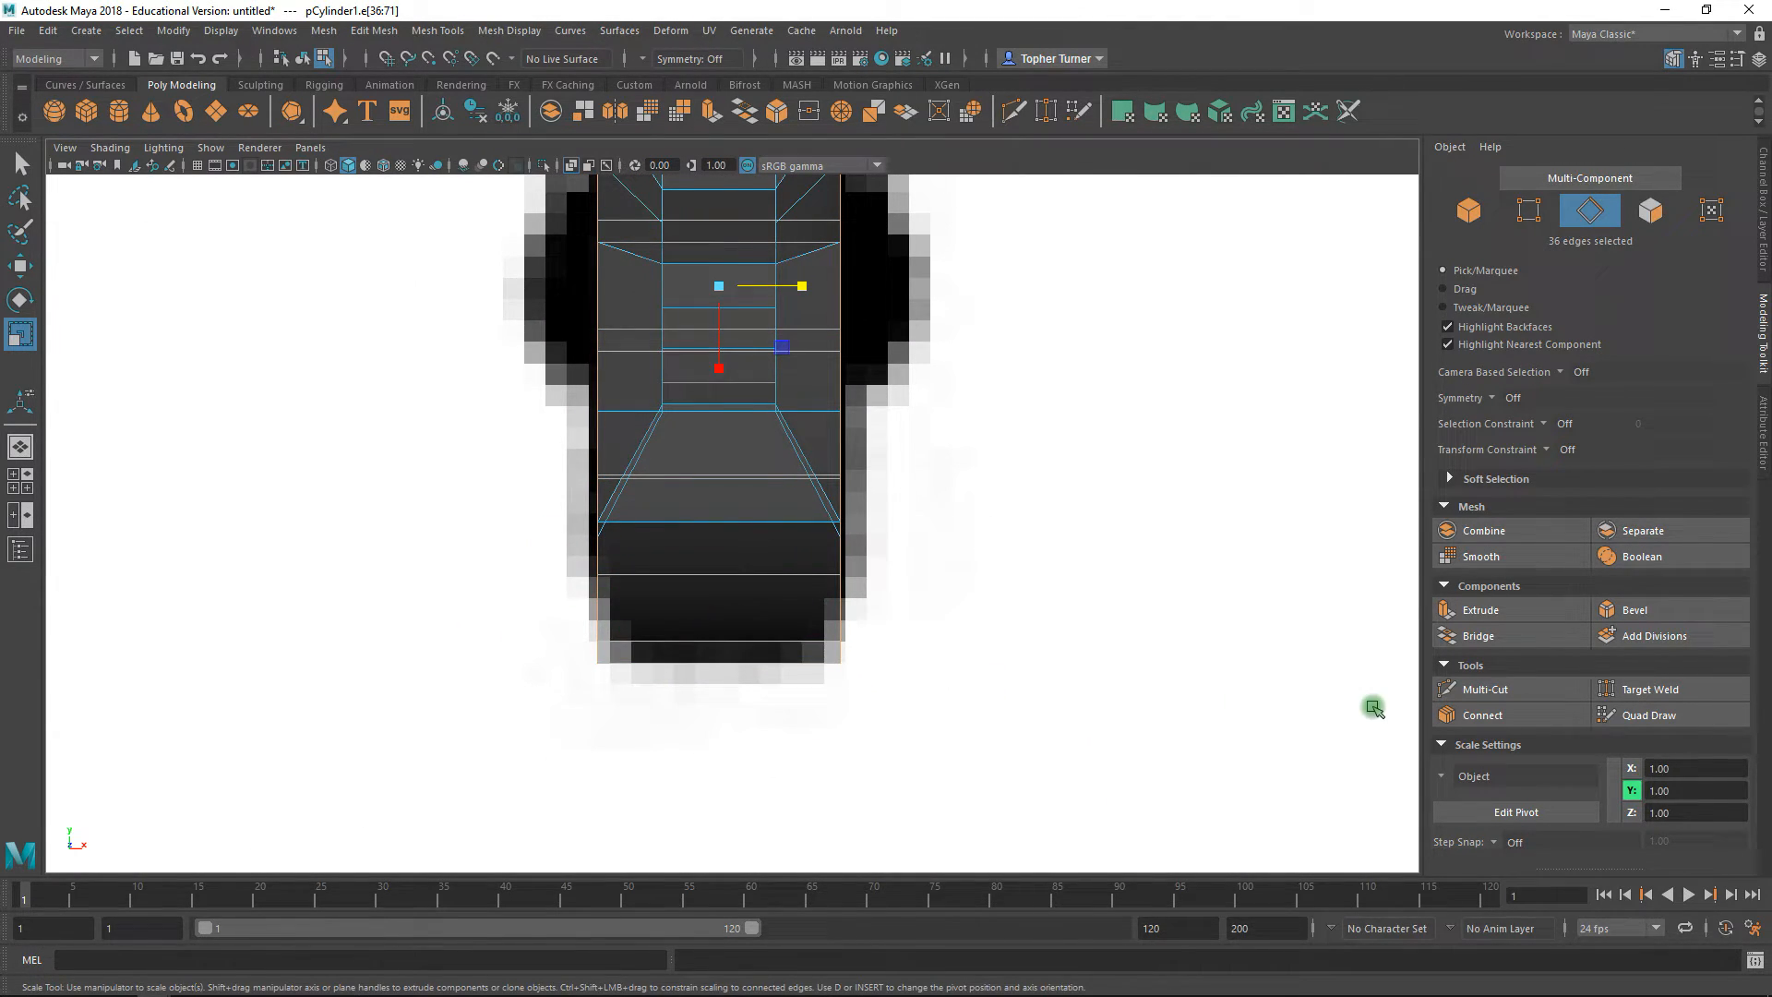
click(1625, 611)
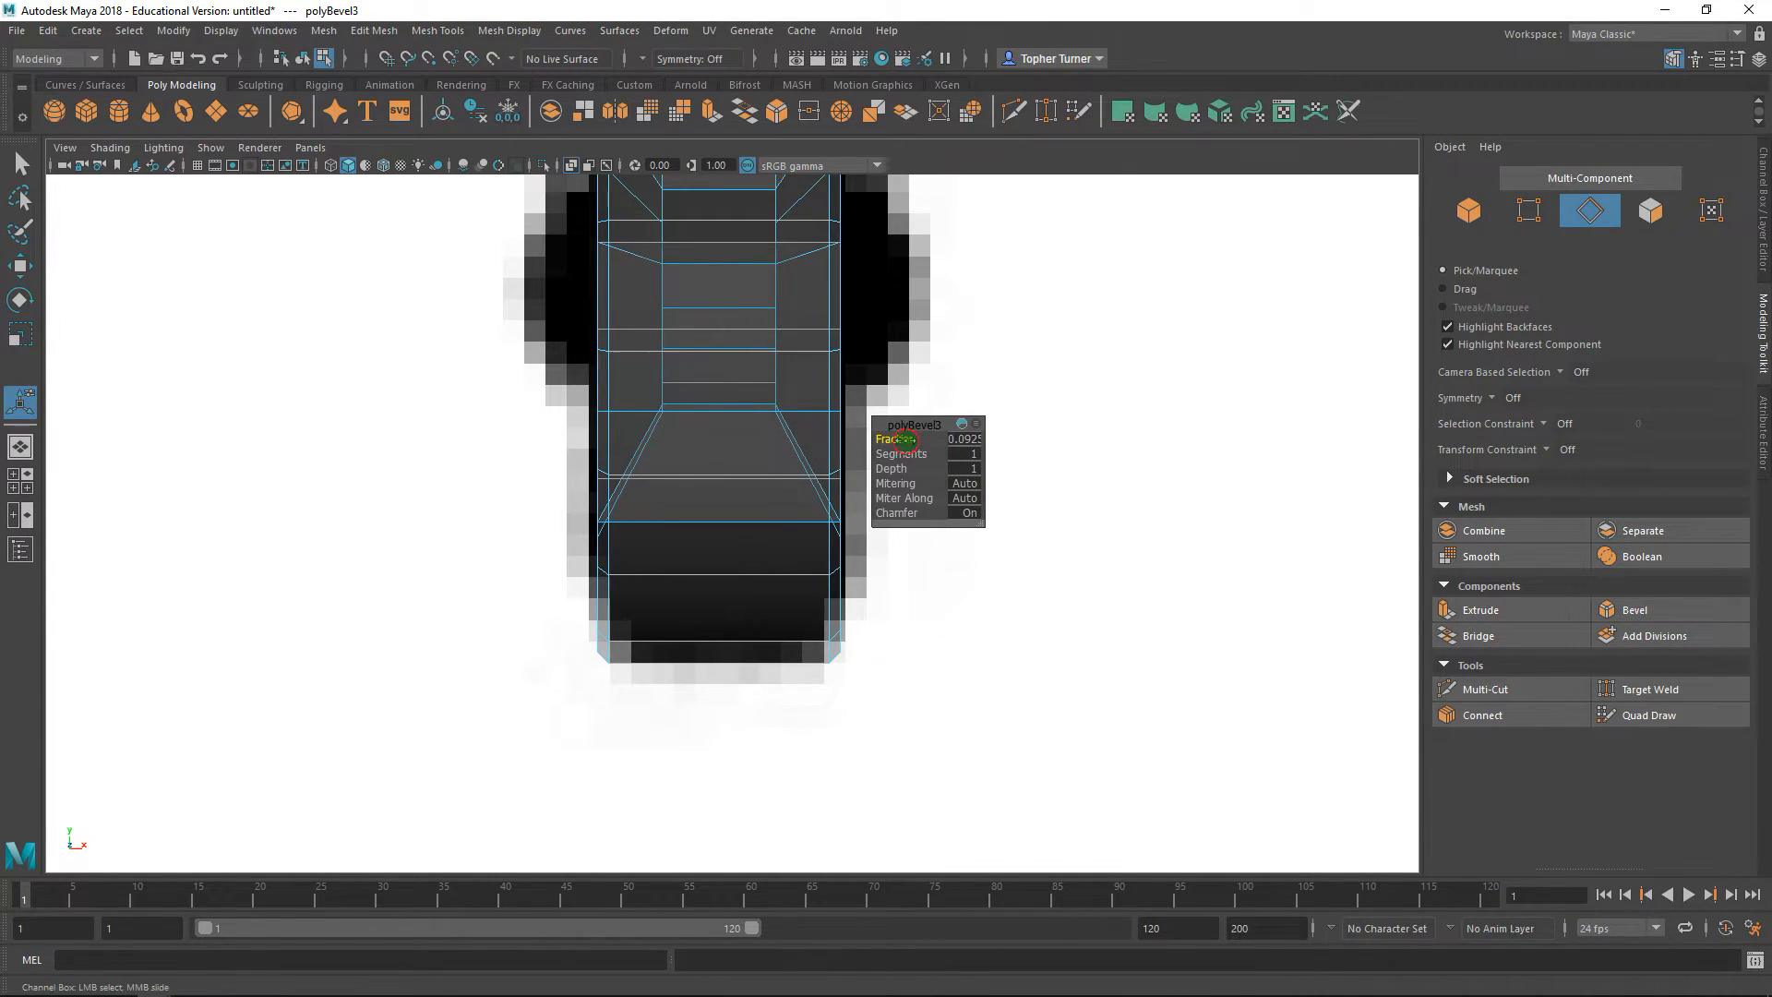
drag(904, 439, 907, 440)
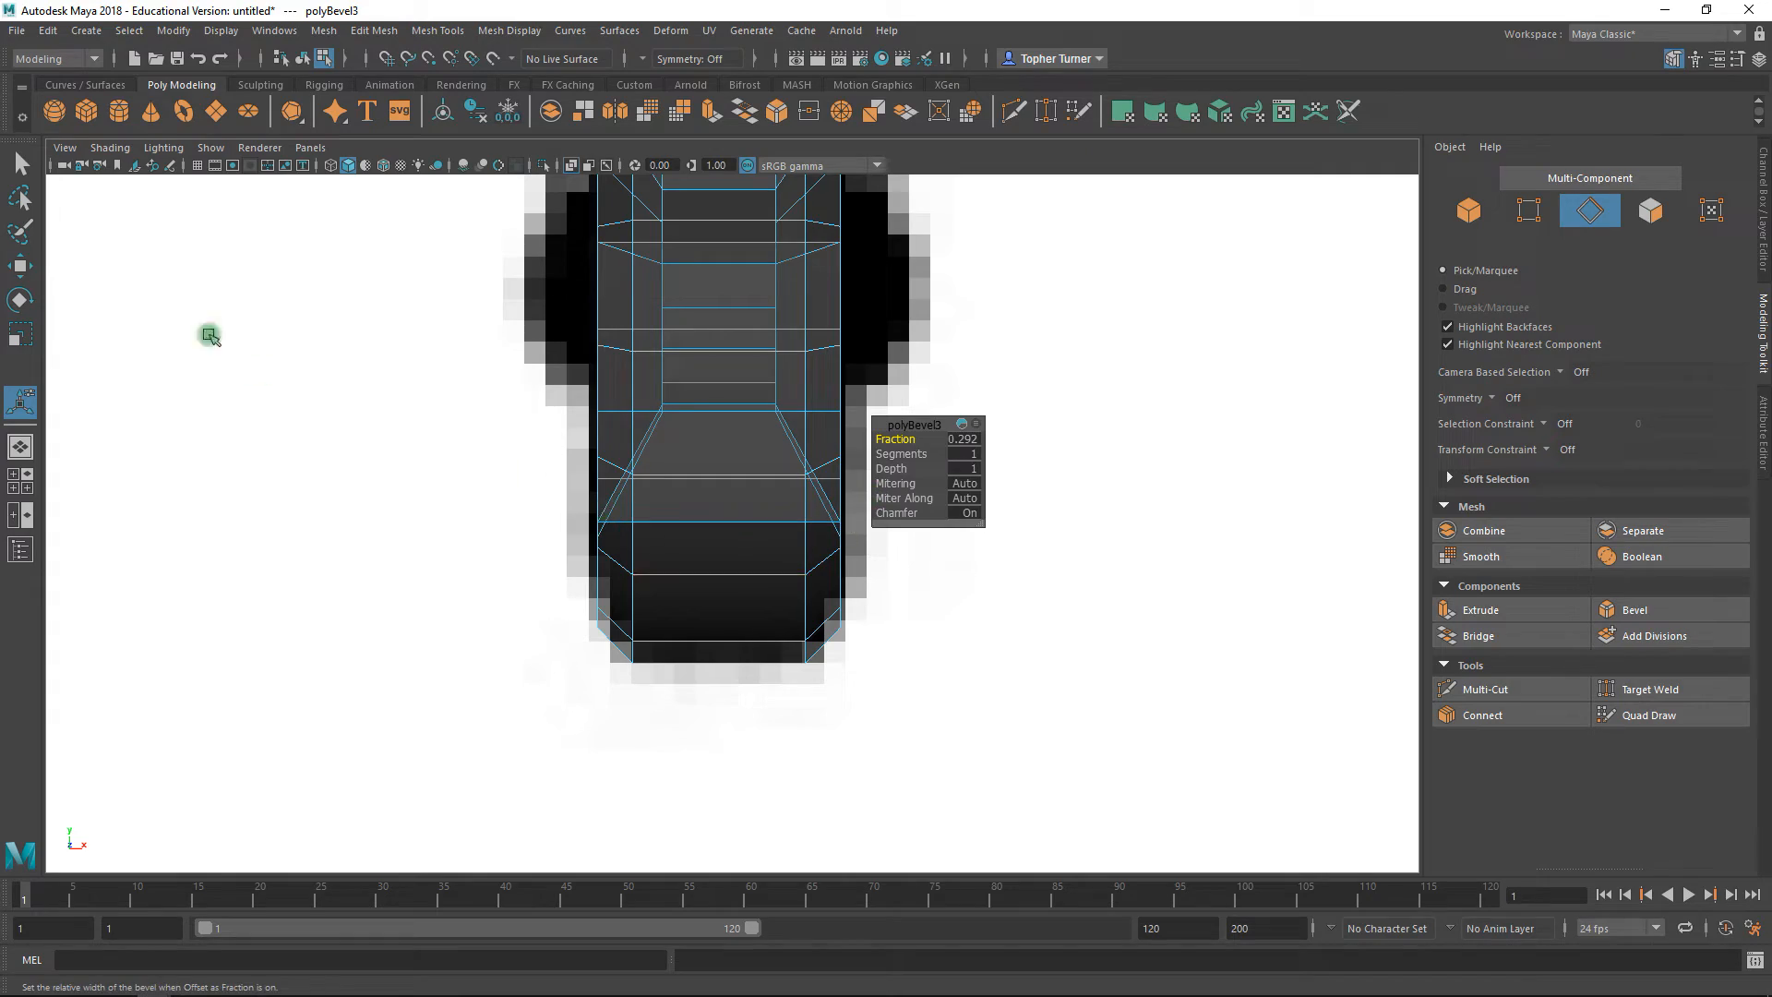
click(20, 166)
- Select the centre vertices on both sides of the wheel and convert them to the circular hub faces
key(space)
key(space)
alt+drag(1164, 441, 1021, 456)
alt+right_drag(1024, 455, 736, 360)
alt+drag(735, 360, 1112, 434)
alt+right_drag(1112, 434, 1119, 625)
alt+drag(1119, 625, 711, 544)
alt+right_drag(712, 544, 925, 651)
click(1516, 216)
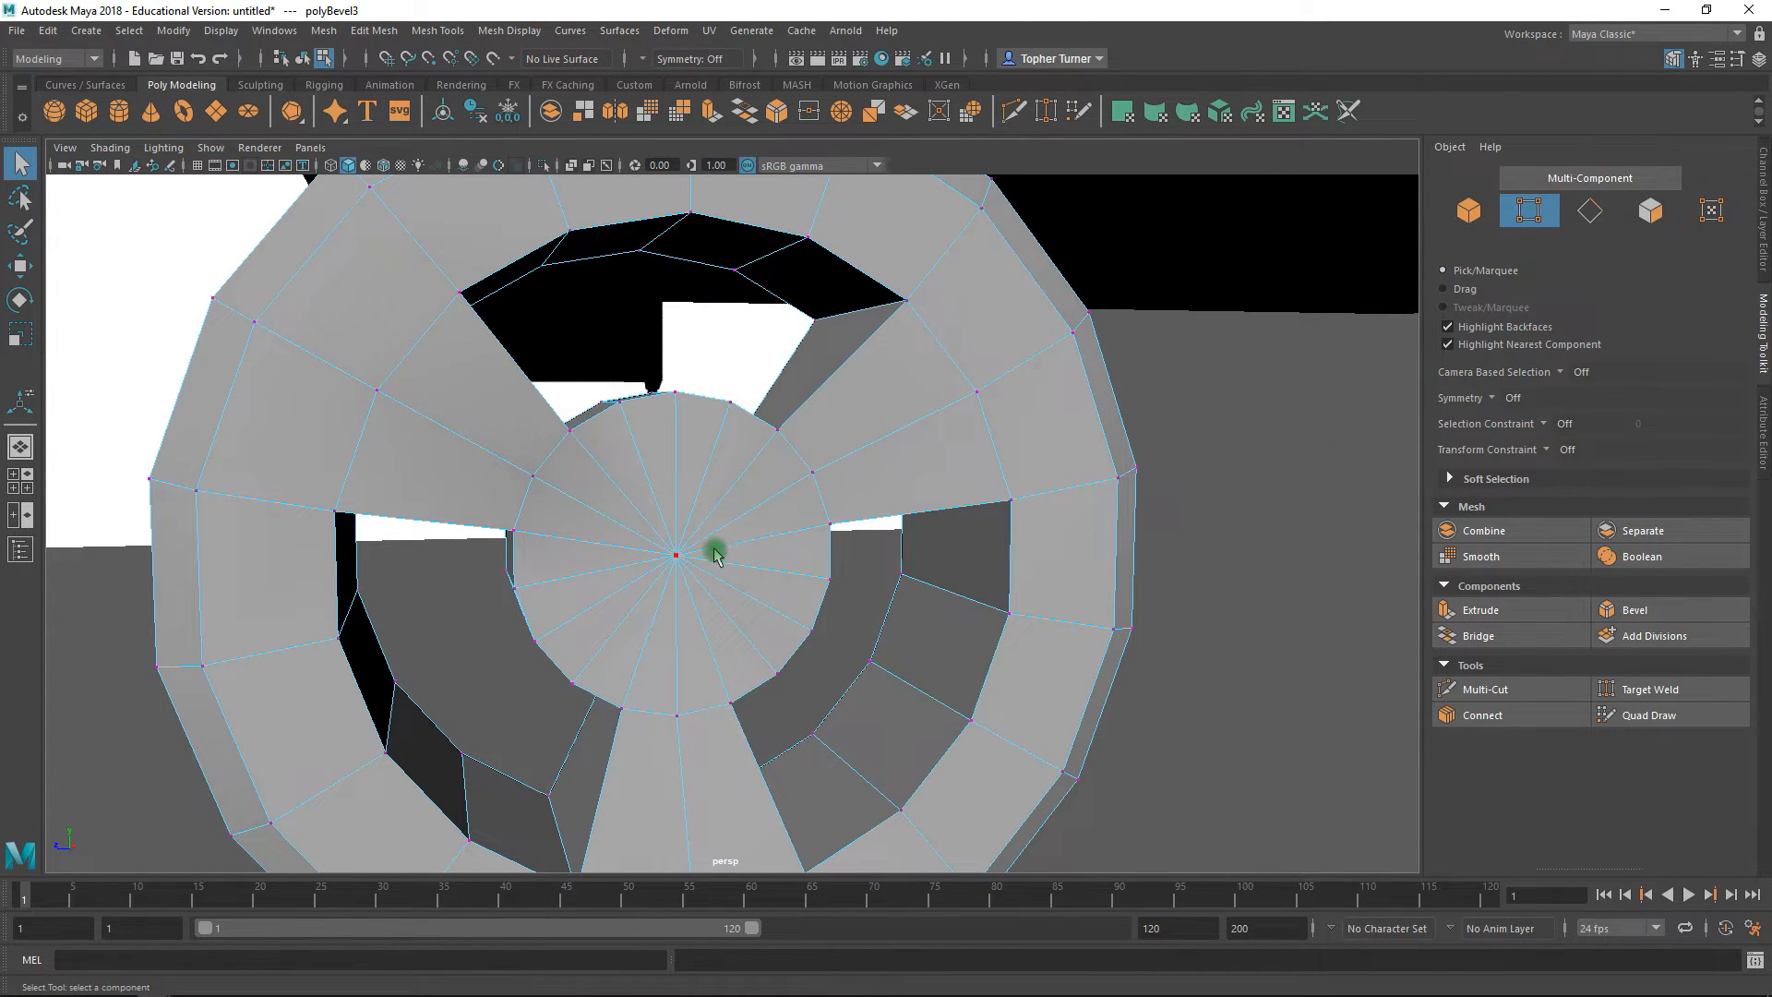
alt+drag(681, 564, 573, 297)
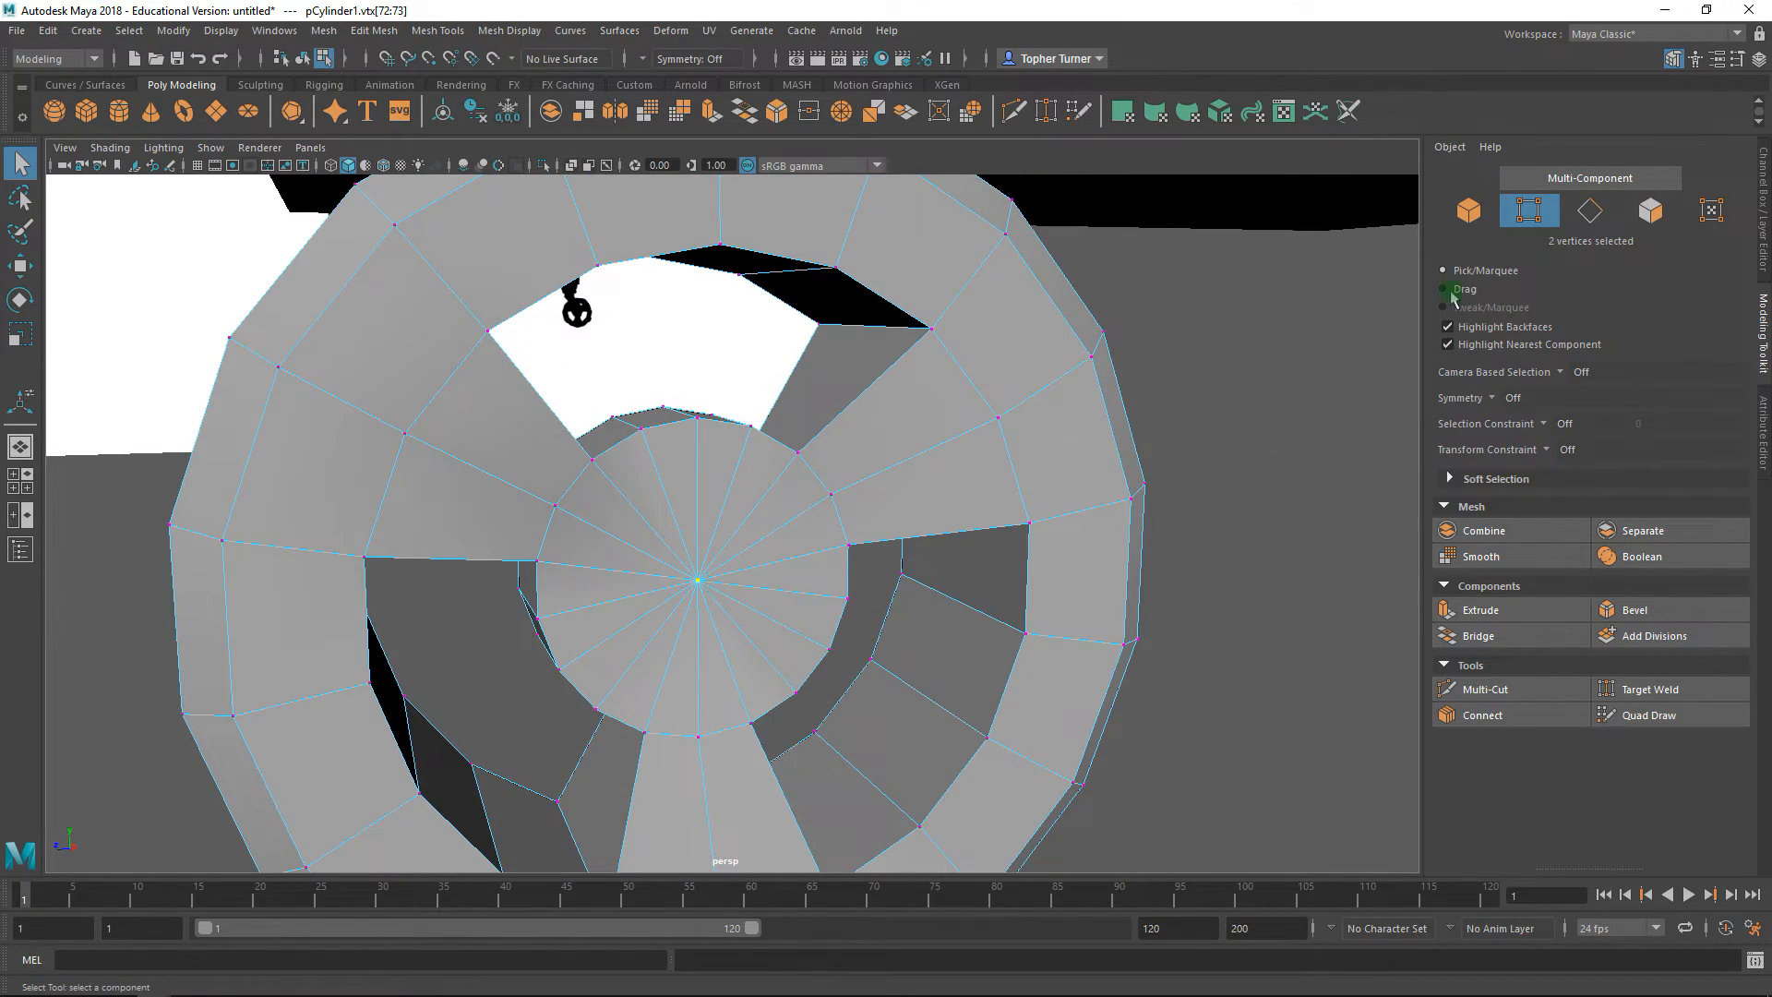
ctrl+click(1651, 211)
alt+right_drag(1094, 510, 833, 449)
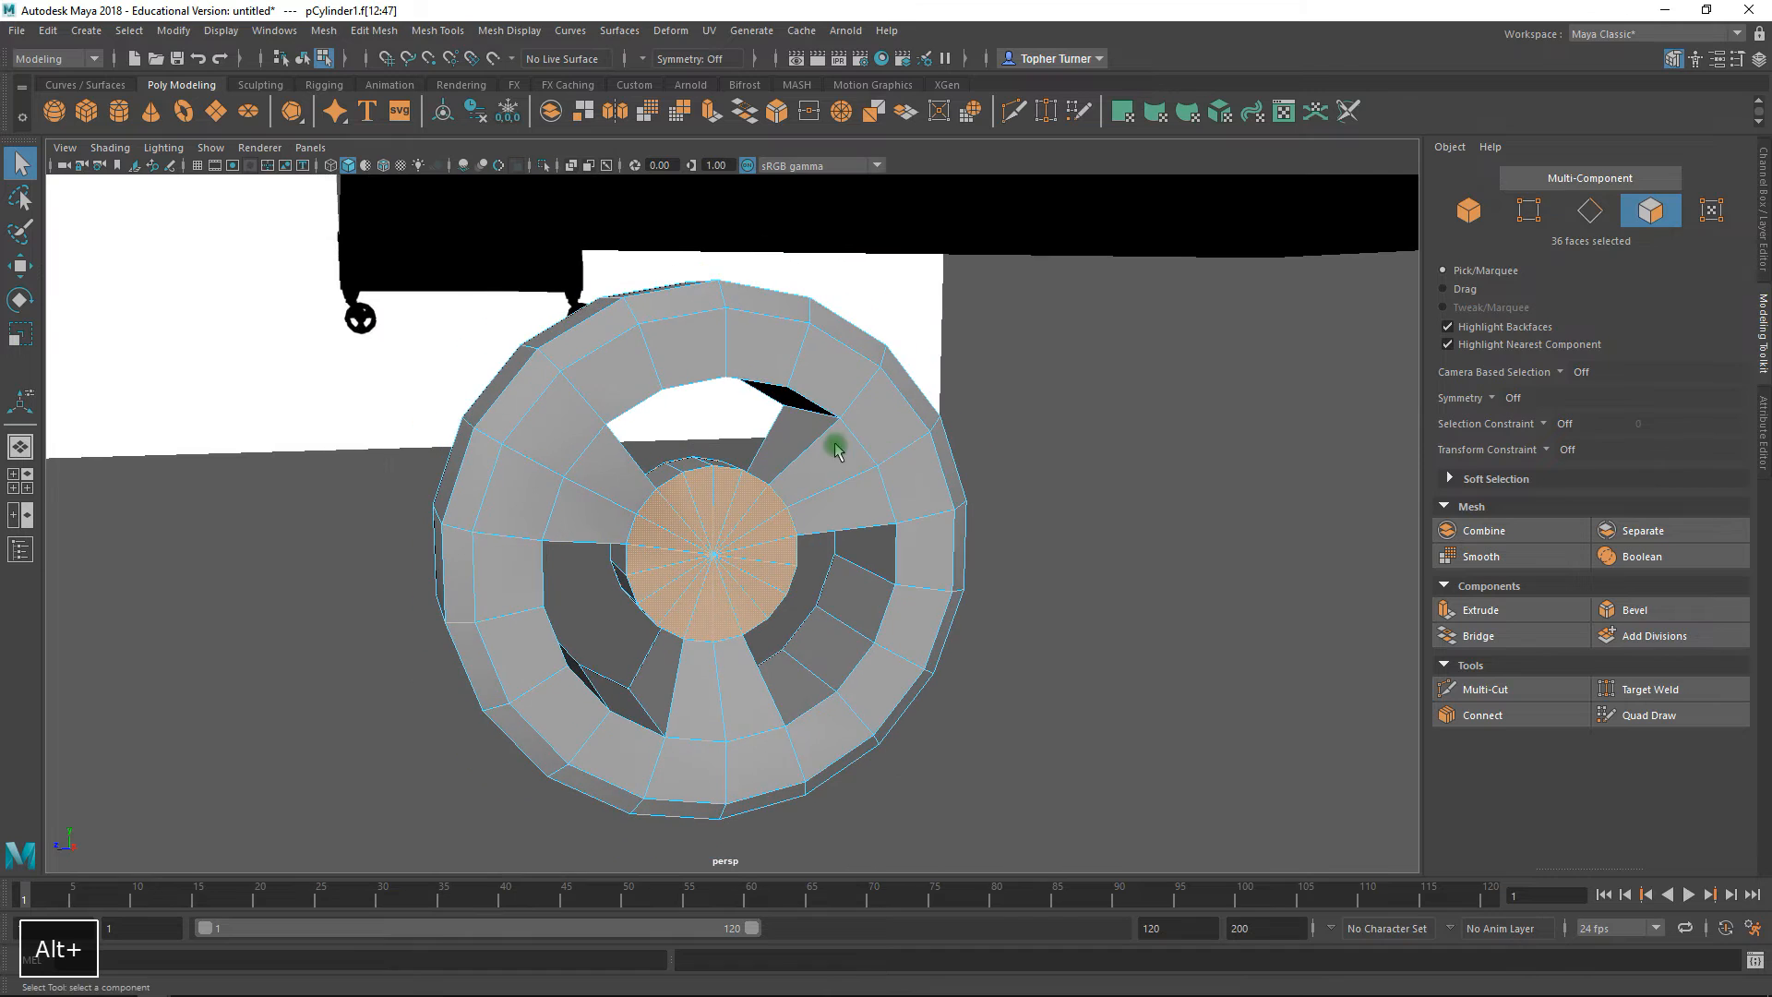
- Extrude the hub faces on both sides with an Offset of 0.1 to inset a smaller circle
alt+drag(834, 450, 917, 424)
alt+right_drag(918, 423, 1274, 609)
click(1481, 610)
drag(892, 468, 649, 506)
scroll(784, 553, up, 3)
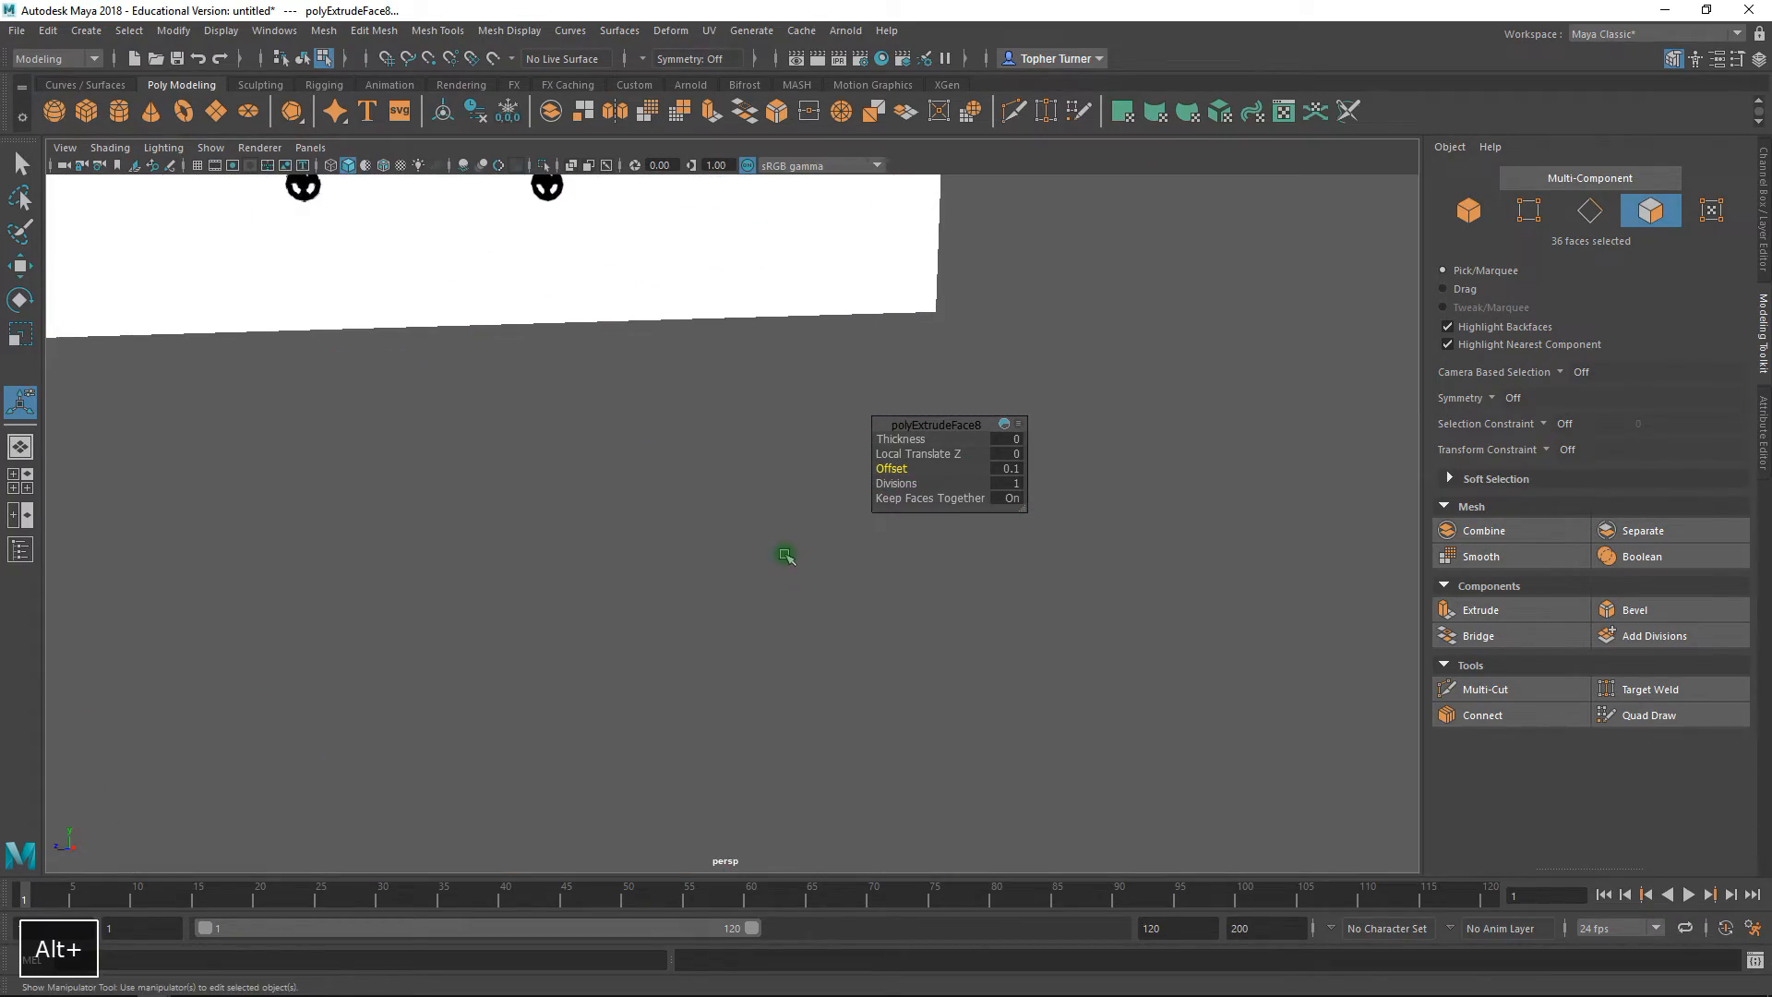
scroll(784, 554, down, 5)
scroll(818, 603, up, 3)
alt+drag(847, 566, 843, 518)
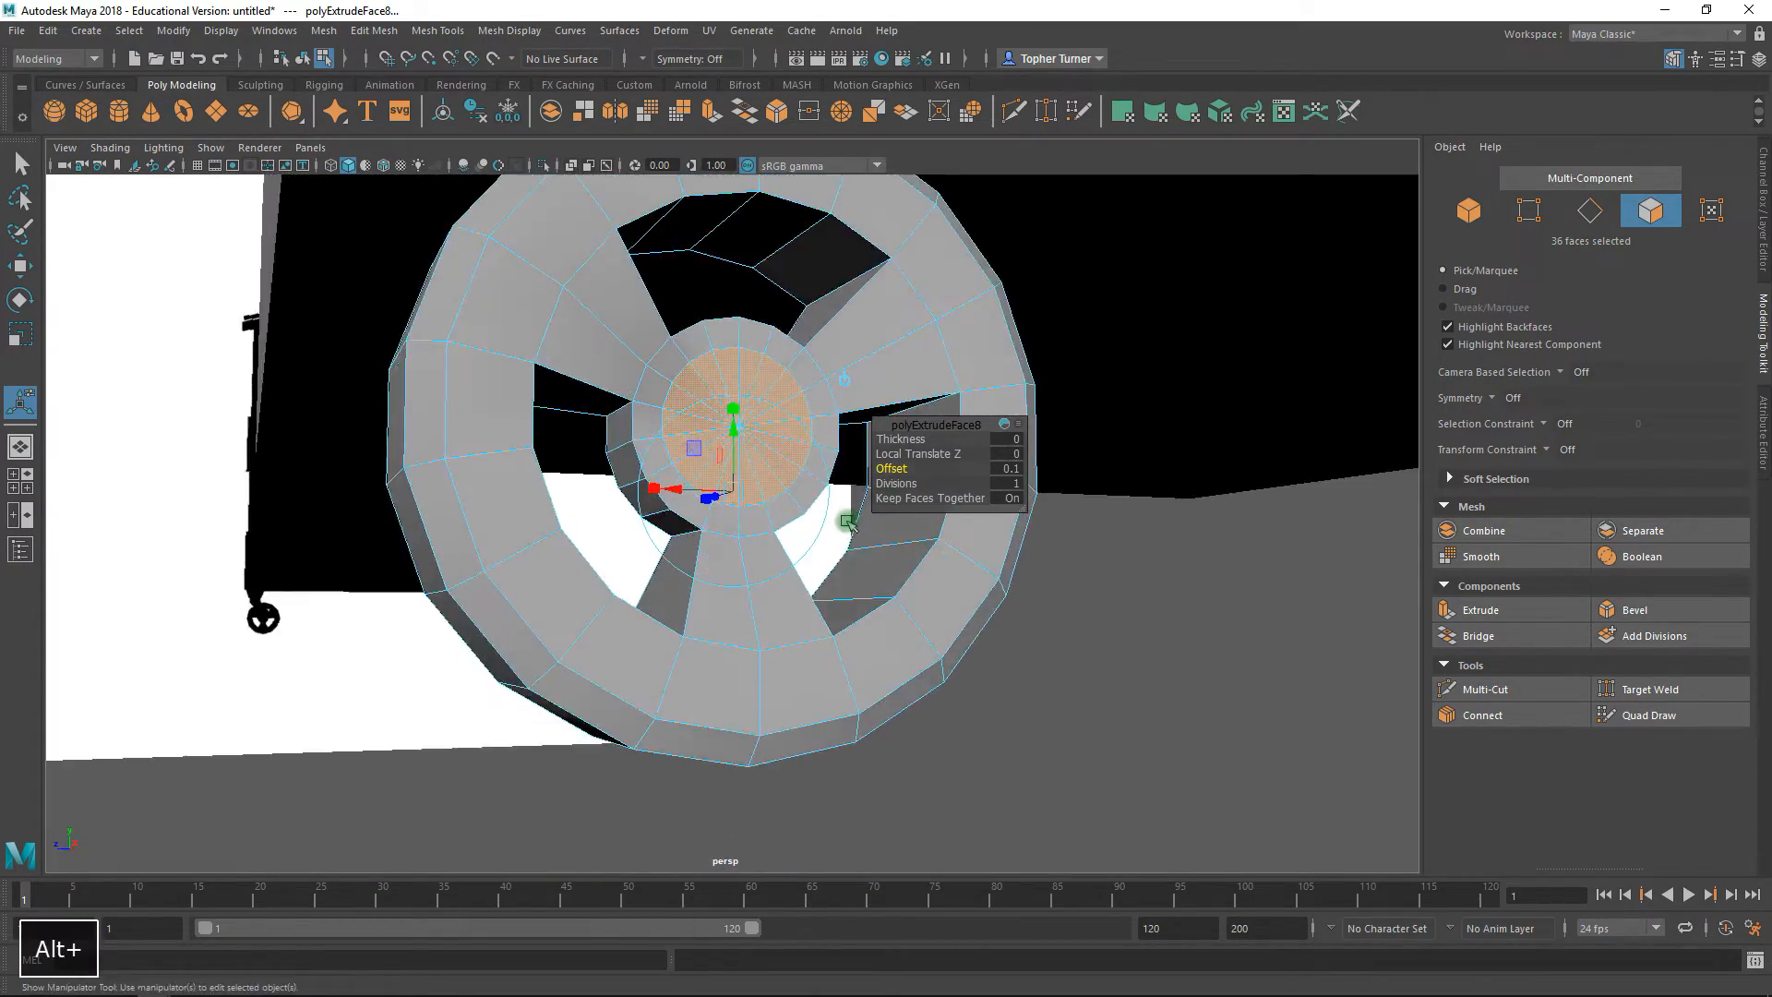
alt+right_drag(843, 518, 989, 668)
alt+middle_drag(893, 417, 789, 647)
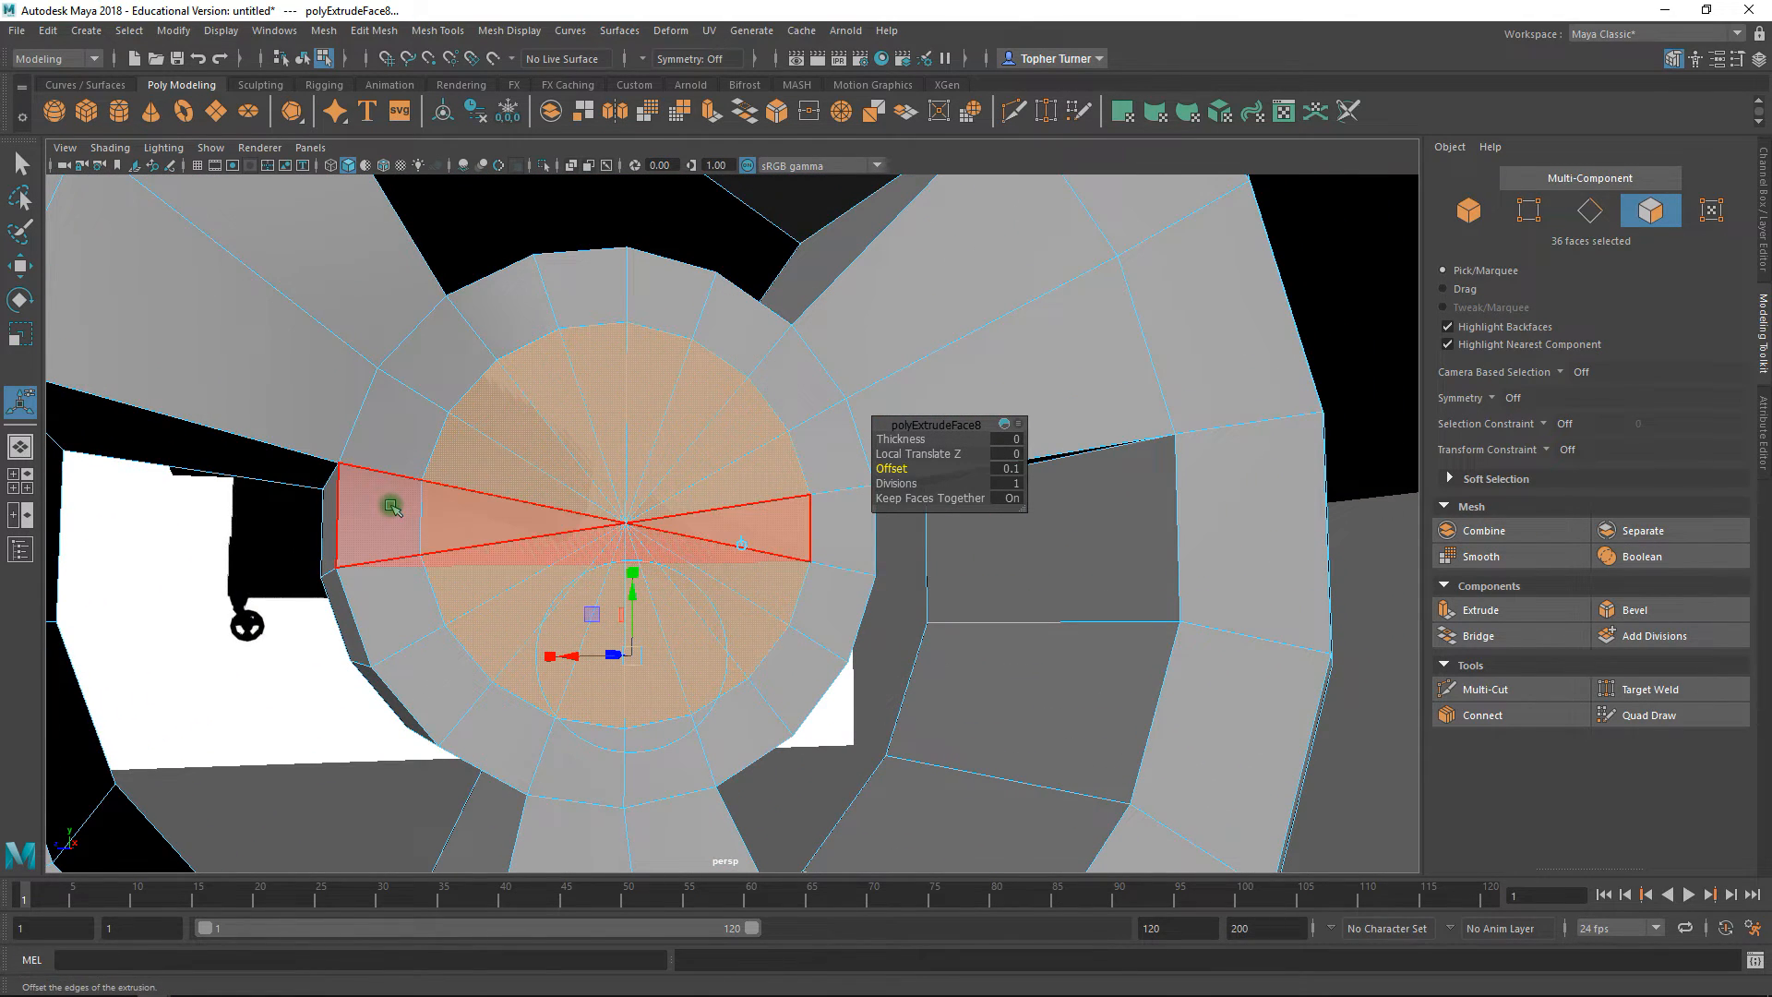
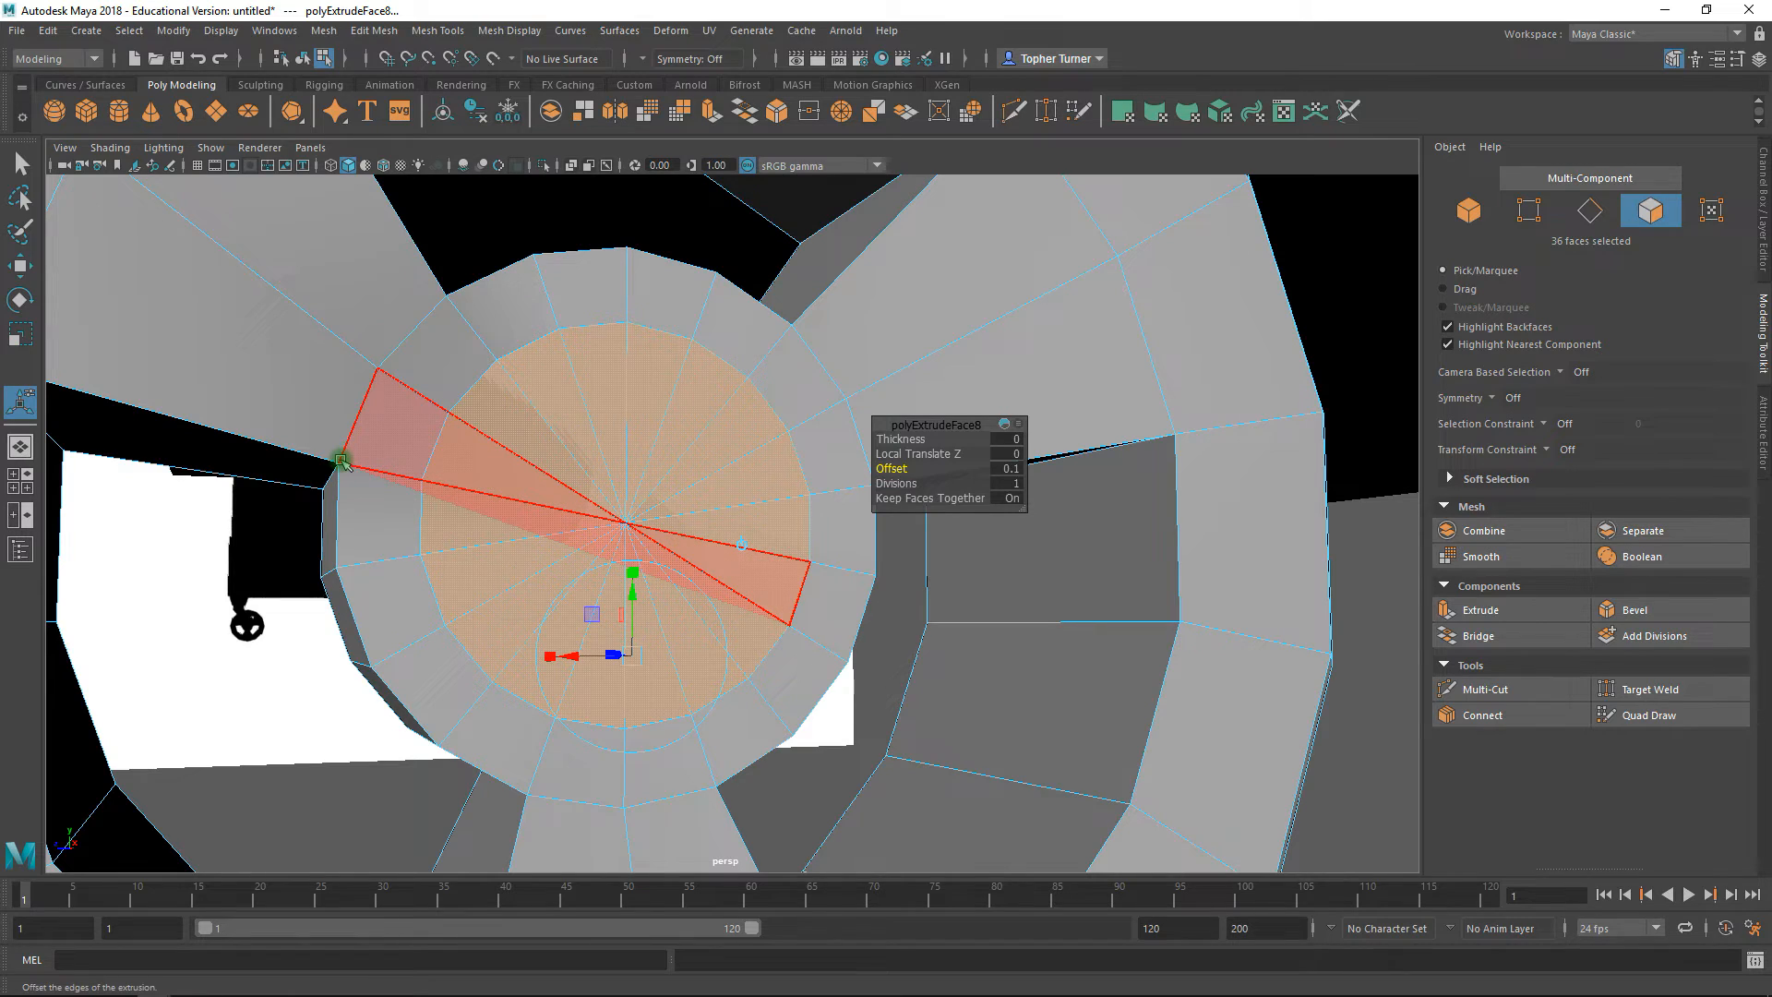
- Set the hub face extrusion's Offset to 0.01
drag(381, 472, 560, 502)
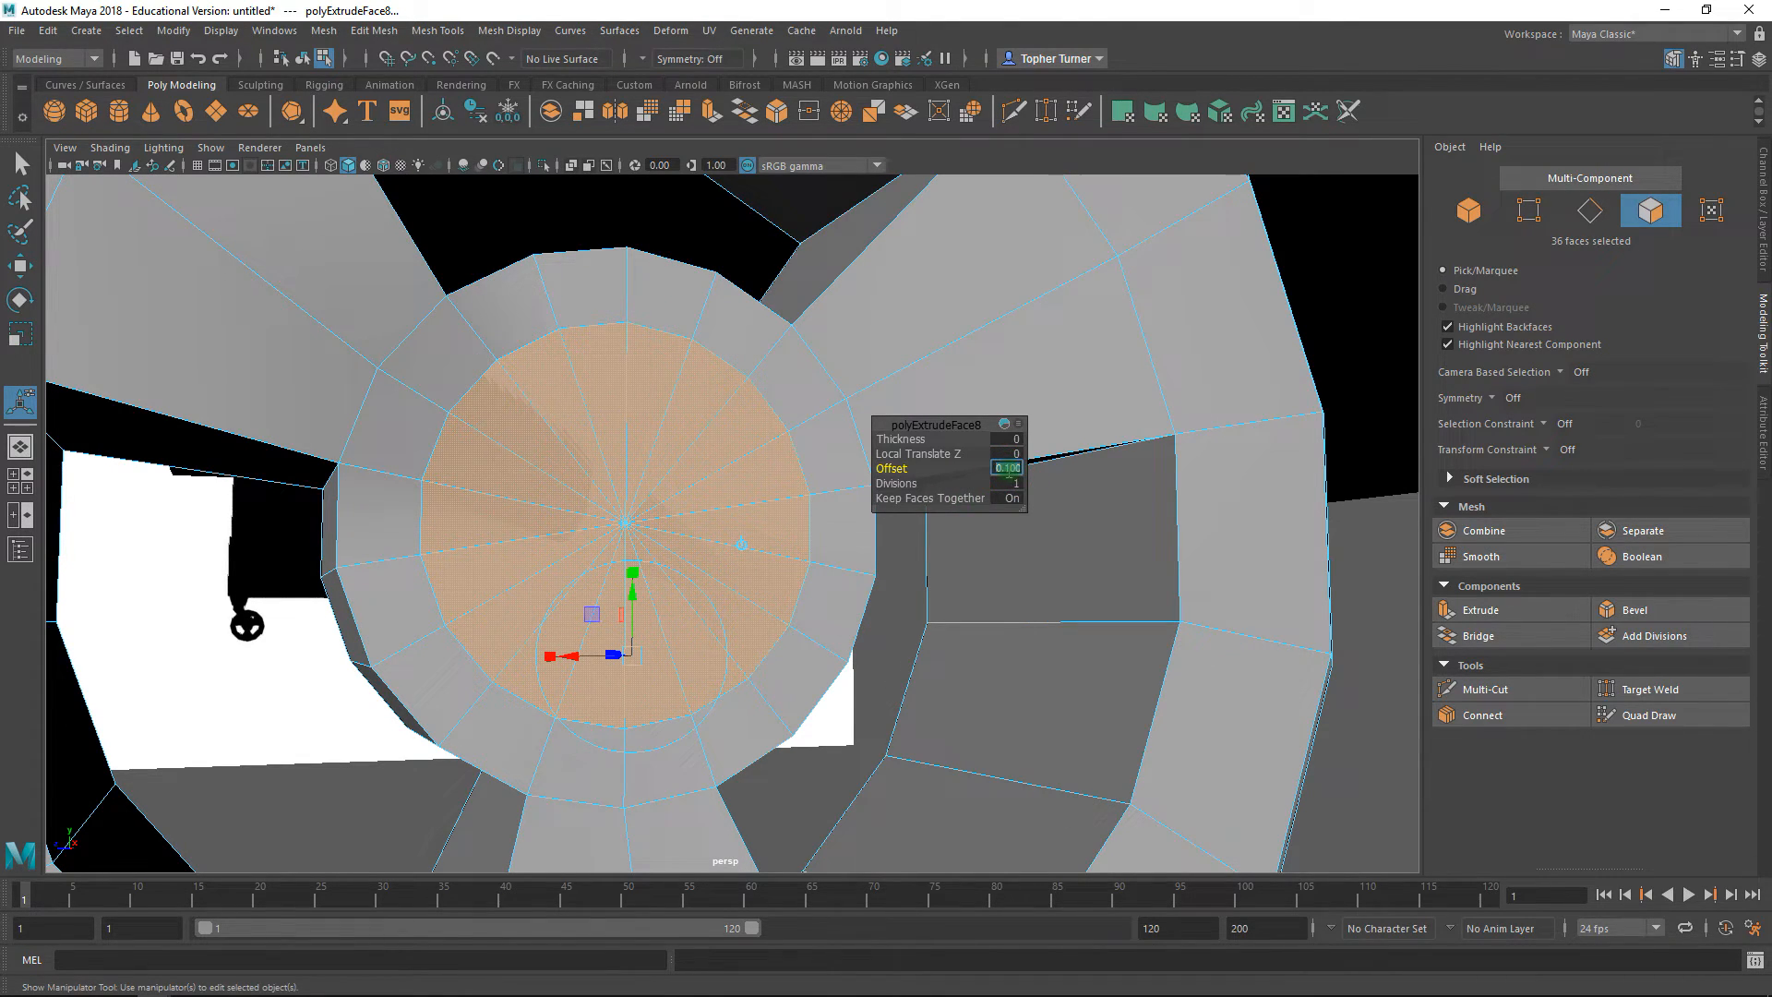
text(0)
text(0)
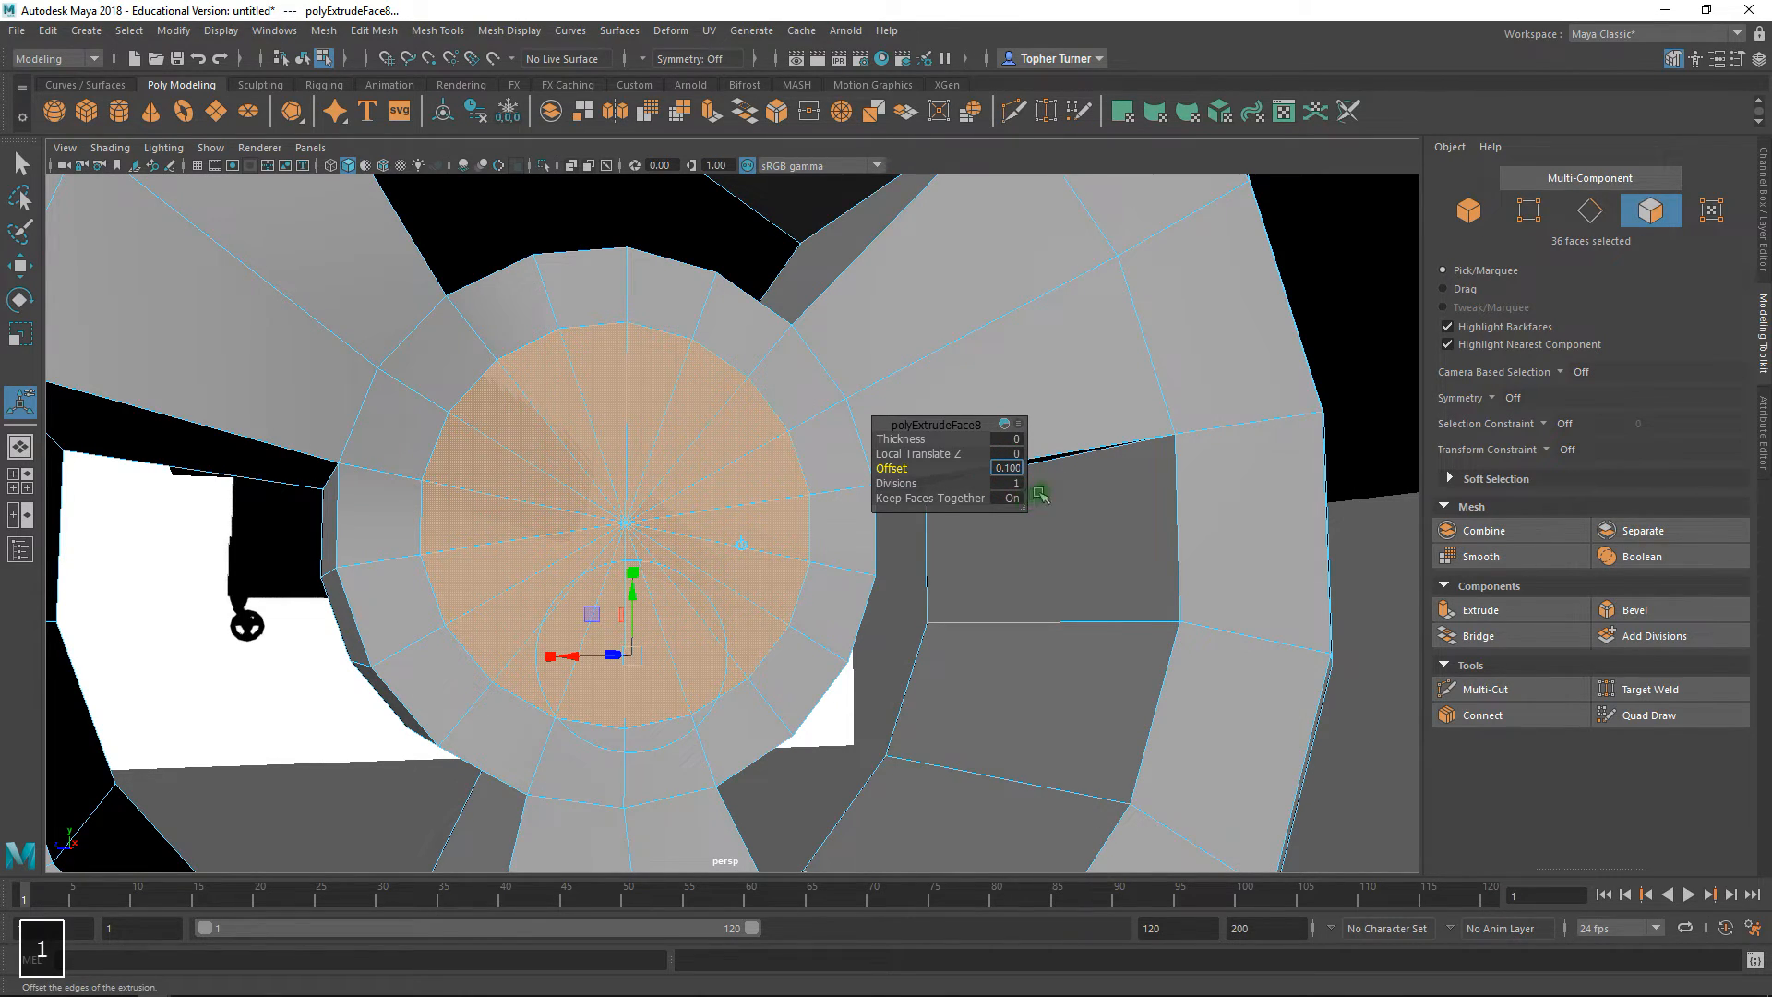
text(0.01)
key(Return)
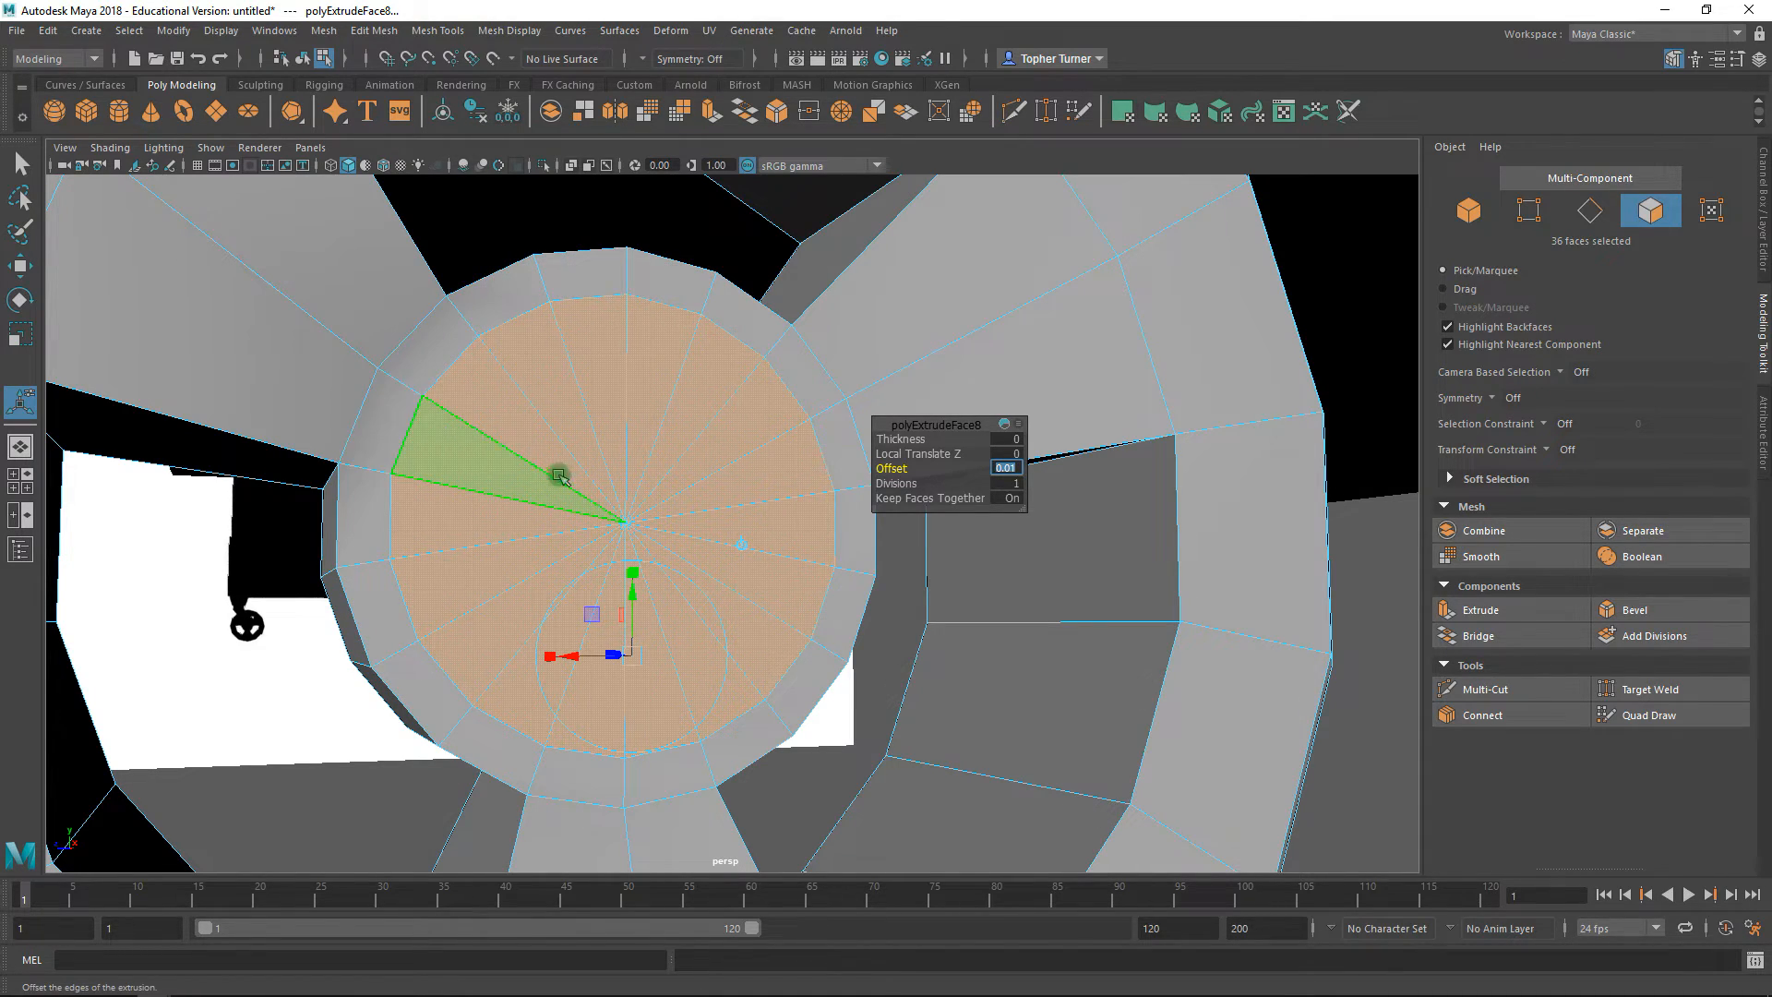
alt+right_drag(728, 502, 685, 527)
alt+drag(572, 397, 617, 433)
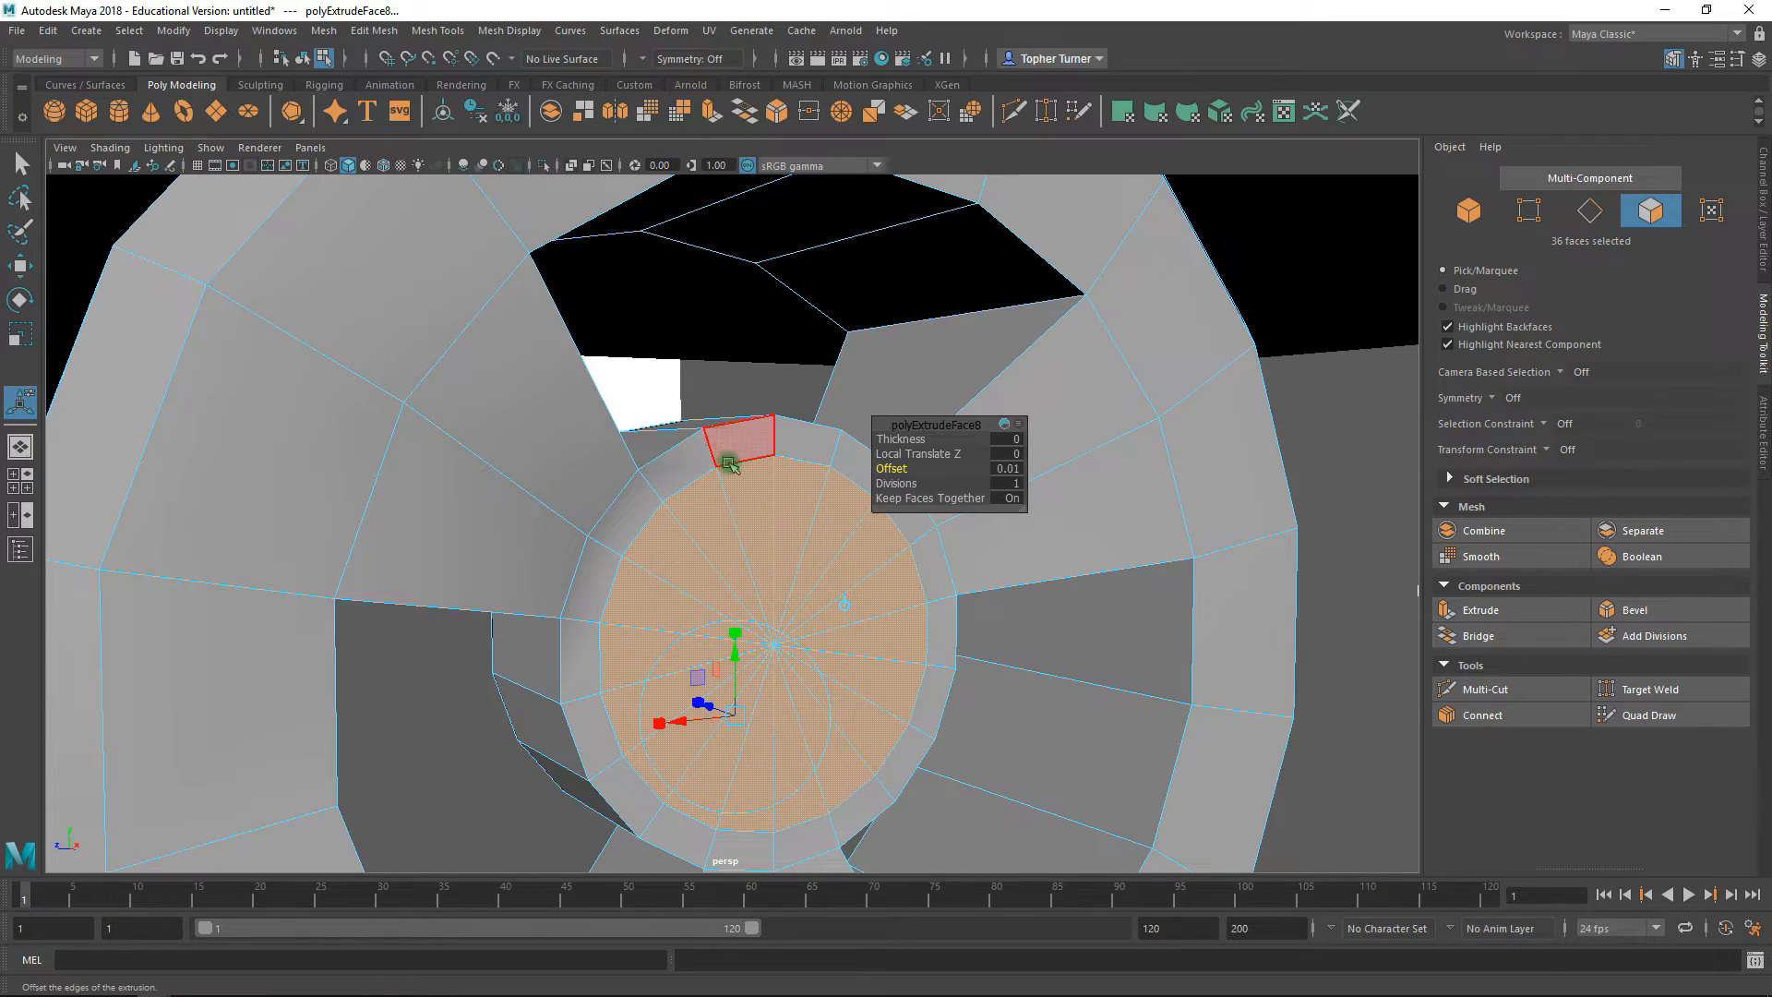
- Set the hub face extrusion's Offset to 0.02 and finish the inset
click(1007, 471)
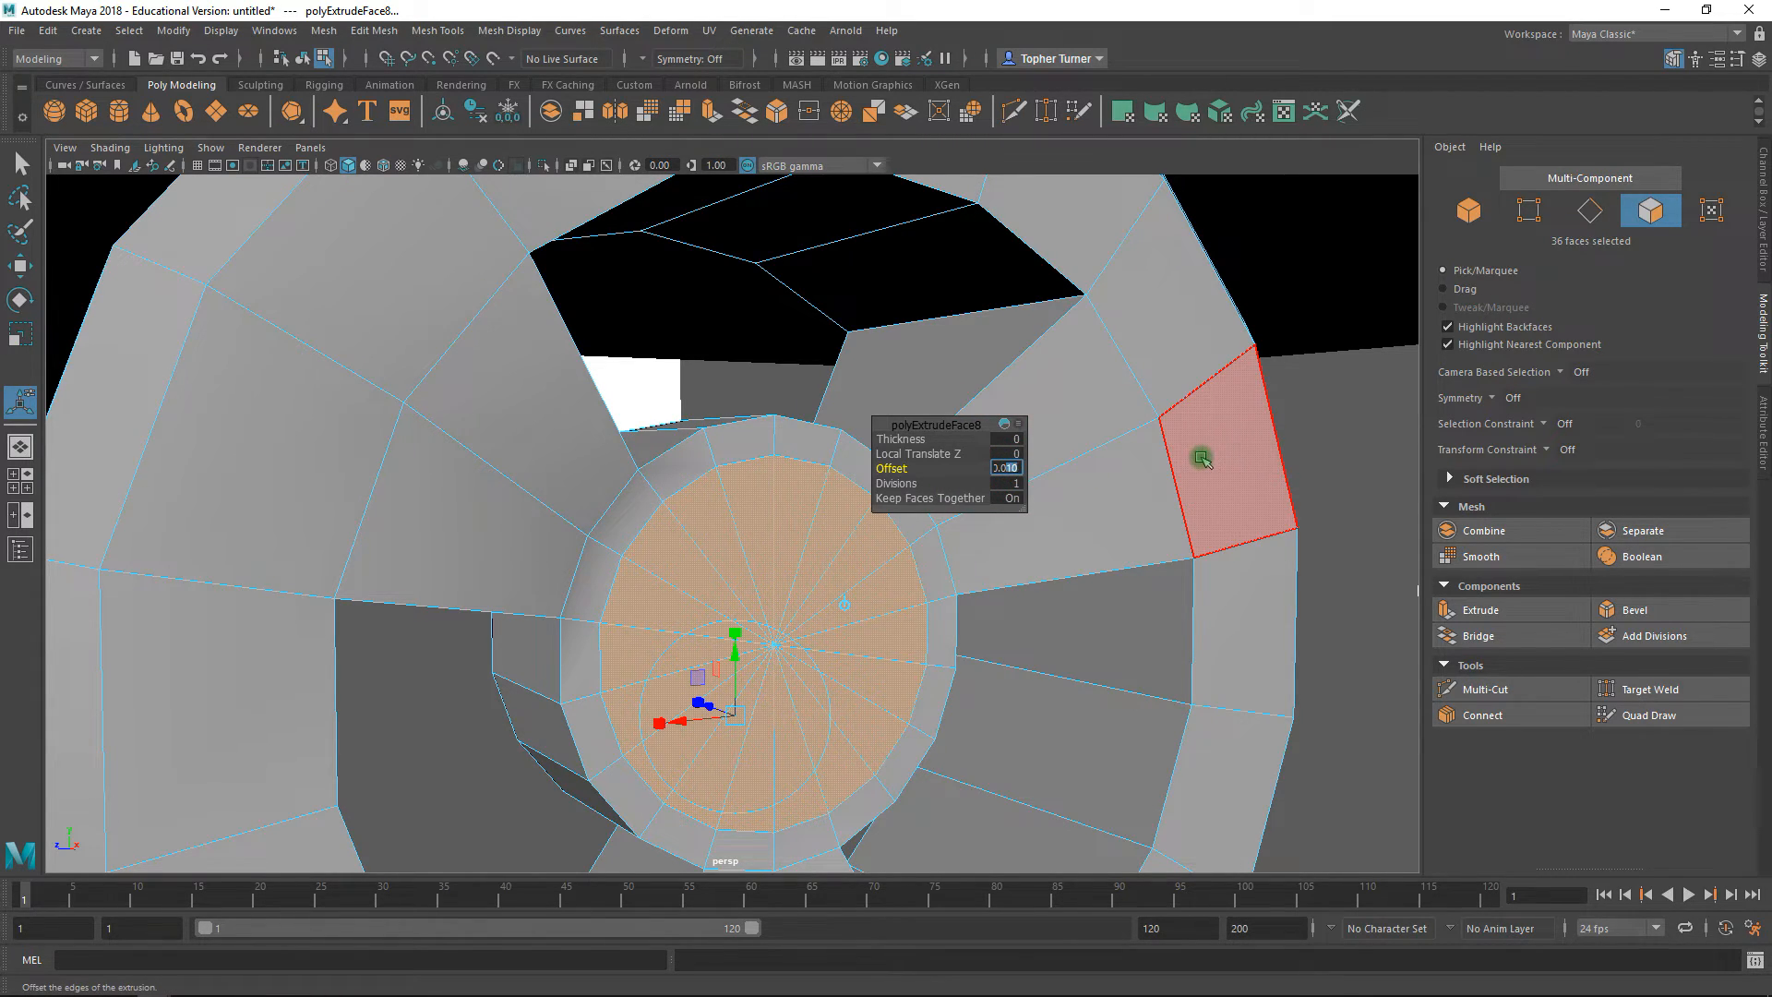
text(2)
key(Return)
alt+drag(625, 530, 707, 517)
alt+right_drag(707, 516, 713, 598)
key(f)
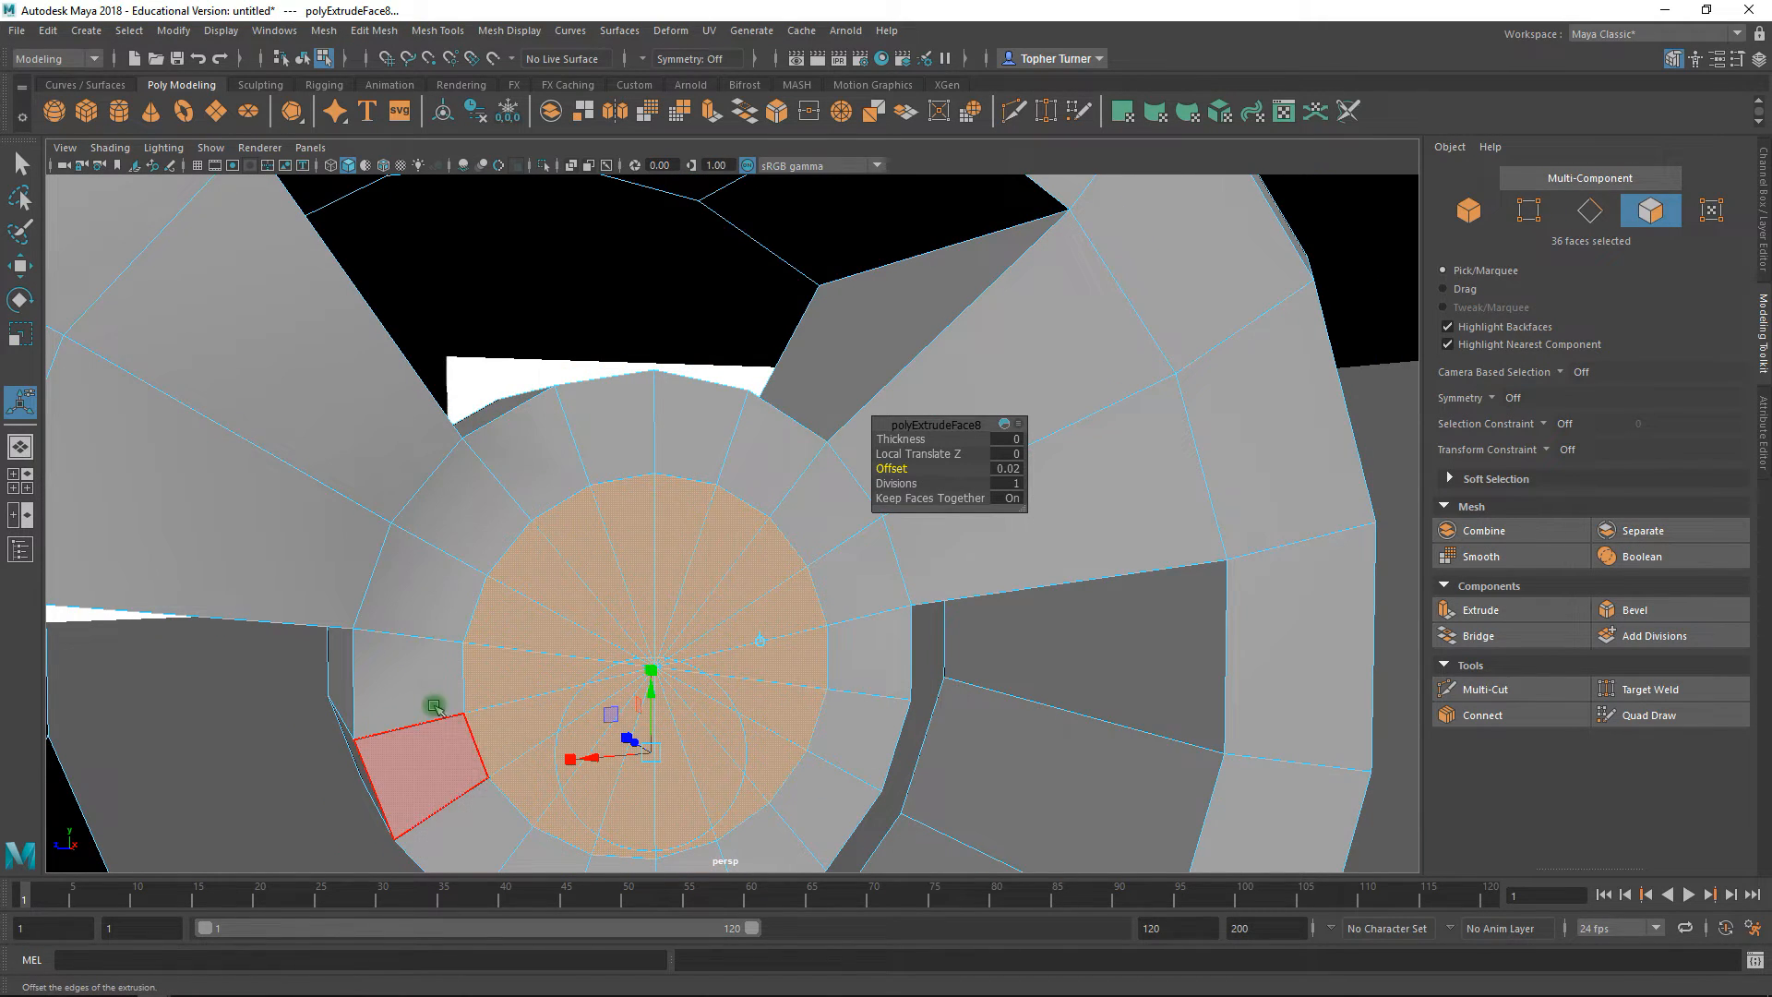
alt+drag(586, 462, 501, 446)
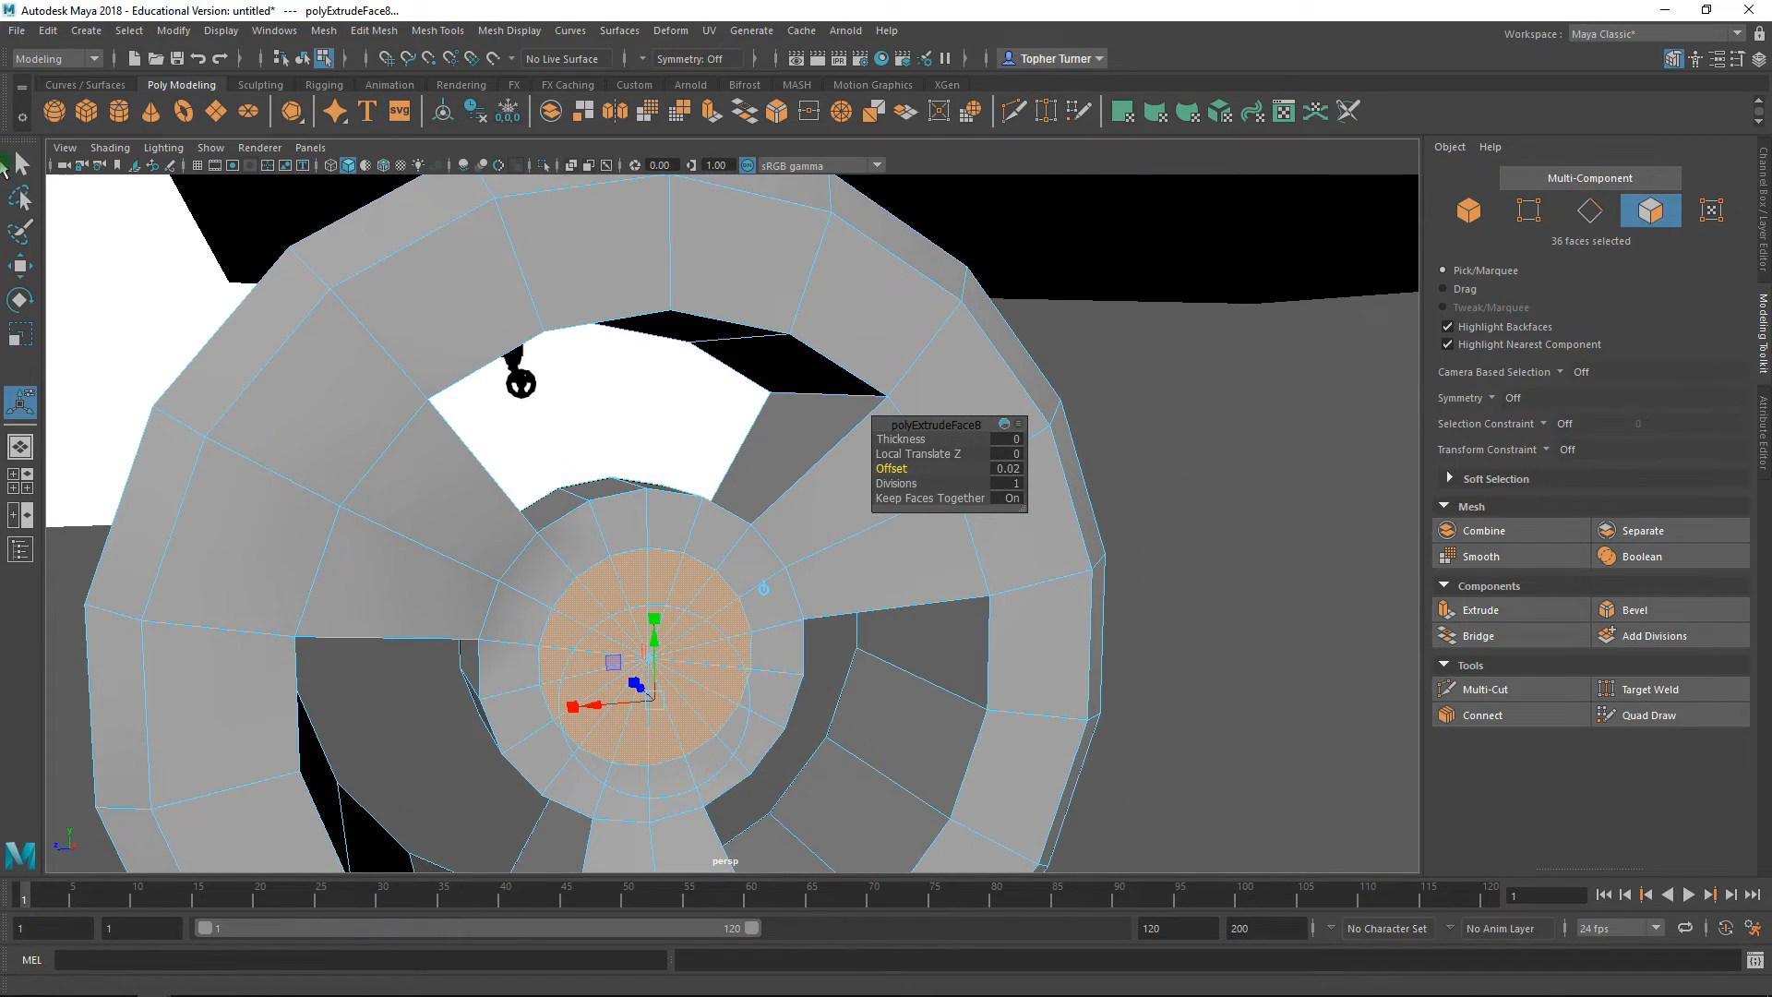
click(26, 165)
- Extrude the inset hub faces outward on both sides by about 0.064 in Local Translate Z to match the reference axle ends
alt+drag(748, 574, 716, 624)
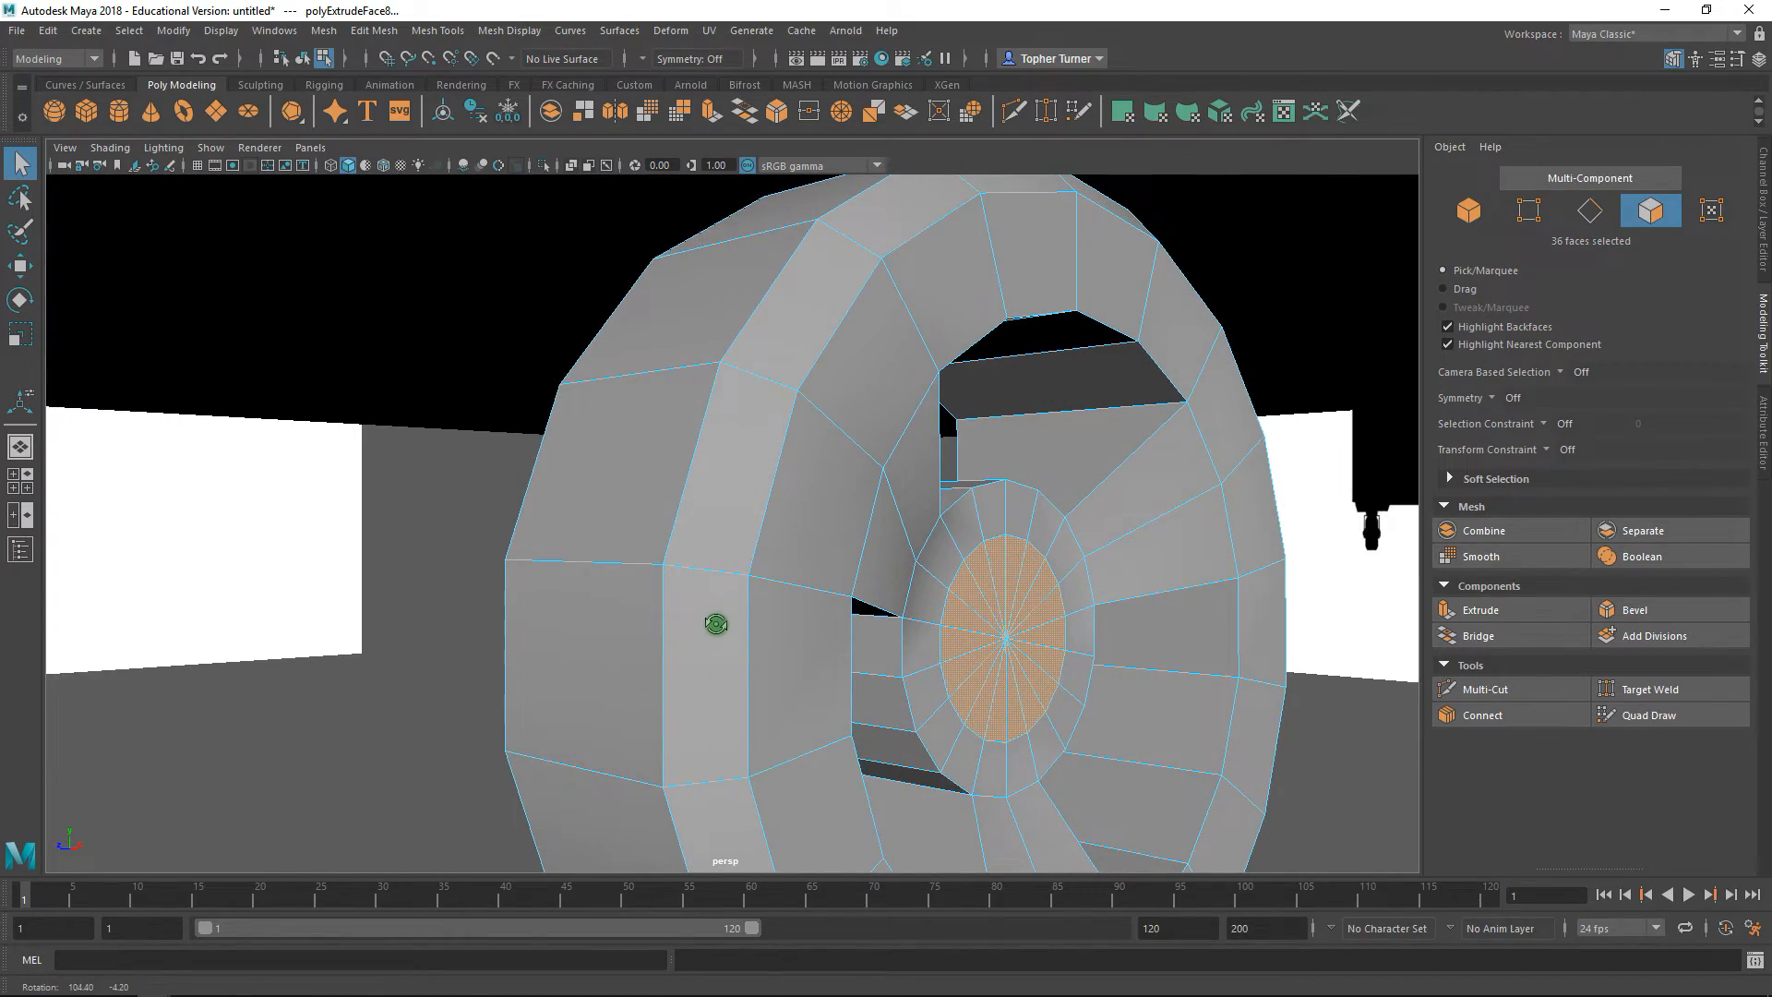
alt+drag(936, 501, 1200, 490)
click(1525, 605)
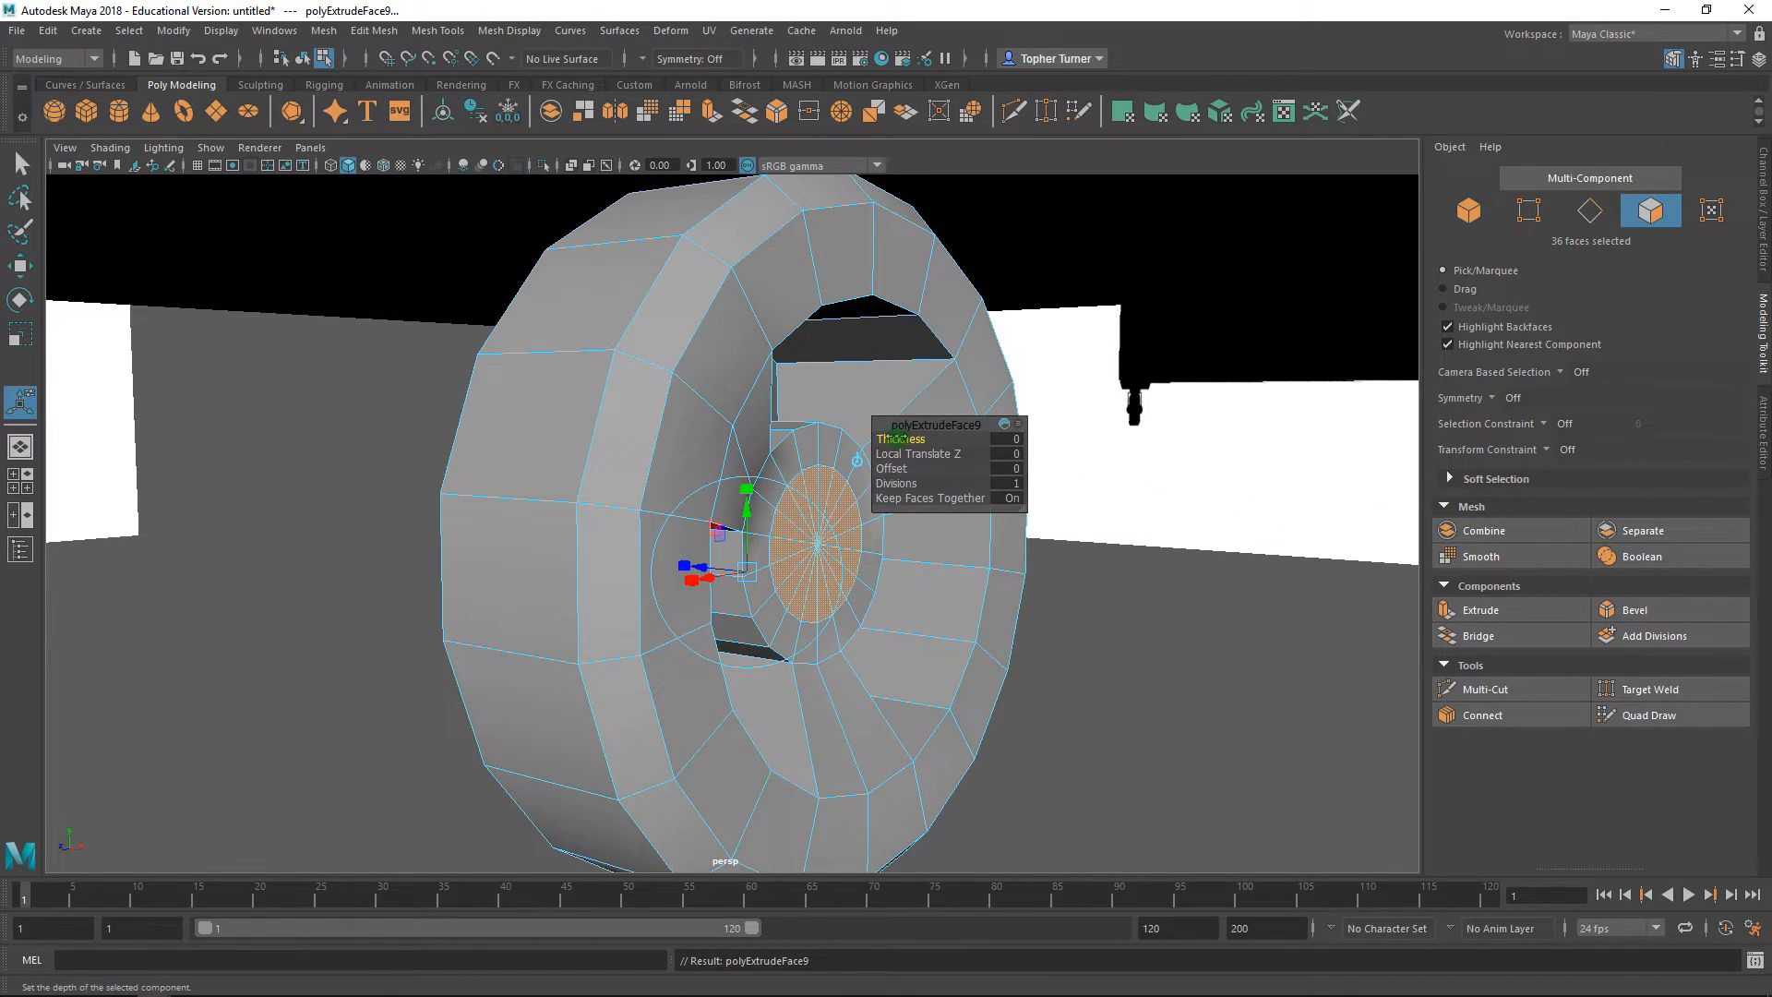
key(space)
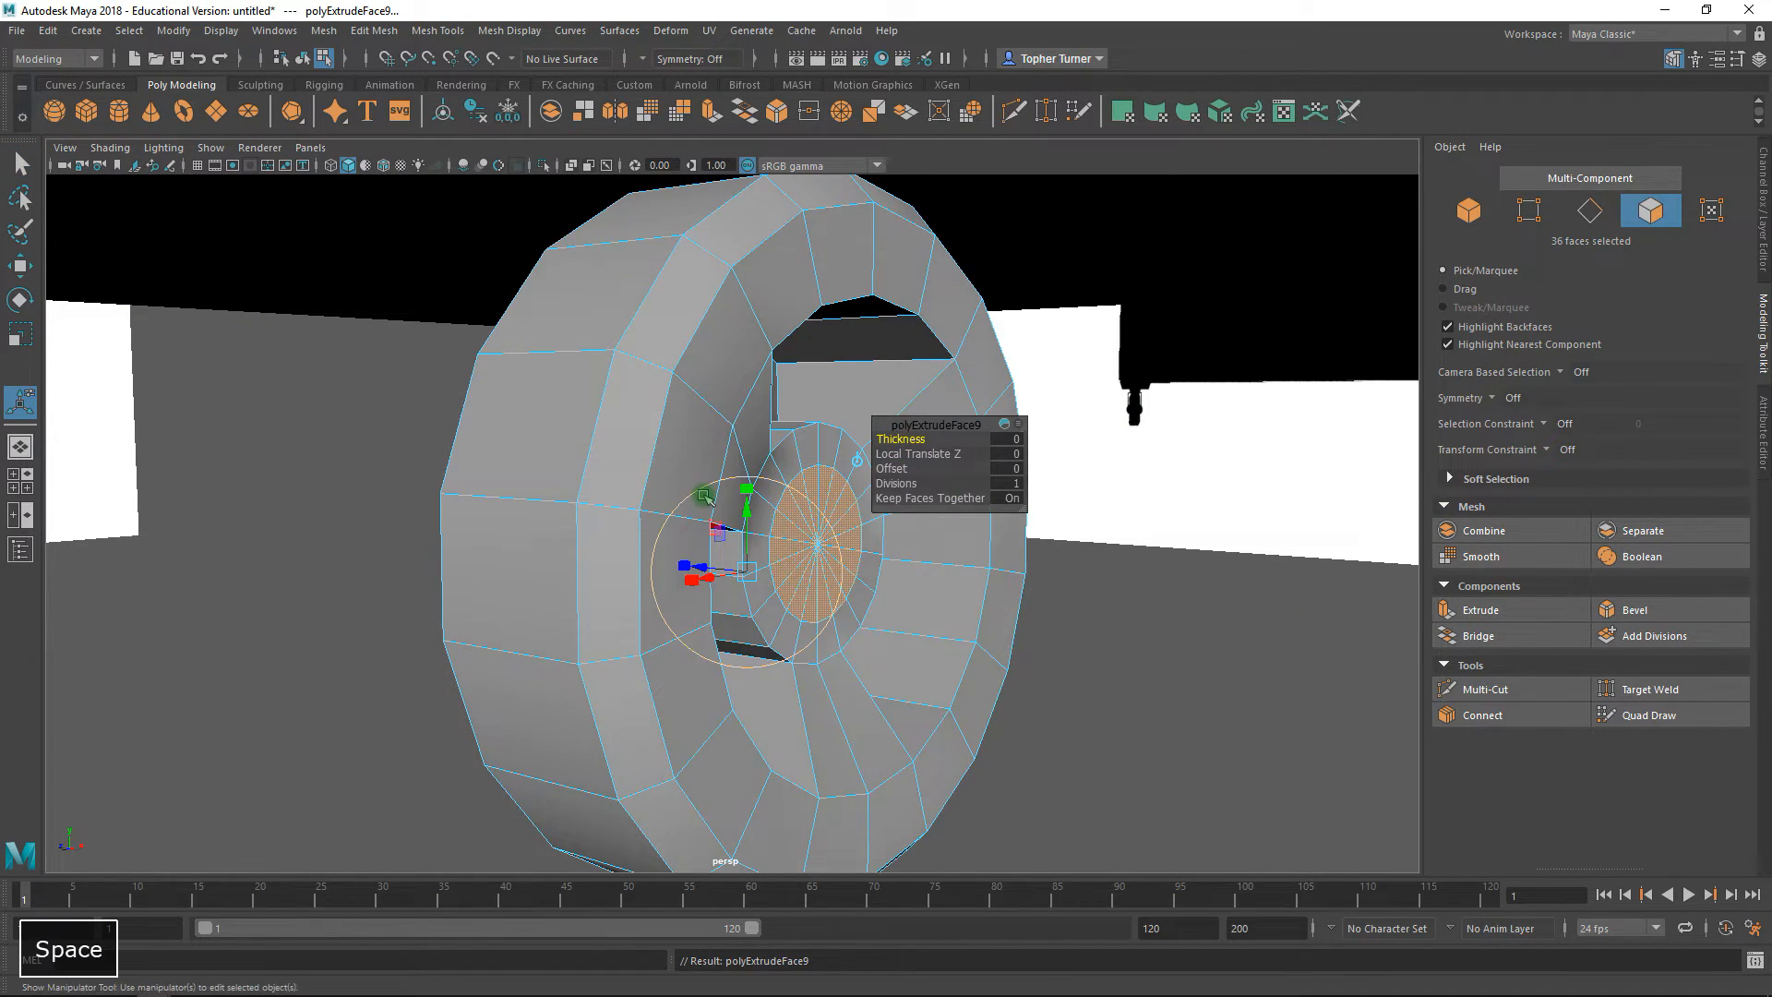
key(space)
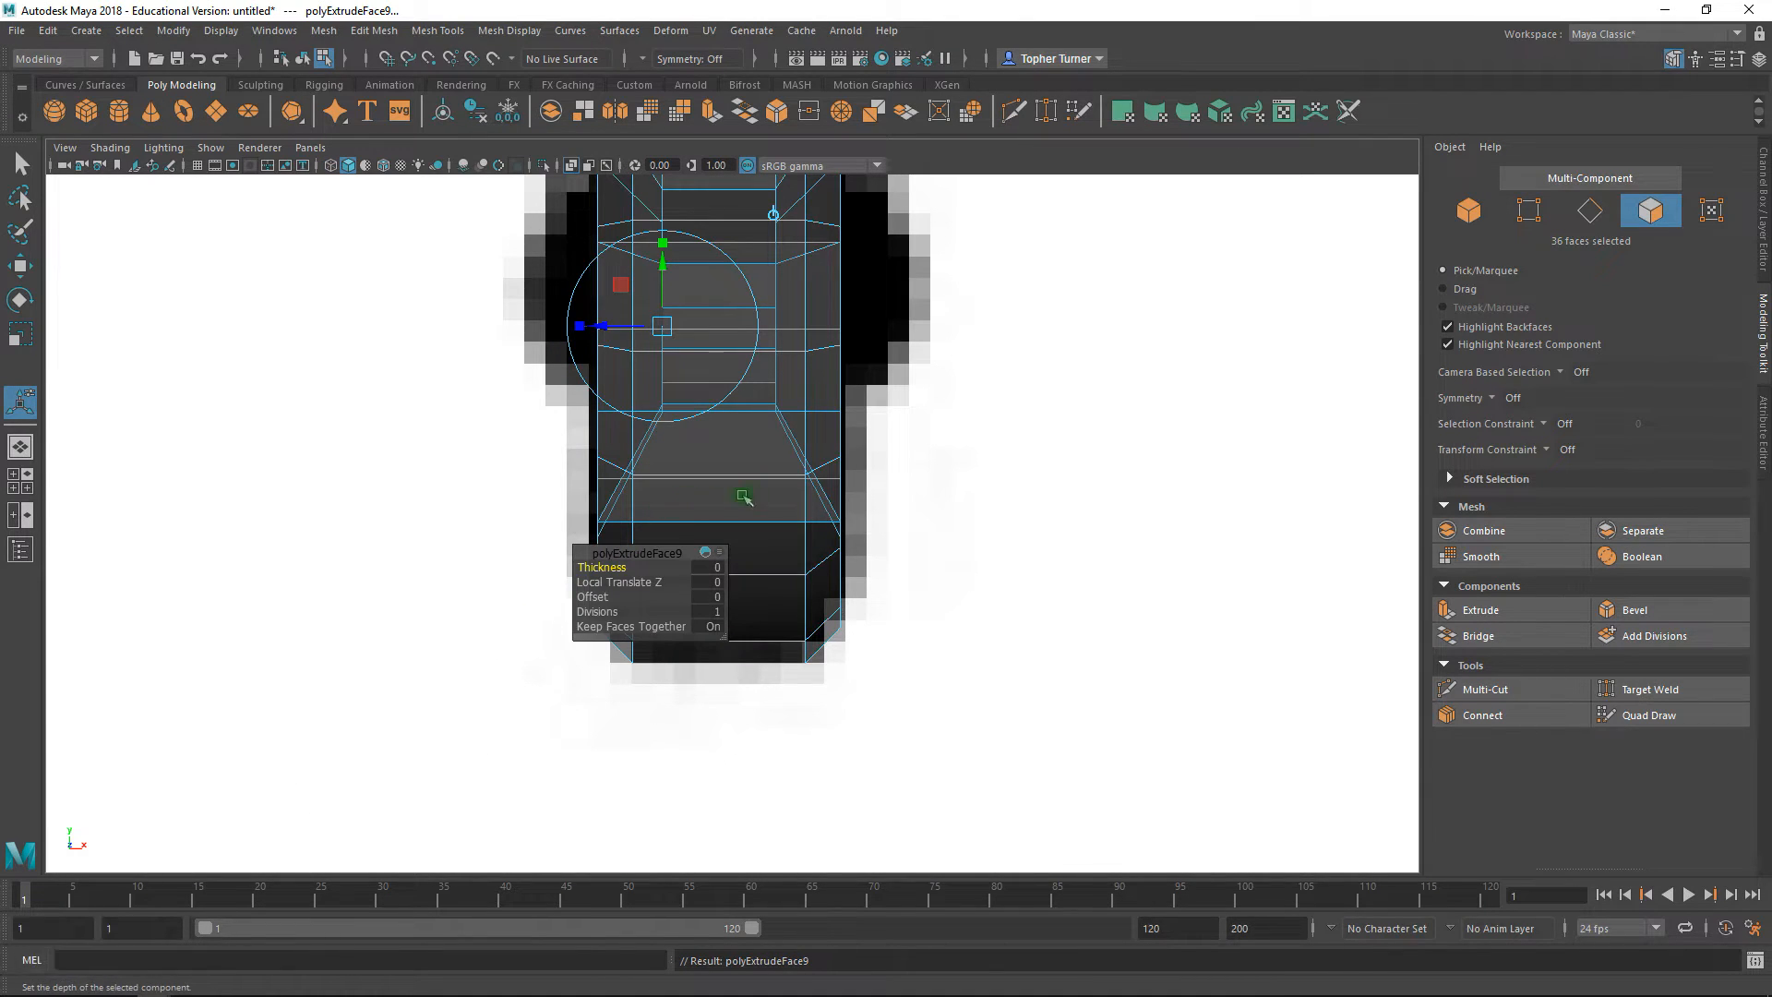
alt+right_drag(720, 498, 858, 605)
drag(652, 447, 520, 461)
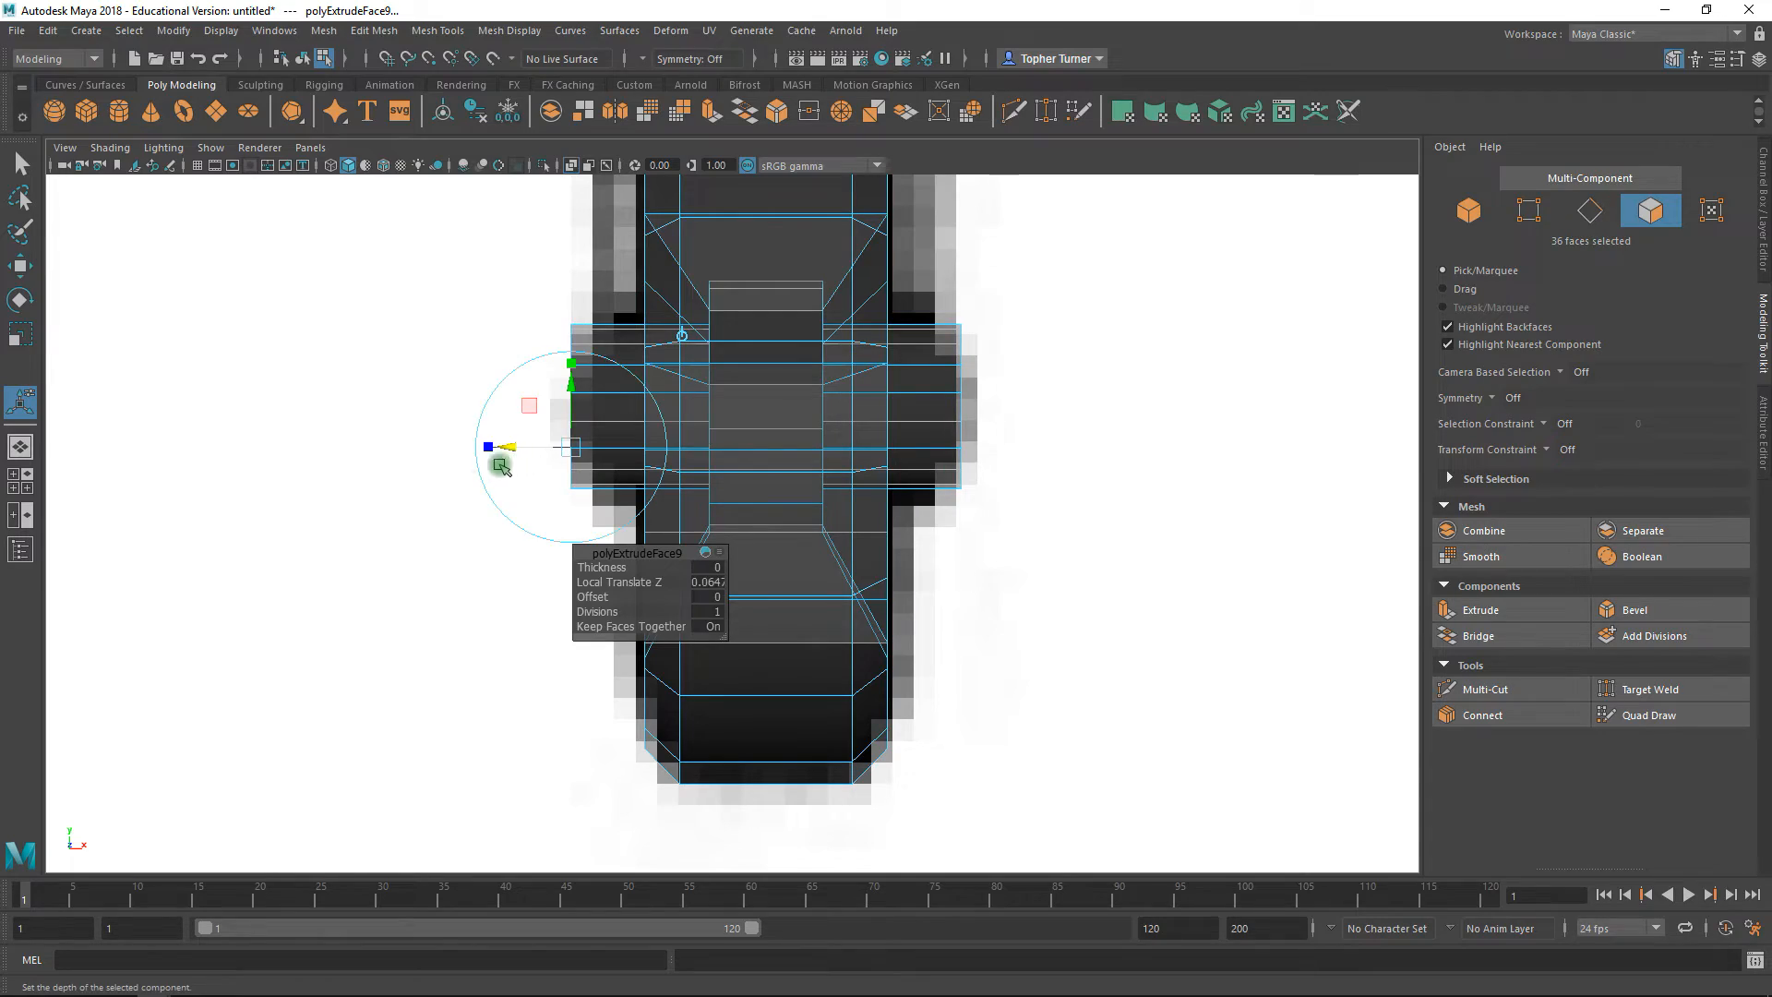
key(space)
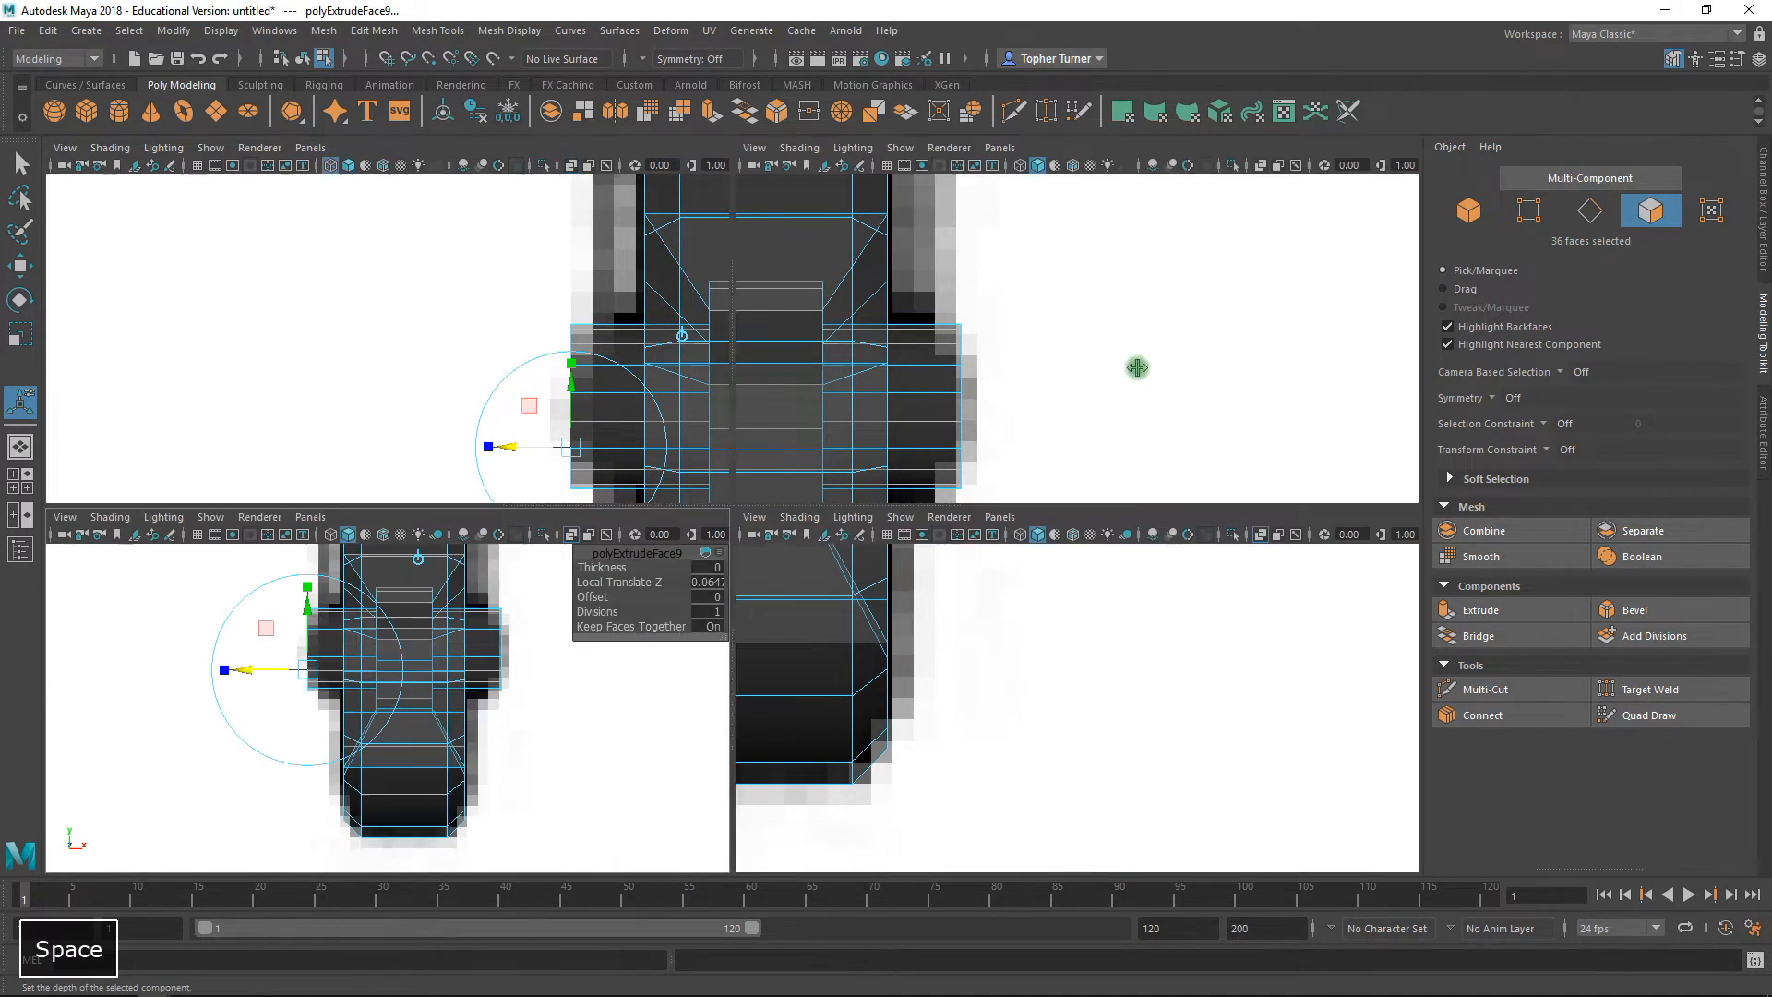
- Finish the axle extrusion and examine the wheel, hub and axle ends from several angles in the perspective view
key(space)
alt+drag(1135, 440, 877, 489)
scroll(1015, 429, down, 4)
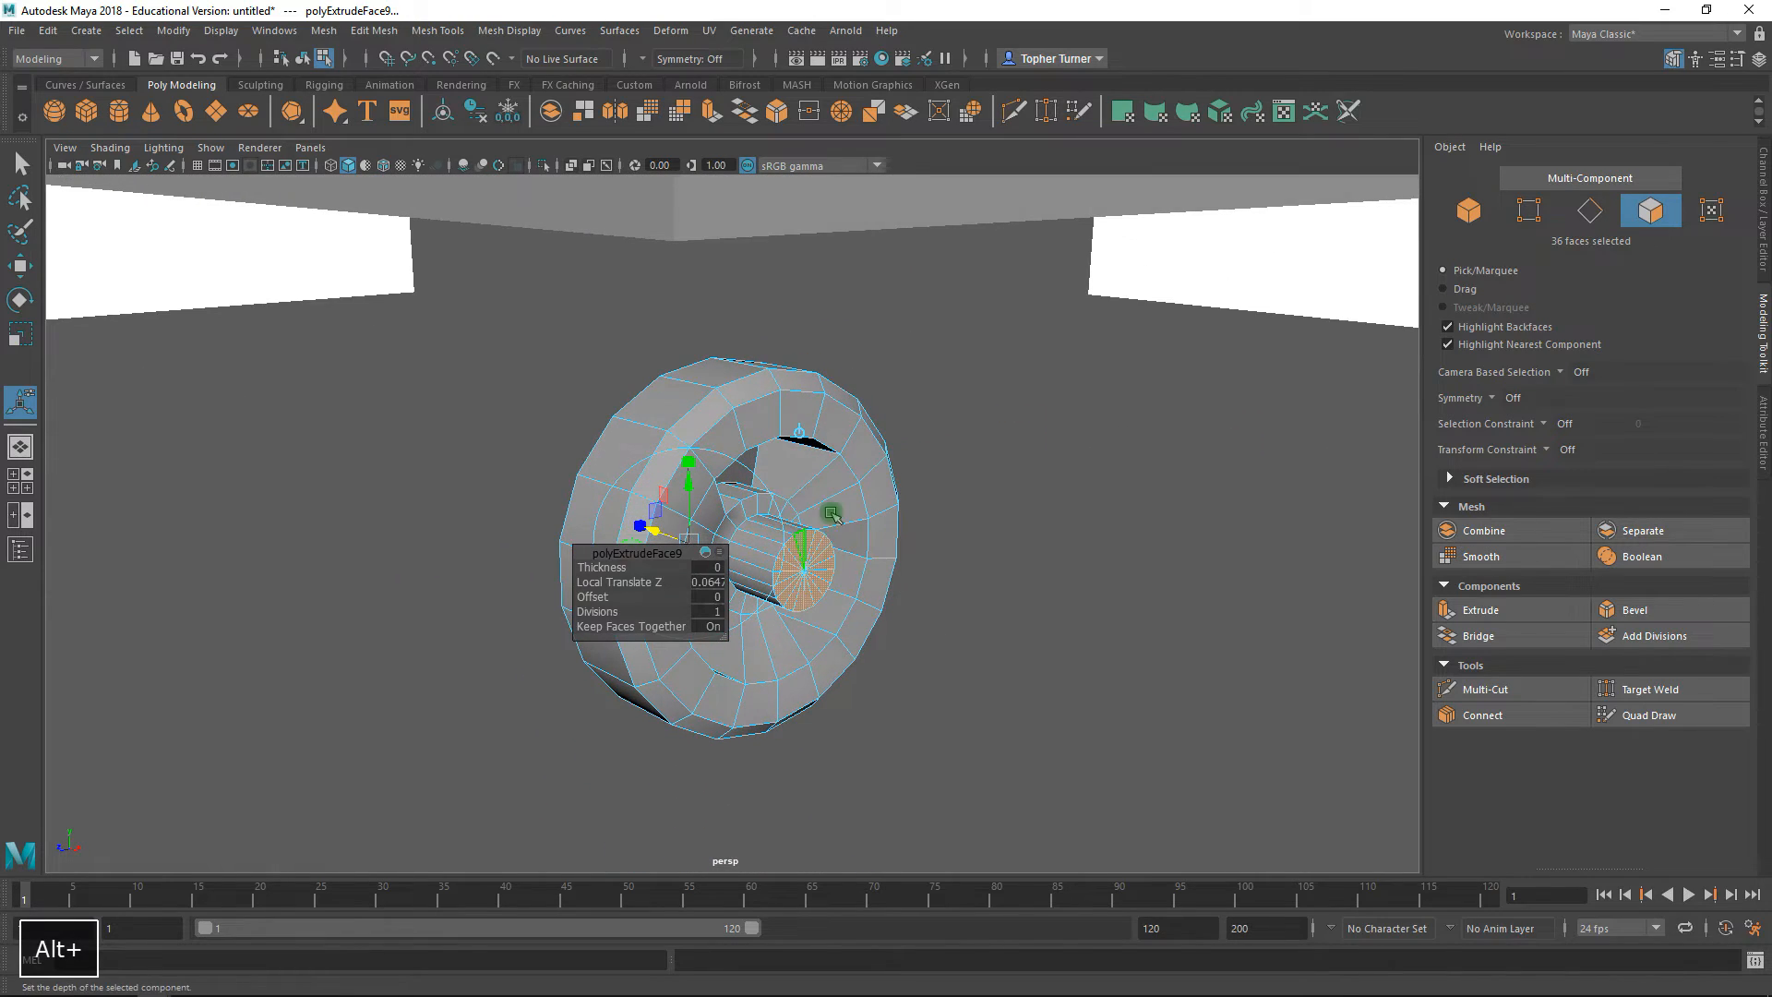
alt+right_drag(823, 535, 960, 617)
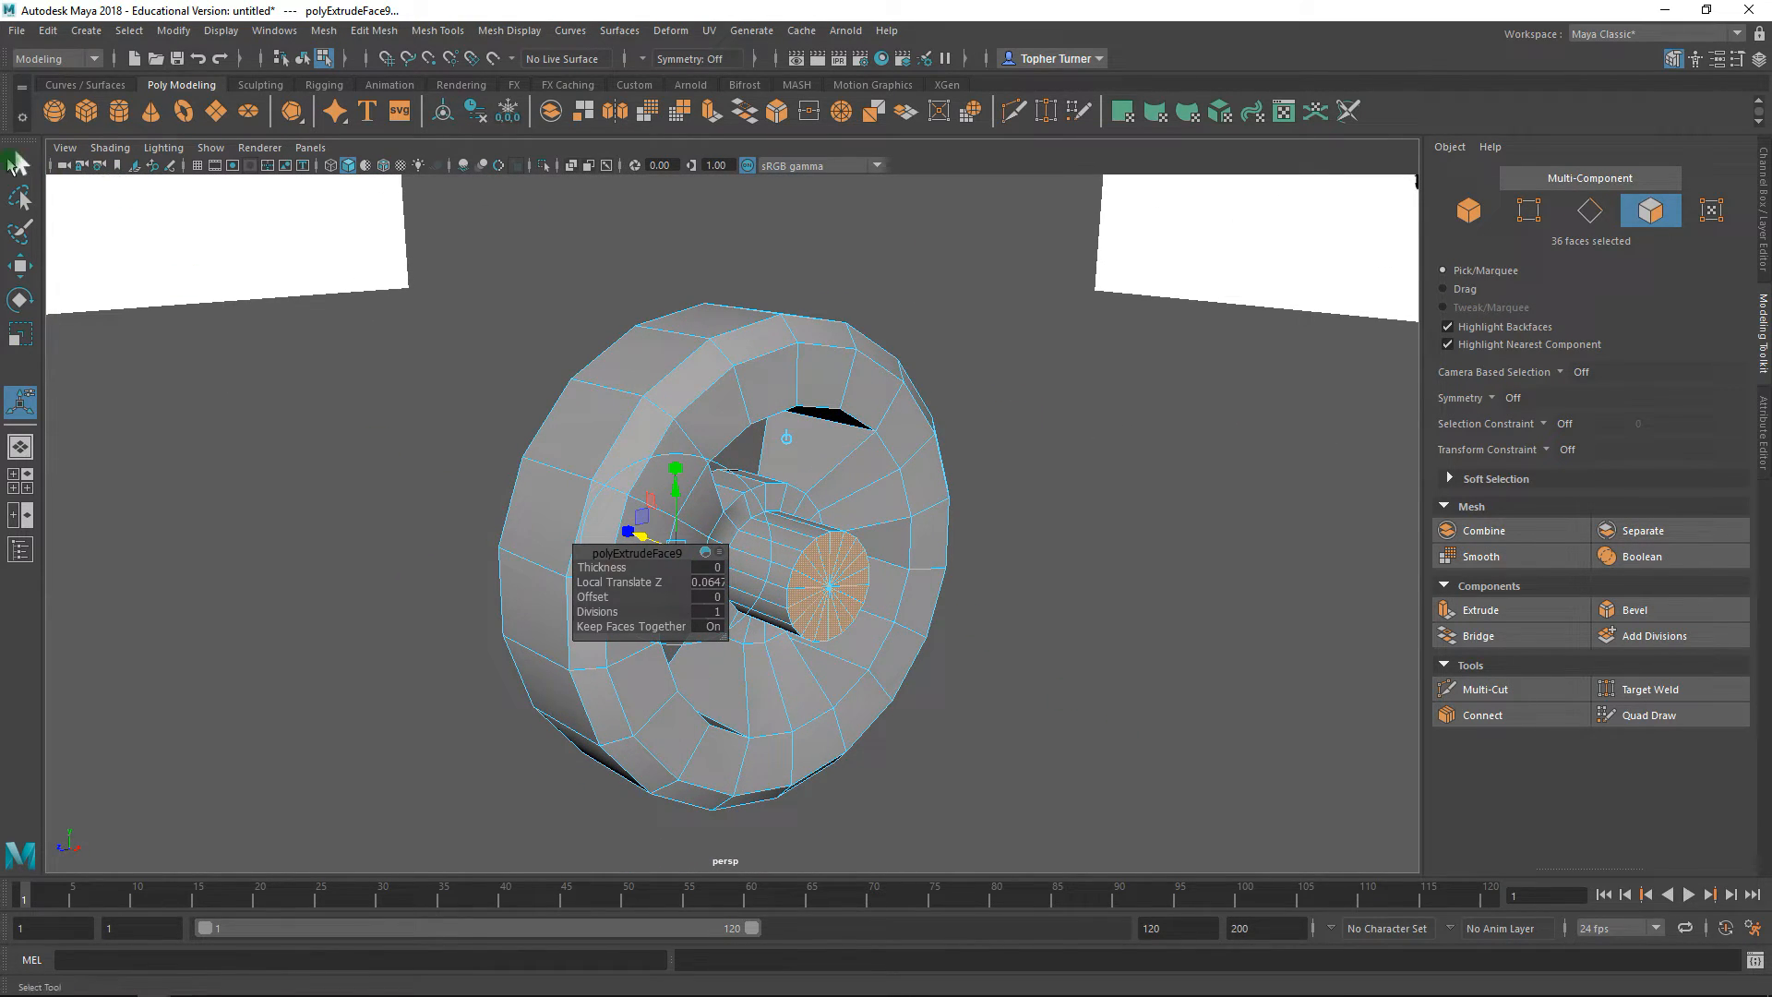
click(19, 164)
alt+right_drag(687, 379, 934, 578)
alt+drag(933, 578, 961, 467)
alt+right_drag(961, 467, 683, 406)
alt+drag(683, 406, 759, 457)
alt+drag(895, 504, 605, 397)
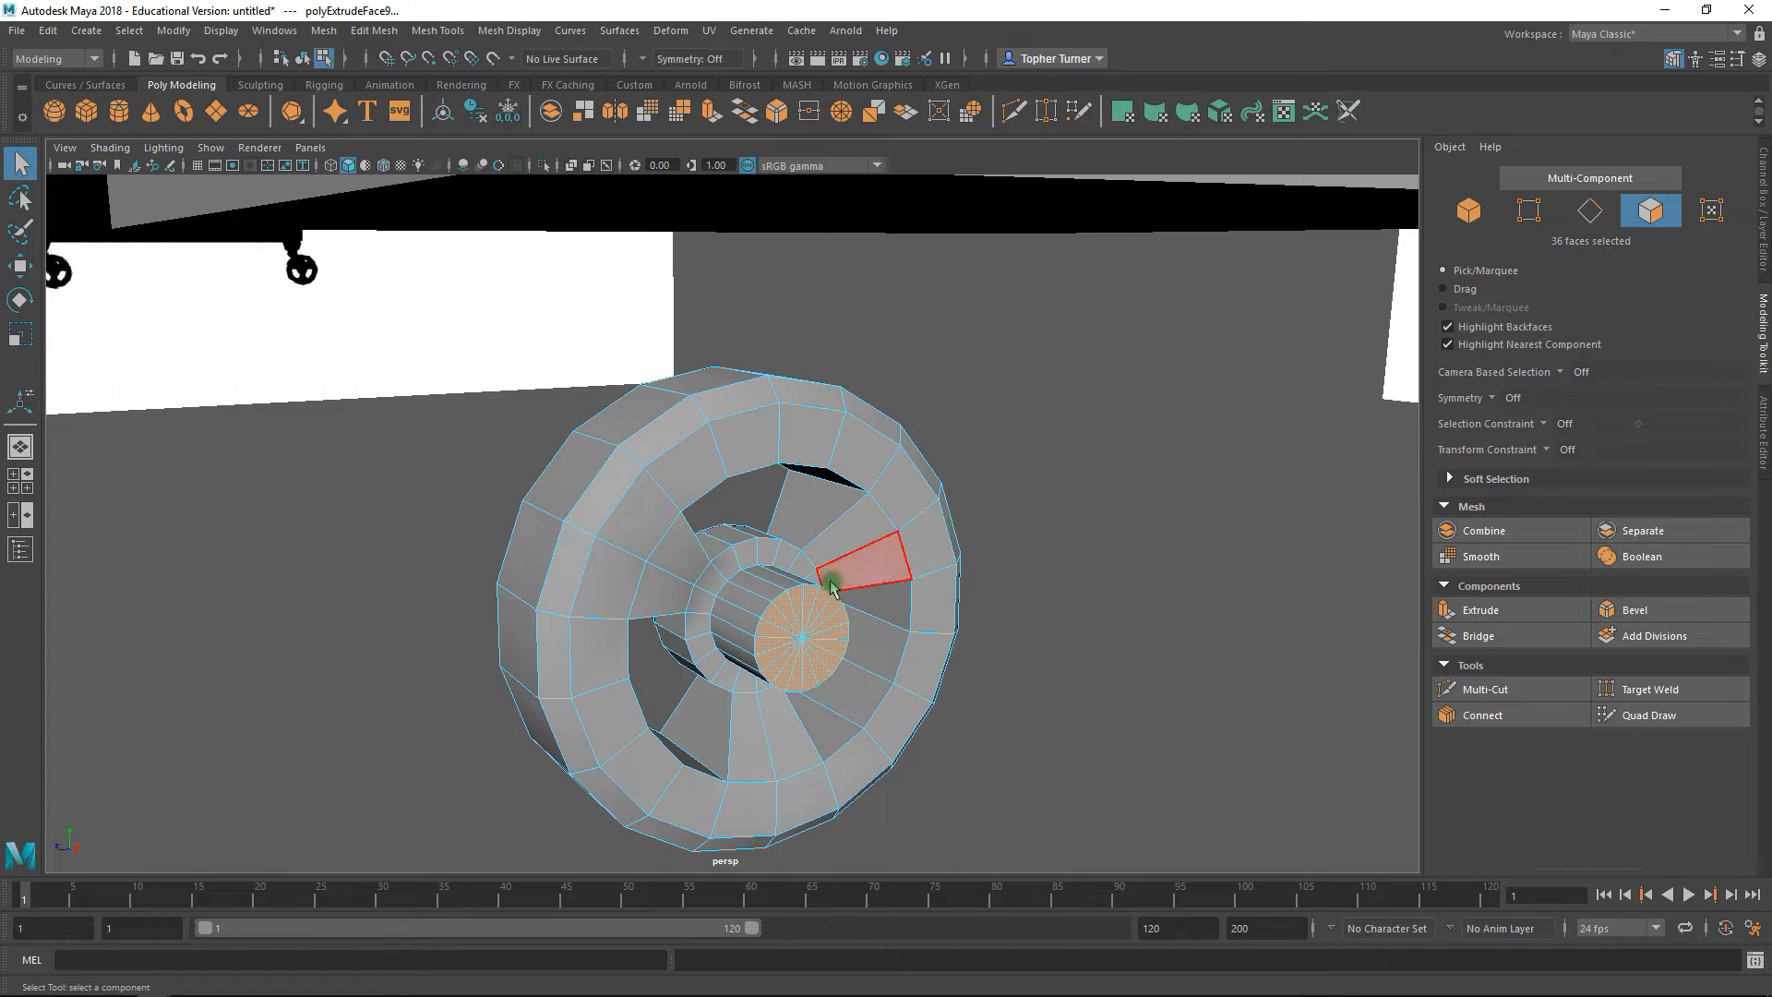
alt+drag(754, 629, 725, 589)
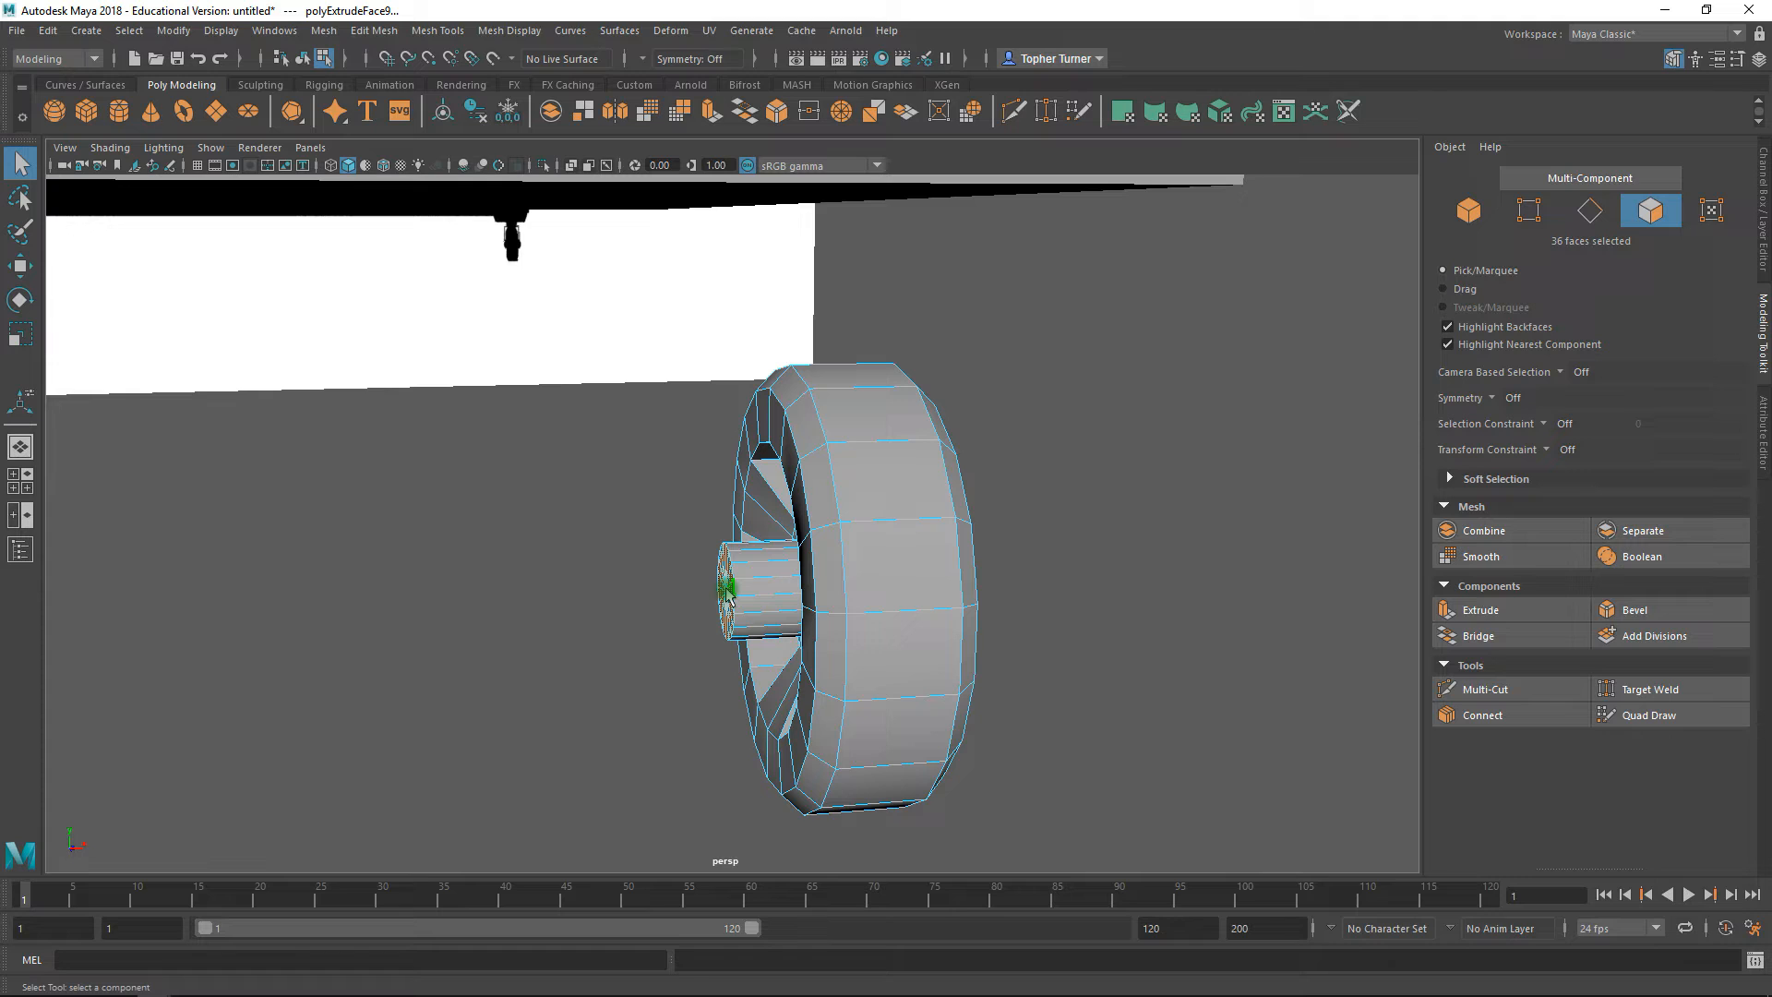
alt+drag(795, 471, 933, 554)
alt+right_drag(933, 554, 1025, 644)
alt+drag(1024, 643, 879, 427)
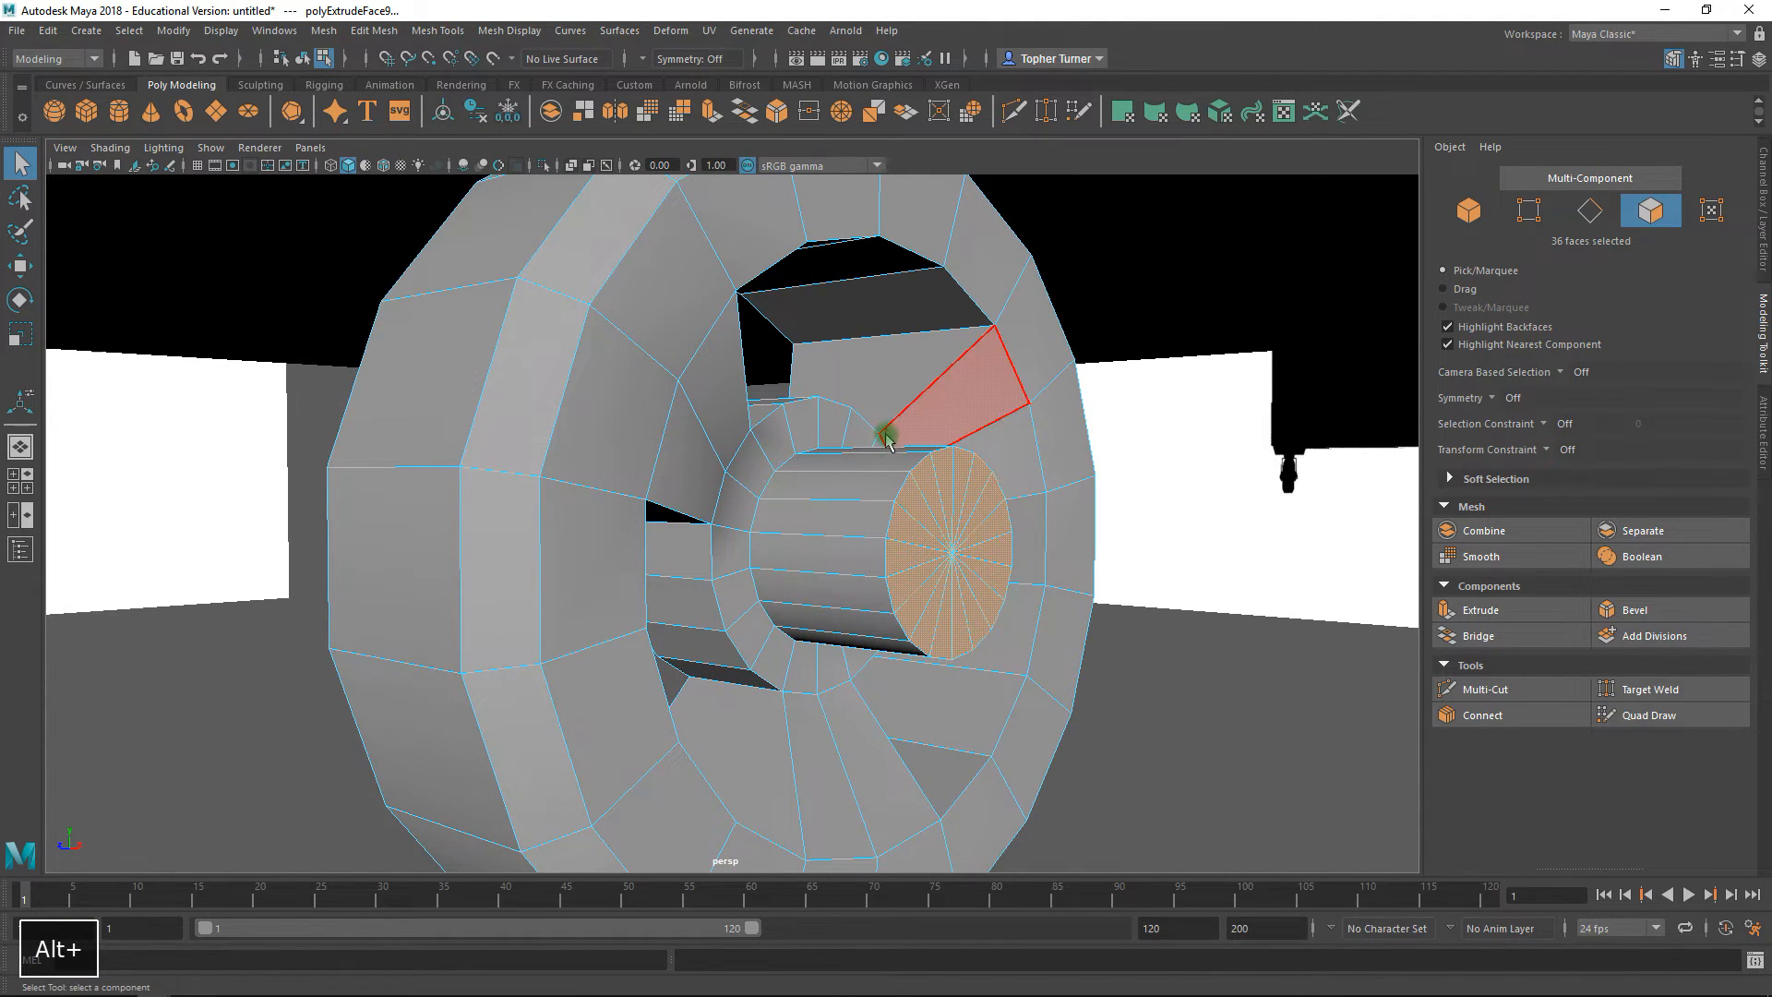
alt+right_drag(933, 518, 862, 479)
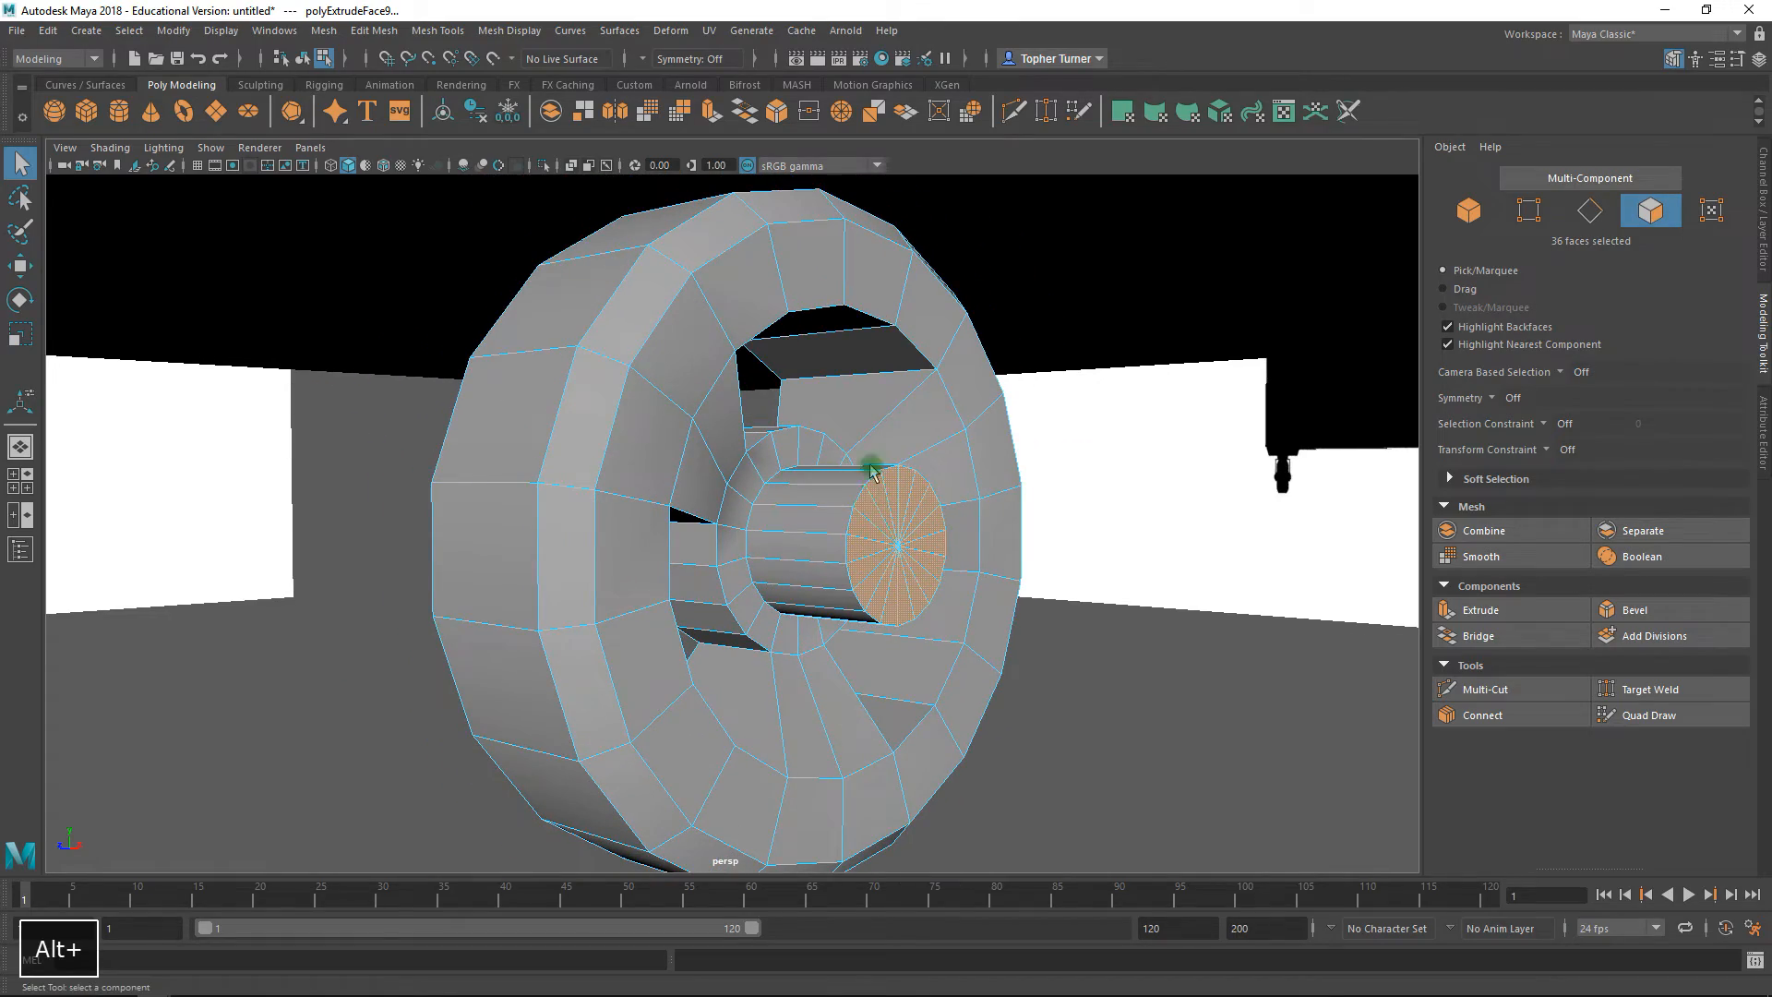
mouse_move(969, 534)
alt+mouse_down()
mouse_move(791, 494)
mouse_move(548, 512)
mouse_move(961, 504)
mouse_move(941, 528)
alt+mouse_up()
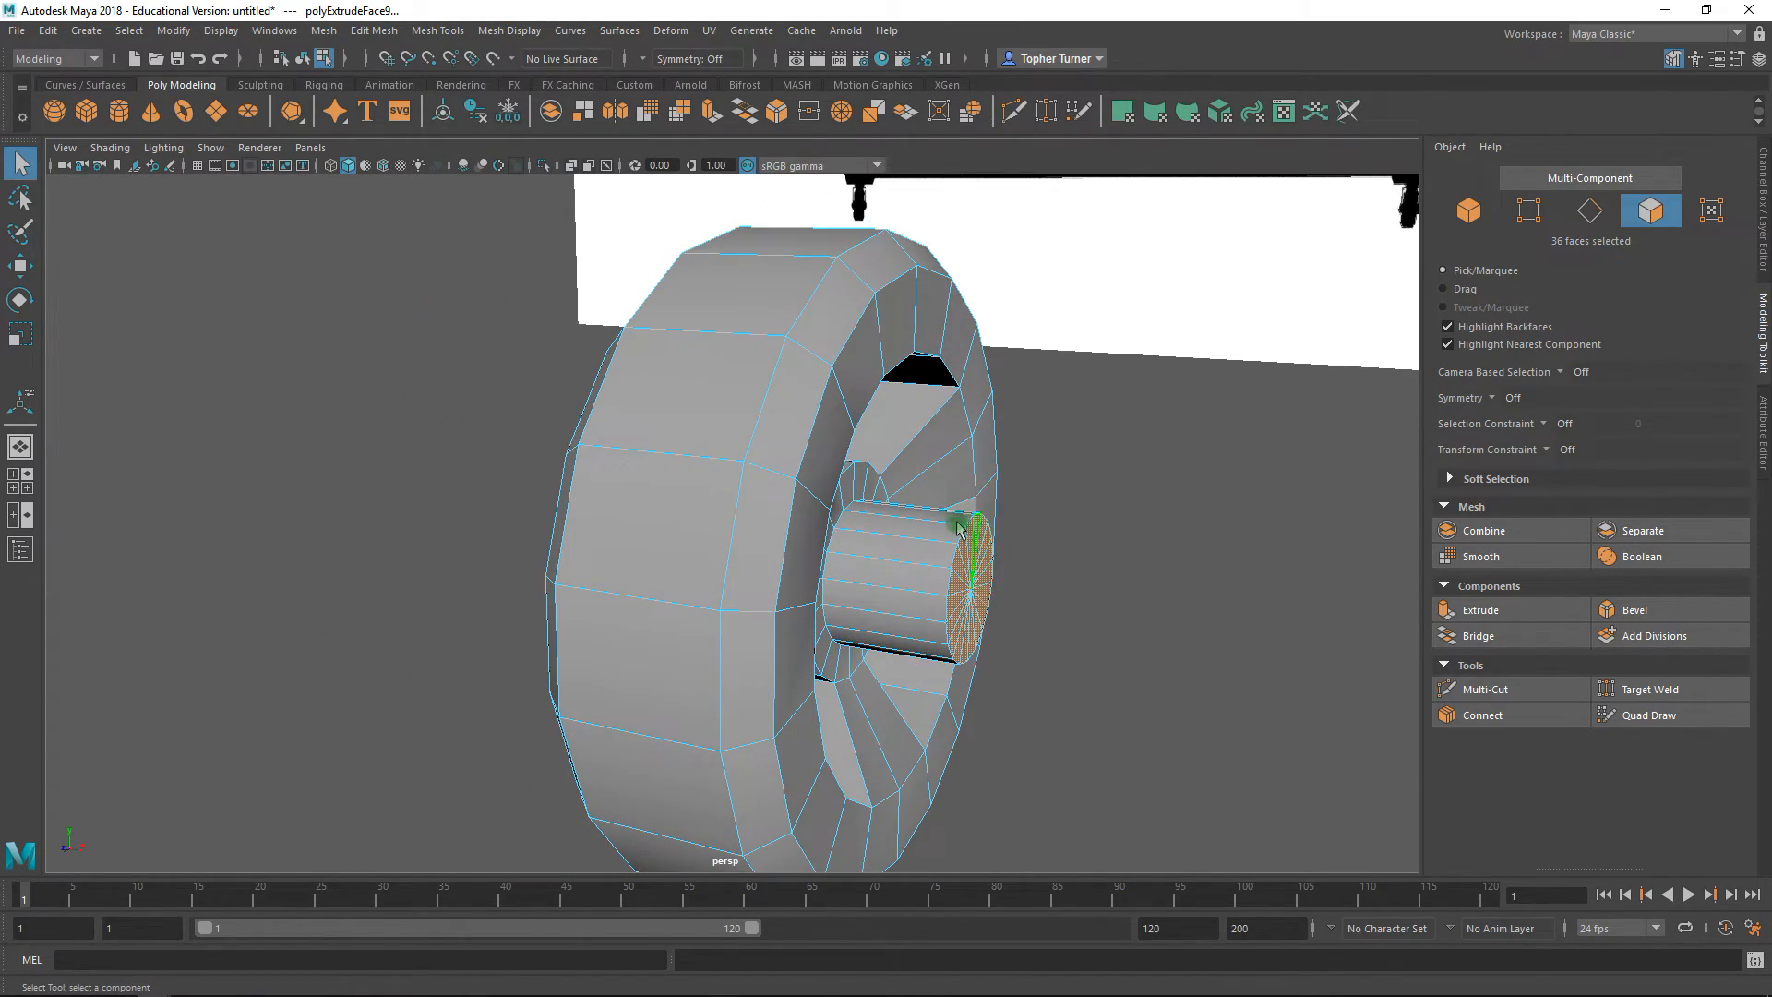
alt+drag(954, 613, 645, 324)
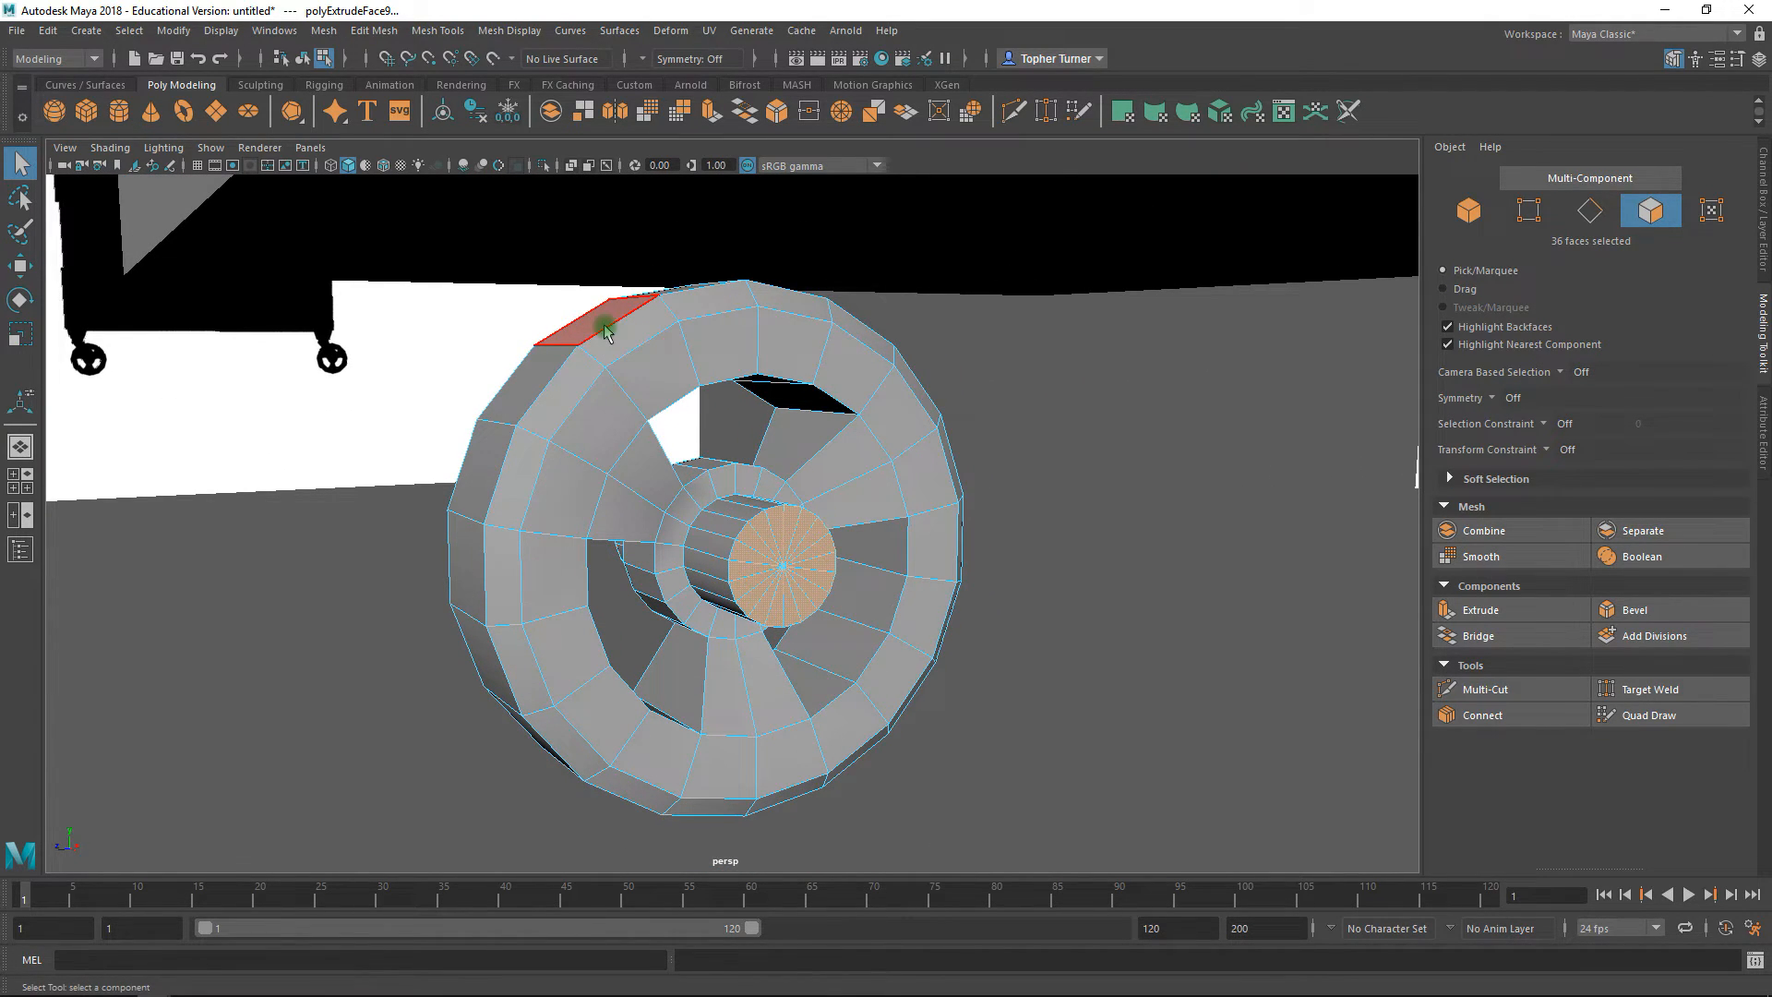
mouse_move(594, 348)
alt+mouse_down()
mouse_move(644, 364)
mouse_move(601, 340)
alt+mouse_up()
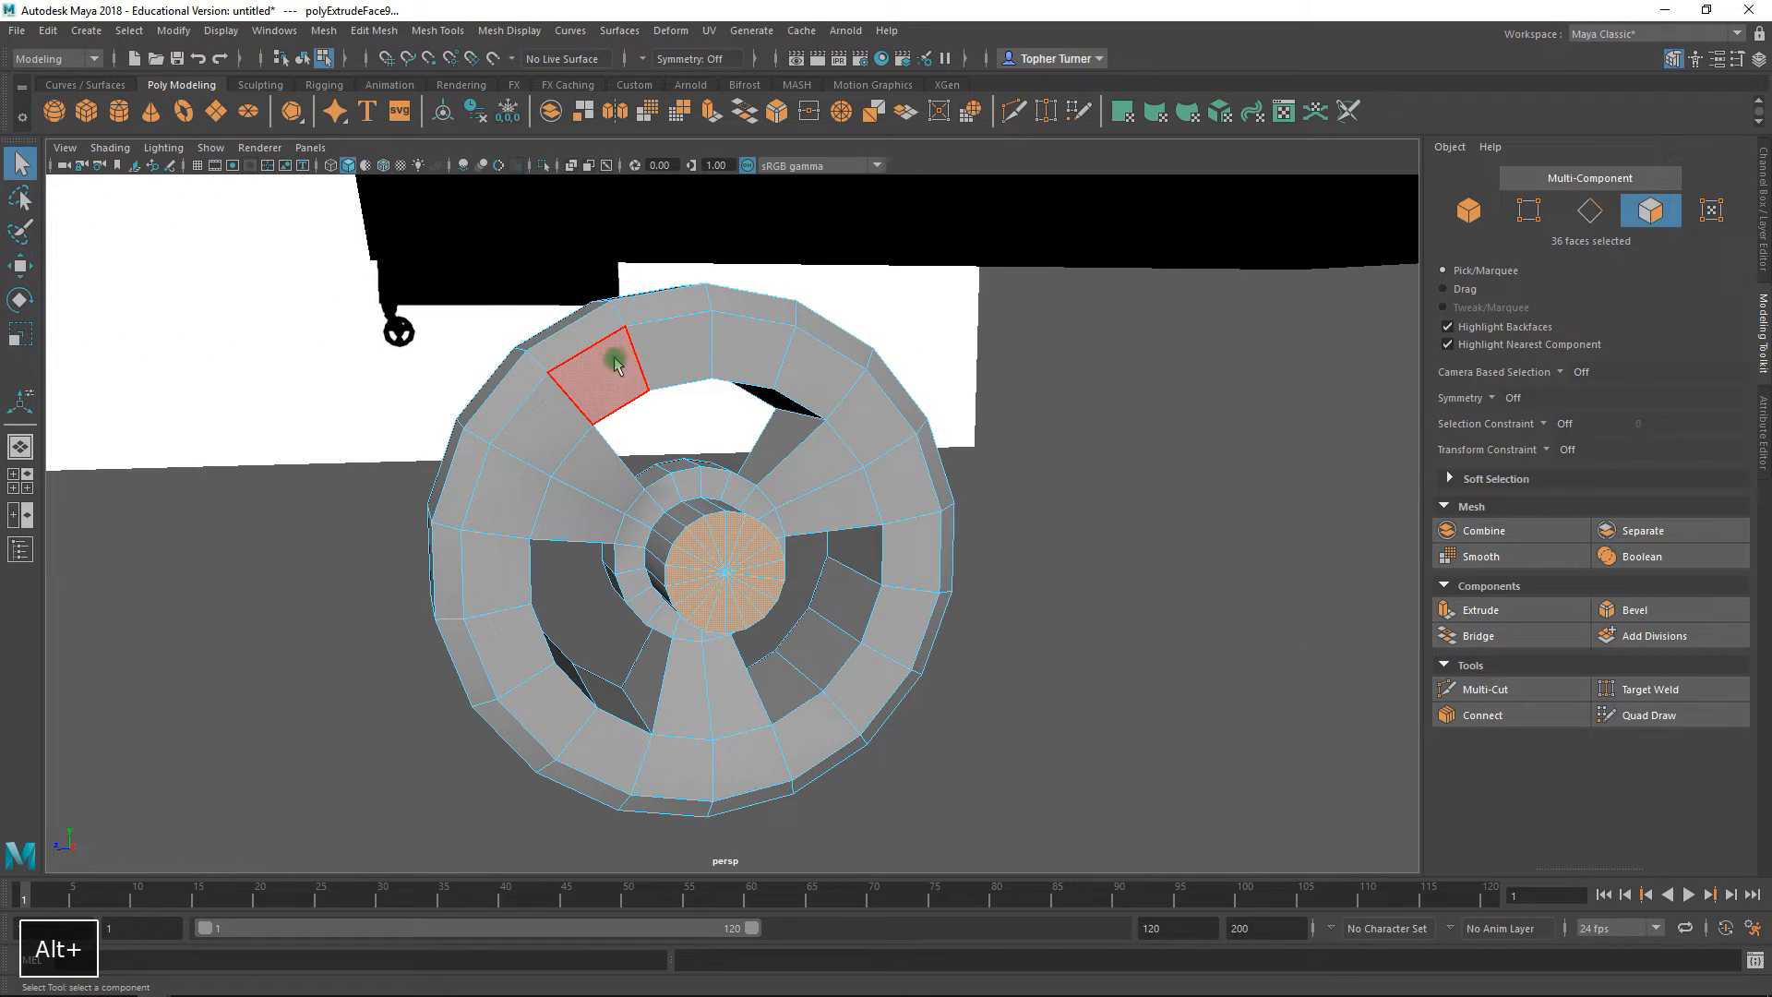
alt+right_drag(696, 526, 822, 613)
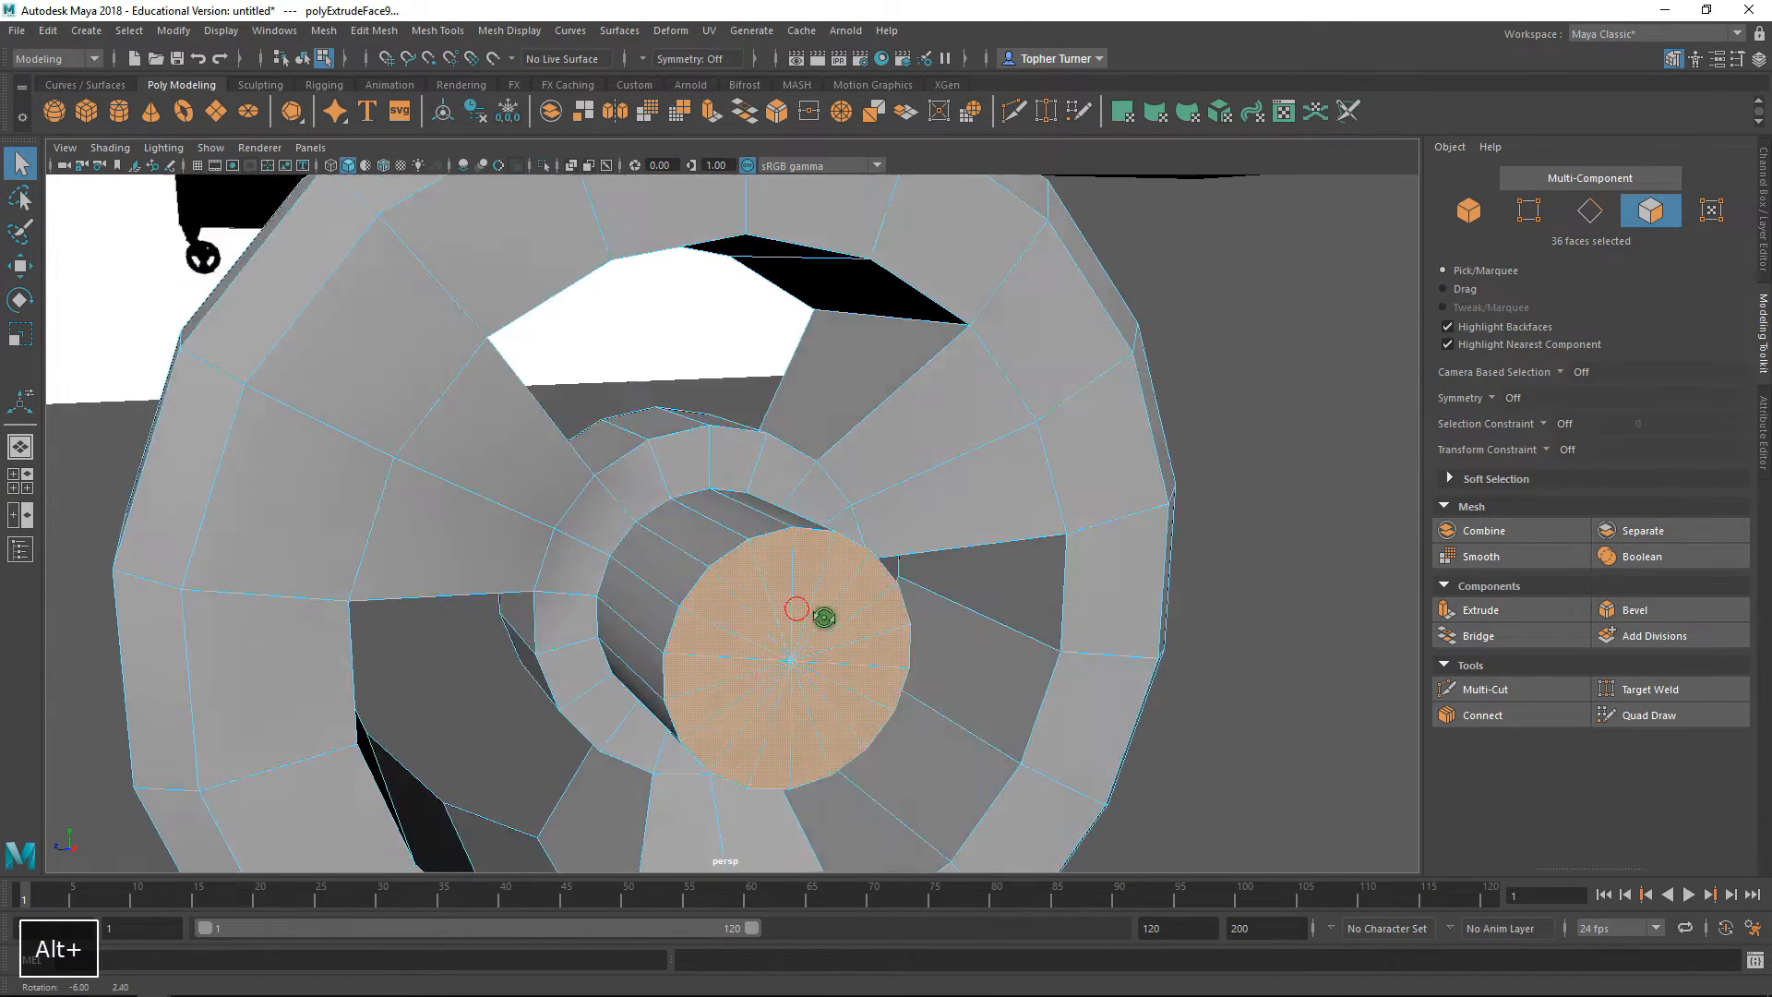
alt+drag(822, 613, 1238, 594)
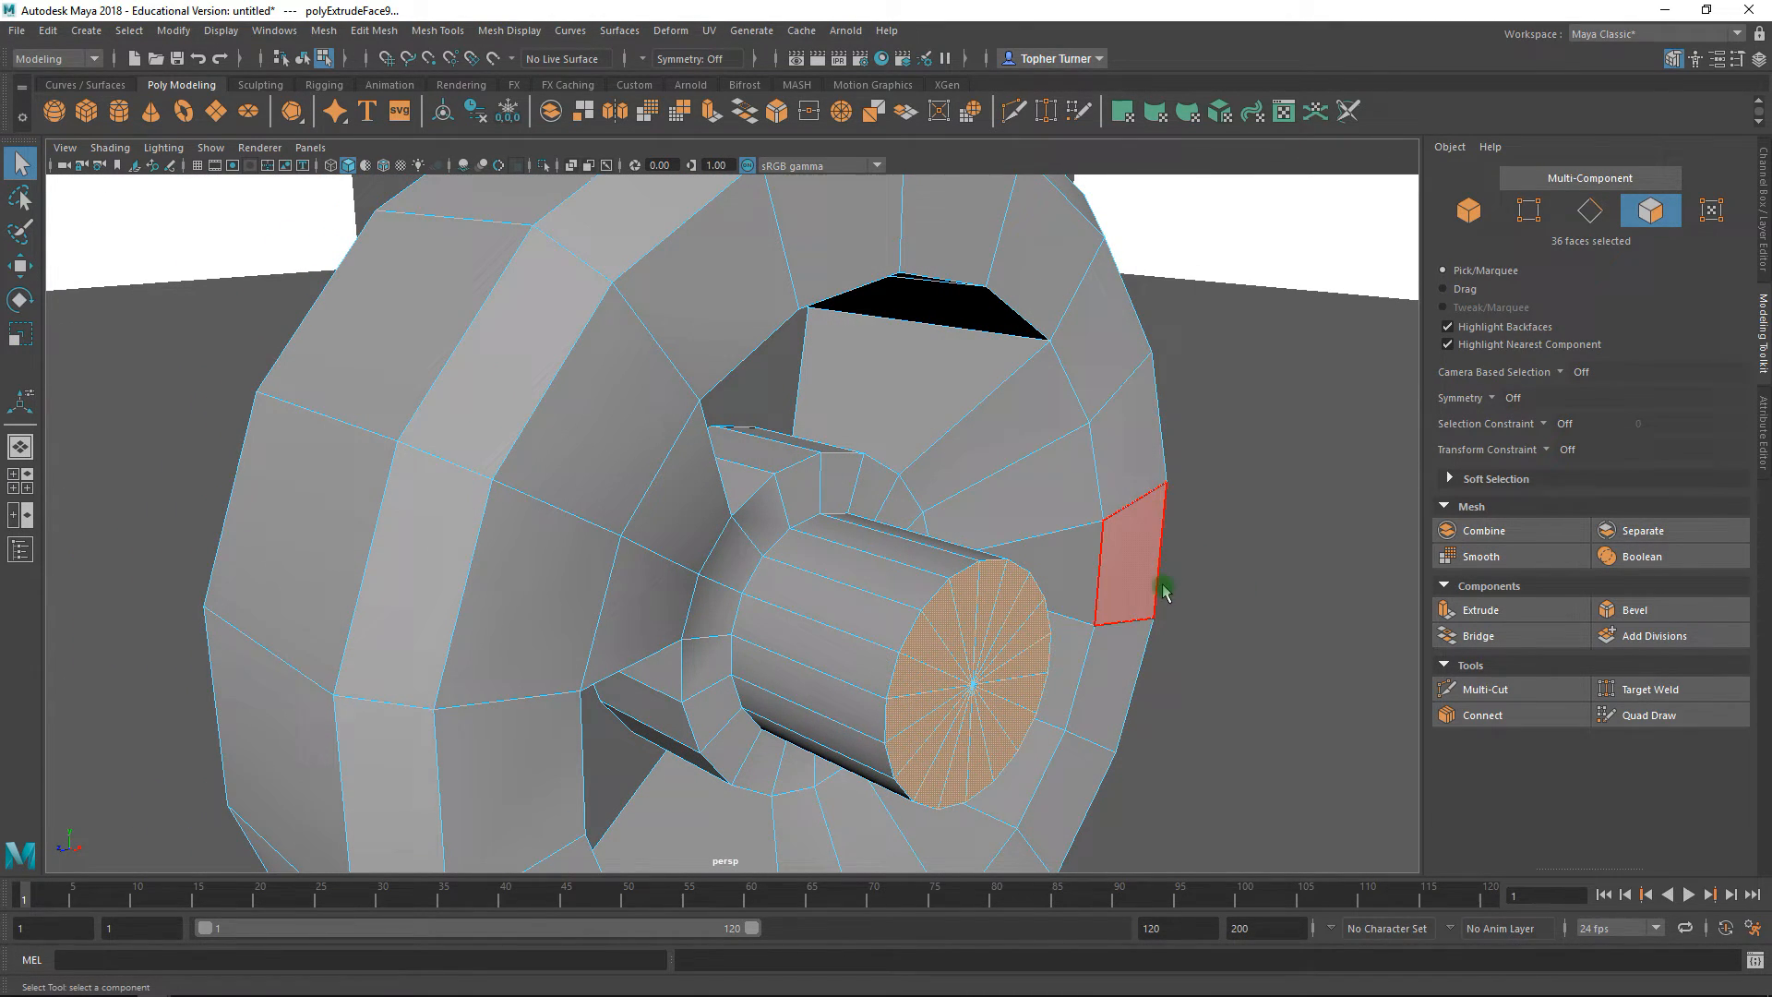
- Select the lengthwise edges around both protruding axle ends and connect them with 1 segment
click(1589, 210)
click(888, 565)
shift+double_click(868, 598)
alt+drag(1048, 581, 1062, 546)
shift+double_click(747, 519)
alt+drag(997, 498, 1052, 612)
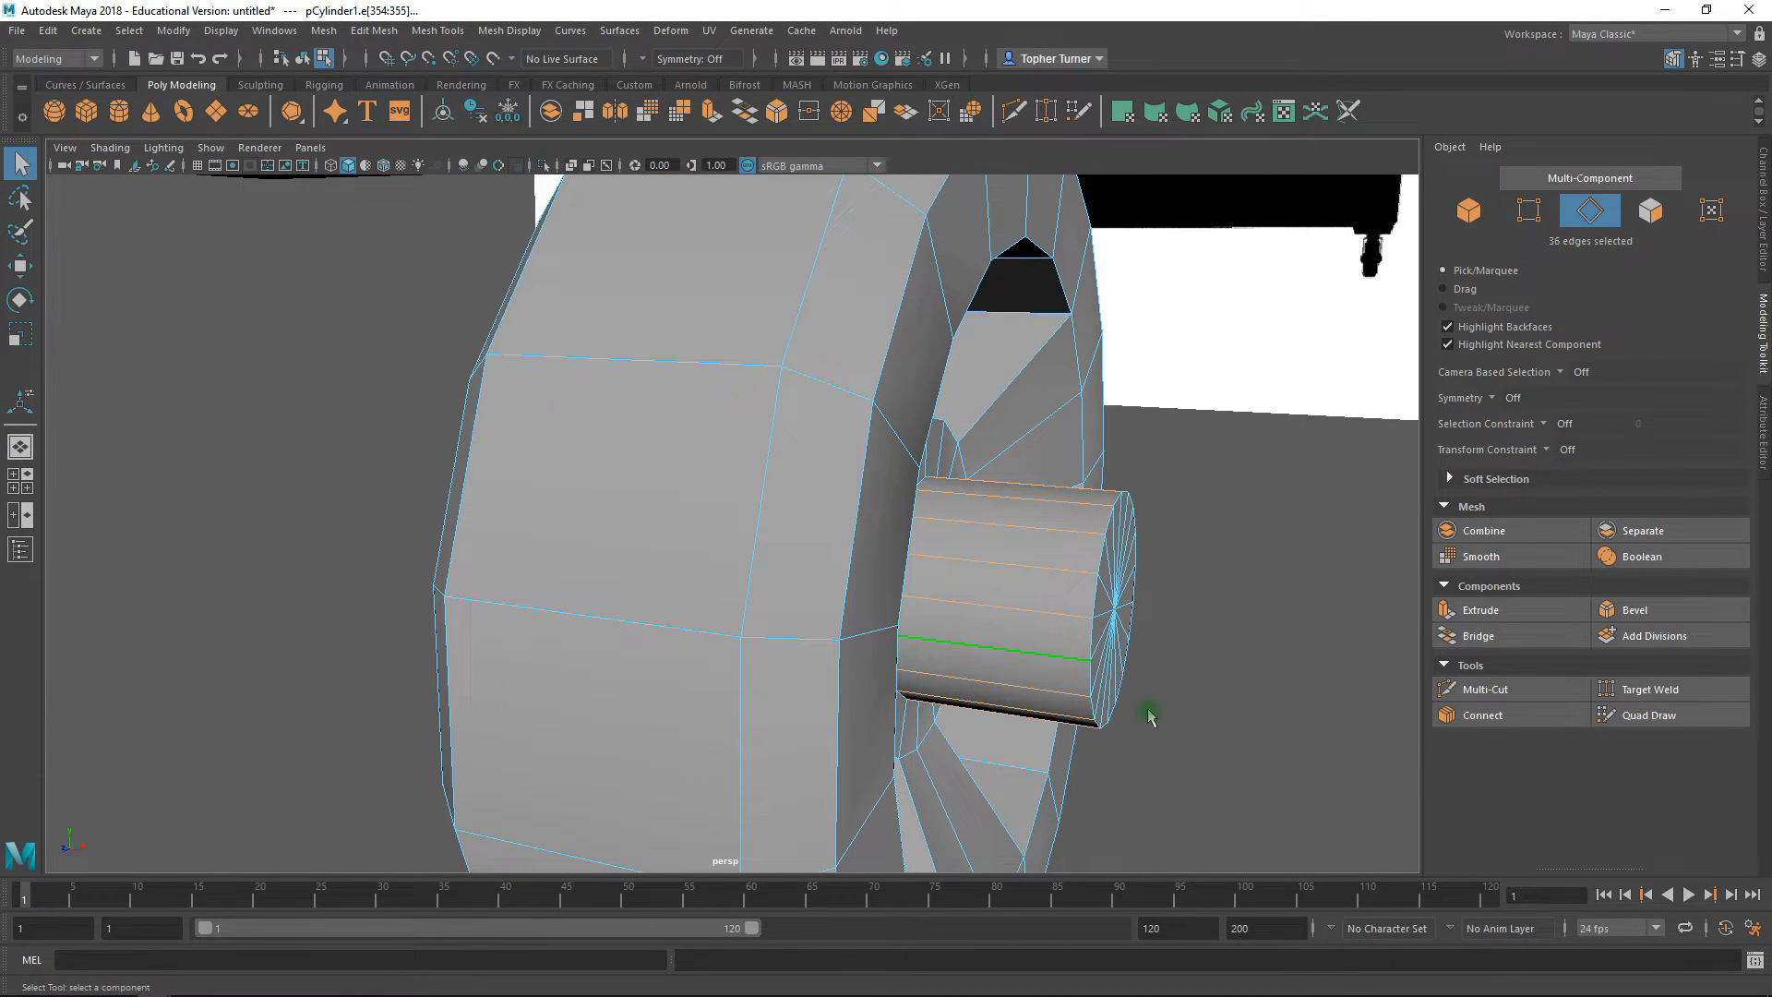
click(1478, 724)
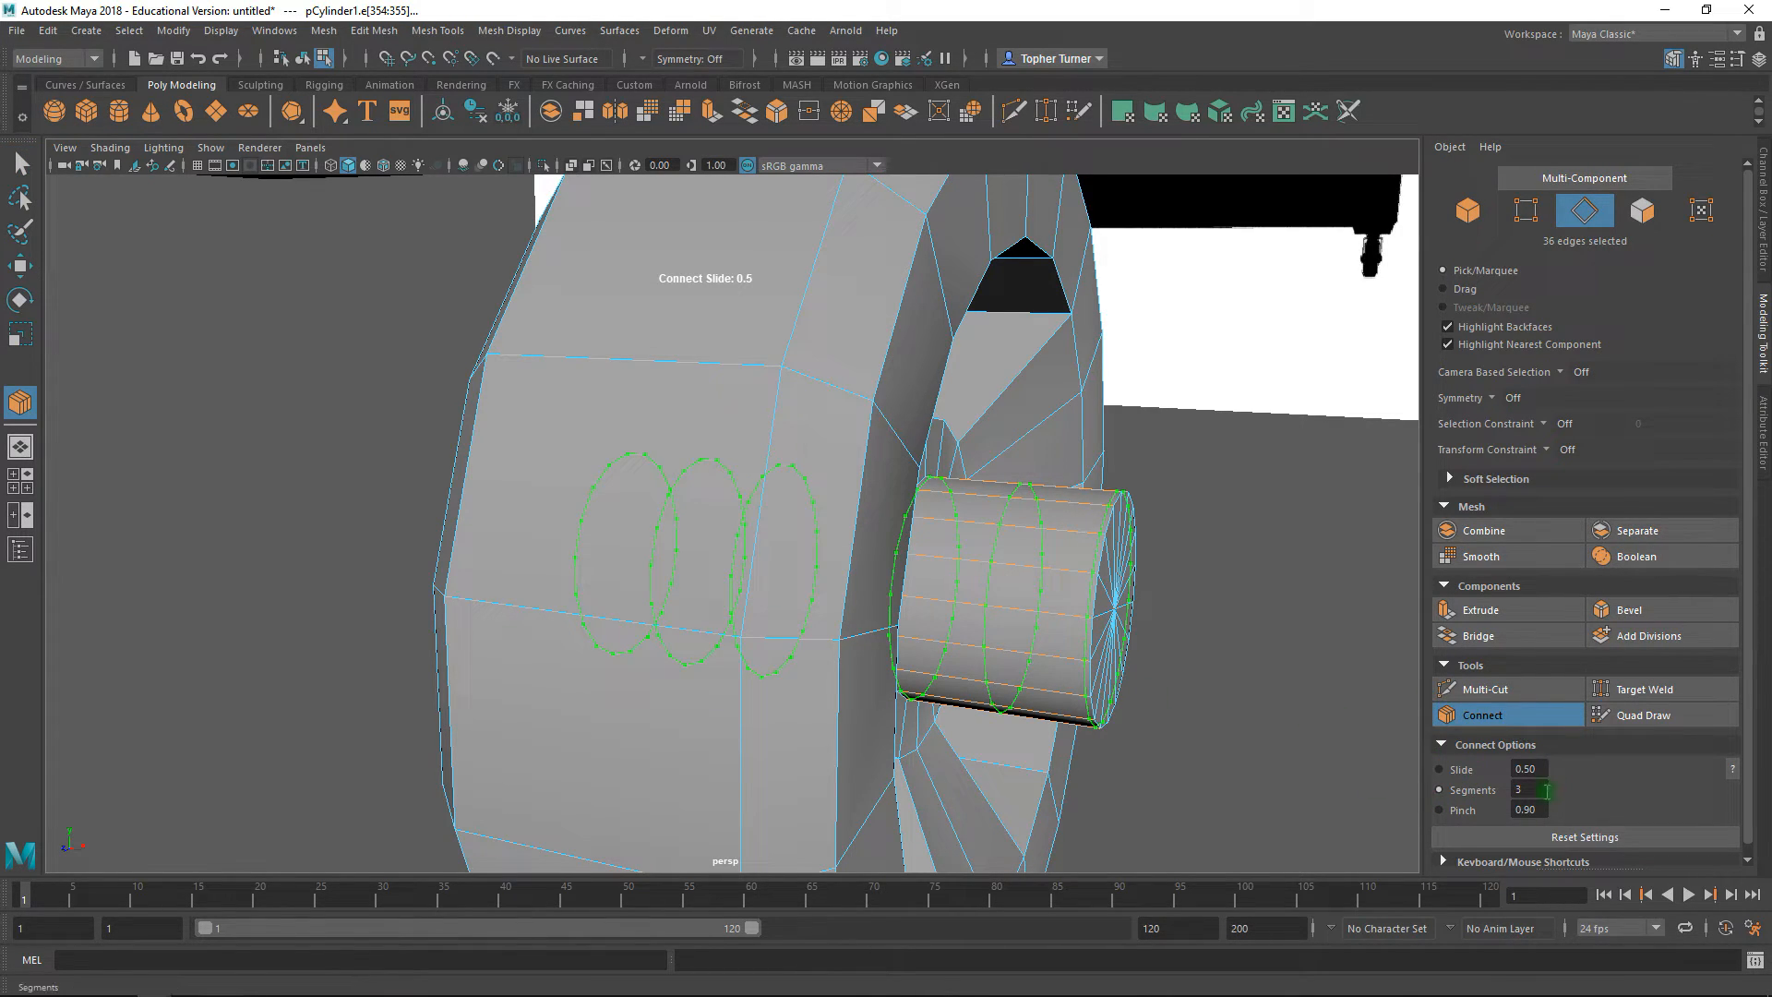
text(1)
key(Return)
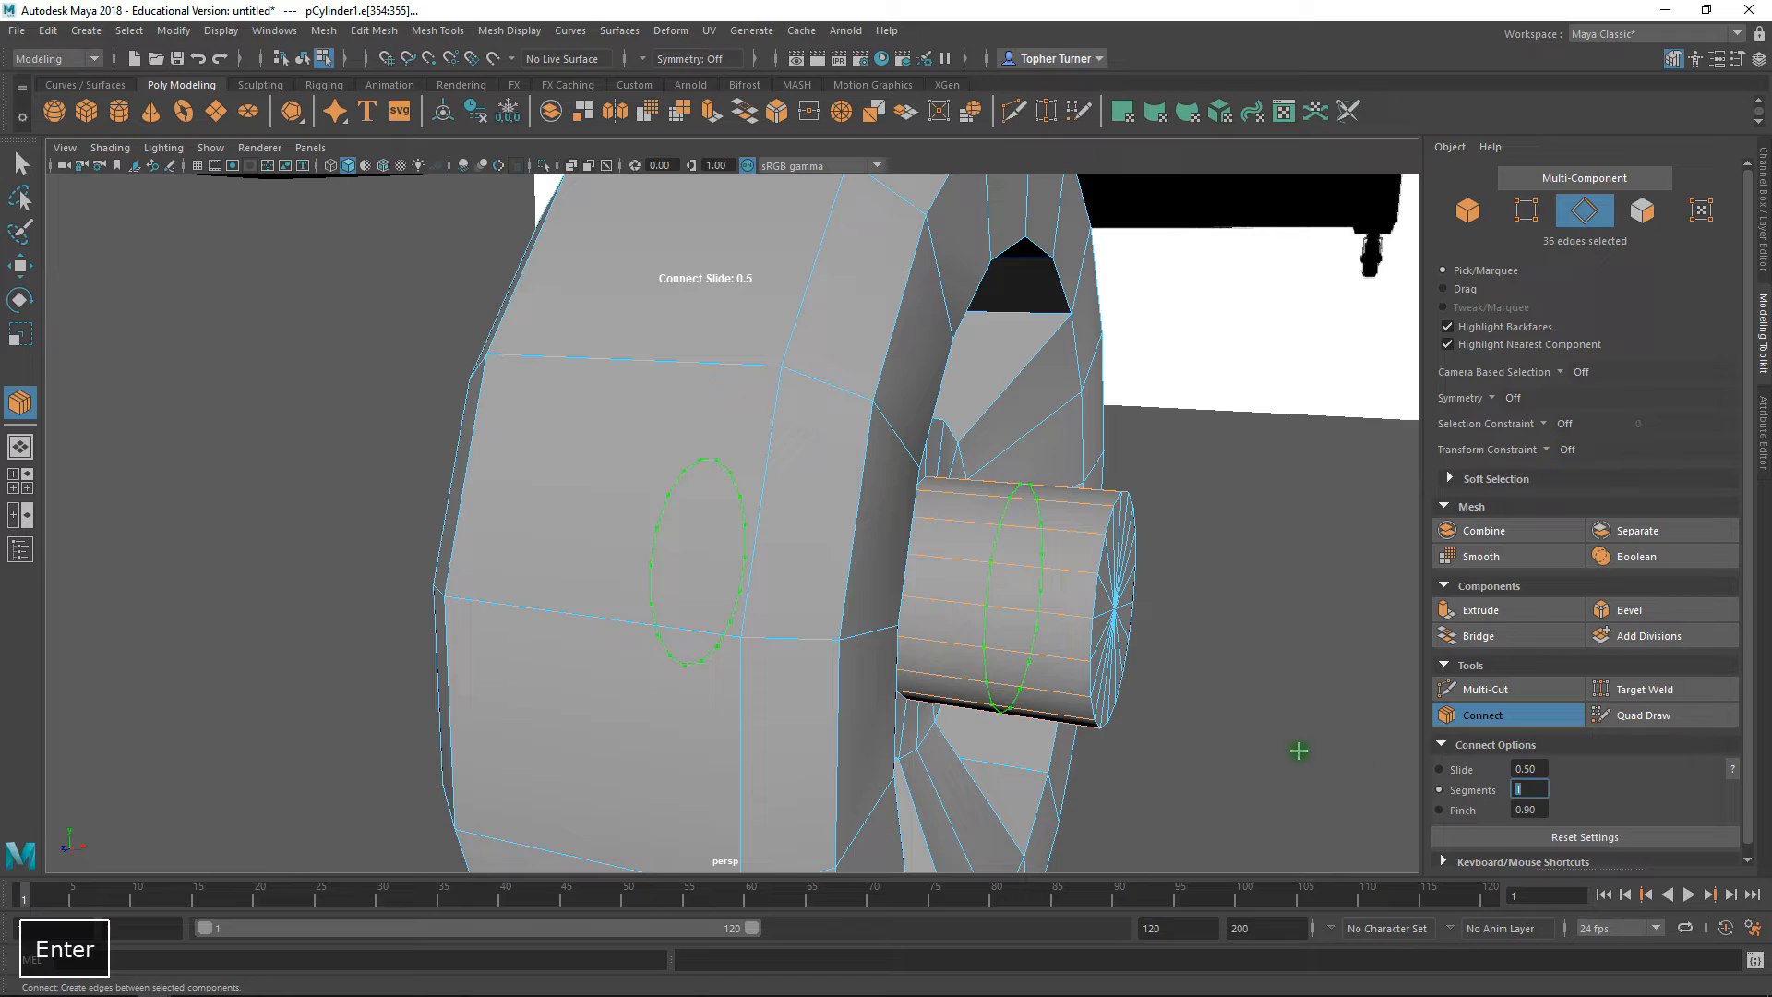
- Compare the new axle loops with the front reference, set the Connect Slide to 0.63 and finish the connection
alt+drag(1159, 665, 1100, 645)
key(space)
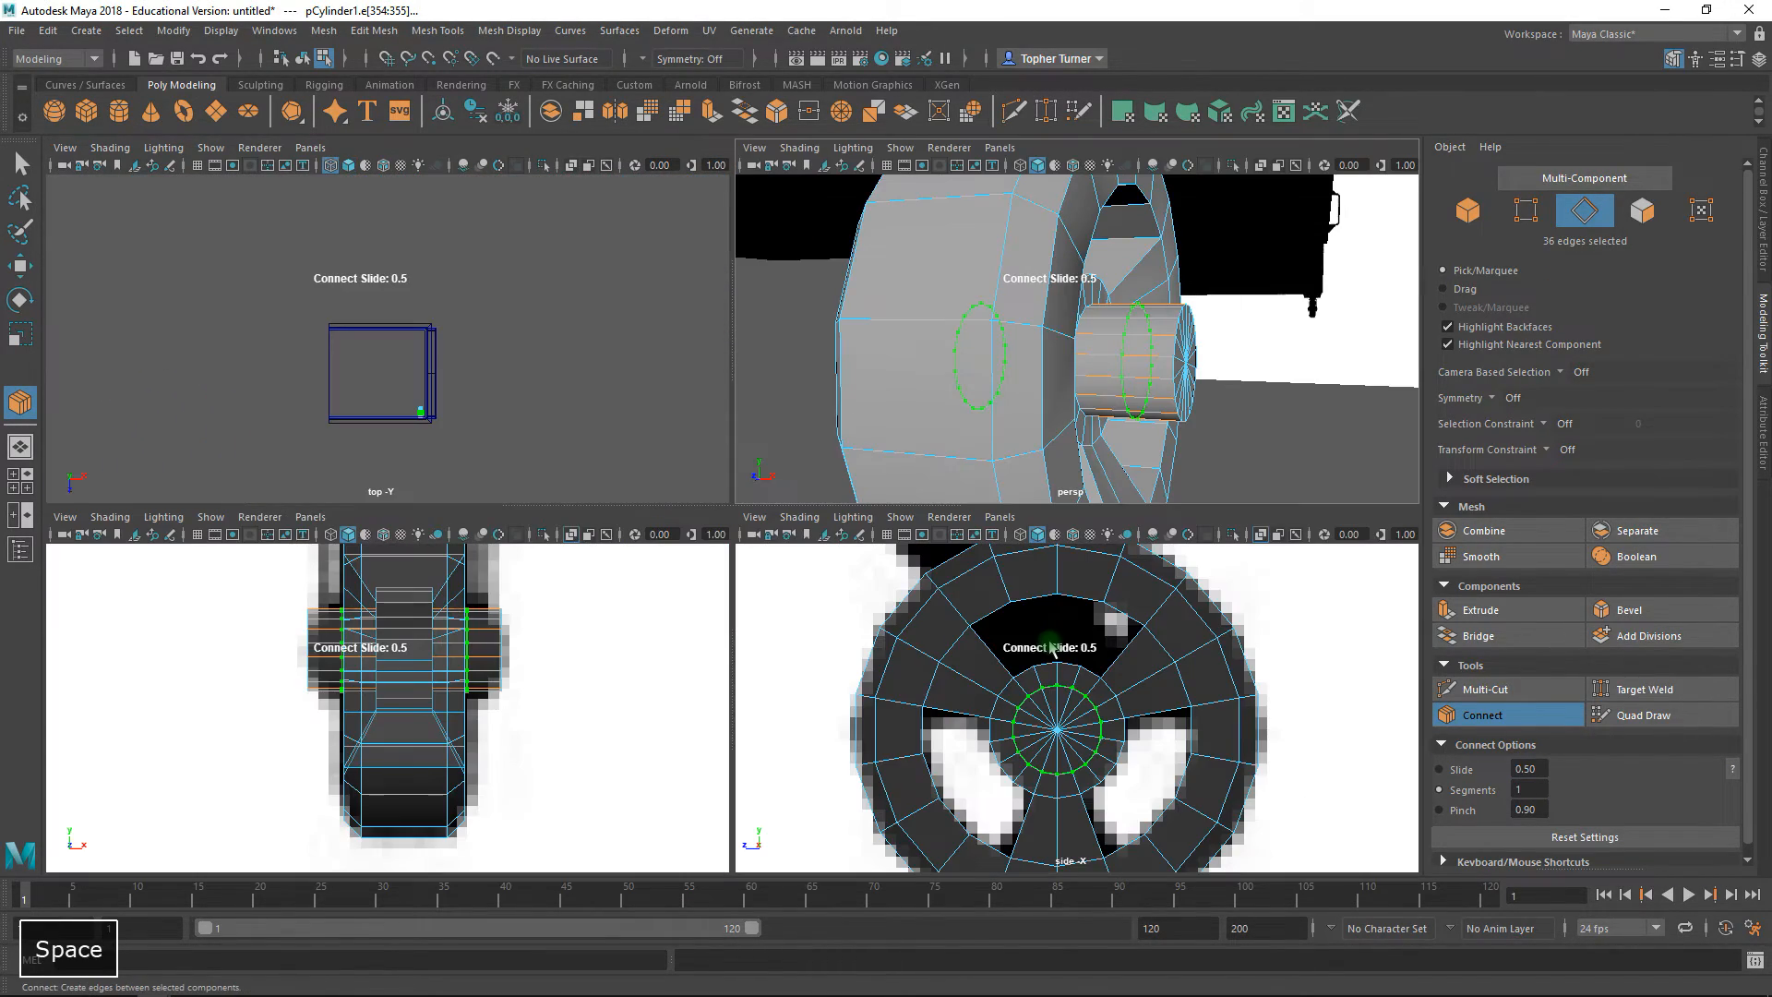
key(space)
alt+middle_drag(812, 499, 820, 767)
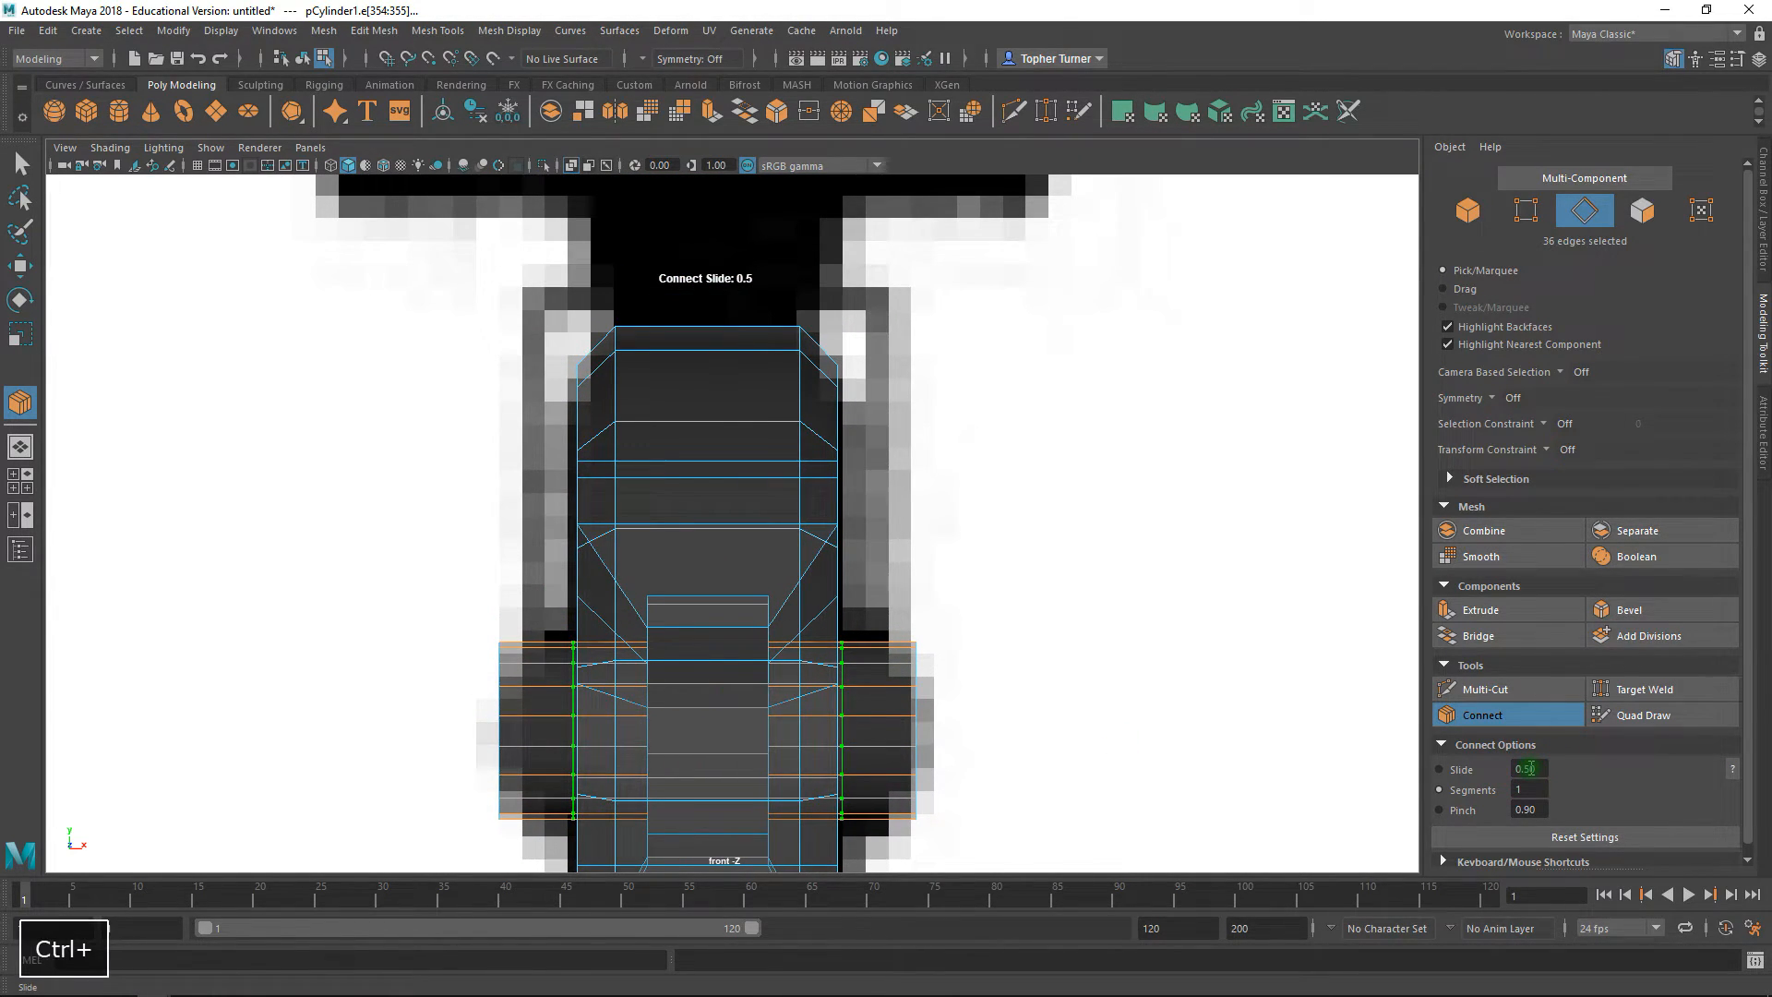
ctrl+drag(1547, 762, 1530, 769)
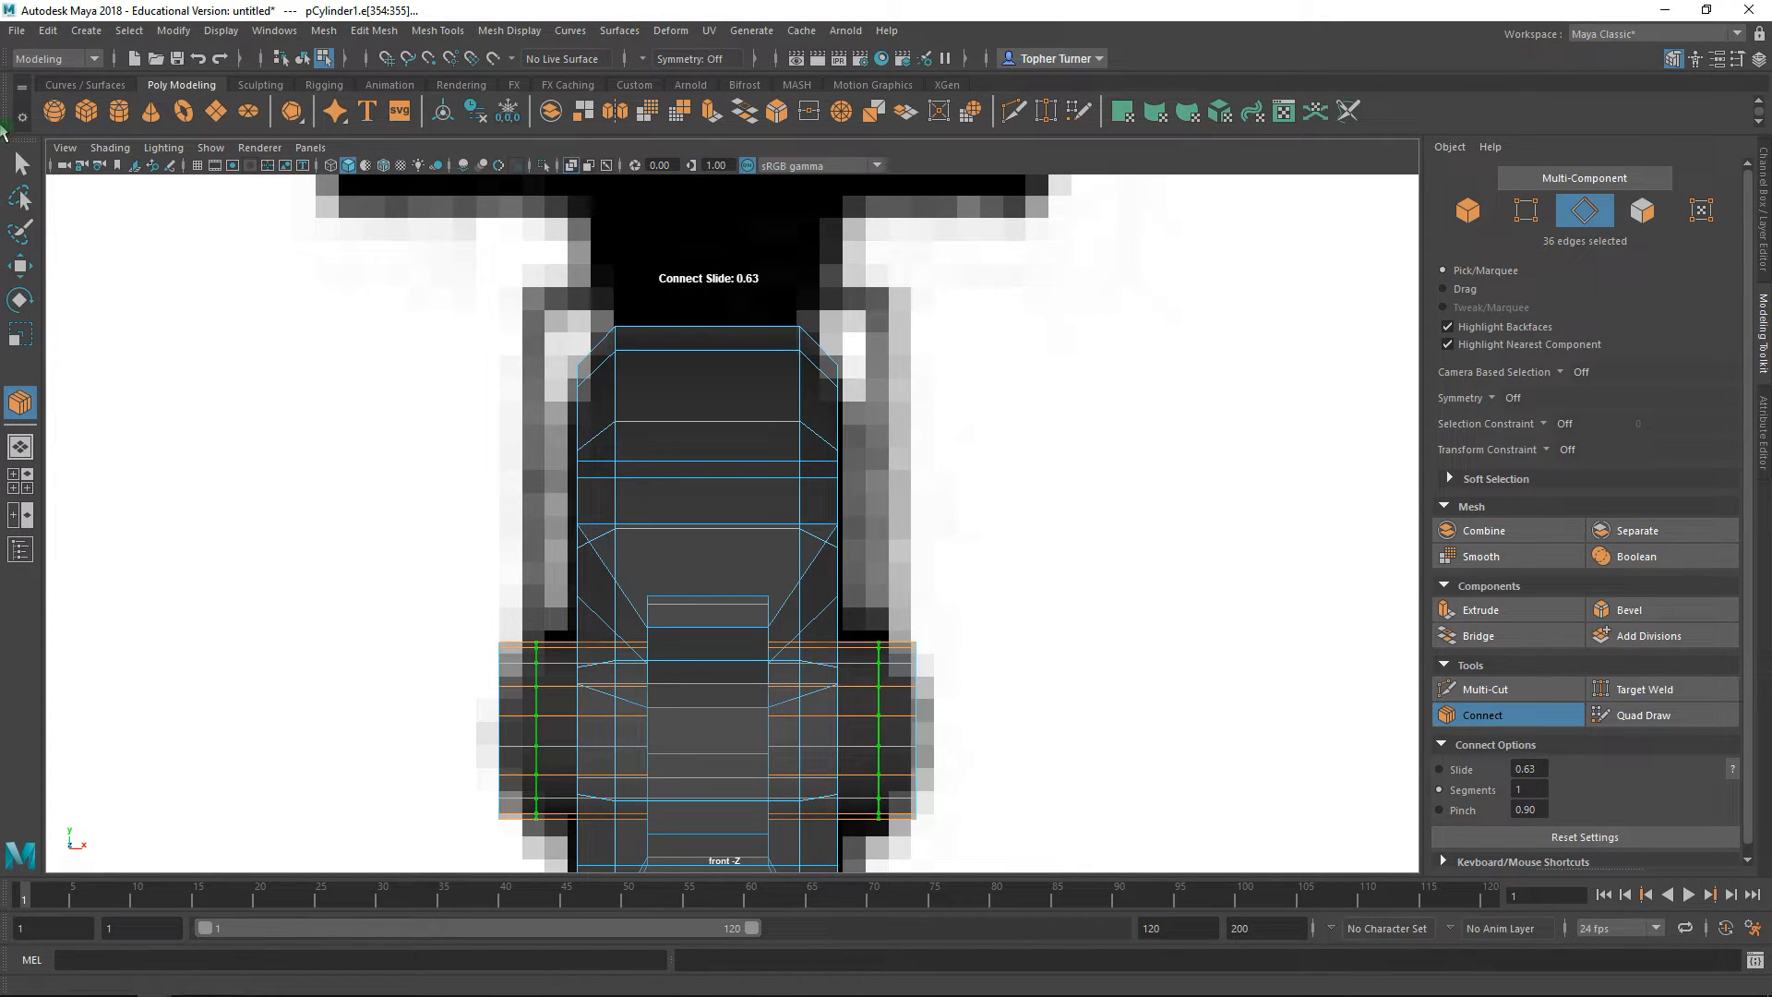
click(23, 157)
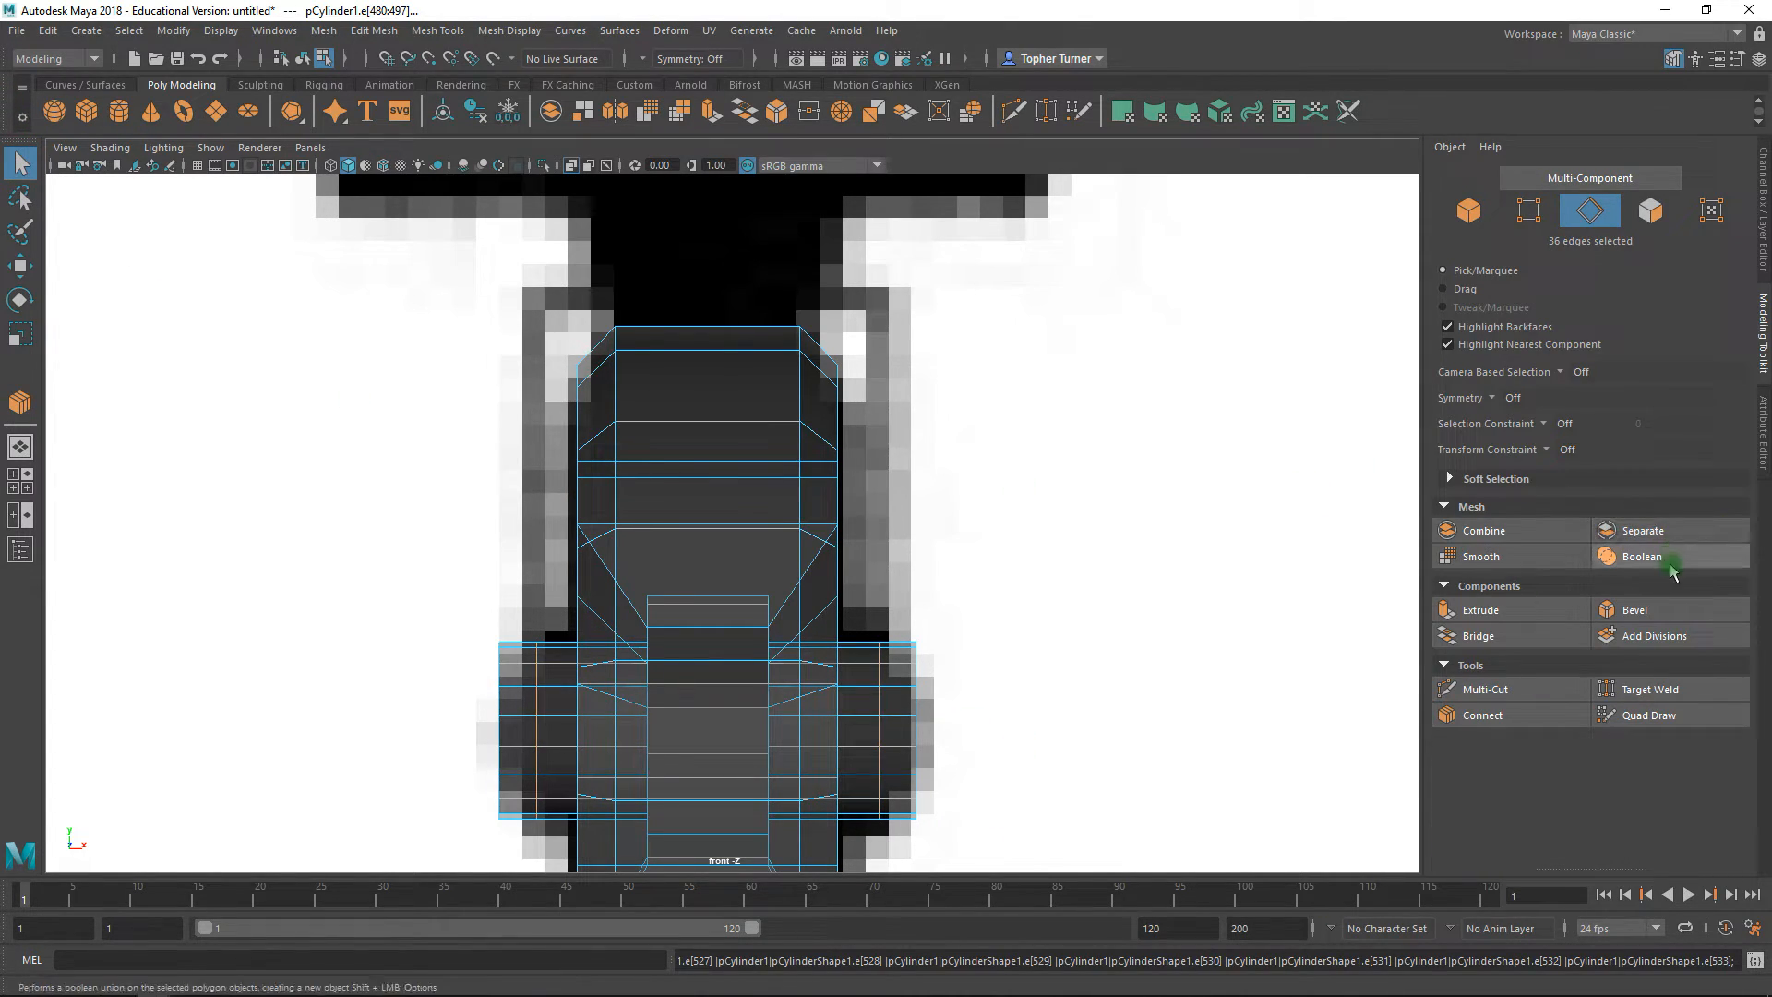
- Bevel the new edge loops on both axle ends, trying smaller values before setting the Fraction to 0.254
click(1617, 612)
click(967, 439)
text(.02)
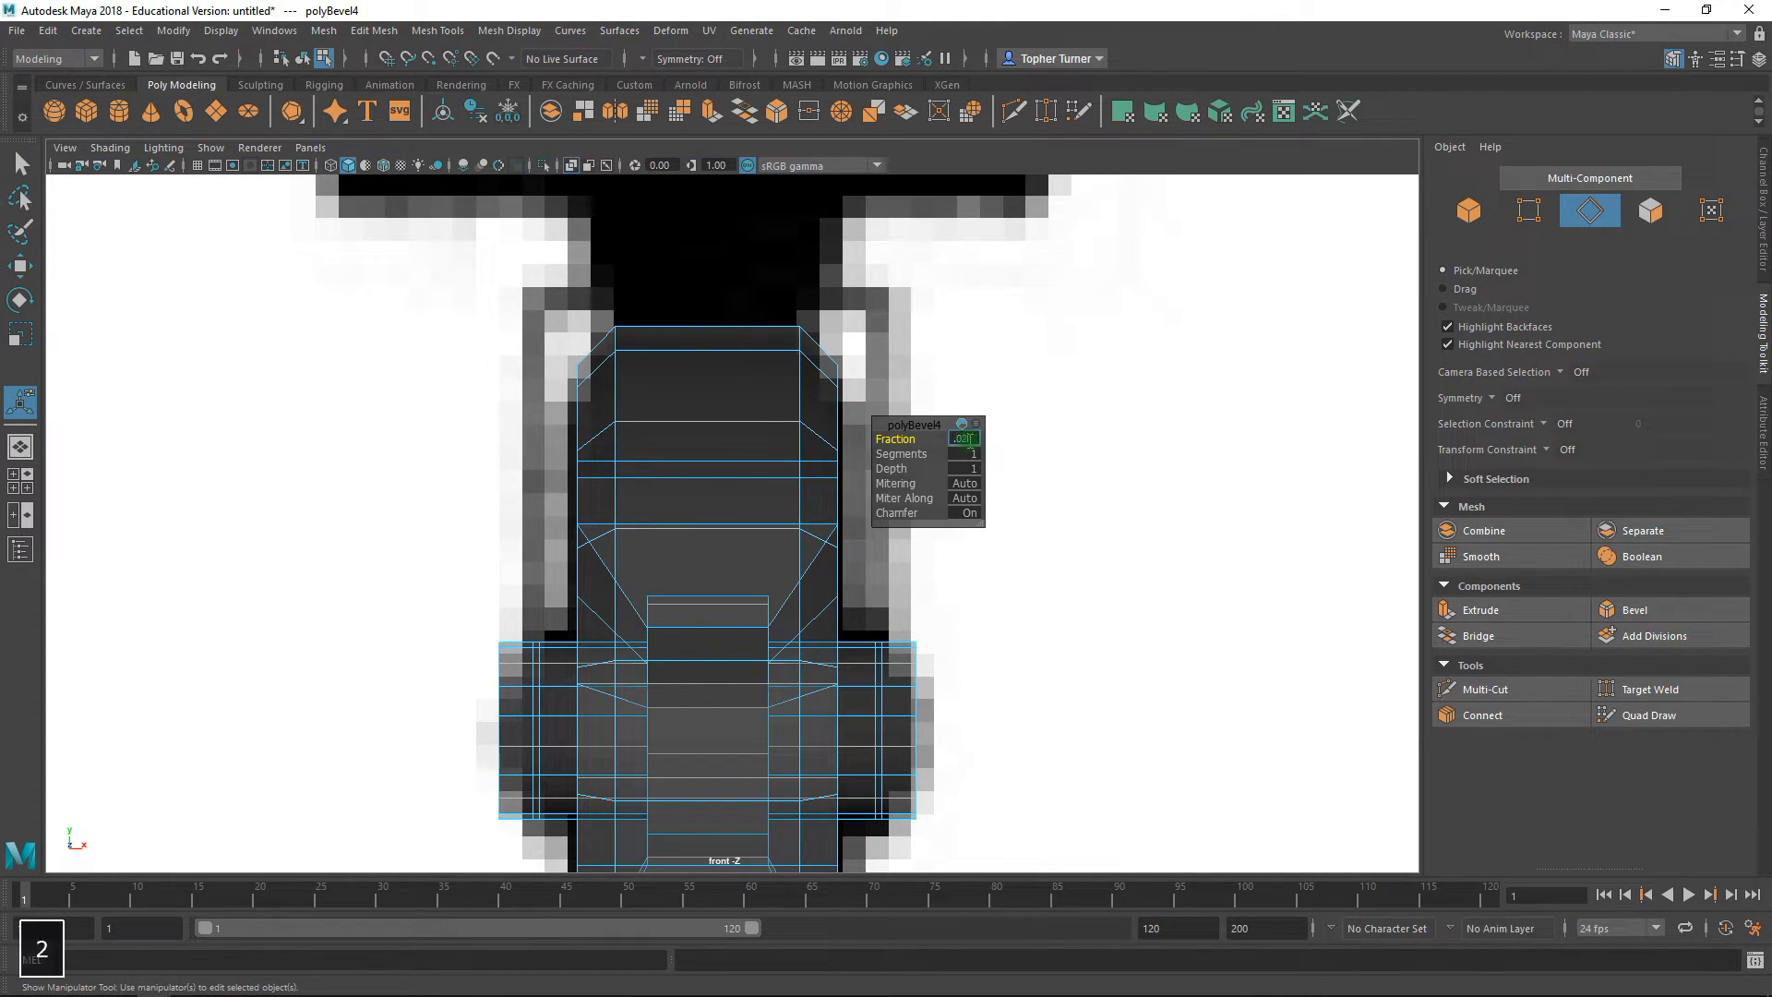
key(Return)
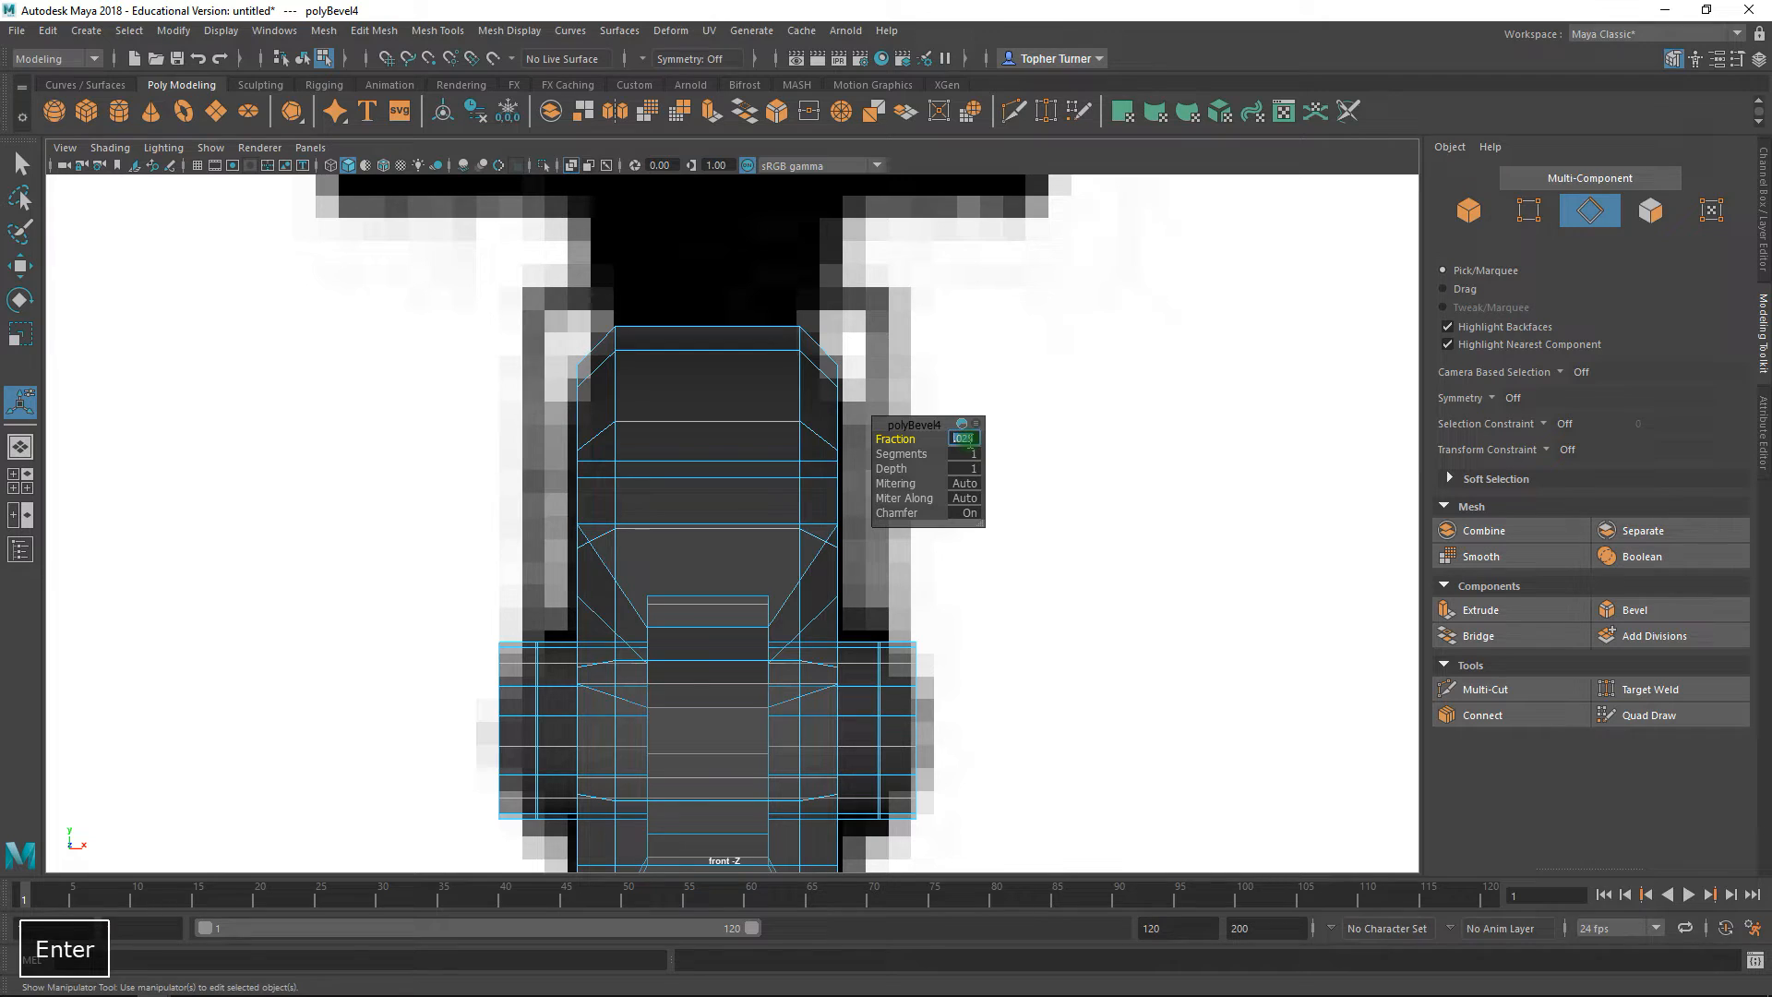
text(.)
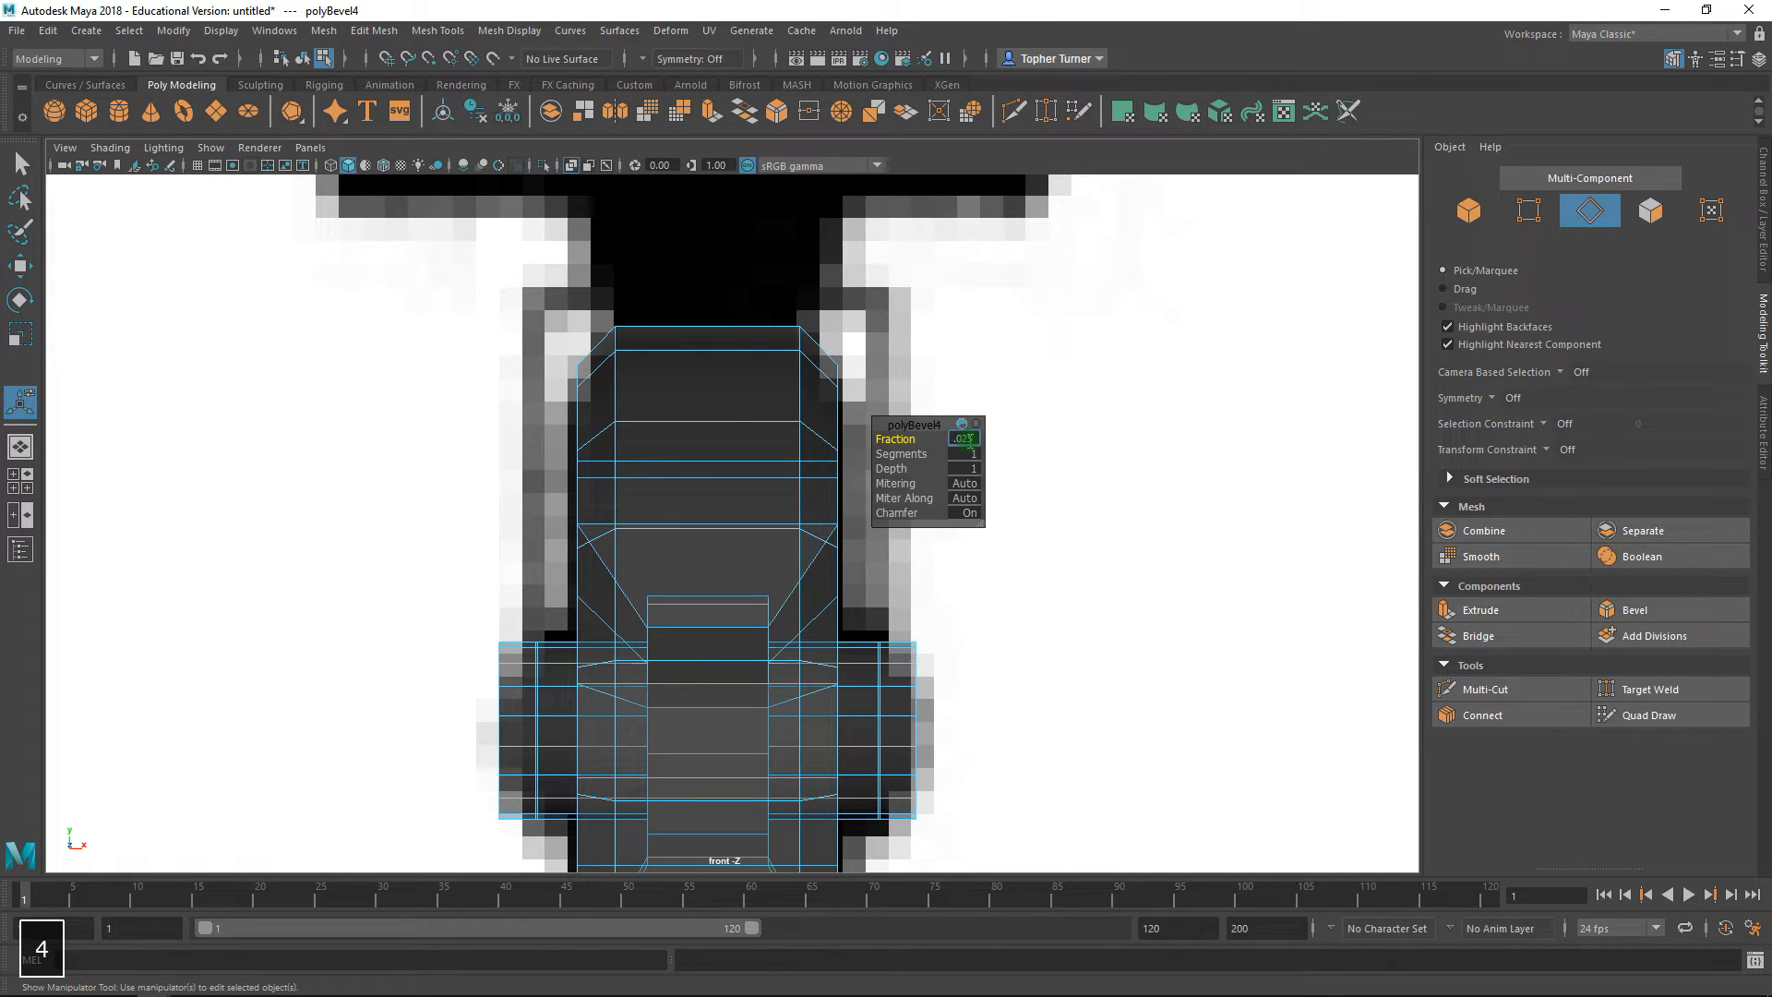
text(024)
key(Return)
text(.12)
key(Return)
text(.254)
key(Return)
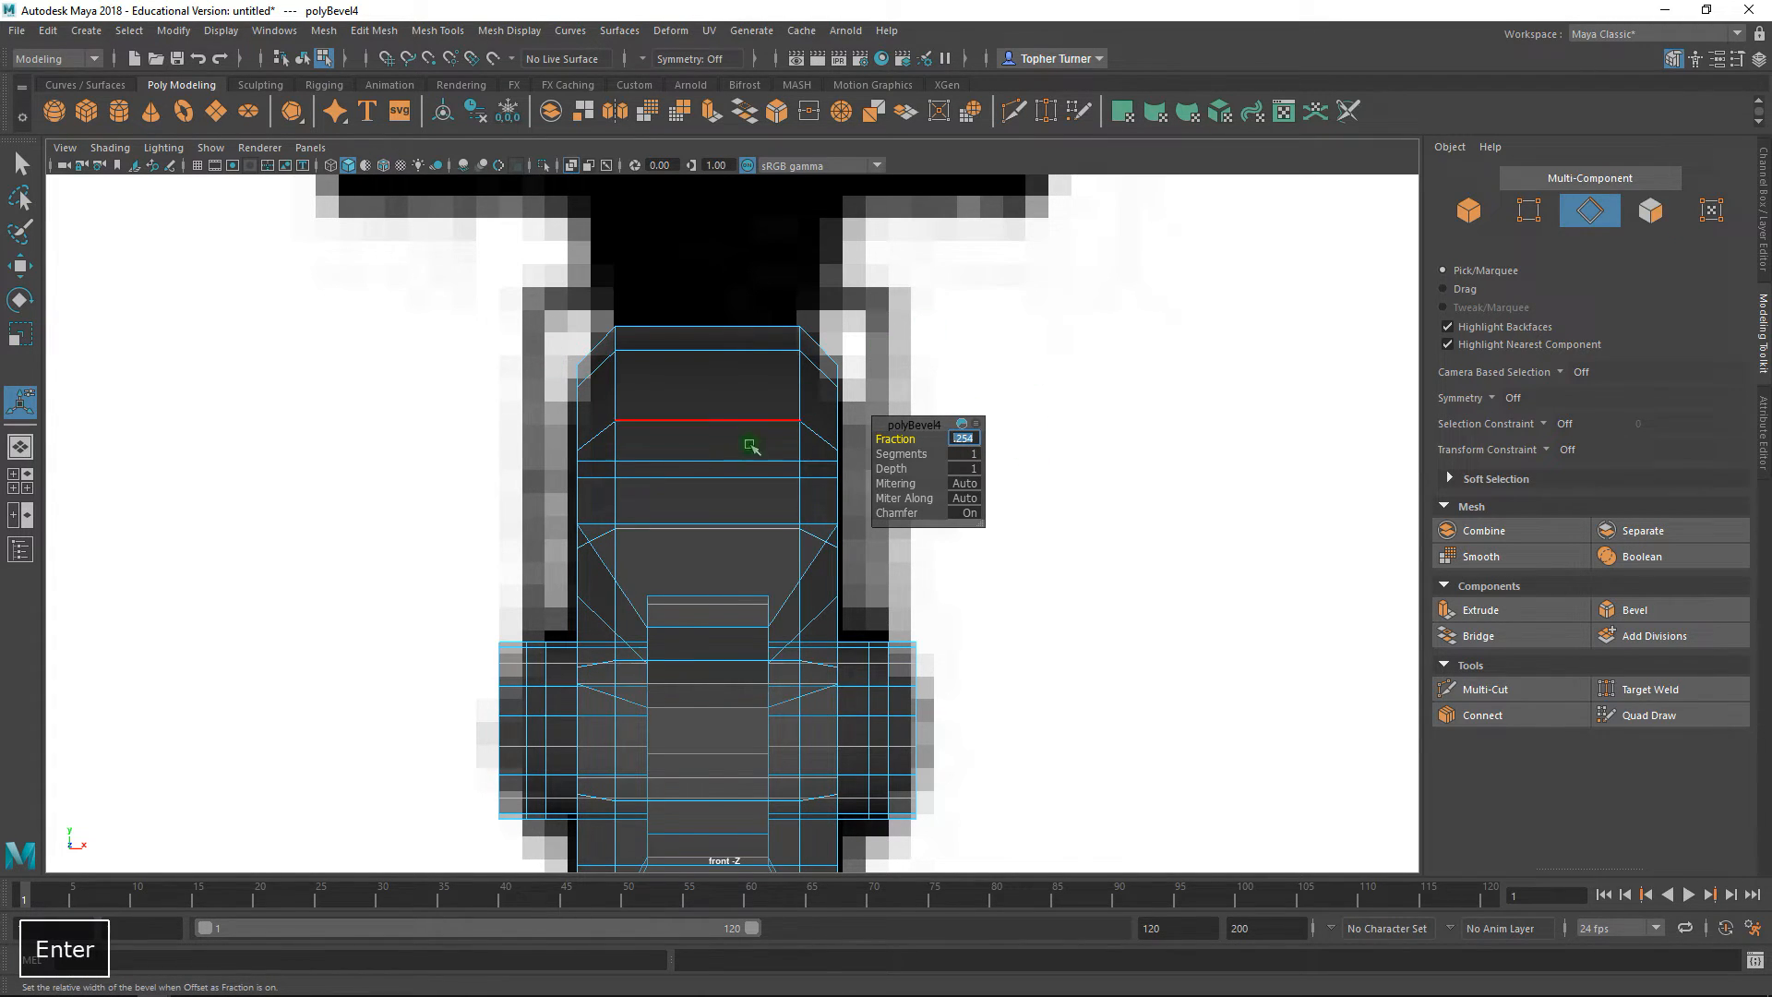
- Examine the bevelled axle loops against the reference in the front view and finish the bevel
alt+middle_drag(464, 565, 435, 407)
alt+right_drag(434, 406, 421, 620)
alt+middle_drag(421, 621, 534, 582)
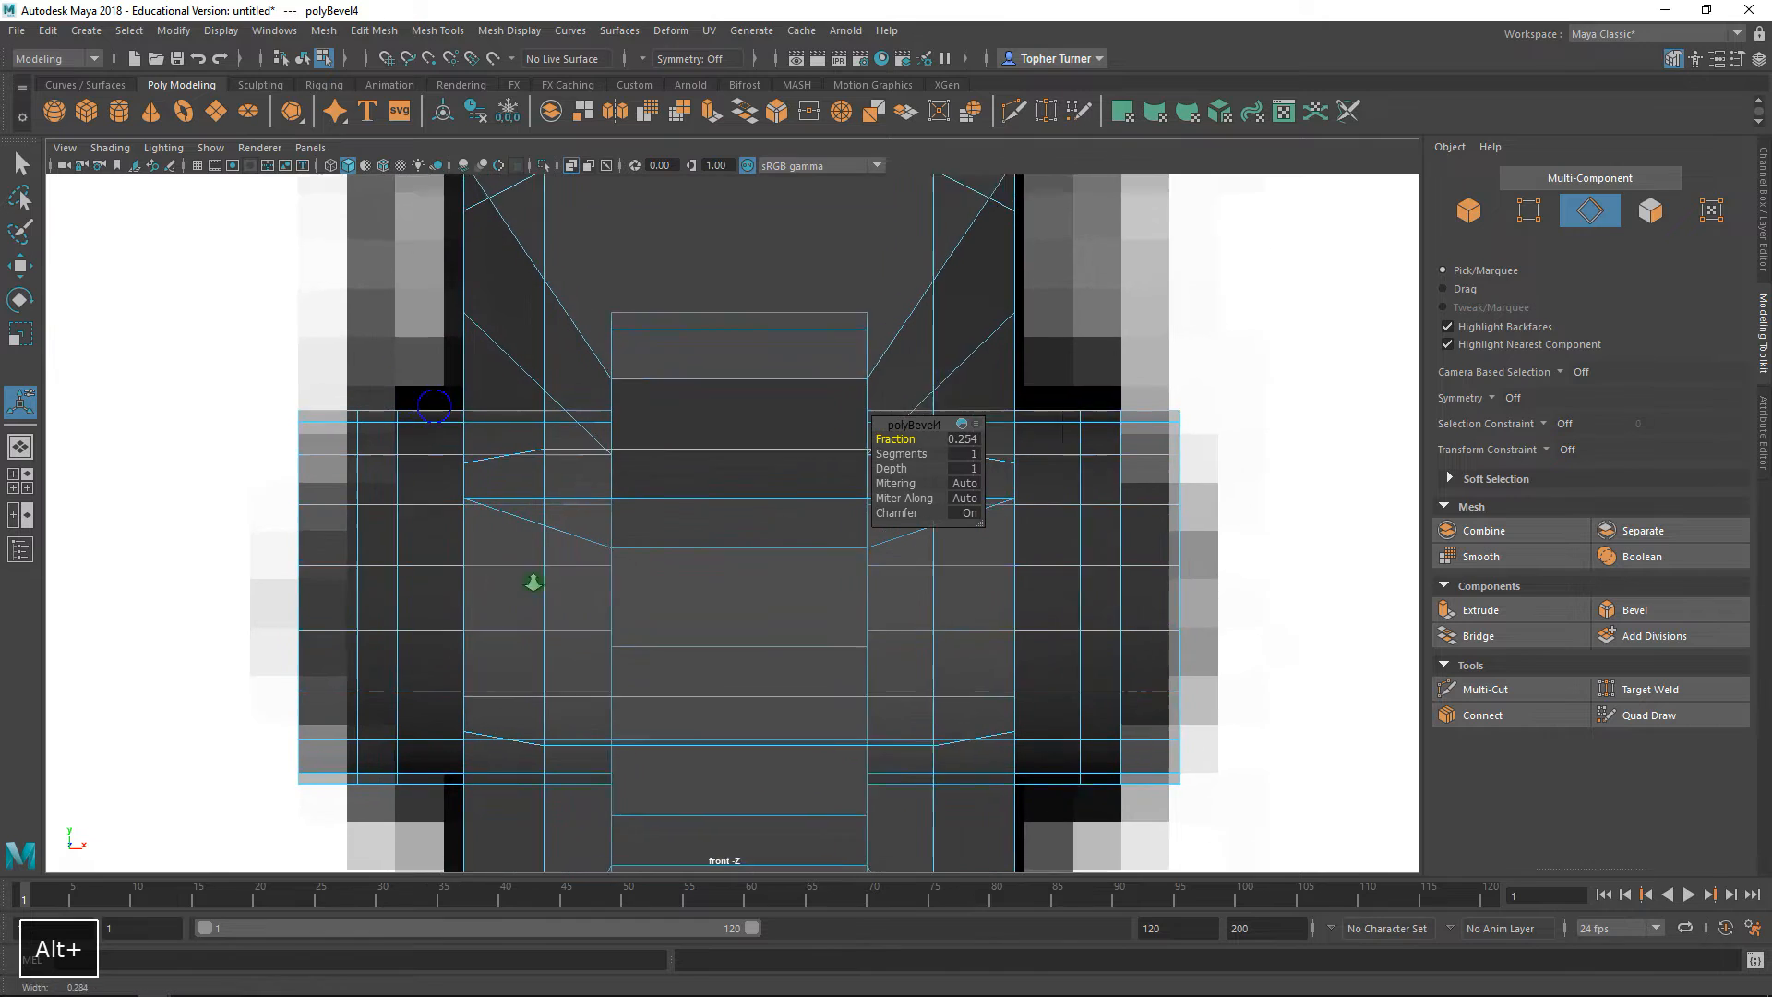
alt+right_drag(534, 582, 517, 552)
alt+middle_drag(545, 500, 170, 518)
mouse_move(671, 551)
alt+right_down()
mouse_move(676, 511)
mouse_move(661, 514)
mouse_move(684, 523)
alt+right_up()
alt+middle_drag(684, 522, 702, 579)
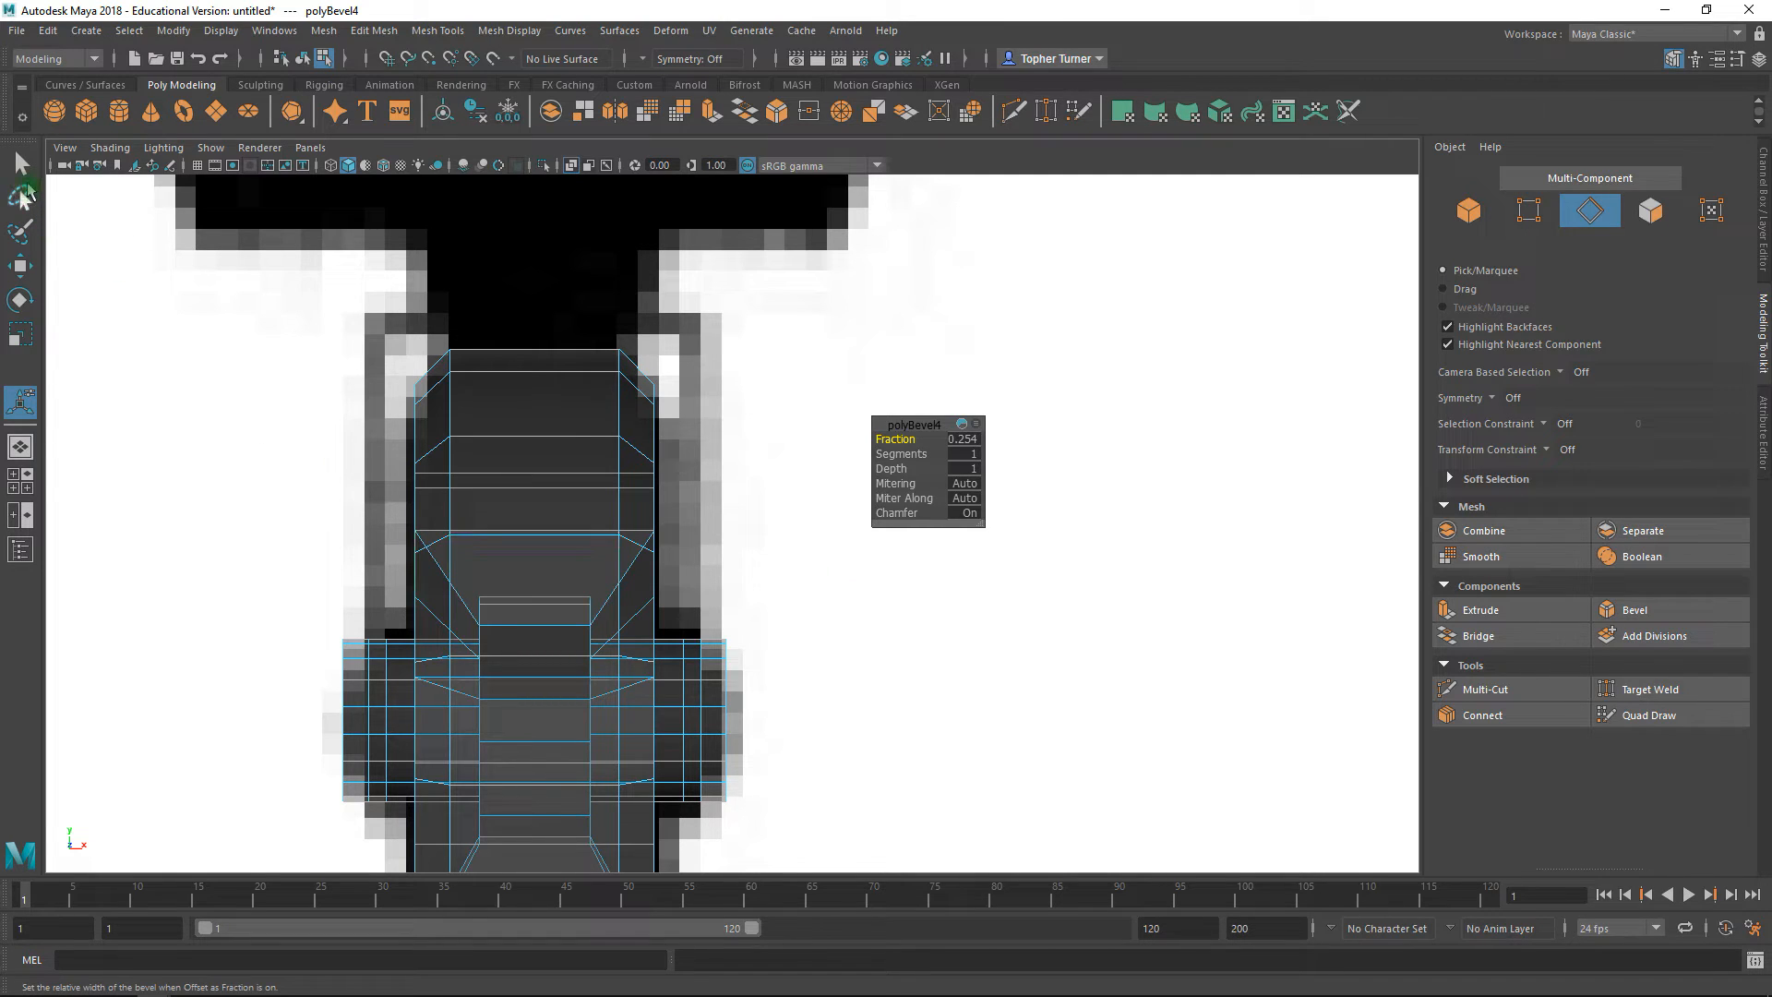
key(space)
key(space)
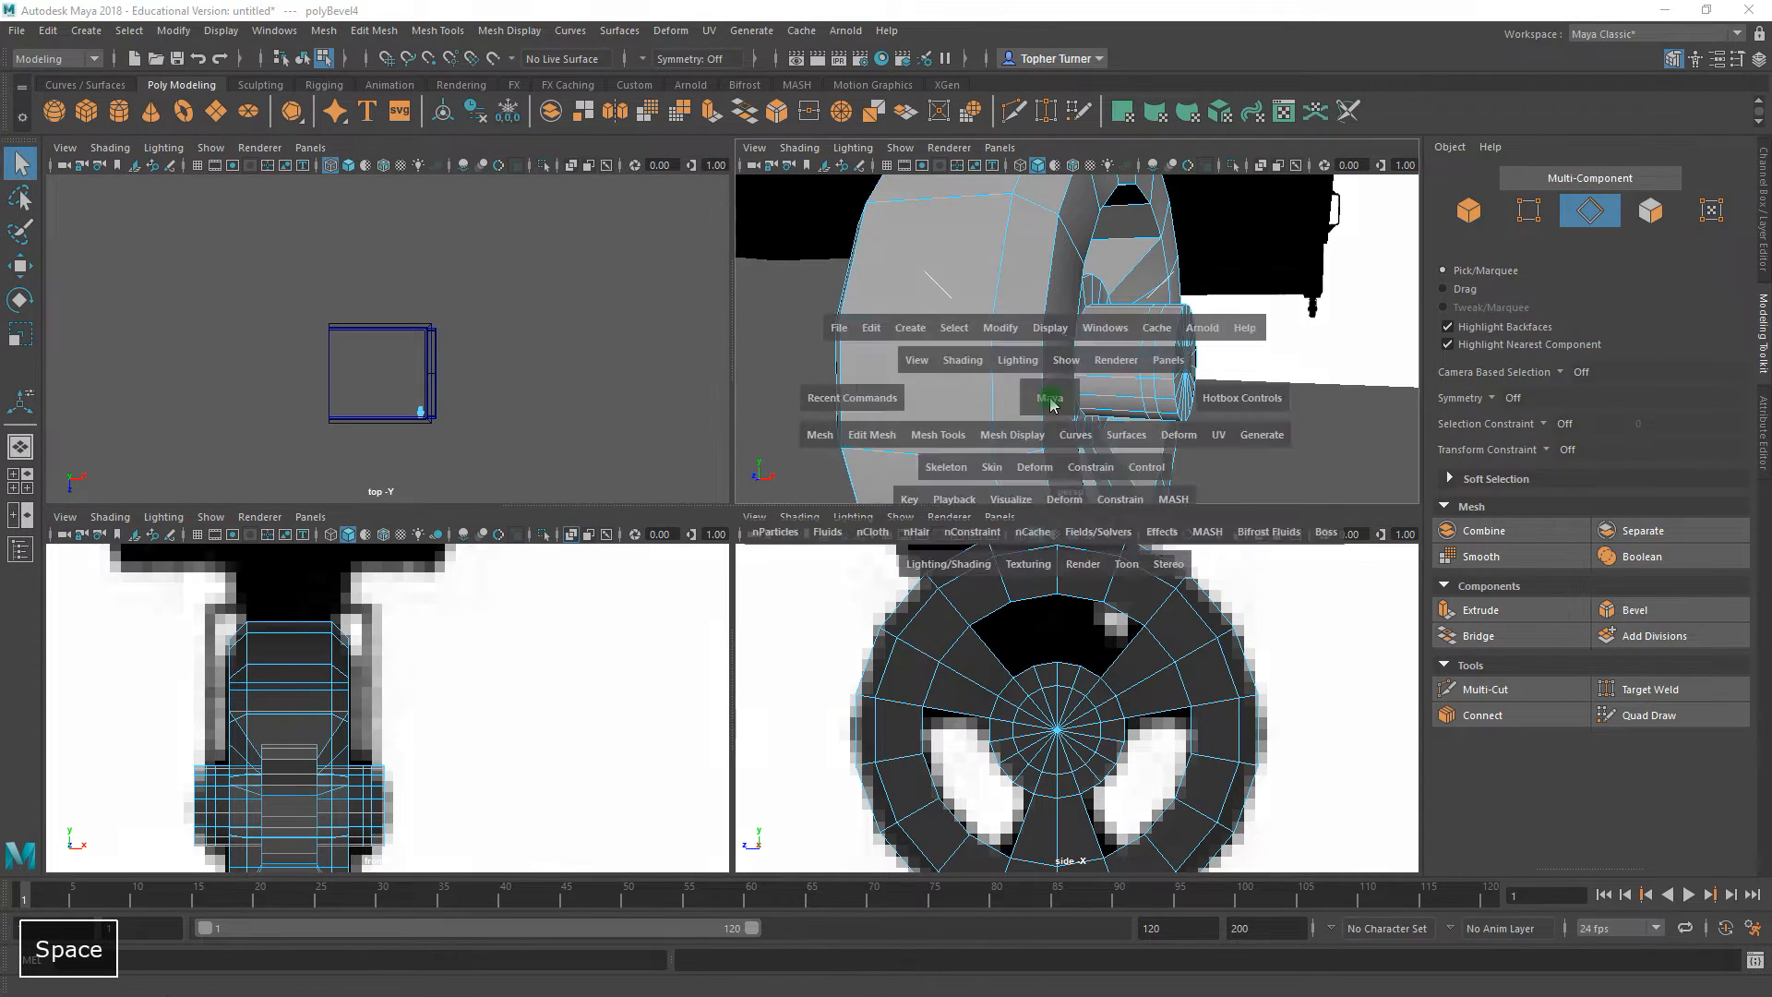
- Select the narrow ring of faces between the bevelled loops on both axle ends and duplicate these faces as separate geometry
alt+drag(1068, 416, 738, 439)
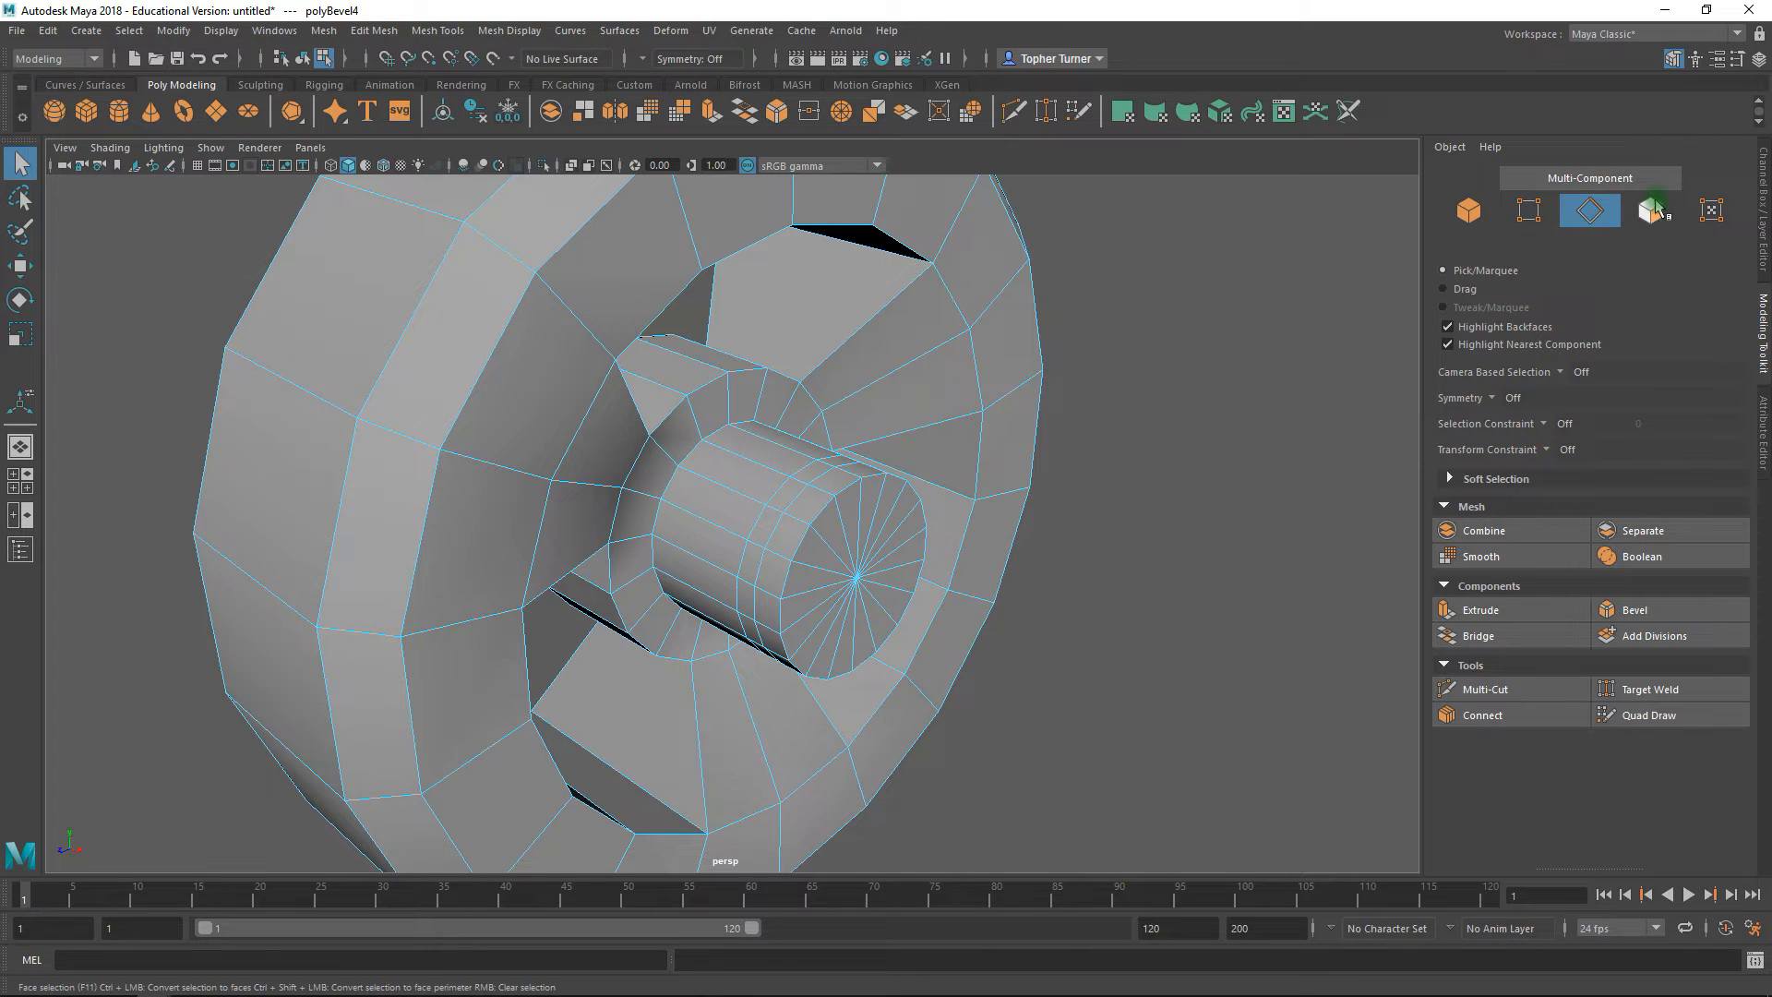
click(1651, 210)
click(800, 494)
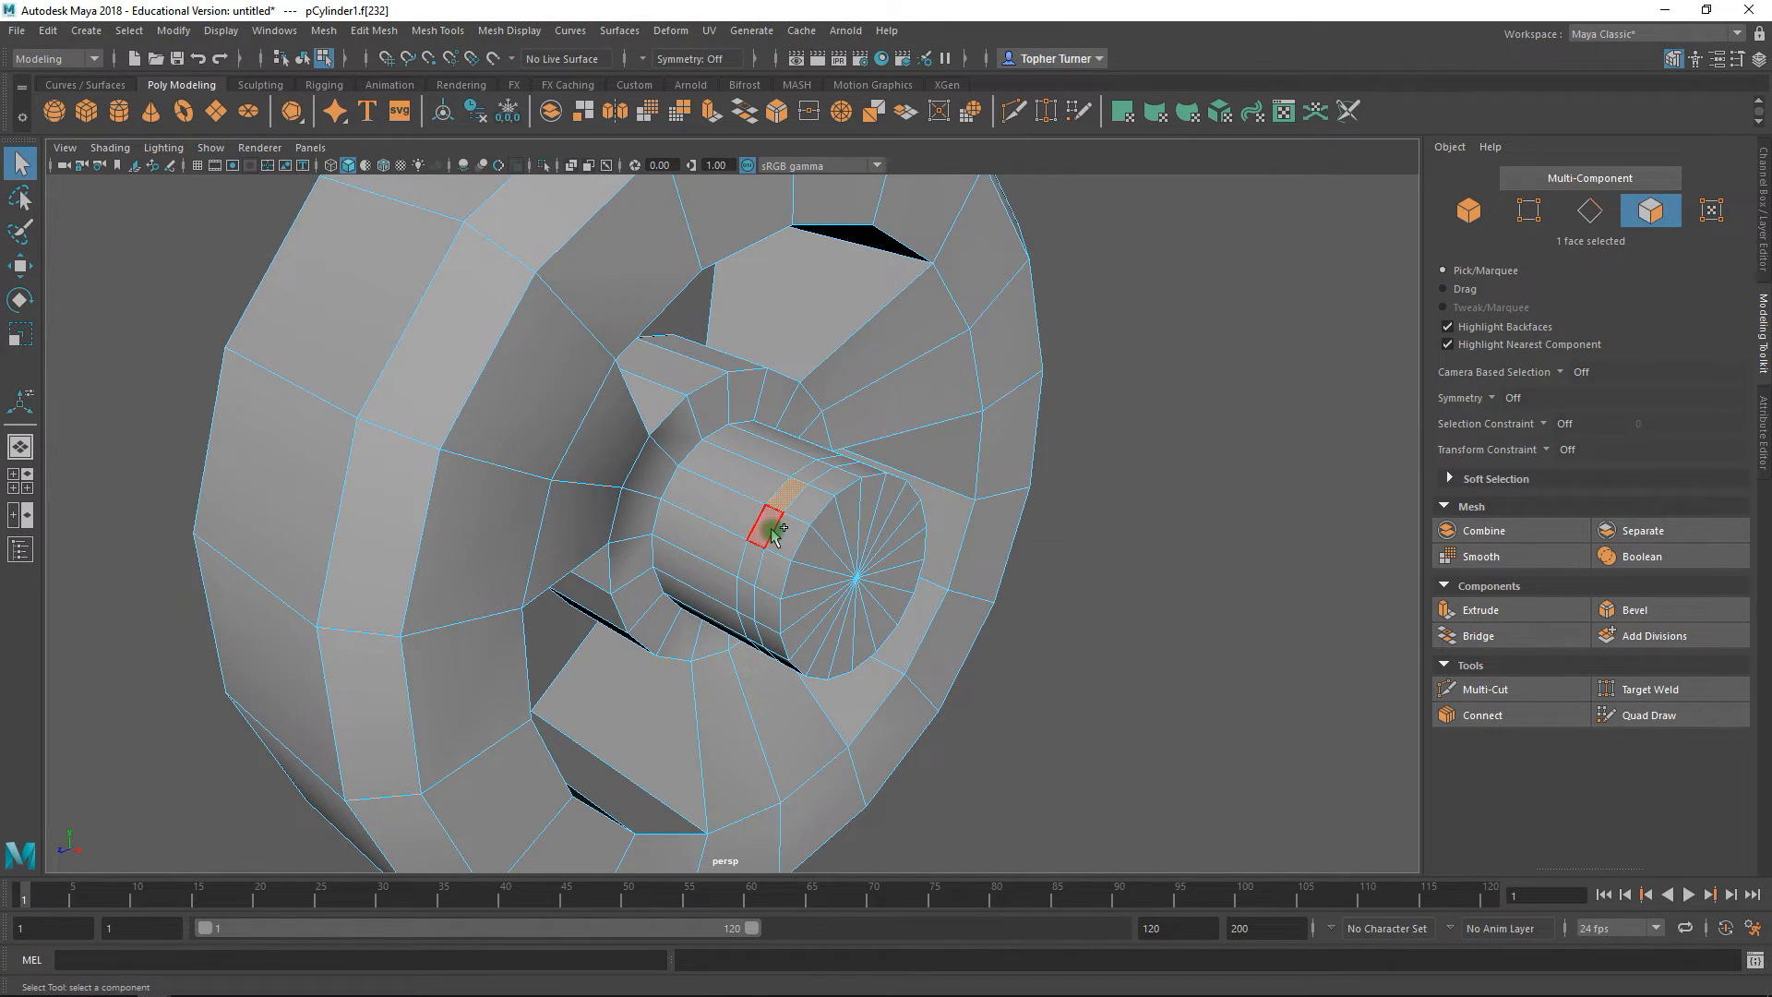
shift+double_click(759, 526)
alt+drag(760, 526, 875, 482)
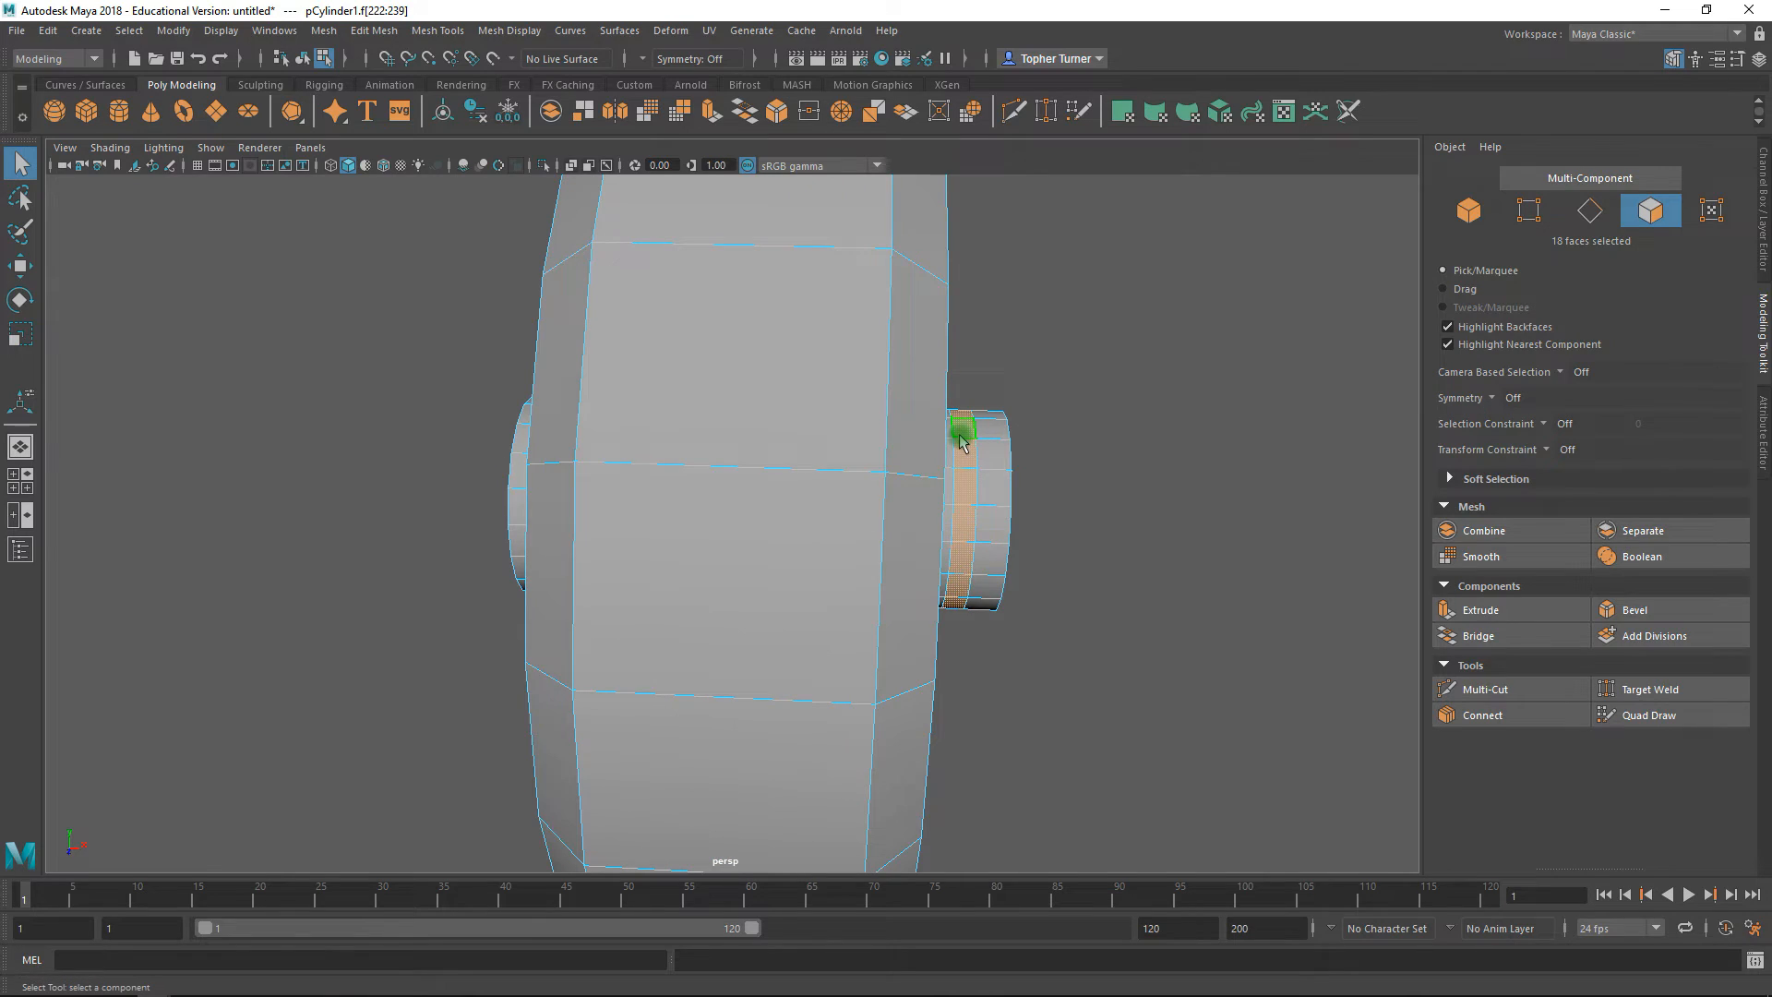
alt+drag(972, 448, 739, 526)
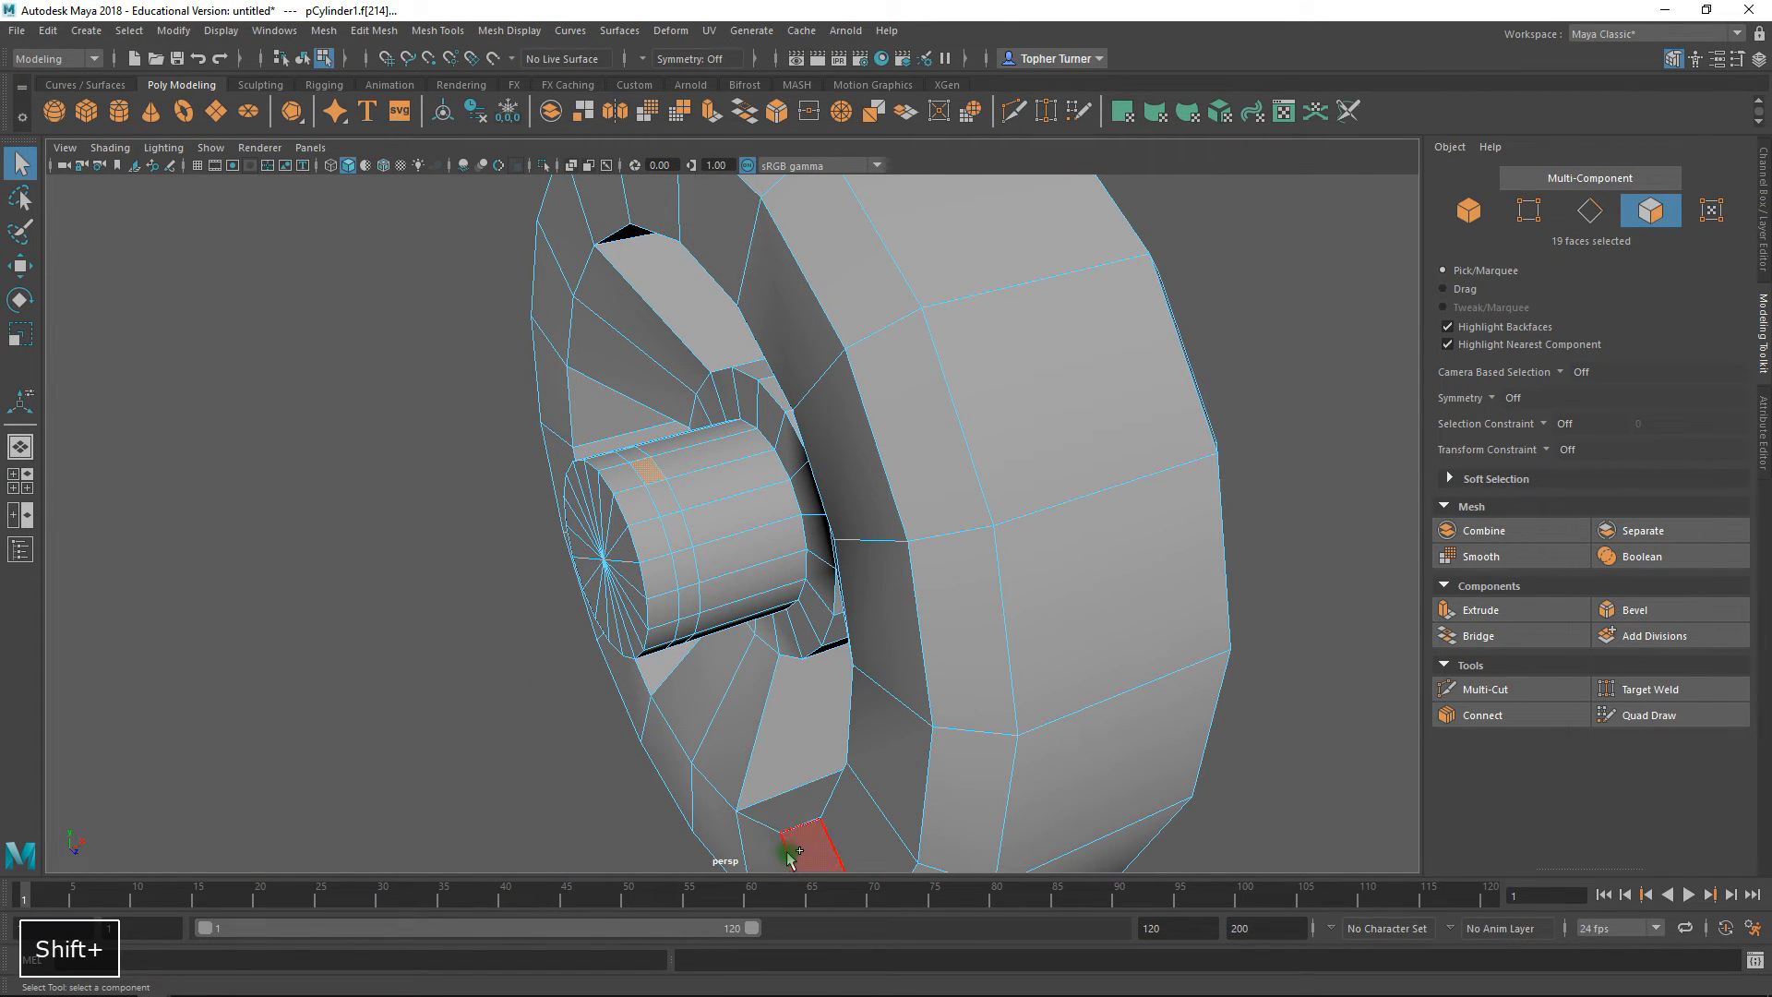
shift+double_click(666, 503)
alt+drag(750, 566, 824, 565)
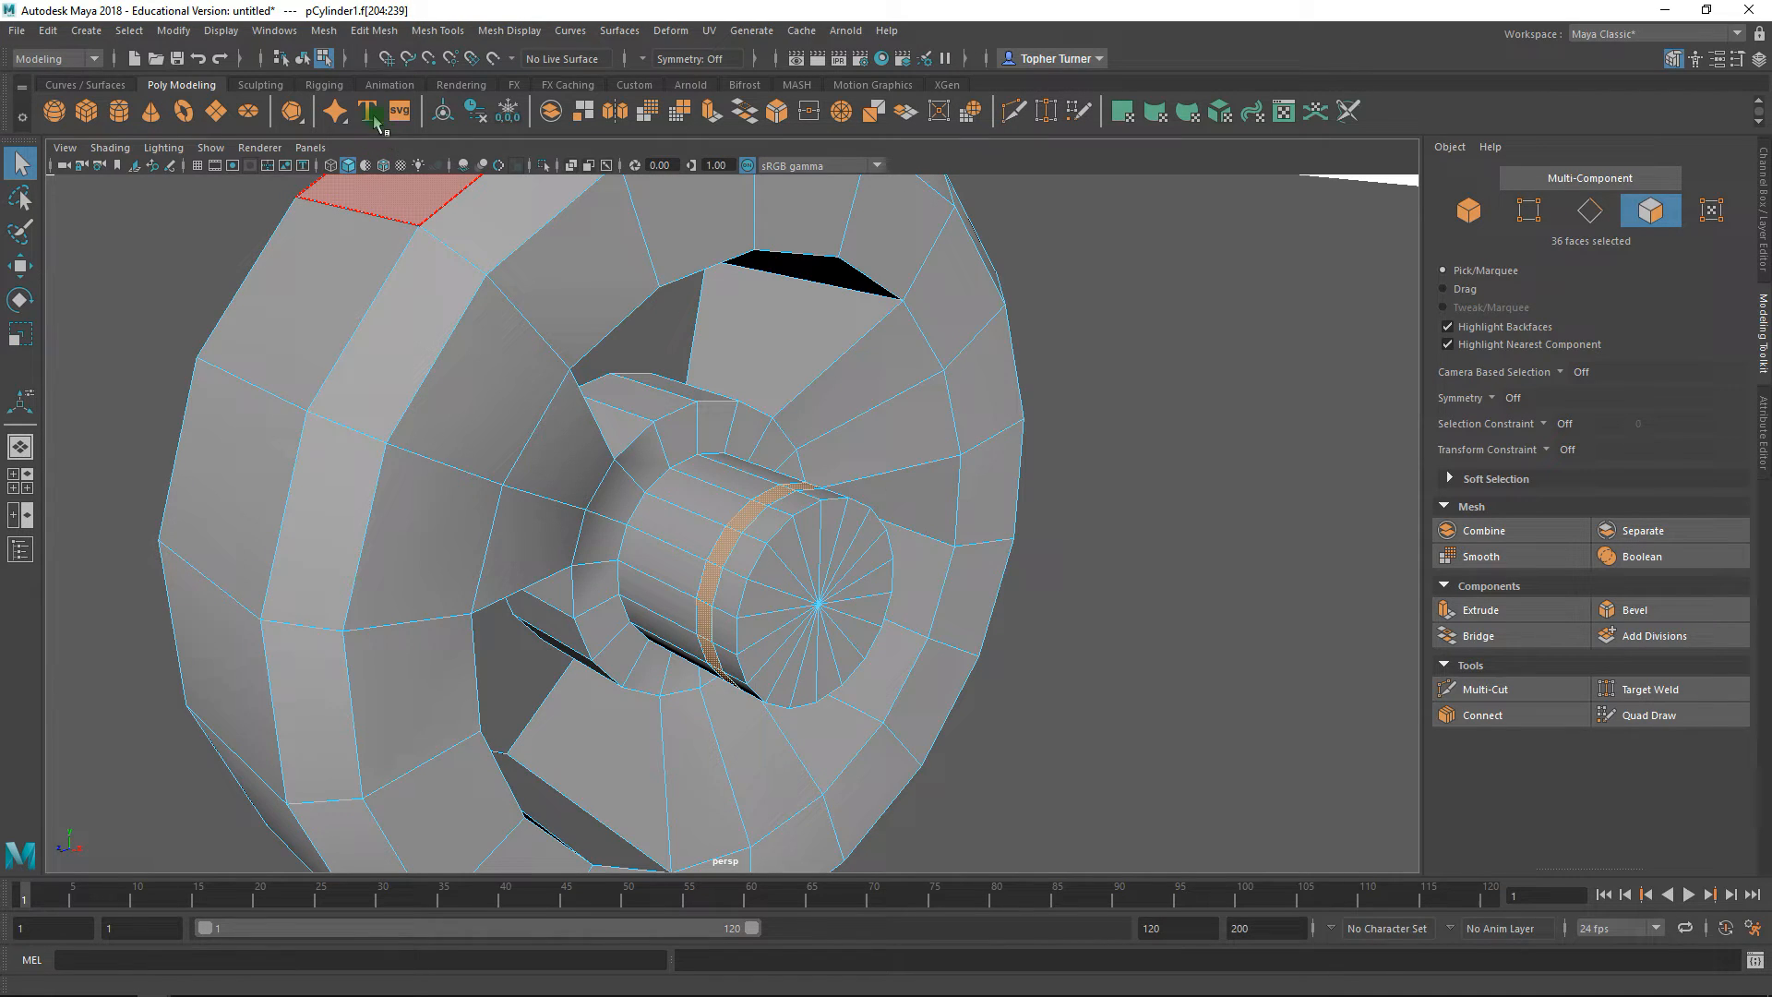
click(325, 30)
mouse_move(365, 36)
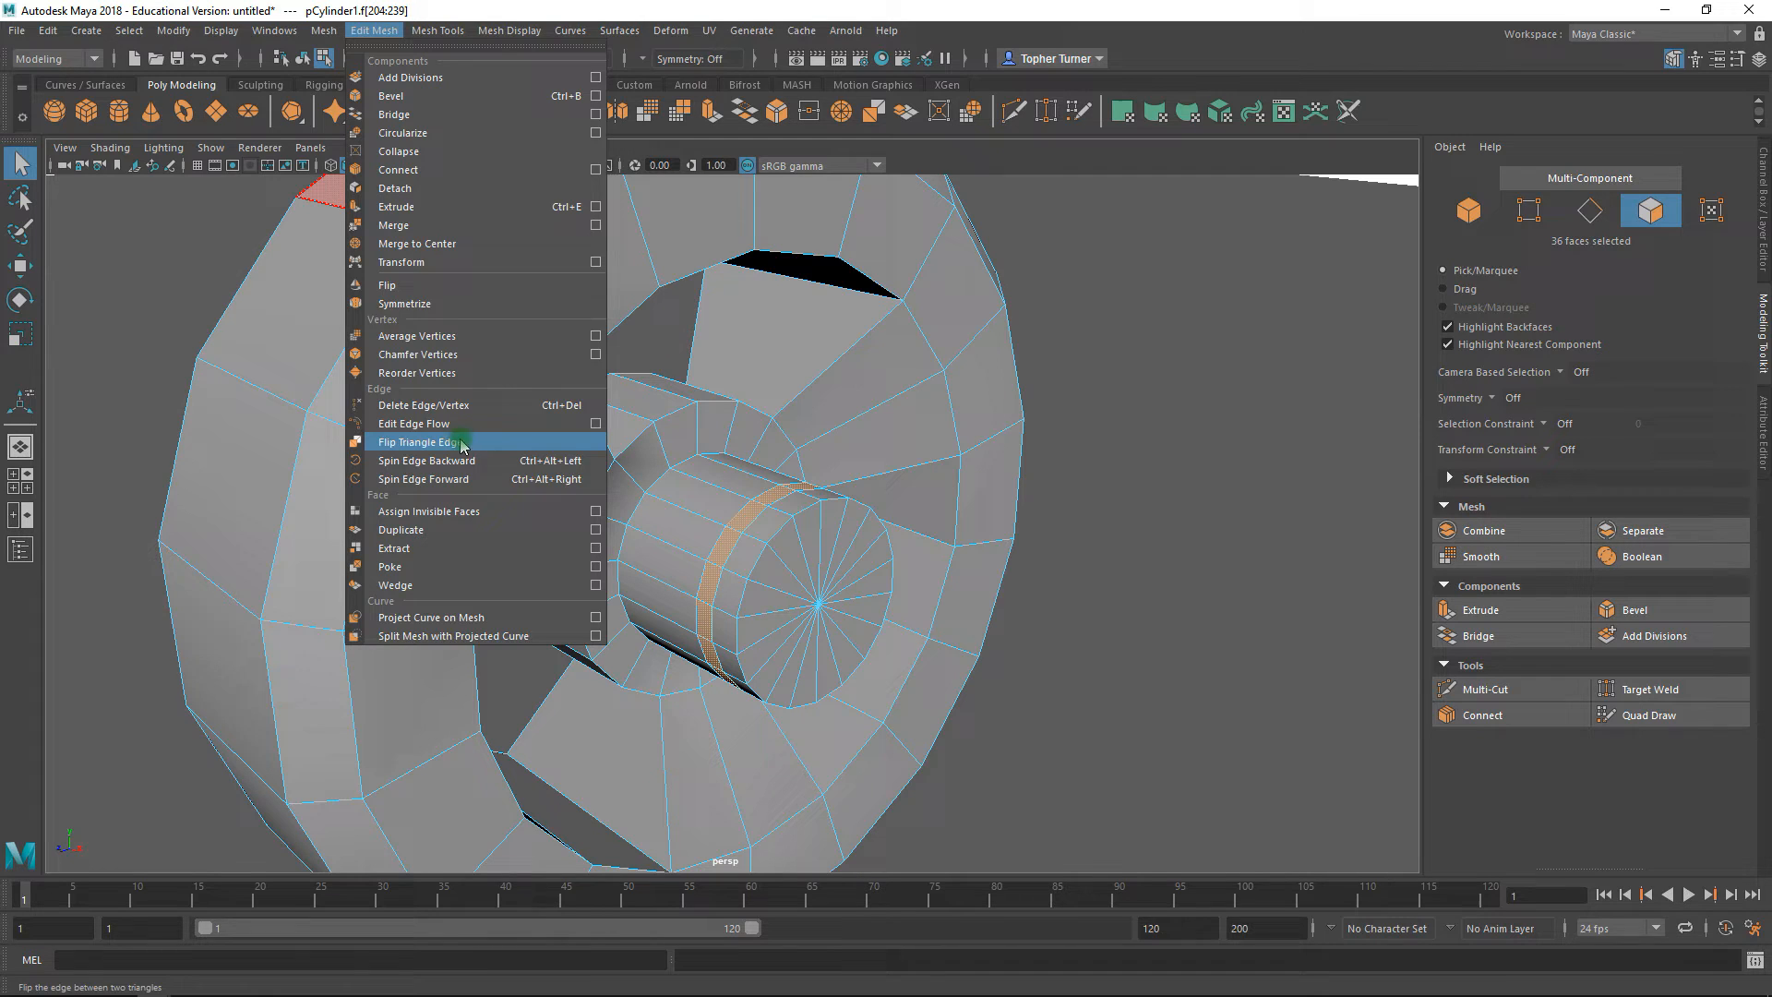
click(424, 530)
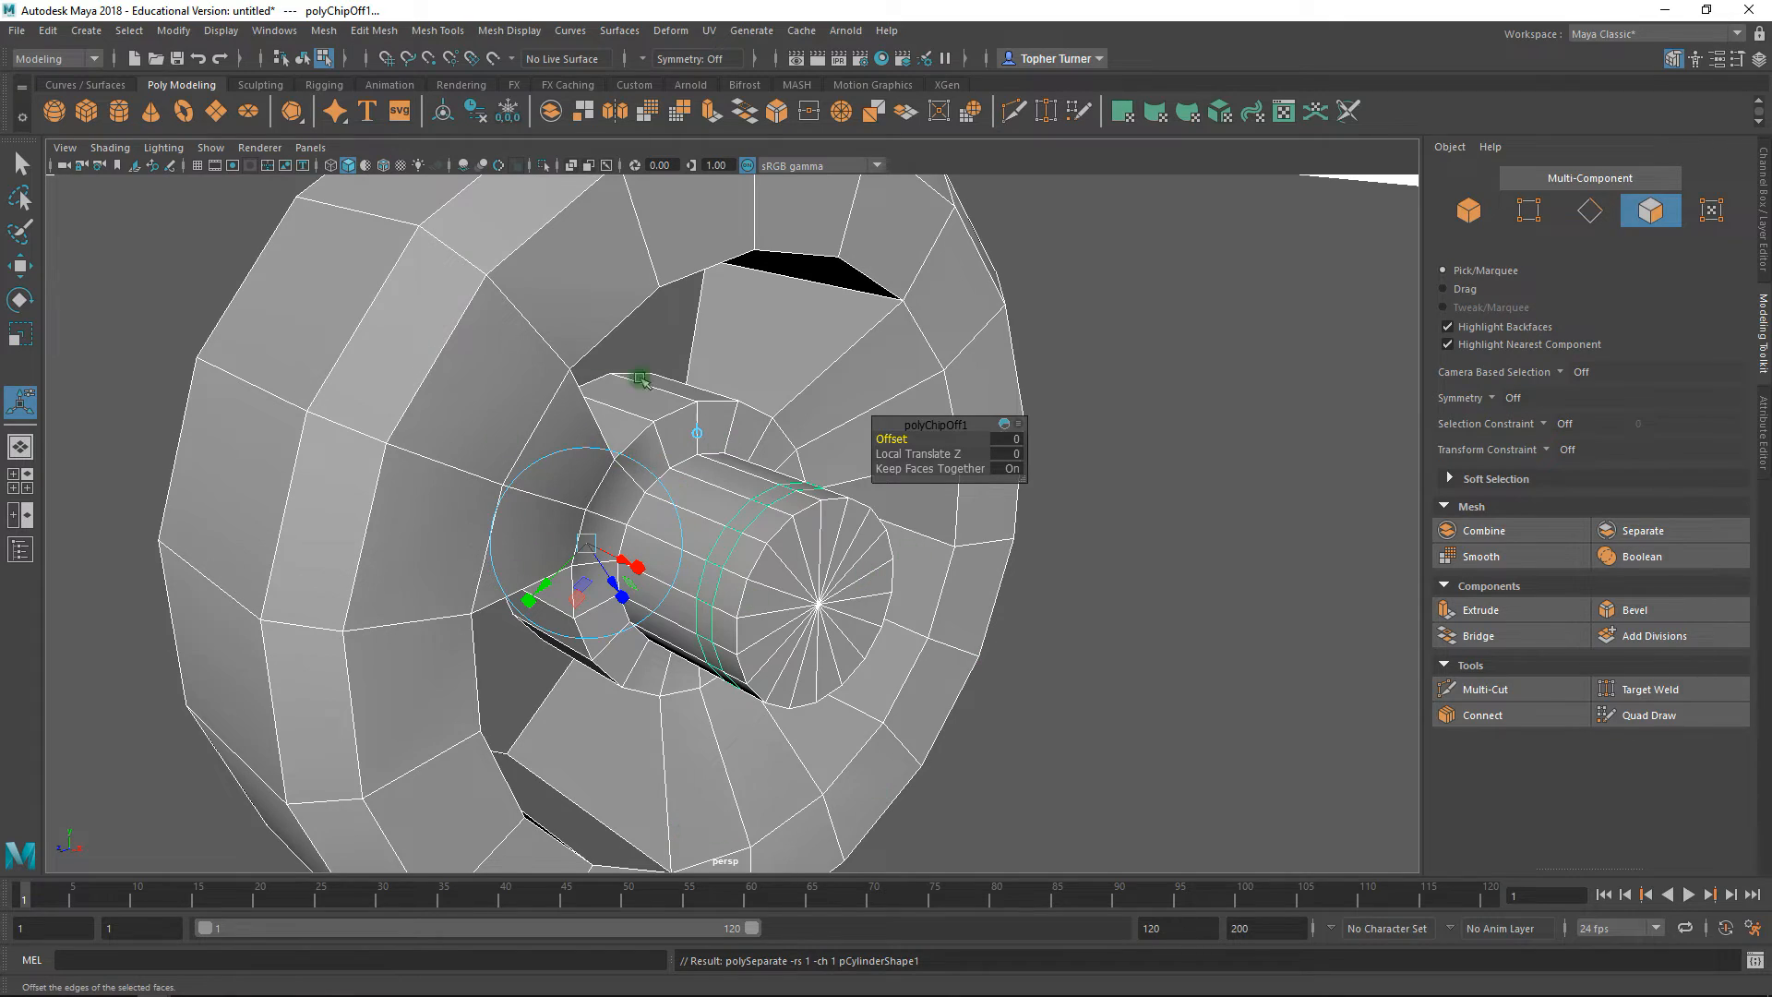
- Finish the face duplication, select one edge loop around the duplicated band on the axle and delete it
alt+drag(862, 586, 591, 430)
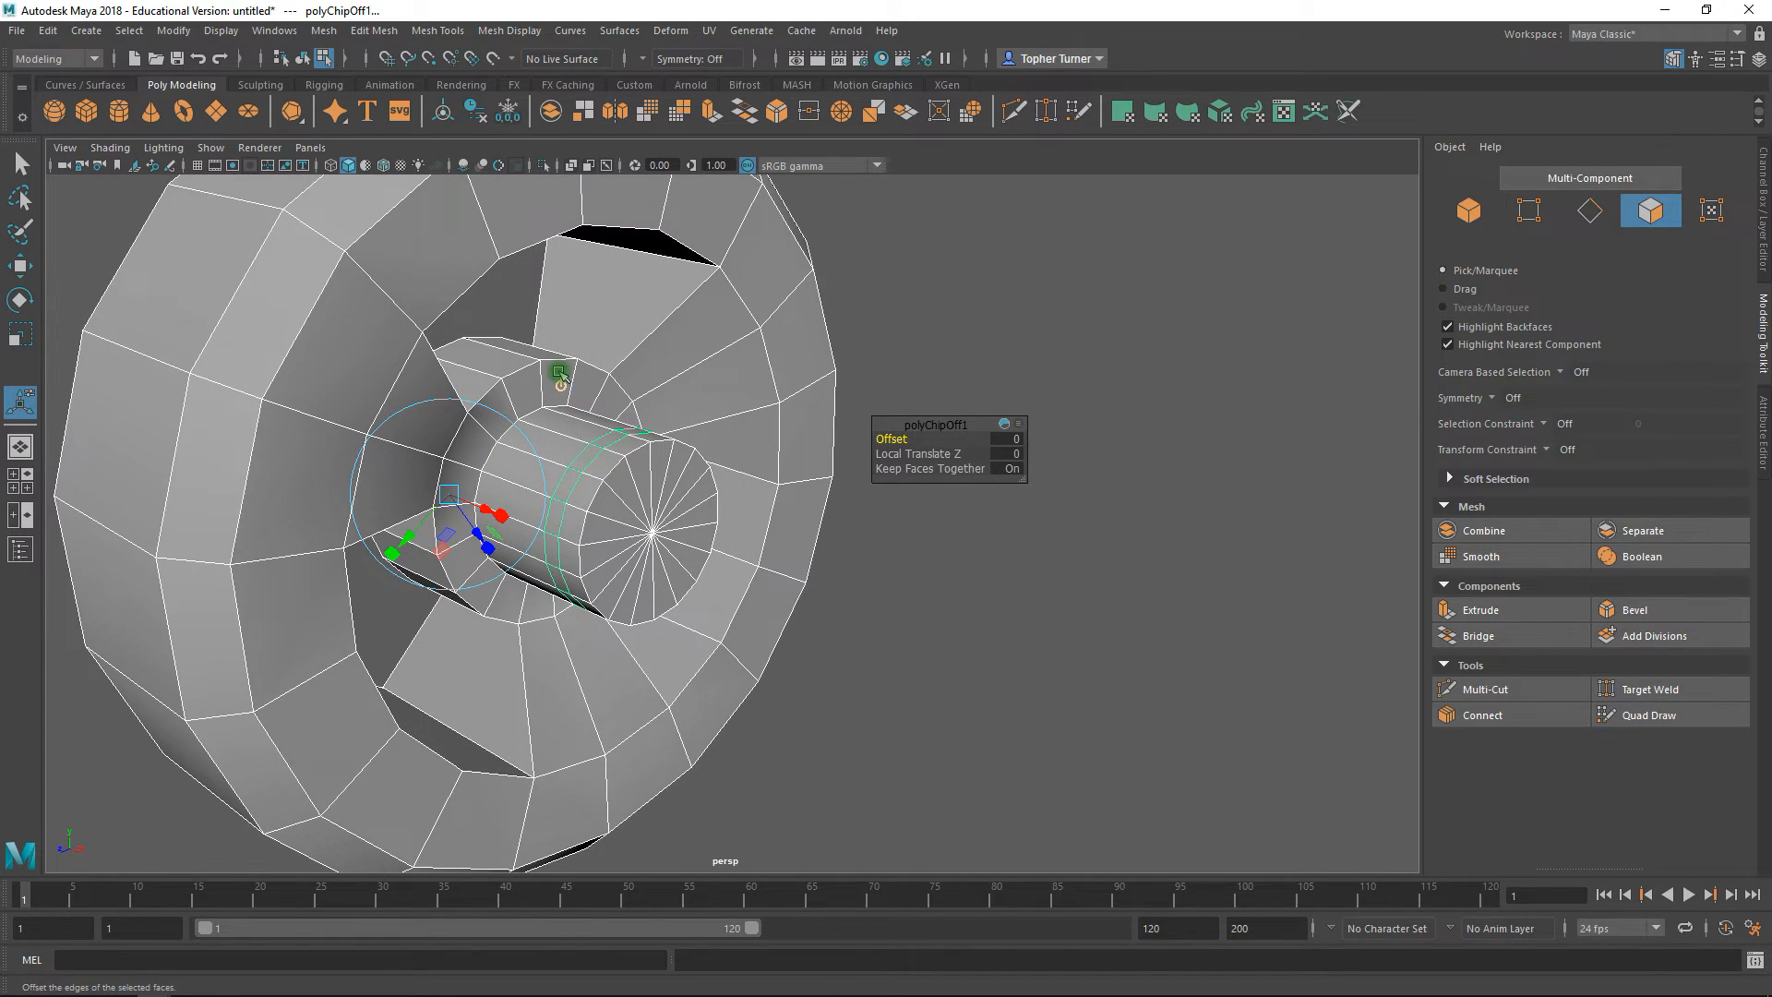
alt+drag(823, 597, 190, 258)
alt+drag(853, 323, 961, 387)
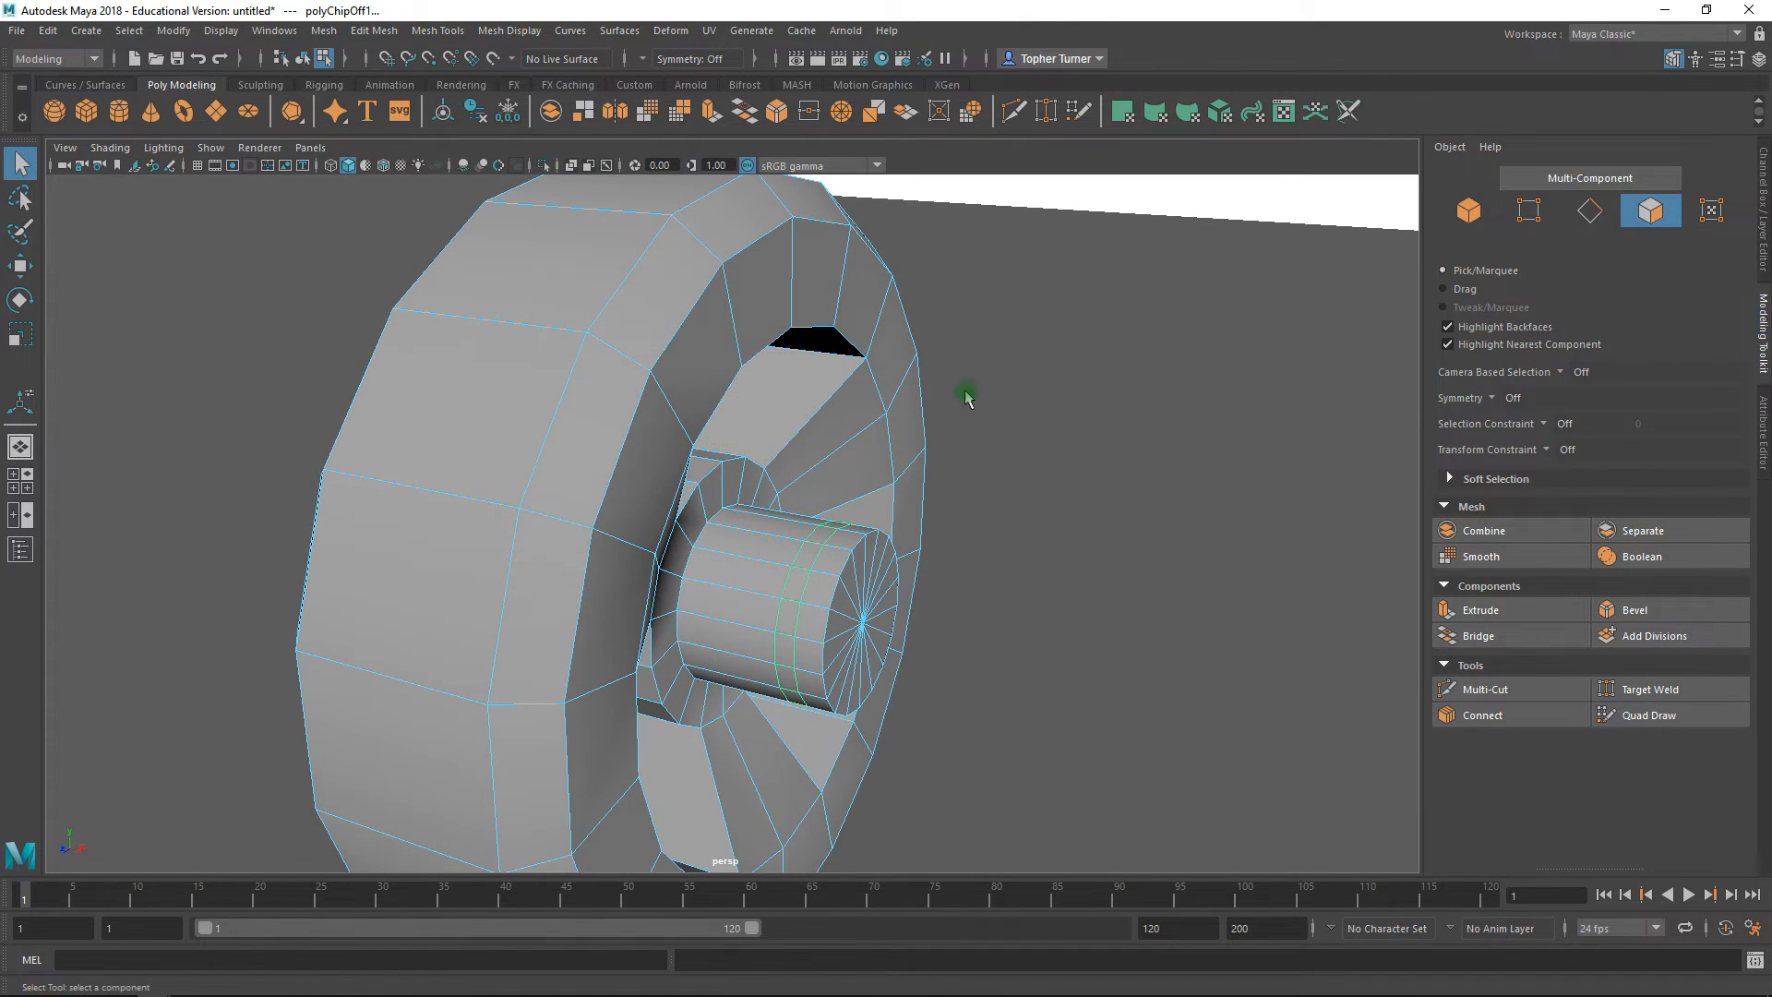
key(F10)
double_click(803, 554)
key(ctrl+BackSpace)
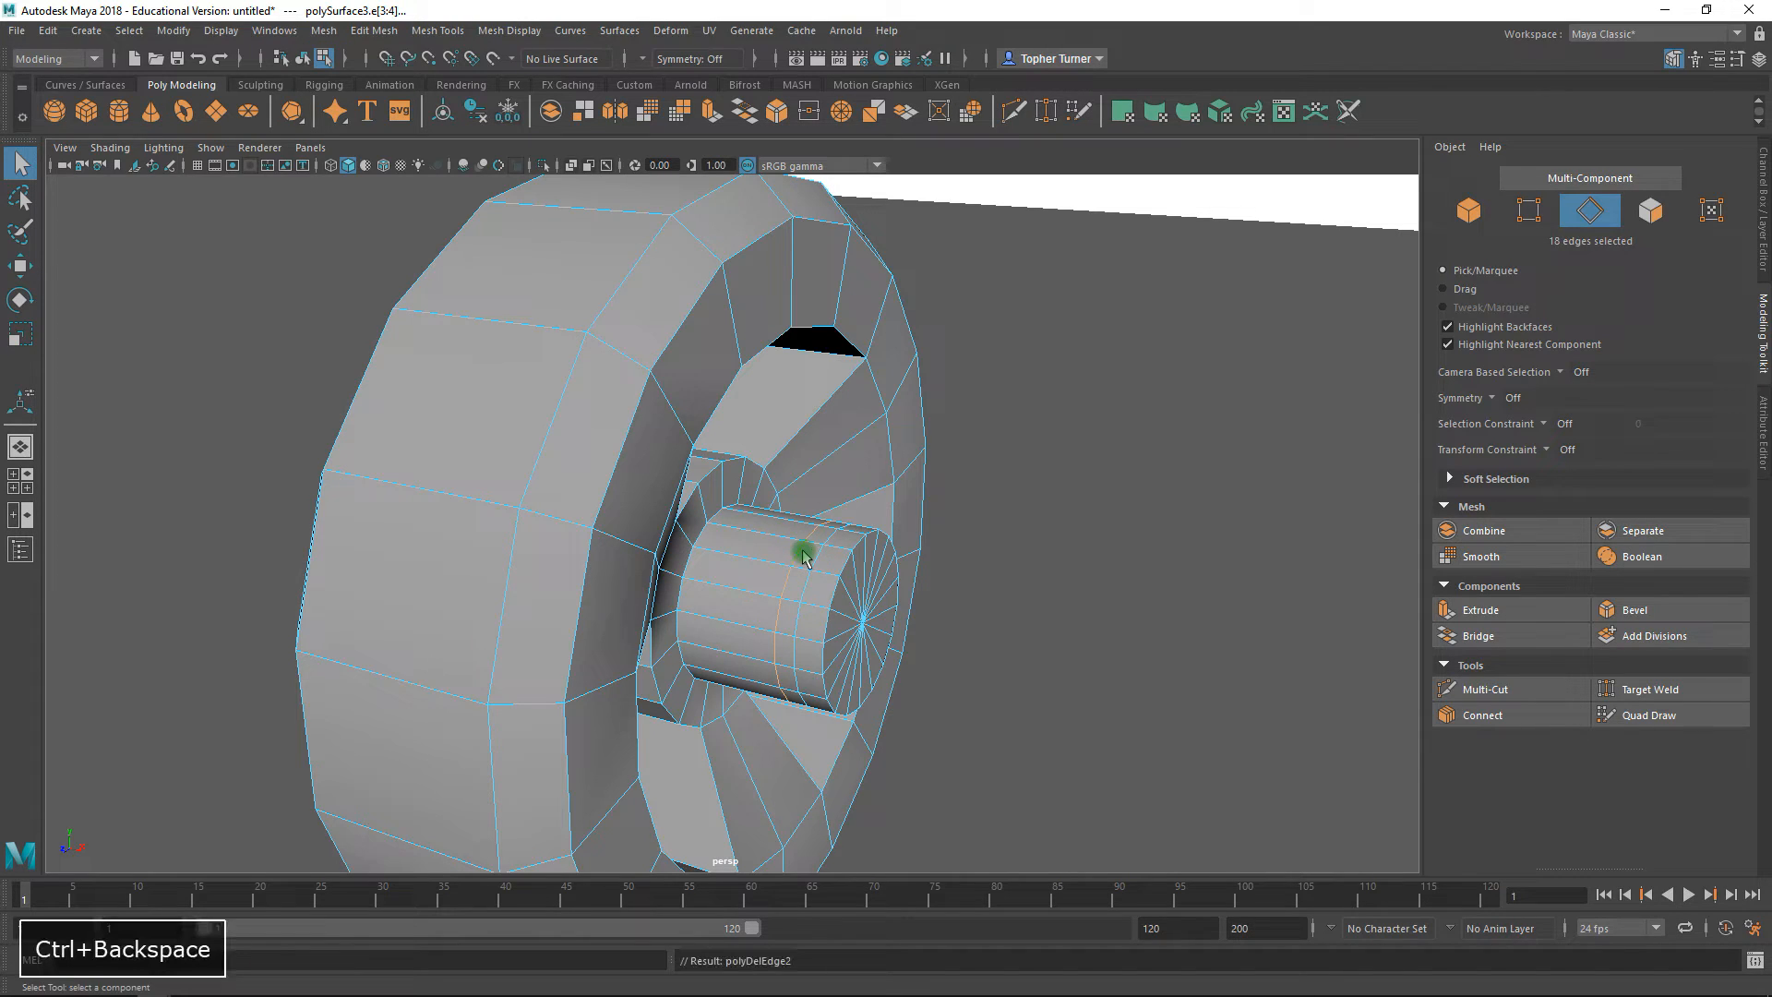
- Try to delete the remaining edge loops bounding the duplicated bands on both axle ends
key(ctrl+BackSpace)
alt+drag(895, 464, 577, 662)
key(ctrl+BackSpace)
alt+right_drag(576, 663, 565, 552)
double_click(668, 444)
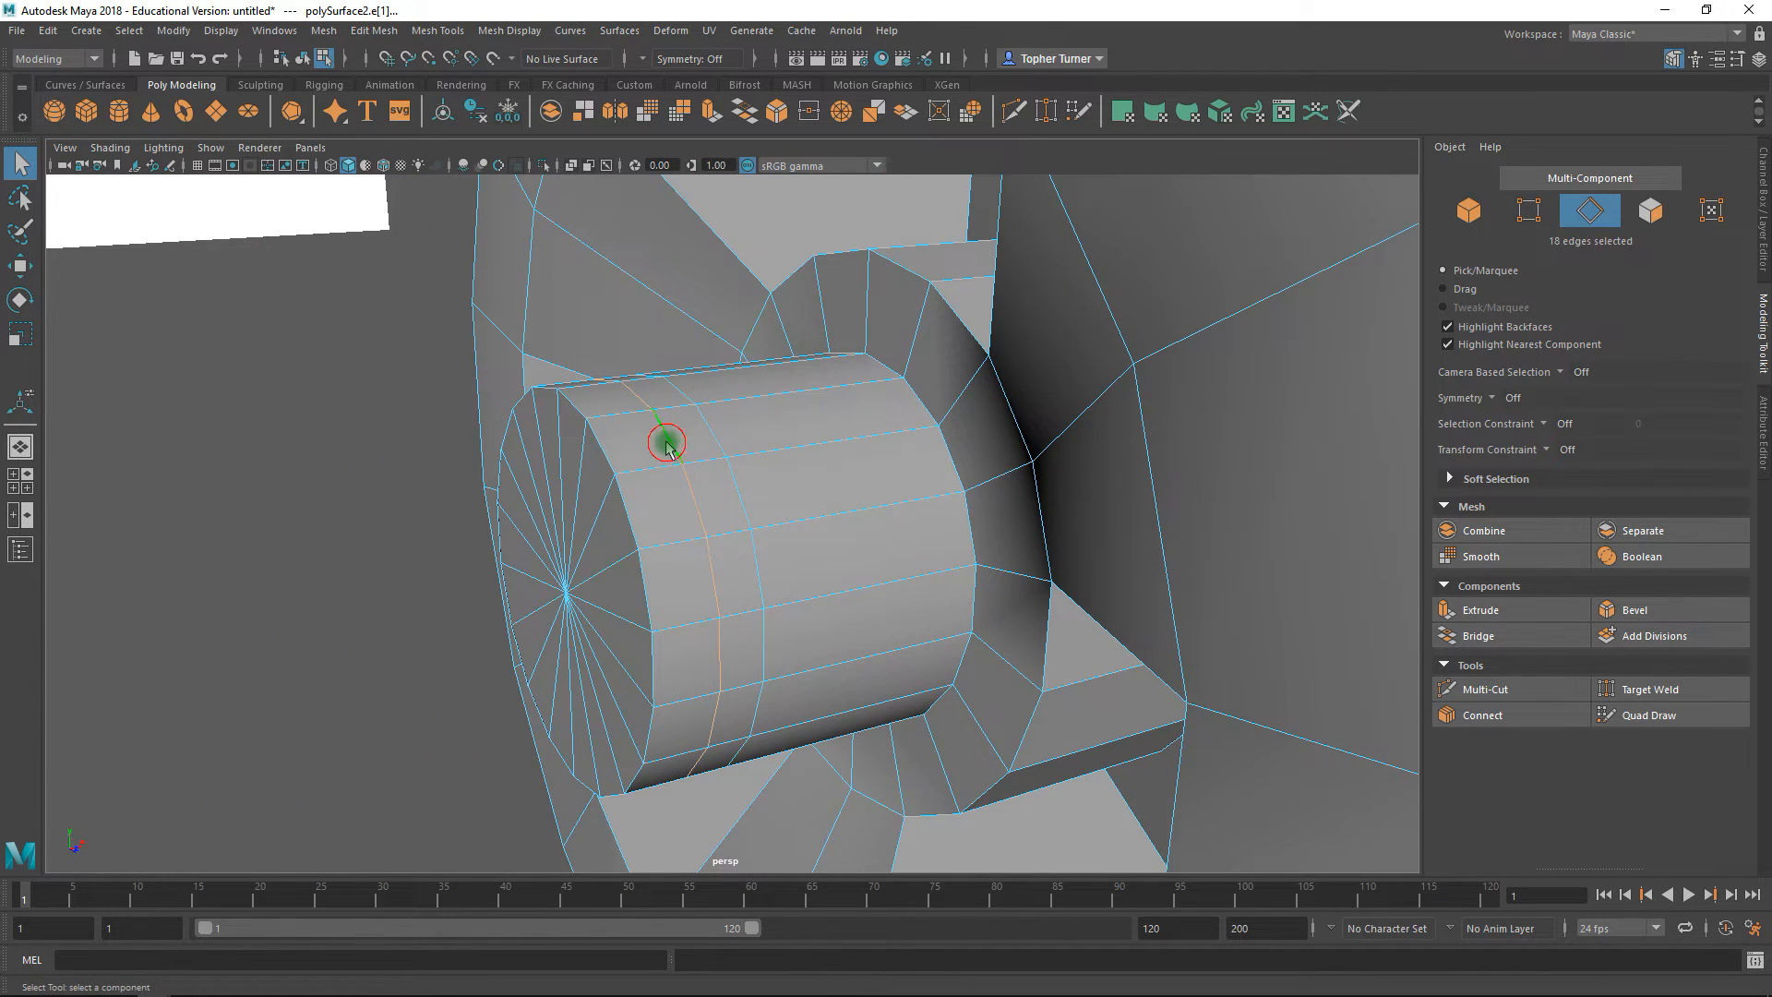
key(ctrl+BackSpace)
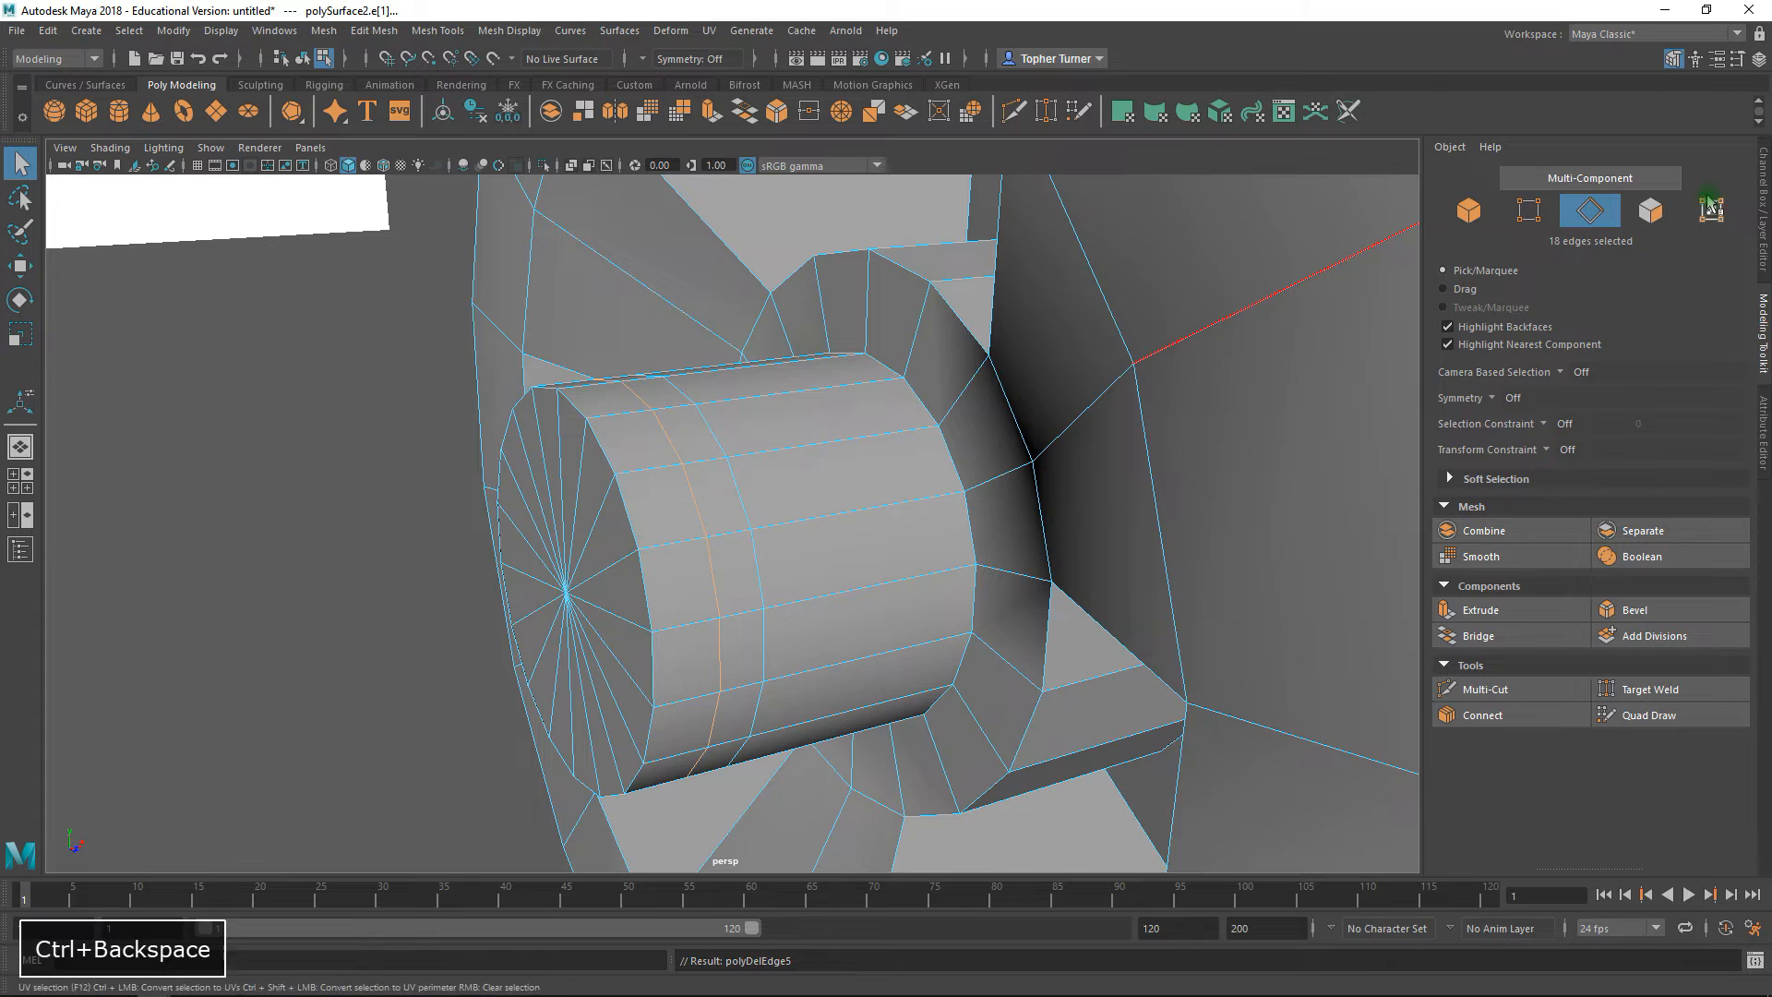
- Try moving the duplicated band's edge loop along the axle, check which object it belongs to, and undo the move
key(w)
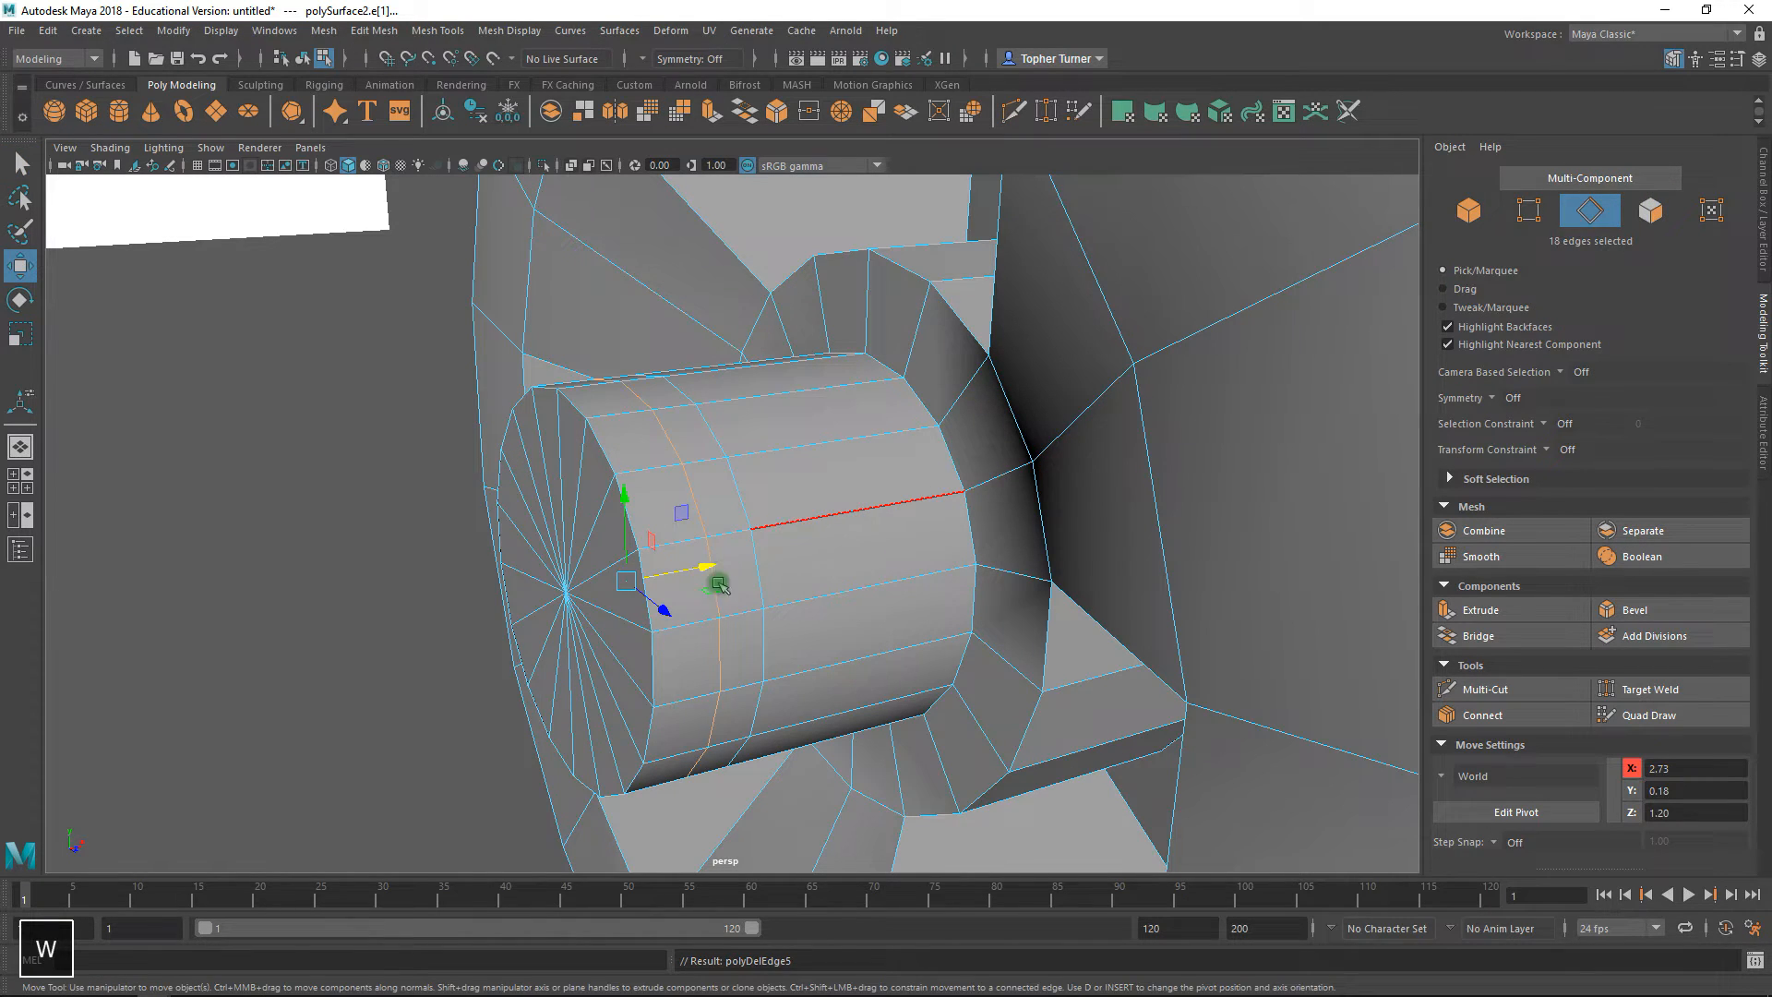
drag(698, 565, 676, 572)
click(679, 444)
click(1585, 213)
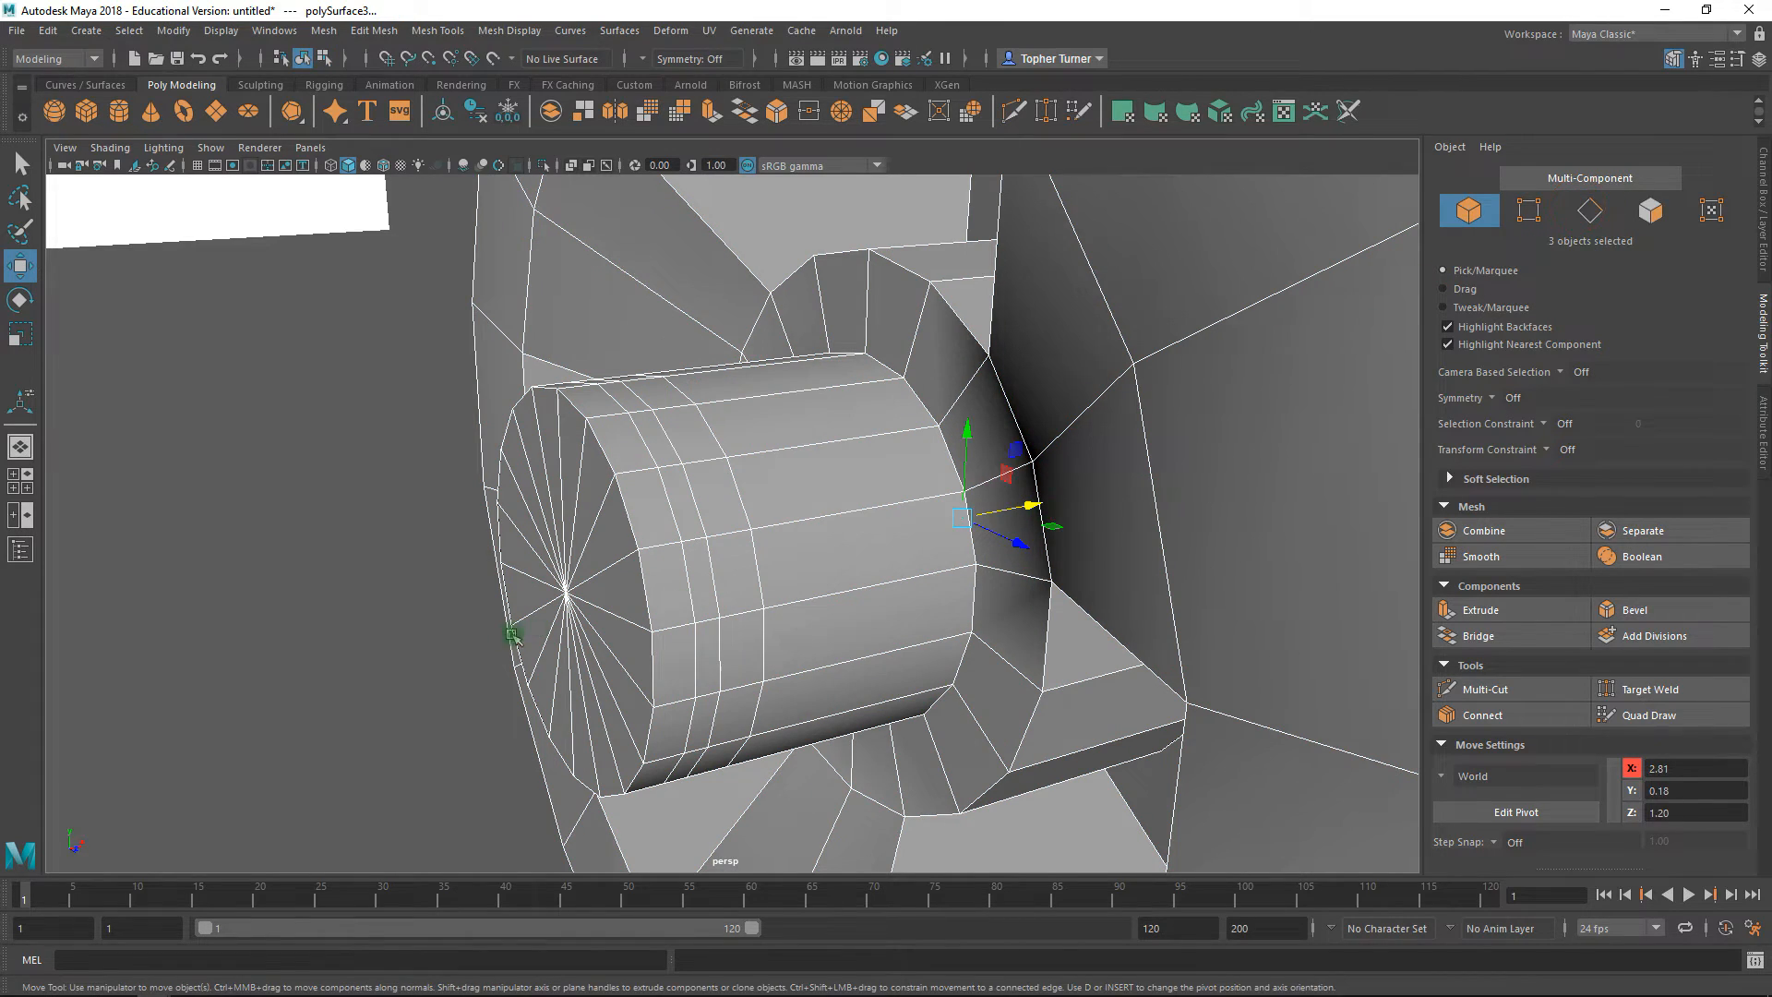
click(742, 512)
click(715, 508)
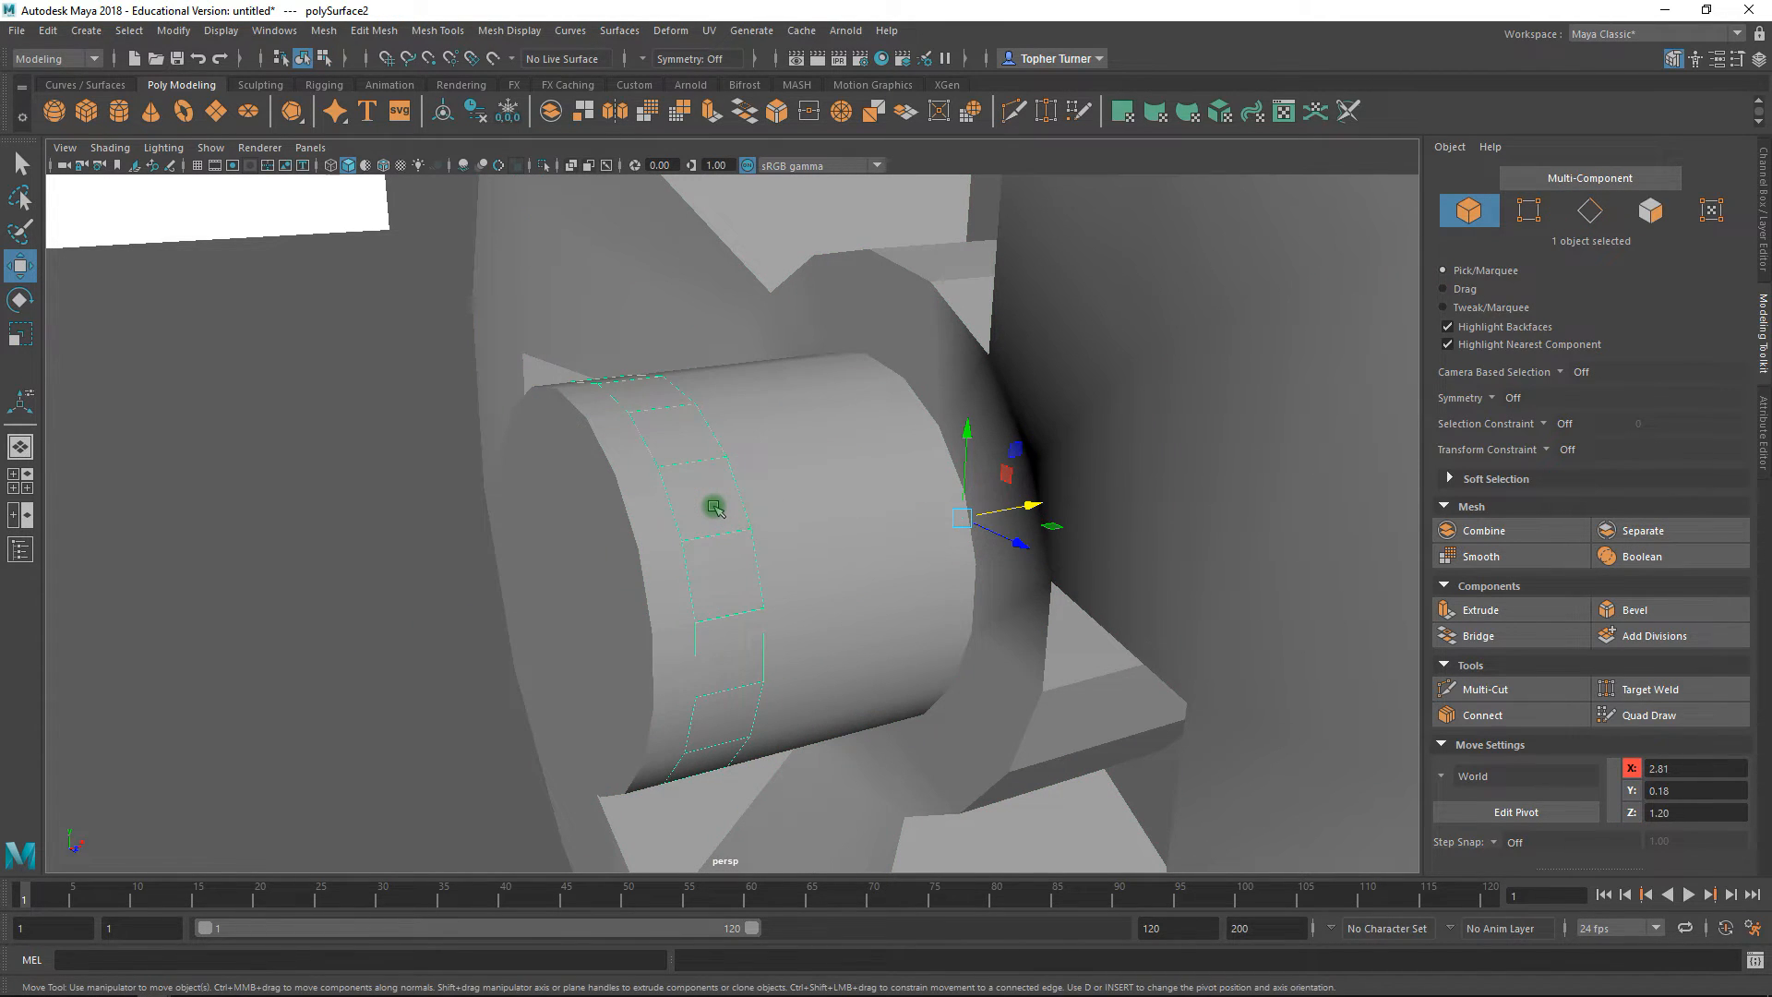
key(ctrl+z)
key(ctrl+z)
key(ctrl+z)
key(ctrl+z)
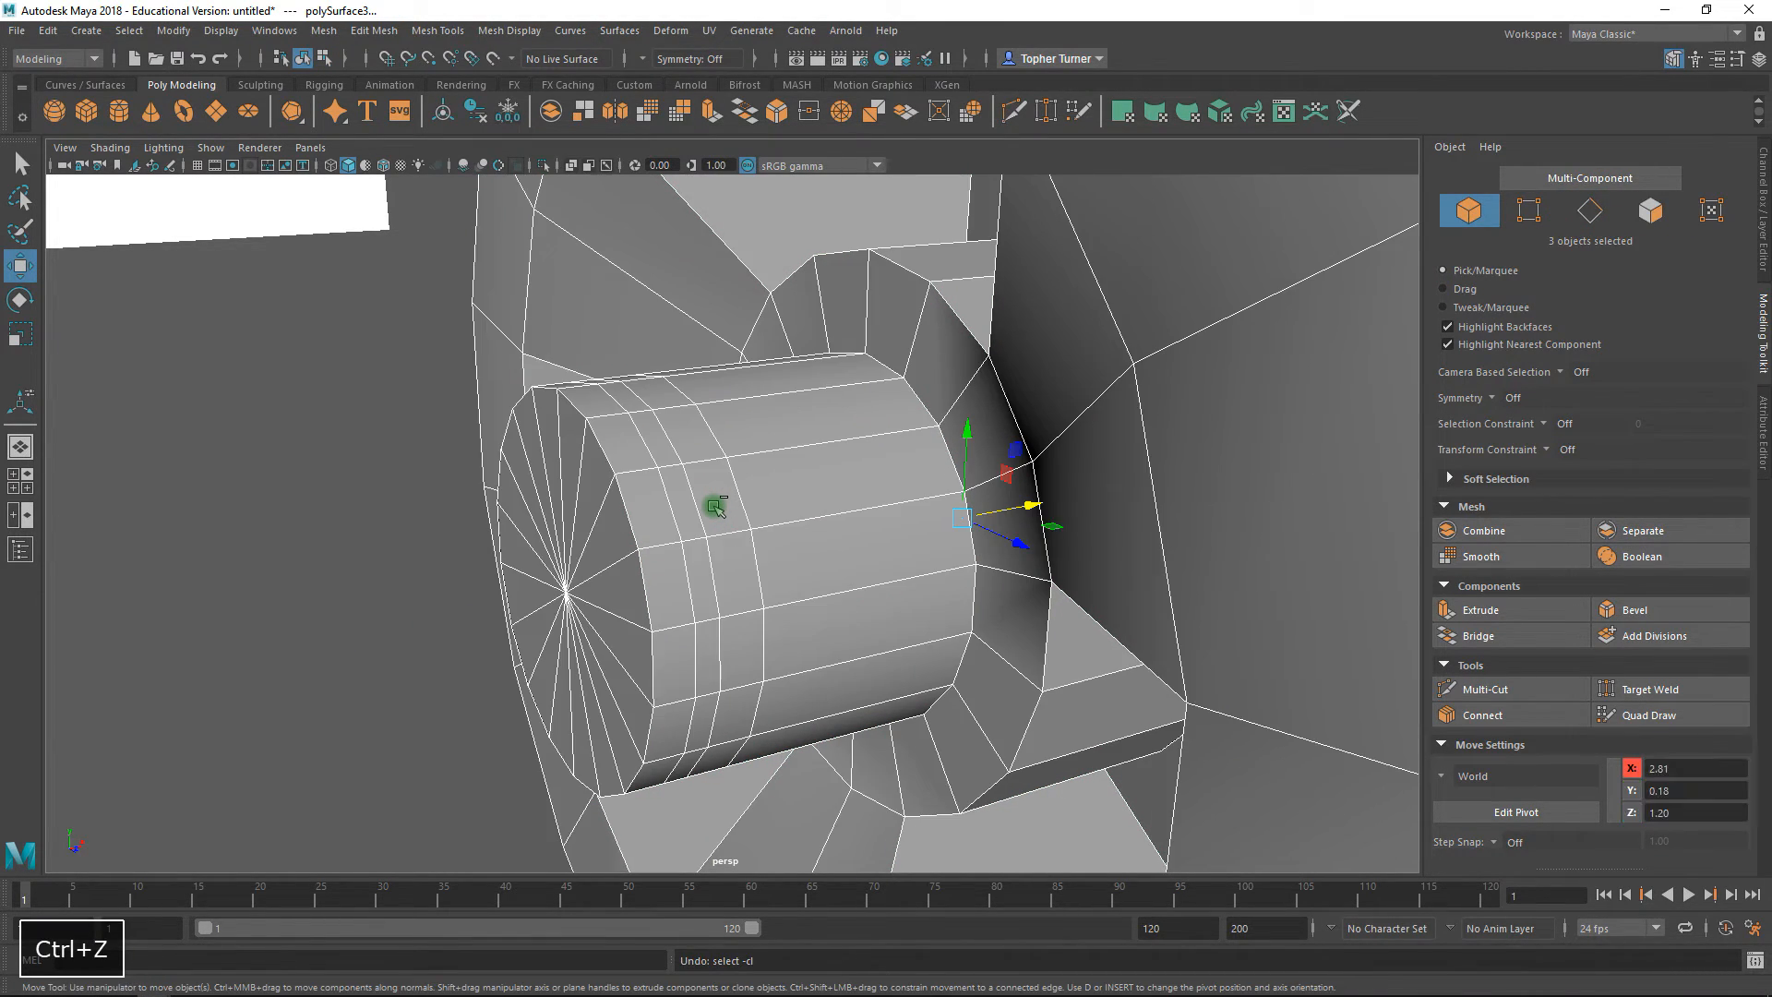
key(ctrl+z)
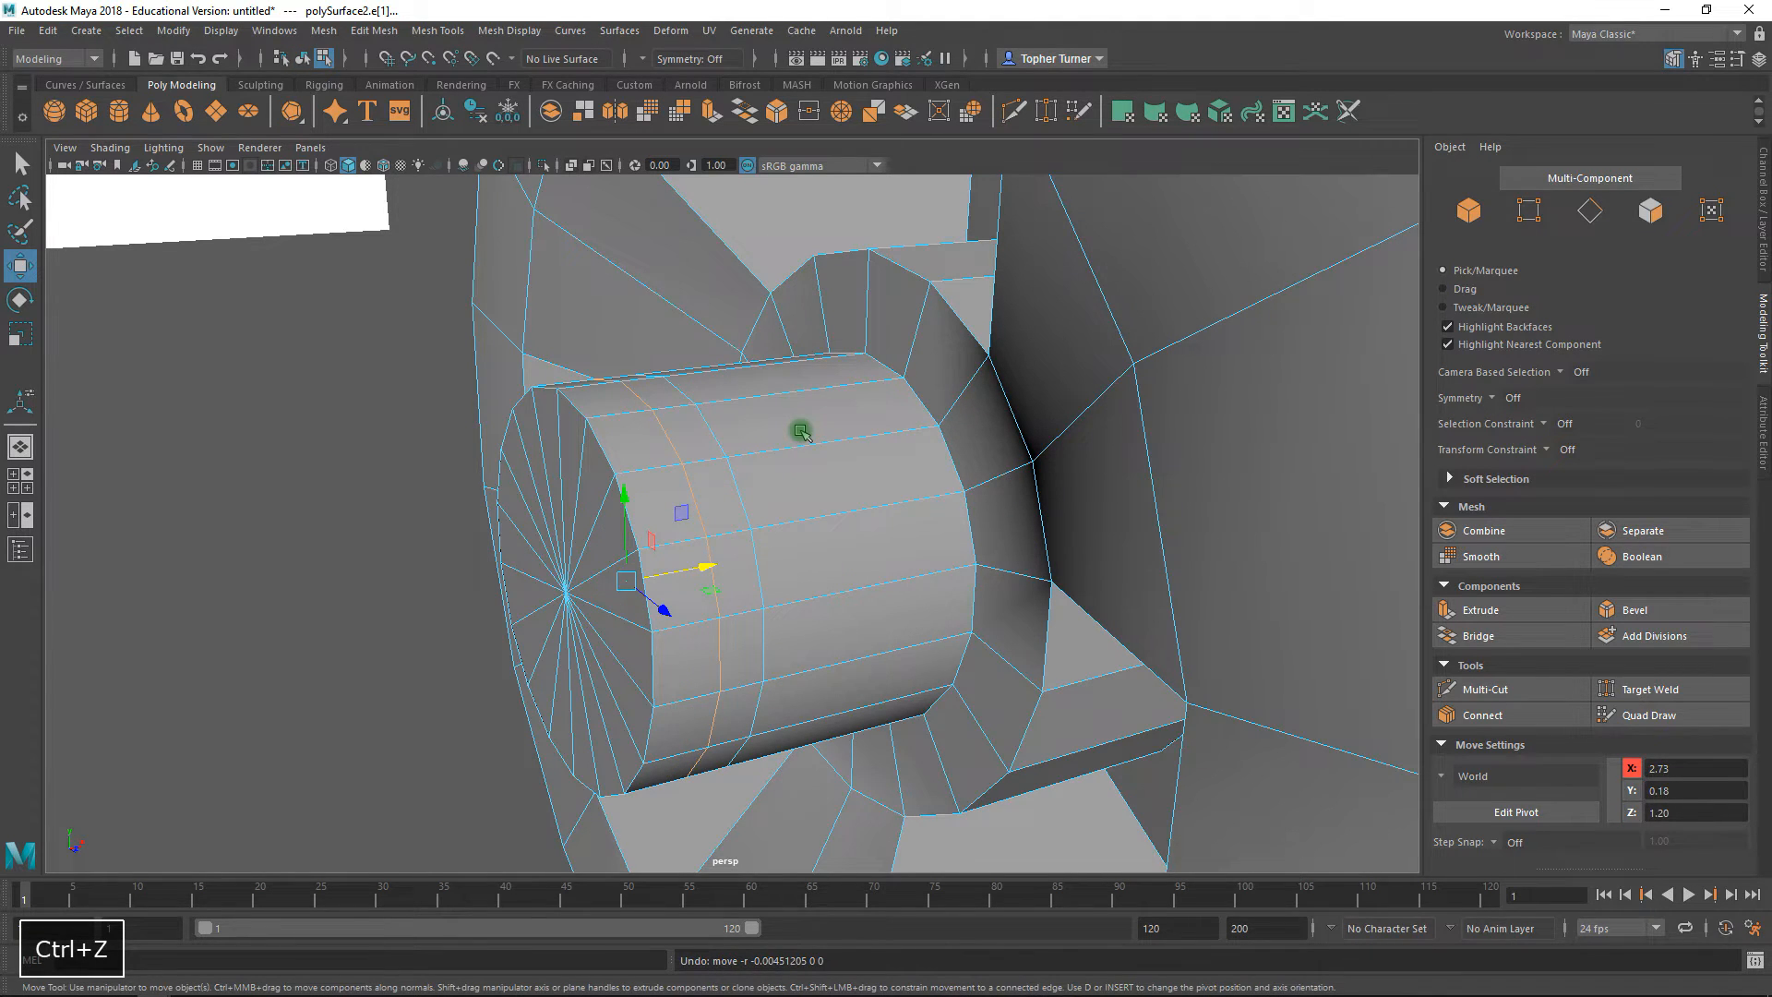
- Select only the wheel mesh and delete the two bevelled edge loops around one end of its axle
click(795, 449)
alt+right_drag(760, 601, 862, 425)
click(1470, 213)
click(1169, 432)
click(885, 437)
alt+drag(1093, 466, 831, 443)
alt+right_drag(831, 443, 806, 536)
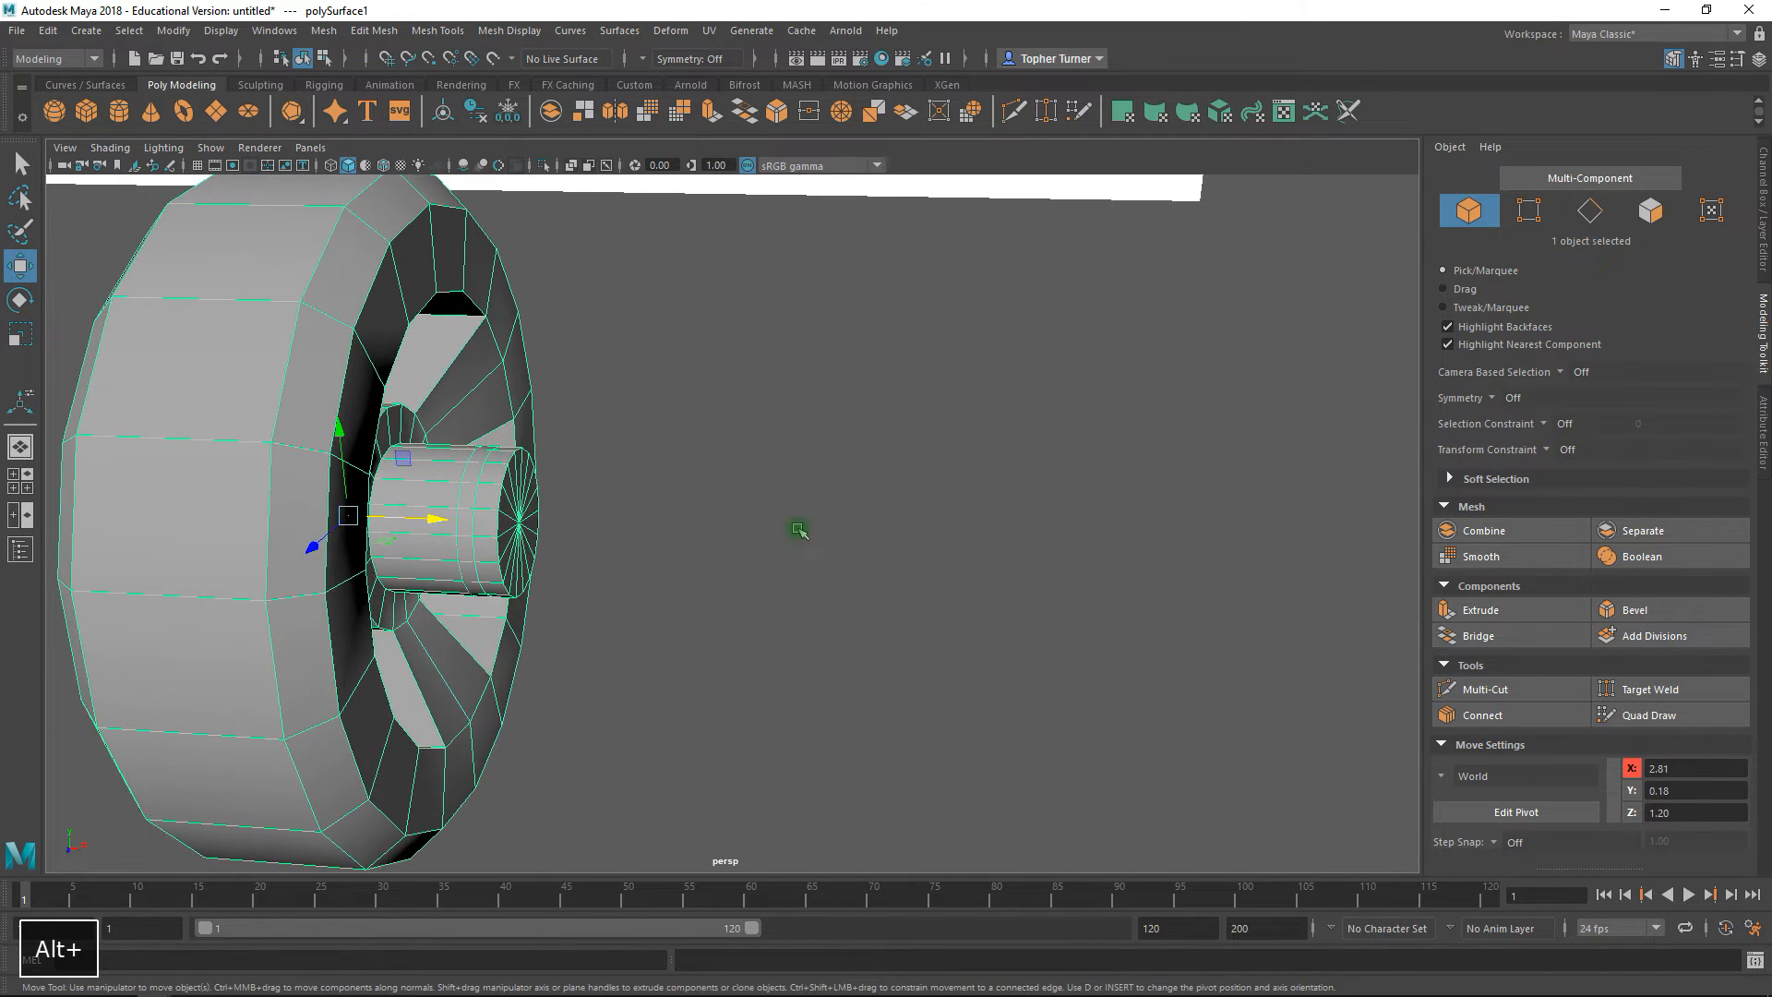
alt+drag(805, 535, 854, 475)
alt+right_drag(855, 475, 895, 646)
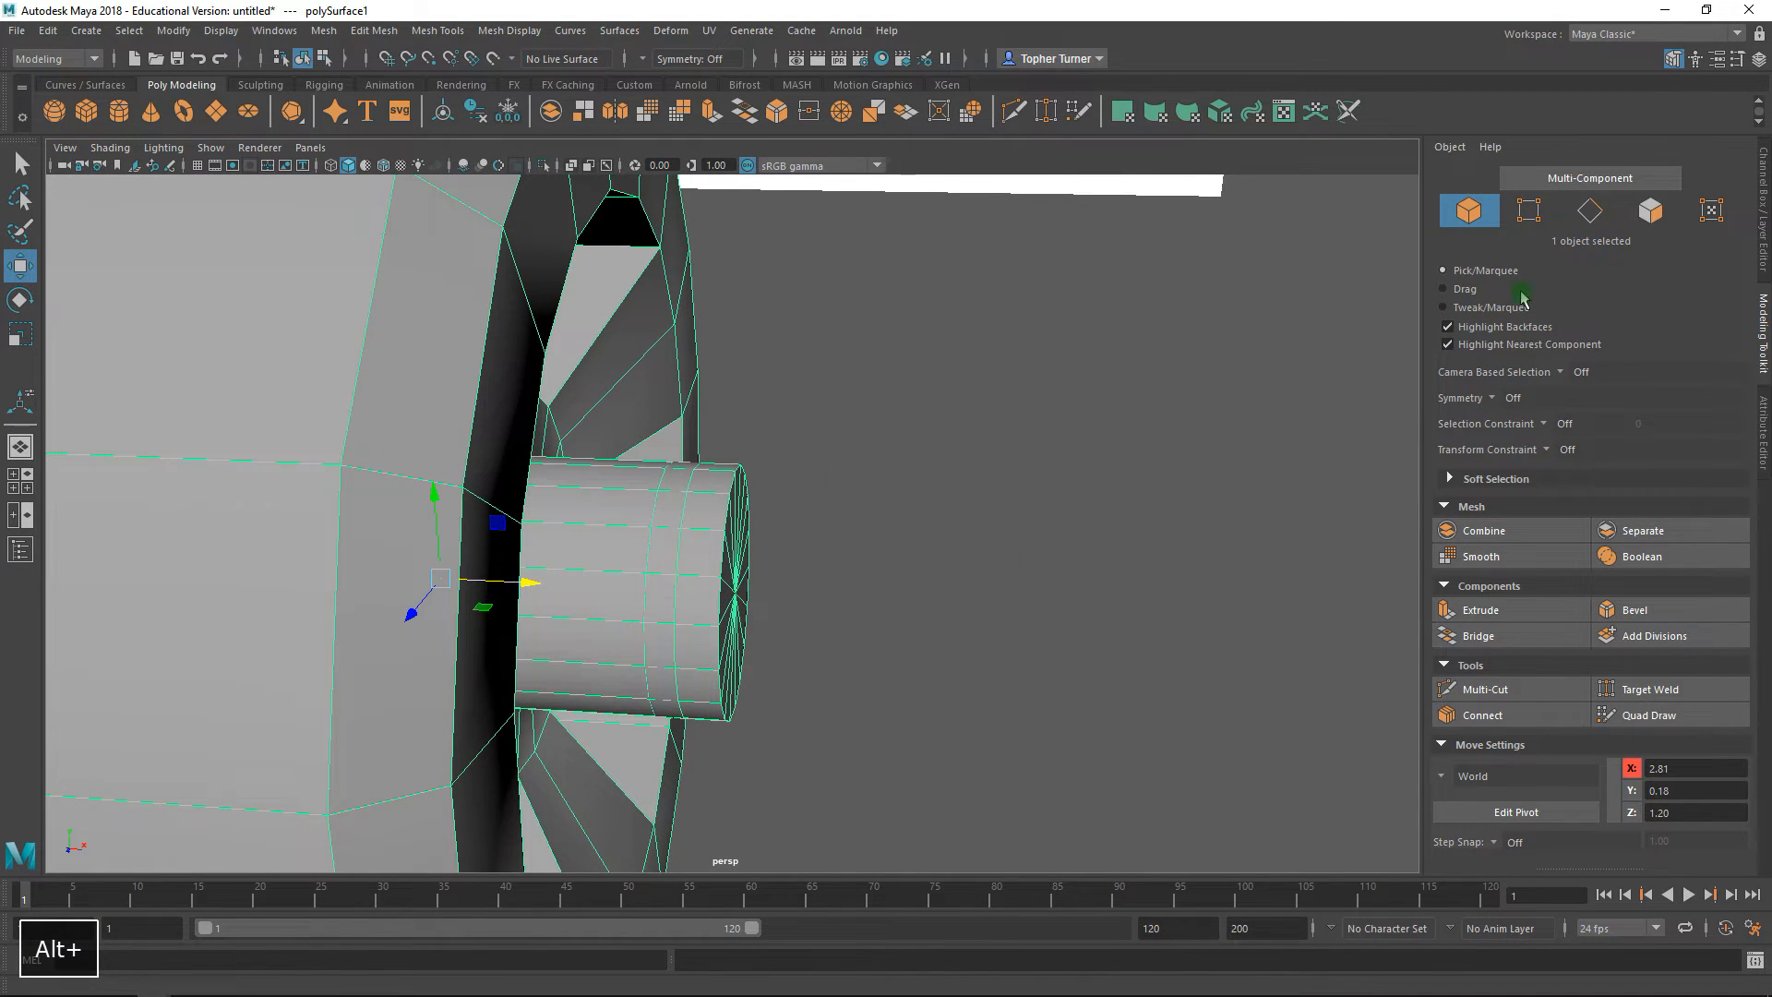
click(1588, 213)
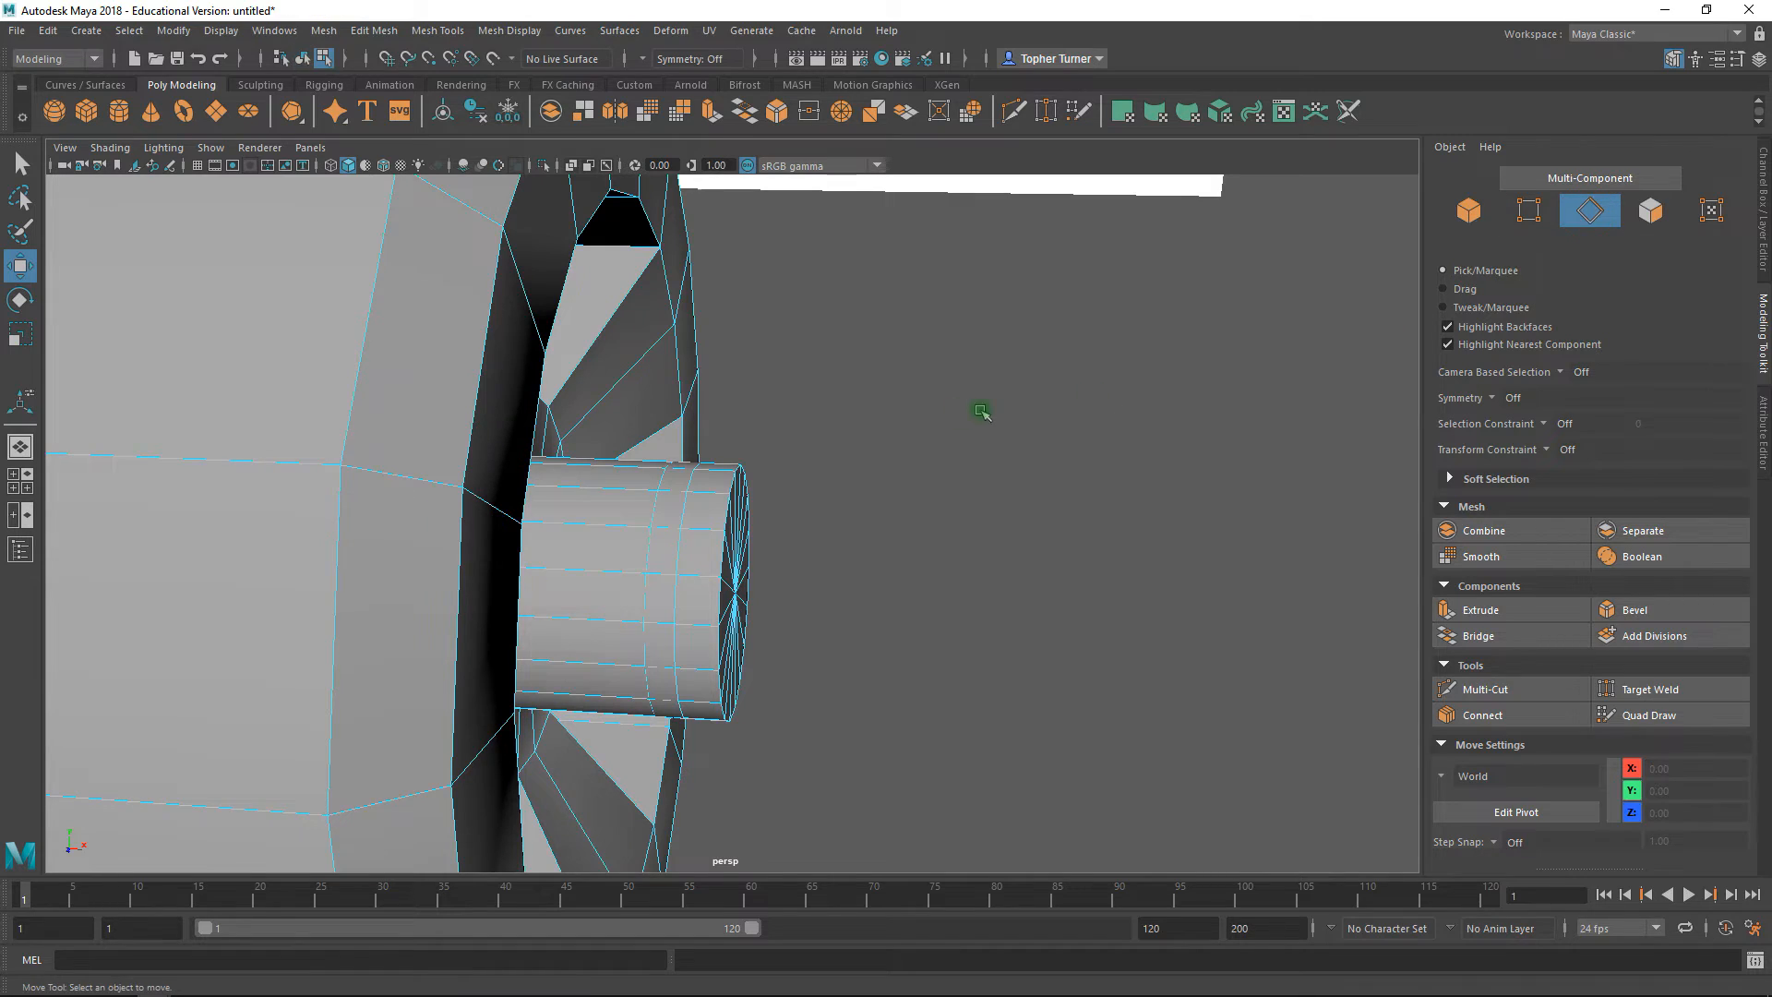
double_click(681, 514)
key(ctrl+BackSpace)
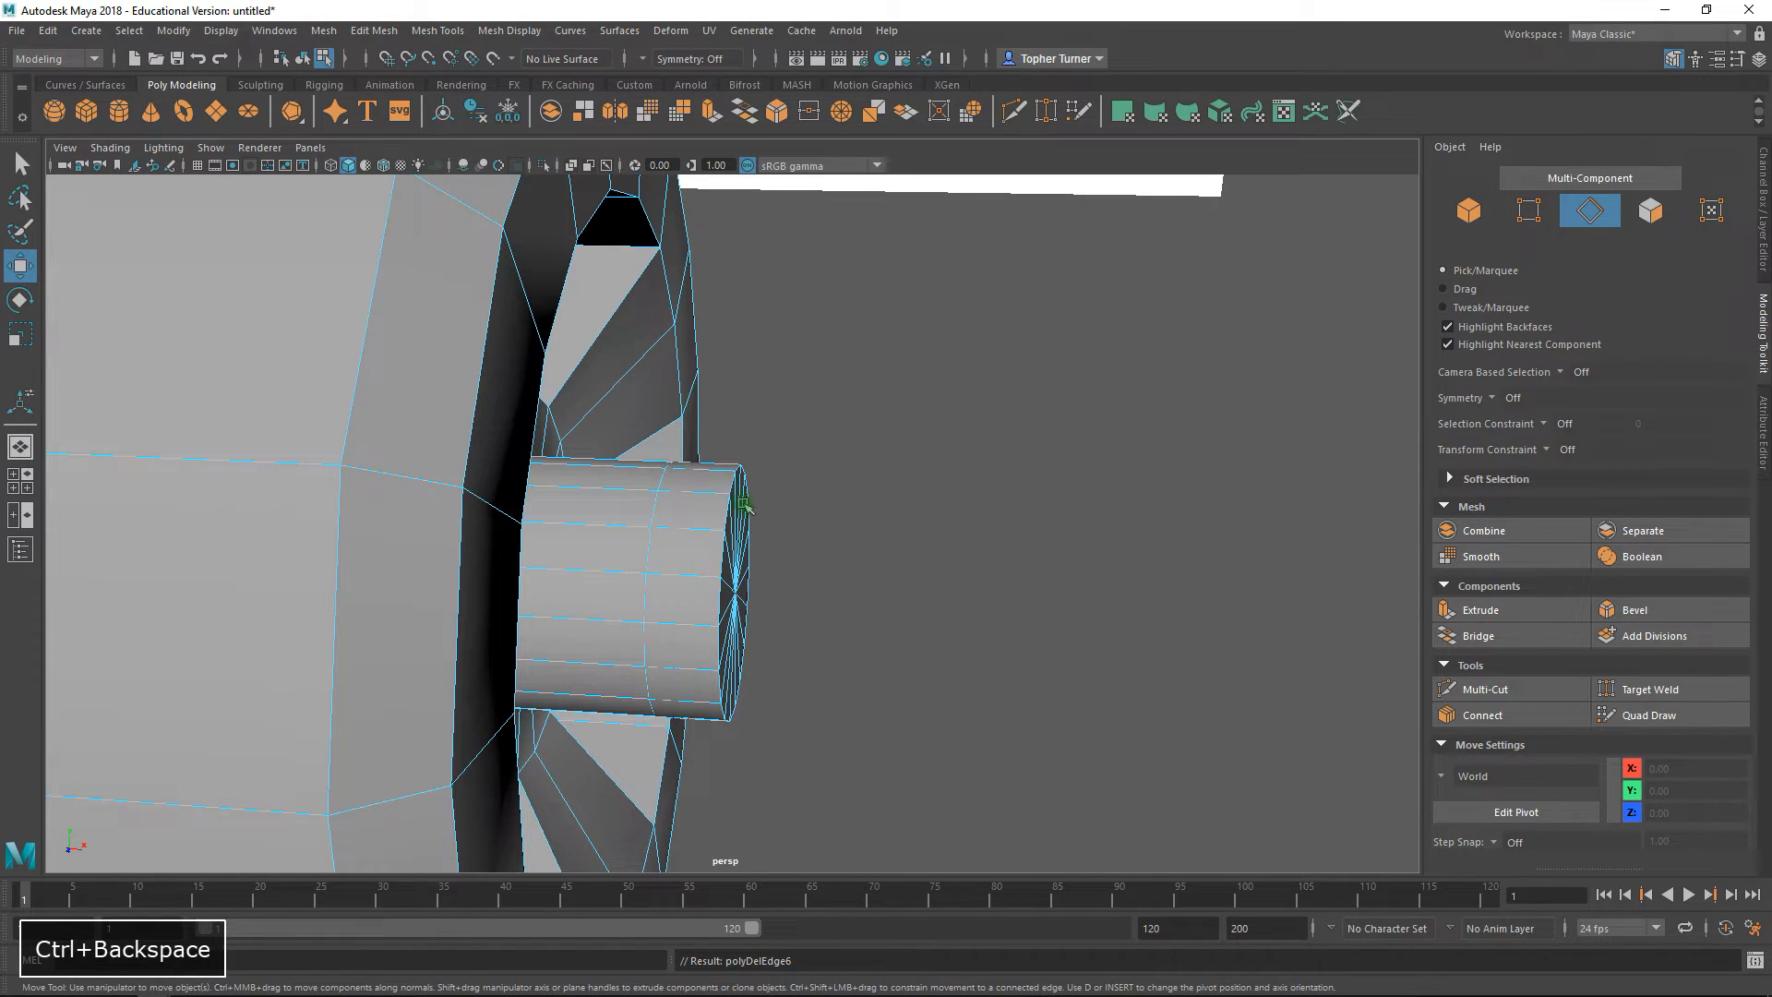
double_click(654, 515)
key(ctrl+BackSpace)
- Delete the two matching edge loops around the opposite end of the wheel's axle
alt+drag(1313, 434, 1369, 439)
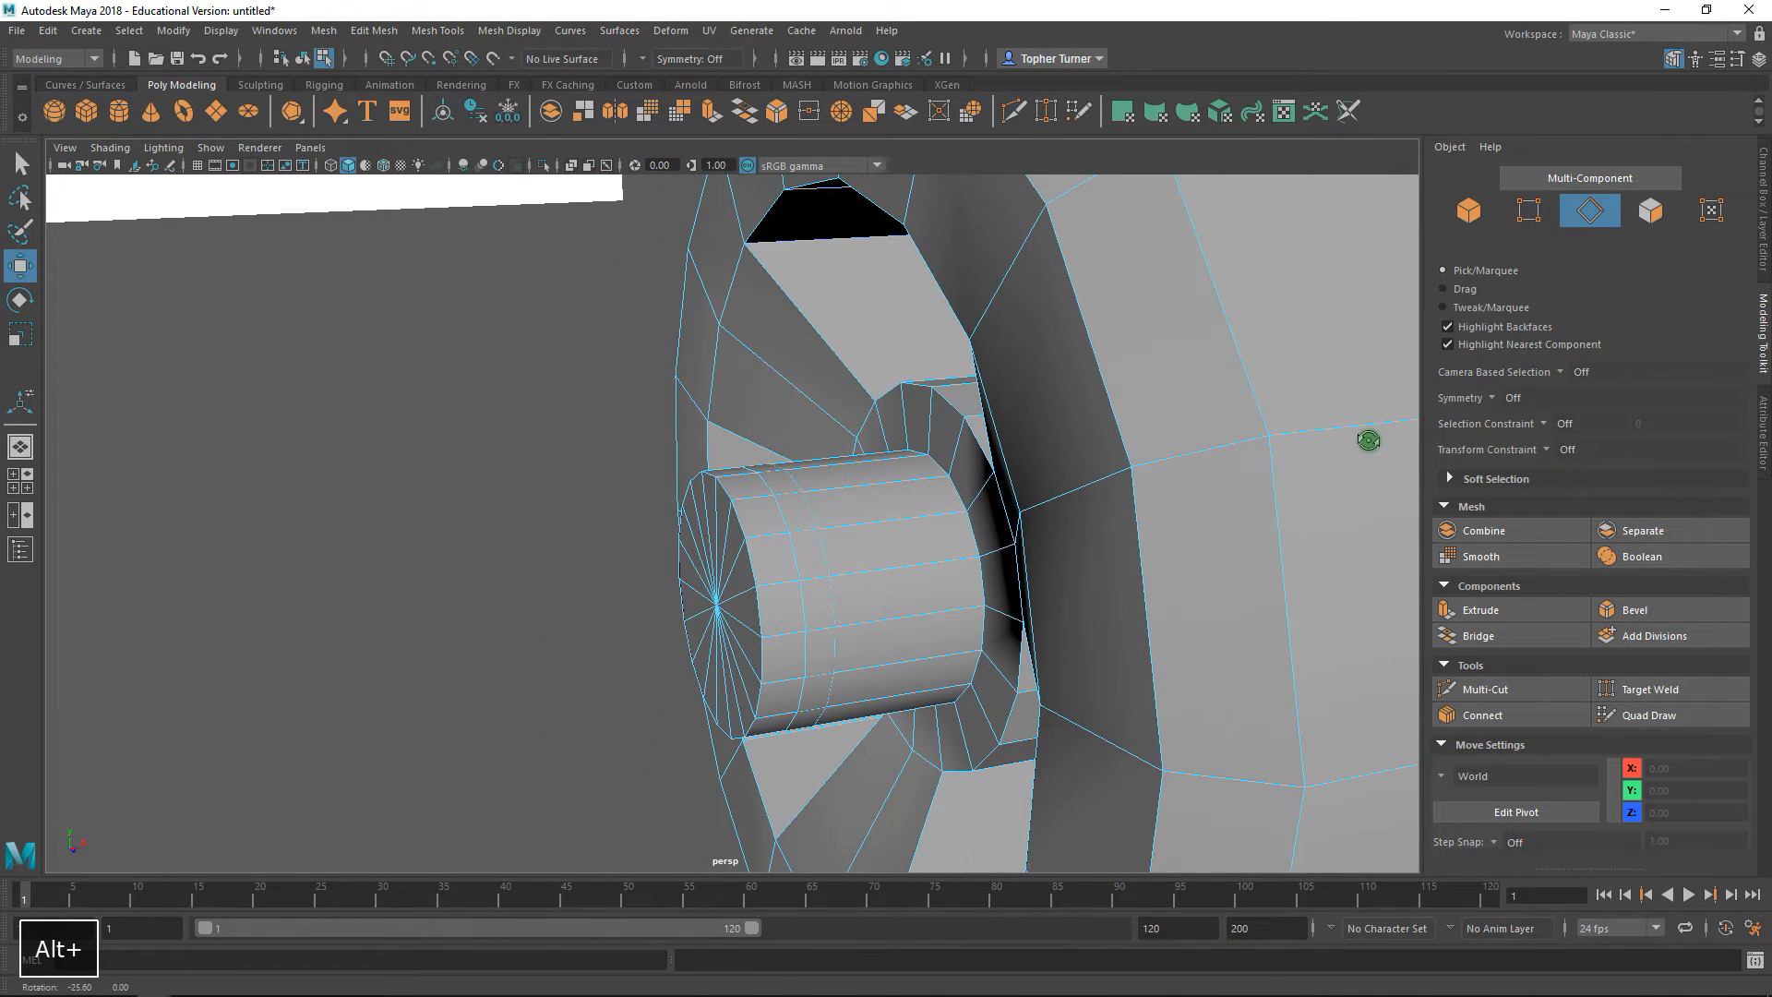
double_click(812, 508)
key(ctrl+BackSpace)
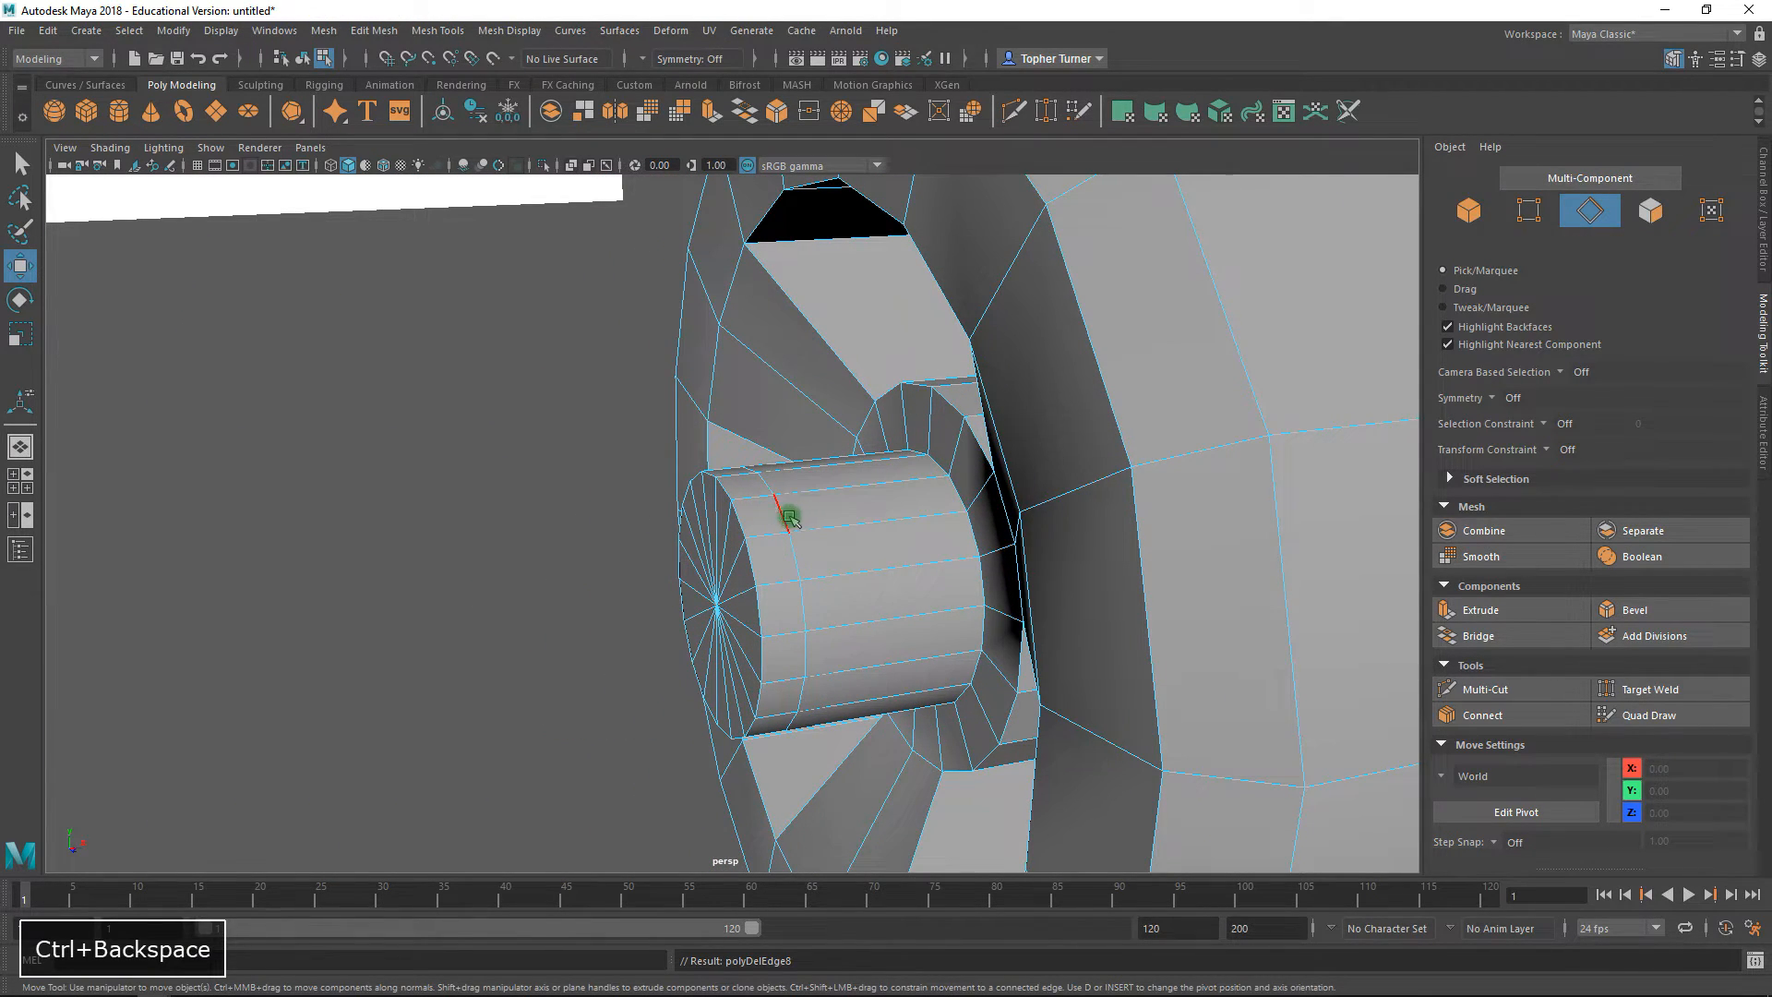
double_click(785, 514)
key(ctrl+BackSpace)
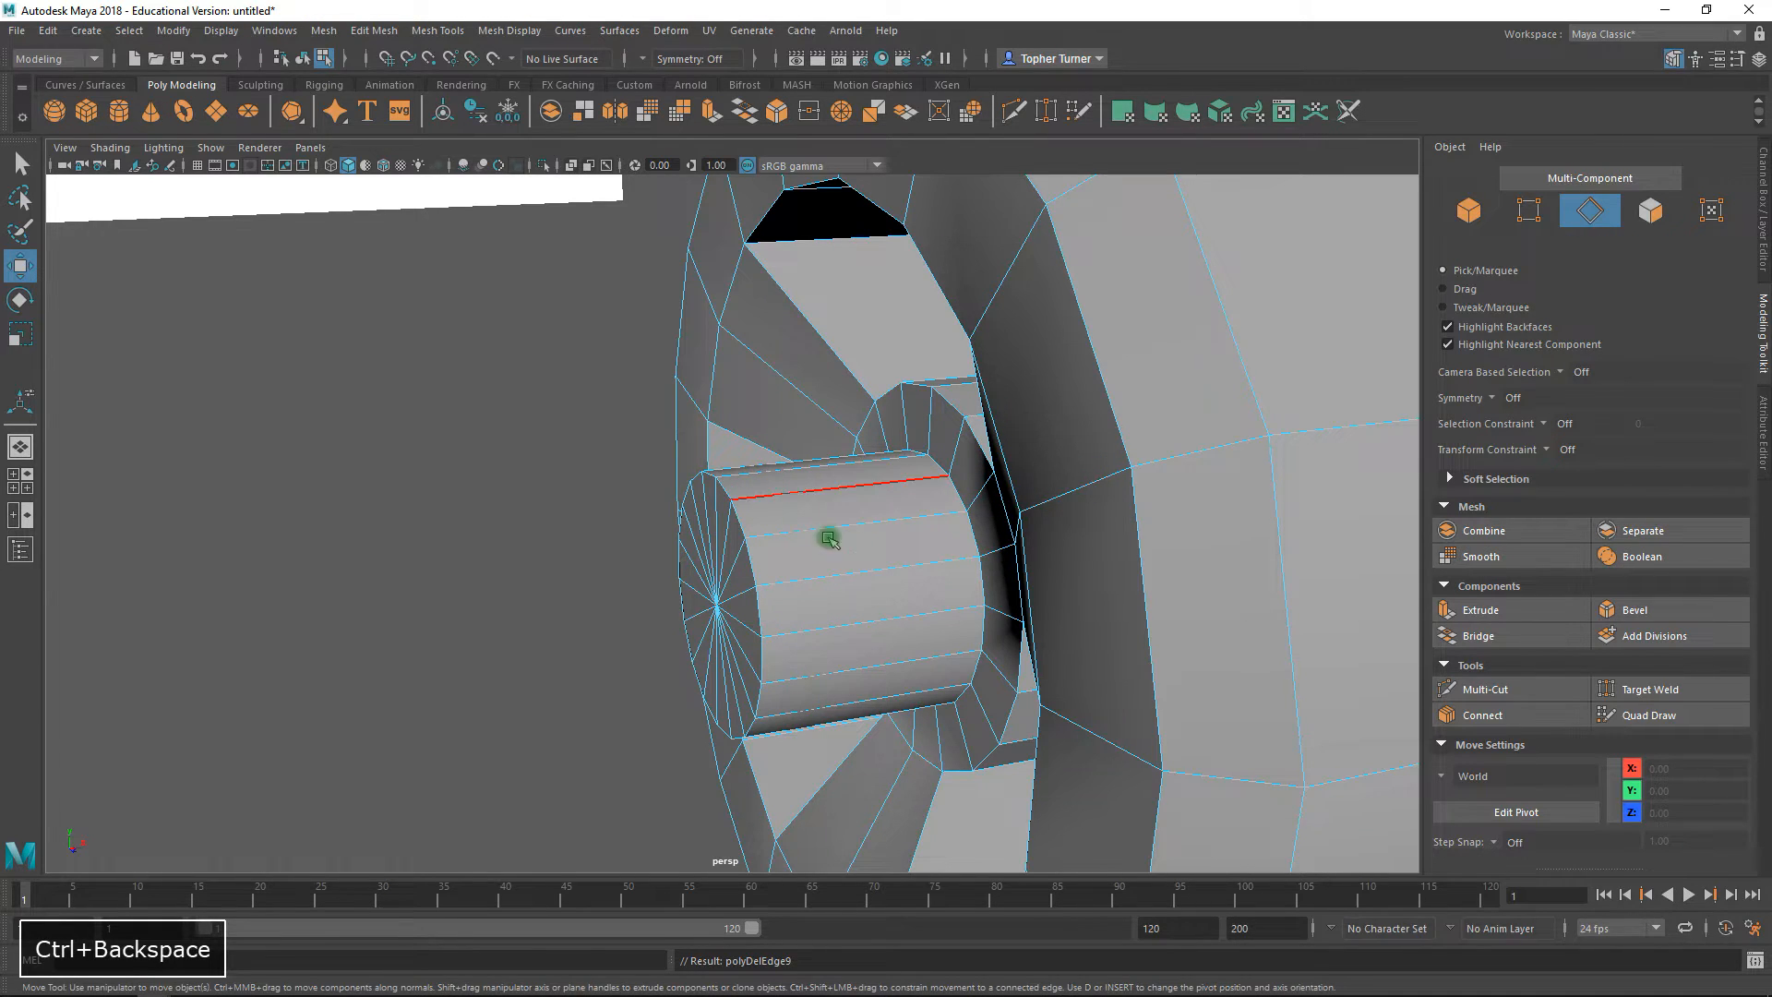
- Select the duplicated bands on both axle ends and combine them into one object
click(1529, 217)
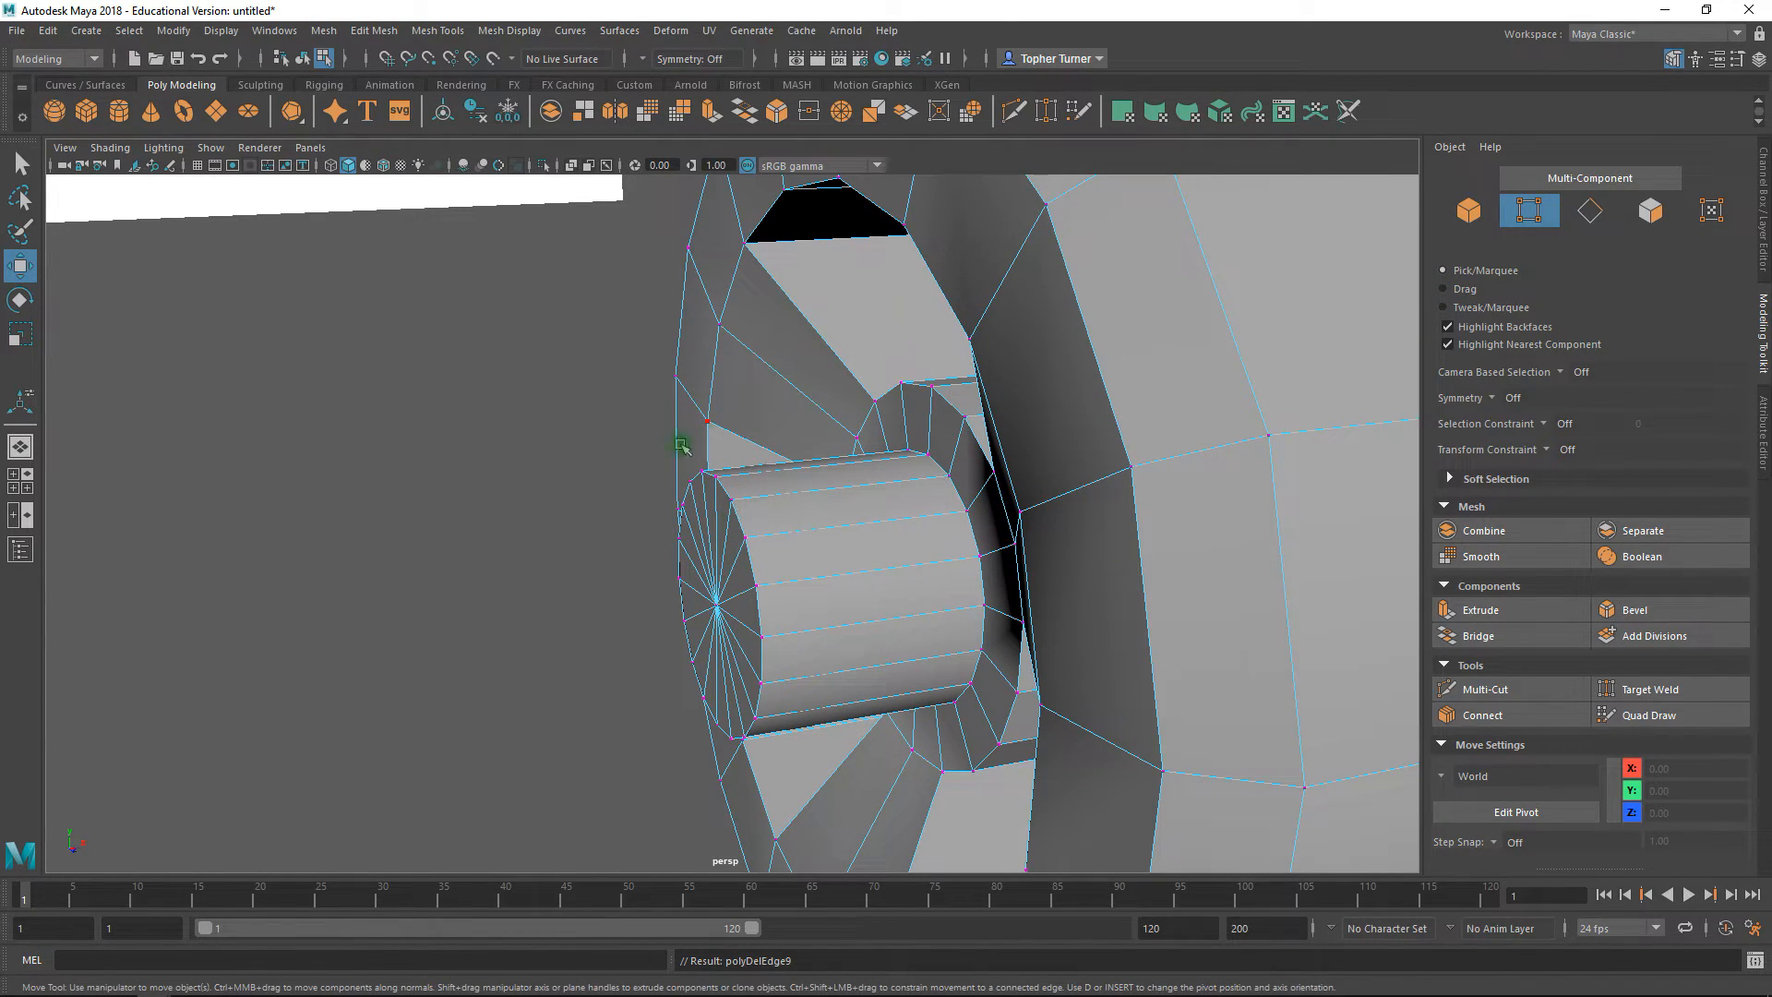
alt+drag(751, 468, 635, 453)
mouse_move(635, 454)
alt+right_down()
mouse_move(649, 526)
mouse_move(609, 445)
alt+right_up()
click(1529, 214)
click(582, 467)
alt+drag(573, 505, 993, 557)
shift+click(729, 512)
alt+right_drag(993, 557, 933, 510)
alt+drag(933, 510, 1001, 565)
alt+right_drag(1001, 565, 1079, 597)
alt+drag(1078, 597, 864, 554)
click(1483, 531)
alt+drag(1123, 504, 927, 564)
alt+right_drag(1104, 471, 1003, 659)
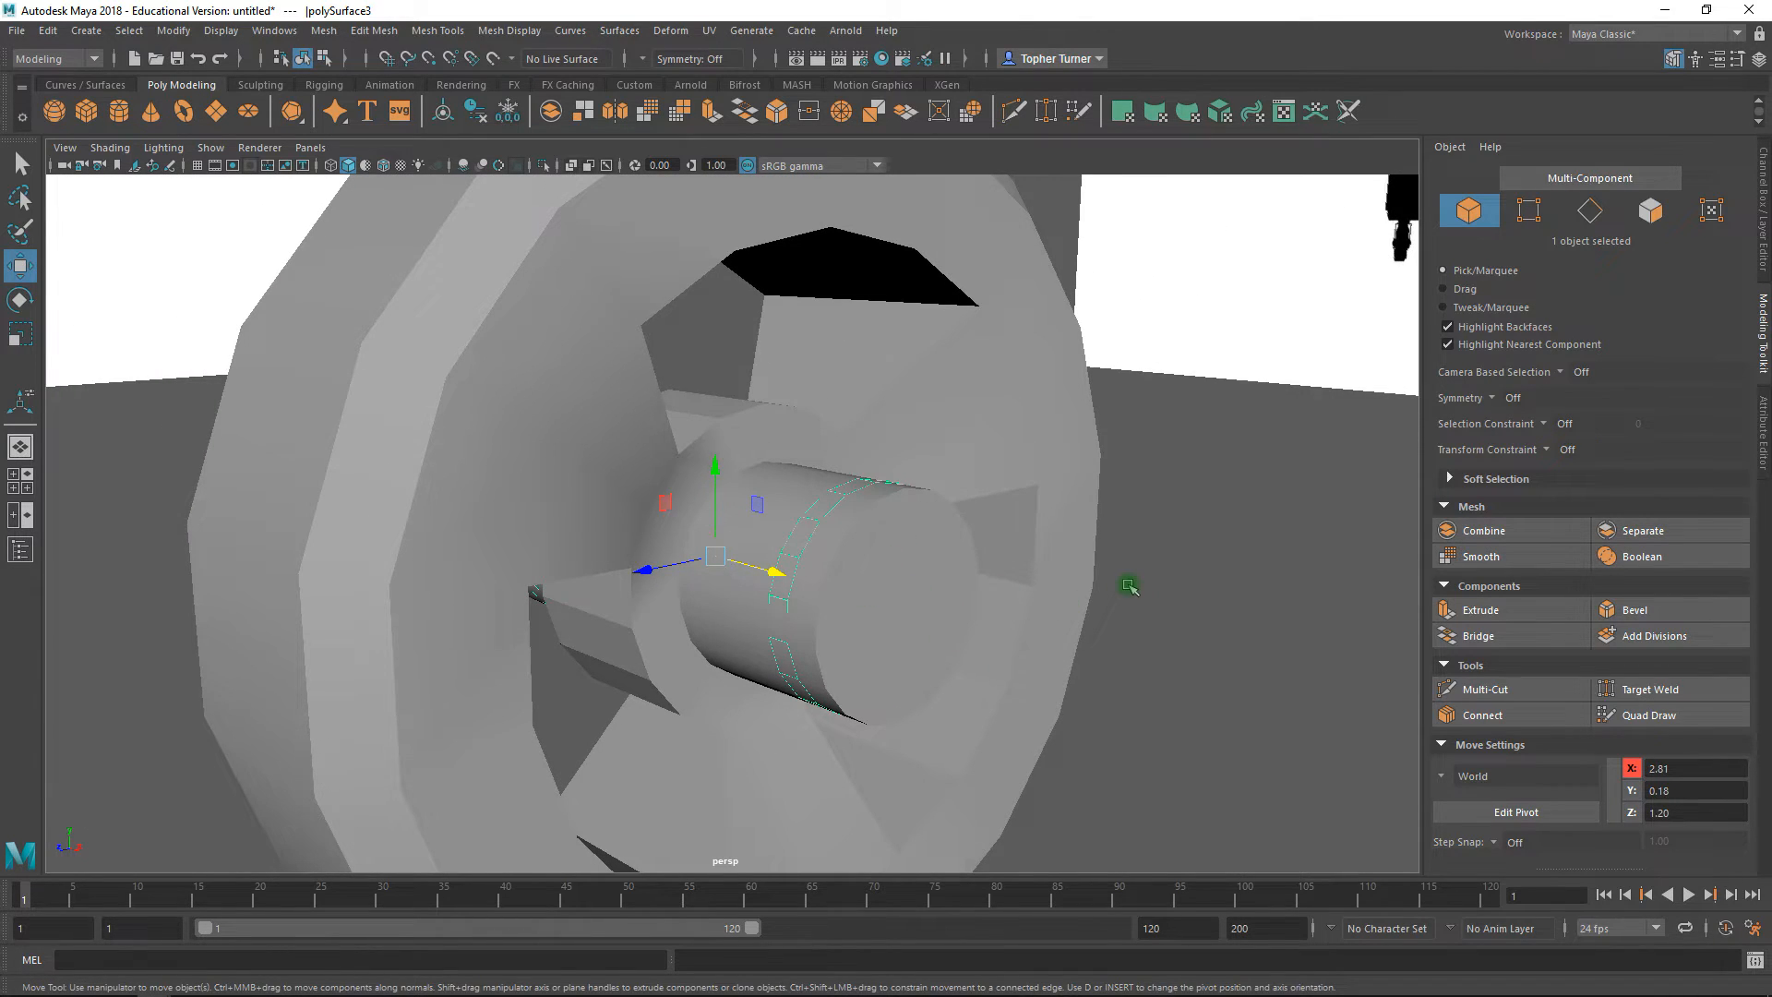
- Extrude all faces of the combined axle bands outward with a Thickness of 0.012
click(1650, 211)
alt+drag(1114, 447, 1100, 641)
click(1481, 610)
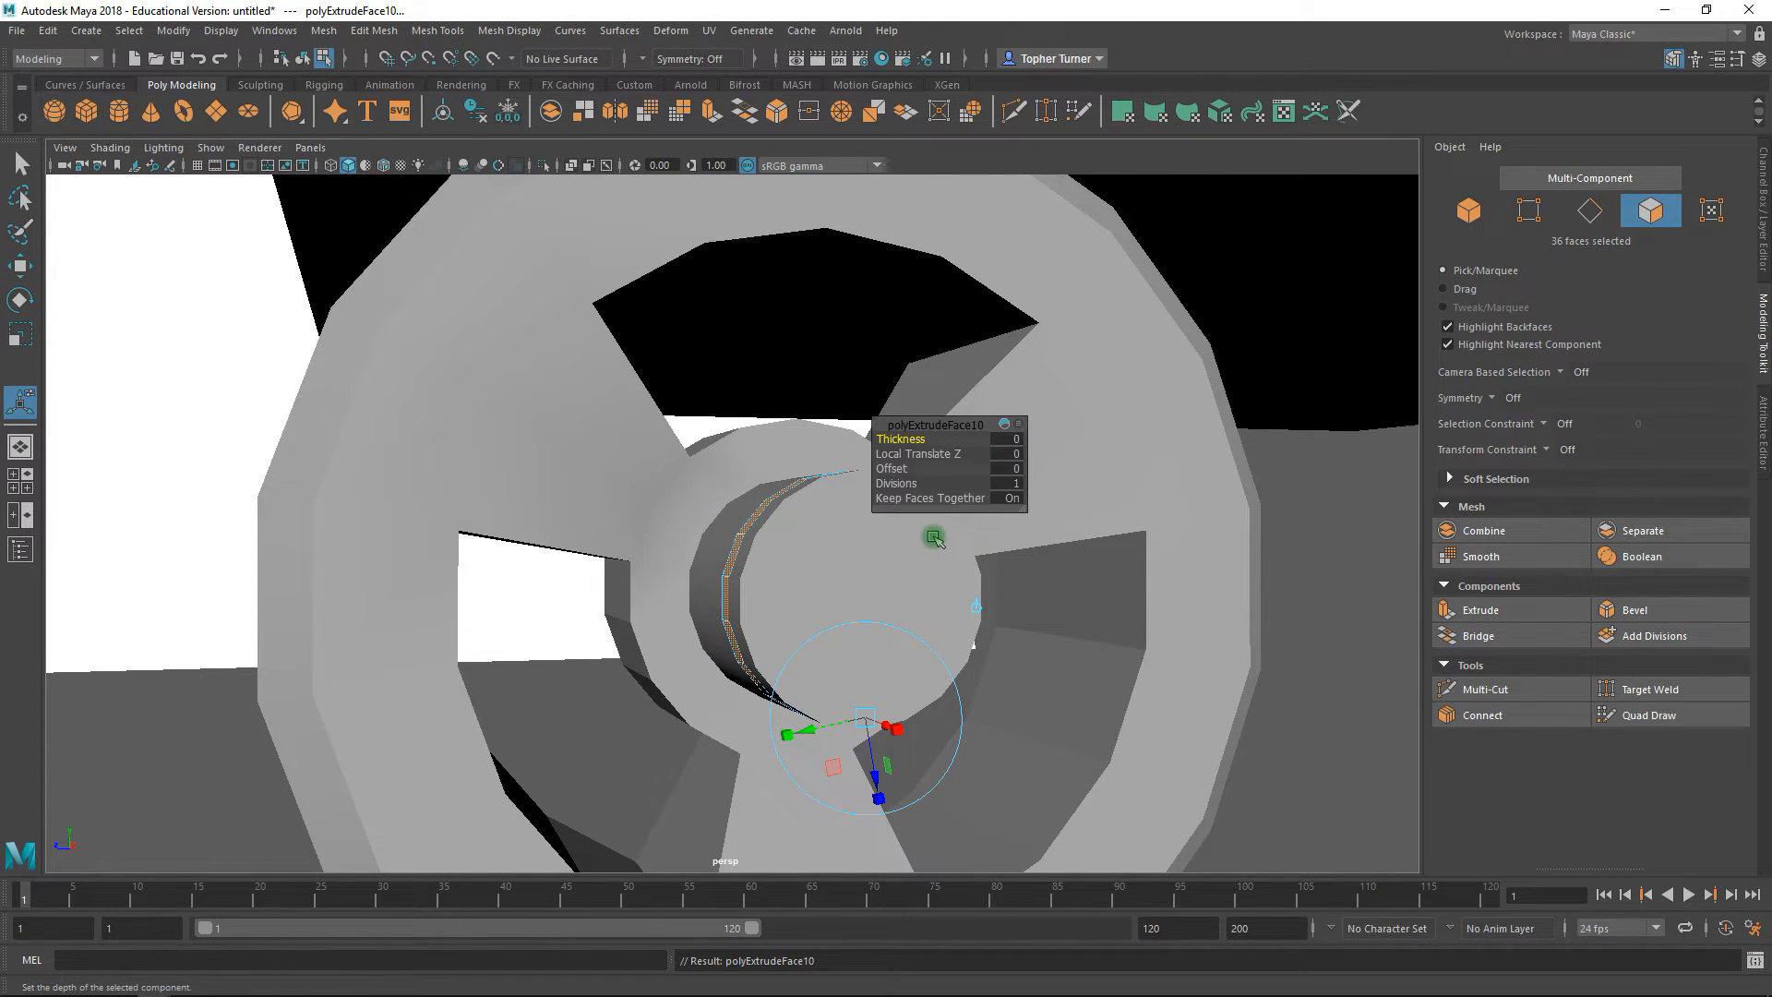
drag(888, 440, 891, 440)
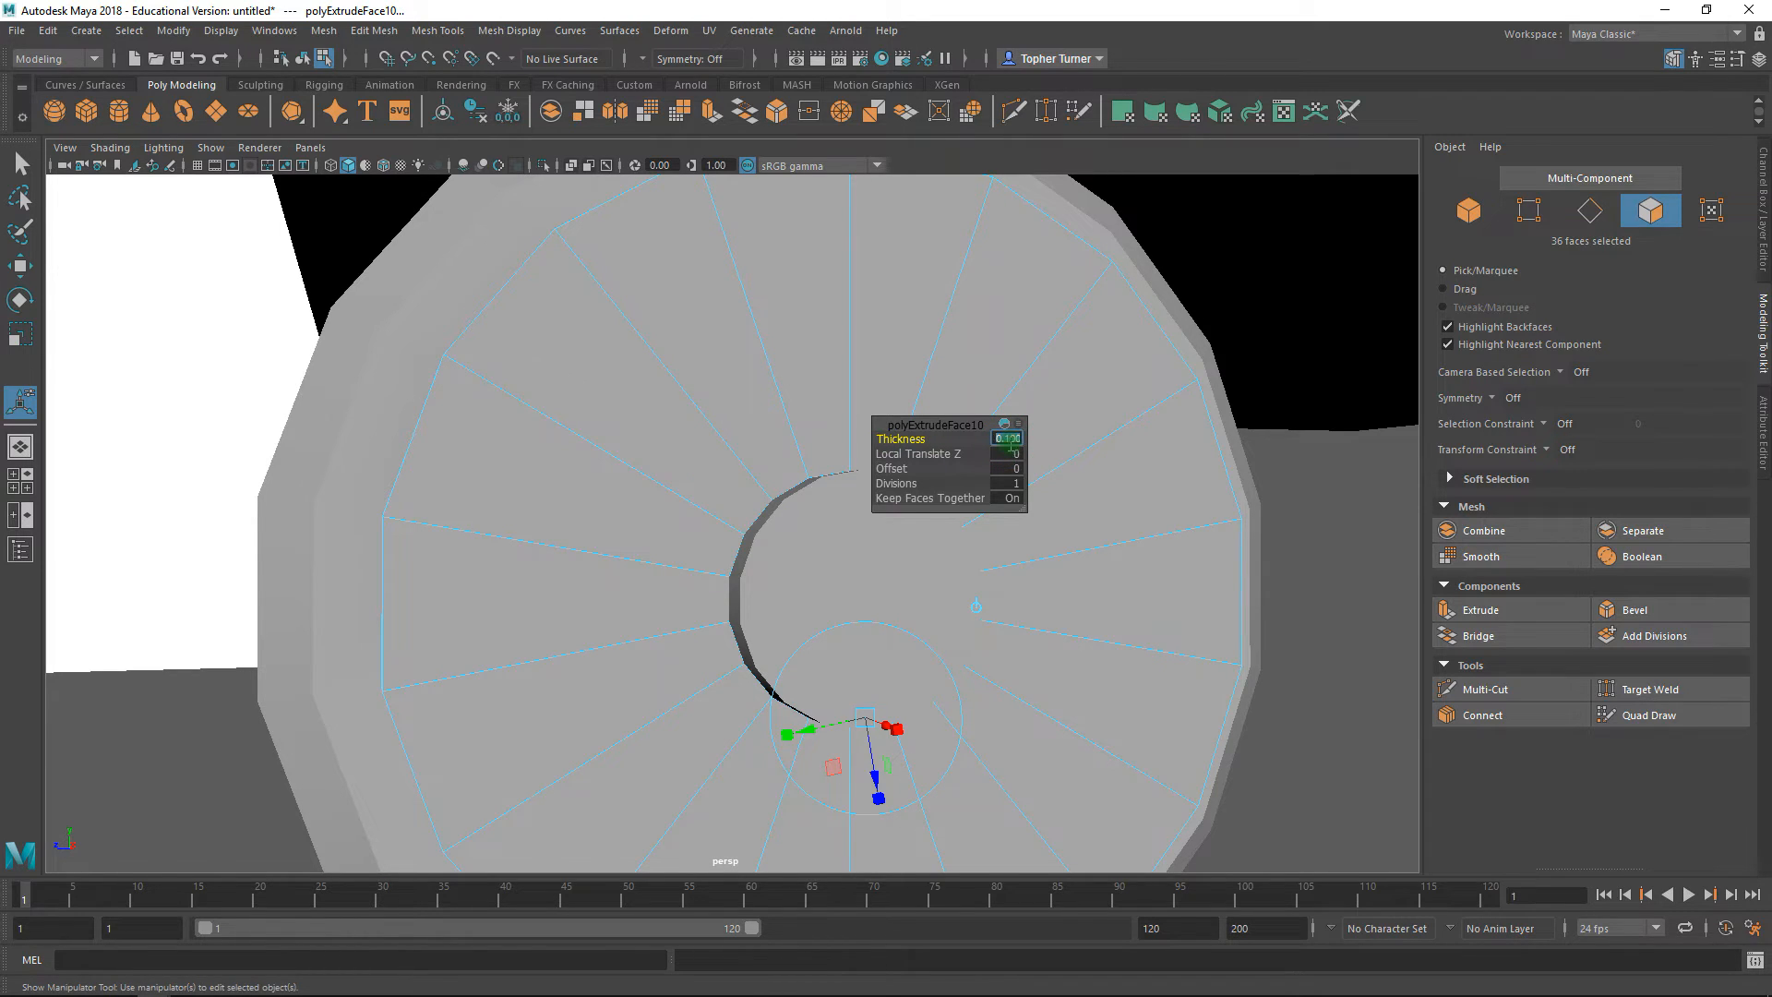
text(12)
key(Return)
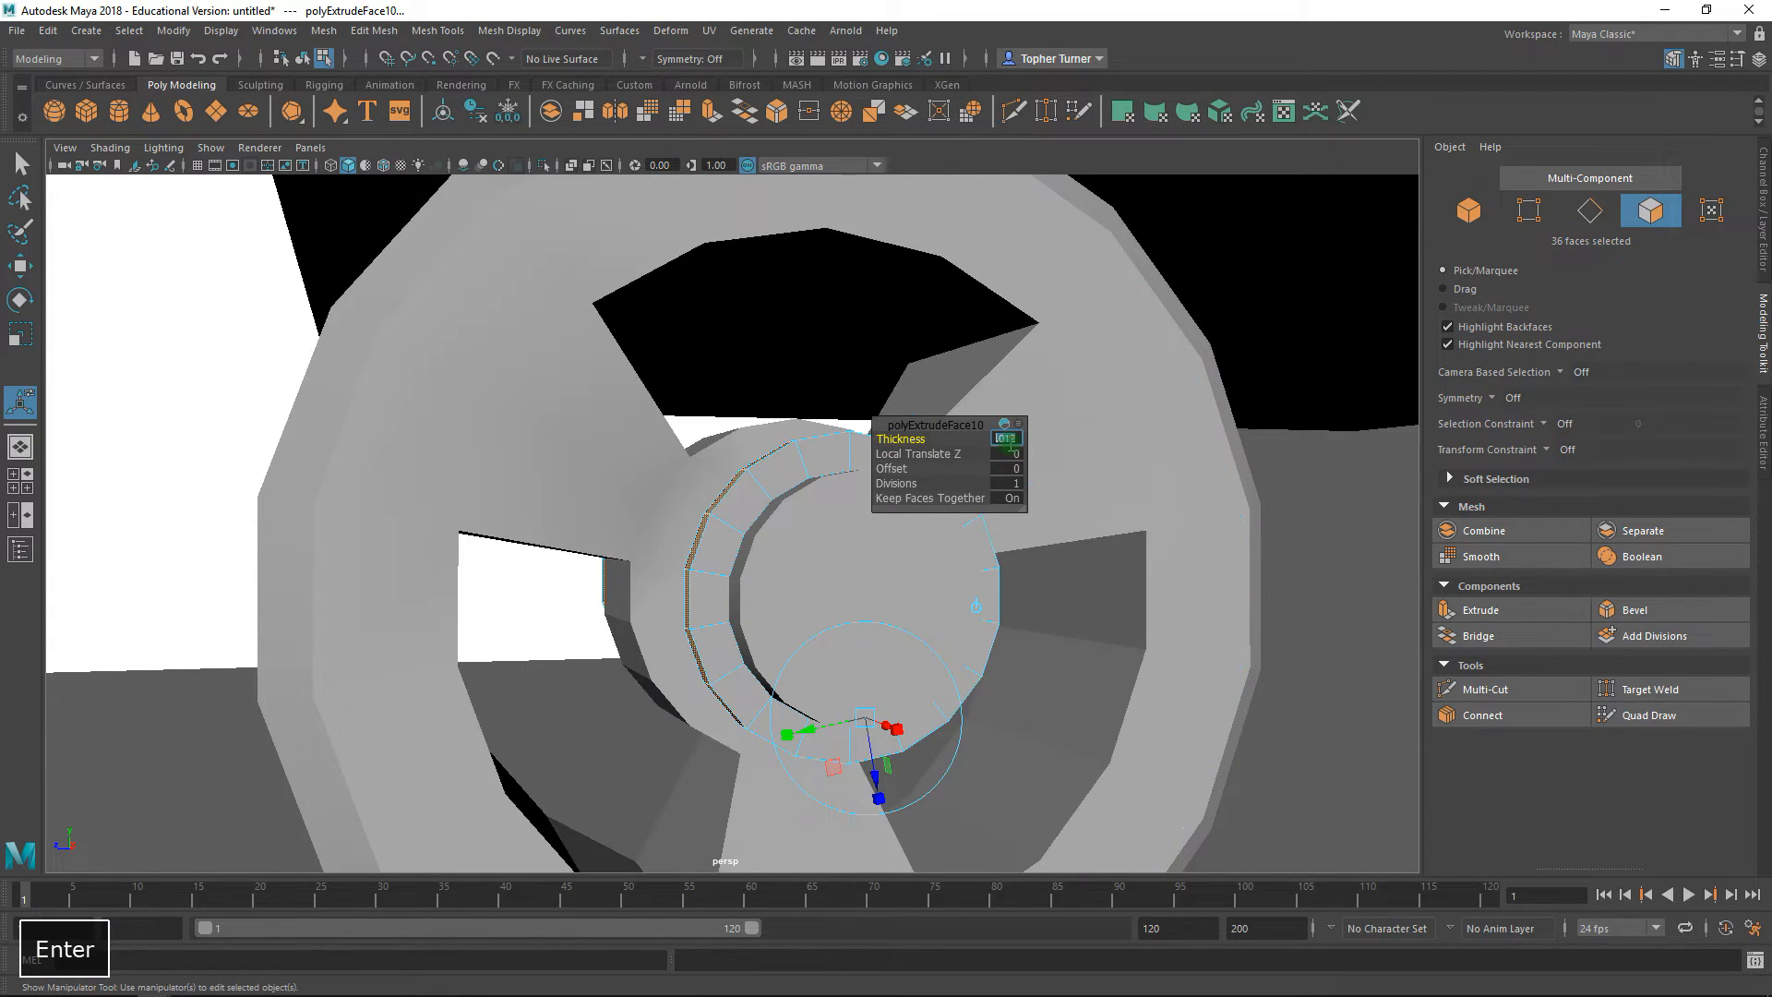
- Inspect the extruded rings in wireframe and shaded display, set the extrusion Thickness to 0.025, and finish the extrusion
alt+drag(731, 483, 637, 419)
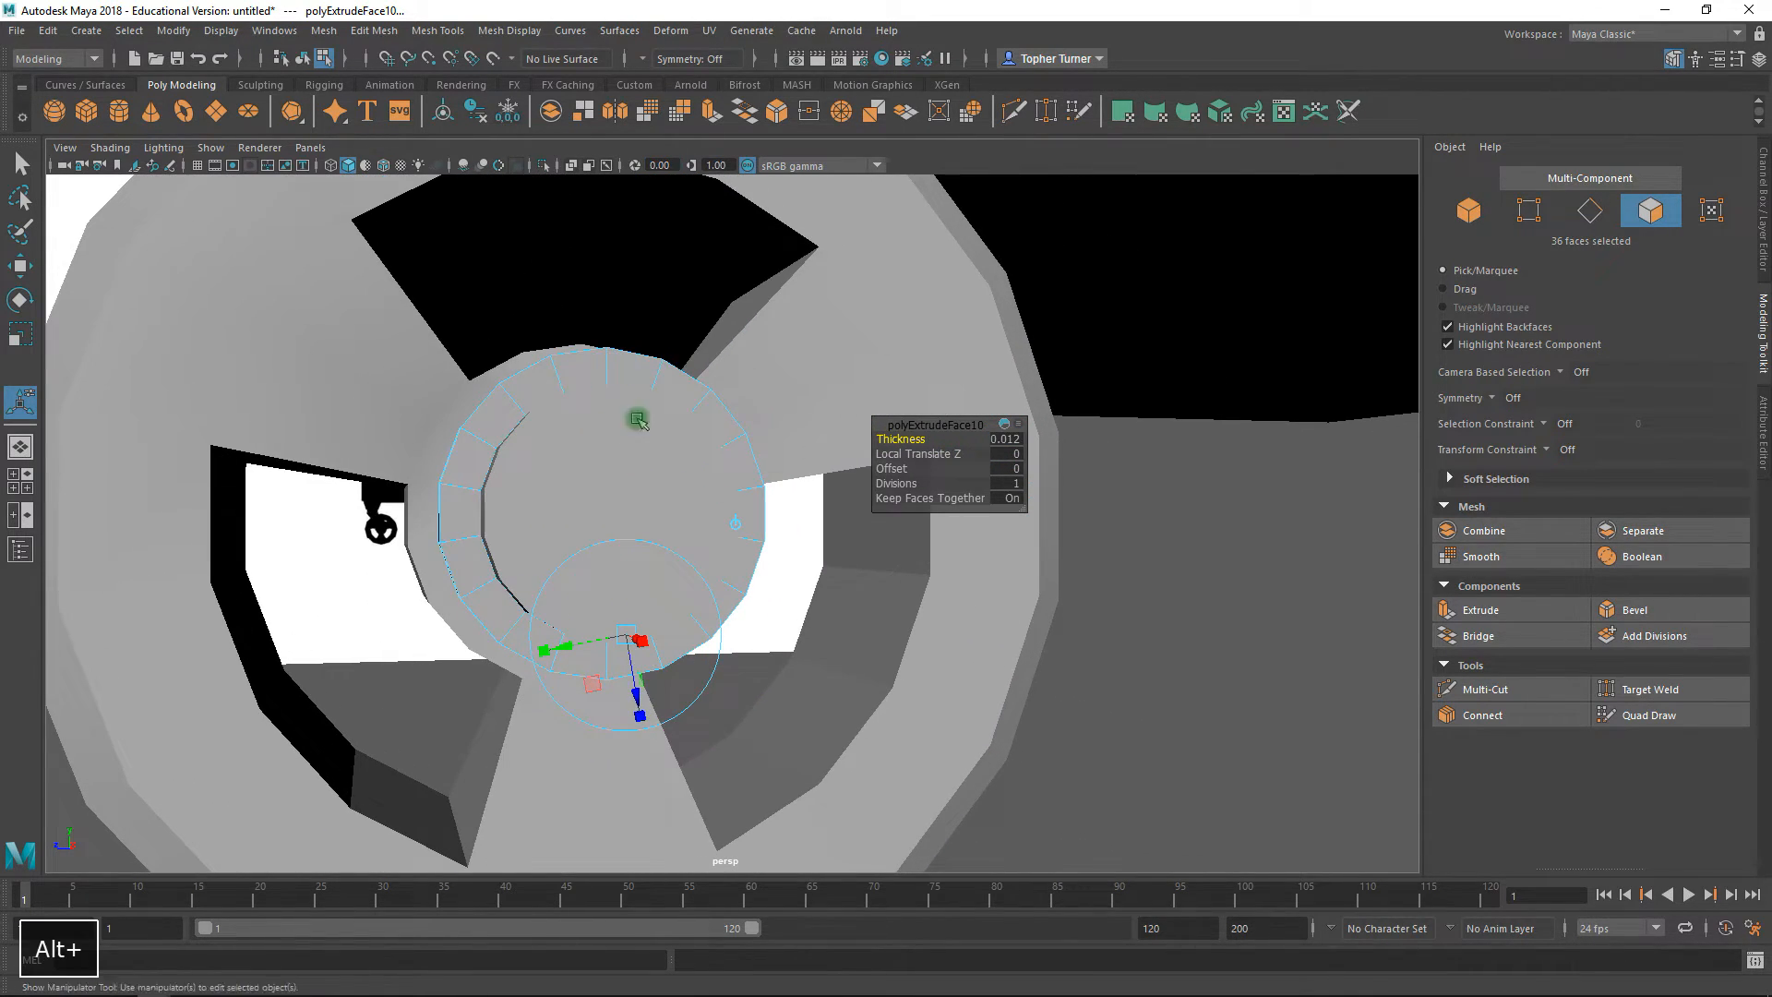
click(331, 167)
alt+drag(574, 364, 601, 372)
alt+right_drag(600, 372, 656, 446)
alt+drag(657, 447, 677, 471)
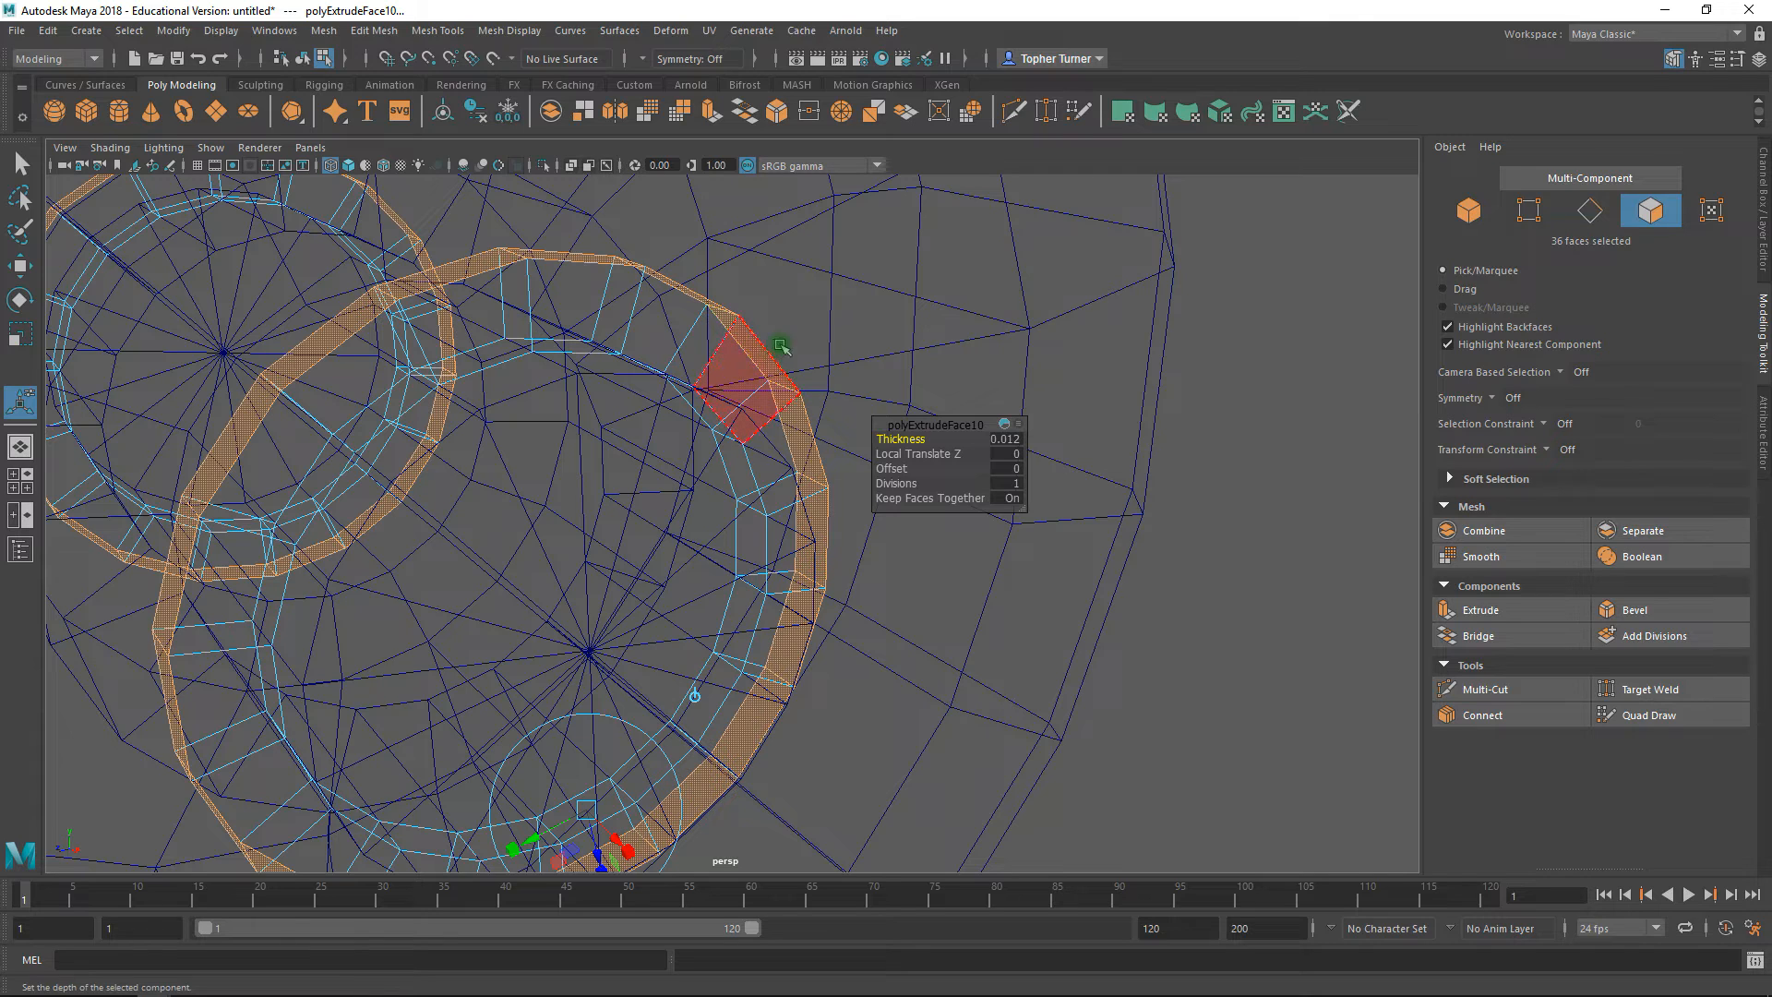
click(350, 166)
alt+right_drag(614, 423, 542, 388)
alt+drag(542, 388, 415, 384)
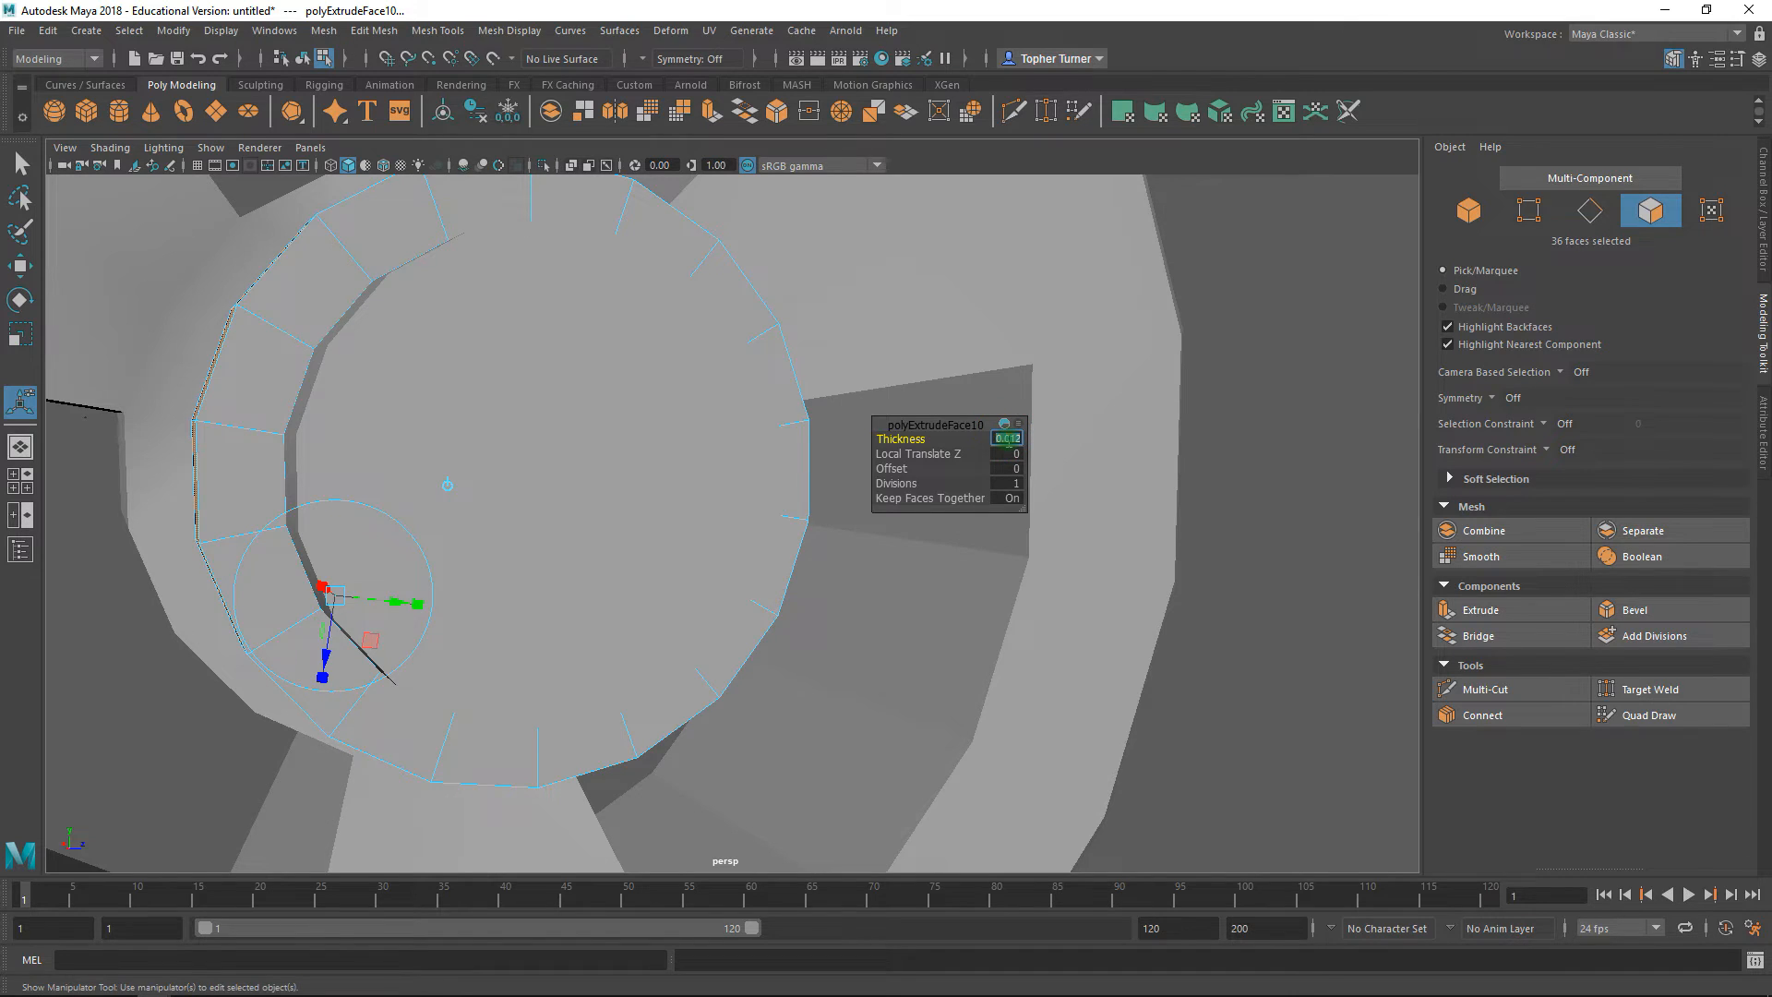
text(.02)
key(Return)
alt+drag(645, 477, 7, 335)
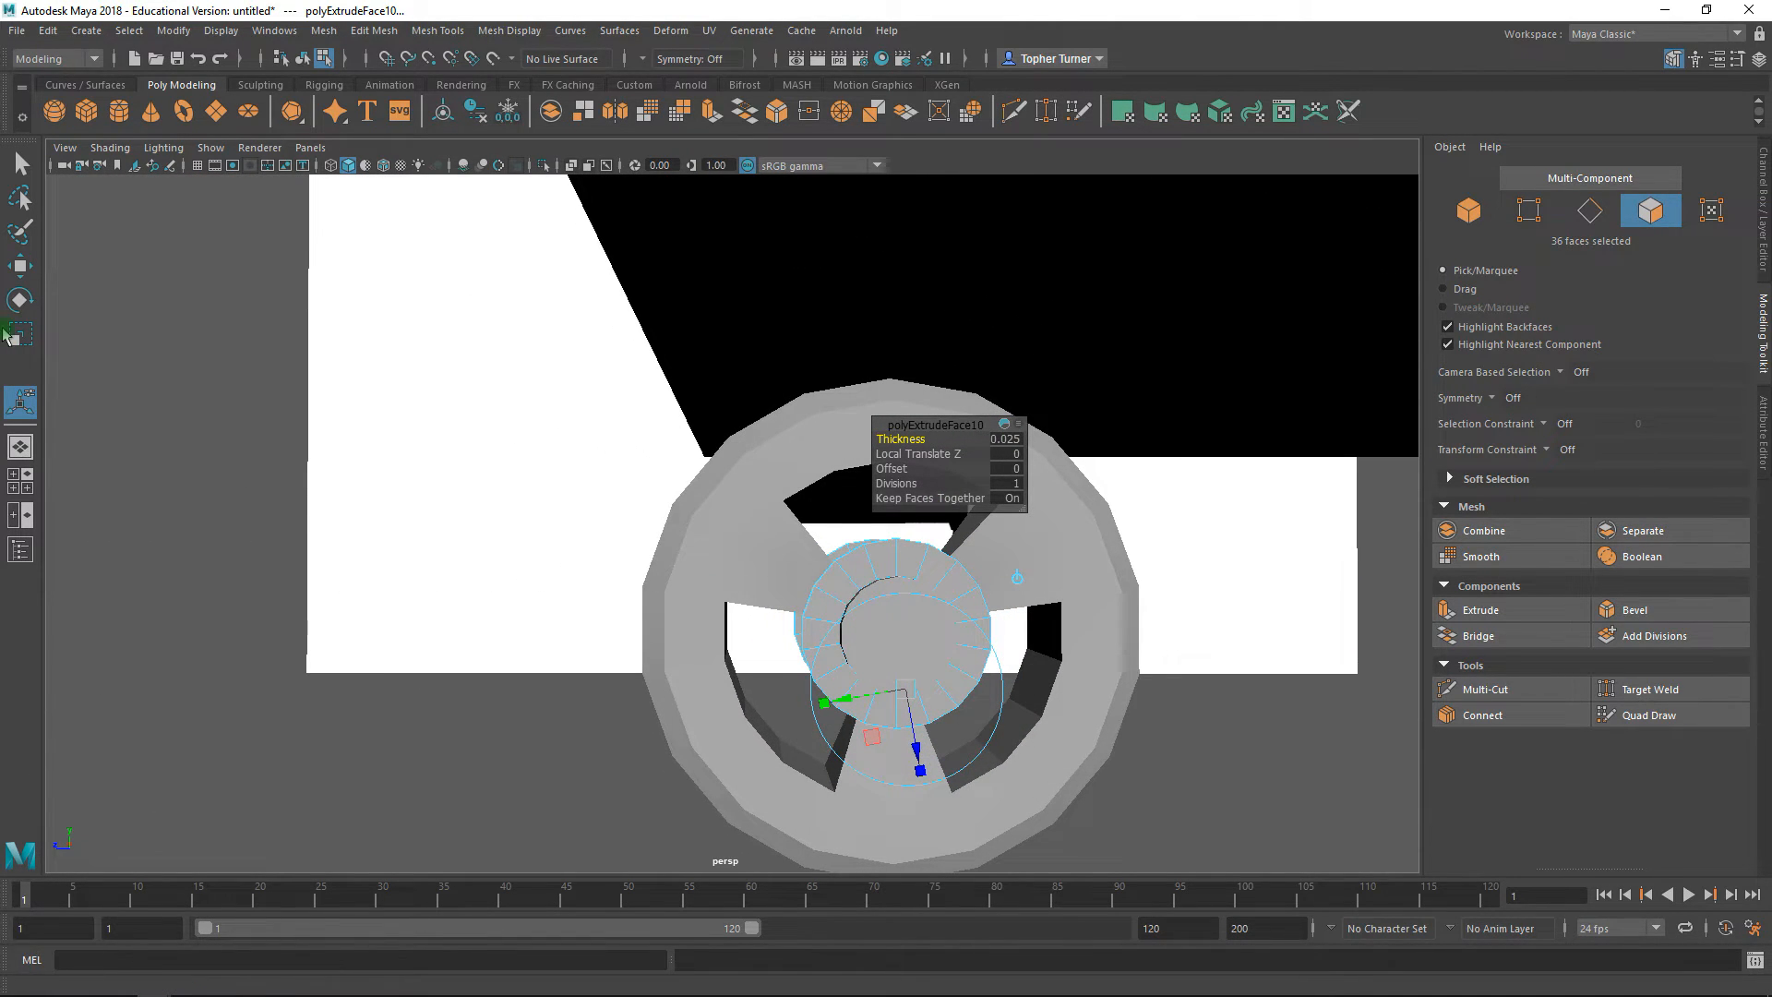
click(20, 163)
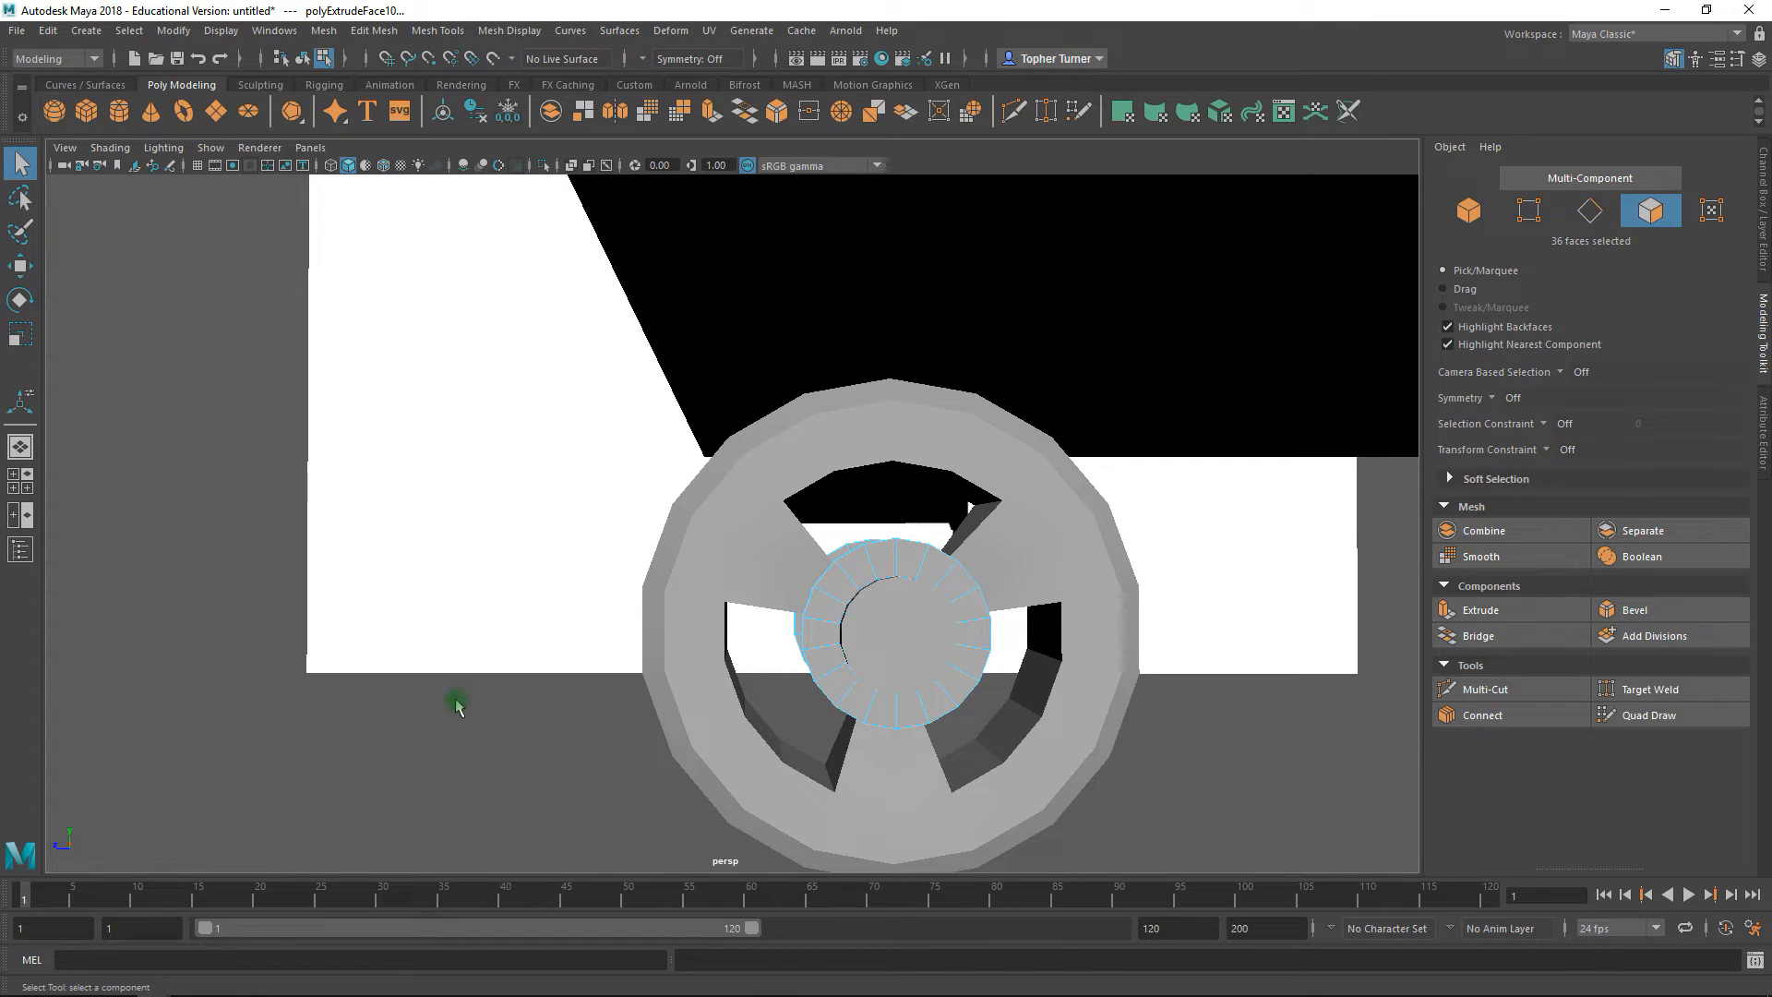
- Examine the extruded rings on both sides of the wheel and compare them with the bin's reference casters
alt+drag(506, 744, 705, 598)
alt+right_drag(821, 518, 867, 637)
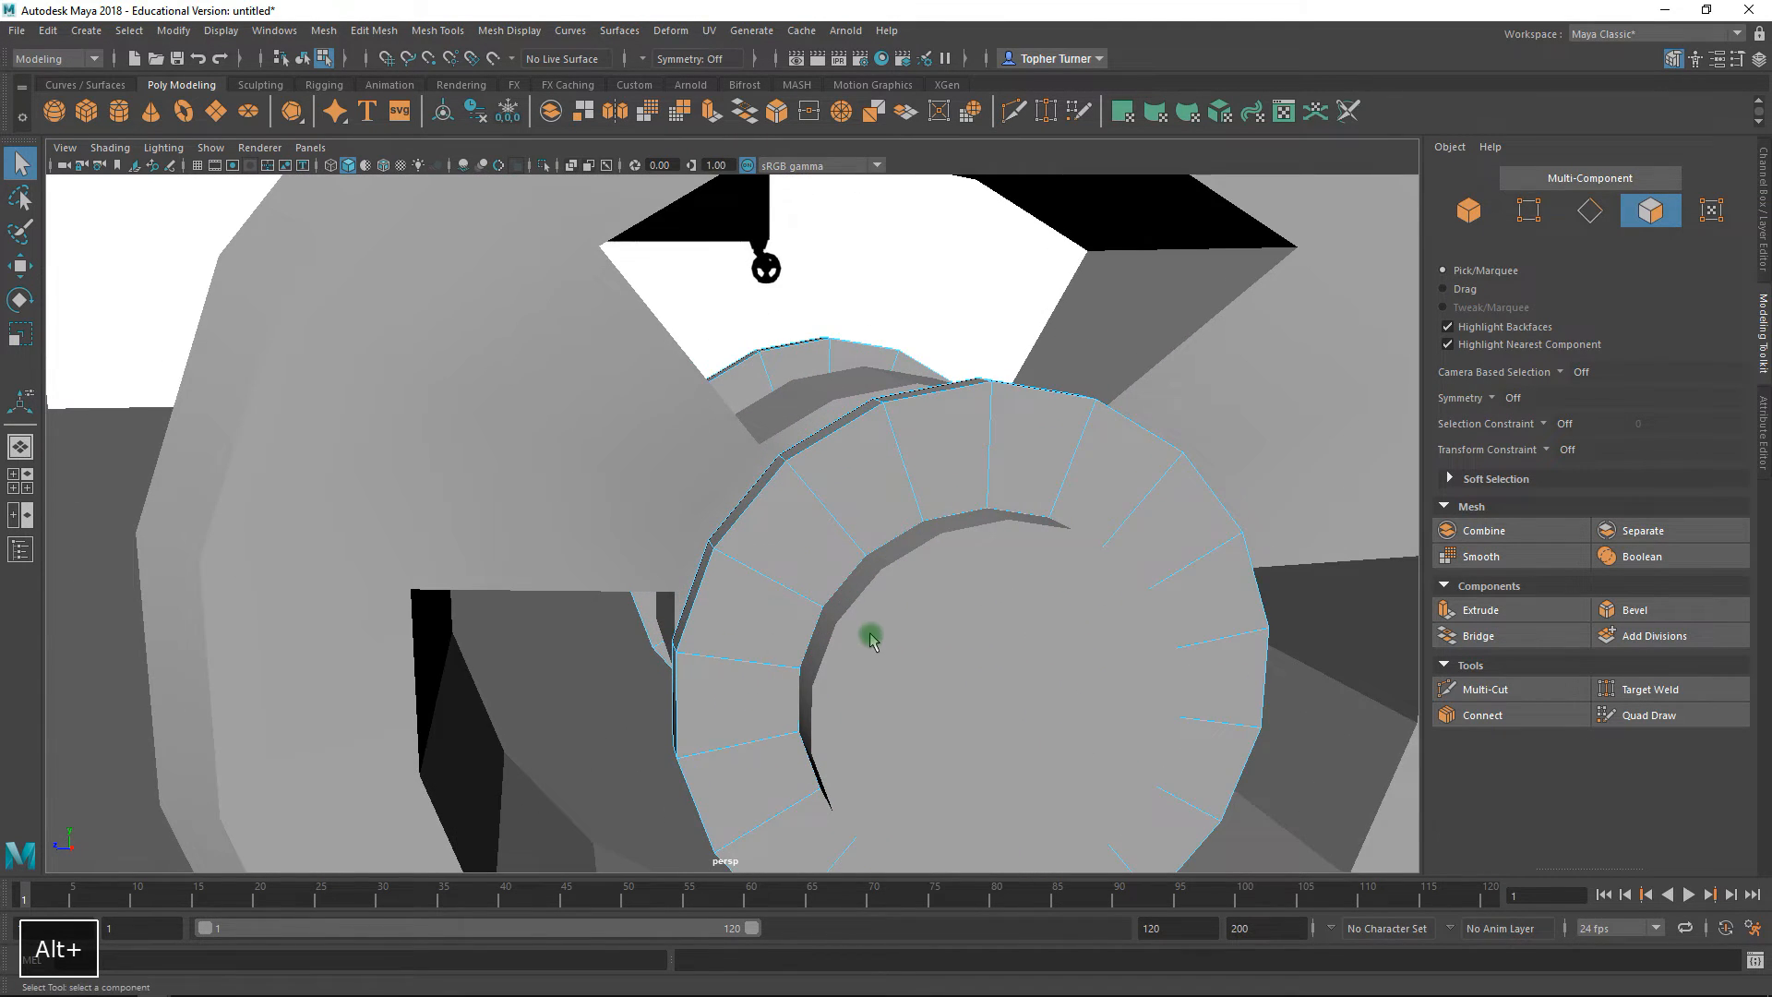
alt+drag(867, 637, 843, 618)
alt+right_drag(843, 617, 633, 467)
alt+right_drag(819, 522, 752, 485)
alt+drag(704, 475, 747, 479)
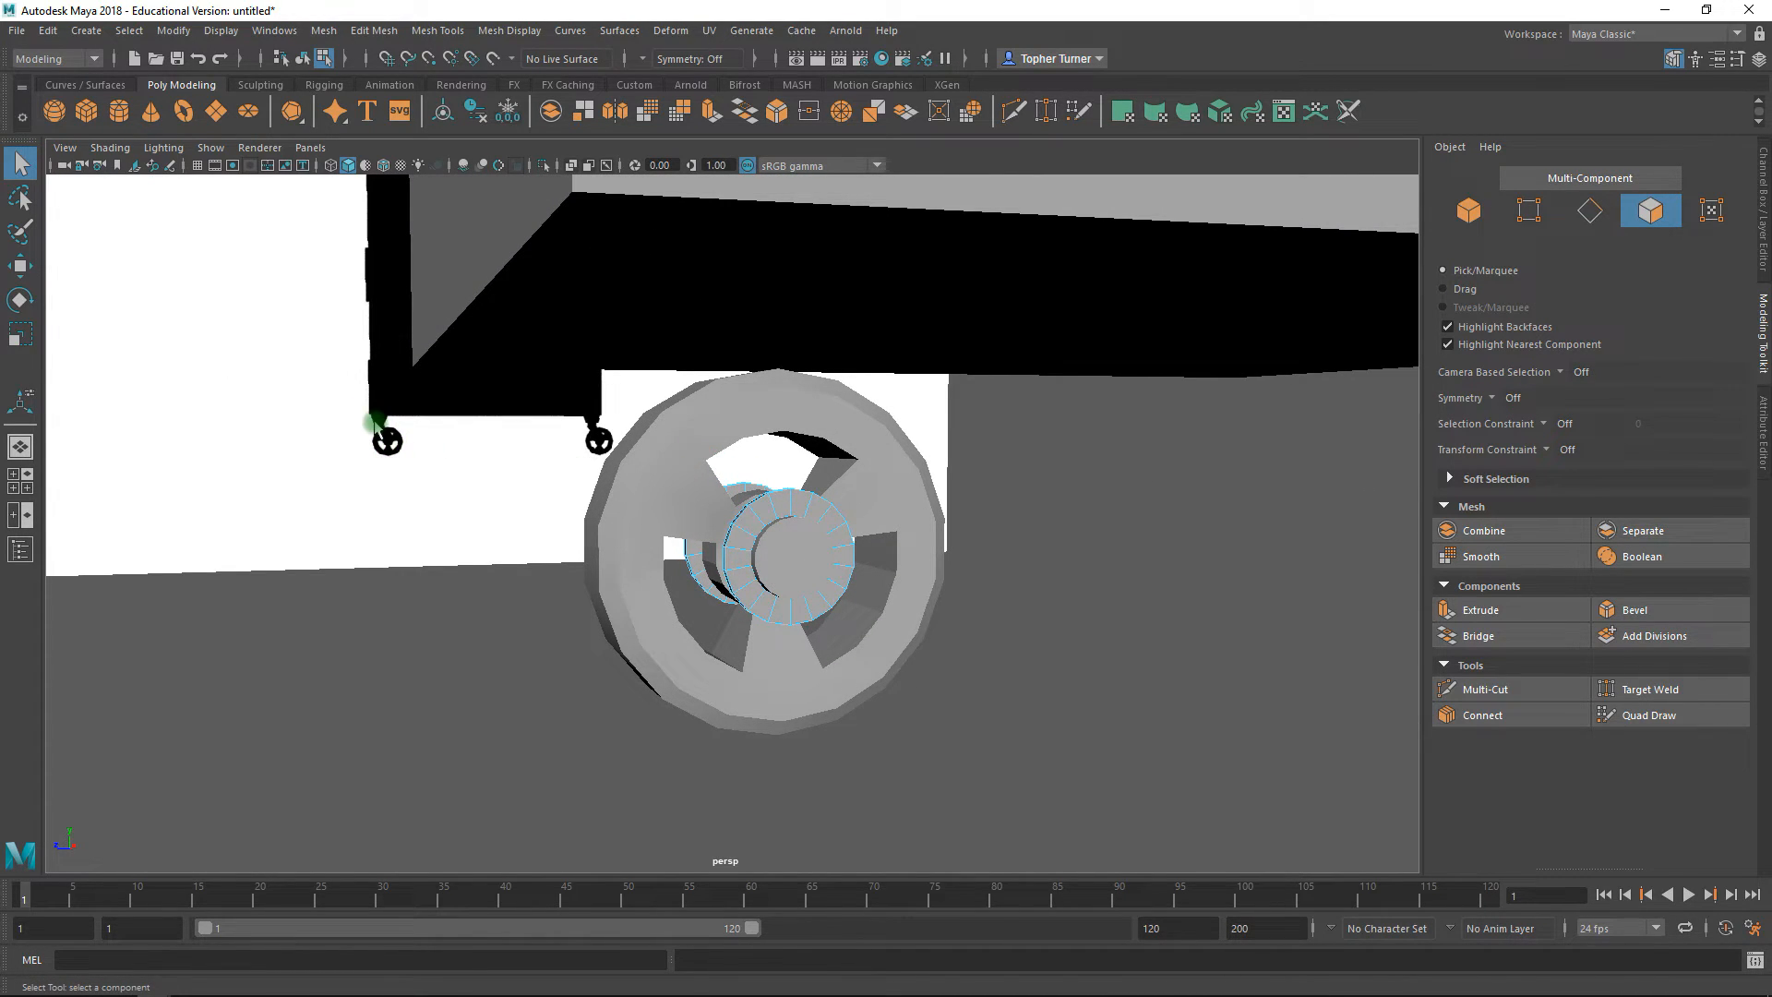
alt+drag(783, 507, 787, 557)
alt+right_drag(787, 557, 846, 684)
alt+drag(846, 684, 736, 650)
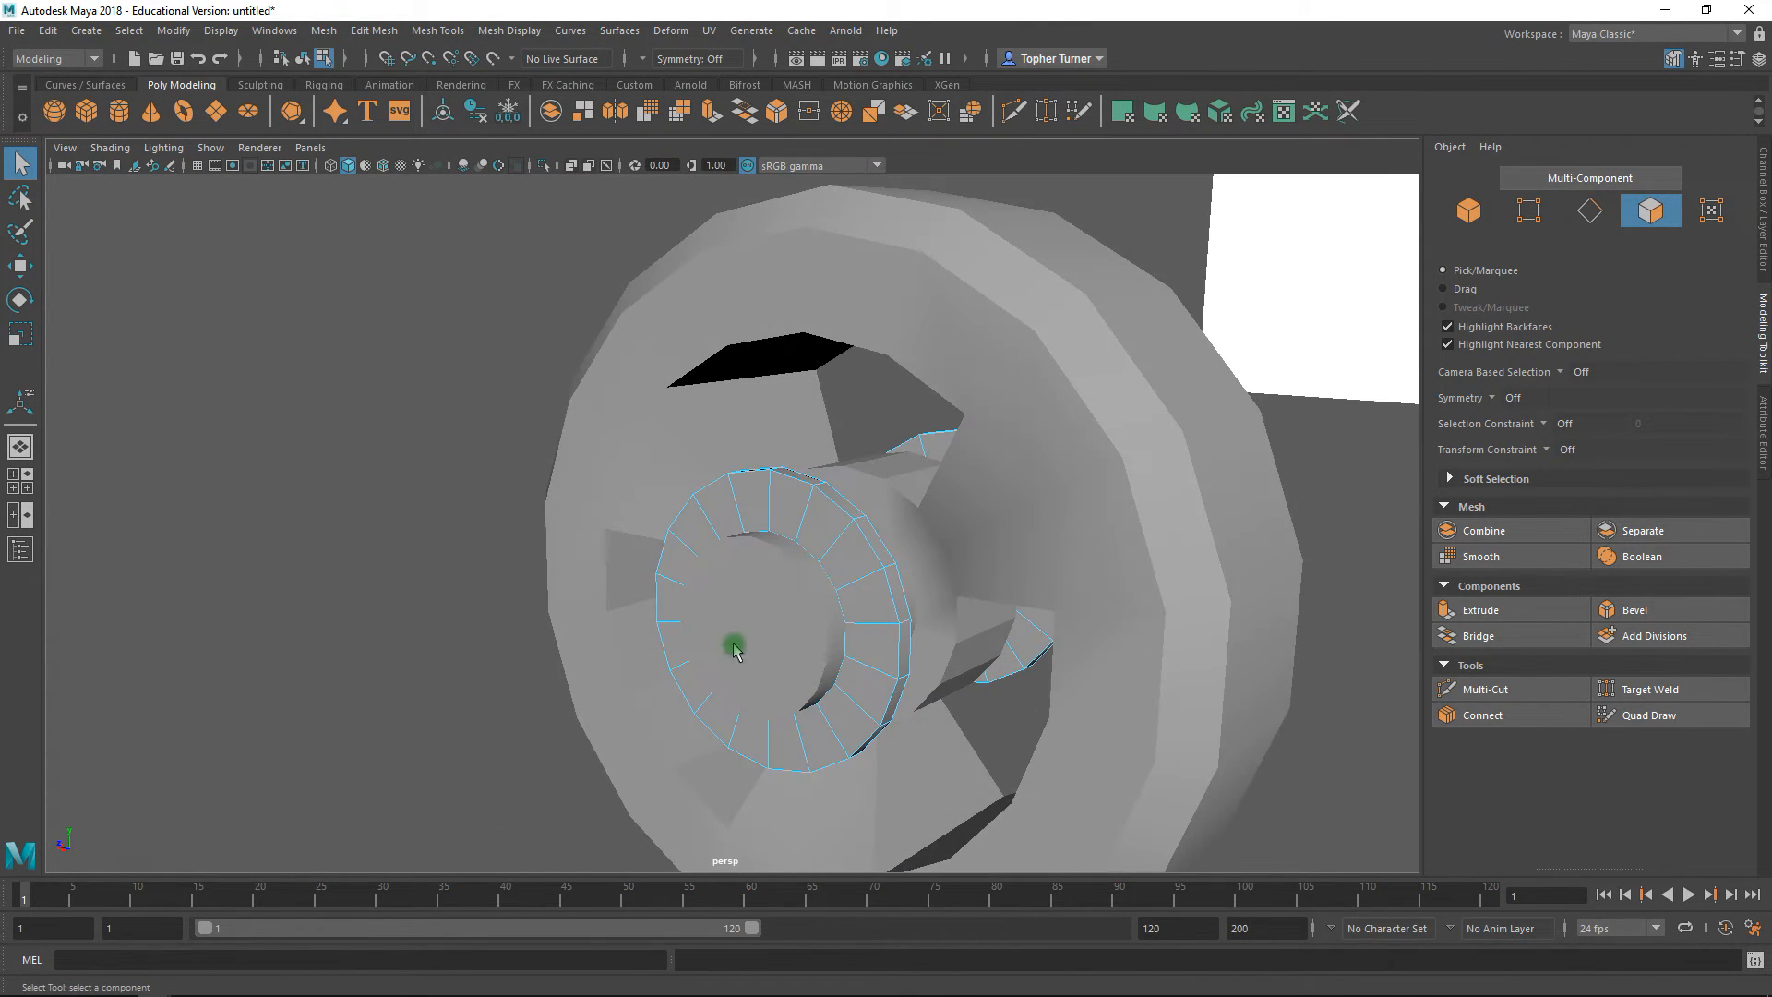
- Select six adjacent outer rim faces along the upper part of one axle ring
click(873, 545)
shift+click(808, 482)
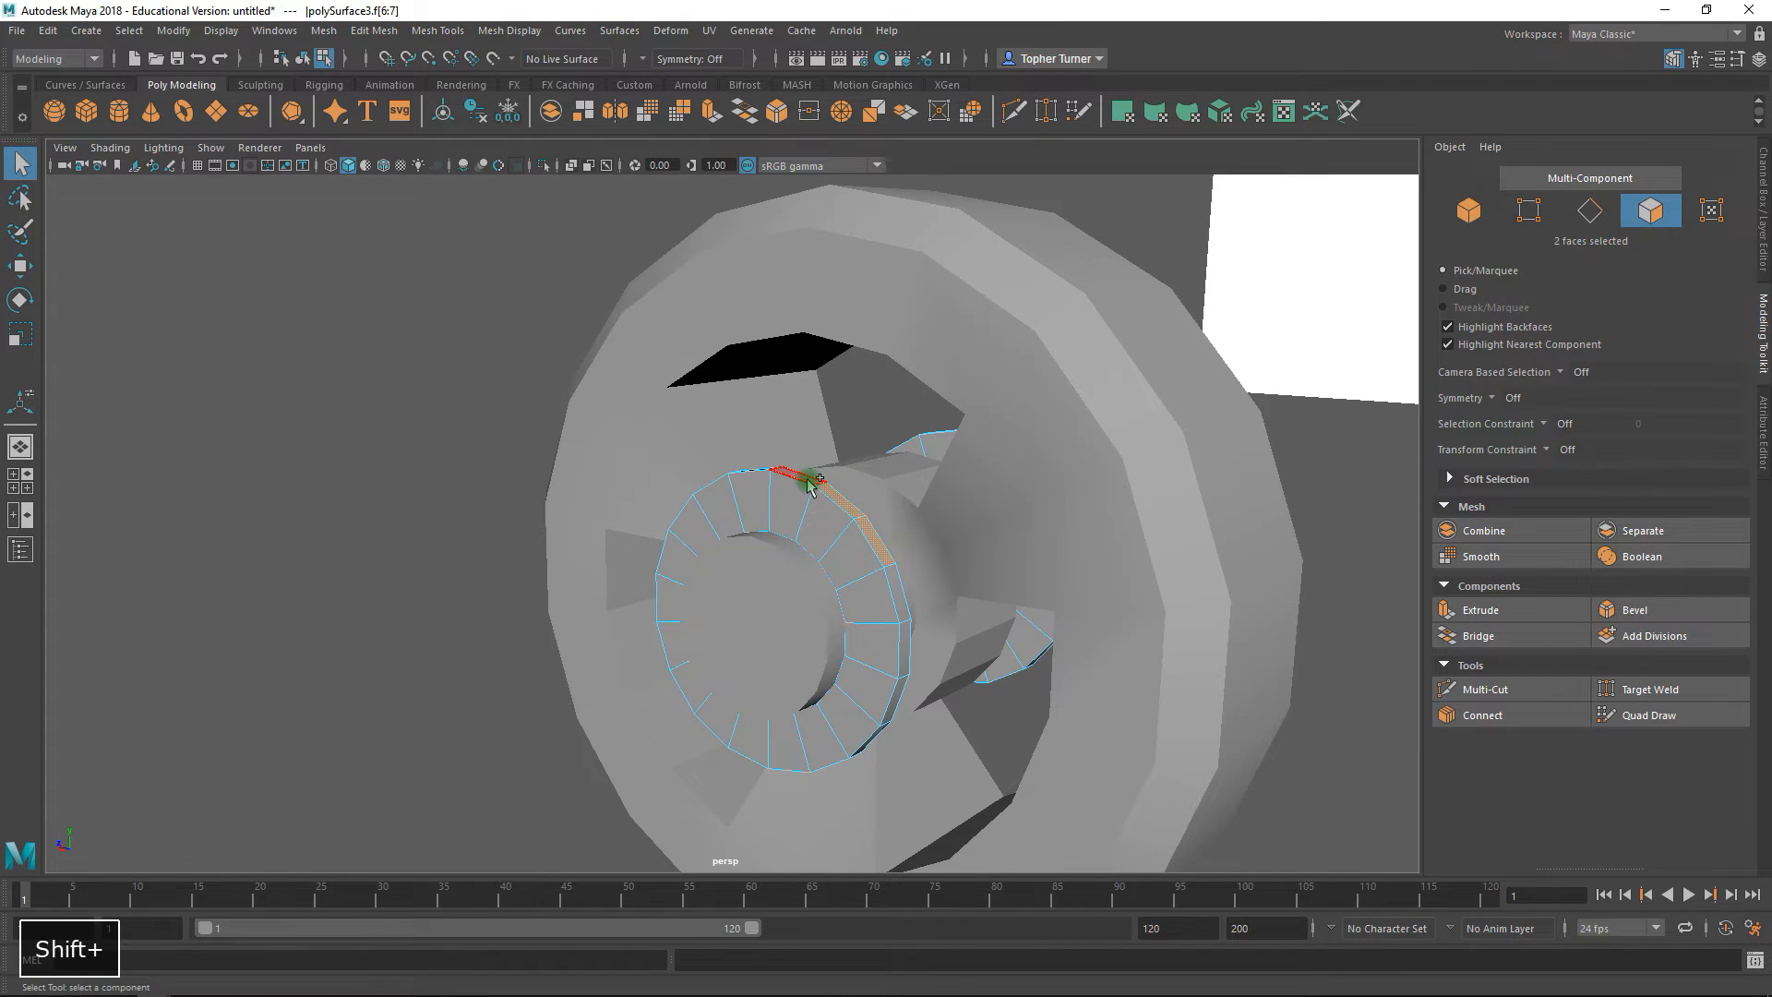
alt+drag(689, 466, 803, 507)
shift+click(812, 508)
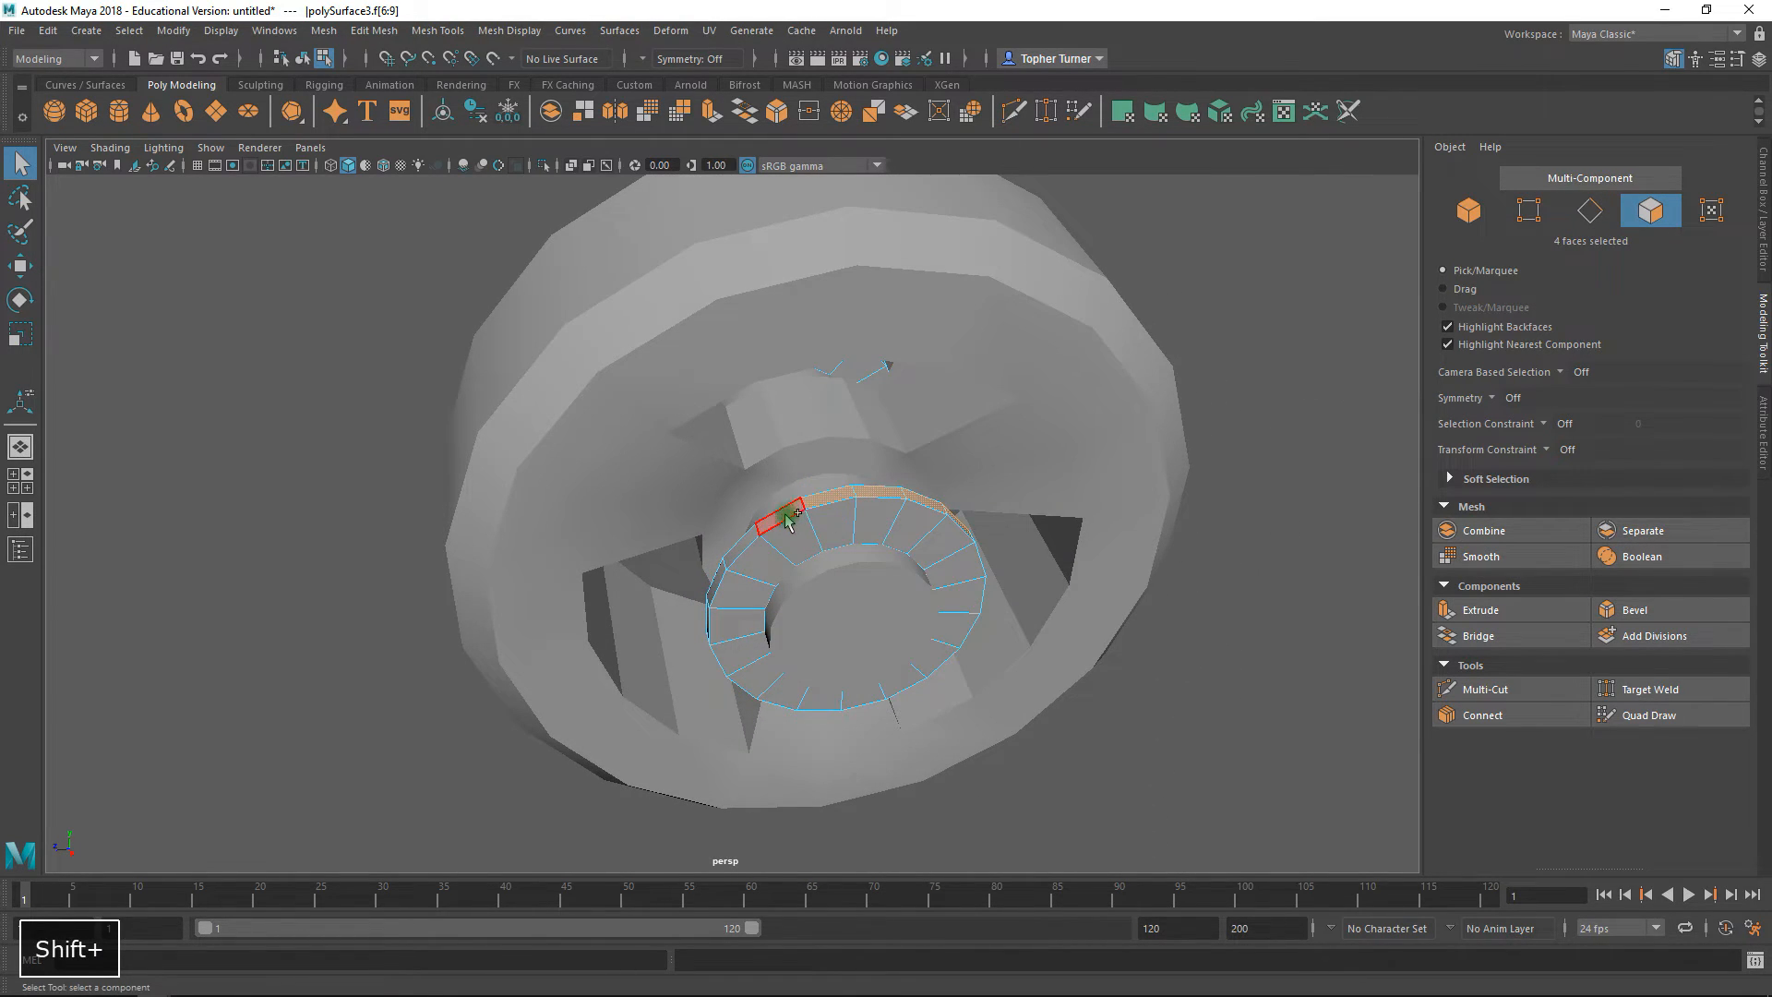
shift+click(738, 552)
alt+drag(732, 542, 688, 516)
shift+click(918, 549)
alt+drag(918, 549, 827, 530)
shift+click(749, 551)
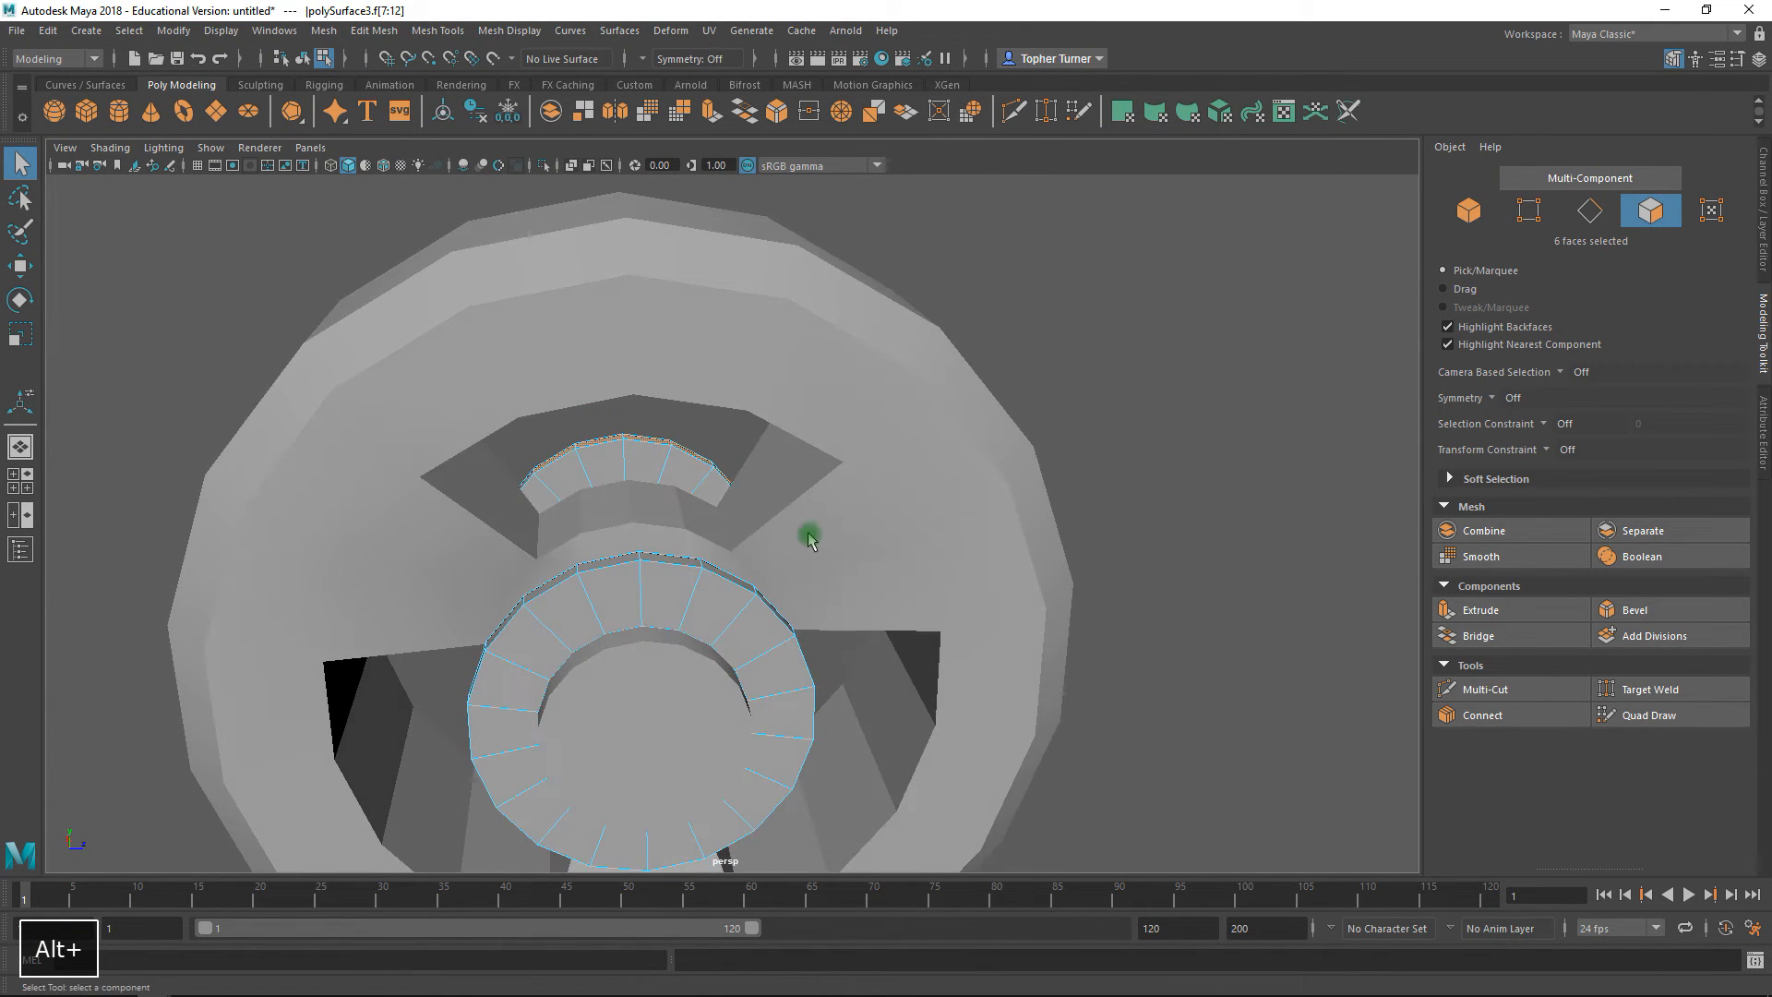
- Add the six matching upper outer rim faces of the other axle ring to the face selection
shift+click(572, 584)
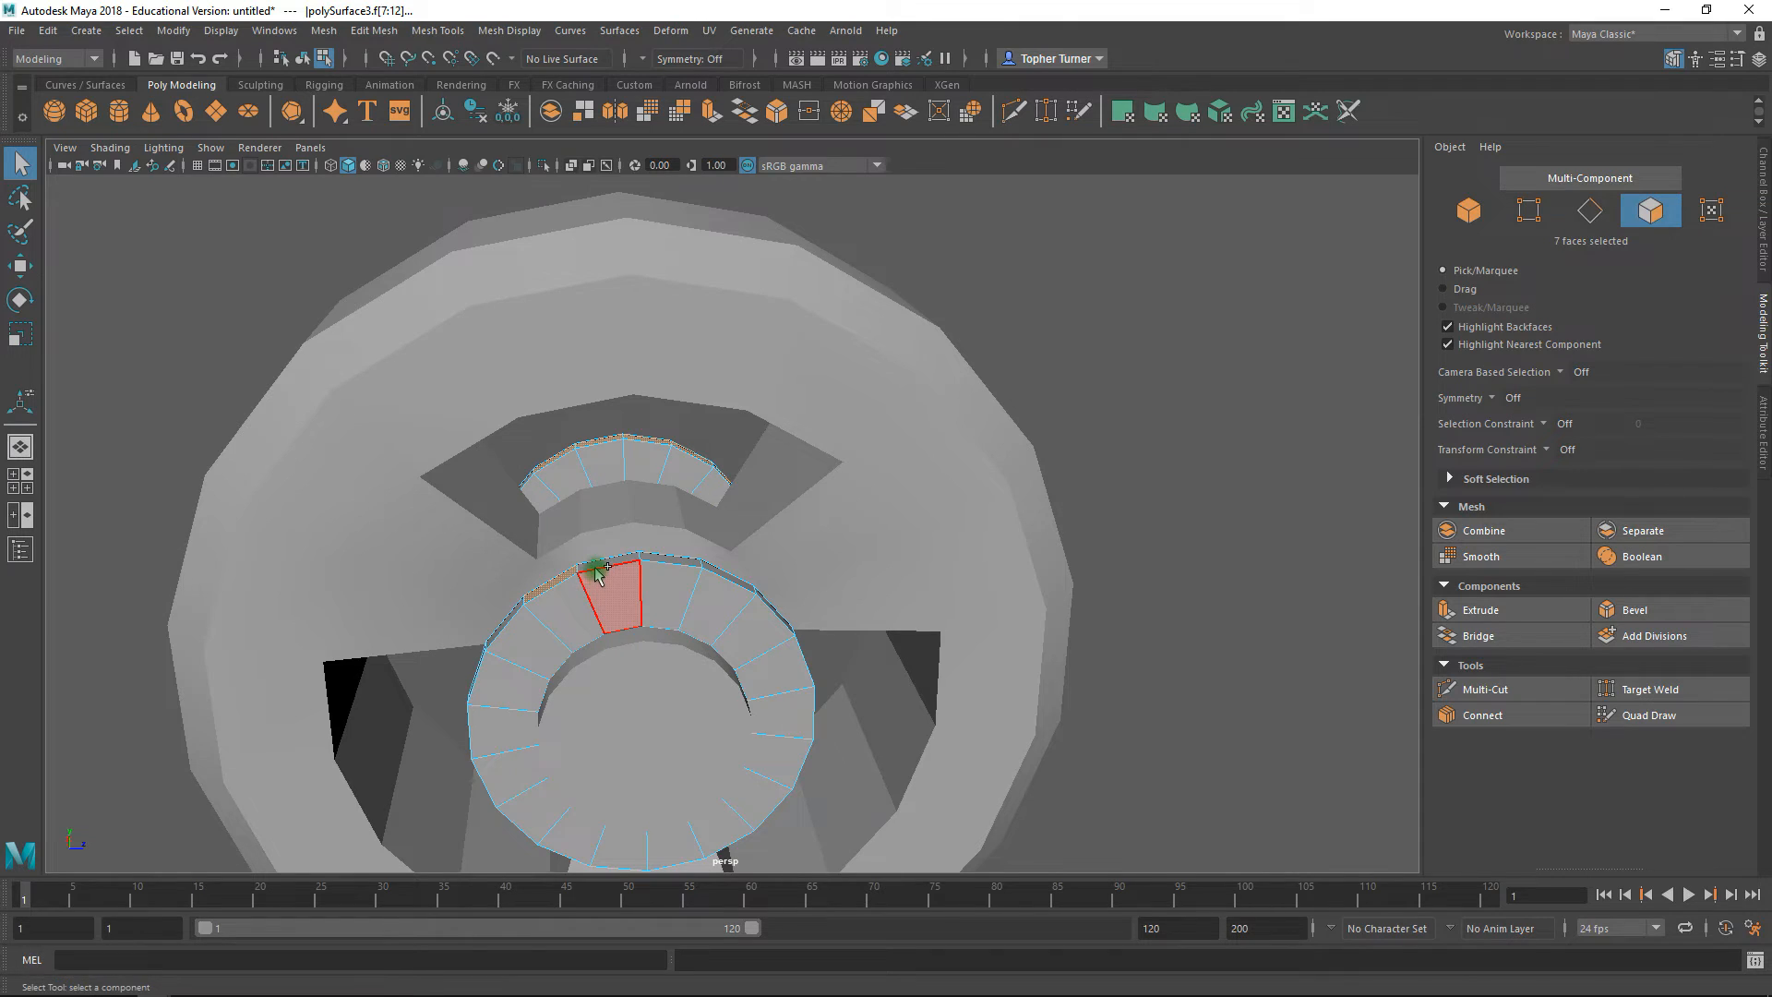
shift+click(604, 581)
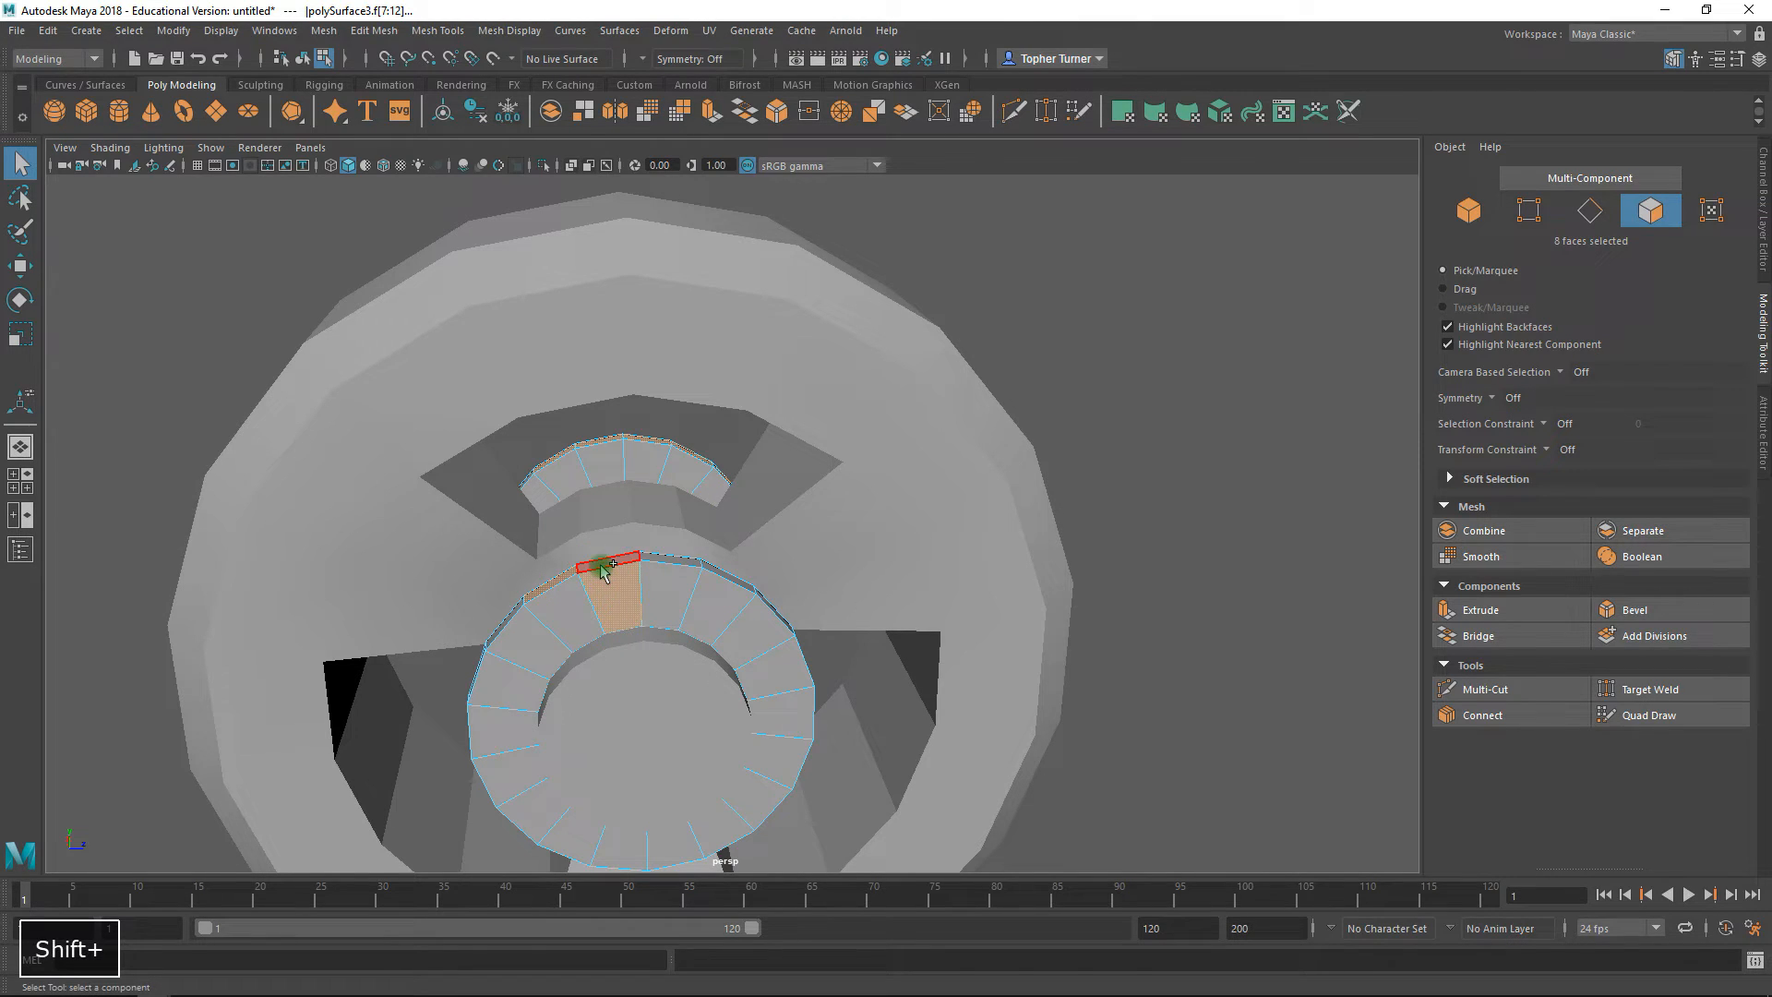
shift+click(654, 559)
shift+click(730, 577)
alt+drag(775, 601, 497, 653)
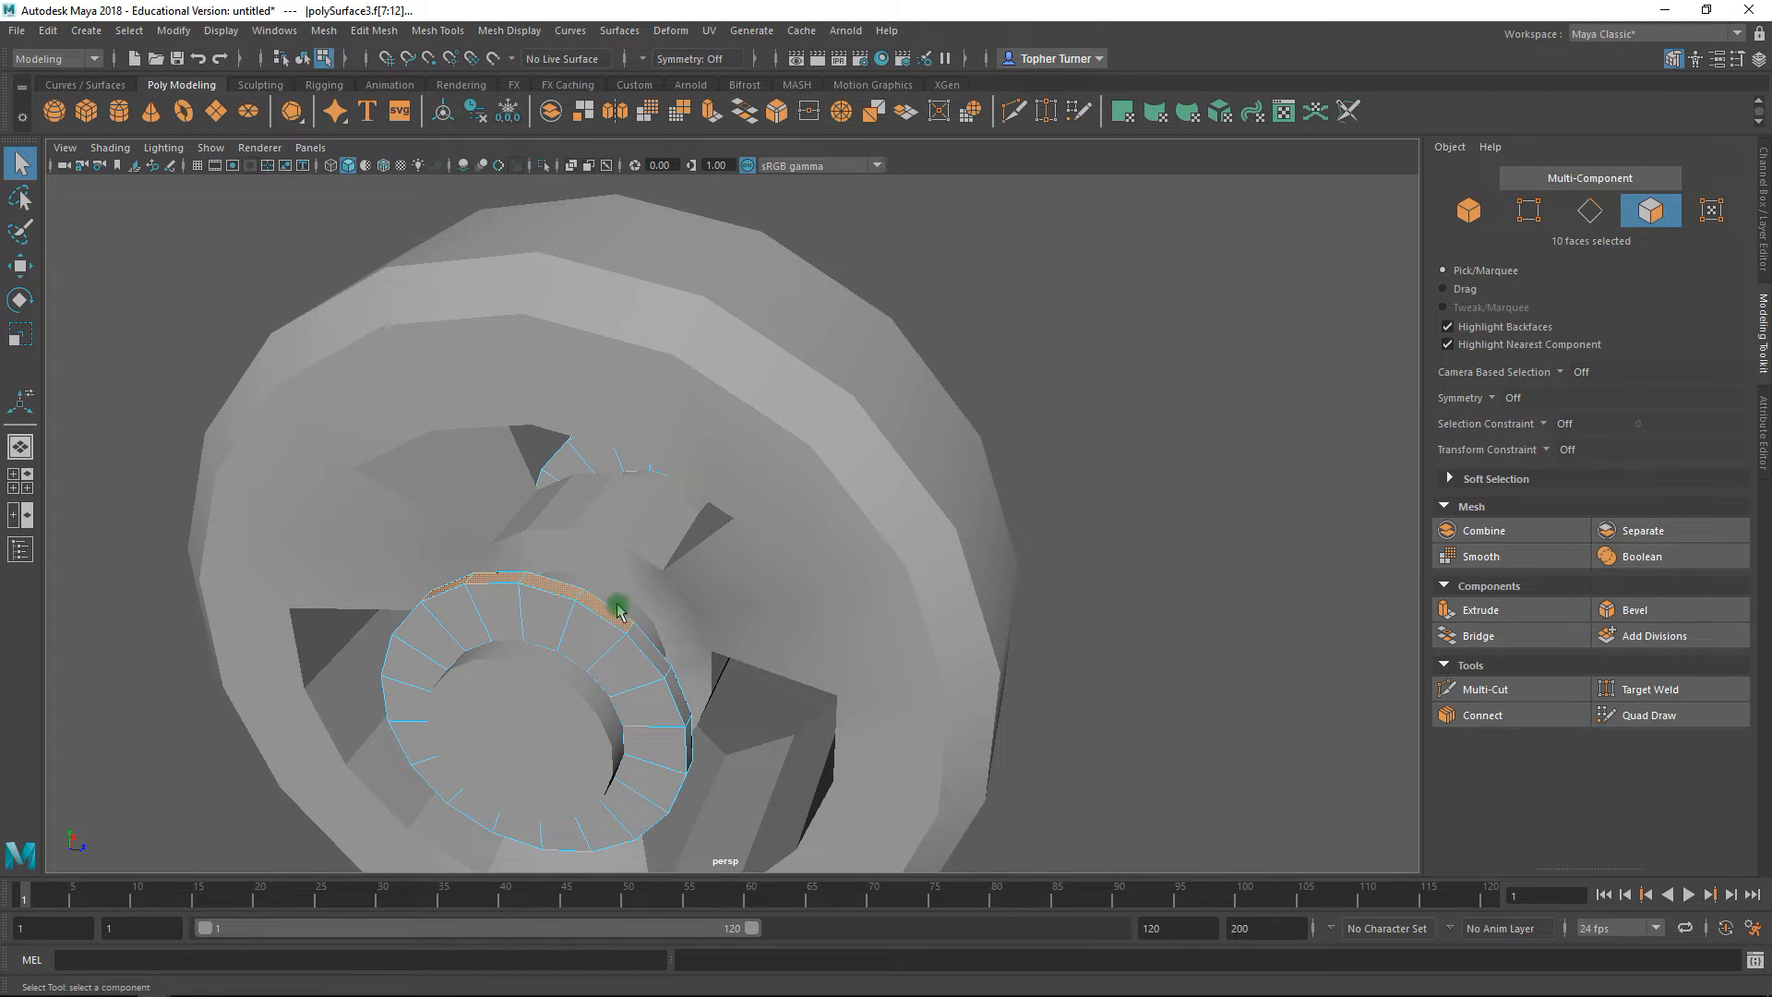
shift+click(656, 653)
shift+click(671, 684)
alt+drag(671, 684, 719, 623)
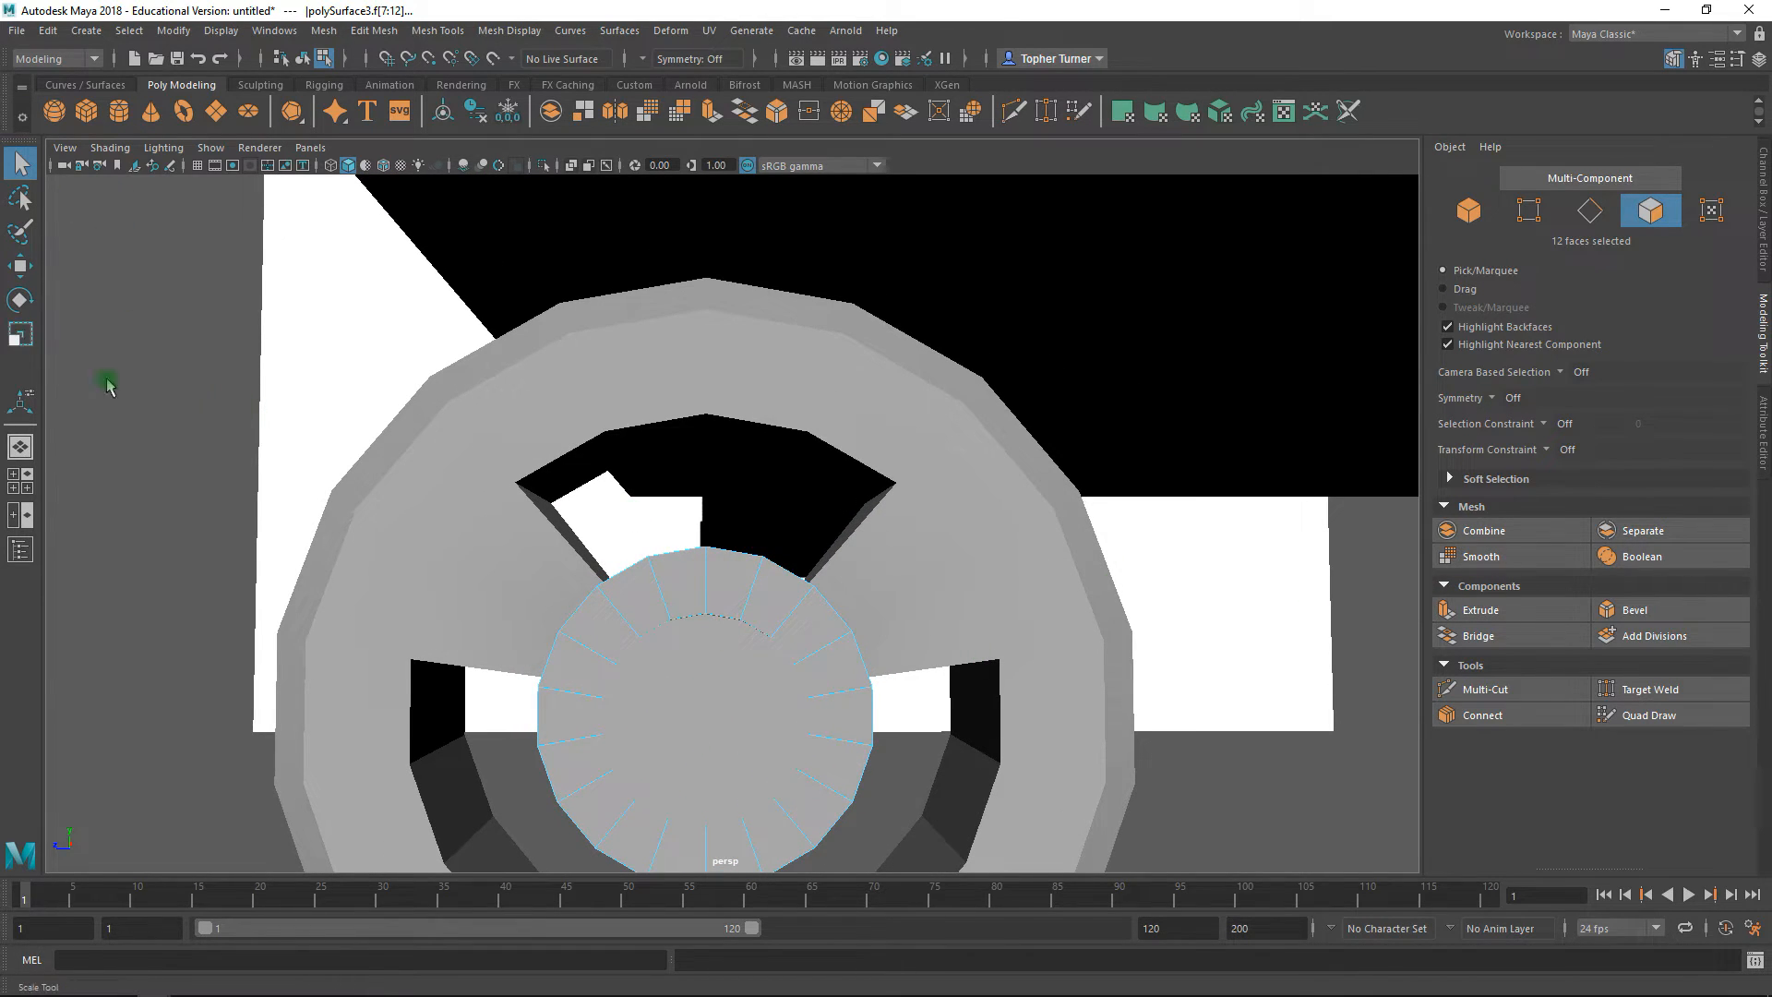
- Extrude the selected rim faces of both rings and move them diagonally toward the reference bracket's bend, to about Y 0.34 and Z 1.29
click(1479, 607)
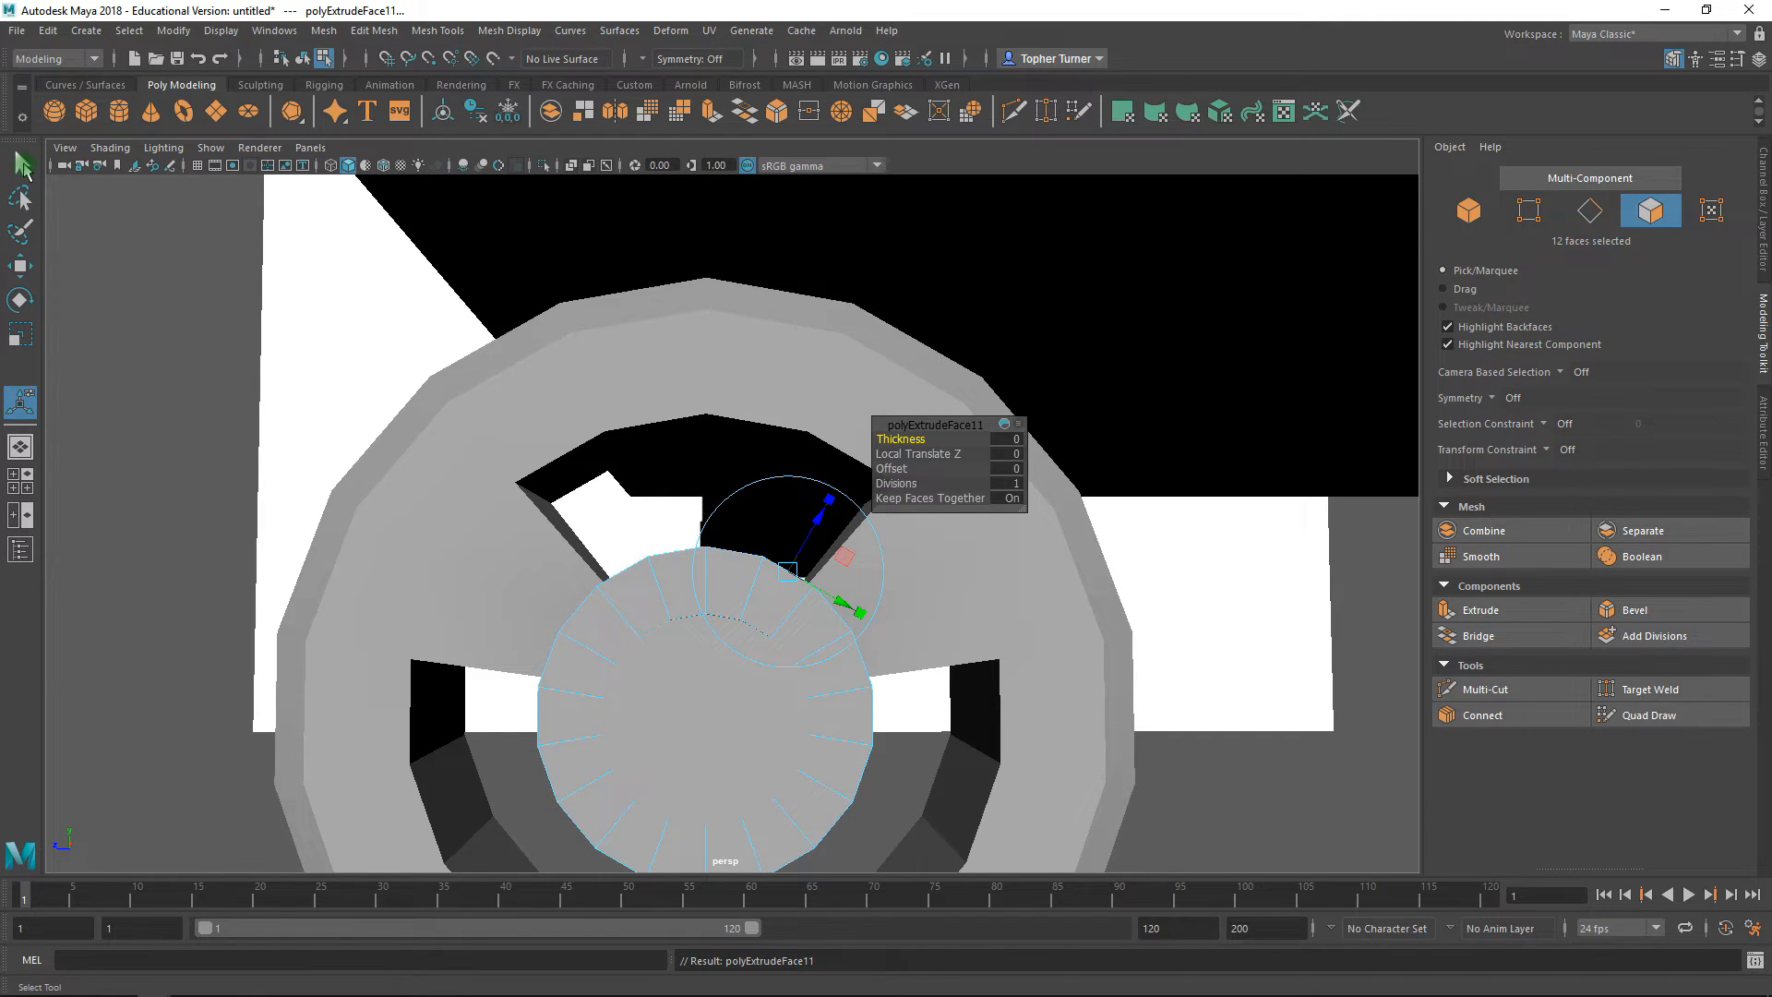
click(22, 164)
key(w)
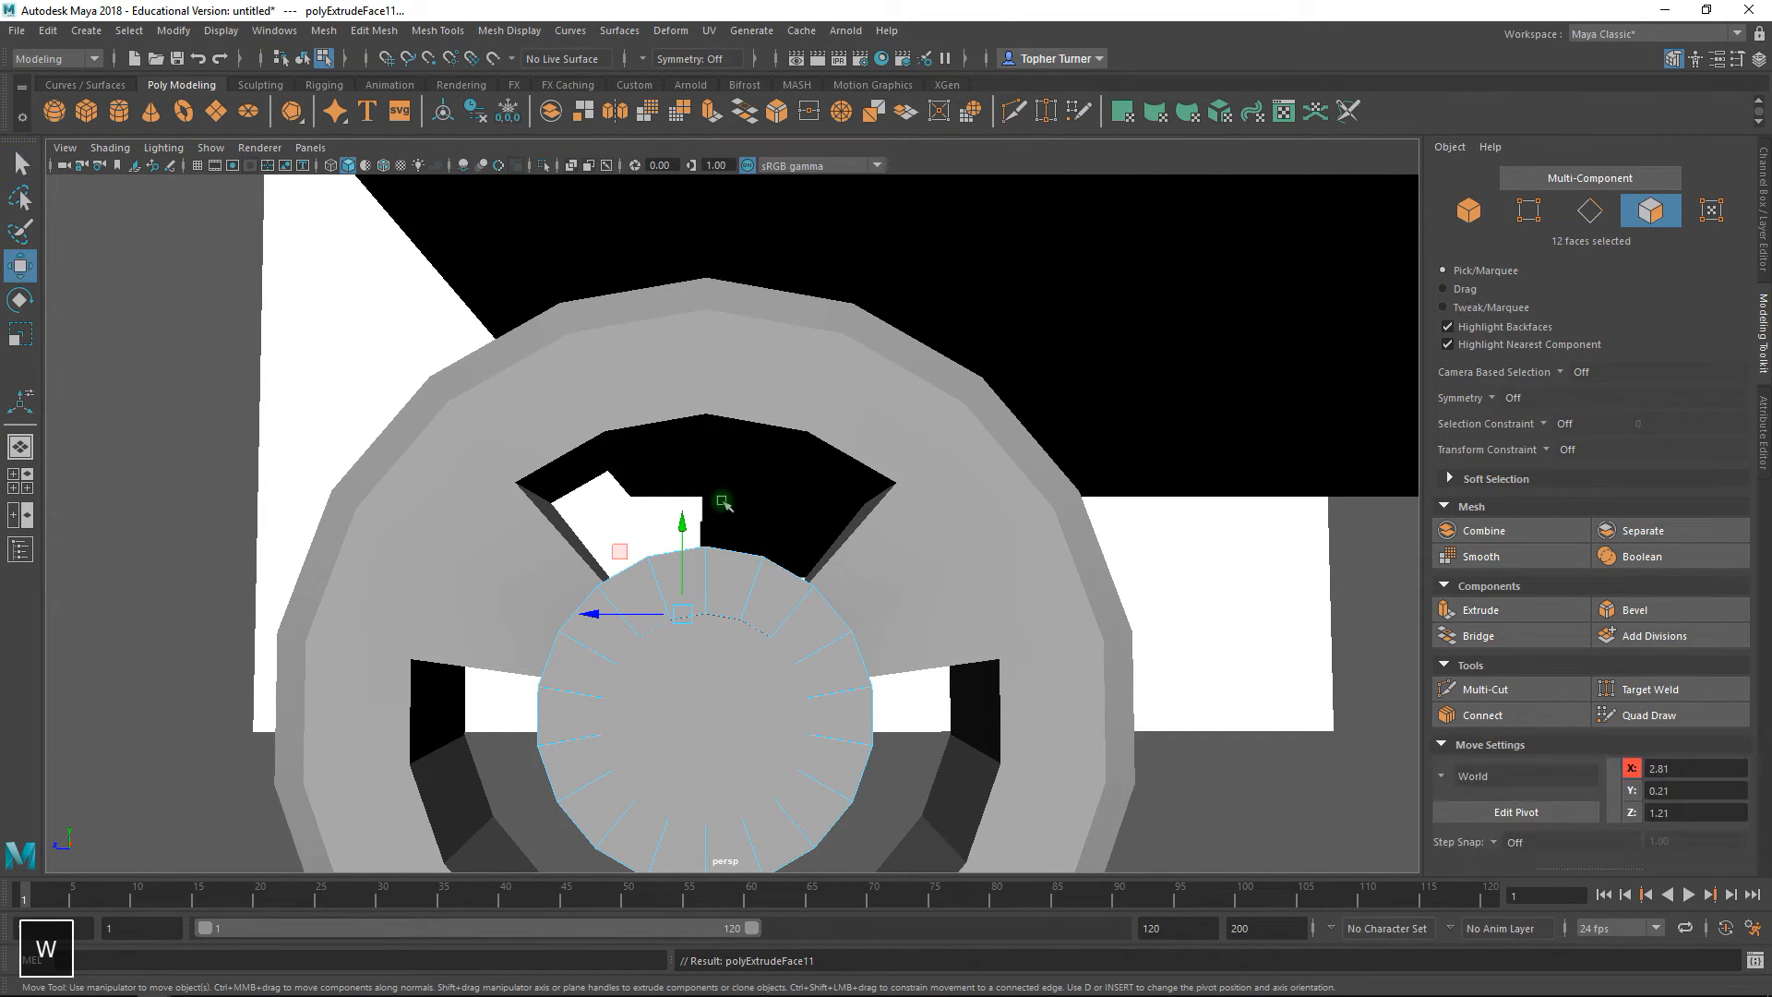
key(space)
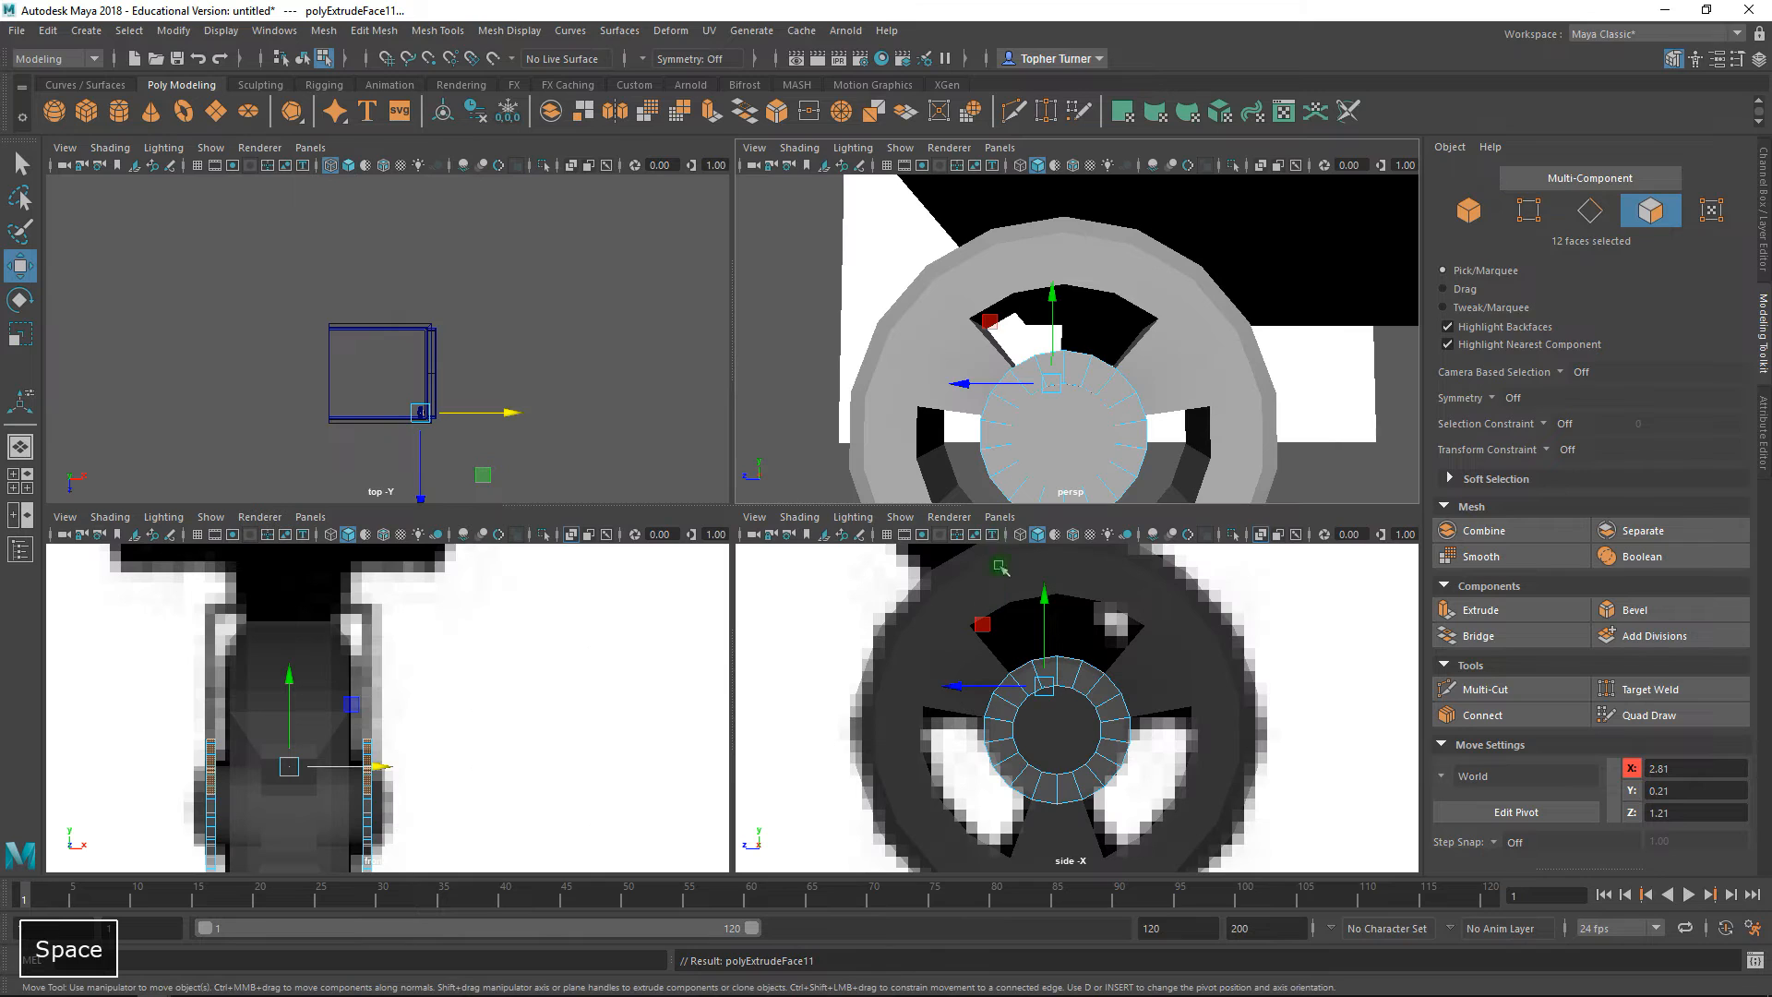
alt+right_drag(934, 604, 842, 671)
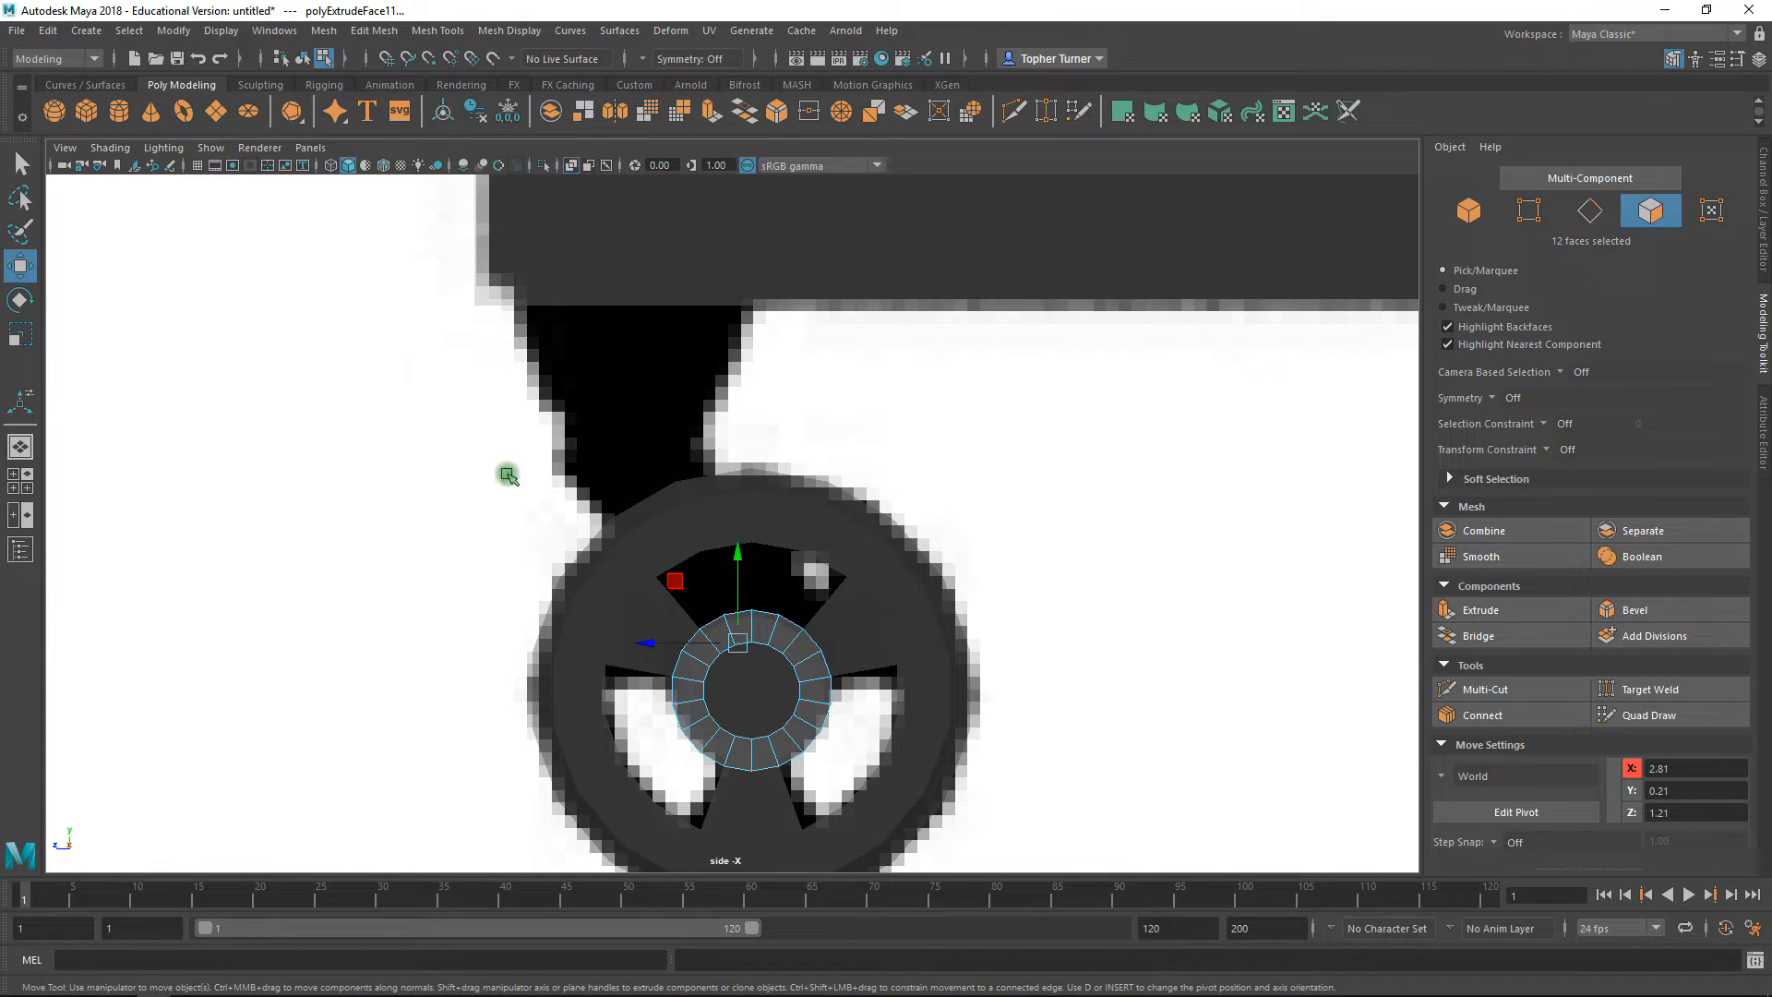
middle_drag(674, 580, 568, 421)
alt+right_drag(653, 514, 754, 555)
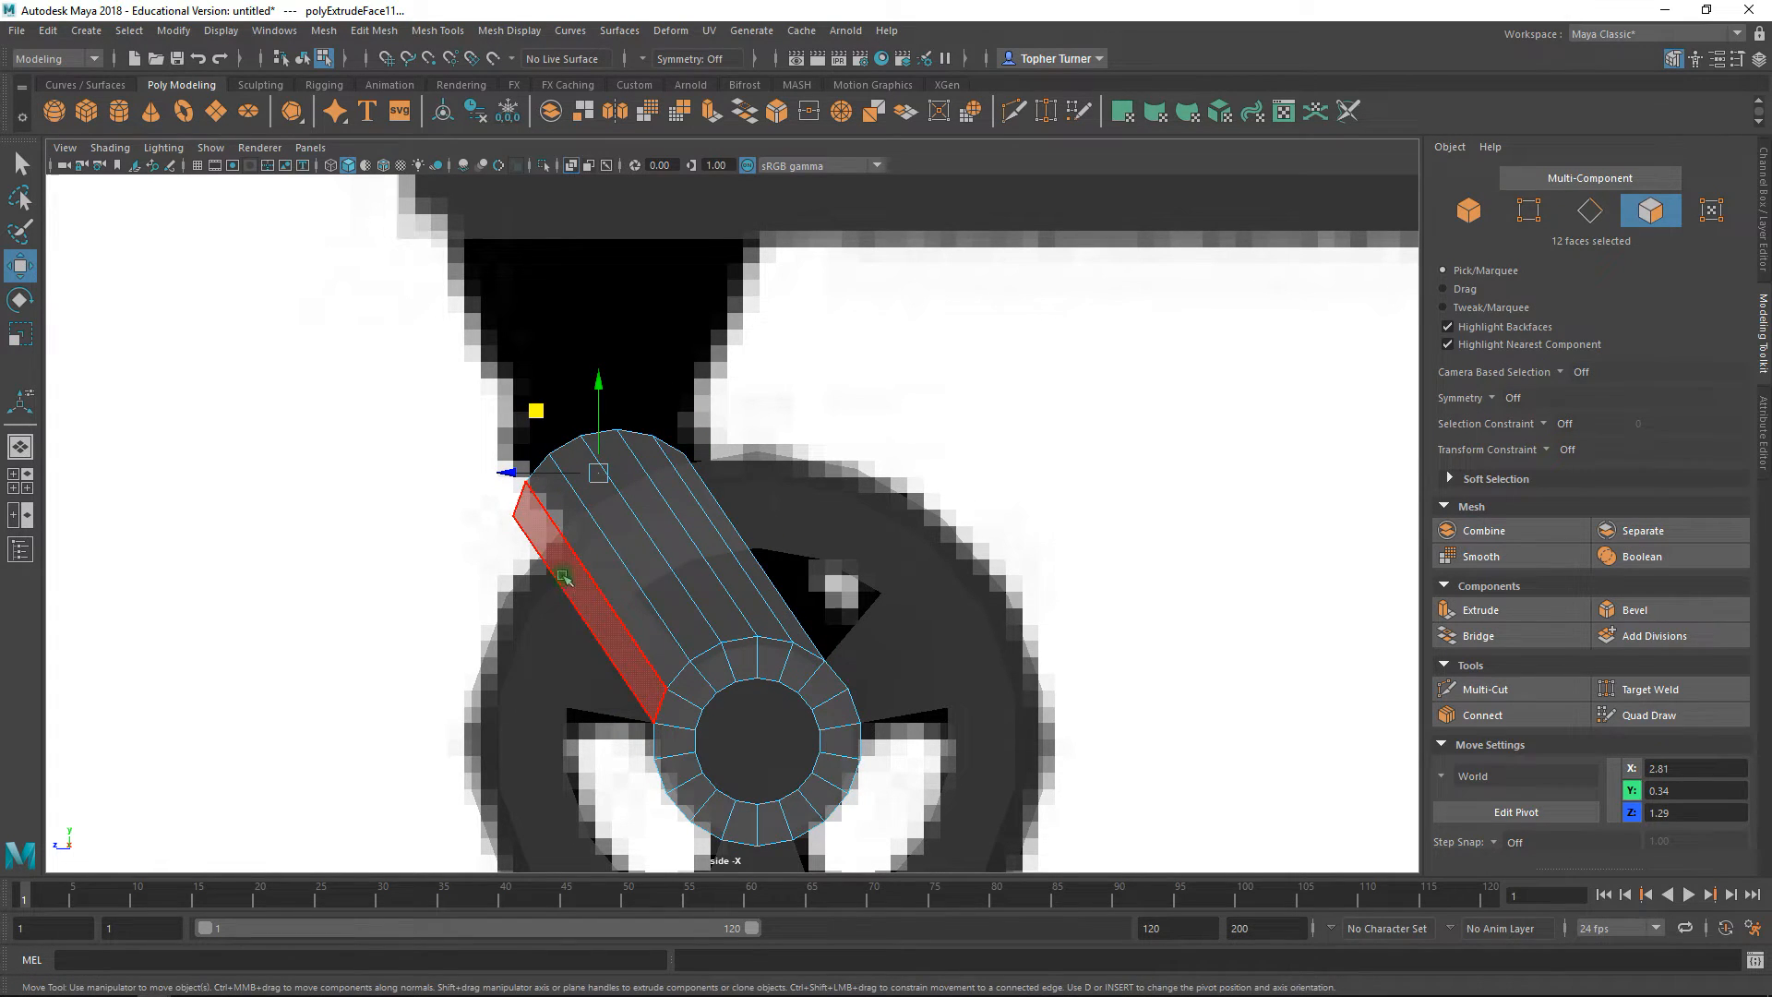
- Scale the extruded end faces flat along Y so both arm ends form a level line
key(r)
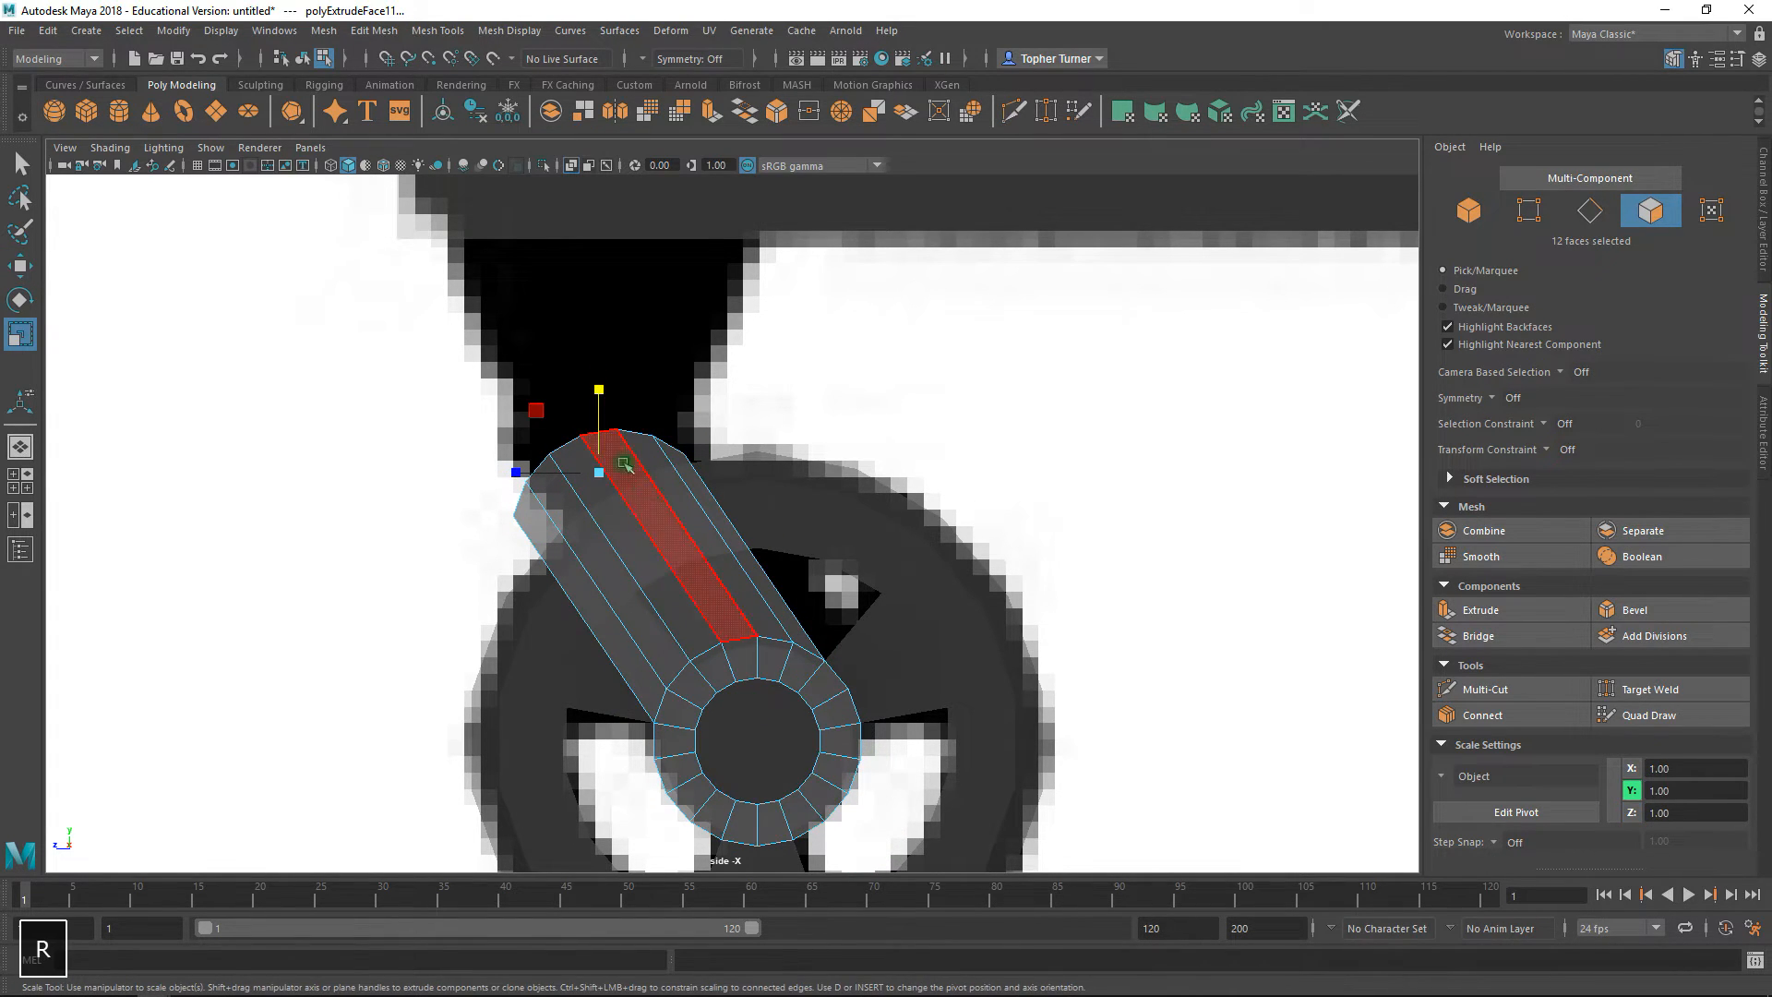
key(j)
drag(599, 389, 601, 451)
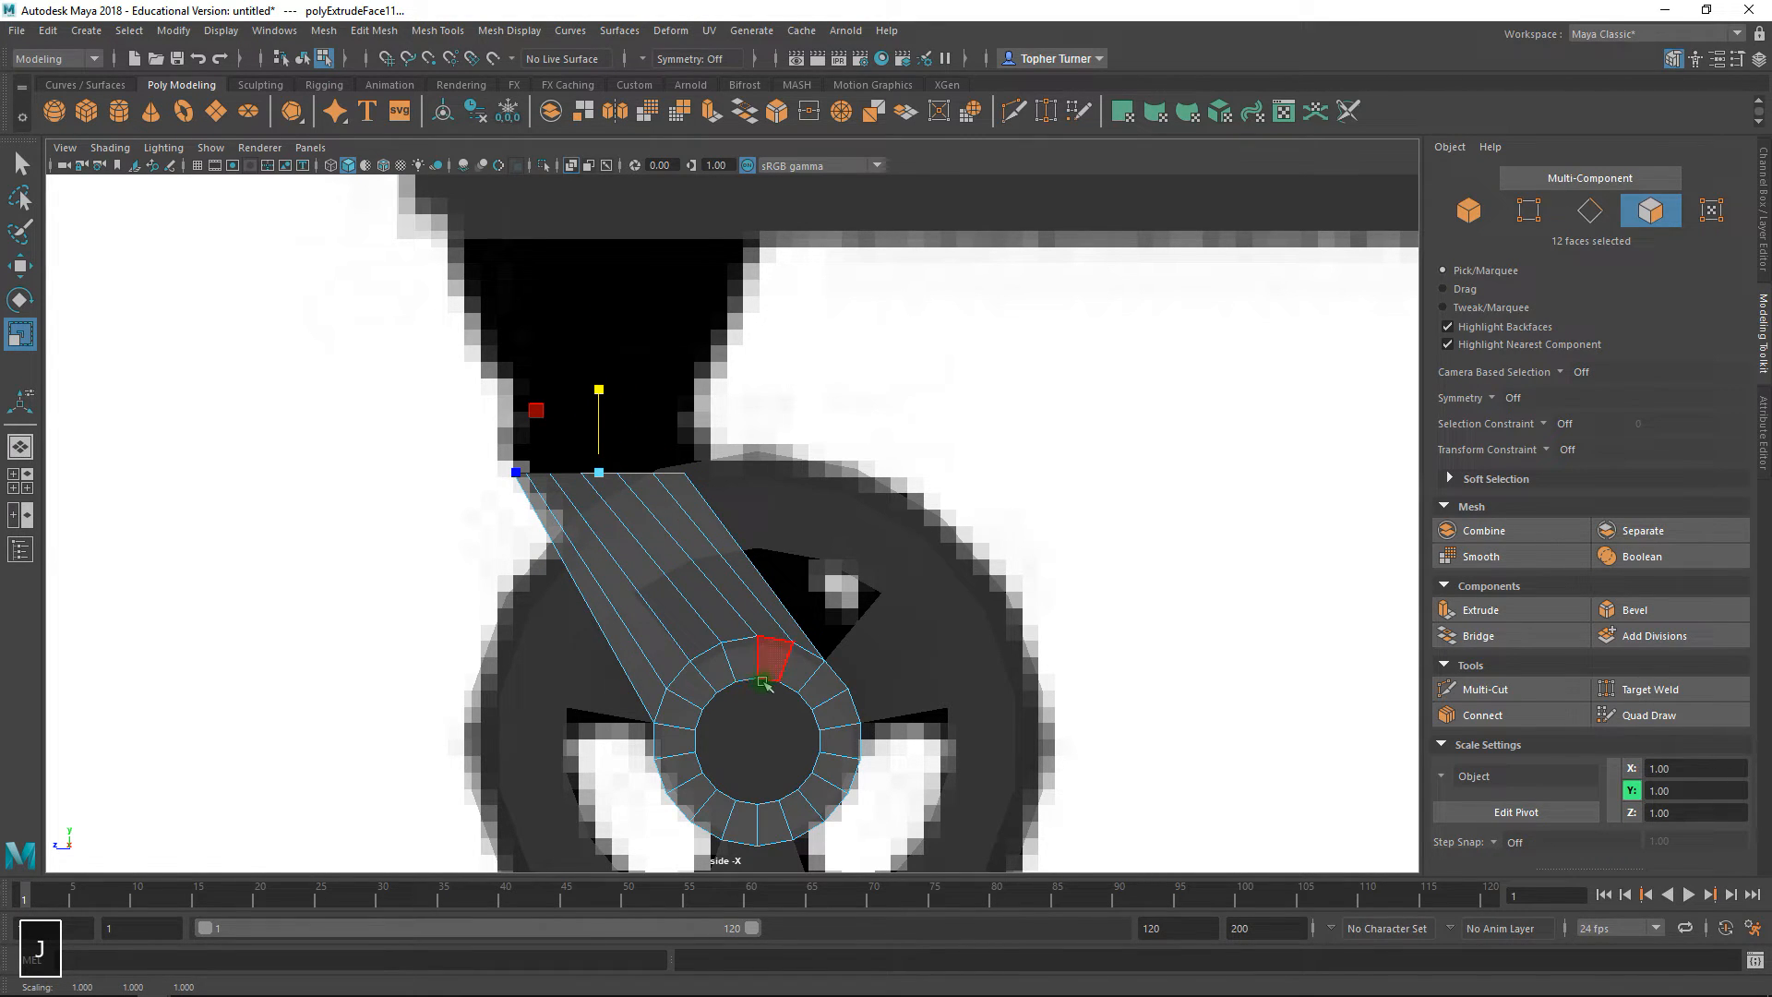
- Extrude the flattened end faces again and move them straight up to about Y 0.39
key(w)
click(1454, 610)
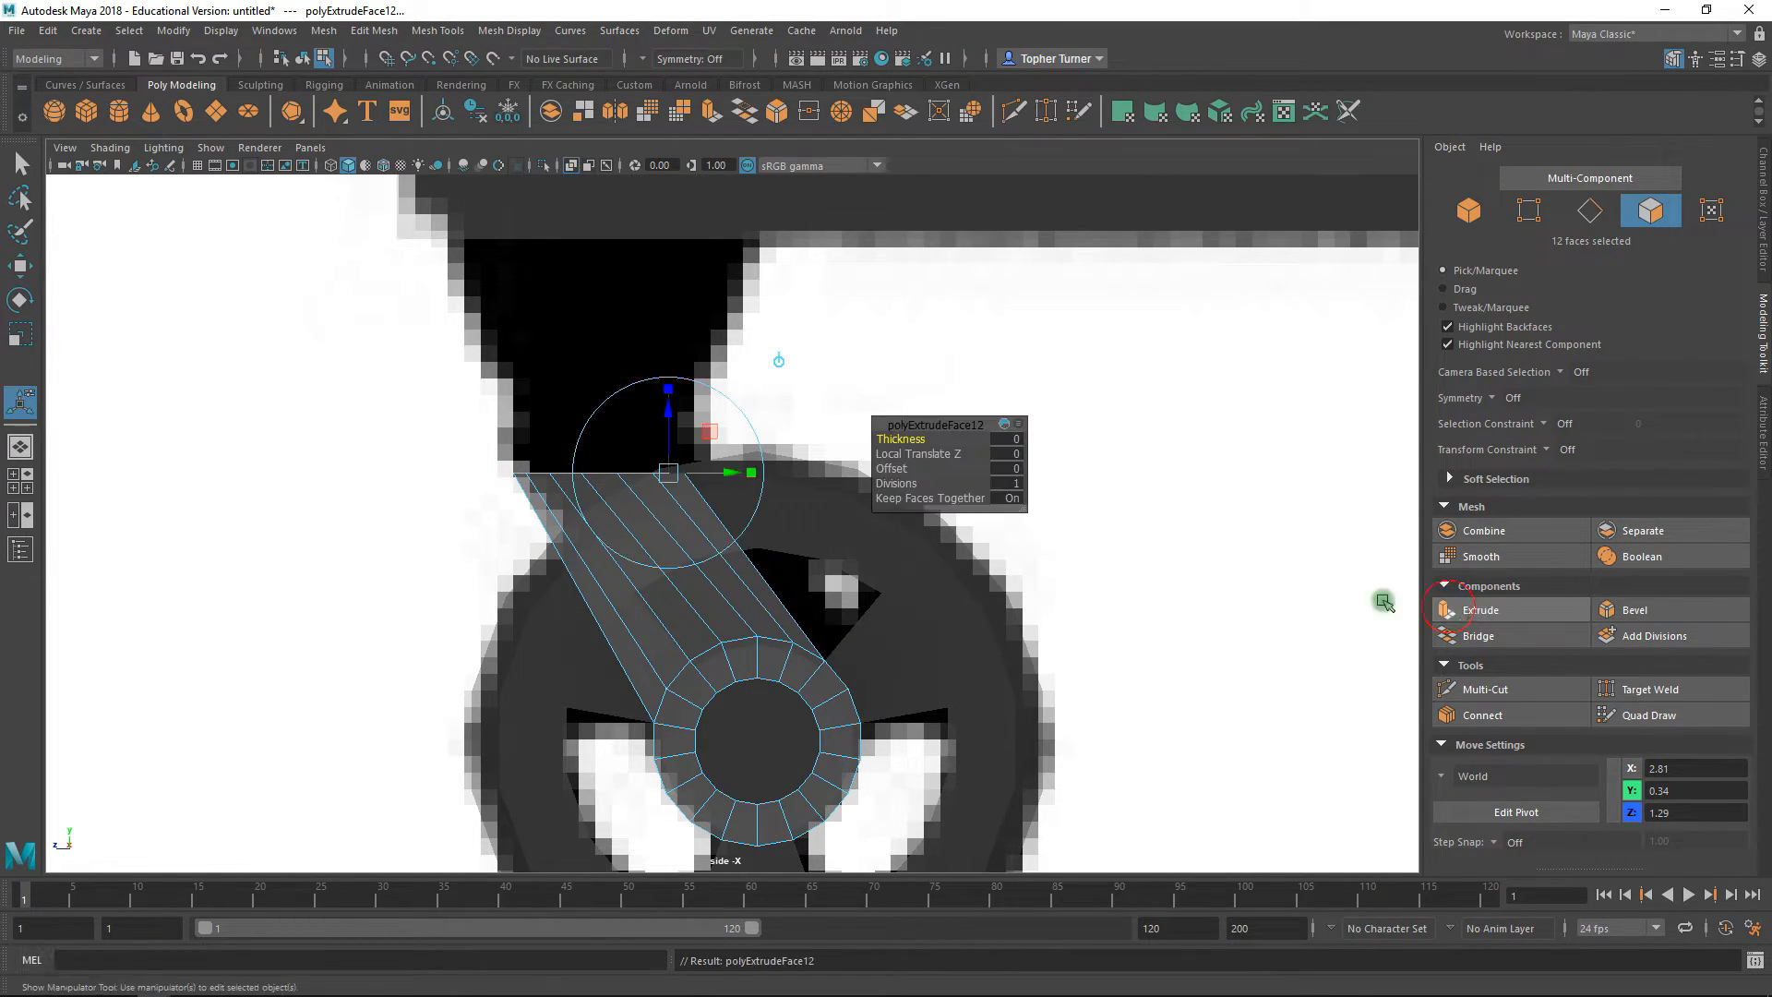
click(20, 164)
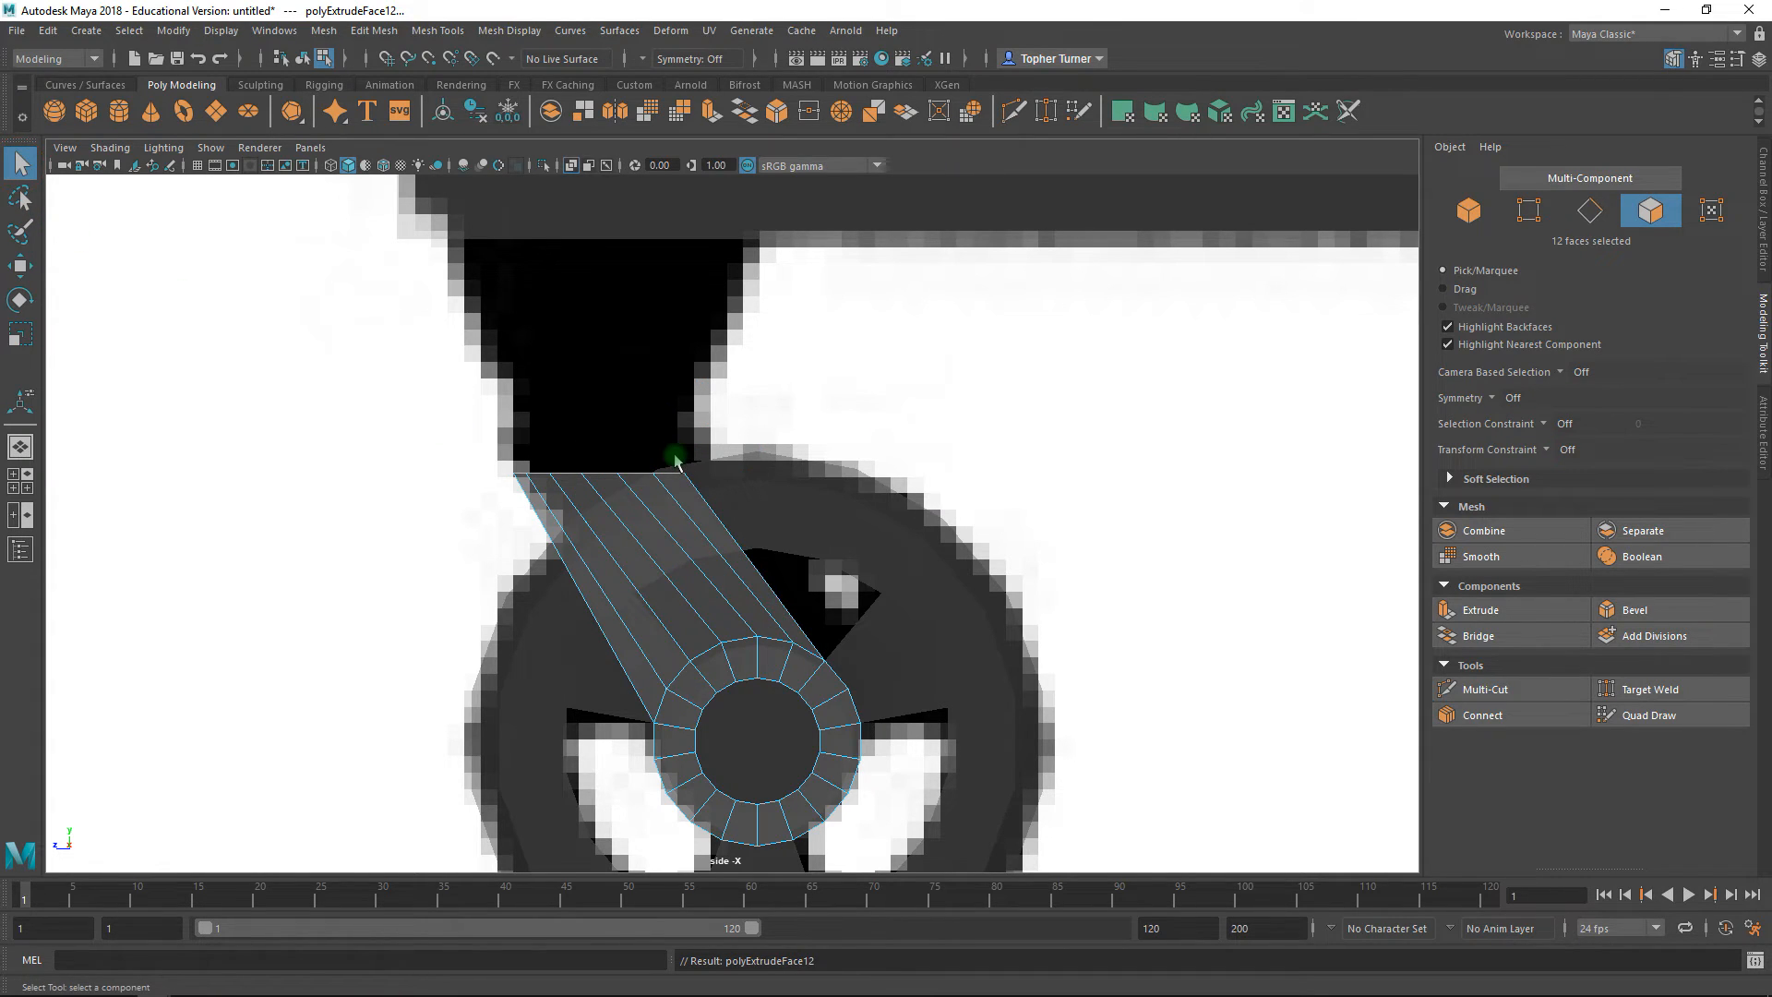
key(w)
drag(601, 418, 602, 325)
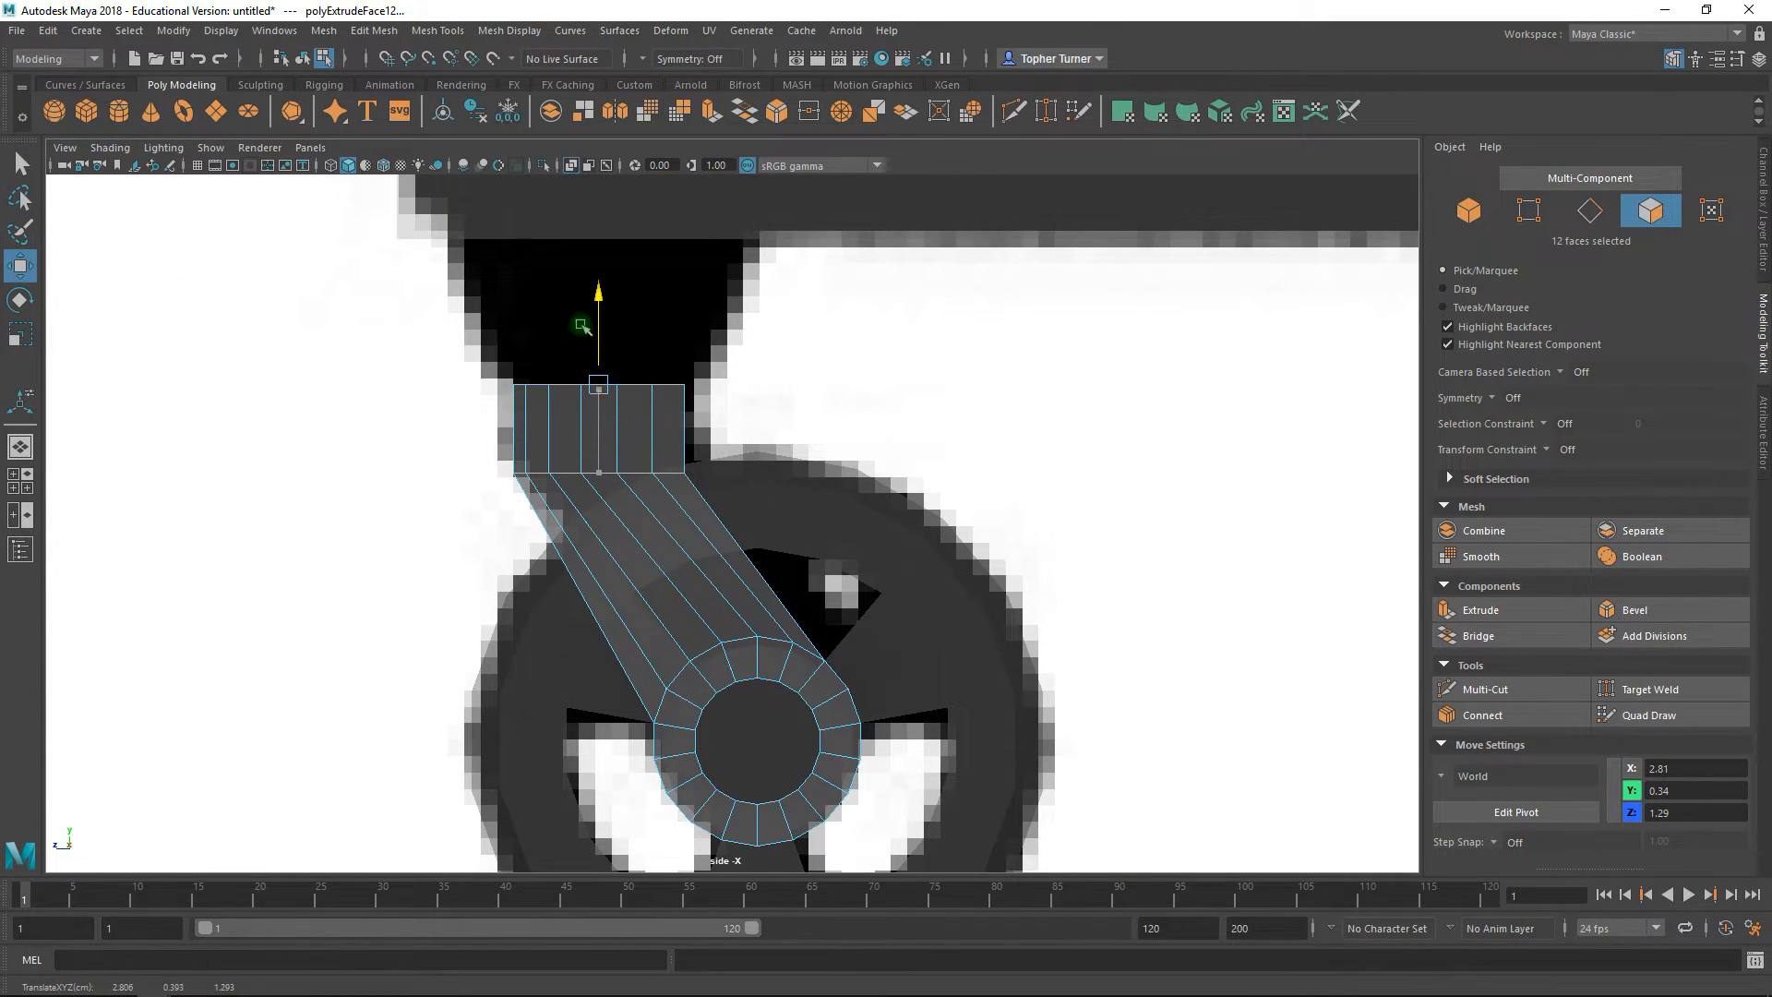
- Lower the top two vertex rows of both bracket arms in the front view, bringing the top row to about Y 0.36
key(space)
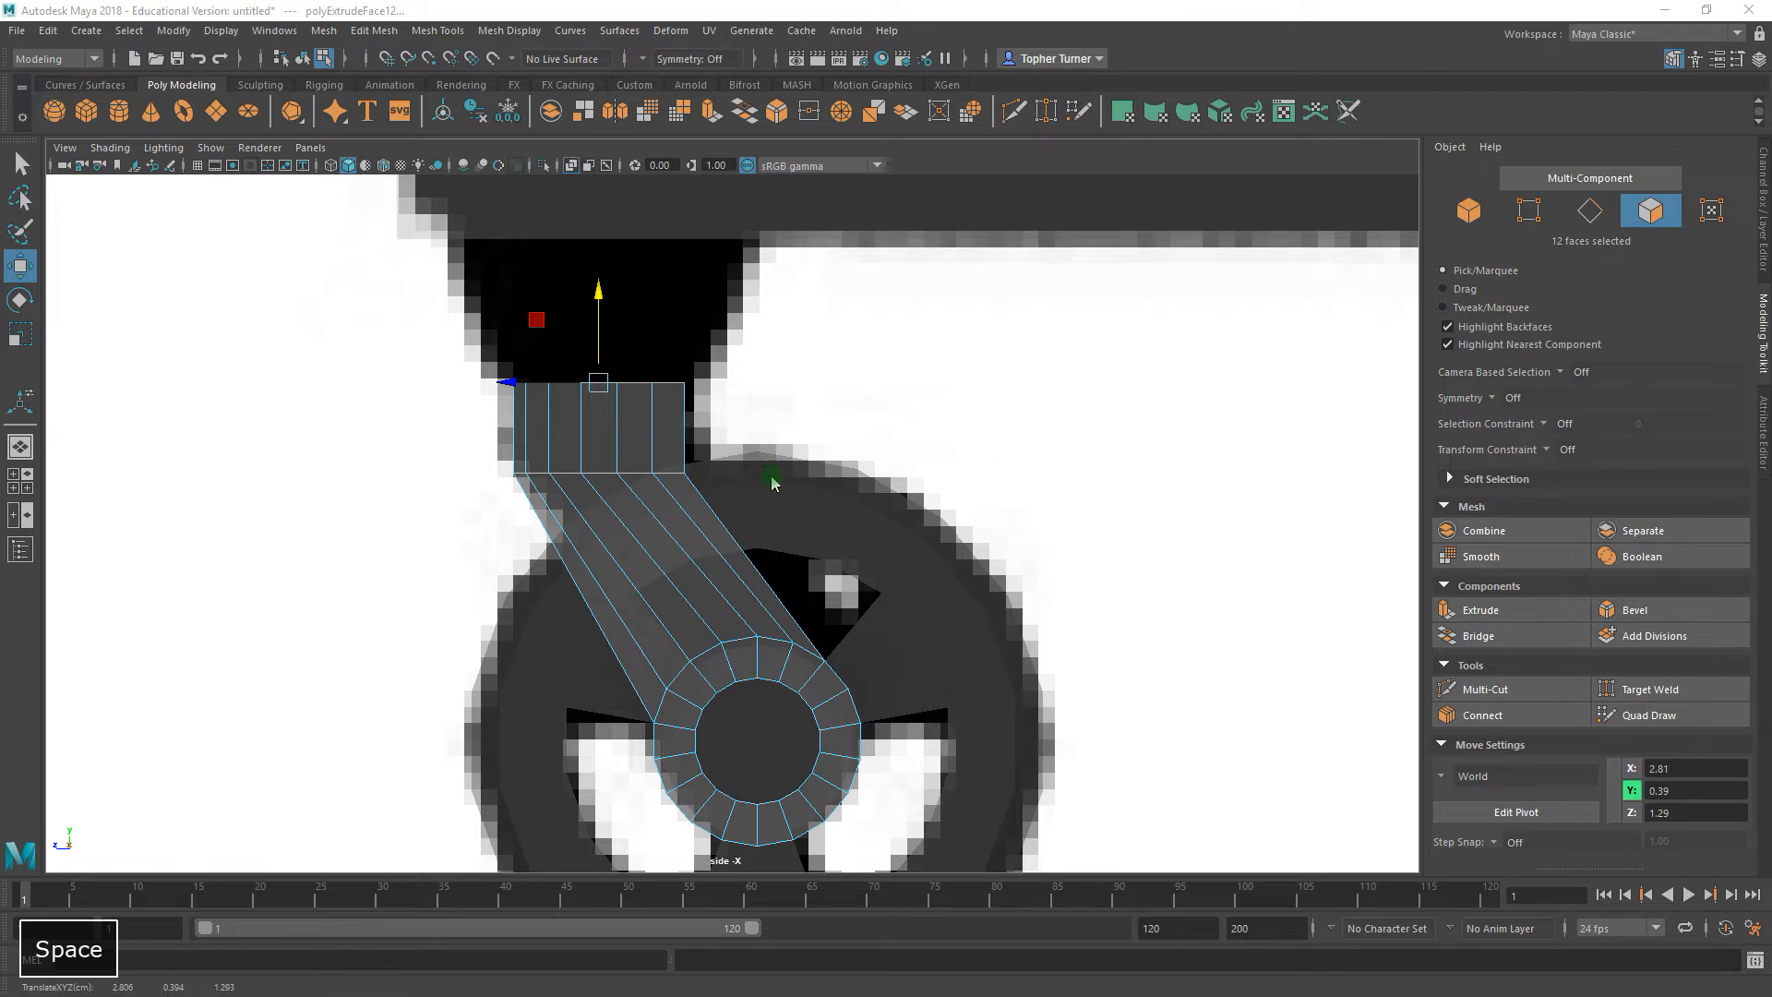
key(space)
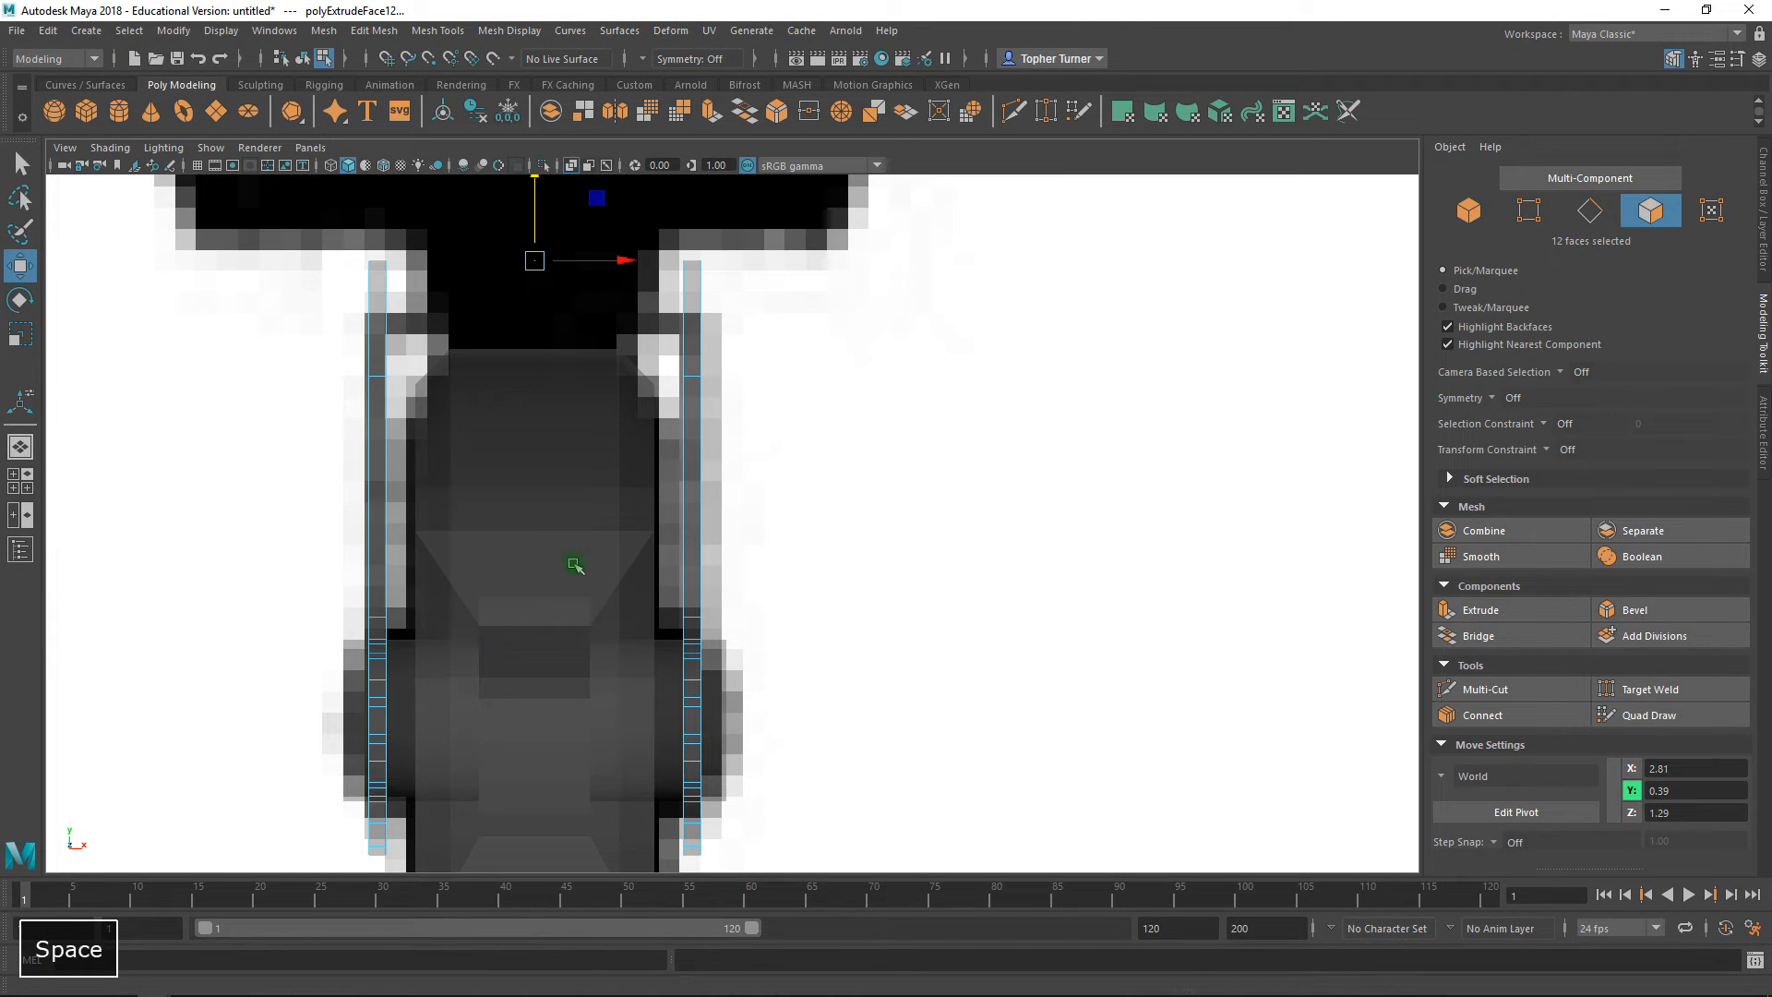
alt+right_drag(573, 562, 622, 495)
alt+middle_drag(621, 494, 772, 574)
click(1531, 212)
drag(407, 257, 950, 487)
drag(677, 305, 667, 374)
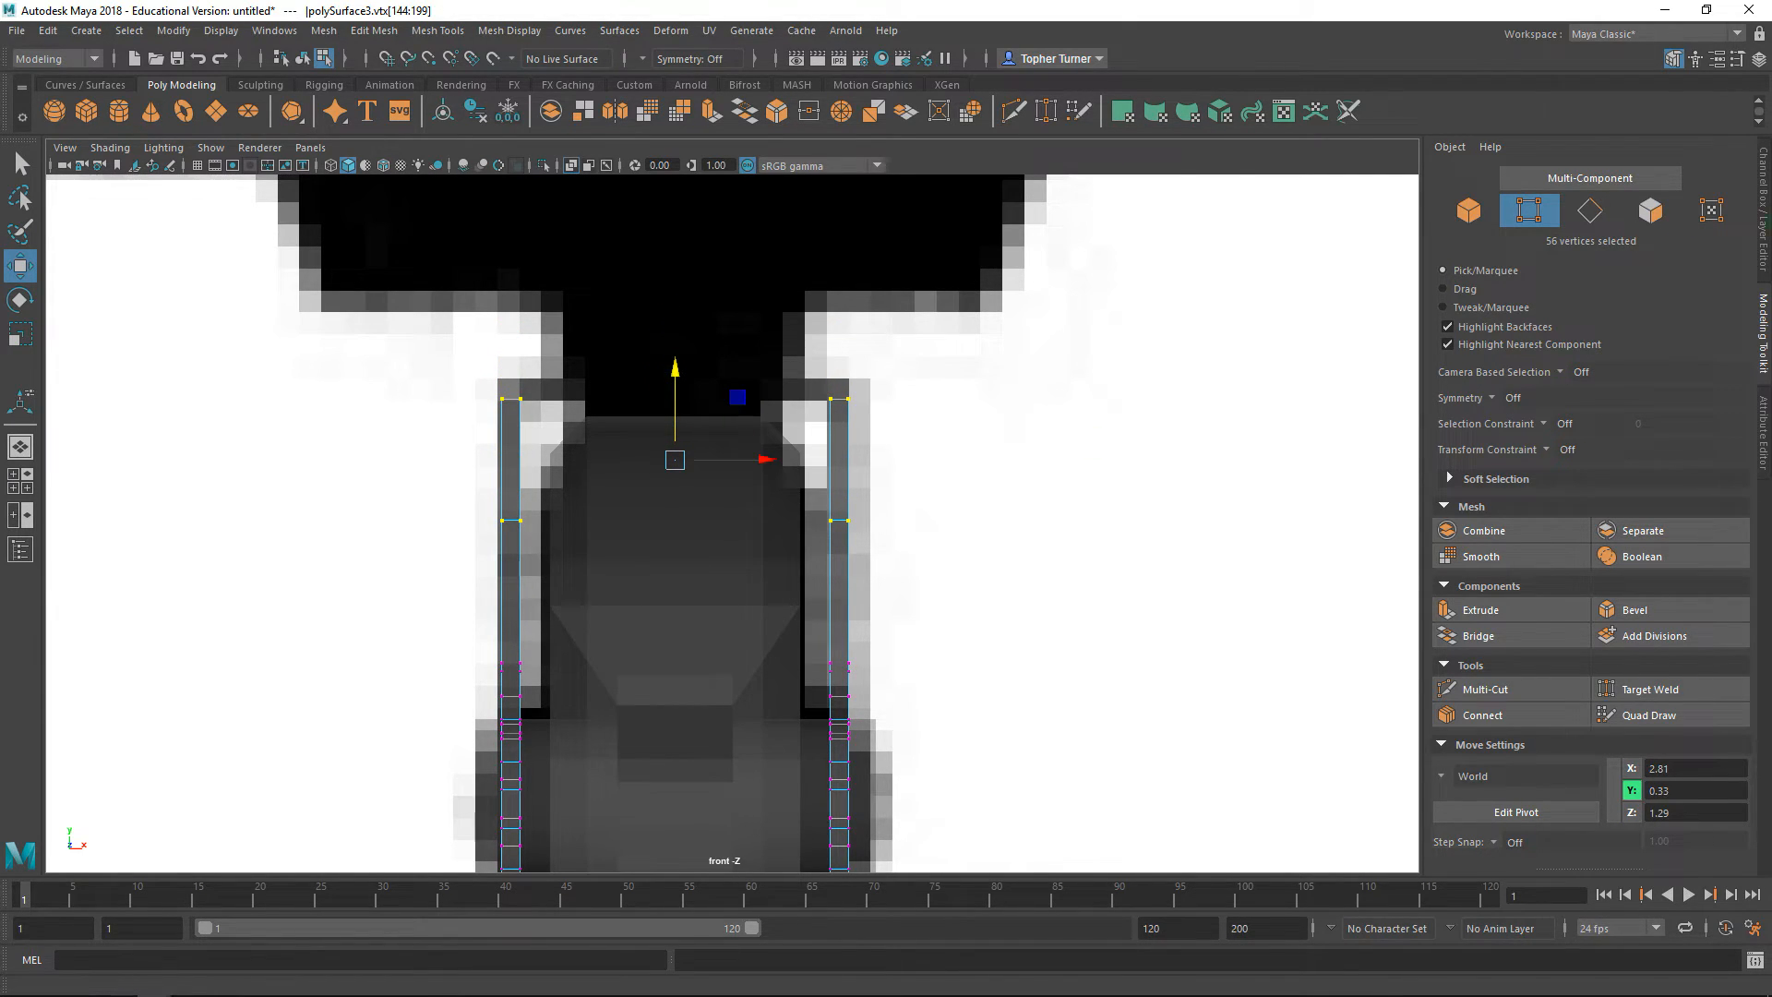
- Extrude the 12 top end faces of both bracket arms upward with a Local Translate Z of about 0.01
click(1650, 210)
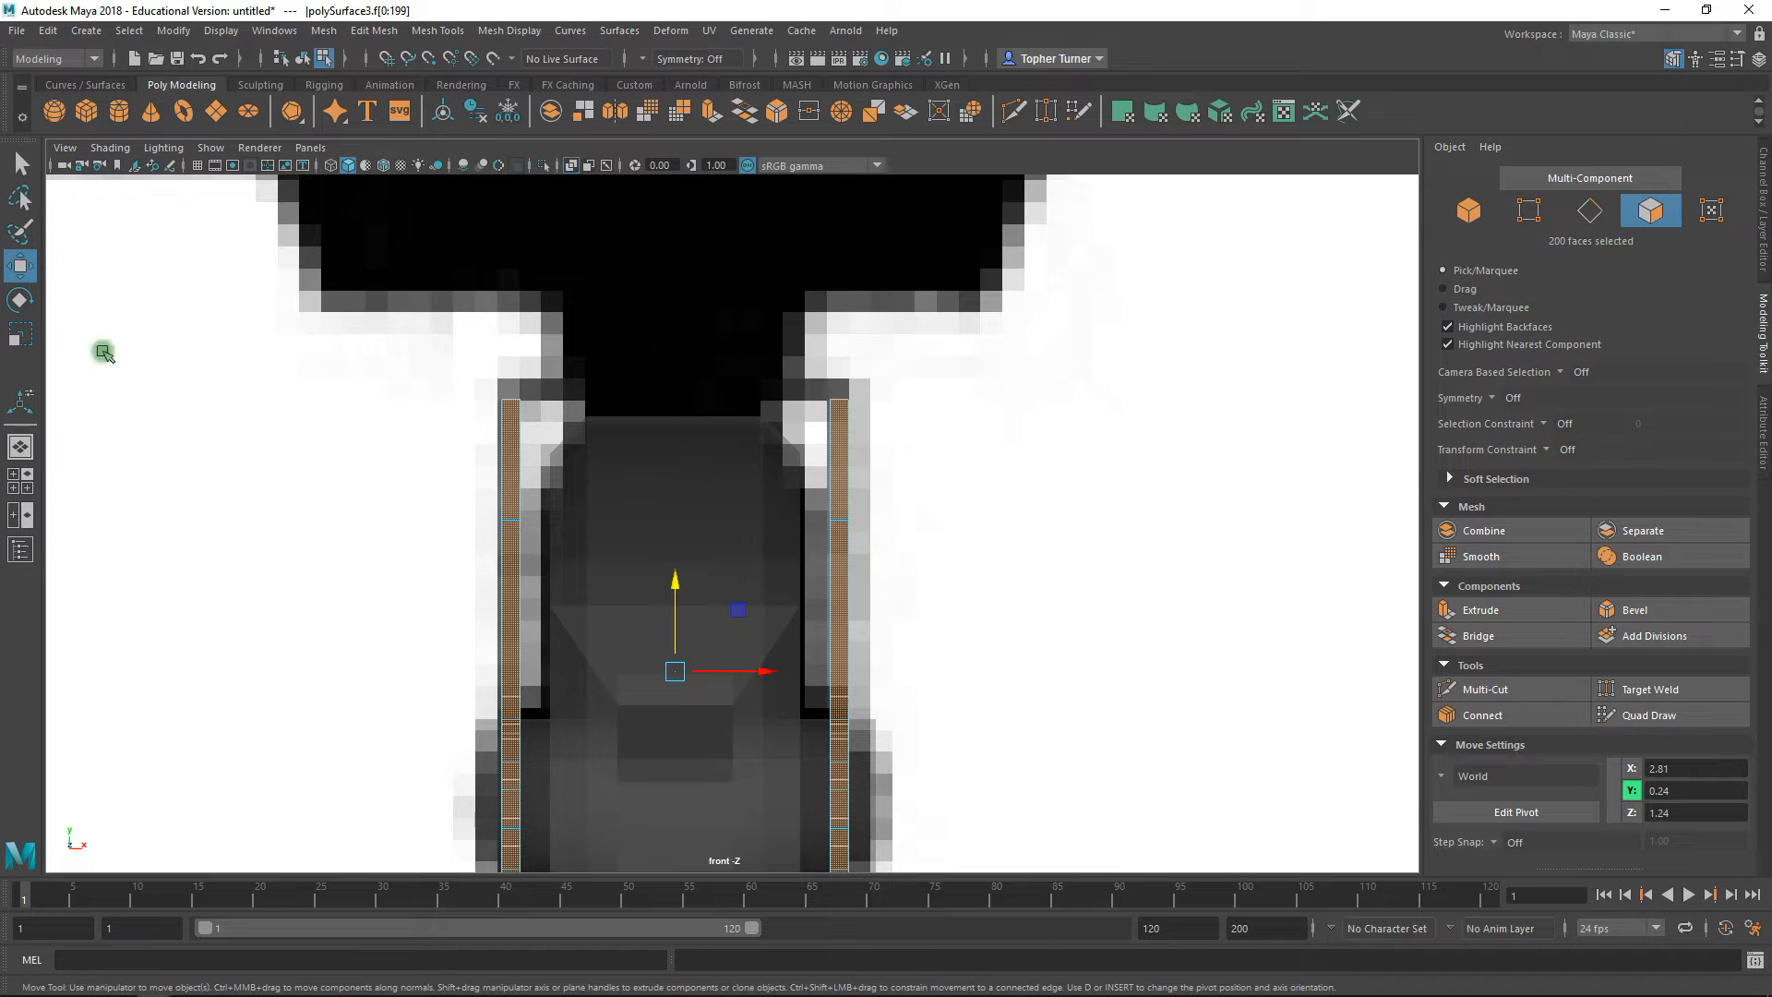
key(space)
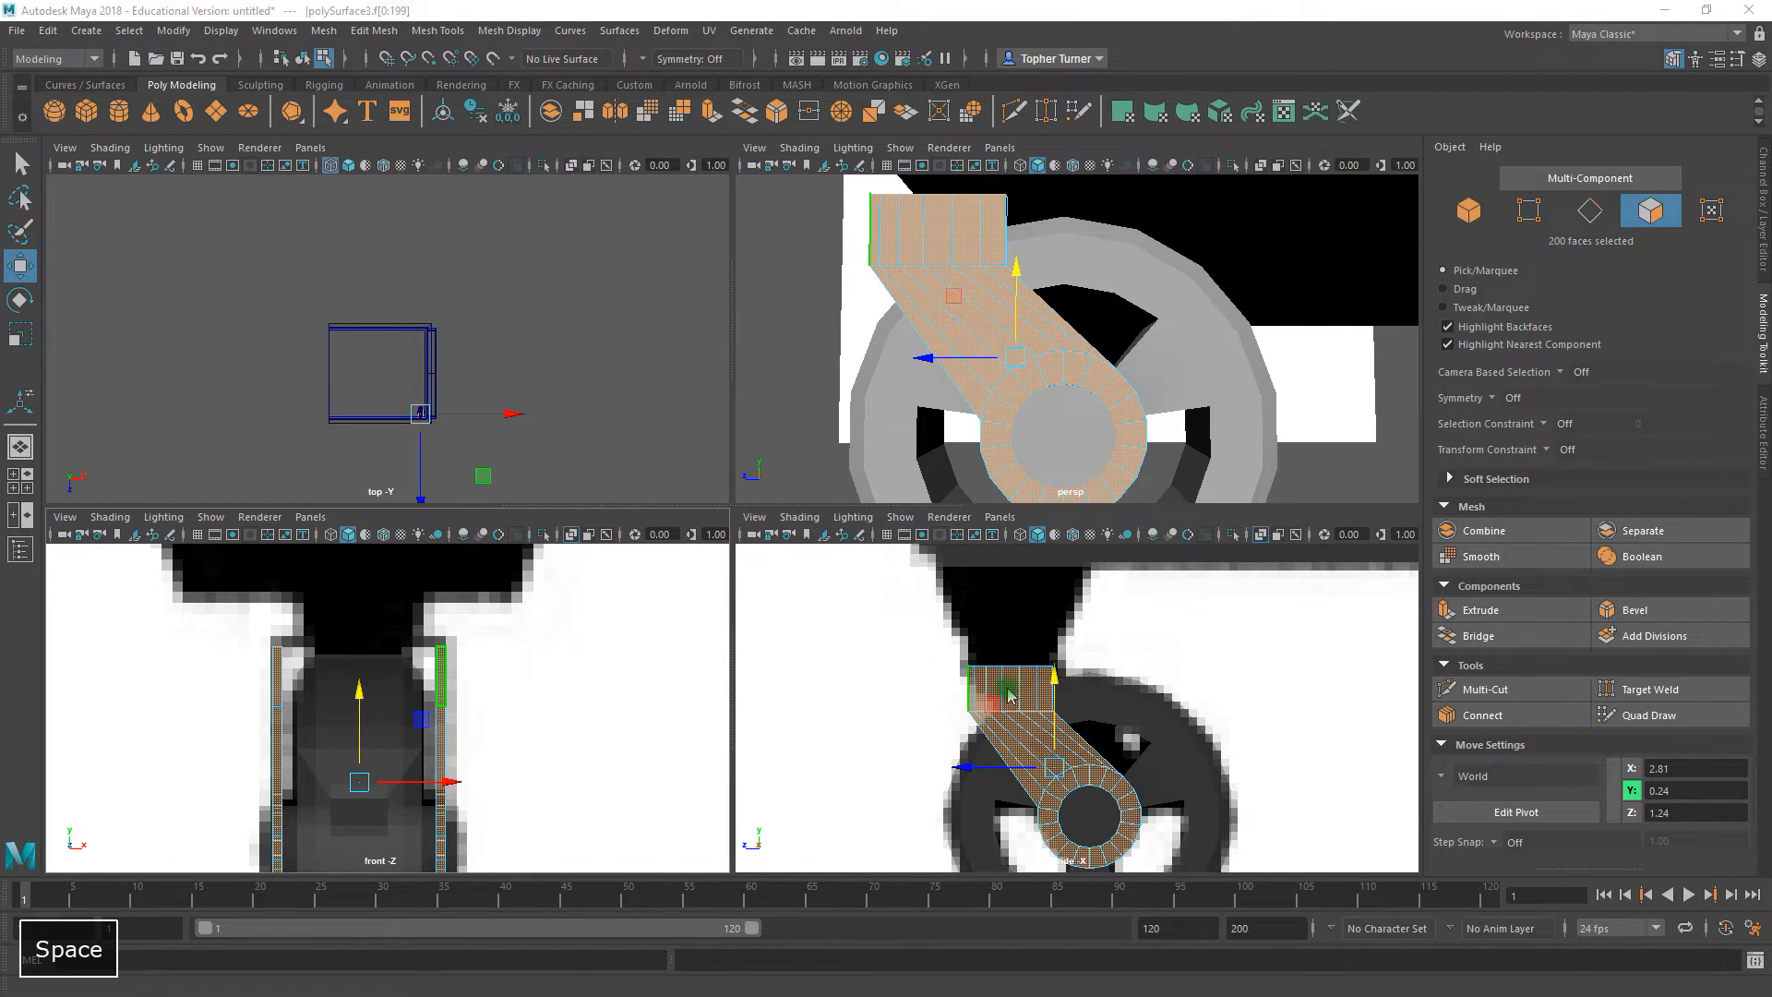
key(space)
drag(417, 406, 410, 484)
key(space)
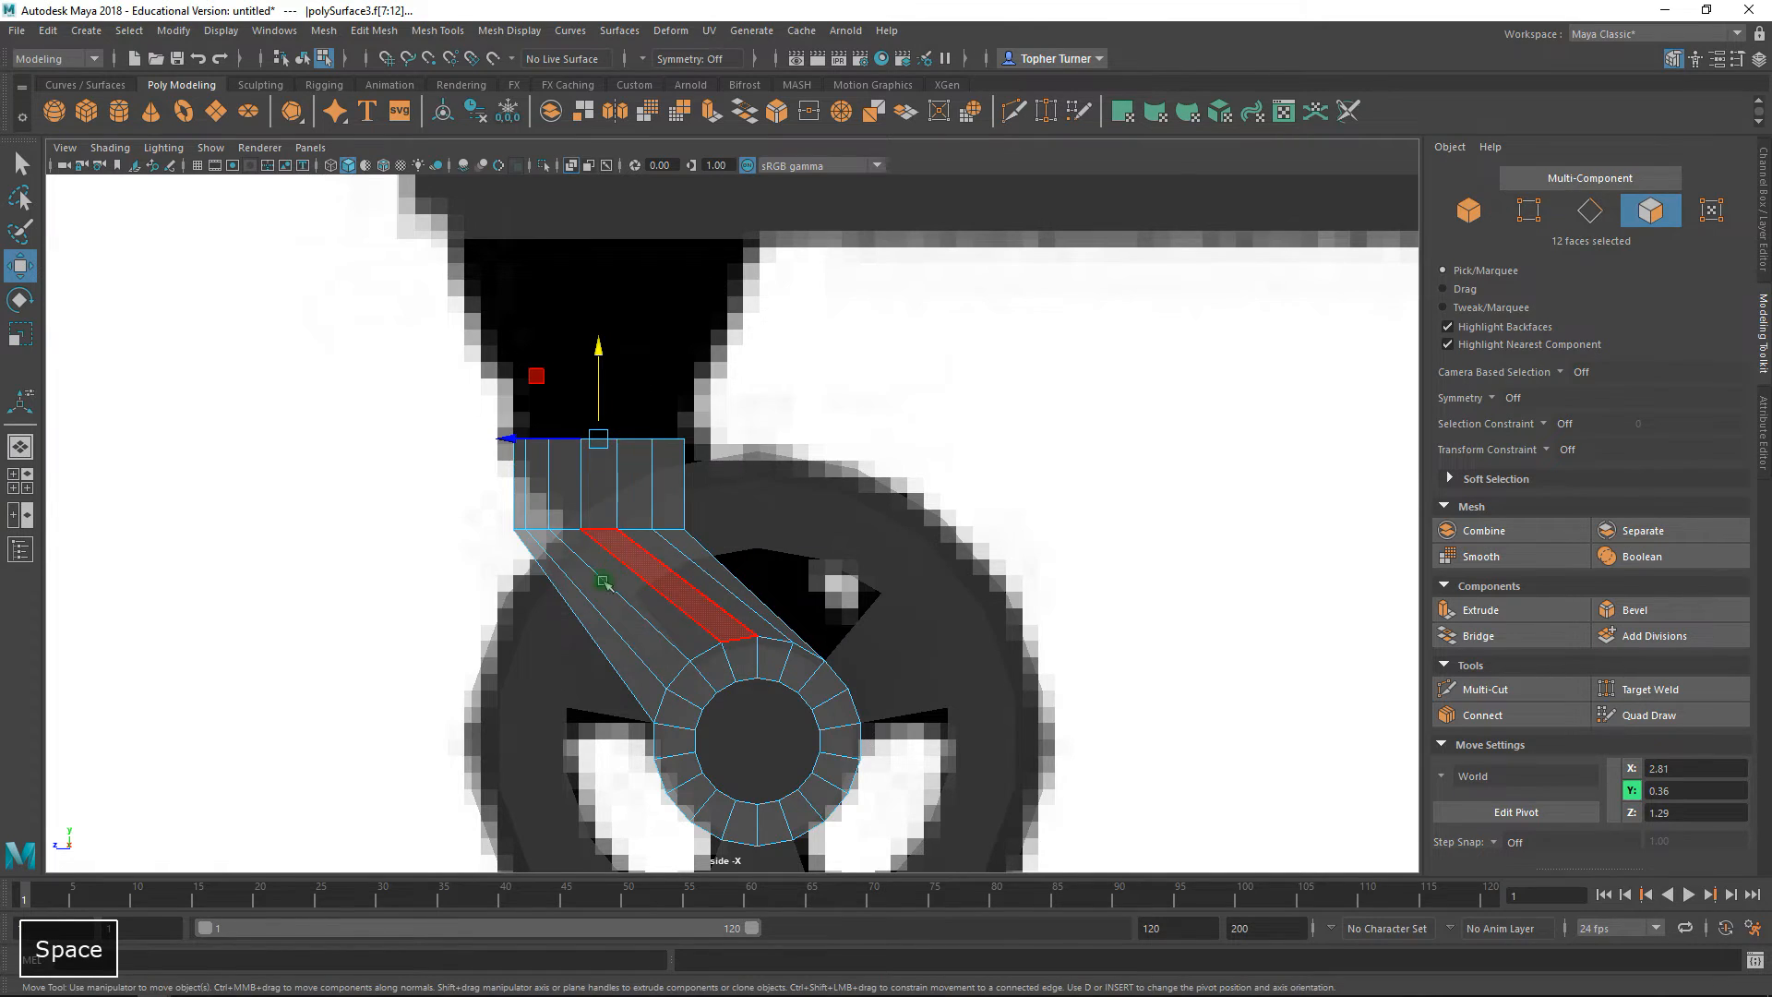
key(space)
alt+middle_drag(1129, 297, 1105, 353)
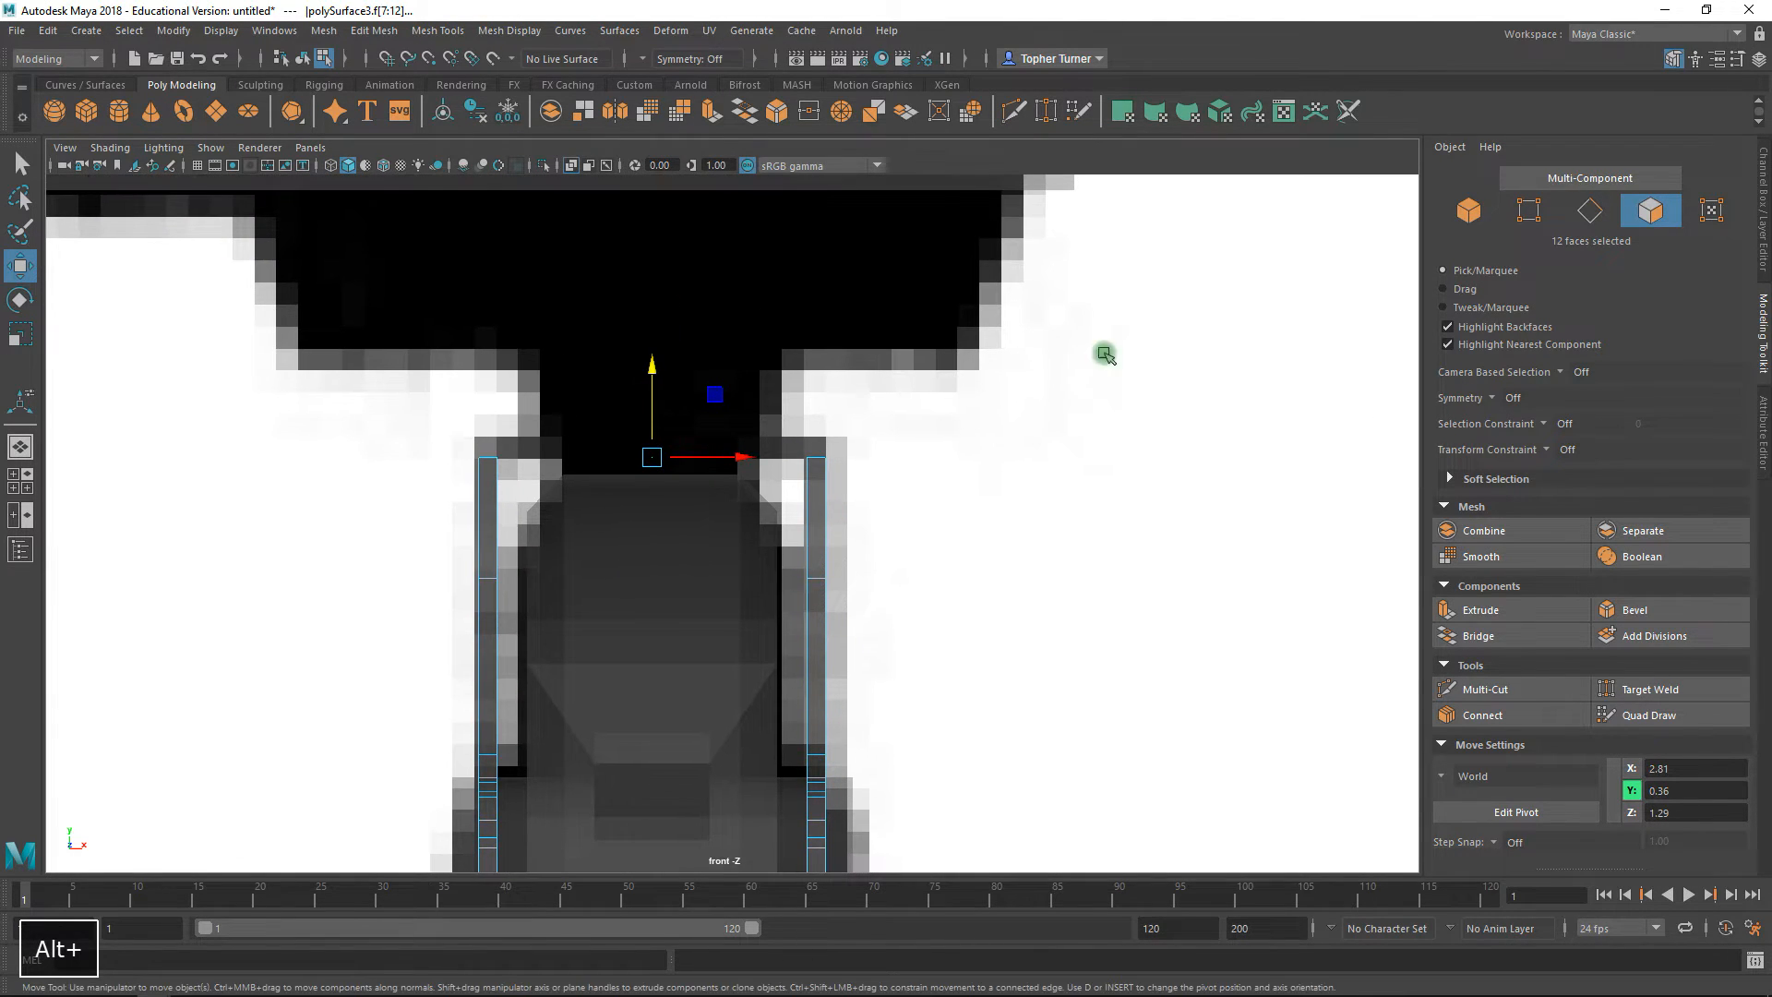
click(1480, 609)
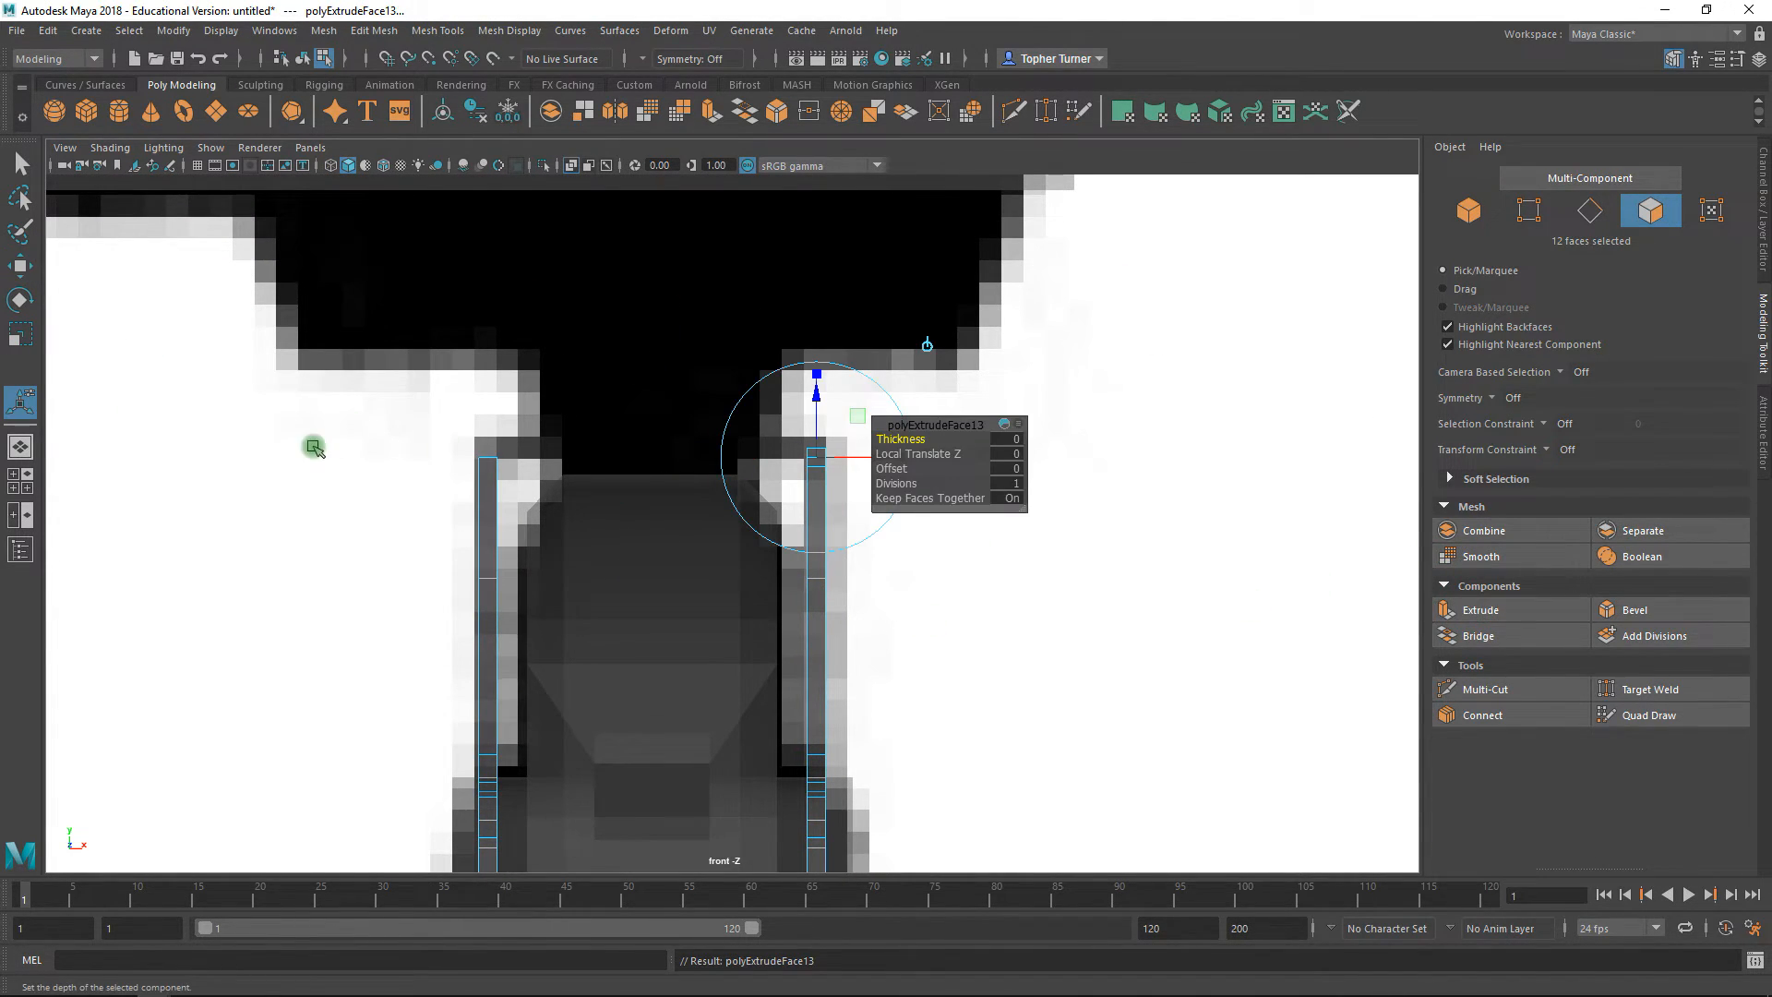
drag(818, 405, 818, 377)
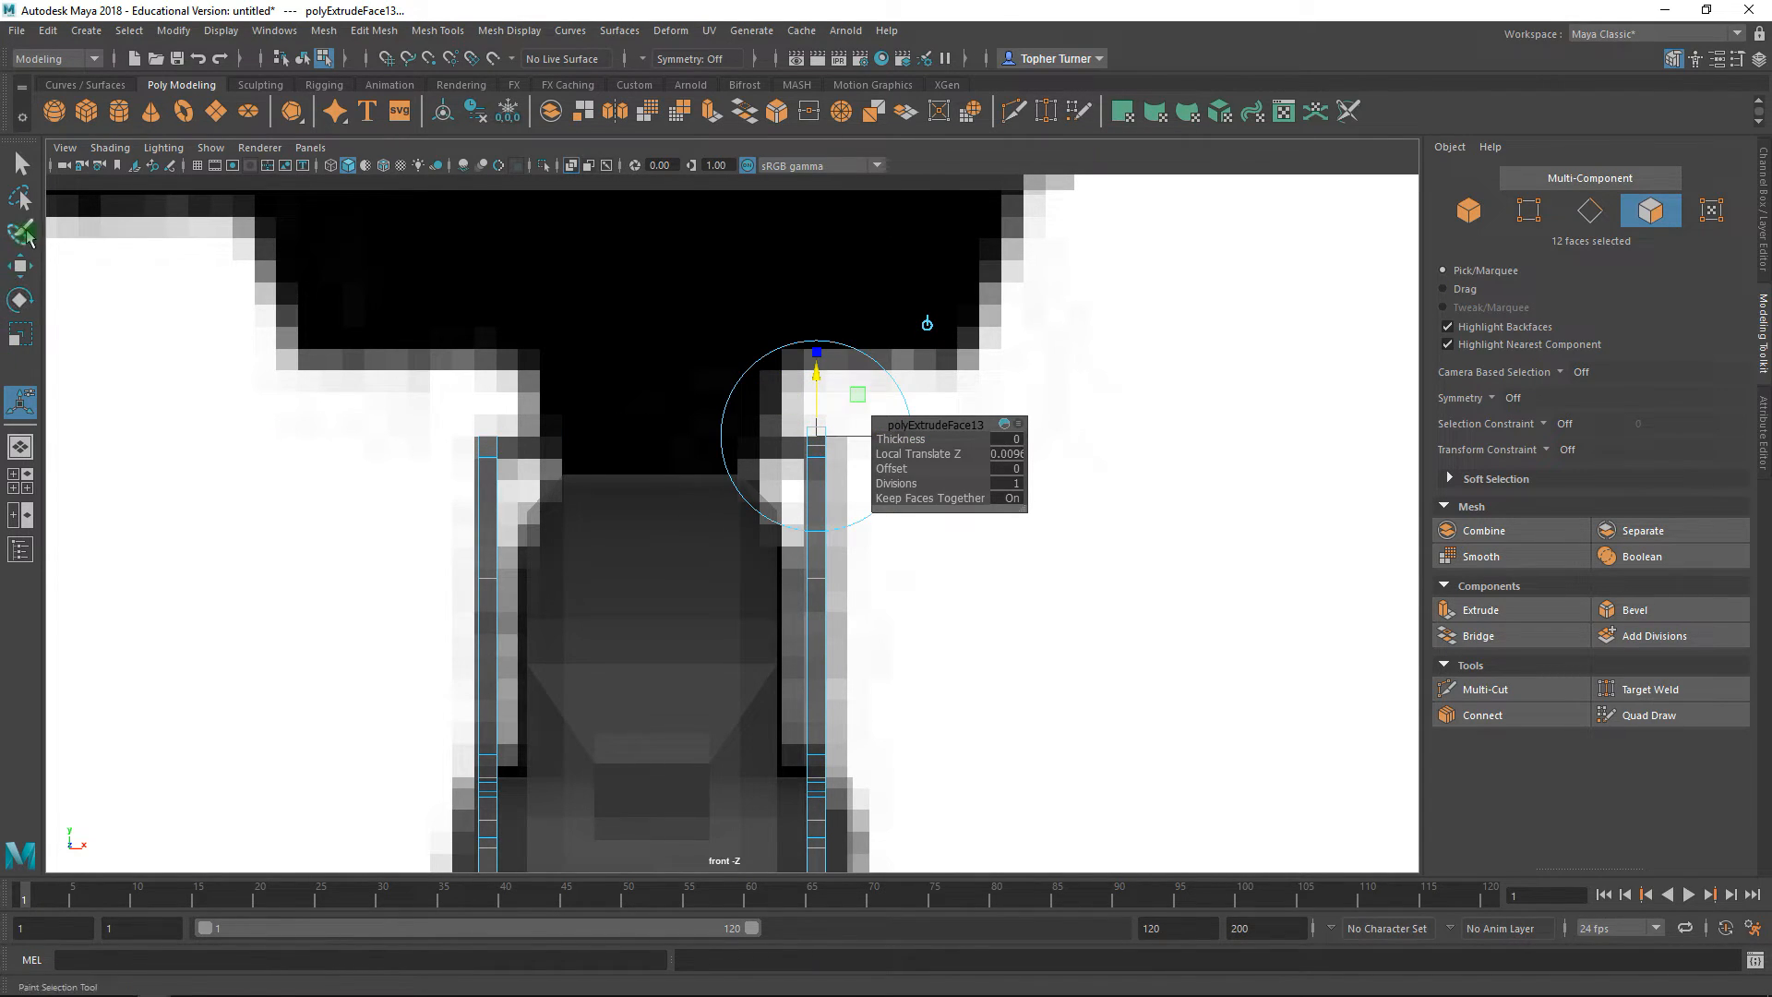
click(22, 165)
- Delete the facing inner side faces of the thin top strips on both bracket arms
alt+right_drag(562, 462, 729, 766)
alt+middle_drag(617, 492, 796, 547)
drag(466, 436, 451, 438)
shift+drag(1061, 388, 1071, 473)
key(Delete)
- Bridge the two open border edge loops to connect the bracket arms across the wheel, and inspect the bridge in perspective
click(1562, 214)
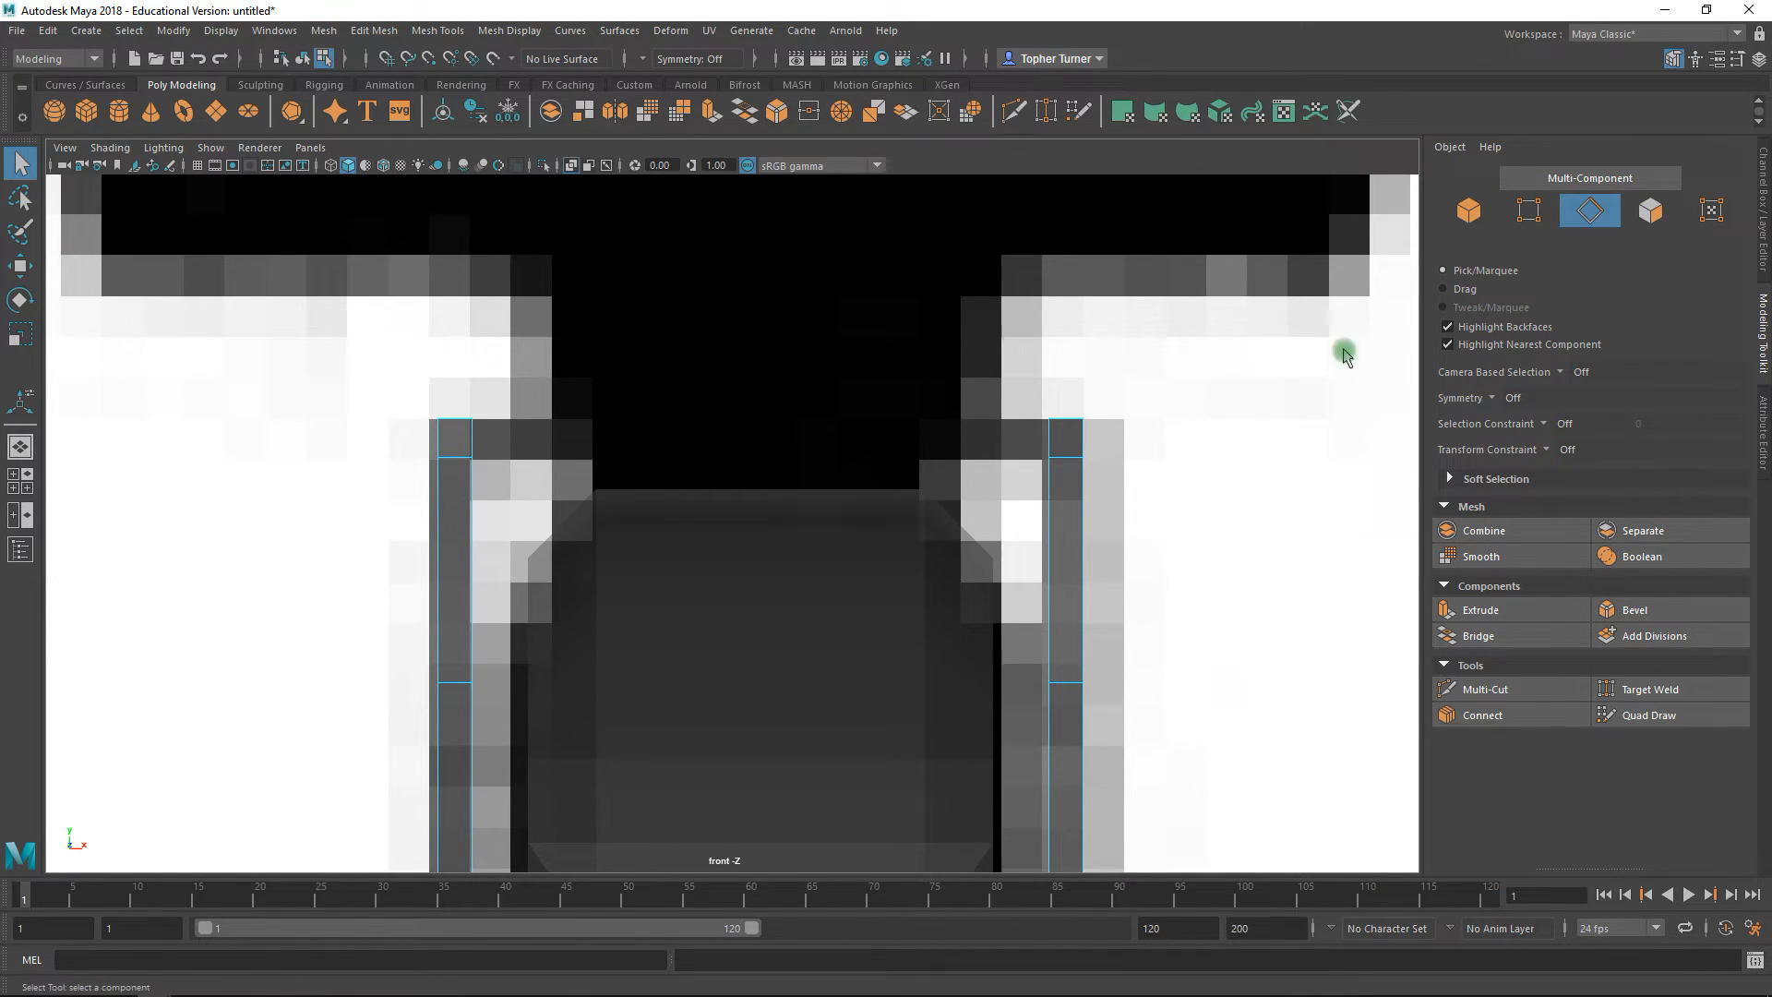
double_click(469, 428)
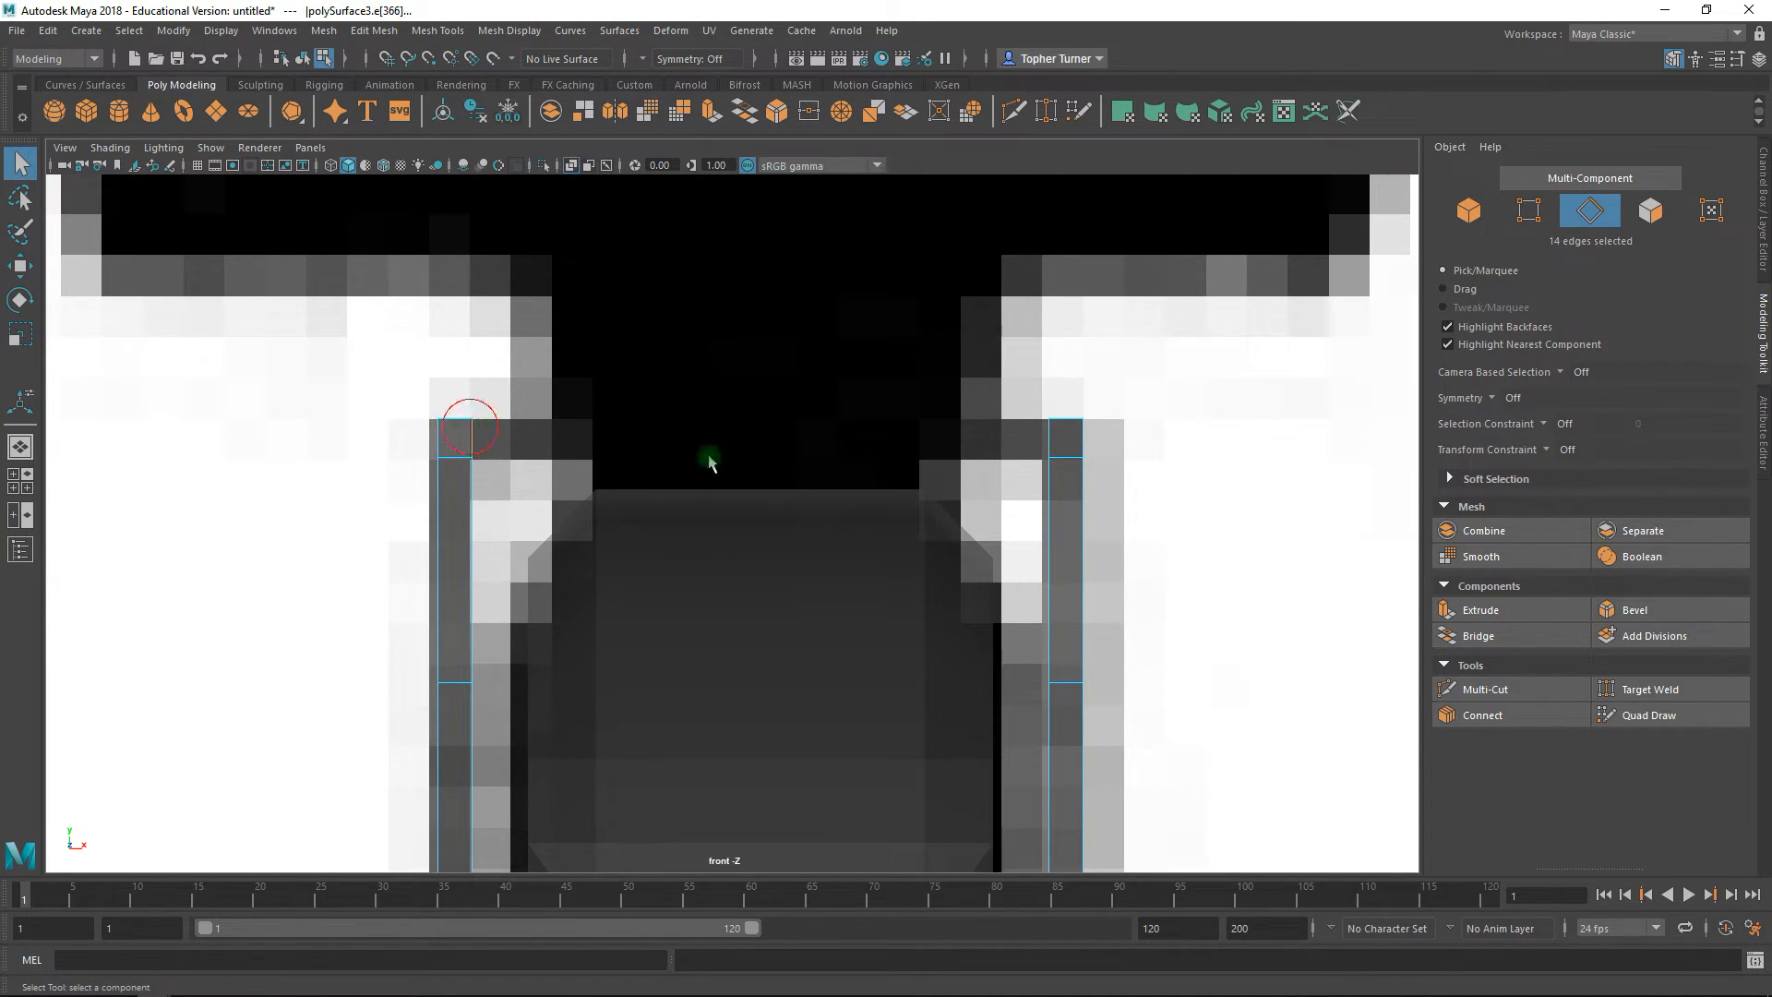
shift+double_click(1064, 441)
click(1503, 636)
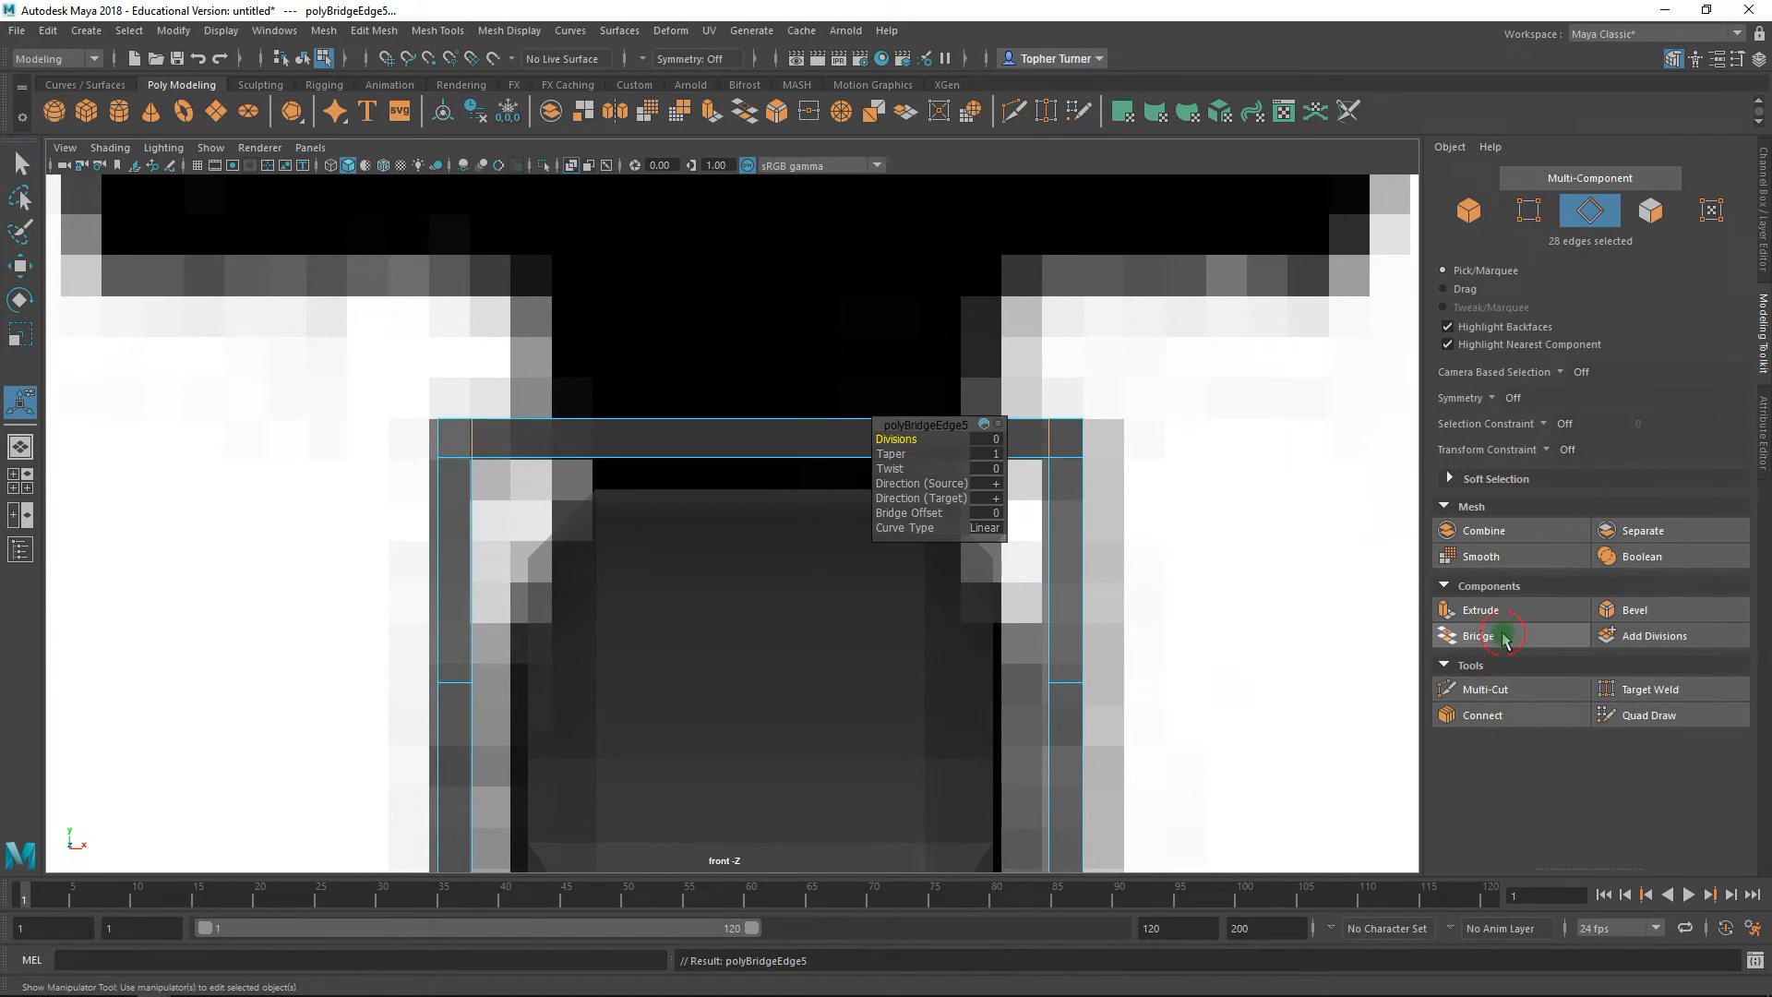
key(q)
key(space)
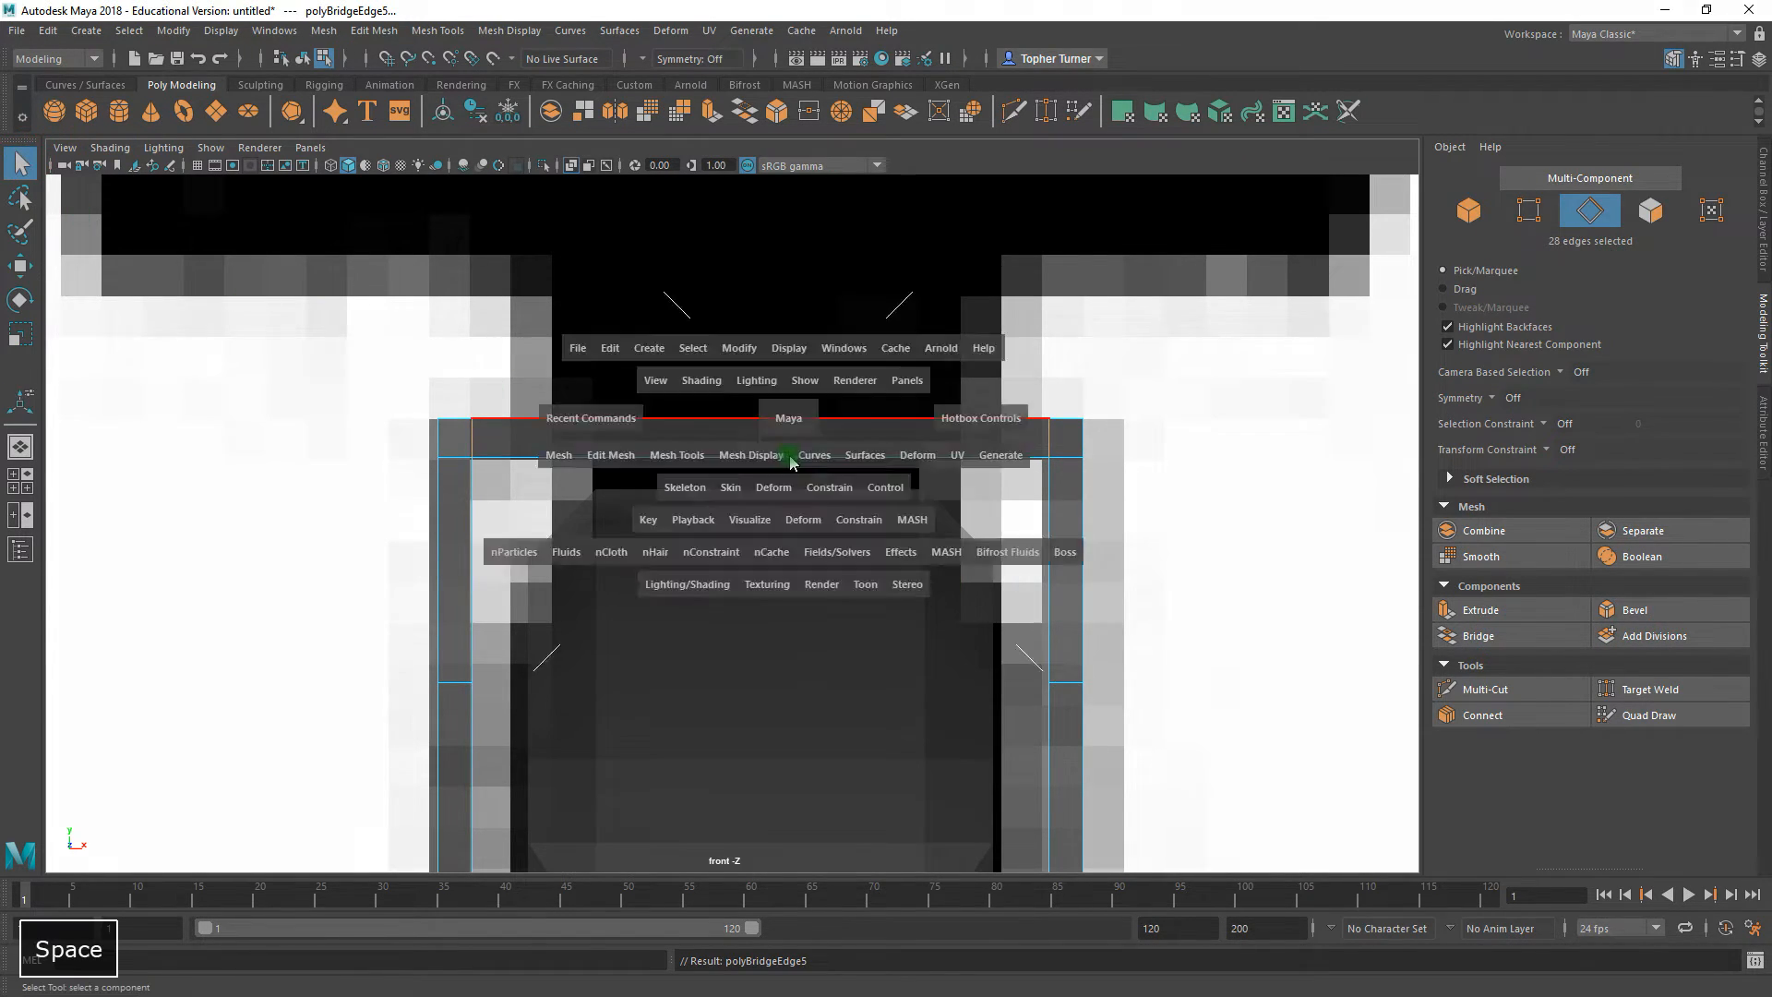
key(space)
alt+drag(708, 396, 809, 414)
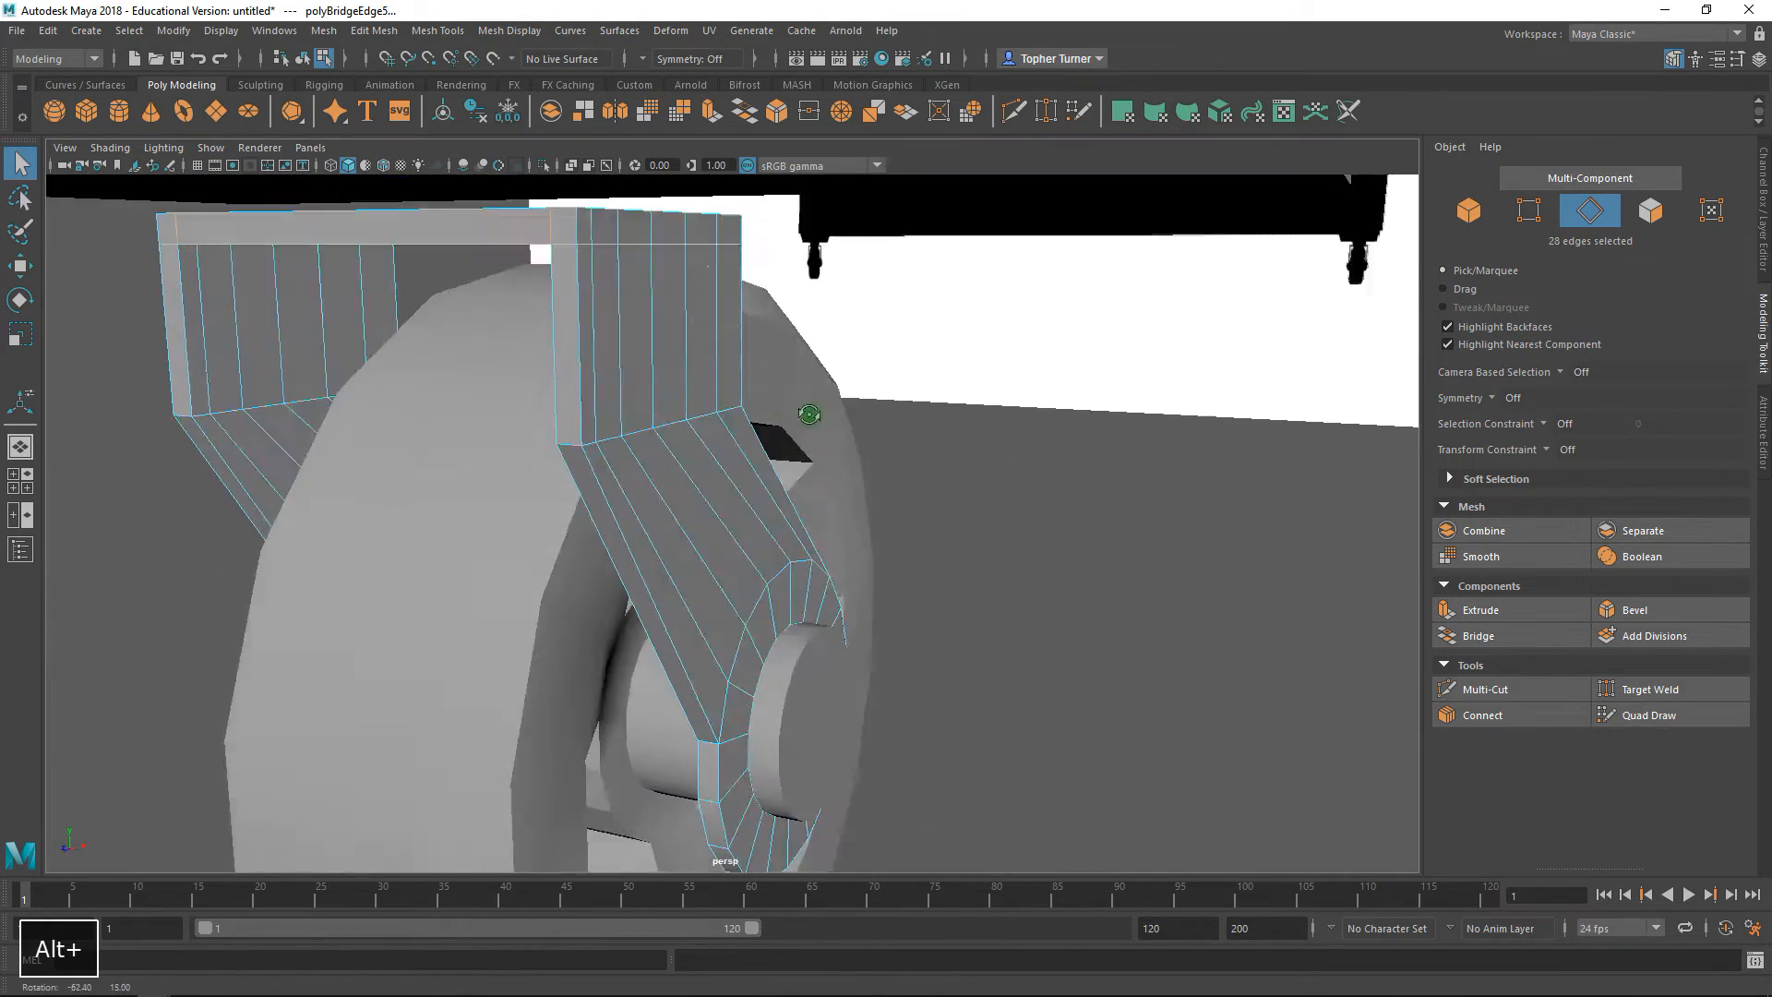
alt+right_drag(809, 414, 772, 407)
alt+drag(771, 407, 824, 533)
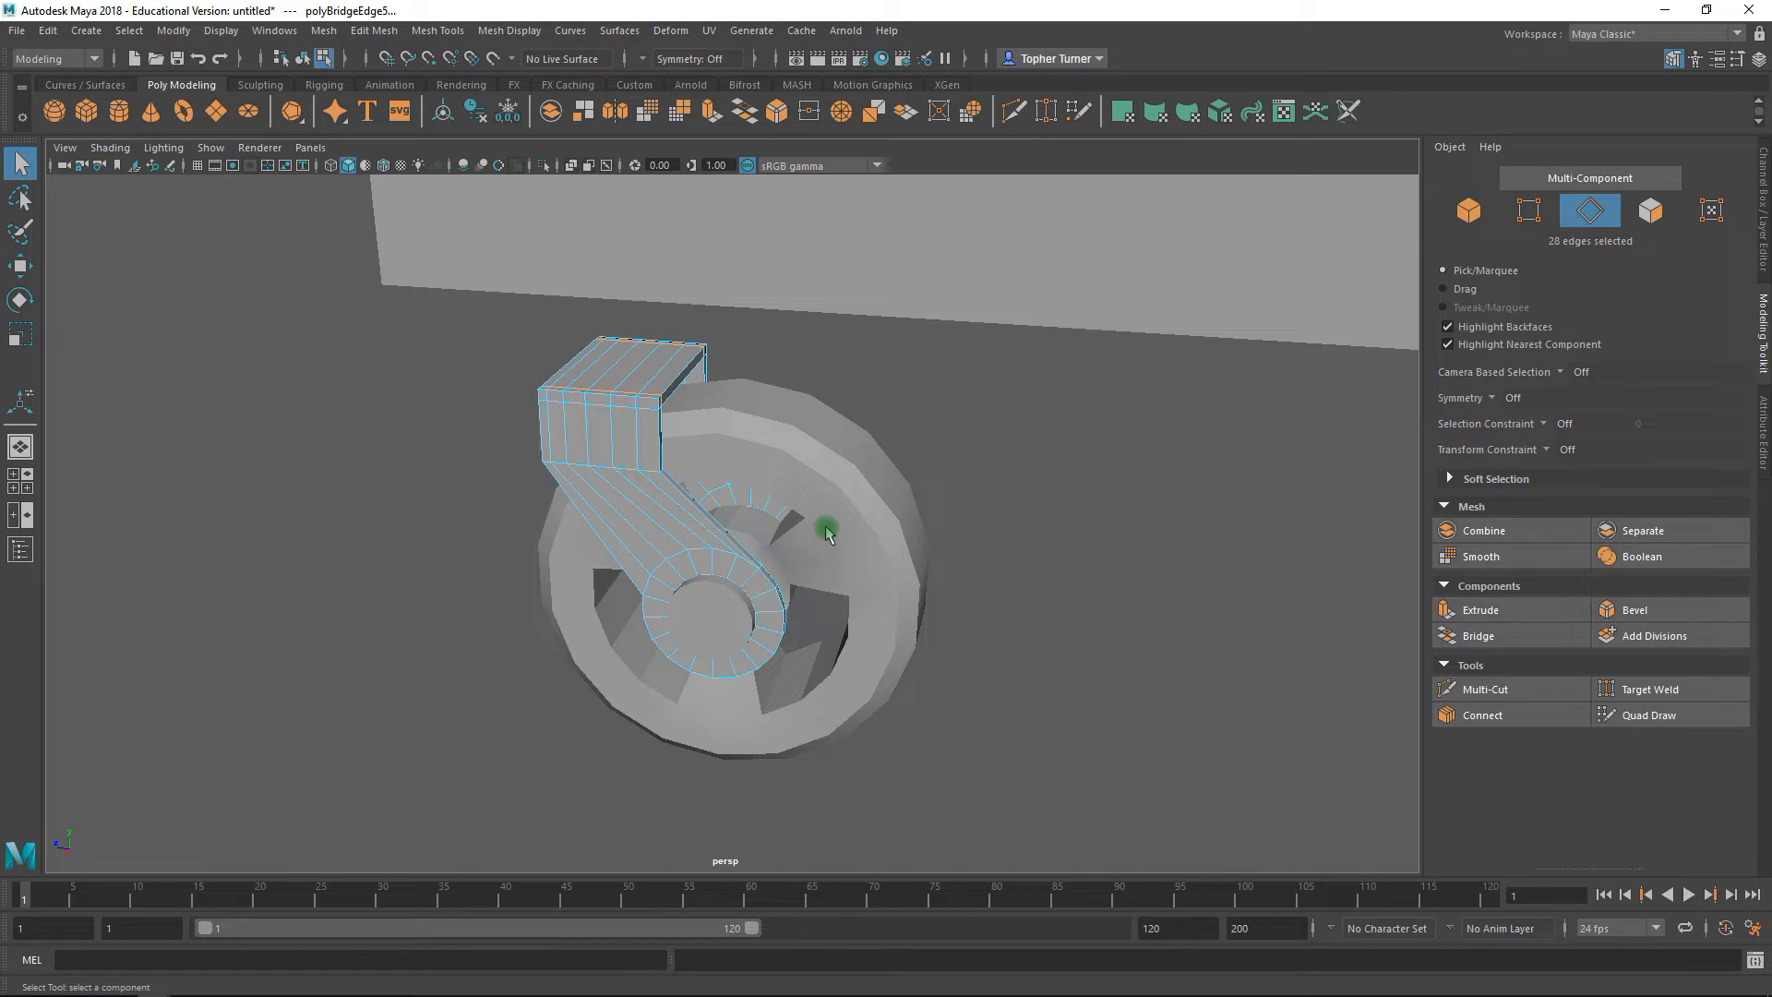
- Target Weld the intermediate bend-line vertices on one bracket arm's outer face into its front and back corner vertices
key(F9)
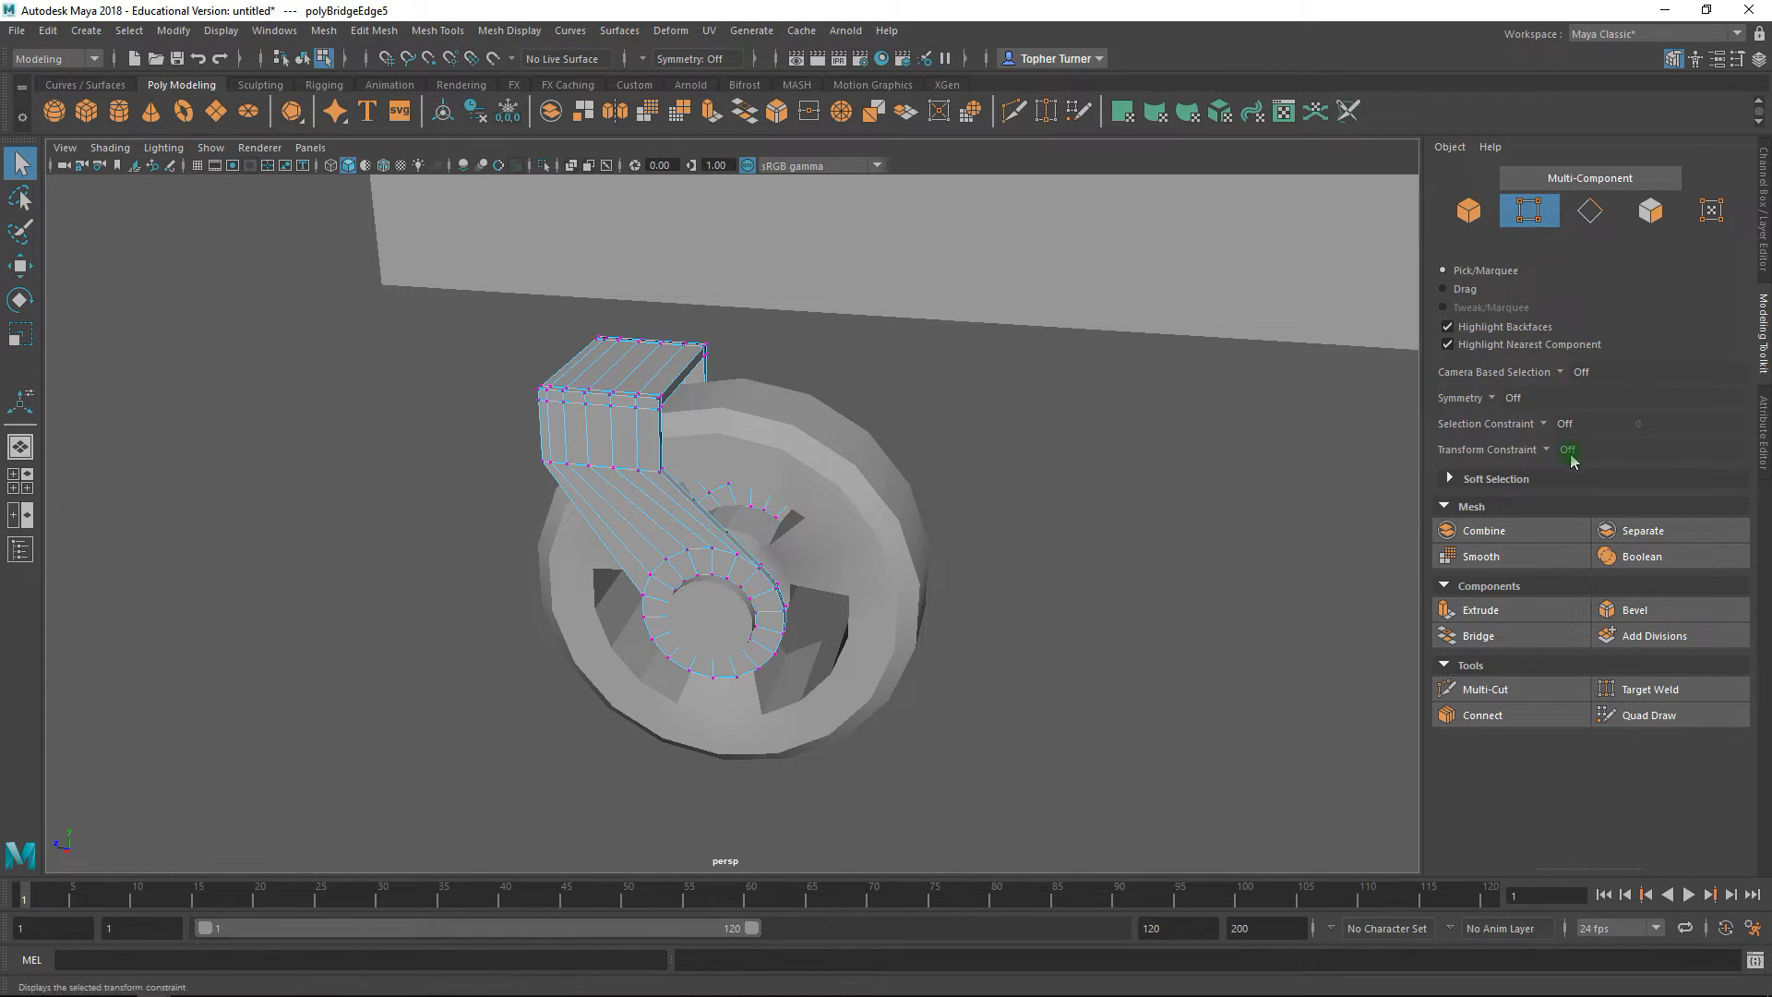
click(1657, 688)
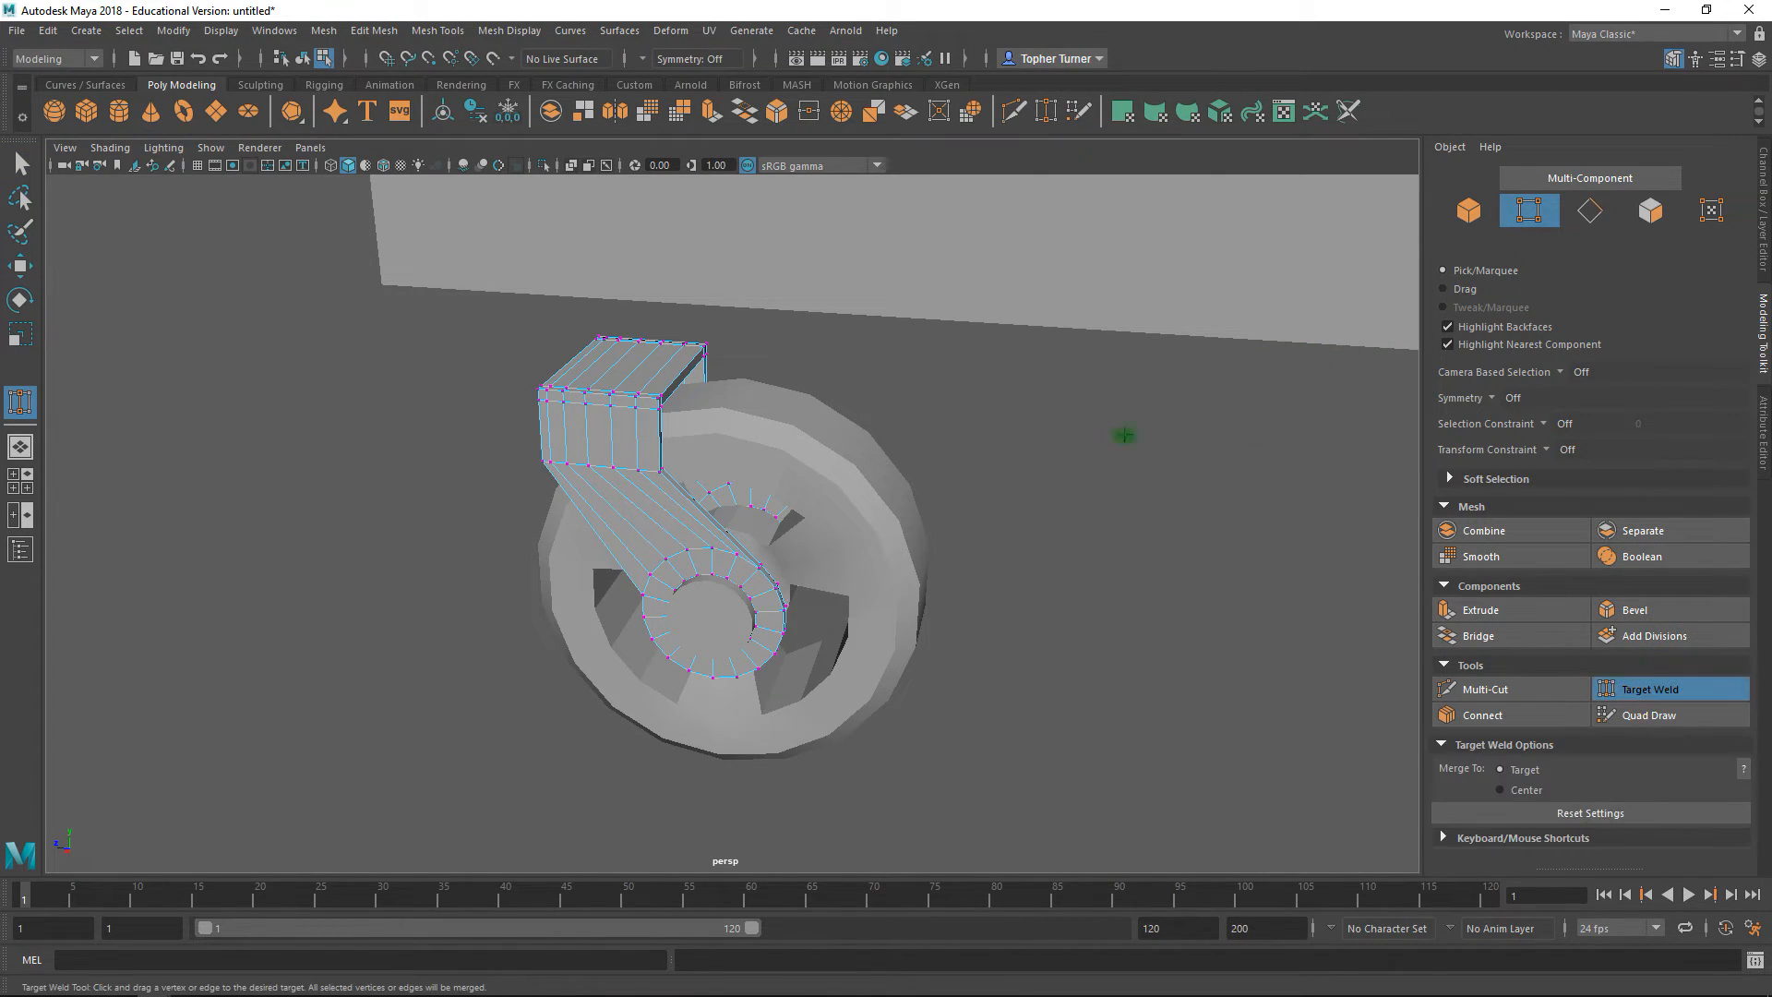
alt+right_drag(811, 513, 956, 729)
alt+drag(913, 618, 946, 584)
alt+right_drag(946, 584, 1000, 621)
alt+drag(993, 570, 953, 581)
alt+right_drag(1019, 622, 985, 573)
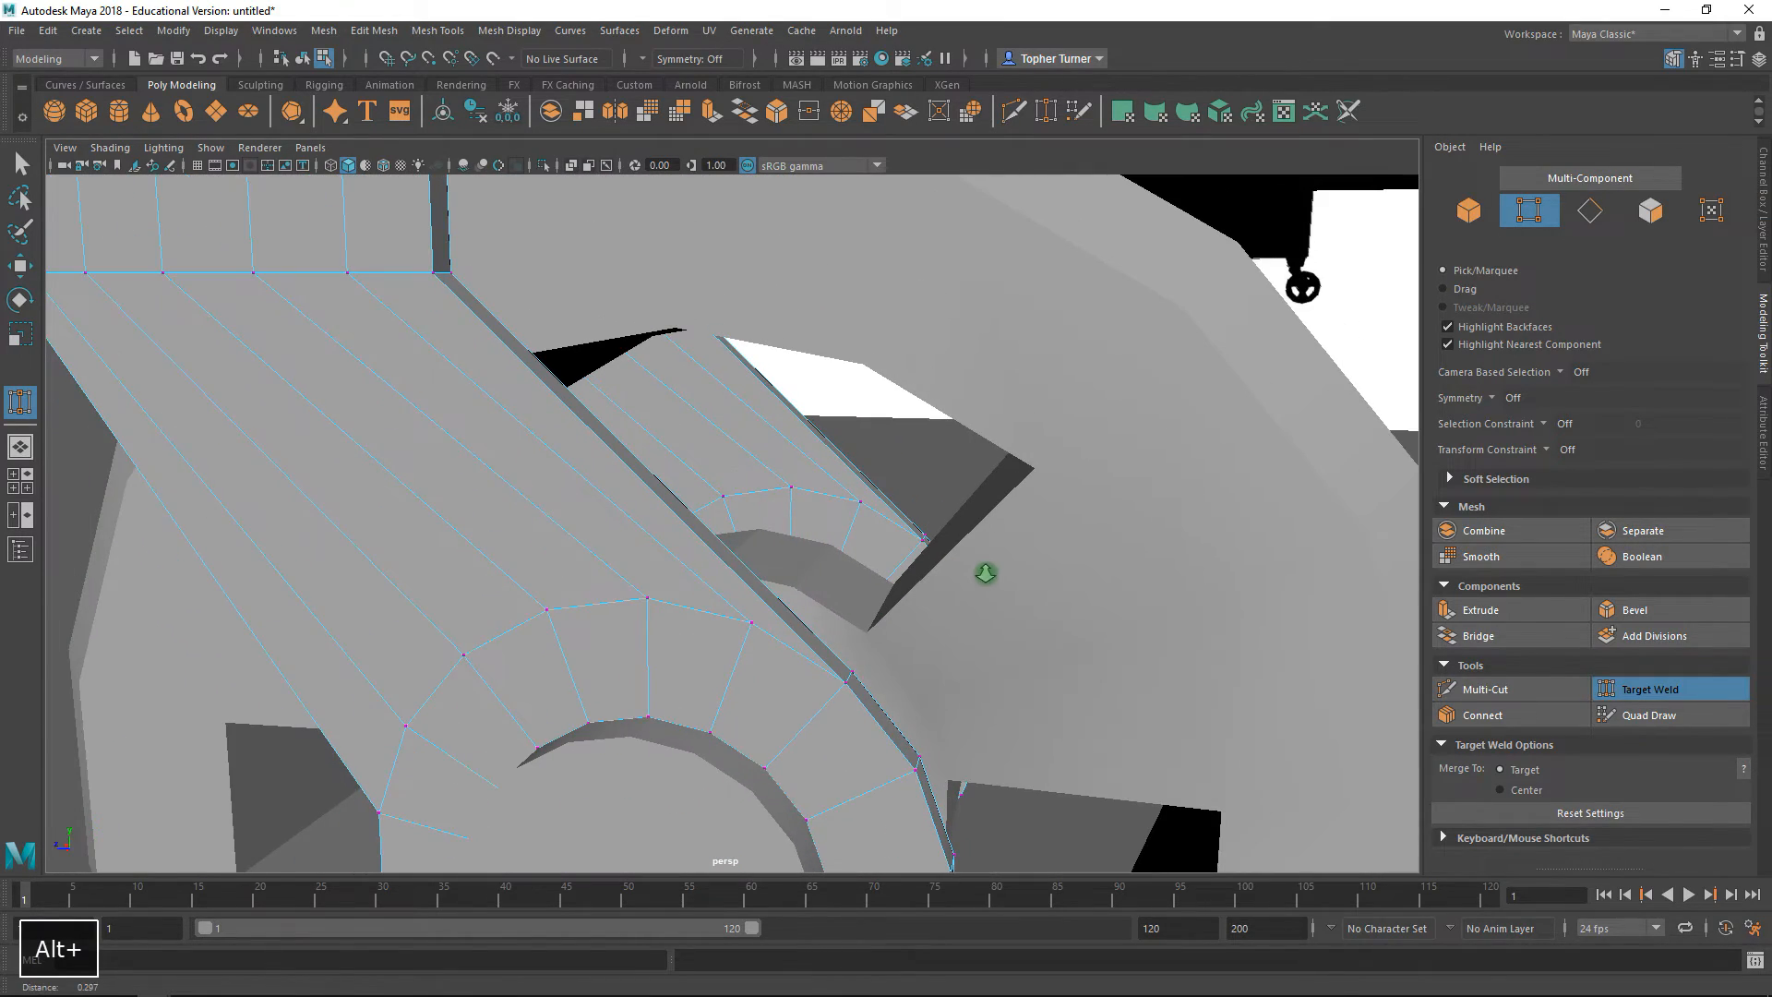
alt+middle_drag(484, 192, 522, 218)
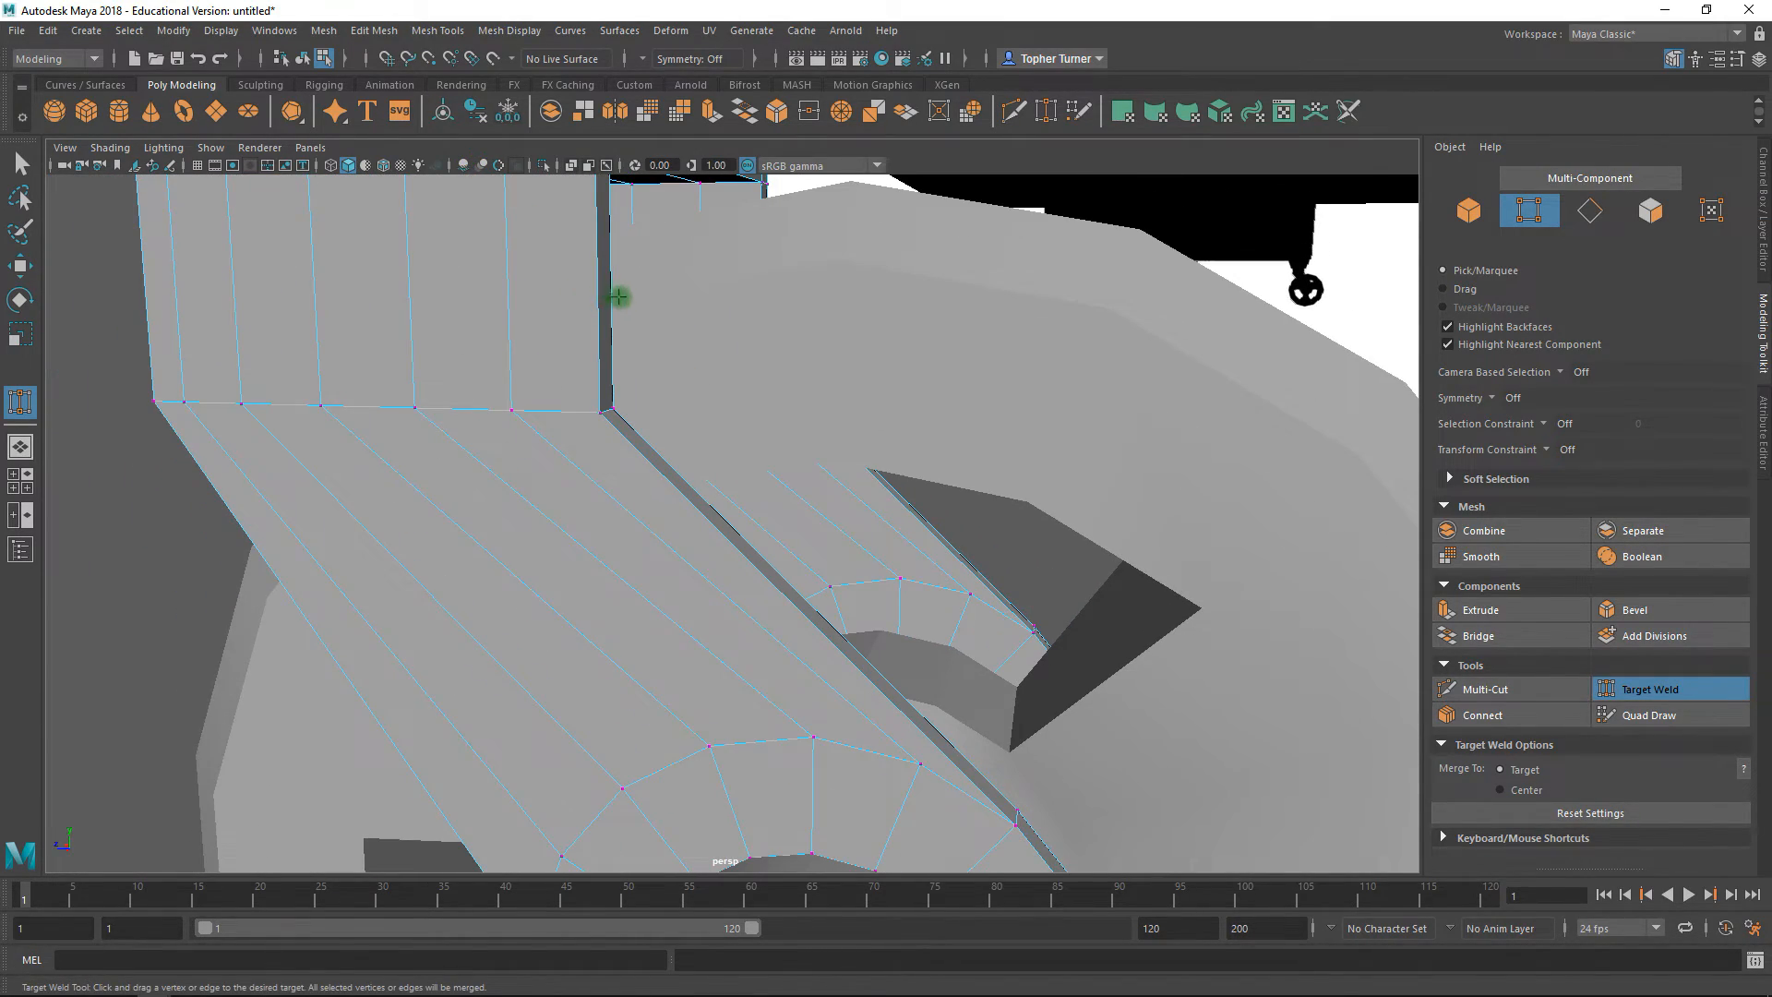
alt+drag(469, 424, 606, 336)
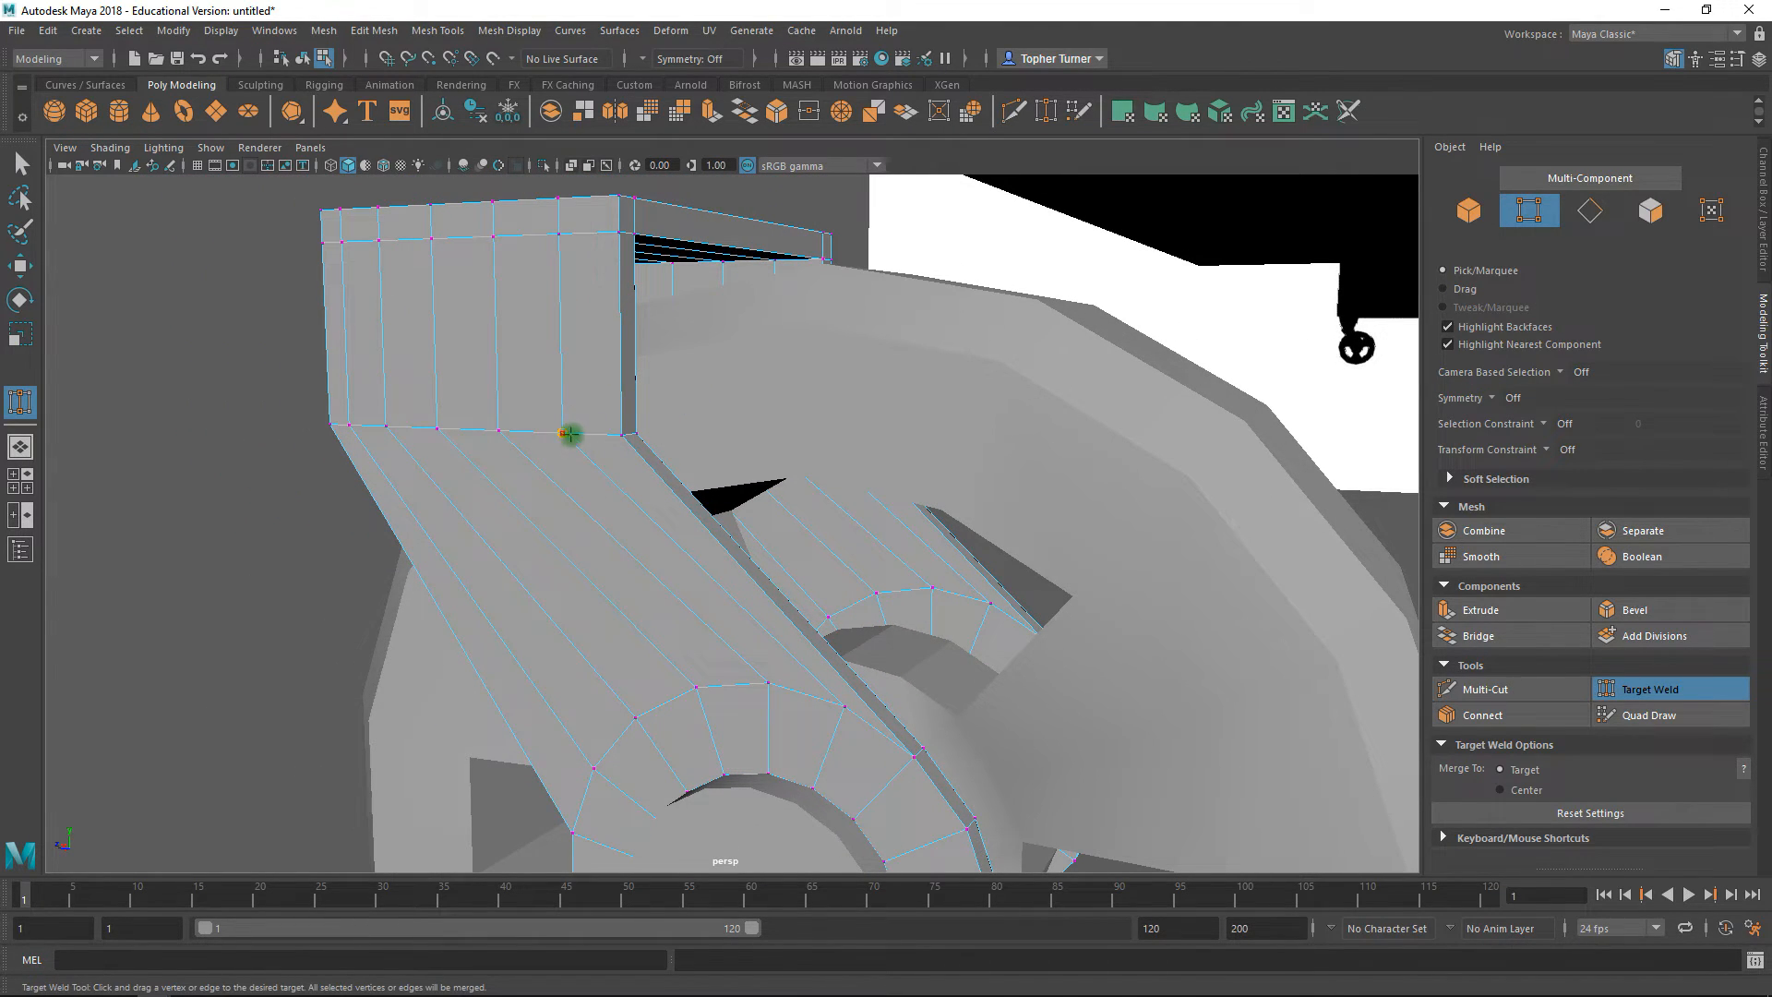
drag(579, 431, 626, 433)
- Target Weld the intermediate bend-line vertices on the opposite bracket arm's outer face into its two corner vertices
alt+drag(151, 296, 652, 413)
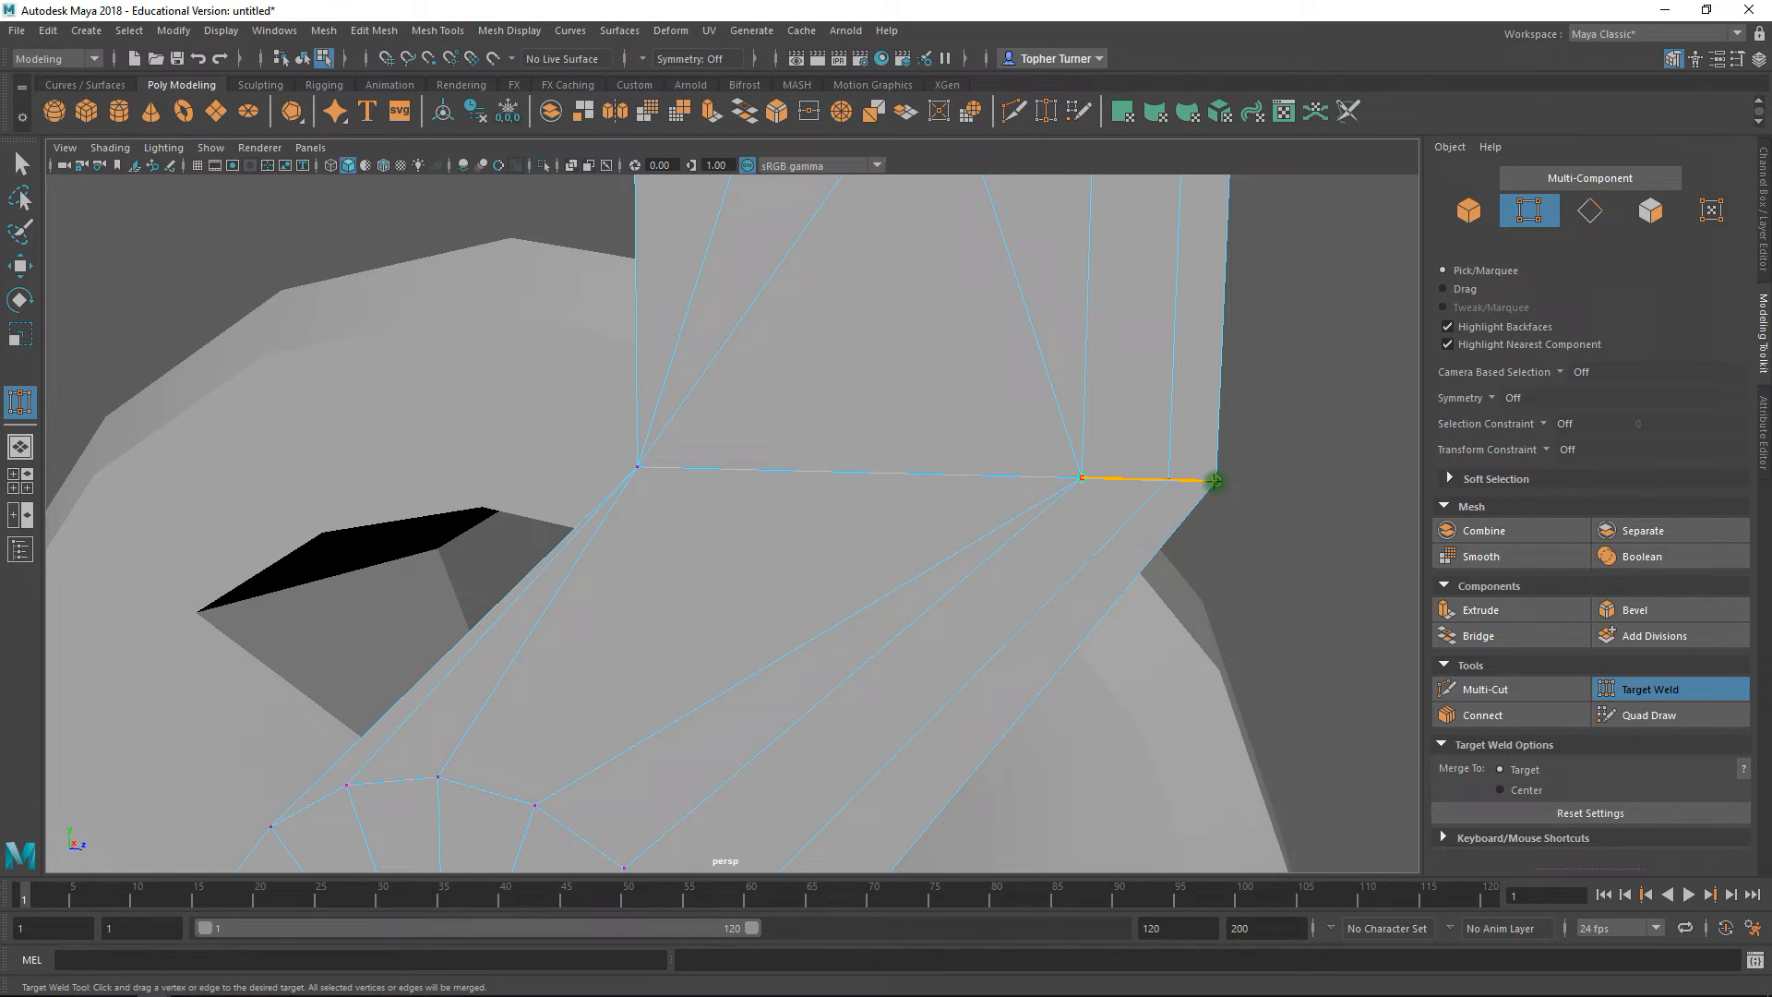
alt+right_drag(1239, 497, 1212, 437)
alt+drag(1212, 437, 1168, 473)
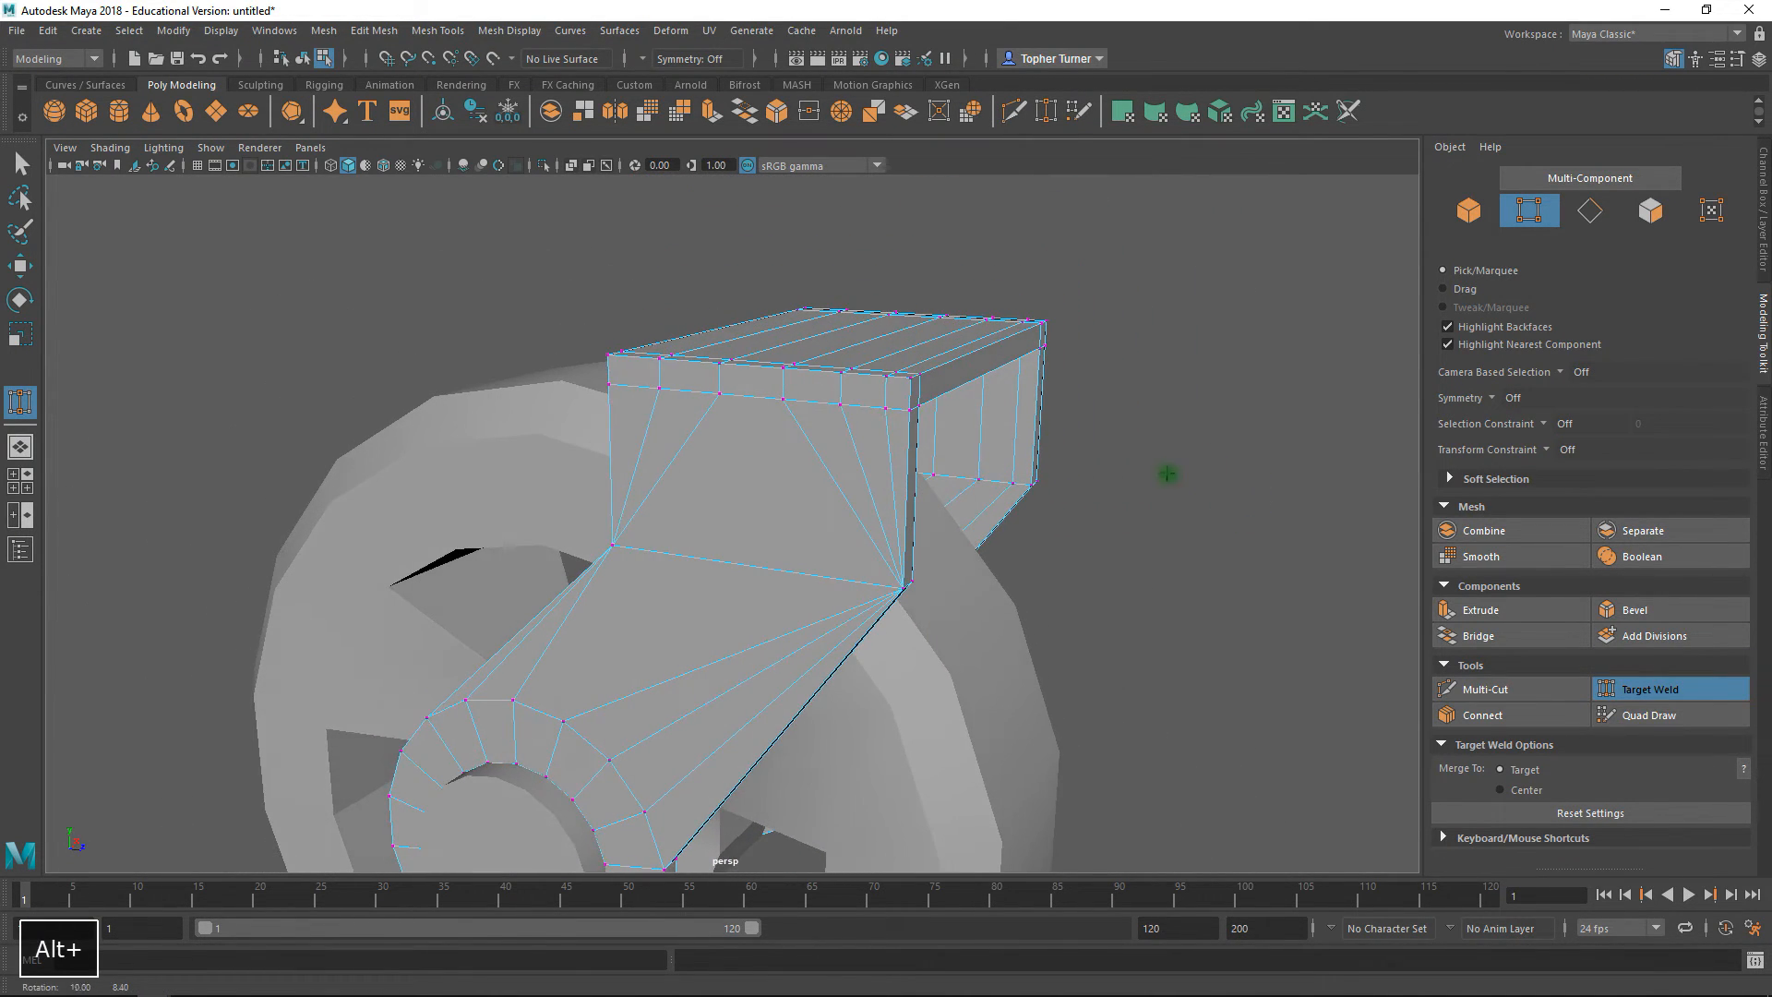
- Delete the five redundant edge loops running over the bridge top and down both upper outer arm faces
click(1588, 216)
click(1632, 688)
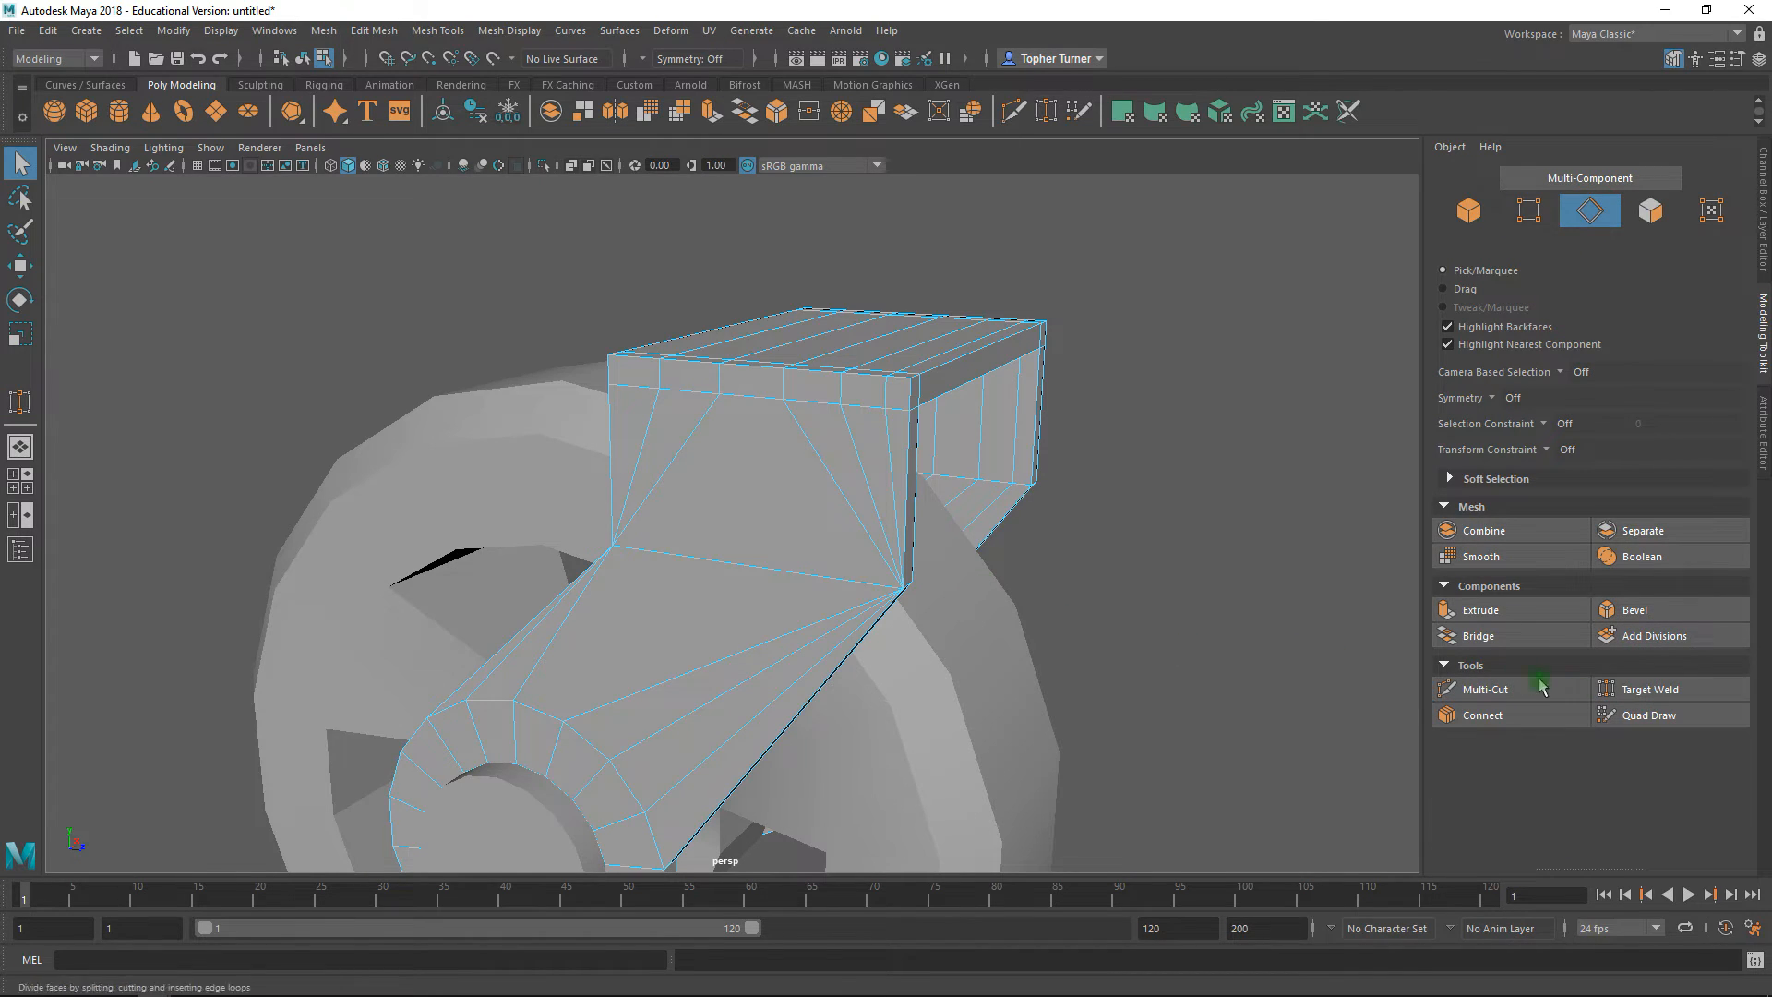
double_click(889, 504)
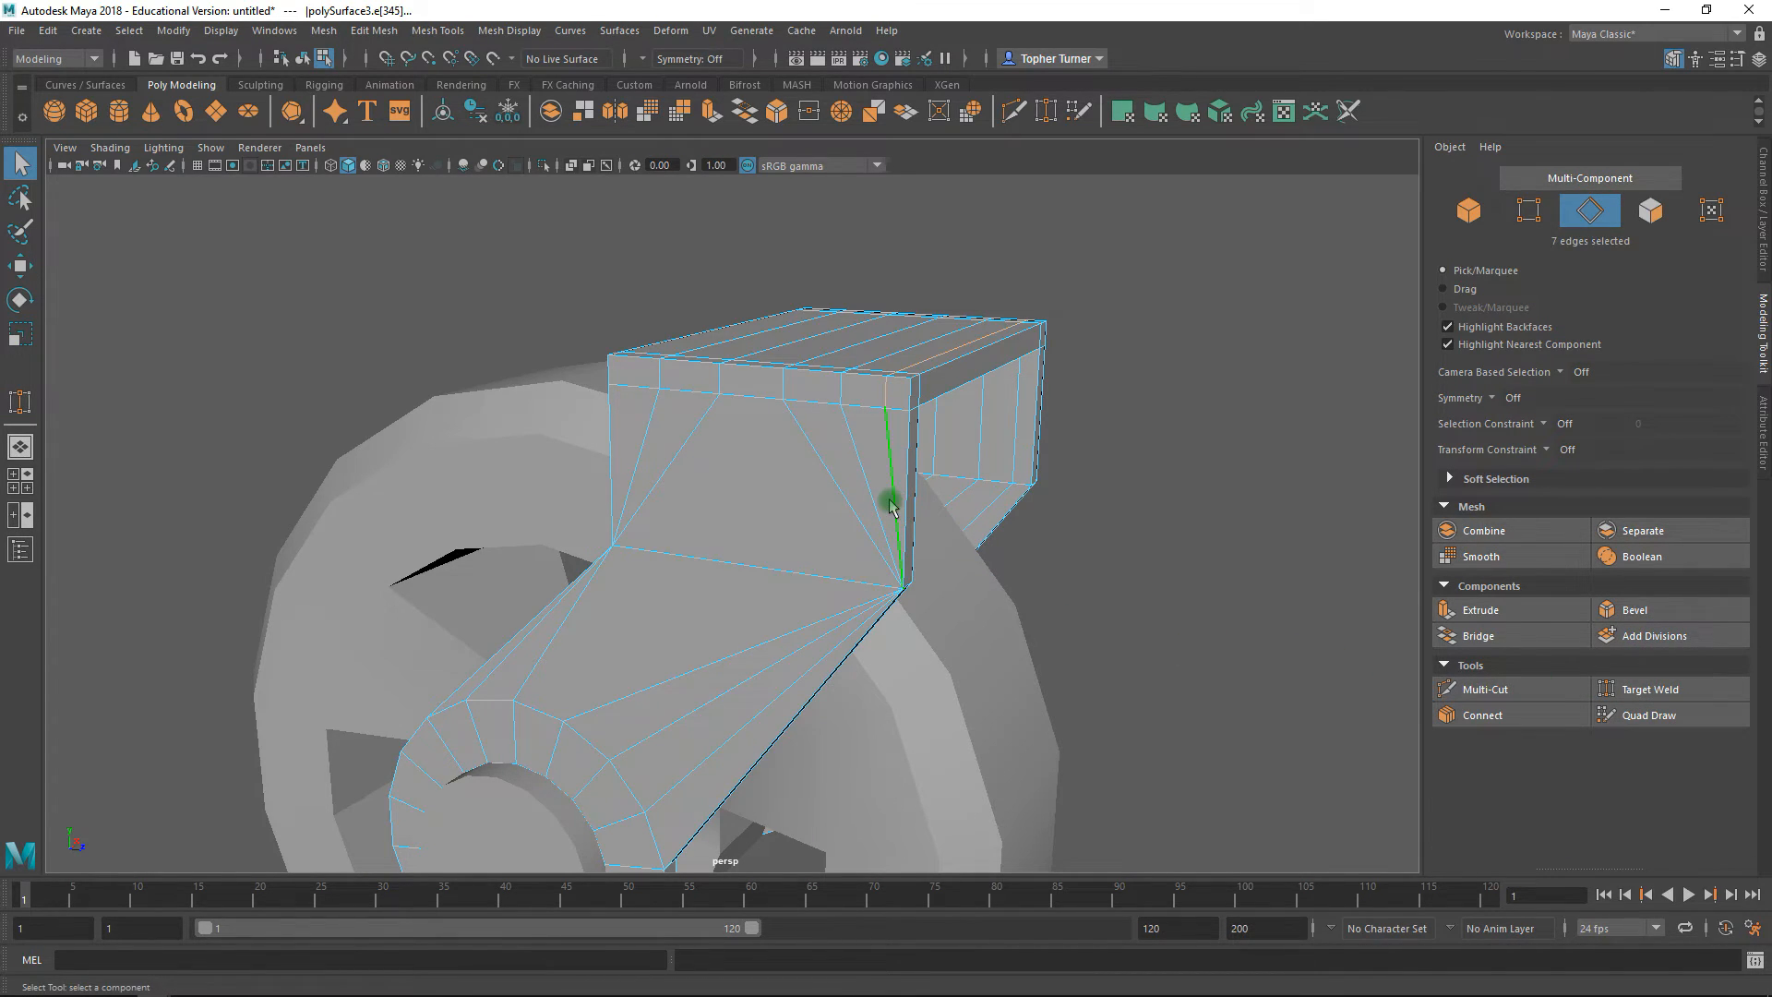
shift+double_click(858, 507)
shift+double_click(857, 505)
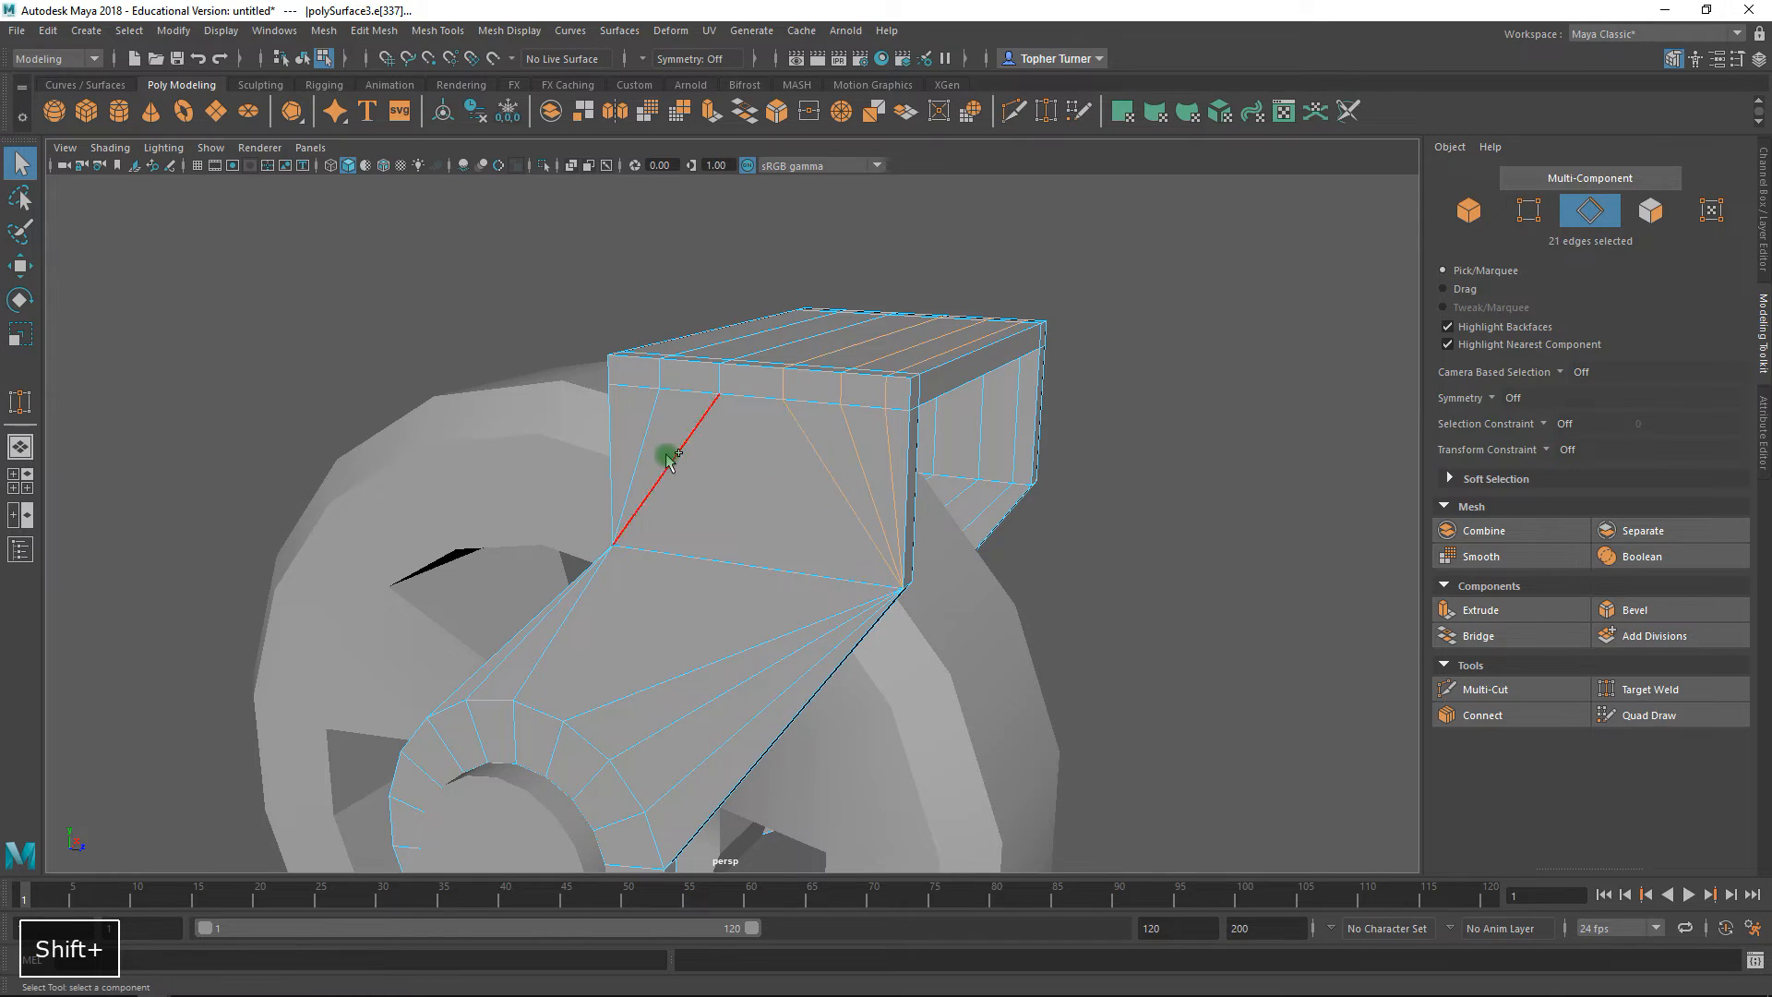
shift+double_click(669, 461)
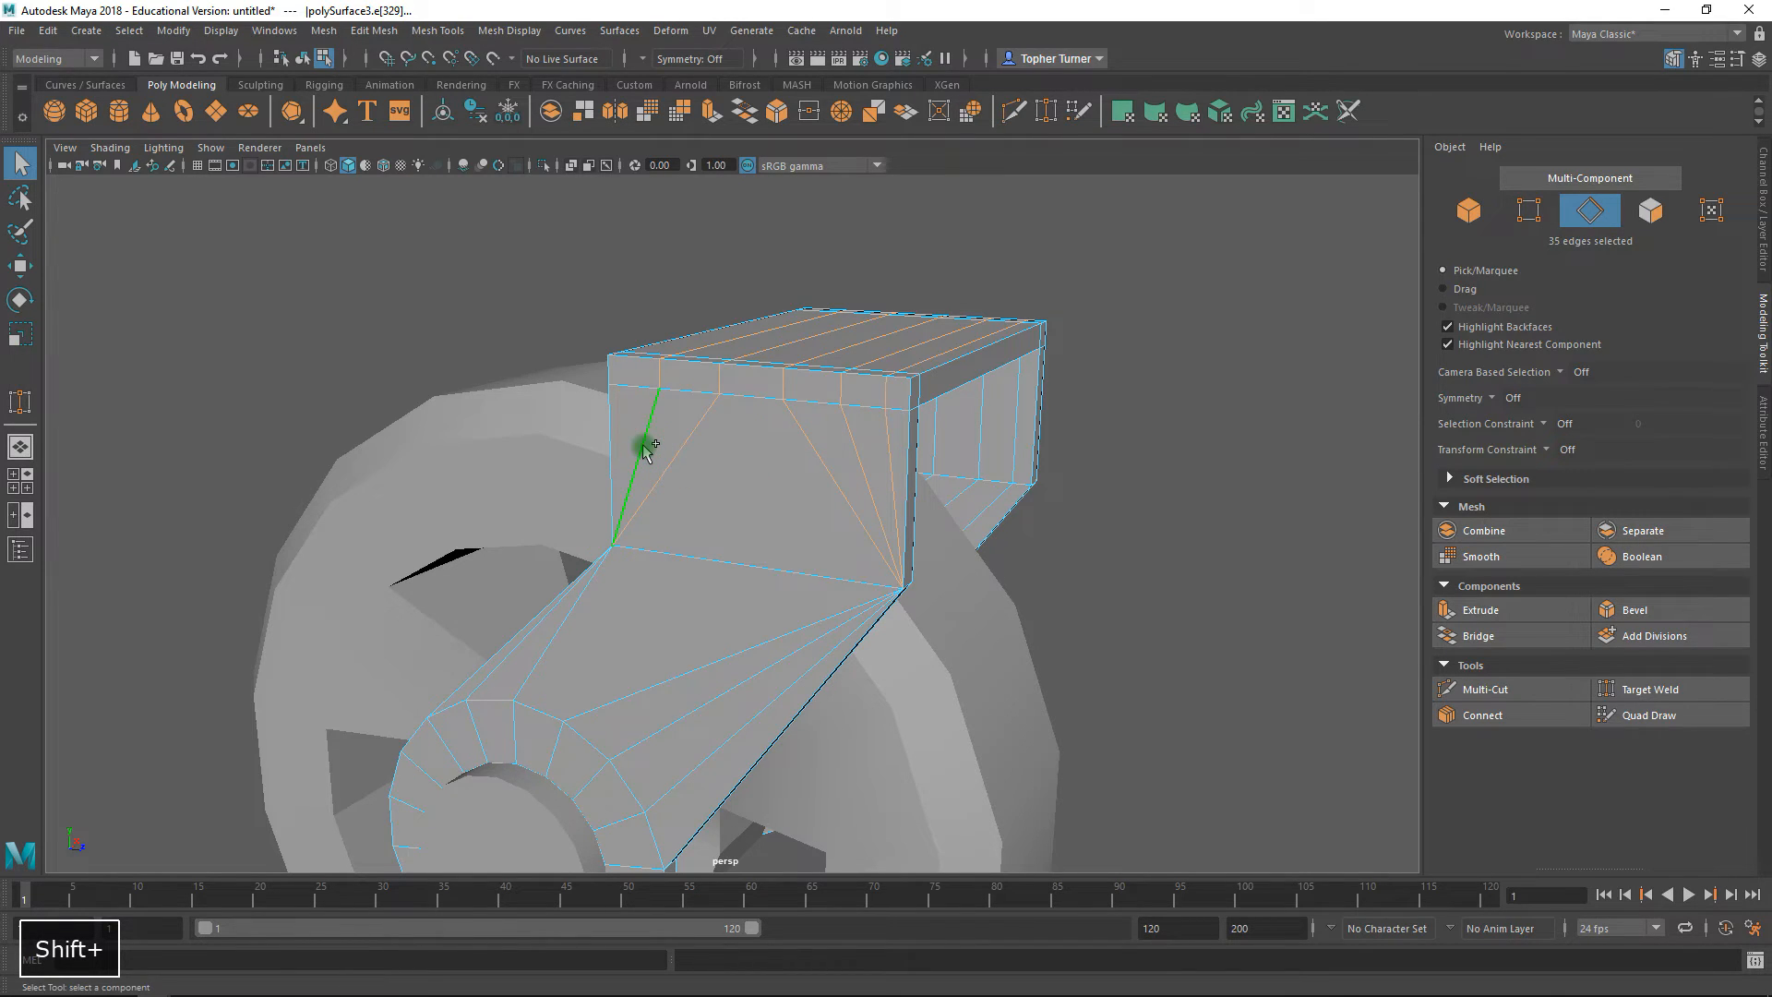
key(ctrl+BackSpace)
key(w)
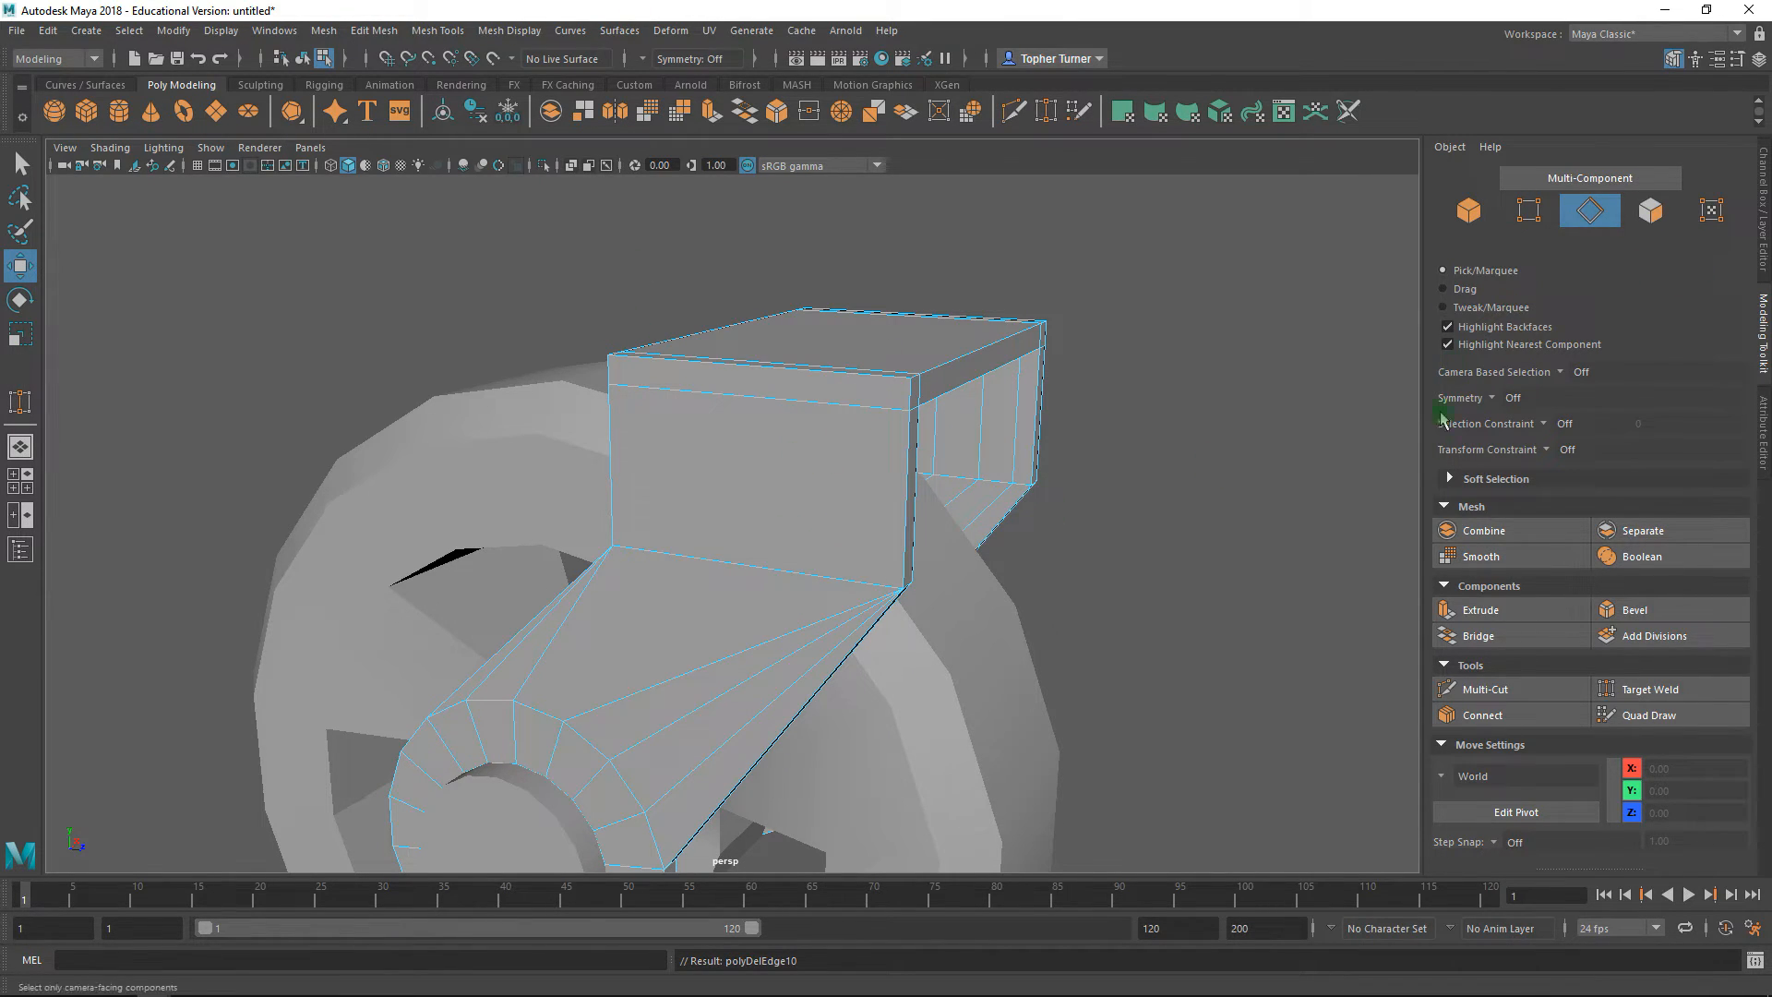
- Target Weld the horizontal edges just below the bridge top on both outer sides of the bracket into the top border edges
click(1653, 688)
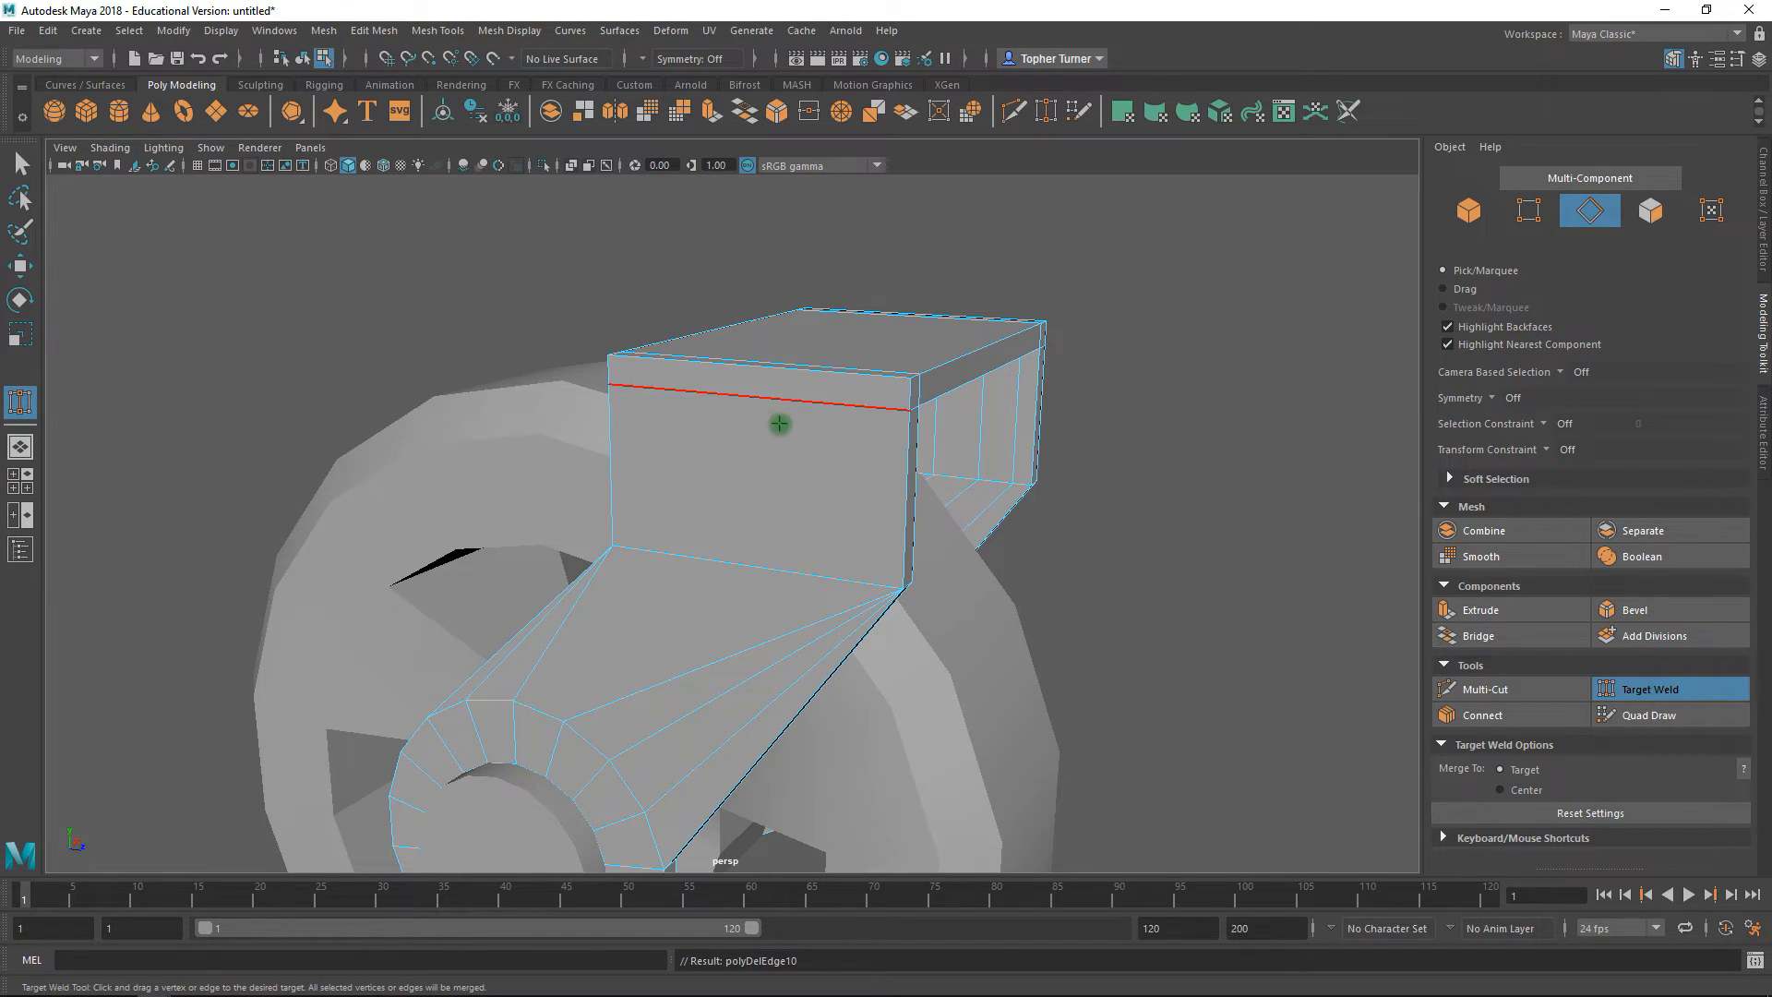
alt+drag(812, 396, 729, 425)
drag(639, 544, 604, 523)
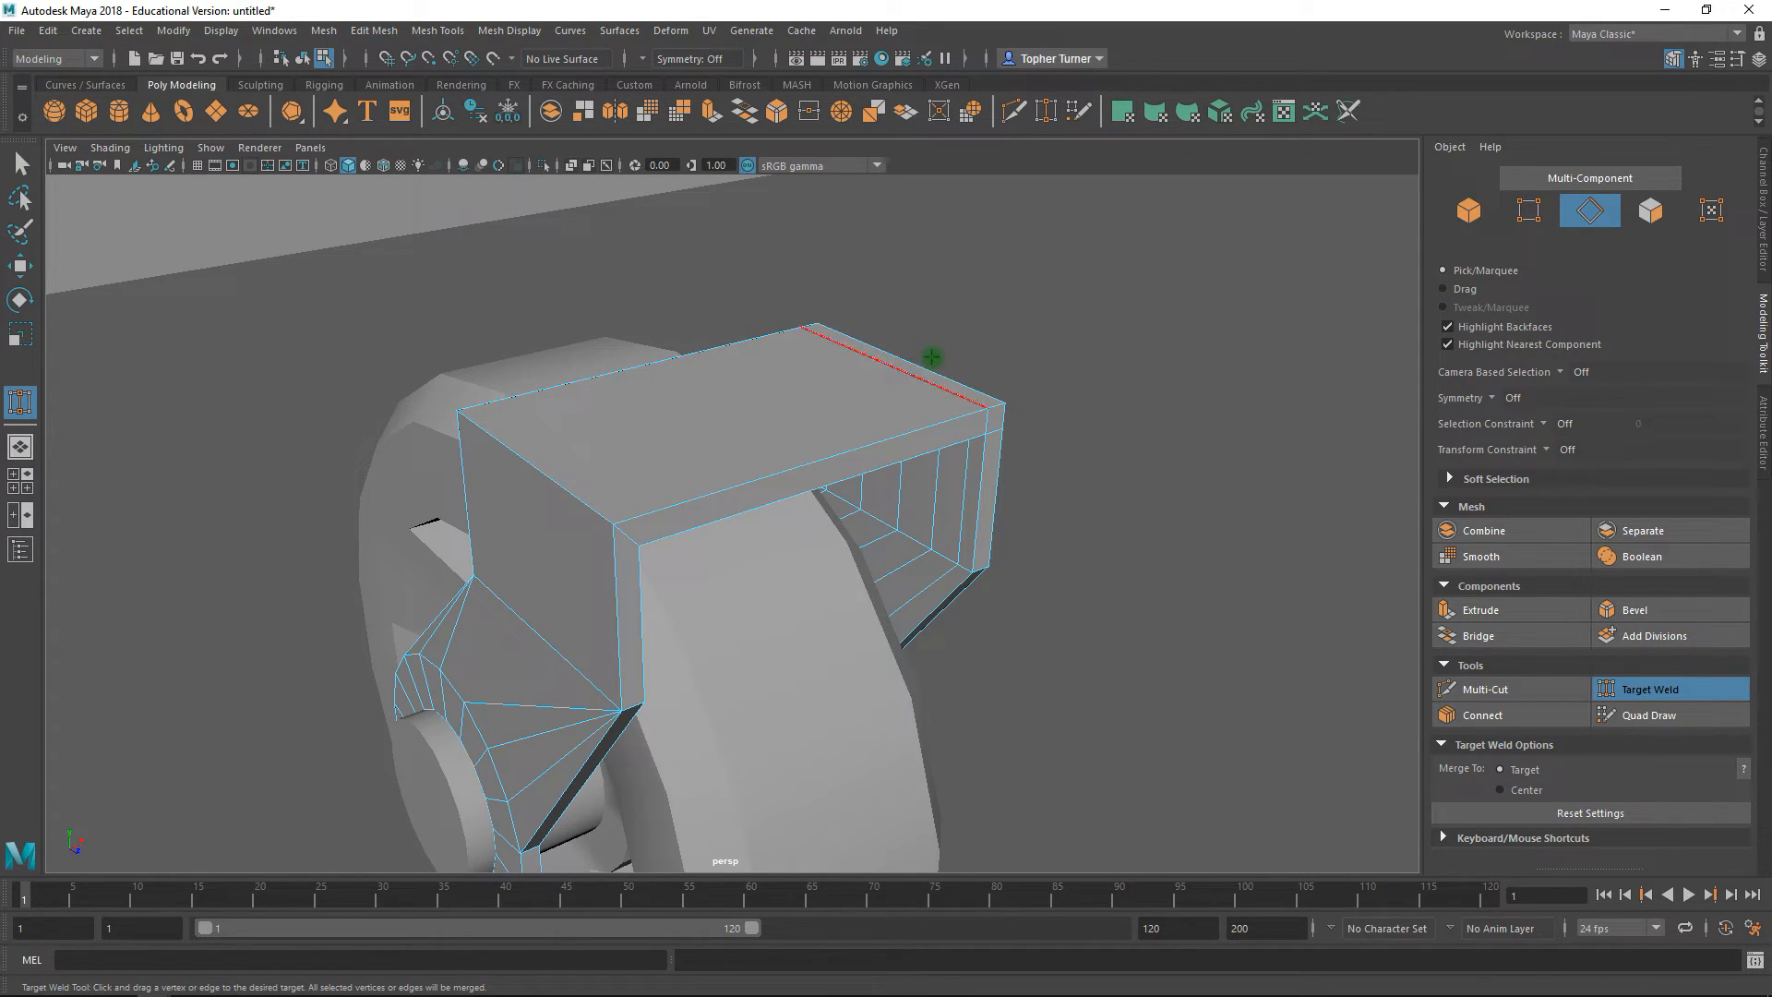
alt+drag(1084, 421, 835, 443)
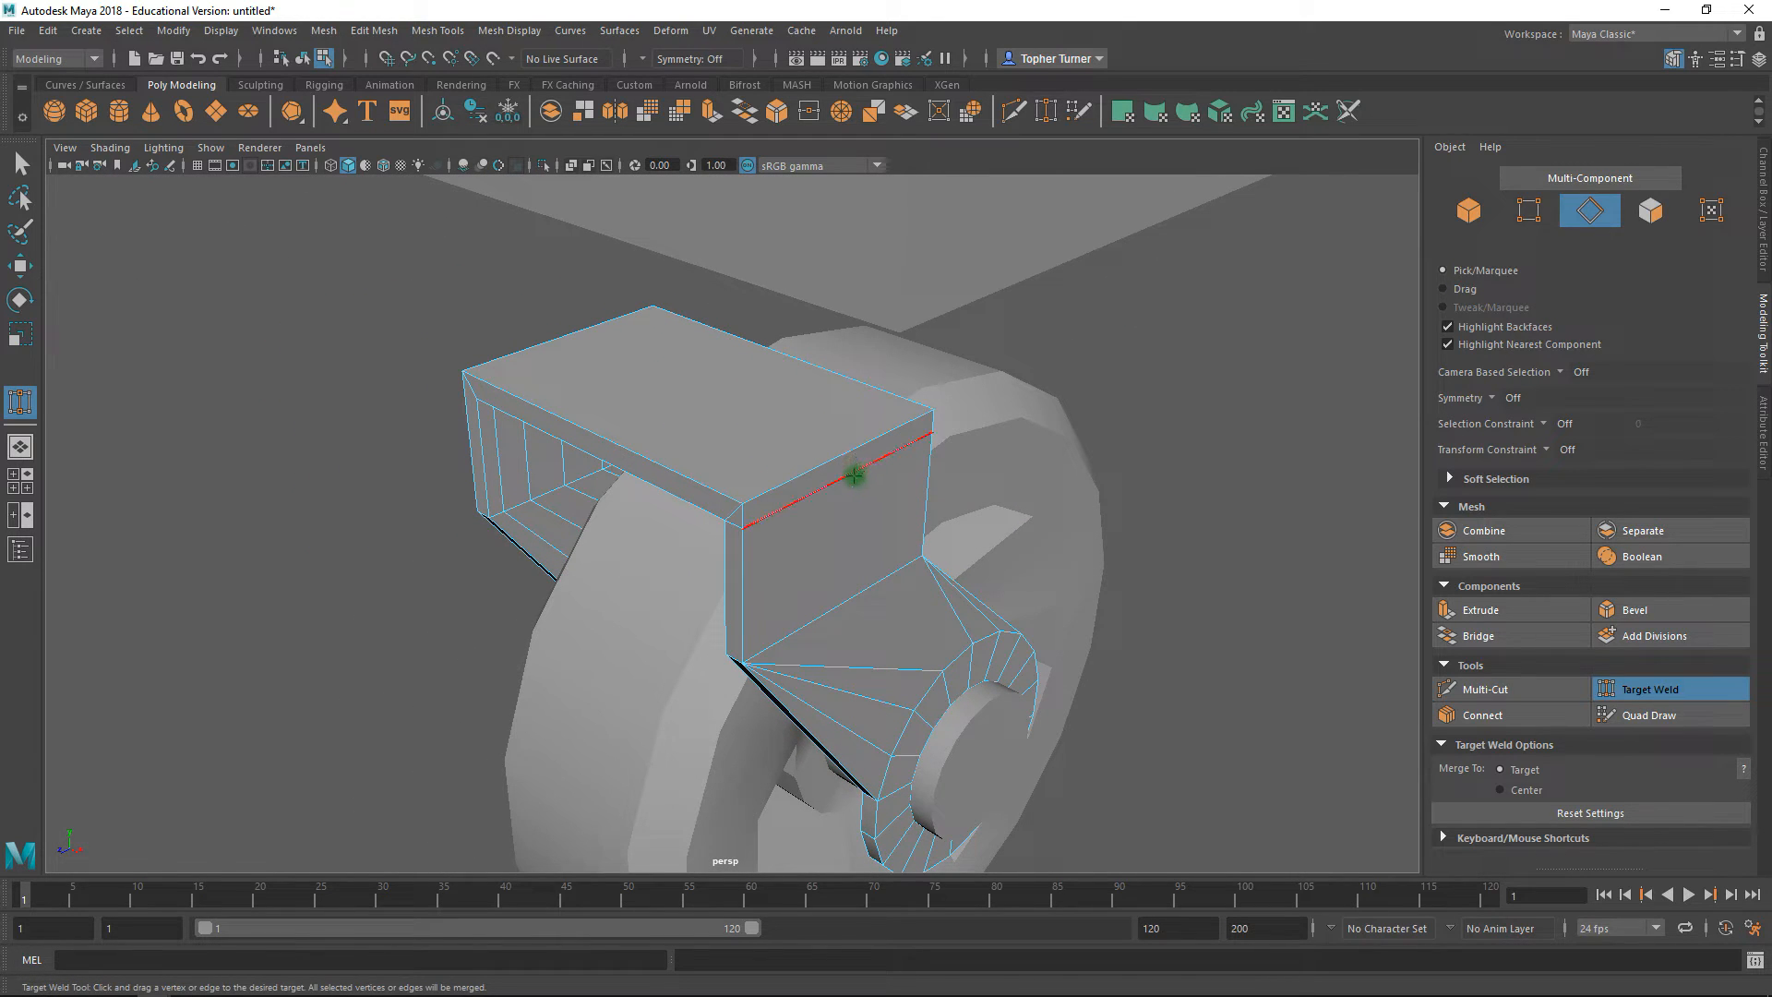
alt+drag(822, 499, 780, 529)
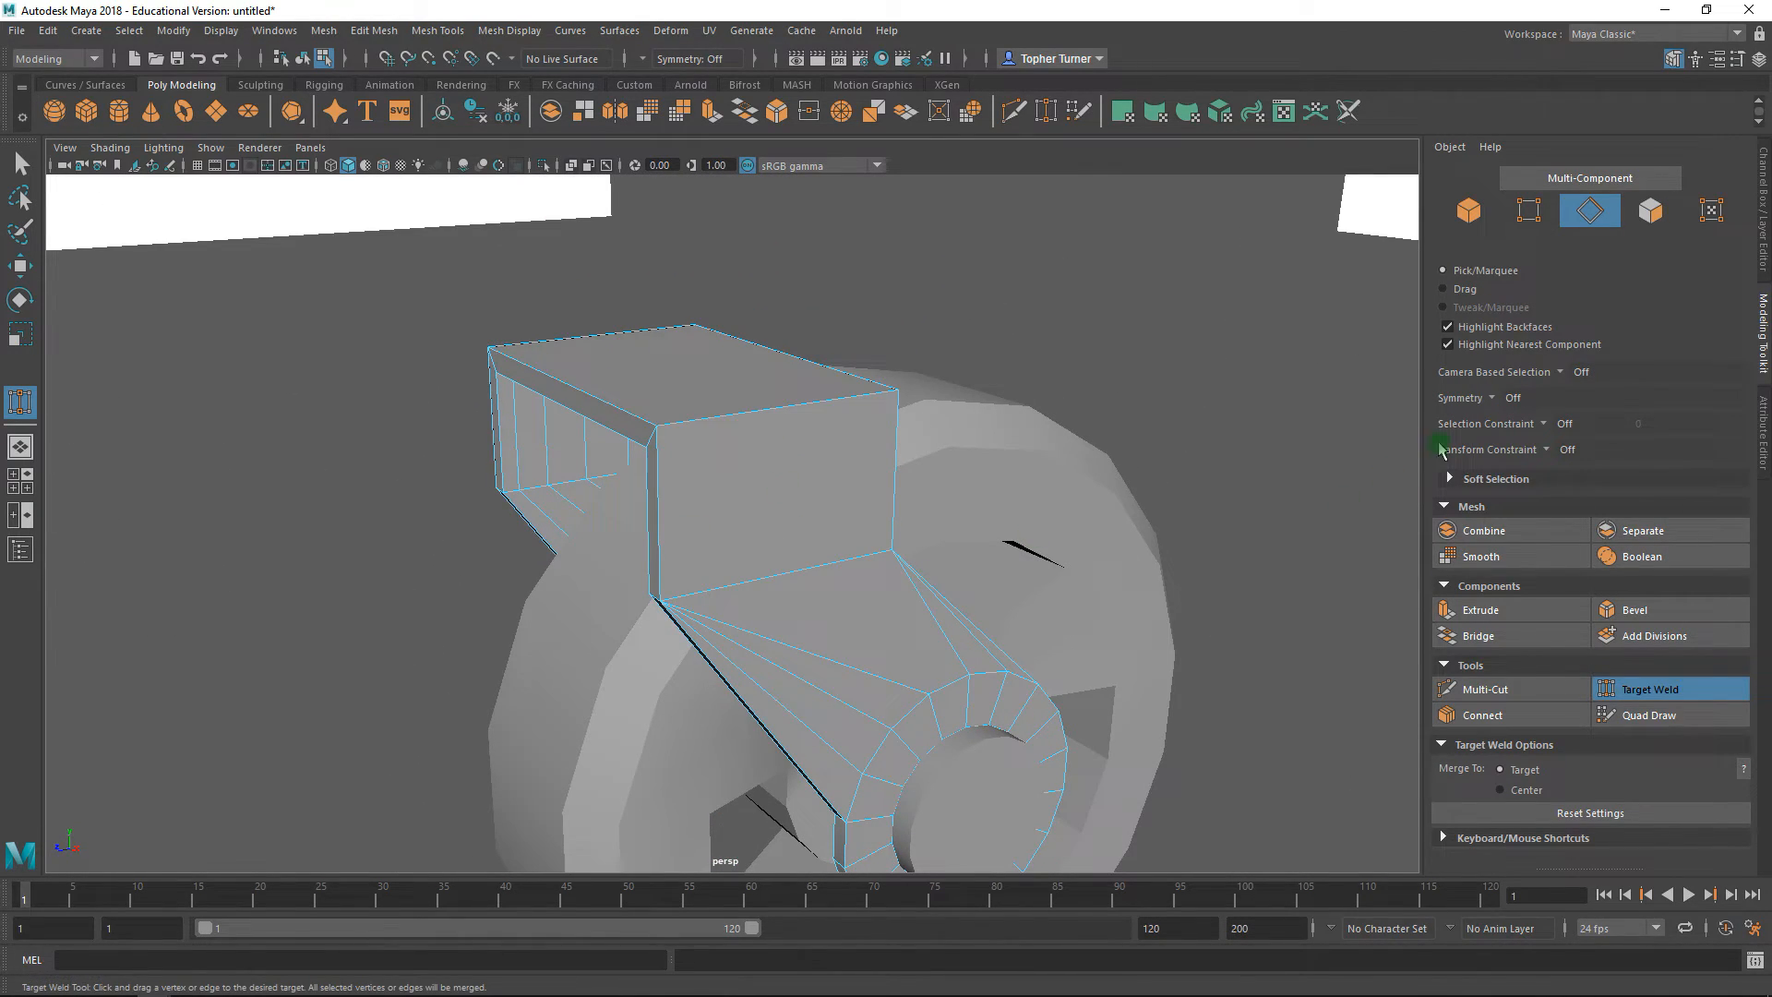
- Target Weld the intermediate bend-line vertices on both arms' inner faces into their front and back corner vertices
click(1528, 210)
alt+middle_drag(978, 531, 1063, 472)
alt+right_drag(831, 554, 901, 597)
alt+middle_drag(872, 508, 892, 607)
mouse_move(1145, 619)
alt+mouse_down()
mouse_move(1151, 581)
mouse_move(1108, 585)
mouse_move(1125, 593)
alt+mouse_up()
mouse_move(1019, 505)
mouse_down()
mouse_move(1071, 472)
mouse_move(1038, 499)
mouse_up()
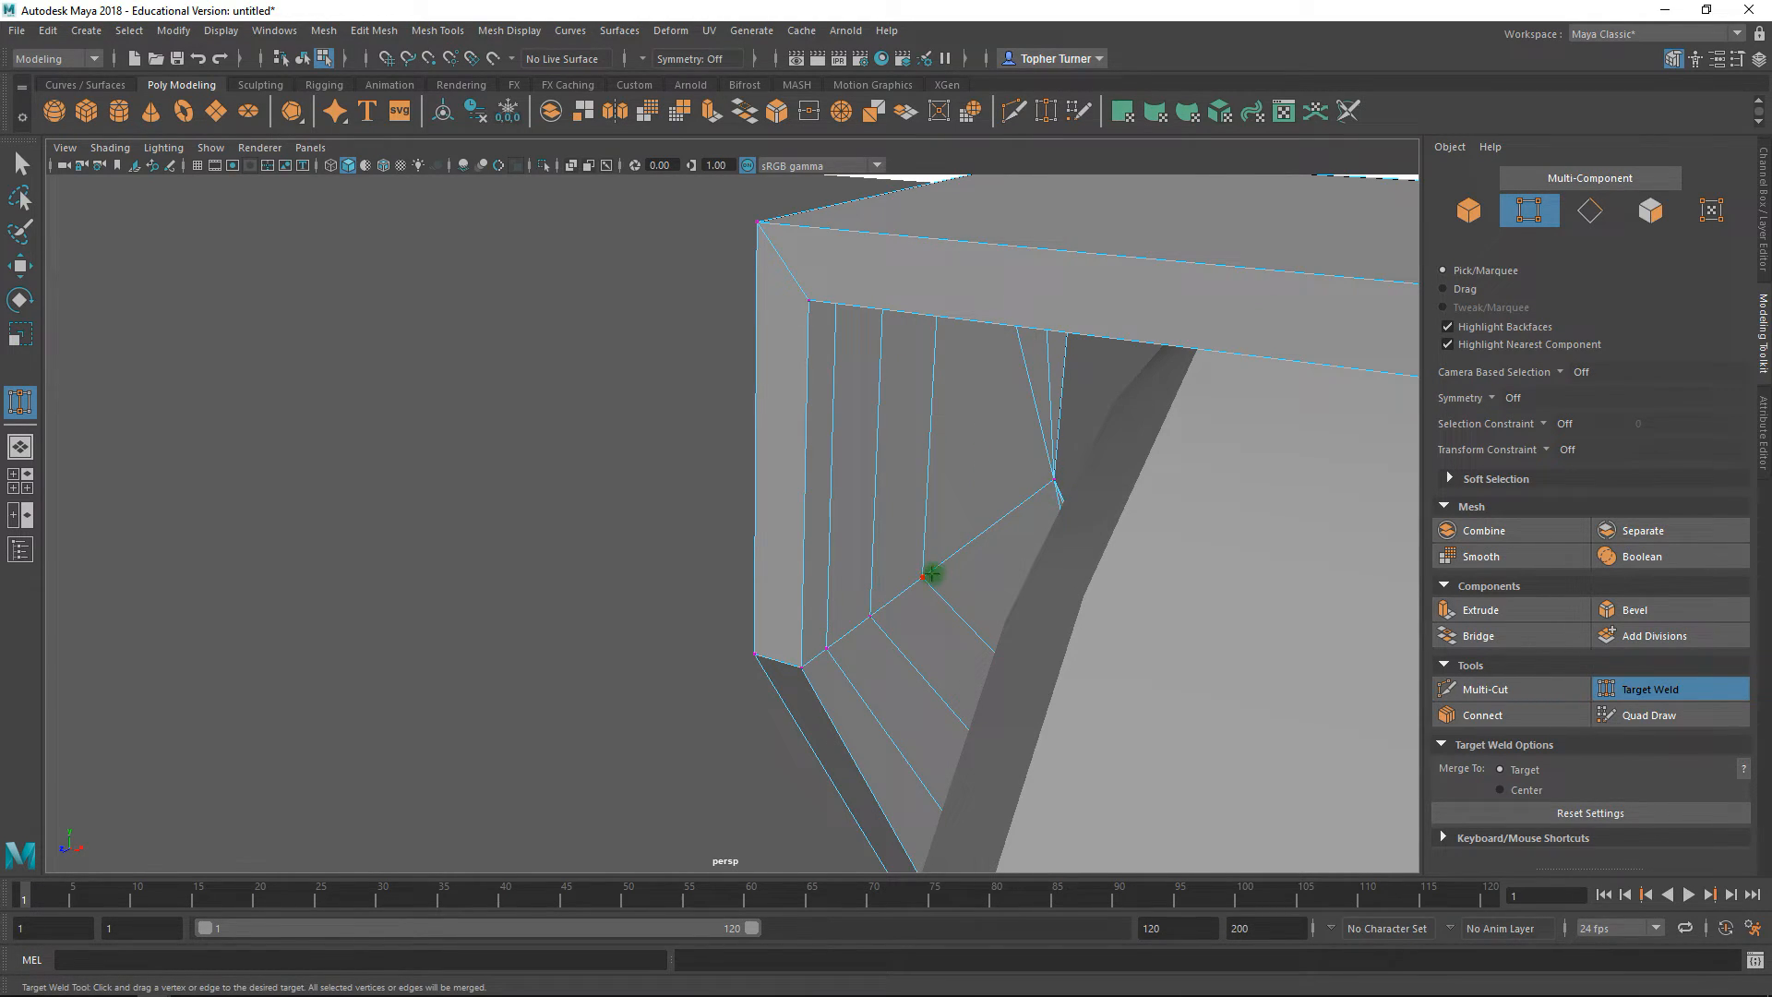
drag(867, 606, 802, 667)
alt+drag(1056, 661, 727, 538)
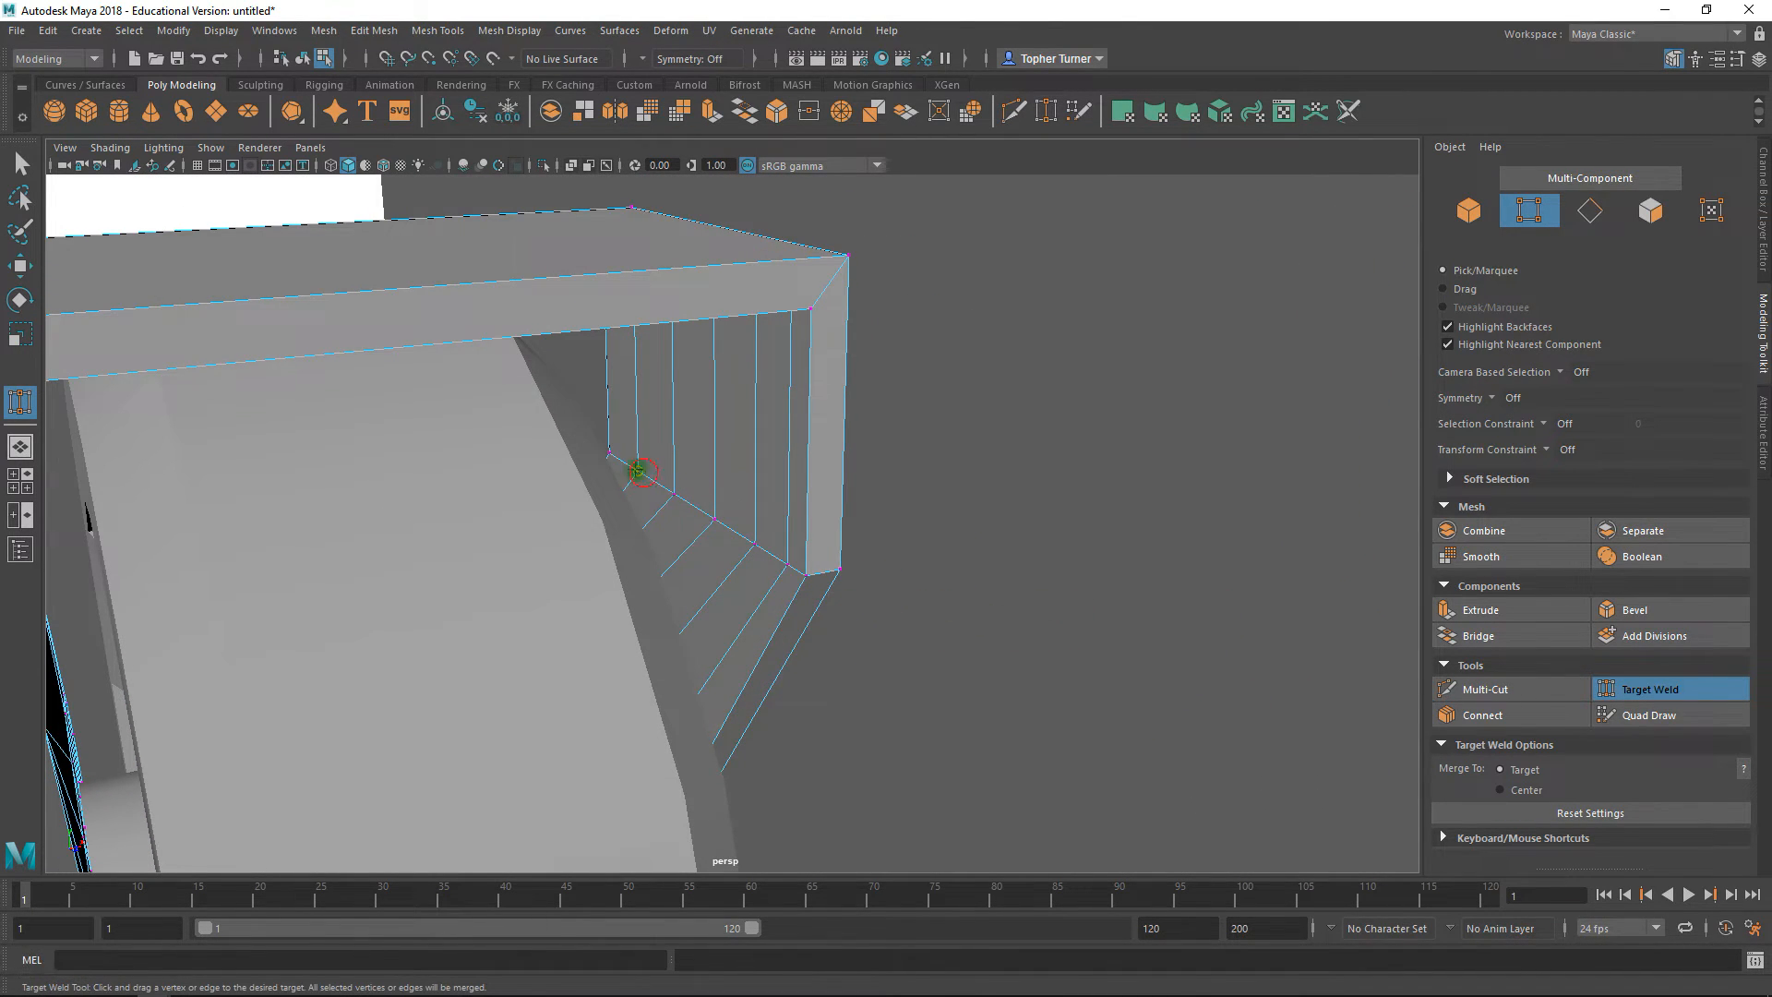
drag(610, 457, 610, 456)
drag(716, 520, 801, 570)
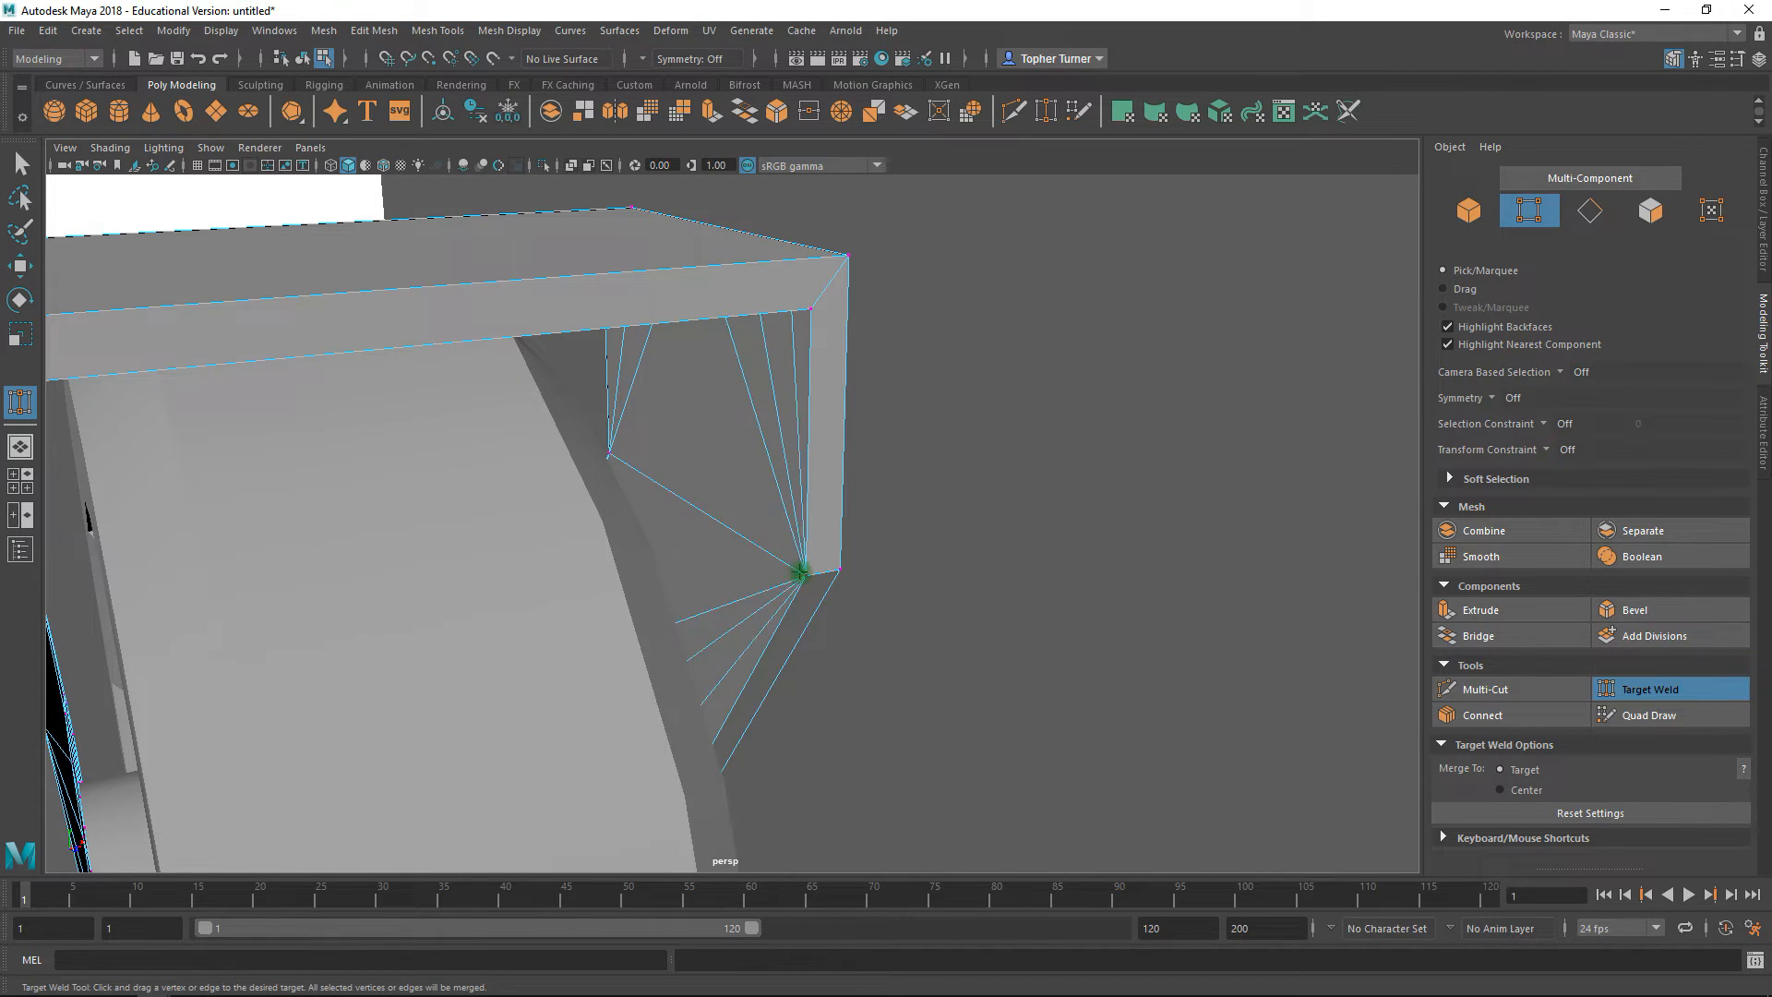
- Delete the redundant edge loops across the upper inner arm faces and the underside of the bridge
click(1632, 687)
click(1589, 210)
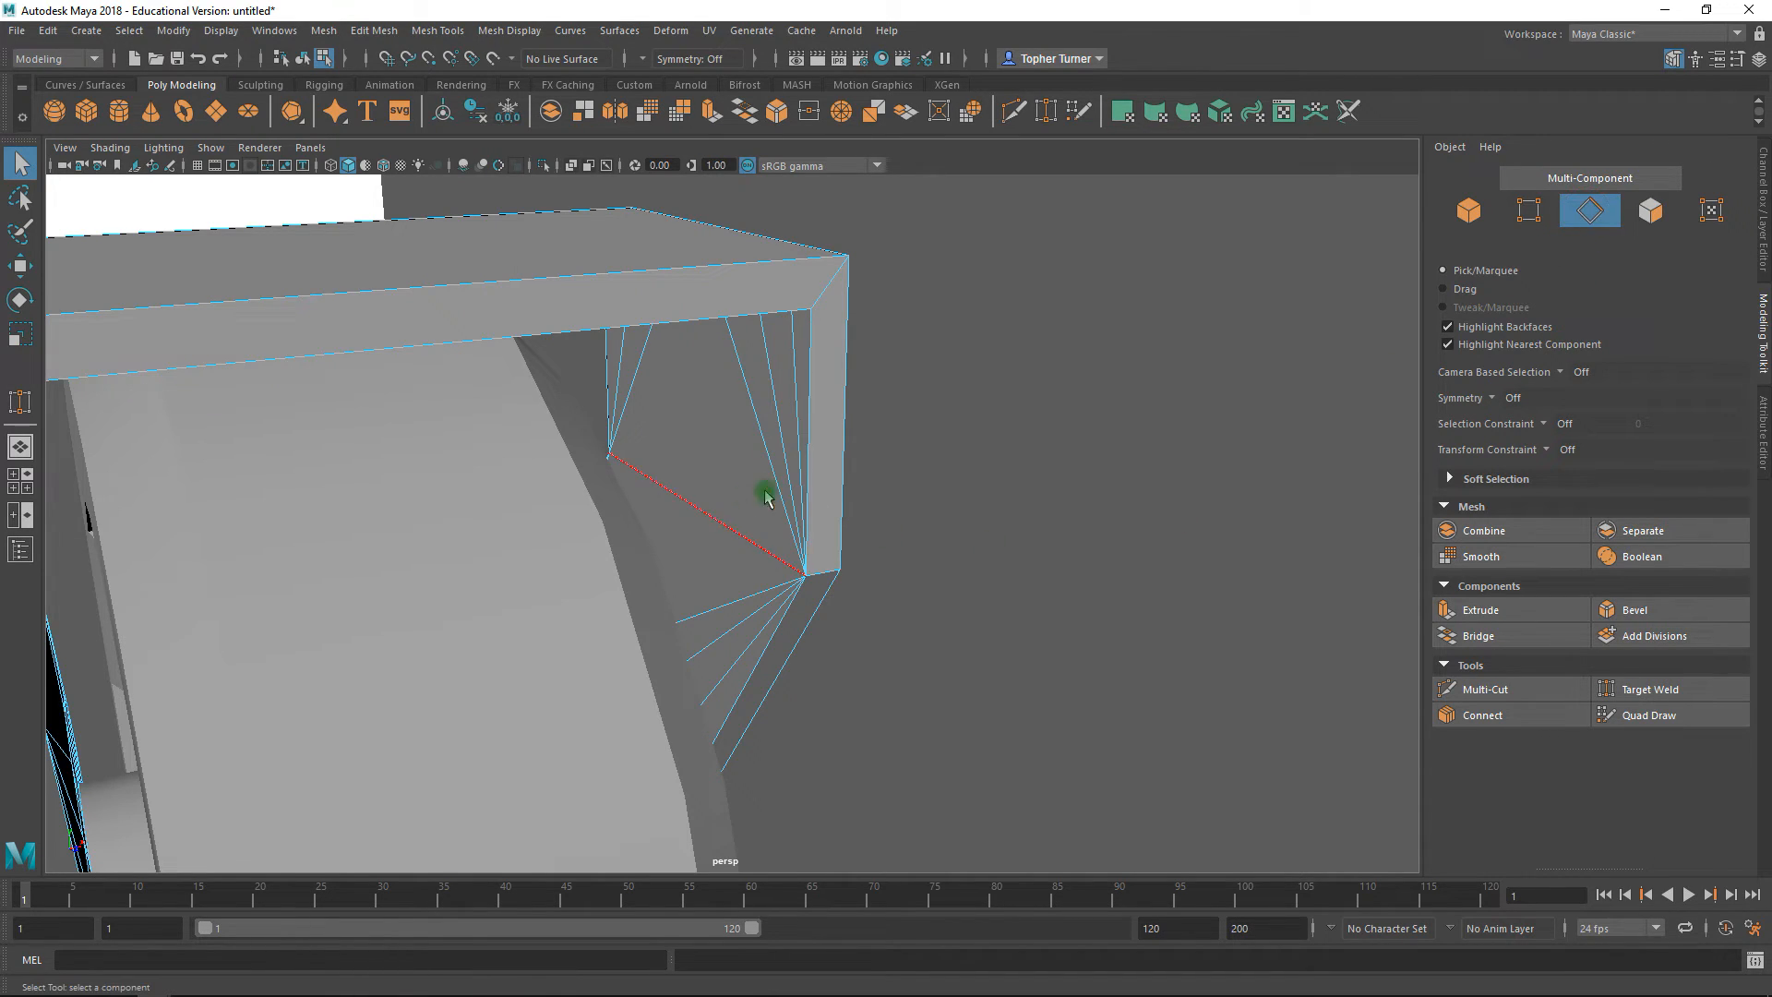
double_click(794, 443)
shift+double_click(780, 443)
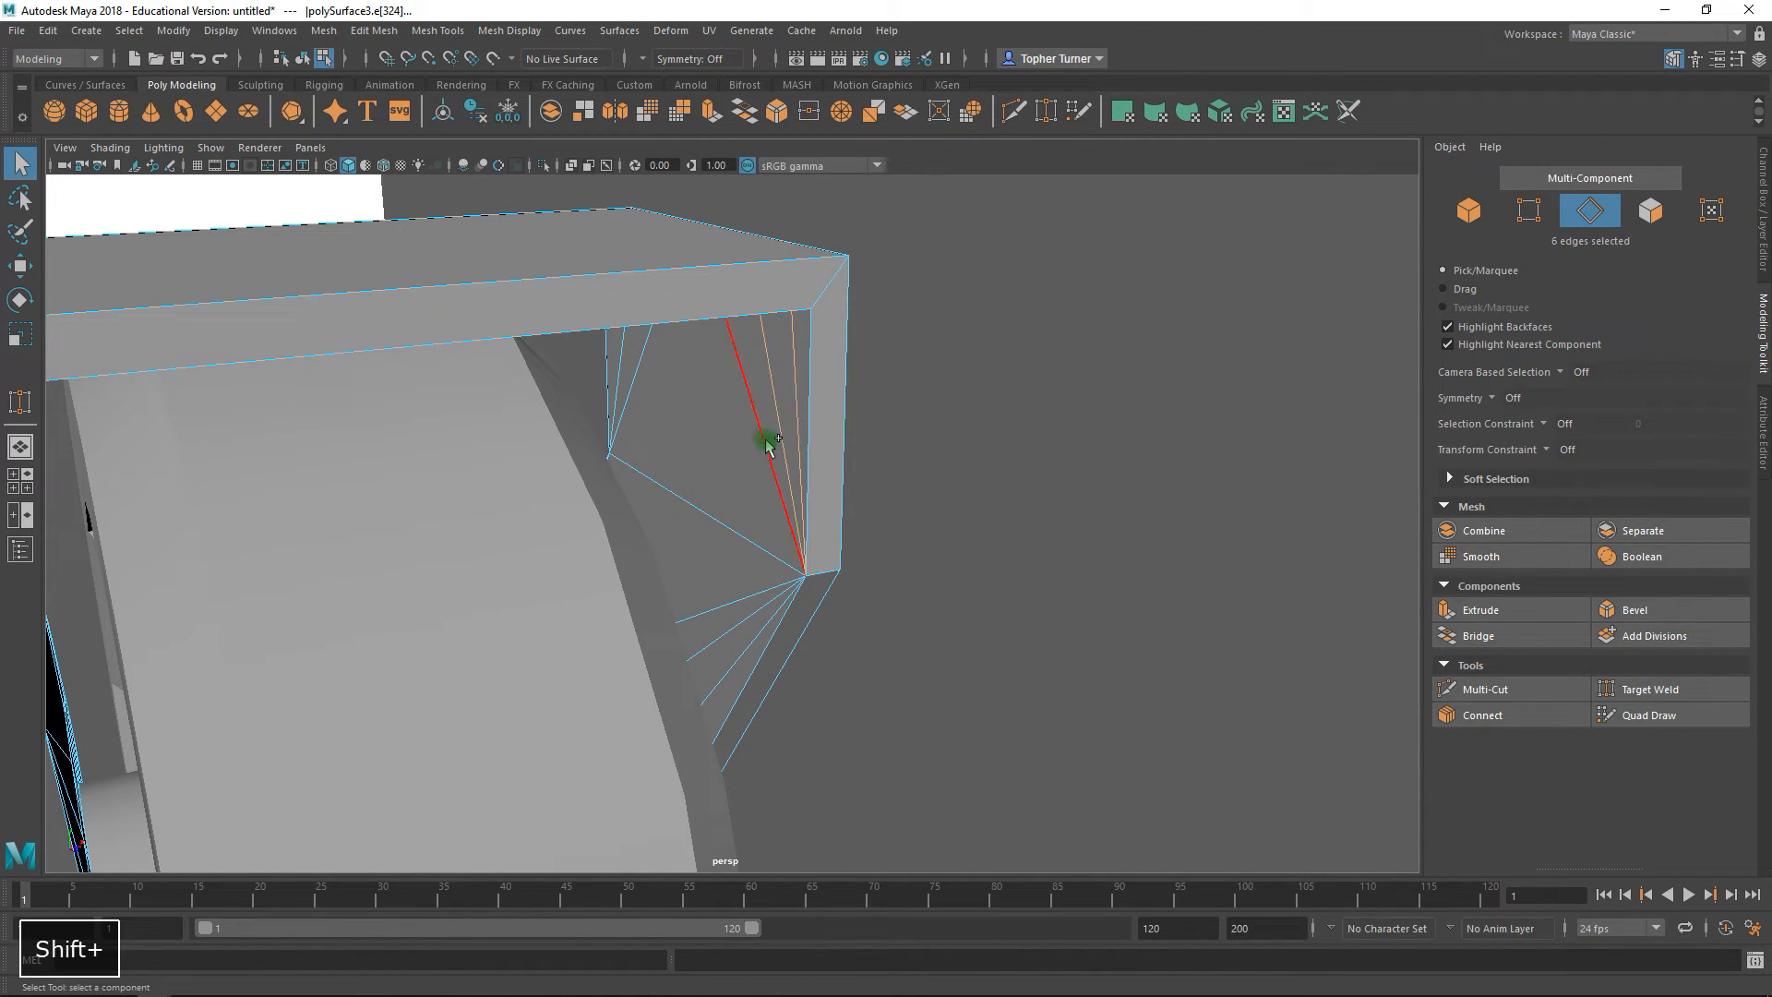
shift+double_click(635, 381)
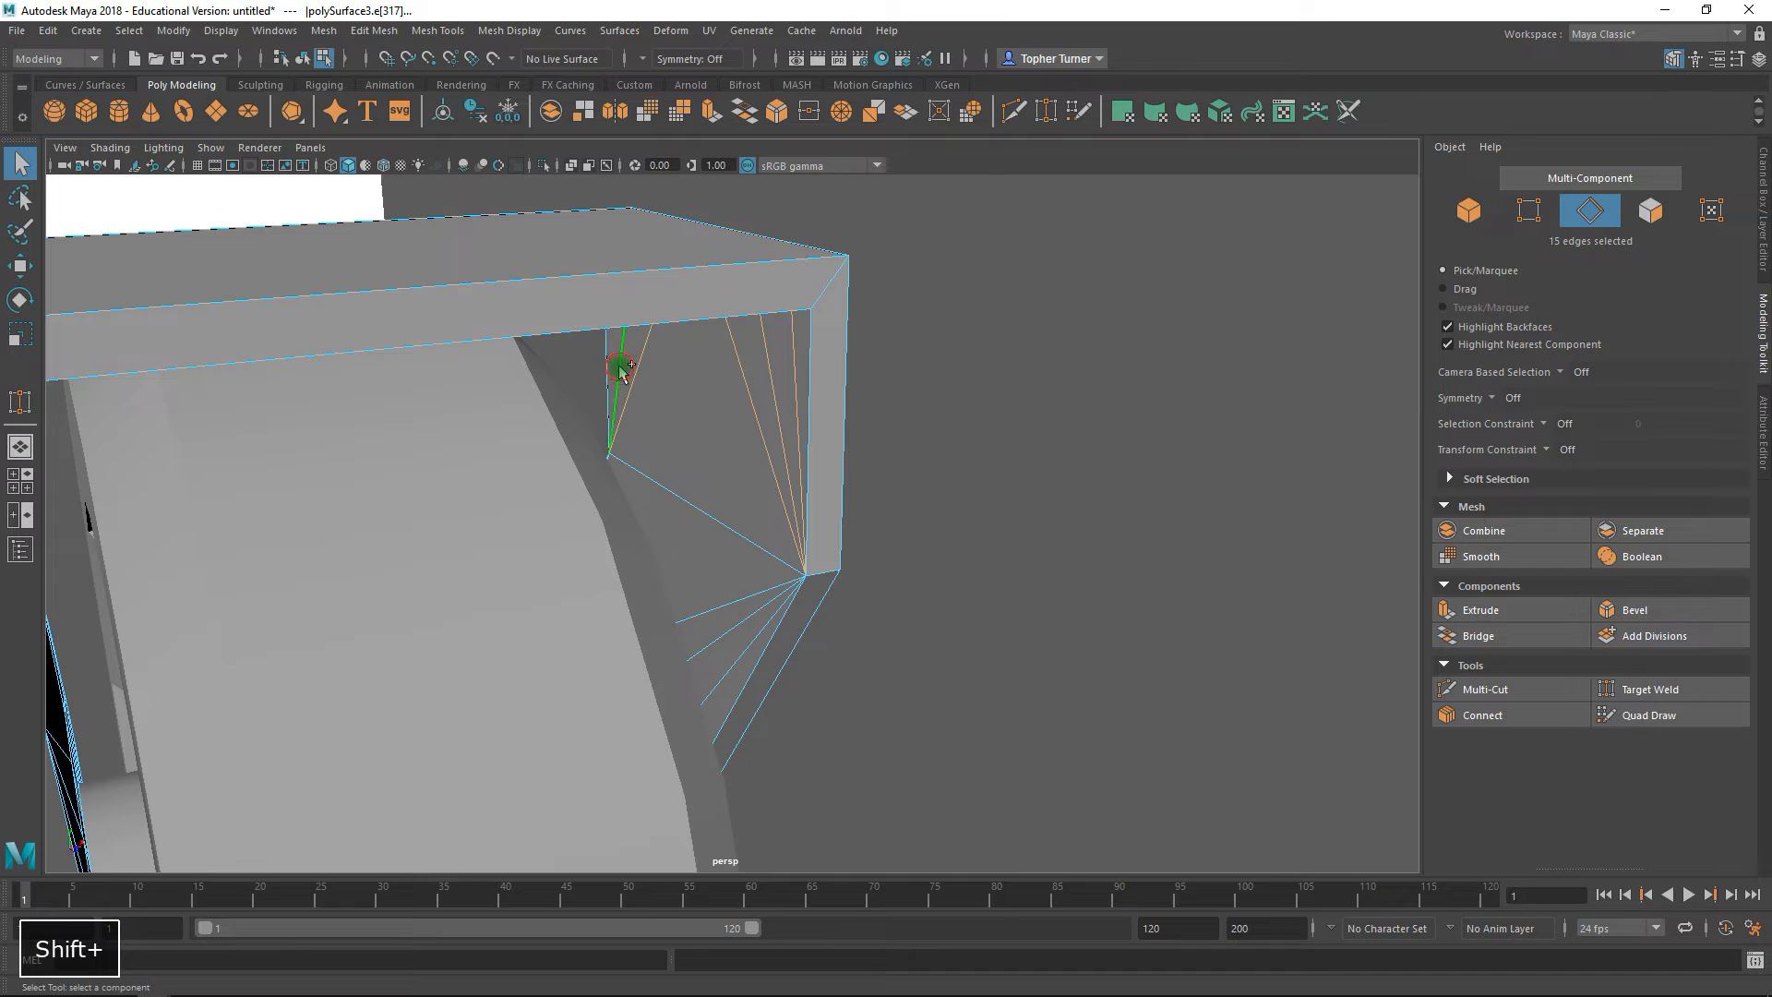
key(ctrl+BackSpace)
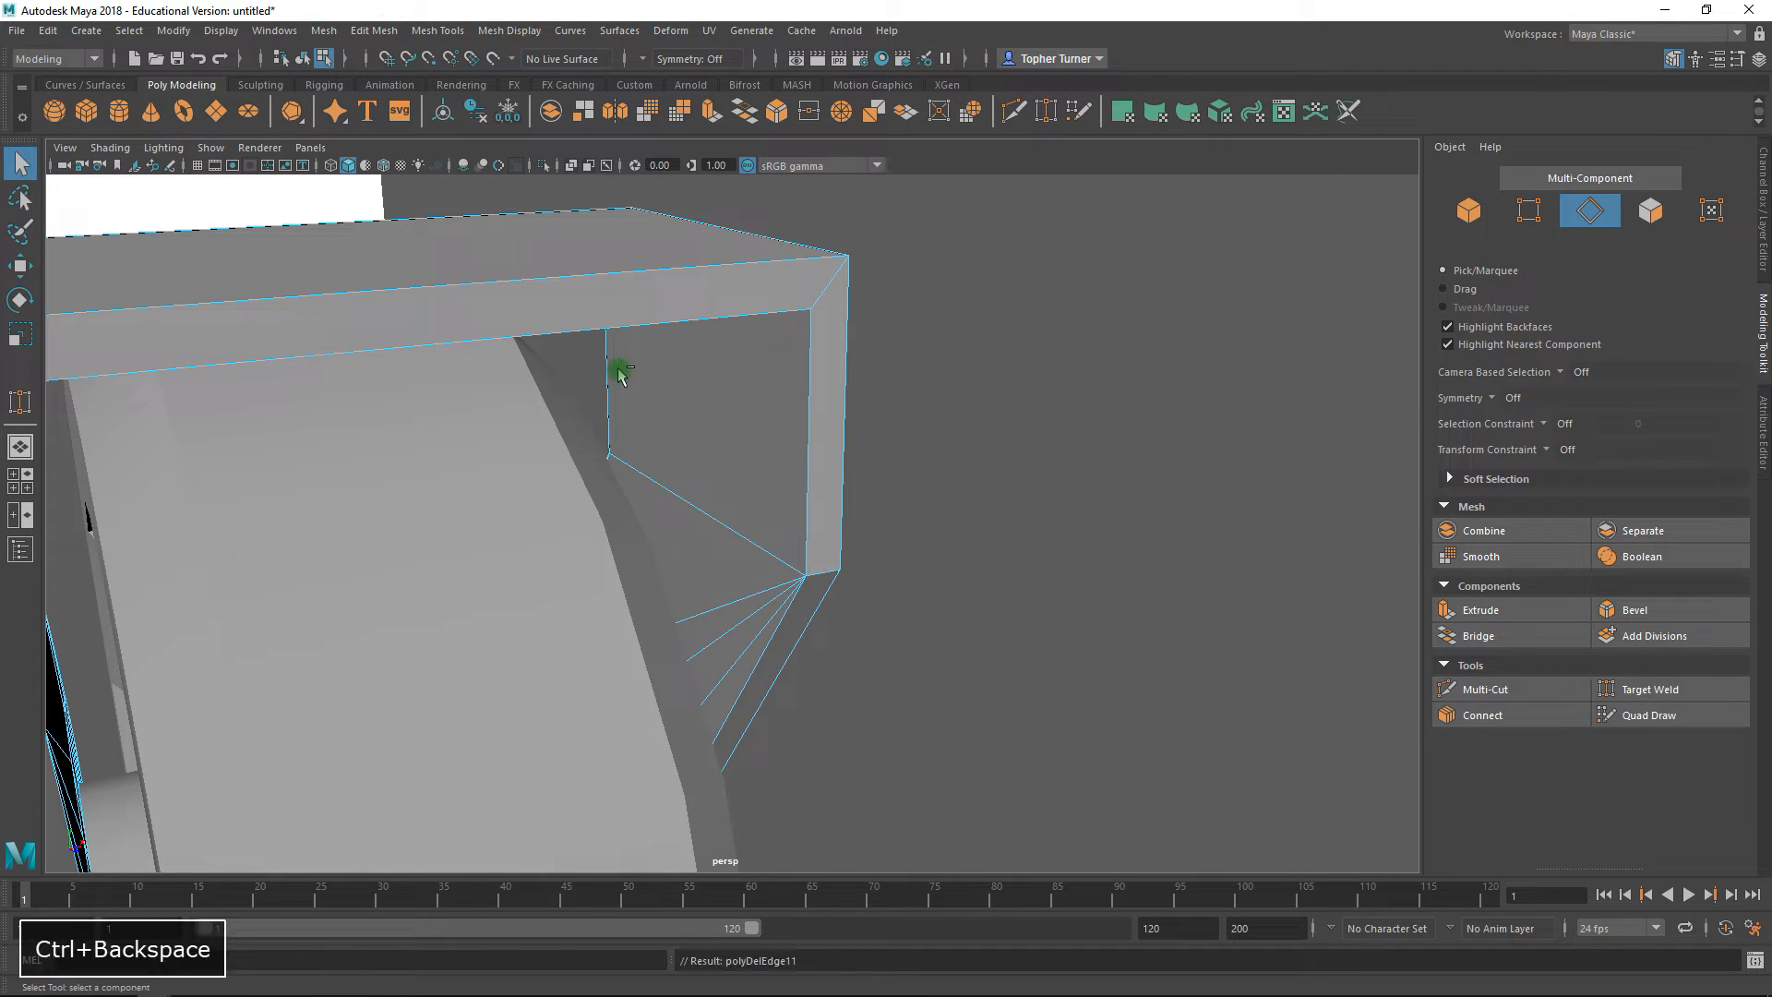
alt+drag(650, 397, 767, 544)
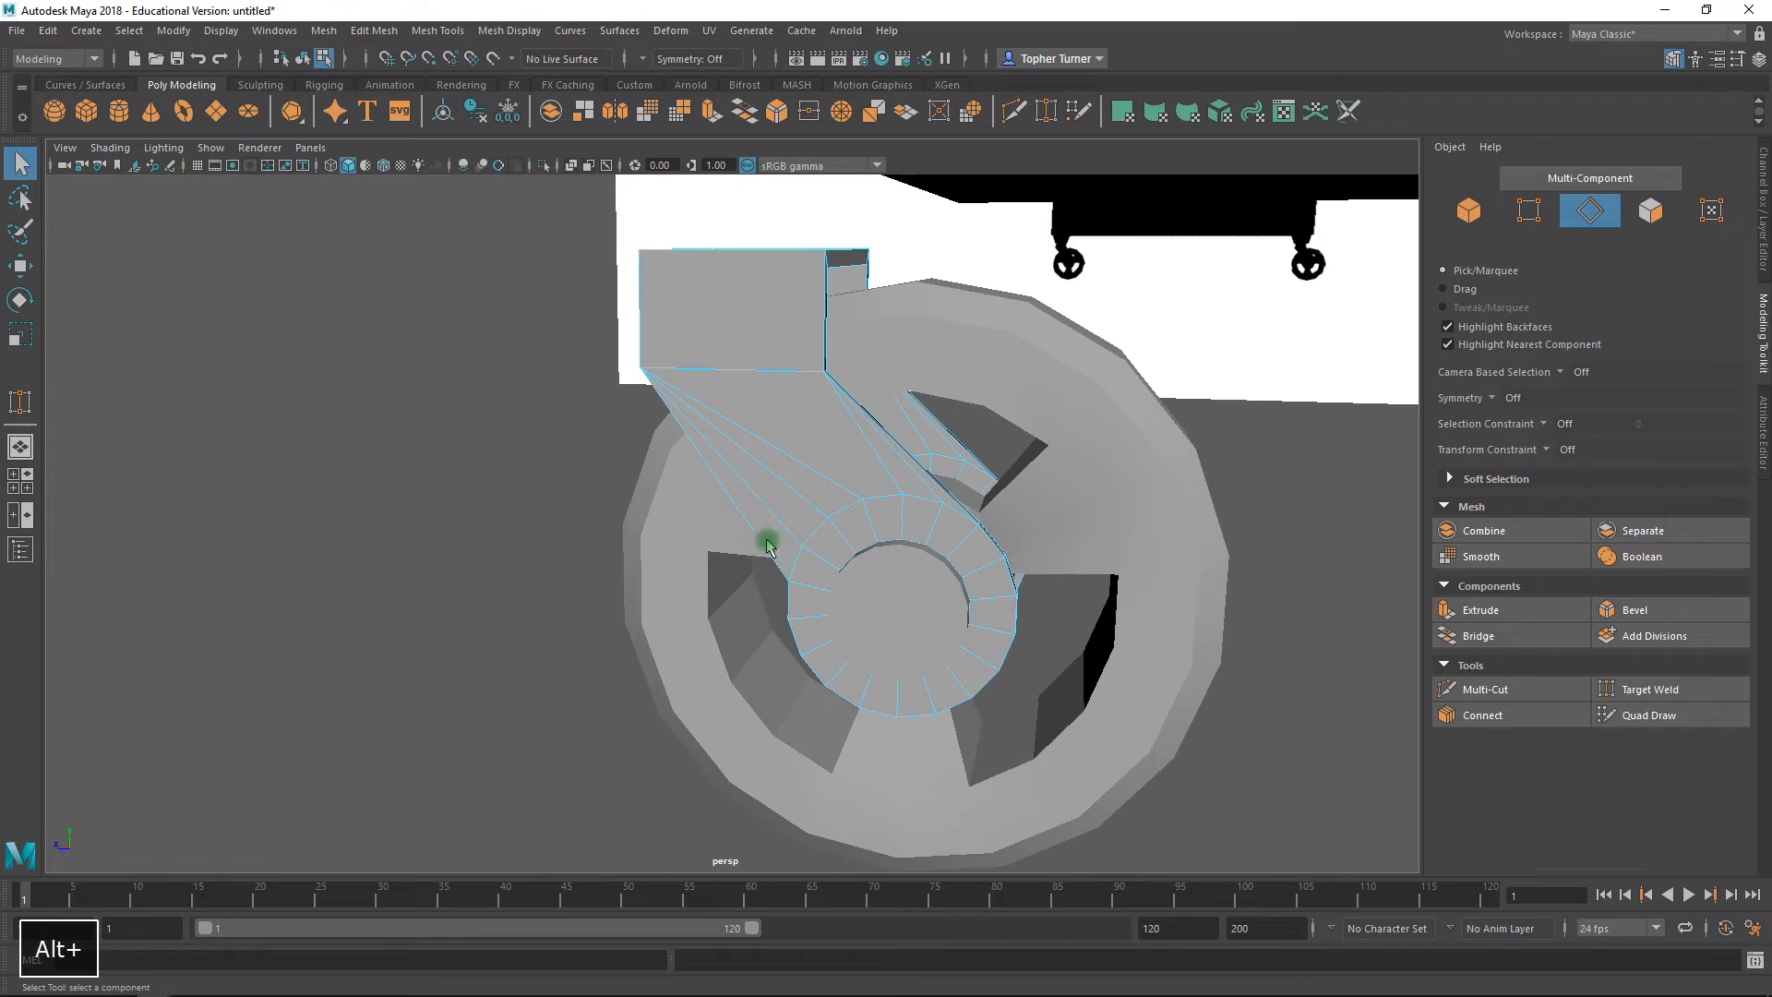
- Delete the arc edges between the fanned arm edges and the round pin ends on the outer and inner faces of both bracket arms
scroll(909, 535, up, 5)
double_click(916, 545)
alt+drag(917, 546, 783, 544)
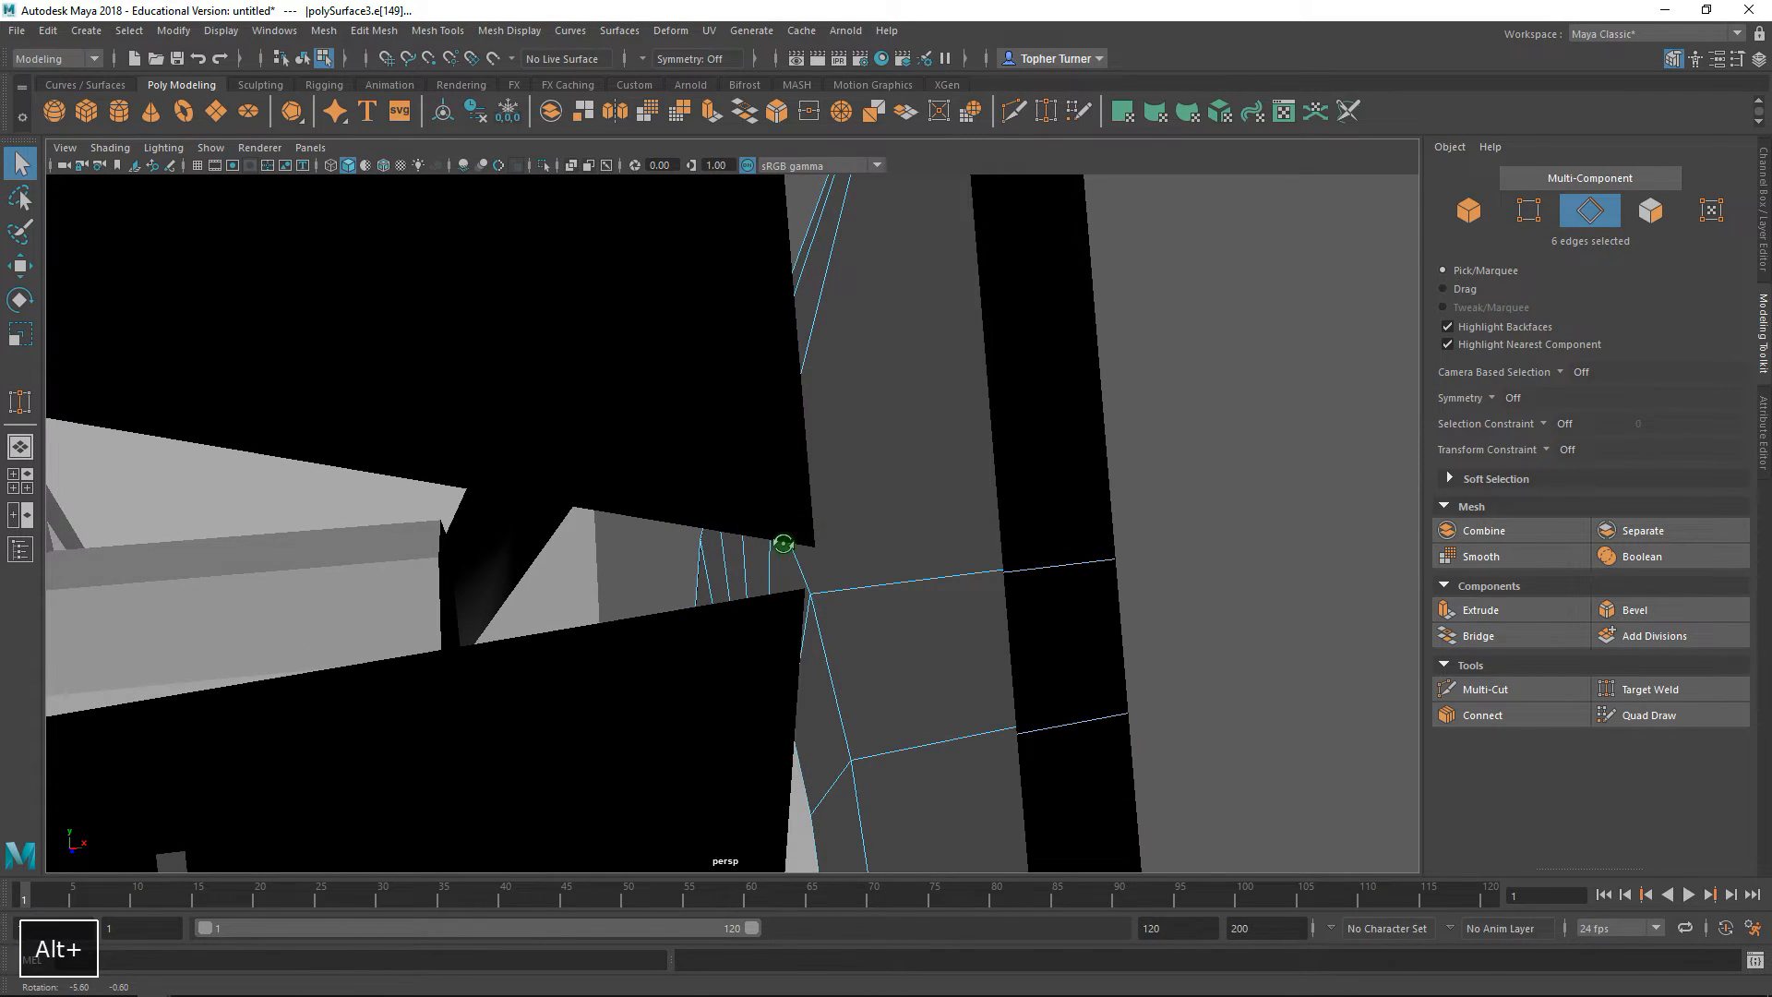
scroll(904, 663, down, 8)
alt+drag(842, 598, 661, 541)
alt+middle_drag(661, 541, 815, 541)
alt+right_drag(894, 616, 907, 638)
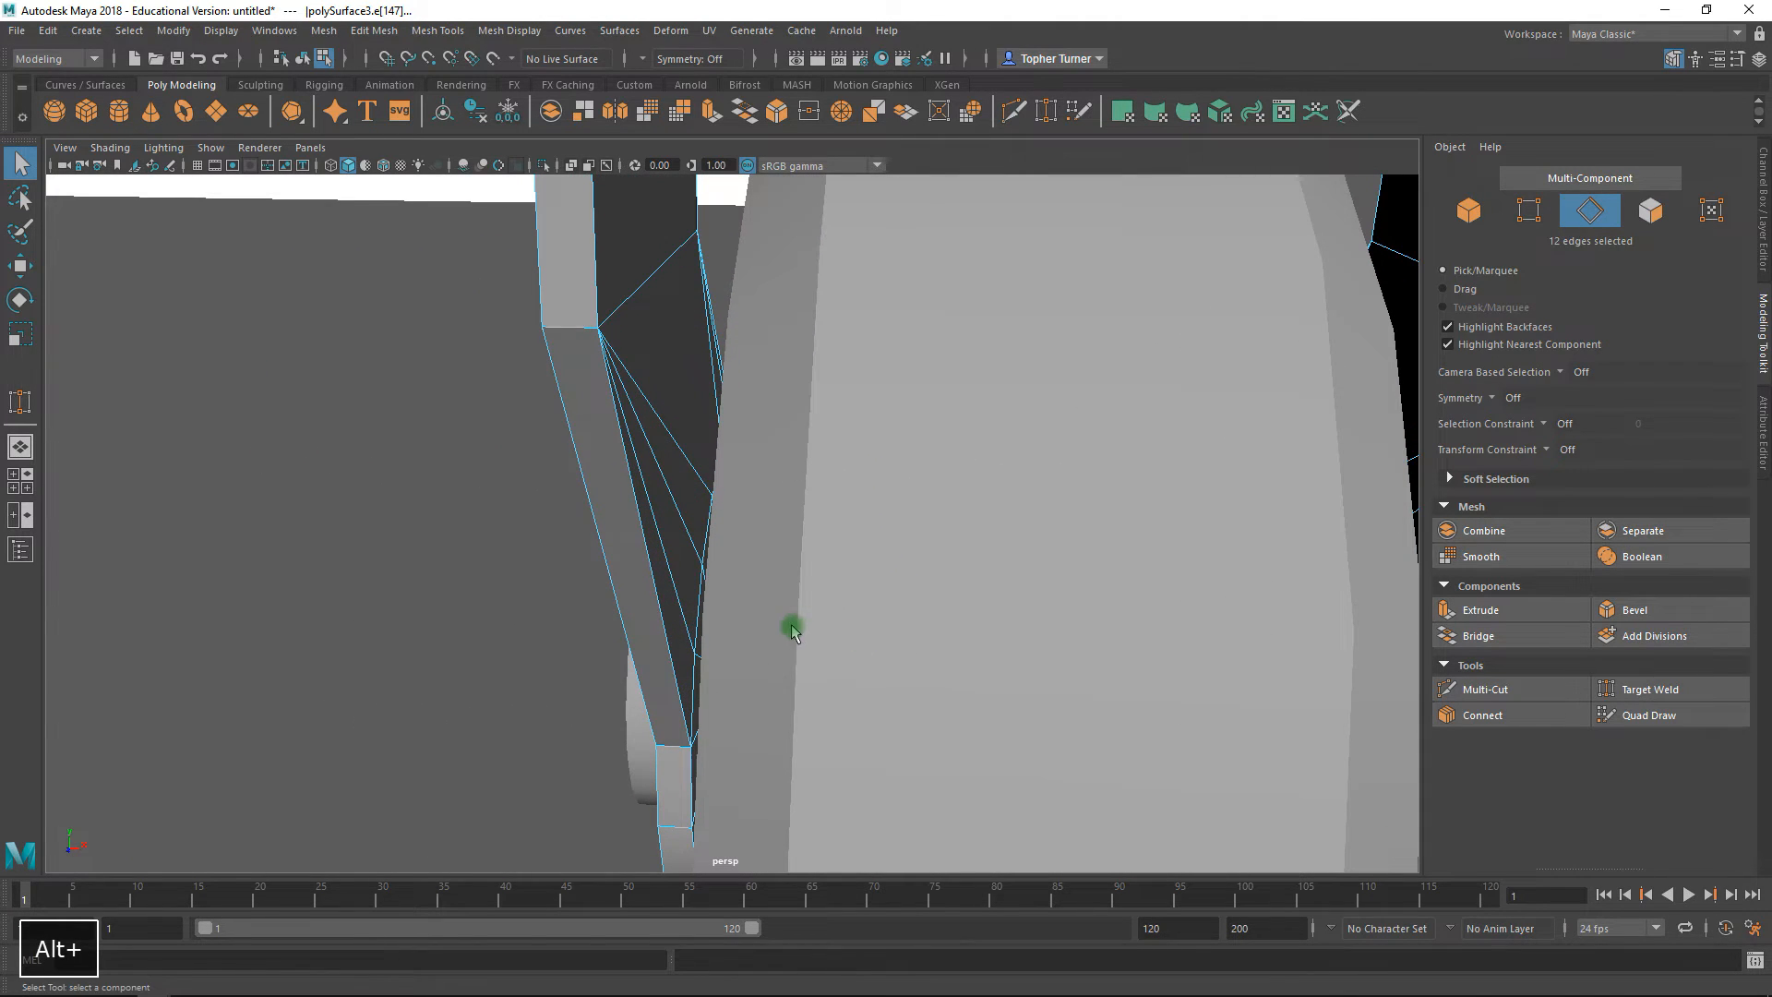
shift+double_click(704, 606)
alt+drag(706, 609, 801, 468)
shift+double_click(902, 451)
key(ctrl+BackSpace)
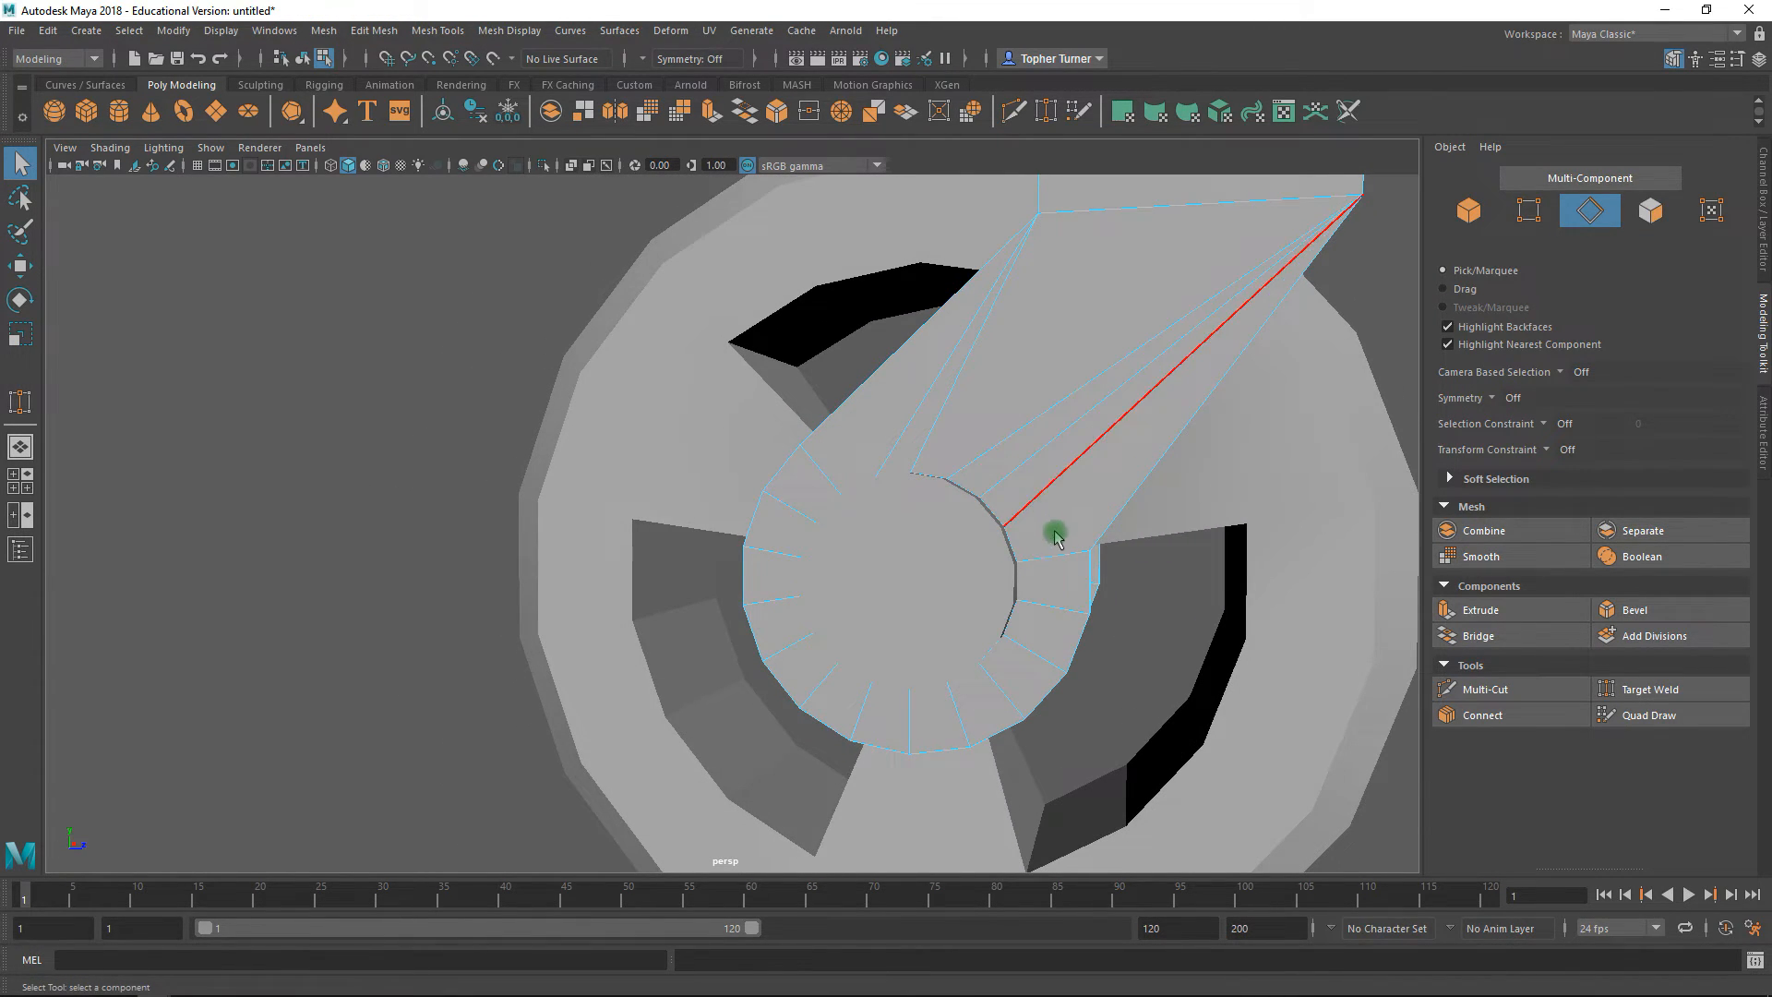
- Return to object mode and examine the bracket around the wheel in perspective and against the front-view reference
alt+drag(999, 508, 1365, 529)
alt+right_drag(1365, 530, 700, 487)
alt+drag(700, 487, 1131, 507)
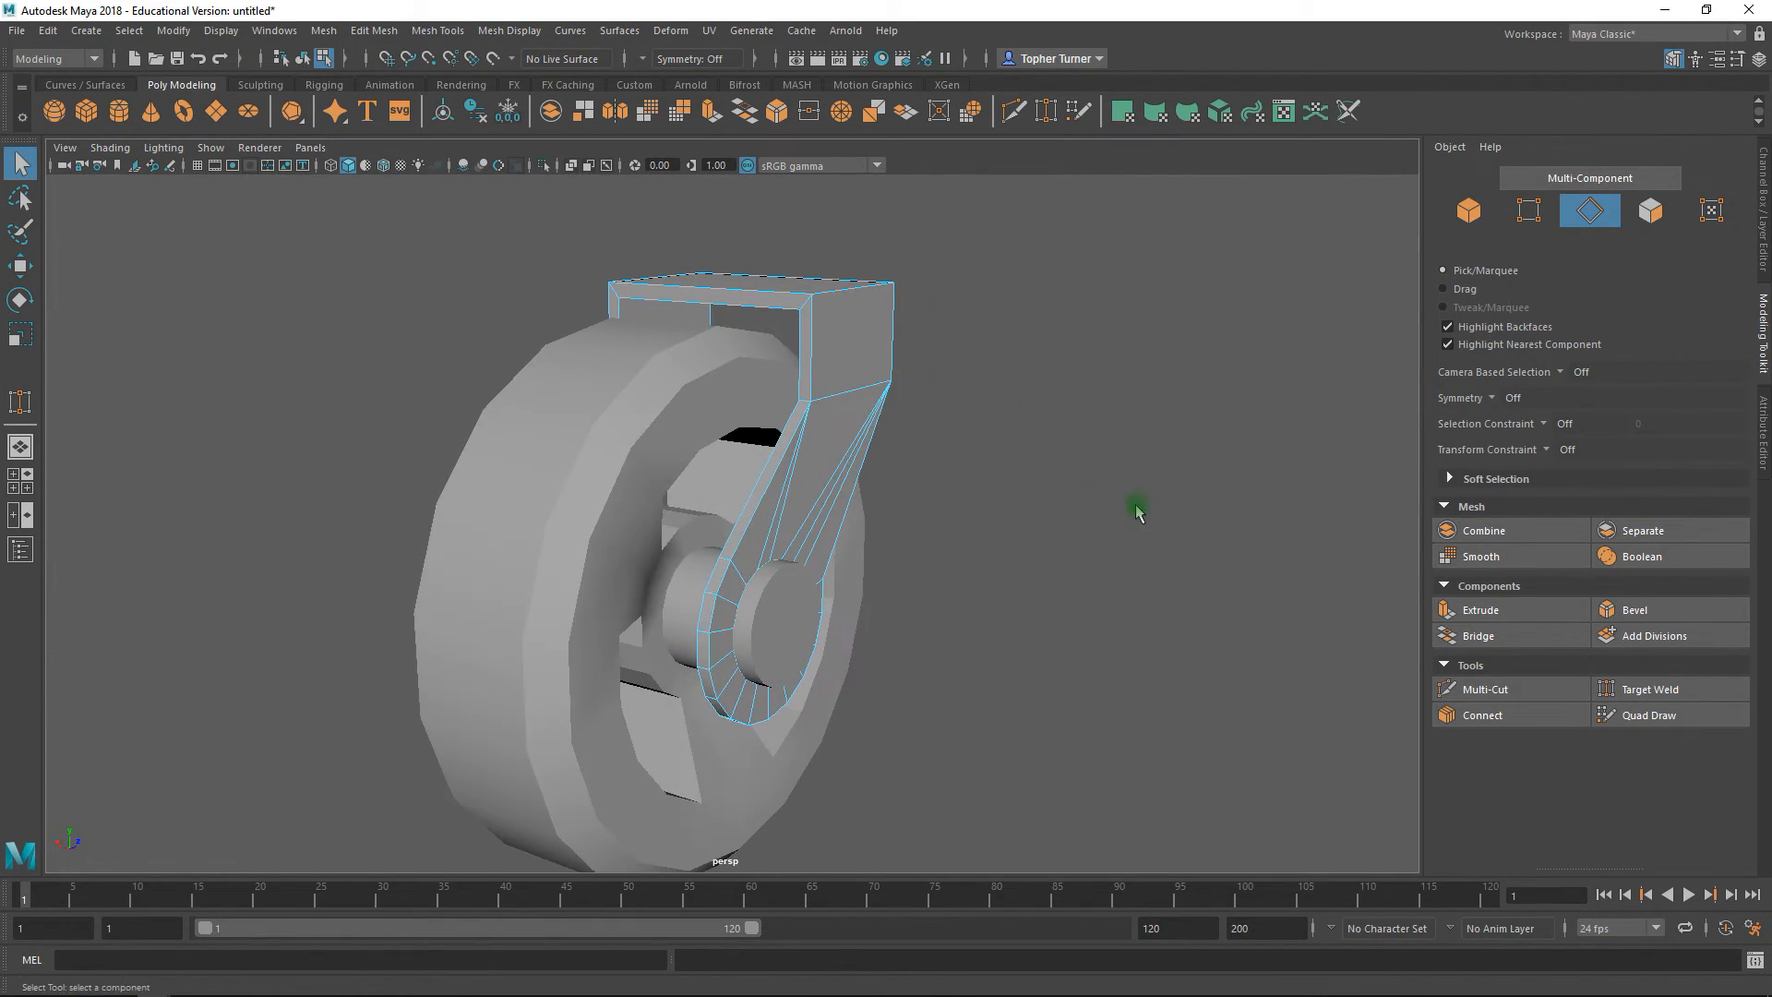
click(1473, 214)
alt+drag(1310, 434, 725, 482)
key(space)
key(space)
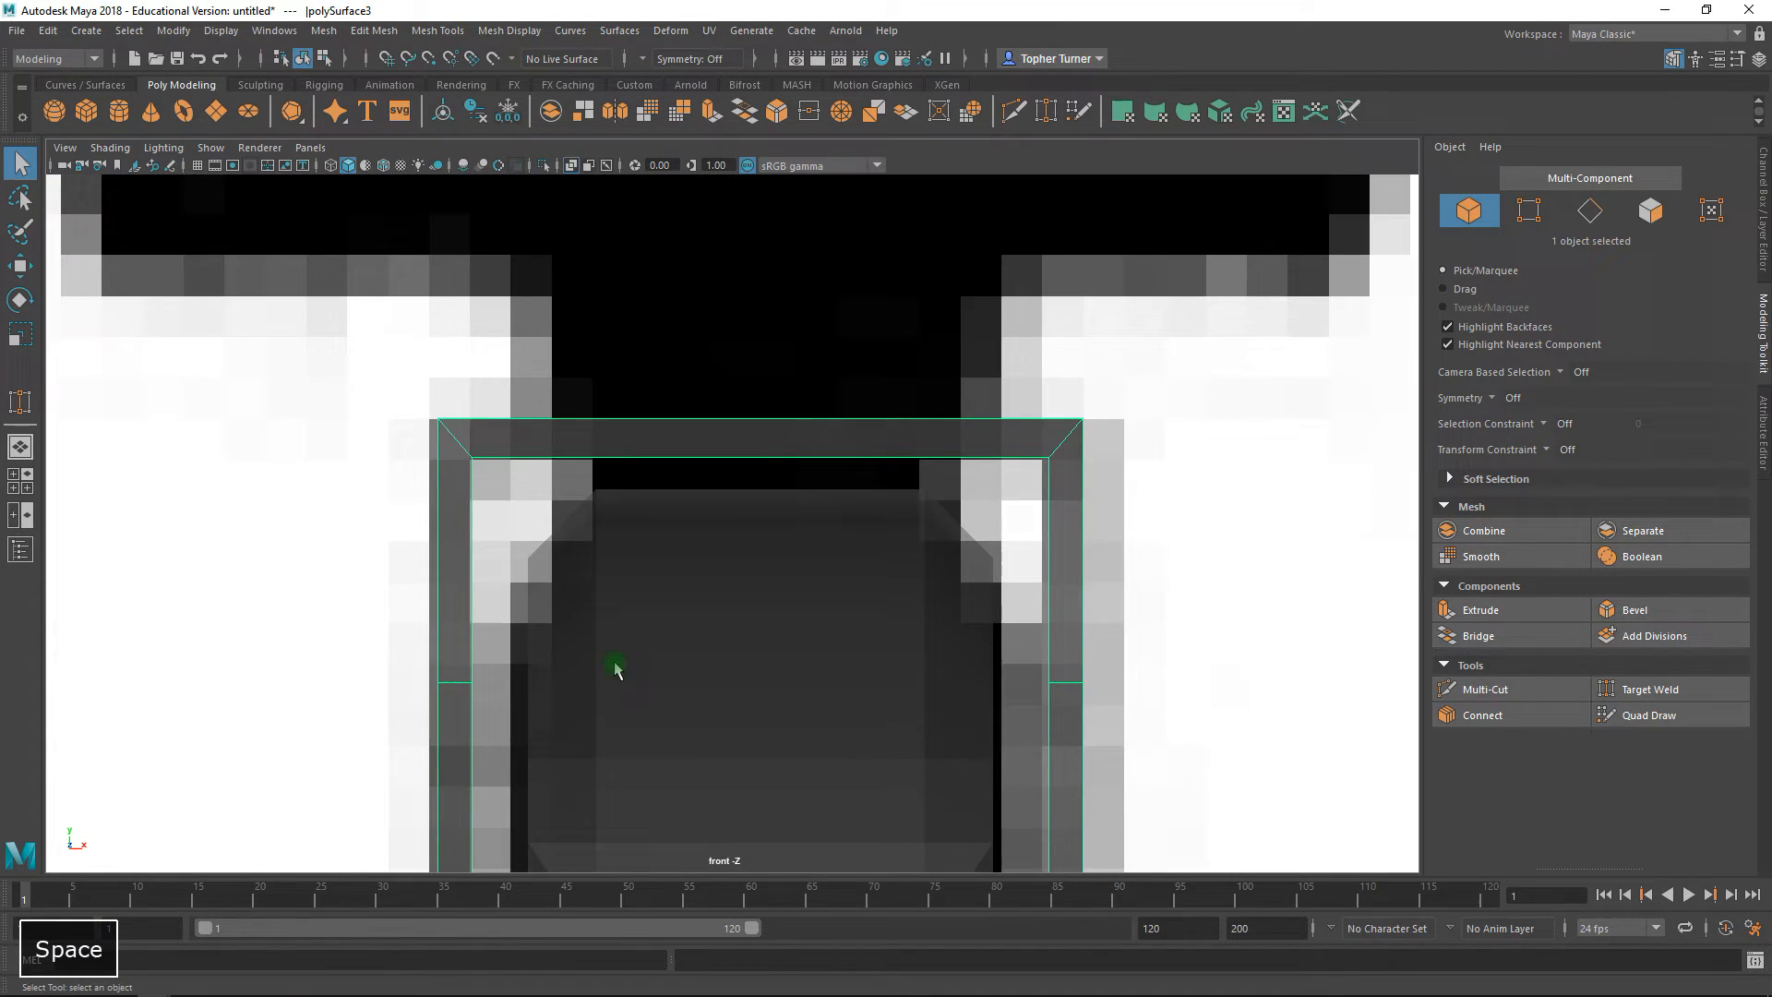
alt+right_drag(613, 668, 679, 432)
alt+right_drag(728, 490, 879, 742)
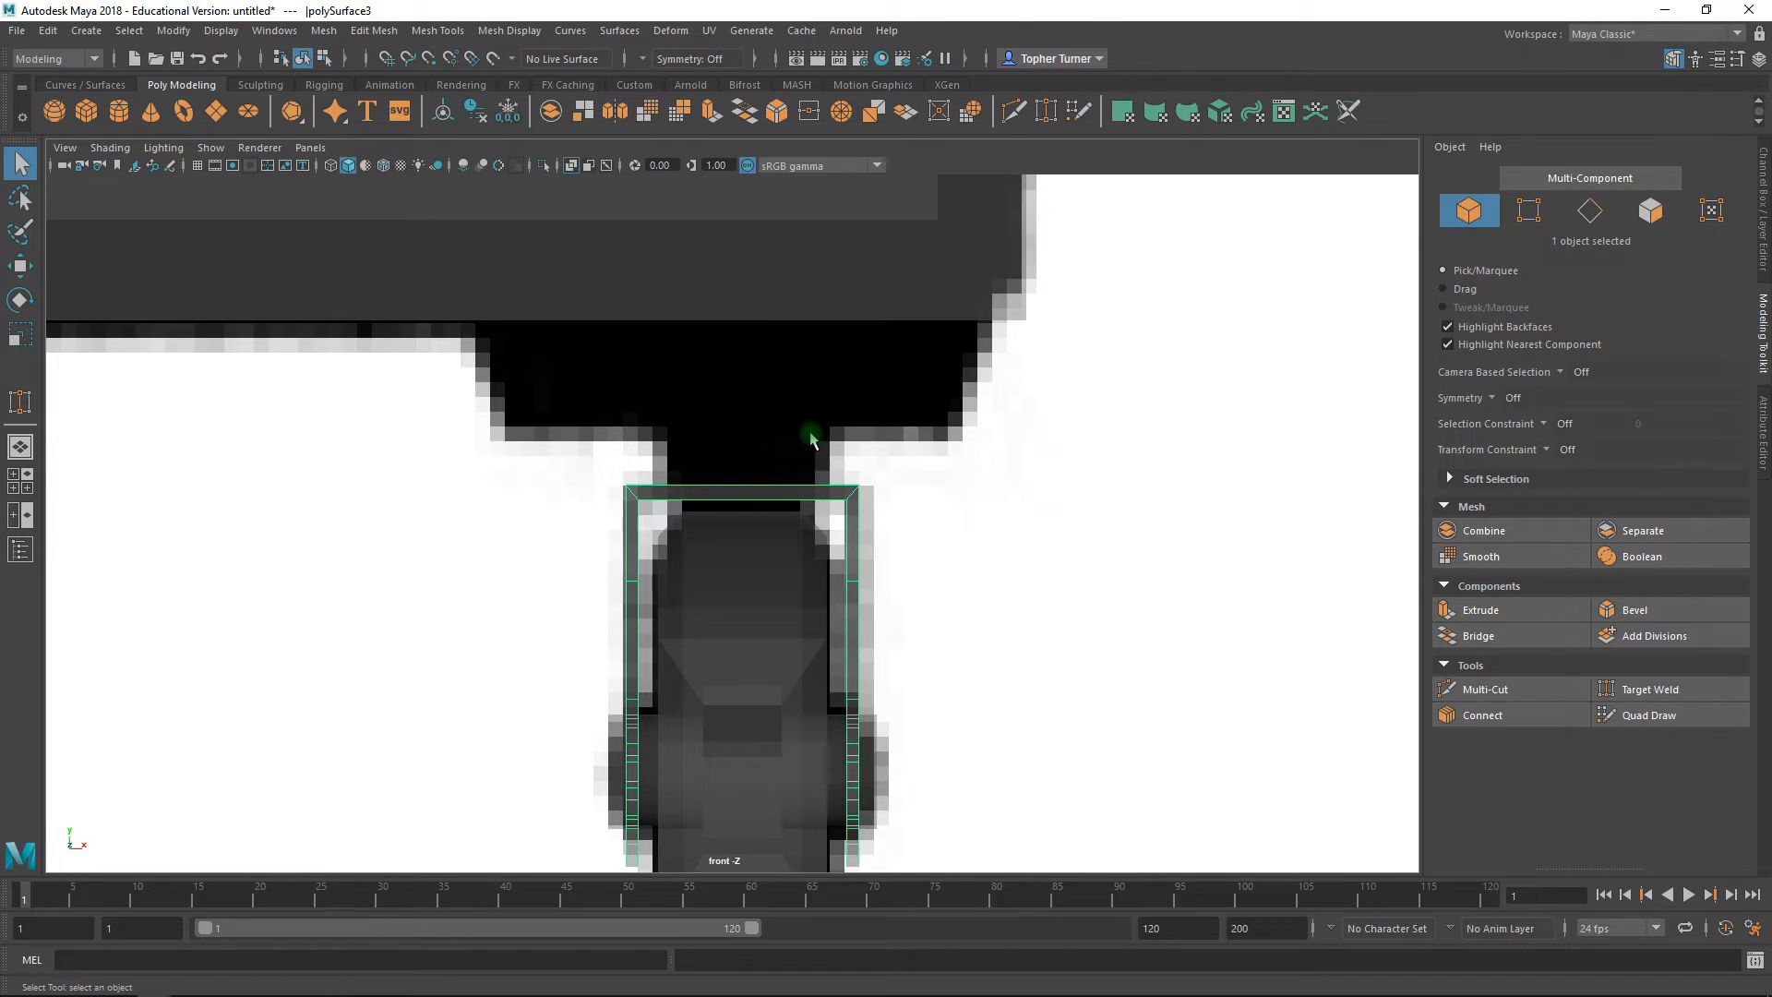
alt+right_drag(812, 437, 870, 495)
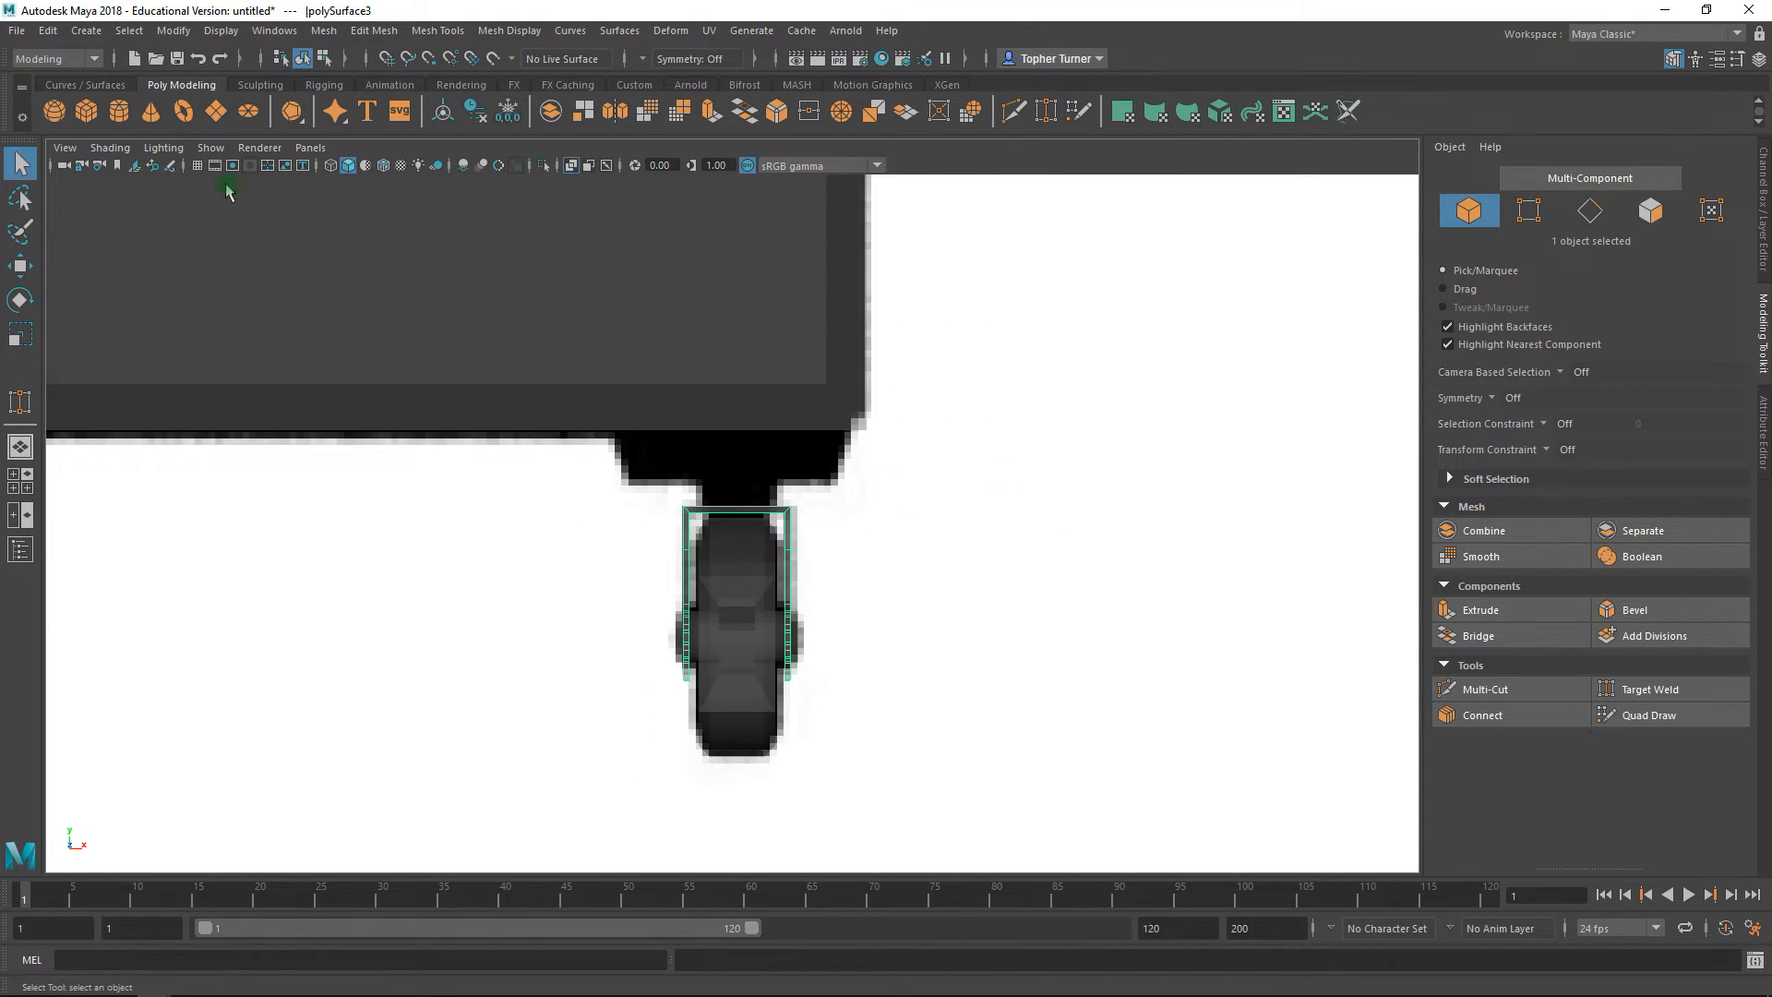
- Create a polygon cylinder, move it under the caster in the front view, and scale it uniformly to about 0.07
click(111, 117)
alt+right_drag(633, 447, 514, 495)
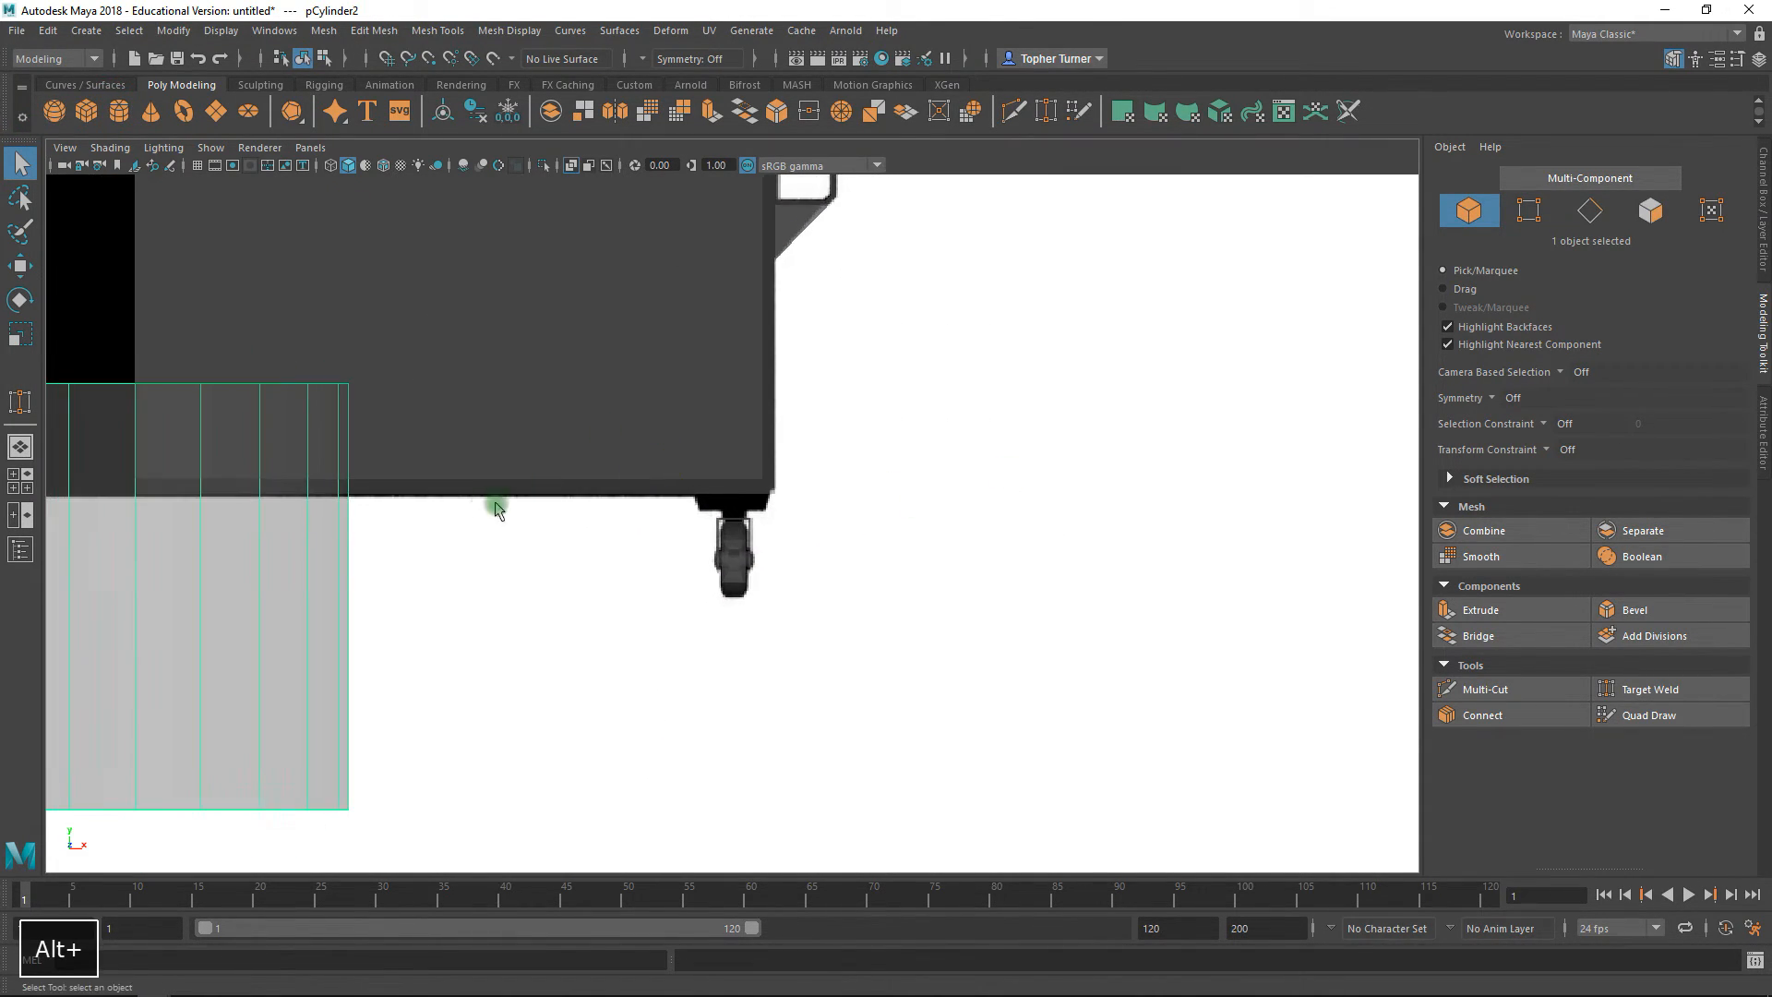
key(w)
drag(210, 593, 332, 209)
key(r)
click(353, 250)
key(ctrl+z)
key(ctrl+z)
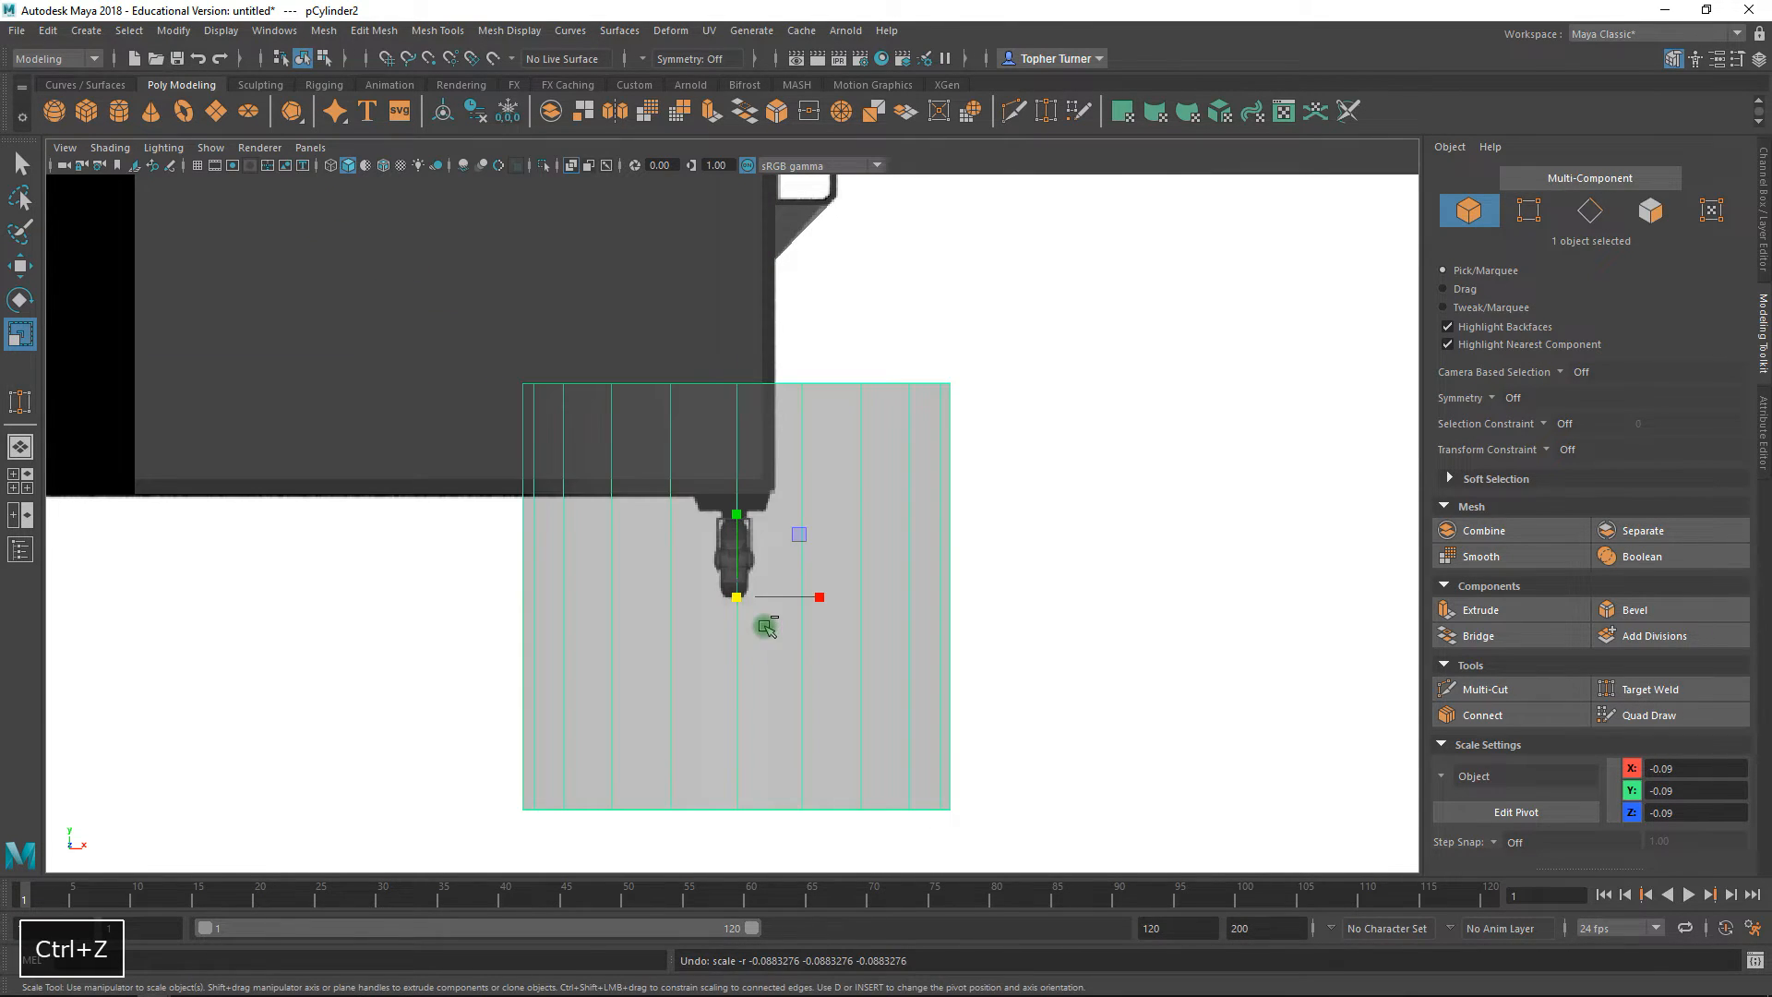
drag(740, 598, 383, 401)
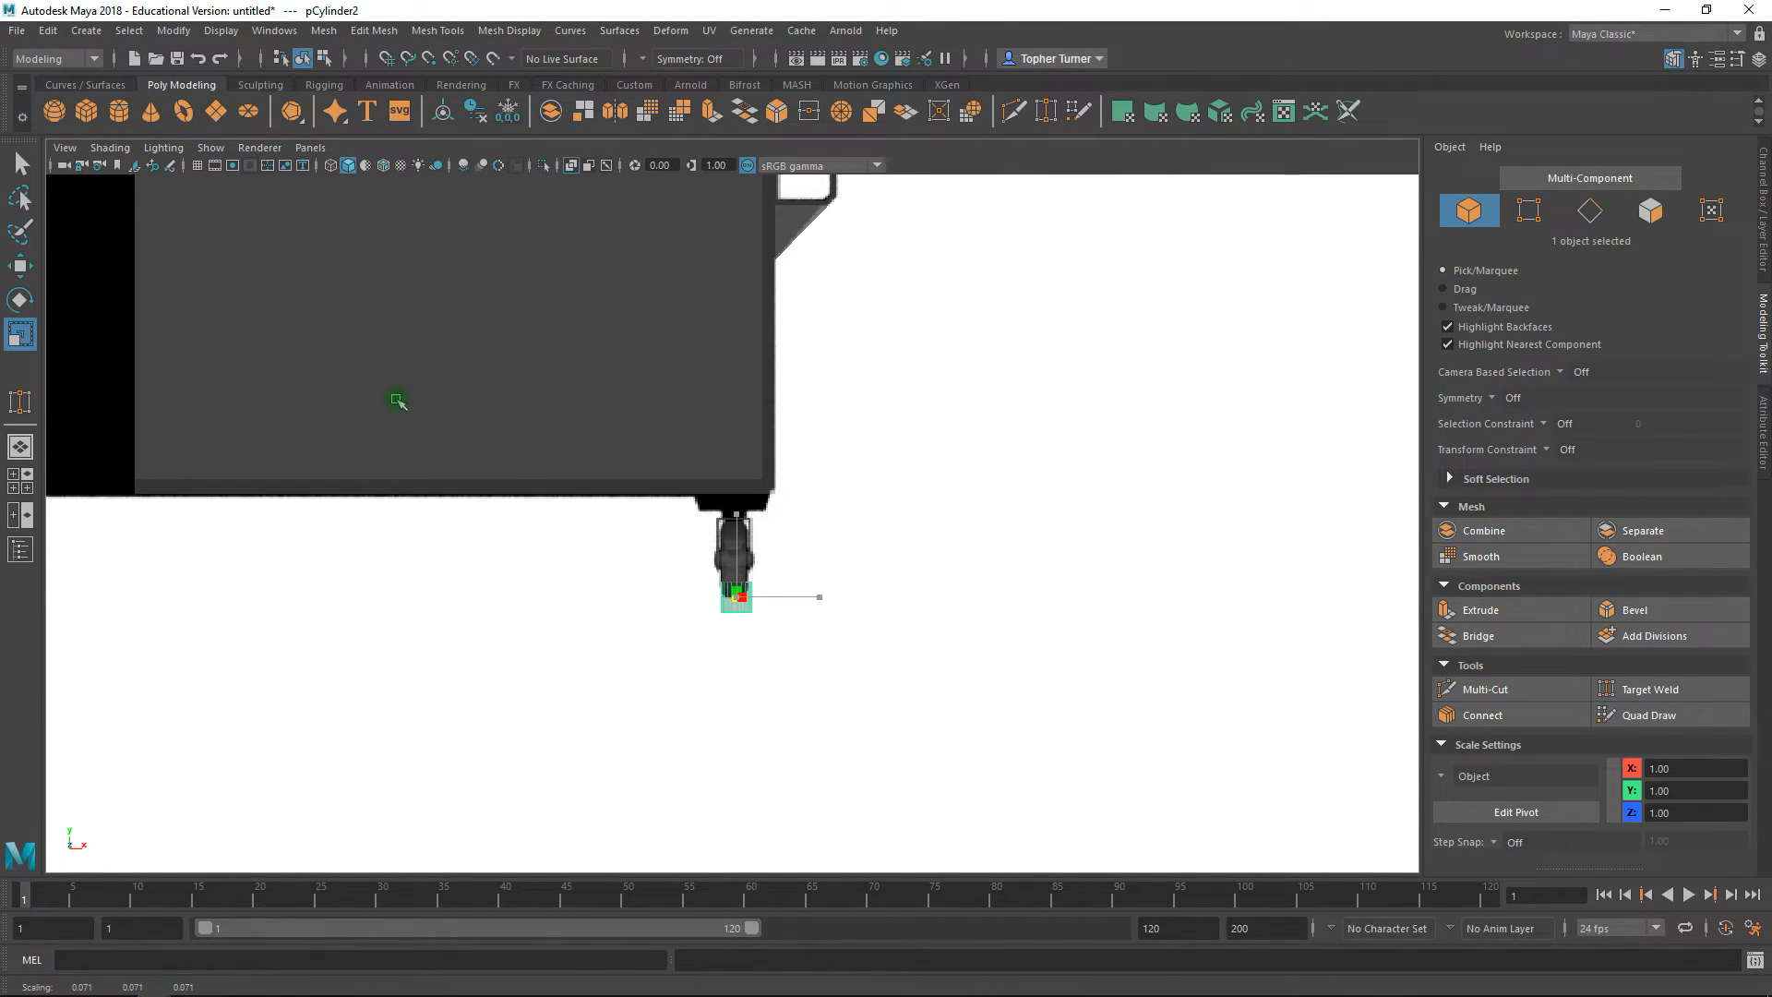
- Move the small cylinder up to about Y 0.37 so it overlaps the caster stem above the bracket
alt+right_drag(706, 509, 950, 637)
key(w)
drag(752, 762, 748, 410)
alt+right_drag(778, 454, 1283, 845)
alt+right_drag(941, 545, 1282, 965)
alt+middle_drag(971, 531, 967, 708)
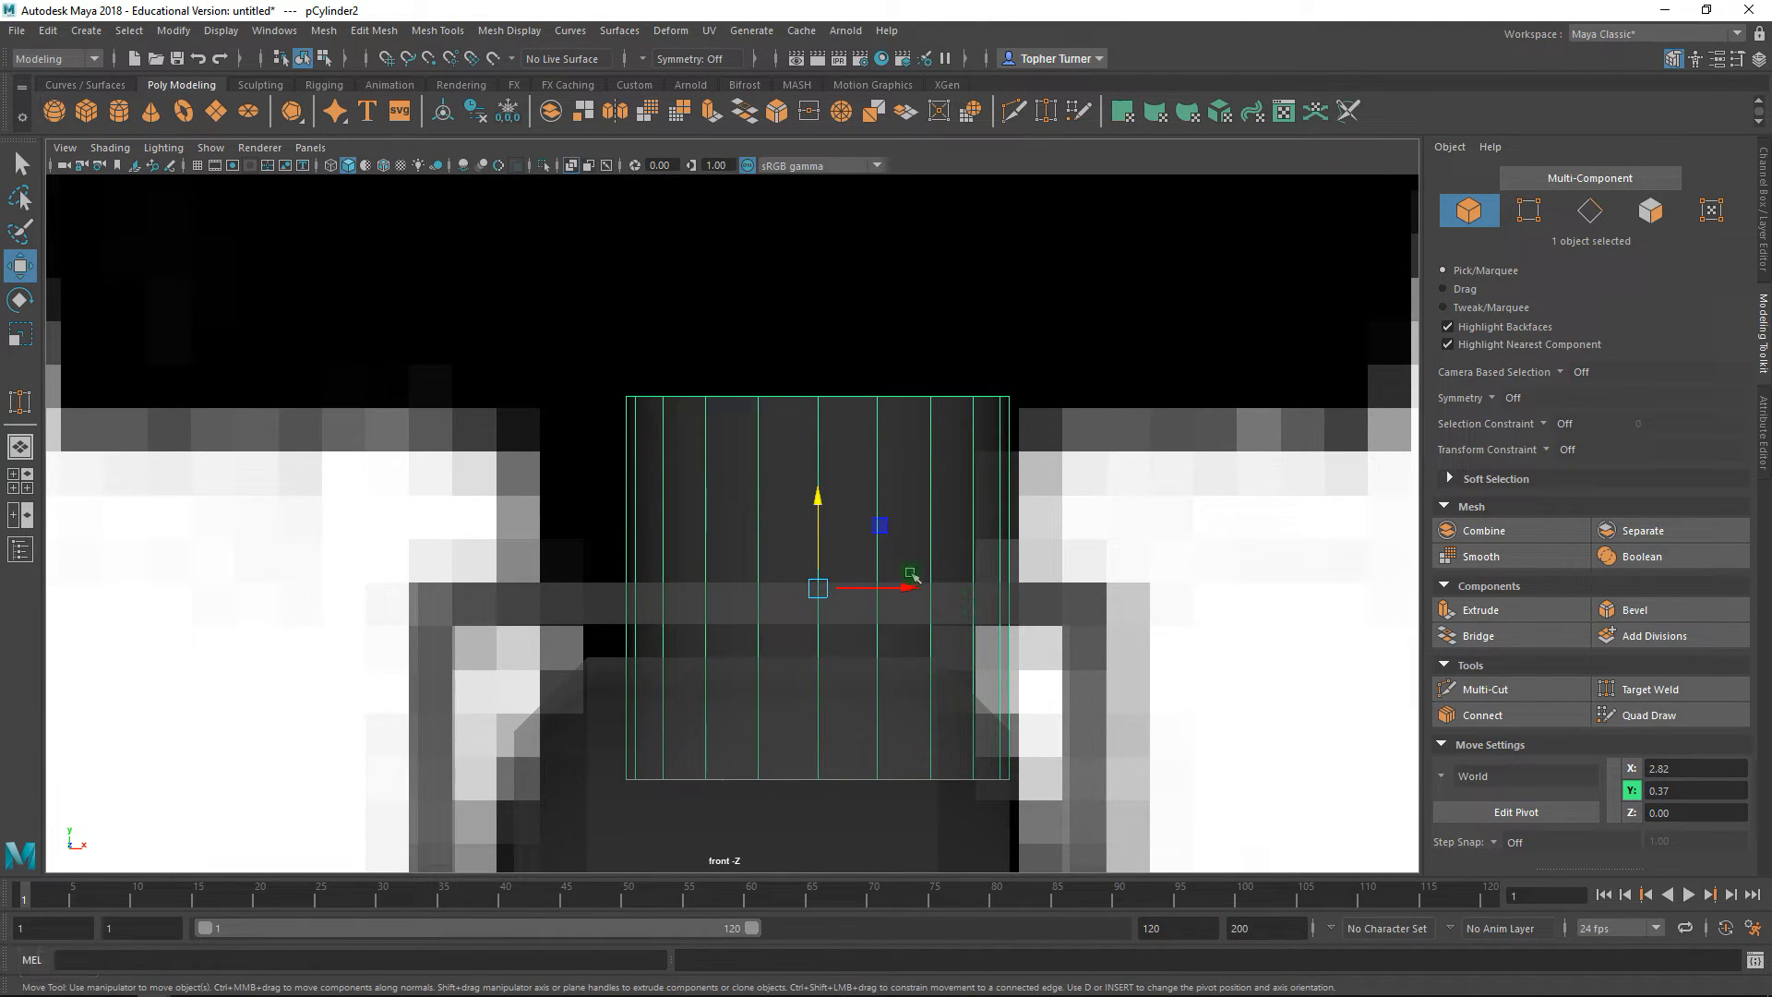
- Move the small cylinder to about X 2.80, Y 0.41 so its base rests on the bracket, and scale it down slightly
drag(882, 527, 829, 343)
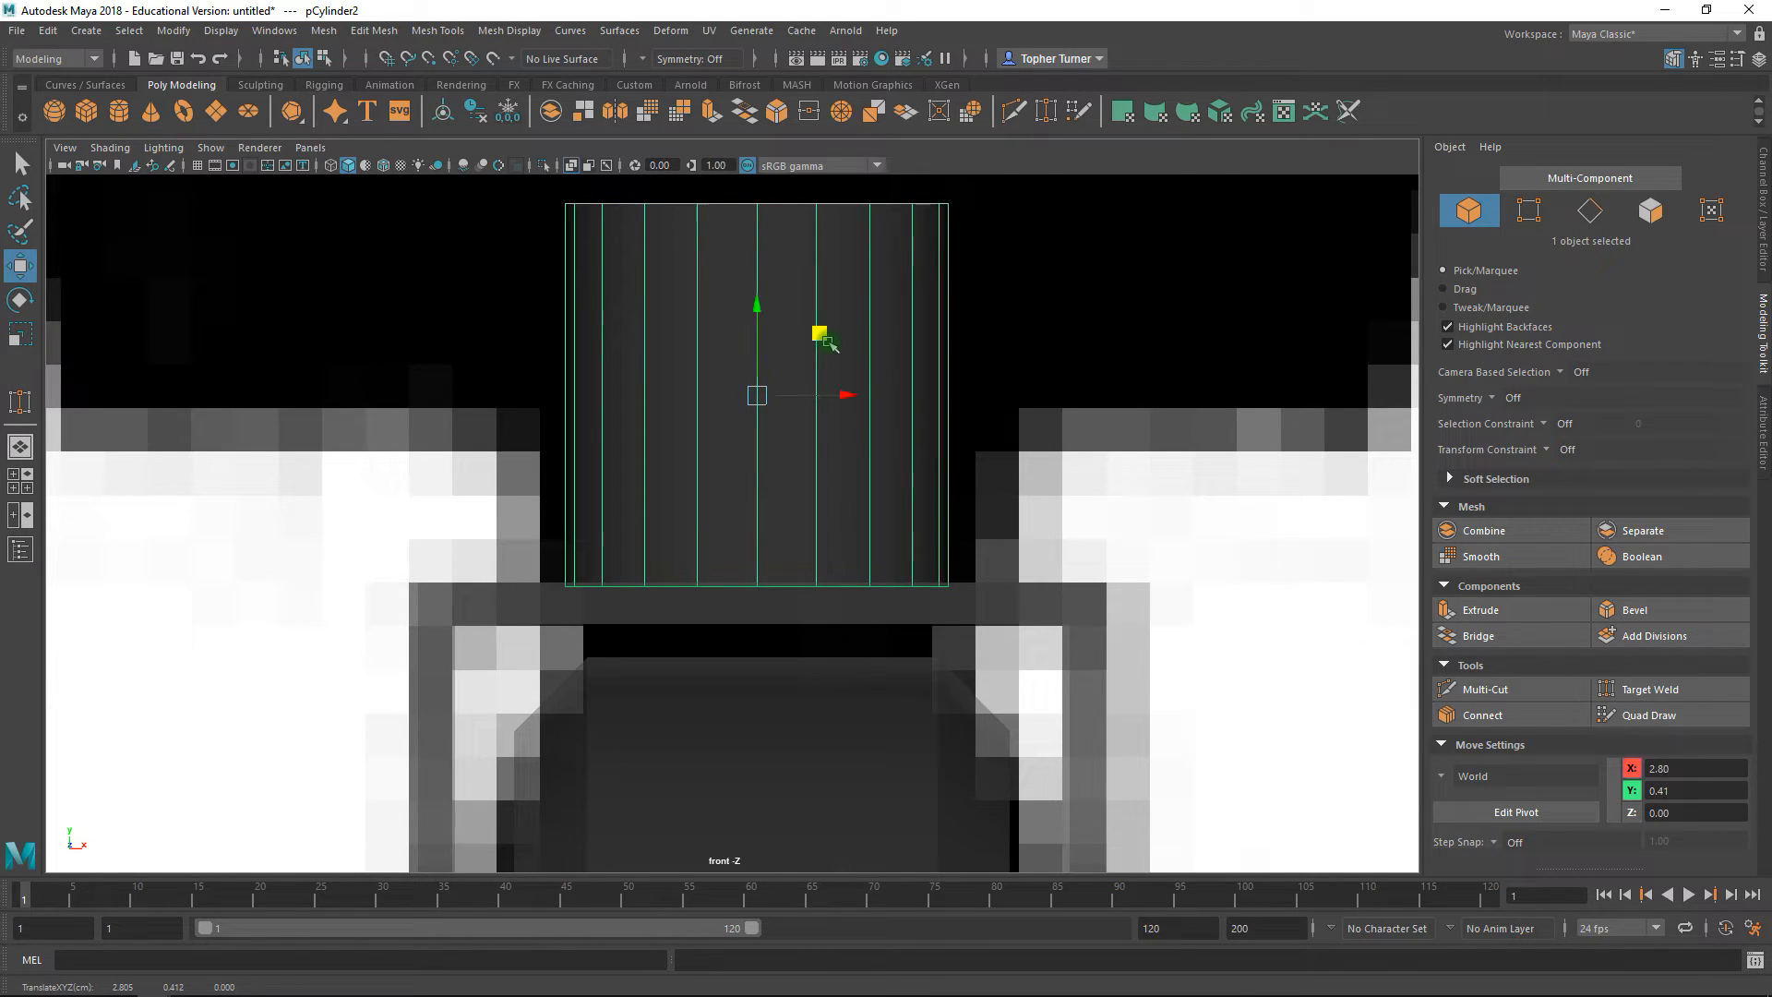
key(r)
drag(759, 395, 746, 385)
key(w)
drag(756, 310, 755, 319)
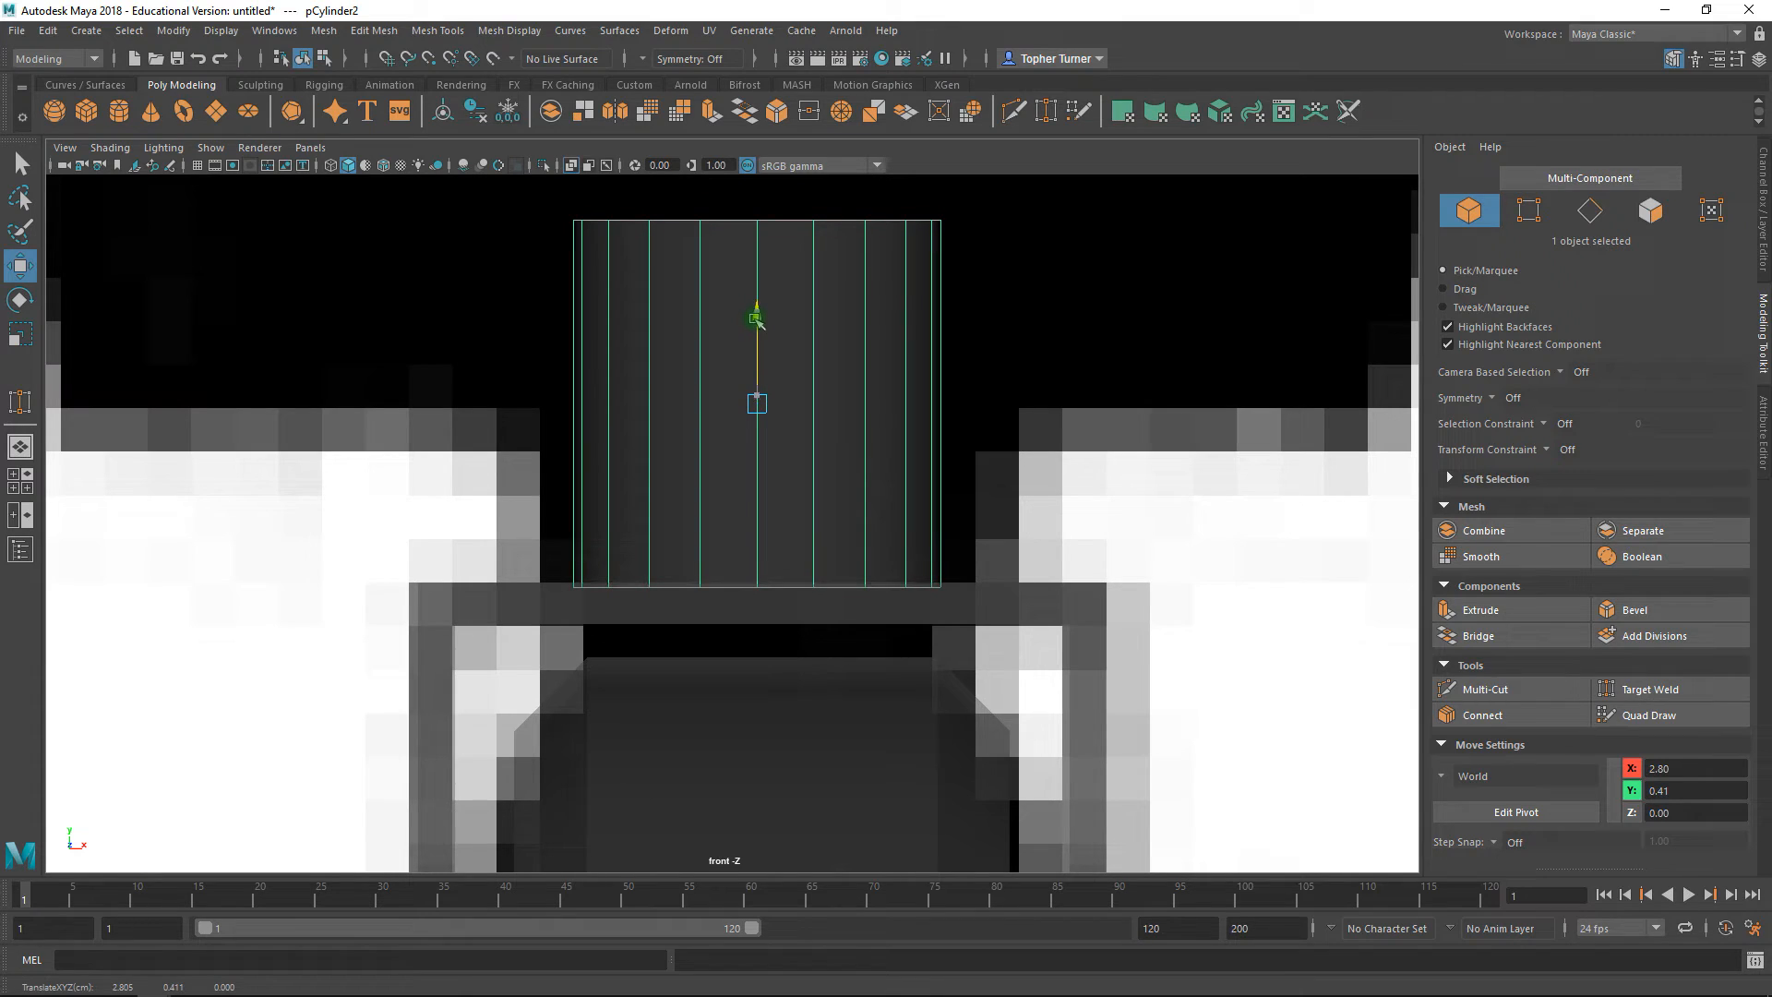
- Lower the cylinder's top ring of vertices to about Y 0.41 to shorten the stem
click(1524, 211)
drag(1074, 200, 492, 356)
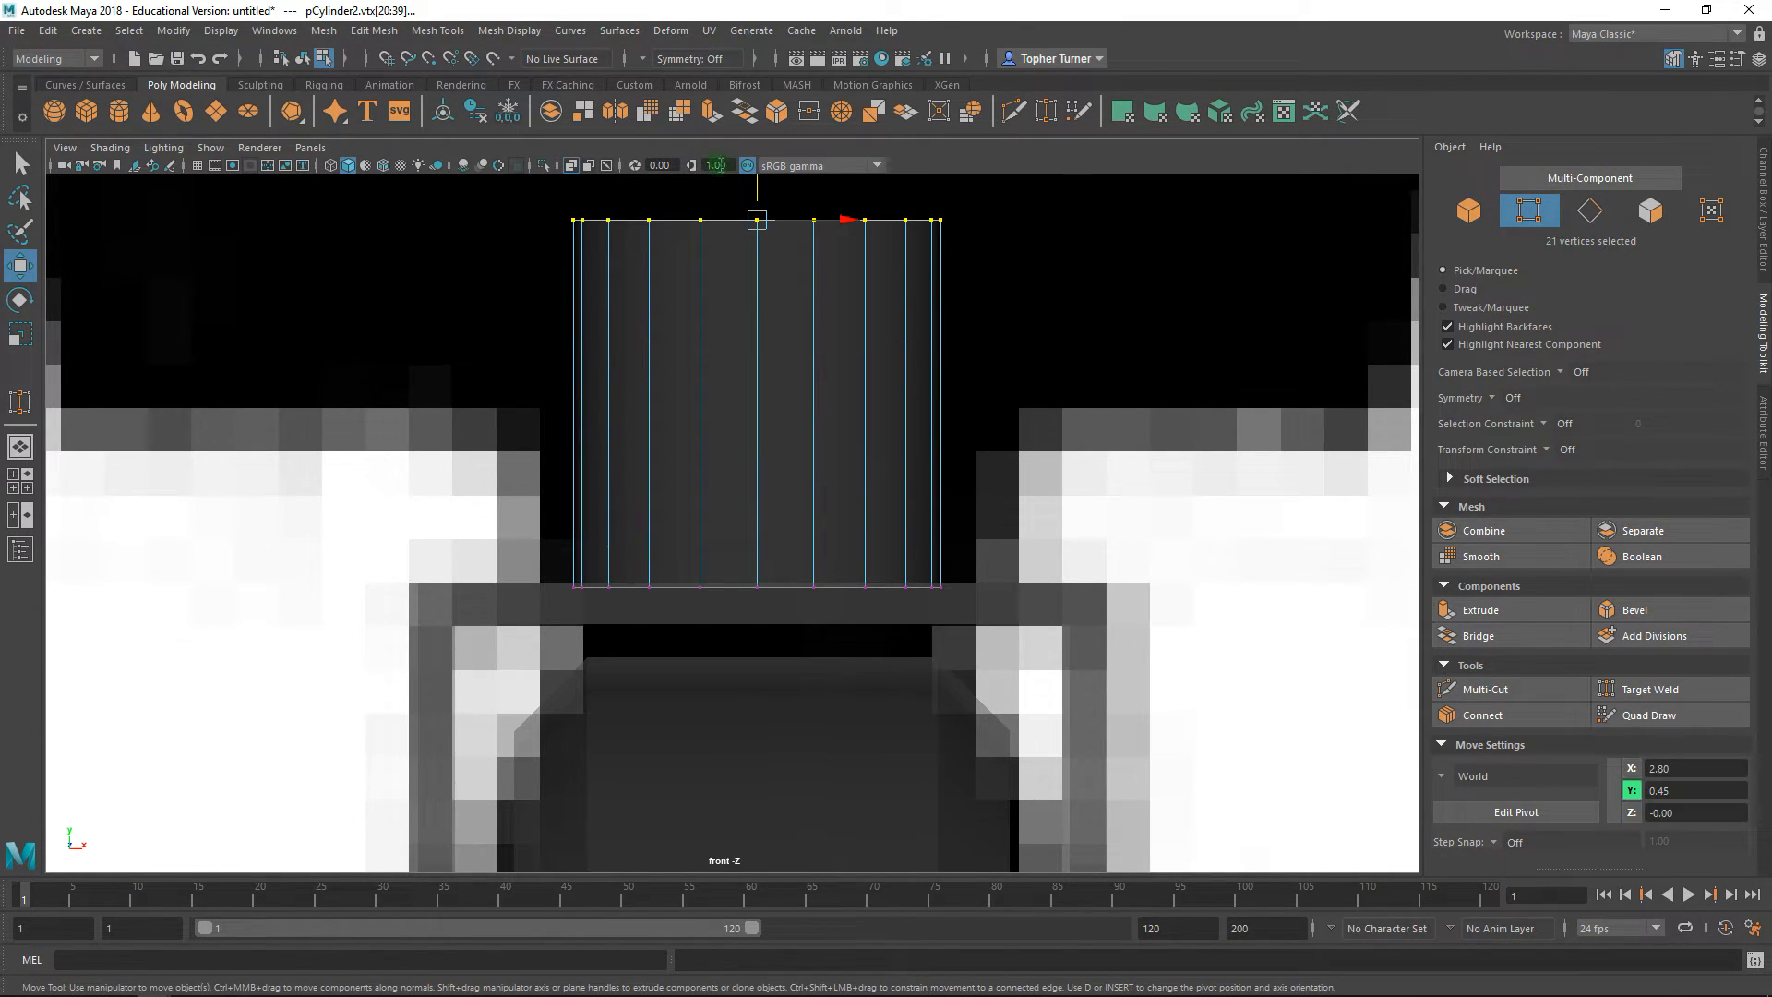
drag(754, 184, 754, 368)
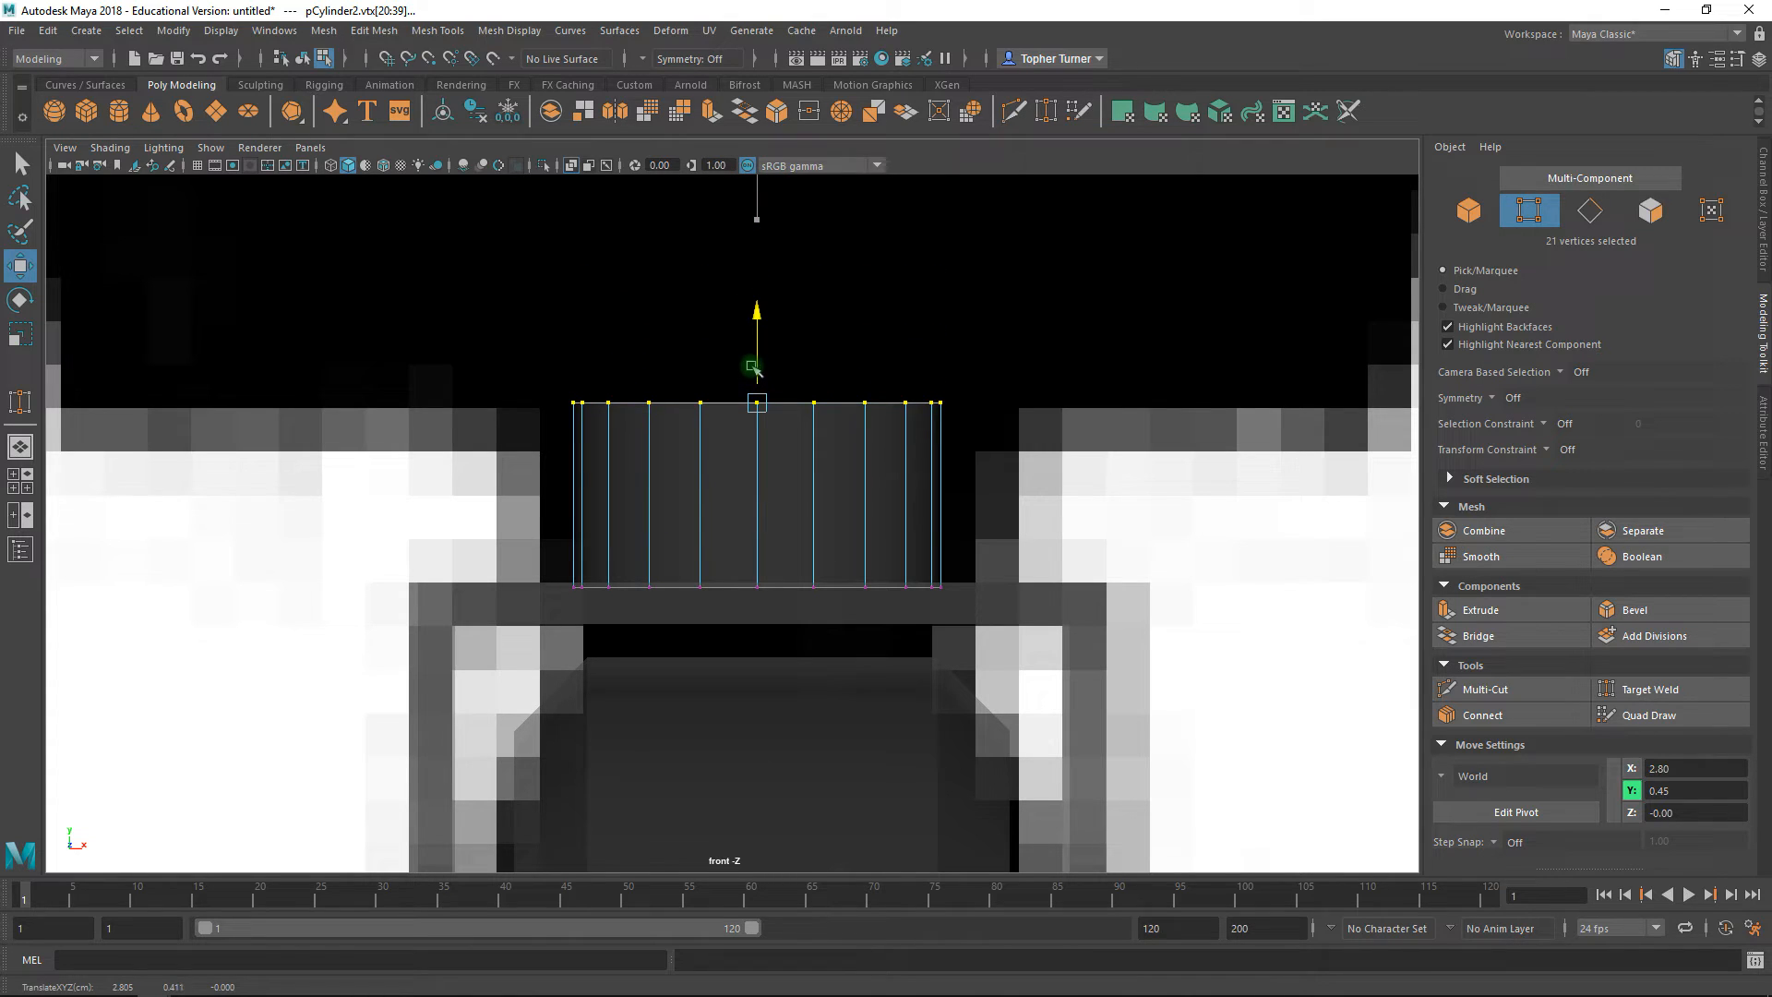
alt+right_drag(962, 451, 942, 487)
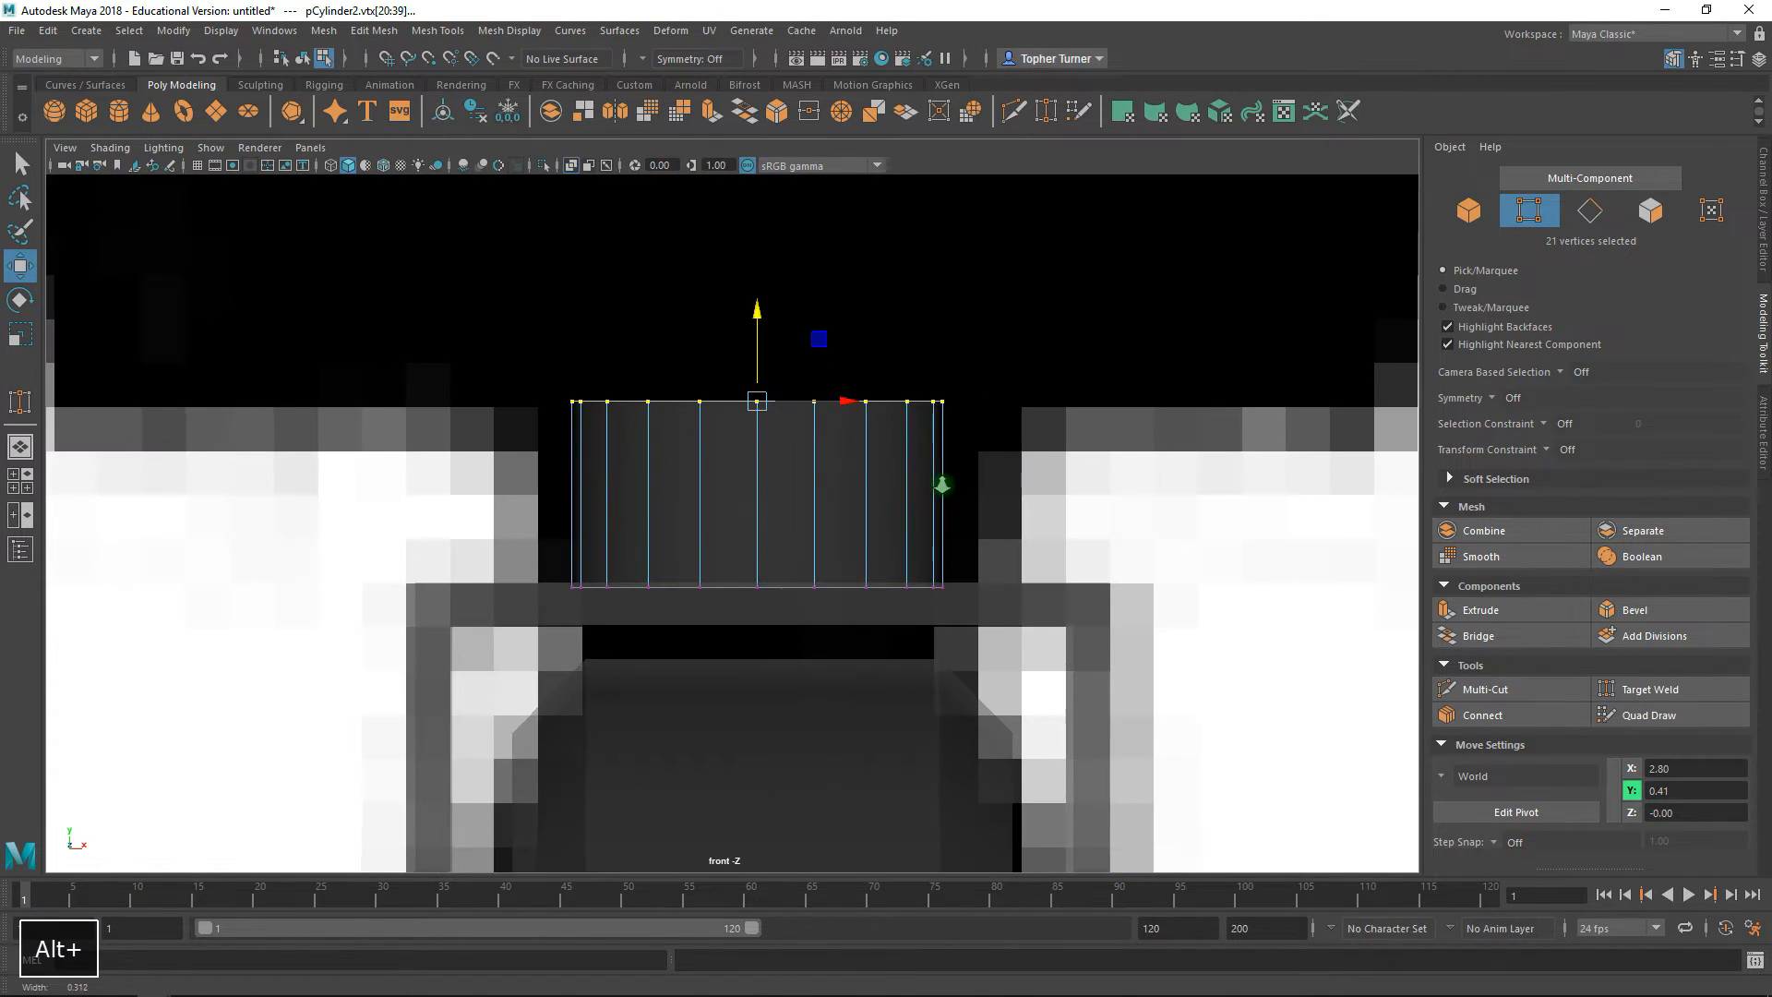
click(1469, 211)
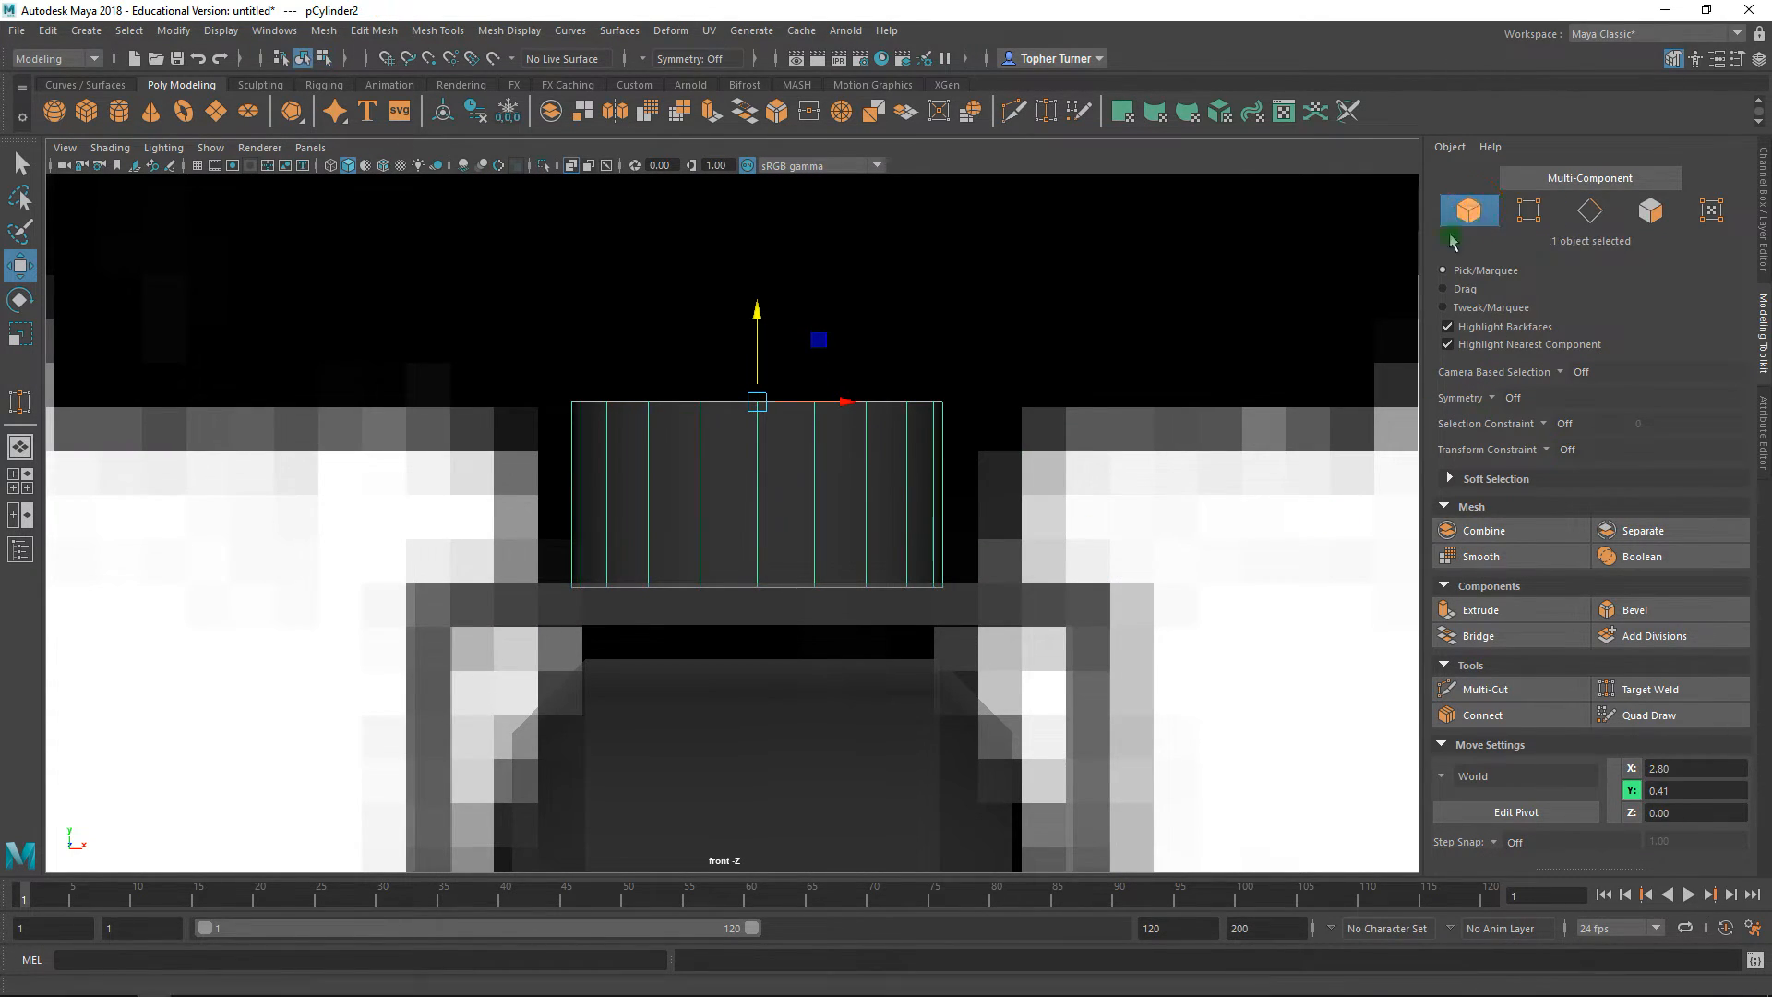
- Set the cylinder's axis subdivisions to 8 and lower its top vertices to about Y 0.41
click(1763, 432)
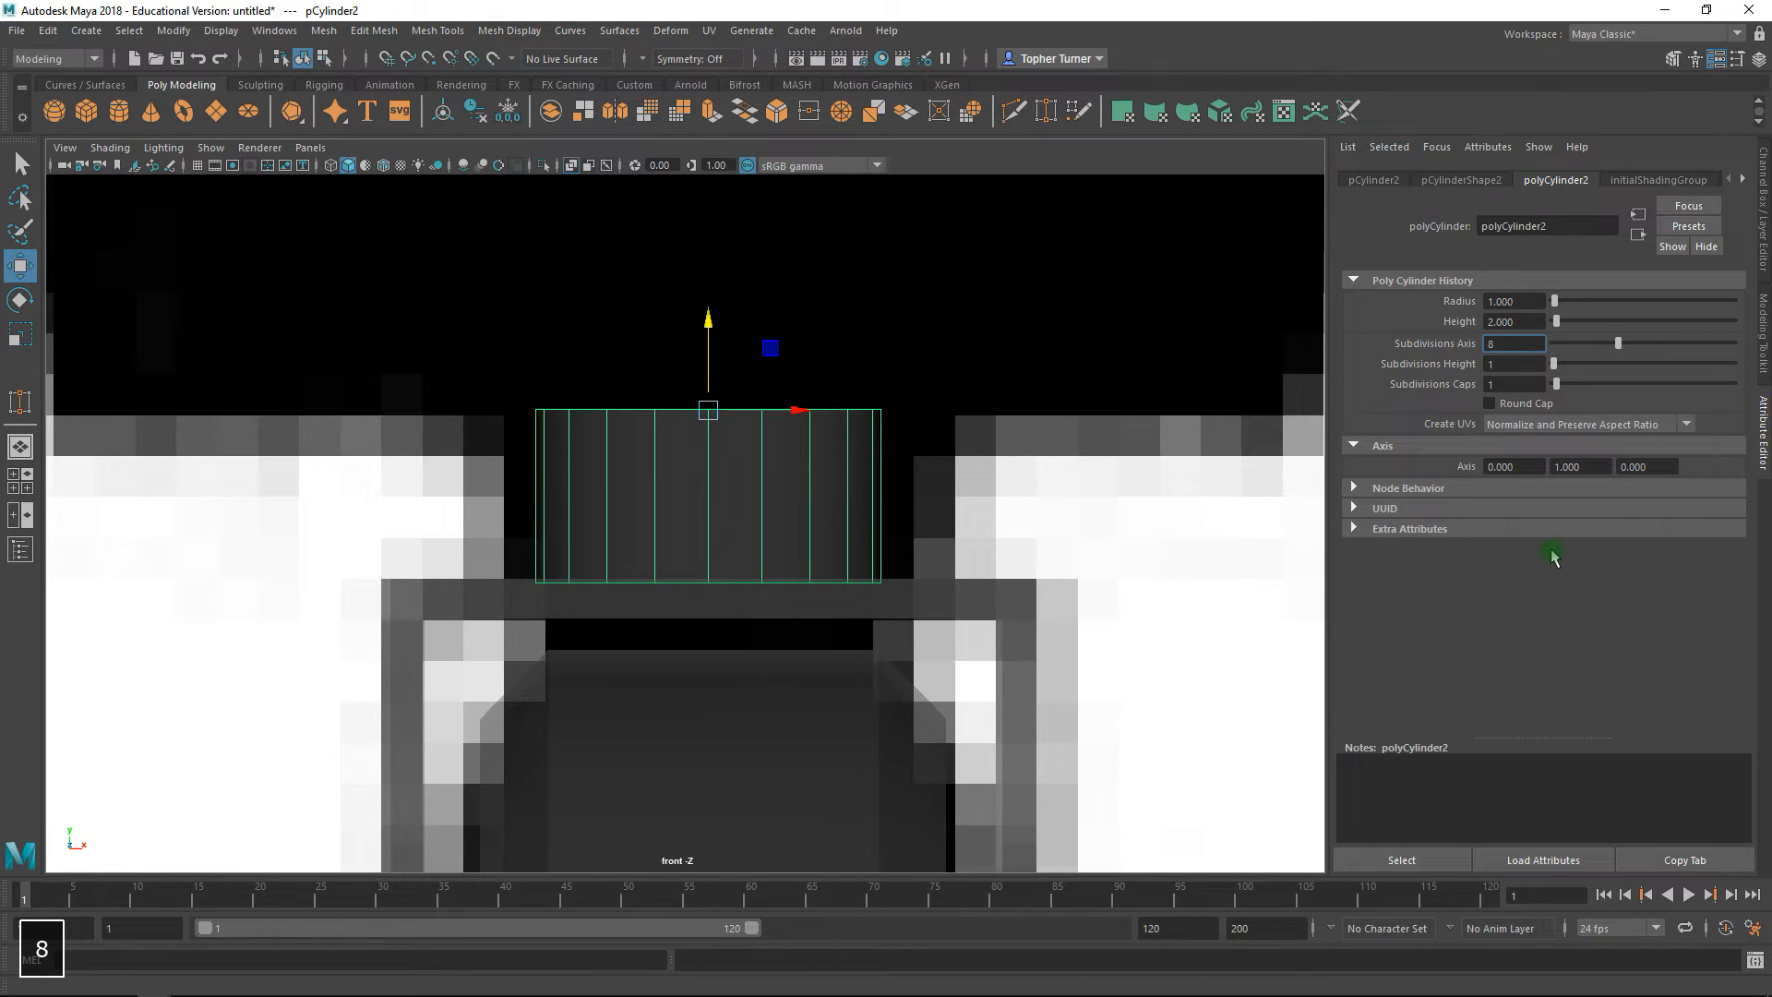
key(Return)
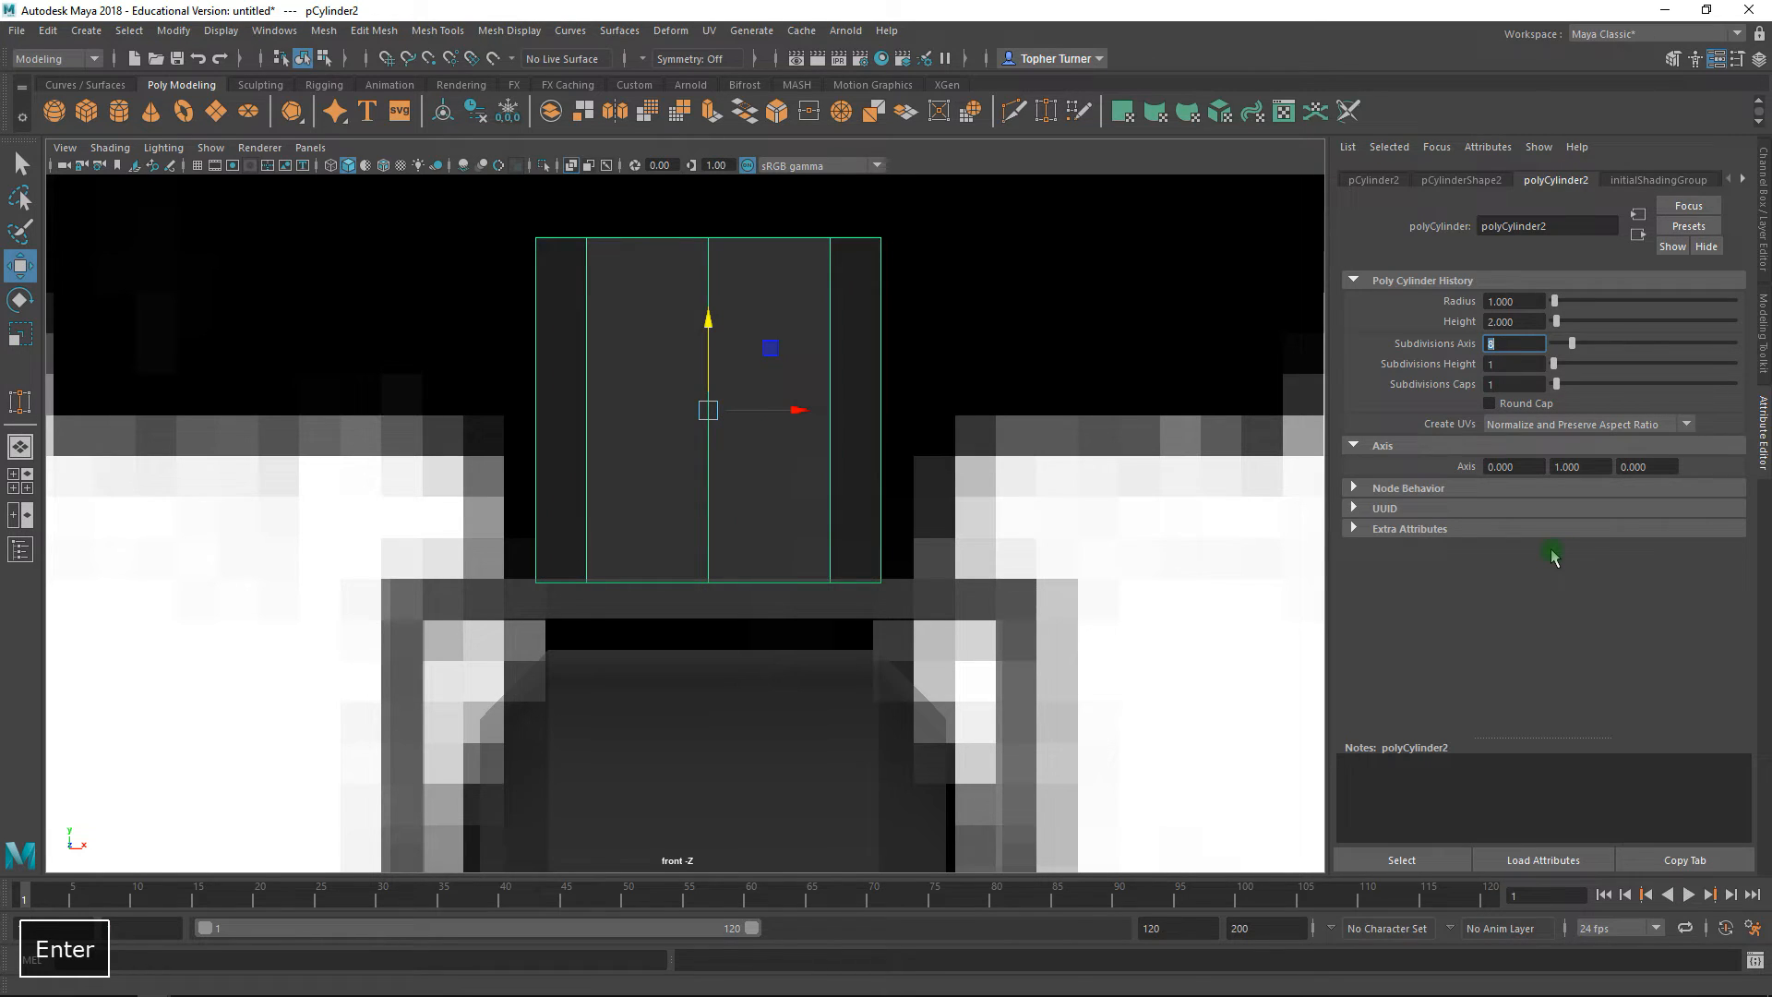
click(1762, 330)
click(1530, 210)
drag(996, 198, 483, 269)
drag(764, 203, 758, 335)
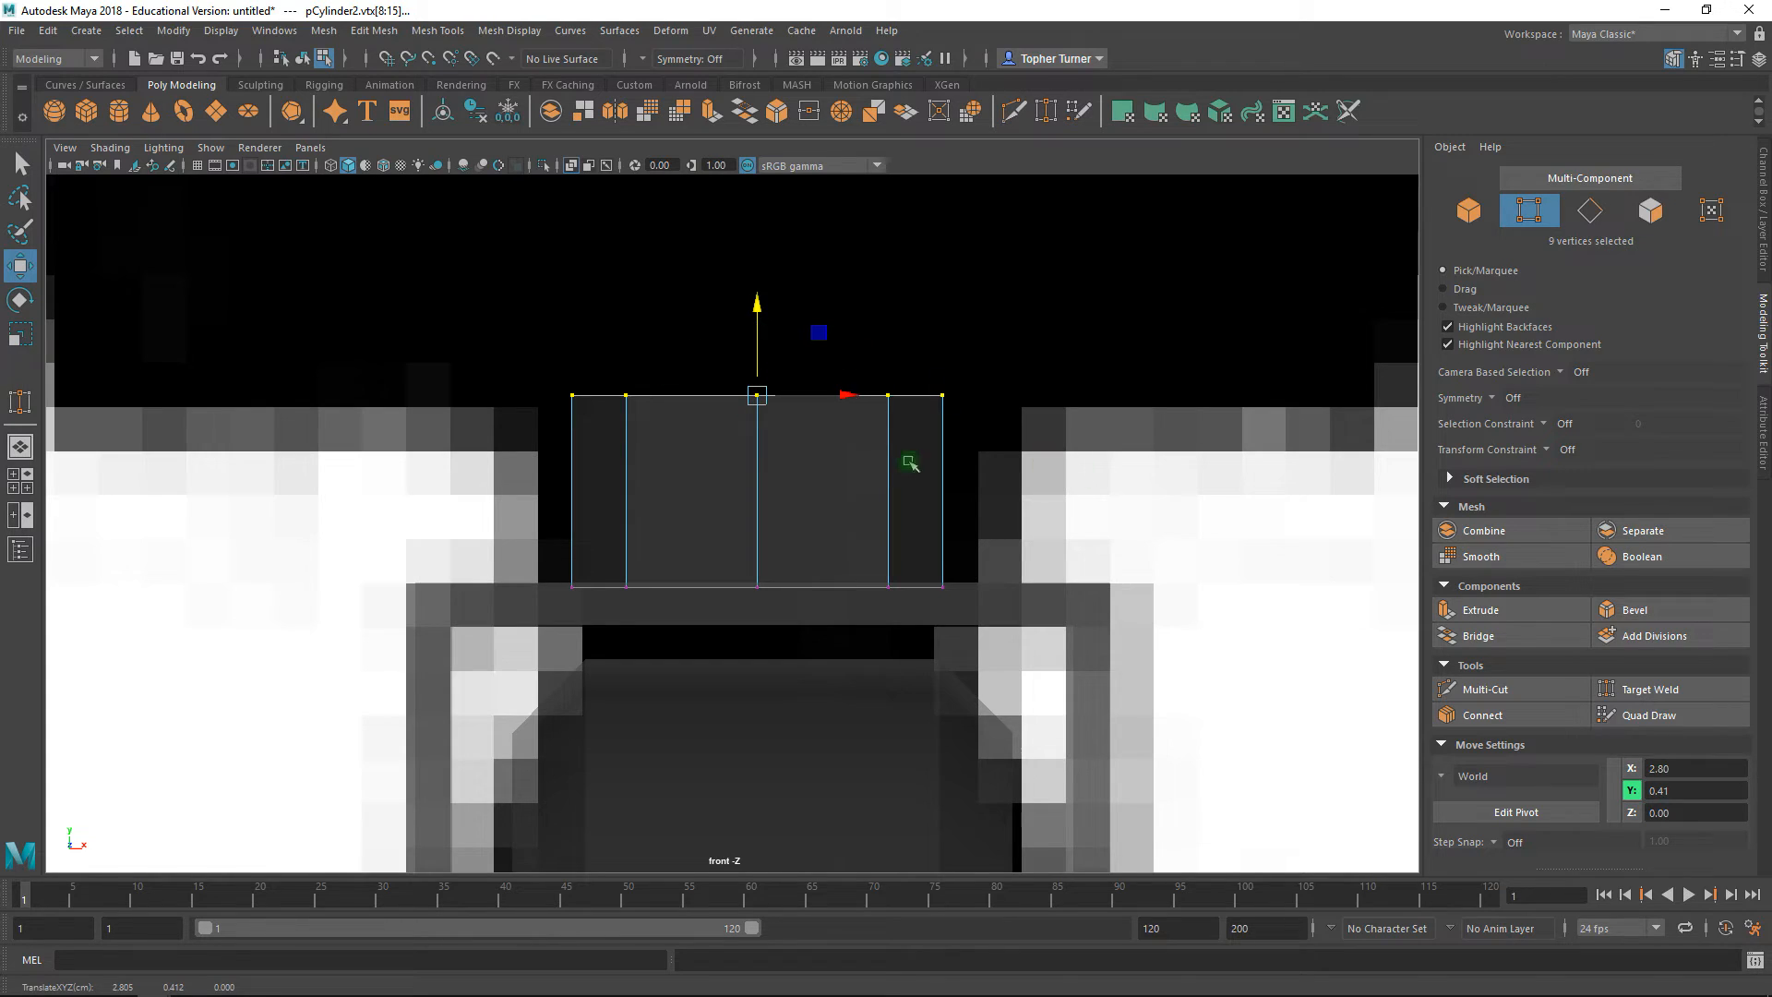
- Delete the stem cylinder's top and bottom cap faces, keeping the side walls, and return to object mode
click(1650, 210)
drag(1103, 323, 361, 657)
shift+drag(1204, 521, 1204, 521)
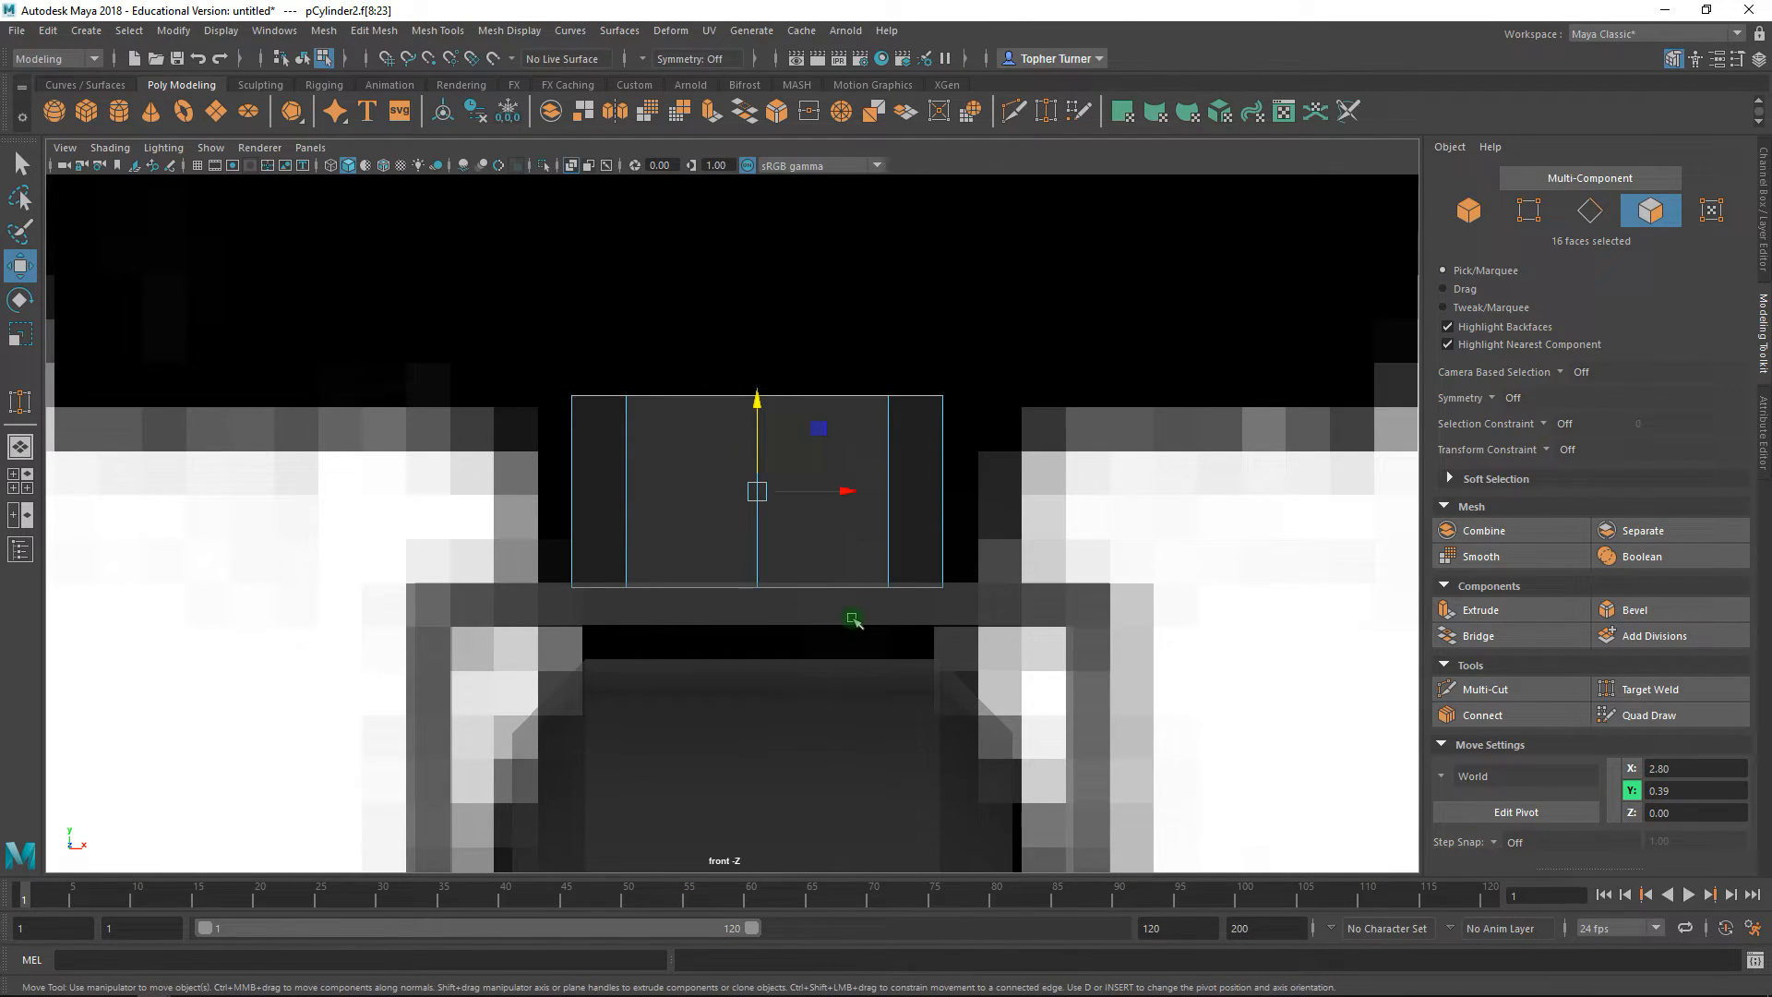
key(Delete)
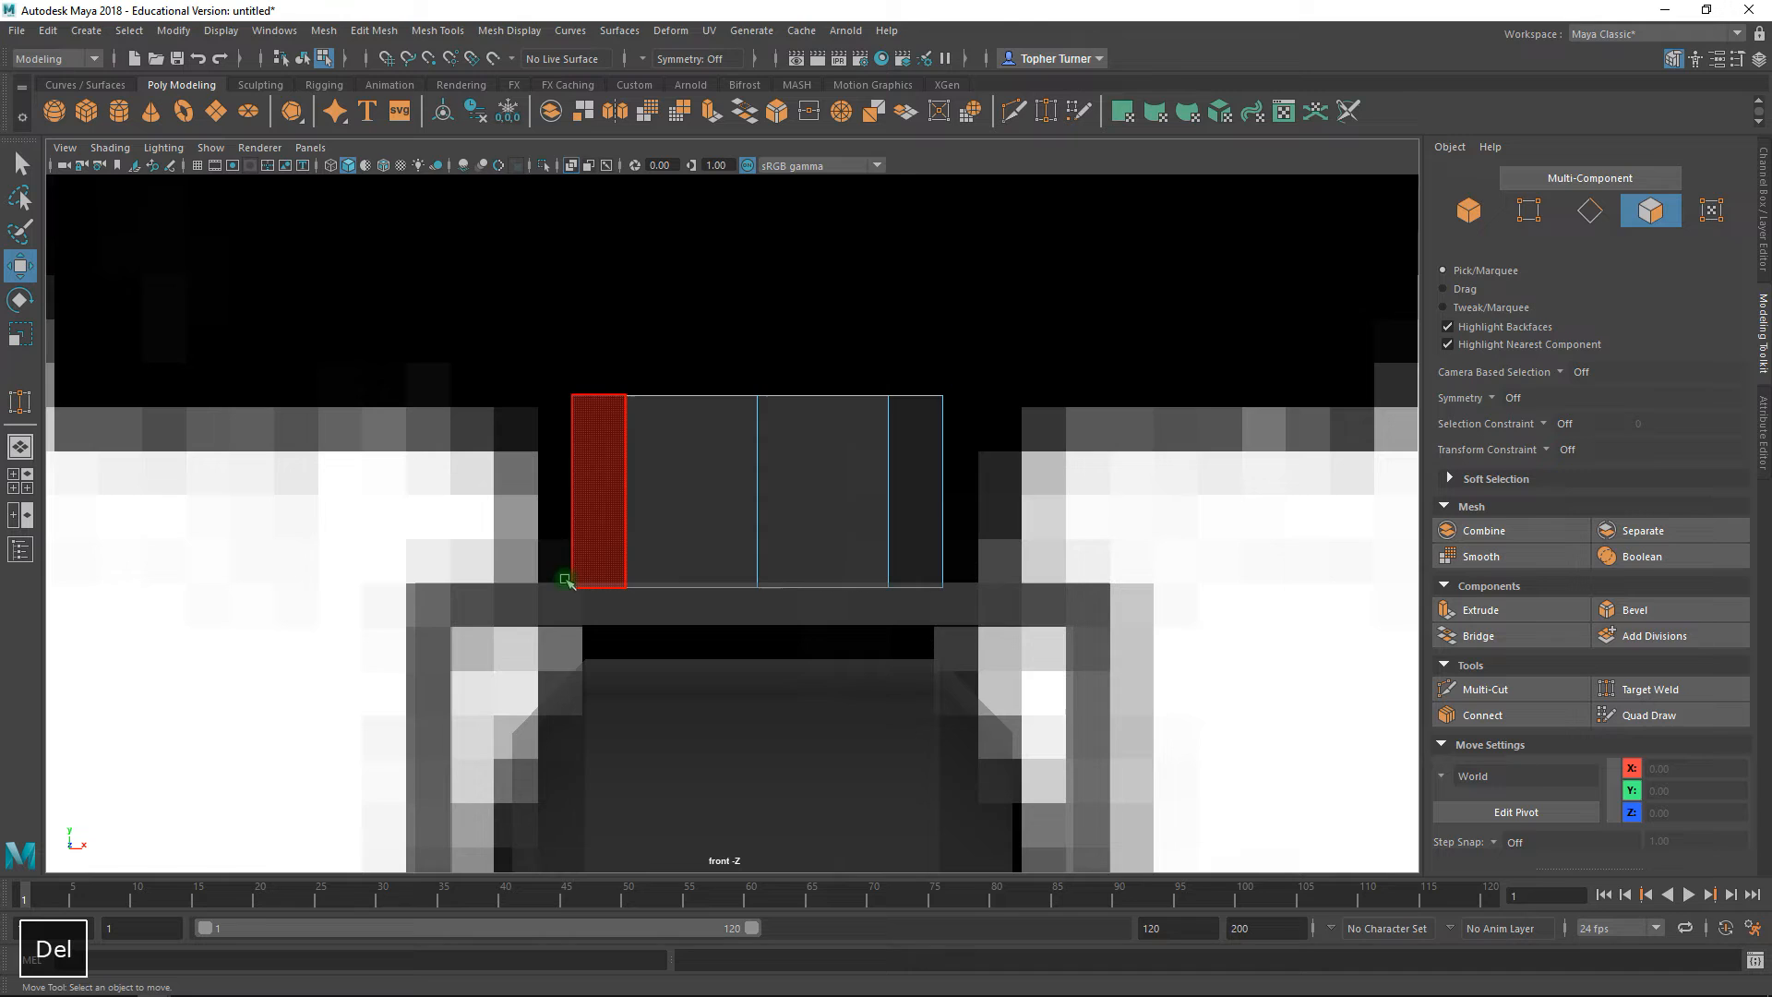
click(22, 167)
mouse_move(720, 519)
alt+right_down()
mouse_move(649, 474)
mouse_move(696, 521)
alt+right_up()
click(1465, 213)
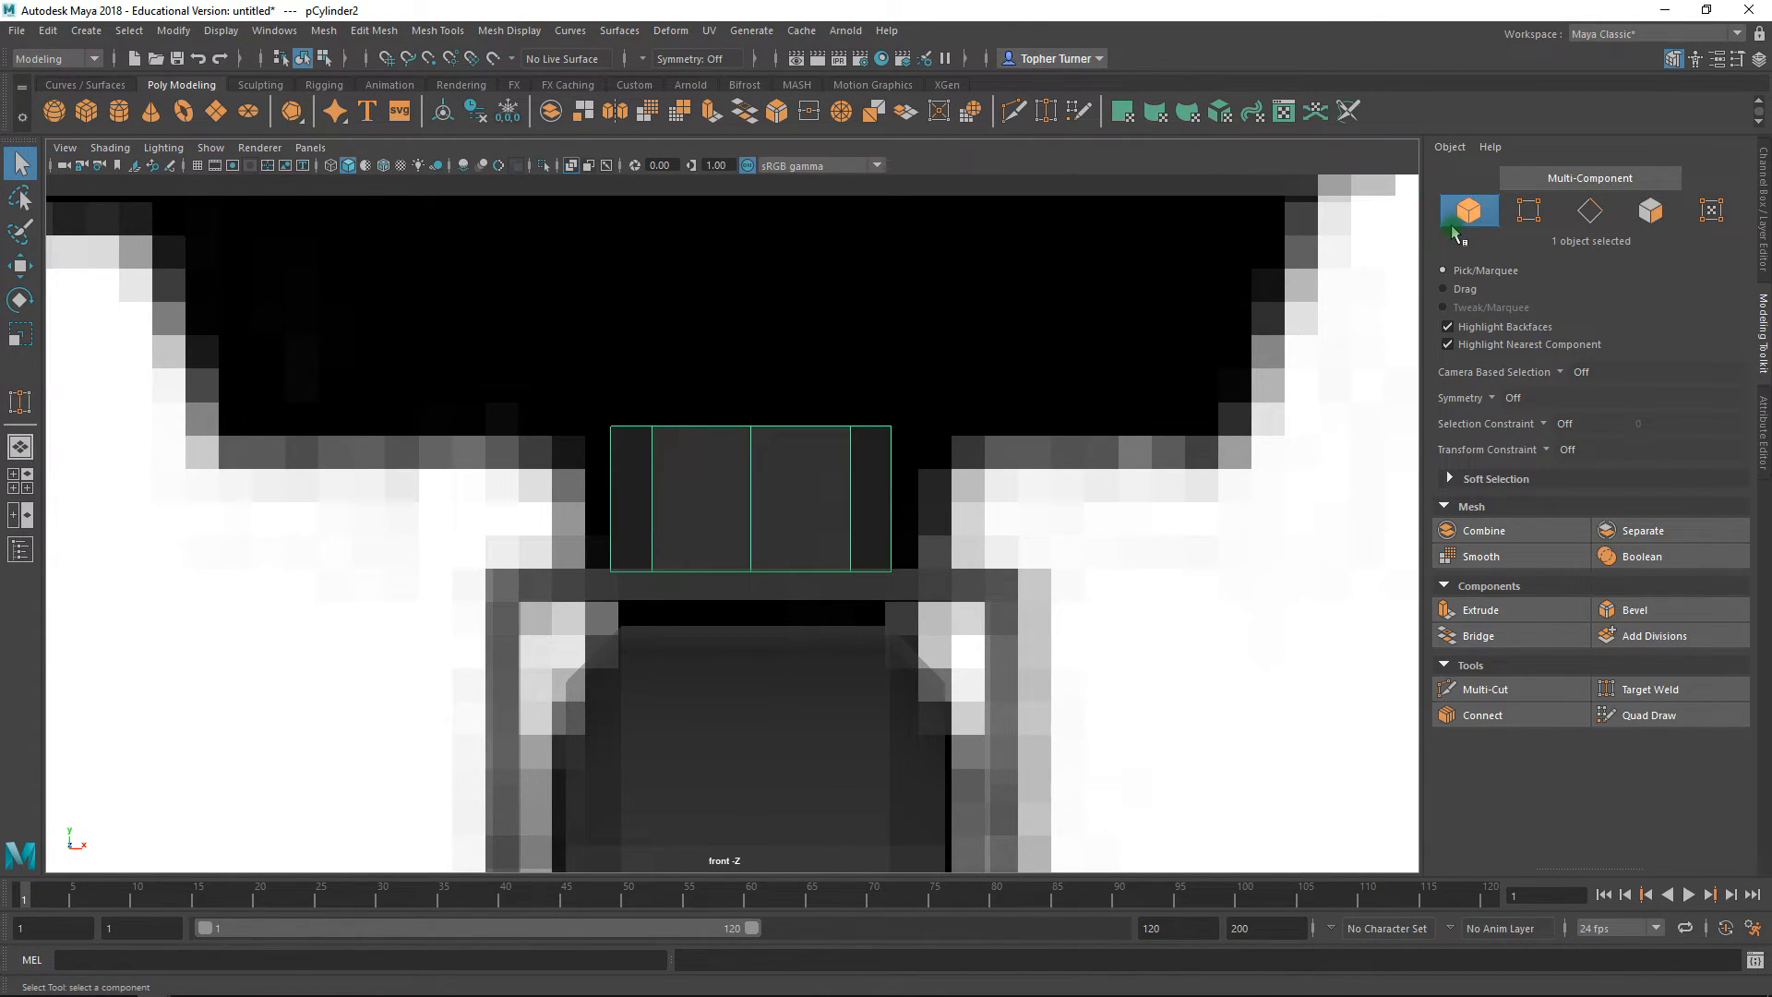
- Move the stem cylinder along Z to about 1.29 in the side view so it sits above the caster bracket
alt+right_drag(1003, 651, 988, 633)
key(space)
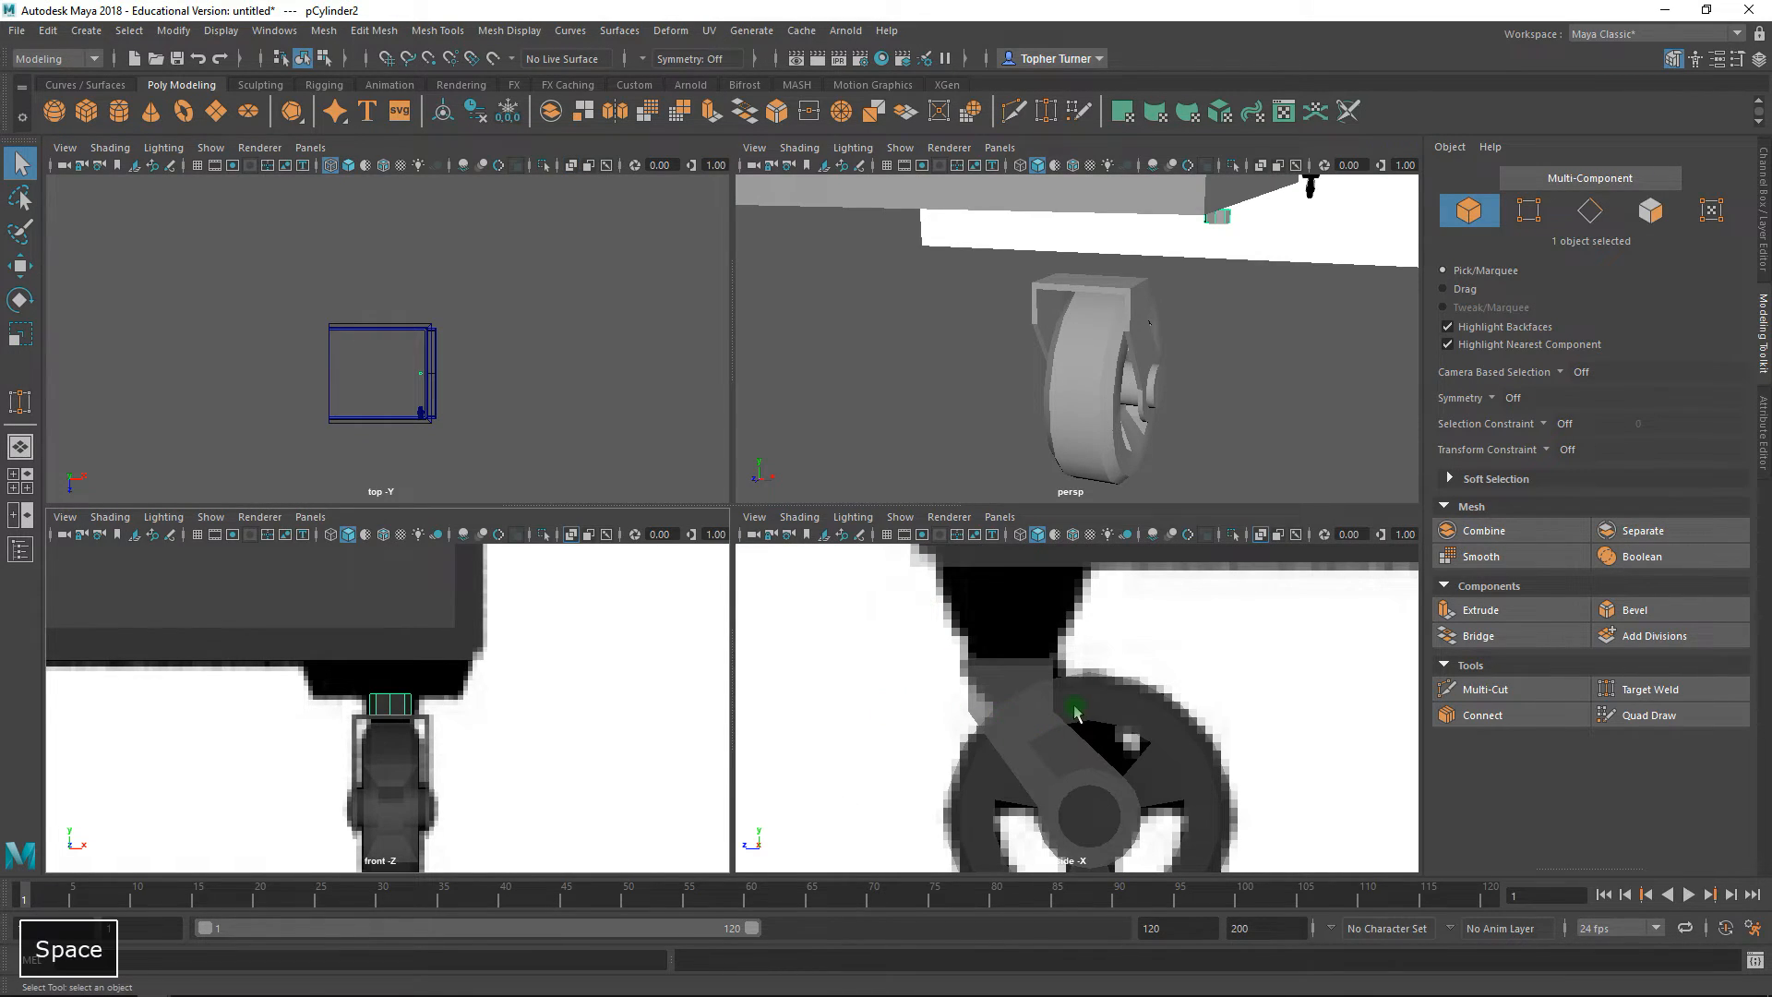
key(space)
alt+right_drag(1077, 712, 1061, 677)
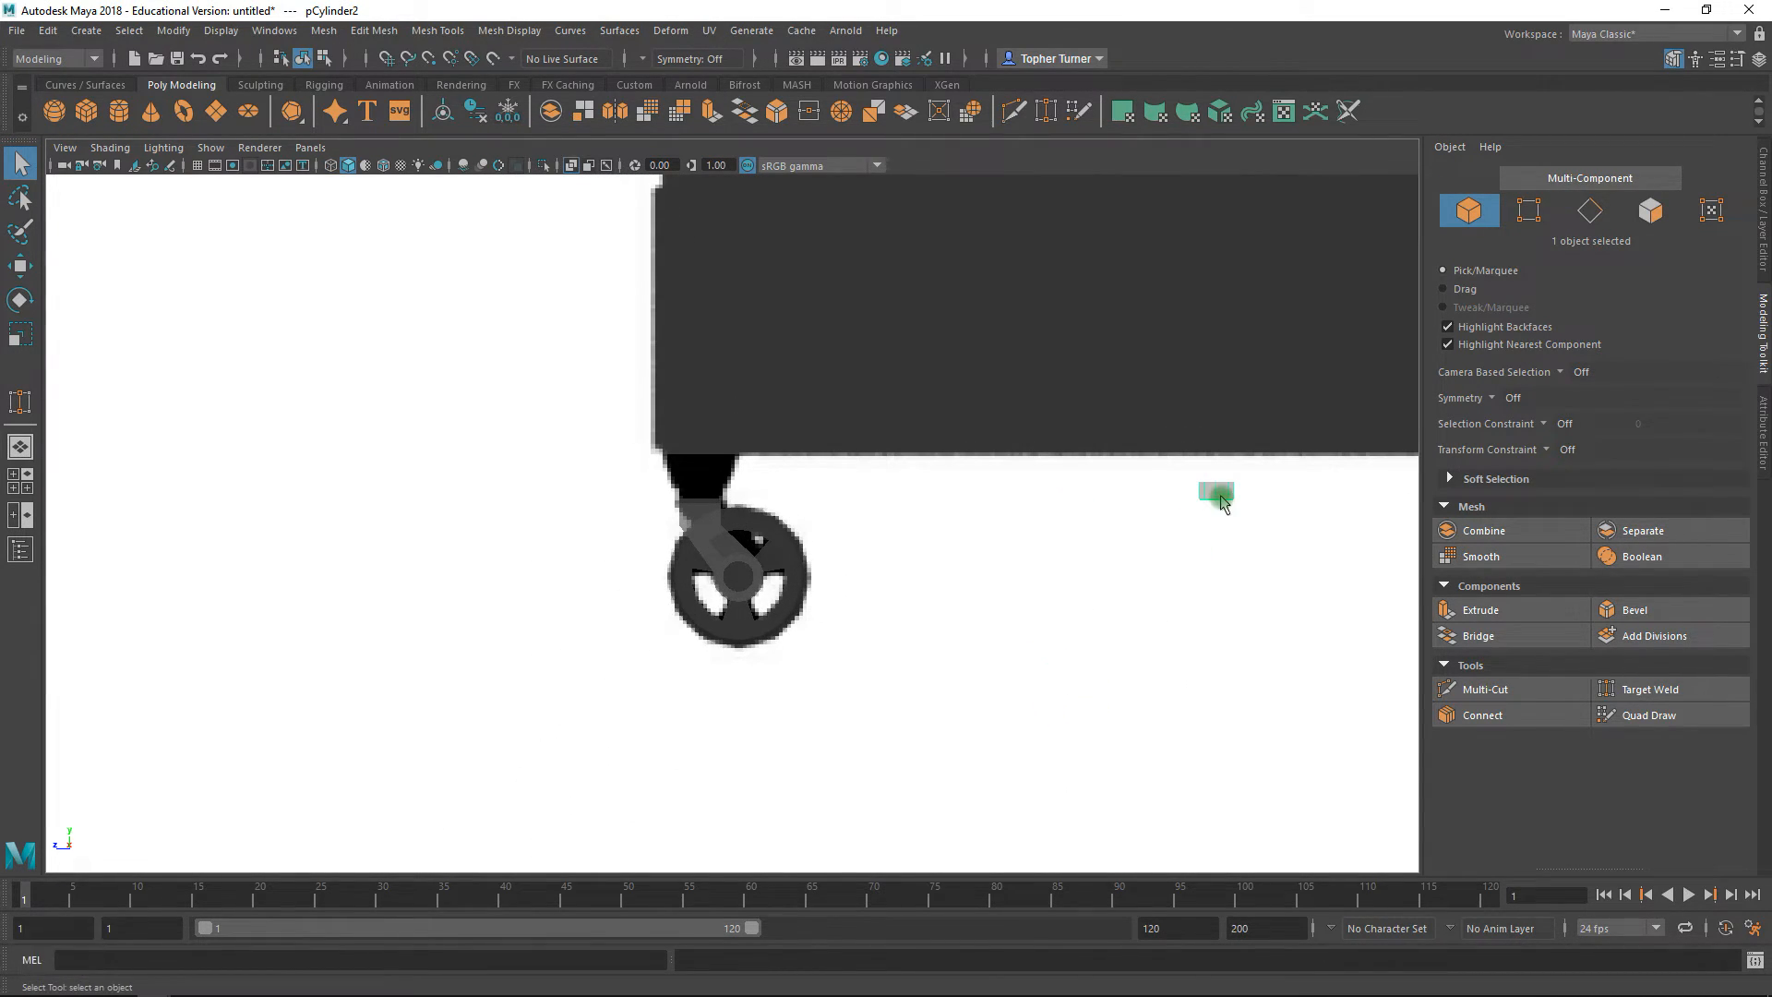
key(w)
drag(1168, 482, 720, 474)
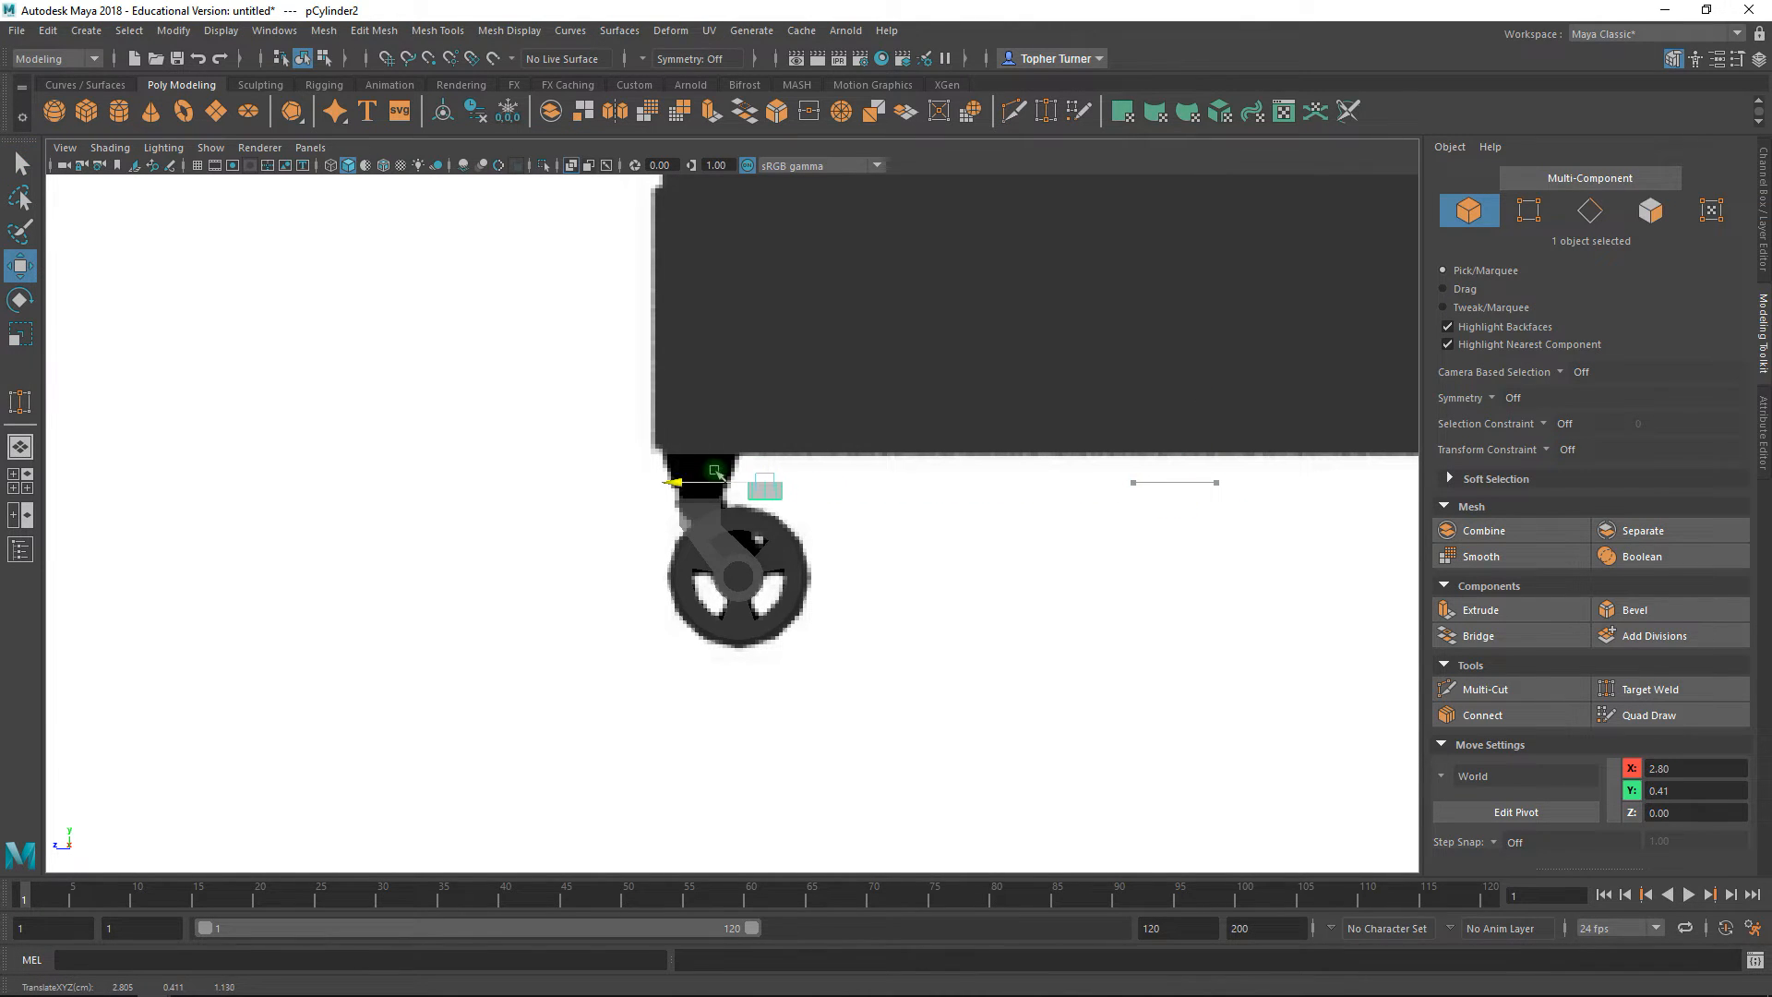
alt+right_drag(1001, 735, 1249, 815)
alt+middle_drag(732, 416, 1246, 739)
drag(1030, 515, 883, 474)
alt+right_drag(886, 475, 946, 588)
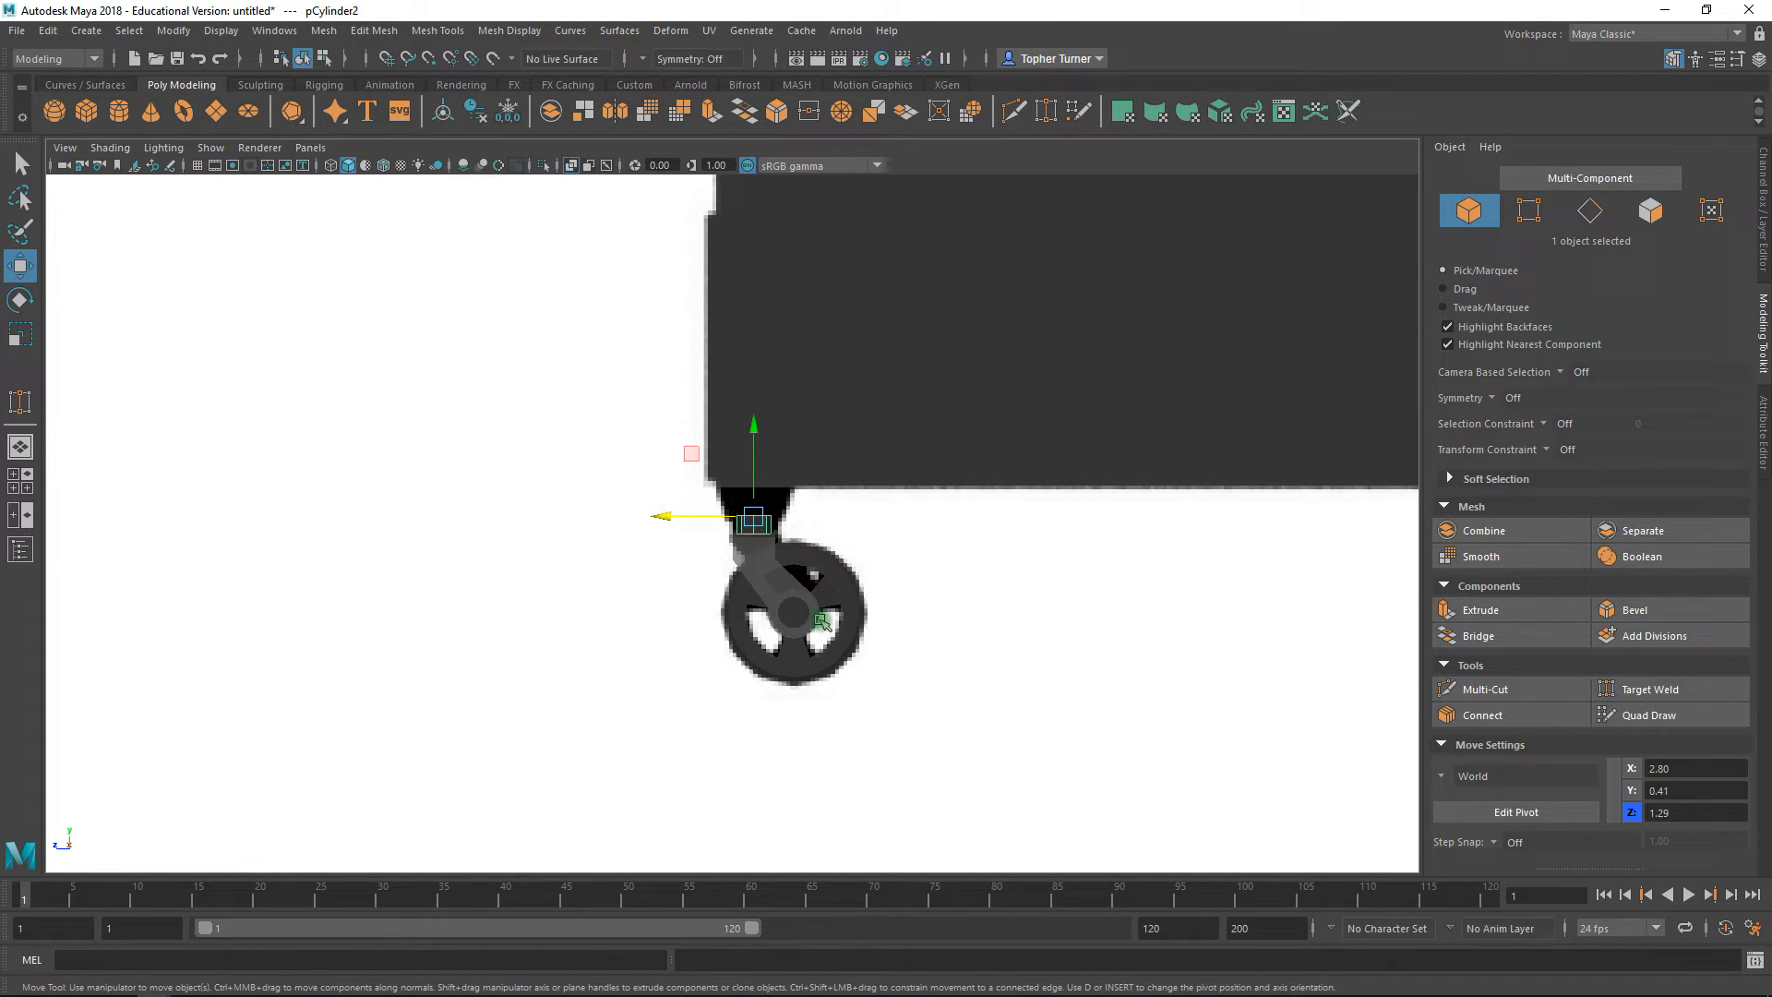
alt+right_drag(818, 616, 1243, 987)
alt+middle_drag(875, 602, 680, 585)
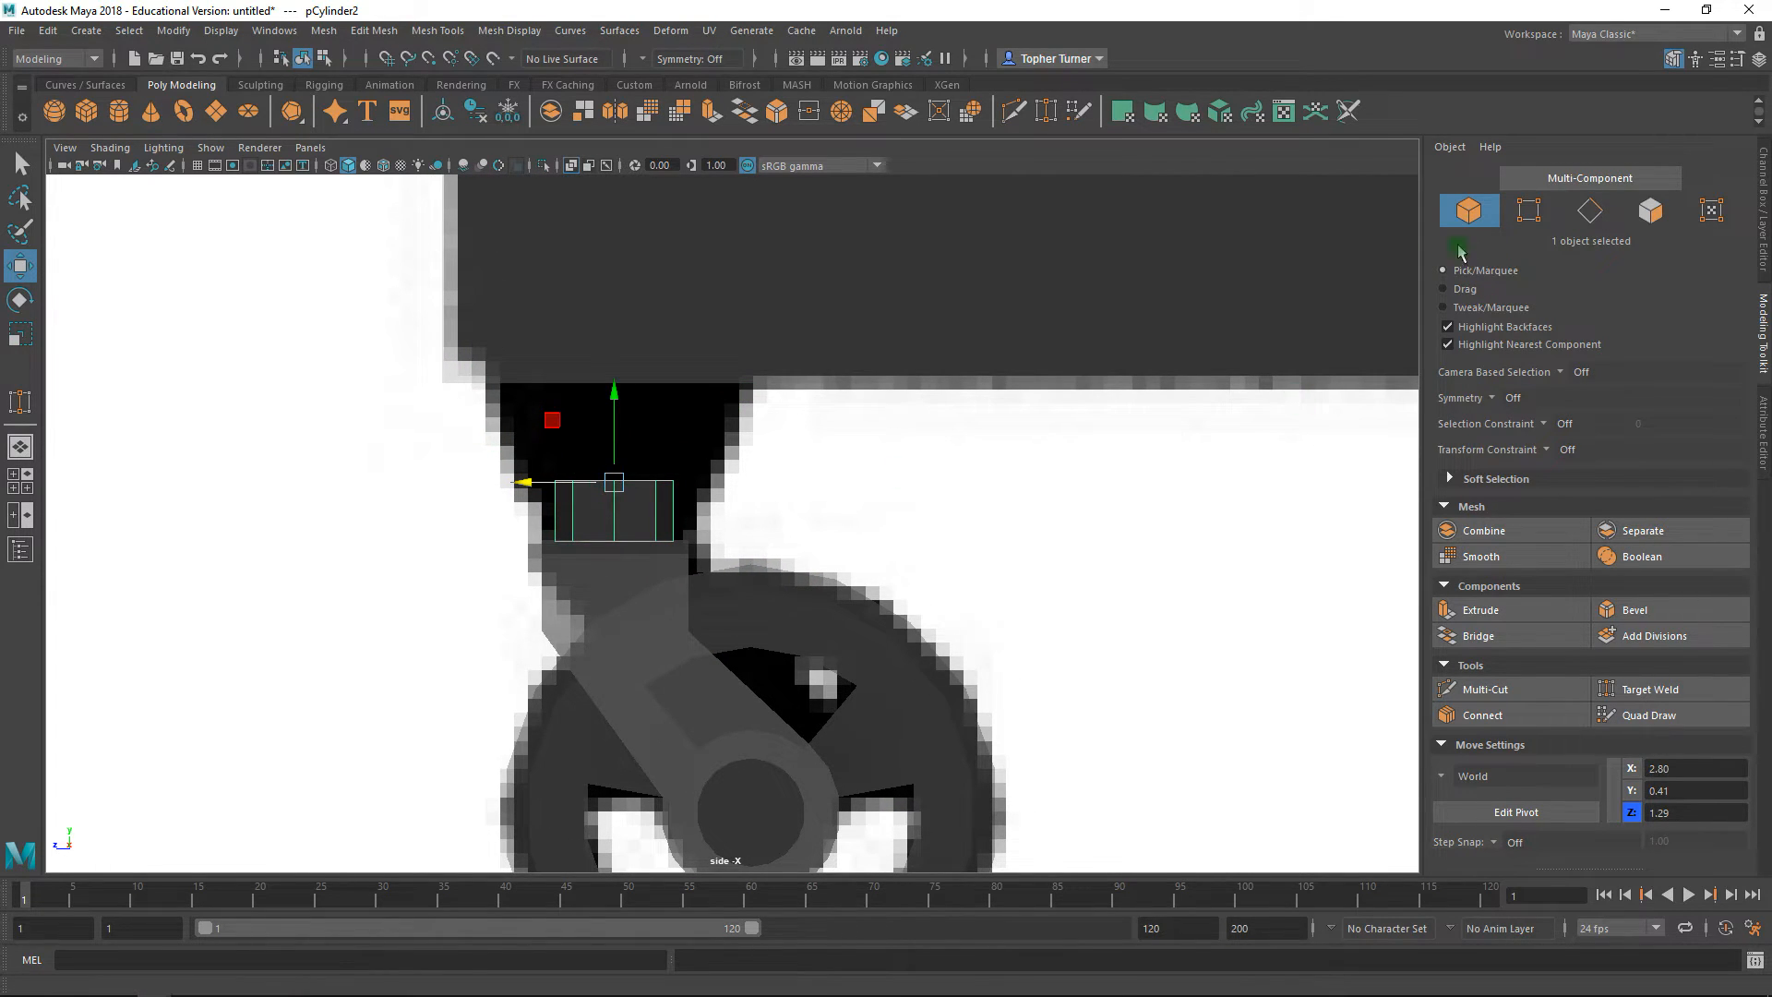
- Create a polygon cube, place it over the stem at about Z 1.30 in the side view, and scale it down to roughly the mount's size
alt+right_drag(794, 563, 590, 480)
drag(1206, 631, 627, 427)
alt+right_drag(627, 427, 748, 713)
key(r)
drag(578, 403, 158, 277)
drag(576, 402, 446, 452)
drag(579, 412, 336, 391)
alt+right_drag(685, 461, 923, 886)
alt+middle_drag(665, 496, 922, 683)
- Raise the cube's bottom vertices to about Y 0.41 and lower its top vertices to about Y 0.48, under the bin body
click(1516, 215)
drag(338, 579, 951, 694)
key(w)
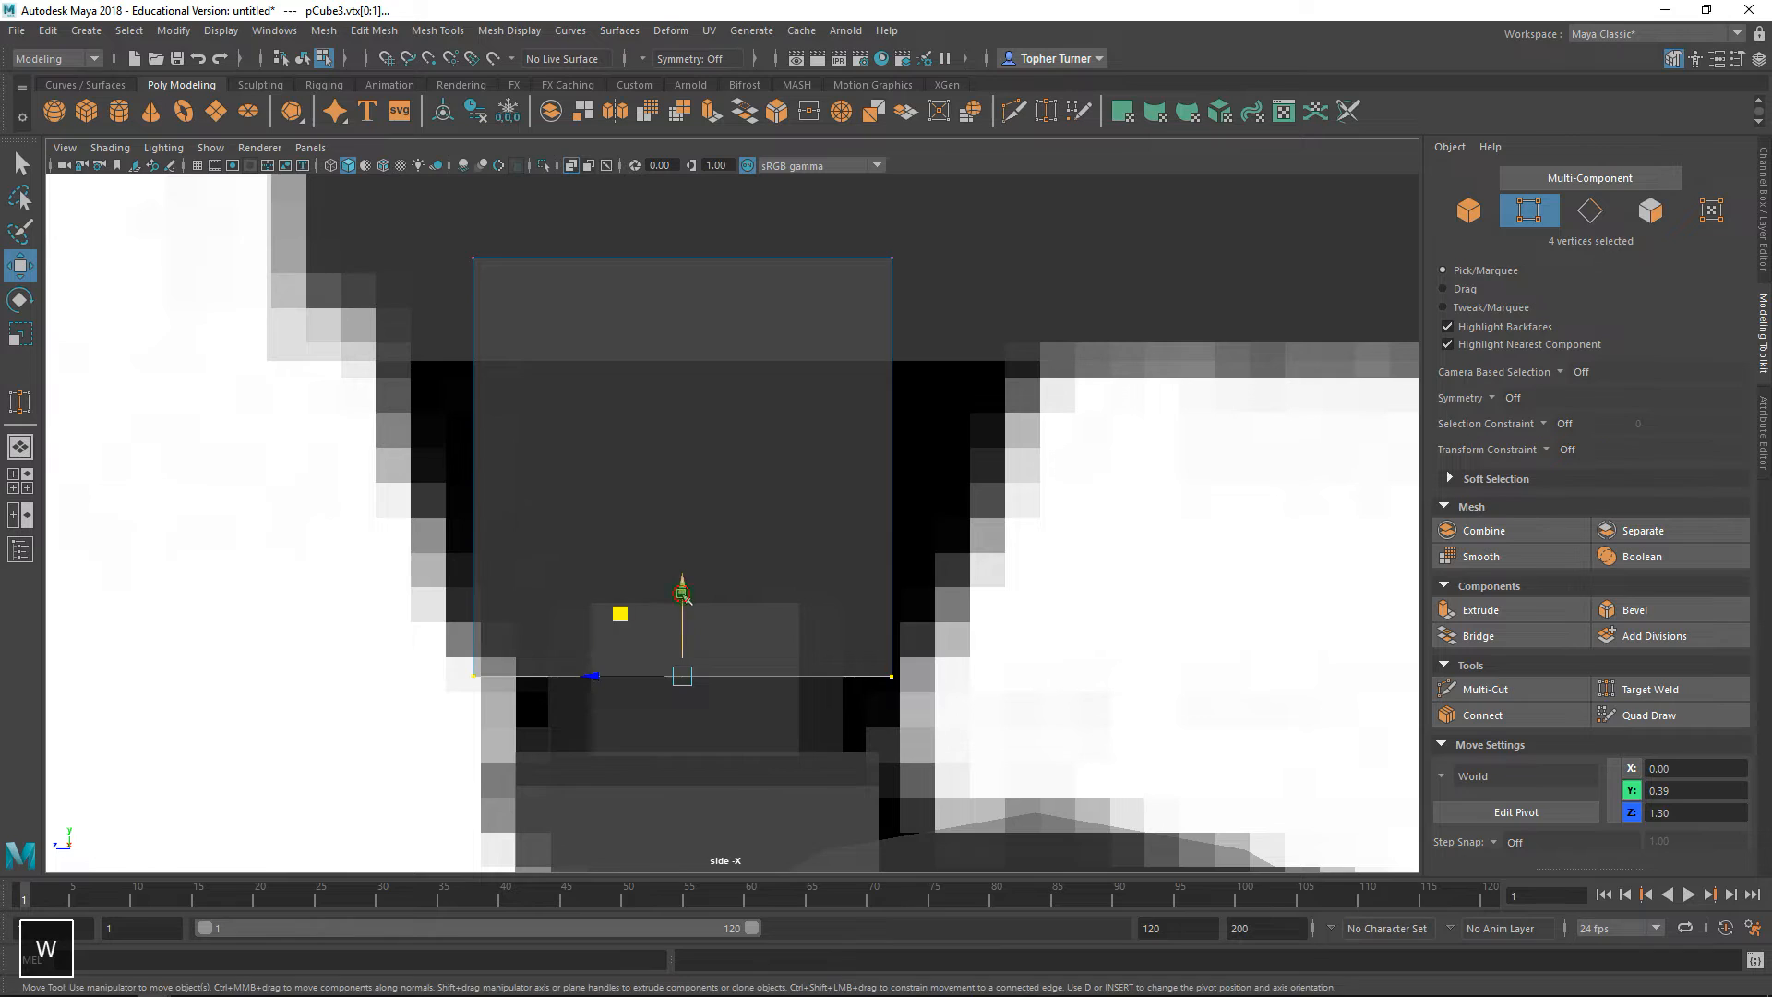
drag(685, 596, 690, 523)
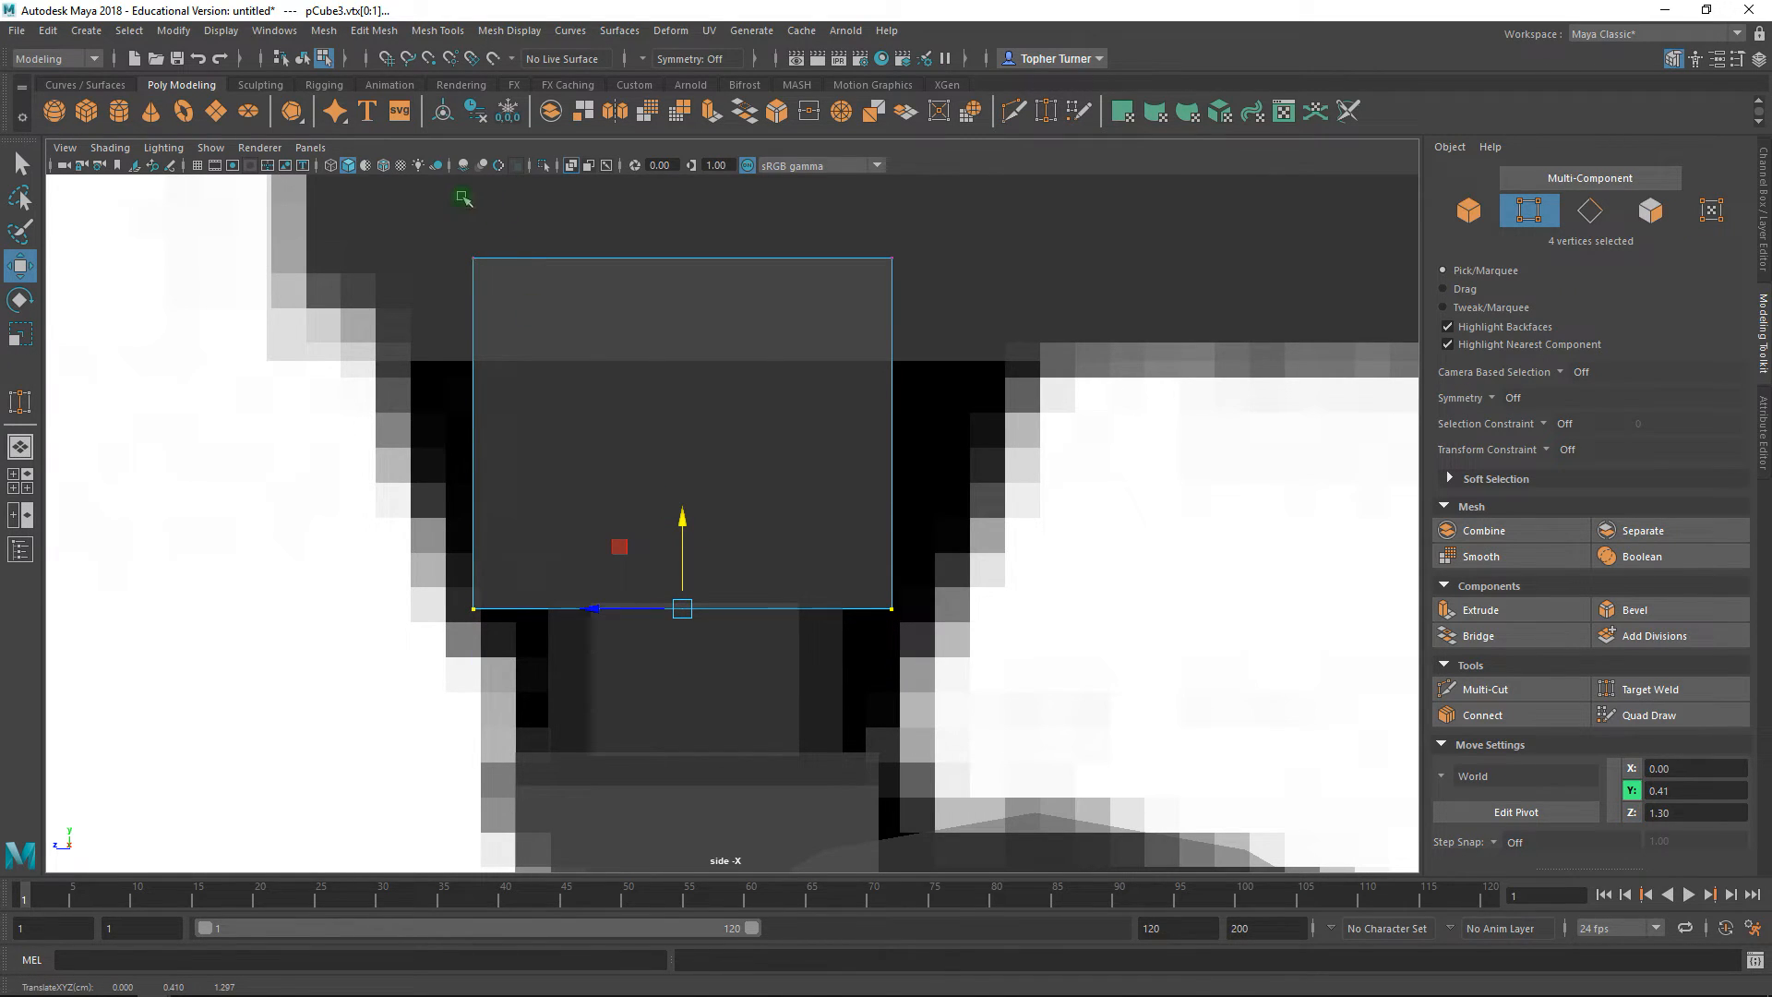
drag(463, 199, 990, 283)
drag(694, 206, 680, 305)
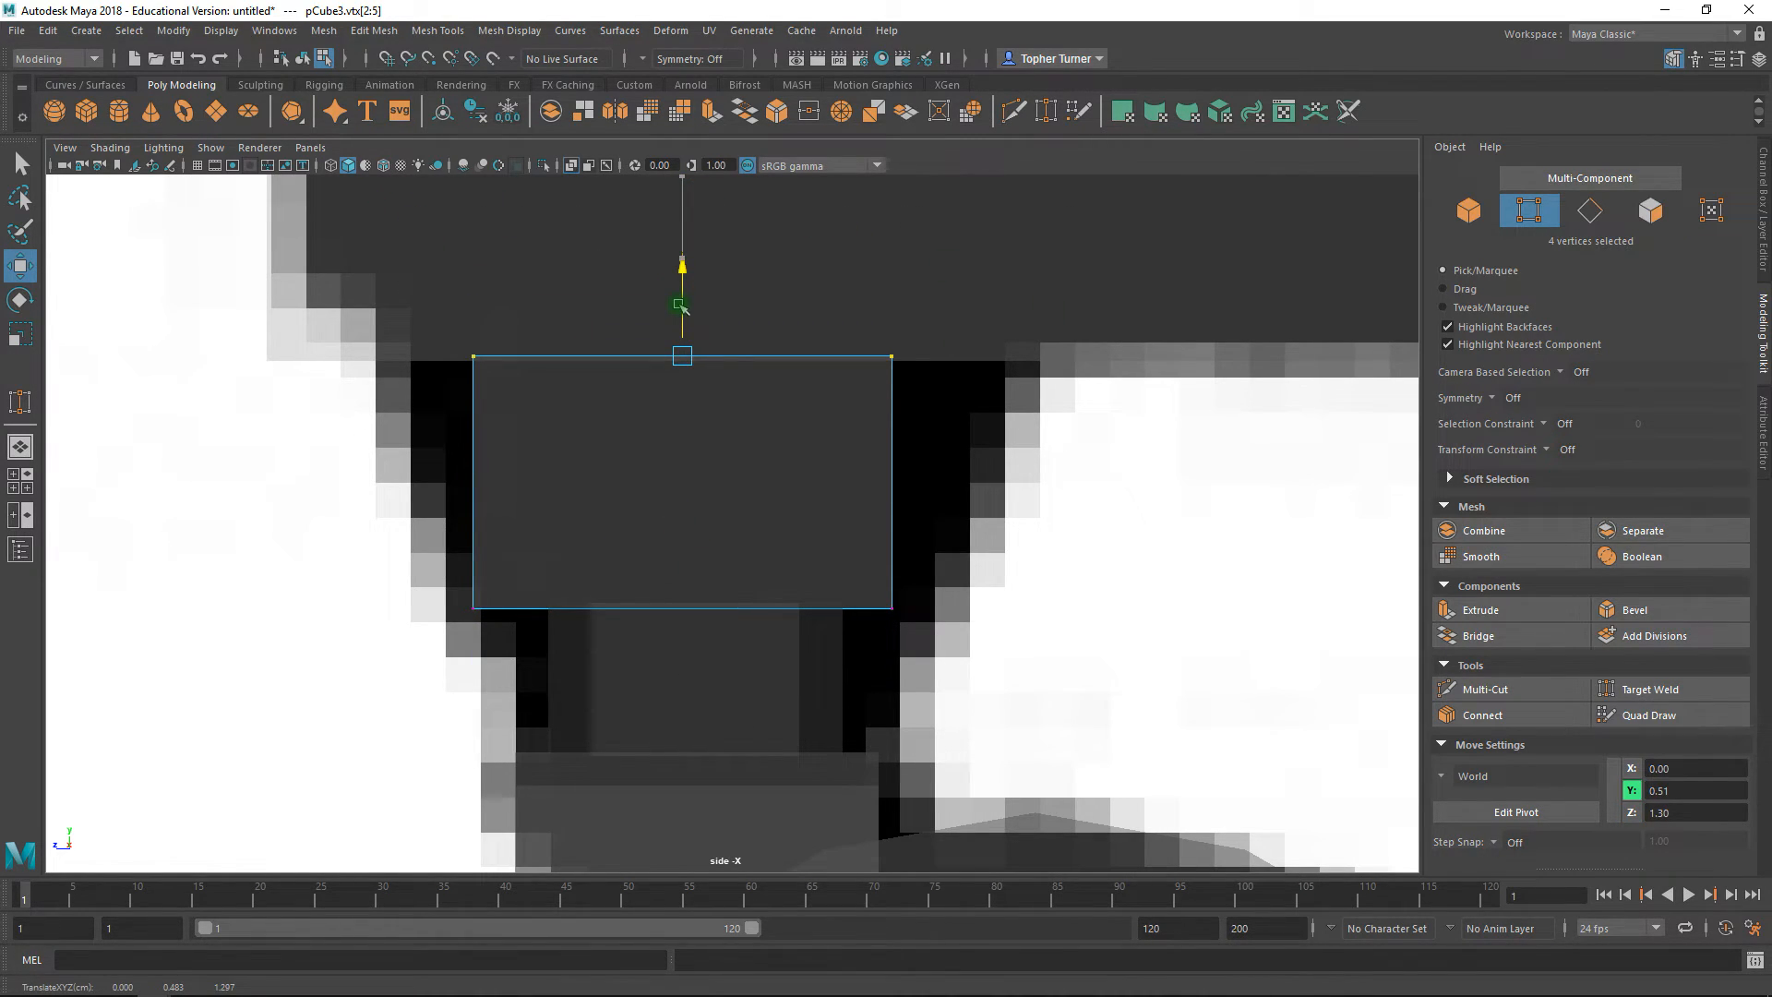
- Delete the top face of the mount block
click(1650, 211)
drag(388, 277, 1208, 678)
shift+drag(1099, 415, 225, 806)
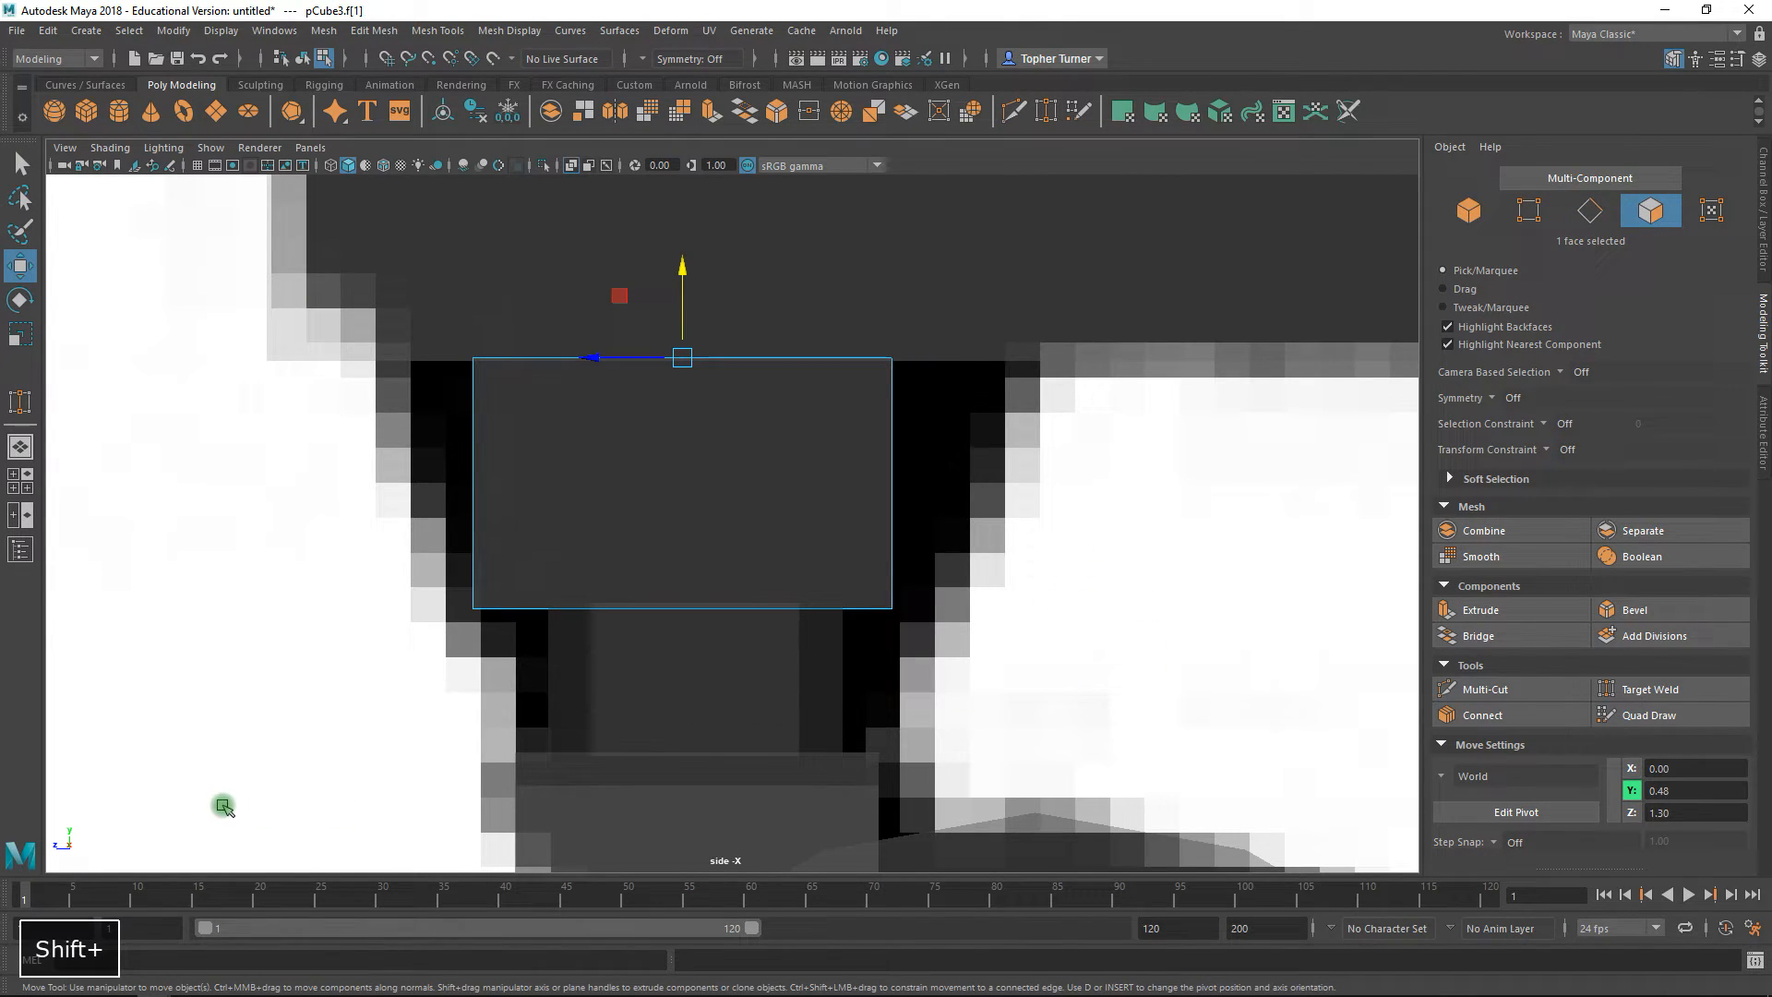
key(Delete)
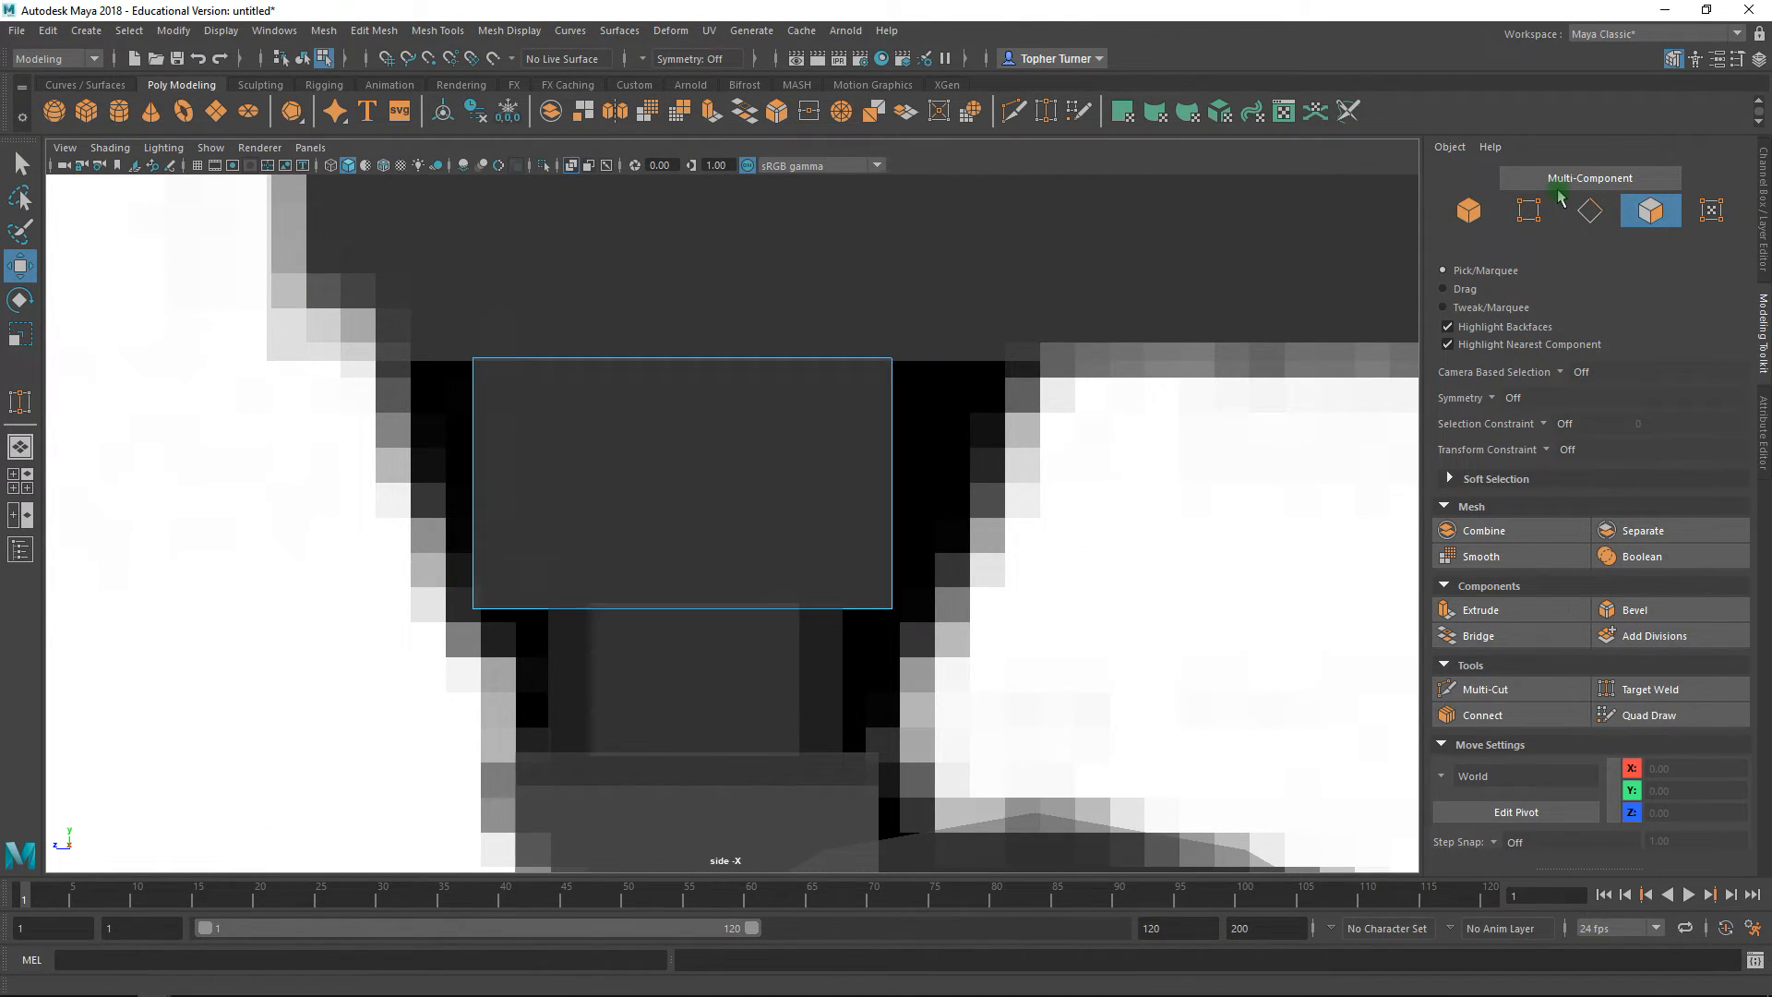
- Move the mount block's upper vertices outward on both sides in the side view to match the tapered reference, the front pair to about Z 1.38
click(1529, 211)
drag(868, 317, 928, 391)
key(ctrl+z)
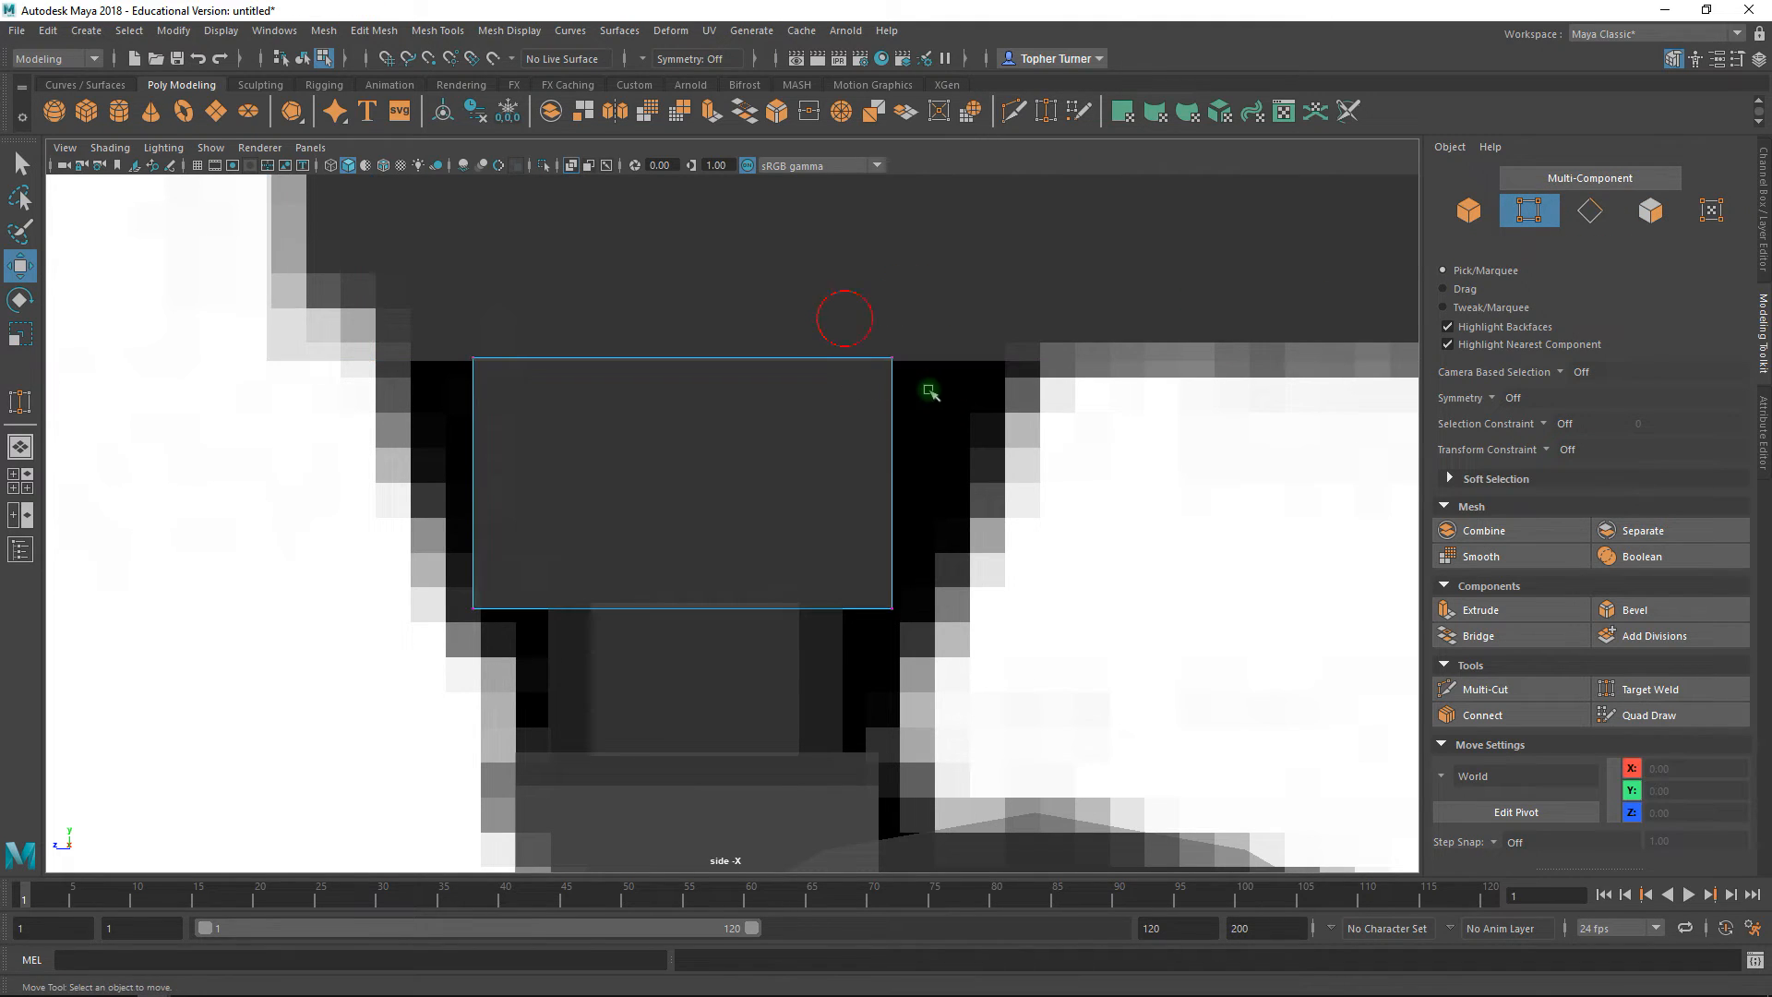
drag(870, 325, 946, 391)
drag(816, 367, 965, 364)
drag(369, 298, 538, 381)
drag(417, 365, 337, 374)
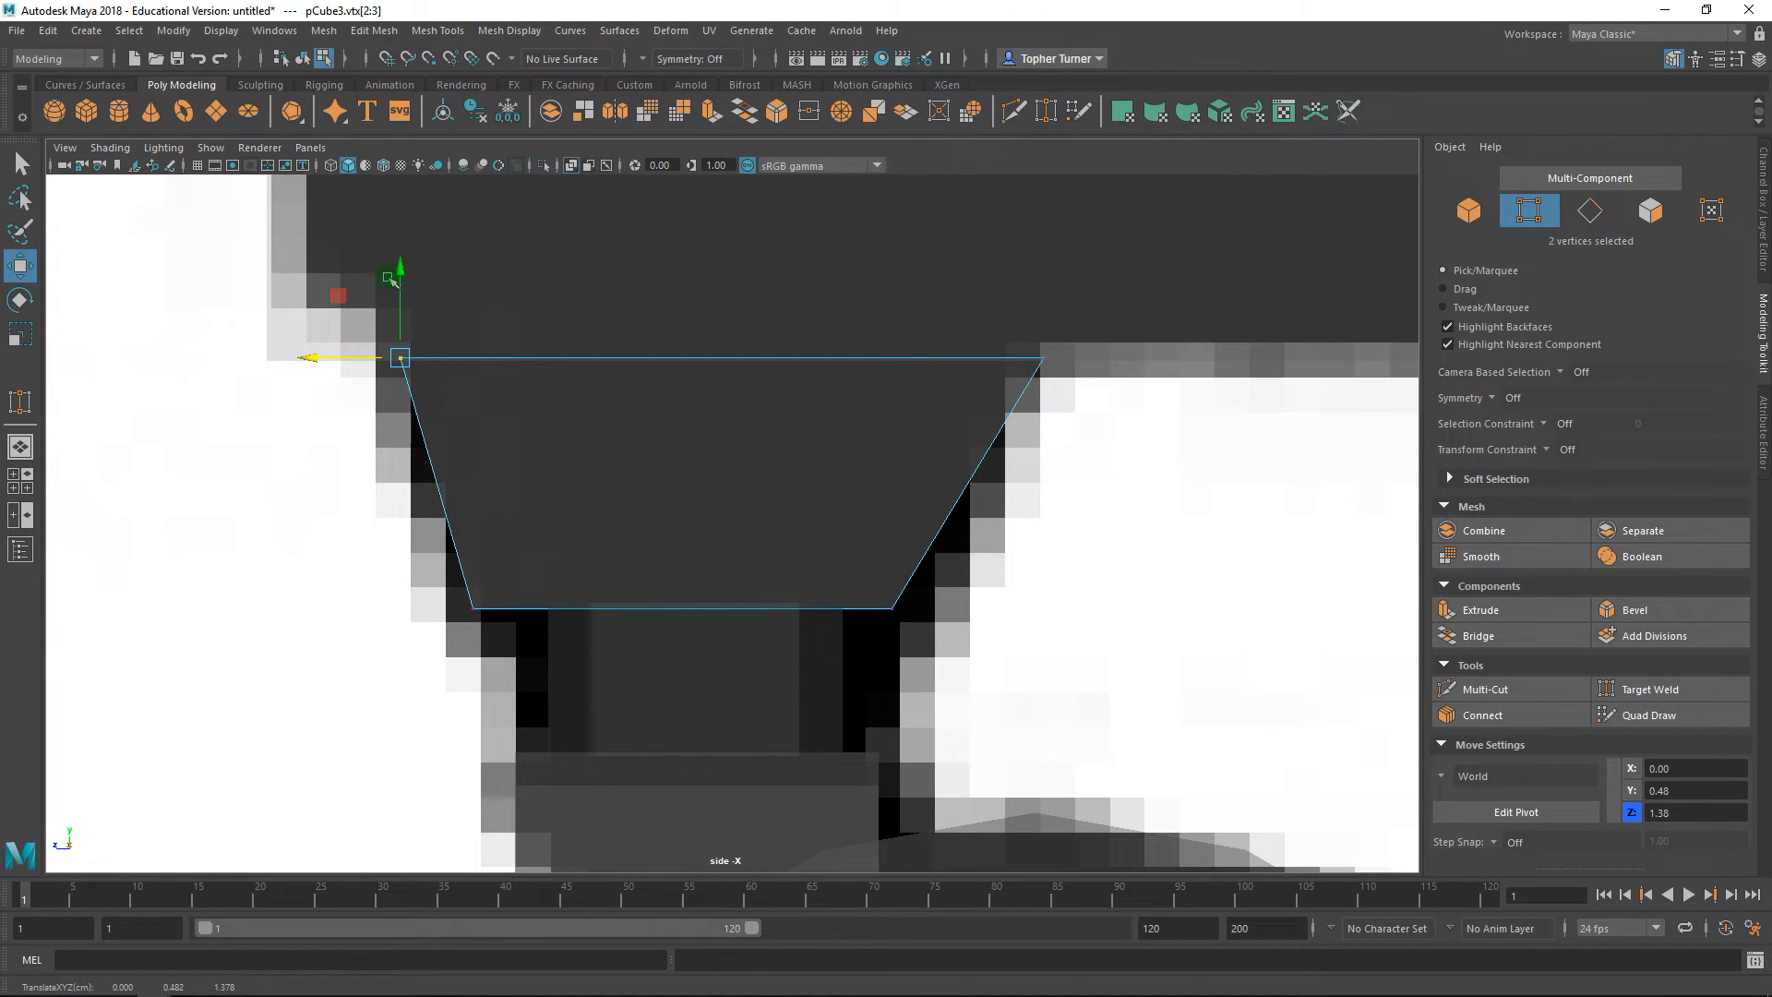
- Move the mount block along X to about 2.81 in the front view so it is centred over the stem
key(space)
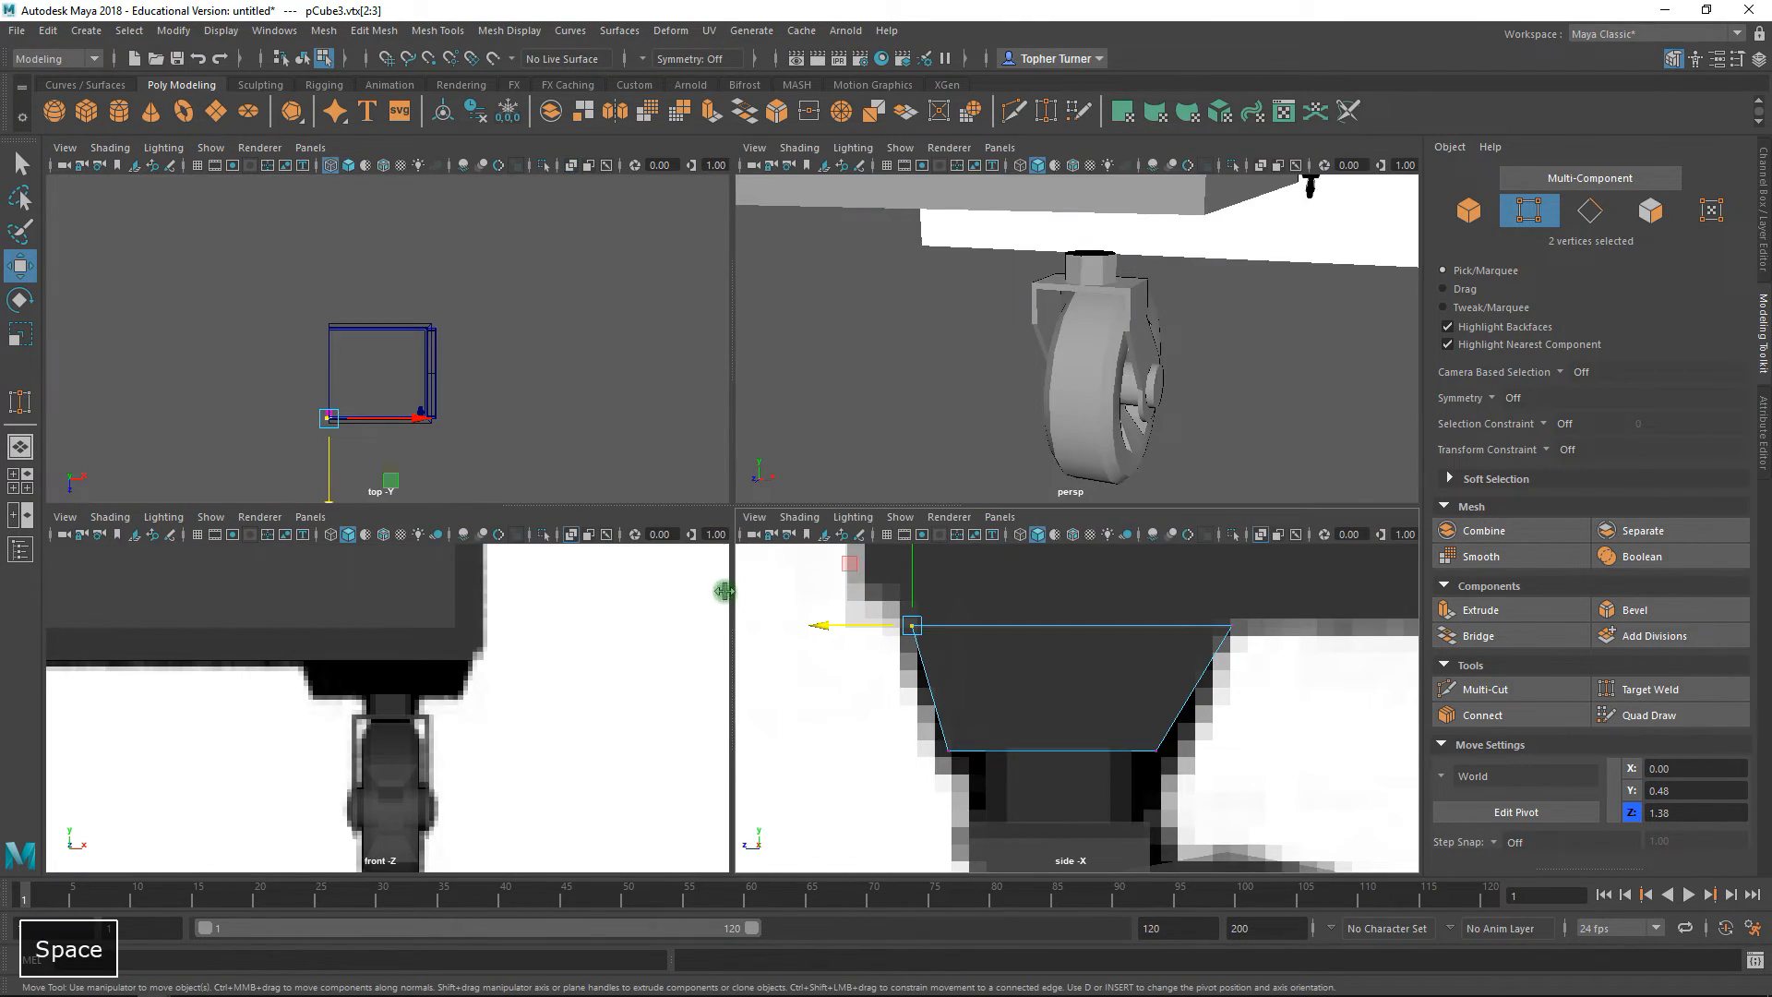
key(space)
scroll(732, 594, down, 3)
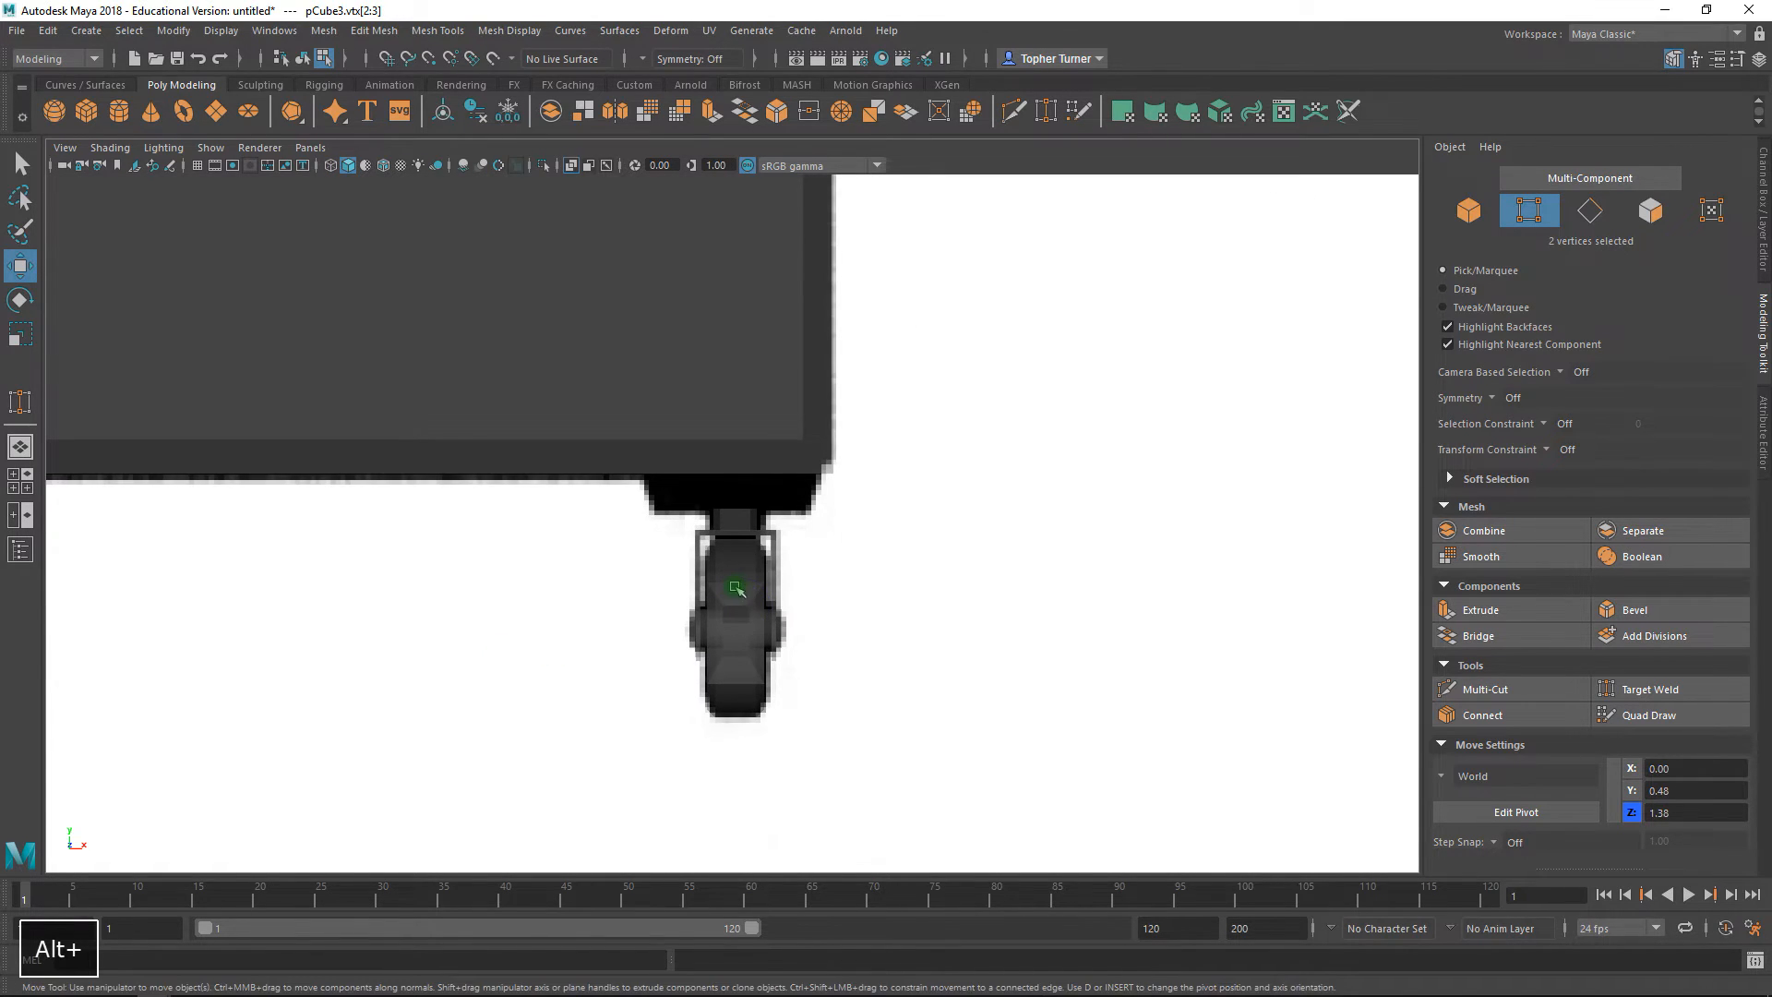
click(1529, 216)
alt+right_drag(965, 518, 926, 486)
drag(205, 510, 780, 511)
alt+right_drag(776, 454, 1399, 934)
alt+middle_drag(892, 618, 701, 646)
alt+right_drag(583, 520, 660, 628)
drag(474, 452, 580, 463)
alt+right_drag(749, 522, 696, 566)
alt+middle_drag(696, 566, 862, 566)
- Widen the mount block in the front view to the reference outline, flaring its upper vertices outward on both sides, and return to object mode
click(1529, 211)
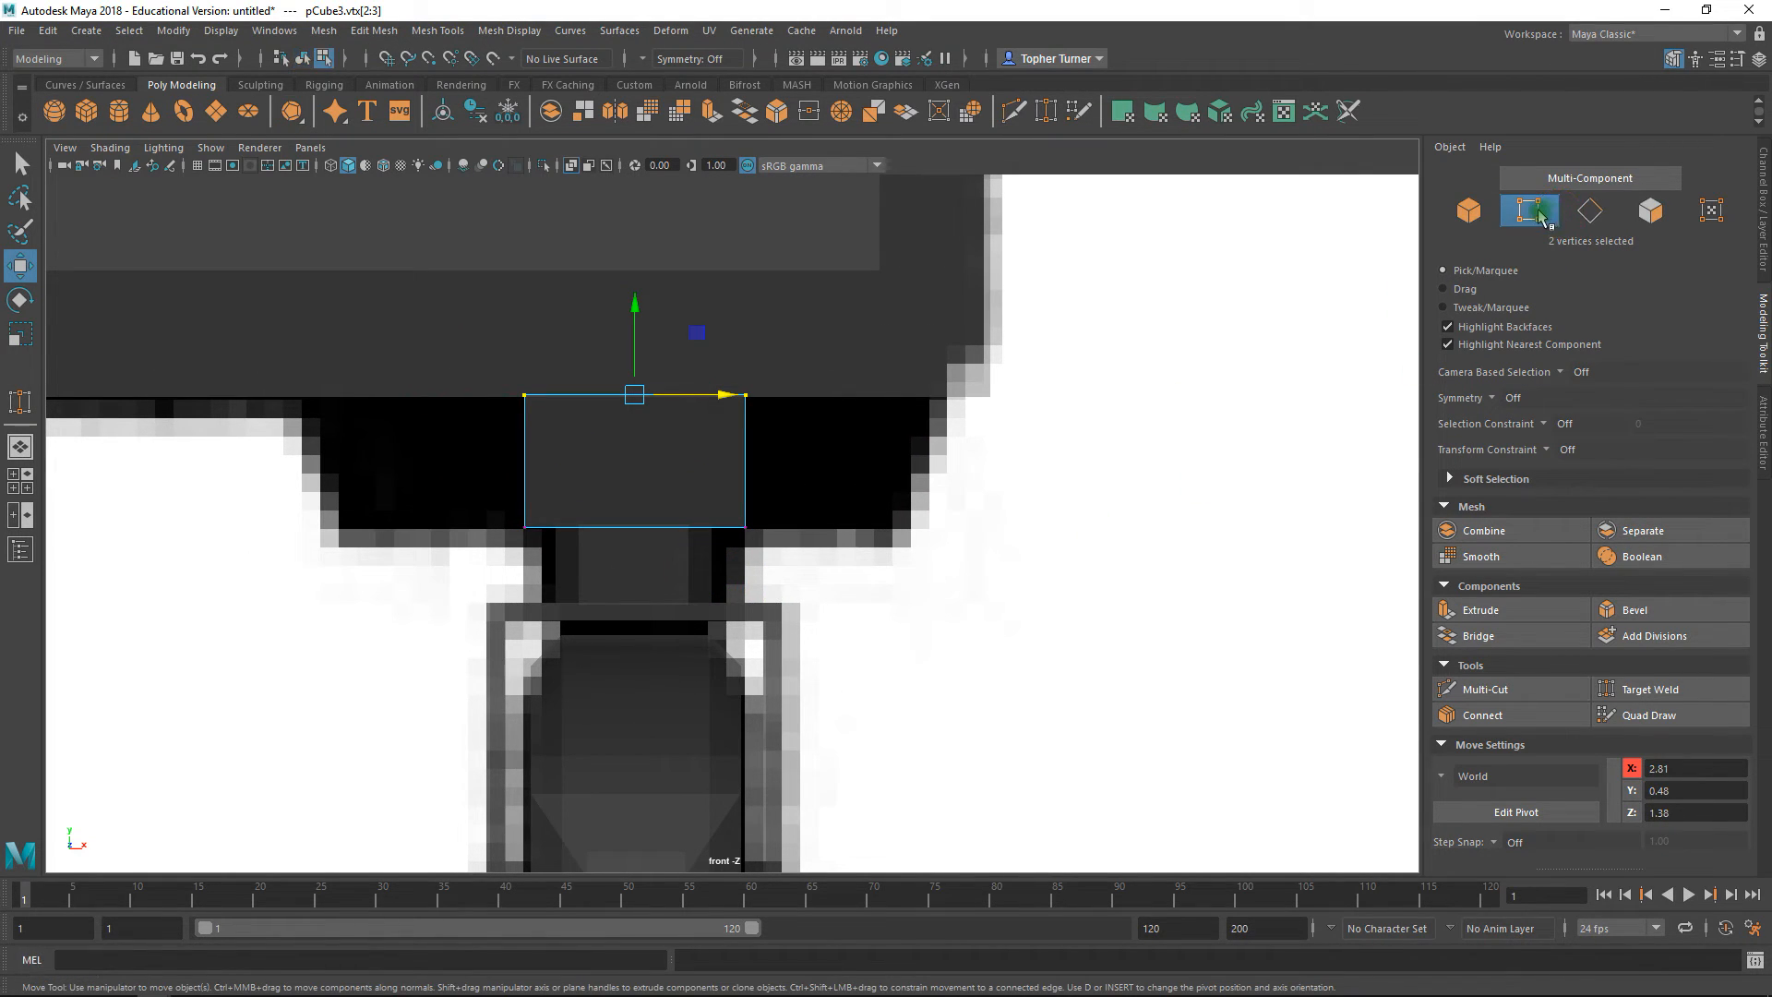
drag(801, 463, 951, 460)
drag(872, 354, 940, 409)
drag(958, 396, 995, 399)
drag(423, 344, 586, 561)
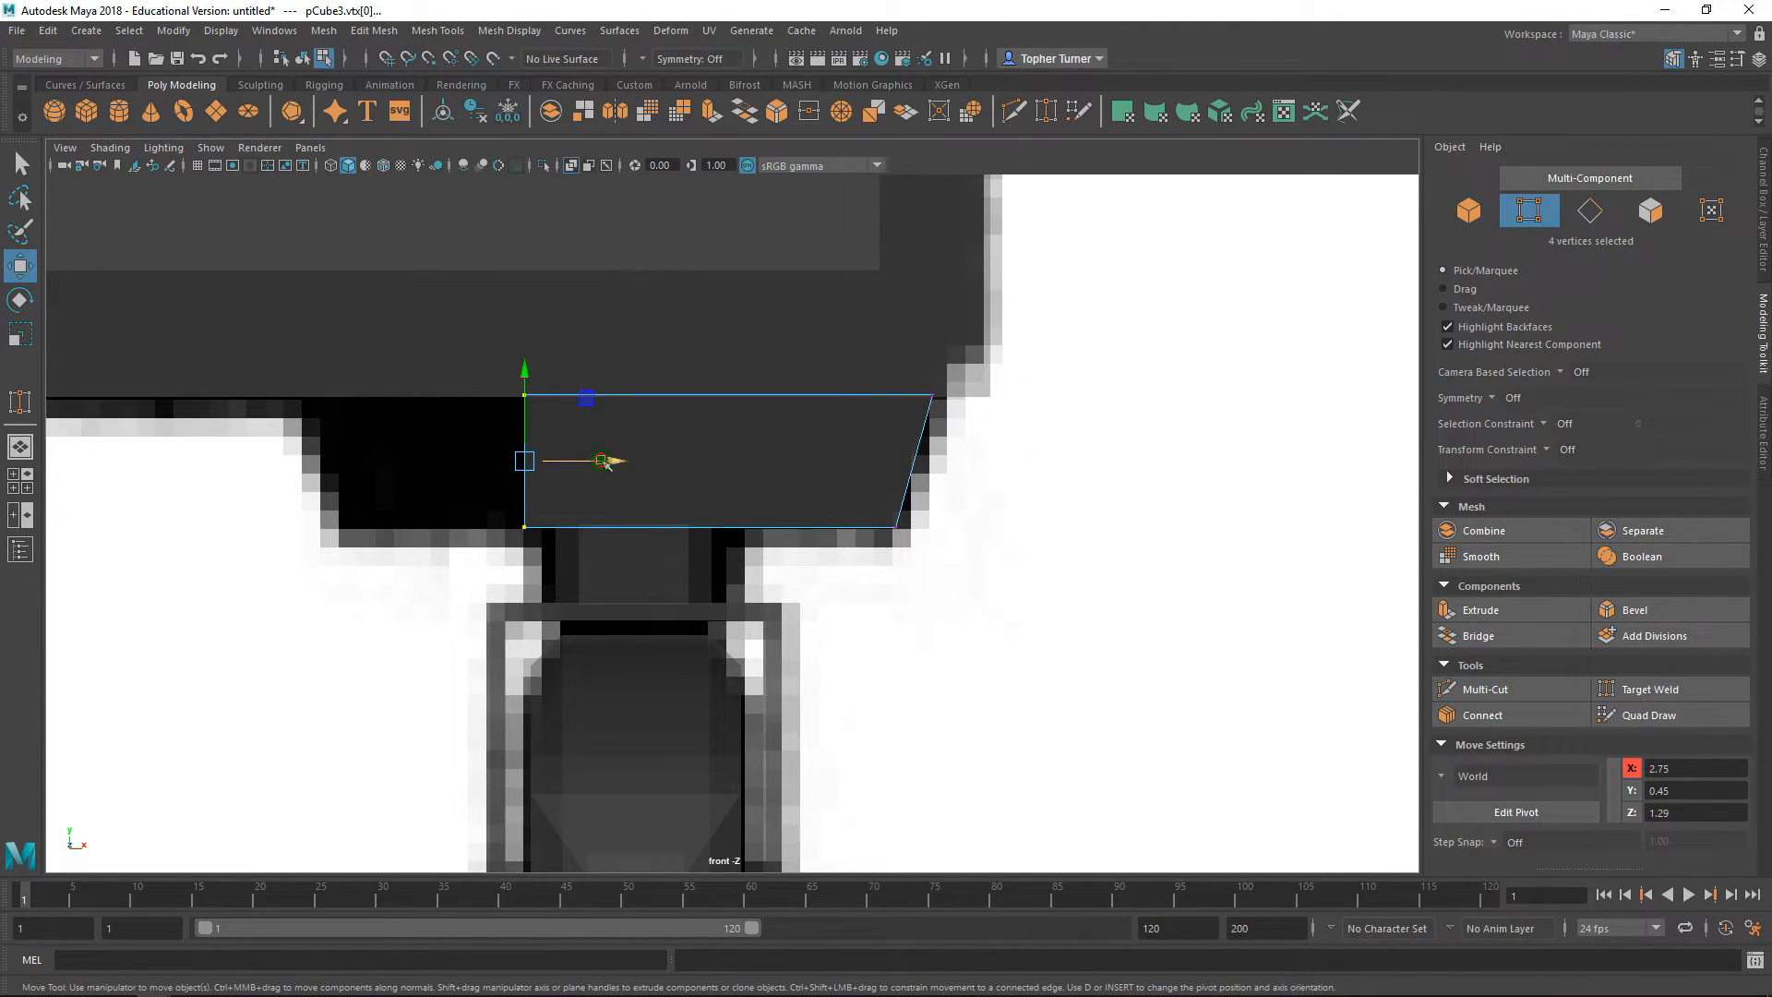
drag(605, 462, 432, 479)
drag(374, 369, 352, 408)
click(1469, 210)
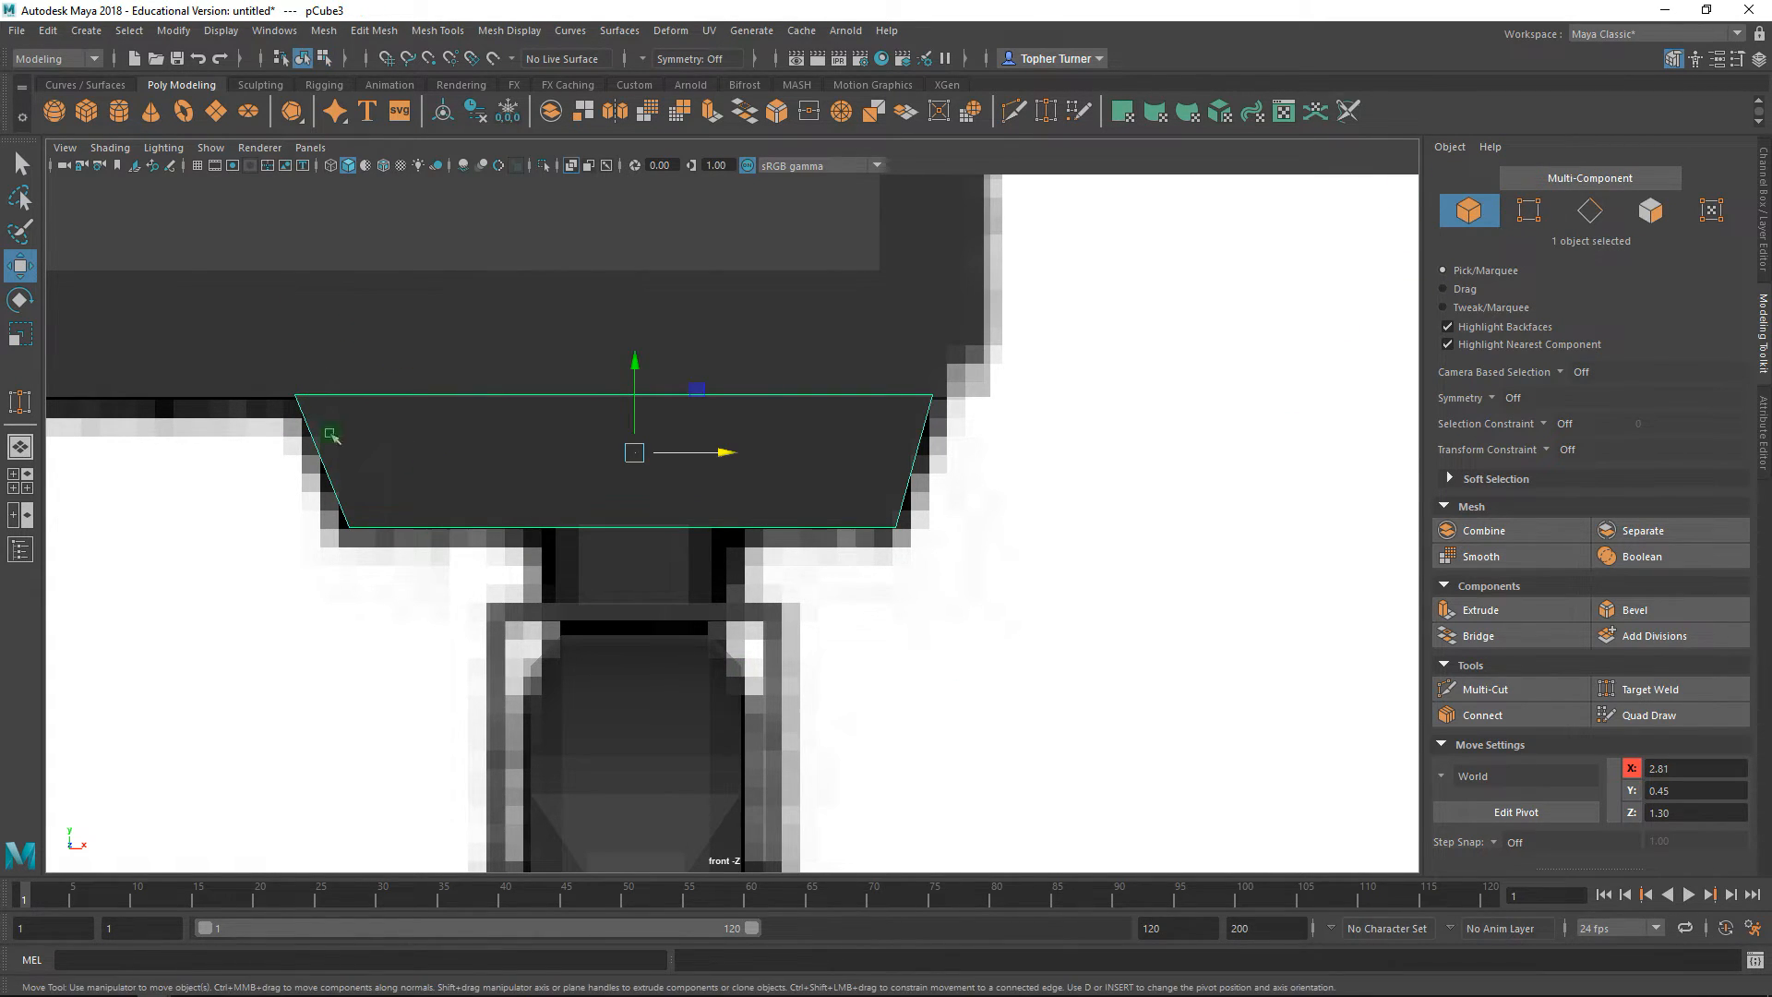
click(20, 164)
- Combine the mount block, stem, bracket and wheel into one mesh and apply Soften/Harden Edges at an angle of 15
key(space)
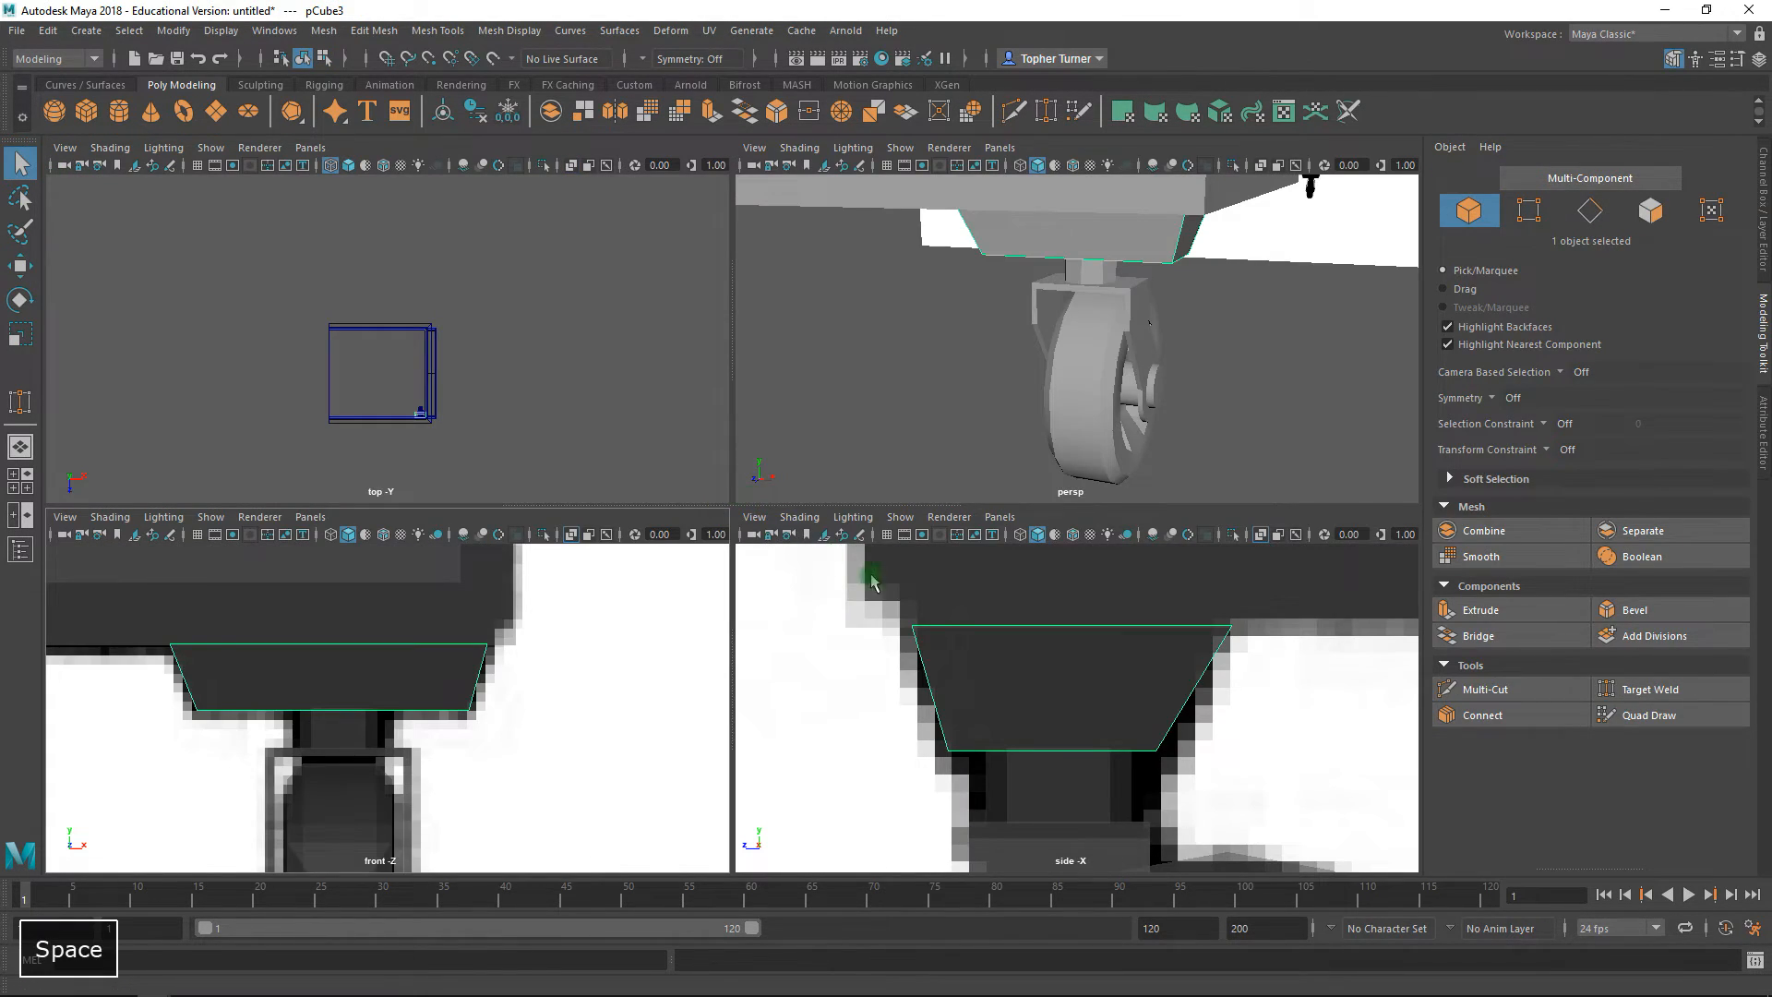
key(space)
alt+drag(1076, 375, 656, 416)
shift+click(592, 363)
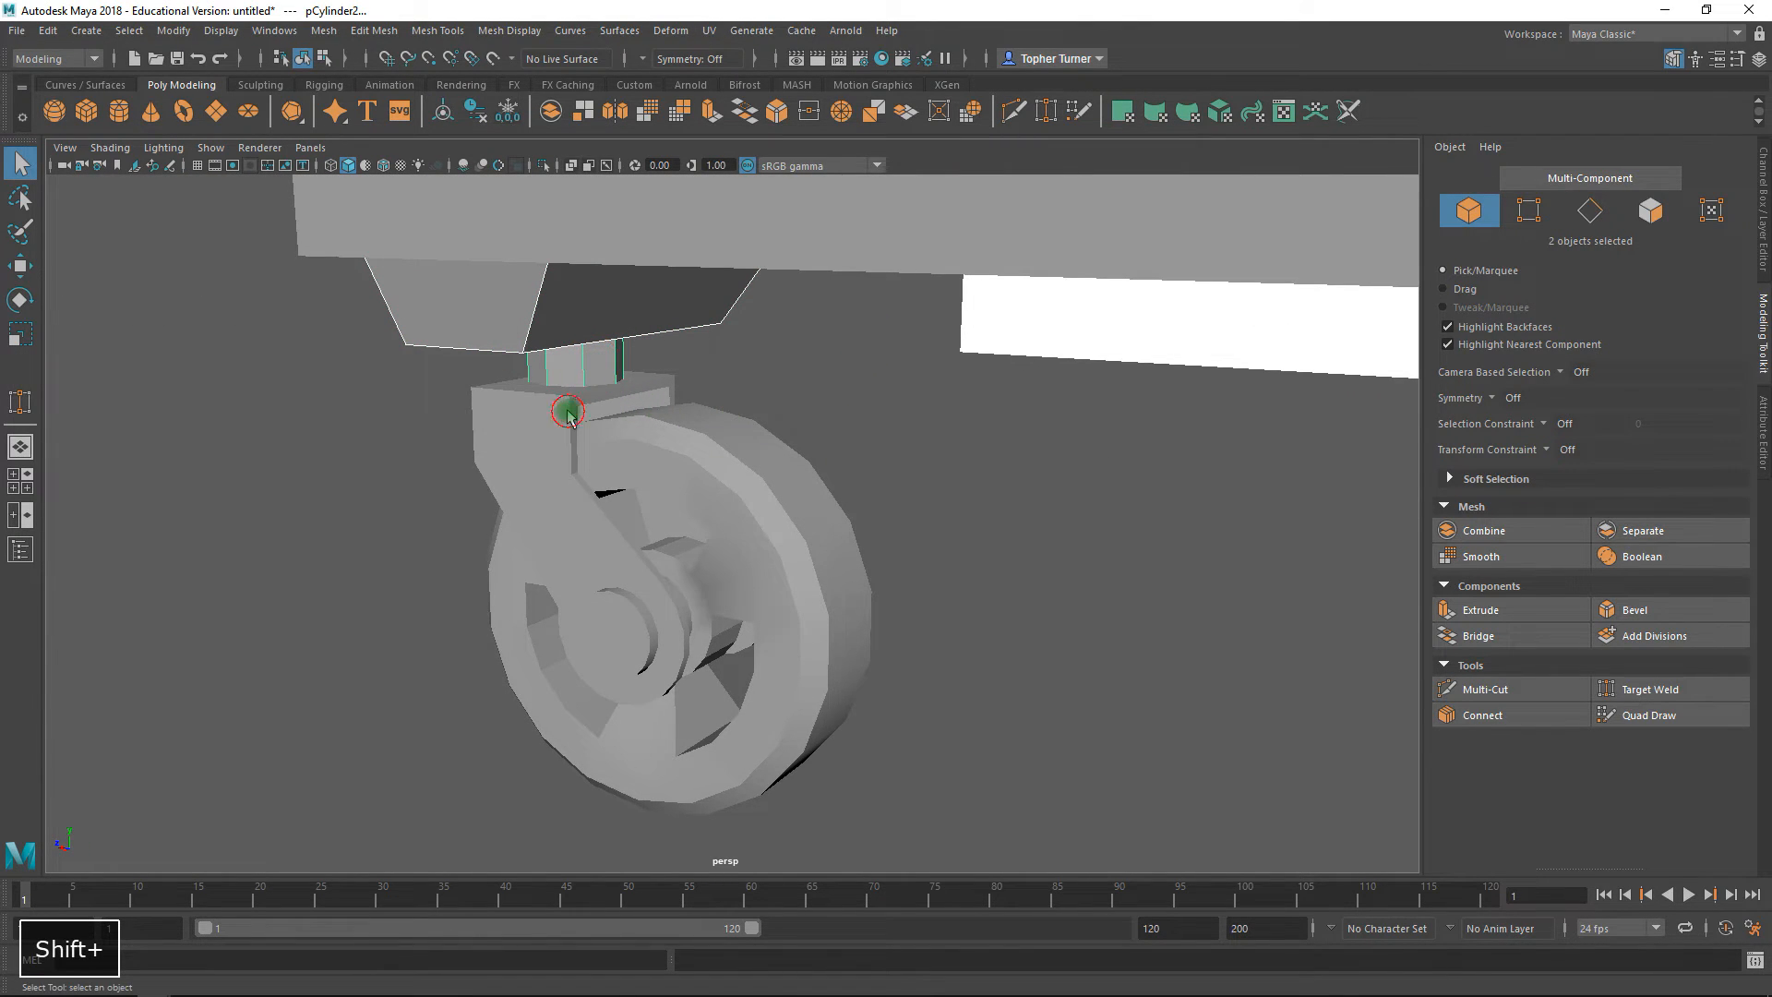
shift+click(569, 411)
shift+click(614, 435)
click(1483, 530)
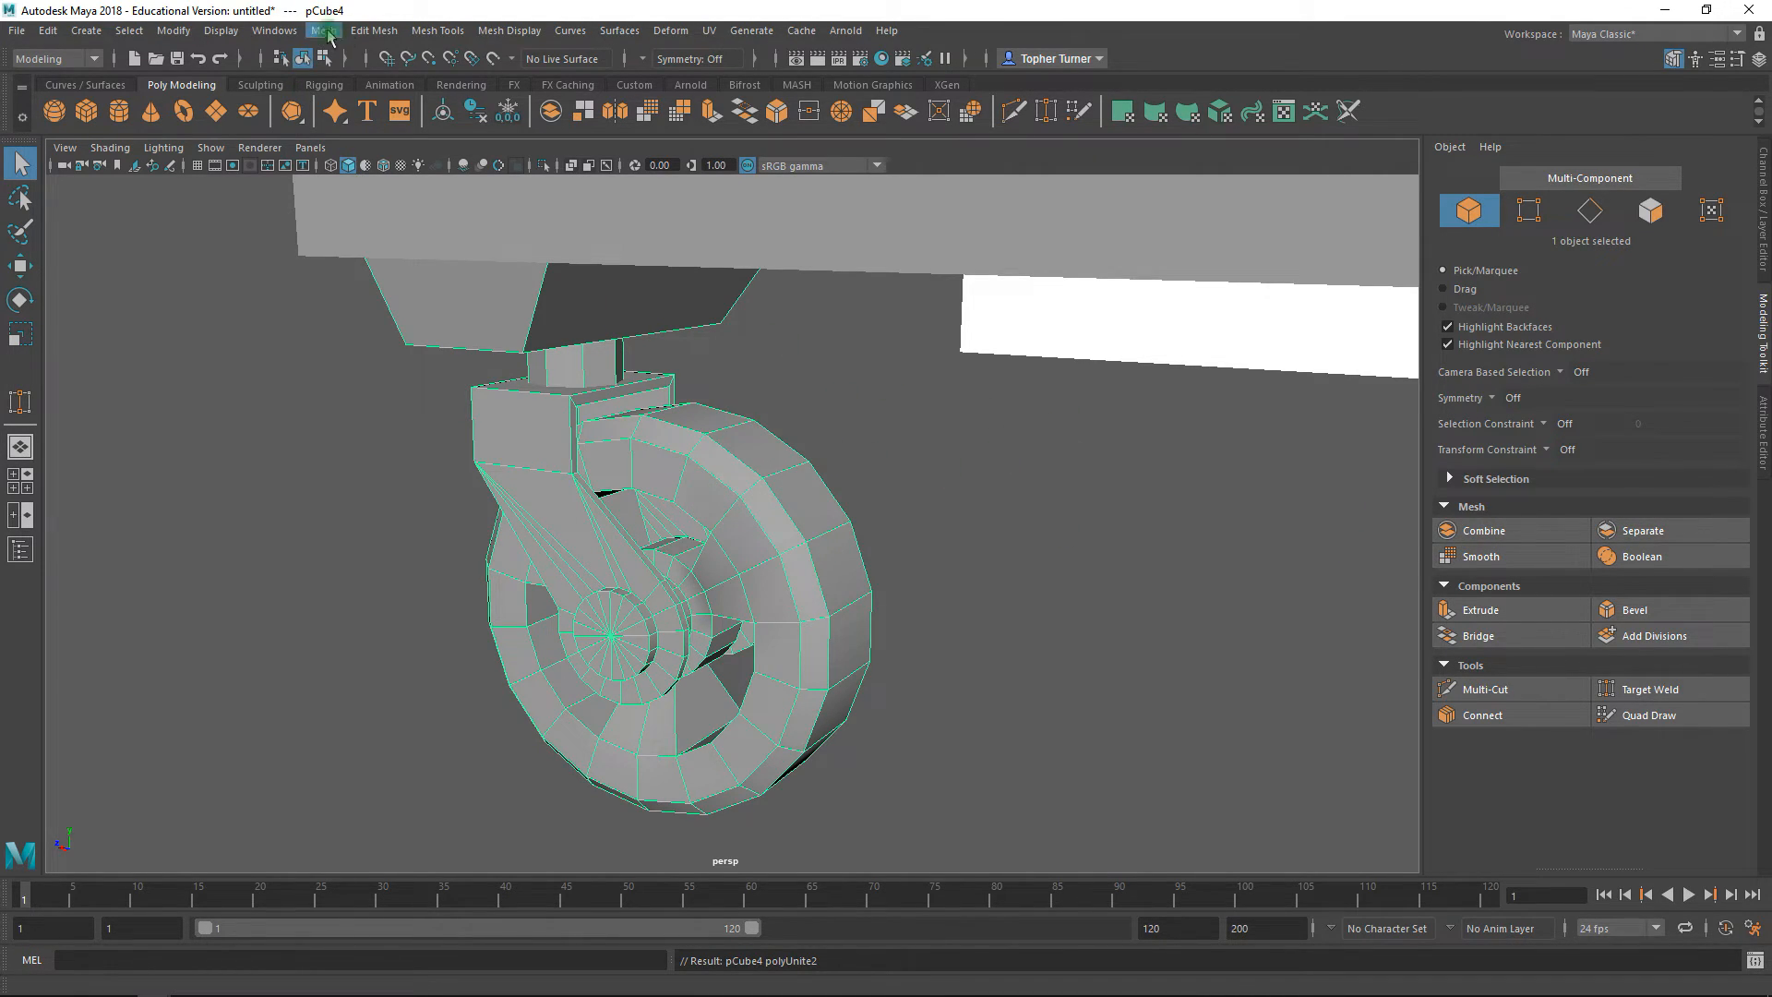
click(499, 30)
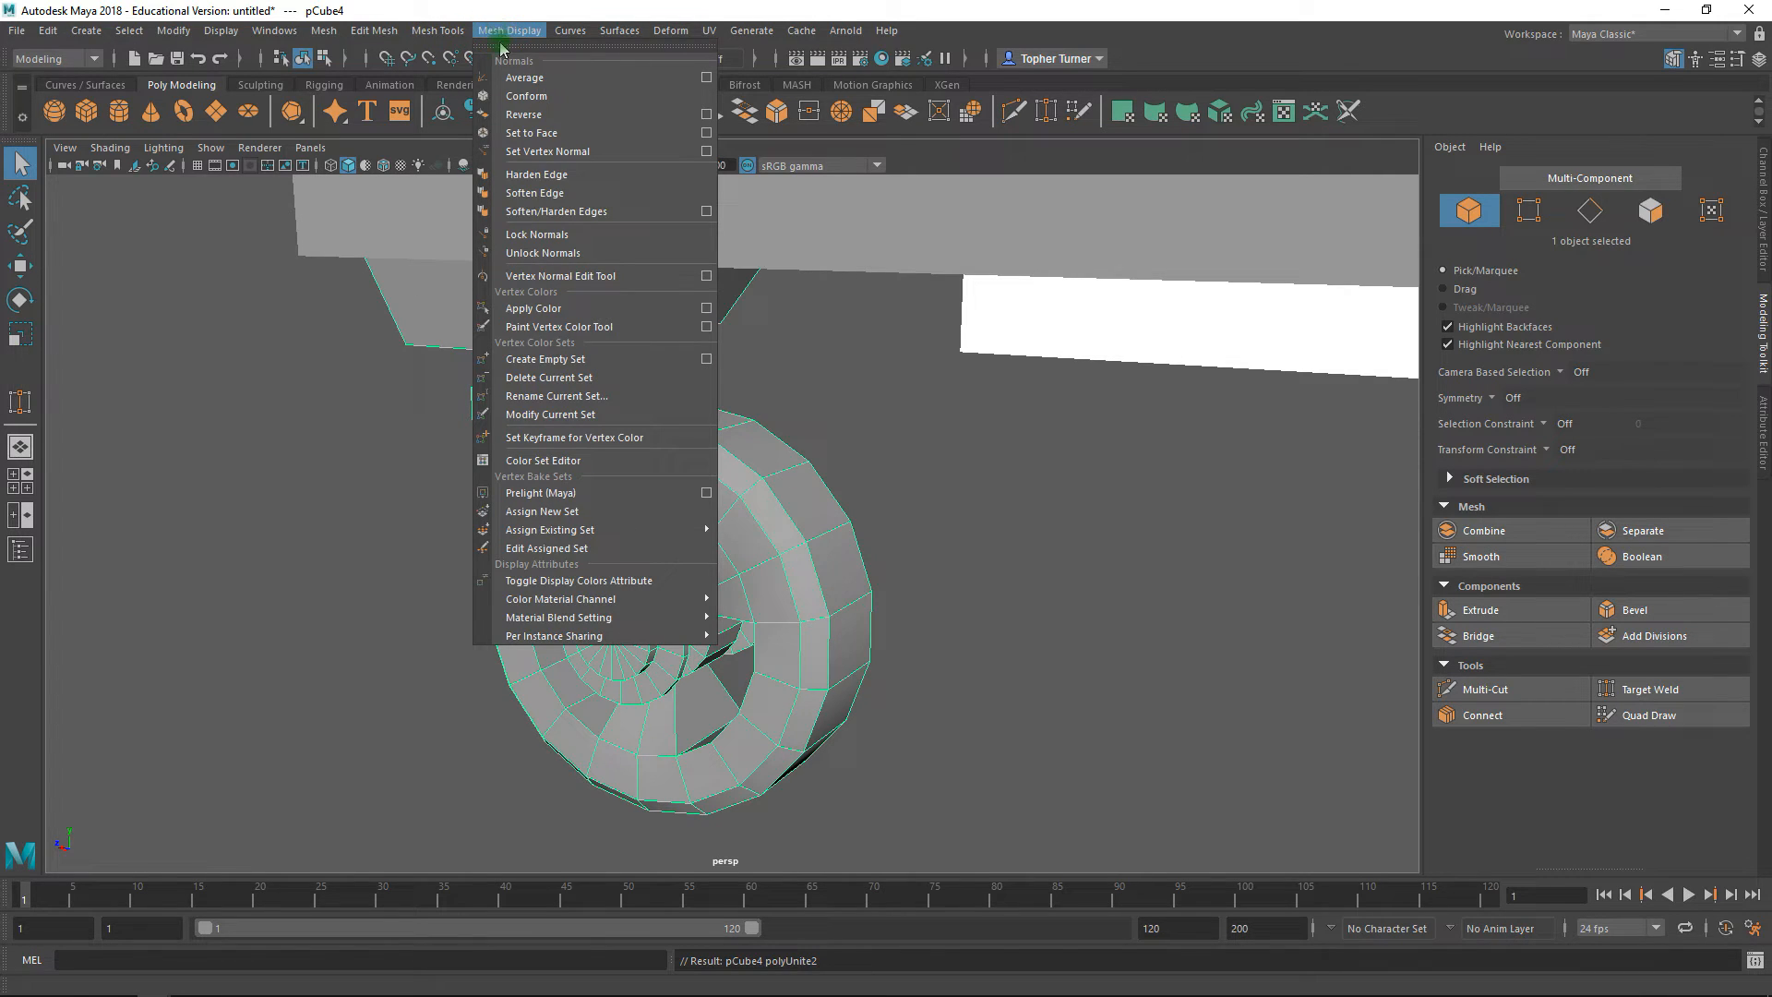
click(556, 212)
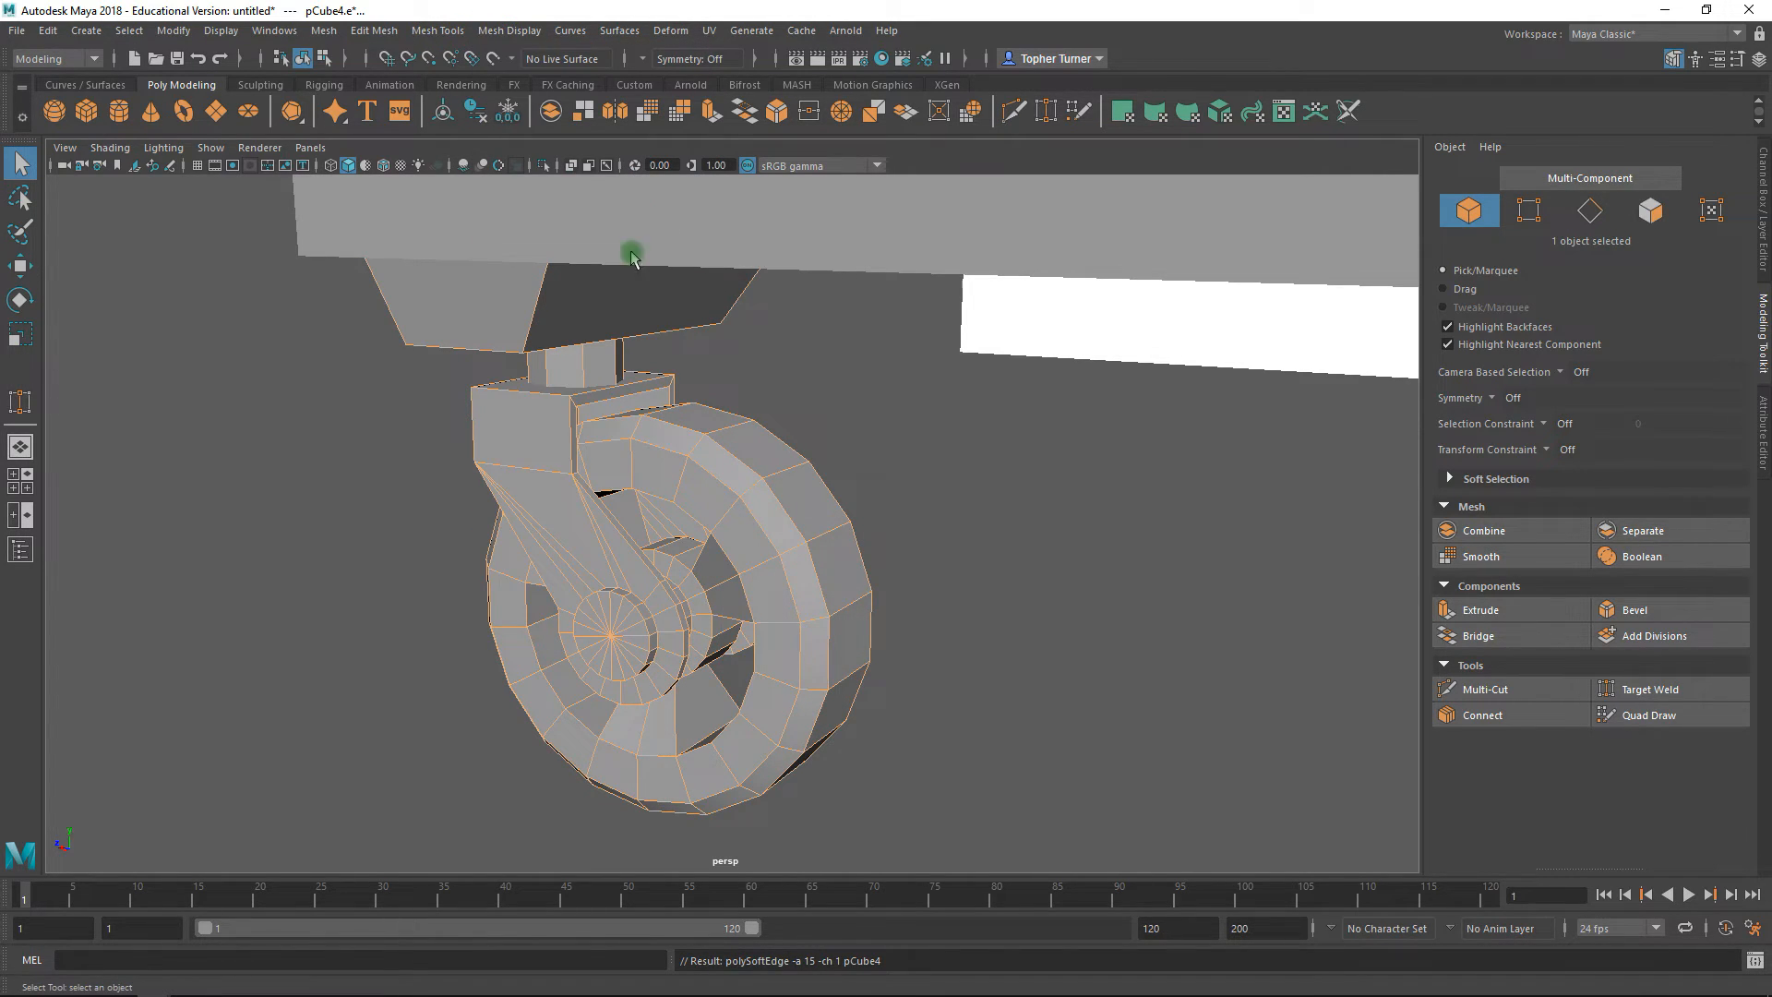
- Apply Soften/Harden Edges with an angle of 15 to the caster wheel mesh
click(1145, 561)
click(799, 514)
click(895, 487)
alt+drag(846, 514, 718, 533)
click(684, 526)
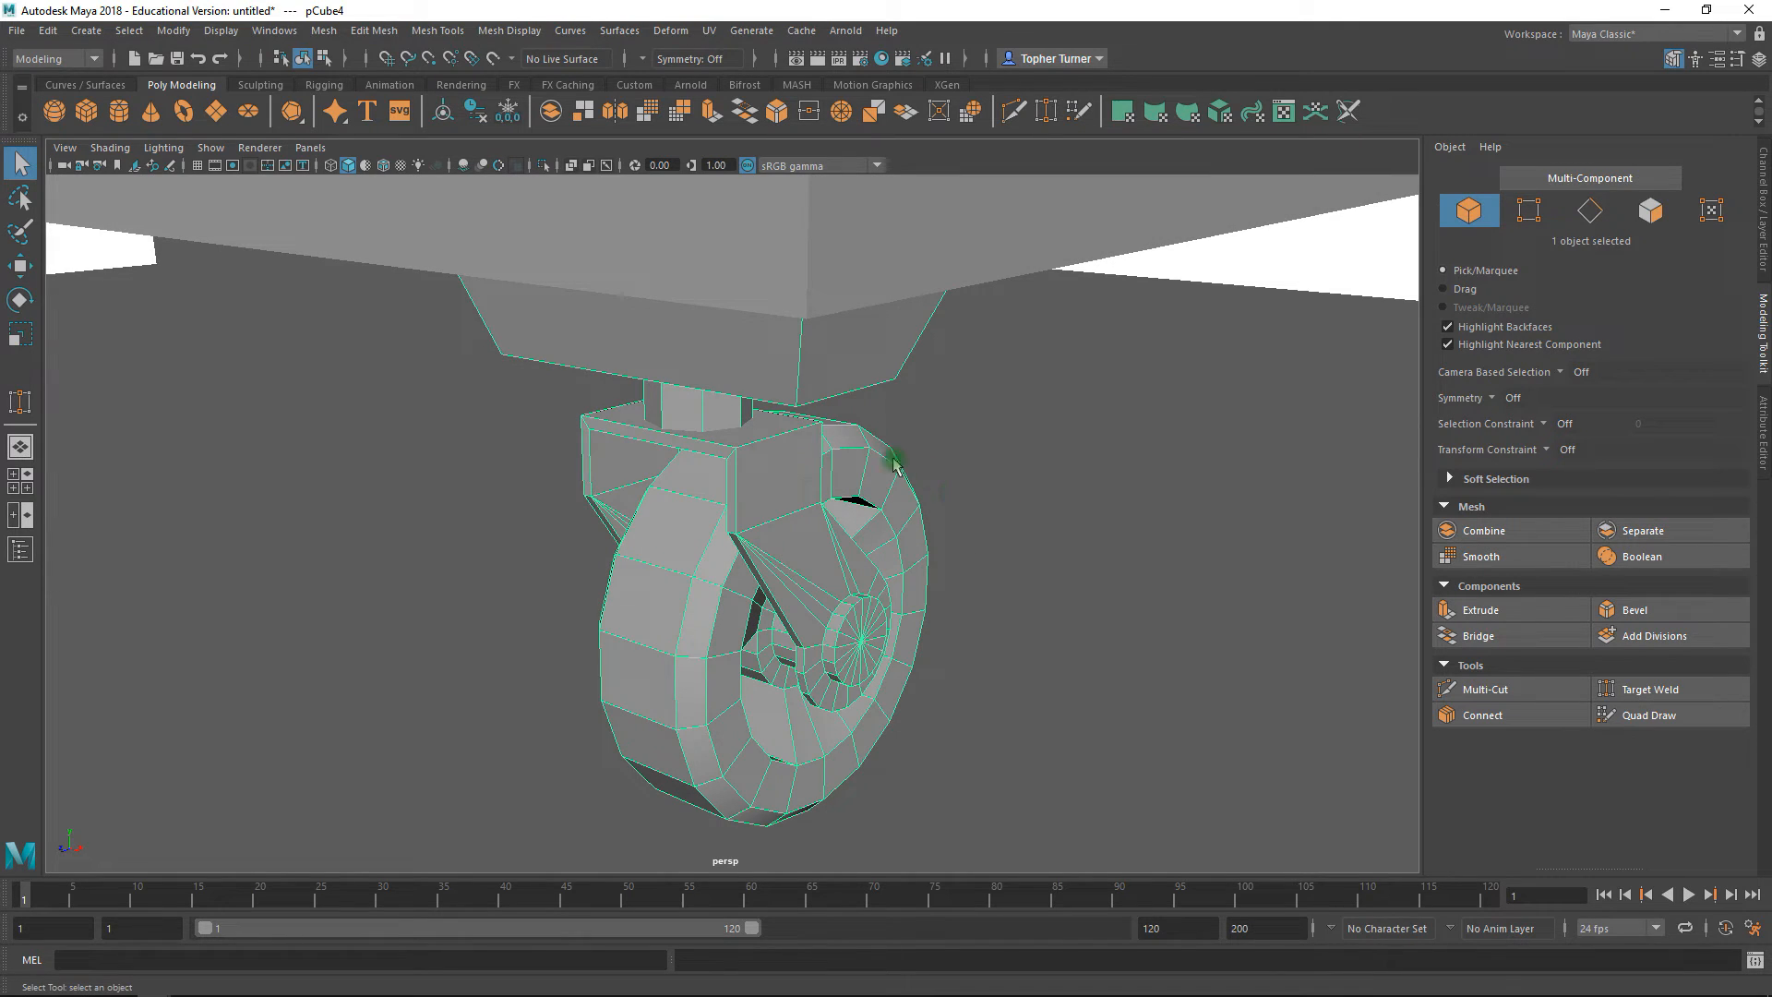
click(508, 30)
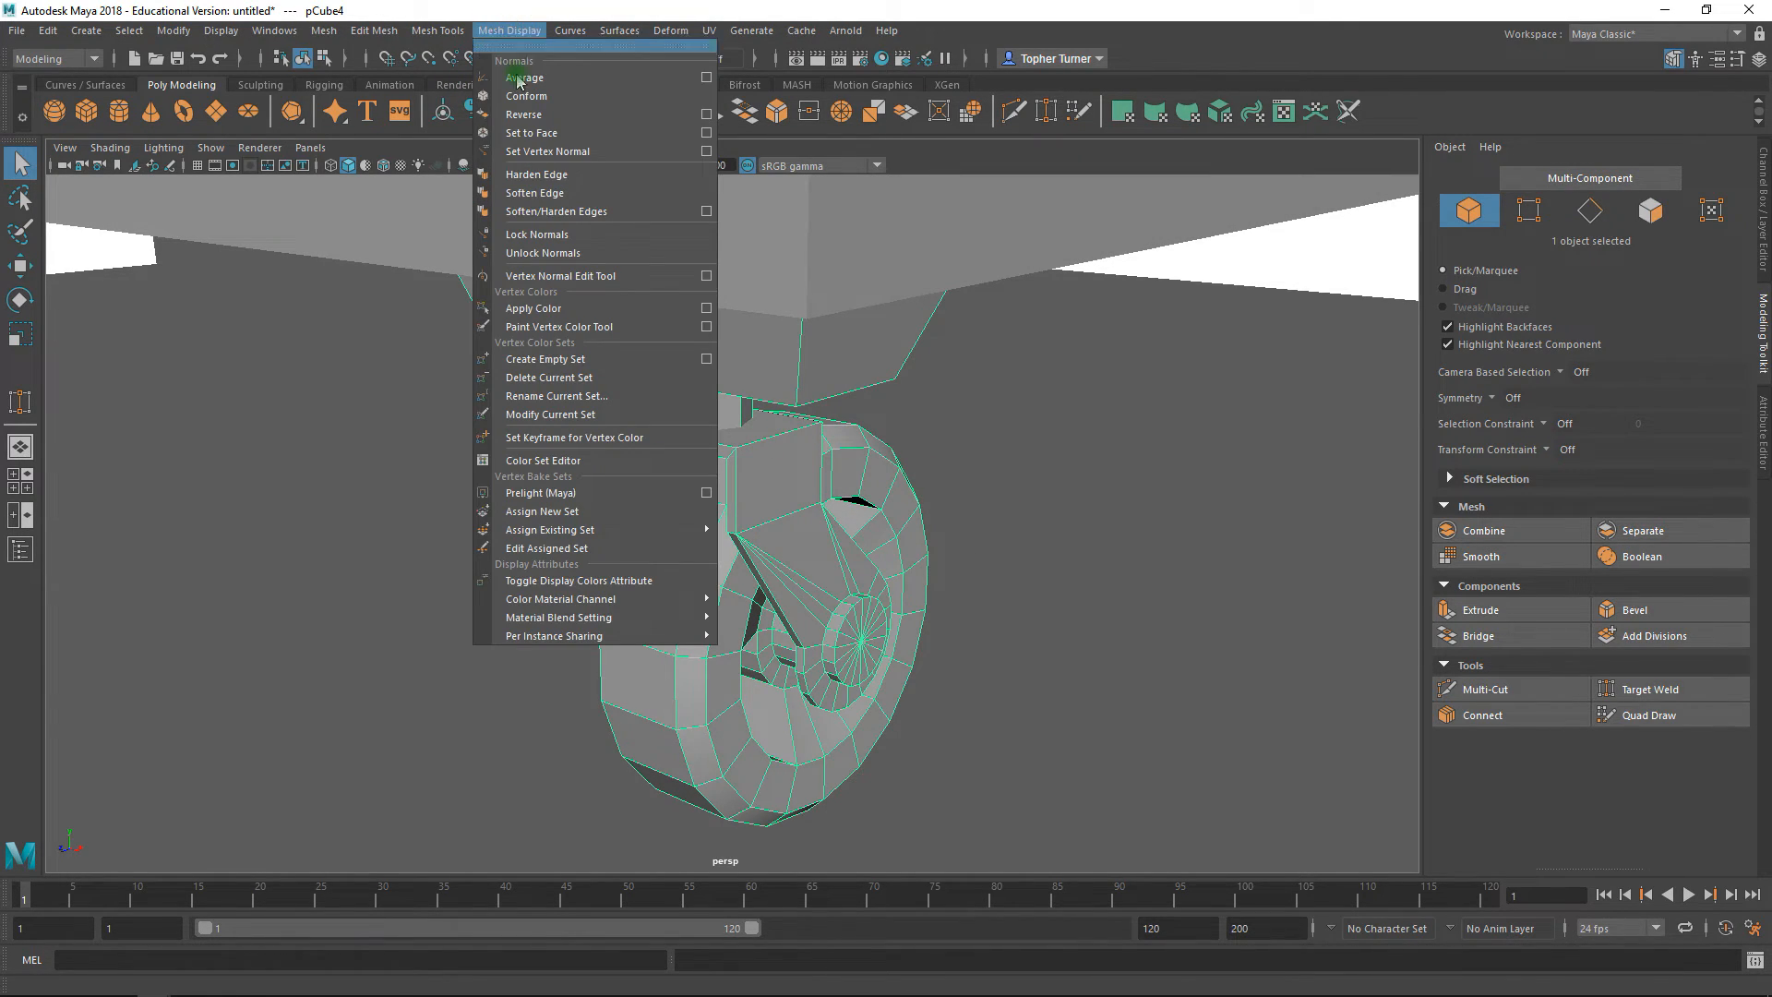
click(671, 220)
click(708, 212)
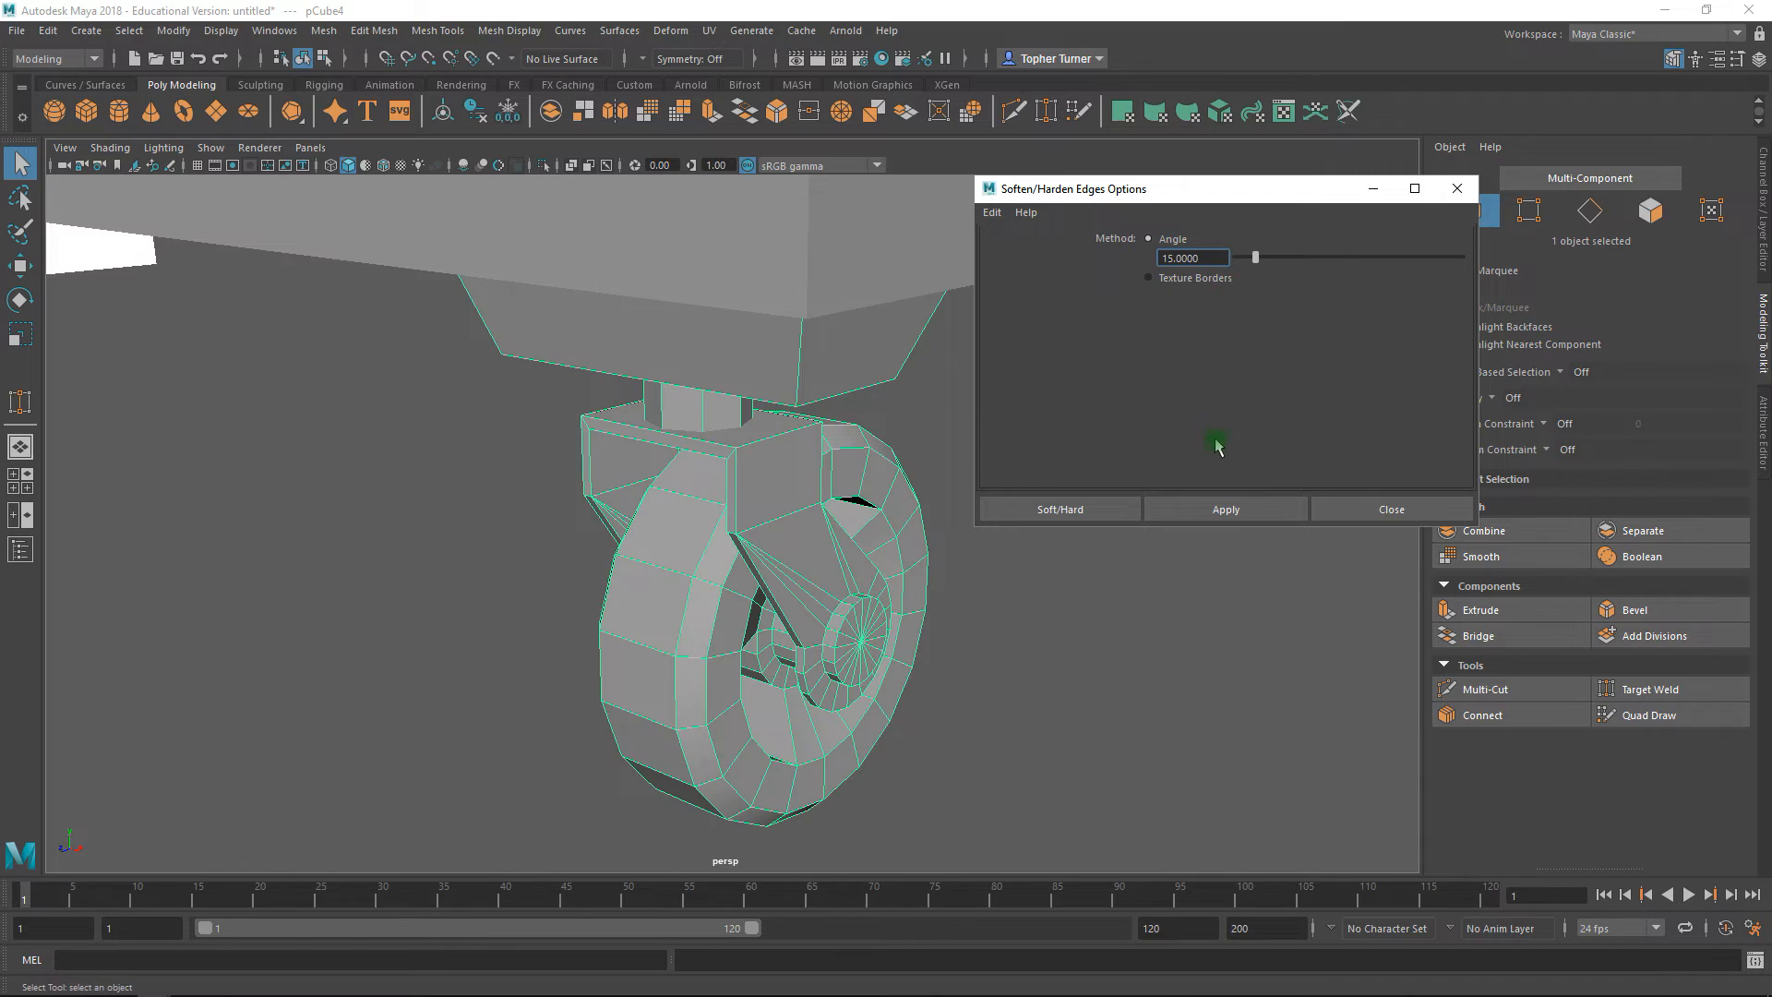
click(1218, 509)
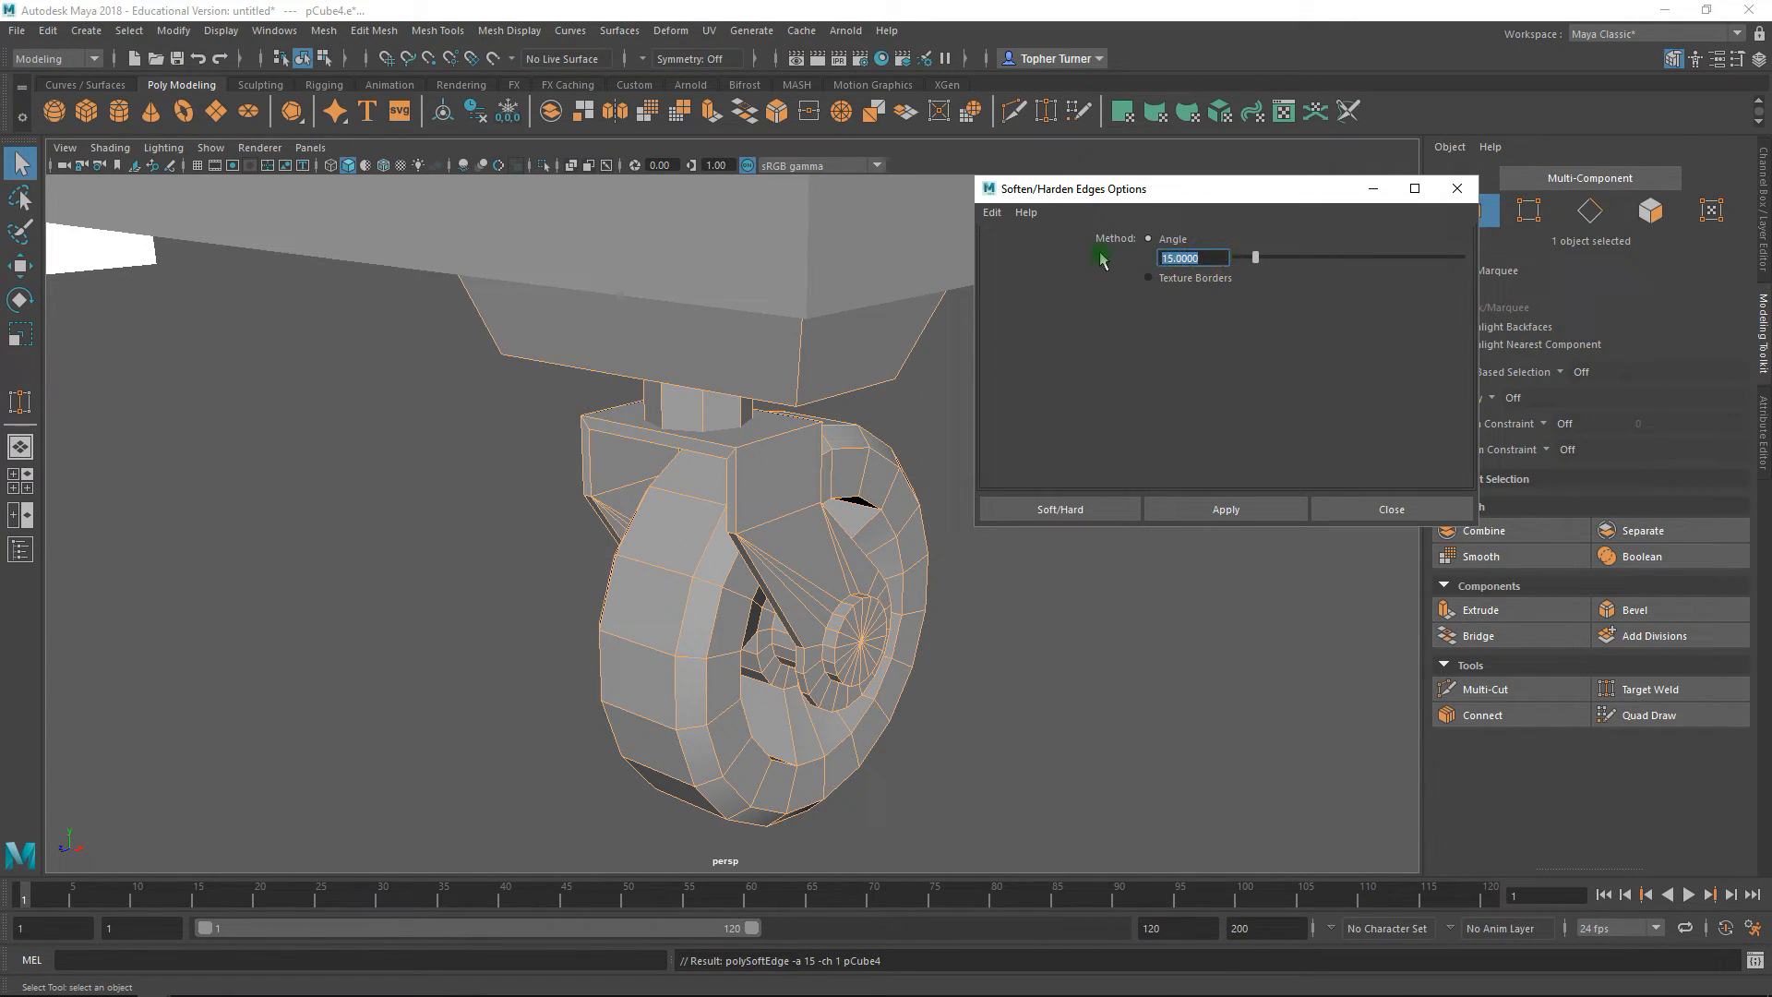
- Reapply Soften/Harden Edges to the caster wheel at an angle of 45 and close the options
text(45)
key(Return)
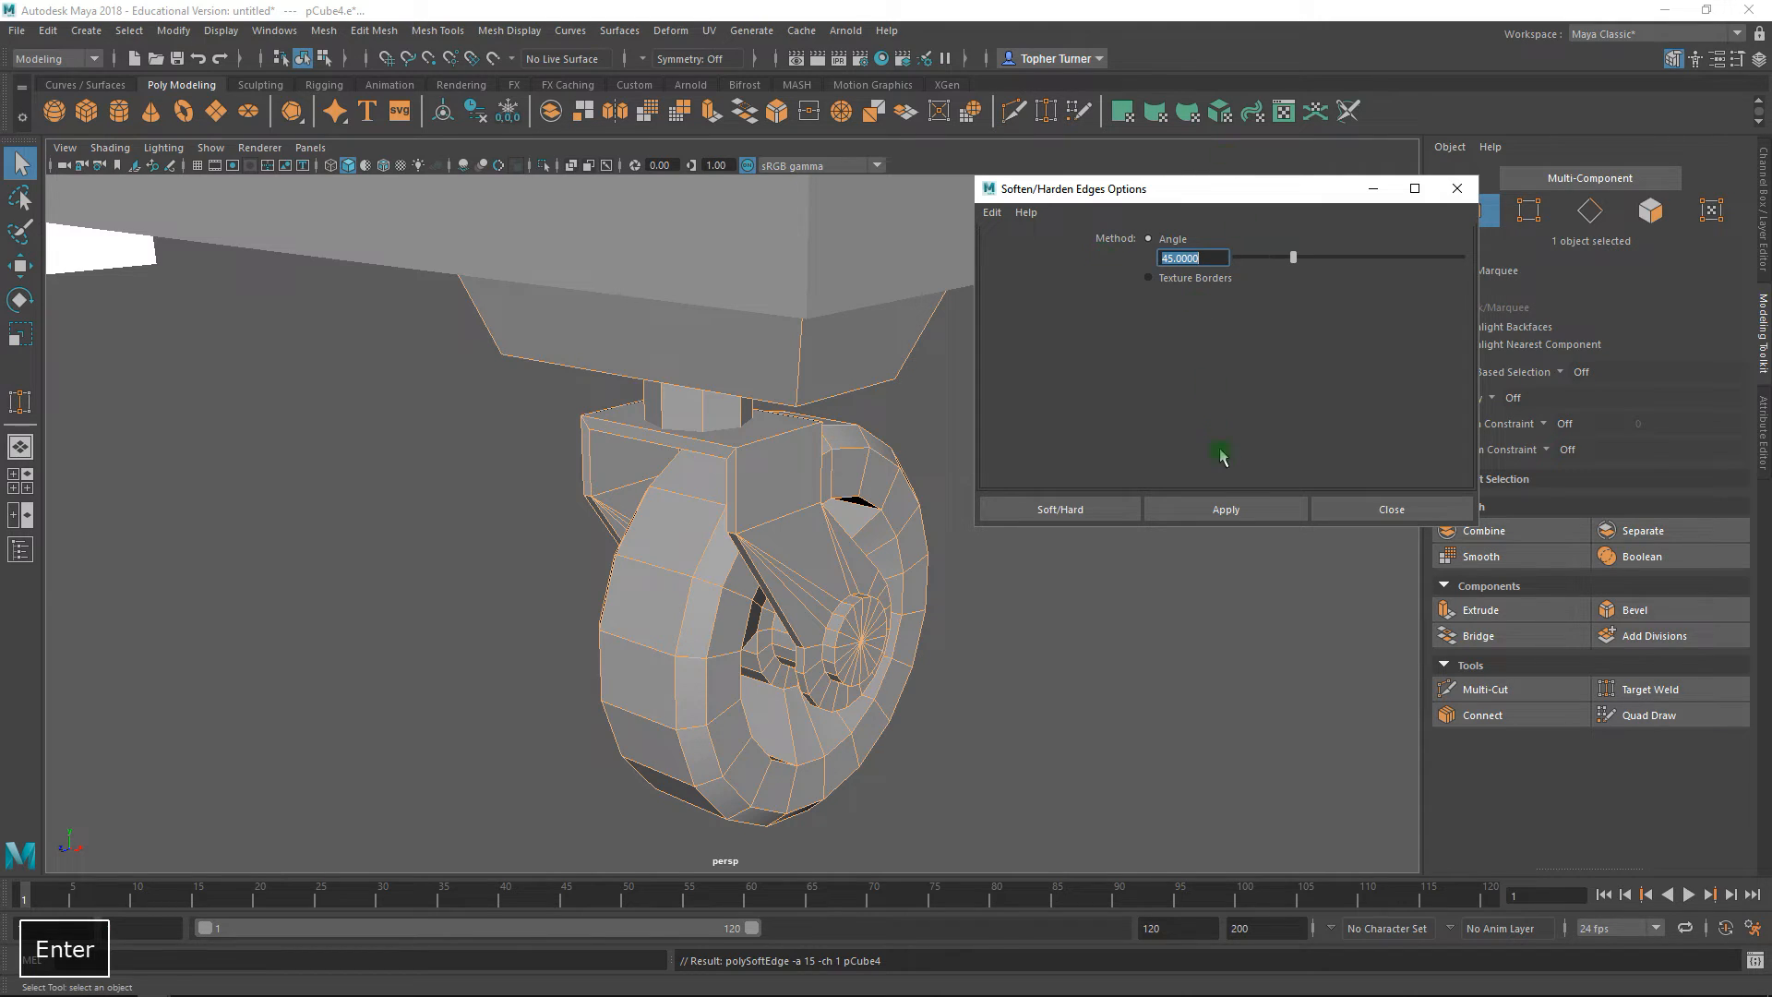
click(1226, 509)
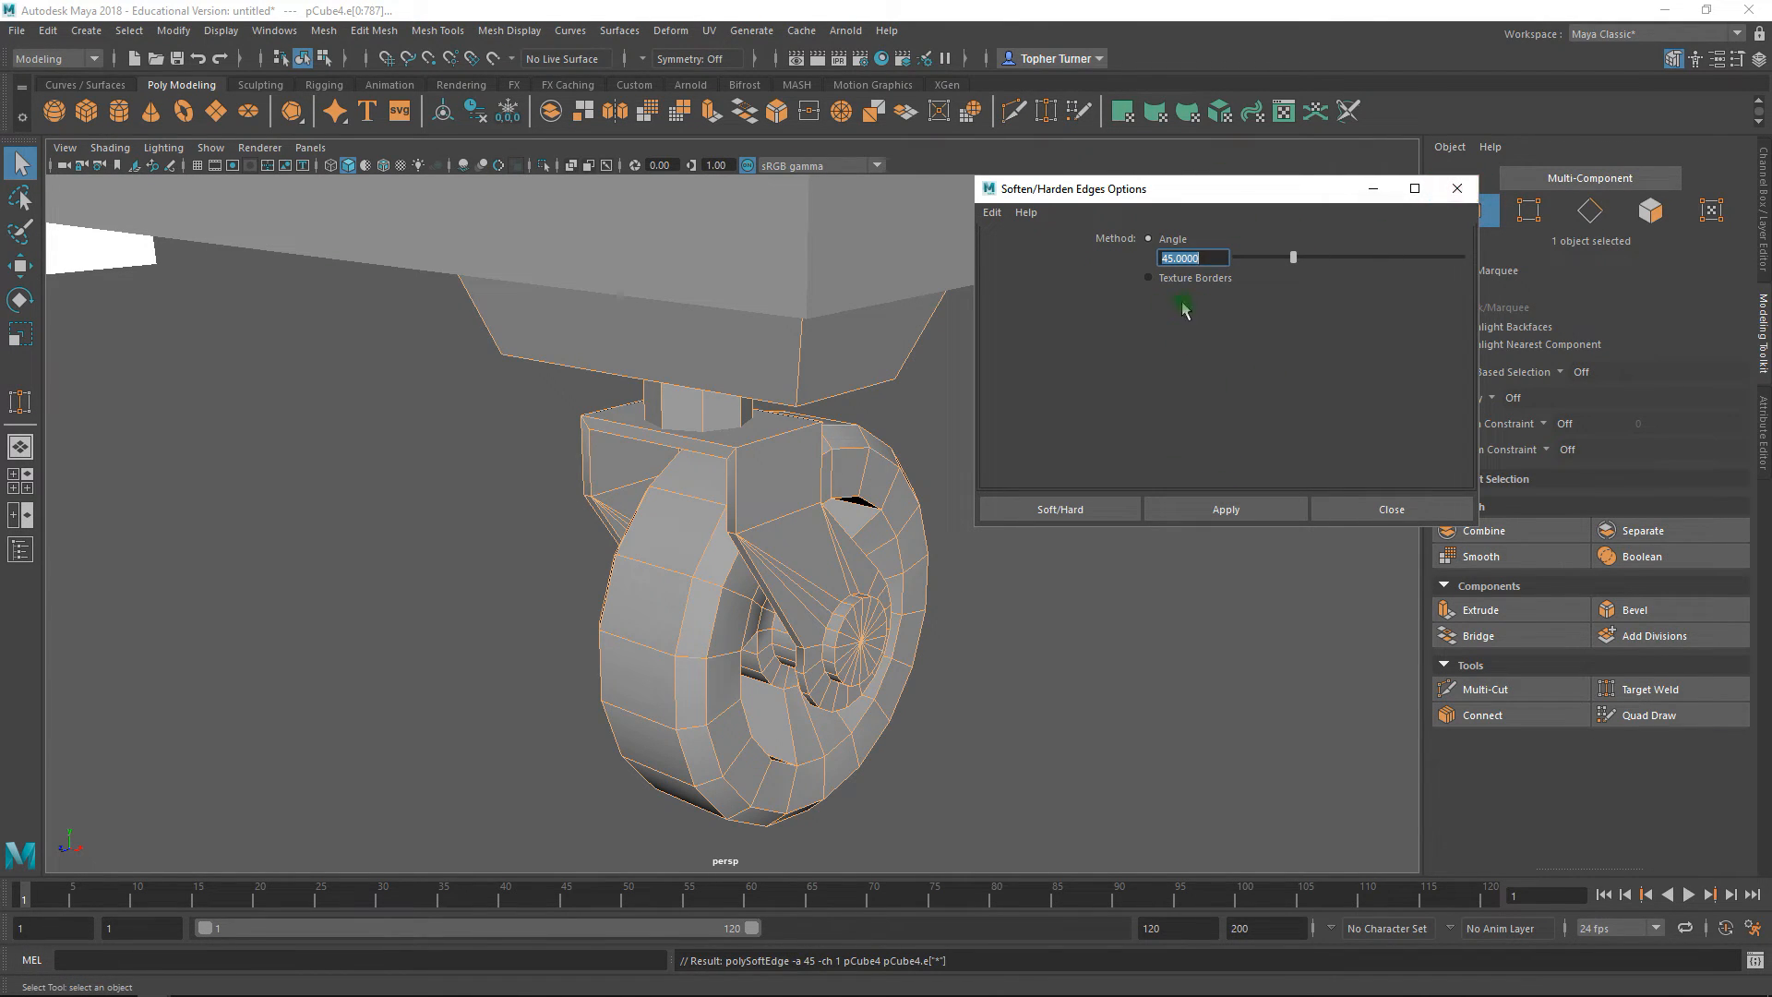
alt+drag(792, 552, 755, 544)
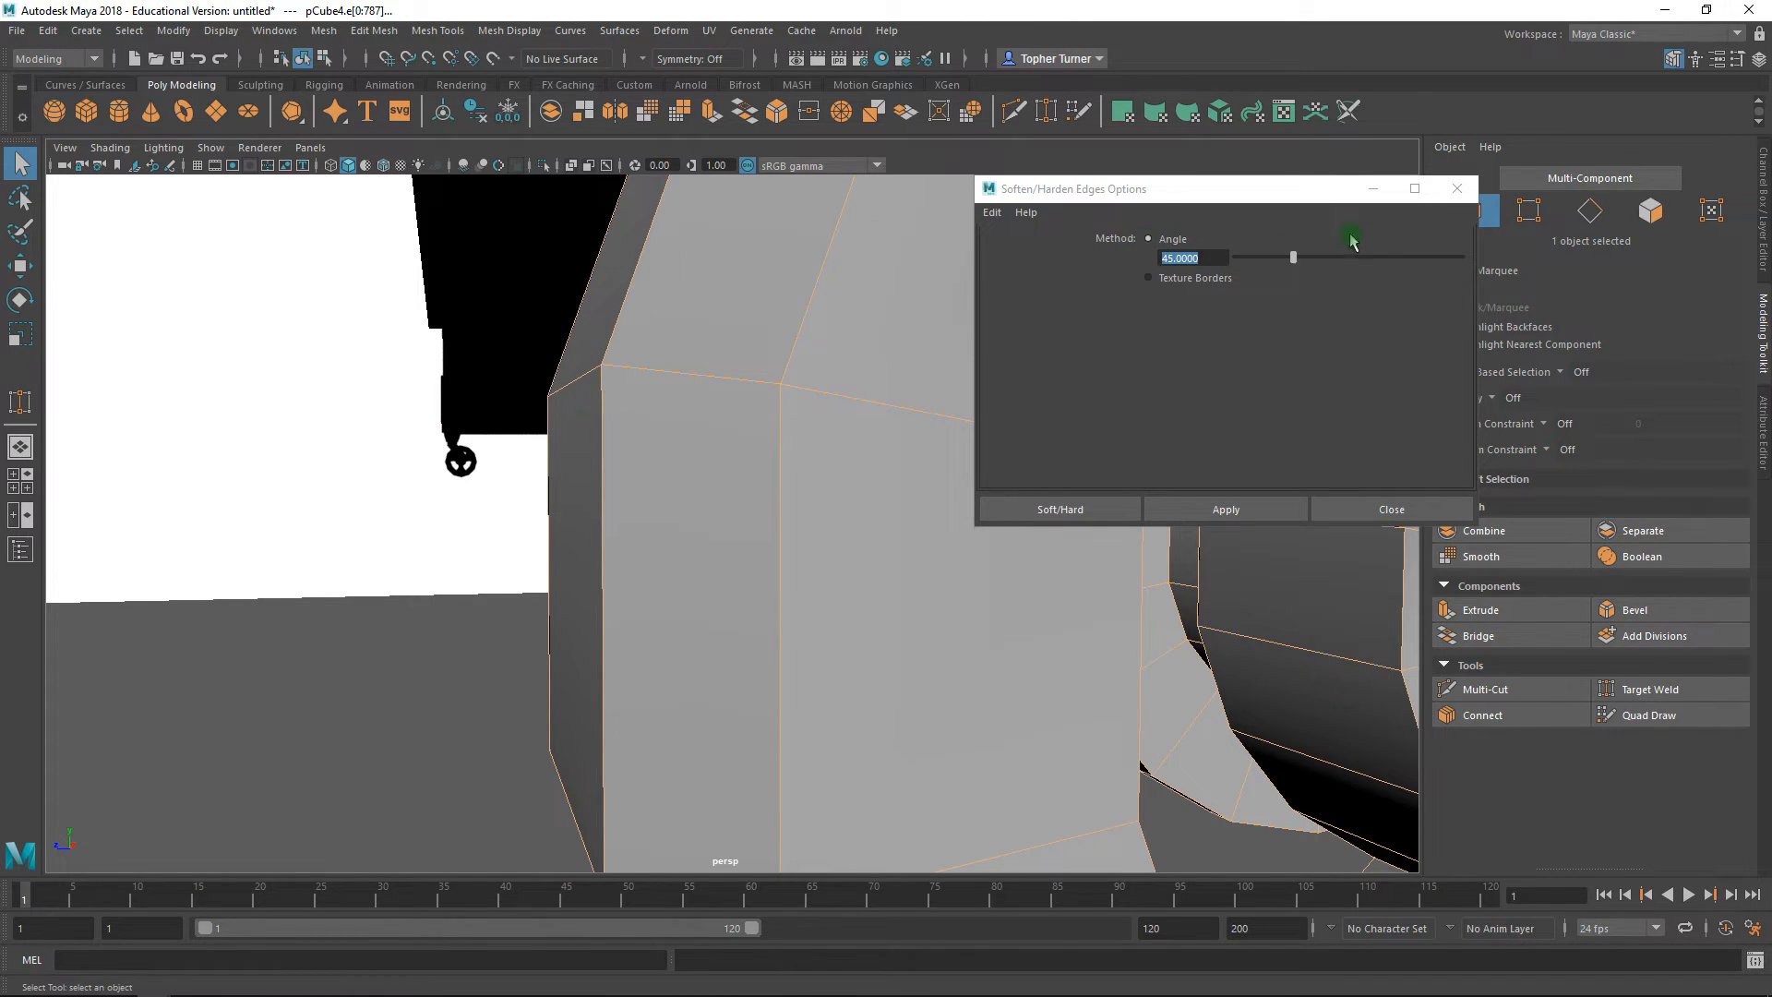
click(1458, 188)
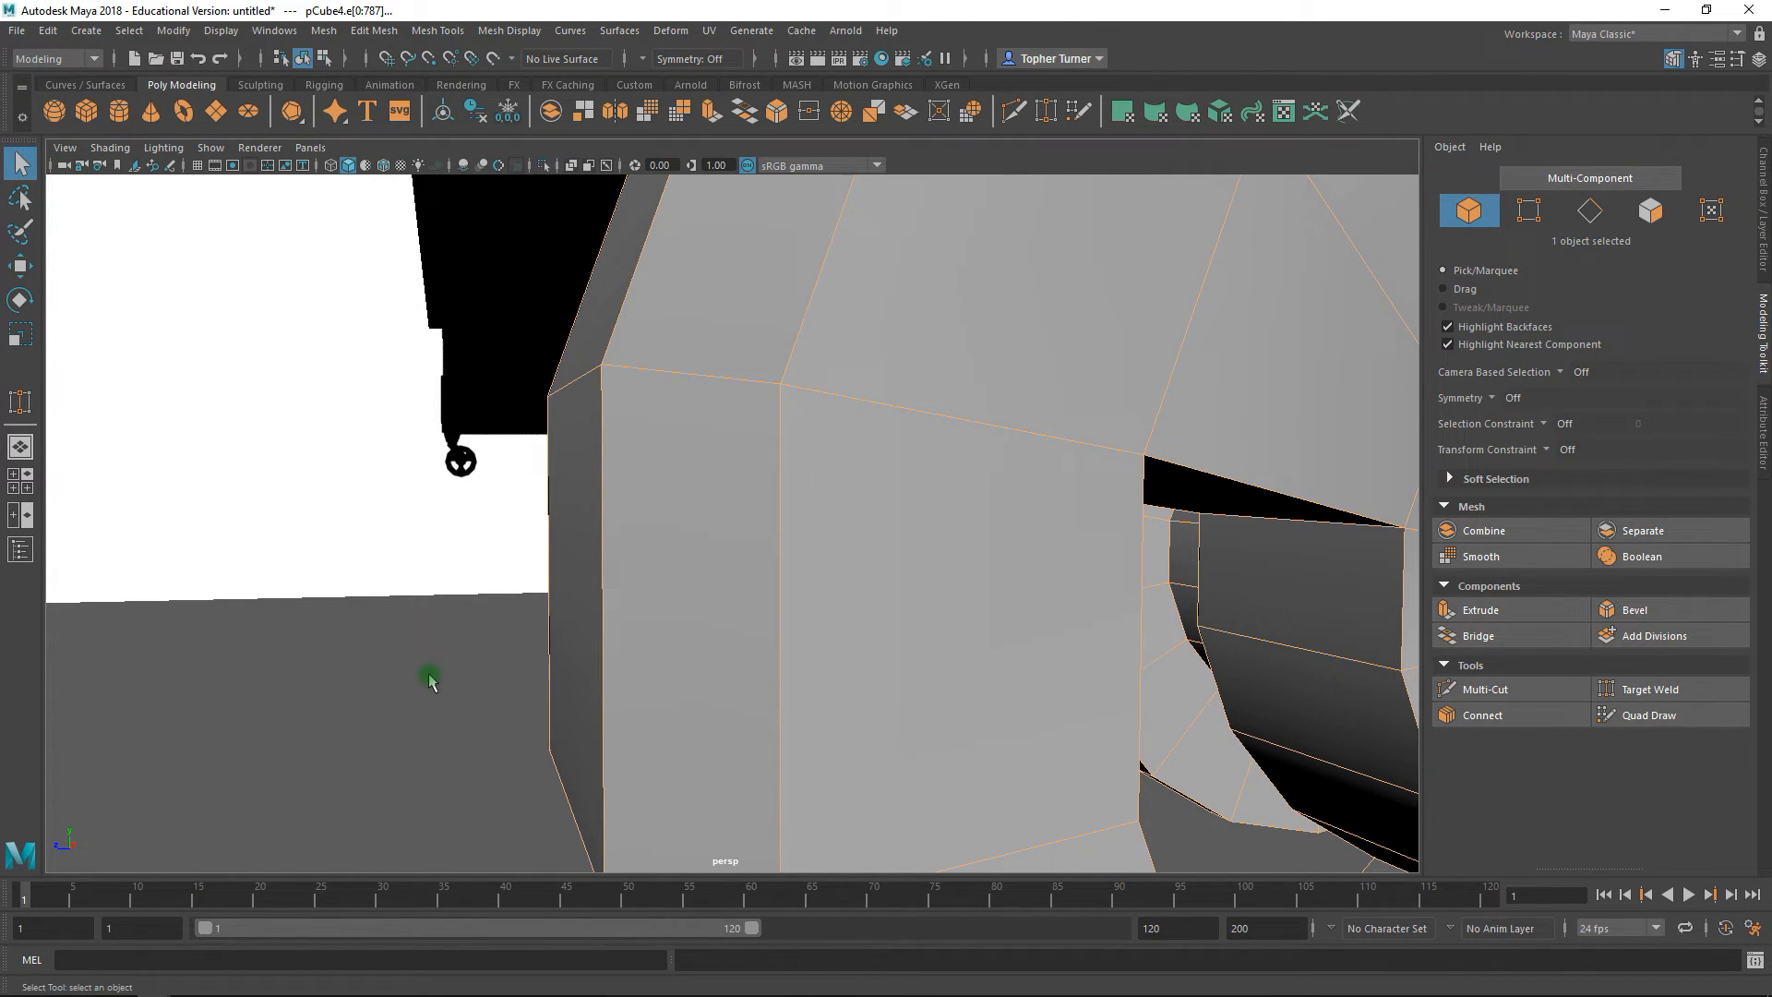
- Harden the edges of the face rings around the wheel hub on both sides of the caster
click(843, 673)
alt+drag(842, 673, 617, 601)
alt+right_drag(850, 596, 973, 839)
alt+drag(1041, 669, 978, 650)
click(1650, 210)
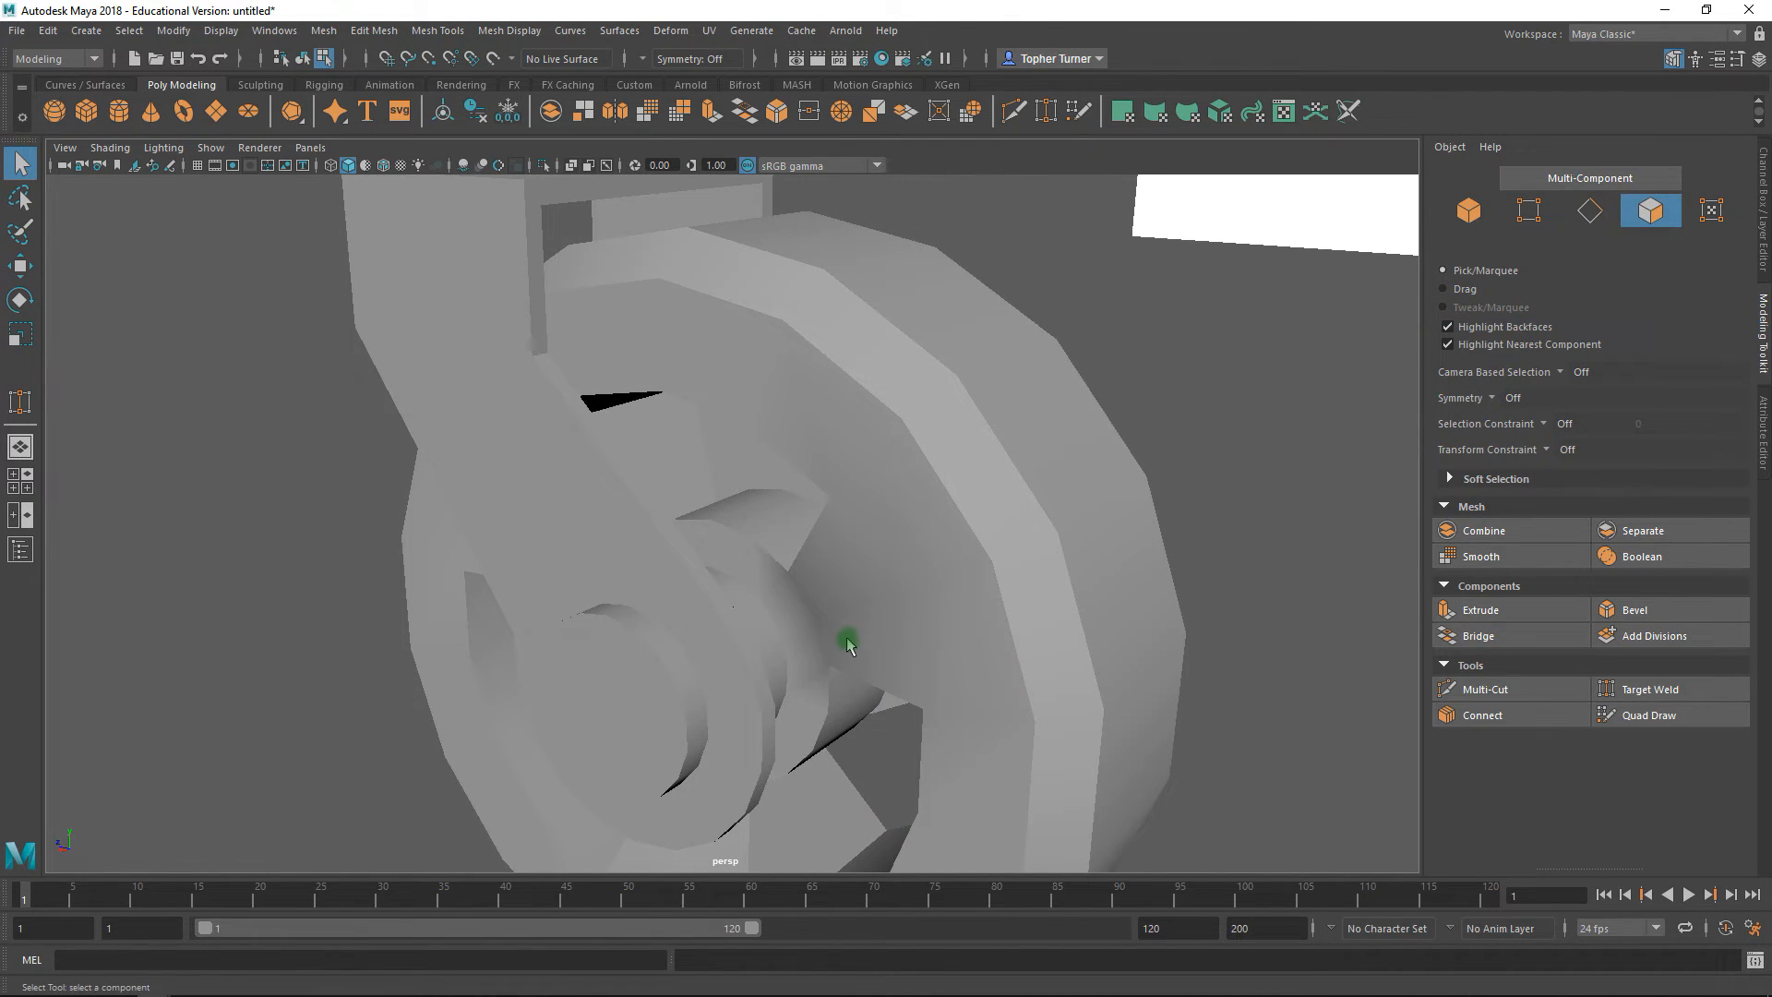
click(739, 582)
click(762, 585)
shift+click(784, 605)
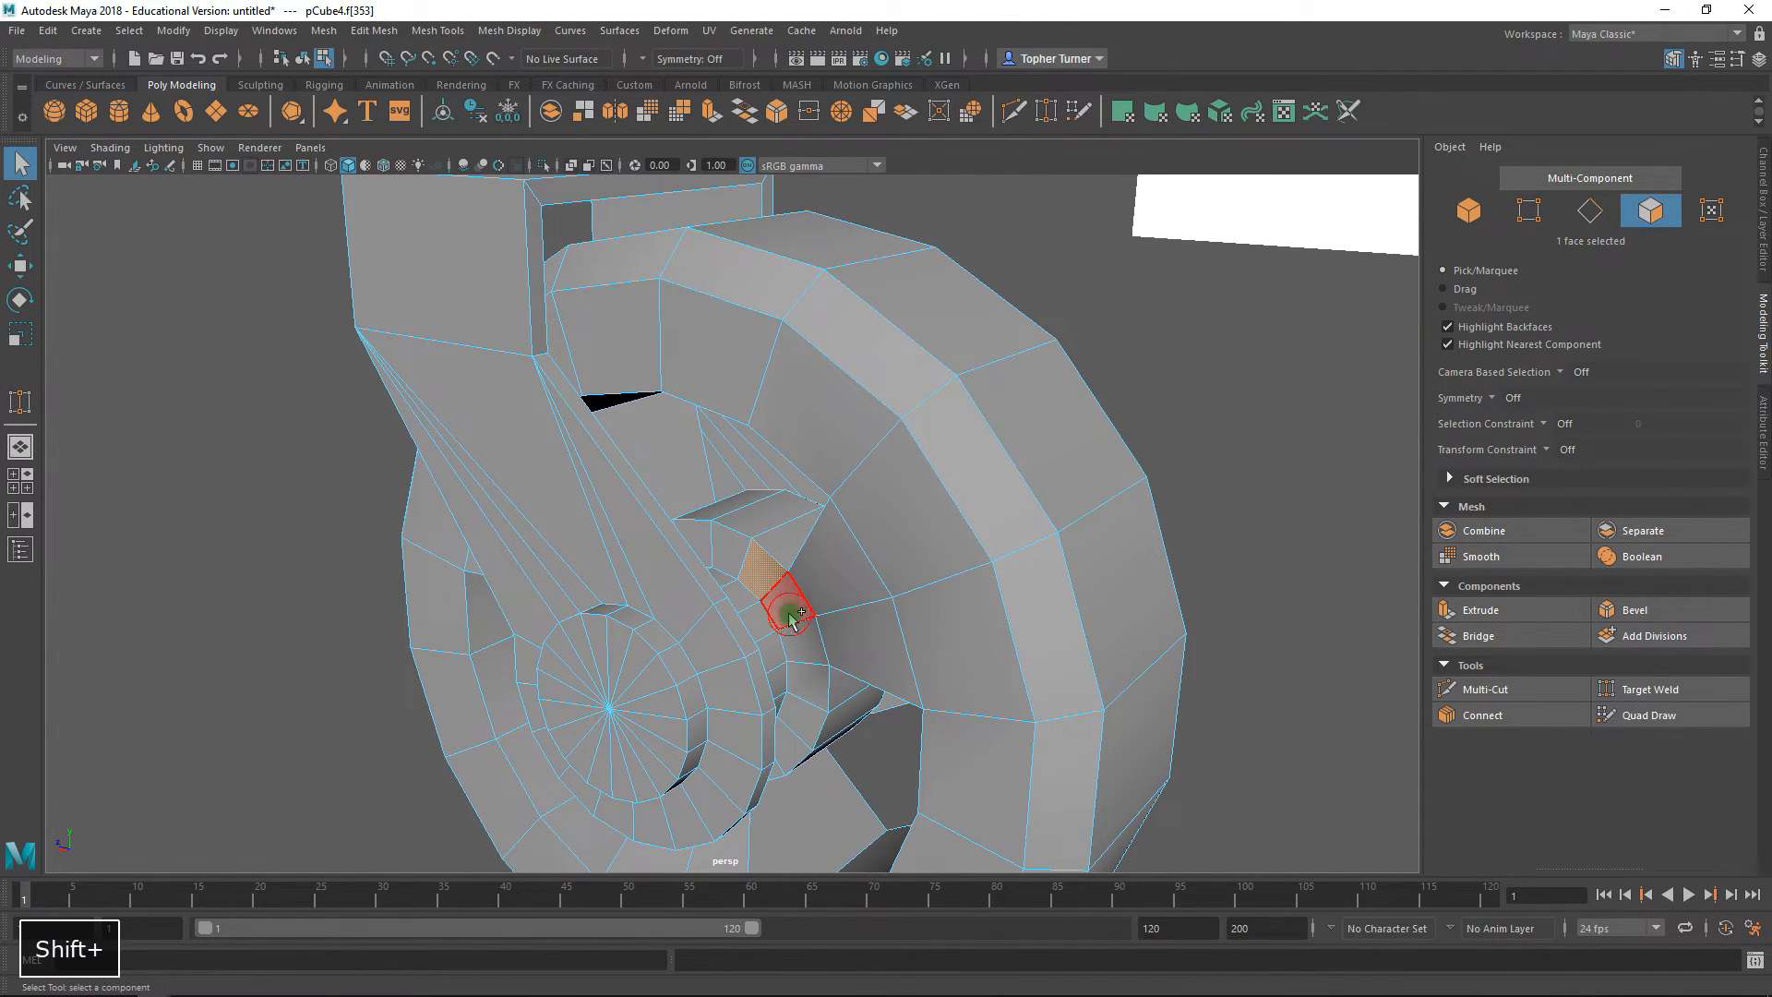
shift+double_click(800, 643)
alt+drag(799, 640, 430, 480)
shift+click(430, 480)
shift+double_click(435, 503)
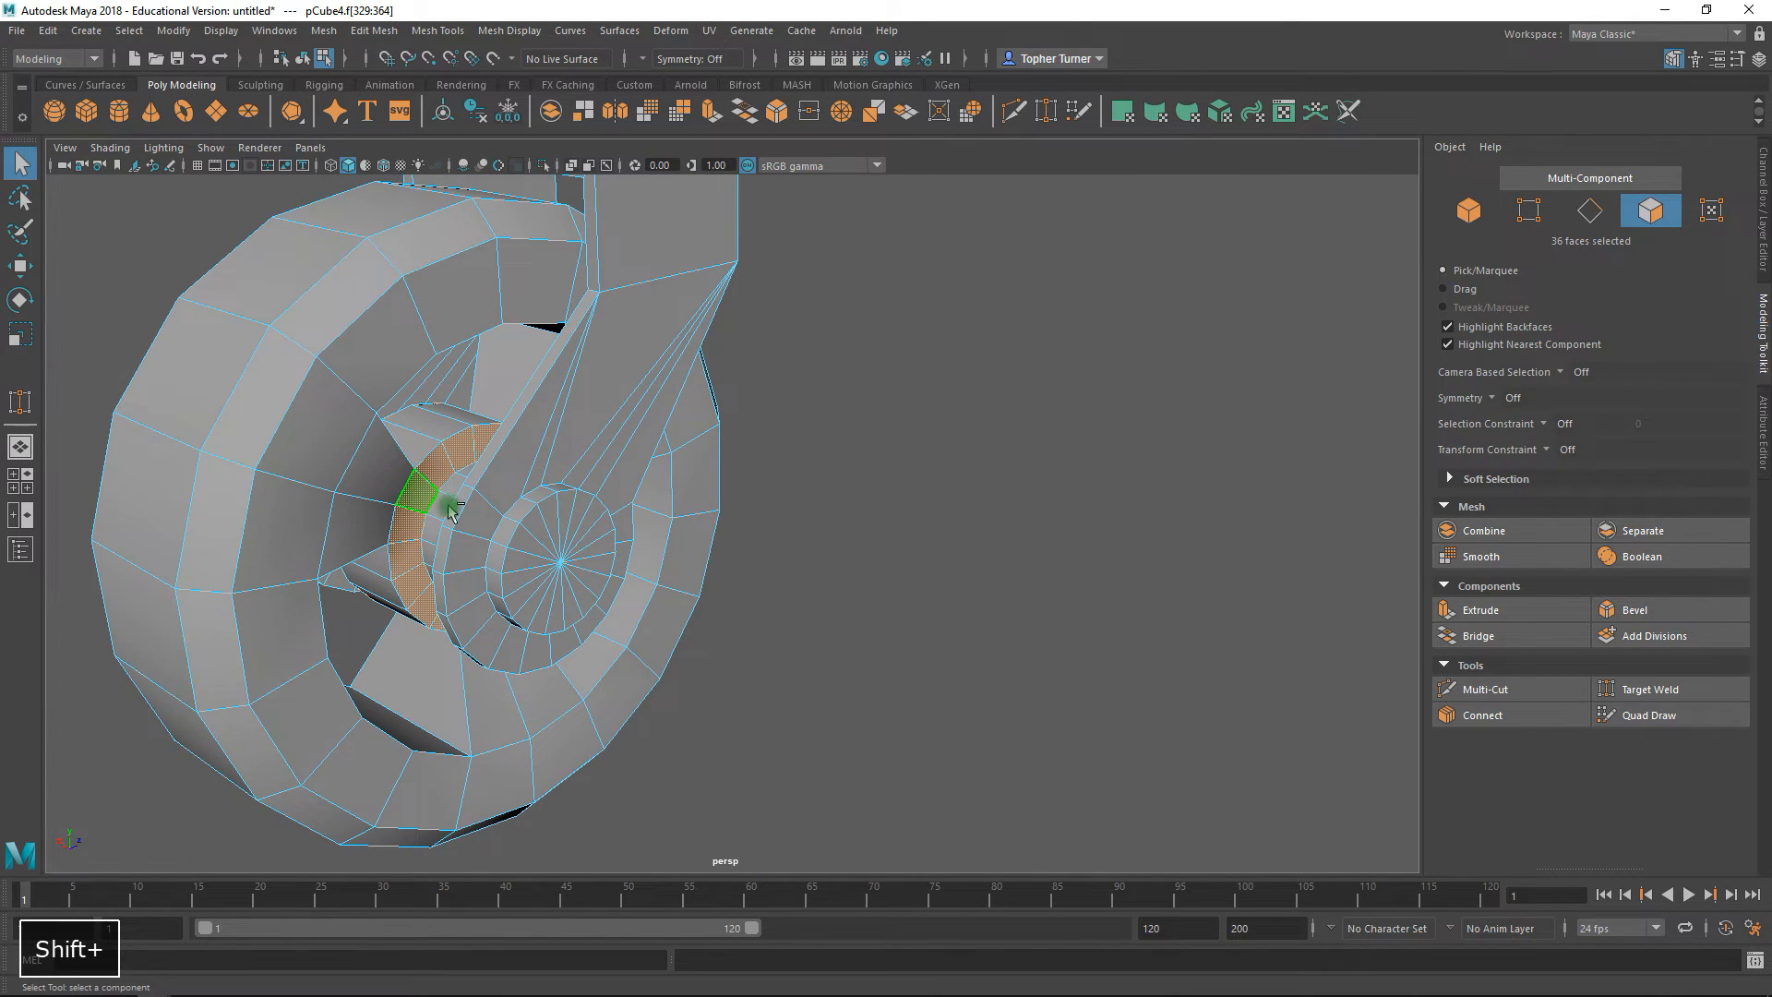
click(508, 30)
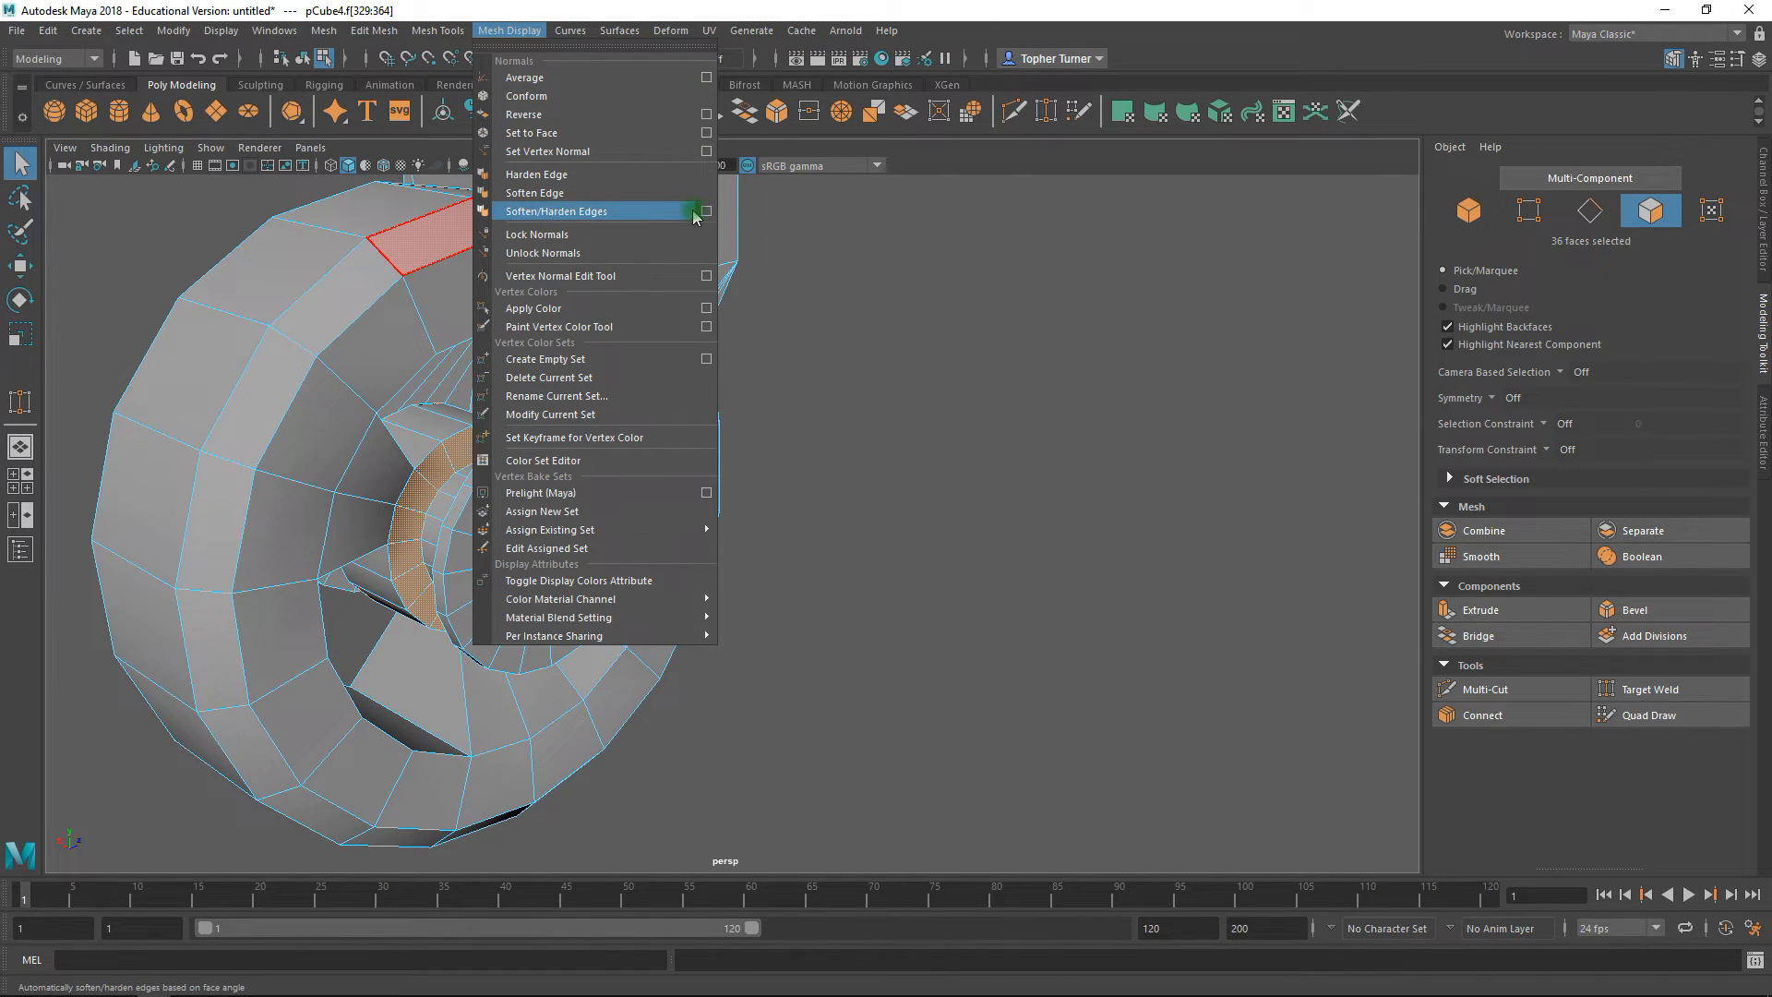
click(580, 175)
click(828, 376)
shift+click(351, 480)
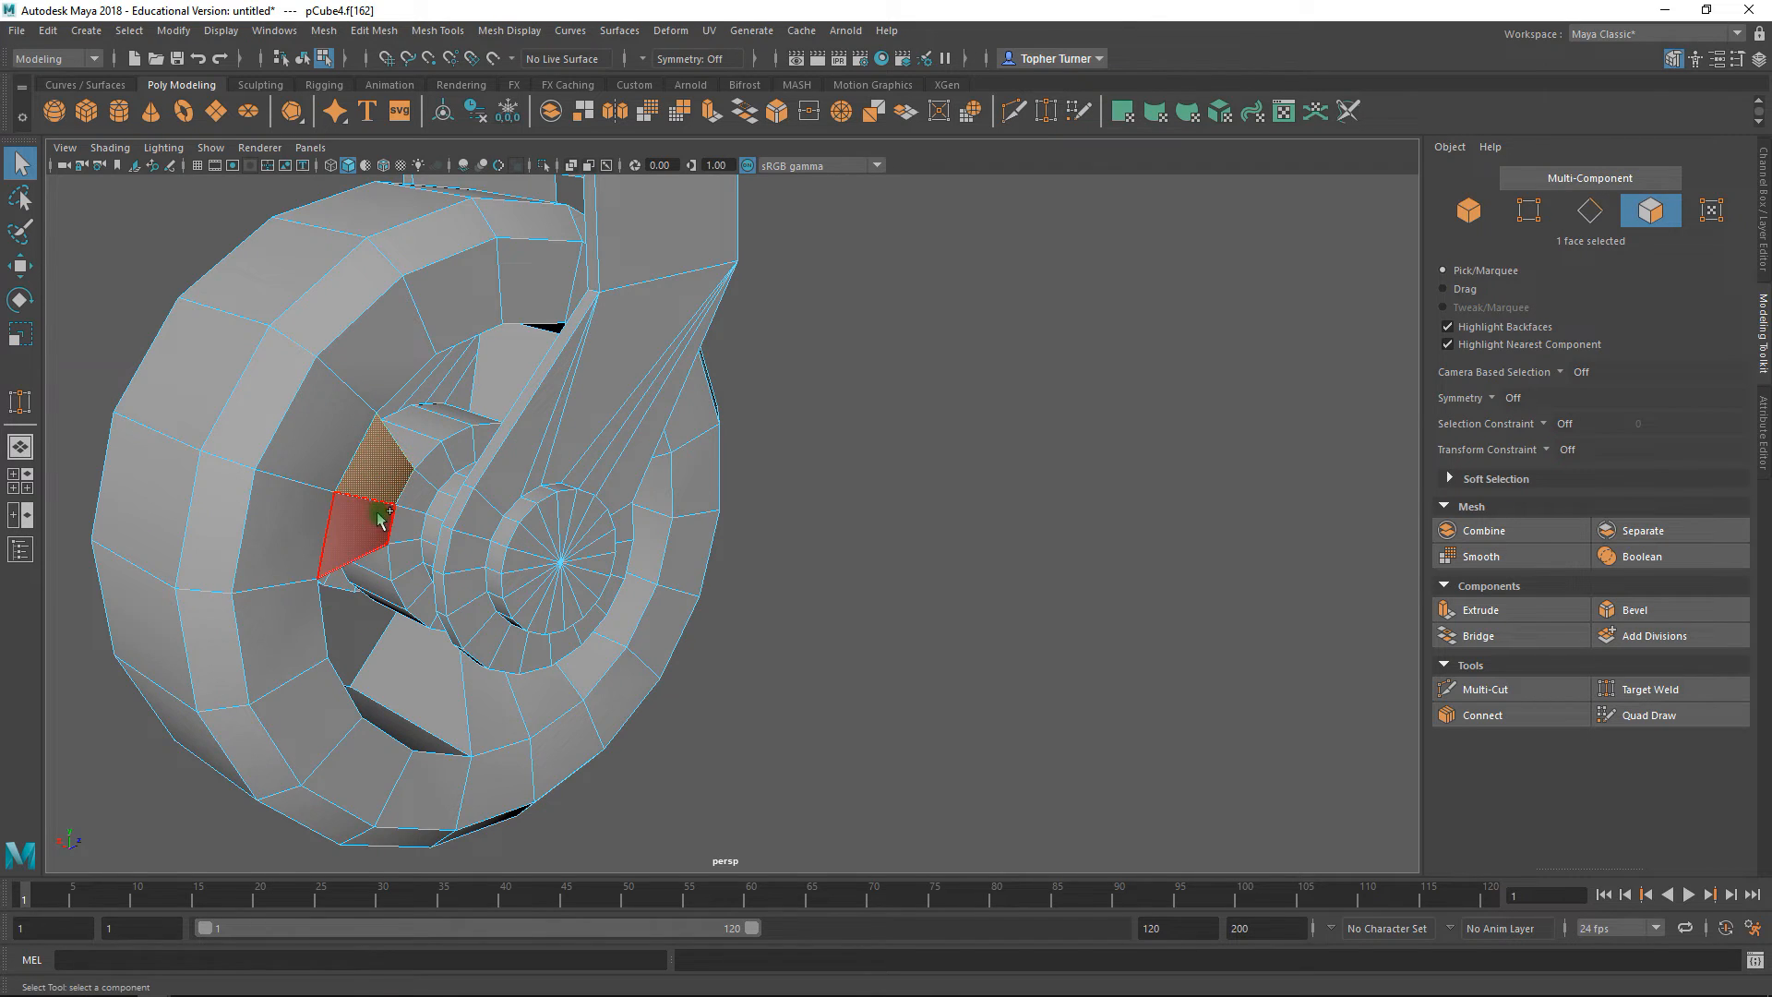
alt+drag(364, 513, 399, 454)
alt+drag(735, 491, 860, 527)
click(985, 526)
- Duplicate the whole caster and move the copy along Z onto the other caster in the side reference image
click(1469, 213)
alt+right_drag(905, 618, 360, 397)
alt+drag(356, 396, 829, 430)
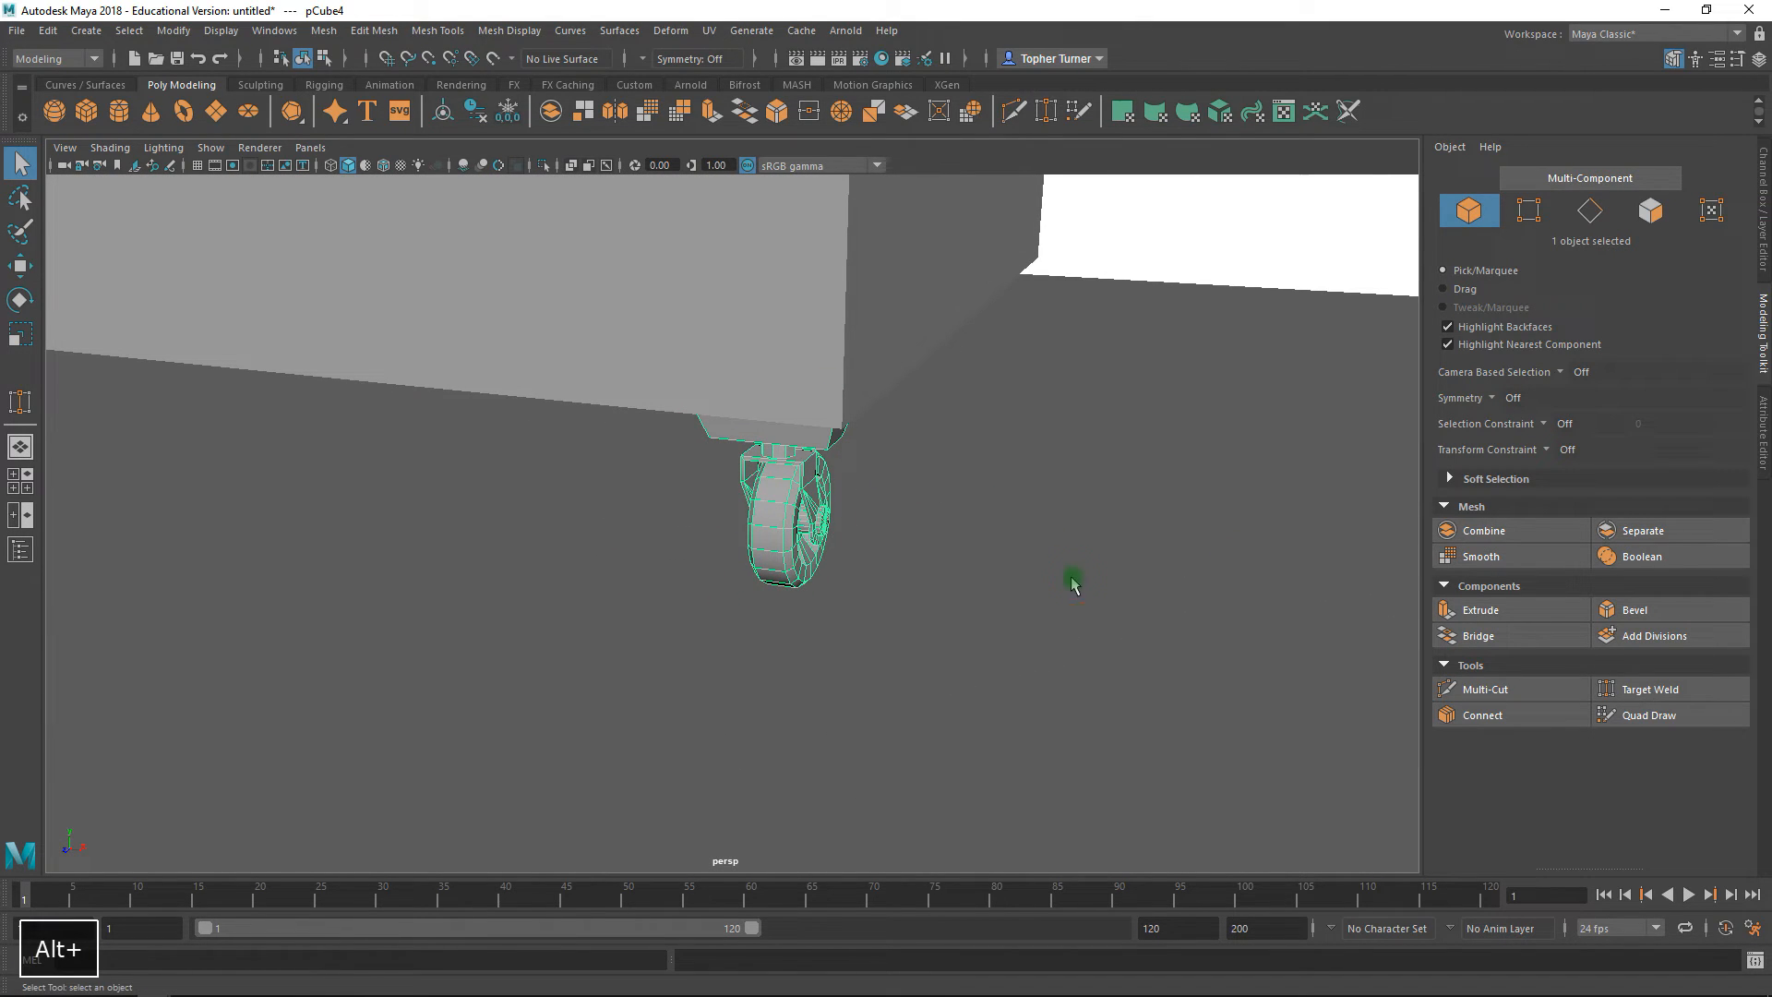
key(w)
key(space)
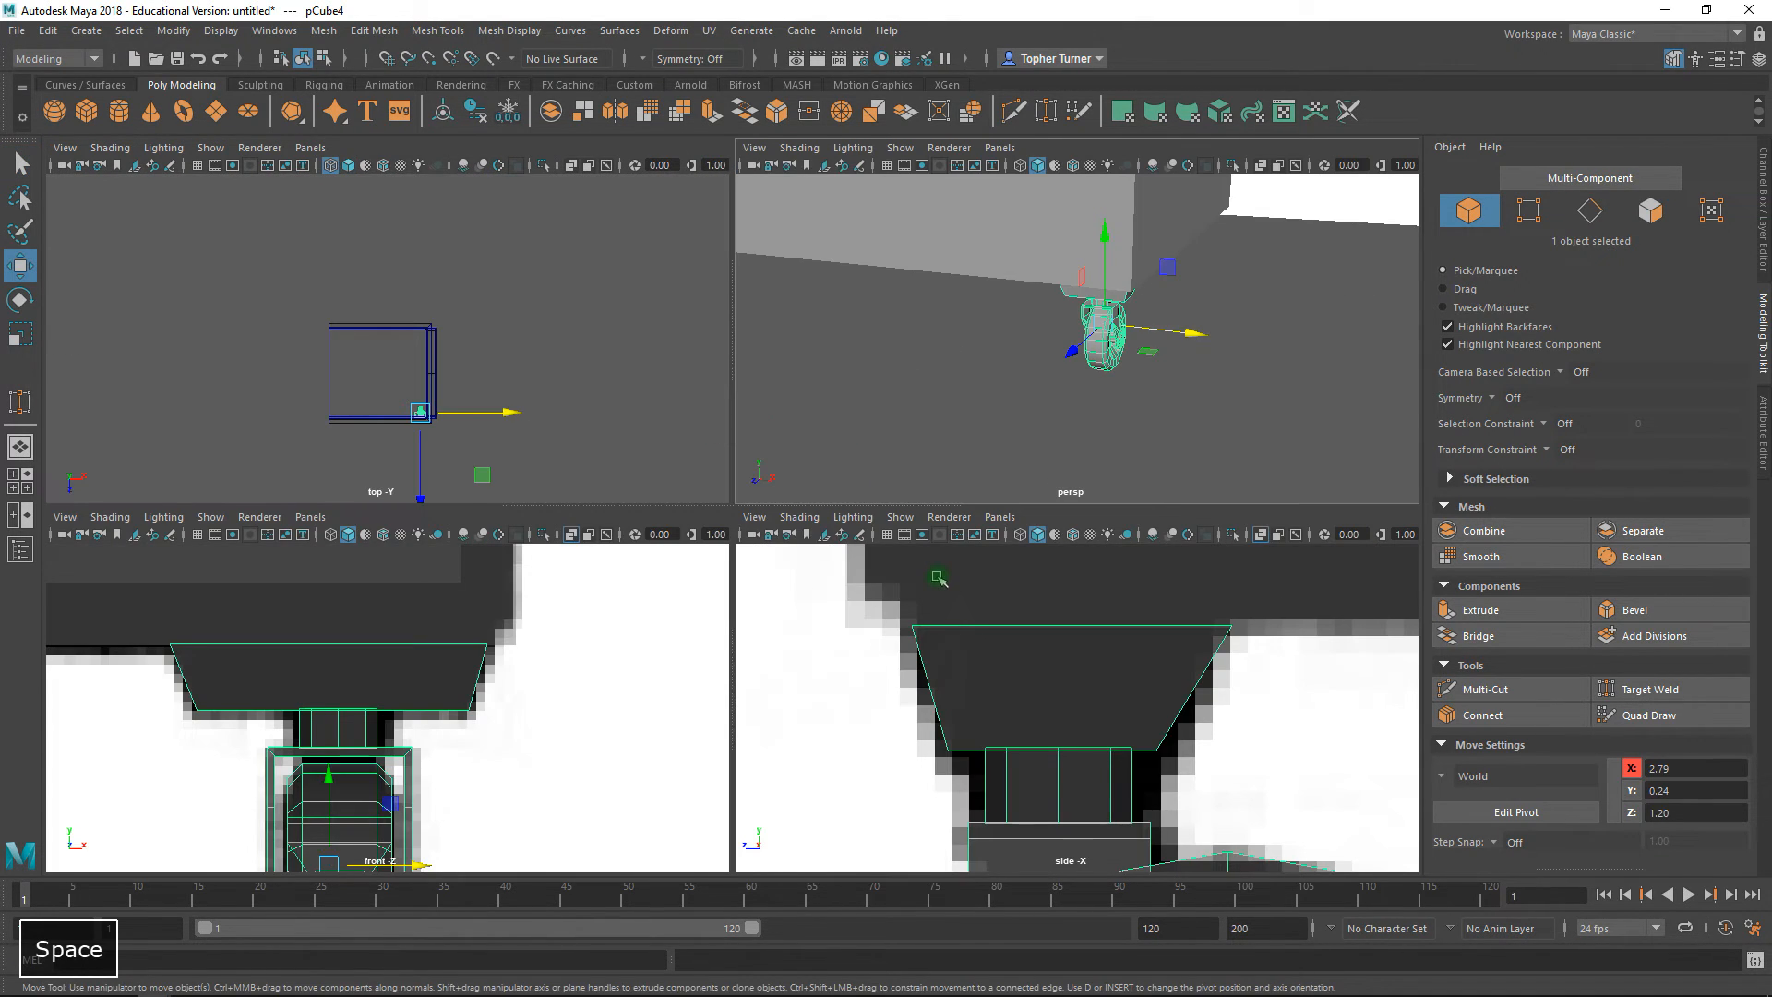
key(space)
alt+right_drag(1061, 689, 1000, 672)
alt+middle_drag(1000, 672, 819, 633)
alt+right_drag(475, 591, 751, 751)
key(ctrl+d)
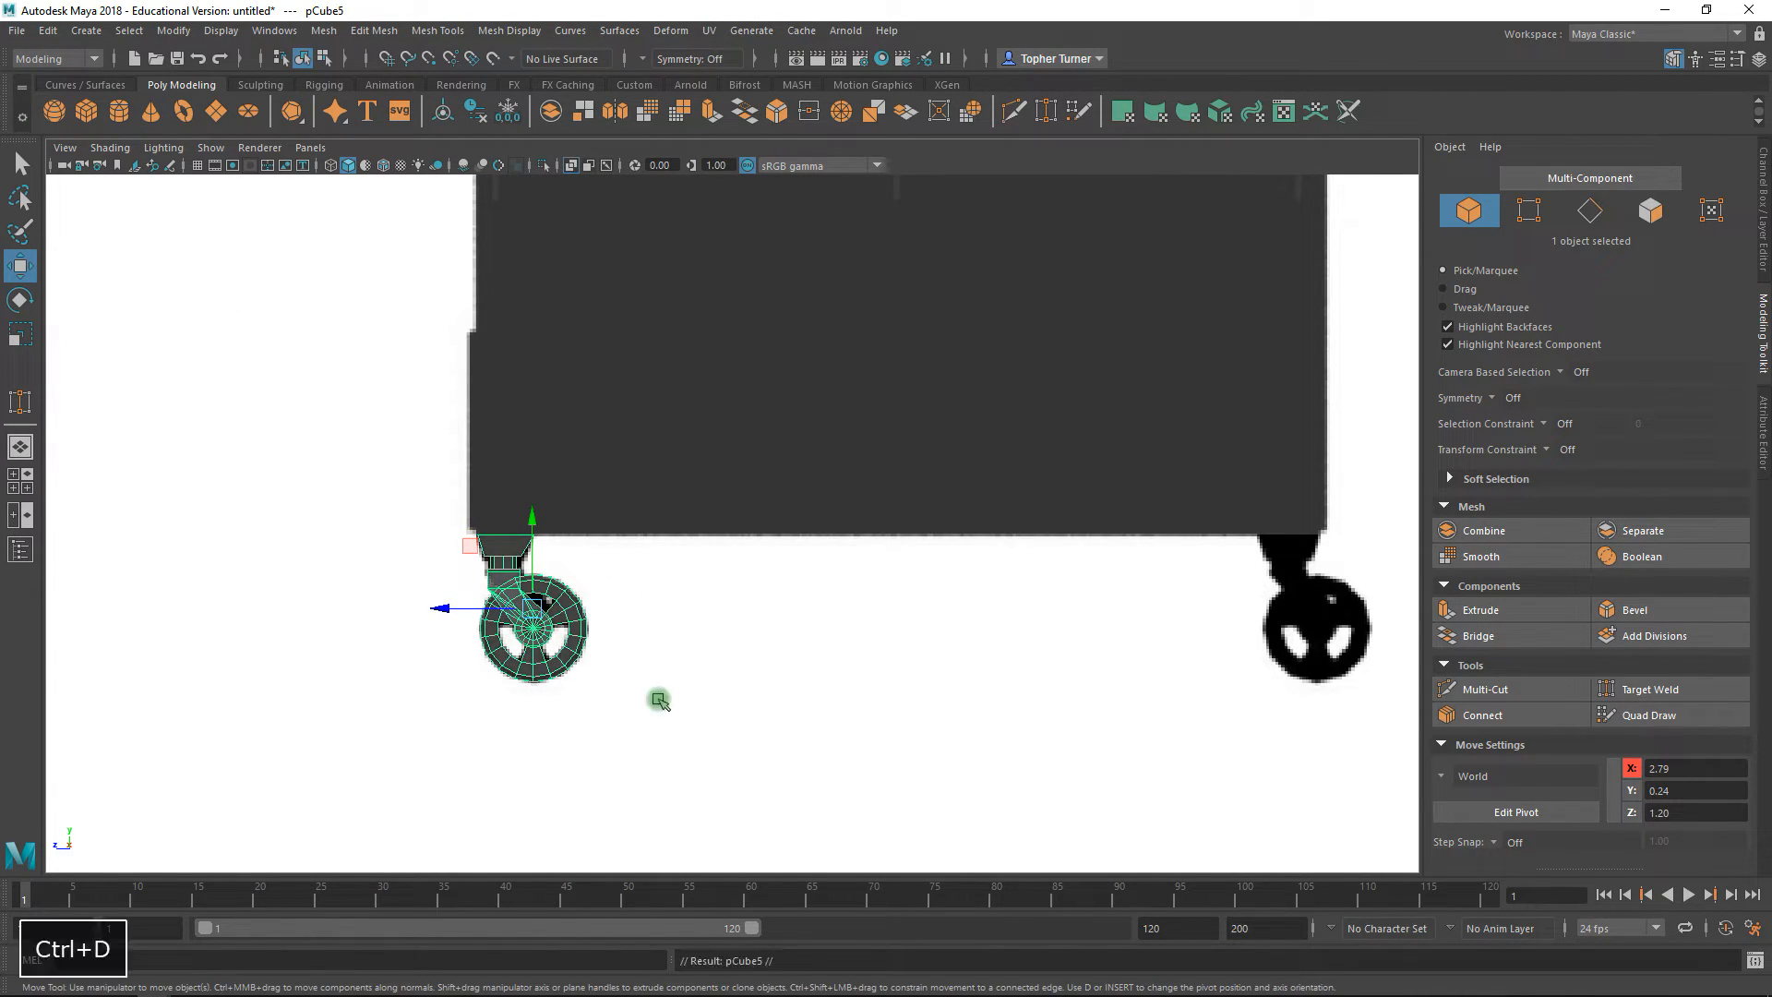
drag(446, 607, 1229, 713)
- Examine the two casters and the overall dumpster against the reference images in the perspective view
key(space)
key(space)
alt+drag(1059, 413, 851, 442)
click(1068, 542)
alt+middle_drag(1100, 467, 960, 542)
alt+right_drag(1069, 574, 913, 447)
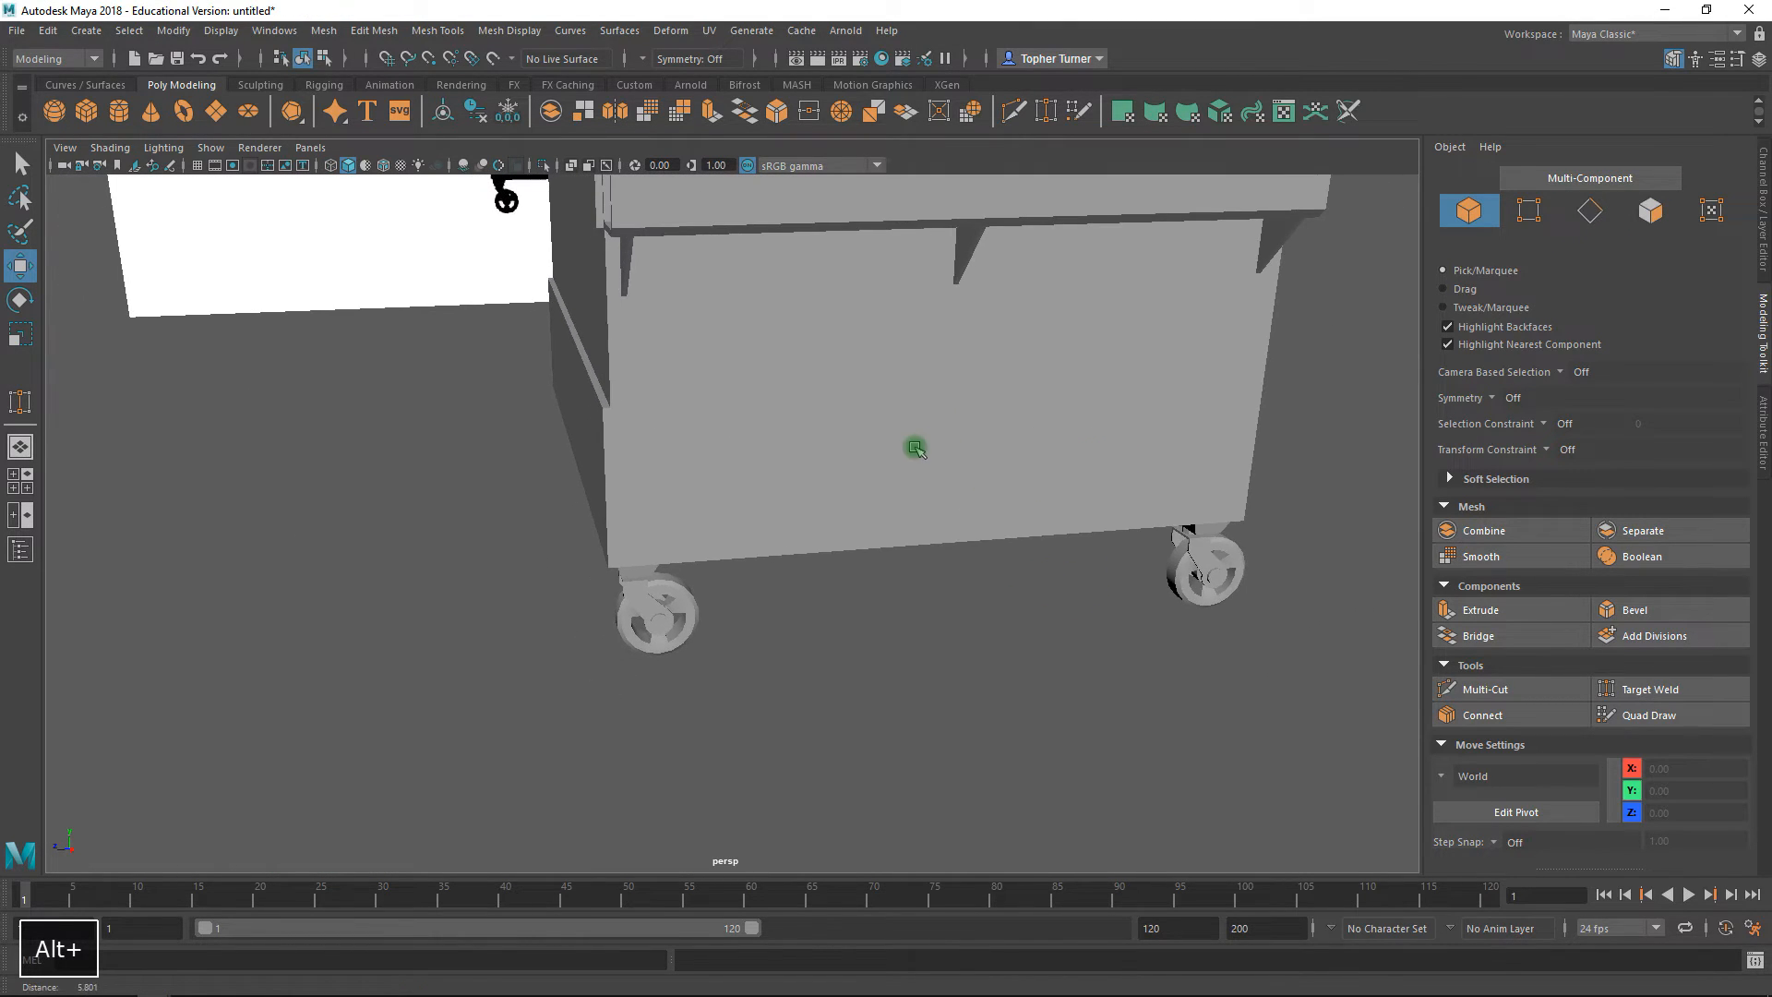
alt+middle_drag(978, 426, 842, 590)
alt+drag(844, 591, 862, 495)
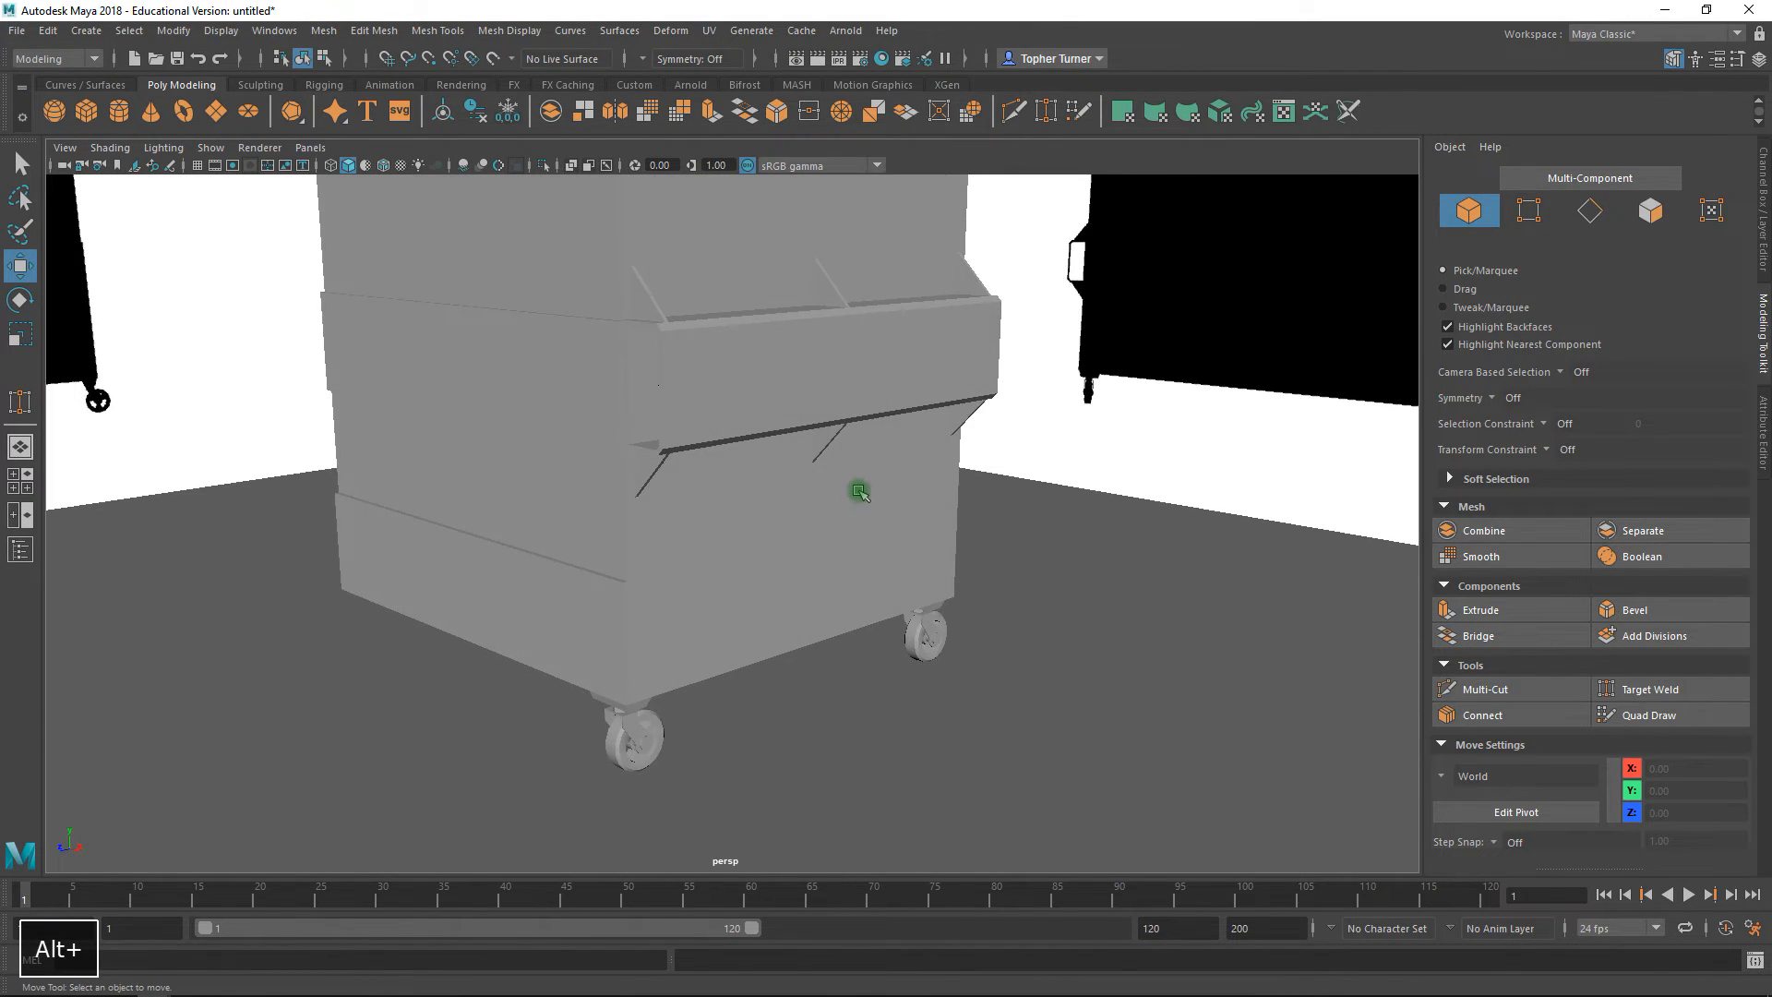
alt+right_drag(955, 639, 735, 401)
alt+middle_drag(736, 402, 665, 491)
mouse_move(666, 491)
alt+mouse_down()
mouse_move(799, 483)
mouse_move(615, 489)
mouse_move(732, 495)
mouse_move(673, 486)
alt+mouse_up()
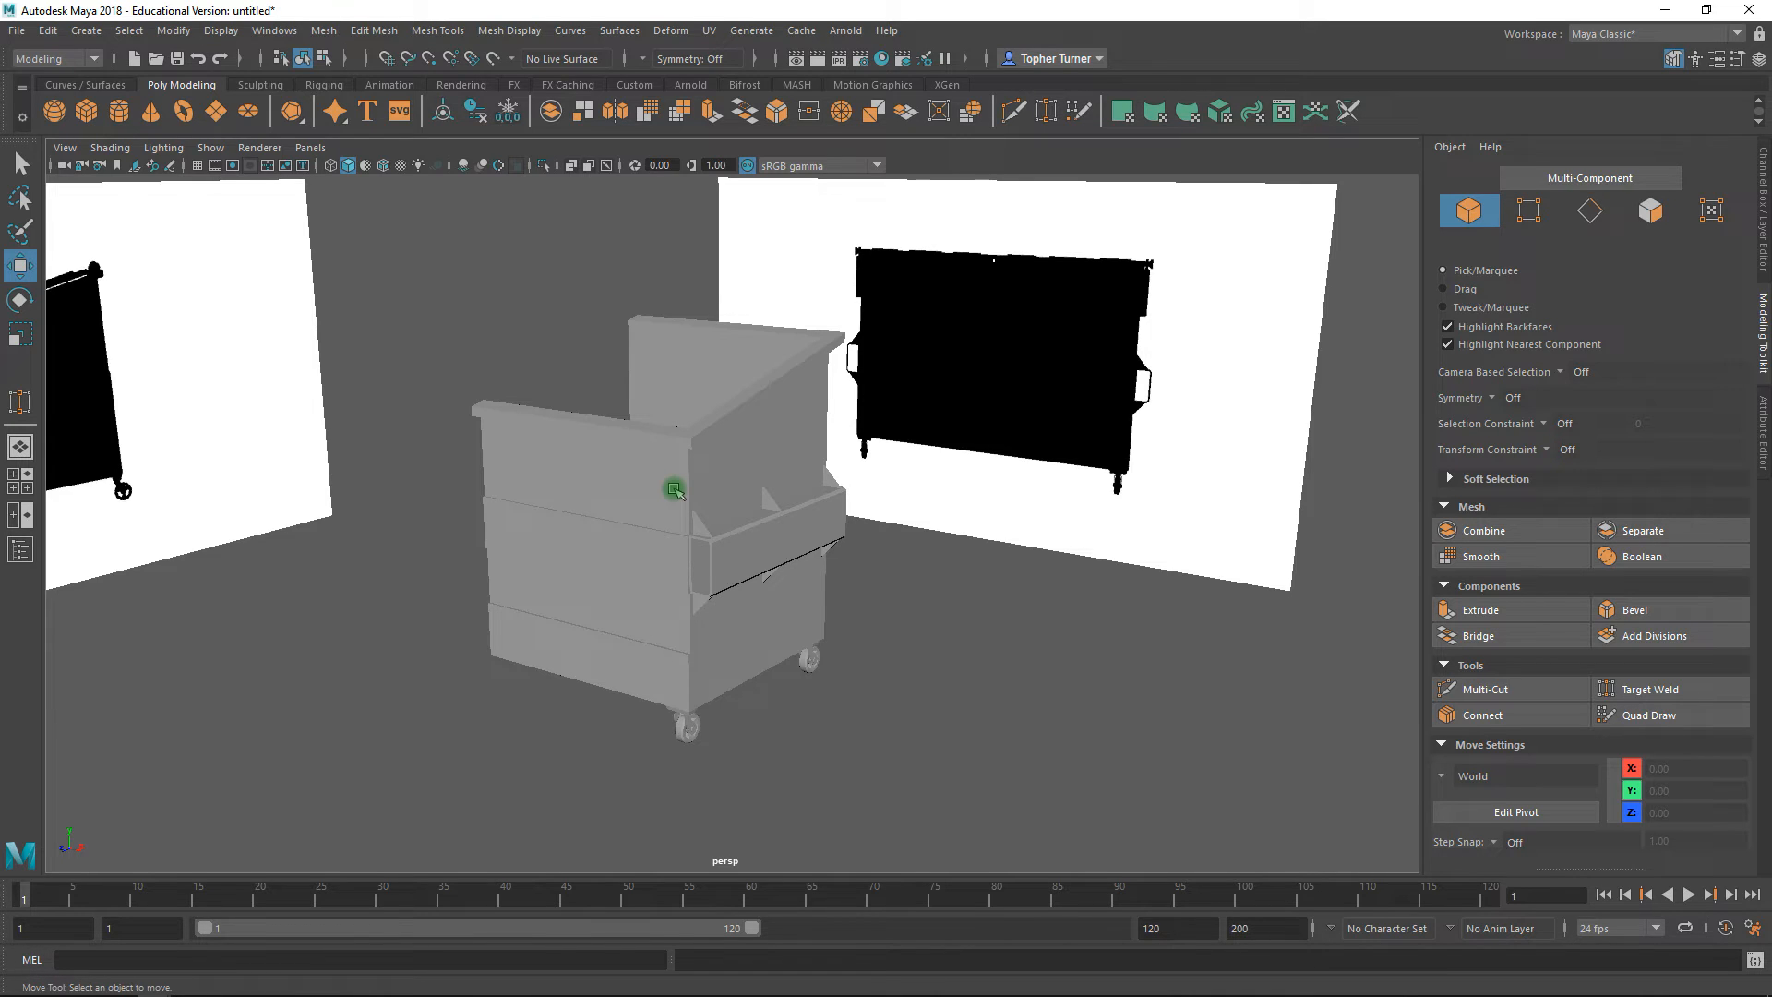
alt+drag(613, 444, 1011, 638)
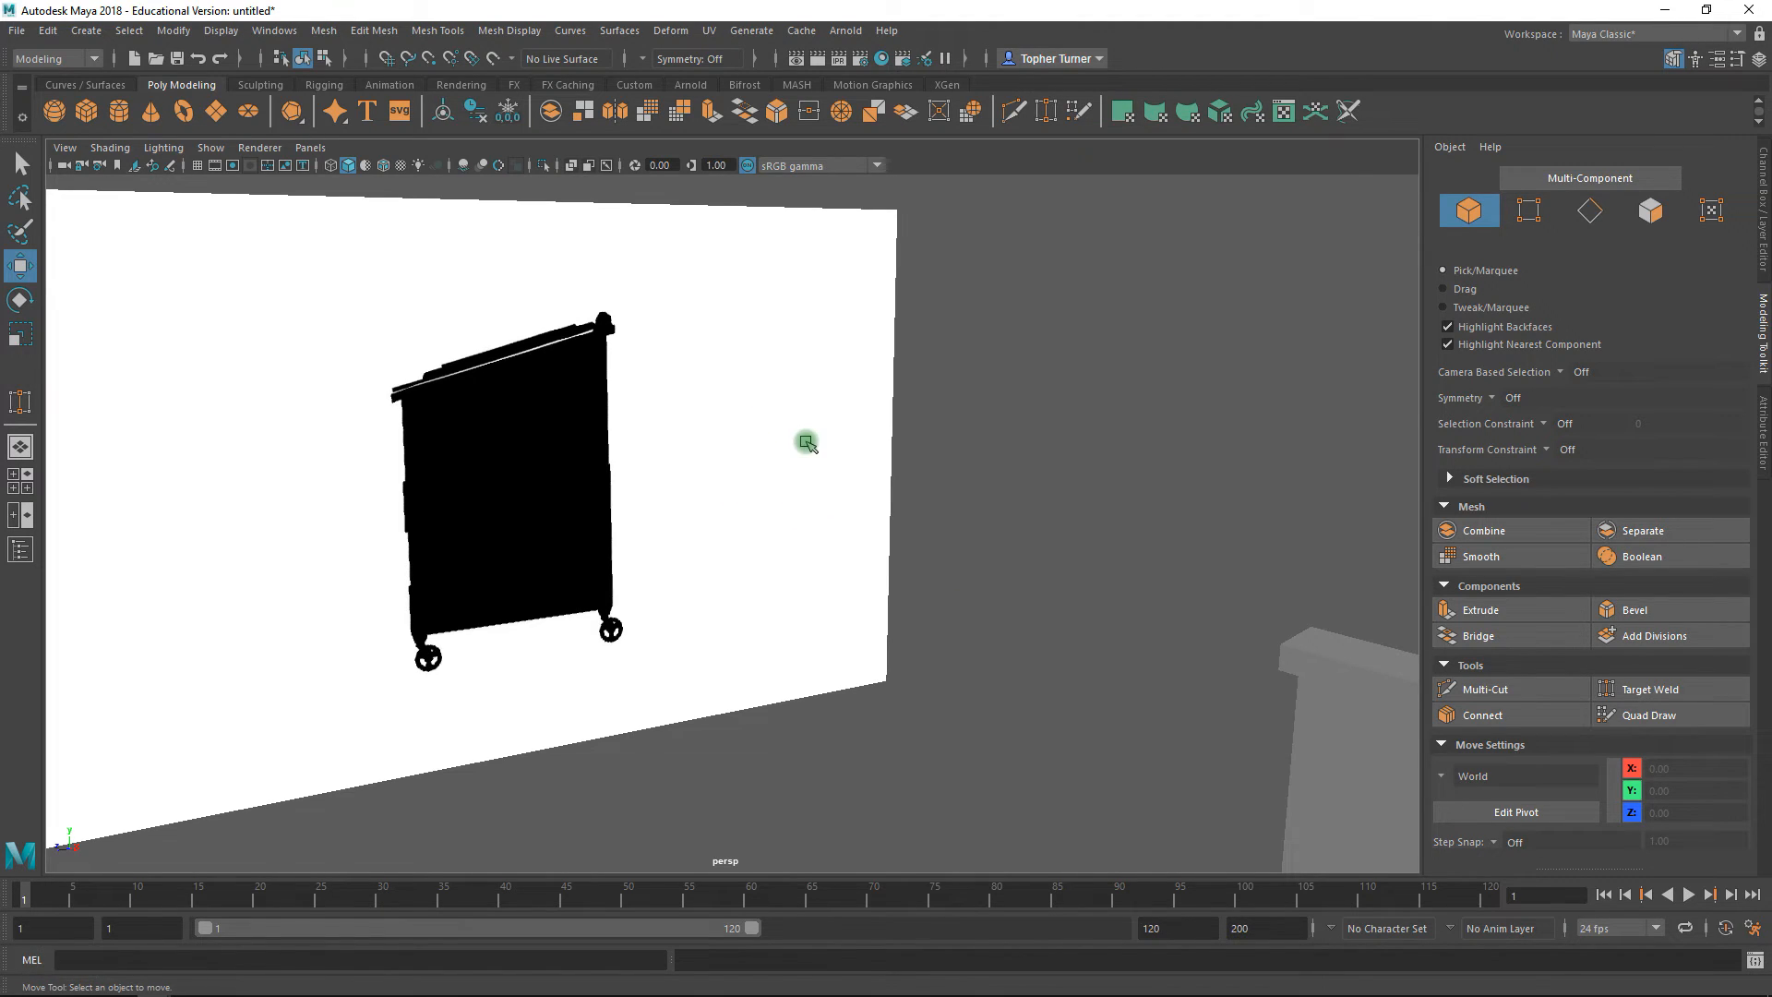
- Examine the sloped lid's silhouette above the dumpster's rim in the side reference view
key(space)
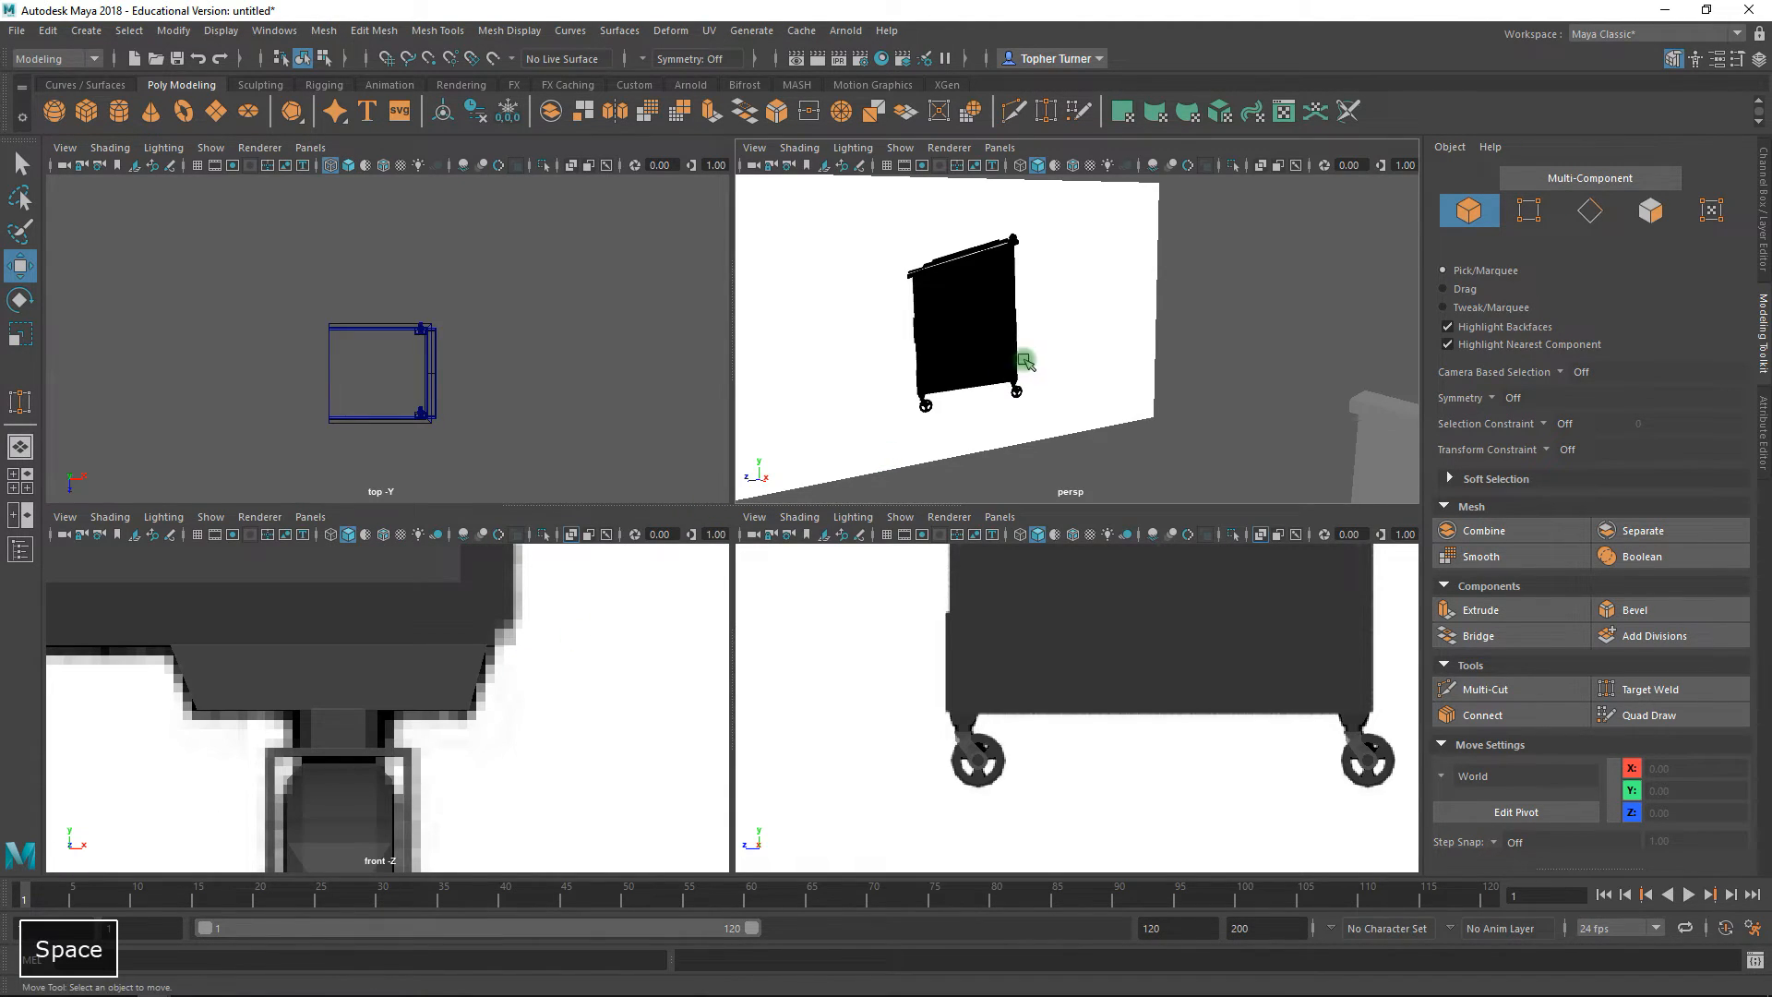
key(space)
alt+right_drag(1093, 591, 1056, 563)
alt+middle_drag(925, 288, 898, 636)
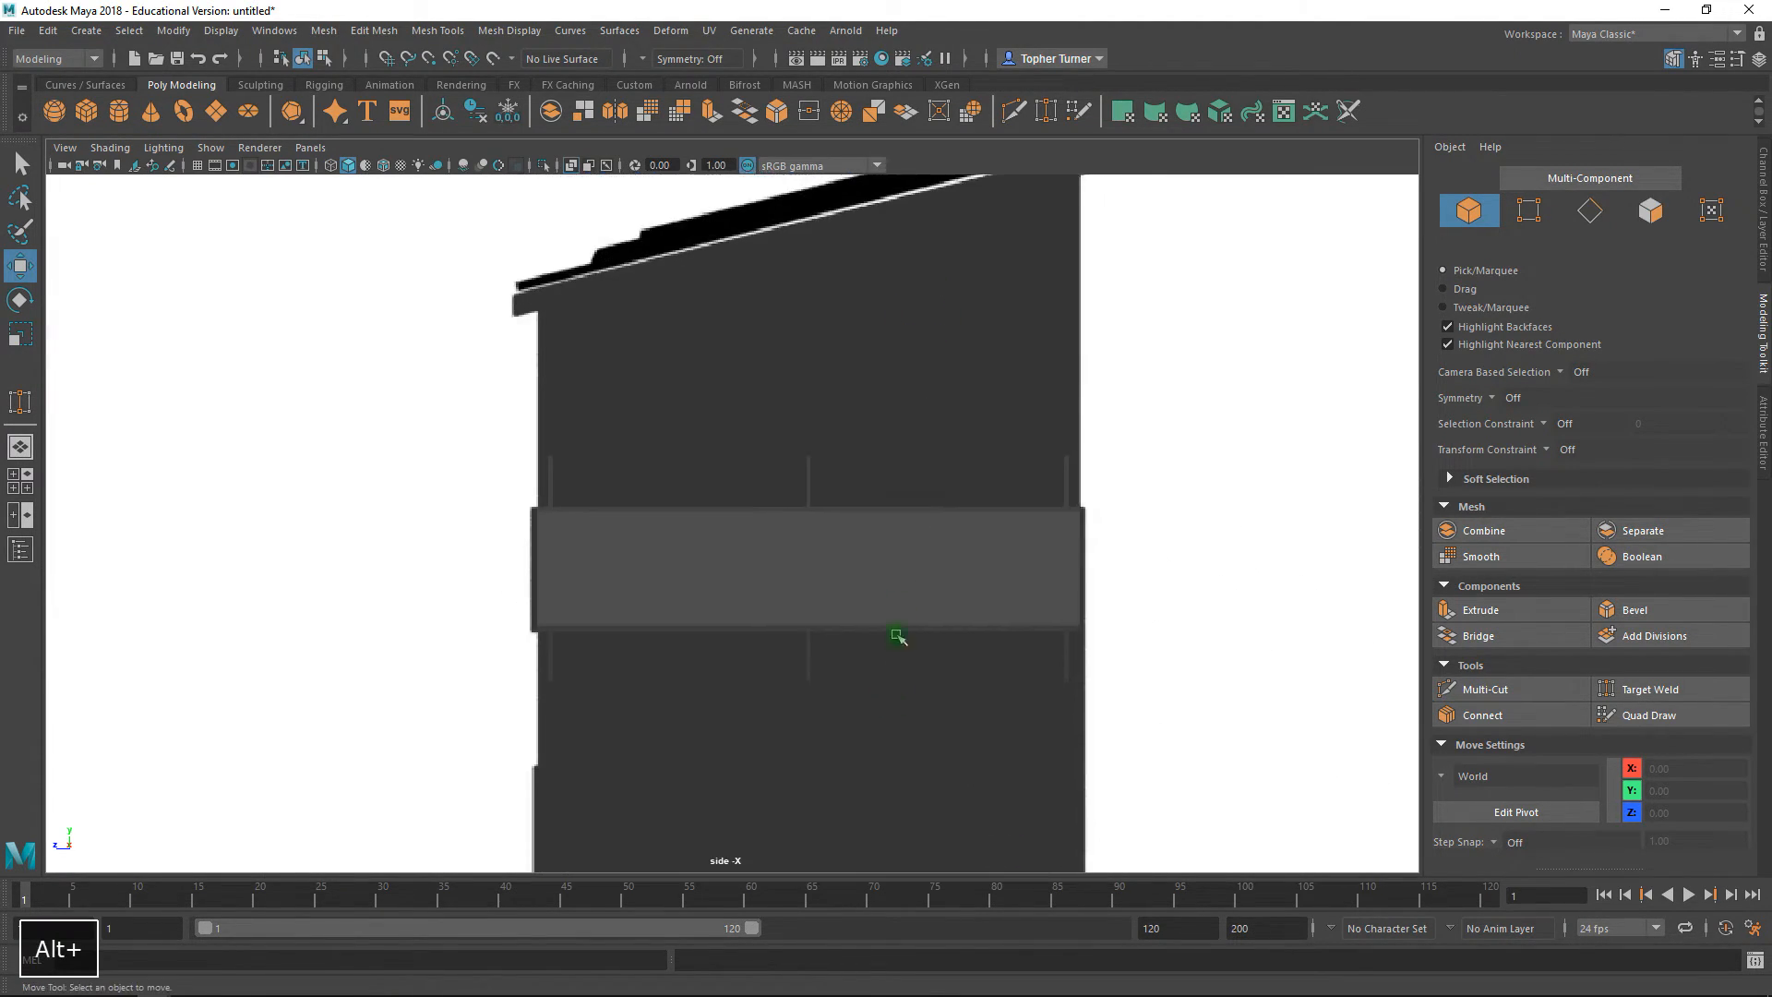
alt+right_drag(820, 354, 832, 349)
alt+middle_drag(833, 349, 796, 665)
alt+right_drag(751, 407, 900, 554)
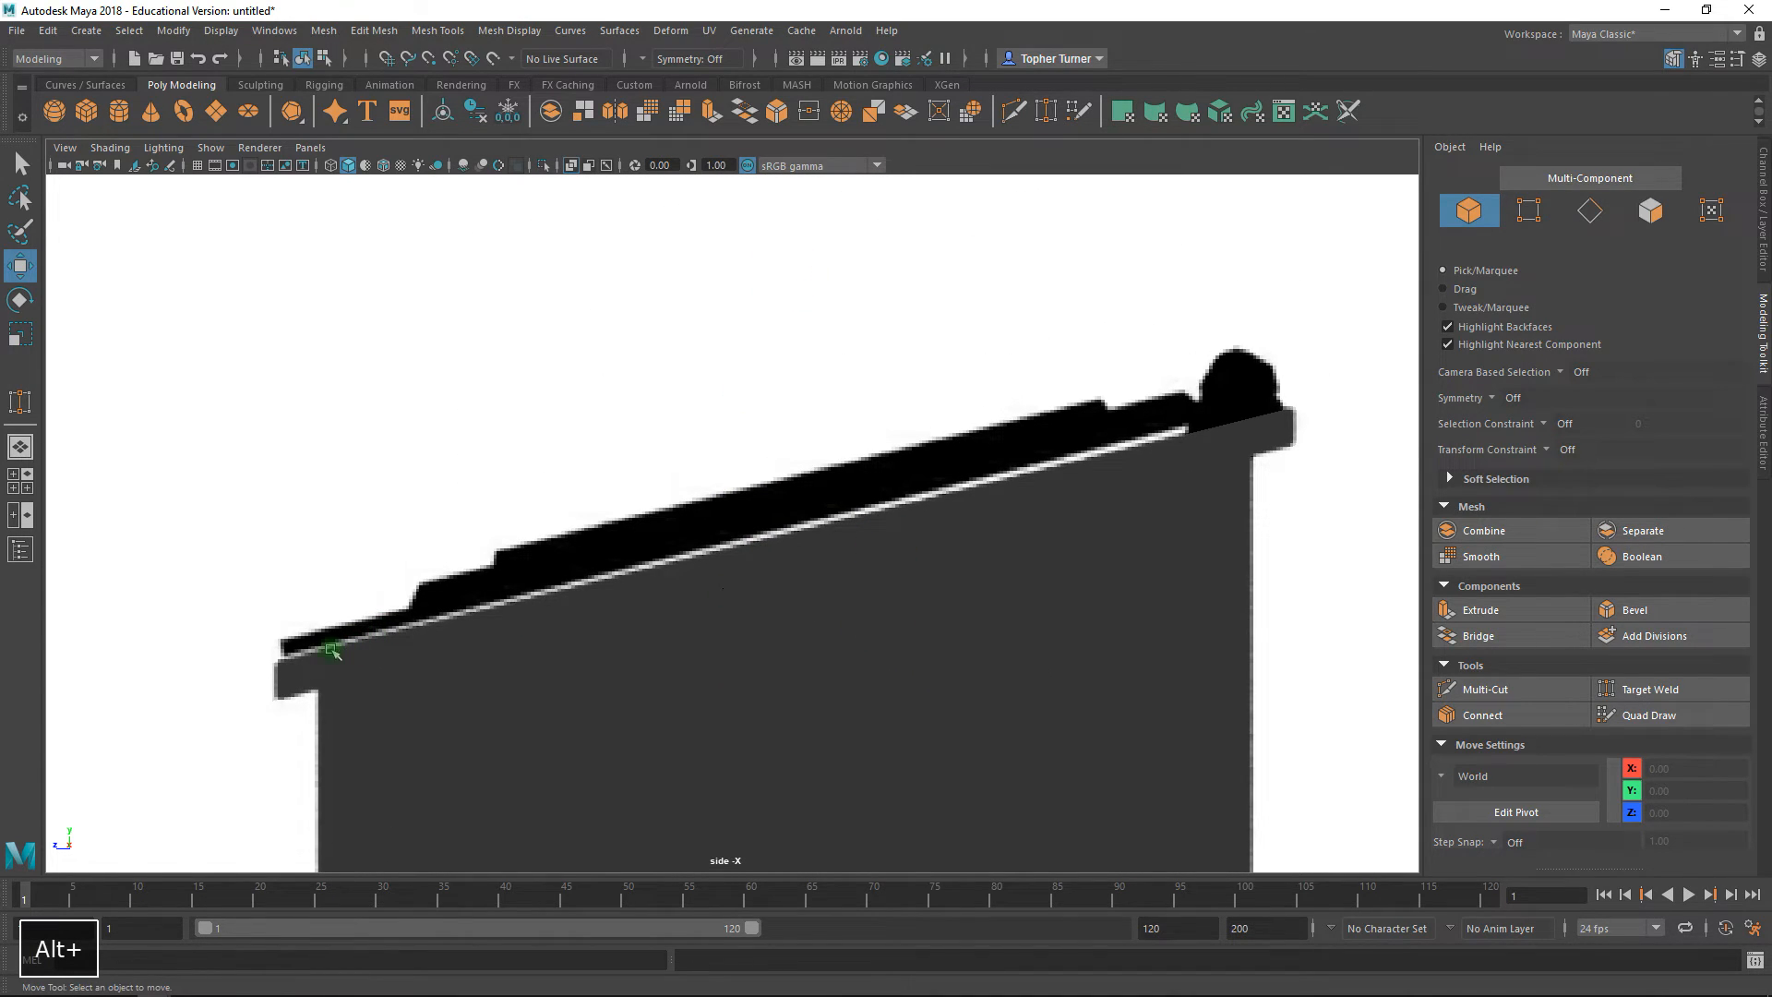
alt+right_drag(356, 669, 352, 621)
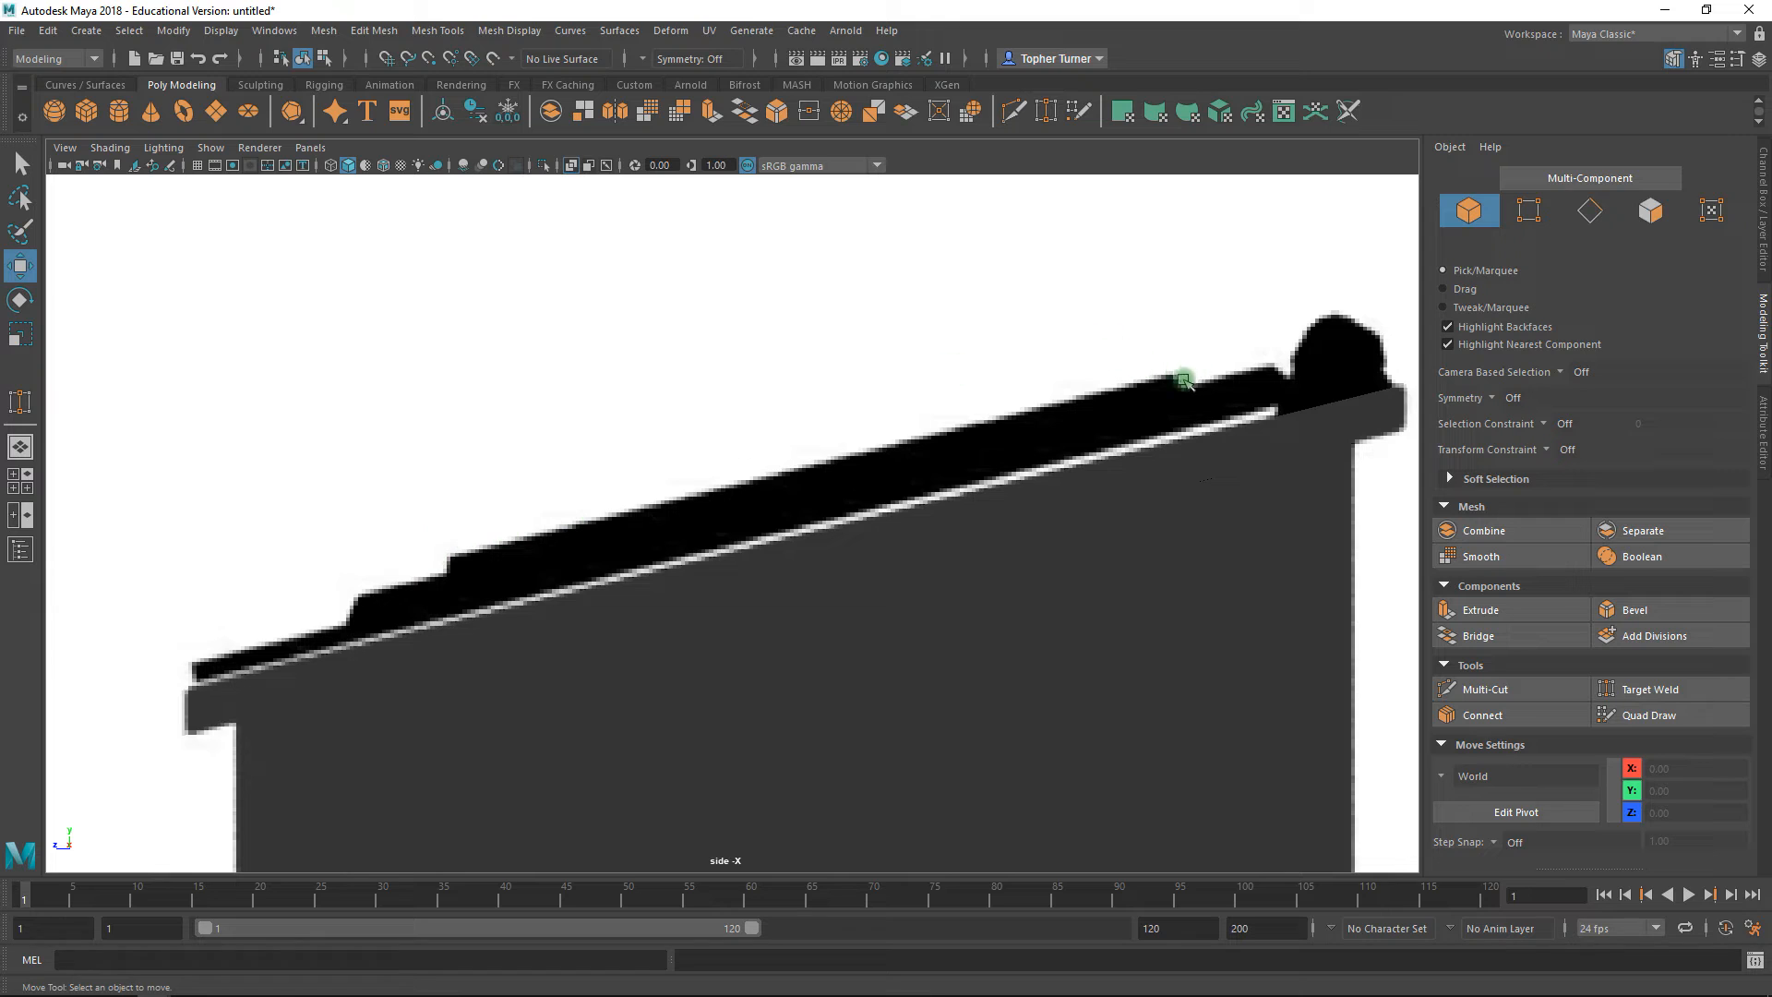
- Examine the lid's raised ridges and the hinge end at the rim's corner in the front reference view
key(space)
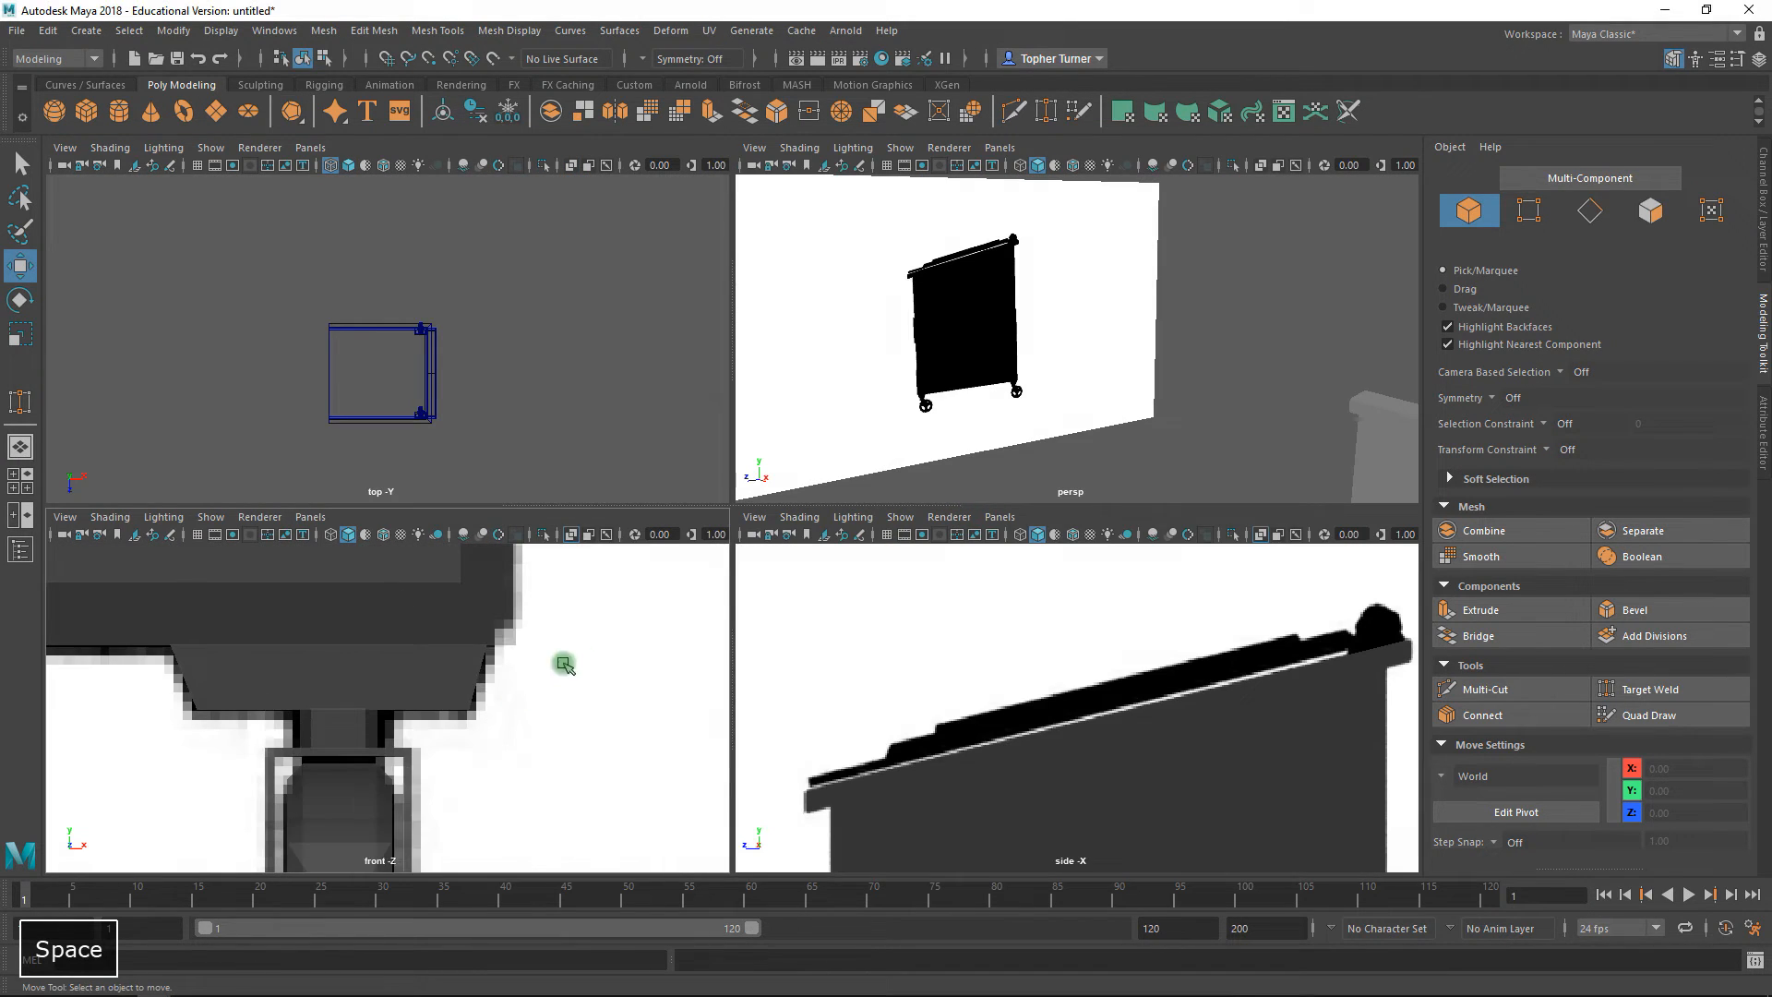
key(space)
alt+right_drag(581, 588, 527, 564)
alt+middle_drag(625, 226, 791, 637)
alt+right_drag(720, 556, 764, 574)
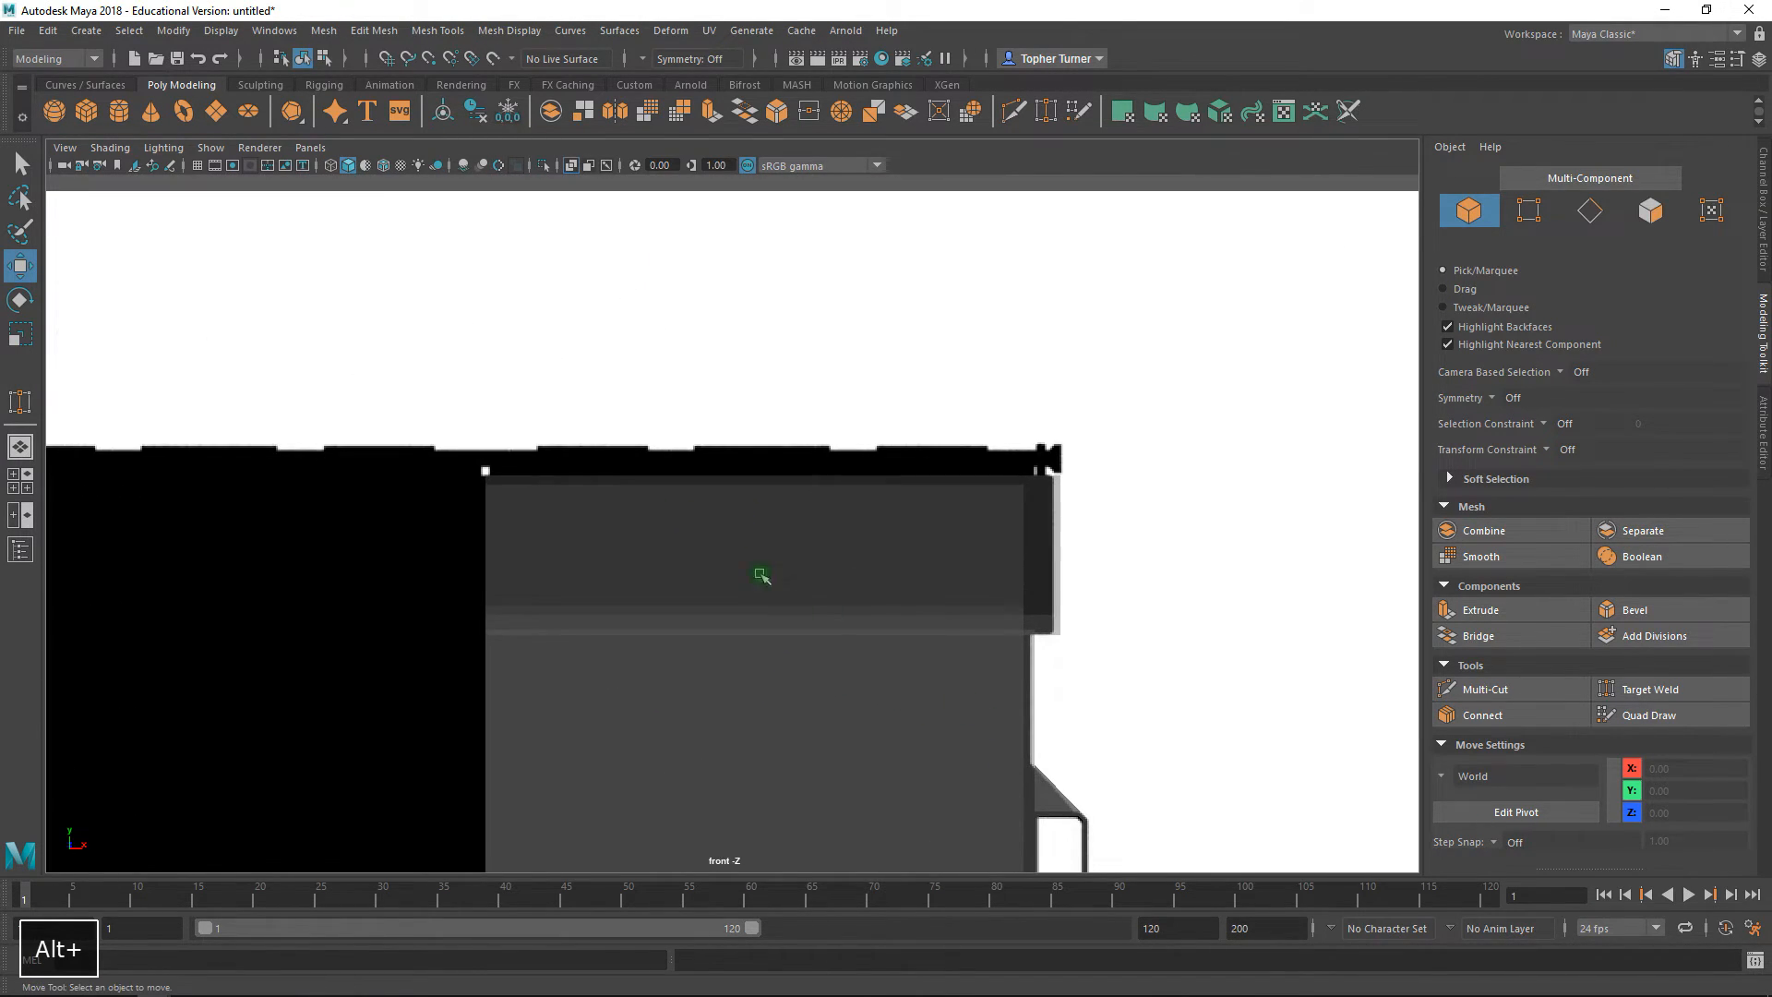
alt+middle_drag(606, 549, 643, 561)
alt+right_drag(642, 561, 822, 633)
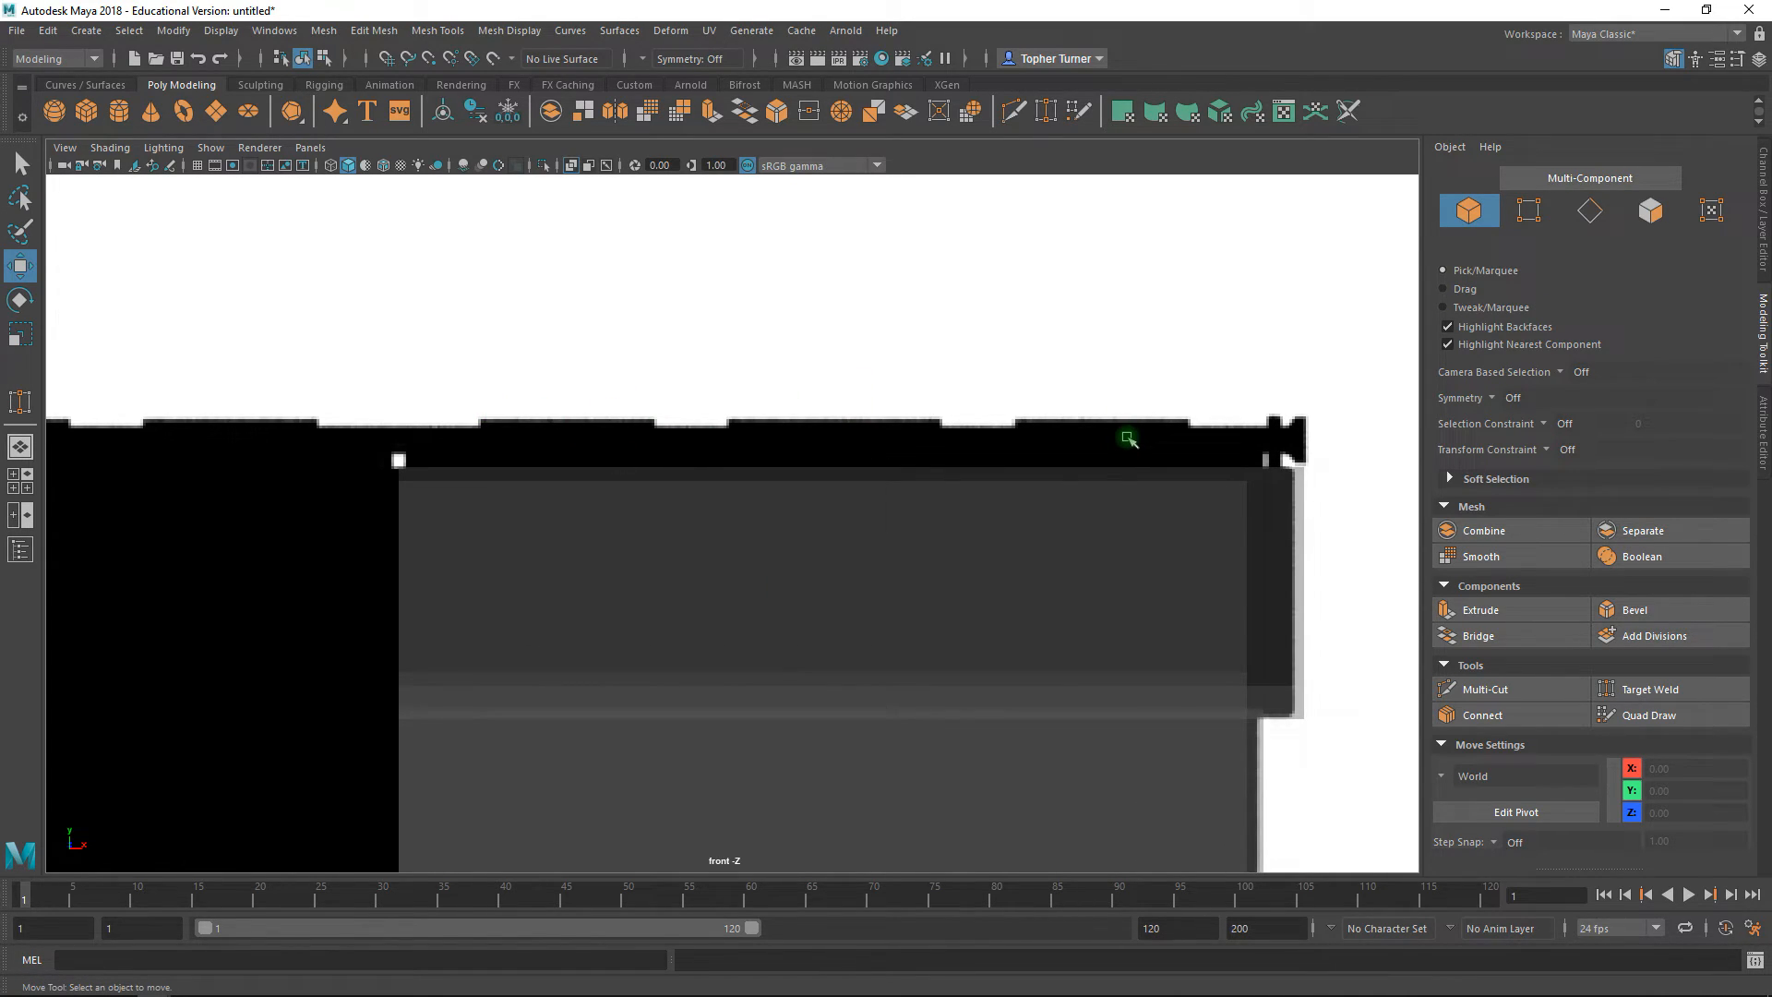
alt+middle_drag(1281, 423, 934, 503)
alt+right_drag(945, 490, 1396, 800)
alt+middle_drag(1171, 513, 782, 501)
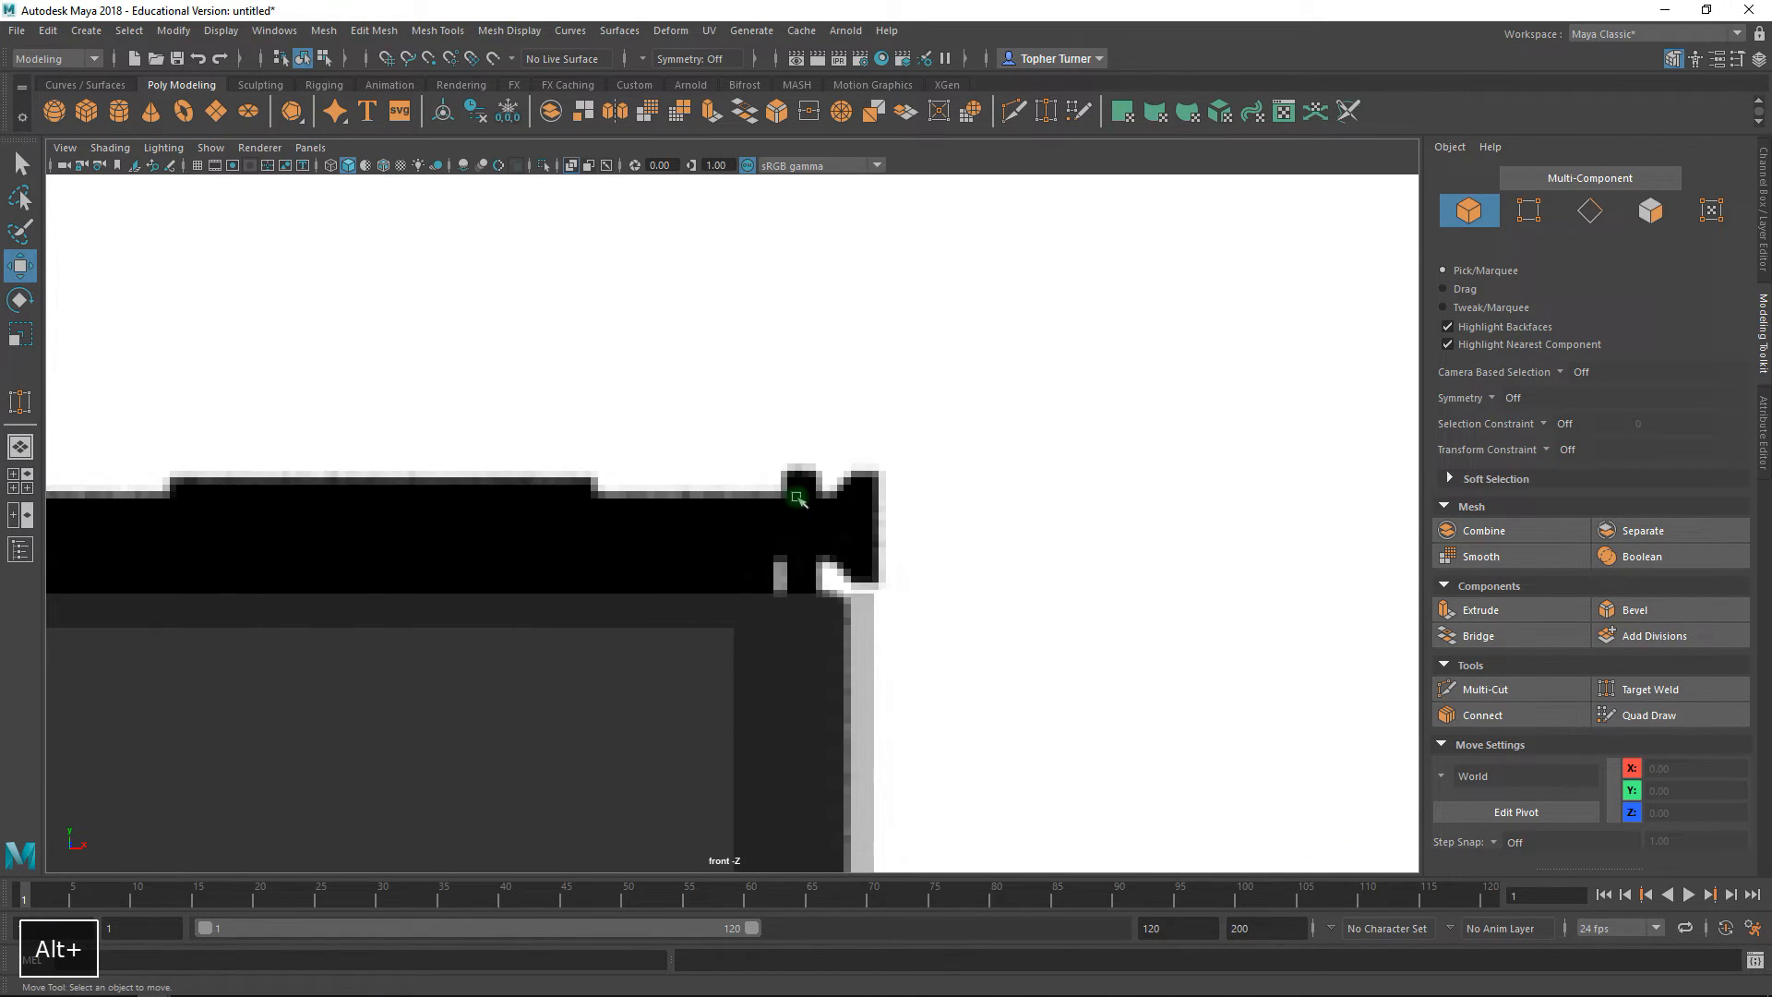
alt+right_drag(782, 501, 951, 604)
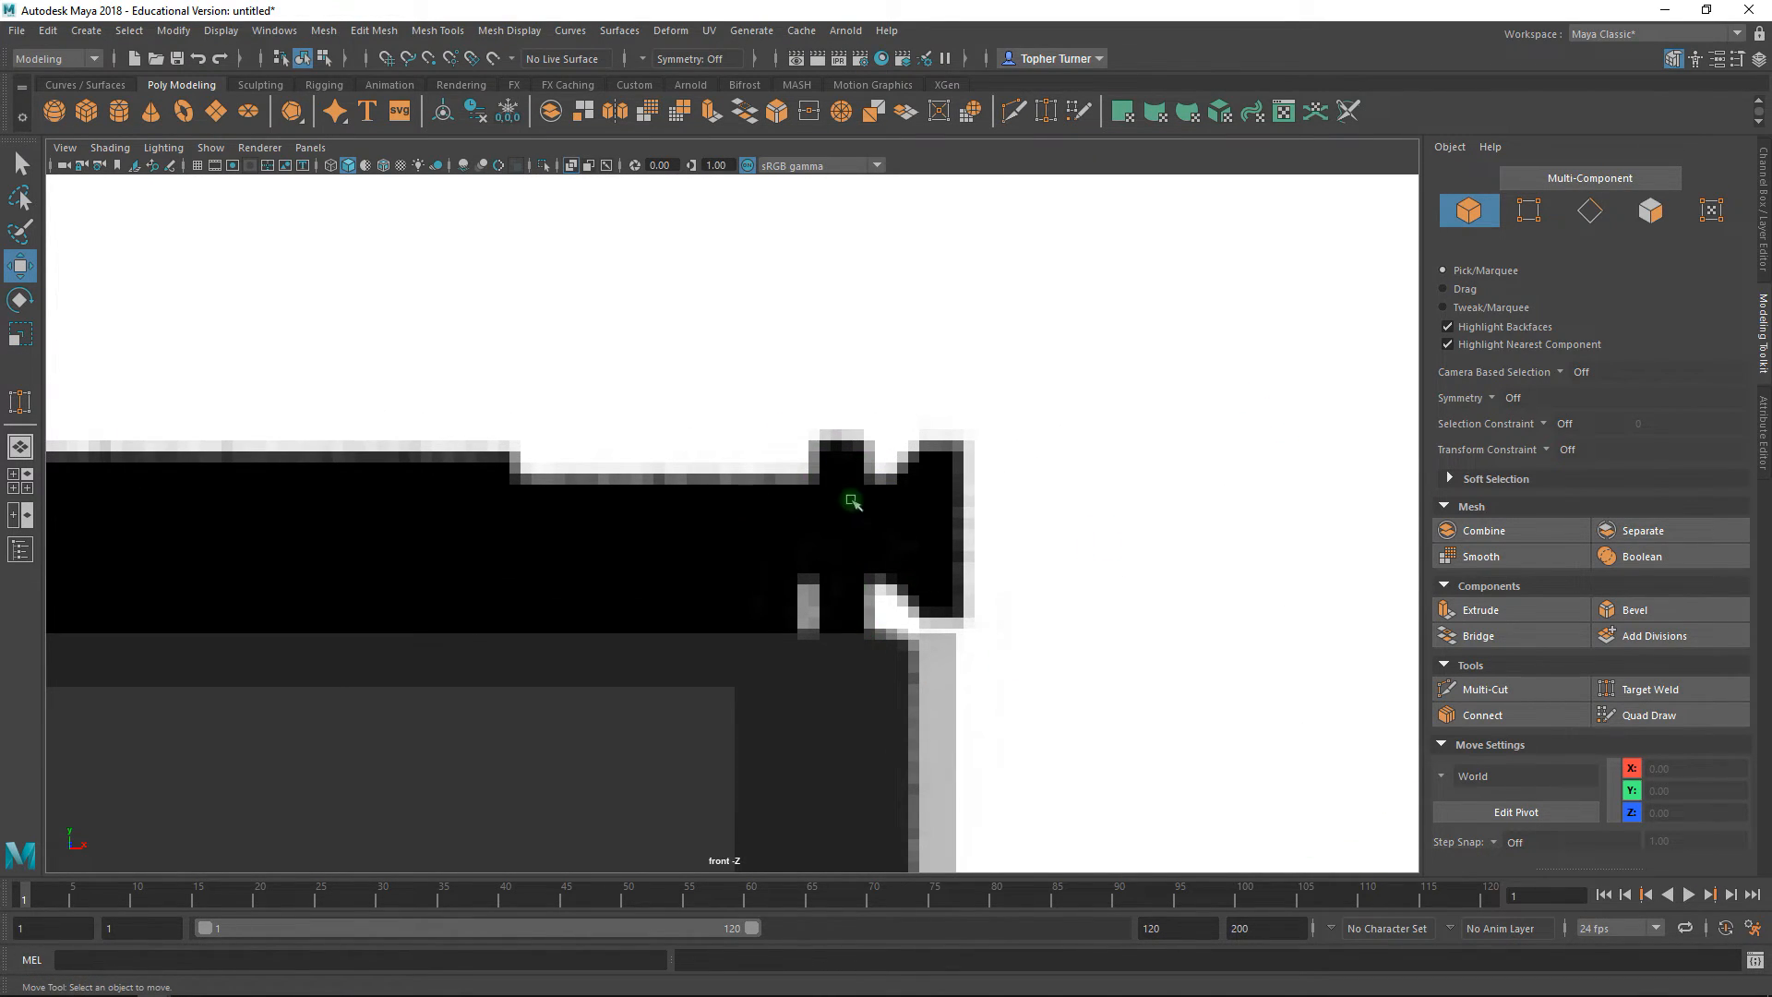
alt+right_drag(960, 692, 1087, 822)
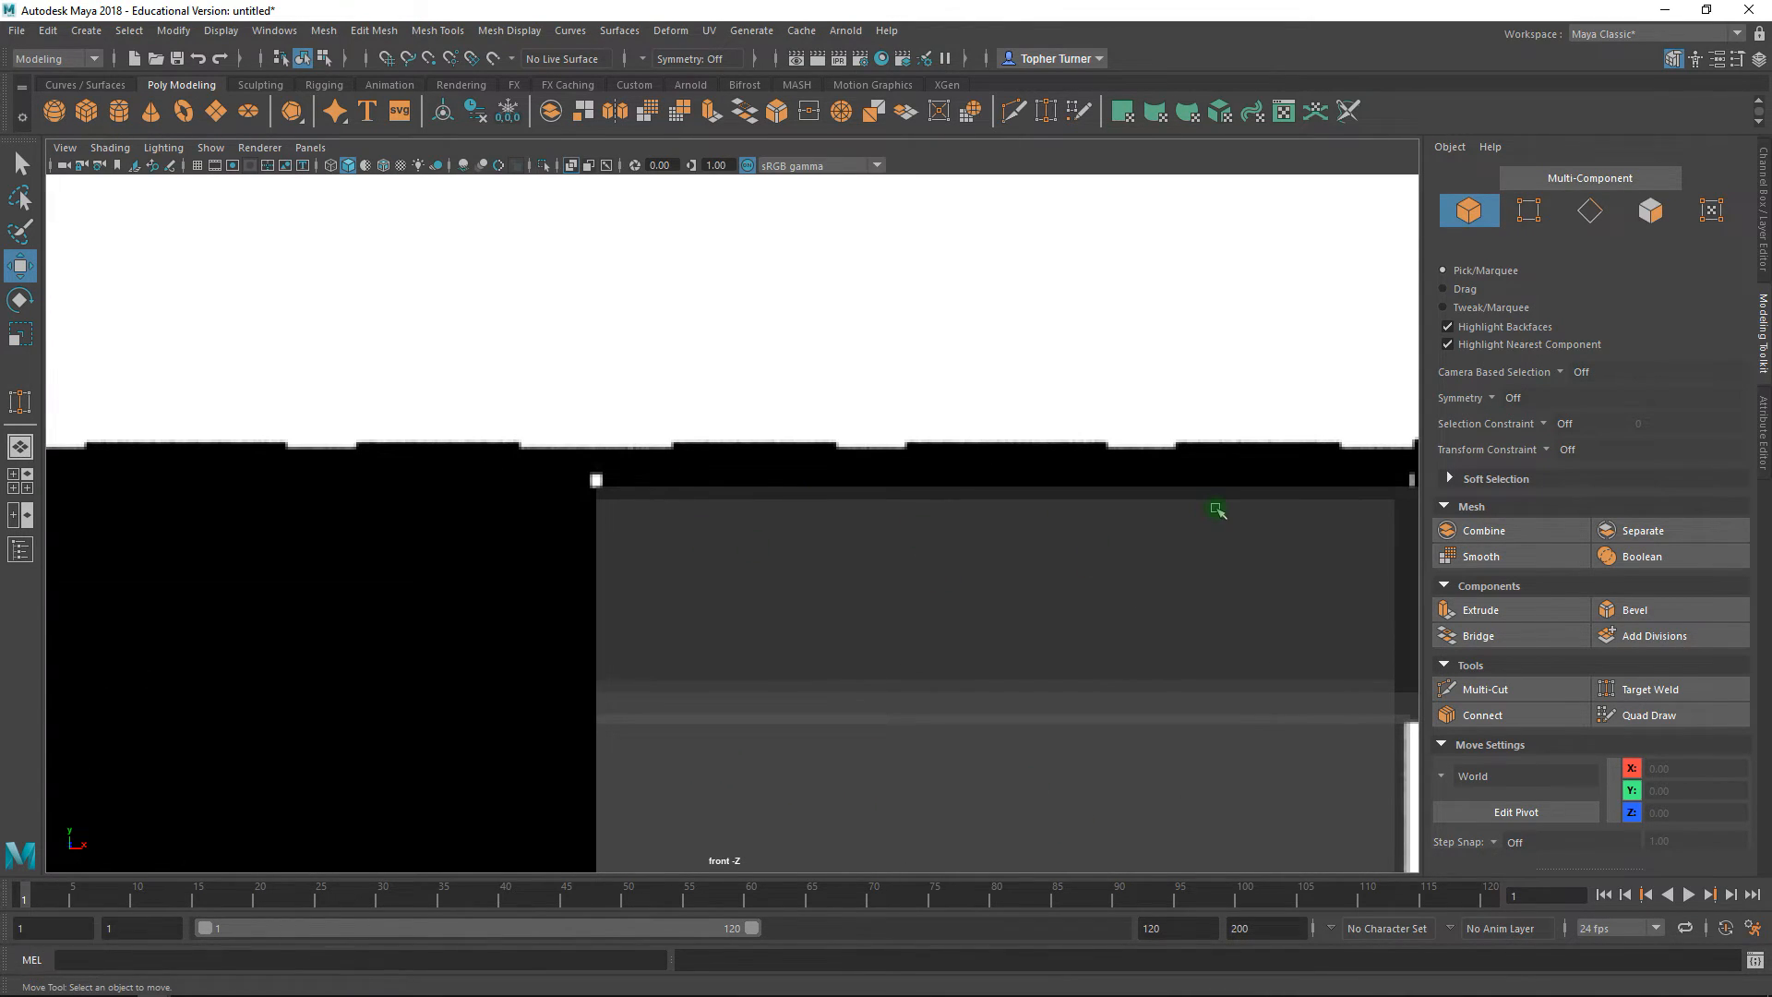
alt+middle_drag(1216, 507, 995, 499)
- Create a polygon cube and raise it to Y 4.16 over the middle of the lid in the side view
key(space)
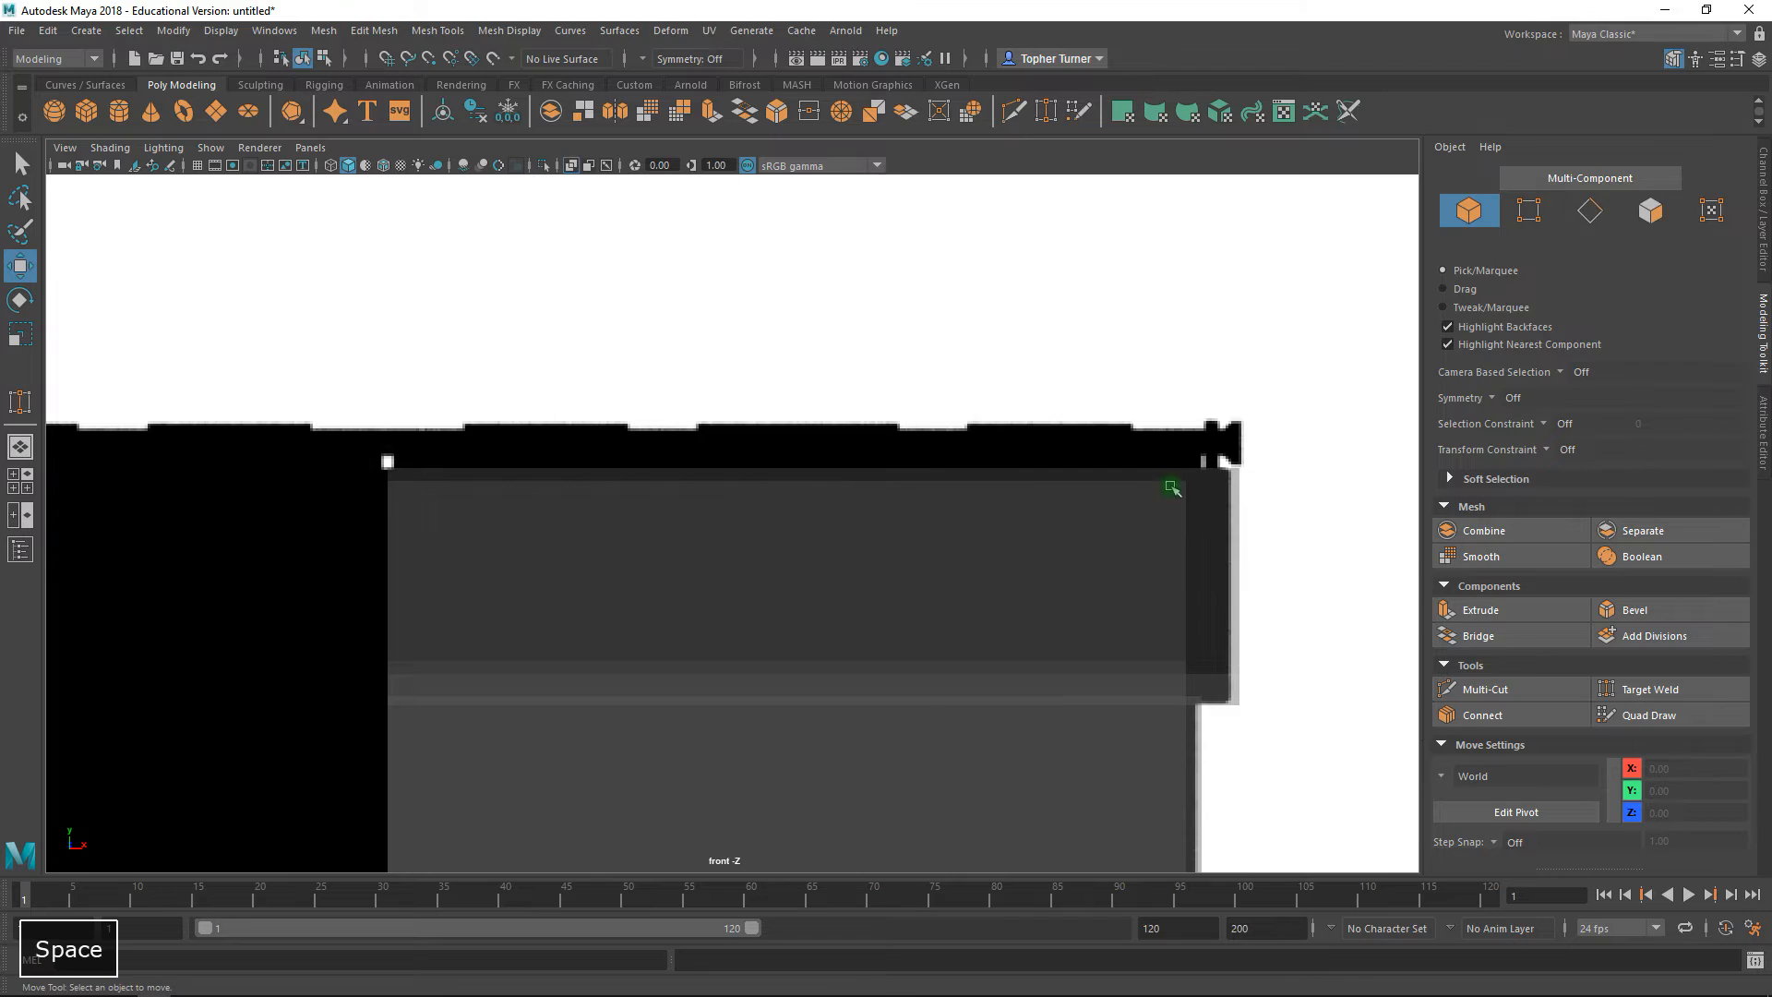
key(space)
key(space)
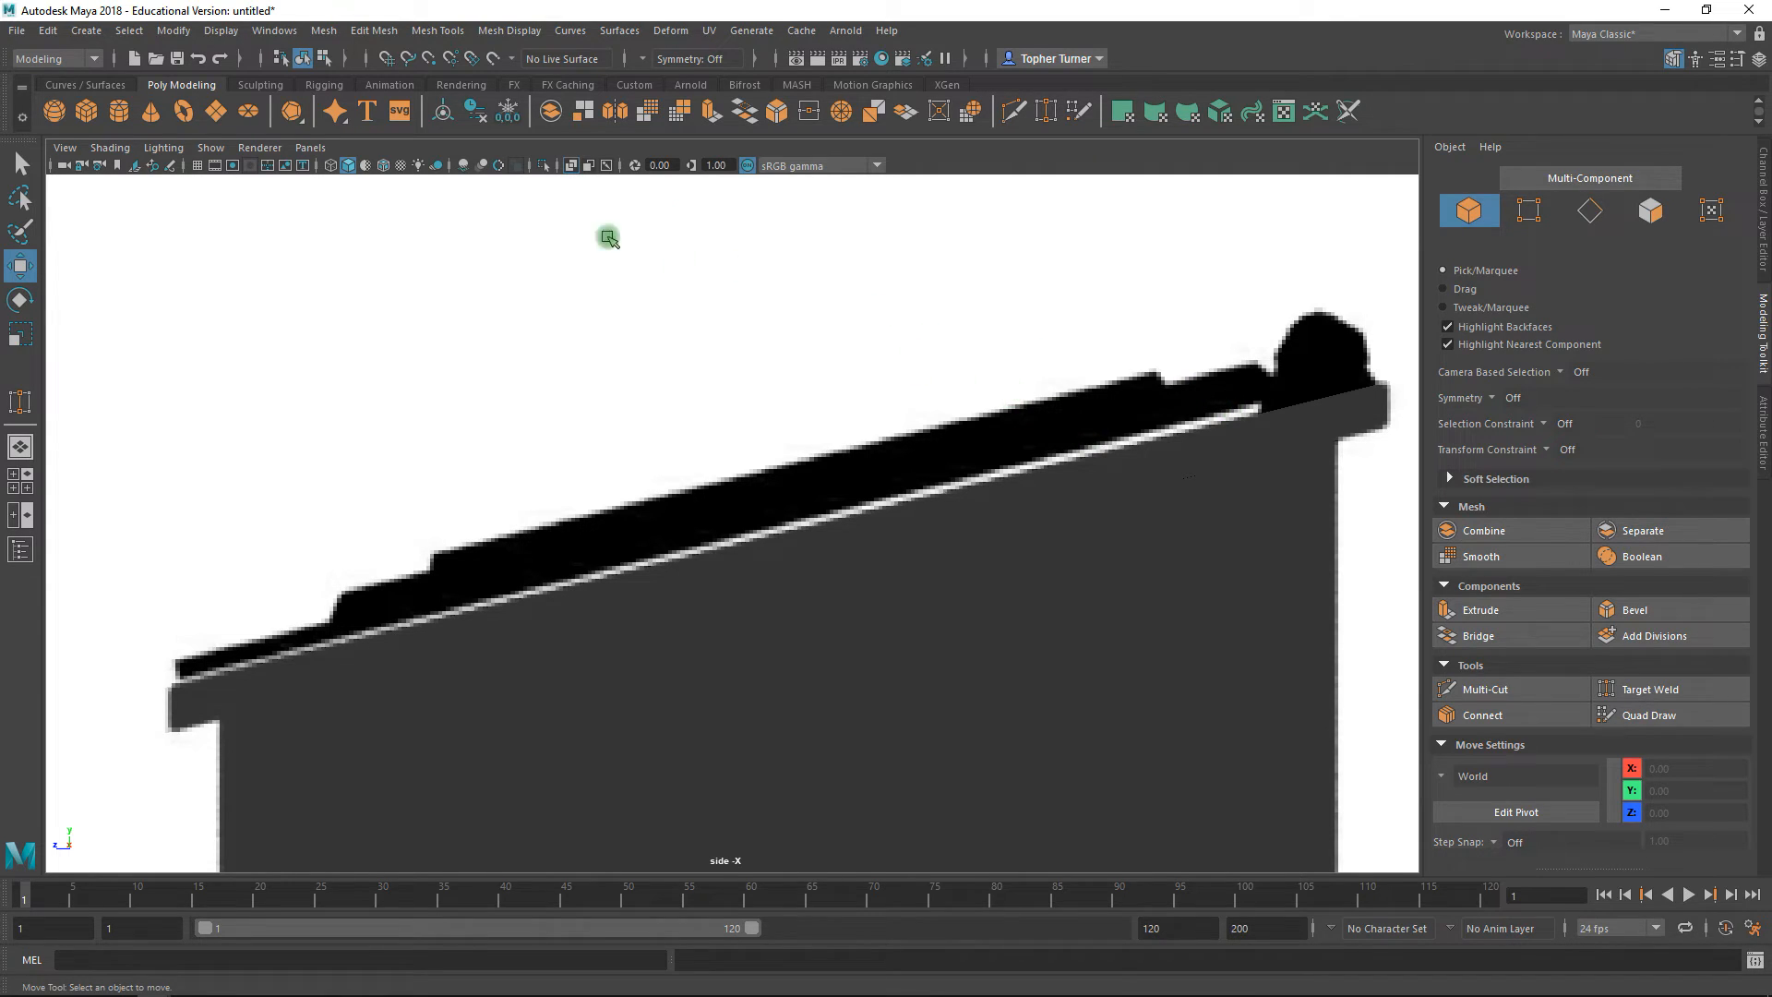
click(86, 112)
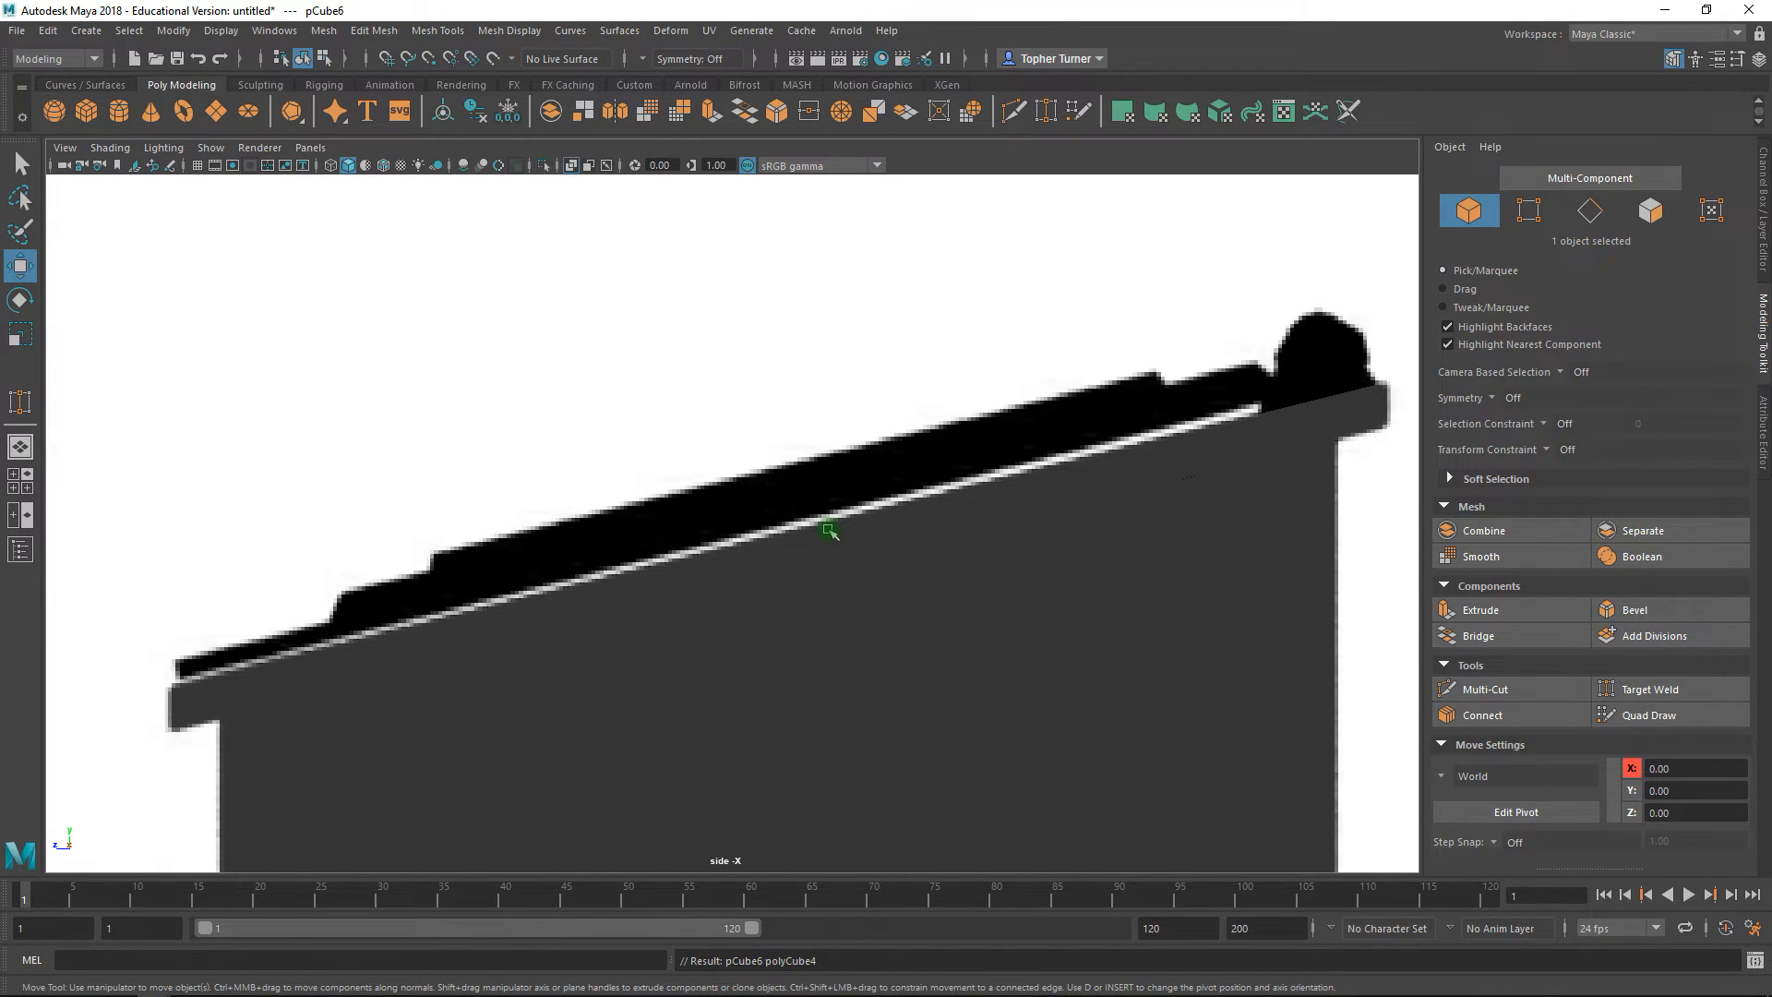
alt+middle_drag(828, 530, 760, 286)
scroll(757, 305, down, 10)
drag(728, 663, 704, 404)
alt+right_drag(831, 633, 1021, 628)
alt+middle_drag(751, 413, 788, 651)
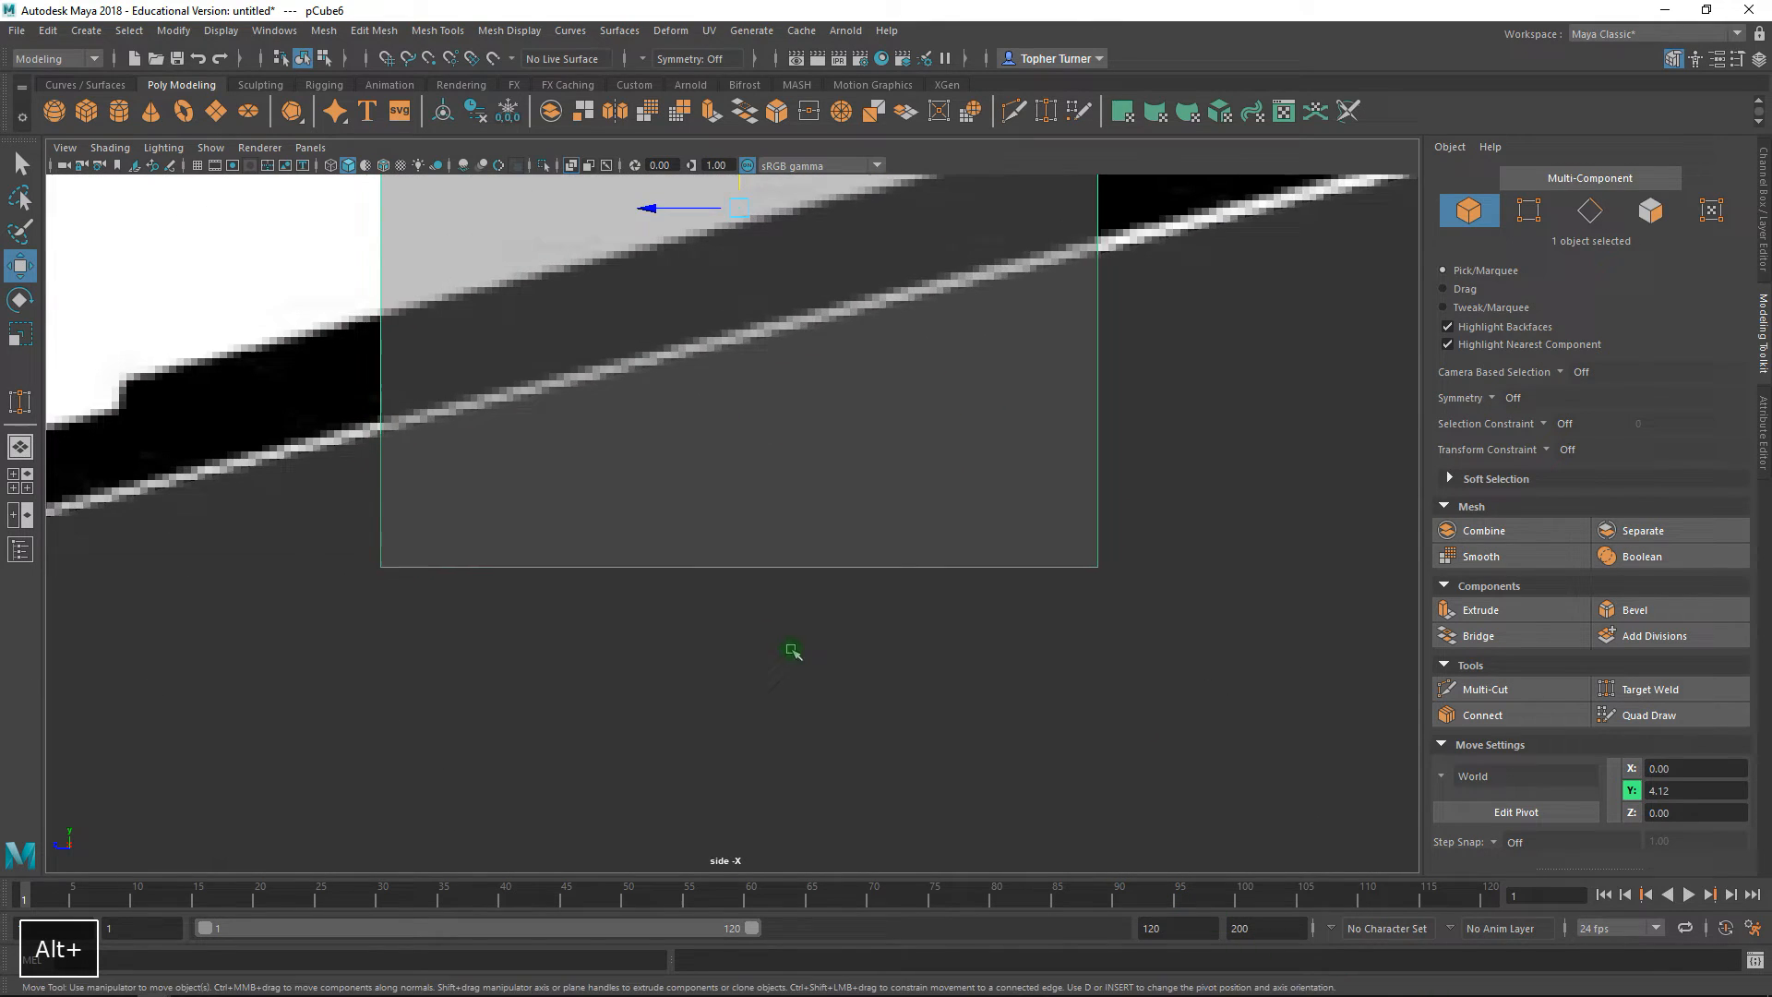
alt+right_drag(789, 651, 846, 431)
mouse_move(738, 331)
mouse_down()
mouse_move(732, 348)
mouse_move(732, 317)
mouse_up()
alt+right_drag(809, 317, 864, 487)
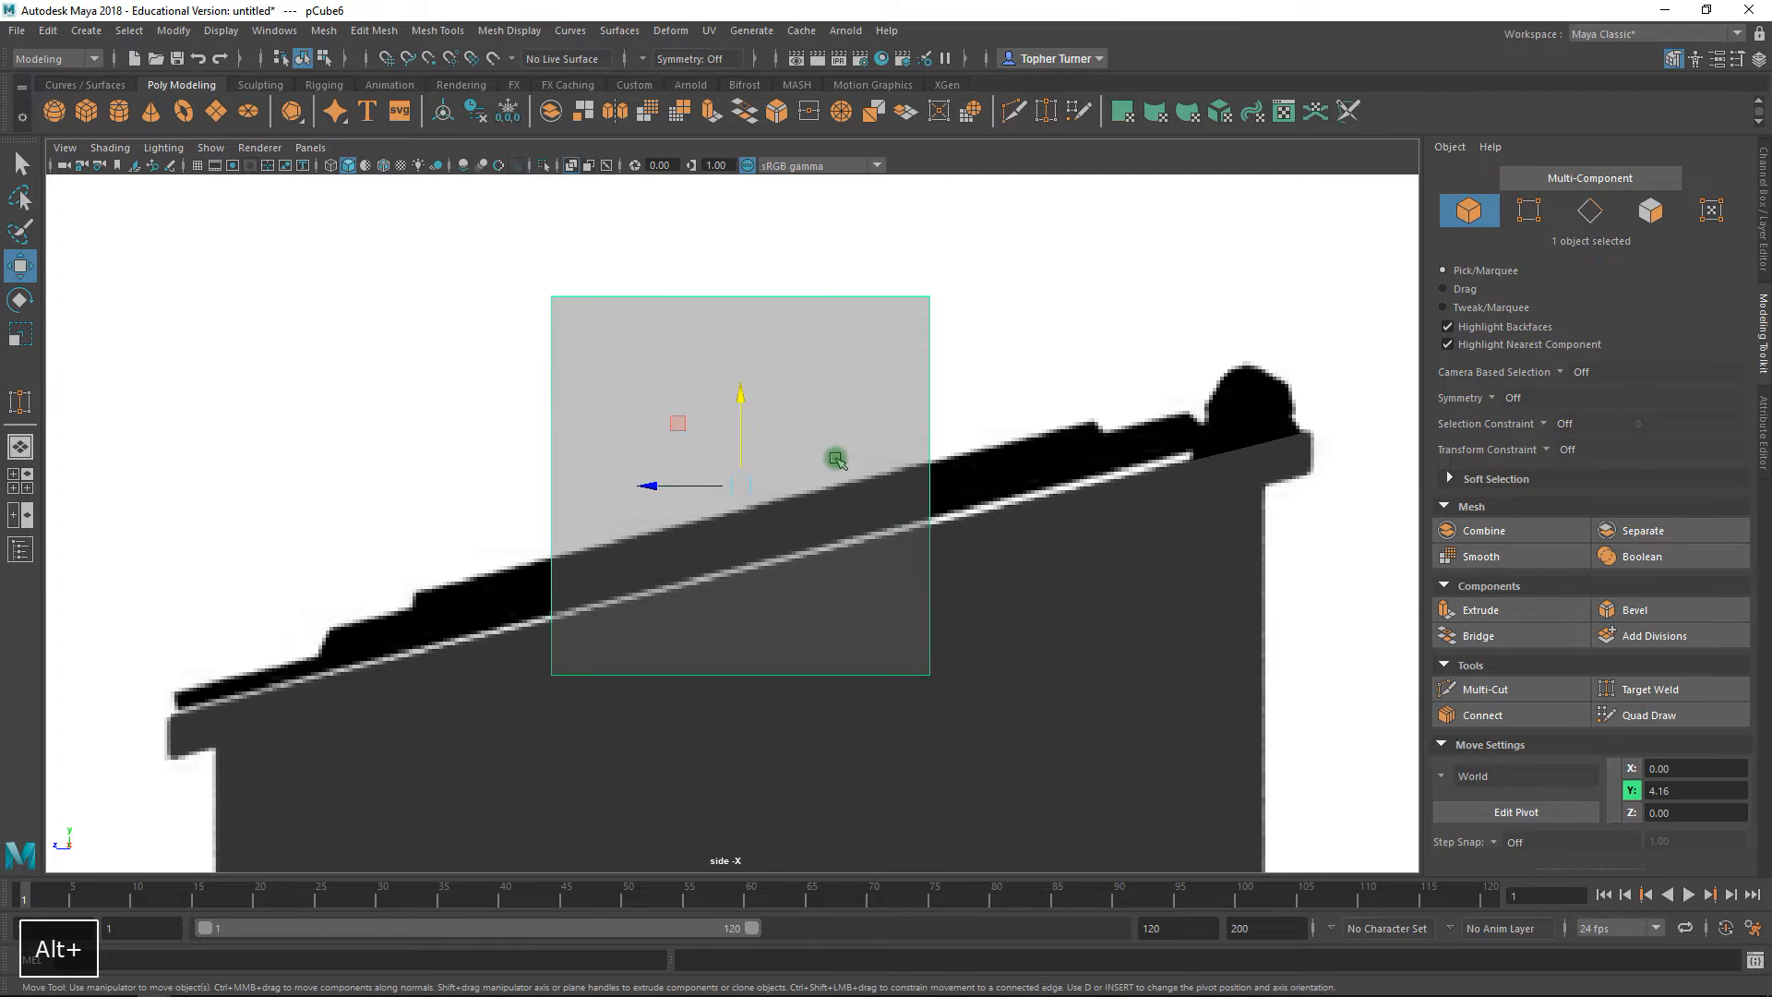
- Scale the cube to Y 0.06 and Z 2.52, and slide both ends' vertices outward along Z, the hinge end to Z -1.34
key(r)
drag(740, 397, 562, 497)
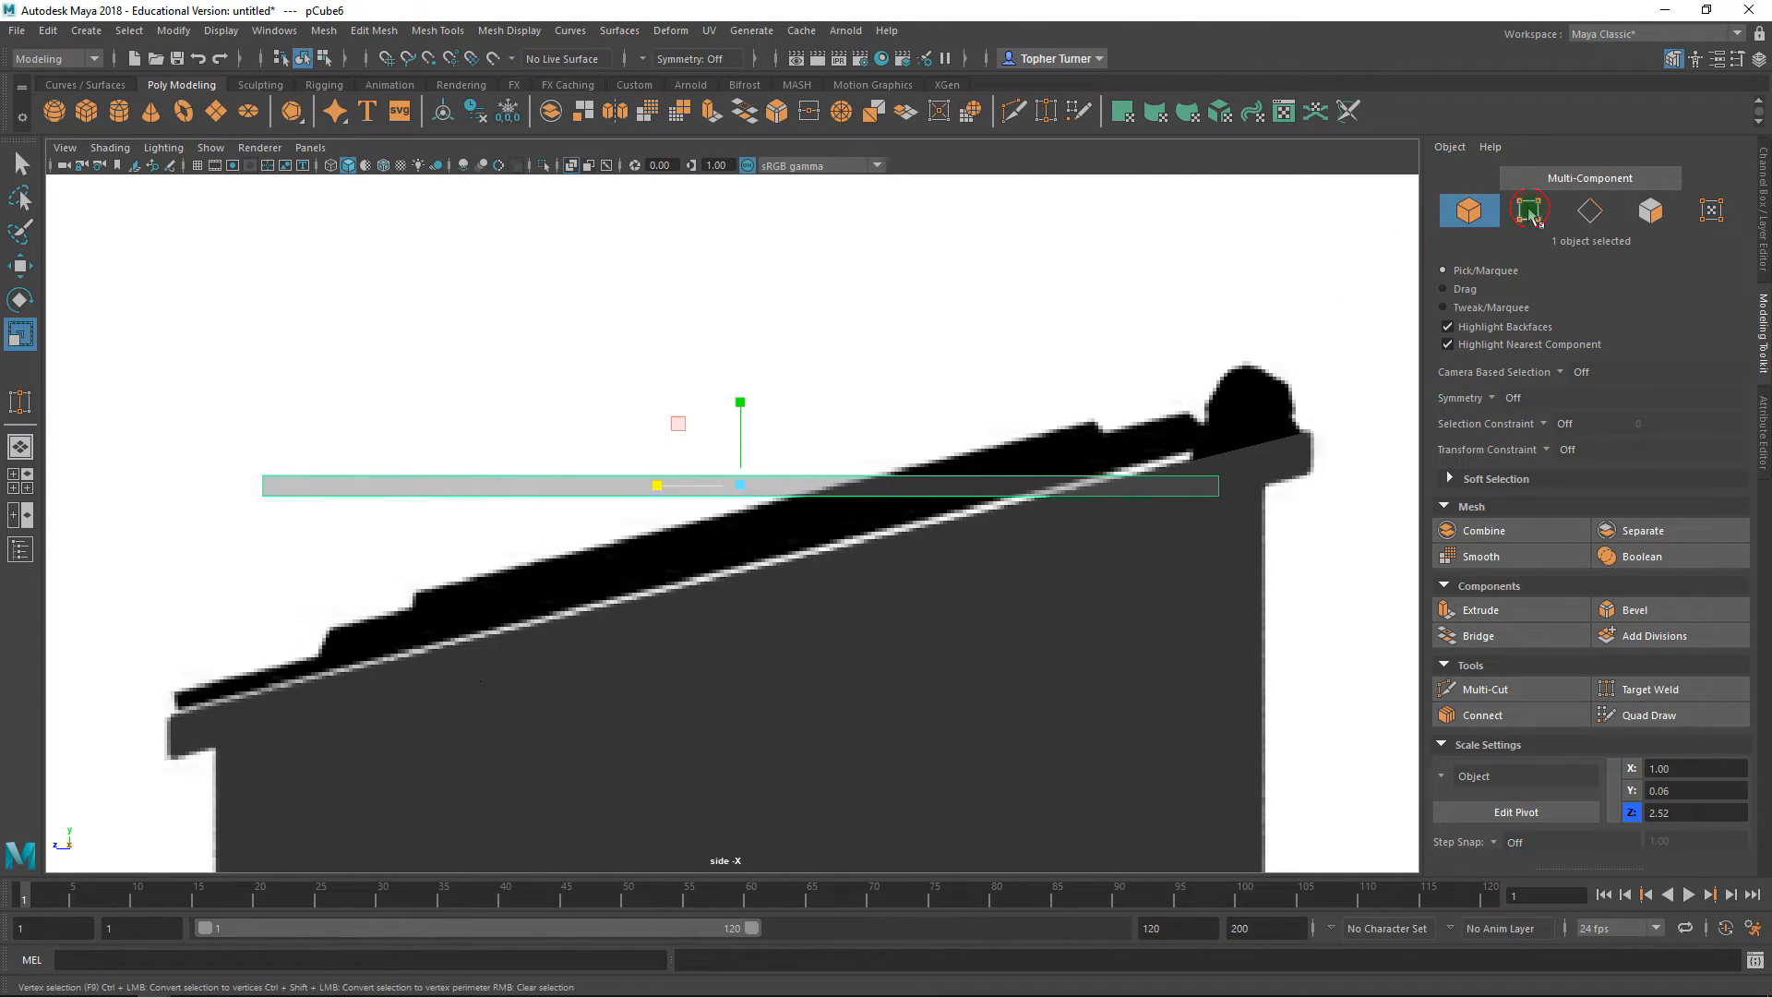
key(F9)
drag(203, 415, 83, 509)
key(w)
drag(1070, 415, 1166, 489)
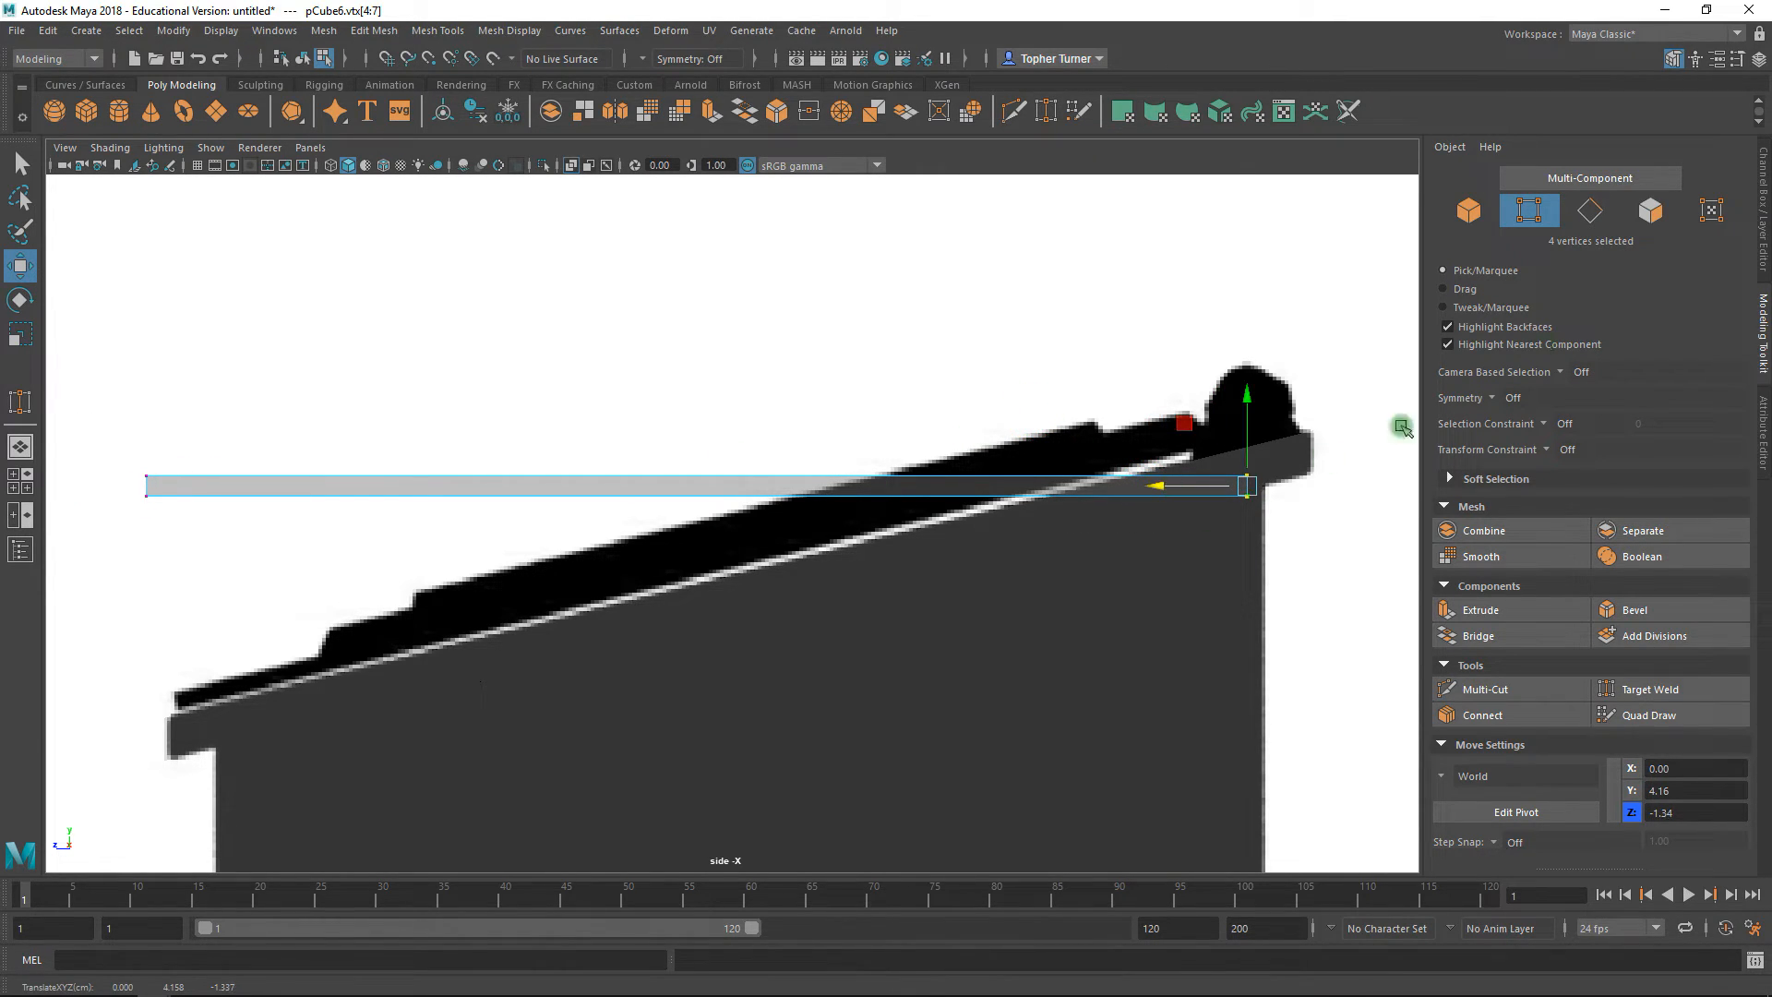
- Raise the slab to Y 4.36 above the sloped lid and lower its top vertices slightly to make it thinner
key(F8)
drag(740, 408, 744, 333)
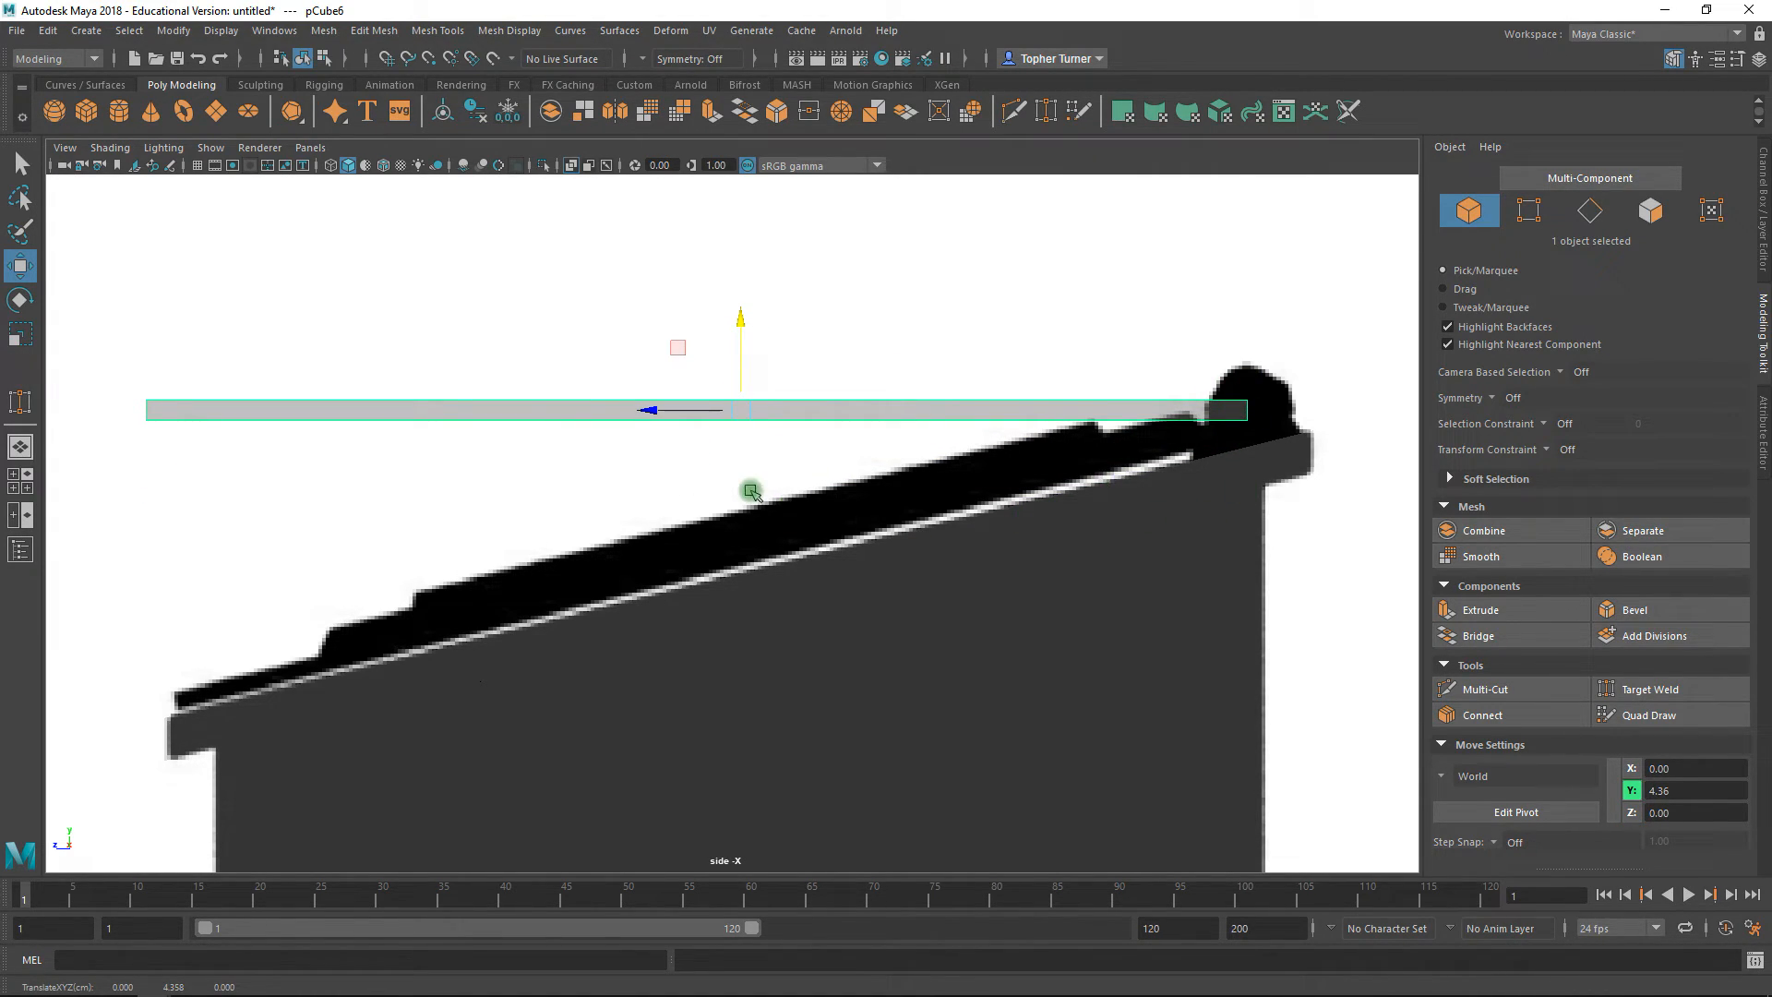
key(F8)
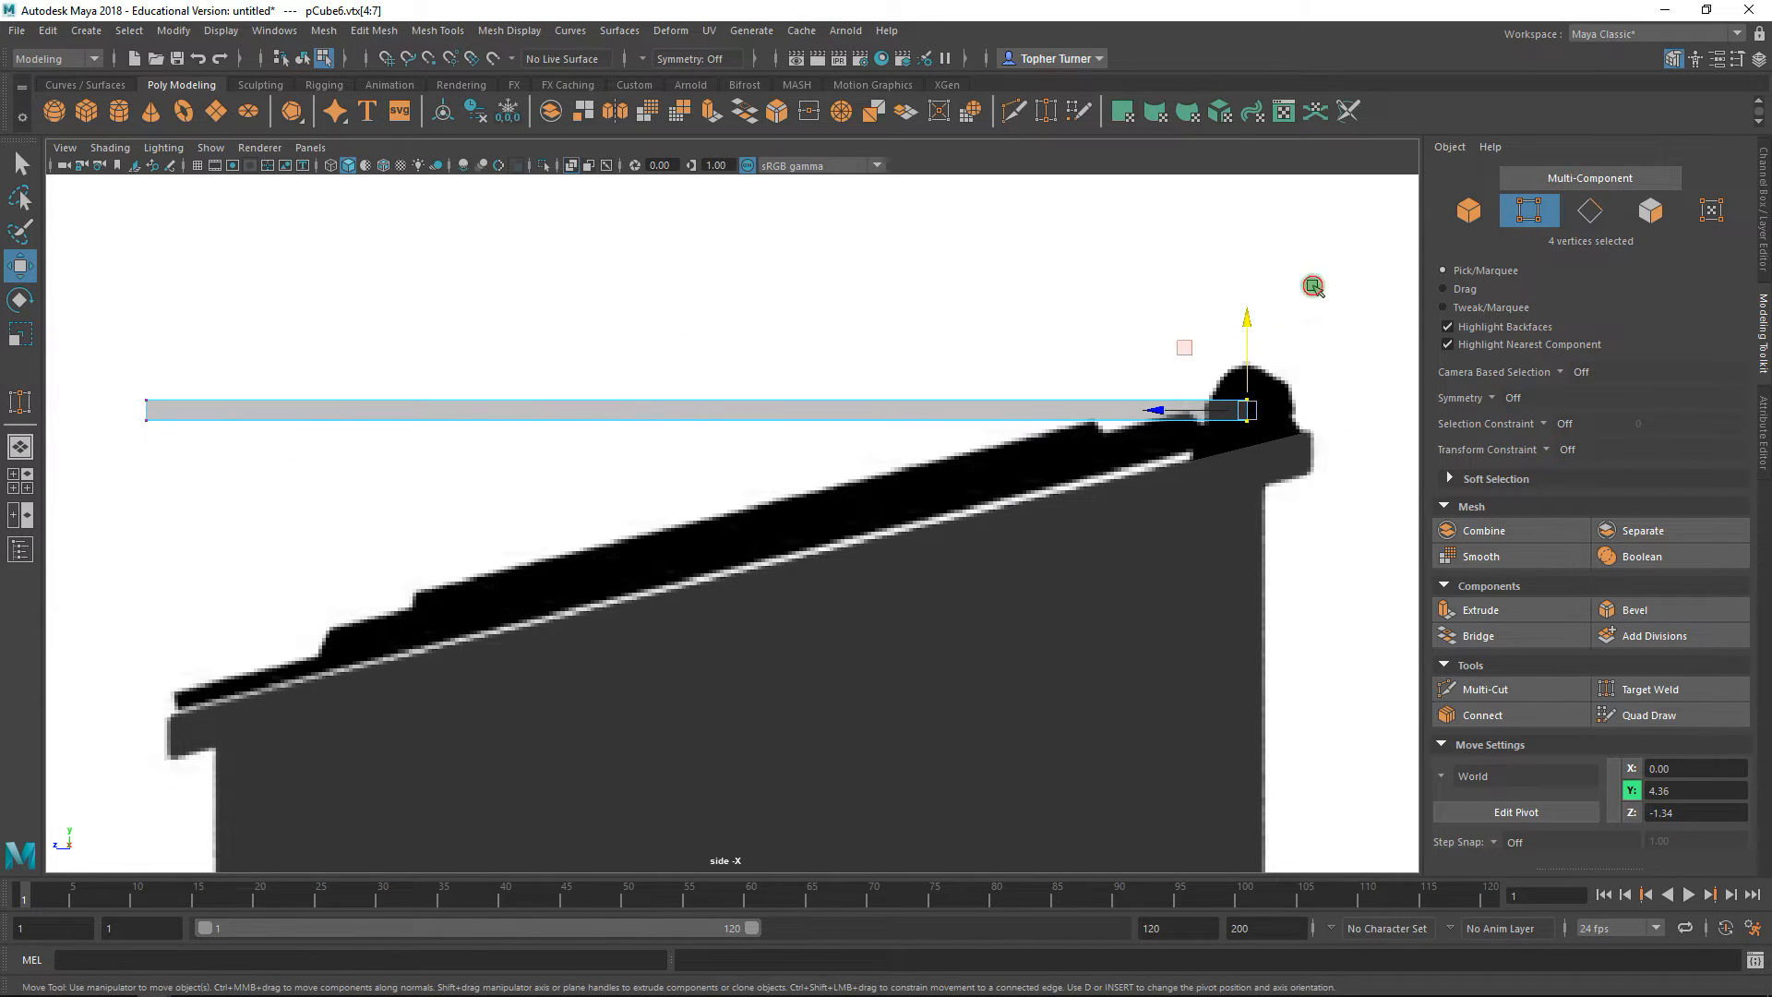
drag(278, 385, 108, 410)
drag(700, 311, 698, 317)
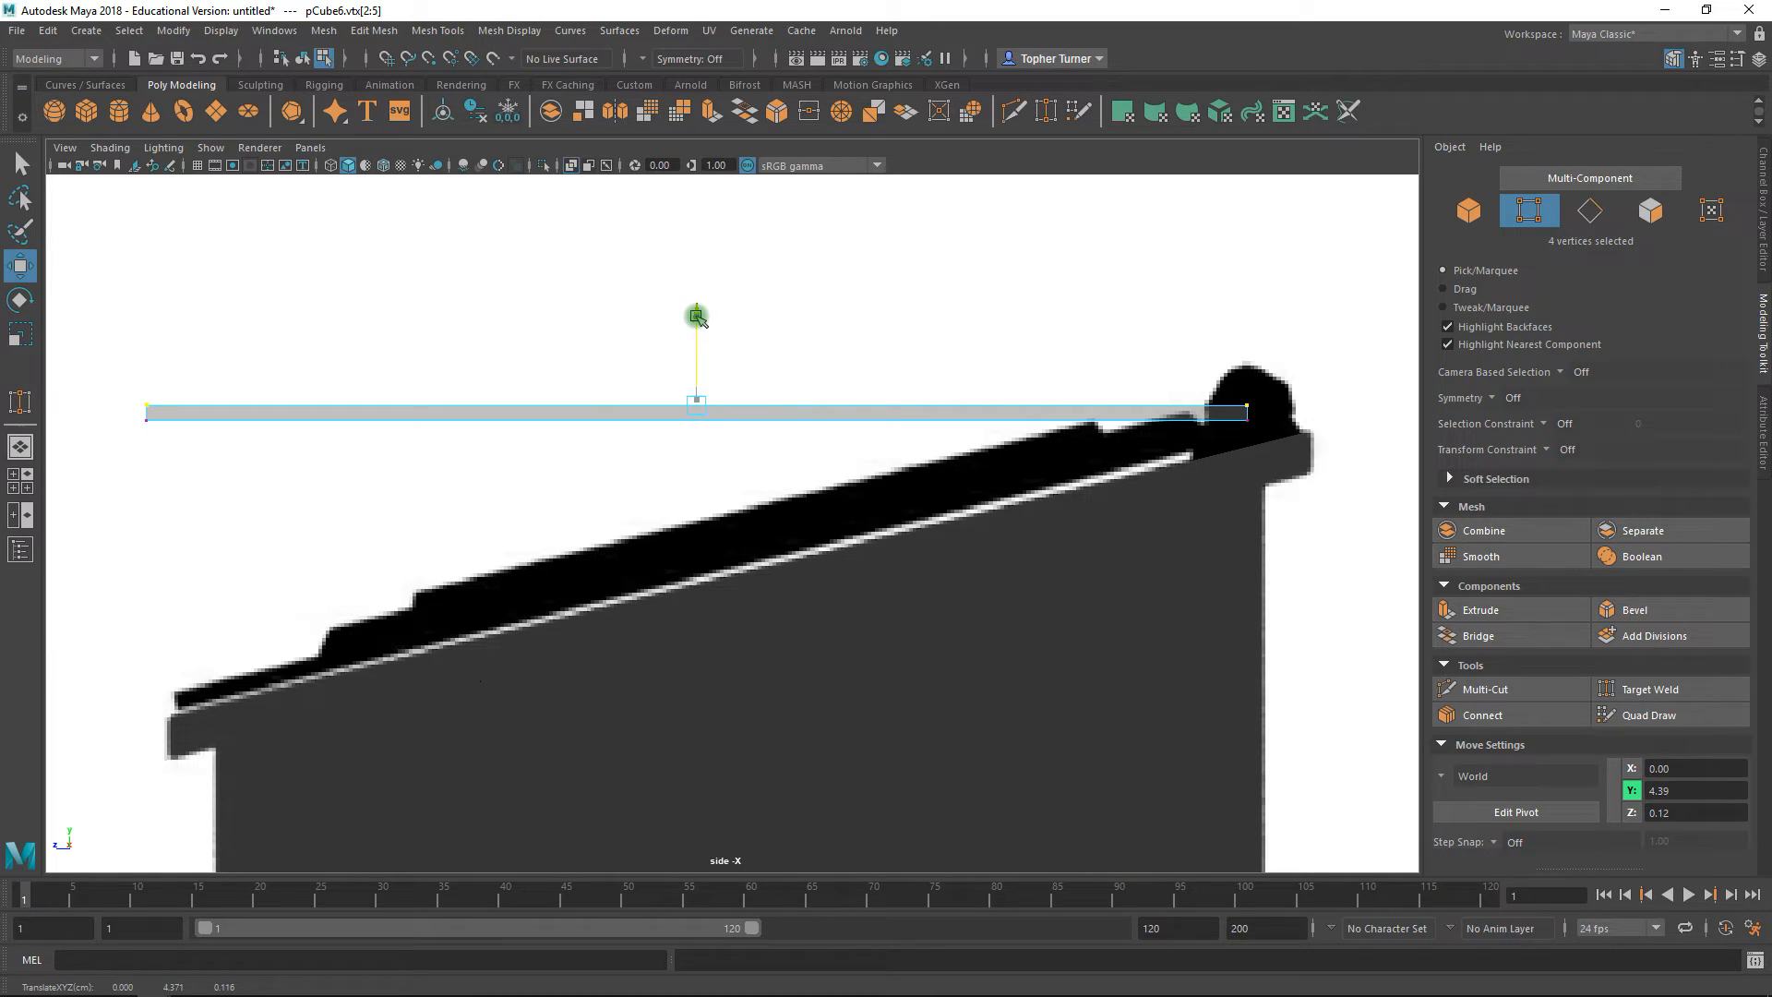
click(1458, 208)
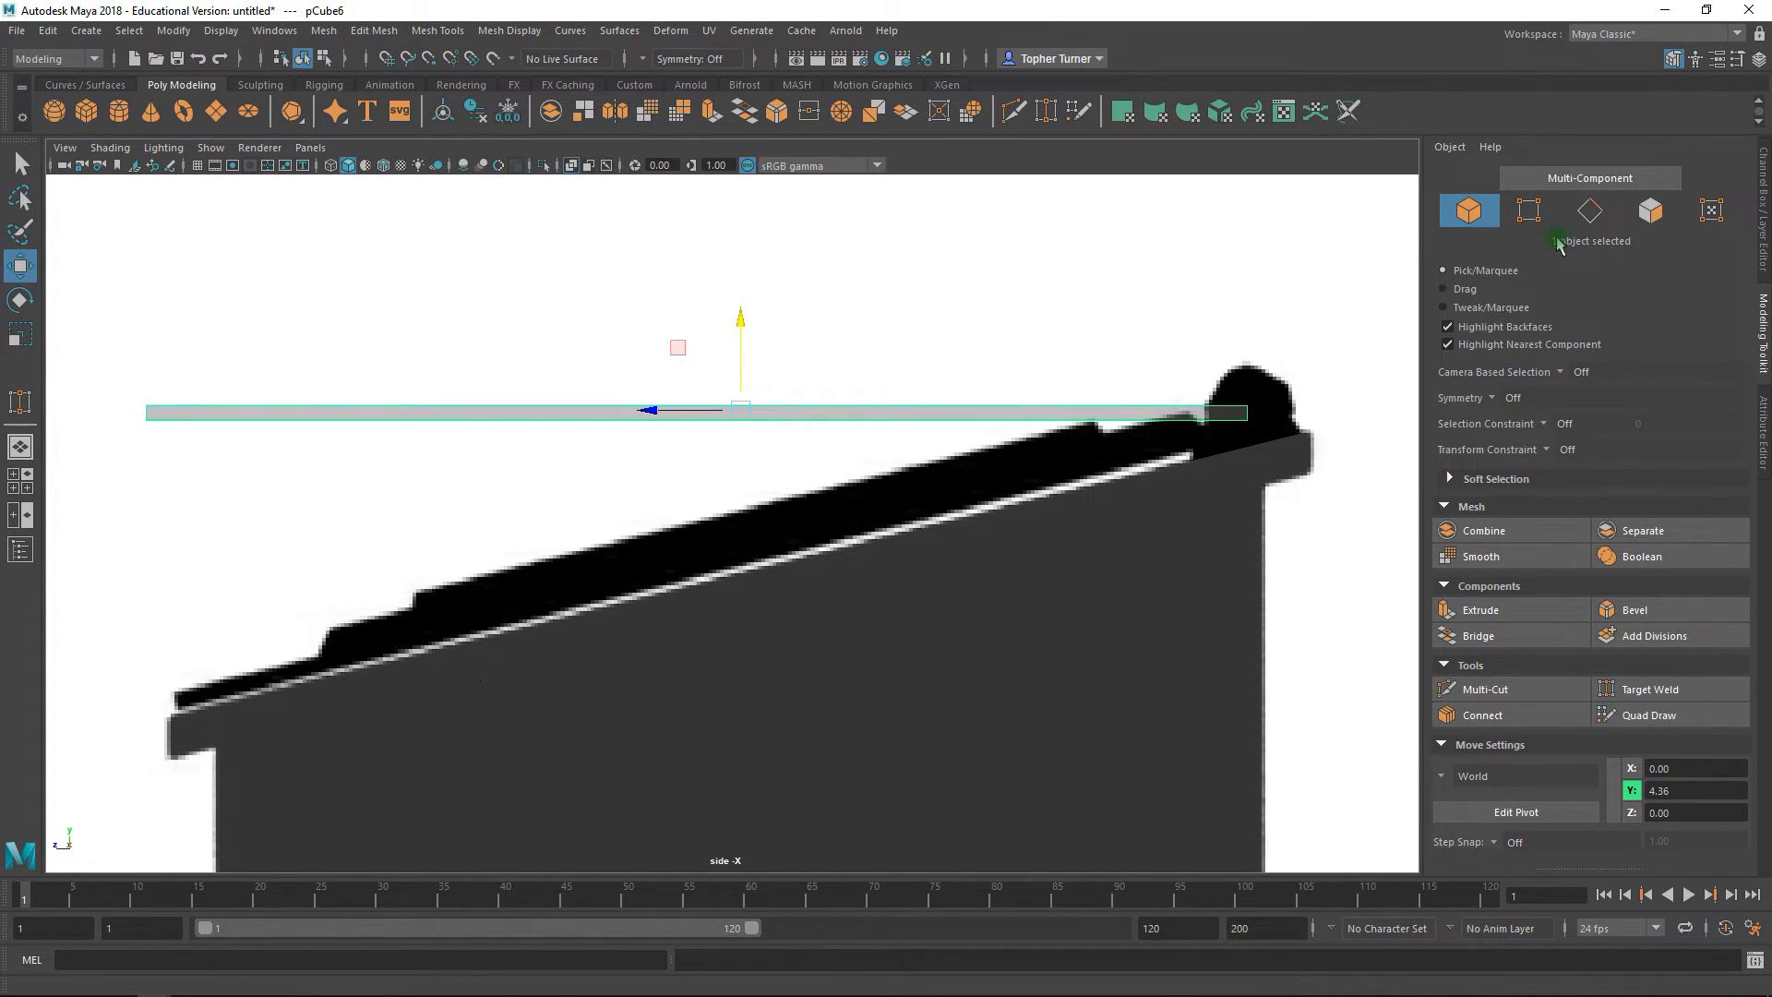
- Connect the slab's four lengthwise edges with 4 segments
click(1589, 210)
drag(763, 505, 680, 533)
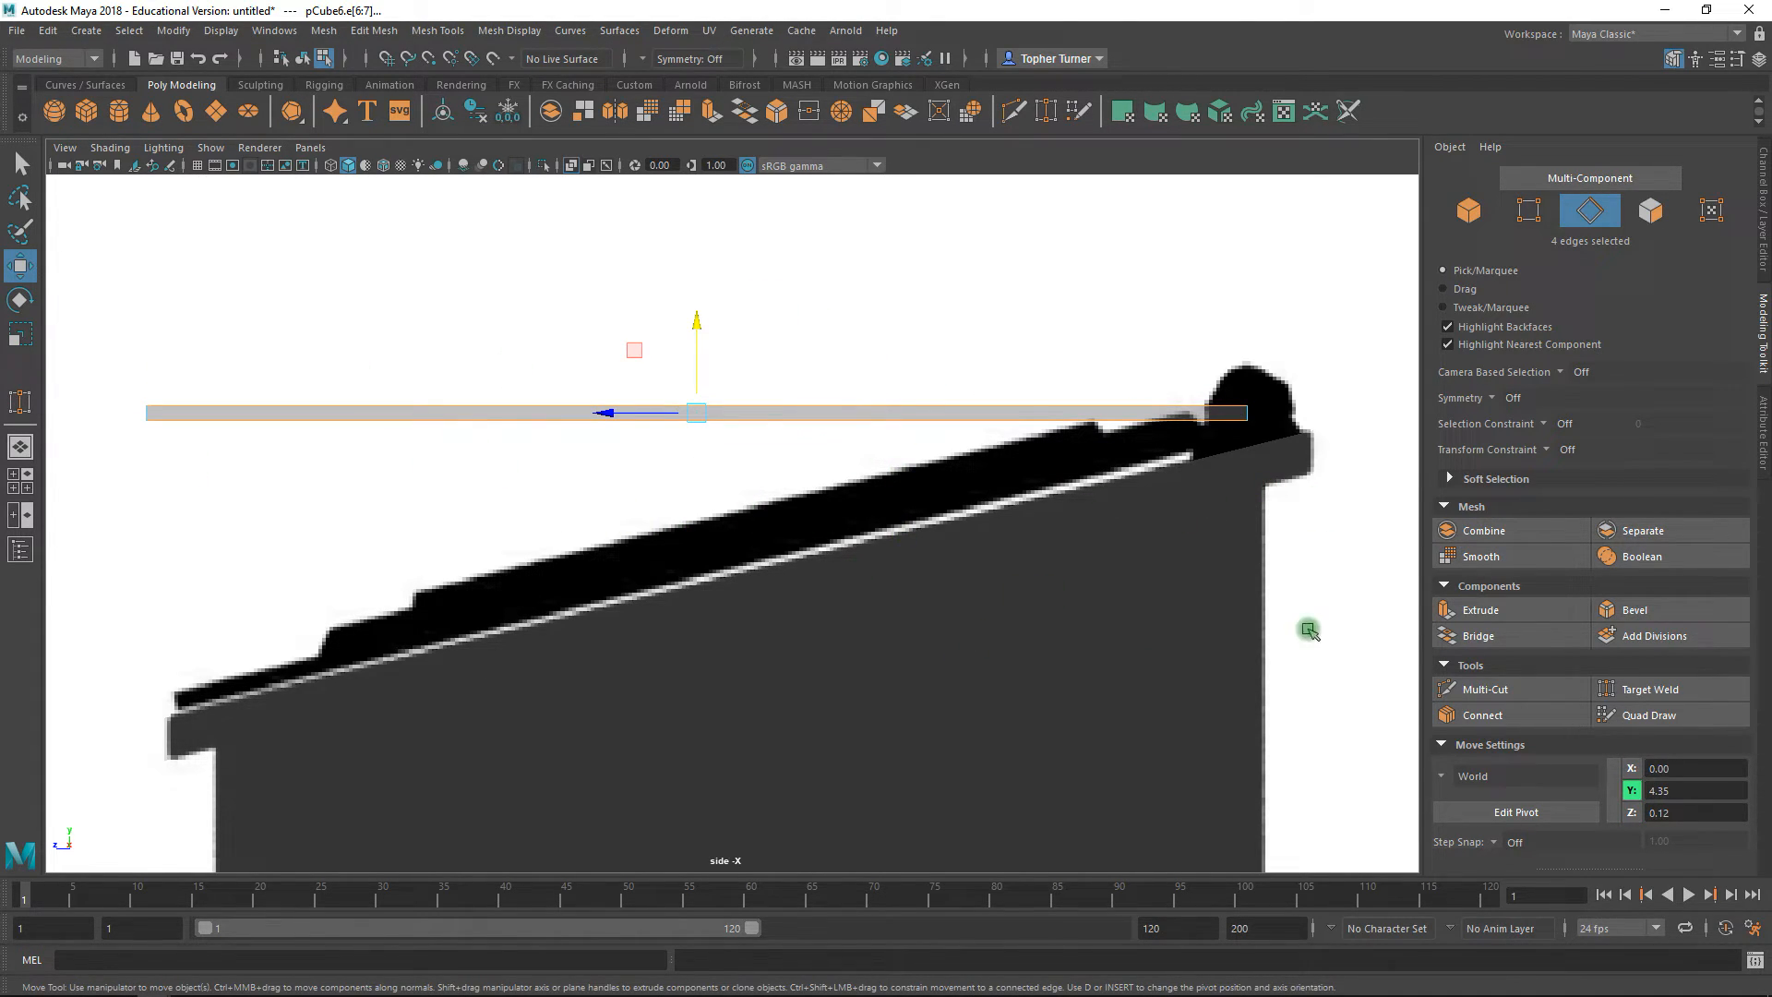
click(1482, 716)
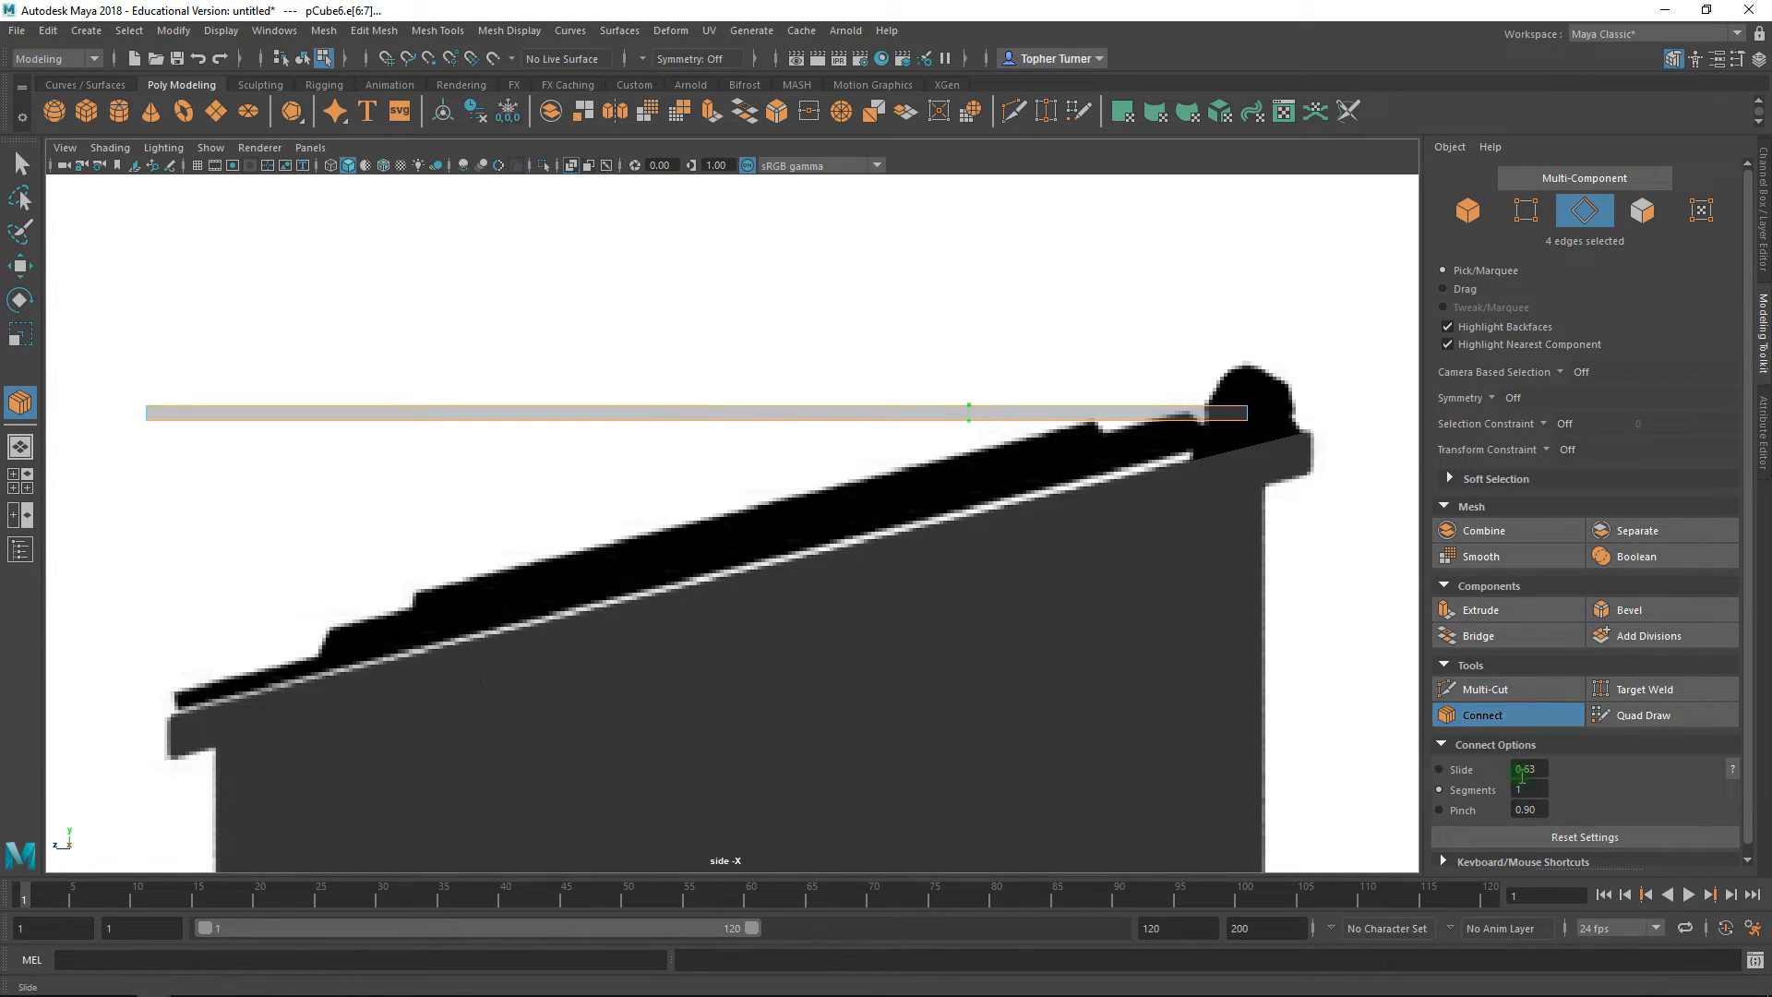
text(4)
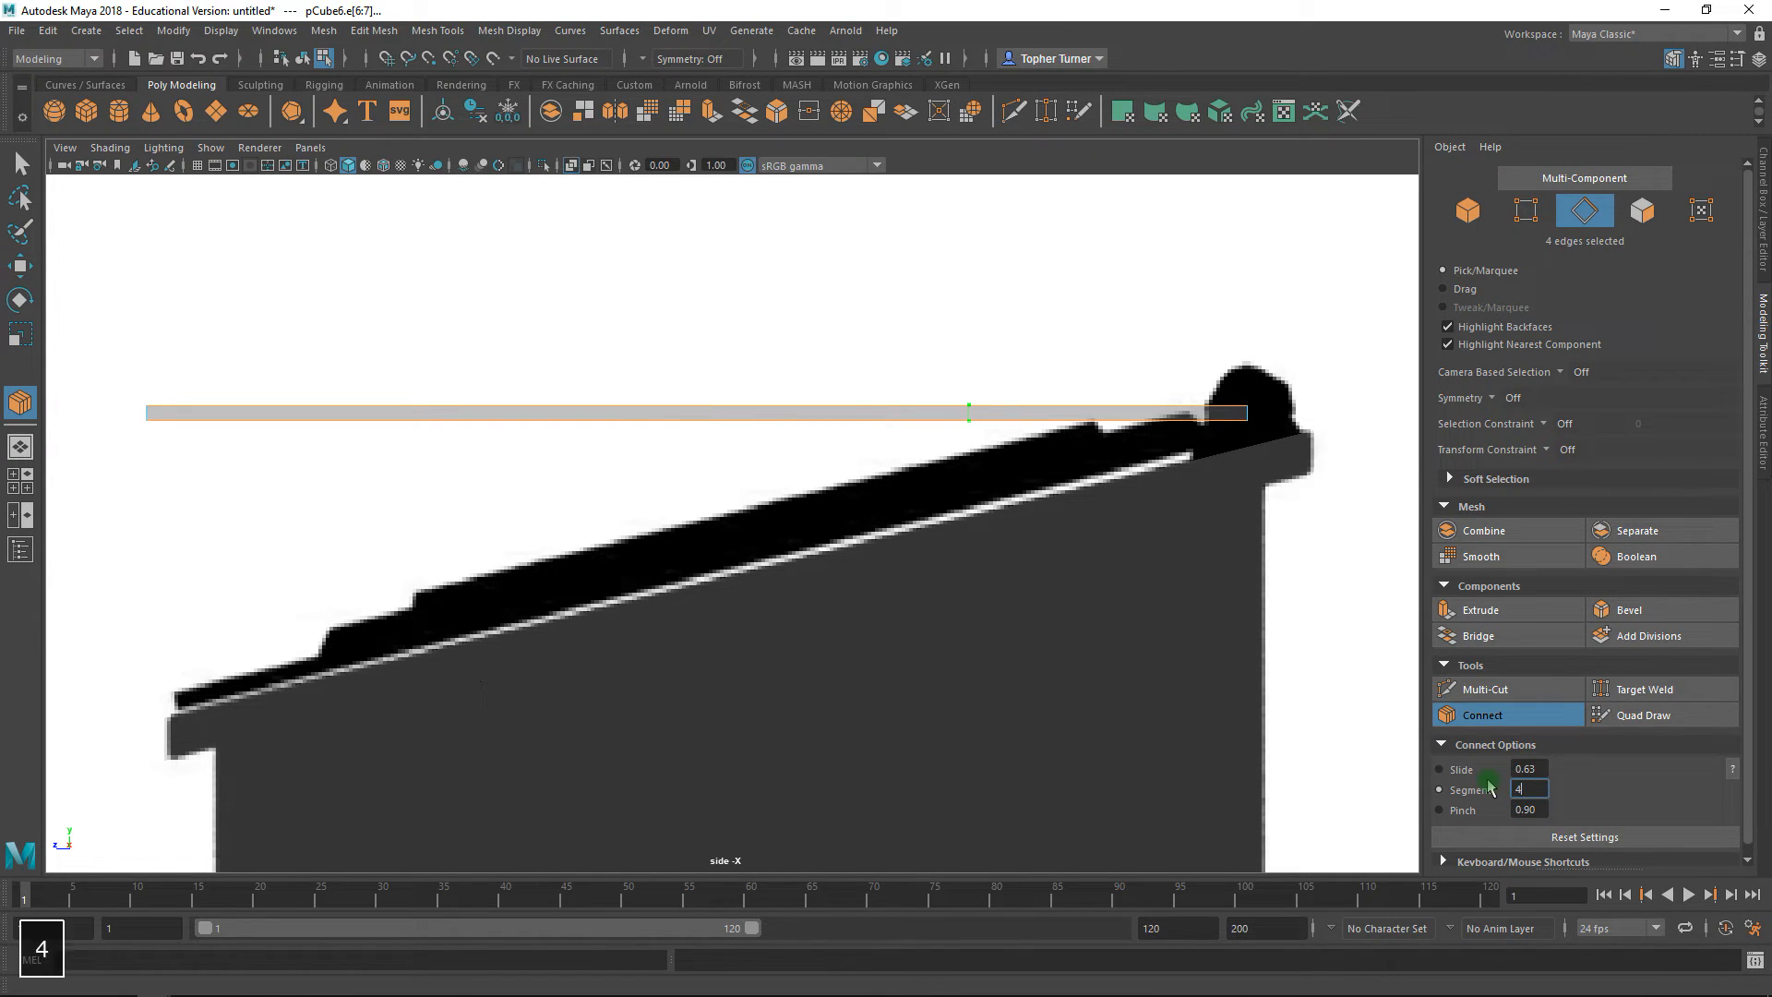
key(Return)
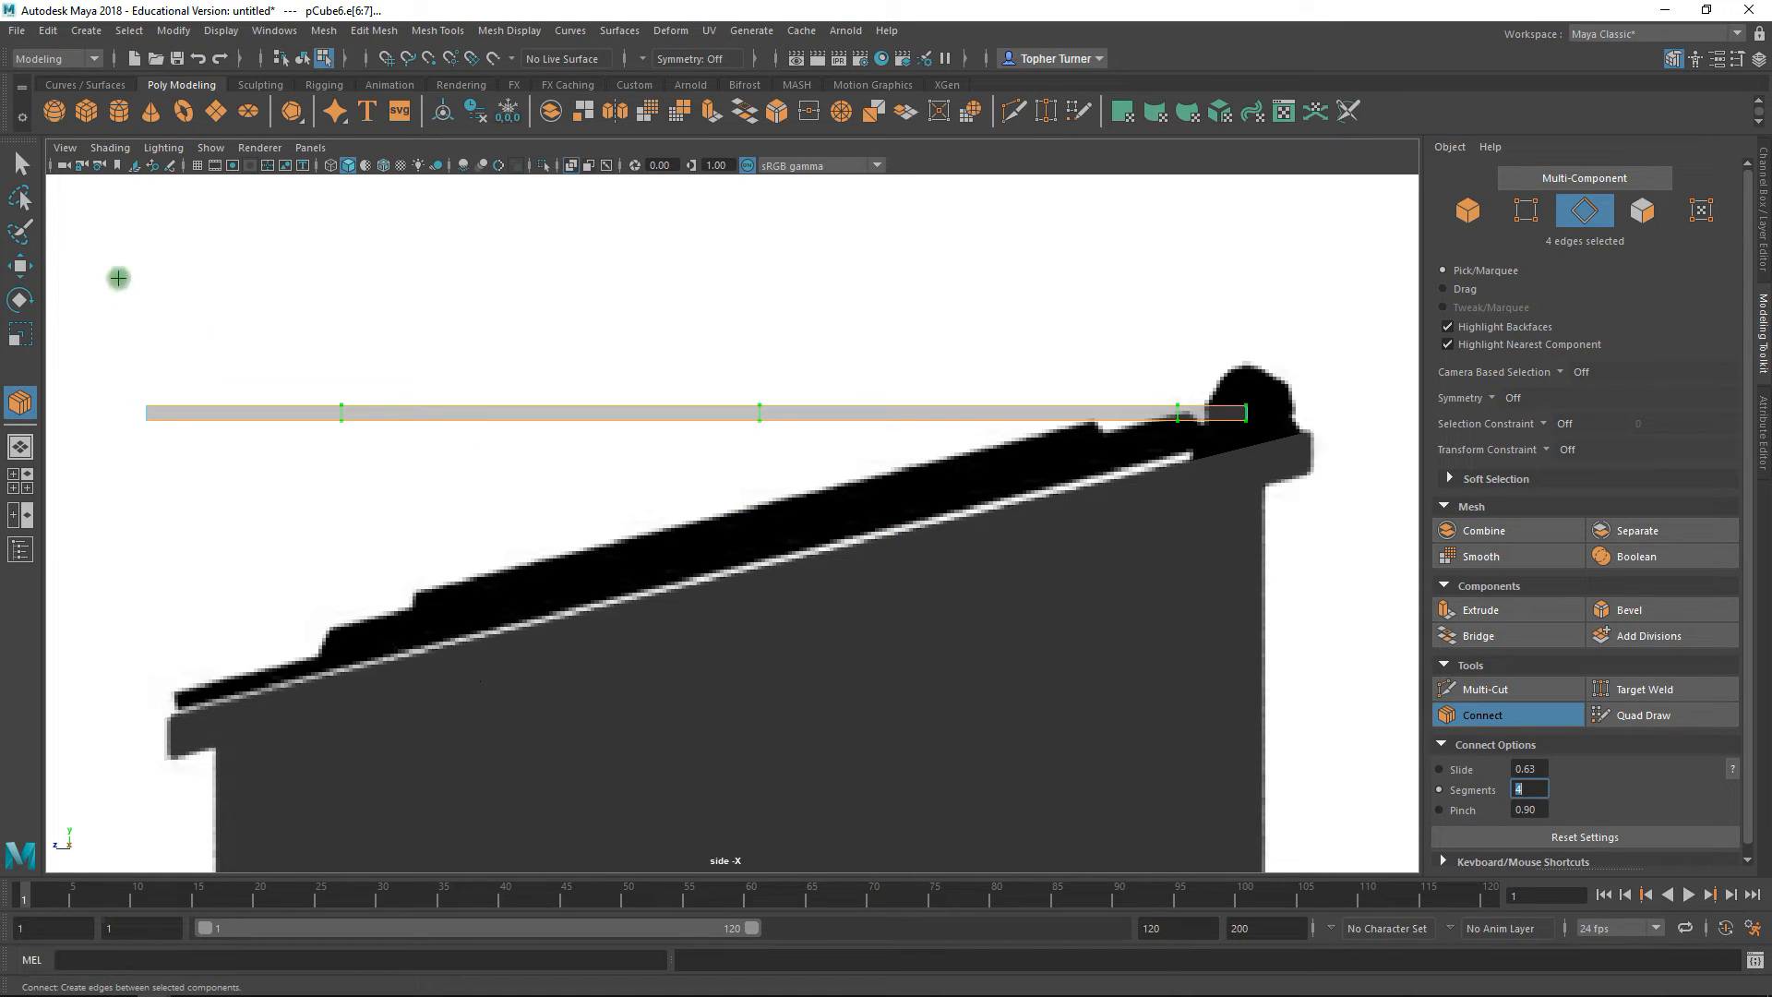
click(20, 266)
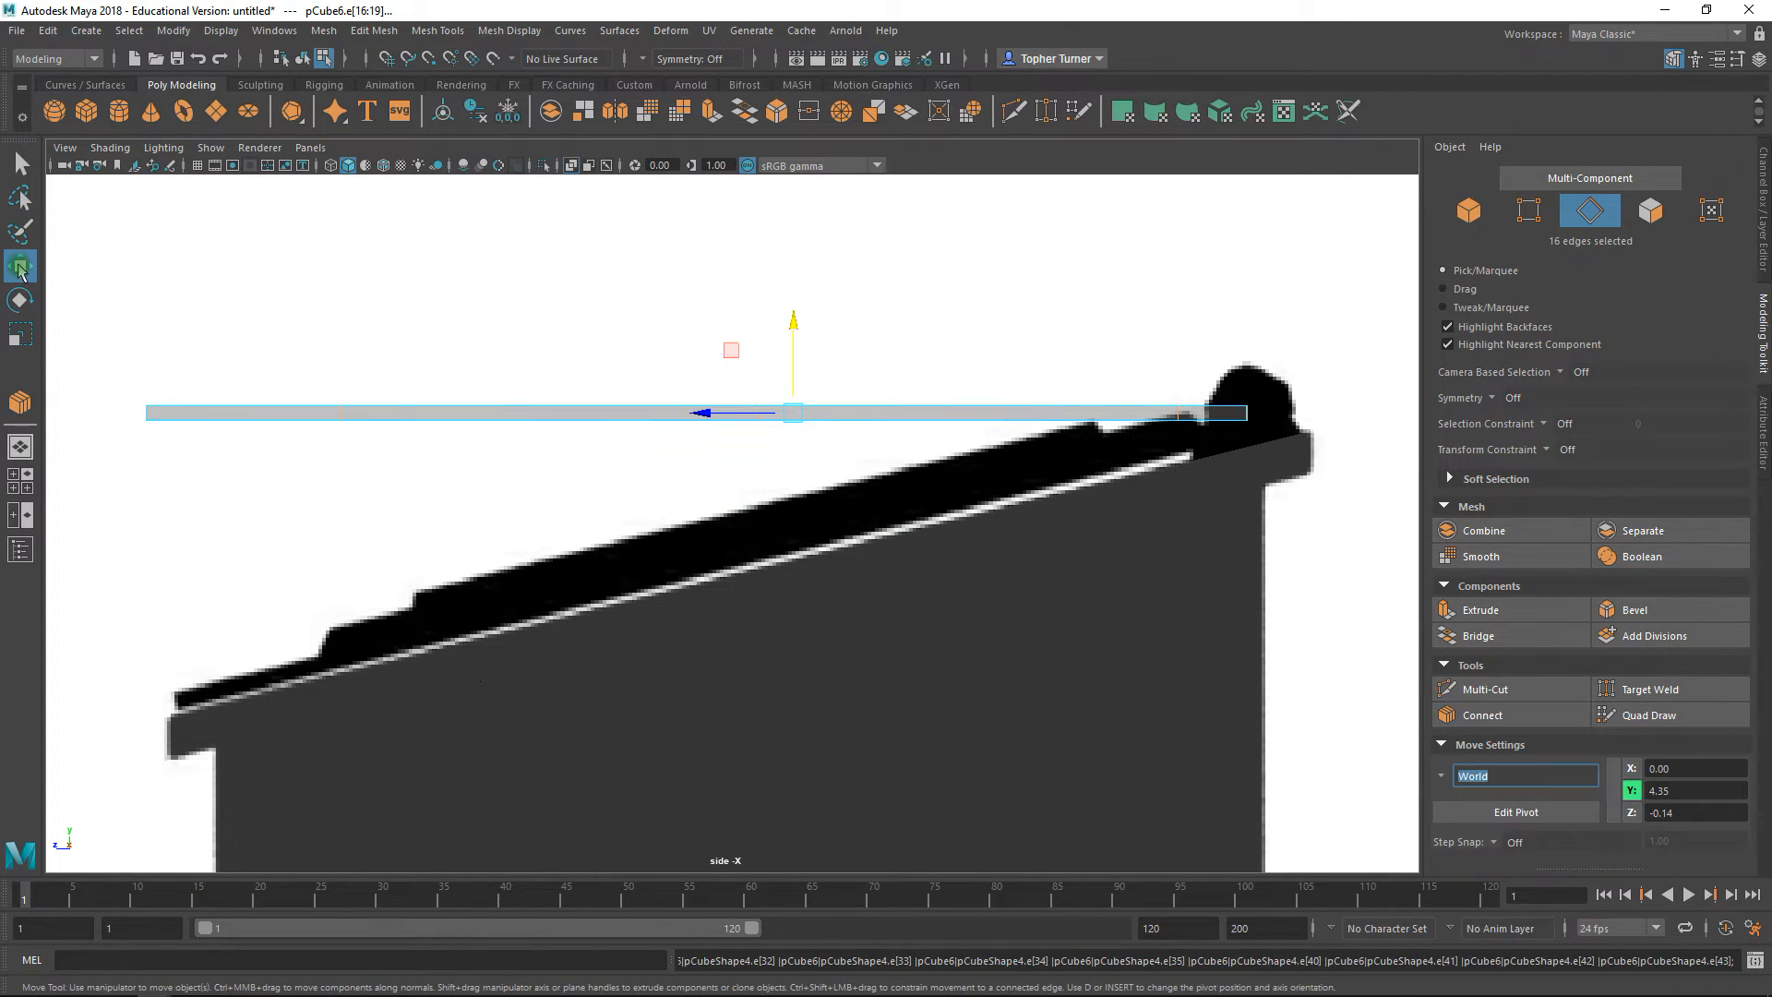
- Move the edge loop nearest the hinge to Z -1.19 to match the end of the reference lid's raised section
alt+right_drag(515, 412, 590, 627)
alt+middle_drag(1013, 400, 614, 454)
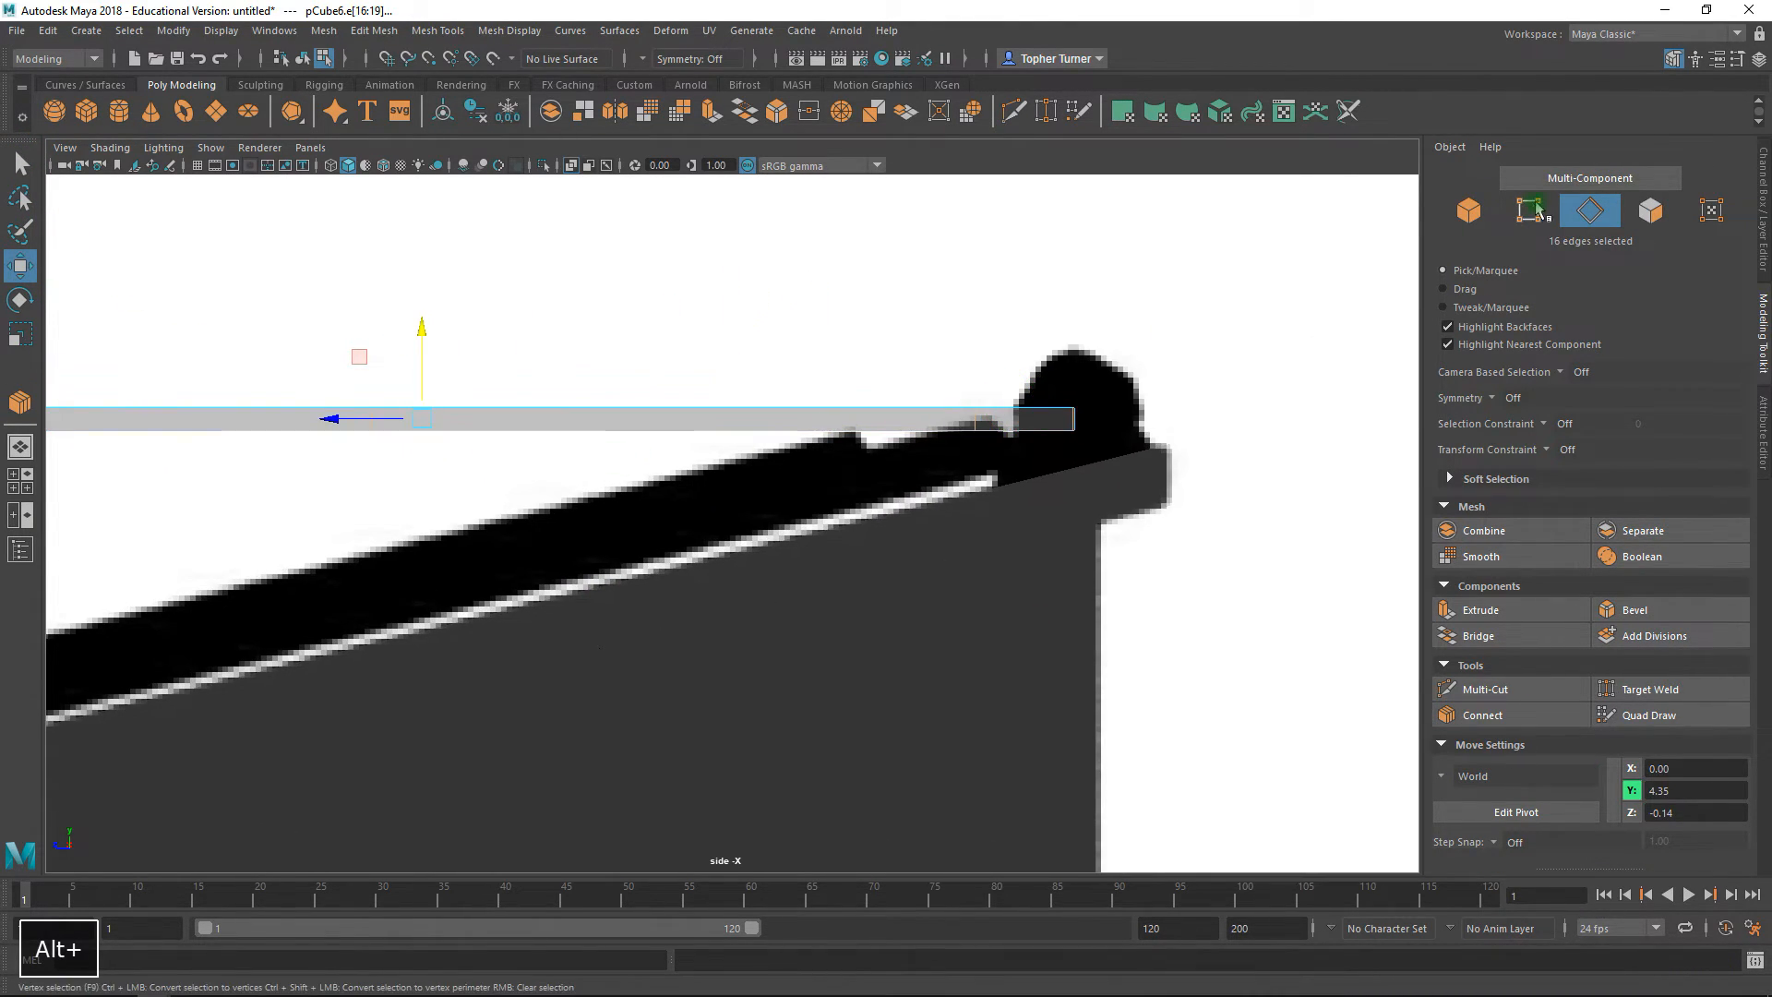
click(1548, 214)
drag(902, 336, 1017, 451)
alt+middle_drag(1016, 451, 996, 641)
alt+right_drag(996, 642, 1153, 765)
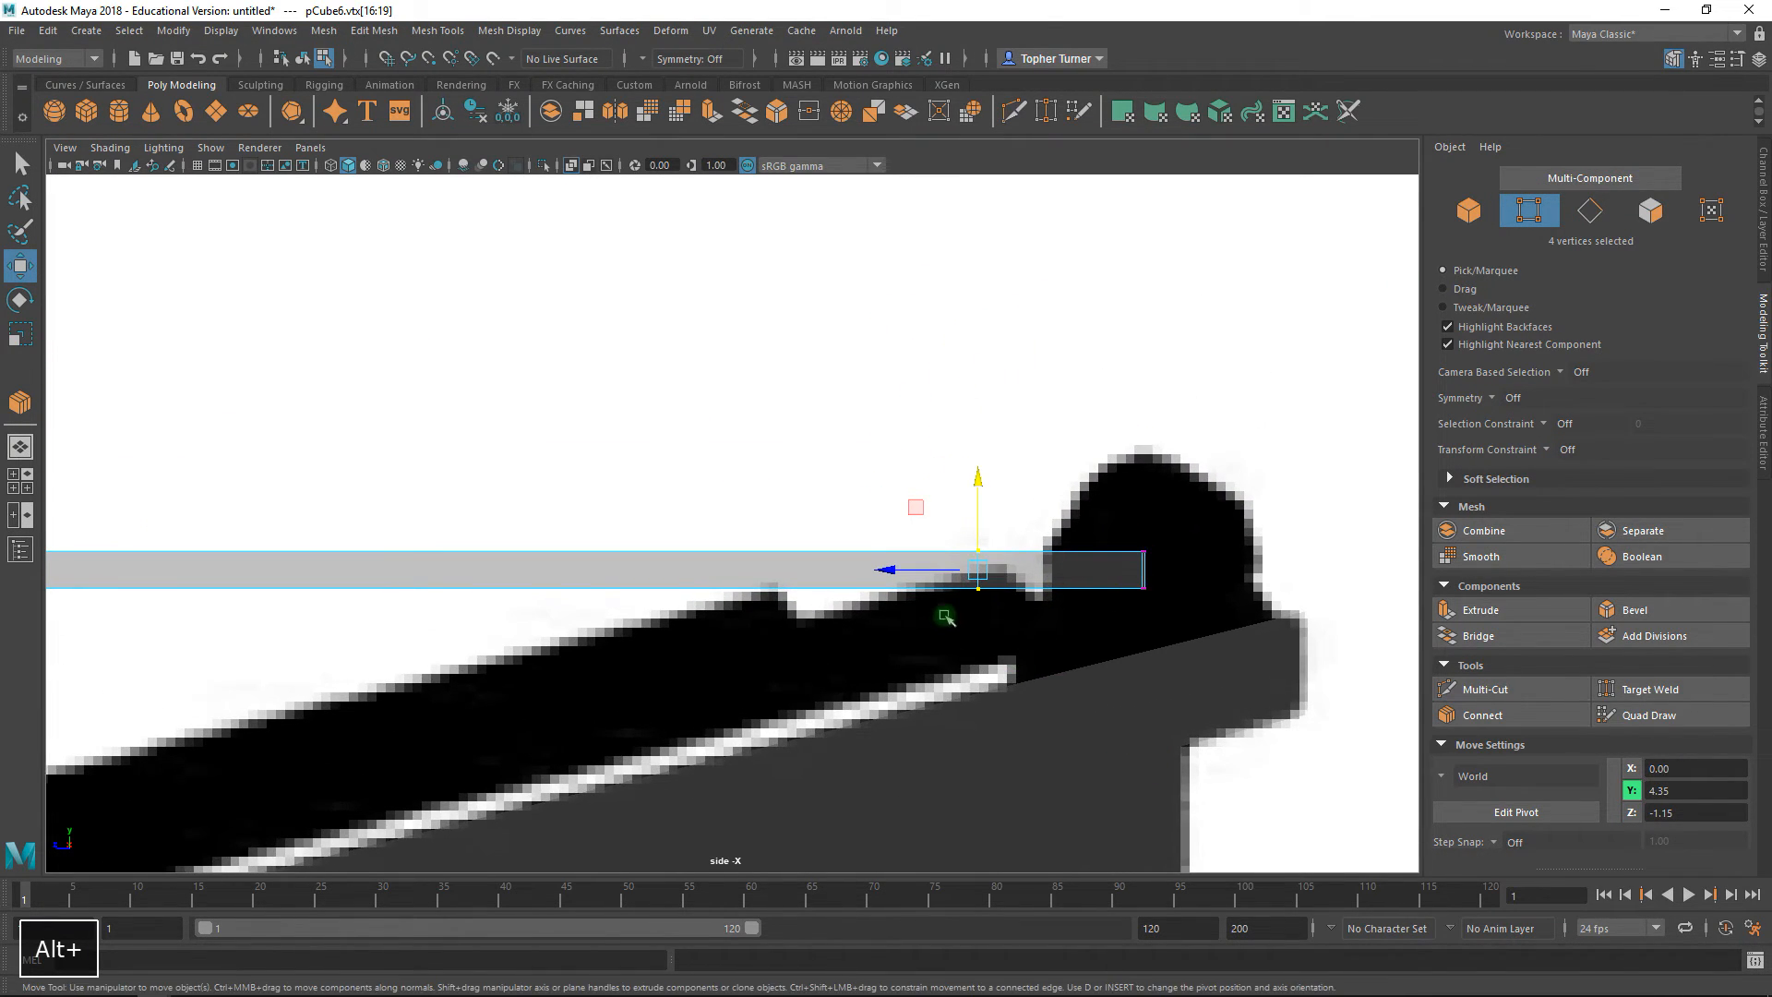
drag(917, 577, 1015, 585)
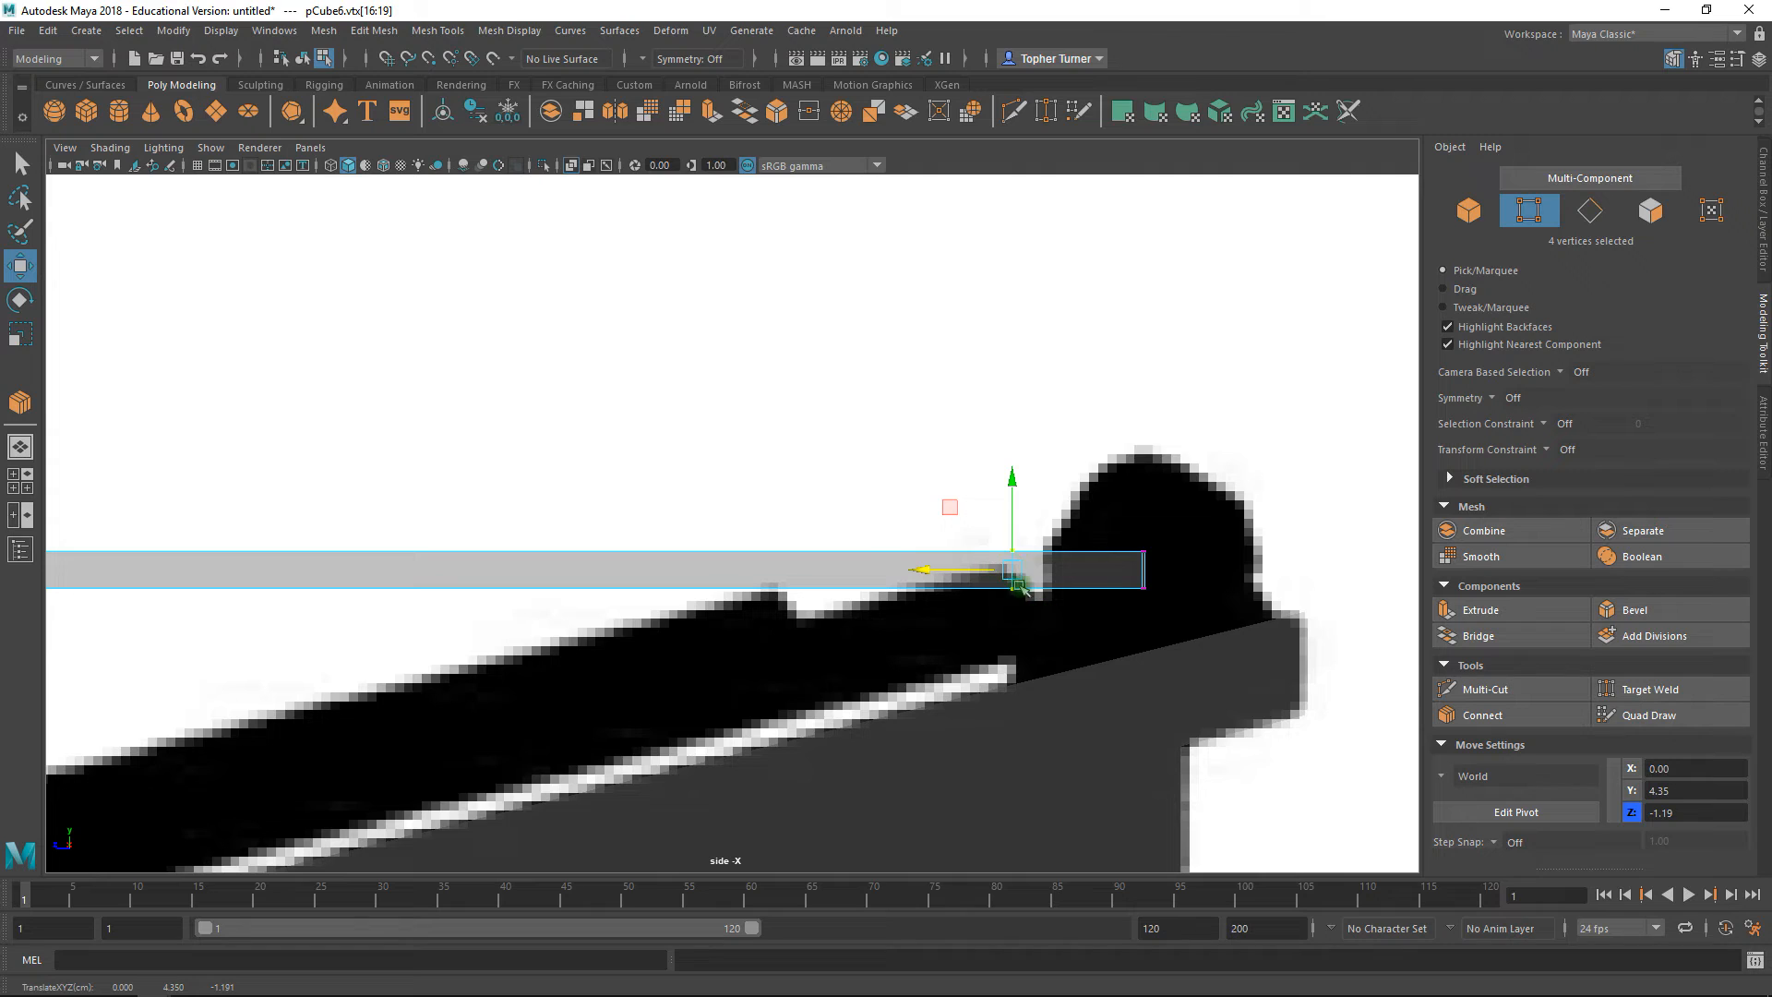
- Move the slab's middle edge loop to Z -0.95, in line with the lid's upper ridge step near the hinge
alt+right_drag(495, 504, 445, 481)
drag(476, 480, 540, 559)
alt+right_drag(545, 513, 710, 757)
click(164, 559)
drag(164, 560, 704, 570)
- Move the edge loop near the slab's front end to Z 1.21, matching the lid's lowest step
alt+middle_drag(502, 480, 945, 352)
alt+middle_drag(708, 412, 635, 357)
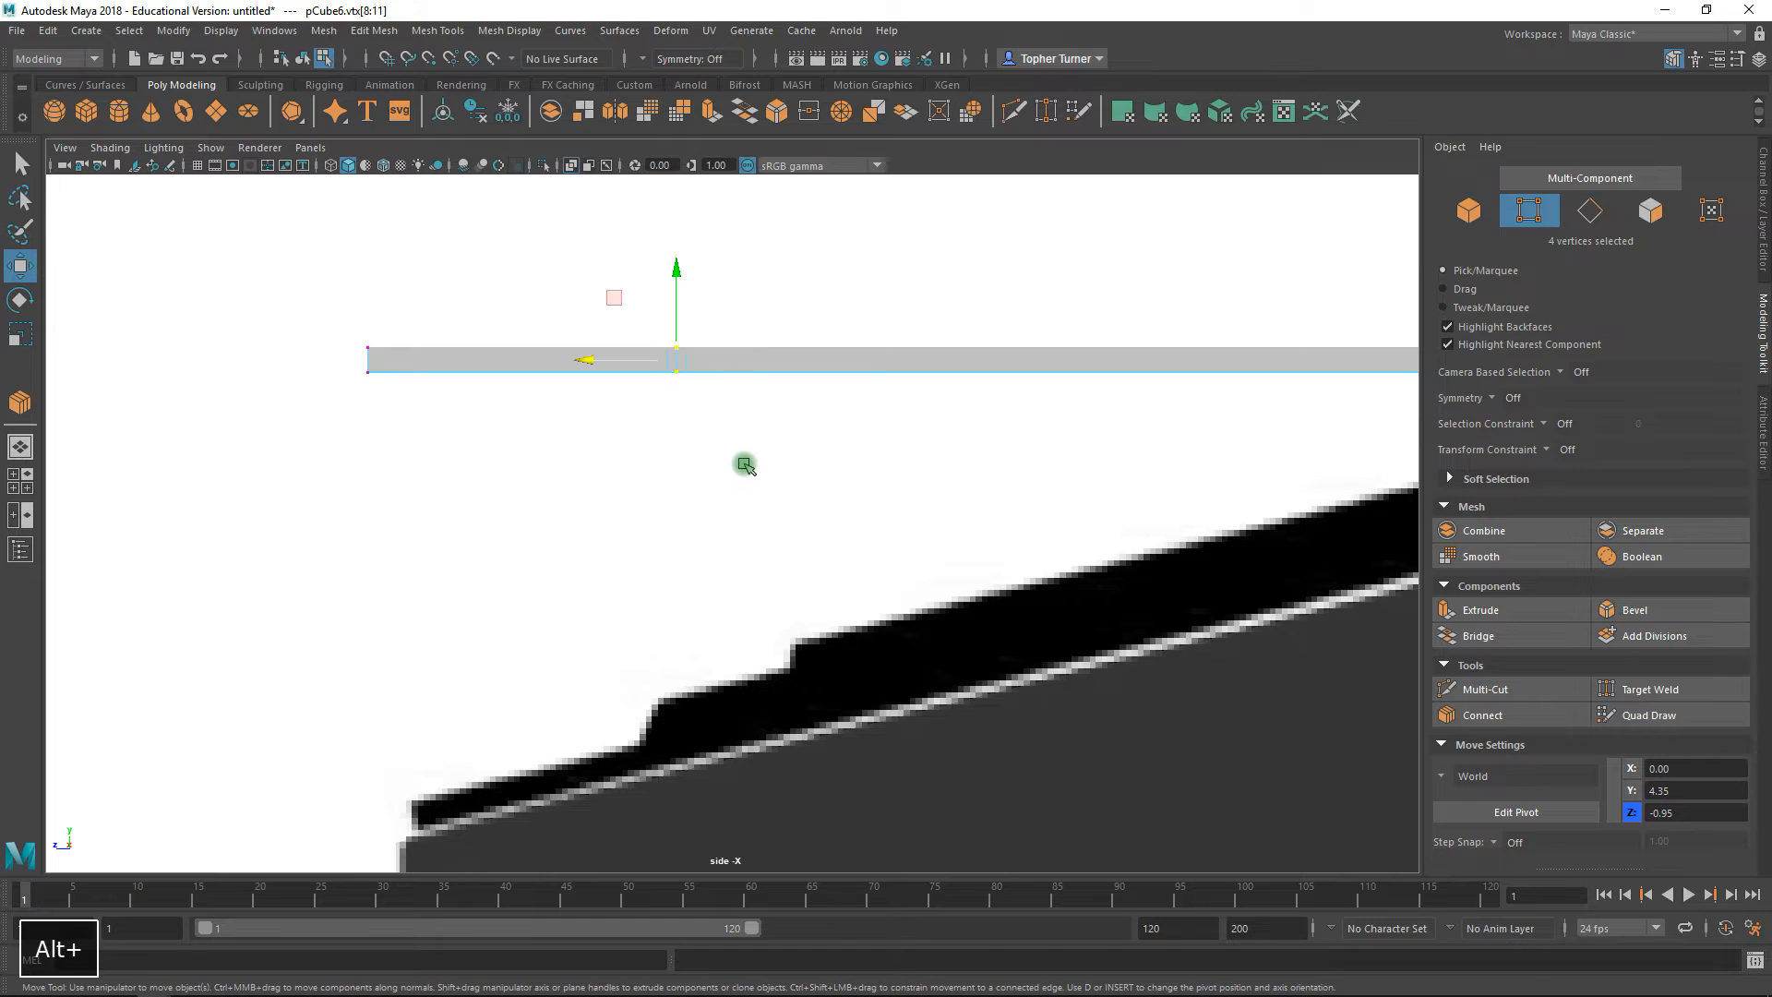
drag(633, 375, 539, 374)
alt+right_drag(708, 717, 850, 633)
alt+middle_drag(850, 633, 581, 502)
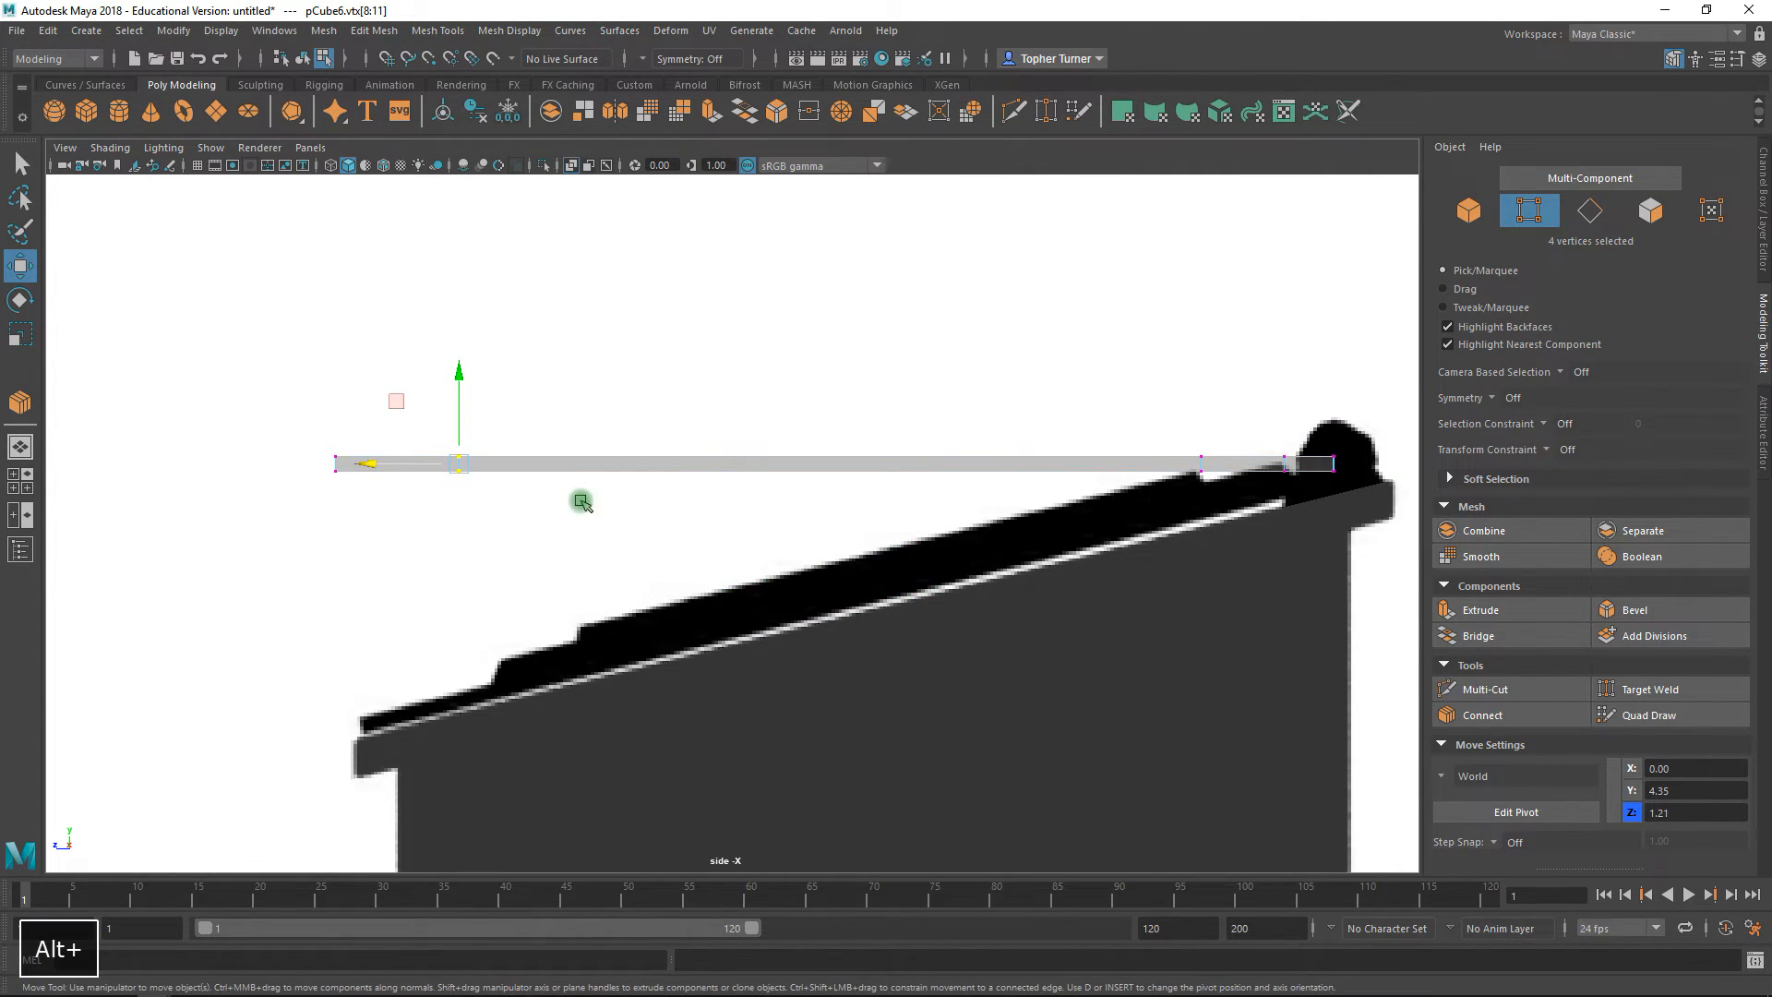
- Connect the lengthwise edges of the slab's long middle section with 1 segment
click(1581, 220)
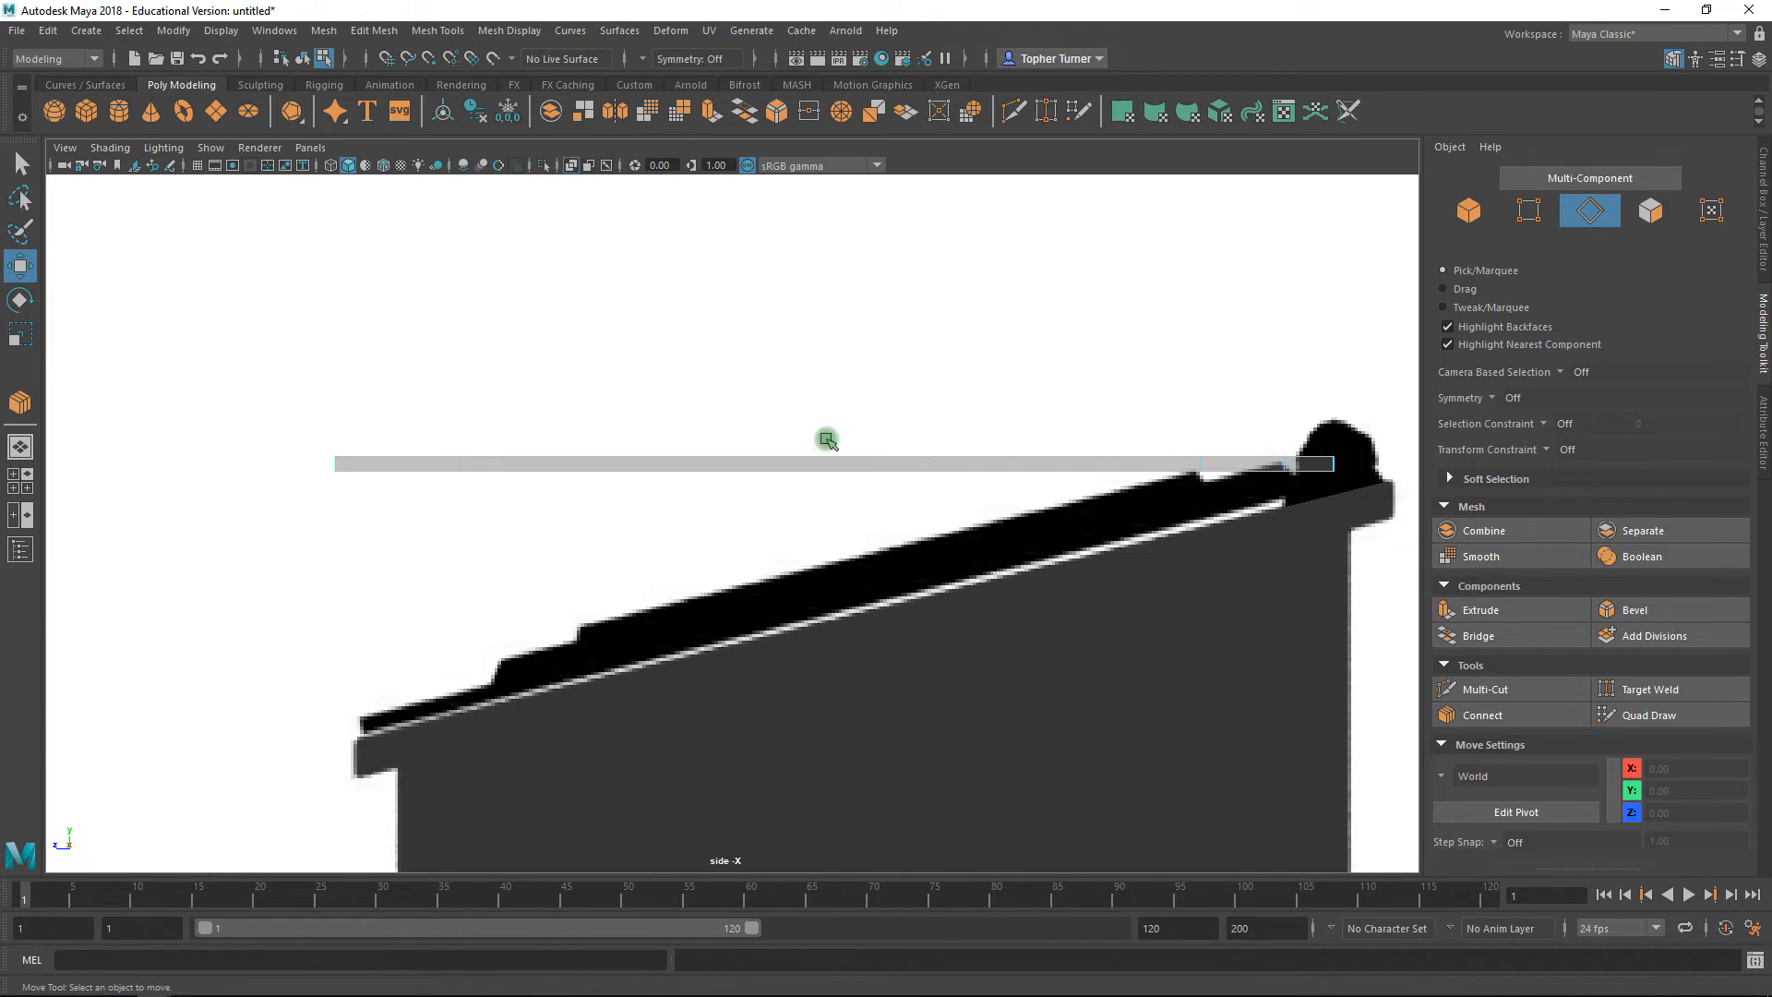
click(1484, 716)
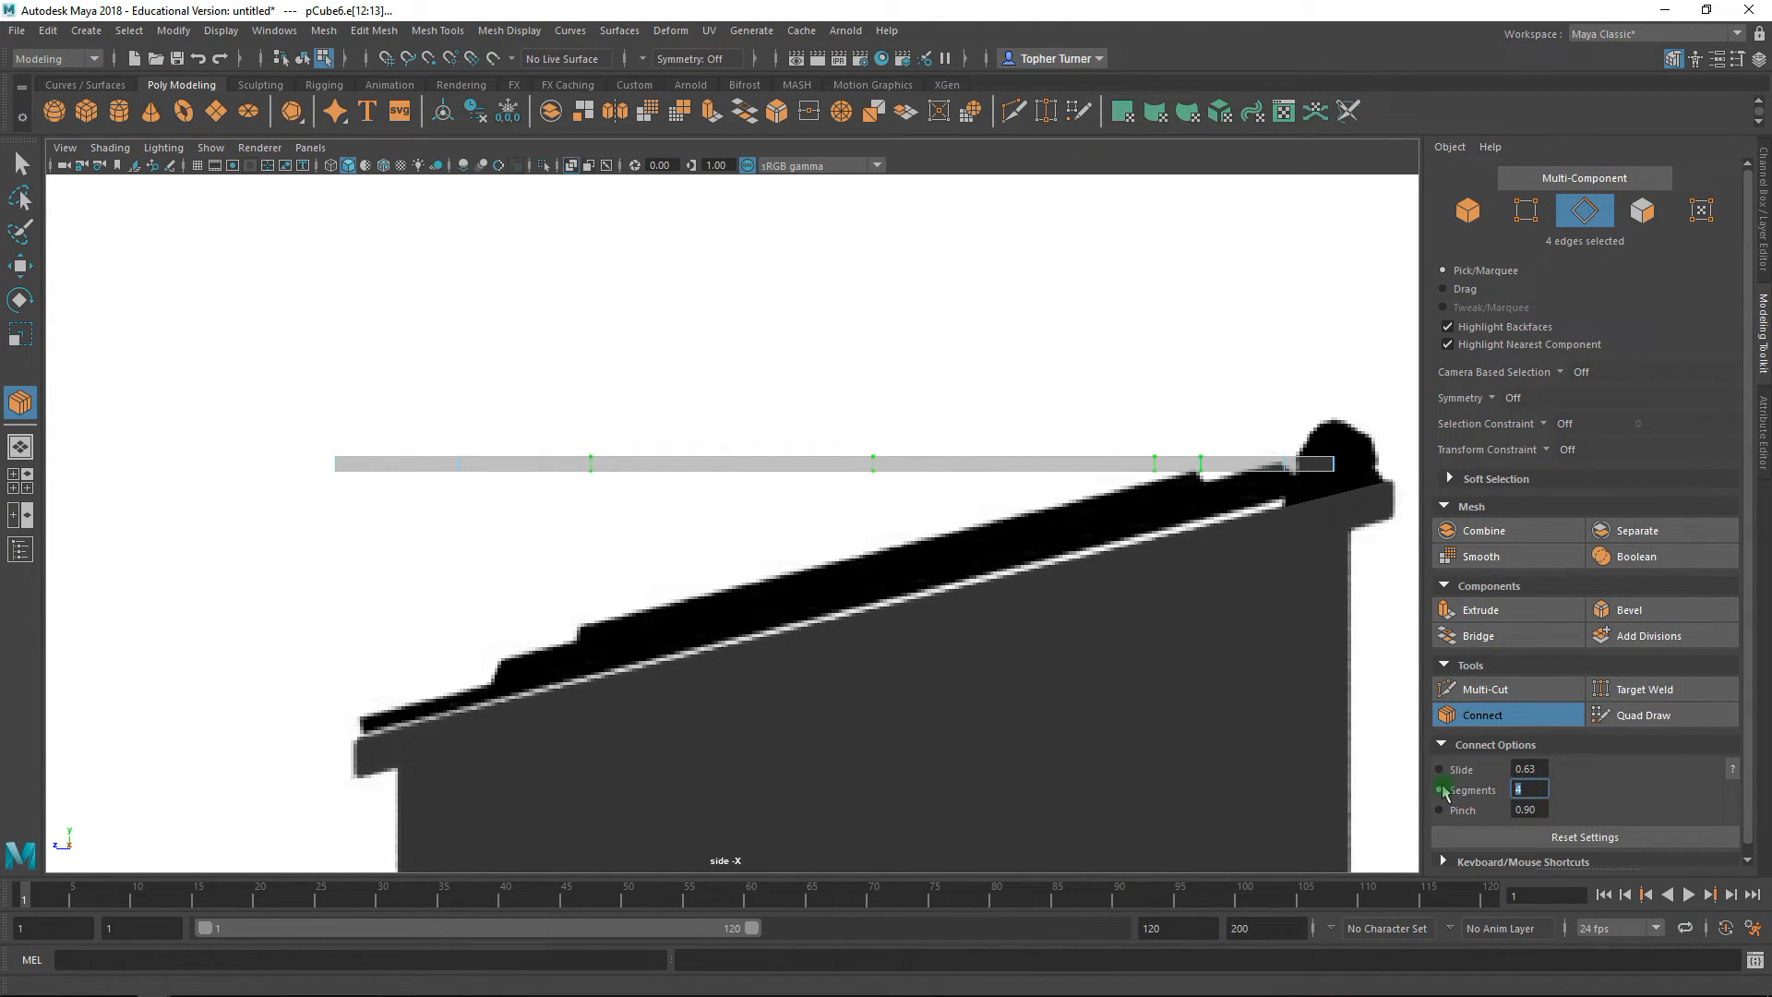
text(1)
key(Return)
click(22, 265)
- Move the new loop's four vertices along Z to 0.89, matching the second step at the lid's lower end
drag(910, 376, 1030, 520)
click(1528, 211)
drag(989, 317, 1018, 487)
middle_drag(1017, 487, 538, 477)
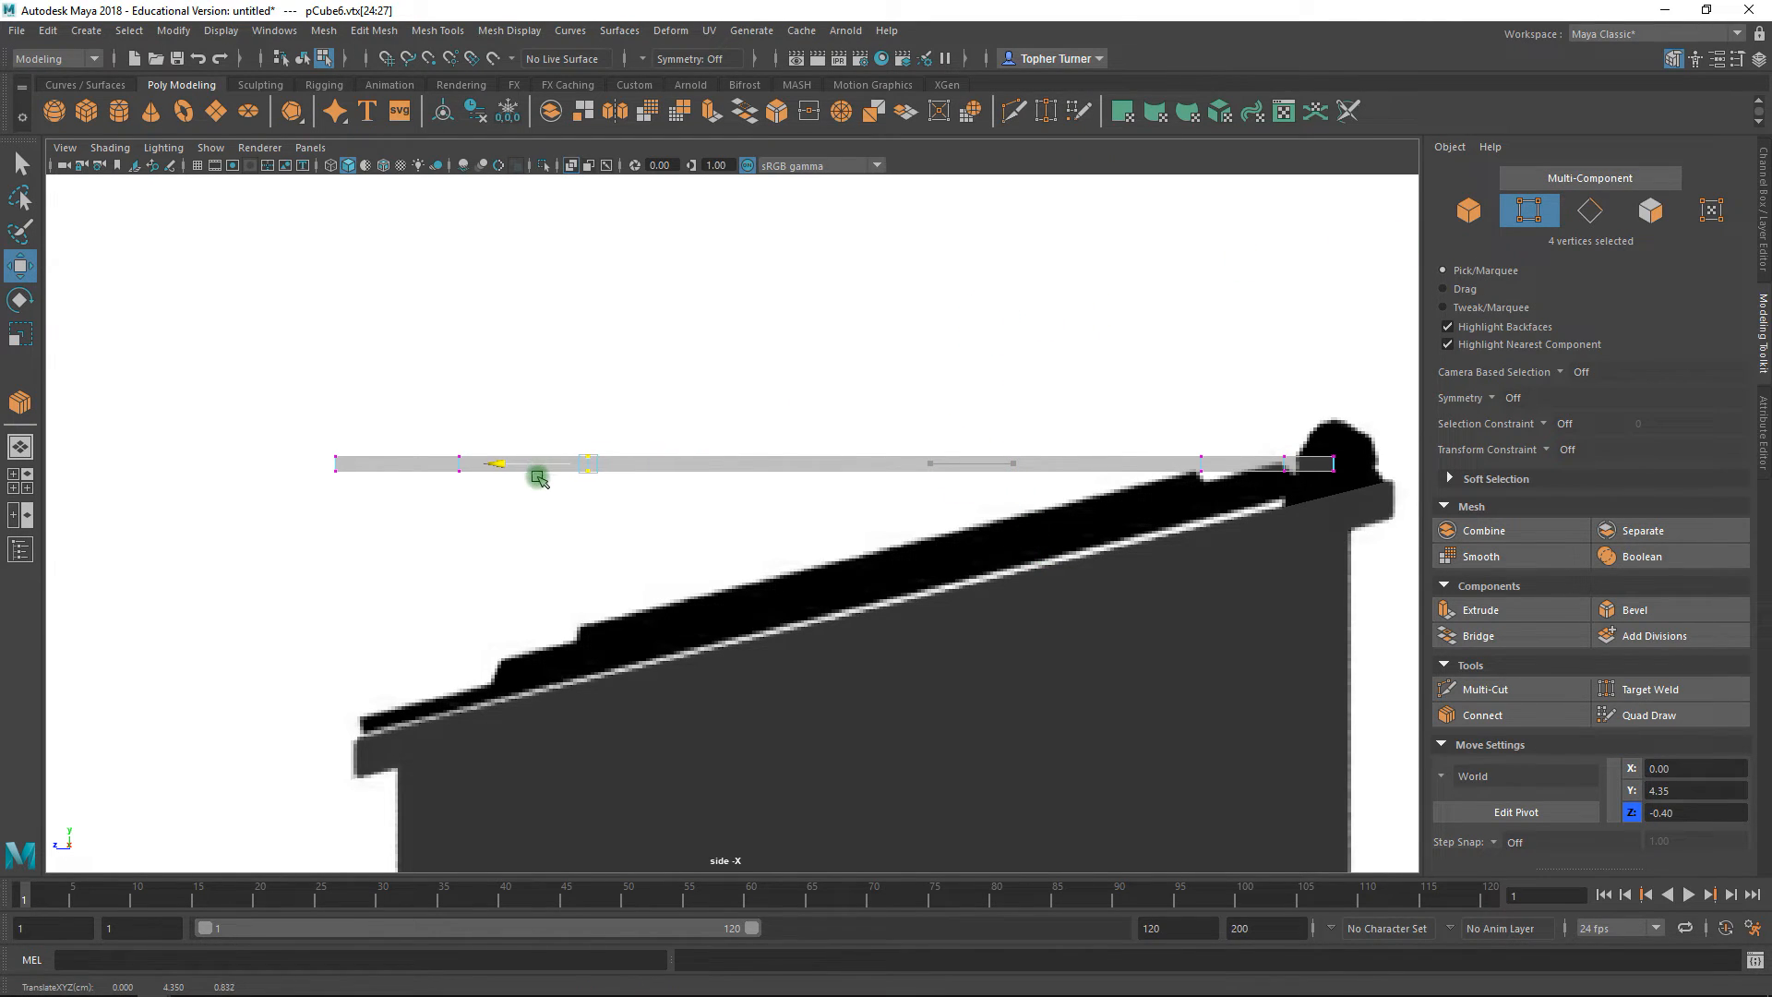
drag(529, 484, 527, 481)
alt+right_drag(565, 392, 650, 555)
alt+middle_drag(652, 554, 908, 479)
drag(658, 321, 633, 324)
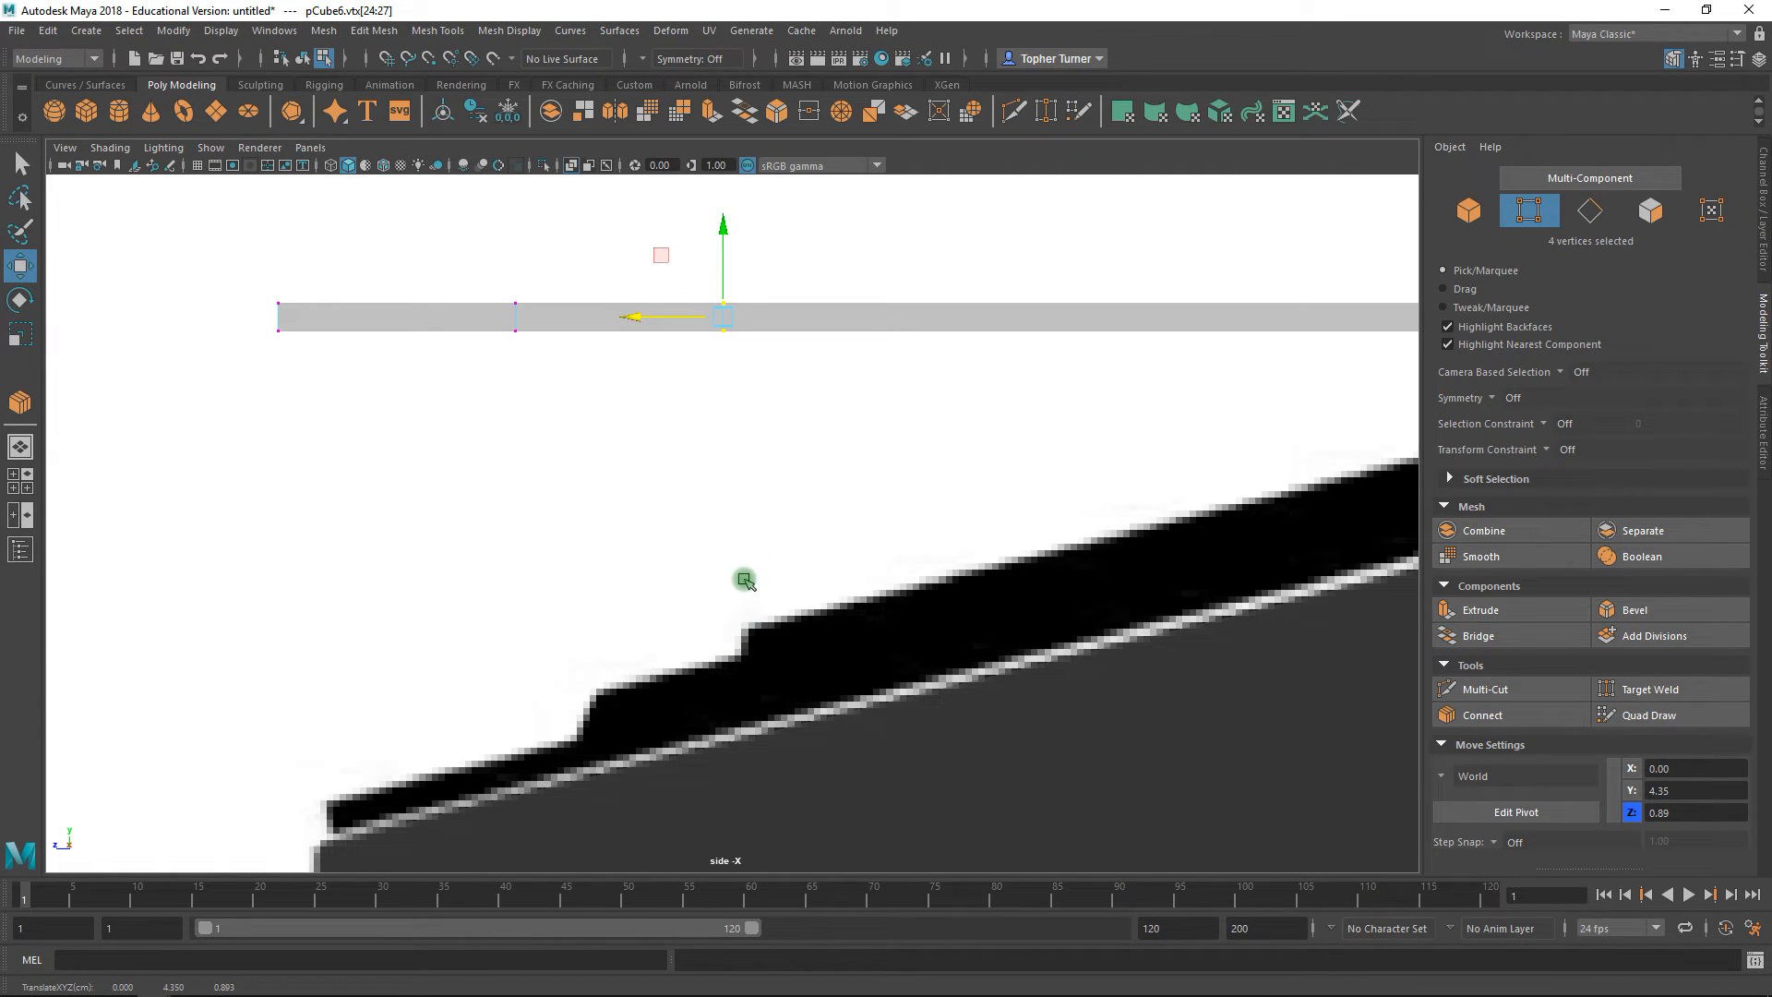
middle_drag(842, 469, 764, 479)
key(ctrl+z)
alt+right_drag(763, 514, 792, 538)
alt+right_drag(956, 679, 918, 633)
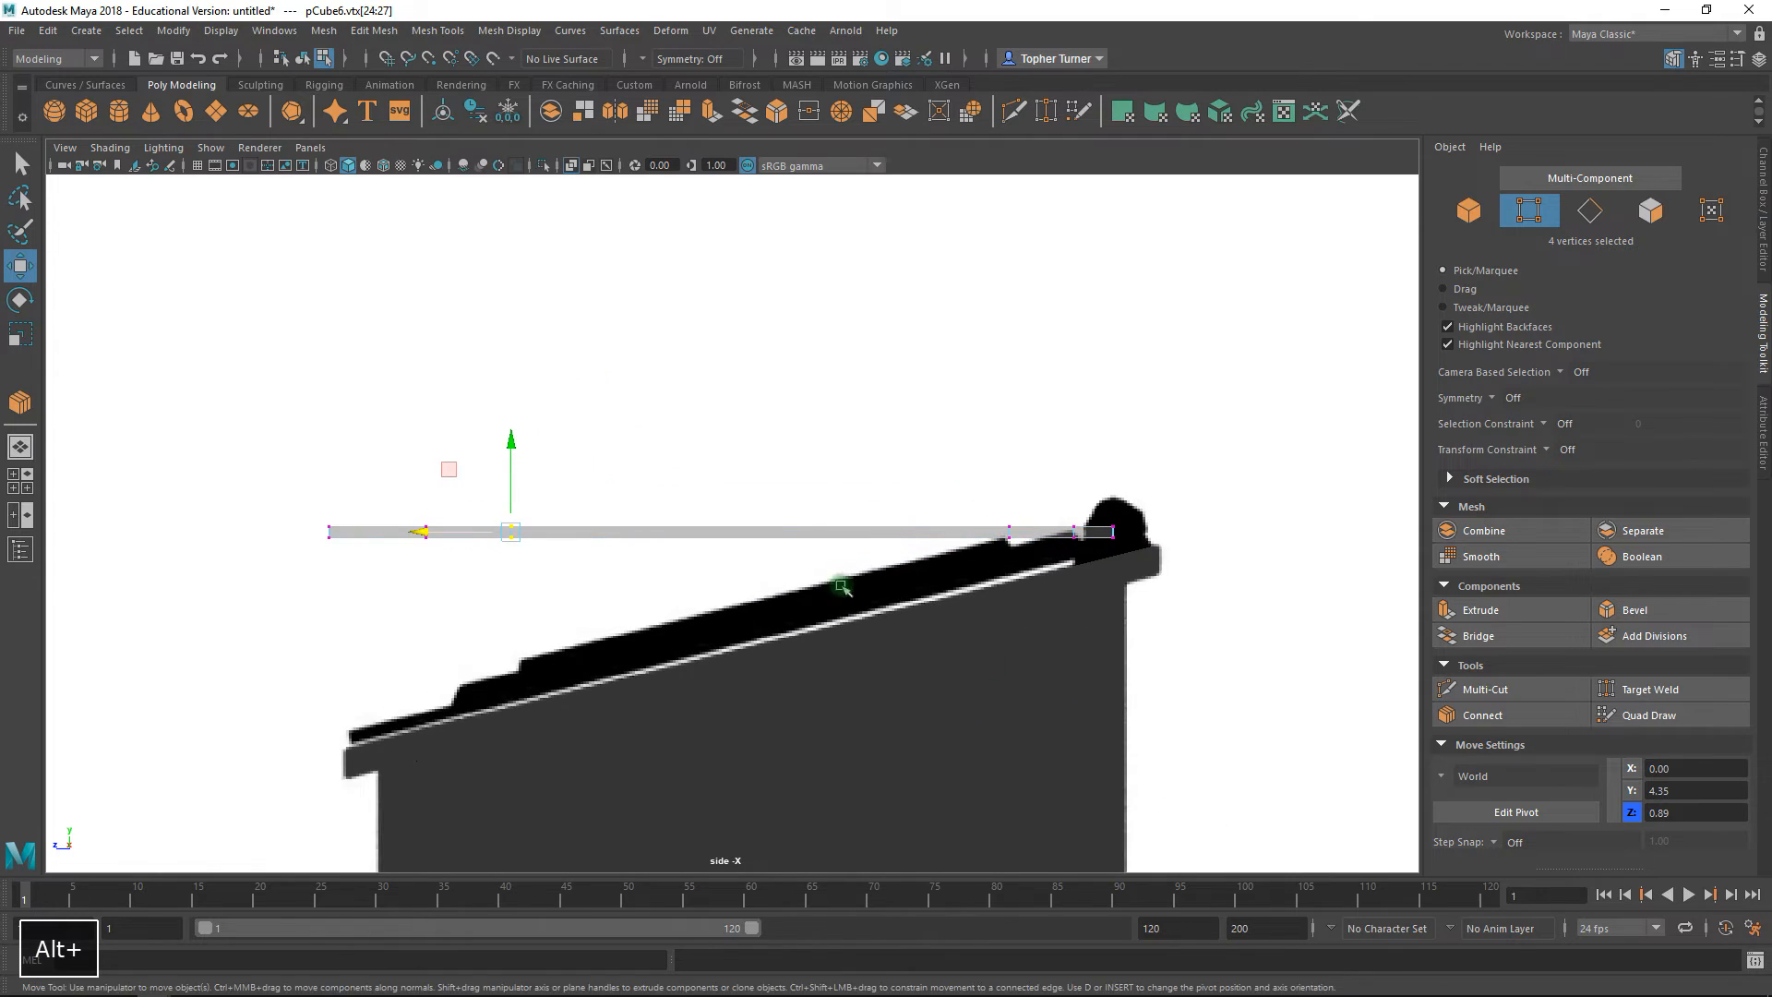
alt+middle_drag(917, 633, 943, 583)
- In the front view, move all of the slab's vertices along X to 0.53 so its inner edge meets the lid's centre gap
key(space)
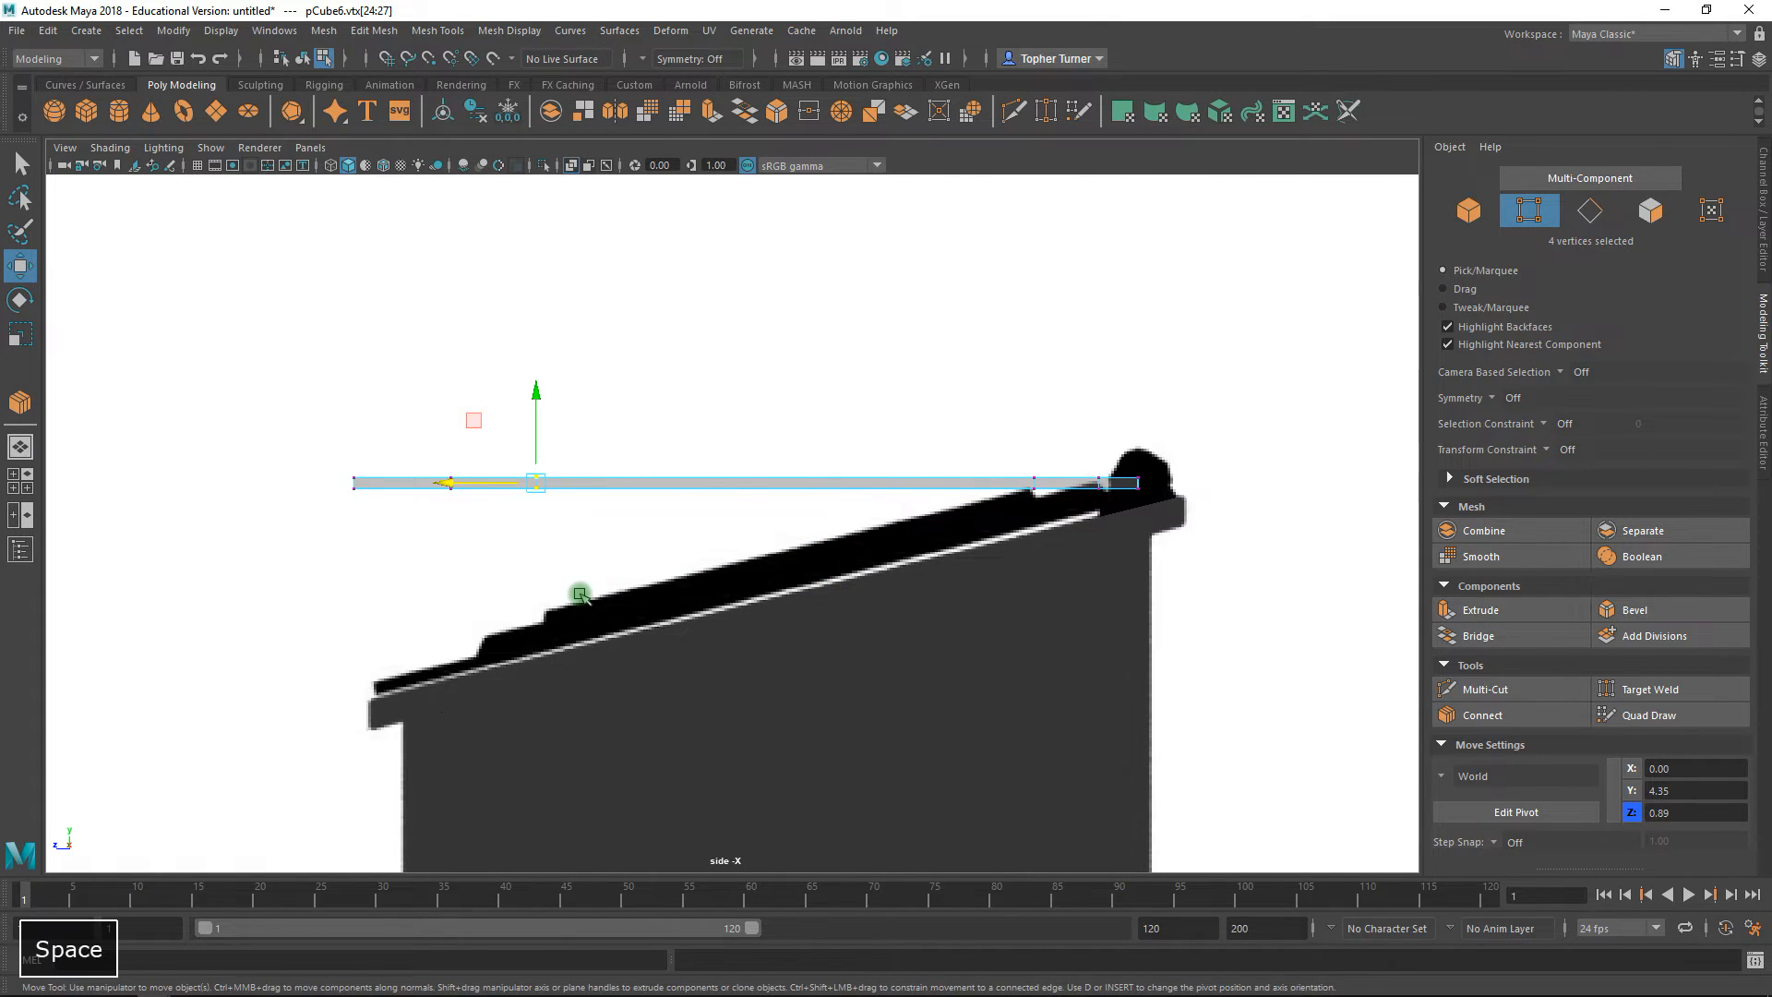
key(space)
alt+right_drag(633, 585, 736, 629)
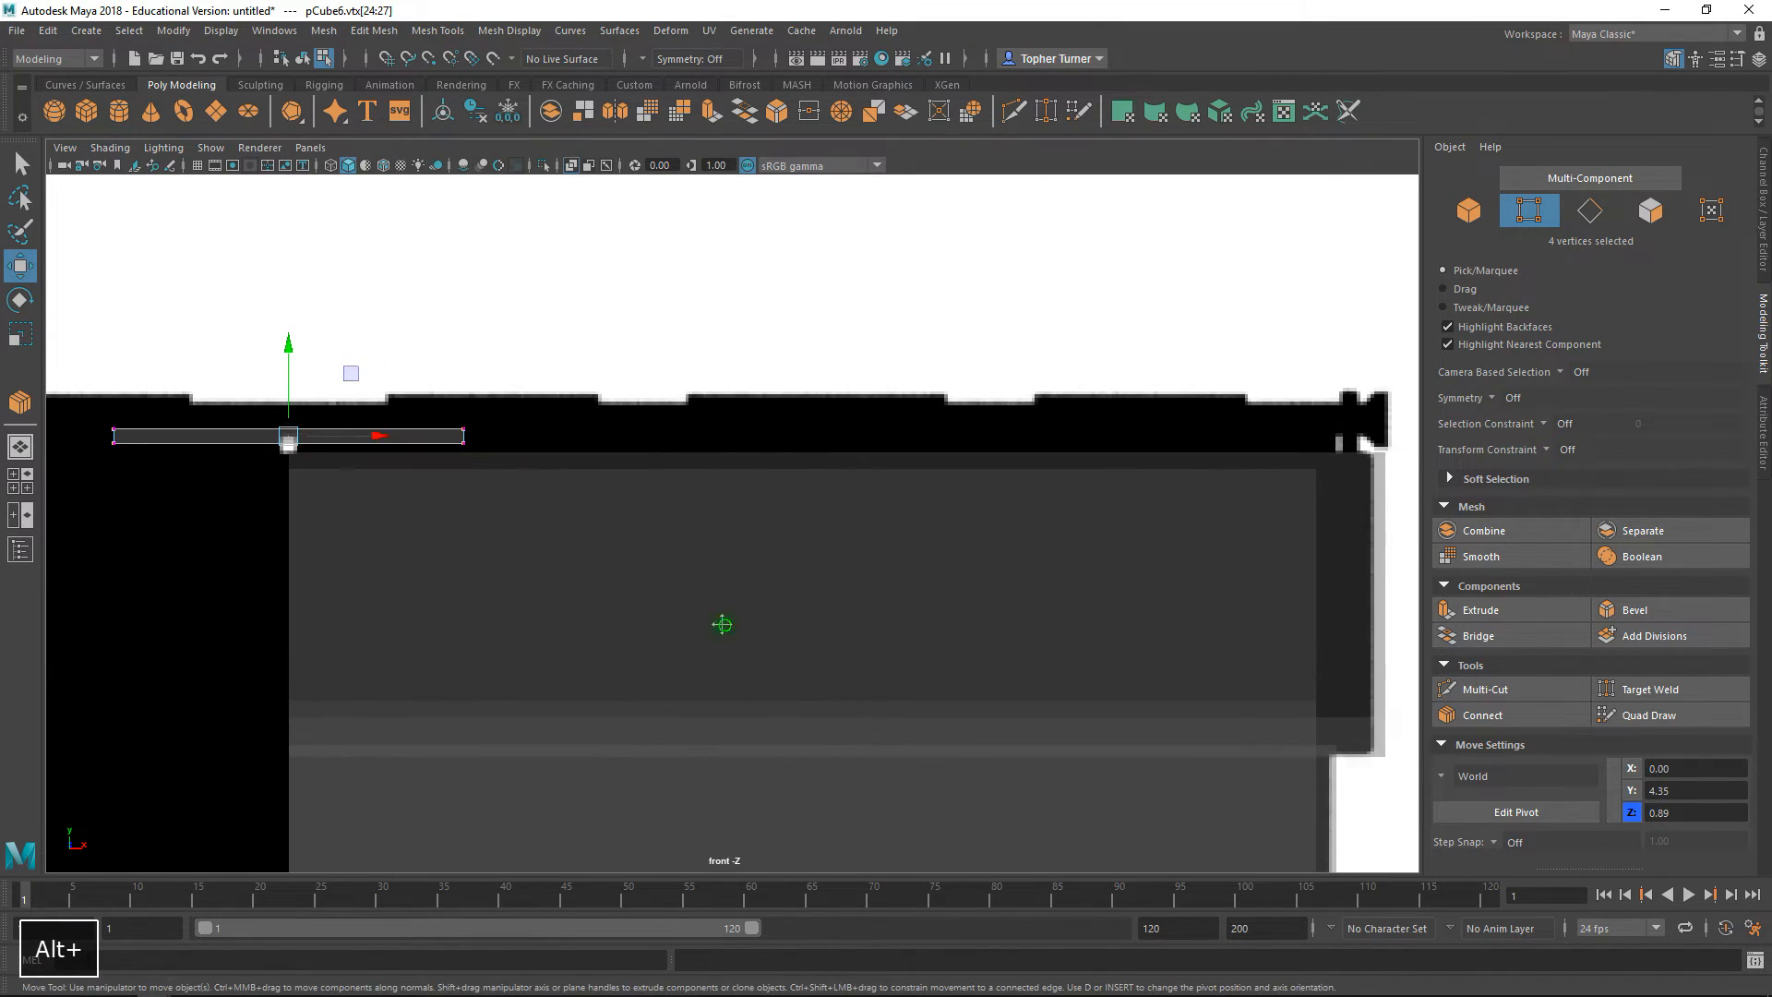
alt+middle_drag(736, 629, 694, 643)
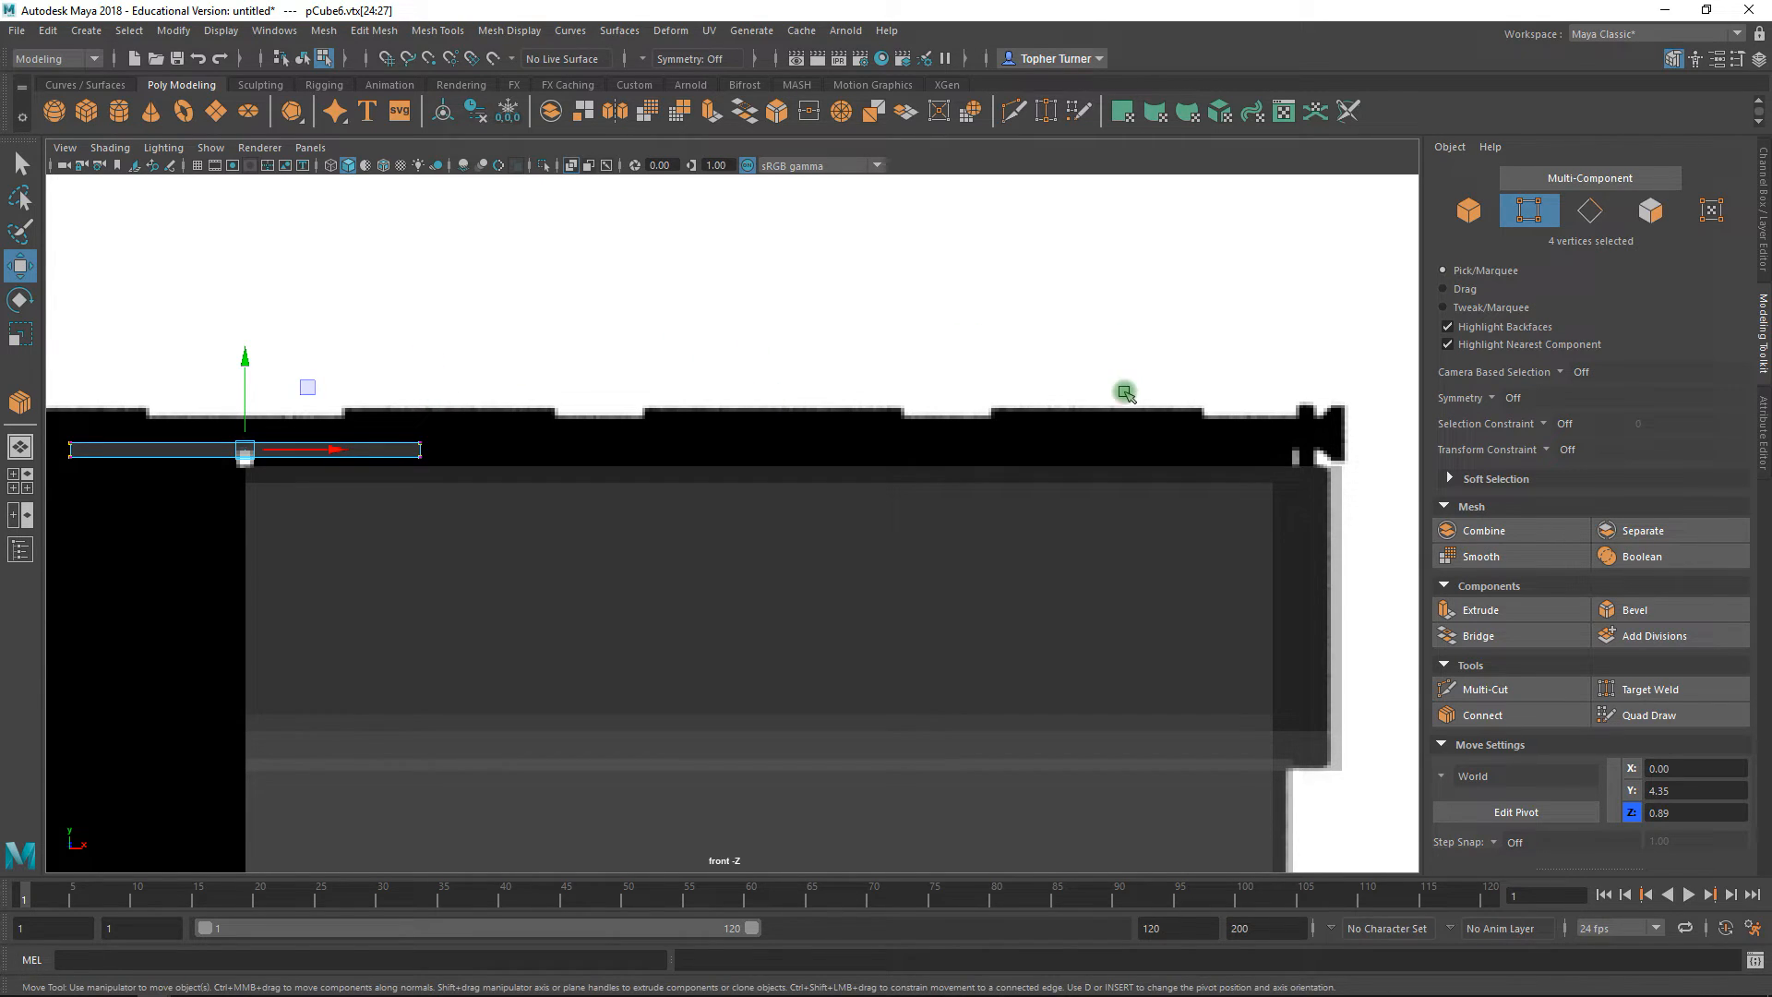
alt+middle_drag(229, 432, 431, 421)
click(663, 494)
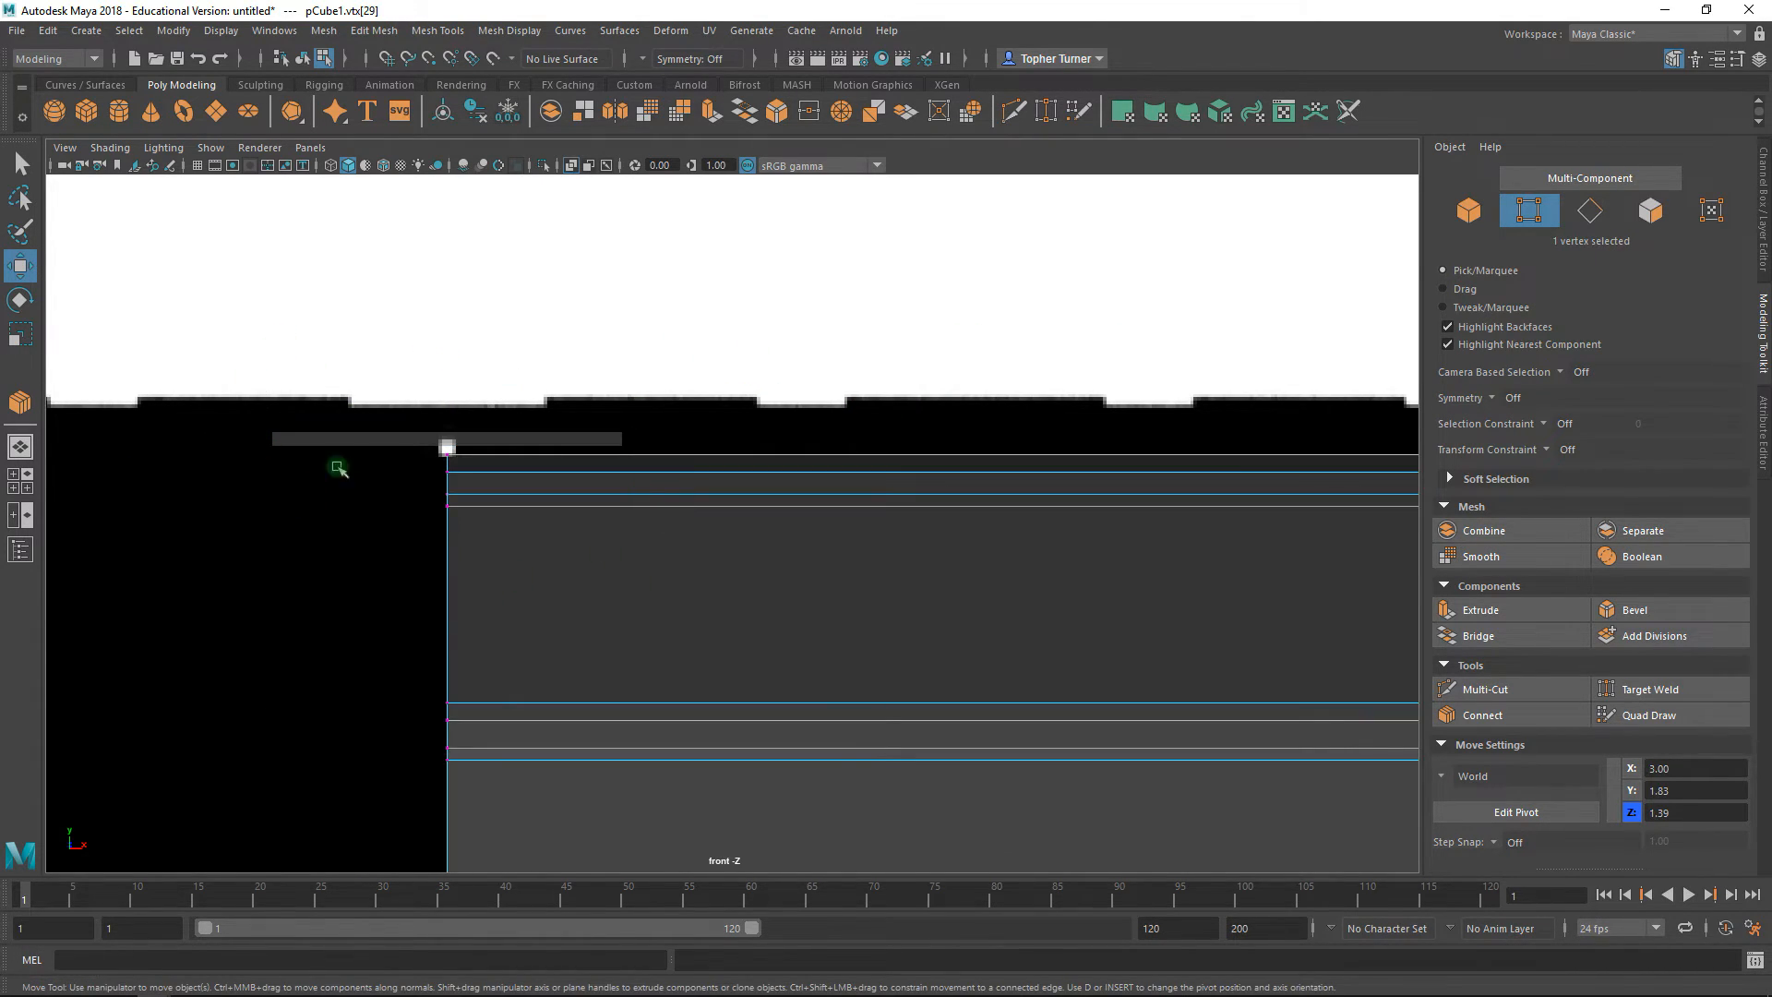
key(ctrl+z)
drag(237, 363, 589, 471)
alt+right_drag(597, 490, 657, 627)
alt+middle_drag(523, 479, 690, 513)
drag(564, 444, 819, 466)
alt+right_drag(819, 466, 914, 716)
alt+middle_drag(435, 403, 929, 502)
alt+right_drag(554, 406, 715, 459)
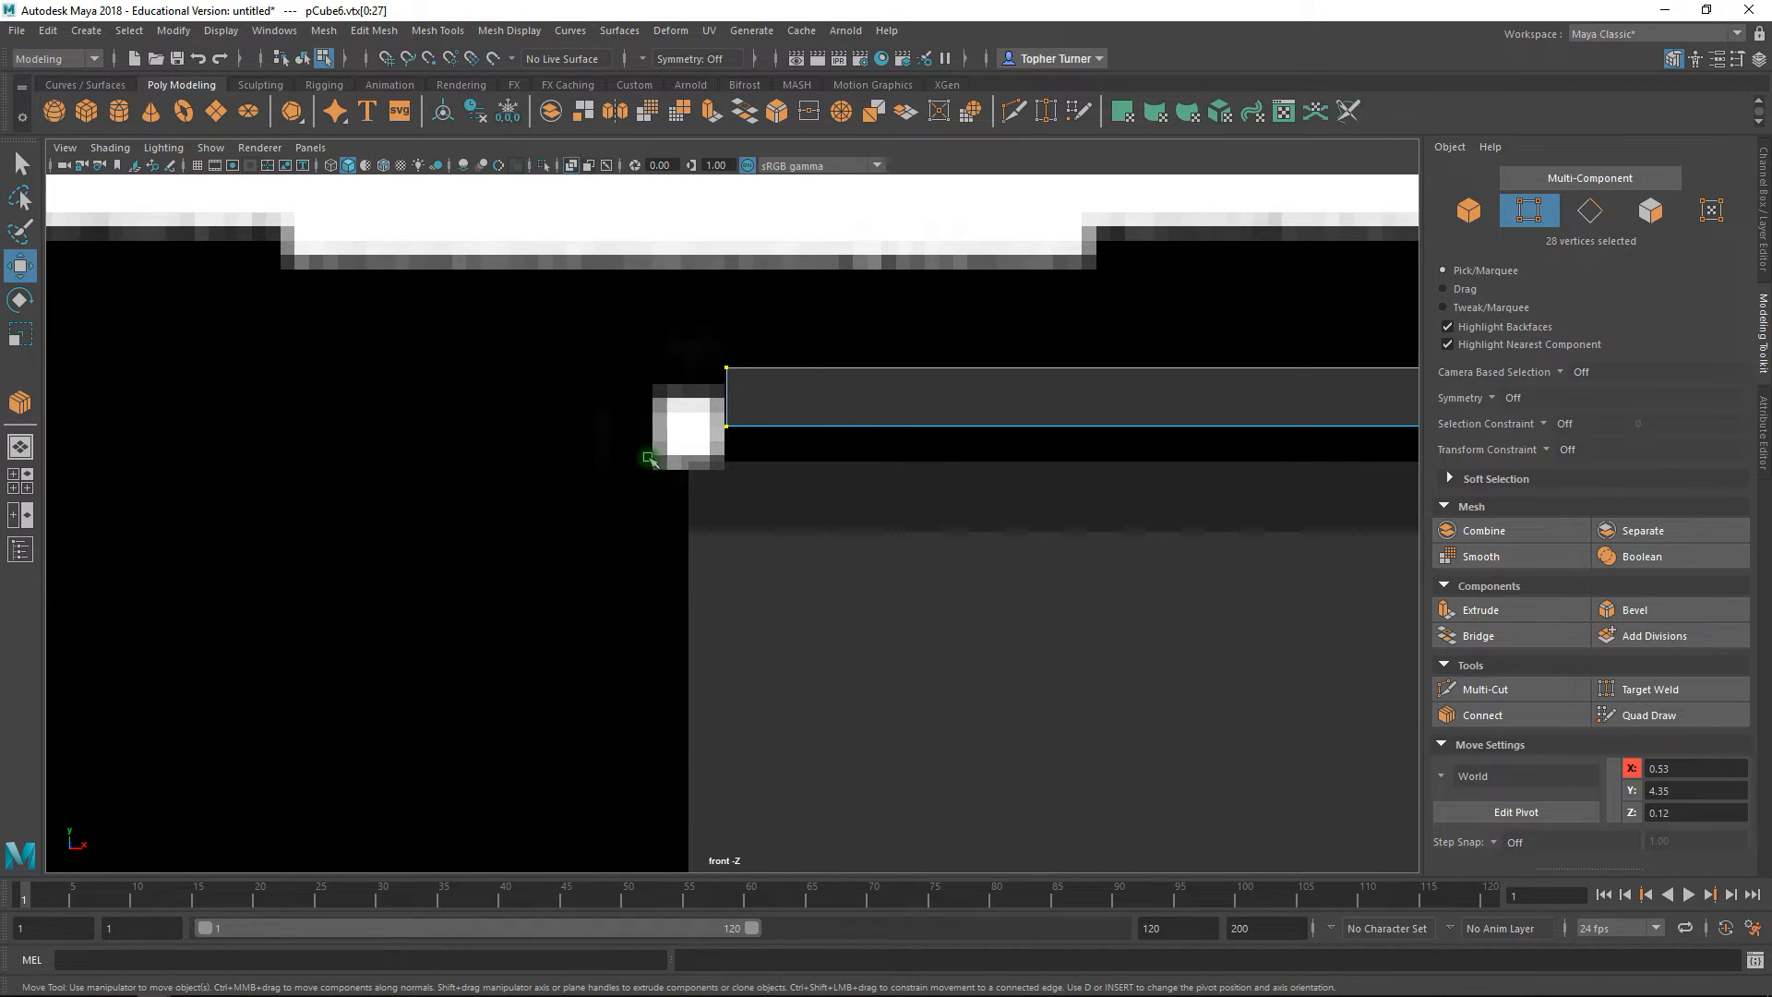
- Extend the slab's outer end vertices along X to 2.99, up to the hinge bracket in the front reference
alt+right_drag(749, 348, 806, 447)
alt+middle_drag(807, 446, 400, 496)
drag(796, 413, 744, 506)
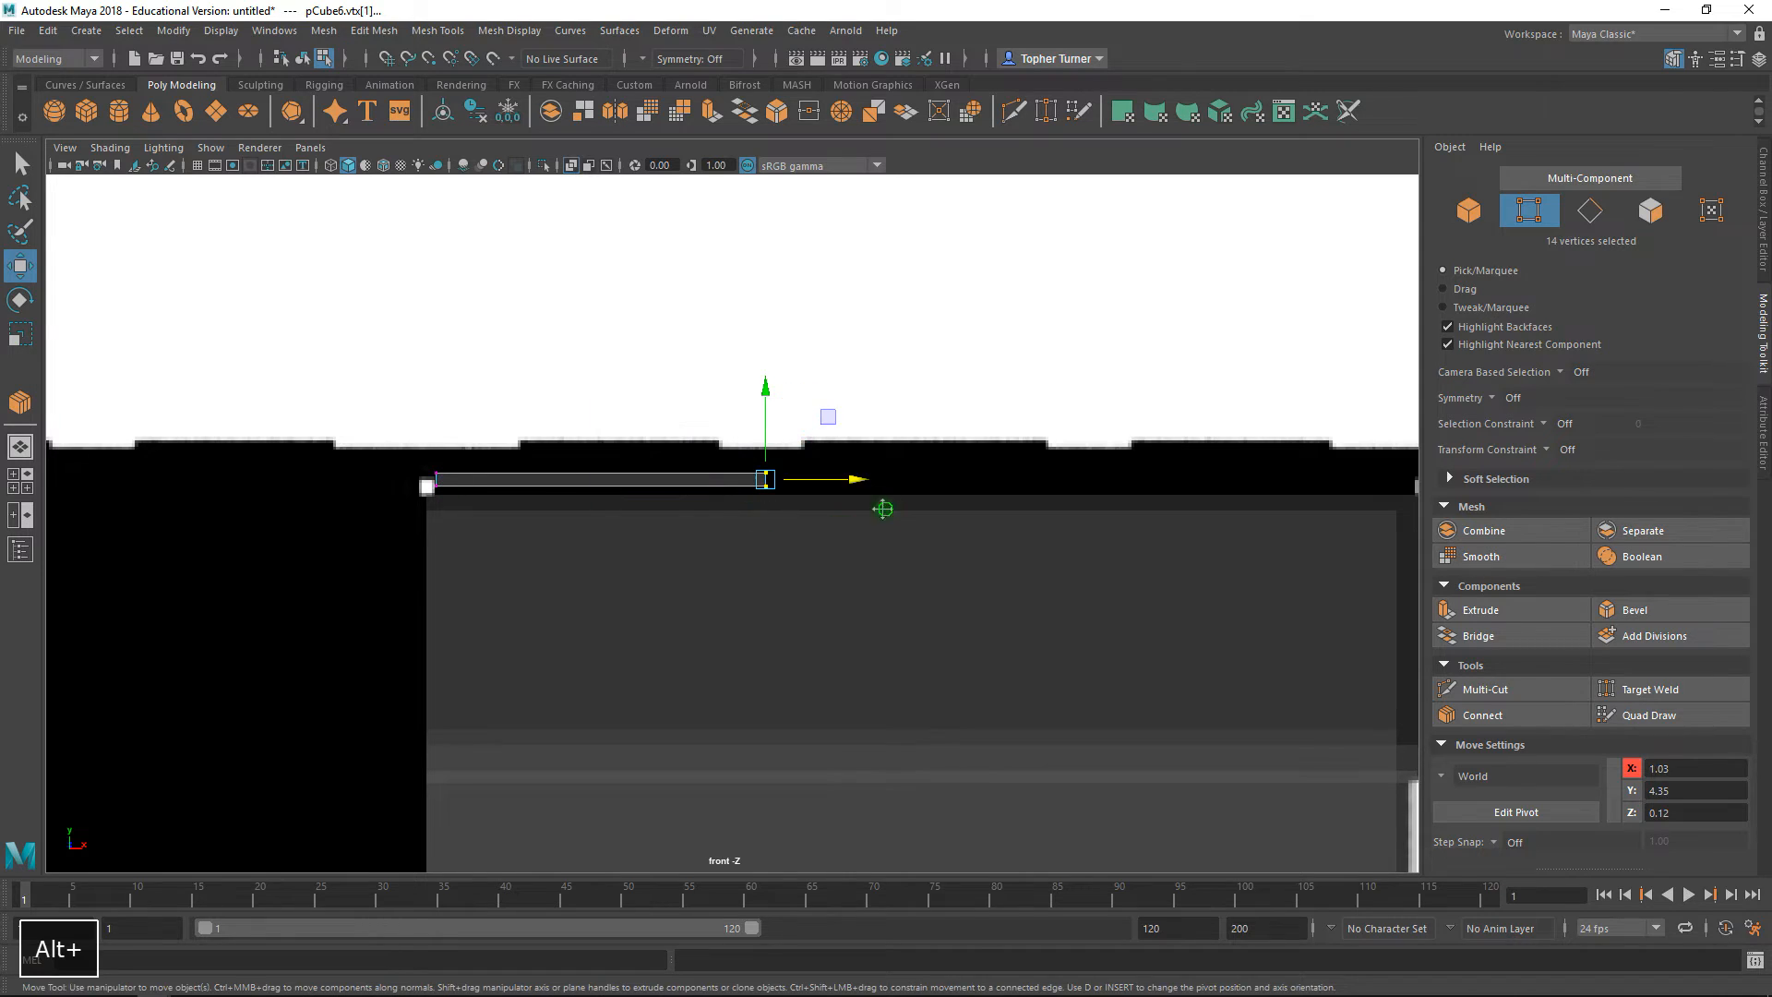
alt+middle_drag(877, 501, 347, 515)
drag(314, 492, 945, 474)
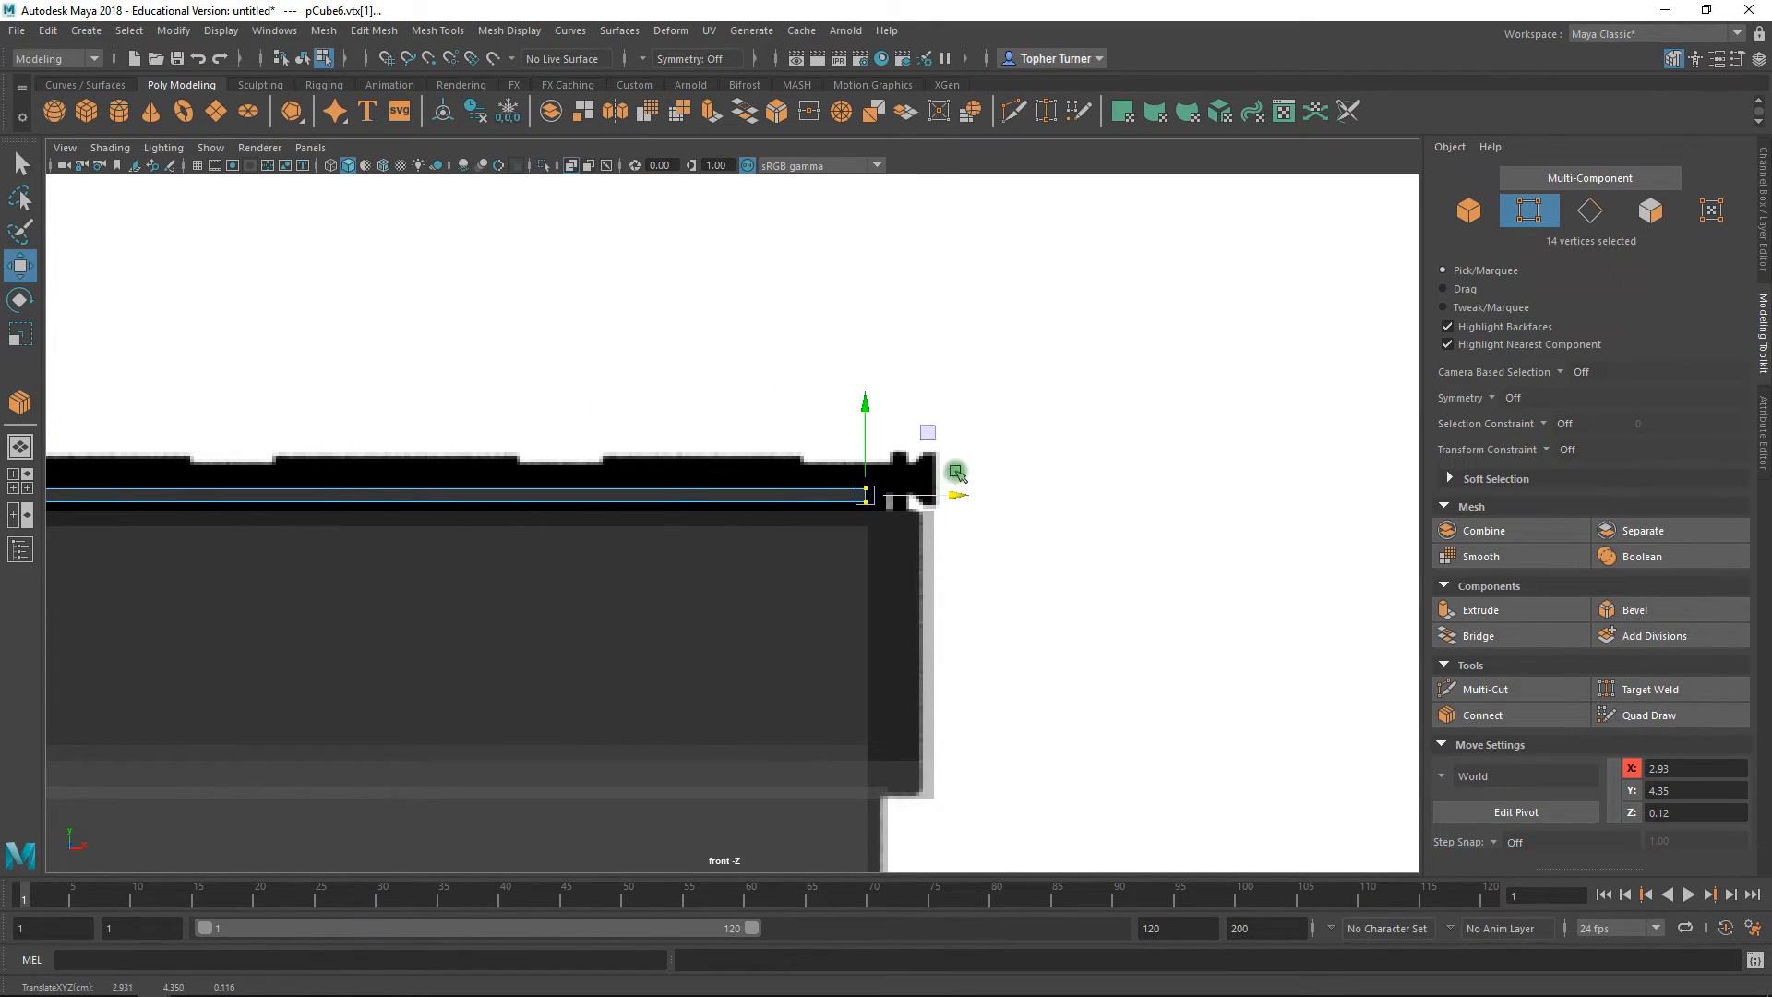
alt+right_drag(953, 471, 1074, 469)
alt+middle_drag(1075, 468, 533, 556)
alt+right_drag(533, 557, 620, 559)
drag(491, 514, 636, 518)
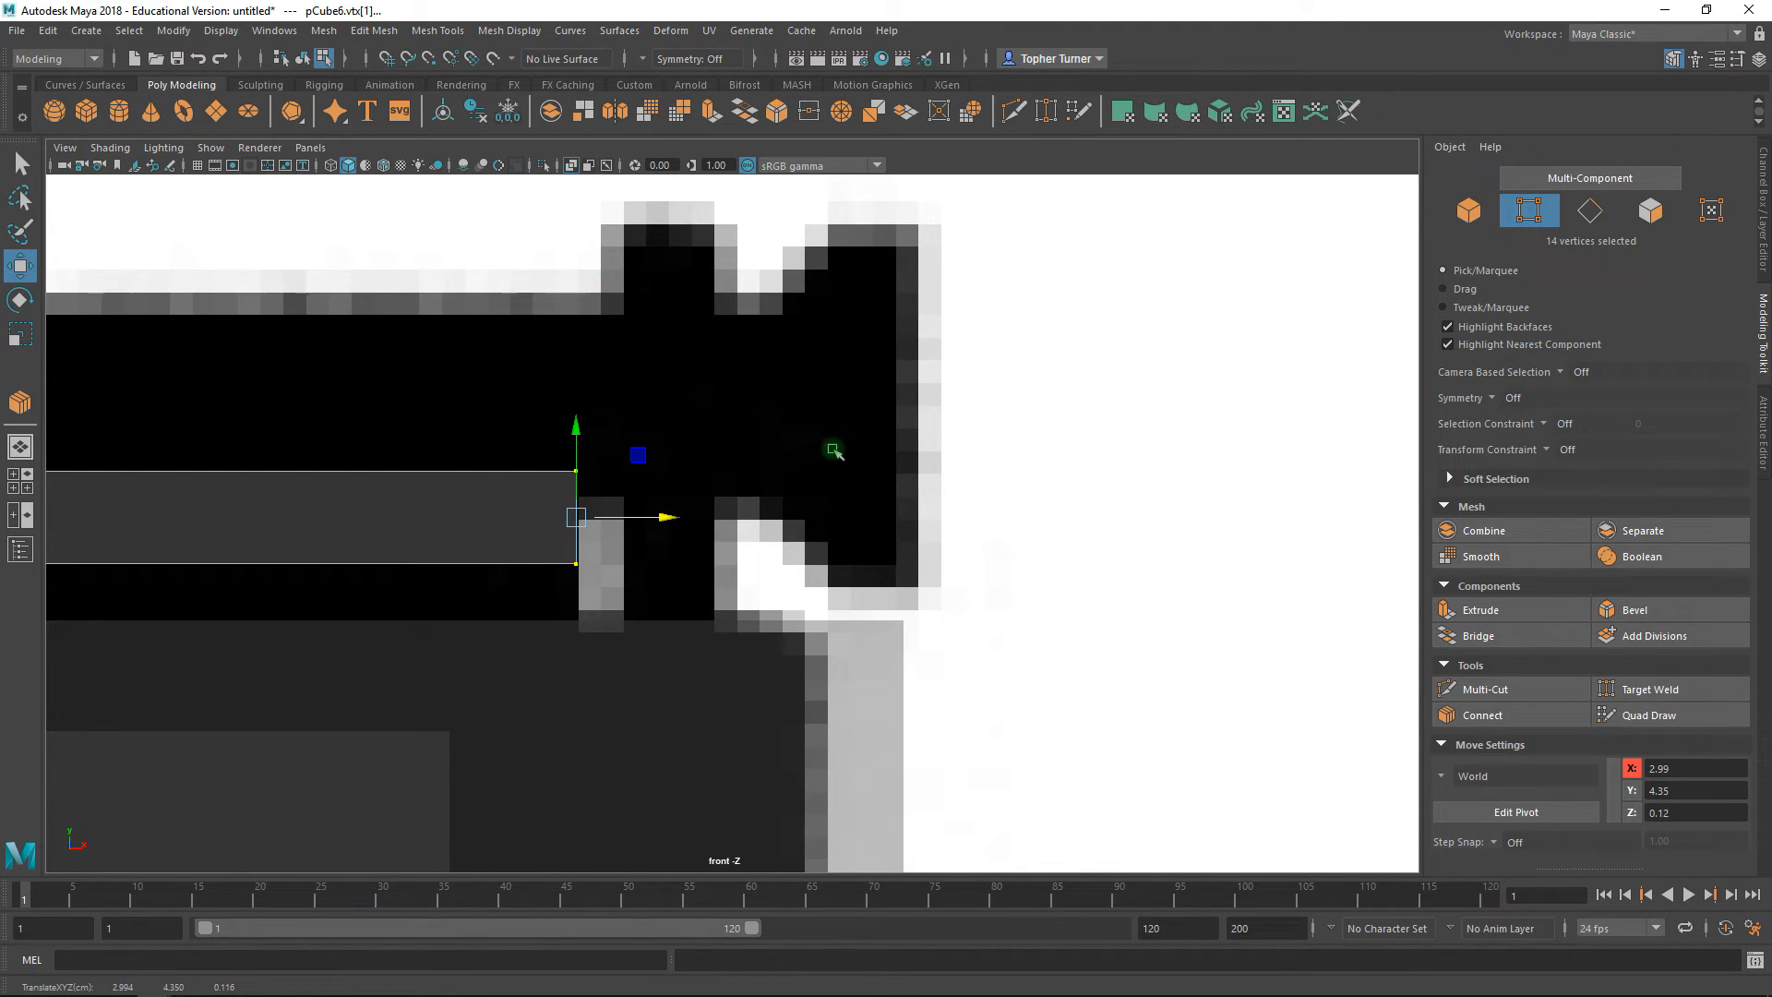
- Connect the slab's 14 widthwise edges with 6 segments for the lid's raised ridges
alt+right_drag(729, 552, 649, 503)
alt+middle_drag(637, 522, 868, 451)
alt+right_drag(857, 452, 983, 738)
alt+middle_drag(572, 377, 578, 463)
alt+right_drag(578, 463, 660, 557)
alt+middle_drag(891, 544, 844, 534)
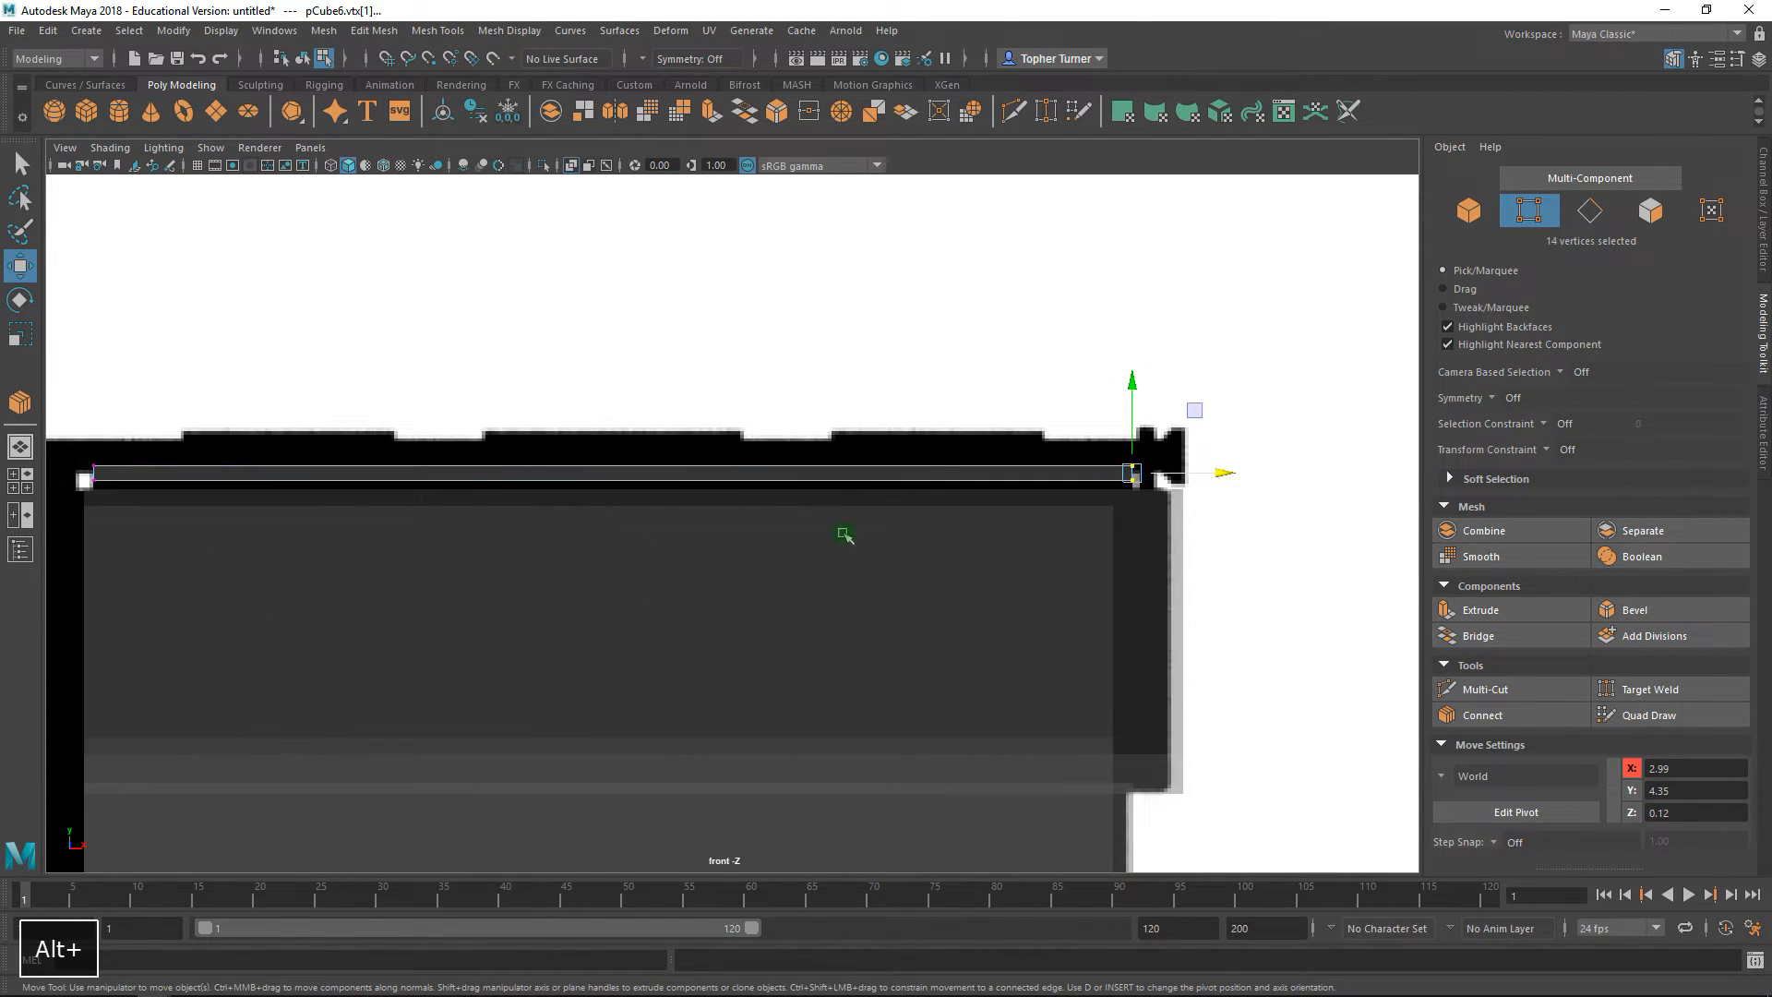
alt+middle_drag(544, 497, 606, 498)
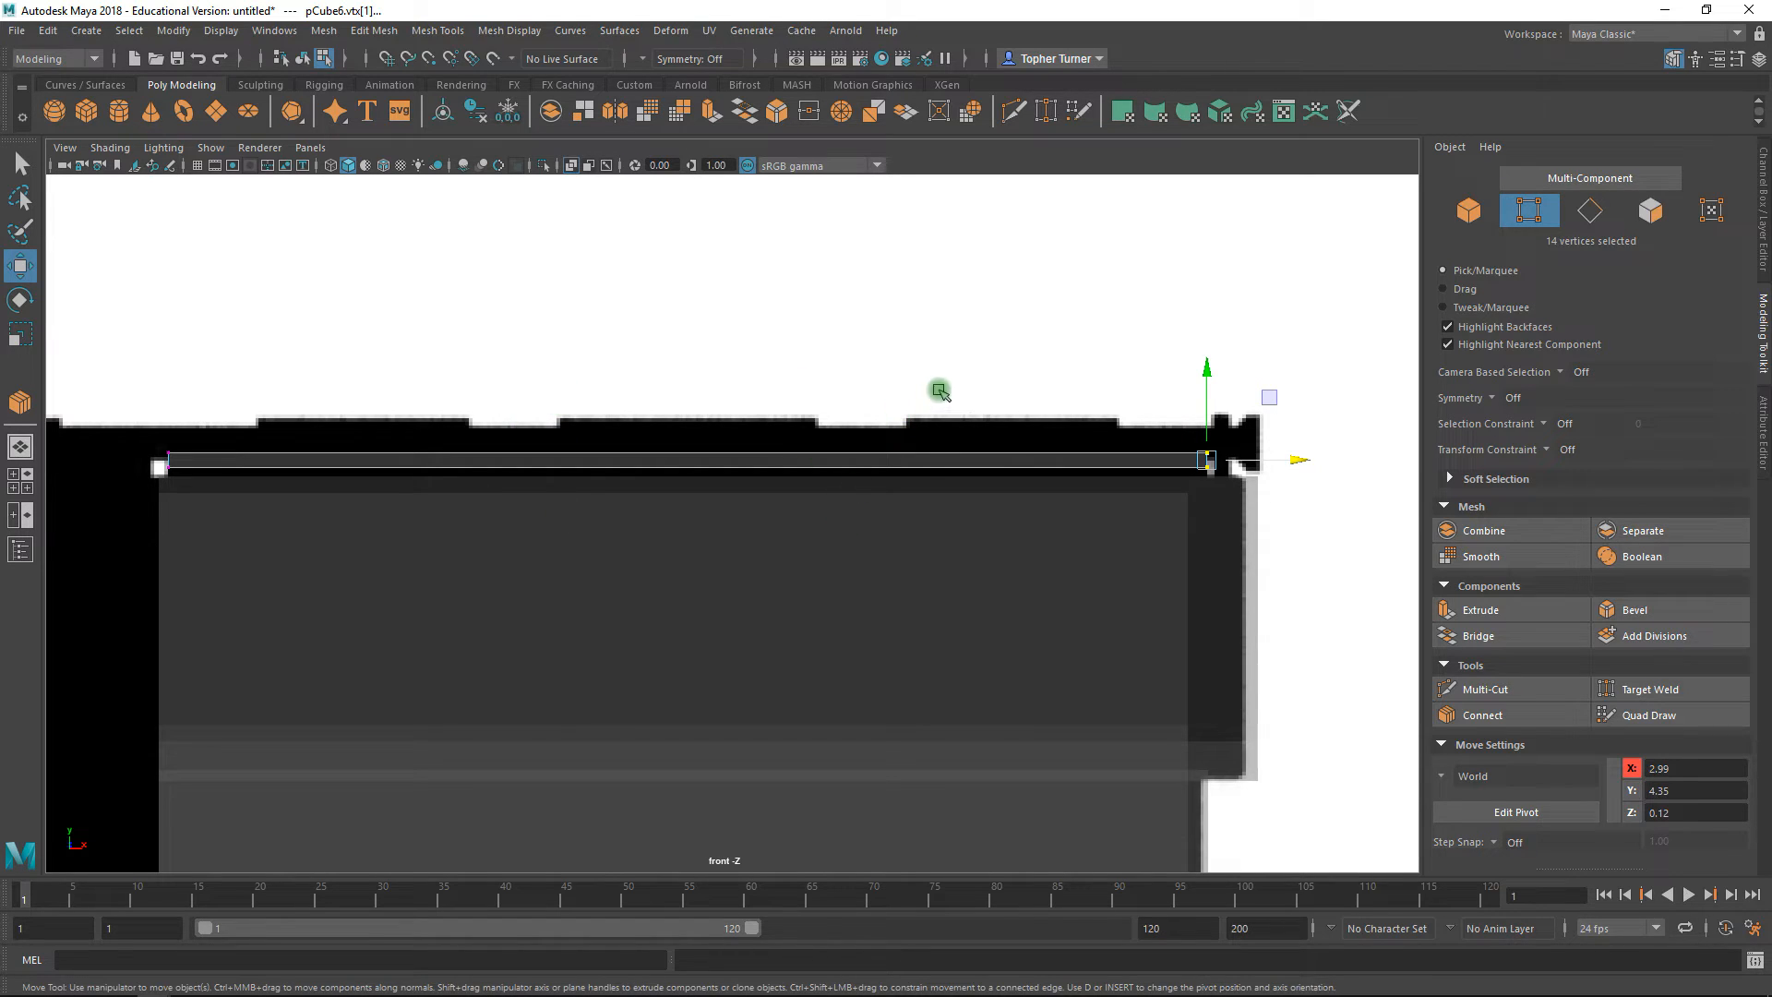
click(1591, 209)
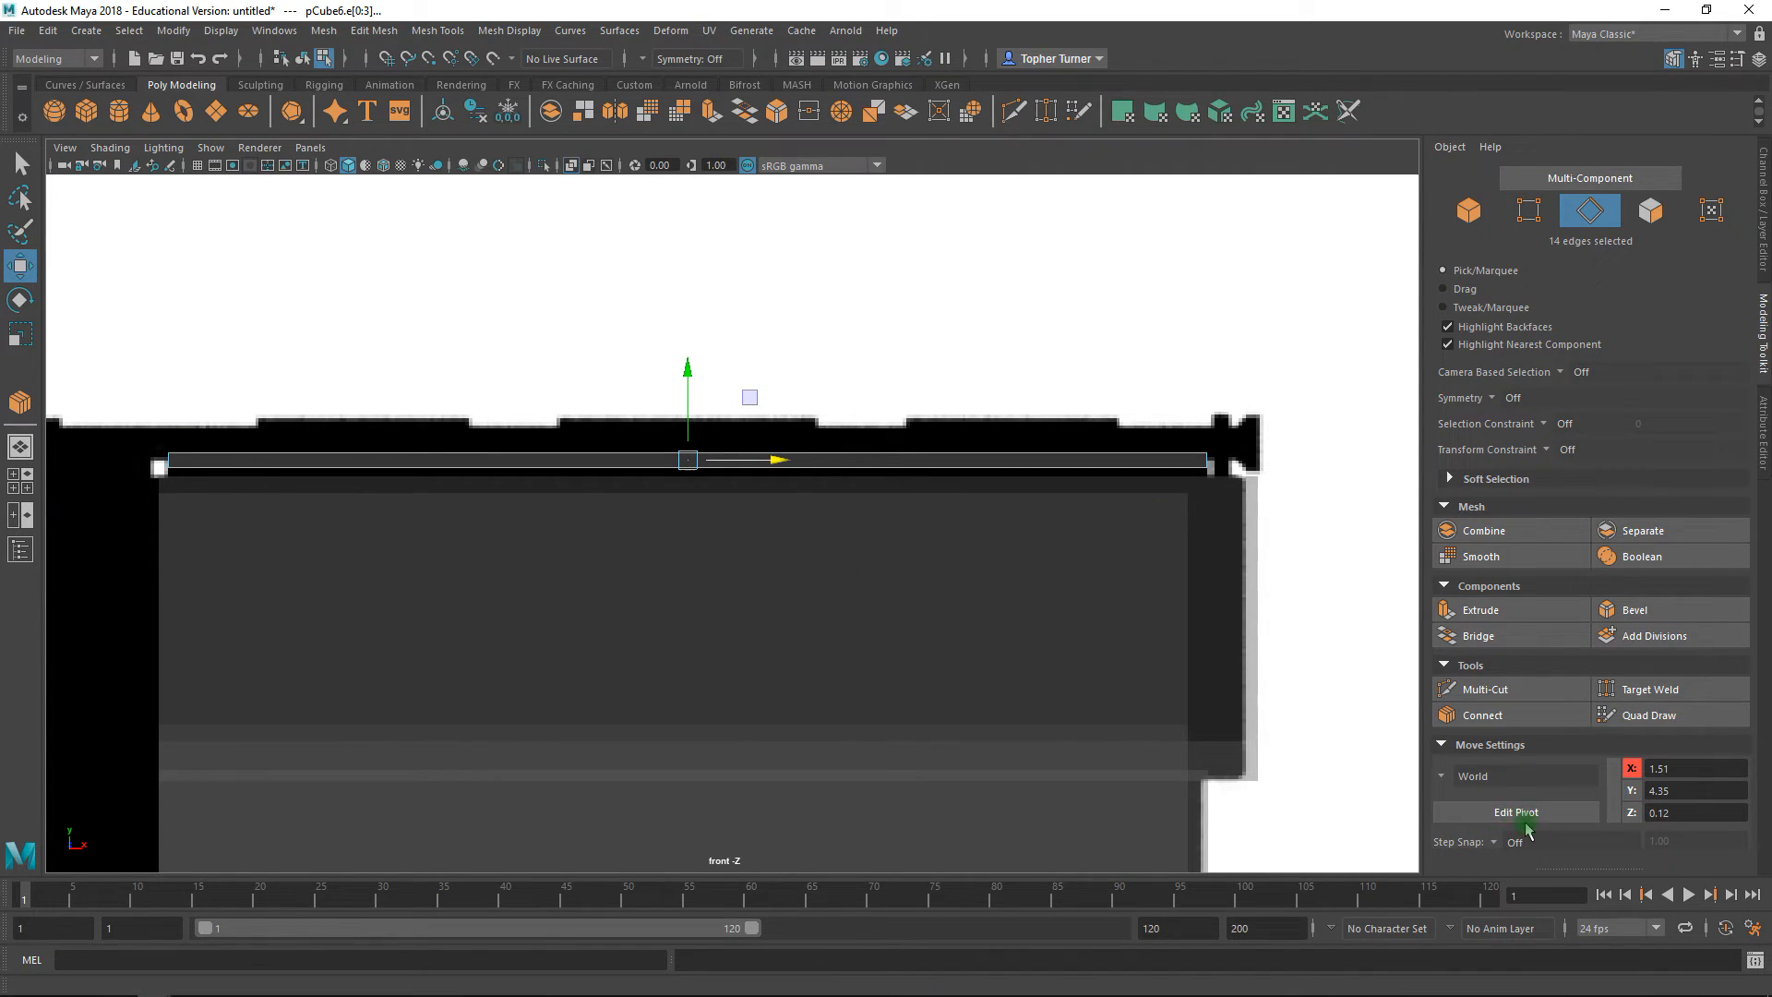
click(1505, 722)
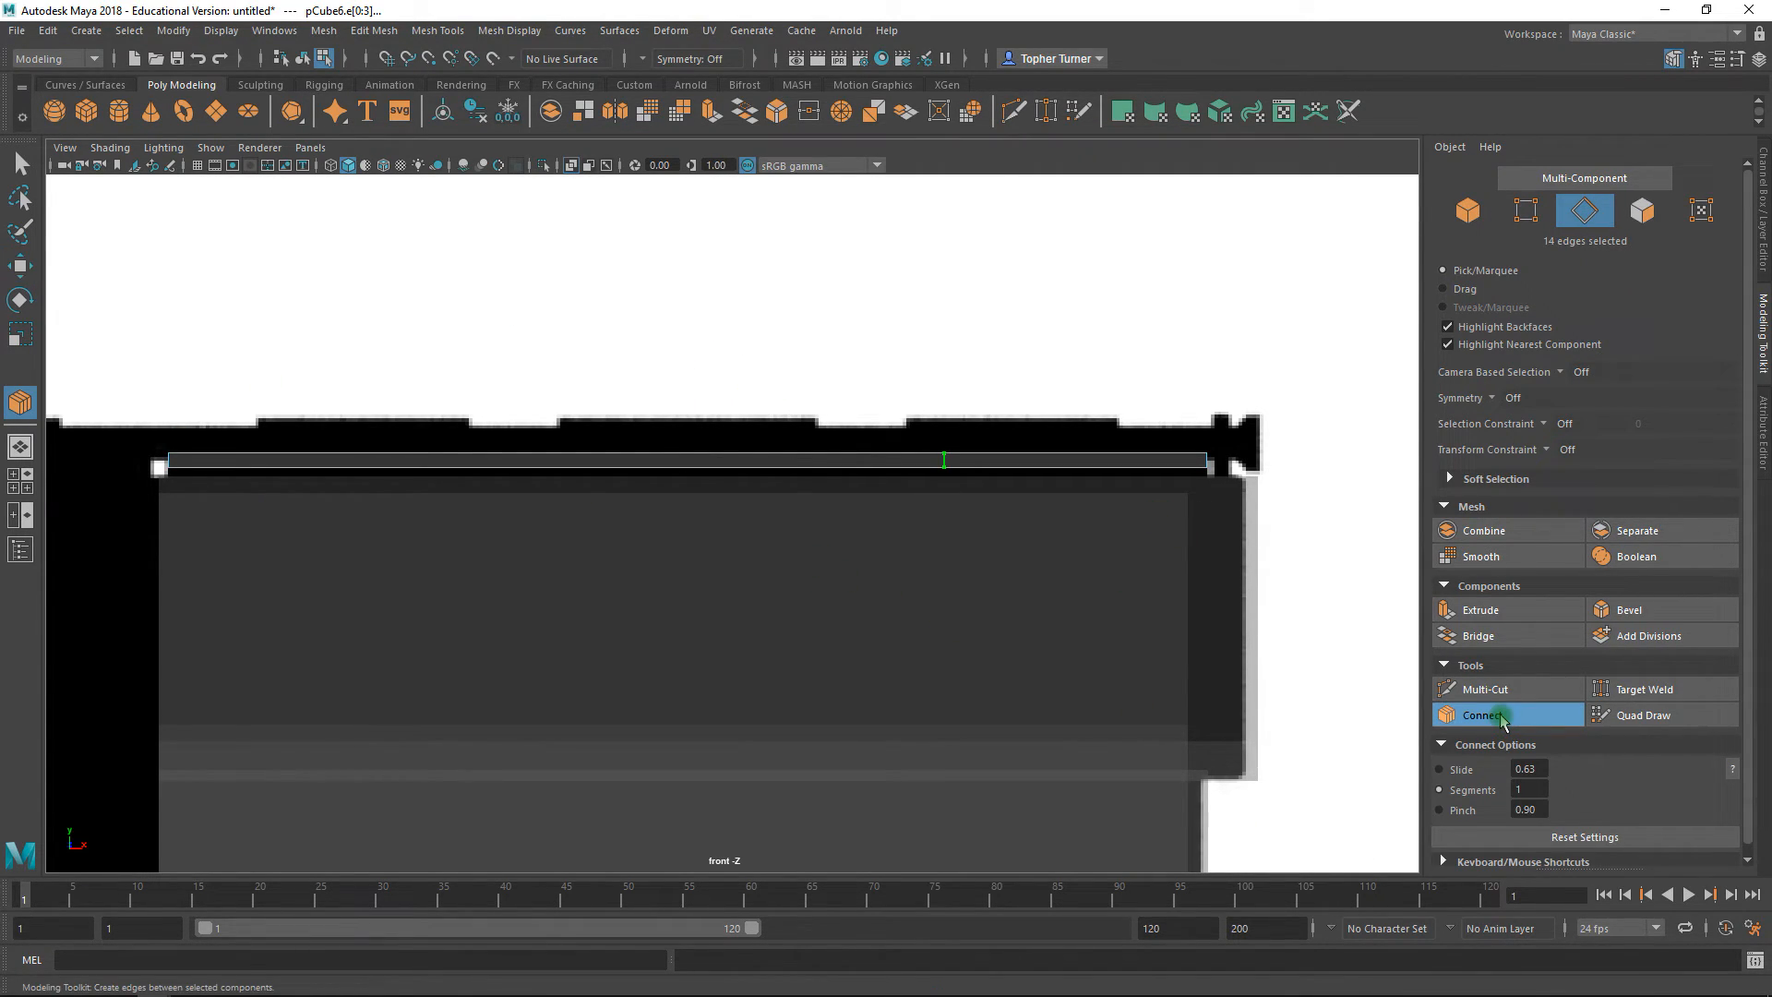
text(6)
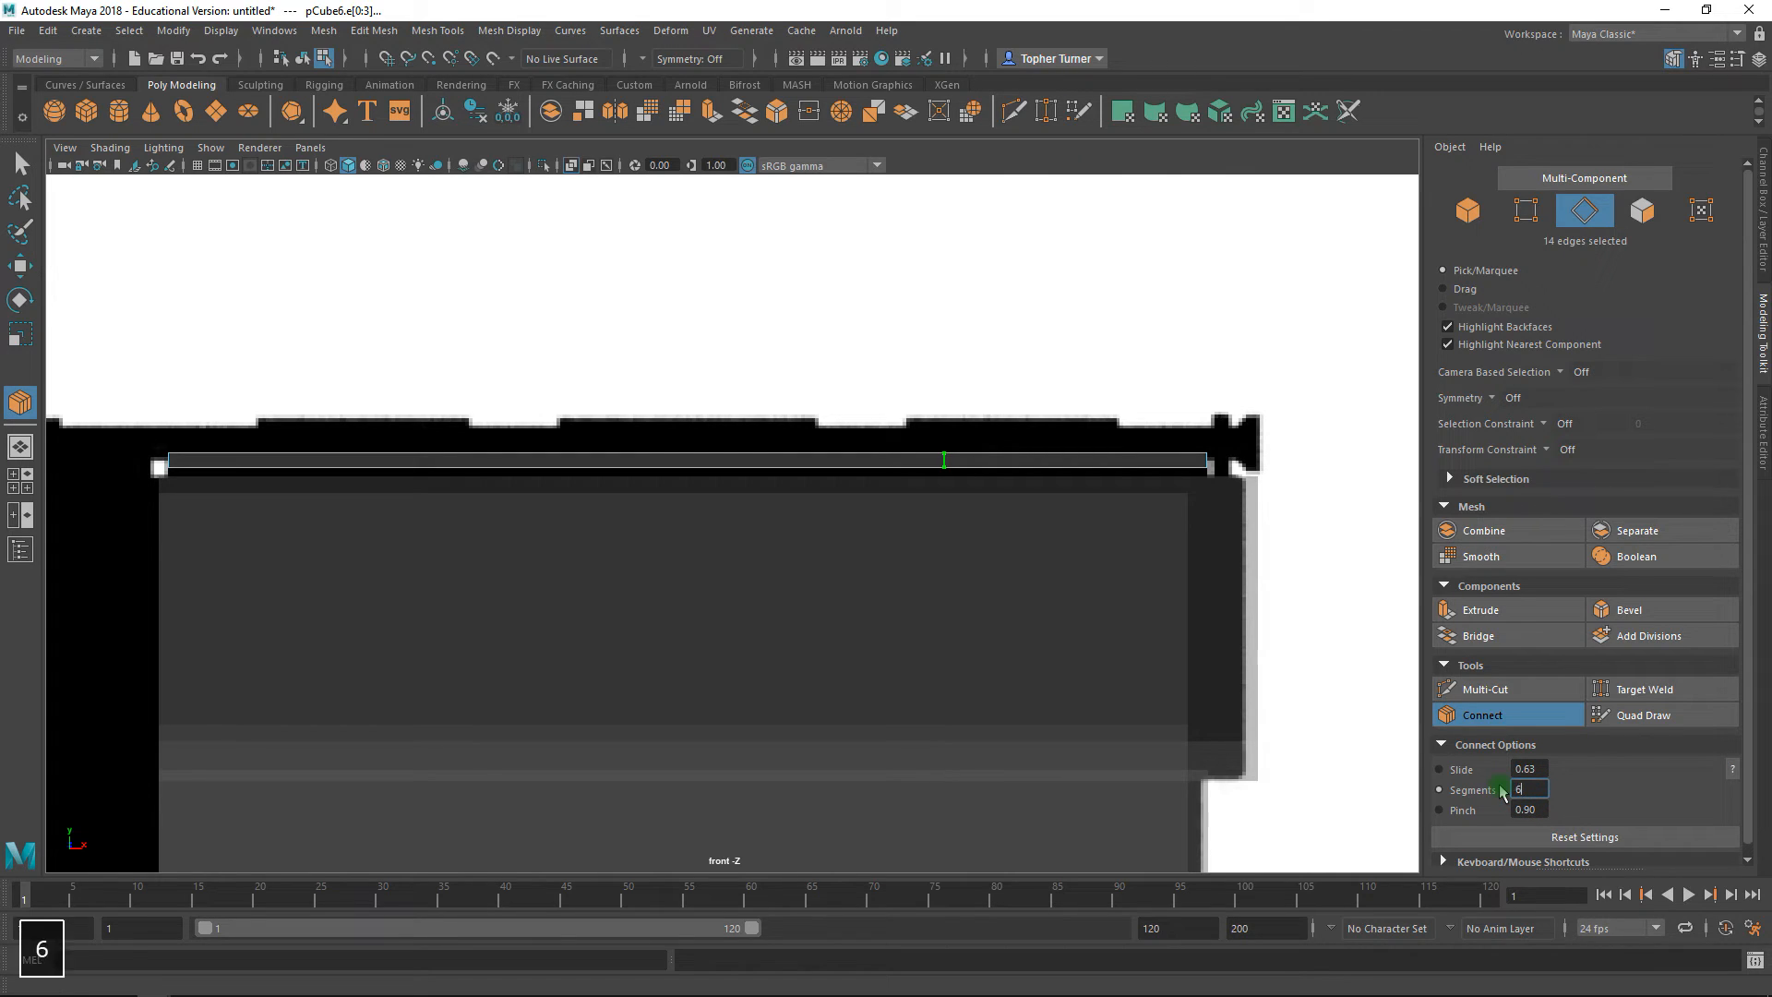
key(Return)
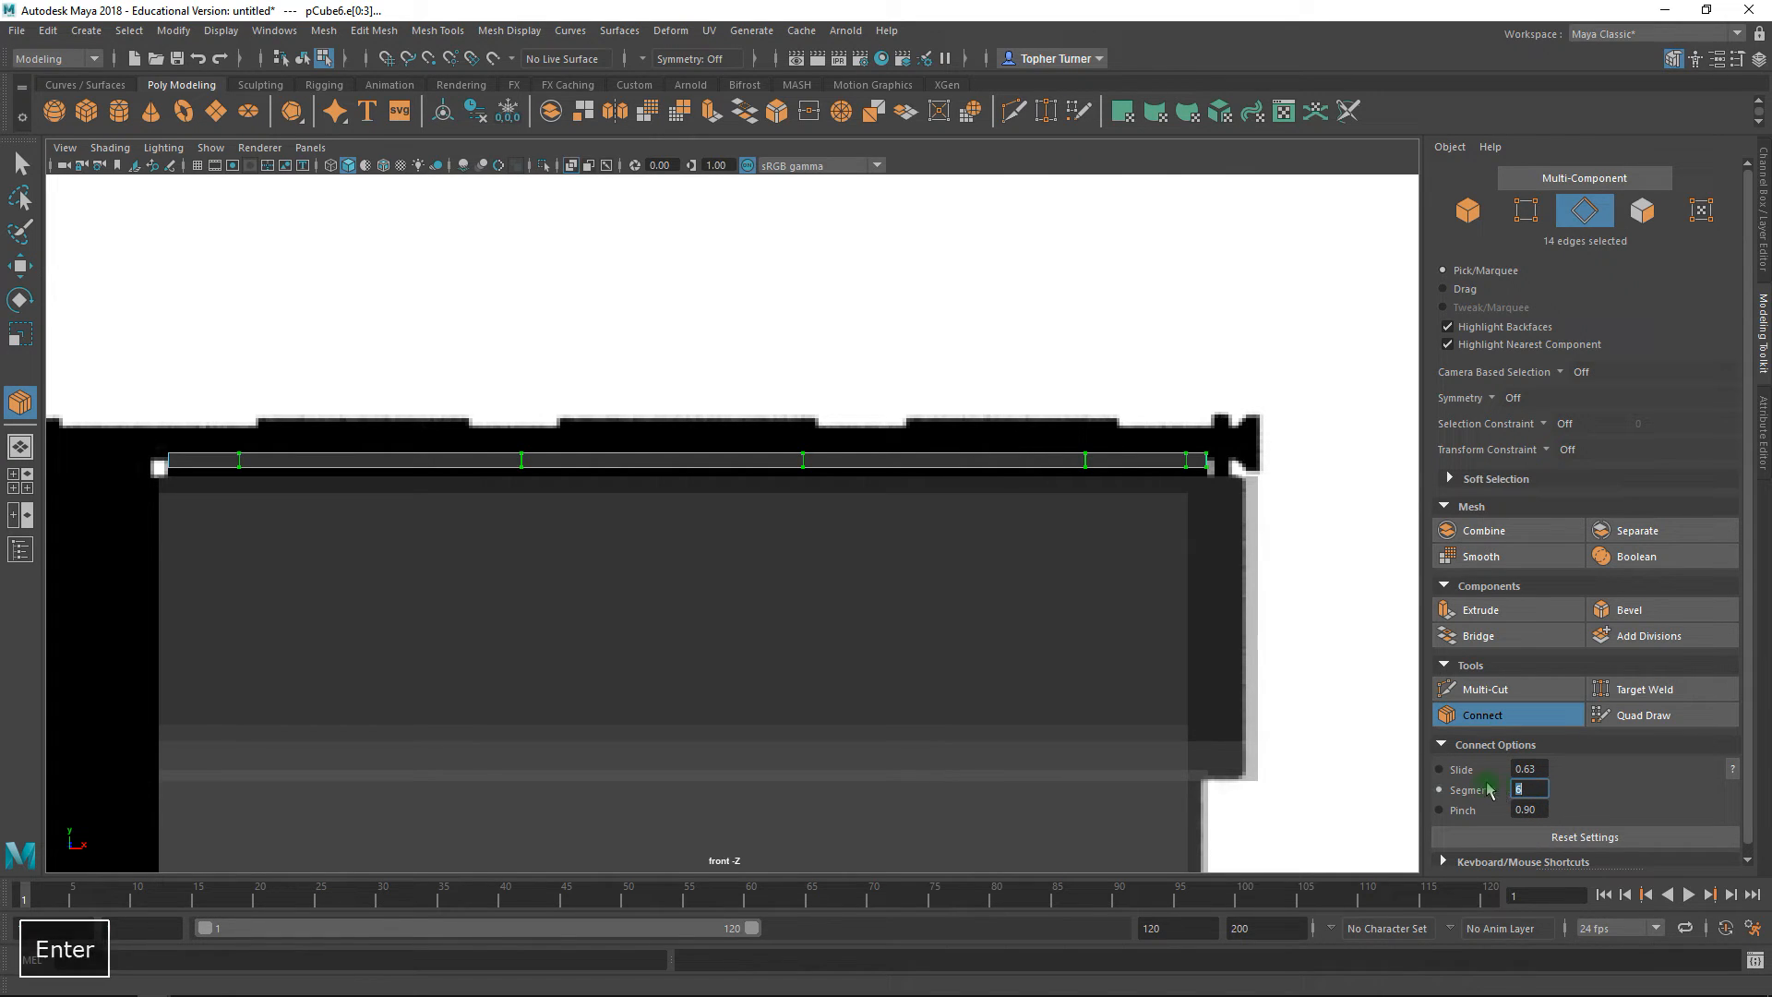
- Set the connection's slide to 0.50 and pinch to 0 so its six new segments are evenly spaced, and finish it
drag(1537, 767, 1500, 769)
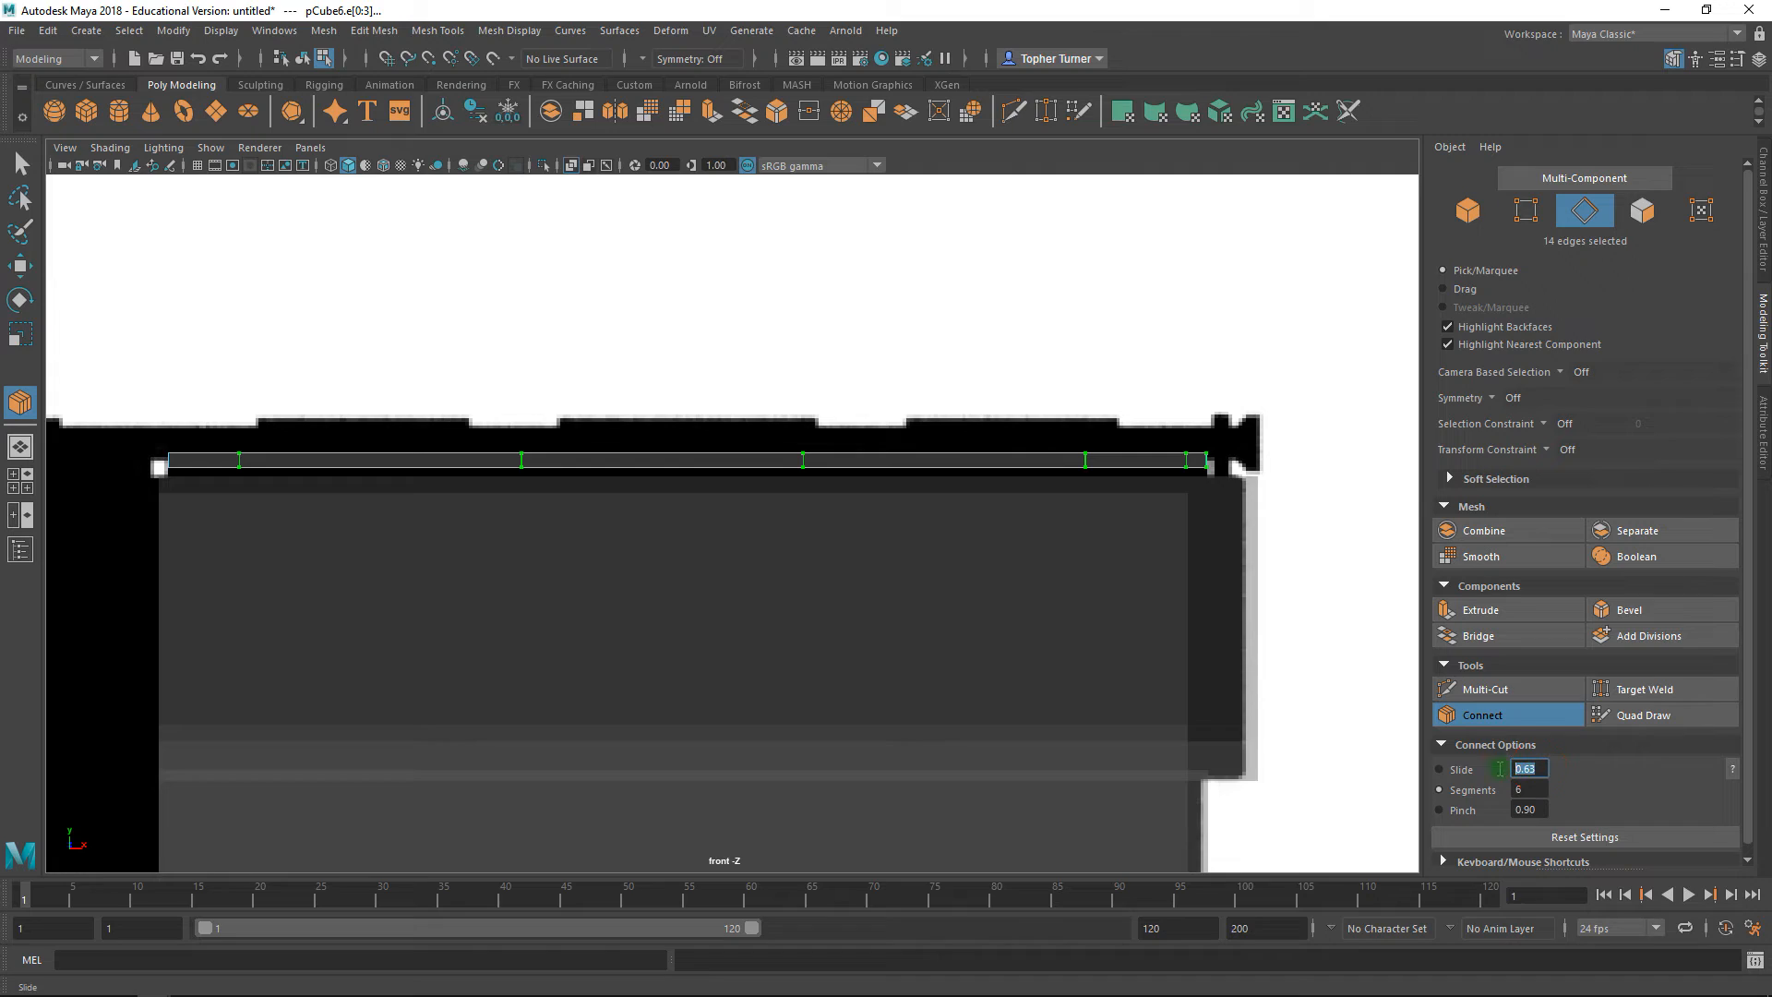
text(0.01)
key(Return)
text(0.5)
key(Return)
click(1541, 810)
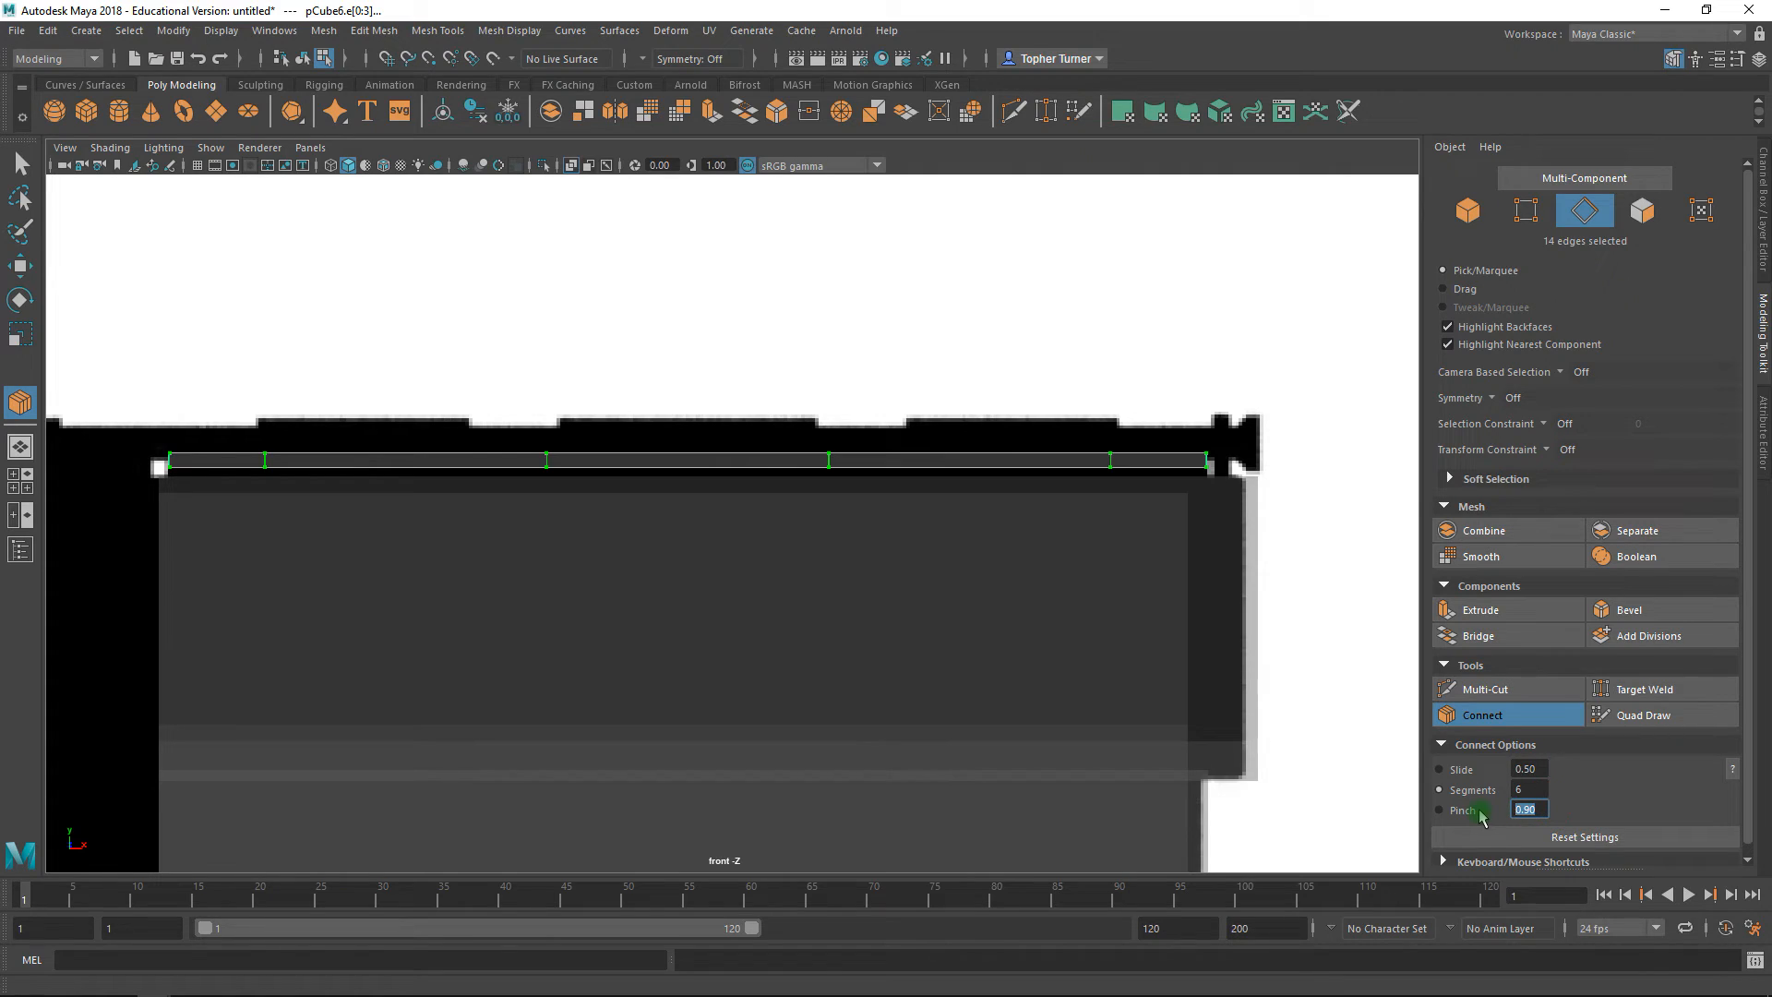
text(0)
key(Return)
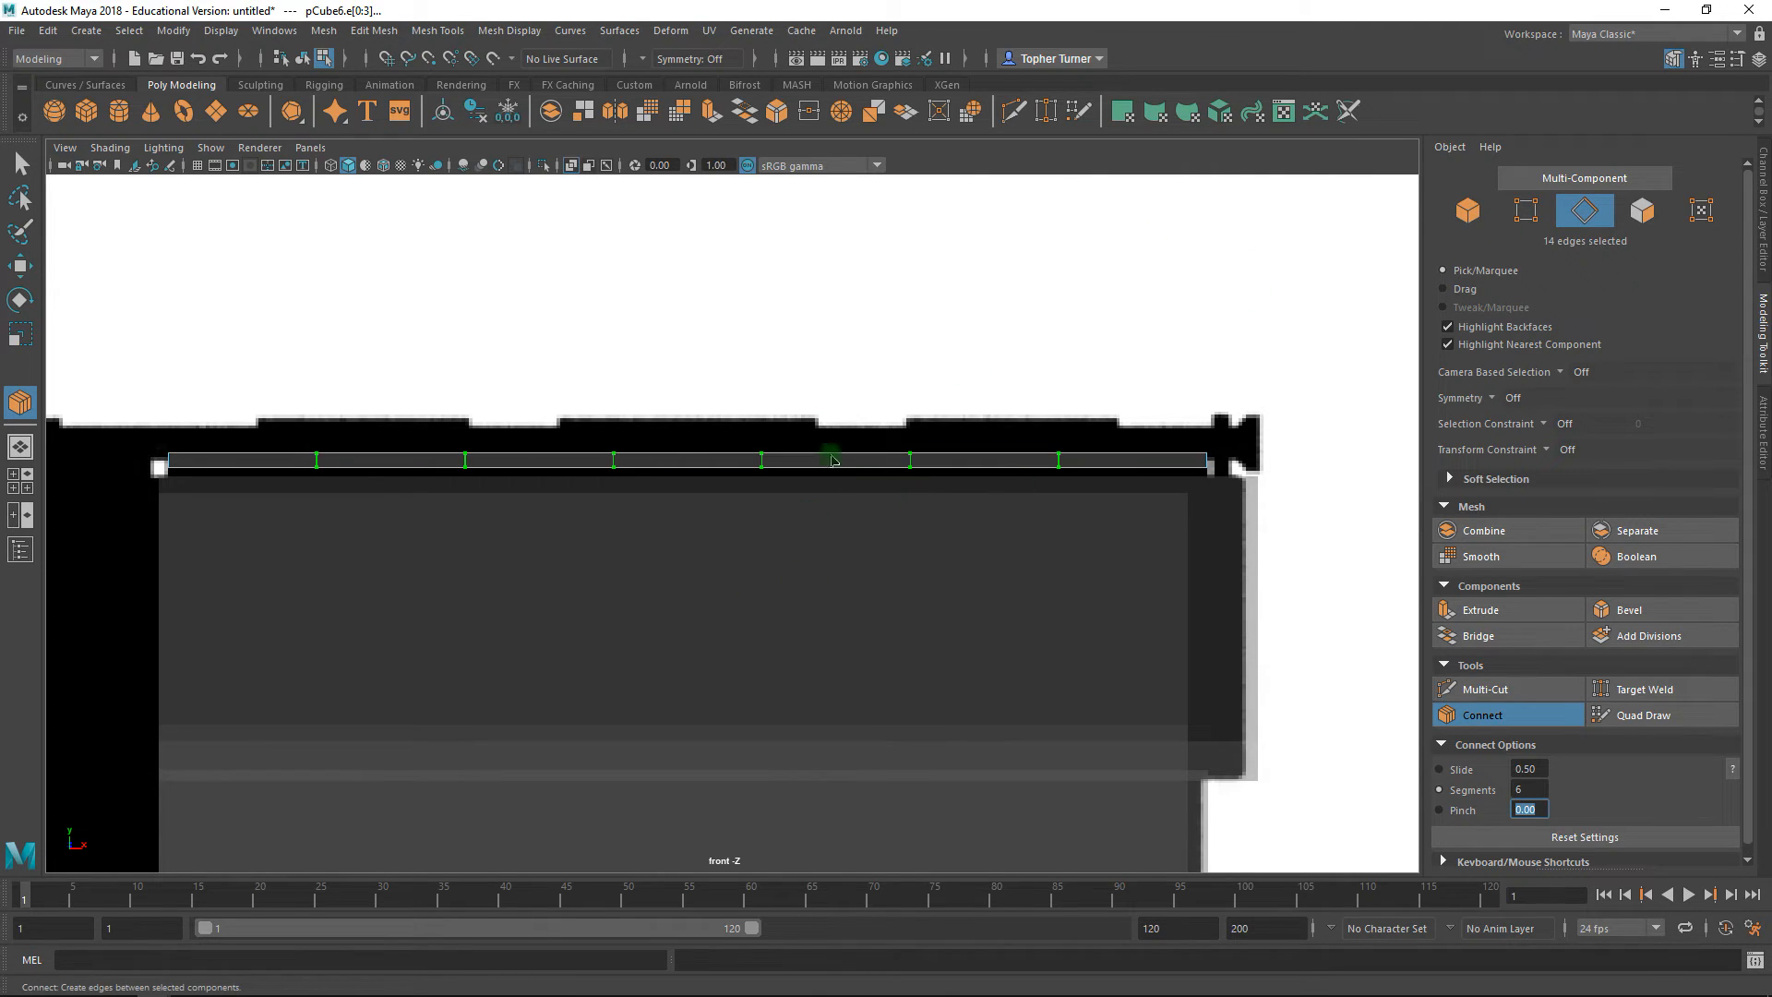
click(25, 162)
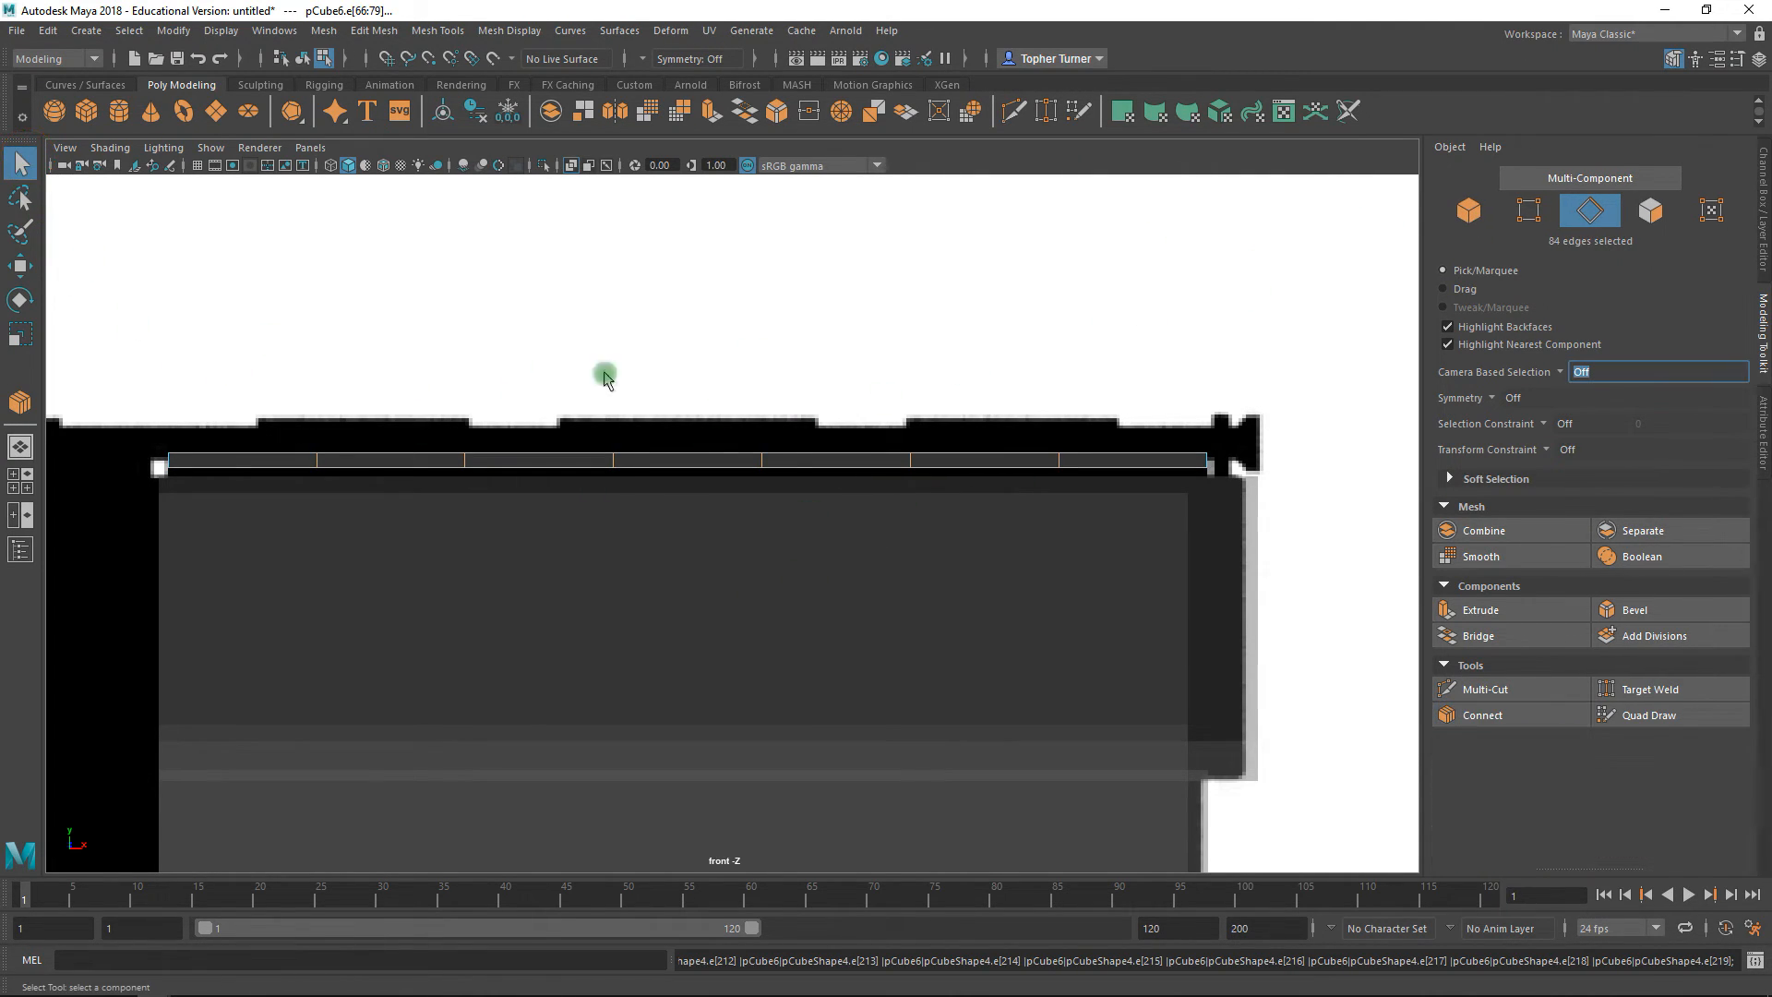
- Move the first new vertex loop along X to 0.28, lining it up with the nearest ridge edge in the front reference
key(F10)
drag(268, 407, 318, 488)
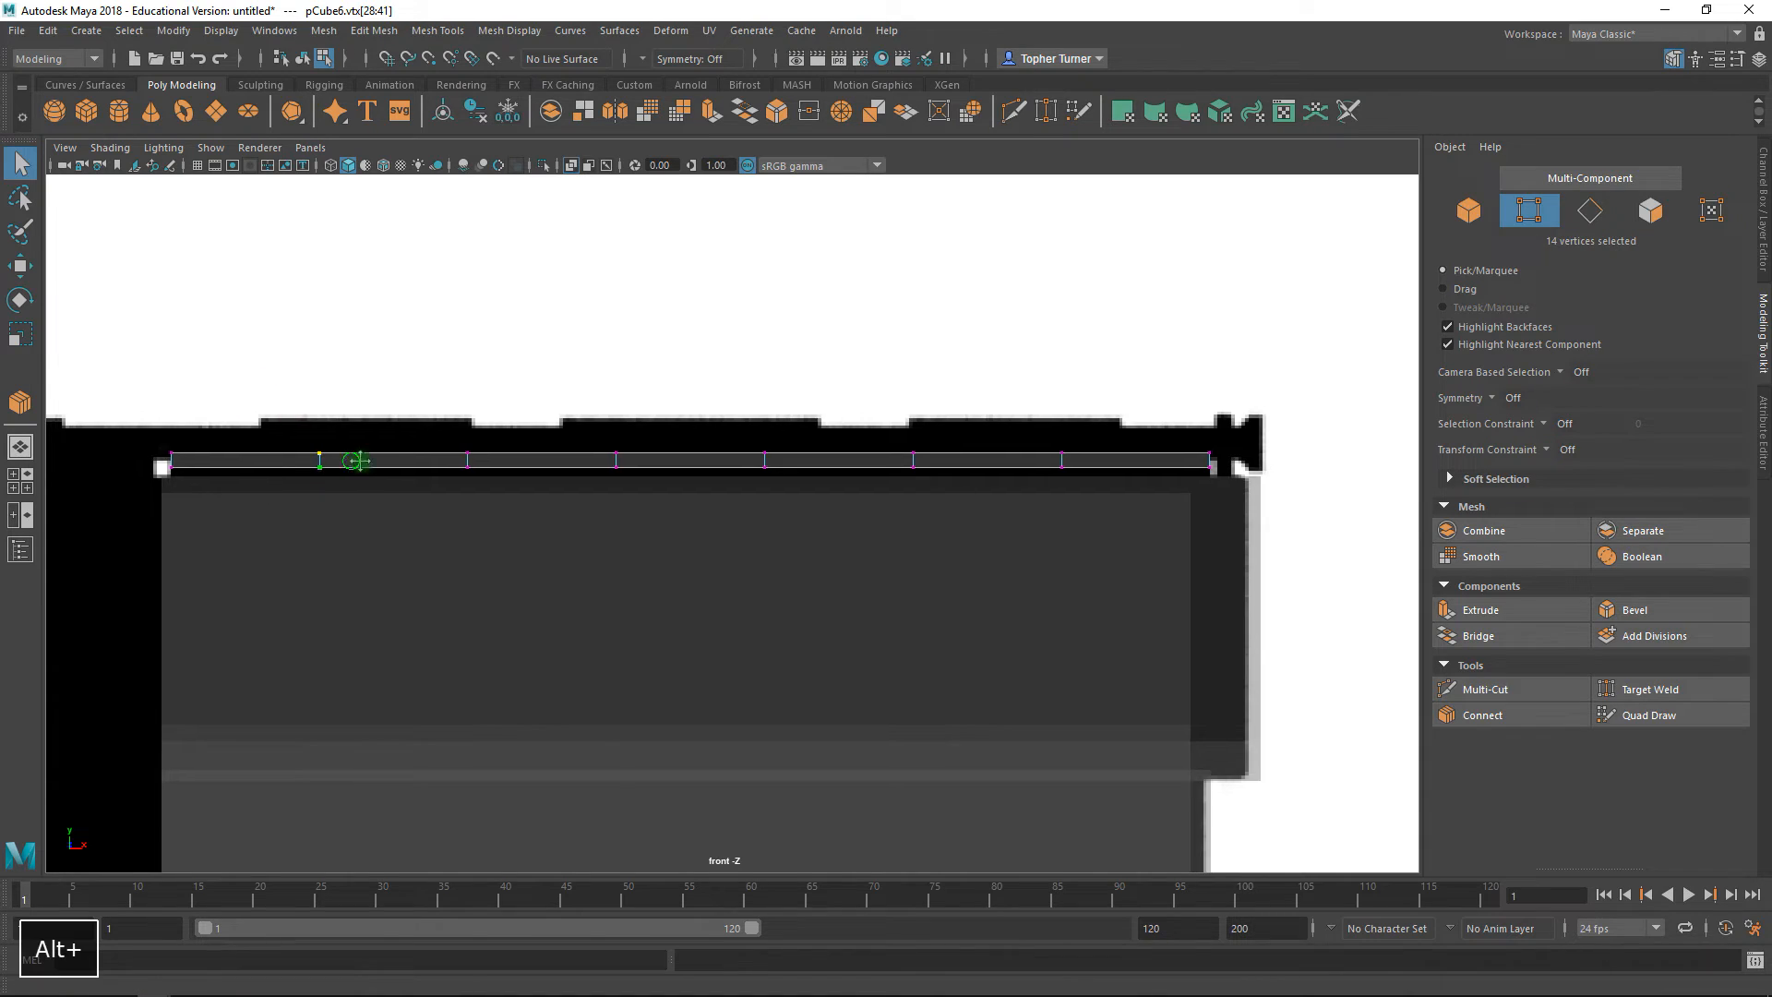
alt+middle_drag(348, 458, 704, 479)
alt+right_drag(704, 479, 967, 794)
key(w)
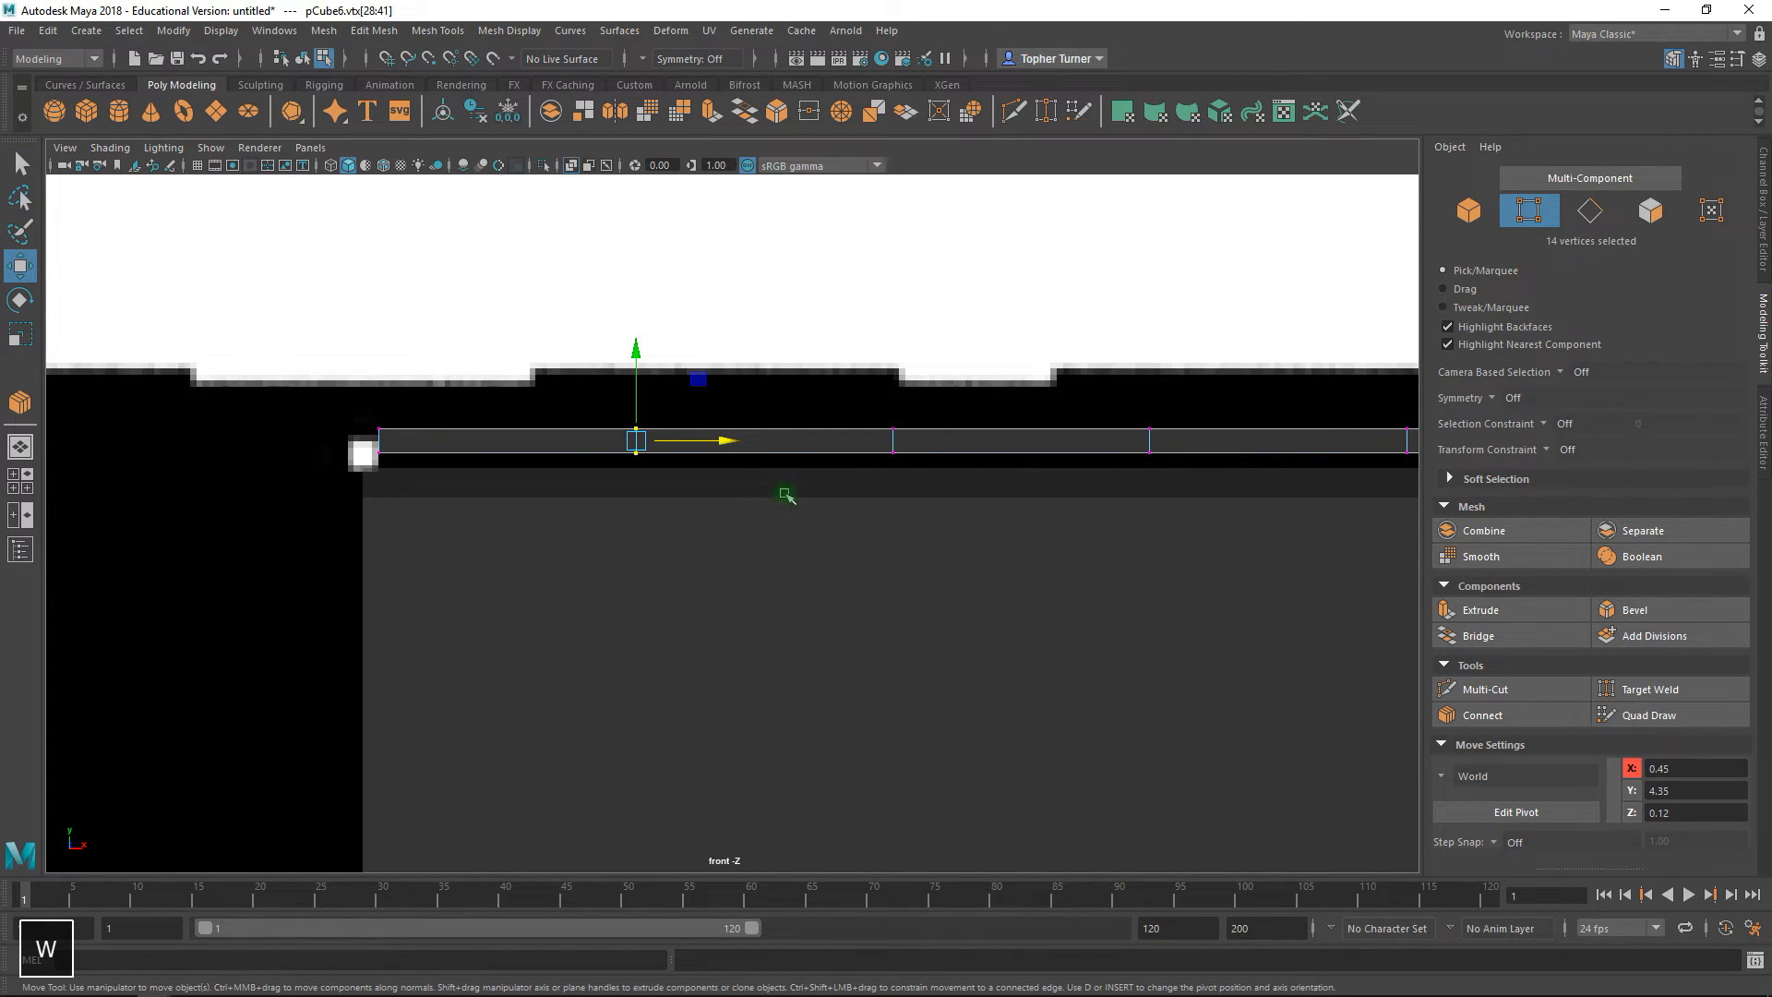
drag(717, 448, 625, 452)
- Align the other five vertex loops with the reference ridge edges, moving the third to X 1.15, the fifth to 2.15 and the sixth to 2.74
drag(809, 369, 898, 526)
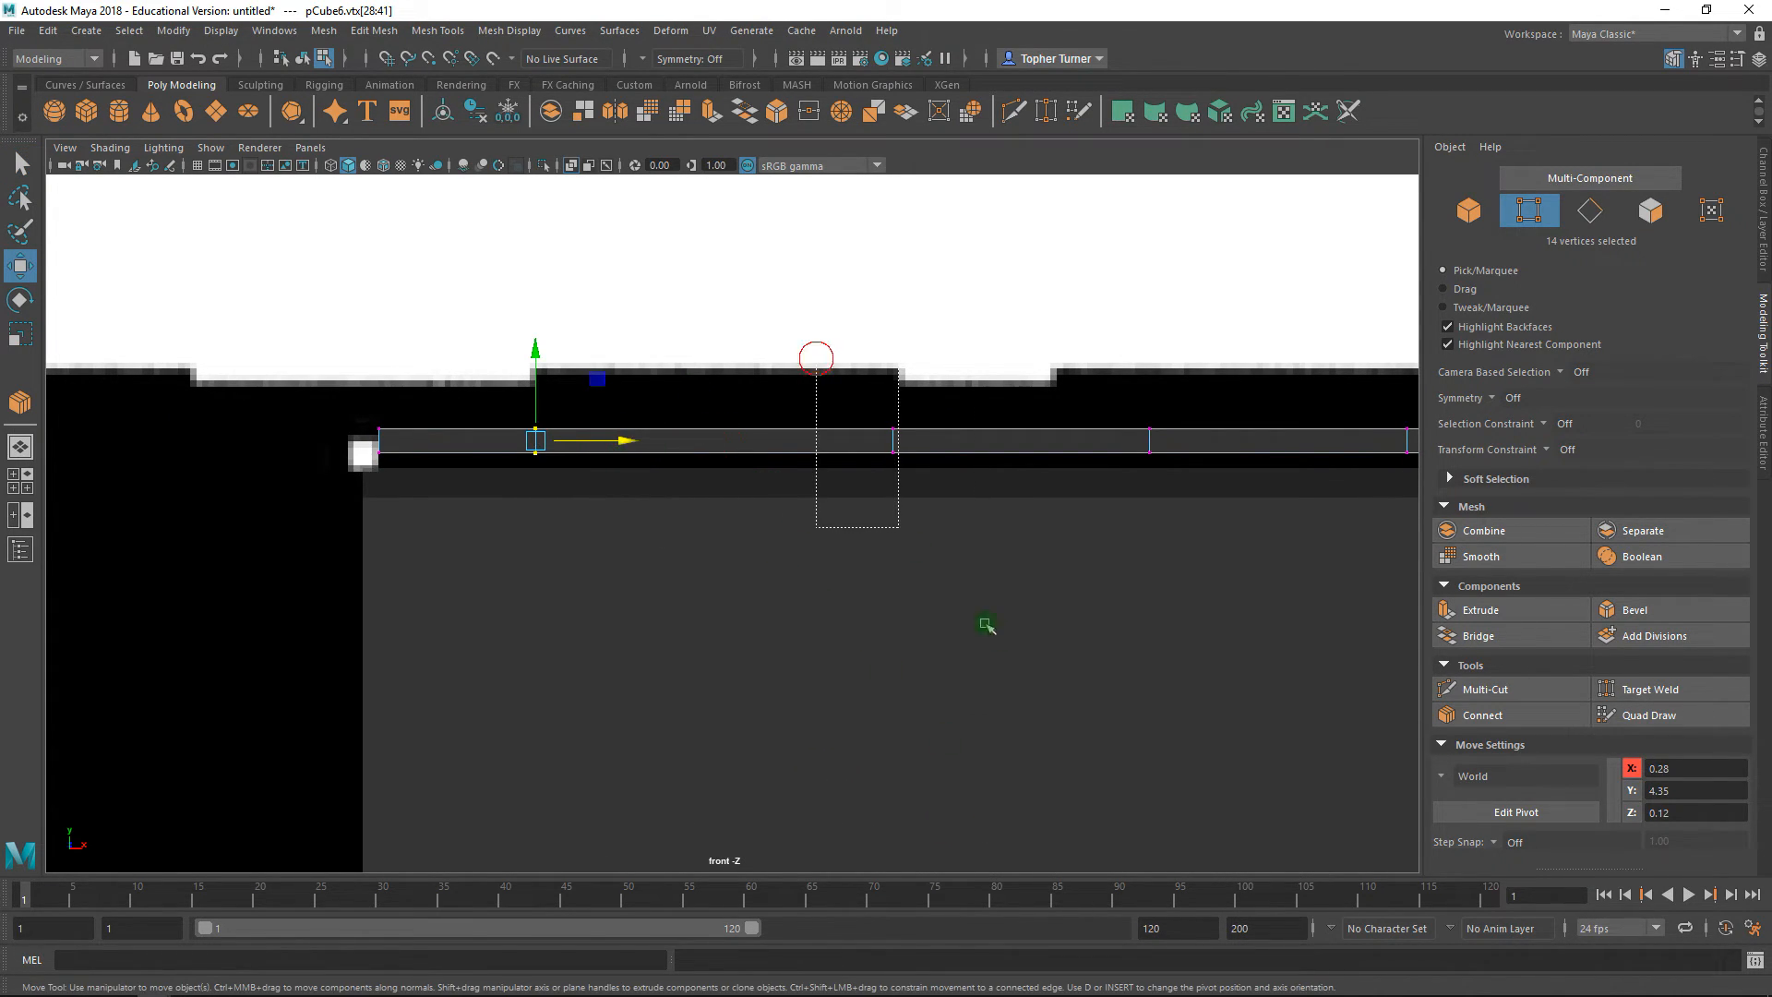
drag(1128, 400, 1147, 448)
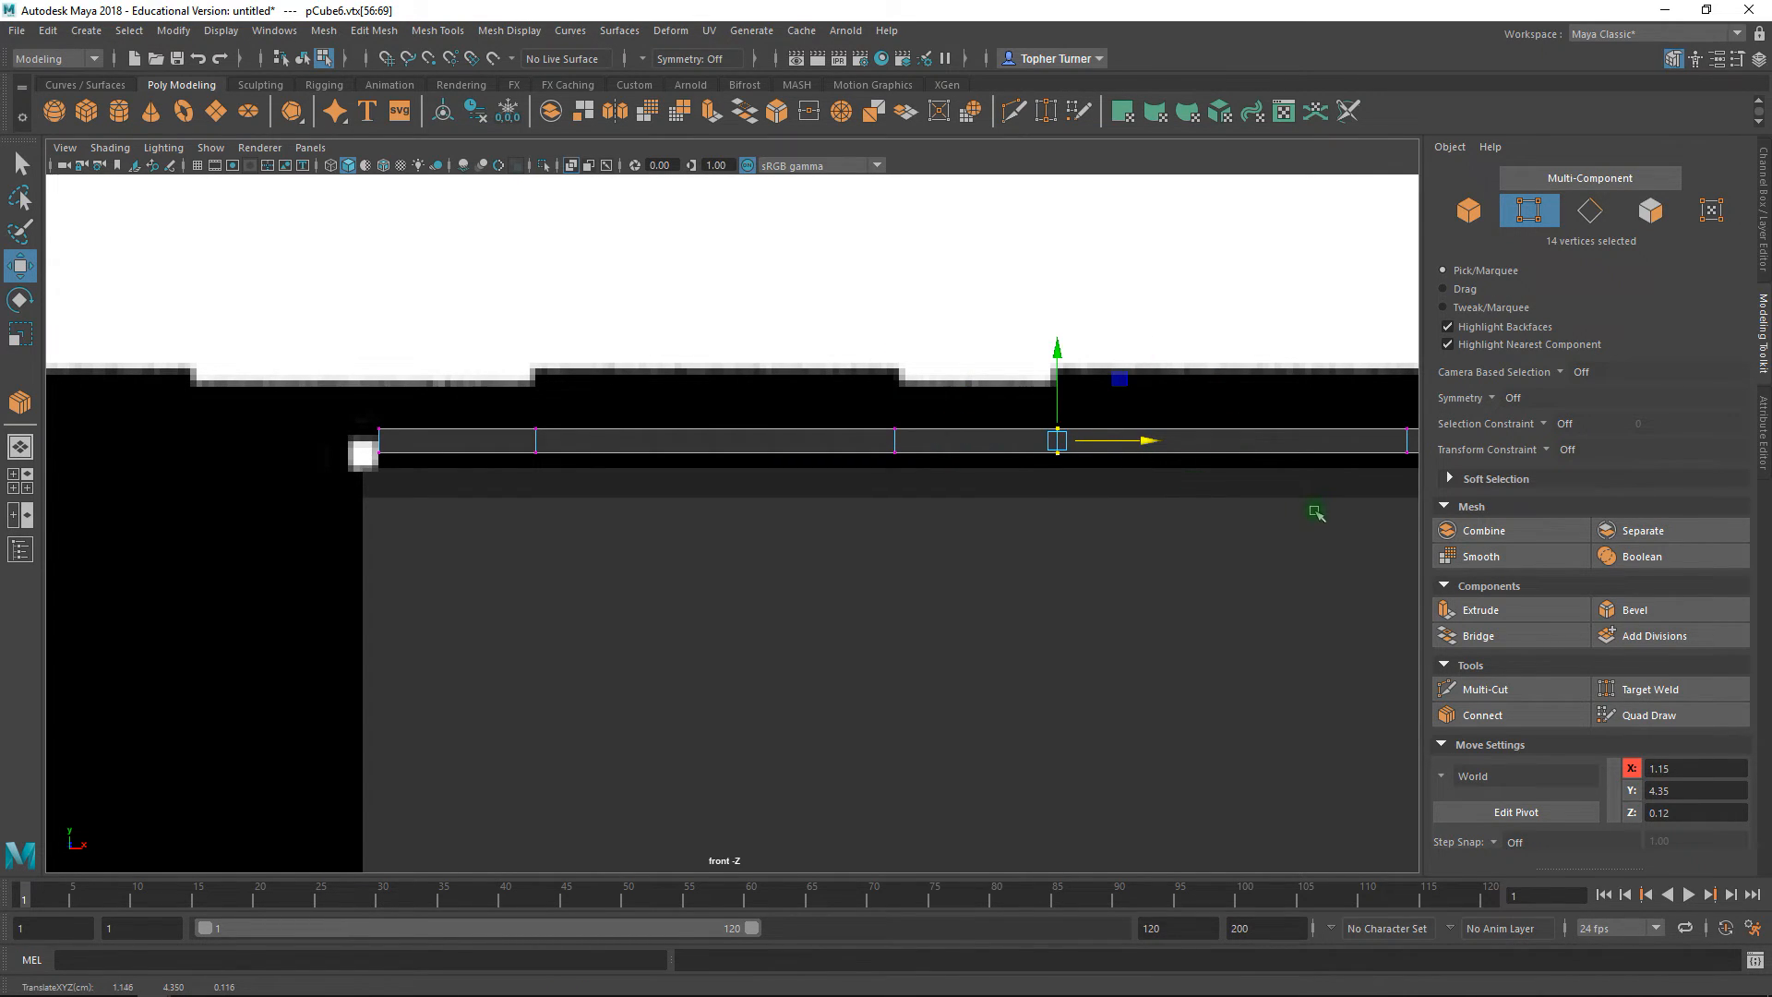
alt+middle_drag(1317, 514, 803, 507)
drag(766, 466, 886, 614)
drag(980, 545, 1046, 544)
drag(1076, 415, 1148, 537)
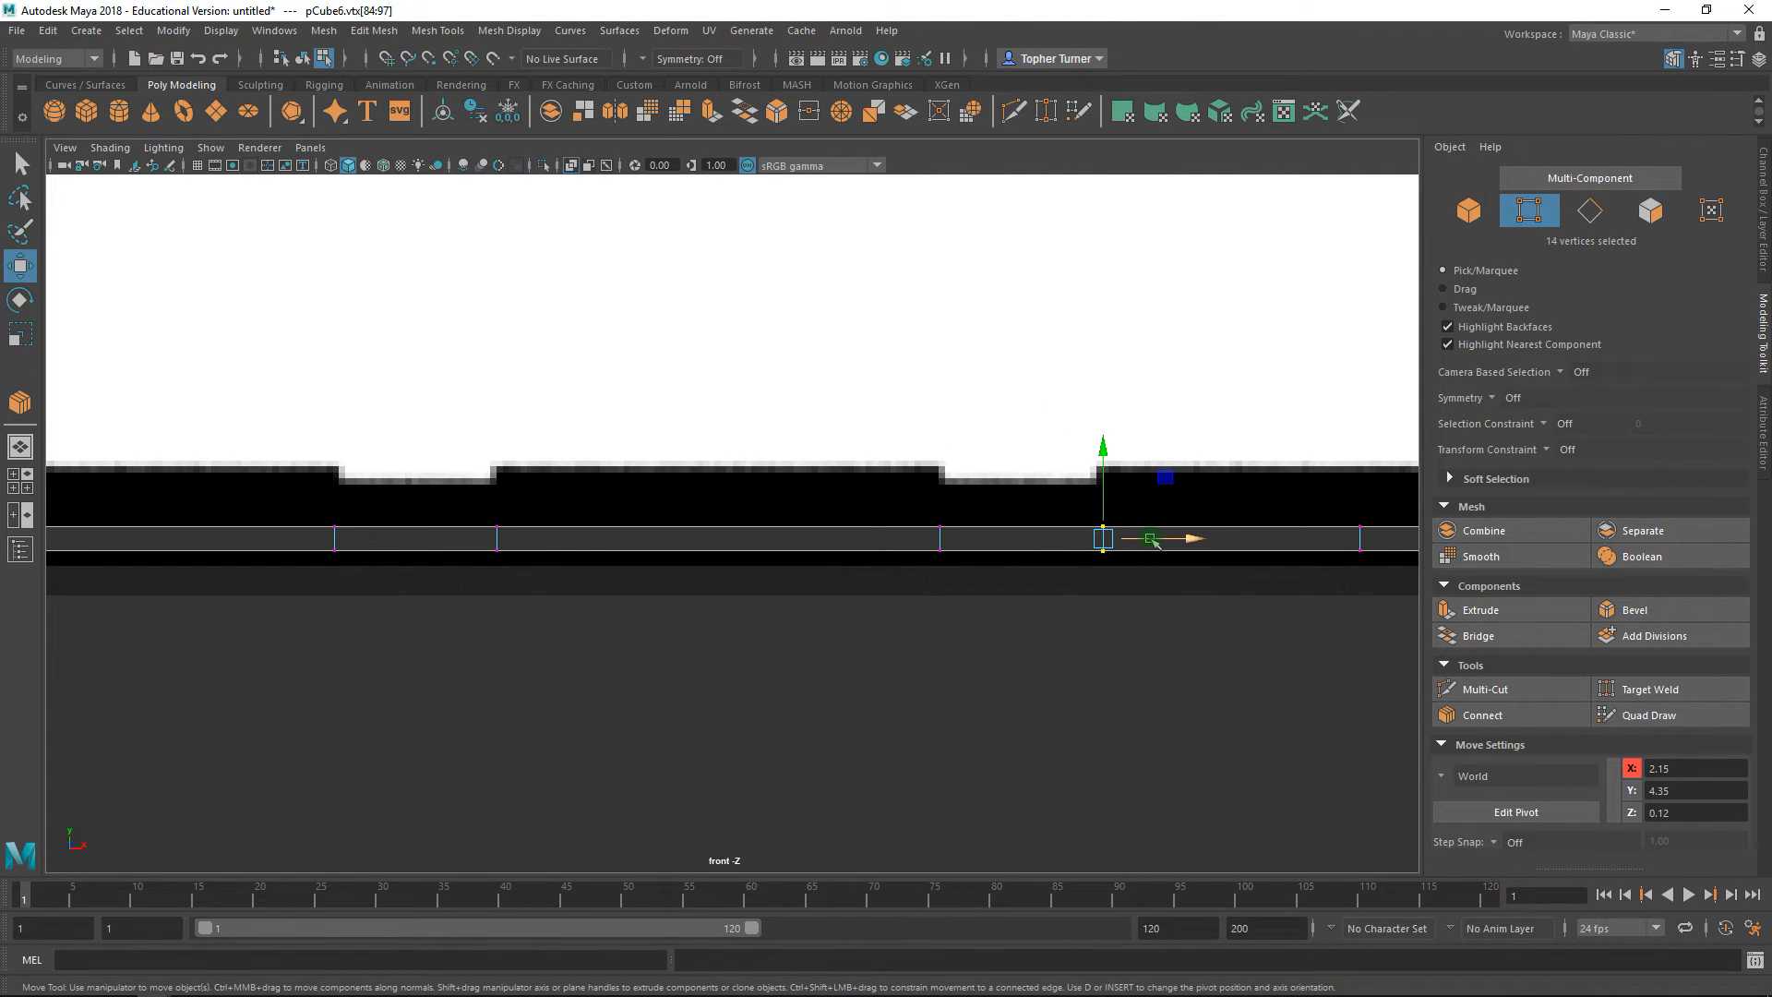
alt+middle_drag(1147, 538, 729, 627)
drag(831, 553, 1060, 612)
- Examine the lid slab's top grid and its outer edge in the perspective view
key(space)
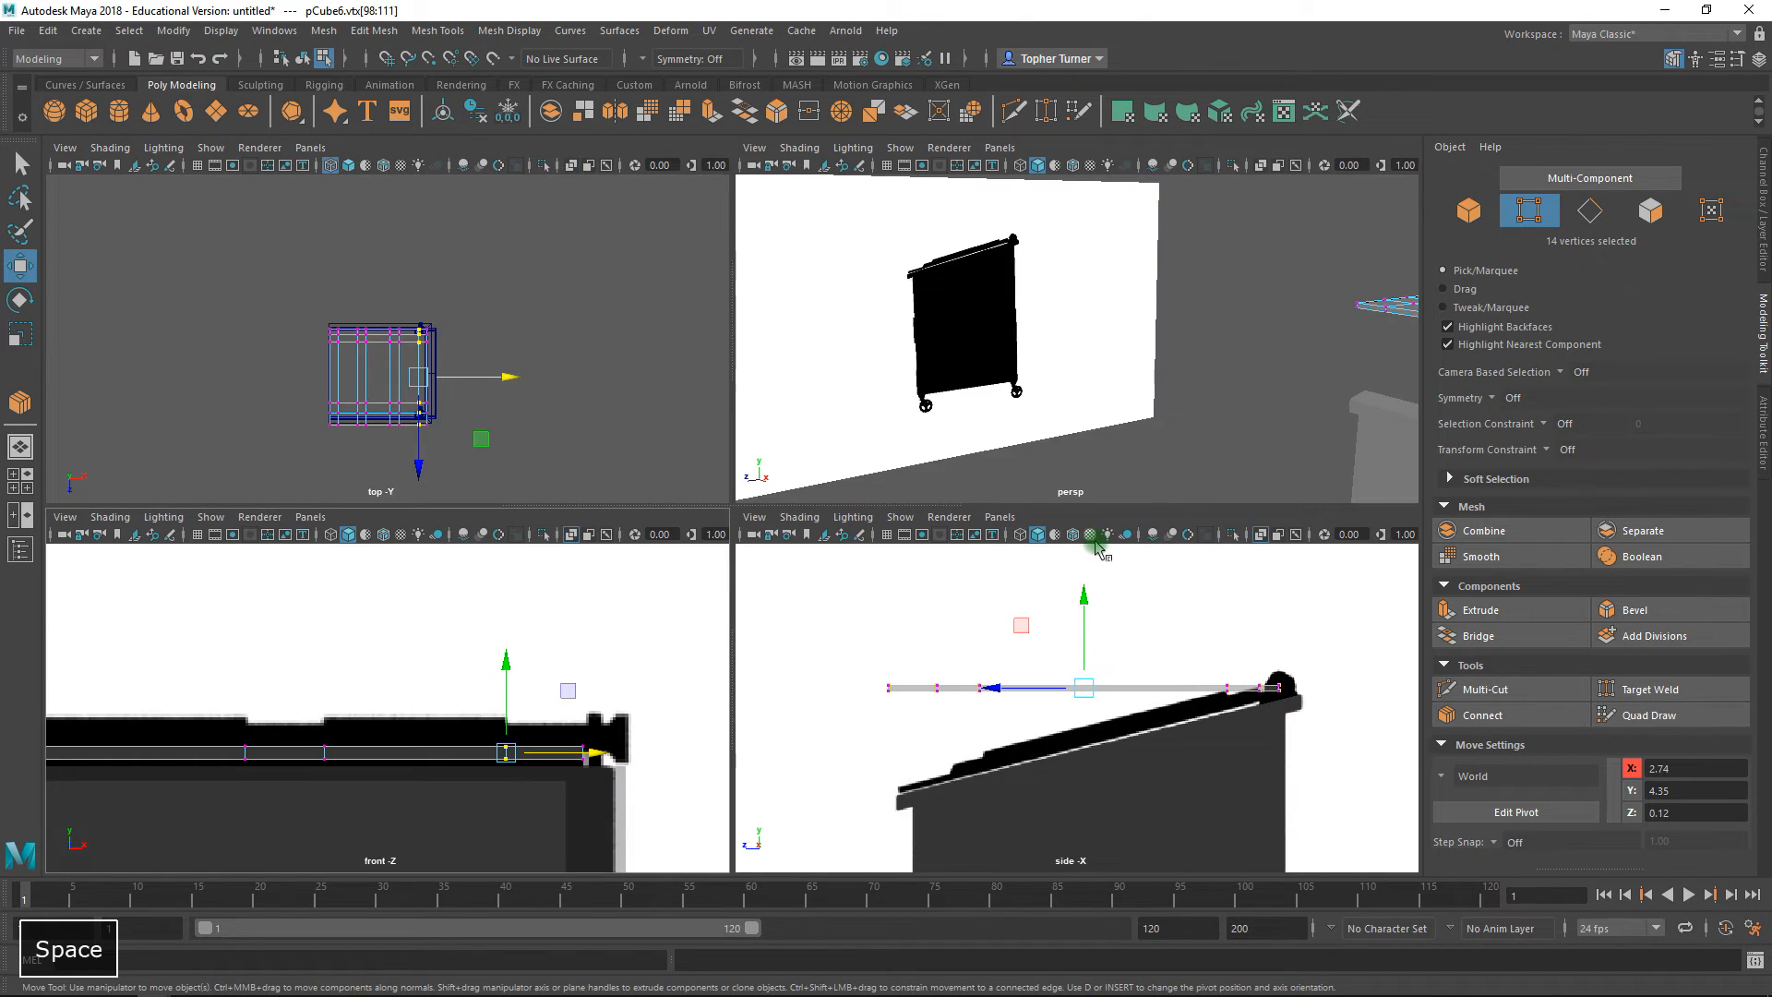
key(space)
alt+right_drag(997, 557, 913, 508)
alt+drag(1218, 503, 1099, 600)
alt+right_drag(1253, 619, 926, 606)
alt+drag(926, 605, 659, 556)
alt+middle_drag(661, 506, 807, 448)
alt+right_drag(807, 450, 840, 591)
alt+drag(839, 590, 221, 604)
alt+right_drag(914, 514, 902, 613)
alt+middle_drag(839, 517, 840, 505)
alt+right_drag(840, 505, 536, 582)
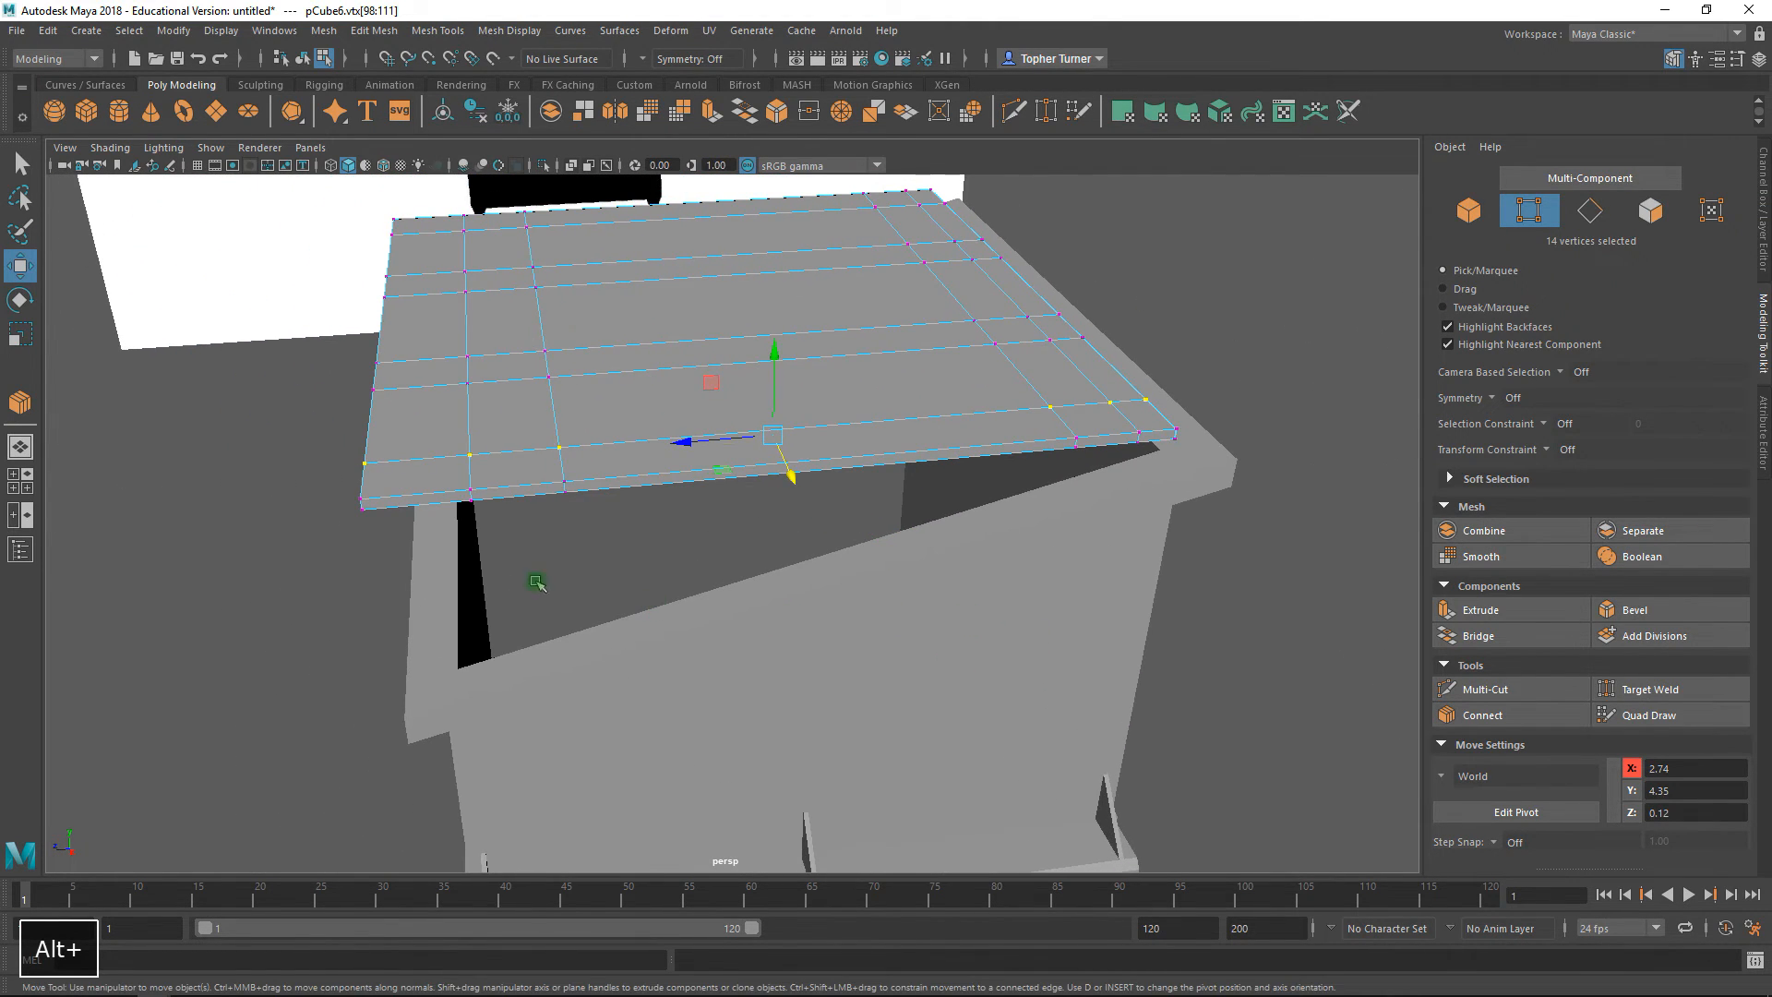
alt+drag(333, 524, 325, 584)
alt+middle_drag(342, 559, 418, 479)
alt+right_drag(418, 479, 526, 637)
alt+middle_drag(526, 637, 752, 570)
- Check the vertices of each edge loop along the slab's outer side, from the lower end to the hinge end
drag(428, 505, 525, 614)
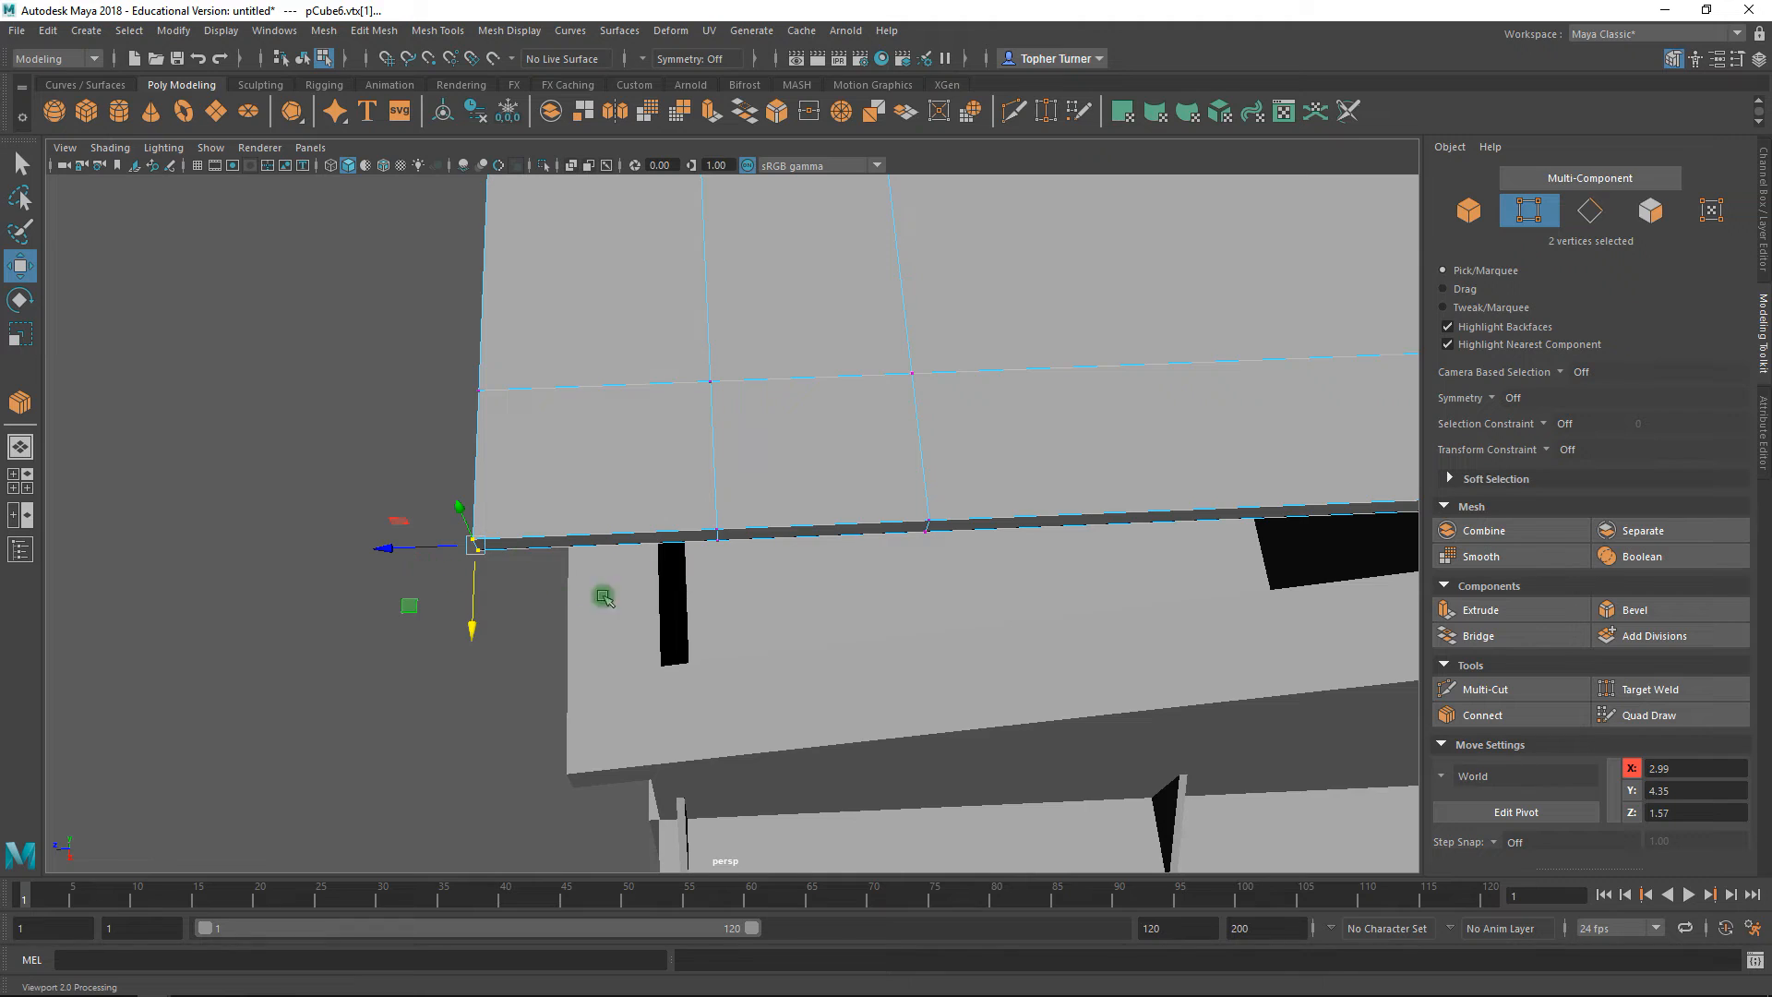
drag(700, 515, 744, 580)
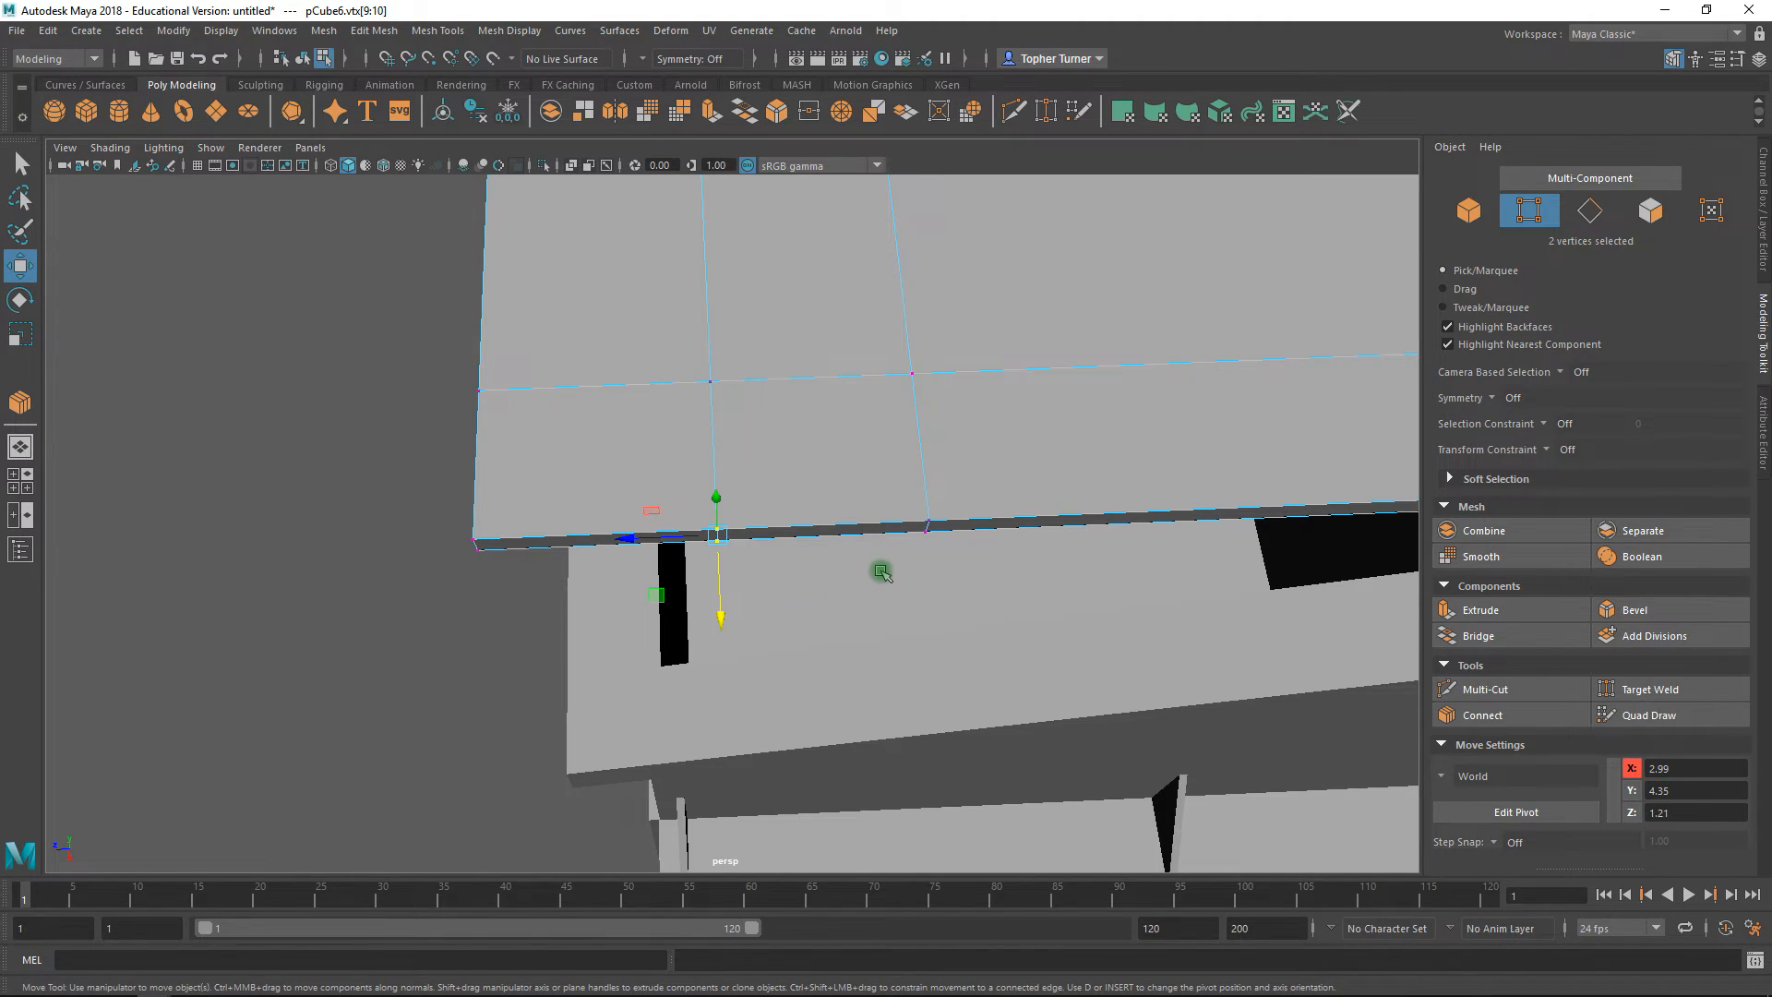
drag(911, 498, 985, 593)
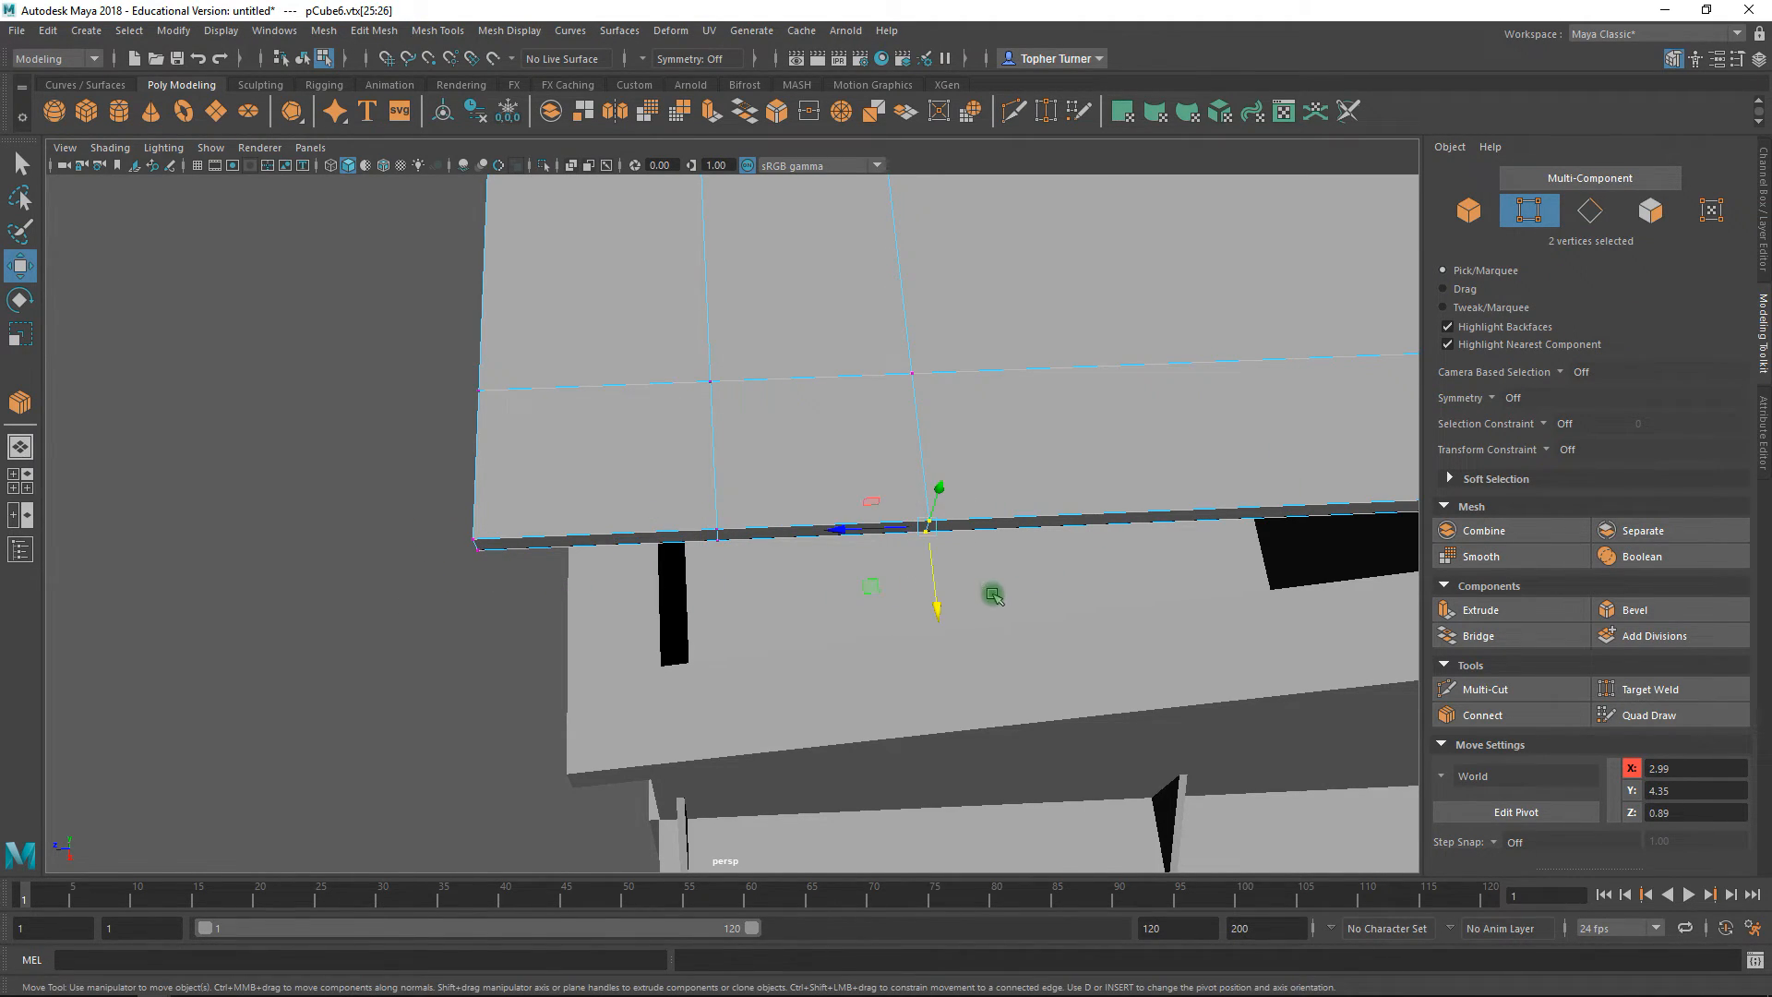
alt+middle_drag(1256, 463, 408, 522)
drag(616, 552, 710, 651)
drag(805, 545, 890, 614)
drag(935, 545, 983, 629)
alt+drag(1166, 380, 772, 585)
alt+right_drag(871, 573, 867, 559)
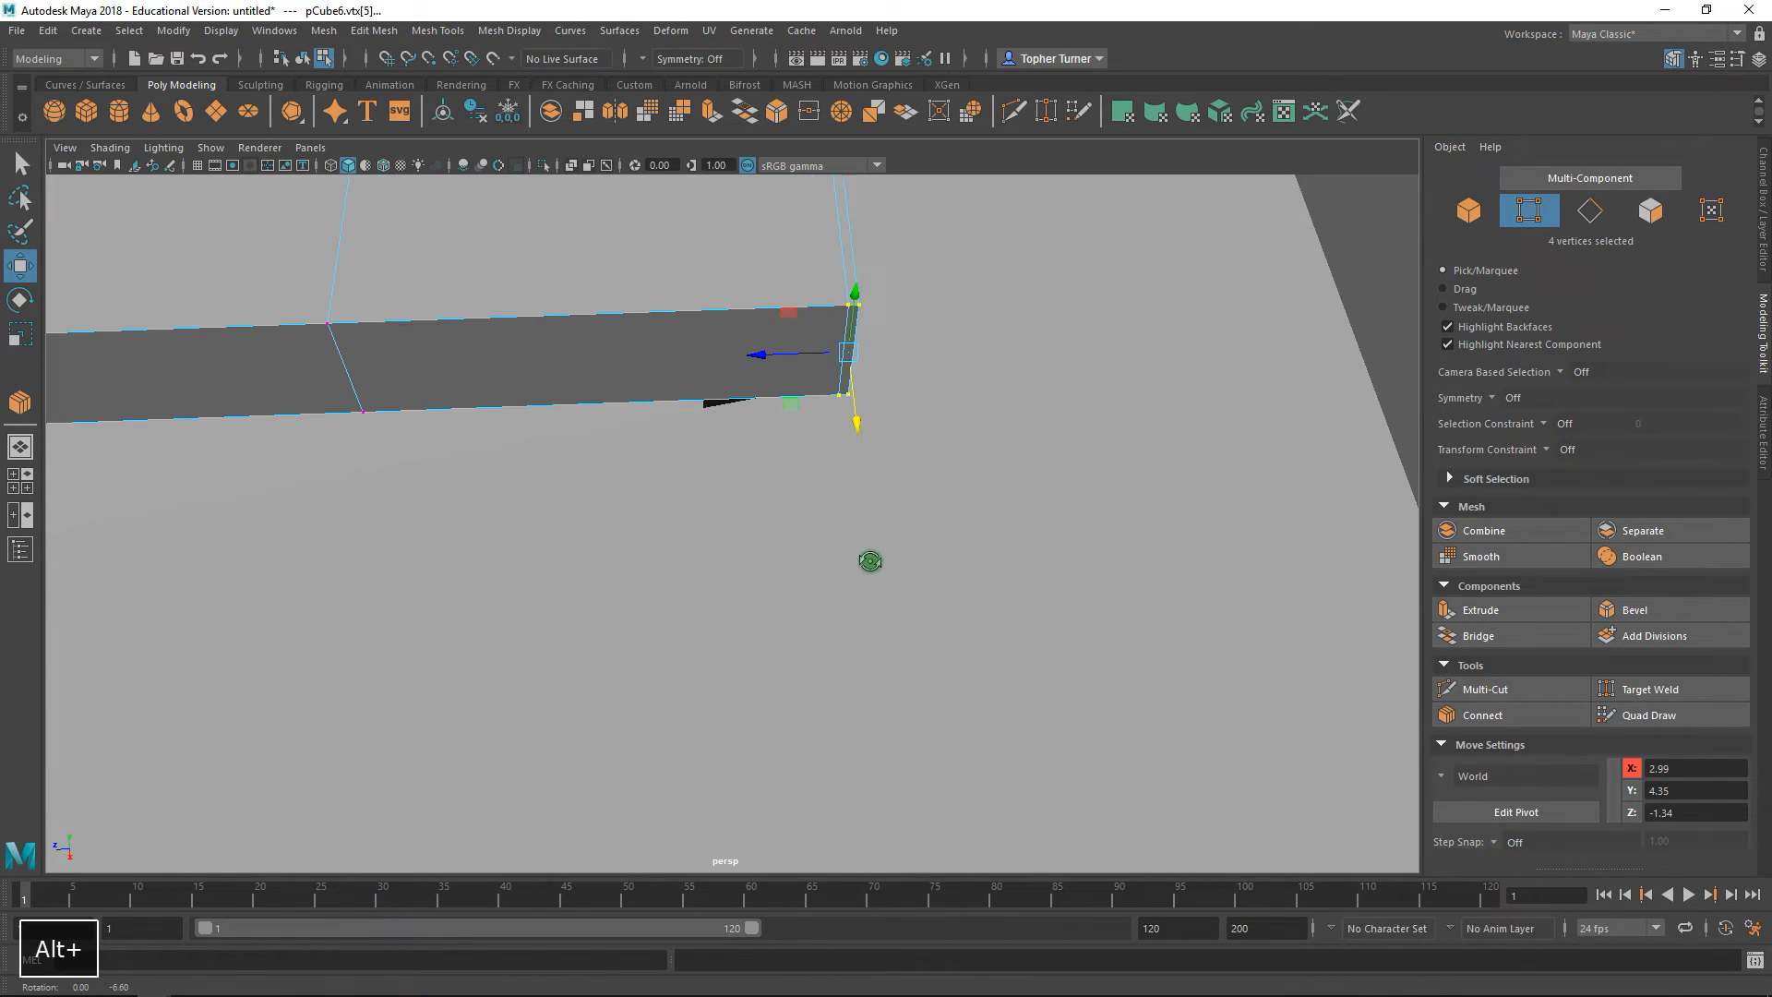
- Delete the redundant edge loop right beside the slab's hinge end, including its vertices
key(F10)
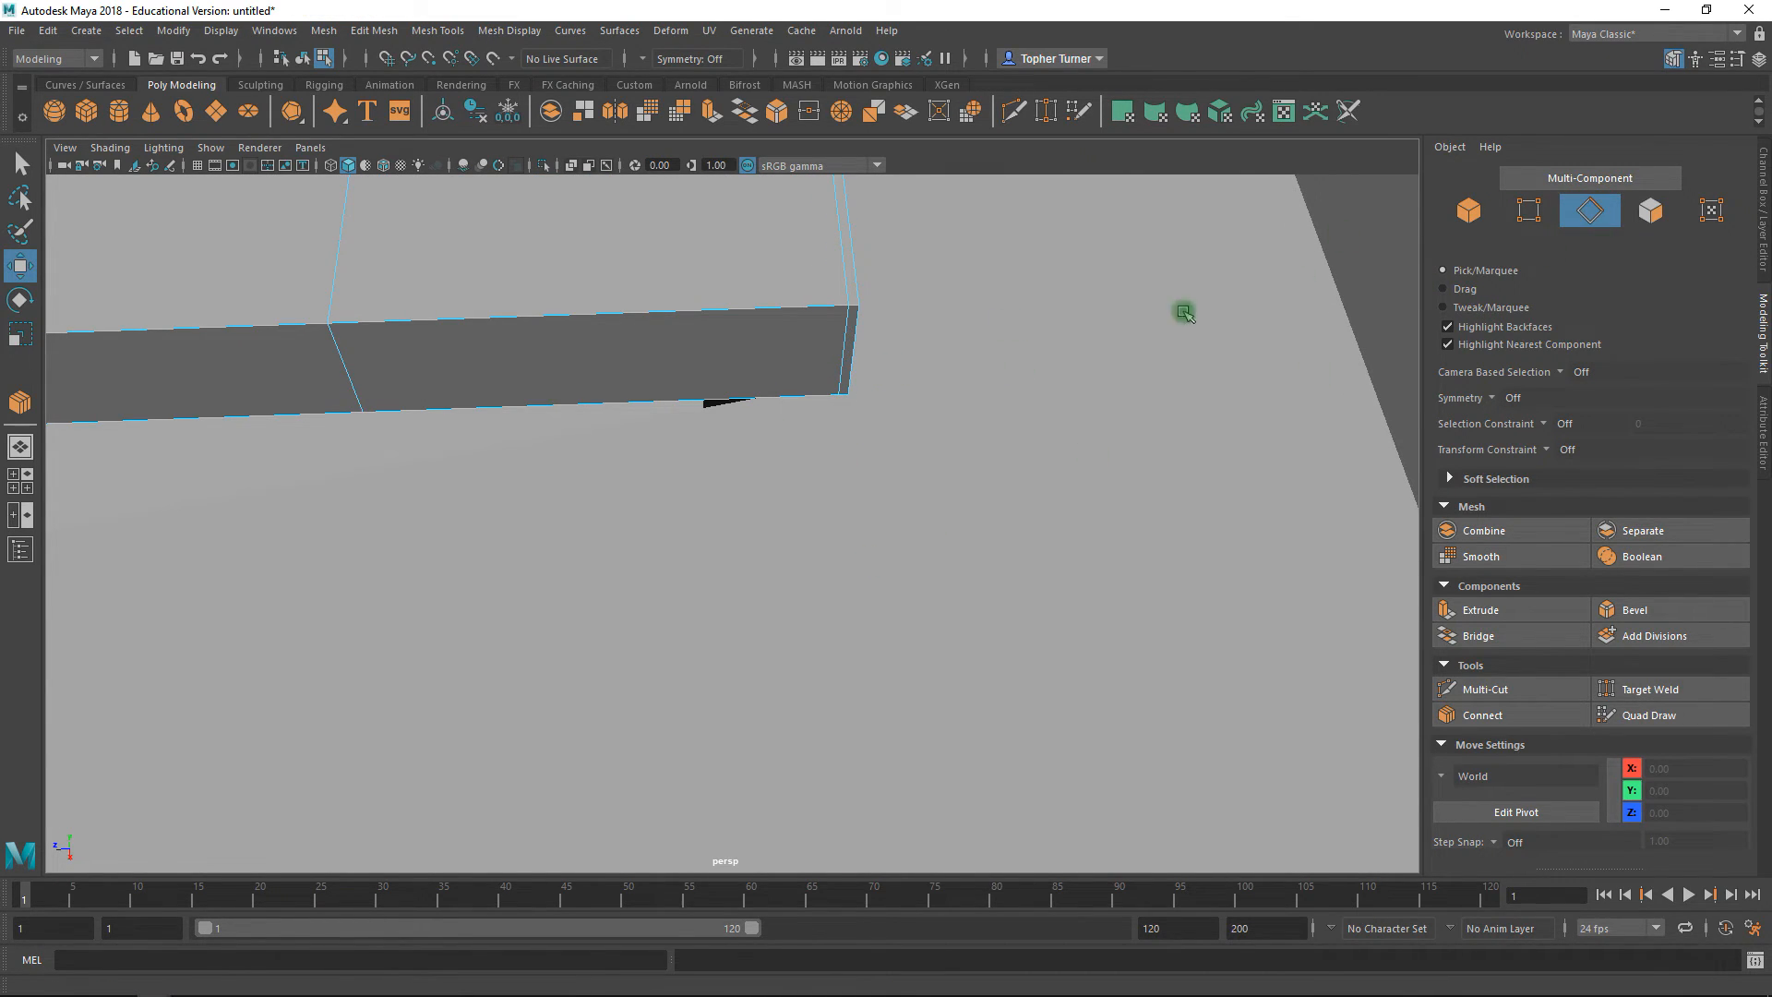
double_click(844, 349)
alt+drag(843, 349, 762, 456)
alt+middle_drag(762, 456, 729, 518)
alt+drag(728, 518, 787, 617)
alt+right_drag(787, 617, 934, 859)
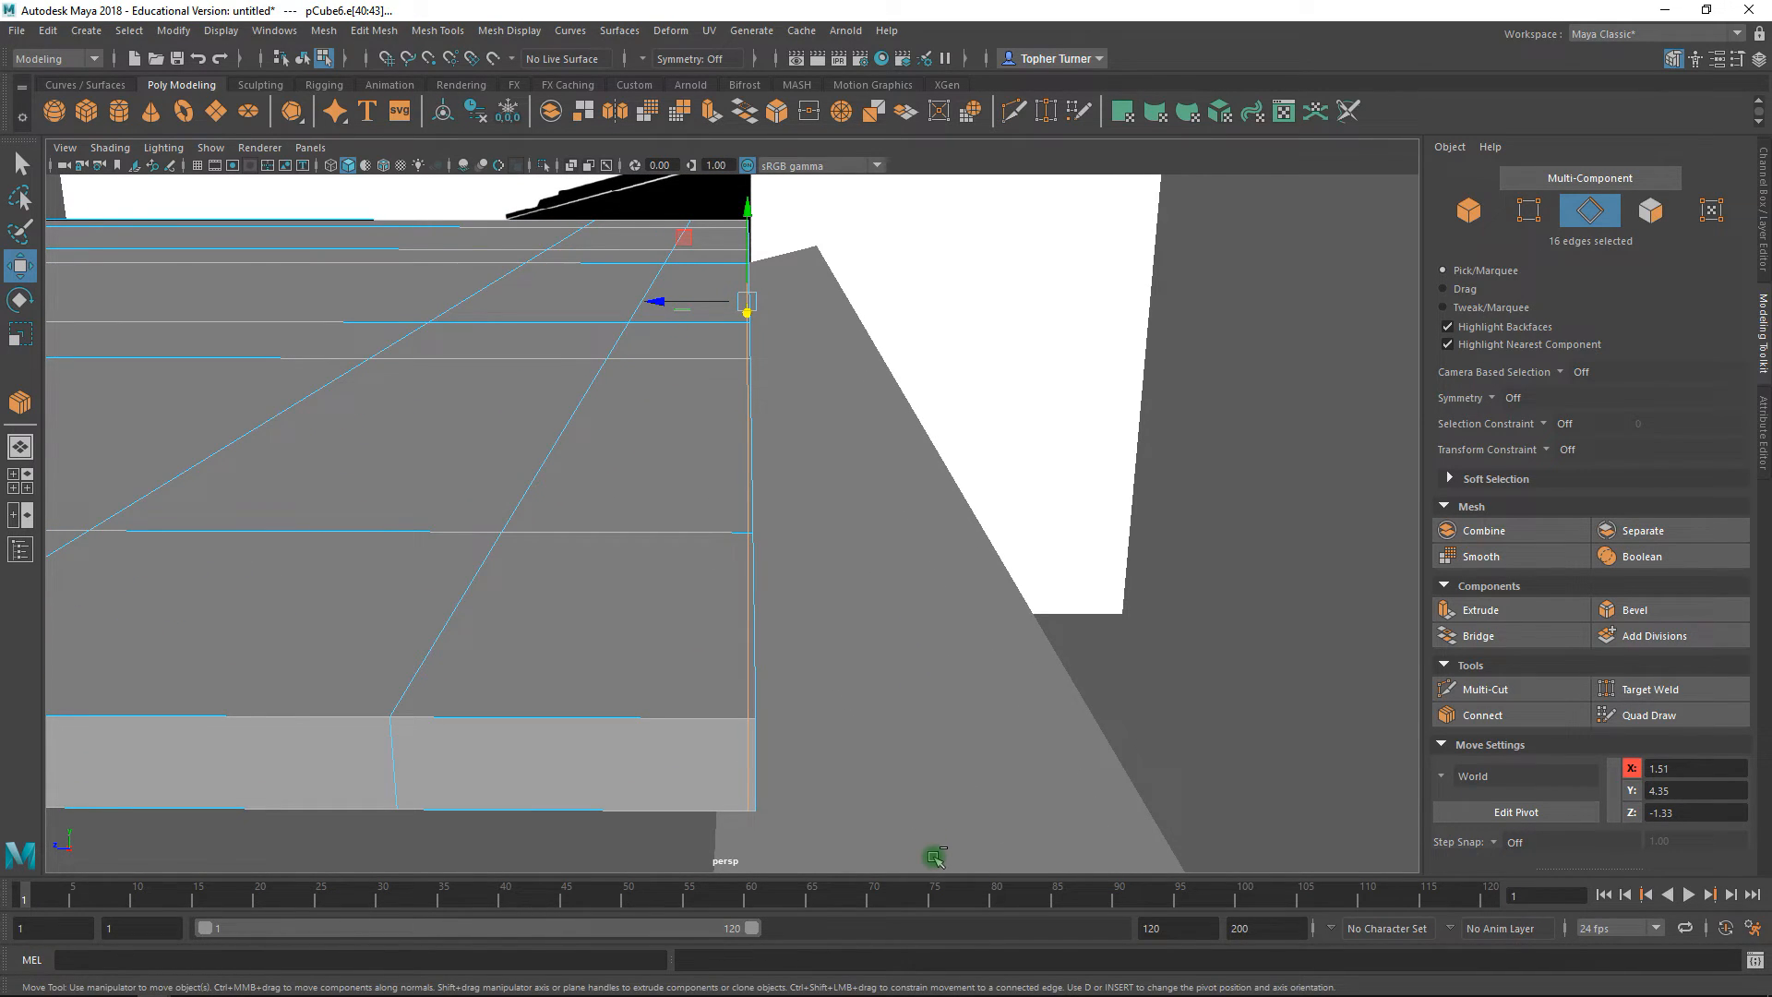
key(ctrl+BackSpace)
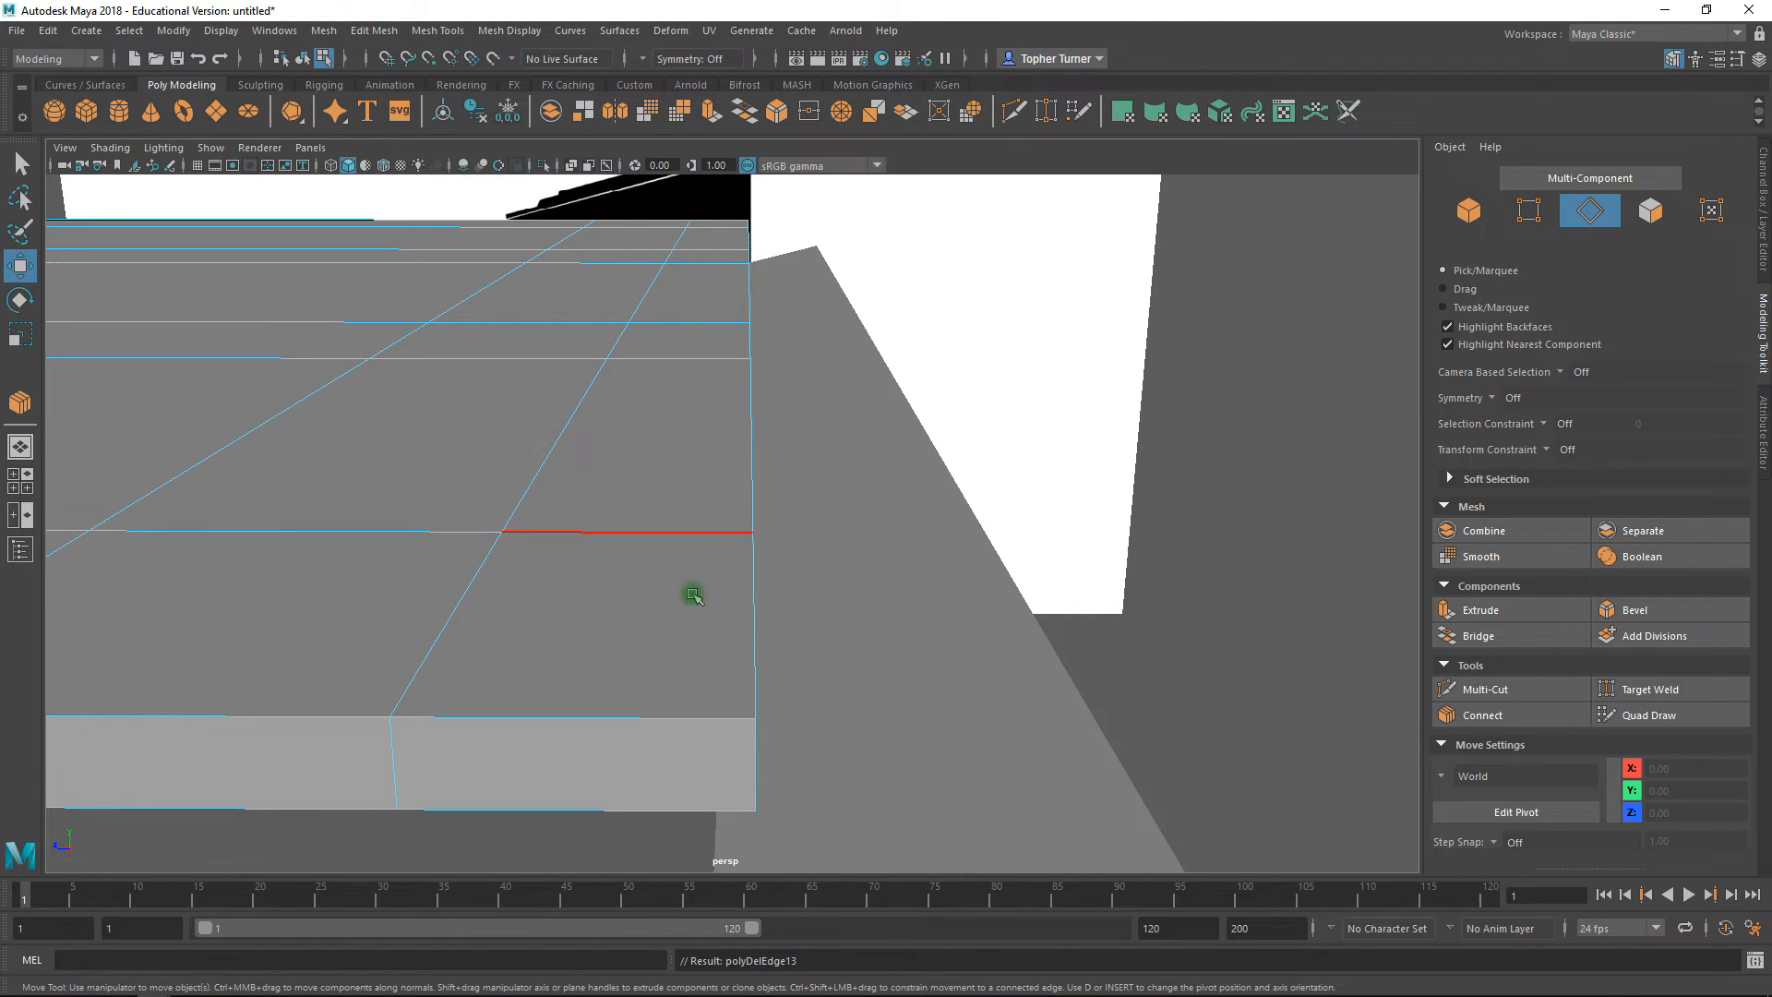
alt+drag(791, 613, 675, 569)
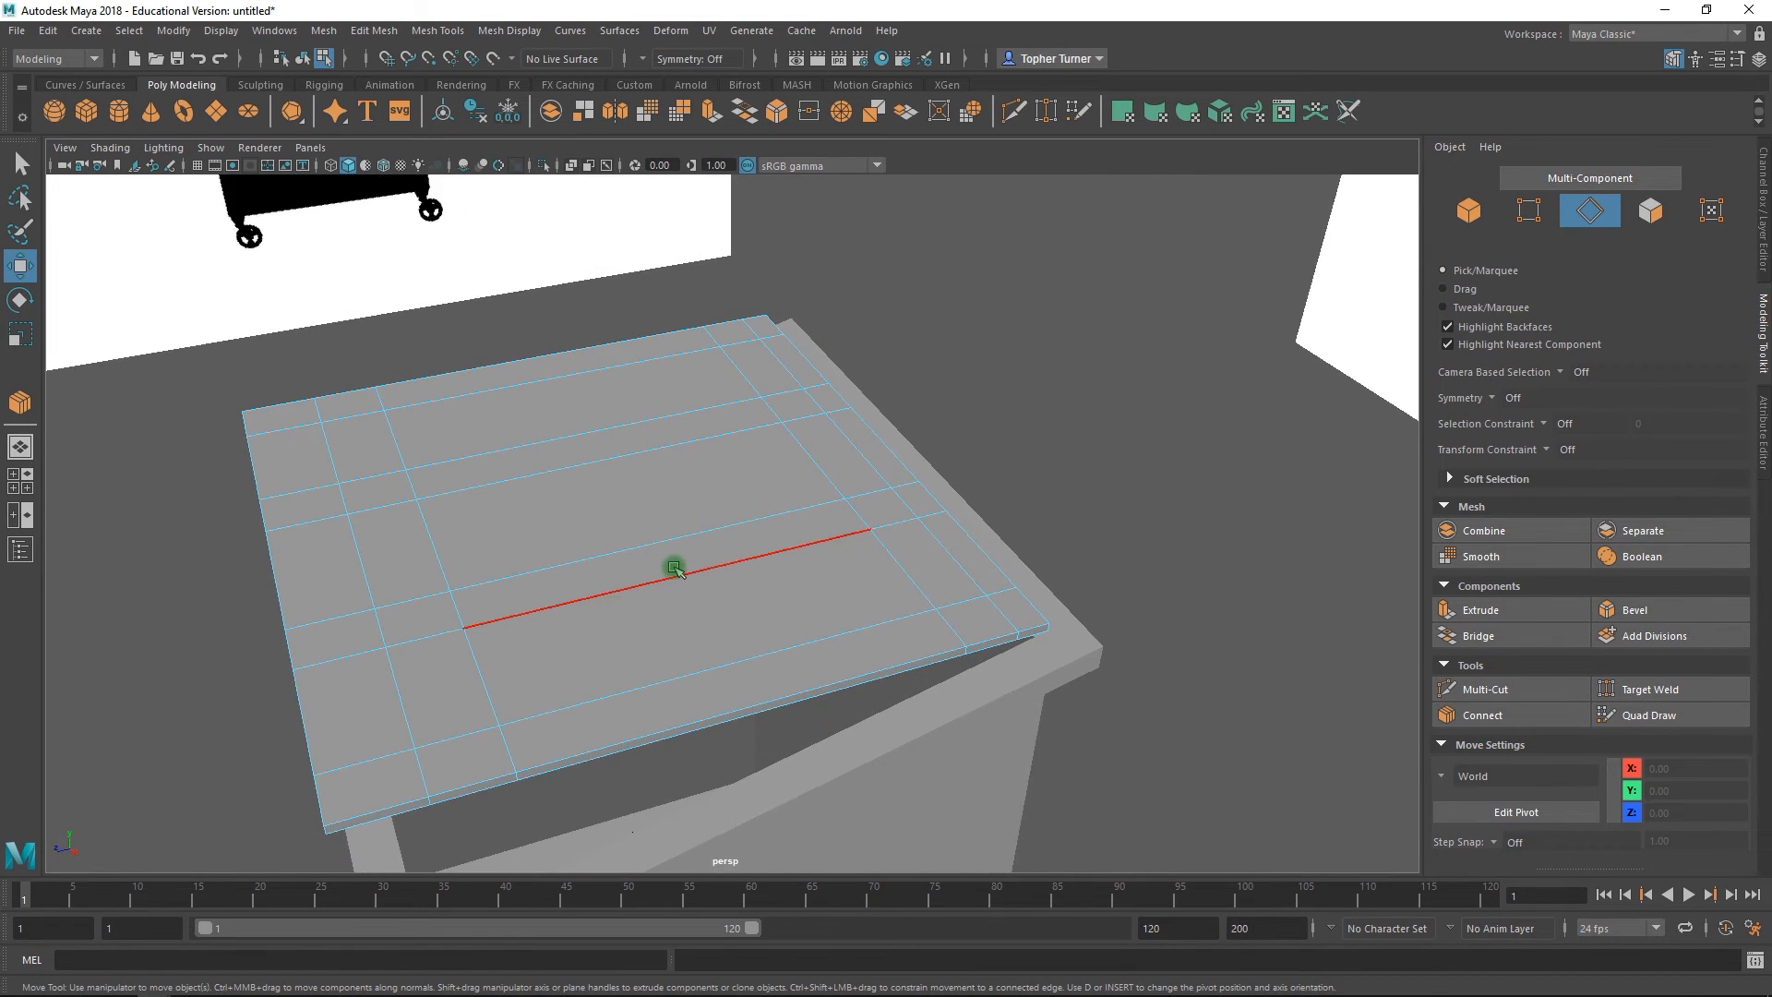
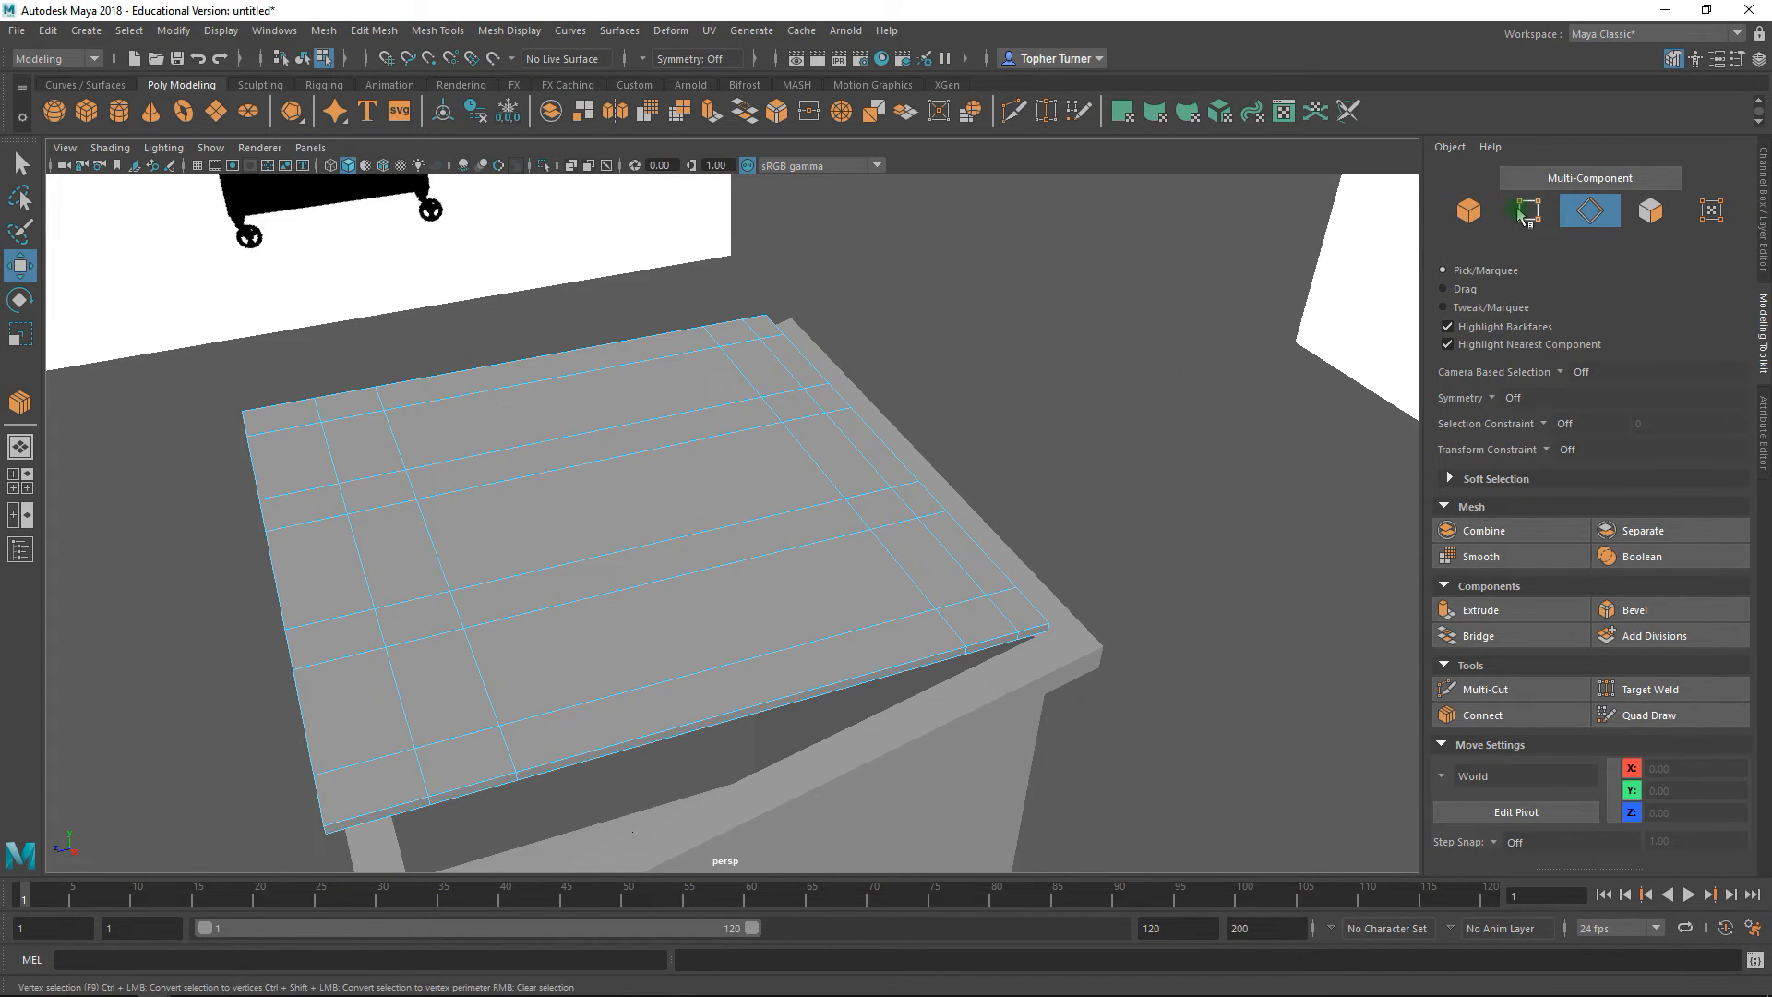
- Select the three top faces that make up the outermost ridge of the lid
key(F9)
alt+drag(956, 474, 961, 415)
click(1654, 211)
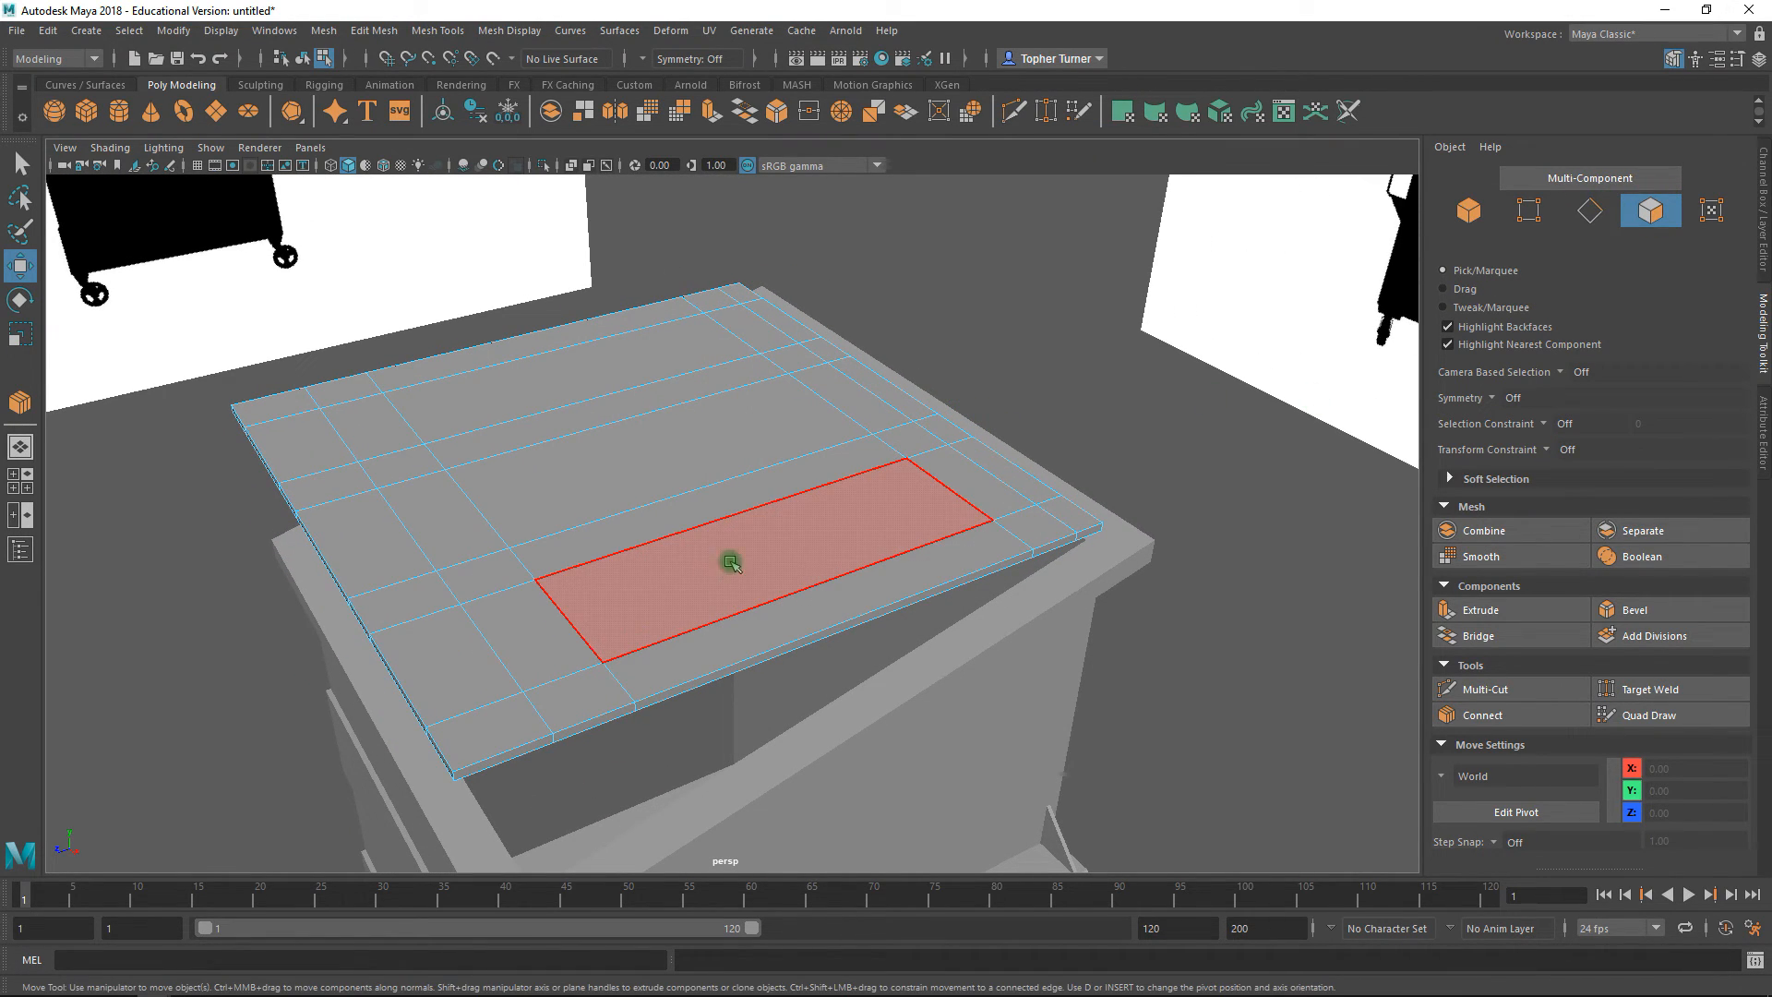
click(938, 476)
shift+click(979, 482)
shift+click(516, 635)
alt+drag(1090, 738, 913, 730)
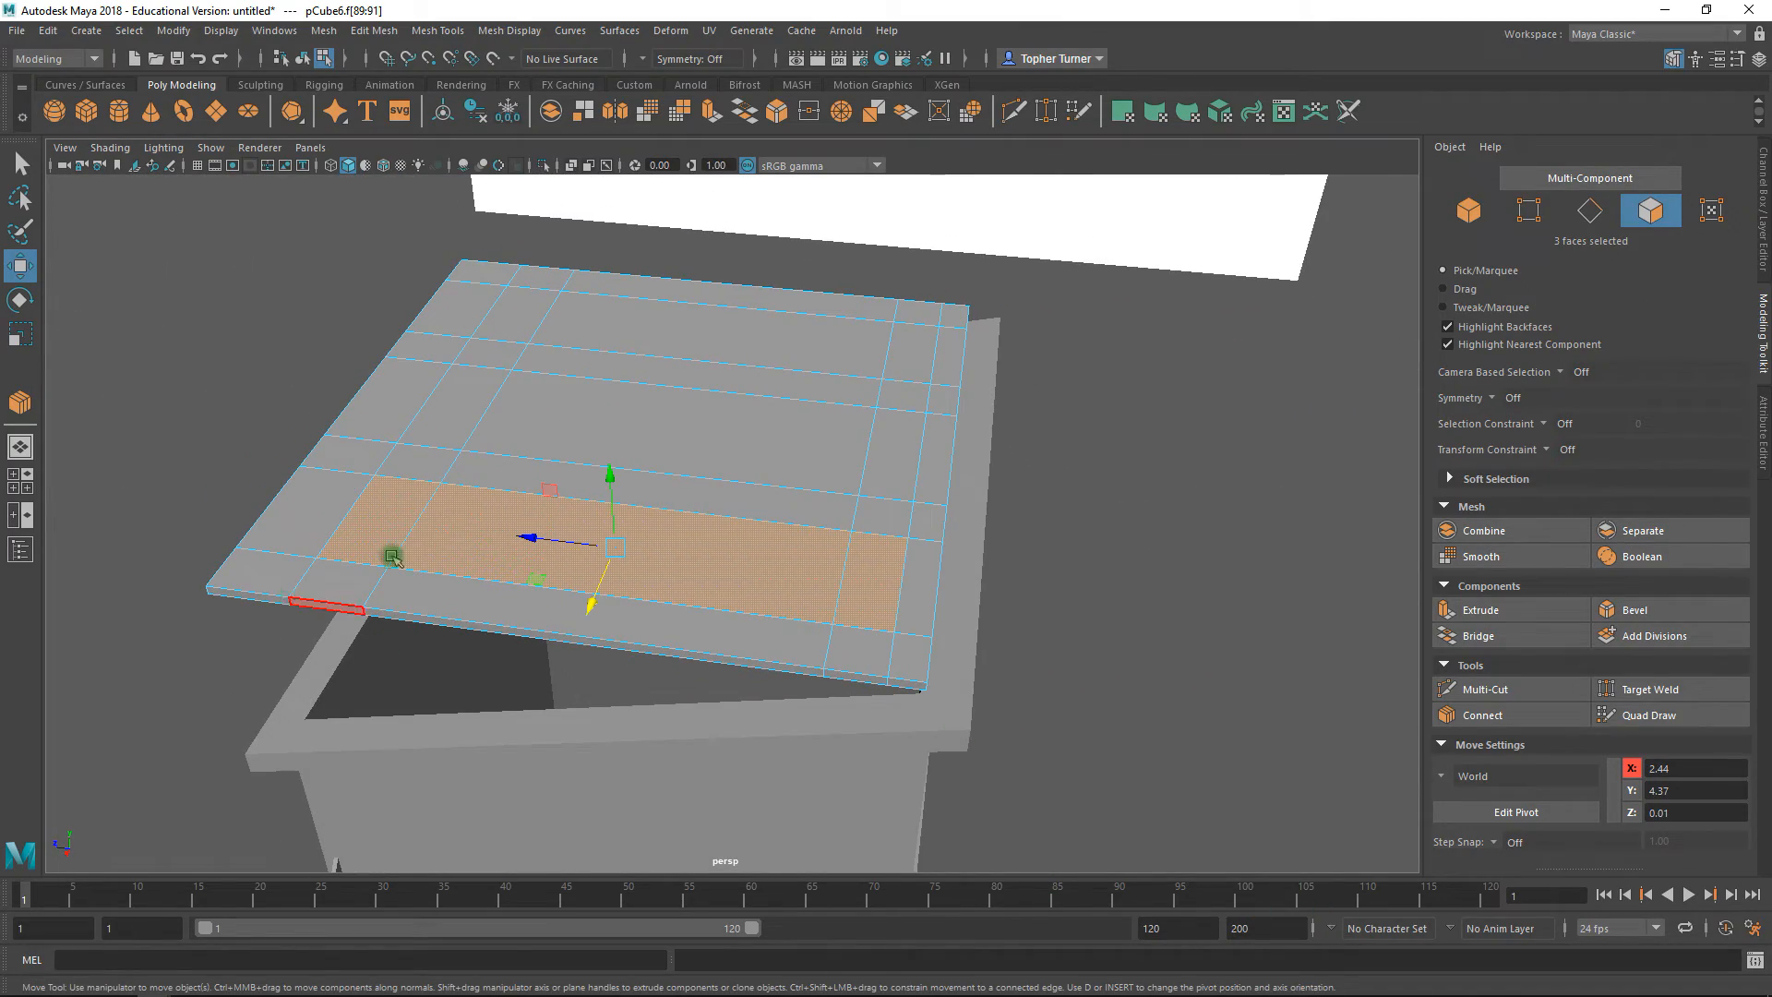
alt+drag(524, 490, 502, 546)
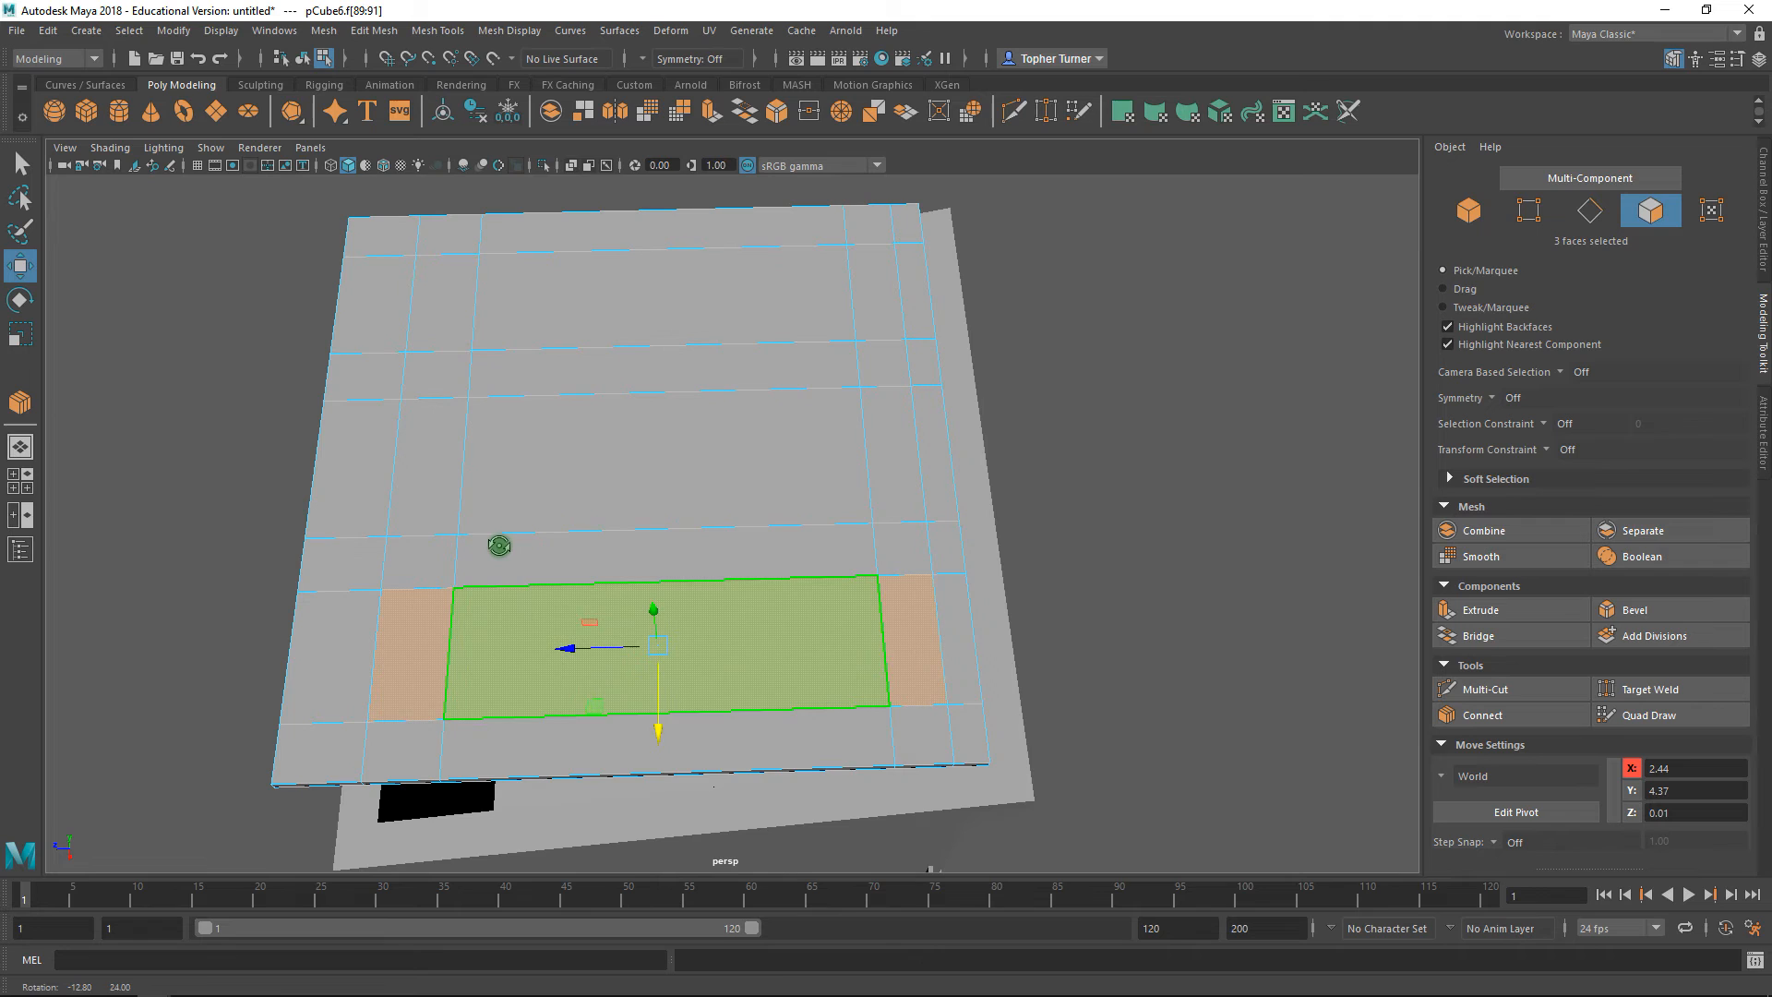
- Add the three top faces of the middle ridge and of the innermost ridge to the selection
shift+click(449, 489)
shift+click(515, 482)
shift+click(884, 468)
alt+drag(817, 571, 763, 276)
shift+click(637, 277)
shift+click(600, 342)
shift+click(353, 554)
alt+drag(774, 557, 738, 510)
- Extrude the nine ridge faces upward by about 0.09 in the side view to form the first tier
key(space)
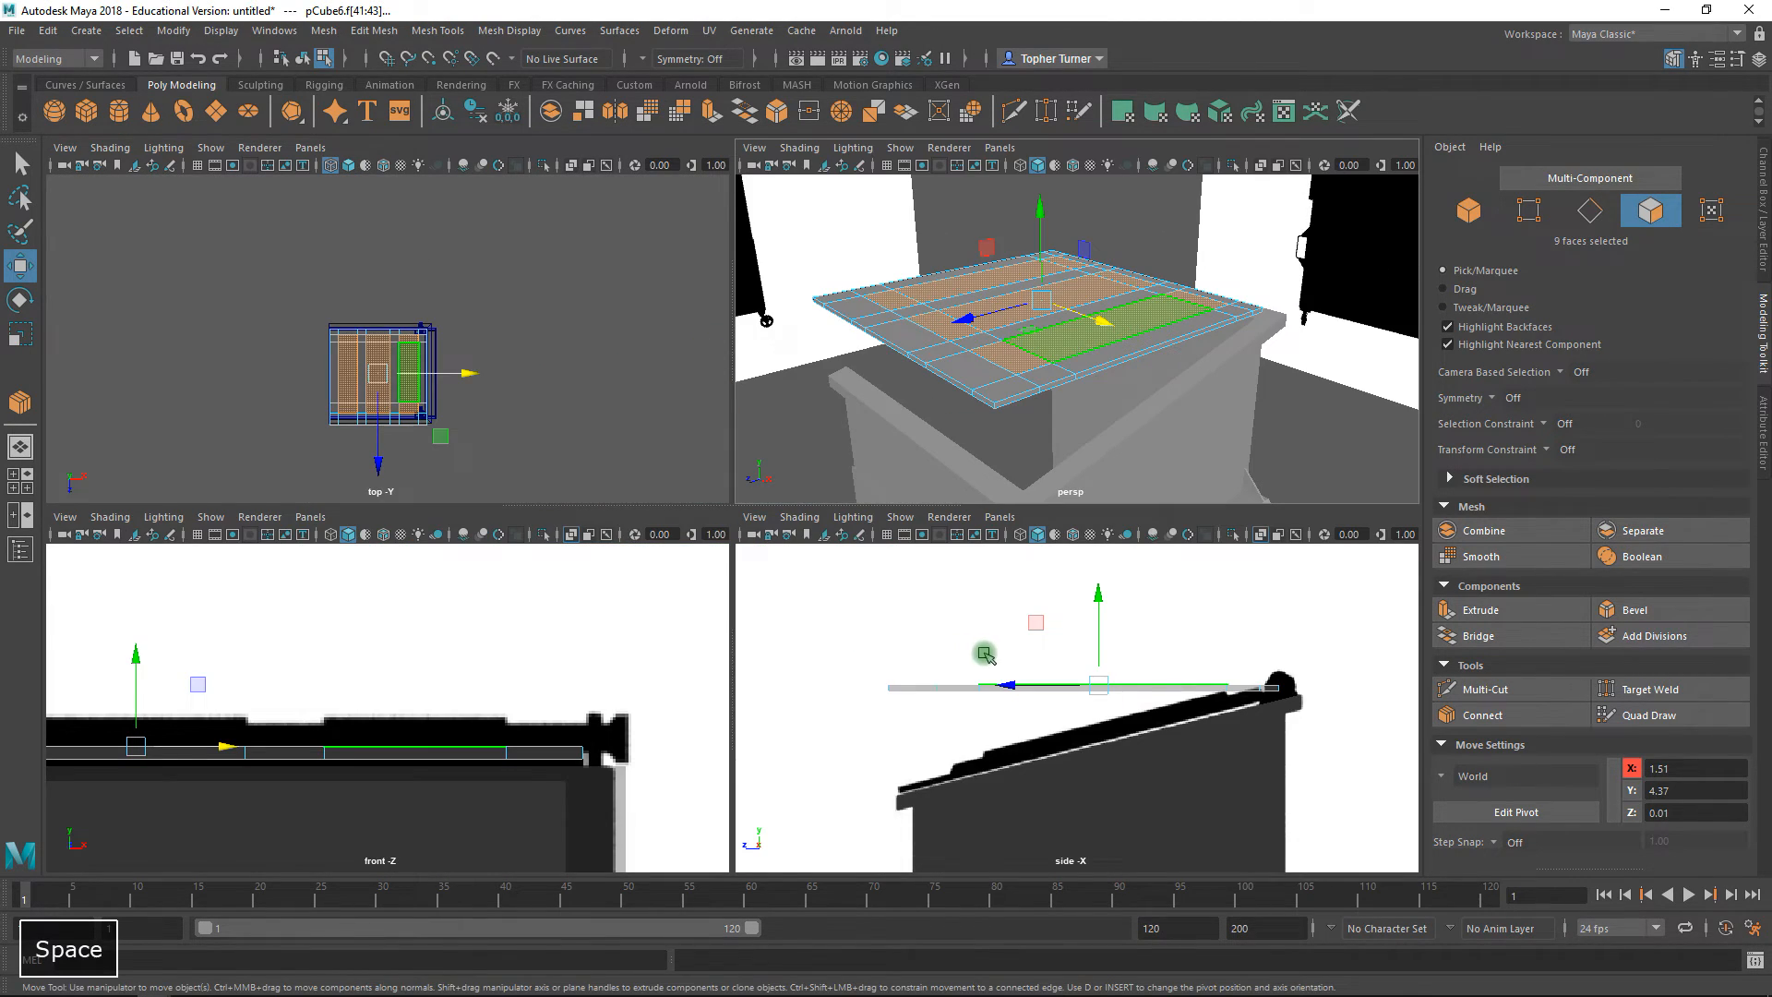
key(space)
alt+right_drag(929, 606, 1024, 803)
alt+middle_drag(902, 646, 842, 707)
click(1454, 609)
drag(1129, 467, 1116, 445)
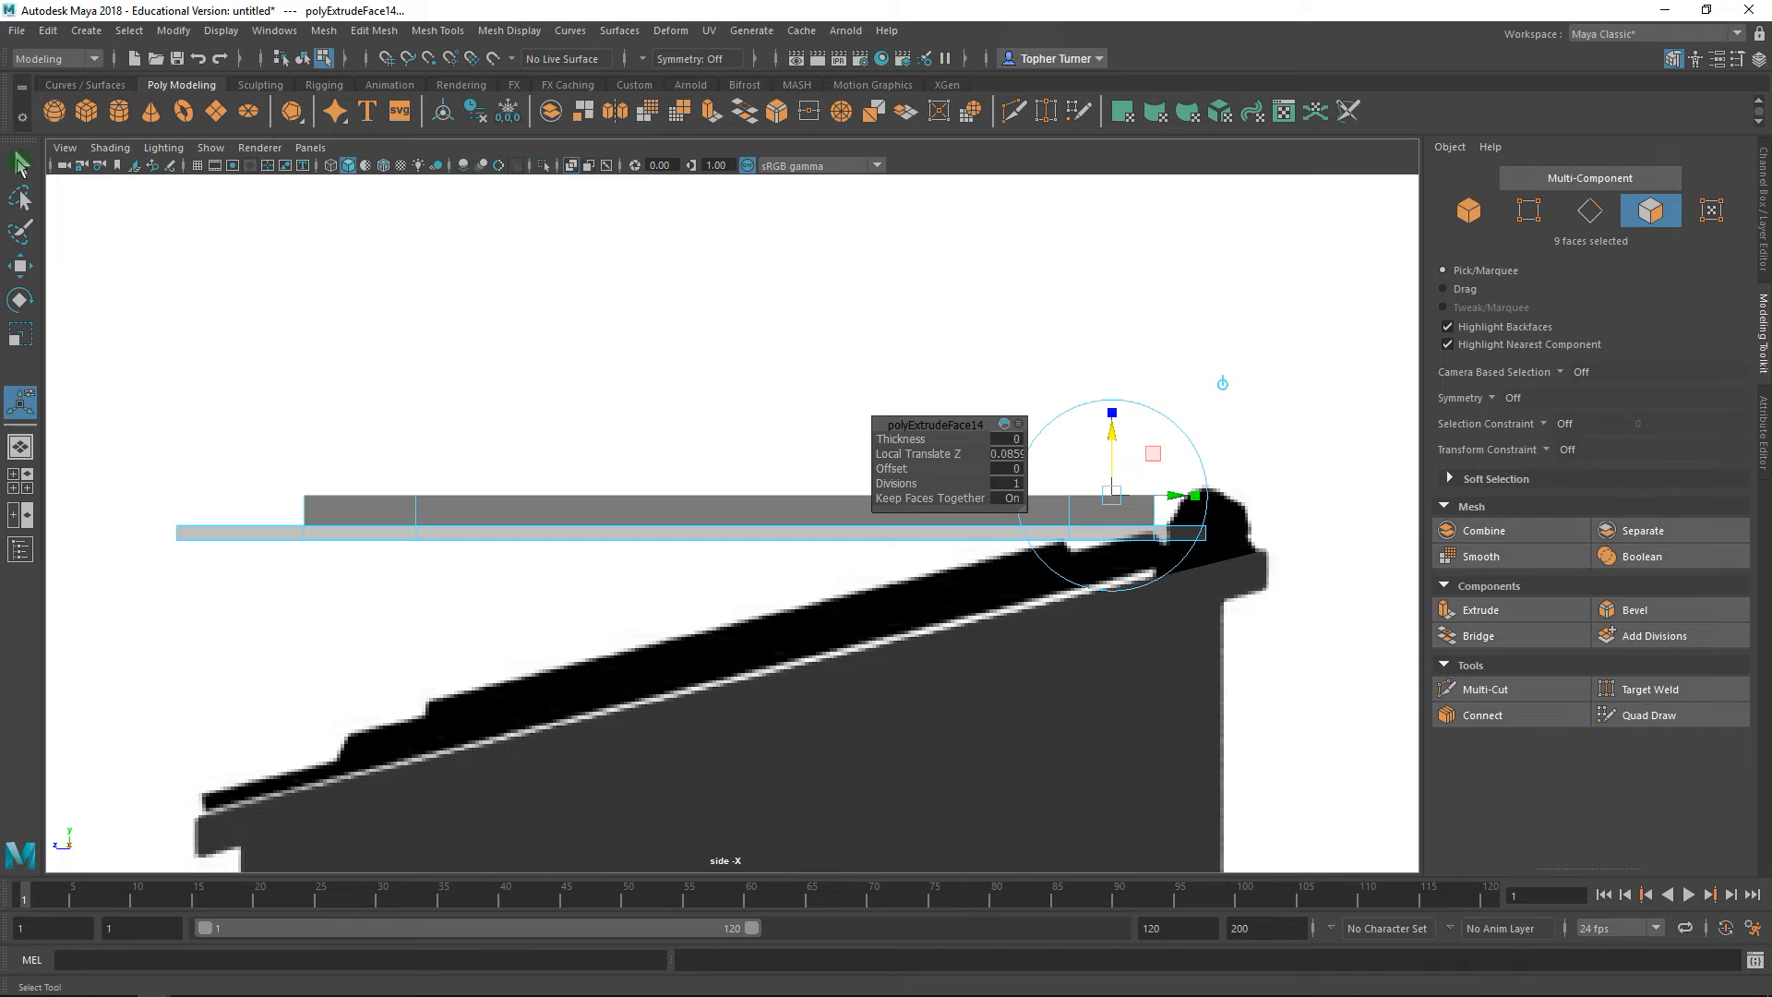
key(q)
- Deselect the short end faces of all three ridges, keeping only the three long centre faces selected
key(space)
shift+click(897, 291)
shift+click(947, 314)
shift+click(1010, 344)
alt+drag(1126, 351, 1029, 402)
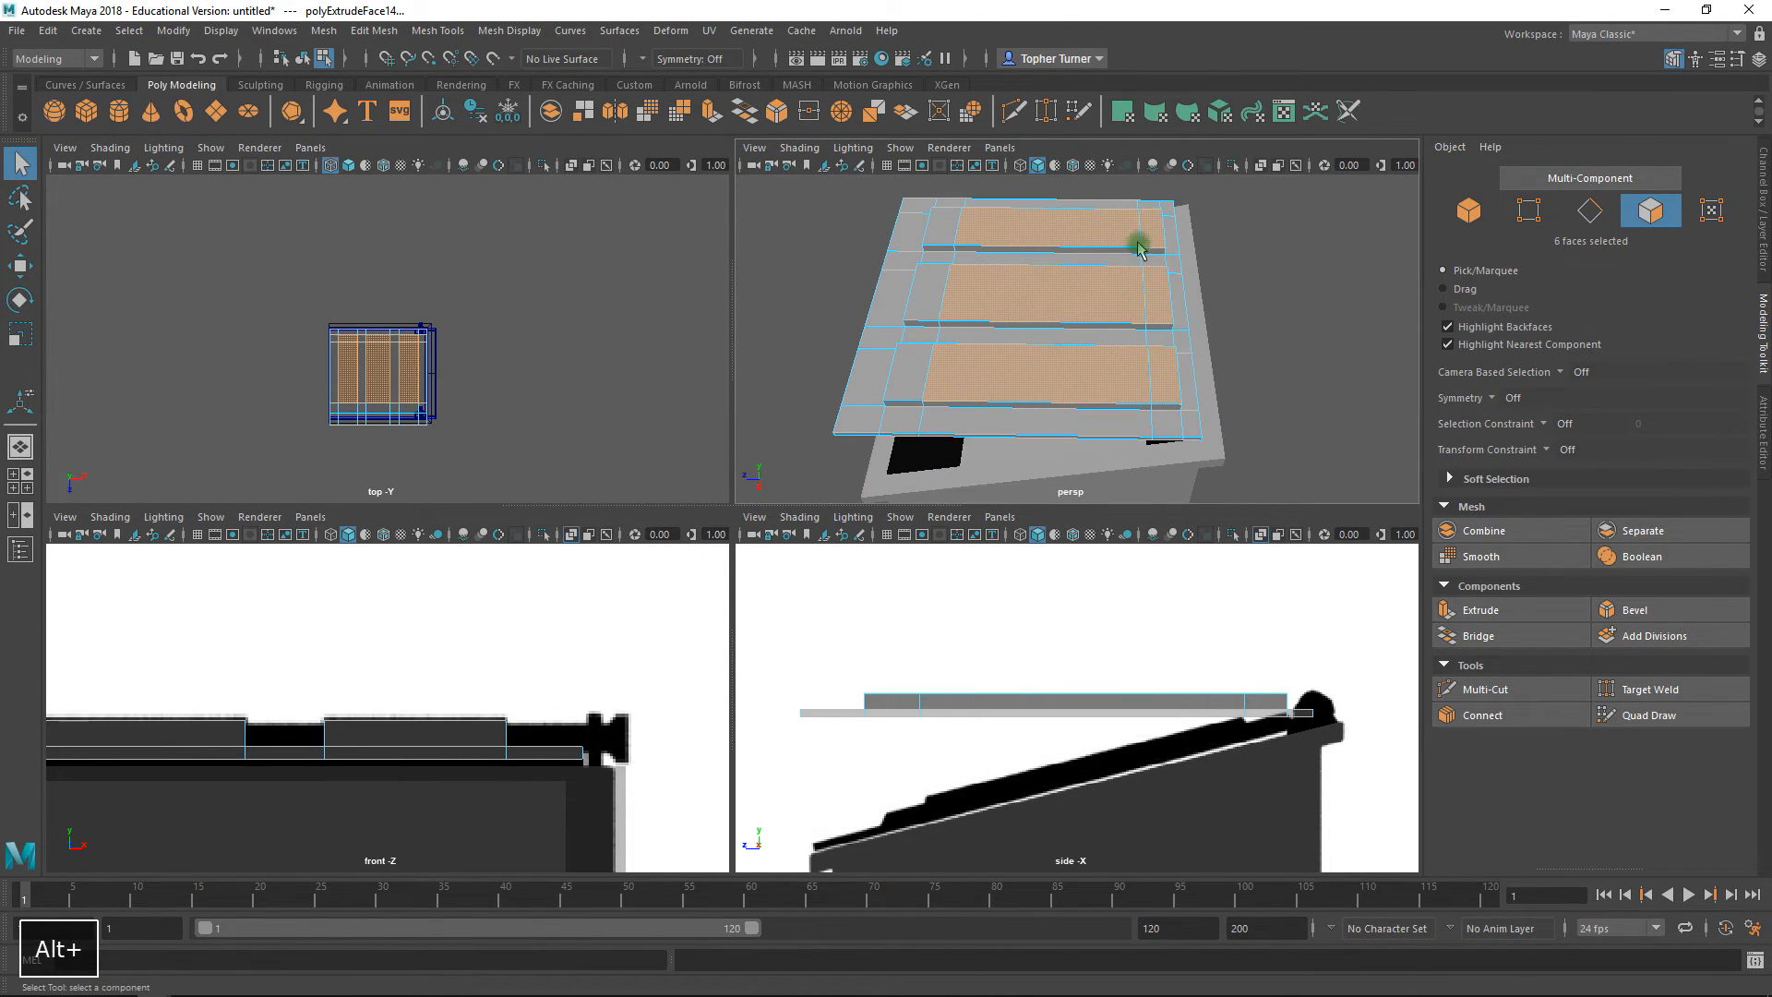
shift+click(1151, 225)
shift+click(1154, 294)
shift+click(1170, 363)
- Extrude the three long centre faces upward to about Y 4.52 to form the ridges' second tier
key(space)
click(1480, 609)
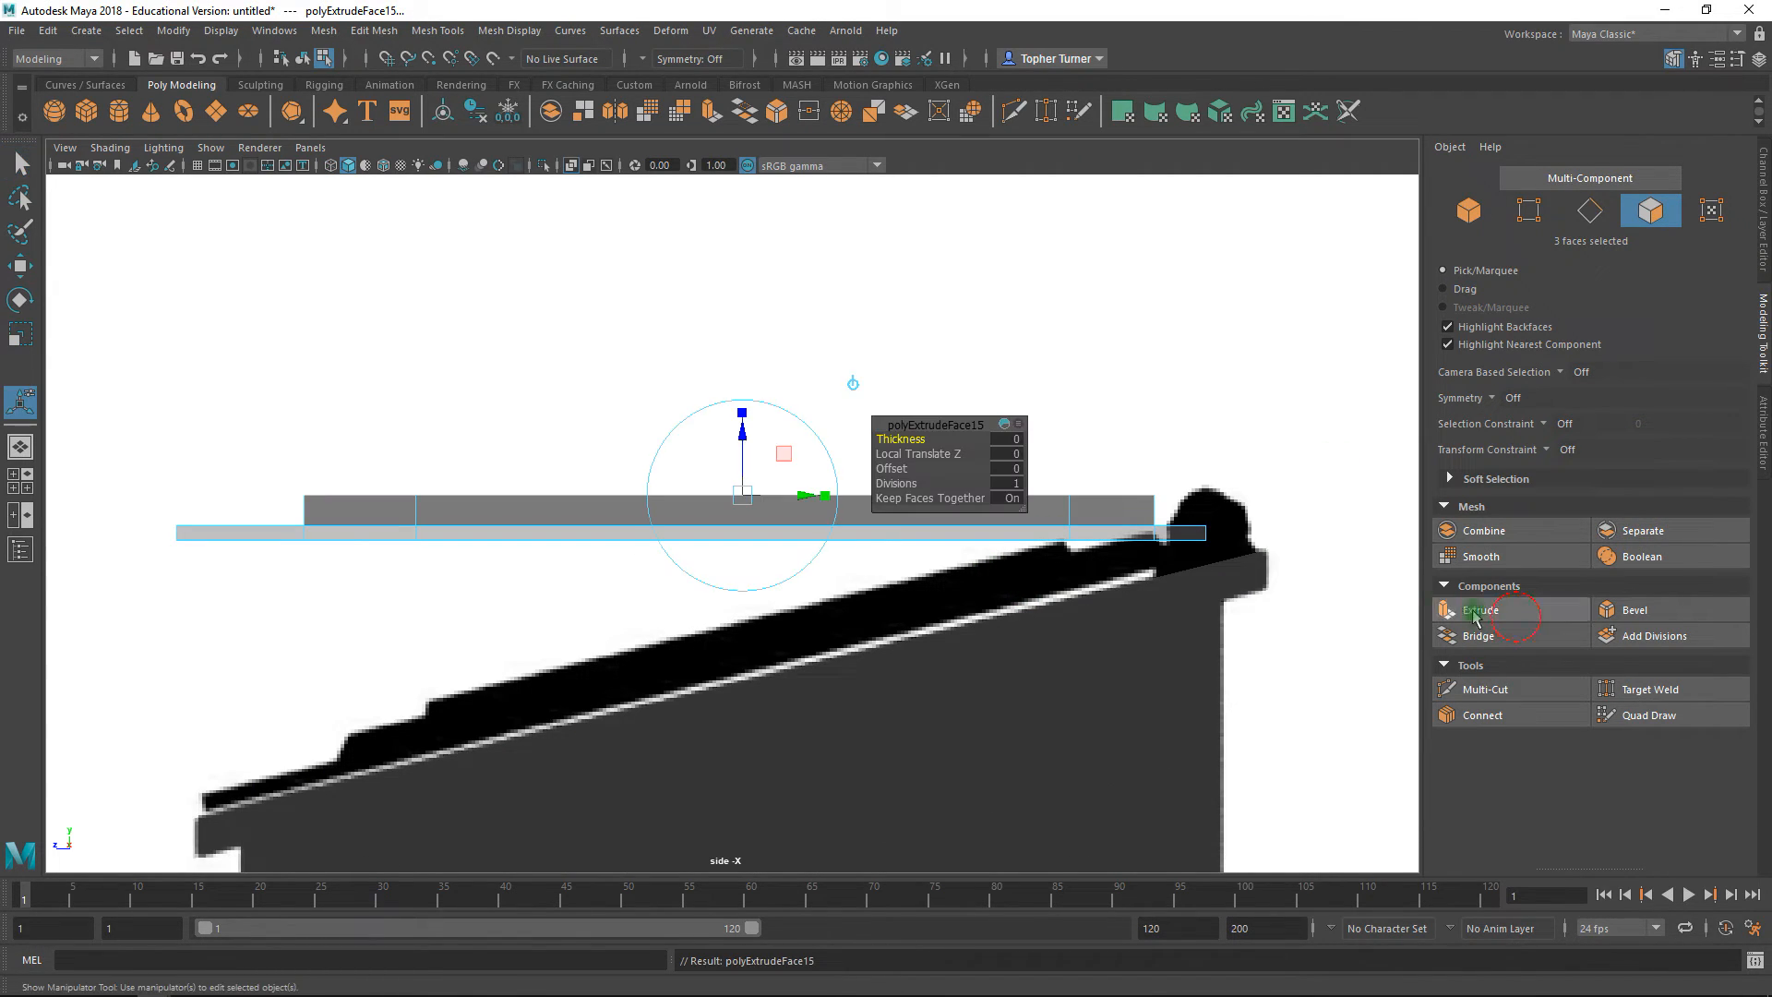
drag(748, 446, 749, 422)
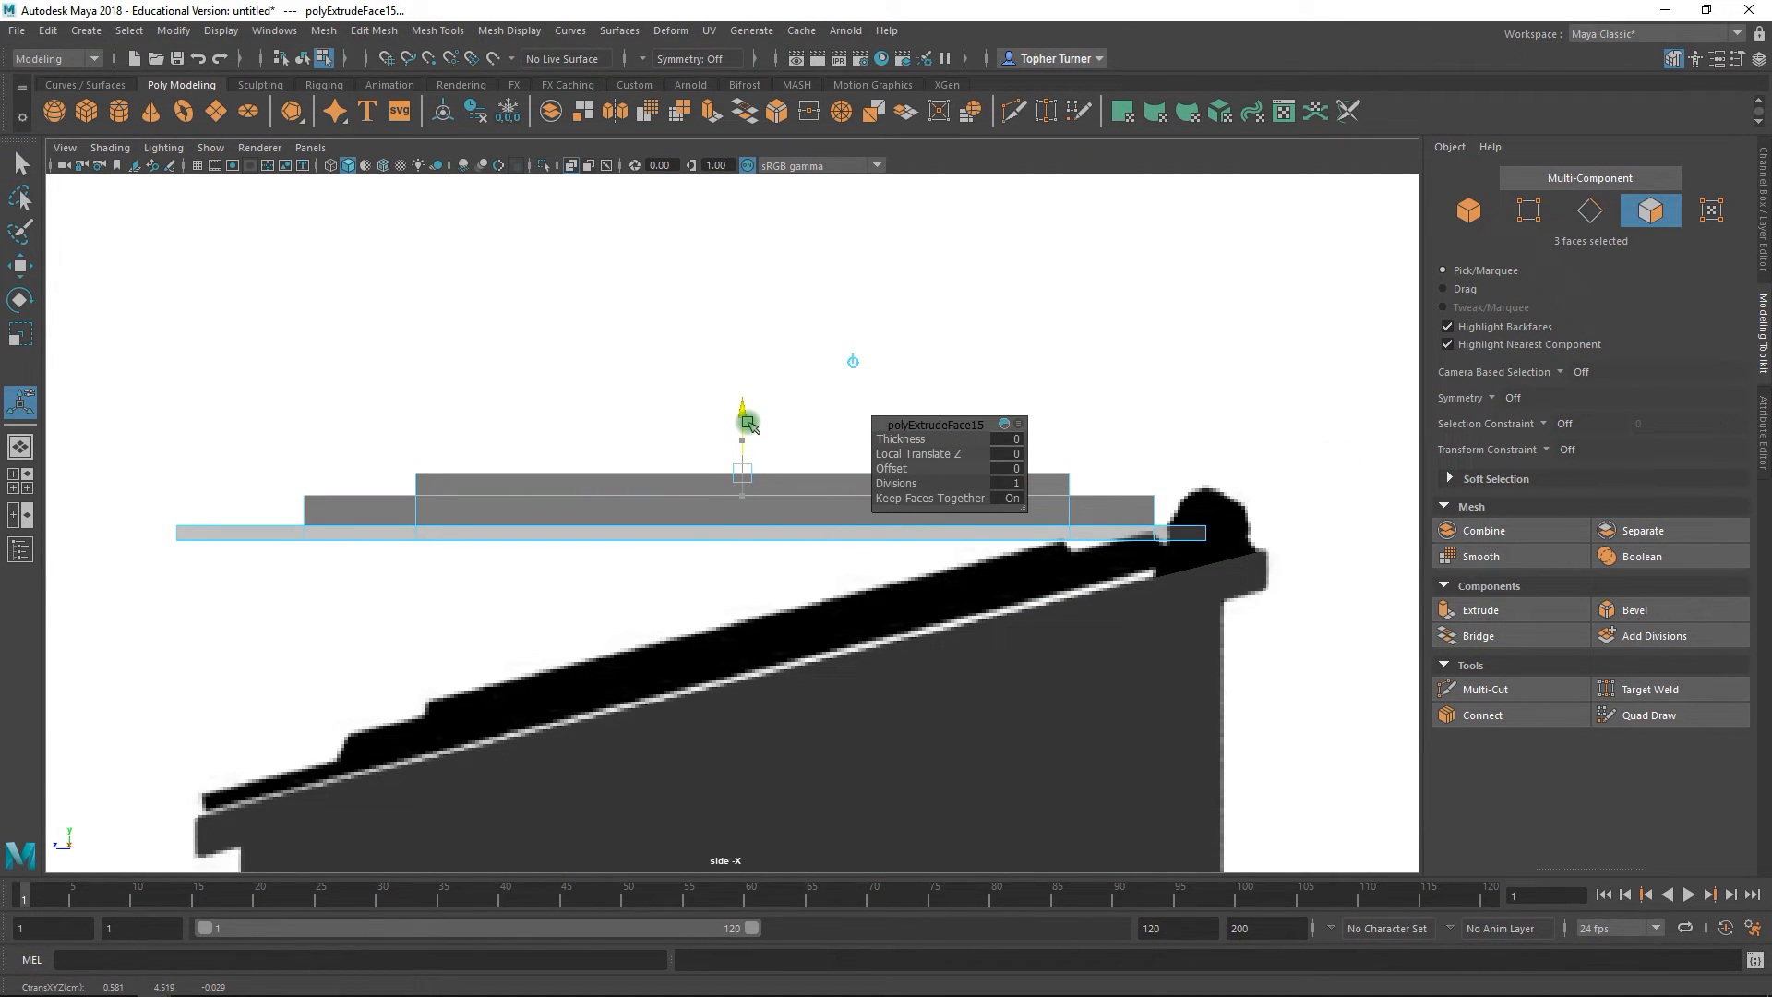
key(q)
- Slant the ridges' hinge ends by moving the second tier's top vertices inward to about Z -0.93 and the first tier's top vertices inward too
alt+right_drag(977, 490, 1098, 591)
alt+middle_drag(1139, 541, 895, 510)
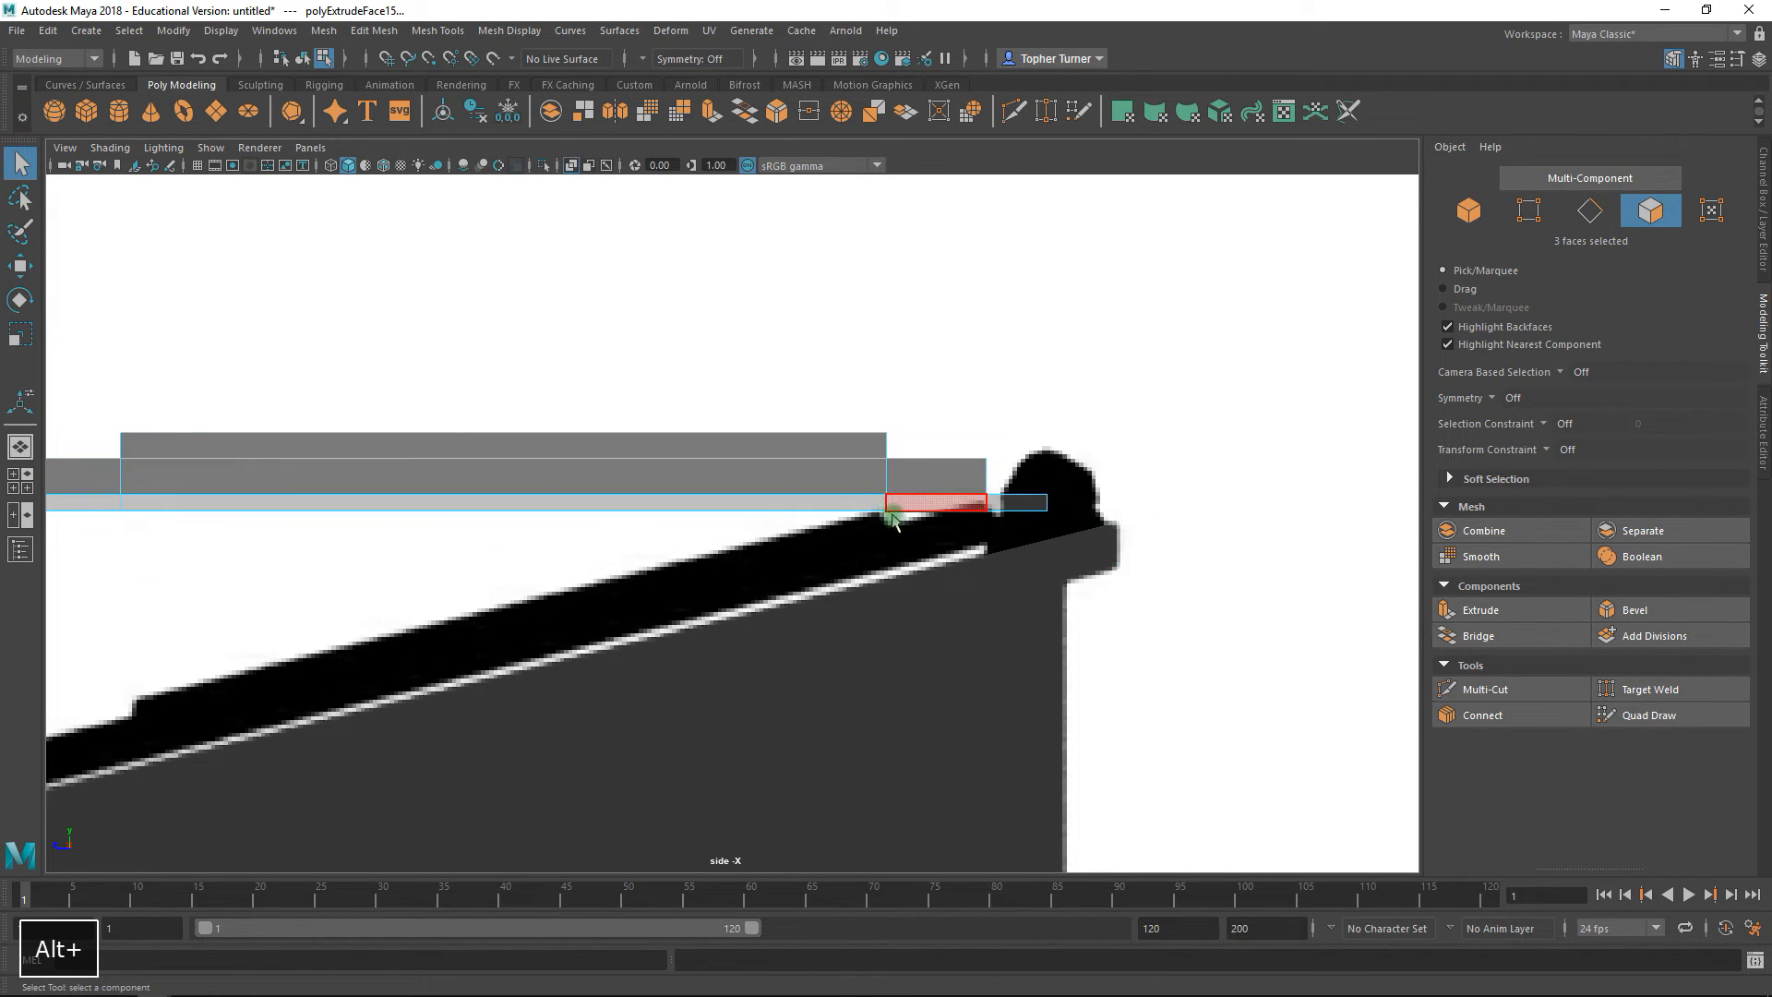
key(F10)
click(21, 267)
click(21, 269)
drag(849, 400, 936, 448)
alt+right_drag(962, 393, 1063, 590)
drag(886, 391, 871, 393)
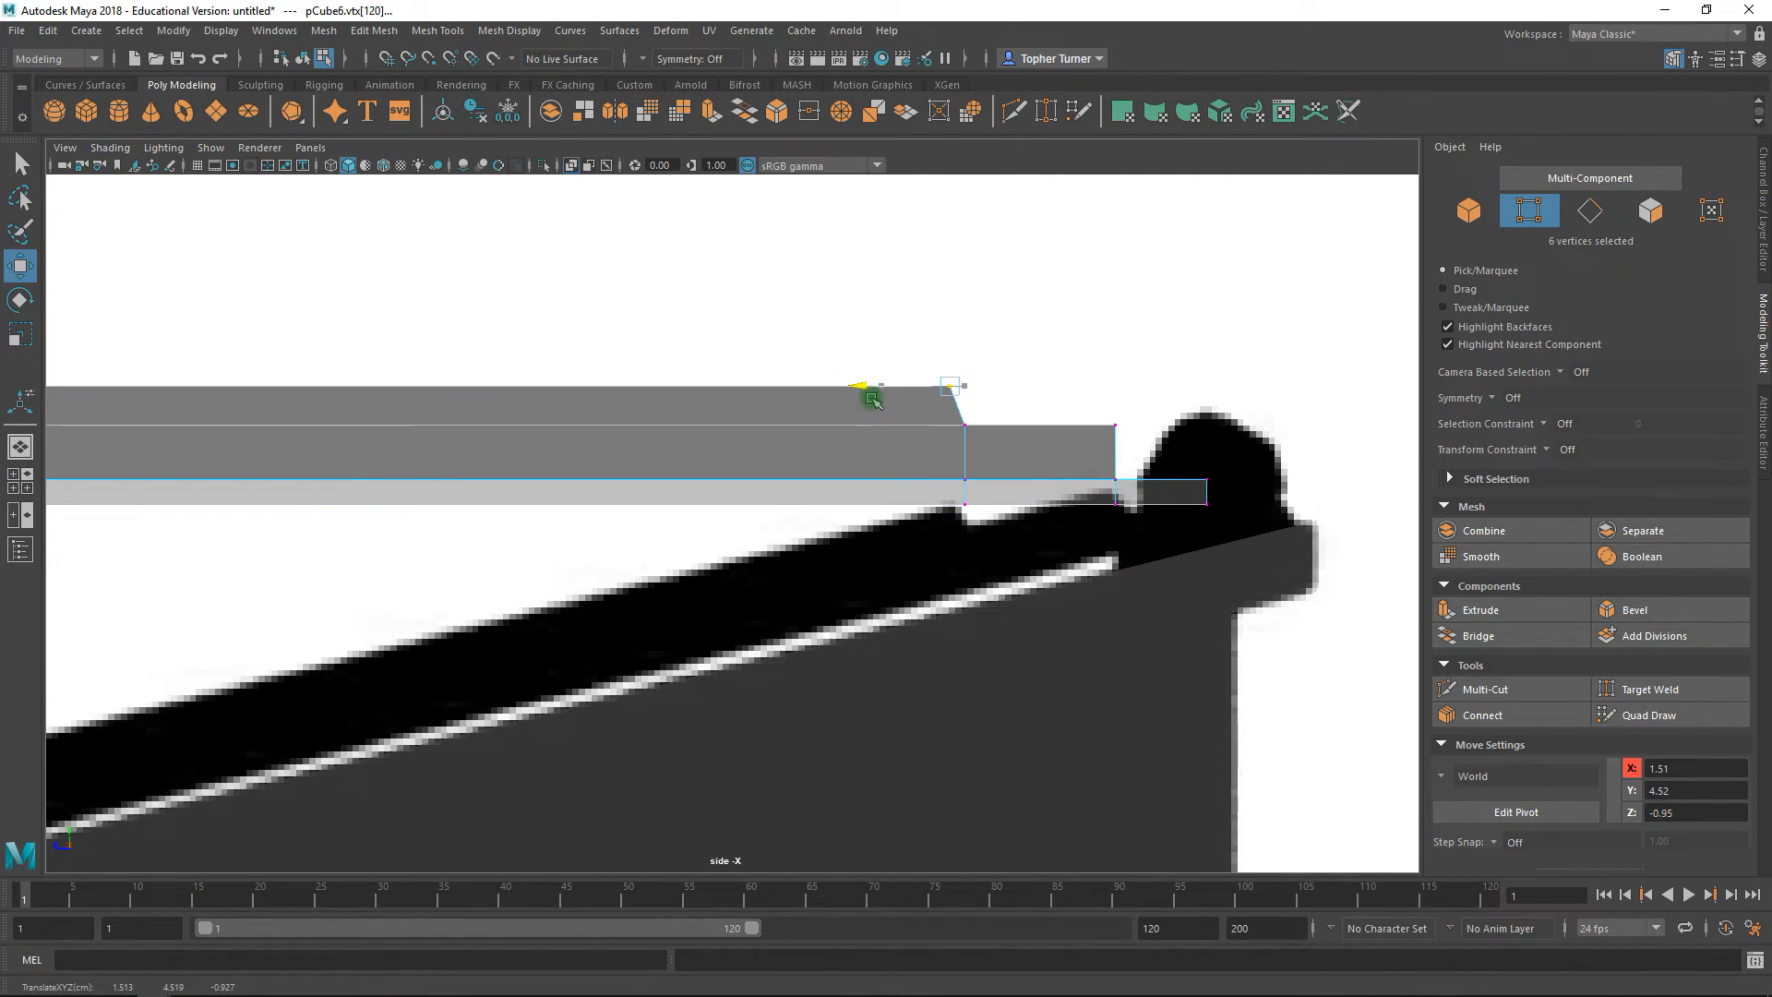
drag(1091, 403, 1027, 437)
- Slant the ridges' lower ends by moving the first tier's top vertices to about Z 1.15 and the second tier's top vertices inward too
alt+middle_drag(464, 392, 1551, 362)
alt+middle_drag(975, 334, 911, 249)
drag(604, 295, 618, 329)
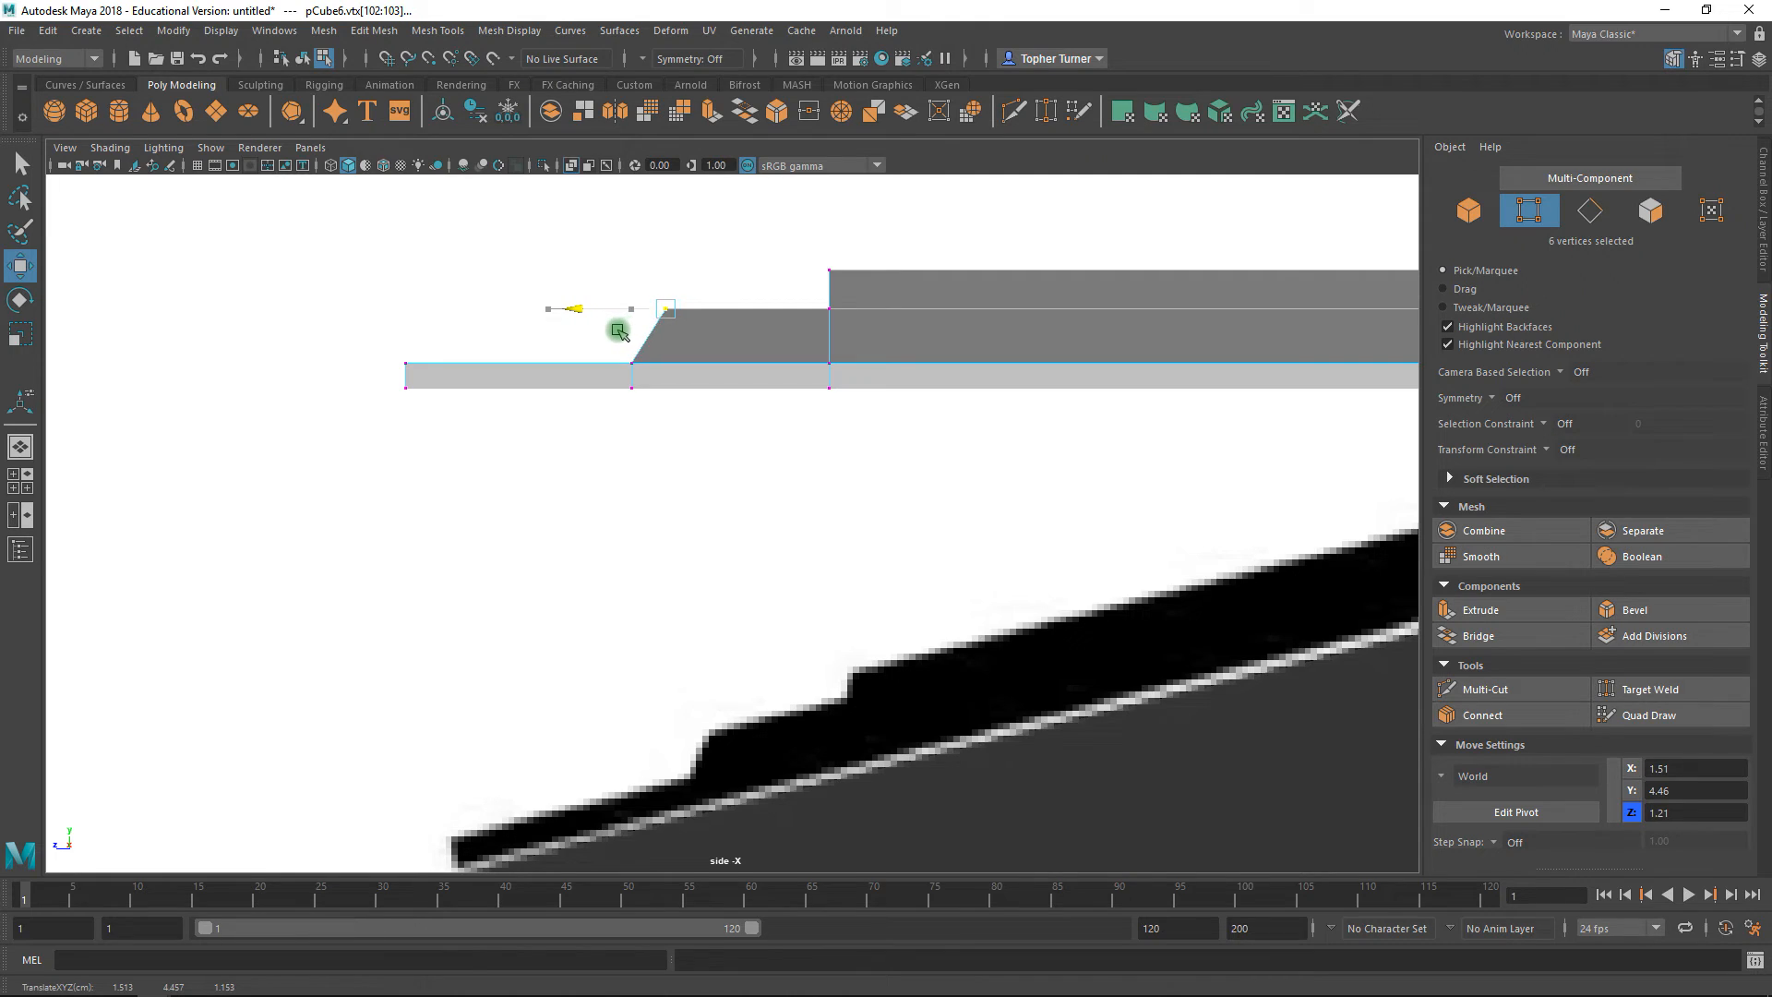
mouse_move(817, 258)
mouse_down()
mouse_move(847, 288)
mouse_move(775, 269)
mouse_move(791, 271)
mouse_up()
click(809, 272)
key(q)
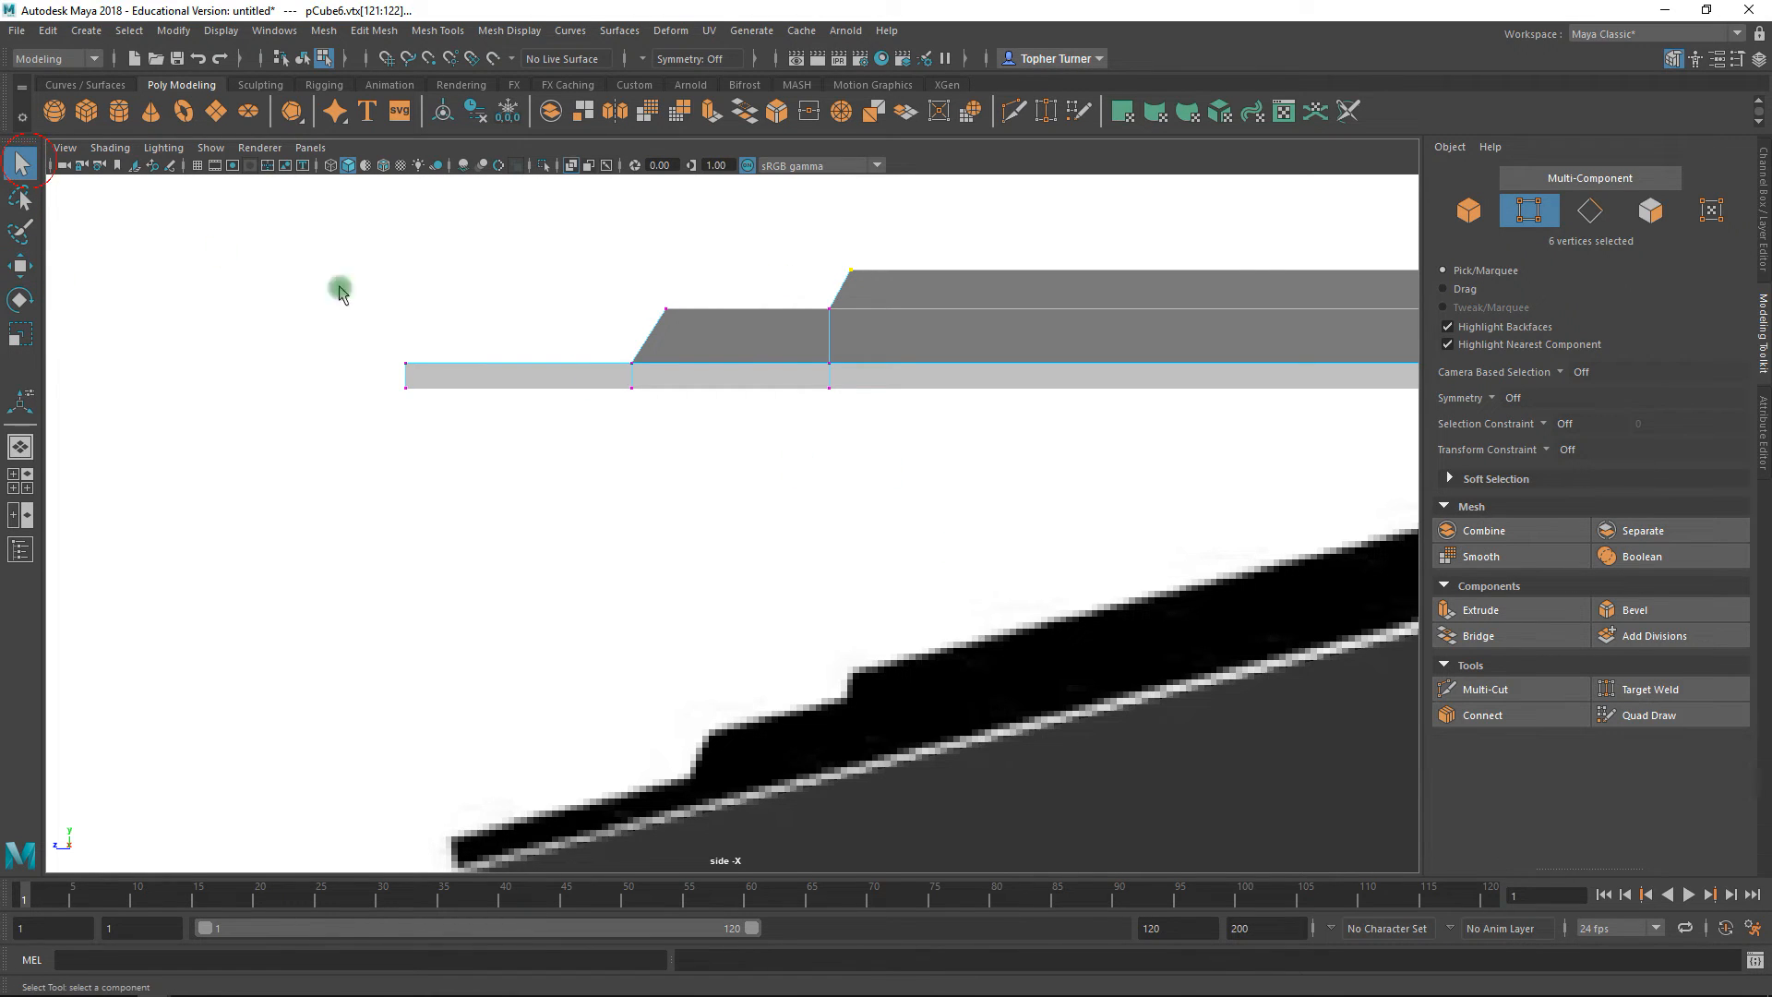
- Activate the Target Weld tool with a lower corner of the lid framed in perspective view
alt+right_drag(834, 373, 739, 384)
key(space)
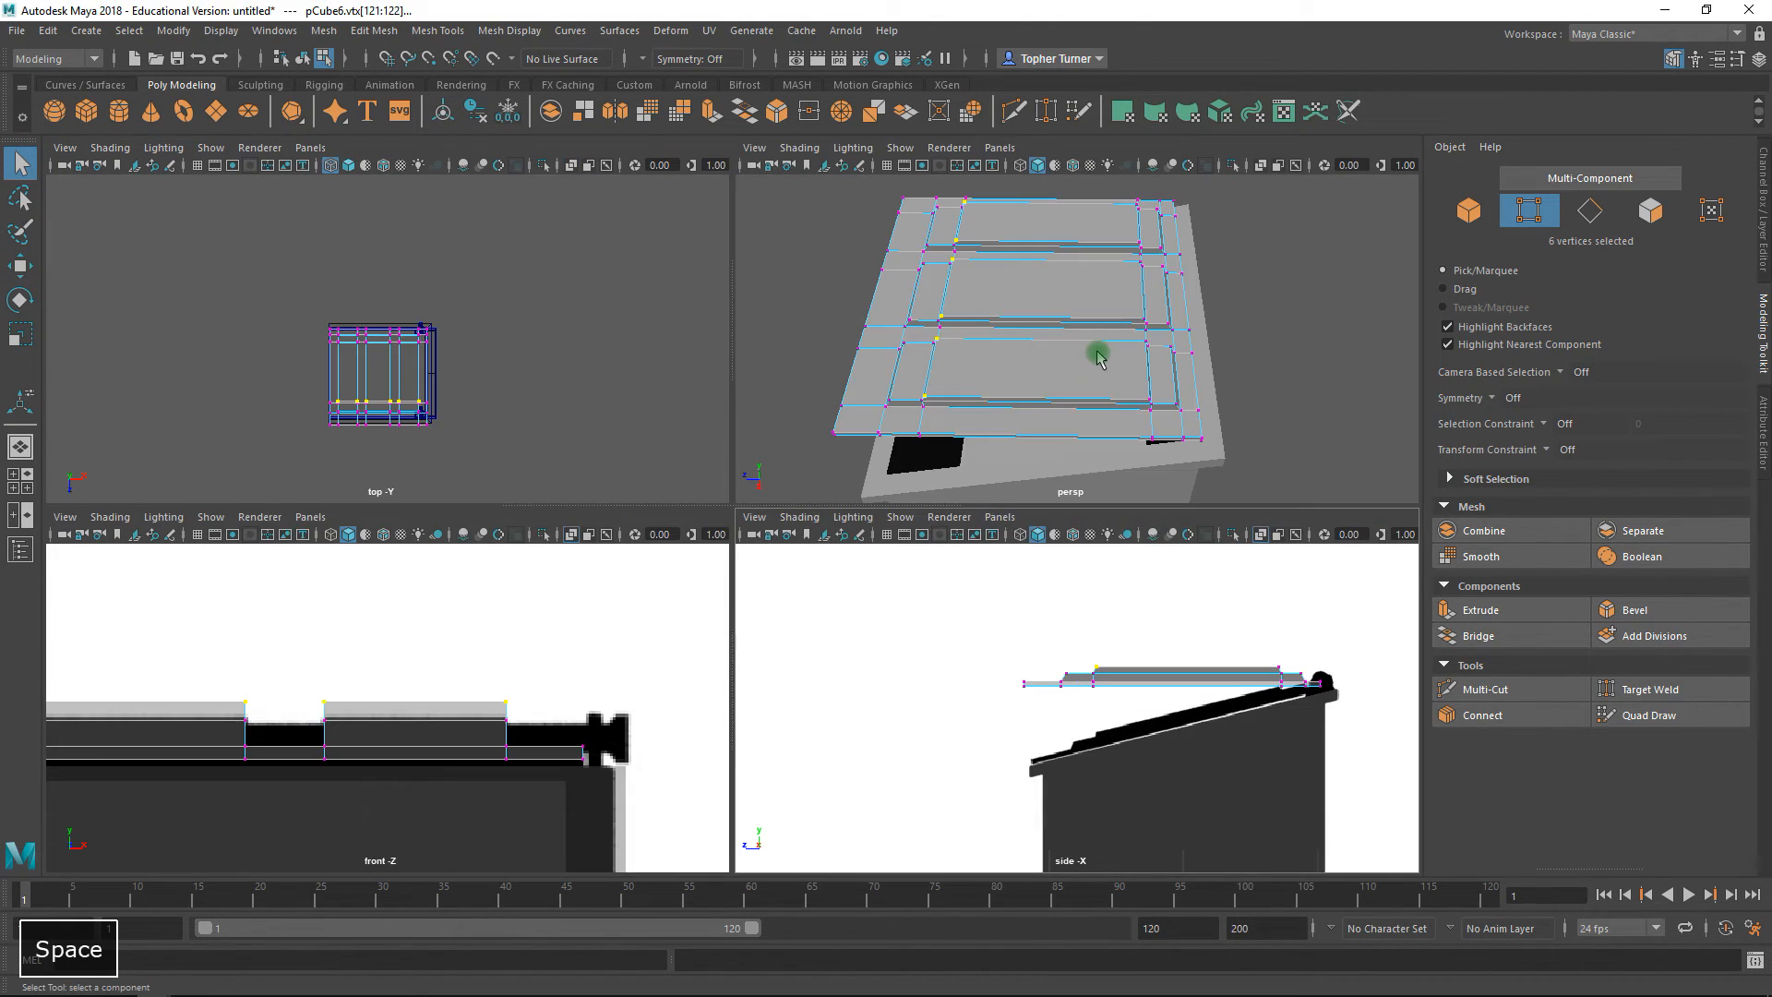
key(space)
alt+drag(928, 355, 820, 505)
alt+right_drag(822, 507, 855, 641)
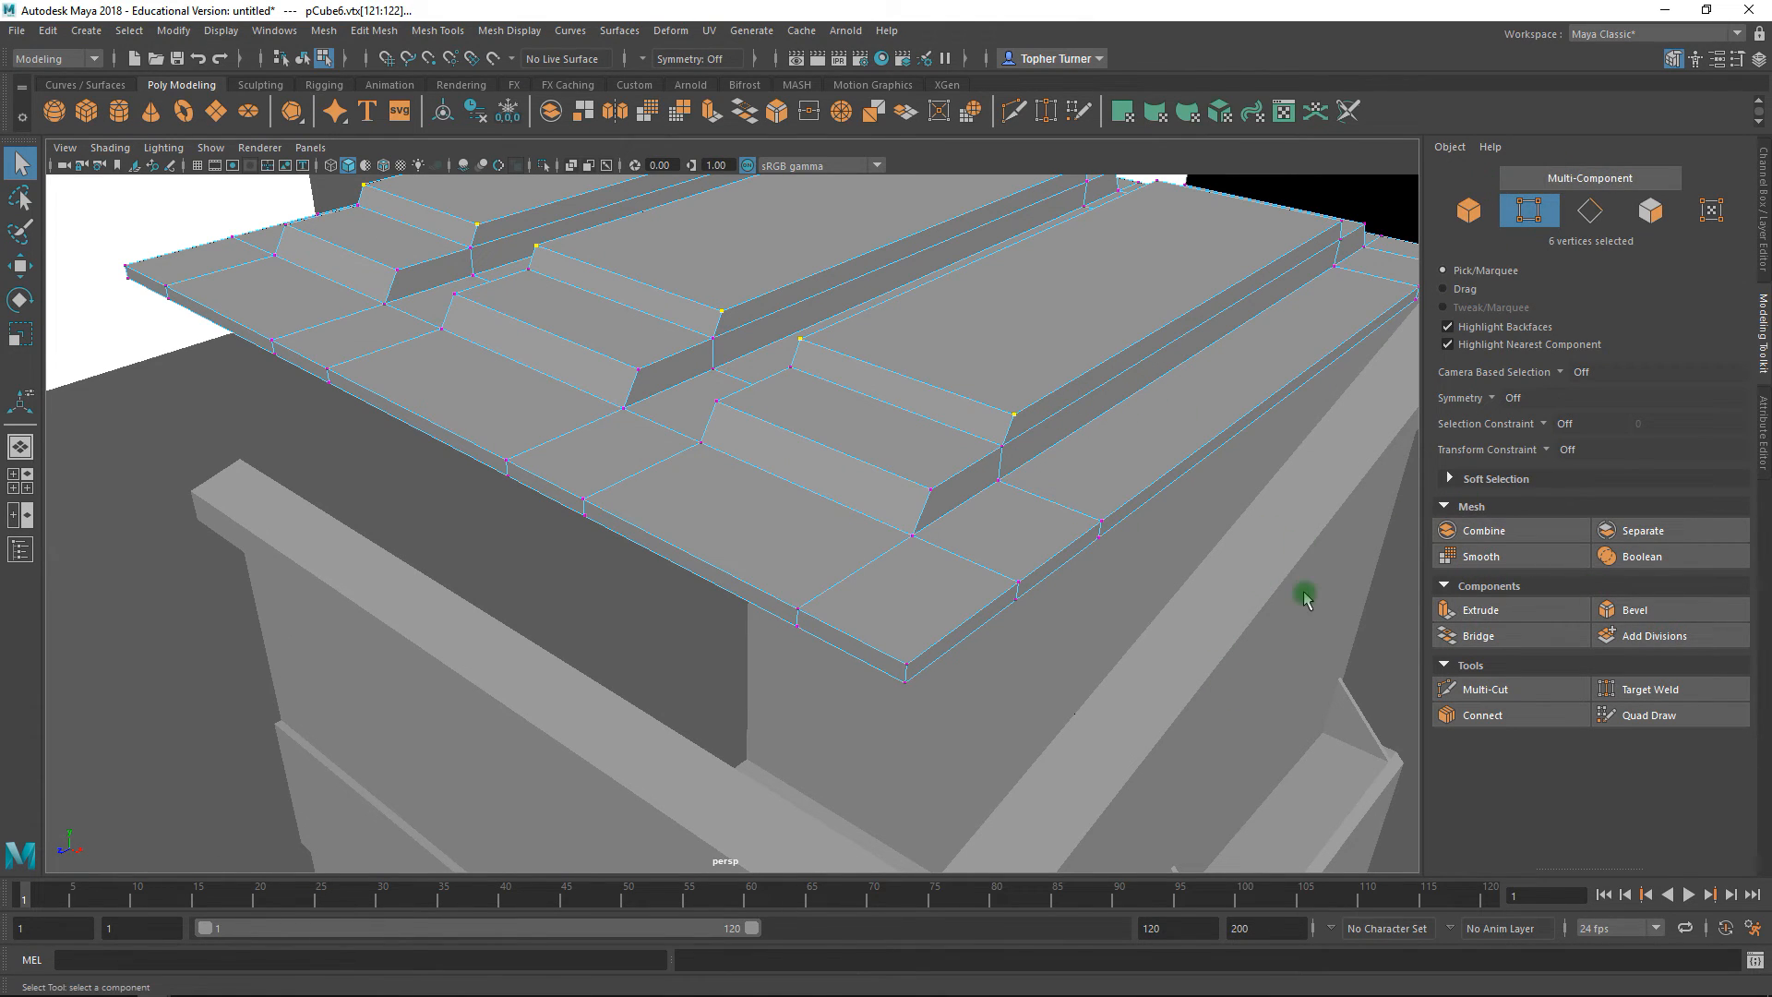
click(1657, 690)
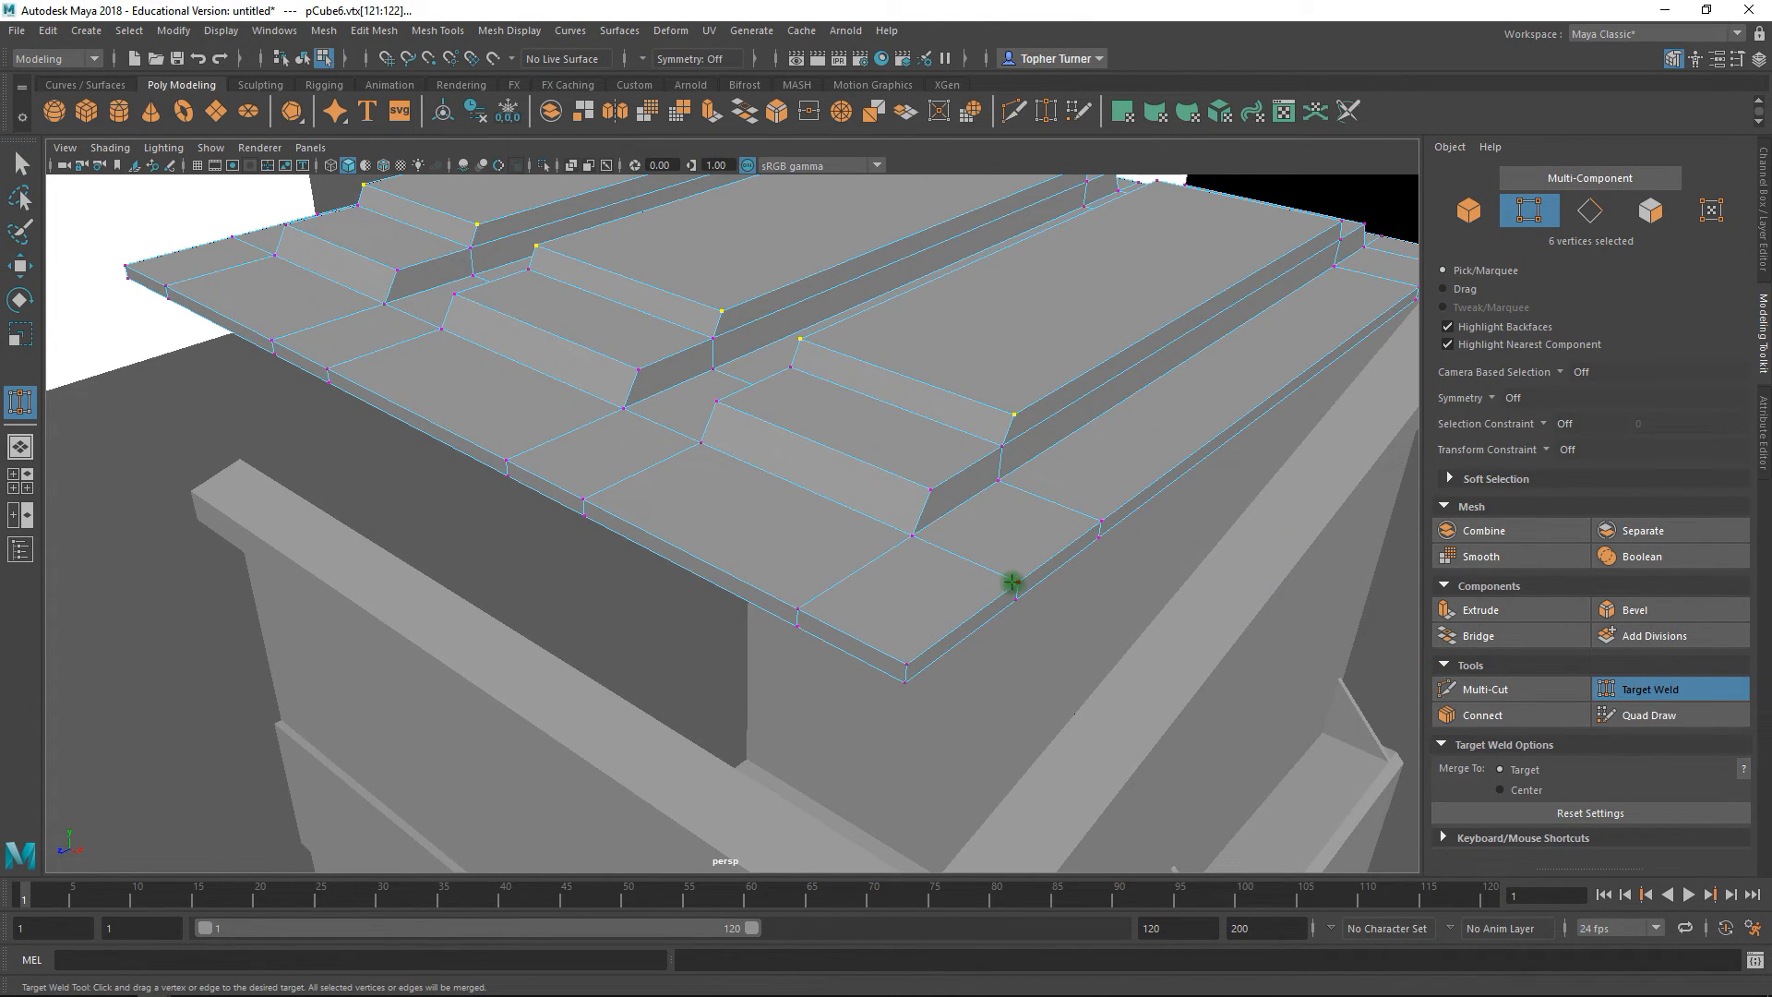
drag(938, 623, 907, 655)
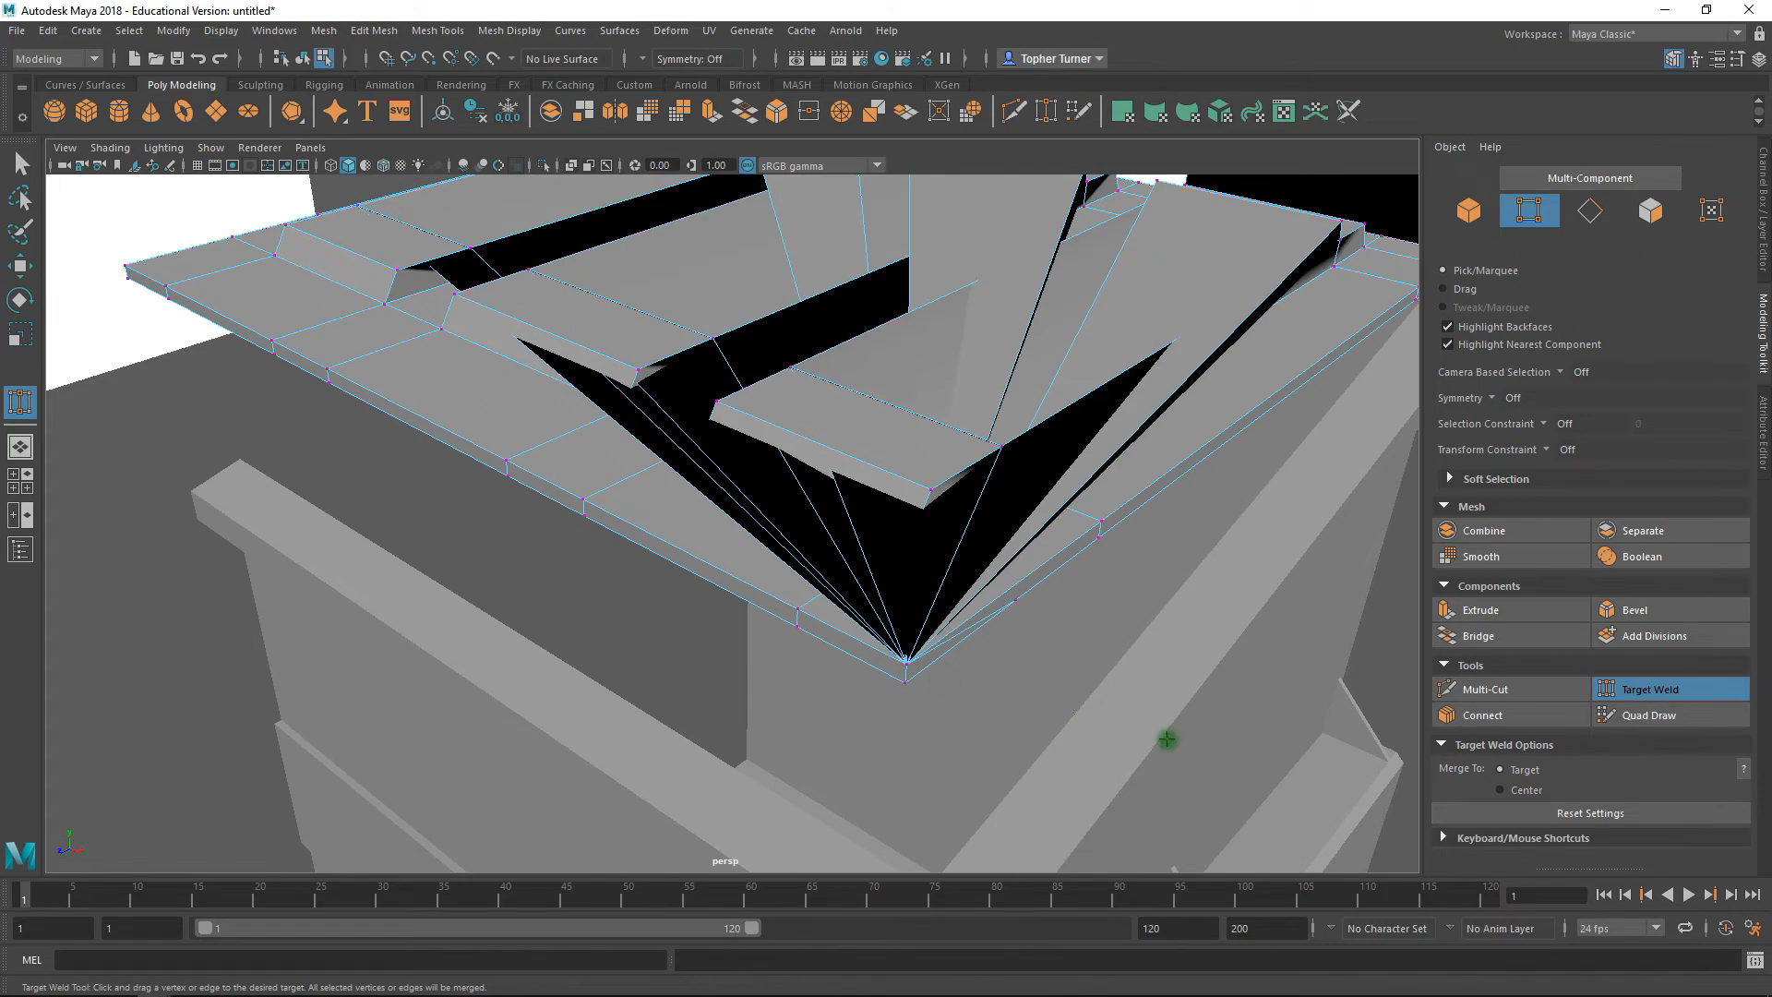
alt+drag(657, 480, 744, 455)
key(ctrl+z)
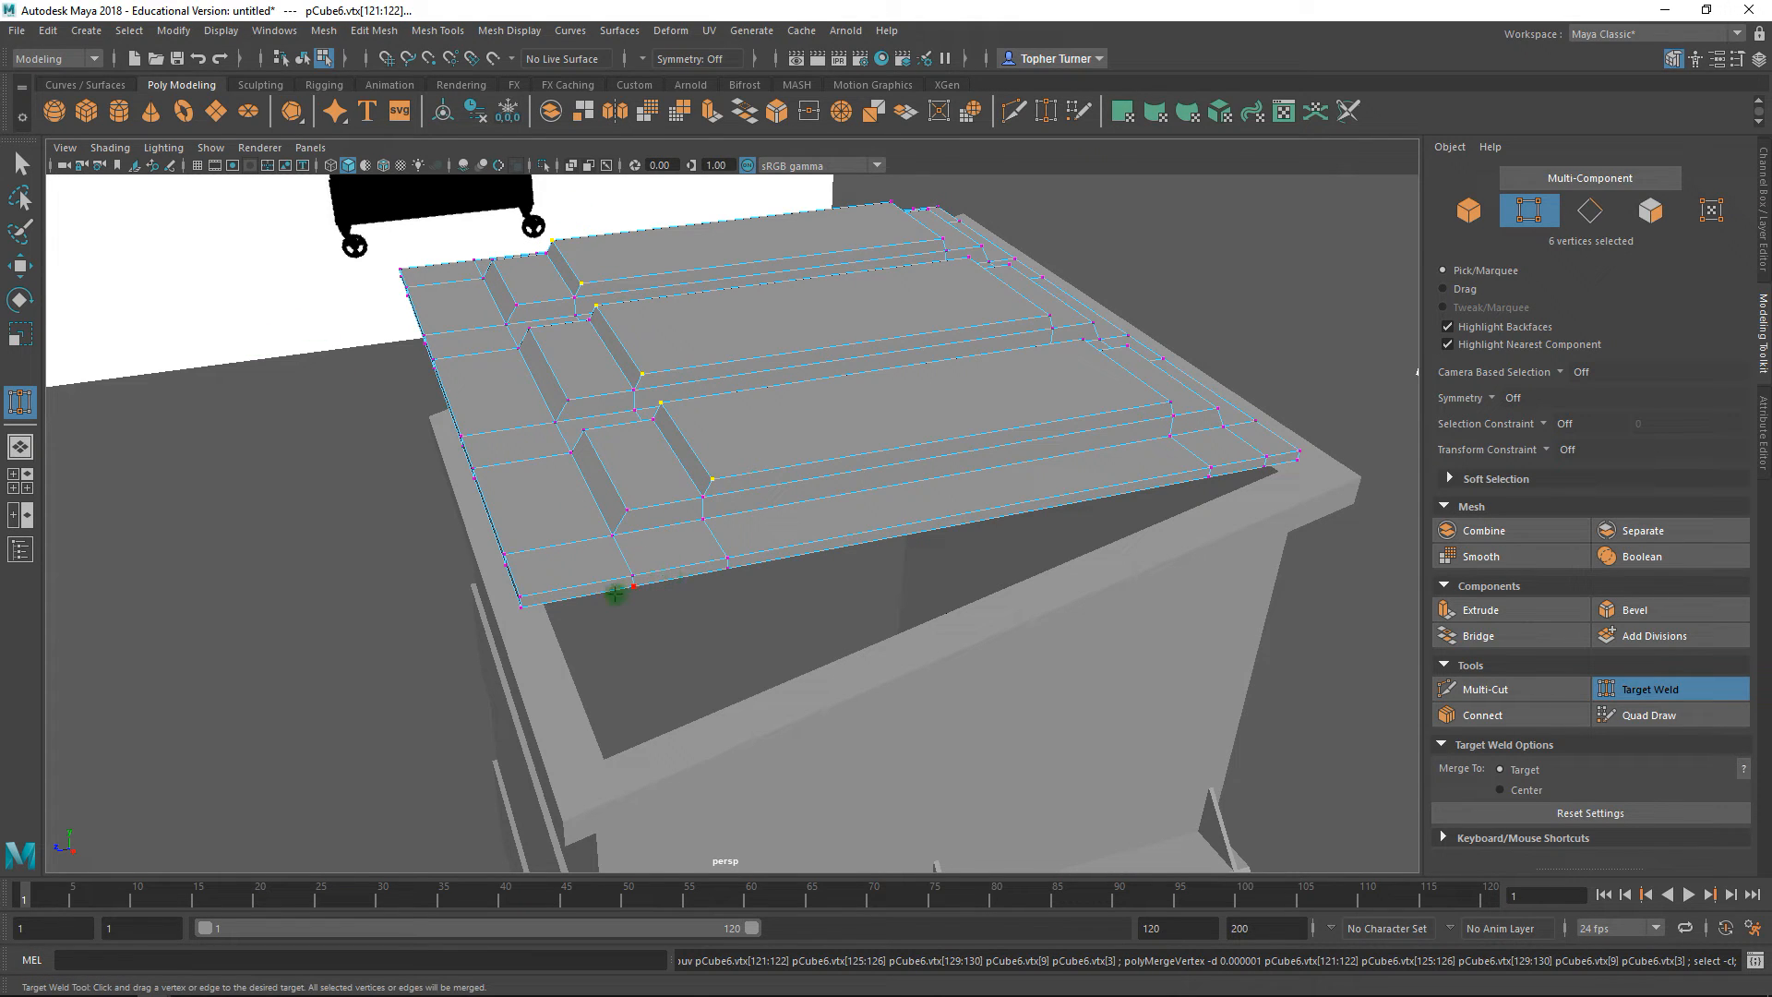
- Clear the vertex selection and weld the extra rim and ridge-base vertices at the first lower corner into the lid corner and ridge corner
click(415, 581)
alt+drag(755, 530, 765, 585)
alt+right_drag(847, 596, 1033, 711)
alt+middle_drag(1033, 712, 894, 624)
drag(741, 520, 890, 620)
drag(721, 539, 916, 418)
alt+drag(994, 463, 704, 475)
drag(681, 287, 628, 305)
alt+drag(718, 339, 998, 284)
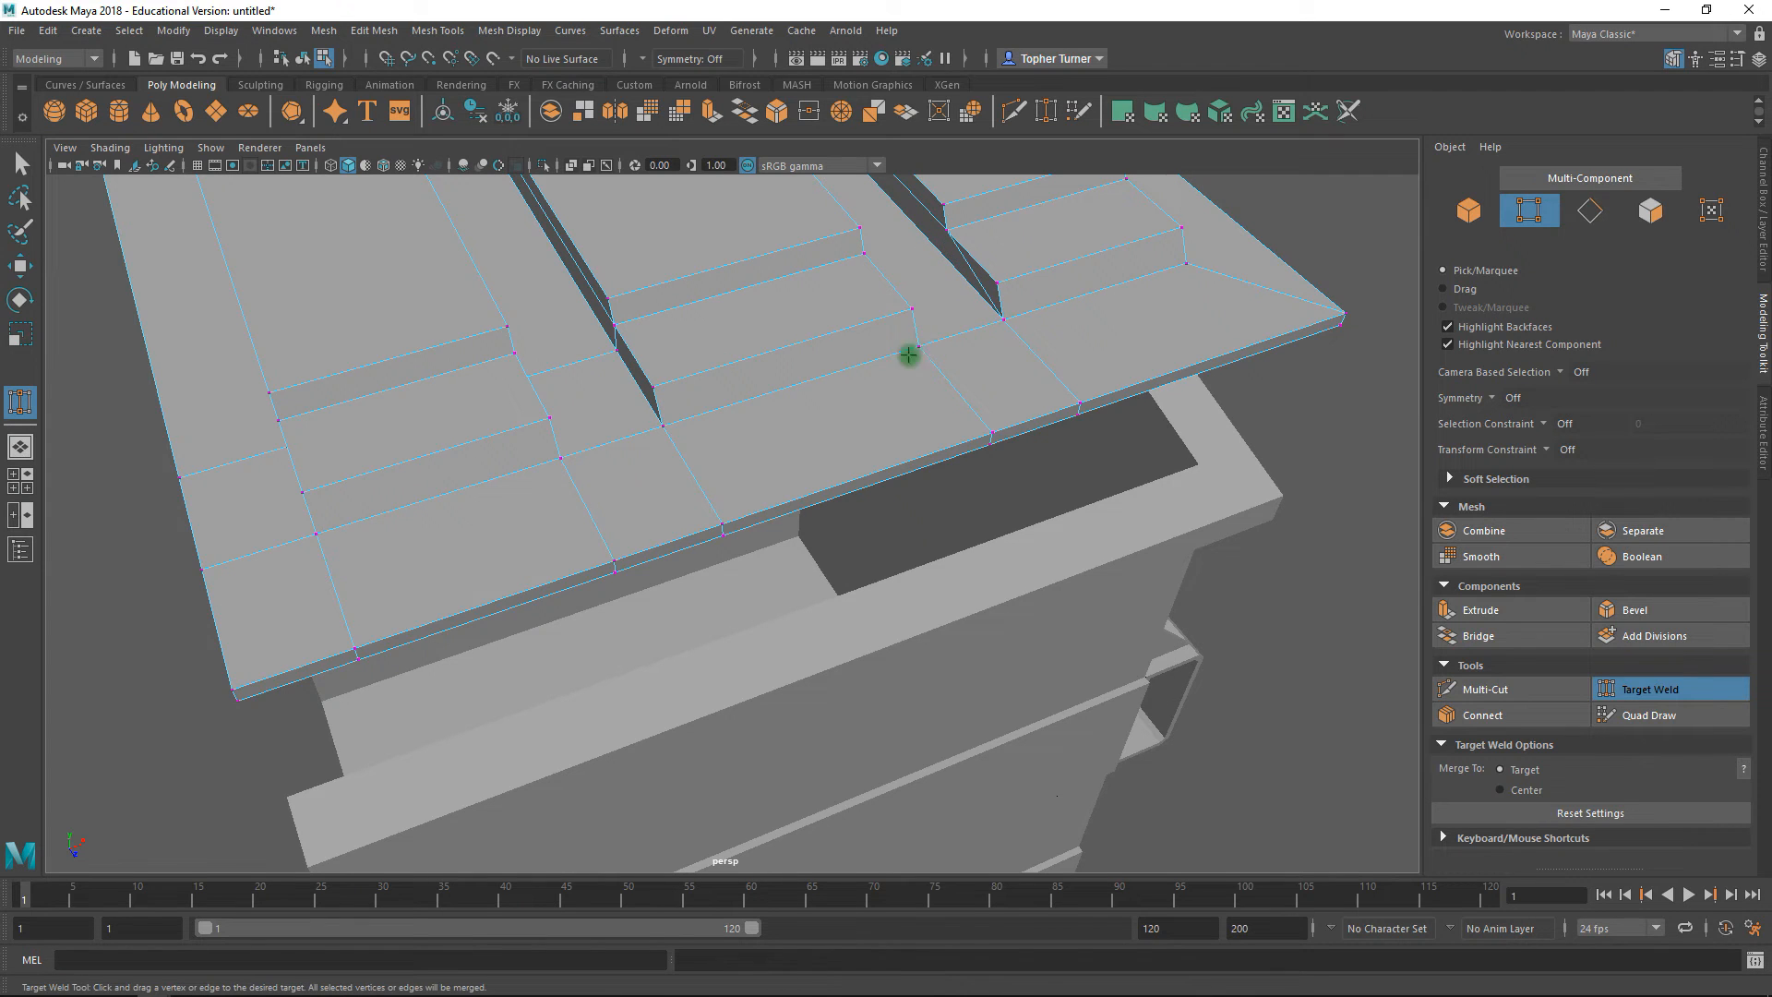
- Weld the leftover cross-edge vertex in the gap between the ridges into the neighbouring ridge's lower base corner
drag(617, 355, 554, 527)
alt+right_drag(606, 460, 728, 577)
drag(551, 355, 419, 432)
alt+drag(609, 447, 668, 360)
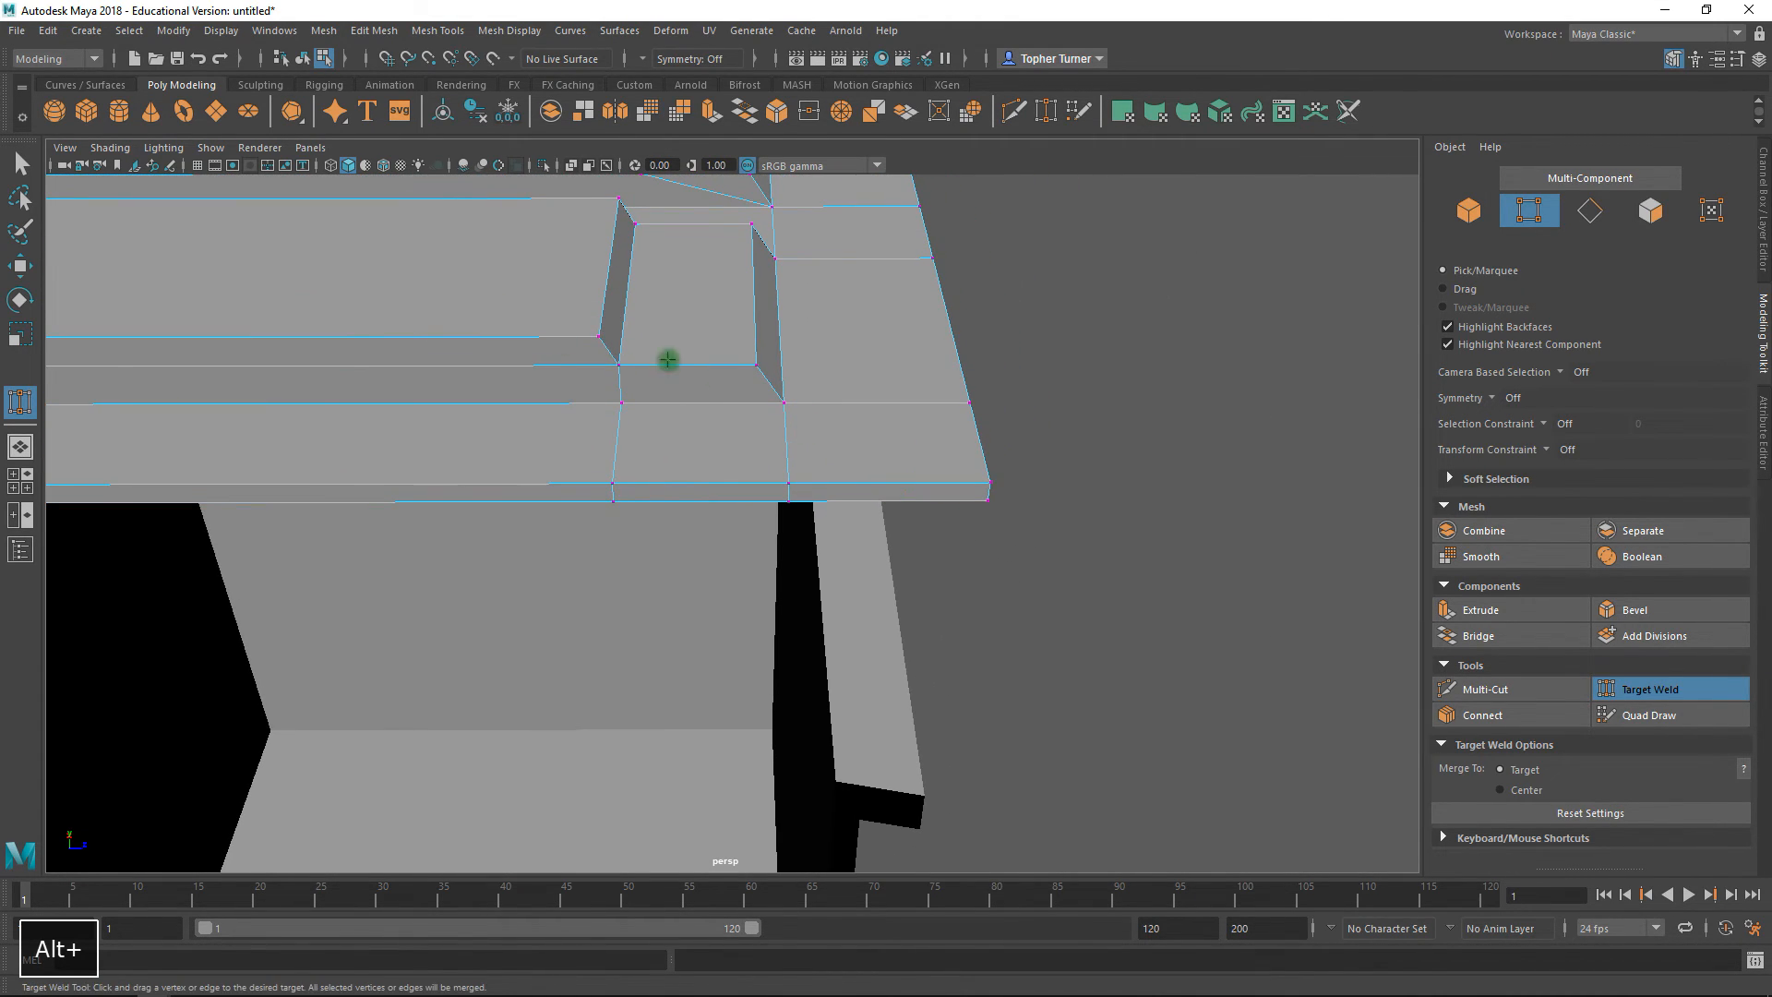
- Weld the extra rim vertices at the other lower corner into the lid corner, and the ridge's side base vertex into its base corner
alt+drag(736, 447, 727, 505)
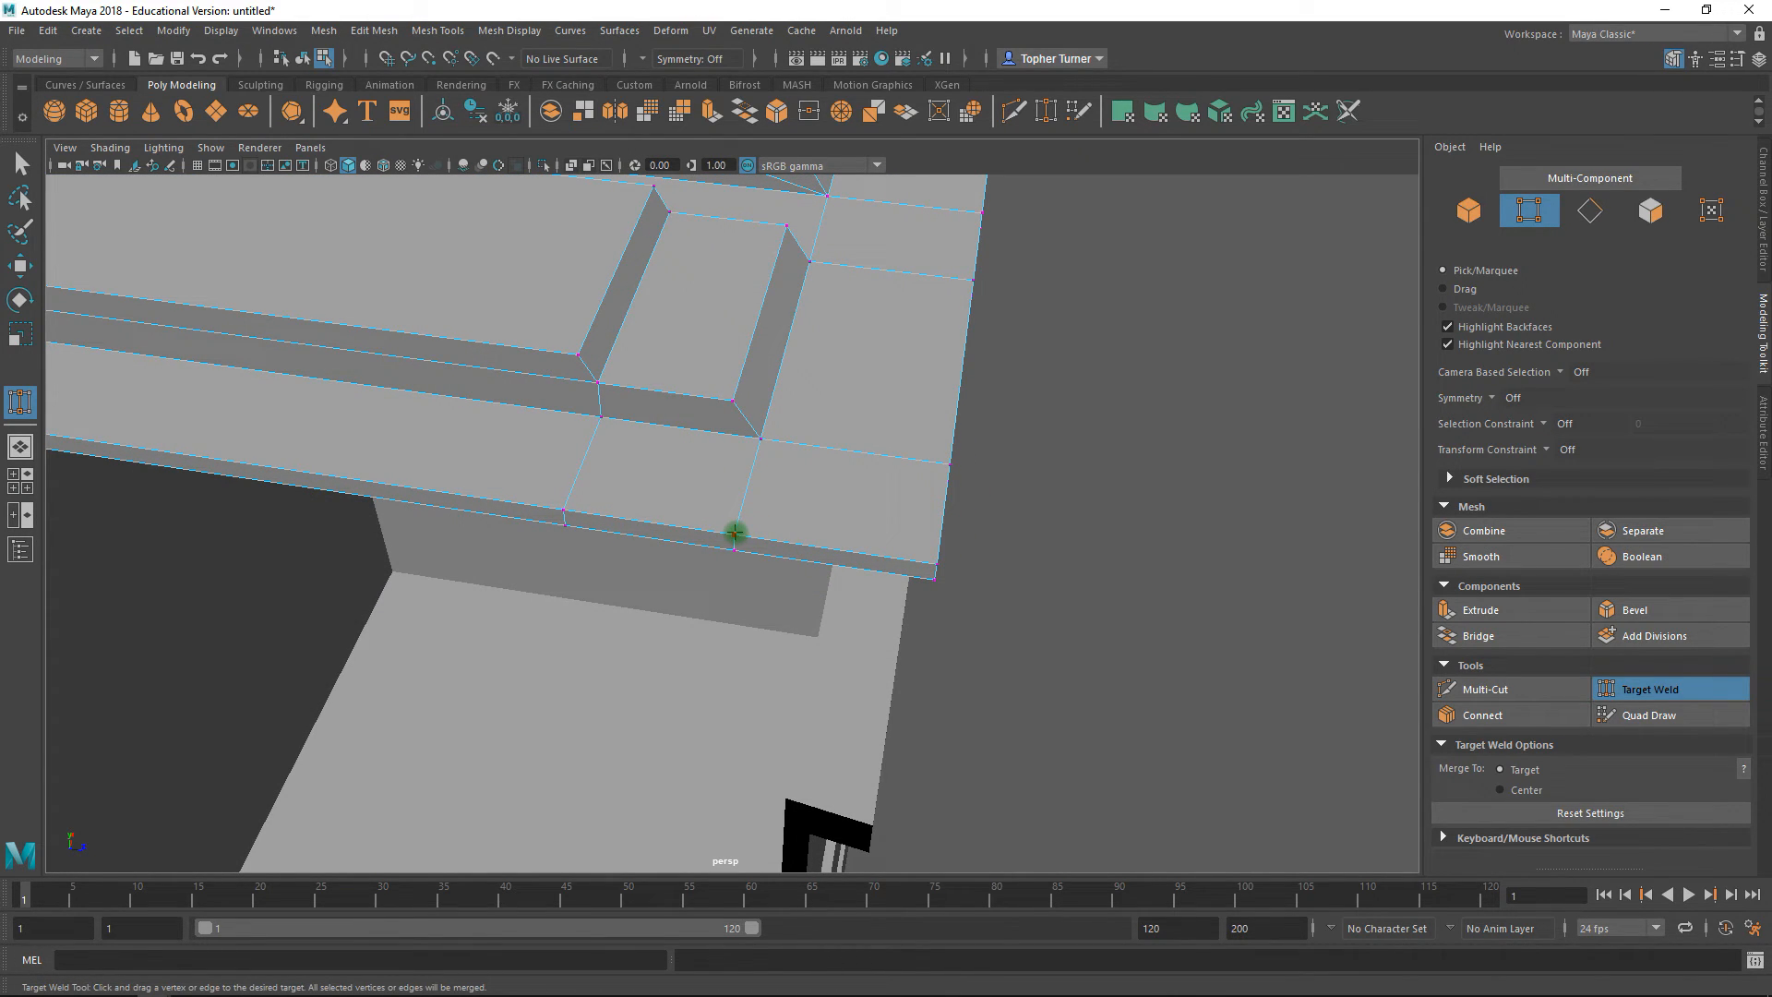
drag(744, 530, 564, 509)
drag(569, 511, 935, 563)
drag(729, 554, 936, 598)
drag(612, 412, 758, 435)
alt+drag(953, 464, 862, 482)
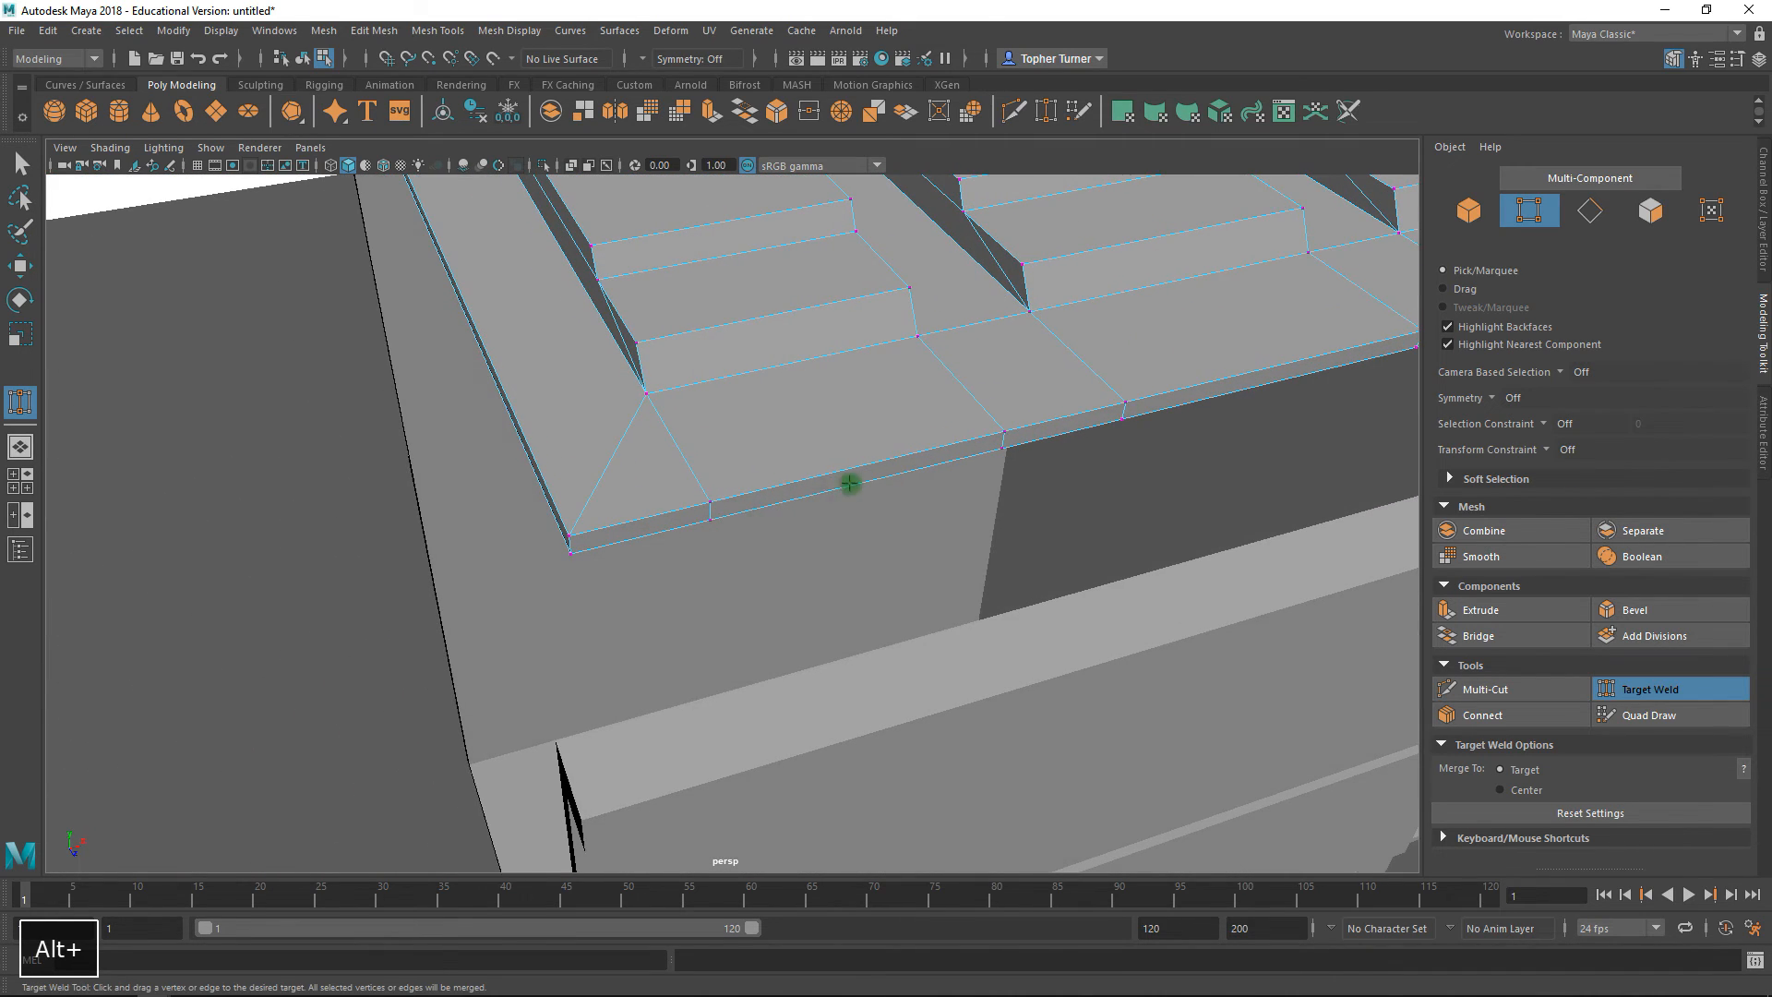
drag(707, 501, 570, 554)
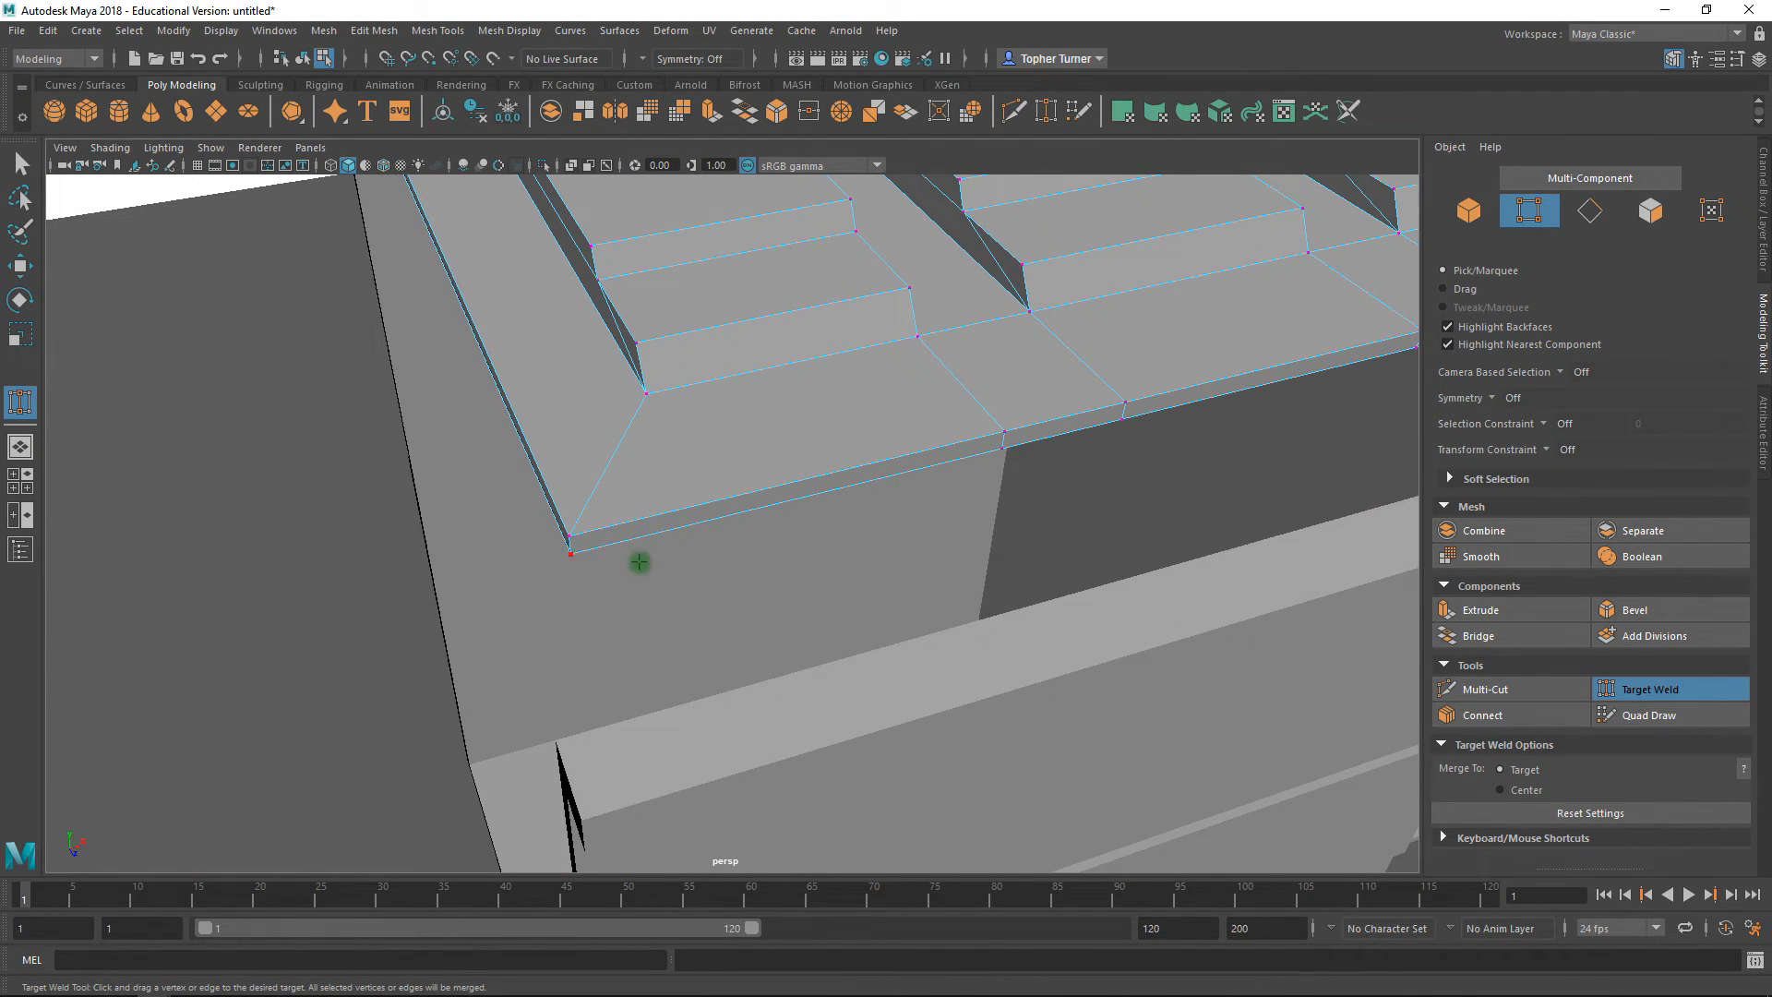
- Weld the extra rim and ridge-base vertices at the first hinge-end corner into the lid corner and the ridge's base corner
alt+drag(1185, 445, 882, 574)
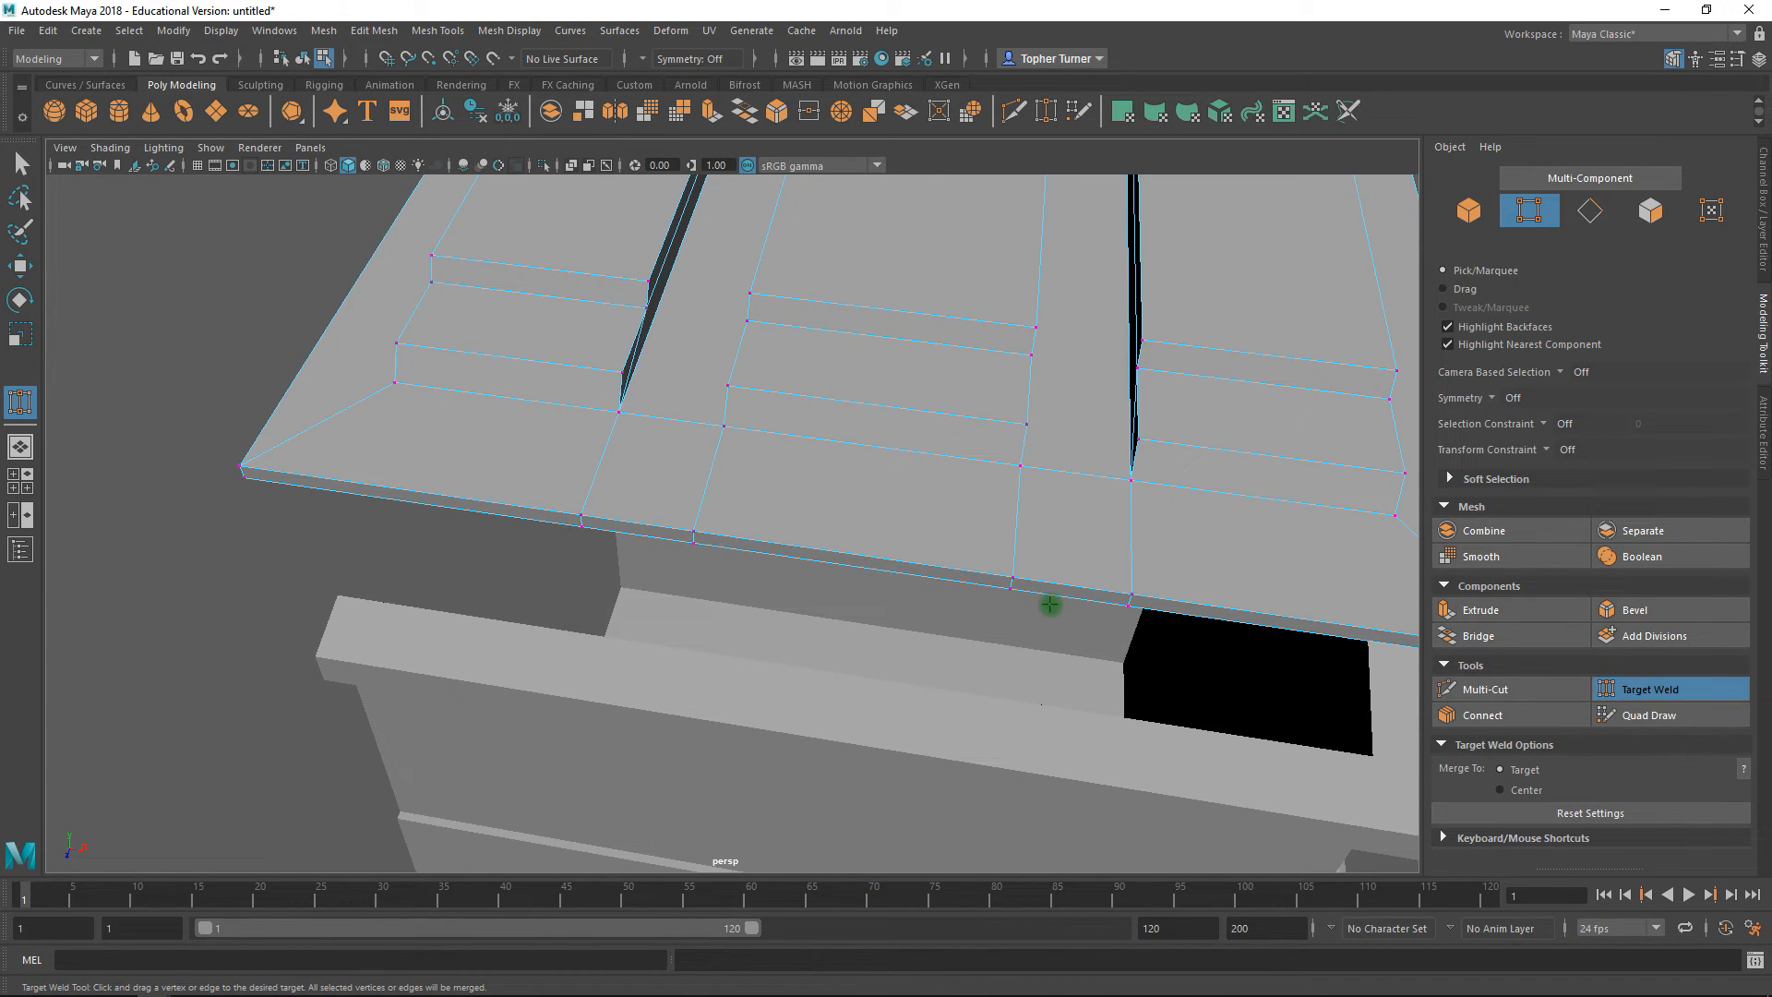
alt+drag(1071, 477, 891, 503)
alt+drag(643, 571, 661, 581)
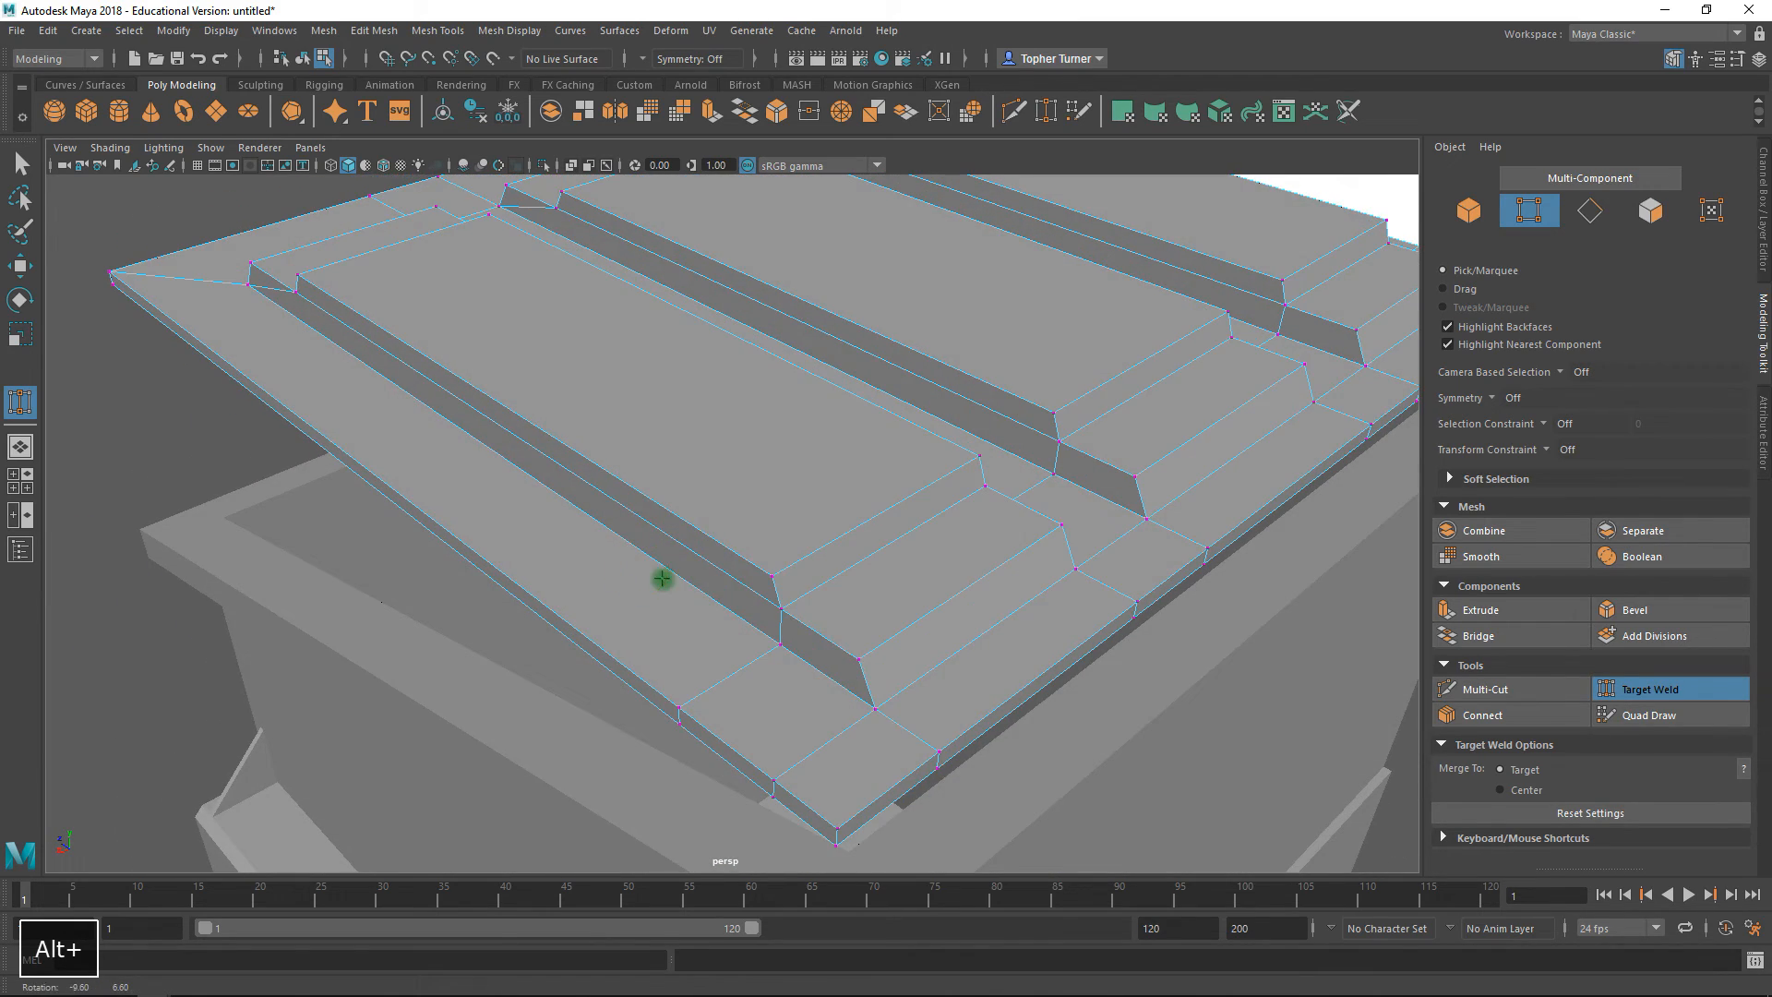
alt+right_drag(661, 581, 839, 704)
alt+middle_drag(839, 705, 847, 530)
alt+drag(846, 530, 695, 529)
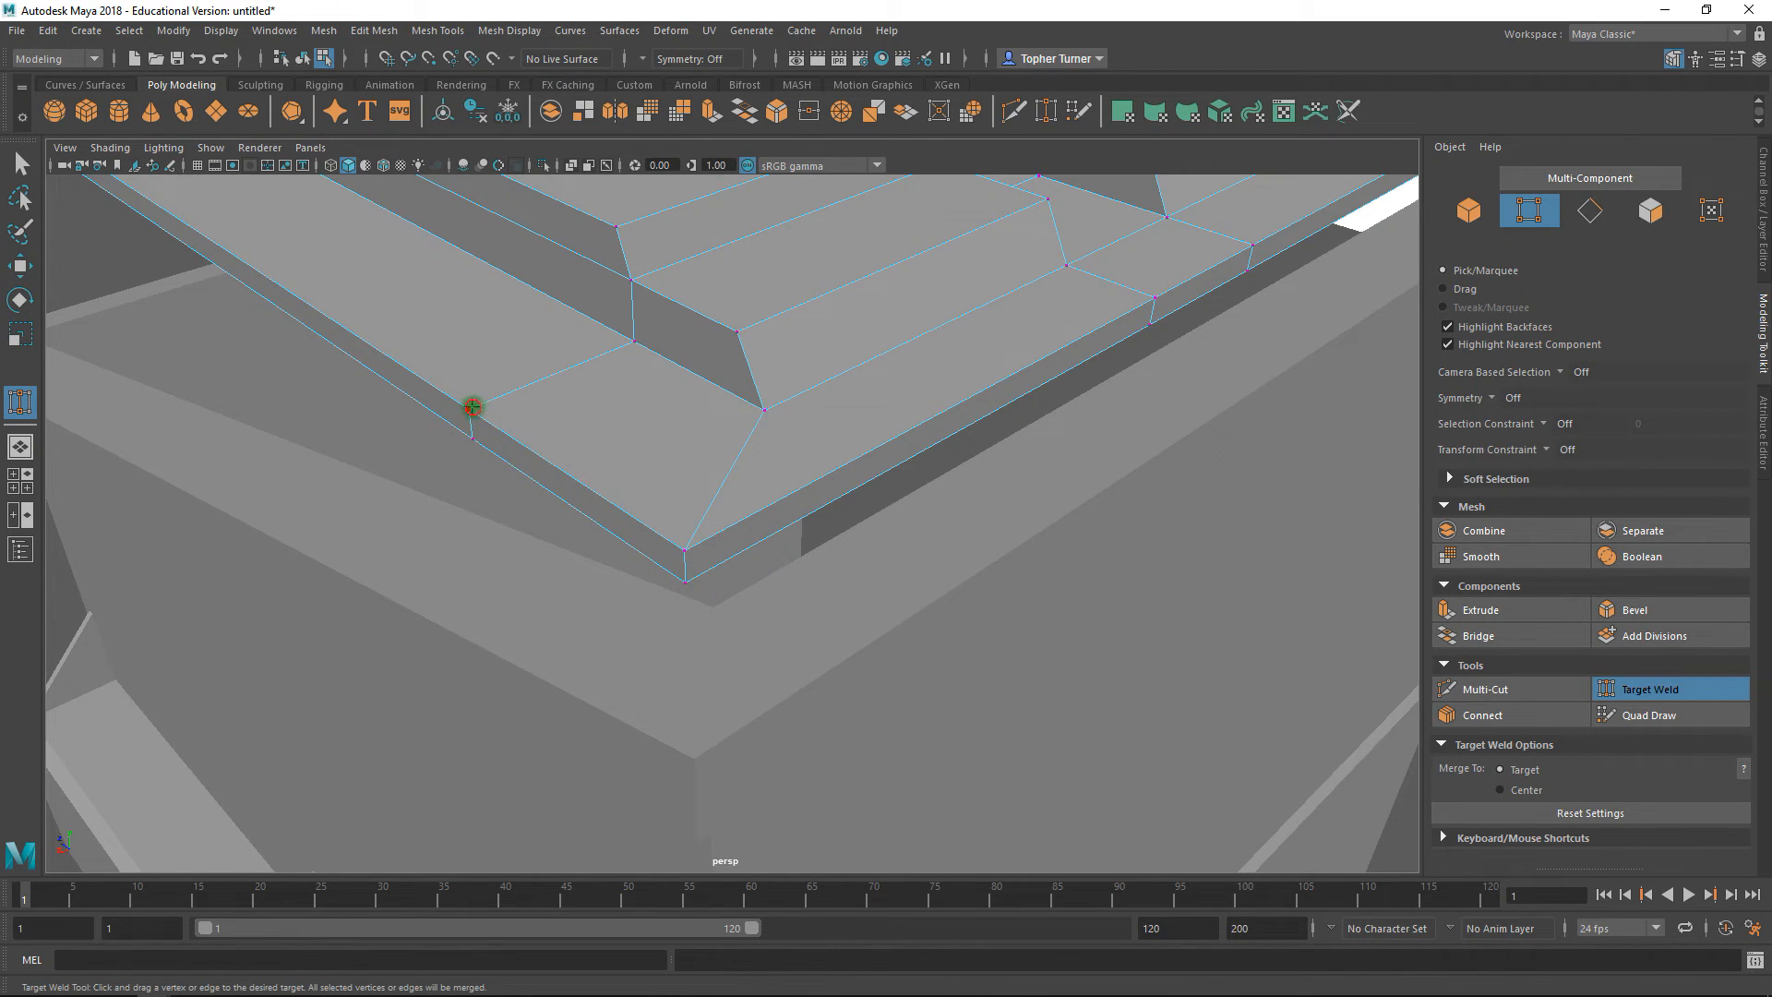
drag(686, 540, 686, 543)
drag(760, 418, 763, 411)
- Weld the leftover gap vertices between the ridges at the hinge end, and the last corner's extra rim vertices into the lid corner
alt+drag(874, 455, 914, 439)
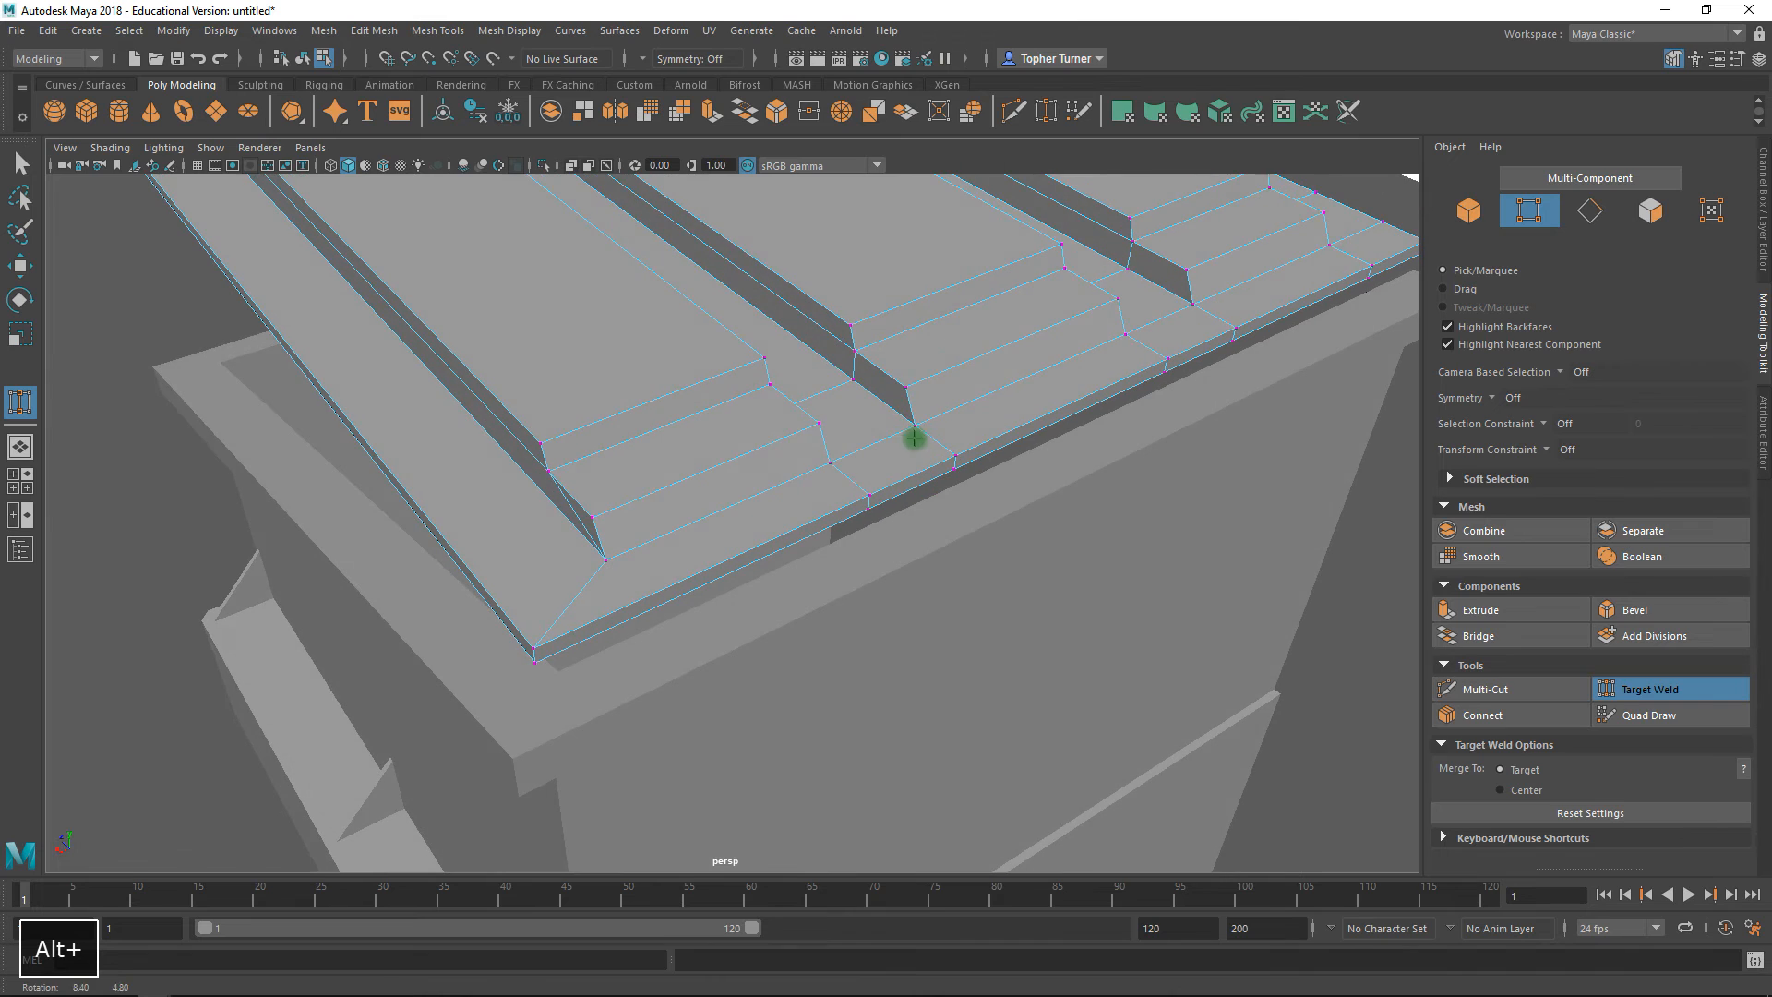
drag(844, 367, 688, 420)
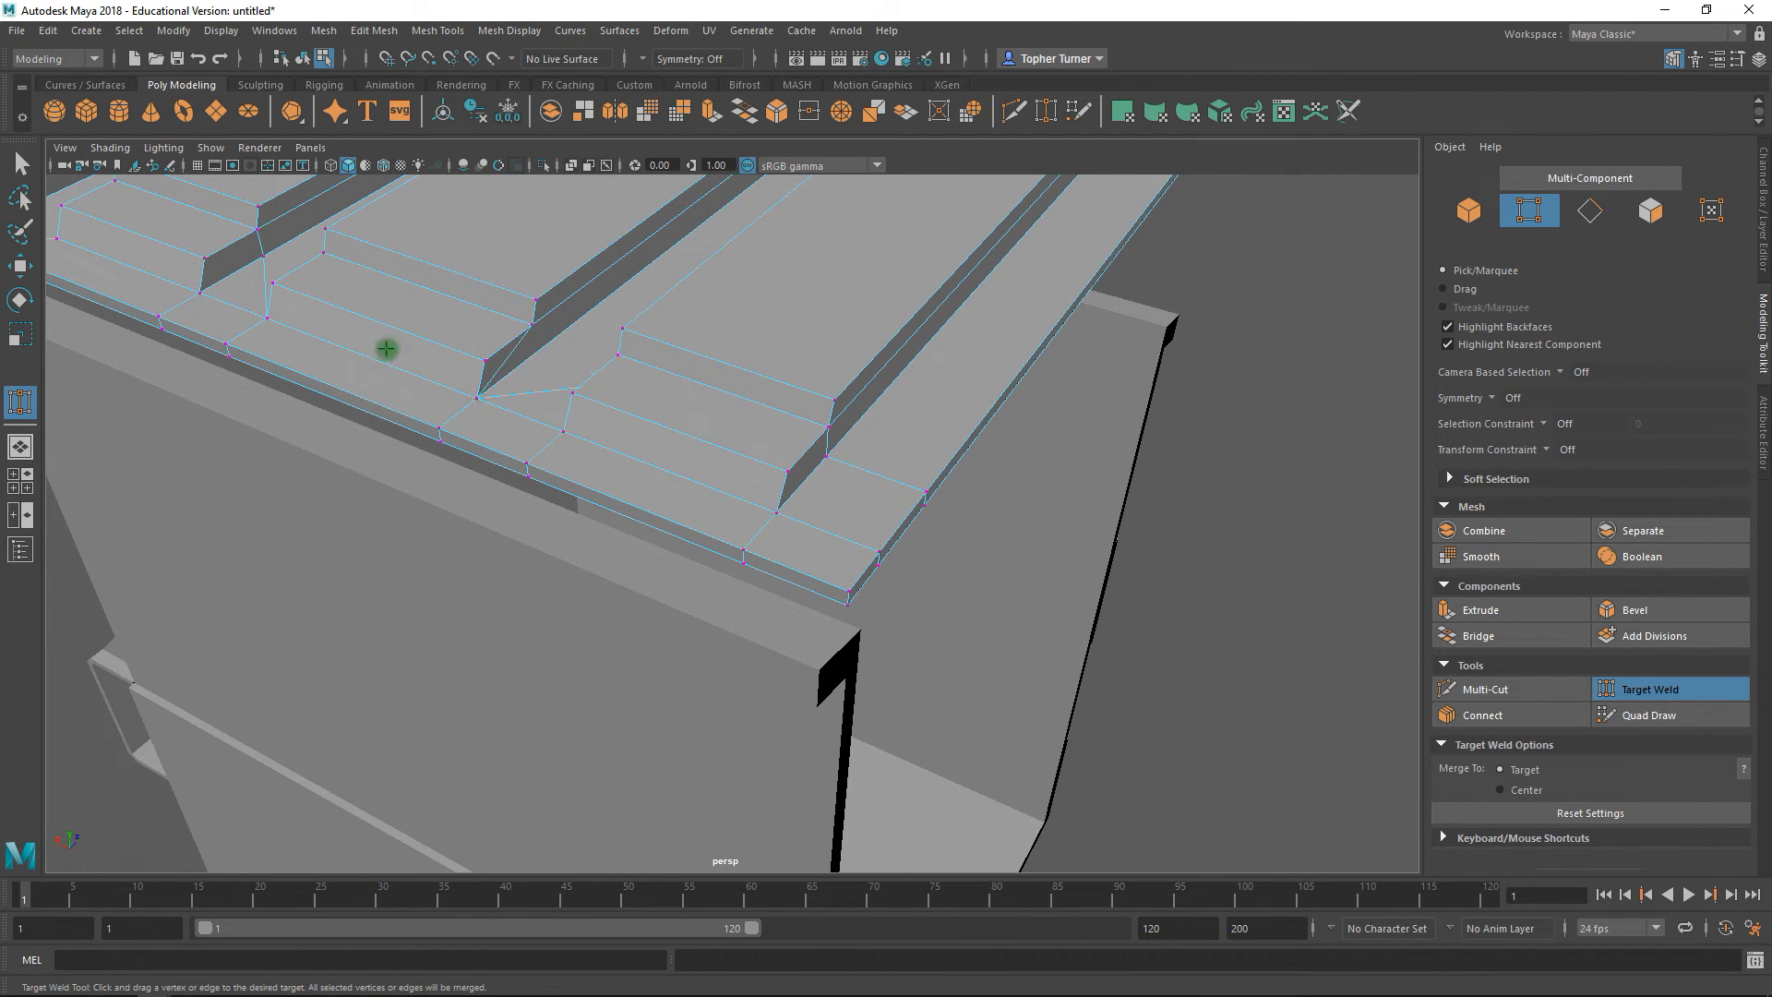
alt+drag(308, 354, 807, 502)
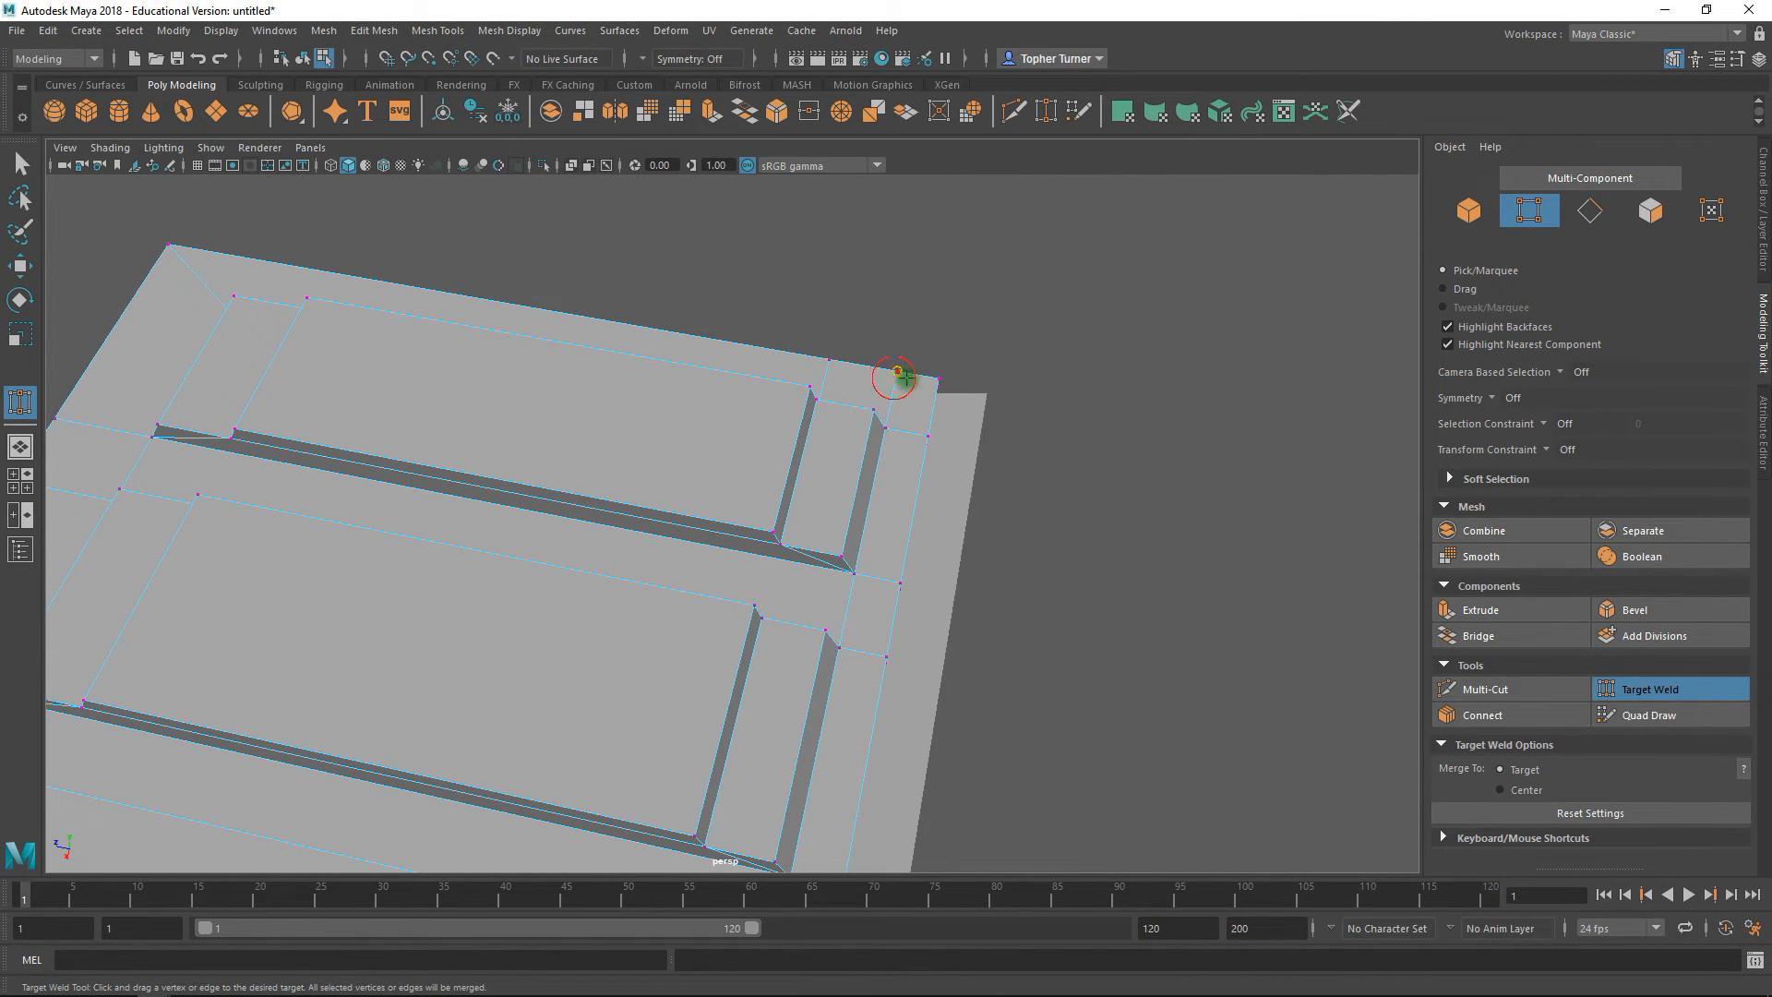
alt+drag(929, 438, 741, 566)
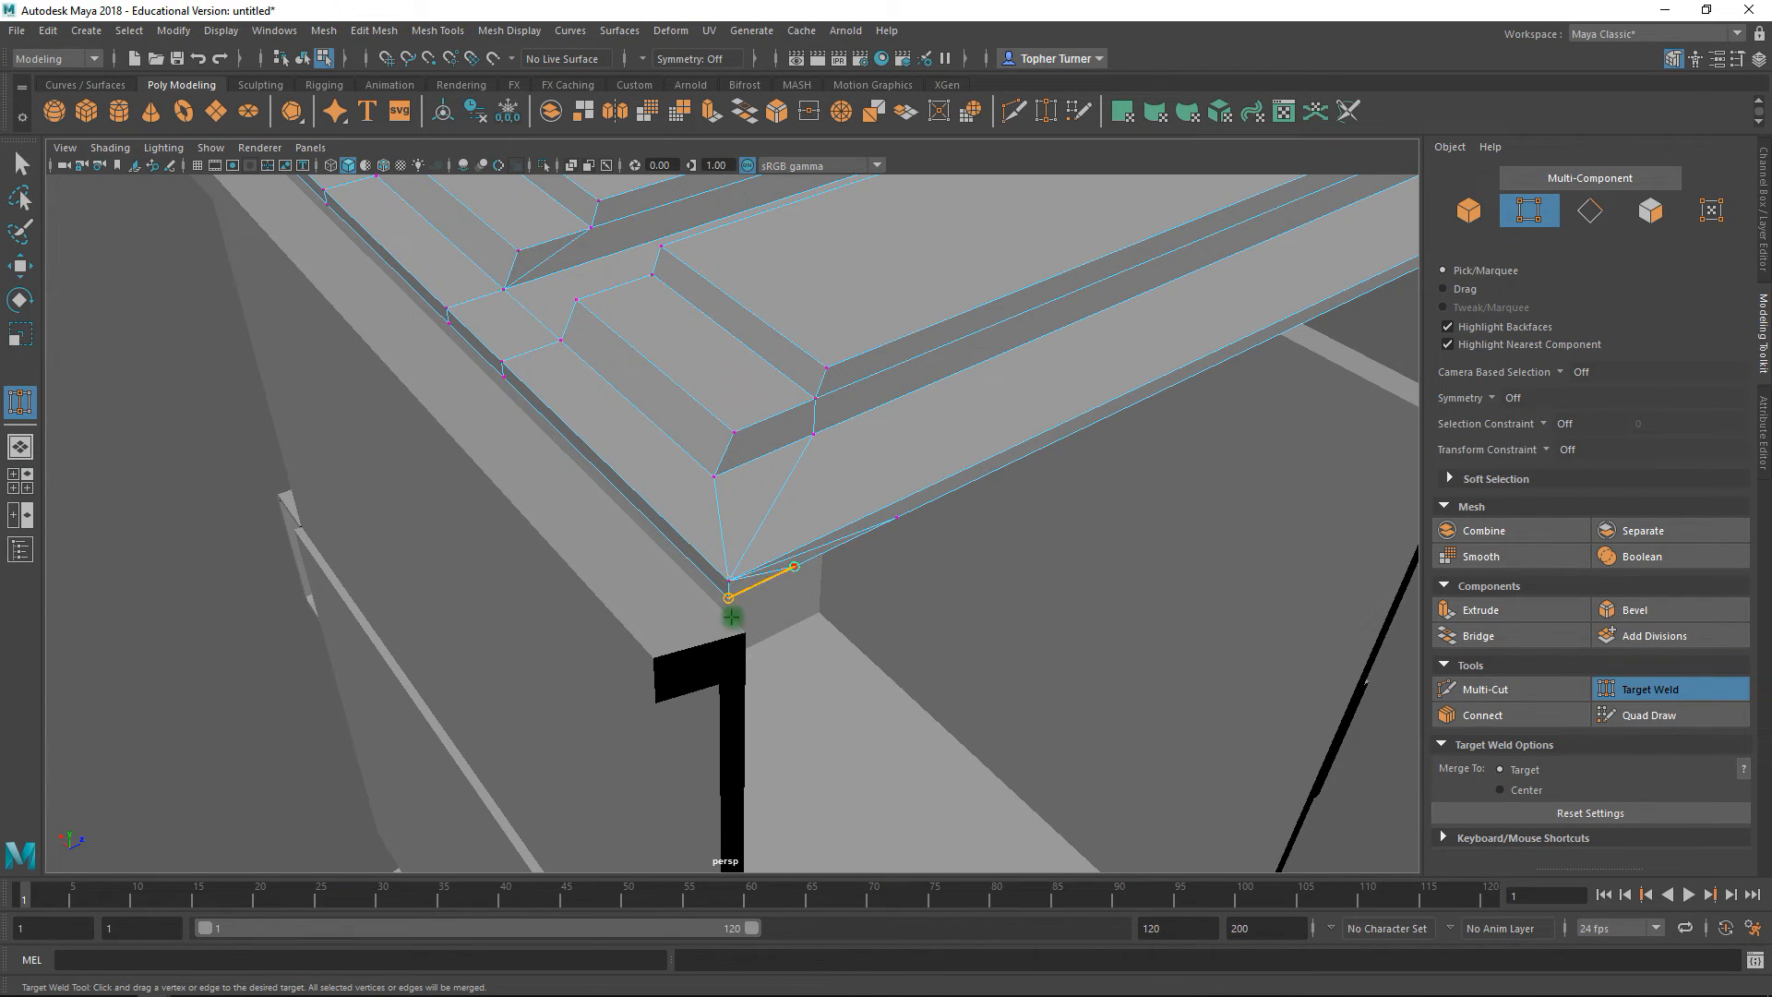
drag(731, 611, 729, 602)
- Examine the lid's welded corners, rim and ridge gaps from all sides
alt+drag(756, 504, 710, 593)
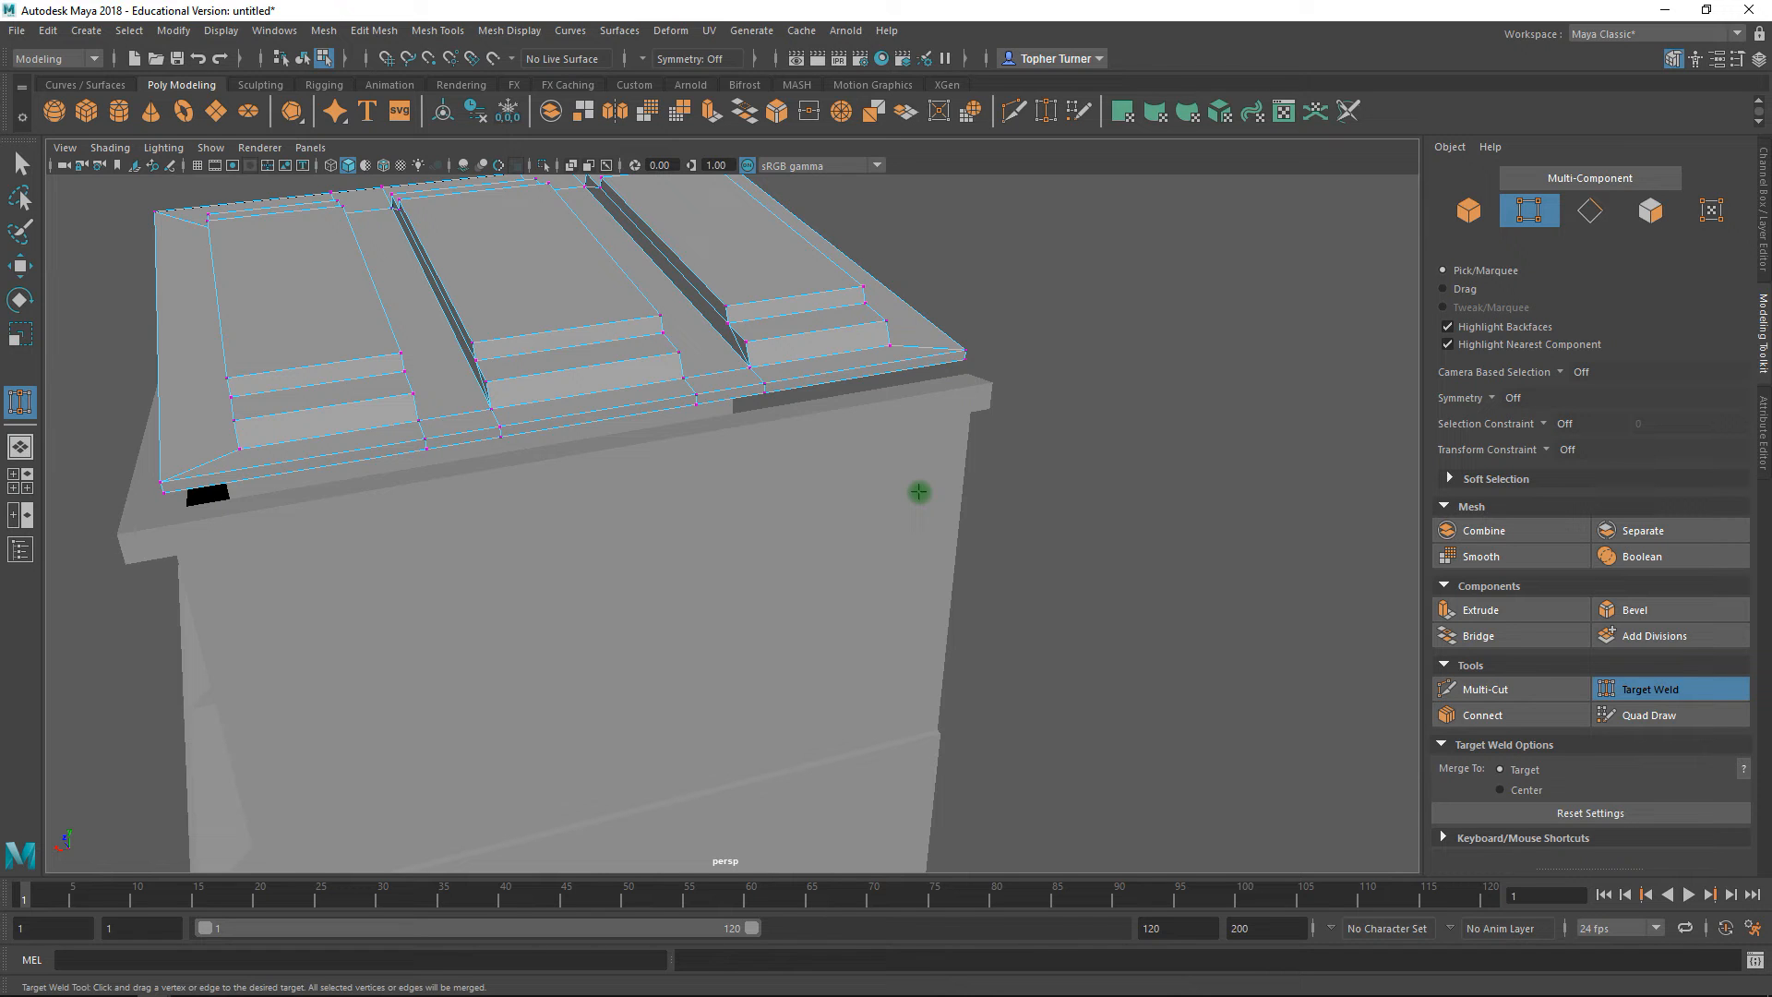
alt+drag(721, 369, 906, 455)
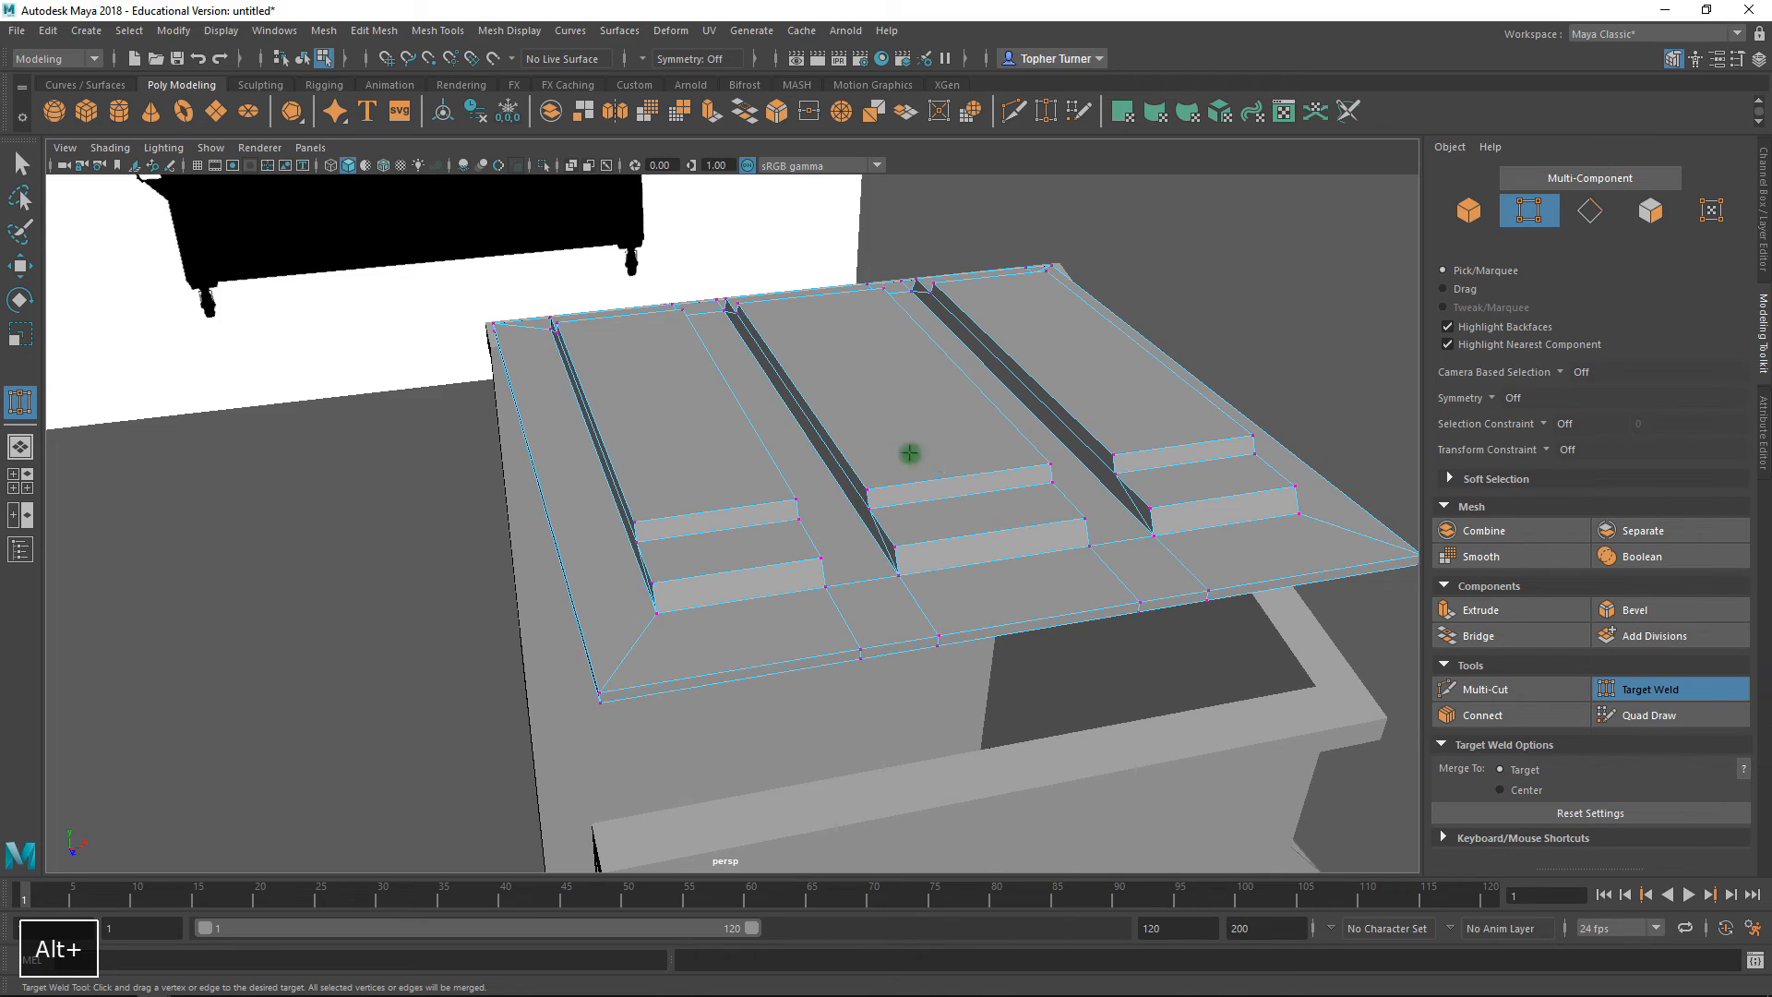
alt+drag(1171, 550, 1040, 488)
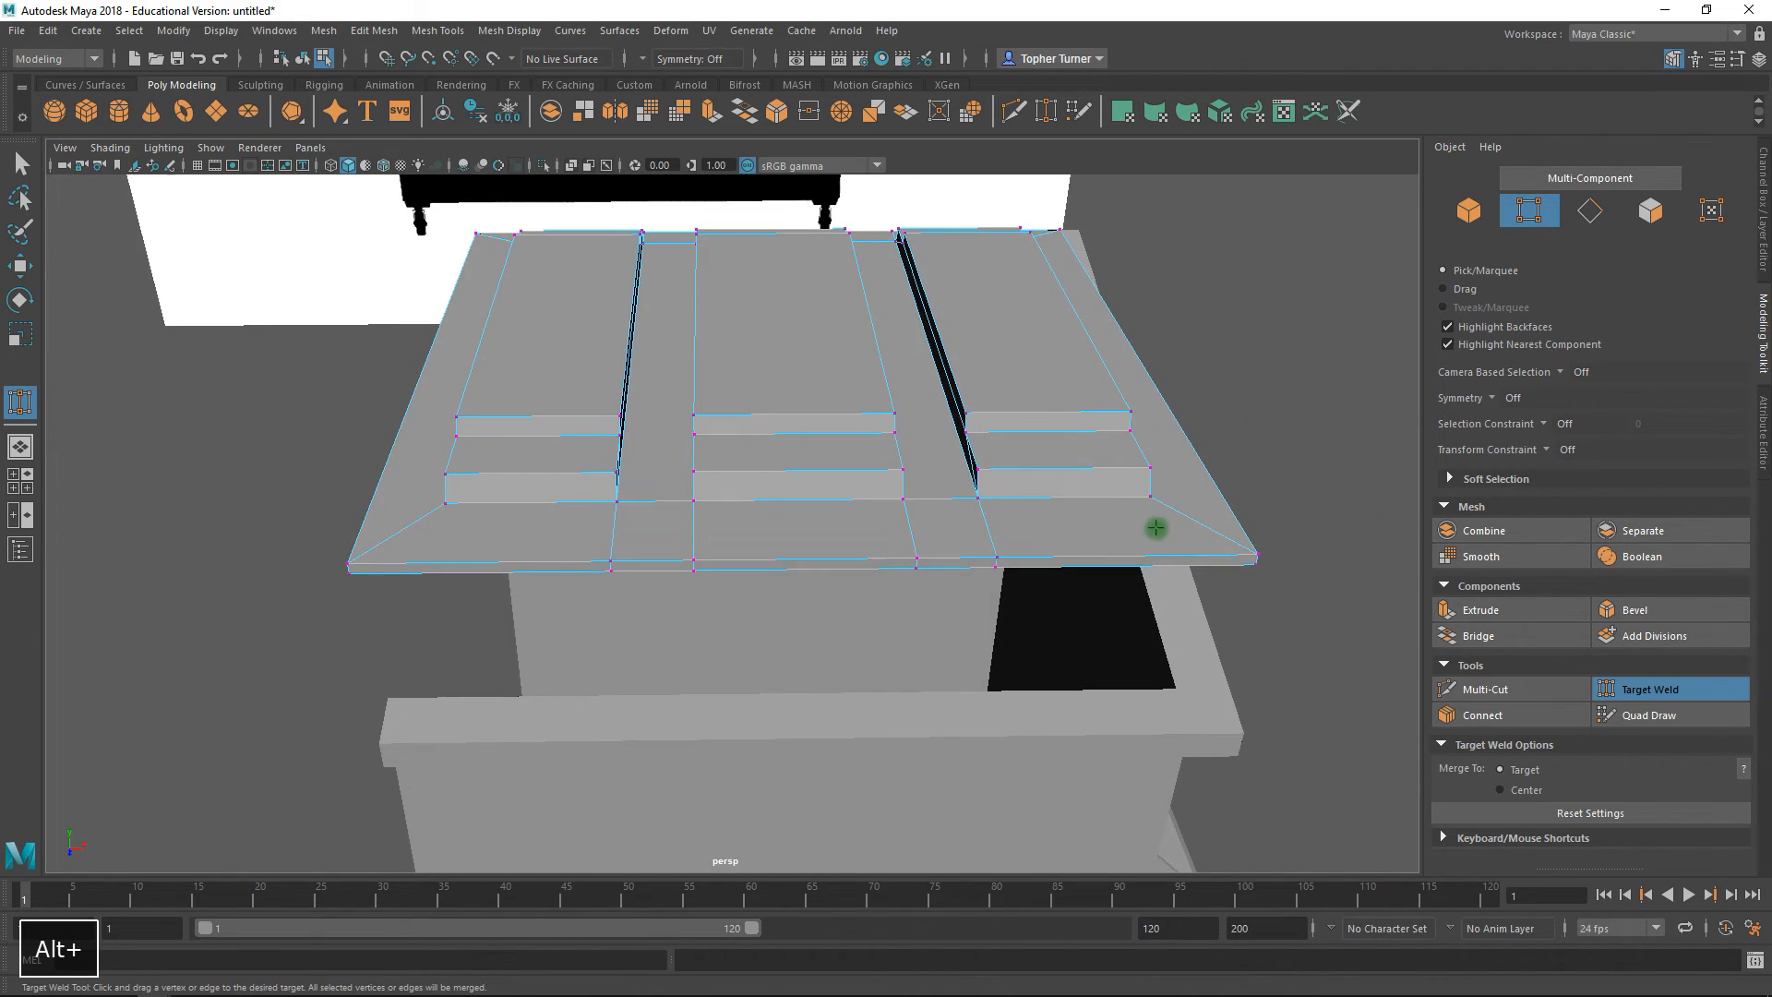
alt+drag(929, 502, 771, 419)
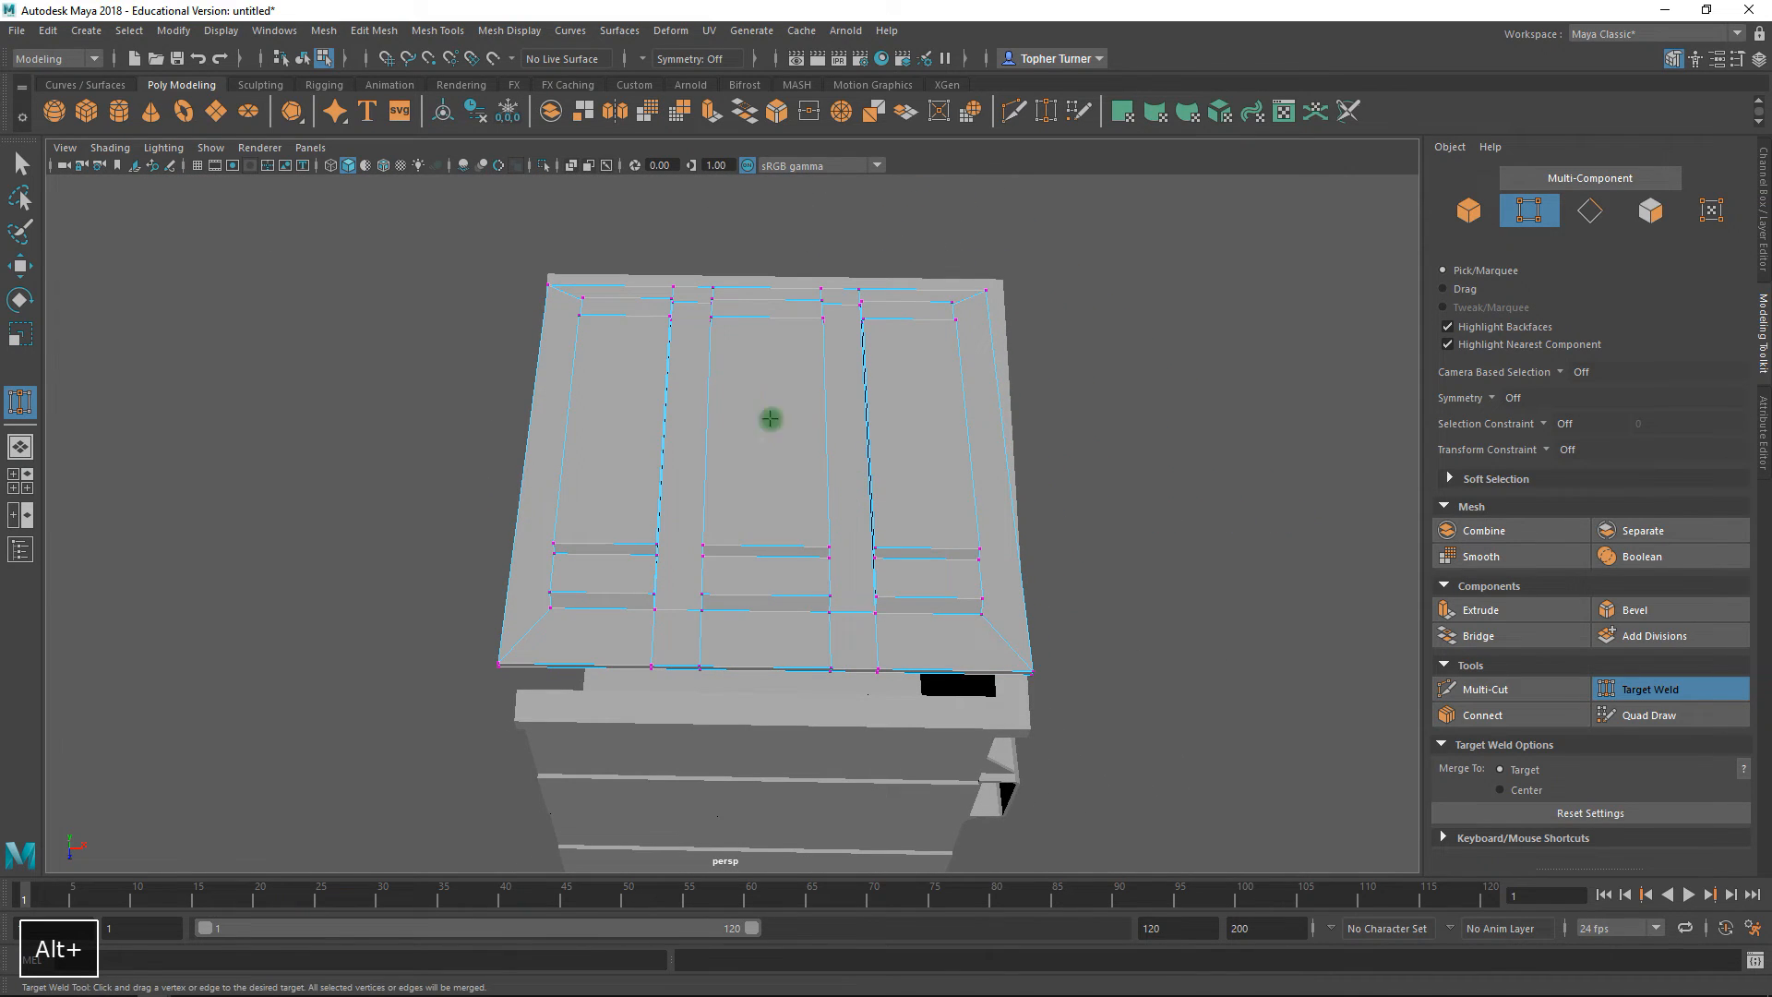
alt+drag(993, 542, 970, 482)
alt+drag(581, 447, 950, 578)
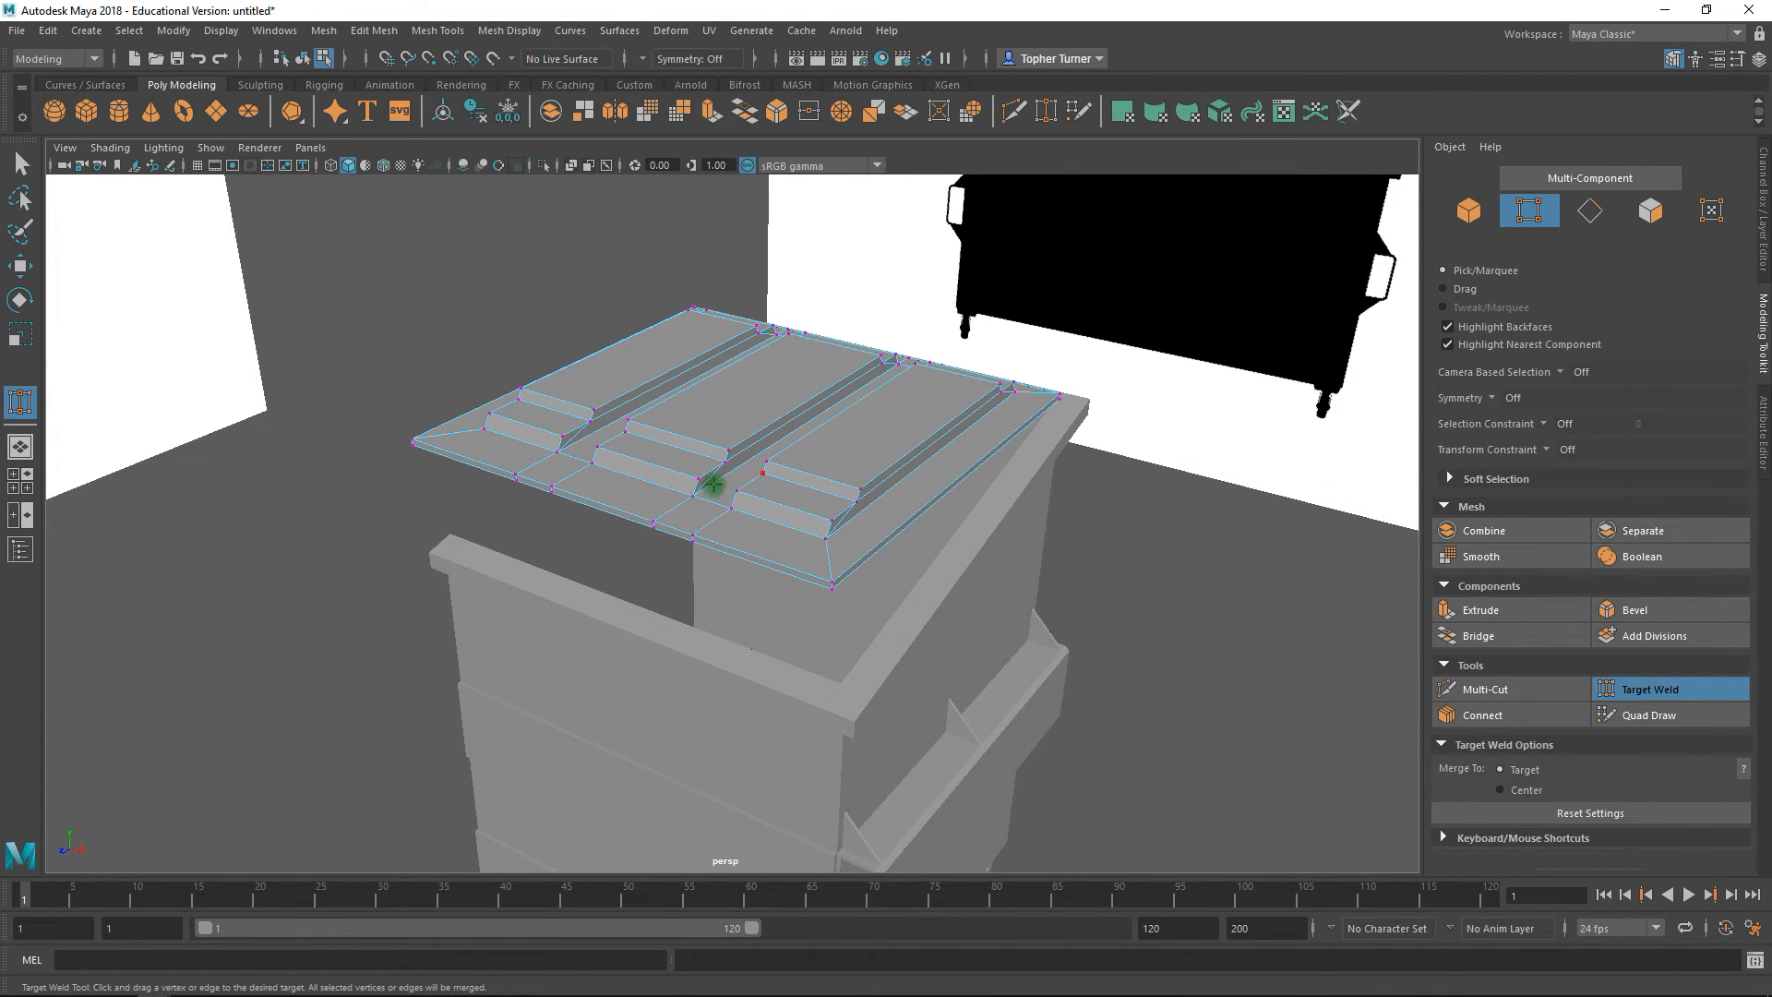
alt+drag(1032, 459, 878, 624)
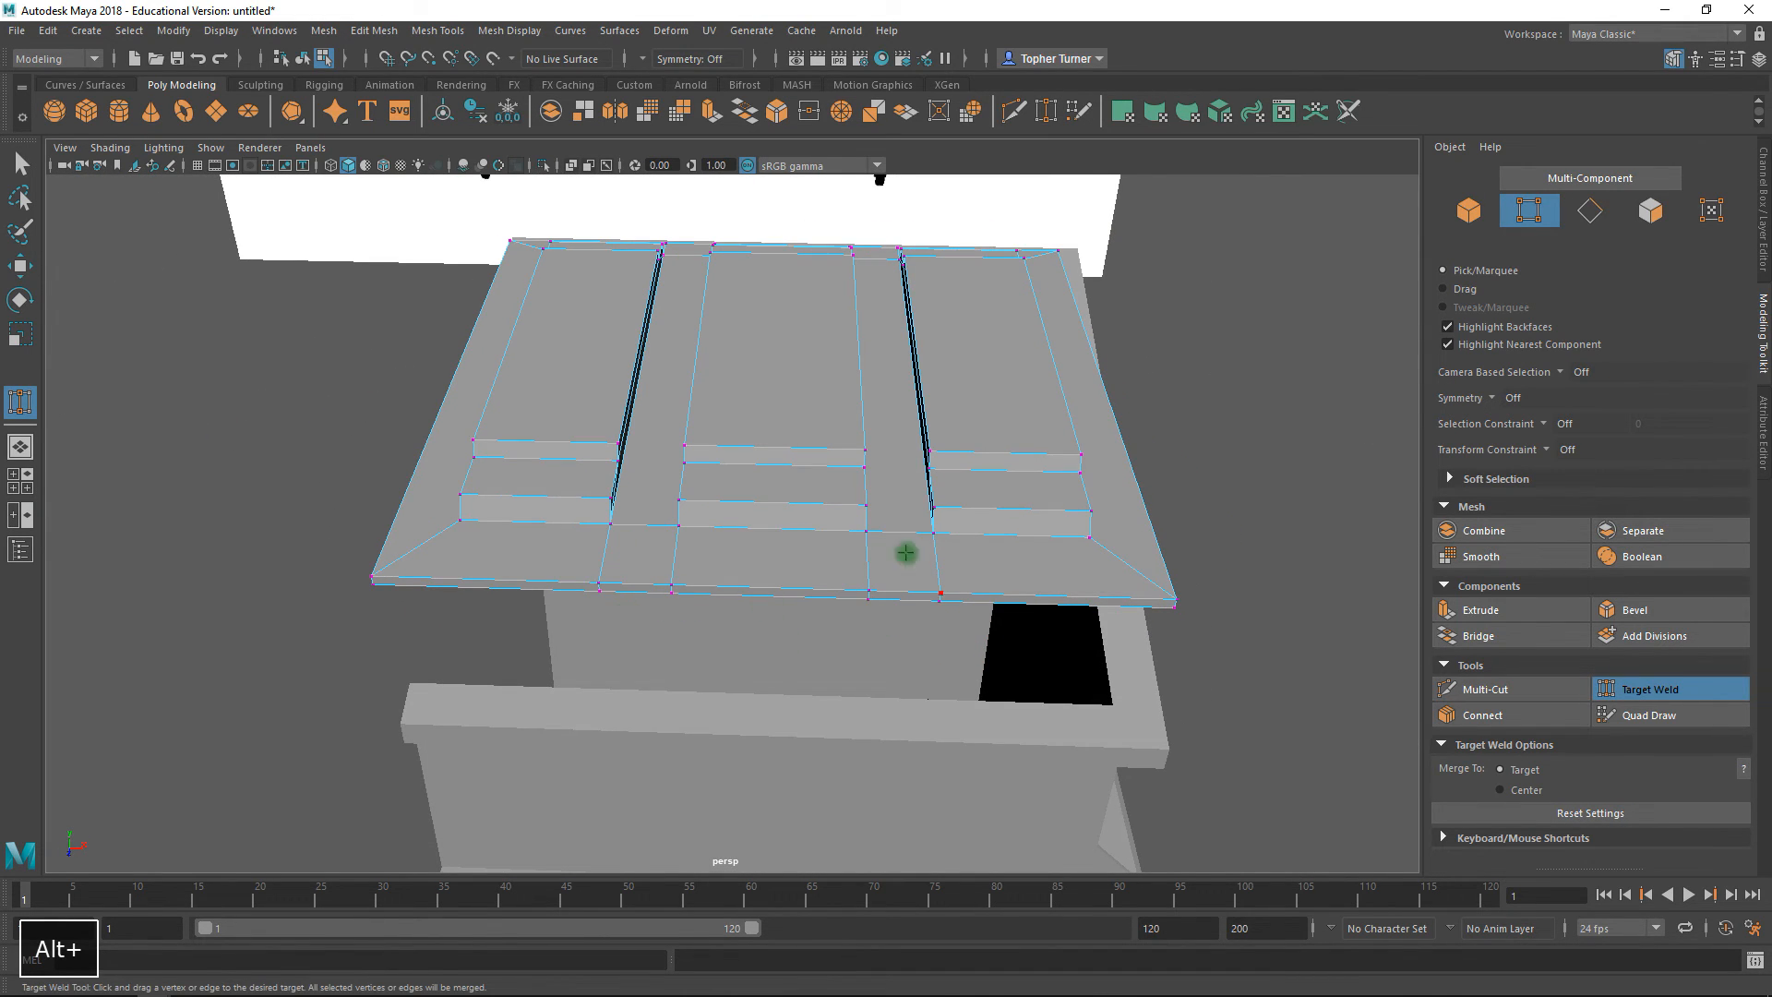
alt+drag(974, 584, 692, 585)
click(1146, 506)
click(980, 474)
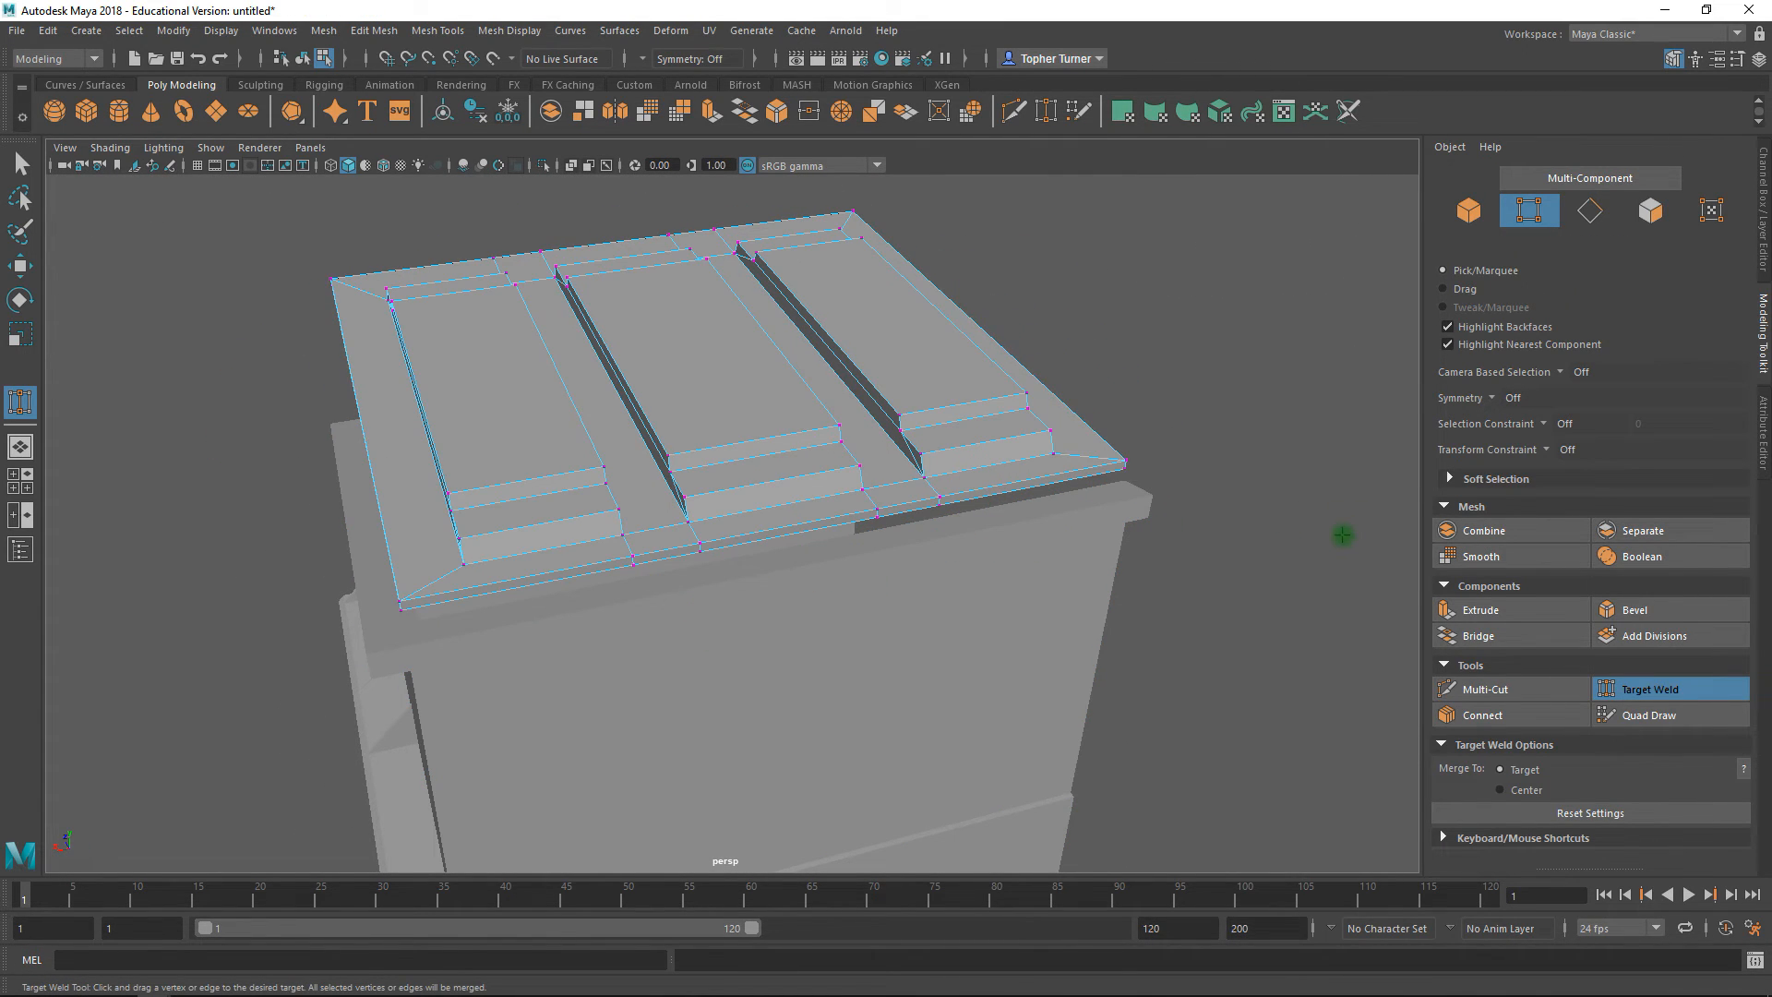
- Collapse the eight short upper and lower rim edges at the gaps between the ridges on both ends of the lid
key(q)
alt+drag(910, 514, 1108, 381)
click(1590, 211)
click(923, 536)
shift+click(649, 538)
alt+drag(911, 535, 540, 587)
alt+middle_drag(565, 581, 623, 247)
shift+click(589, 573)
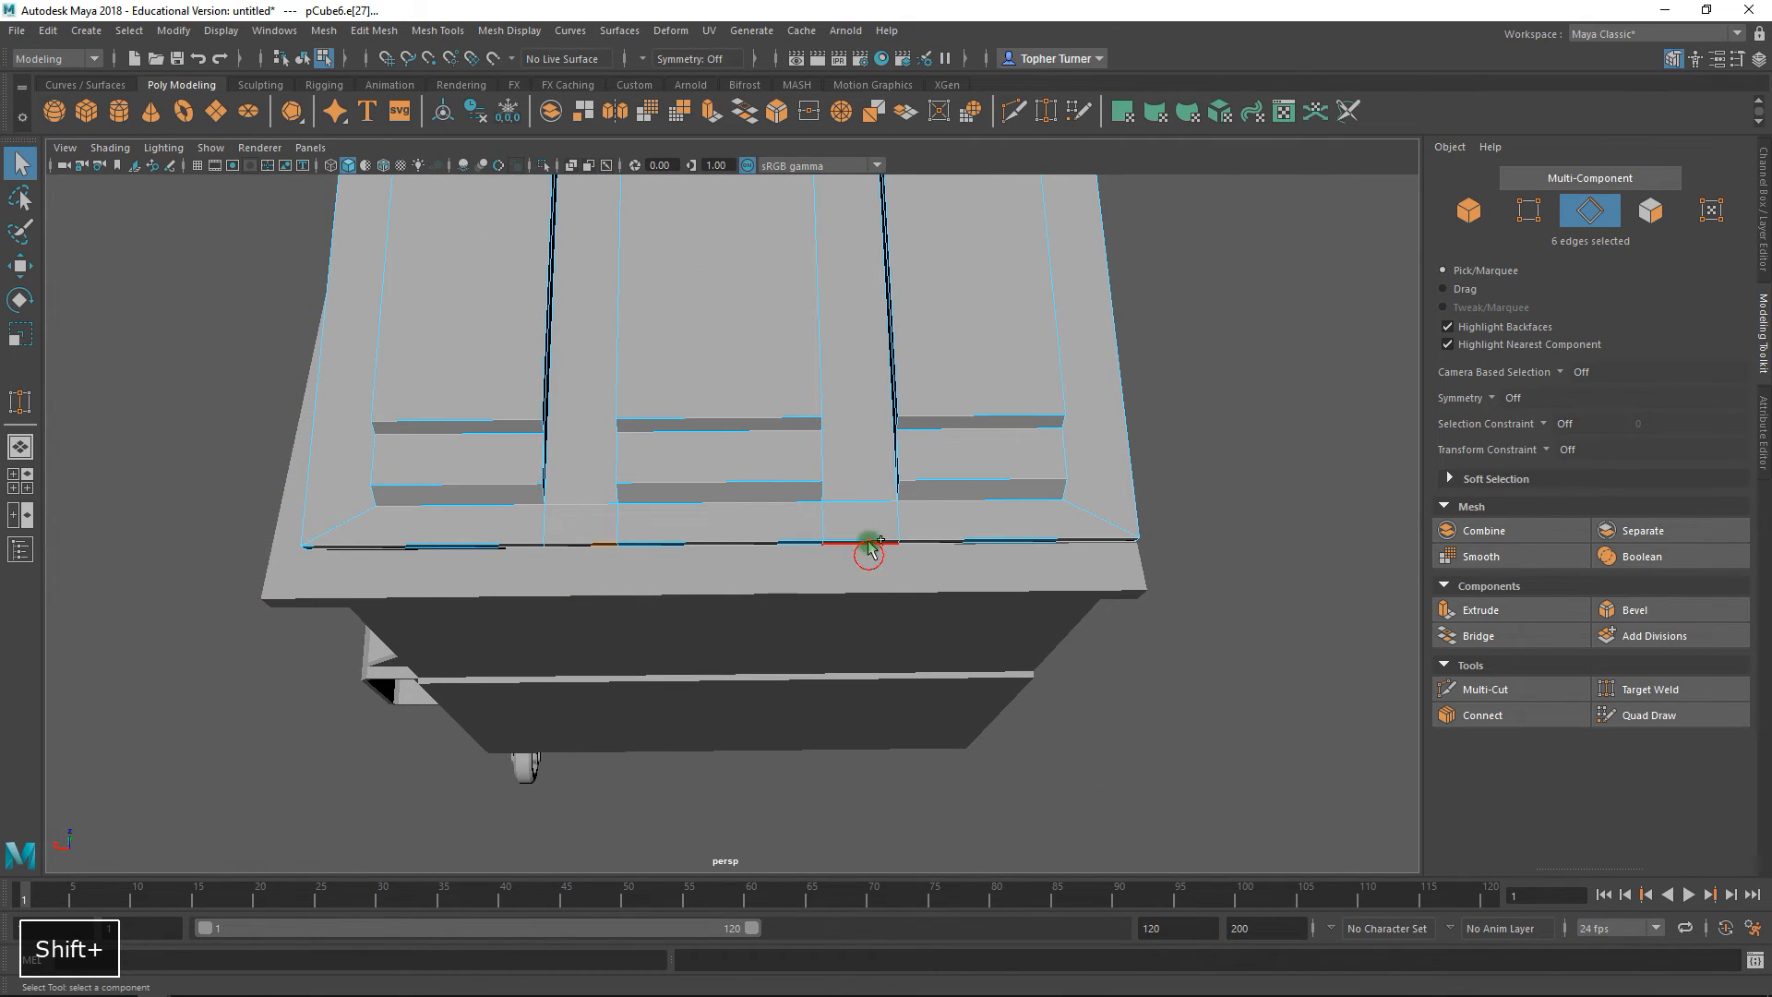
alt+drag(858, 550, 1015, 526)
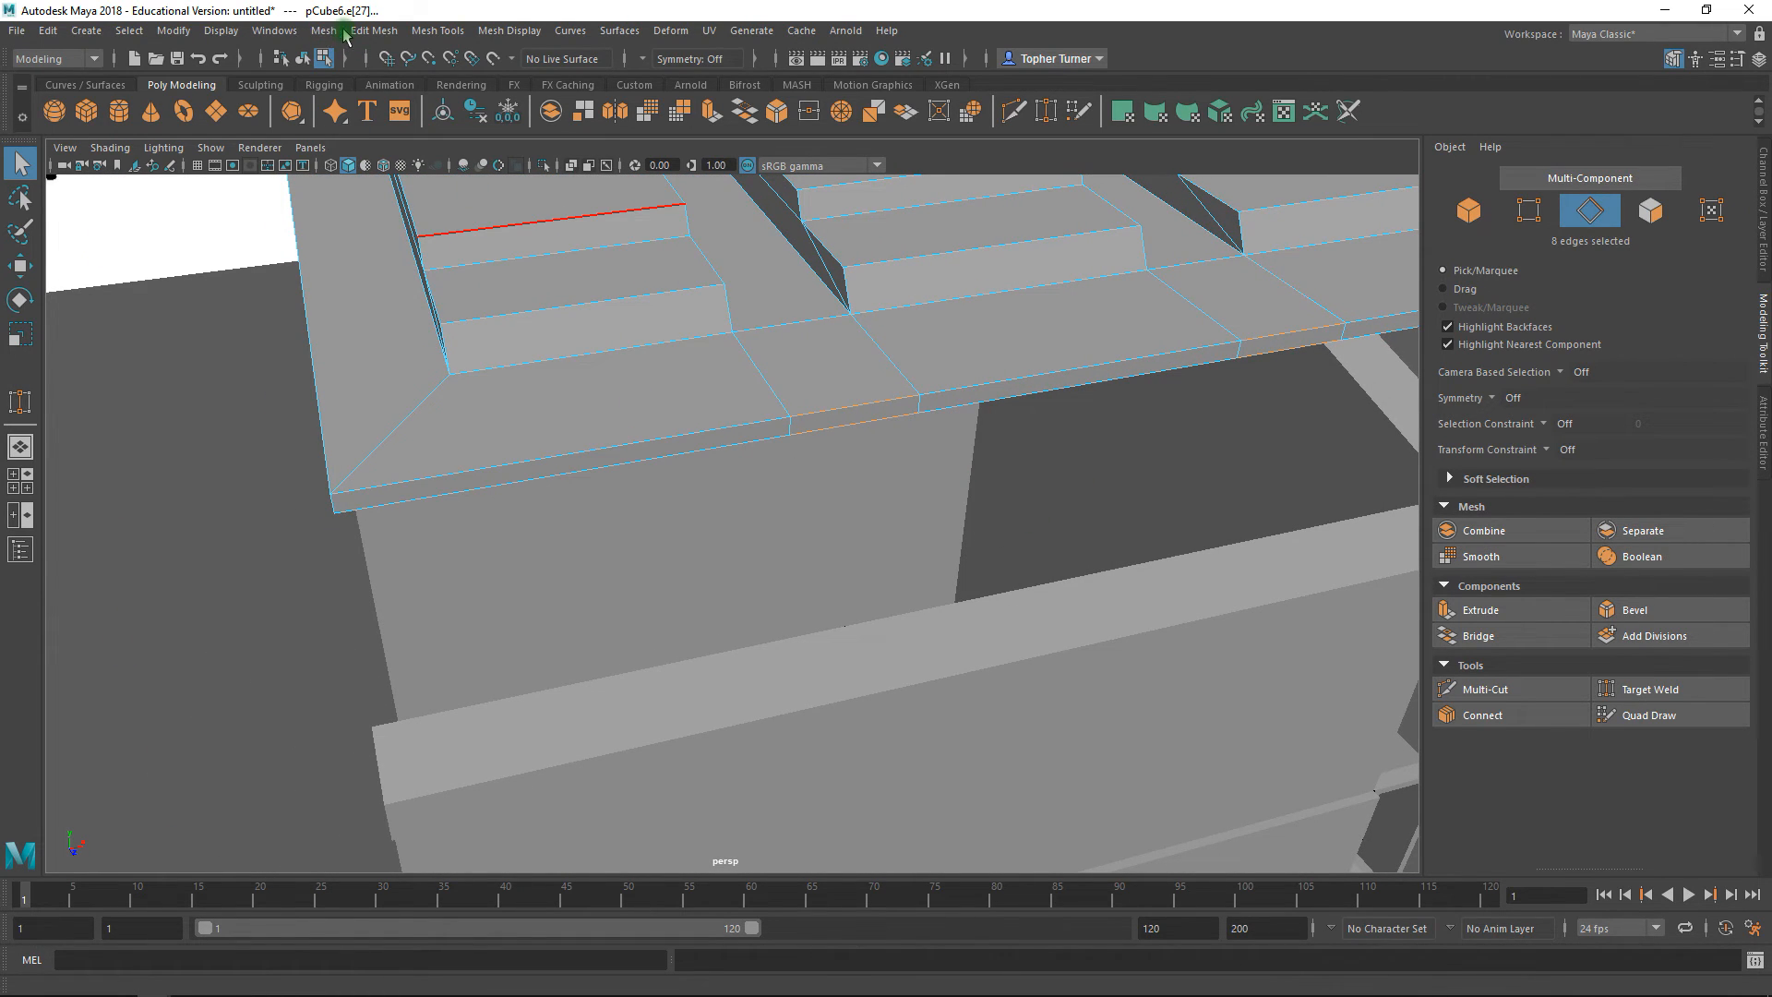
click(361, 34)
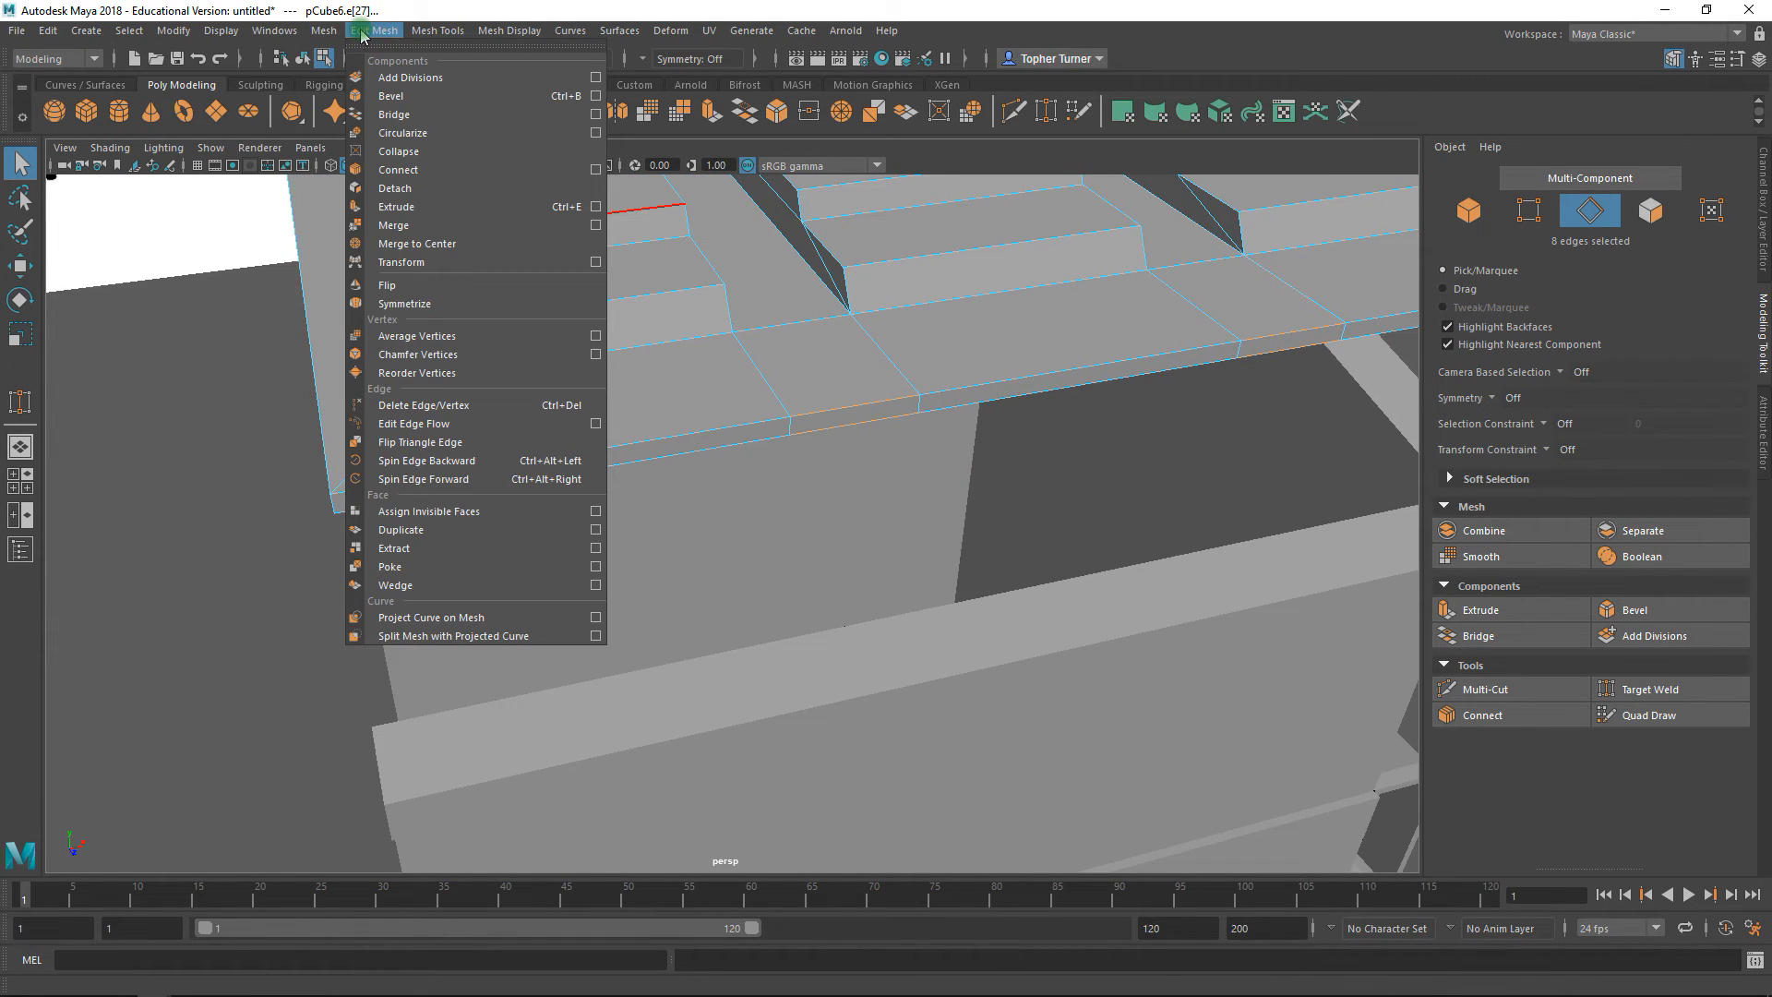
click(394, 152)
alt+drag(890, 324, 941, 514)
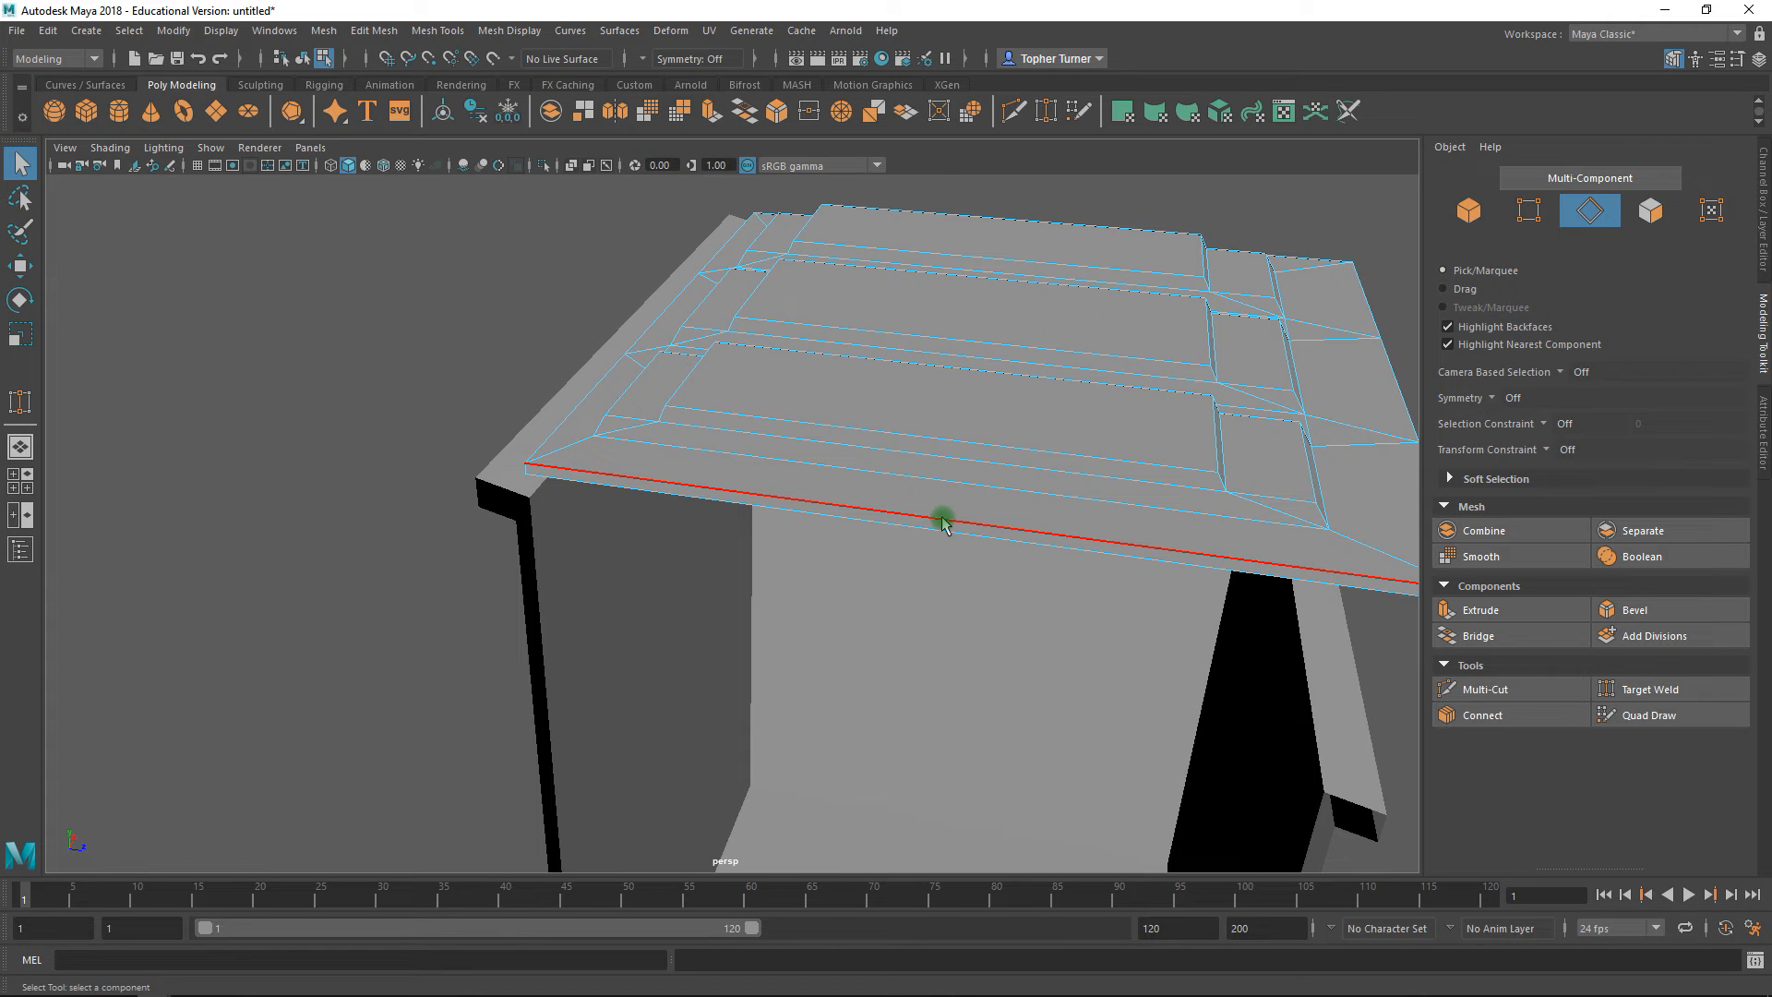
- Try moving the short vertical rim edge at the first ridge gap sideways along X
alt+drag(873, 498, 764, 550)
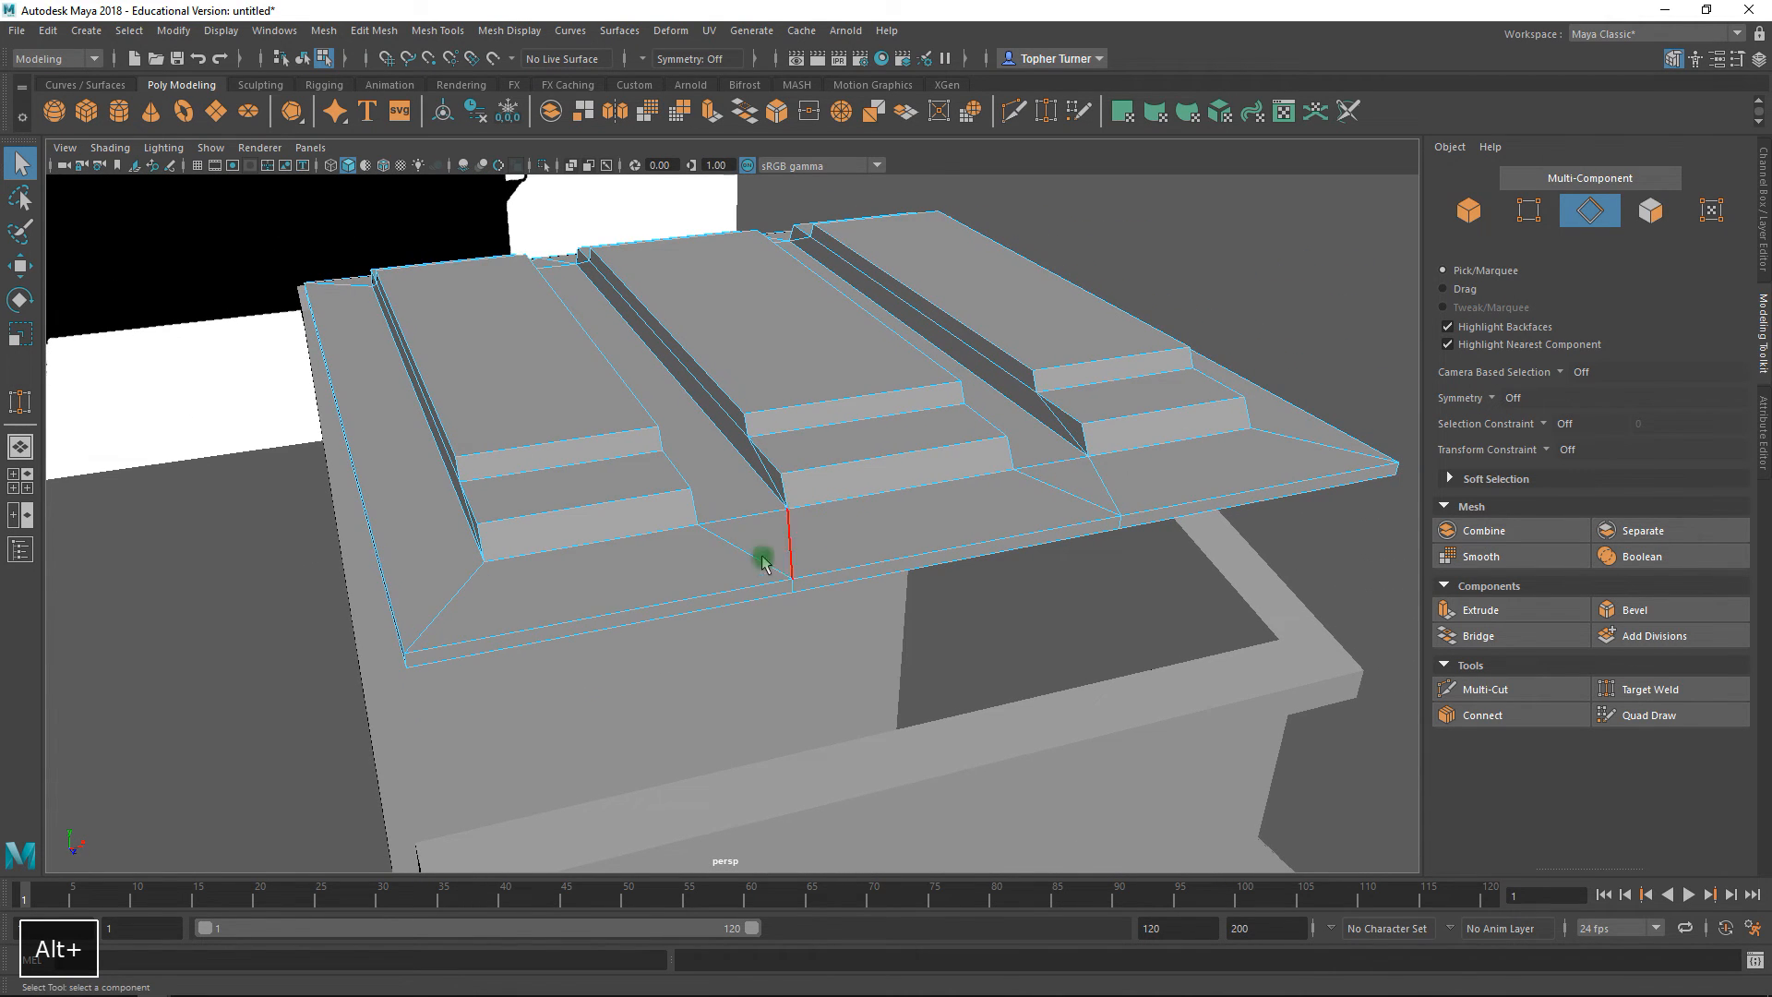
click(796, 592)
key(w)
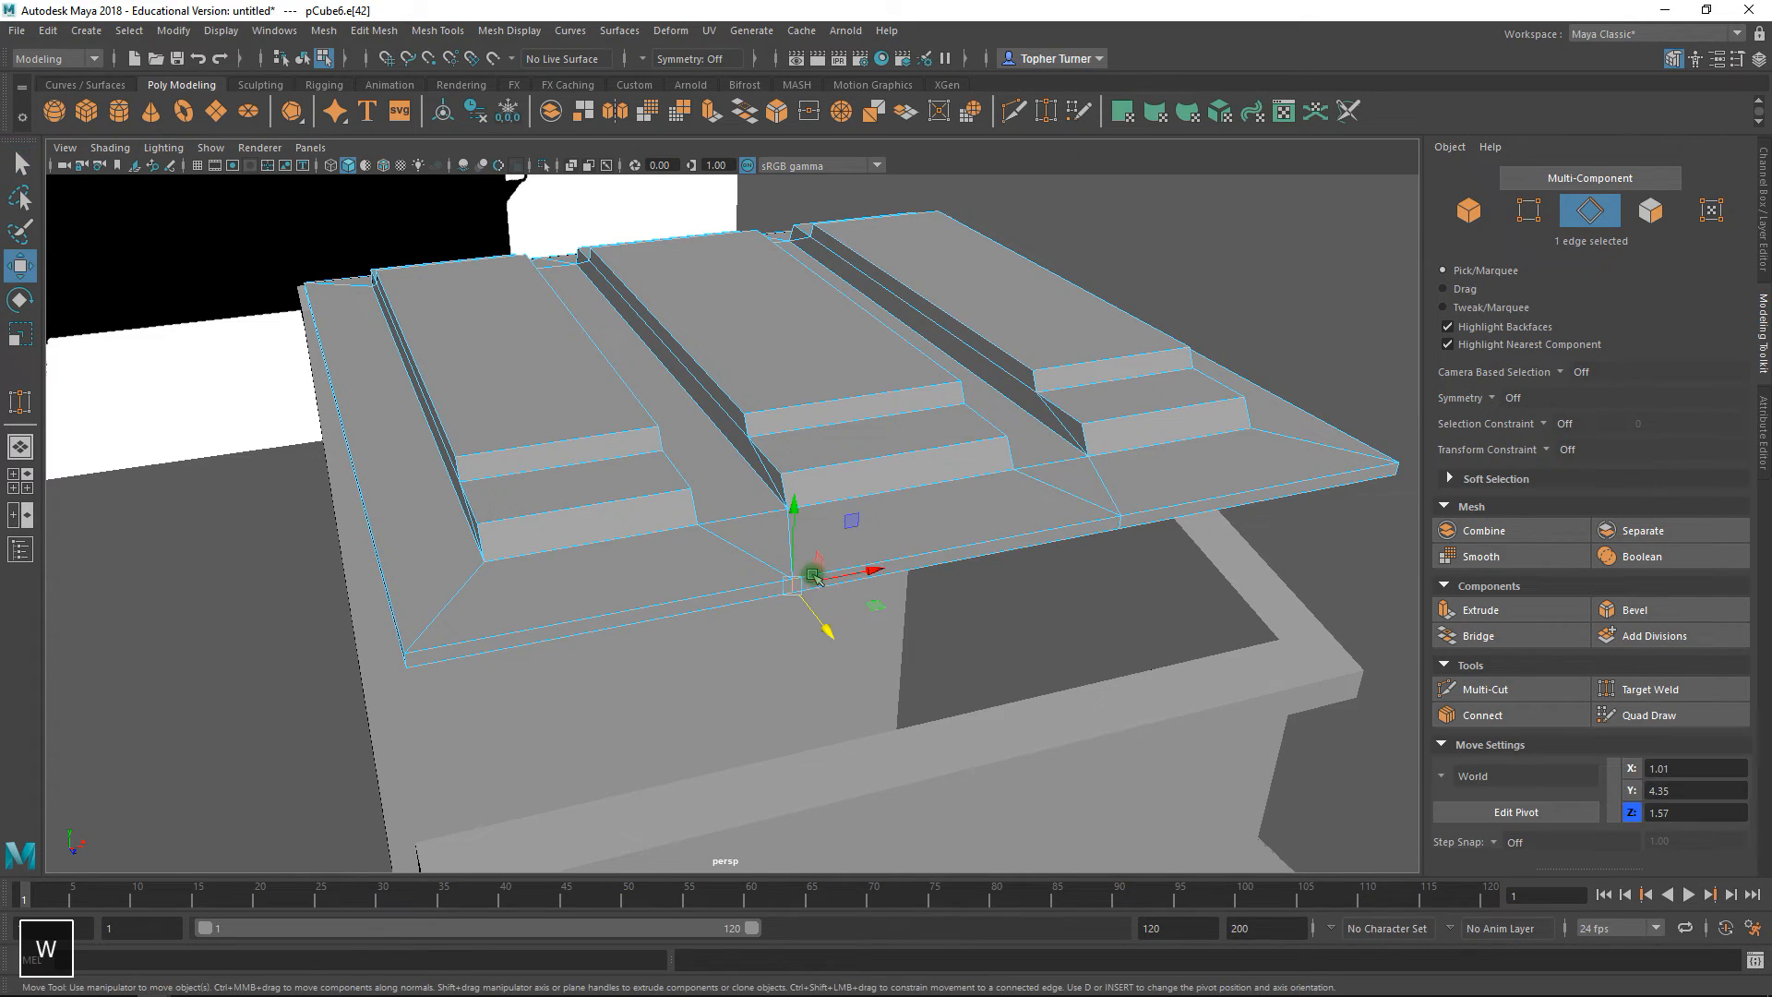
drag(854, 572, 774, 594)
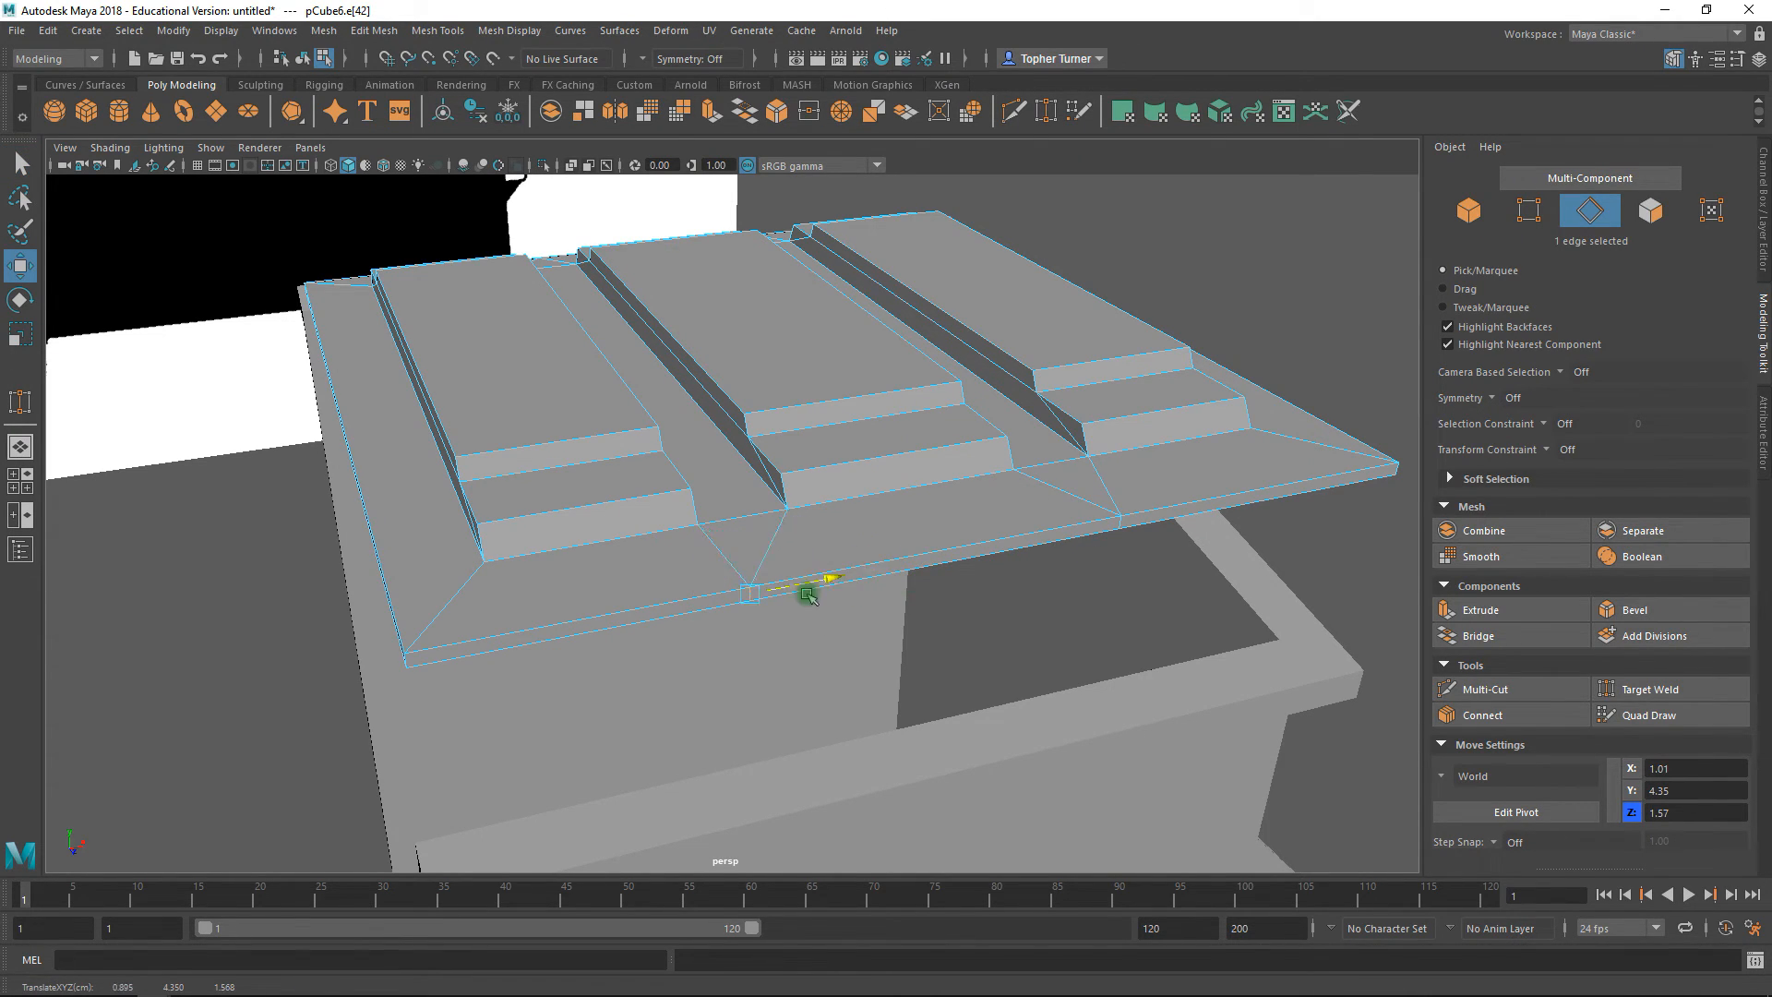
drag(652, 623, 699, 594)
key(z)
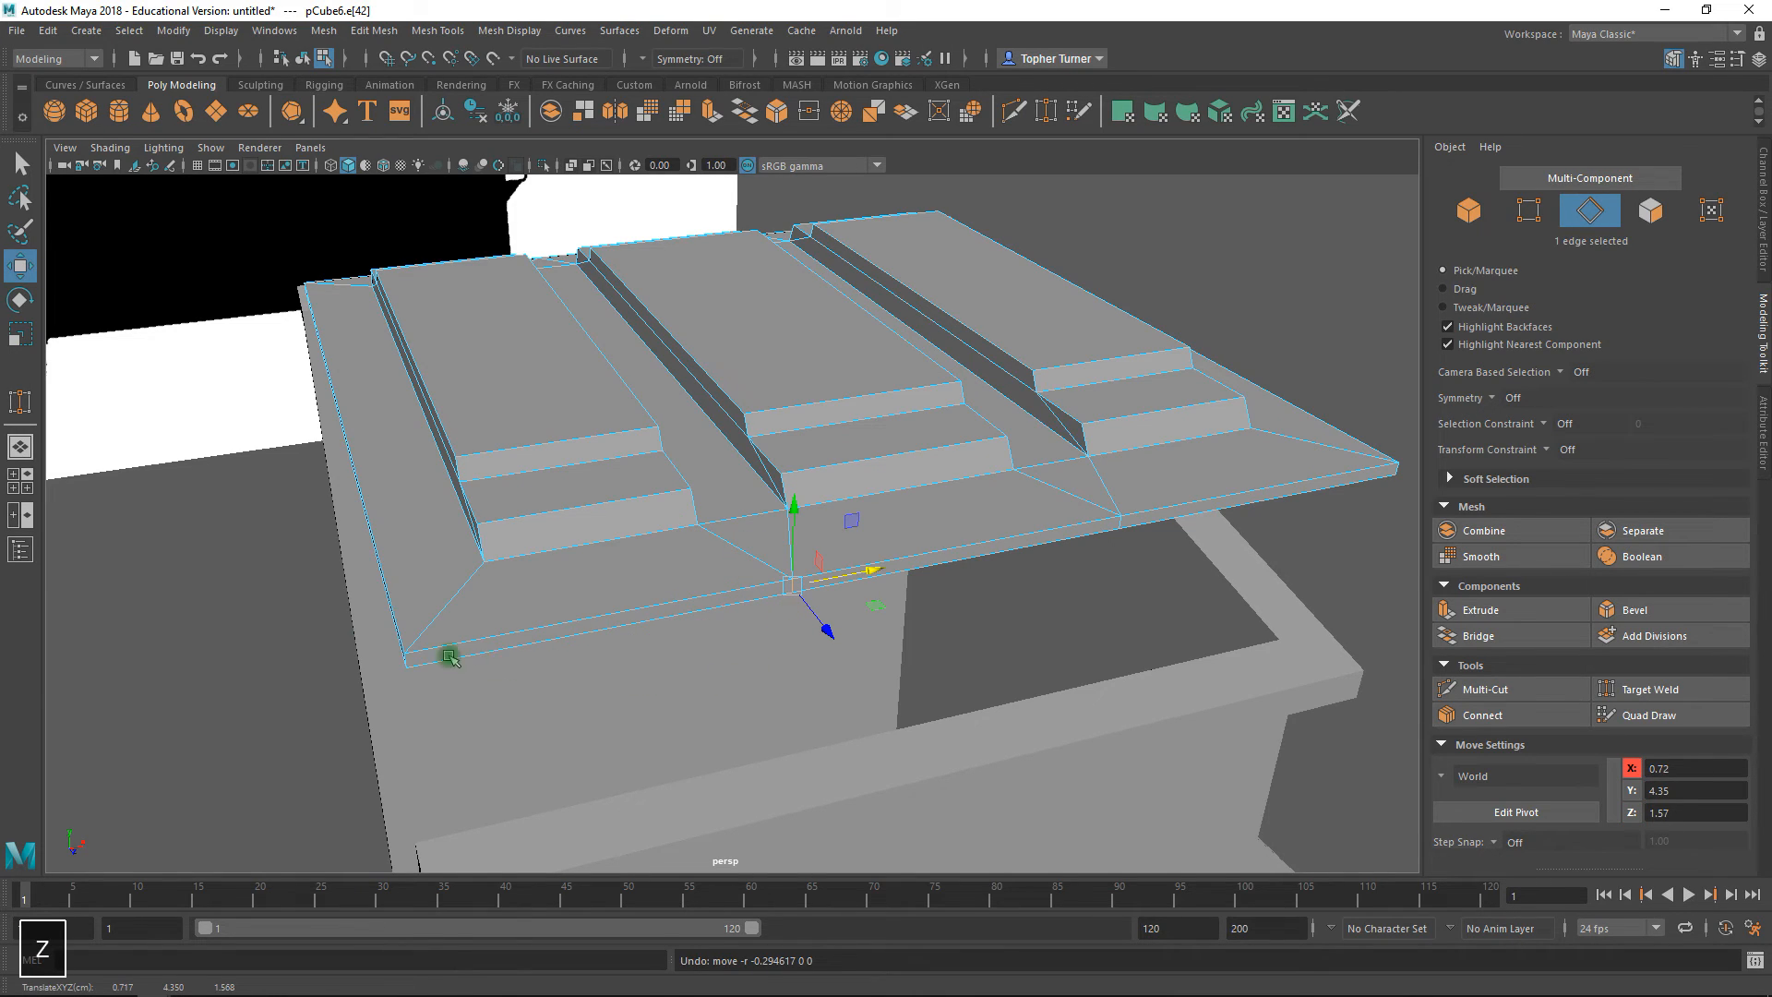
click(249, 612)
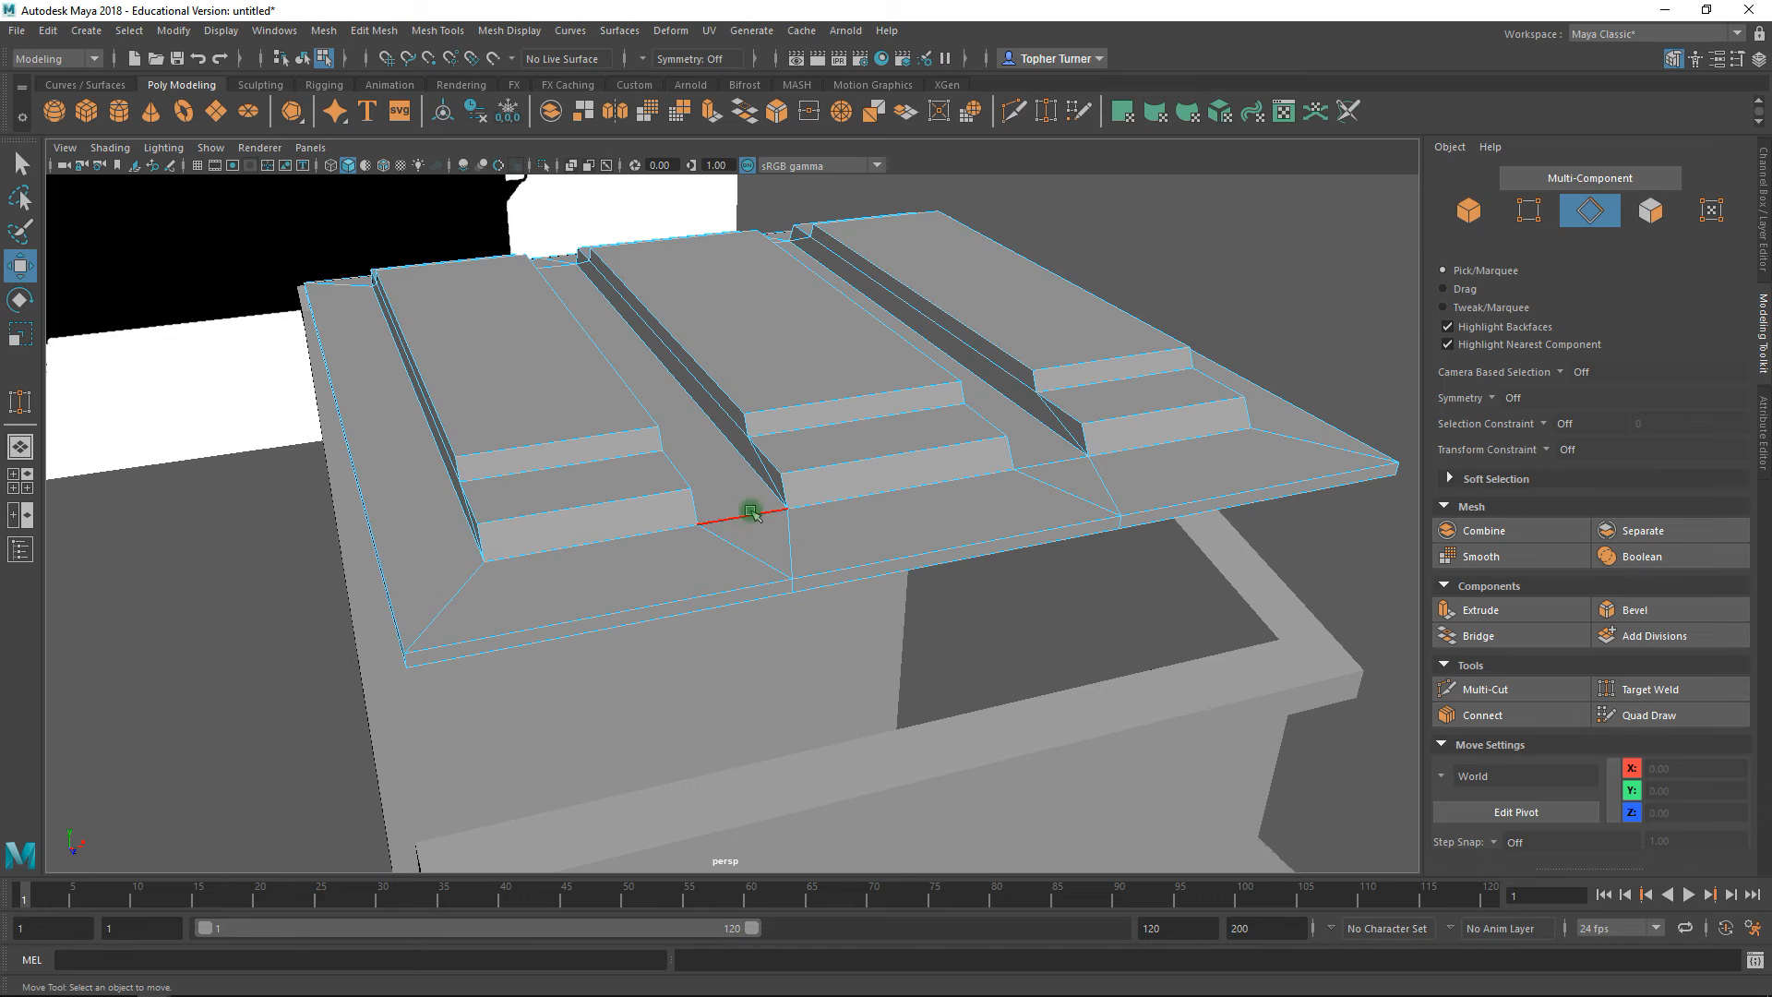
- Delete the sixteen rim faces that form a ring around the recessed panels on the lid's underside
alt+drag(769, 538, 711, 574)
click(807, 573)
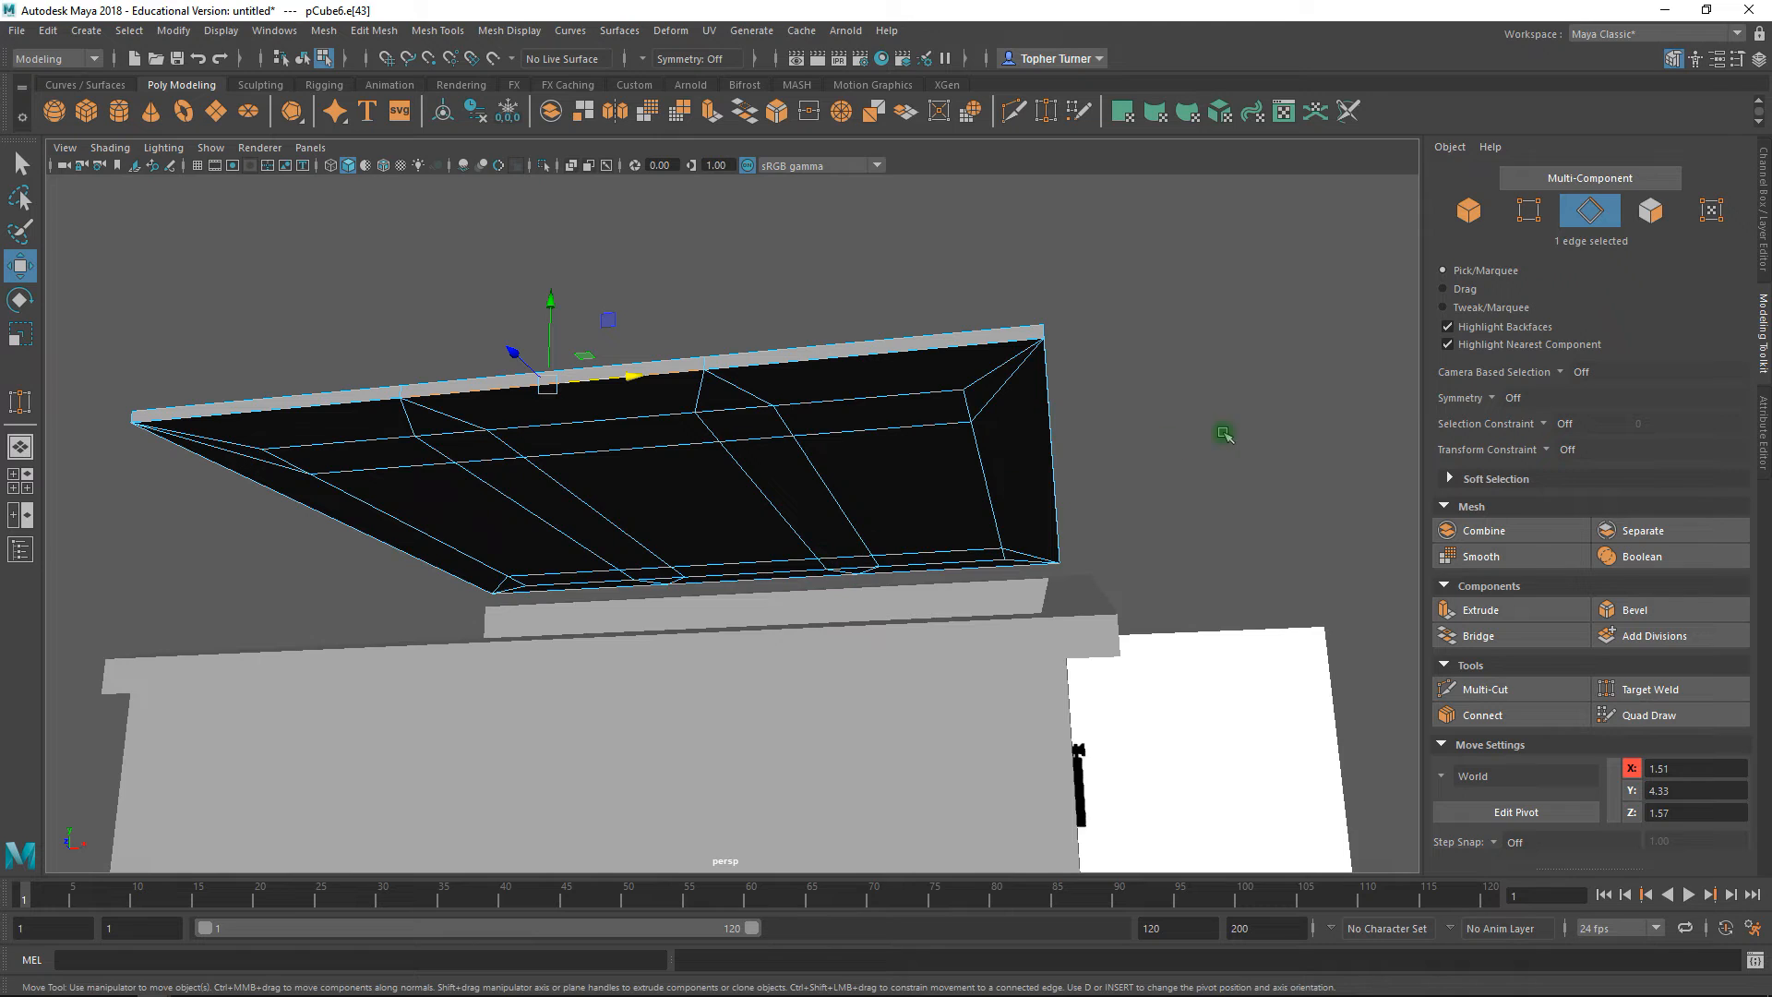
click(1651, 211)
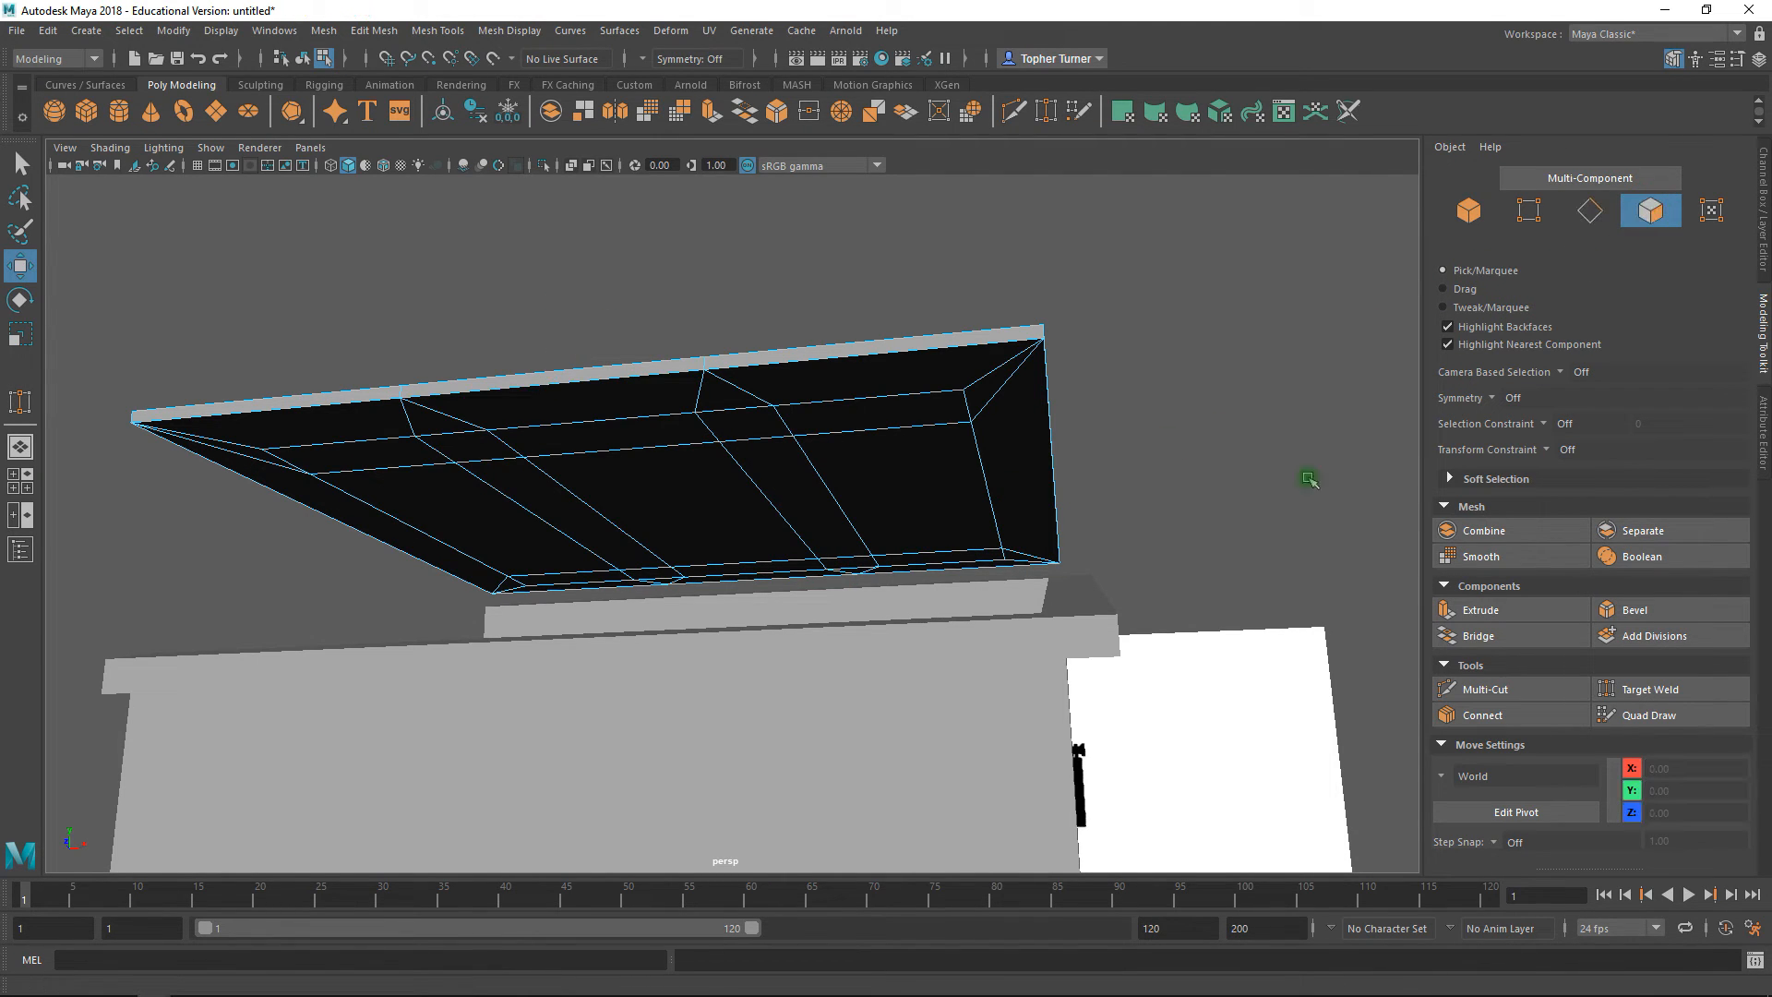
alt+drag(491, 541, 744, 641)
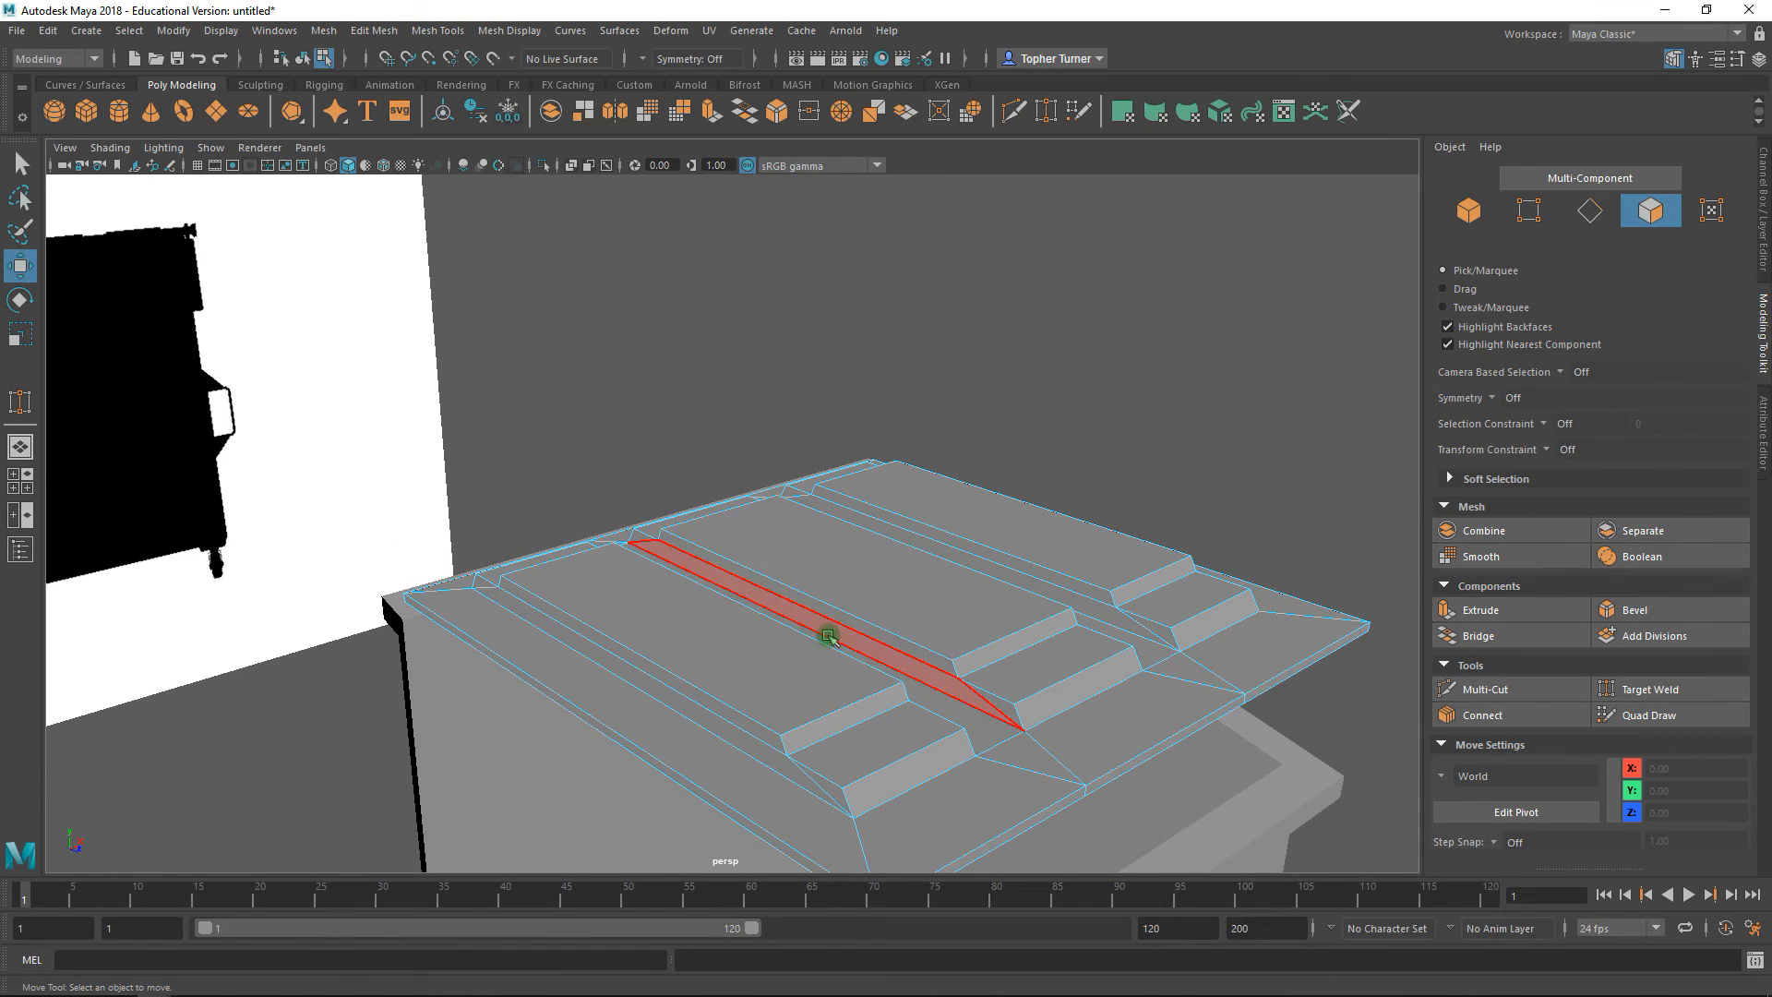
alt+drag(1038, 706, 839, 496)
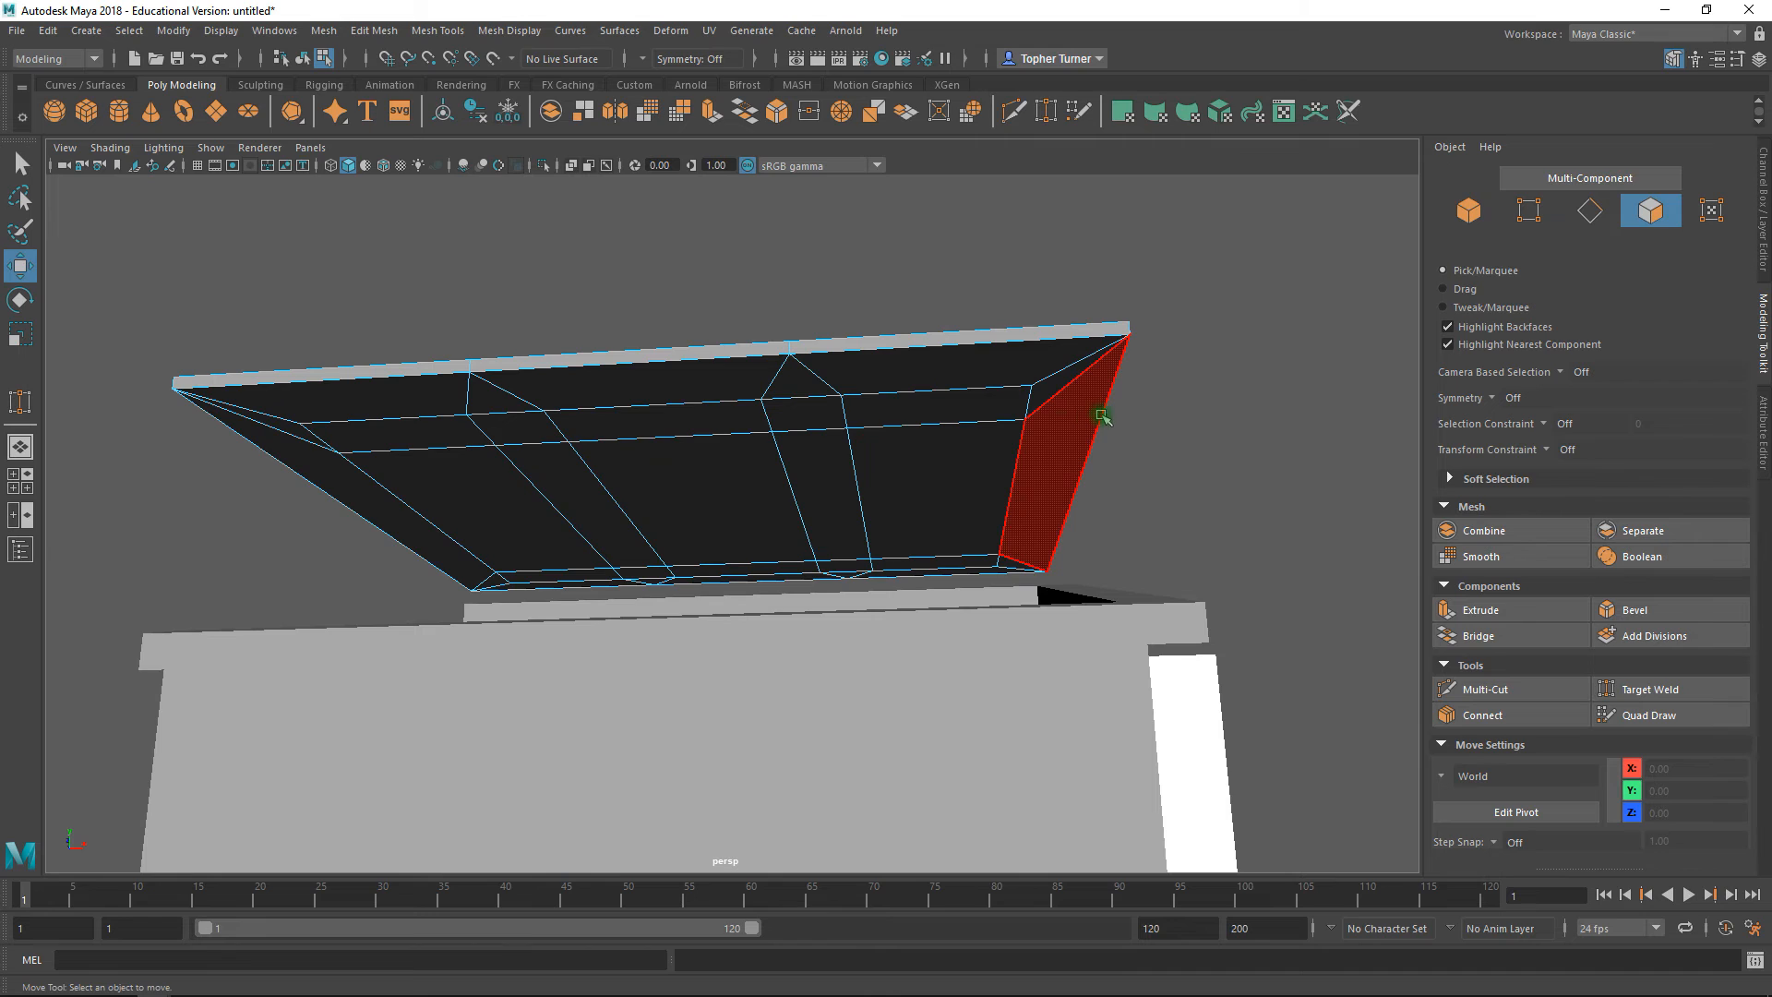
click(1062, 406)
shift+click(1062, 409)
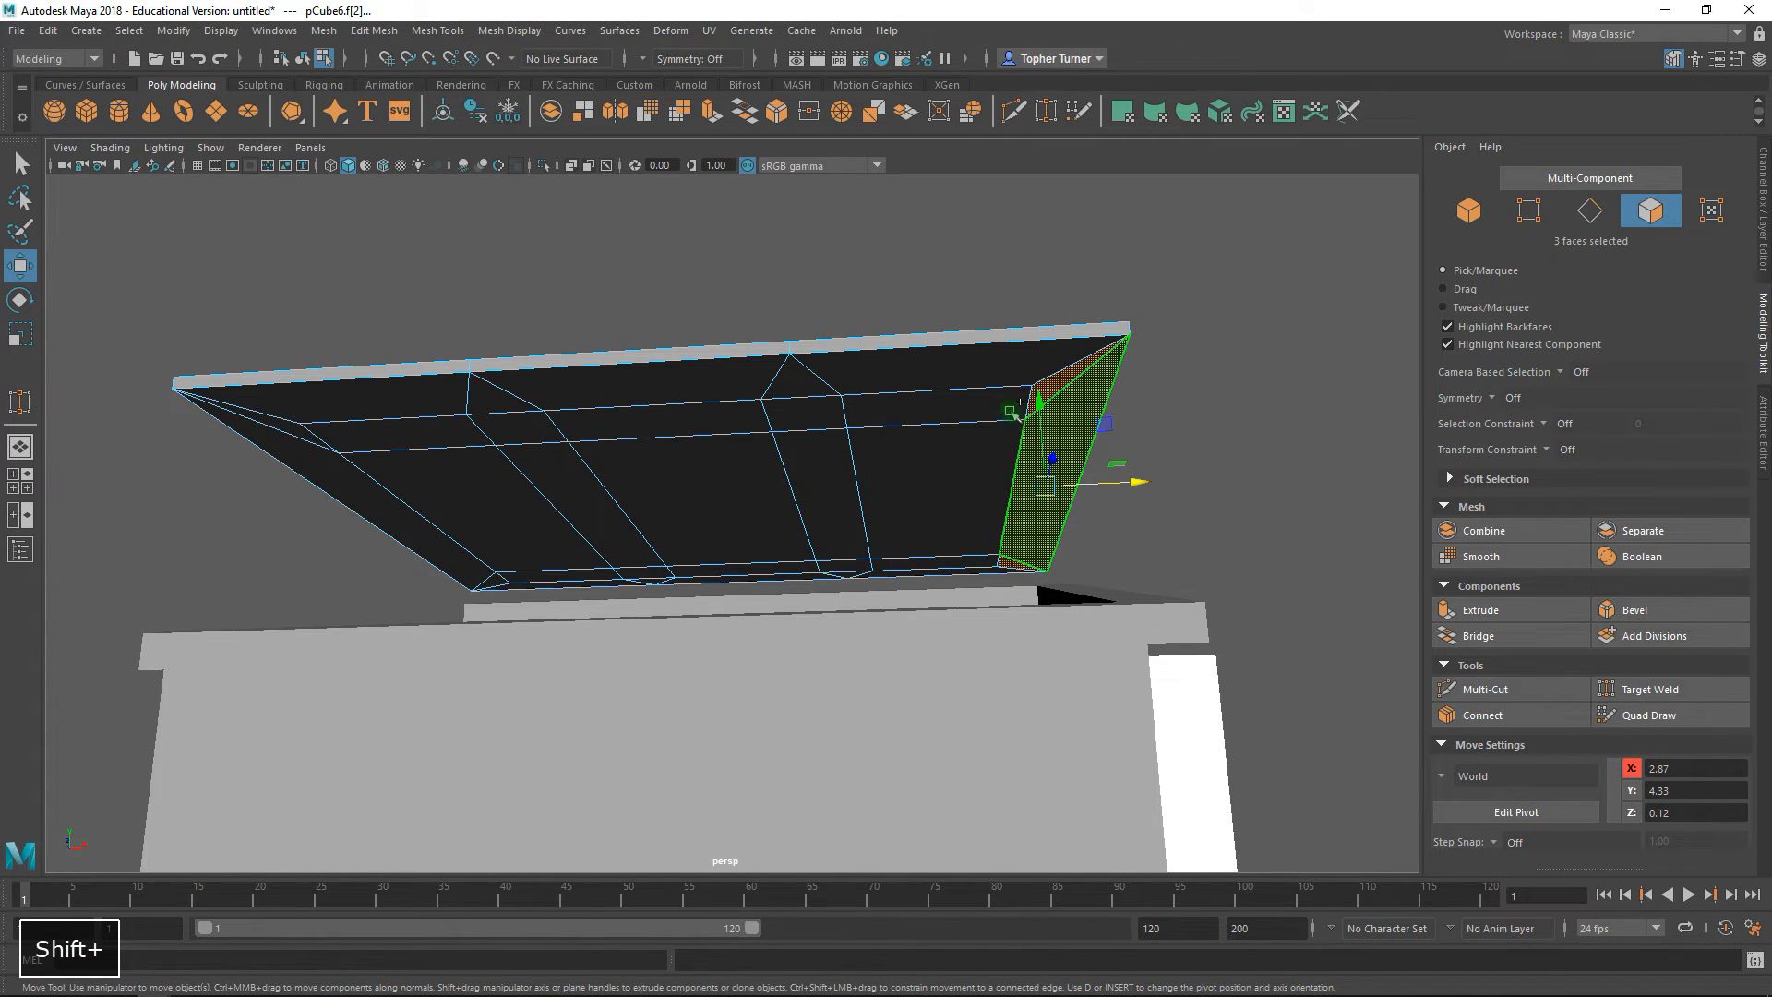
shift+double_click(1015, 407)
key(ctrl+z)
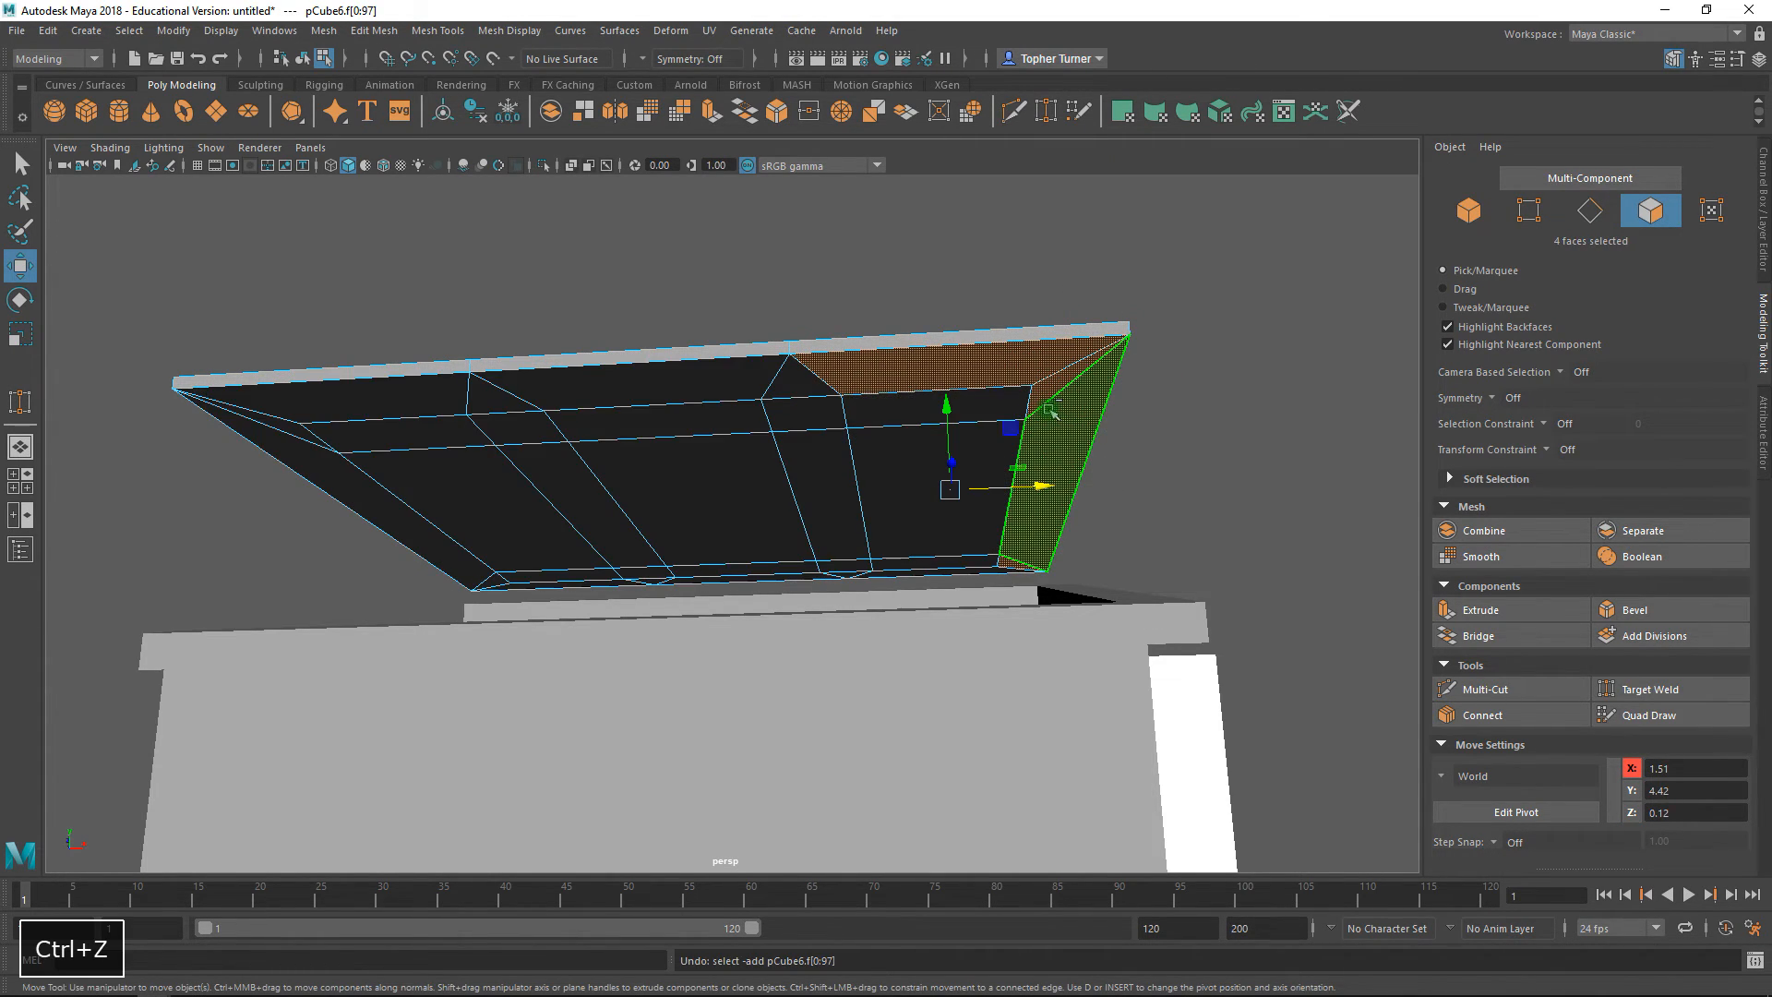
shift+double_click(799, 380)
key(ctrl+z)
alt+drag(1004, 444, 1186, 421)
shift+click(703, 327)
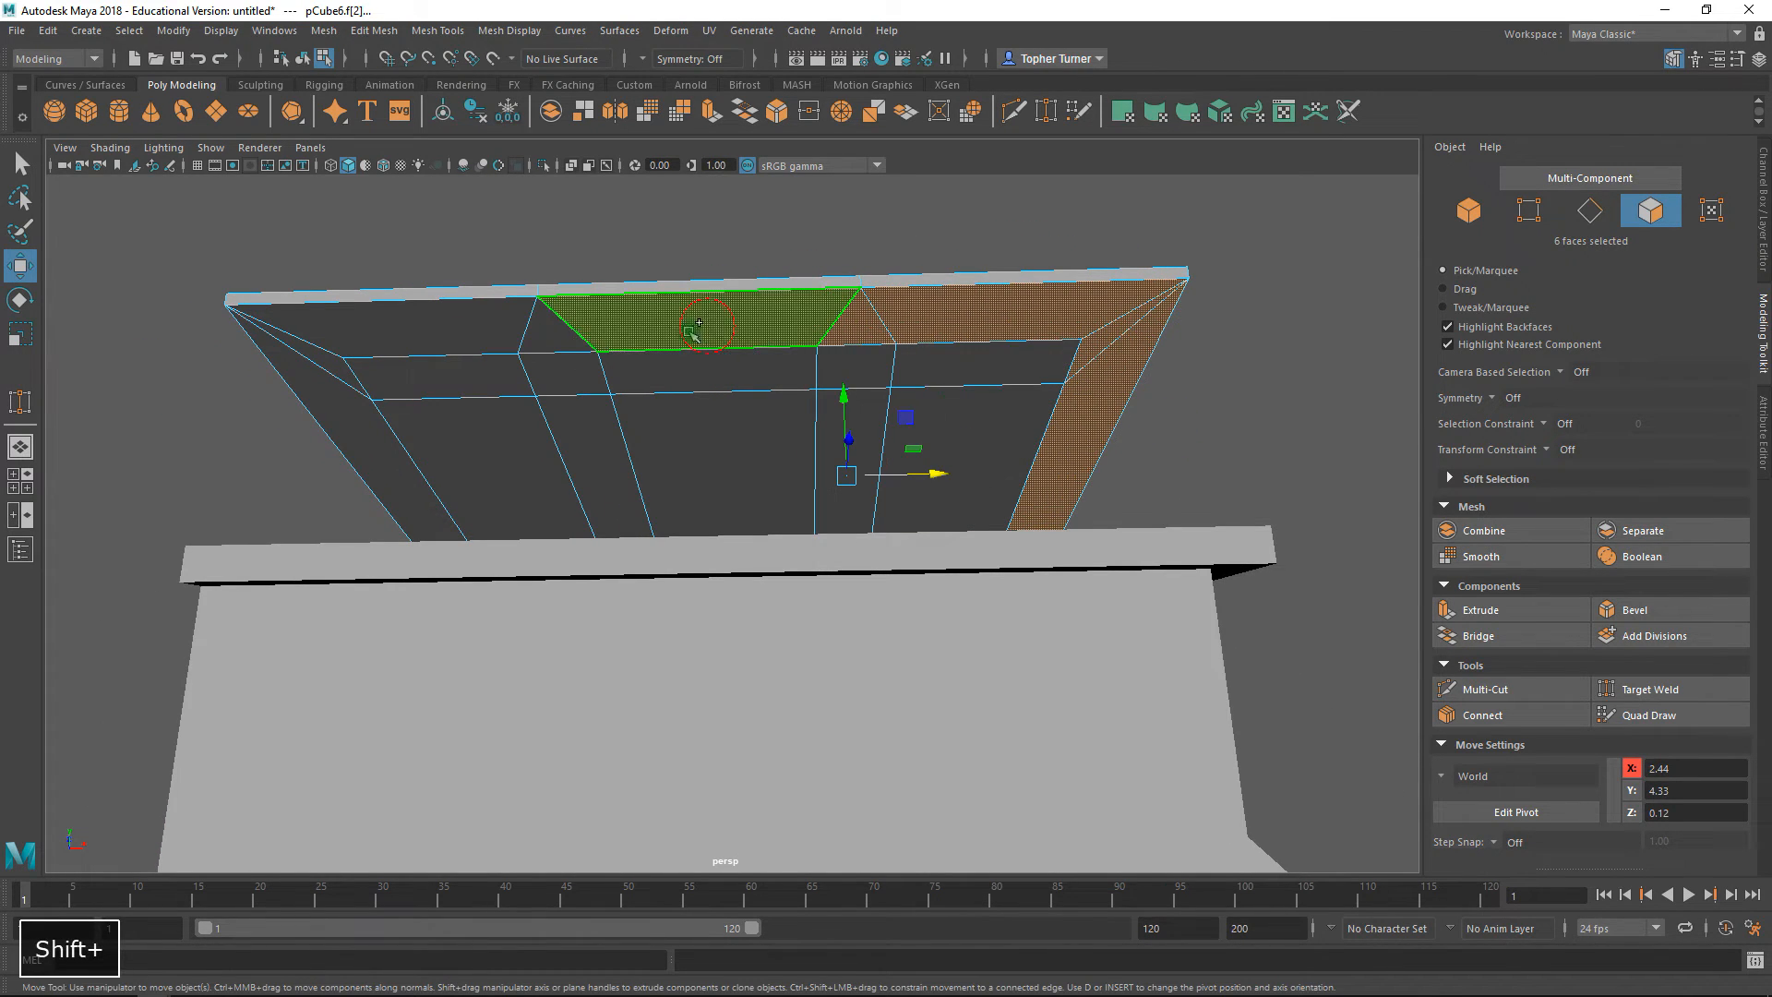
shift+click(566, 342)
shift+click(414, 343)
shift+click(322, 361)
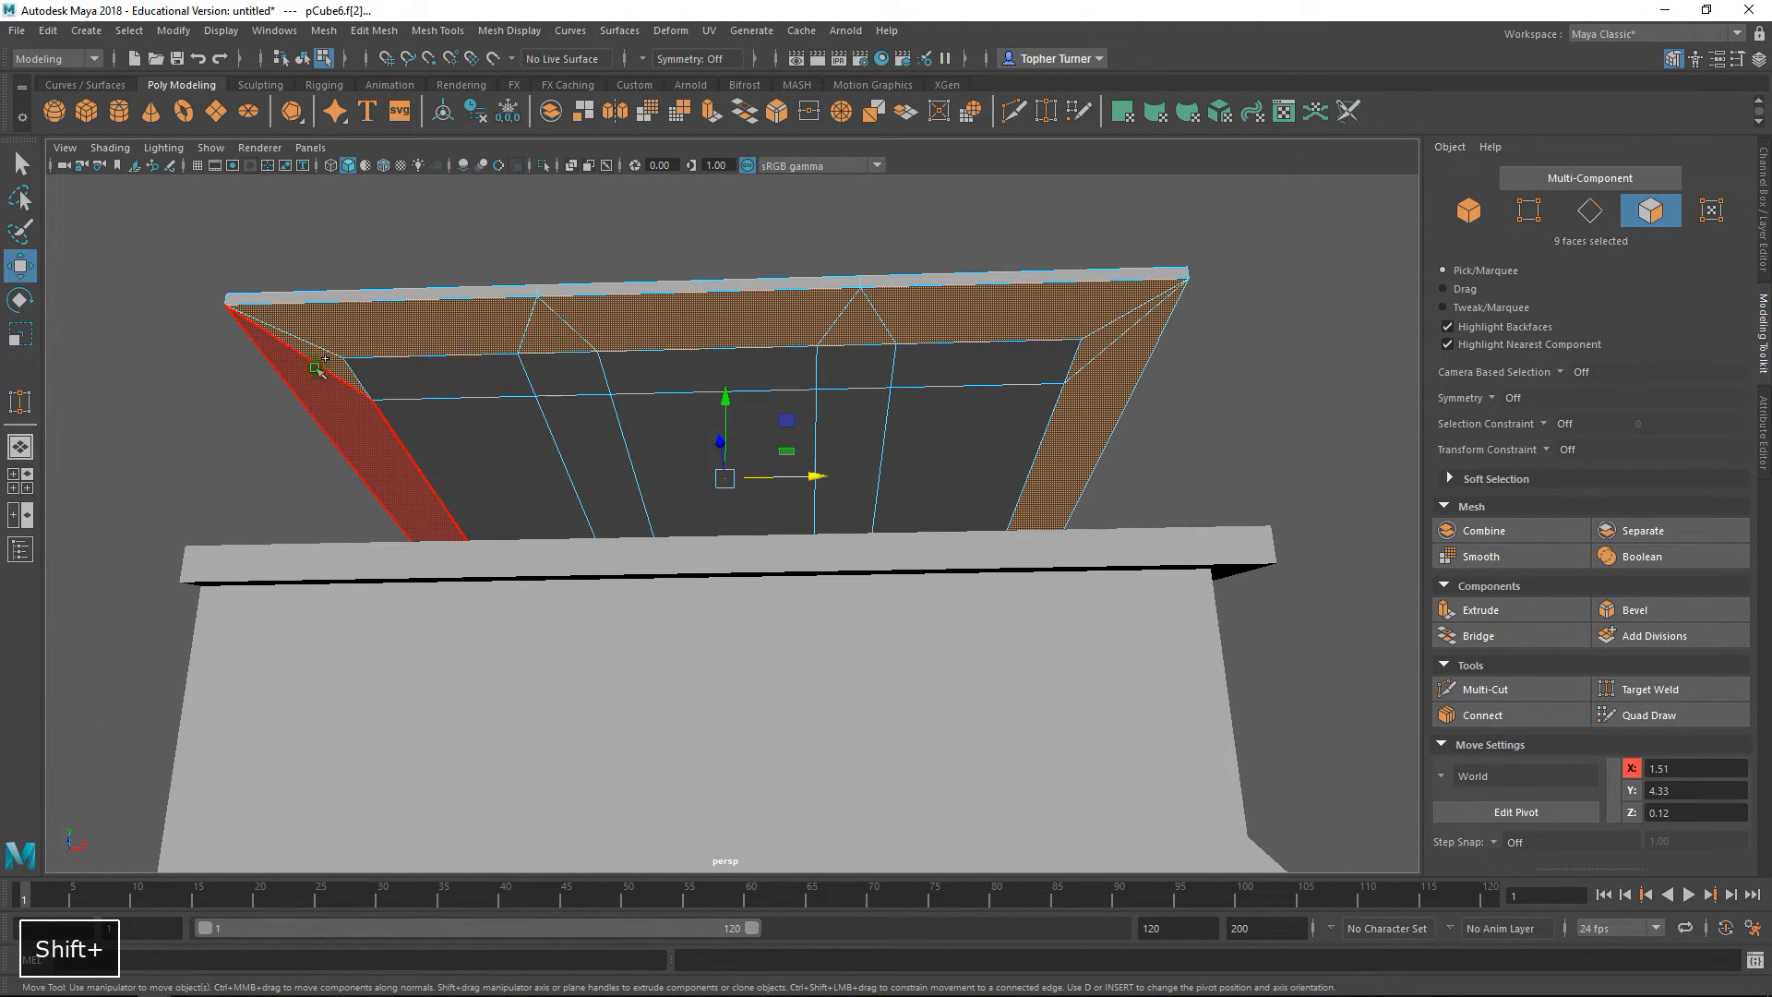
shift+click(317, 368)
alt+drag(317, 367, 570, 434)
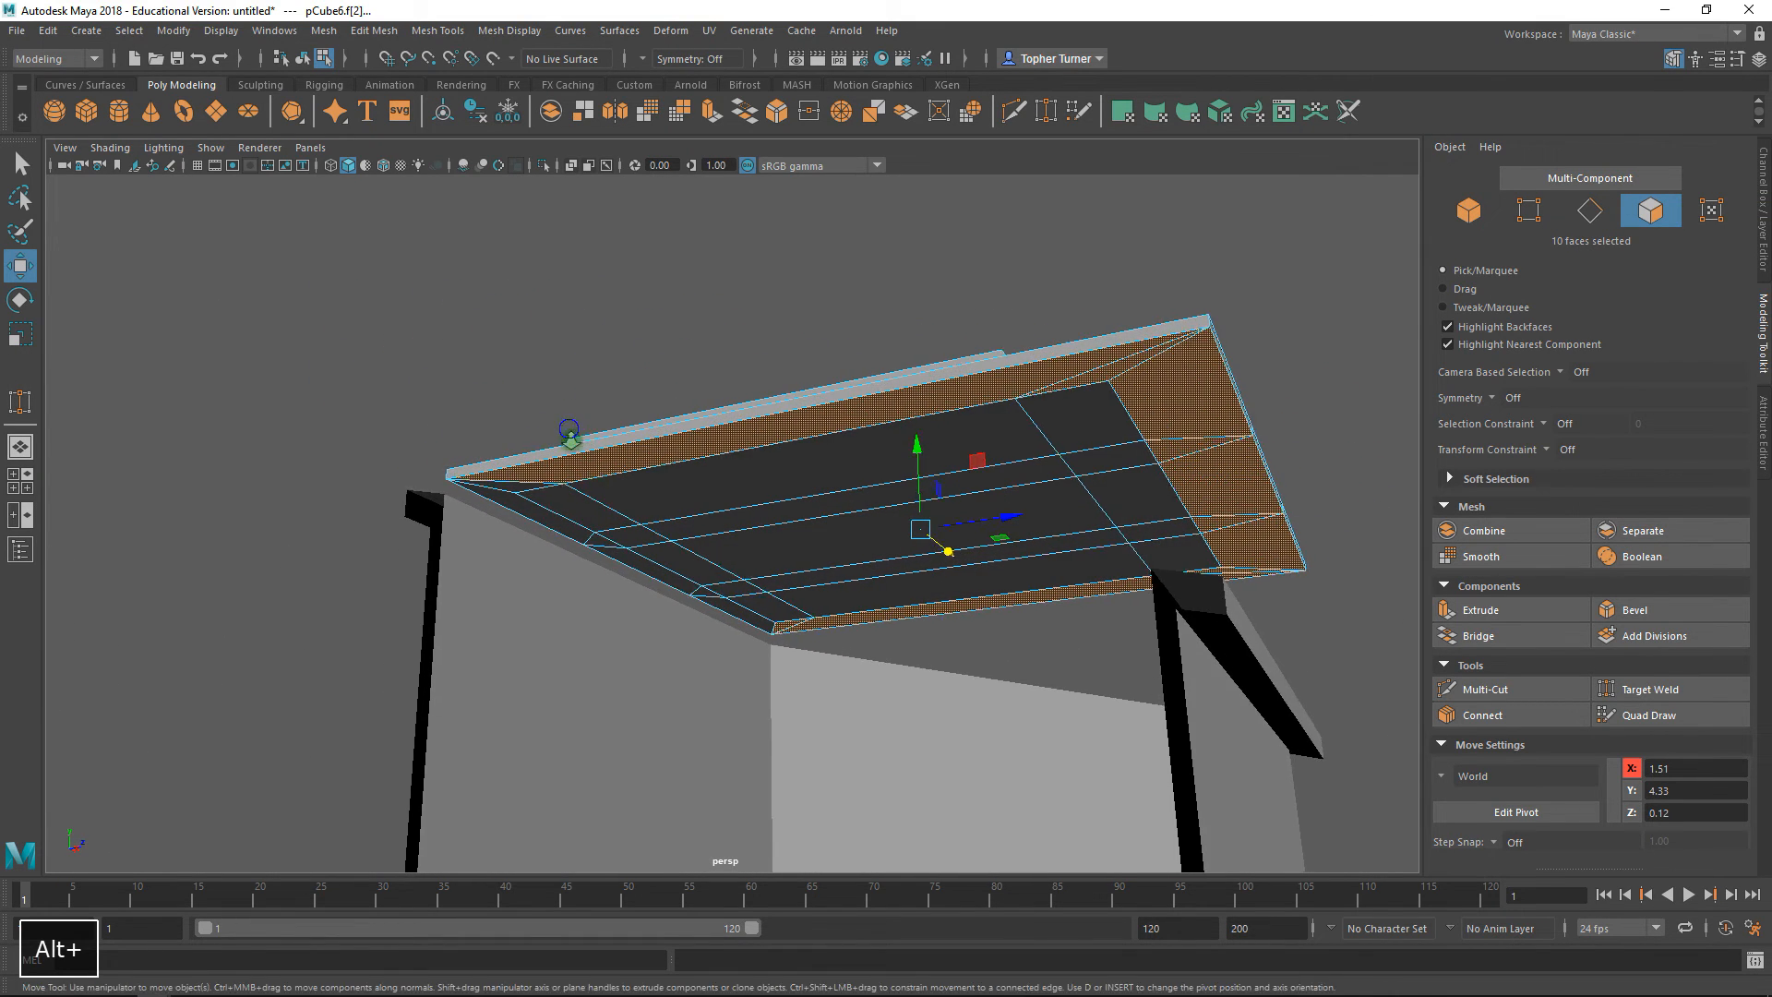
scroll(569, 433, up, 3)
shift+click(456, 477)
shift+click(481, 514)
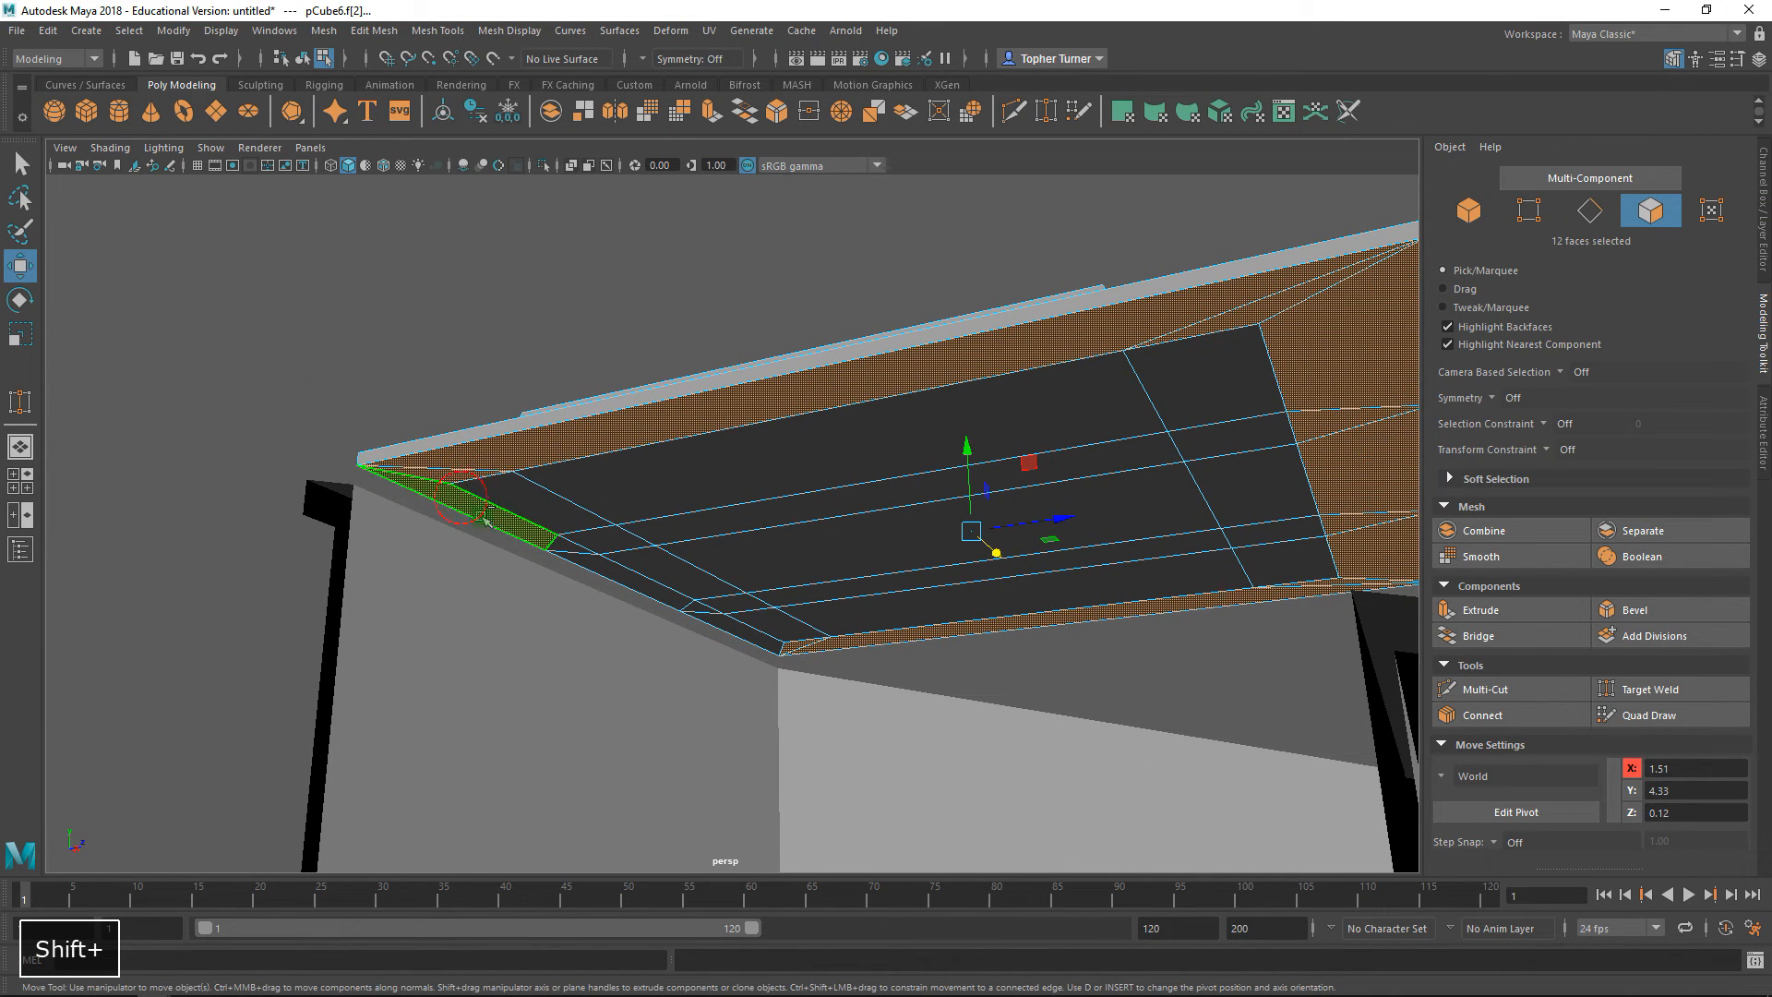
shift+click(582, 557)
shift+click(706, 611)
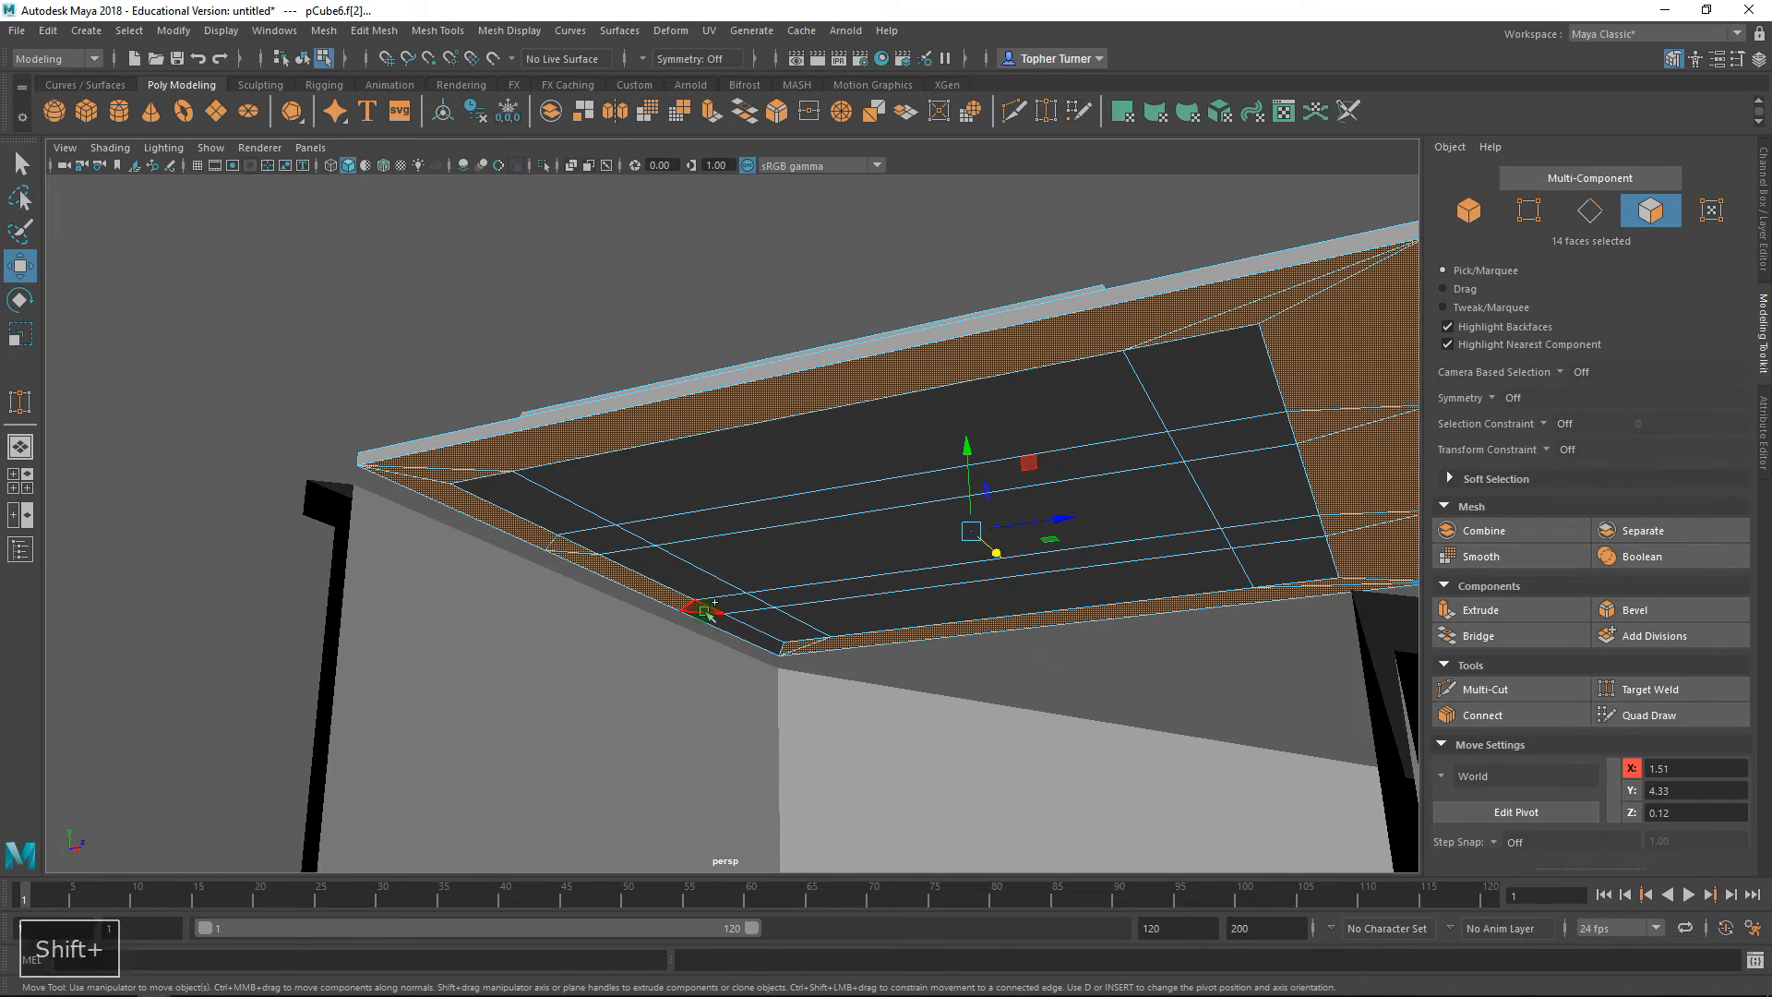
alt+drag(716, 609, 752, 588)
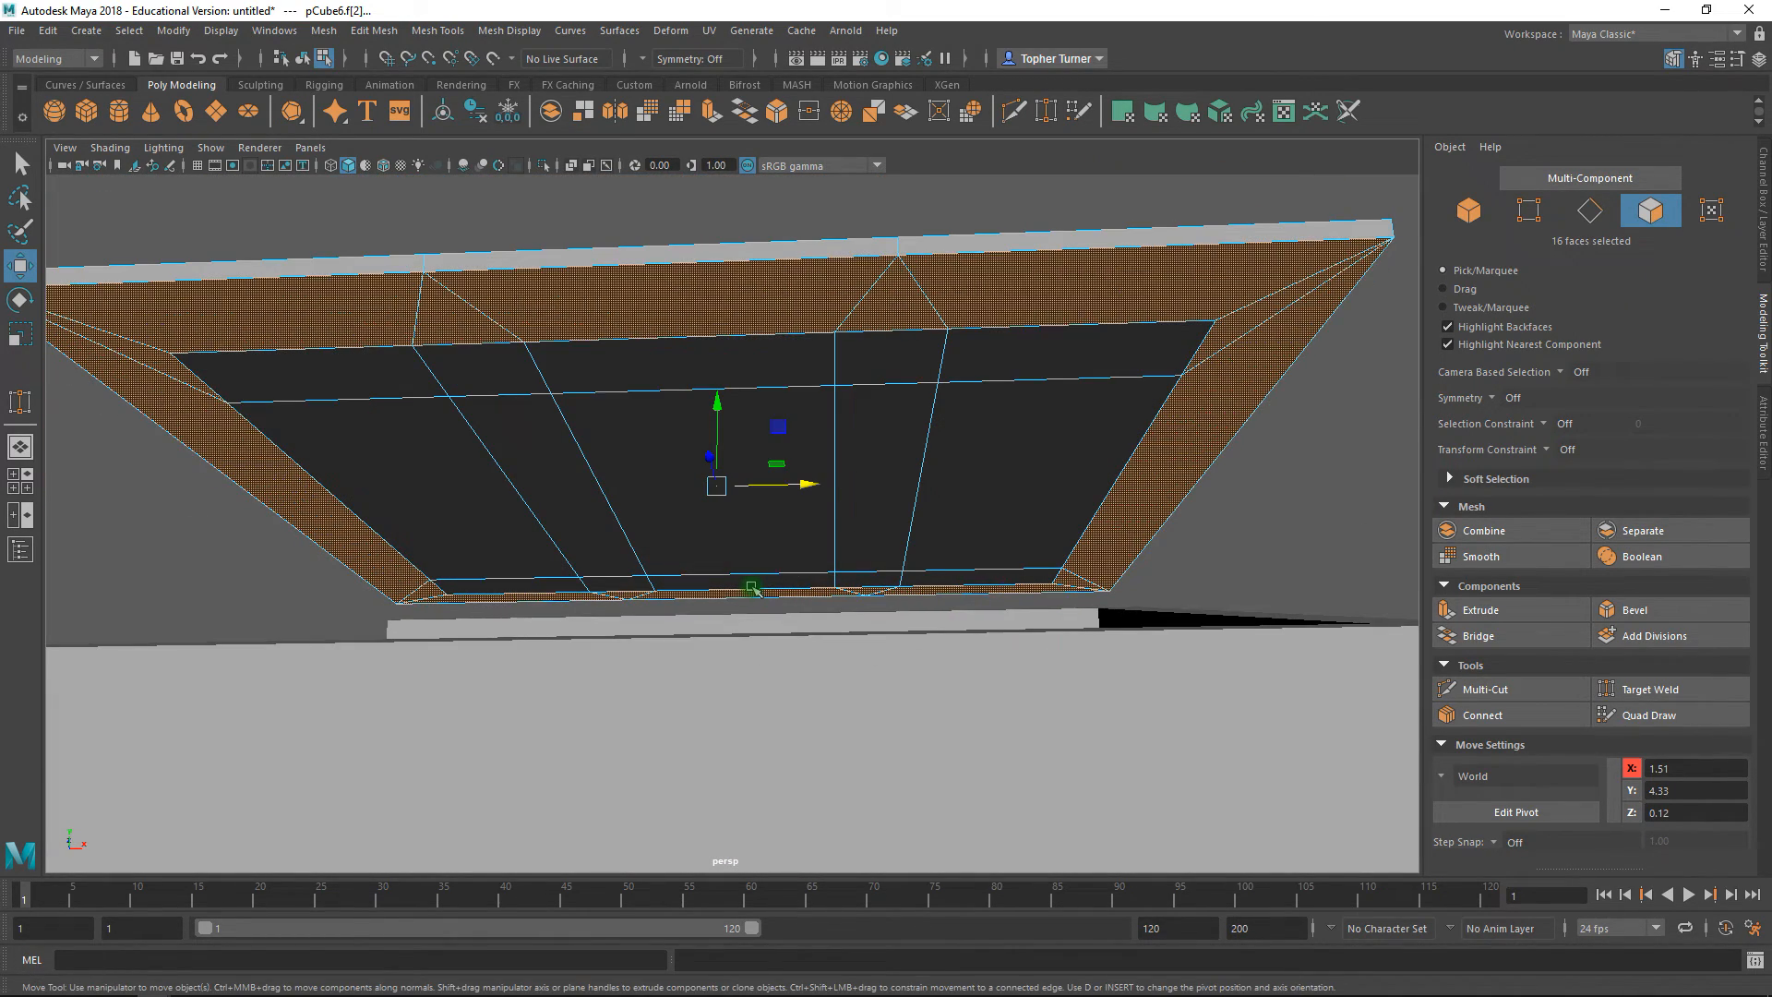
key(Delete)
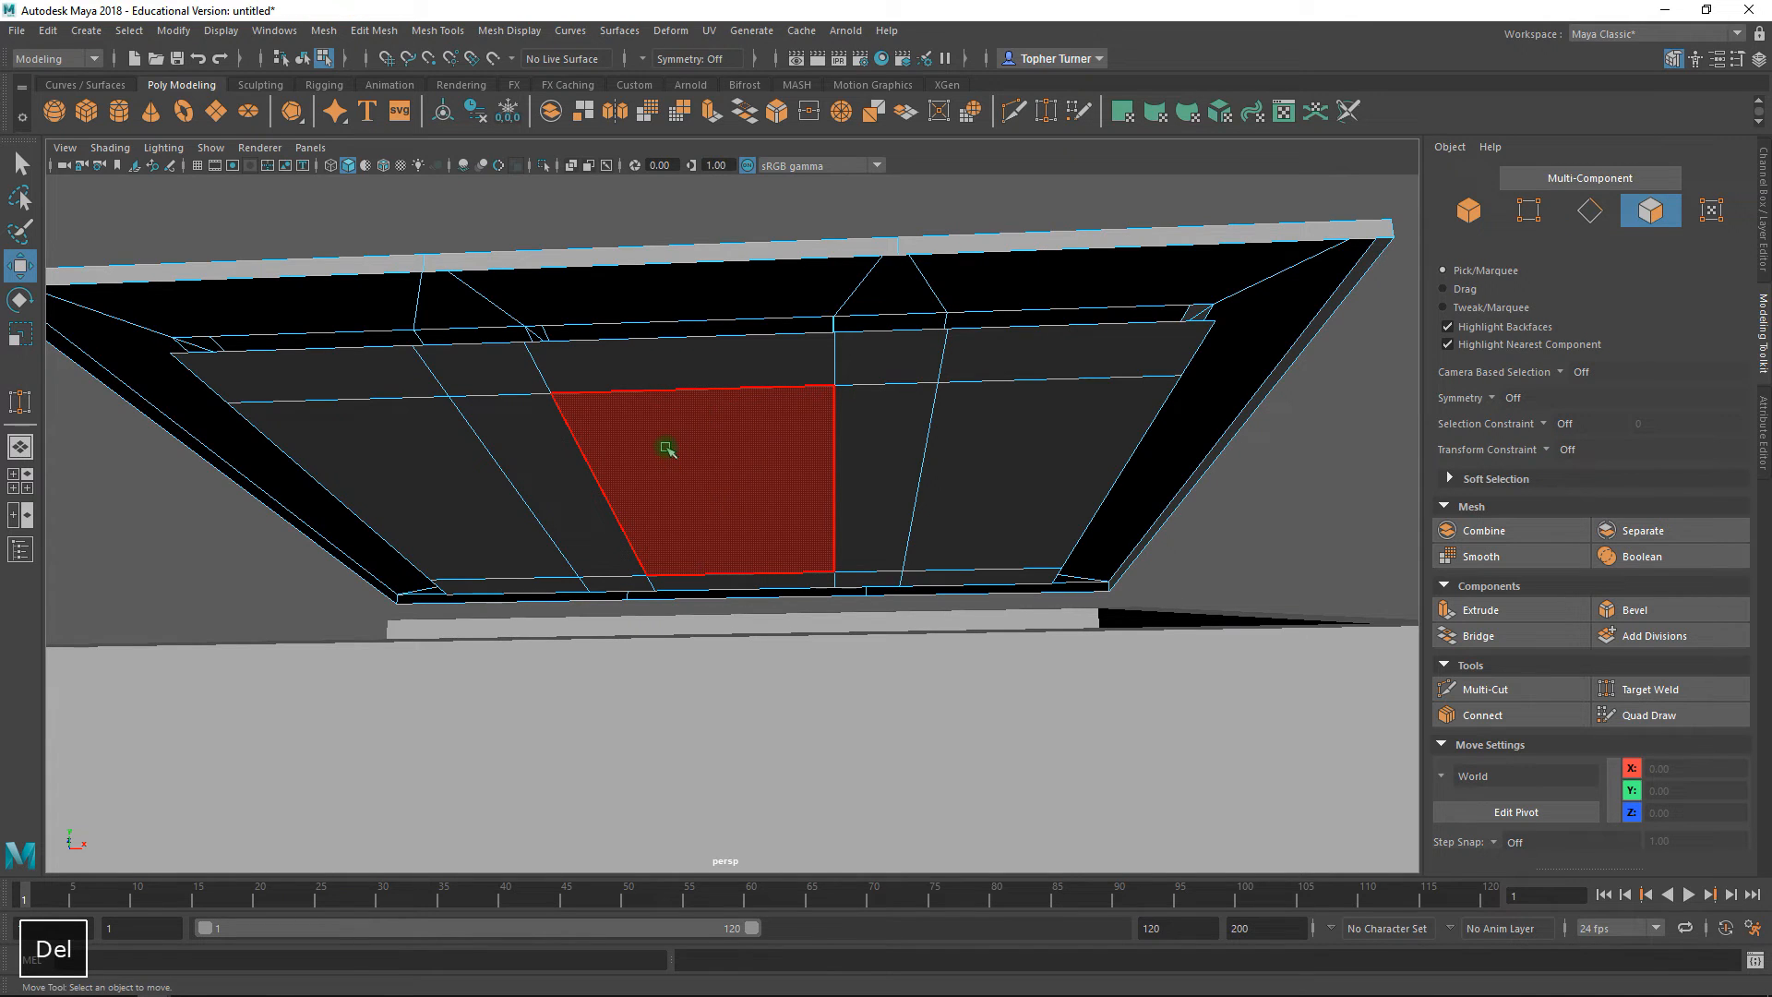
- Delete the leftover inner panel faces beneath the lid to expose the hollow ridges
click(665, 448)
key(Delete)
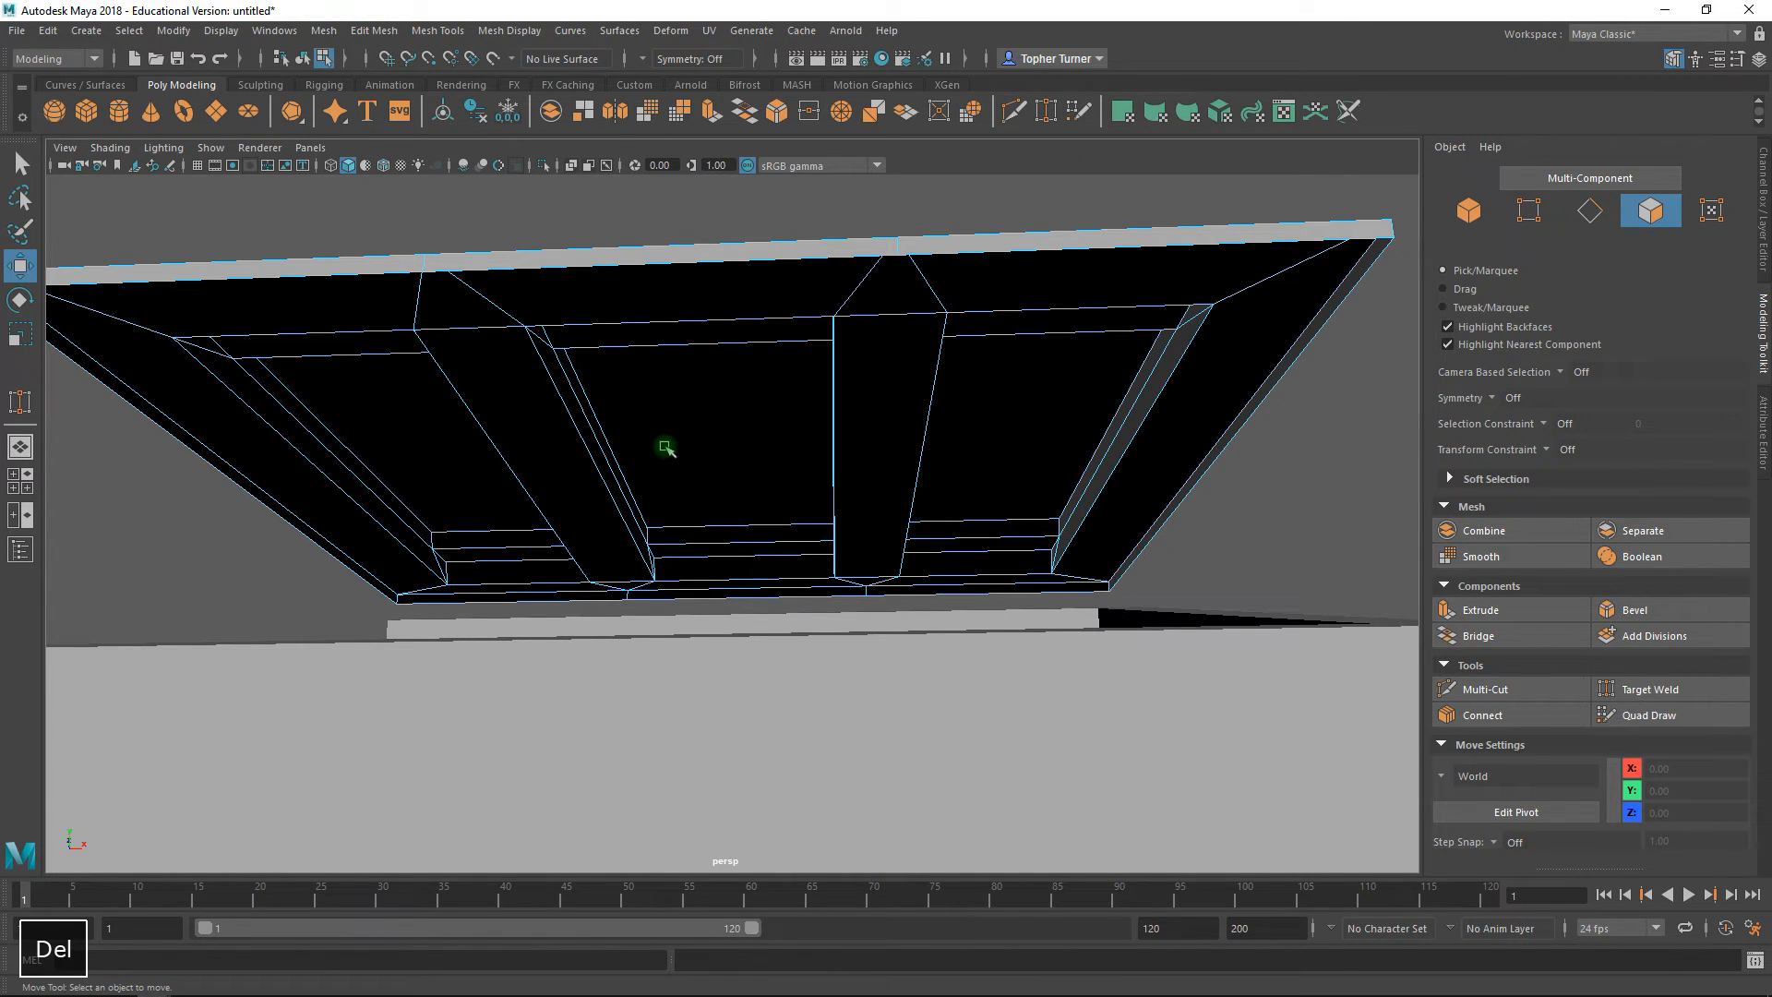
alt+drag(752, 423, 836, 441)
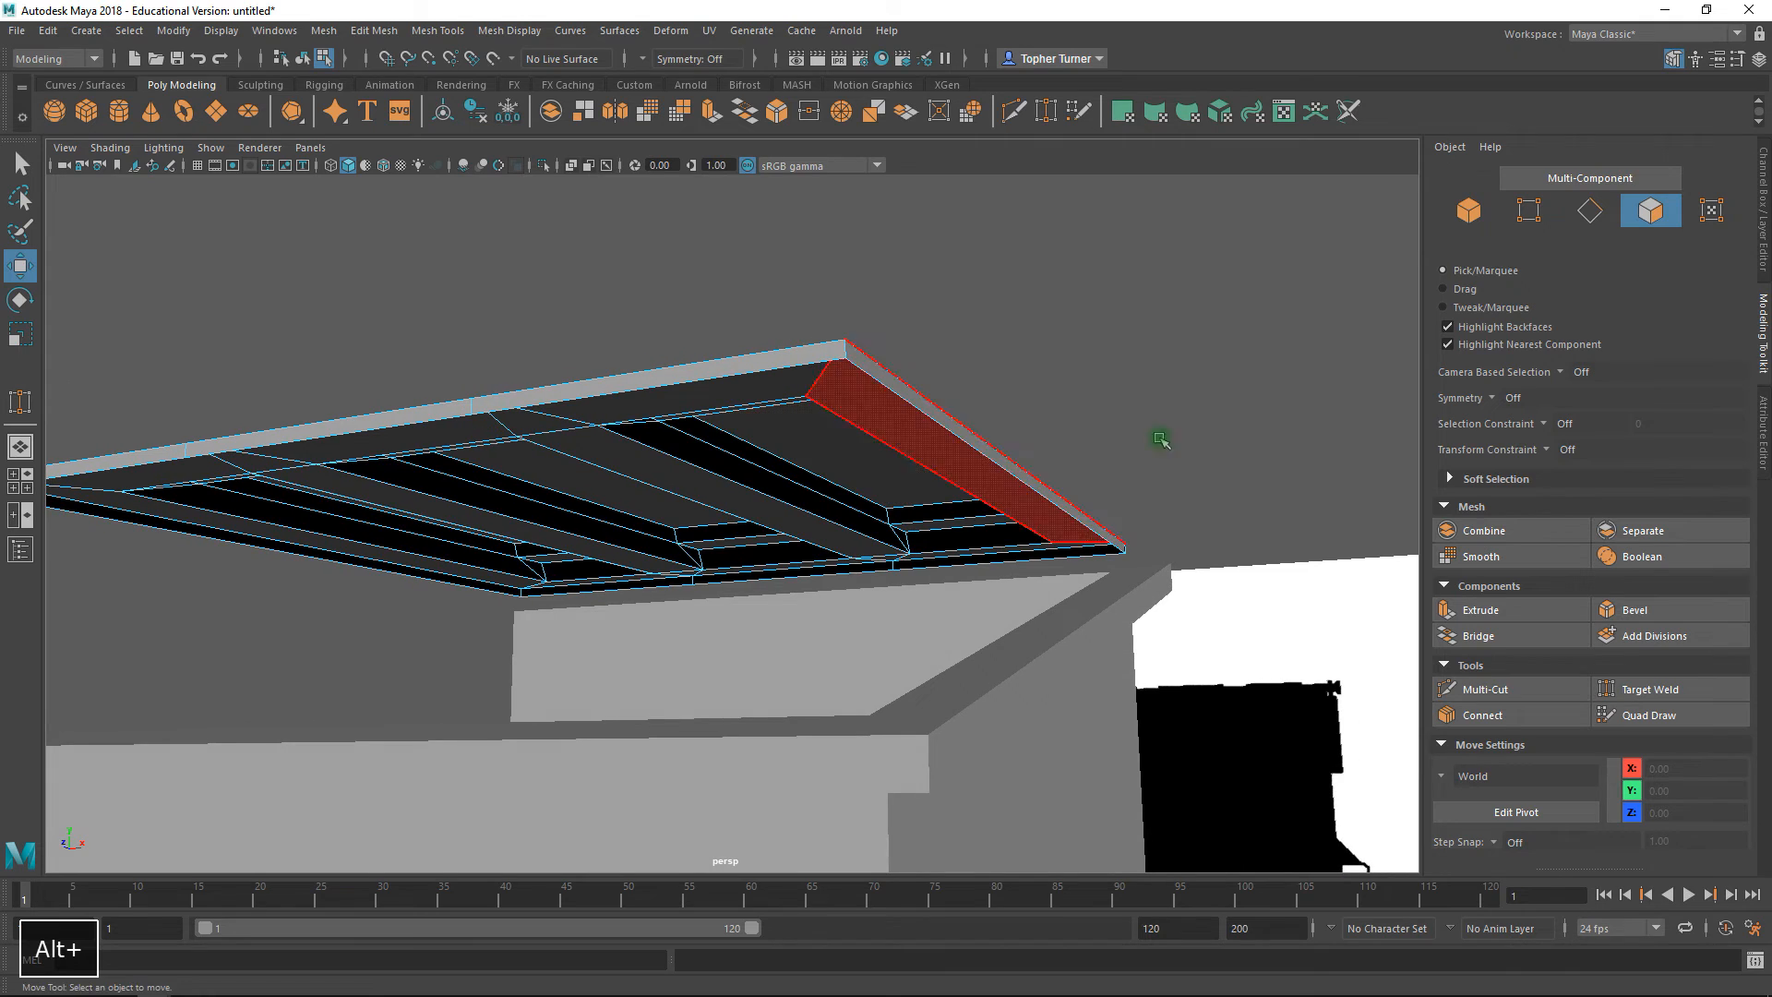
- Bridge the three lower rim edges at one end of the lid to the three at the opposite end, closing the underside
click(1593, 220)
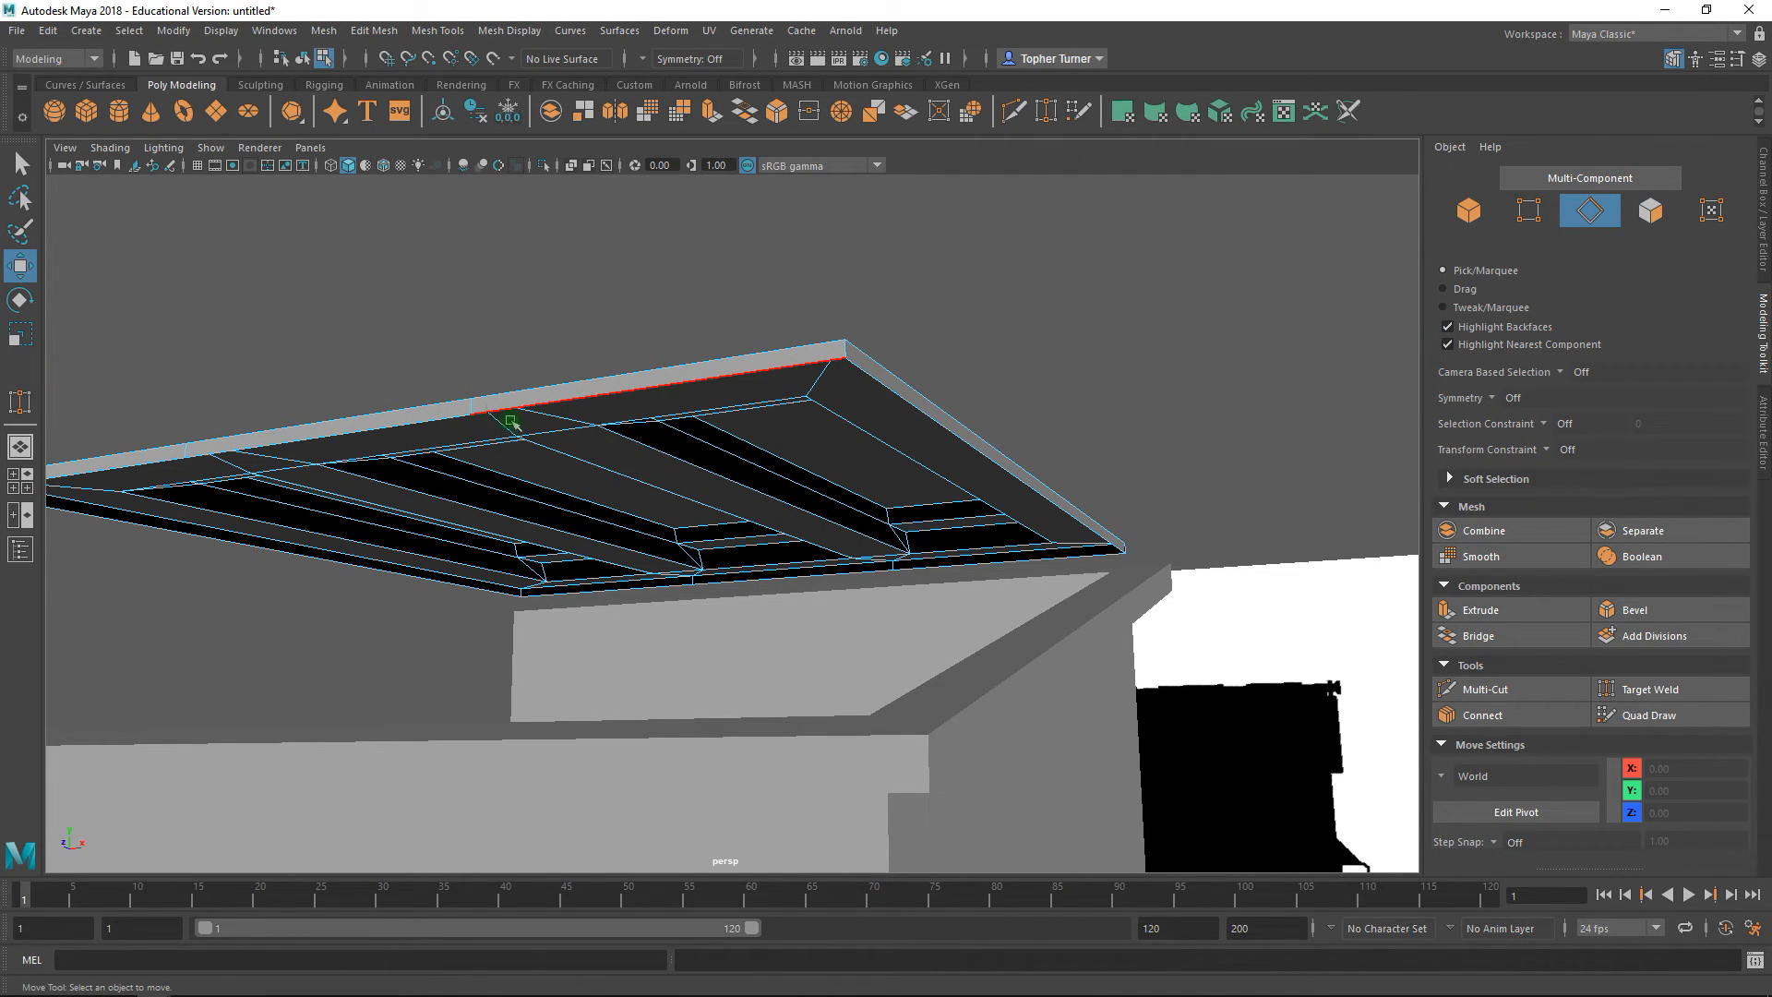
click(529, 407)
shift+click(457, 427)
alt+drag(457, 426, 433, 358)
shift+click(511, 445)
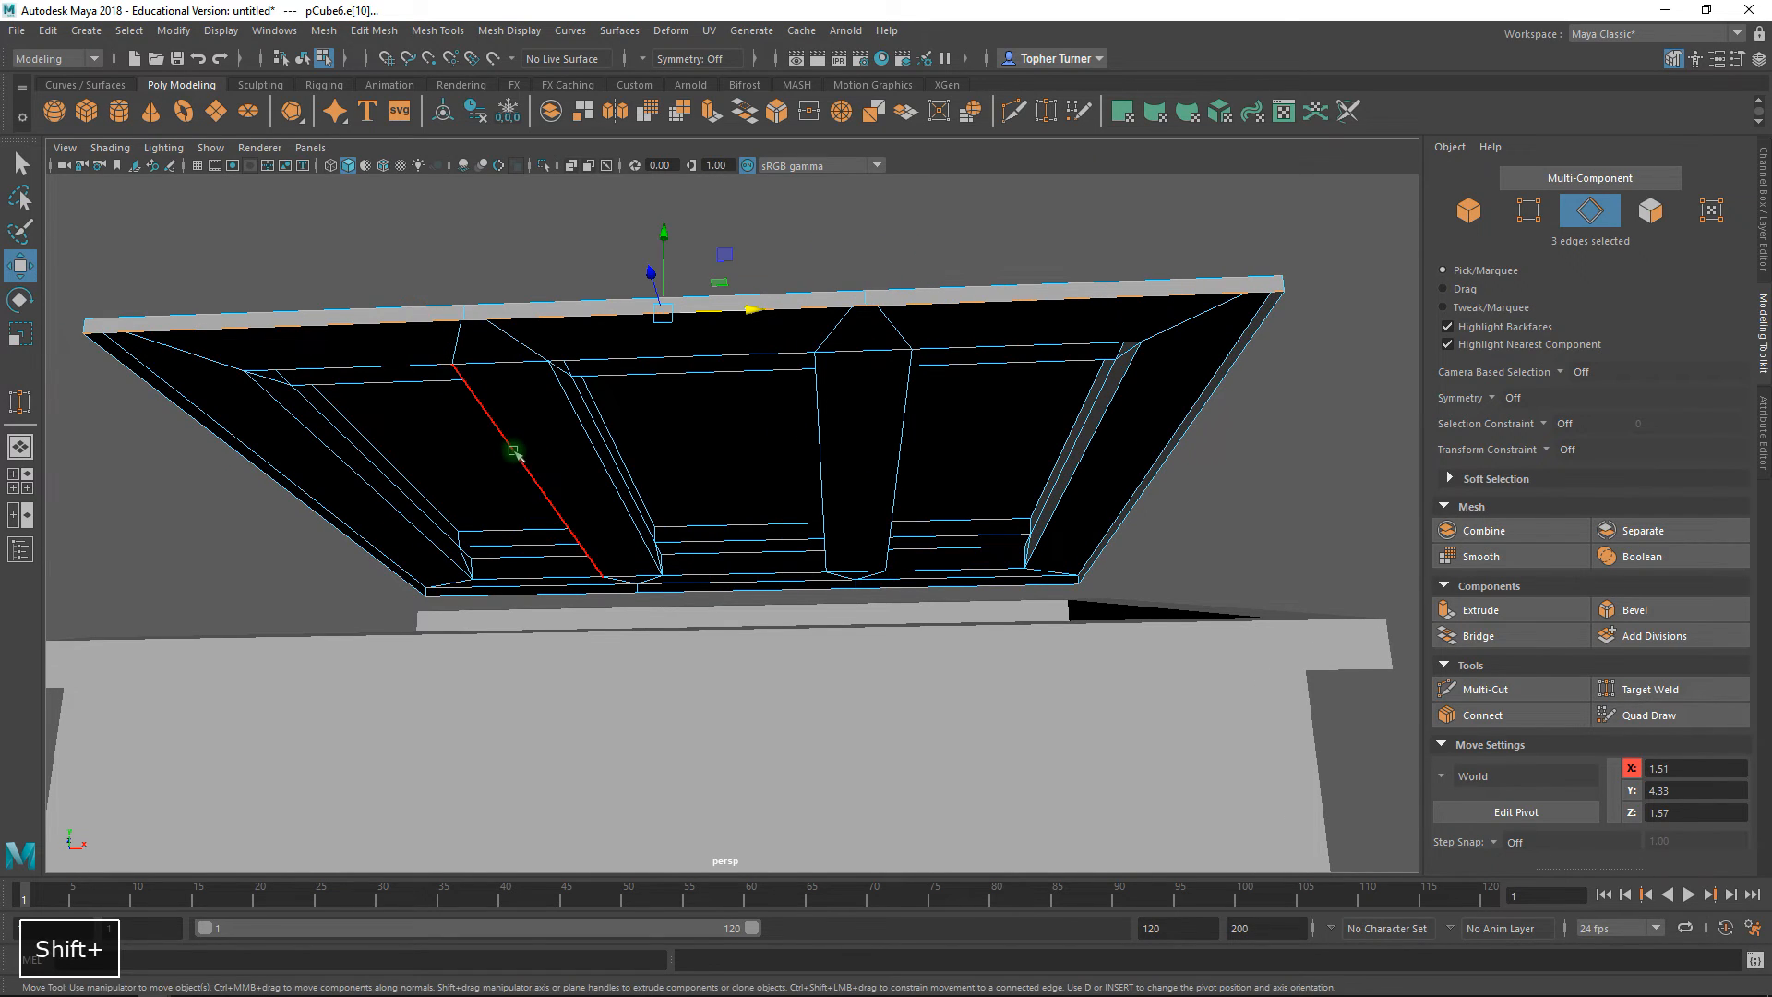
alt+drag(514, 447, 520, 482)
shift+click(574, 595)
shift+click(937, 601)
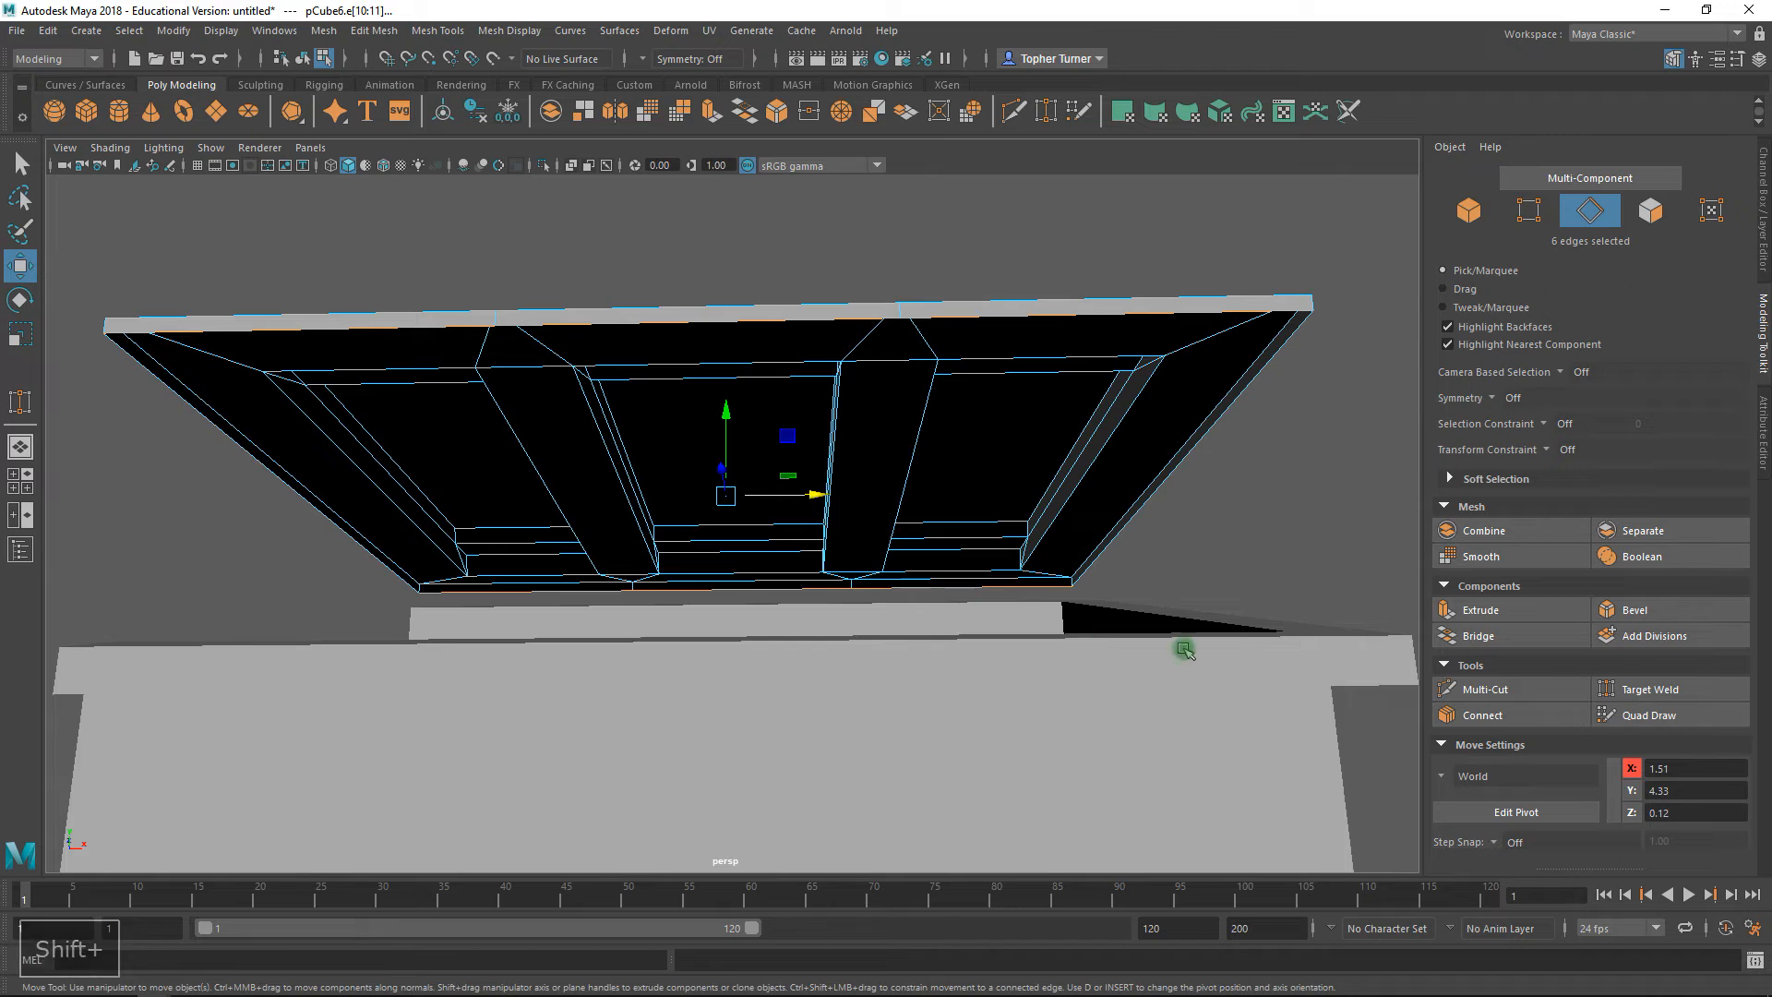
click(1469, 636)
alt+drag(1071, 517, 1005, 507)
alt+drag(507, 391, 566, 483)
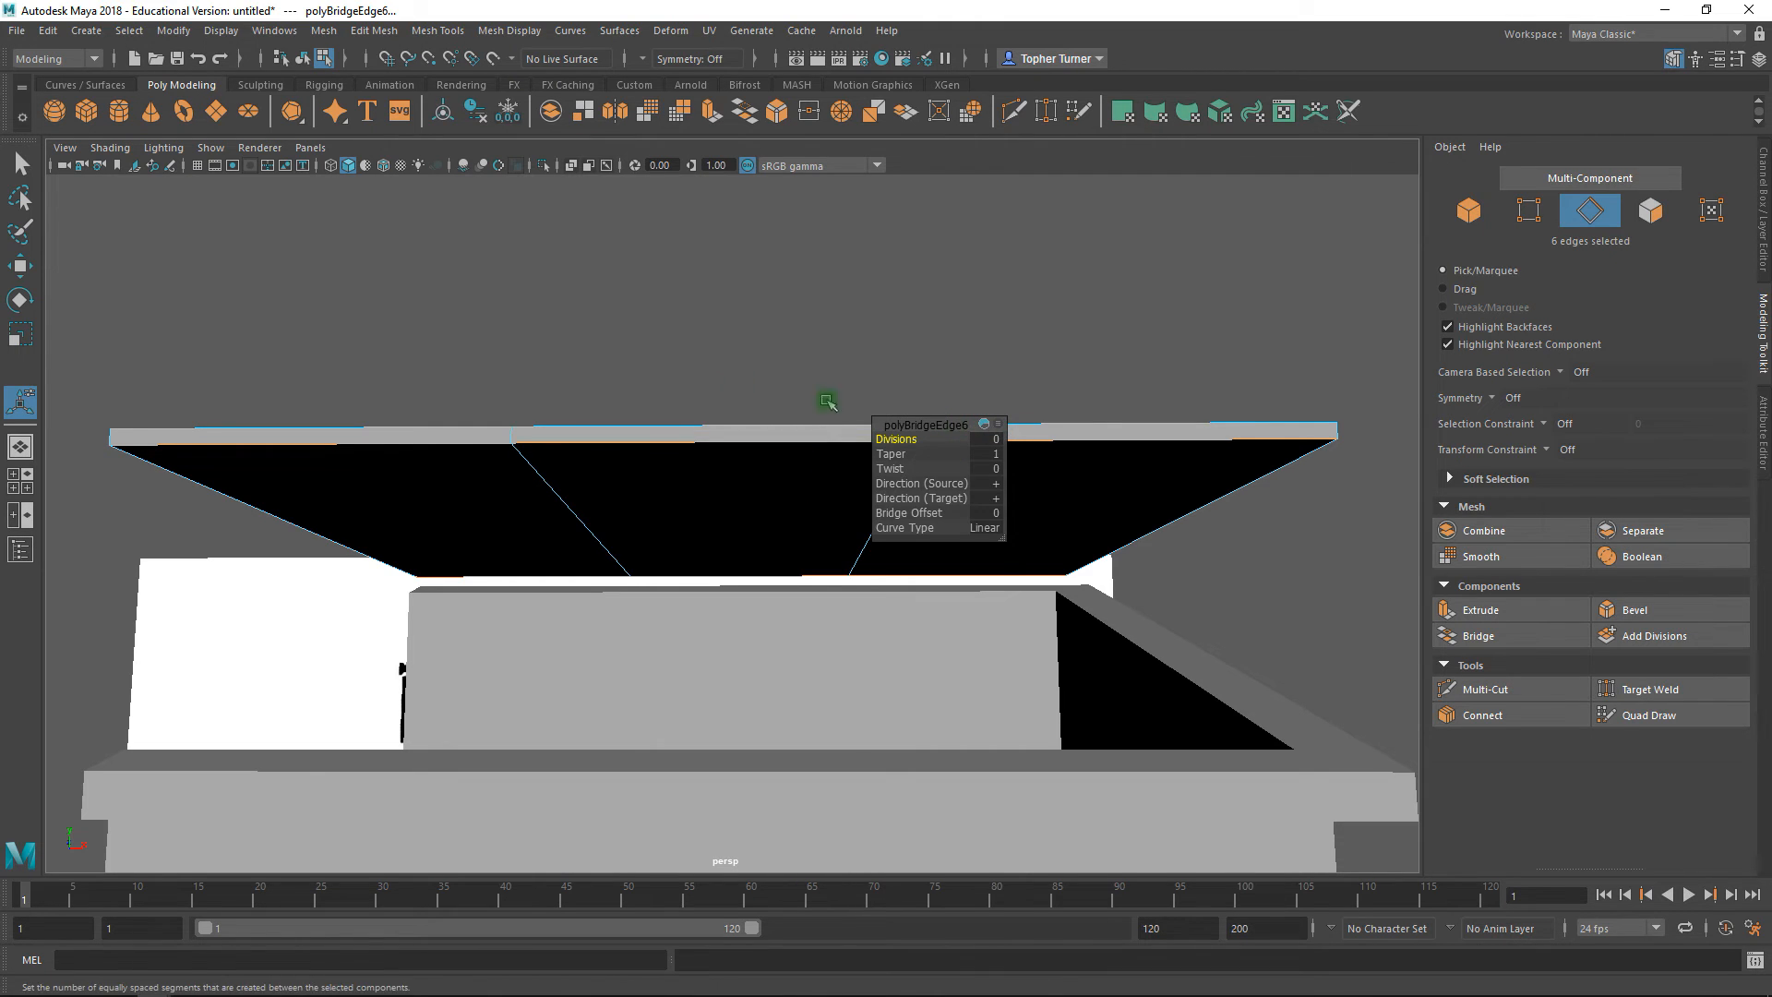
click(21, 165)
- Examine the lid from above and below and alongside the whole dumpster, returning to object selection with nothing selected
alt+drag(119, 277, 691, 685)
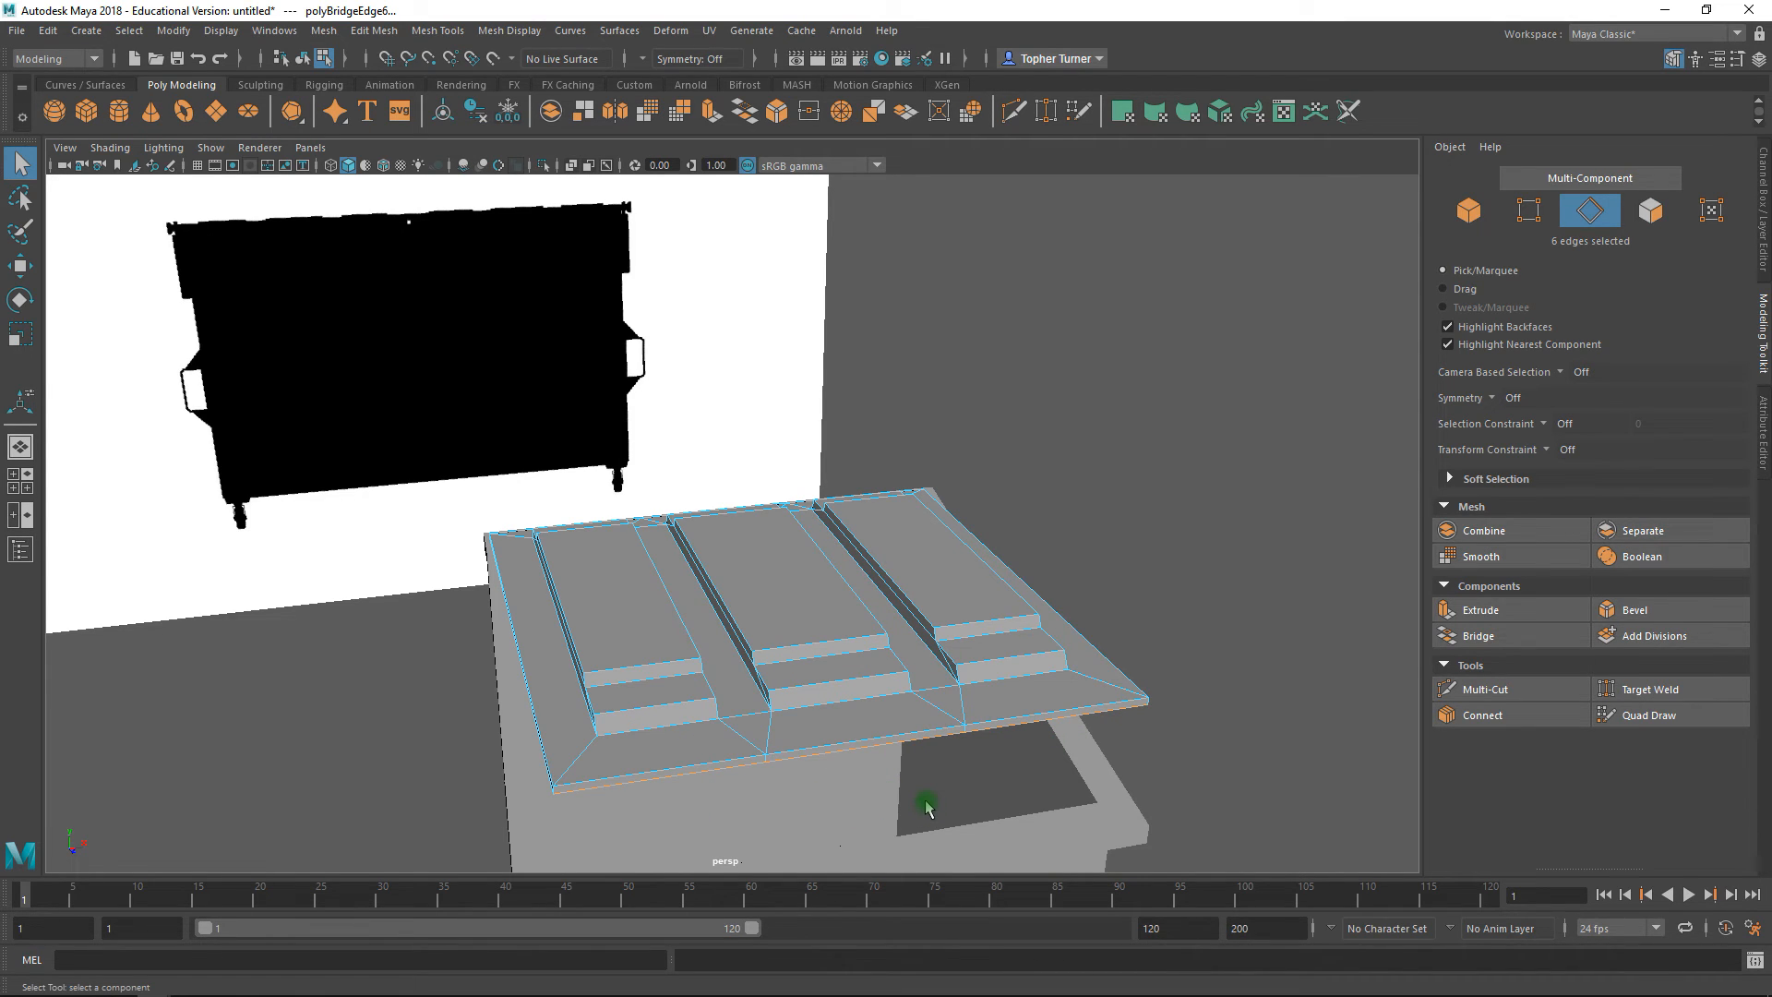
alt+drag(922, 665, 763, 585)
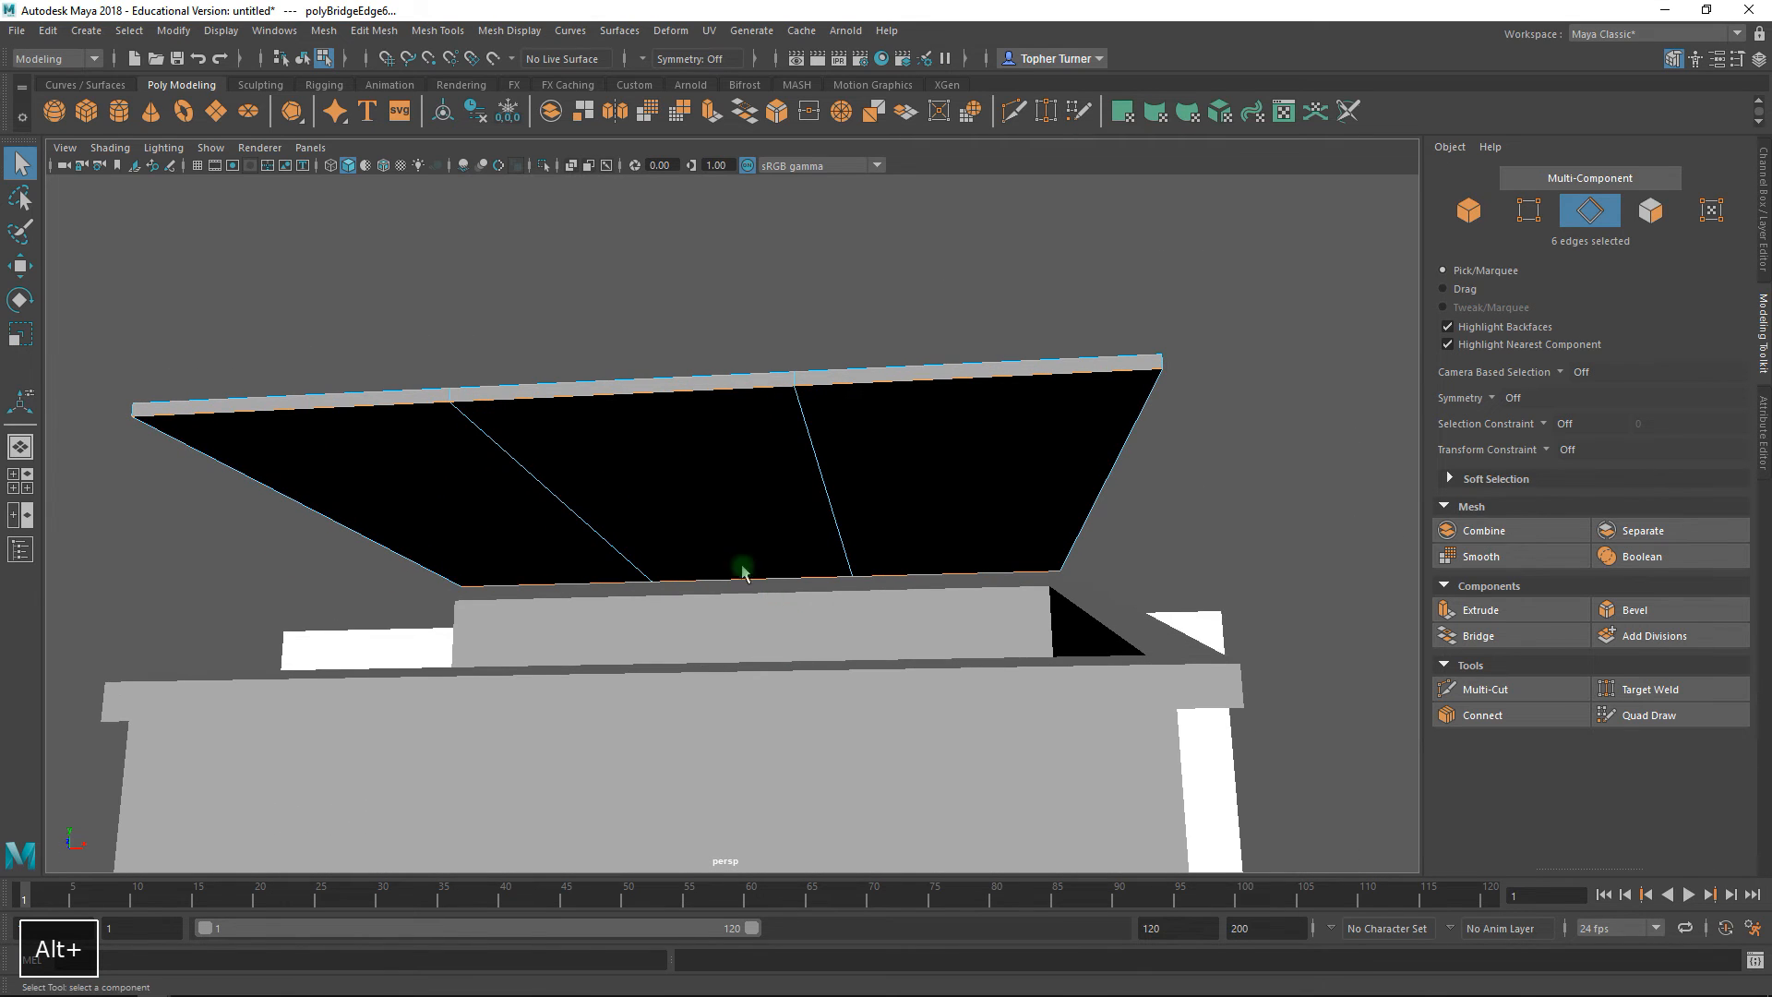
alt+drag(628, 507, 888, 457)
alt+drag(676, 476, 684, 439)
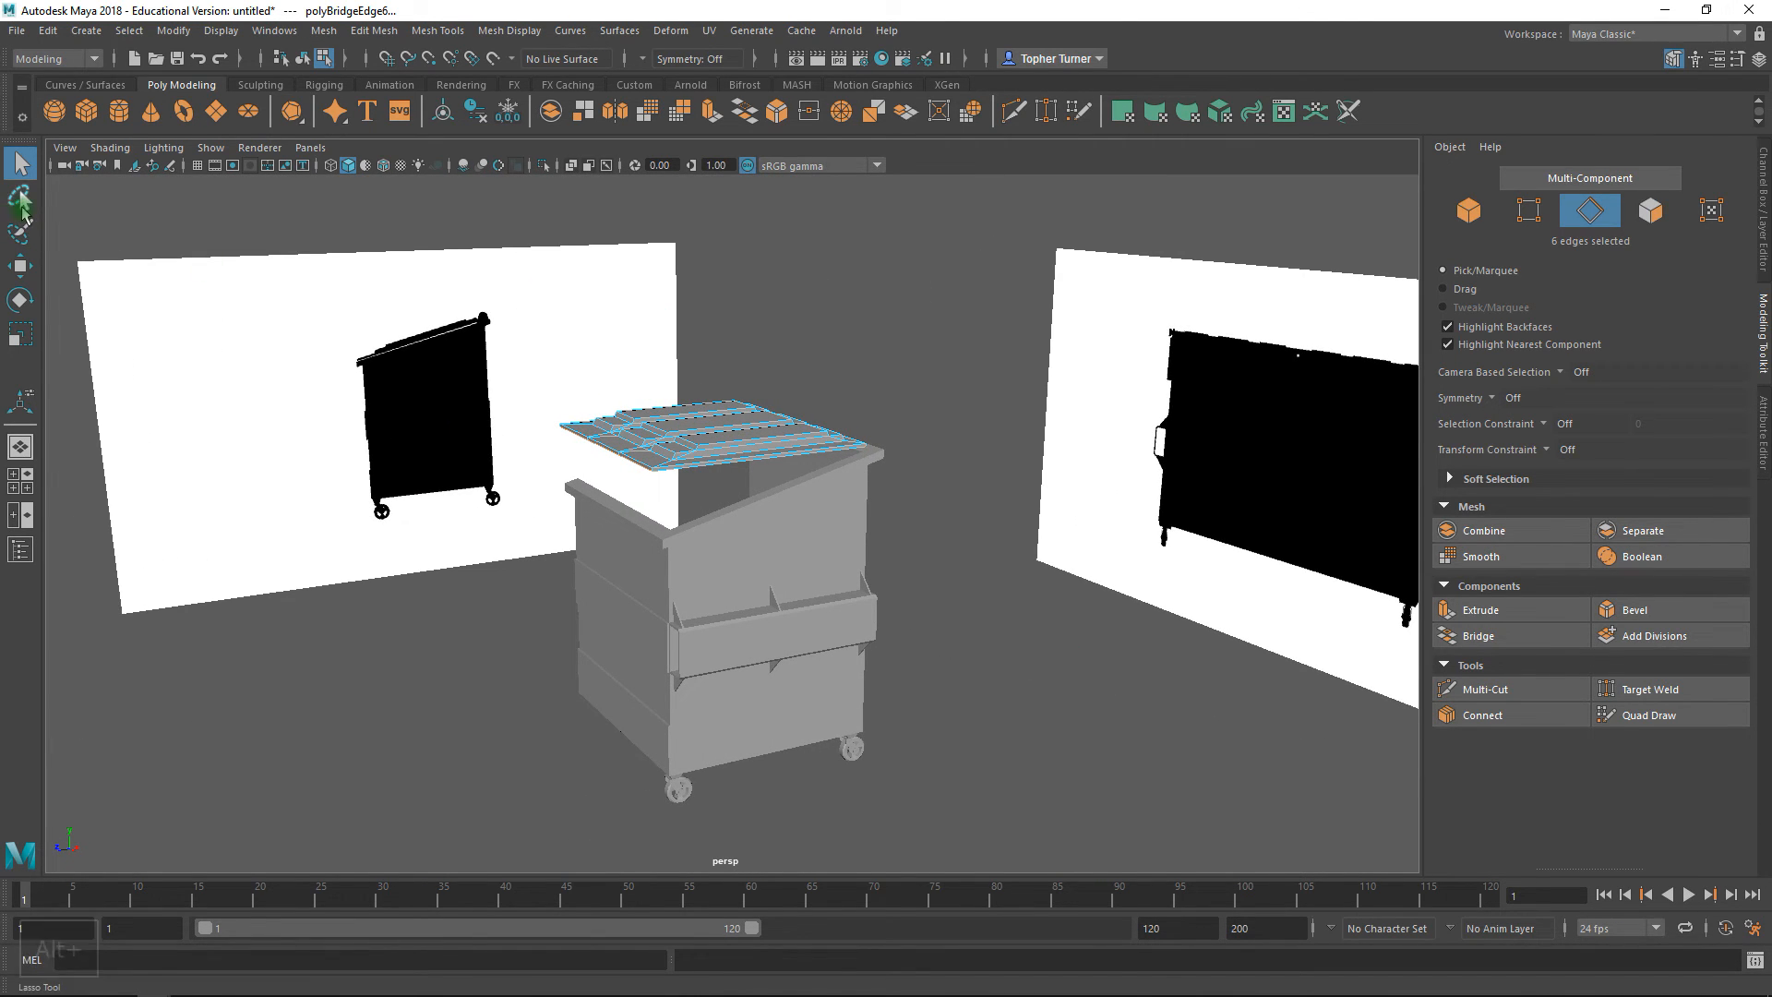
click(1472, 211)
click(958, 294)
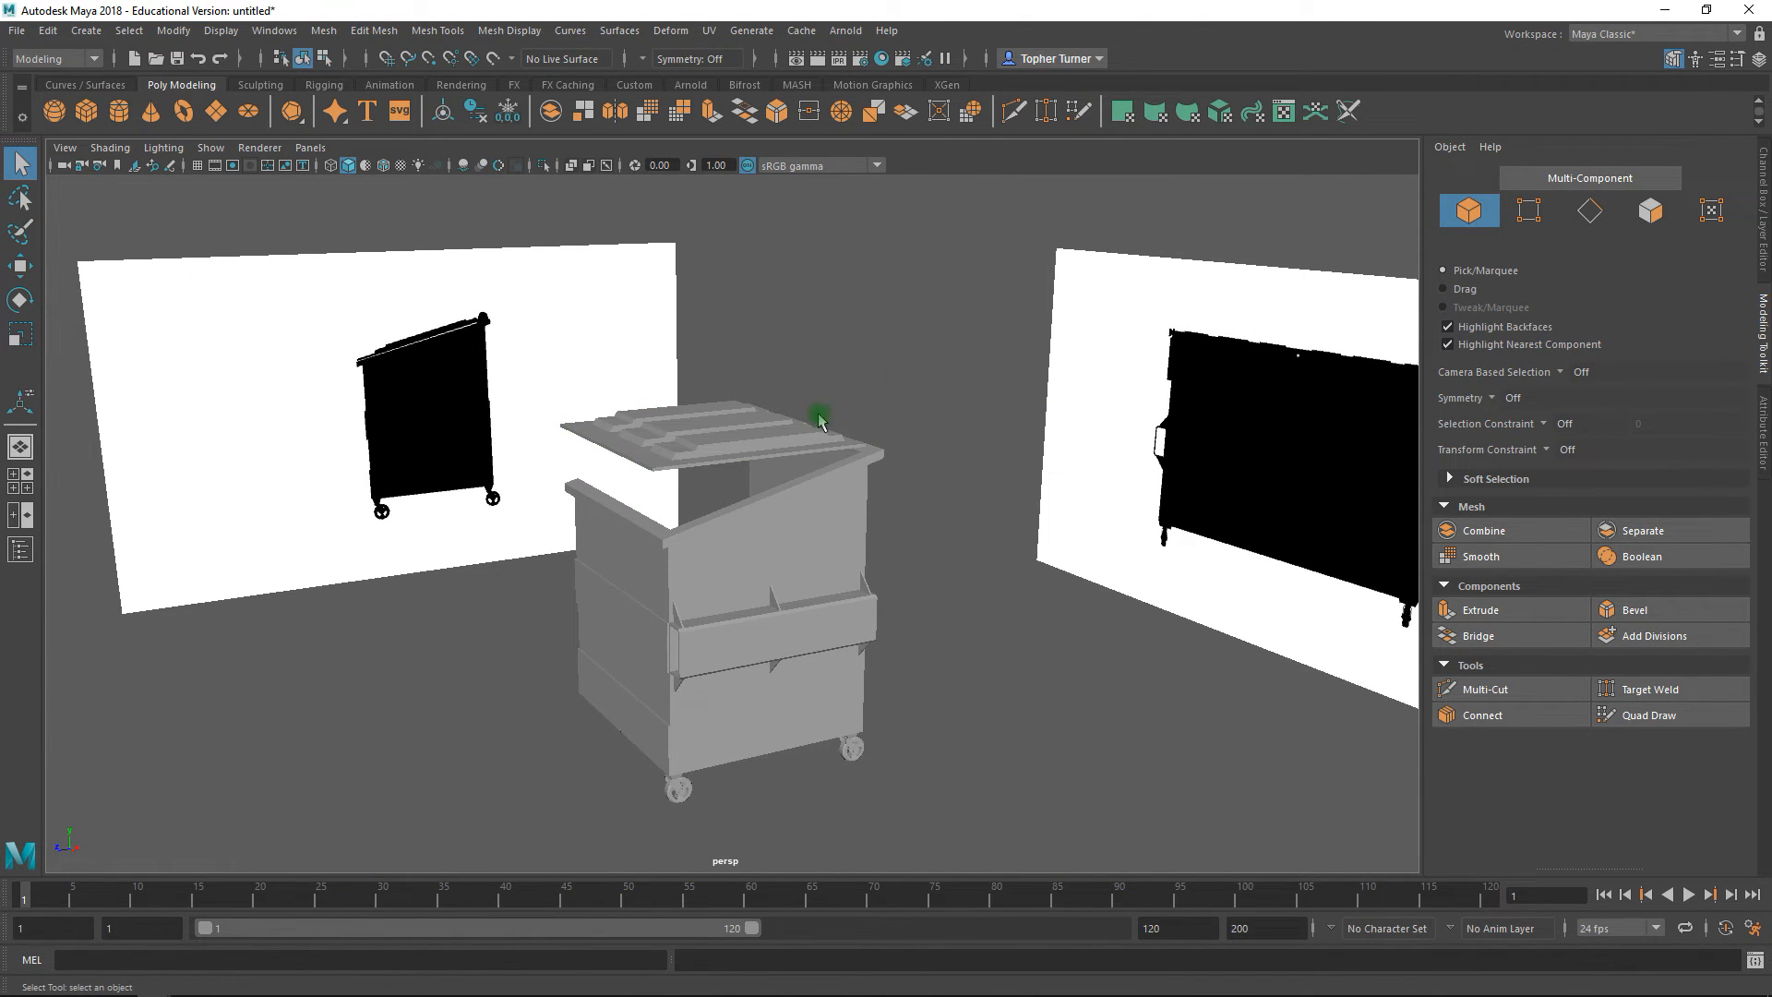
alt+right_drag(821, 412, 1057, 523)
alt+drag(1057, 523, 1005, 518)
- Examine the lid's hinge rod in close-up on the side and front reference images
key(space)
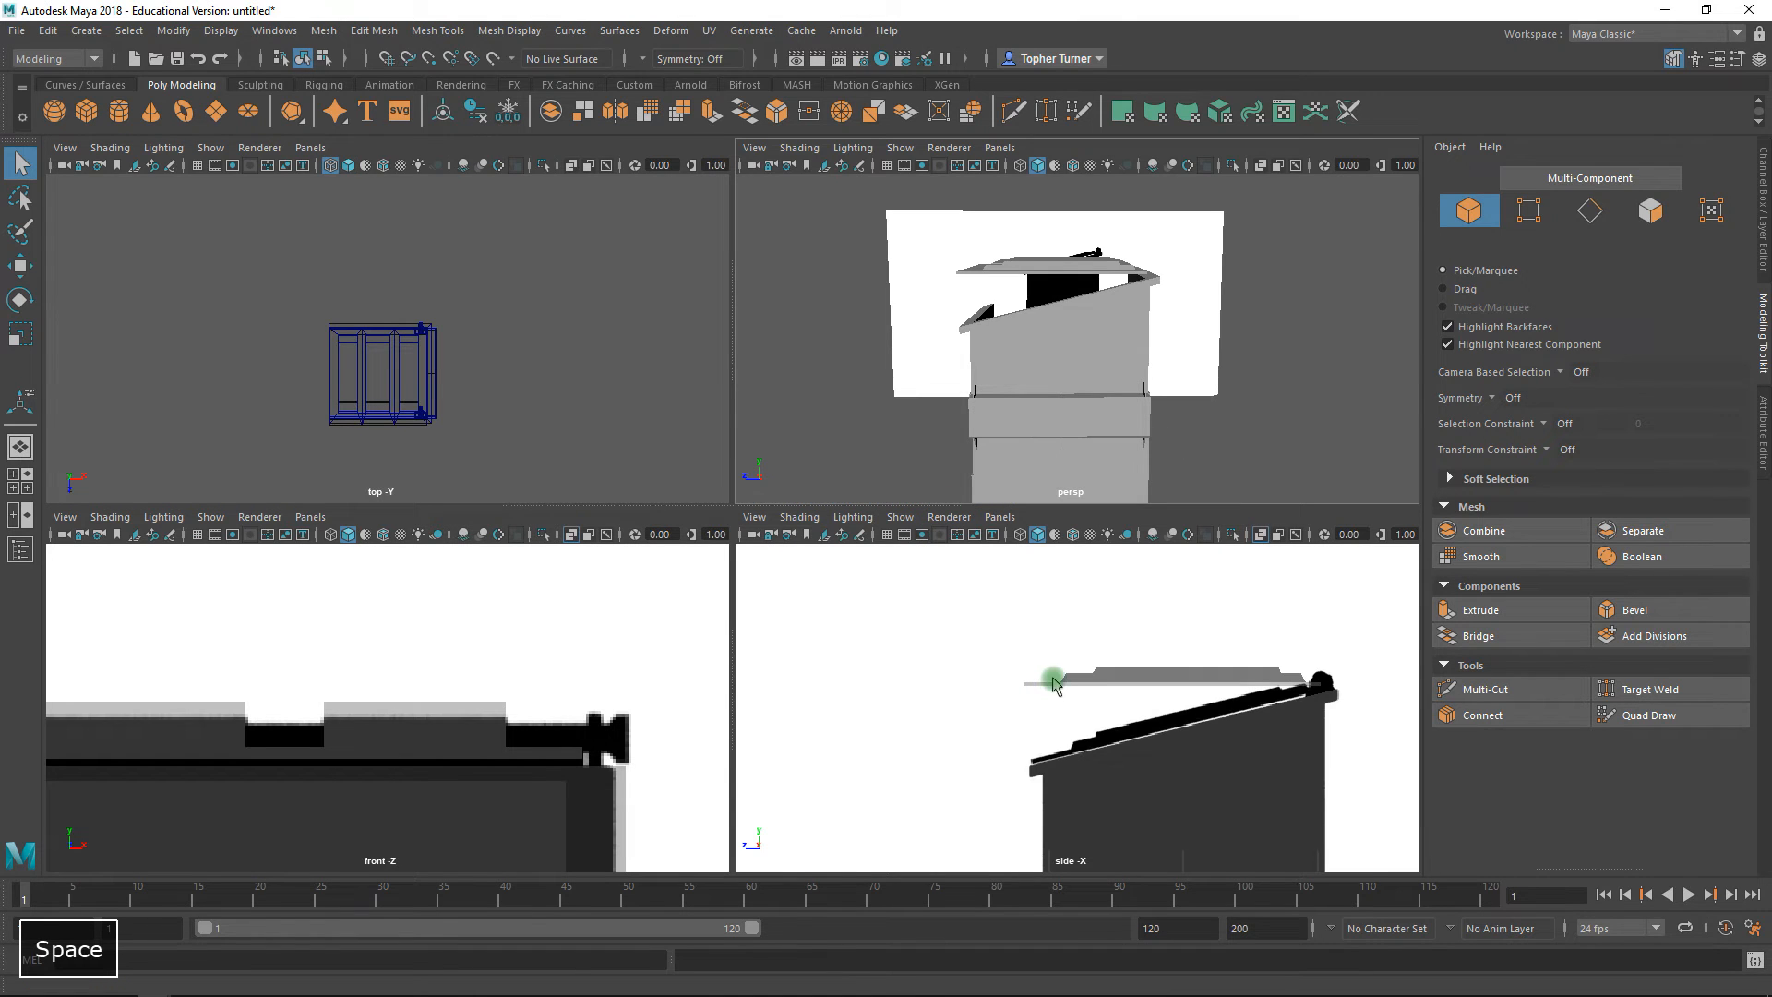
key(space)
alt+middle_drag(1226, 470, 925, 562)
alt+right_drag(926, 562, 1036, 715)
alt+middle_drag(1012, 612, 729, 455)
alt+right_drag(716, 455, 1326, 794)
alt+middle_drag(751, 368, 795, 509)
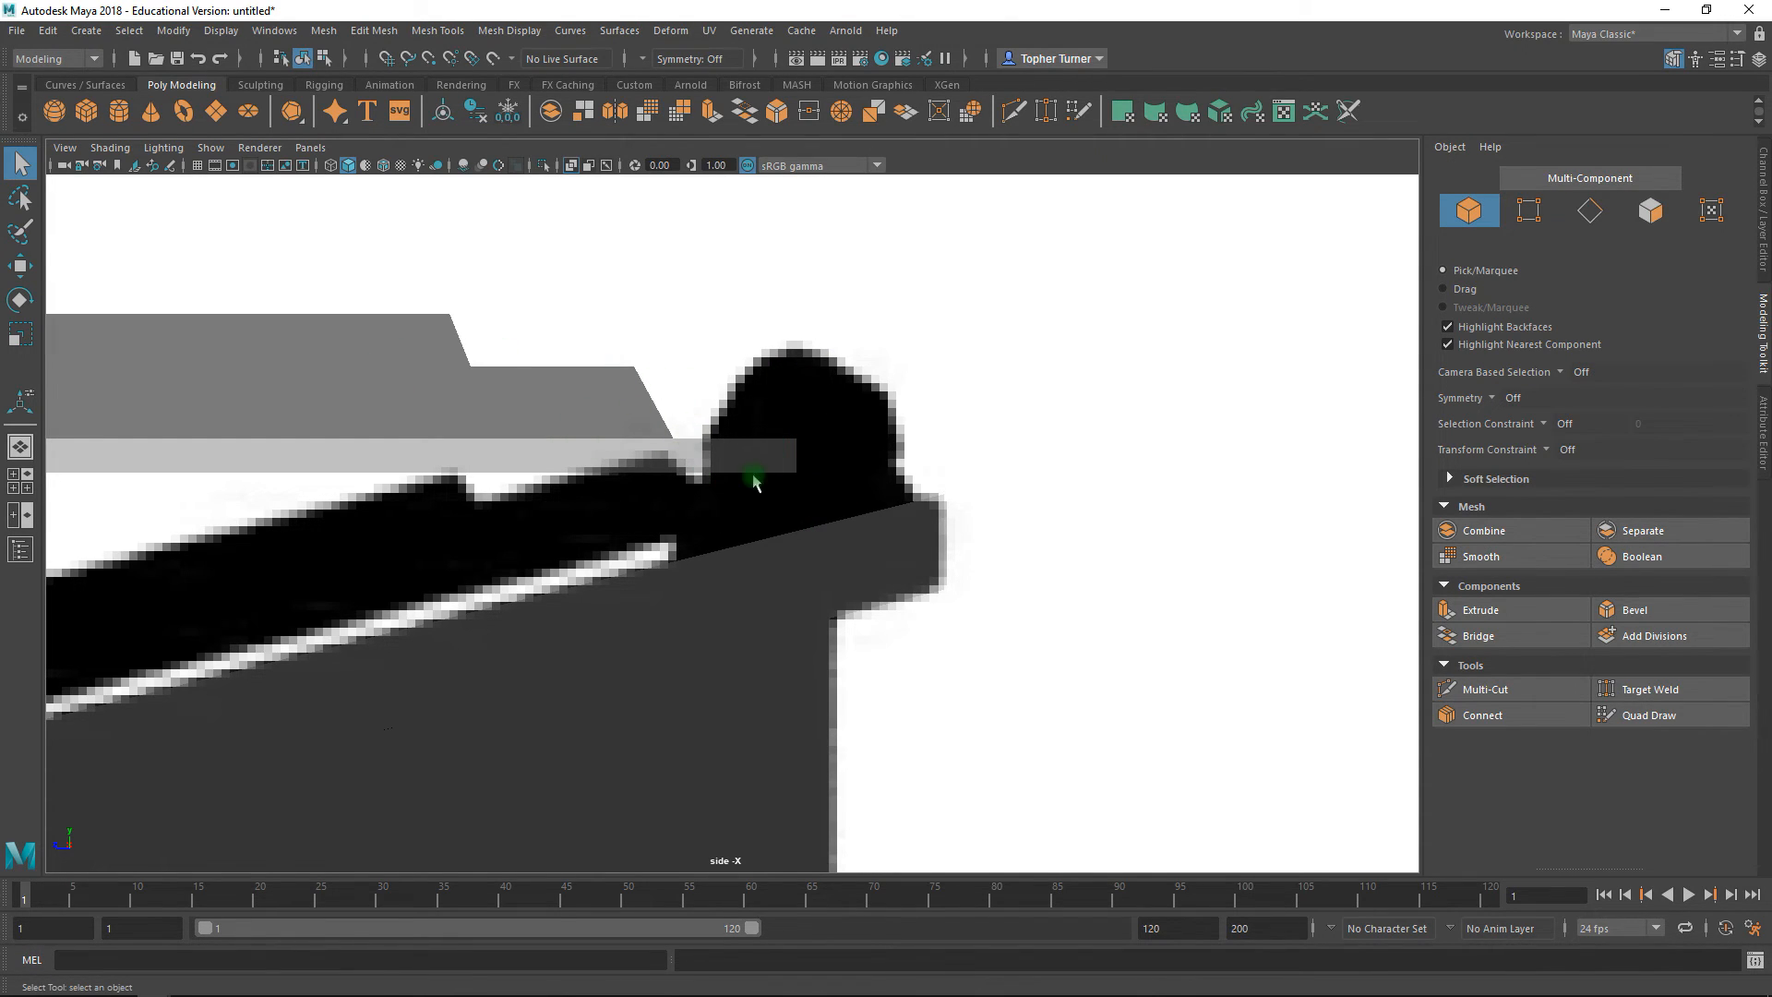
key(space)
key(space)
alt+middle_drag(1080, 524, 785, 461)
alt+right_drag(854, 459, 986, 690)
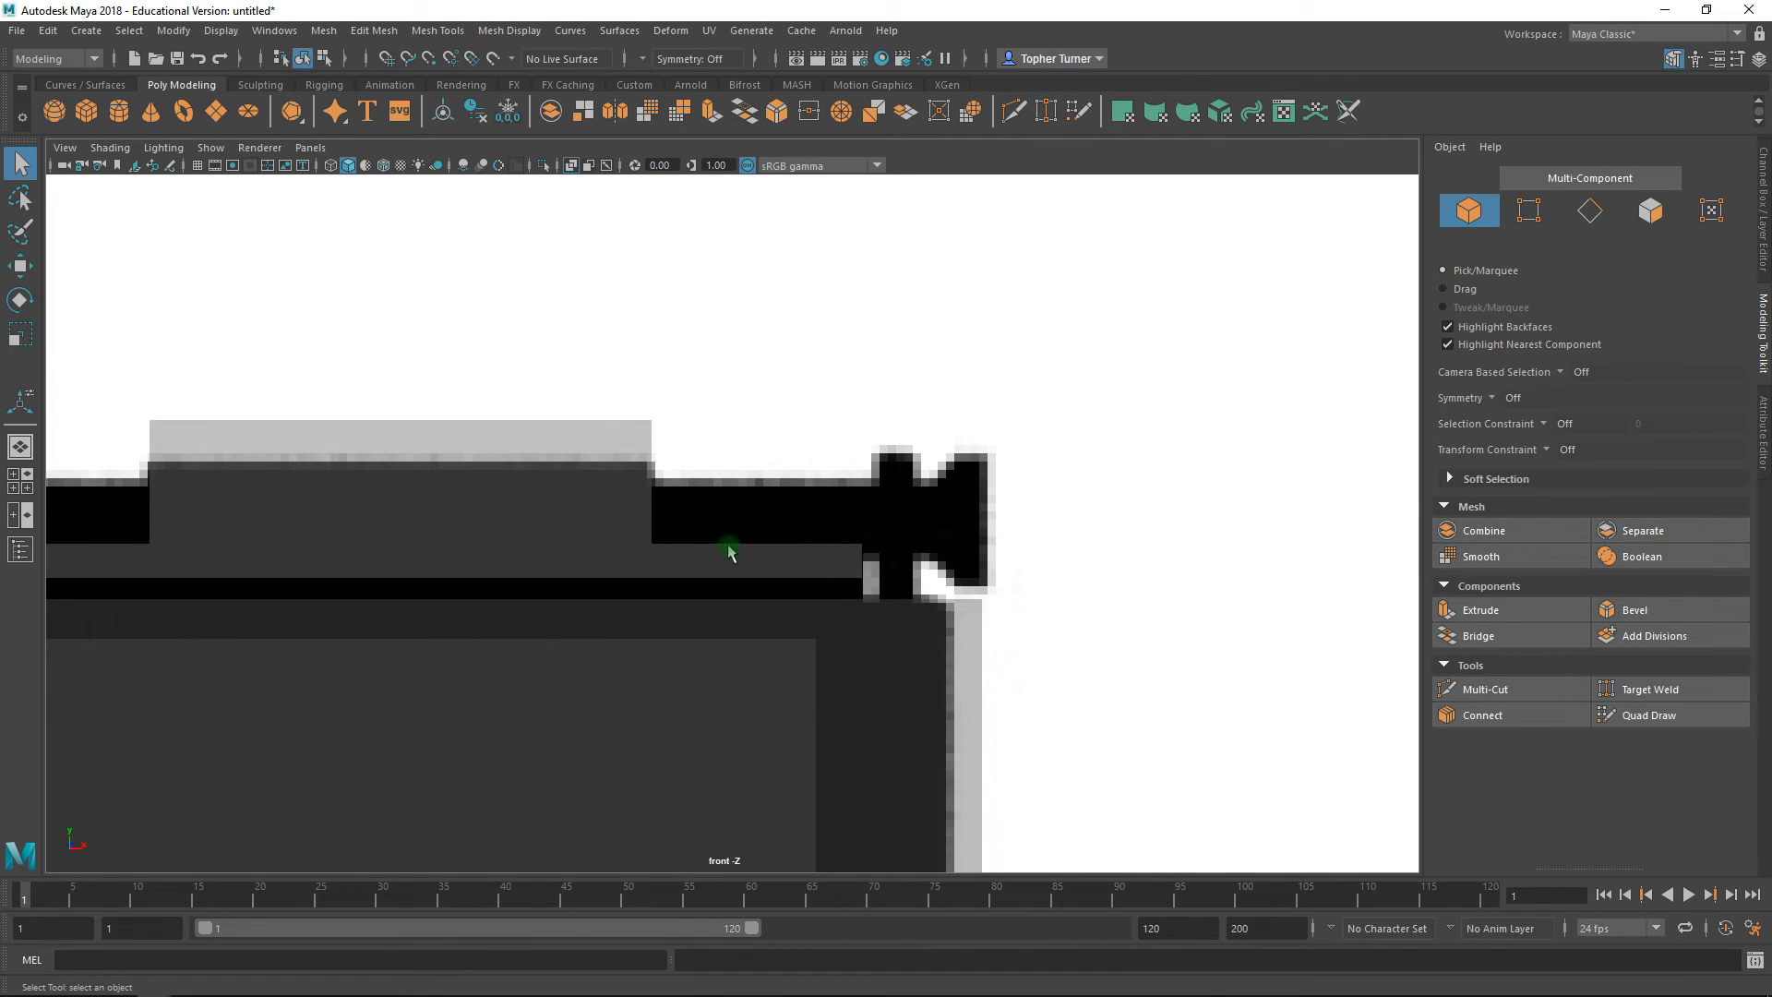
key(space)
key(space)
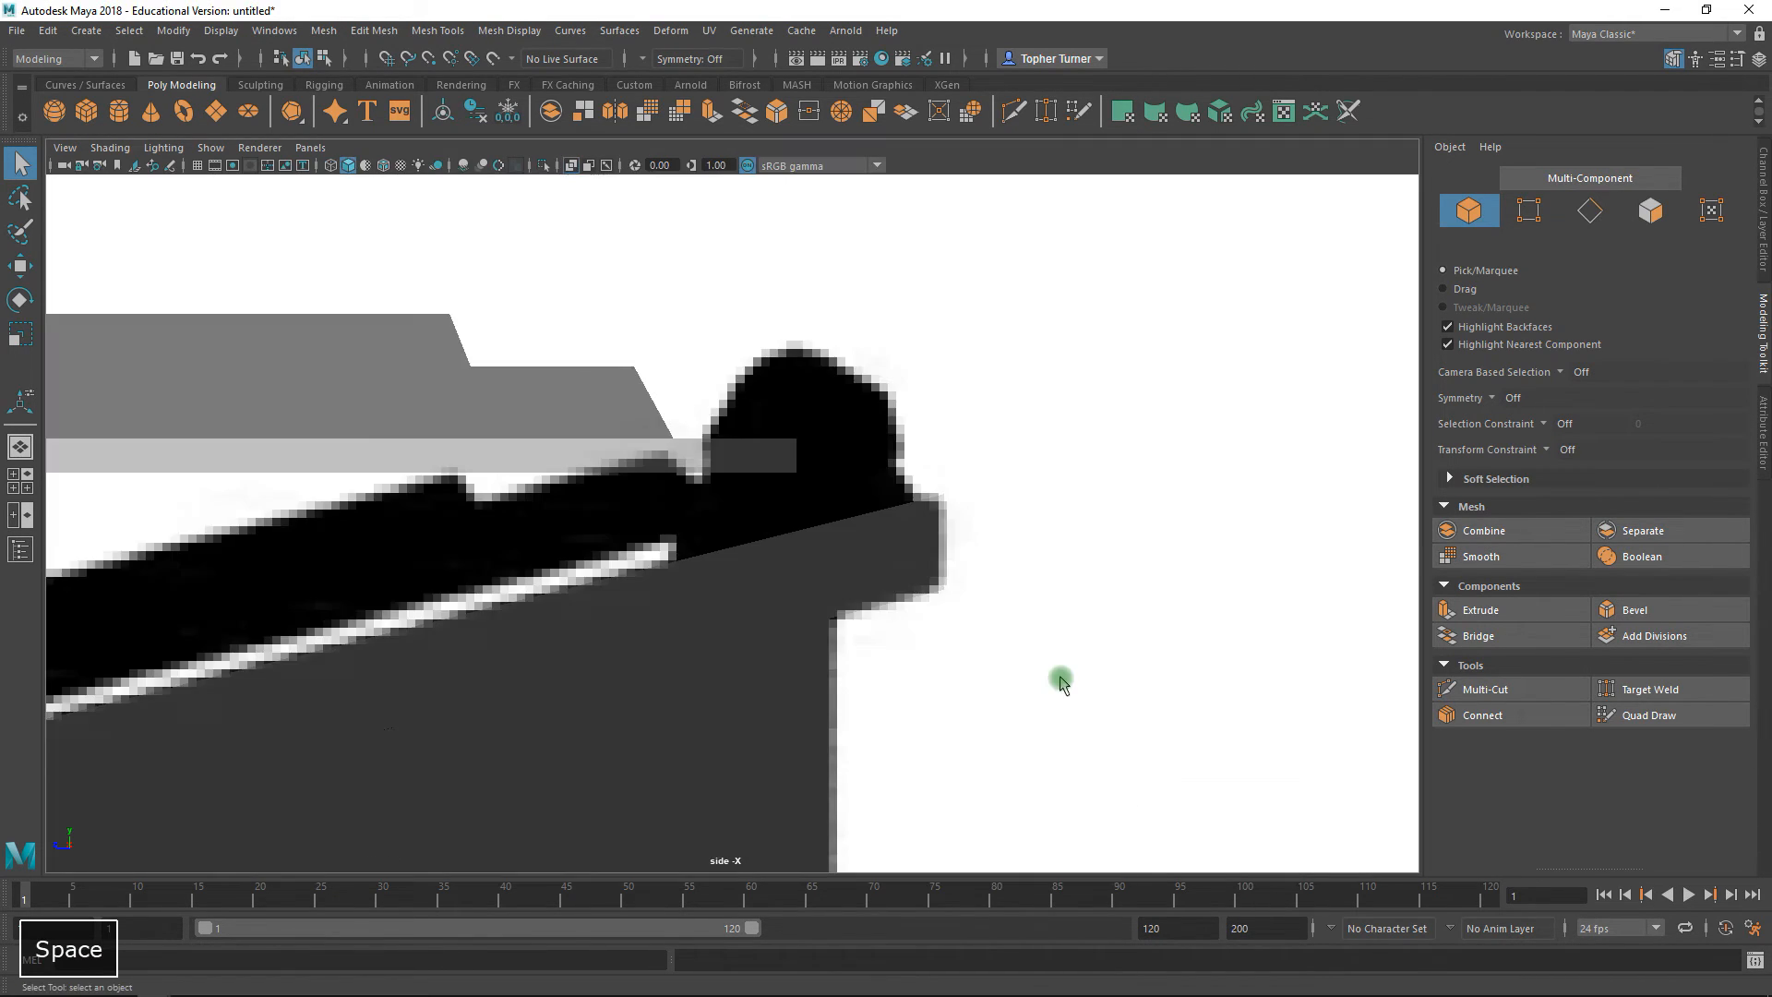
- Create a polygon cylinder and rotate it a snapped quarter turn about Z so its round end faces the side view
click(118, 114)
alt+right_drag(803, 482, 657, 554)
alt+middle_drag(657, 554, 653, 477)
key(e)
drag(631, 681, 634, 791)
key(j)
key(ctrl+z)
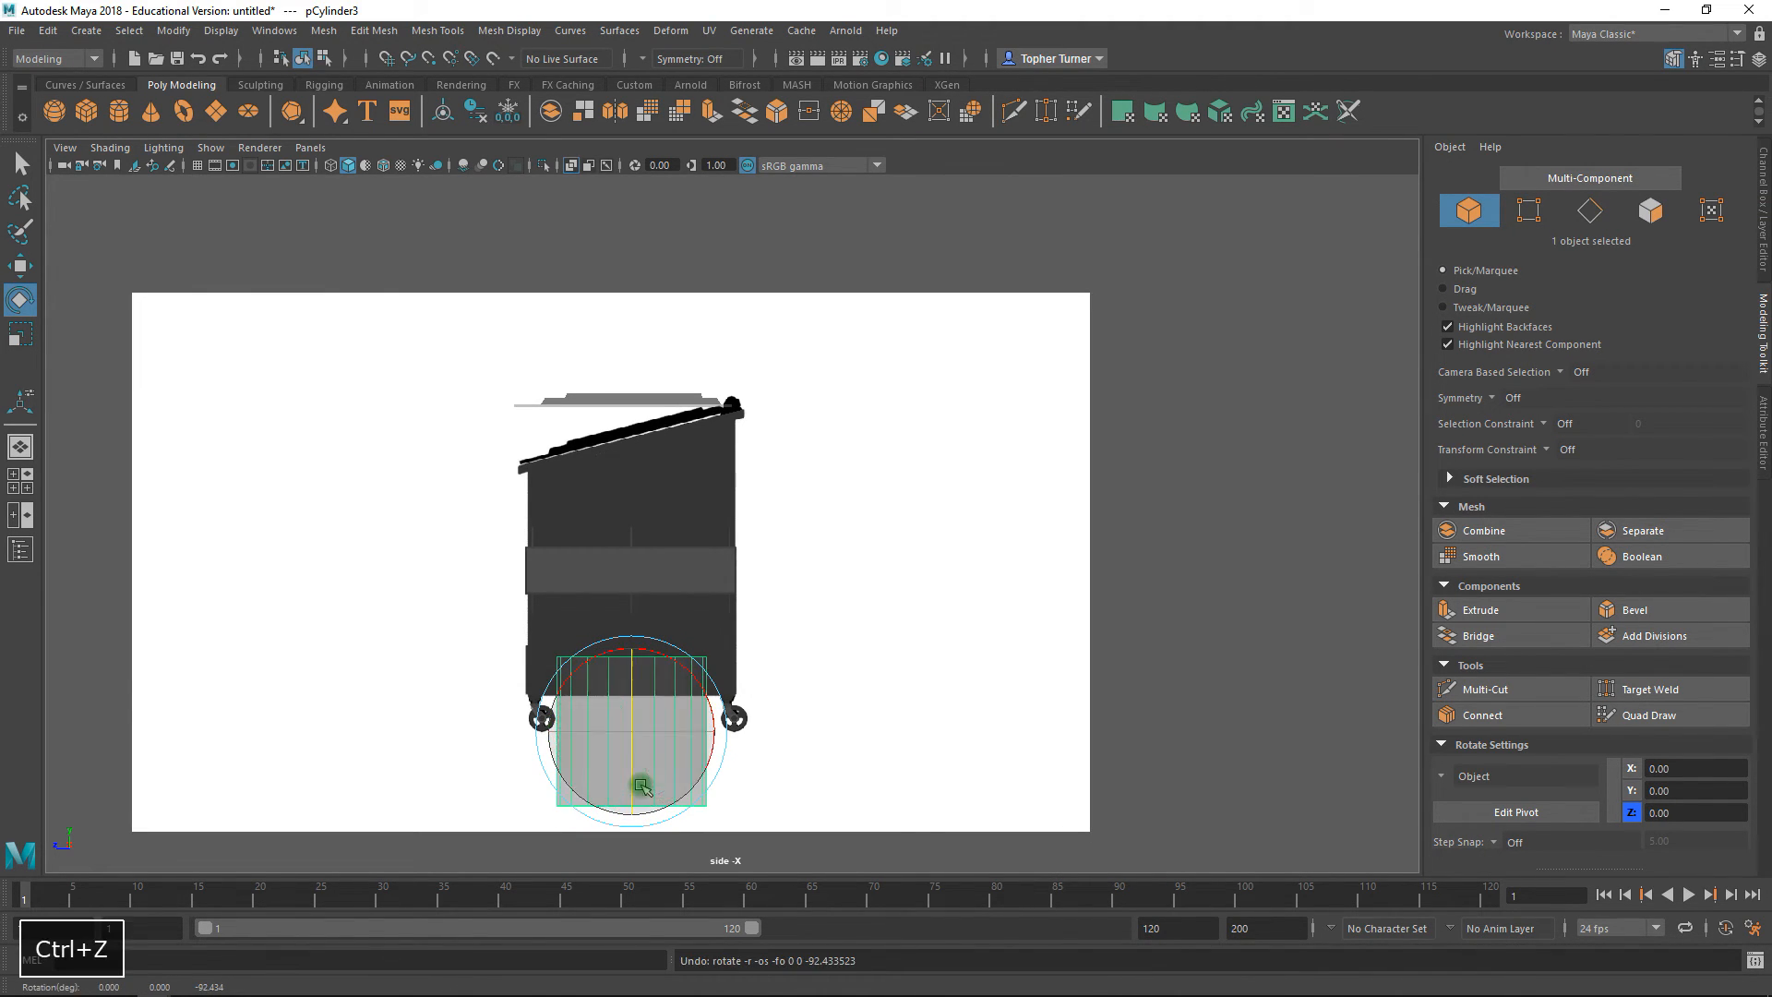
key(j)
drag(653, 712, 648, 794)
- Move the cylinder onto the centre of the hinge in the side reference, at about Y 4.39 and Z -1.34
key(w)
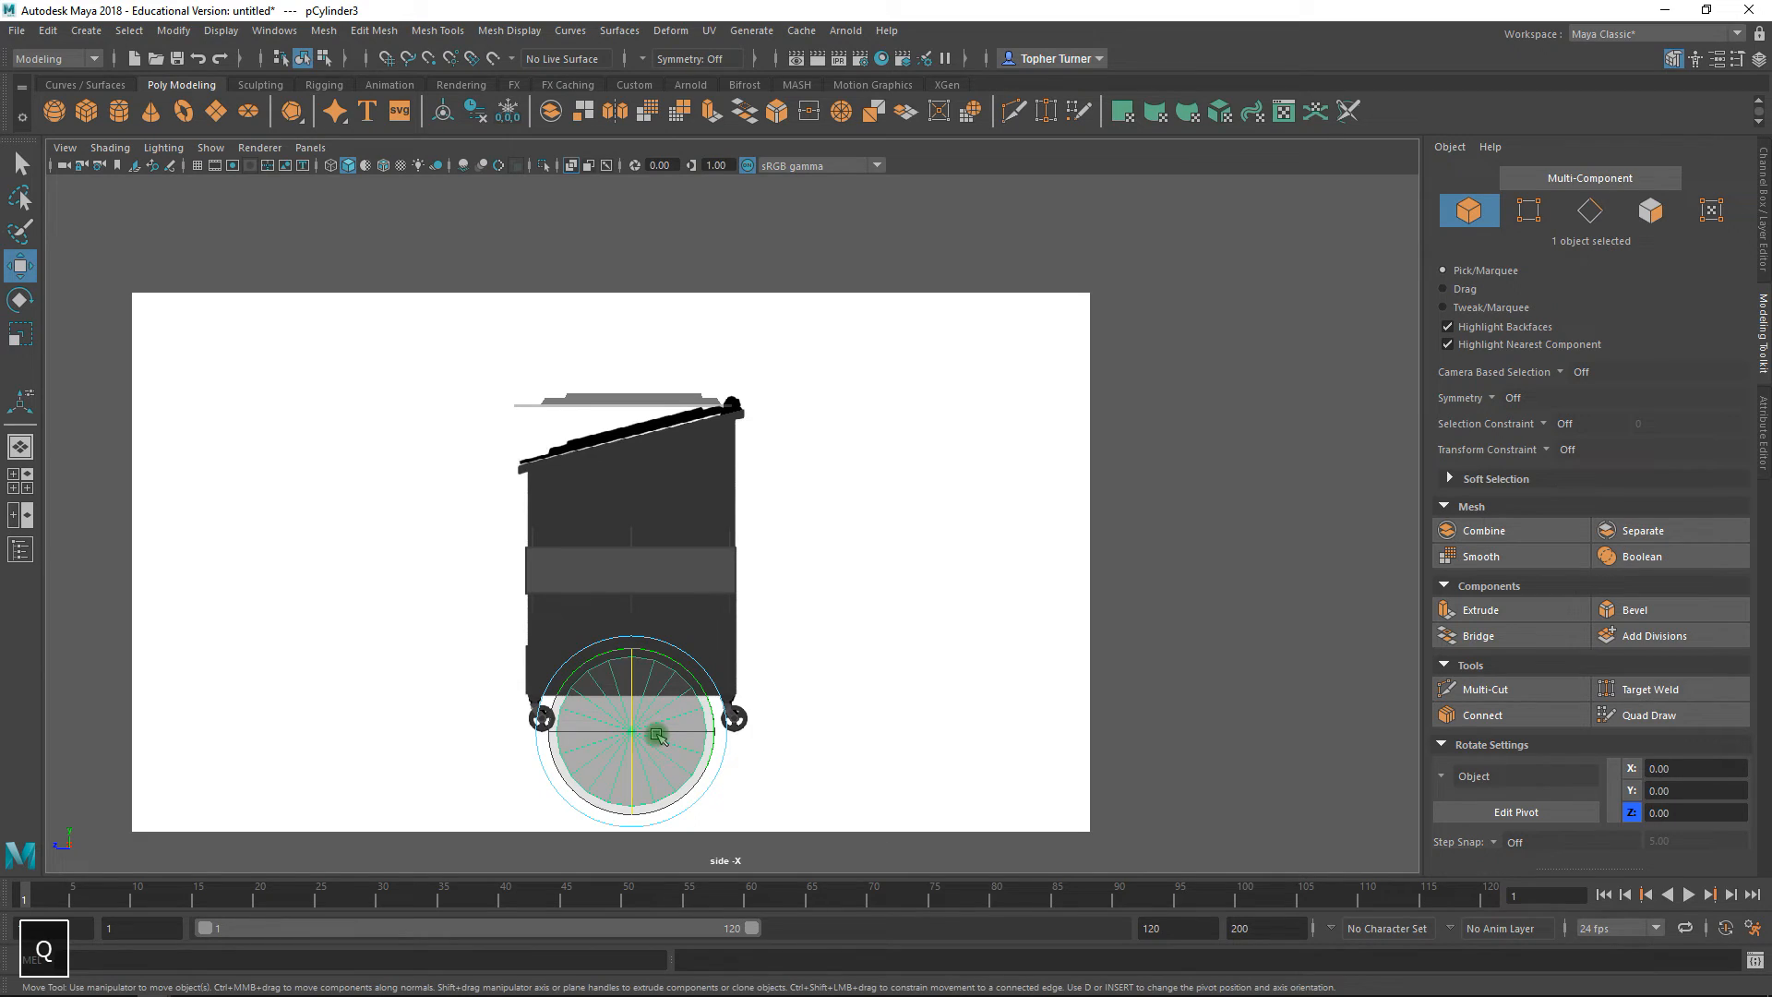
key(w)
key(e)
key(w)
drag(638, 734, 740, 406)
alt+right_drag(741, 406, 978, 487)
alt+middle_drag(733, 189, 728, 411)
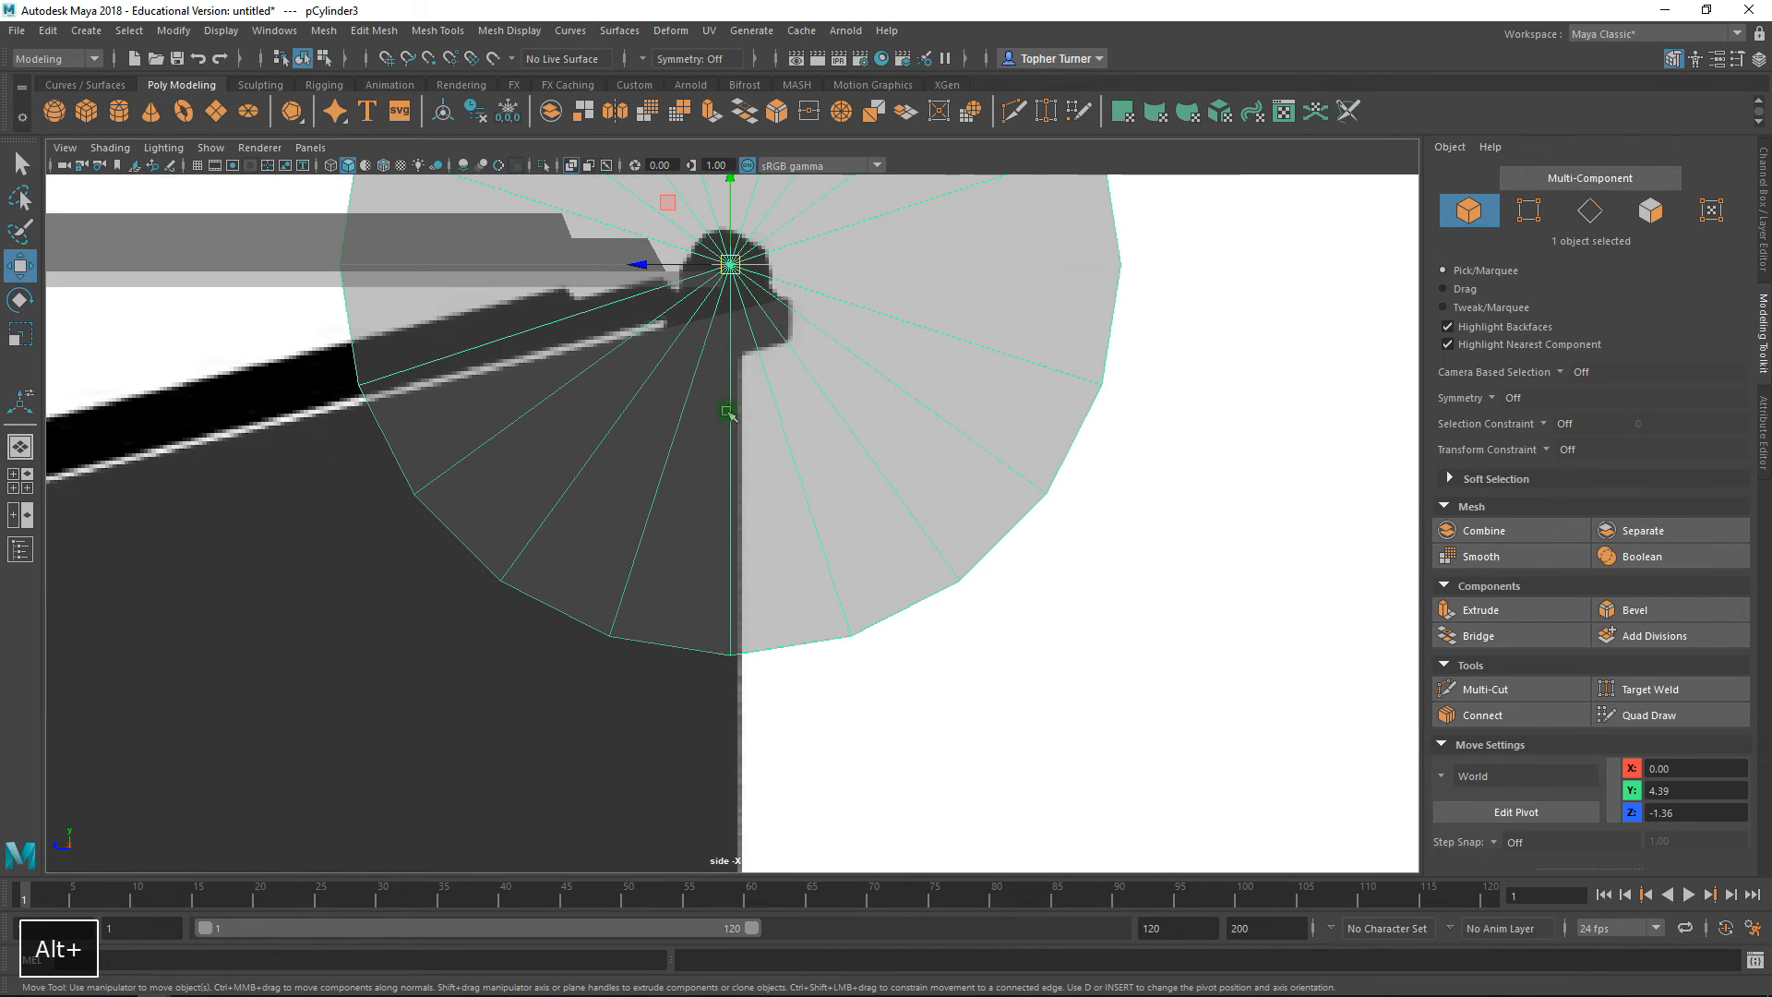
alt+right_drag(728, 411, 740, 341)
alt+middle_drag(740, 180, 782, 478)
drag(794, 466, 785, 468)
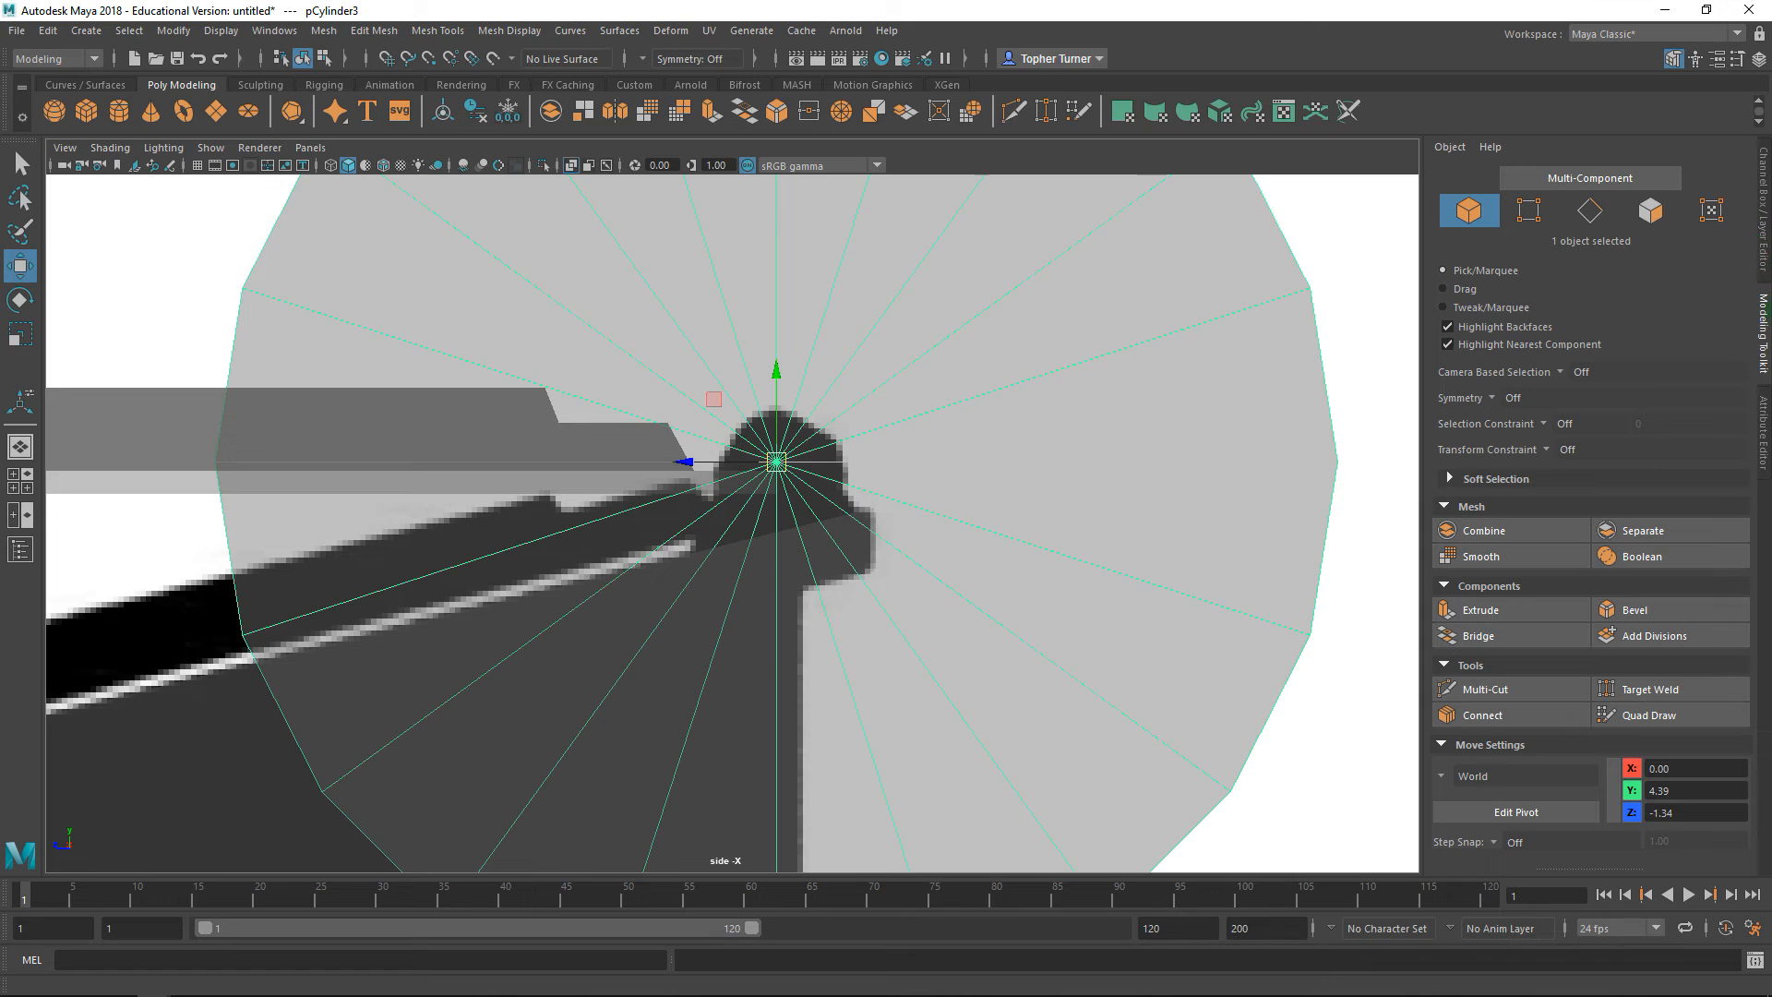
- Set the cylinder's axis subdivisions to 12
click(1763, 429)
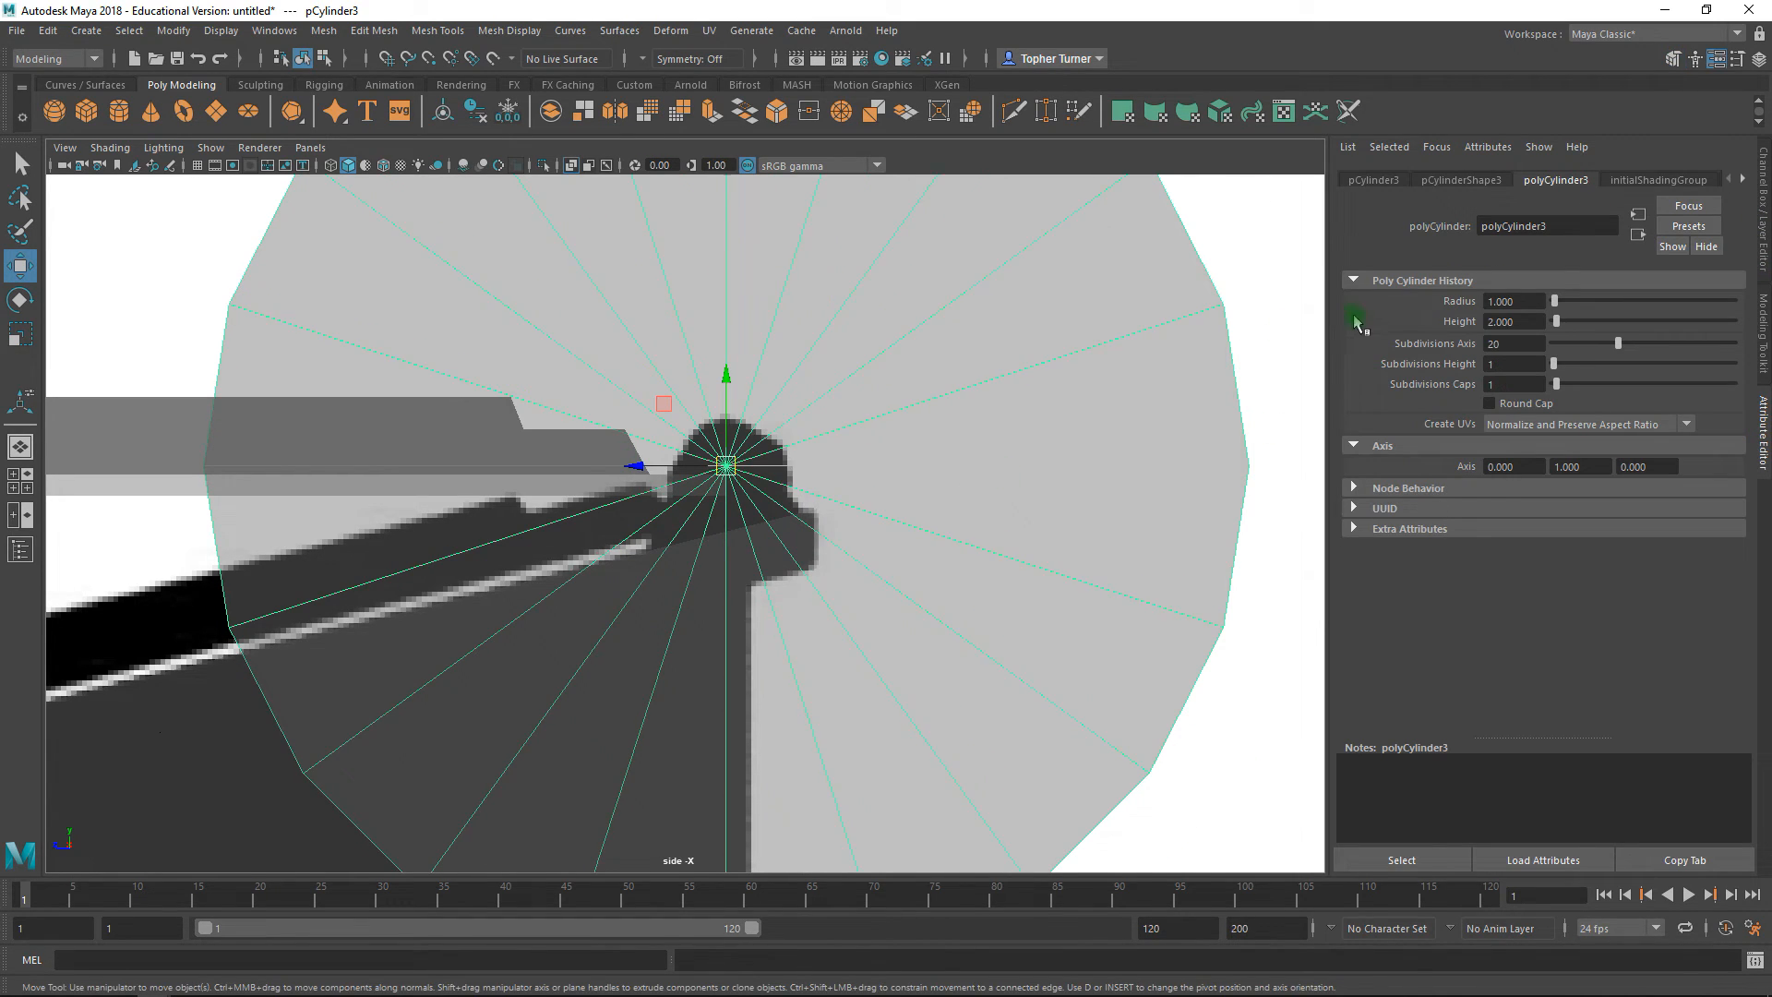
text(12)
key(Return)
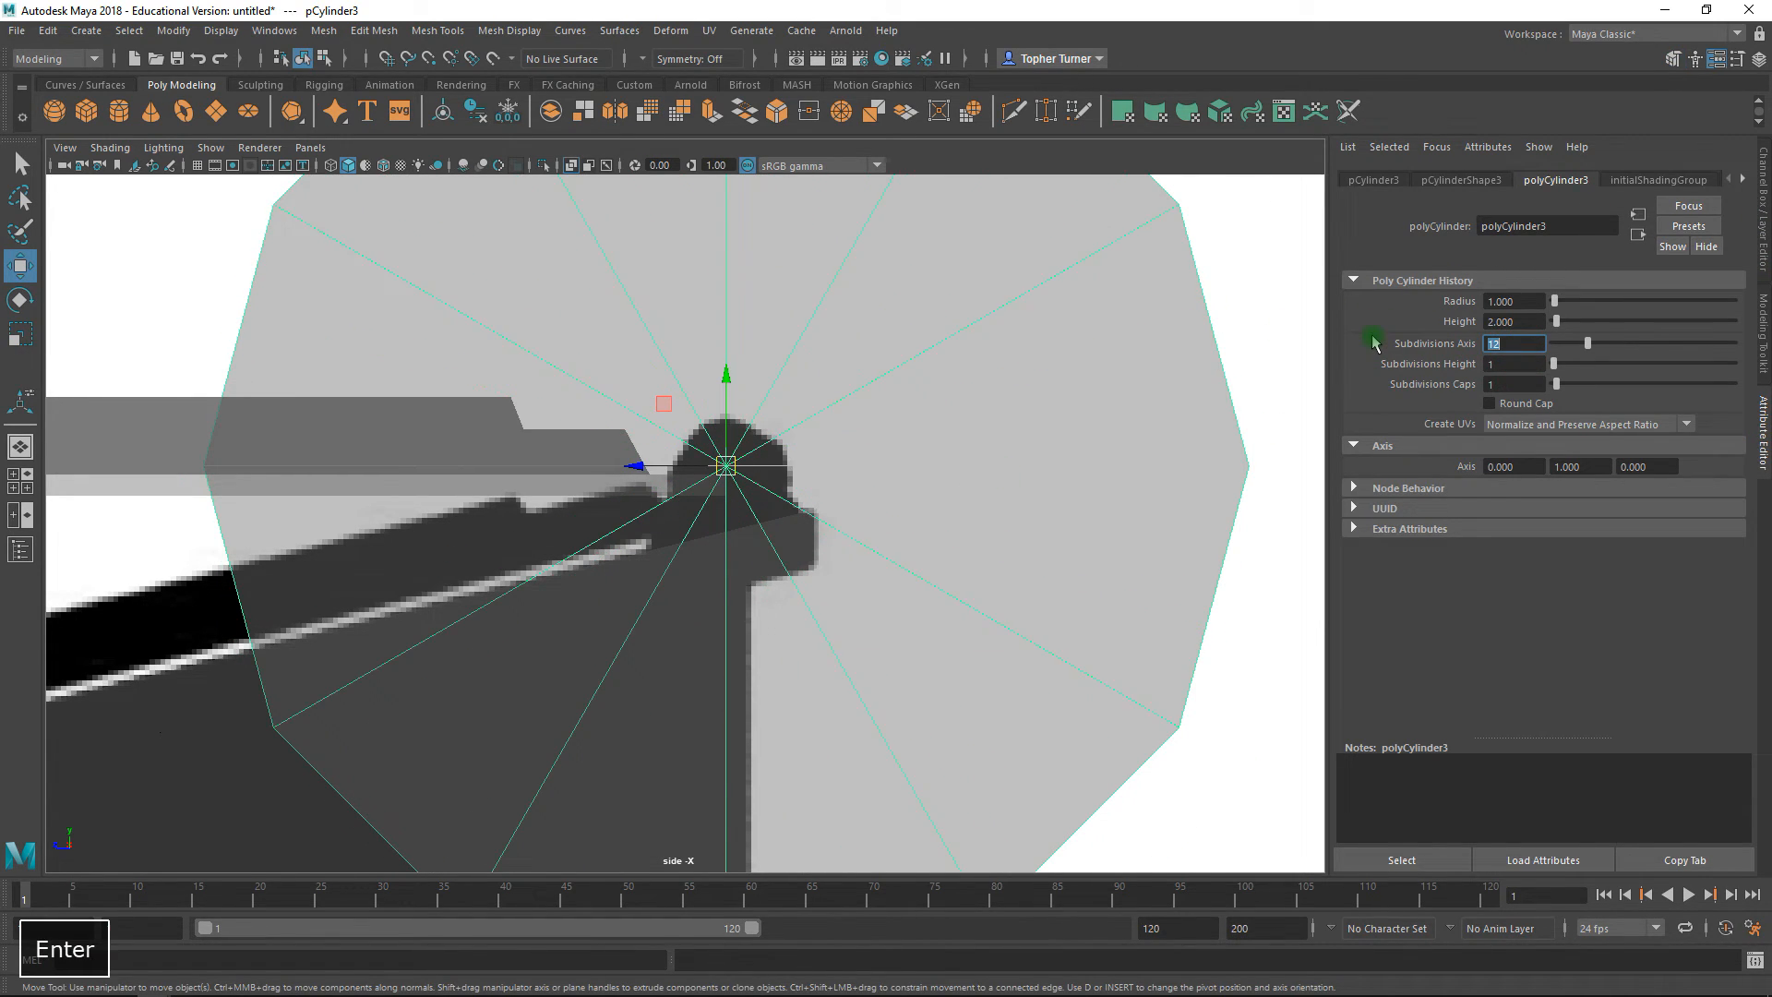
- Scale the cylinder uniformly to about 0.066 so it fits inside the hinge outline, and bring up the front view
key(r)
drag(728, 468, 604, 431)
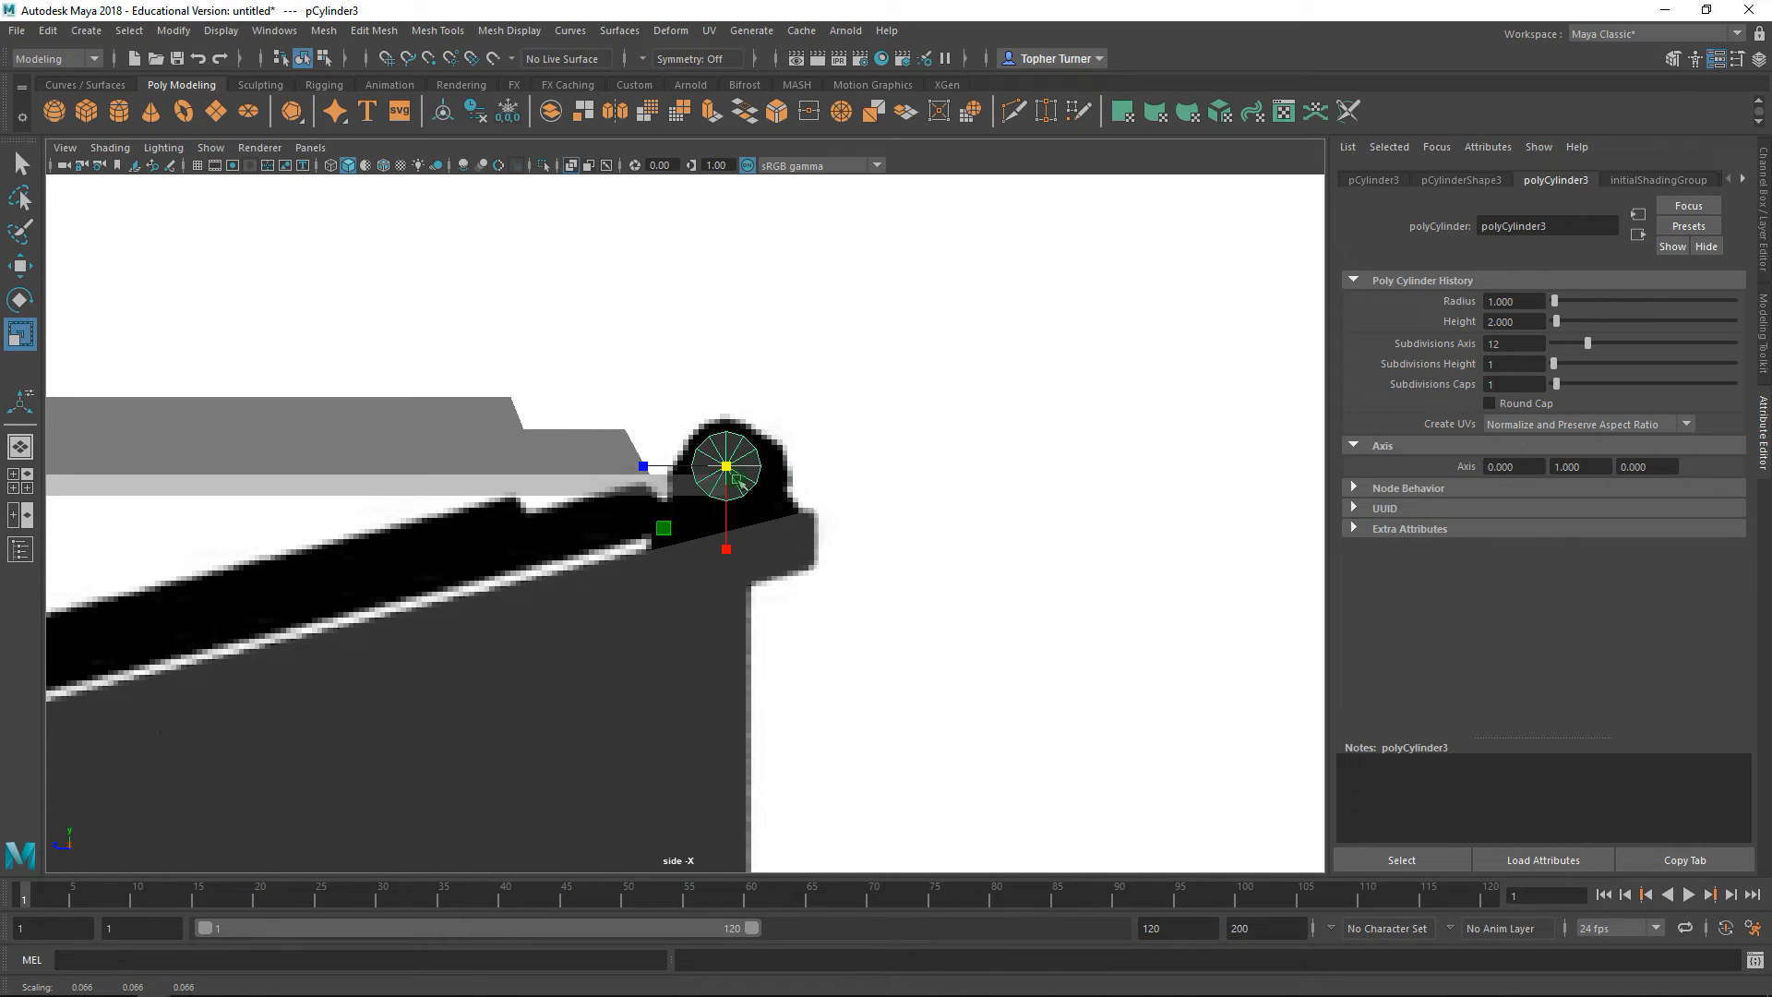
key(space)
key(space)
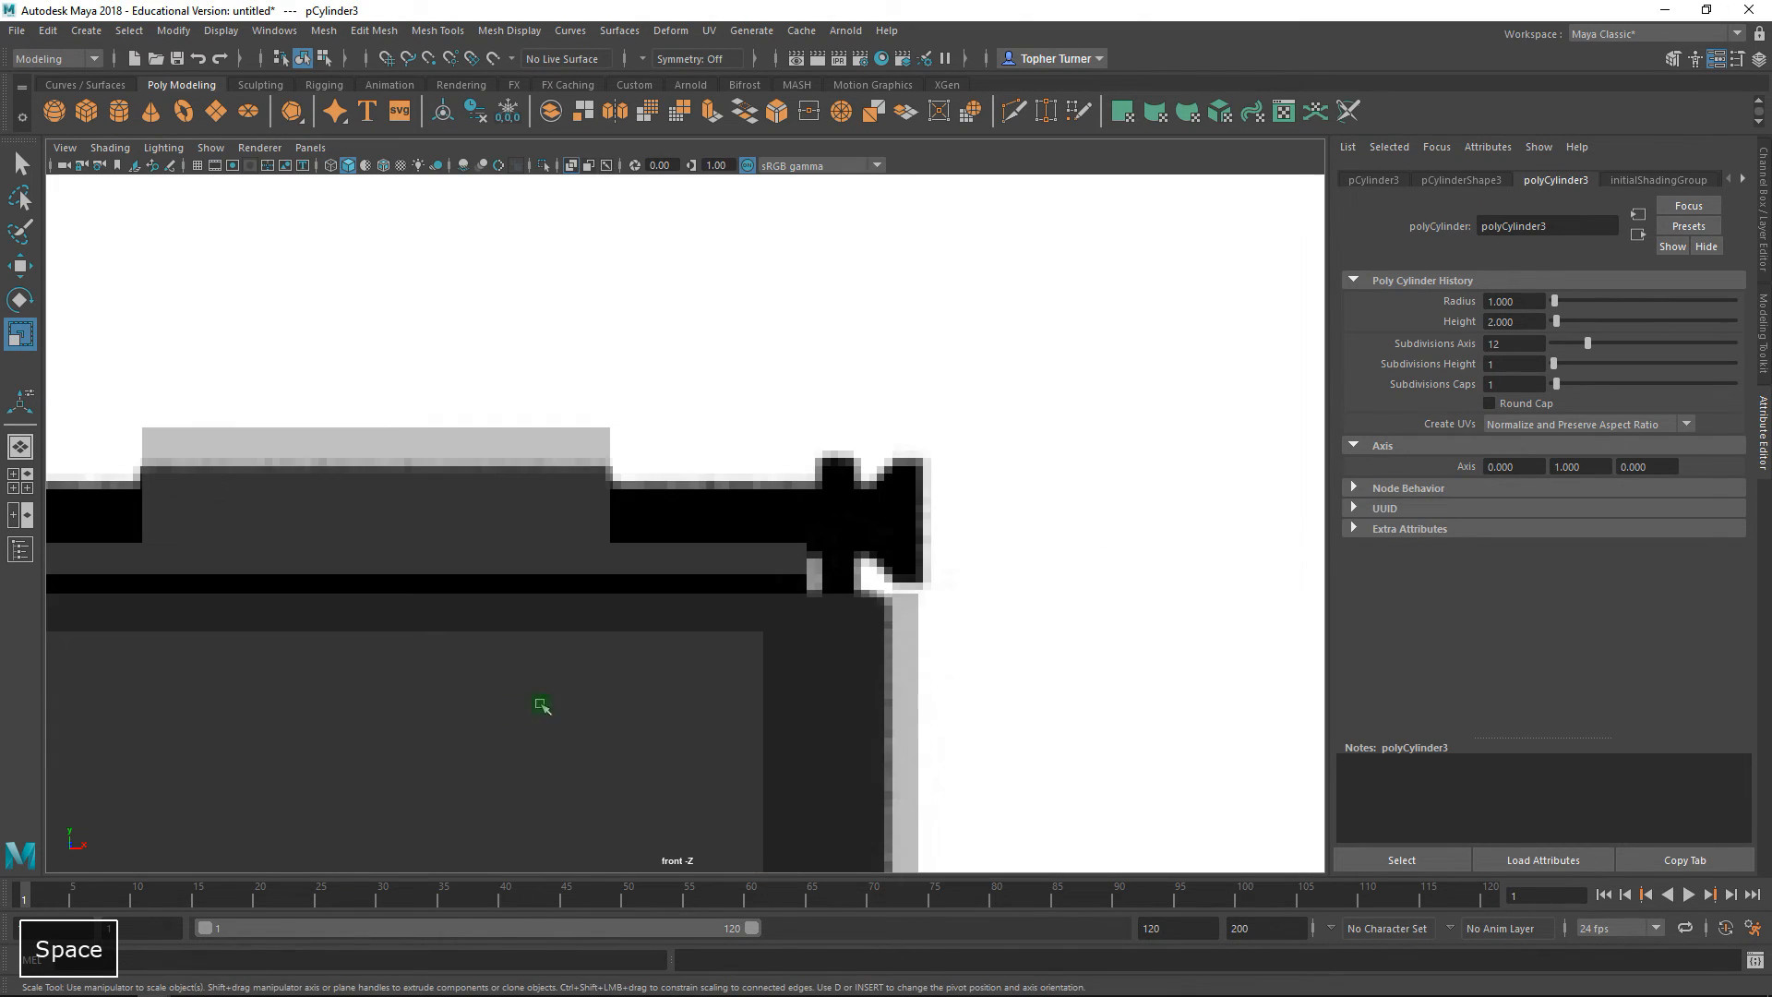
- Scale the cylinder uniformly to about 0.043 and raise it to about Y 4.40 to match the rod in the front reference
scroll(517, 707, down, 5)
alt+middle_drag(404, 592, 1175, 573)
alt+middle_drag(408, 534, 724, 563)
scroll(718, 499, up, 8)
scroll(715, 556, up, 2)
key(w)
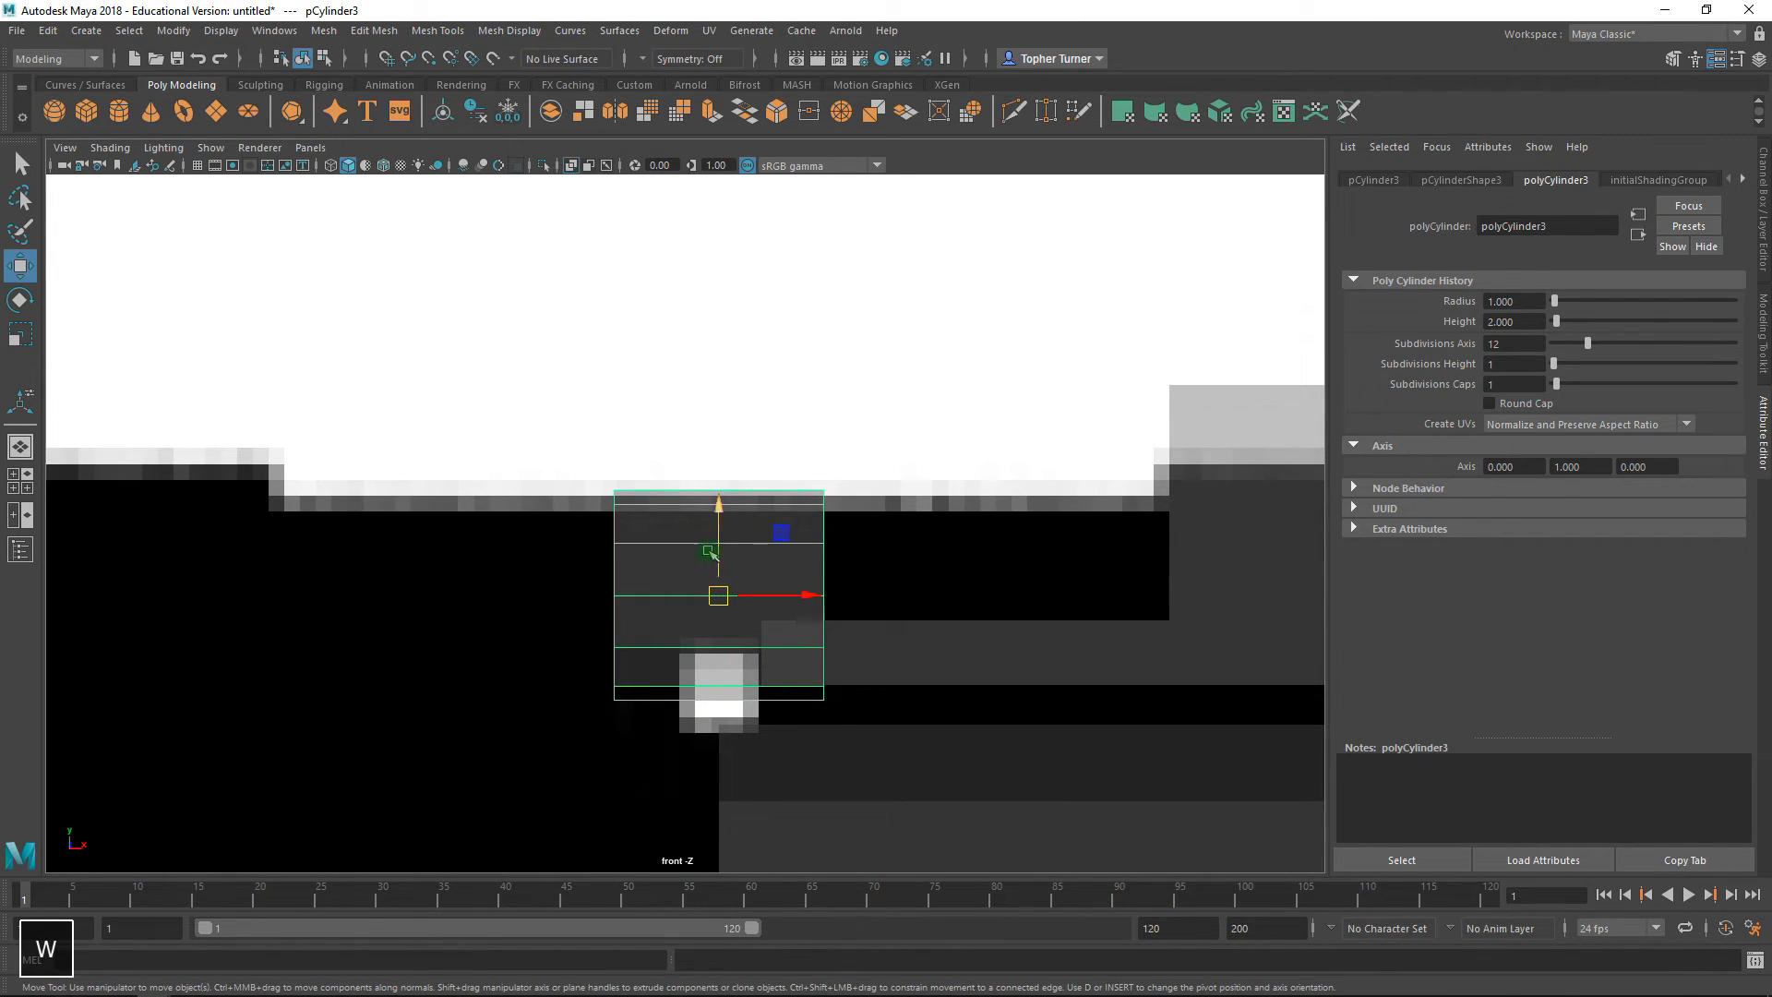
drag(717, 545, 658, 566)
key(r)
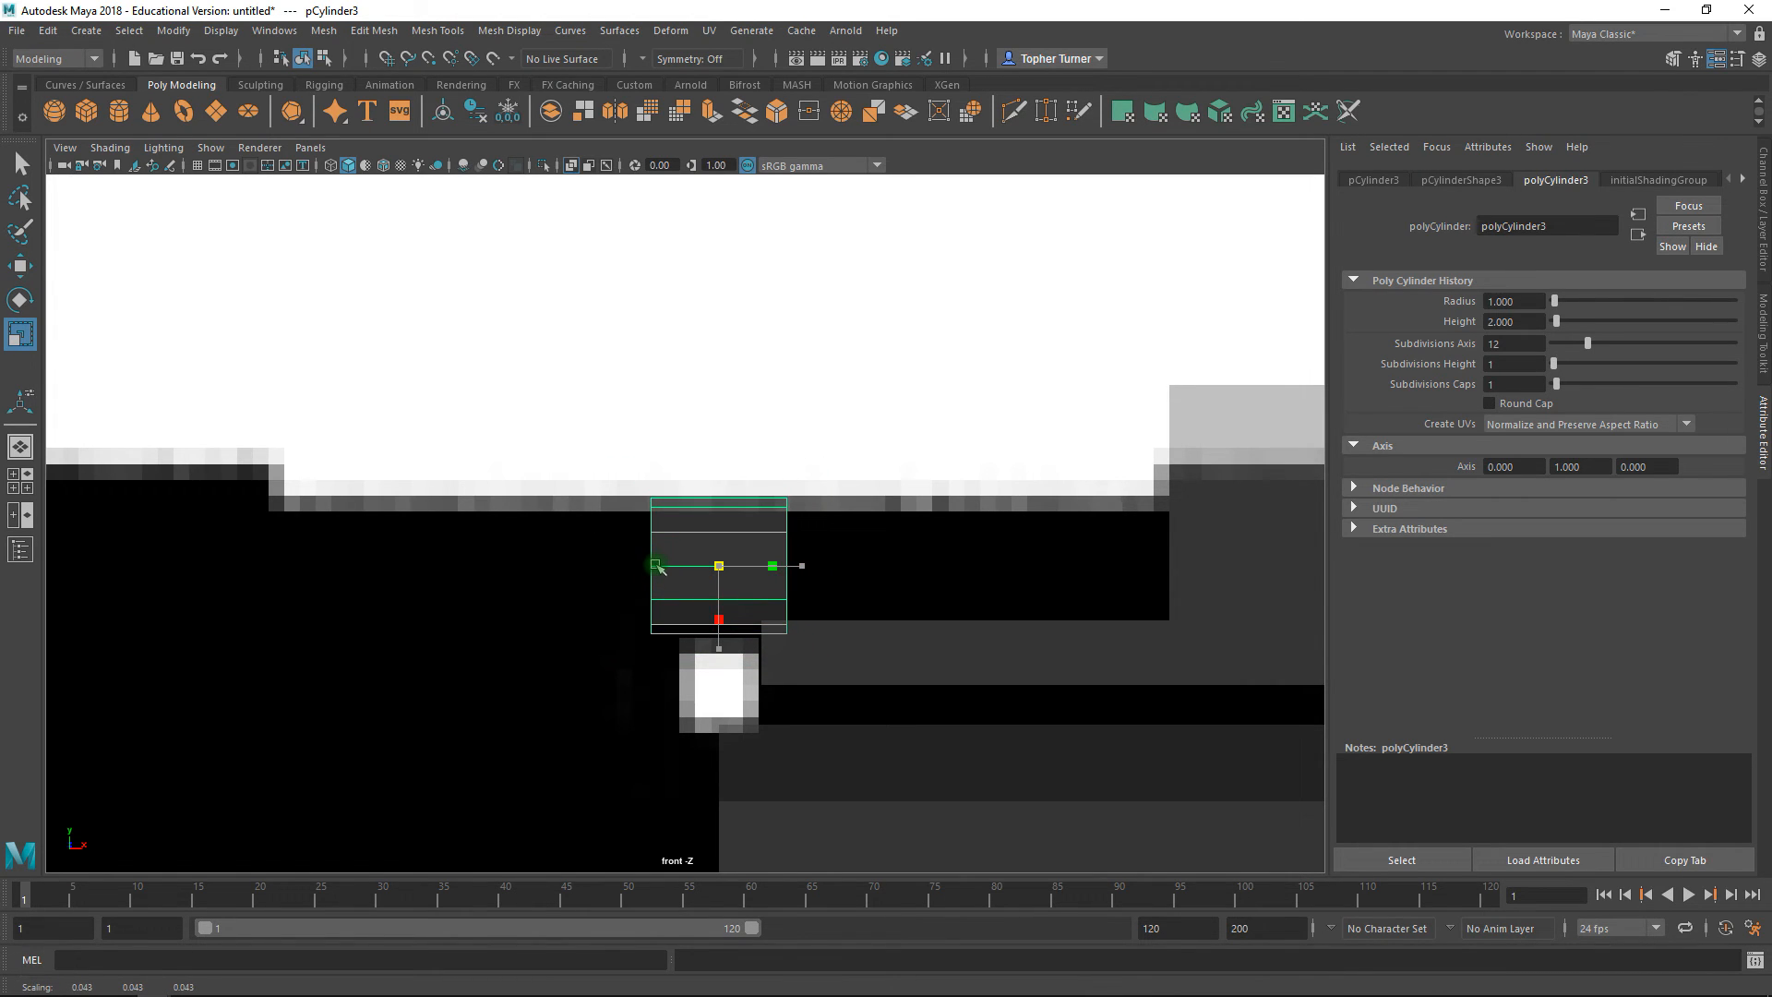
key(w)
alt+middle_drag(969, 542, 905, 518)
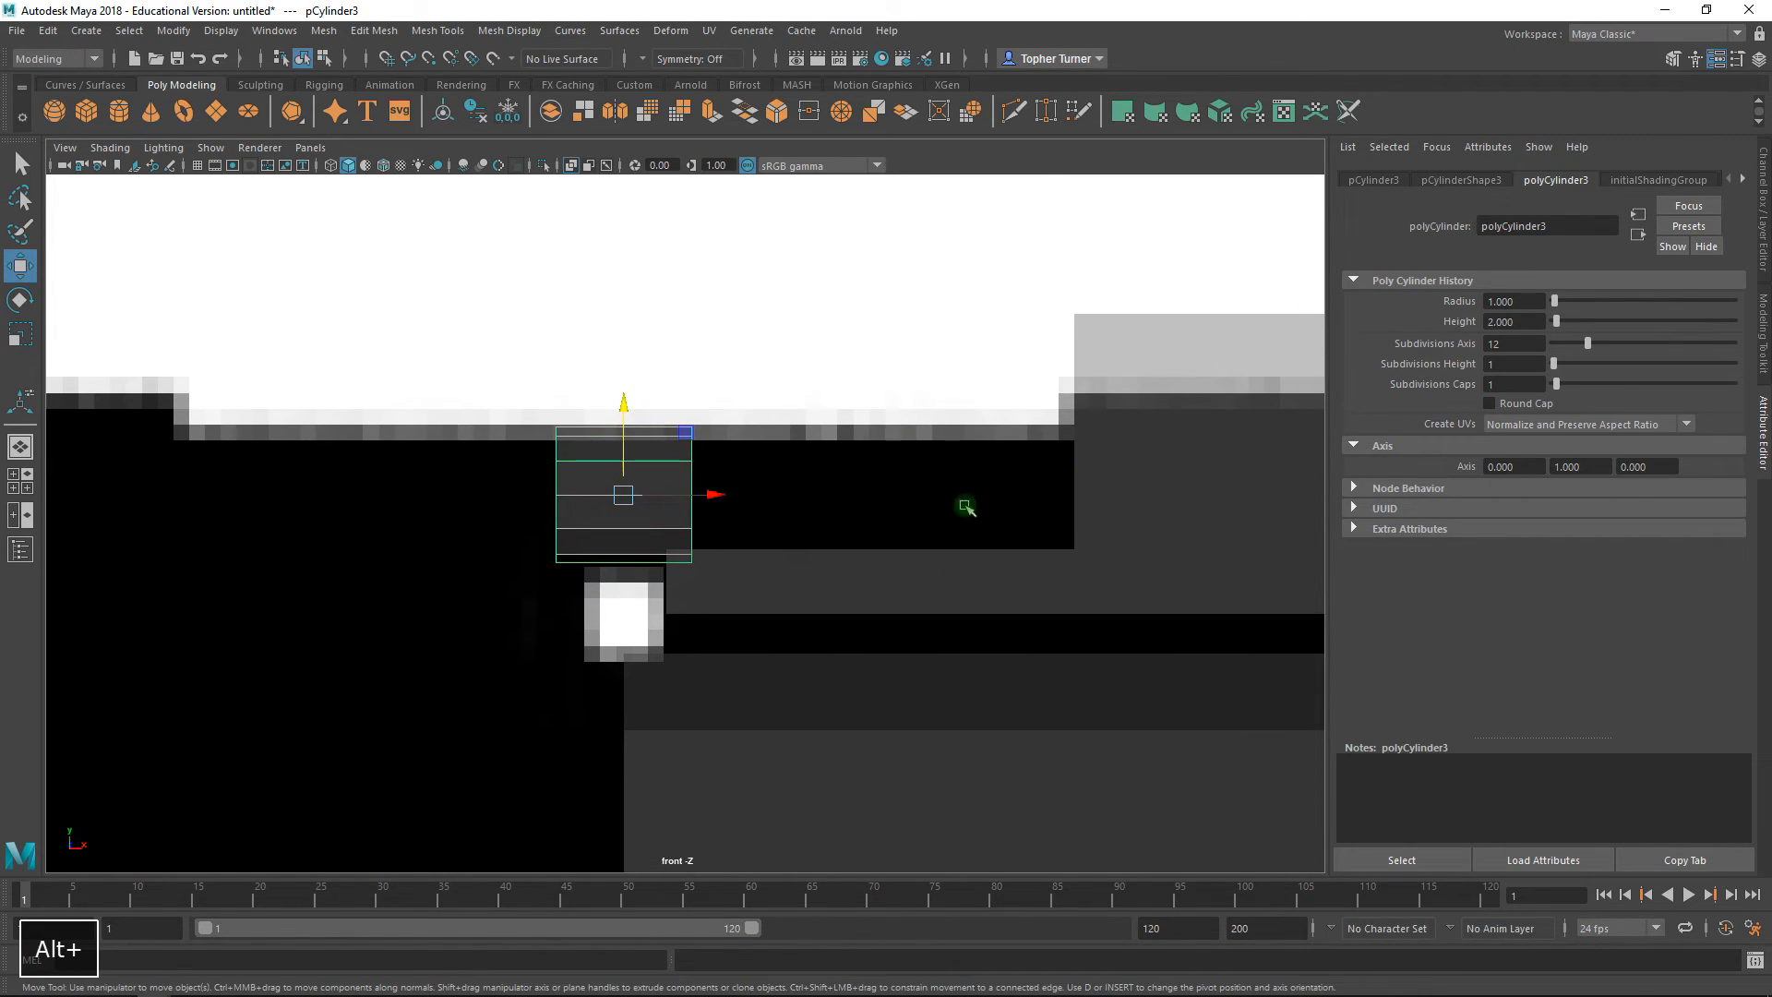
- Move the cylinder's outer-end vertices to about X 0.22 and set the opposite end's vertices to X 0
click(1763, 334)
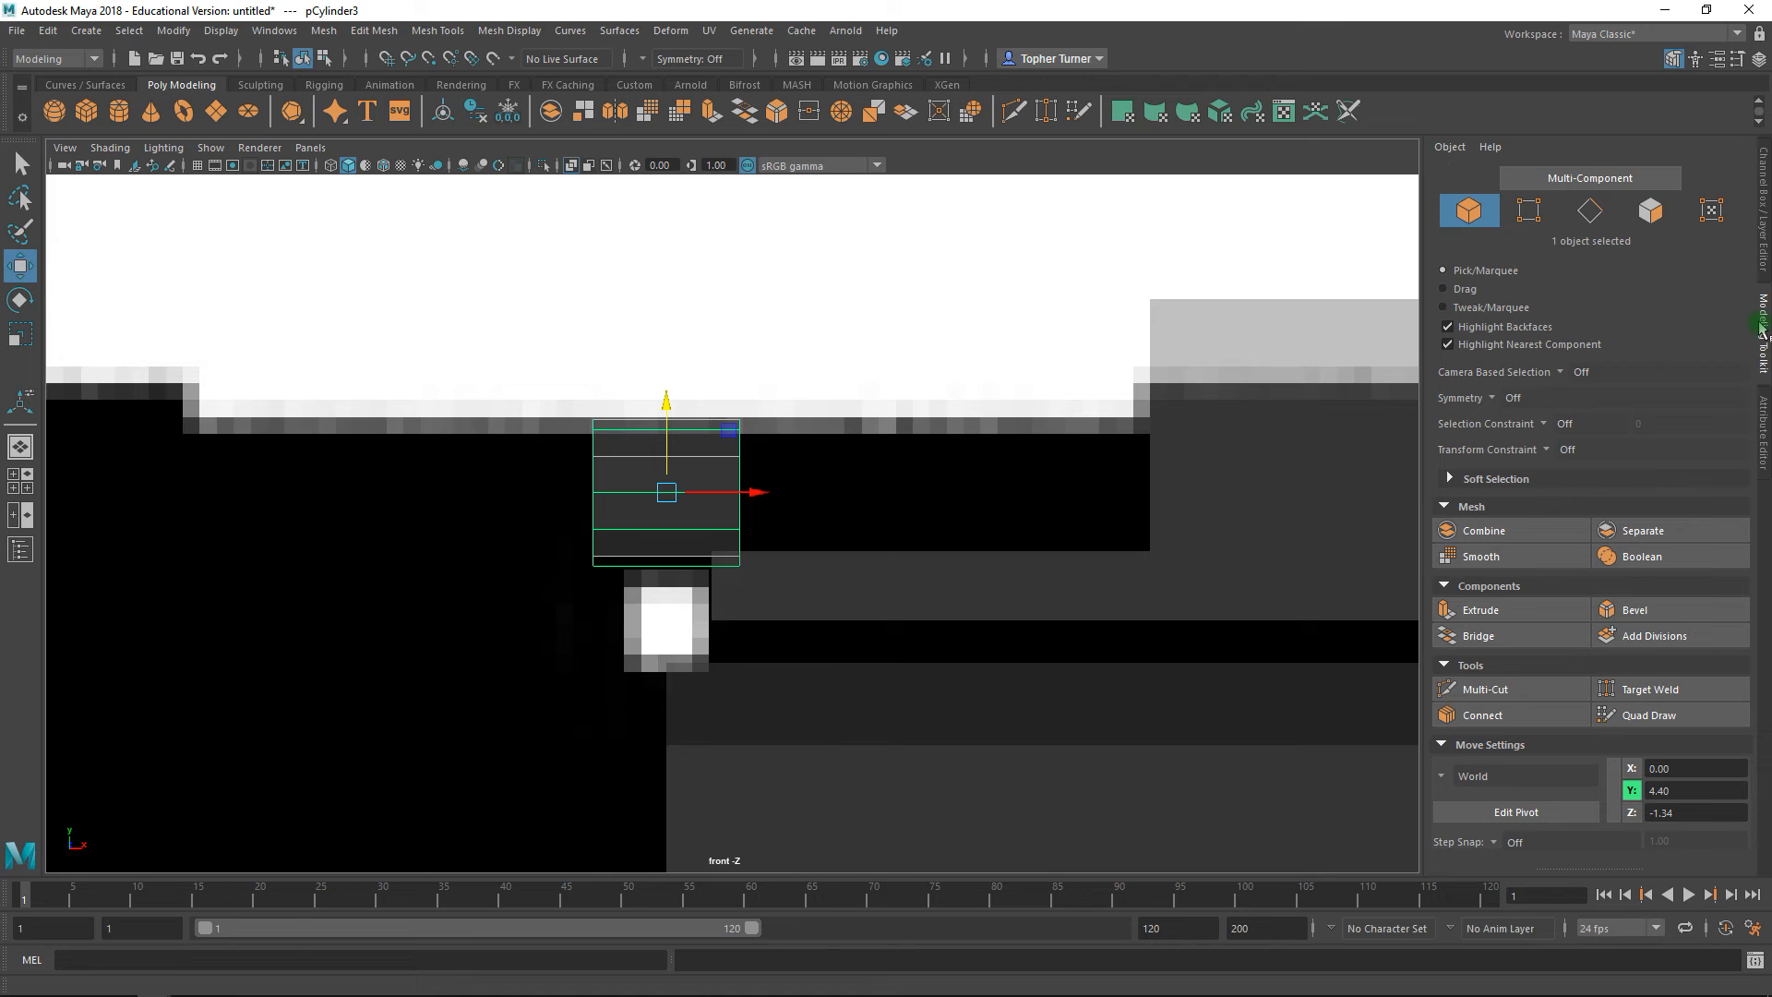
click(1528, 211)
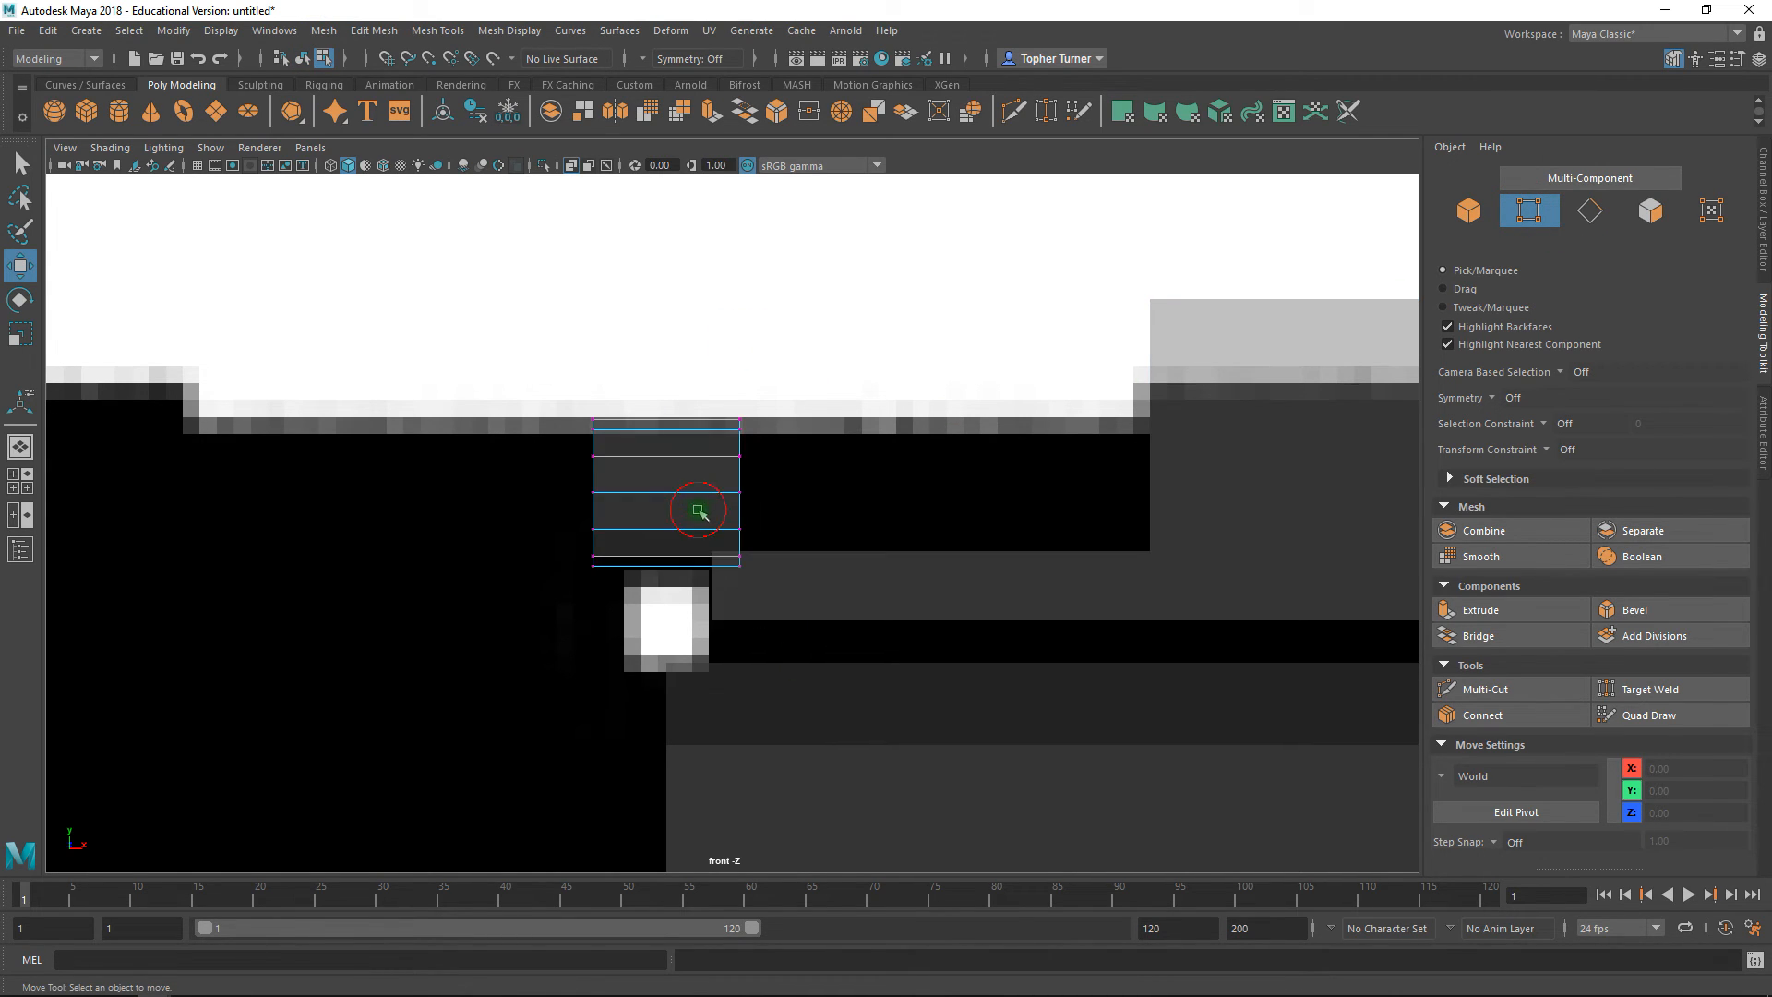
drag(764, 560, 774, 564)
drag(800, 494, 1108, 496)
drag(514, 376, 690, 623)
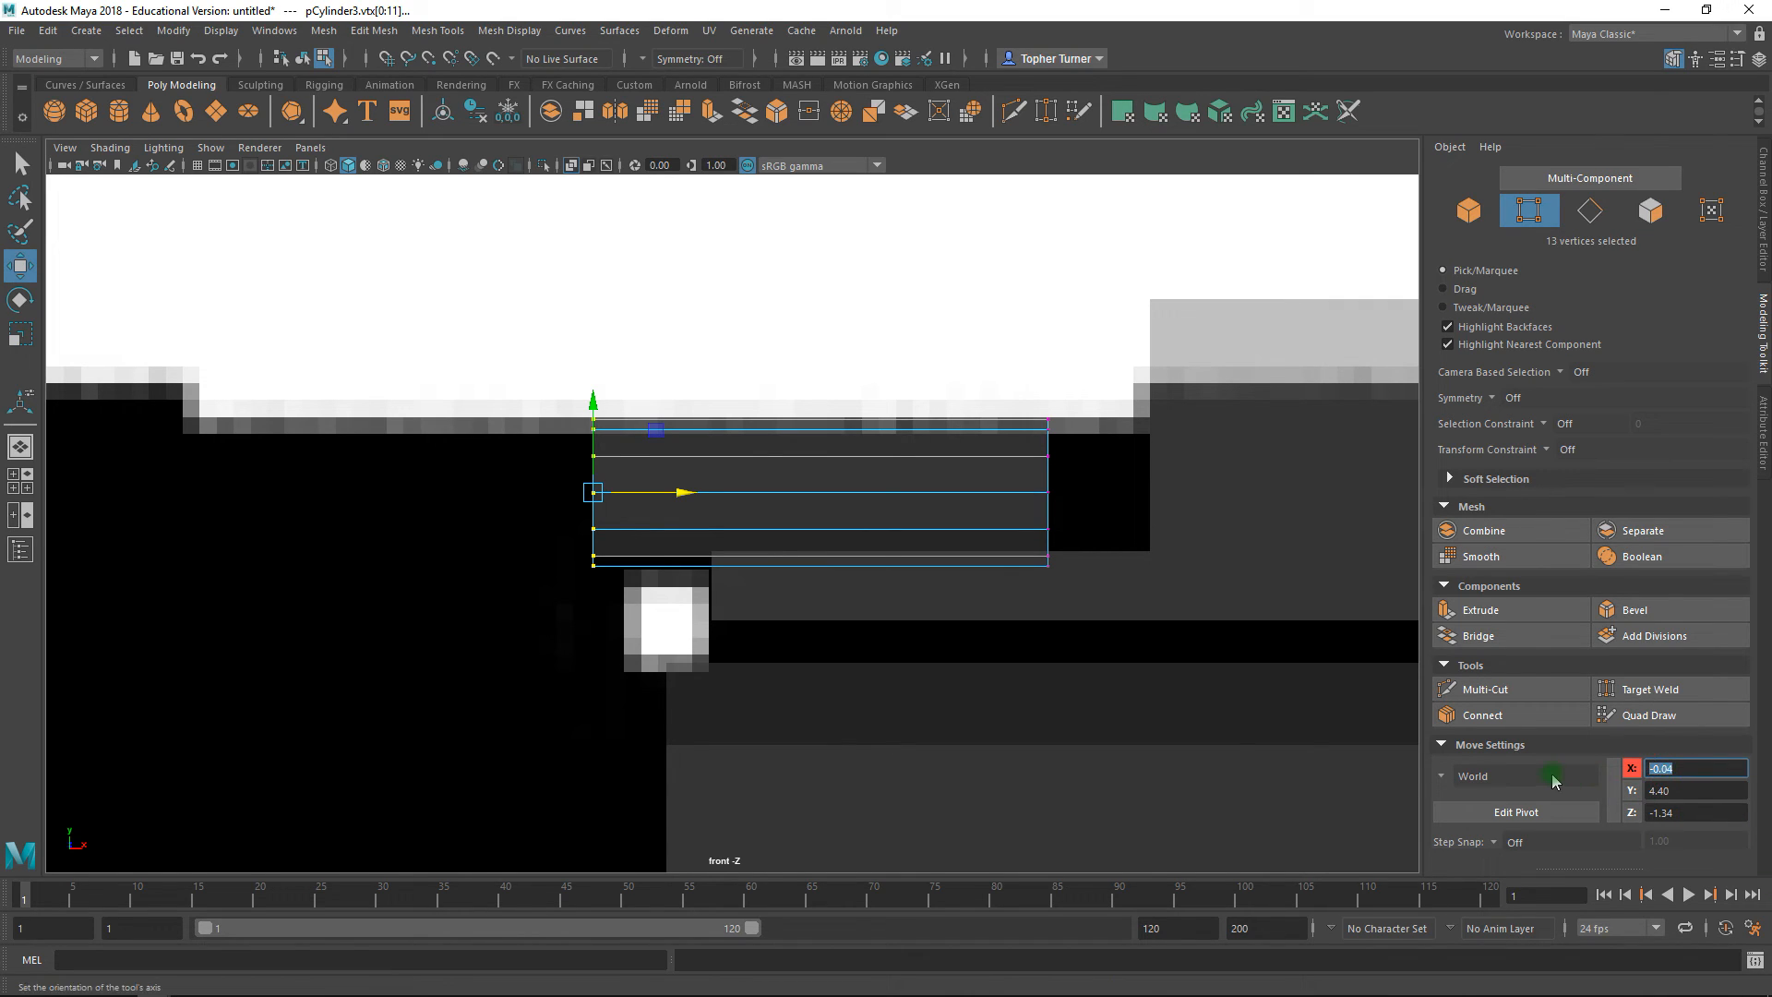
text(0)
key(Return)
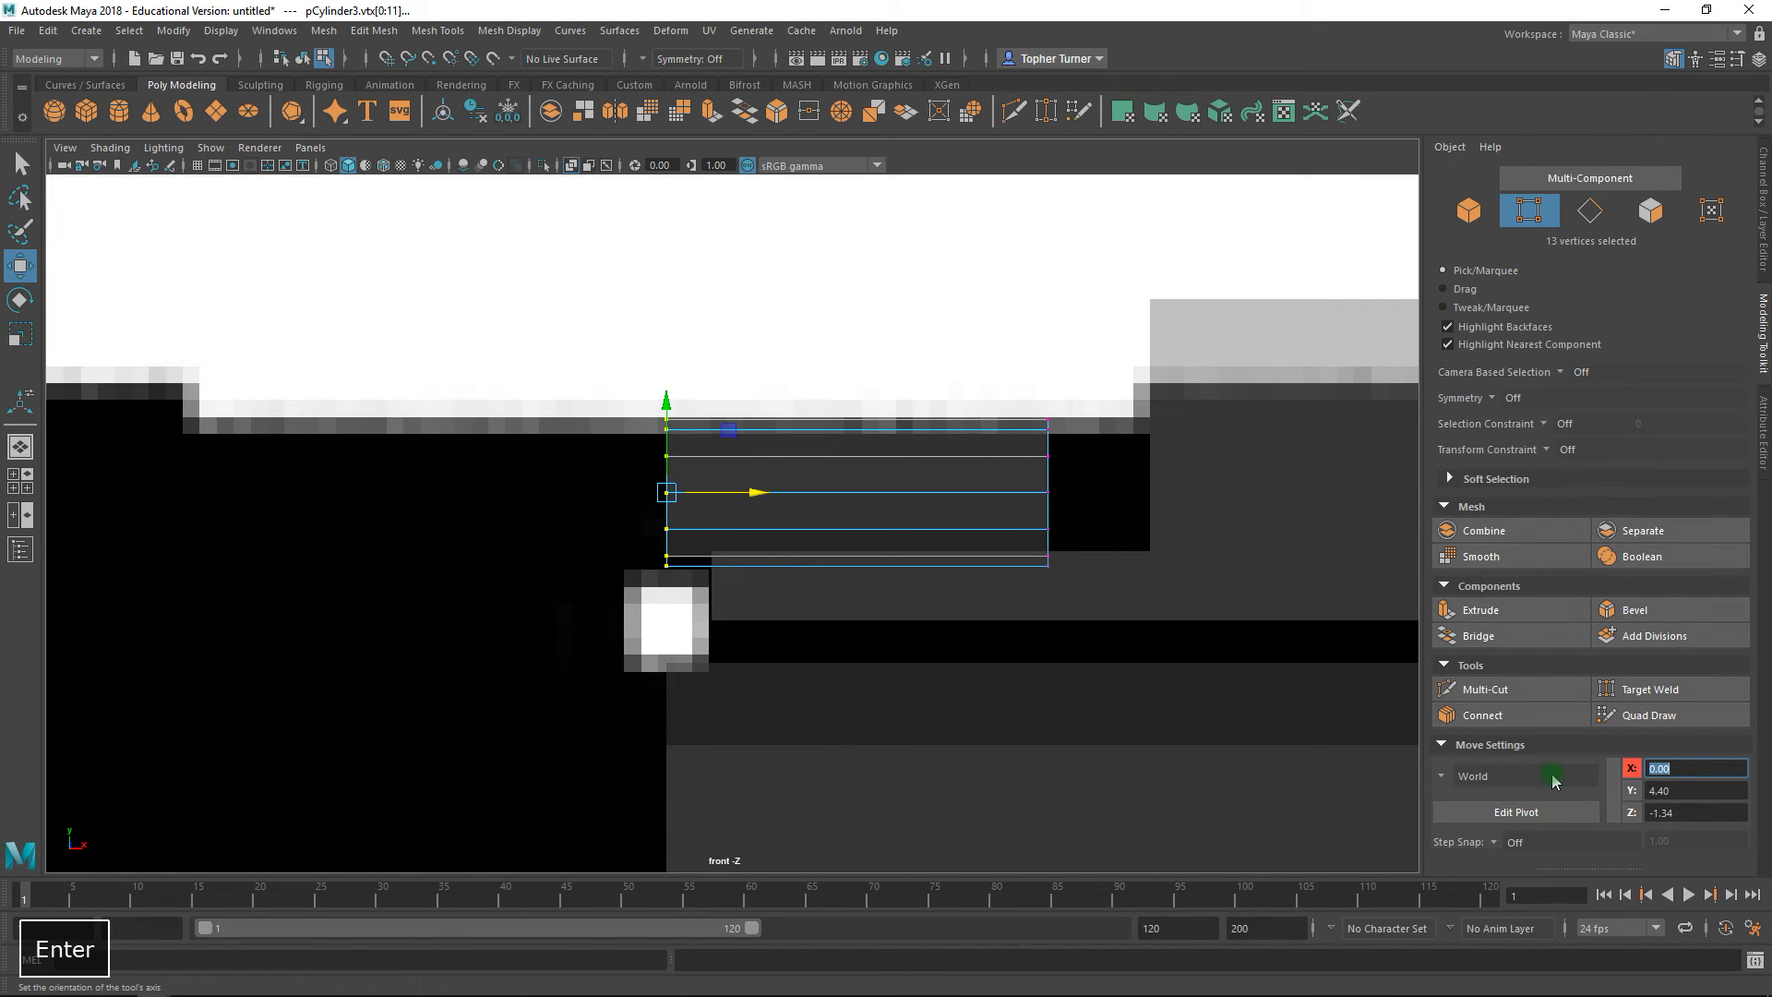
click(1014, 381)
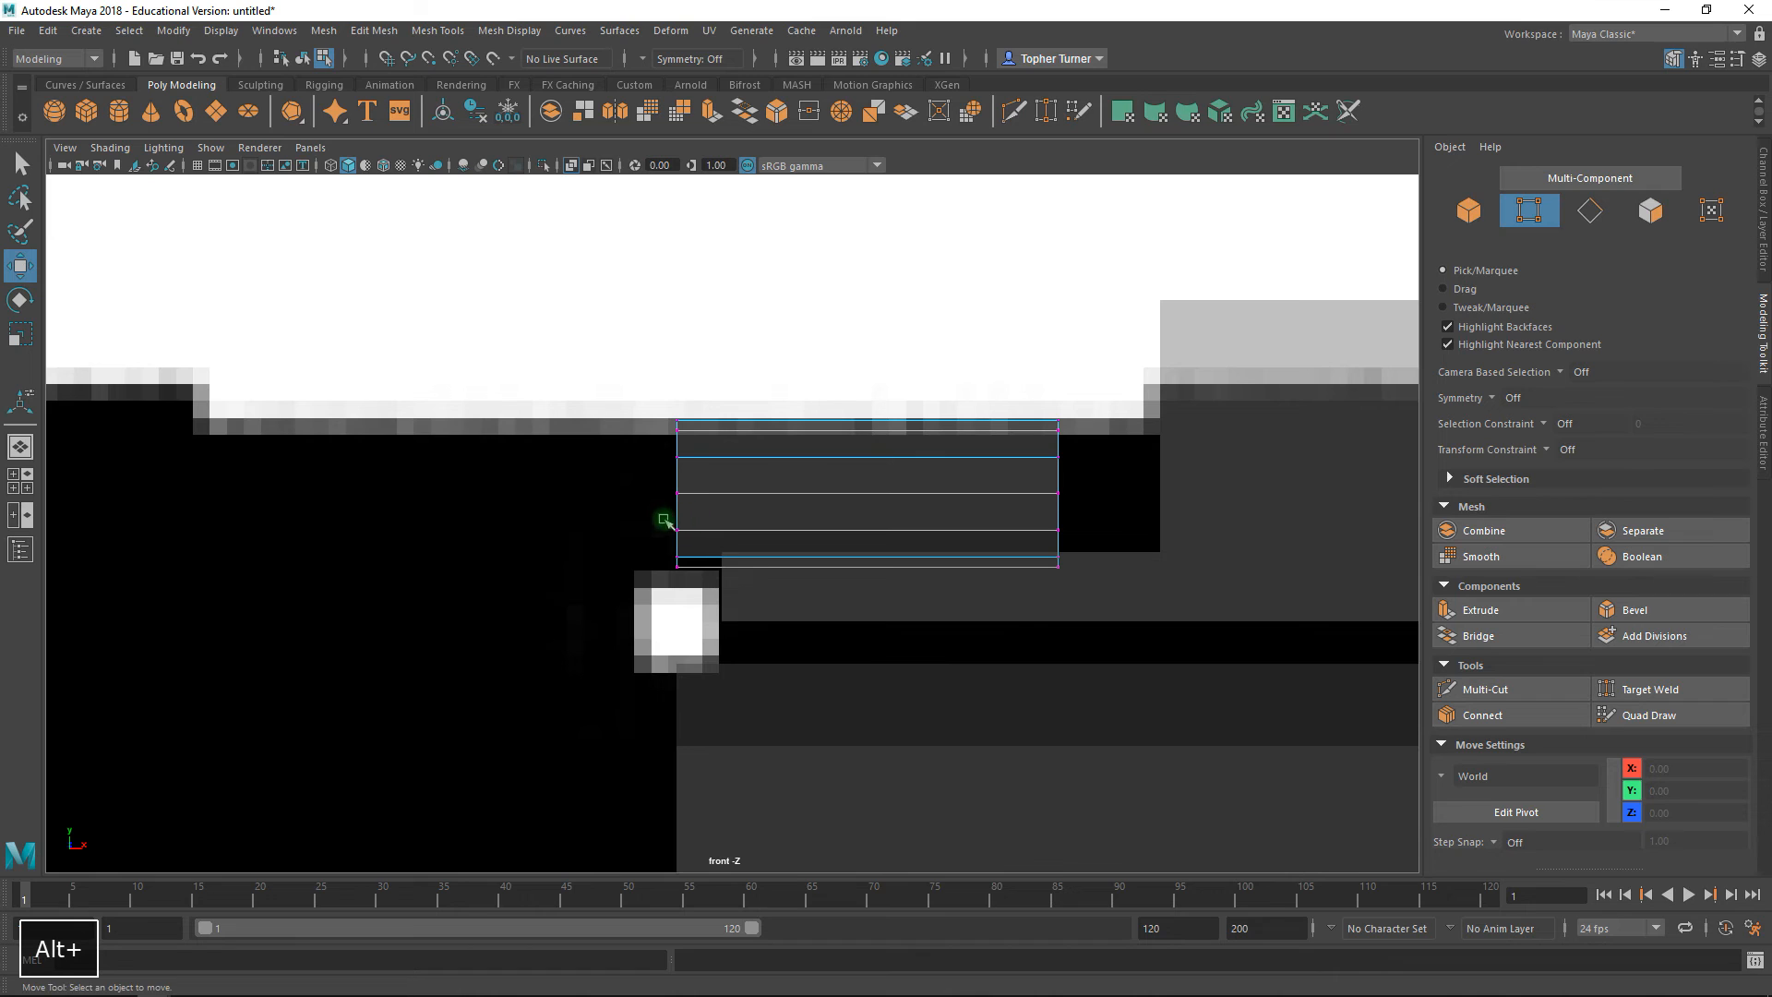
- Delete the 12 cap faces on the cylinder's end at the dumpster's centre line
key(space)
key(space)
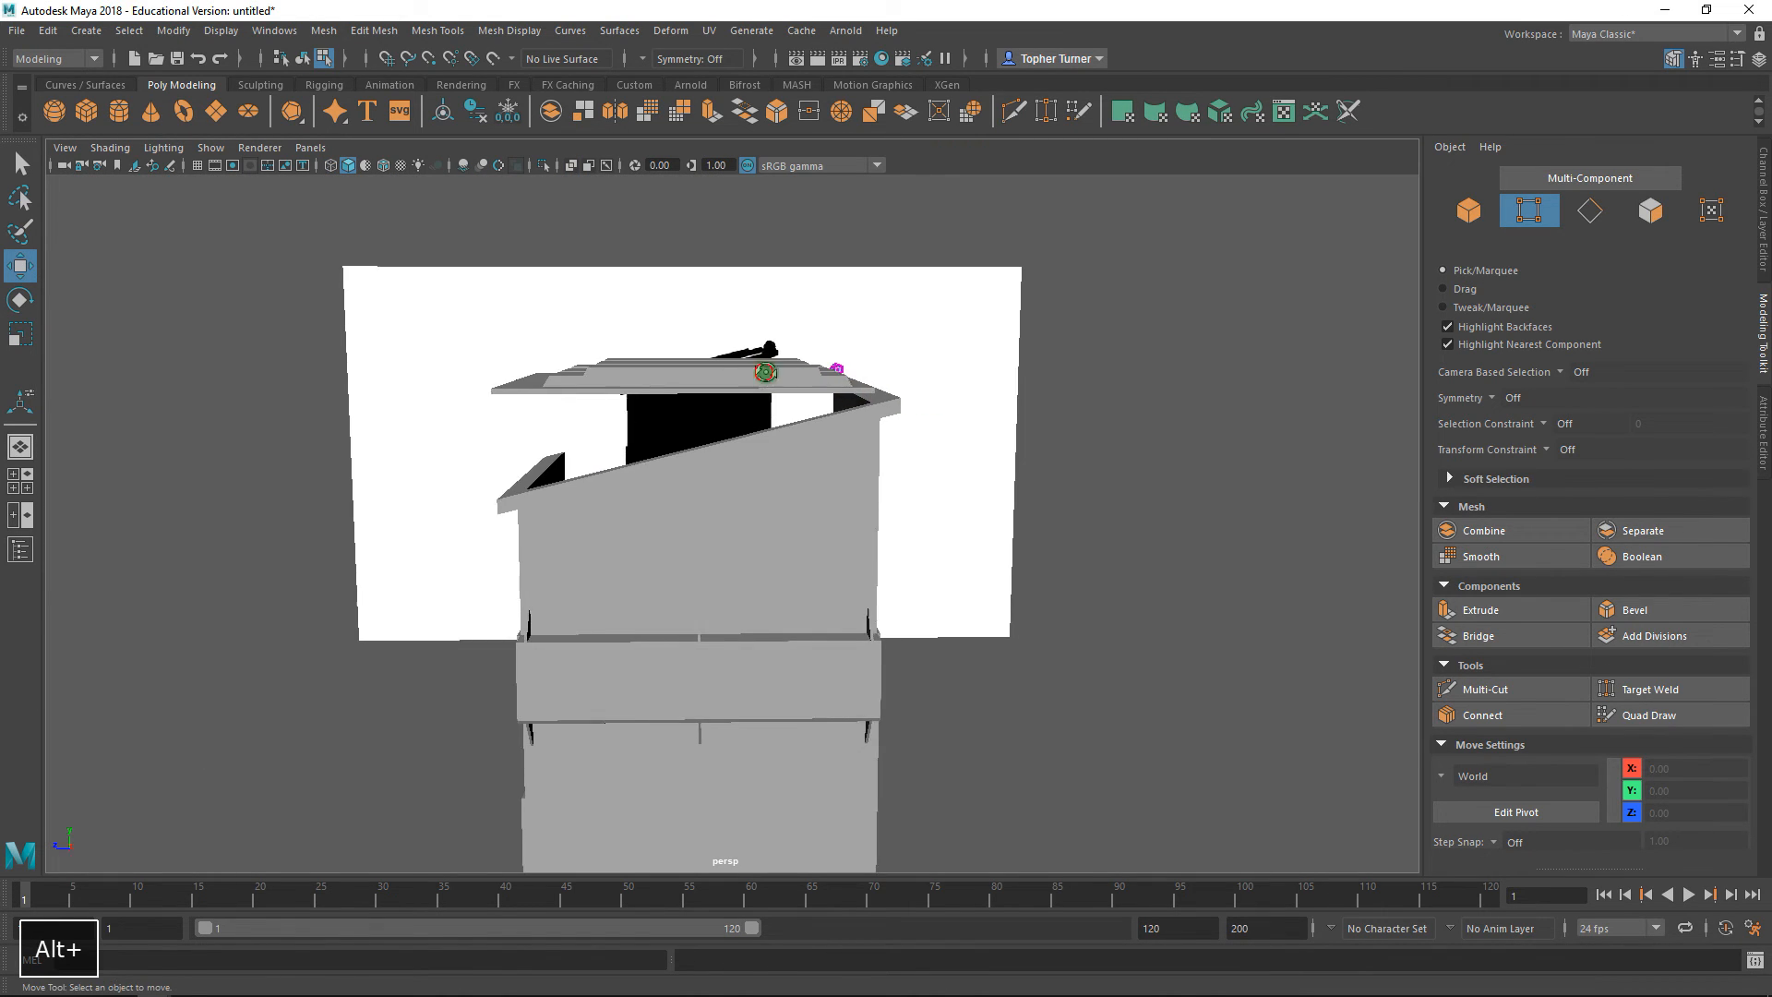
alt+drag(767, 374, 1000, 396)
drag(525, 337, 554, 388)
key(f)
alt+right_drag(654, 375, 741, 498)
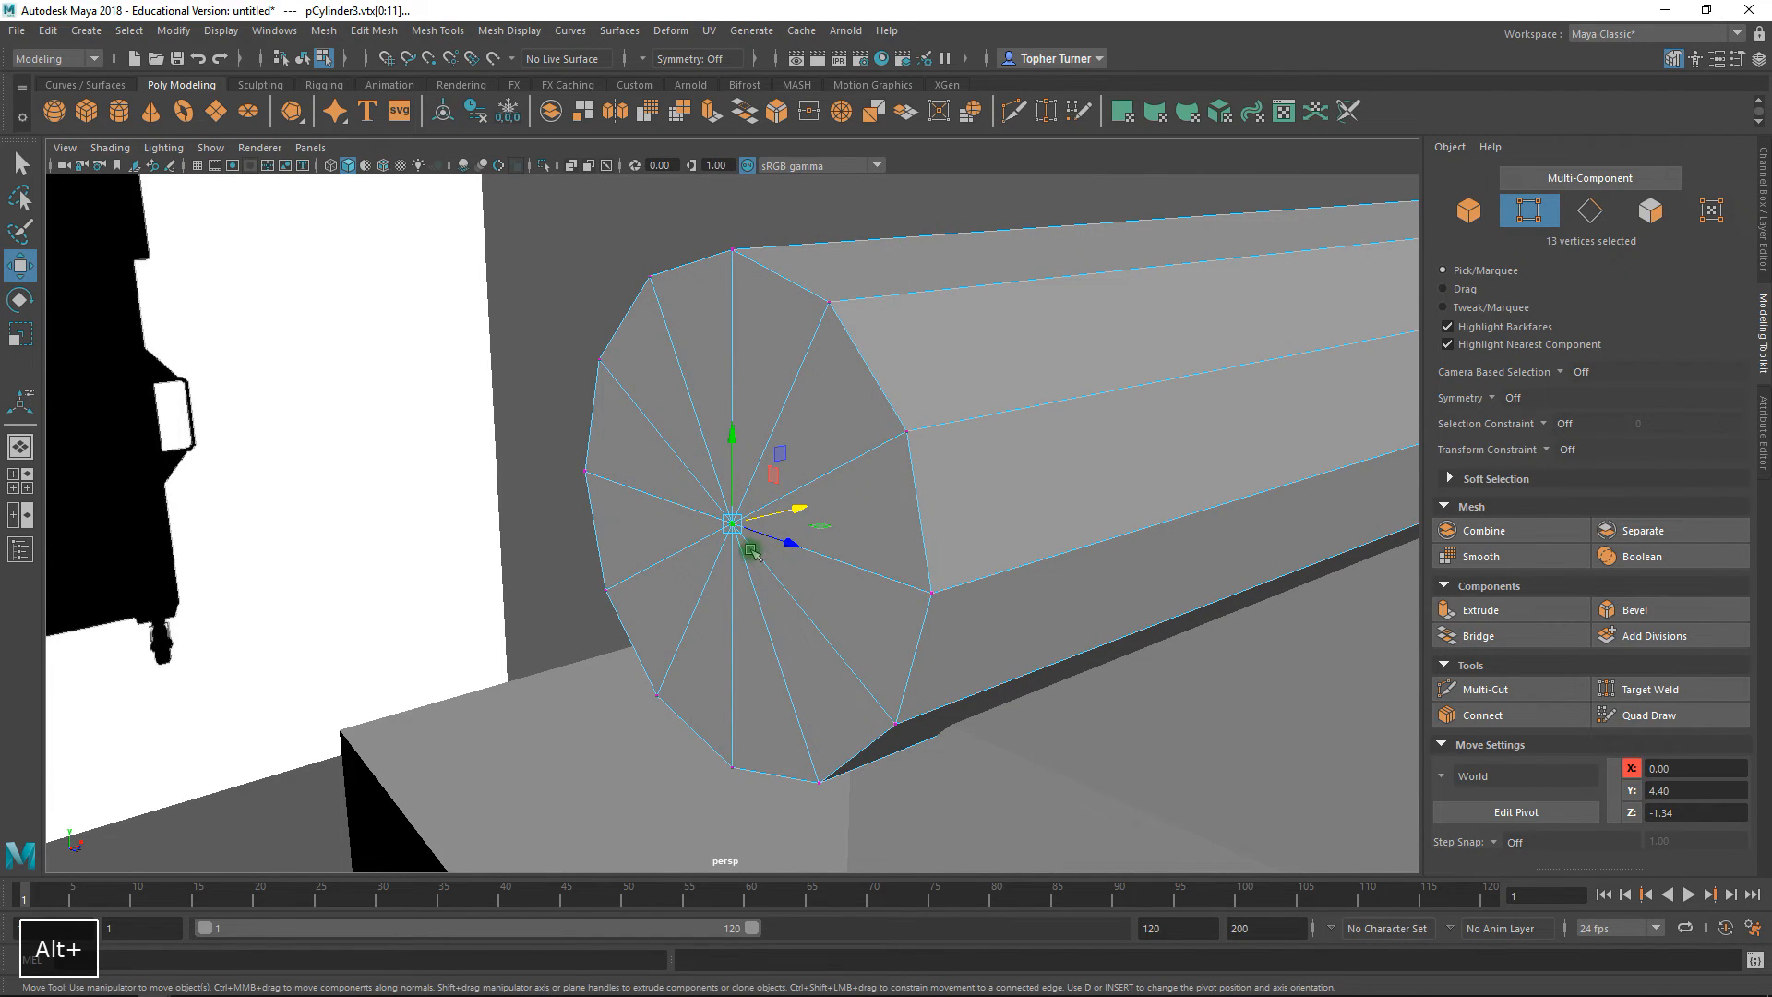
click(737, 526)
ctrl+click(1650, 210)
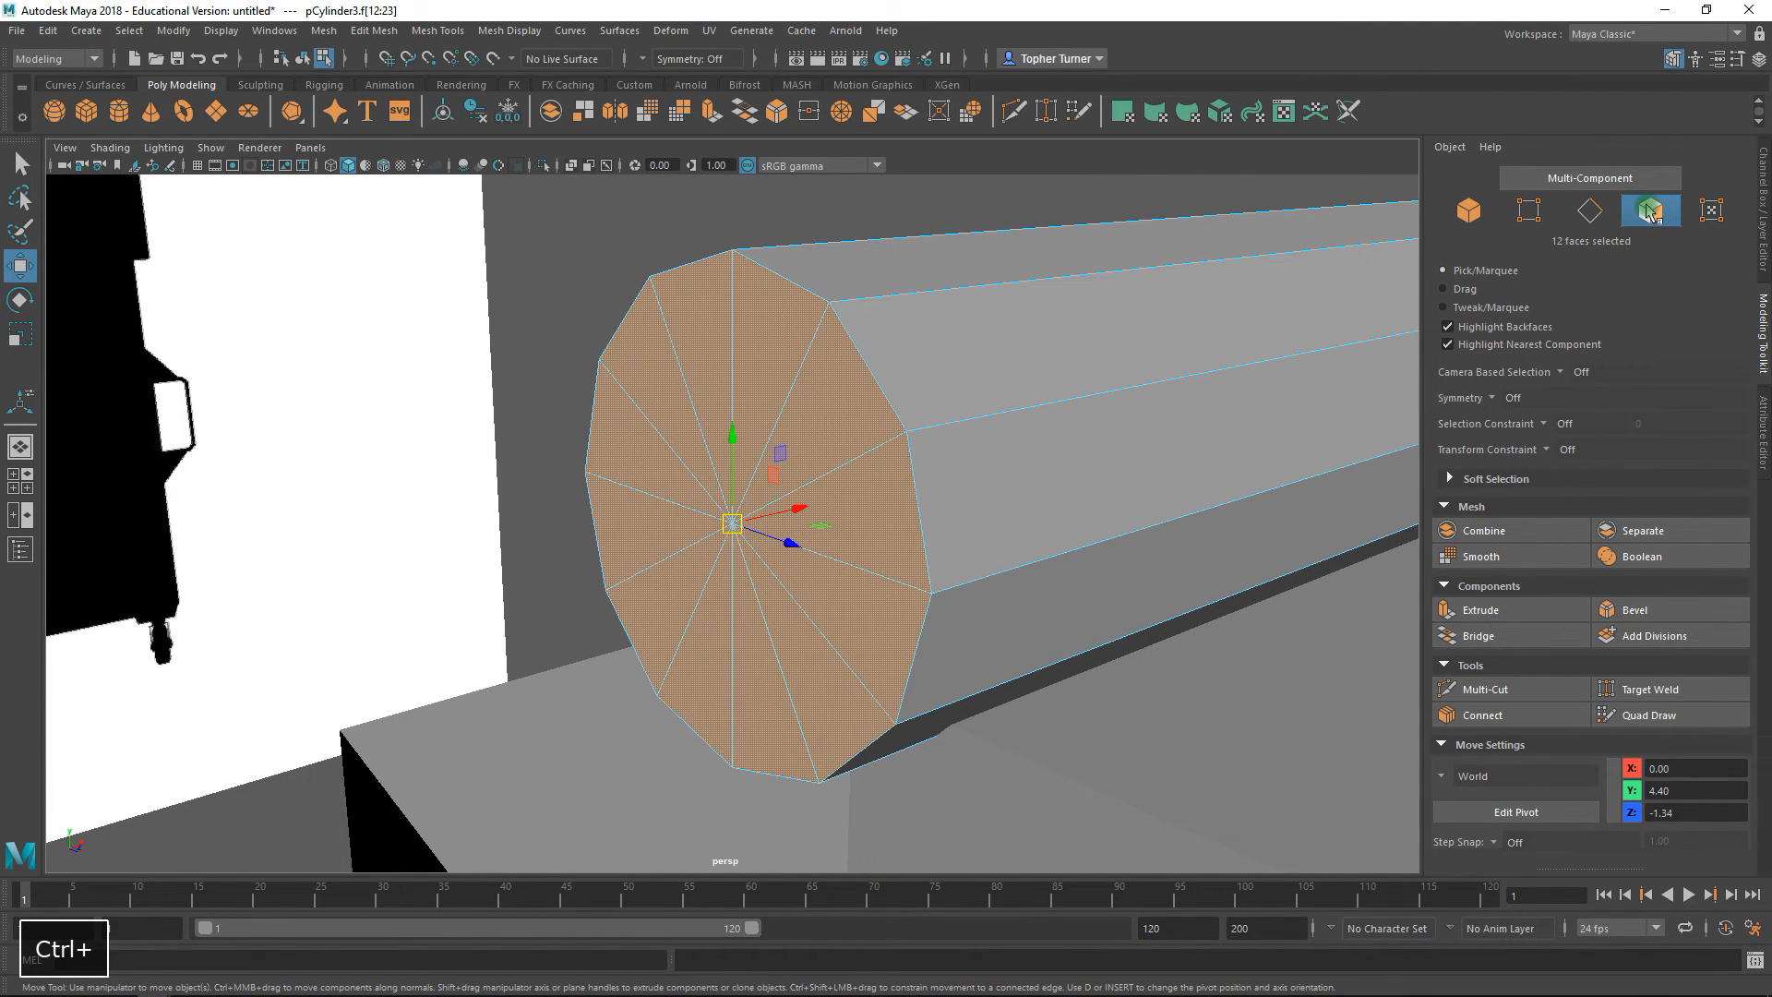
key(Delete)
- Examine the cylinder's open end and its position along the dumpster's rear edge from several angles
alt+right_drag(1136, 563, 874, 435)
alt+drag(875, 434, 764, 463)
alt+middle_drag(772, 508, 854, 275)
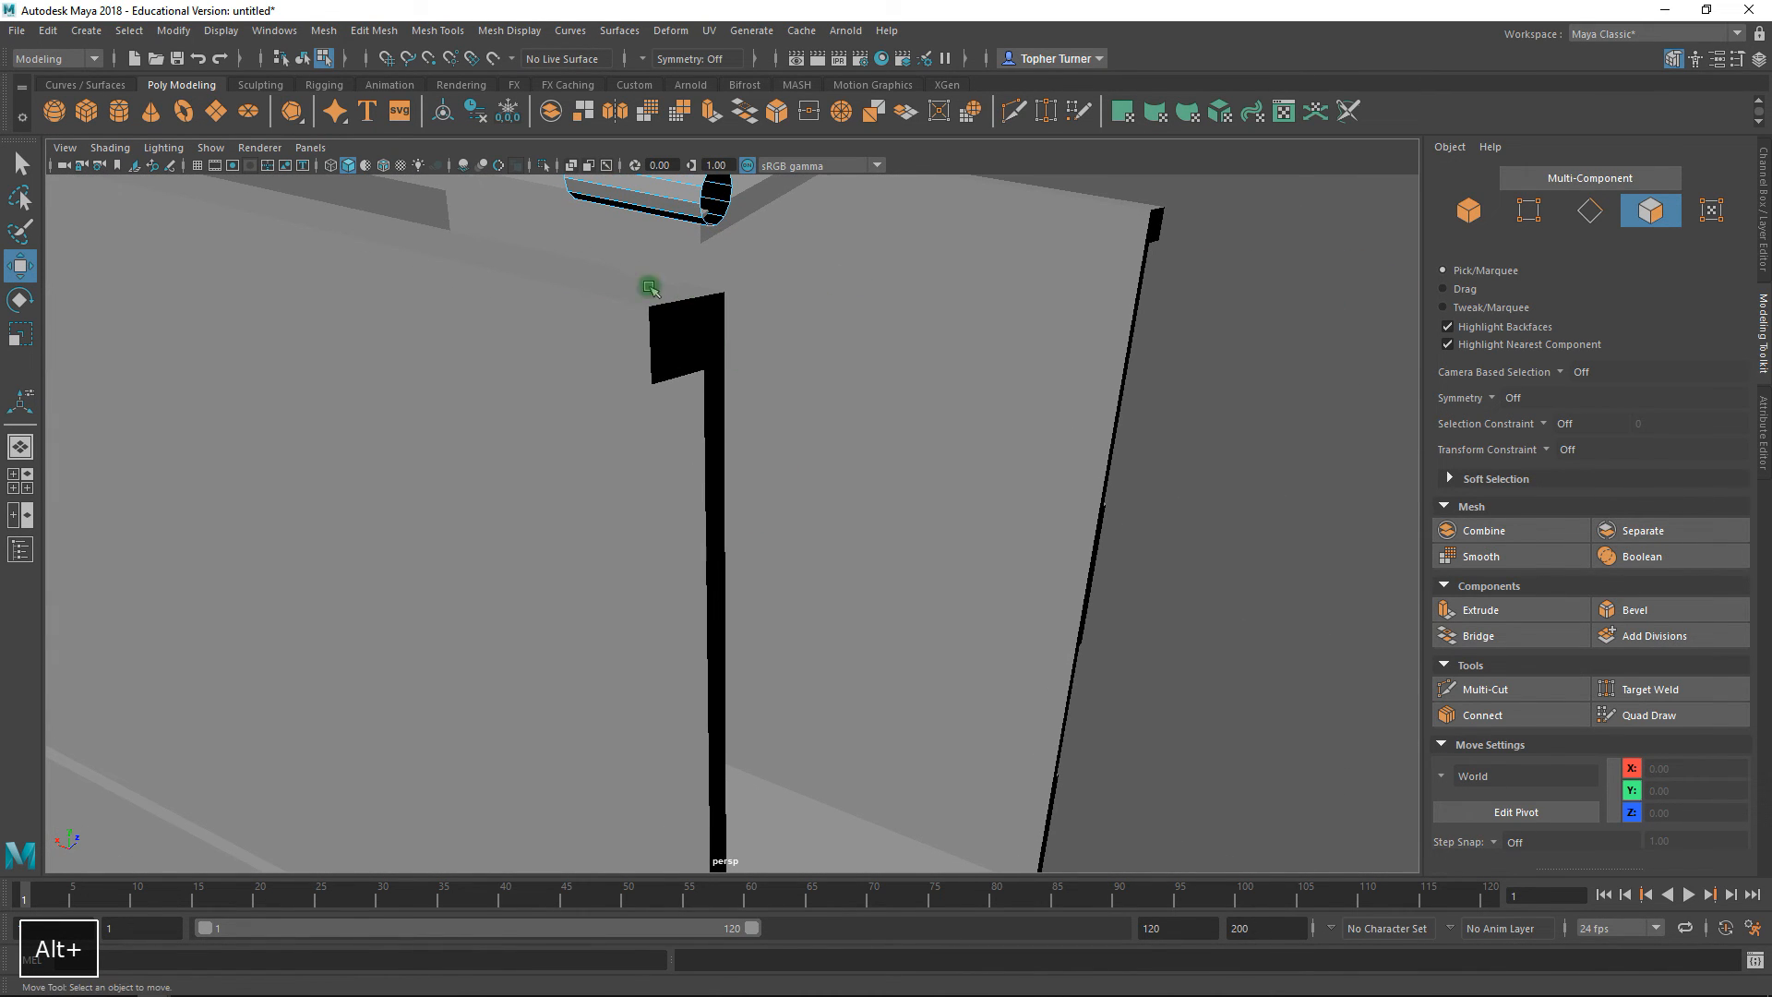
alt+drag(1108, 297, 695, 522)
alt+middle_drag(894, 375, 747, 517)
alt+right_drag(819, 412, 744, 323)
alt+drag(831, 293, 650, 472)
alt+drag(839, 476, 411, 444)
click(323, 397)
alt+drag(323, 397, 977, 439)
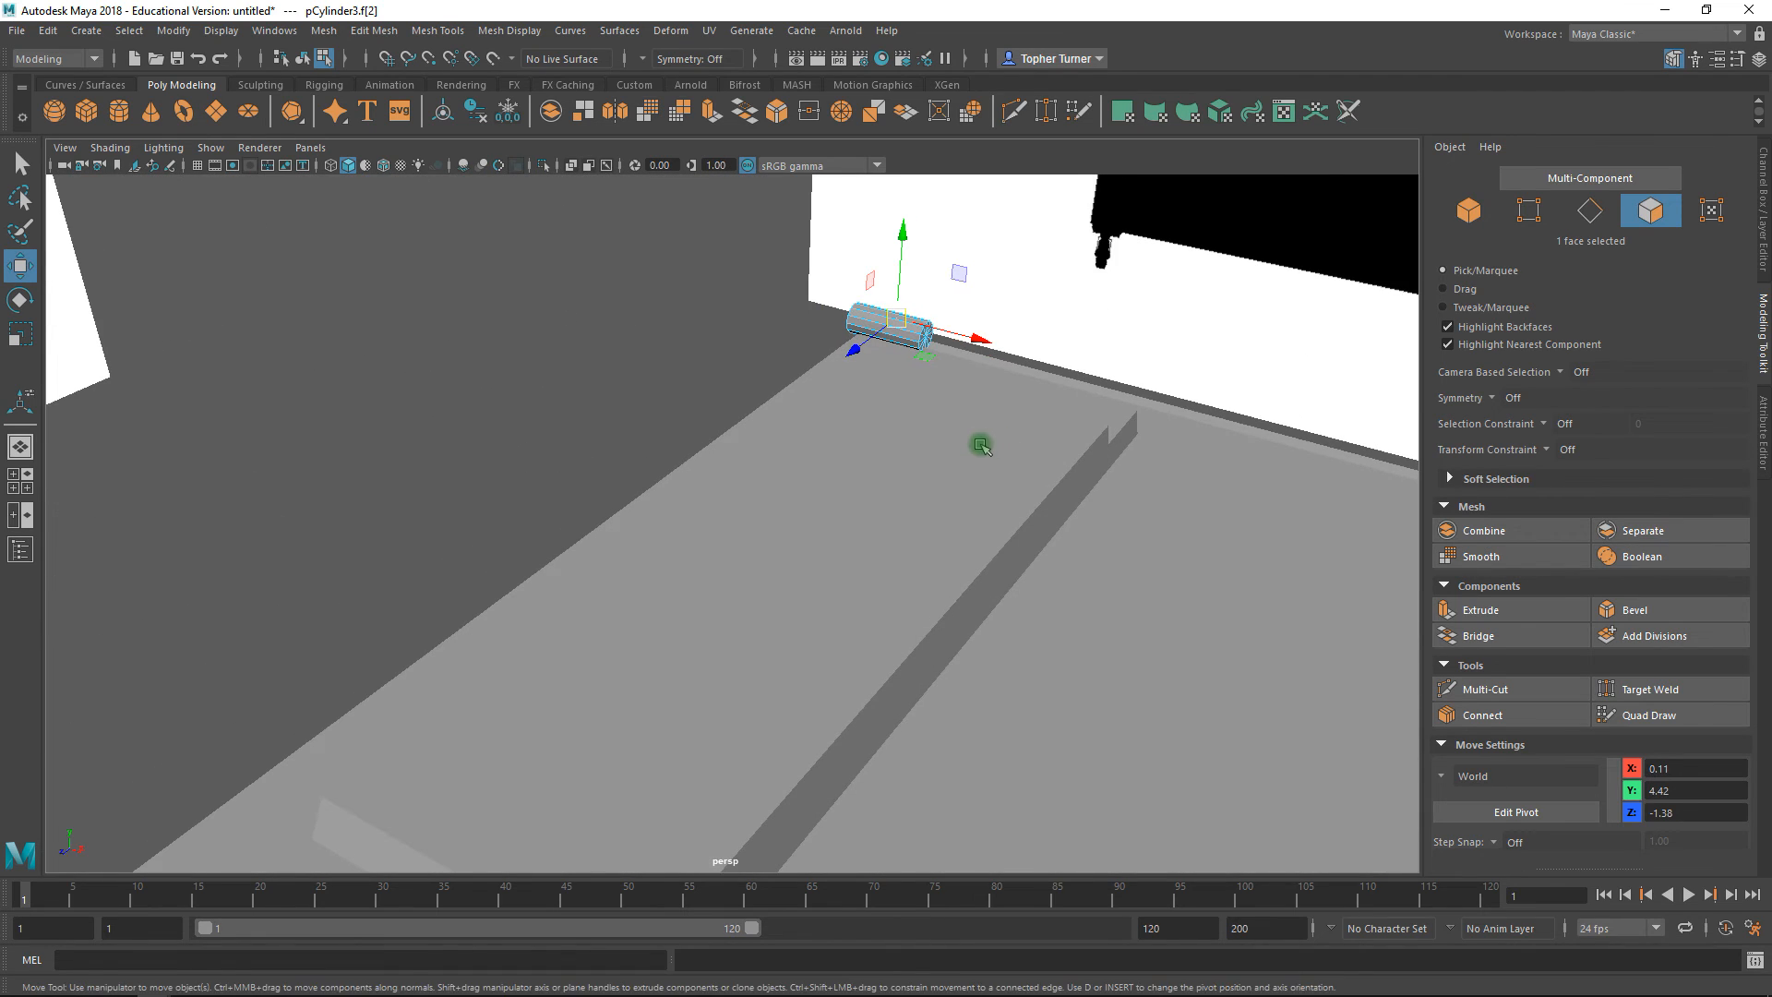
- Select the 13 vertices at the cylinder's closed end and move them outward to about X 3.02 in the front view
click(1531, 216)
click(926, 334)
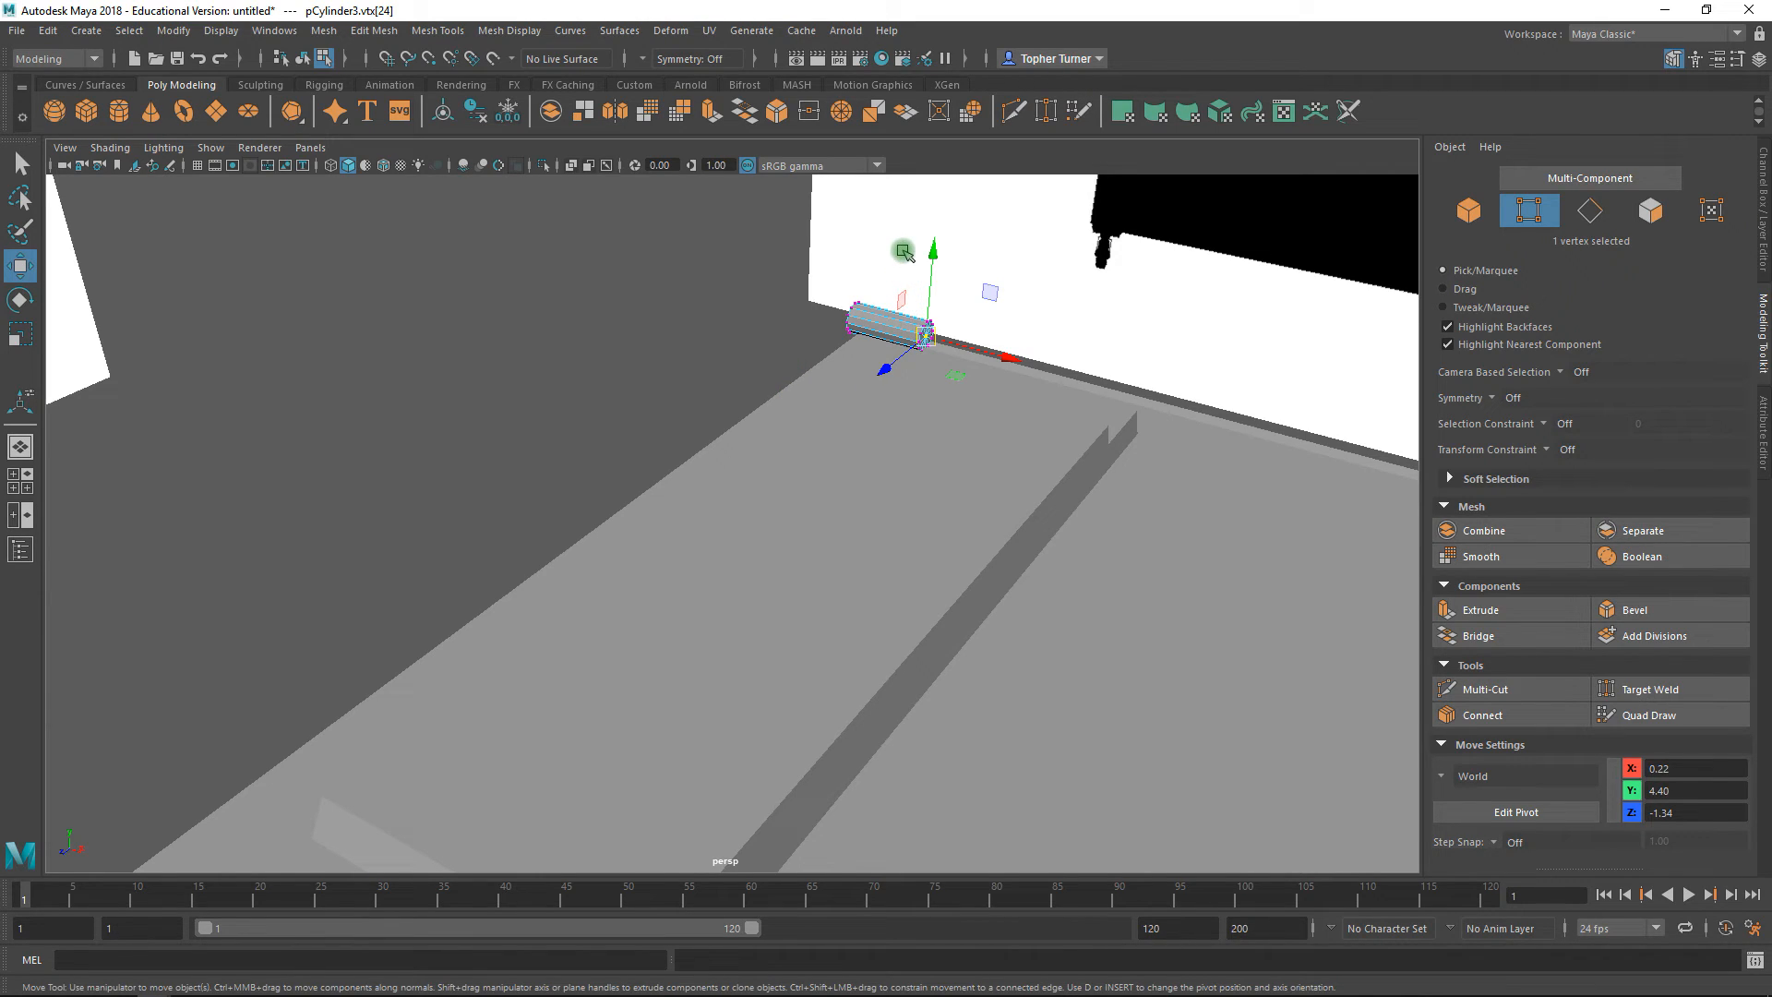
drag(1043, 445, 1043, 445)
alt+drag(1043, 445, 1031, 412)
key(space)
key(space)
alt+right_drag(656, 646, 522, 547)
alt+middle_drag(796, 535, 561, 492)
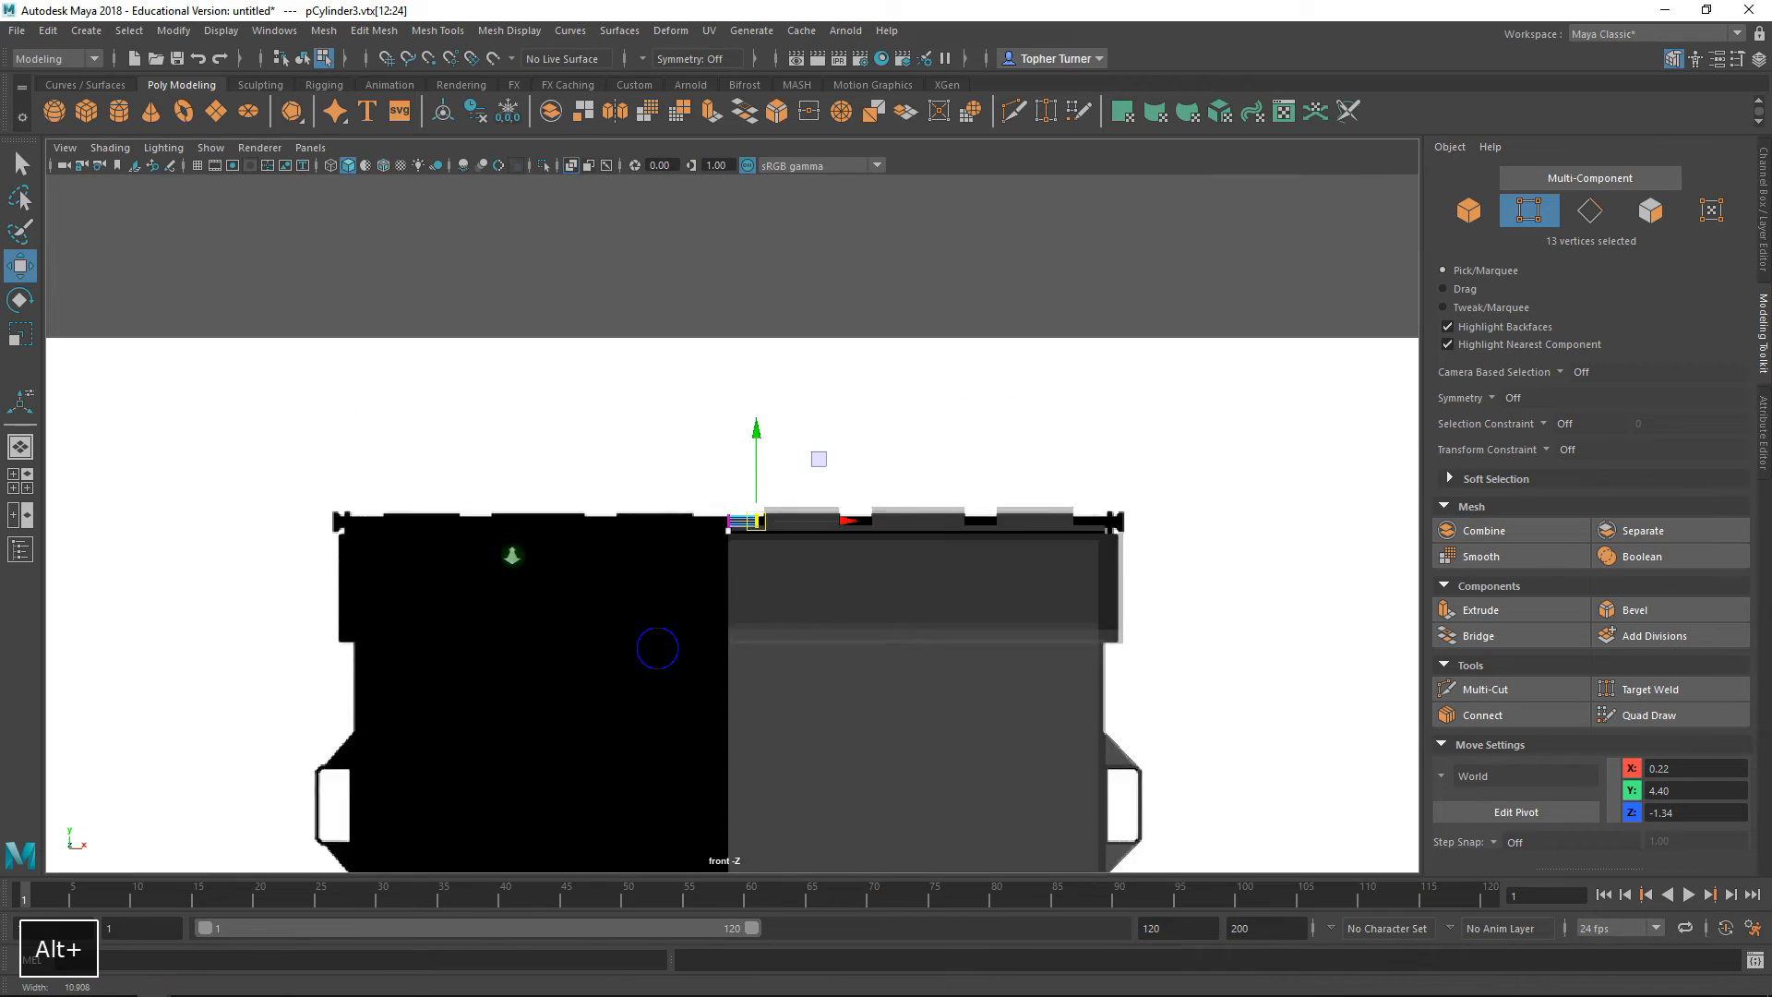
alt+right_drag(561, 492, 910, 716)
drag(451, 451, 705, 450)
- Align the rod's outer-end vertices with the start of the flared cap in the front reference, at about X 3.08
alt+right_drag(640, 415, 1170, 842)
alt+middle_drag(372, 309, 929, 637)
alt+right_drag(475, 323, 826, 520)
alt+middle_drag(606, 418, 759, 560)
alt+right_drag(582, 434, 667, 492)
drag(689, 448, 802, 453)
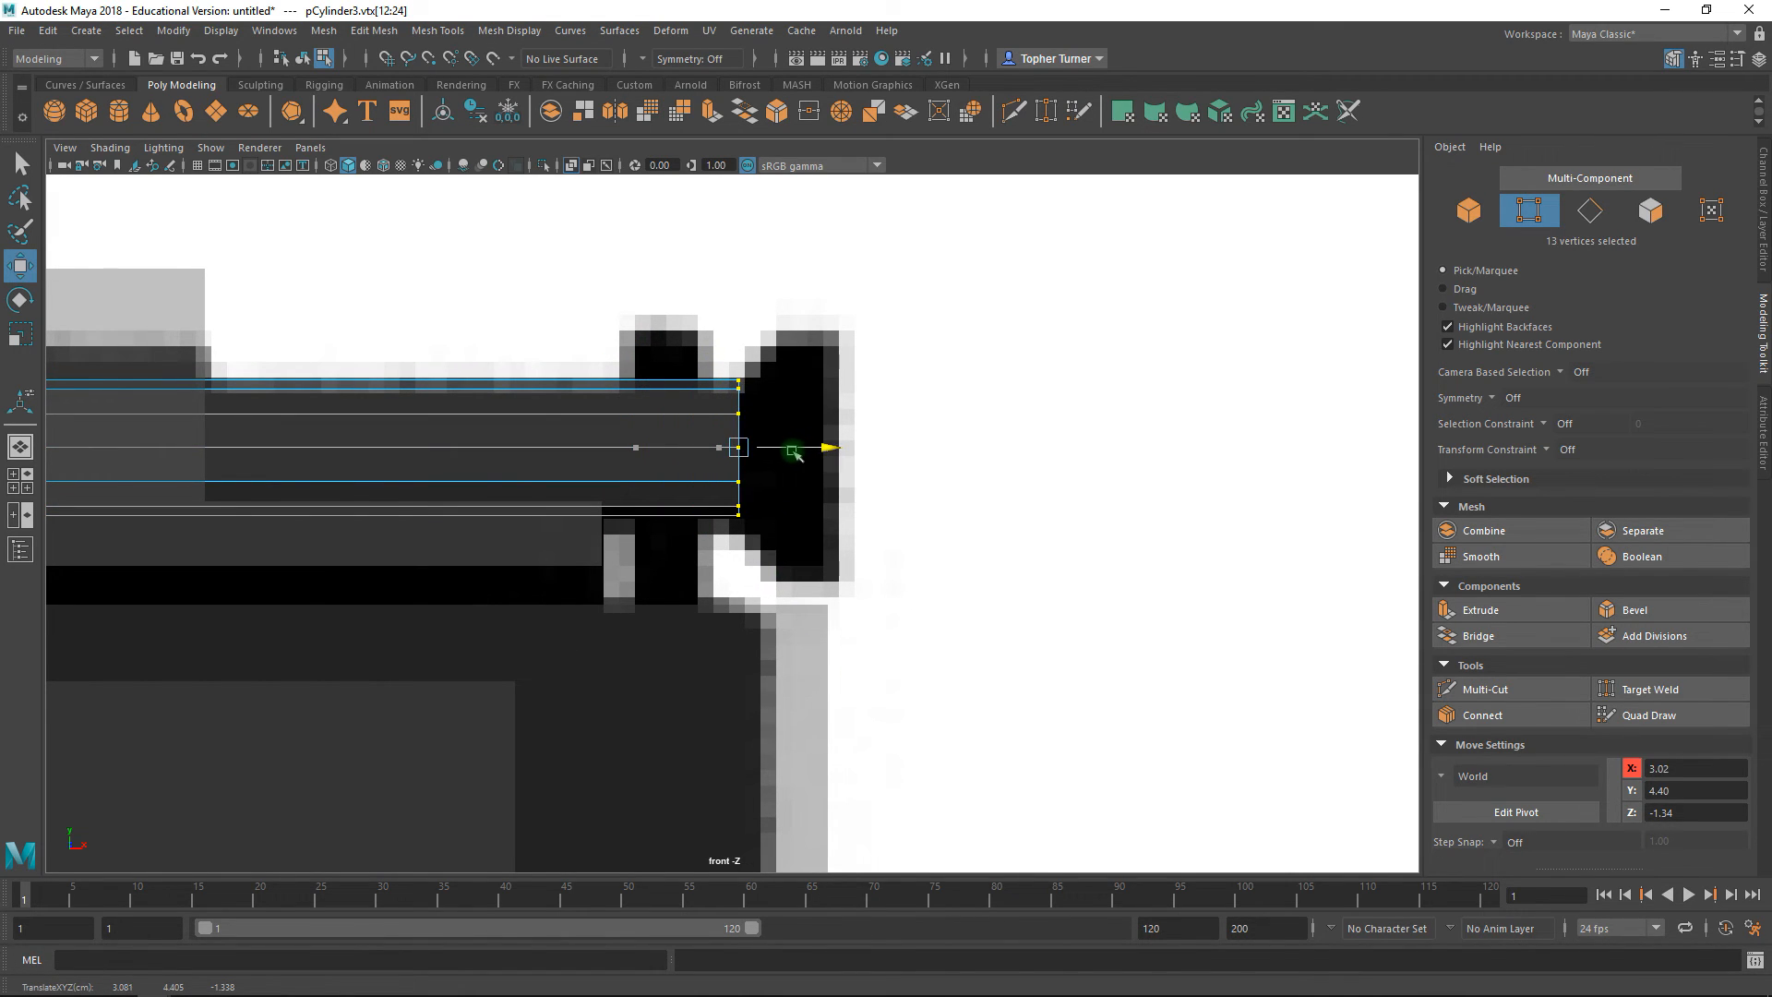
alt+middle_drag(1108, 425, 1012, 459)
alt+right_drag(752, 476, 864, 546)
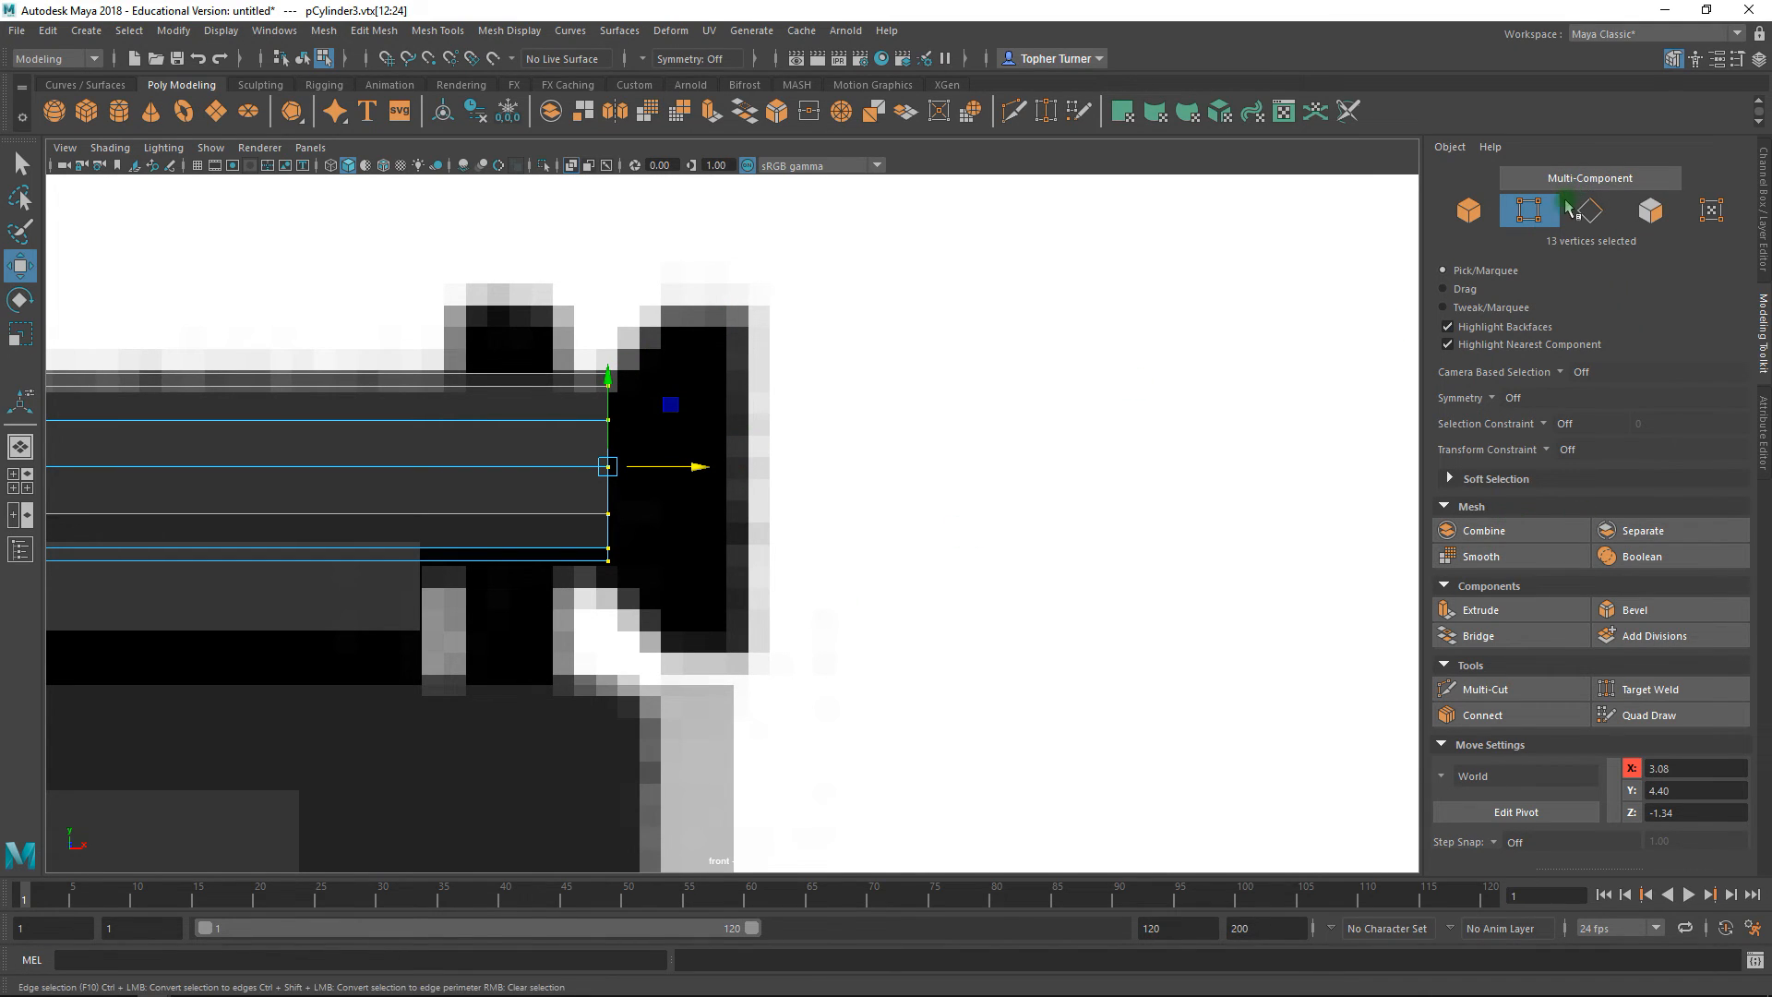
- Extrude the rod's outer cap faces outward and scale them up about 1.73 times to form the flare in the reference
click(1650, 210)
drag(571, 604, 434, 642)
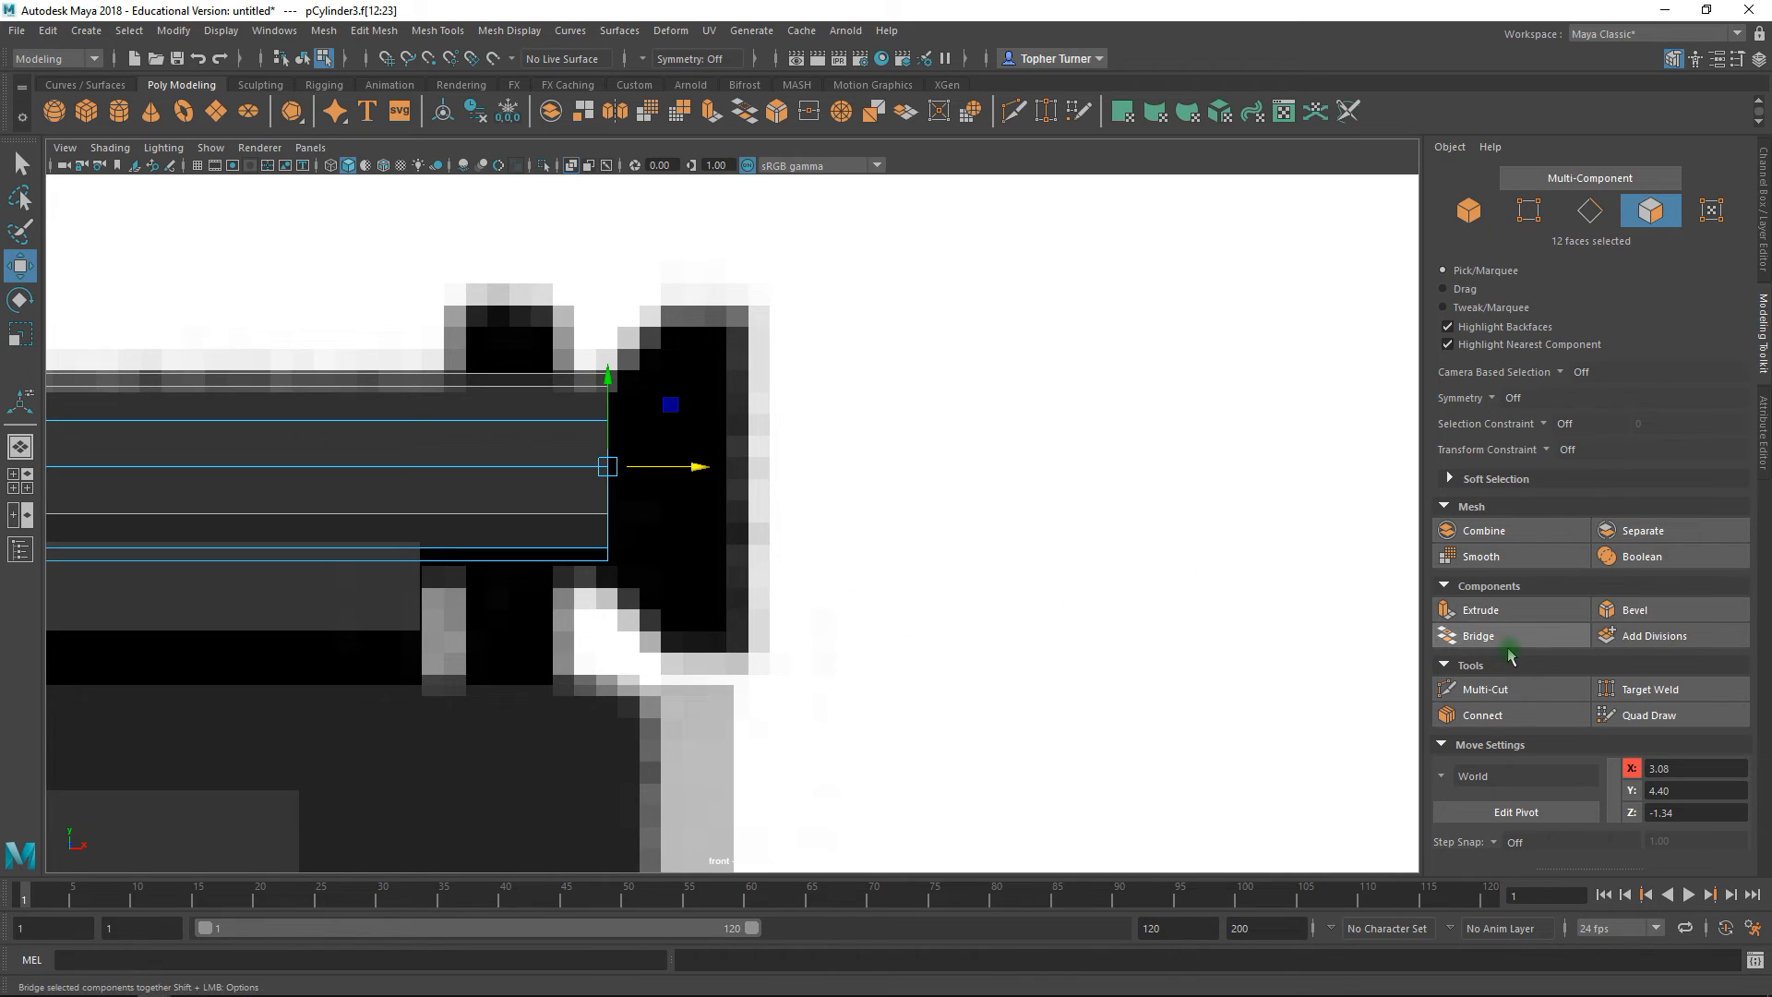
click(1445, 610)
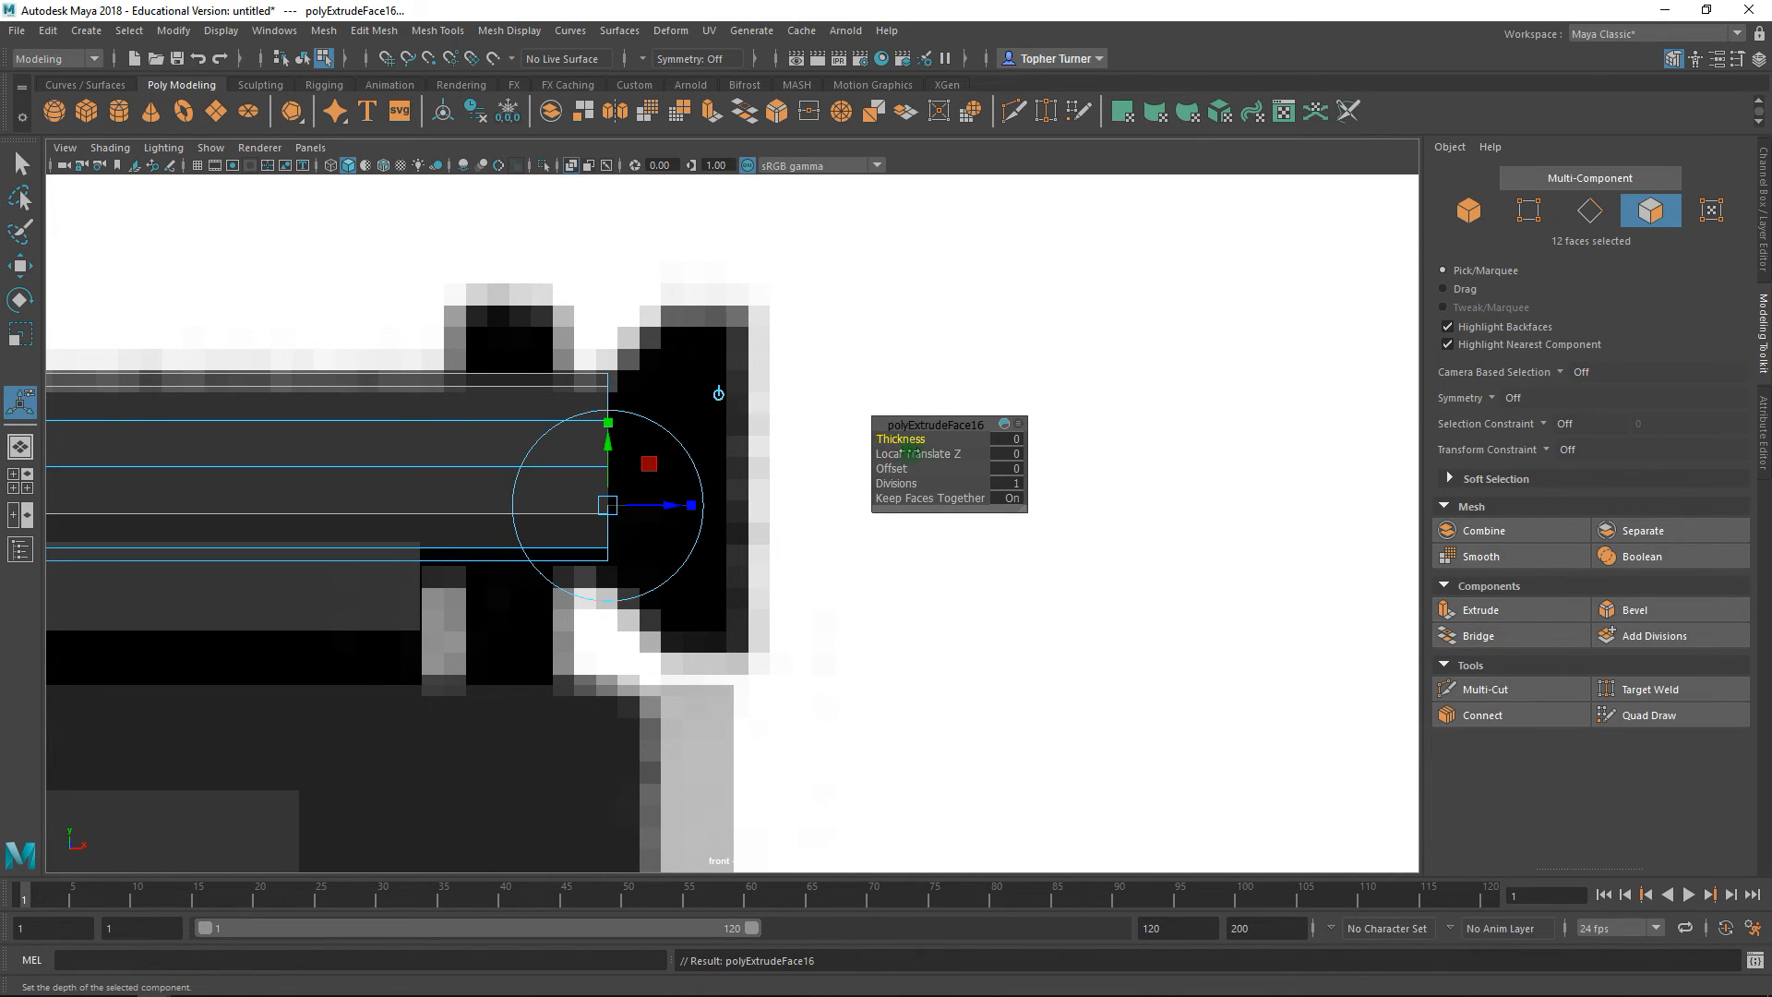
drag(651, 464, 767, 319)
key(ctrl+z)
key(r)
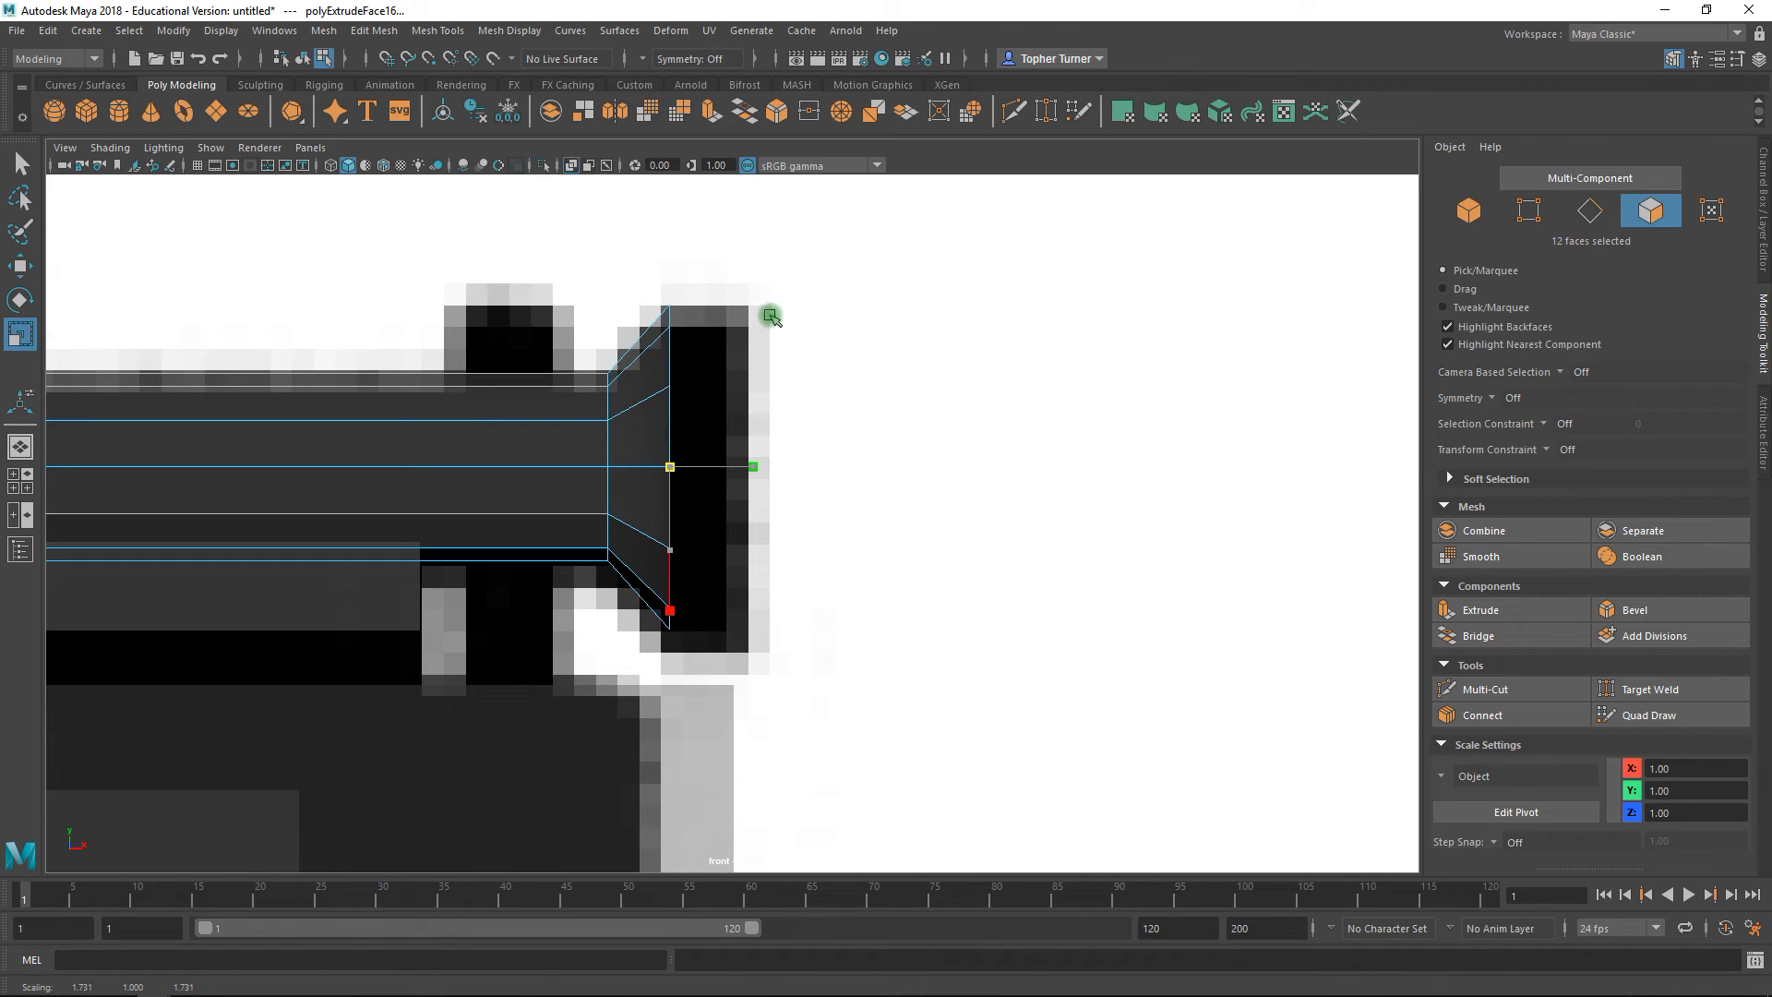
- Extrude the enlarged cap faces outward again by about 0.035 to give the rod's end cap its thickness
click(1476, 610)
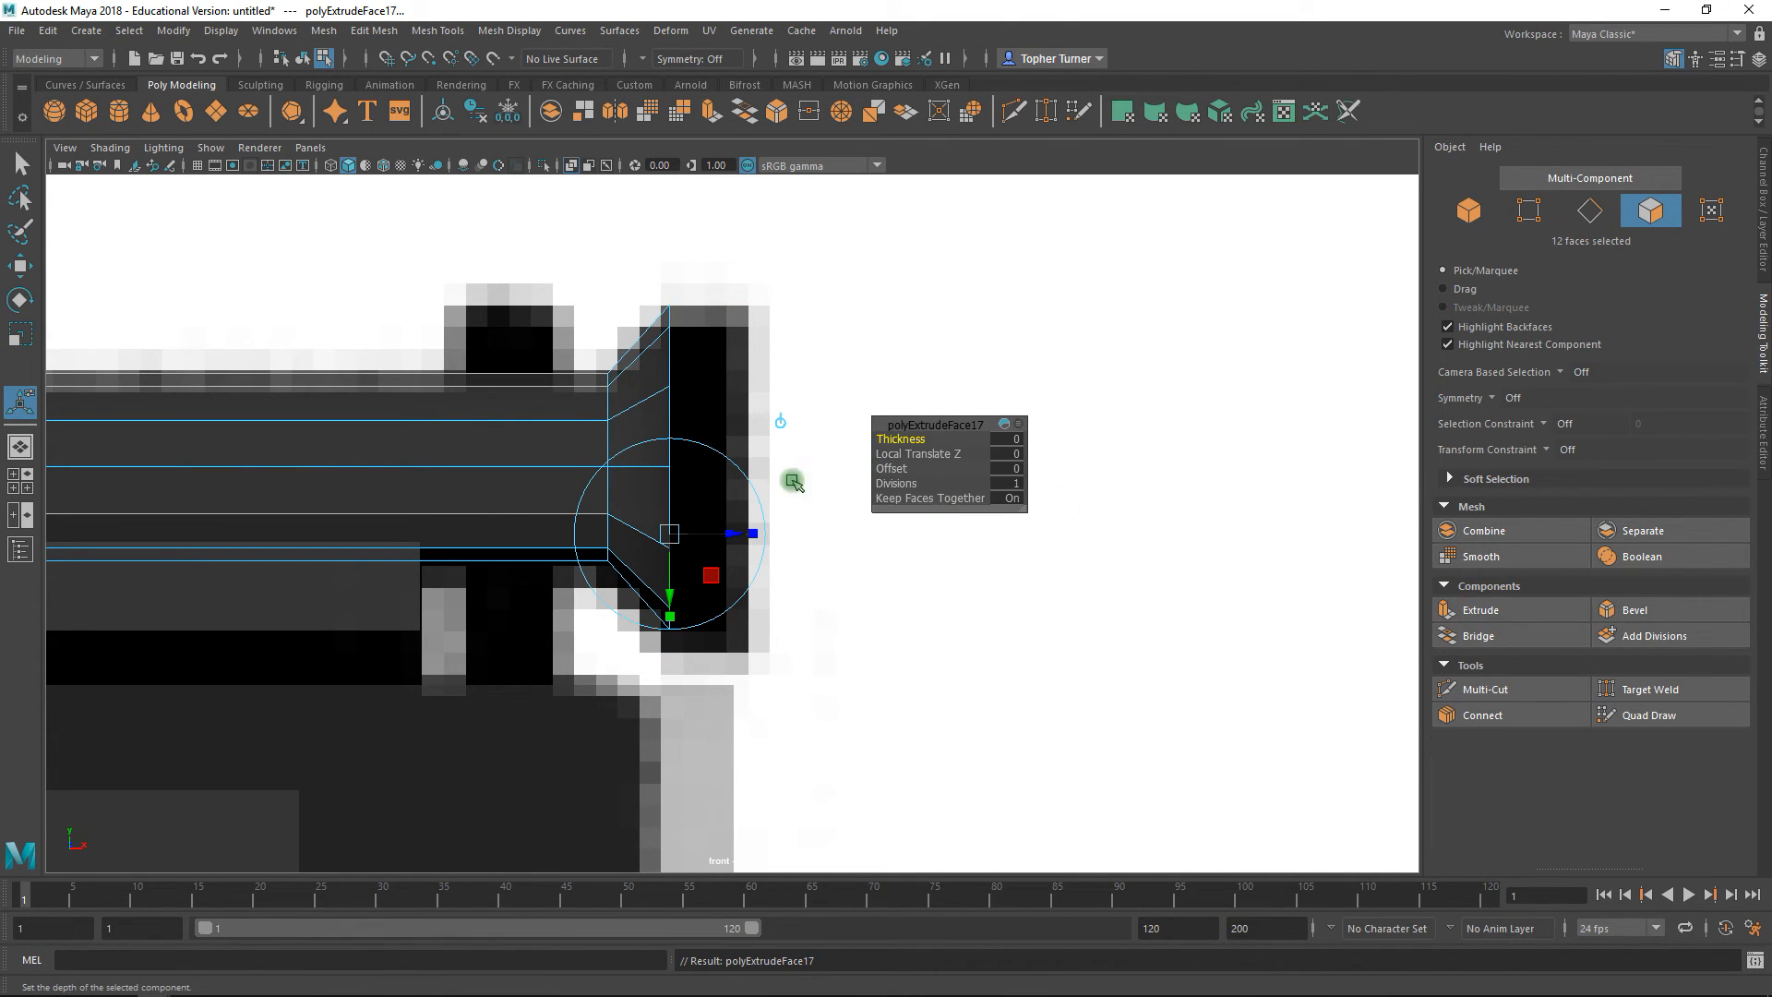
drag(726, 536, 800, 528)
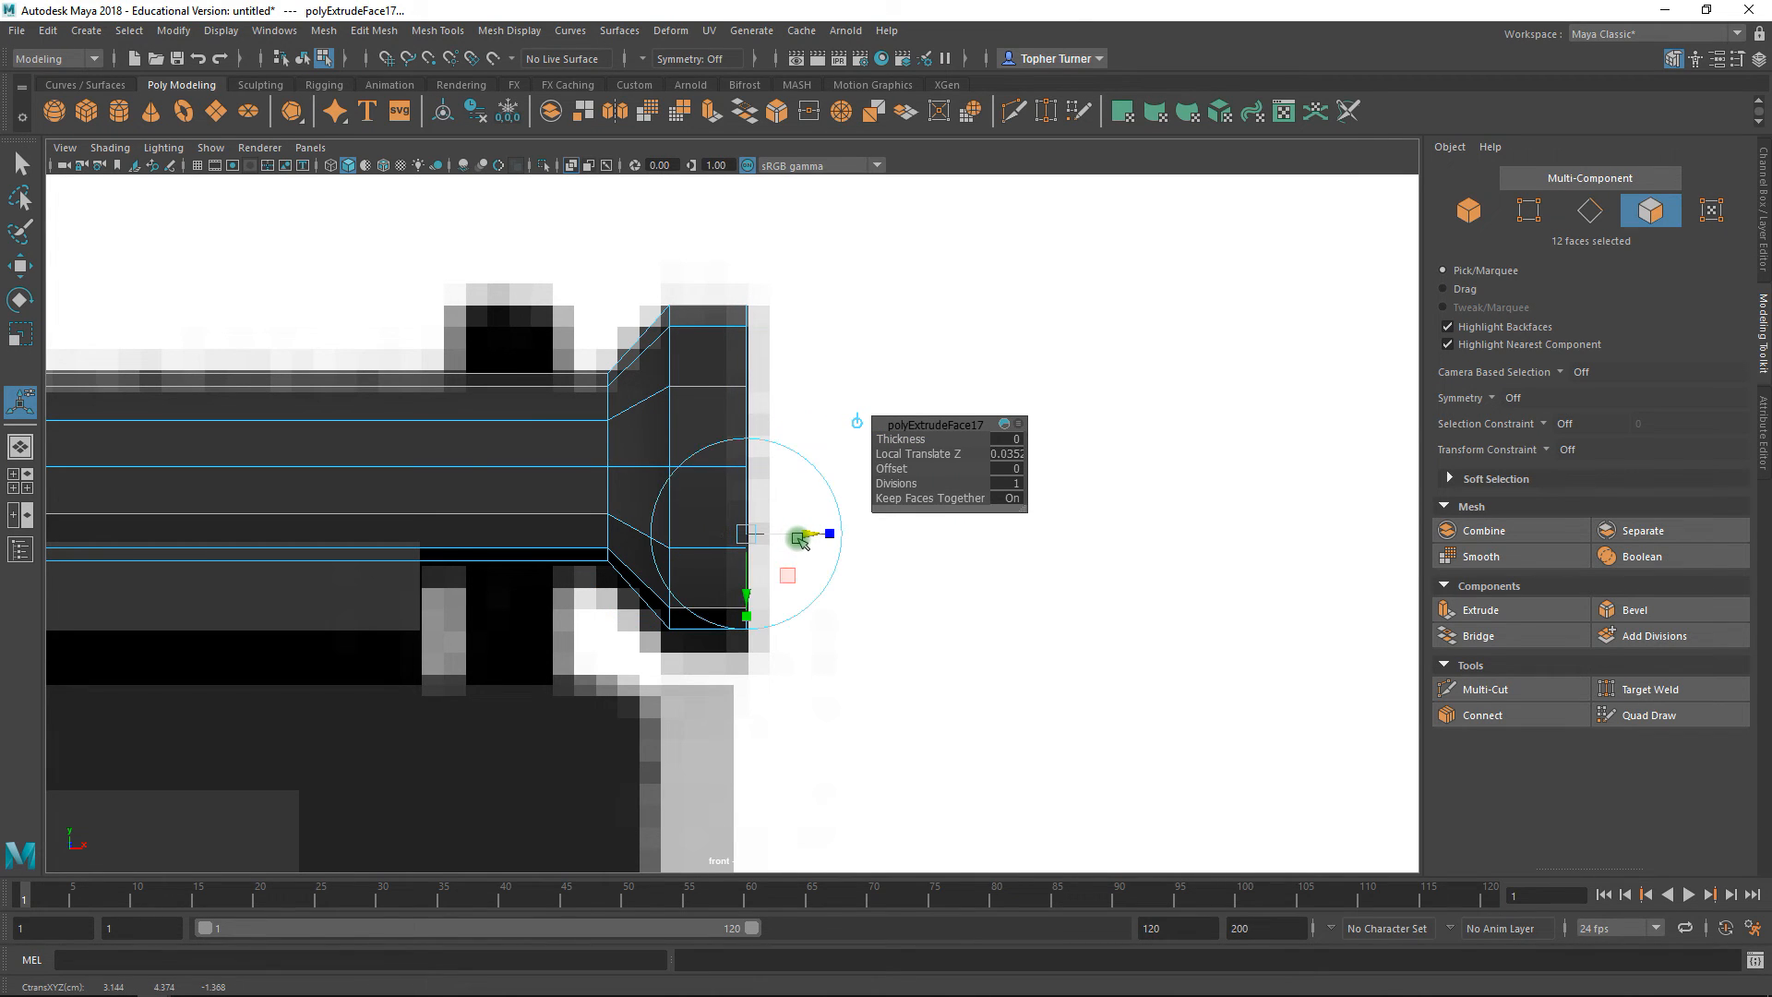
click(23, 170)
alt+right_drag(738, 494, 708, 514)
- Insert one edge loop around the rod's long section using Connect with 1 segment
click(1589, 211)
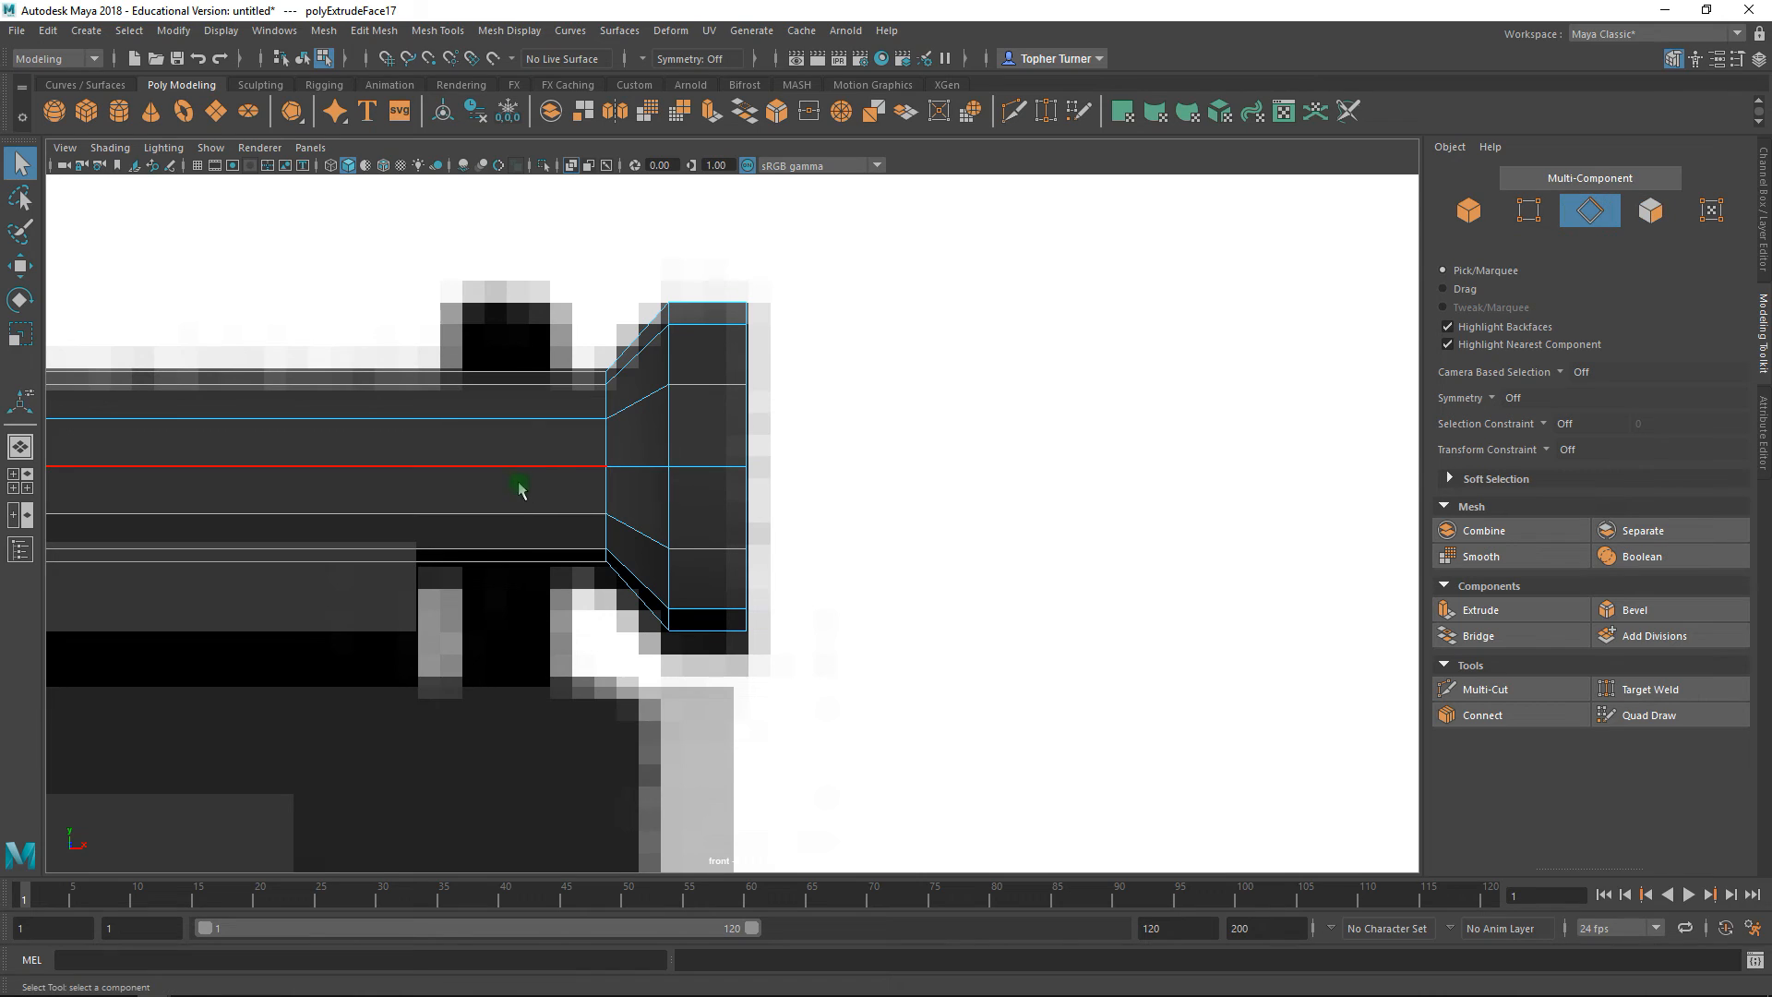
shift+click(506, 420)
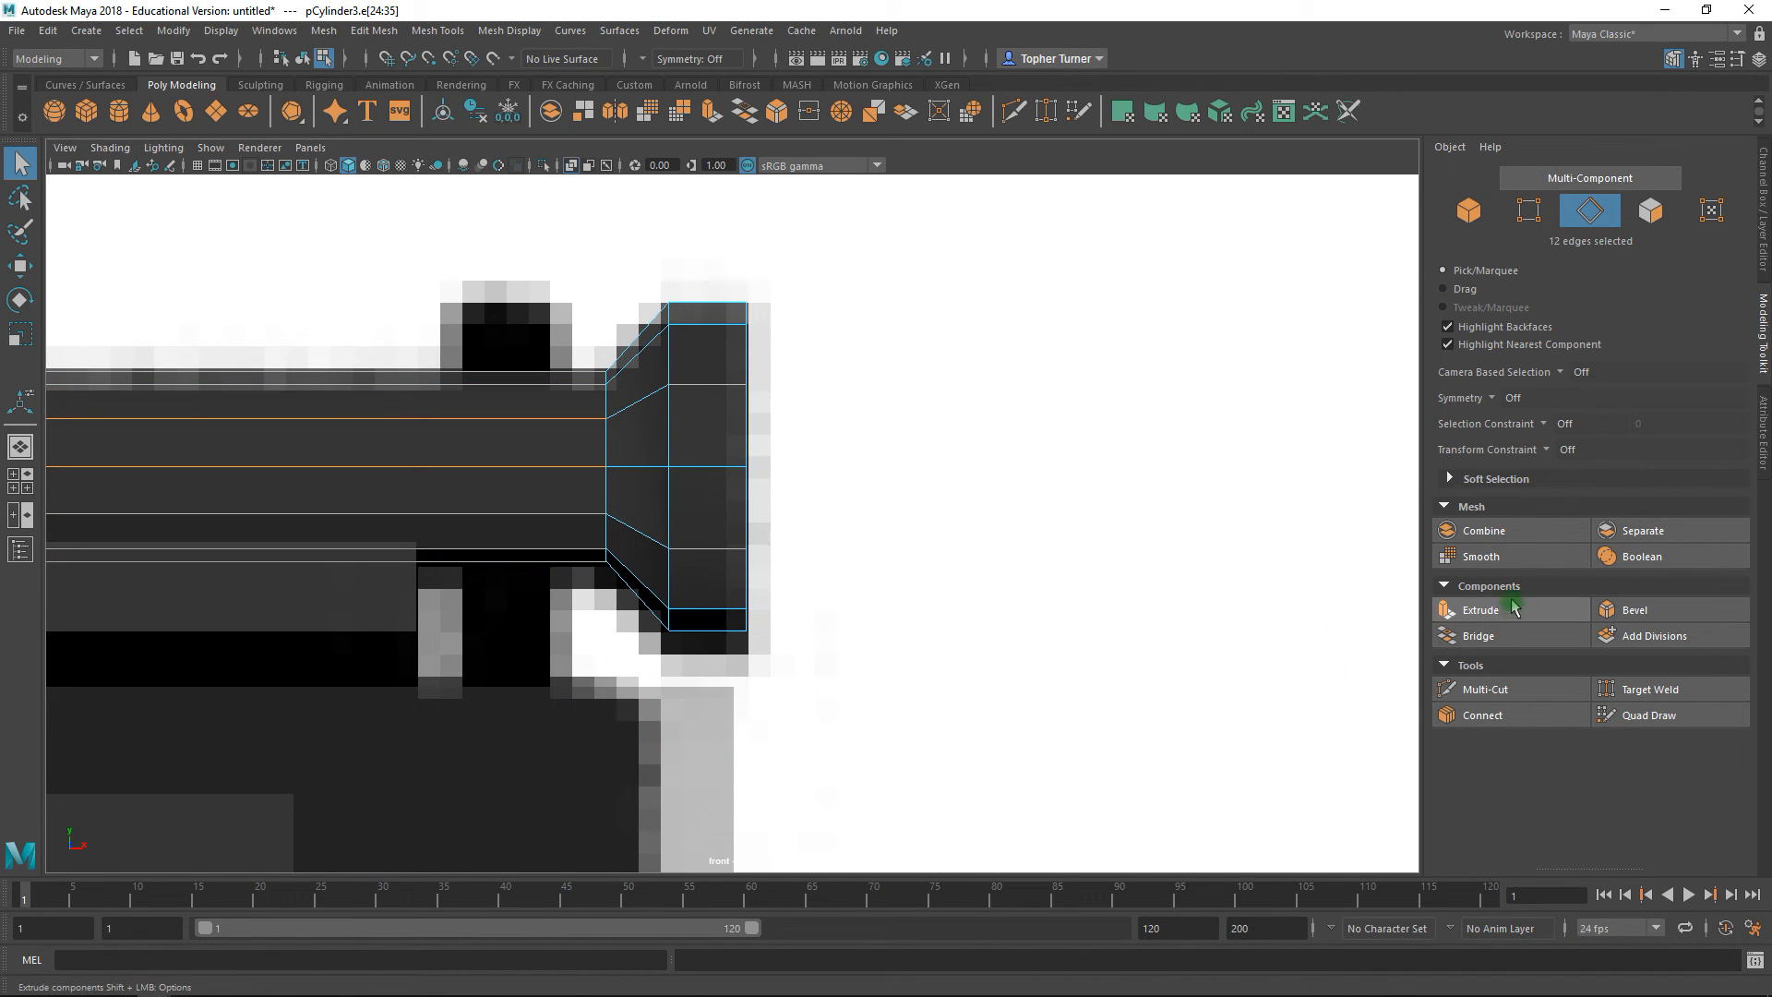
click(1501, 717)
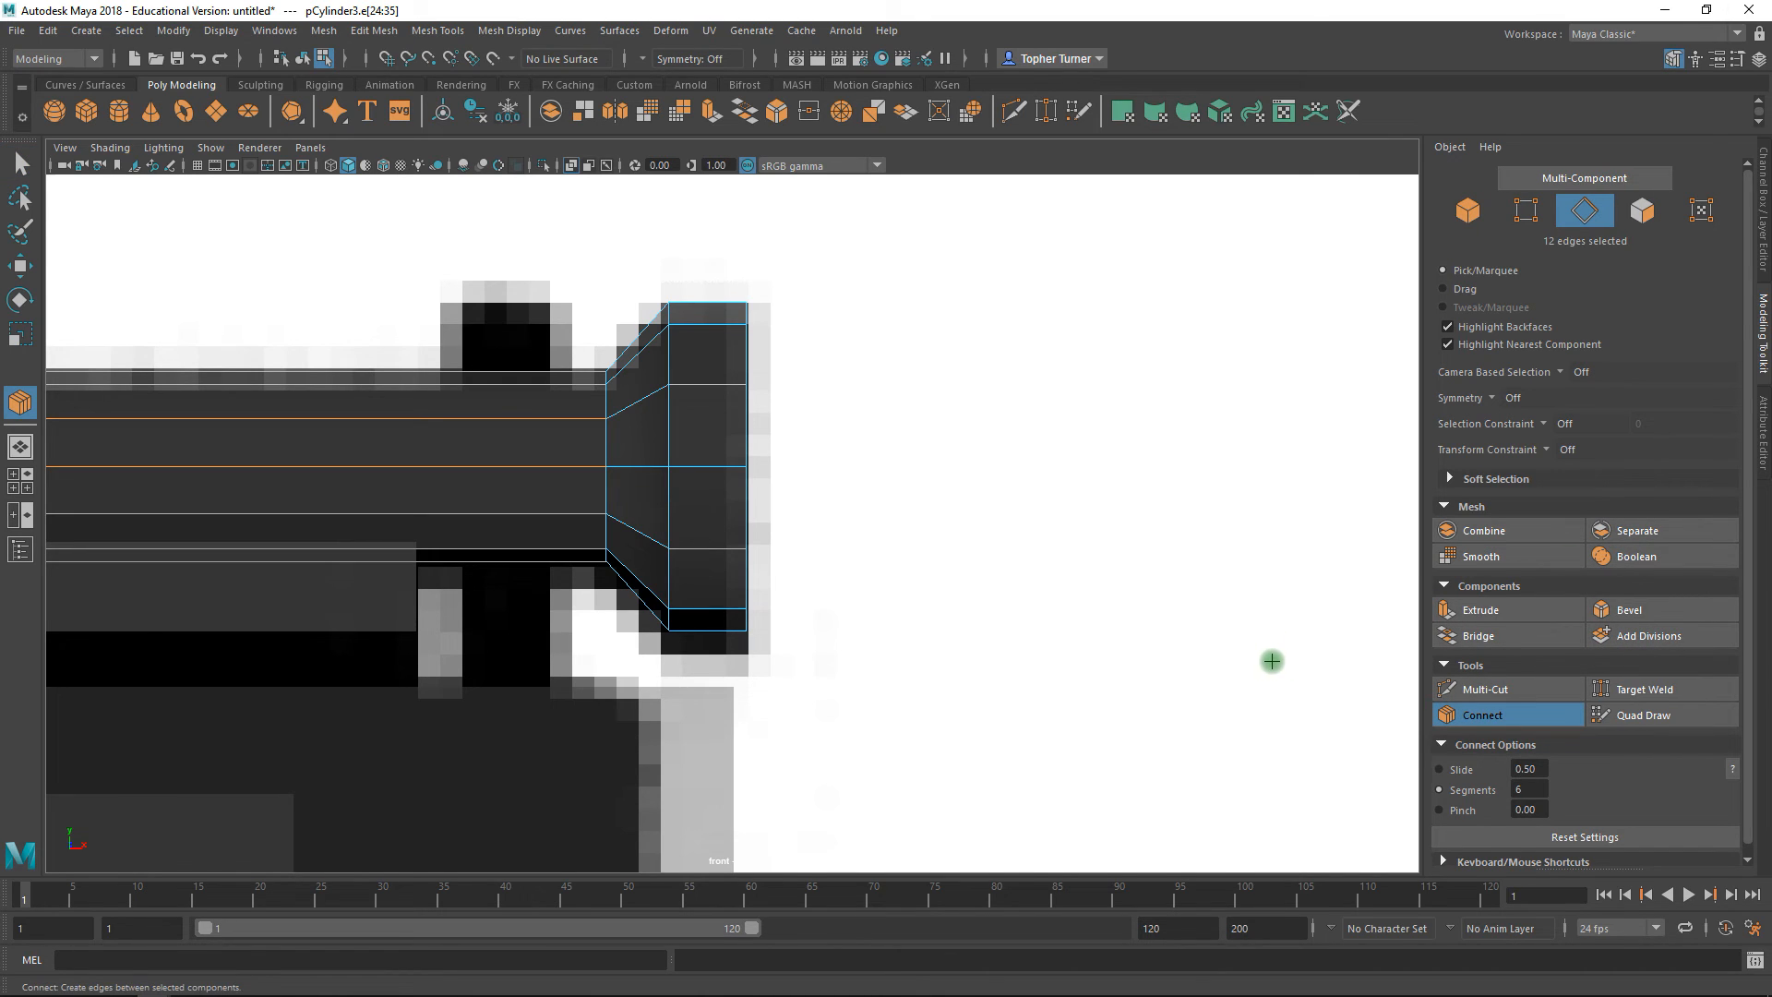
text(1)
key(Return)
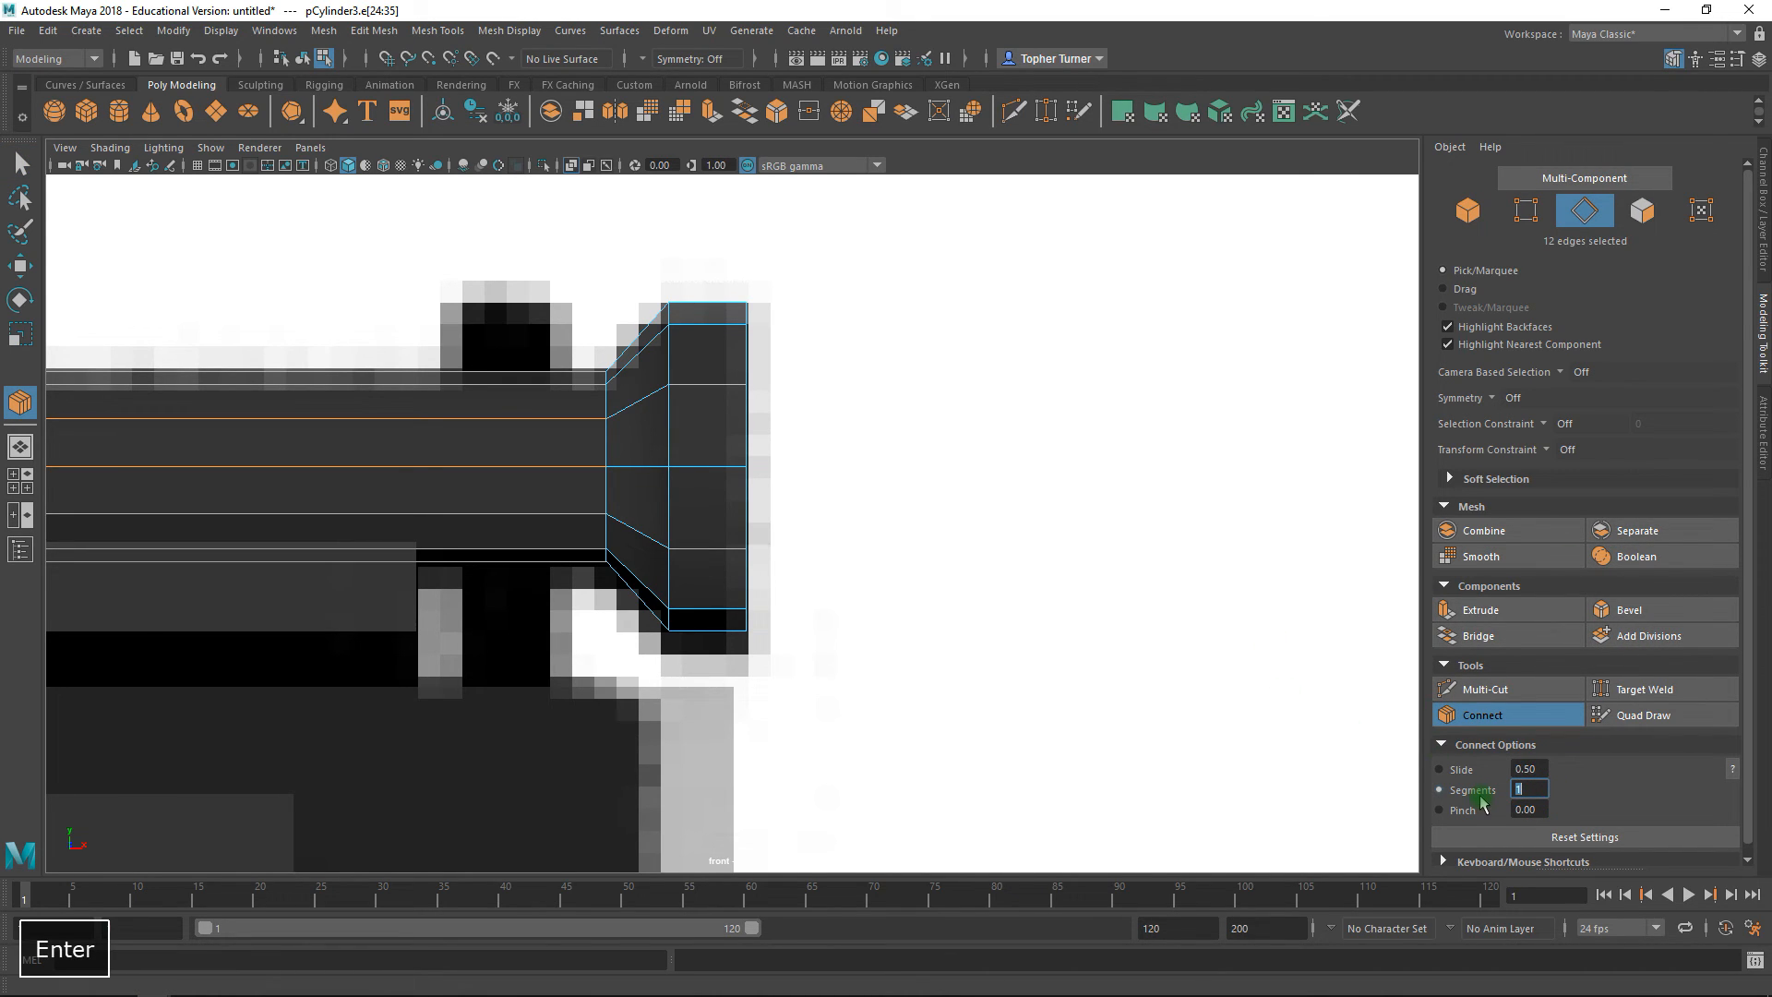
alt+right_drag(1012, 558, 902, 498)
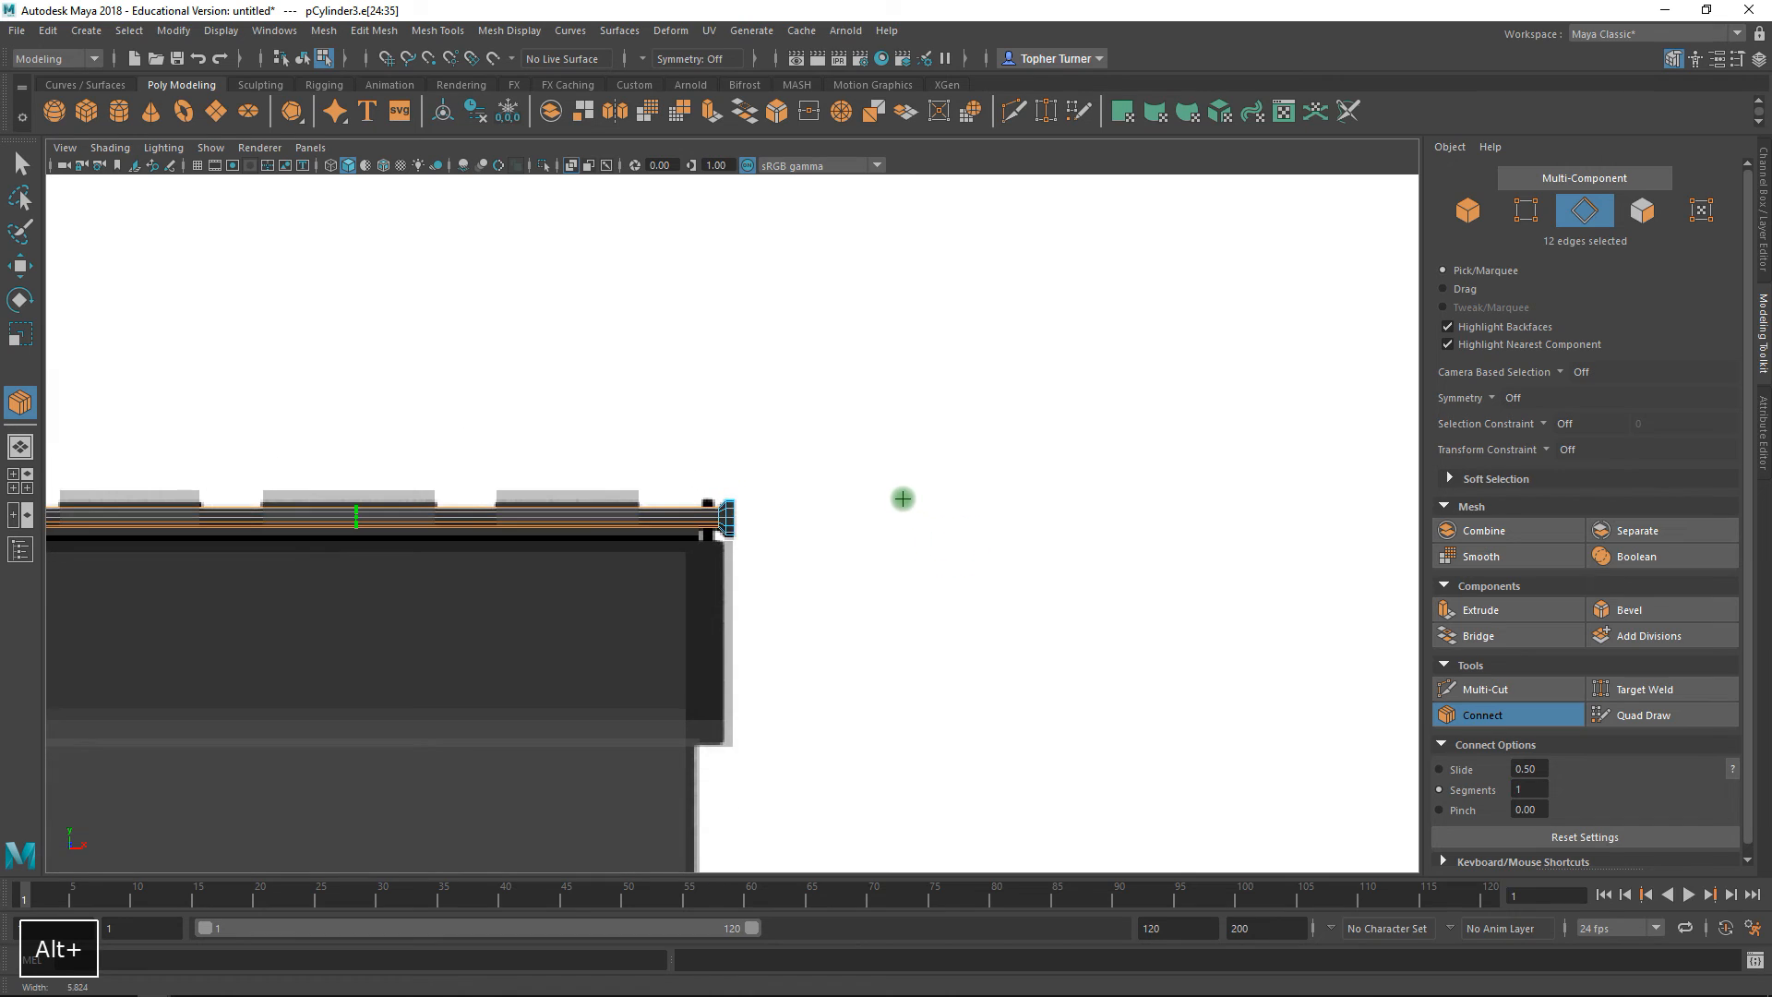
alt+middle_drag(630, 503, 975, 477)
alt+right_drag(975, 477, 1072, 640)
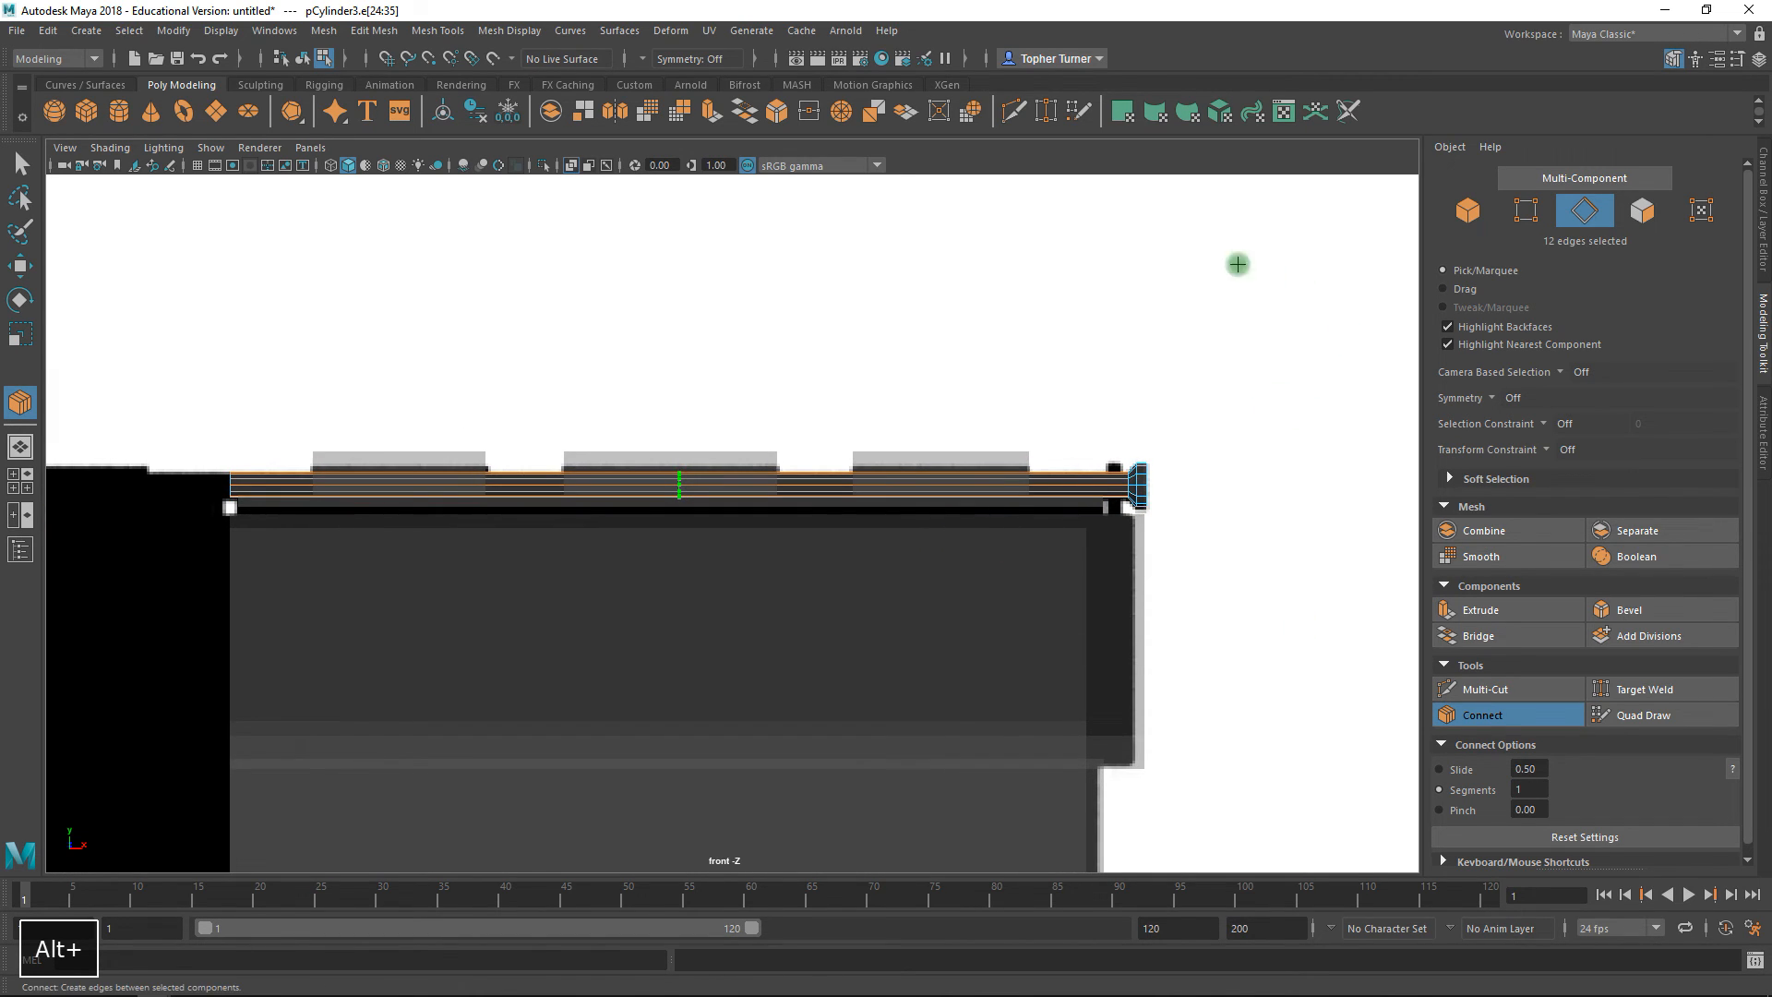
click(20, 163)
- Move the new edge loop along X to about 3.02, at the inner side of the bracket in the reference
key(w)
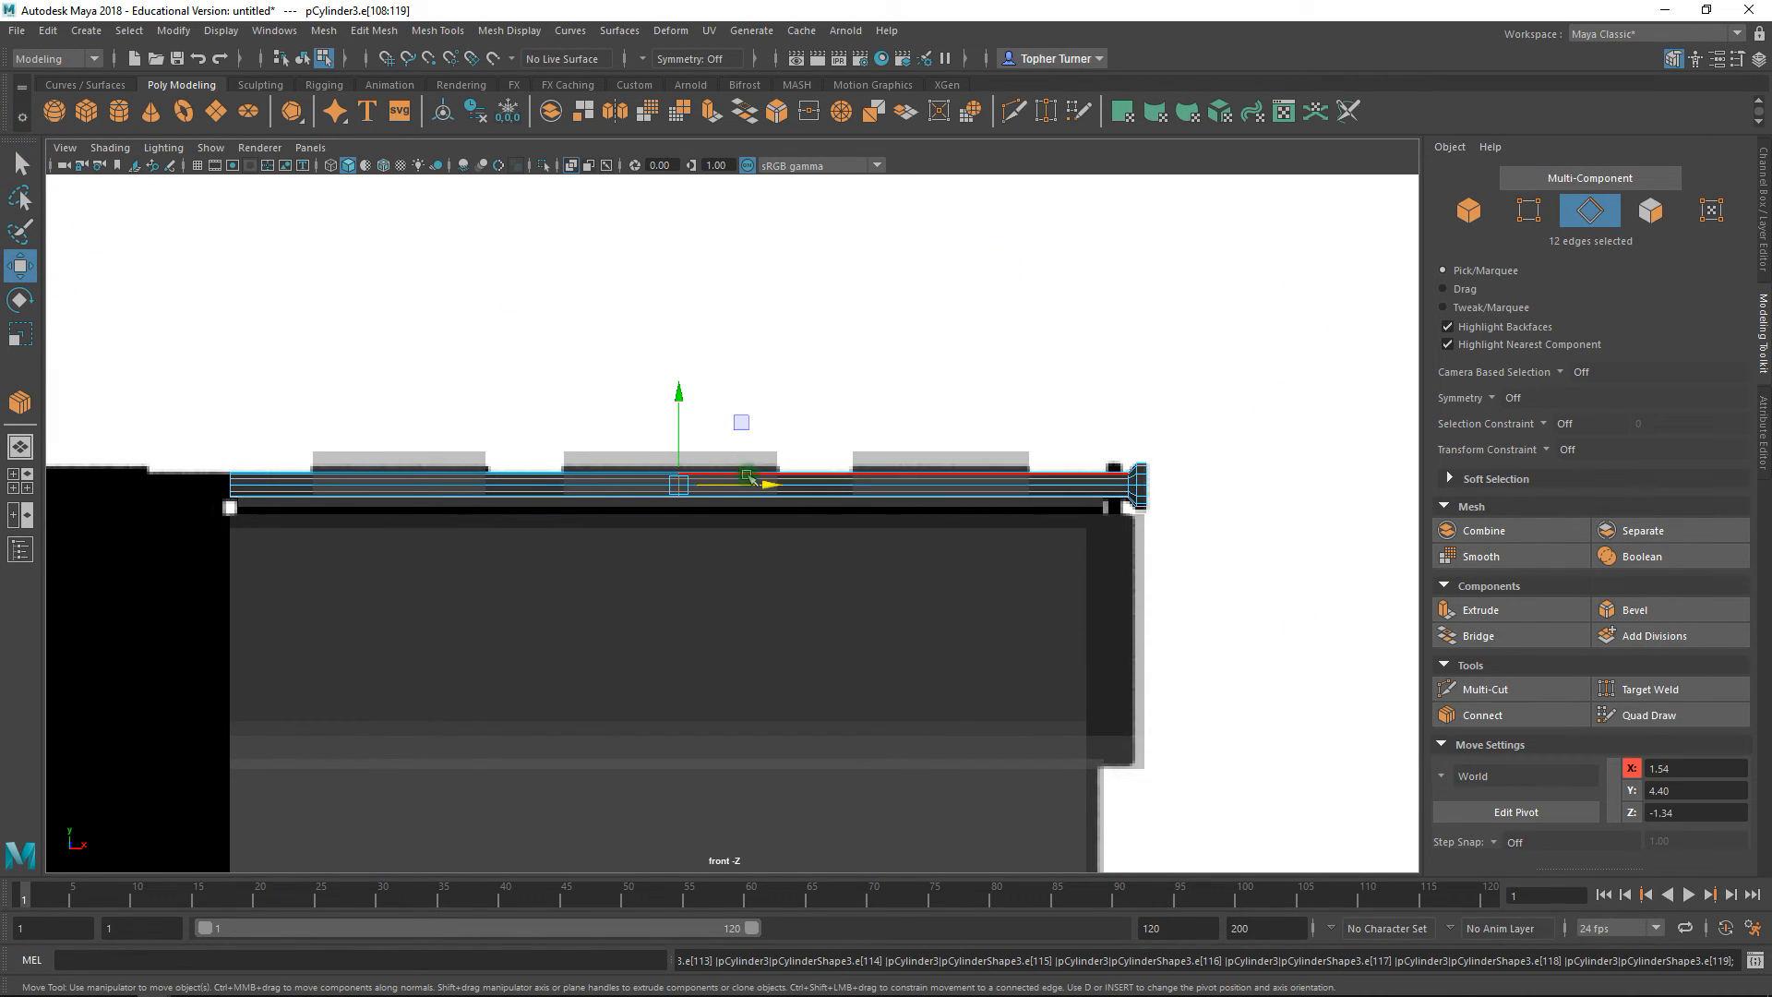
drag(754, 486, 1179, 498)
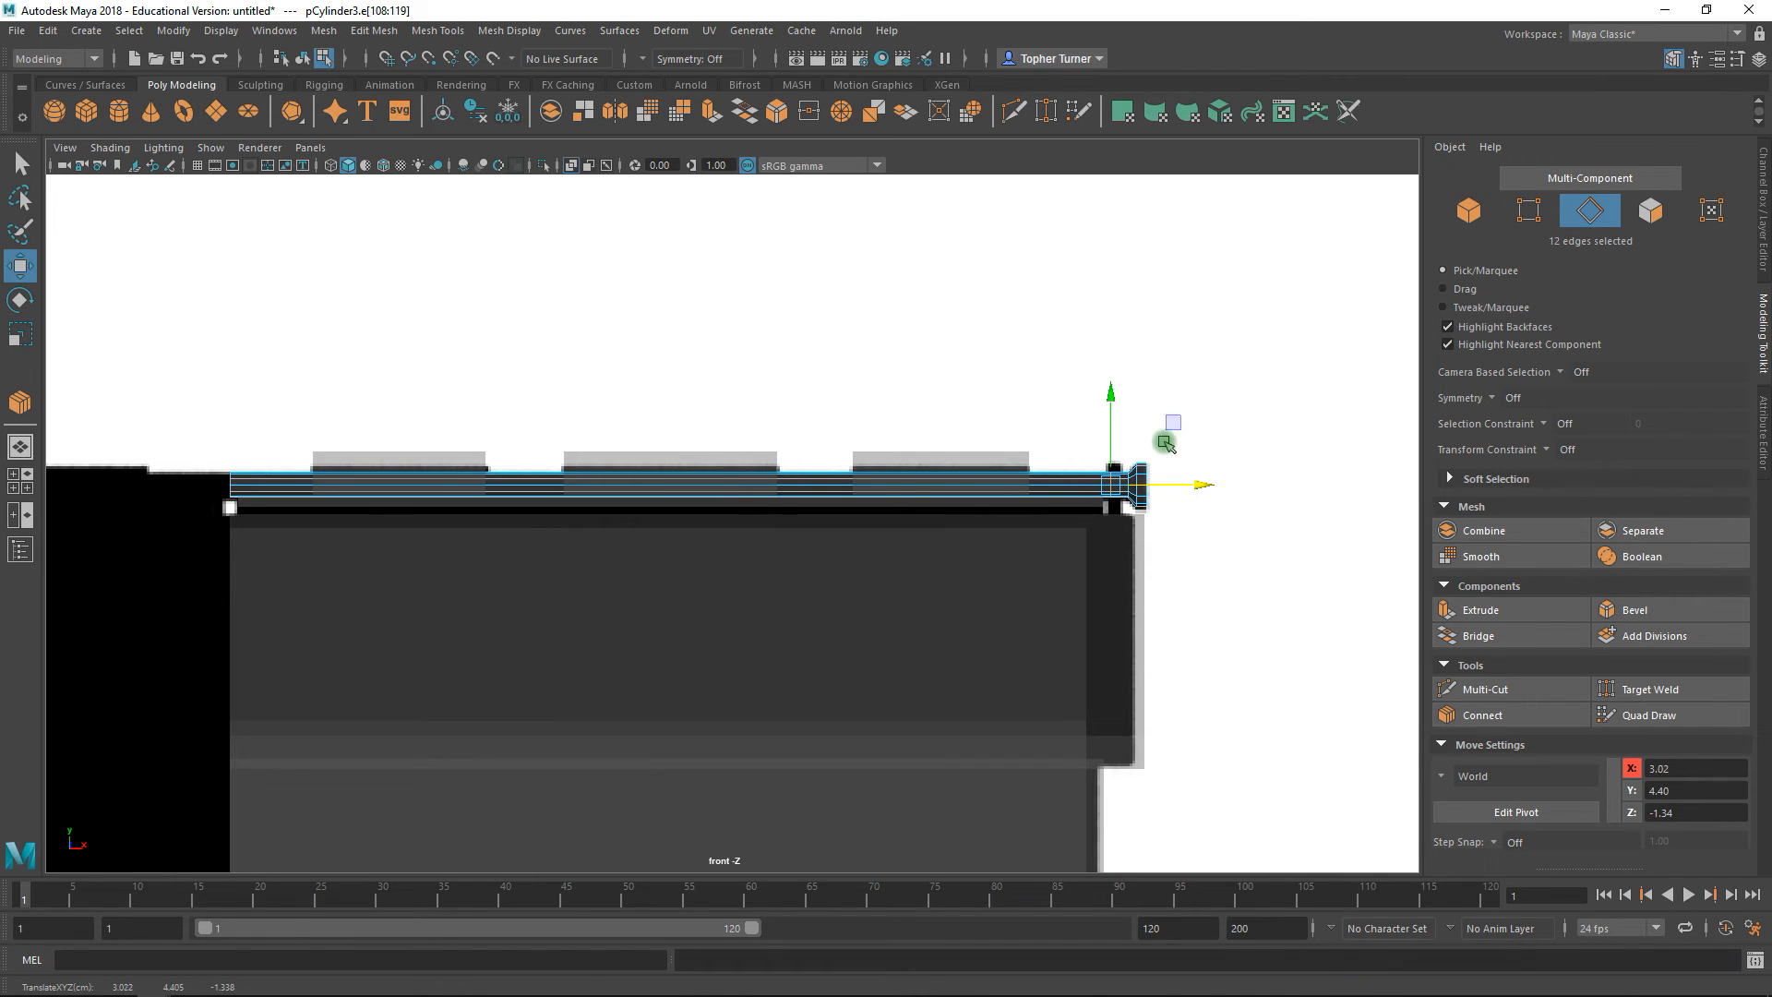
alt+right_drag(1164, 443, 1353, 585)
alt+middle_drag(1353, 586, 676, 440)
alt+right_drag(677, 439, 819, 474)
alt+middle_drag(819, 477, 811, 621)
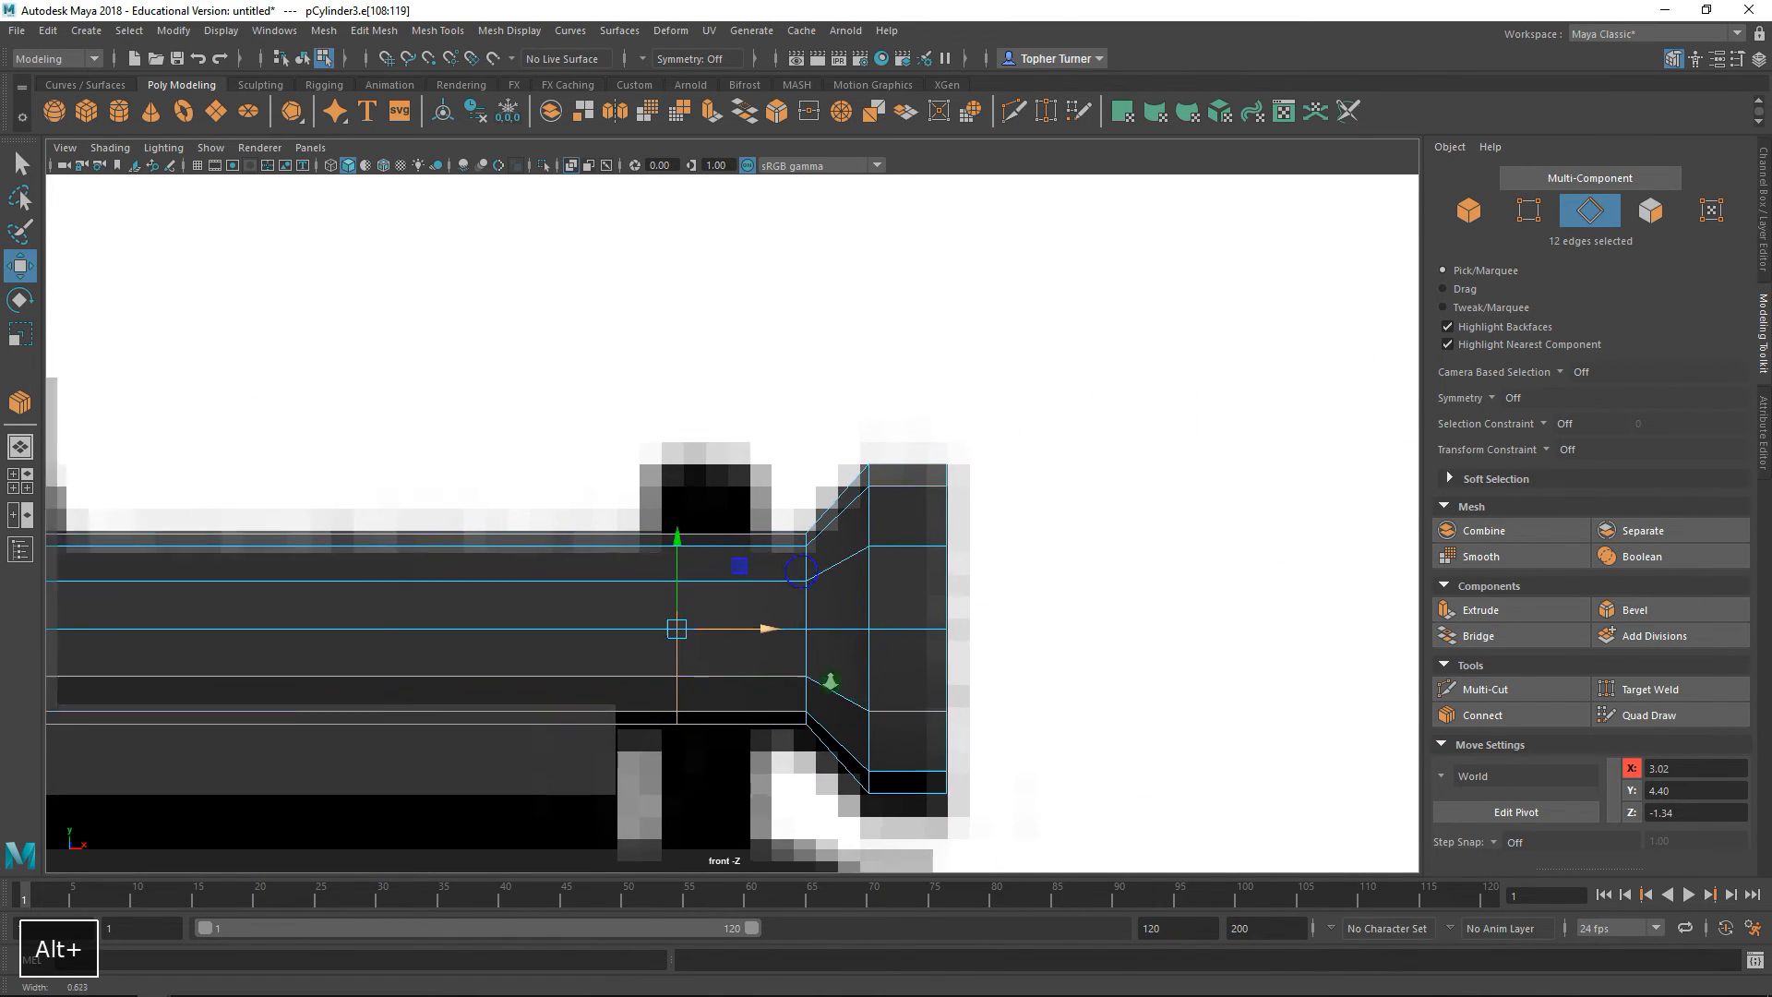
alt+right_drag(810, 620, 824, 620)
alt+middle_drag(825, 620, 849, 420)
drag(766, 455, 802, 451)
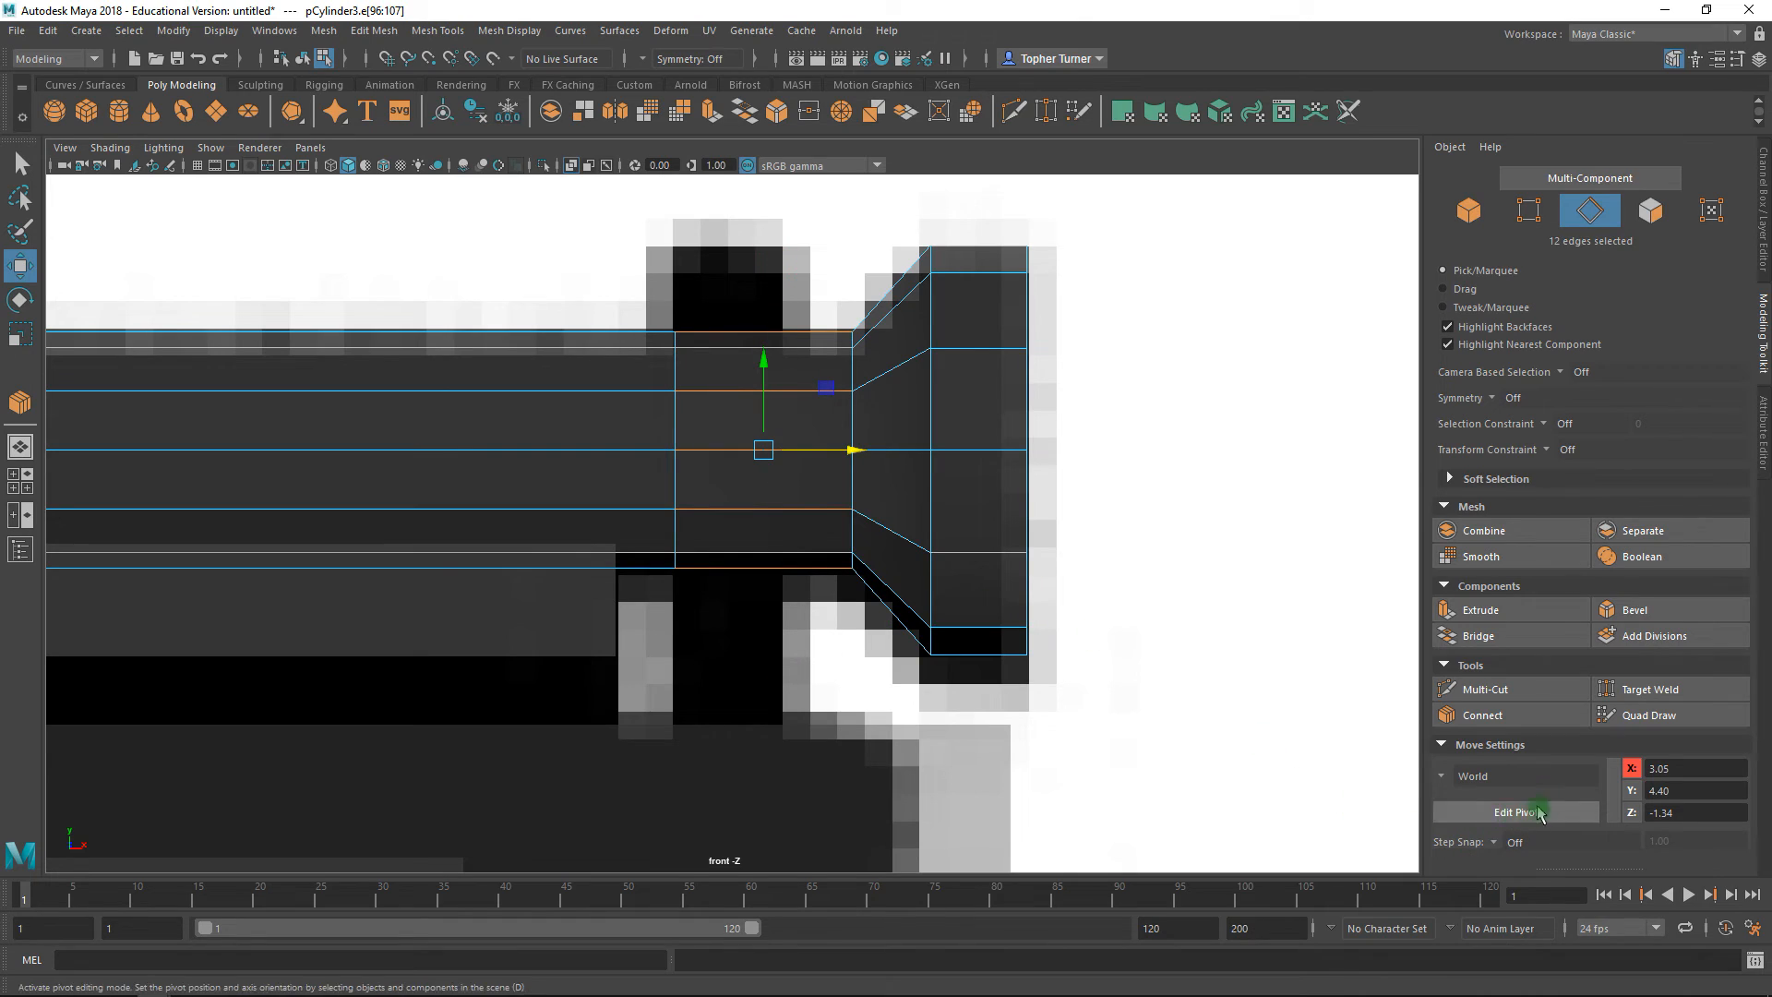
- Connect a second edge loop between the first loop and the flare, placing it at the bracket's outer side, about X 3.05
click(1482, 715)
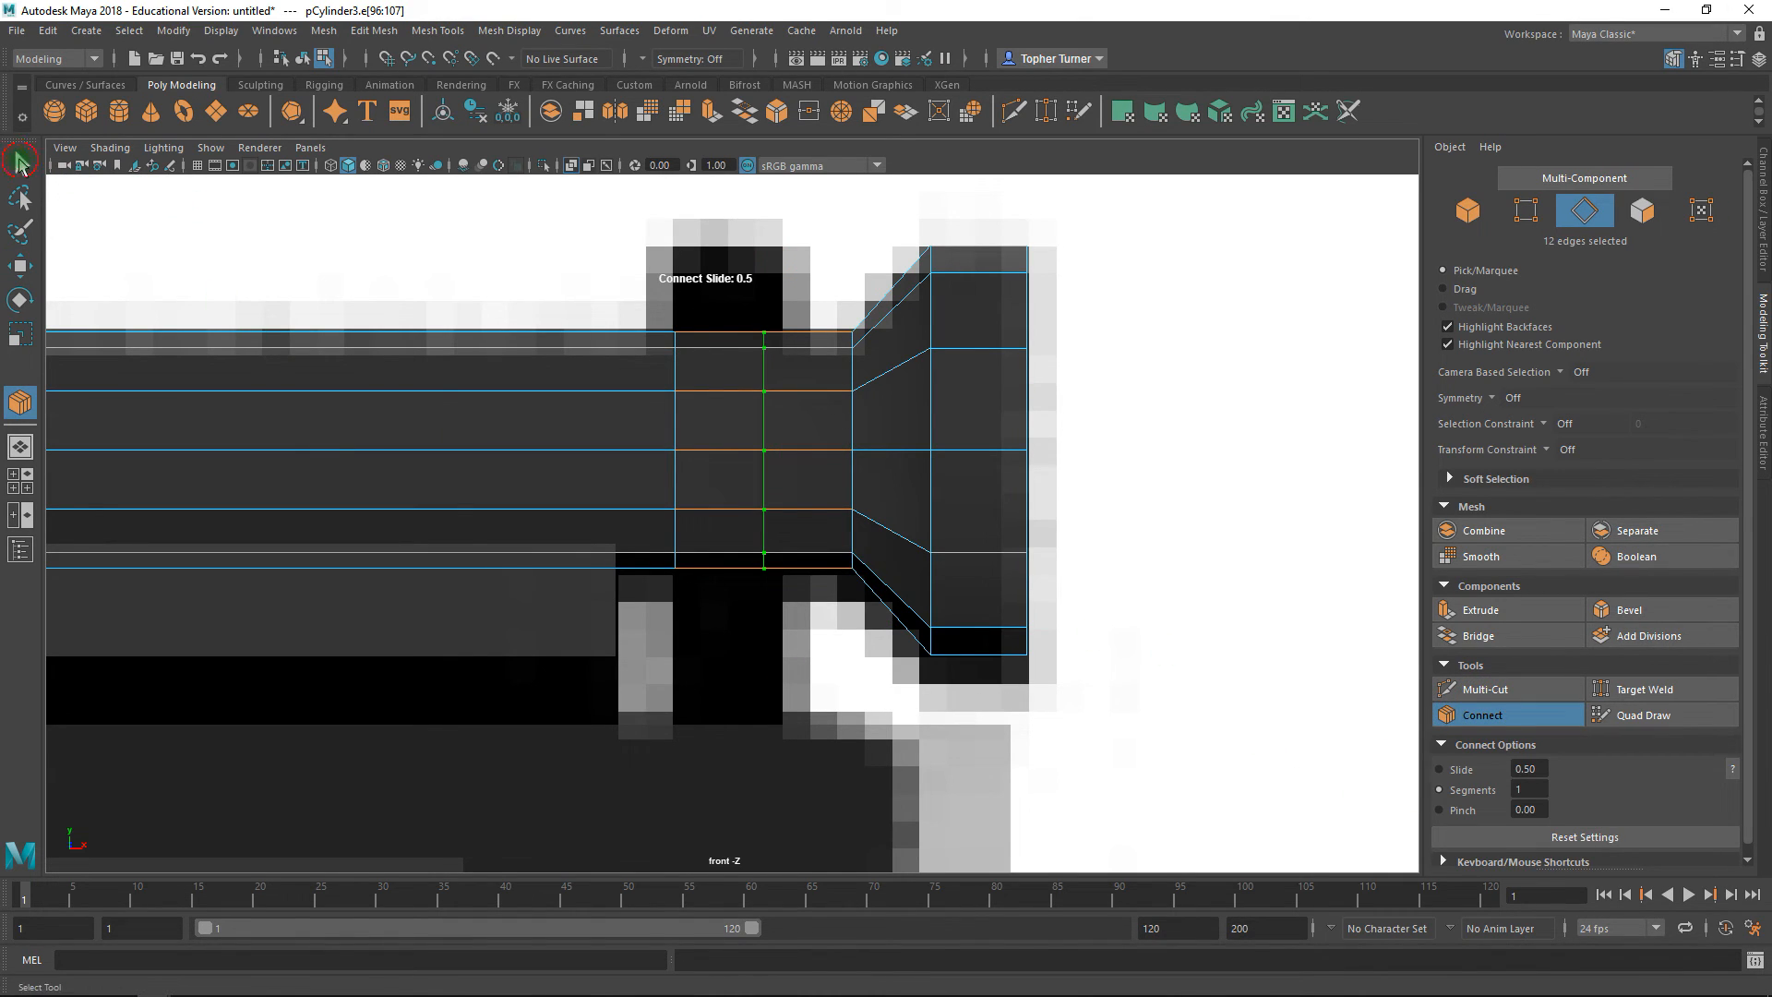
click(19, 266)
drag(821, 461, 836, 454)
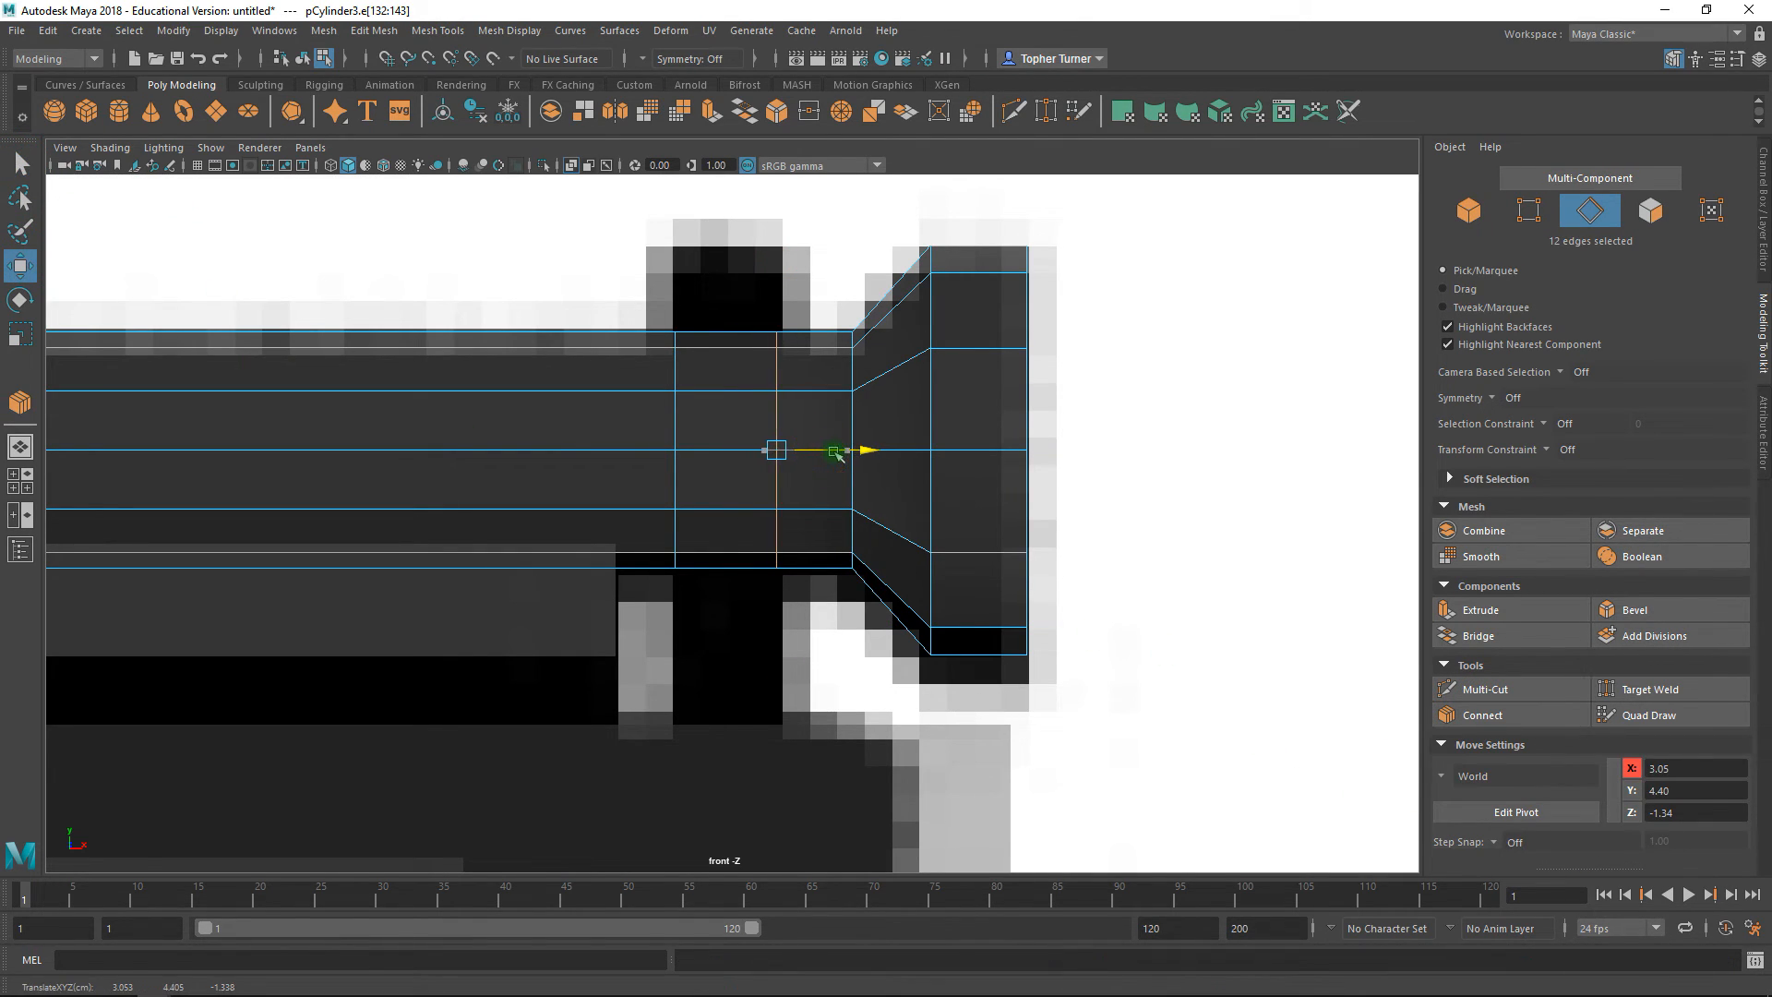
click(1193, 514)
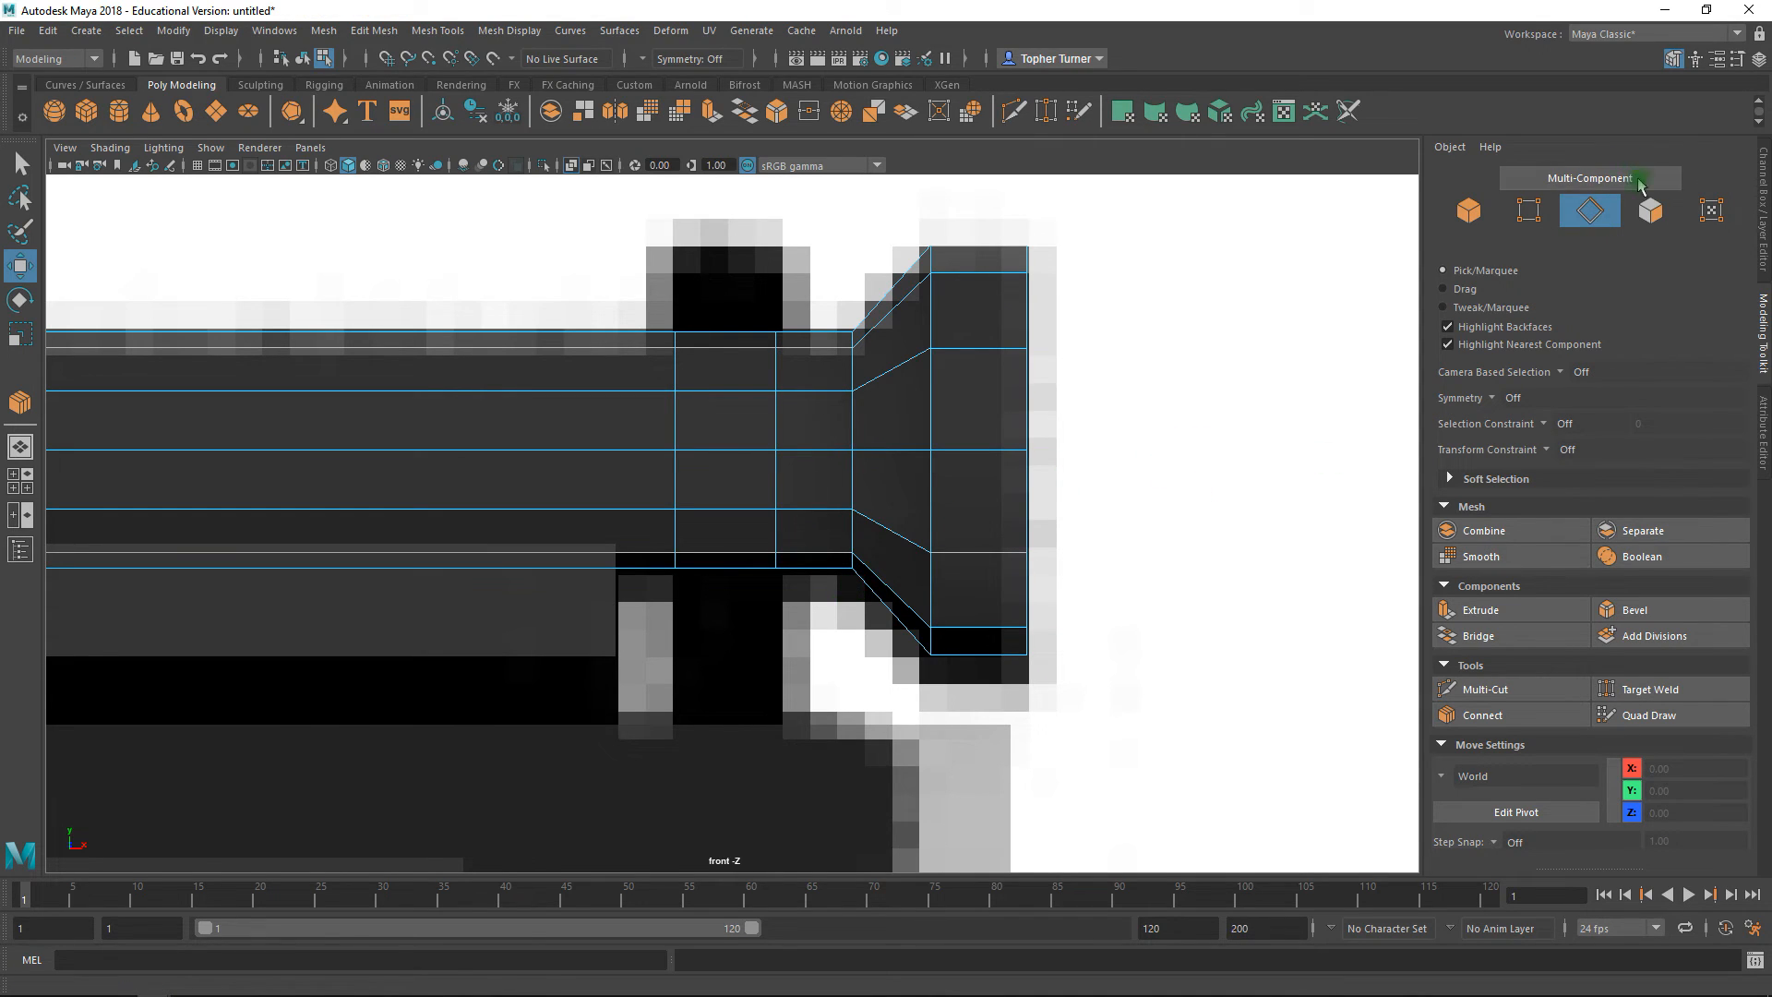
- Duplicate the ring of 12 rod faces between the two bracket edge loops as a separate mesh
click(1651, 212)
click(724, 368)
shift+double_click(736, 413)
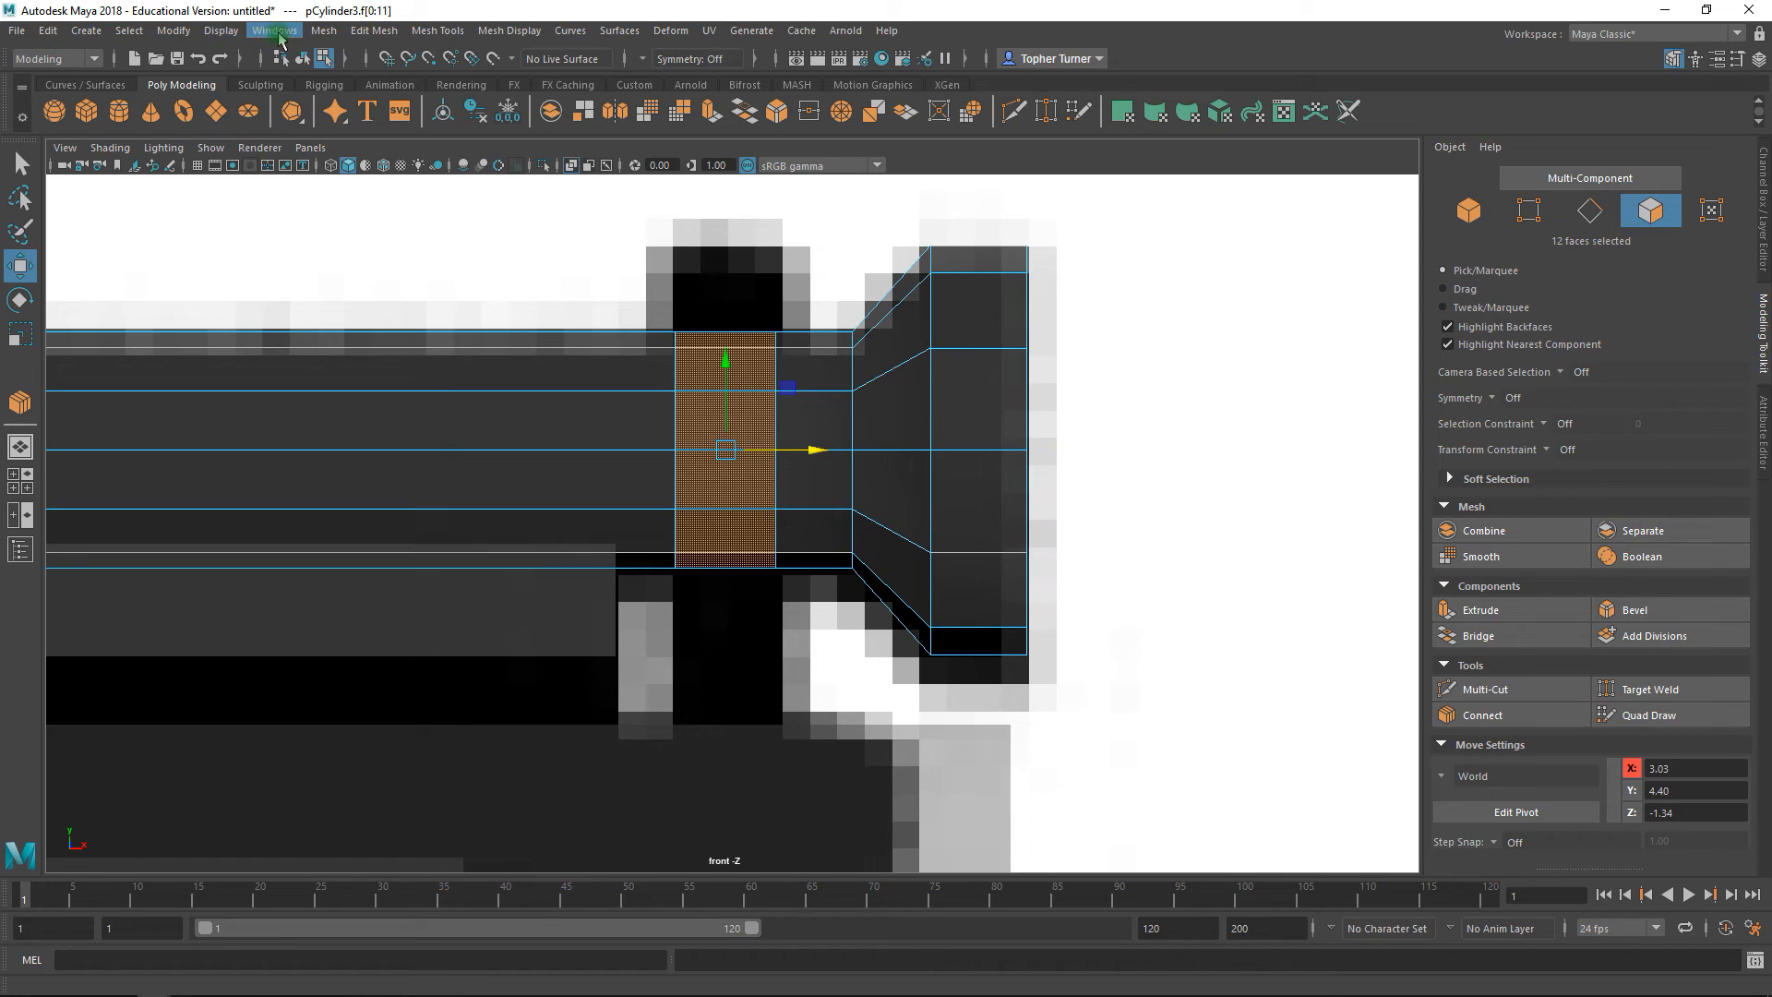
click(334, 32)
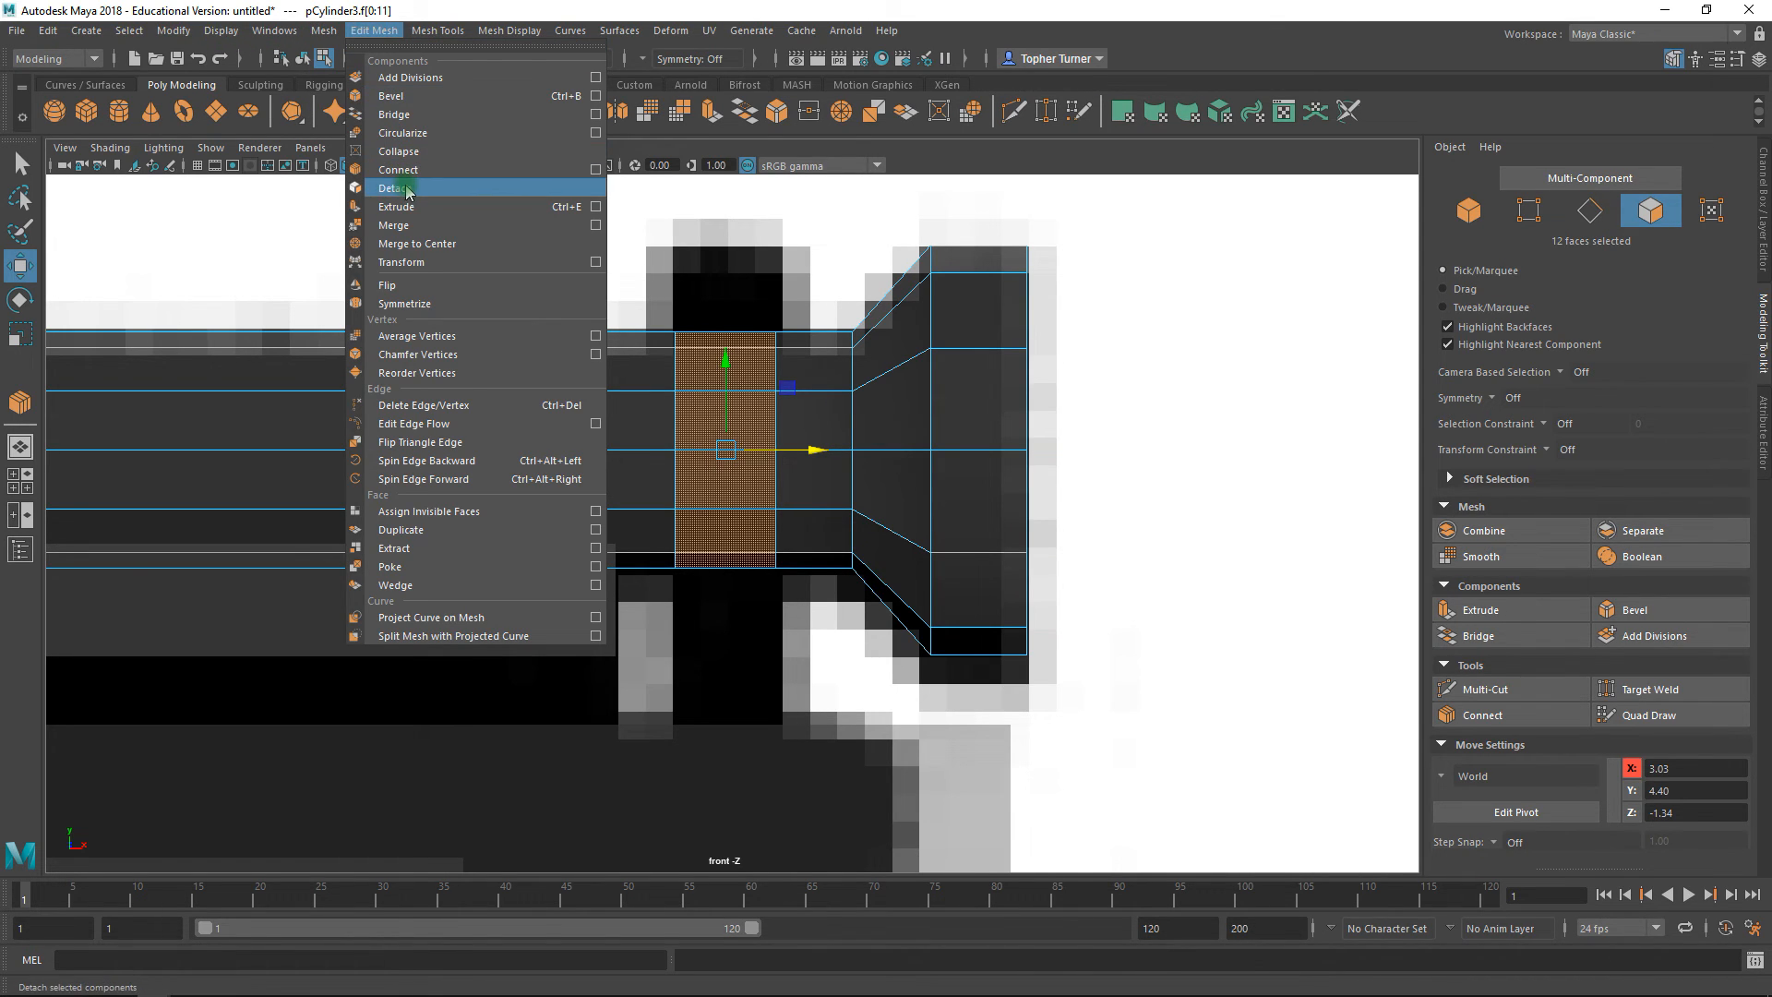
click(433, 532)
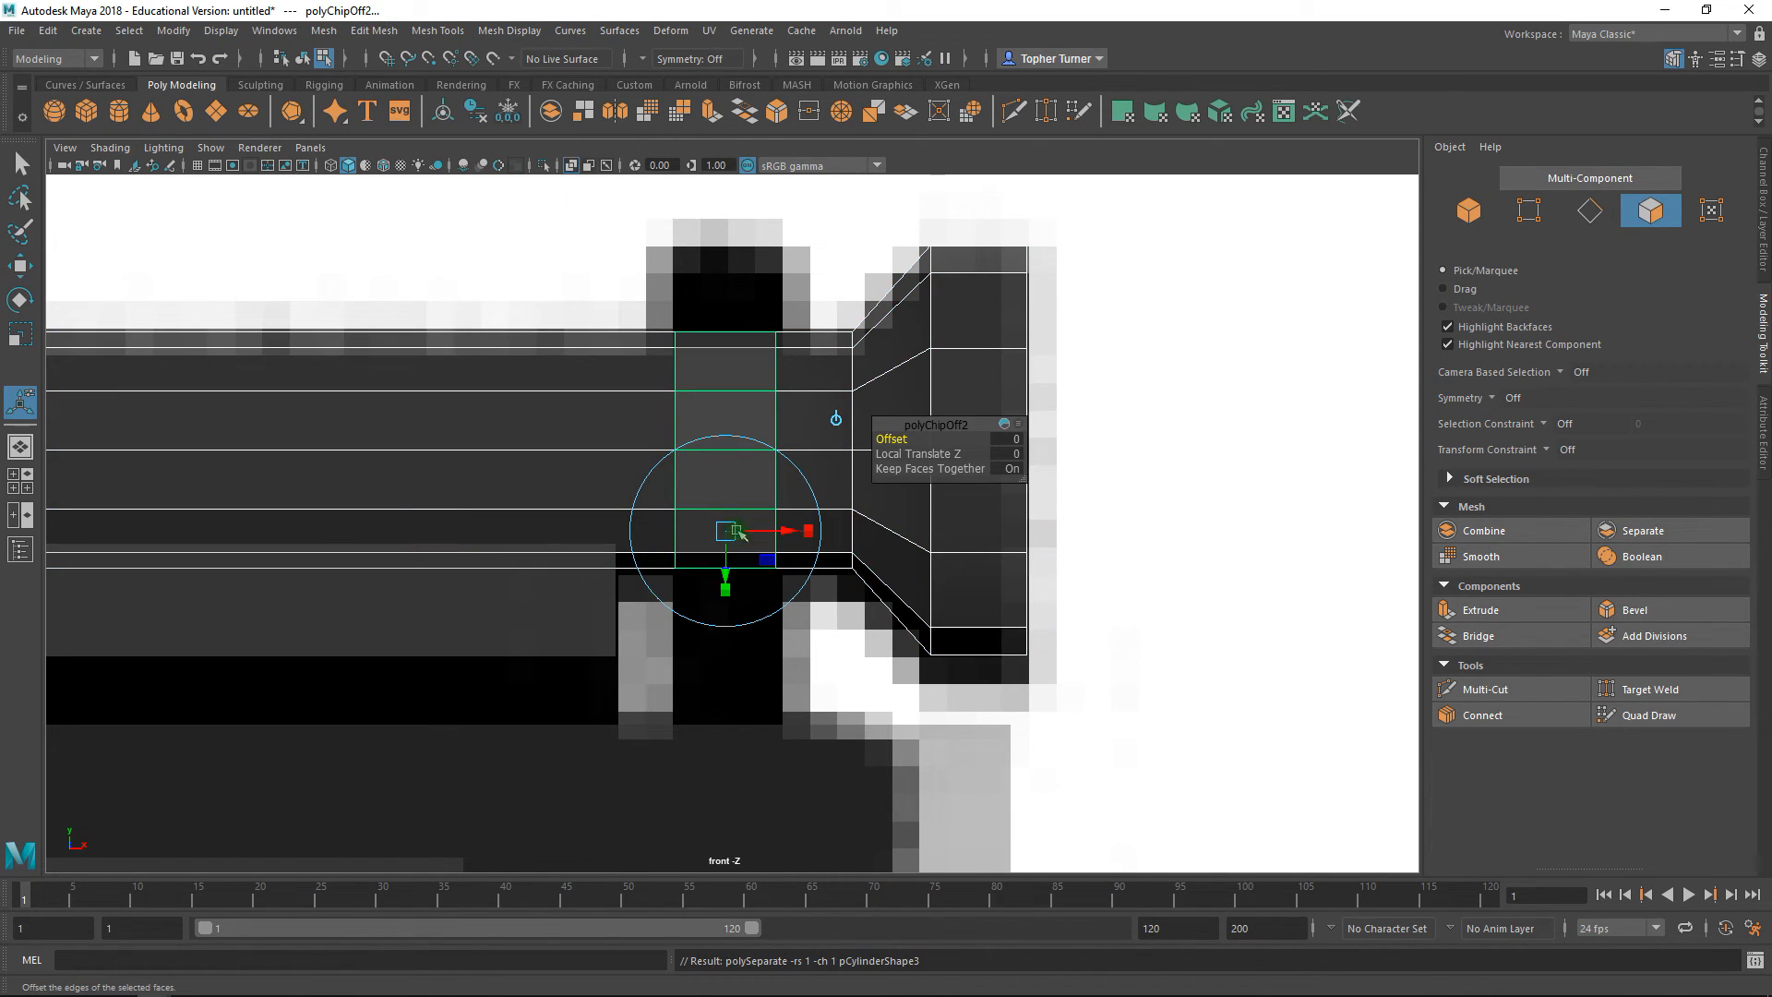
click(19, 157)
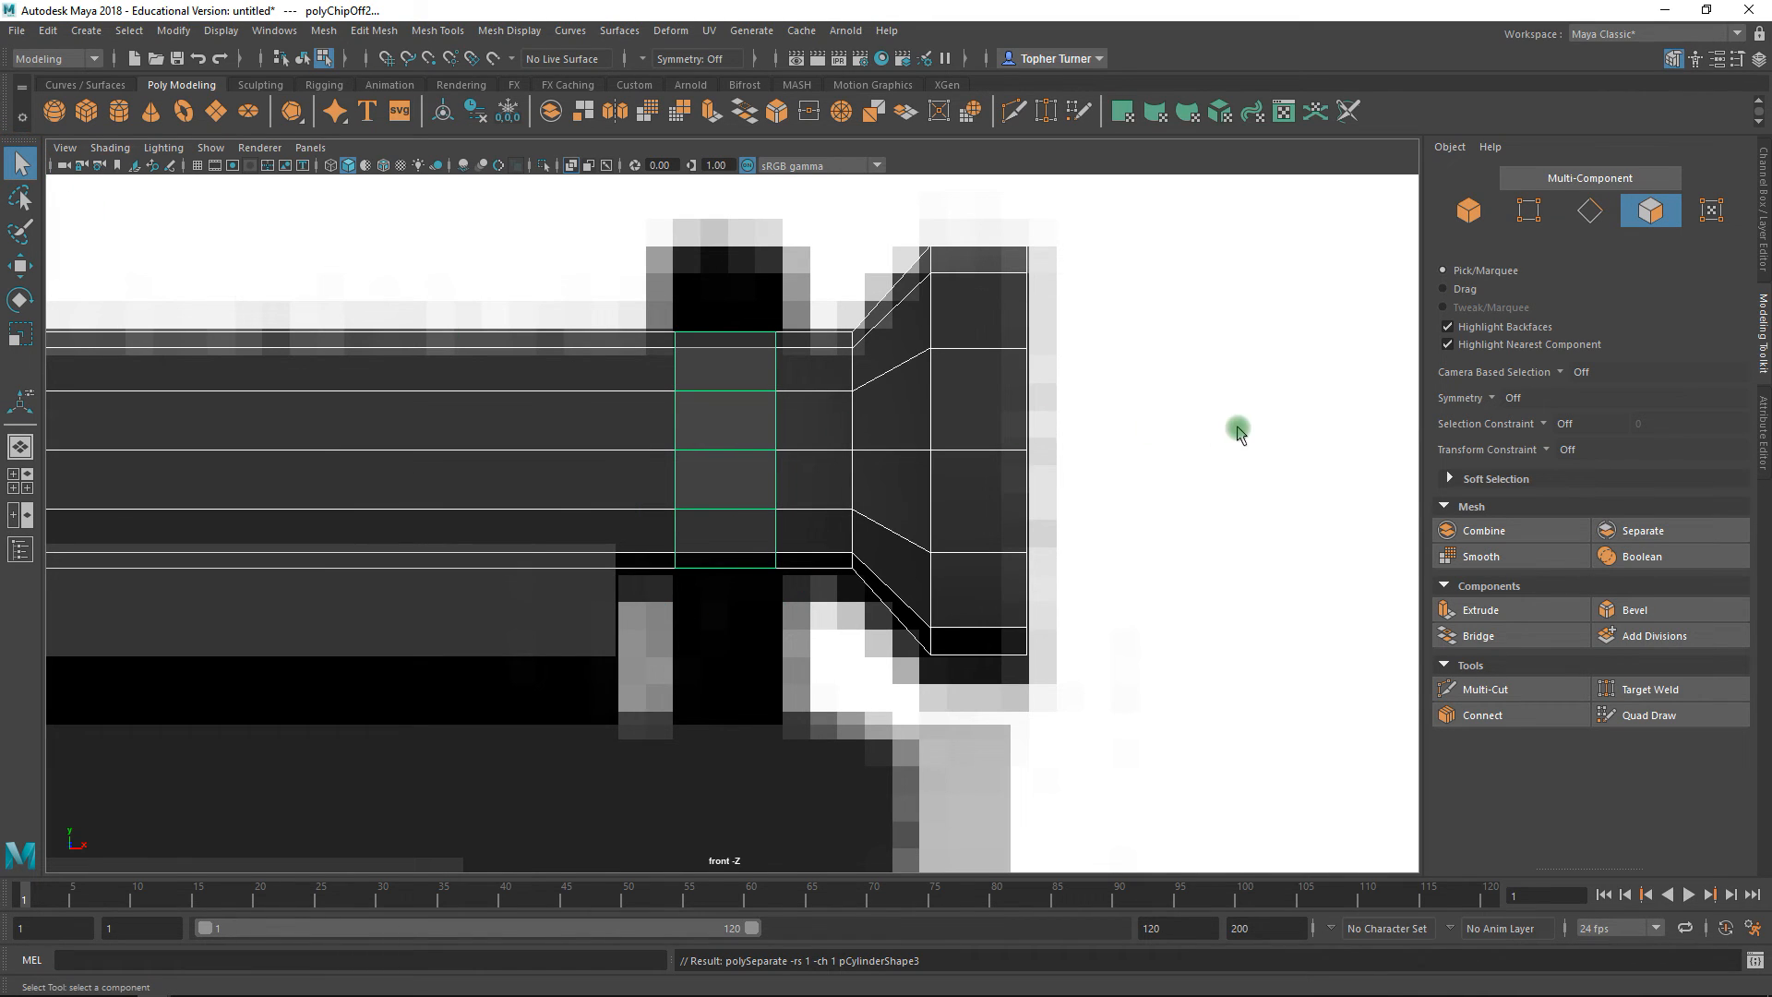
- Delete both bracket edge loops and their vertices from the original rod
click(1469, 212)
click(1181, 492)
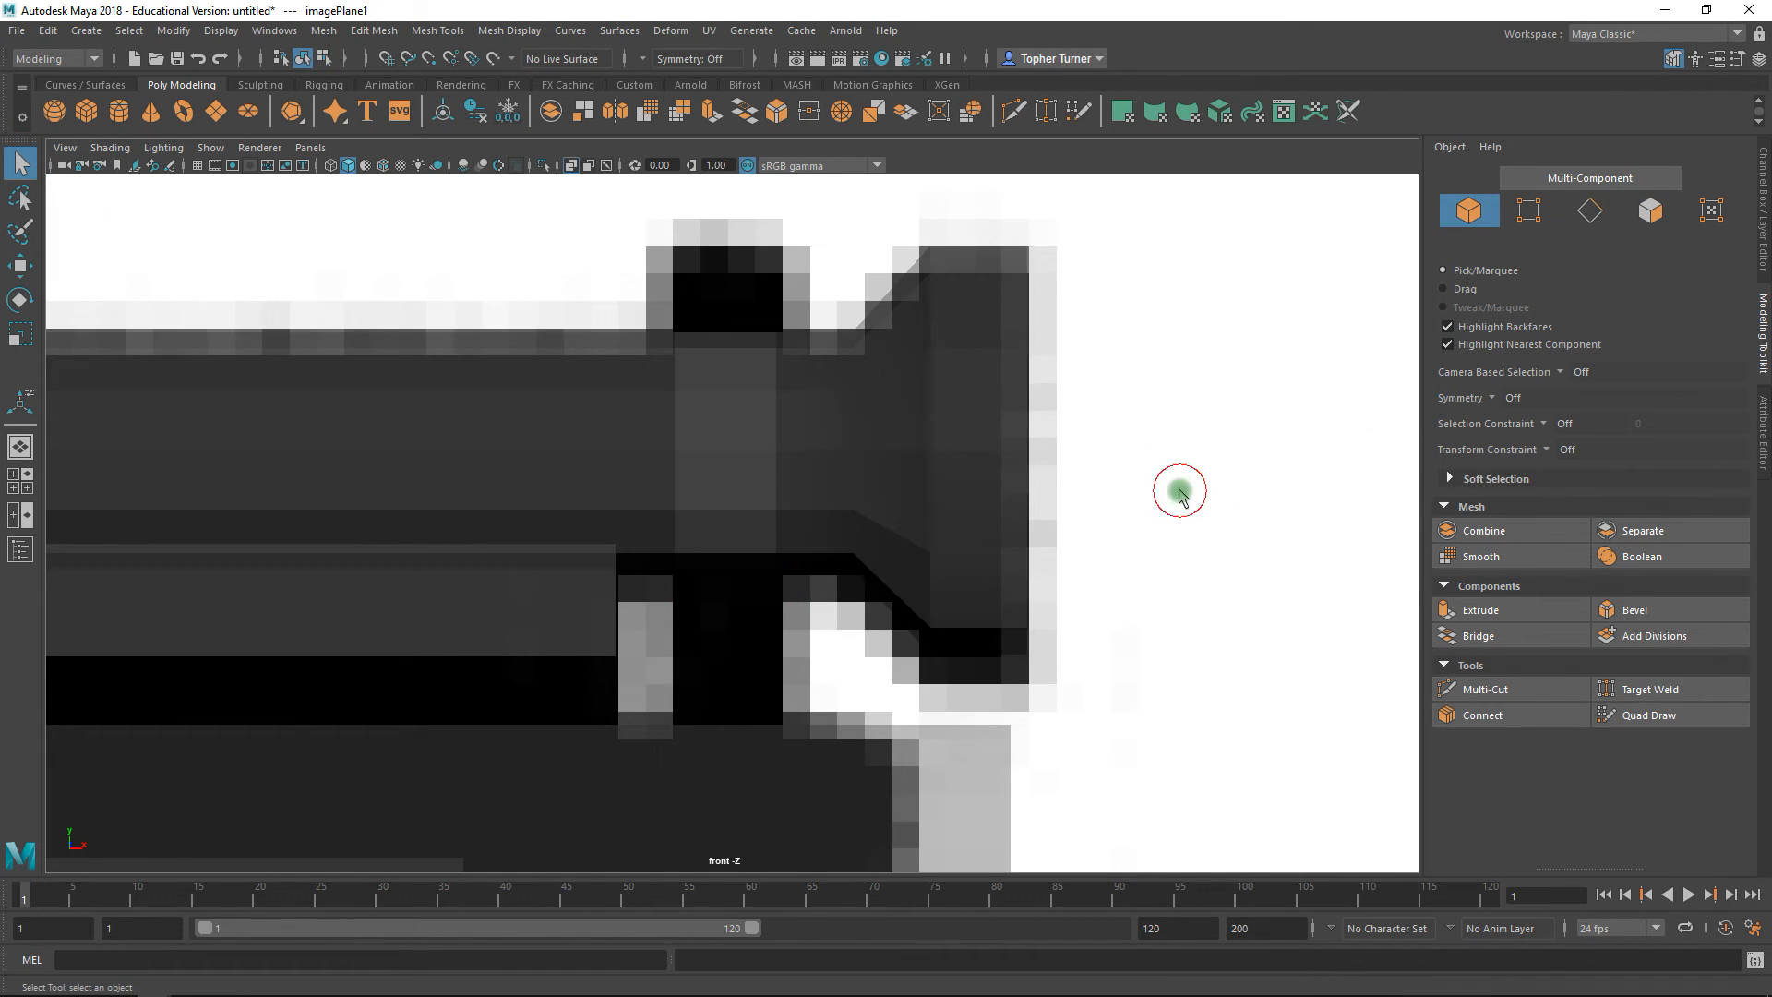
click(921, 420)
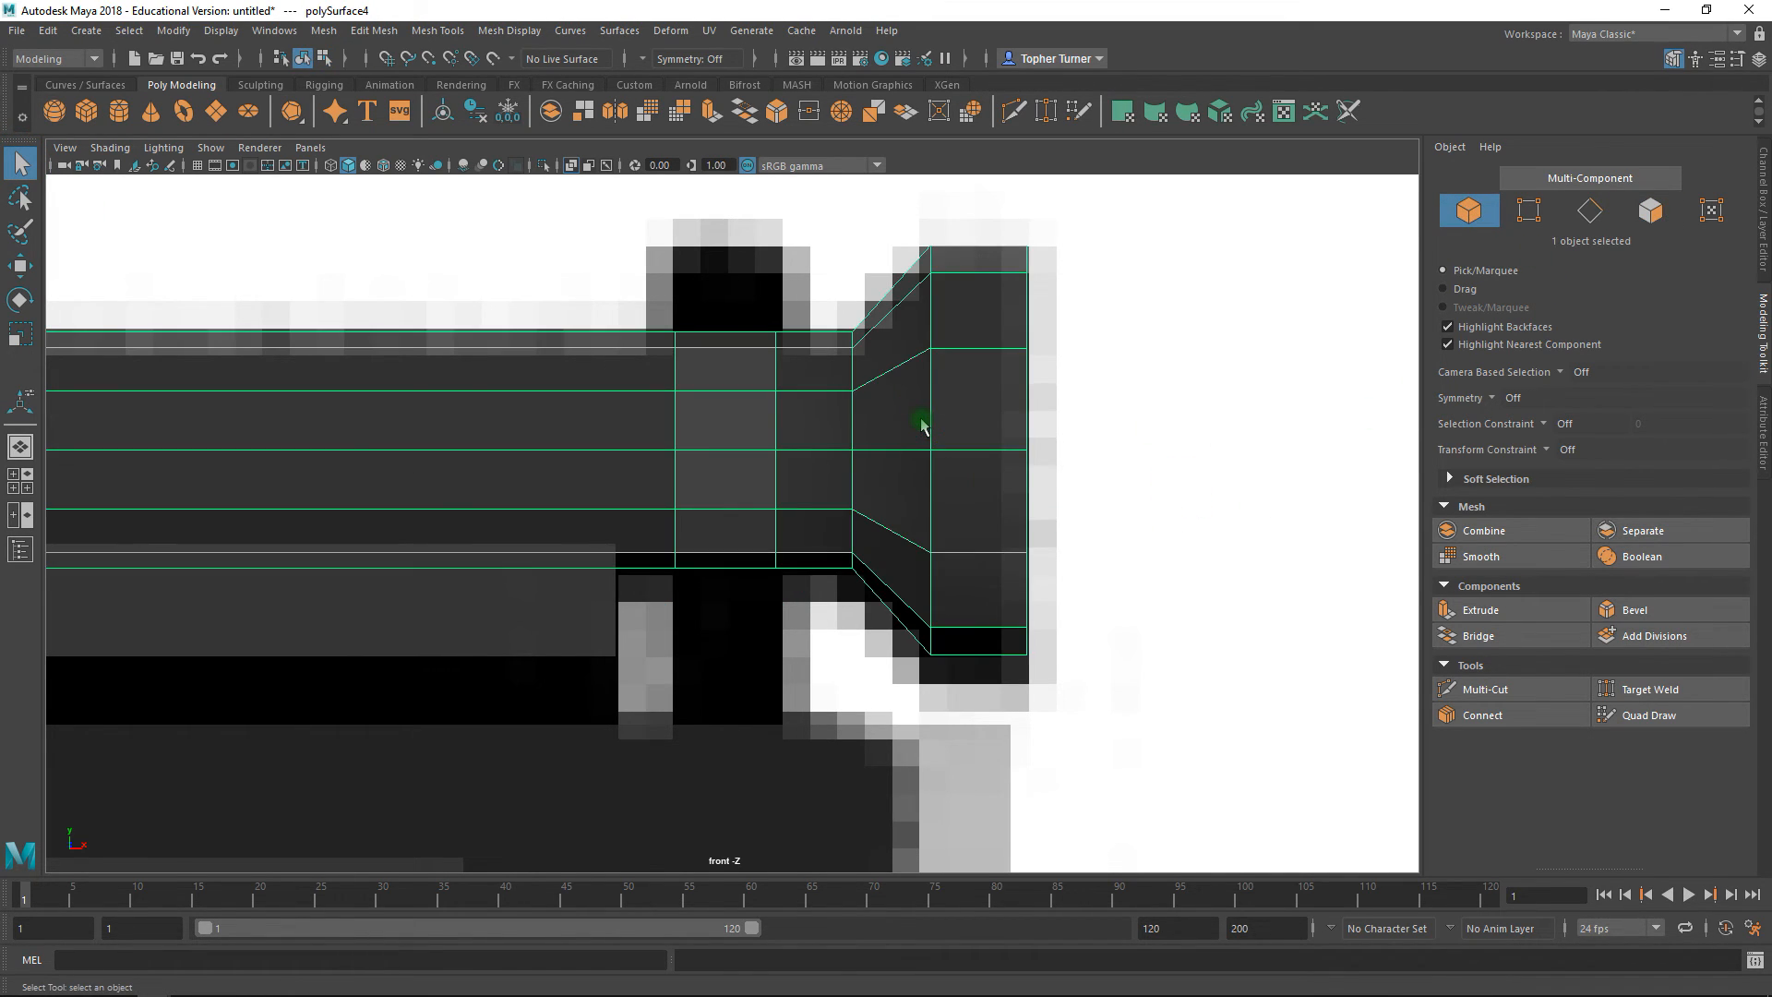
click(1591, 213)
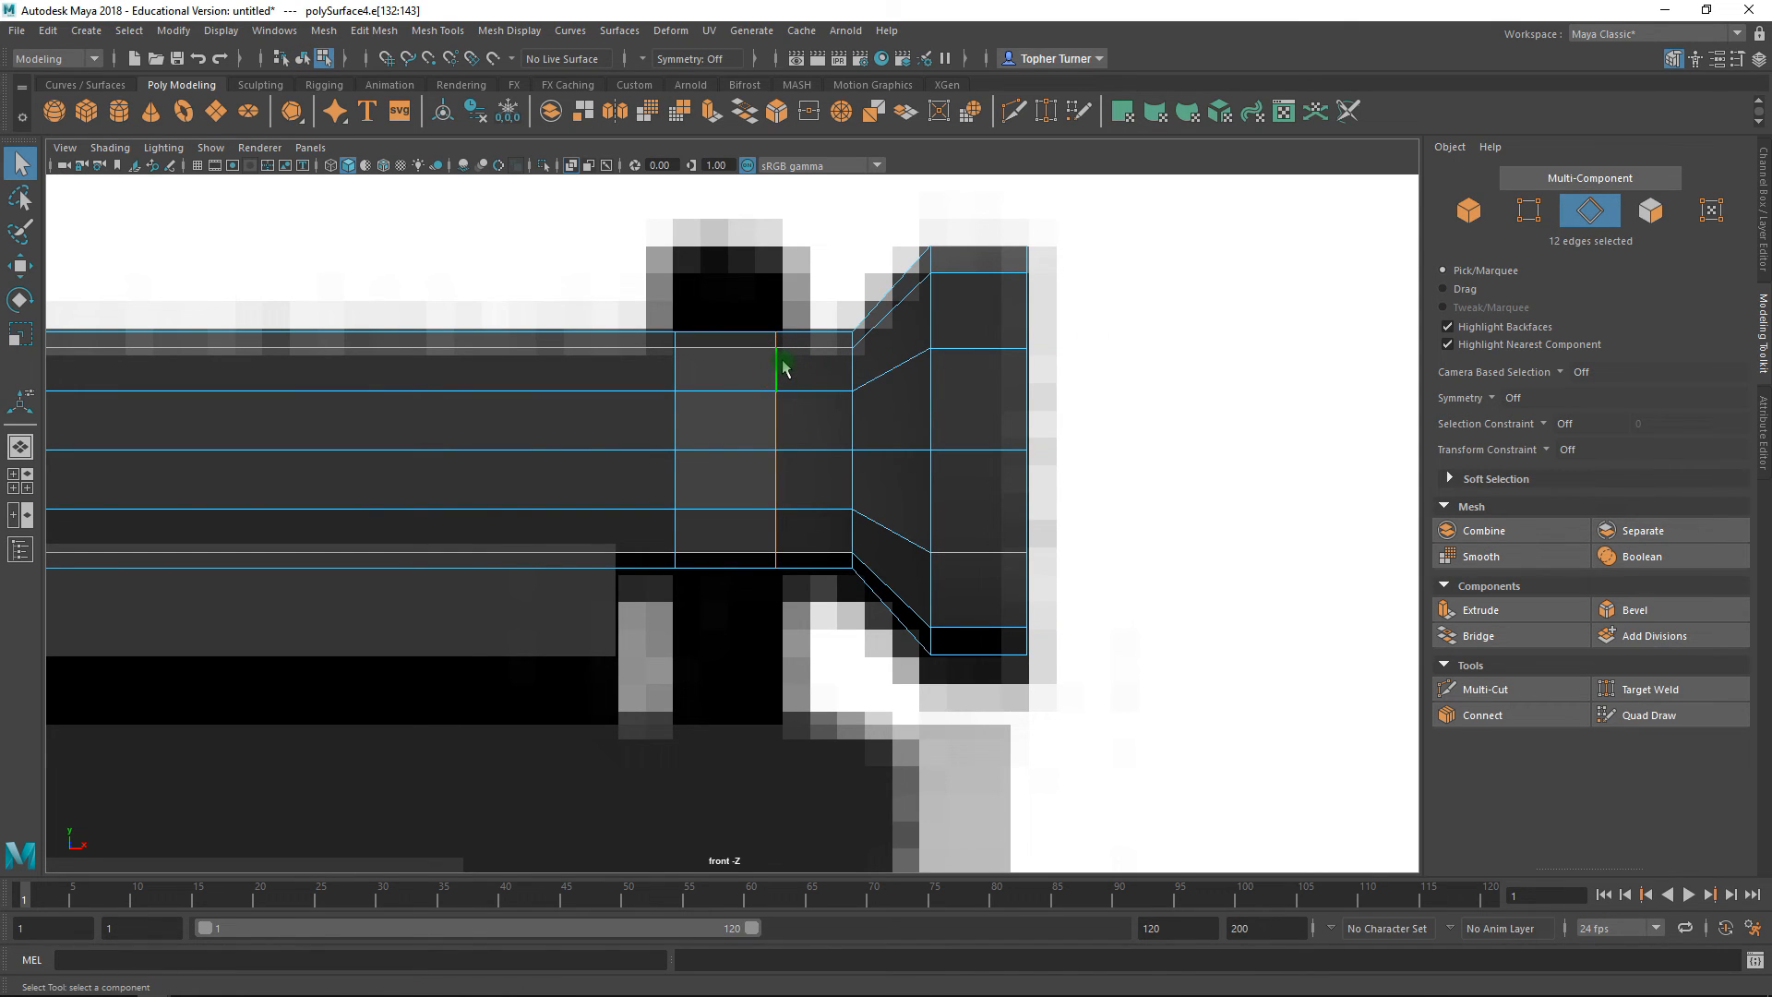
key(ctrl+BackSpace)
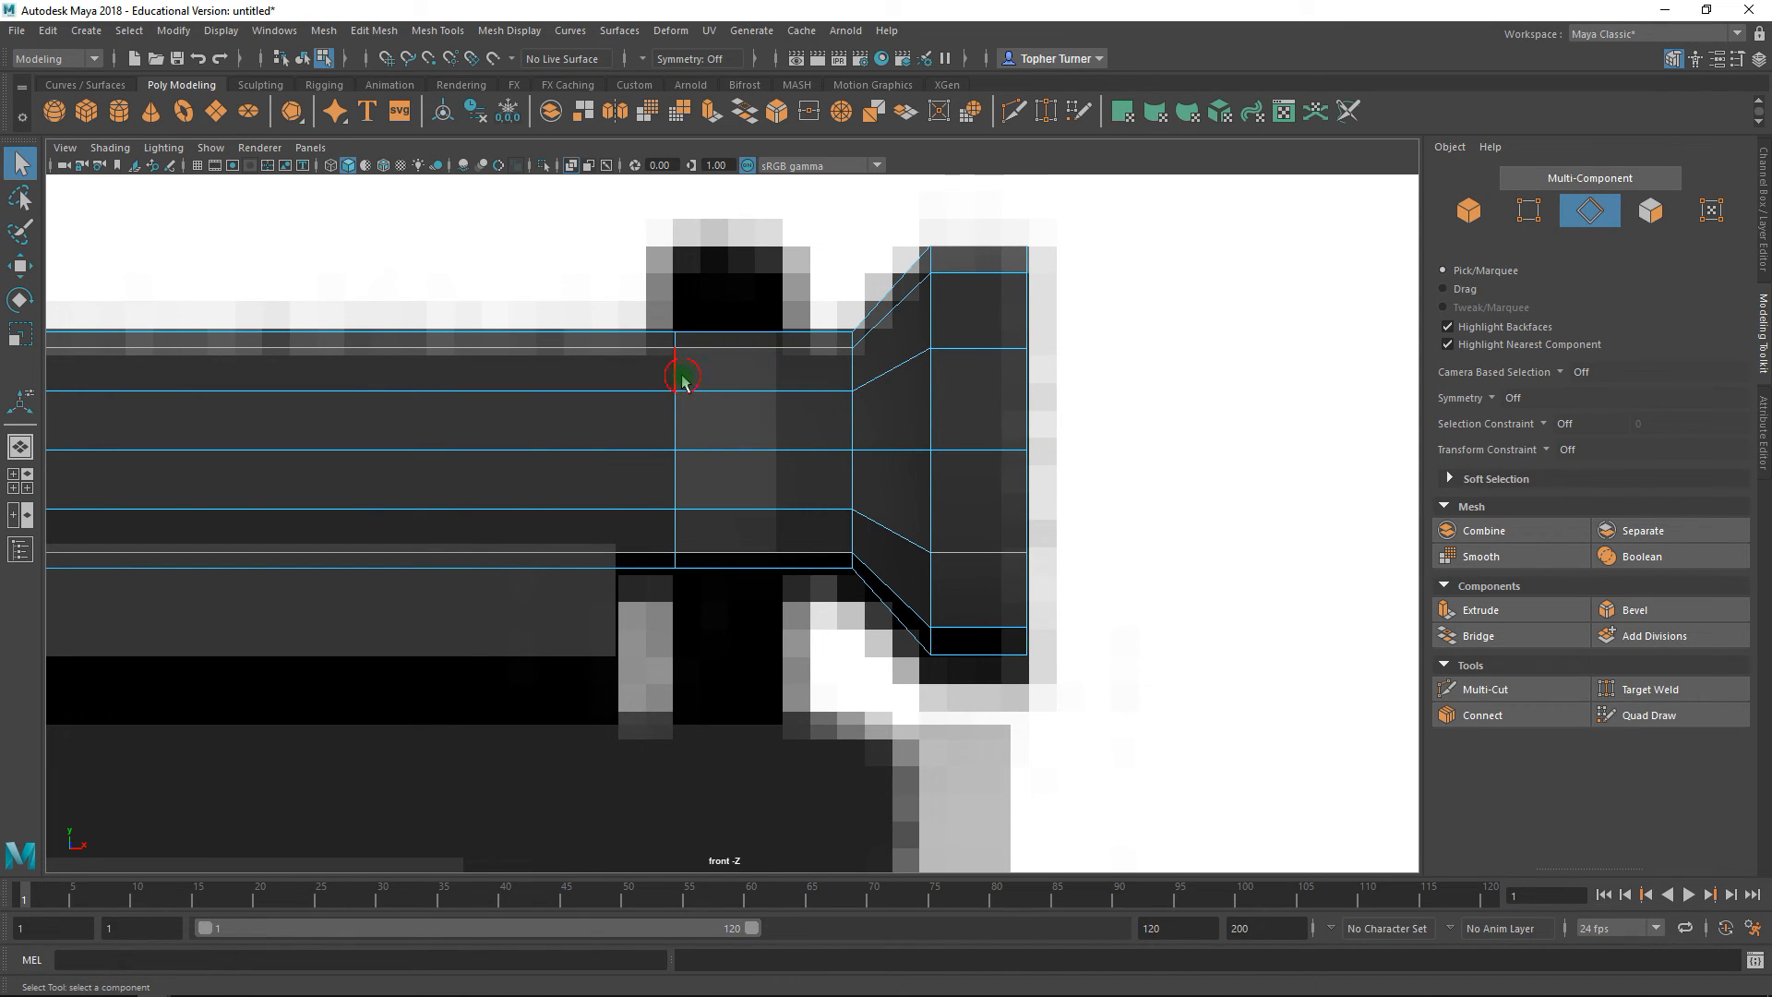
key(ctrl+BackSpace)
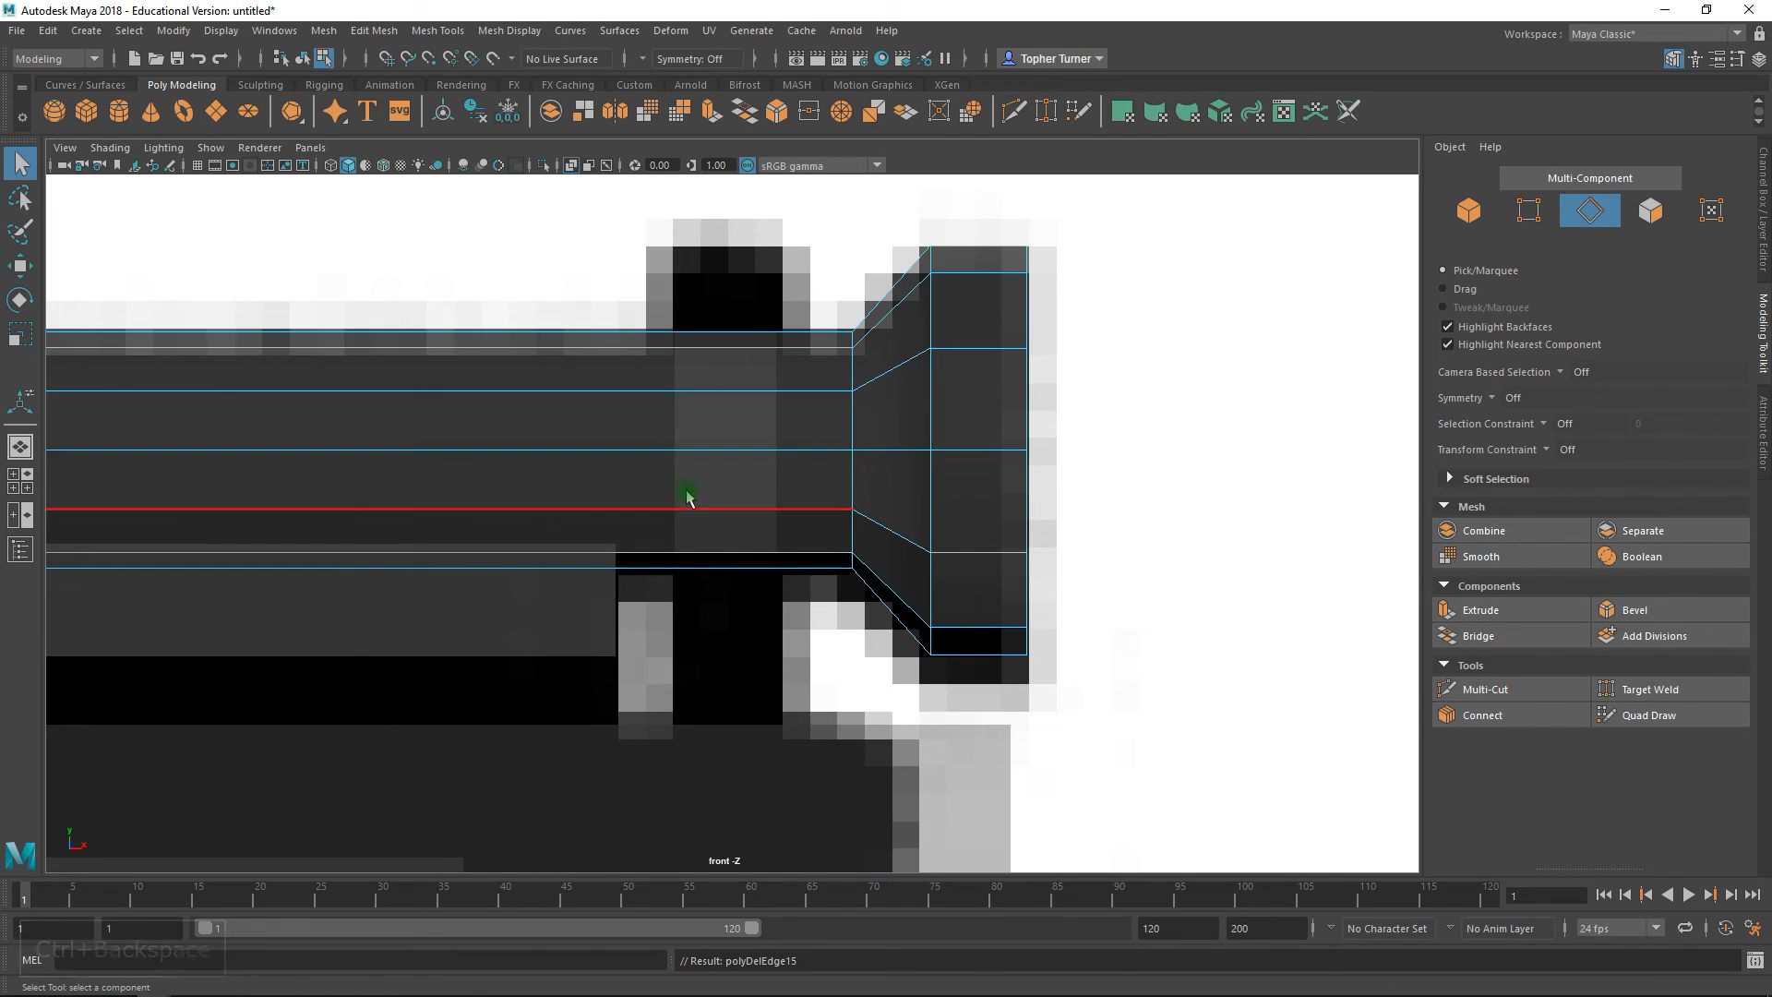
- Extrude all 12 faces of the duplicated ring outward with a thickness of 0.01
click(1471, 210)
click(705, 390)
click(705, 392)
click(708, 397)
click(1650, 210)
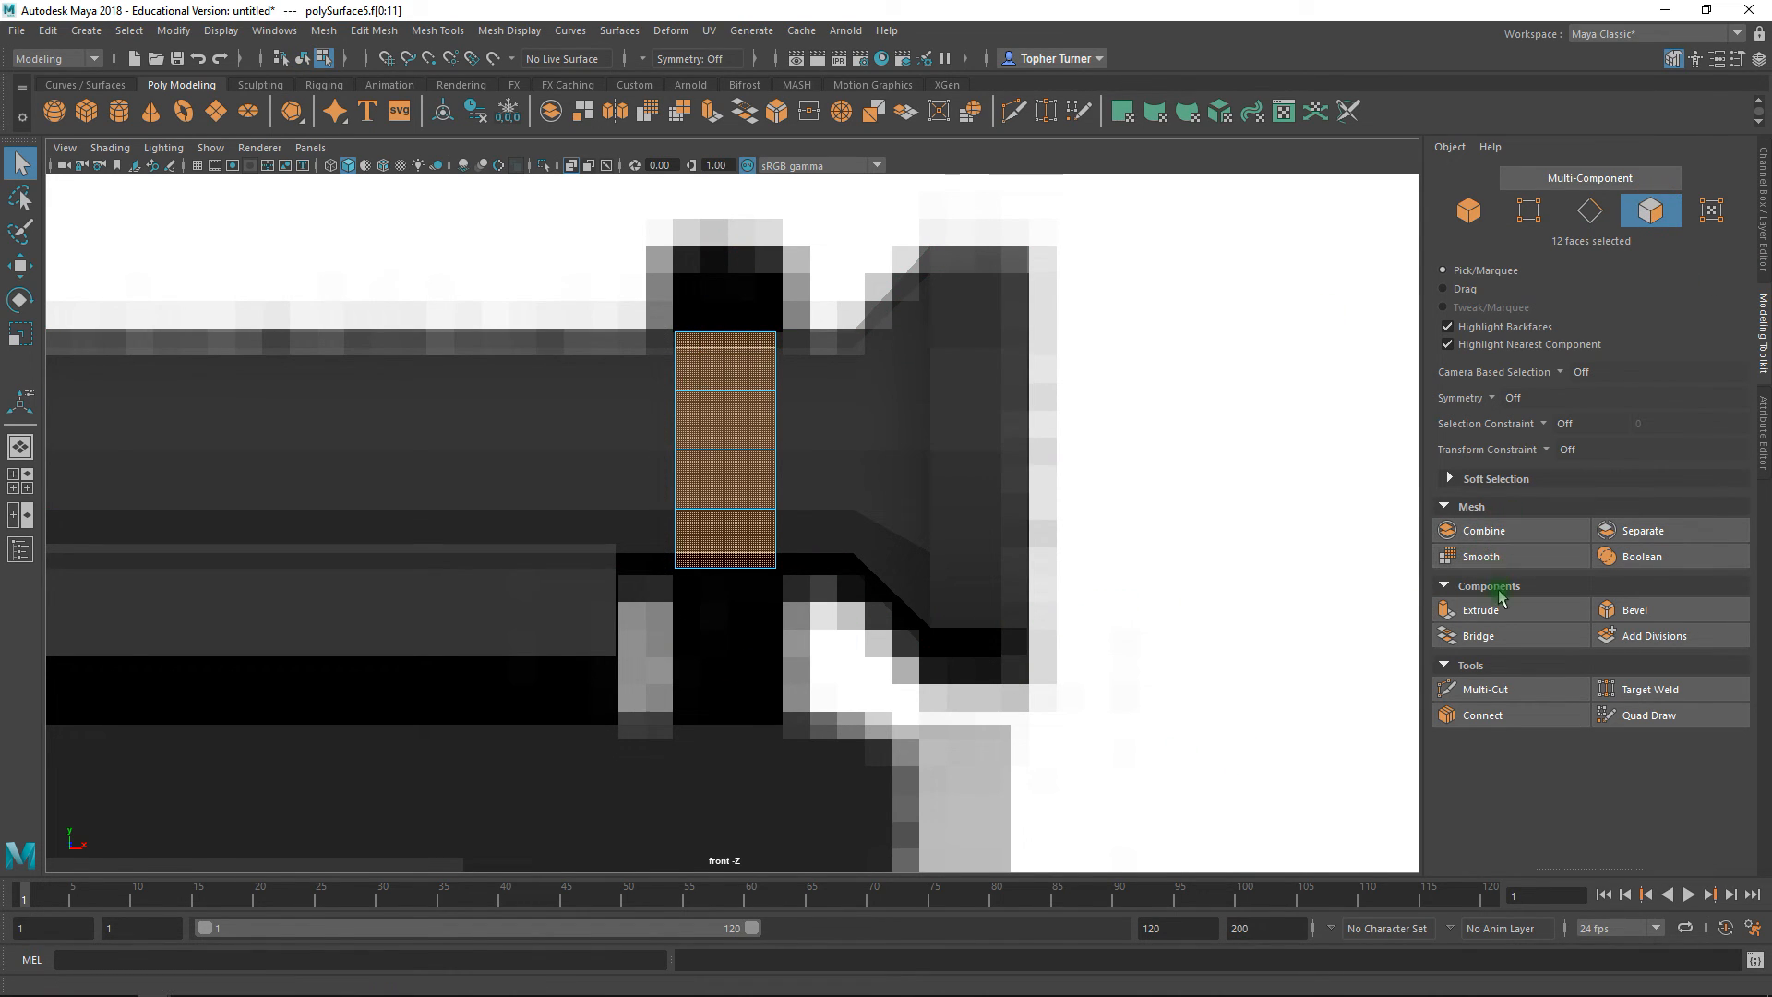
click(1435, 609)
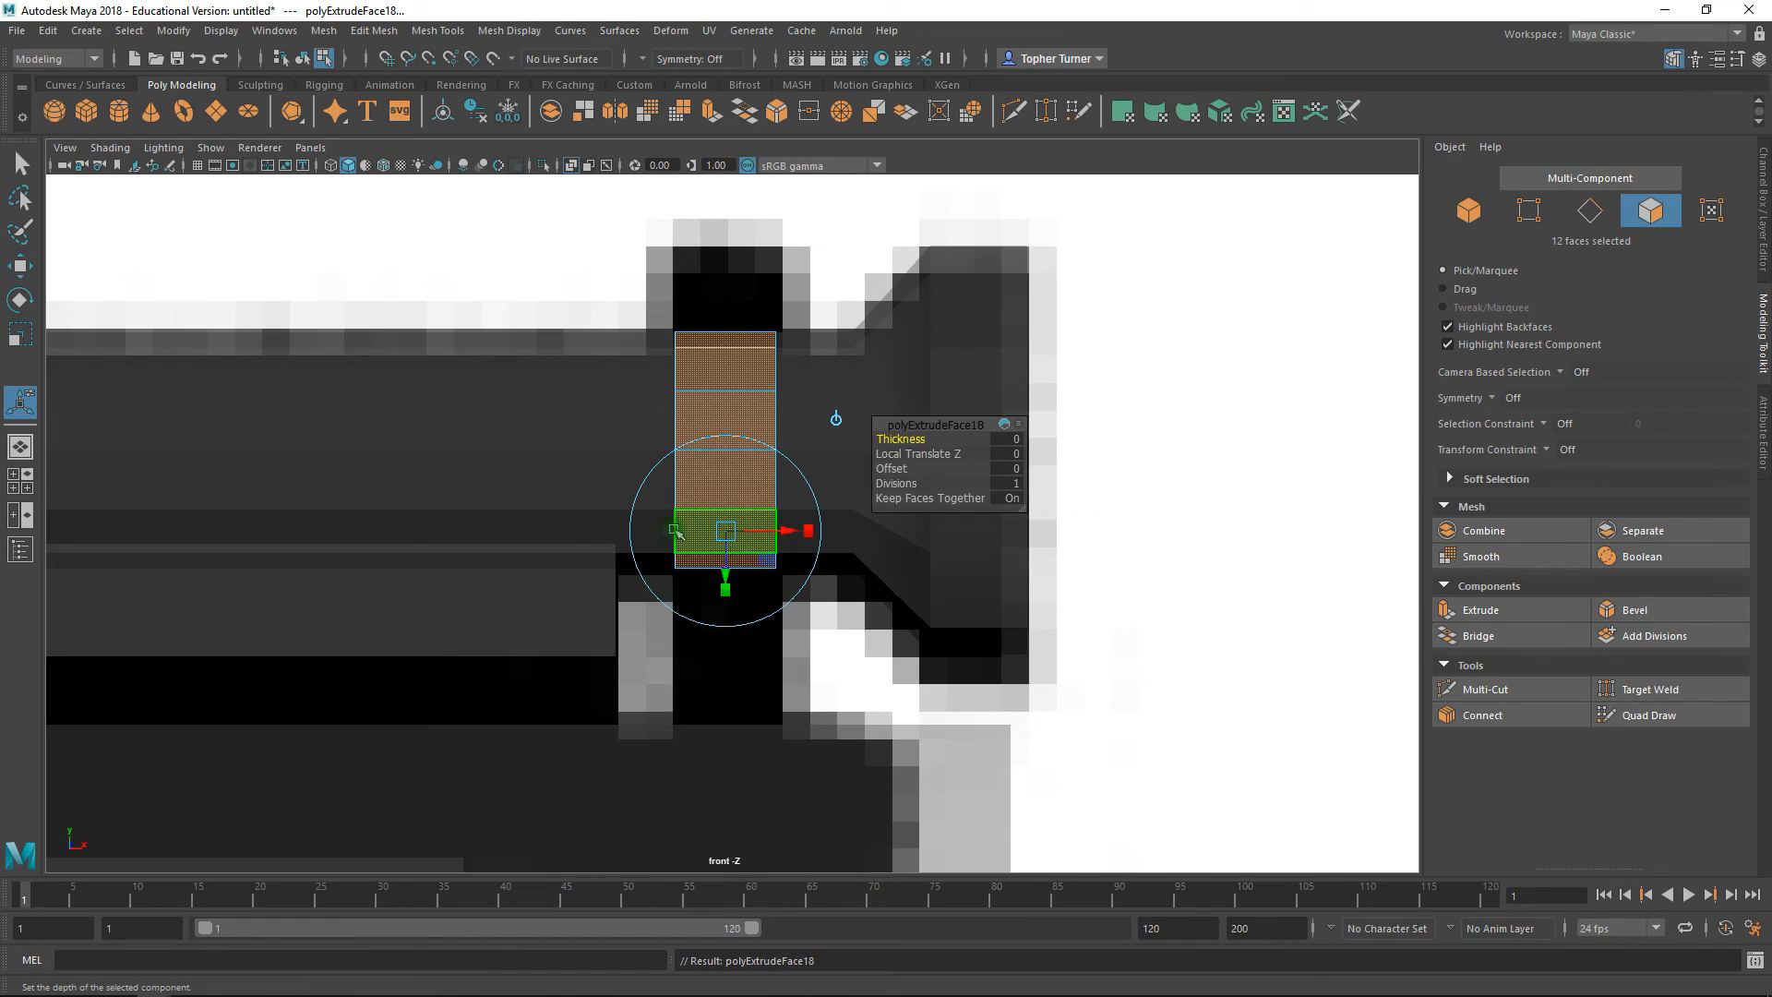
drag(911, 438, 914, 443)
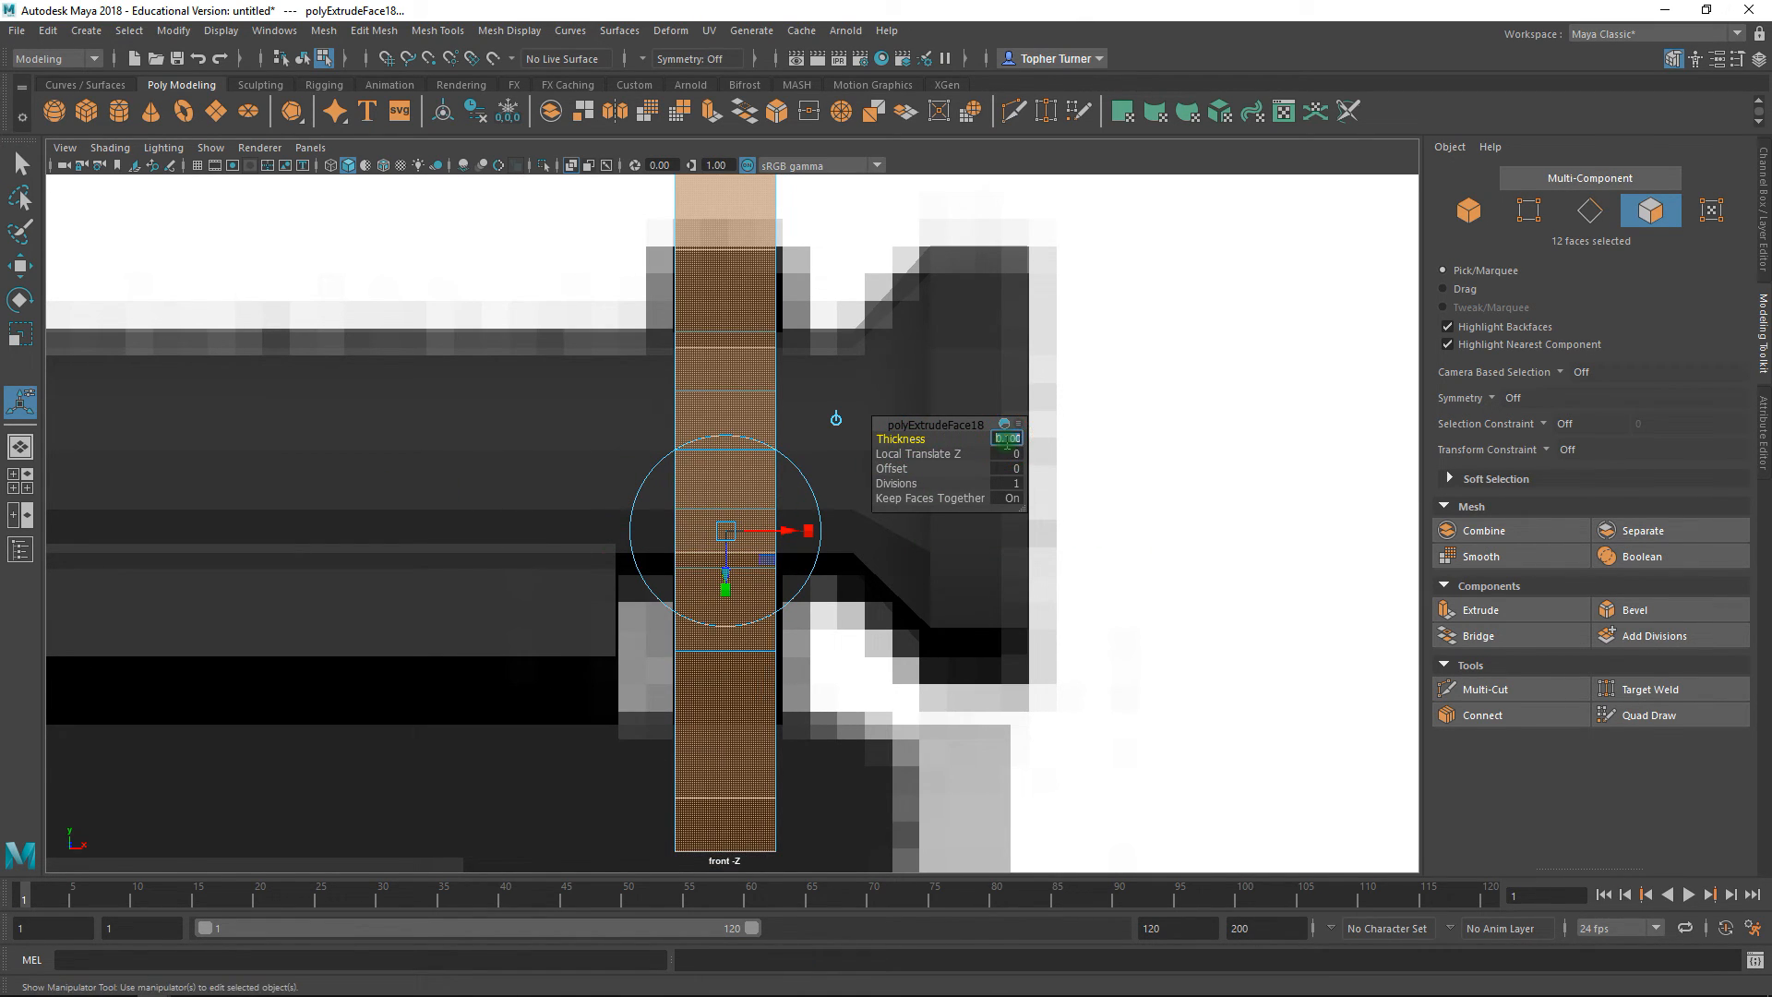
text(1)
key(Return)
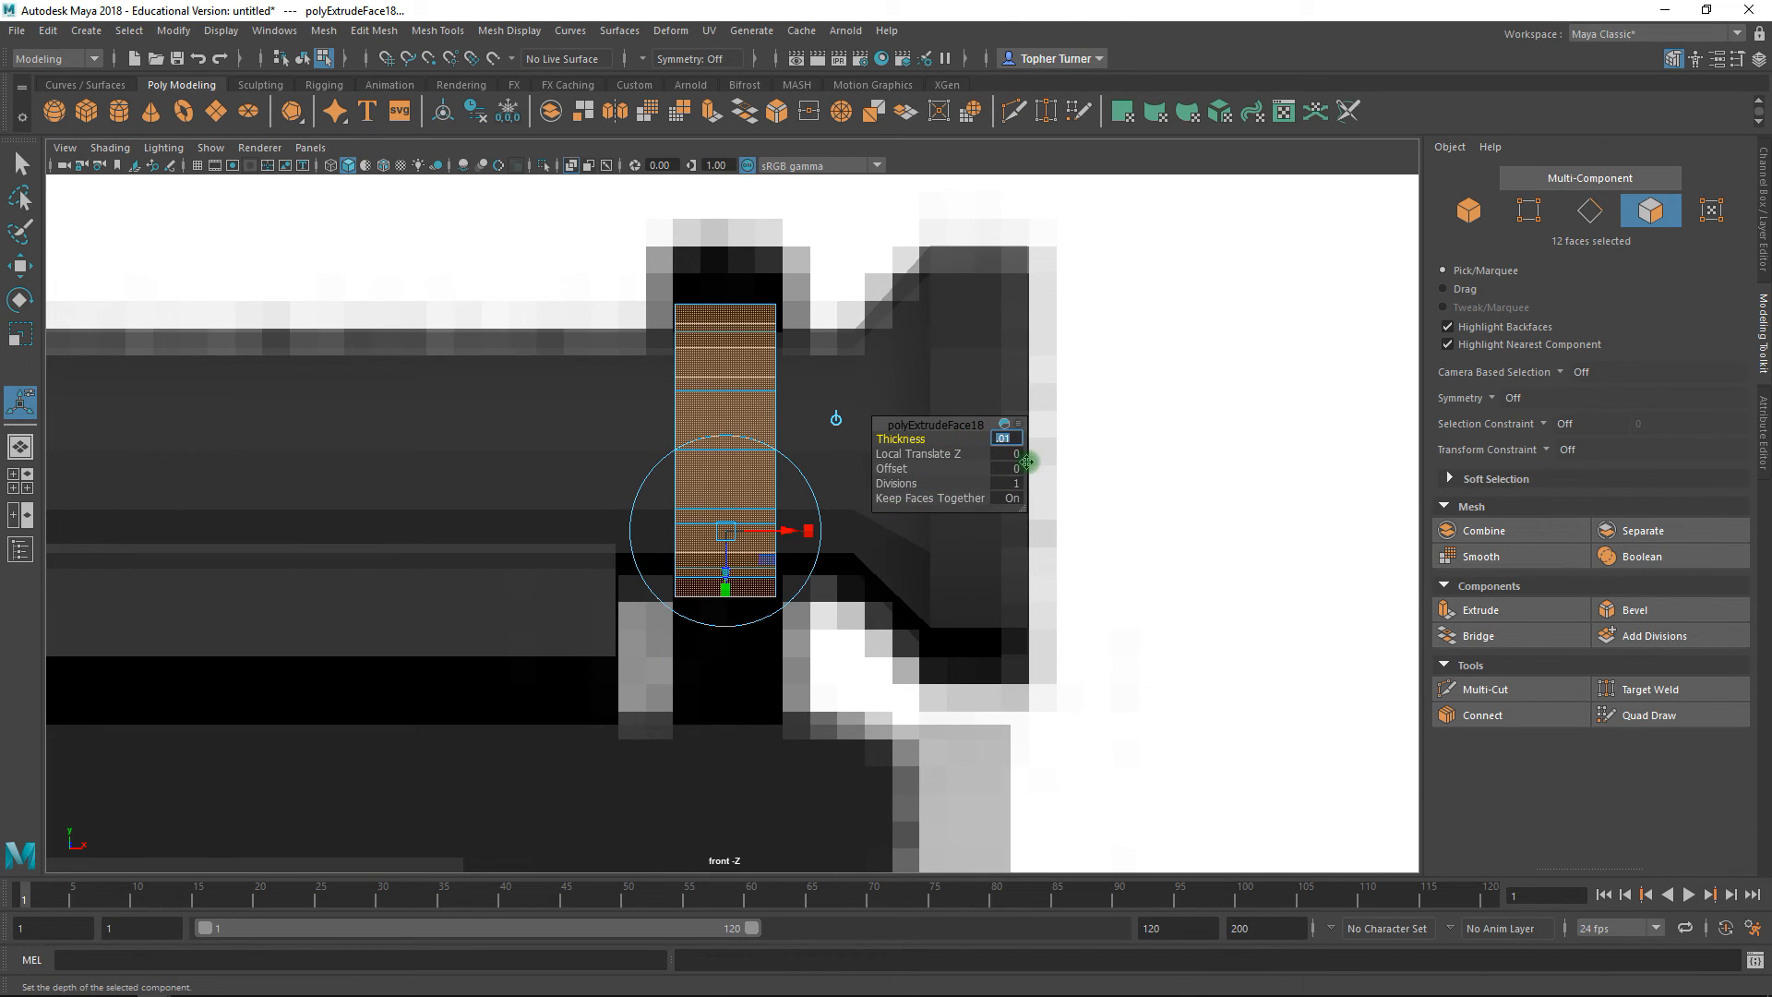
- Increase the ring's extrusion thickness to 0.03, trying 0.025 and 0.026 against the bracket in the reference
text(.0)
text(24)
key(Return)
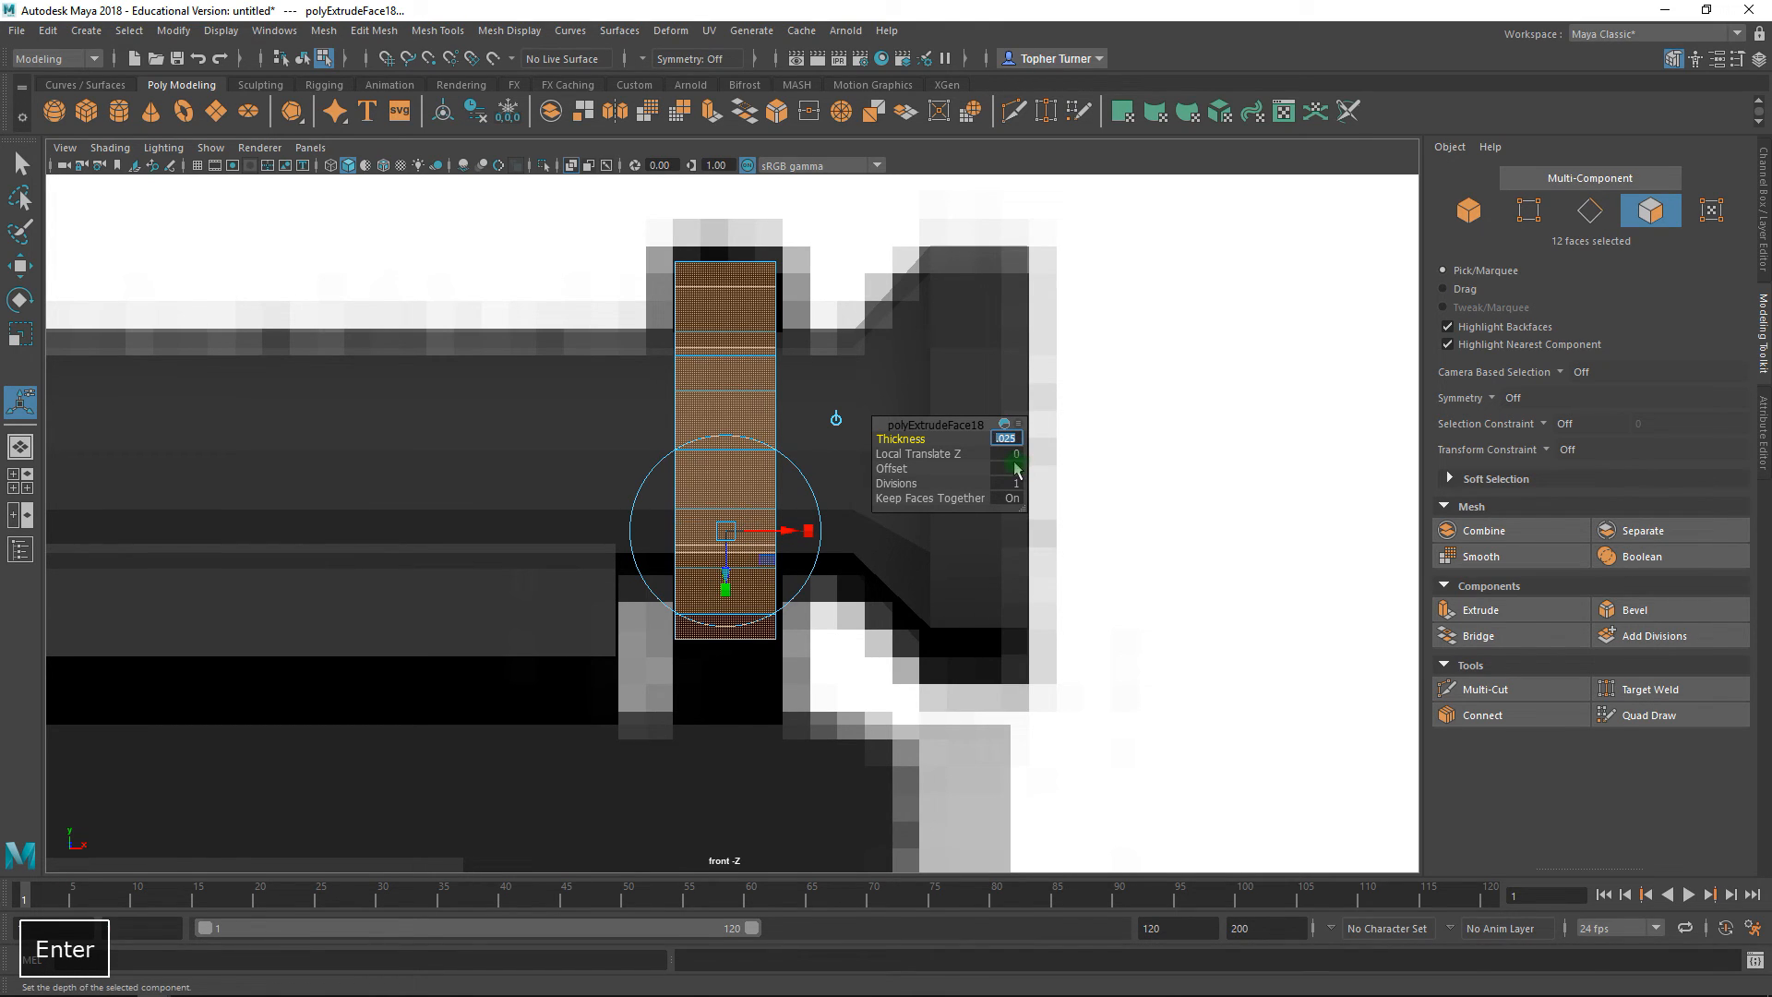
text(.)
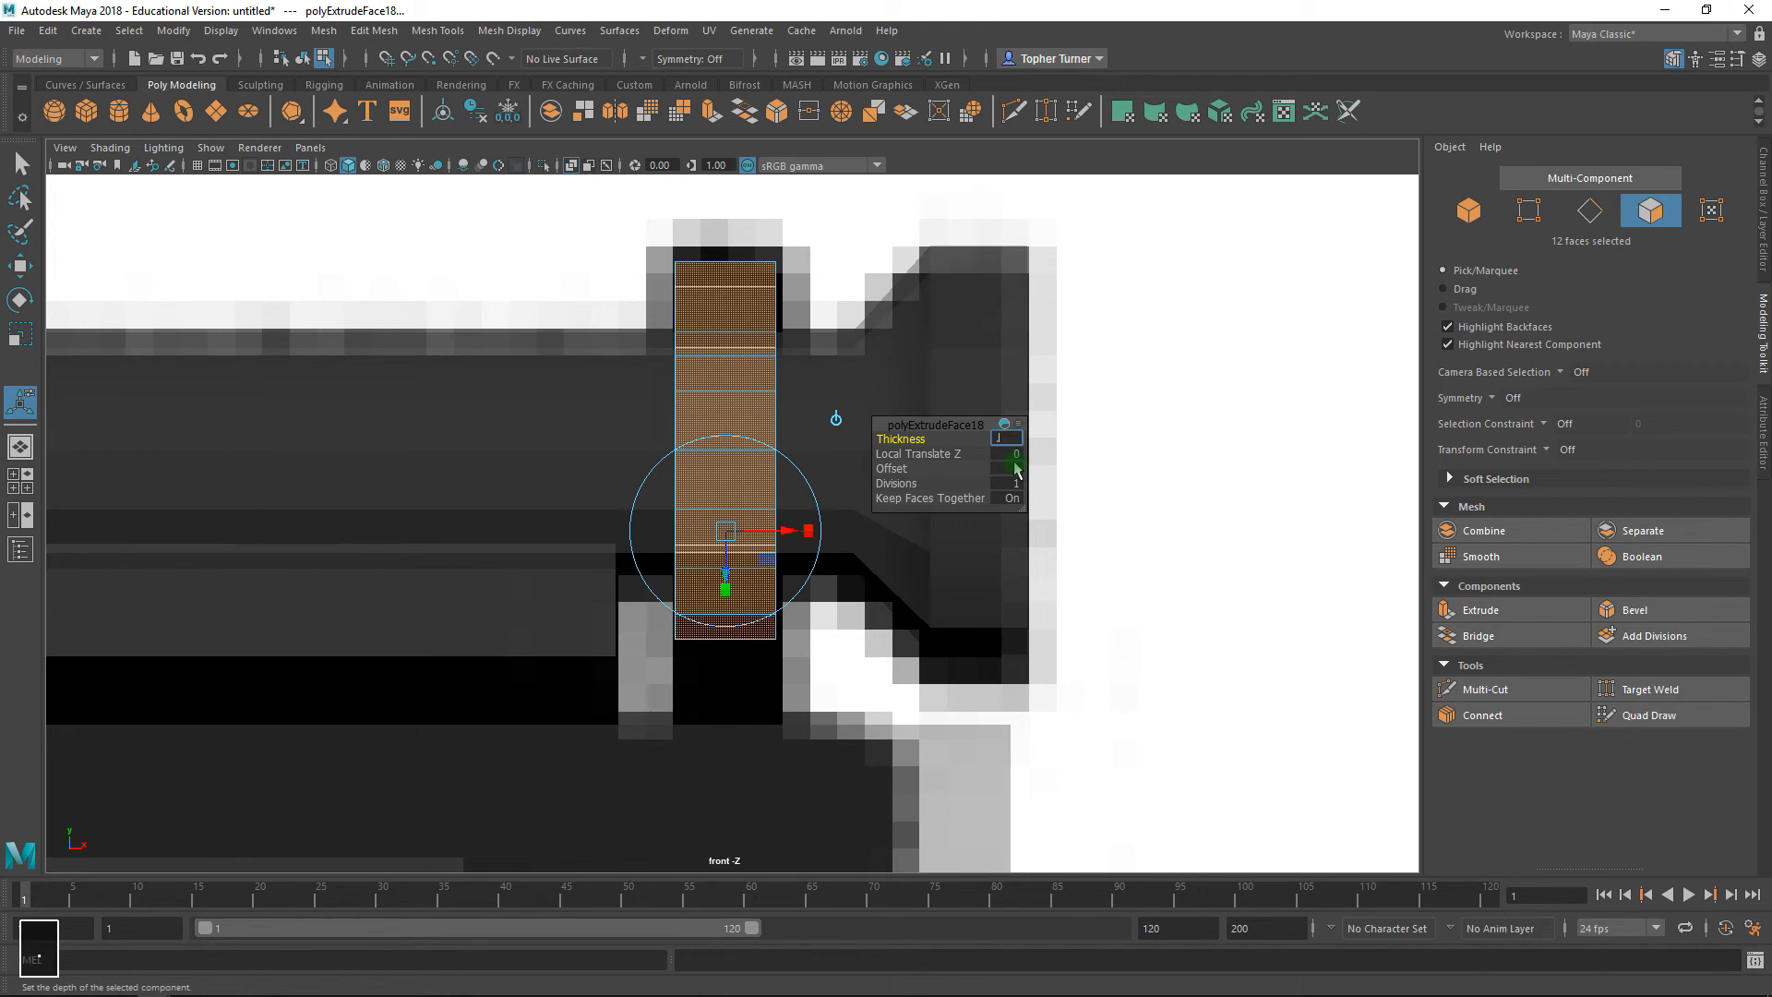
text(025)
key(Return)
text(.026)
key(Return)
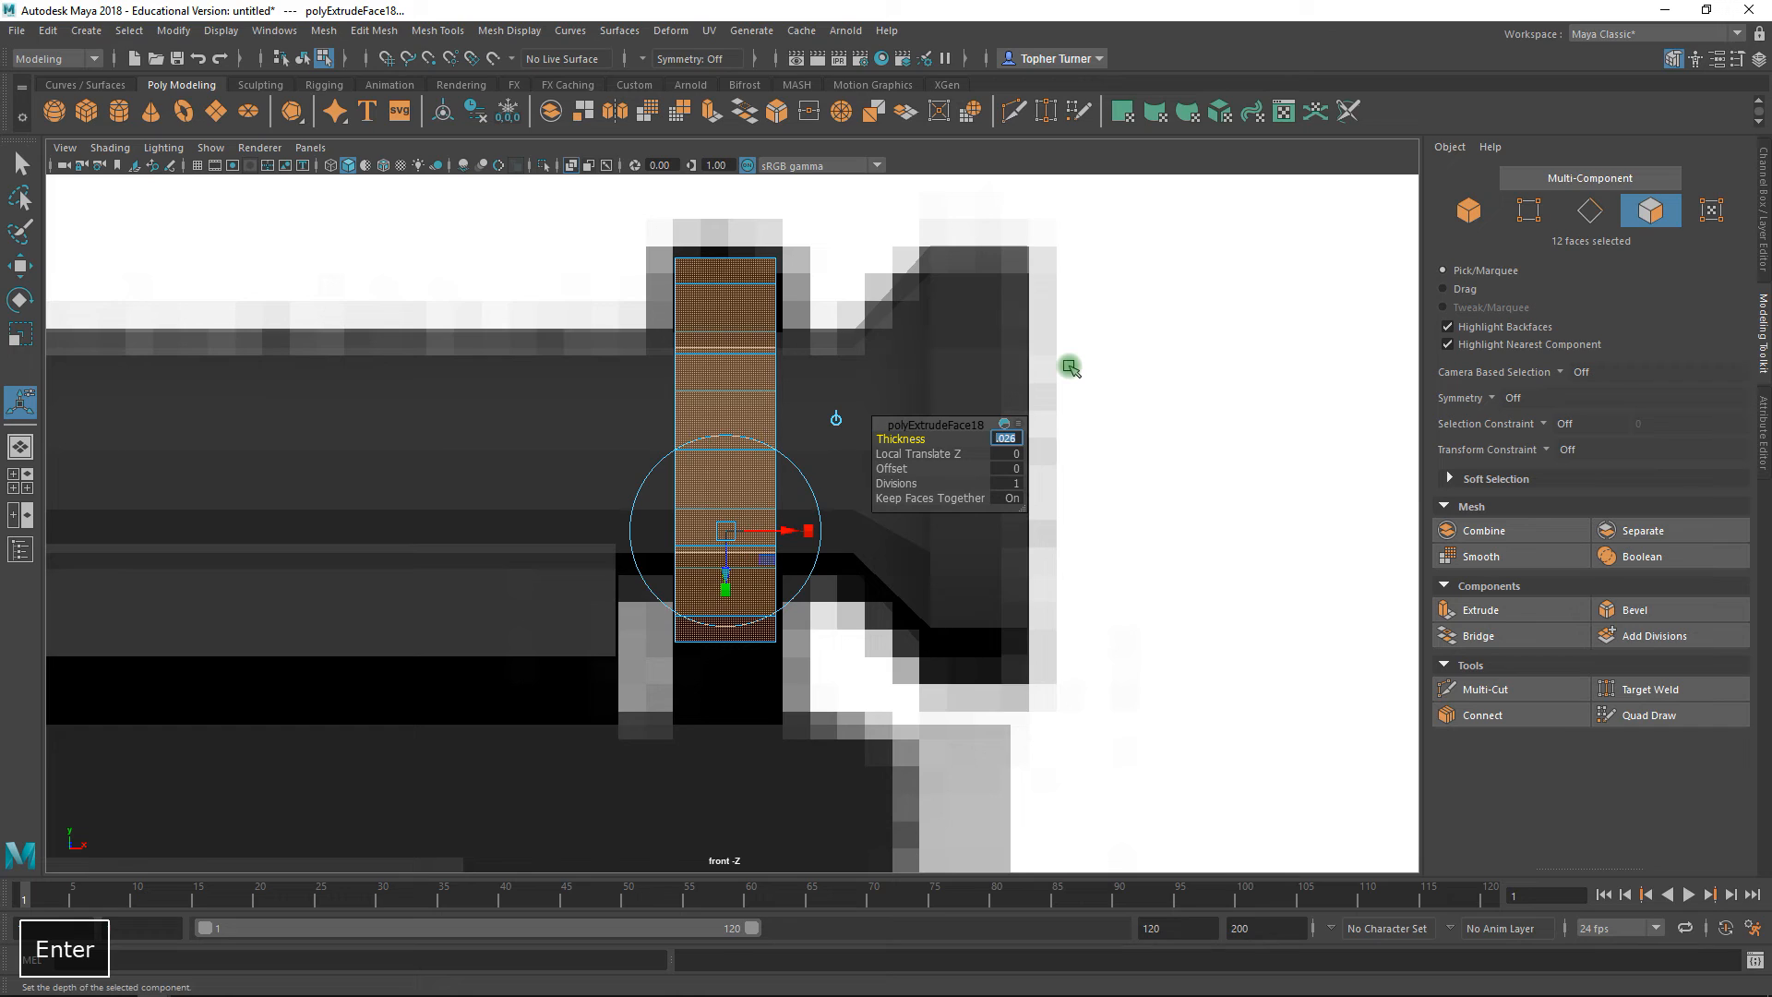
text(.)
key(Return)
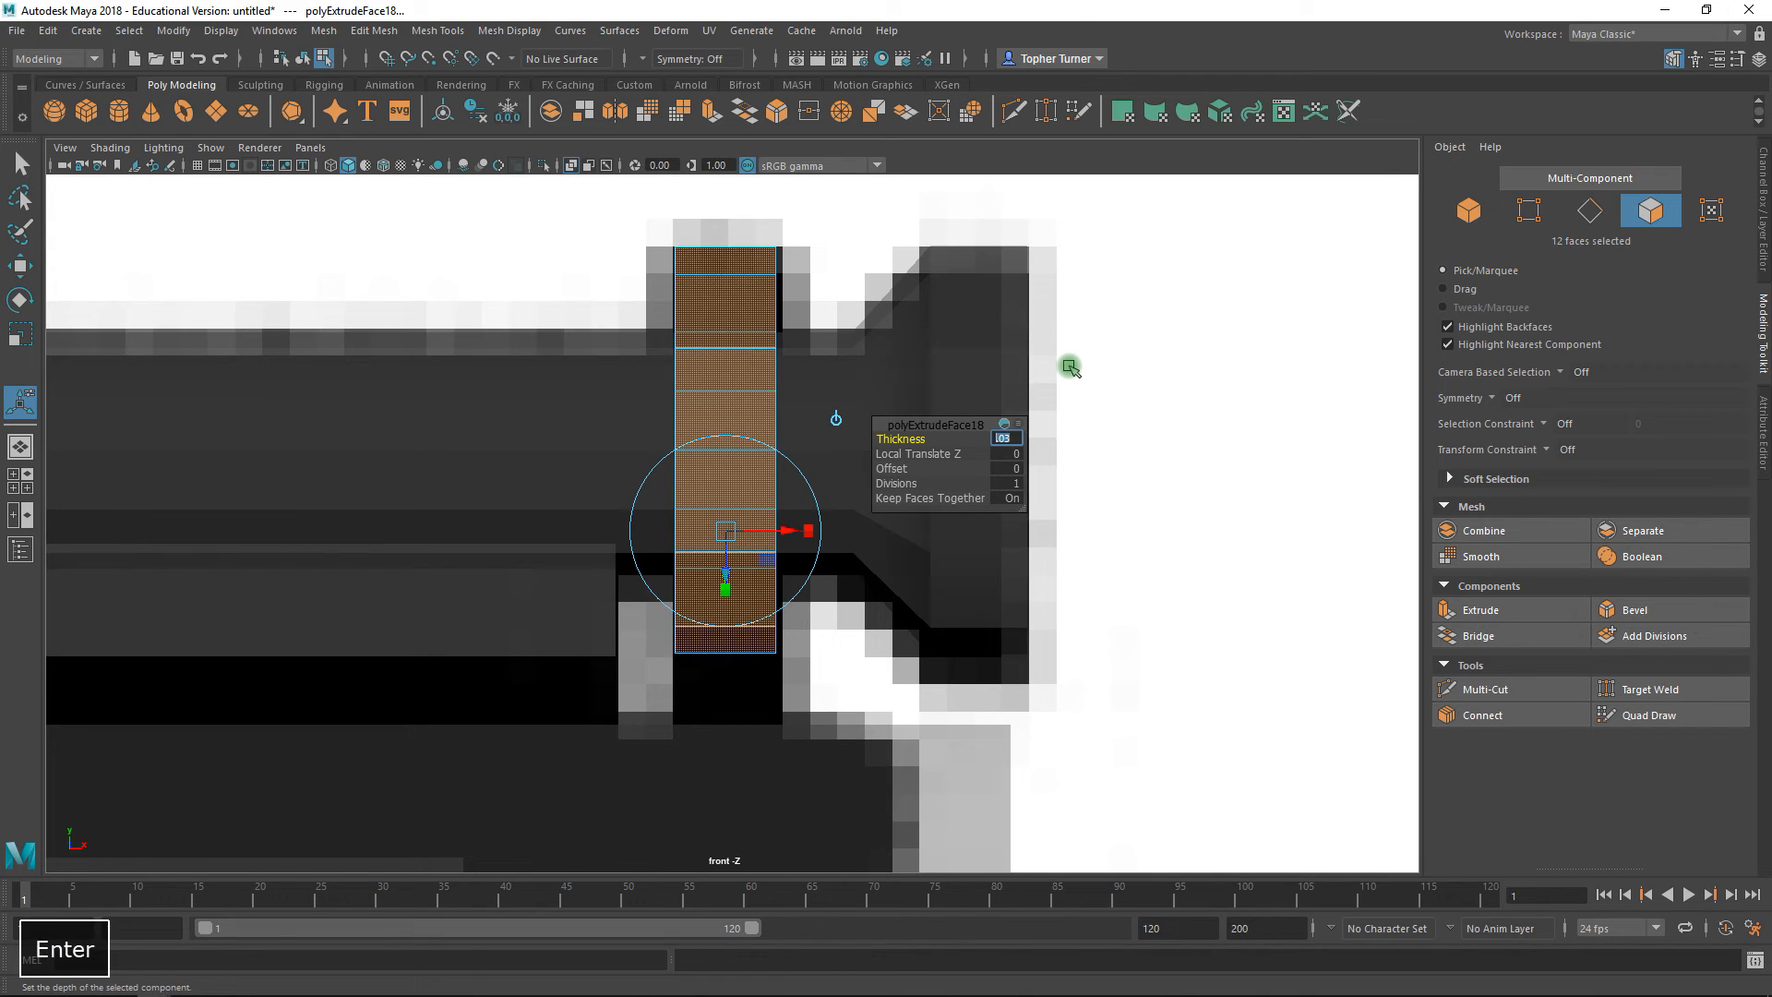
key(q)
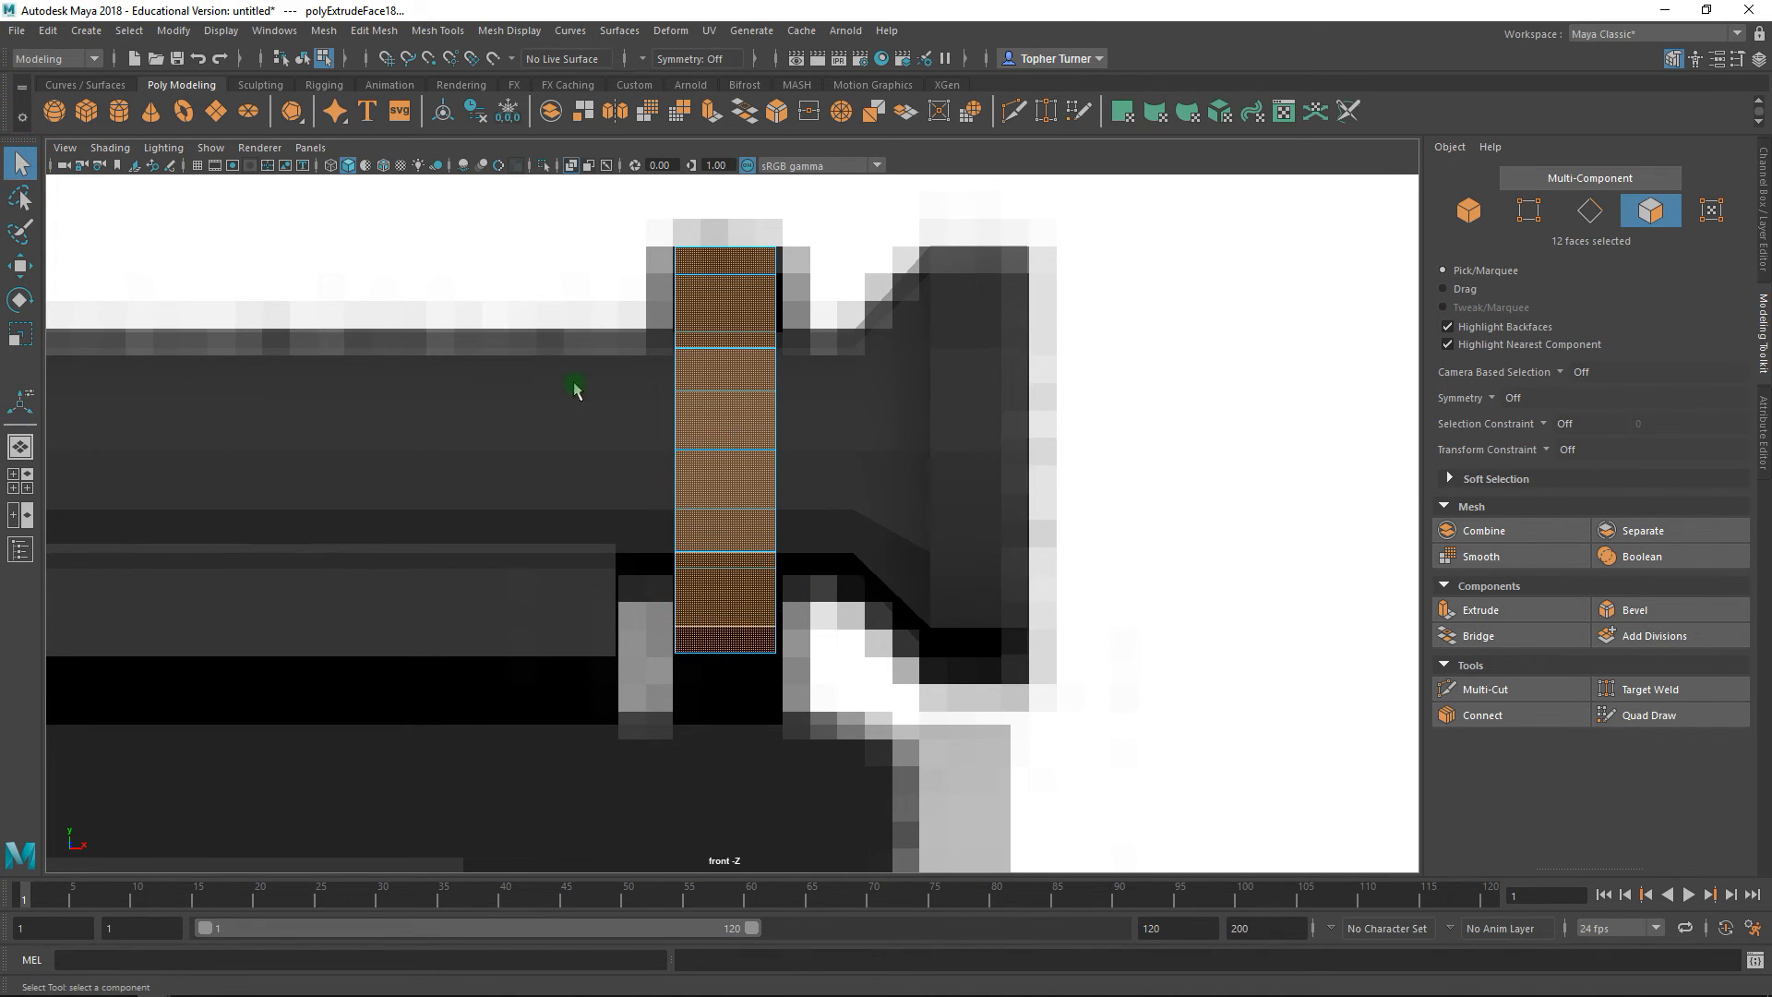
- In the perspective view, deselect the ring's upper outer faces so that only the six lower ones stay selected
key(space)
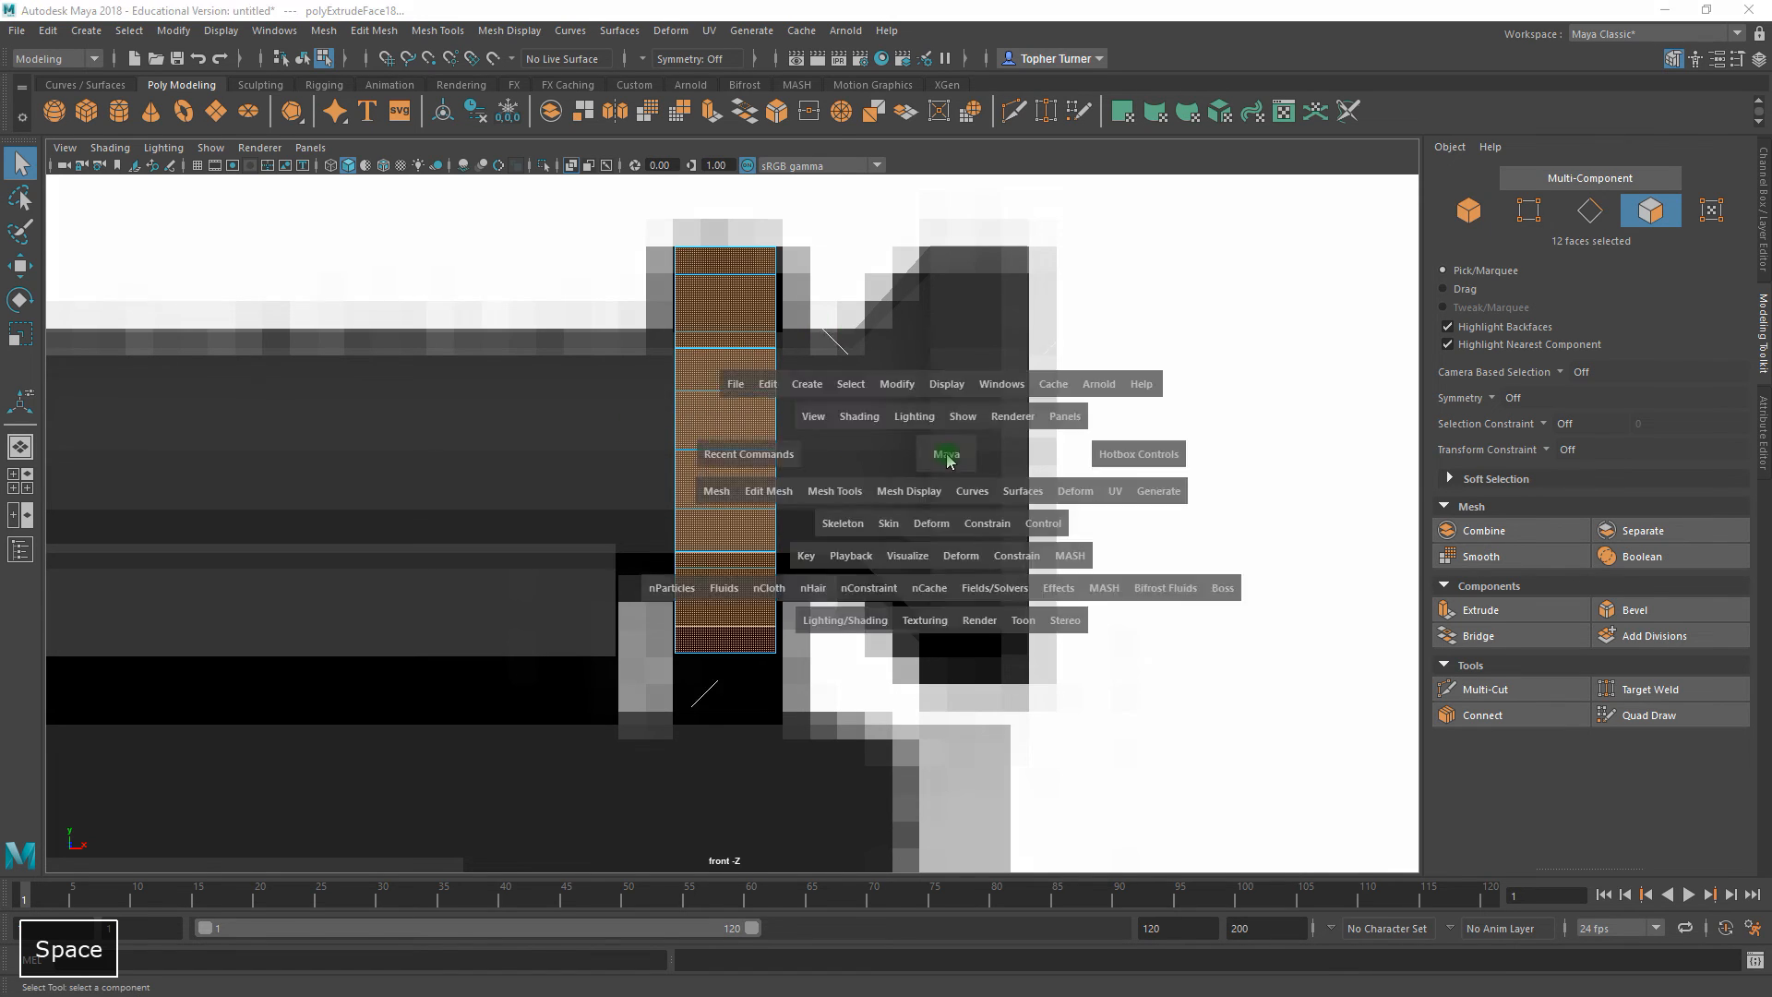
key(space)
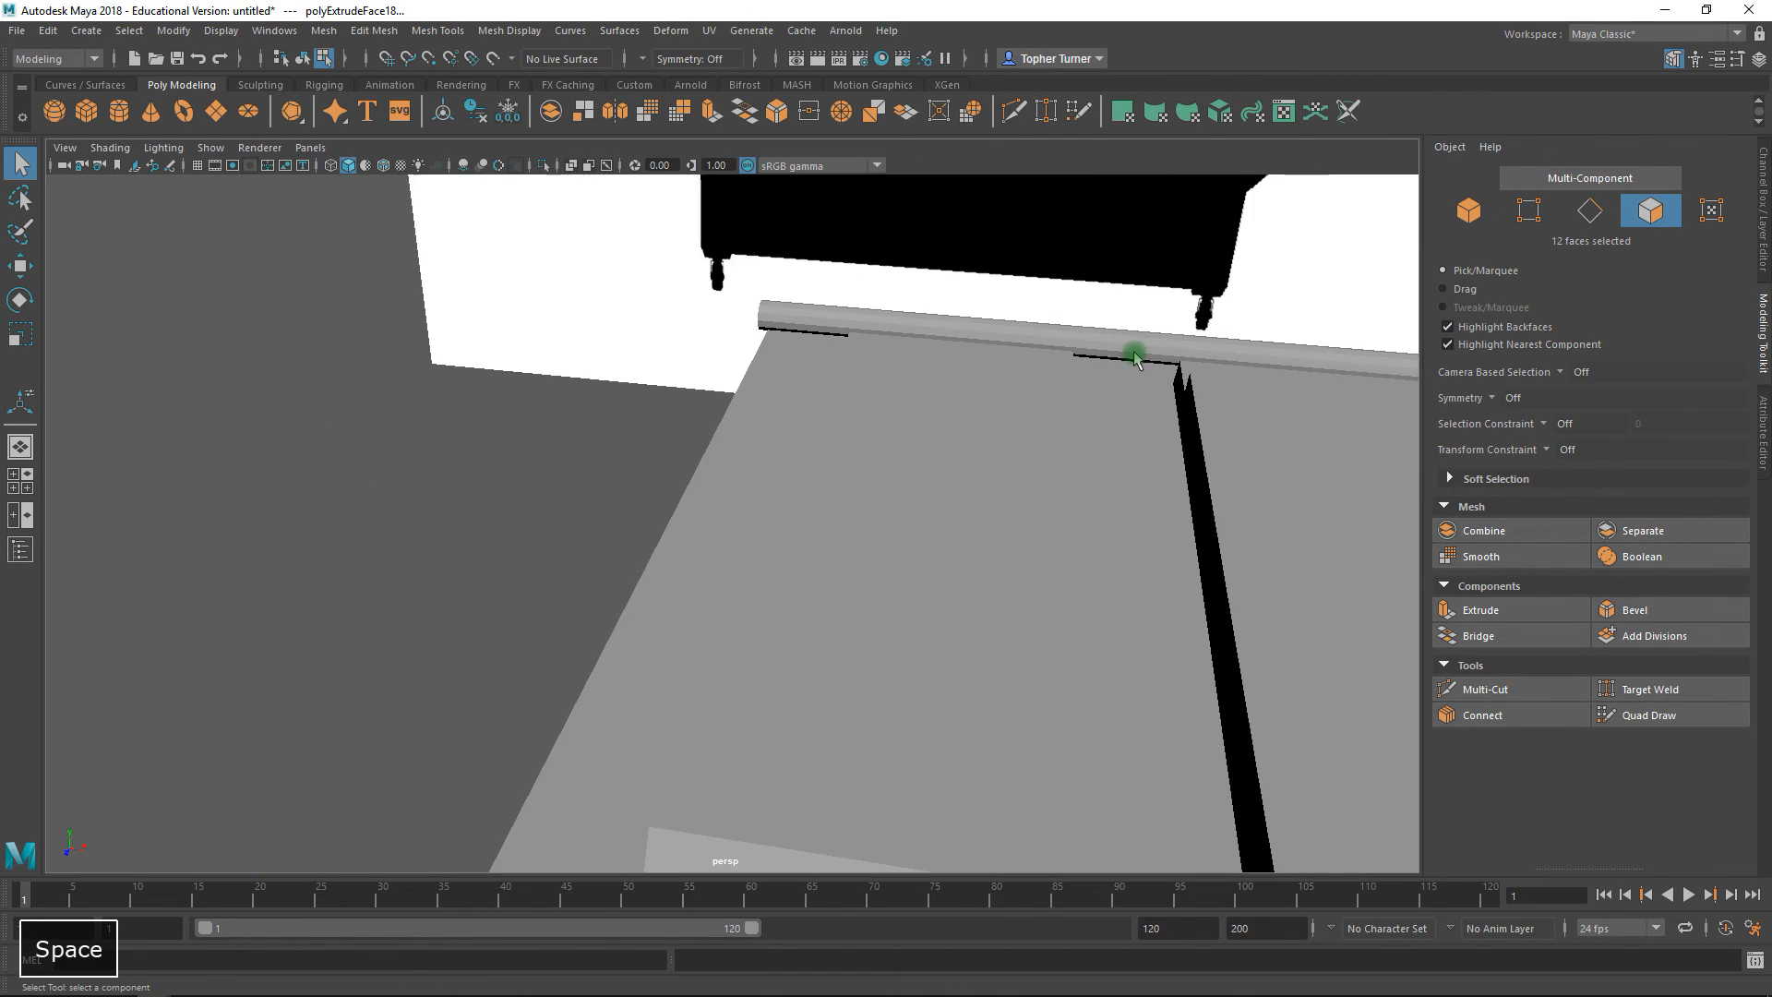
alt+right_drag(1077, 384, 932, 203)
alt+drag(932, 203, 1009, 356)
key(f)
alt+right_drag(481, 442, 735, 499)
alt+drag(736, 499, 754, 461)
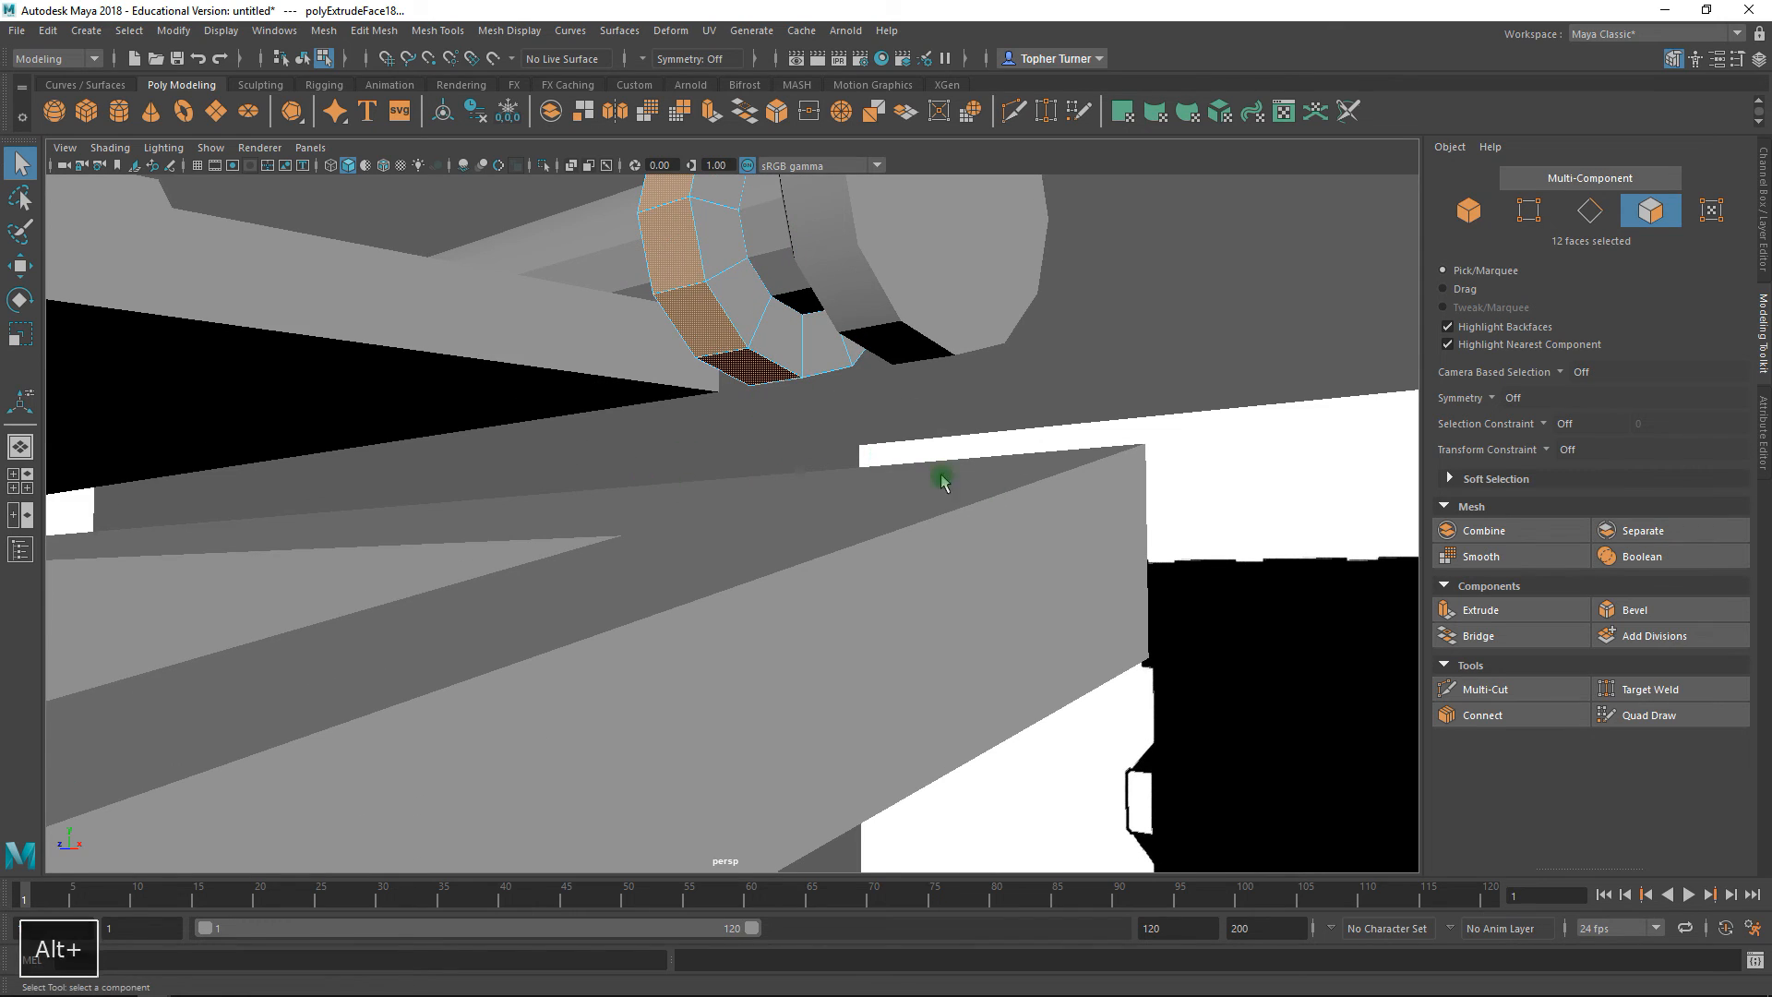
alt+drag(942, 480, 775, 528)
shift+click(729, 556)
shift+click(760, 471)
shift+click(790, 422)
alt+drag(791, 422, 720, 467)
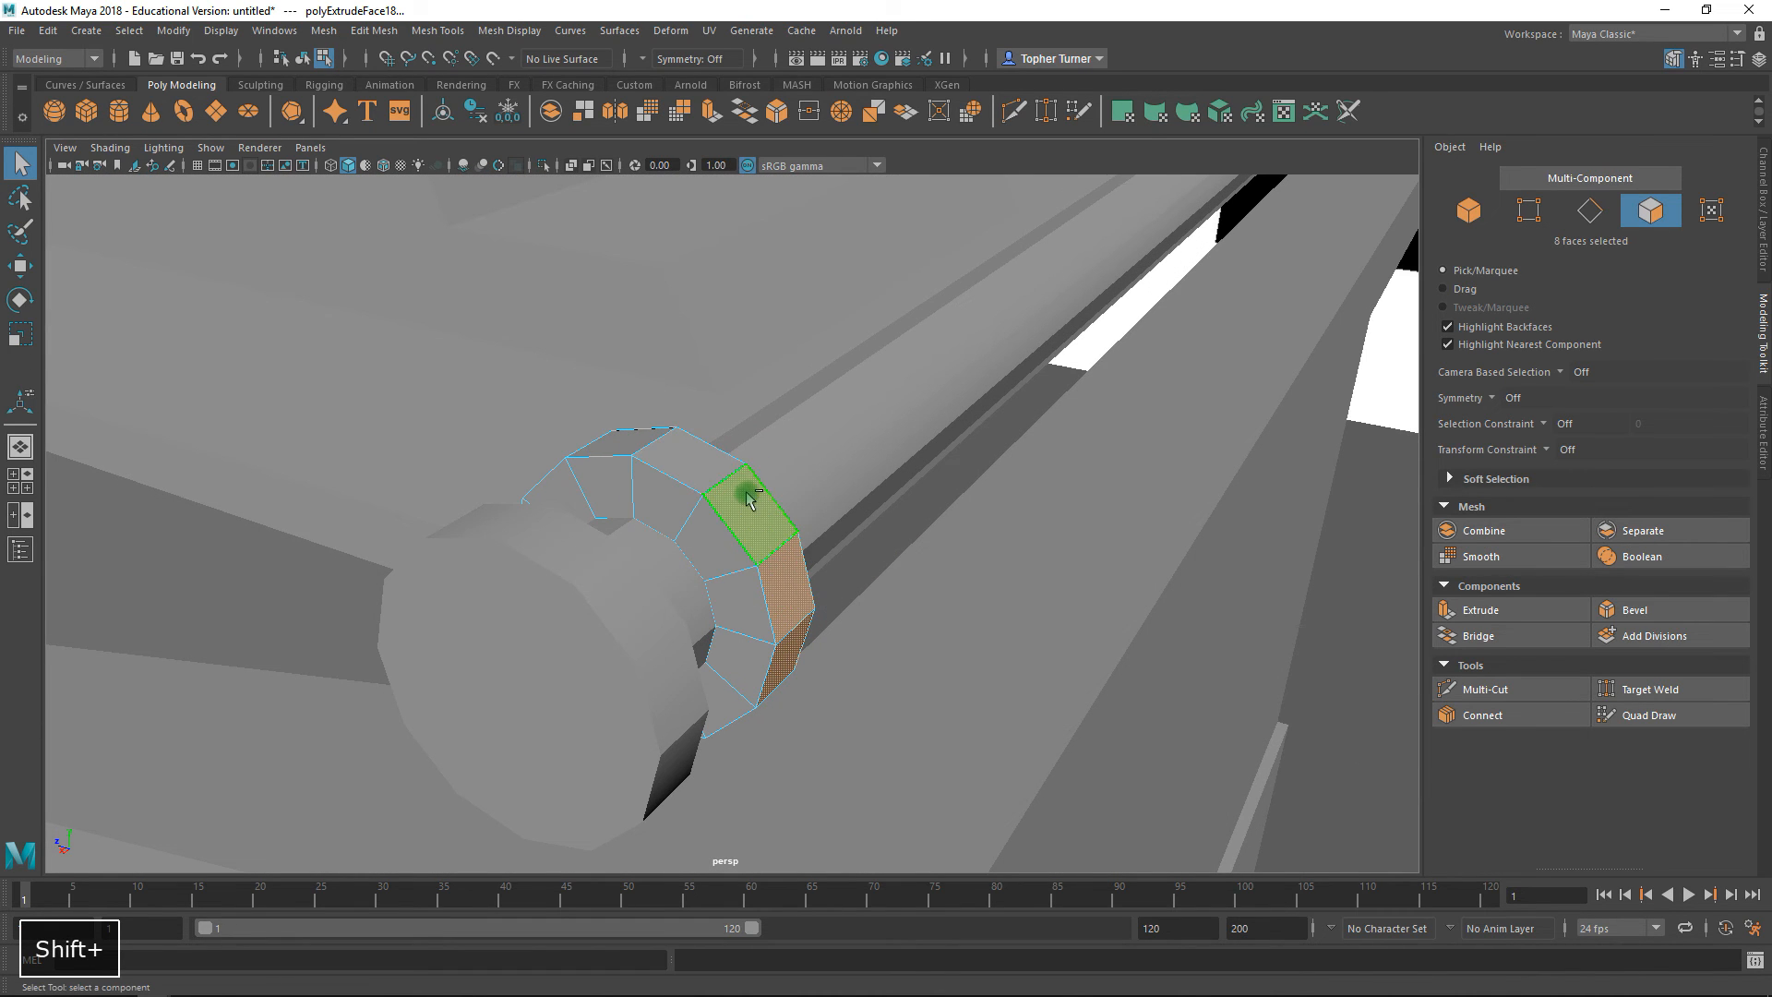
shift+click(782, 568)
alt+drag(782, 567, 909, 580)
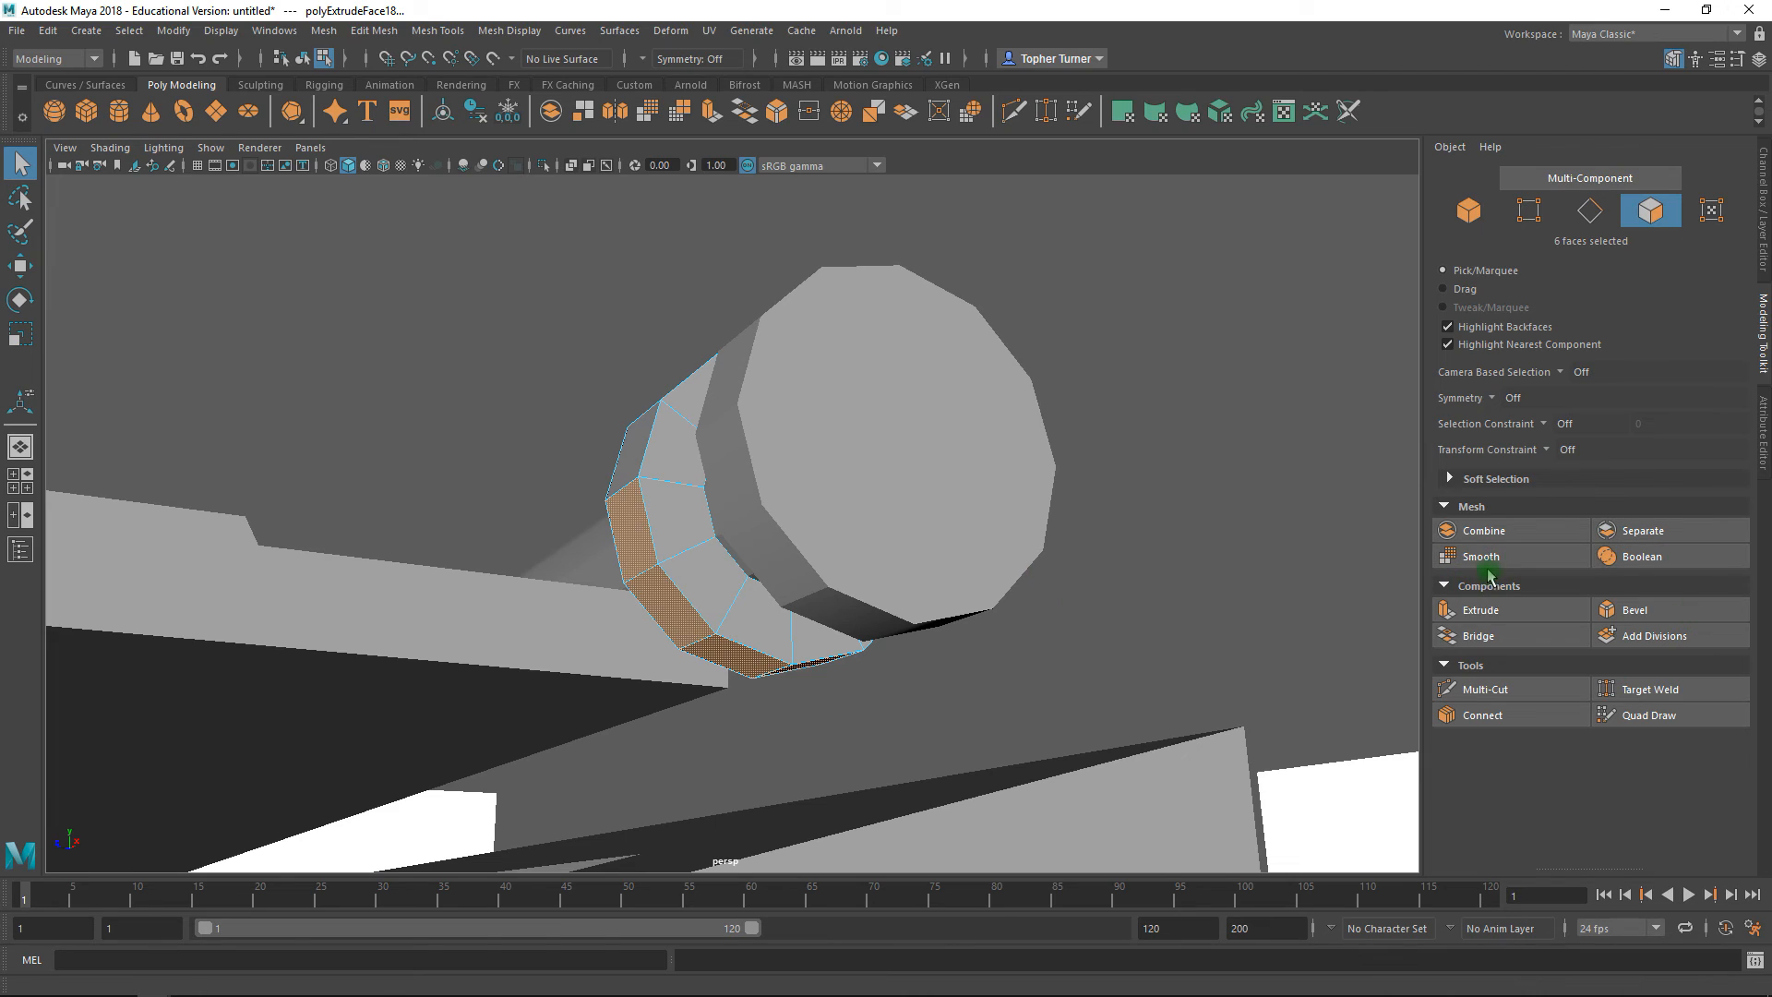
- Extrude the ring's six lower faces and move them down to about Y 4.22 to form the bracket leg
click(1480, 611)
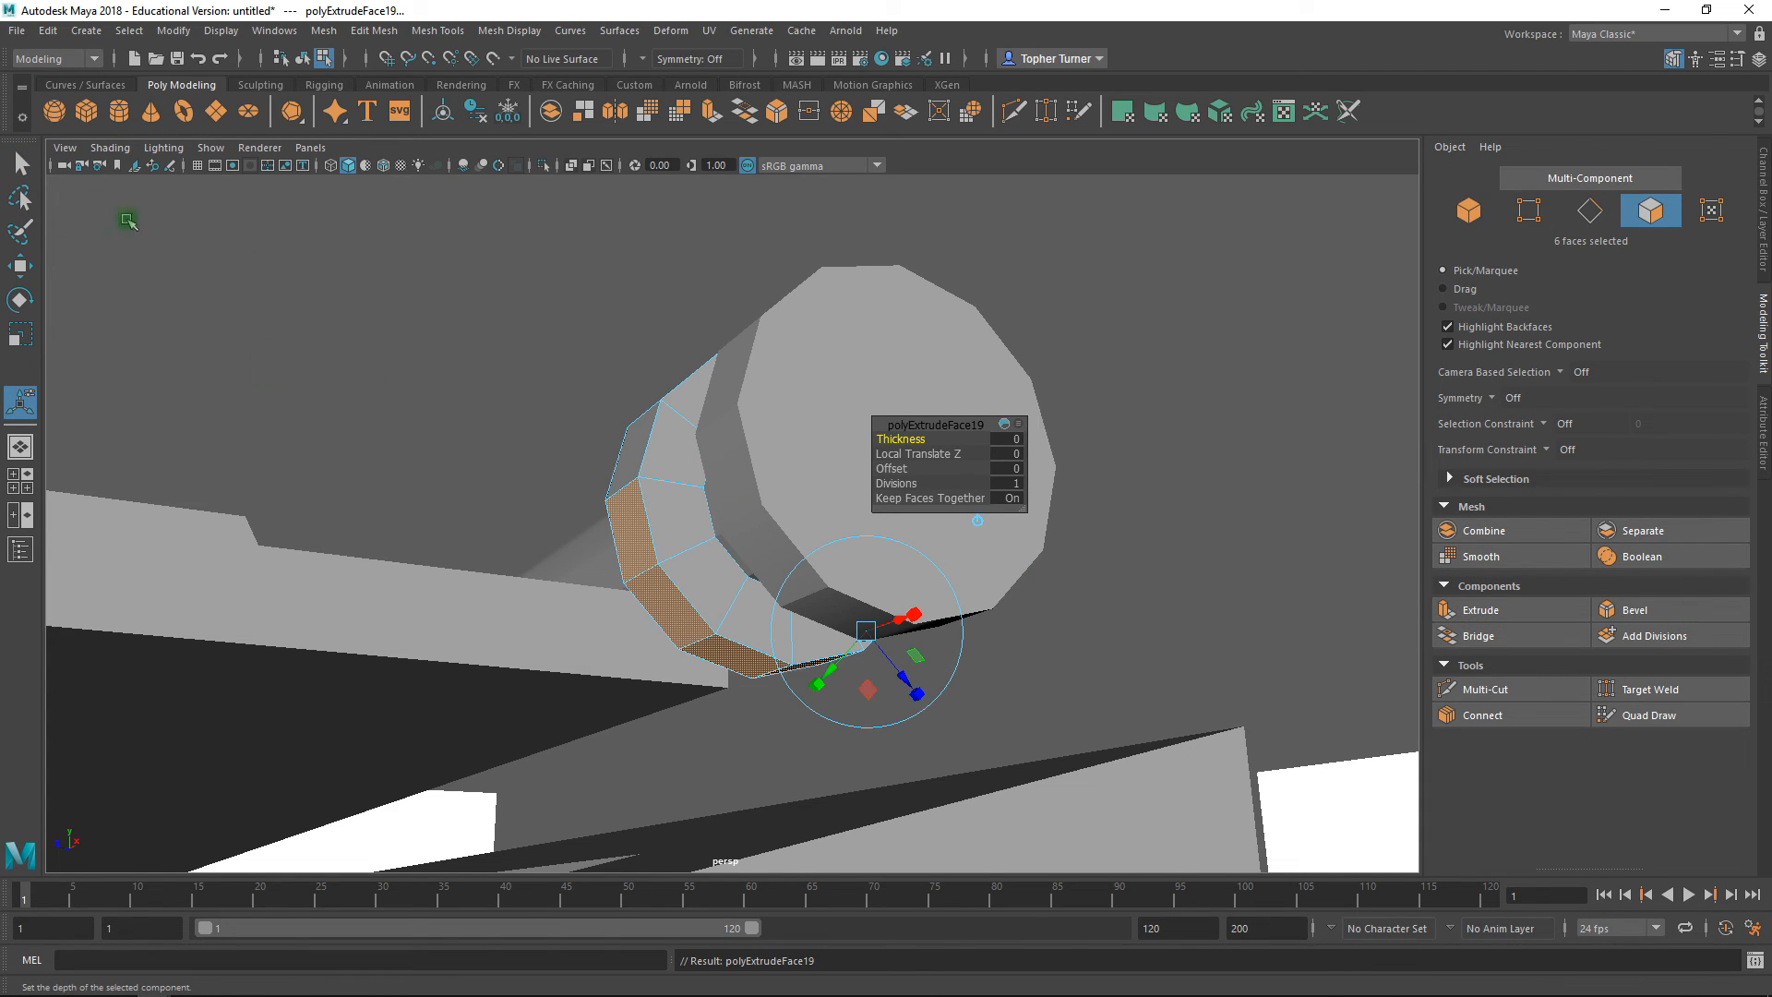
click(19, 266)
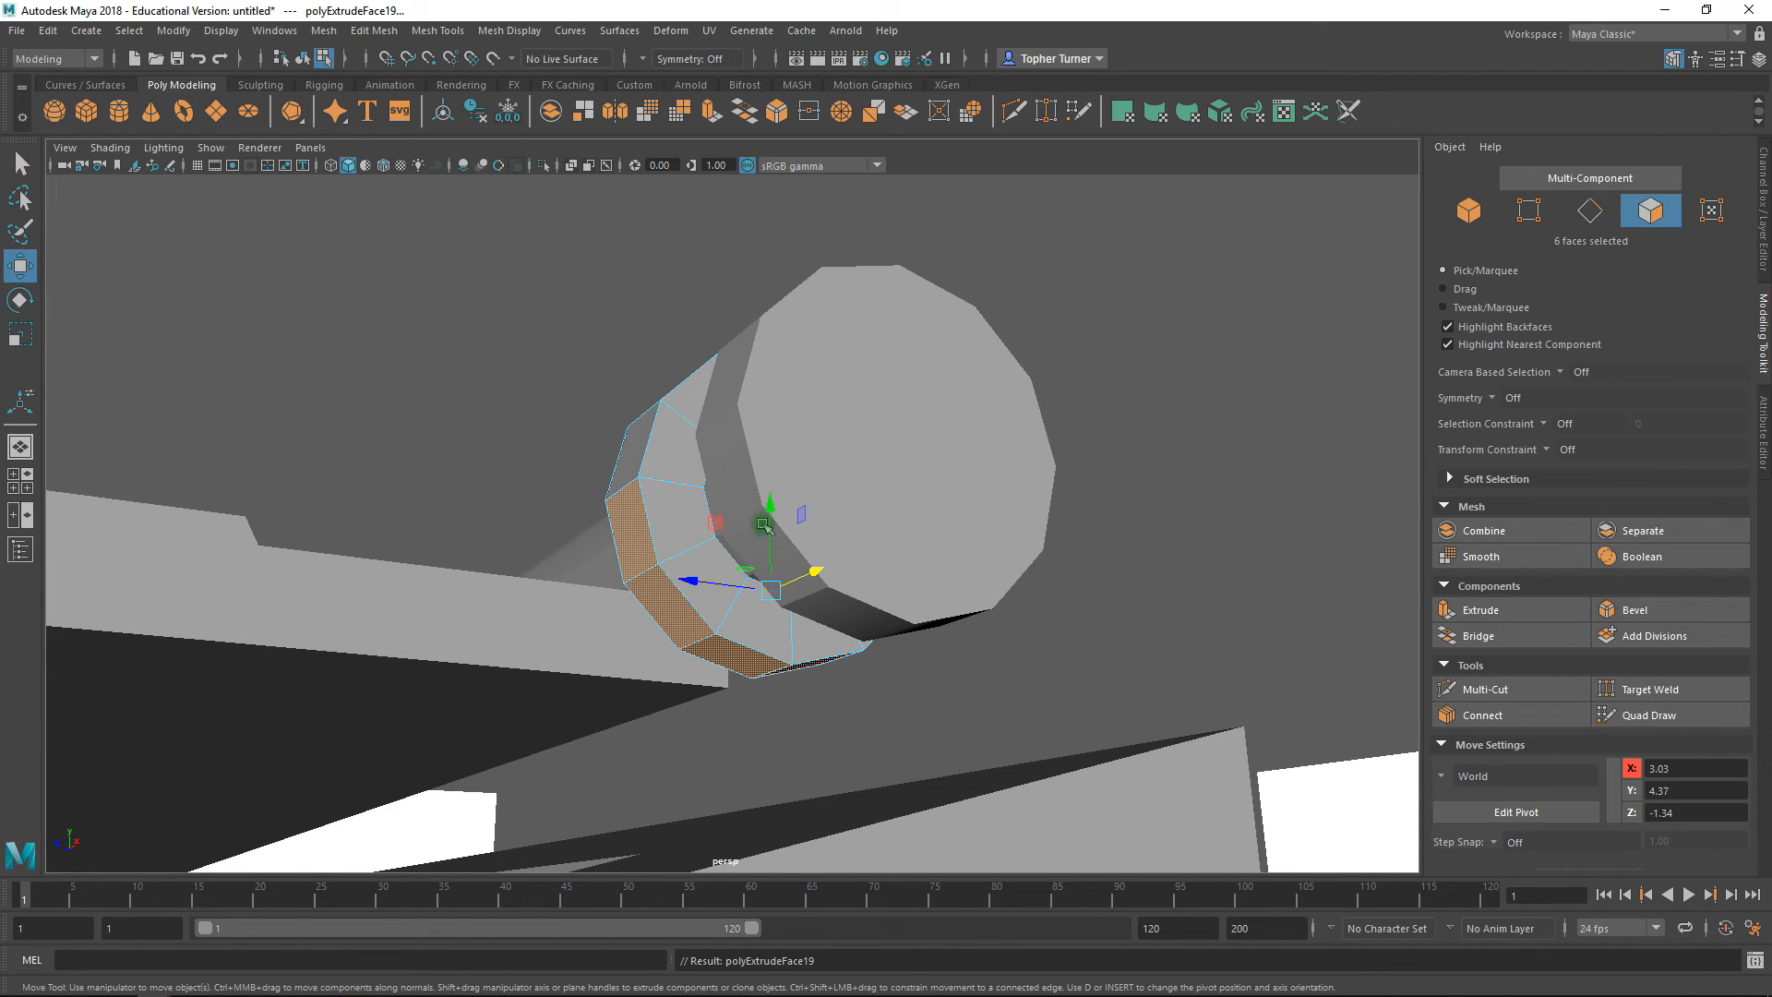
drag(771, 517, 780, 836)
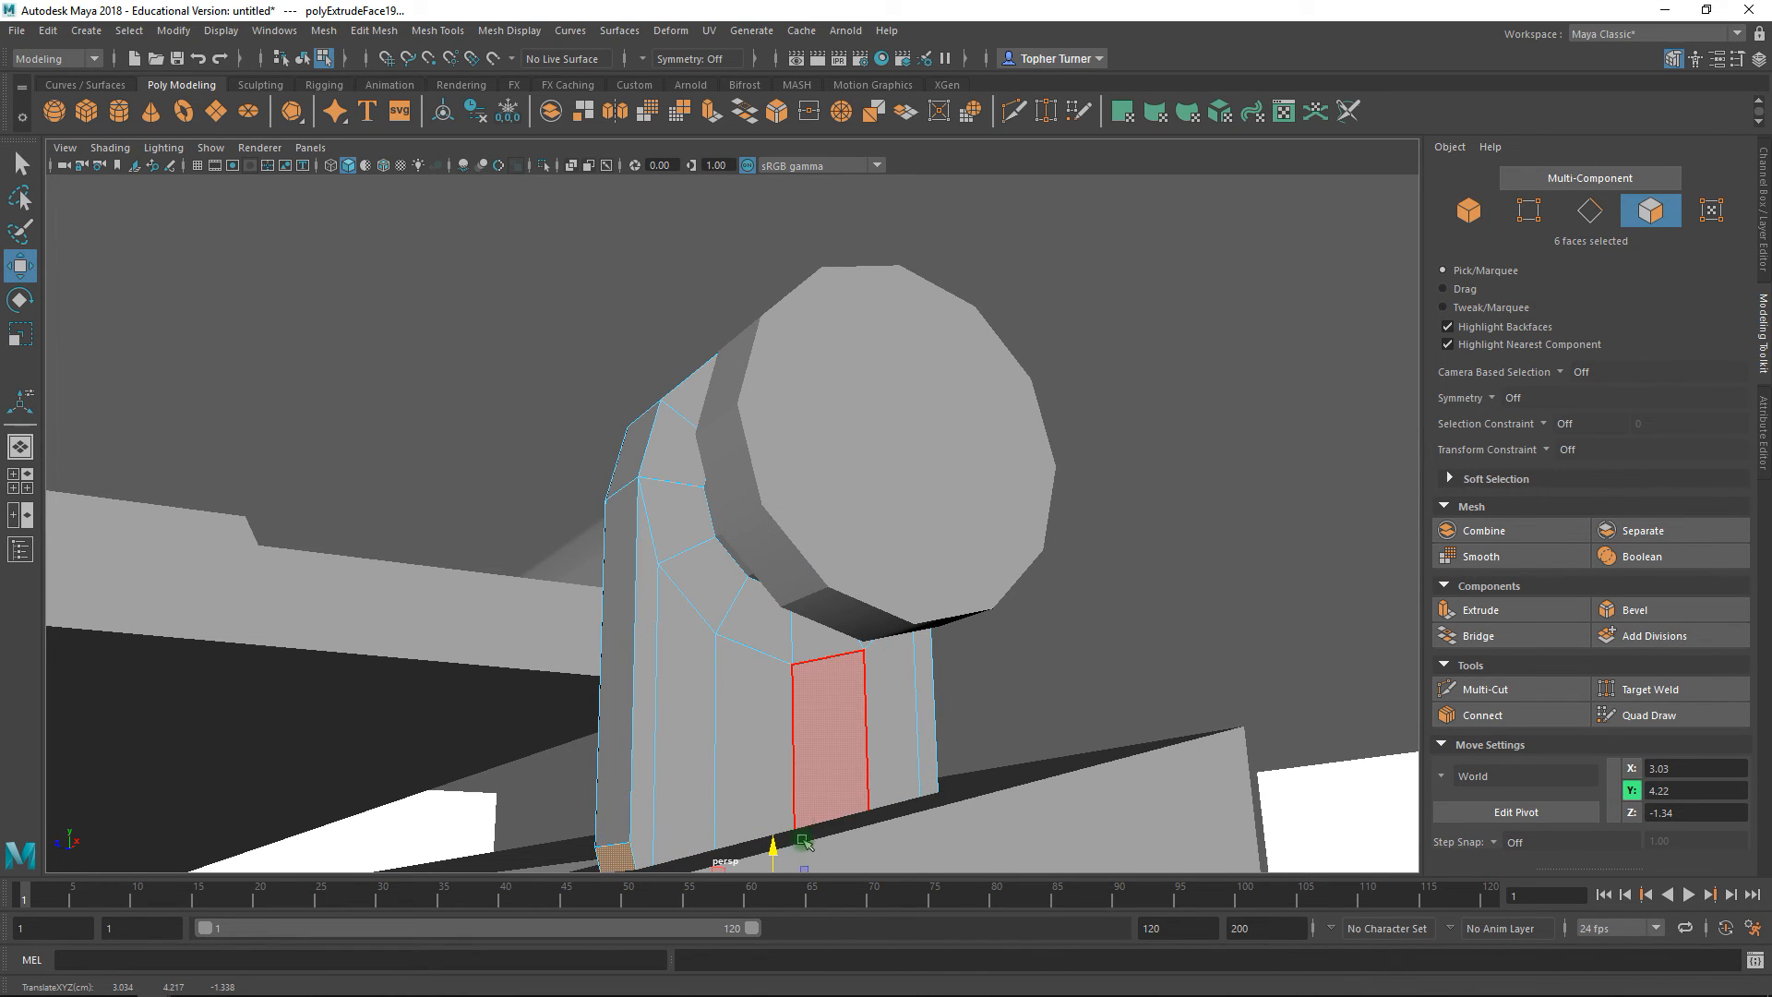
- Flatten the six extruded end faces into one level plane by scaling them vertically
alt+drag(958, 670, 763, 523)
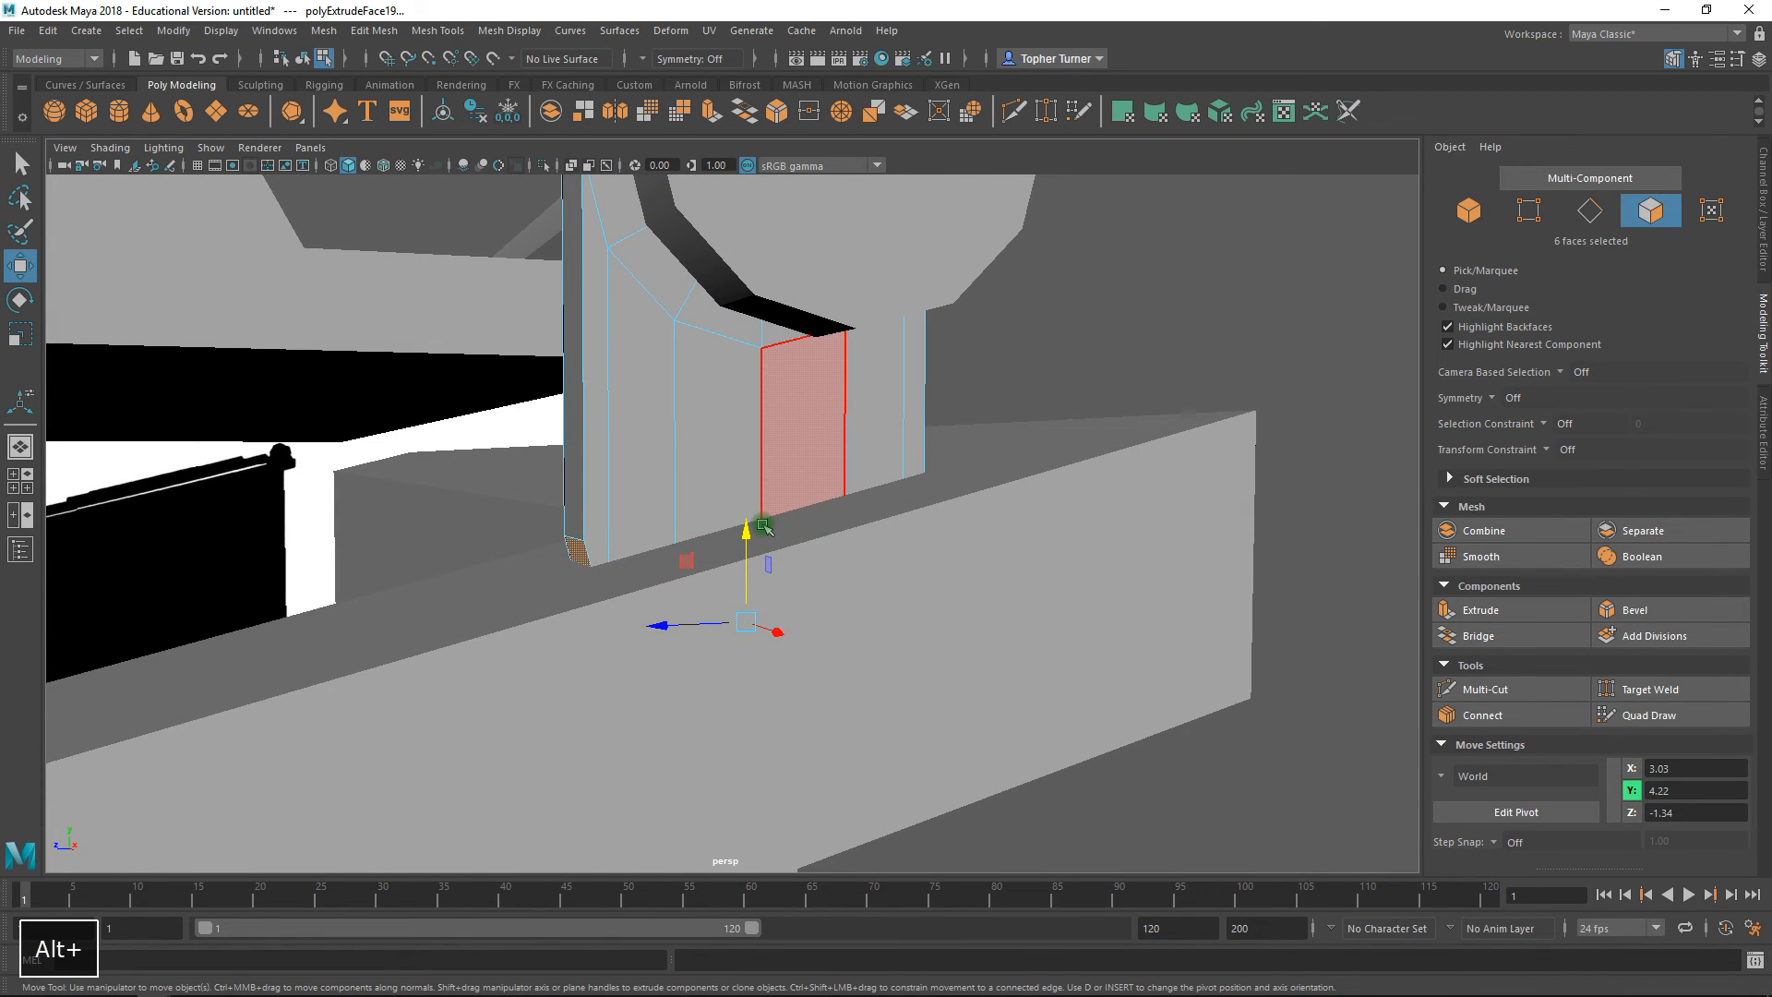
key(r)
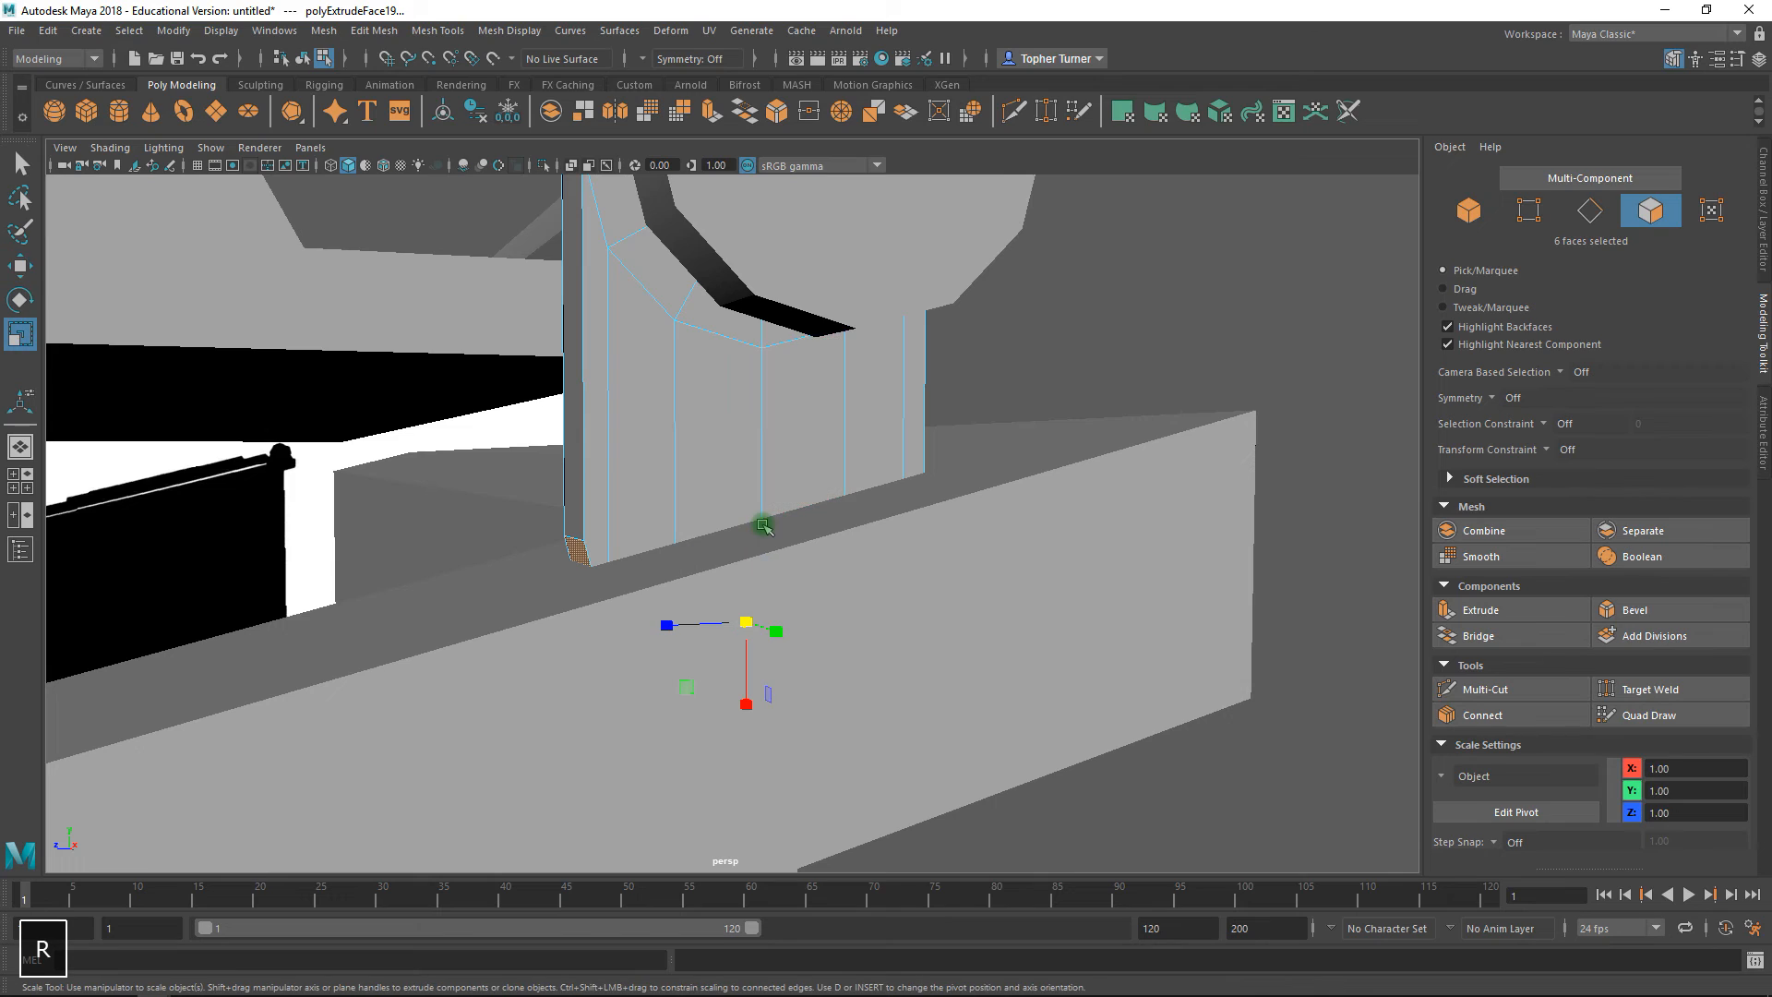
key(j)
drag(746, 704, 758, 673)
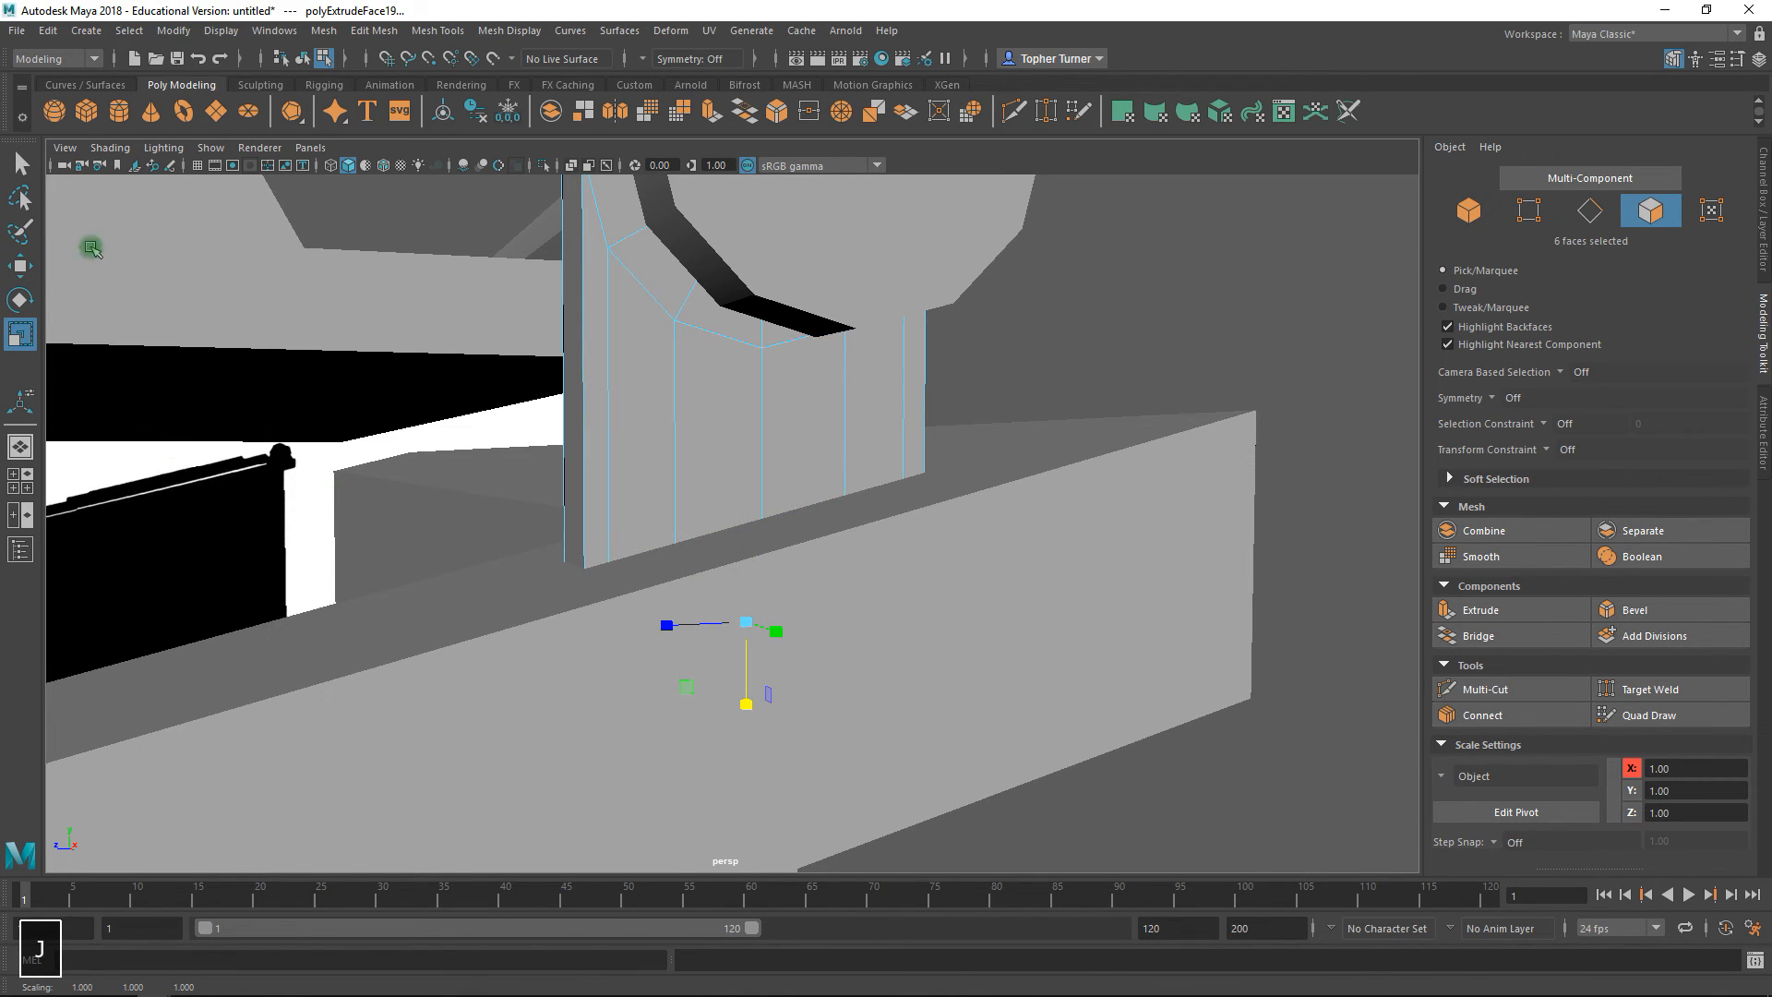
click(18, 164)
click(20, 270)
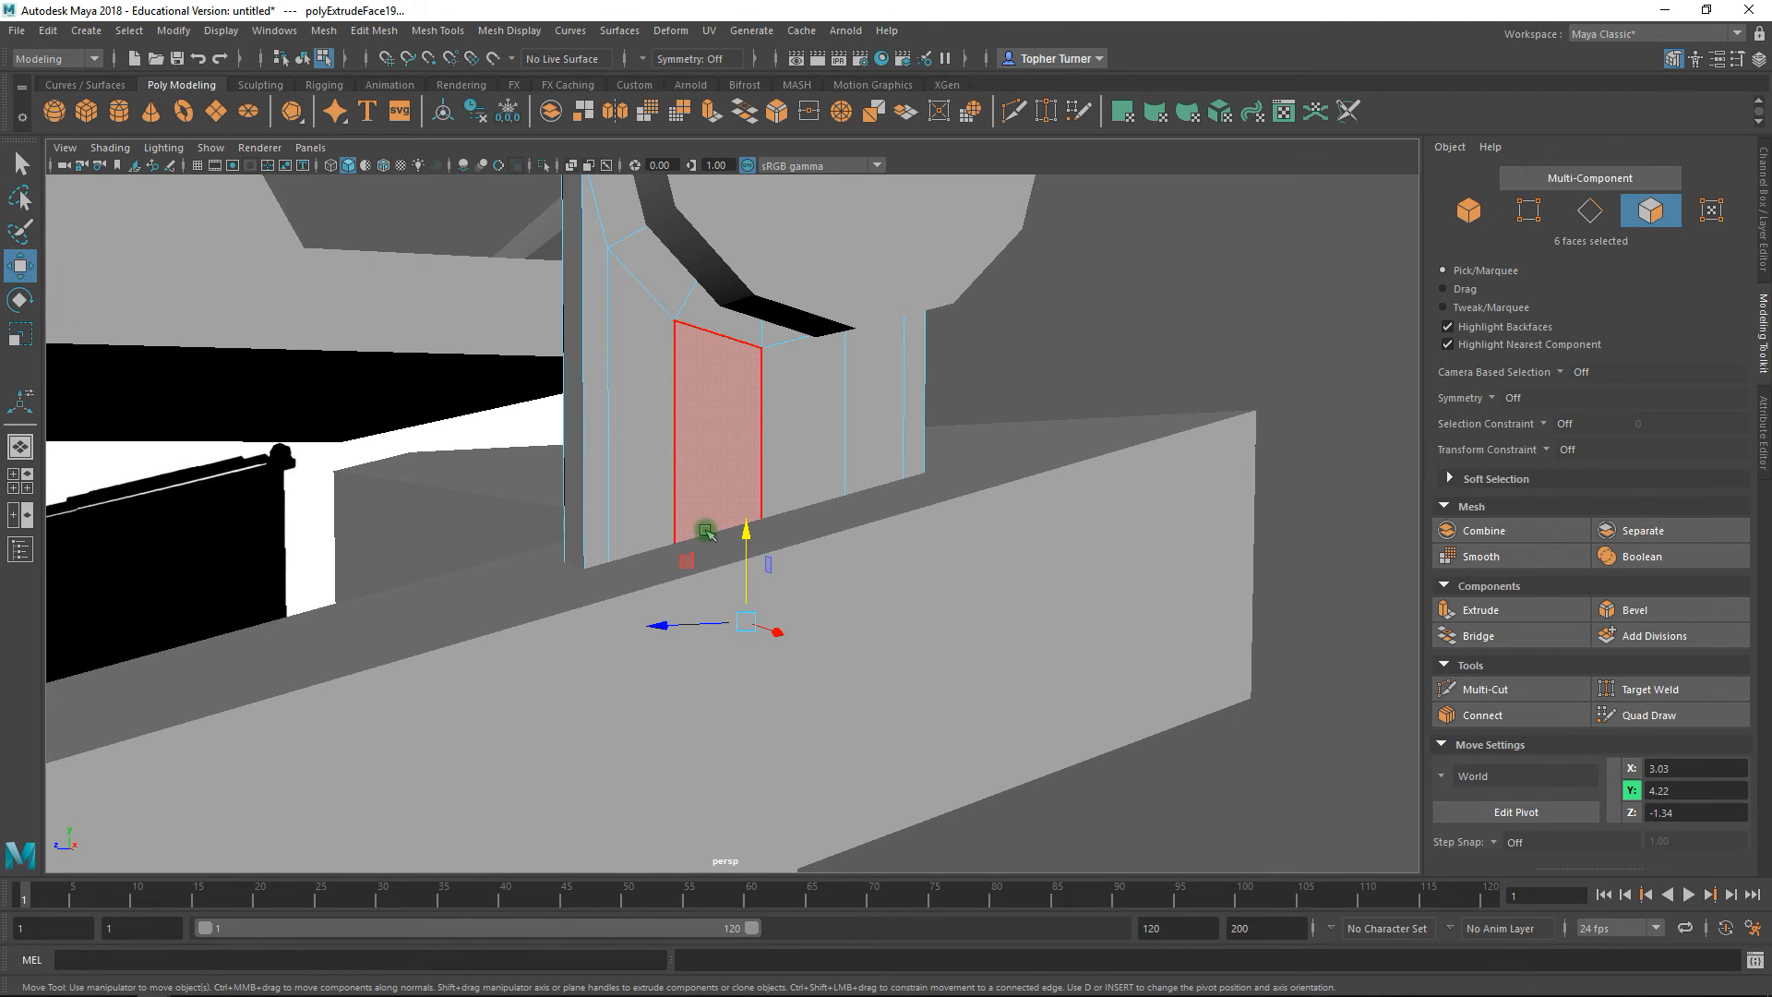
- Target-weld the intermediate bottom vertices at one end of the bracket leg onto that end's two corner vertices
key(space)
key(space)
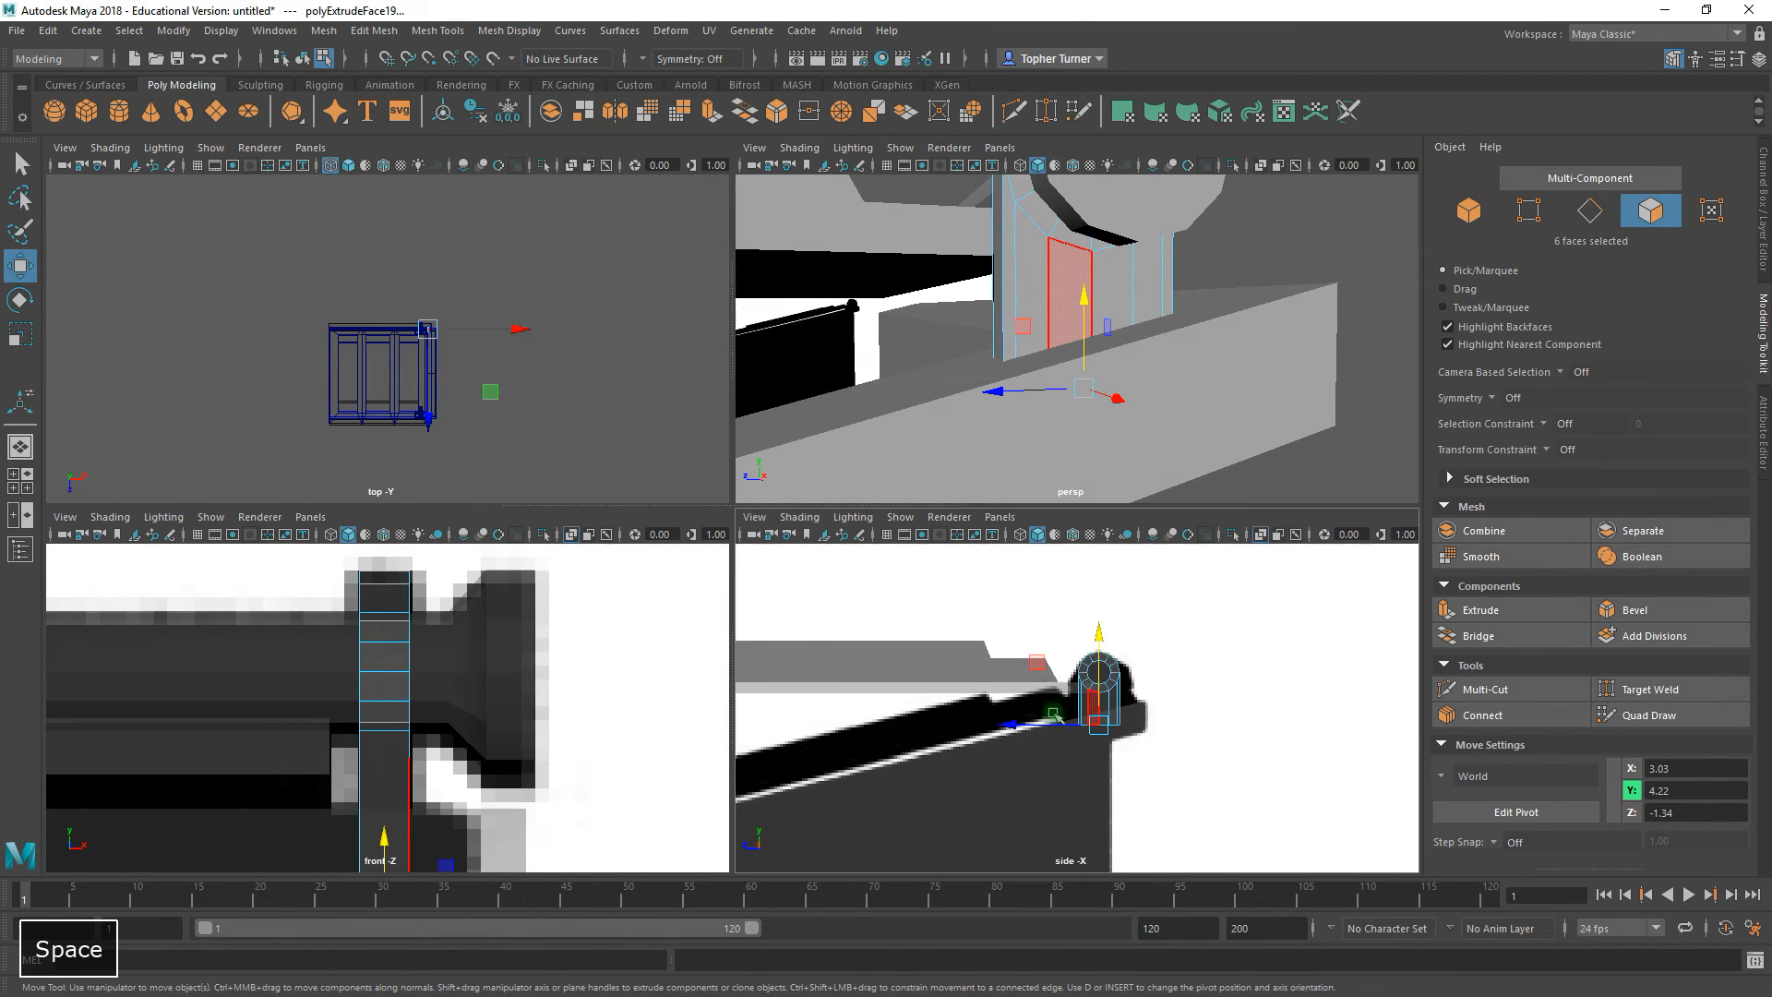
alt+right_drag(1028, 578, 1412, 988)
alt+middle_drag(765, 492, 705, 432)
alt+right_drag(705, 432, 874, 522)
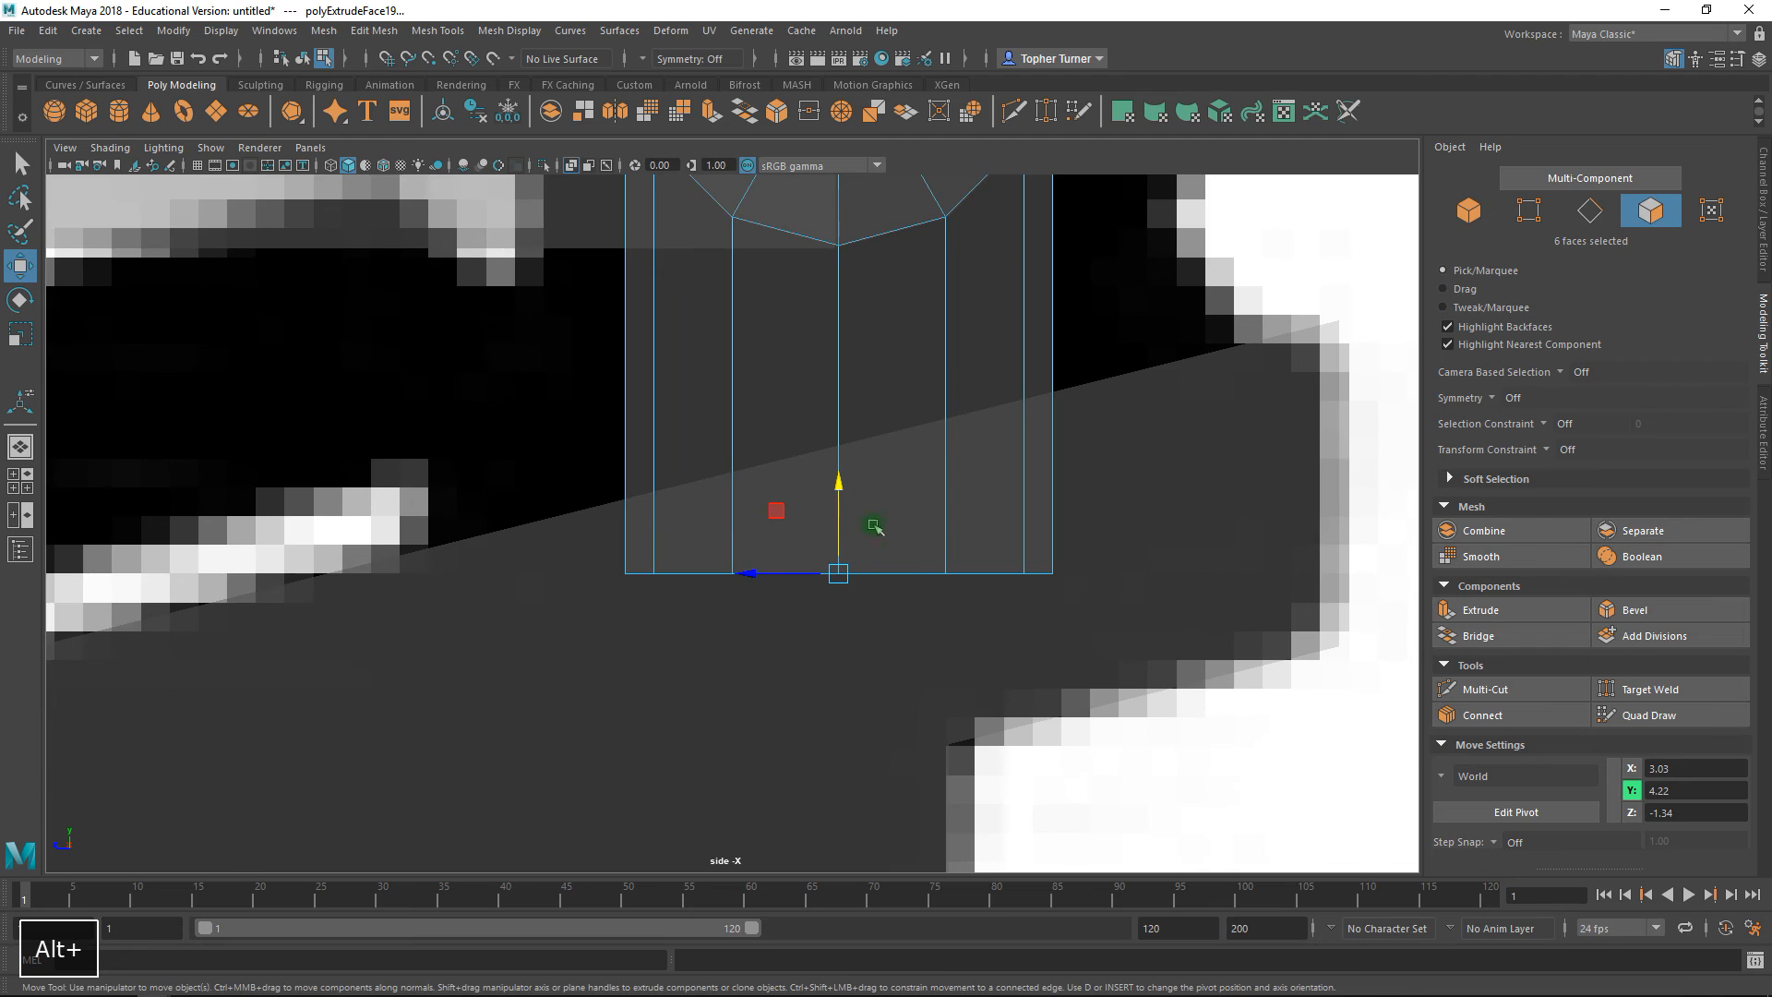
alt+middle_drag(874, 523, 775, 649)
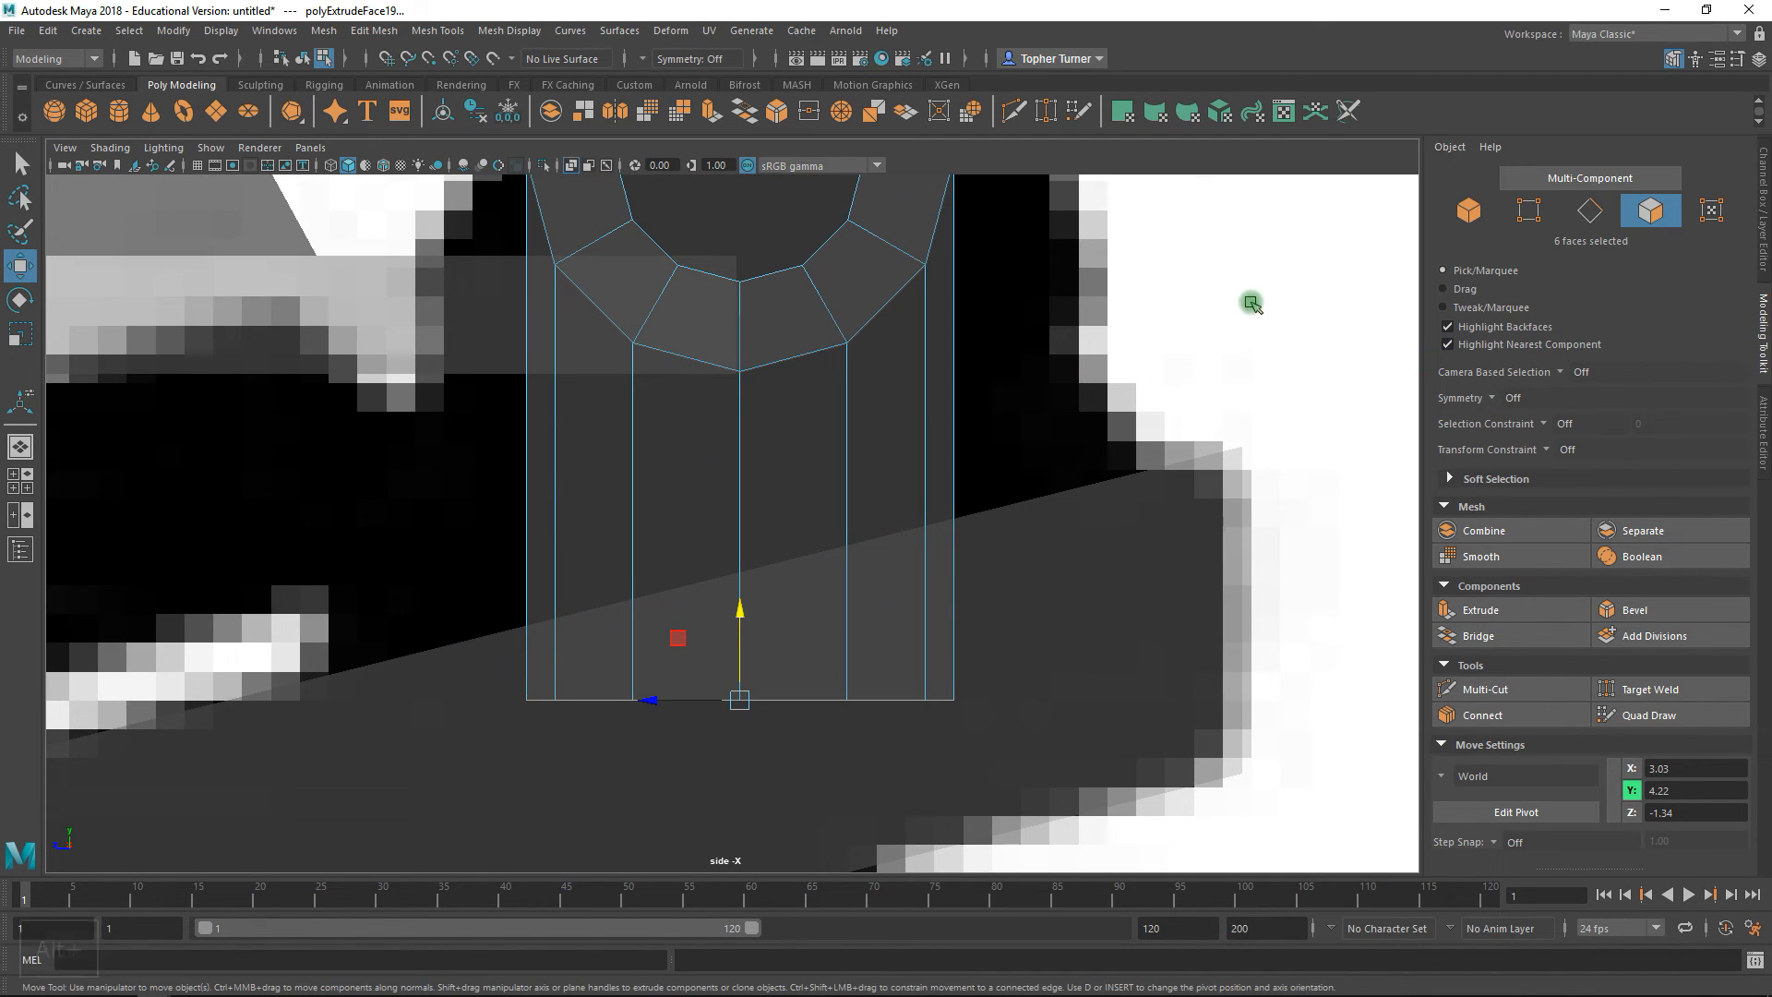
alt+middle_drag(1260, 307, 1227, 376)
click(1528, 211)
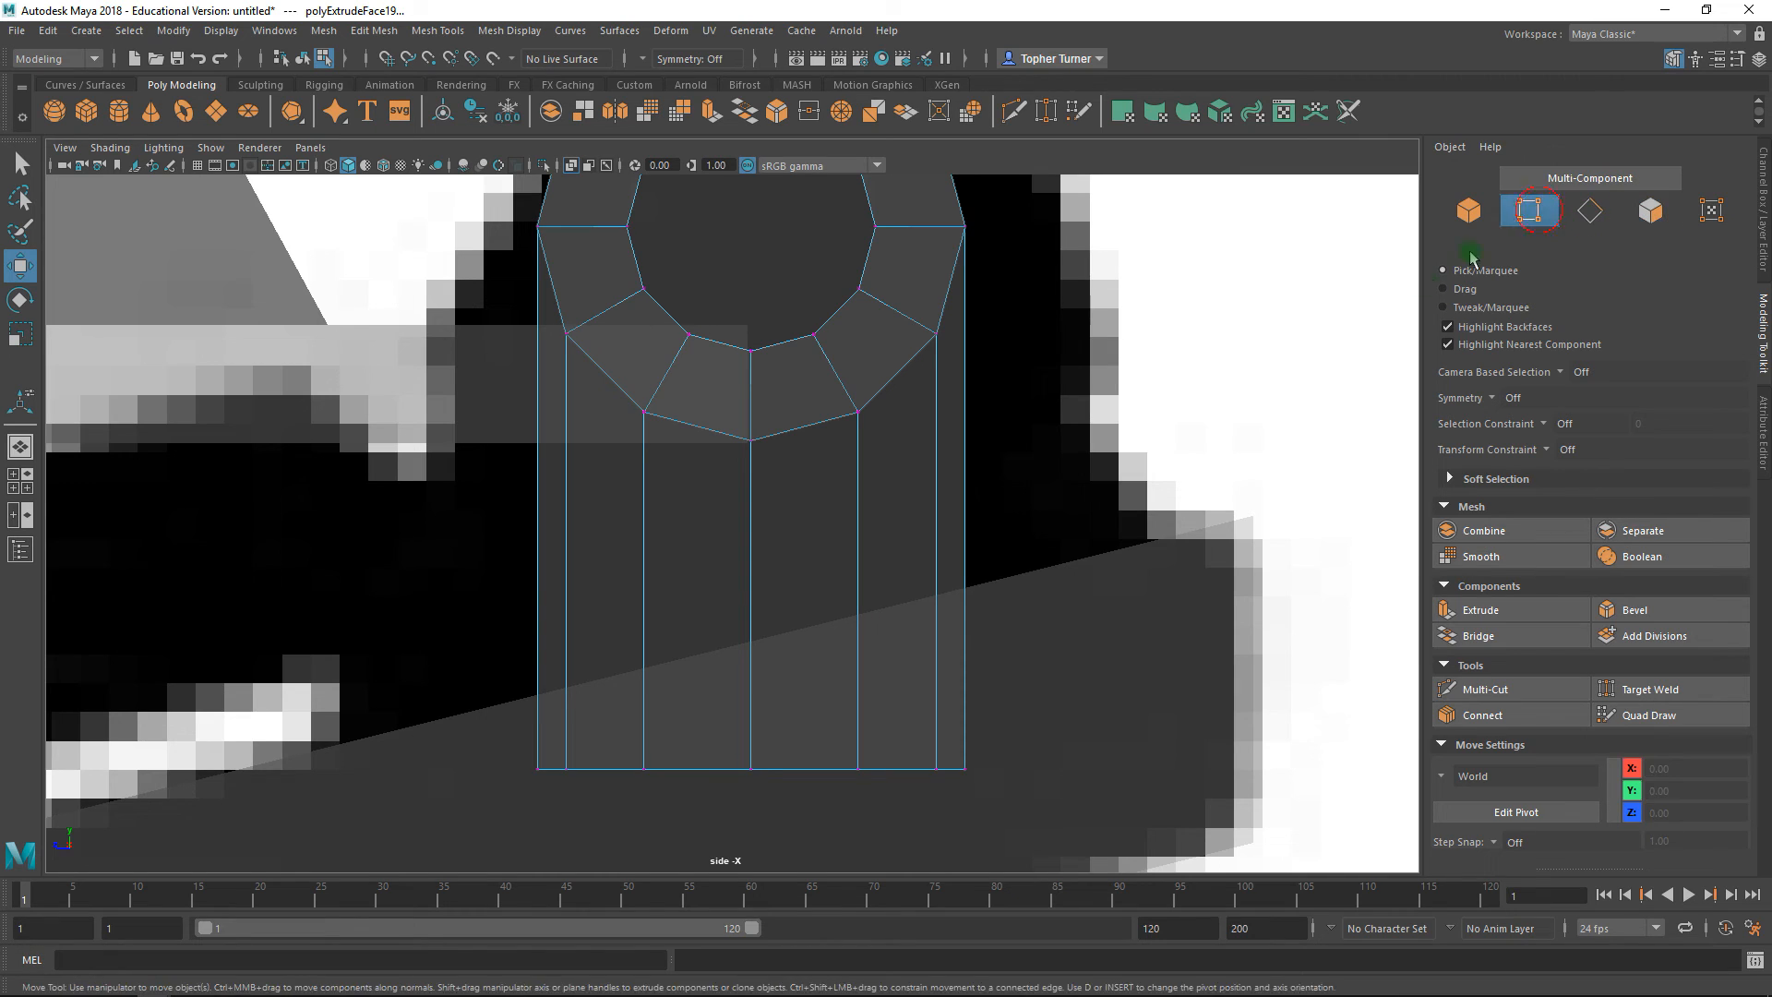
key(space)
key(space)
mouse_move(1001, 384)
alt+mouse_down()
mouse_move(969, 369)
mouse_move(988, 384)
alt+mouse_up()
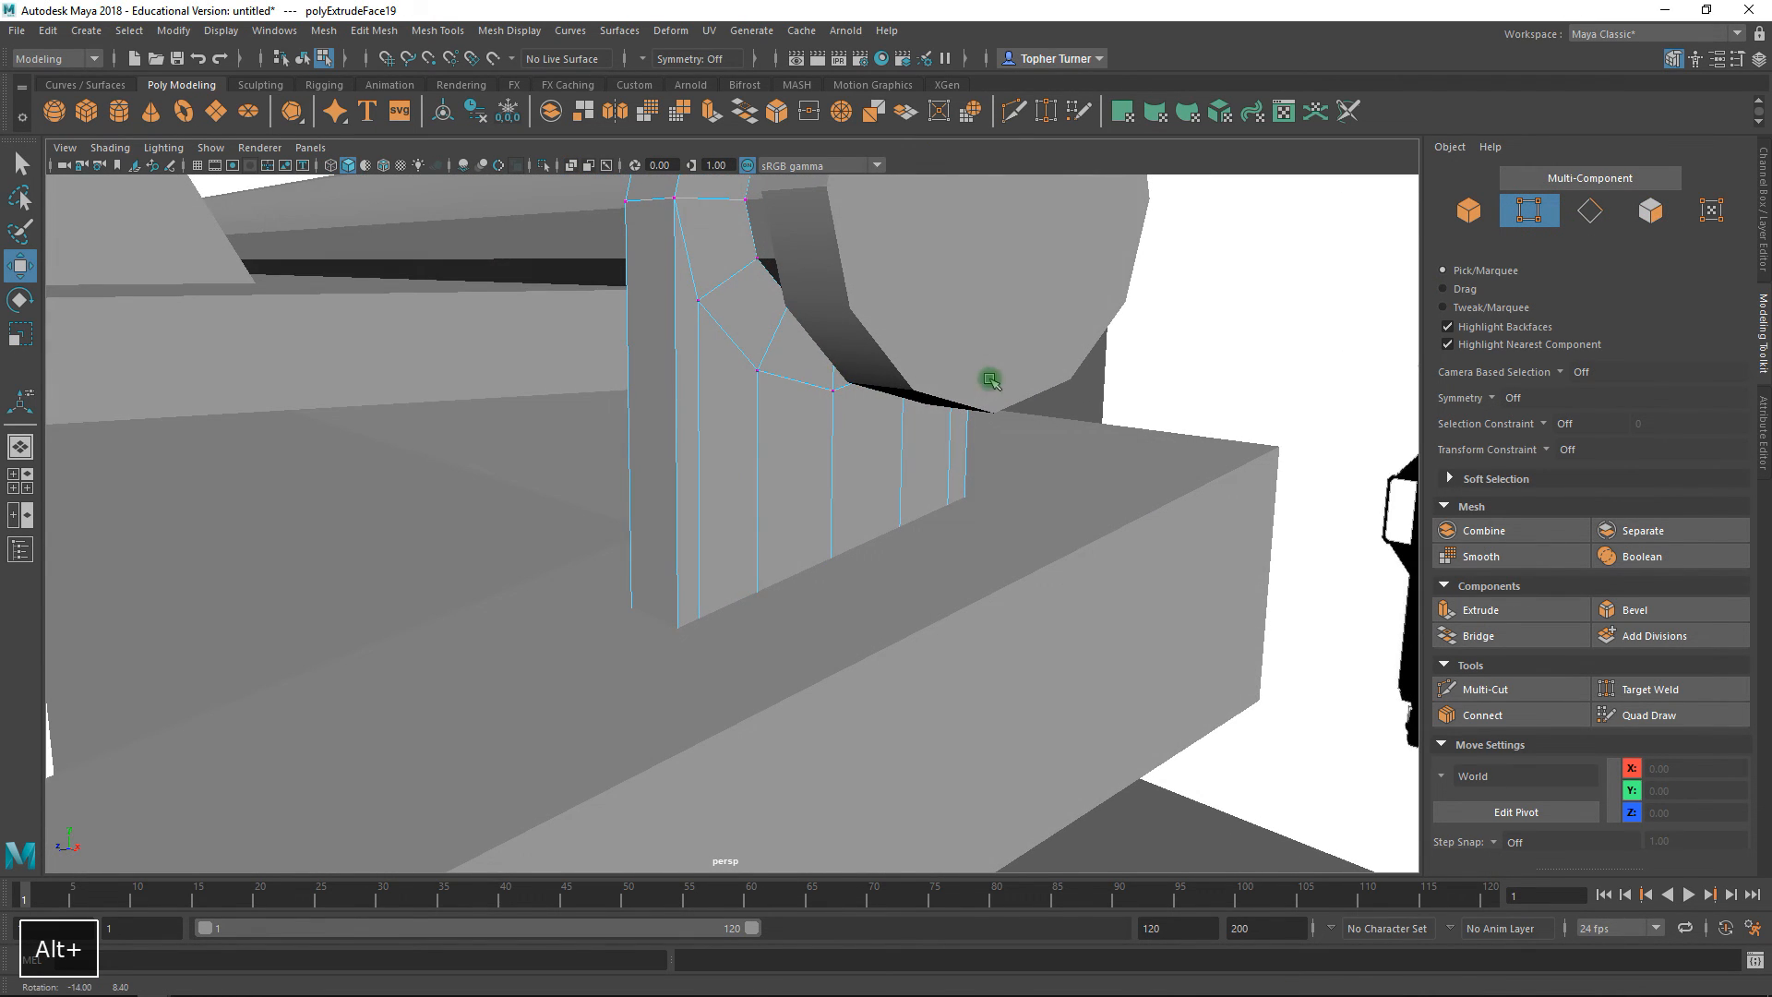
click(332, 165)
alt+drag(1363, 331, 780, 574)
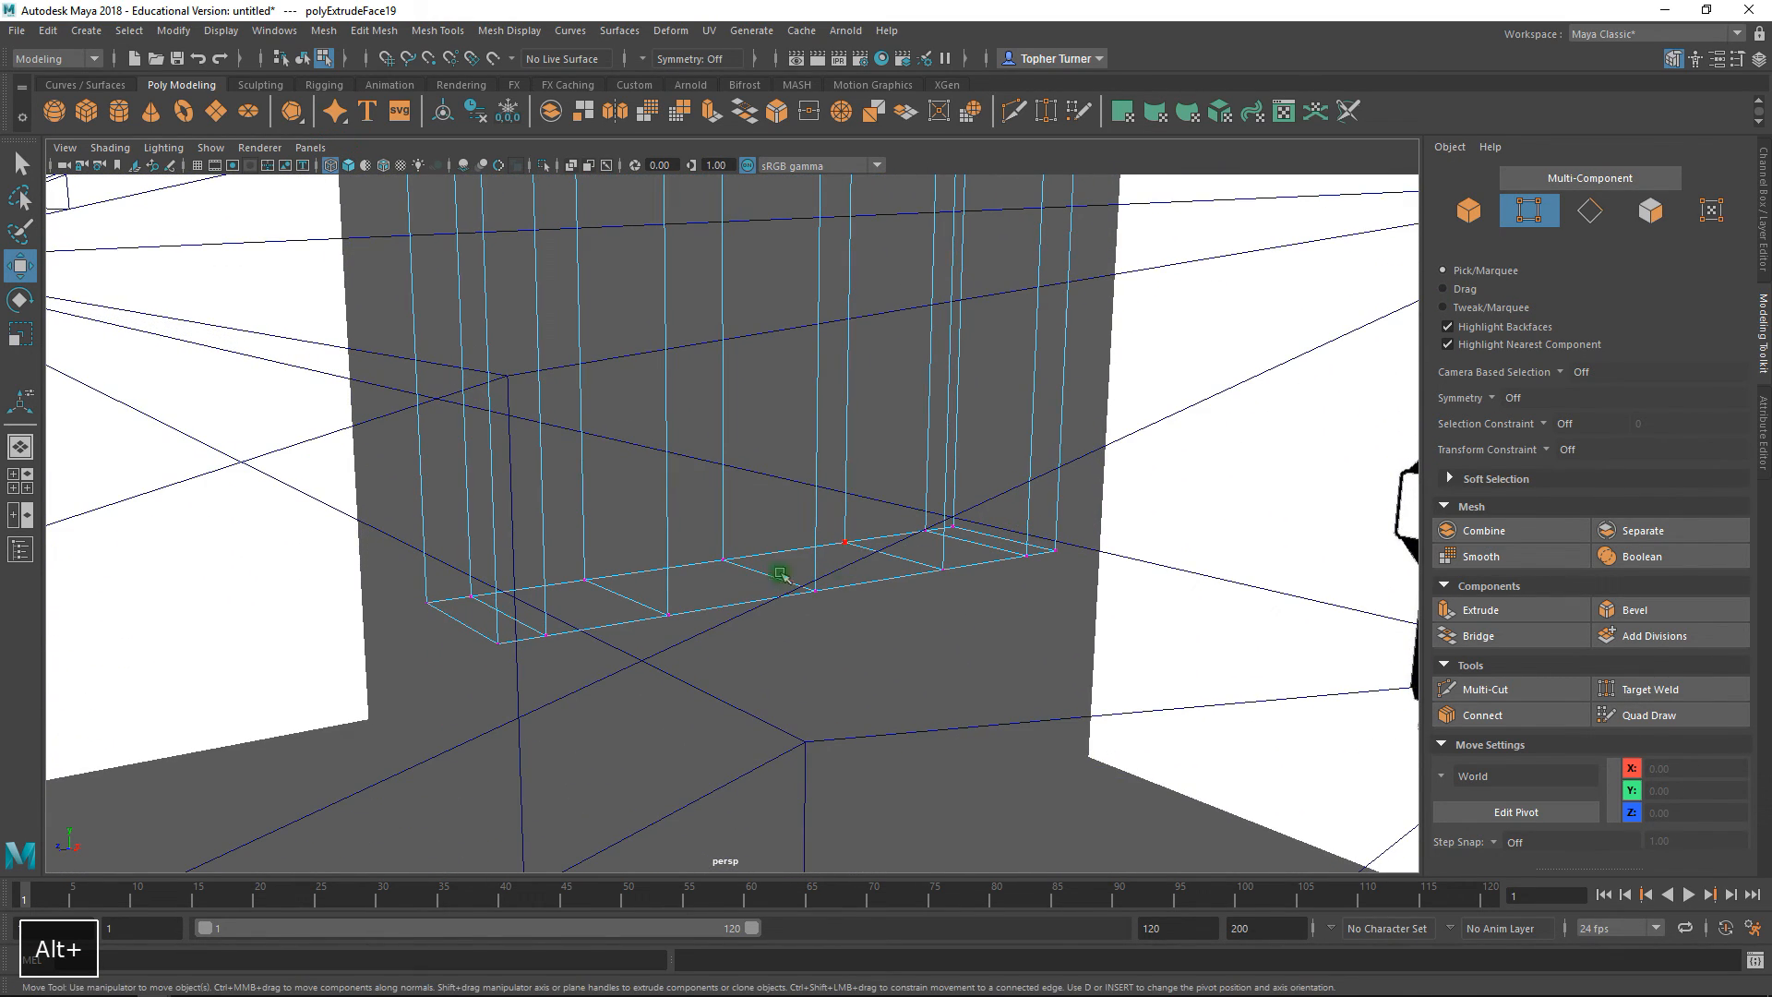
click(1647, 690)
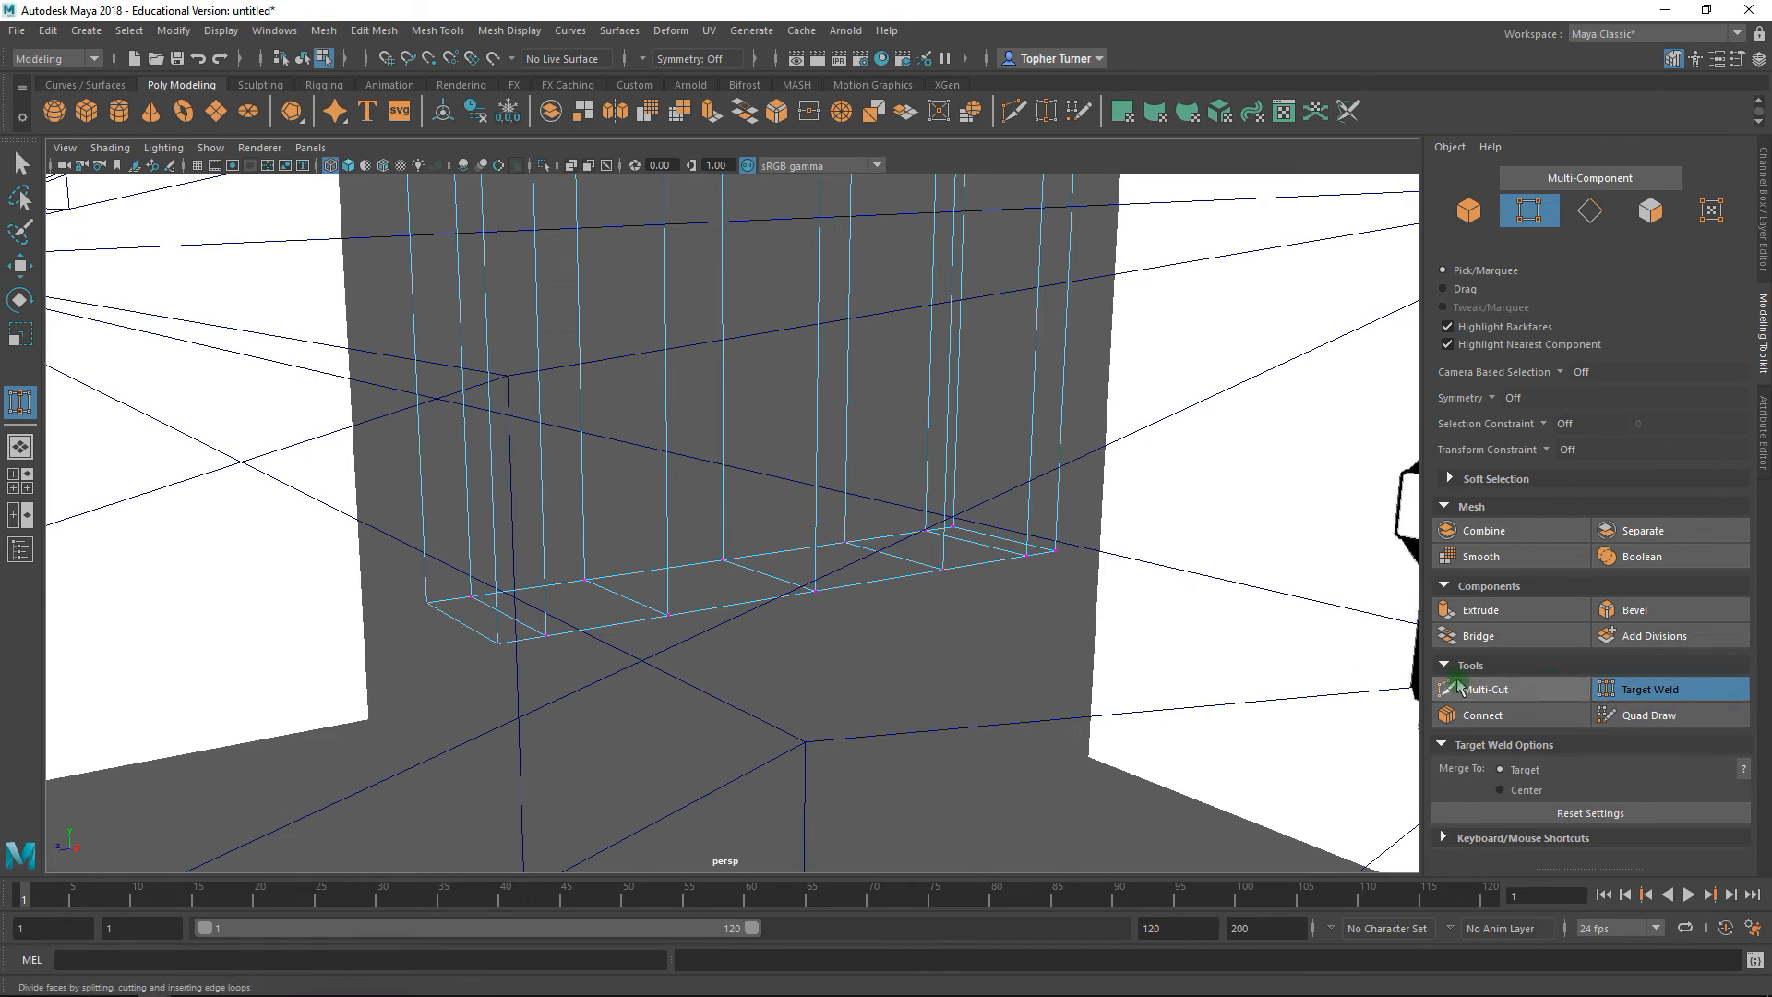
drag(1060, 549, 1056, 551)
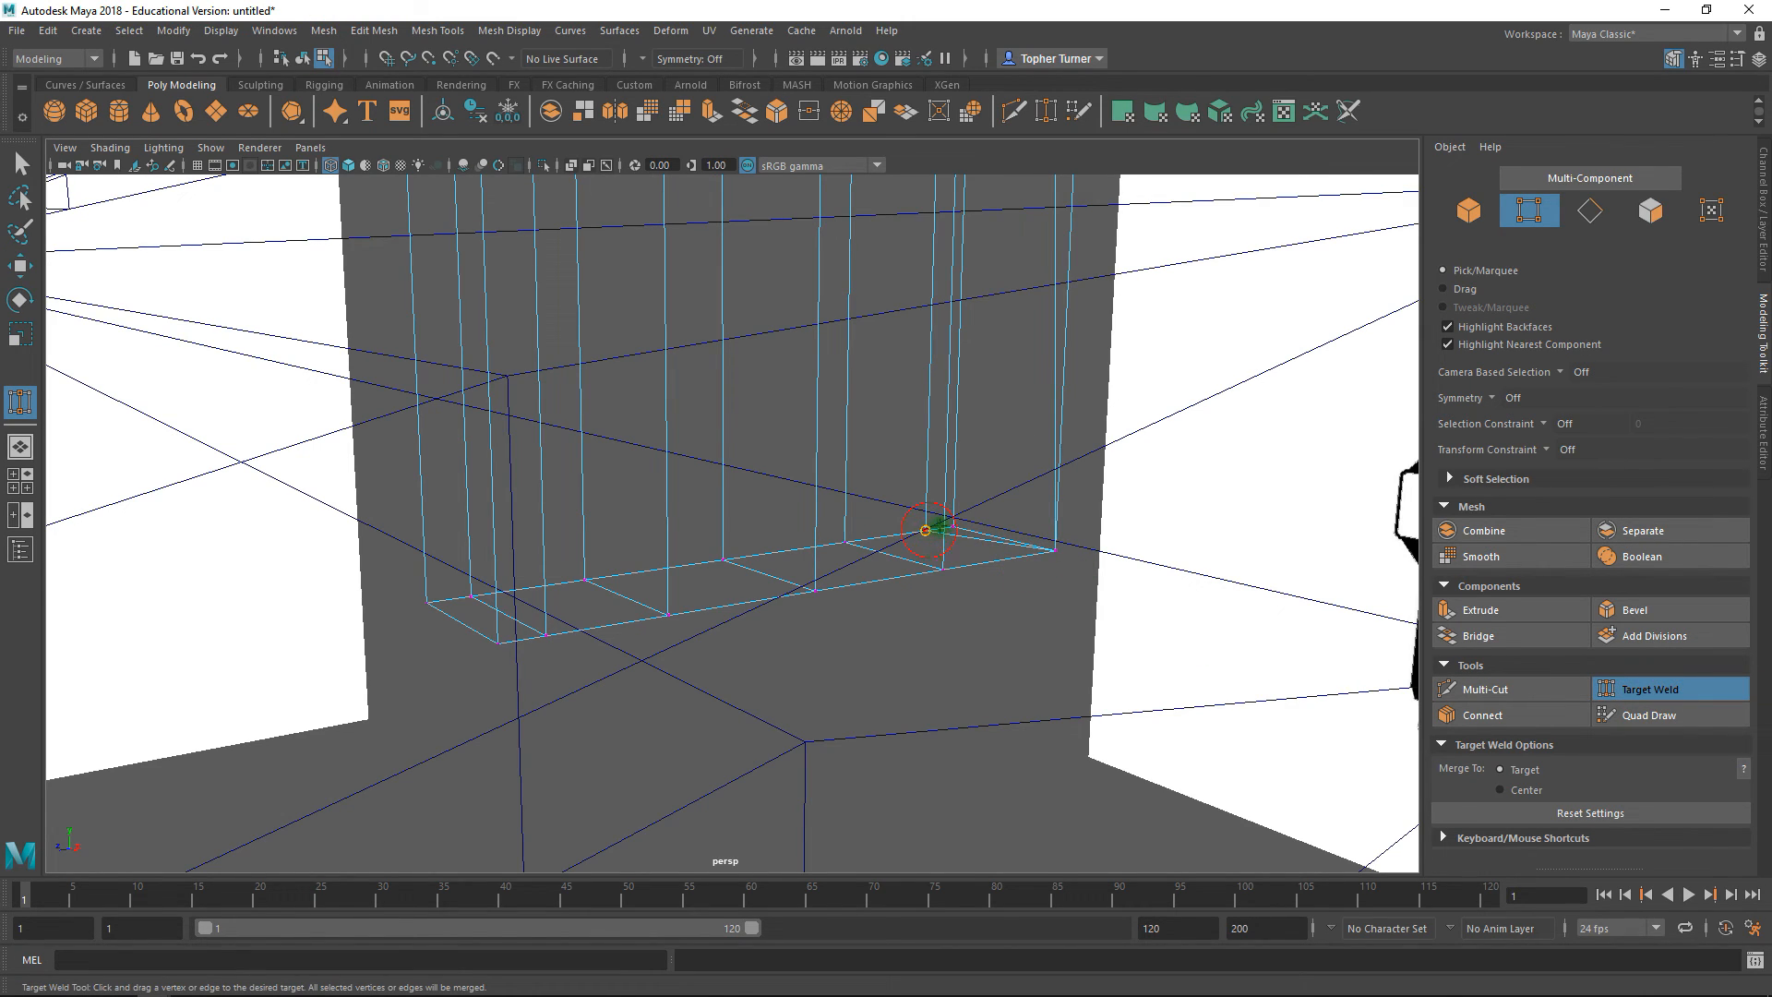
drag(954, 525, 1054, 552)
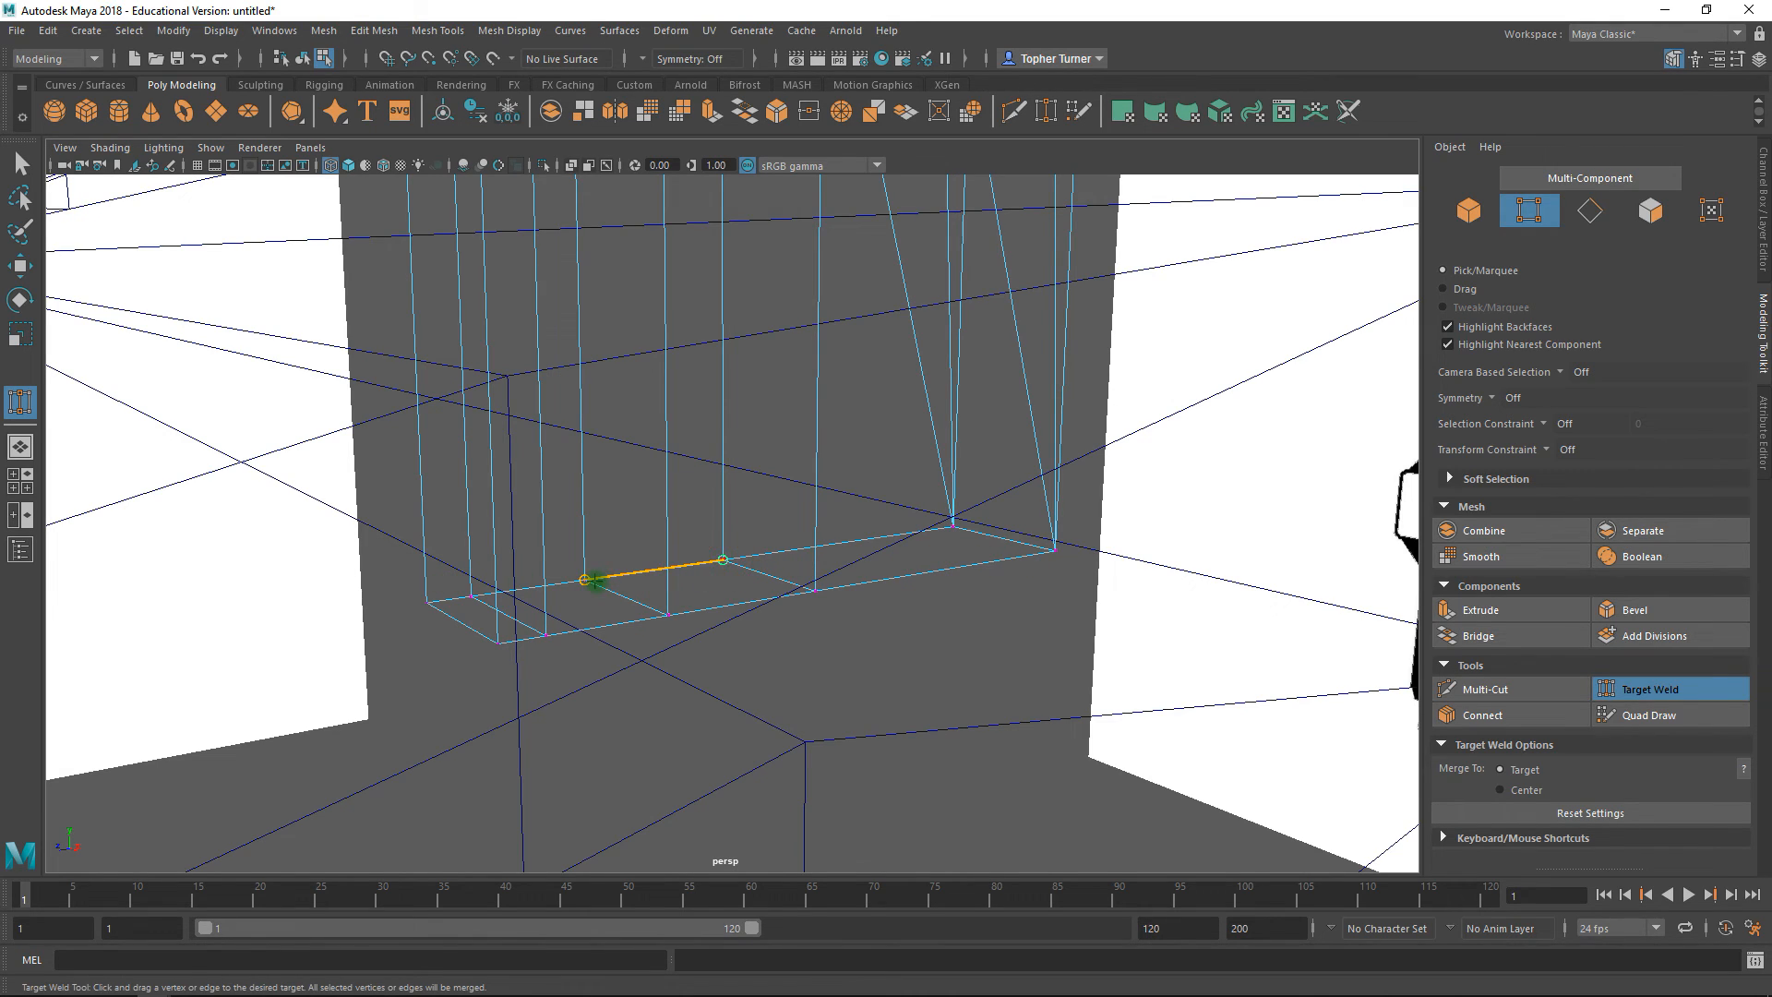
- Target-weld the remaining intermediate bottom vertices onto the two corner vertices at the leg's opposite end
drag(592, 580, 427, 602)
drag(695, 615, 667, 615)
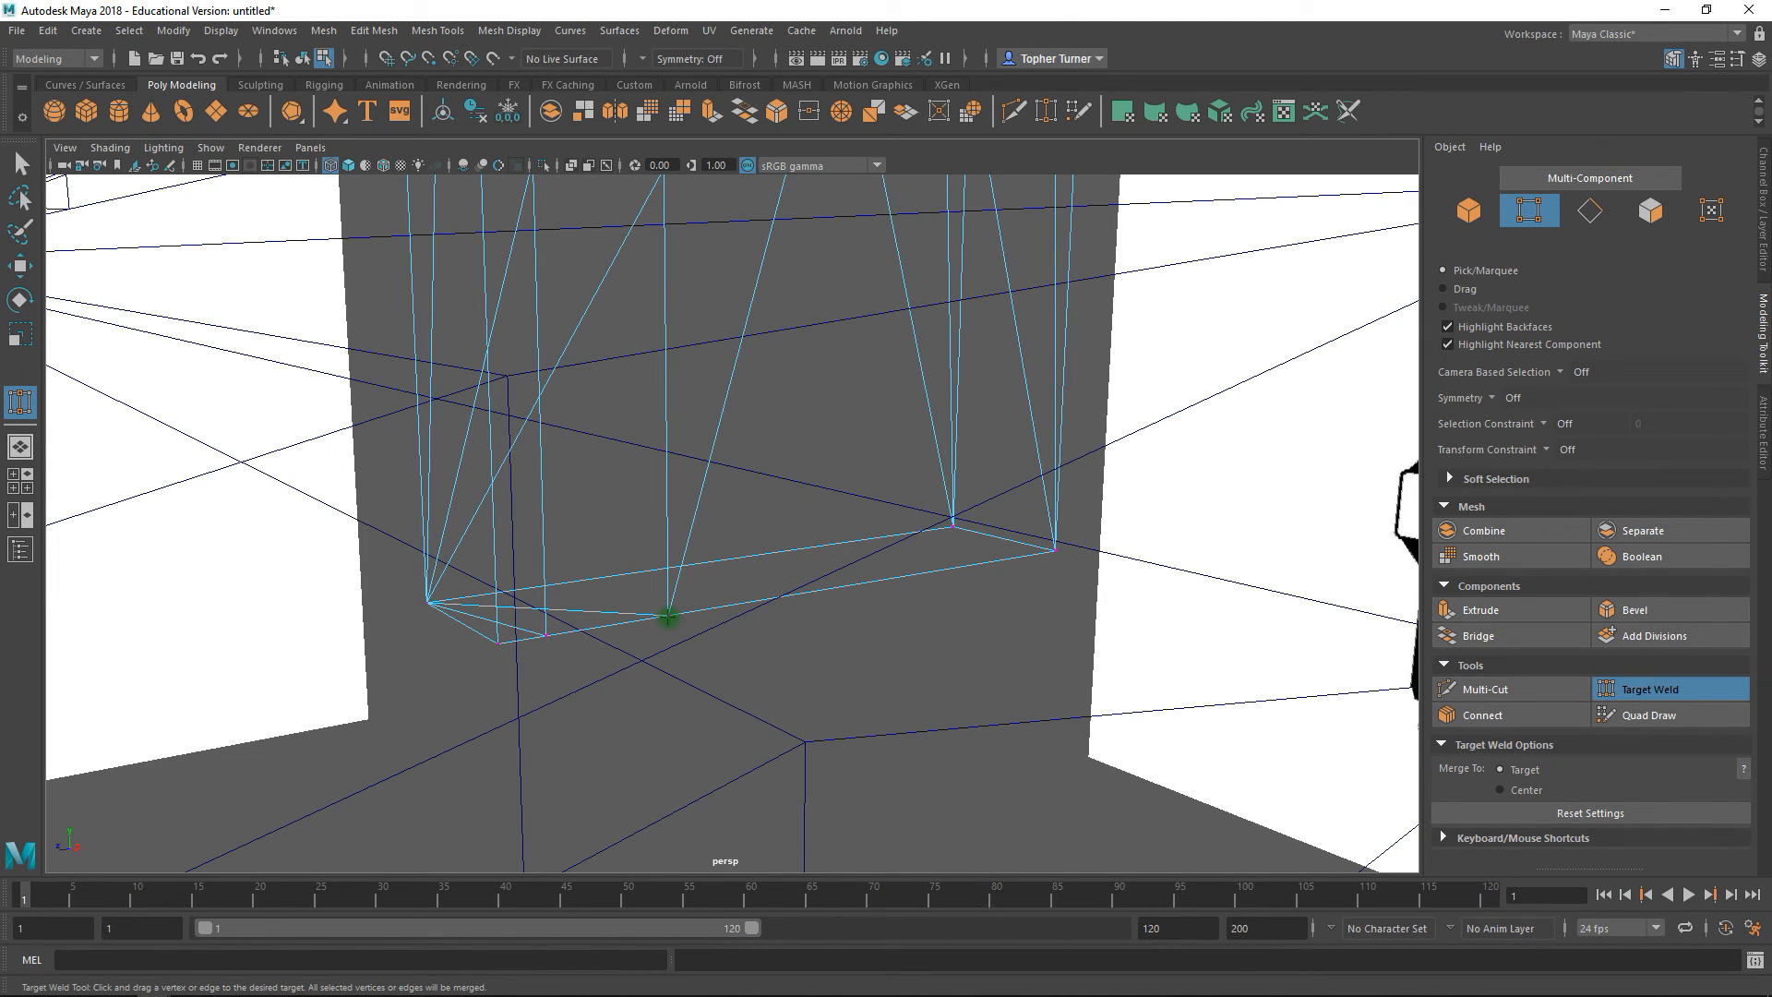
drag(549, 643, 512, 650)
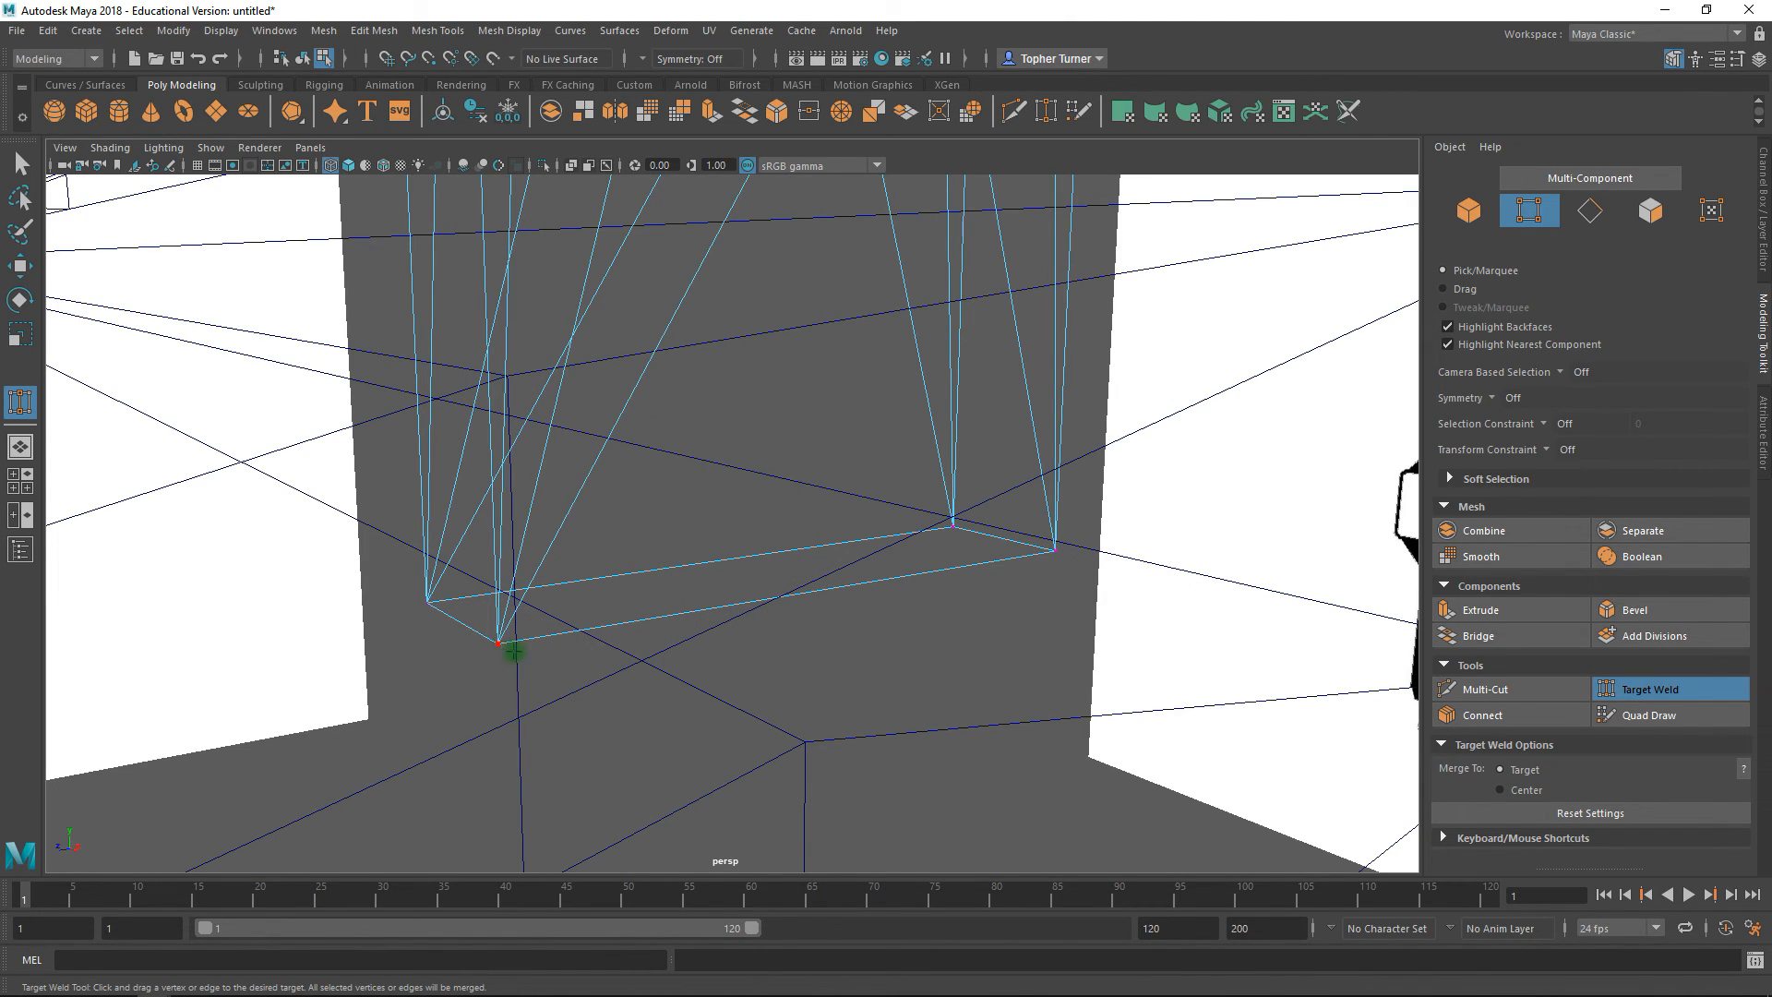
alt+drag(732, 599, 372, 411)
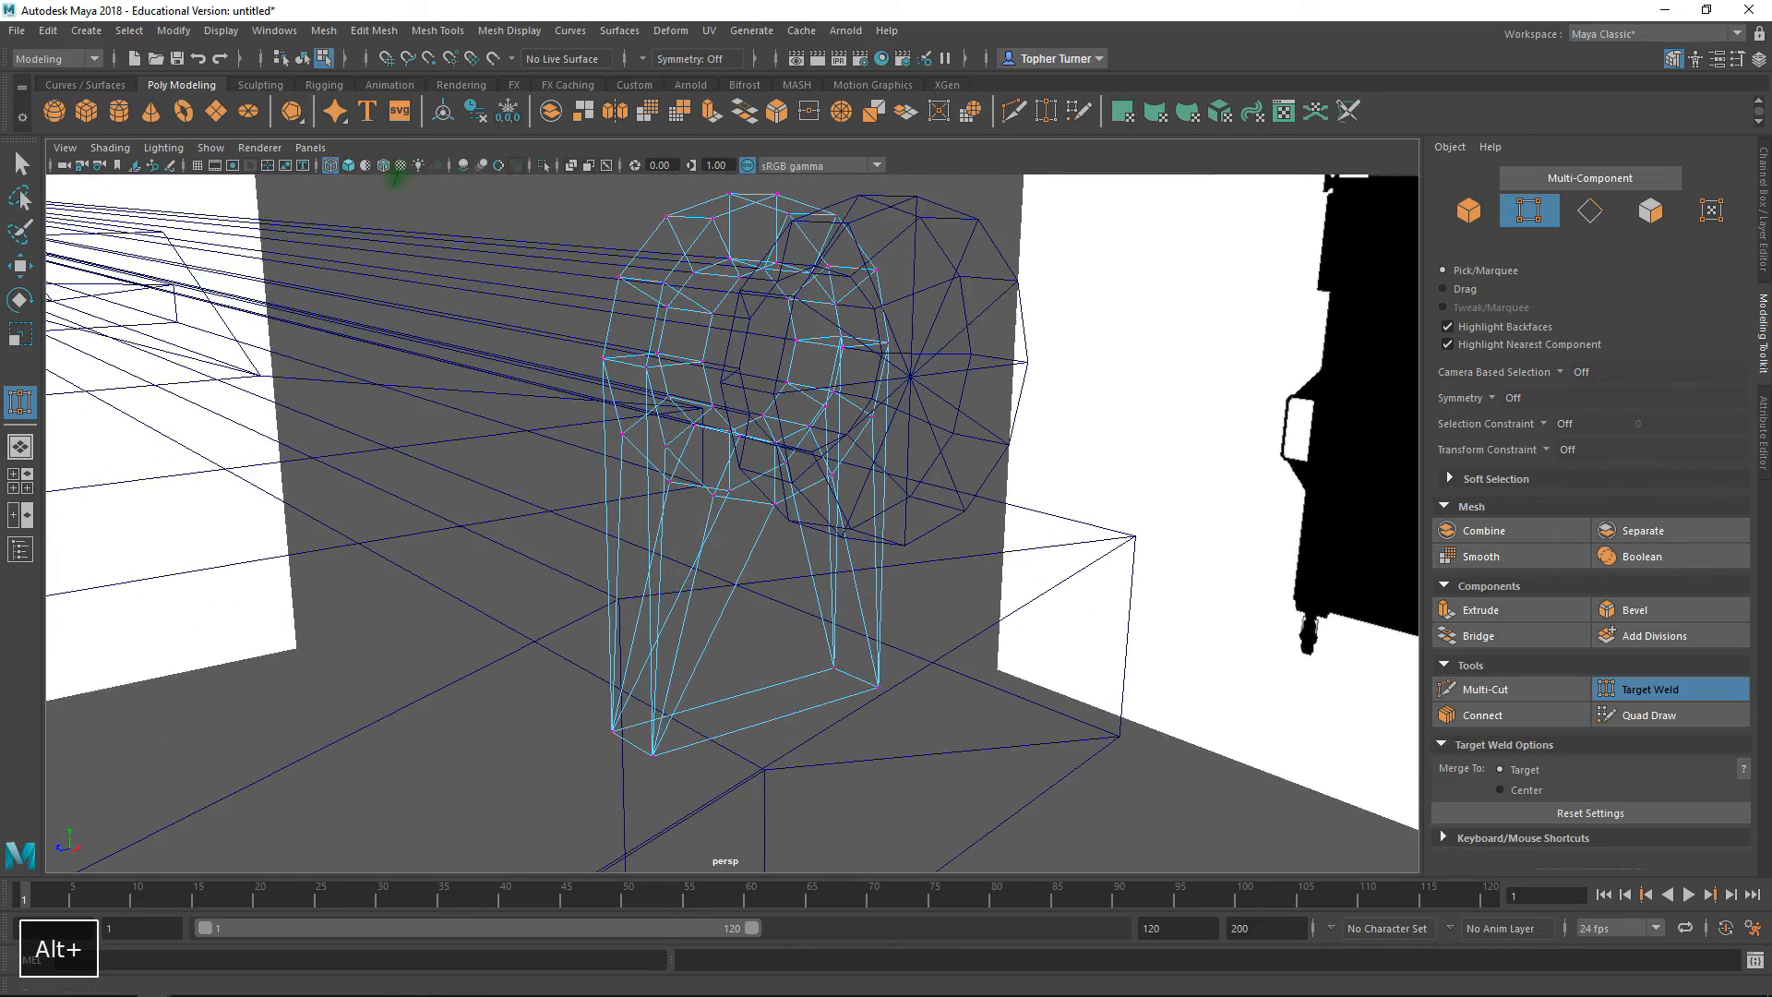
- Delete the lower outer edge loops of the ring on both sides of the bracket, together with their vertices
click(348, 166)
alt+right_drag(773, 410, 811, 541)
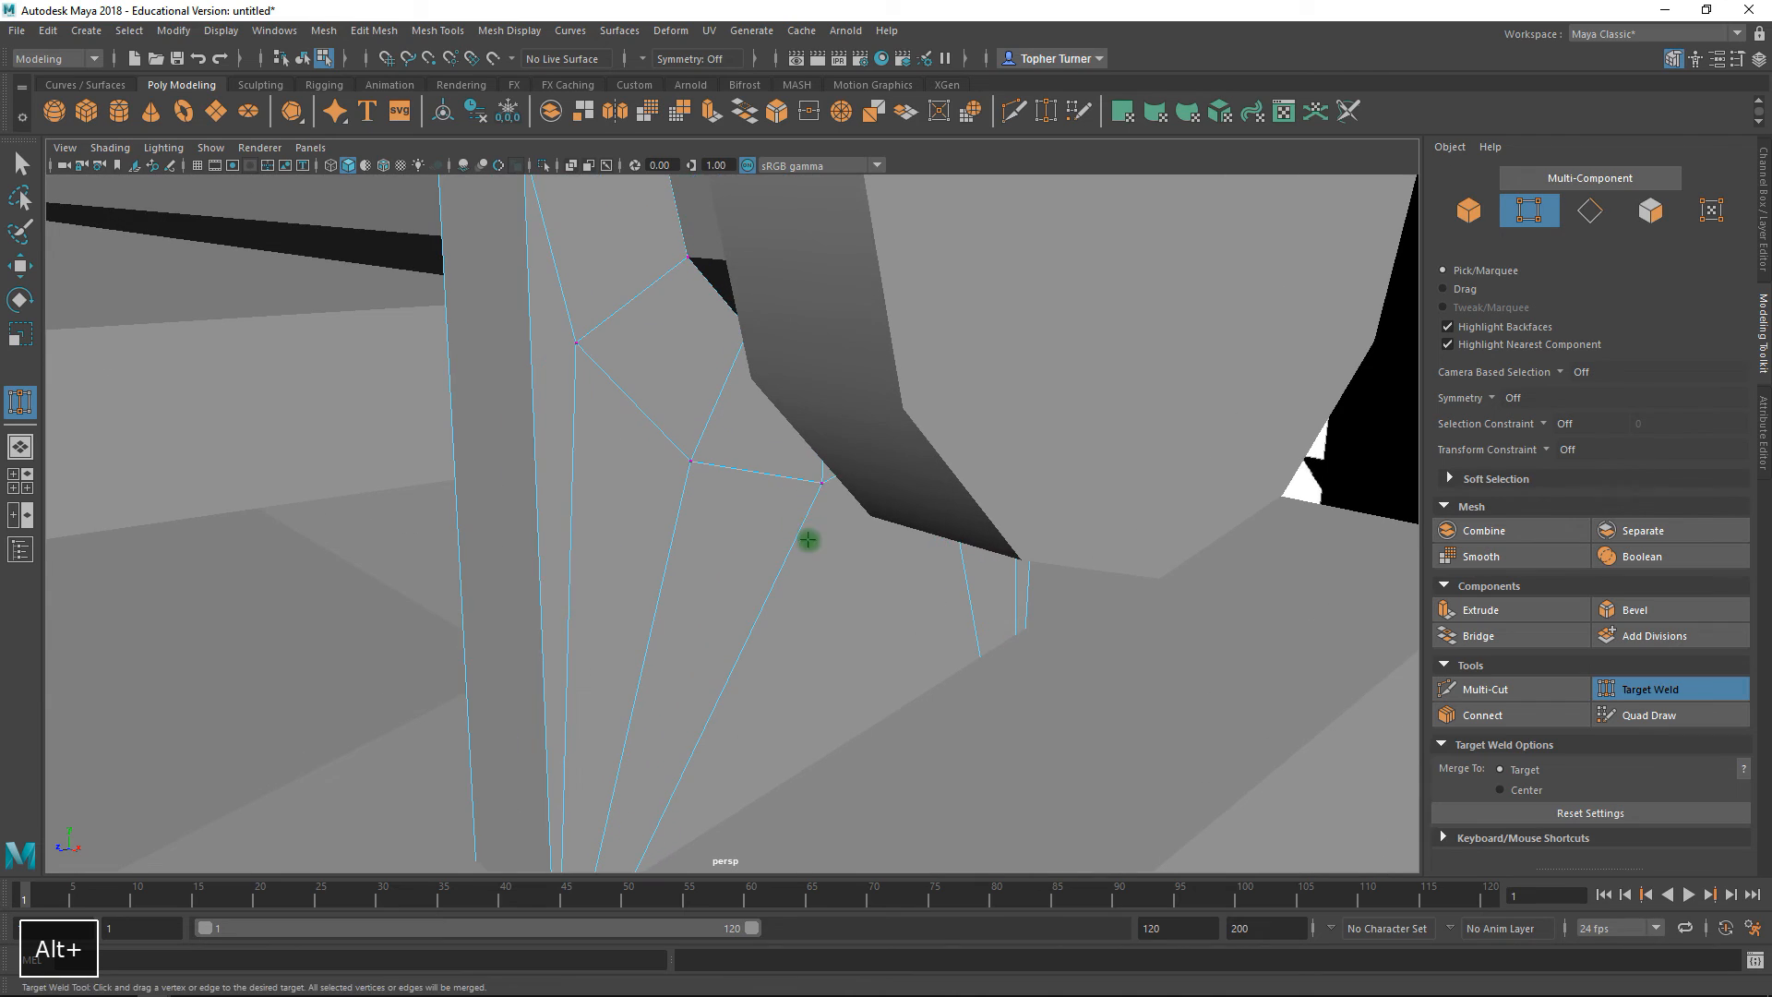
click(1590, 214)
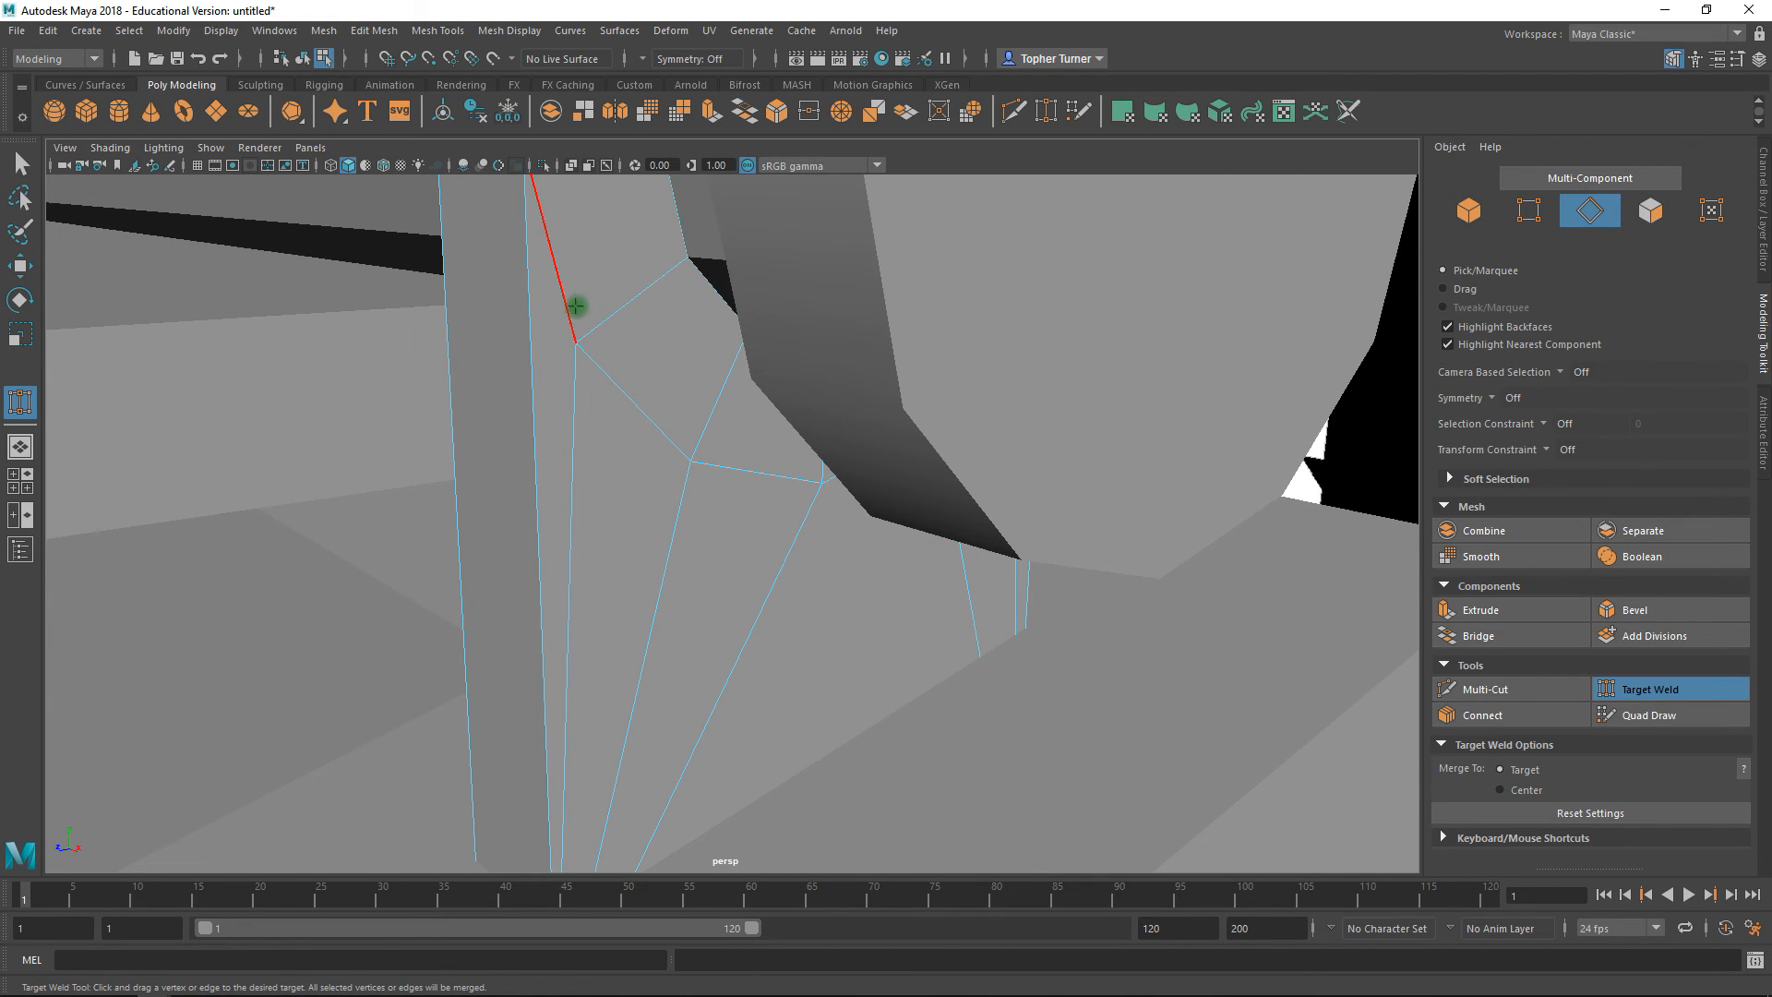
click(624, 392)
key(w)
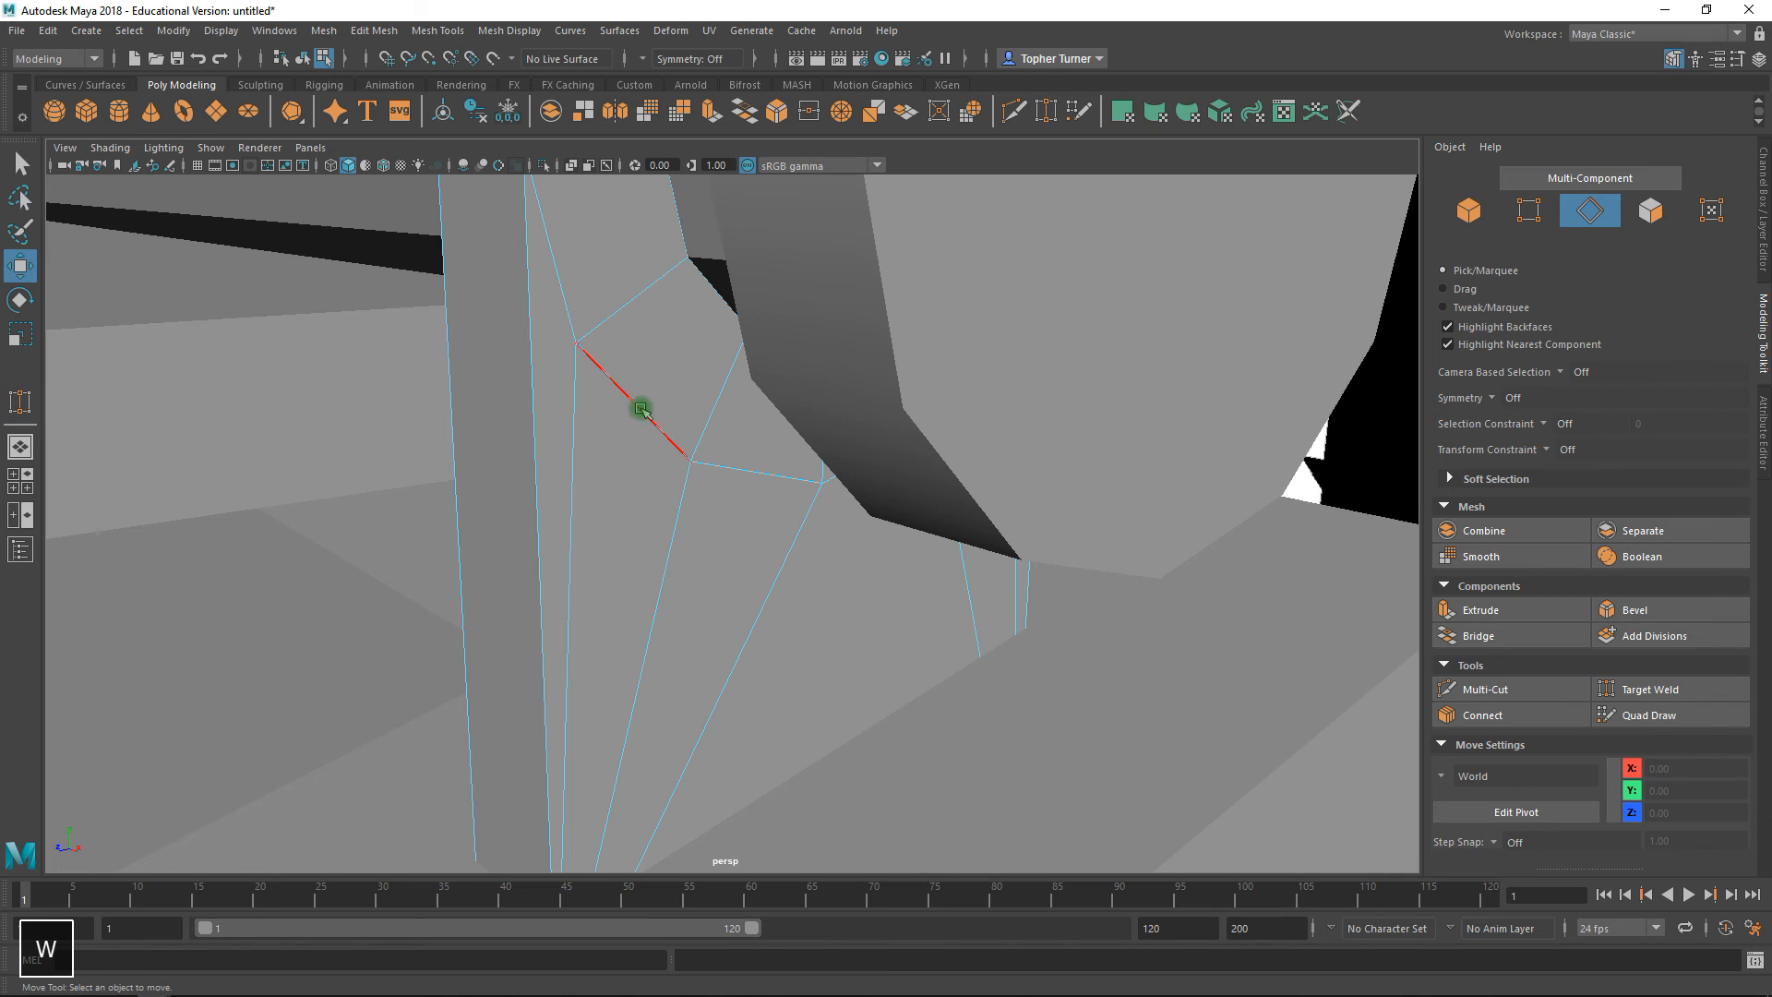
double_click(642, 409)
alt+drag(640, 404, 945, 462)
shift+double_click(1038, 434)
alt+drag(1090, 454, 795, 360)
key(ctrl+BackSpace)
- In the side view, raise the bracket leg's four bottom vertices to about Y 4.24
key(space)
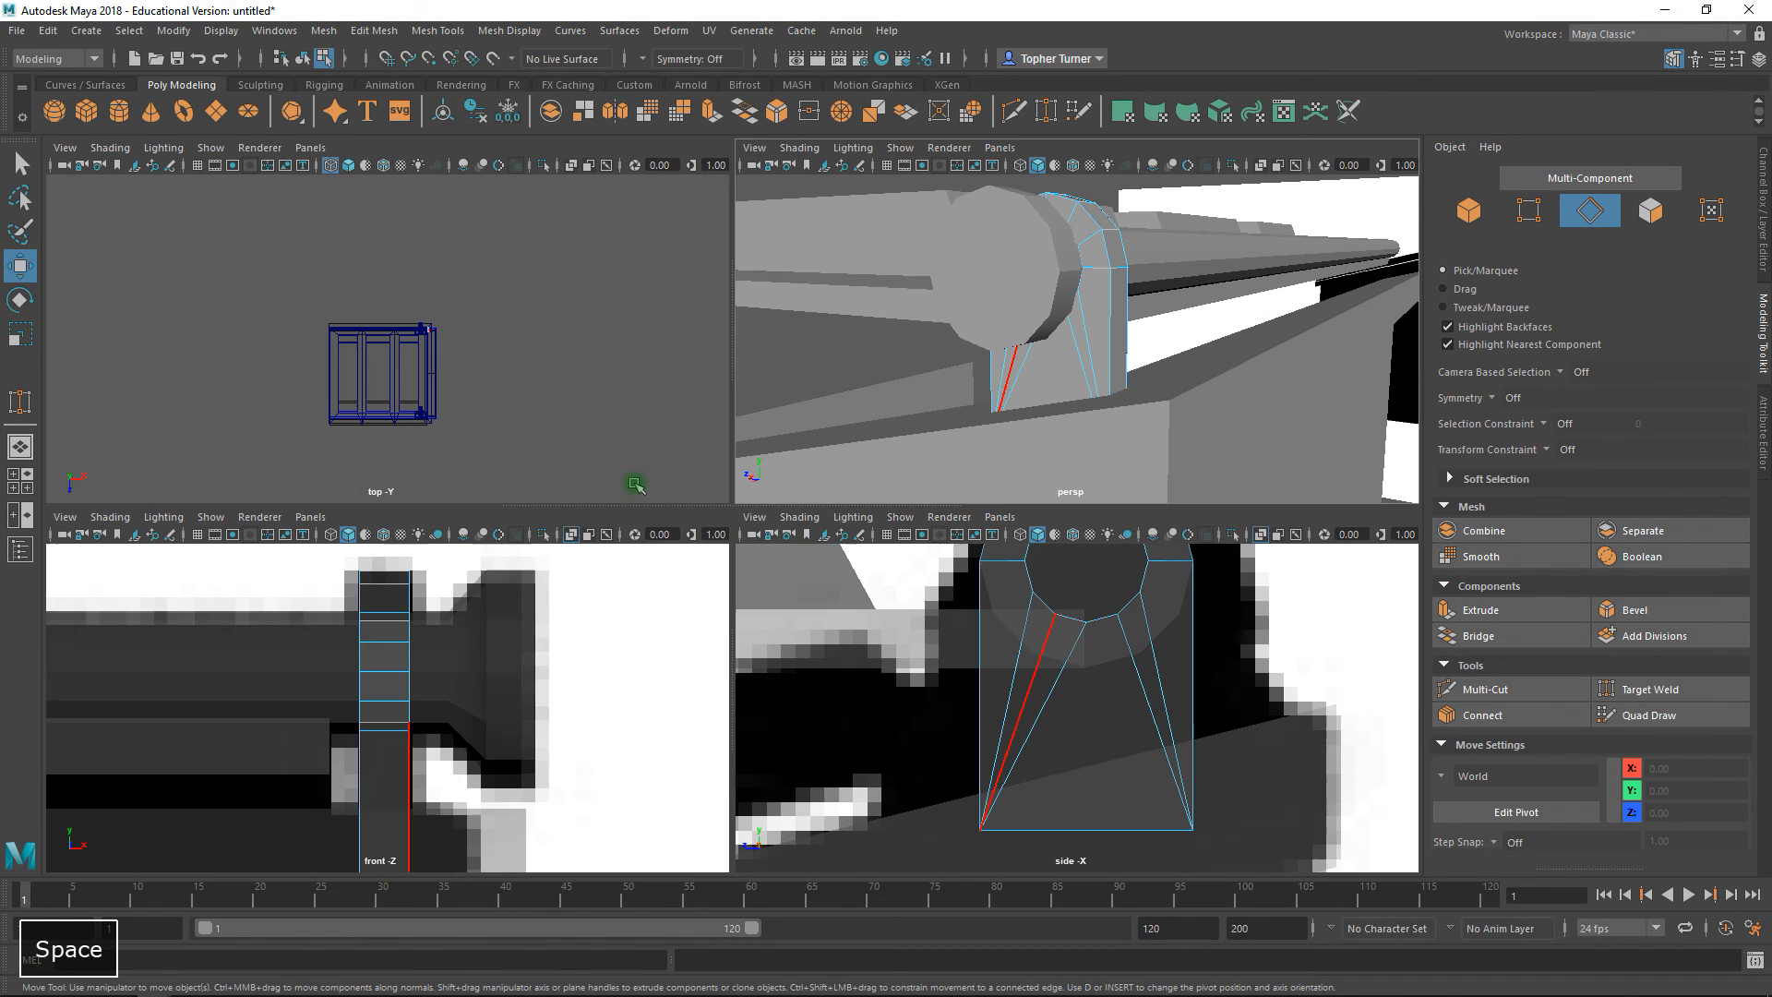
key(space)
alt+middle_drag(1137, 756, 1165, 594)
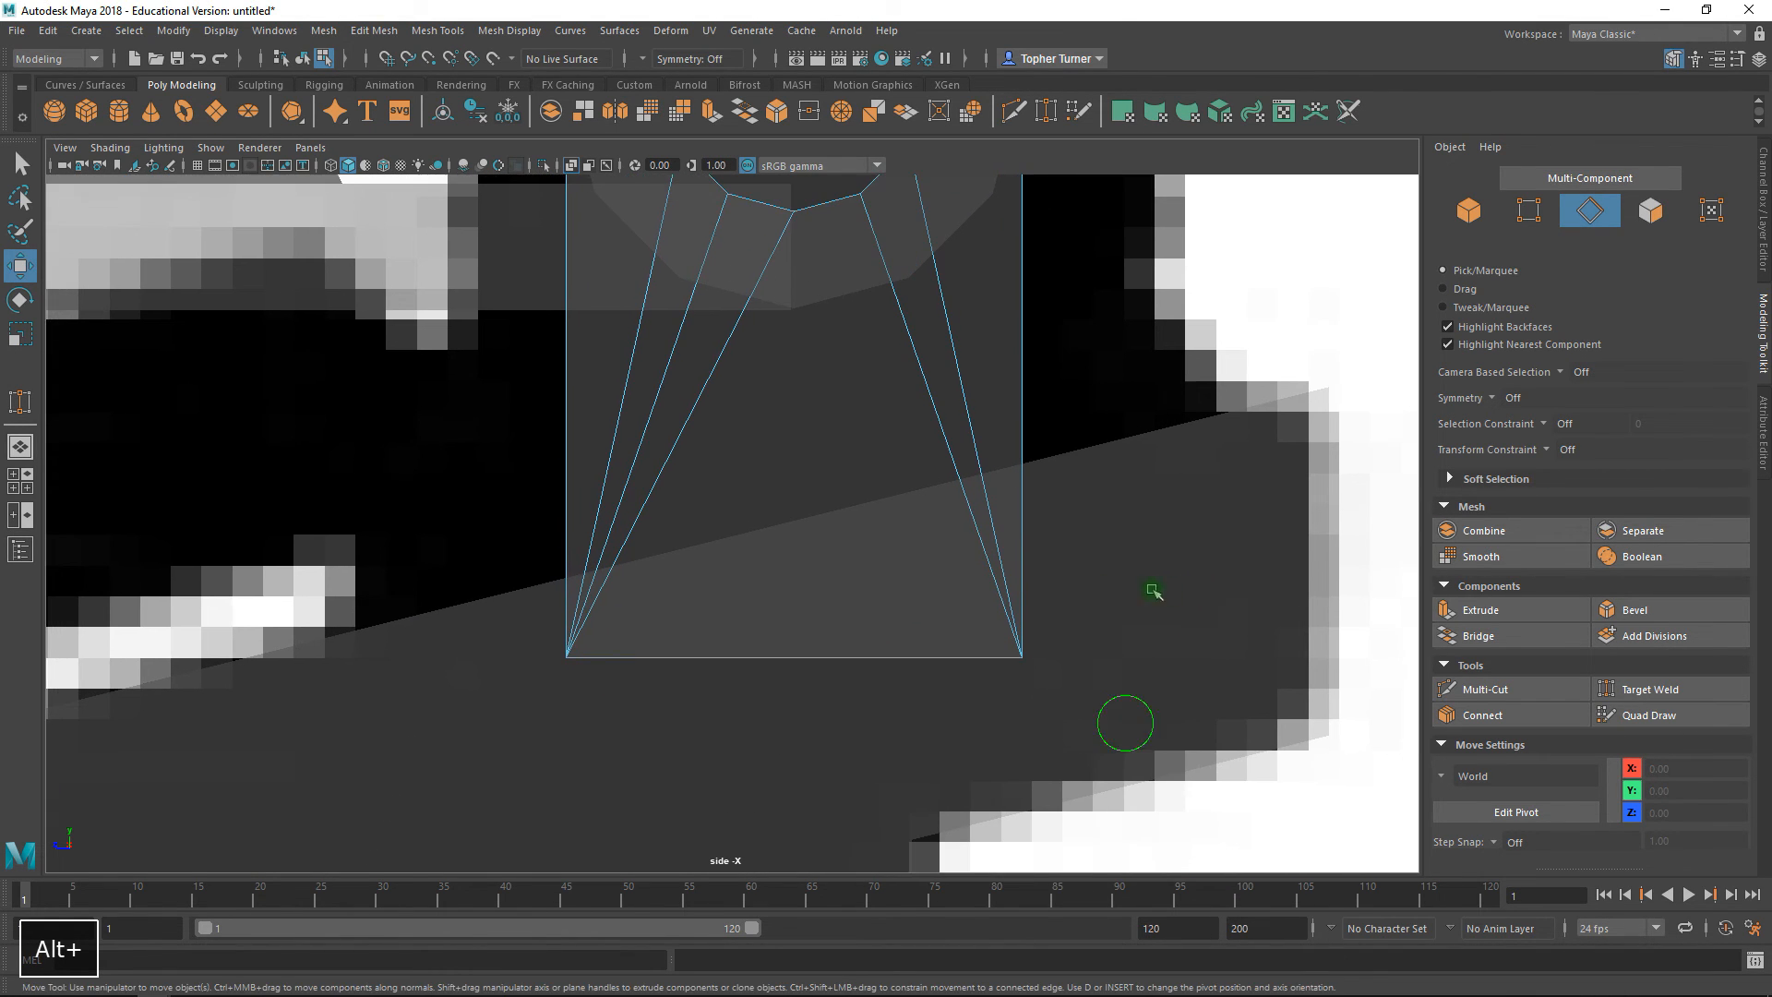
key(F9)
drag(526, 574, 792, 704)
shift+click(956, 632)
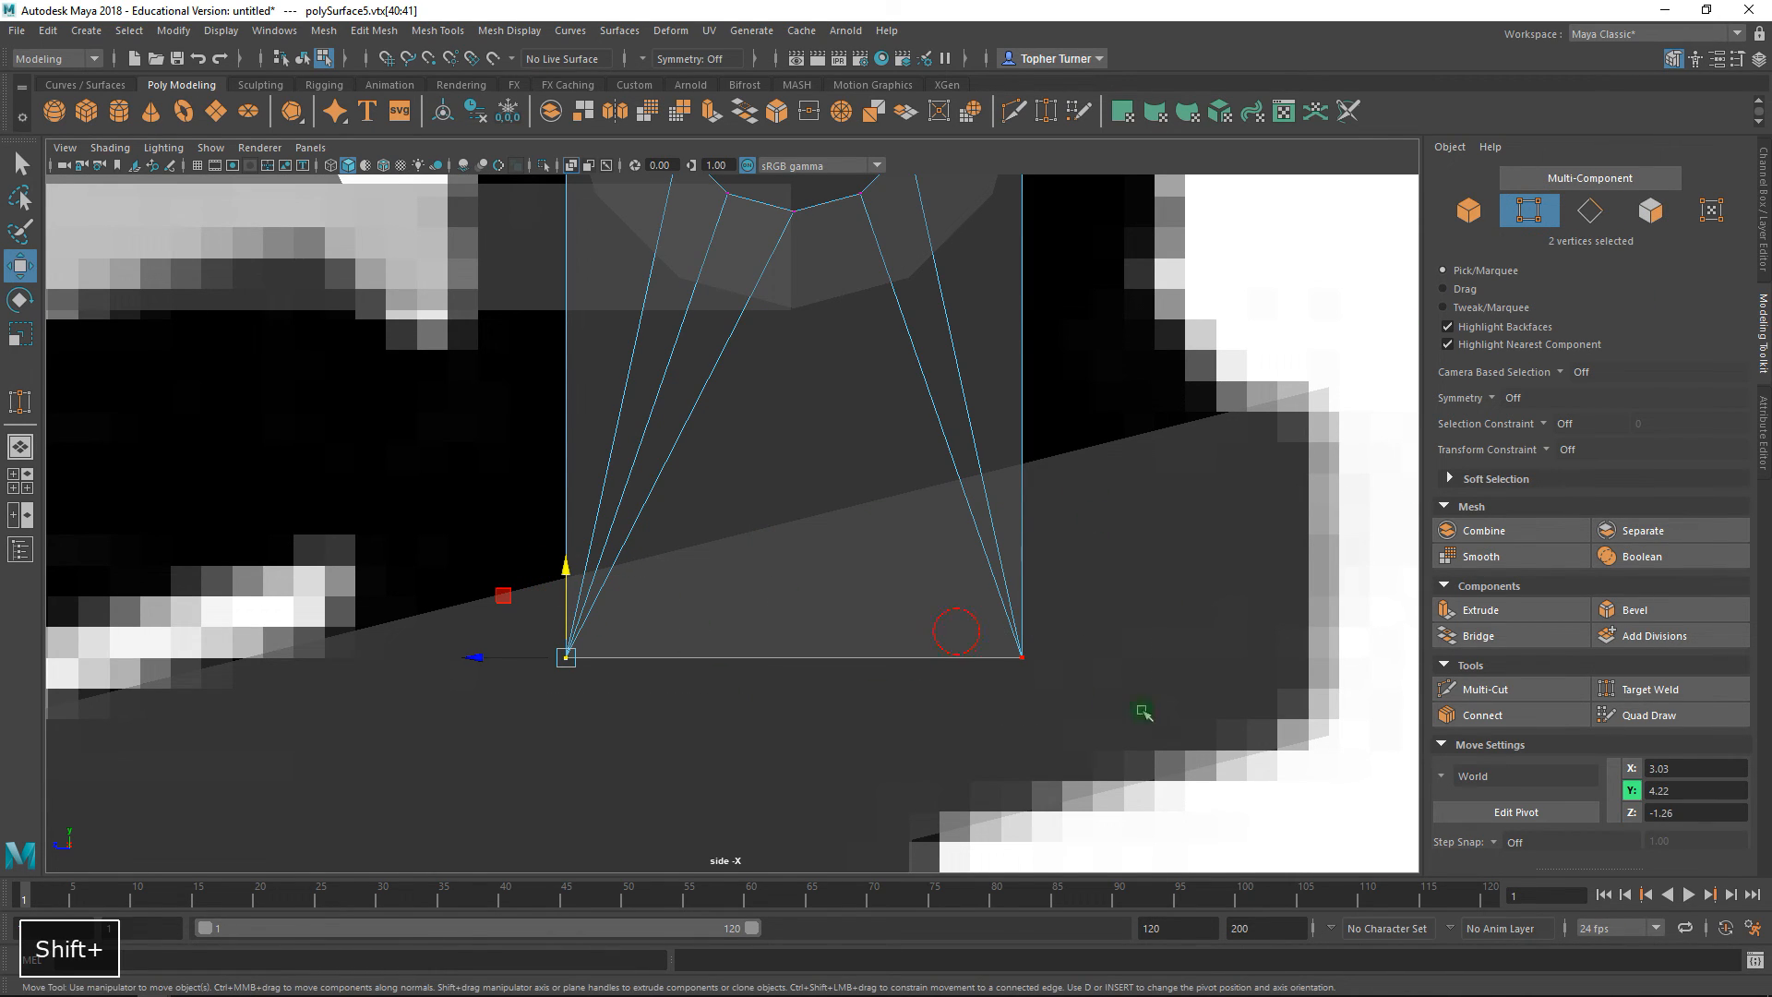
drag(793, 614, 804, 540)
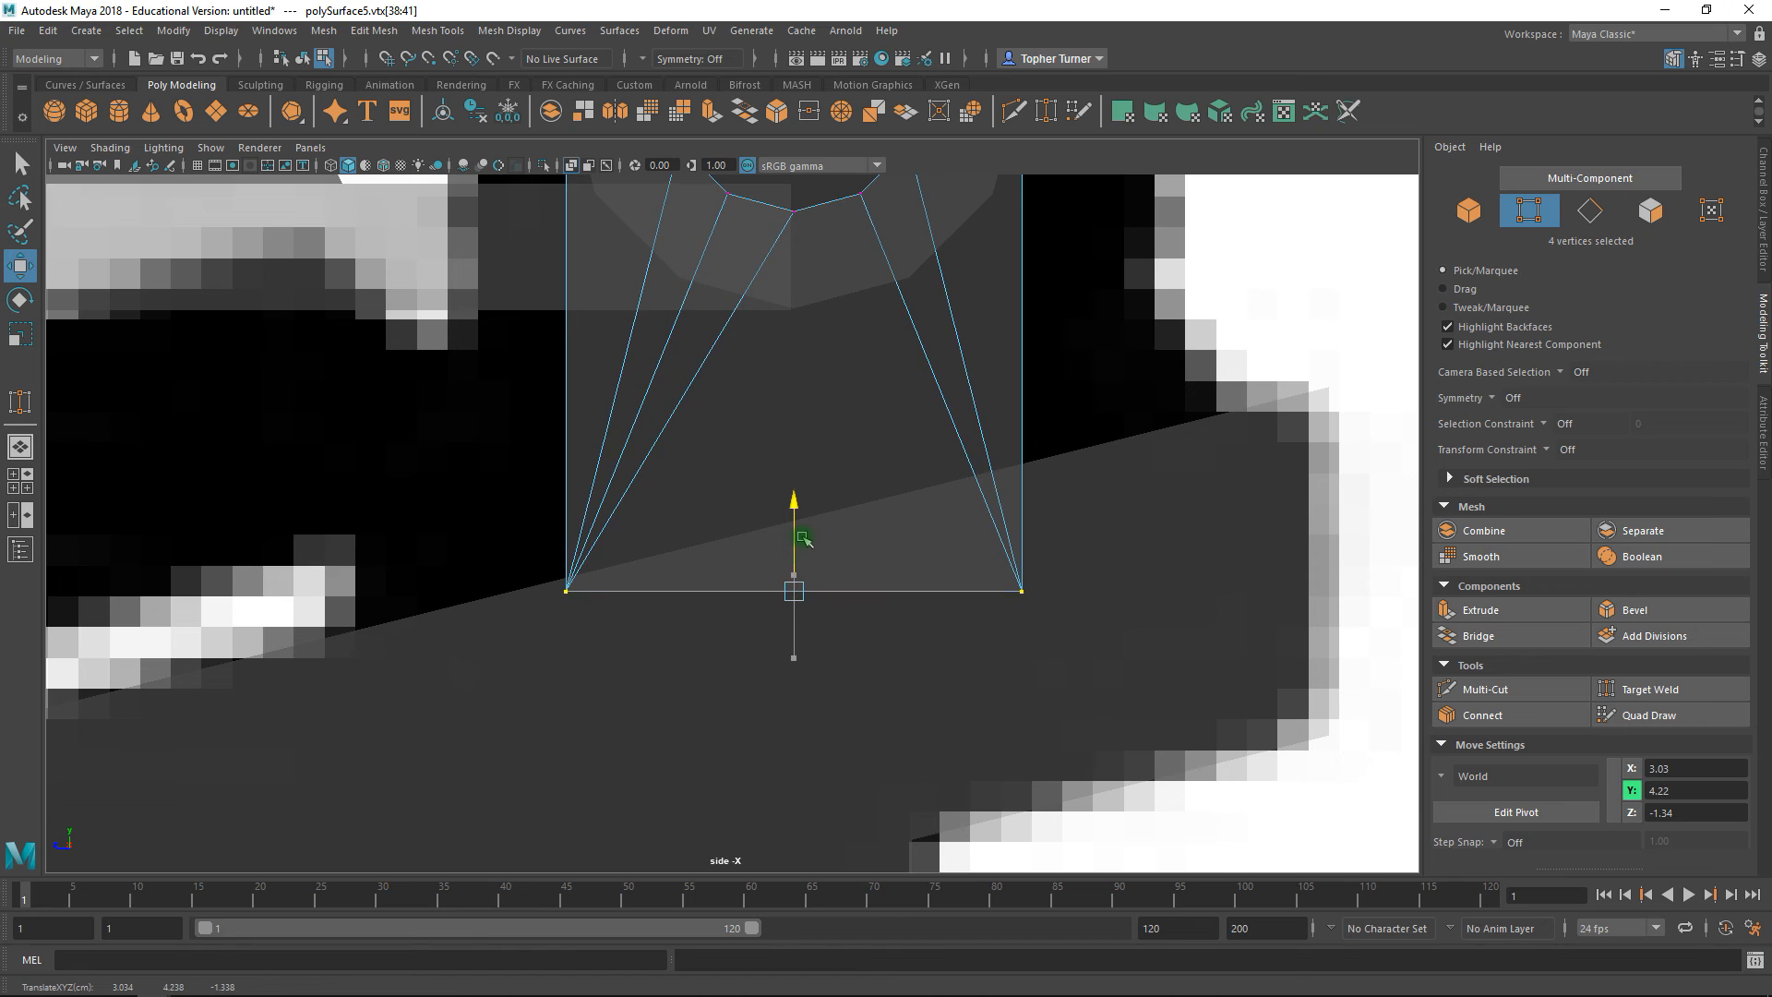
- Raise the two rear bottom vertices of the leg to about Y 4.28 so its base follows the sloped rim
drag(938, 542, 1038, 598)
drag(1022, 517, 1016, 408)
alt+right_drag(1095, 655, 1048, 705)
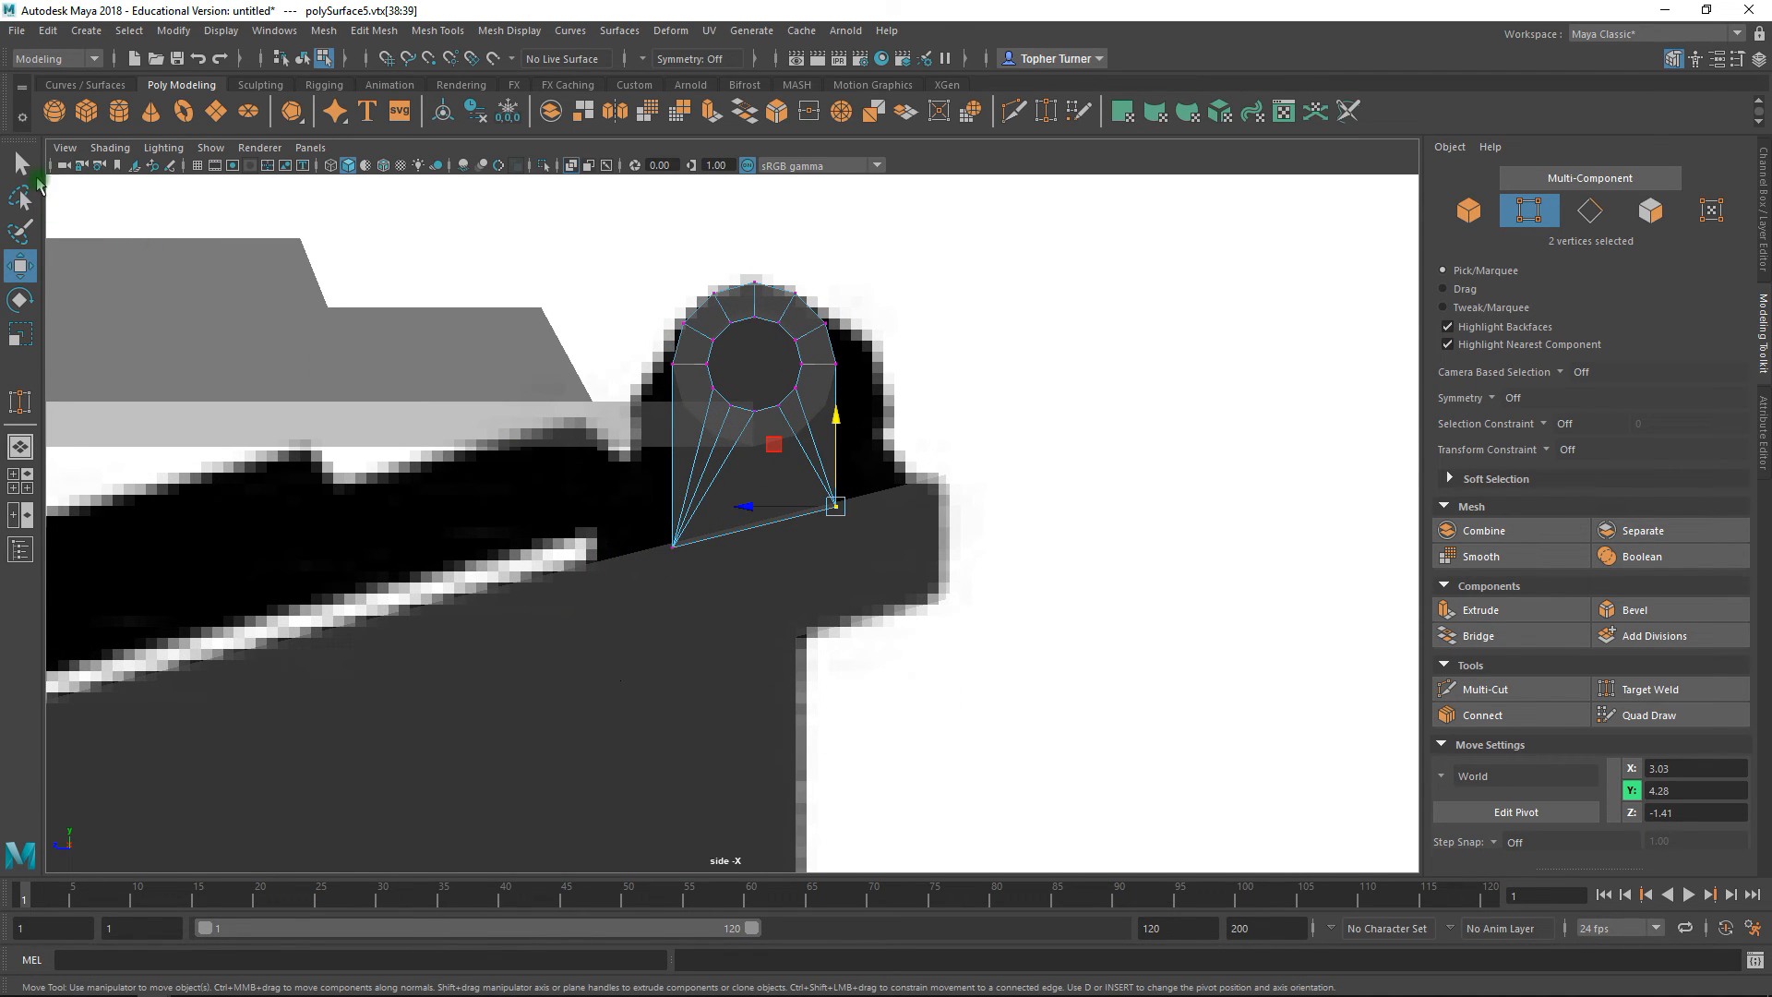
- Return to object mode and inspect the bracket and the whole dumpster in the perspective view
click(22, 164)
key(space)
key(space)
alt+drag(966, 369, 1167, 413)
key(F8)
alt+right_drag(1168, 412, 815, 438)
alt+right_drag(885, 551, 438, 500)
alt+middle_drag(1056, 597, 1113, 531)
alt+right_drag(1111, 526, 716, 452)
alt+middle_drag(792, 491, 781, 452)
alt+drag(781, 453, 566, 367)
- Try to rotate the hinge rod on its own, and undo the rotation
click(566, 368)
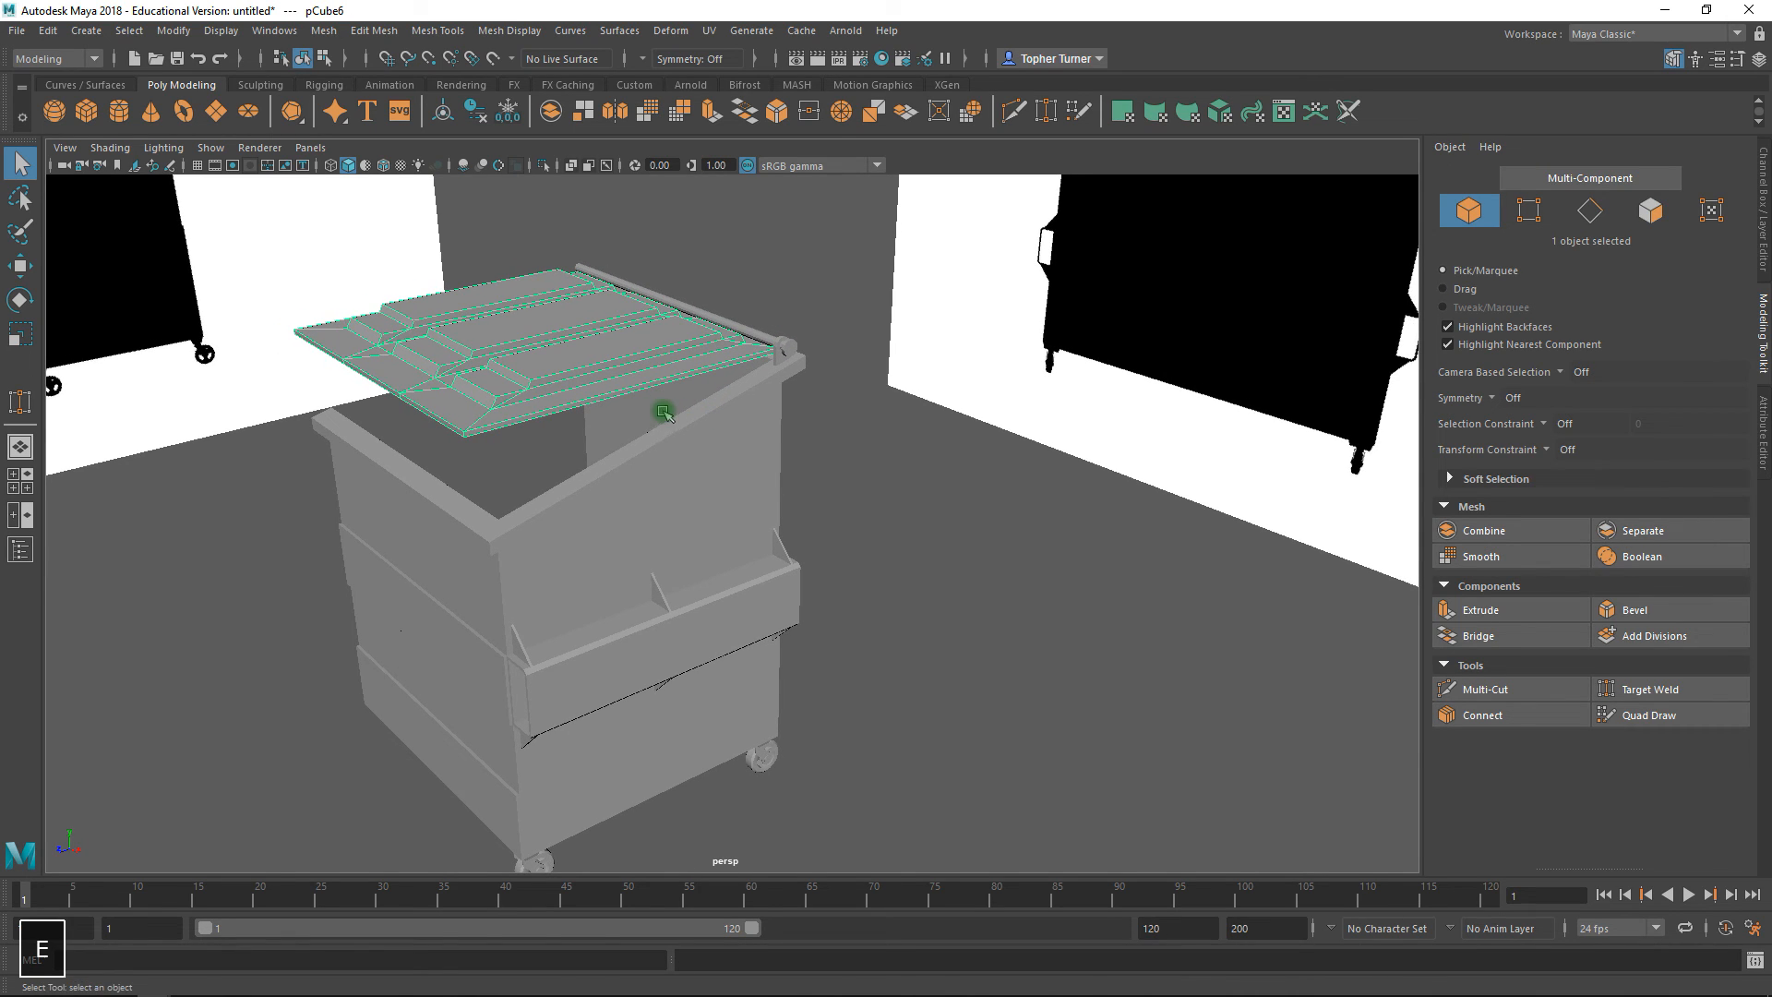
key(e)
alt+drag(716, 435, 1026, 526)
click(911, 328)
alt+drag(912, 328, 872, 512)
drag(771, 366, 941, 281)
drag(726, 257, 591, 490)
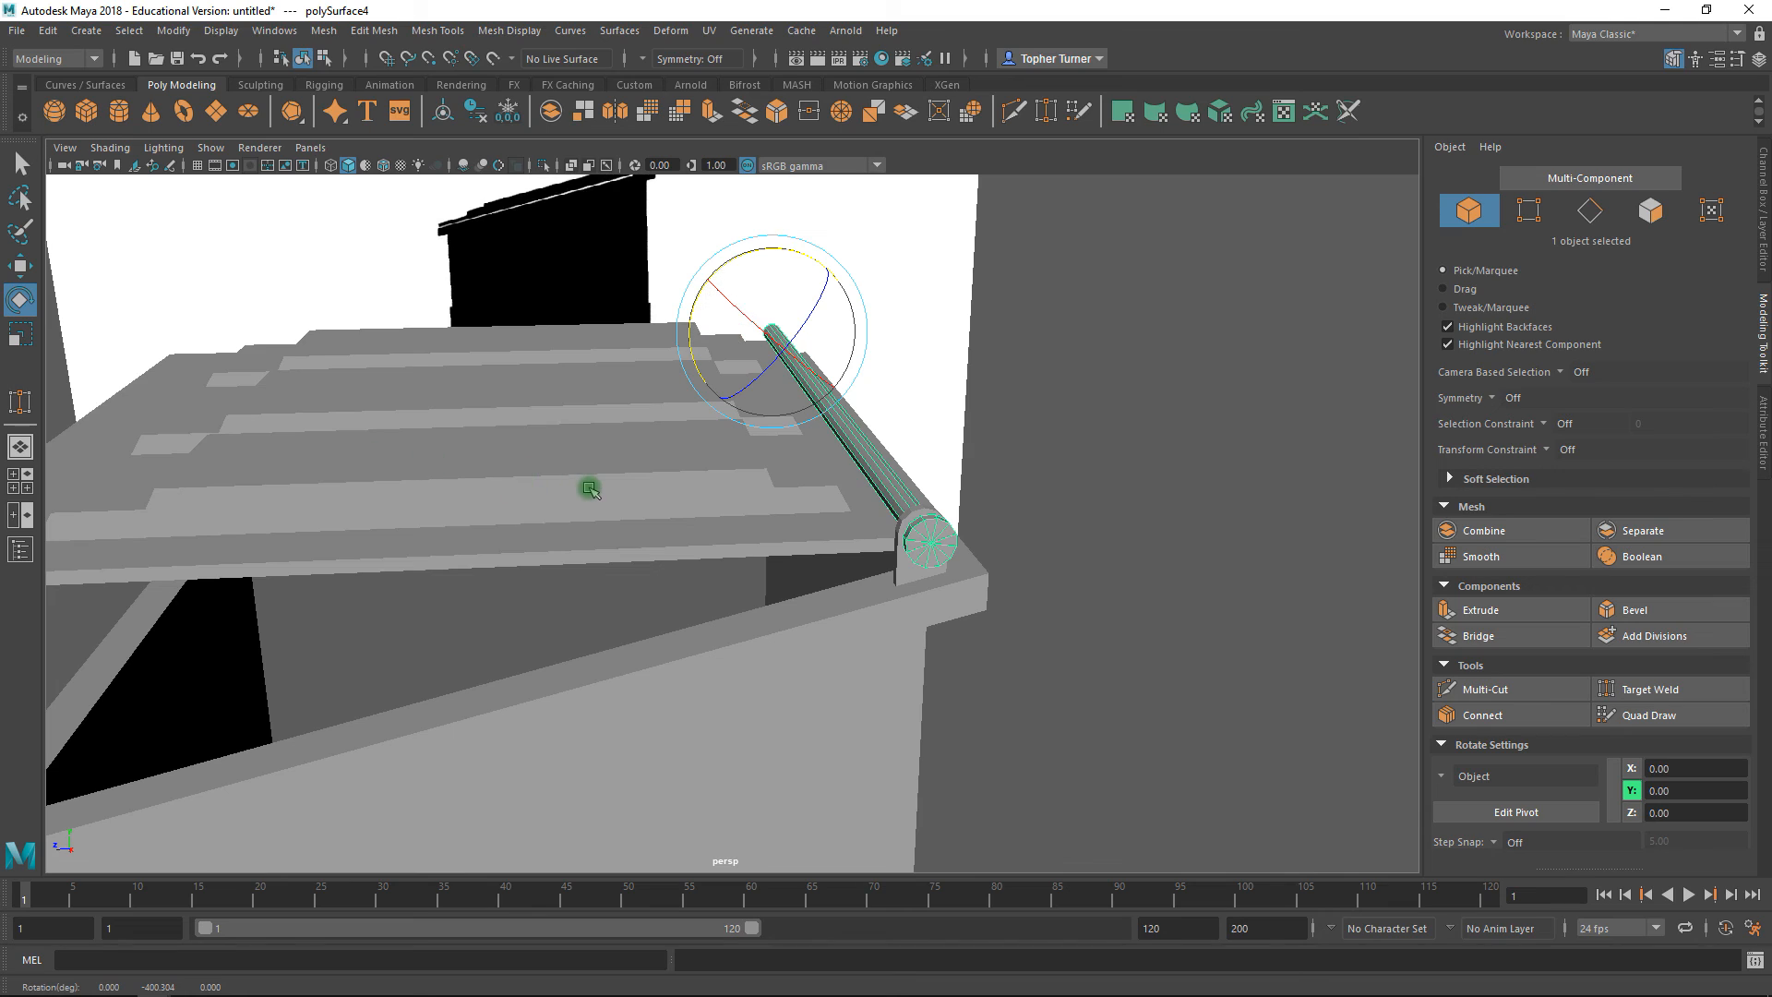
key(z)
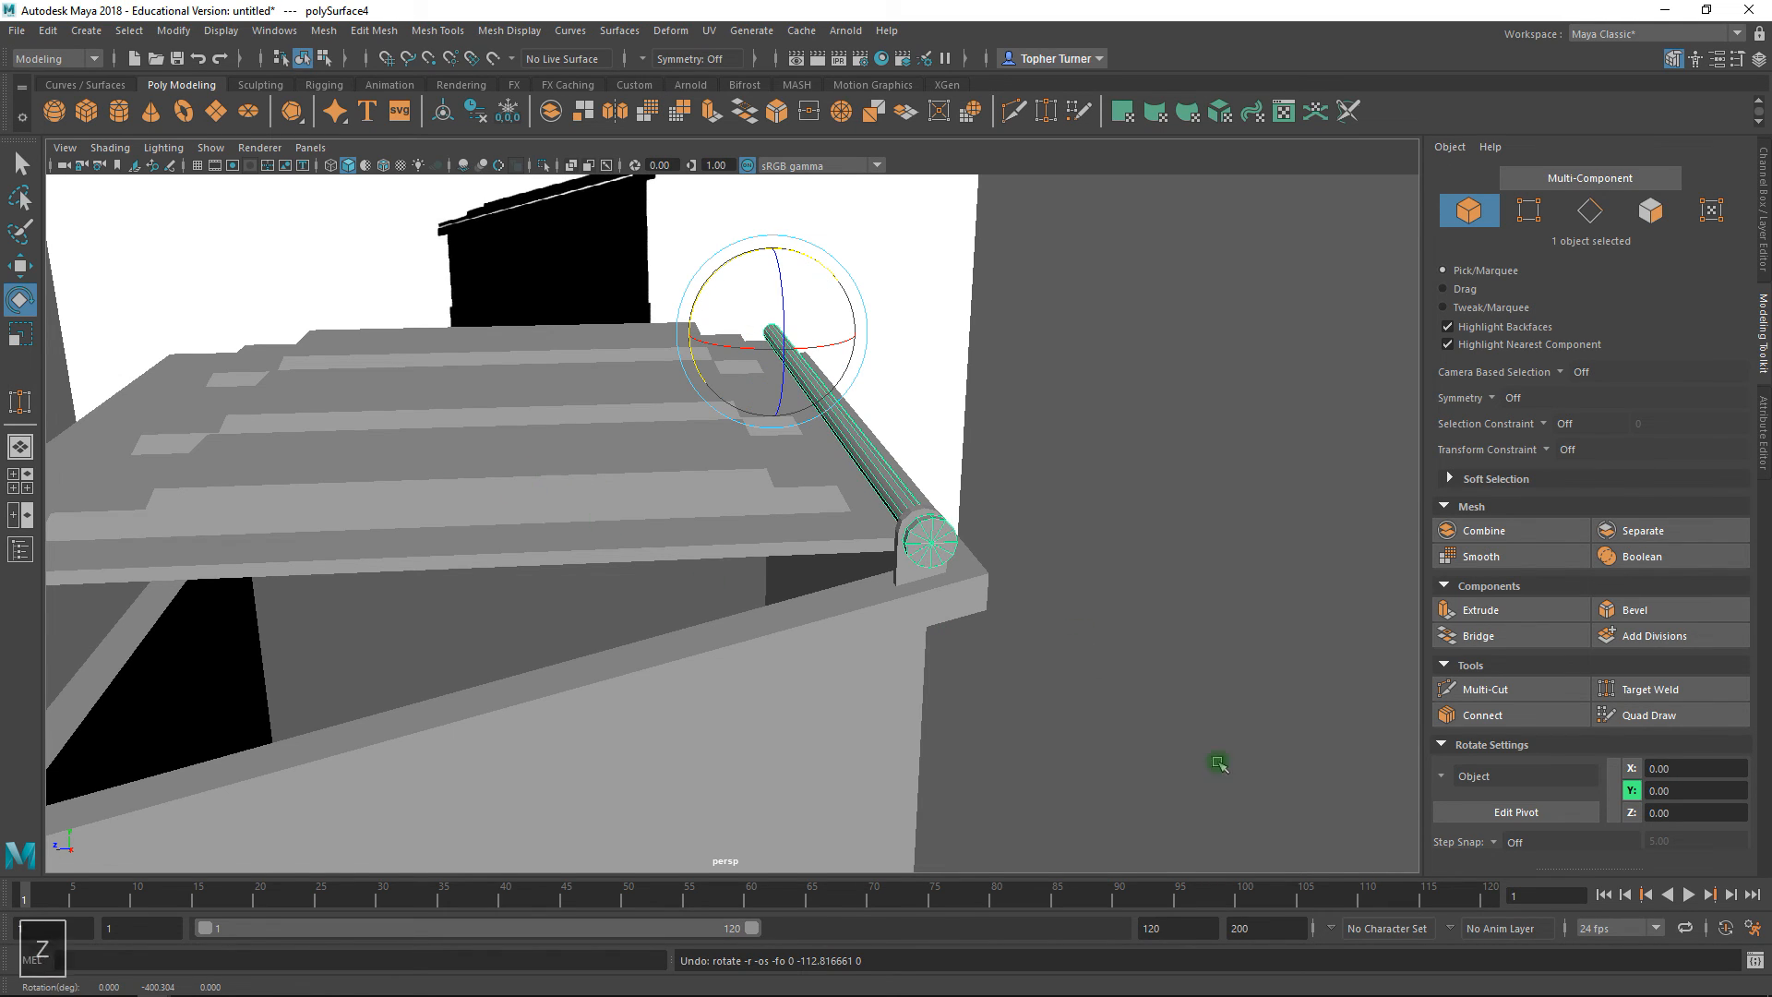
- Combine the hinge rod and the lid into a single object
shift+click(777, 522)
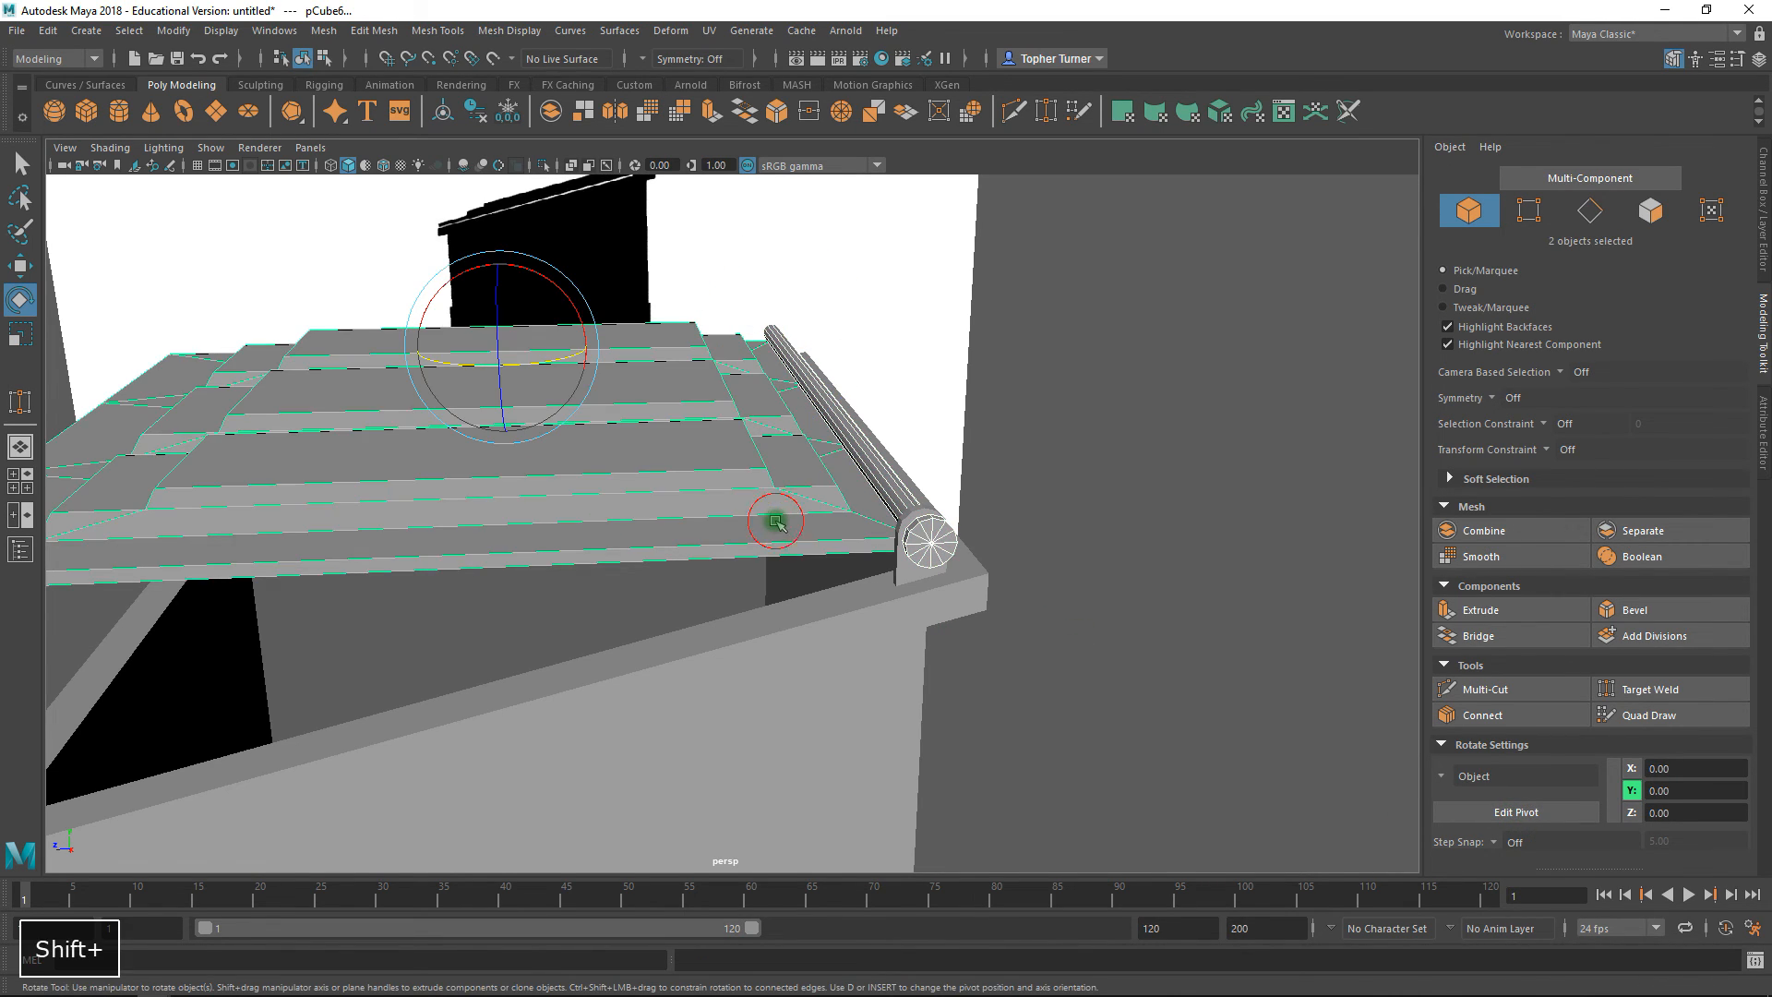
click(1486, 530)
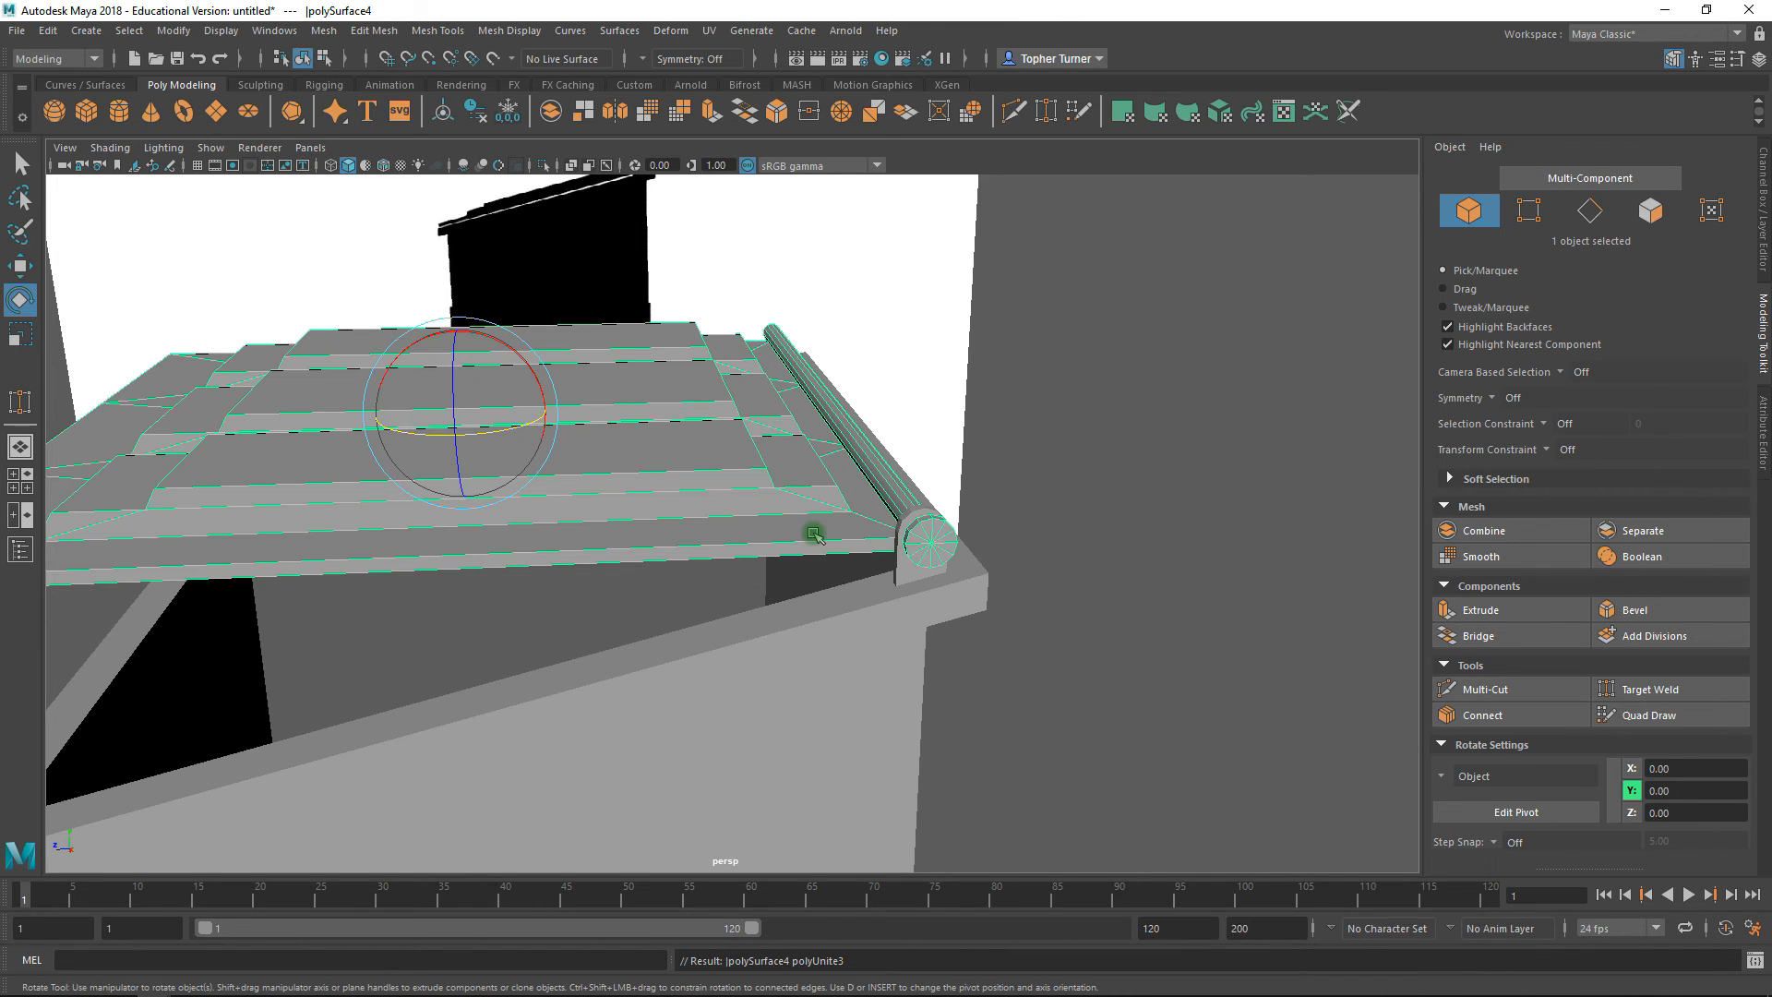
- In the side view, edit the combined lid's pivot and move it from the lid's middle to near the hinge rod
key(space)
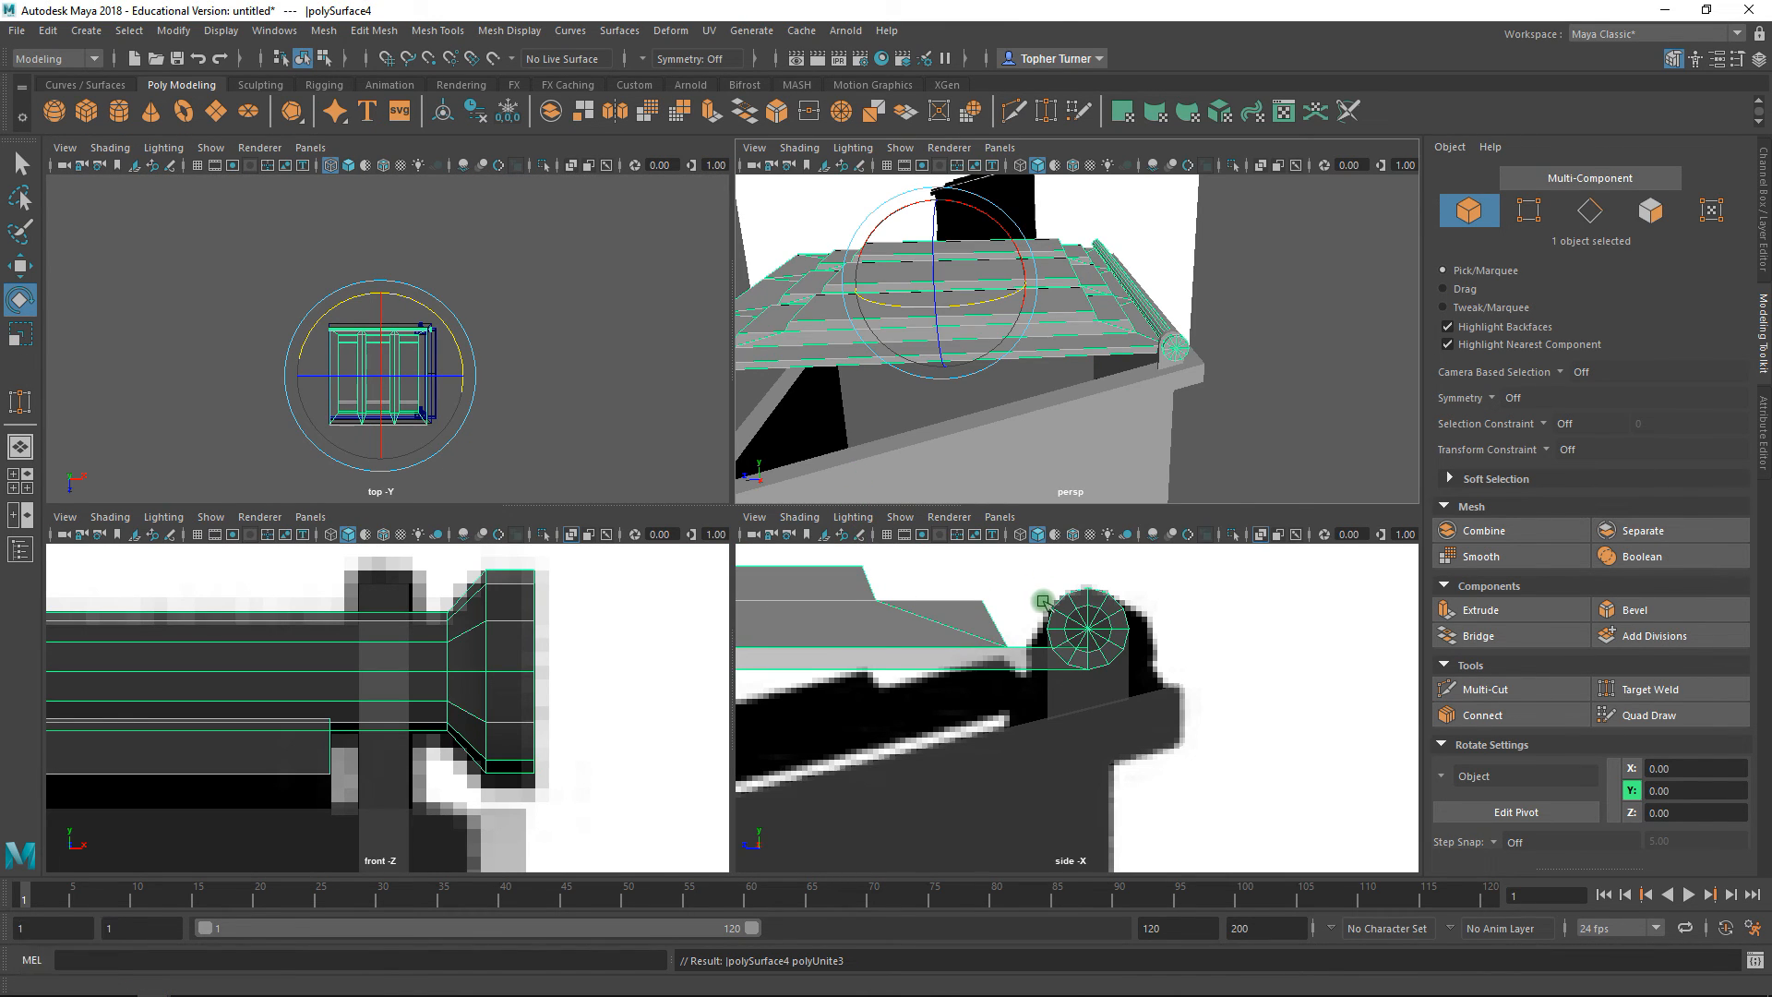
key(space)
alt+right_drag(1089, 633, 1061, 684)
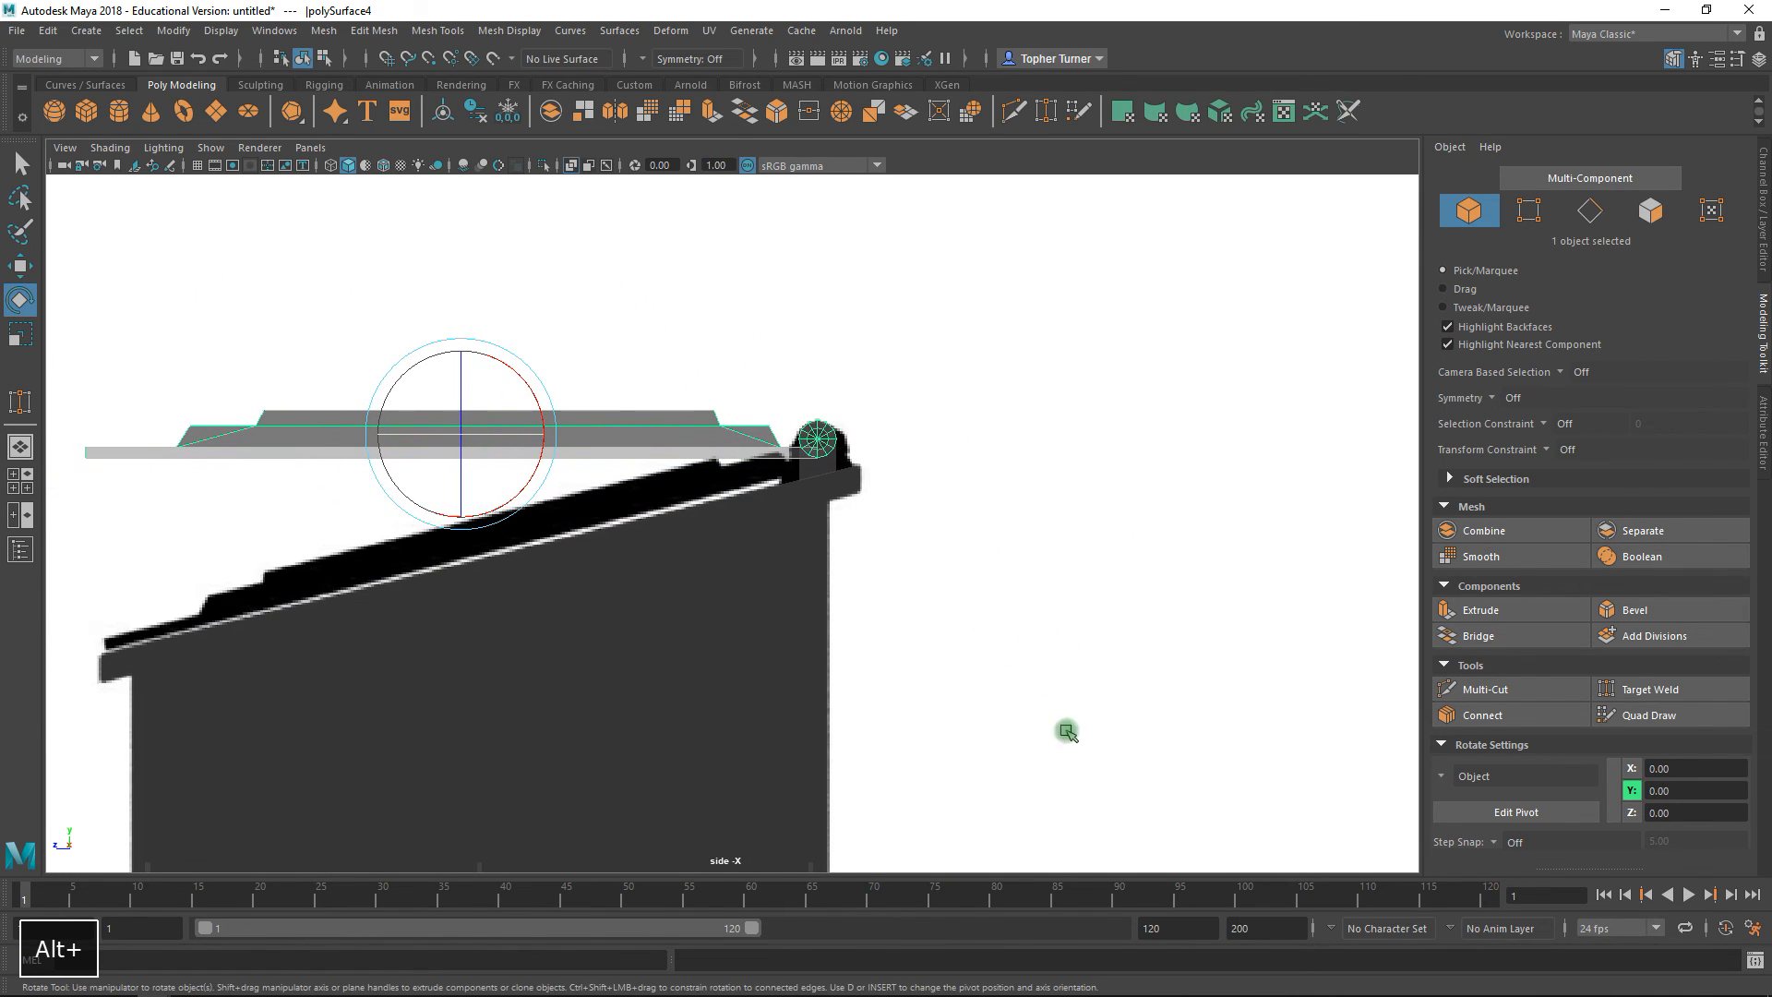
click(1523, 815)
drag(374, 434, 733, 445)
alt+right_drag(842, 393, 1278, 824)
alt+middle_drag(984, 432, 614, 541)
alt+right_drag(614, 541, 1219, 883)
alt+middle_drag(558, 406, 1075, 781)
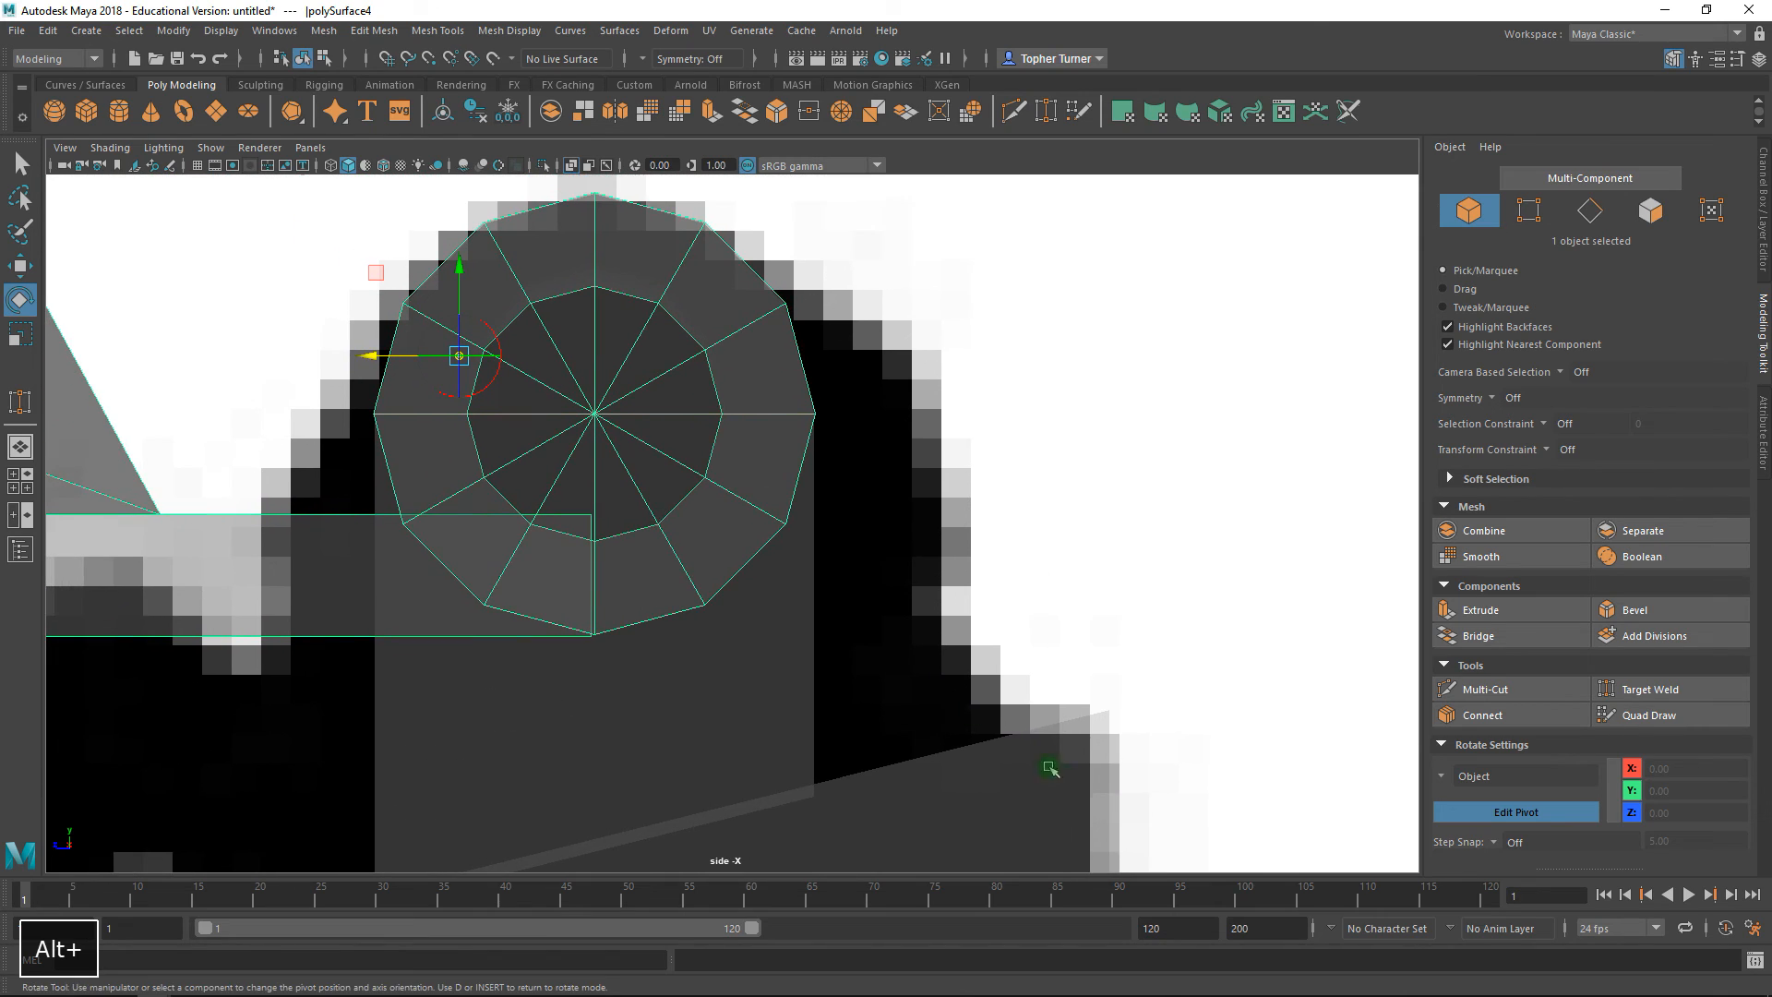
- Try to place the pivot on the rod's centre with grid snapping
alt+middle_drag(684, 523, 782, 587)
key(x)
drag(559, 416, 562, 413)
drag(695, 479, 697, 482)
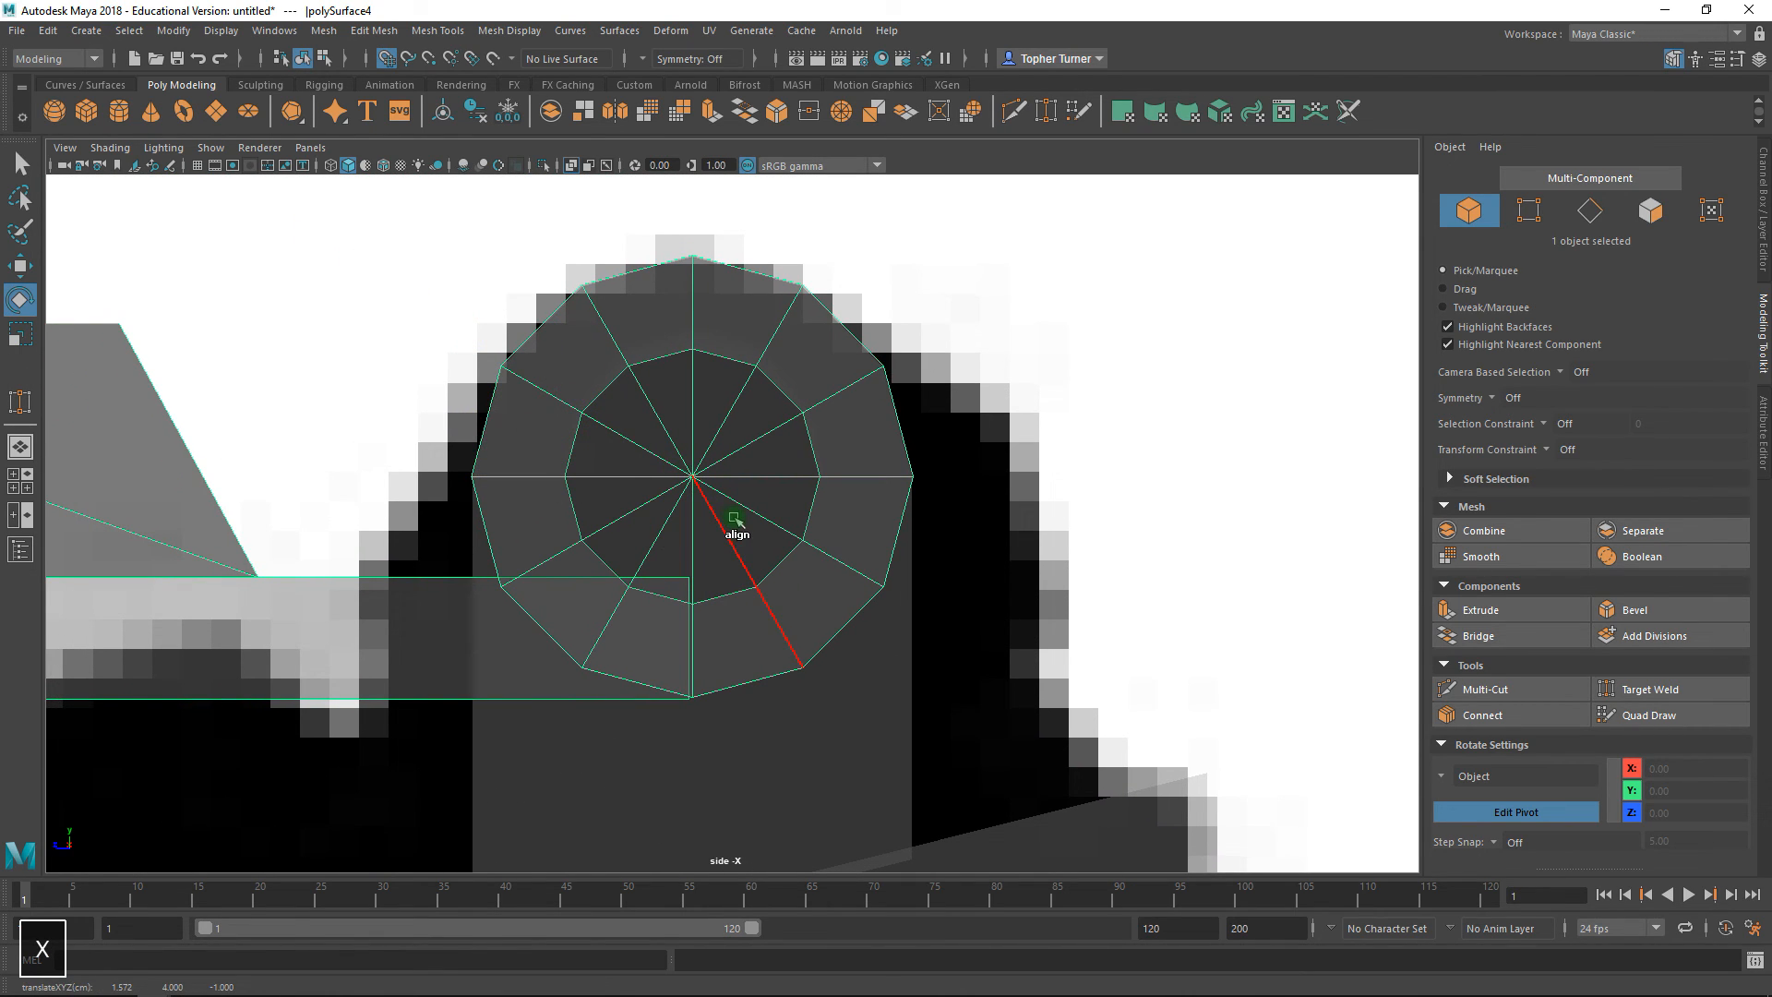
- Move the pivot onto the hinge rod's centre point, at about Y 4.405 and Z -1.338
alt+right_drag(803, 556, 629, 455)
alt+right_drag(762, 530, 1242, 936)
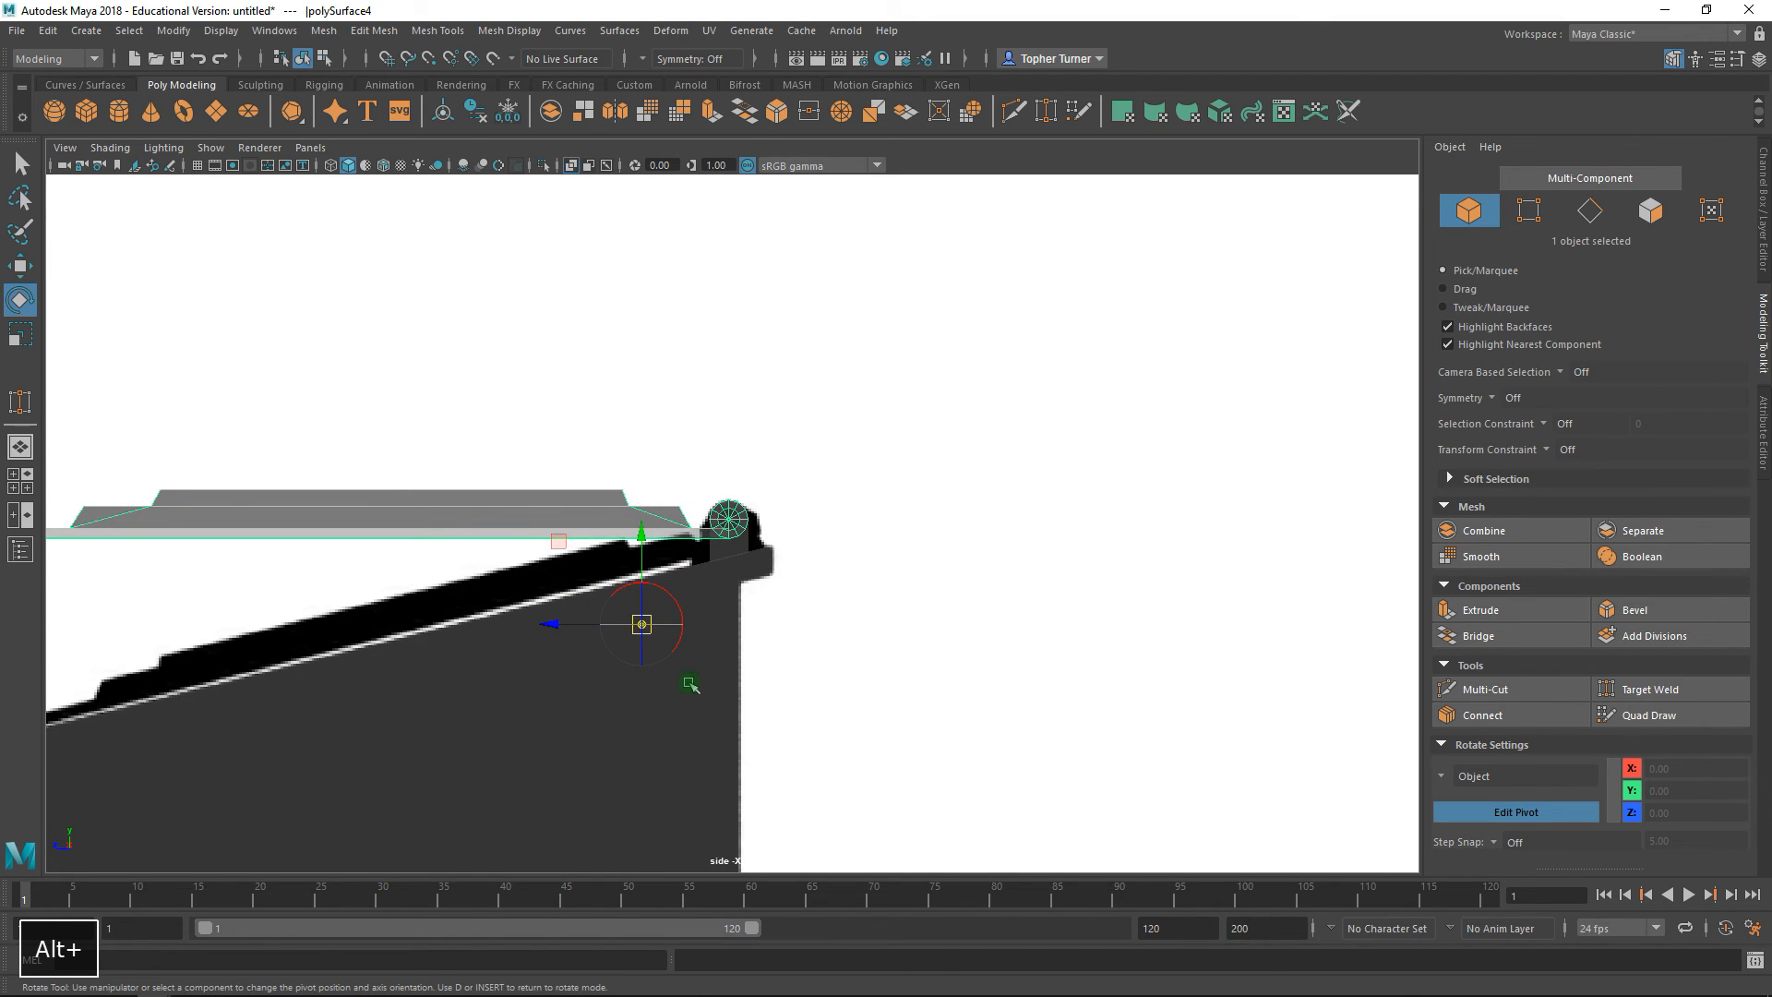
drag(650, 618, 738, 510)
alt+right_drag(738, 510, 846, 546)
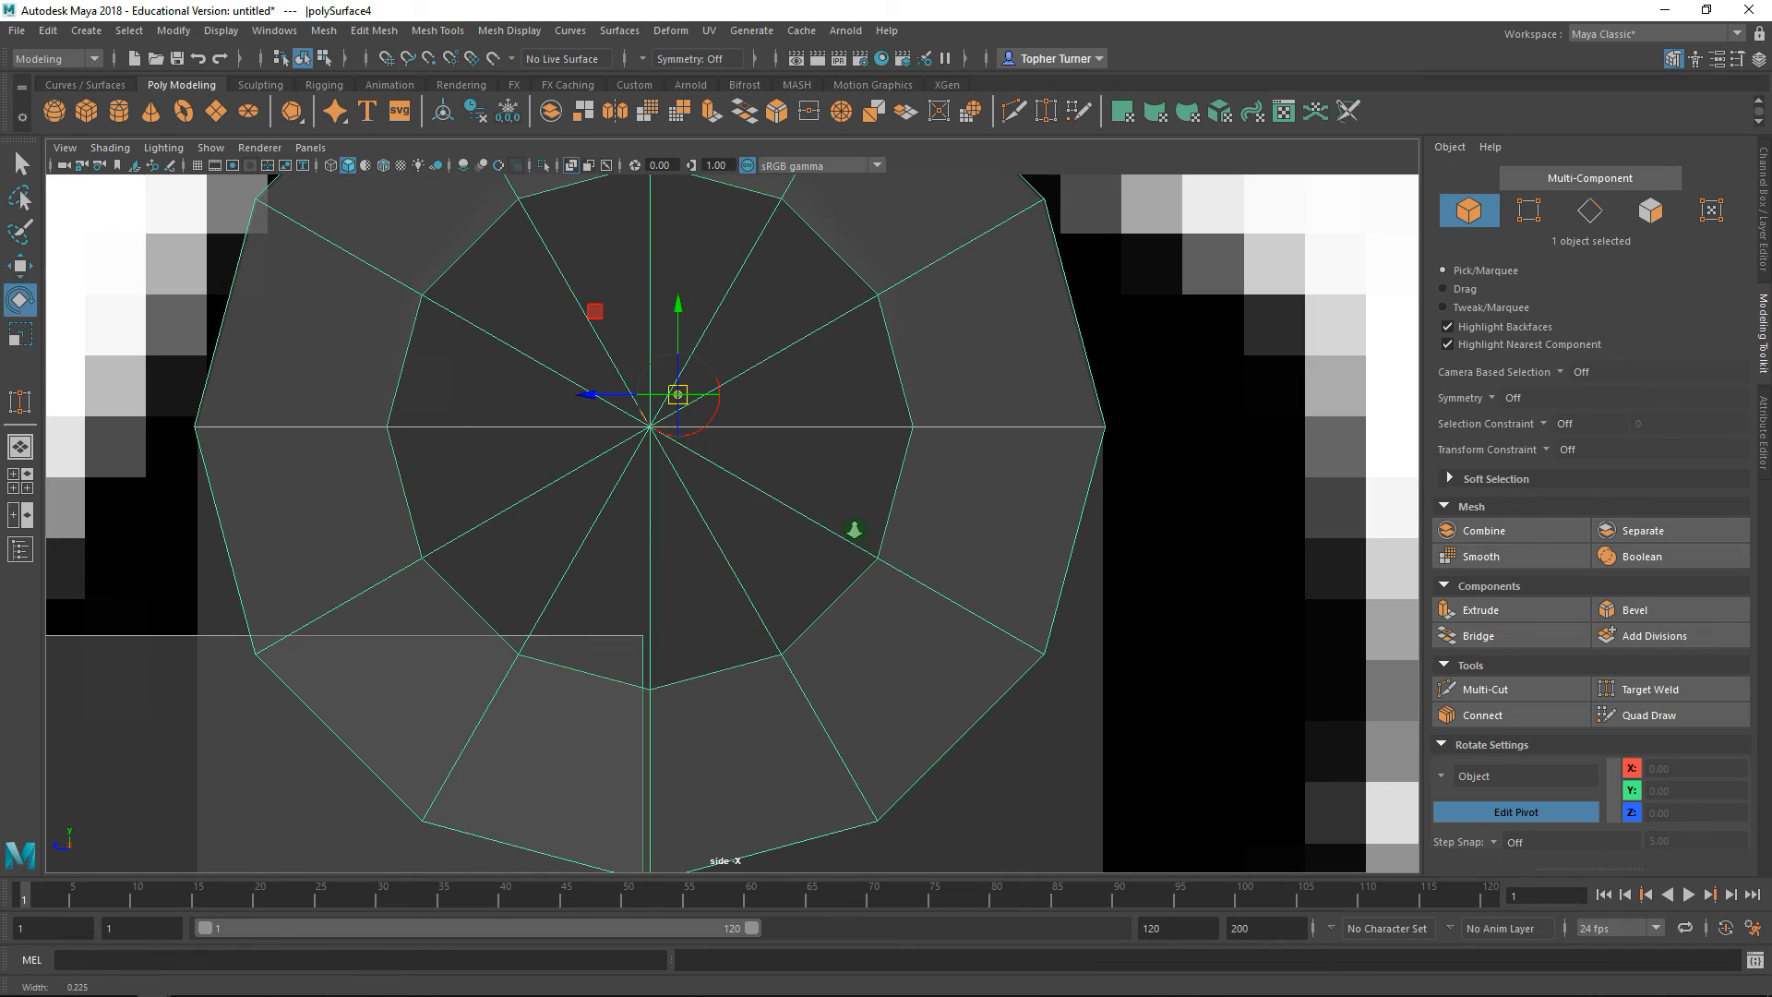
drag(677, 395, 650, 427)
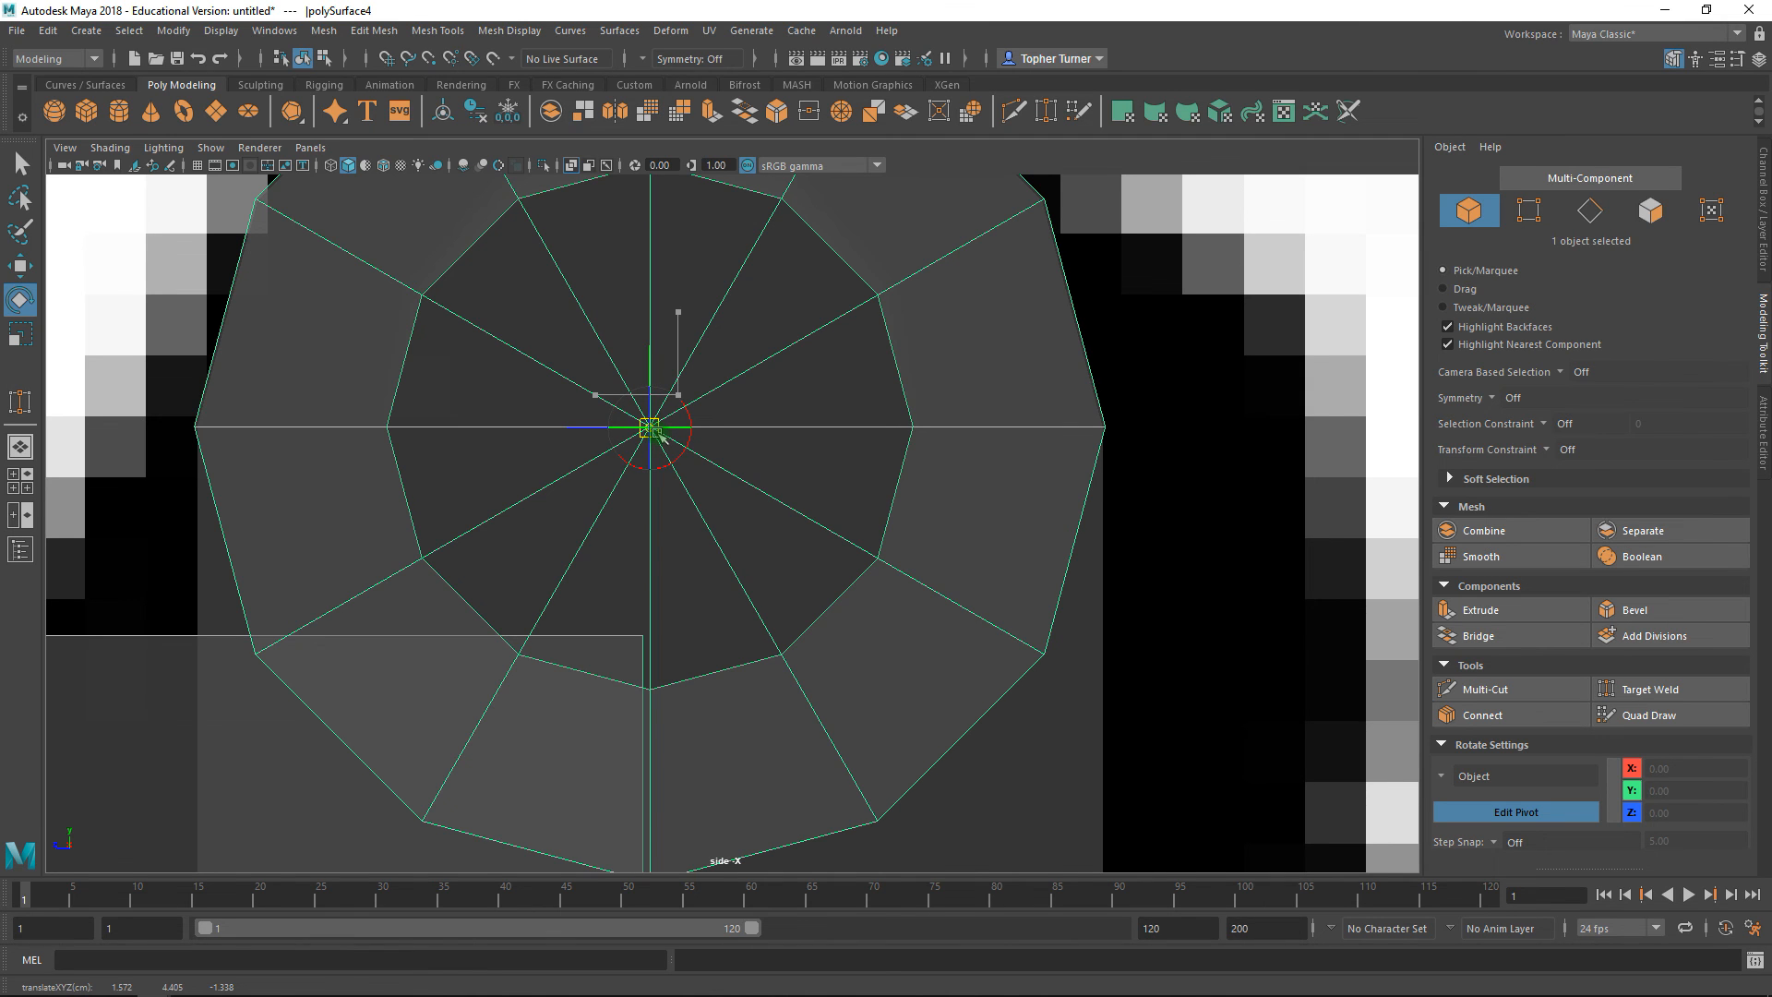
alt+right_drag(667, 464, 796, 416)
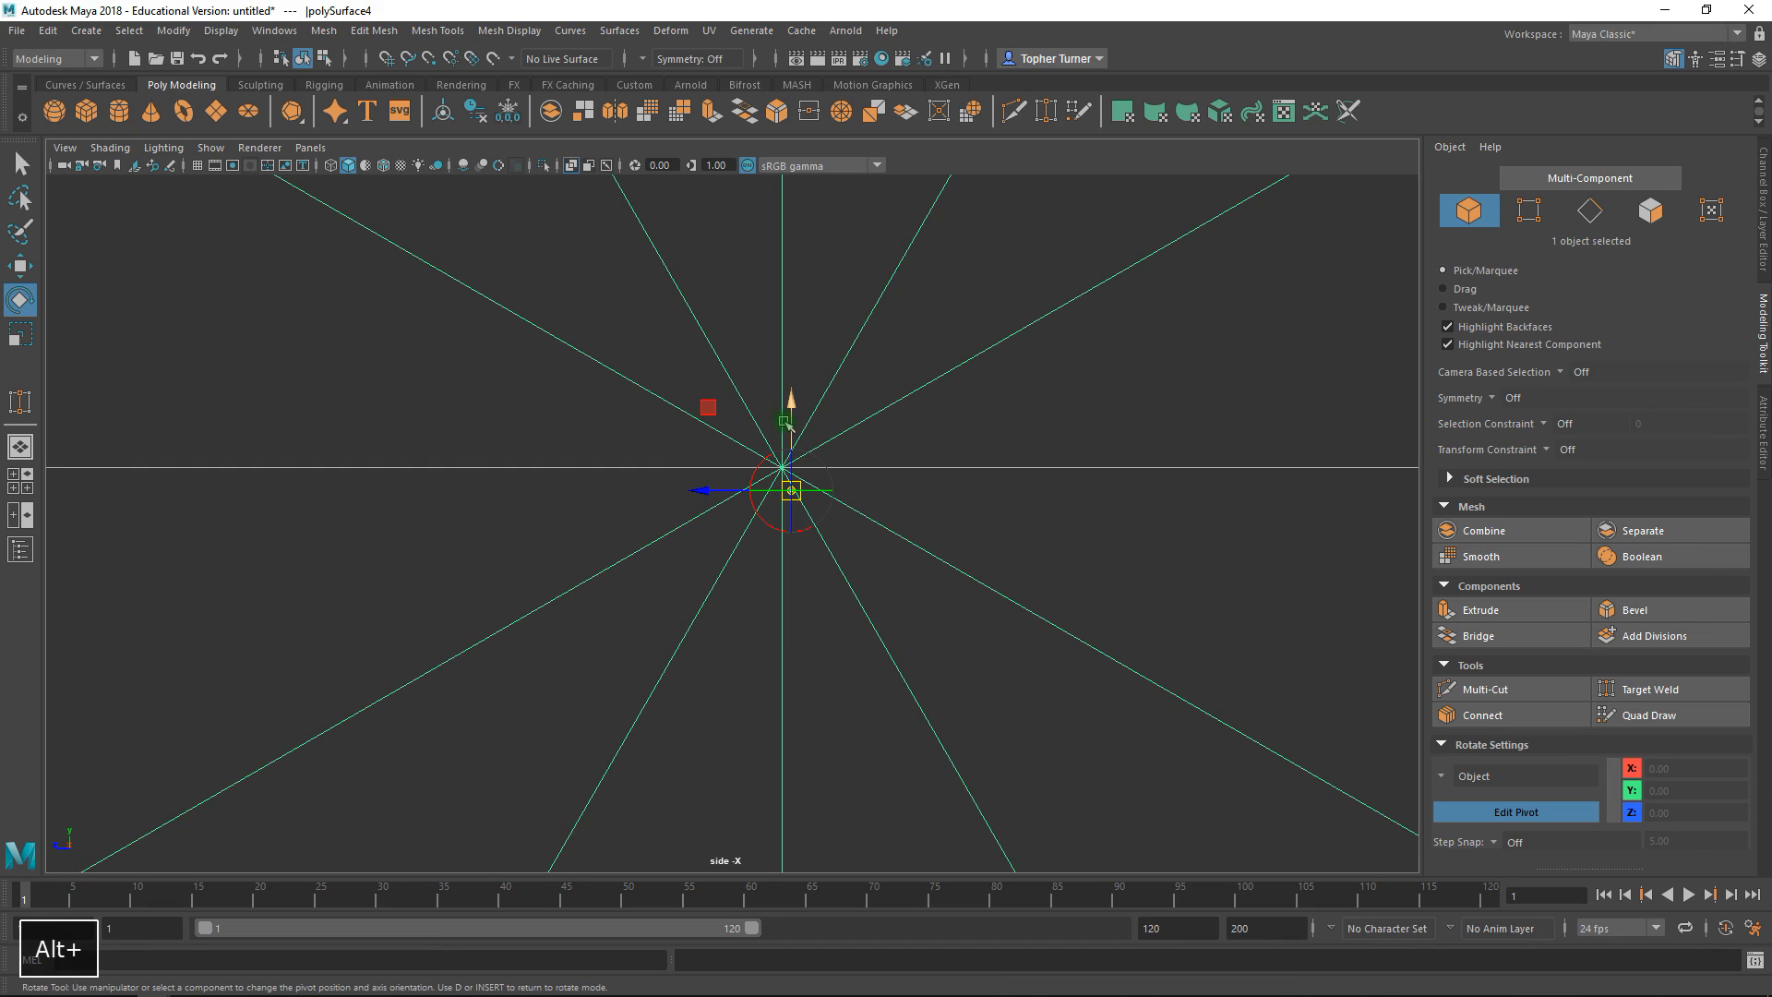
drag(796, 412, 800, 402)
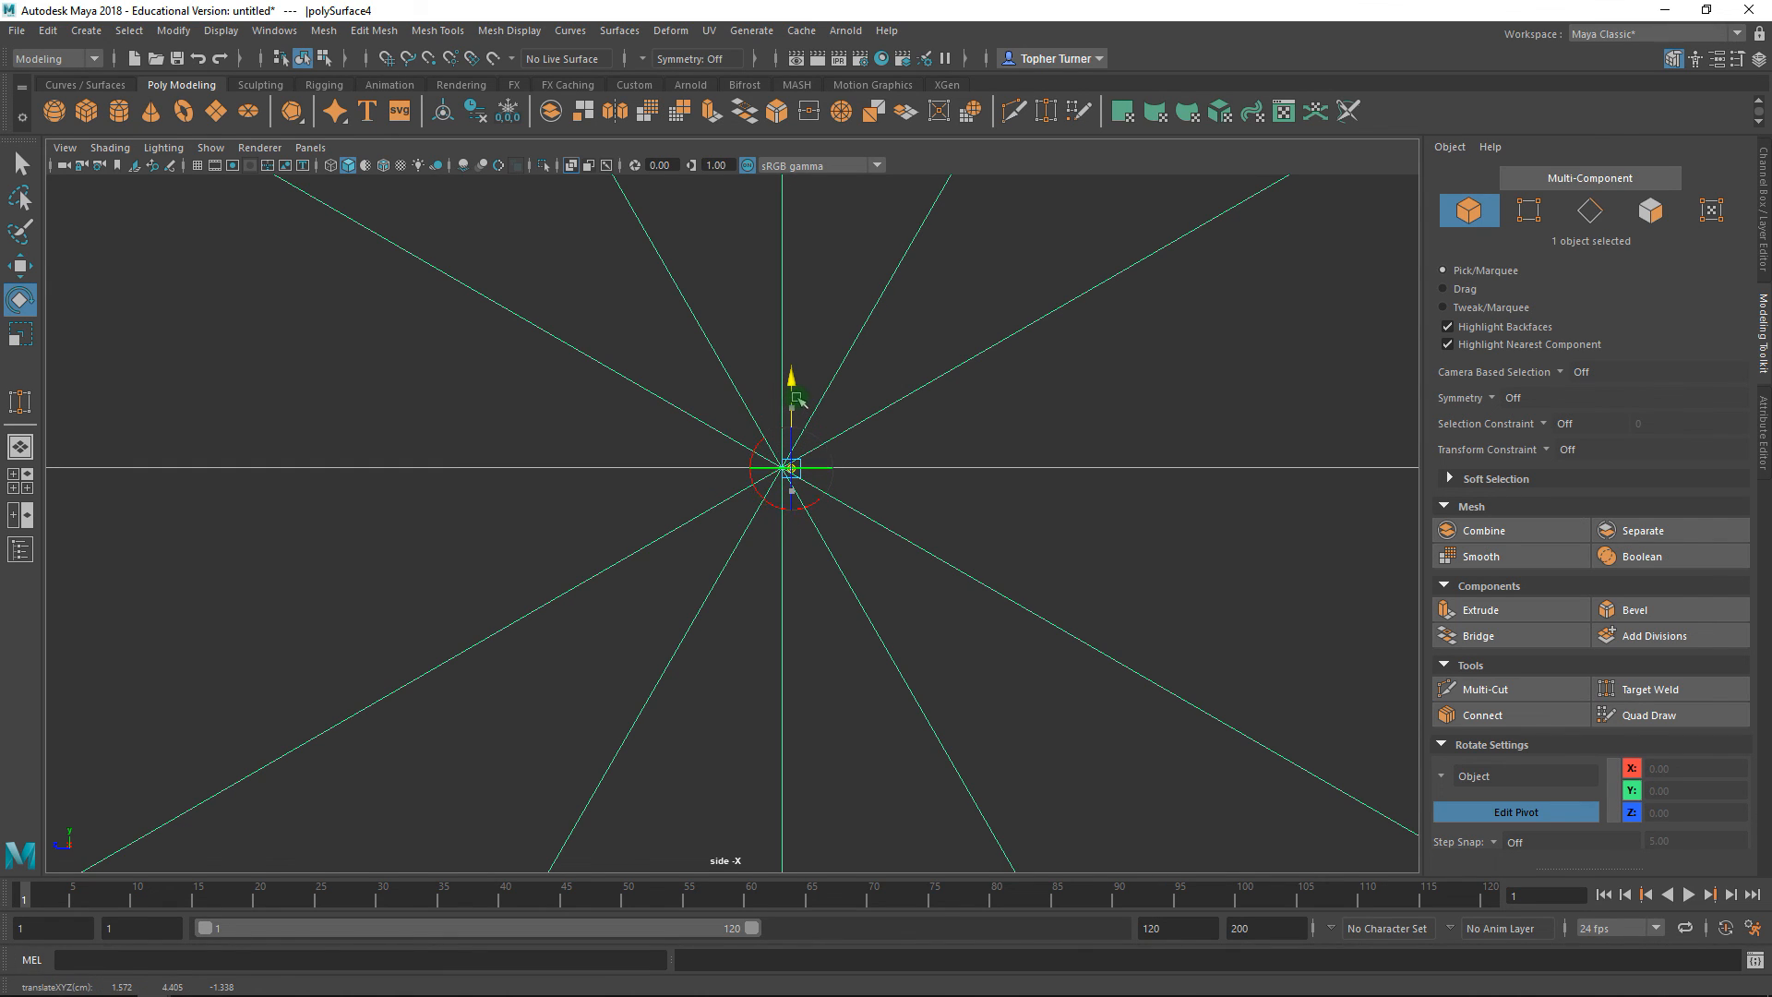
drag(729, 466, 722, 470)
mouse_move(831, 535)
alt+right_down()
mouse_move(830, 479)
mouse_move(875, 558)
mouse_move(803, 545)
alt+right_up()
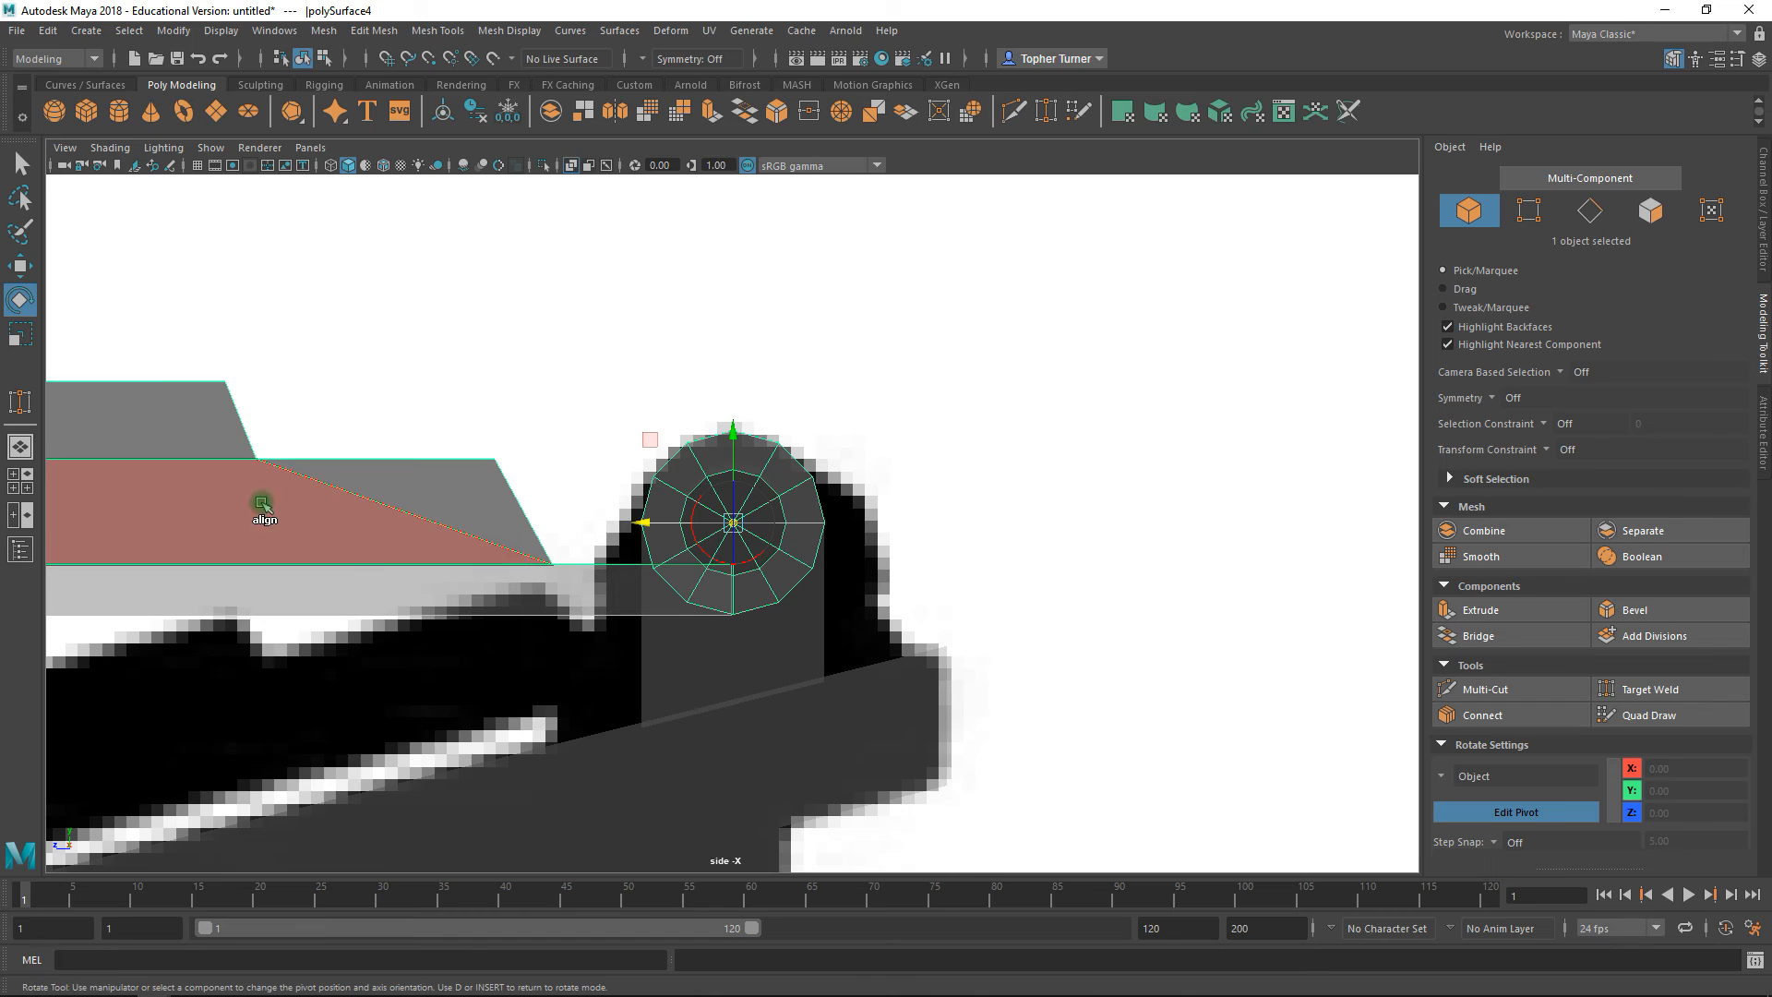
- Check the lid pivot's position along the hinge rod in the front view and finish editing the pivot
key(space)
key(space)
alt+right_drag(559, 665, 452, 598)
alt+middle_drag(504, 599, 703, 584)
alt+right_drag(703, 584, 800, 751)
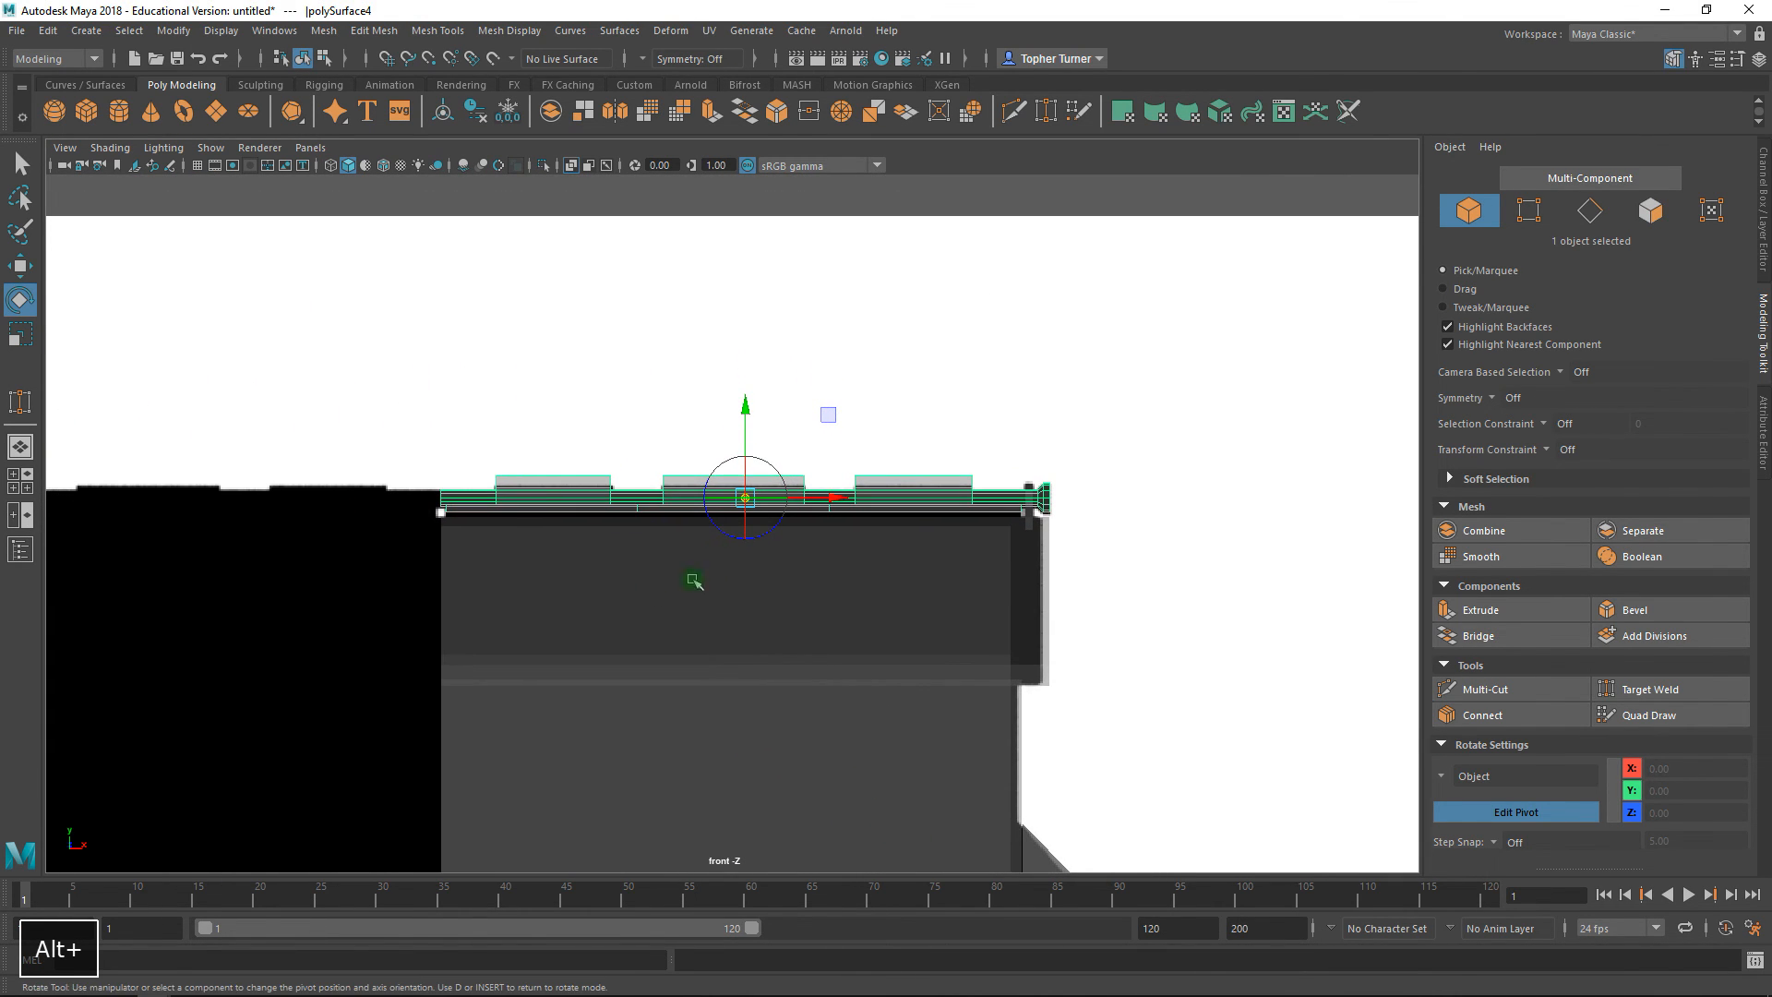
key(space)
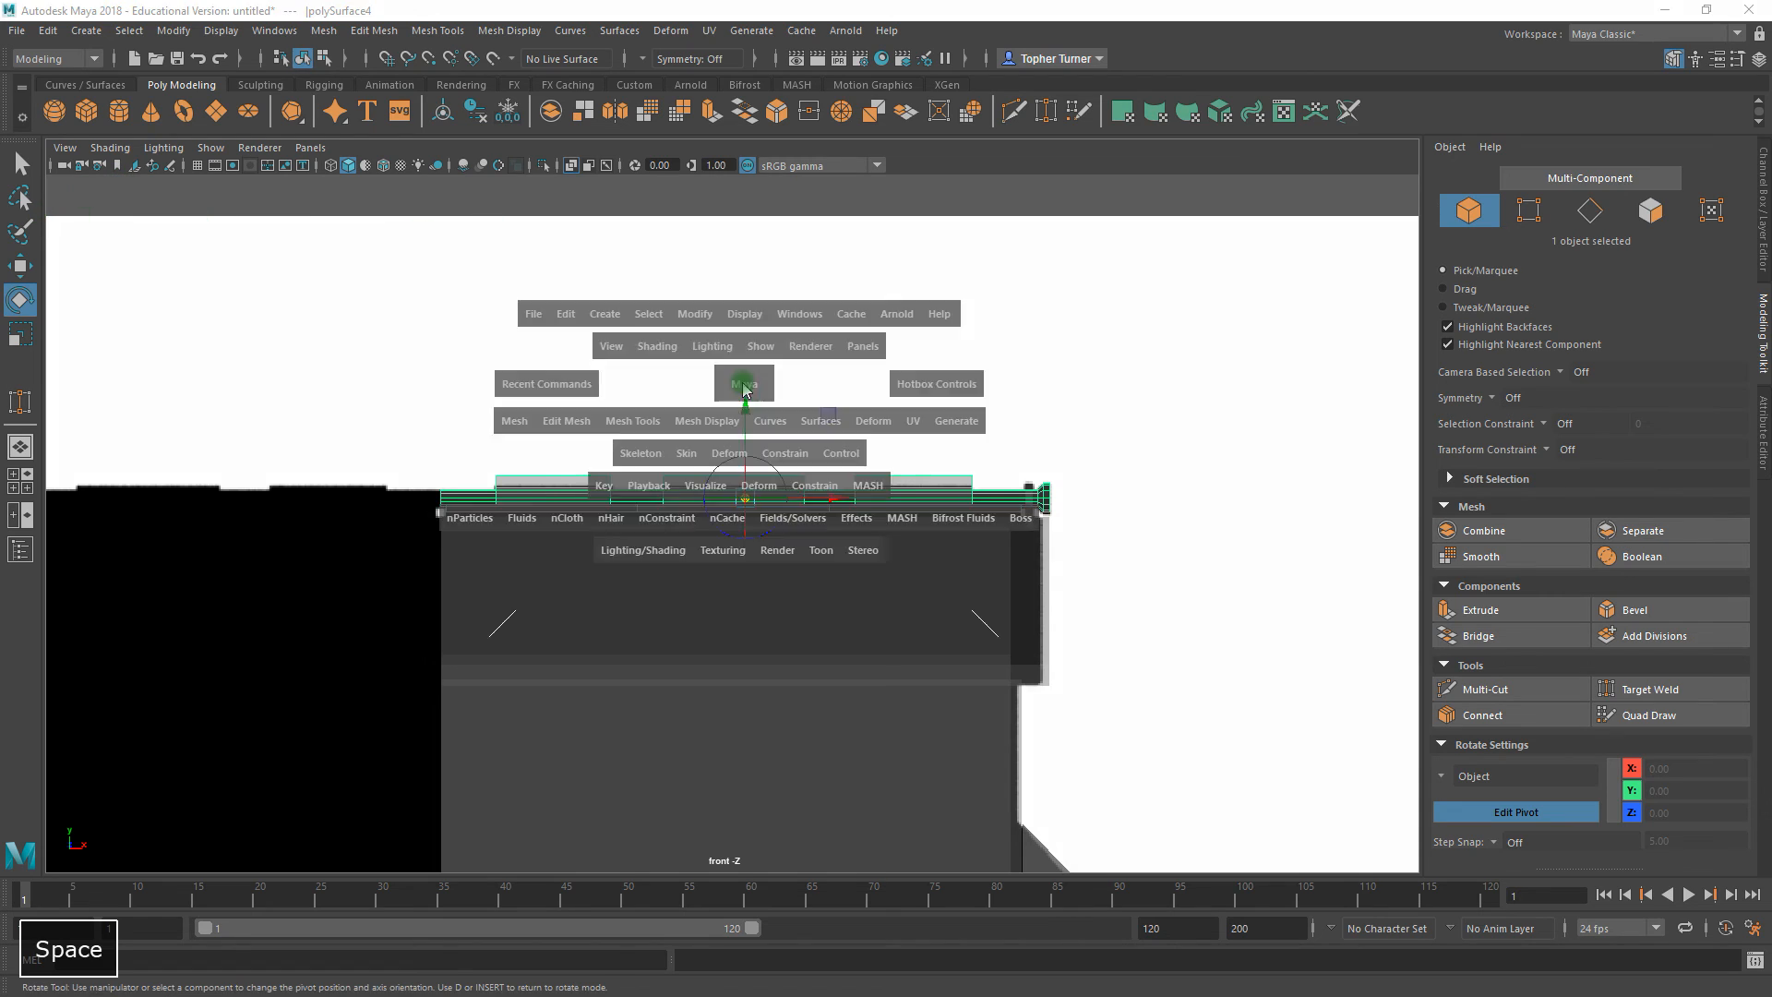
key(space)
alt+drag(1173, 378, 1080, 336)
click(1488, 812)
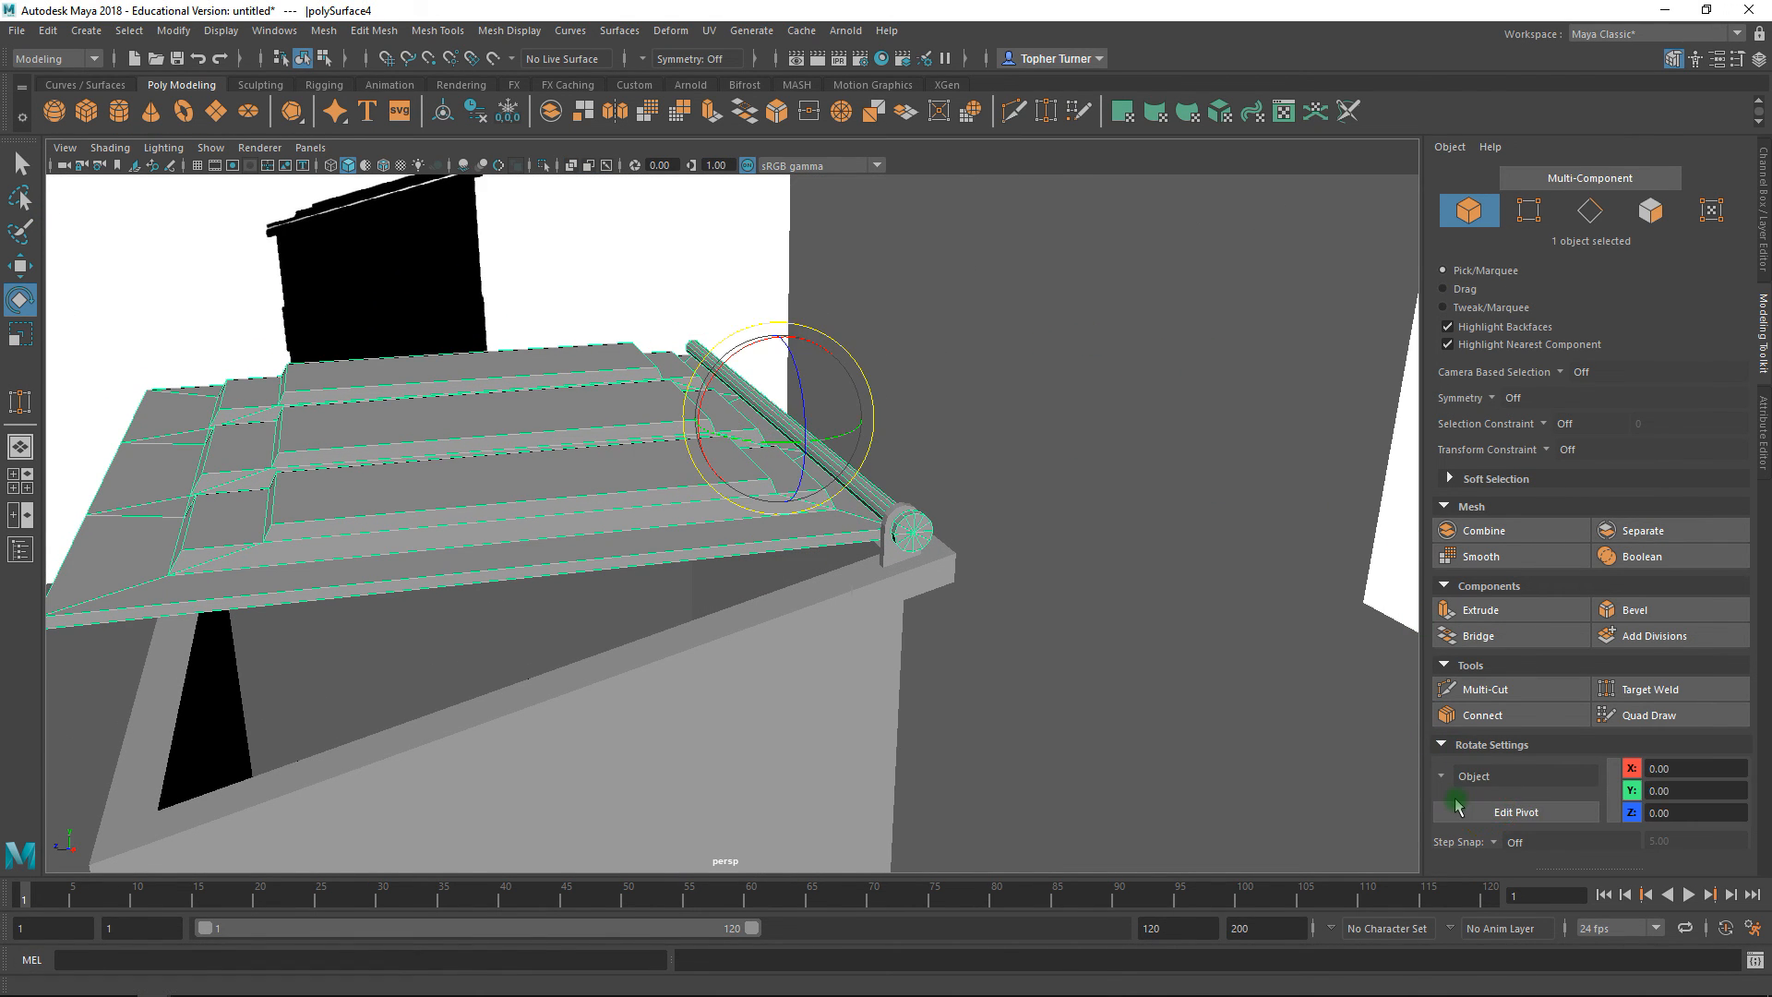
- Rotate the lid about the hinge rod until it rests on the body's sloped top edge, matching the side reference
drag(741, 345, 799, 360)
key(space)
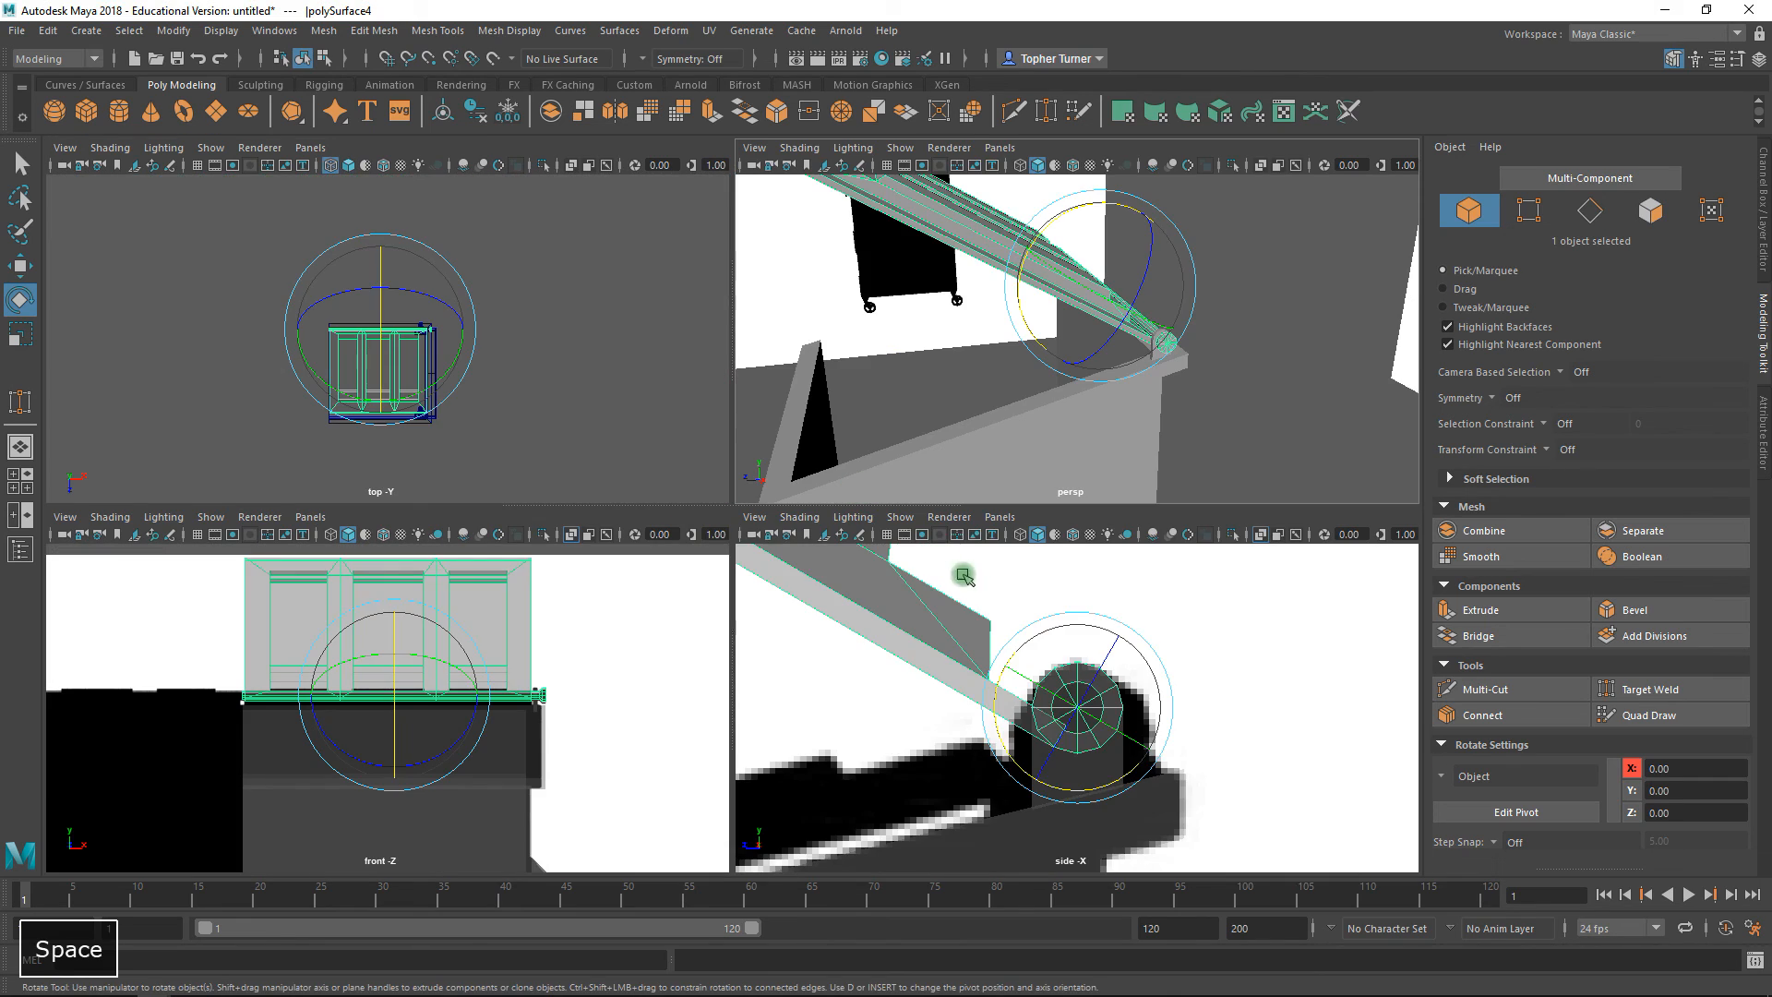
key(space)
alt+right_drag(938, 637, 736, 496)
alt+middle_drag(736, 496, 996, 440)
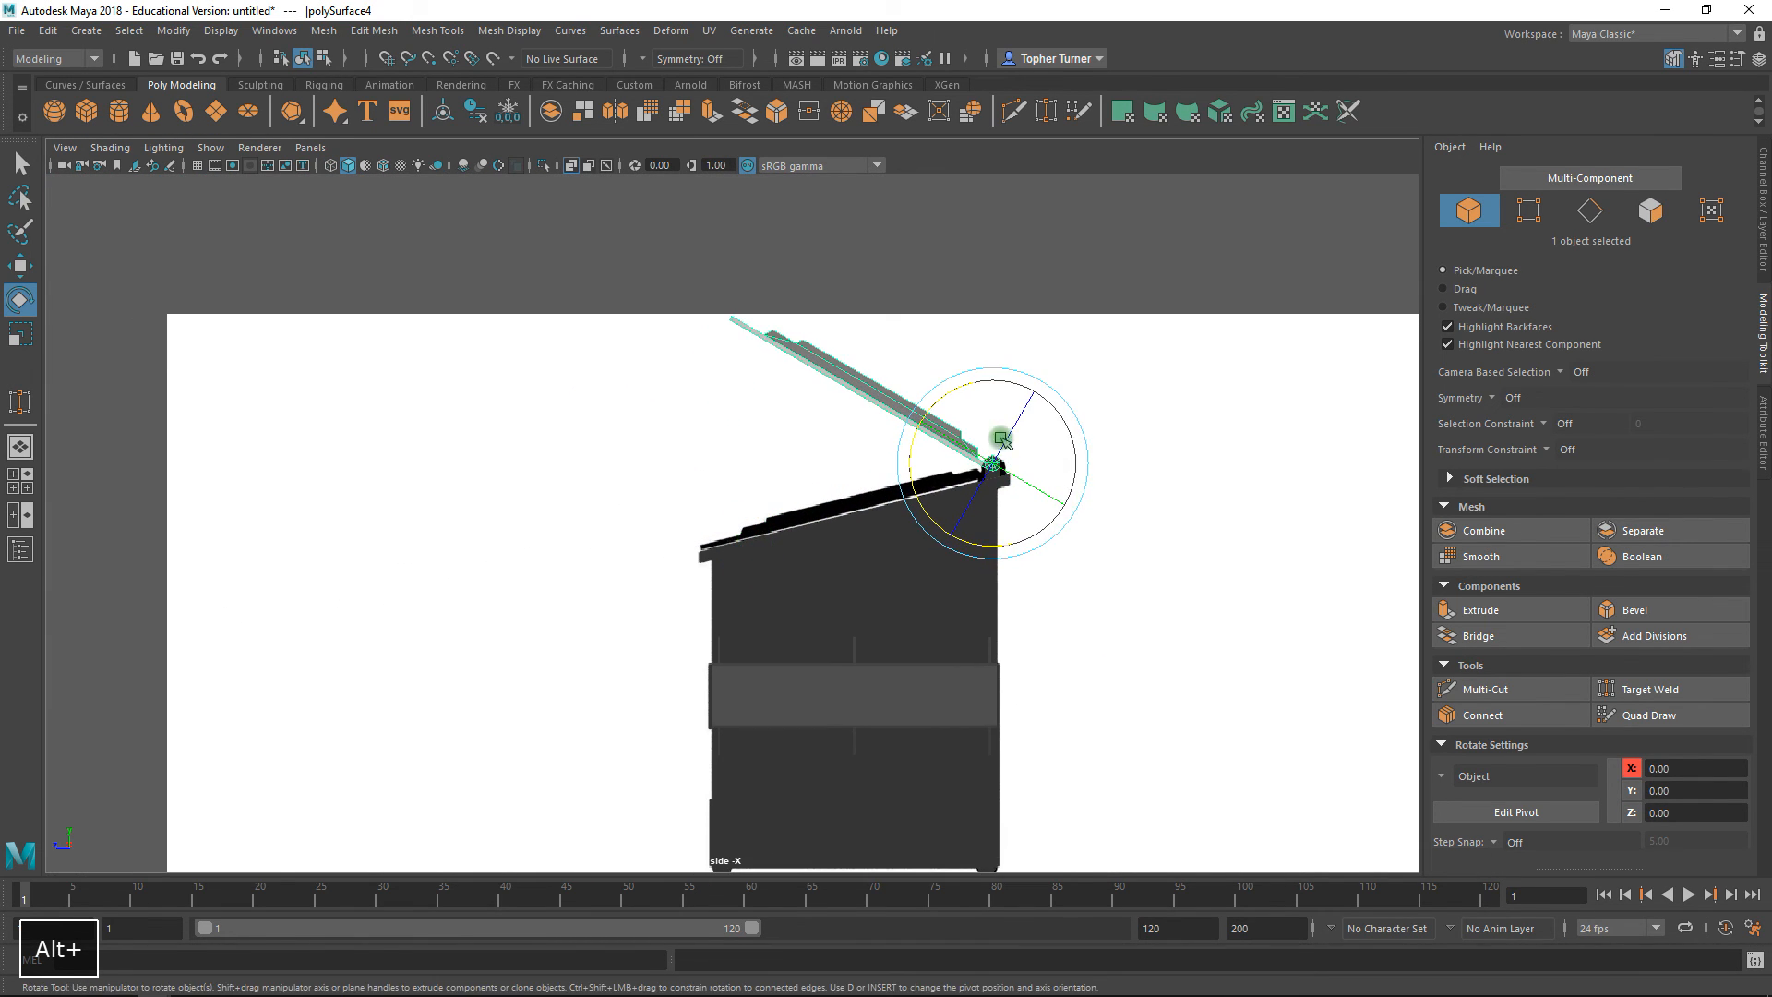
alt+right_drag(997, 439, 1096, 522)
drag(1050, 374, 835, 428)
alt+right_drag(835, 428, 922, 622)
alt+middle_drag(762, 540, 799, 463)
alt+right_drag(799, 463, 867, 600)
alt+middle_drag(660, 533, 732, 490)
alt+right_drag(732, 489, 837, 648)
alt+middle_drag(850, 451, 394, 653)
alt+middle_drag(778, 503, 542, 561)
alt+middle_drag(851, 455, 397, 570)
alt+right_drag(854, 554, 787, 519)
- Delete the side and front reference image planes from the scene
key(space)
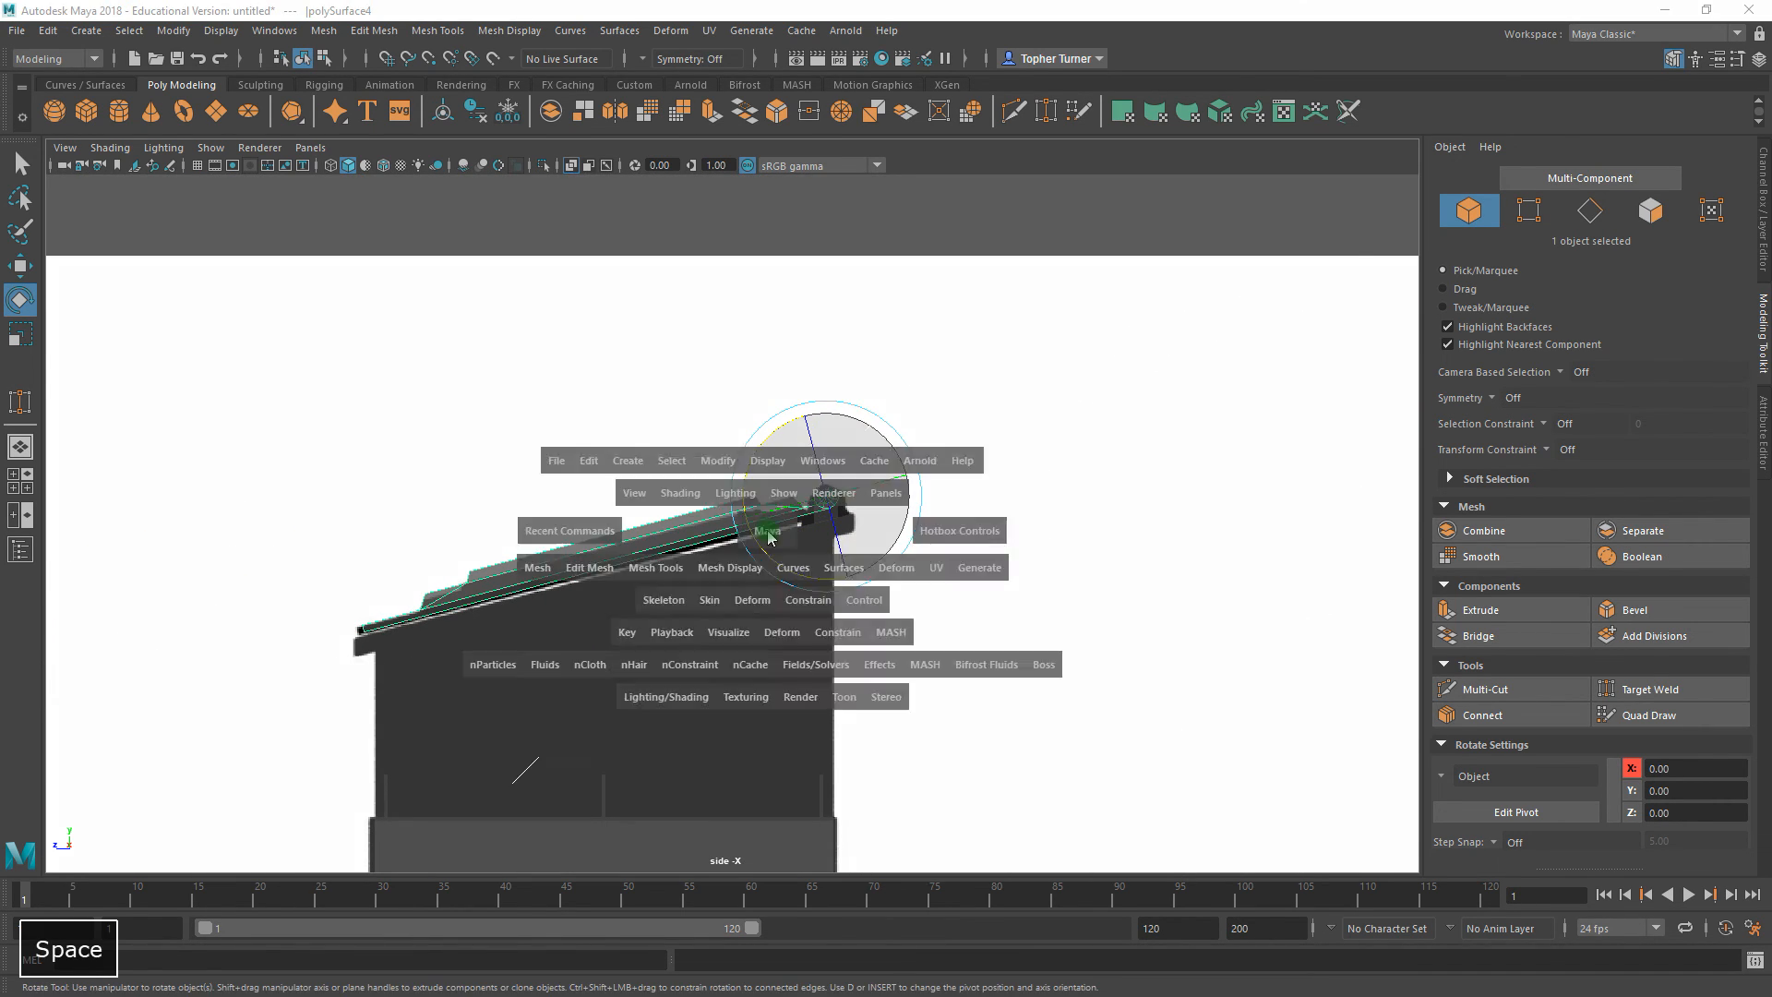
key(space)
alt+drag(860, 399, 1038, 346)
alt+drag(1080, 426, 996, 449)
alt+right_drag(1069, 486, 628, 348)
alt+drag(886, 341, 904, 371)
click(347, 259)
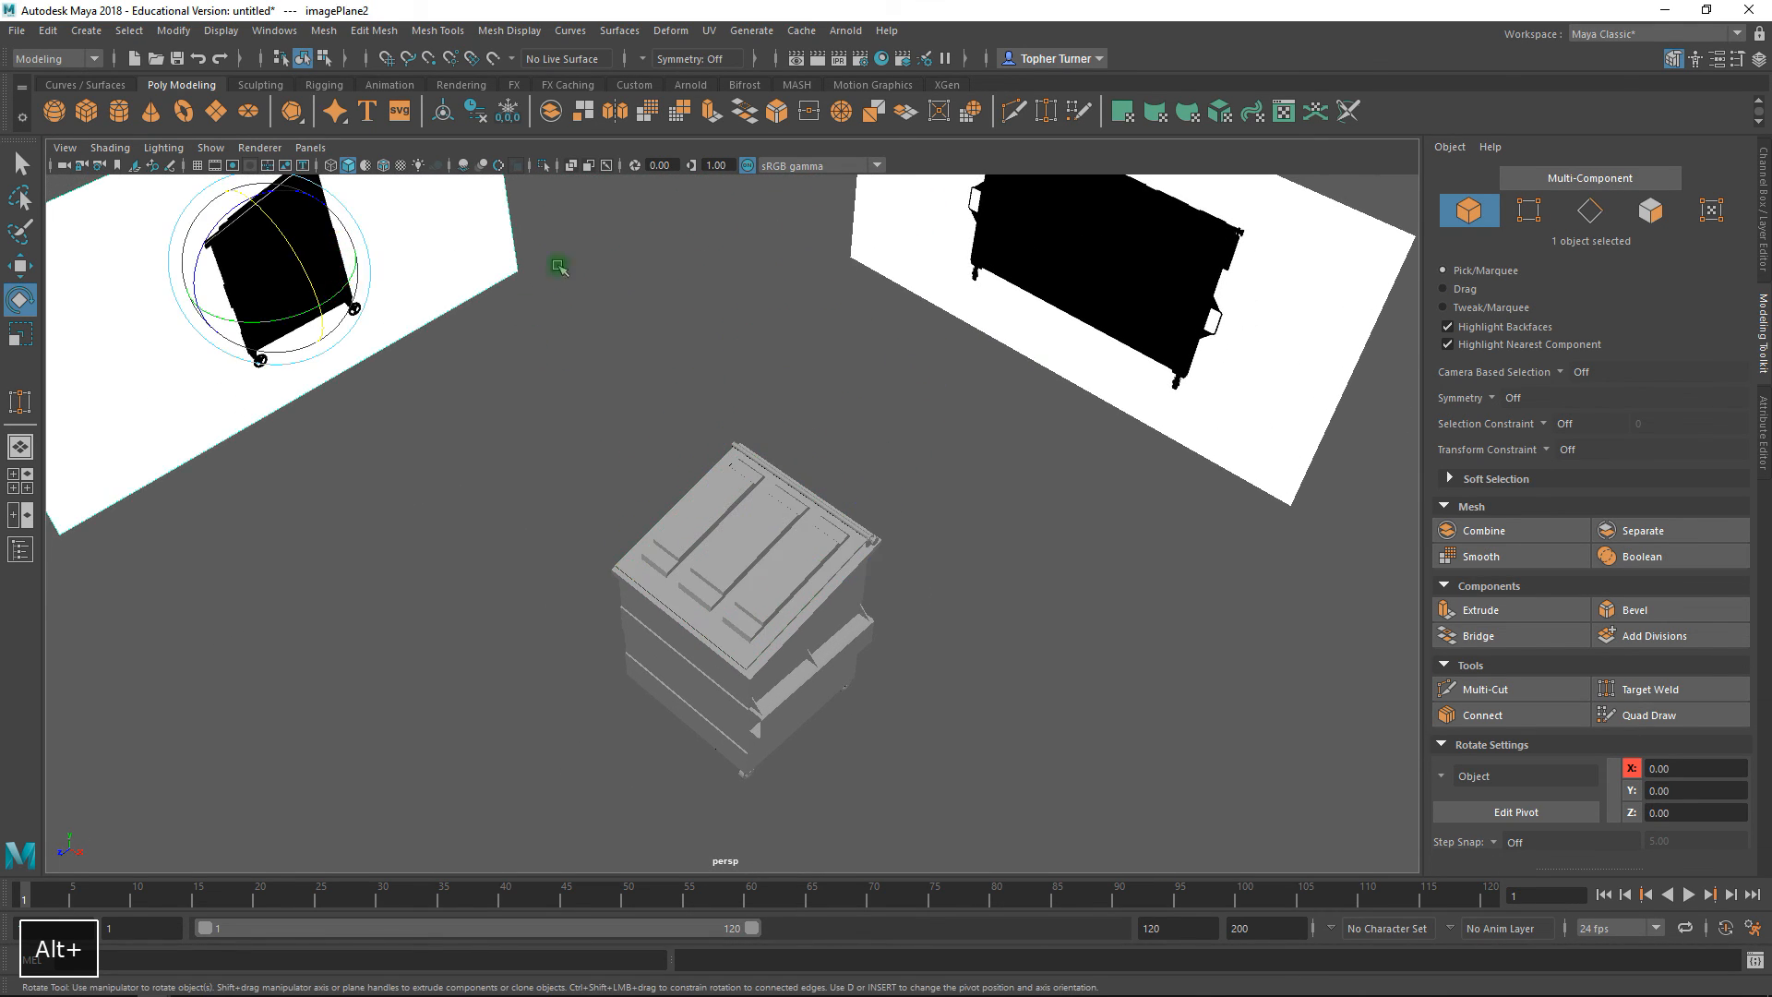
key(Delete)
click(1132, 275)
key(Delete)
- Combine all parts of the dumpster half into a single object and view it from several sides
drag(490, 318, 1209, 872)
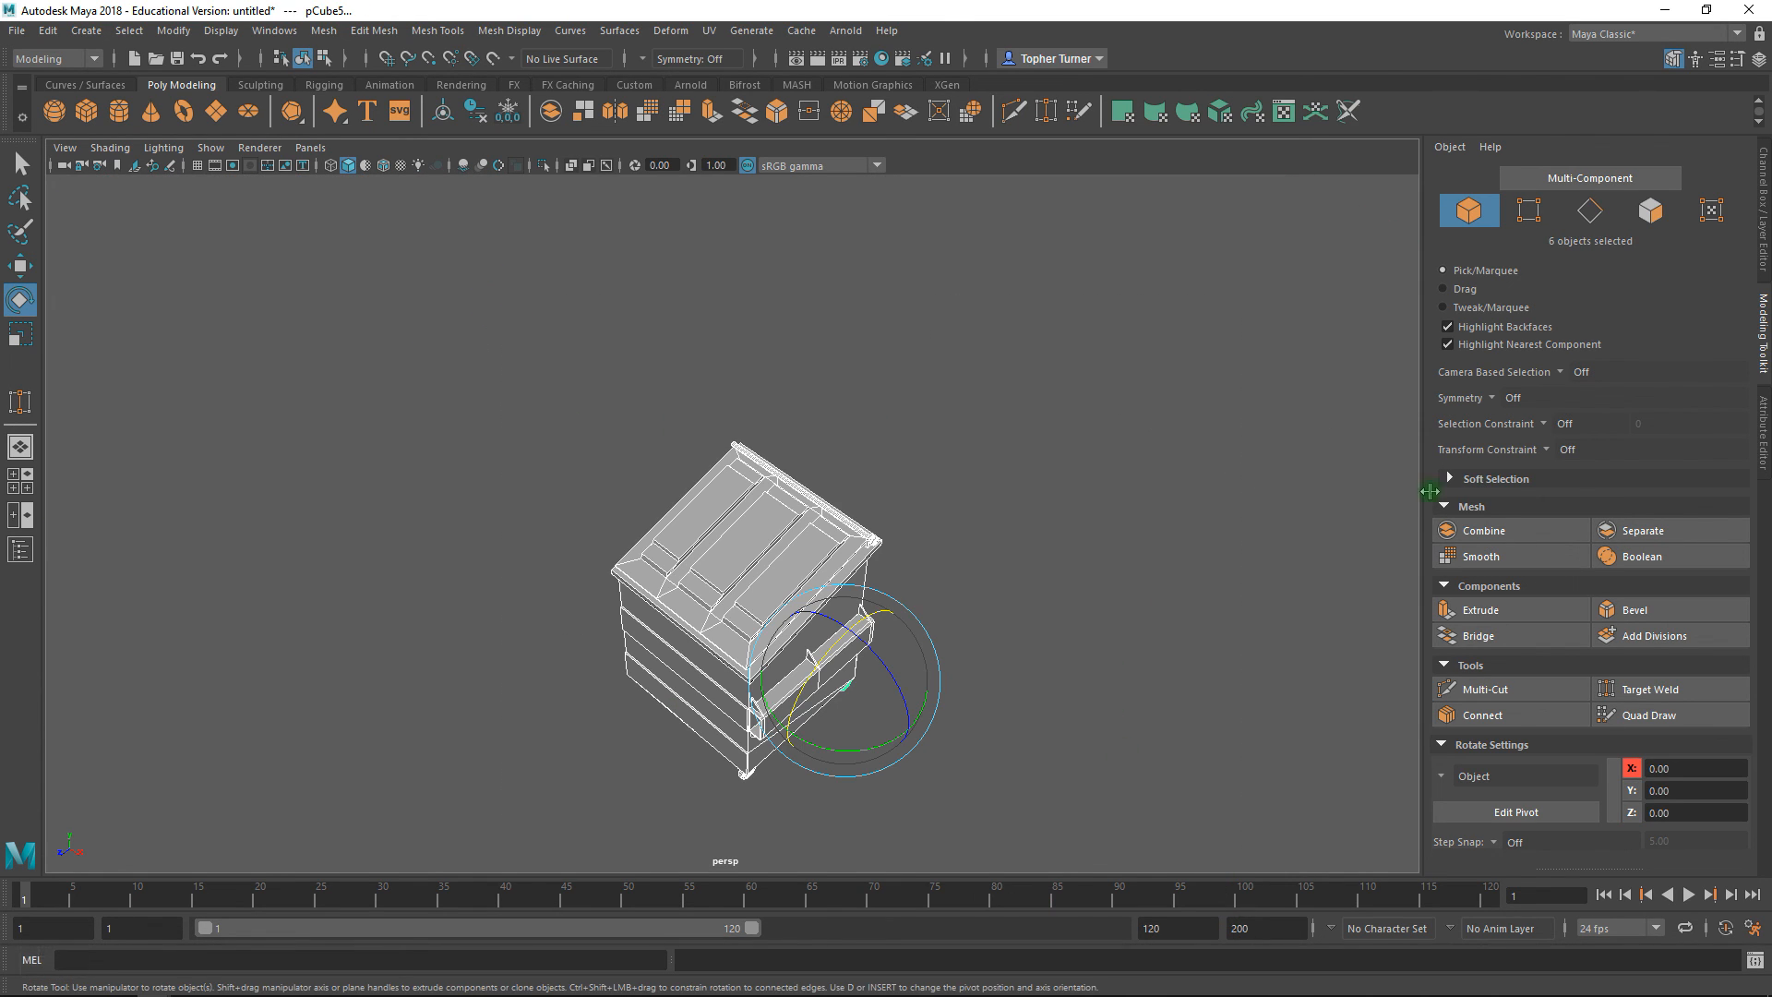
click(1484, 529)
alt+drag(1016, 466, 1154, 410)
alt+right_drag(1153, 411, 1286, 566)
alt+drag(1286, 566, 1179, 566)
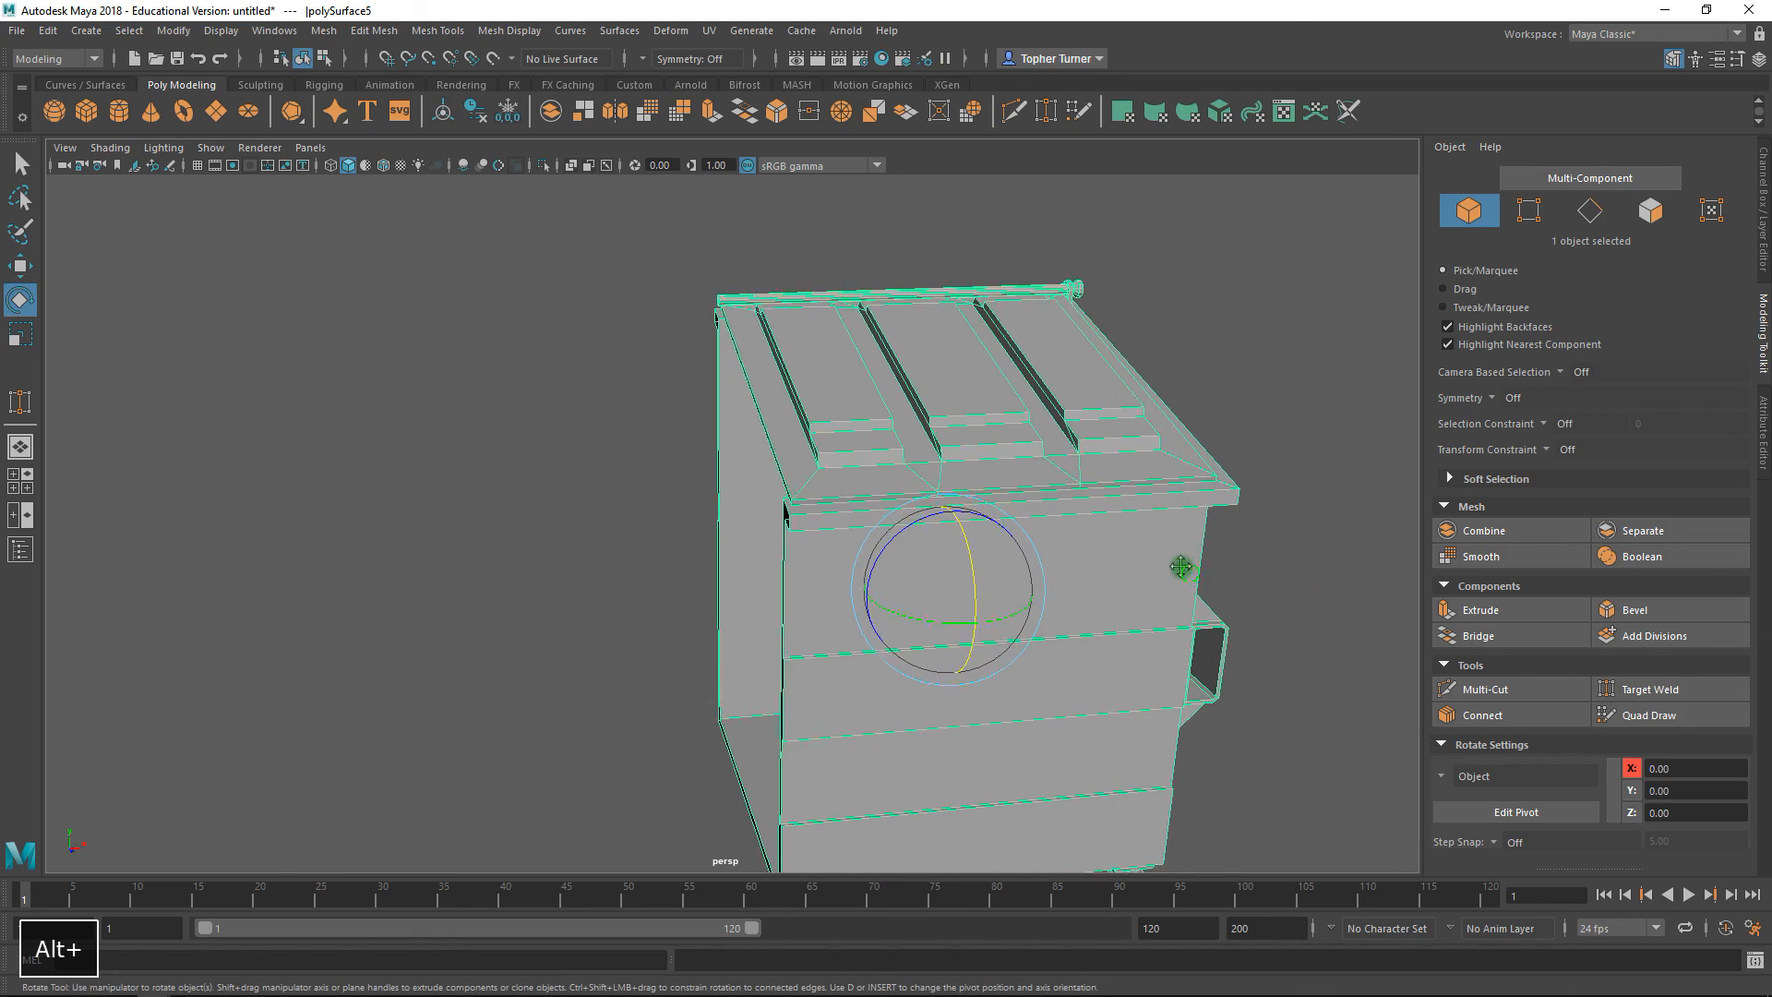
alt+middle_drag(1179, 565, 1098, 547)
alt+drag(1010, 373, 1164, 427)
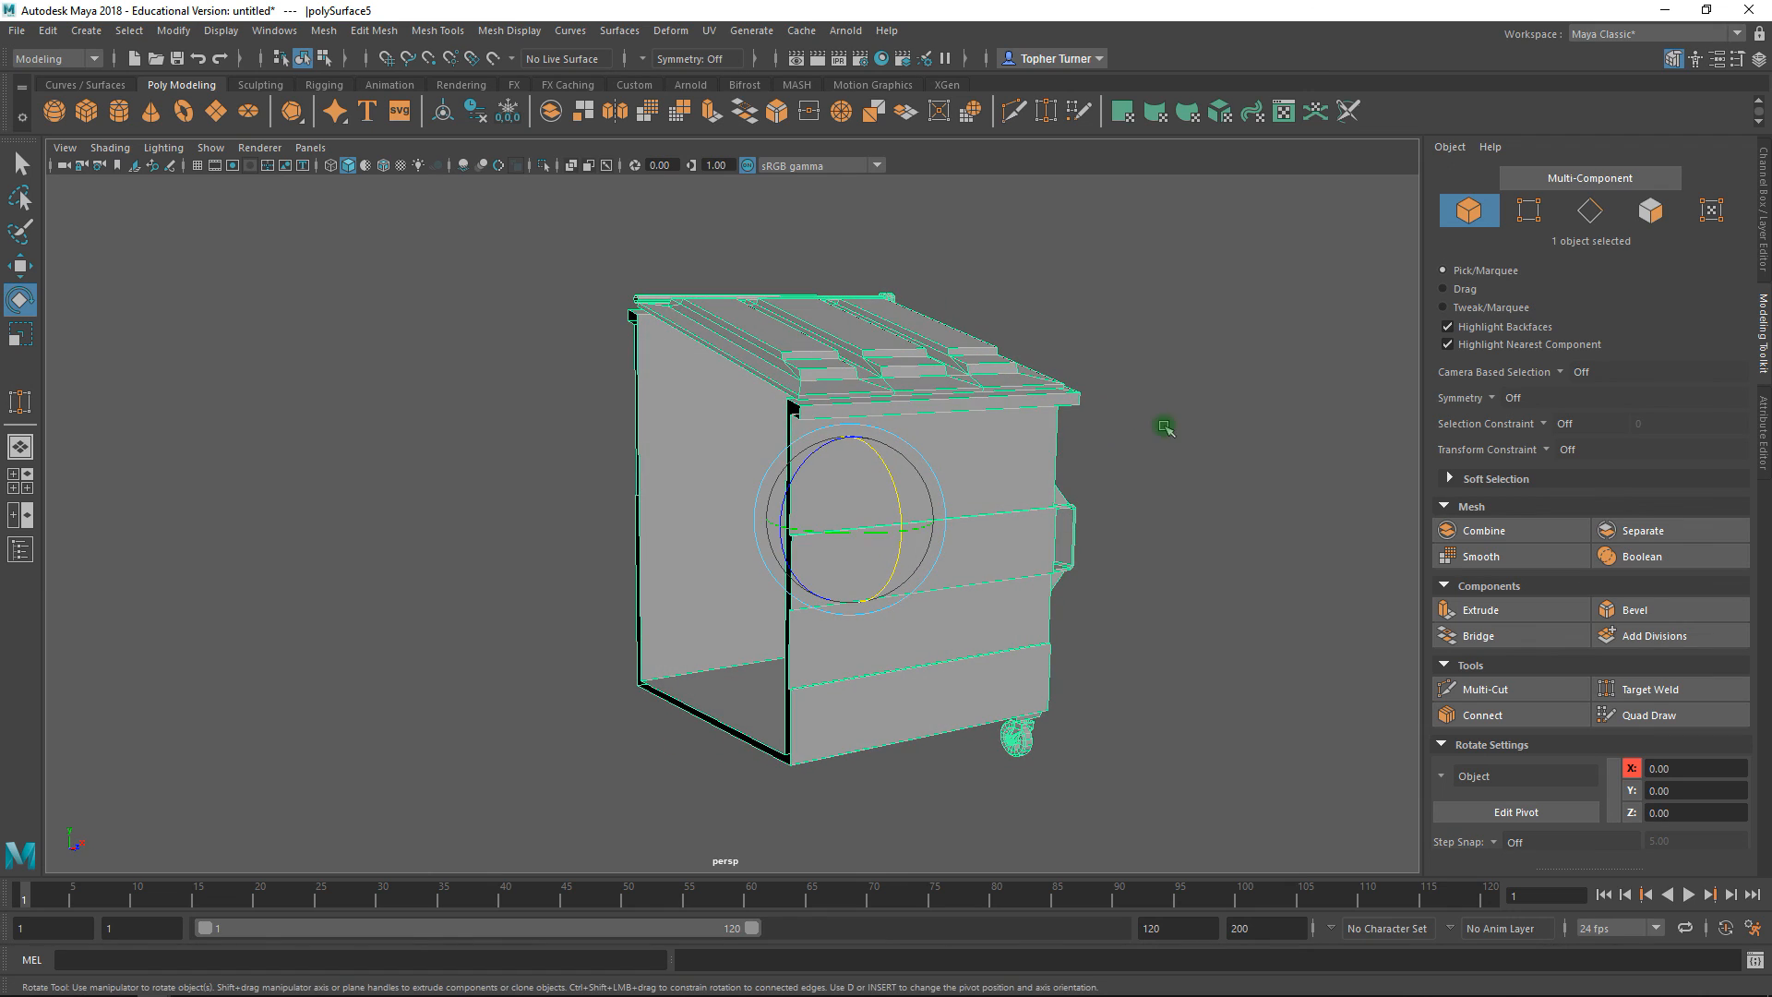
- Show the grid and snap the combined half's pivot to the world origin at its open side
key(w)
click(1560, 814)
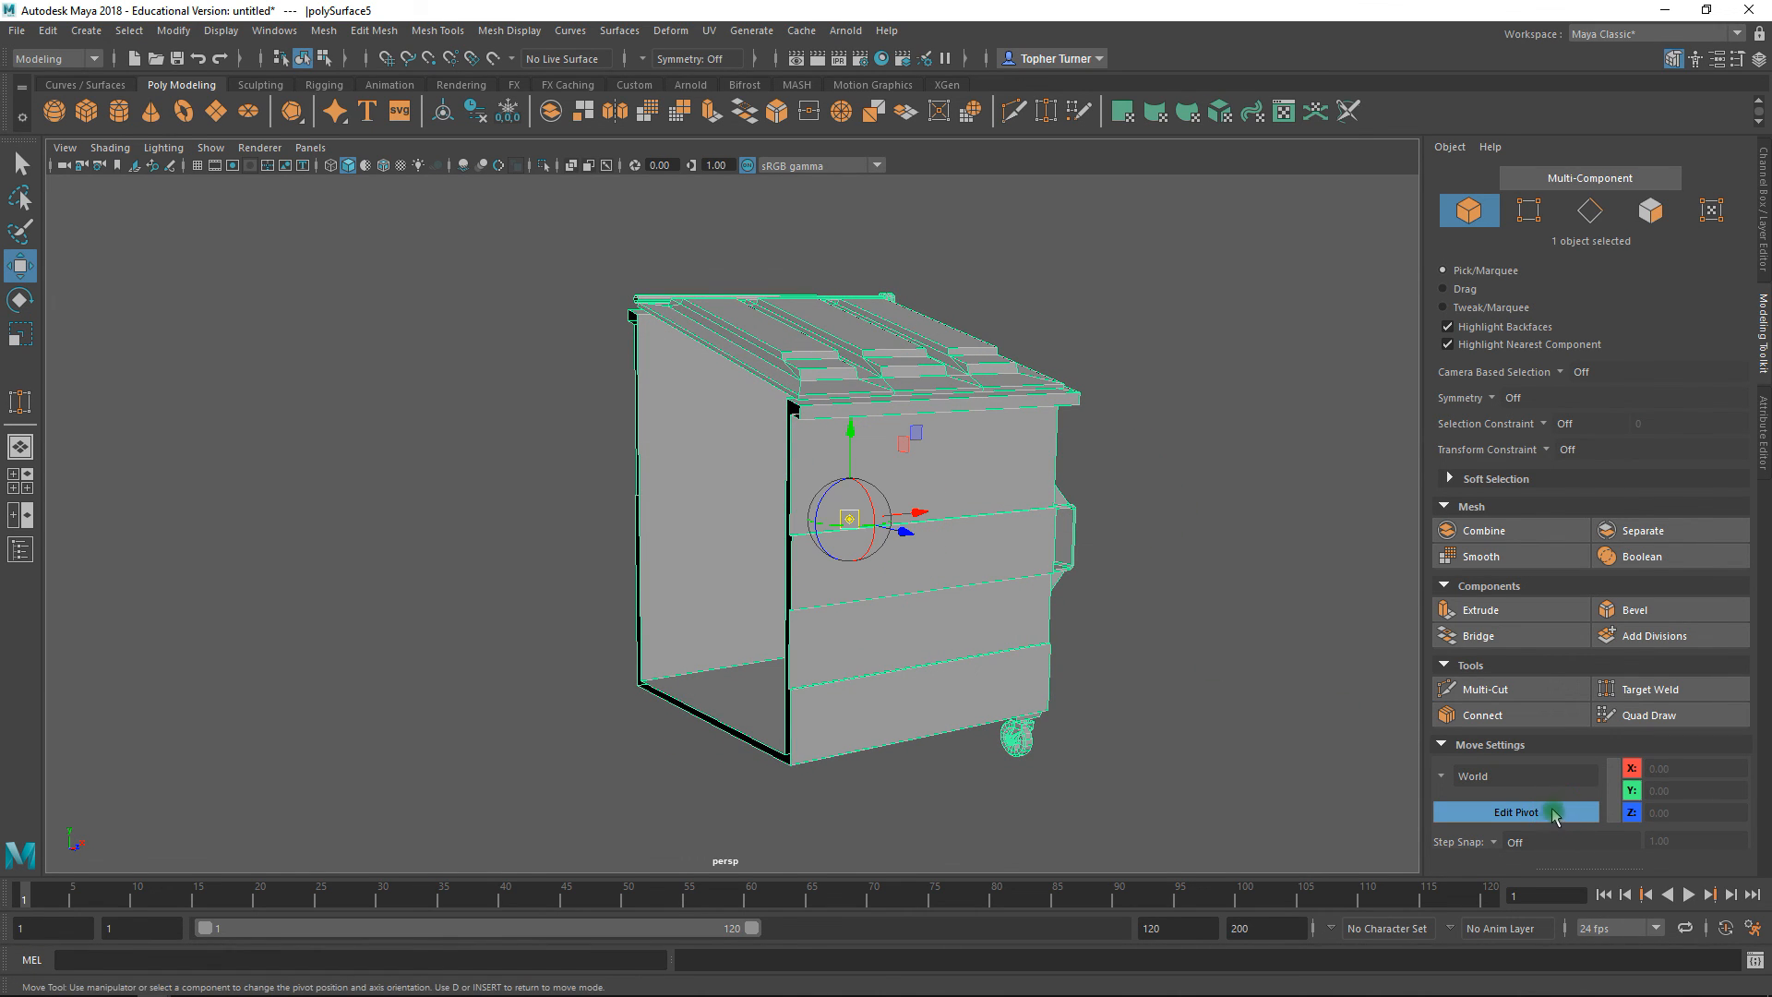
click(1444, 778)
click(1486, 808)
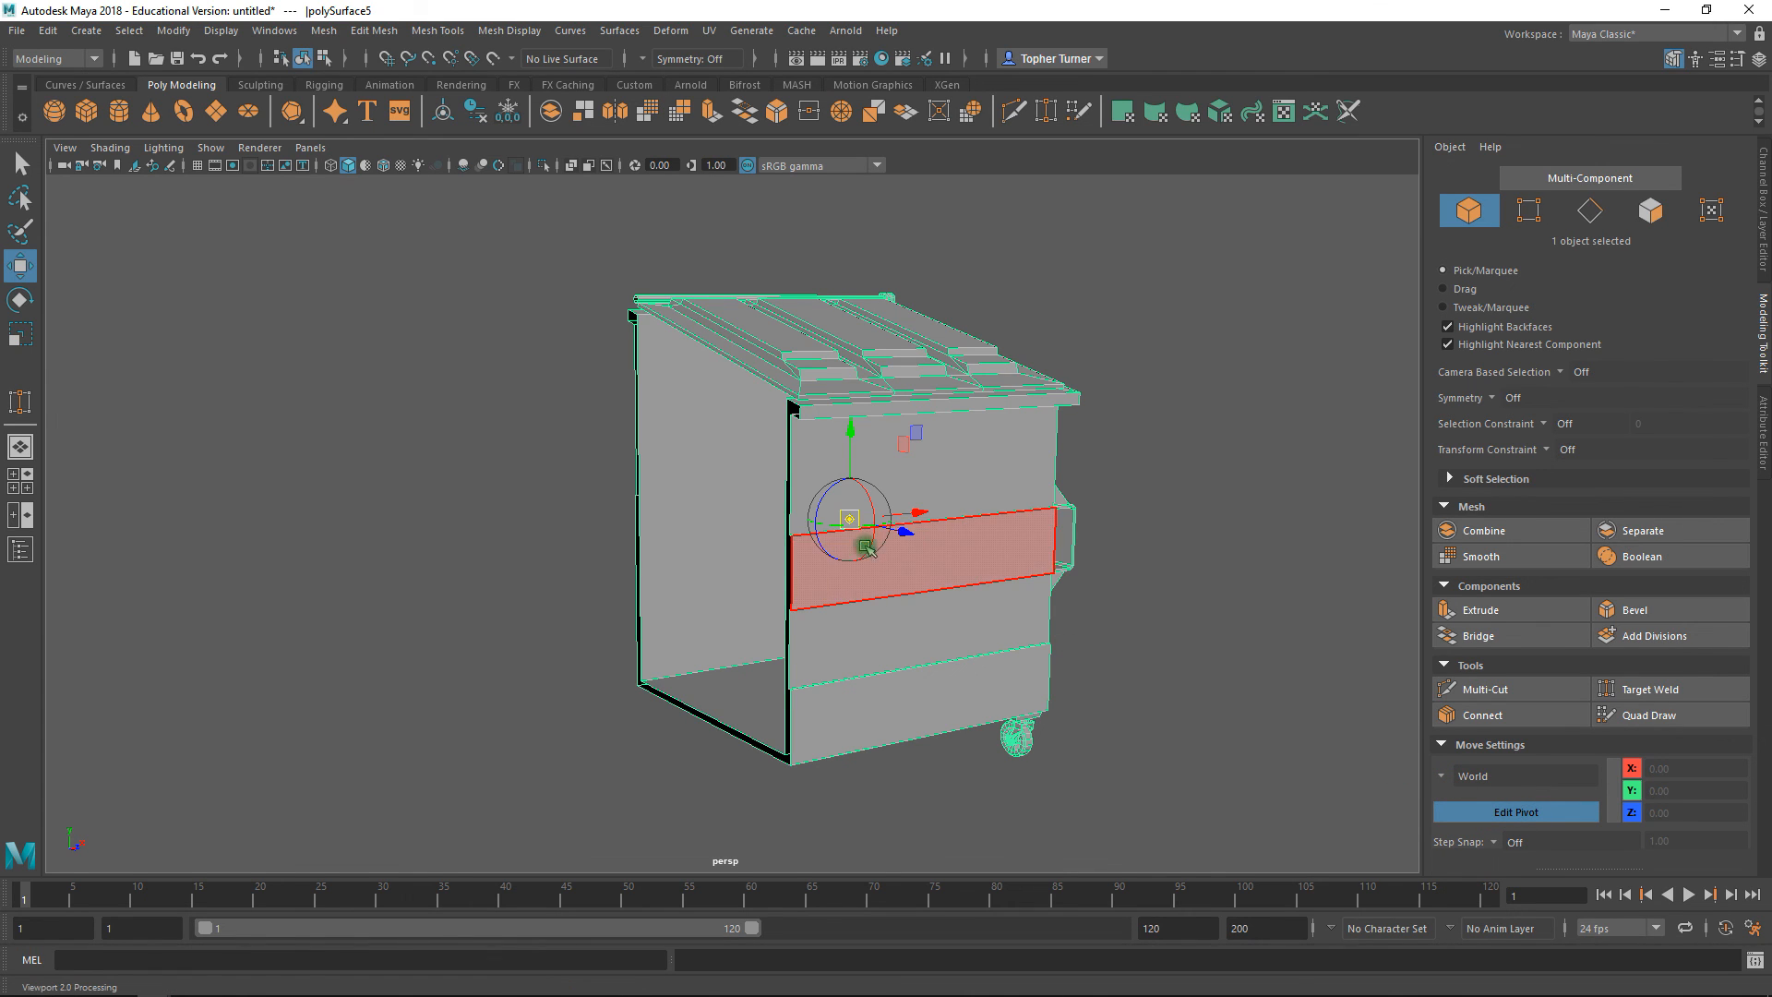
key(space)
key(space)
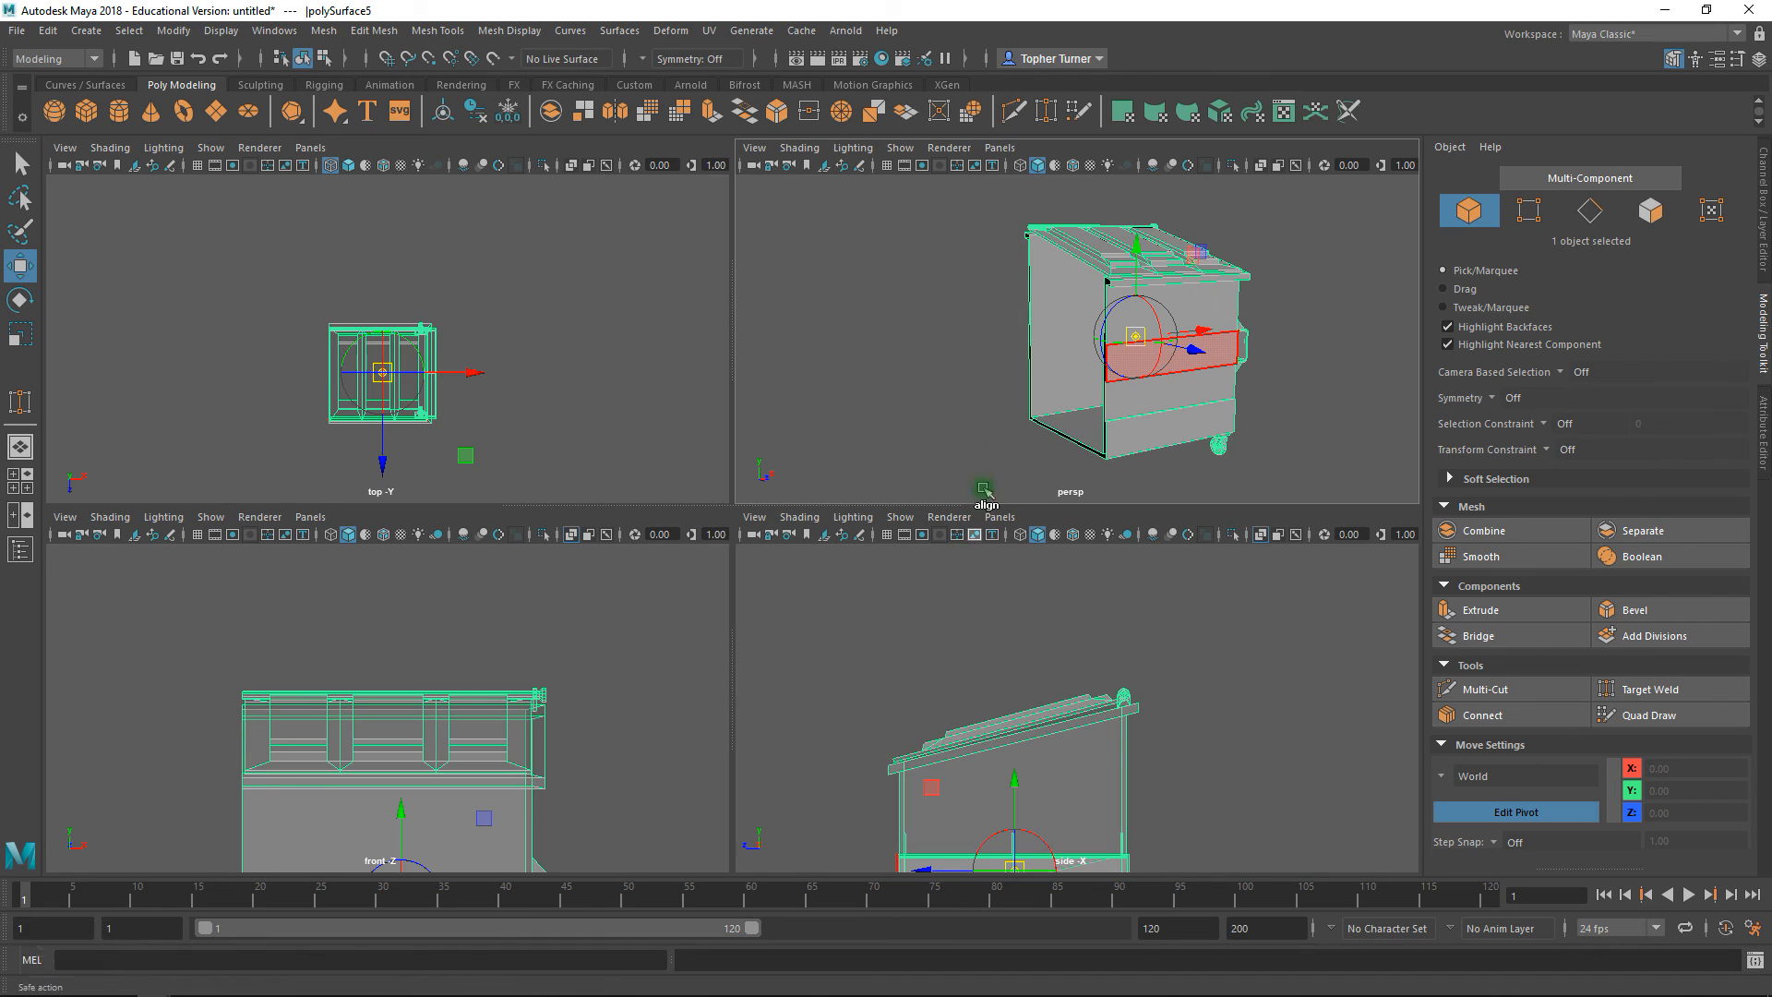
key(space)
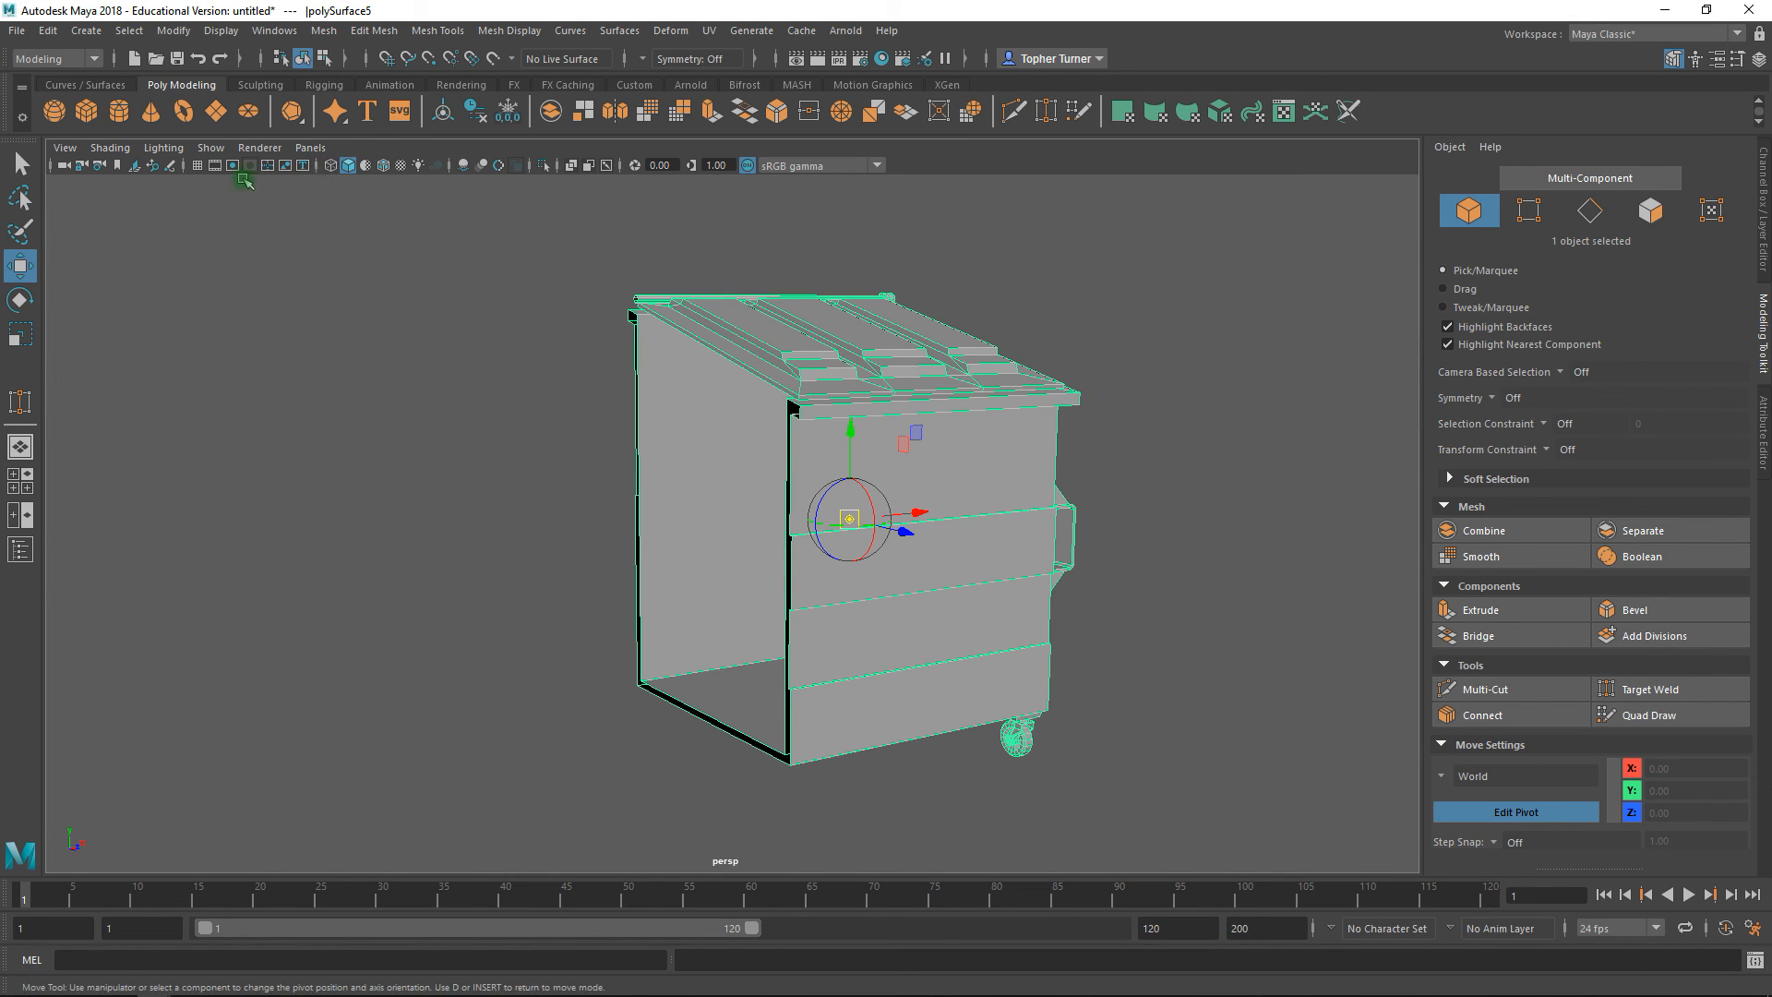
alt+drag(578, 380, 748, 393)
key(x)
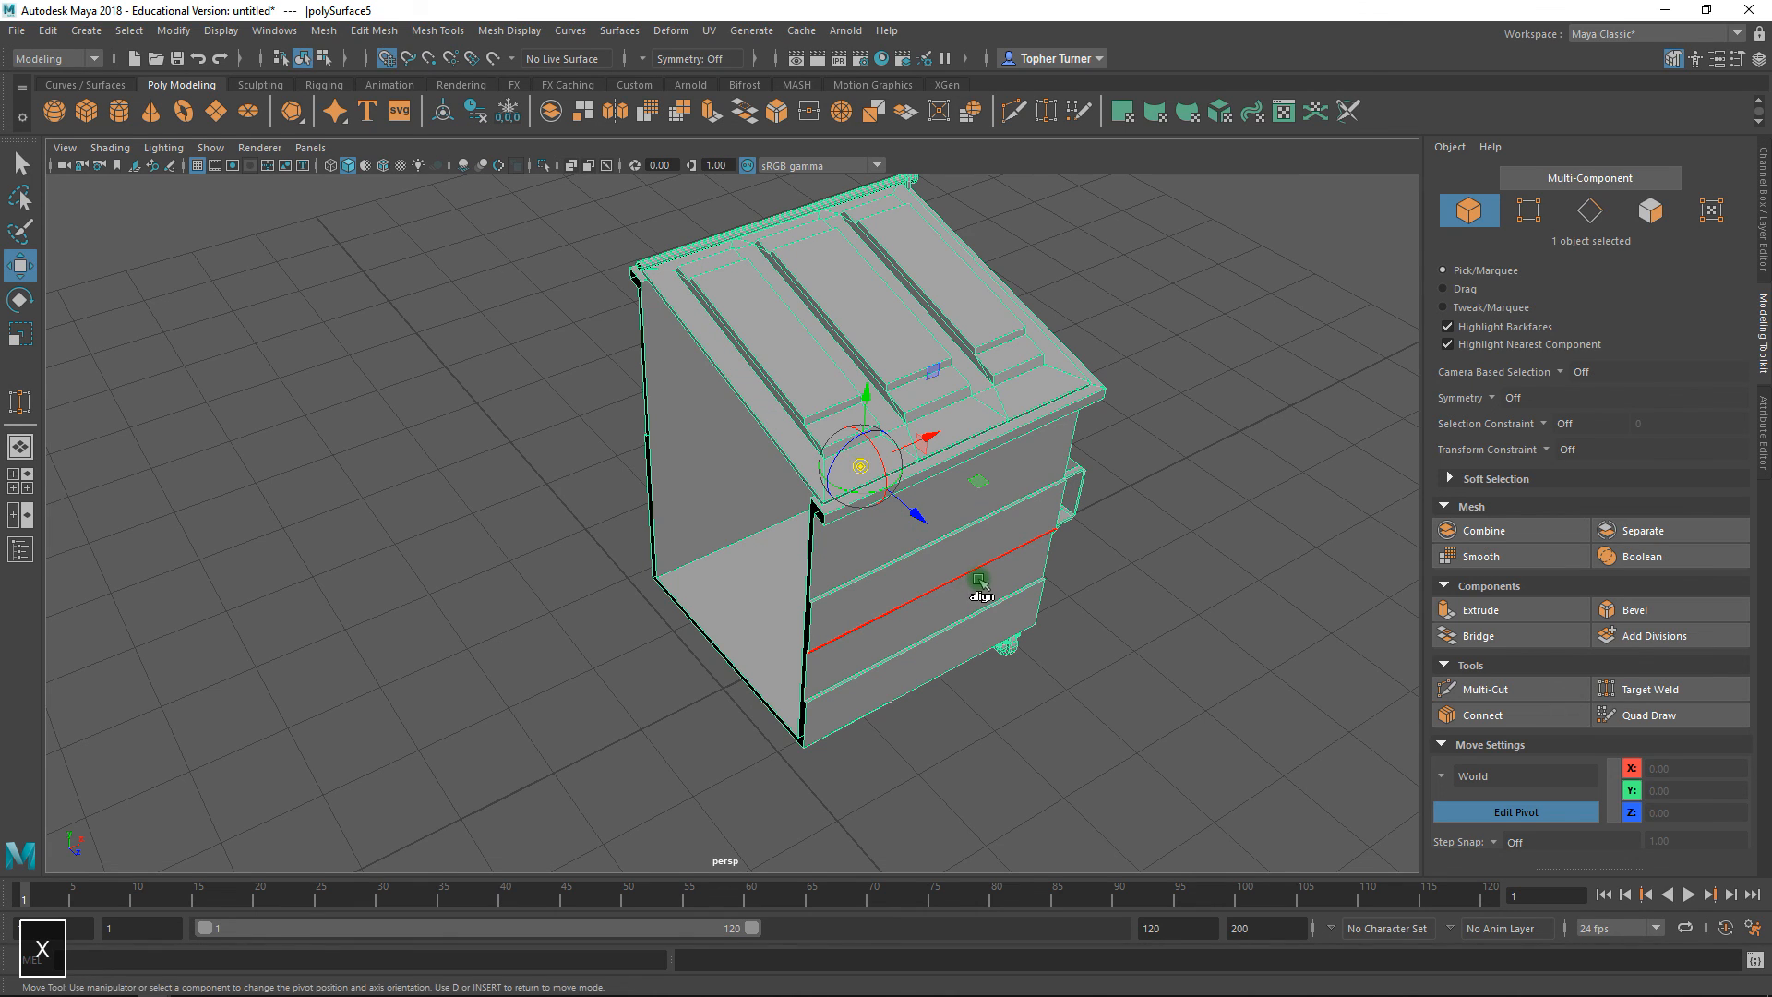
drag(862, 462, 723, 688)
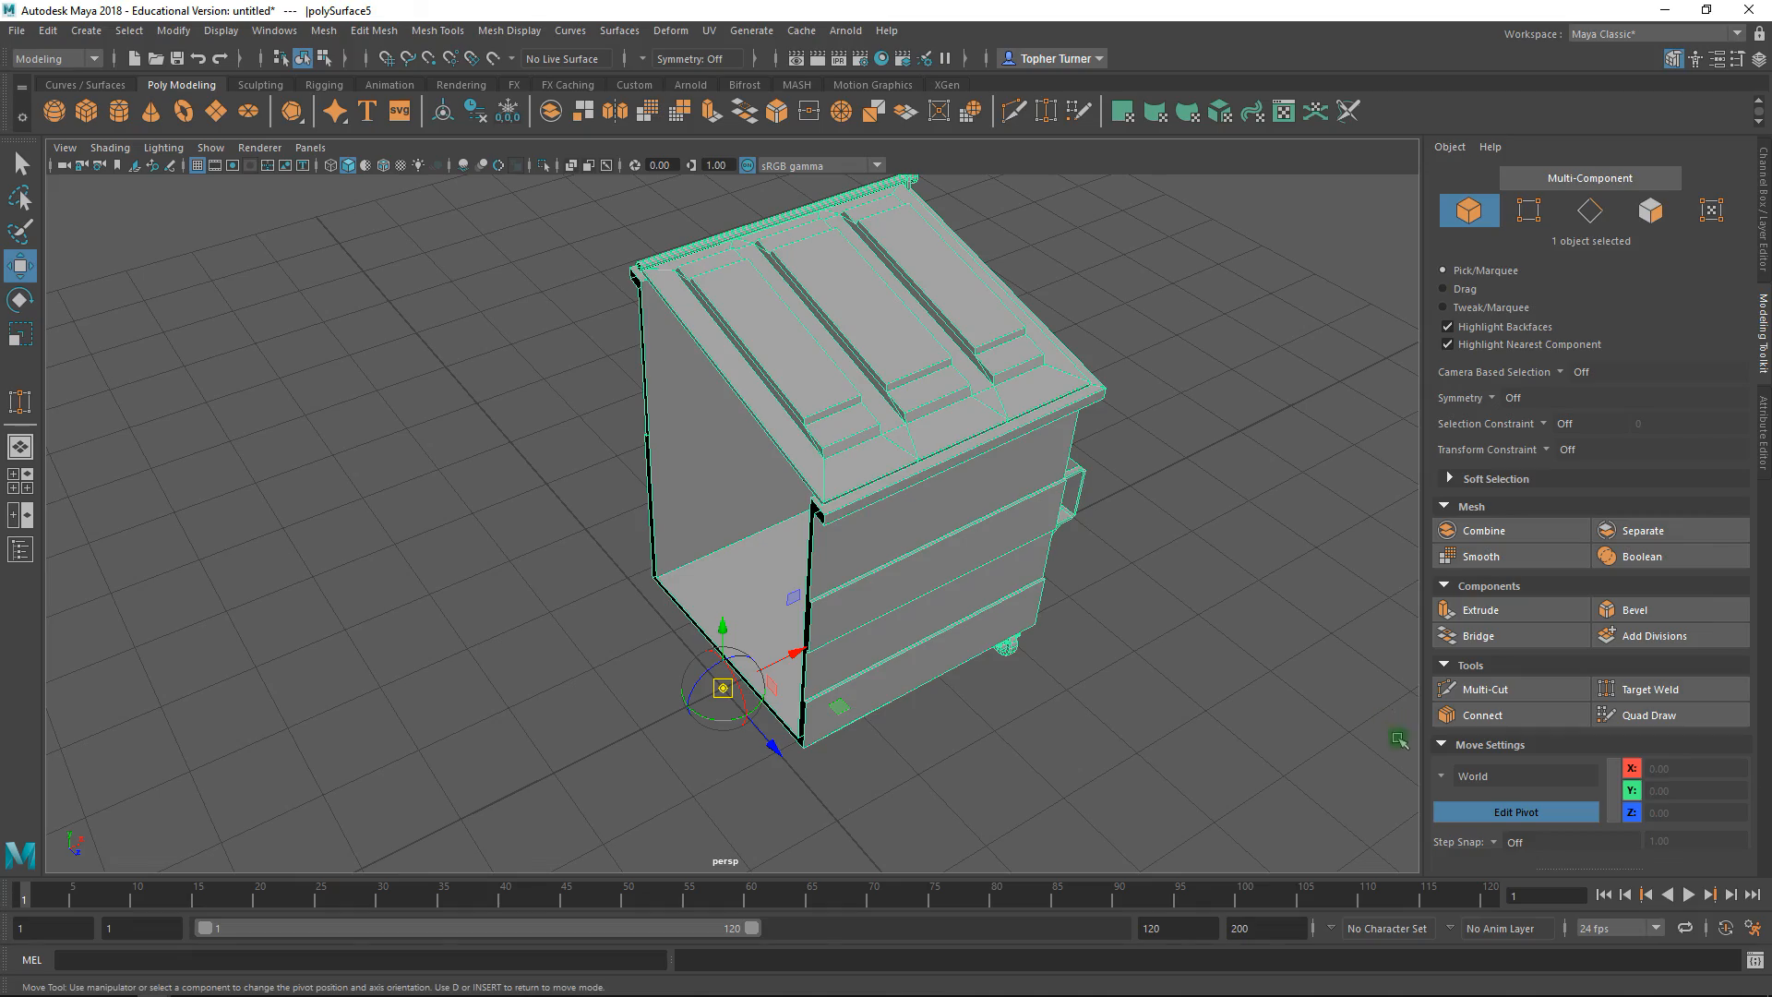
click(1471, 813)
alt+drag(1266, 681, 828, 592)
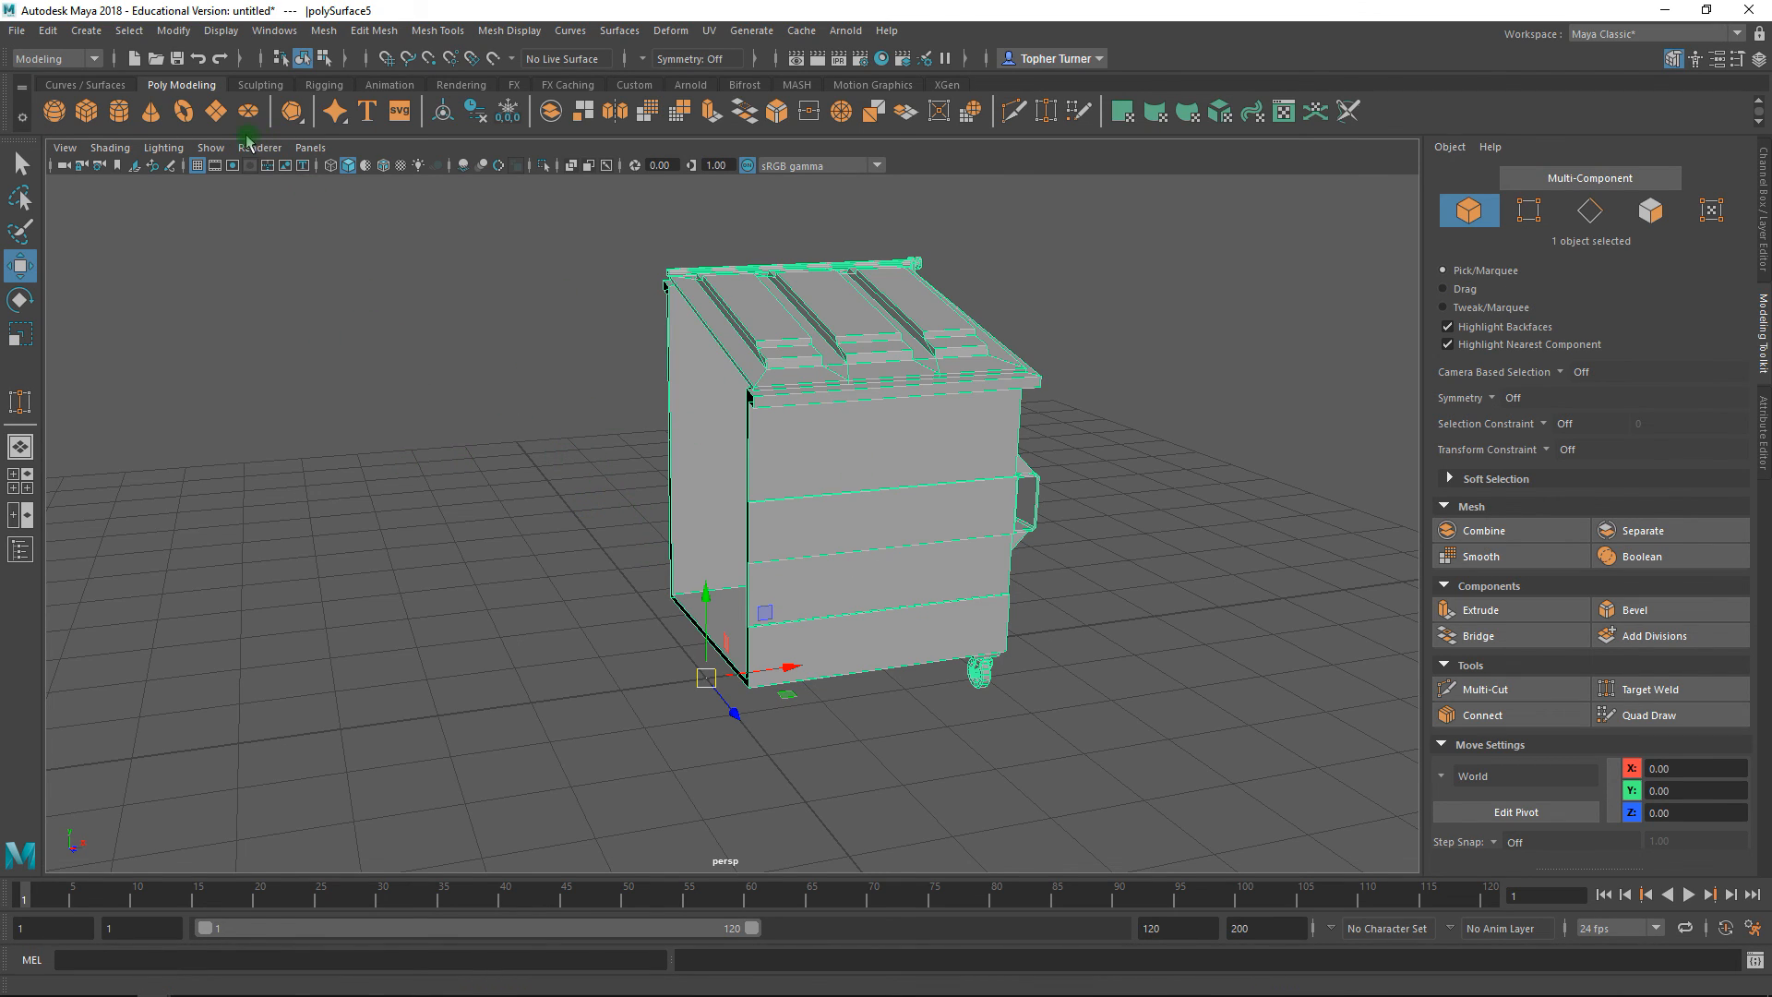
- Try mirroring the dumpster half with the stored Duplicate Special settings and delete the copy
click(176, 33)
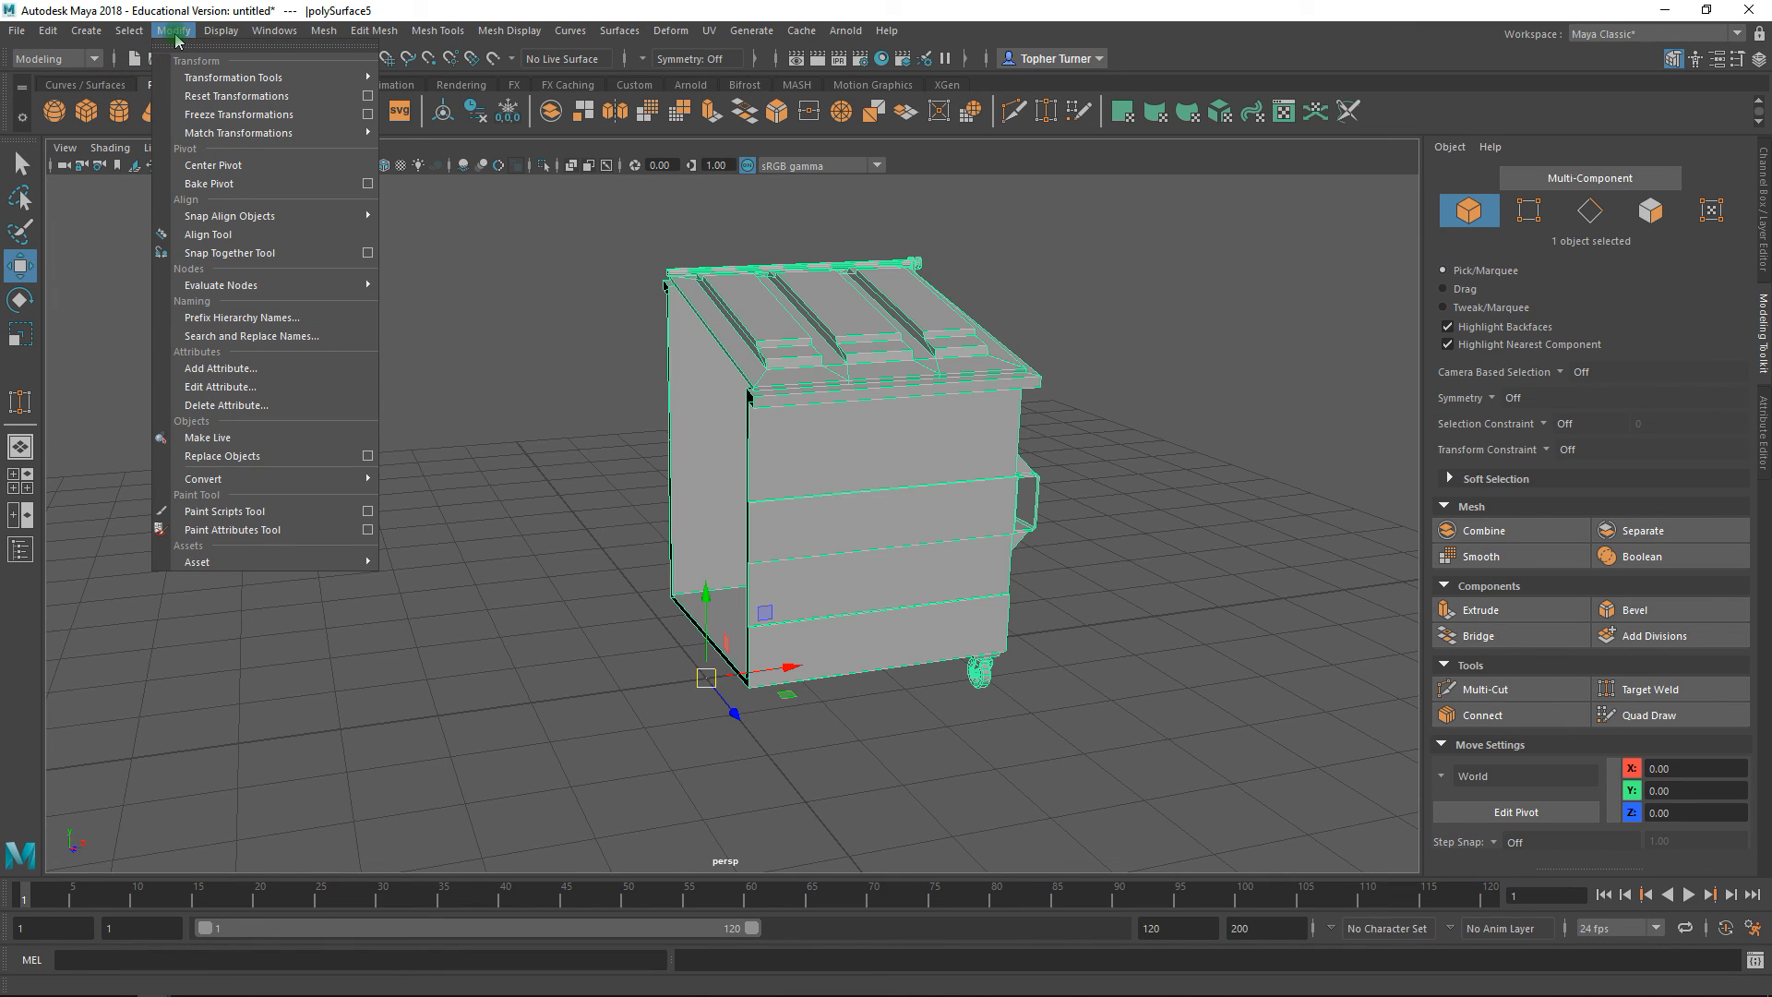
mouse_move(62, 36)
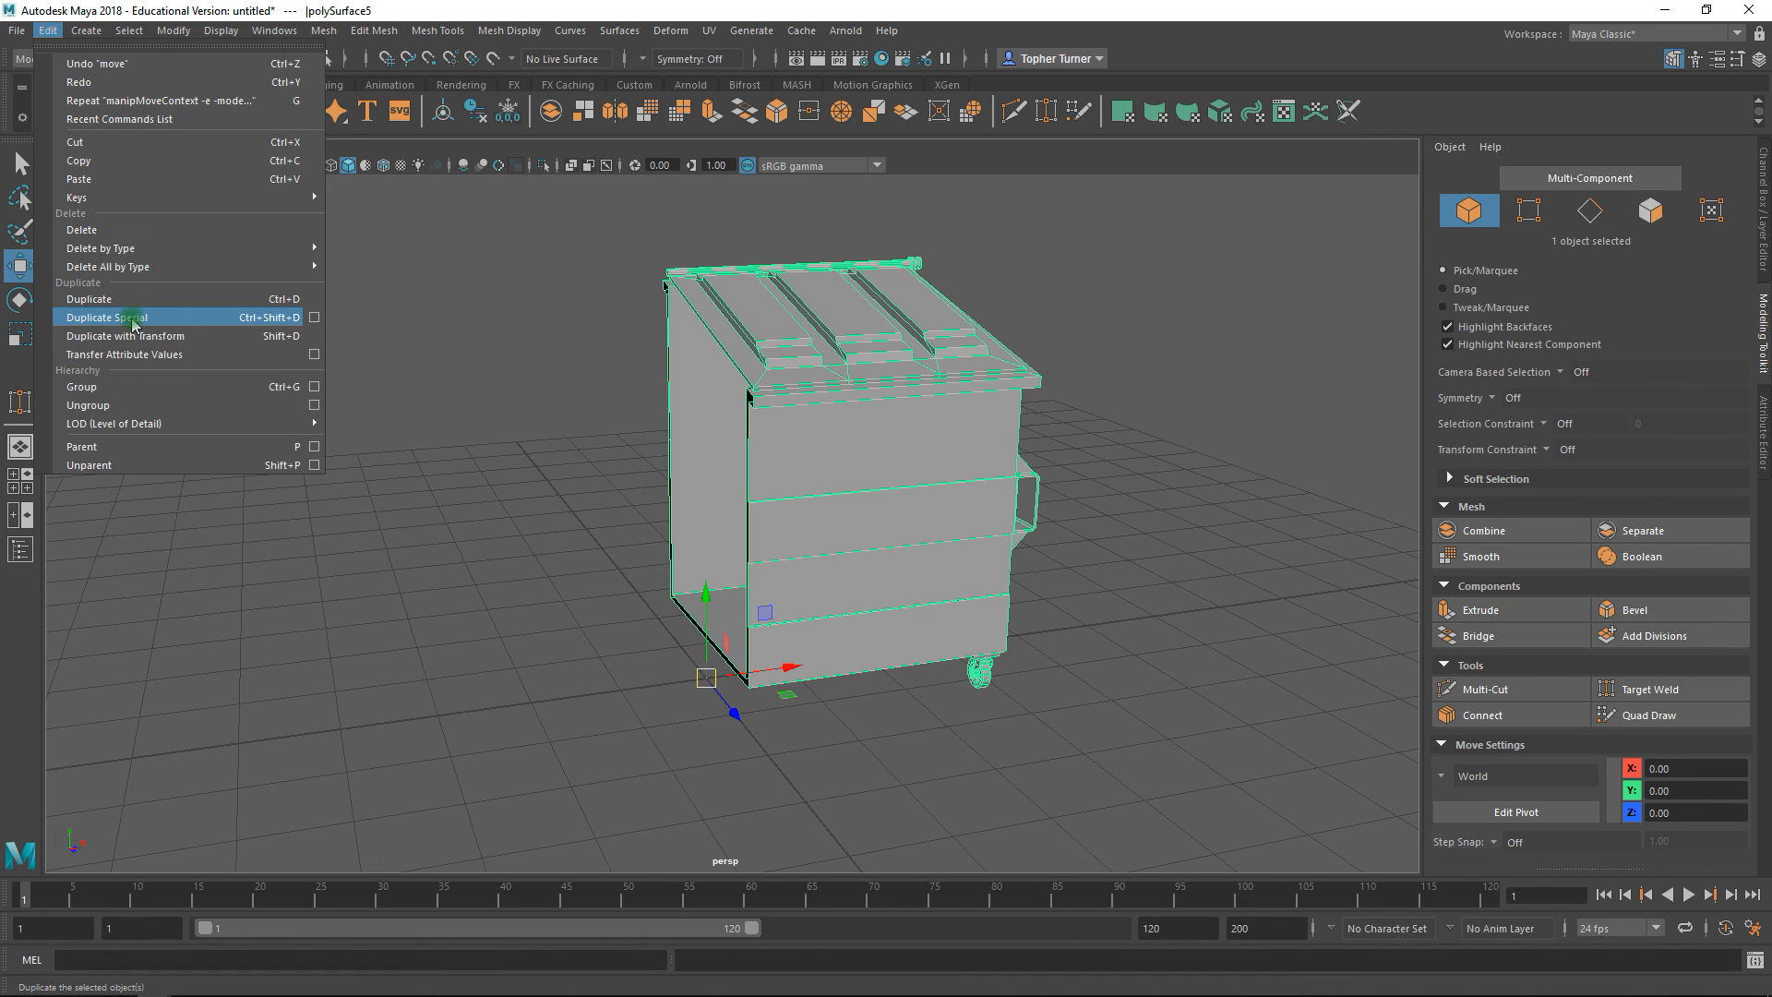
click(134, 317)
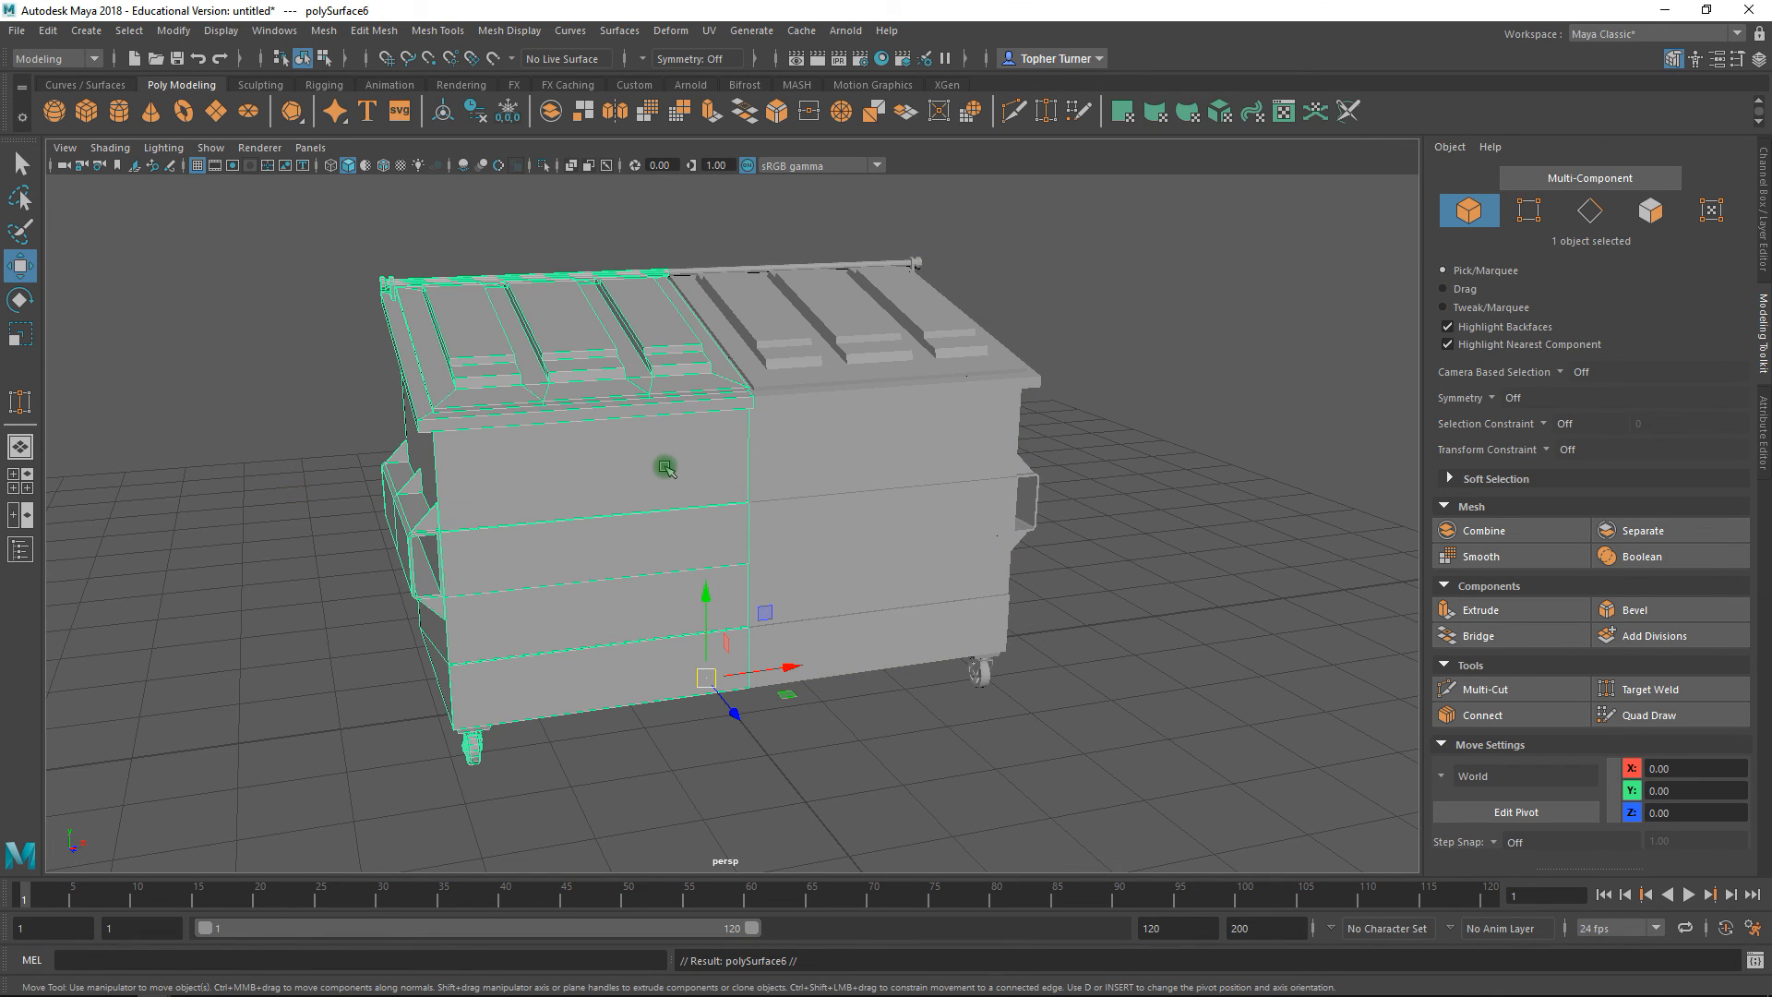
key(Delete)
- Configure Duplicate Special for one copy with an X scale of -1
click(48, 30)
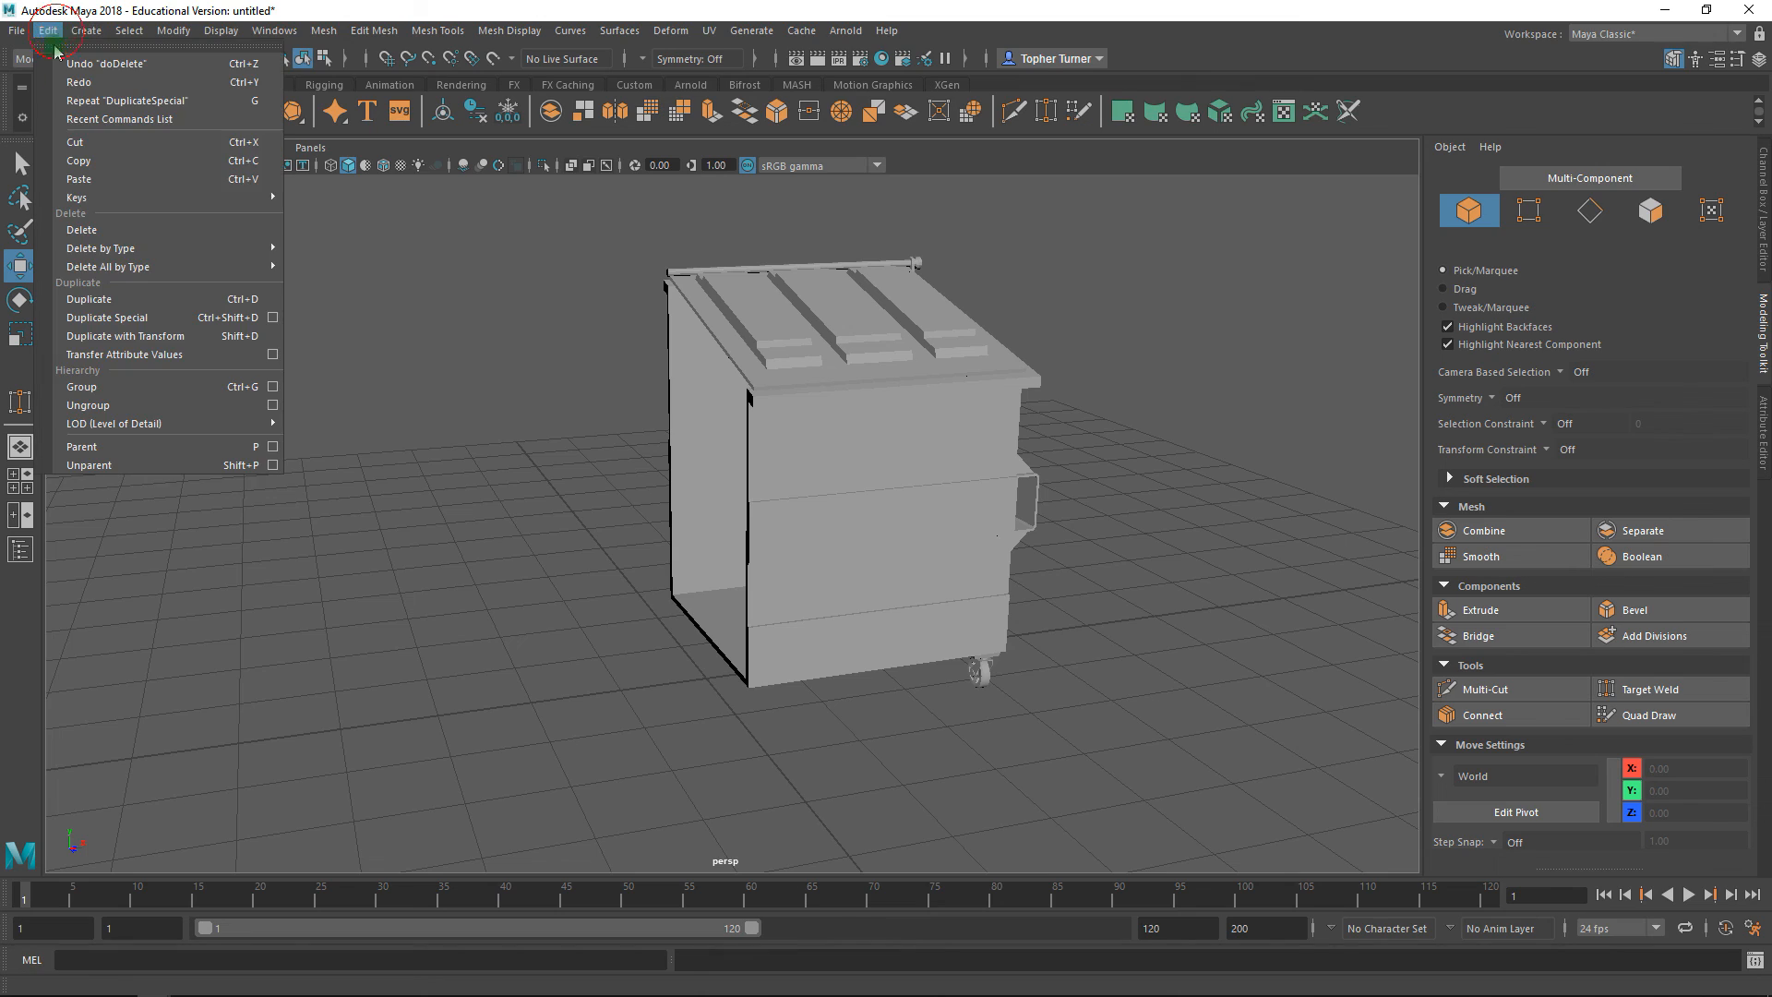
click(272, 317)
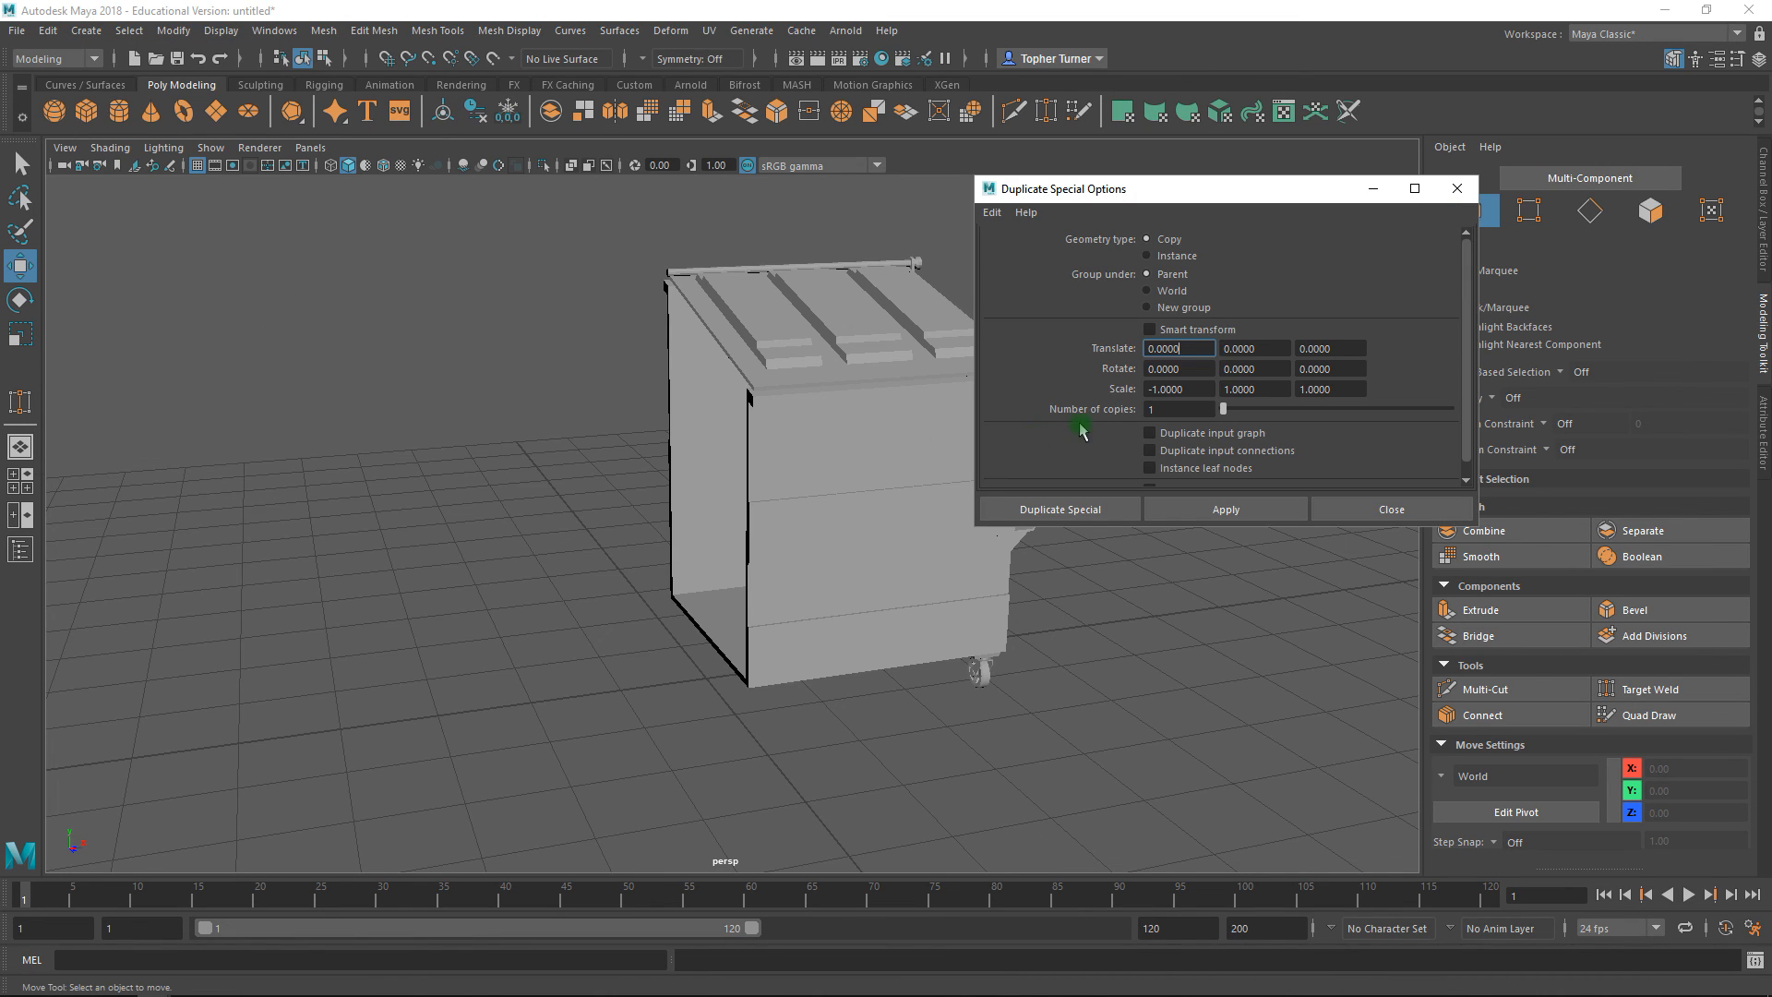
click(1189, 388)
key(Return)
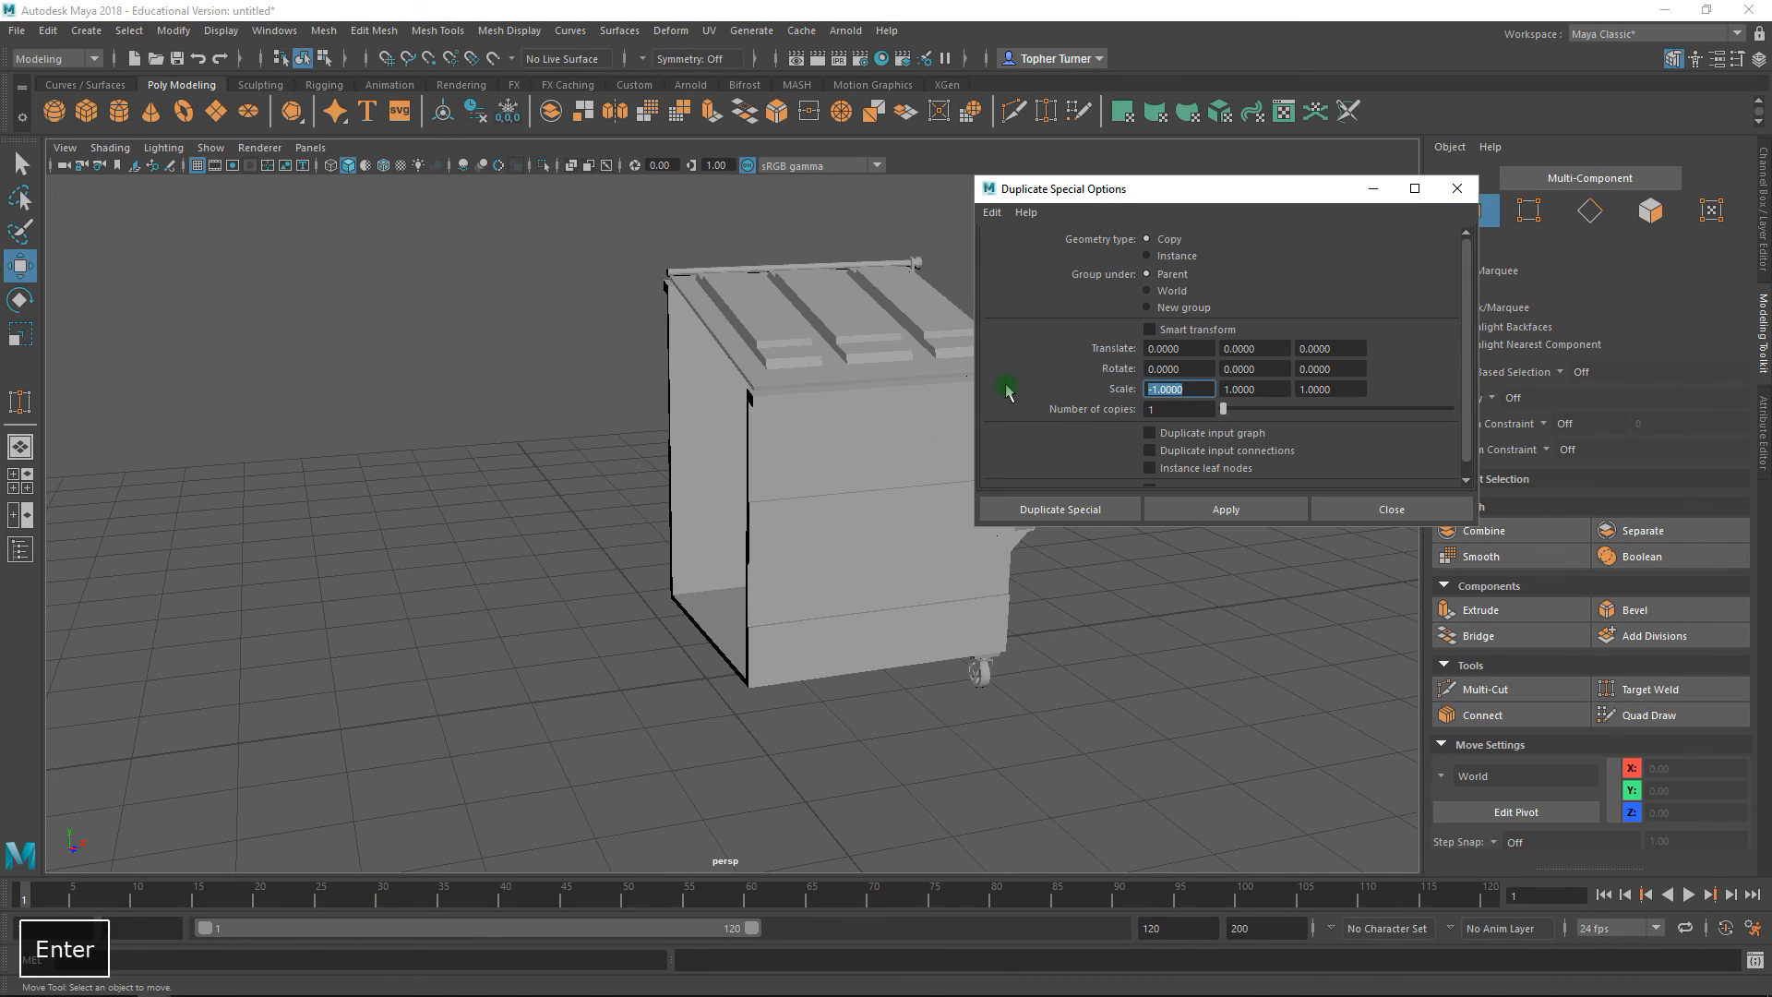
drag(1258, 182, 1157, 159)
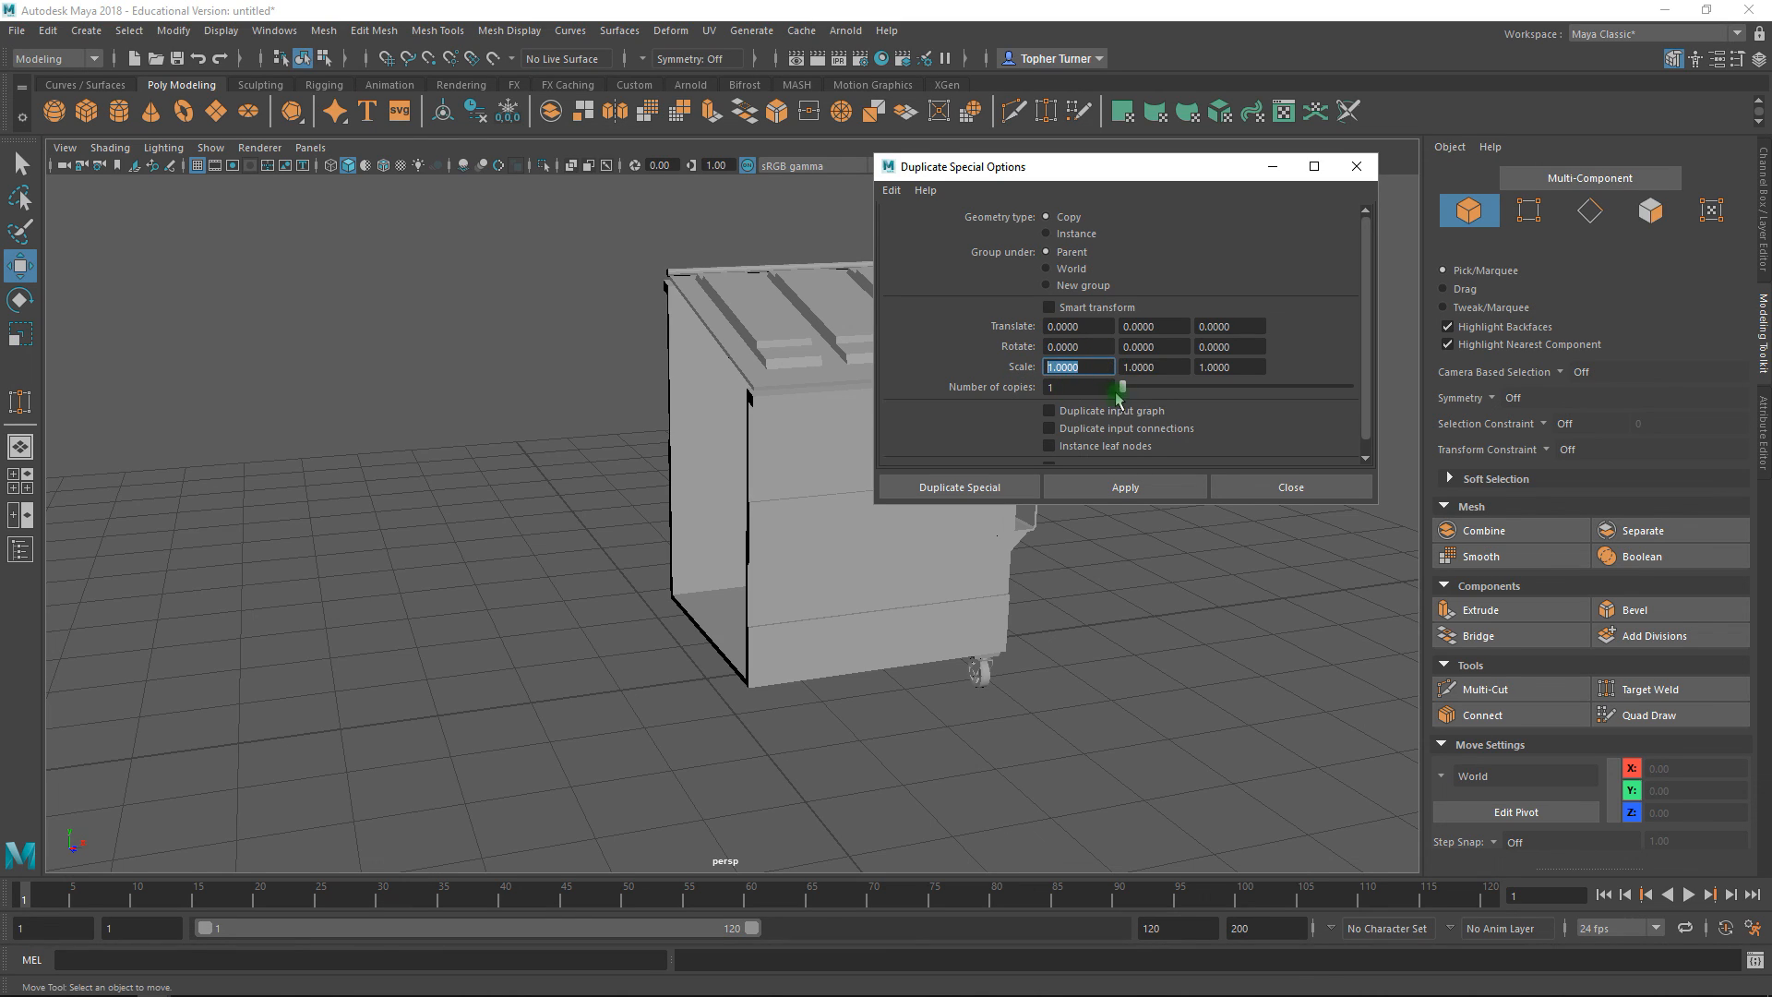
text(-1)
click(1093, 349)
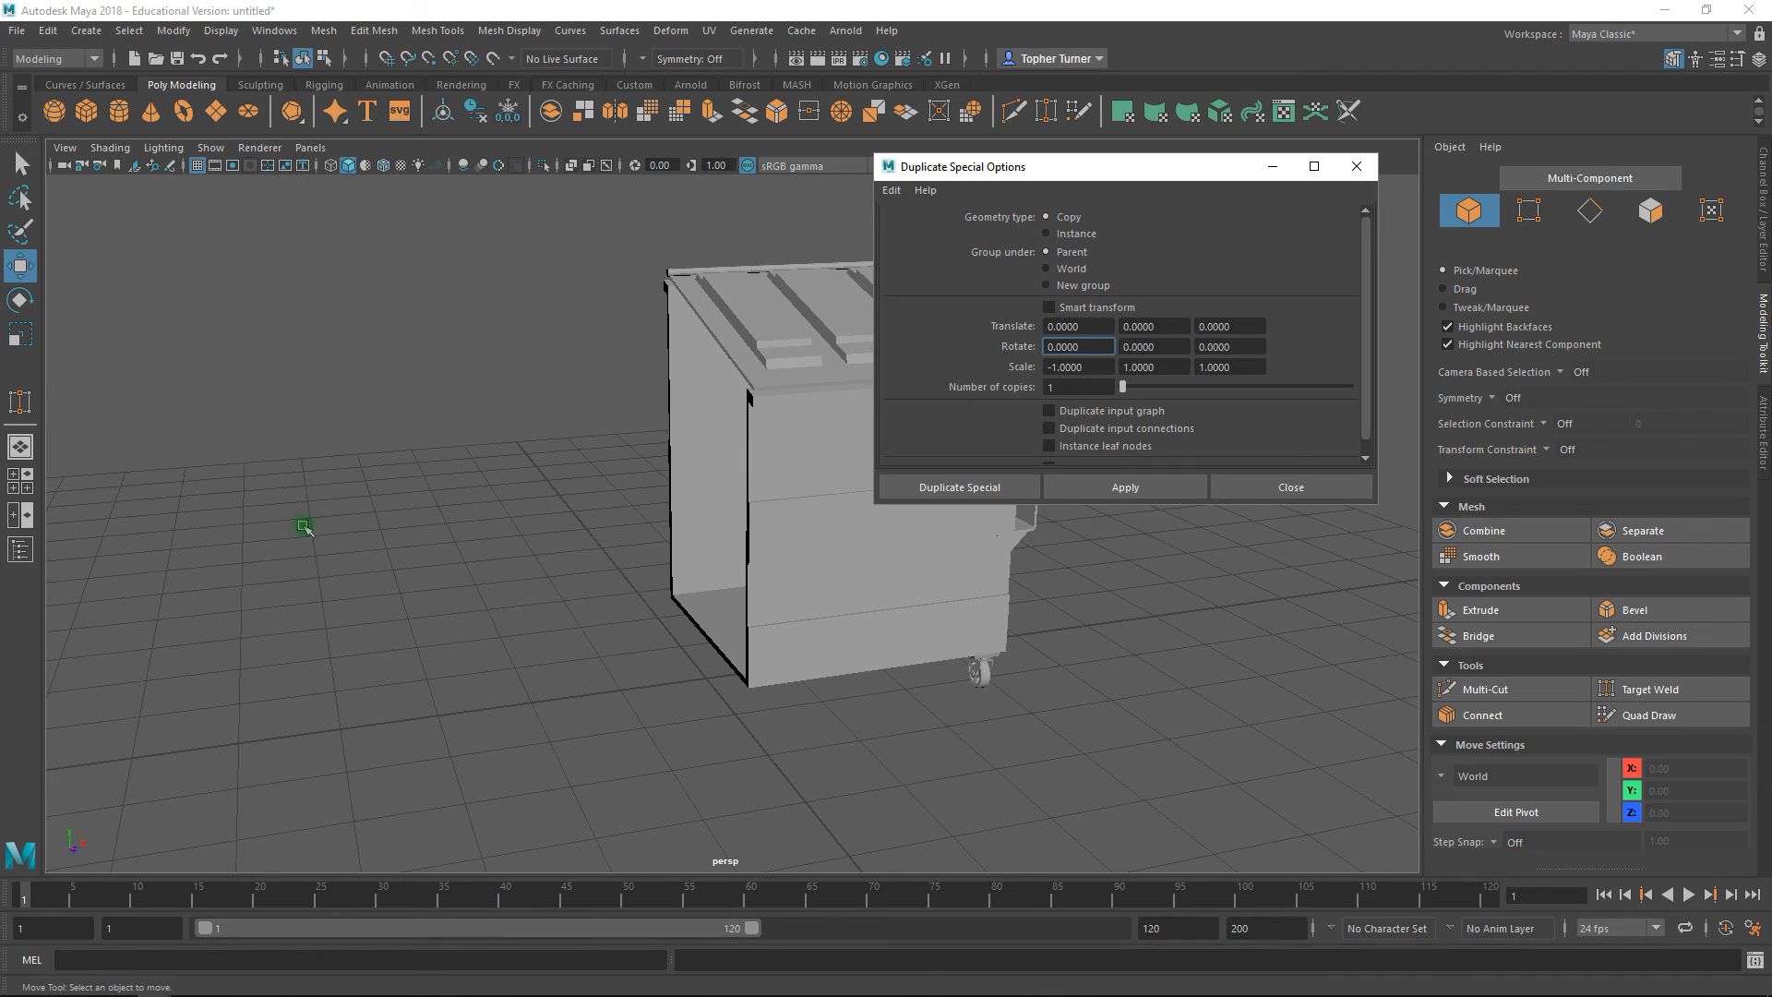
- Create the mirrored copy of the selected dumpster half and close the Duplicate Special options
click(1122, 484)
click(842, 462)
click(1090, 483)
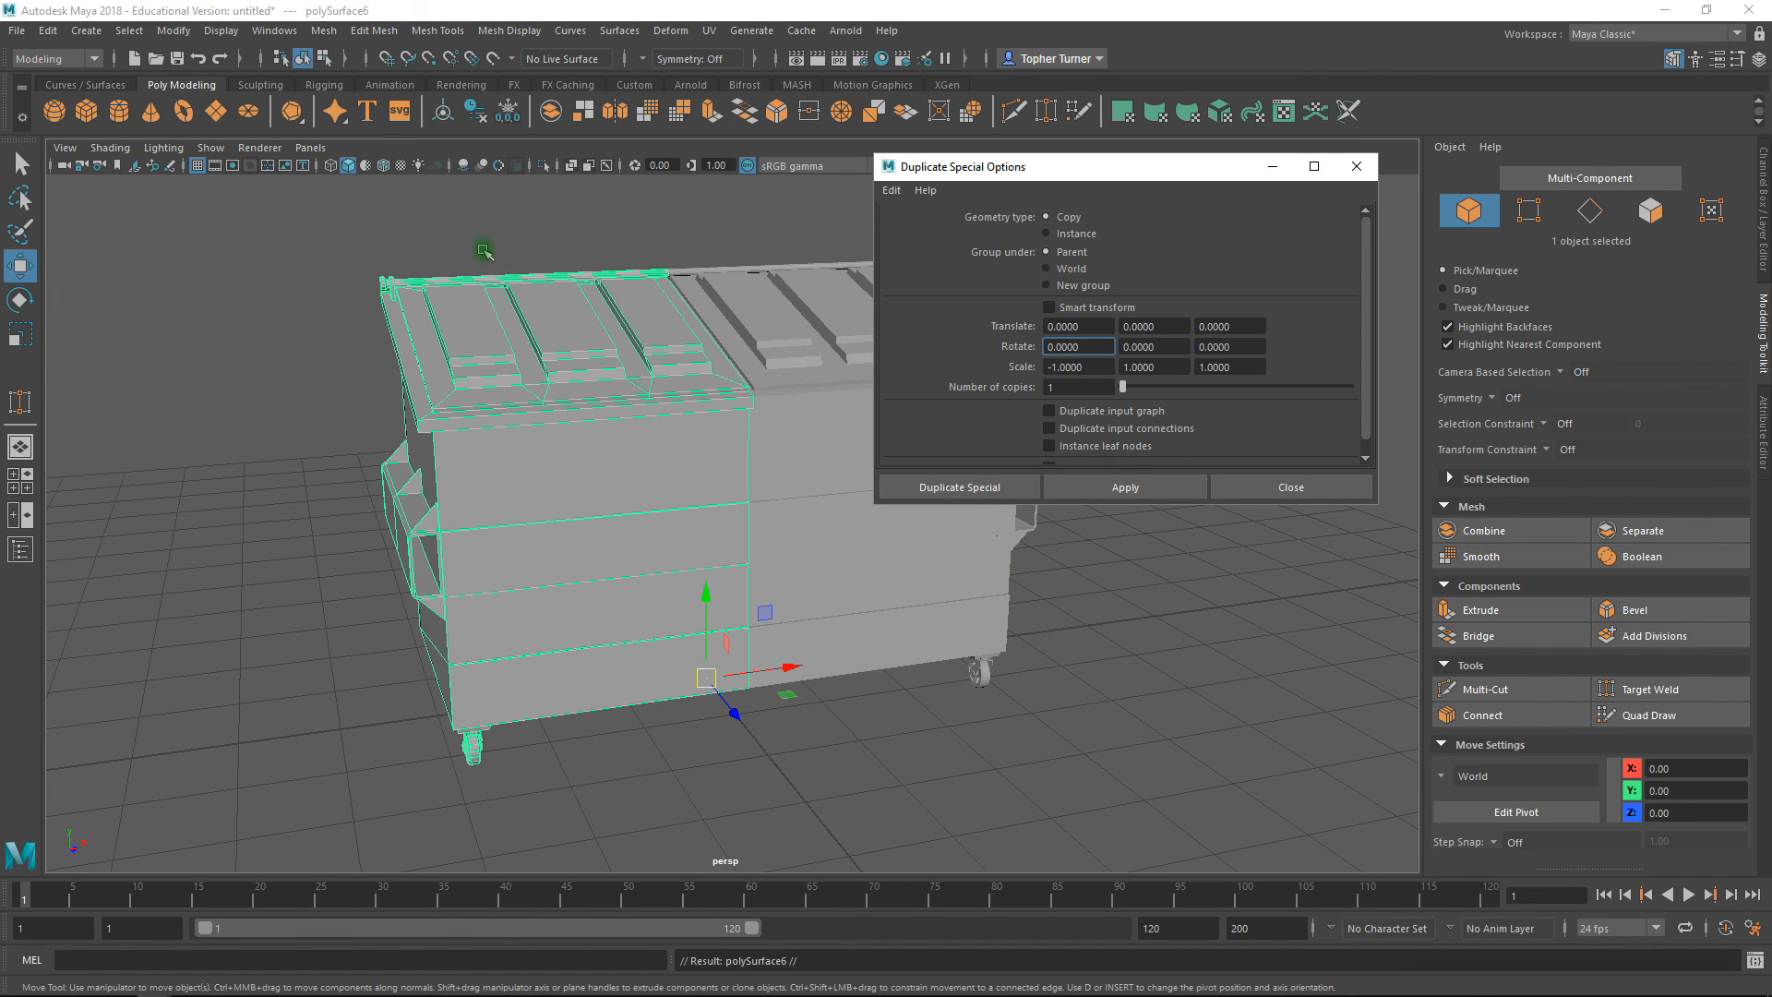
click(1356, 166)
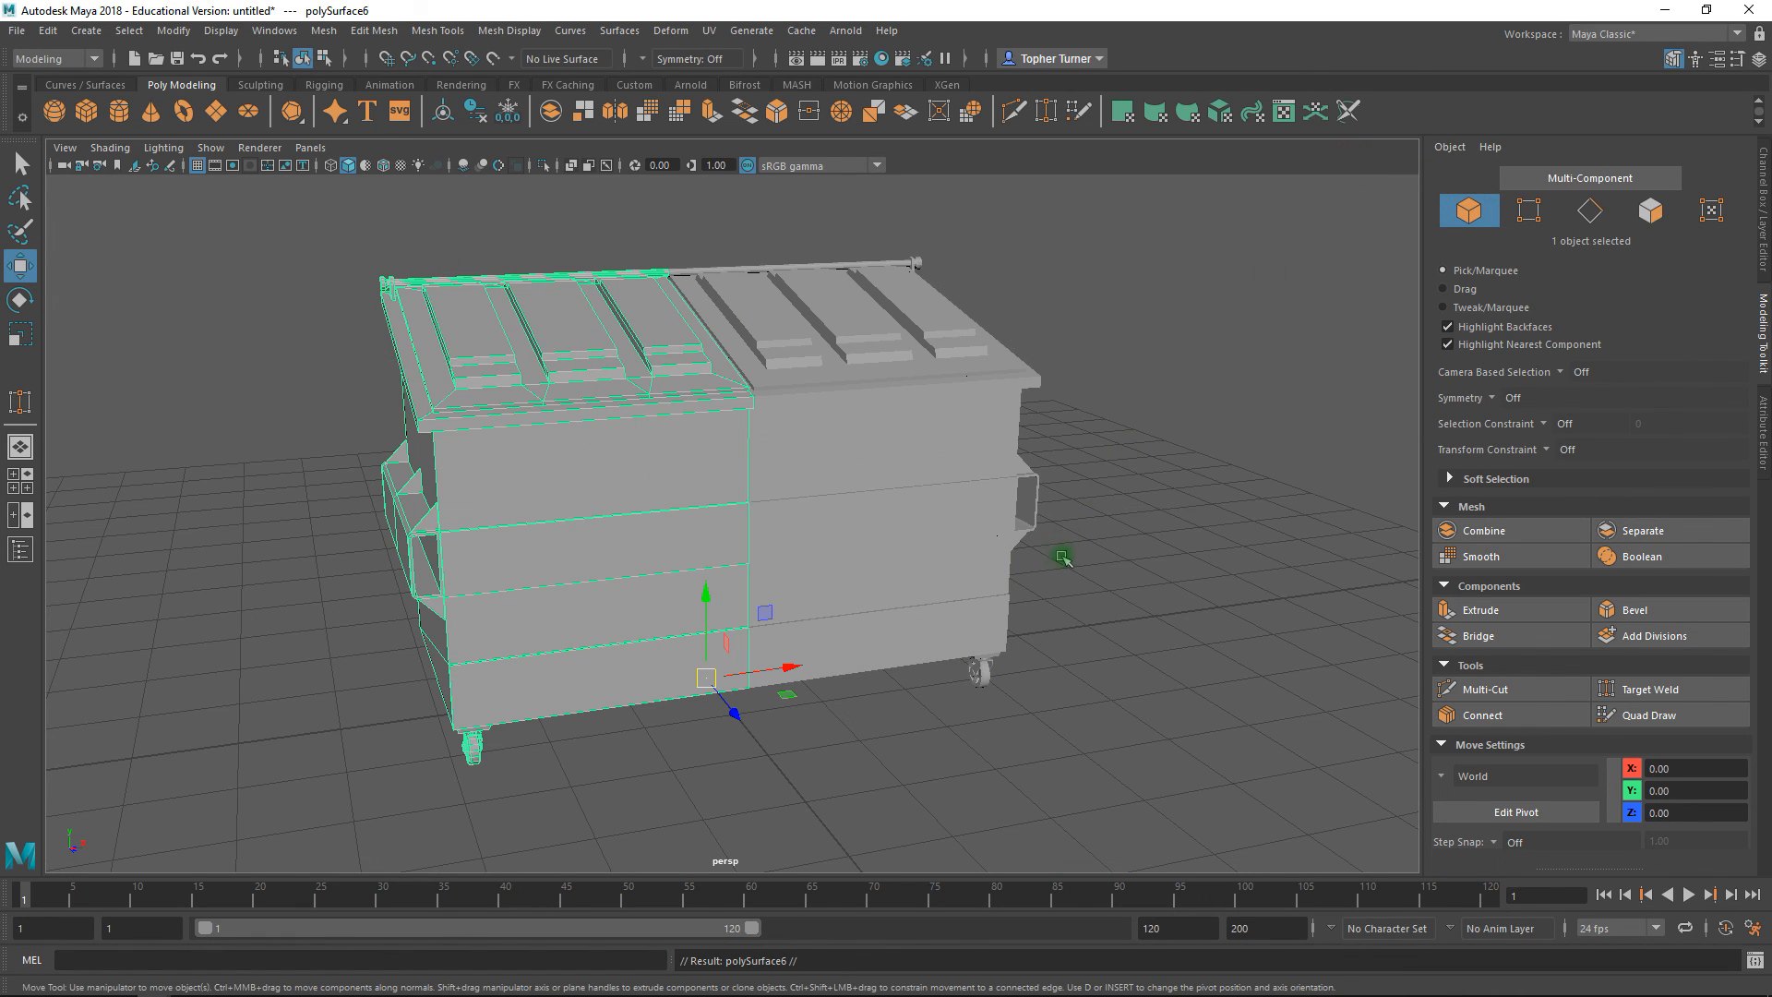
- Combine the original and mirrored dumpster halves into one object and look over the whole model
alt+drag(1052, 425, 1088, 445)
click(813, 439)
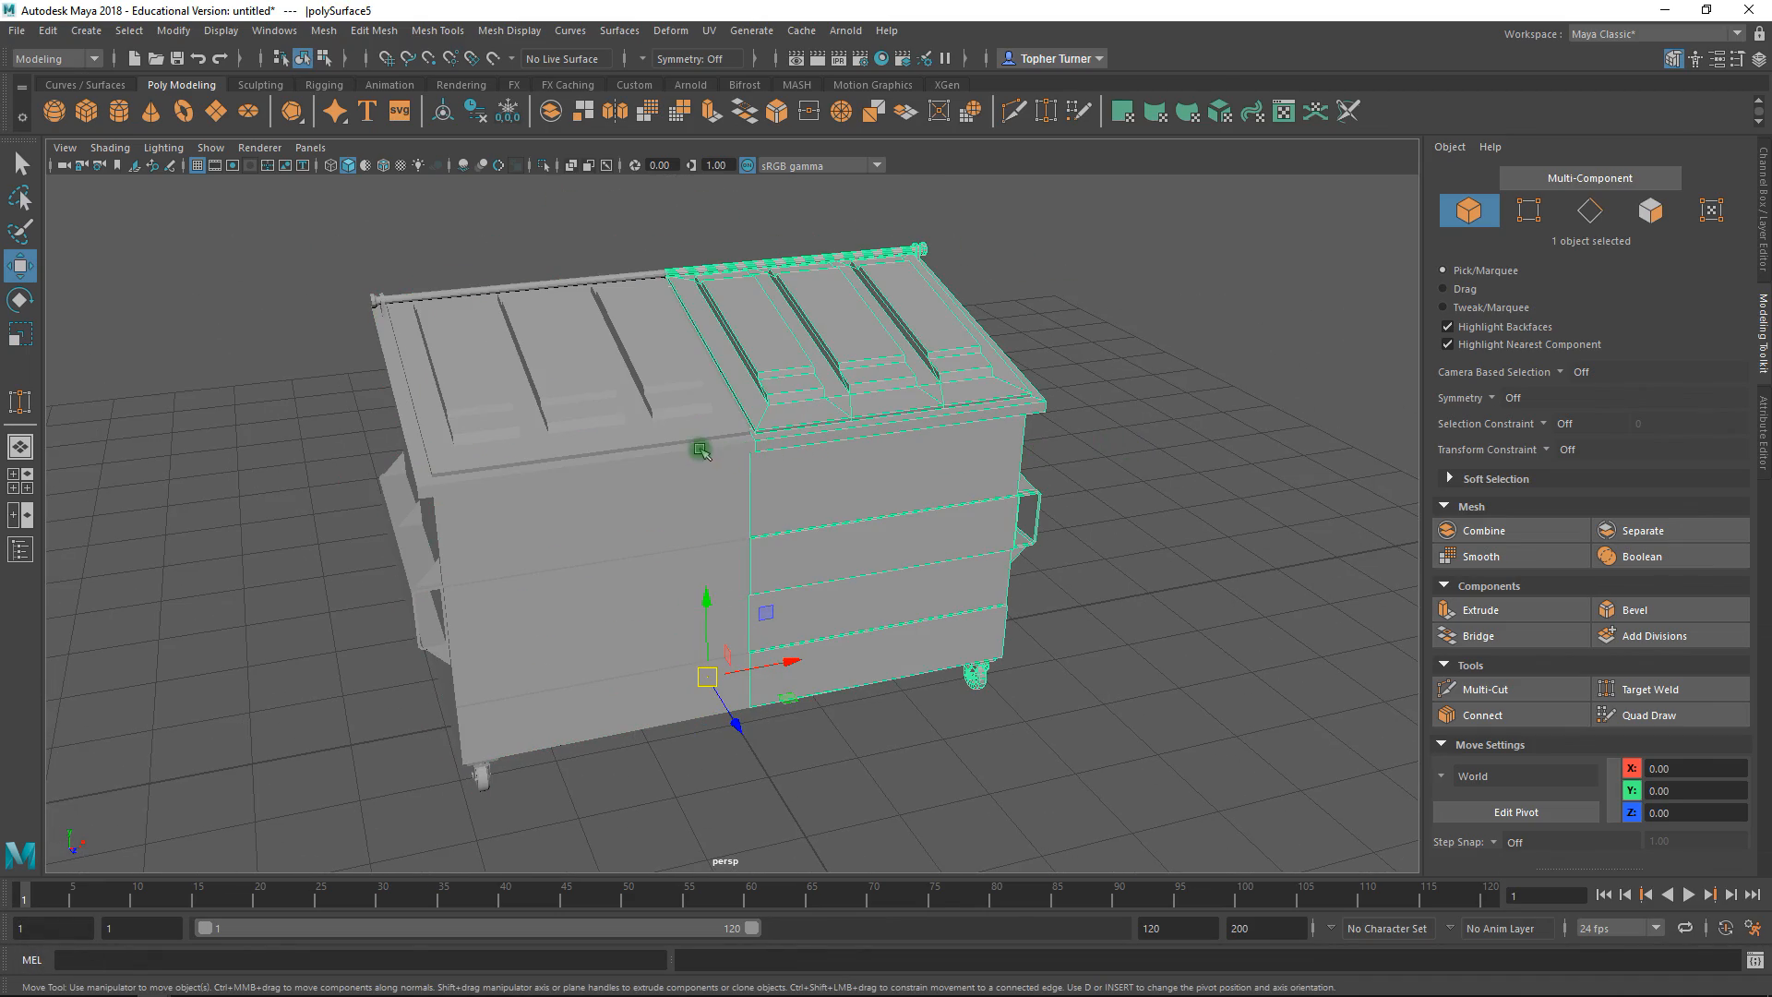
shift+click(694, 448)
click(1514, 530)
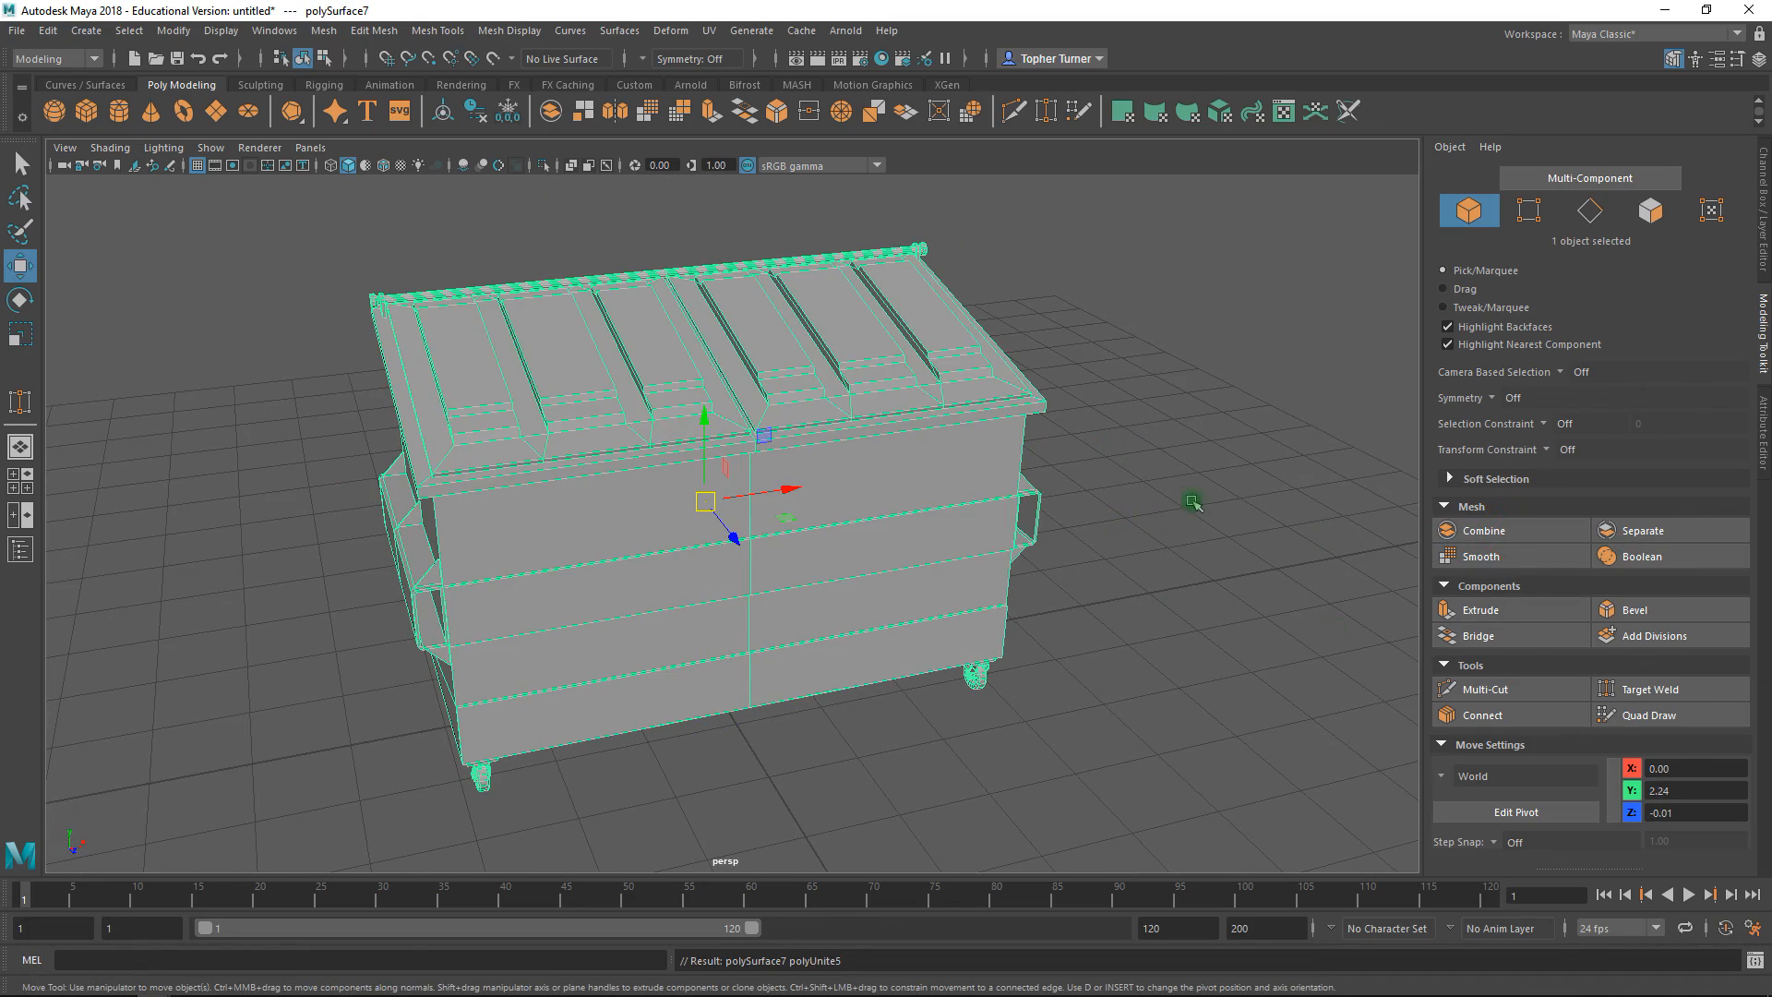
click(1171, 506)
alt+drag(1119, 565, 754, 505)
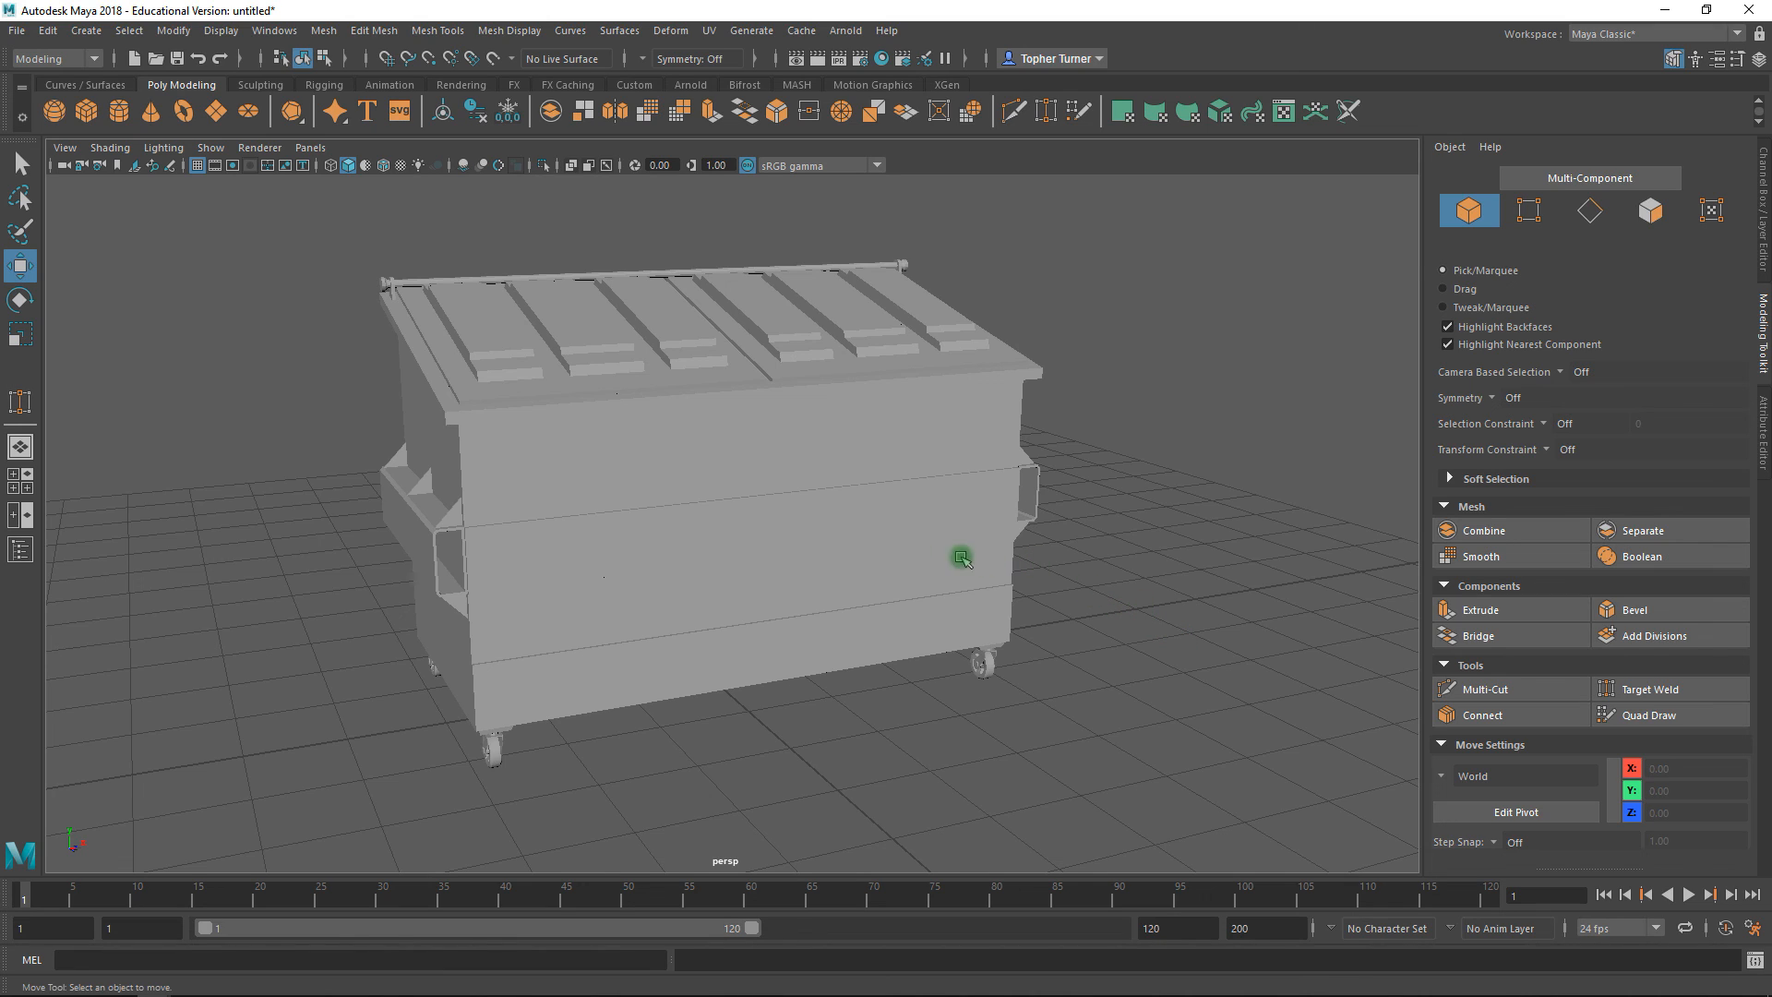
- Test whether the centre seam is joined by moving one body half's connected faces along X, and undo the move
click(1650, 211)
double_click(531, 620)
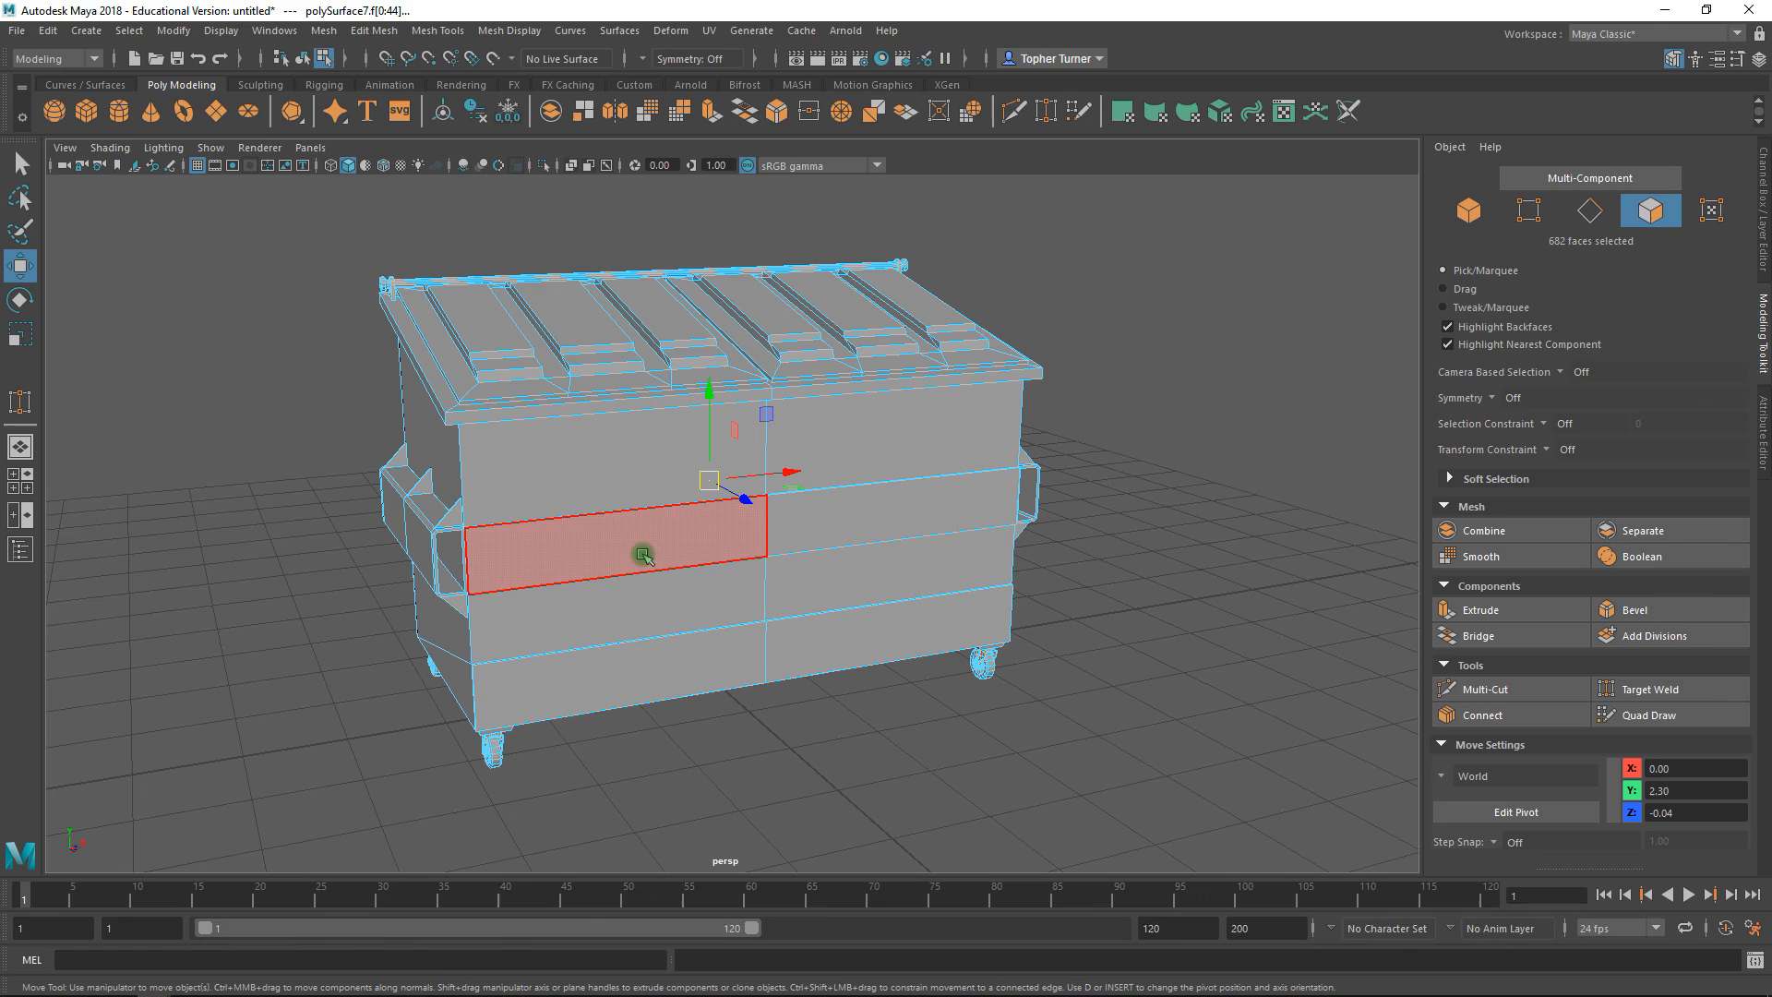
click(1140, 472)
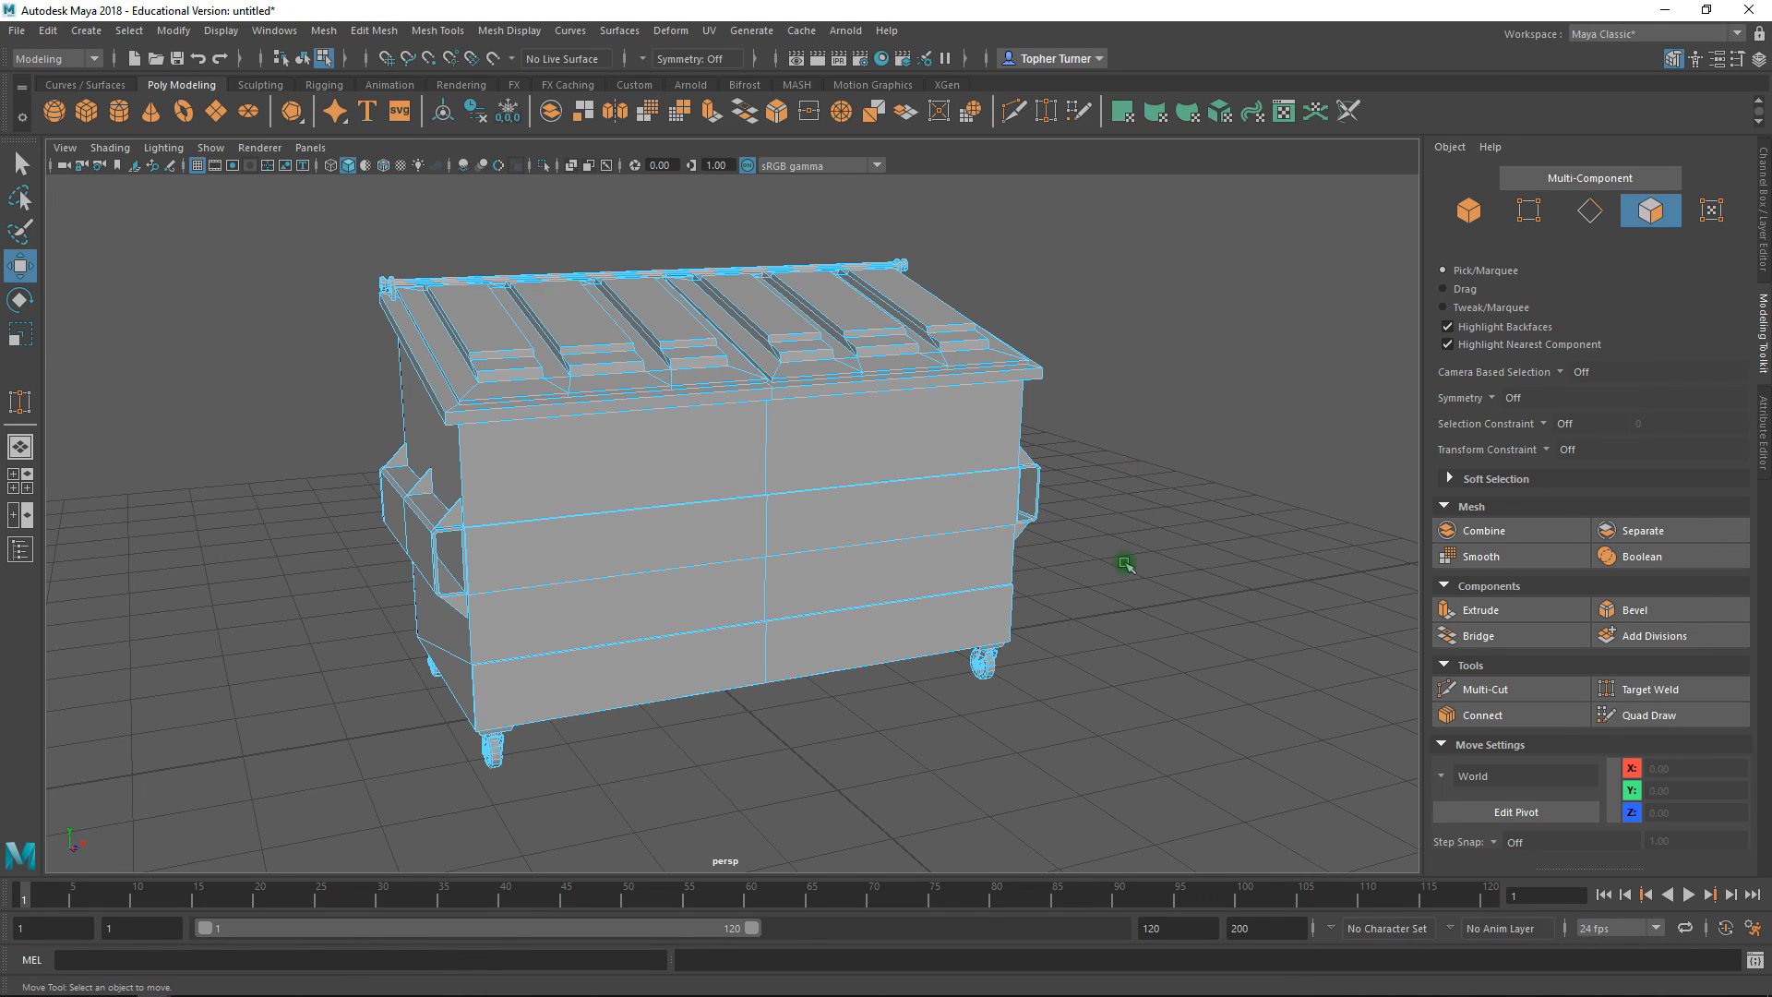
click(21, 165)
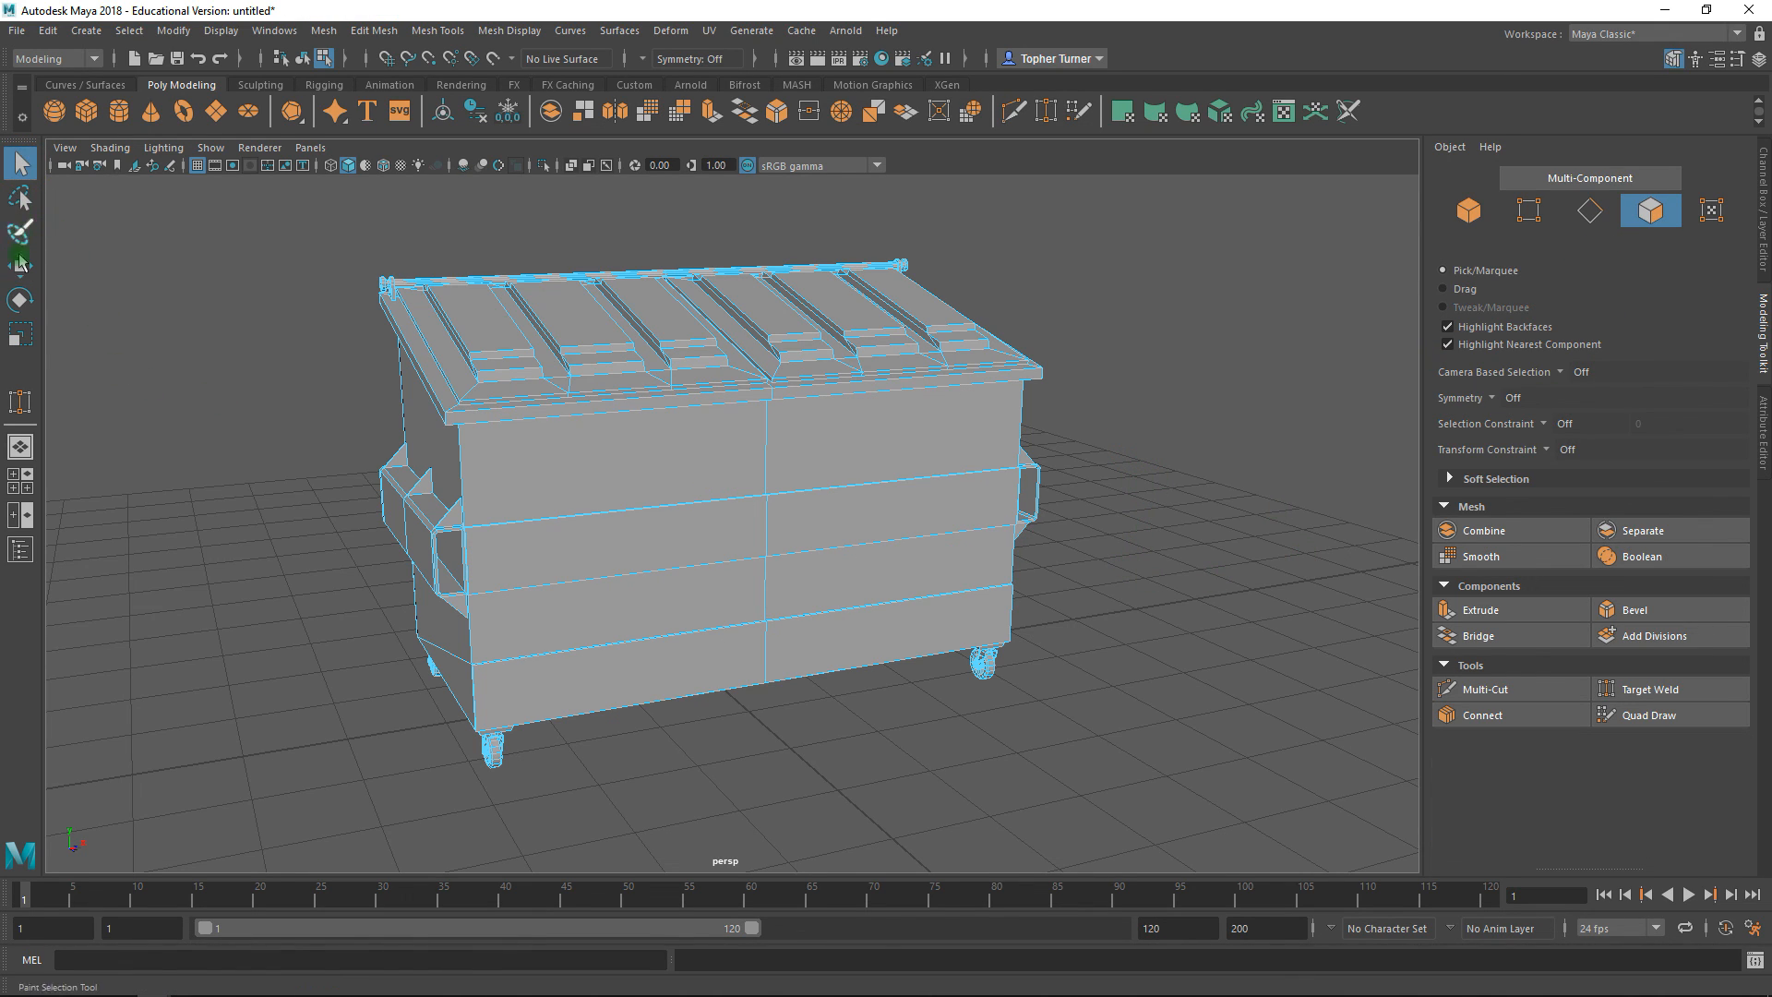
click(20, 266)
double_click(513, 526)
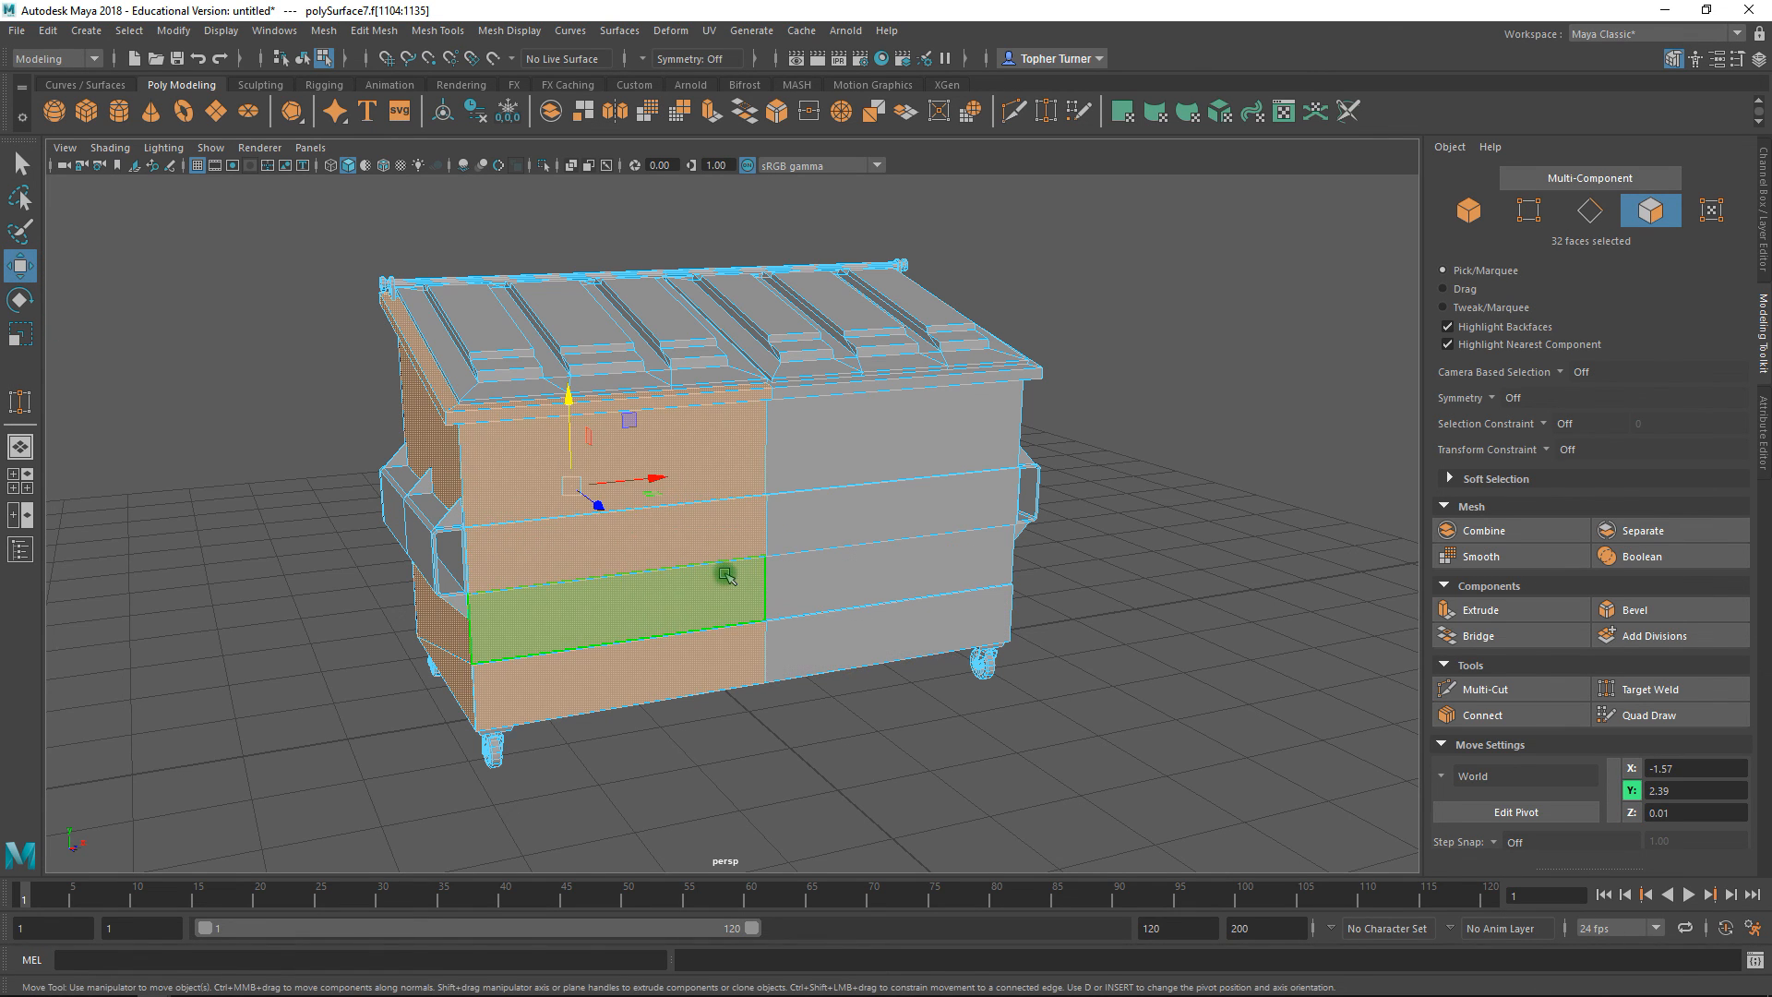
alt+drag(863, 667, 764, 606)
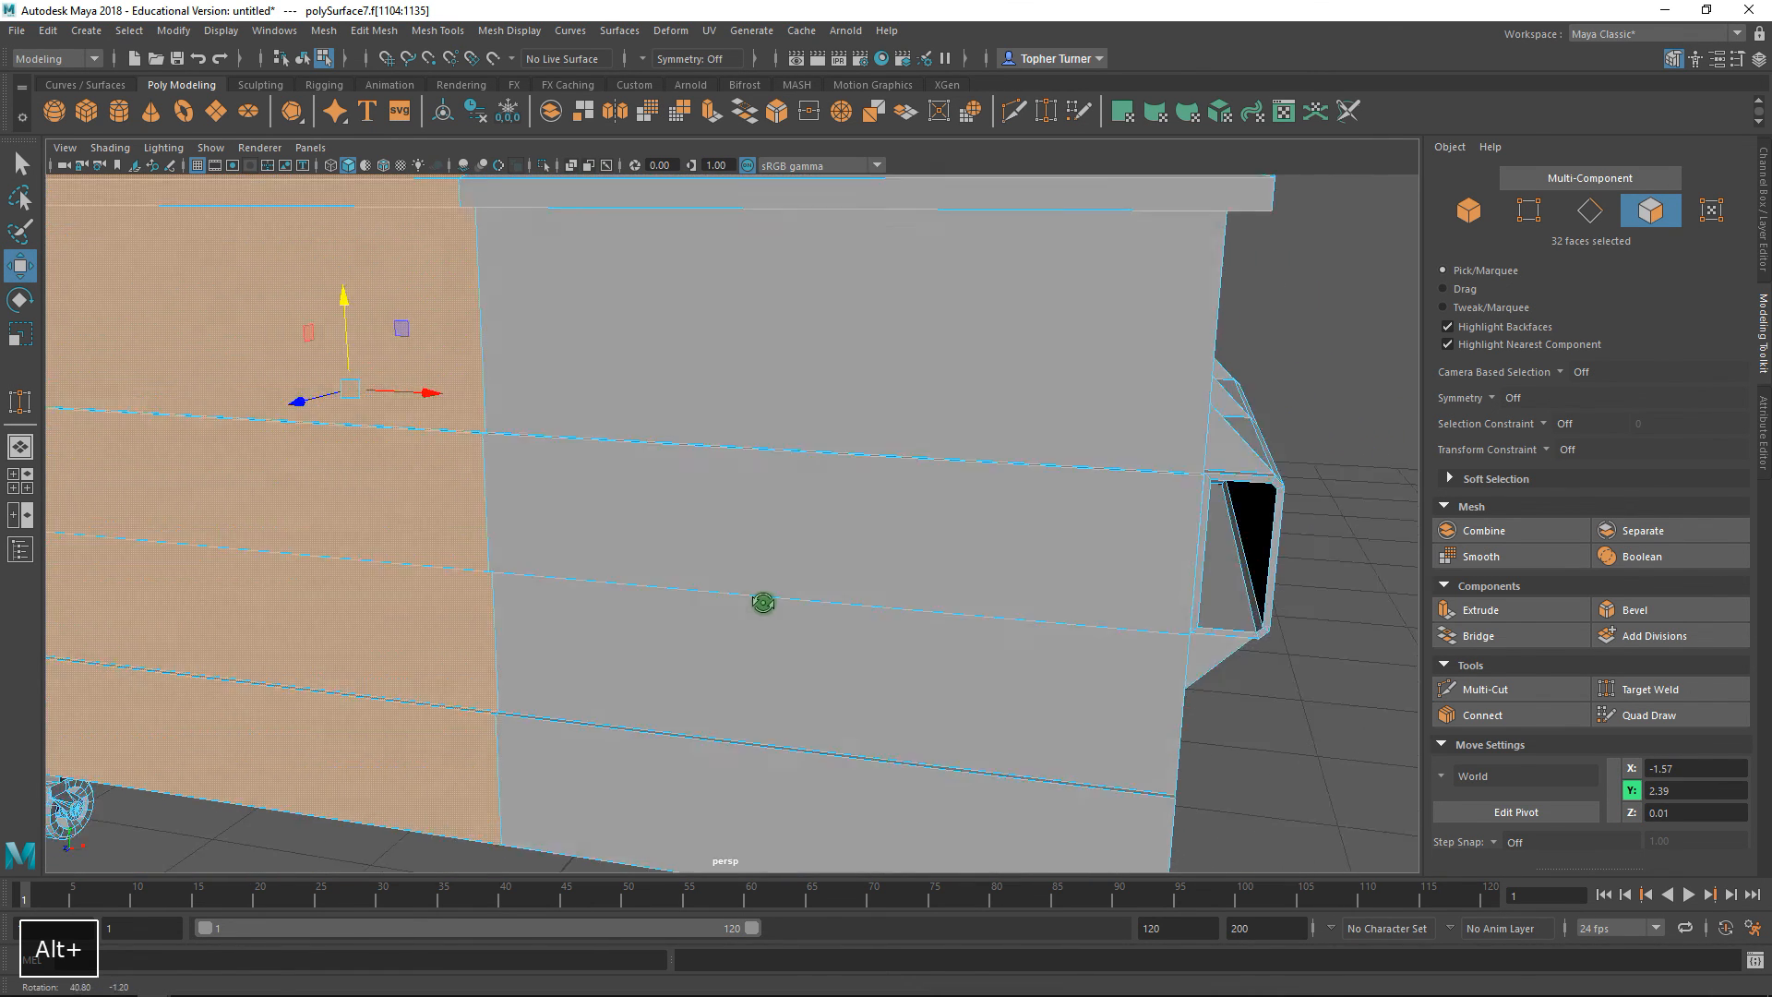
alt+right_drag(399, 451, 503, 637)
alt+middle_drag(479, 582, 1071, 571)
alt+right_drag(862, 478, 522, 499)
drag(746, 477, 480, 489)
key(z)
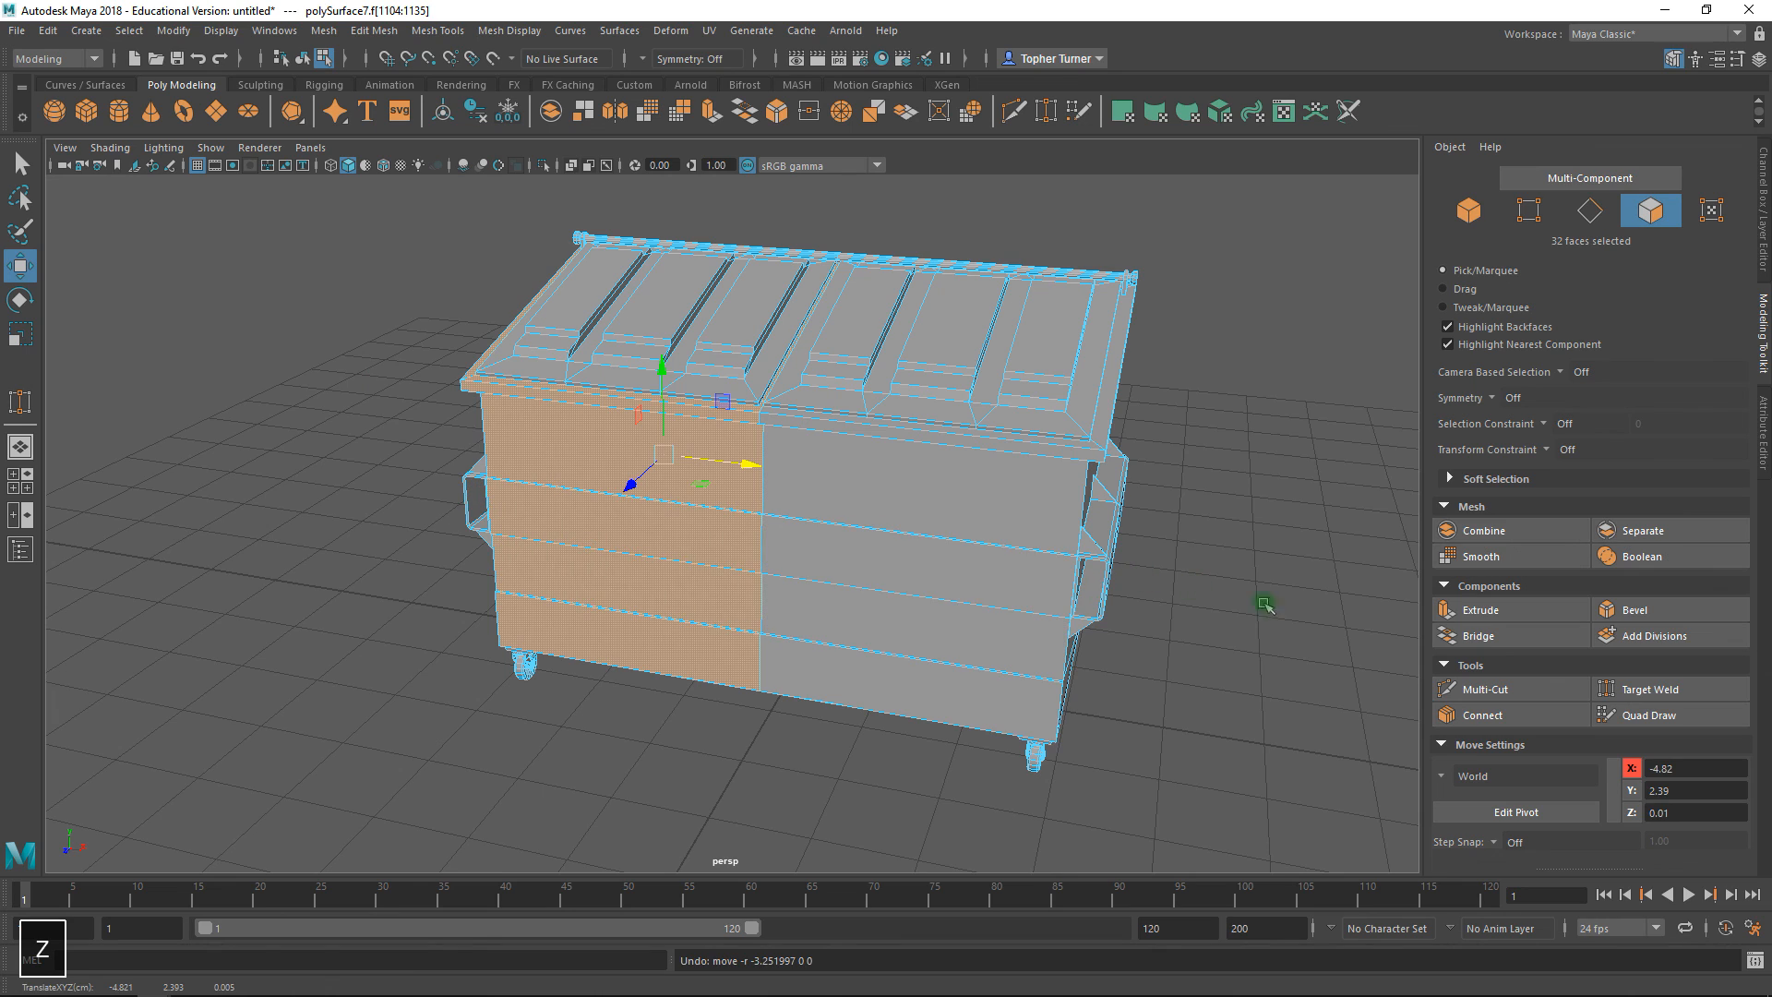
click(1327, 557)
alt+drag(1037, 545, 1056, 514)
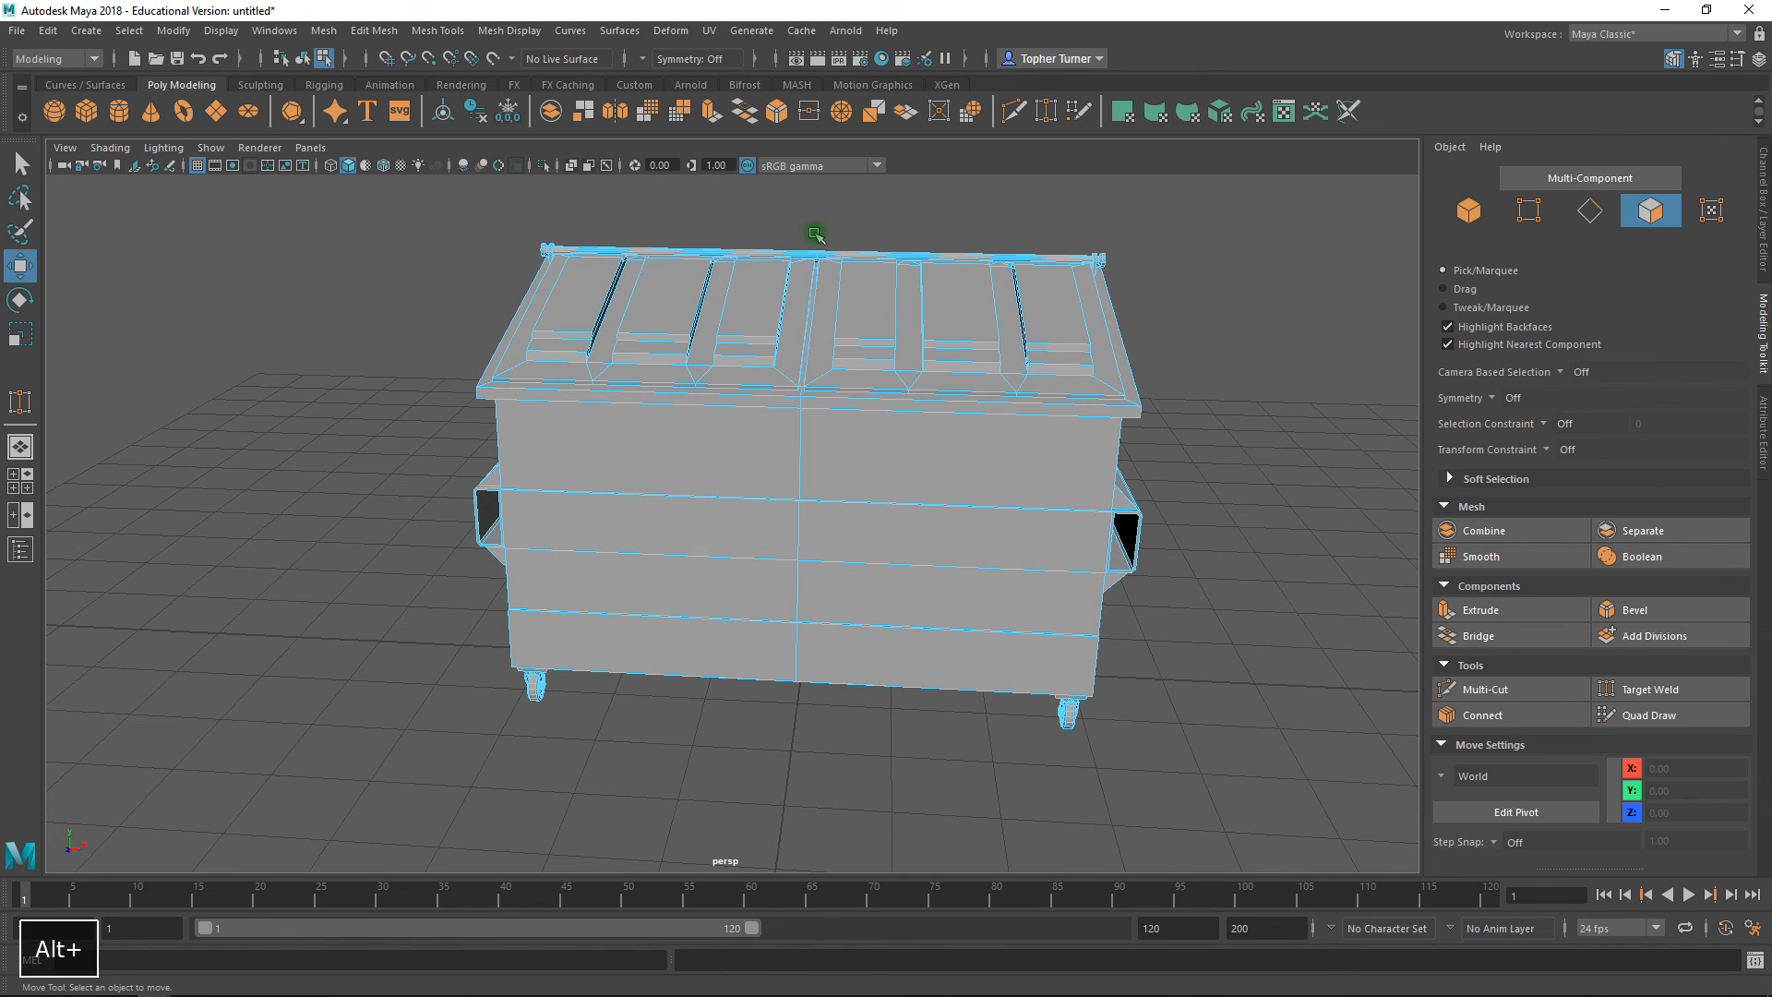
- Select all vertices of the combined dumpster in vertex mode
click(1535, 215)
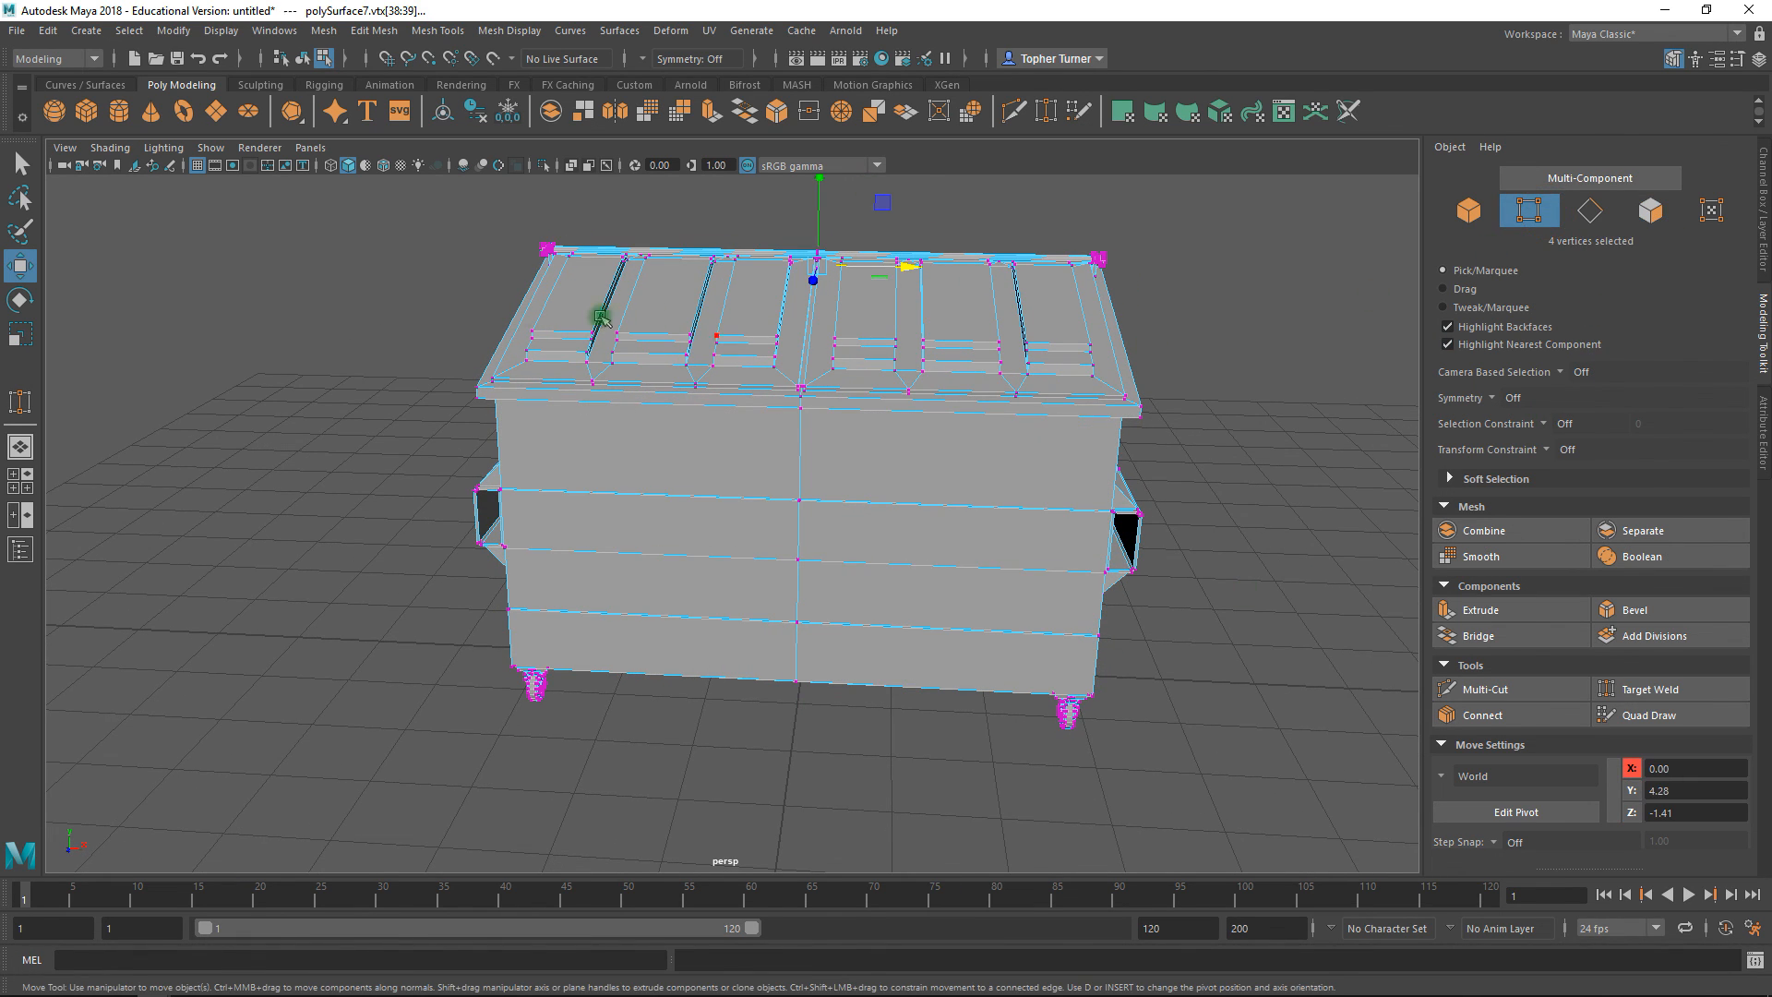
alt+right_drag(909, 508, 793, 480)
drag(386, 256, 1216, 719)
mouse_move(1072, 492)
alt+mouse_down()
mouse_move(433, 522)
mouse_move(914, 582)
mouse_move(1089, 461)
alt+mouse_up()
alt+right_drag(923, 554, 1108, 581)
alt+drag(1036, 553, 1025, 710)
alt+middle_drag(1005, 391, 878, 680)
alt+right_drag(878, 680, 1000, 681)
alt+drag(1000, 680, 945, 649)
alt+right_drag(945, 649, 627, 499)
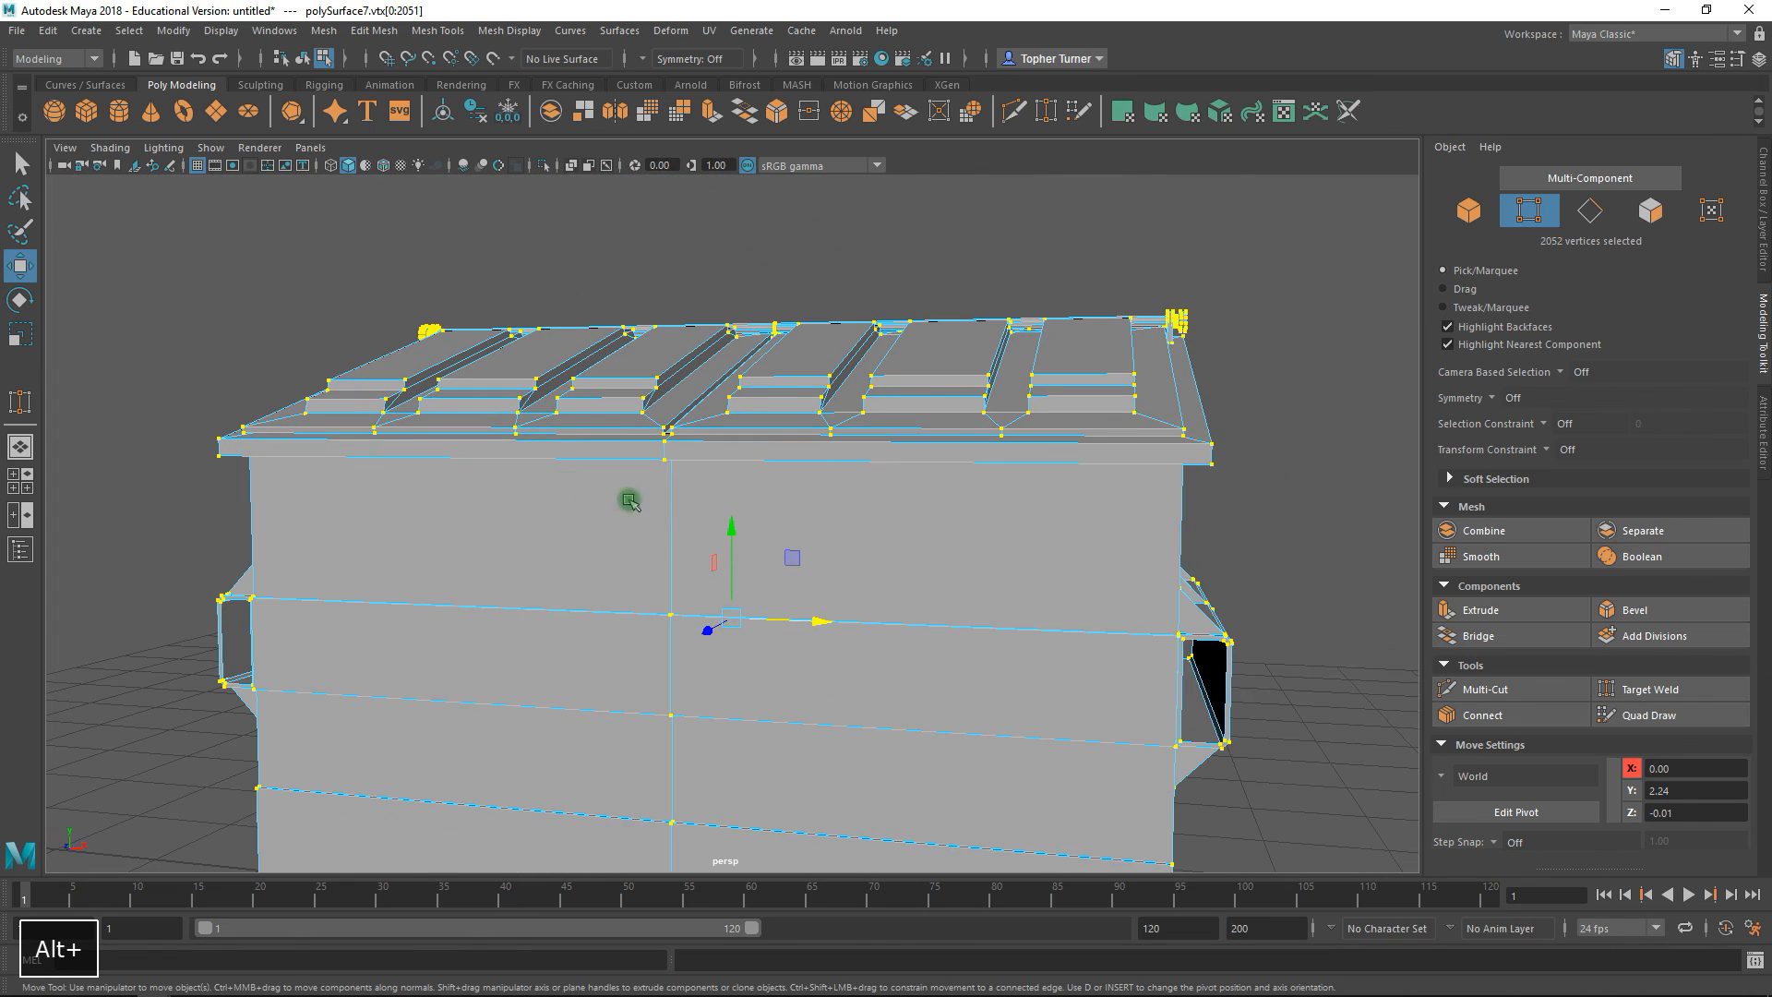
alt+drag(1043, 438, 795, 490)
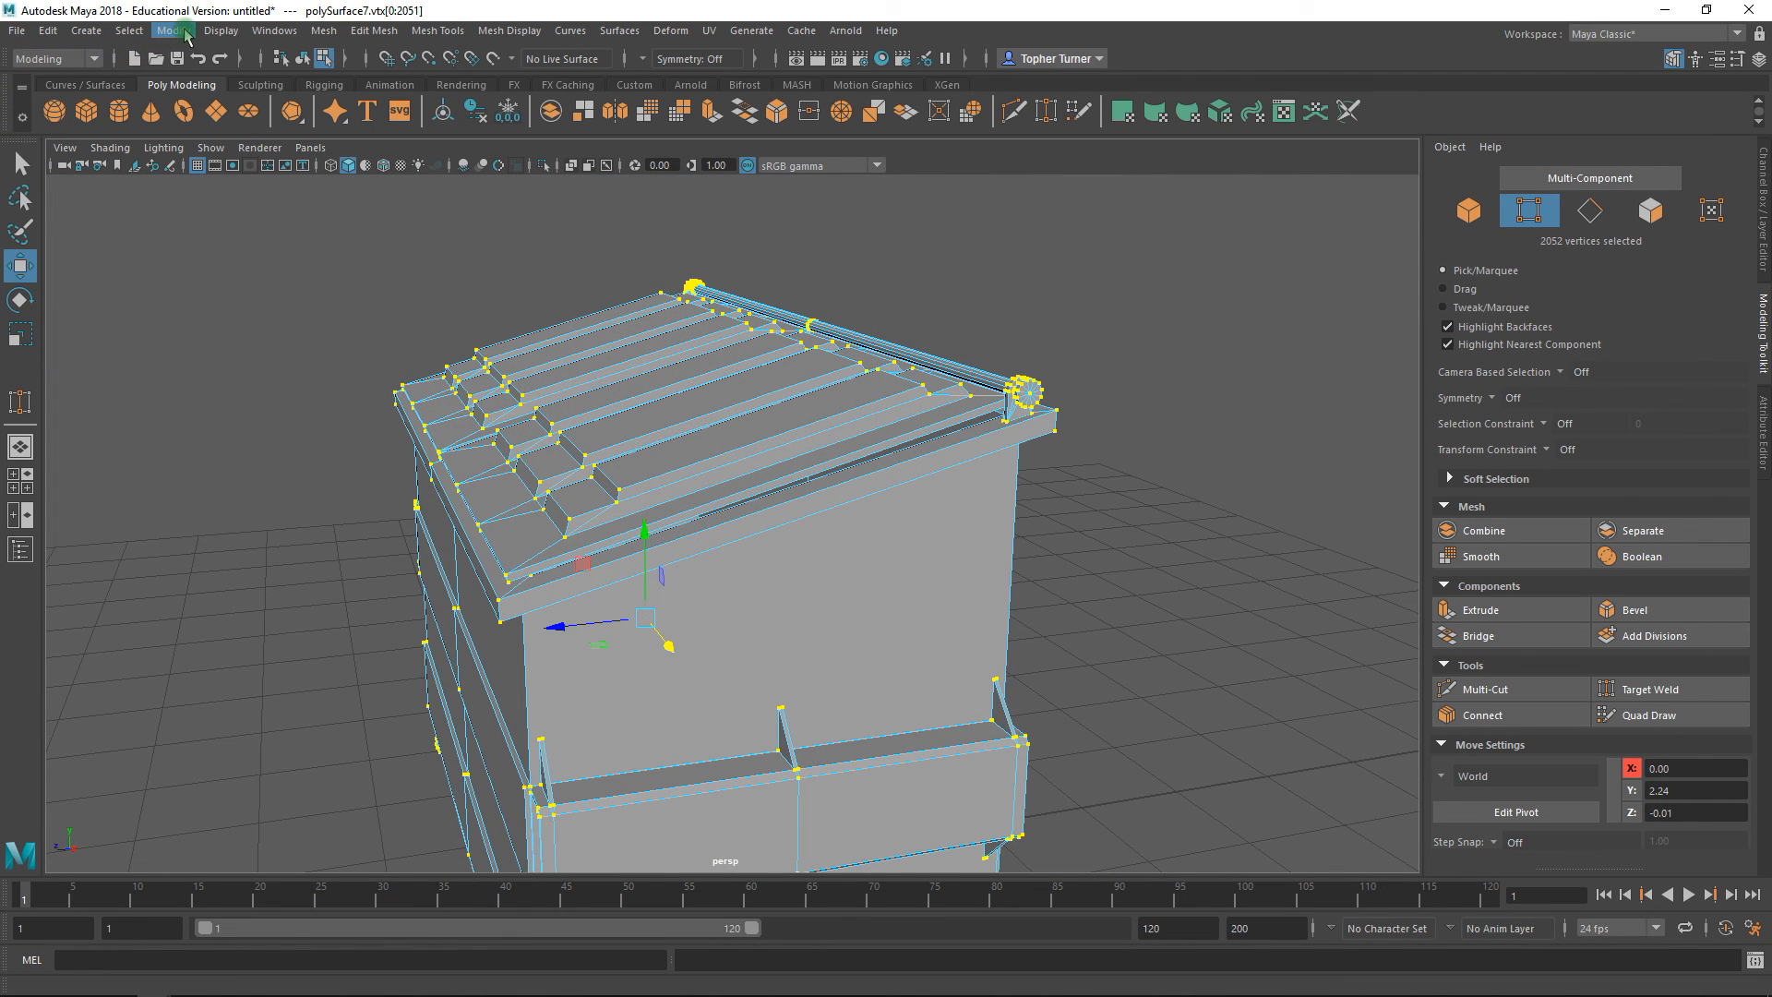
- Merge the selected vertices with a threshold of .001 and close the merge options
click(384, 33)
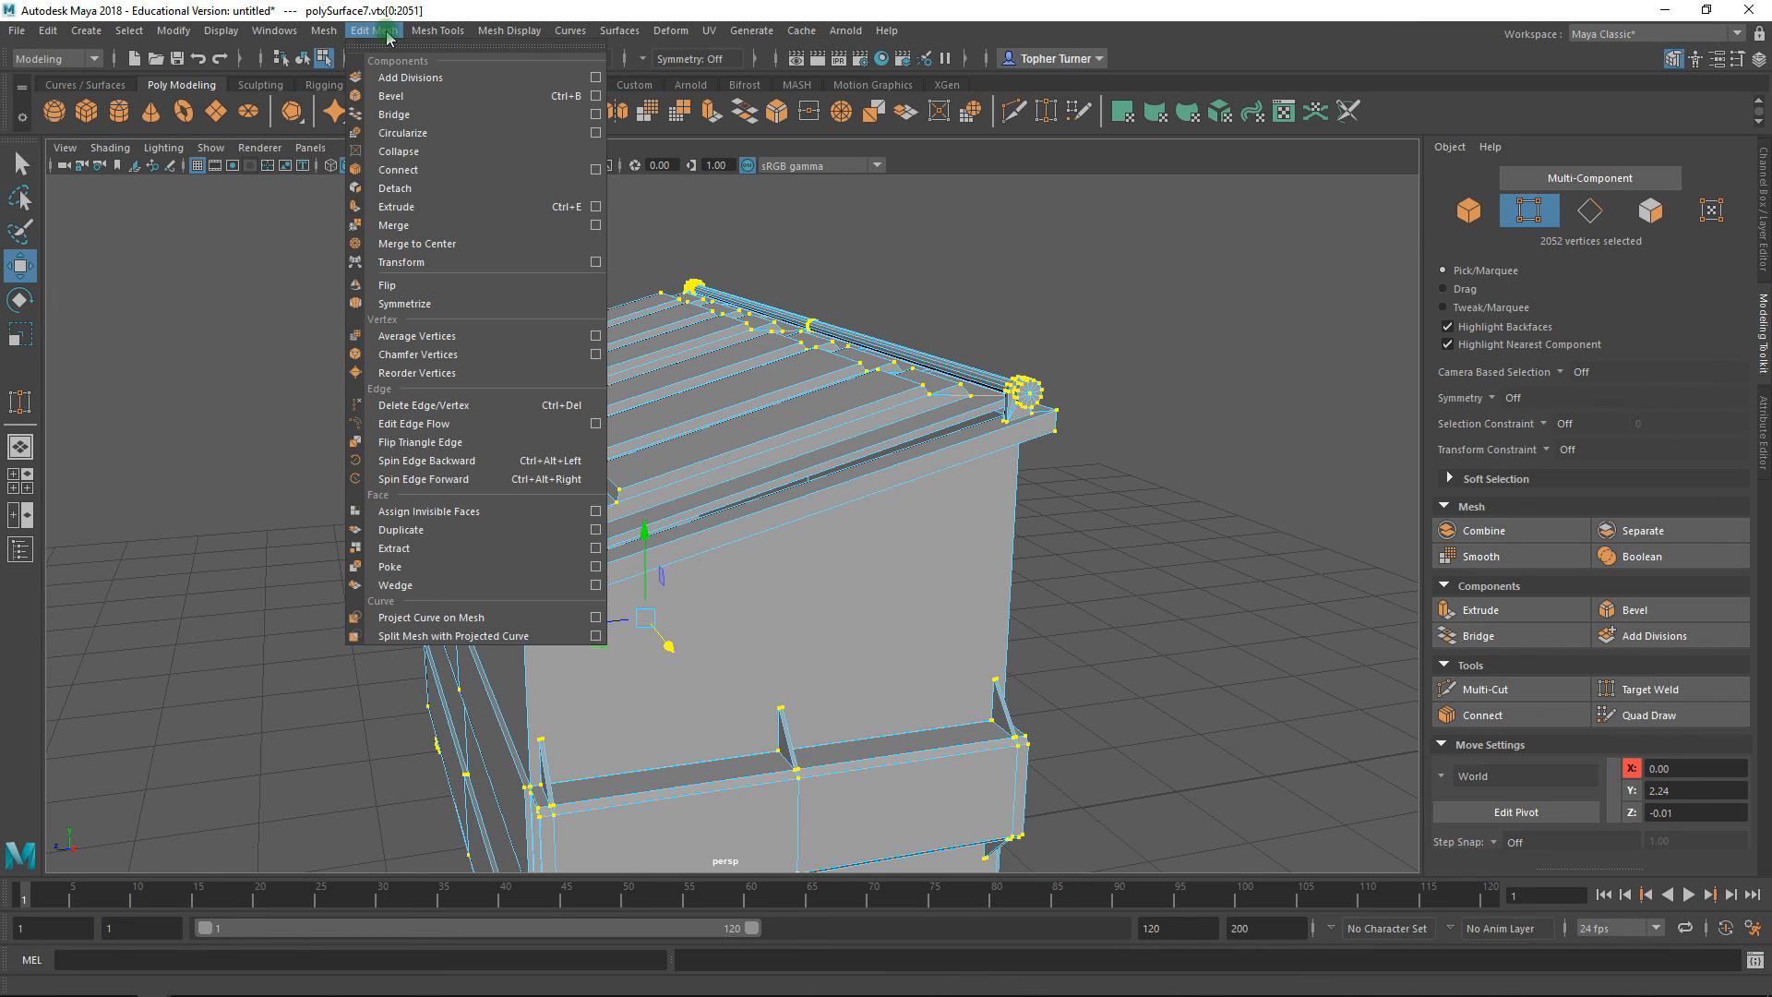
click(596, 225)
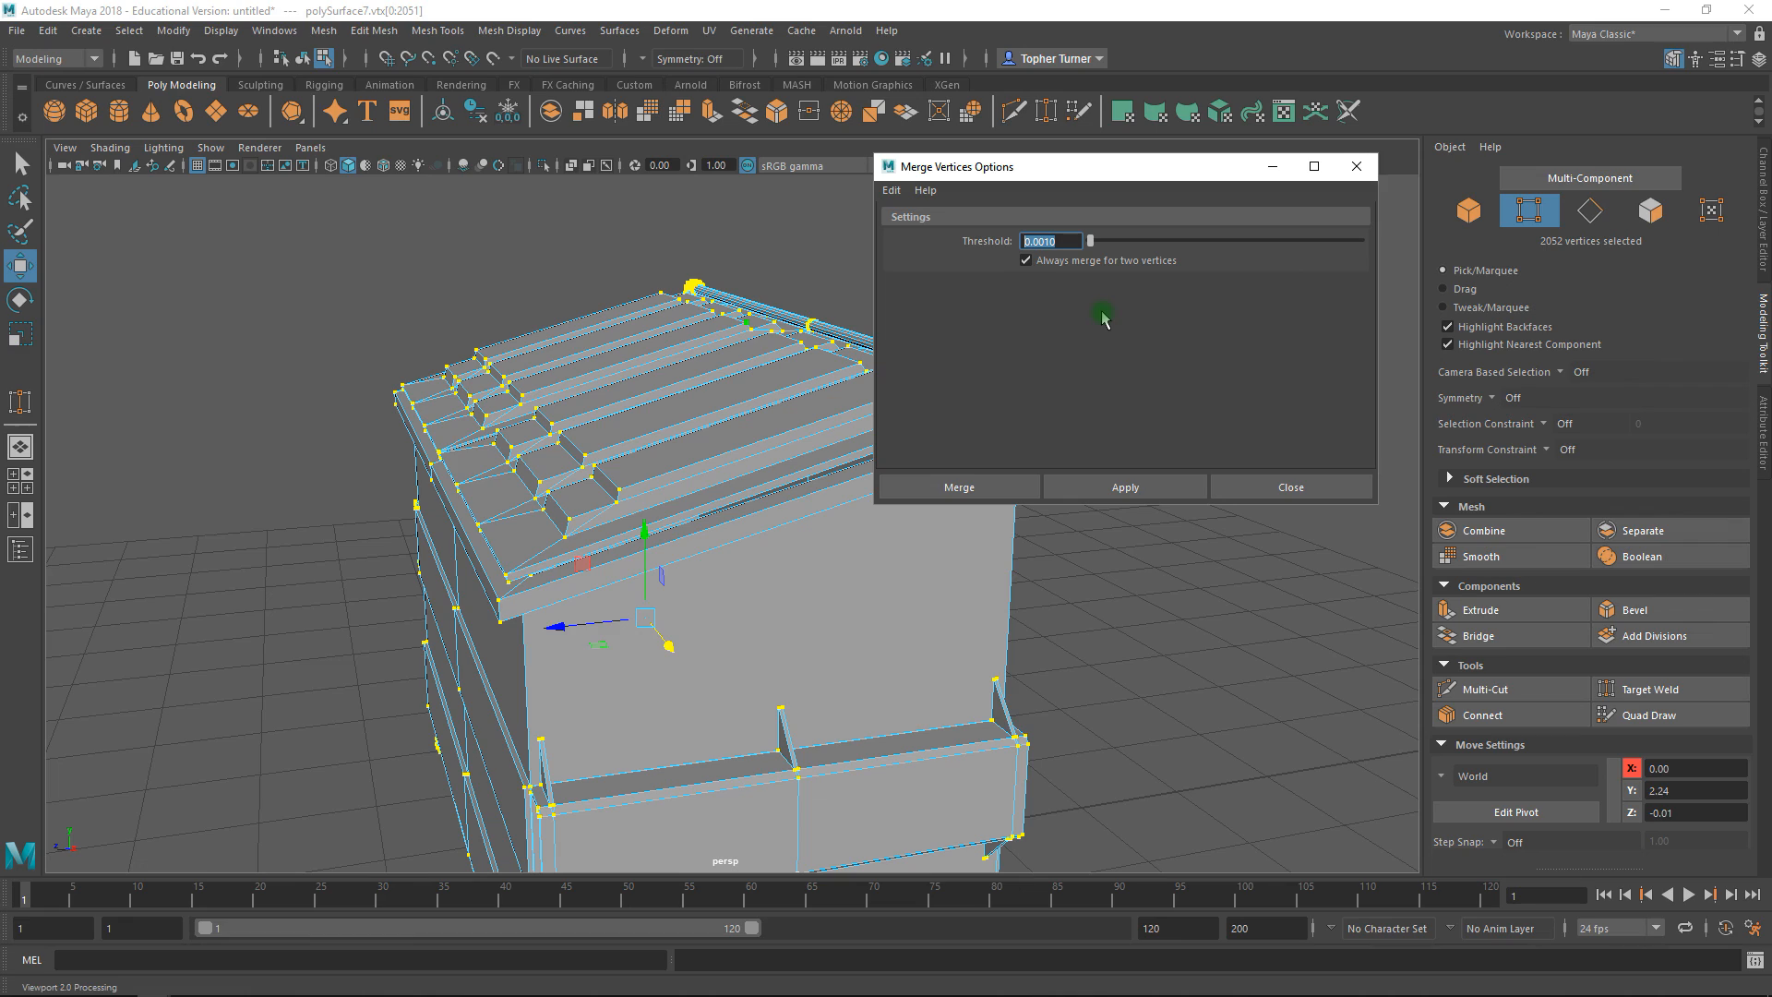
key(BackSpace)
click(1108, 482)
click(1098, 498)
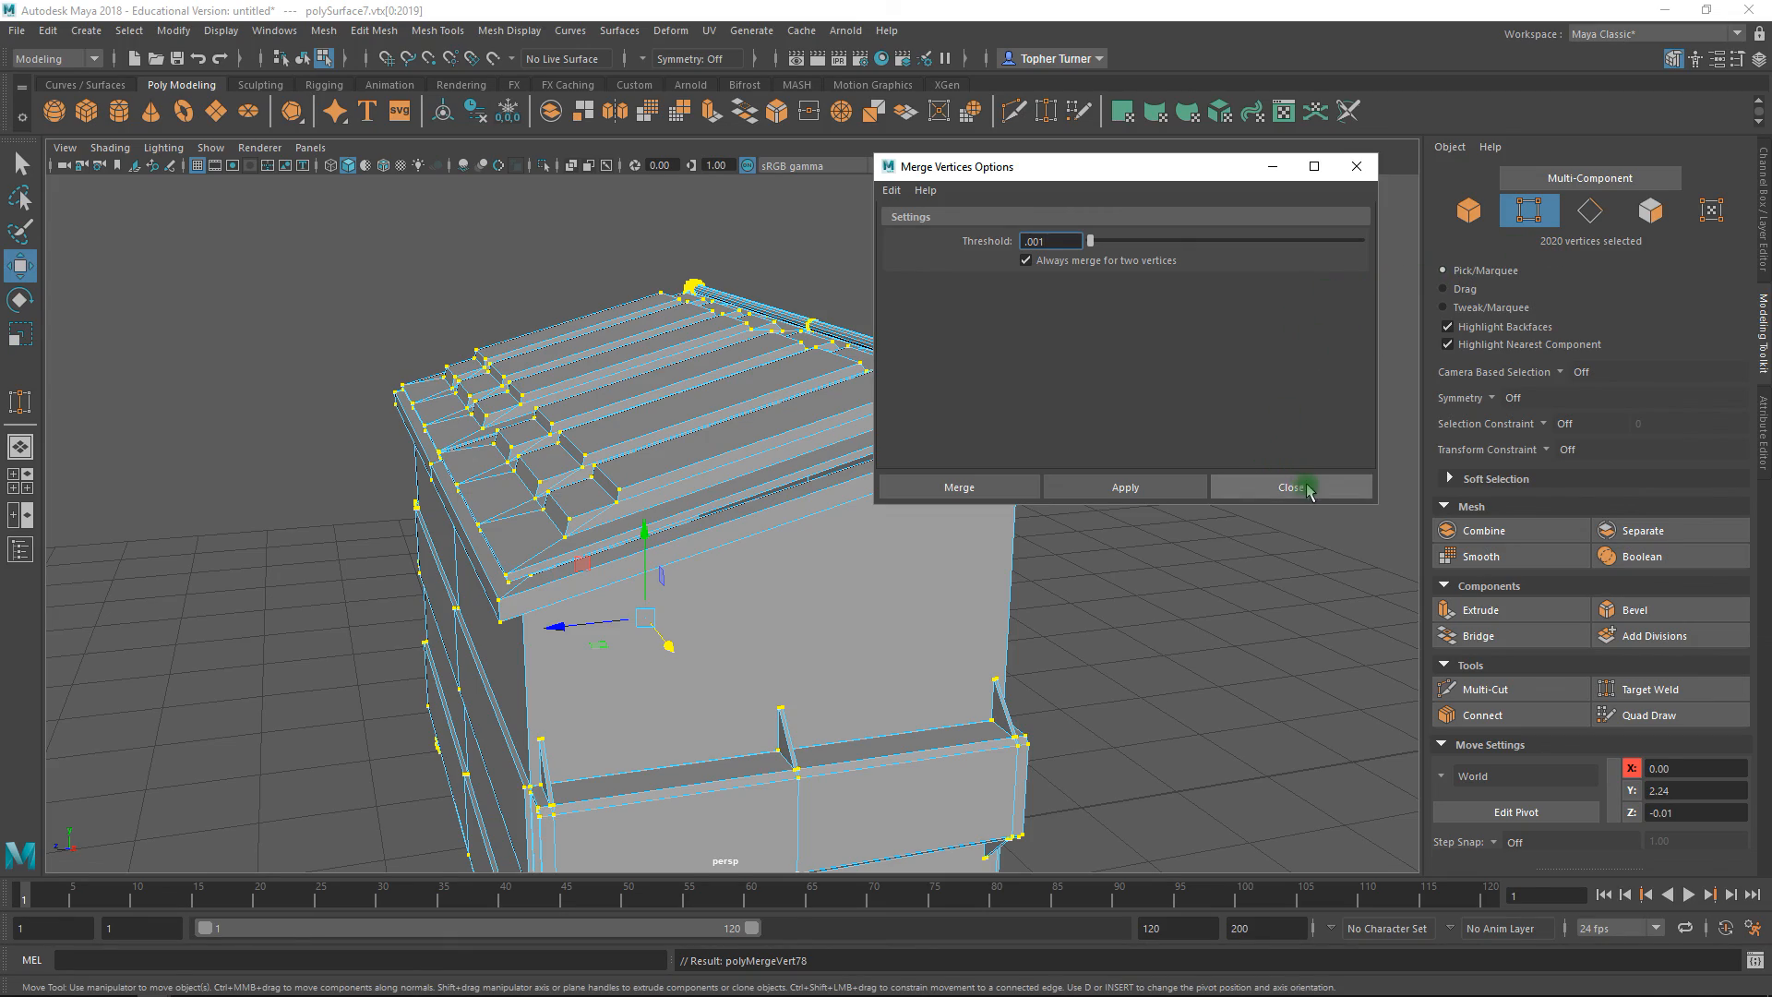
click(1228, 487)
- Select the vertical centre seam edge loop around the dumpster body and delete it with its vertices
alt+drag(715, 376, 974, 396)
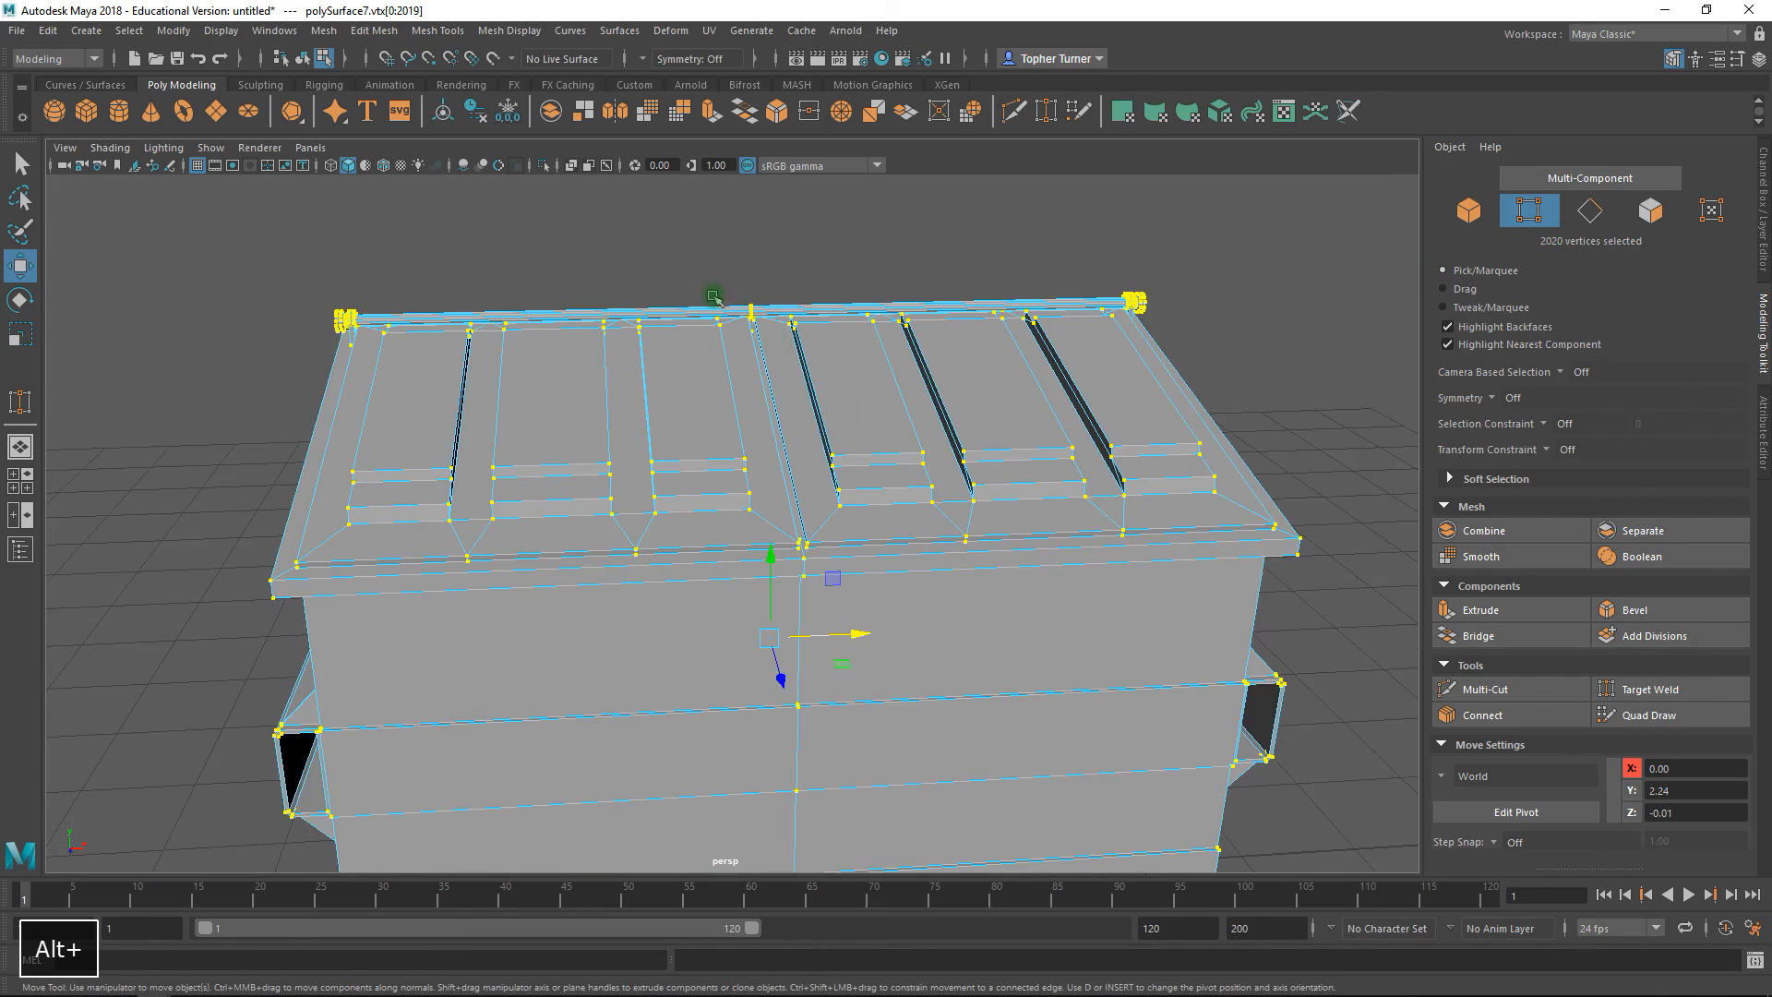
alt+right_drag(714, 292, 878, 543)
alt+drag(878, 543, 1330, 540)
click(1590, 210)
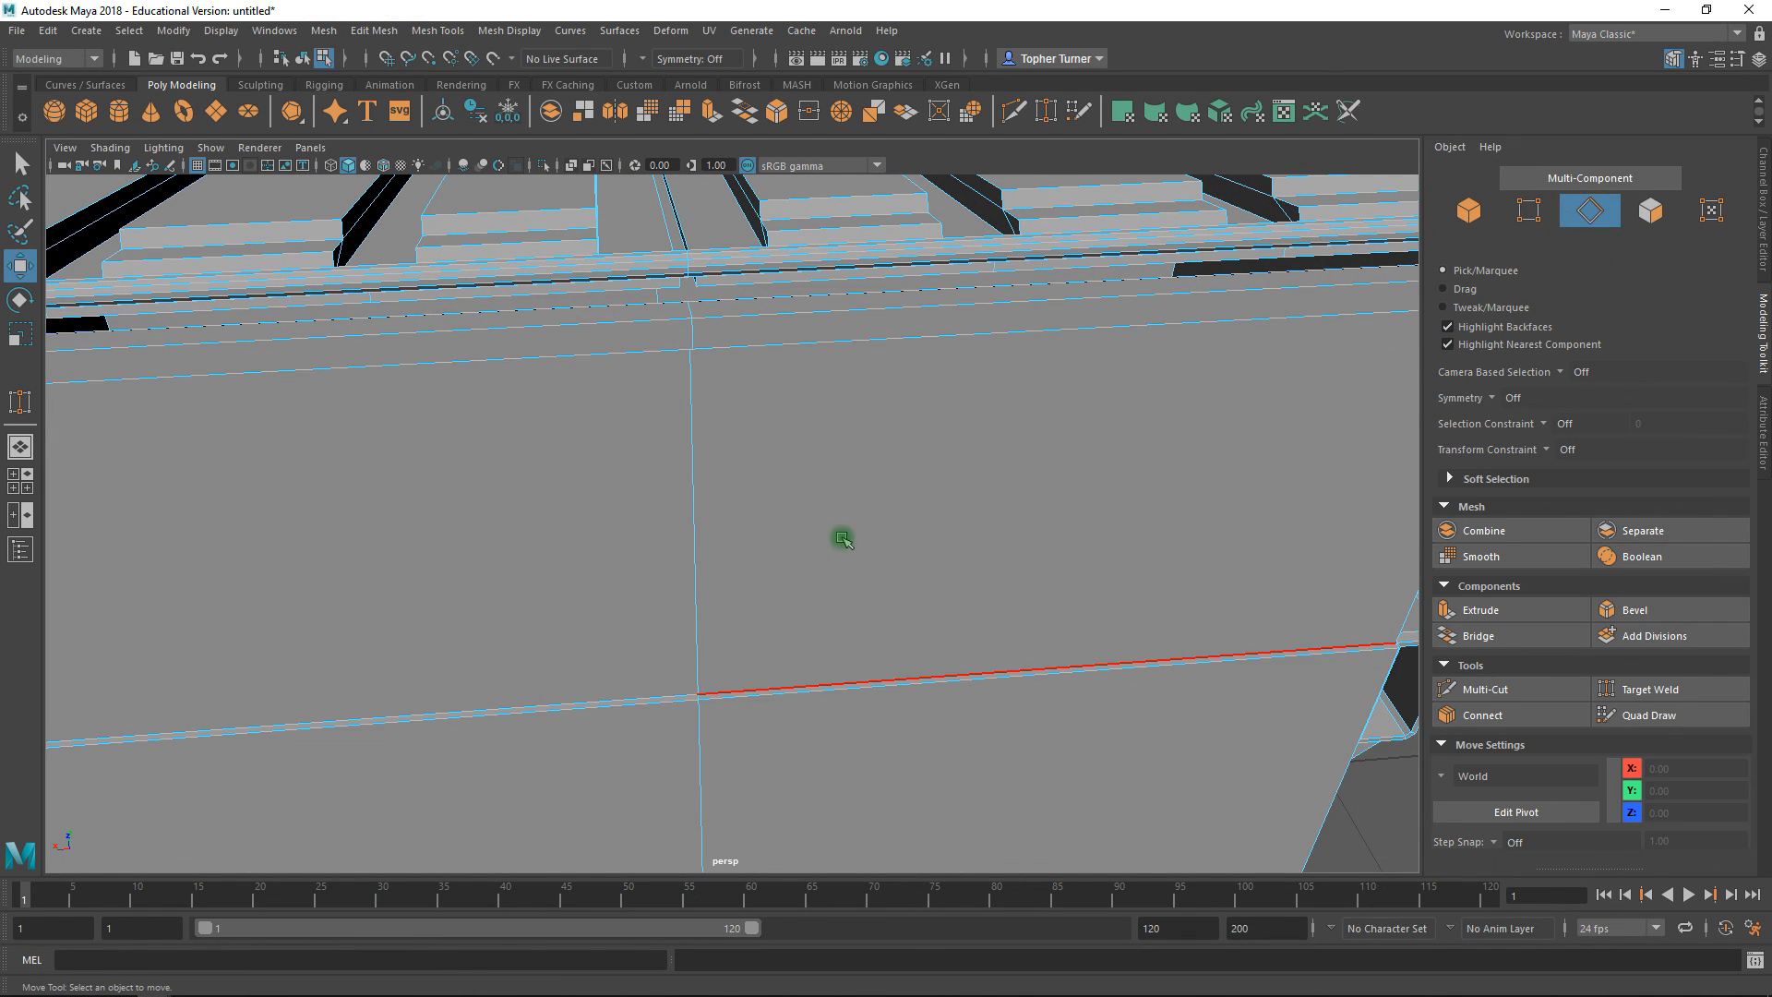
double_click(704, 471)
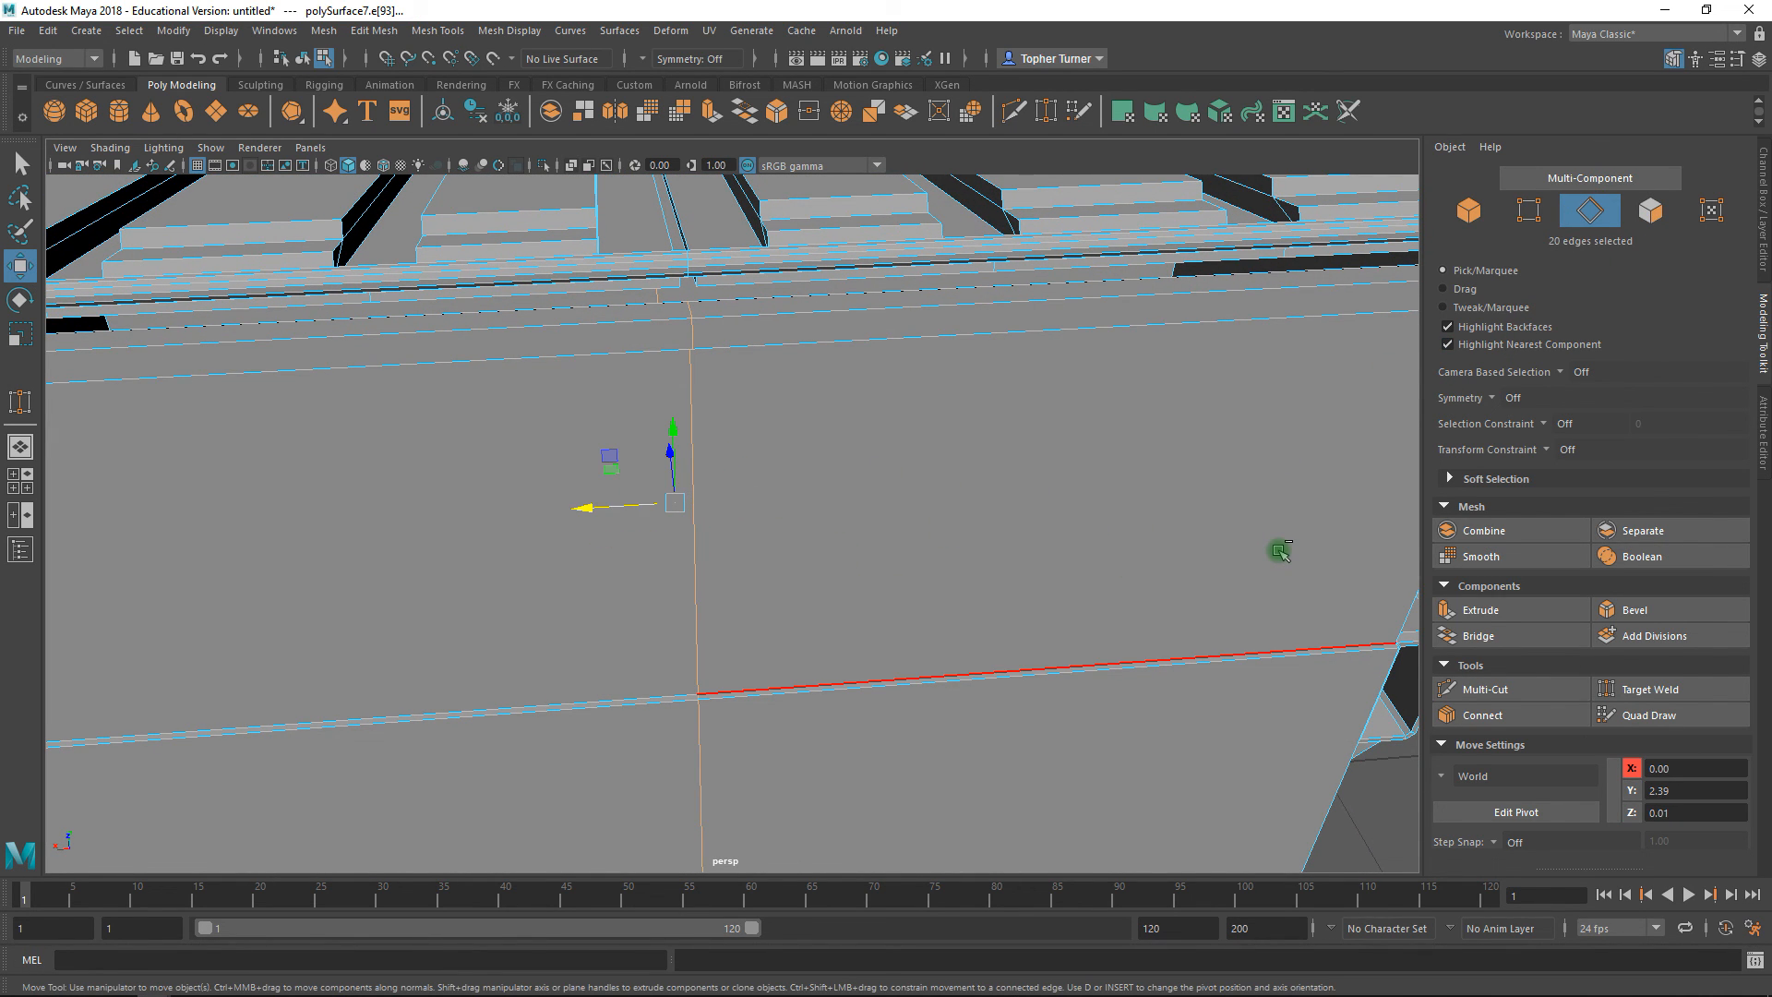
key(ctrl+BackSpace)
- Delete the centre edge loop around the hinge rod at the back of the lid
alt+drag(886, 573, 760, 387)
alt+right_drag(759, 388, 803, 434)
alt+middle_drag(751, 348, 724, 467)
alt+right_drag(723, 467, 831, 613)
alt+middle_drag(583, 356, 752, 492)
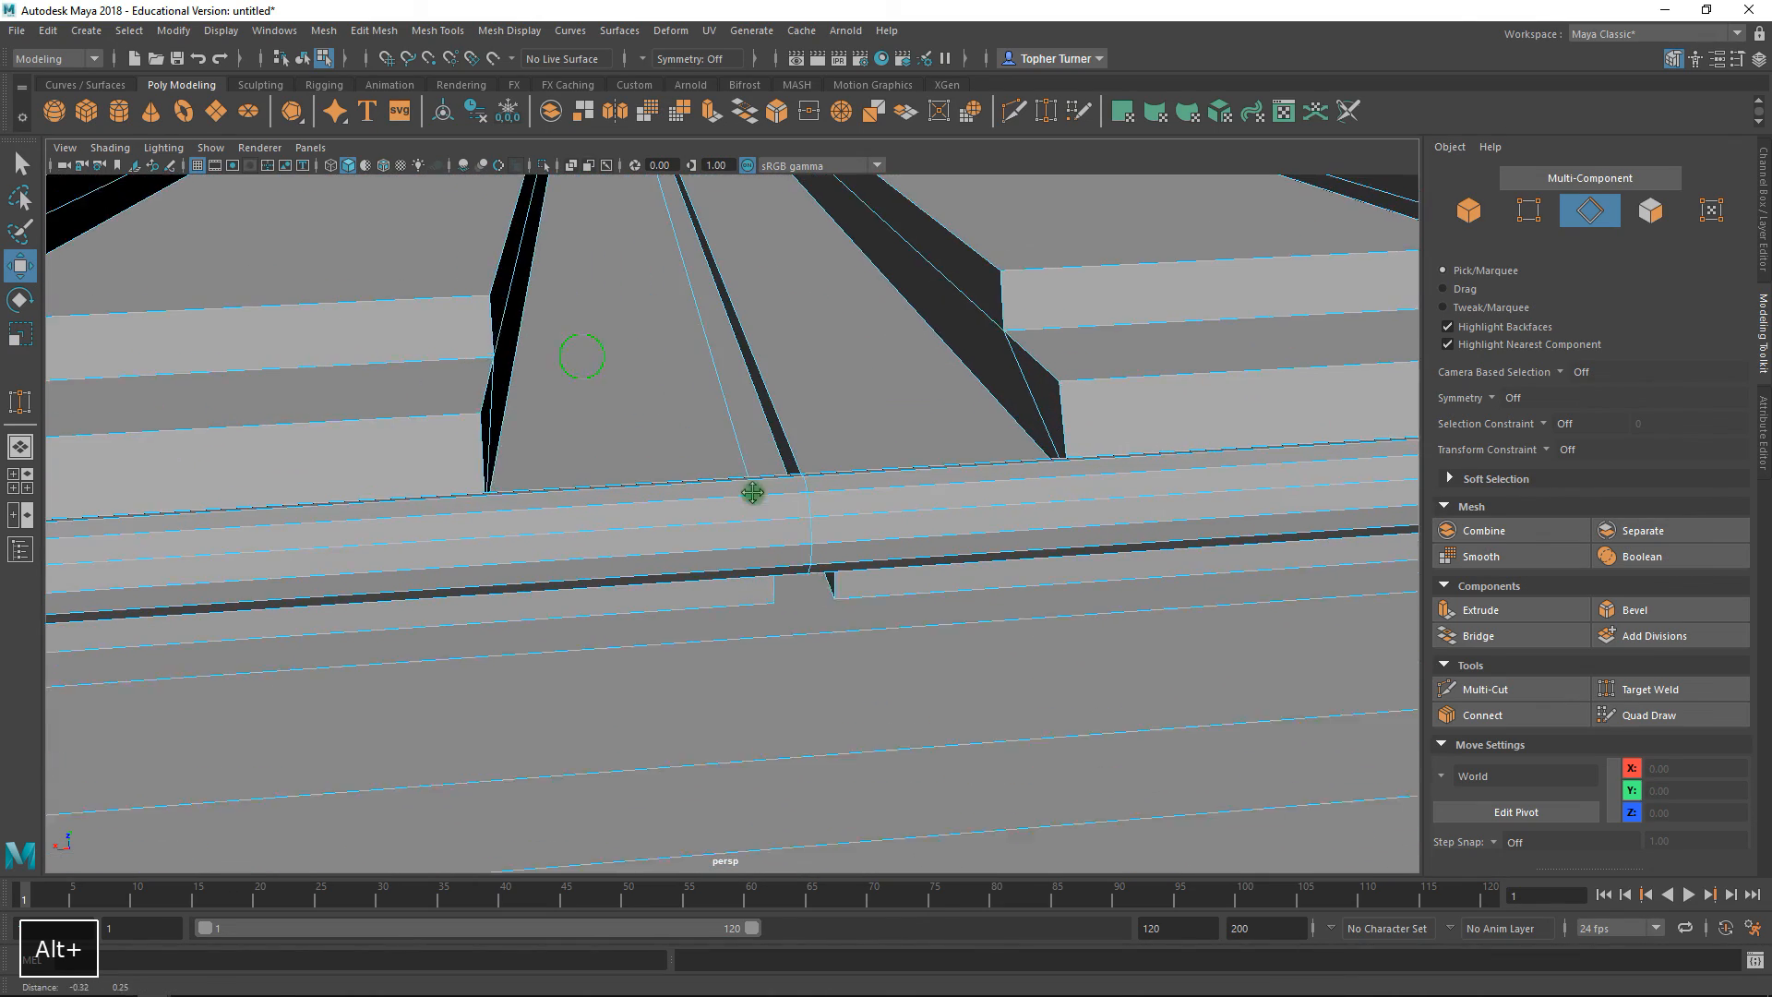
alt+right_drag(752, 492, 831, 547)
double_click(888, 507)
key(ctrl+BackSpace)
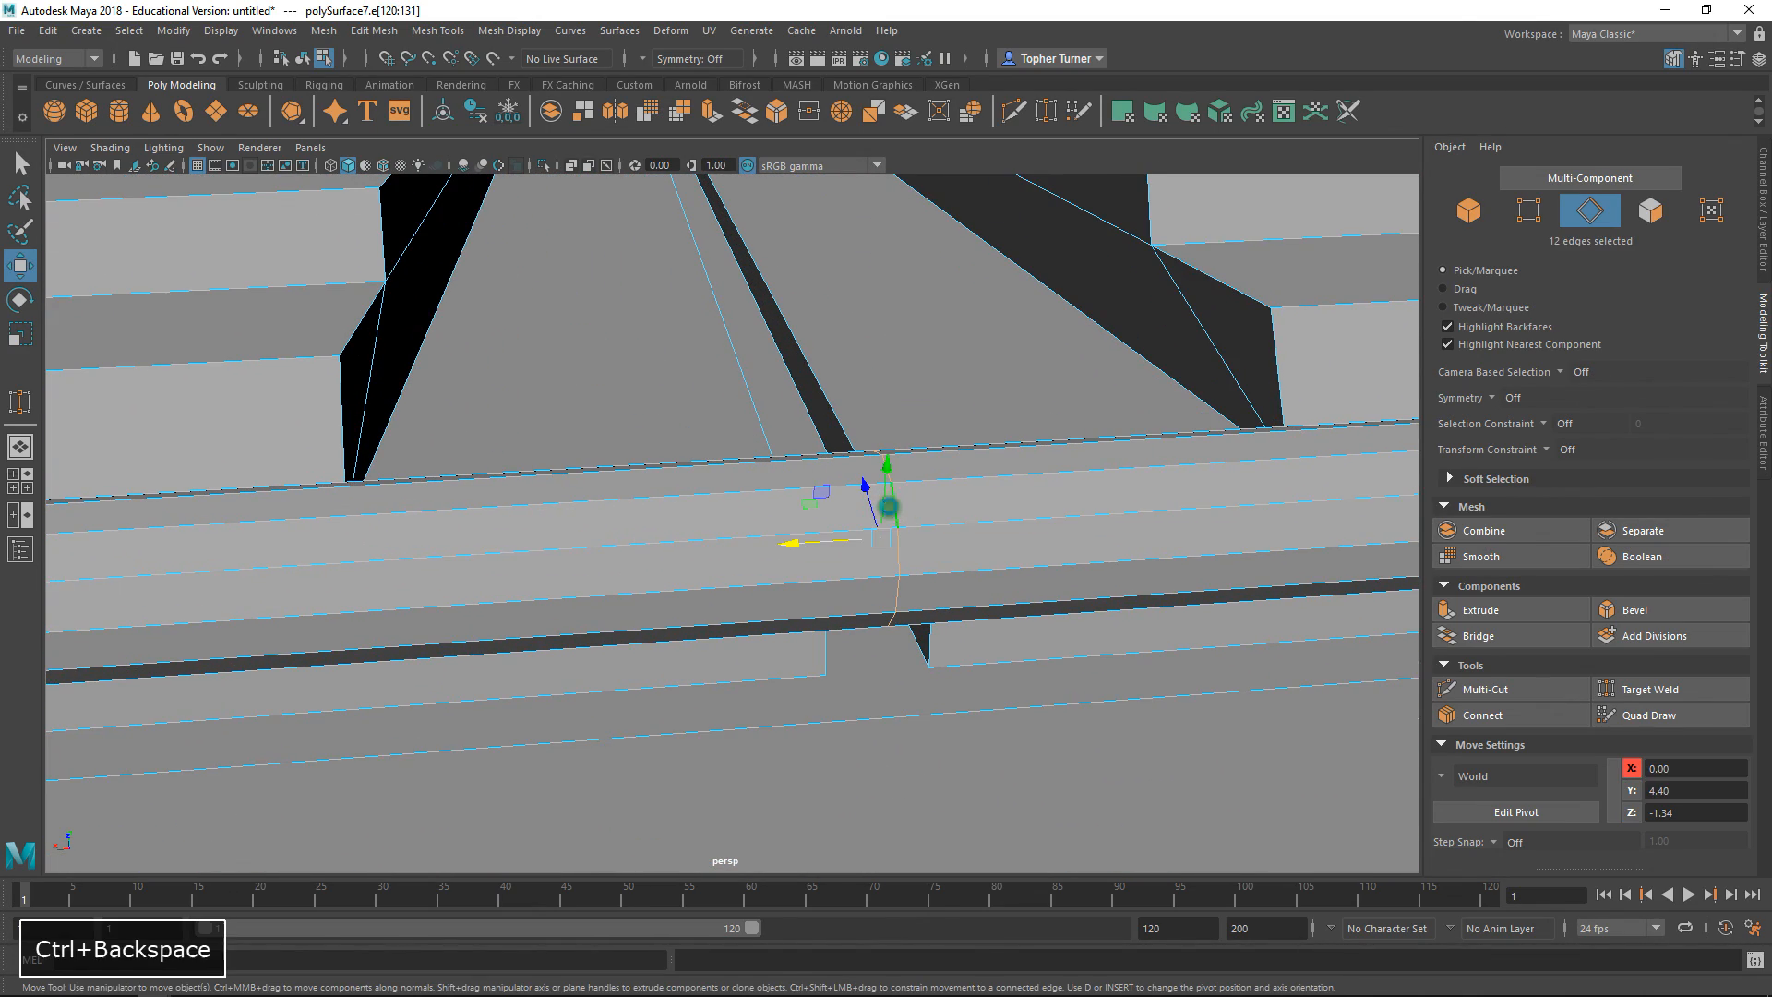
- Return to object mode with nothing selected and look over the whole dumpster
alt+right_drag(872, 480, 685, 374)
alt+drag(701, 590, 1080, 534)
key(F8)
alt+right_drag(1080, 535, 1036, 512)
click(1104, 483)
alt+drag(979, 545, 1192, 545)
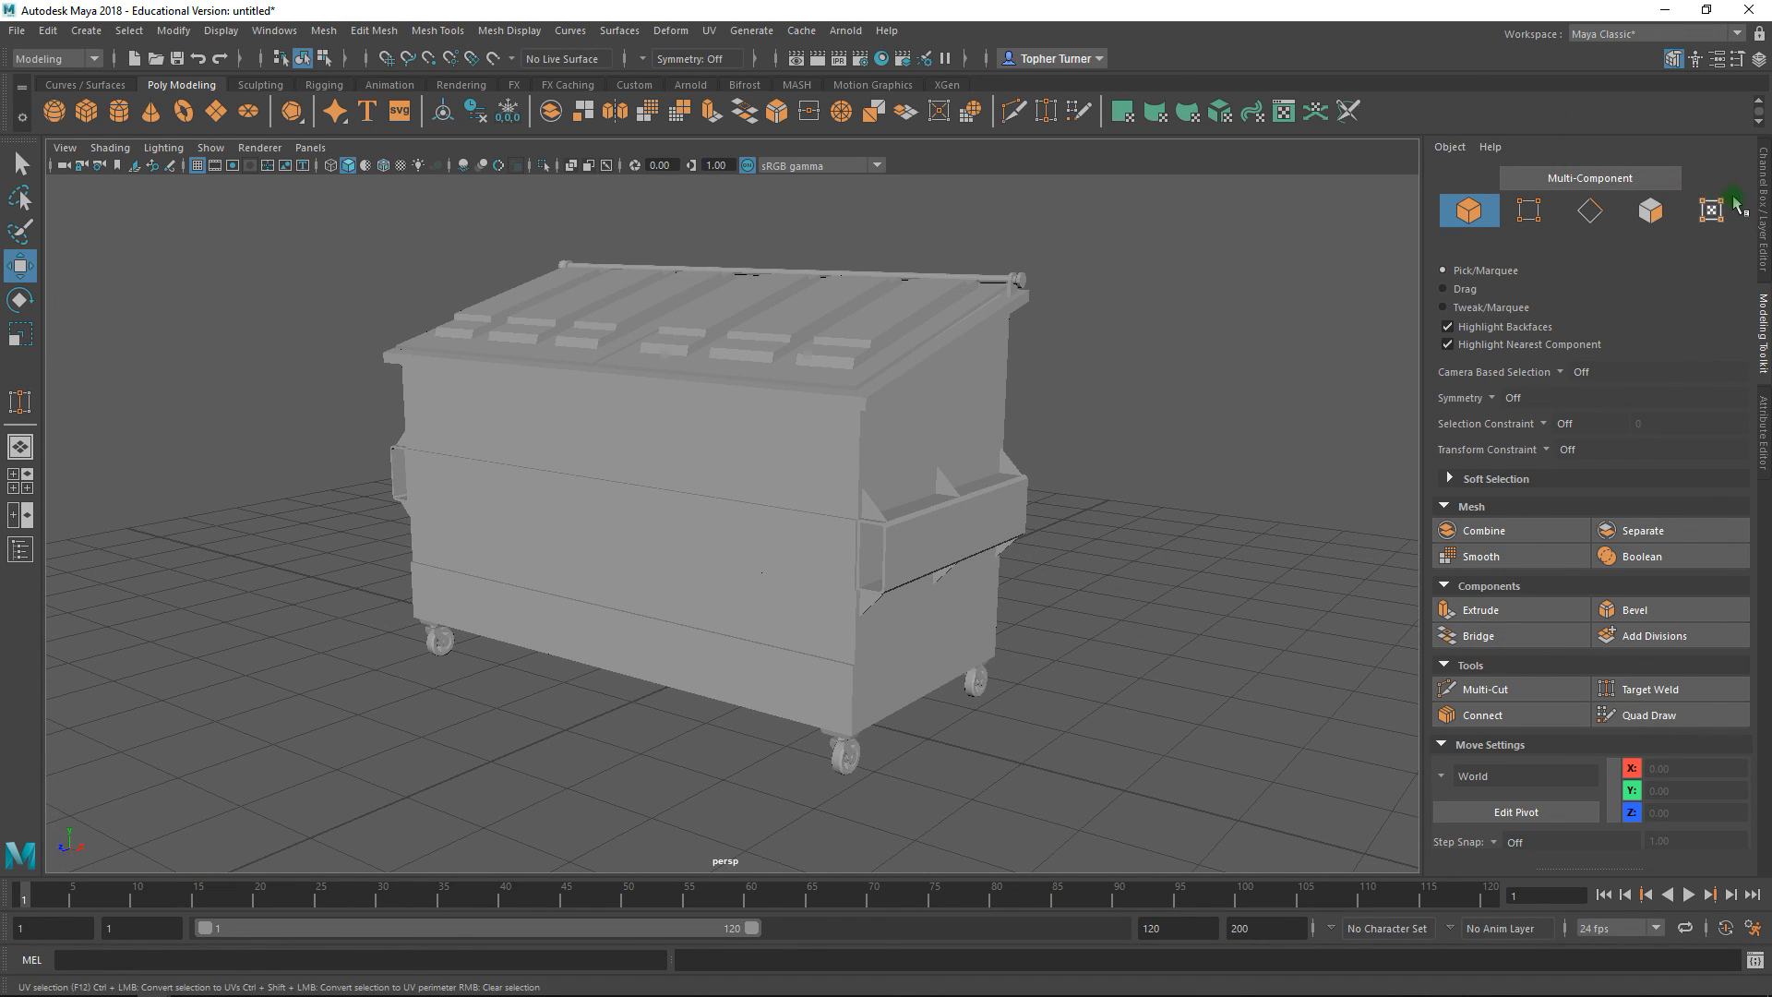
- Select the dumpster, show its channels and delete its construction history
click(1763, 429)
click(879, 361)
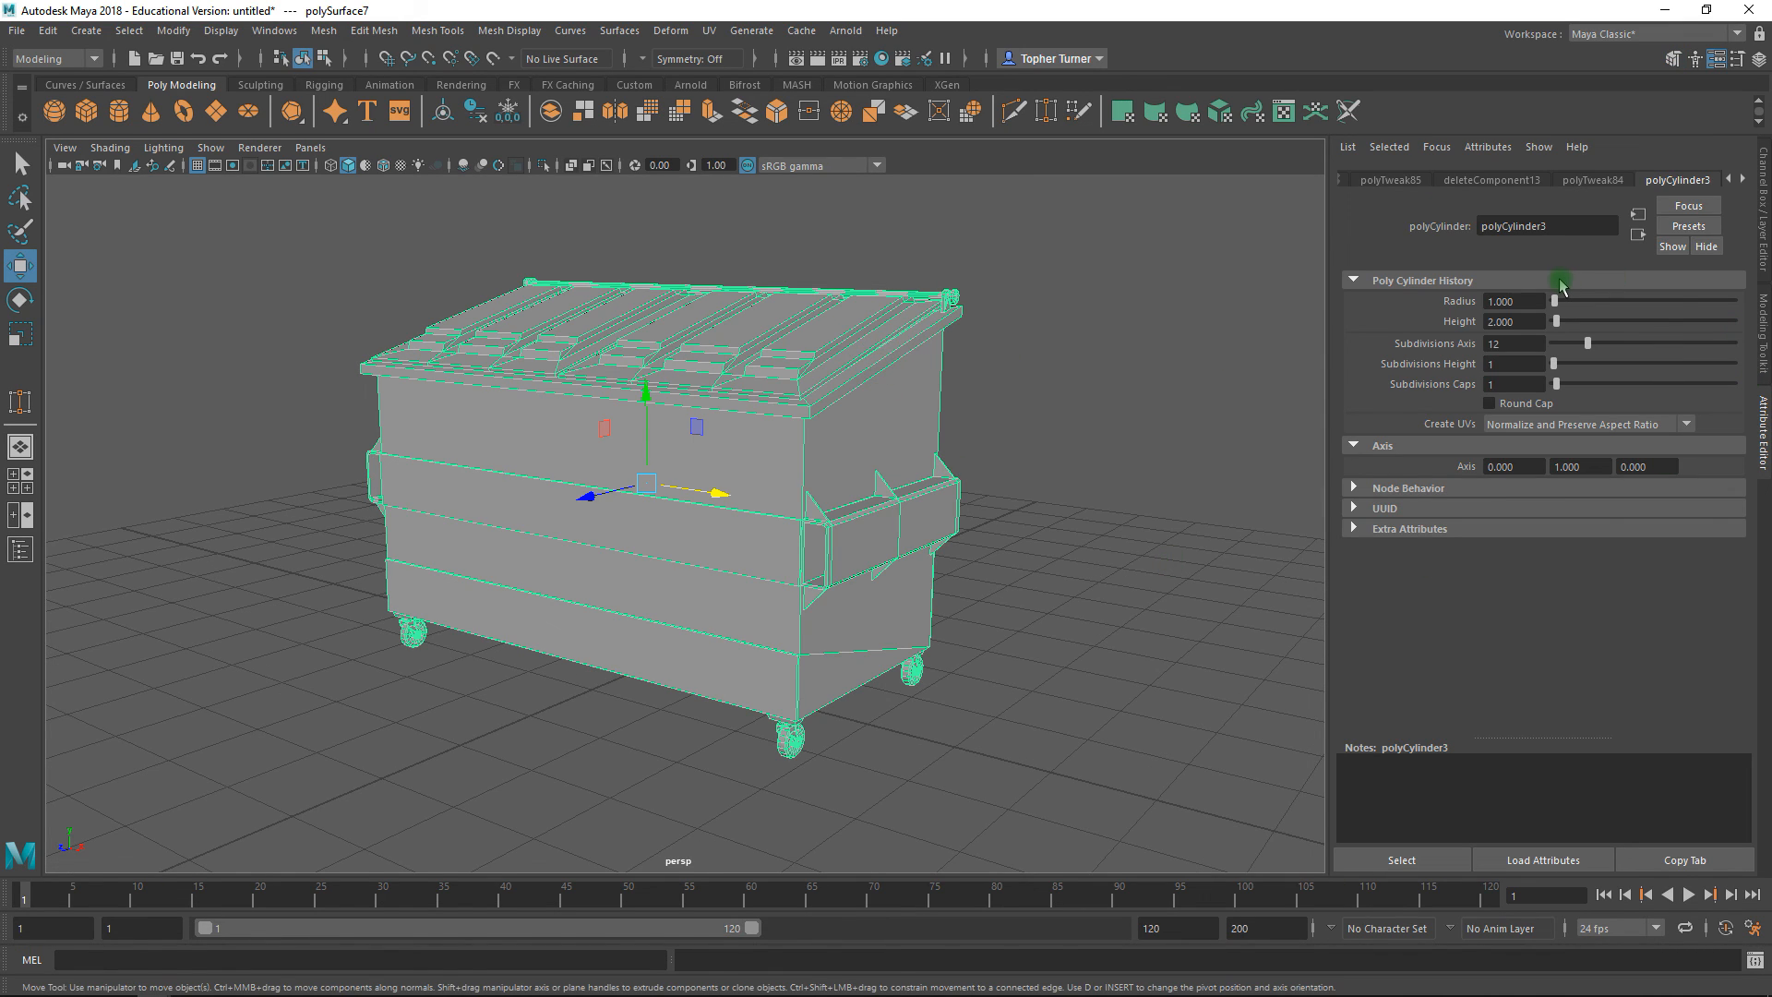
click(1761, 180)
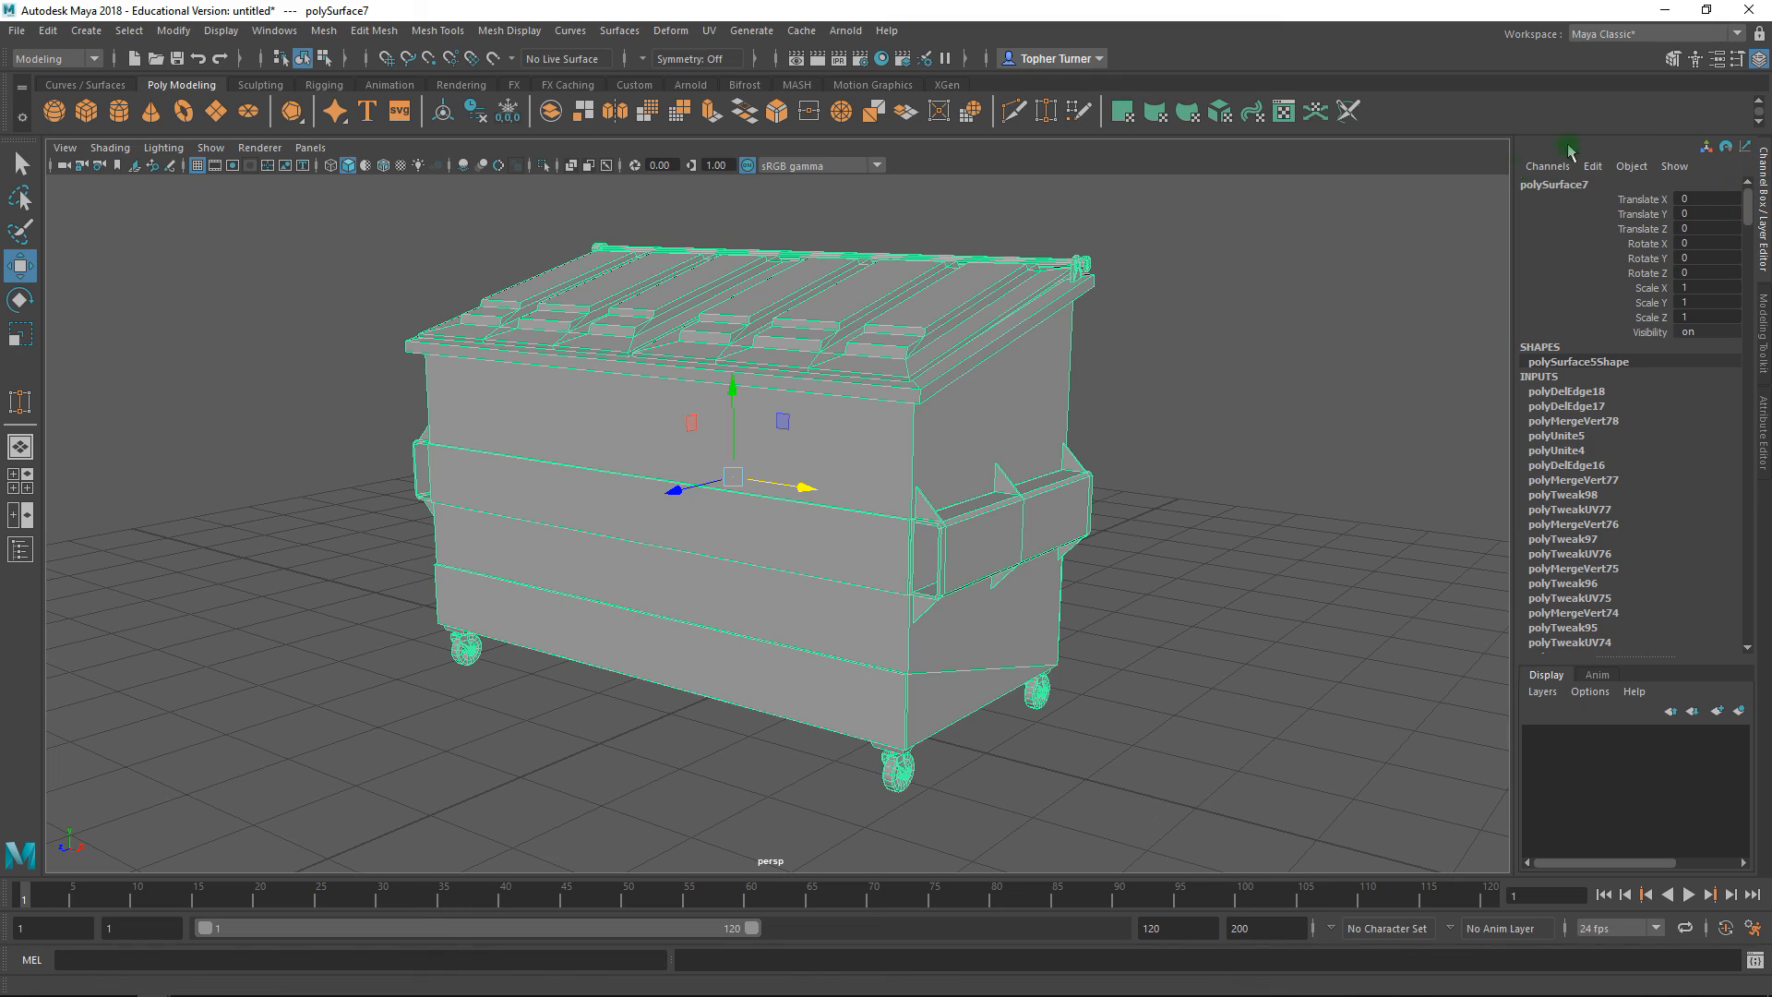
double_click(1561, 184)
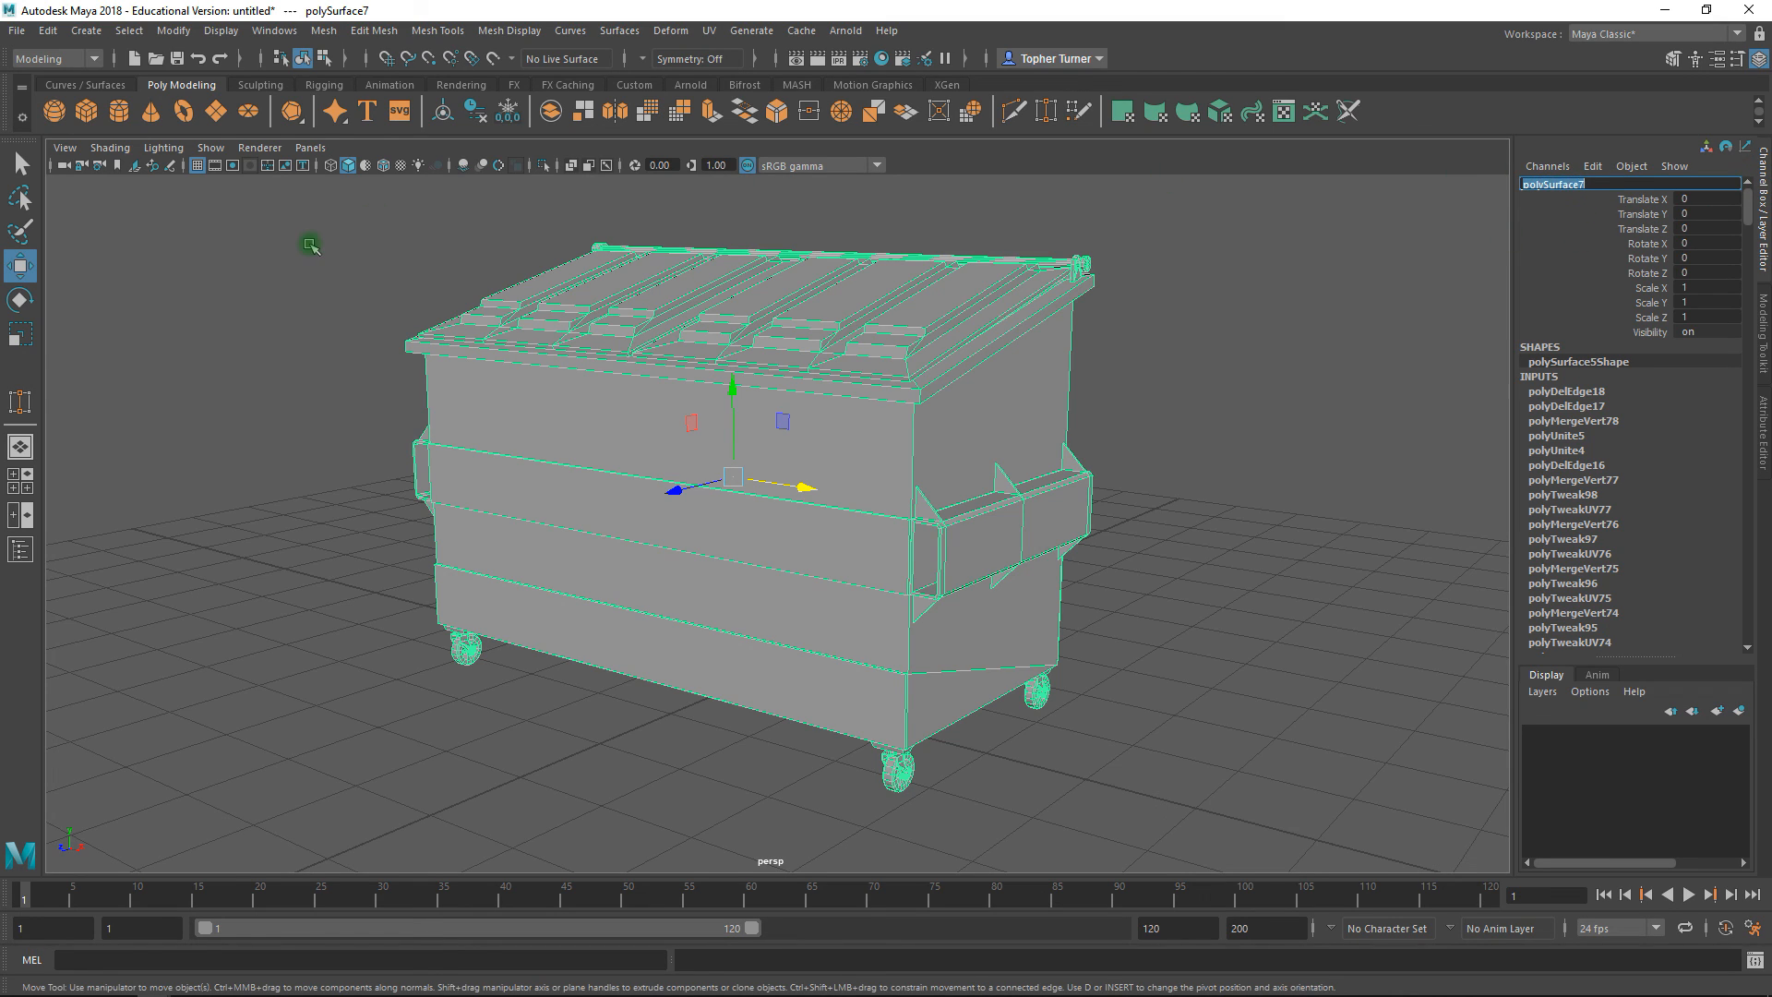
click(48, 30)
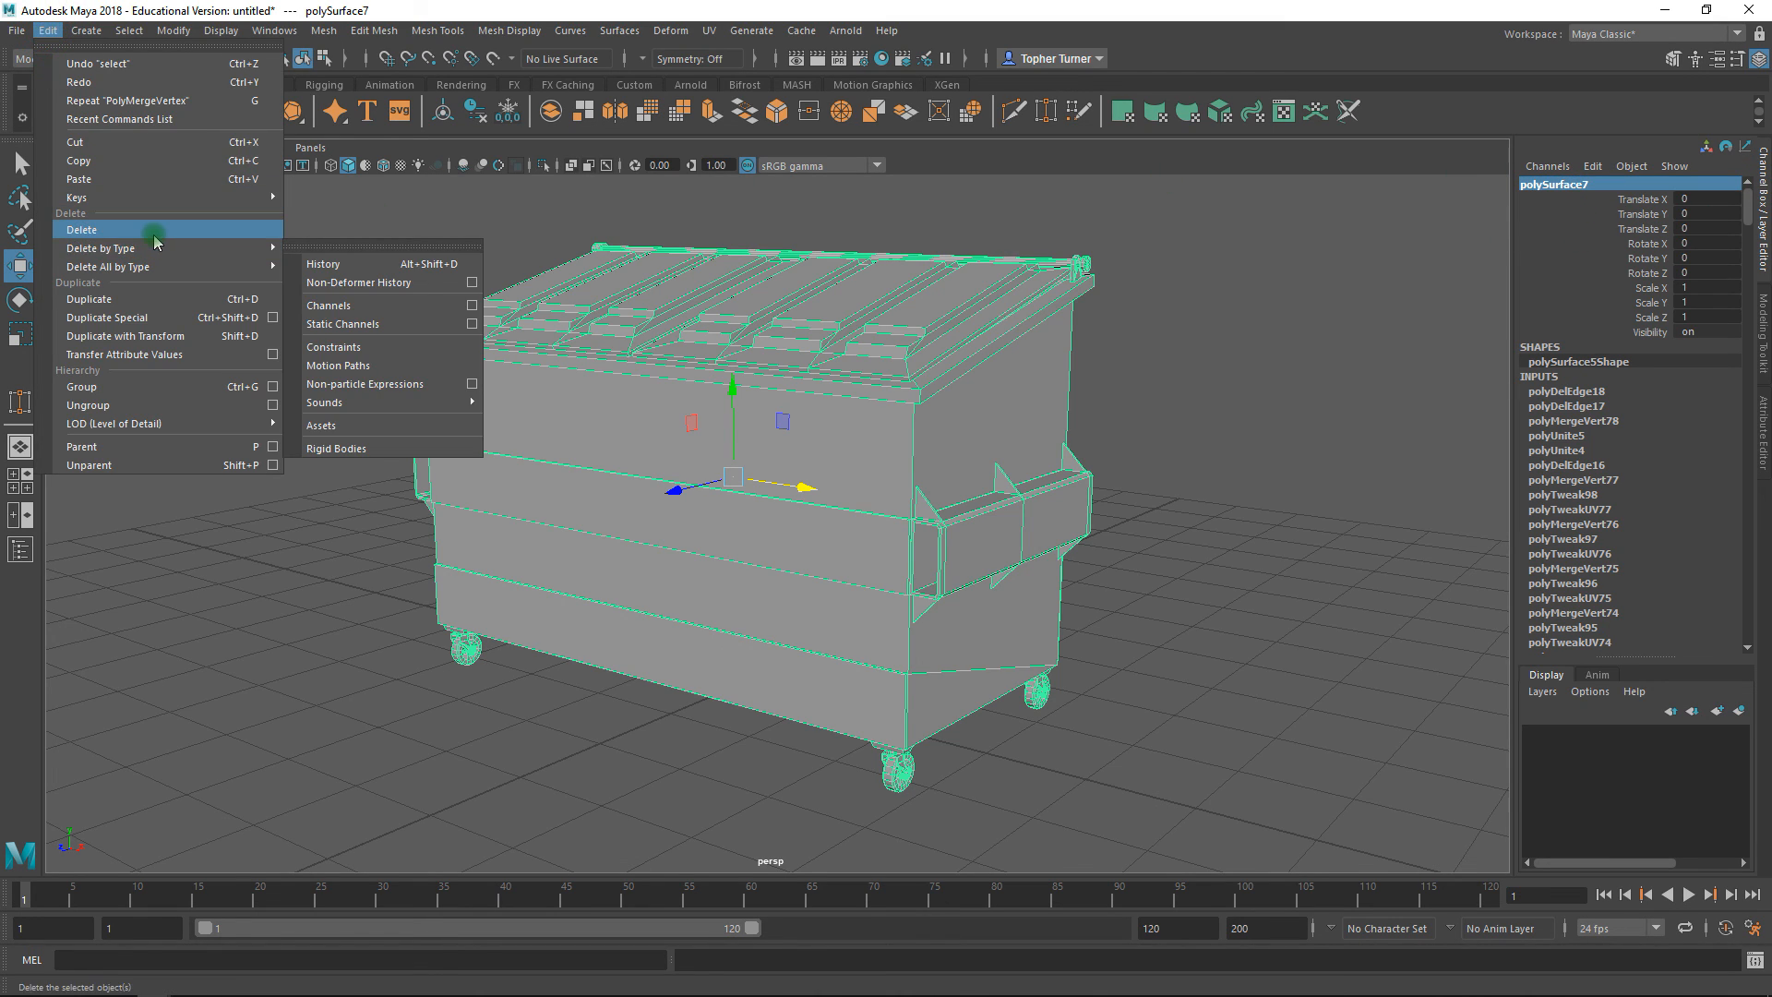
click(321, 264)
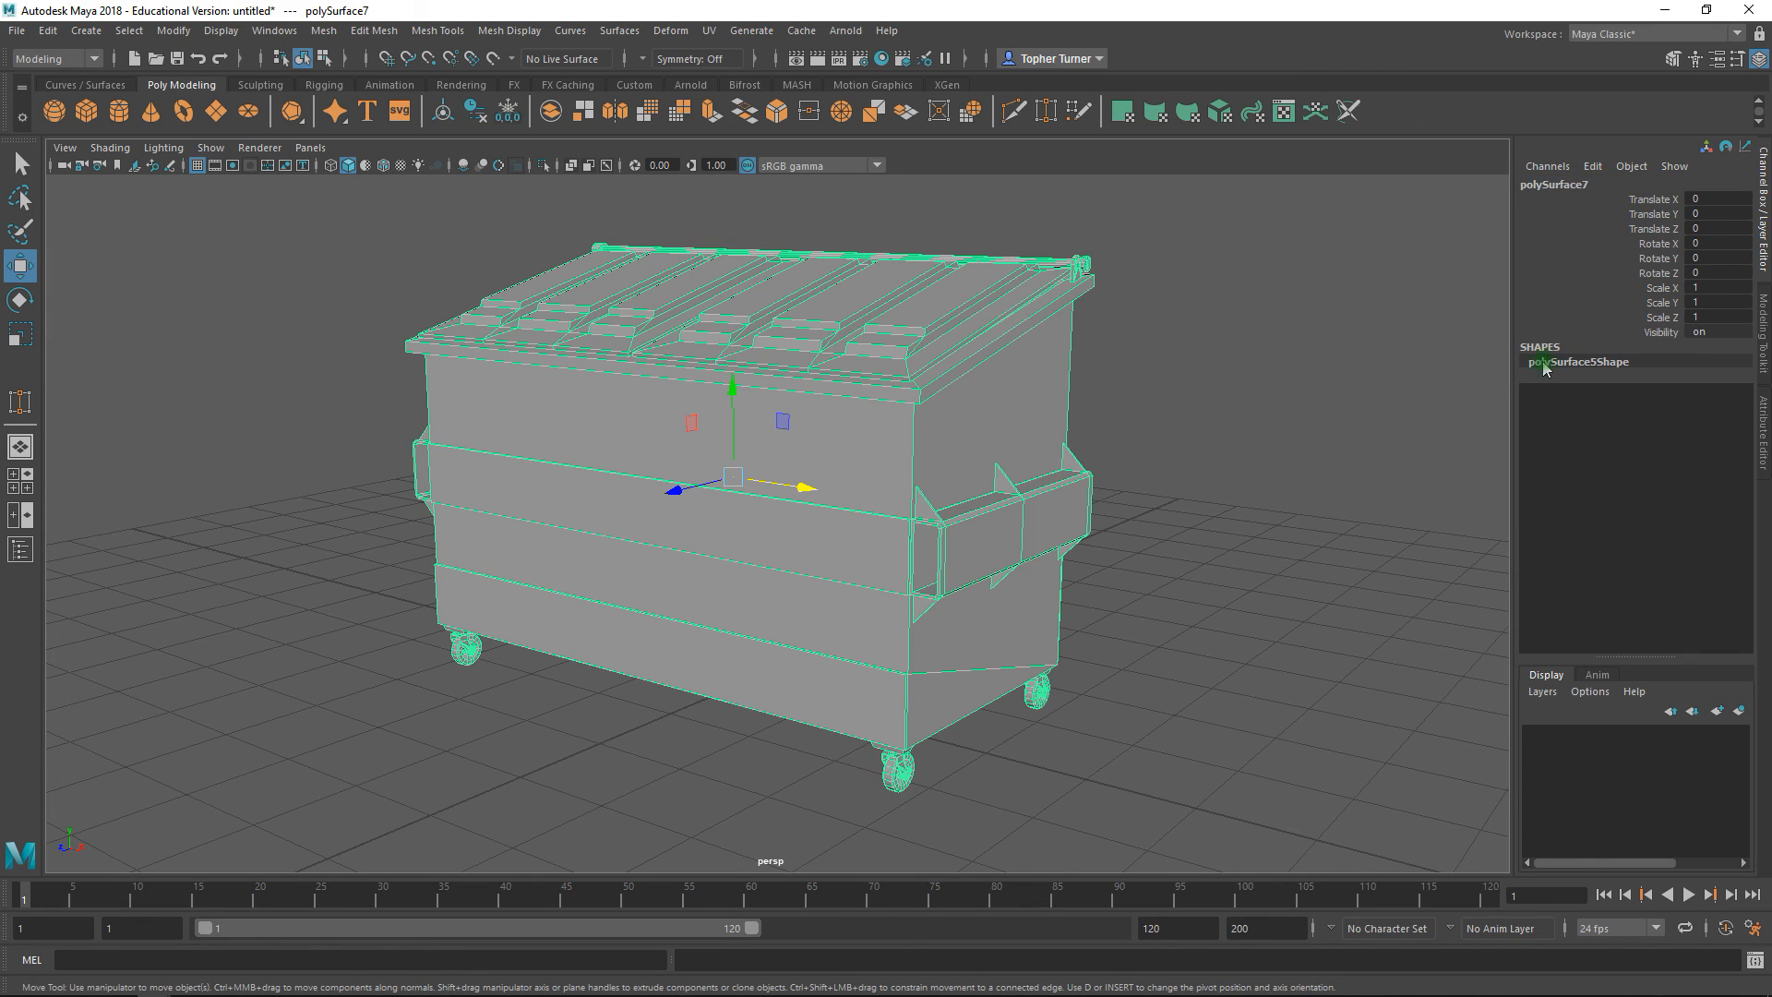
- Rename the dumpster object as Dumpster
double_click(1566, 185)
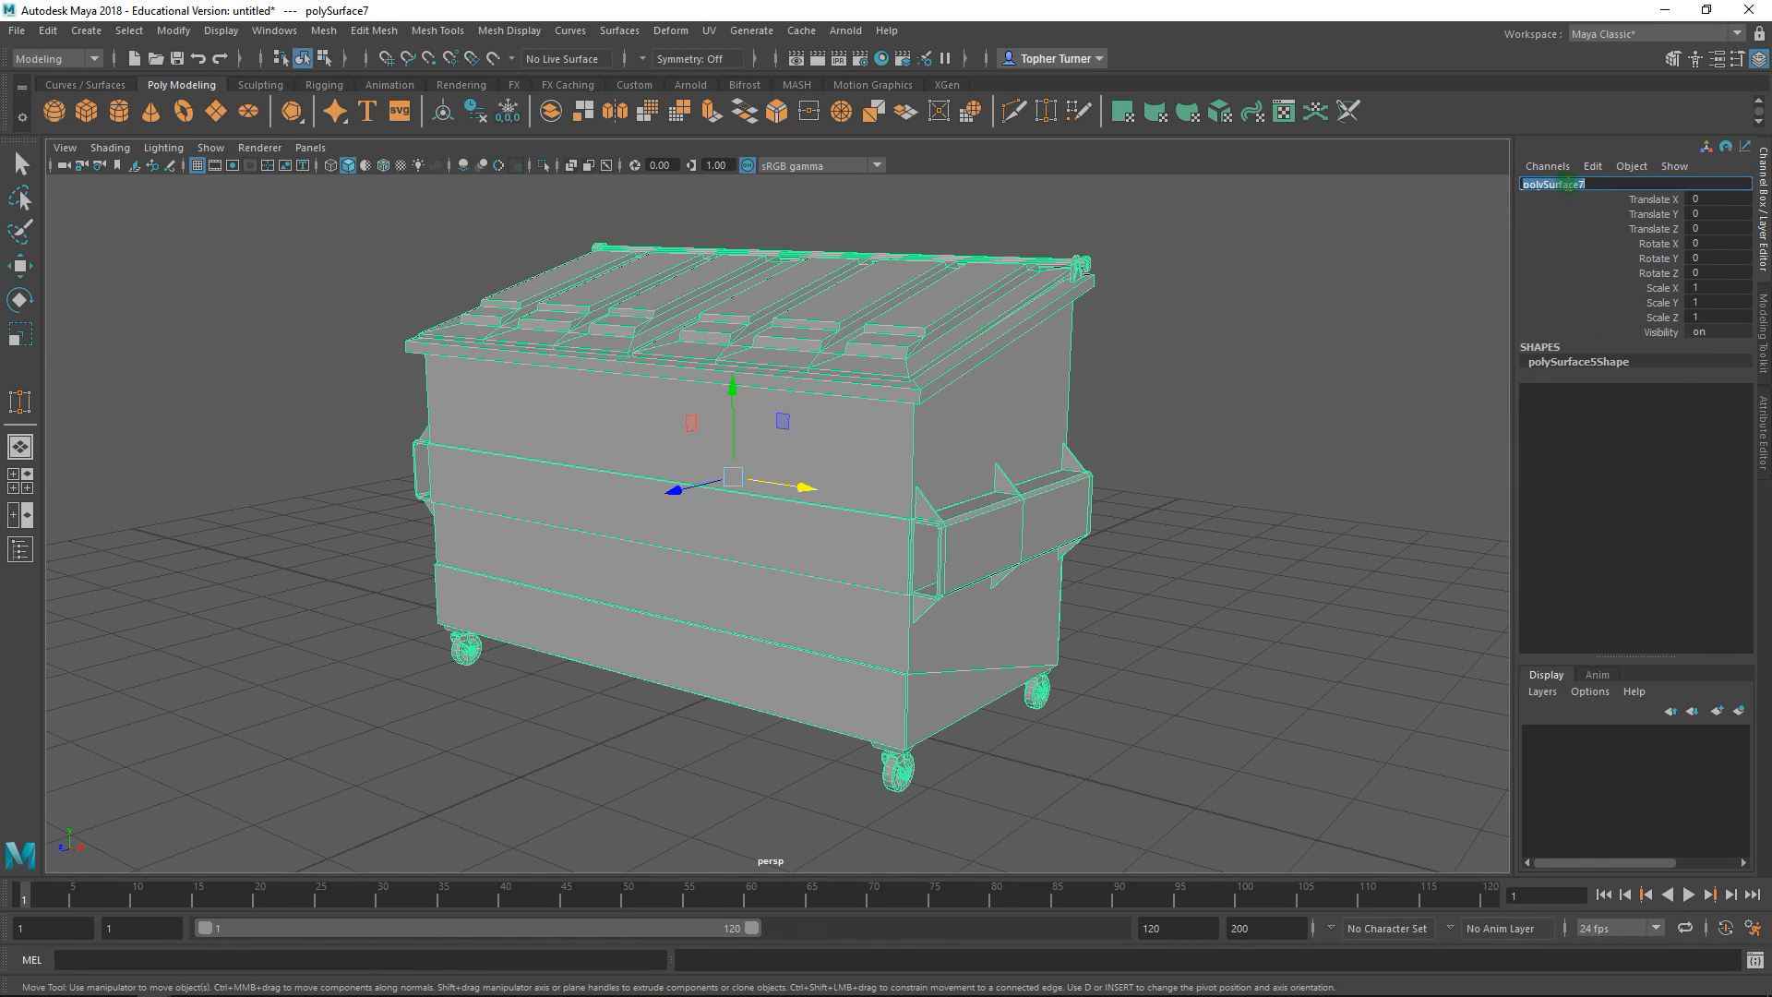
text(Dumpster)
key(Return)
mouse_move(867, 489)
alt+mouse_down()
mouse_move(1068, 495)
mouse_move(897, 490)
alt+mouse_up()
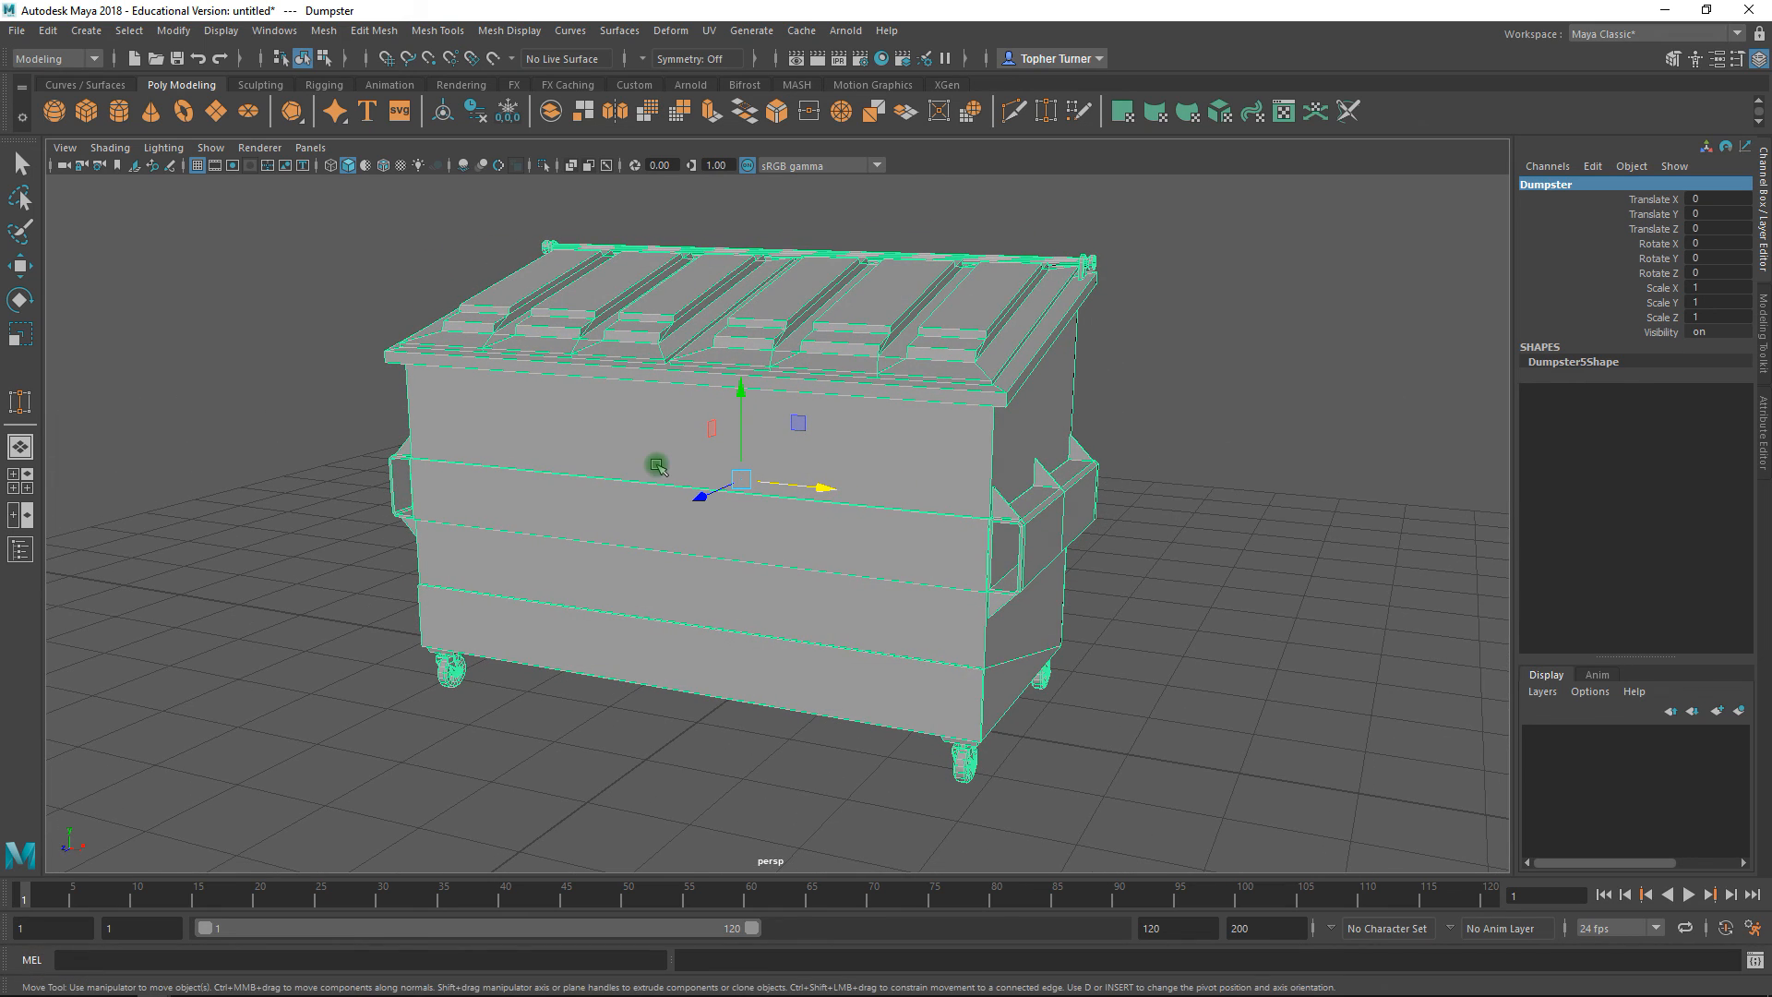
- Deselect the dumpster and look over the finished model from the front and side
click(17, 31)
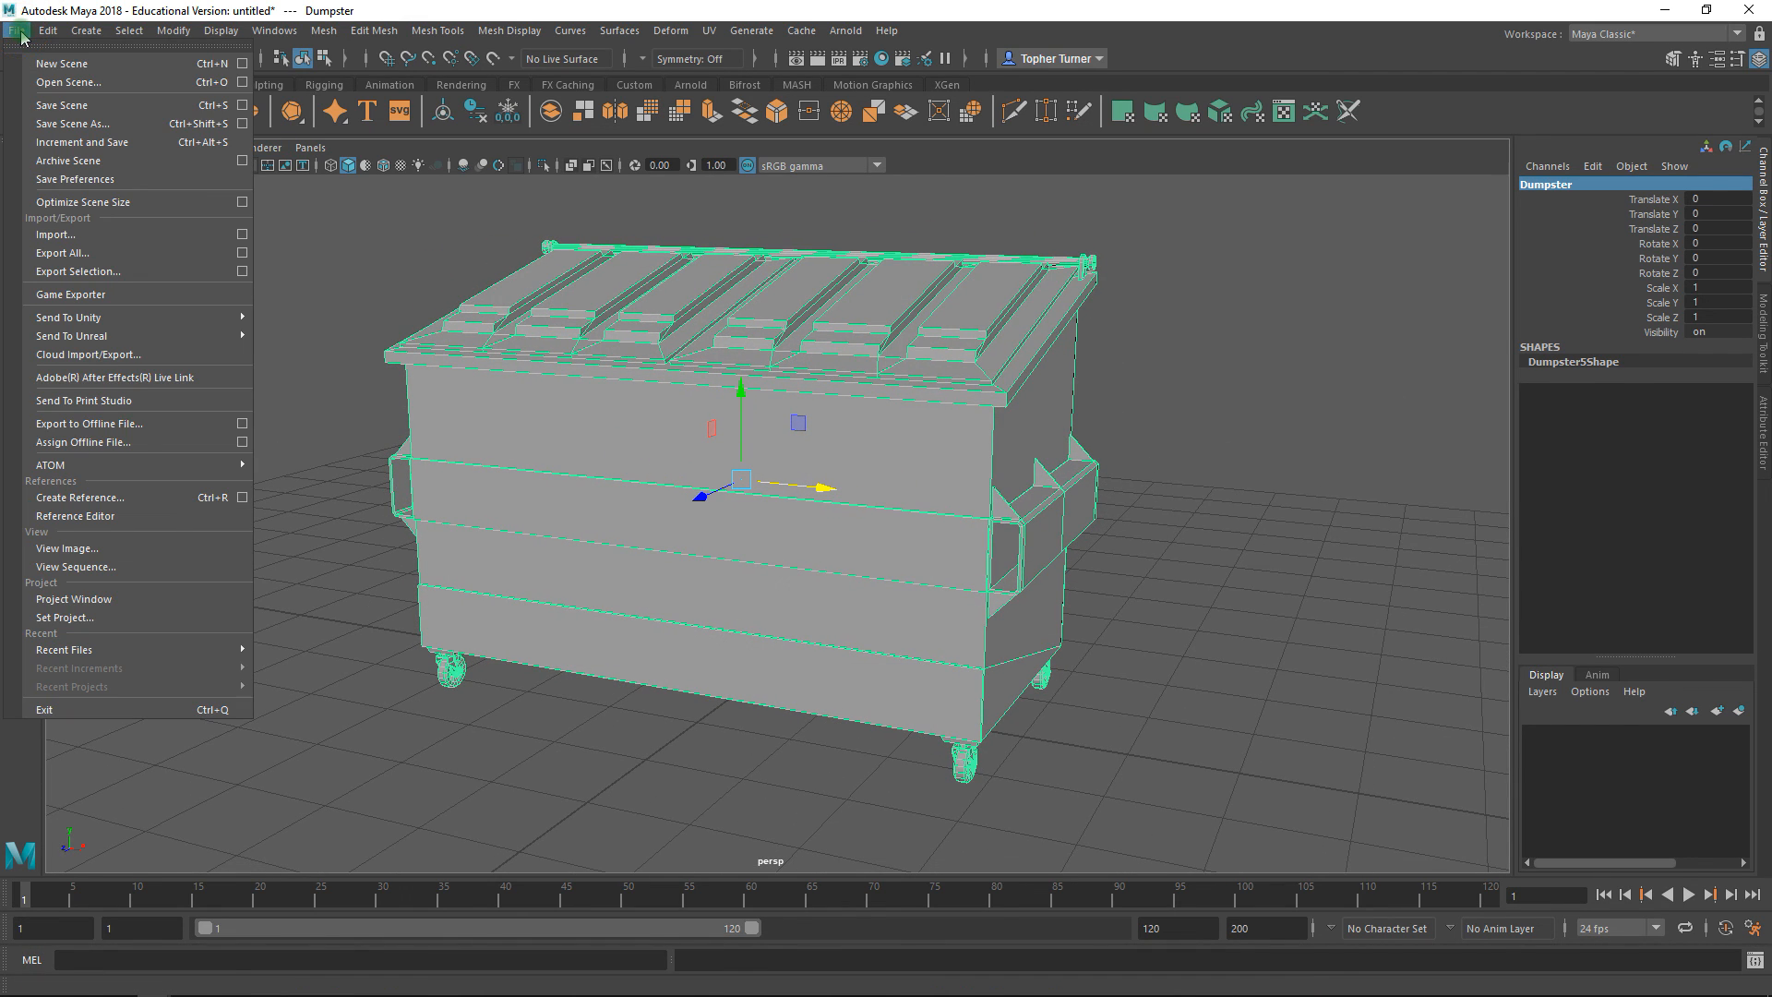
click(1120, 462)
mouse_move(645, 444)
alt+mouse_down()
mouse_move(591, 411)
mouse_move(634, 411)
alt+mouse_up()
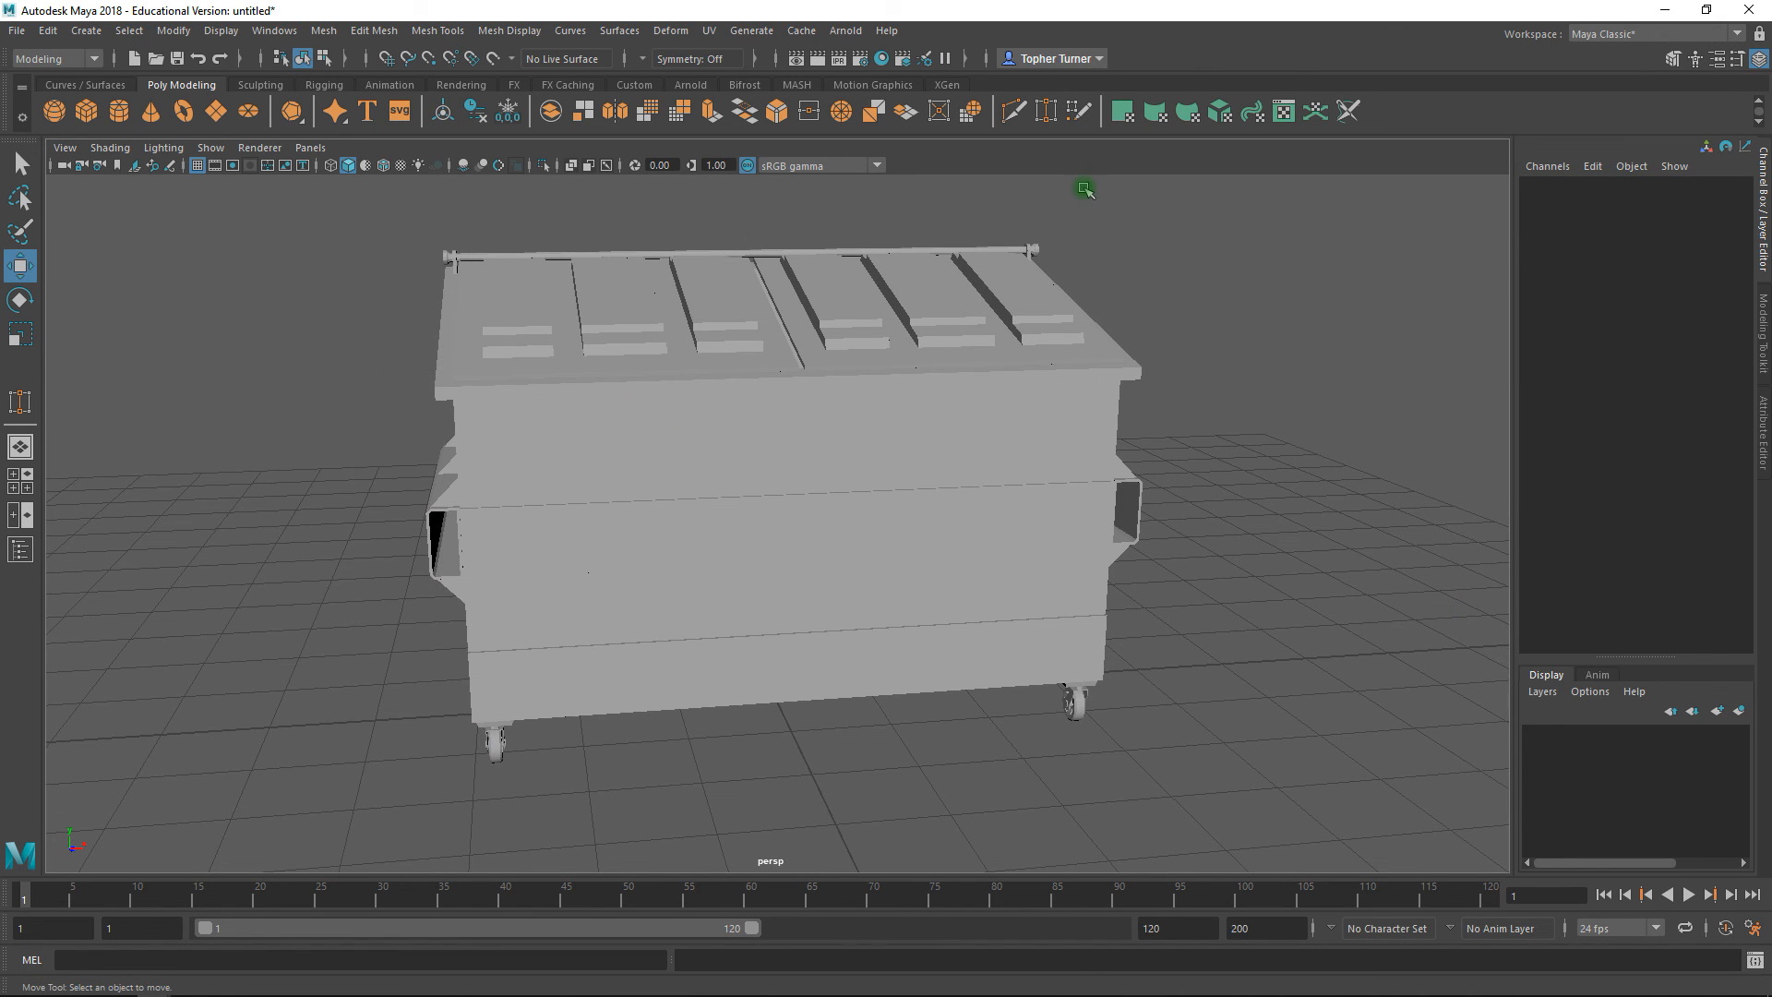
alt+drag(1274, 376, 1108, 384)
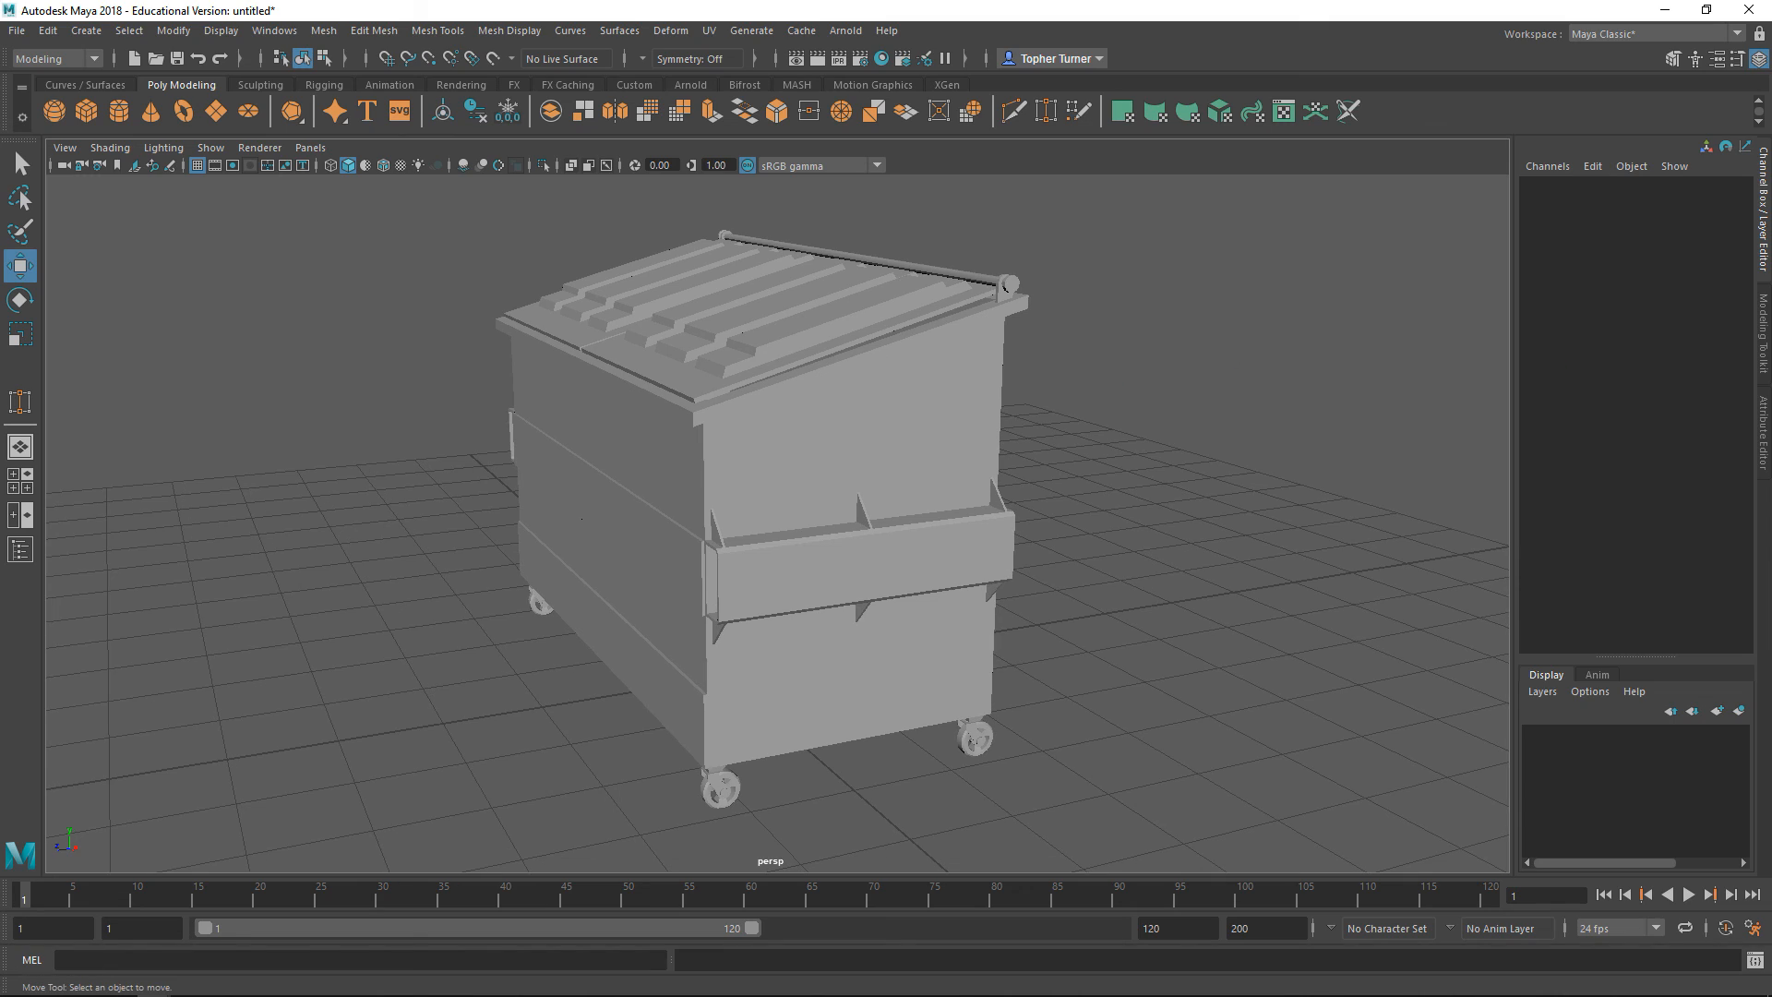